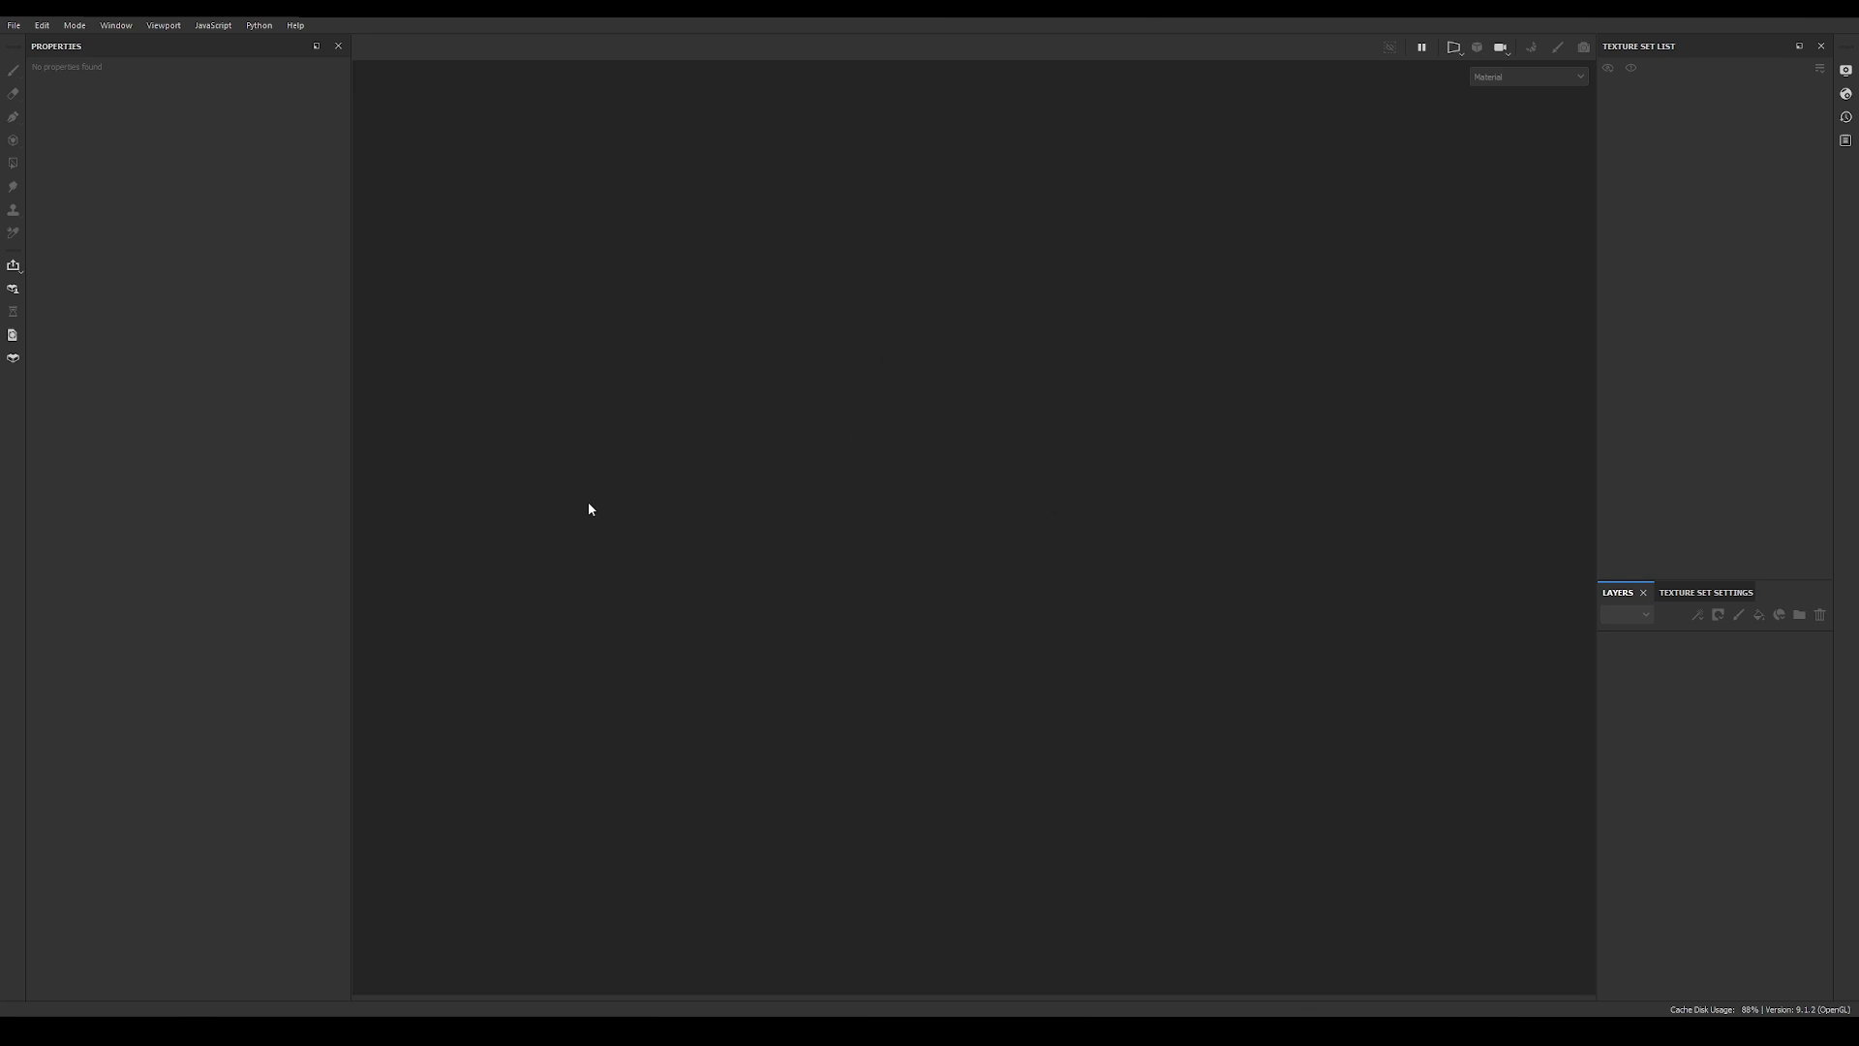
Step: Start a new project with a 4096 document resolution and stick_geo.abc as its mesh file
{"action": "left_click", "coordinate": [13, 25]}
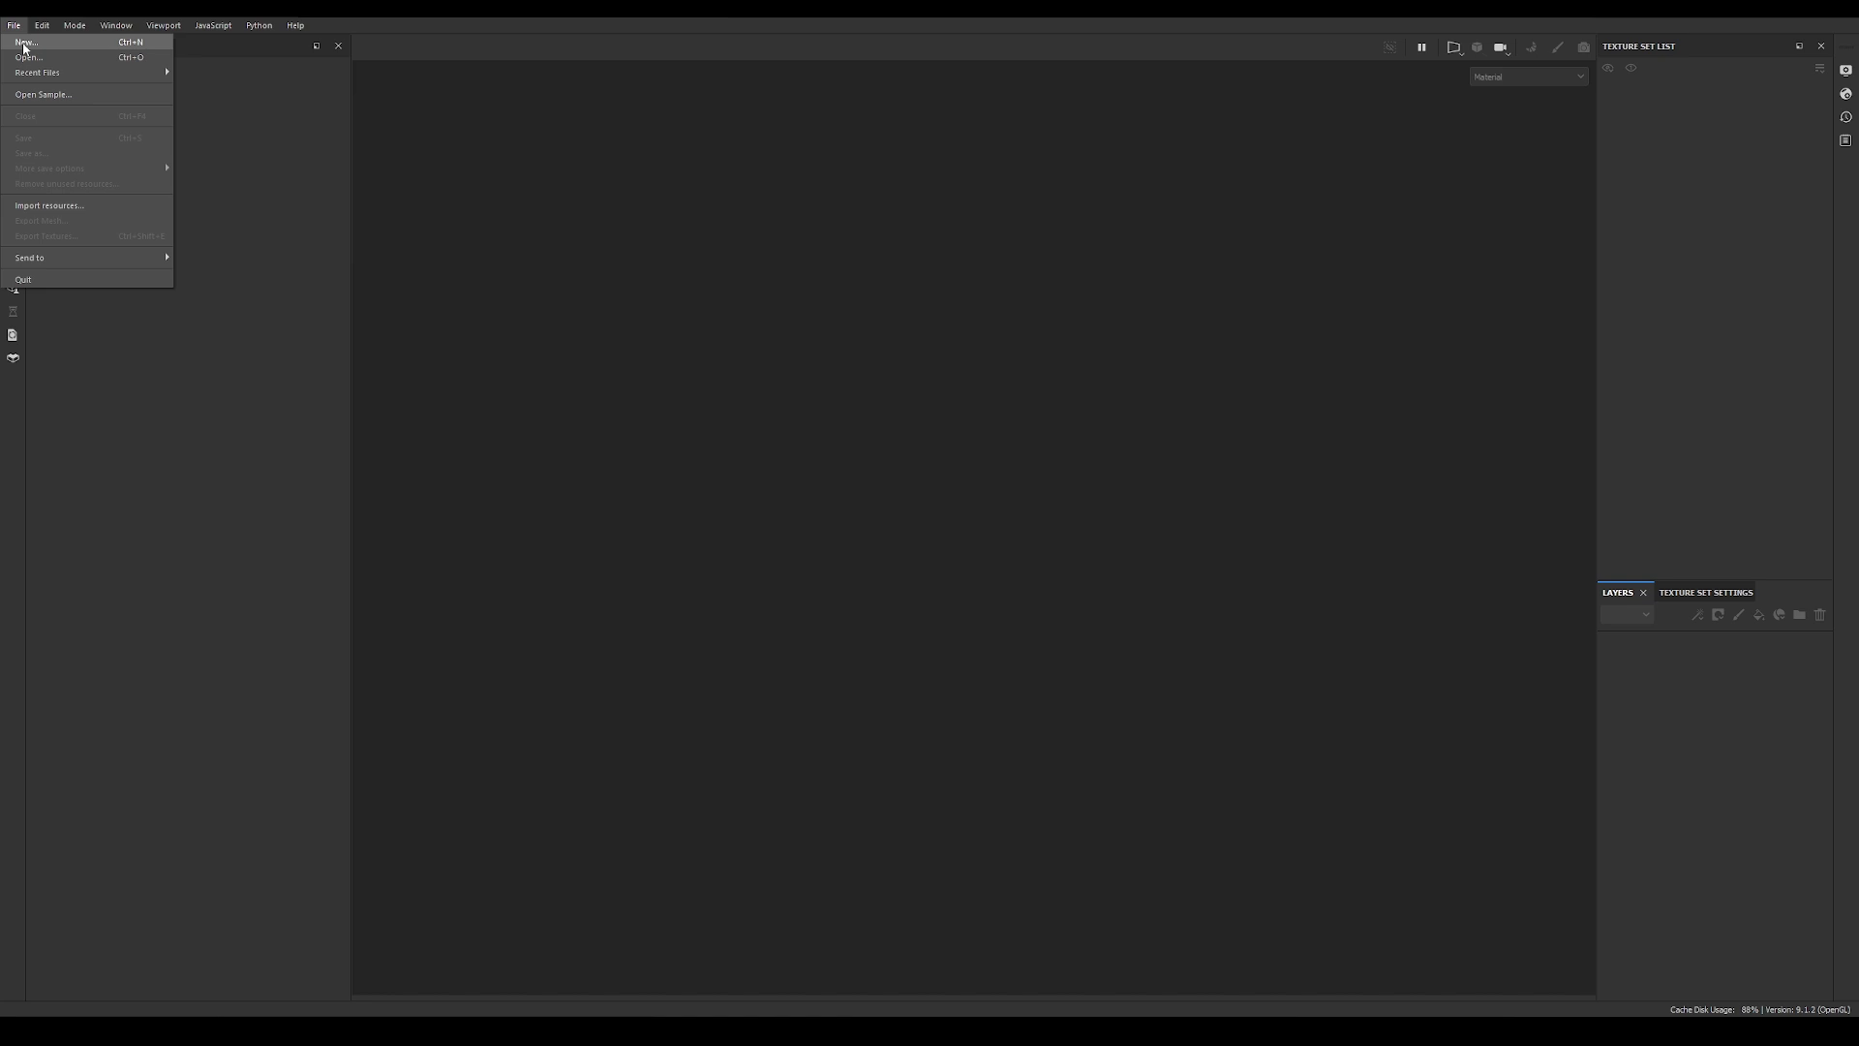
{"action": "left_click", "coordinate": [24, 42]}
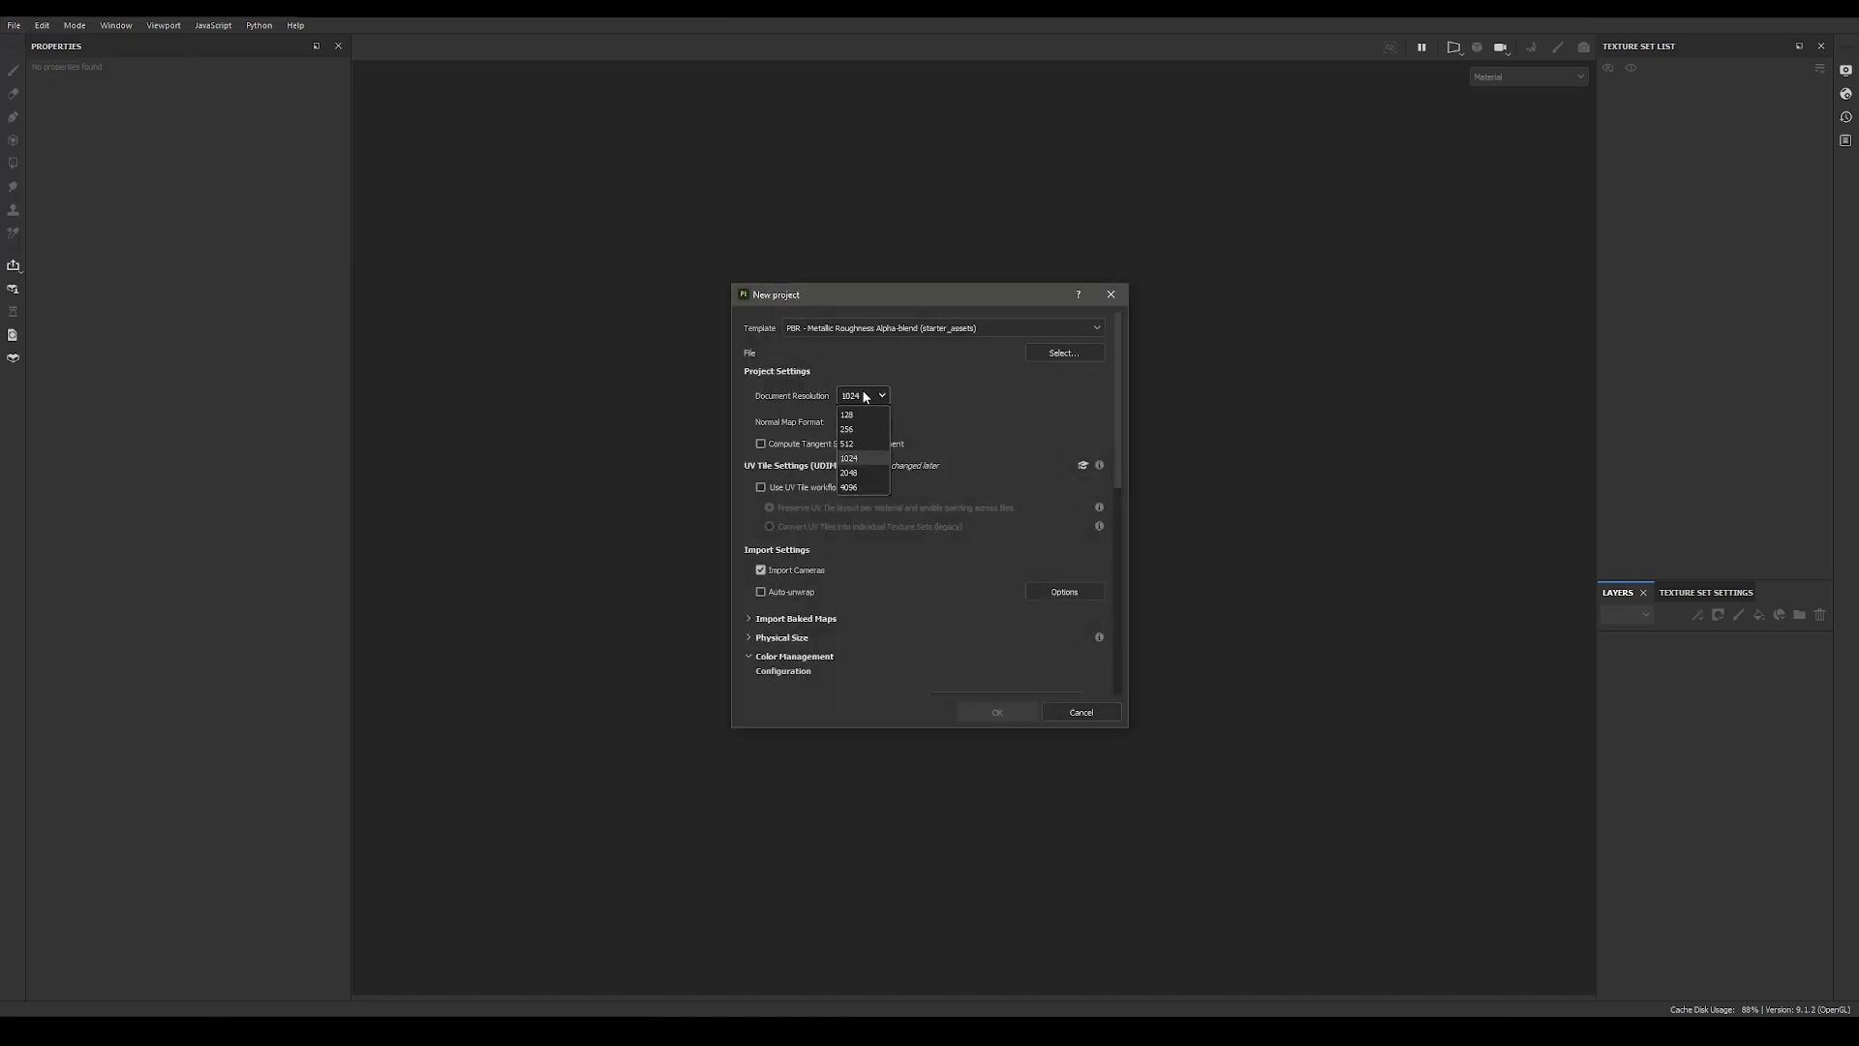
{"action": "left_click", "coordinate": [852, 490]}
{"action": "left_click", "coordinate": [1065, 353]}
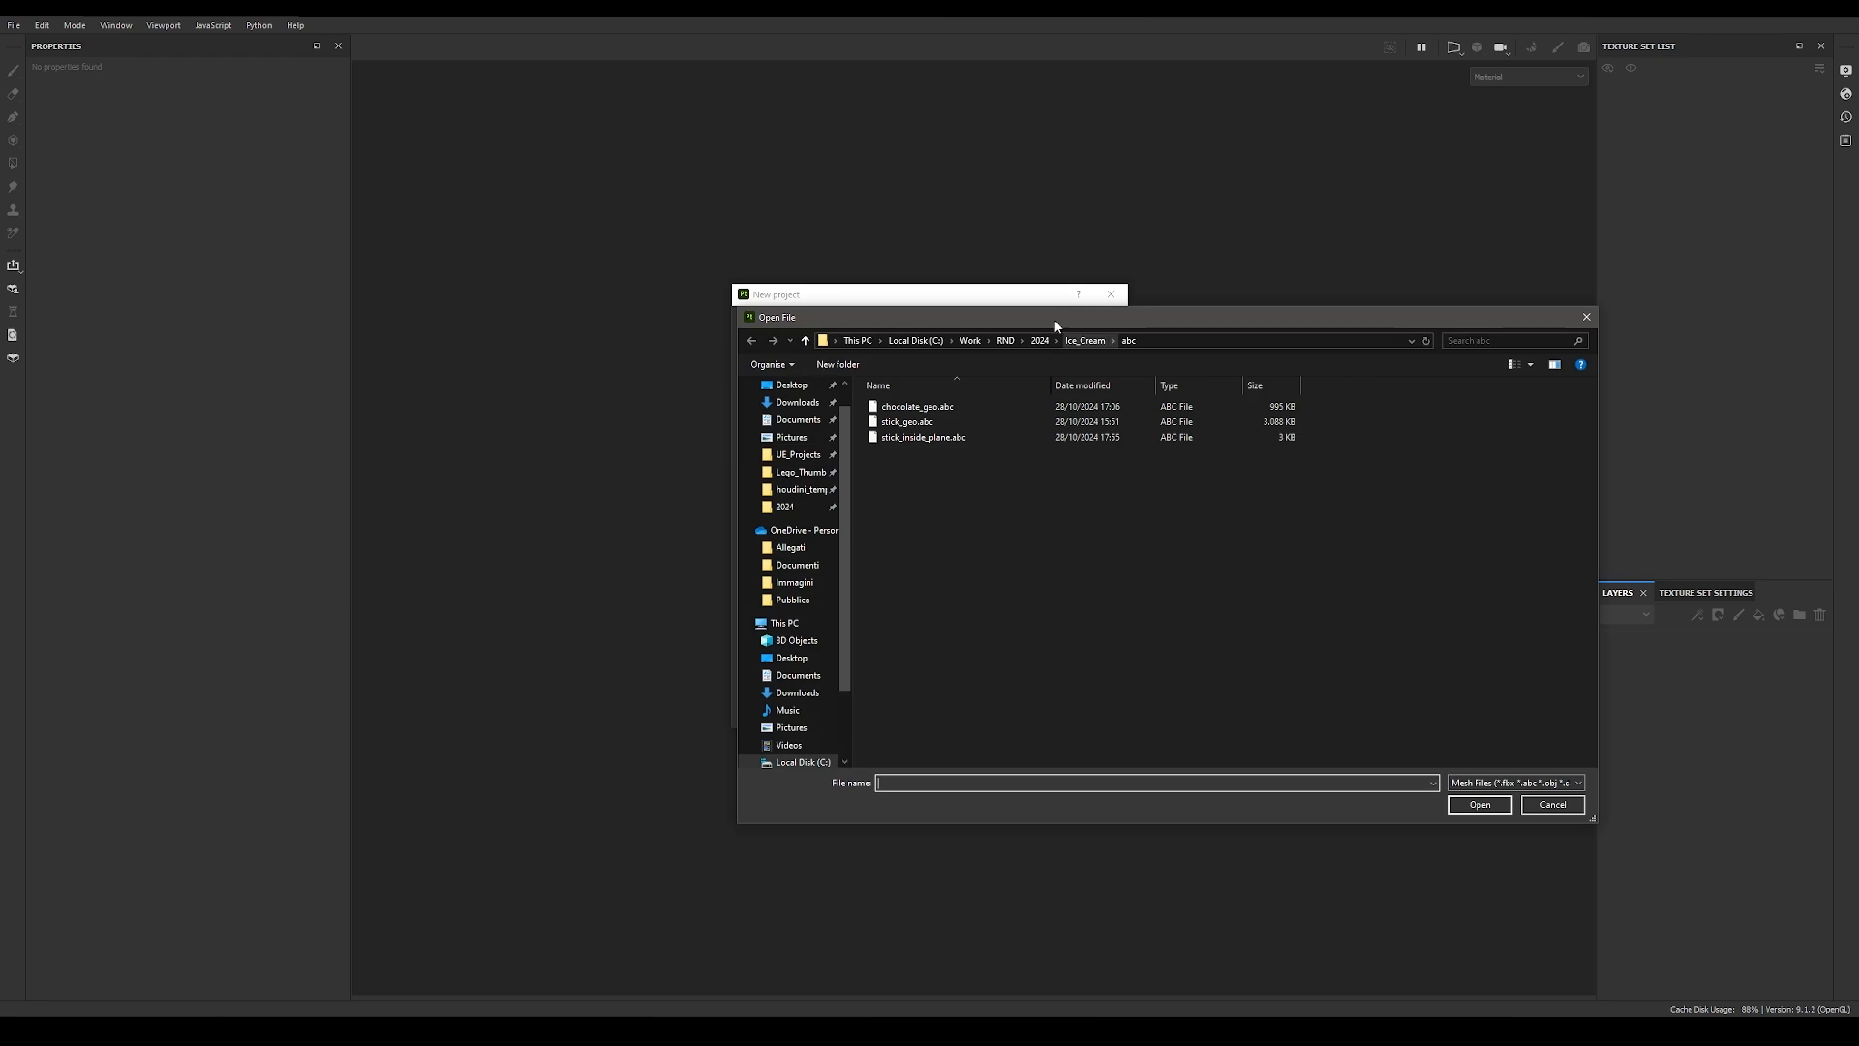
{"action": "left_click", "coordinate": [863, 385]}
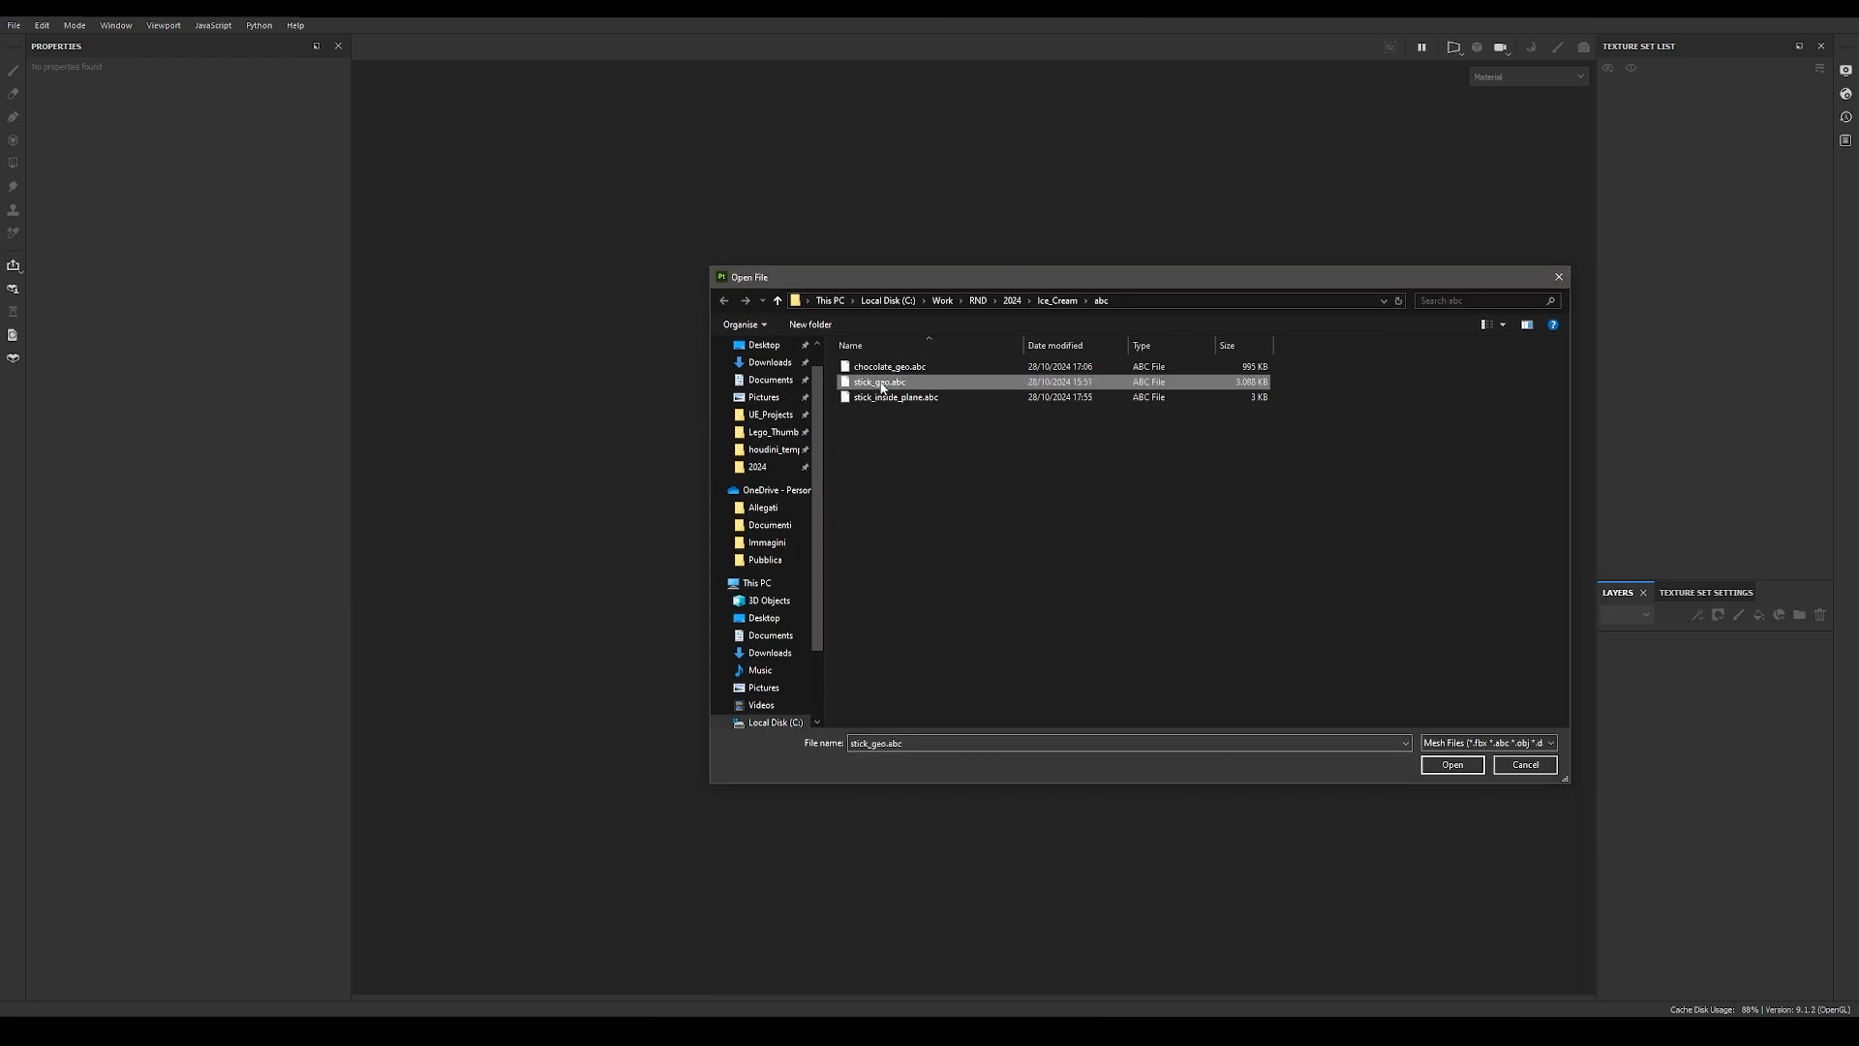
{"action": "left_click", "coordinate": [1439, 764]}
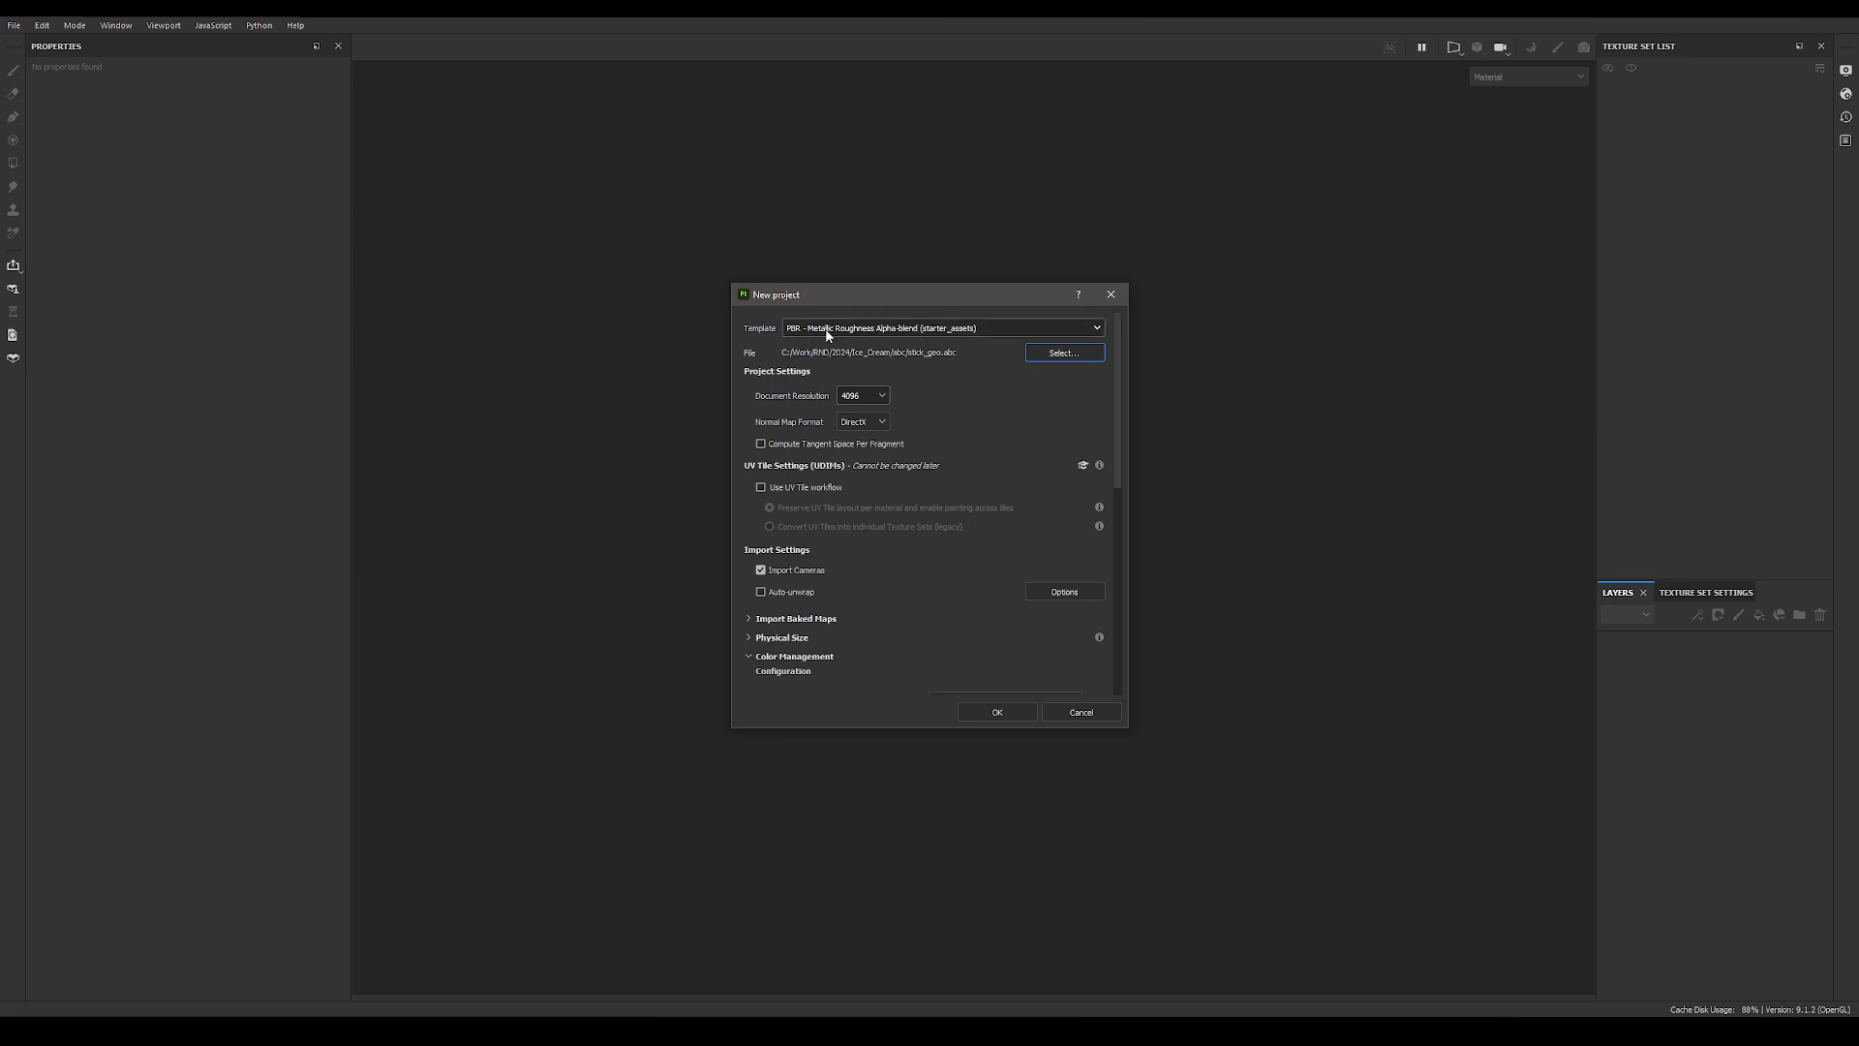
Step: Set the new project's normal map format to OpenGL
{"action": "left_click", "coordinate": [874, 425]}
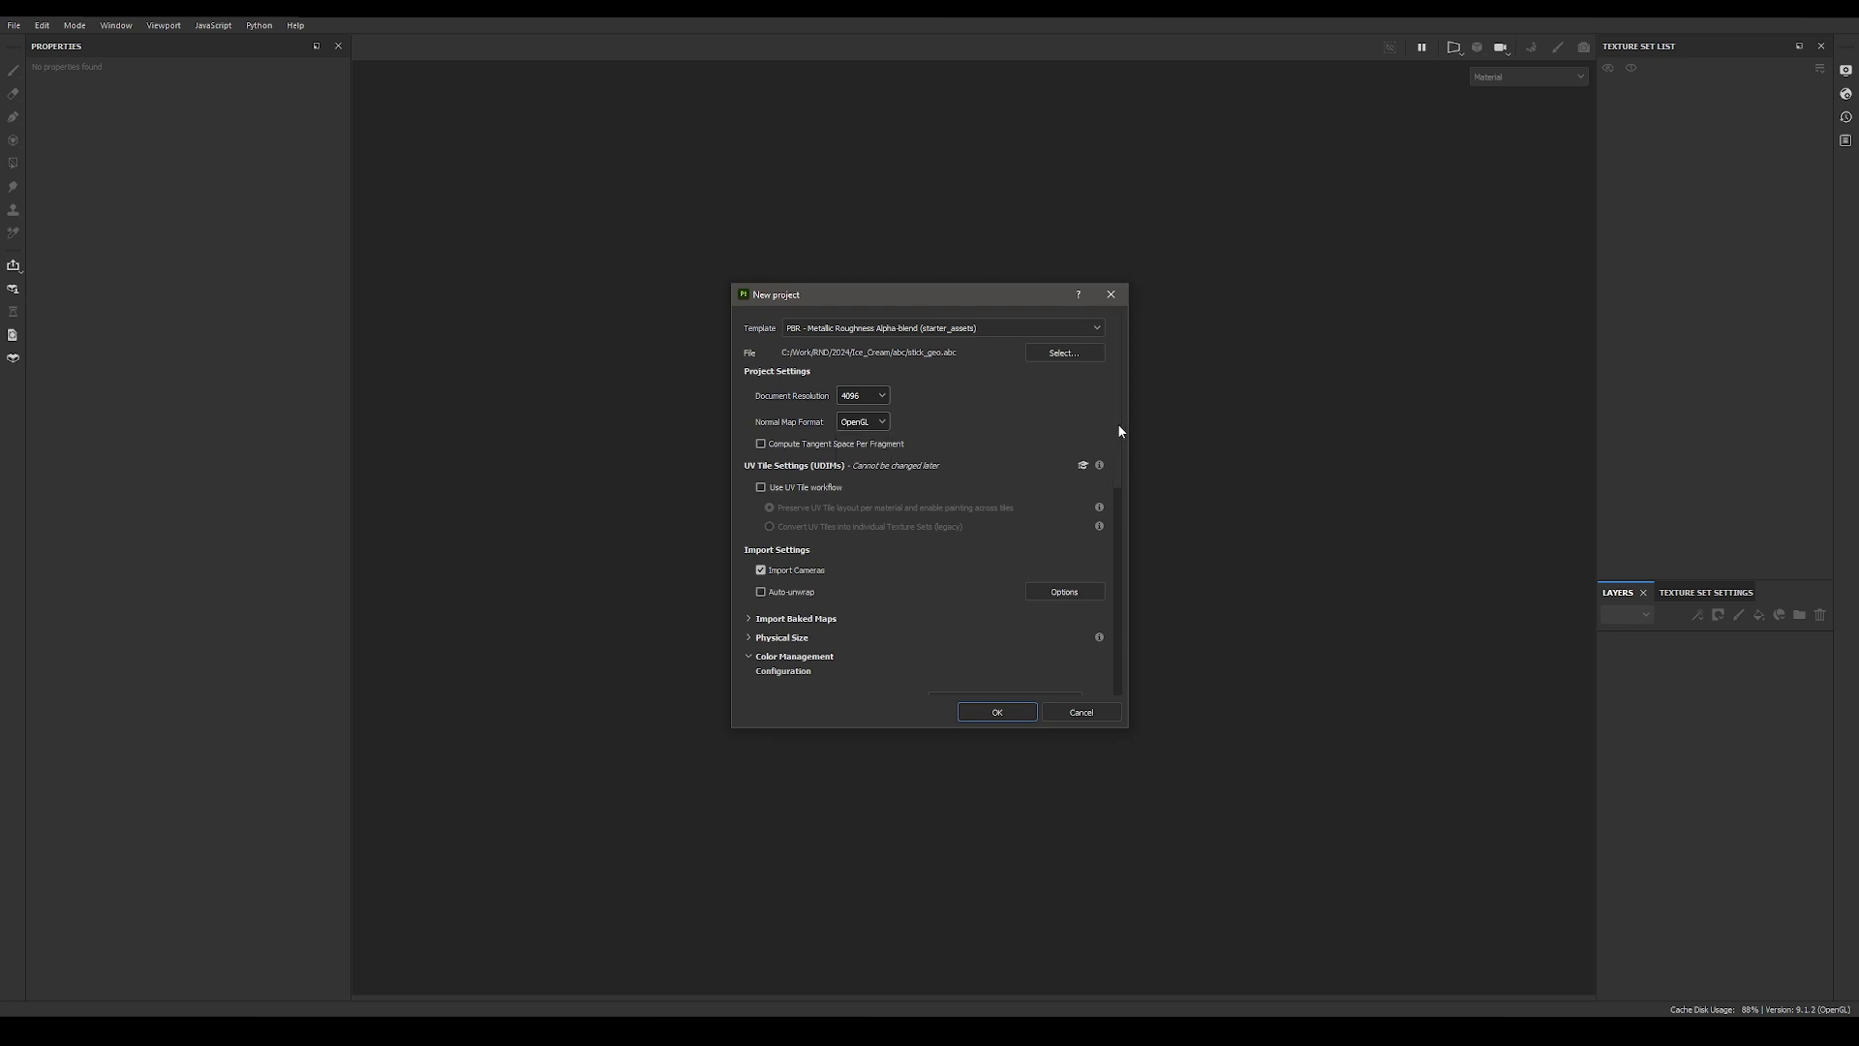
{"action": "left_click_drag", "start_coordinate": [1121, 430], "coordinate": [1118, 477]}
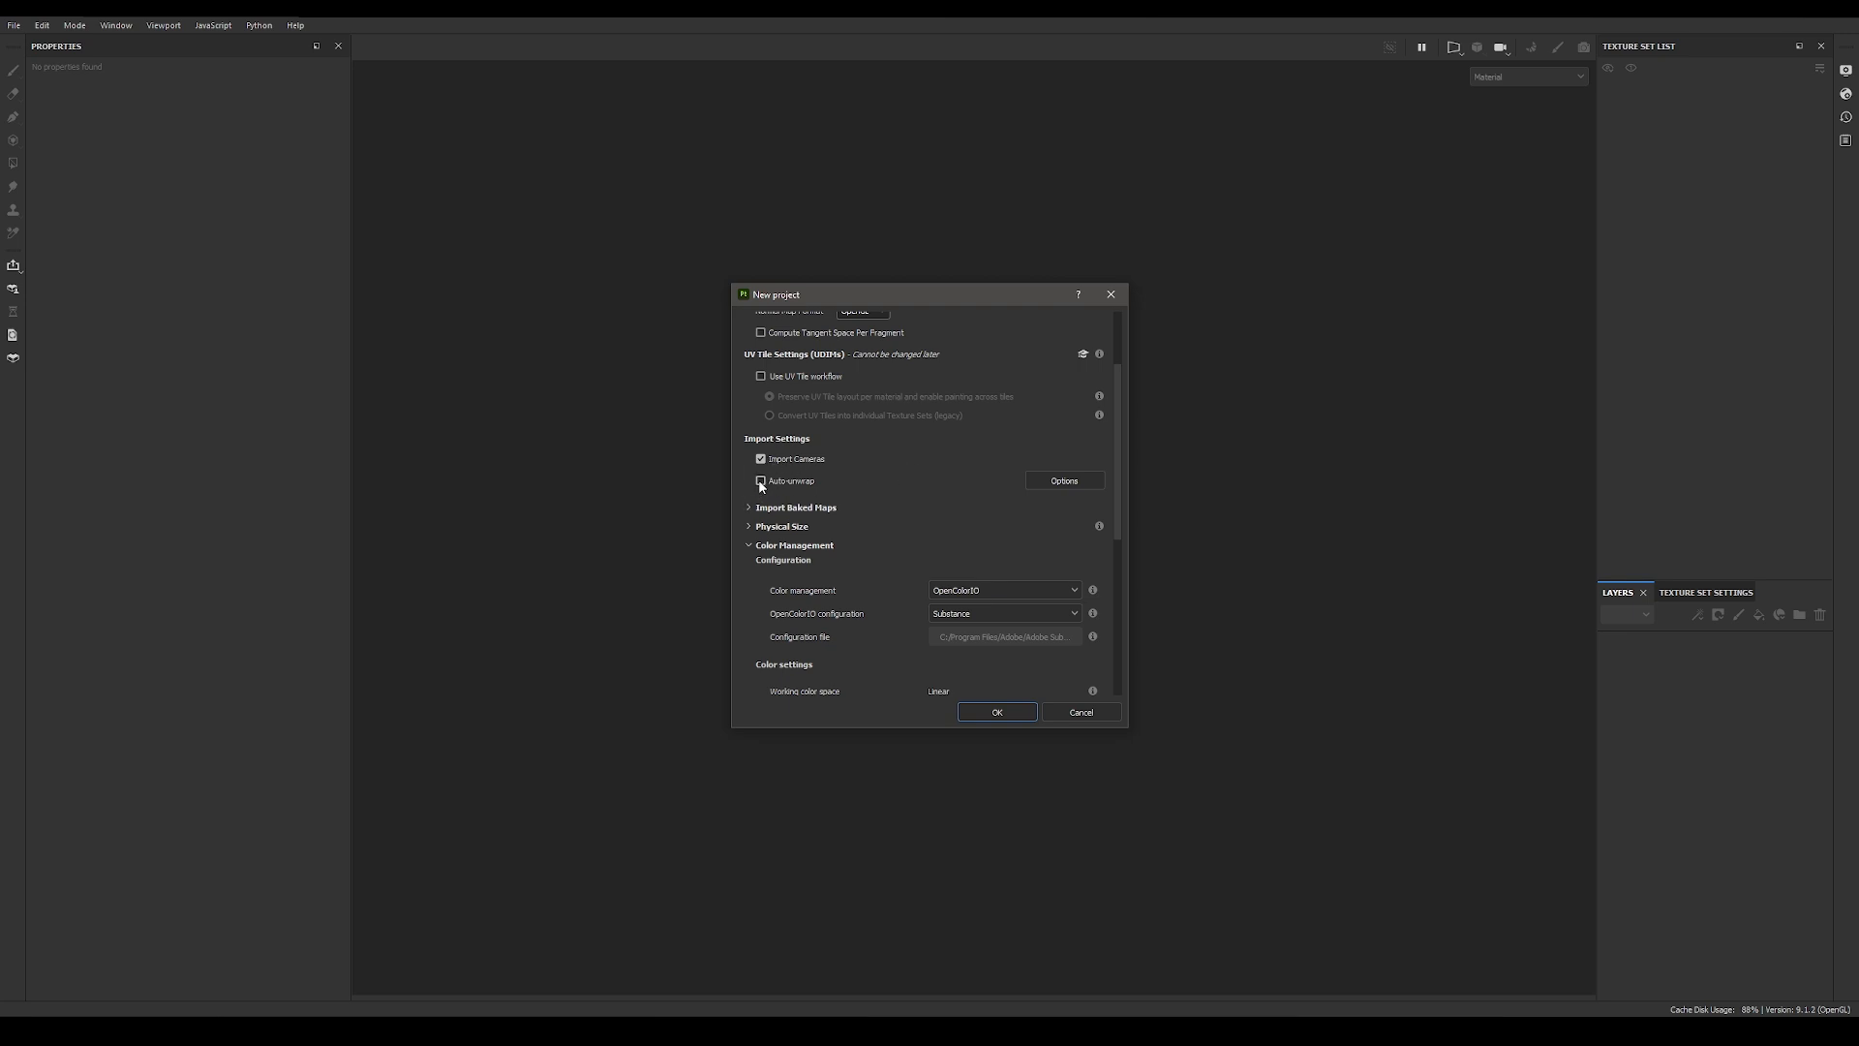
{"action": "scroll", "coordinate": [1069, 515], "scroll_direction": "down", "scroll_amount": 3}
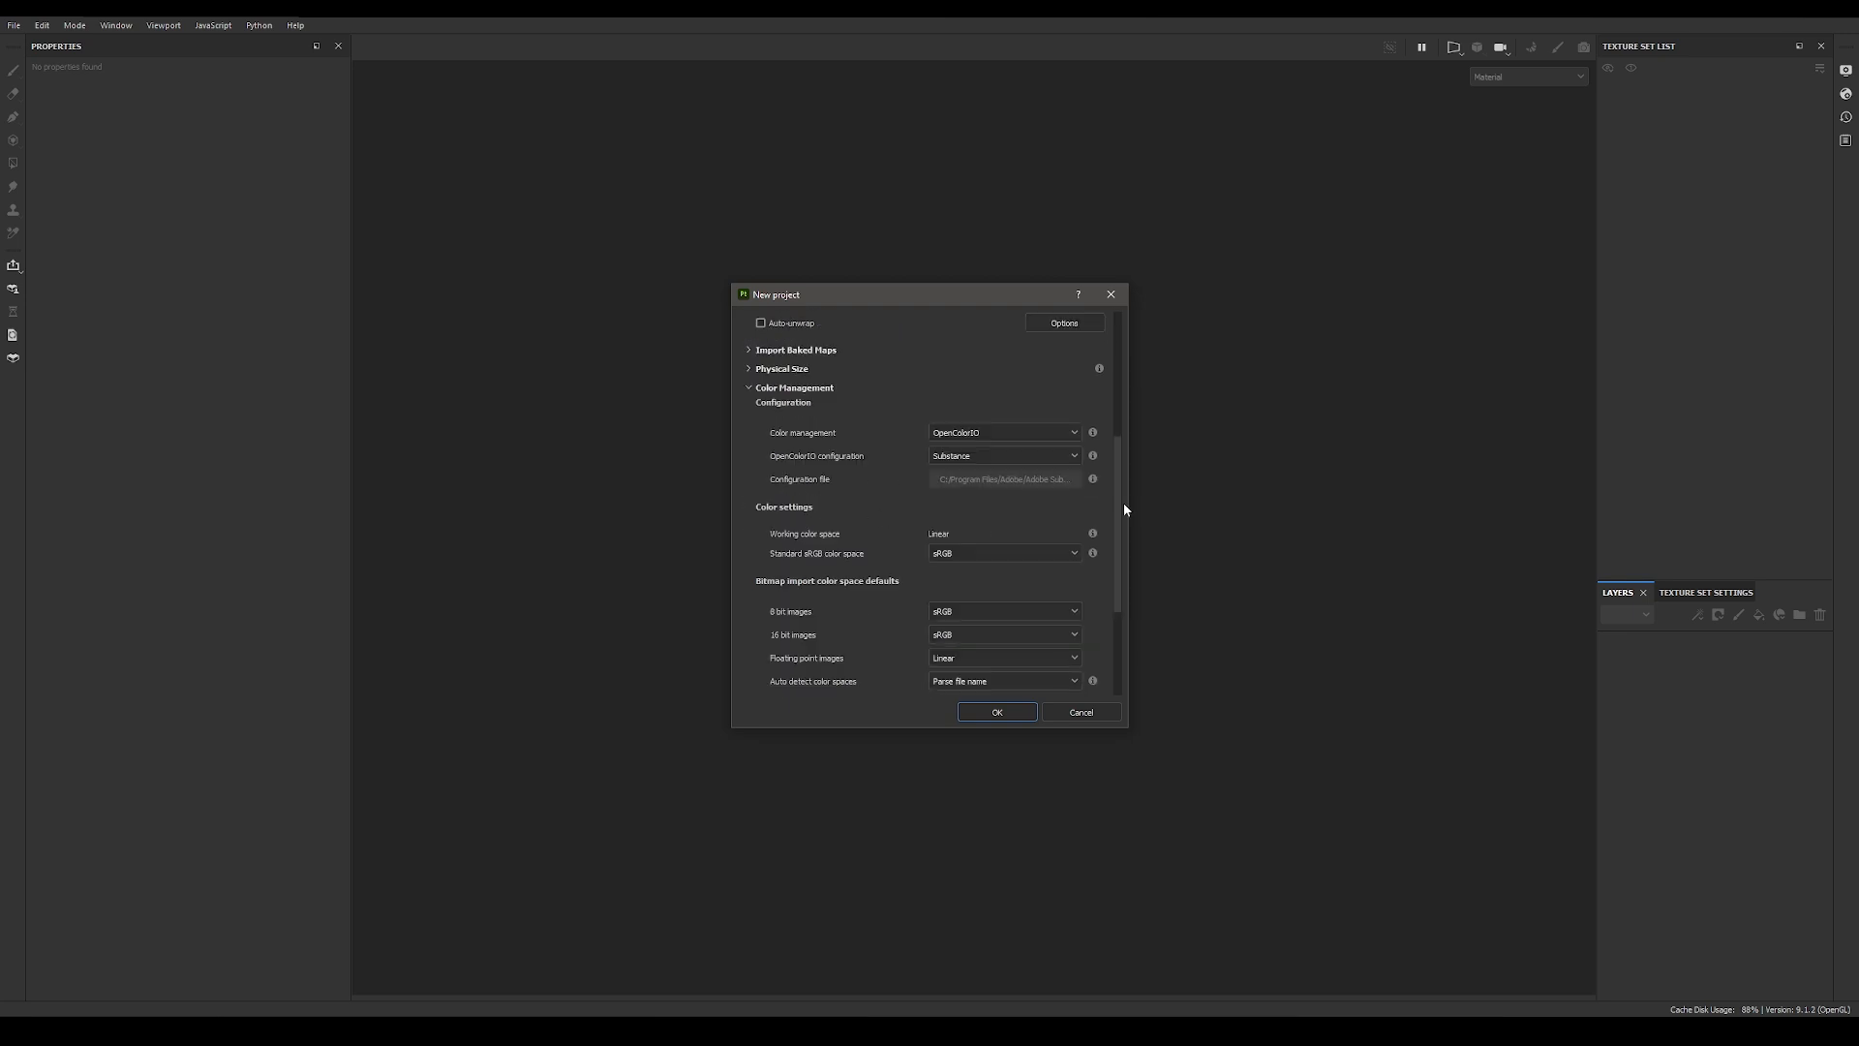
{"action": "left_click_drag", "start_coordinate": [1117, 495], "coordinate": [1122, 508]}
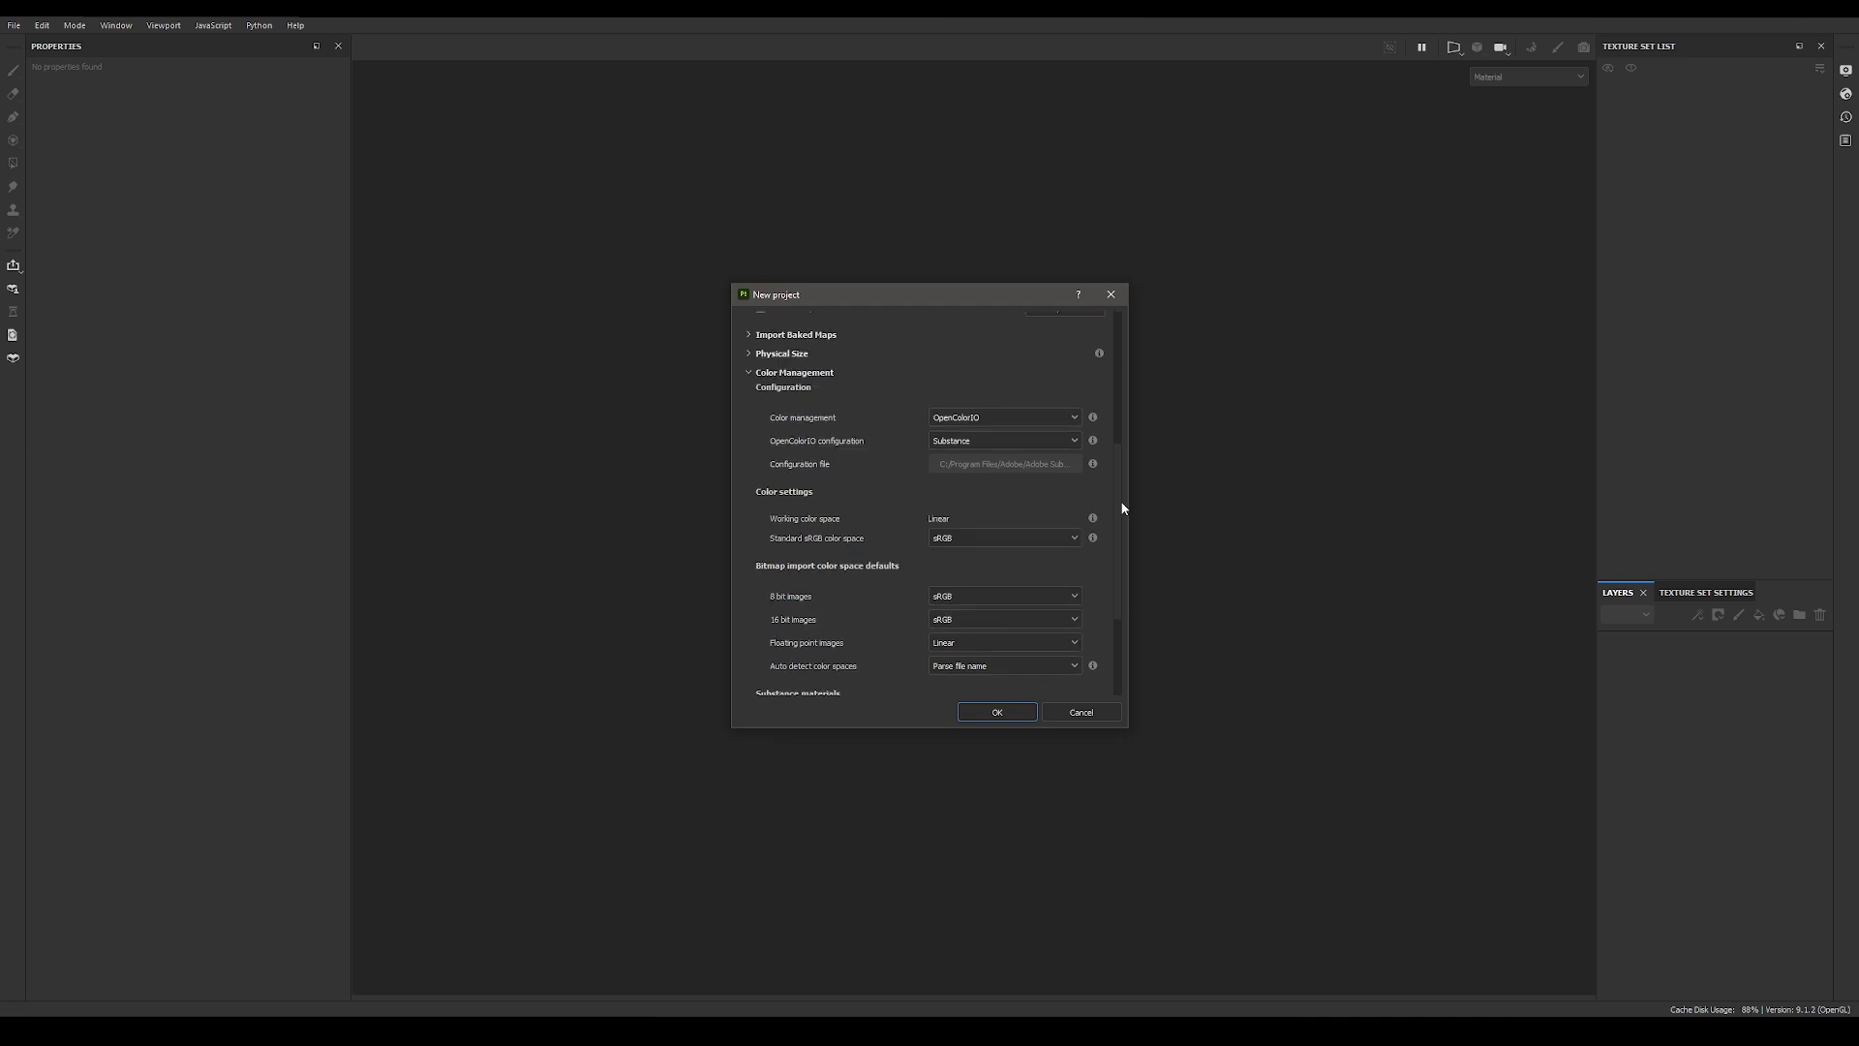
Step: Try the Custom OpenColorIO configuration in the project's color management settings
{"action": "left_click", "coordinate": [1075, 417]}
{"action": "left_click", "coordinate": [1016, 450]}
{"action": "left_click", "coordinate": [1015, 441]}
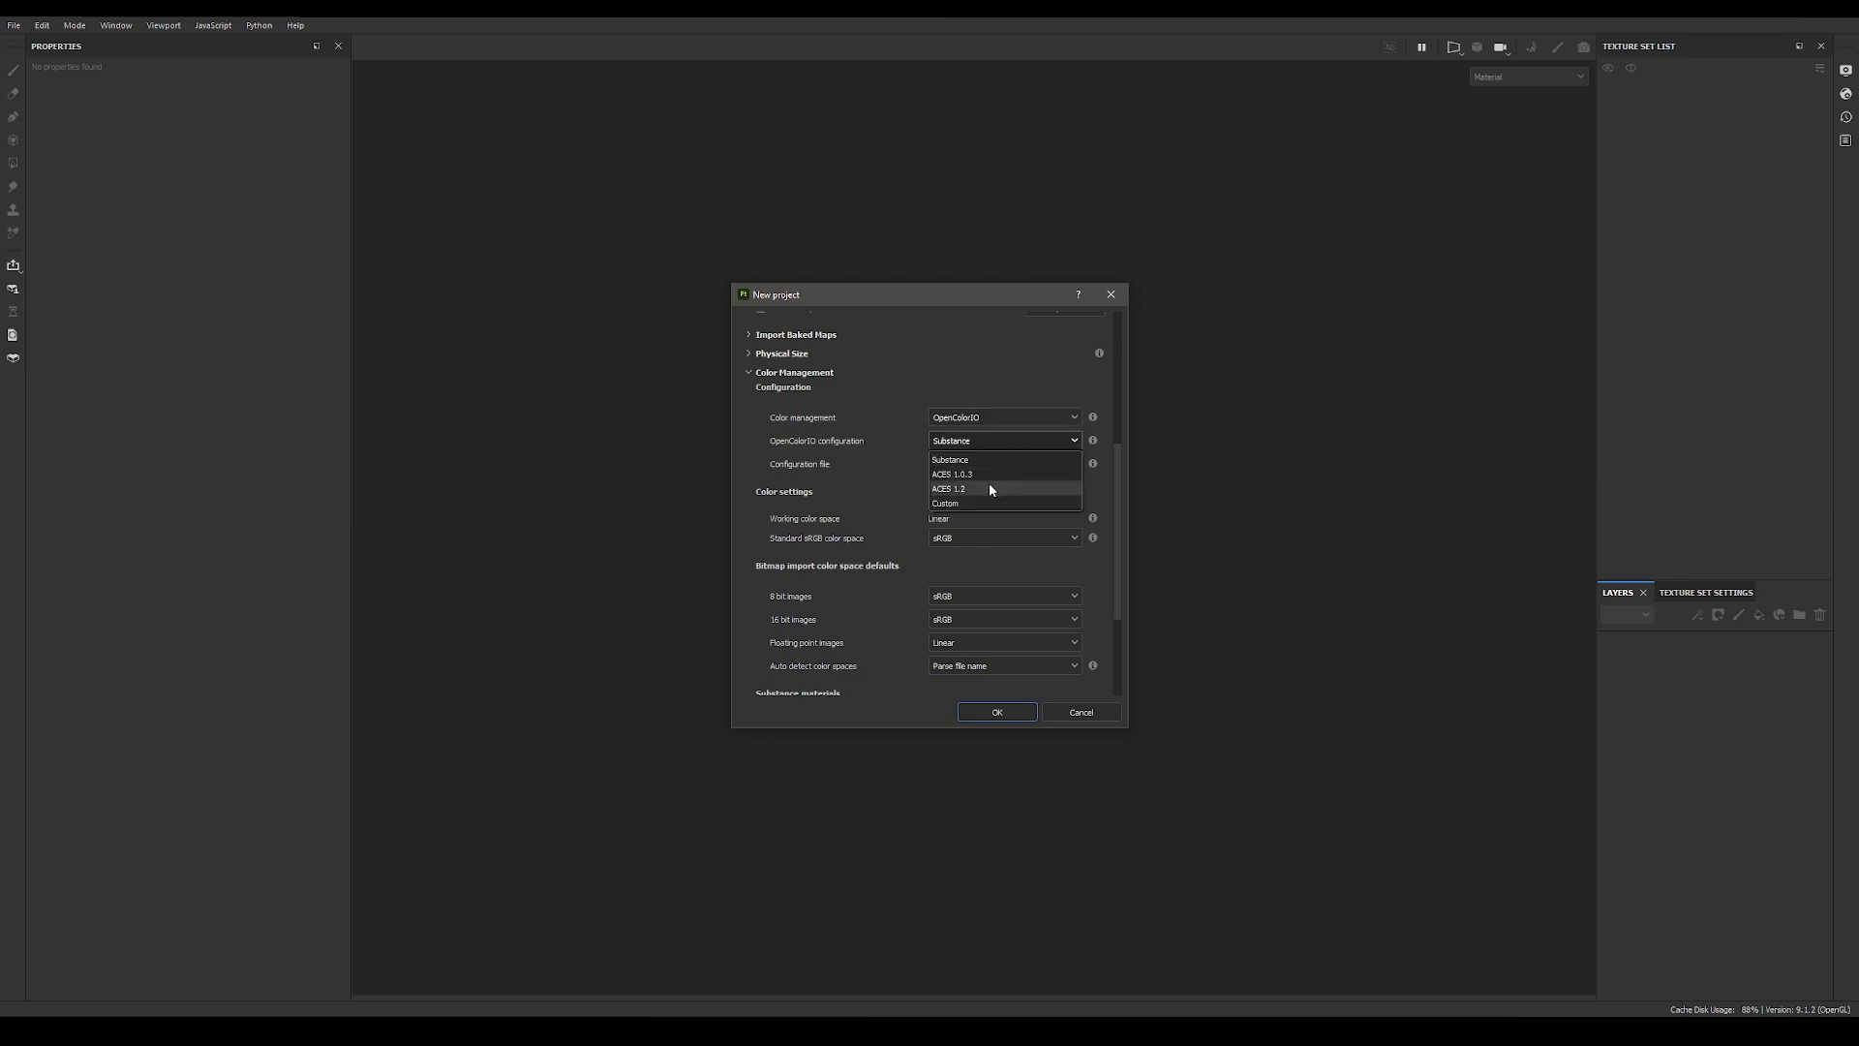
{"action": "left_click", "coordinate": [1054, 434]}
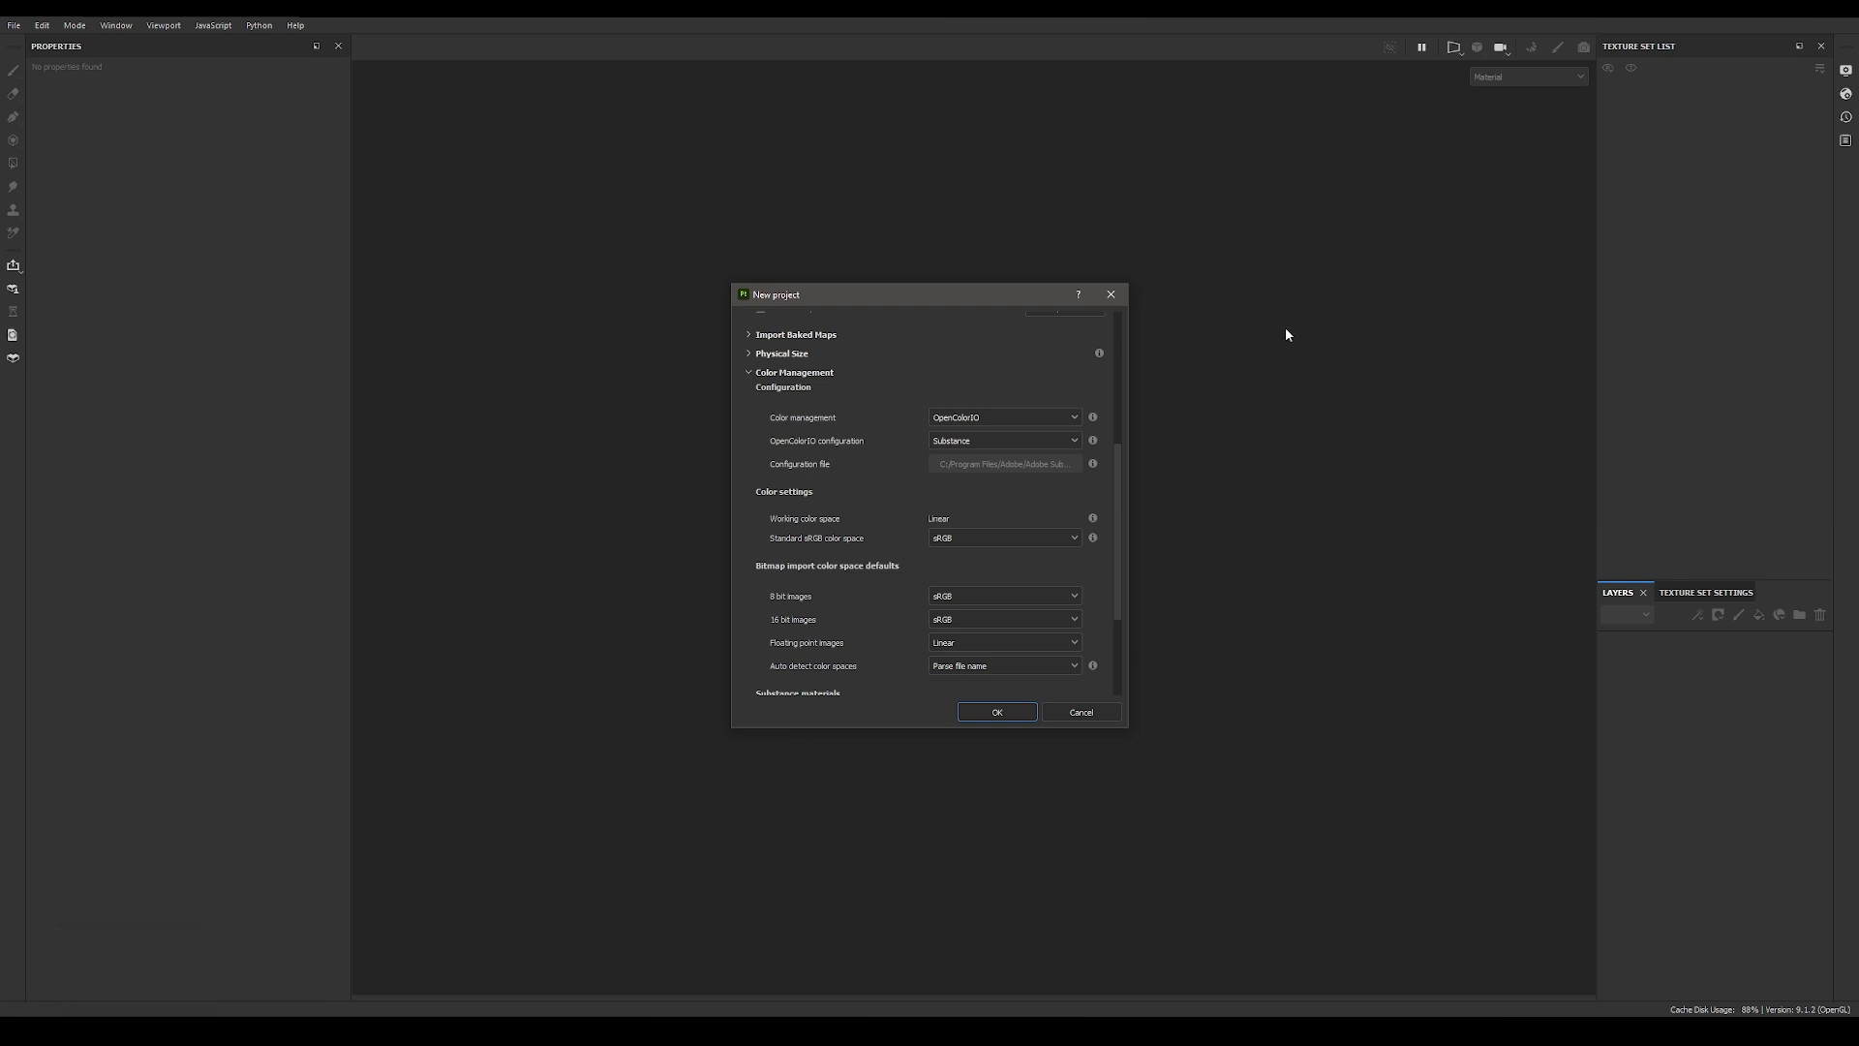
{"action": "left_click", "coordinate": [1022, 418]}
{"action": "left_click", "coordinate": [1022, 418]}
{"action": "left_click", "coordinate": [1017, 443]}
{"action": "left_click", "coordinate": [995, 502]}
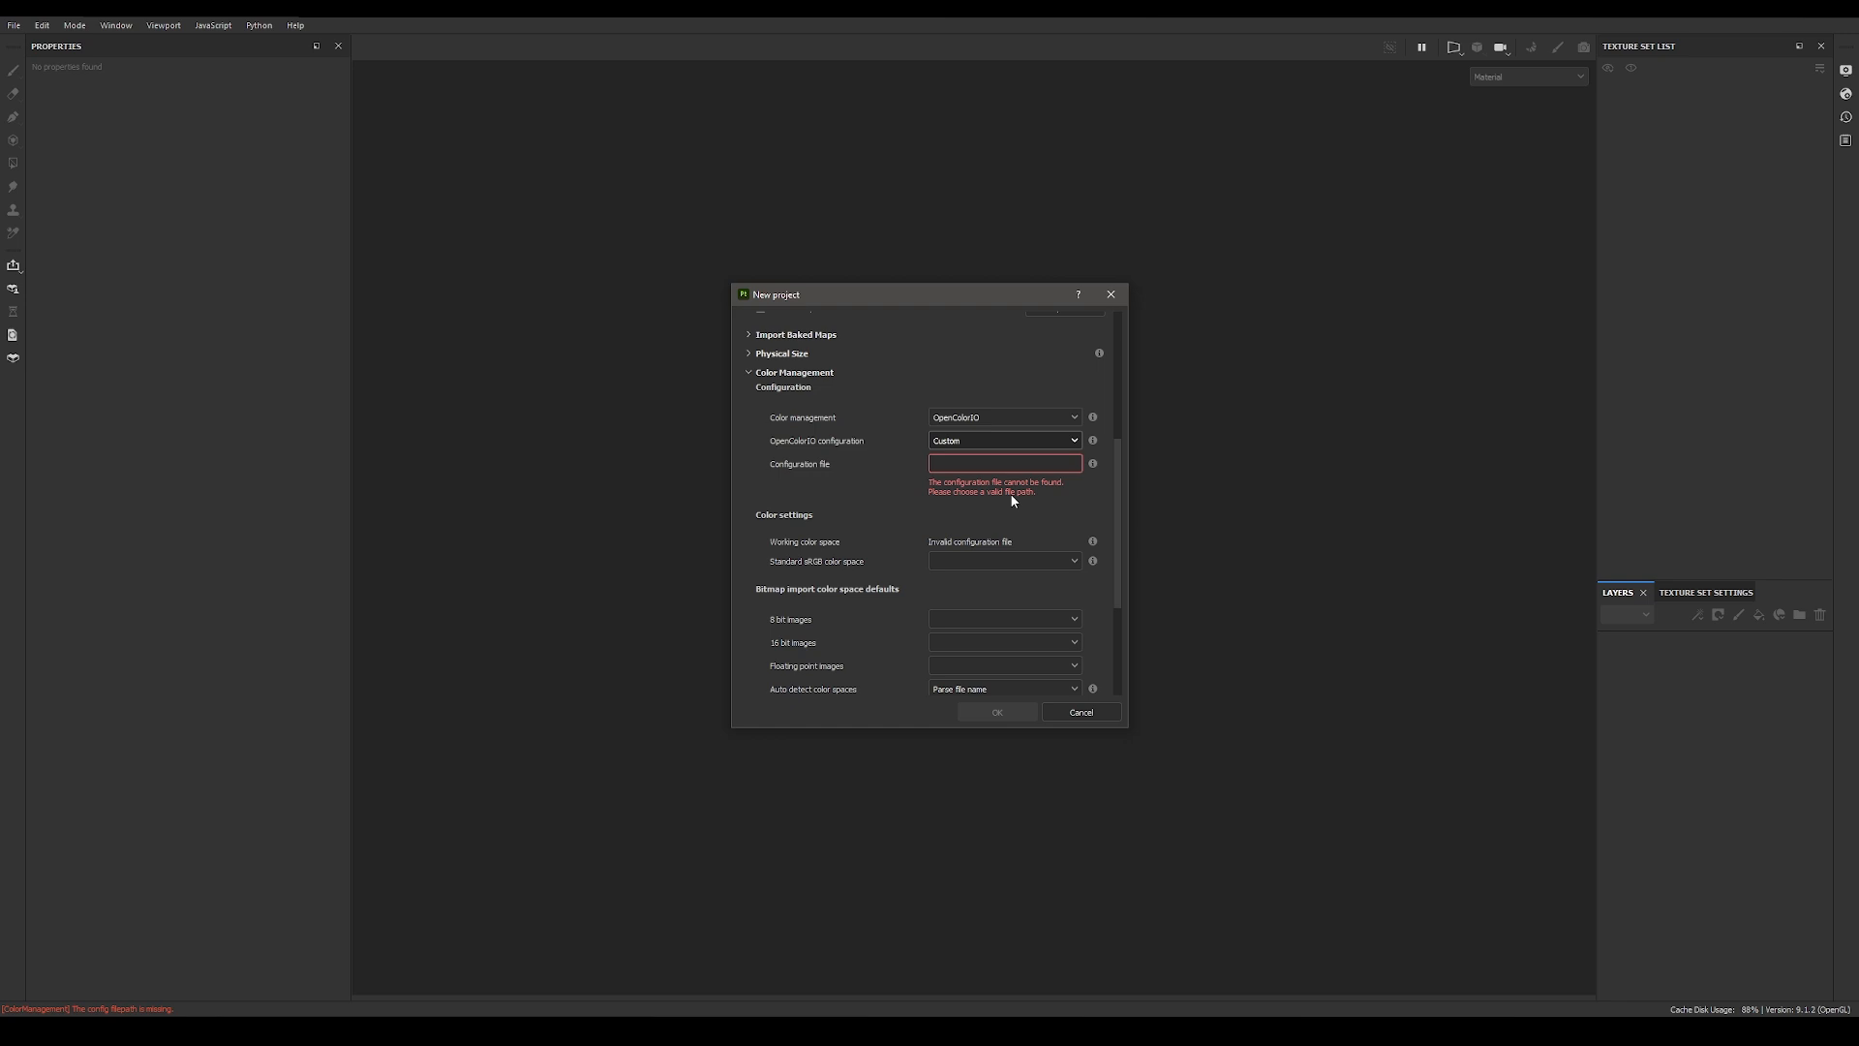
Step: Set color management to OpenColorIO with the Substance configuration and create the project
{"action": "left_click", "coordinate": [983, 417]}
{"action": "left_click", "coordinate": [956, 452]}
{"action": "left_click", "coordinate": [969, 439]}
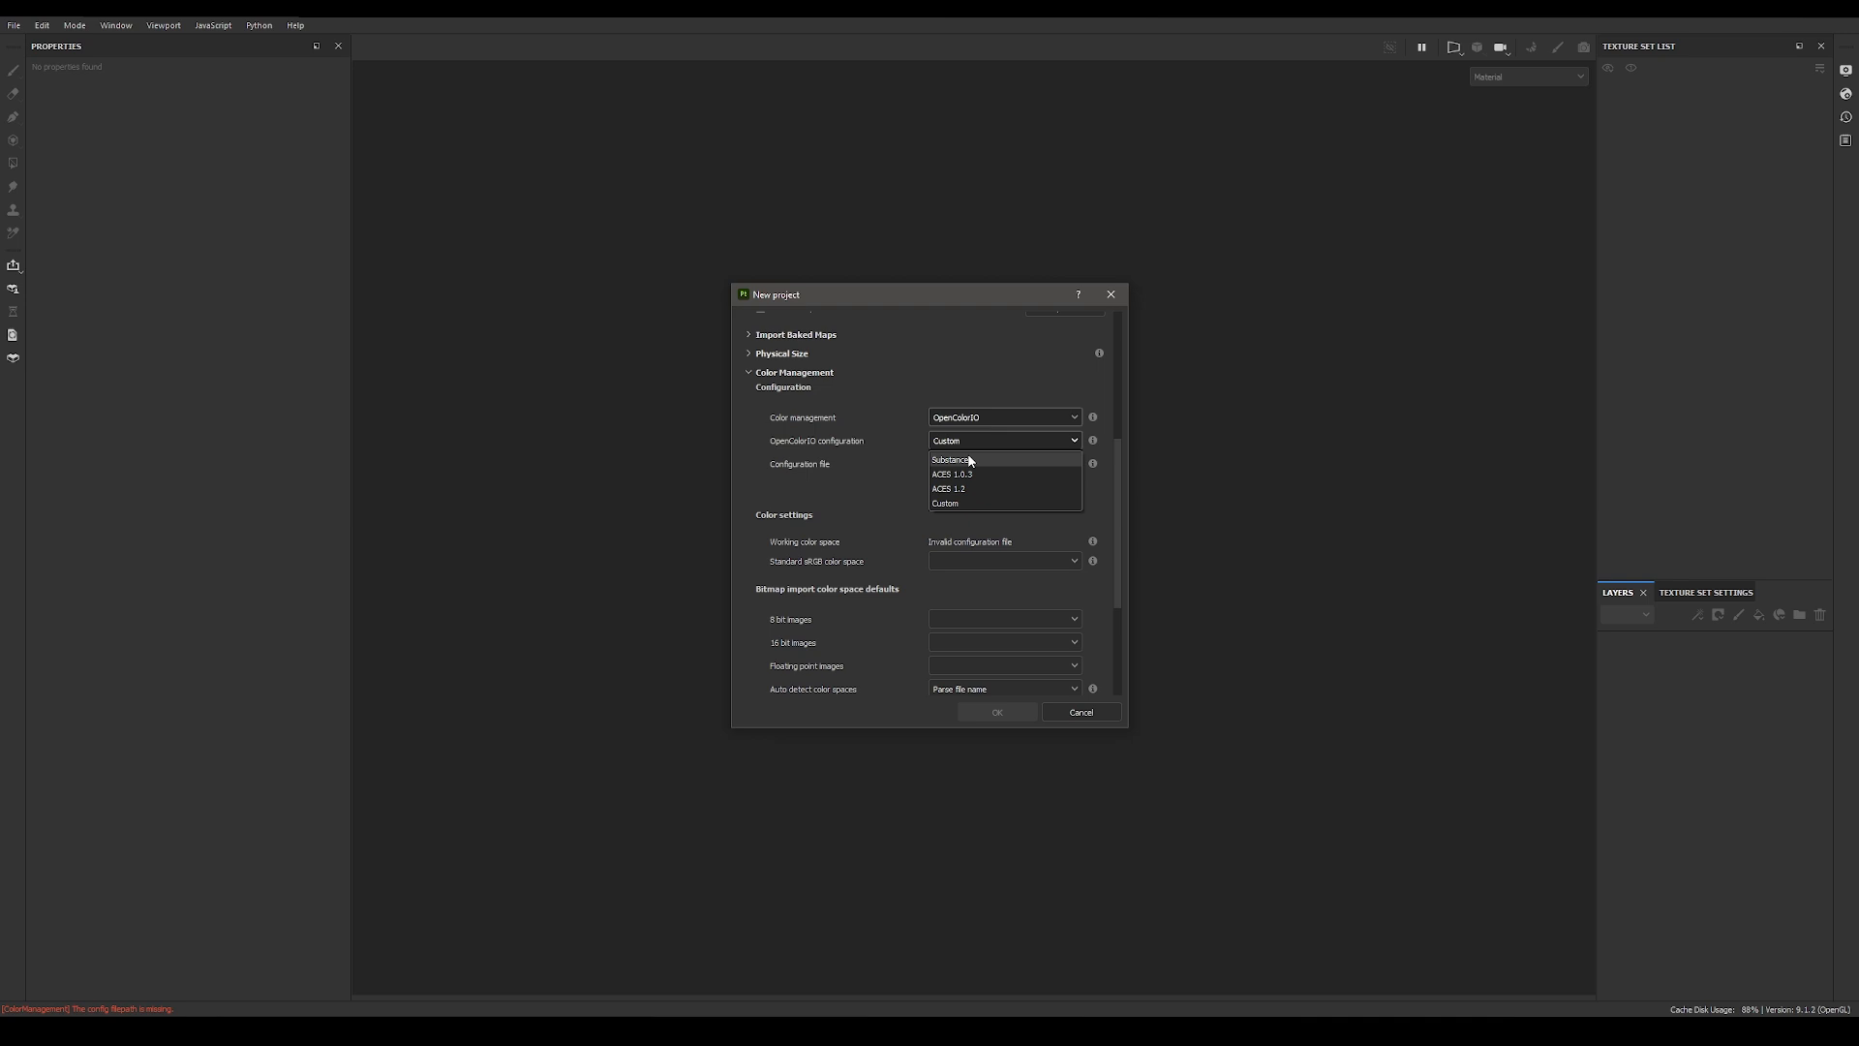
{"action": "left_click", "coordinate": [970, 460]}
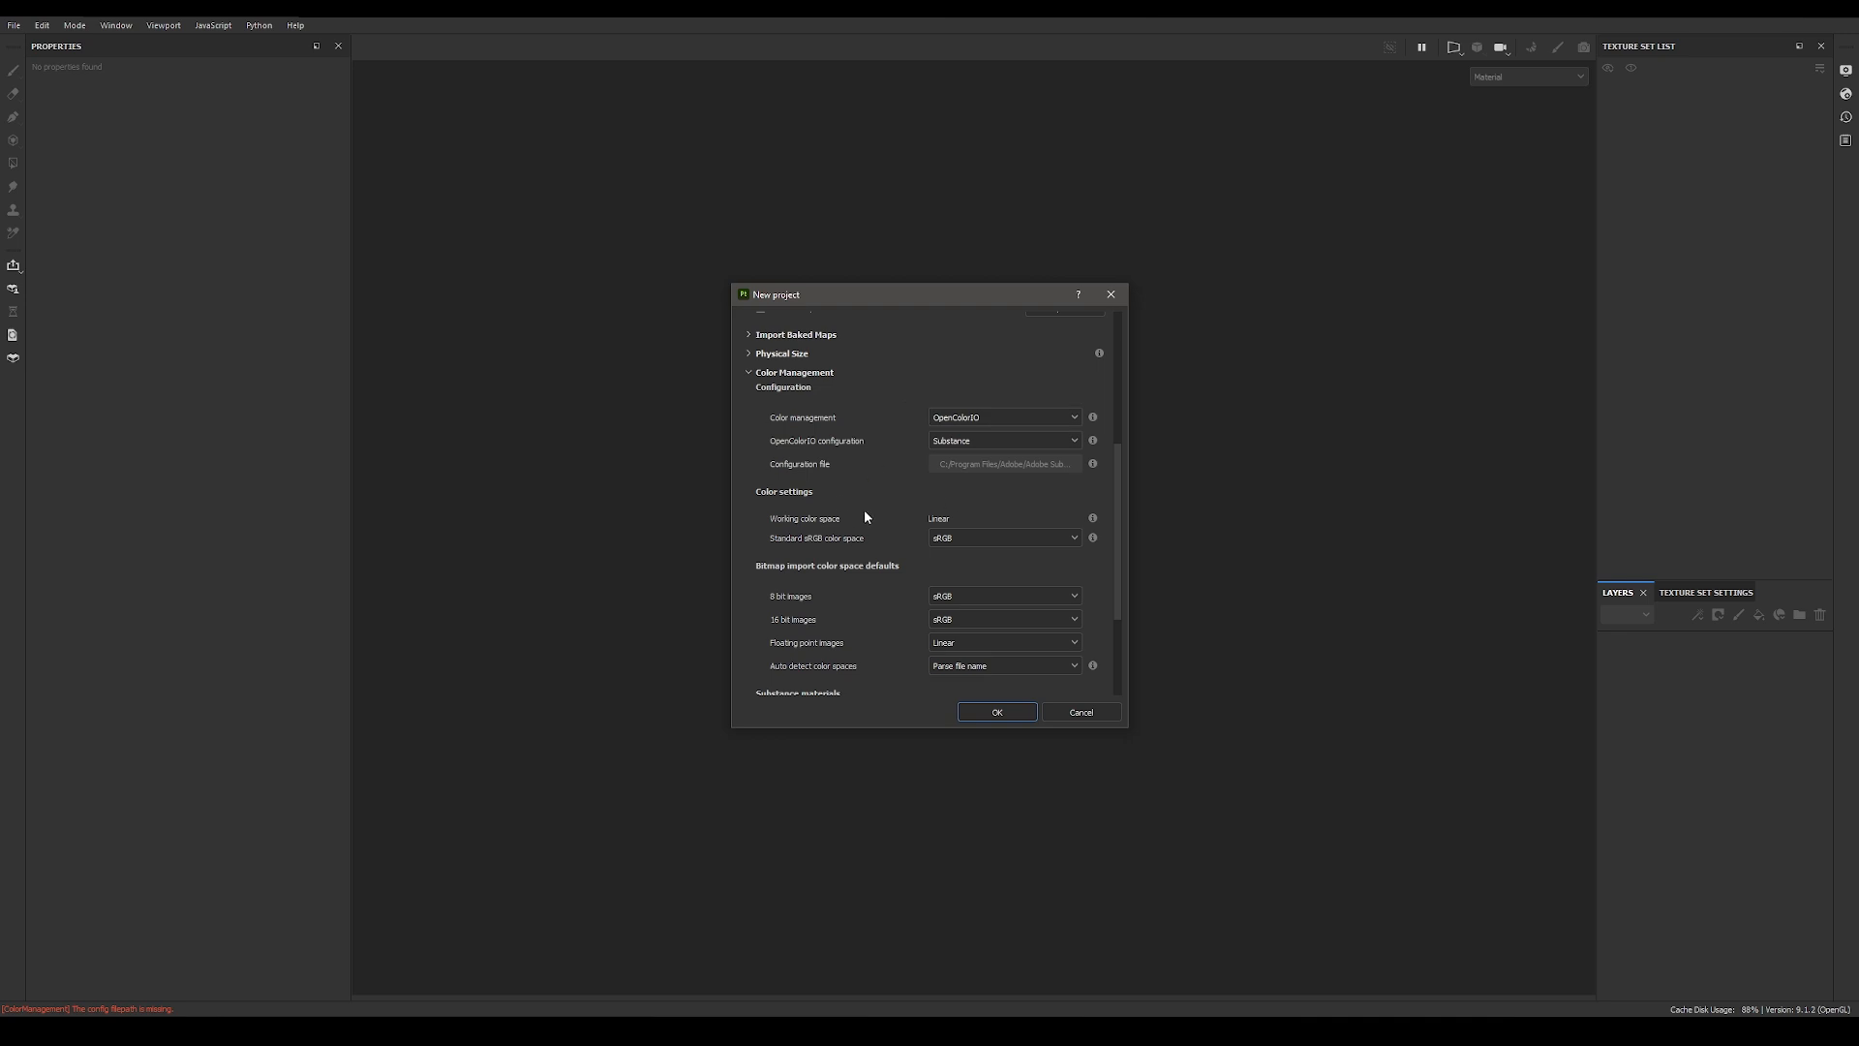
{"action": "scroll", "coordinate": [873, 661], "scroll_direction": "down", "scroll_amount": 3}
{"action": "scroll", "coordinate": [891, 628], "scroll_direction": "up", "scroll_amount": 10}
{"action": "left_click", "coordinate": [997, 711]}
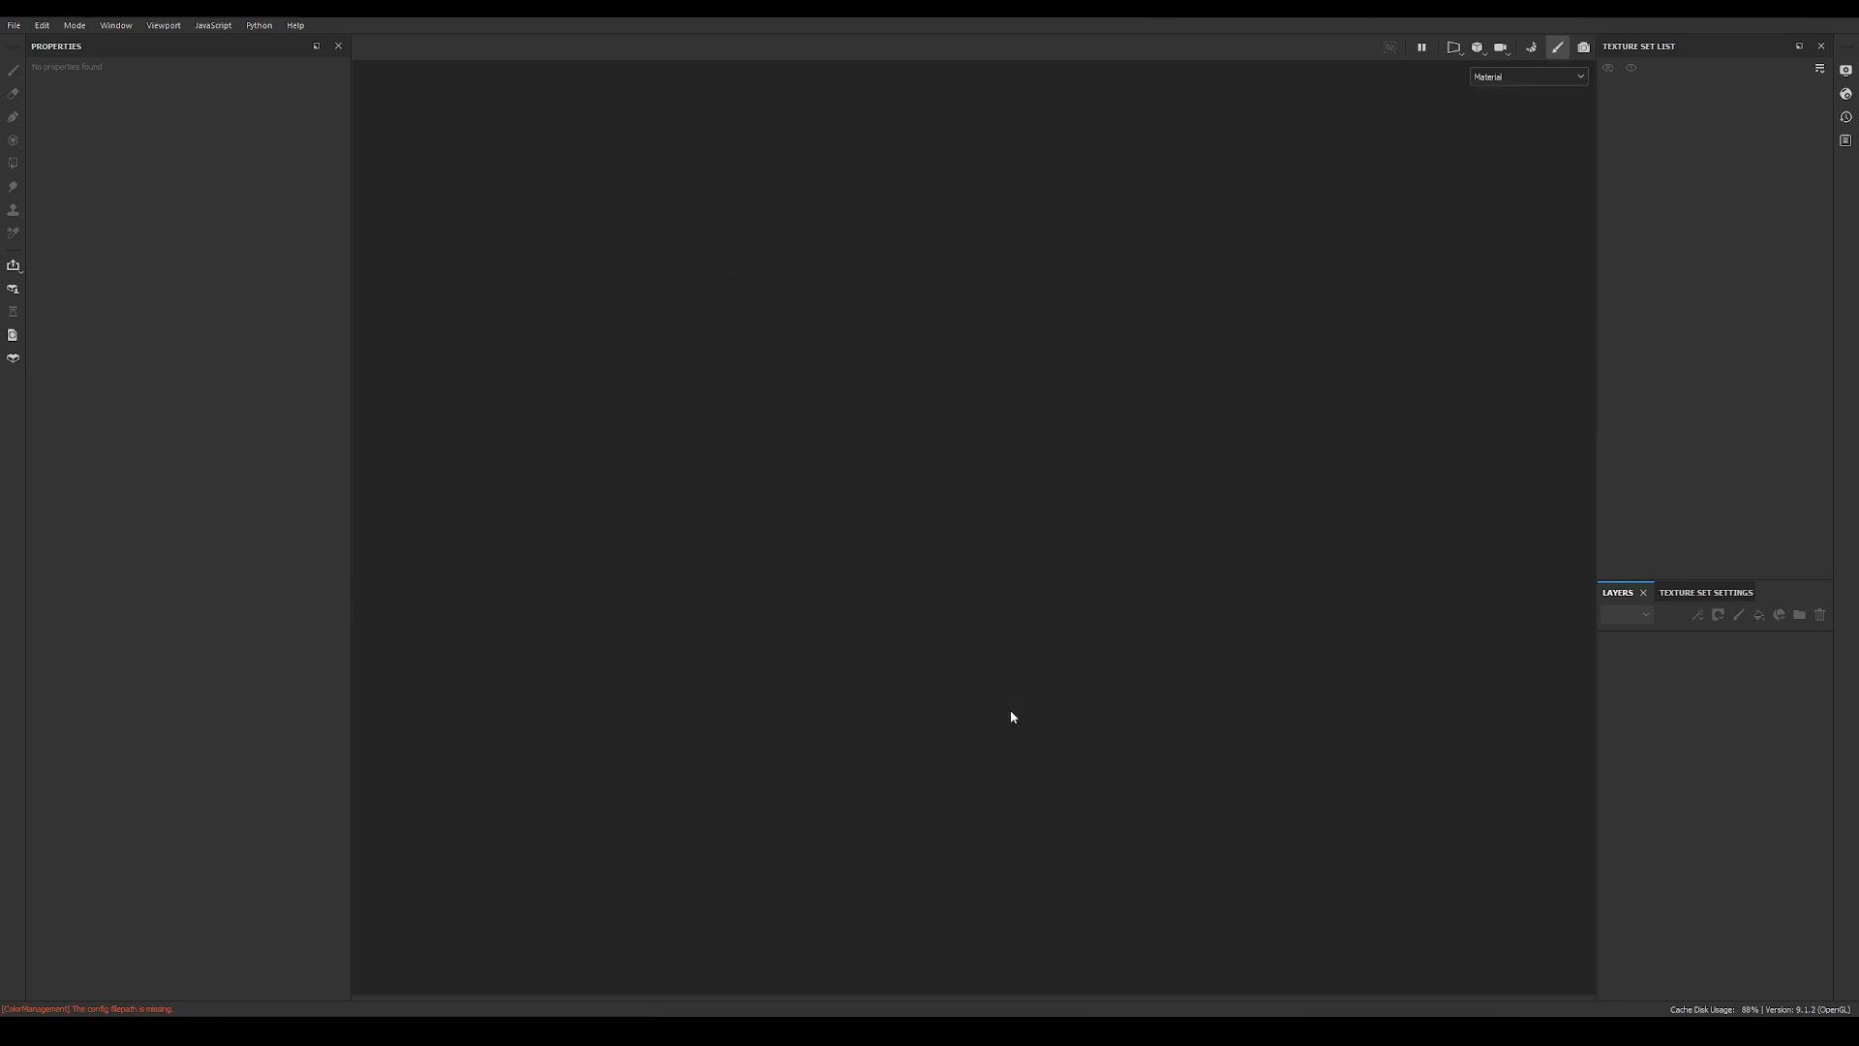
Step: Rename the texture set as Stick
{"action": "left_click_drag", "start_coordinate": [1280, 360], "coordinate": [1075, 282], "text": "alt"}
{"action": "middle_click_drag", "start_coordinate": [1075, 282], "coordinate": [971, 296], "text": "alt"}
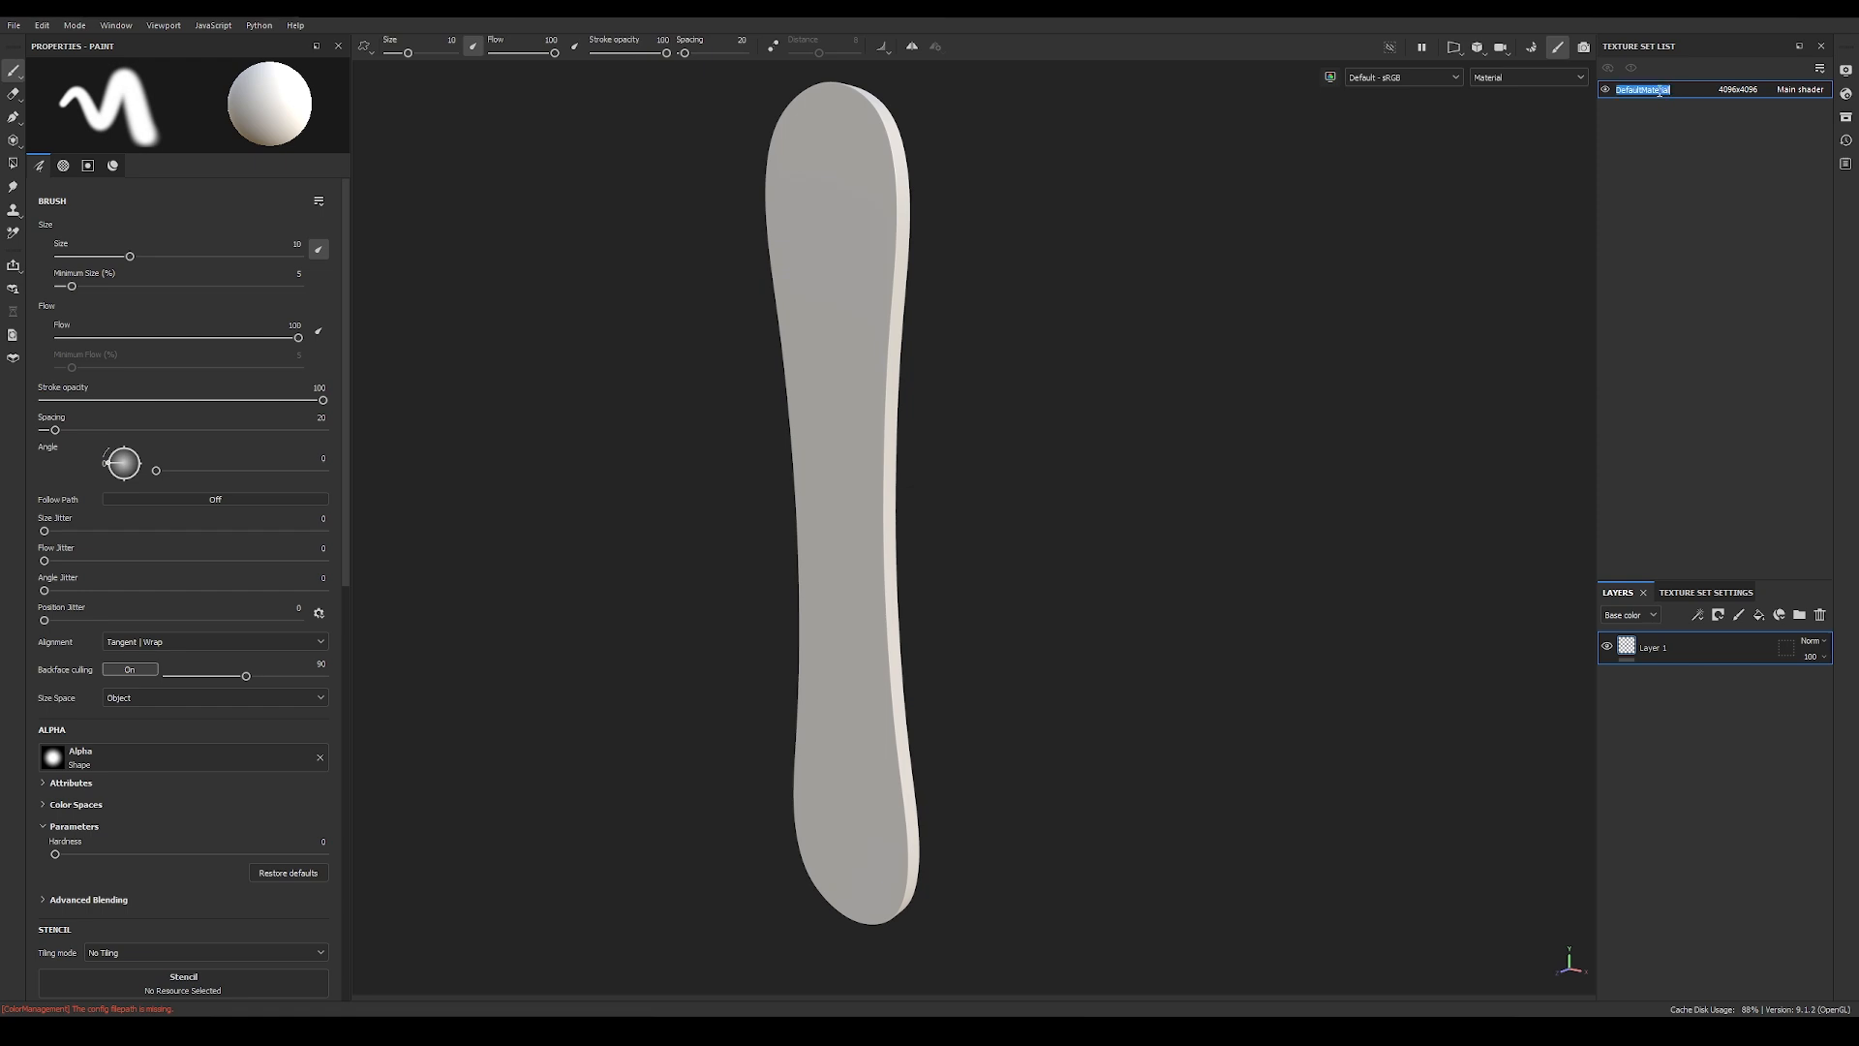
{"action": "type", "text": "Stick"}
{"action": "key", "text": "Return"}
Step: Save the project under the file name Stick
{"action": "left_click", "coordinate": [15, 27]}
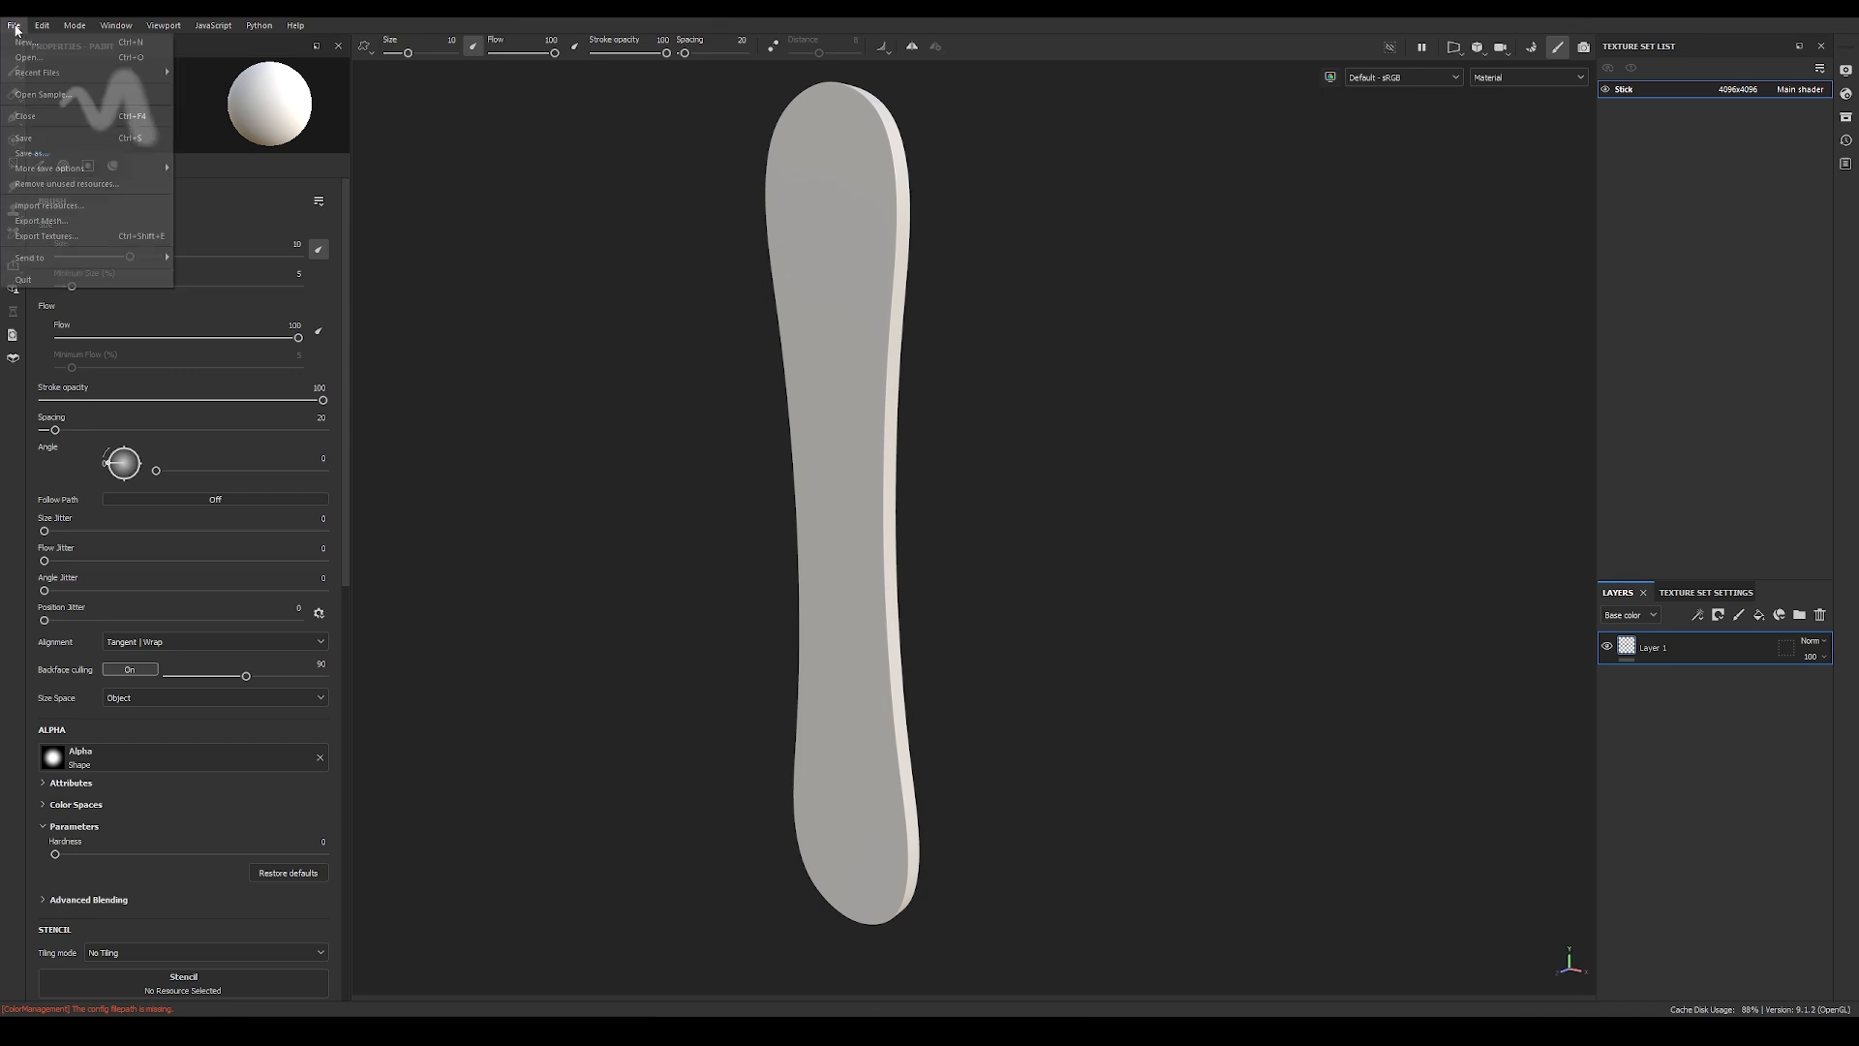
{"action": "left_click", "coordinate": [63, 154]}
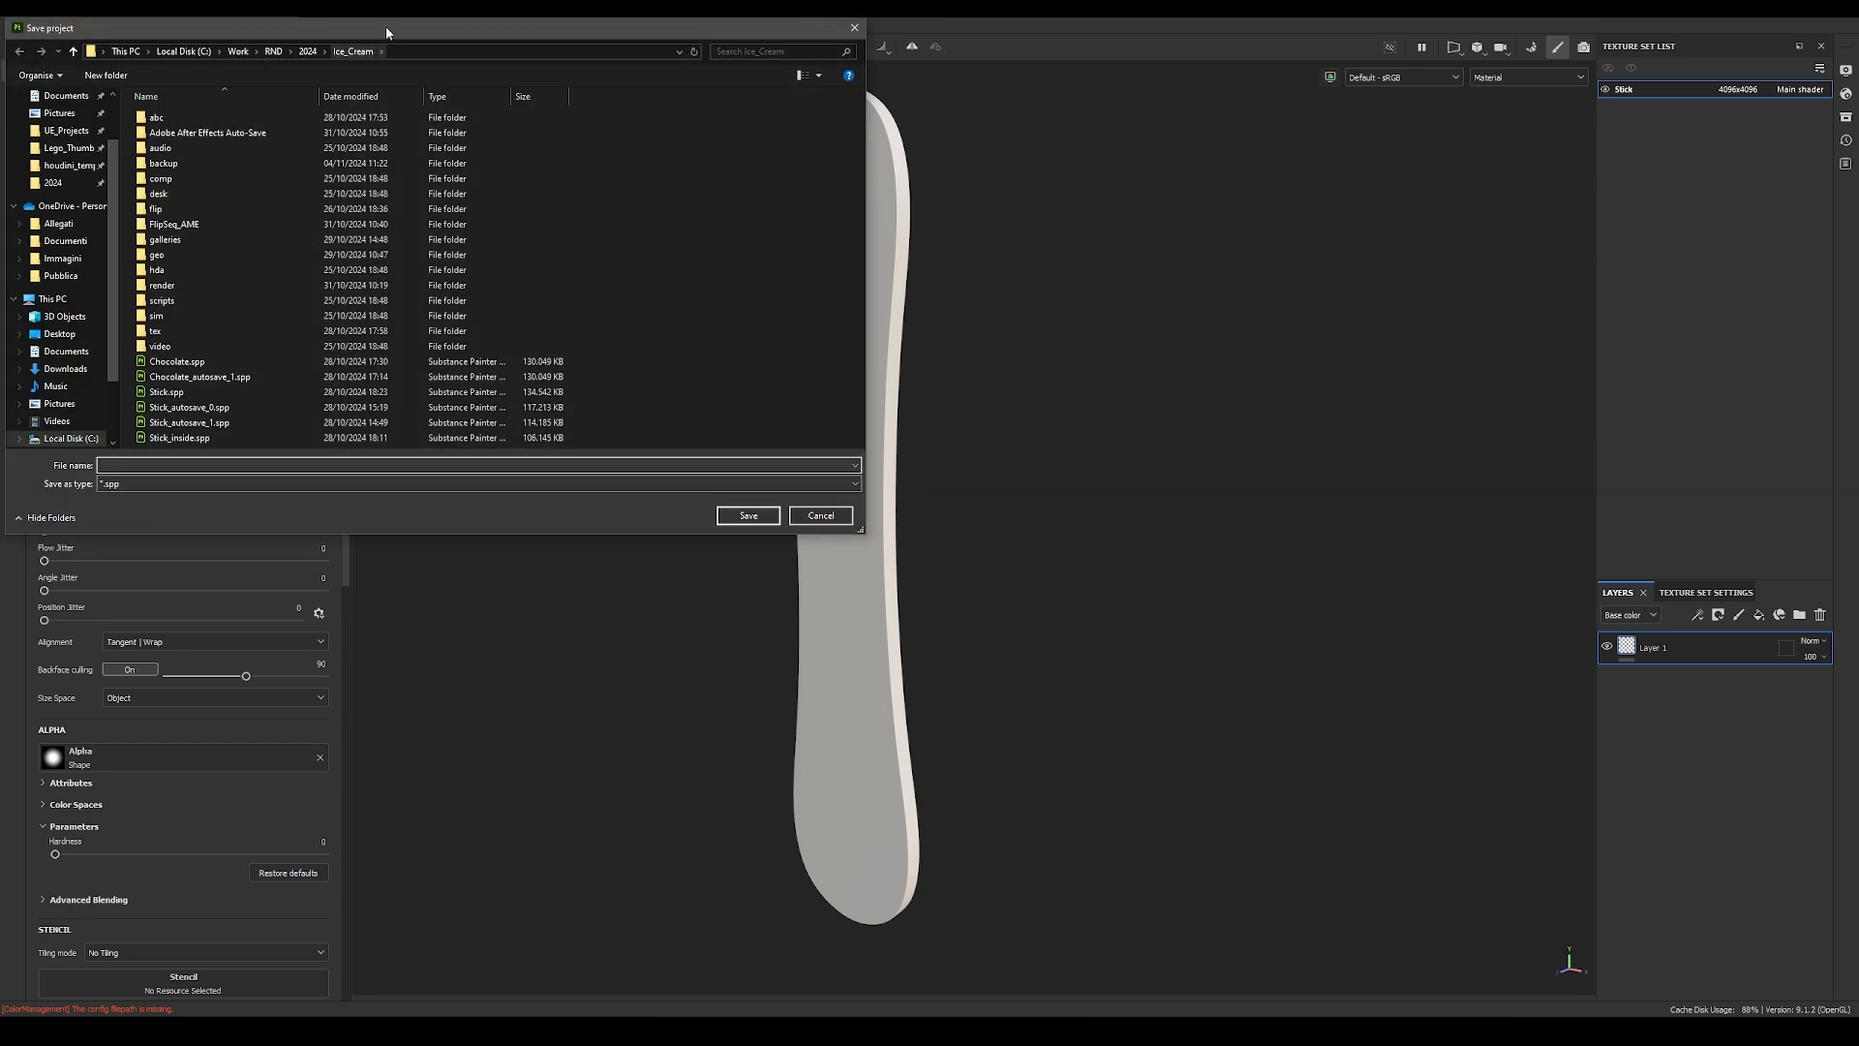
{"action": "left_click", "coordinate": [677, 82]}
{"action": "left_click", "coordinate": [641, 82]}
{"action": "double_click", "coordinate": [581, 226]}
{"action": "double_click", "coordinate": [573, 164]}
{"action": "double_click", "coordinate": [579, 149]}
{"action": "left_click", "coordinate": [611, 497]}
{"action": "type", "text": "Stick"}
{"action": "key", "text": "Return"}
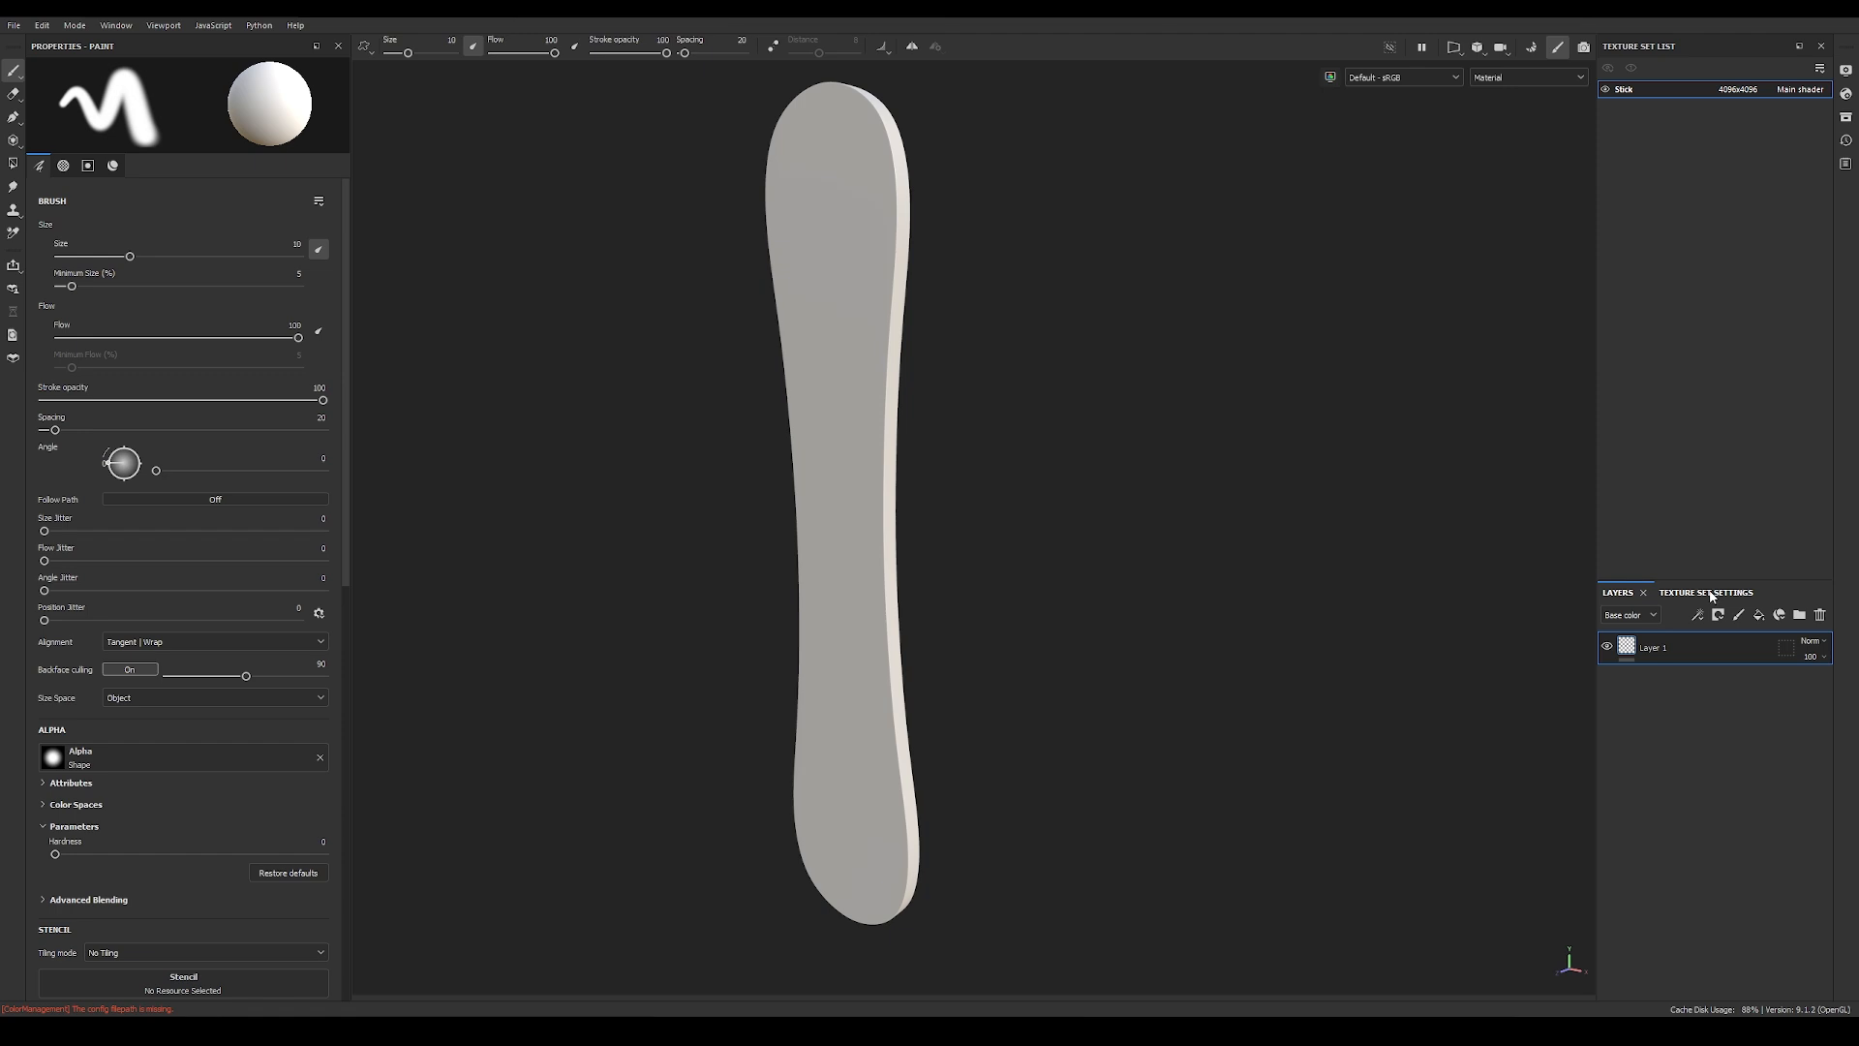
Step: Open the mesh map baking setup for the Stick texture set
{"action": "left_click_drag", "start_coordinate": [1155, 395], "coordinate": [884, 423], "text": "alt"}
{"action": "right_click_drag", "start_coordinate": [884, 424], "coordinate": [596, 404], "text": "alt"}
{"action": "left_click_drag", "start_coordinate": [597, 403], "coordinate": [786, 373], "text": "alt"}
{"action": "middle_click_drag", "start_coordinate": [786, 374], "coordinate": [1035, 380], "text": "alt"}
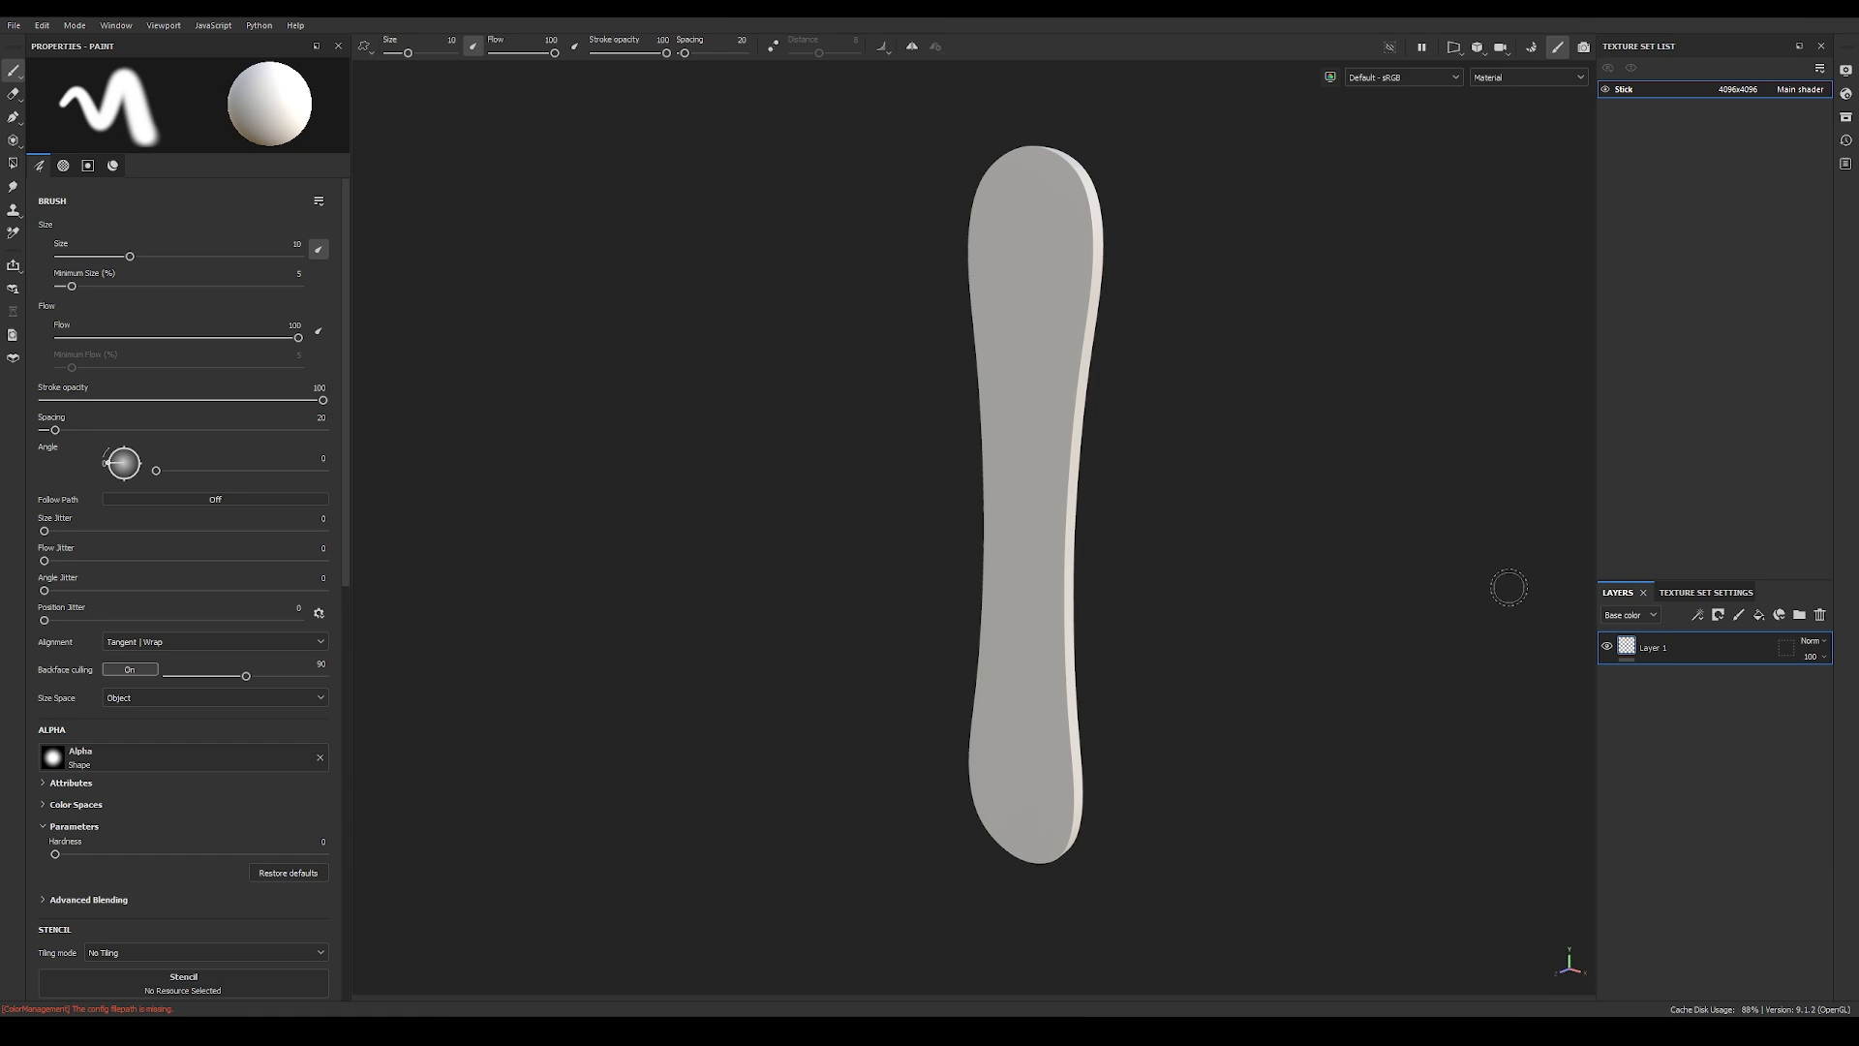
{"action": "left_click", "coordinate": [1715, 594]}
{"action": "scroll", "coordinate": [1722, 763], "scroll_direction": "down", "scroll_amount": 3}
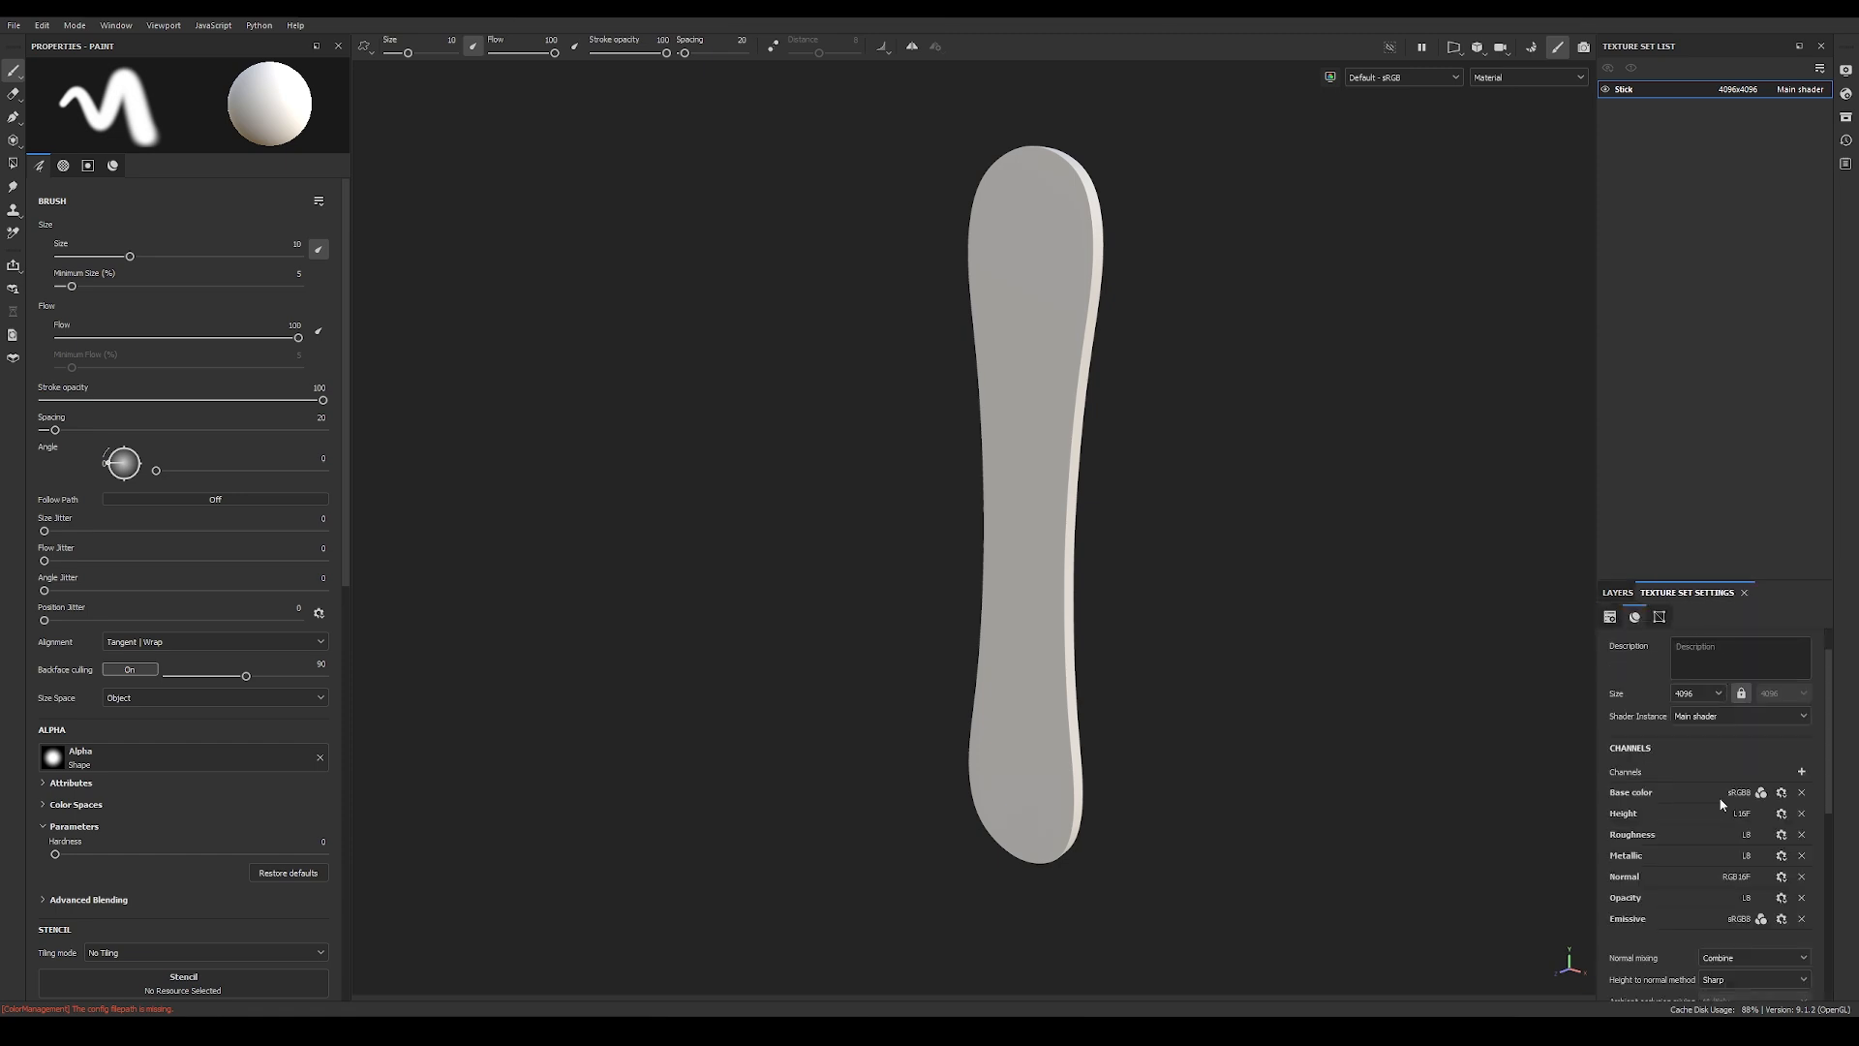
{"action": "scroll", "coordinate": [1722, 810], "scroll_direction": "down", "scroll_amount": 2}
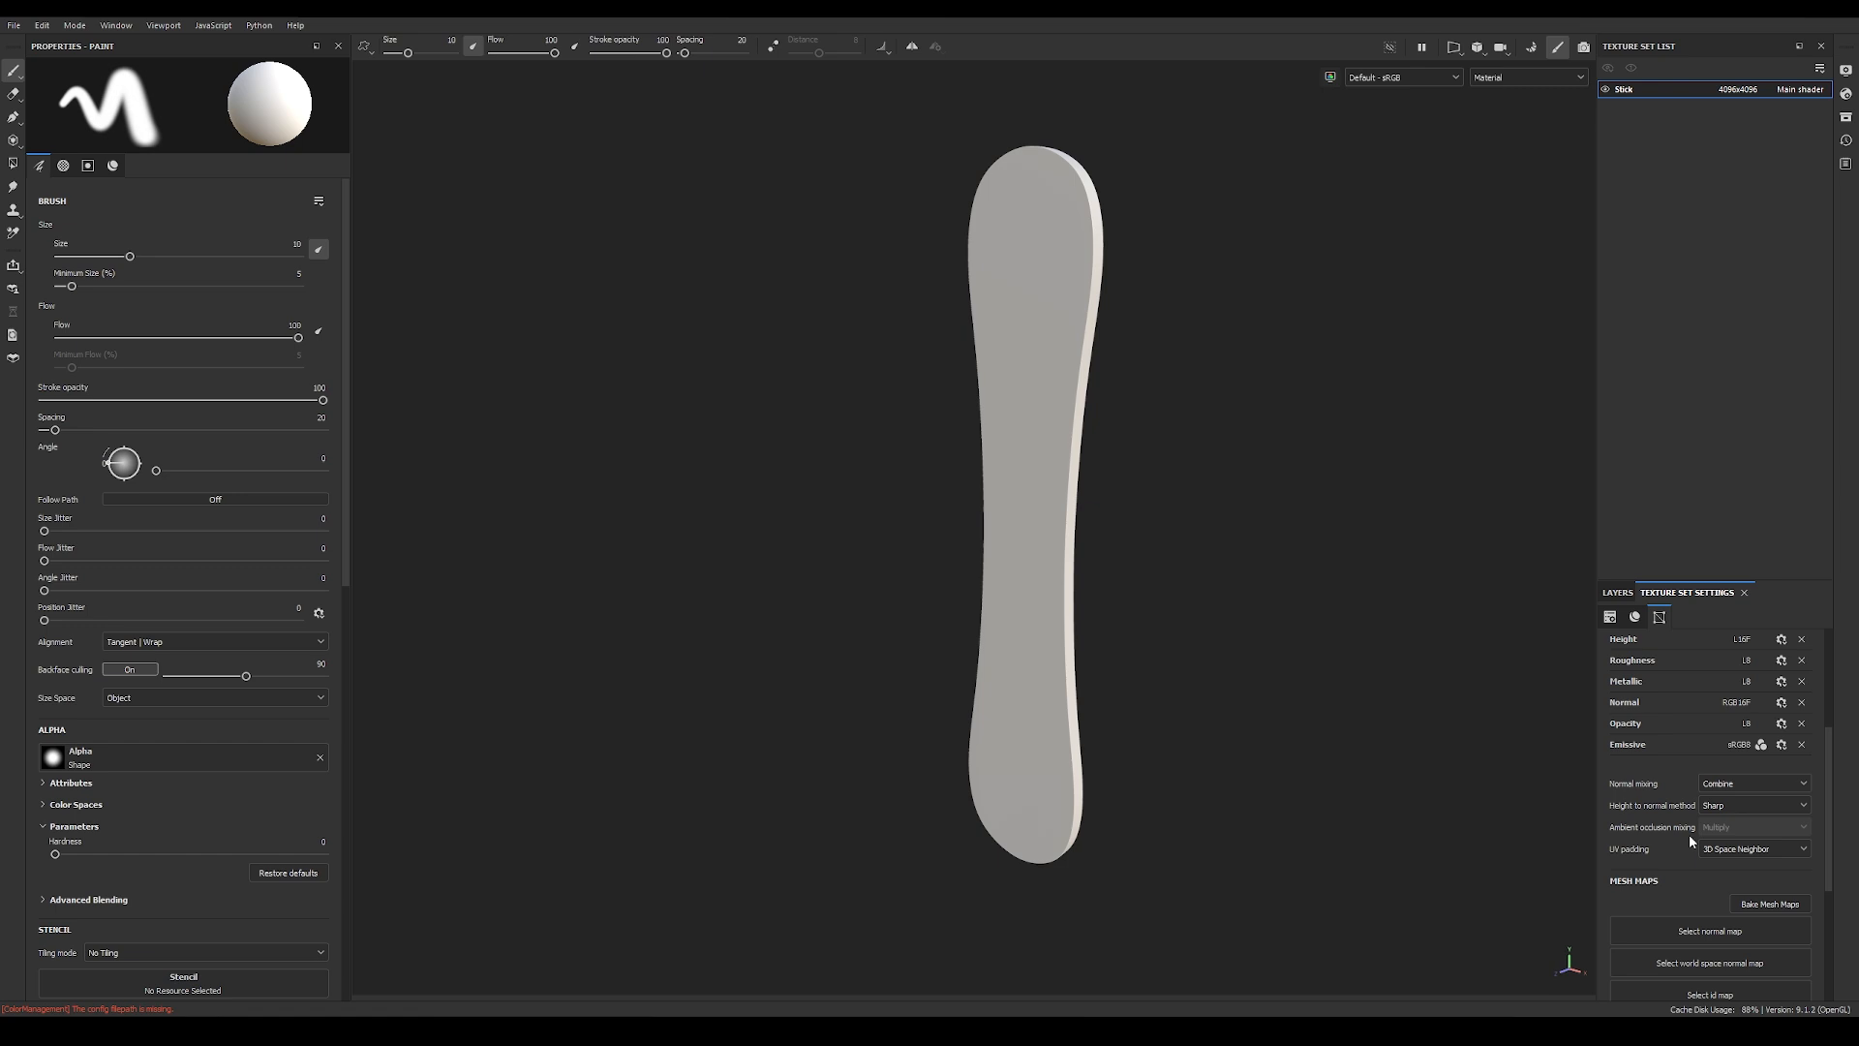
{"action": "left_click", "coordinate": [1769, 905]}
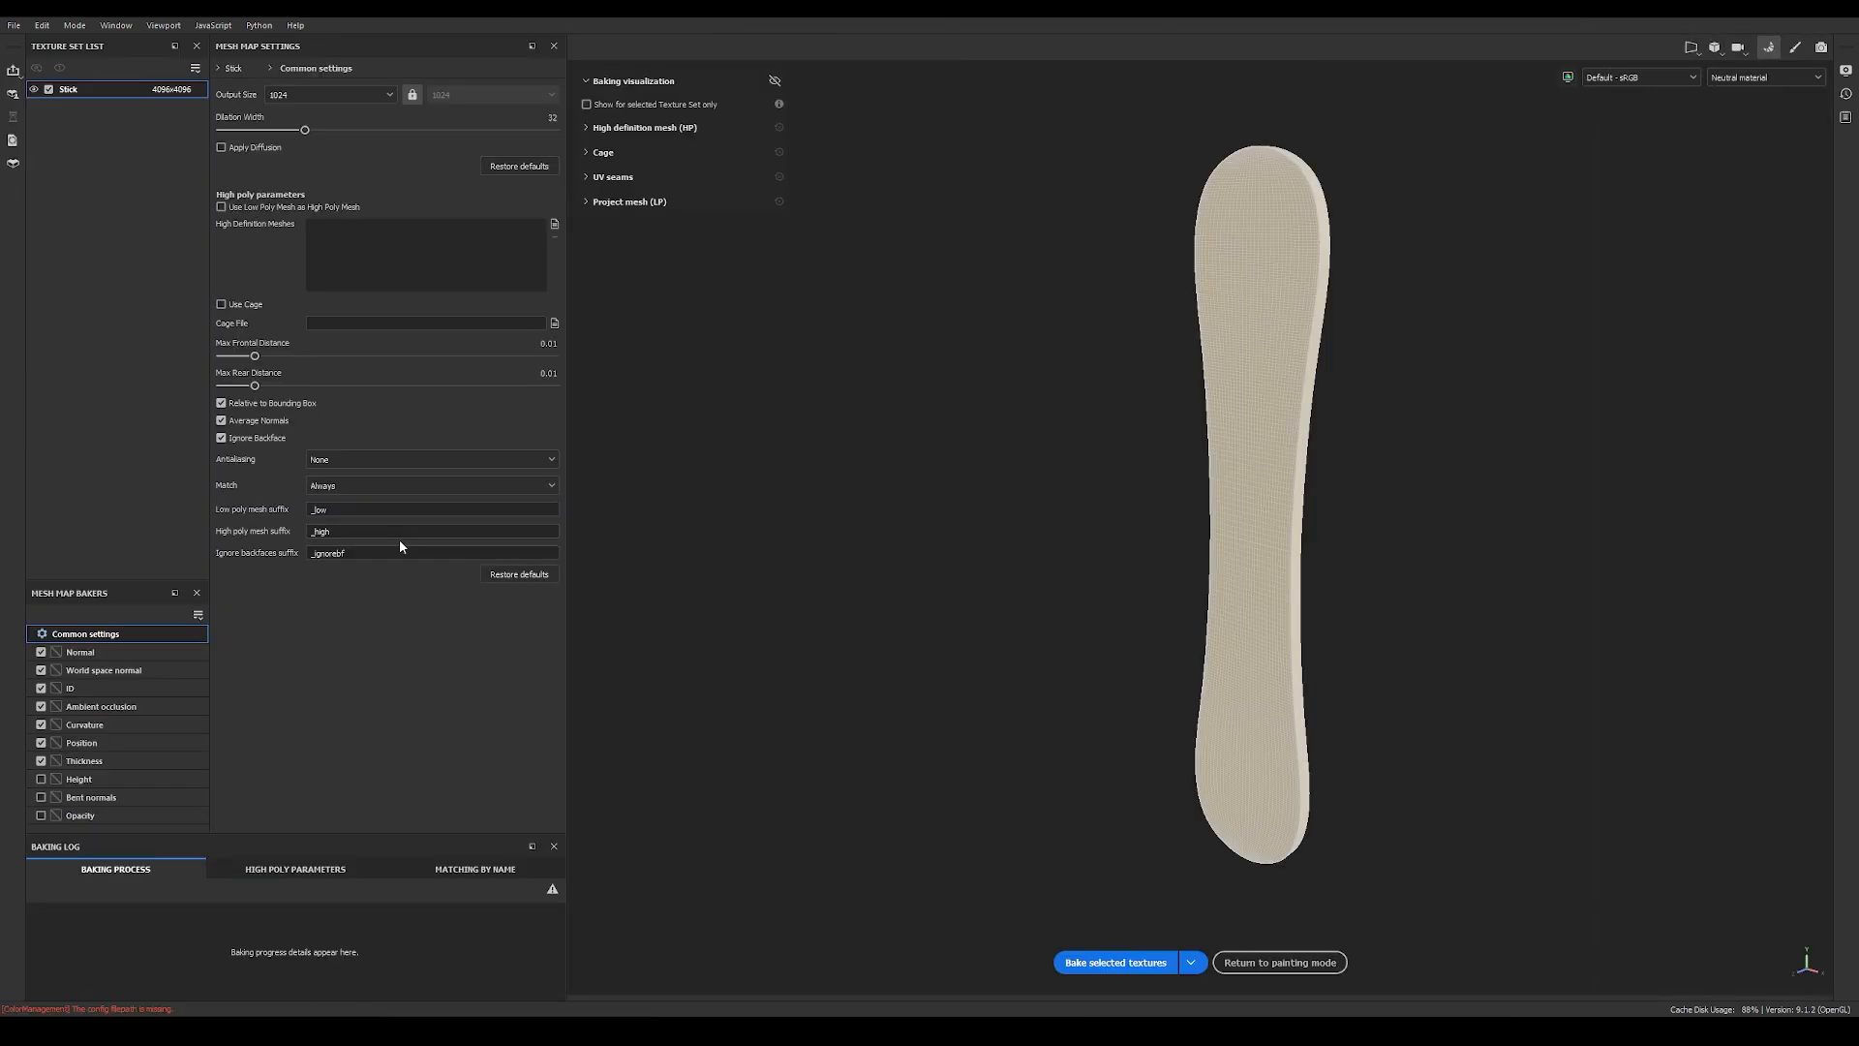
Step: Set the bake output size to 4096 and exclude the ID and Thickness maps from the bake
{"action": "left_click", "coordinate": [389, 95]}
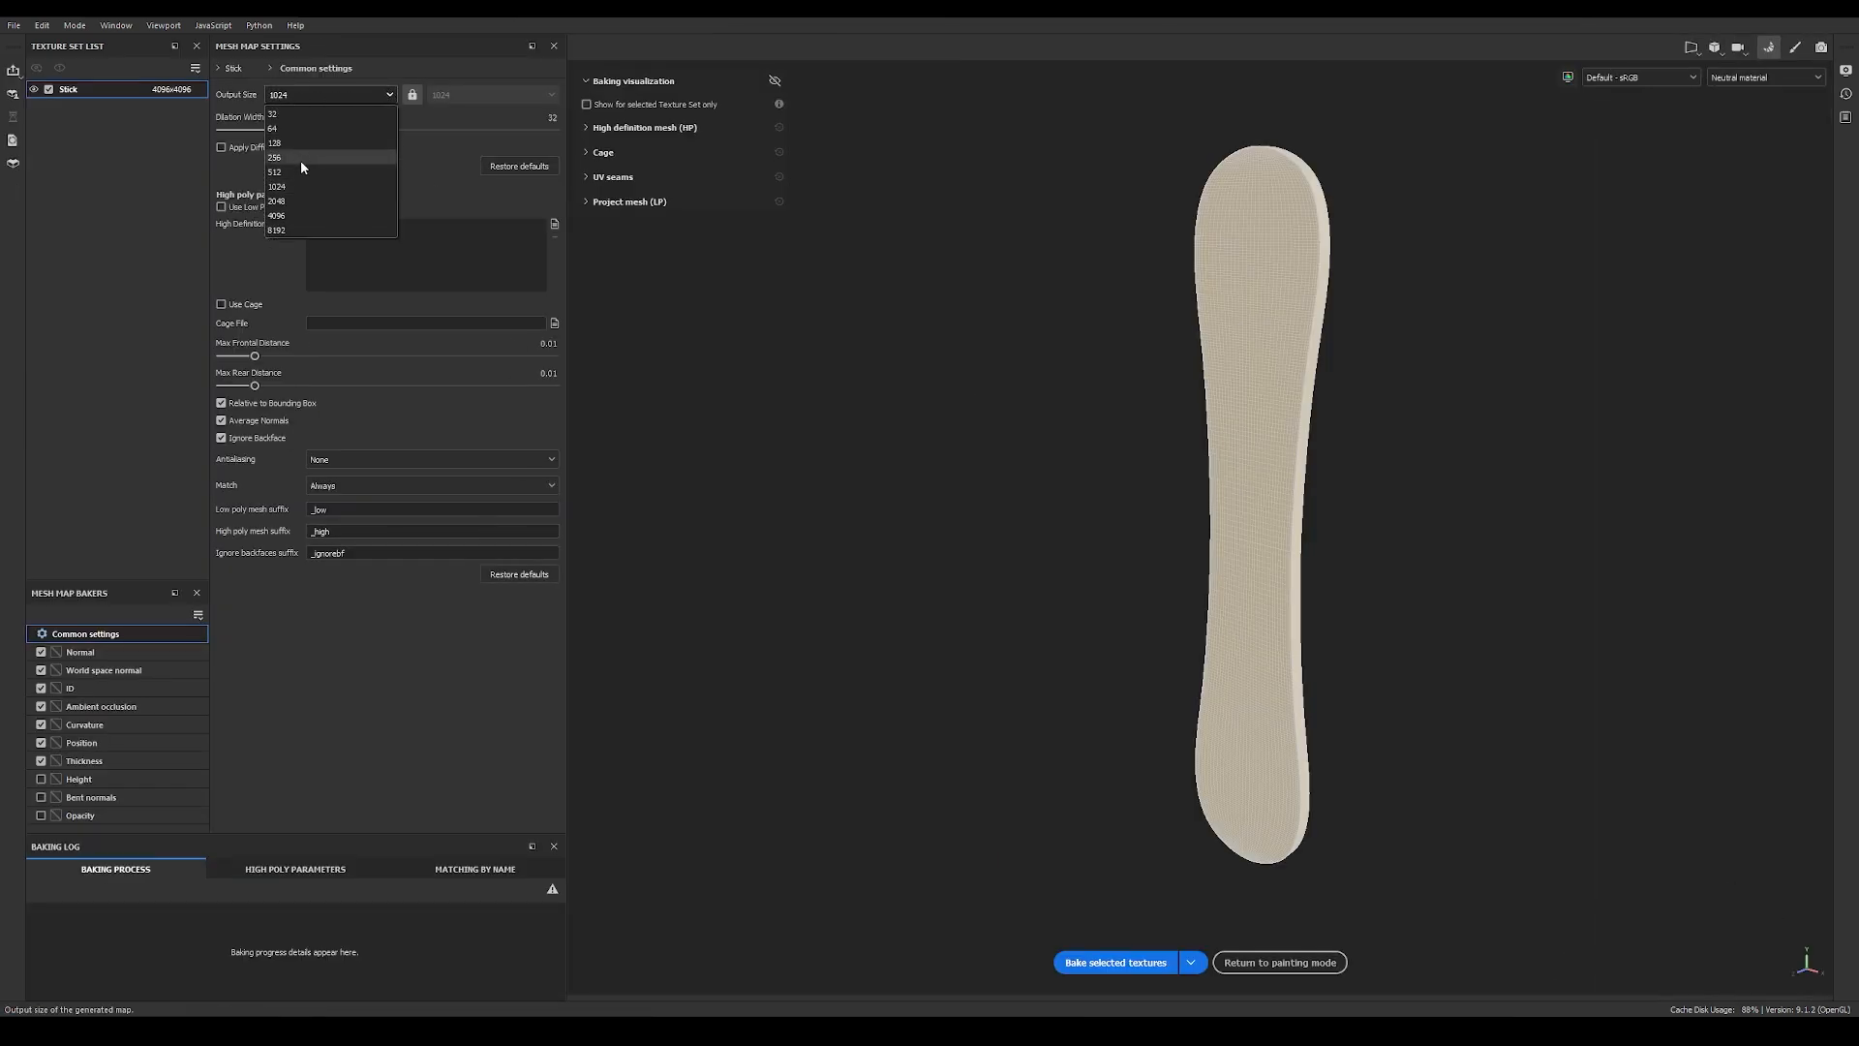
{"action": "left_click", "coordinate": [286, 215]}
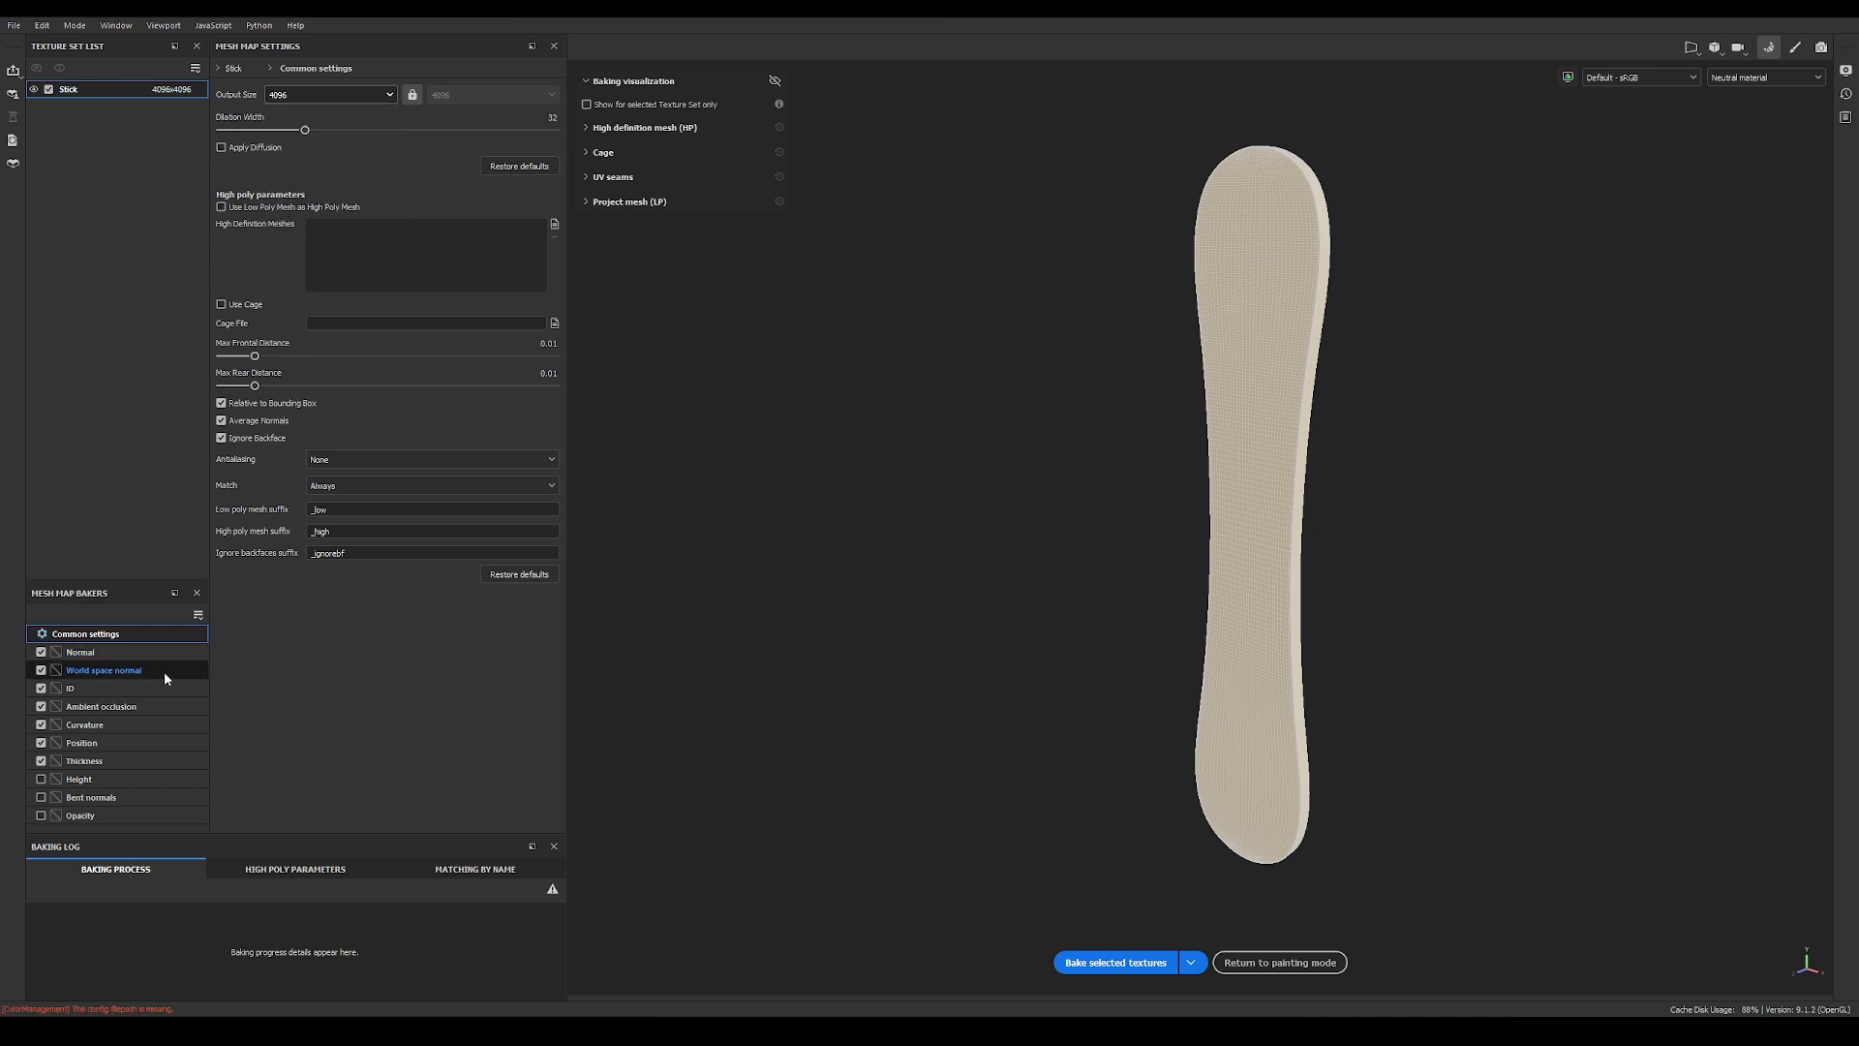
{"action": "left_click", "coordinate": [41, 689]}
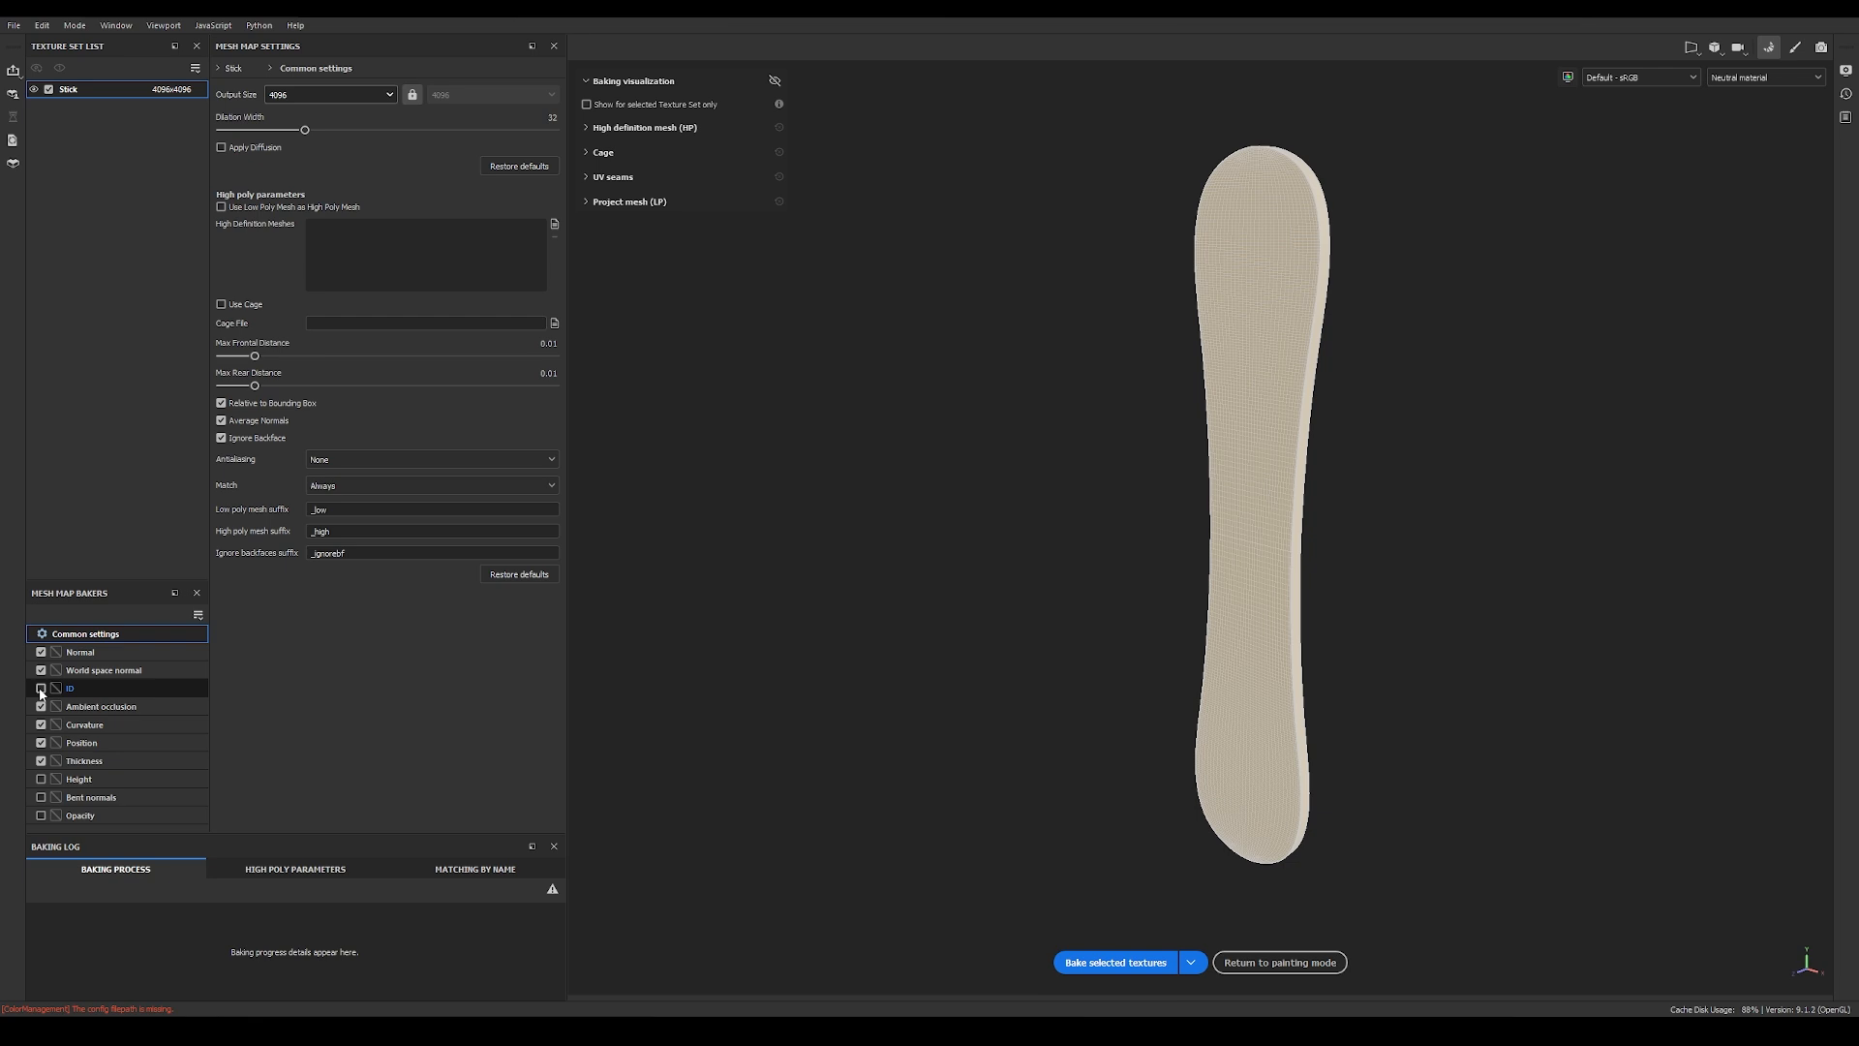
{"action": "left_click", "coordinate": [40, 761]}
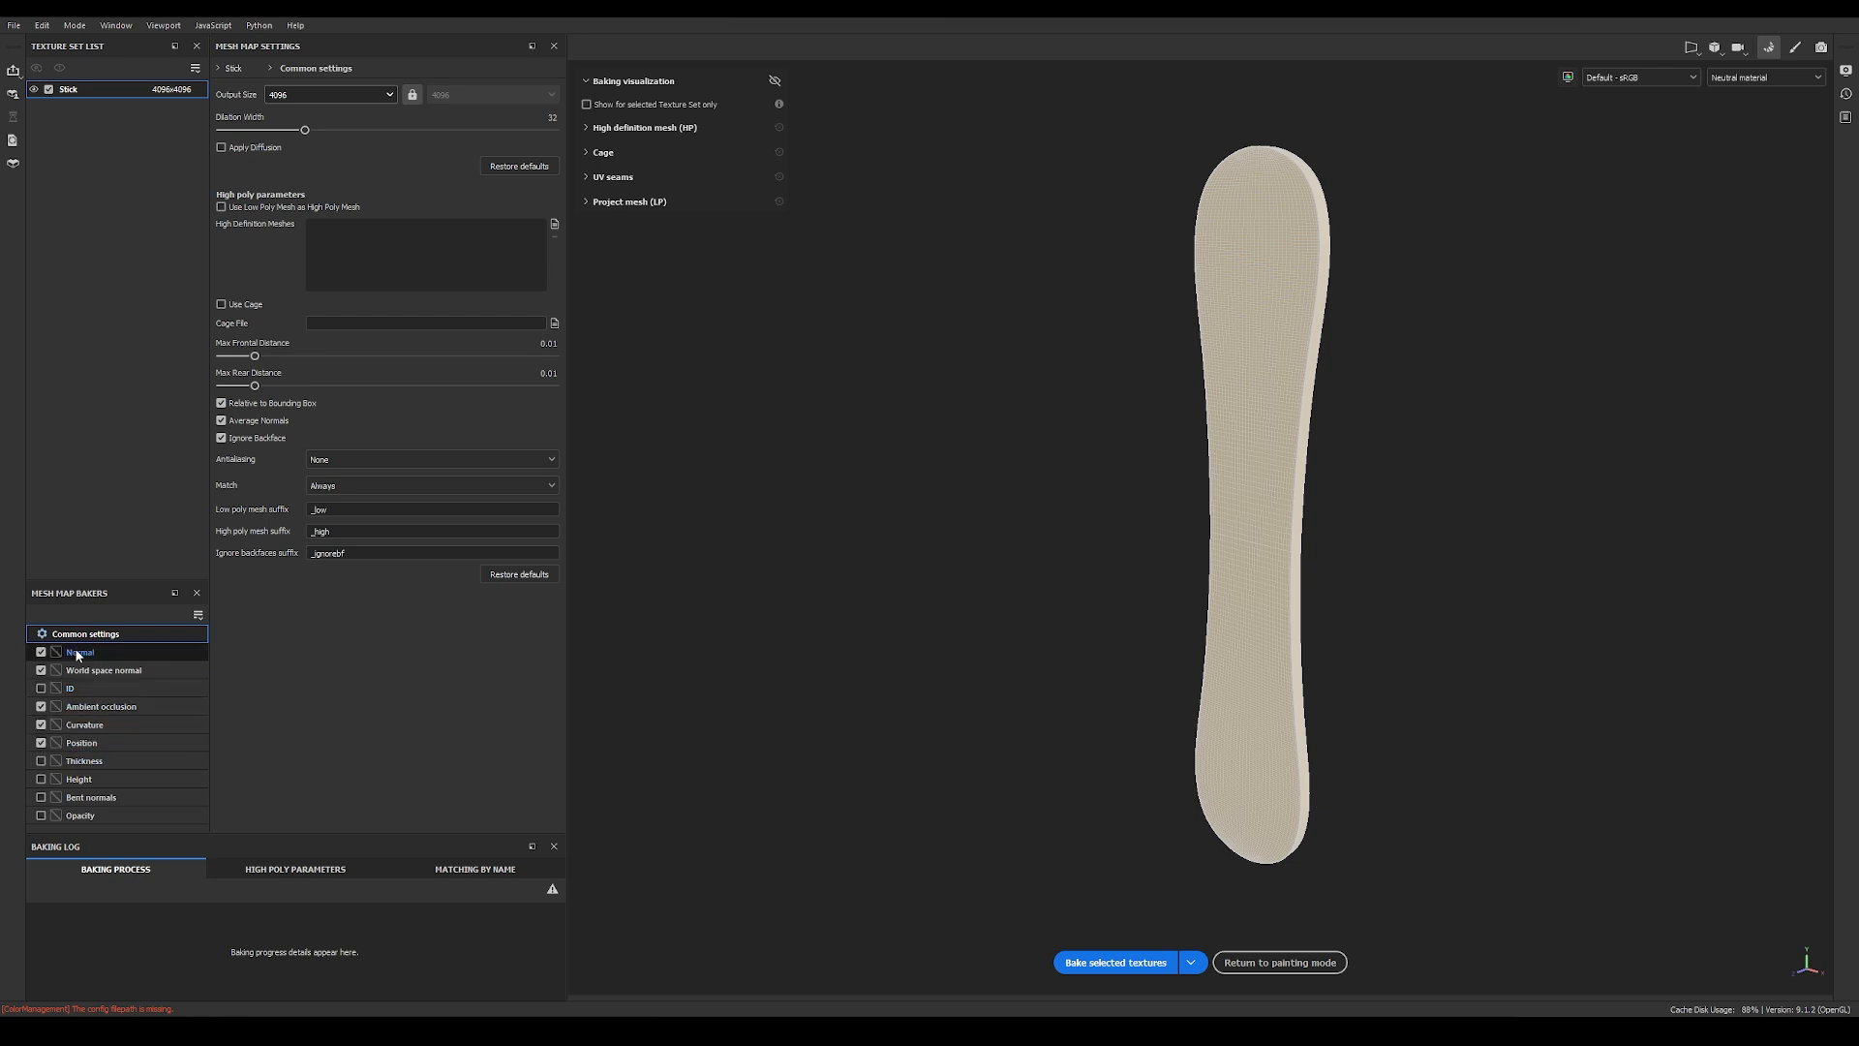
Step: Use the low poly mesh as the high poly mesh and bake the selected mesh maps
{"action": "left_click", "coordinate": [153, 658]}
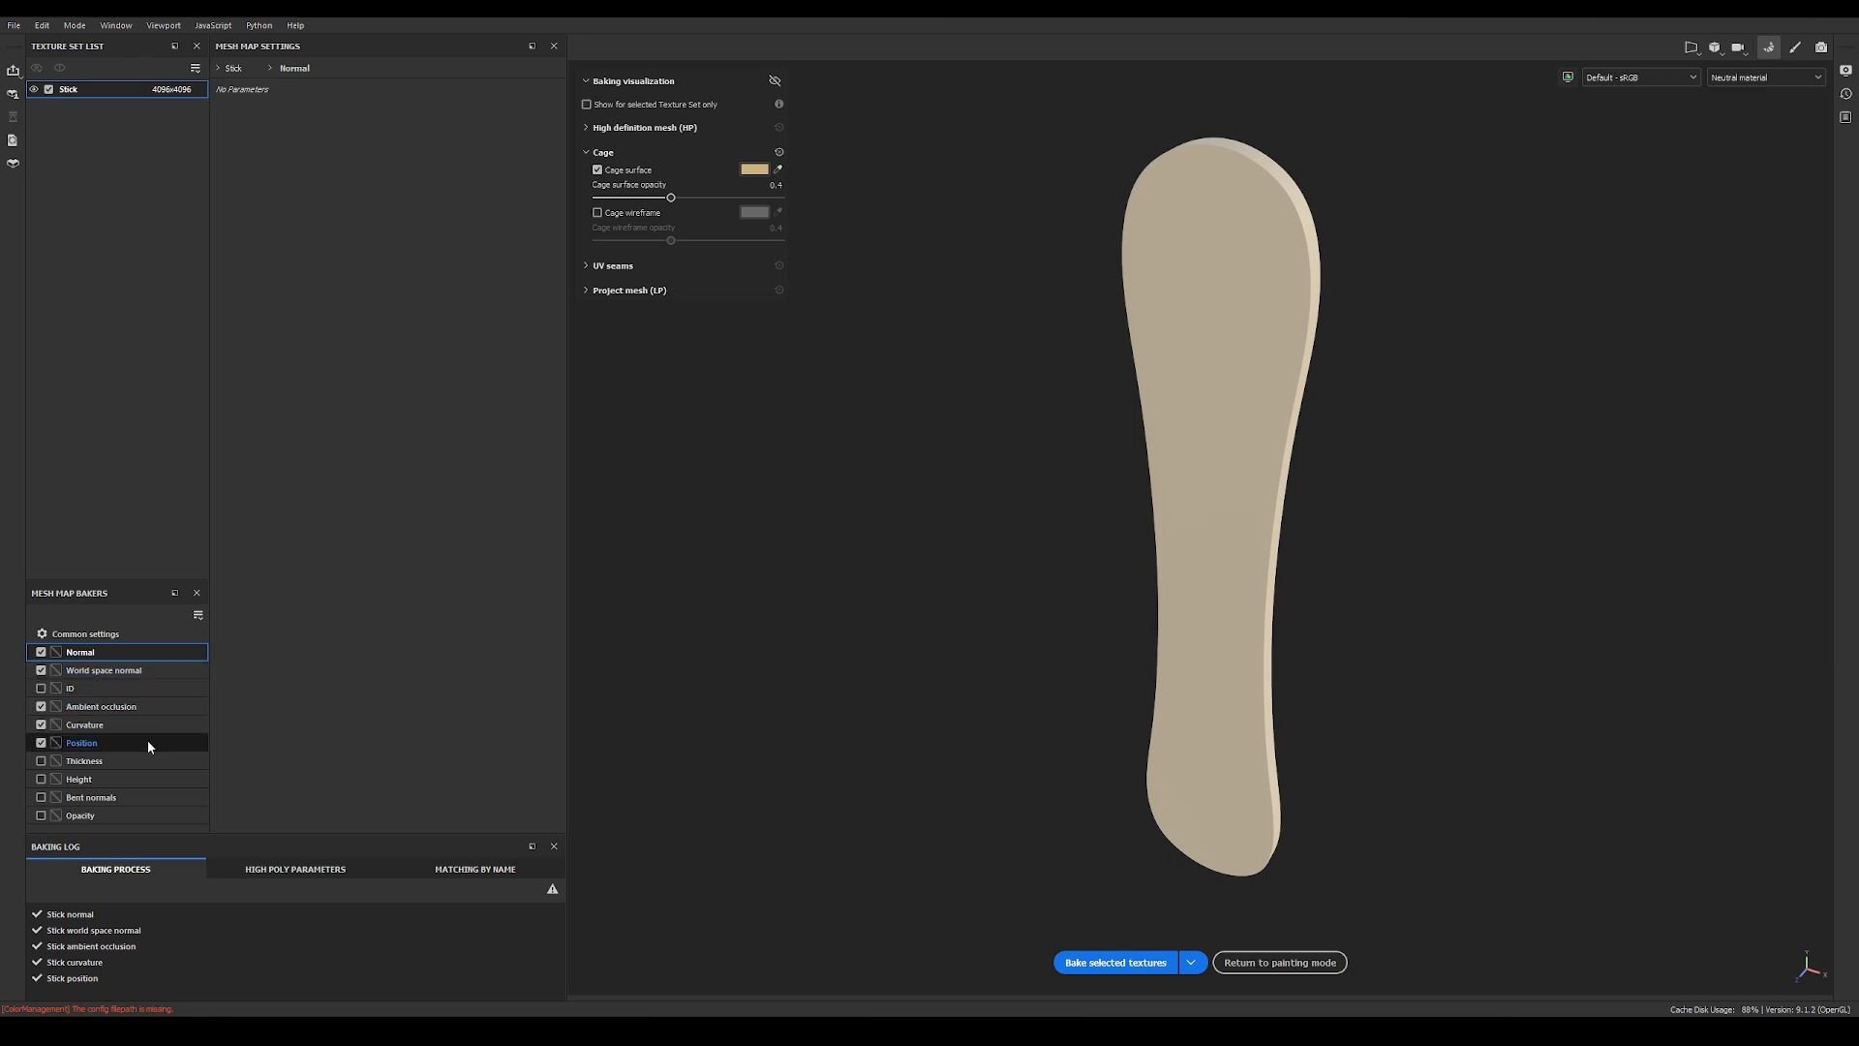
{"action": "left_click", "coordinate": [122, 634]}
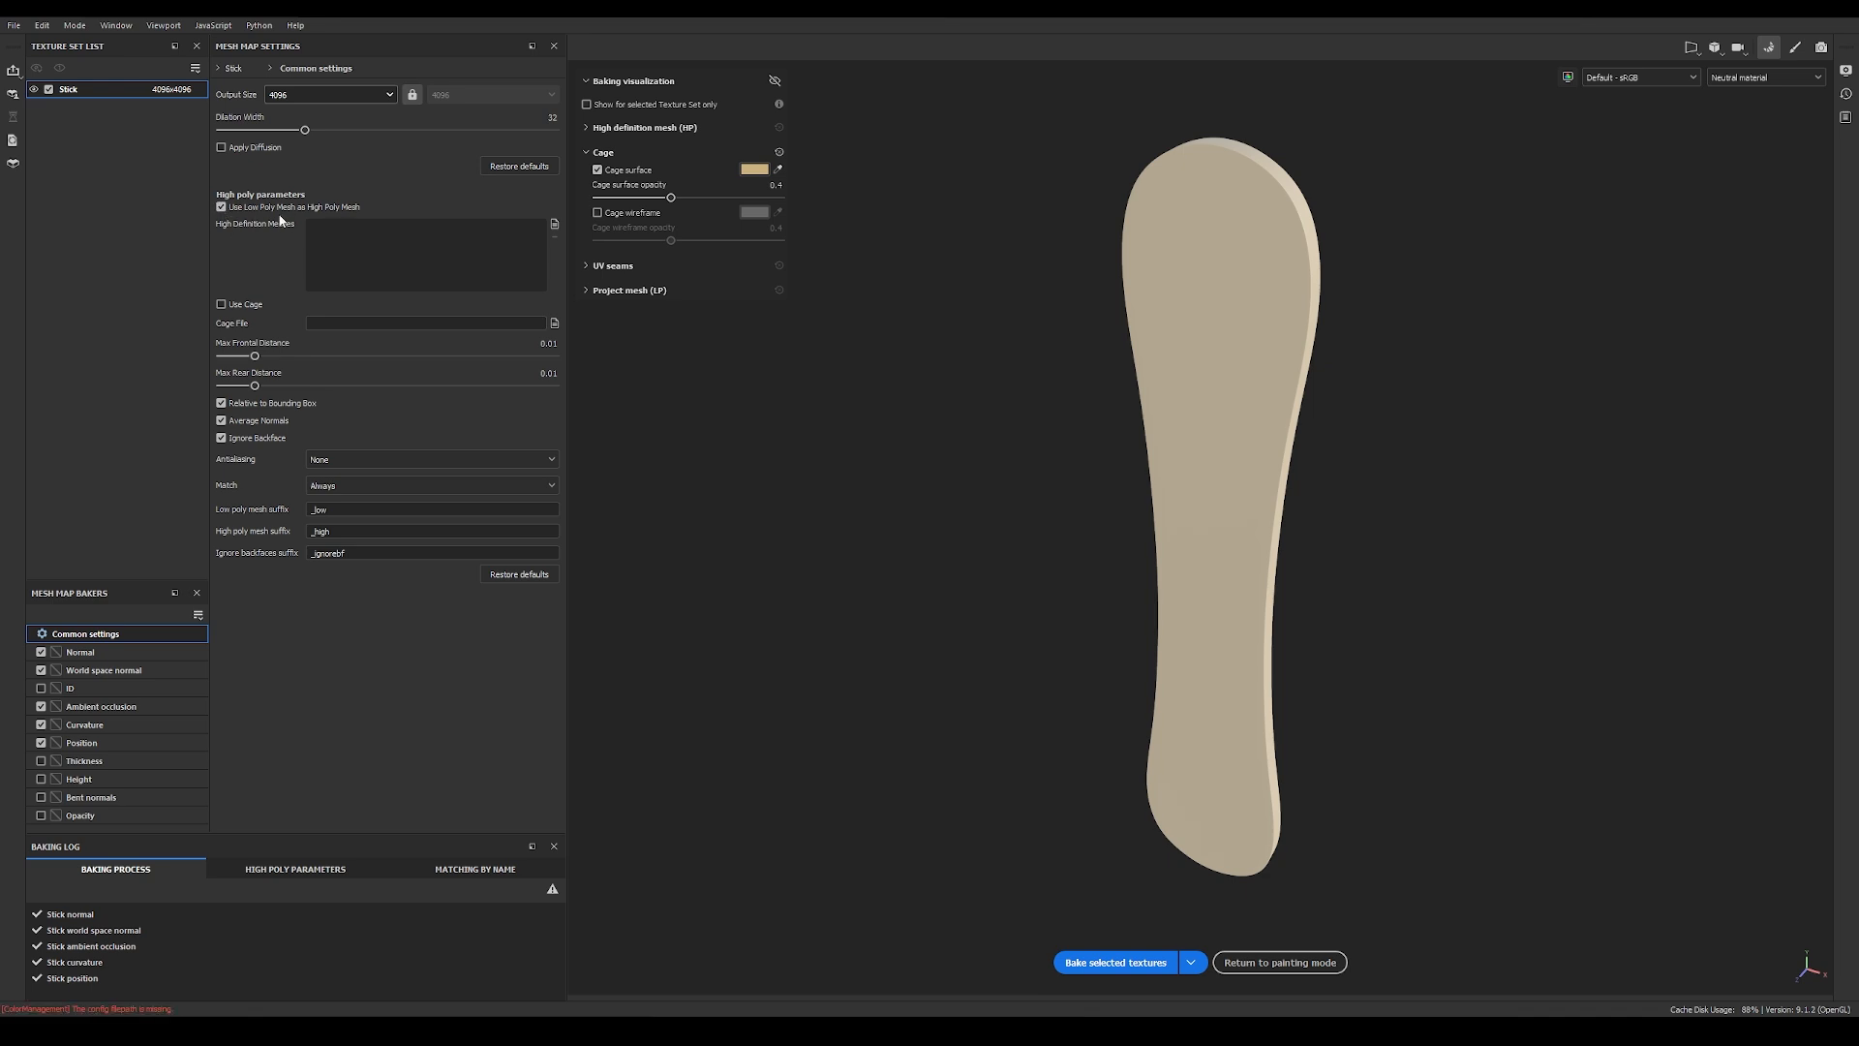
{"action": "left_click", "coordinate": [1108, 967]}
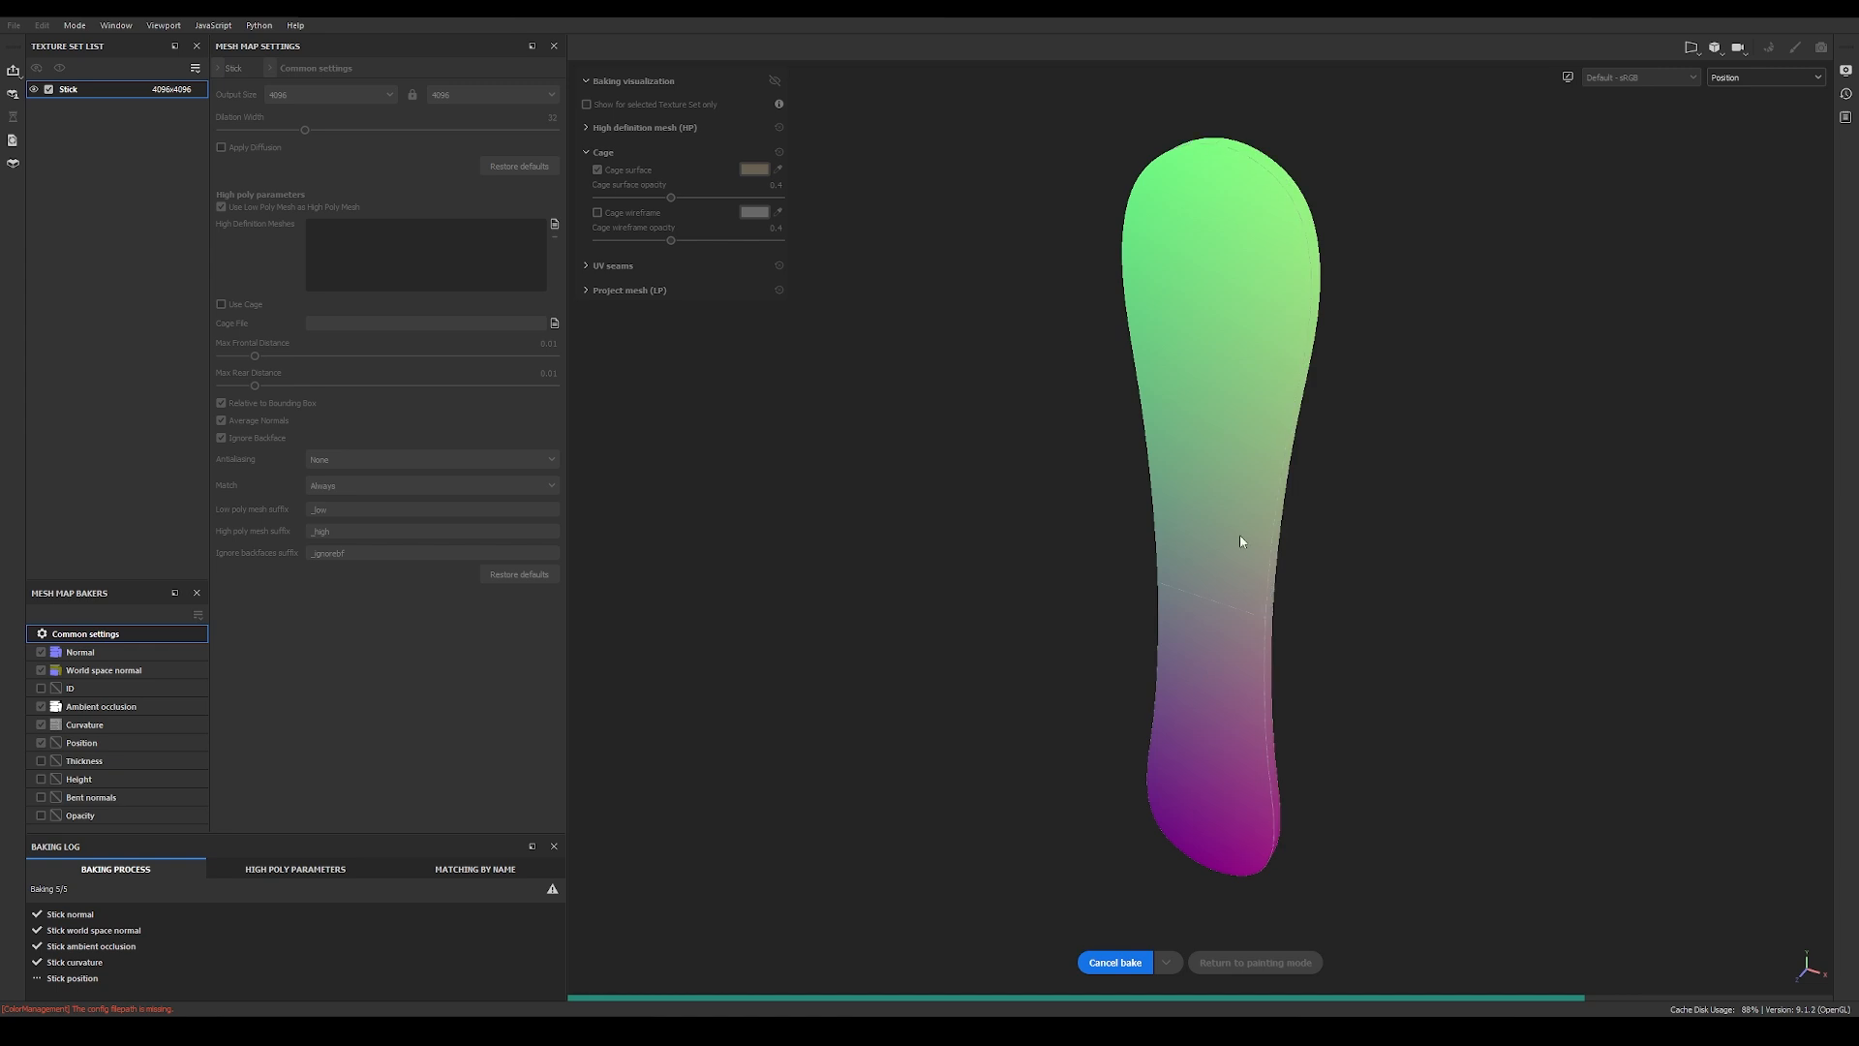
Step: Examine the baked ambient occlusion and curvature maps on the stick, toggling the cage surface and cage wireframe display
{"action": "left_click", "coordinate": [1766, 78]}
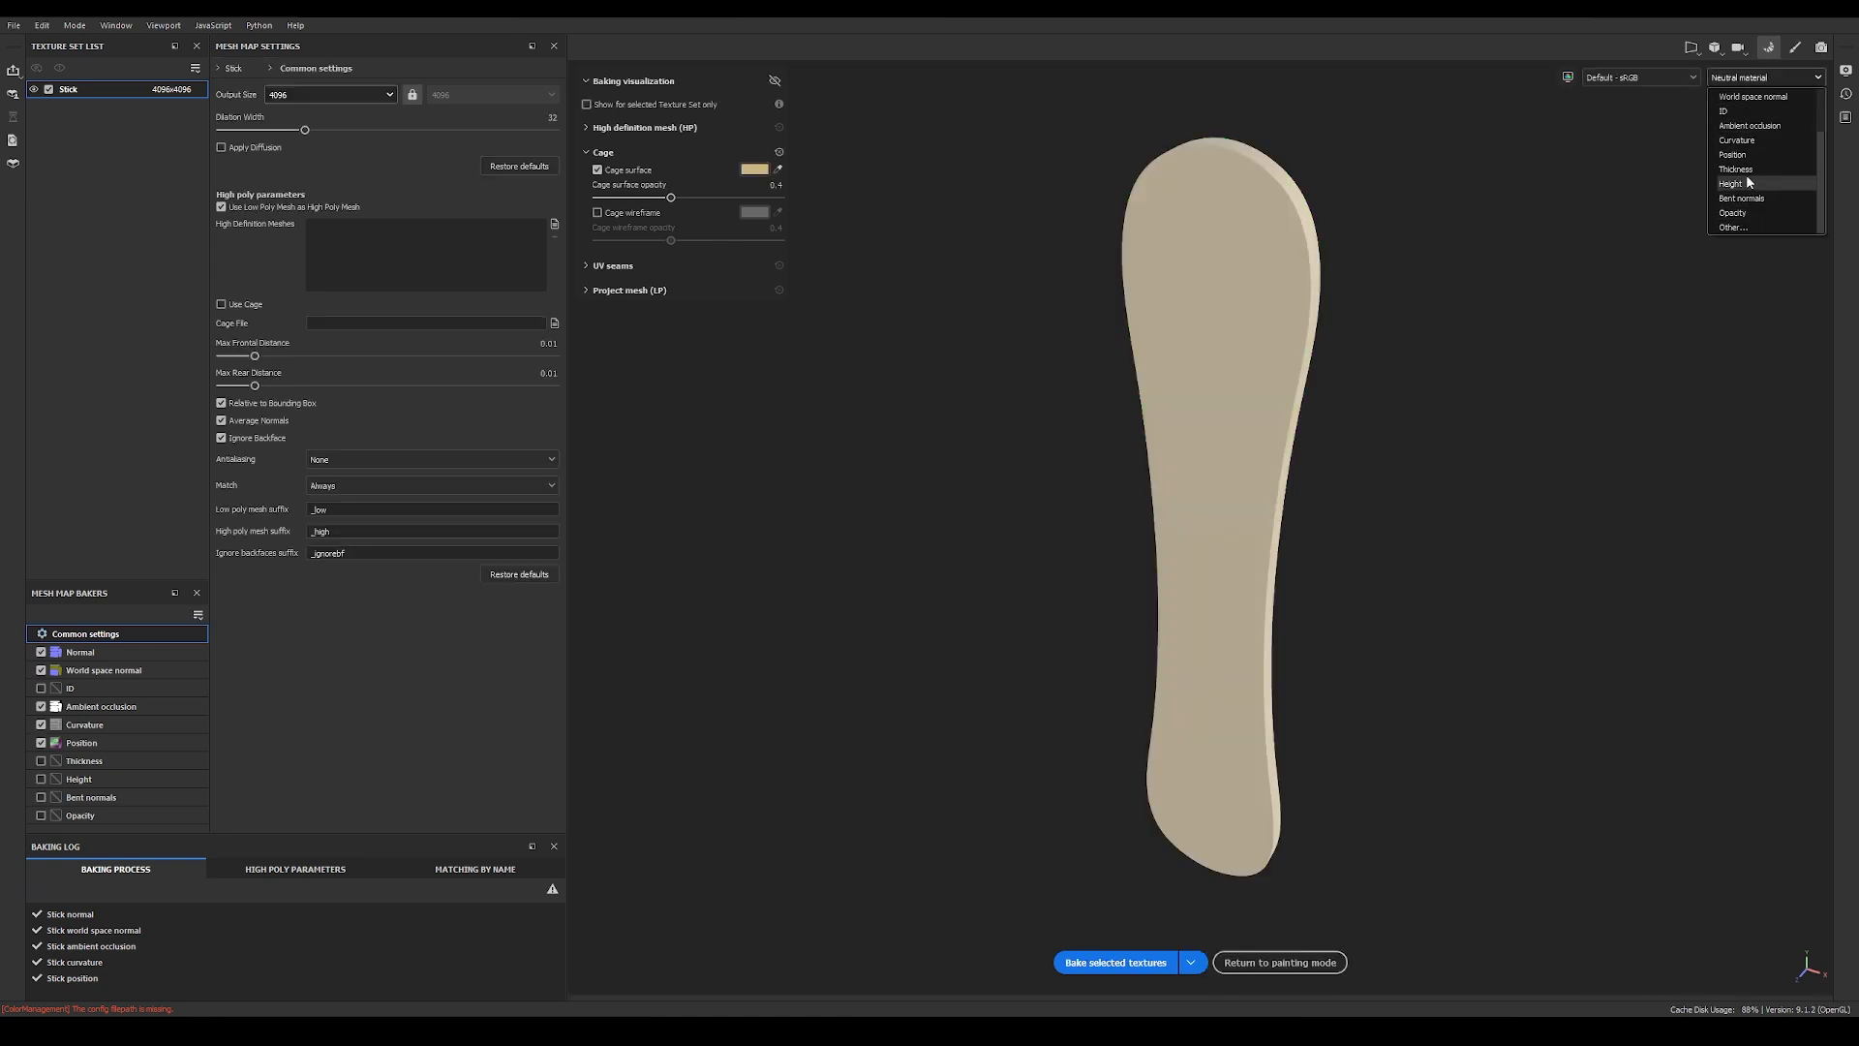
{"action": "left_click", "coordinate": [1748, 126]}
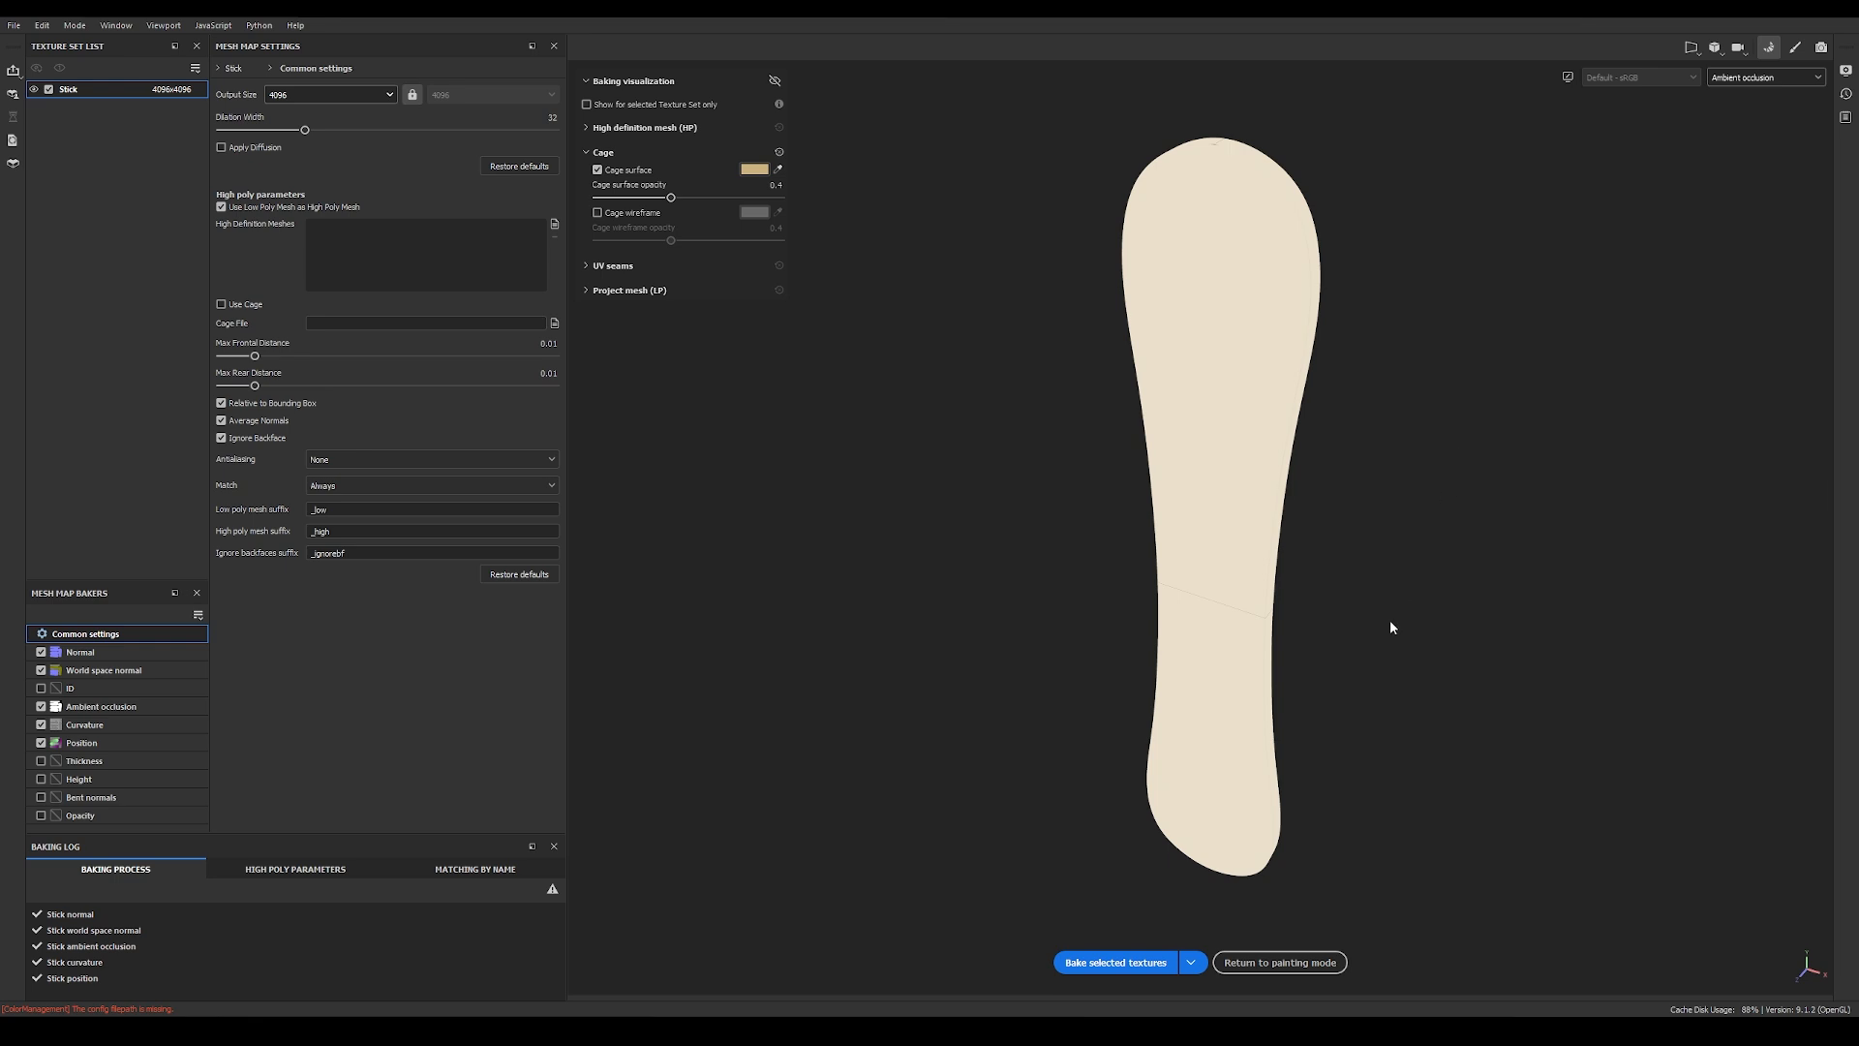
{"action": "left_click_drag", "start_coordinate": [1407, 618], "coordinate": [1327, 416], "text": "alt"}
{"action": "scroll", "coordinate": [1385, 499], "scroll_direction": "up", "scroll_amount": 2}
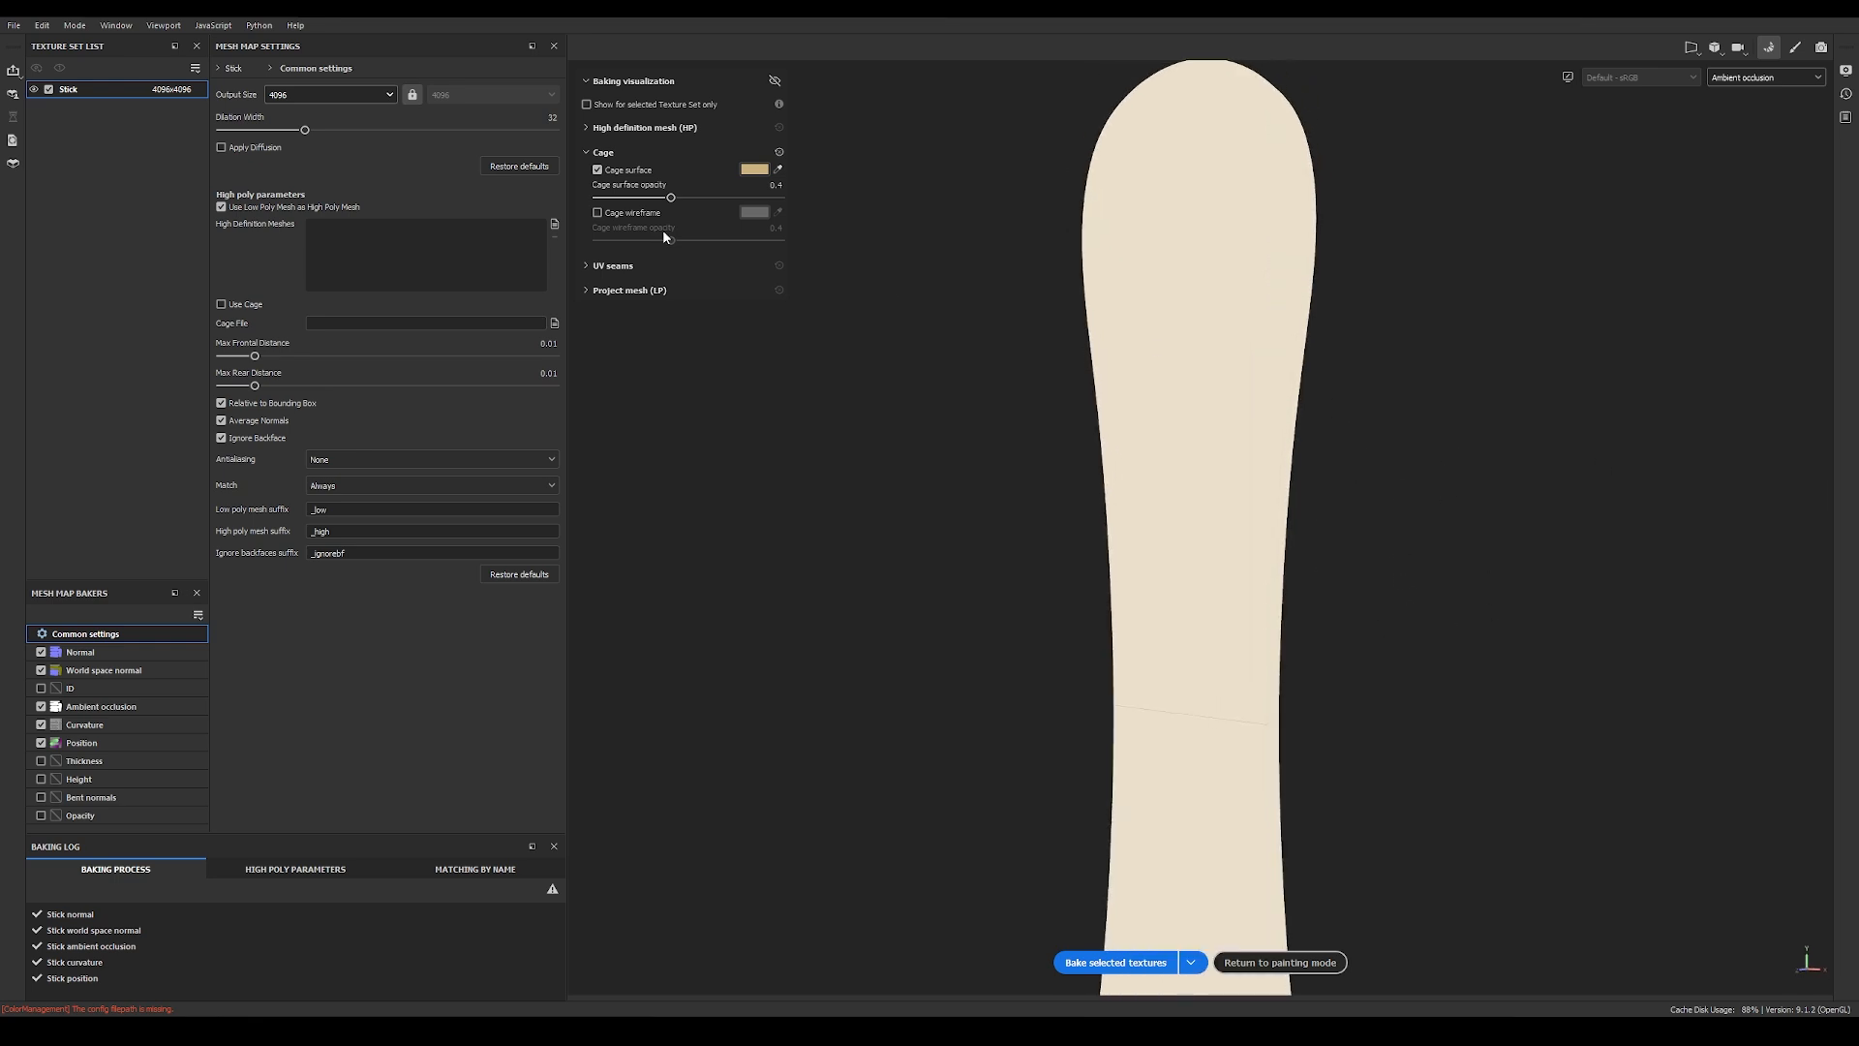
{"action": "left_click", "coordinate": [602, 172]}
{"action": "left_click", "coordinate": [598, 212]}
{"action": "left_click", "coordinate": [598, 212]}
{"action": "left_click", "coordinate": [598, 170]}
{"action": "left_click", "coordinate": [598, 170]}
{"action": "left_click", "coordinate": [1748, 85]}
{"action": "left_click", "coordinate": [1738, 141]}
{"action": "mouse_move", "coordinate": [1443, 347]}
{"action": "left_mouse_down", "text": "alt"}
{"action": "mouse_move", "coordinate": [1318, 384]}
{"action": "mouse_move", "coordinate": [1466, 353]}
{"action": "mouse_move", "coordinate": [1449, 320]}
{"action": "mouse_move", "coordinate": [1353, 433]}
{"action": "mouse_move", "coordinate": [1124, 415]}
{"action": "mouse_move", "coordinate": [1498, 352]}
{"action": "mouse_move", "coordinate": [1375, 407]}
{"action": "left_mouse_up", "text": "alt"}
Step: Return to painting mode and display the full material on the stick
{"action": "left_click", "coordinate": [1262, 963]}
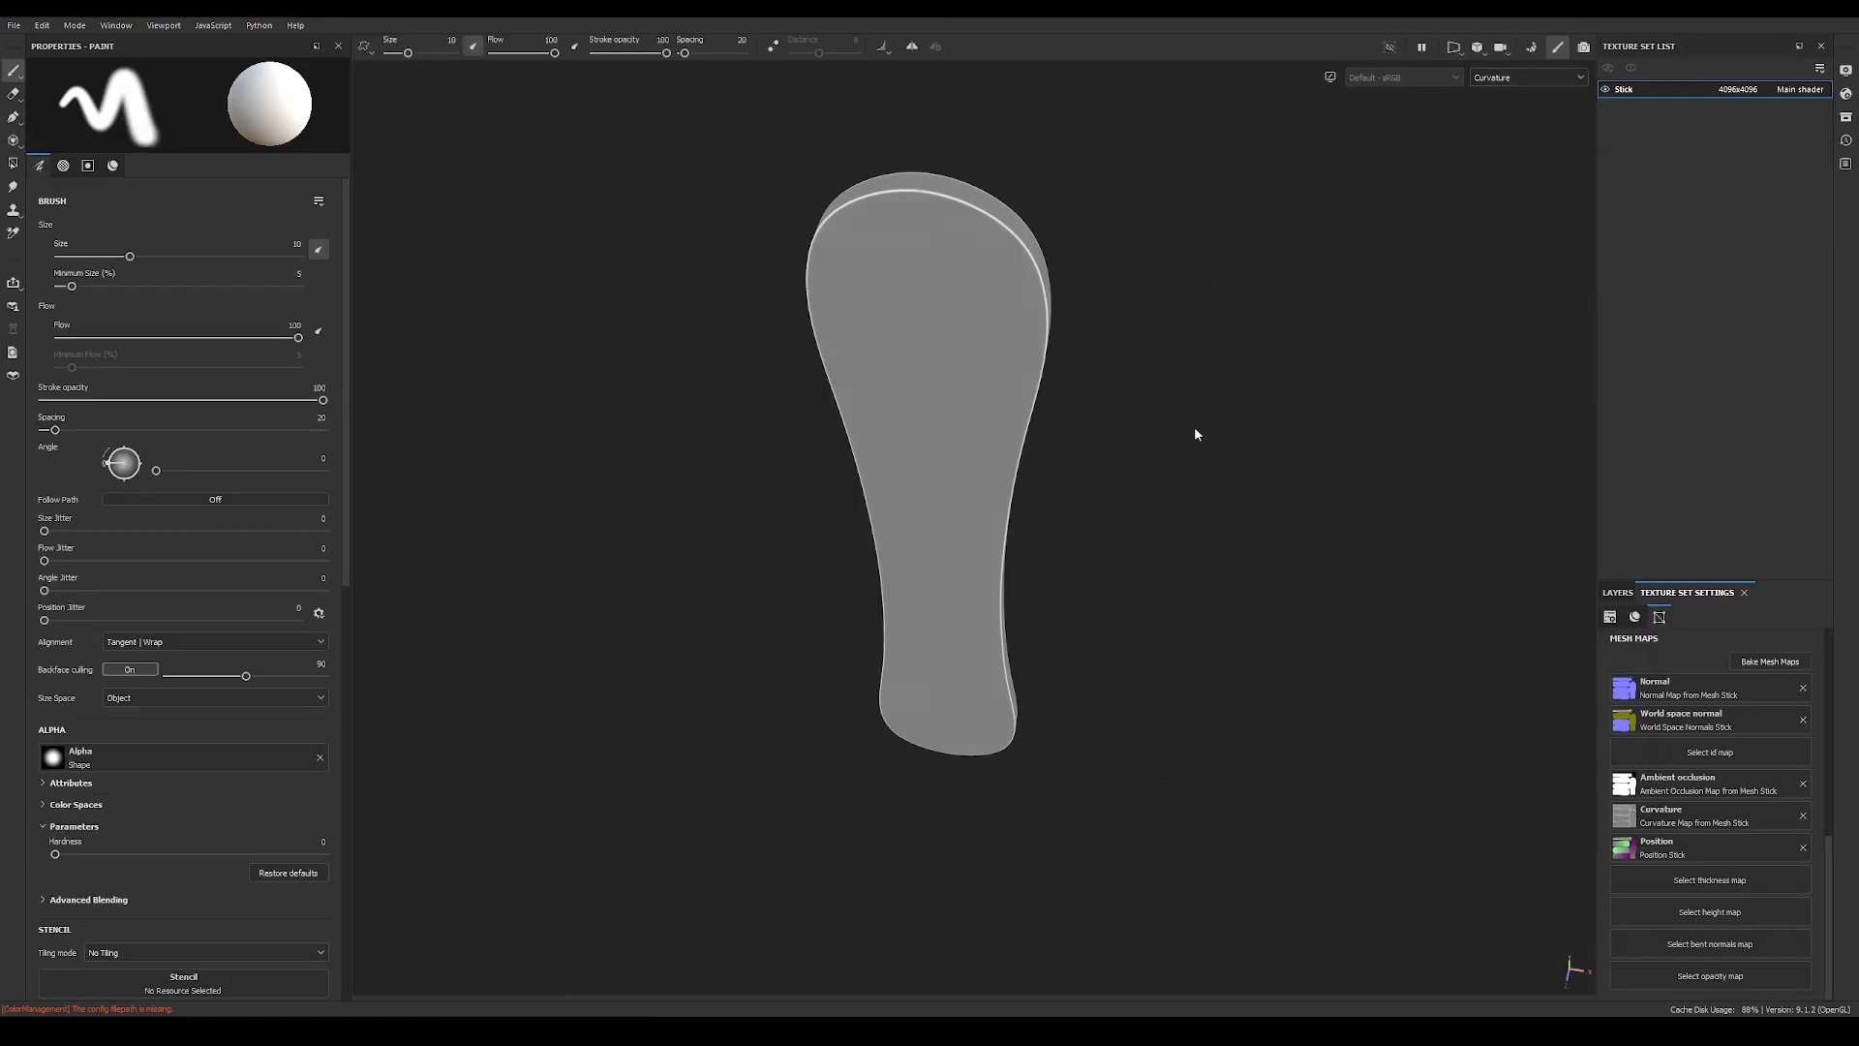
{"action": "key", "text": "m"}
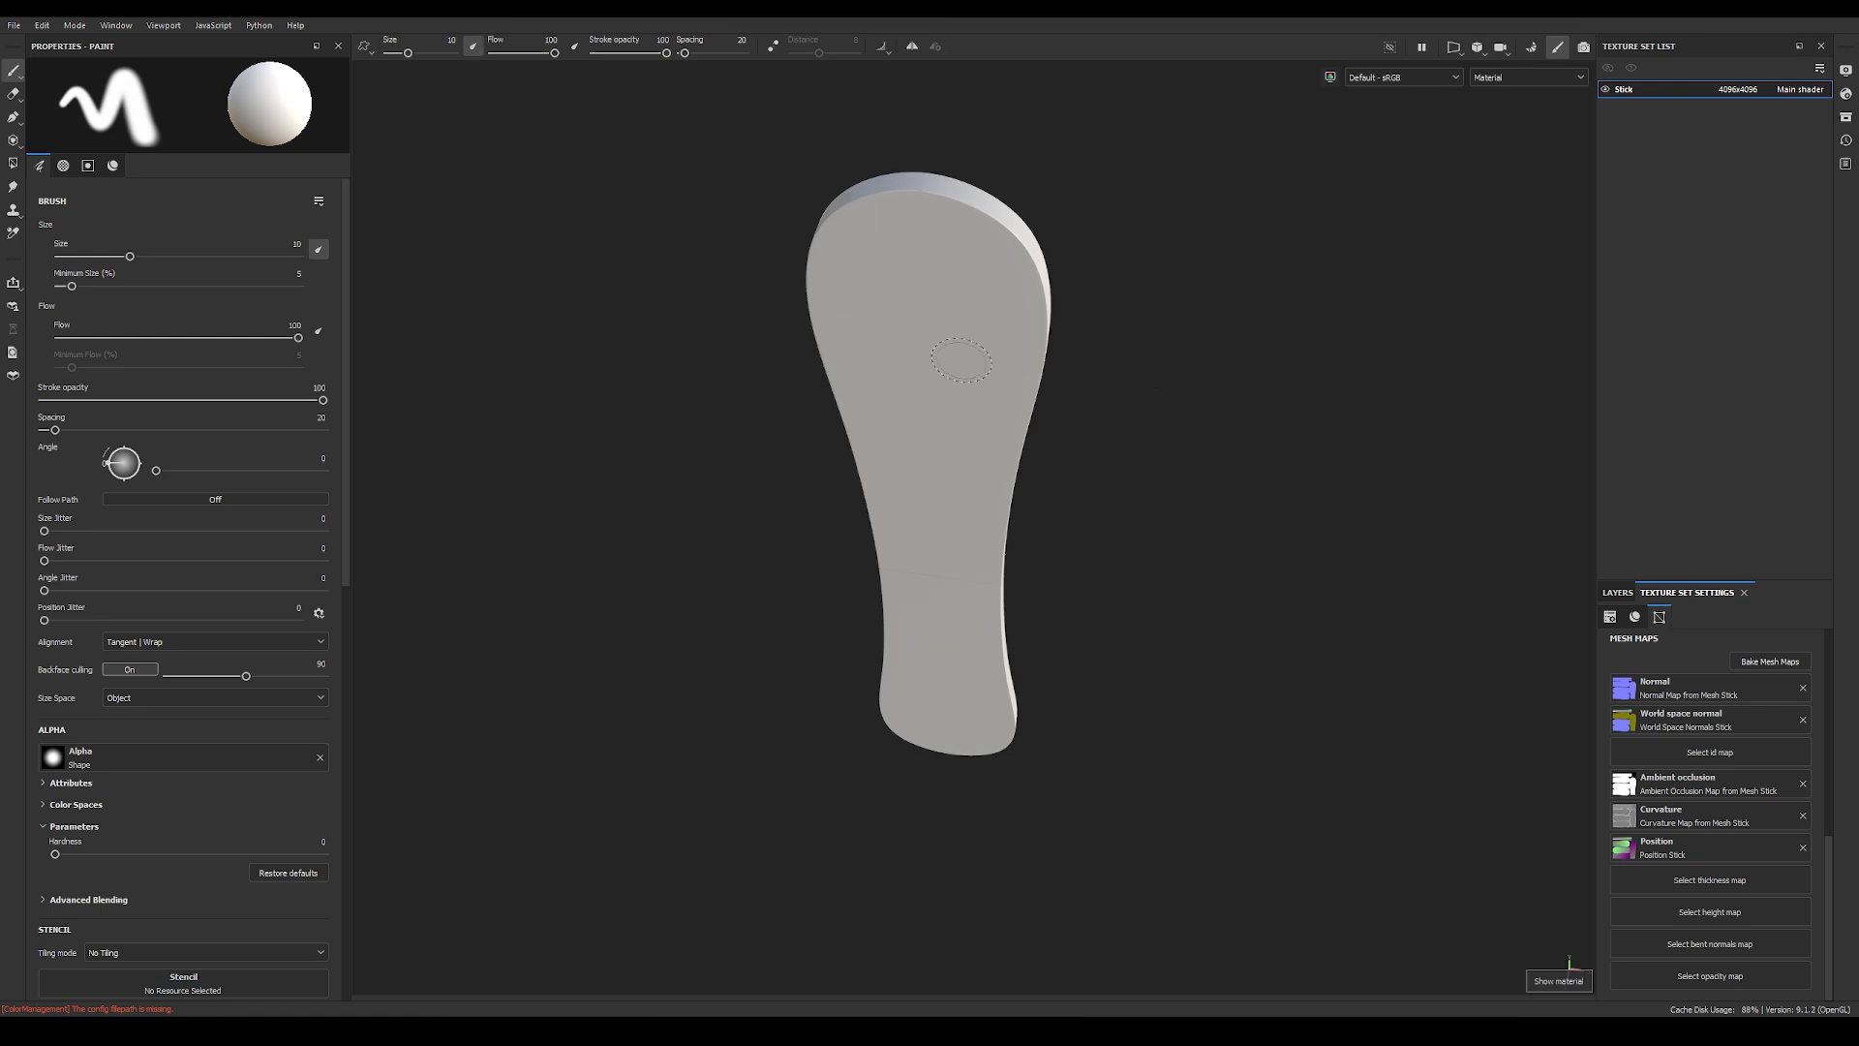
{"action": "left_click", "coordinate": [1524, 81]}
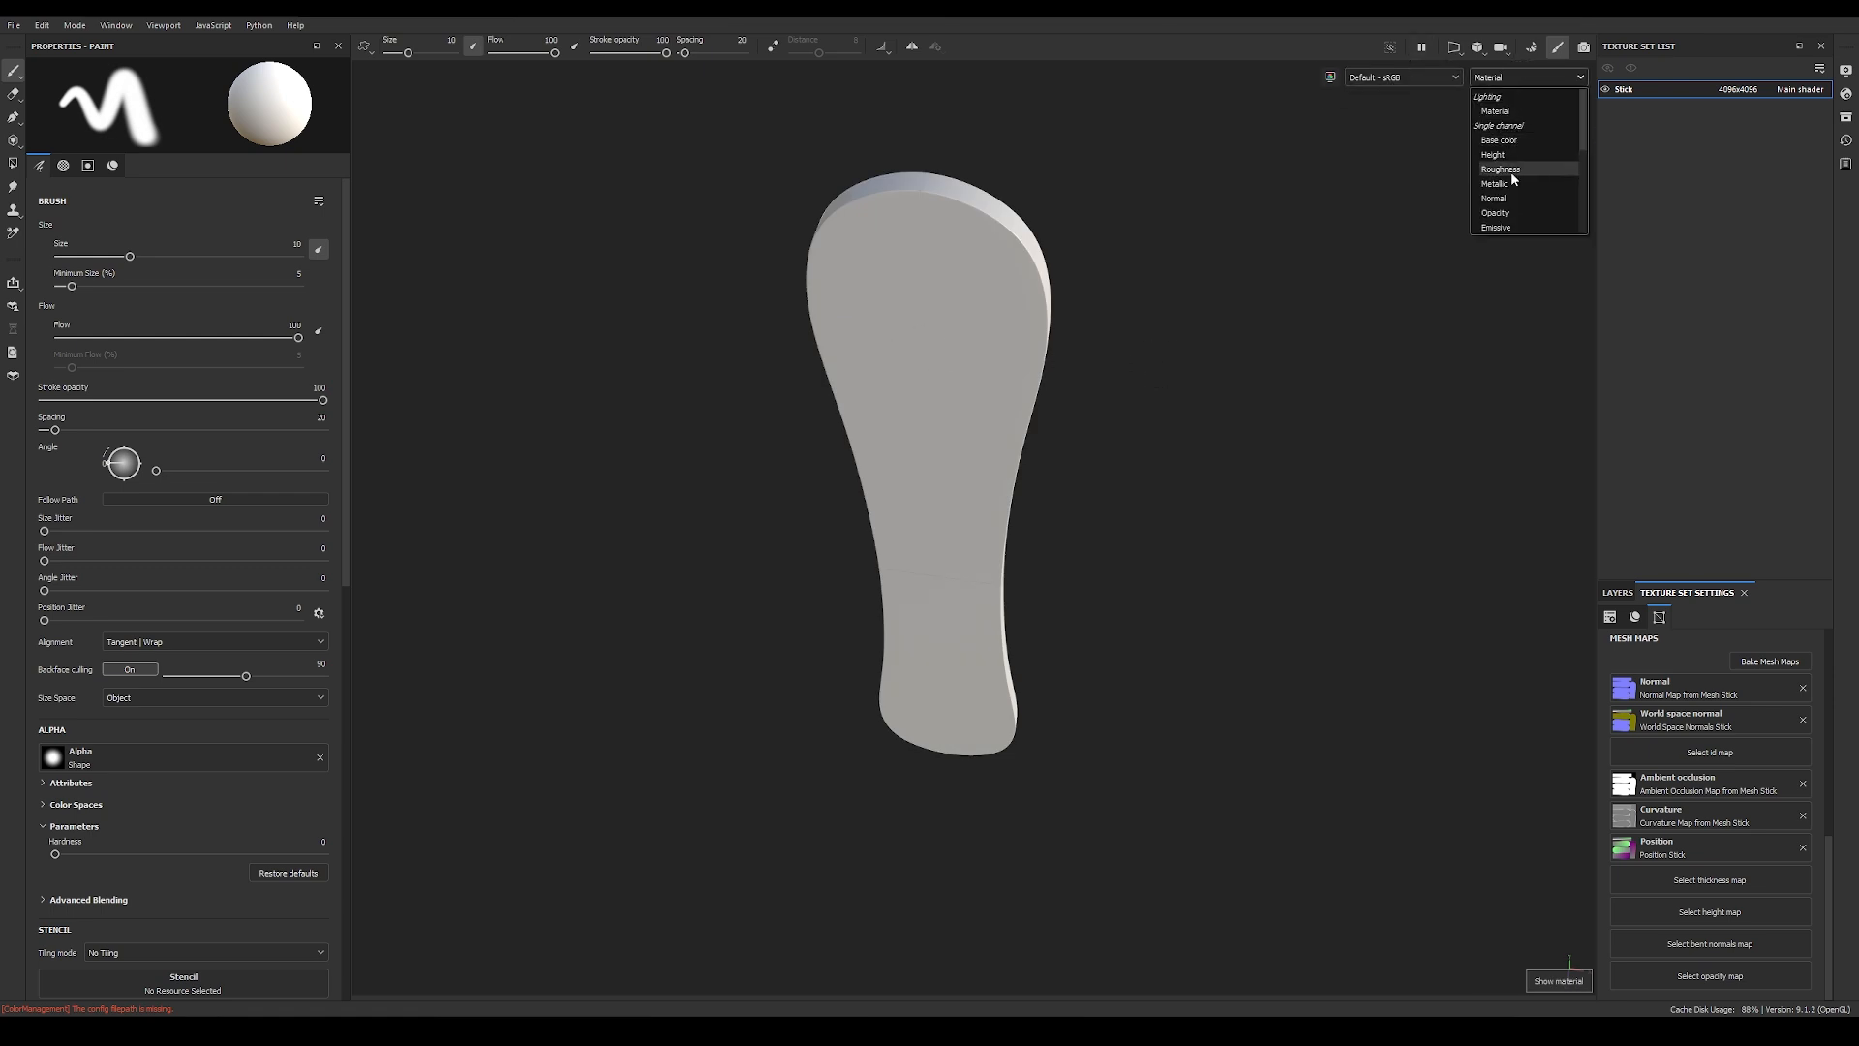
{"action": "scroll", "coordinate": [1540, 152], "scroll_direction": "down", "scroll_amount": 3}
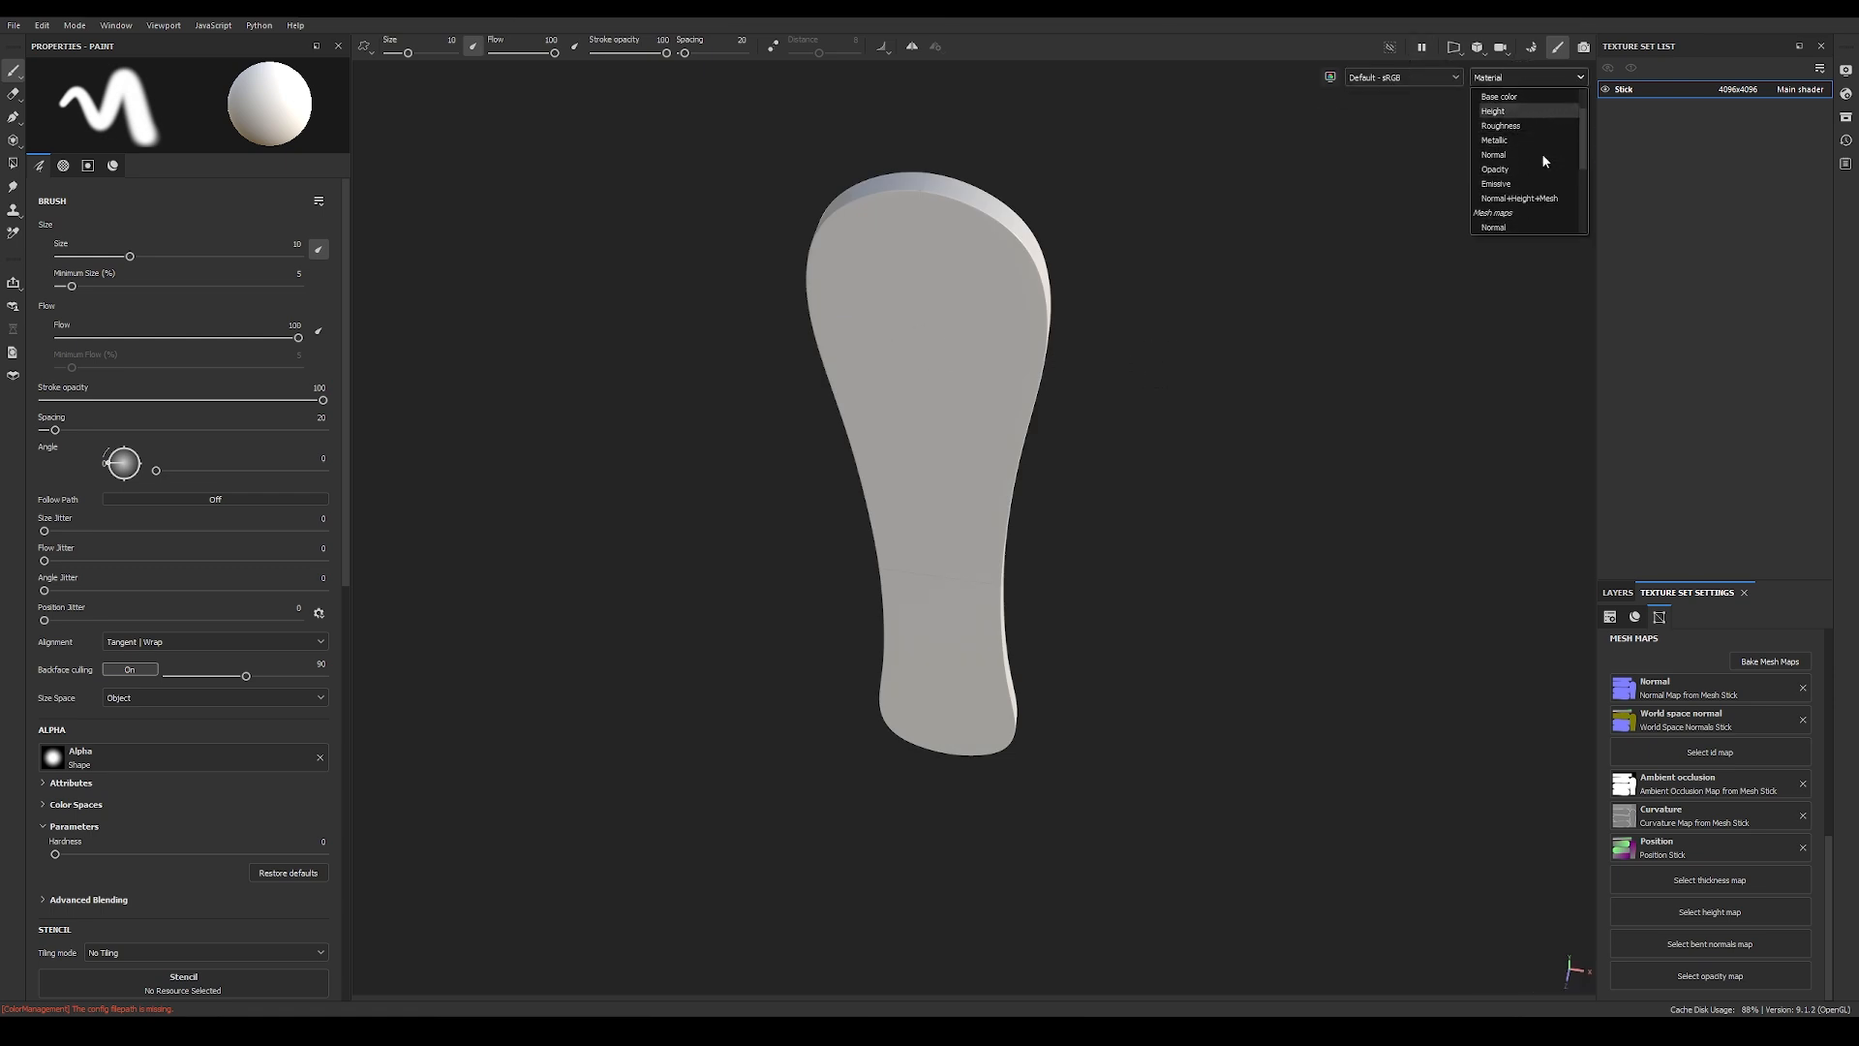
{"action": "scroll", "coordinate": [1527, 180], "scroll_direction": "down", "scroll_amount": 2}
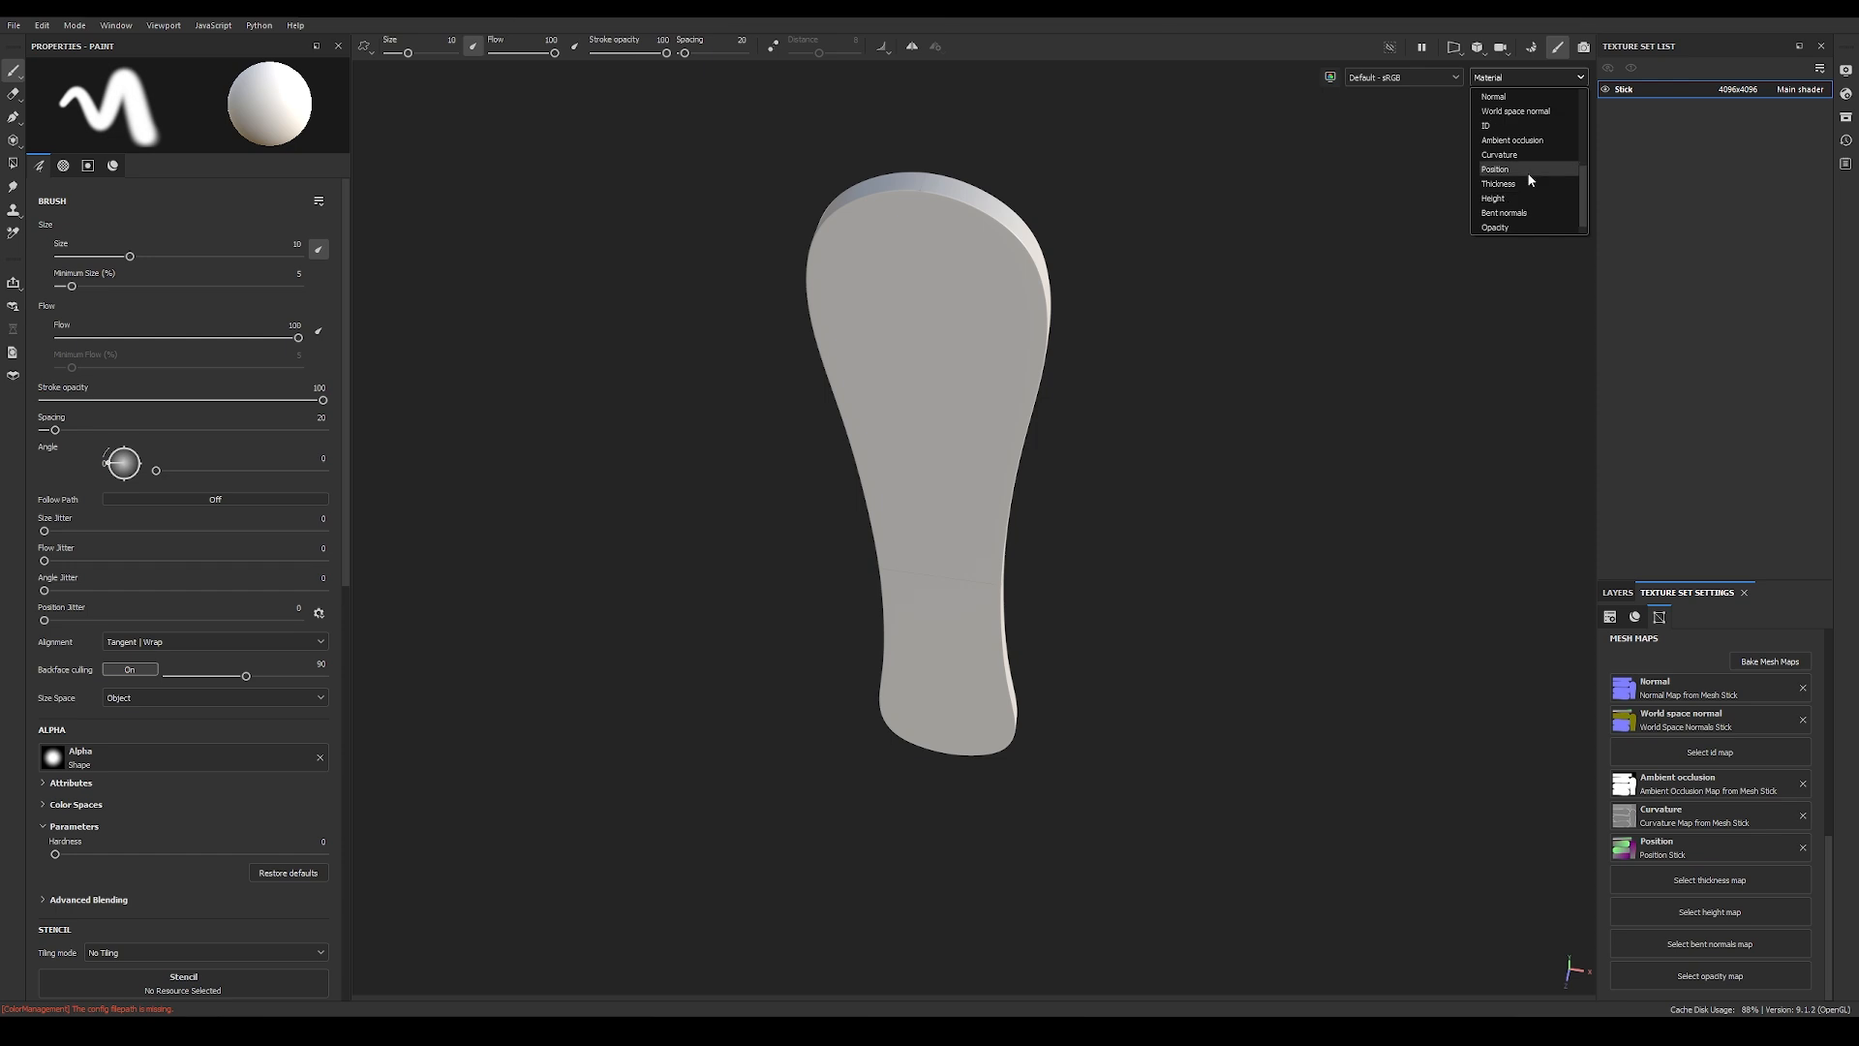
{"action": "left_click", "coordinate": [1559, 77]}
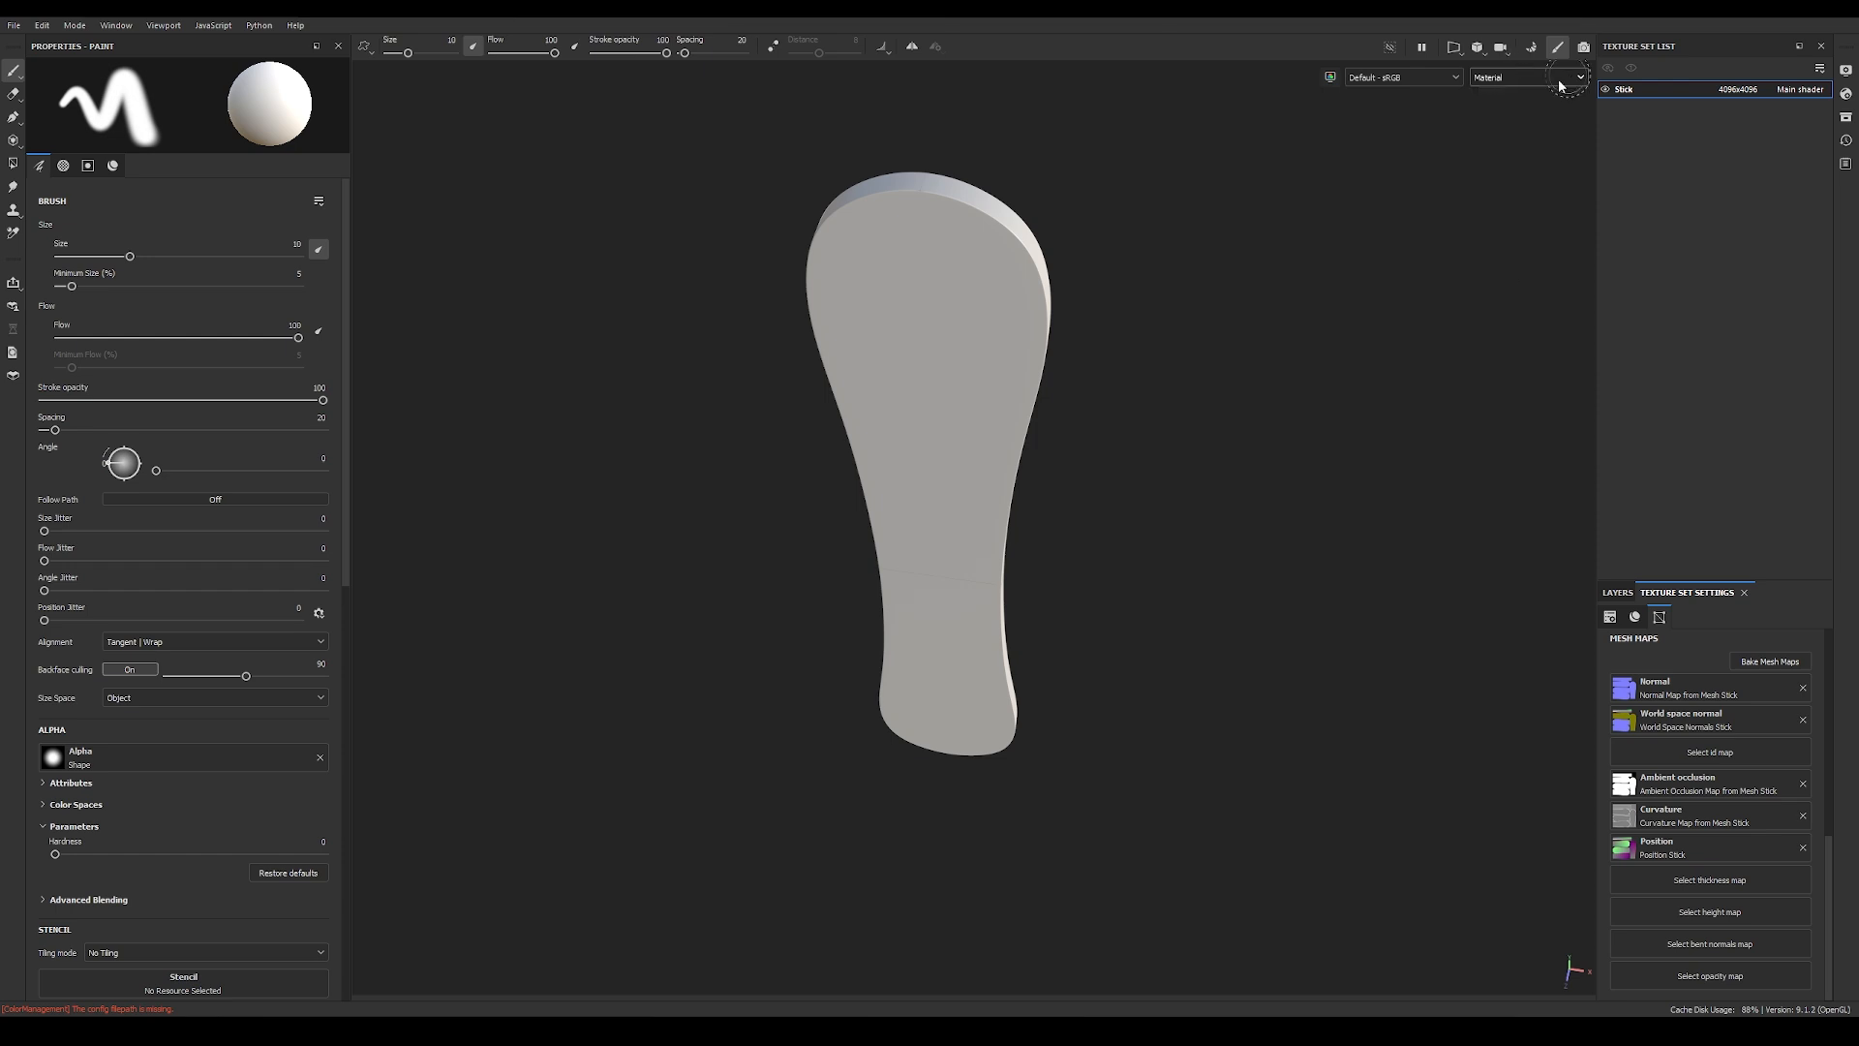
Step: Delete the default paint layer from the Stick texture set's layer stack
{"action": "left_click", "coordinate": [1615, 593]}
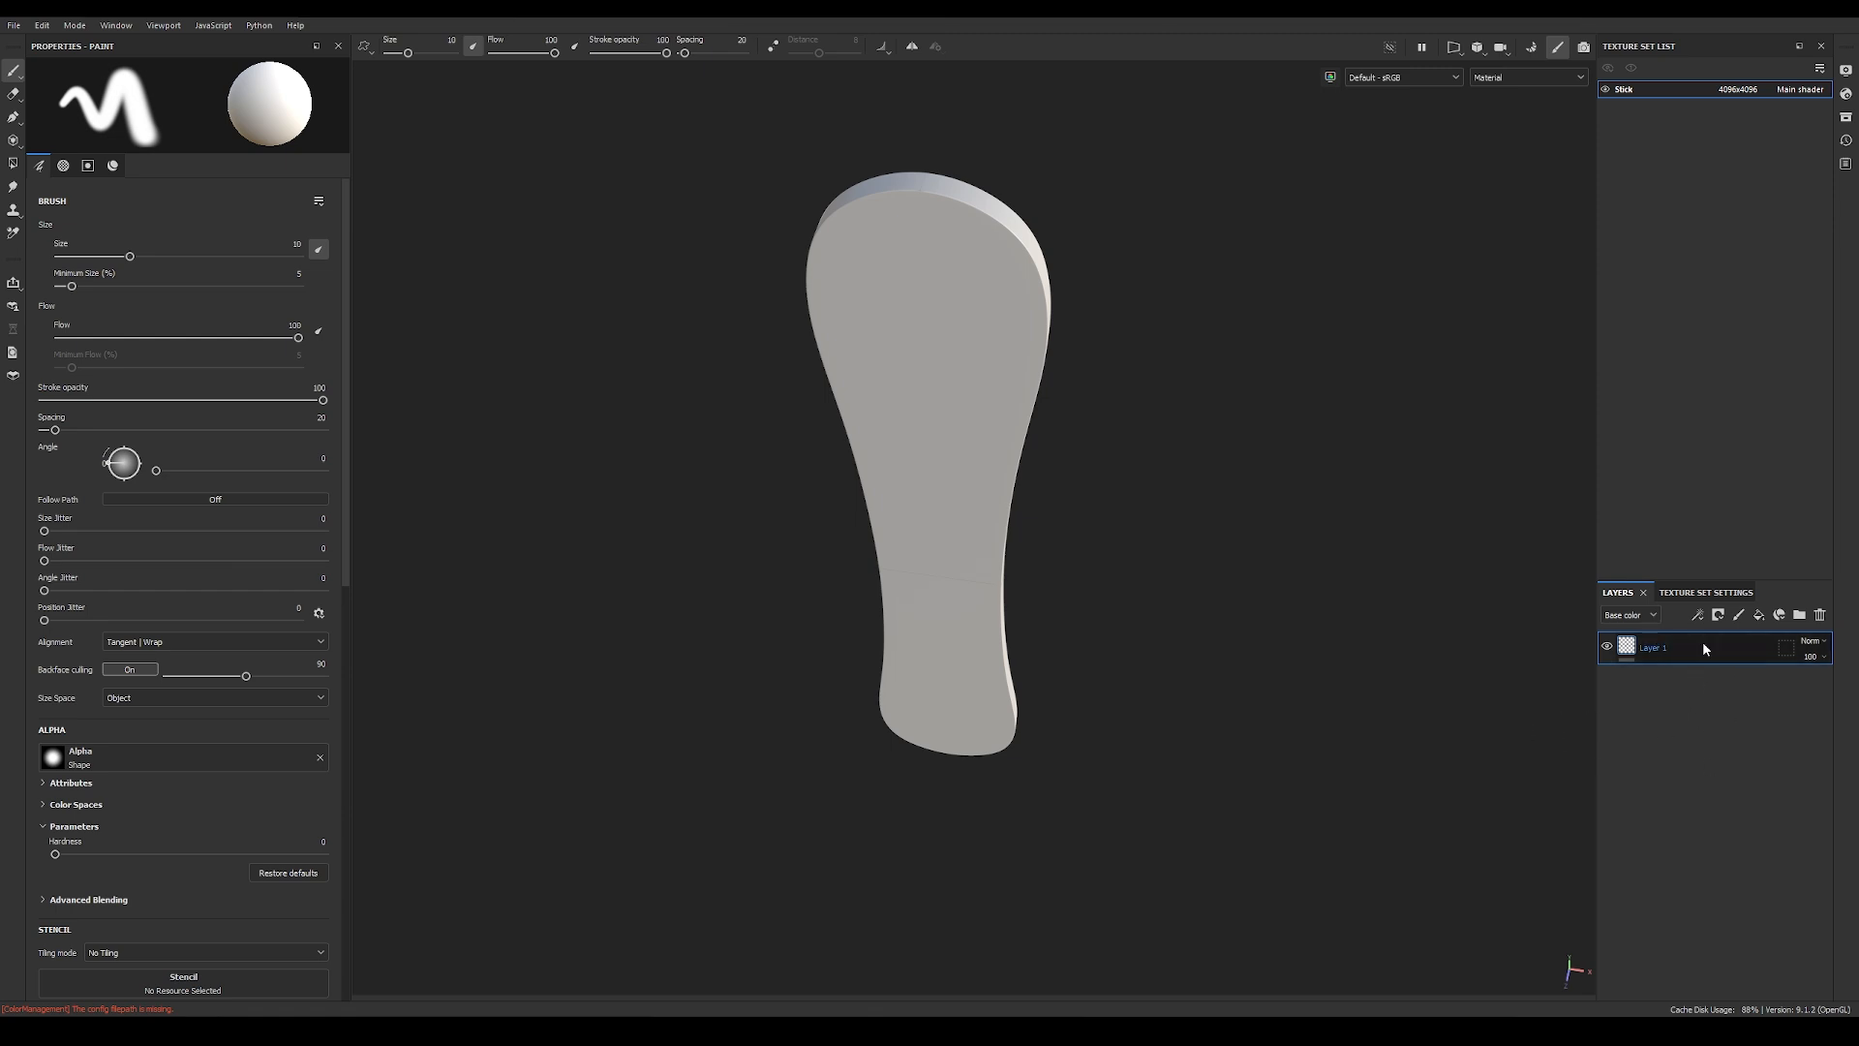
{"action": "key", "text": "Delete"}
{"action": "left_click_drag", "start_coordinate": [1229, 426], "coordinate": [1098, 369], "text": "alt"}
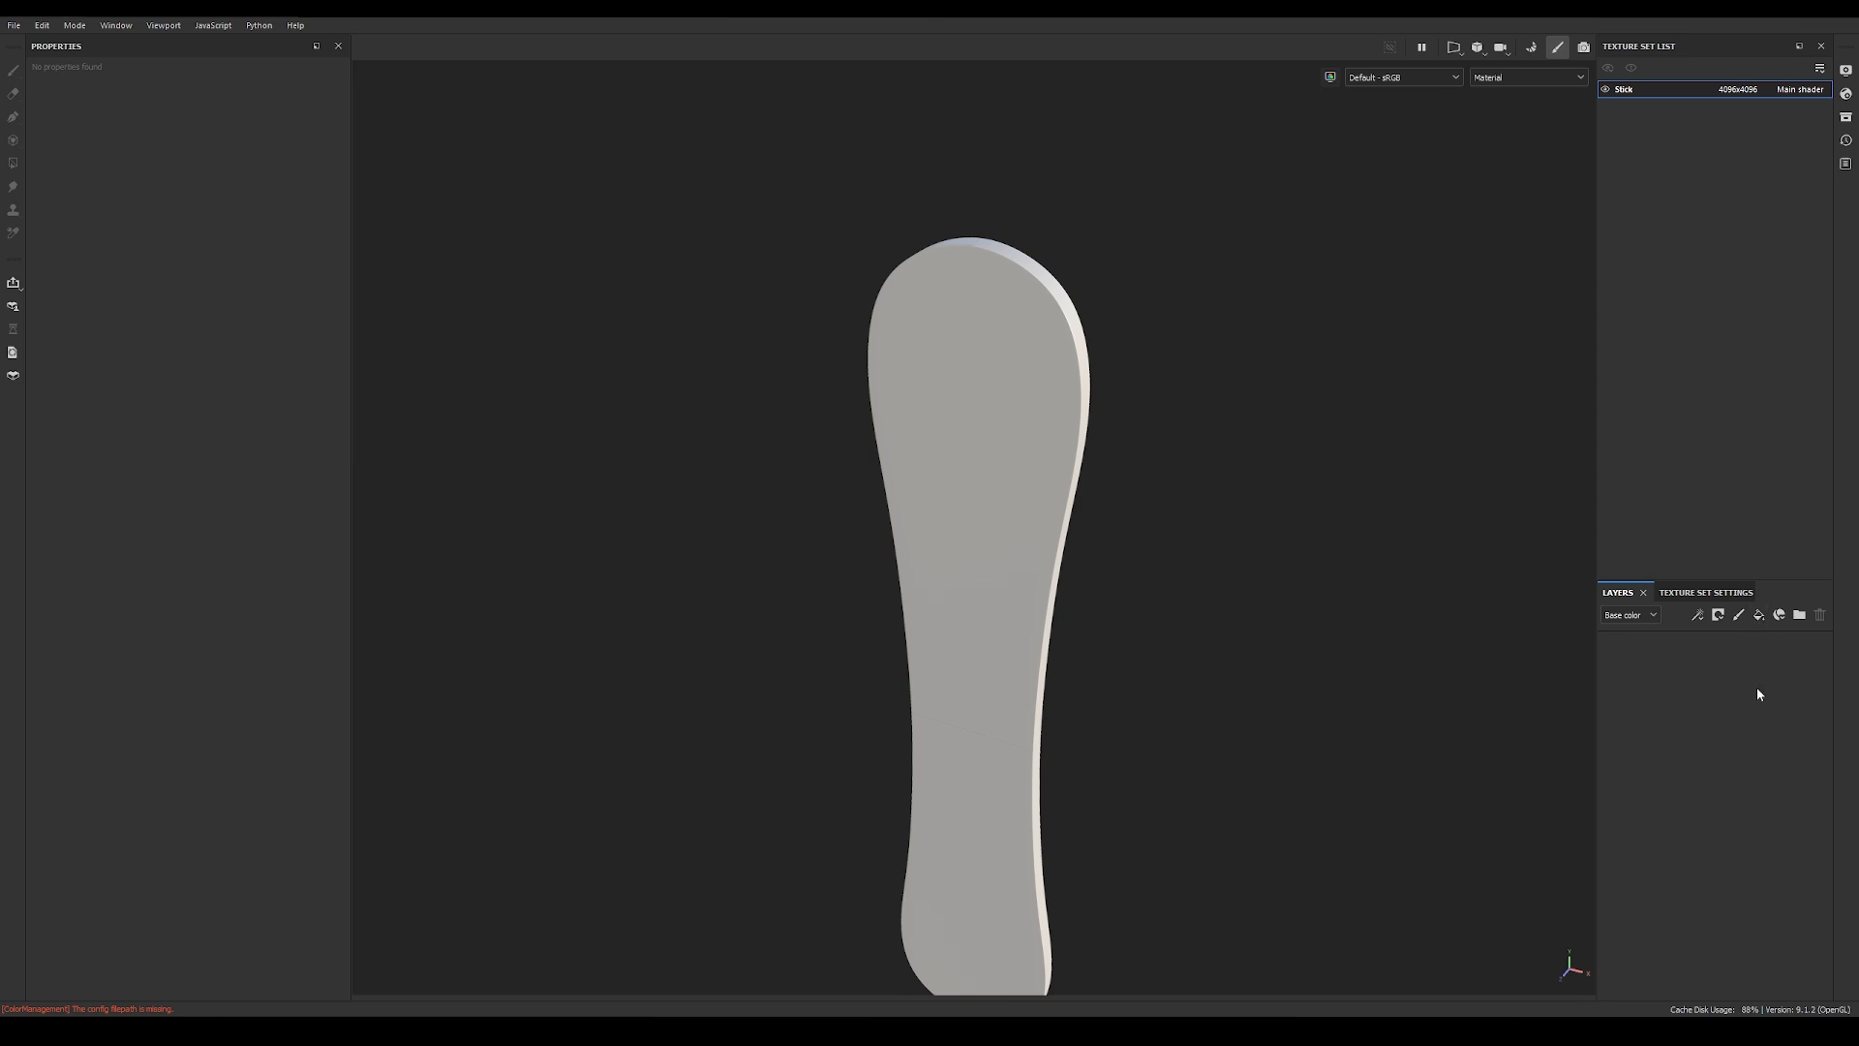
Step: Add a fill layer and turn off its metallic, normal, opacity and emissive channels, keeping color, height and roughness
{"action": "left_click", "coordinate": [1758, 616]}
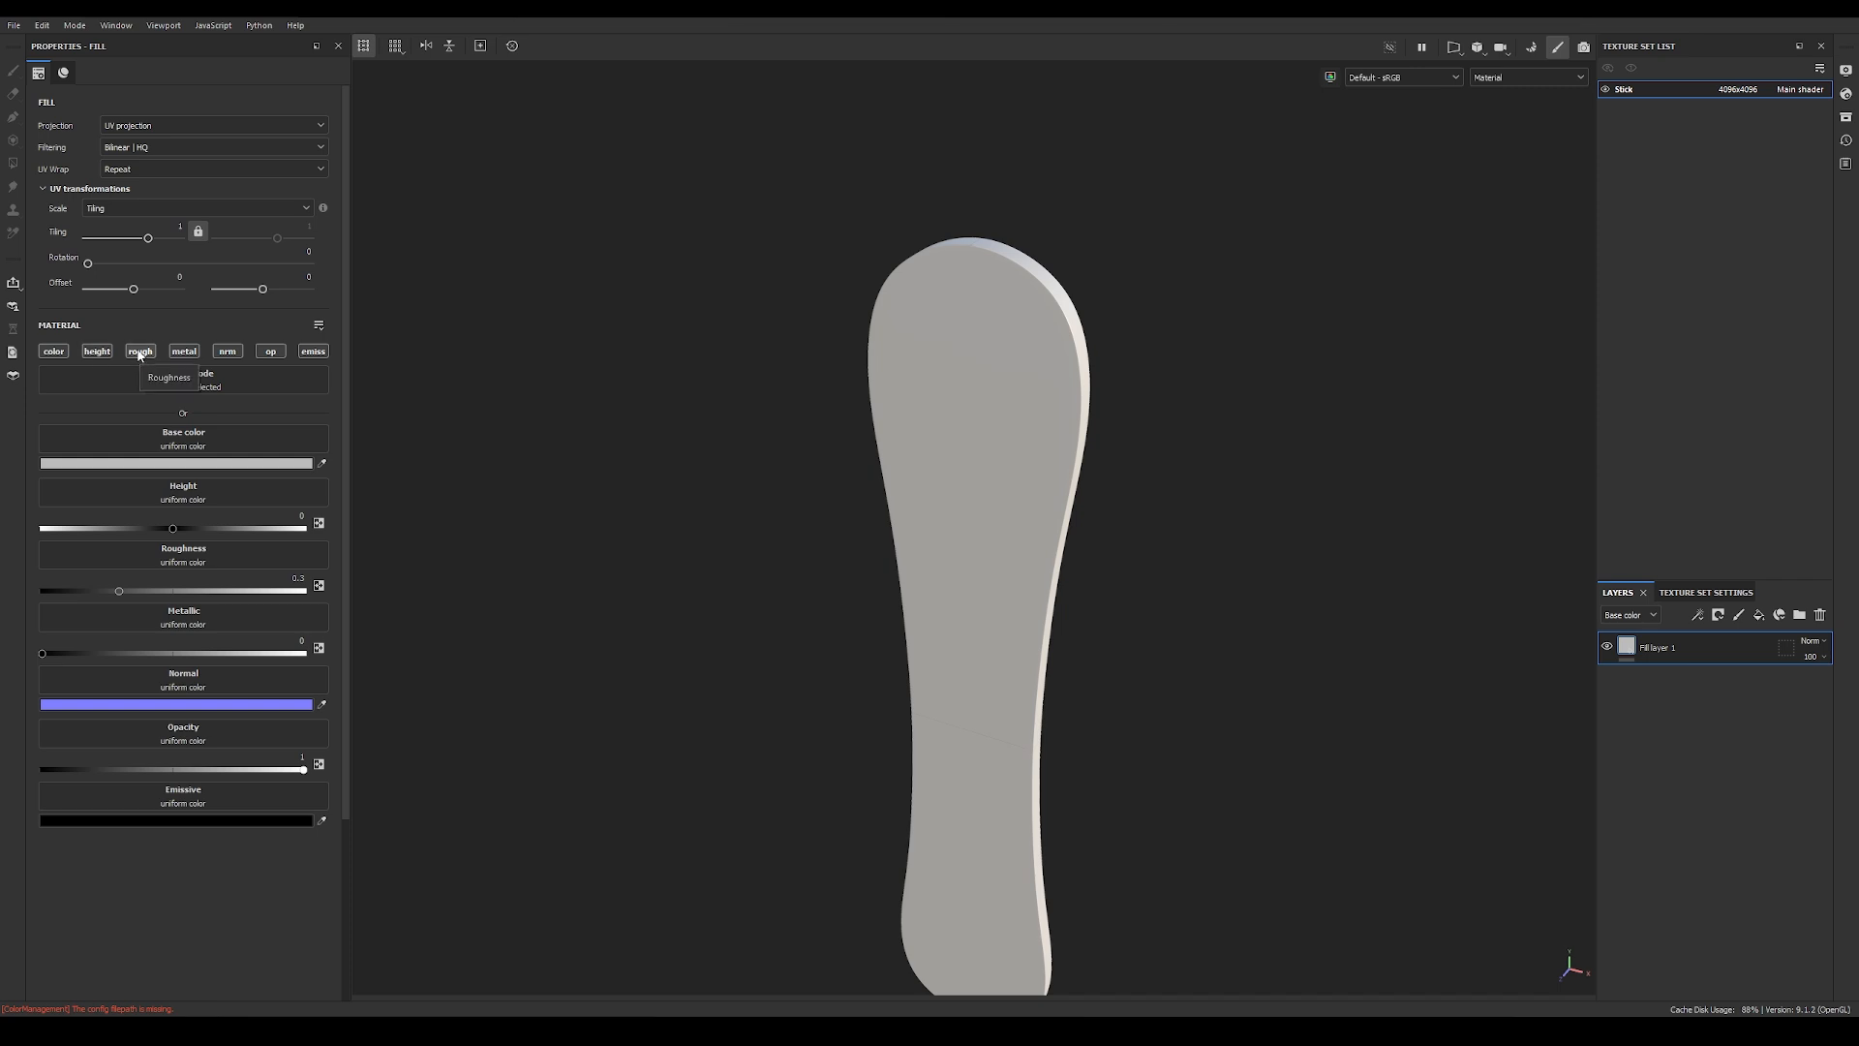
{"action": "left_click", "coordinate": [186, 351]}
{"action": "left_click", "coordinate": [227, 352]}
{"action": "left_click", "coordinate": [269, 351]}
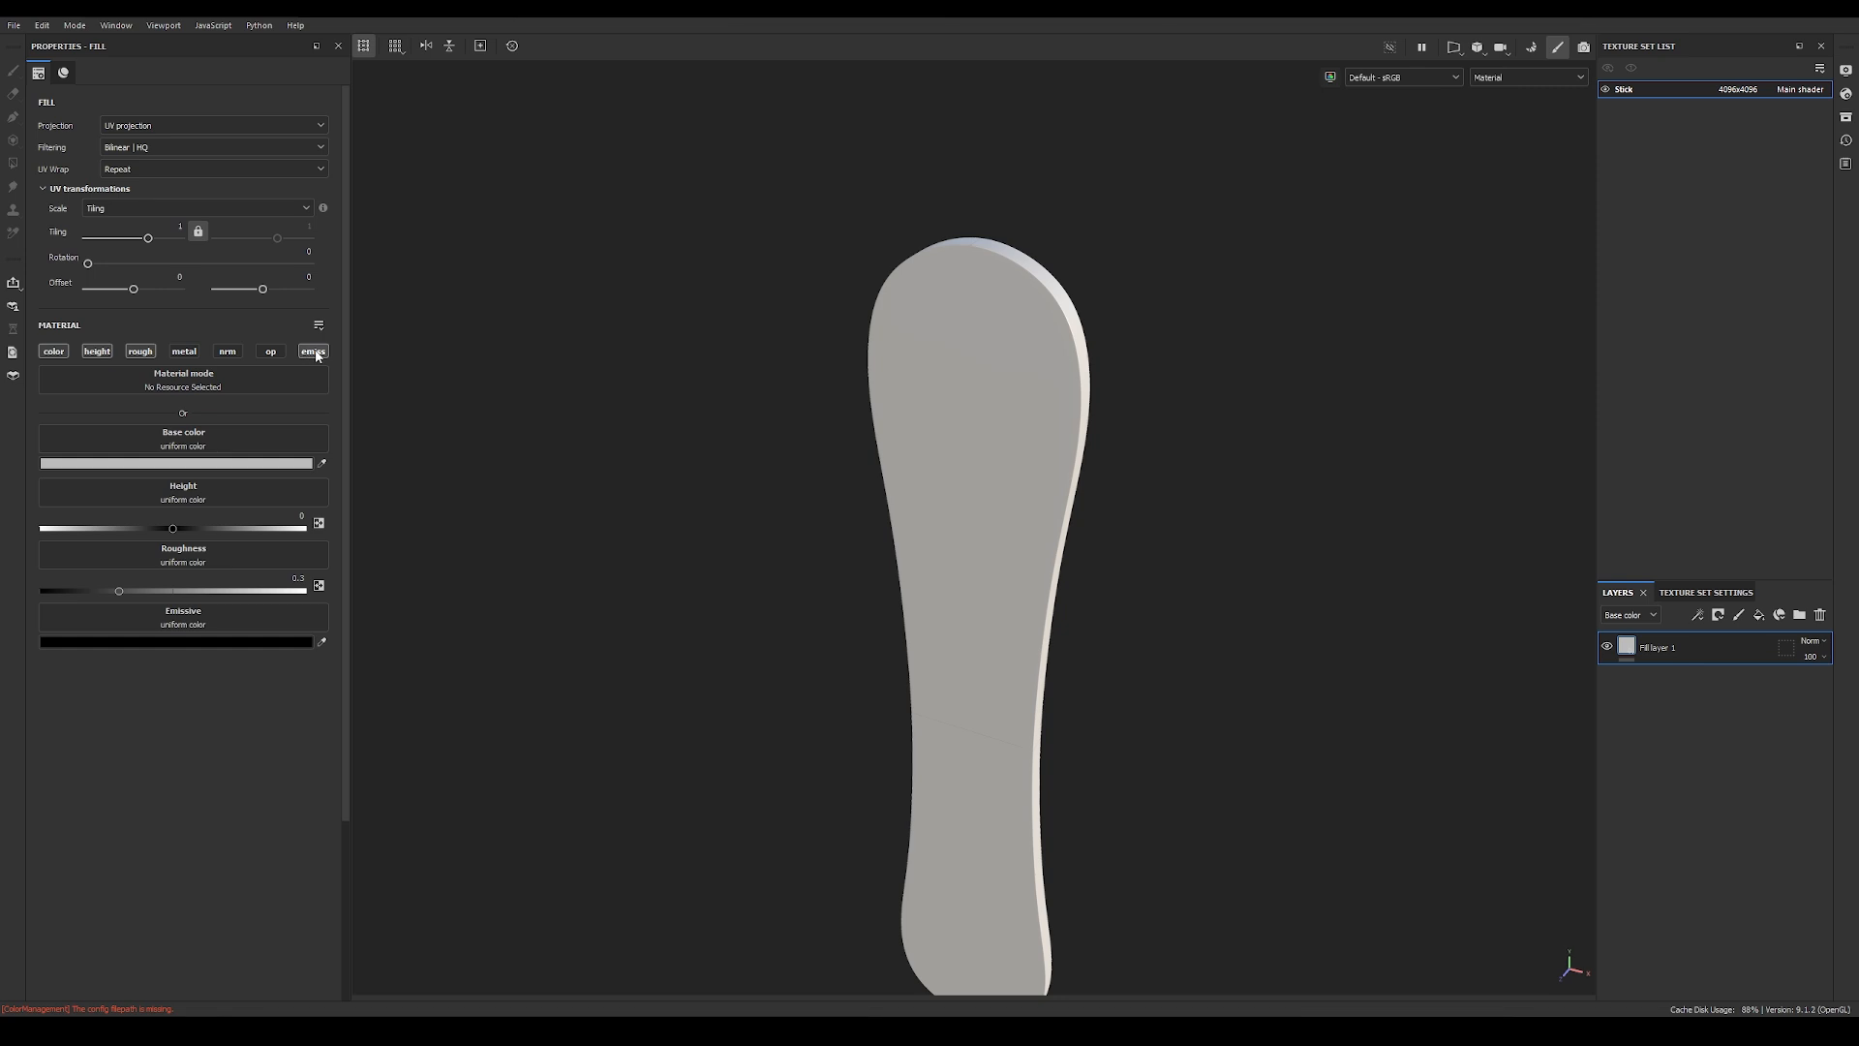
{"action": "left_click", "coordinate": [314, 353]}
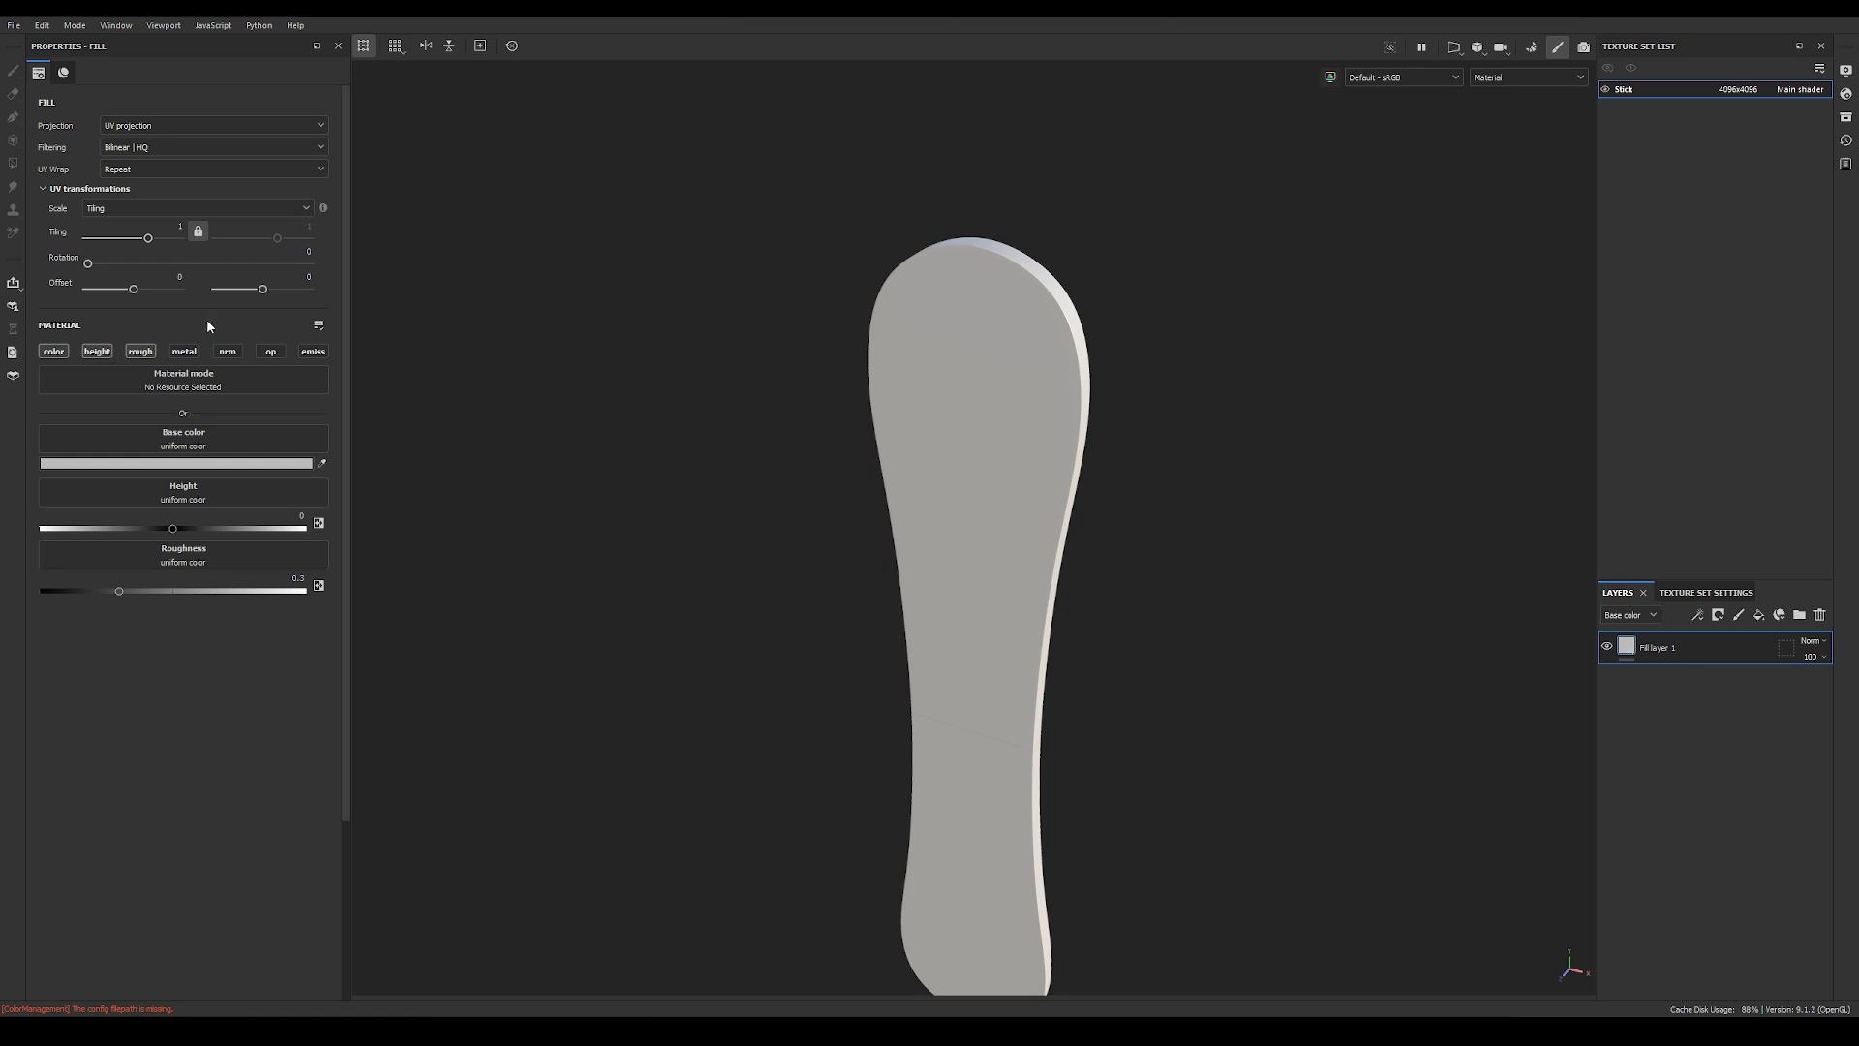
Step: Set the fill layer's base color to a muted wood brown
{"action": "left_click", "coordinate": [214, 463]}
{"action": "left_click", "coordinate": [276, 600]}
{"action": "left_click_drag", "start_coordinate": [404, 670], "coordinate": [405, 663]}
{"action": "left_click", "coordinate": [297, 604]}
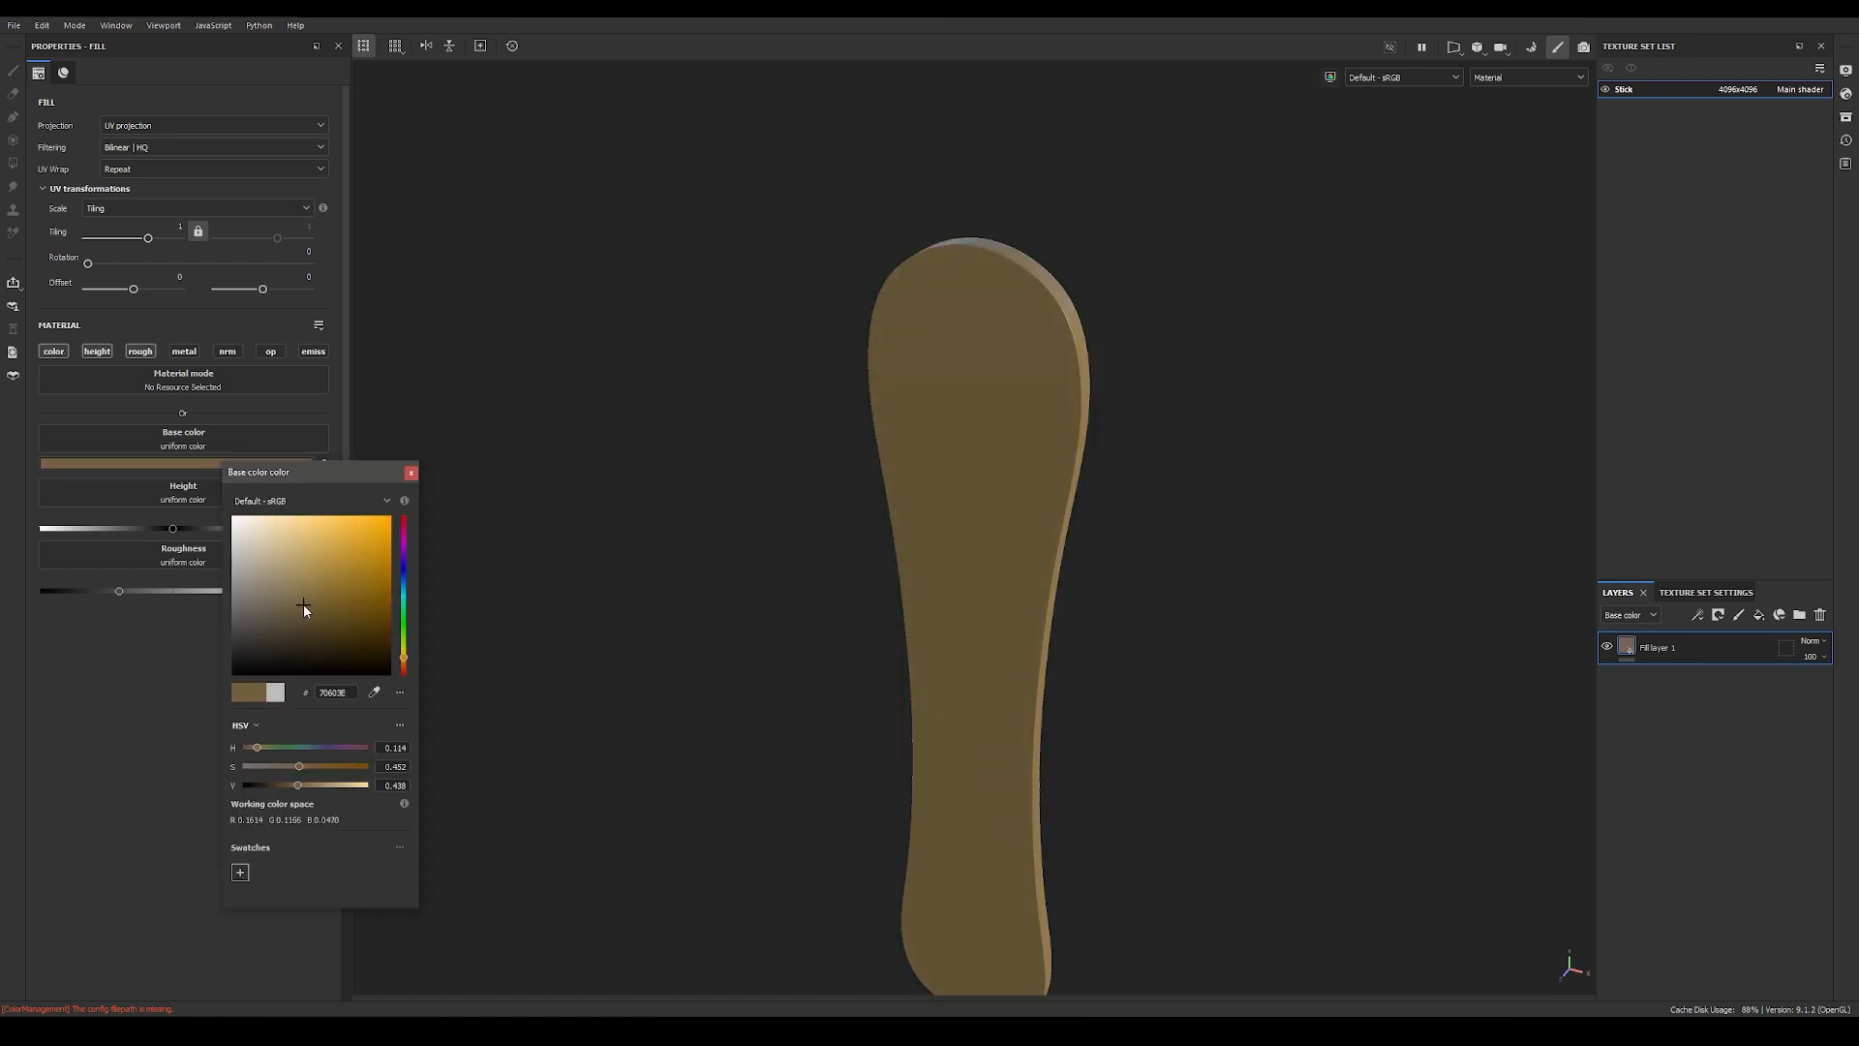
{"action": "left_click", "coordinate": [405, 663]}
{"action": "left_click", "coordinate": [411, 473]}
{"action": "left_click_drag", "start_coordinate": [774, 527], "coordinate": [832, 445], "text": "alt"}
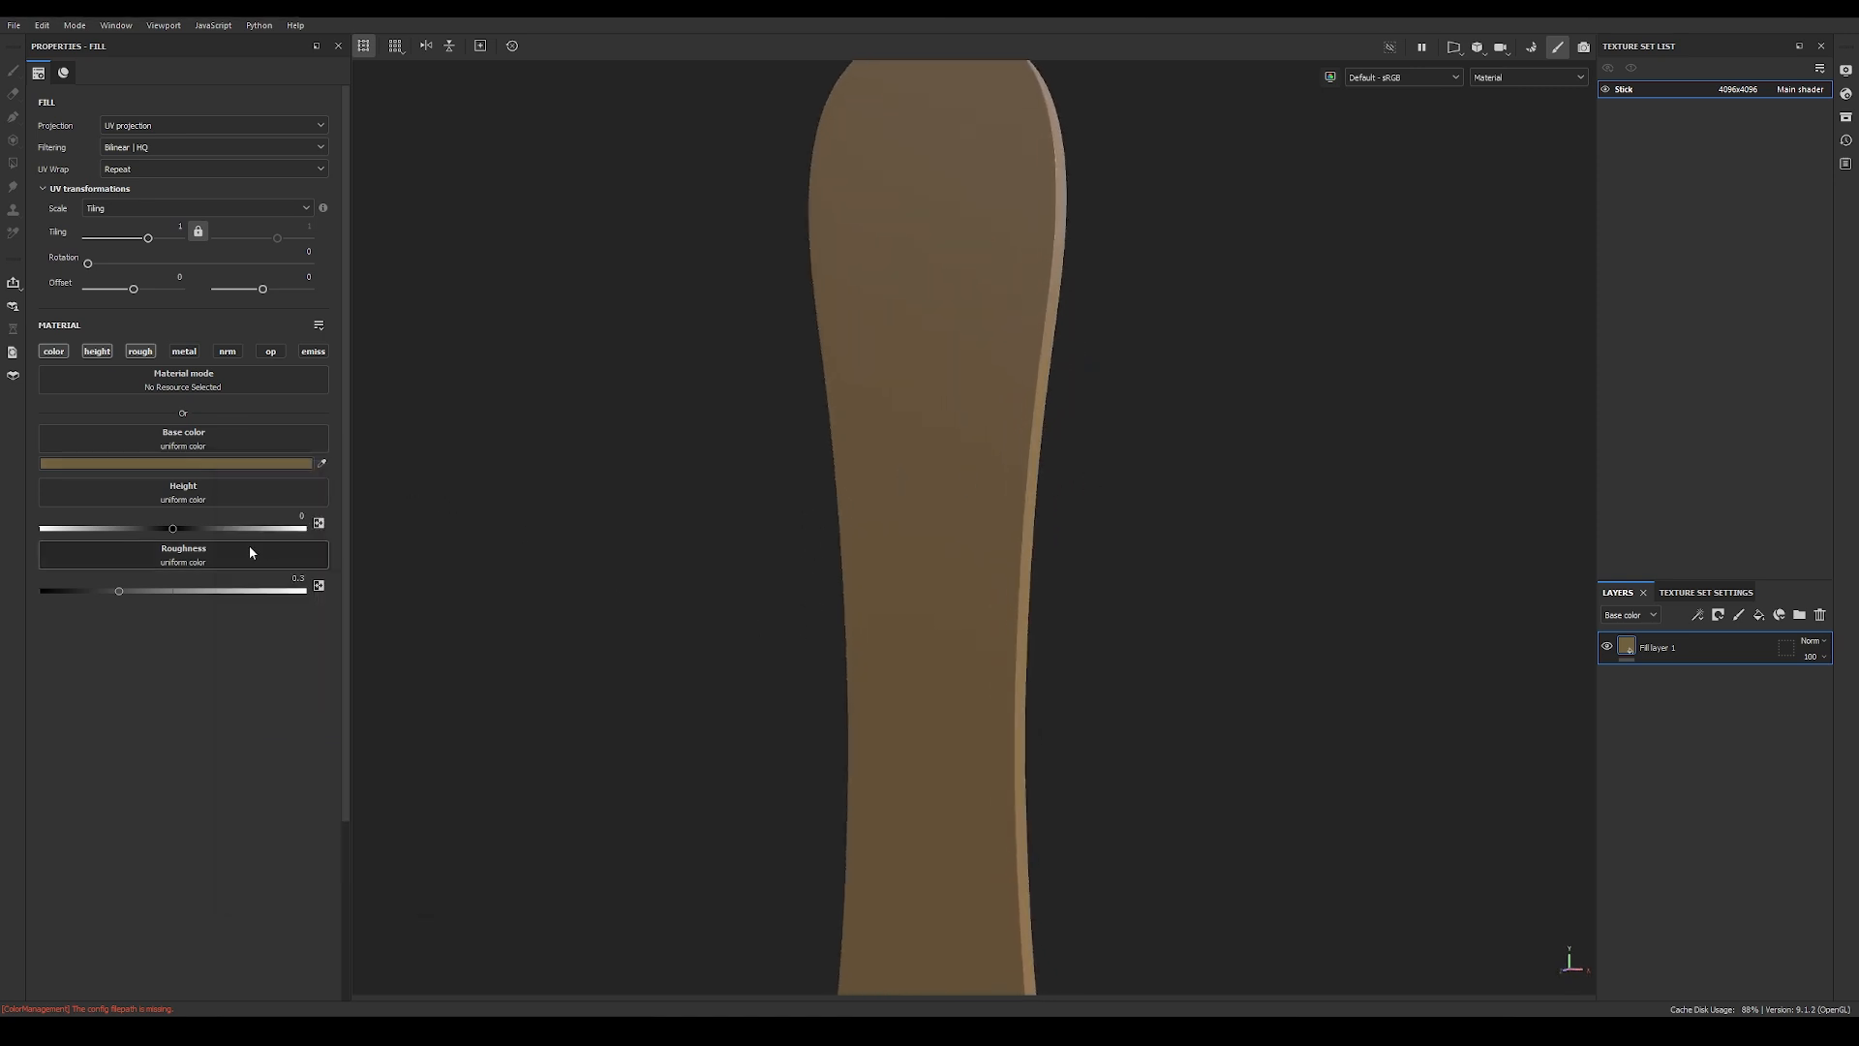
Step: Raise the brown fill layer's roughness to about 0.35, checking the stick's surface under rotated lighting
{"action": "left_click_drag", "start_coordinate": [503, 610], "coordinate": [632, 523], "text": "alt"}
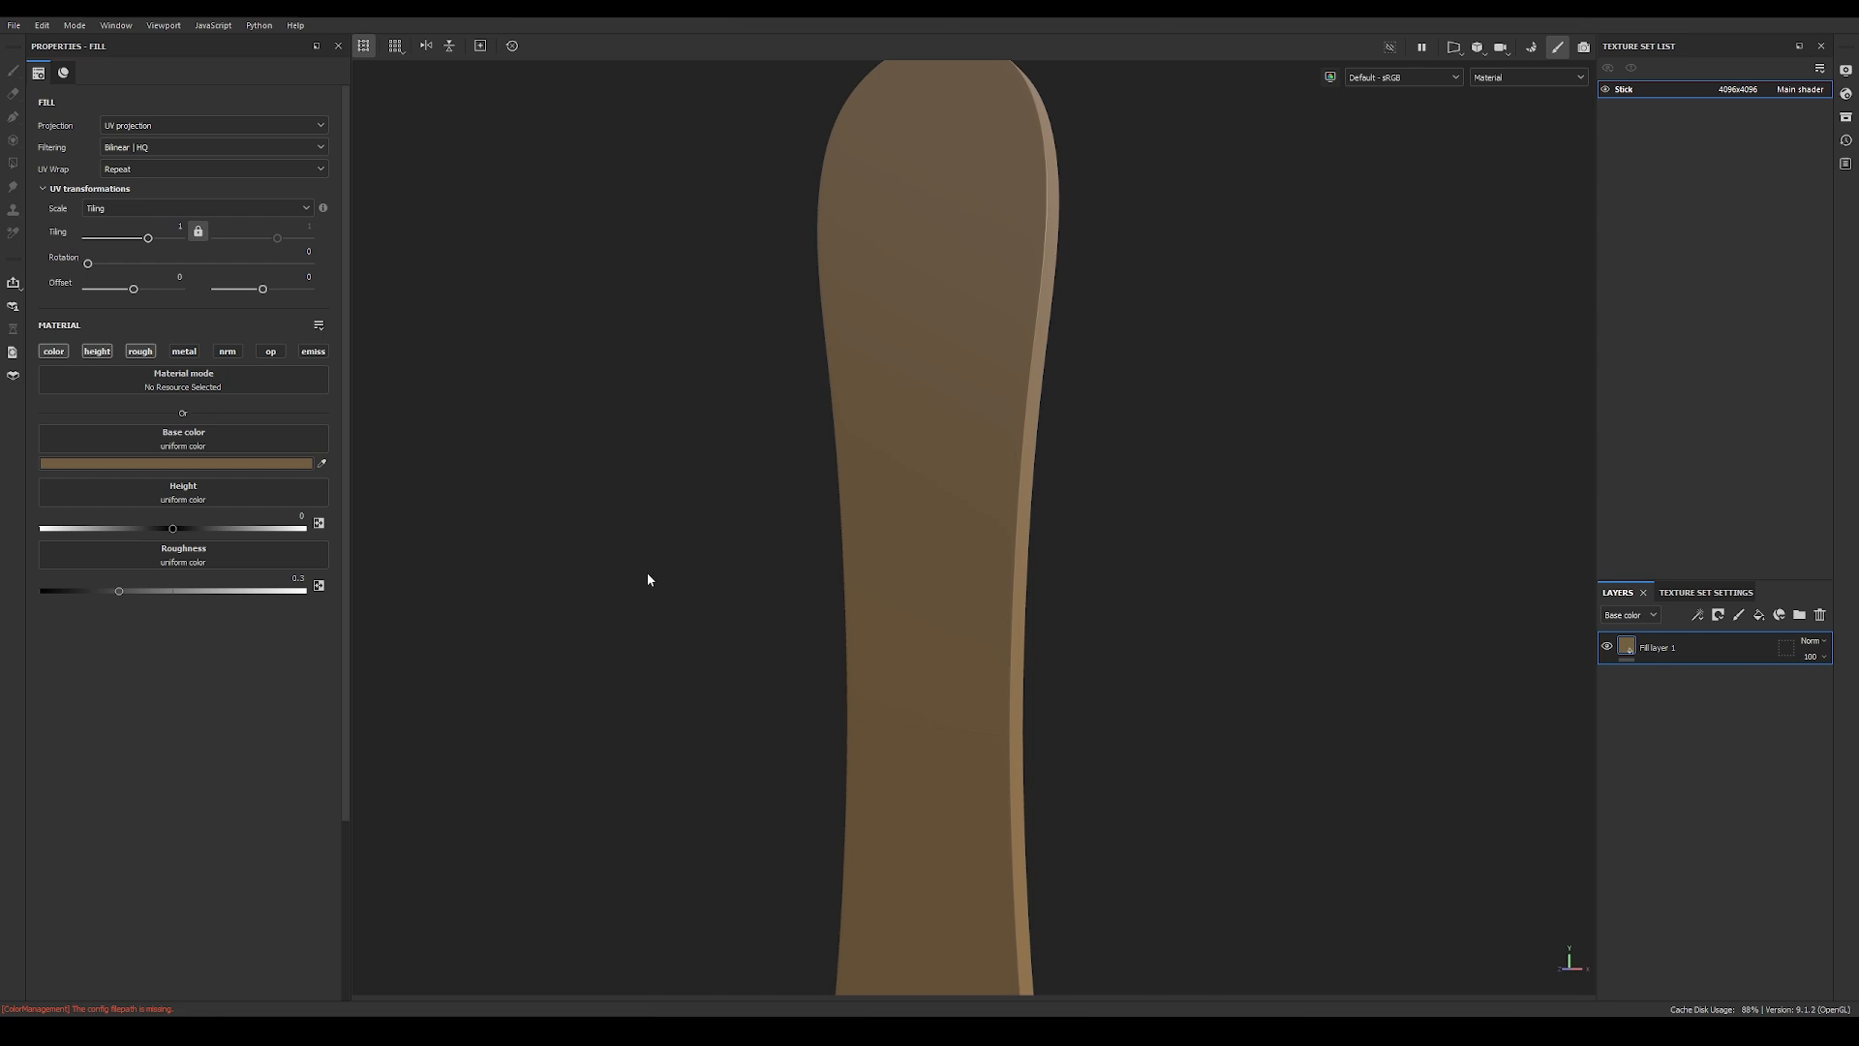
{"action": "right_click_drag", "start_coordinate": [652, 571], "coordinate": [730, 581], "text": "shift"}
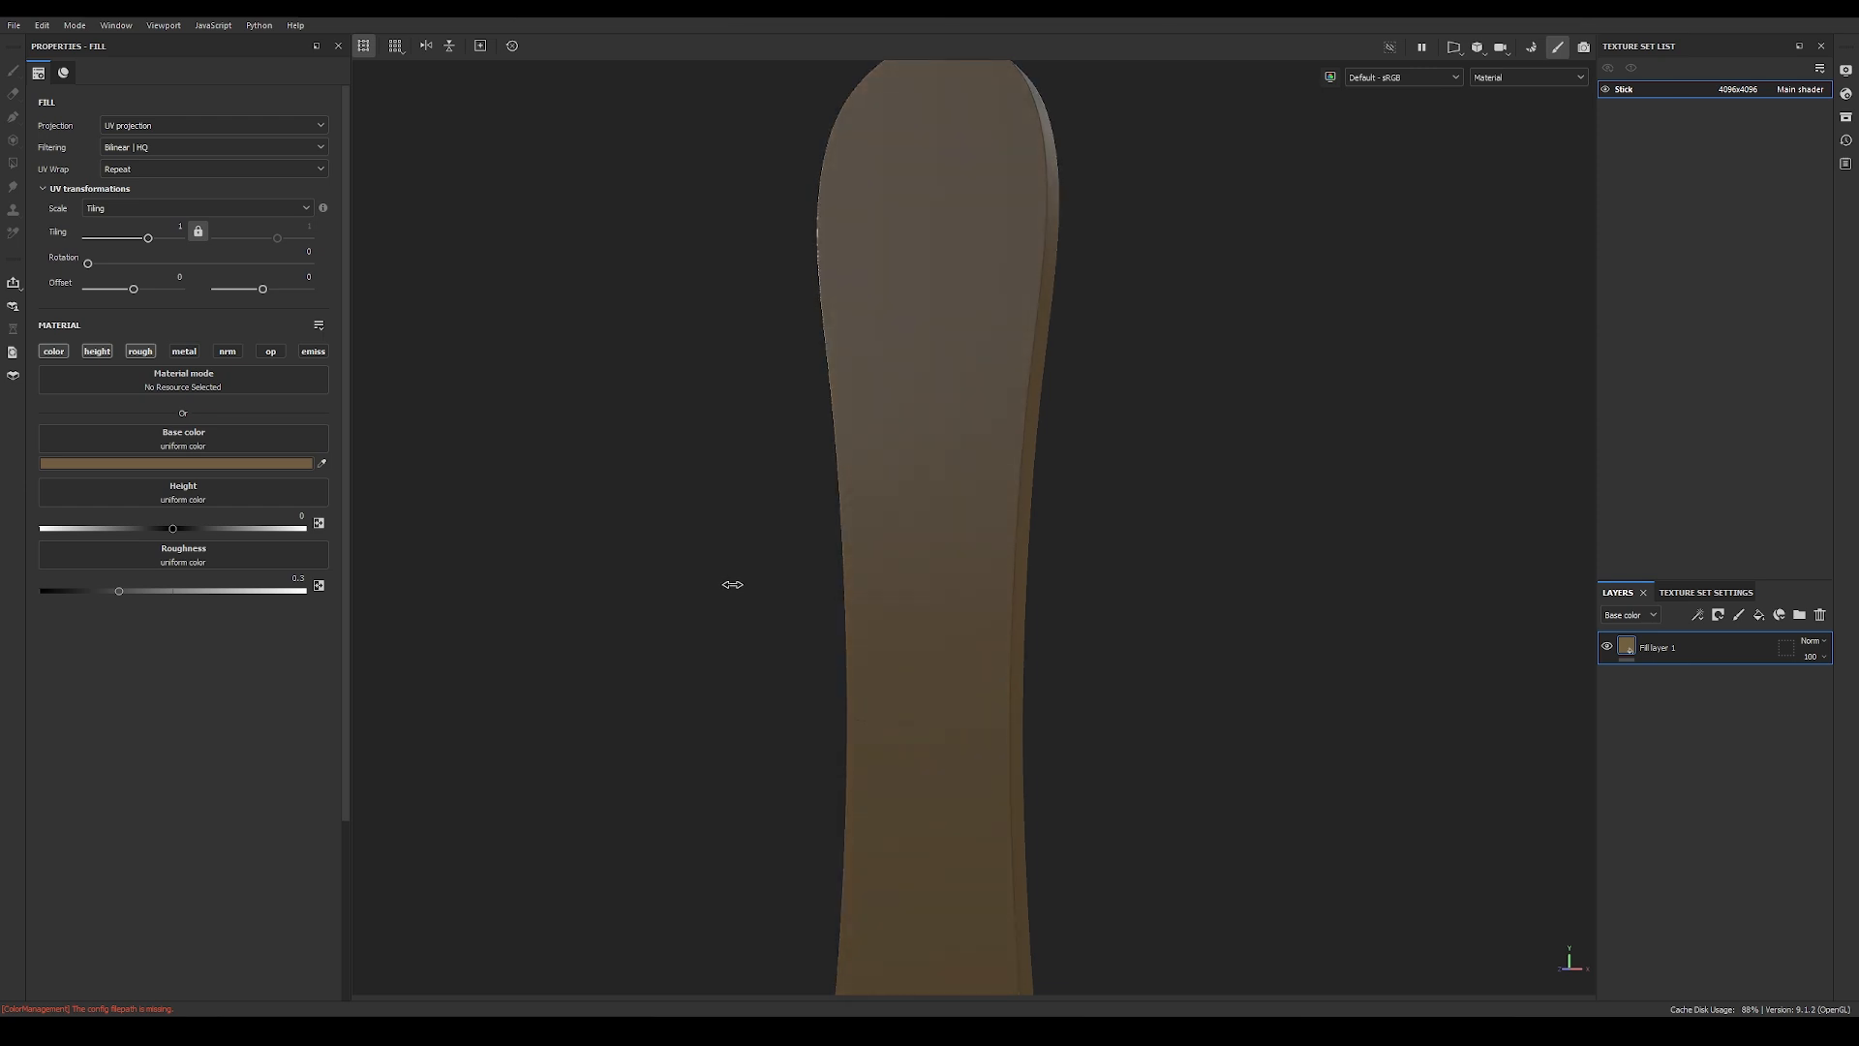
{"action": "left_click_drag", "start_coordinate": [119, 590], "coordinate": [141, 595]}
{"action": "left_click_drag", "start_coordinate": [624, 593], "coordinate": [1037, 614], "text": "alt"}
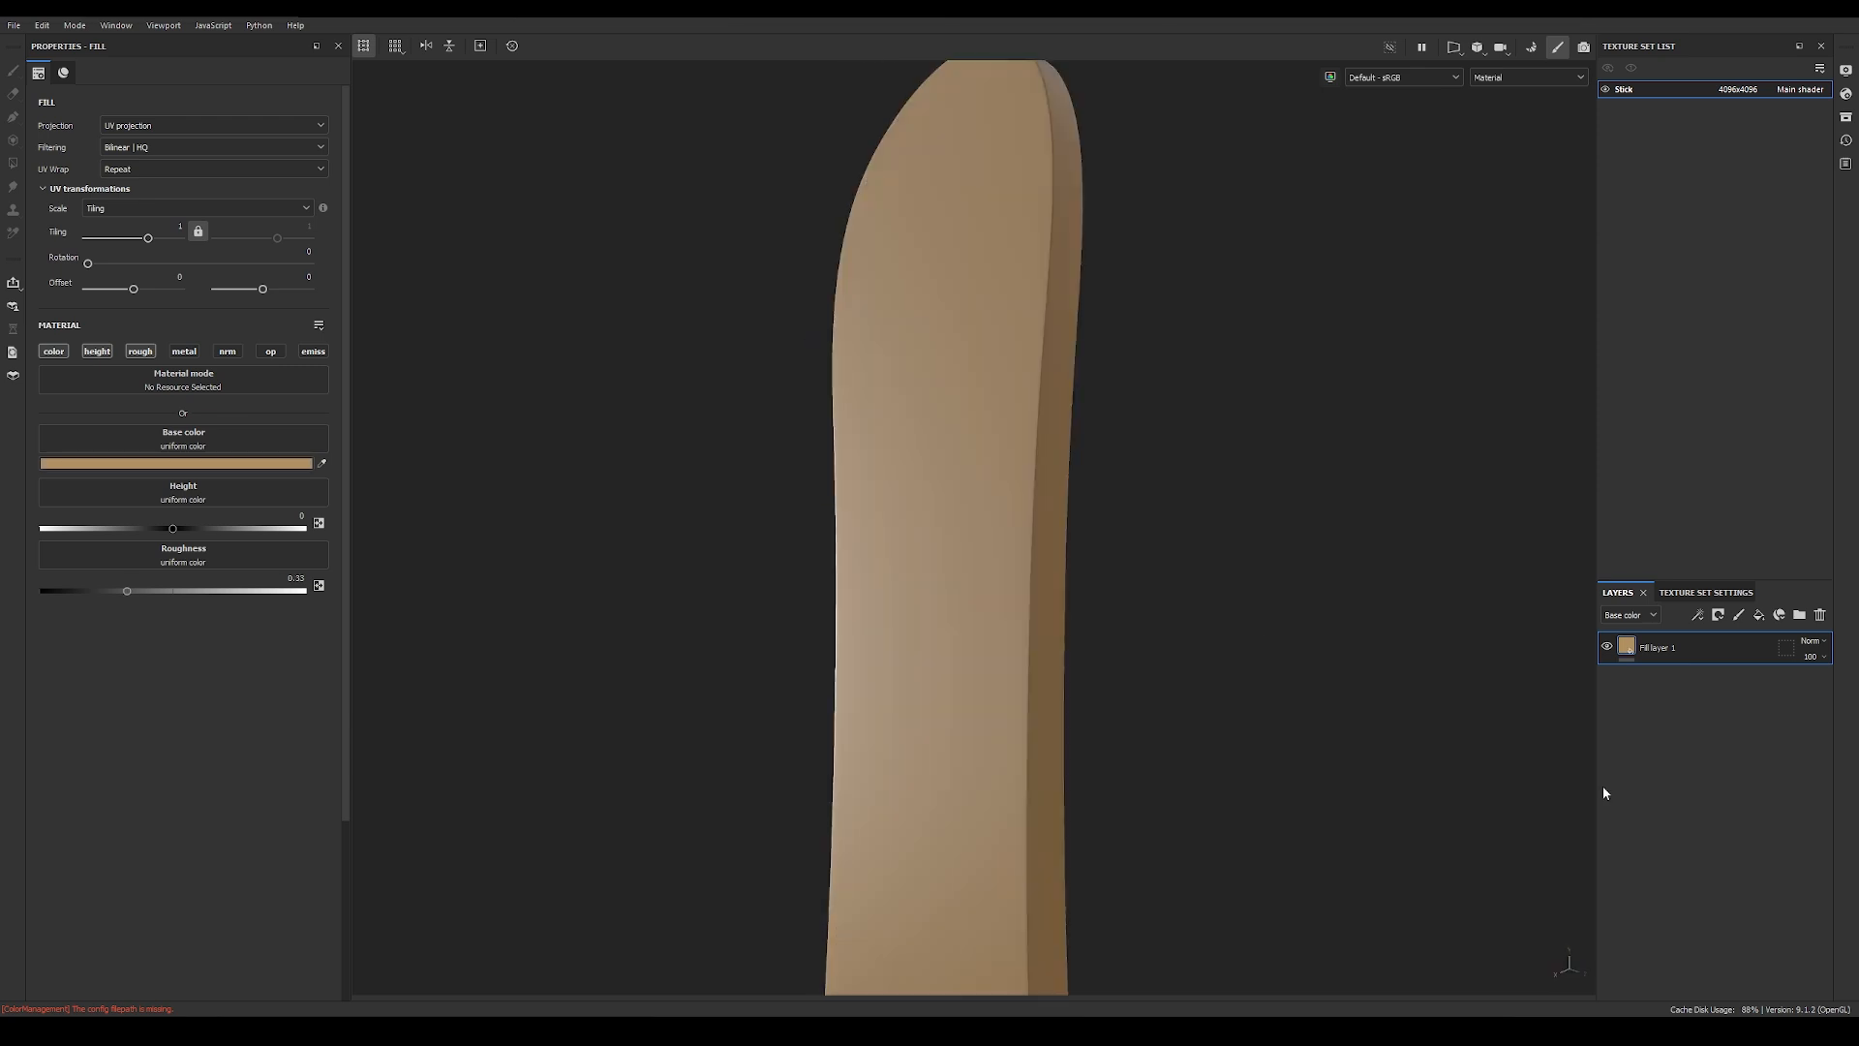
{"action": "left_click_drag", "start_coordinate": [1060, 590], "coordinate": [1216, 581], "text": "alt"}
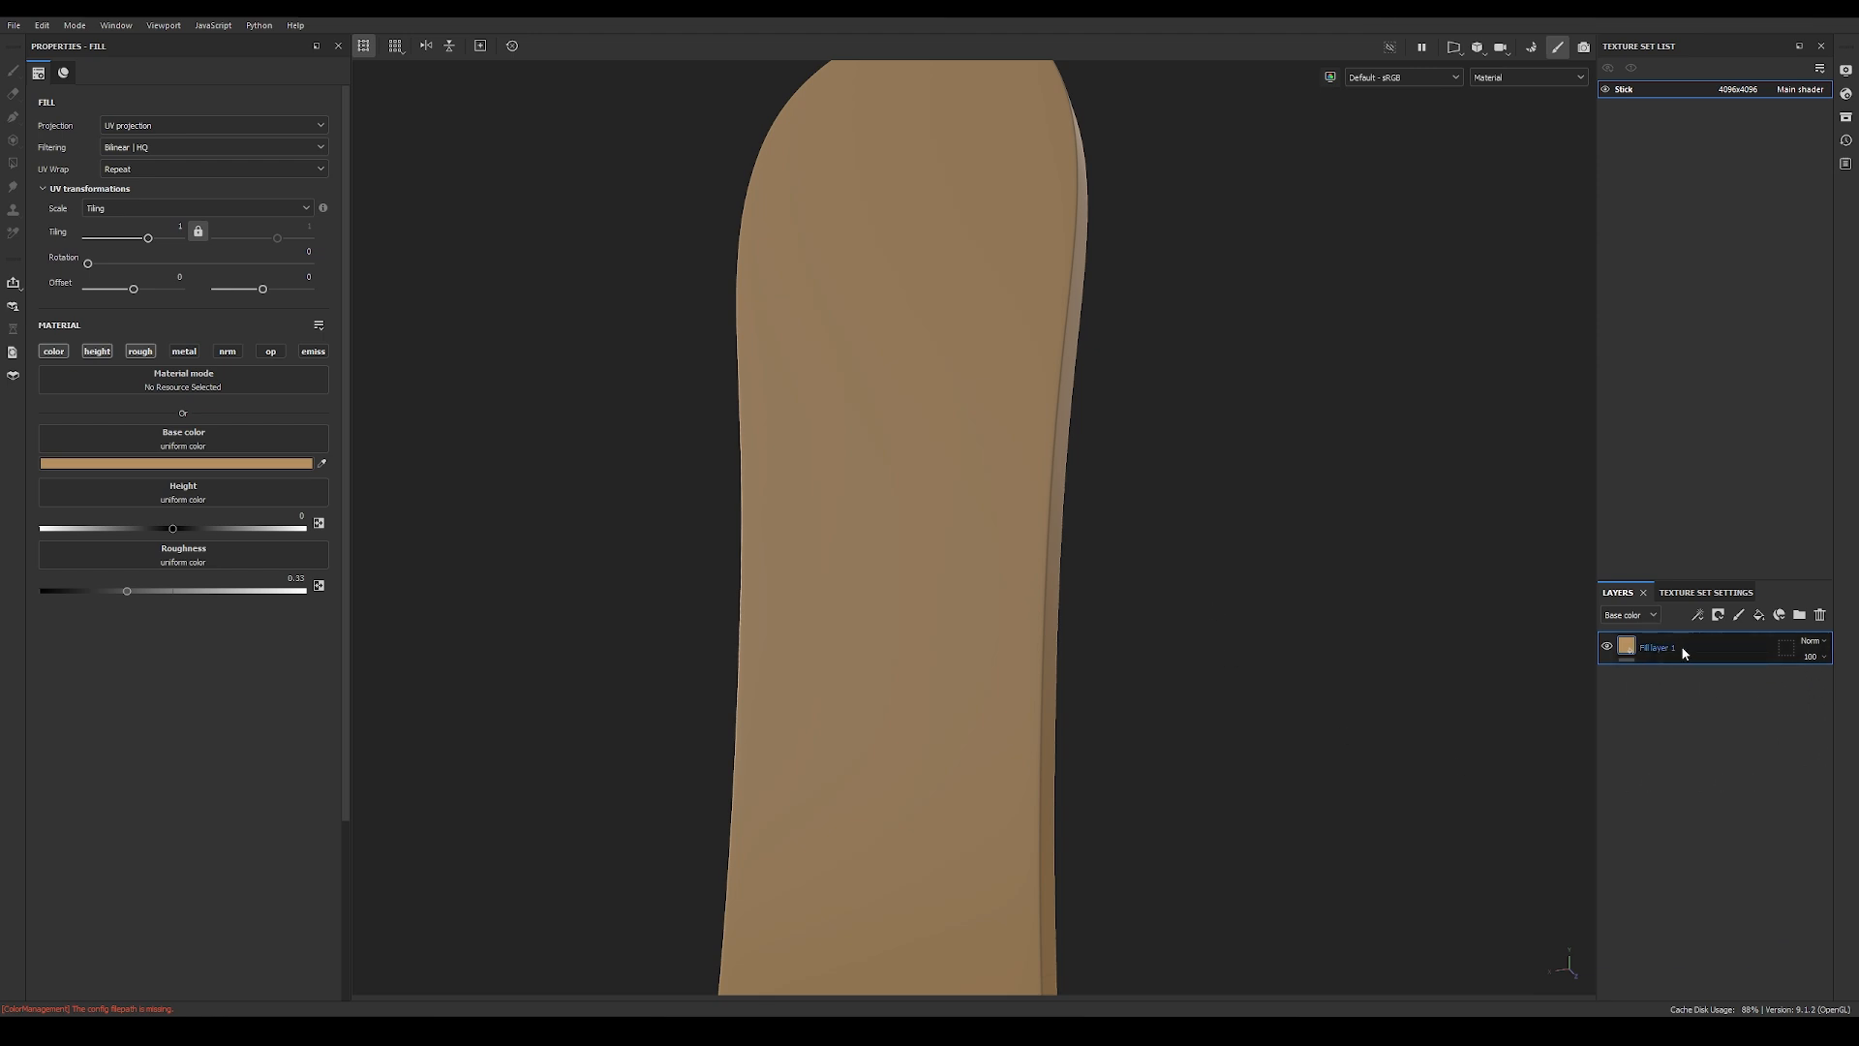
Step: Add a second fill layer above the wood layer and set its base color to pure red, FF0000
{"action": "left_click", "coordinate": [1759, 614]}
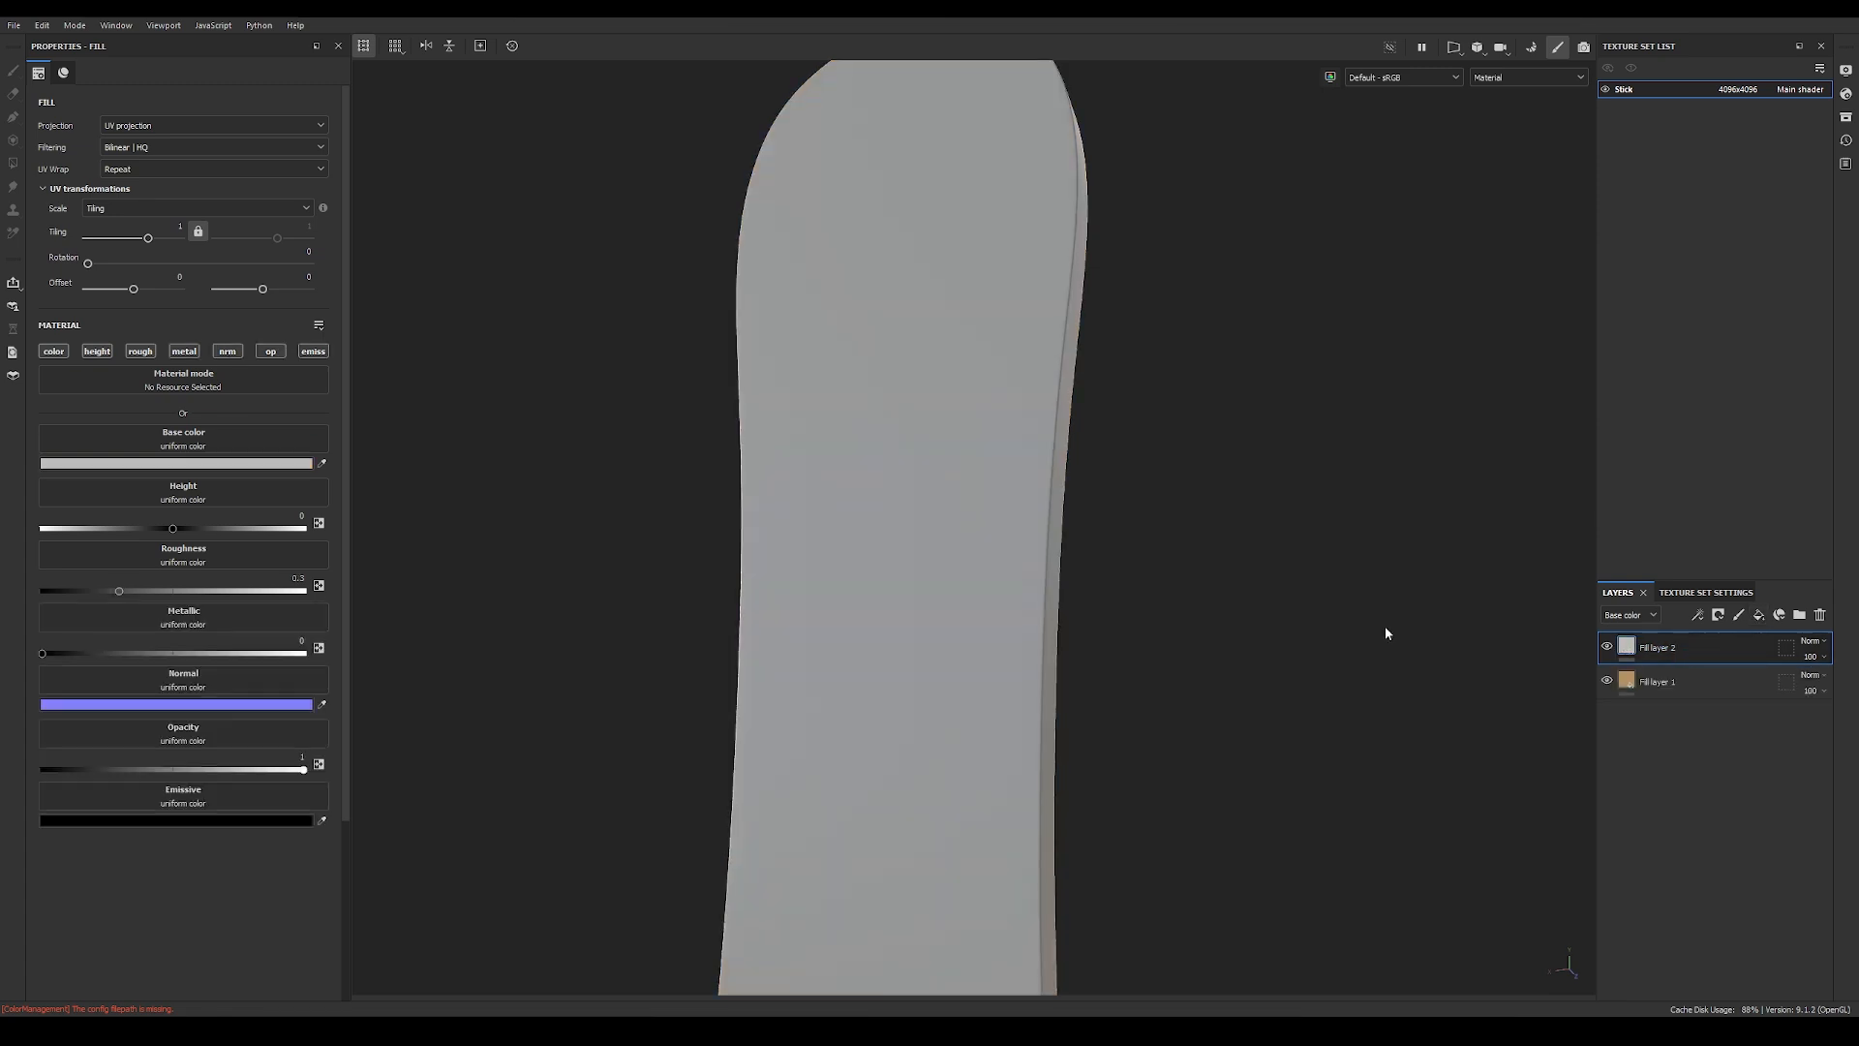
{"action": "left_click", "coordinate": [203, 464]}
{"action": "left_click_drag", "start_coordinate": [1146, 622], "coordinate": [1238, 526]}
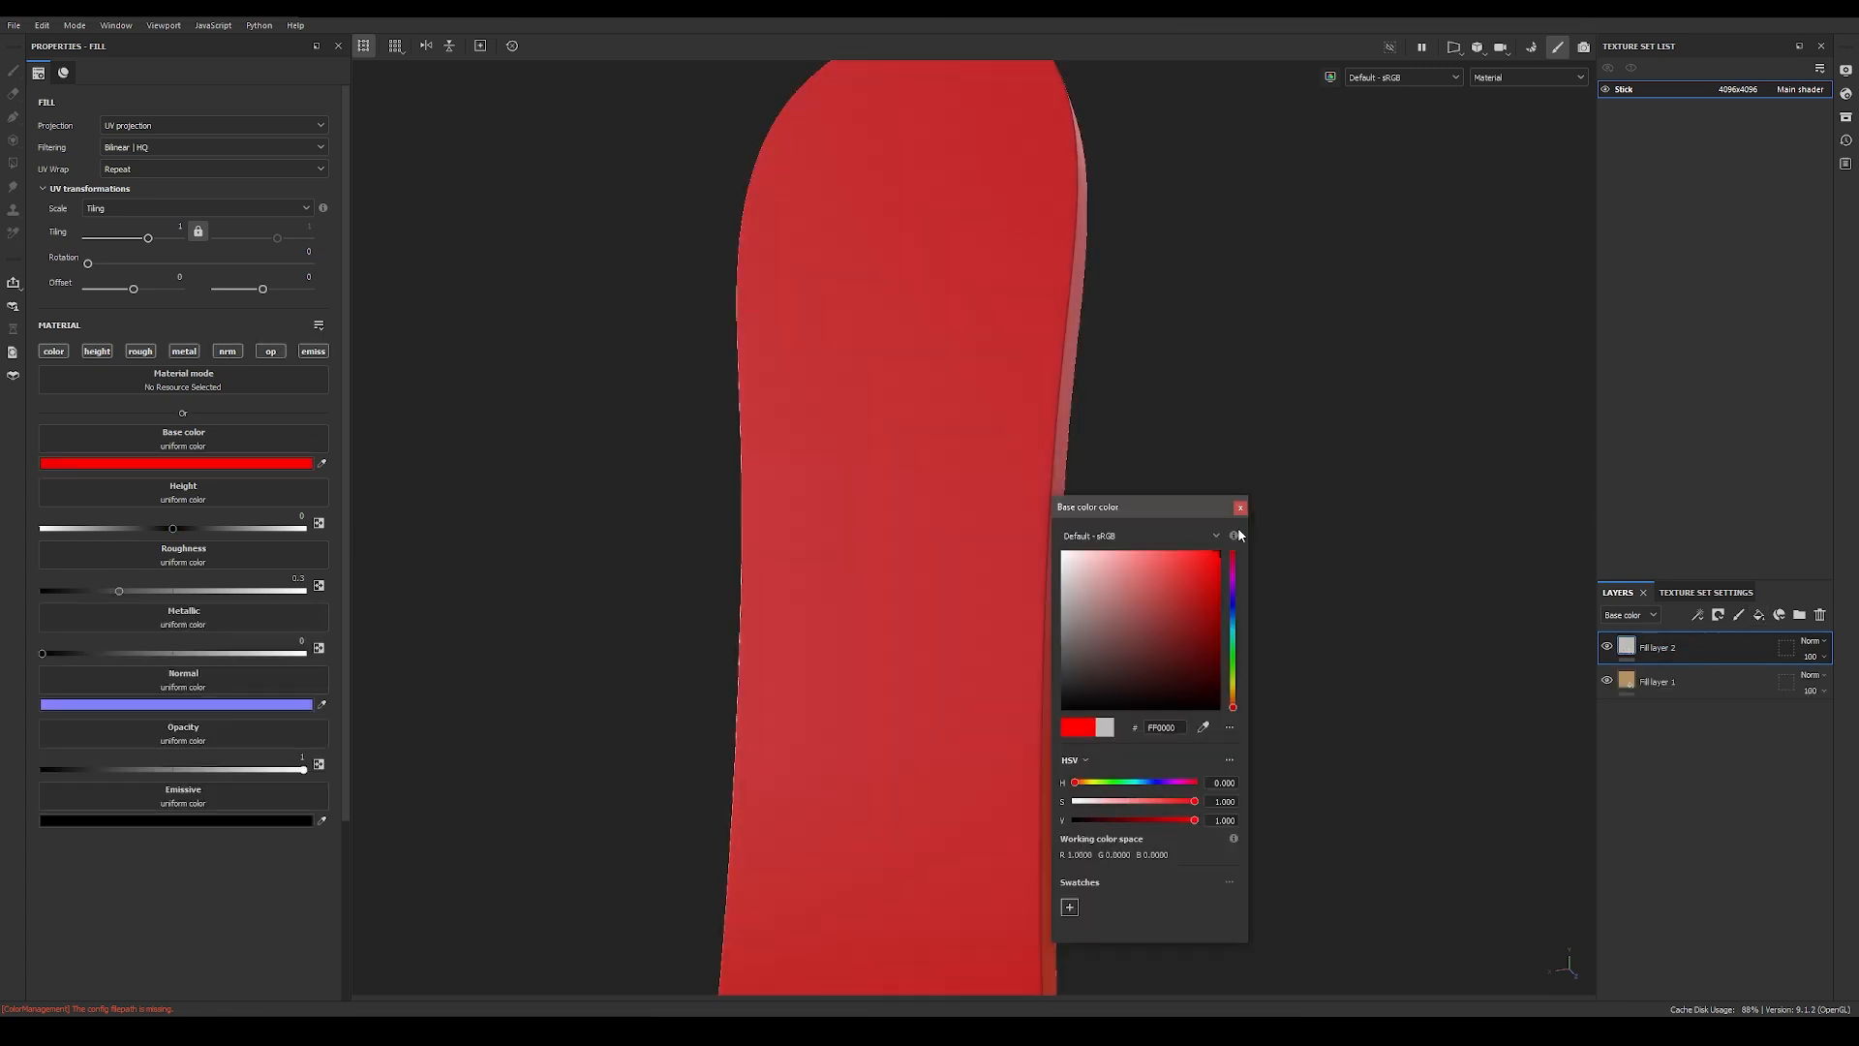
{"action": "left_click", "coordinate": [1240, 506]}
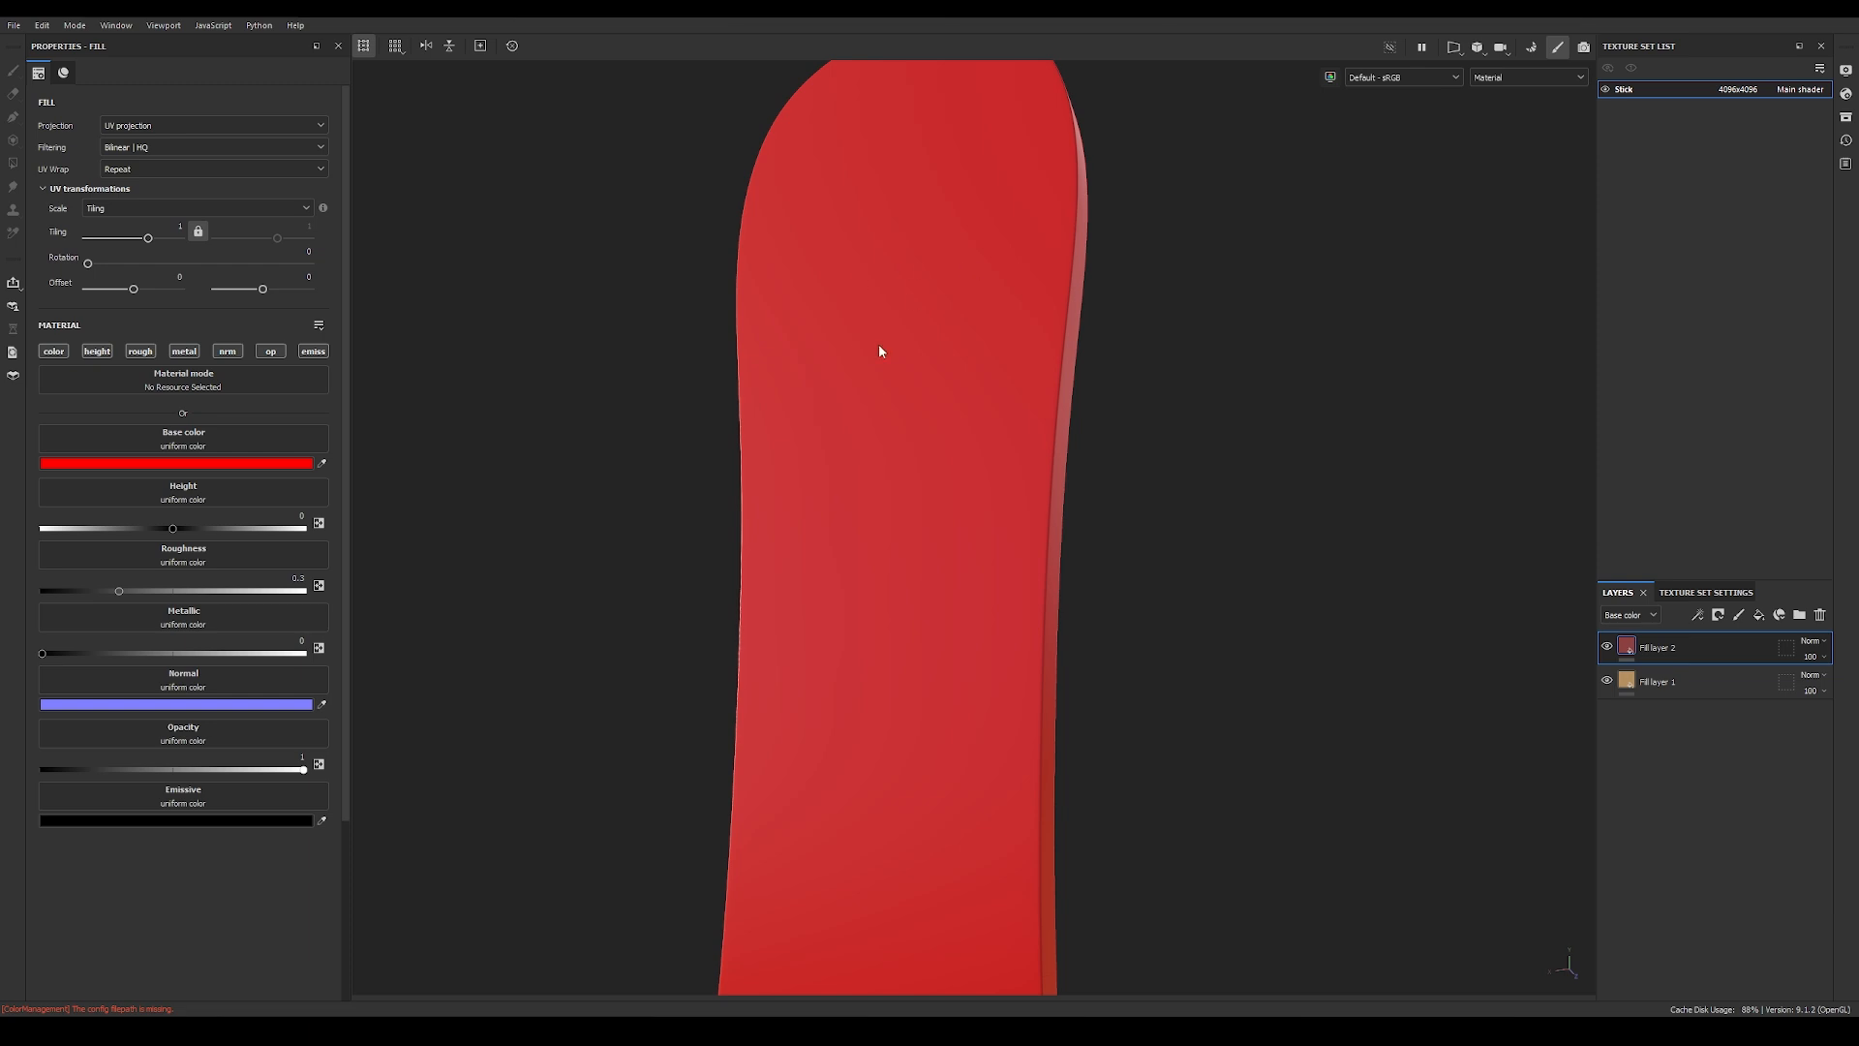
{"action": "left_click_drag", "start_coordinate": [879, 519], "coordinate": [961, 565], "text": "alt"}
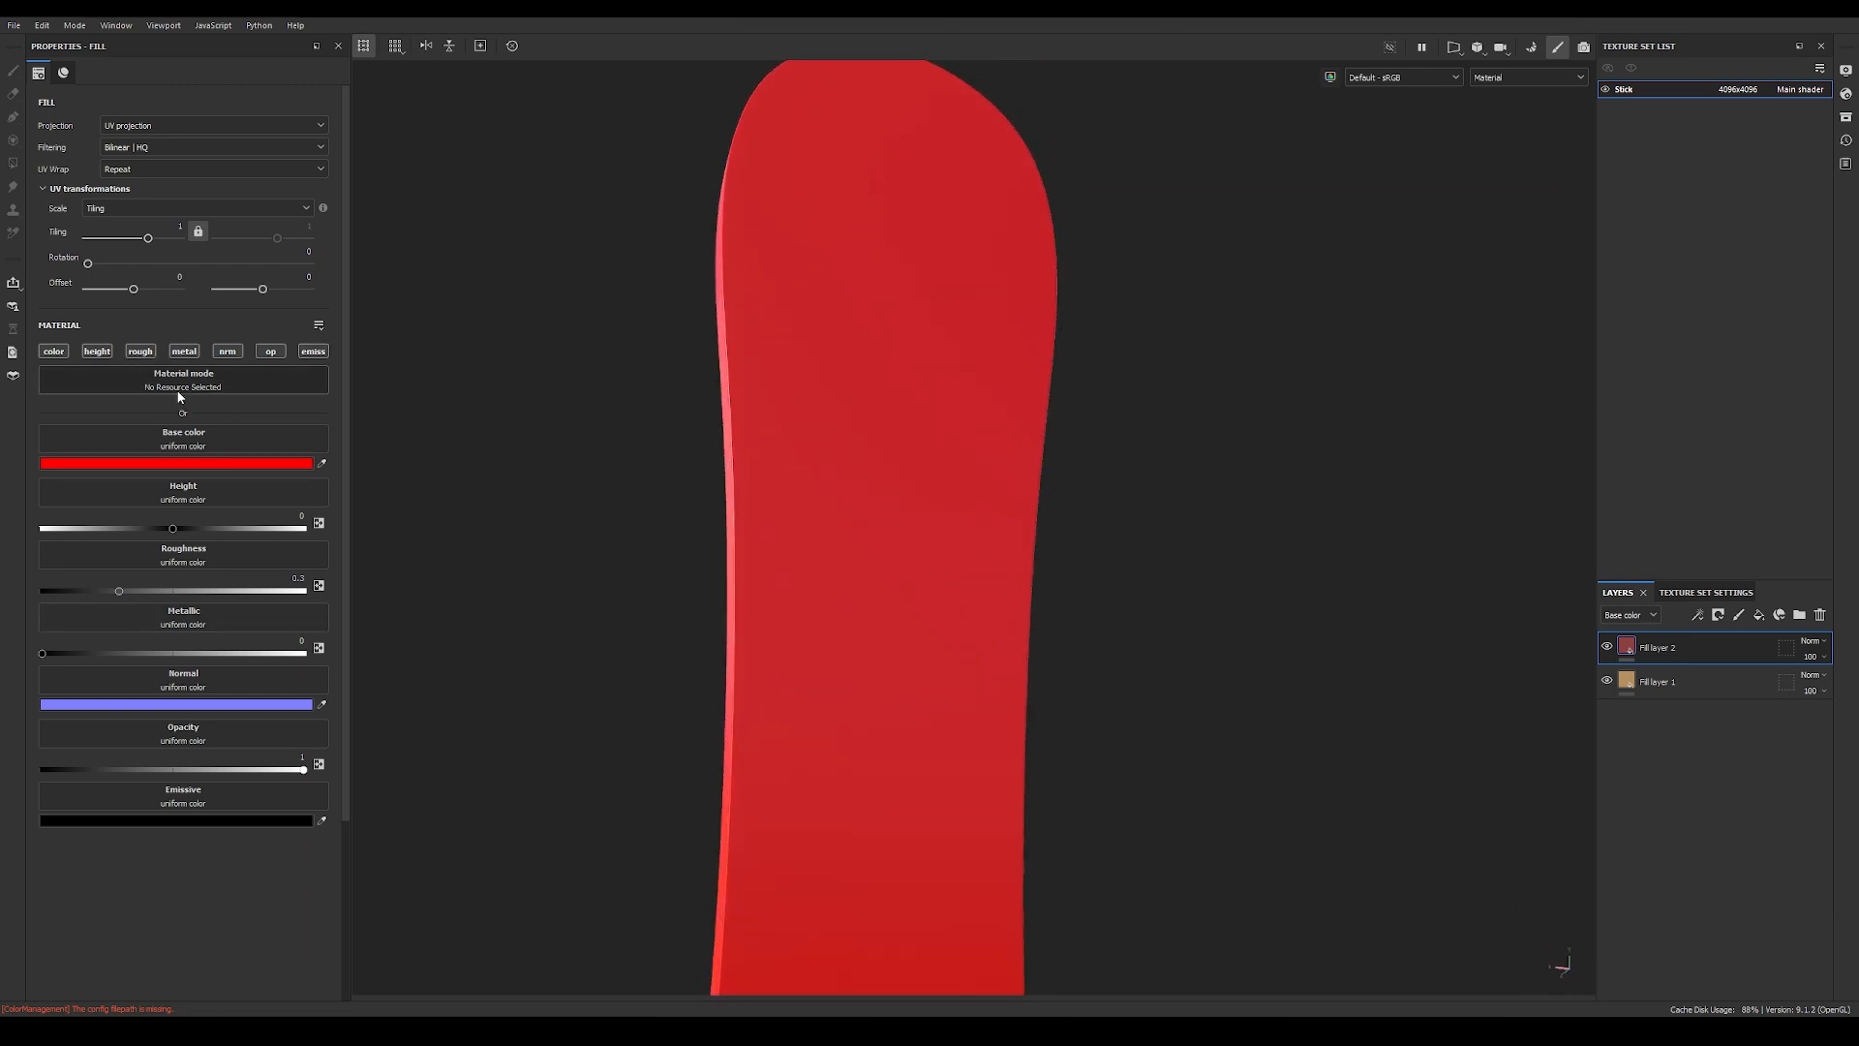
Step: Turn off the red fill layer's metallic, normal, opacity and emissive channels
{"action": "left_click", "coordinate": [184, 351]}
{"action": "left_click", "coordinate": [227, 351]}
{"action": "left_click", "coordinate": [271, 350]}
{"action": "left_click", "coordinate": [313, 350]}
{"action": "left_click_drag", "start_coordinate": [818, 539], "coordinate": [1129, 643], "text": "alt"}
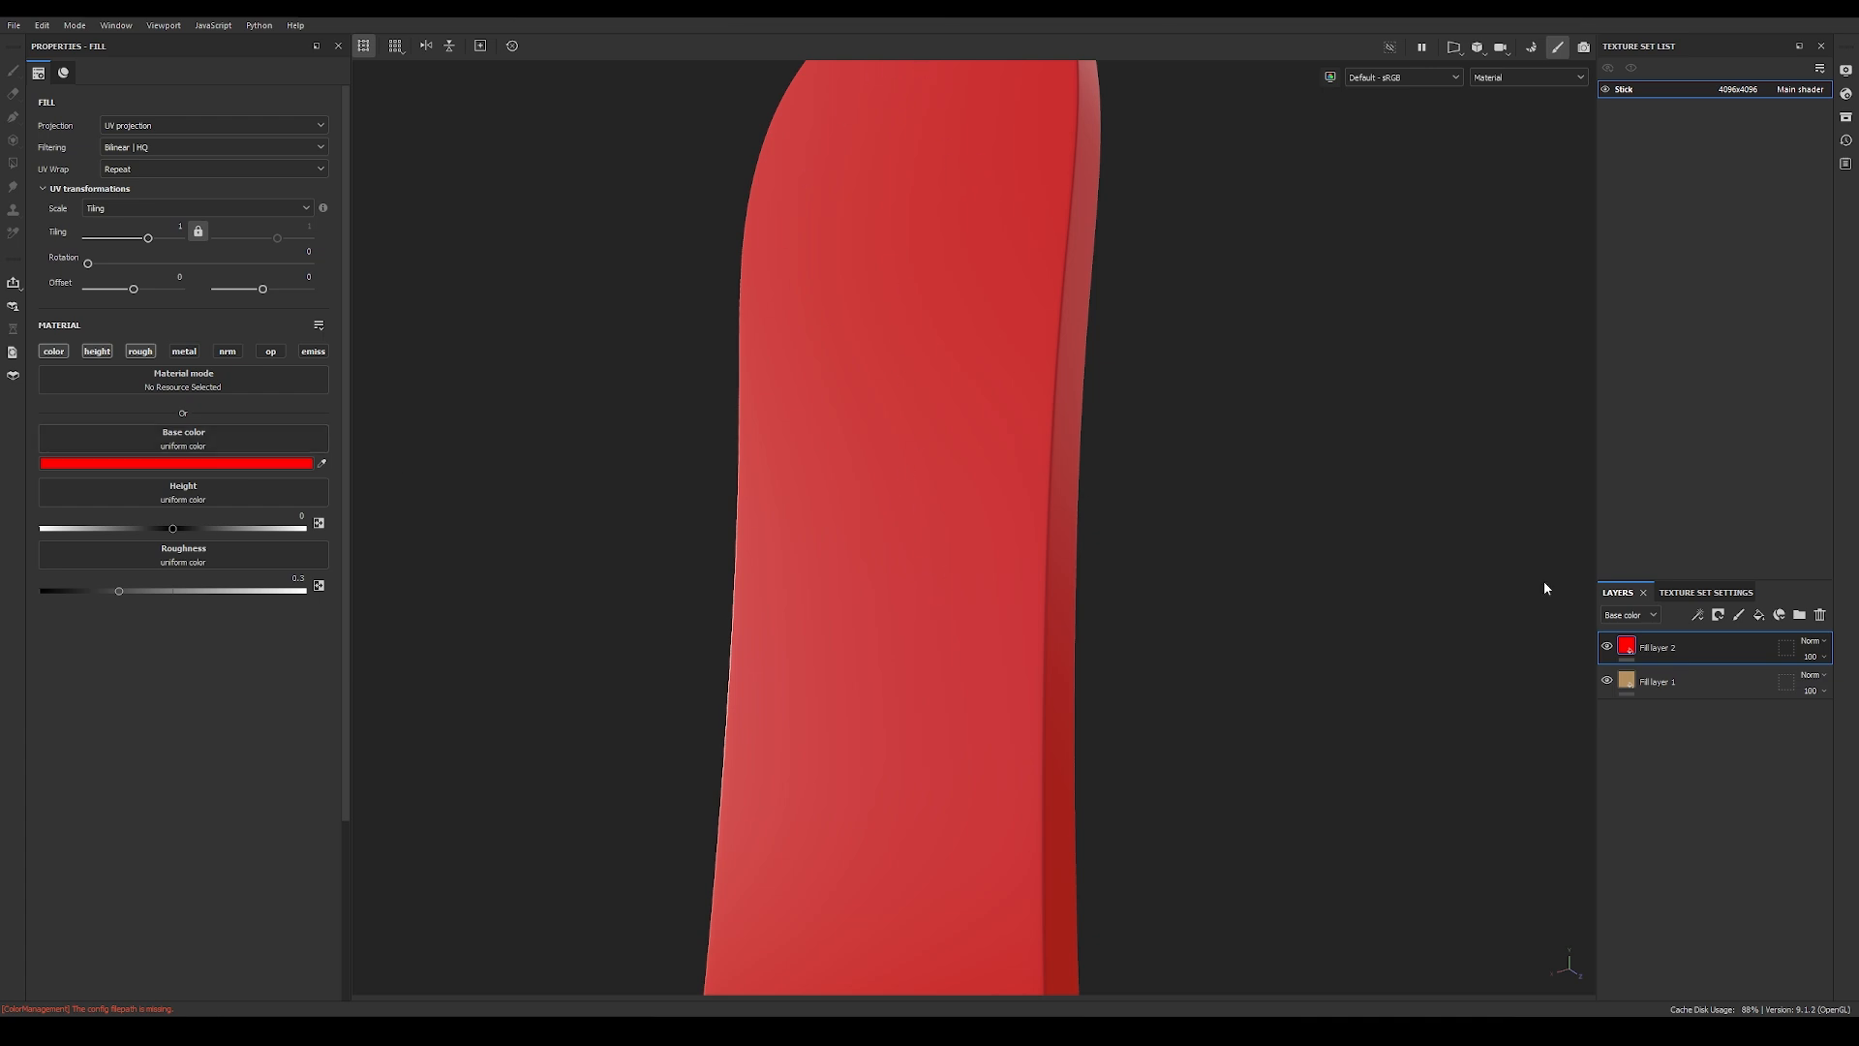
Step: Add a black mask to the red fill layer and place a fill effect on that mask
{"action": "right_click", "coordinate": [1634, 655]}
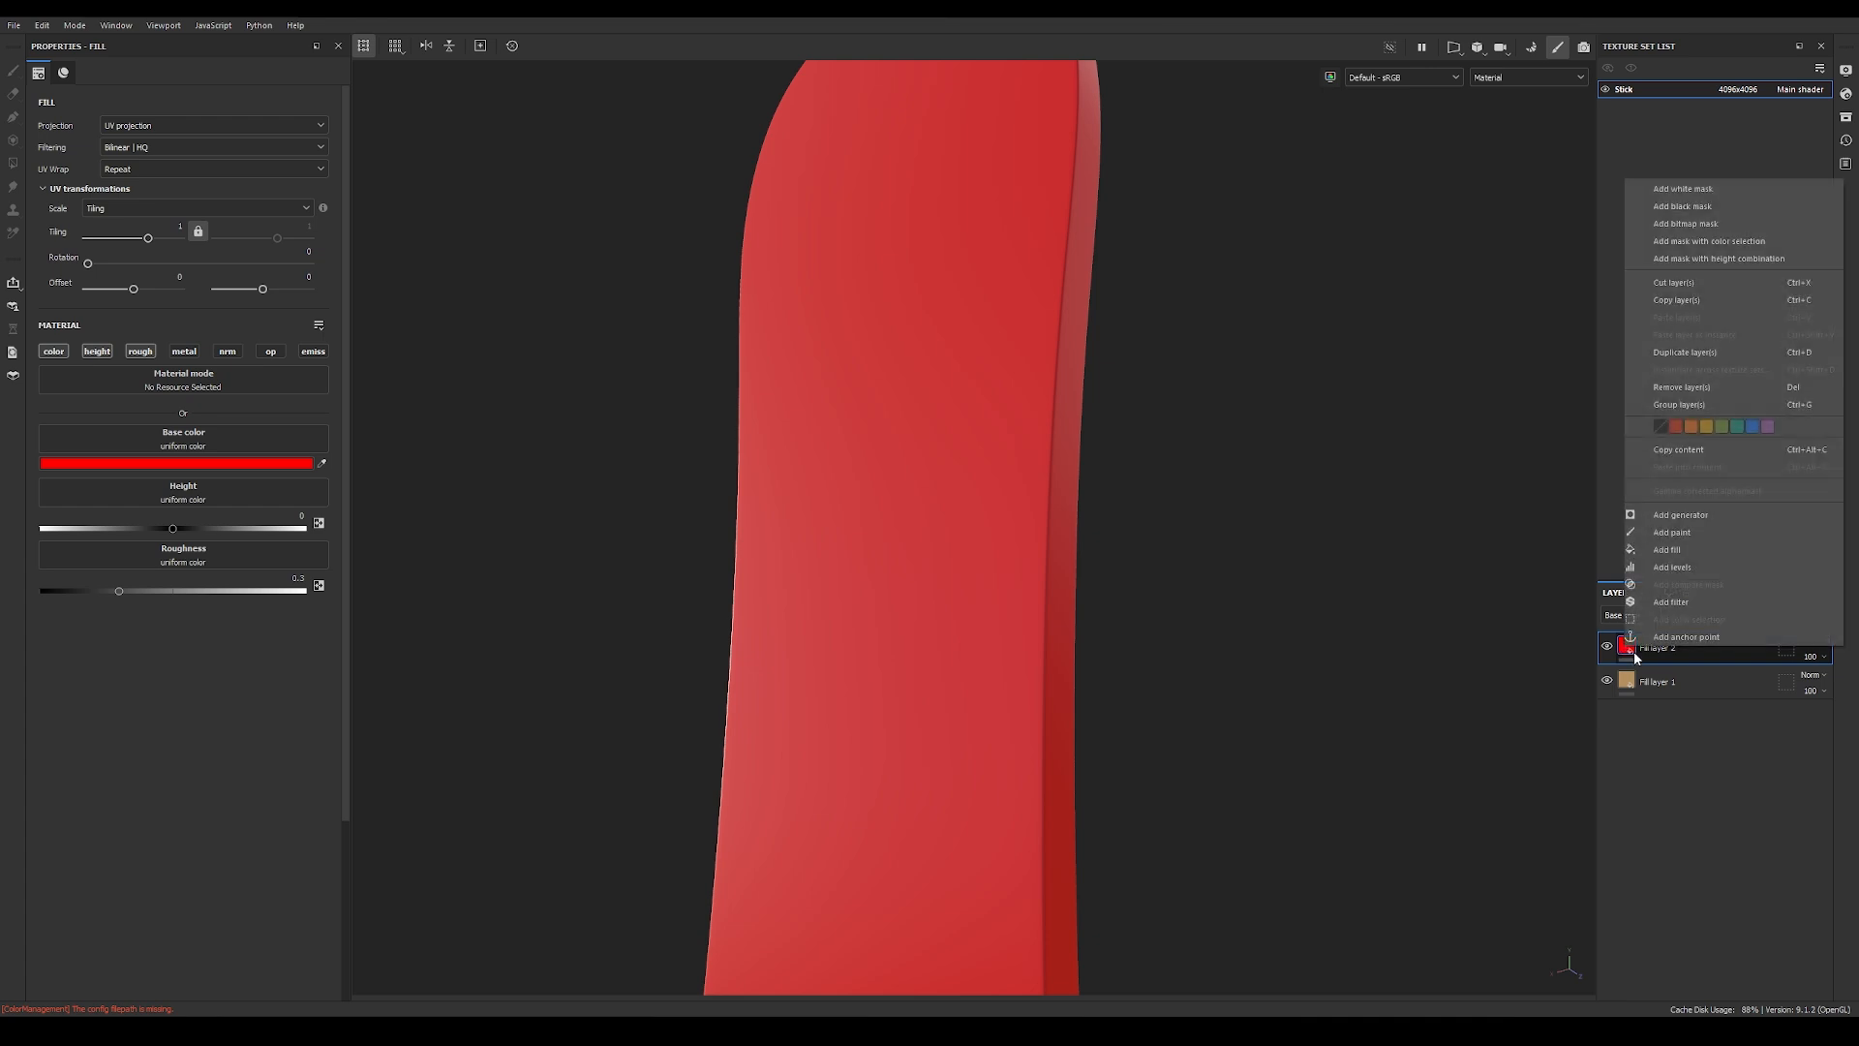
{"action": "left_click", "coordinate": [1654, 211]}
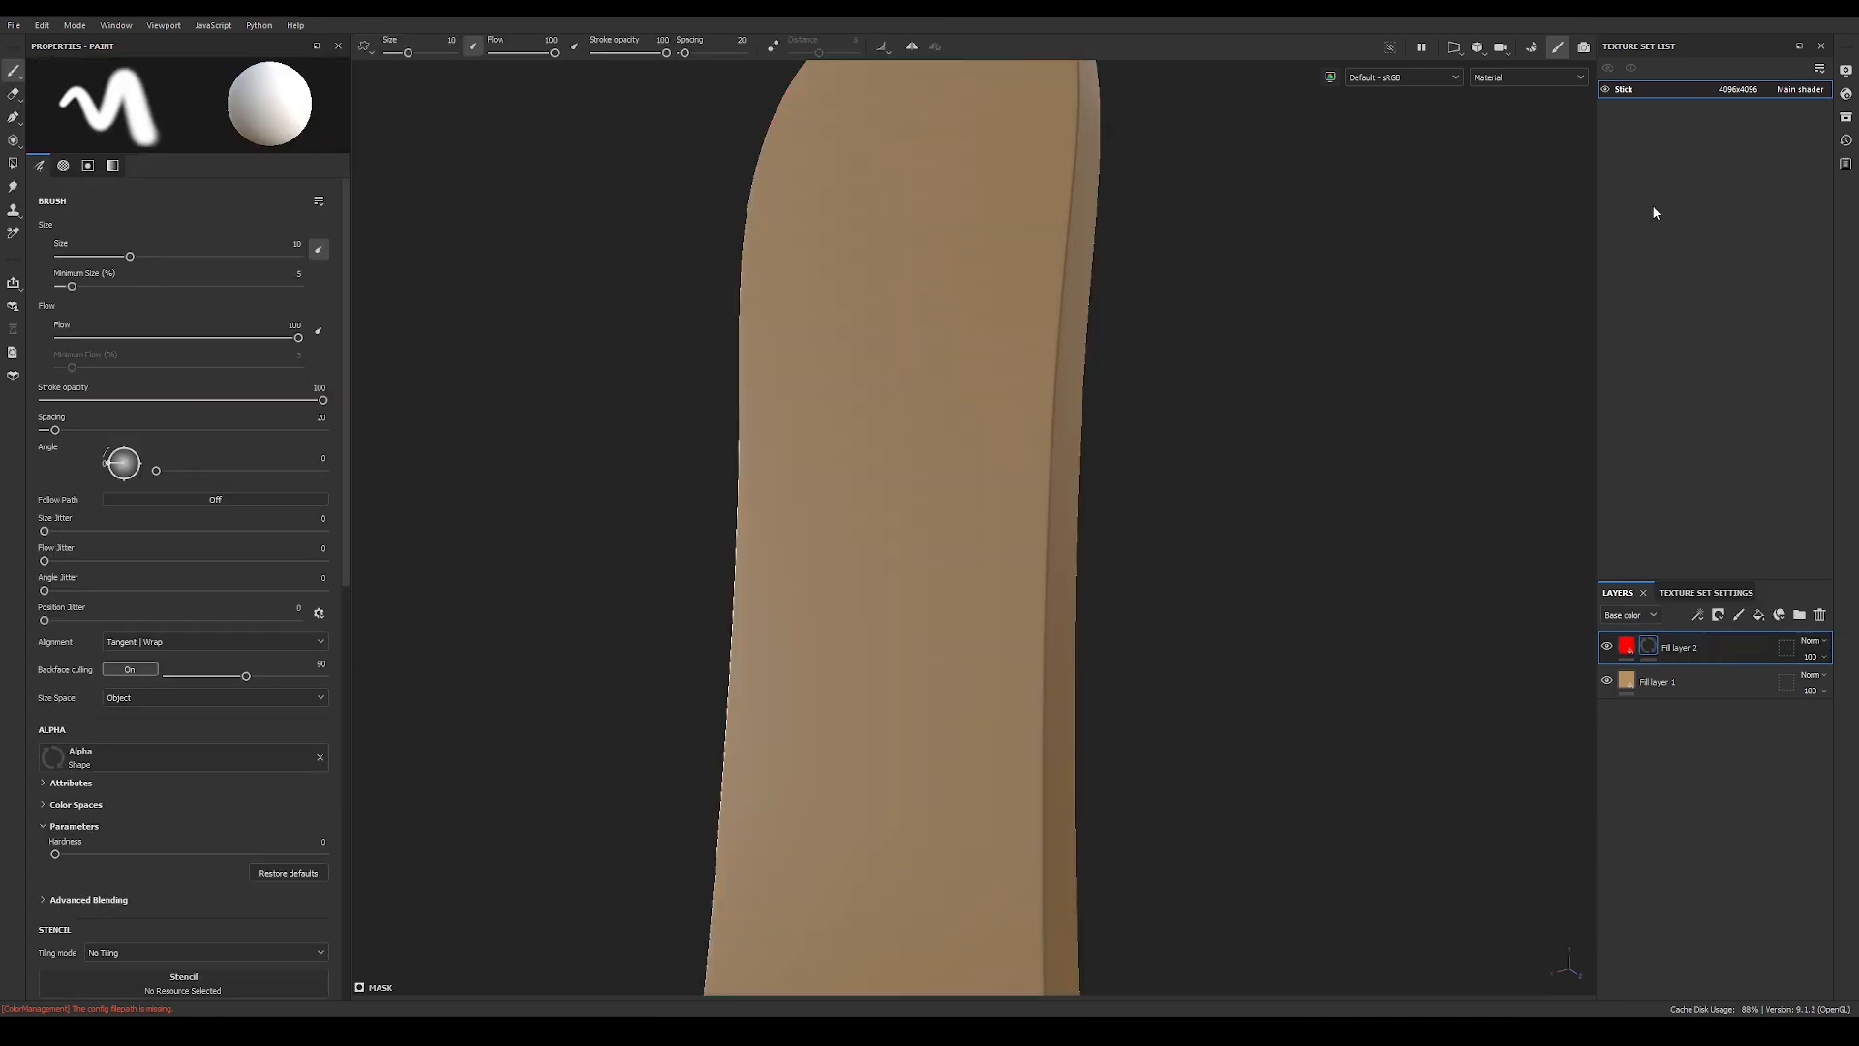
{"action": "mouse_move", "coordinate": [888, 541]}
{"action": "left_mouse_down", "text": "alt"}
{"action": "mouse_move", "coordinate": [922, 507]}
{"action": "mouse_move", "coordinate": [883, 554]}
{"action": "left_mouse_up", "text": "alt"}
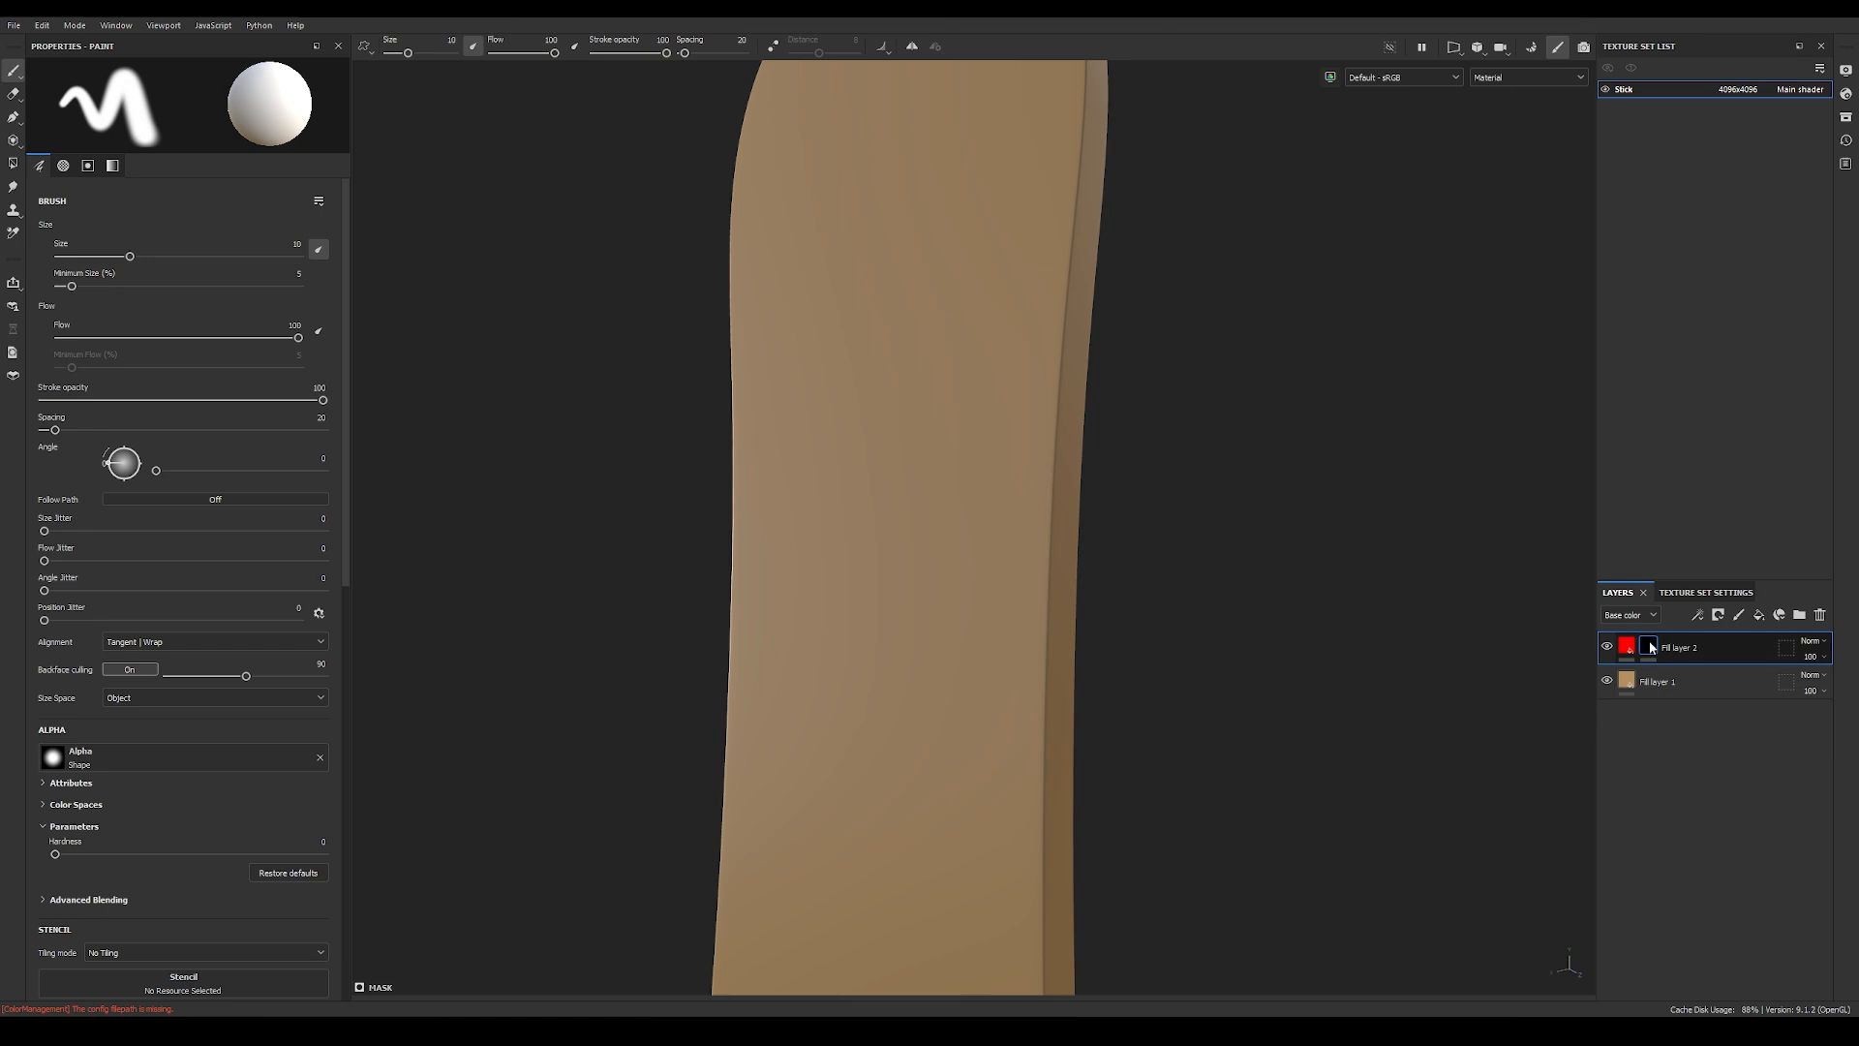
{"action": "left_click", "coordinate": [1700, 616]}
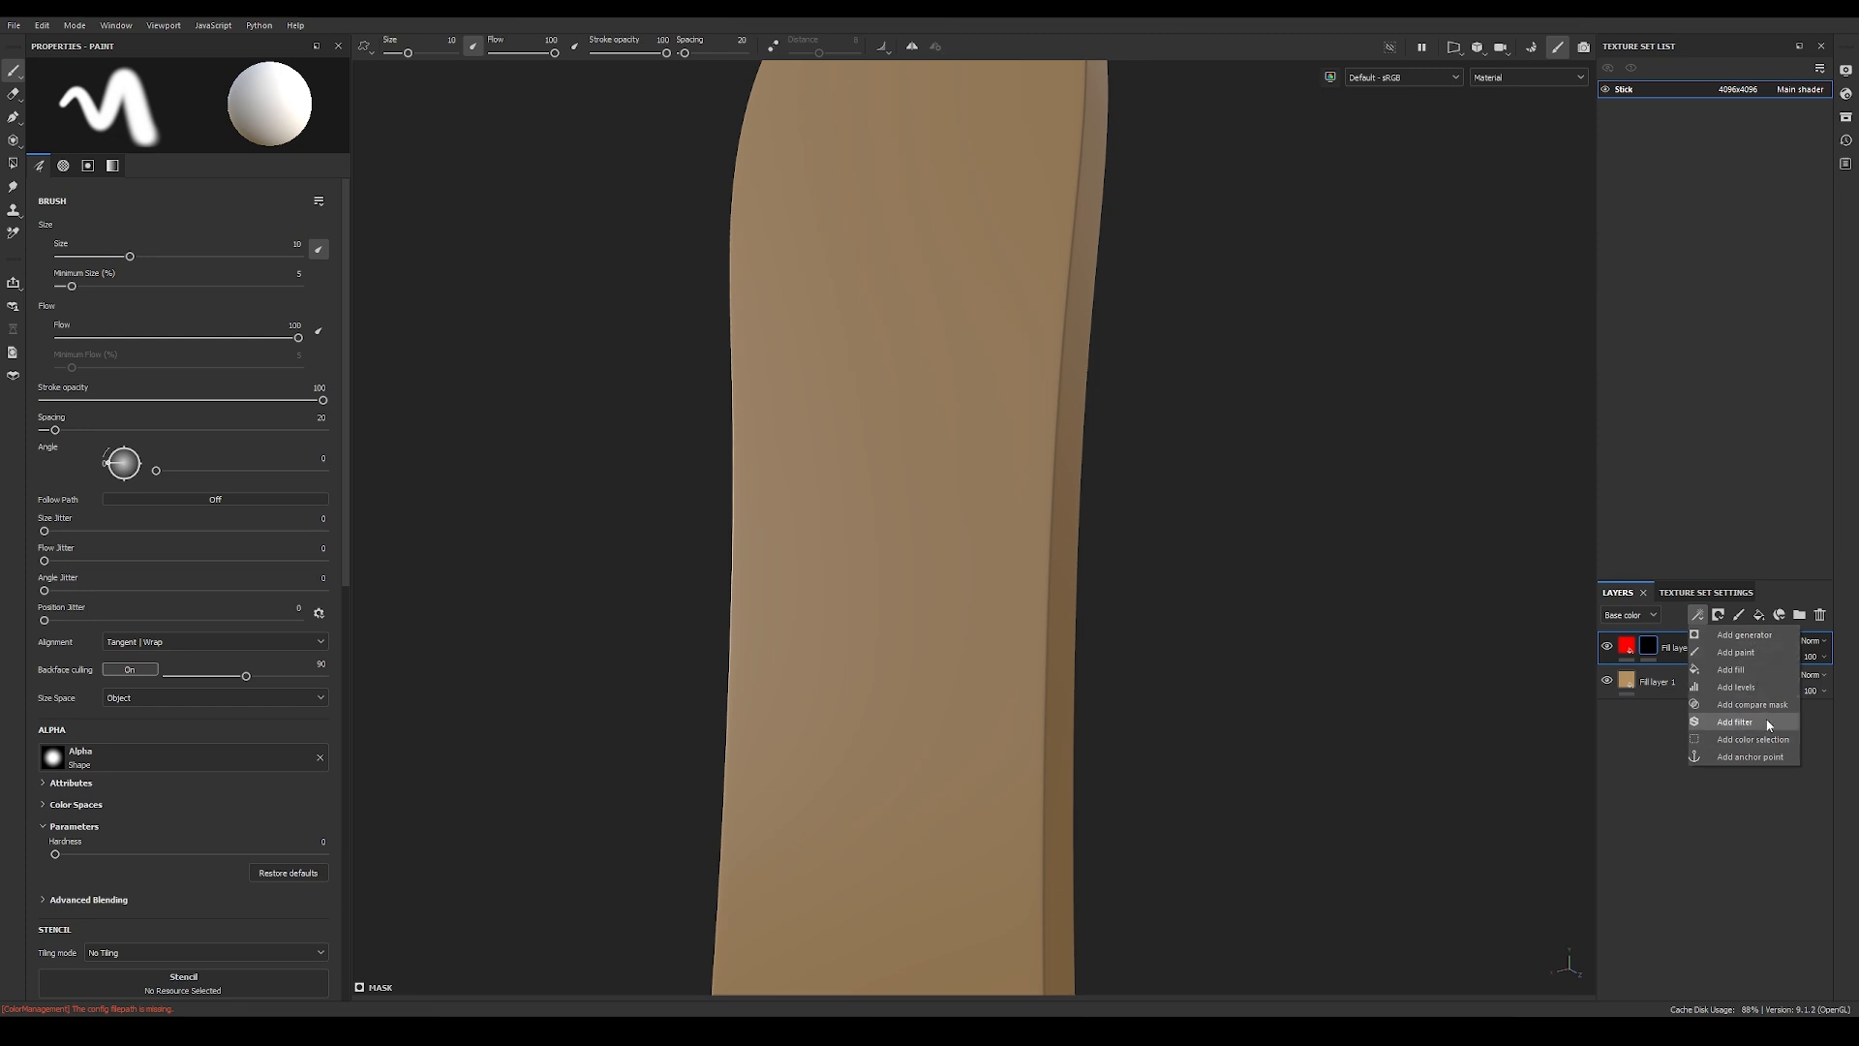
{"action": "left_click", "coordinate": [1722, 670]}
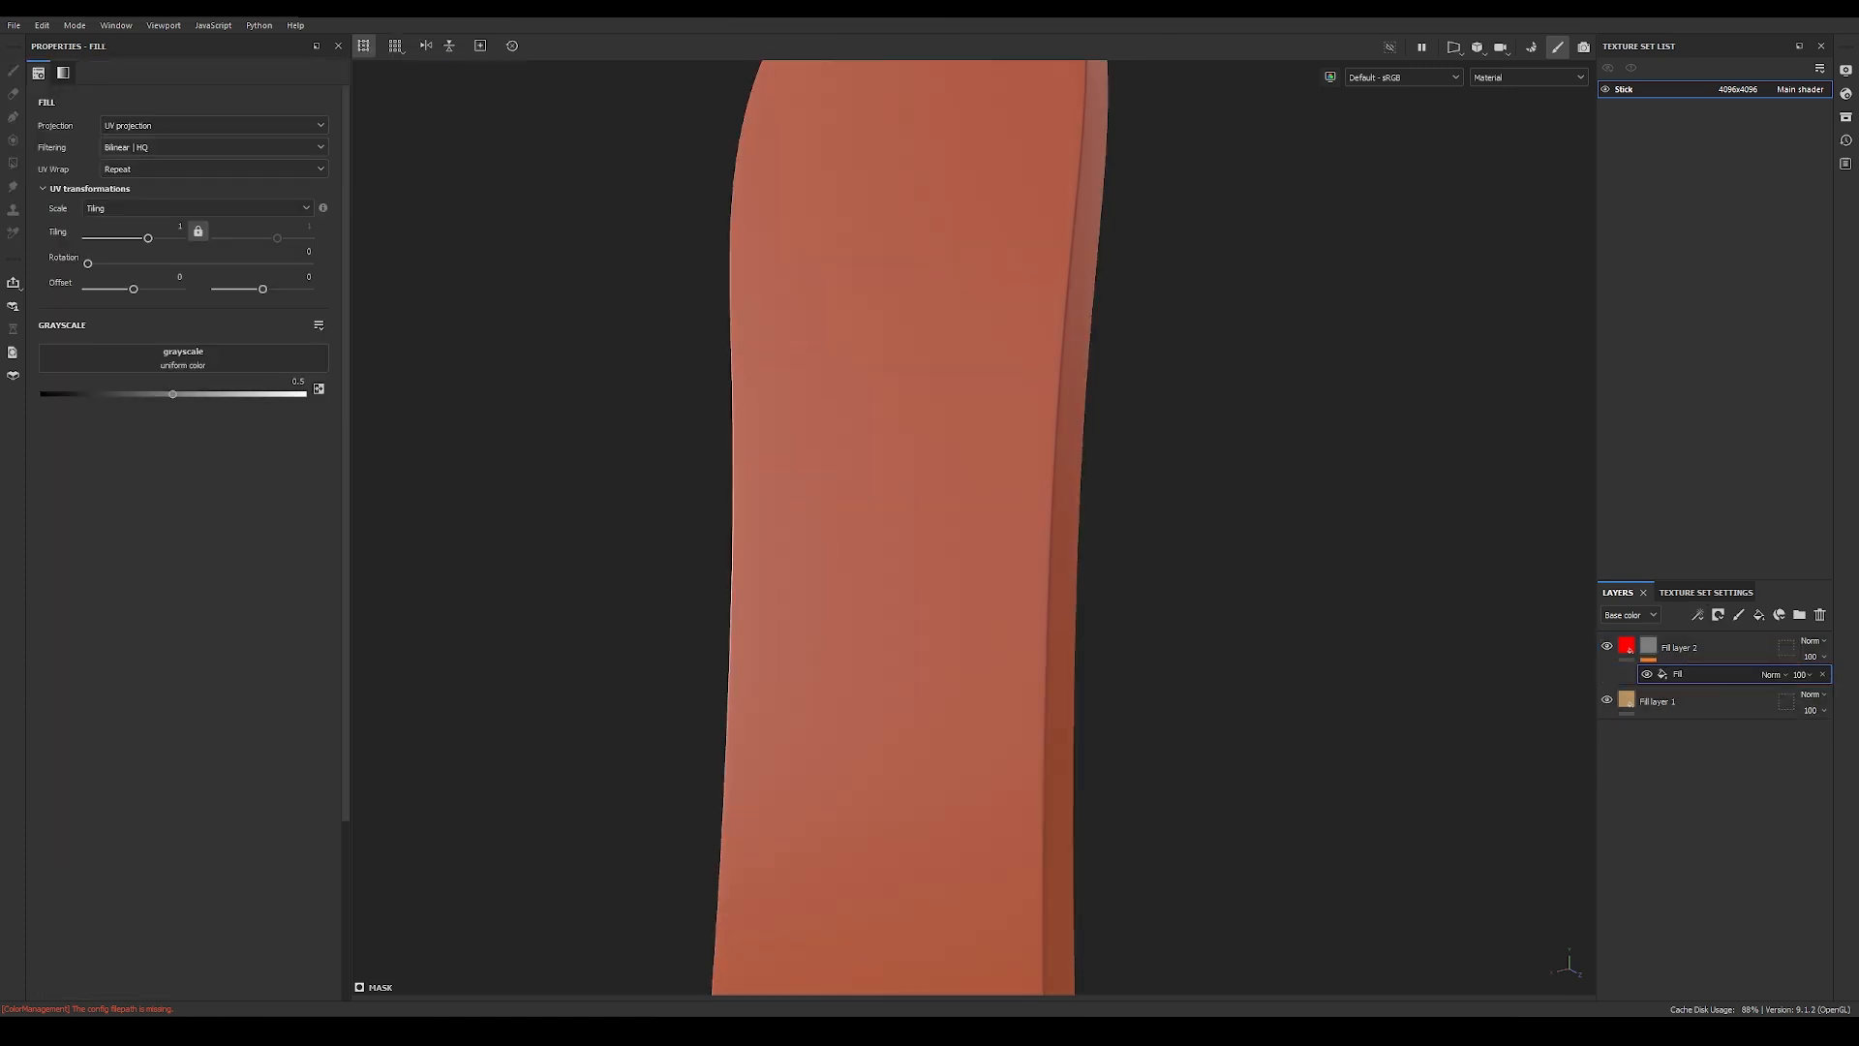
{"action": "mouse_move", "coordinate": [172, 397]}
{"action": "left_mouse_down"}
{"action": "mouse_move", "coordinate": [32, 393]}
{"action": "mouse_move", "coordinate": [318, 394]}
{"action": "mouse_move", "coordinate": [176, 395]}
{"action": "left_mouse_up"}
Step: Show the asset library, dock it beneath the 3D viewport and enlarge it to reveal more textures
{"action": "left_click", "coordinate": [125, 28]}
{"action": "mouse_move", "coordinate": [130, 43]}
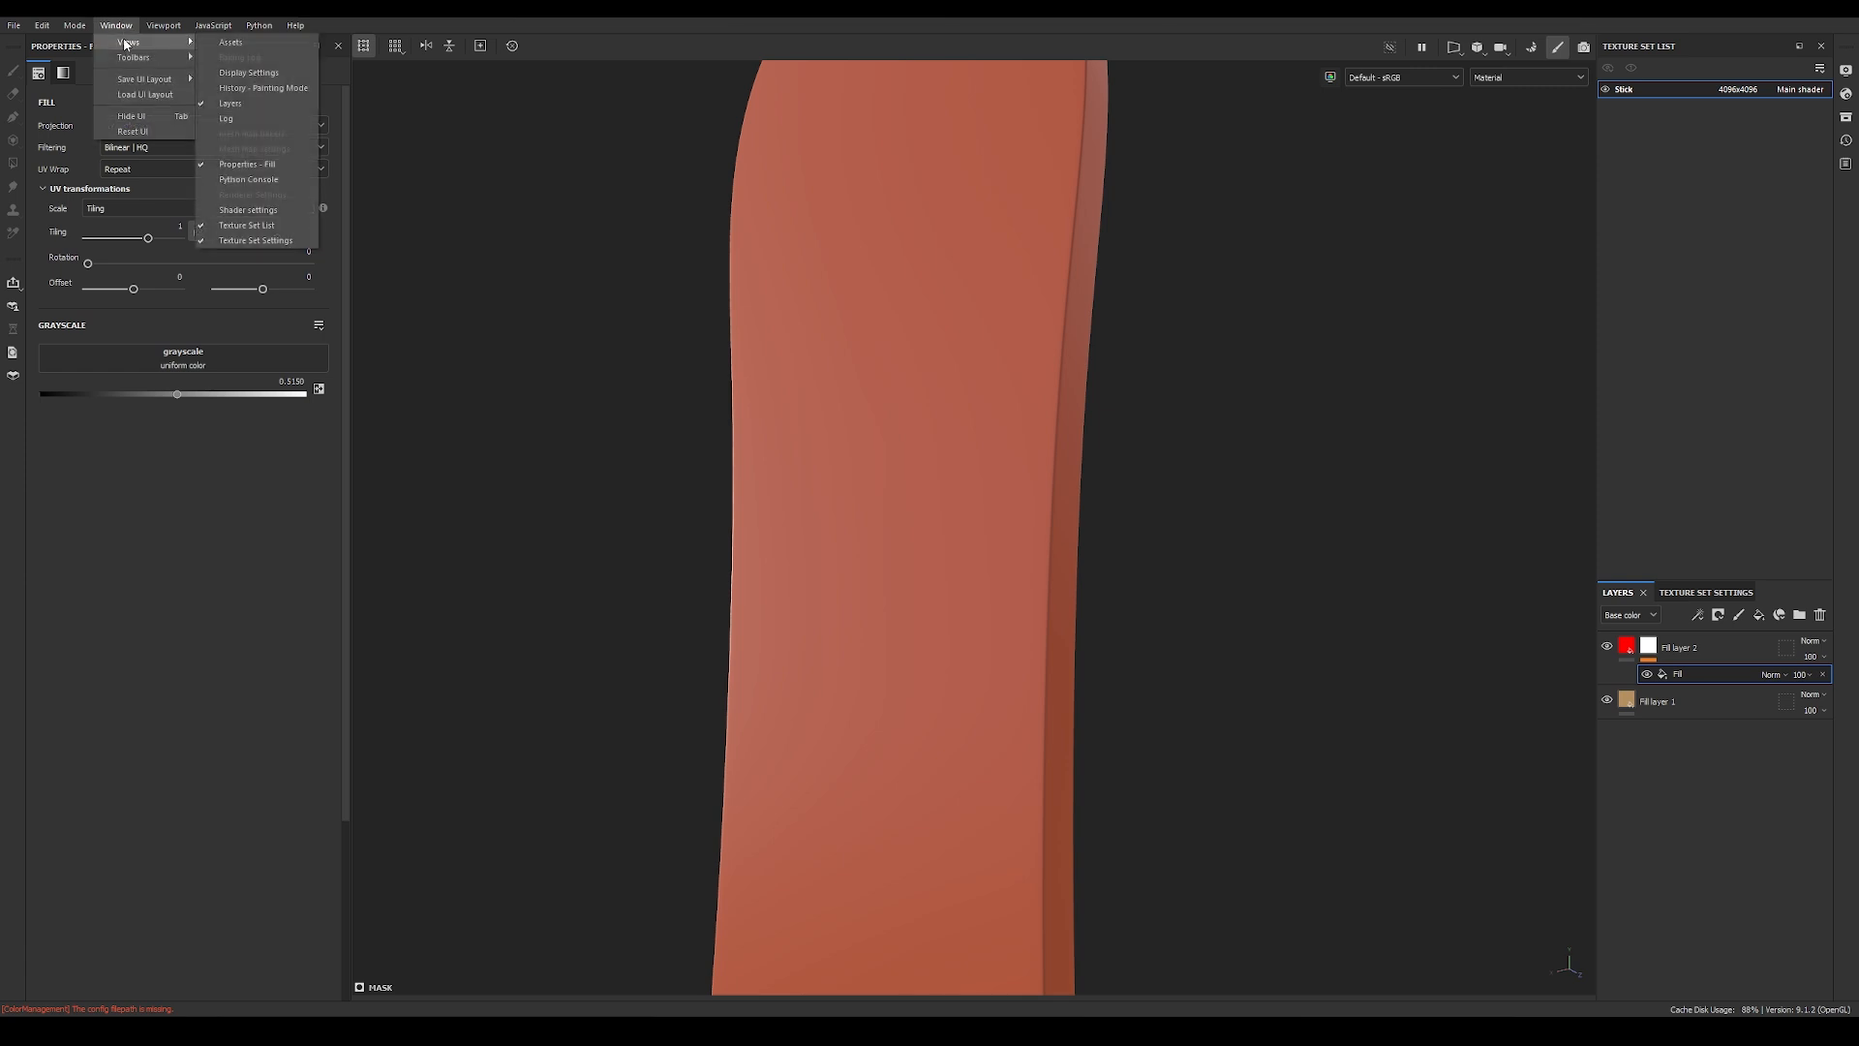
{"action": "left_click", "coordinate": [235, 44]}
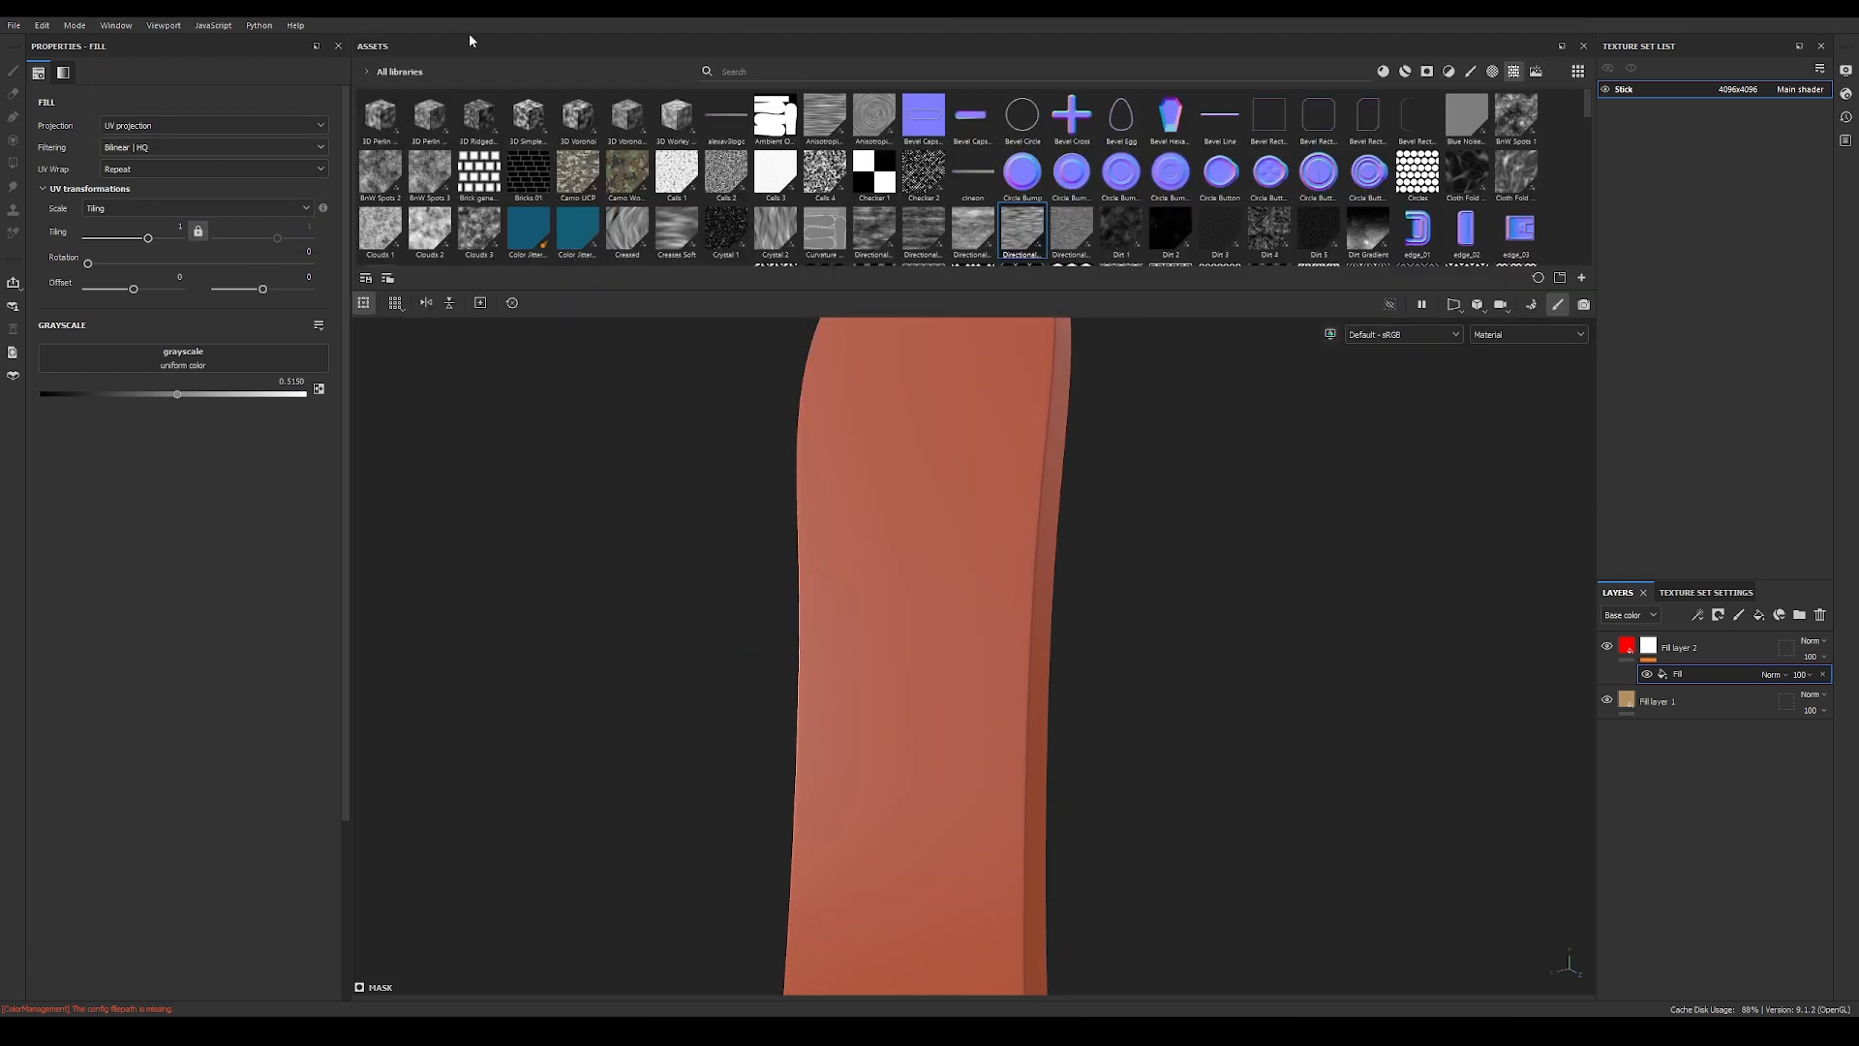
{"action": "left_click_drag", "start_coordinate": [379, 47], "coordinate": [610, 833]}
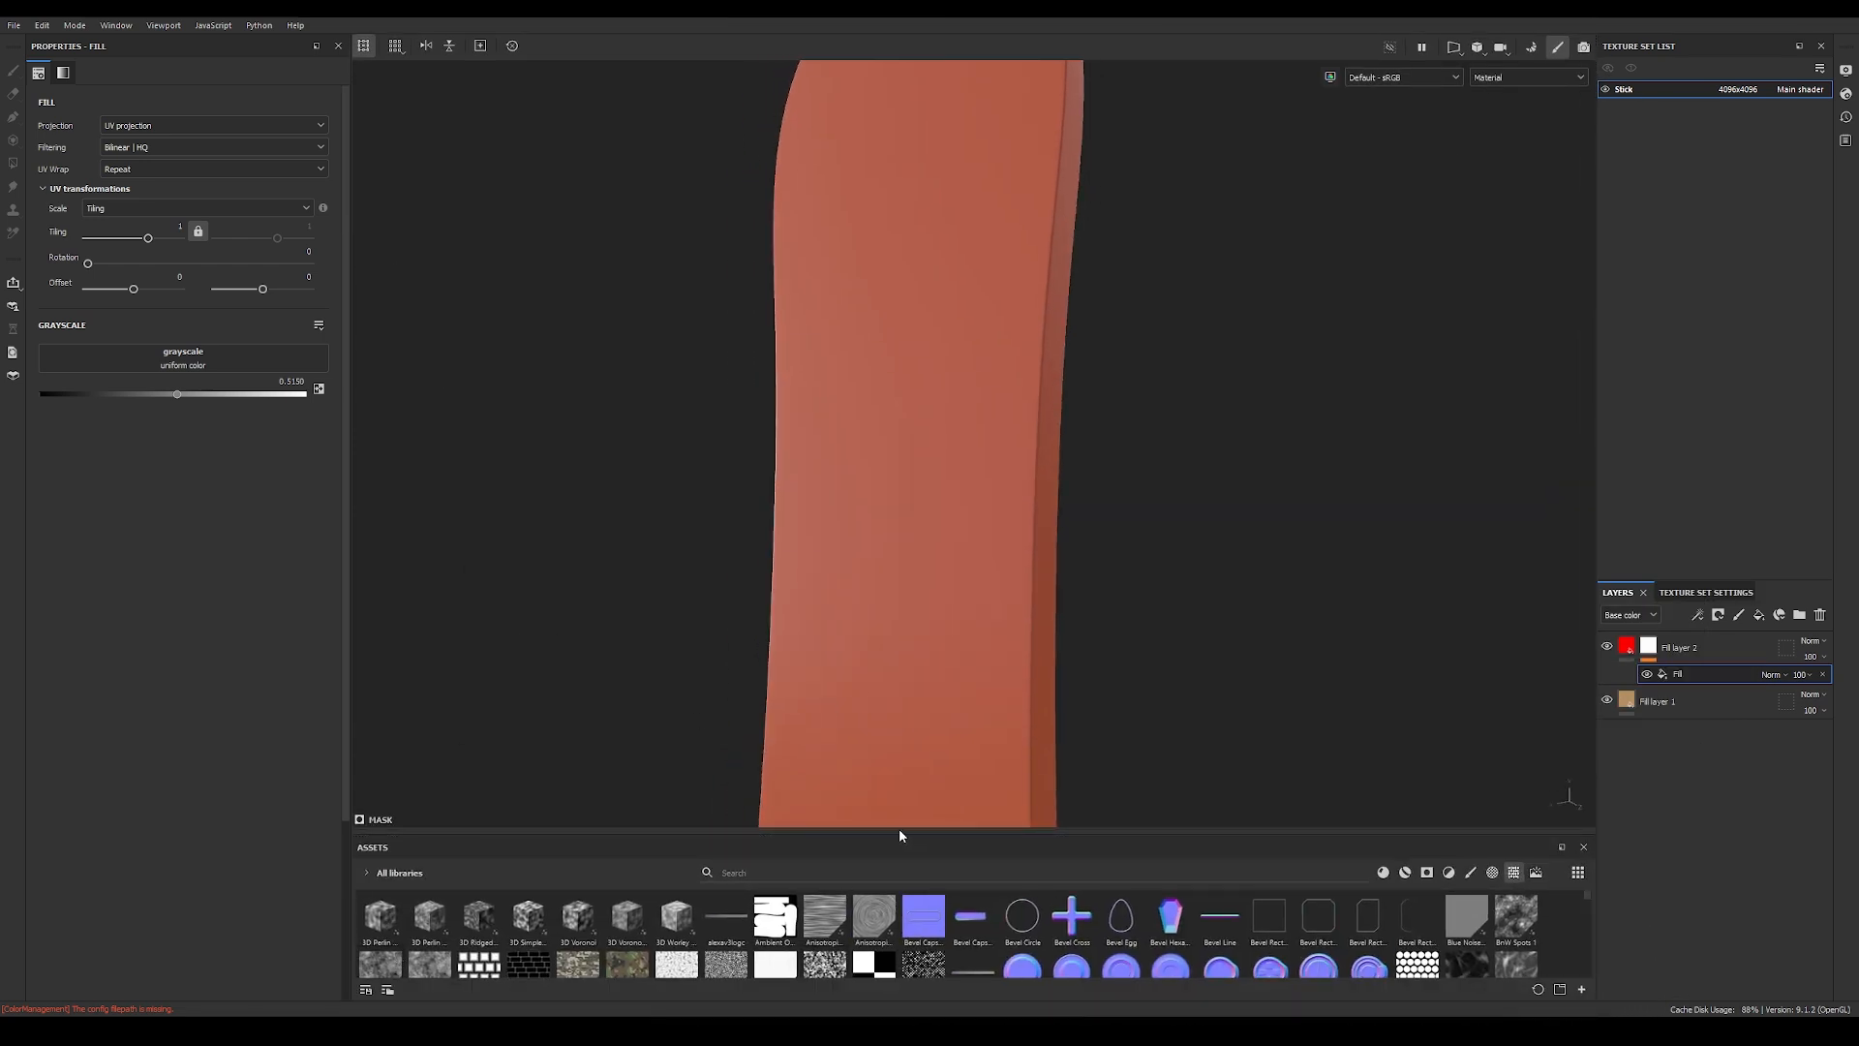
{"action": "left_click_drag", "start_coordinate": [904, 834], "coordinate": [924, 604]}
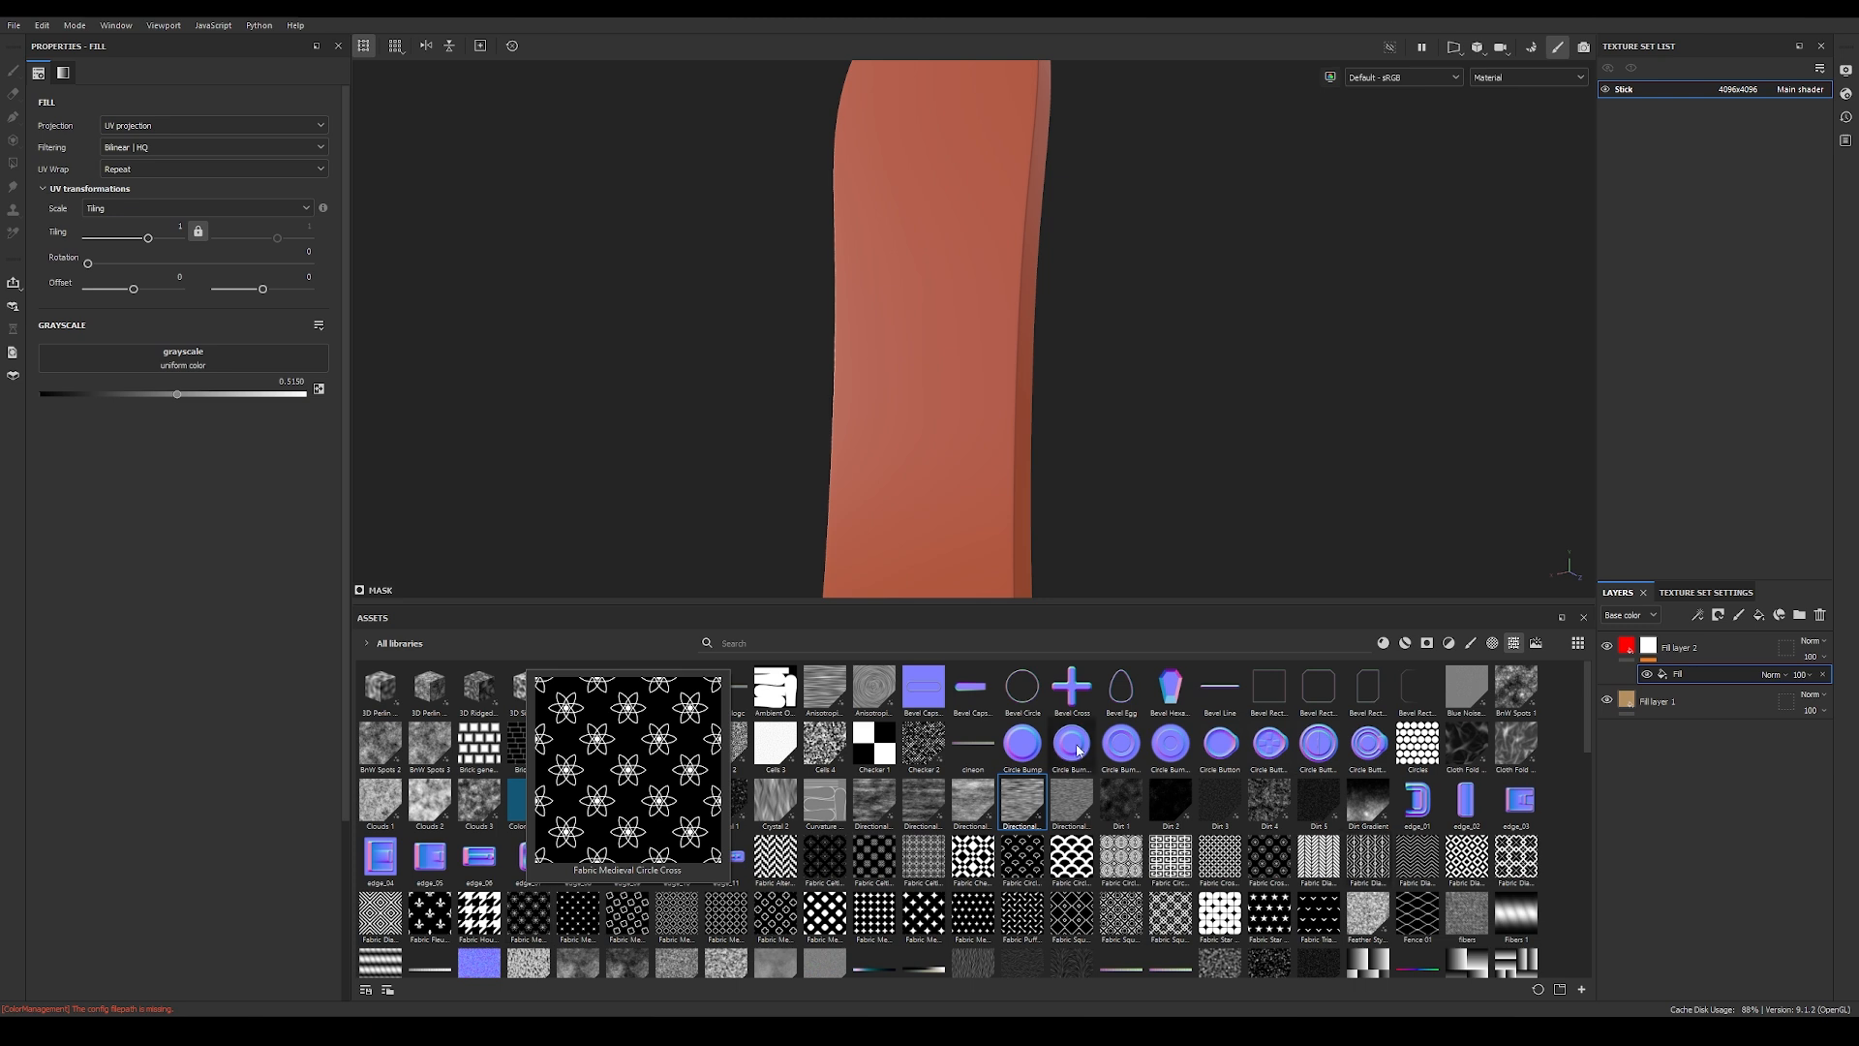
Step: Assign the Directional Noise 4 texture to the mask fill's grayscale and shrink the asset library again
{"action": "mouse_move", "coordinate": [1044, 808]}
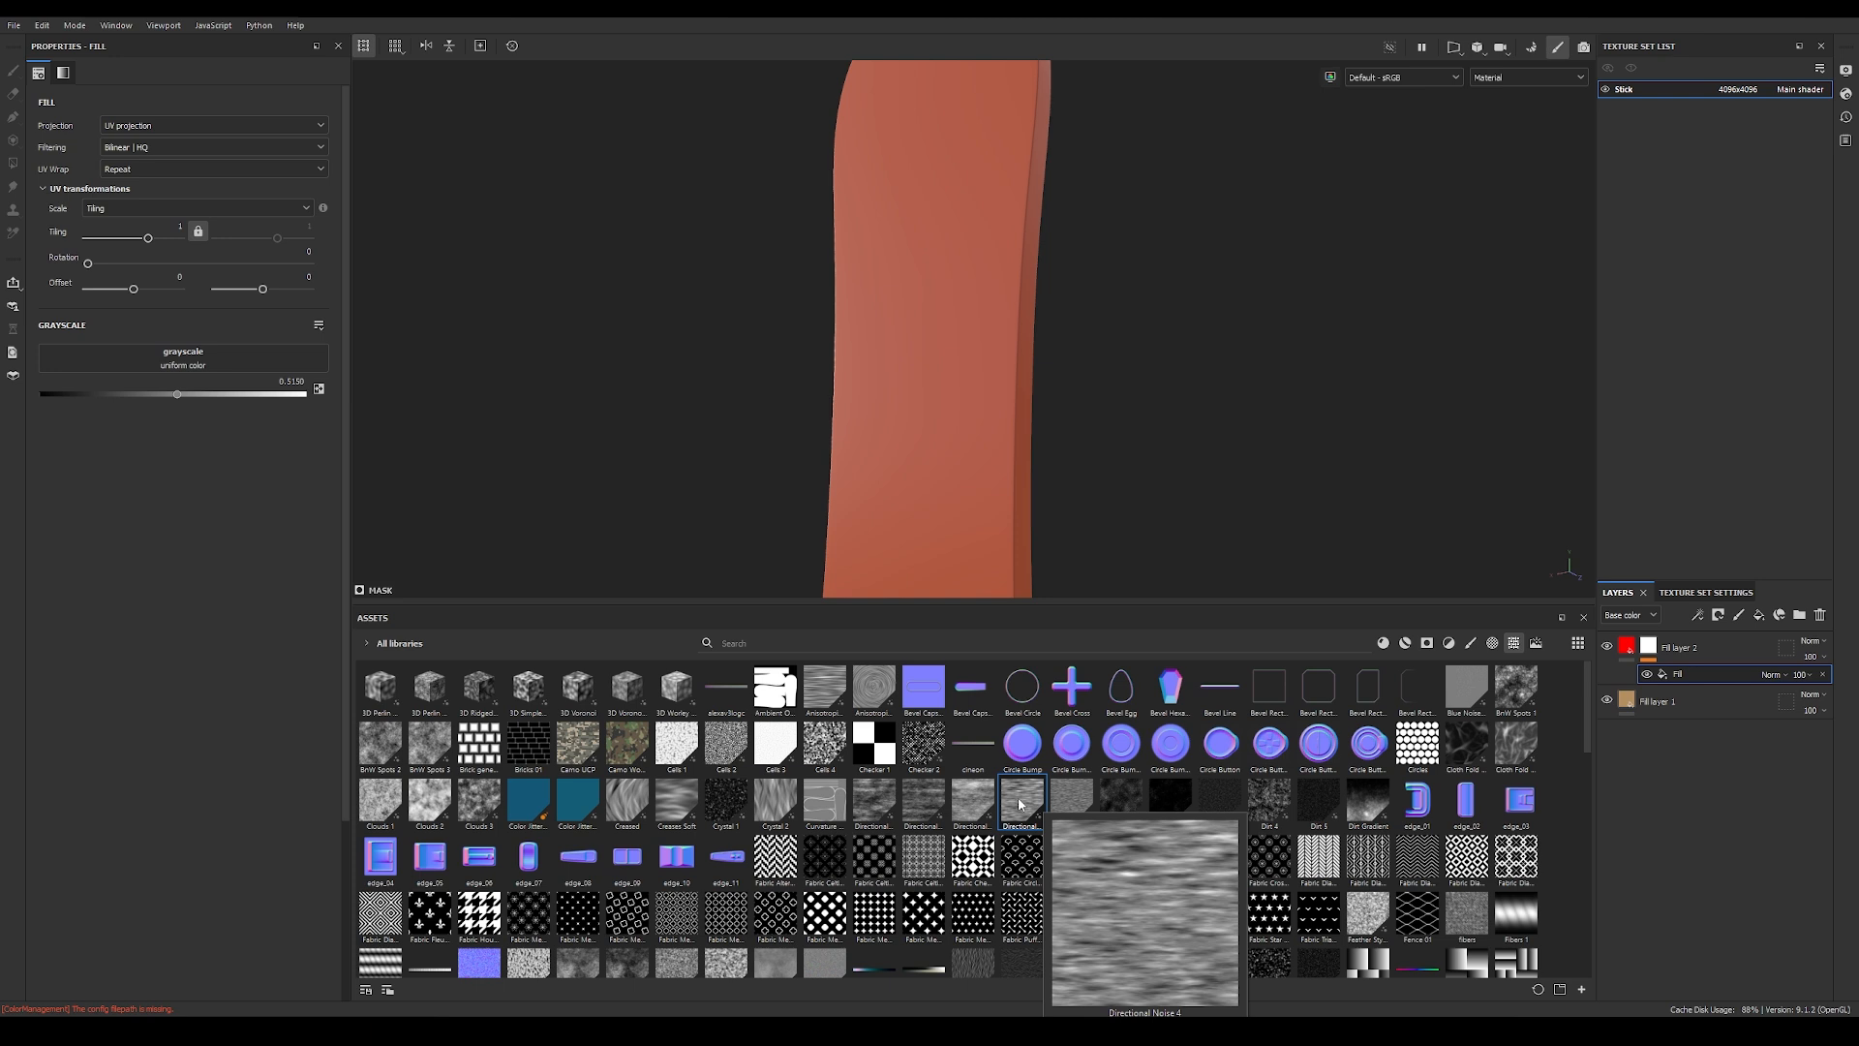
{"action": "left_click_drag", "start_coordinate": [1021, 801], "coordinate": [176, 364]}
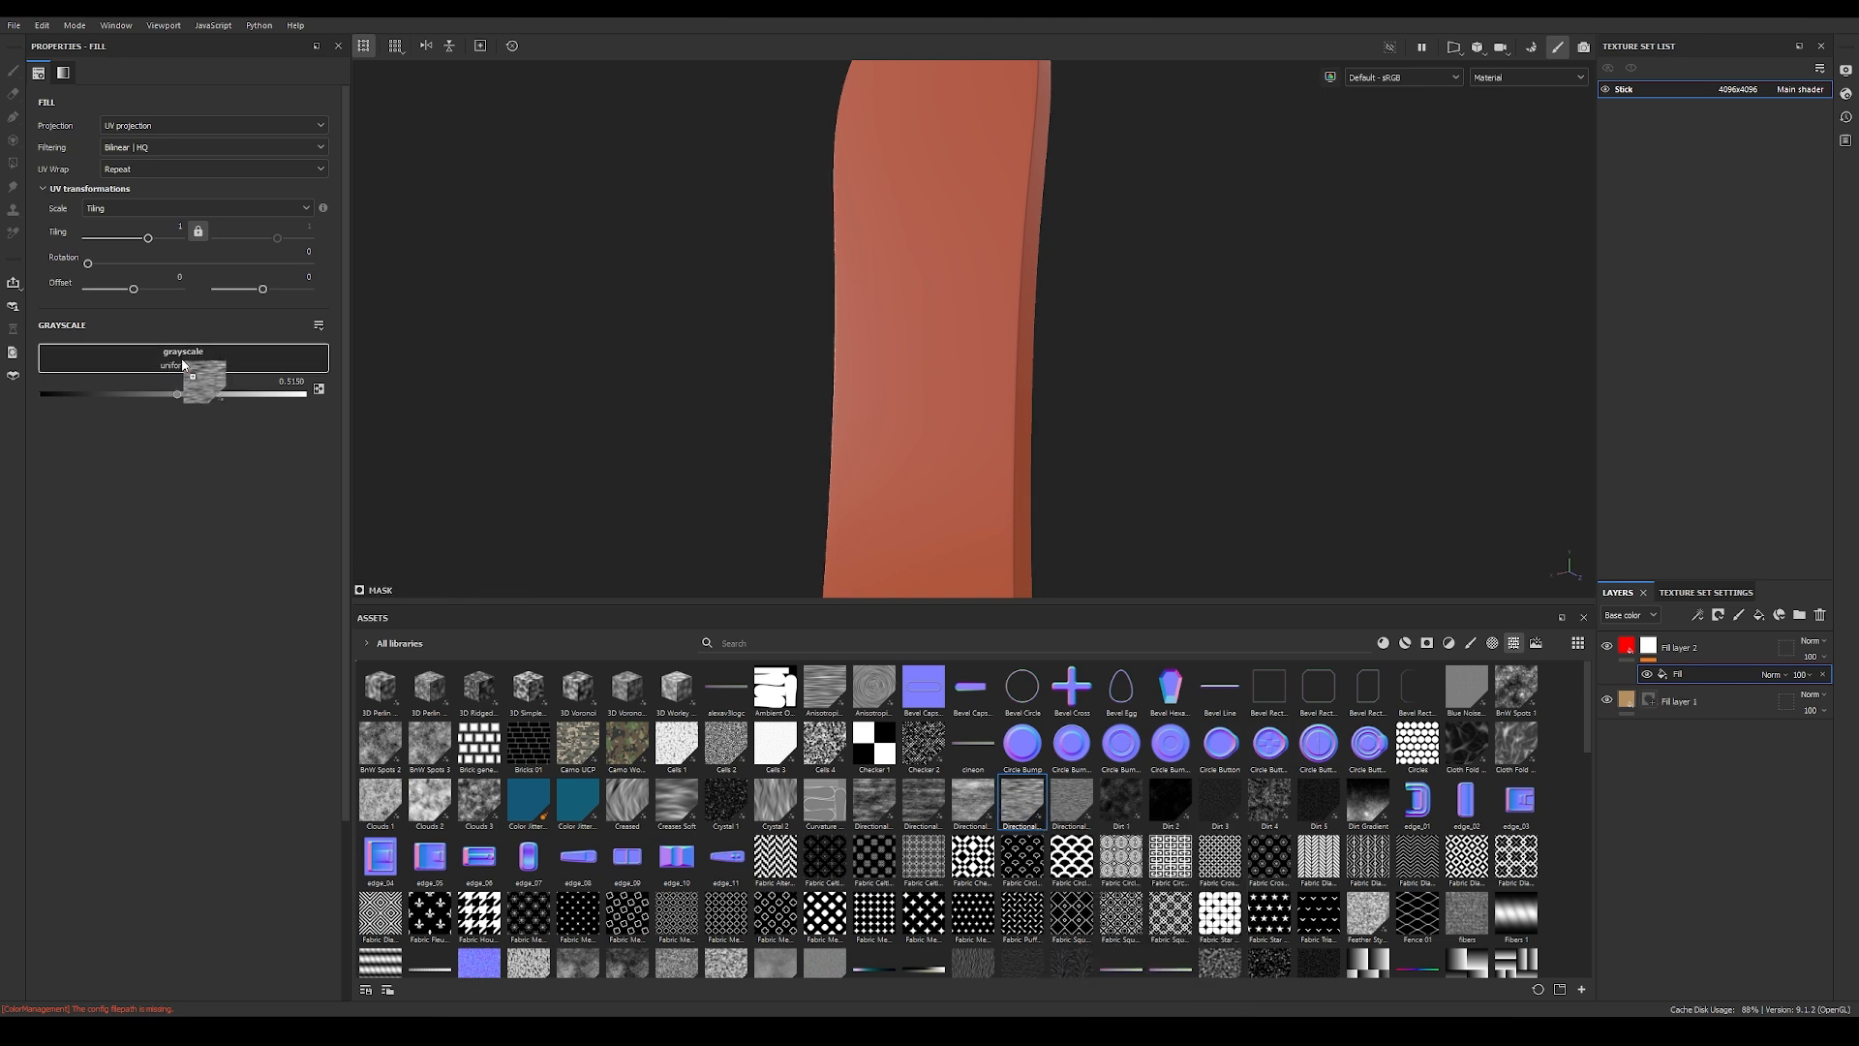
{"action": "left_click_drag", "start_coordinate": [922, 604], "coordinate": [920, 653]}
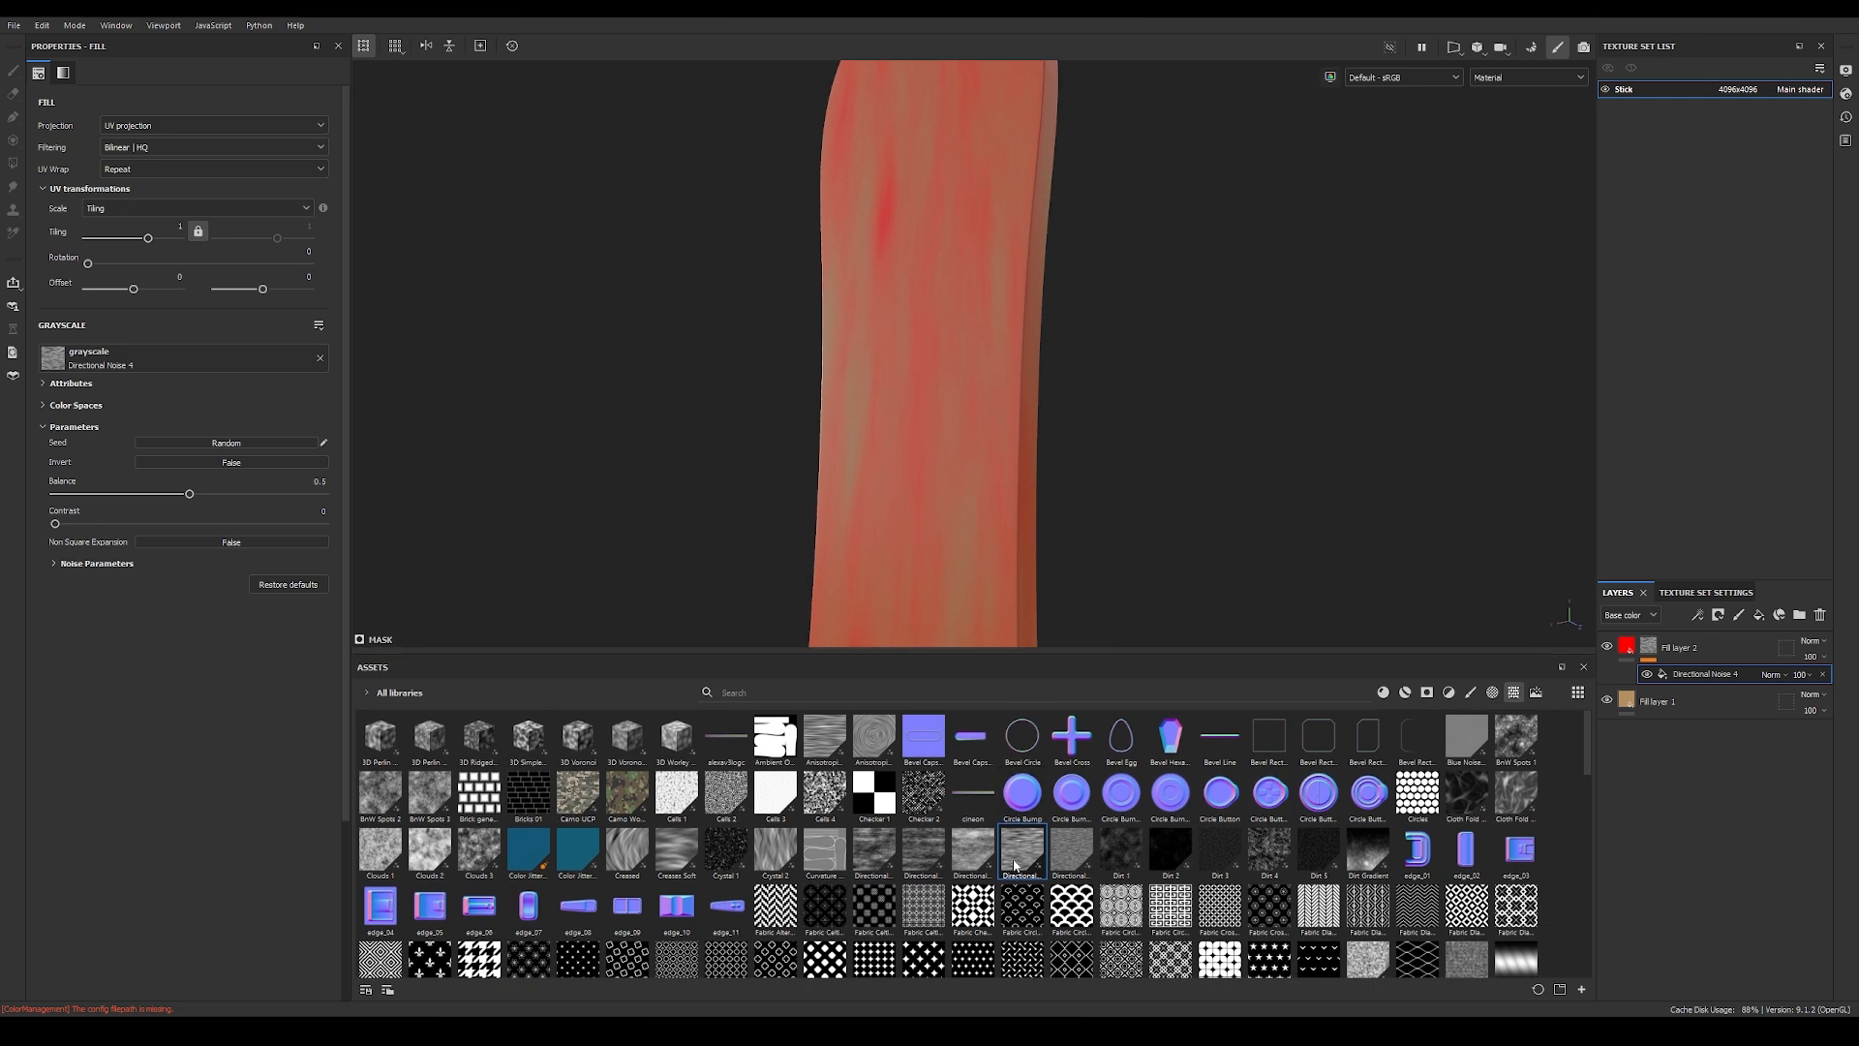
{"action": "left_click_drag", "start_coordinate": [962, 661], "coordinate": [968, 867]}
Step: Examine the noise direction along the stick and show the 3D and 2D UV views side by side
{"action": "left_click_drag", "start_coordinate": [1131, 641], "coordinate": [798, 489], "text": "alt"}
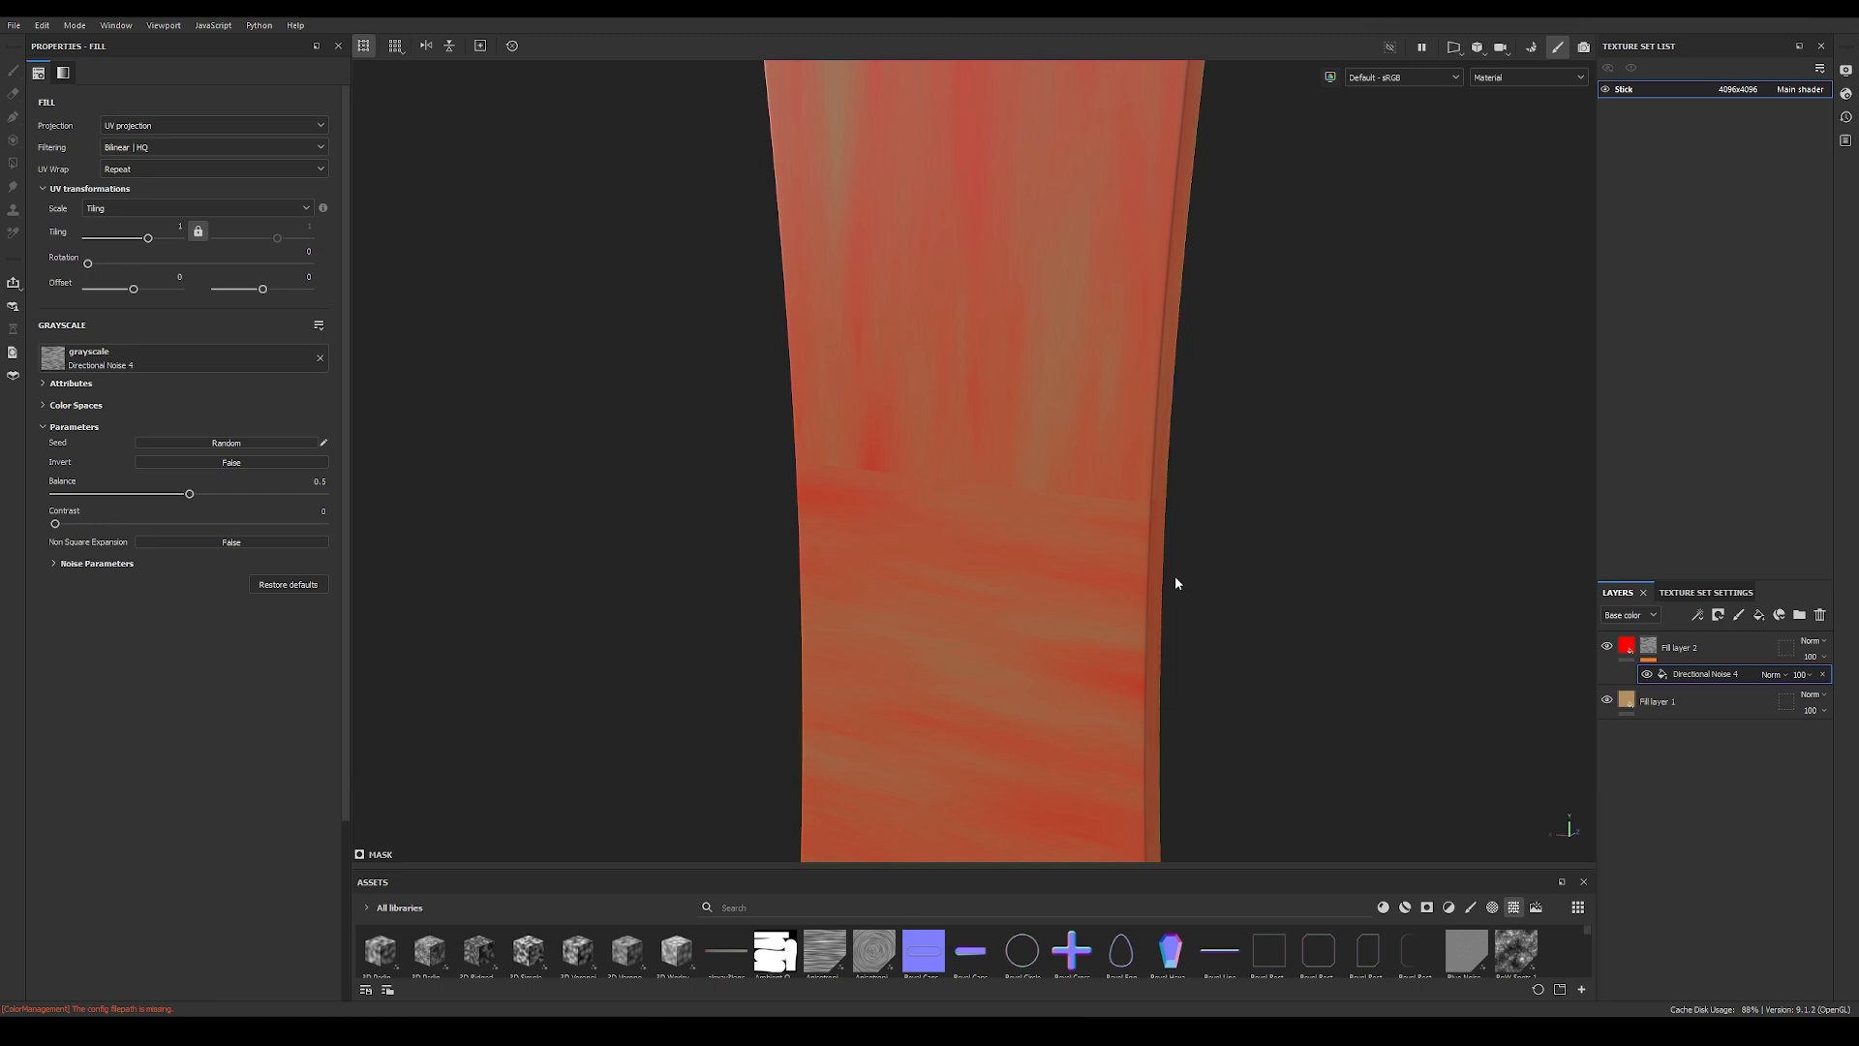
{"action": "left_click_drag", "start_coordinate": [1153, 768], "coordinate": [1153, 504], "text": "alt"}
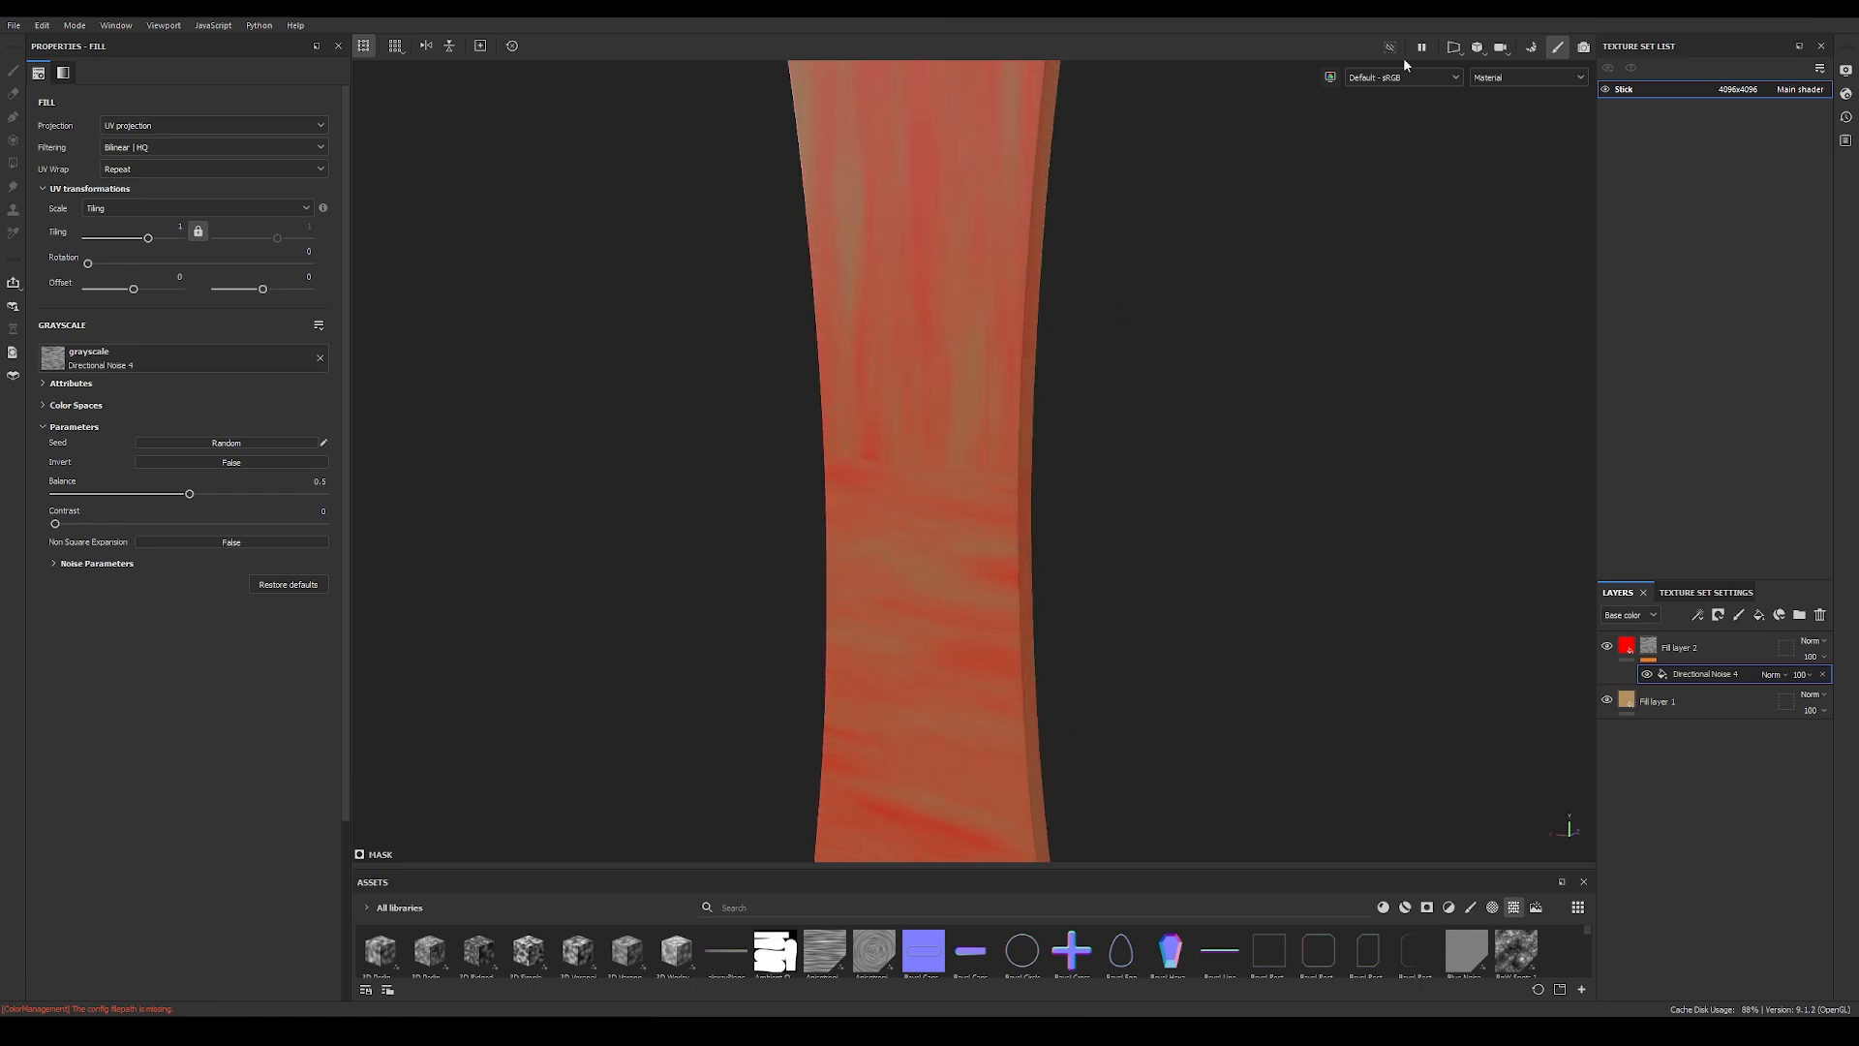
{"action": "left_click", "coordinate": [1456, 51]}
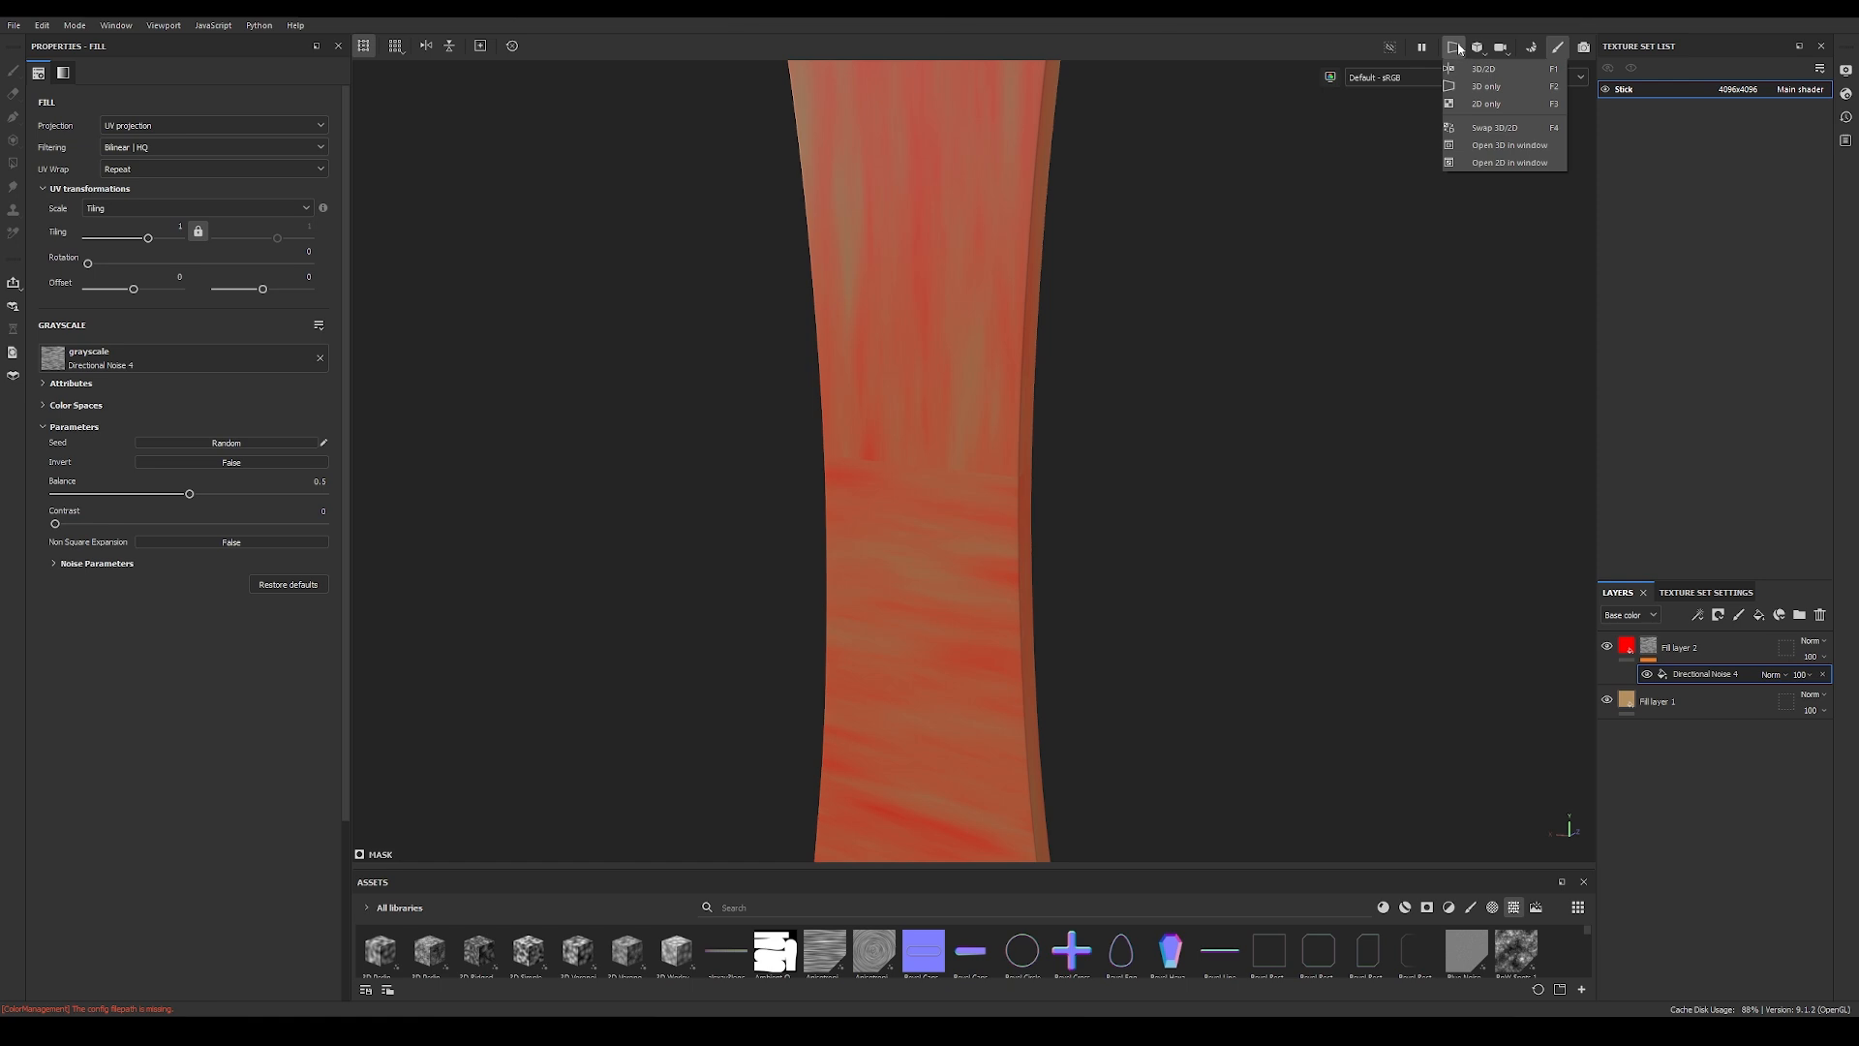
{"action": "left_click", "coordinate": [1505, 70]}
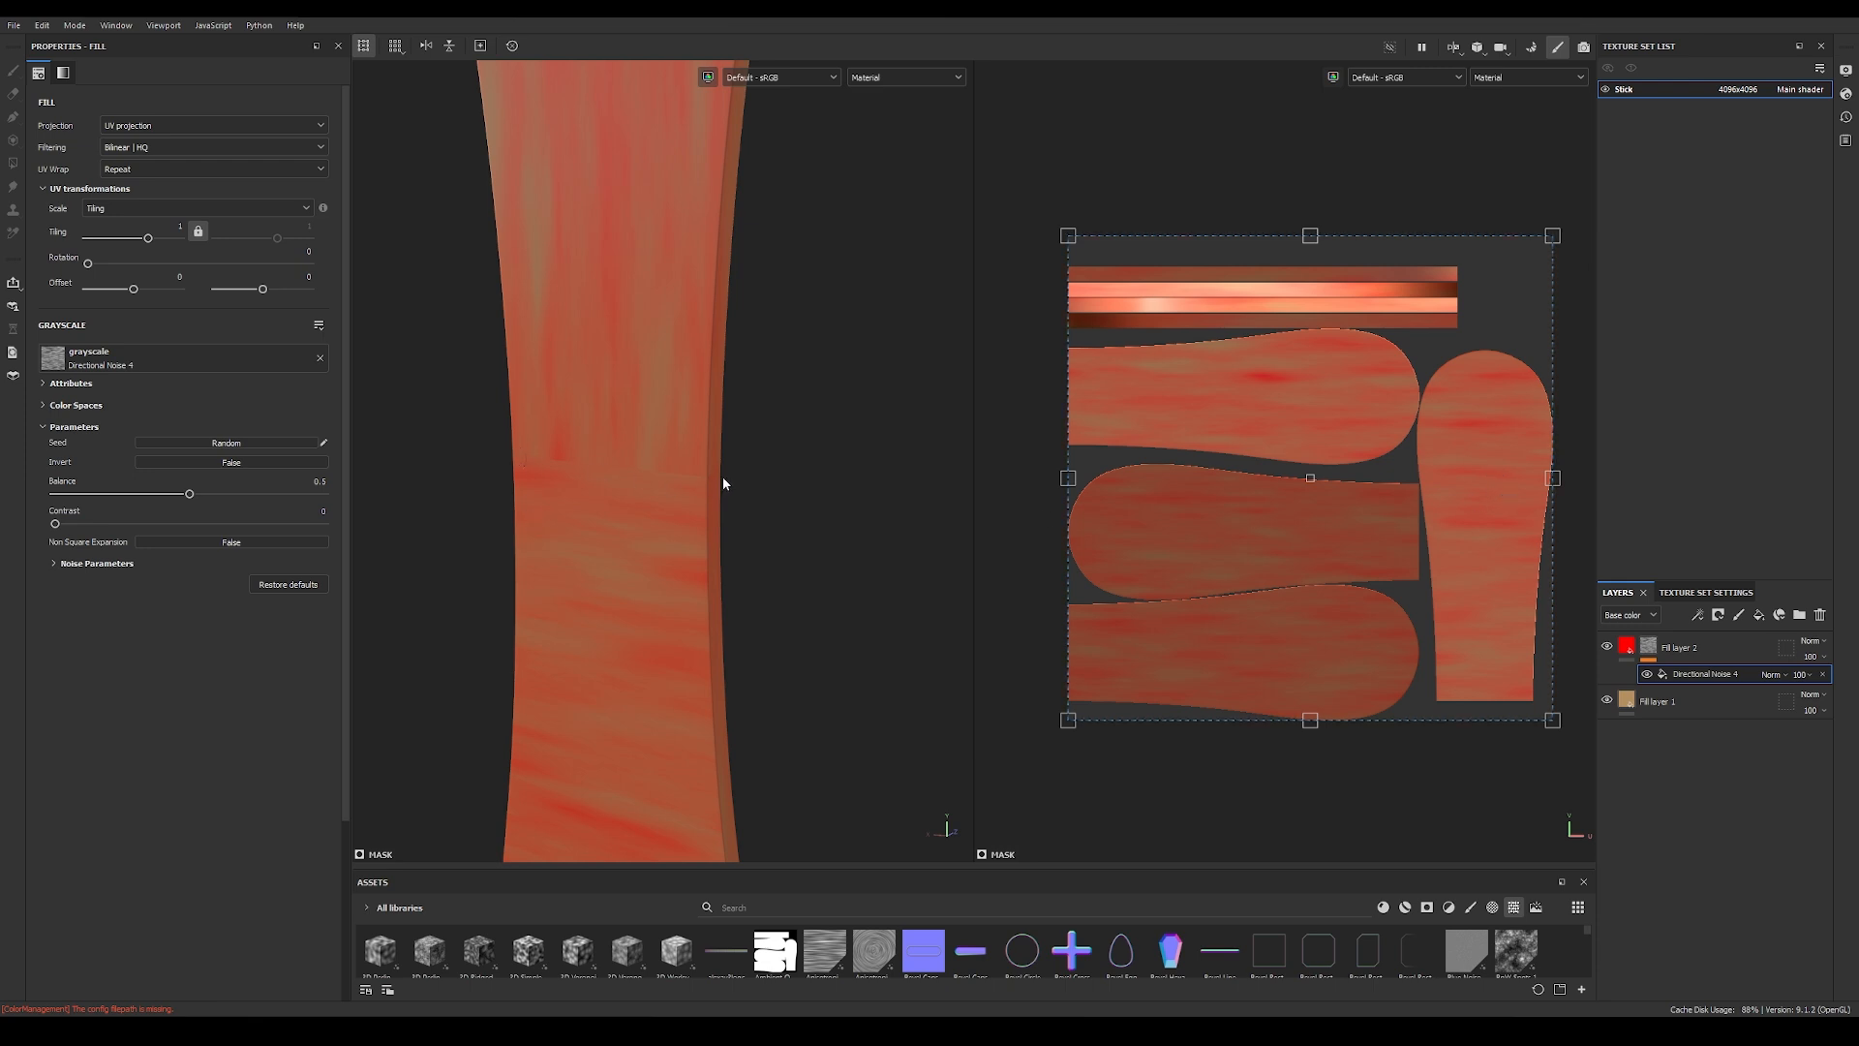
Step: Switch the mask fill's projection from UV to tri-planar and check the noise across the whole stick
{"action": "left_click", "coordinate": [187, 126]}
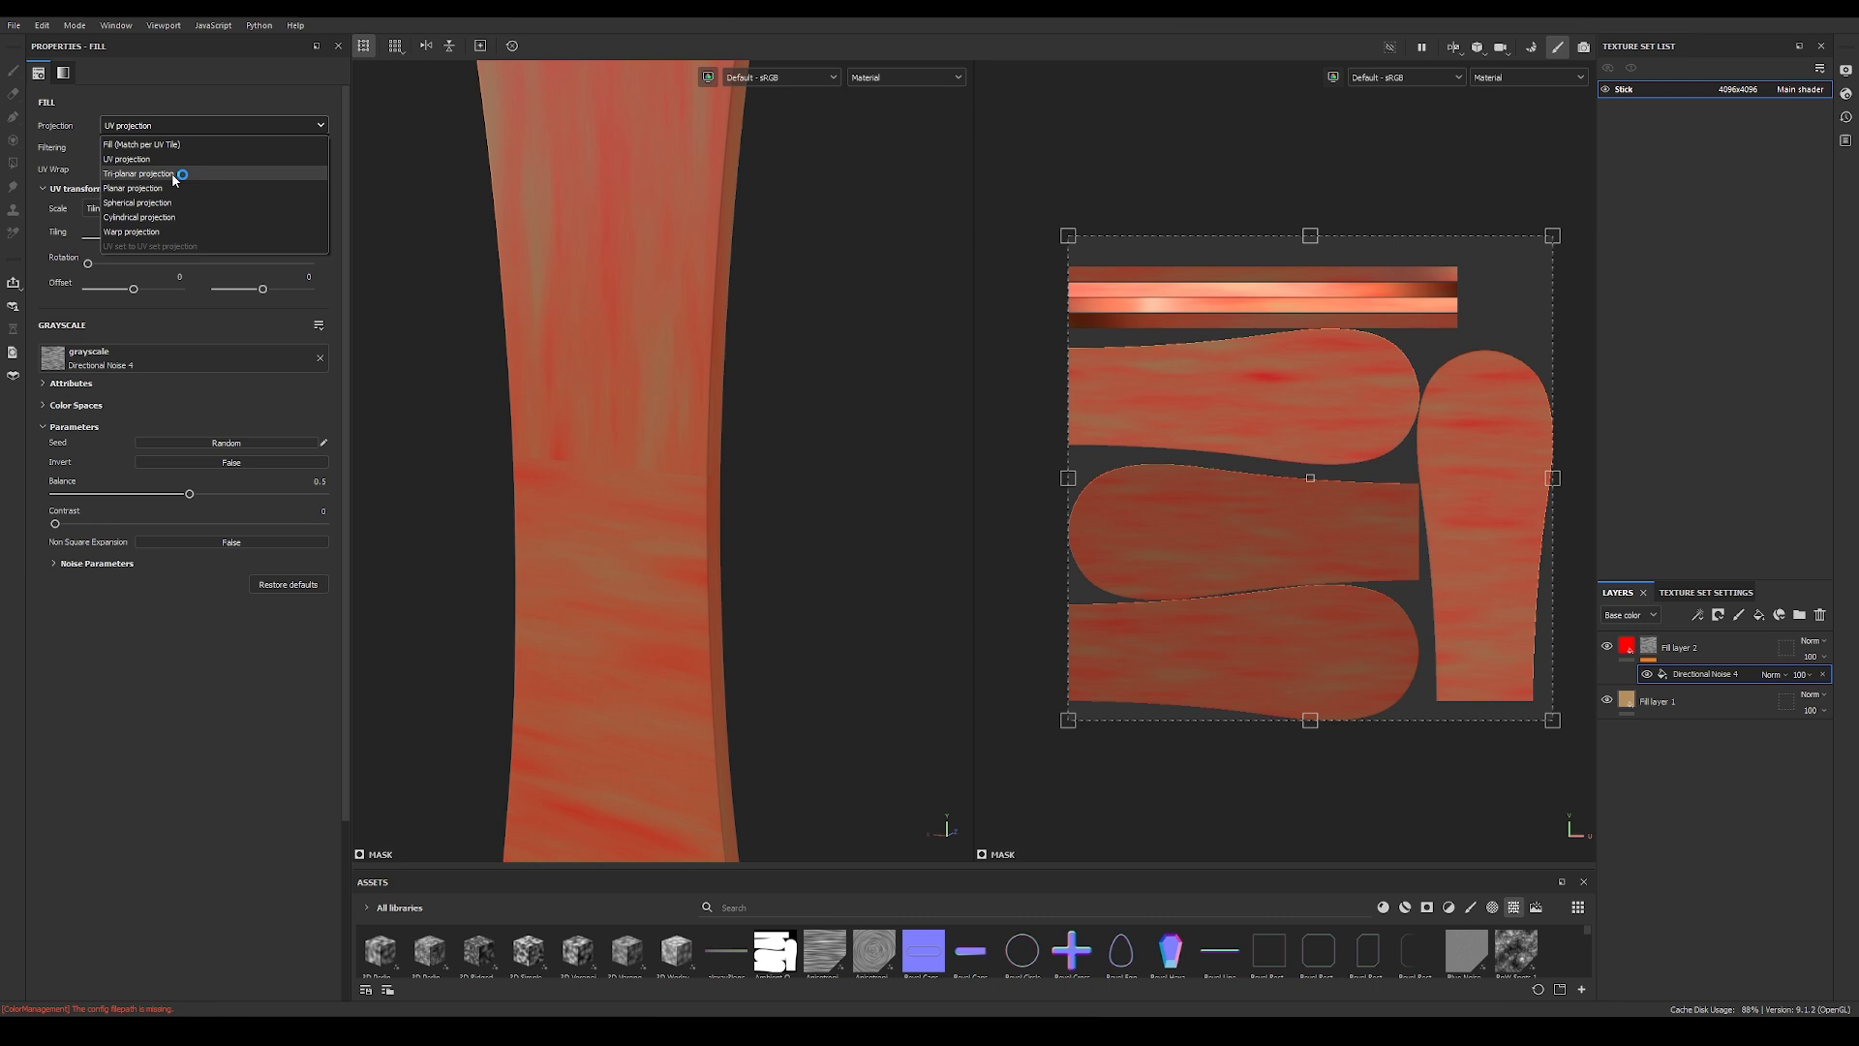
{"action": "left_click", "coordinate": [176, 174]}
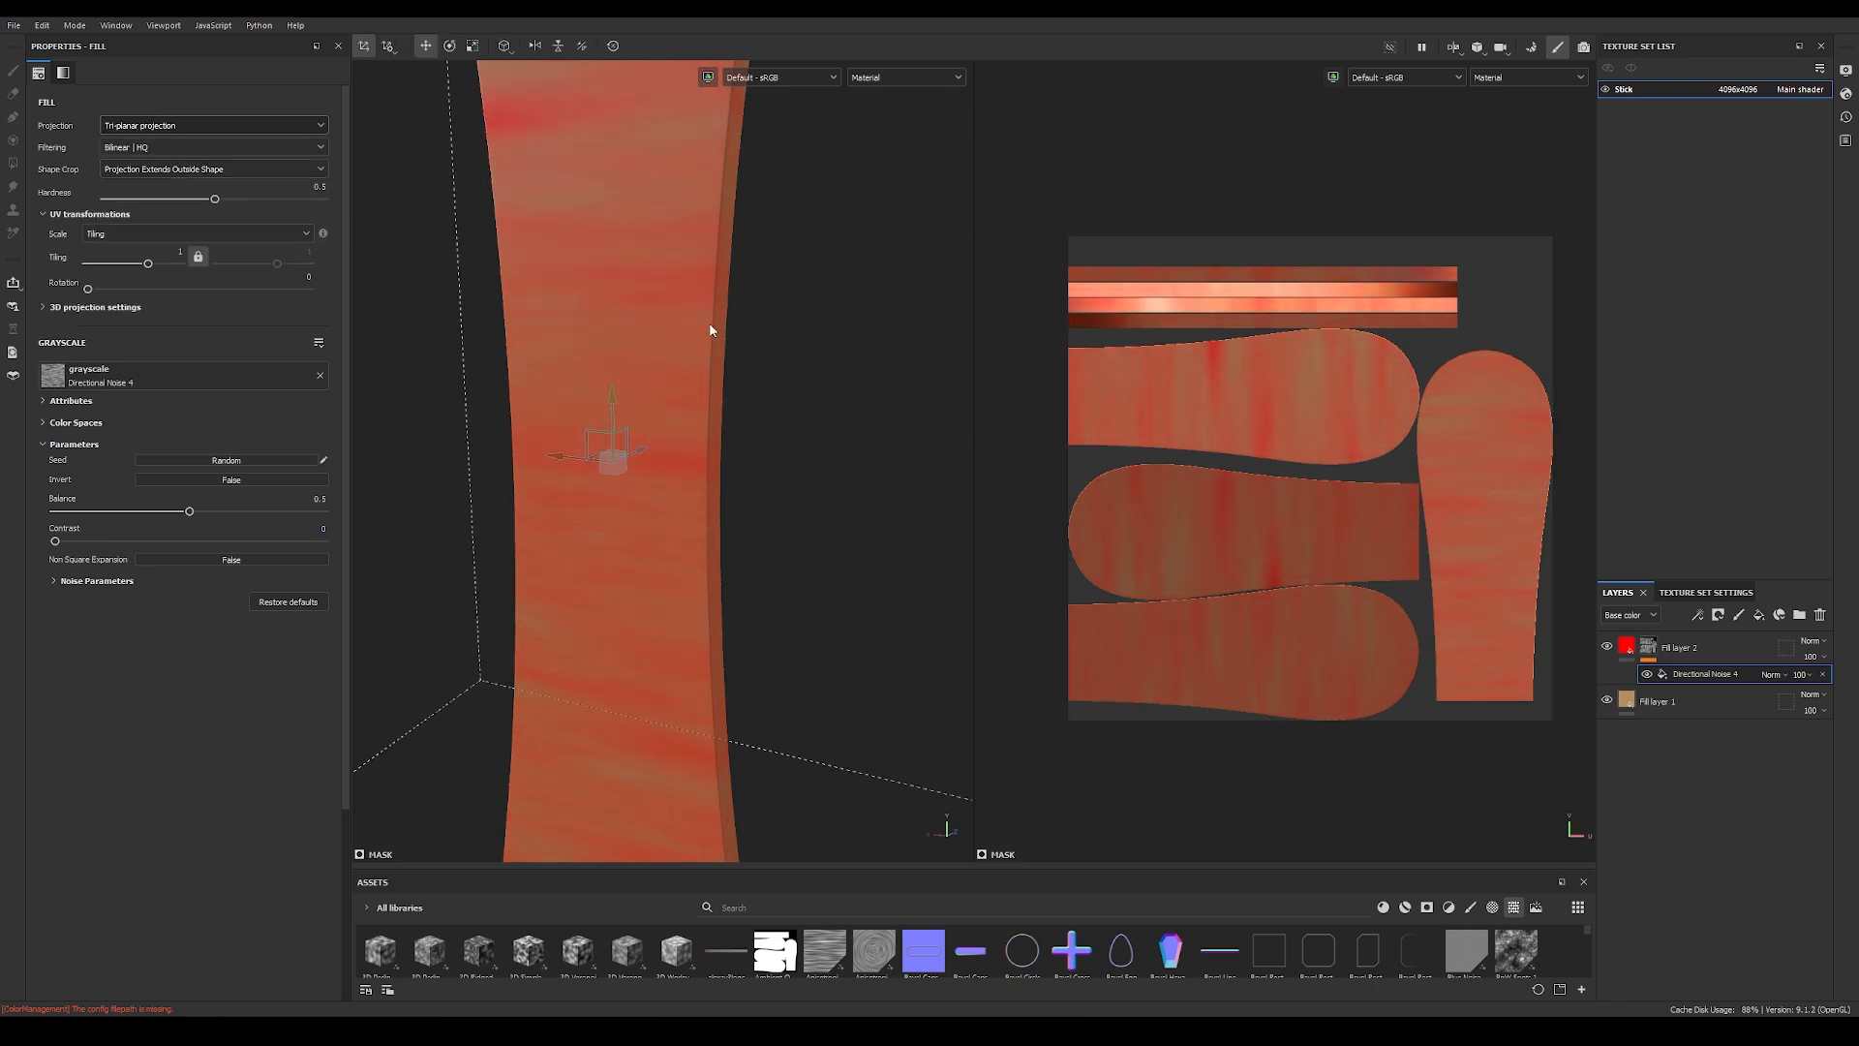
{"action": "scroll", "coordinate": [759, 302], "scroll_direction": "down", "scroll_amount": 6}
{"action": "middle_click_drag", "start_coordinate": [747, 340], "coordinate": [745, 253], "text": "alt"}
{"action": "scroll", "coordinate": [722, 276], "scroll_direction": "down", "scroll_amount": 3}
{"action": "mouse_move", "coordinate": [675, 310]}
{"action": "left_mouse_down", "text": "alt"}
{"action": "mouse_move", "coordinate": [658, 318]}
{"action": "mouse_move", "coordinate": [678, 321]}
{"action": "left_mouse_up", "text": "alt"}
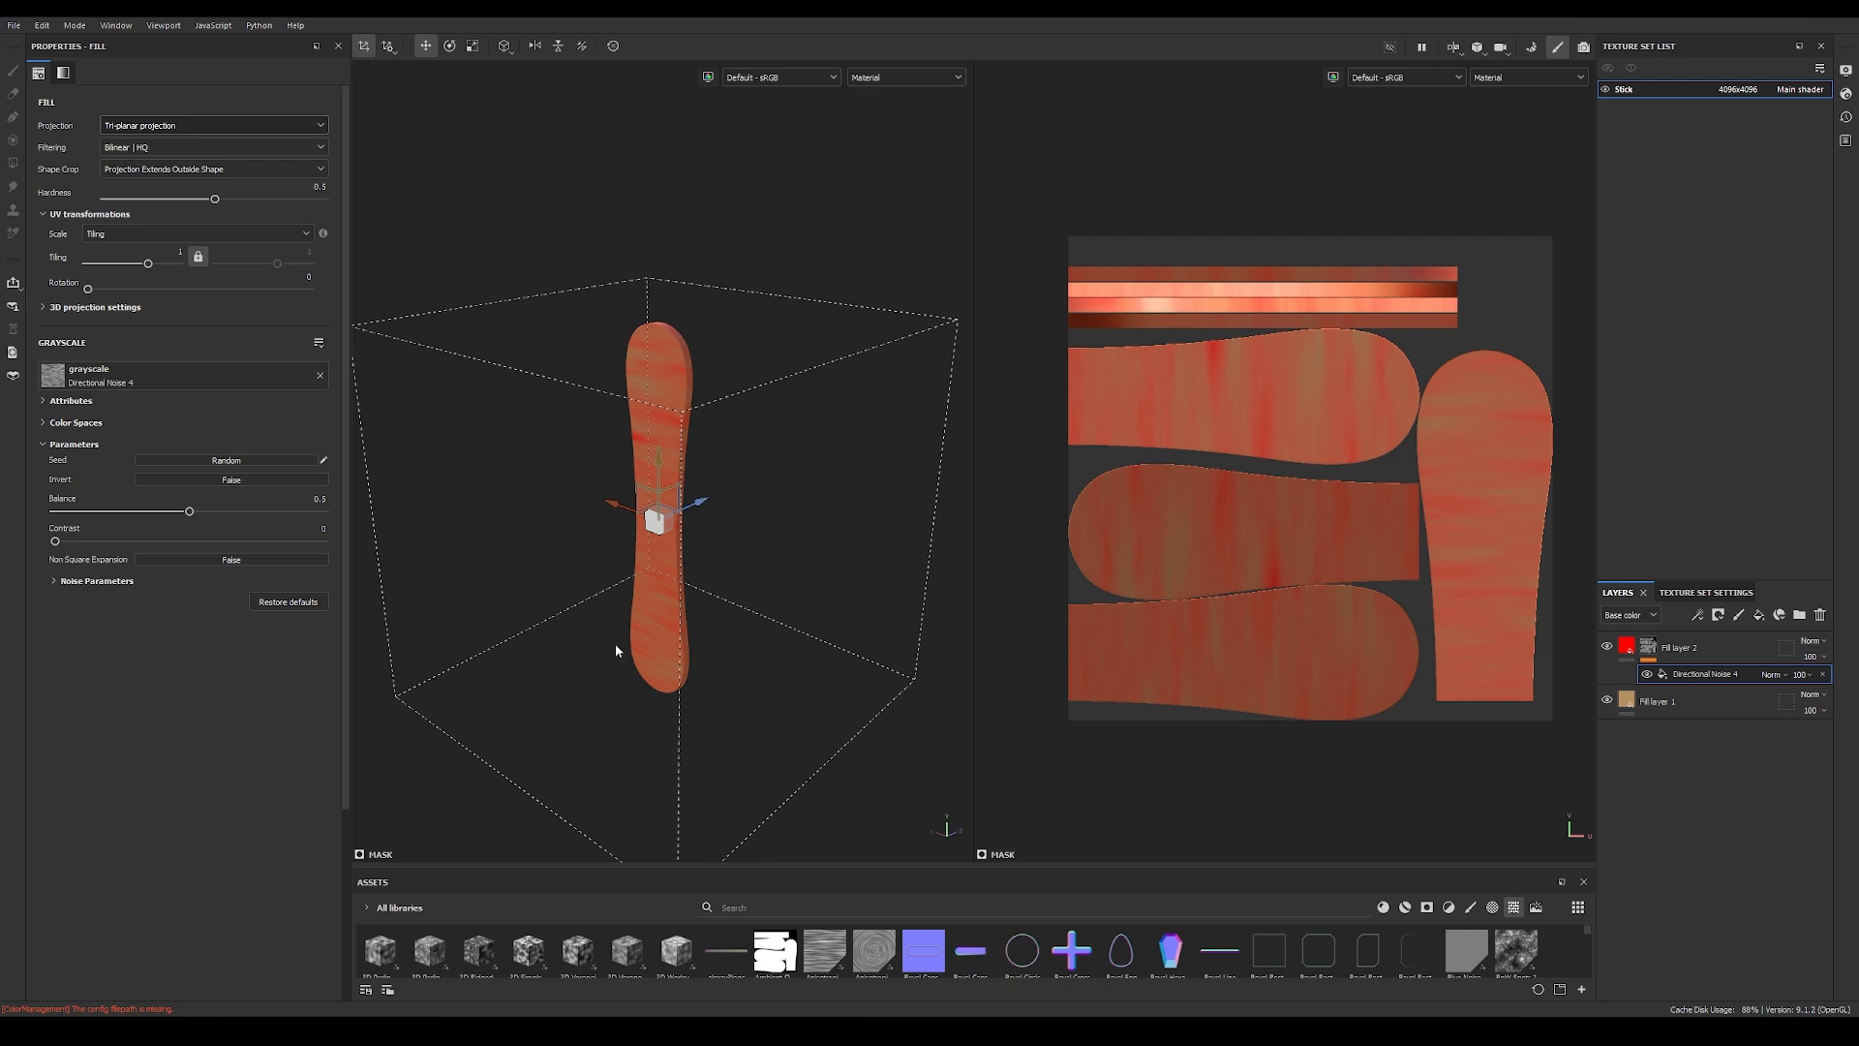
Step: Set the tri-planar projection's rotation to 90 so the noise streaks run along the stick's length
{"action": "left_click_drag", "start_coordinate": [610, 722], "coordinate": [626, 585], "text": "alt"}
{"action": "scroll", "coordinate": [639, 543], "scroll_direction": "up", "scroll_amount": 5}
{"action": "left_click_drag", "start_coordinate": [649, 514], "coordinate": [505, 405], "text": "alt"}
{"action": "scroll", "coordinate": [717, 453], "scroll_direction": "down", "scroll_amount": 5}
{"action": "scroll", "coordinate": [689, 440], "scroll_direction": "up", "scroll_amount": 3}
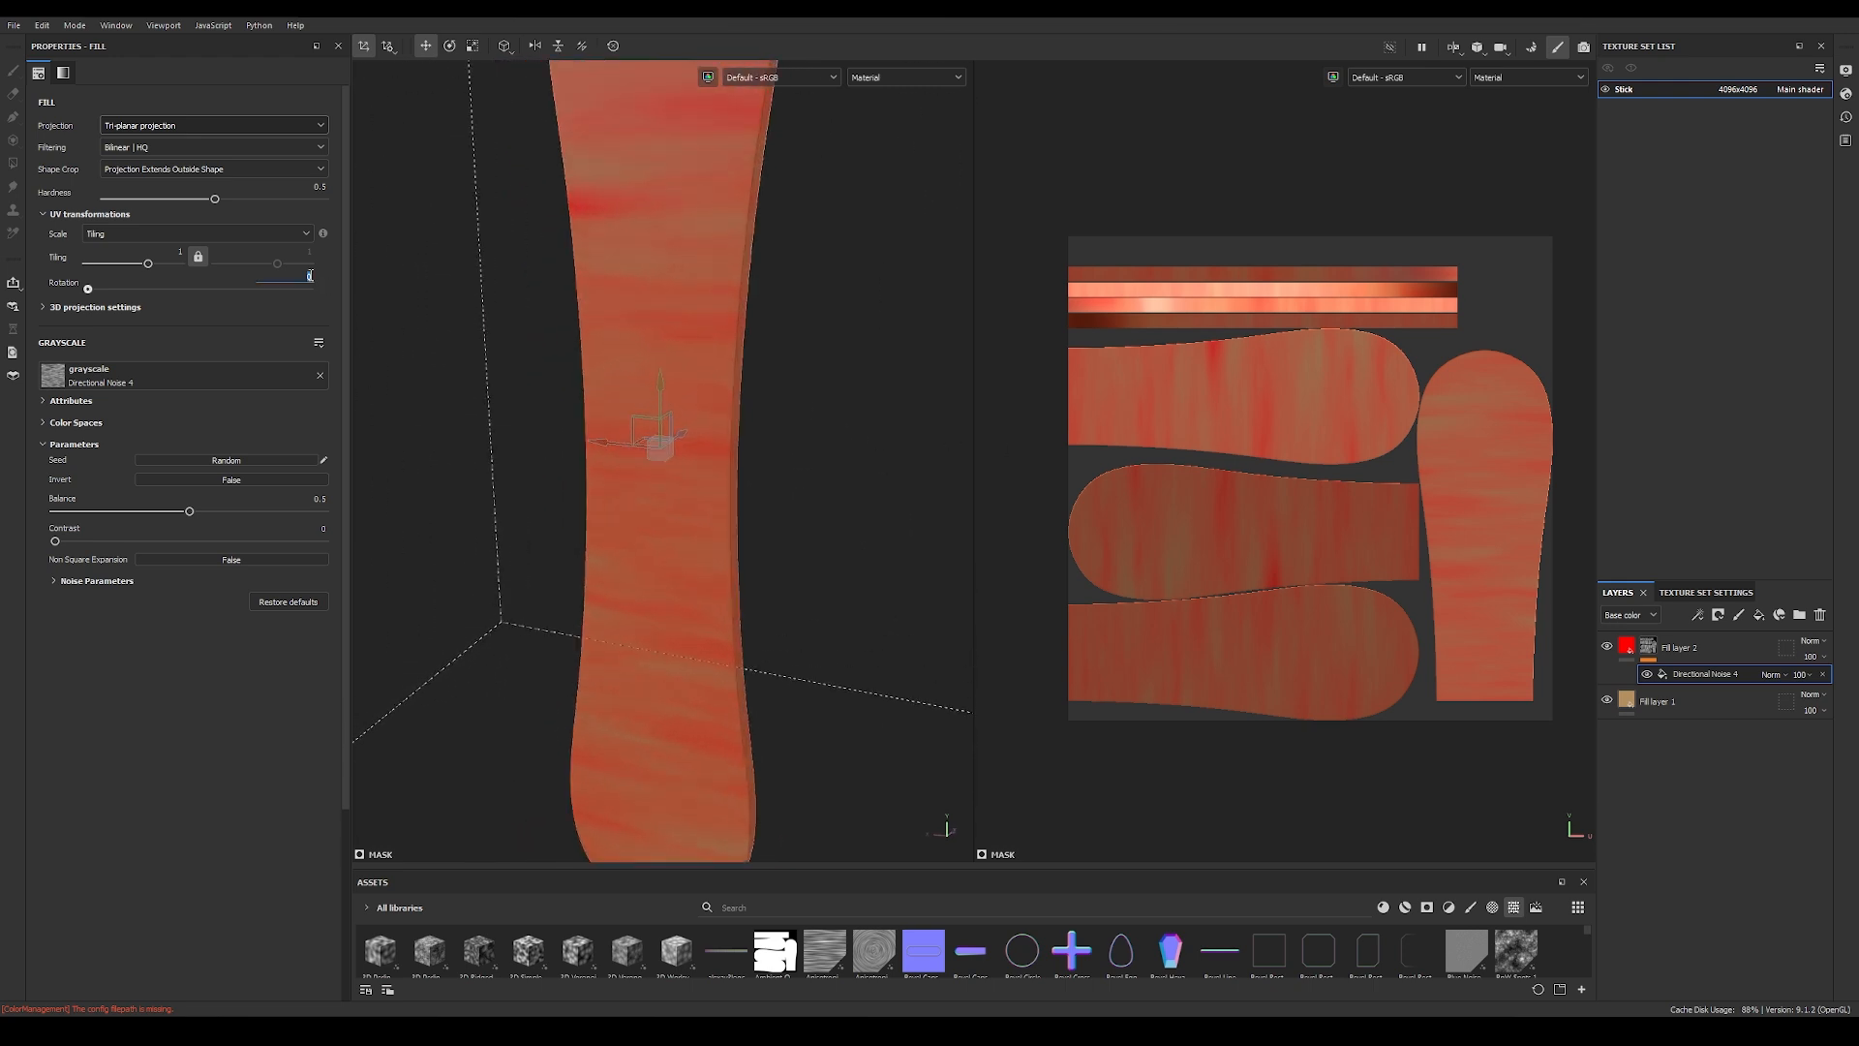
{"action": "key", "text": "Return"}
{"action": "mouse_move", "coordinate": [581, 407]}
{"action": "right_mouse_down", "text": "alt"}
{"action": "mouse_move", "coordinate": [568, 424]}
{"action": "mouse_move", "coordinate": [610, 399]}
{"action": "right_mouse_up", "text": "alt"}
{"action": "middle_click_drag", "start_coordinate": [633, 392], "coordinate": [651, 515], "text": "alt"}
{"action": "left_click_drag", "start_coordinate": [651, 515], "coordinate": [665, 407], "text": "alt"}
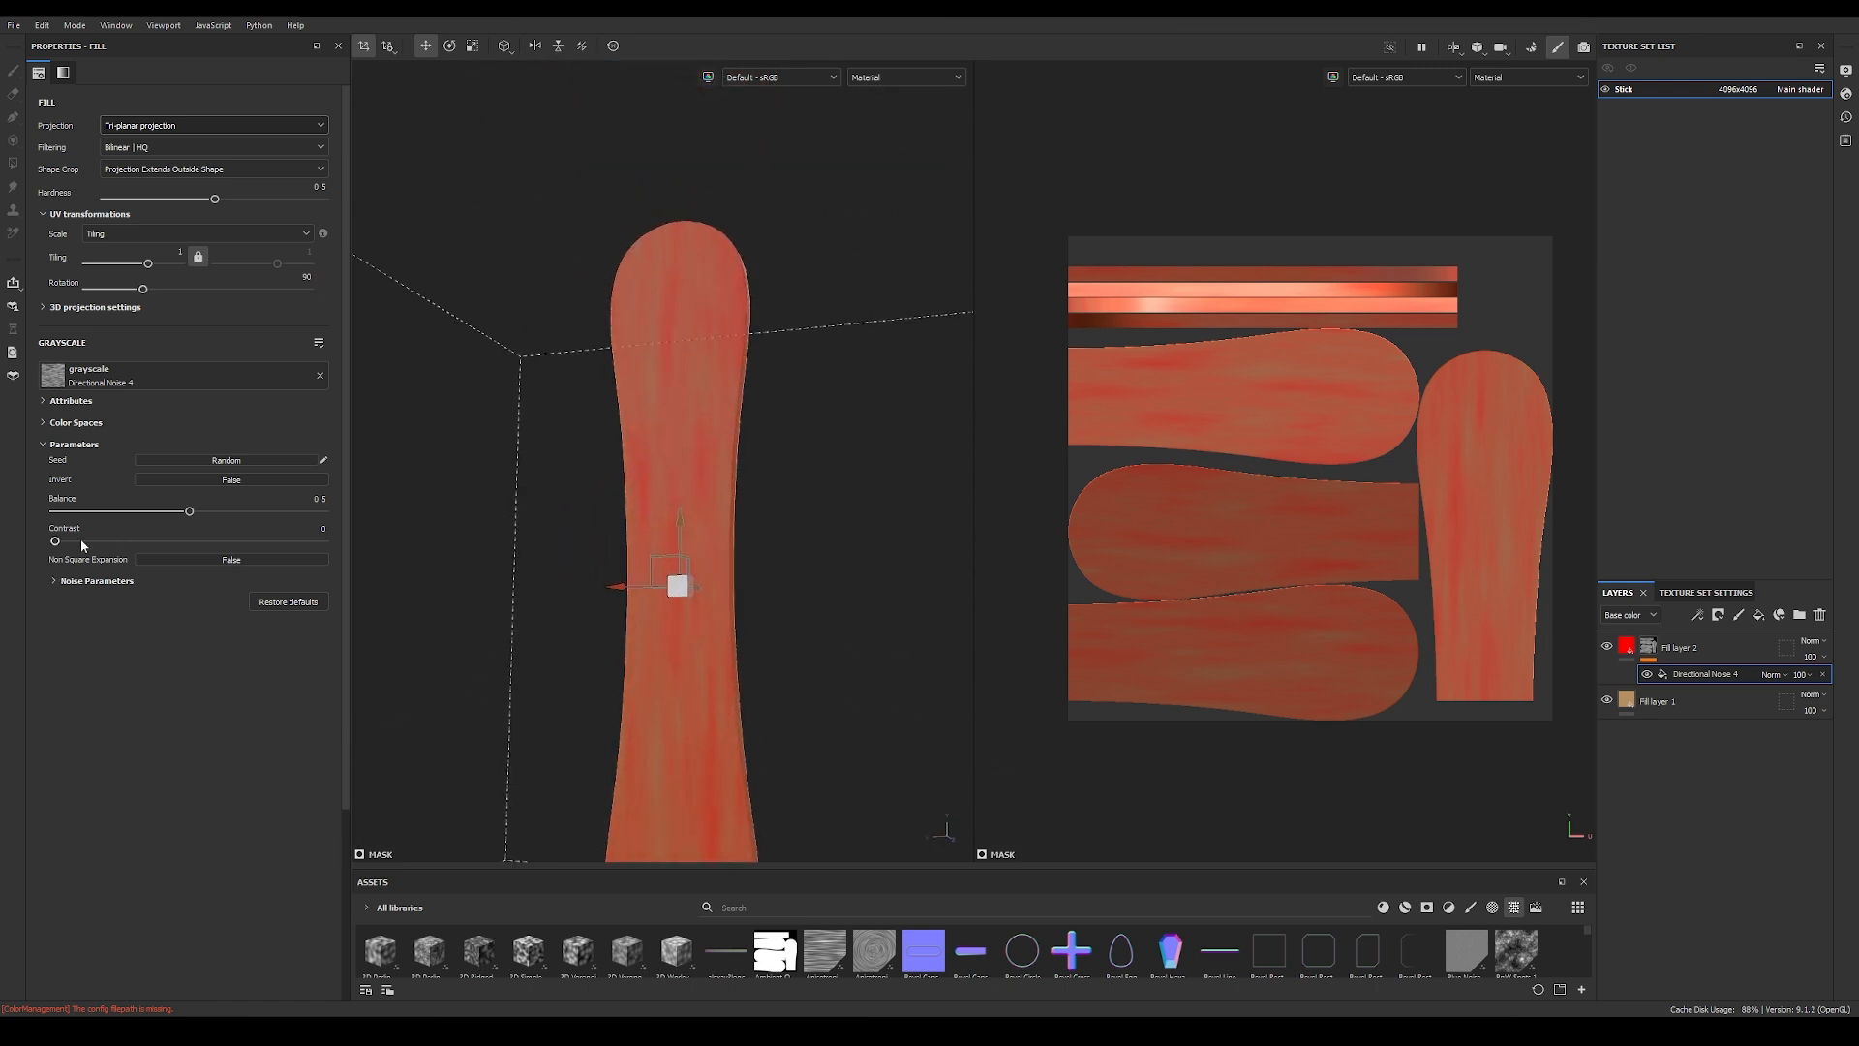
Step: Raise the Directional Noise 4 contrast to about 0.47 and slightly increase its noise scale for denser grain
{"action": "left_click", "coordinate": [55, 581]}
{"action": "scroll", "coordinate": [610, 540], "scroll_direction": "up", "scroll_amount": 3}
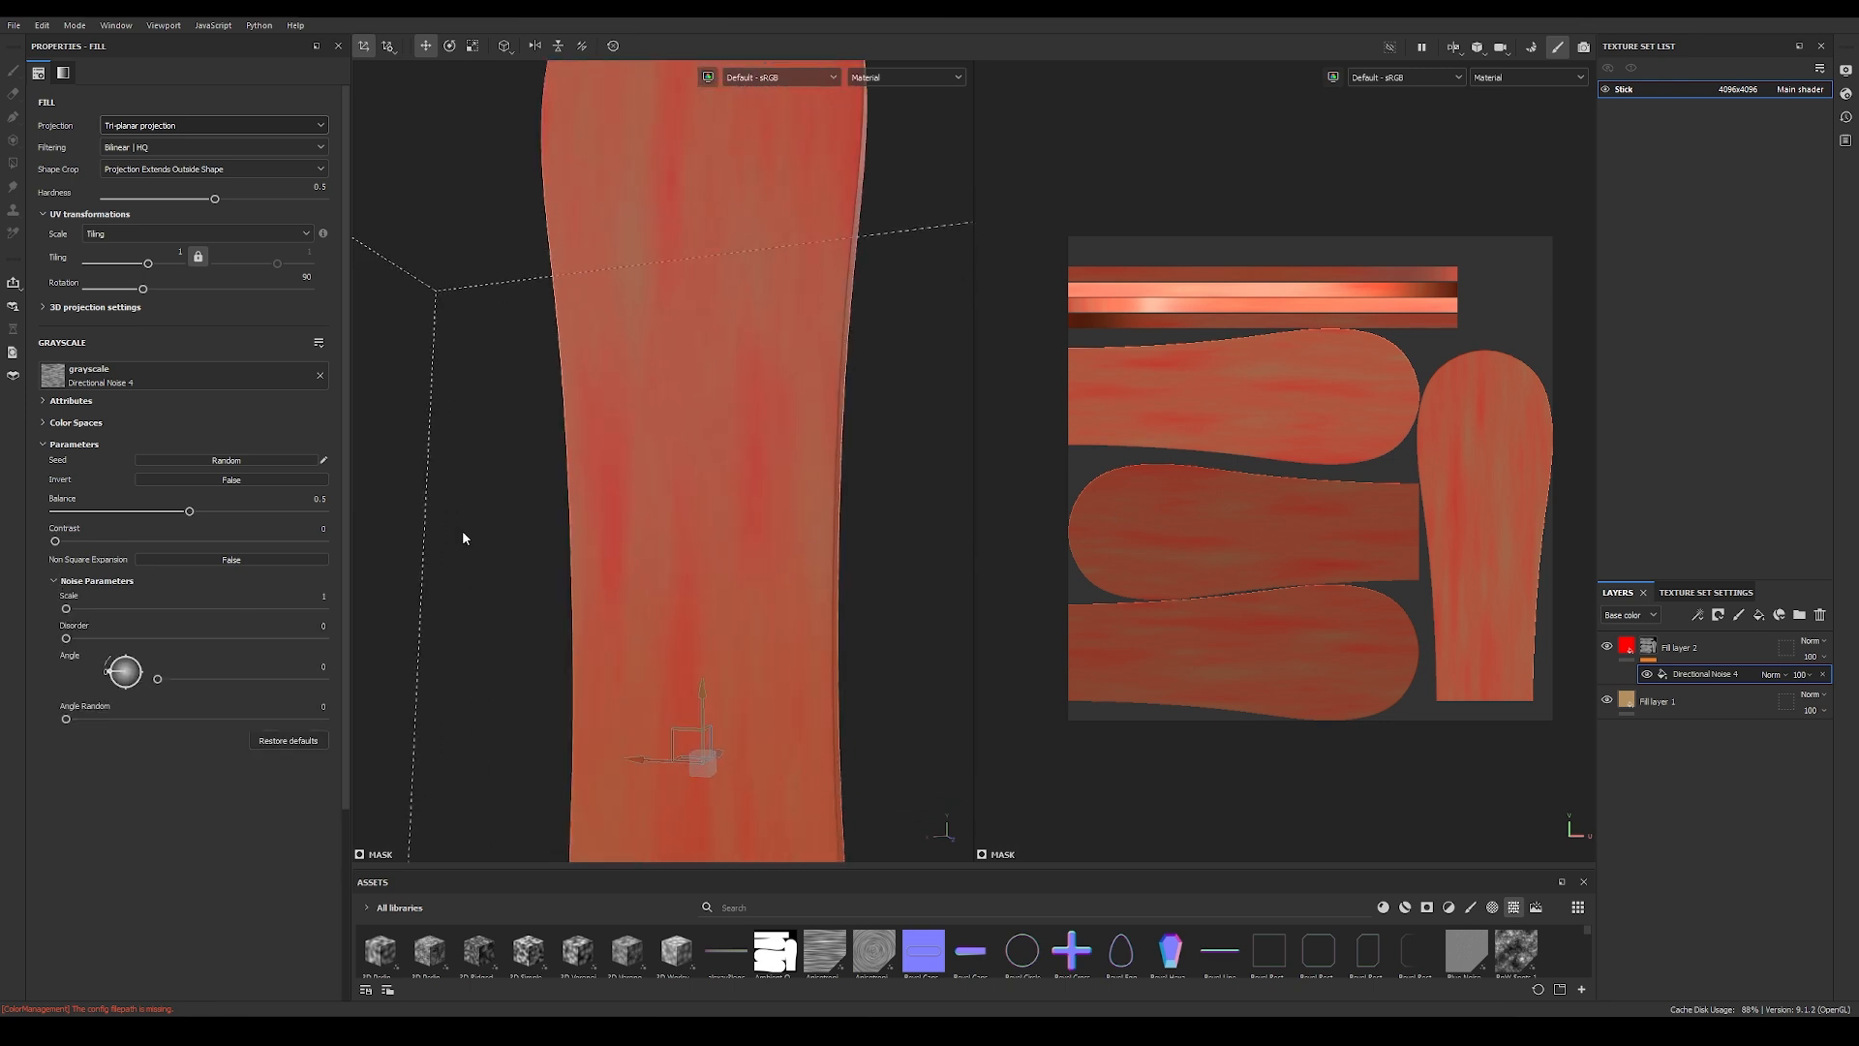
{"action": "left_click_drag", "start_coordinate": [55, 541], "coordinate": [182, 554]}
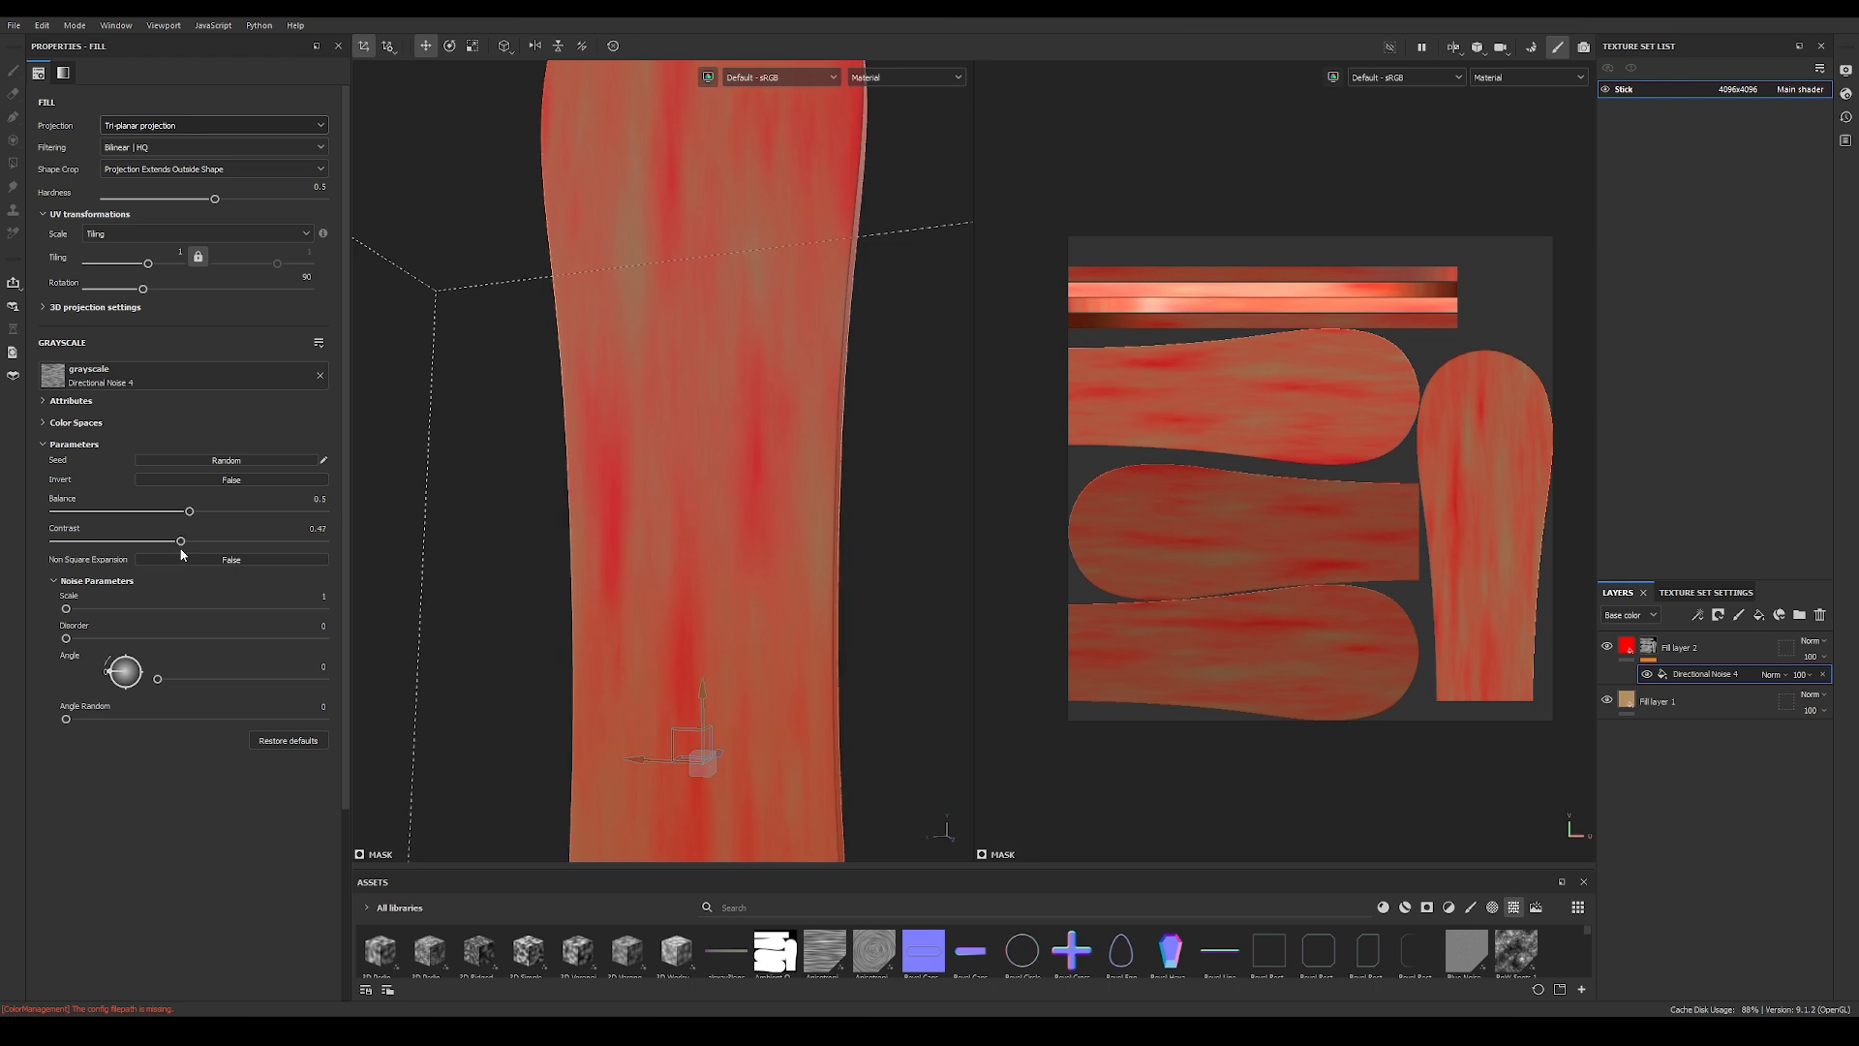
{"action": "left_click_drag", "start_coordinate": [66, 609], "coordinate": [102, 610]}
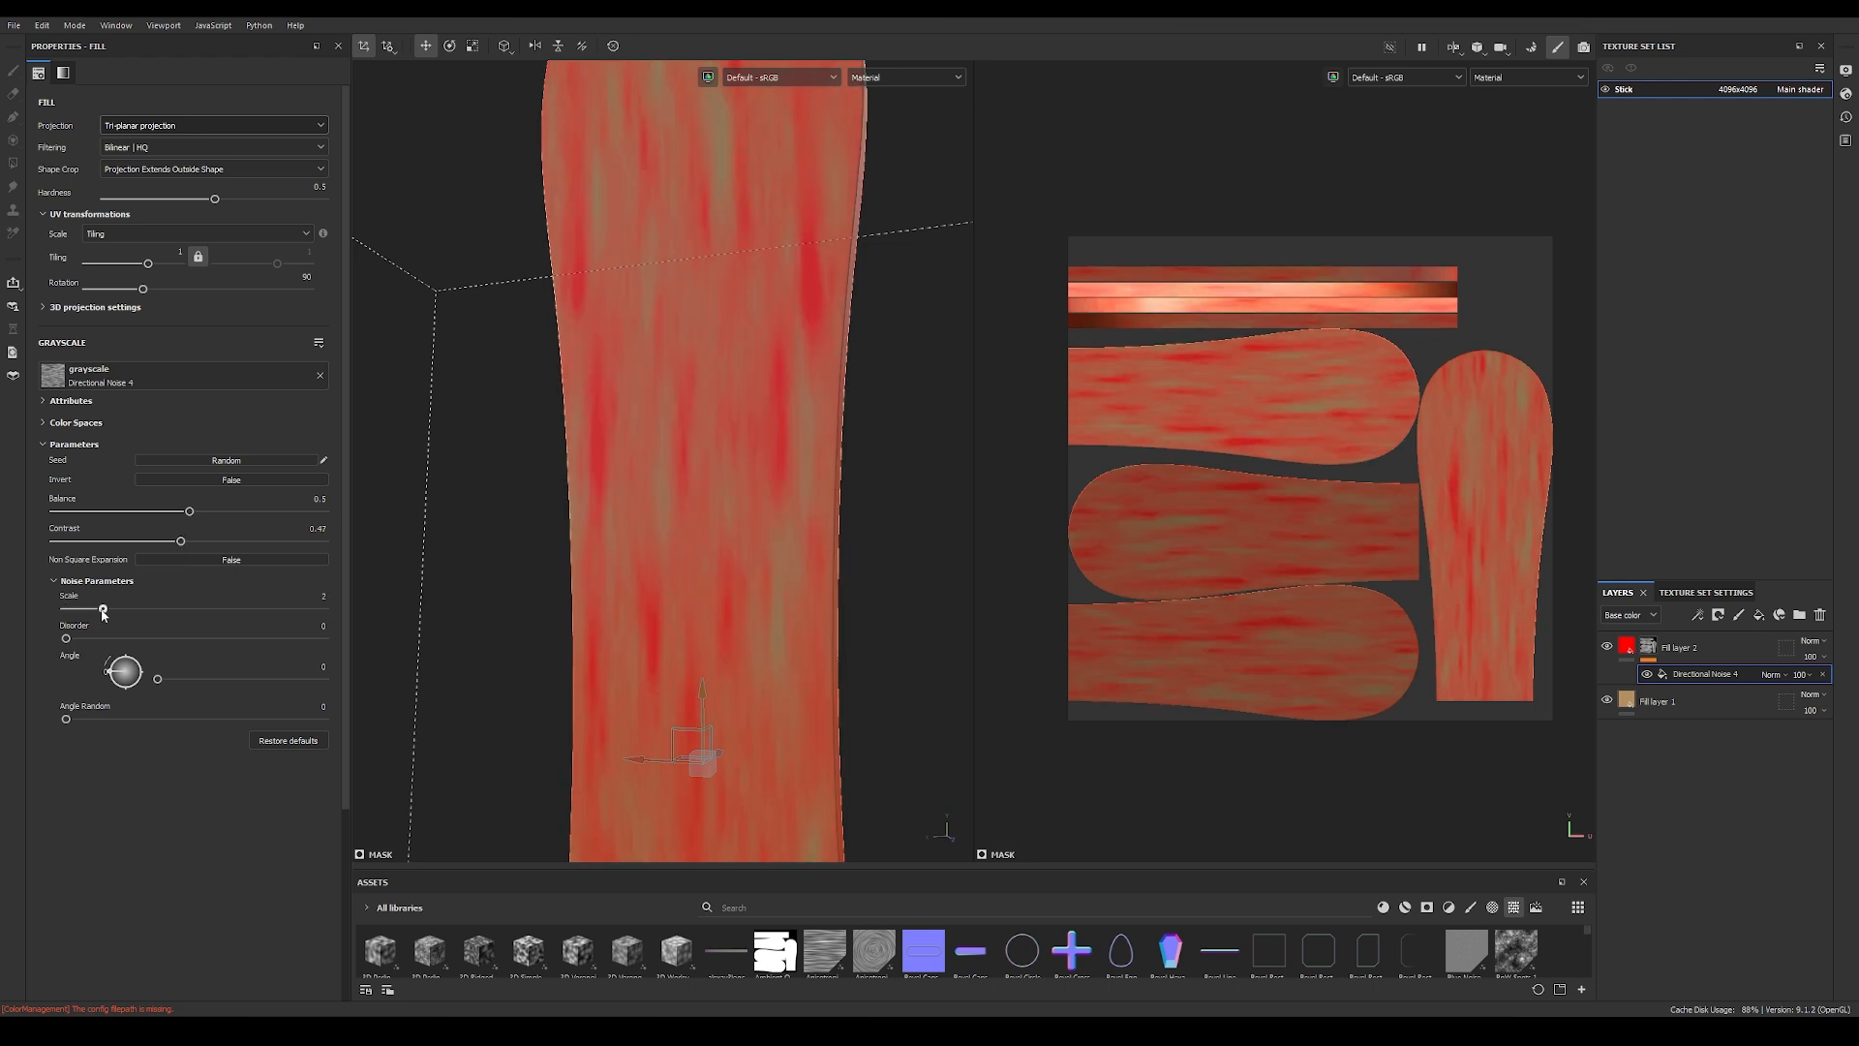
{"action": "right_click_drag", "start_coordinate": [642, 533], "coordinate": [443, 515], "text": "alt"}
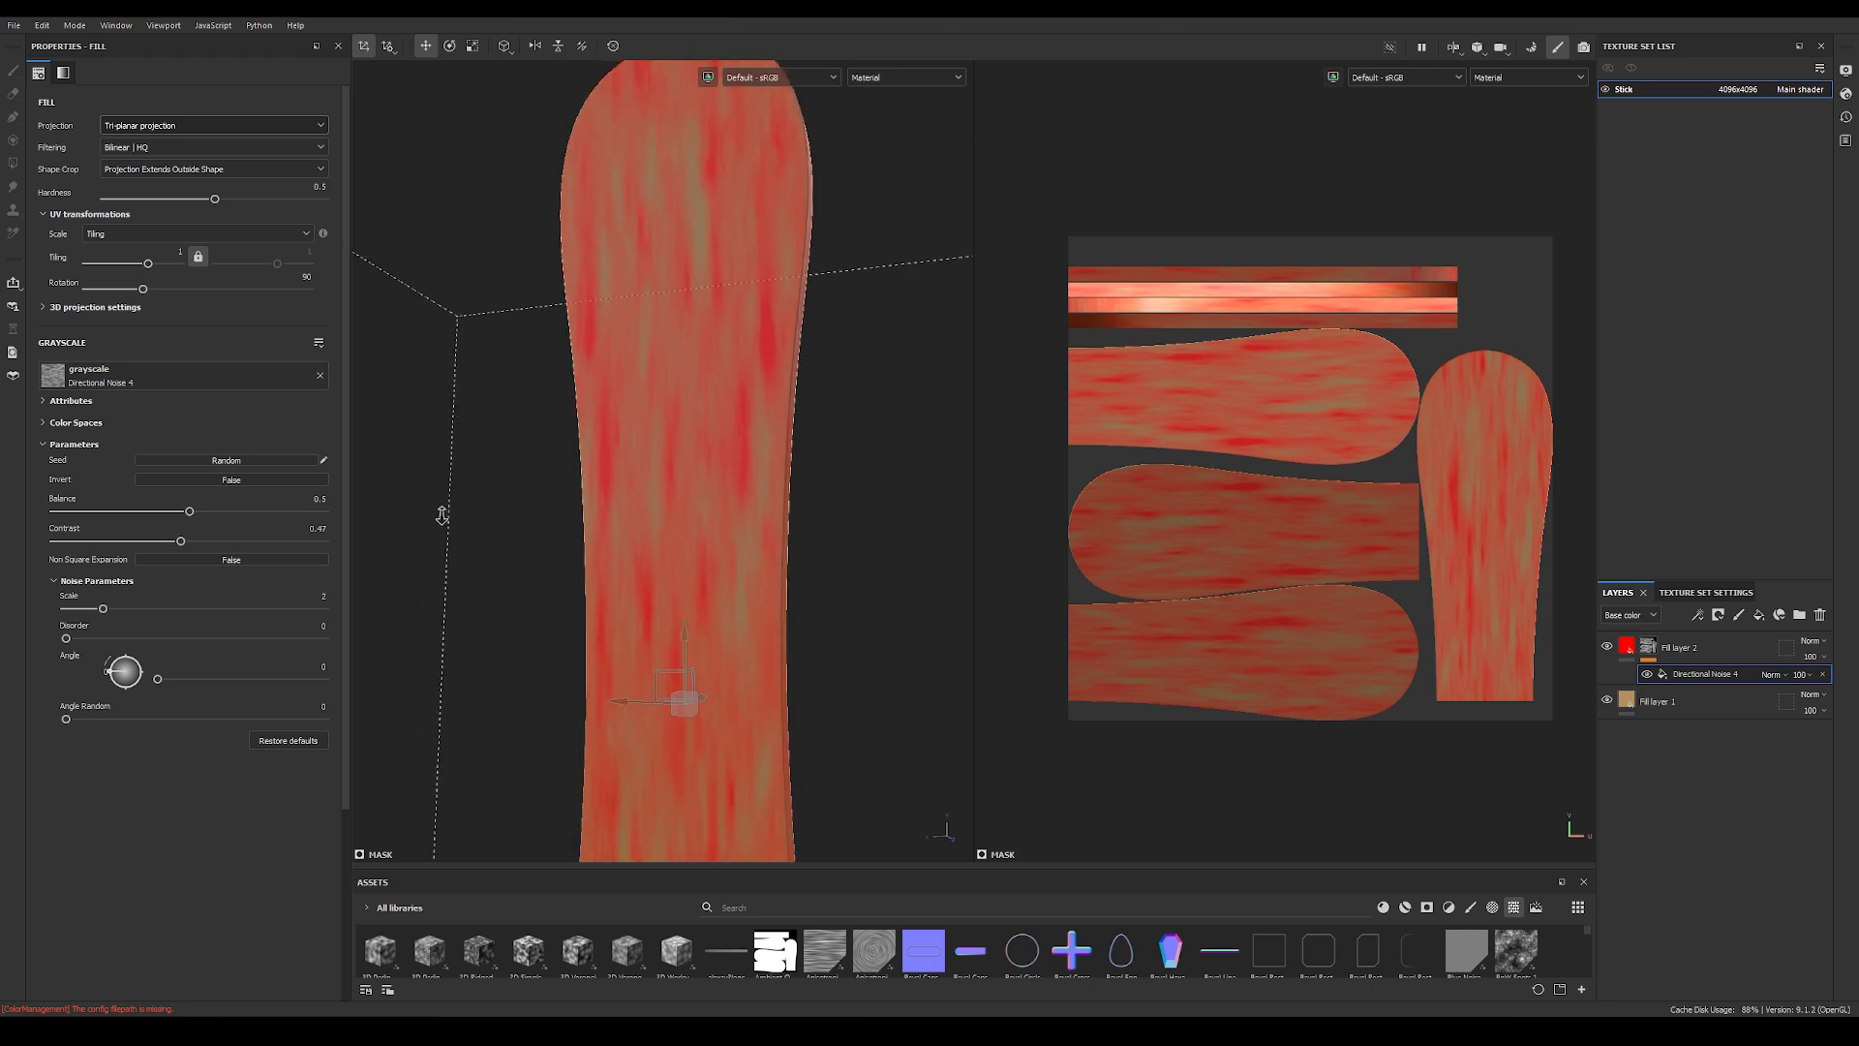
{"action": "middle_click_drag", "start_coordinate": [690, 577], "coordinate": [689, 390], "text": "alt"}
{"action": "left_click_drag", "start_coordinate": [695, 469], "coordinate": [684, 432], "text": "alt"}
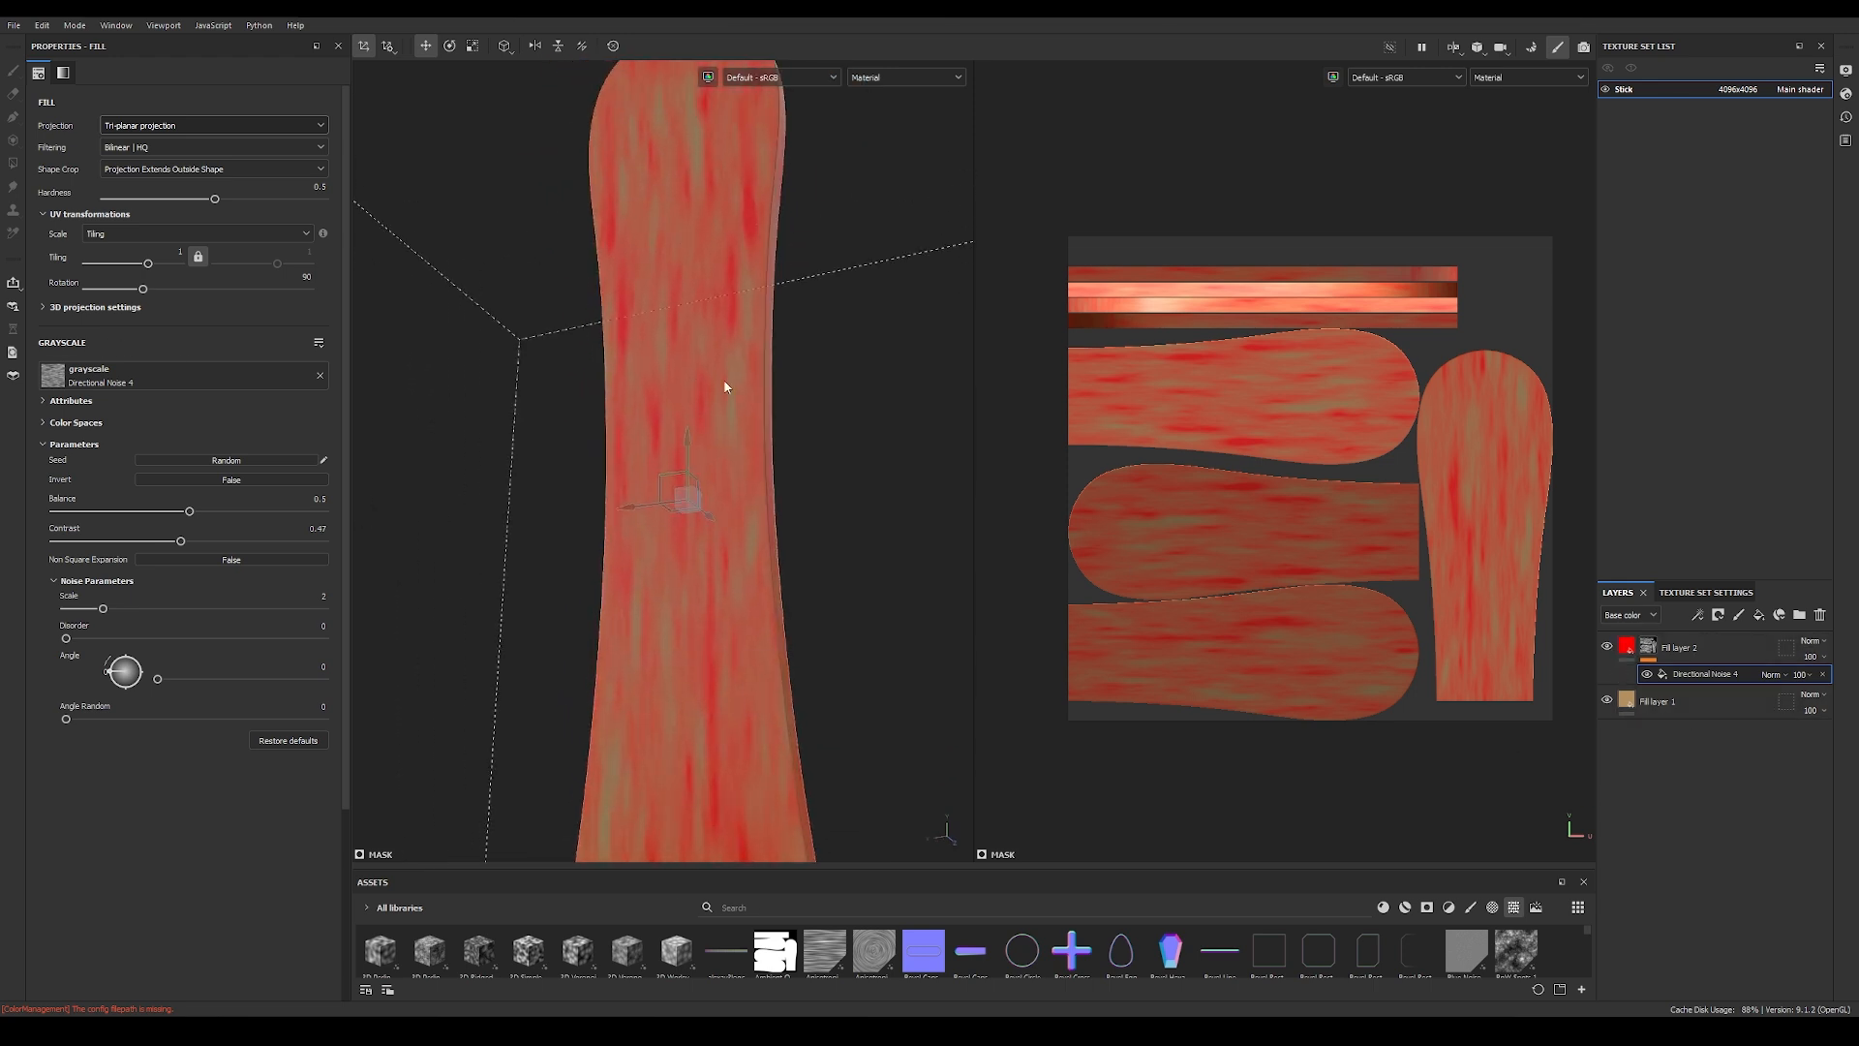
Step: Select the red fill layer, compare its roughness with the base fill's, and raise it to about 0.62
{"action": "left_click", "coordinate": [1631, 649]}
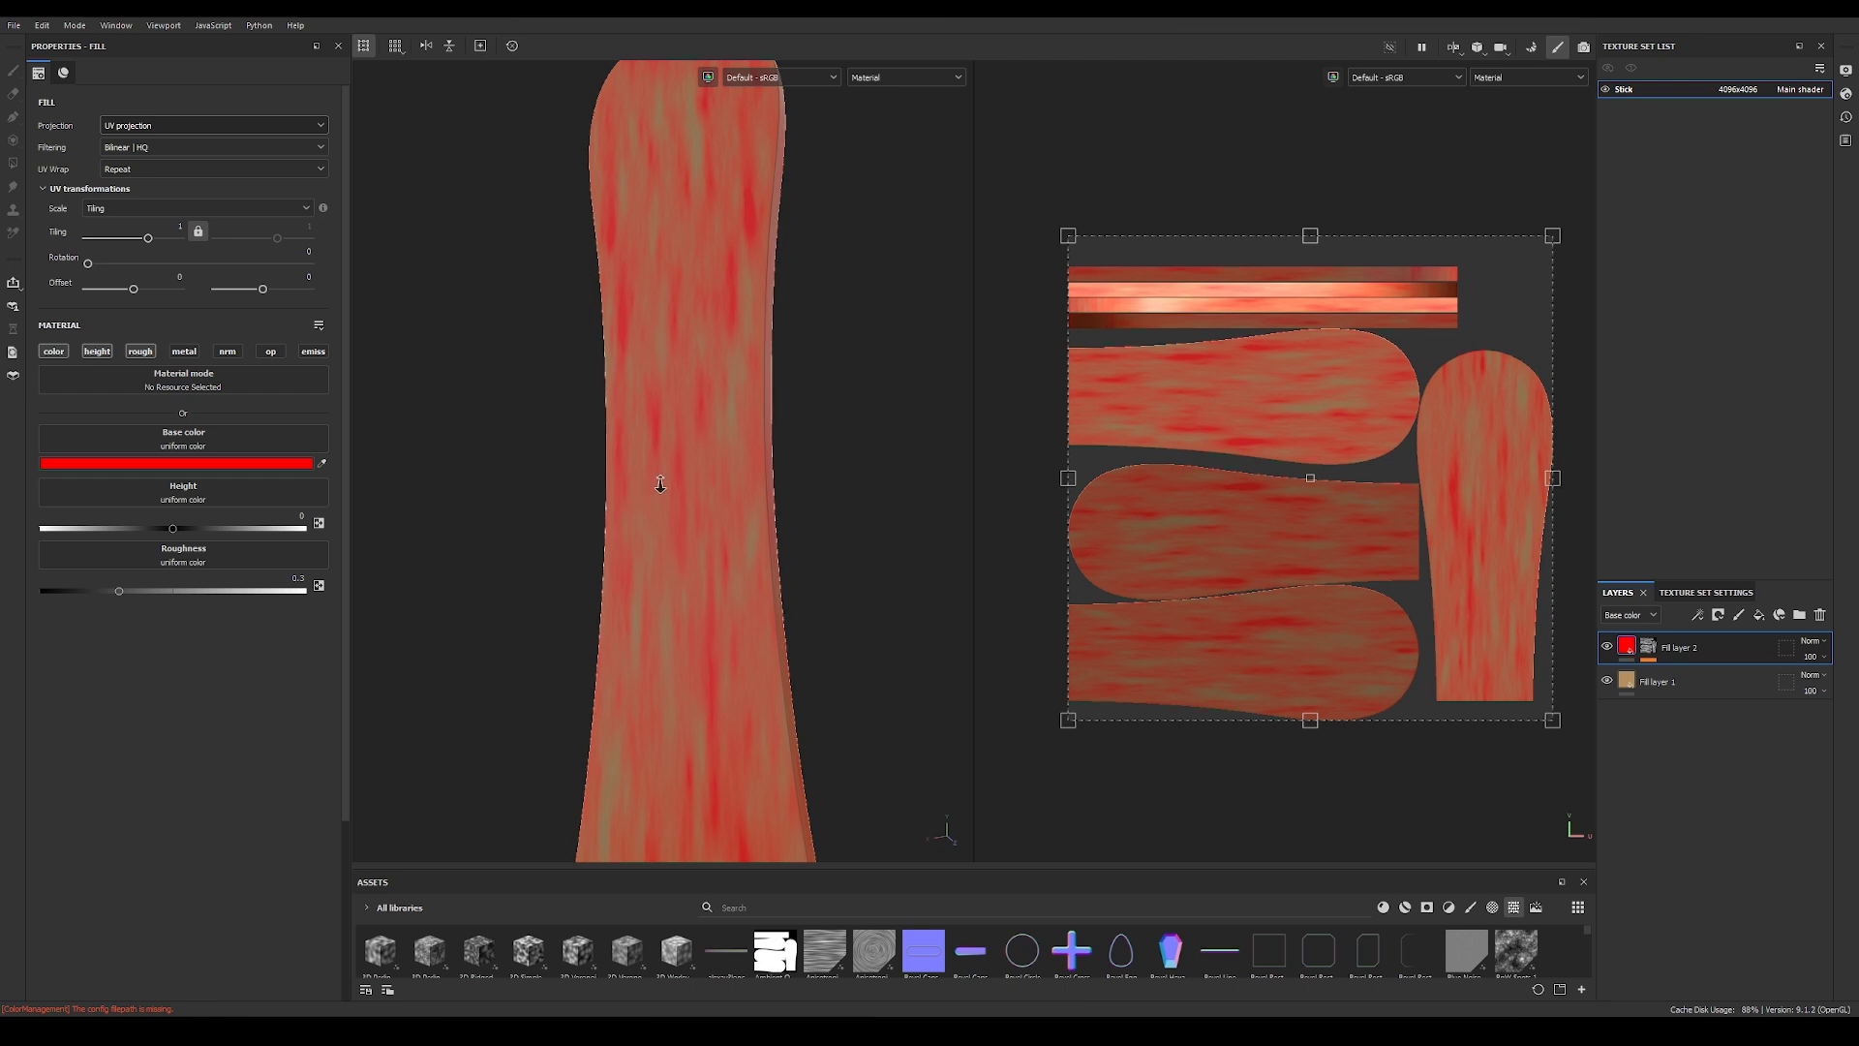
{"action": "scroll", "coordinate": [656, 486], "scroll_direction": "up", "scroll_amount": 2}
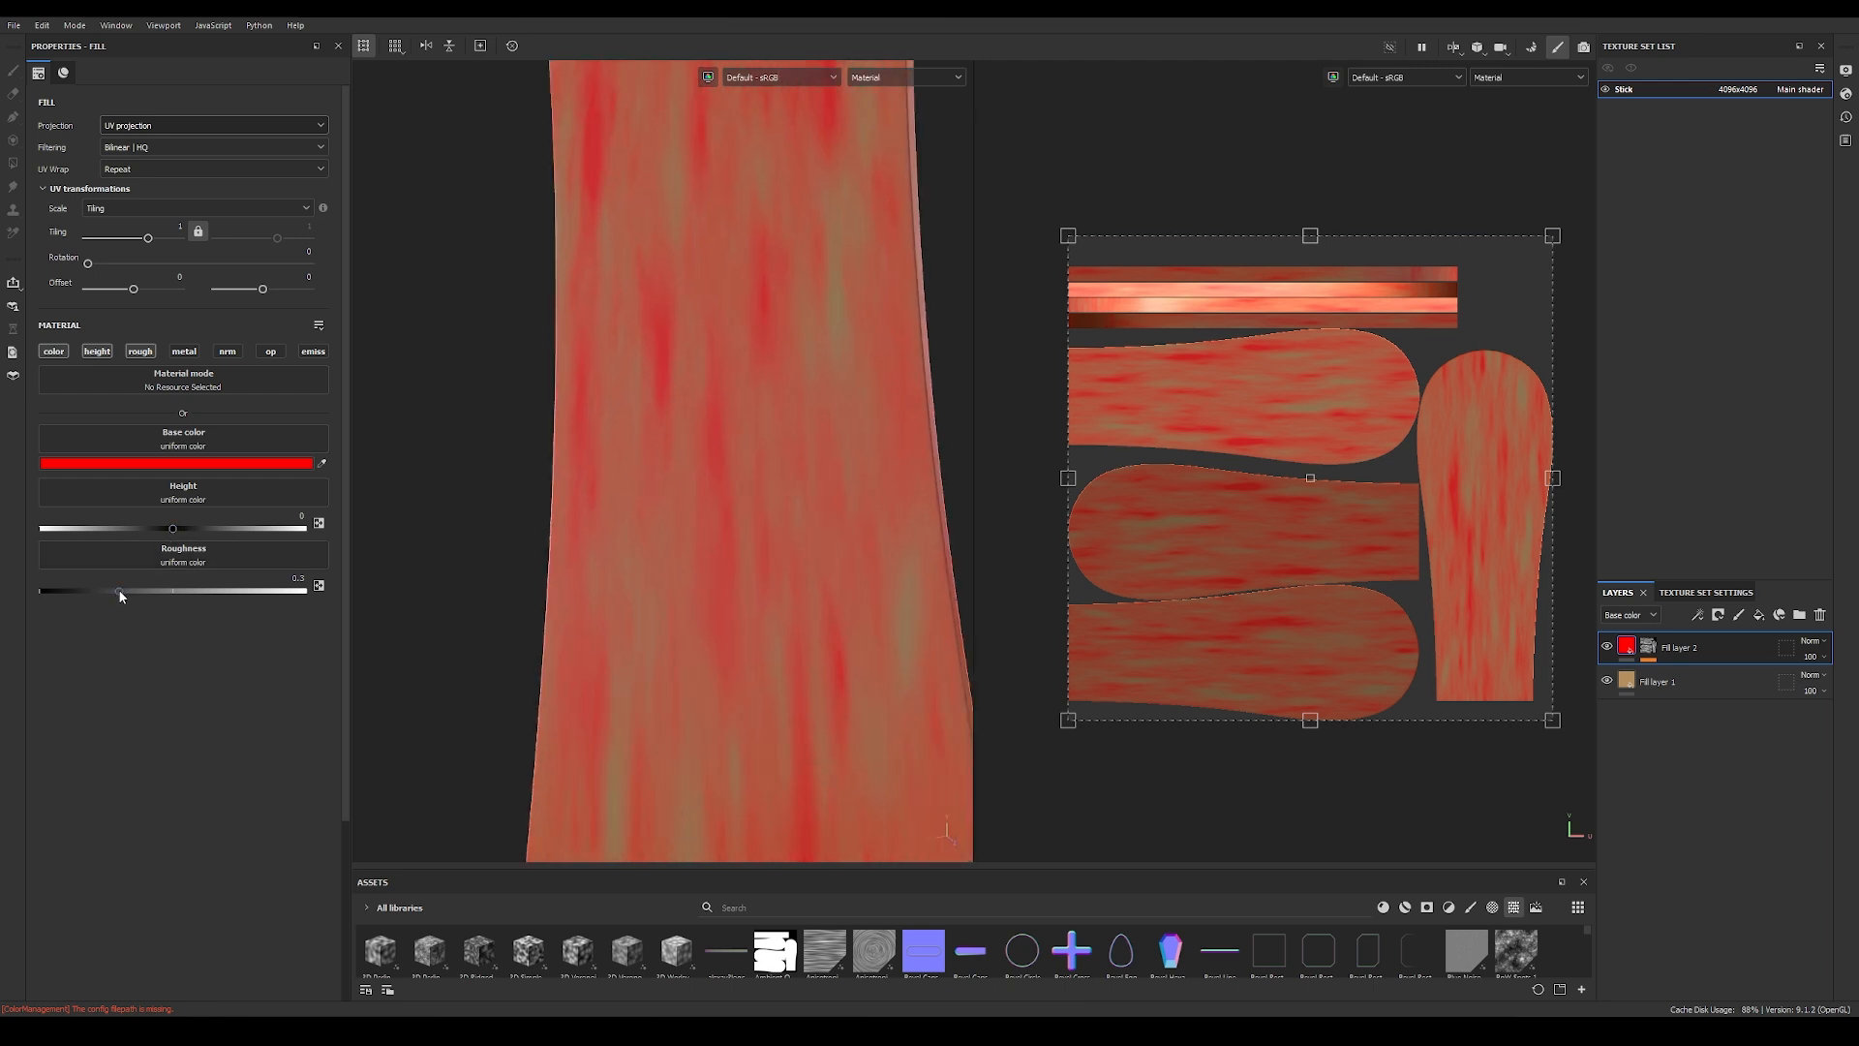
{"action": "left_click", "coordinate": [1627, 684]}
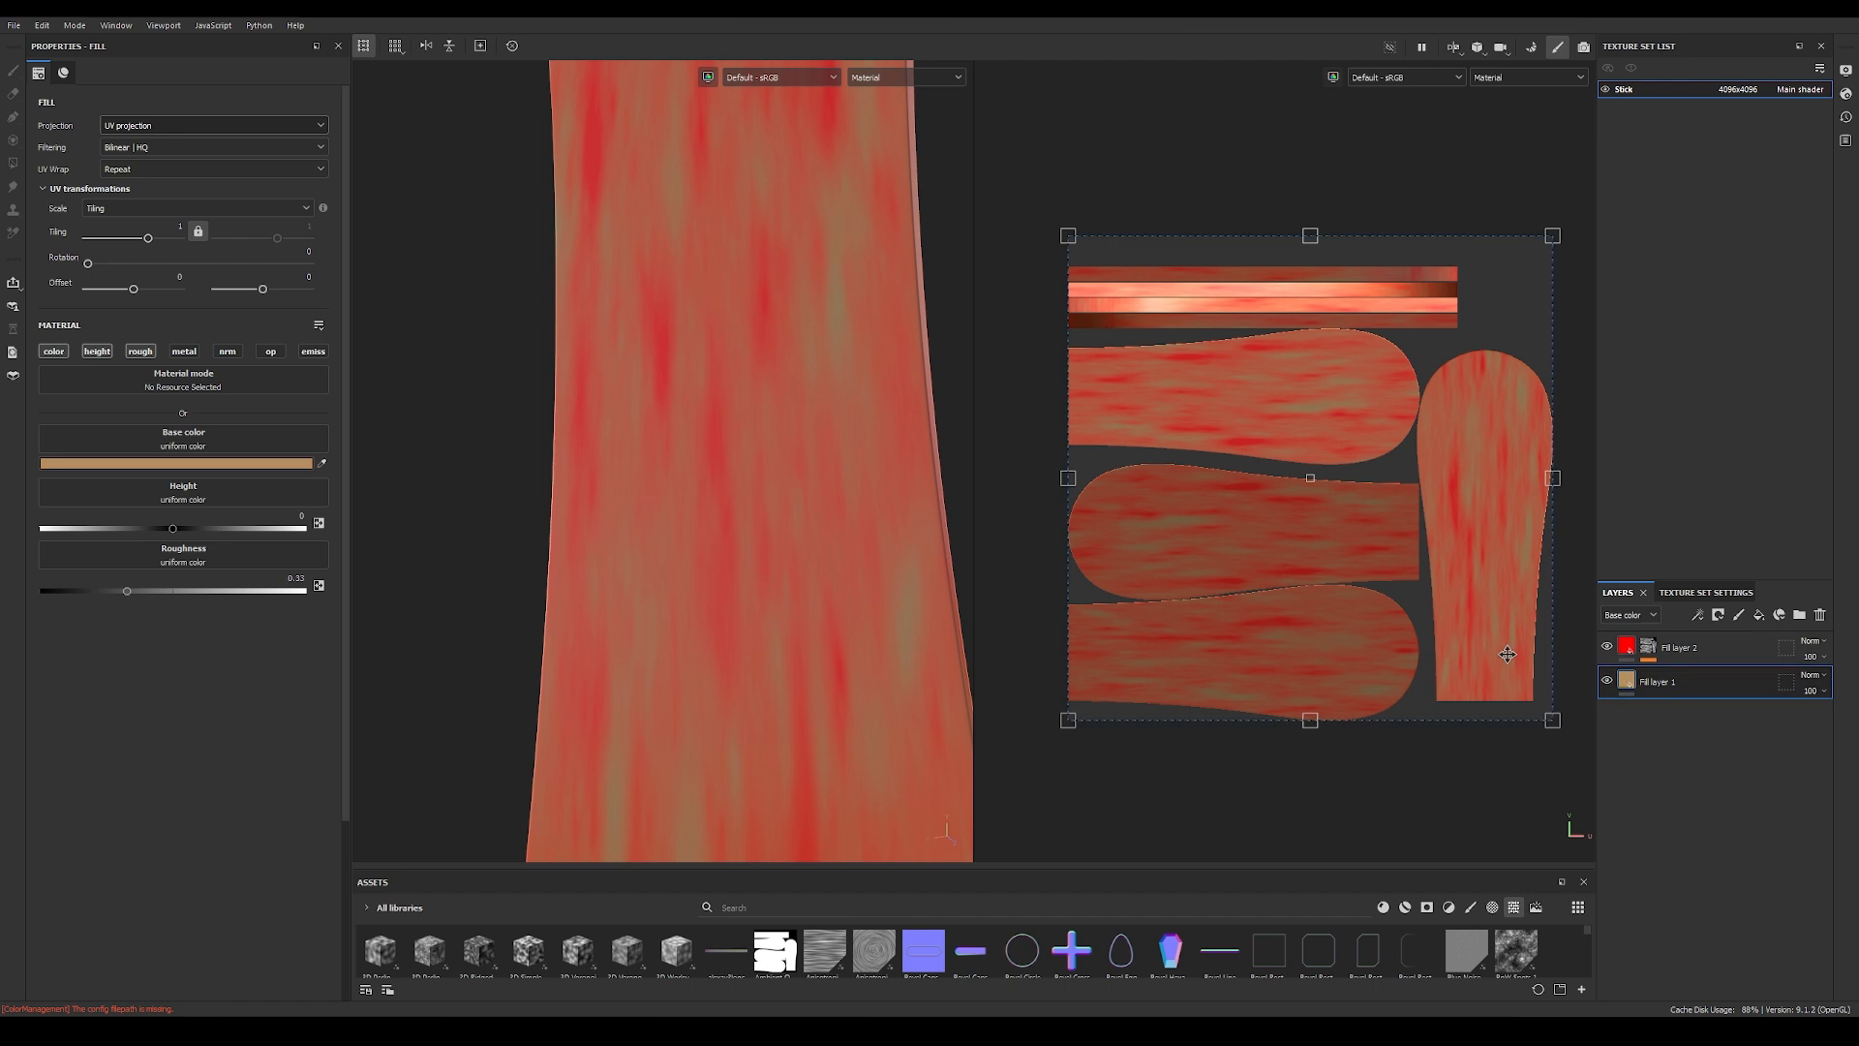
{"action": "left_click", "coordinate": [1628, 652]}
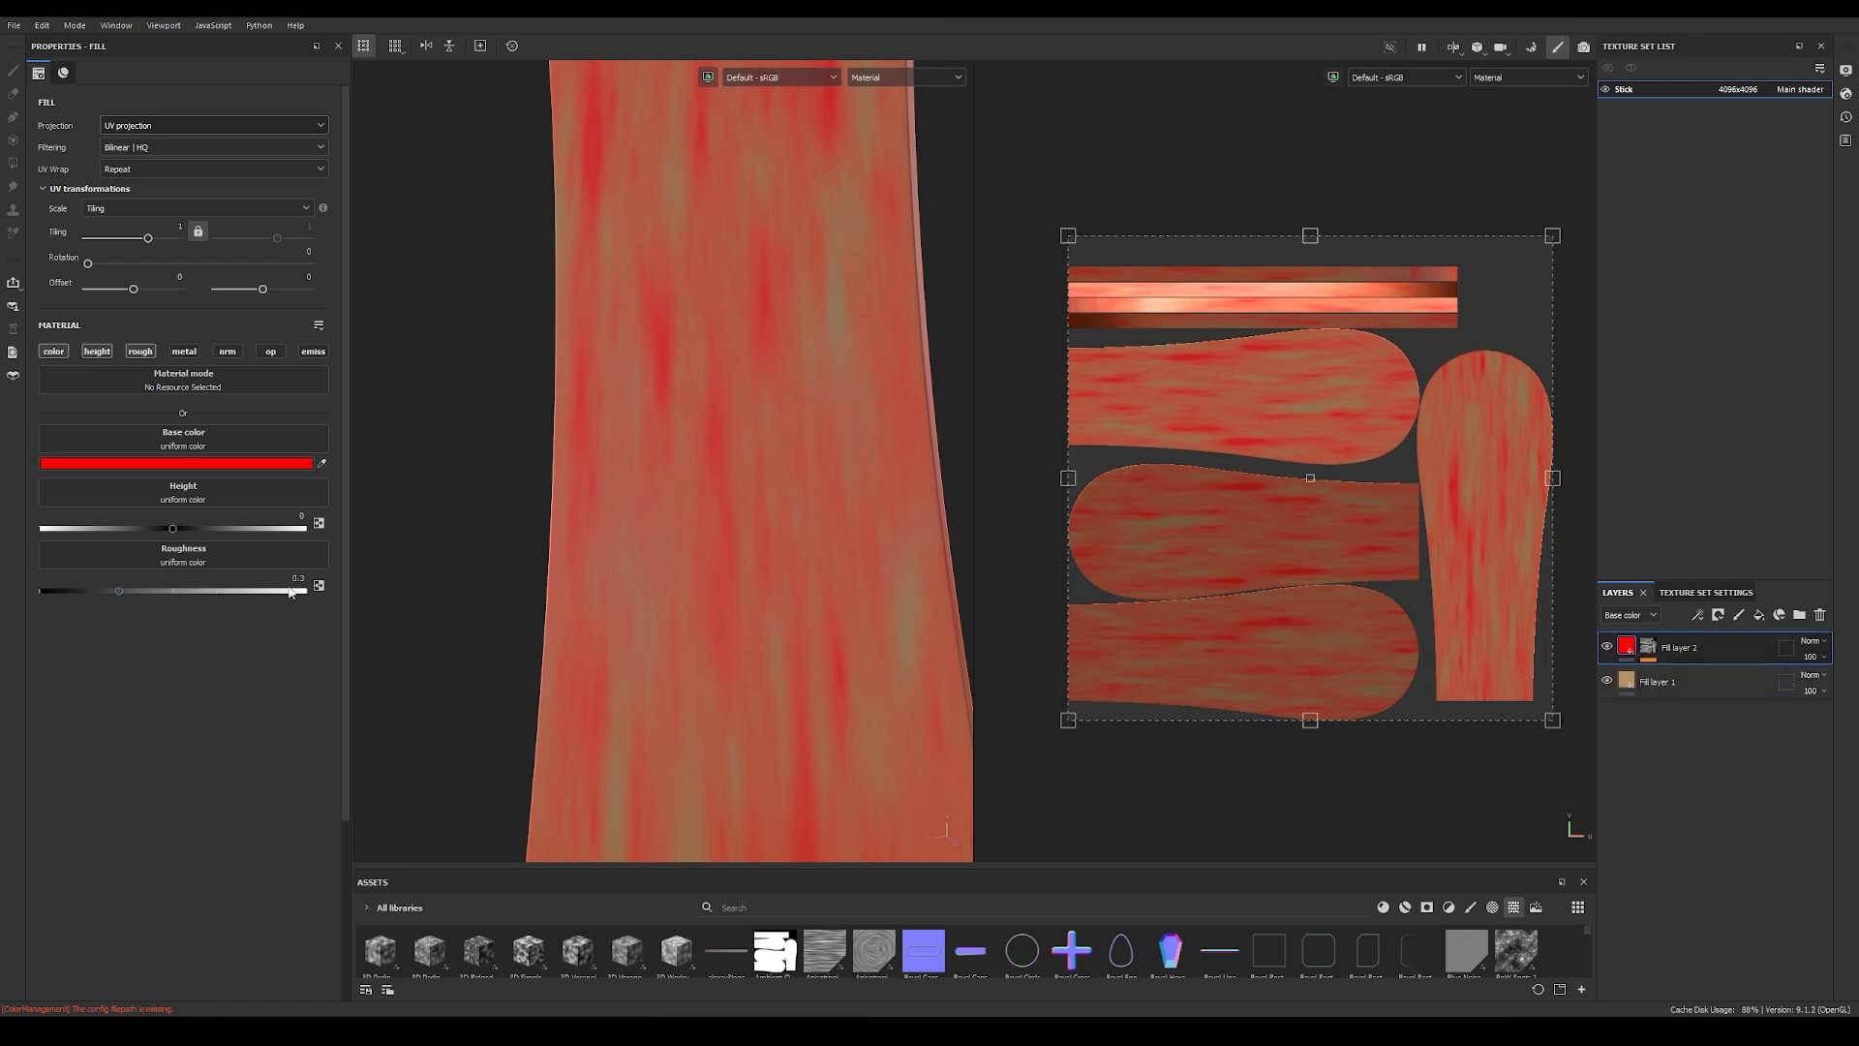
{"action": "left_click_drag", "start_coordinate": [644, 457], "coordinate": [936, 473], "text": "alt"}
{"action": "left_click_drag", "start_coordinate": [693, 387], "coordinate": [739, 369], "text": "alt"}
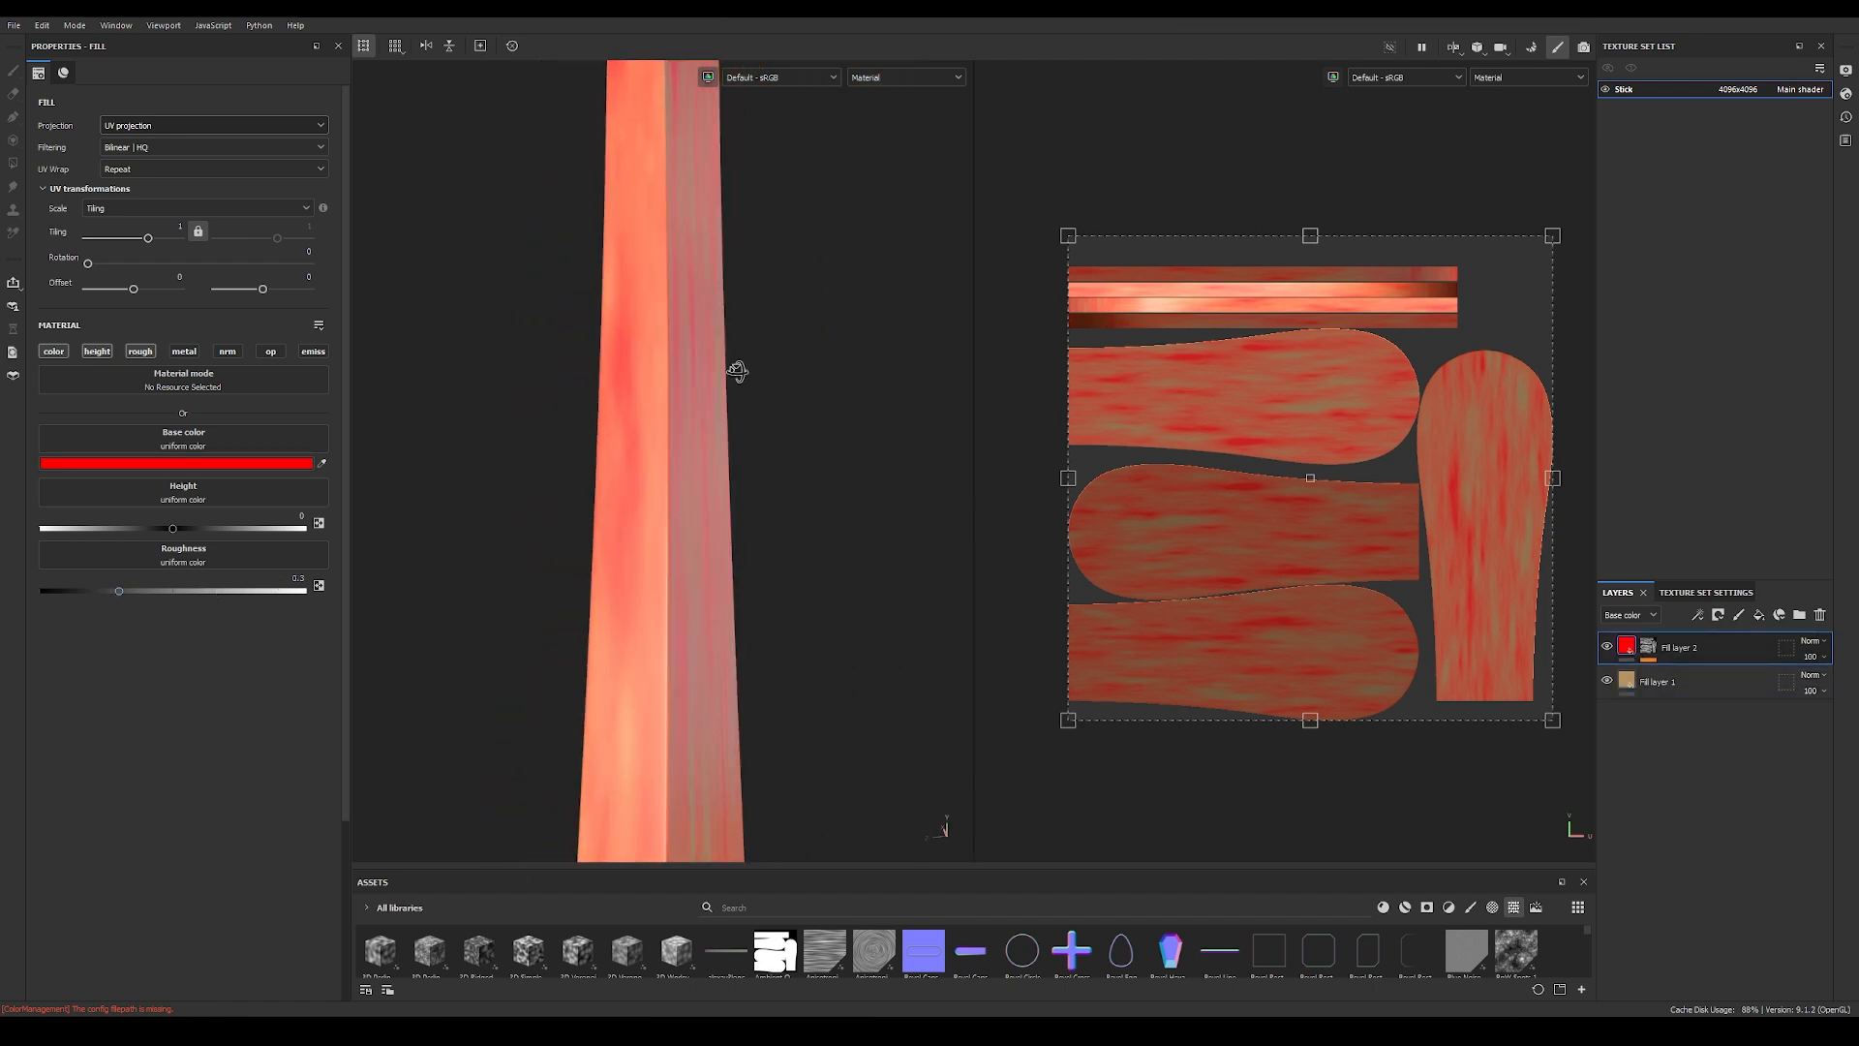
{"action": "right_click_drag", "start_coordinate": [846, 385], "coordinate": [792, 365], "text": "shift"}
{"action": "left_click_drag", "start_coordinate": [792, 365], "coordinate": [425, 416], "text": "alt"}
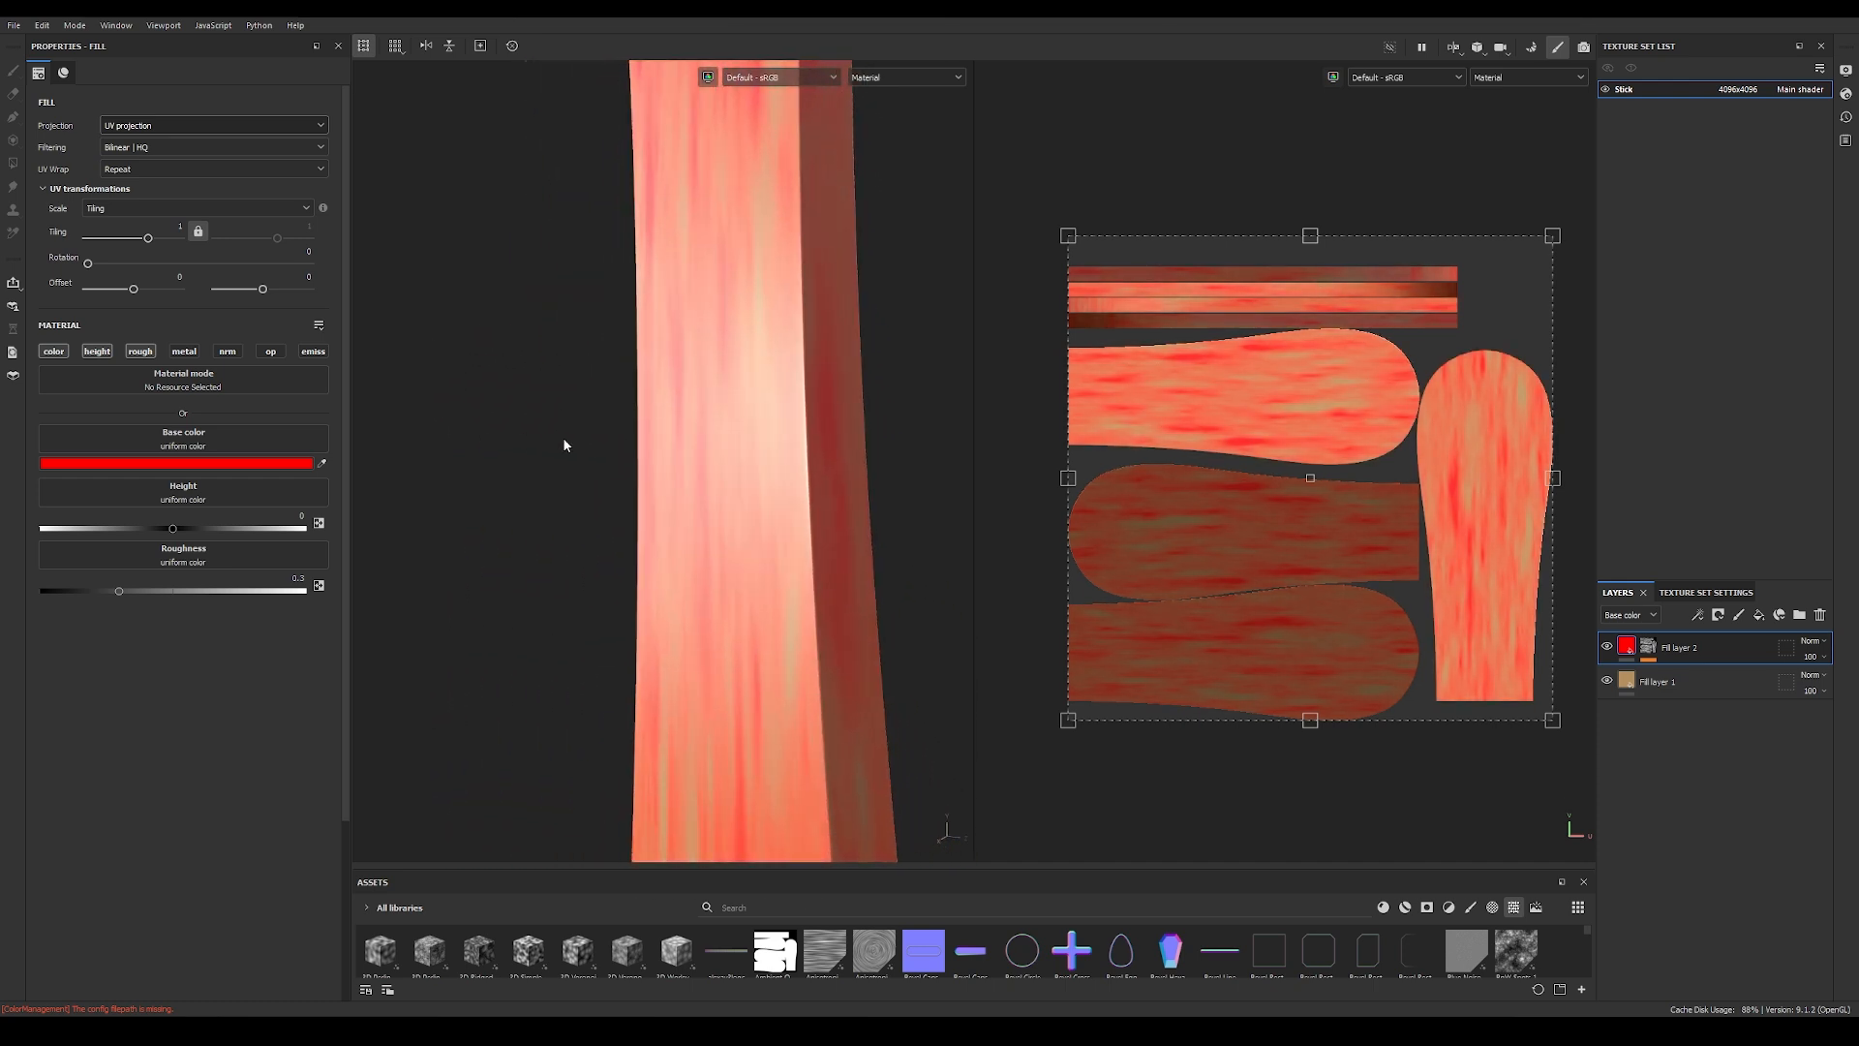
{"action": "left_click_drag", "start_coordinate": [120, 591], "coordinate": [207, 590]}
{"action": "scroll", "coordinate": [675, 552], "scroll_direction": "up", "scroll_amount": 2}
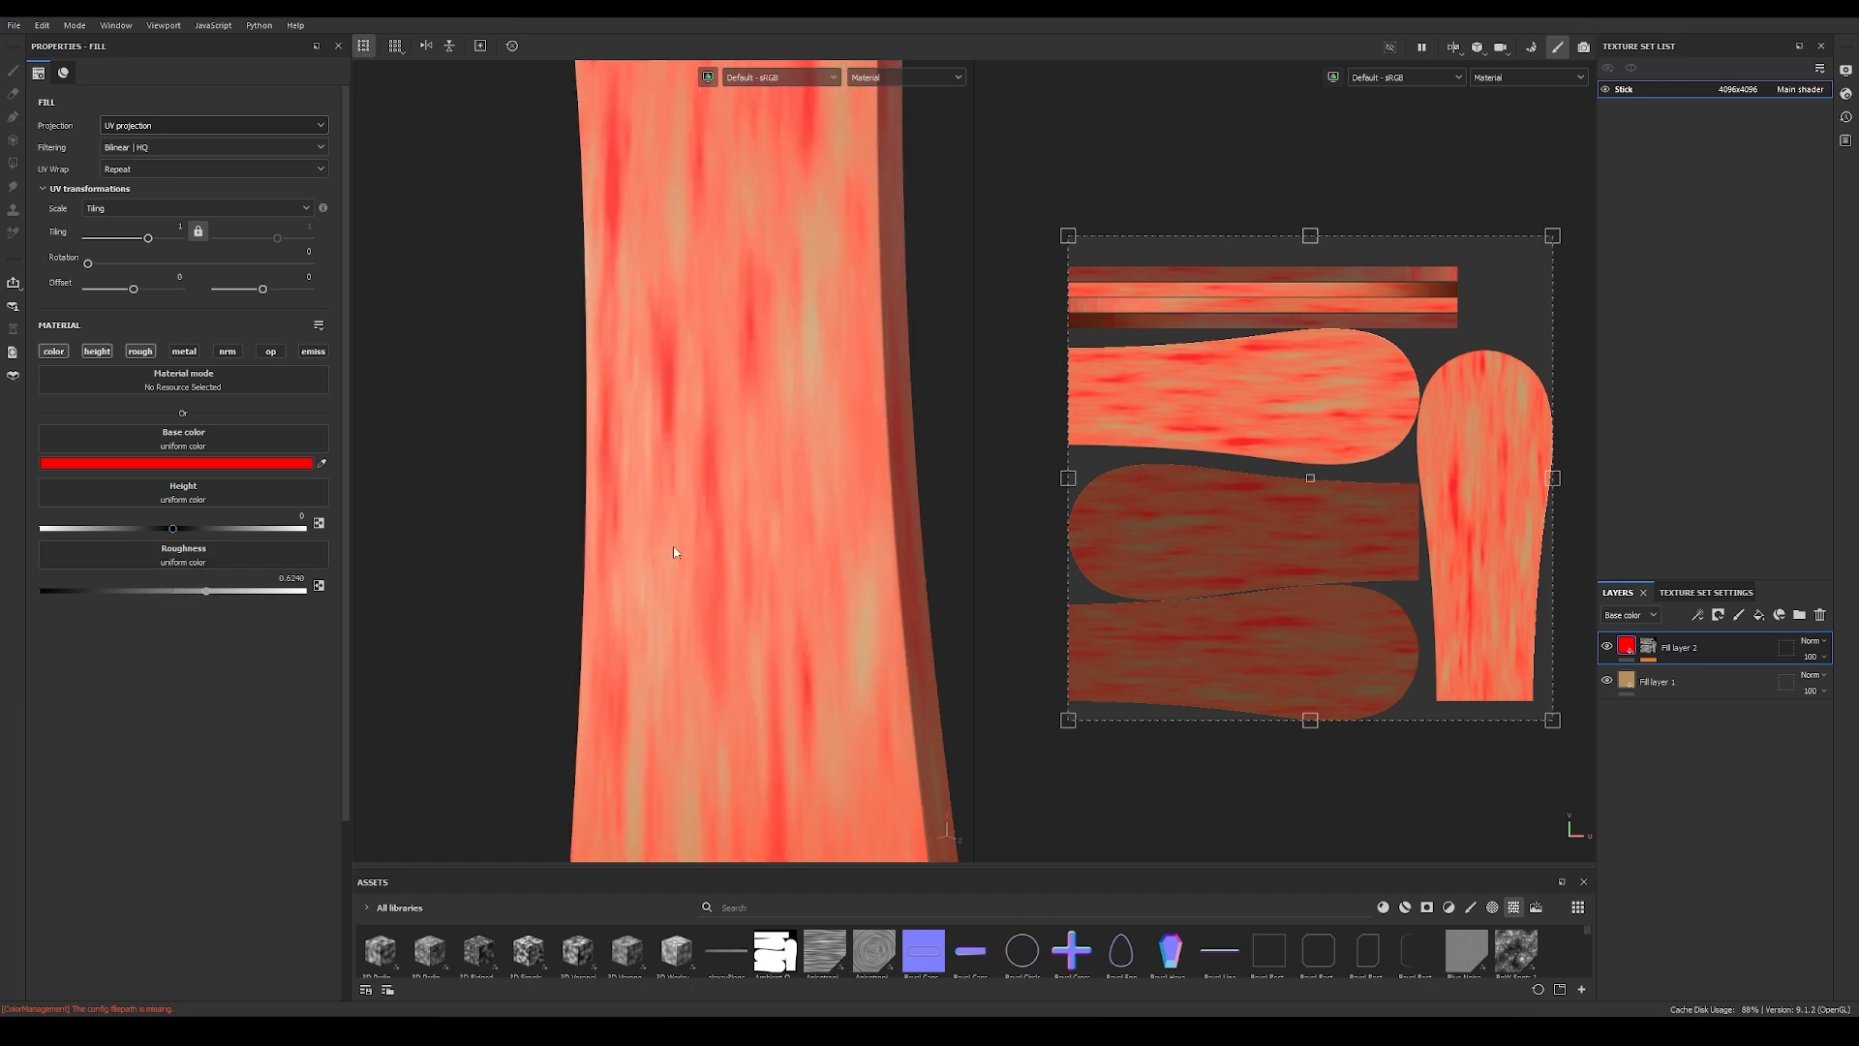
Step: Raise the red fill layer's height to about 0.32 and view the relief on the stick
{"action": "left_click_drag", "start_coordinate": [168, 530], "coordinate": [215, 529]}
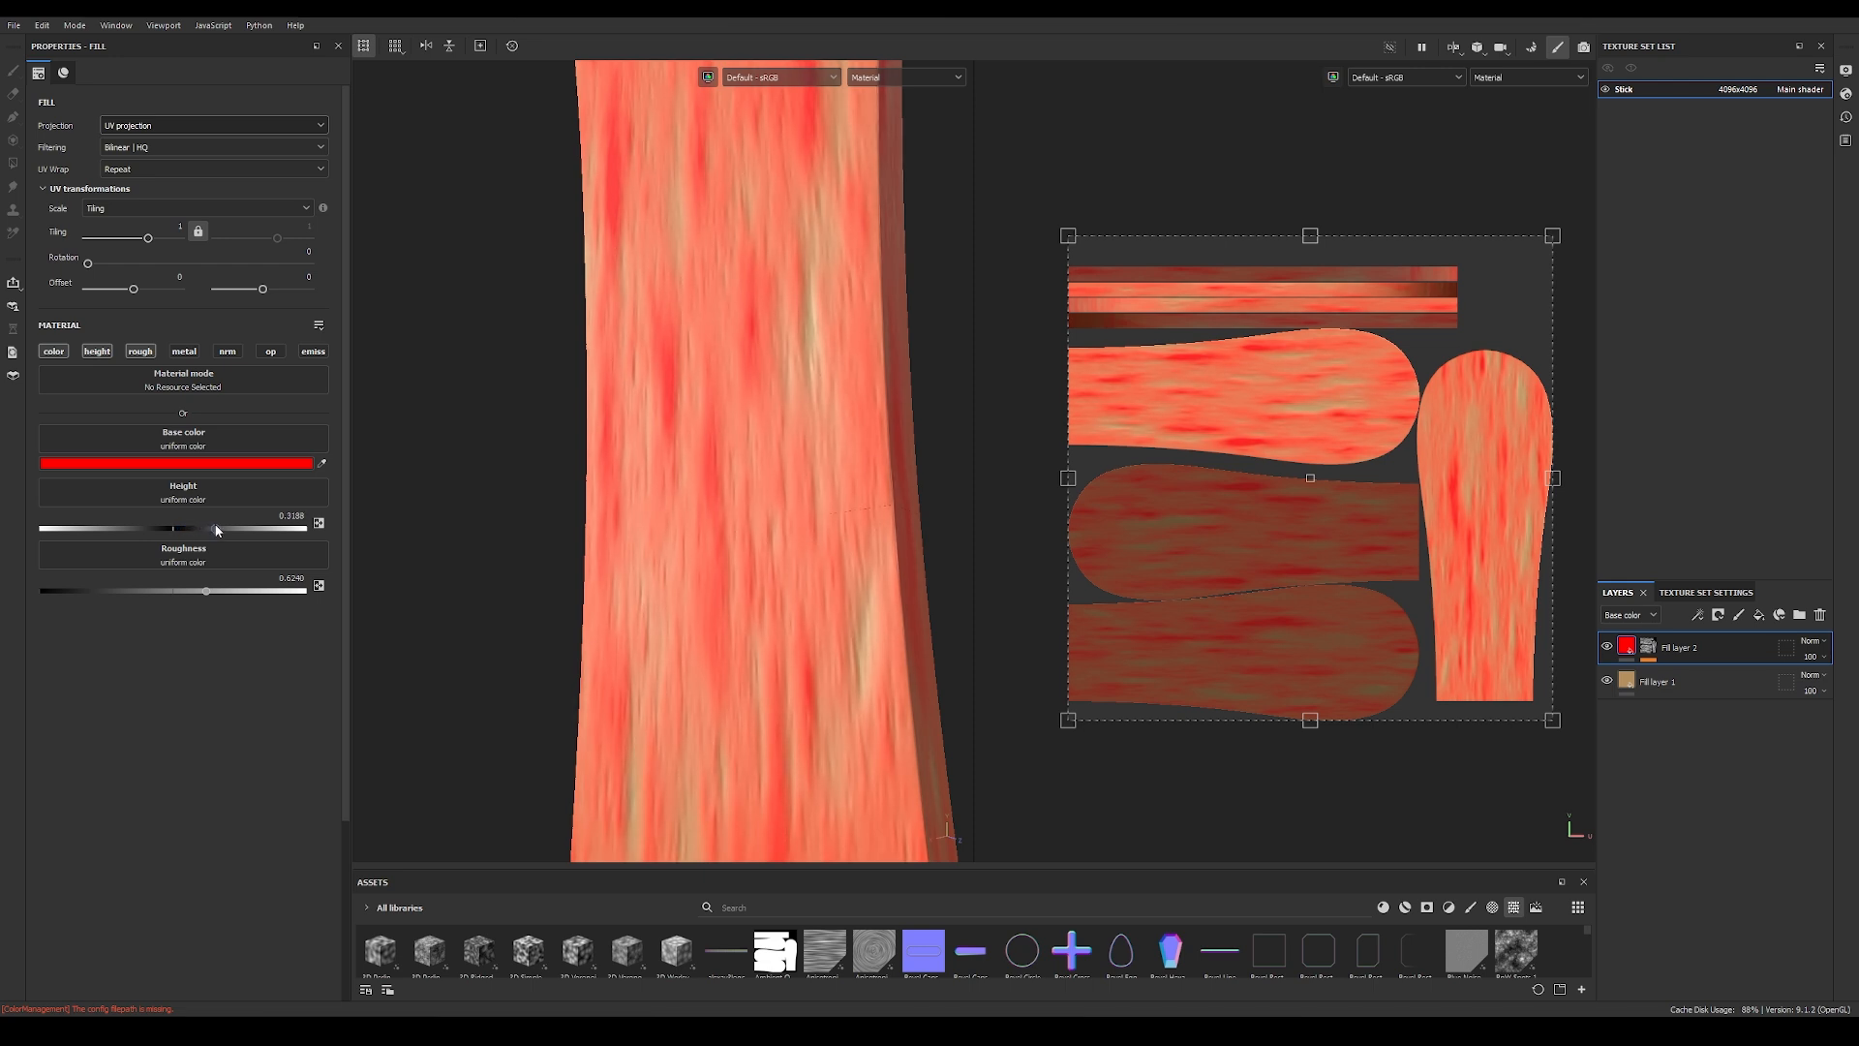
{"action": "left_click_drag", "start_coordinate": [721, 470], "coordinate": [767, 429], "text": "alt"}
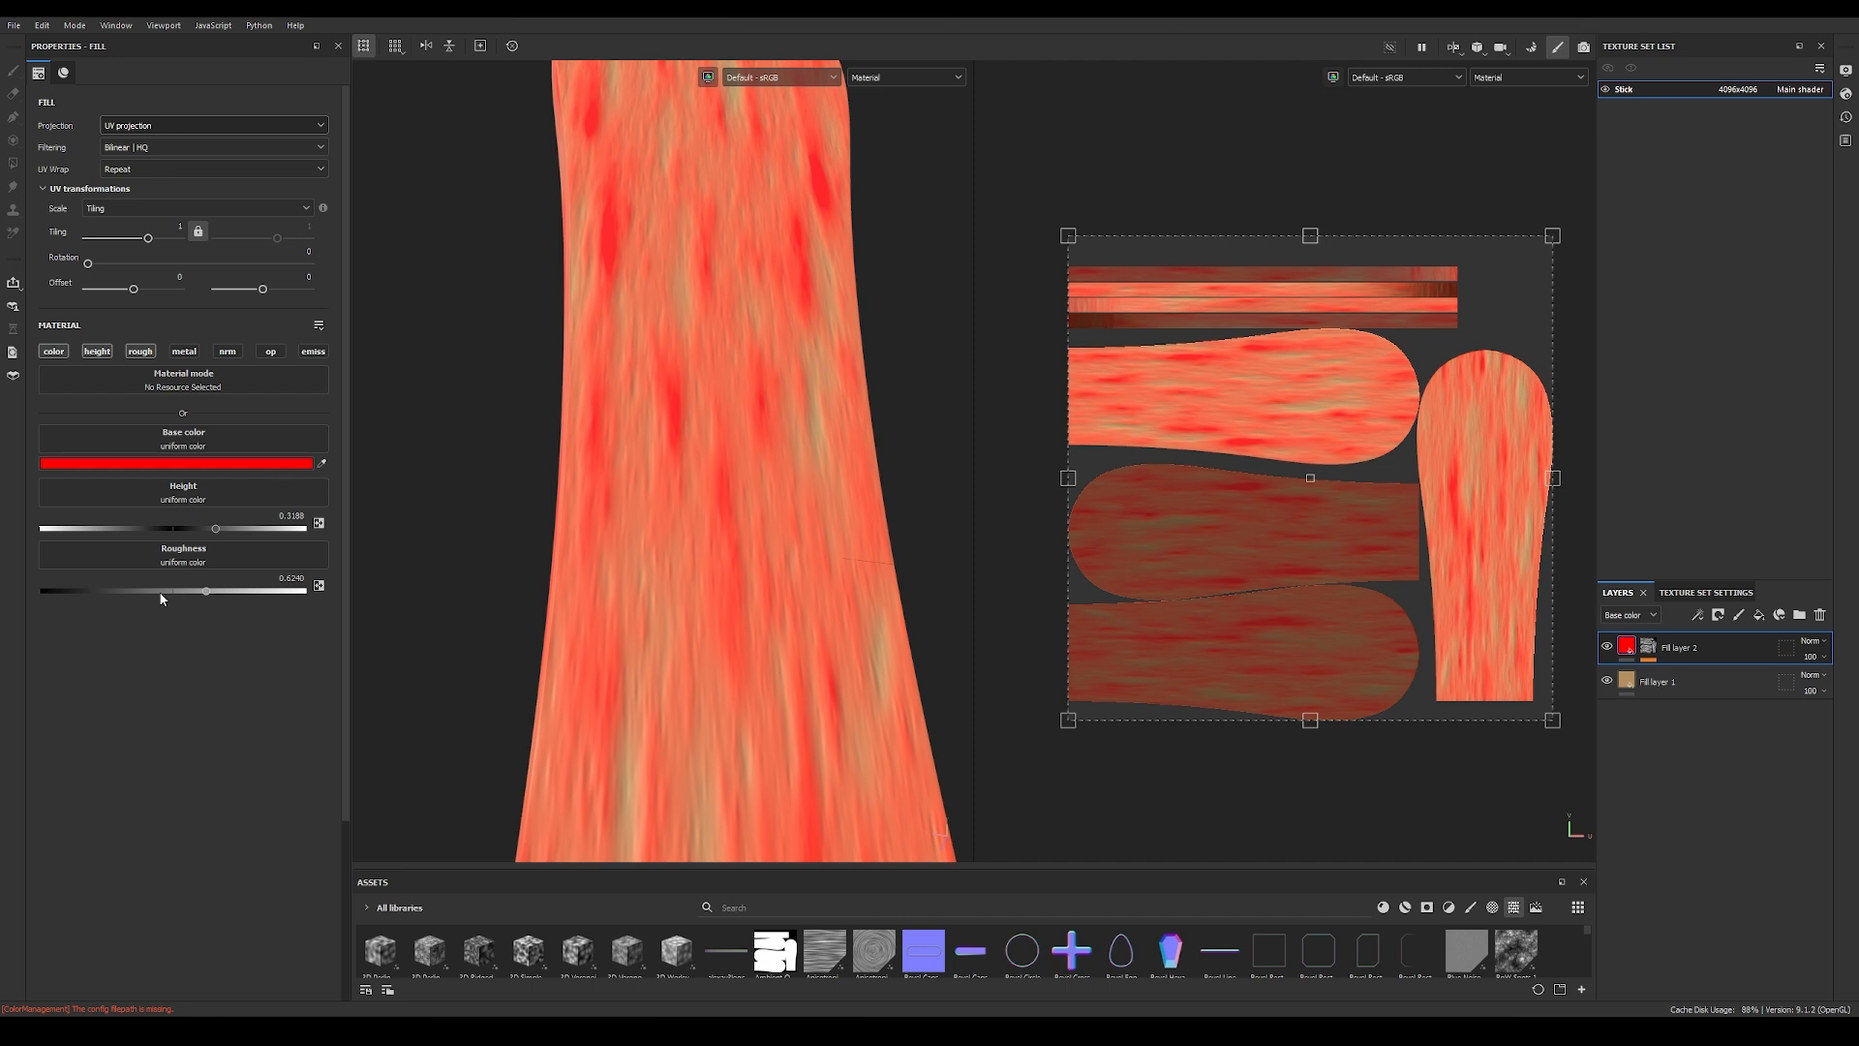
{"action": "left_click_drag", "start_coordinate": [621, 444], "coordinate": [594, 403], "text": "alt"}
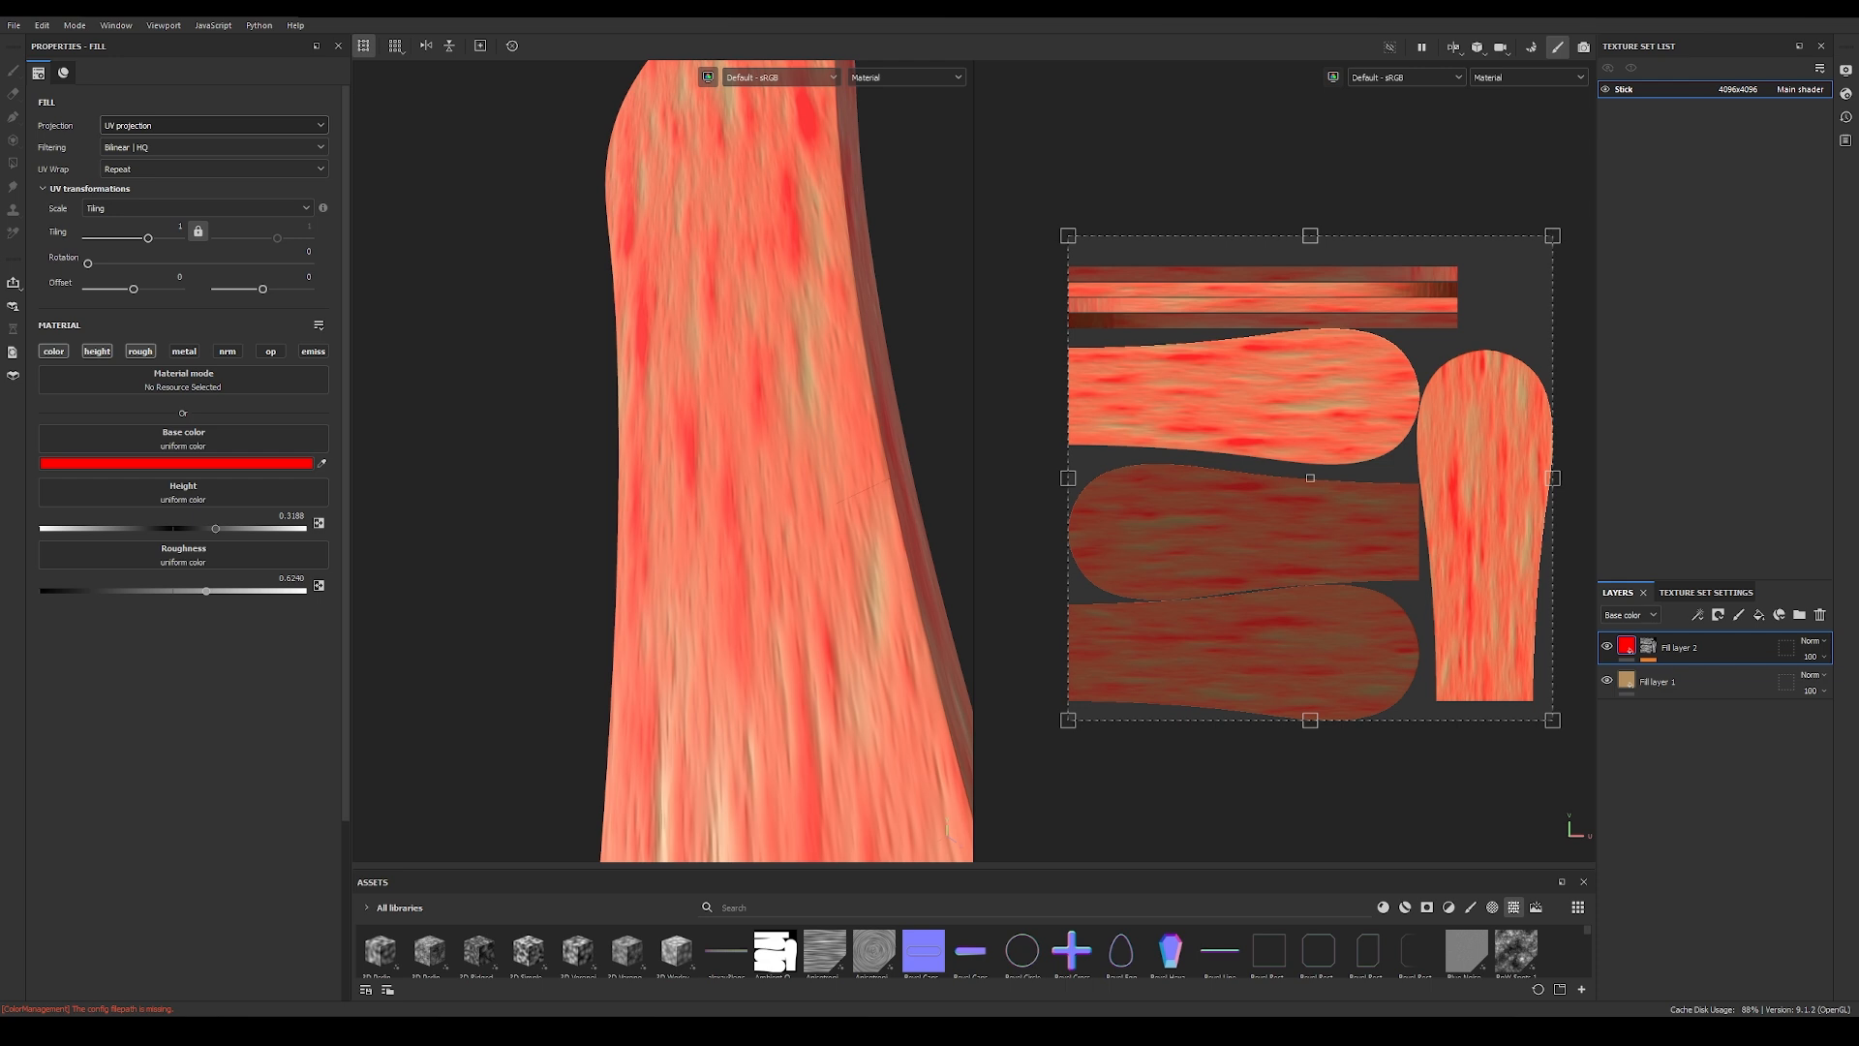
Step: Change the red fill layer's base color to a light wood beige, E0C8A4
{"action": "left_click", "coordinate": [185, 462]}
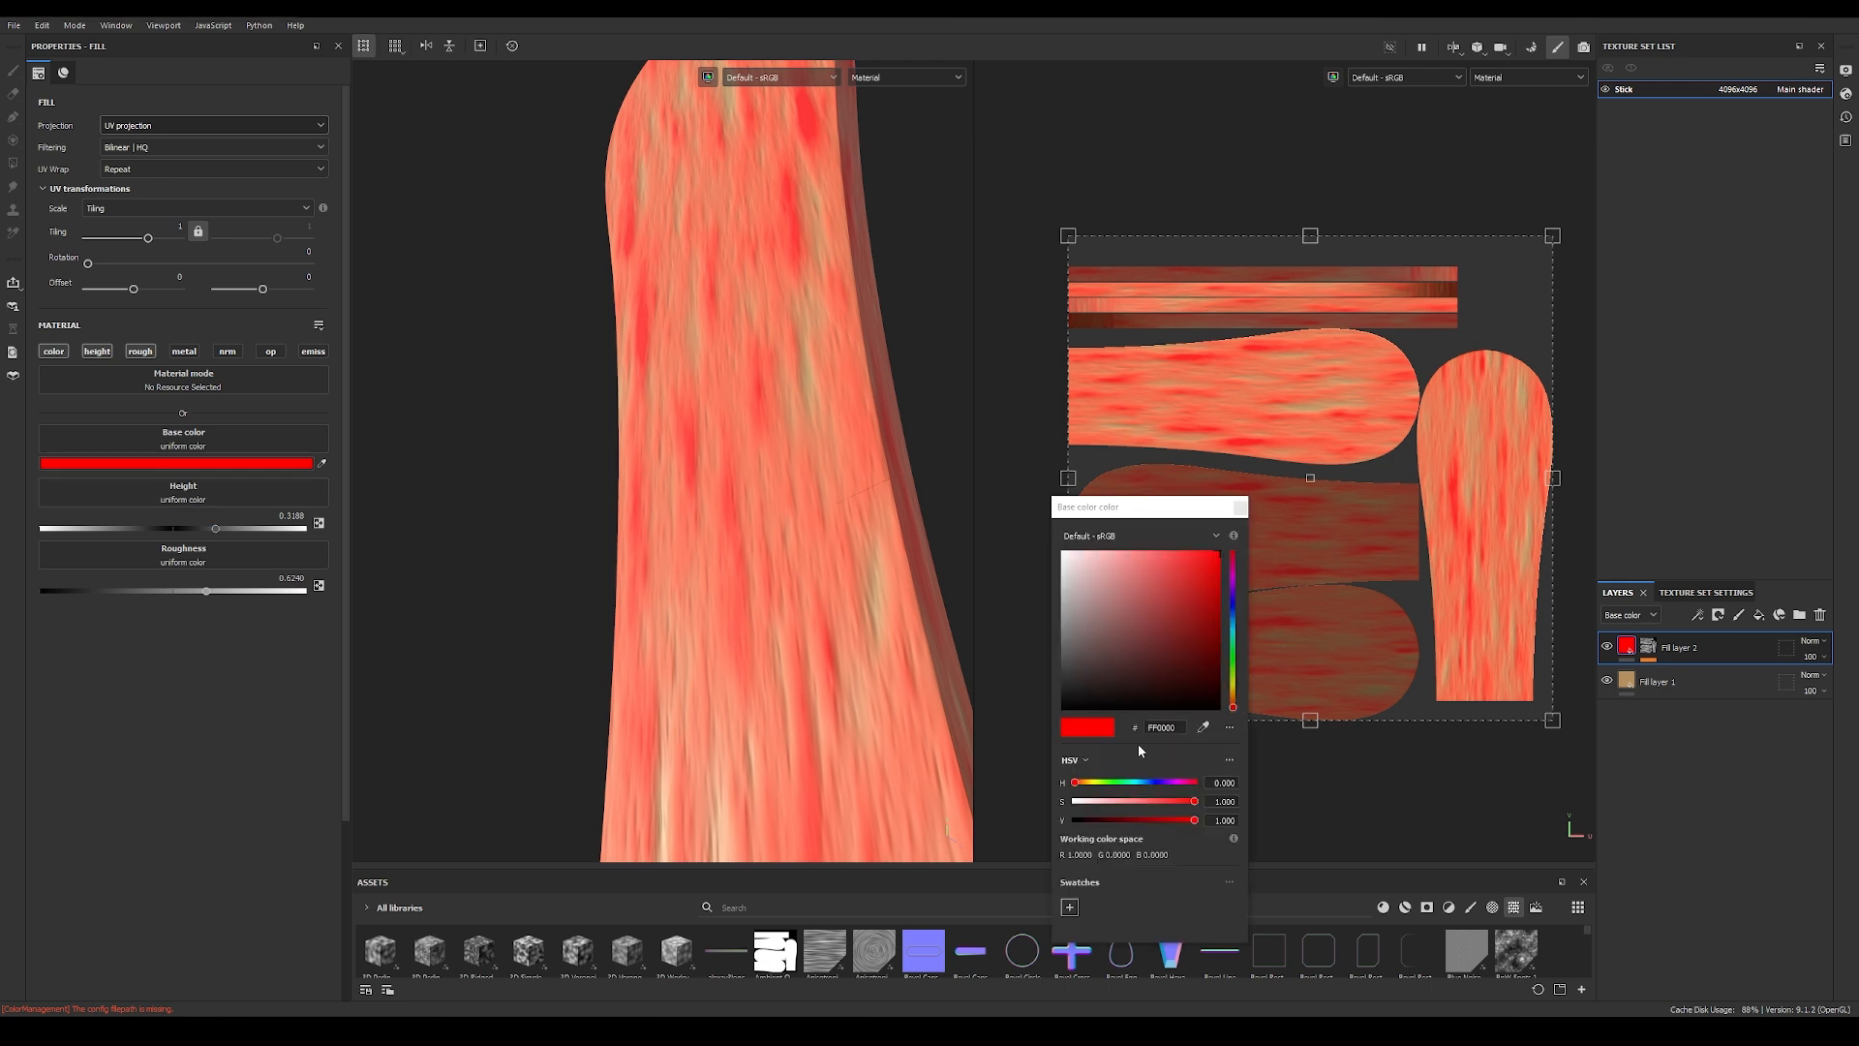
{"action": "left_click", "coordinate": [1233, 692]}
{"action": "left_click", "coordinate": [1135, 674]}
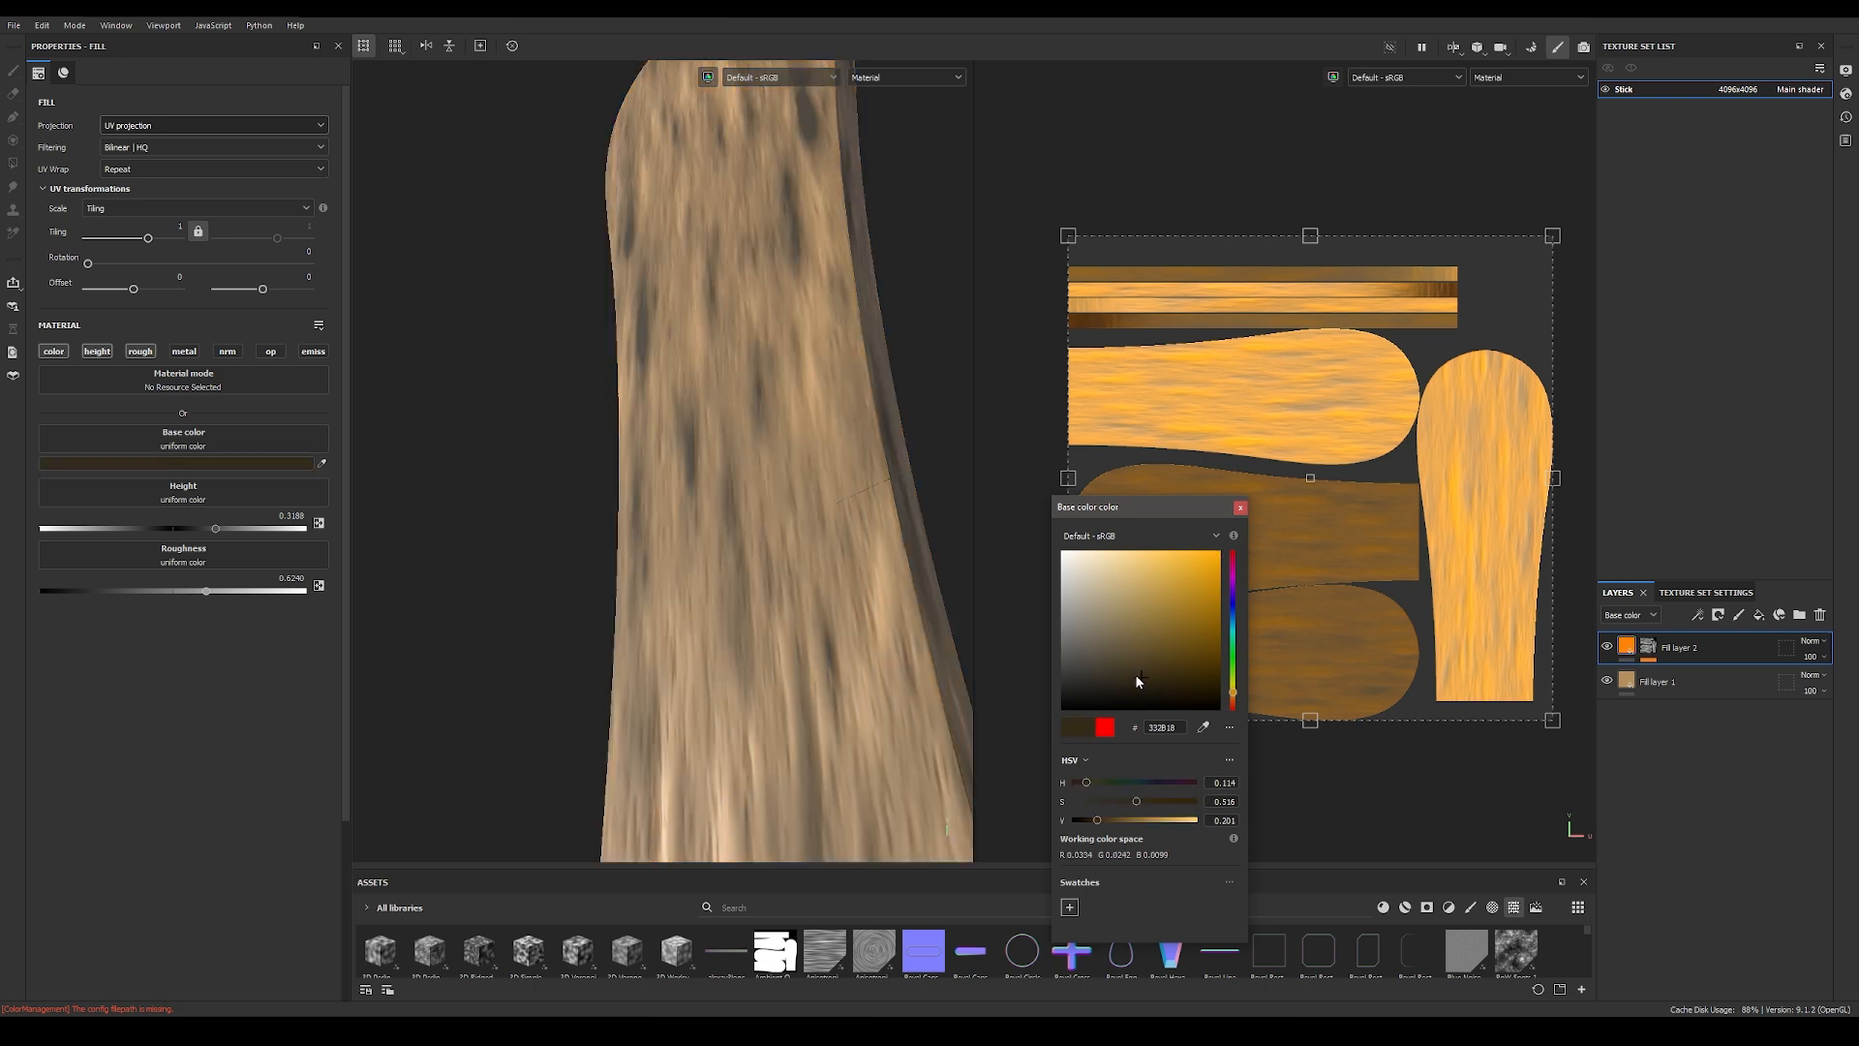
{"action": "left_click_drag", "start_coordinate": [1136, 676], "coordinate": [1142, 664]}
{"action": "mouse_move", "coordinate": [1137, 820]}
{"action": "left_mouse_down"}
{"action": "mouse_move", "coordinate": [1197, 819]}
{"action": "mouse_move", "coordinate": [1114, 800]}
{"action": "left_mouse_up"}
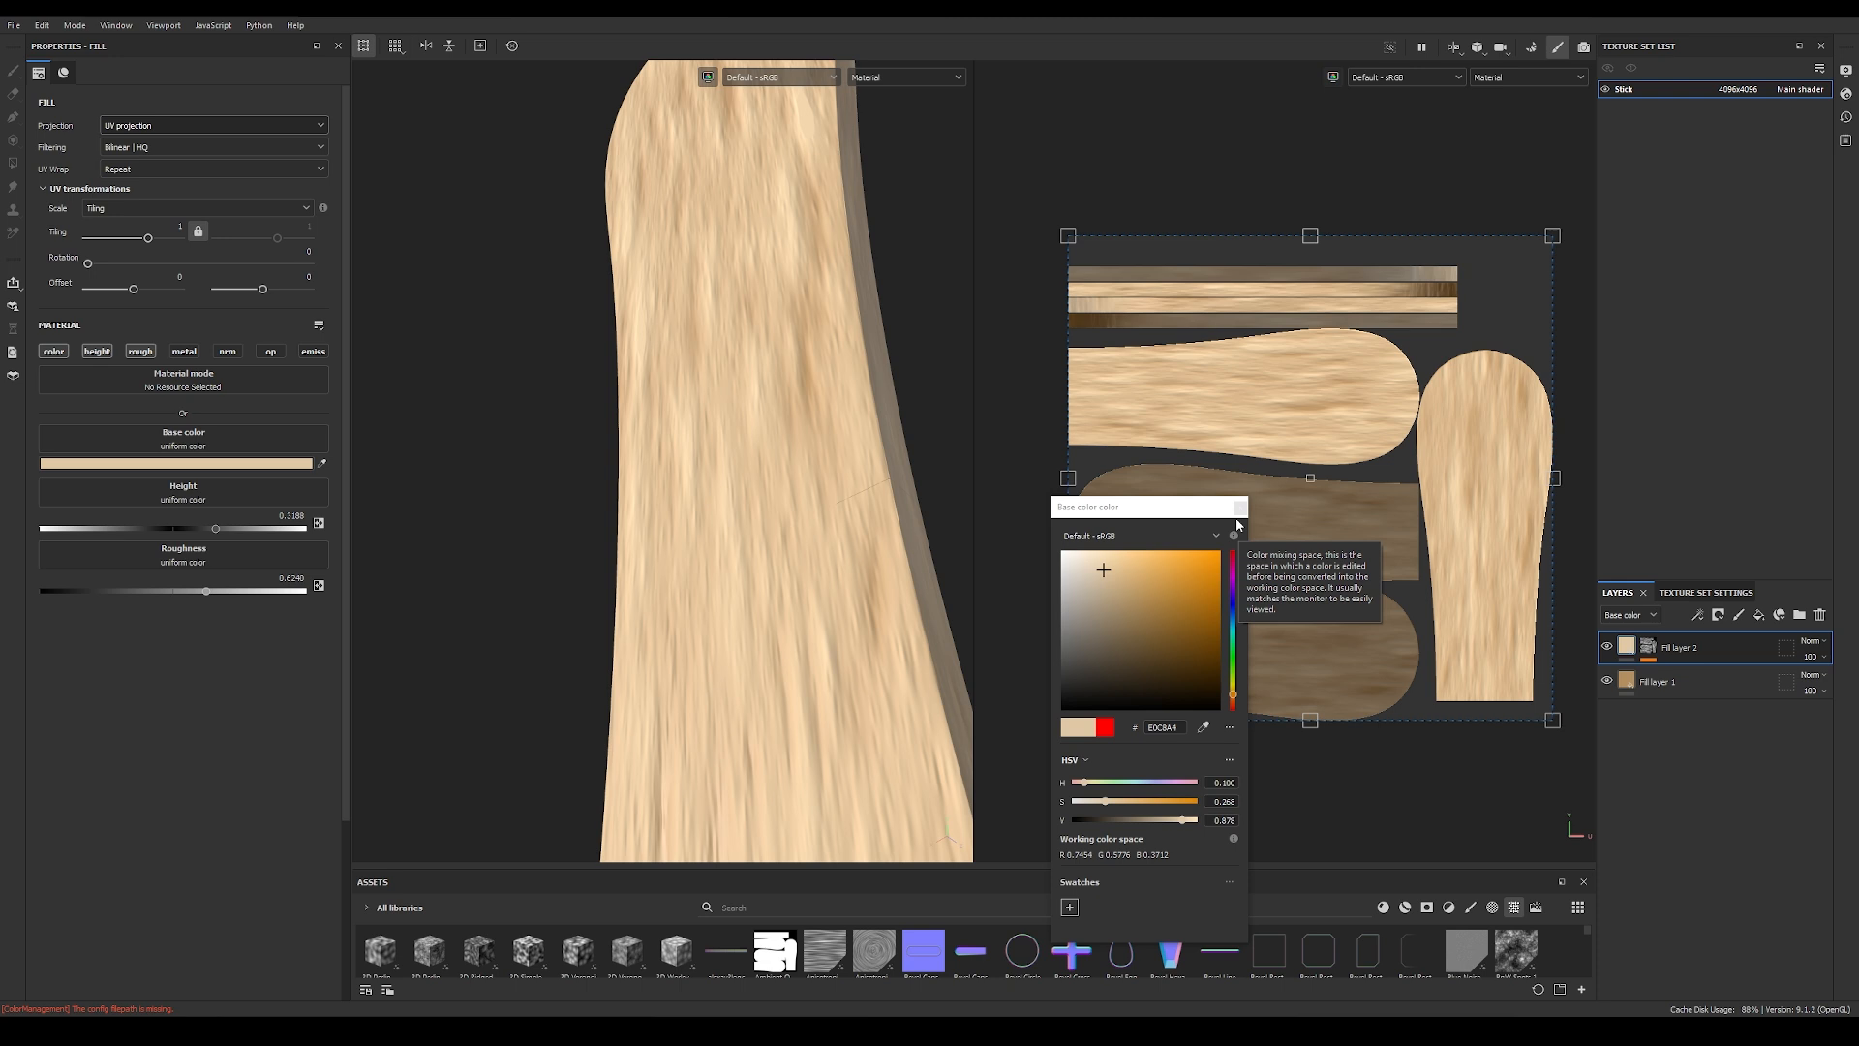
{"action": "left_click", "coordinate": [1239, 511]}
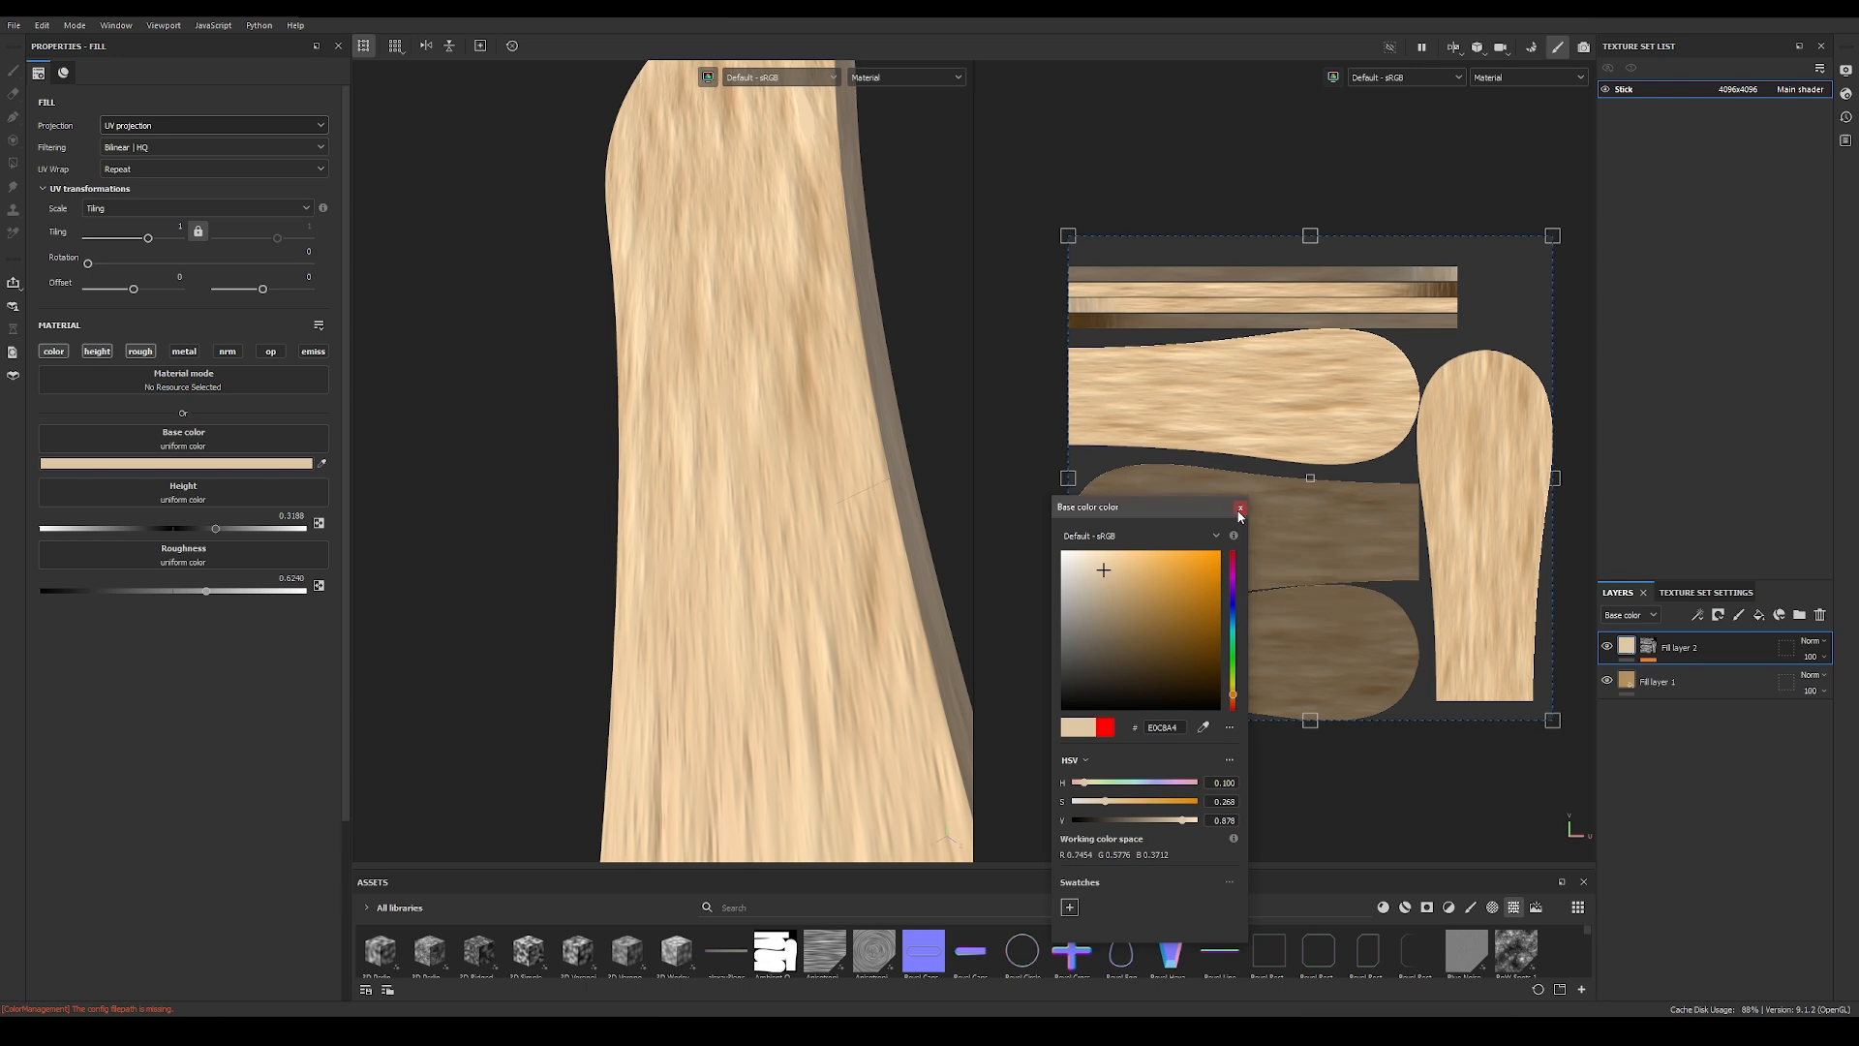
{"action": "left_click", "coordinate": [1240, 510]}
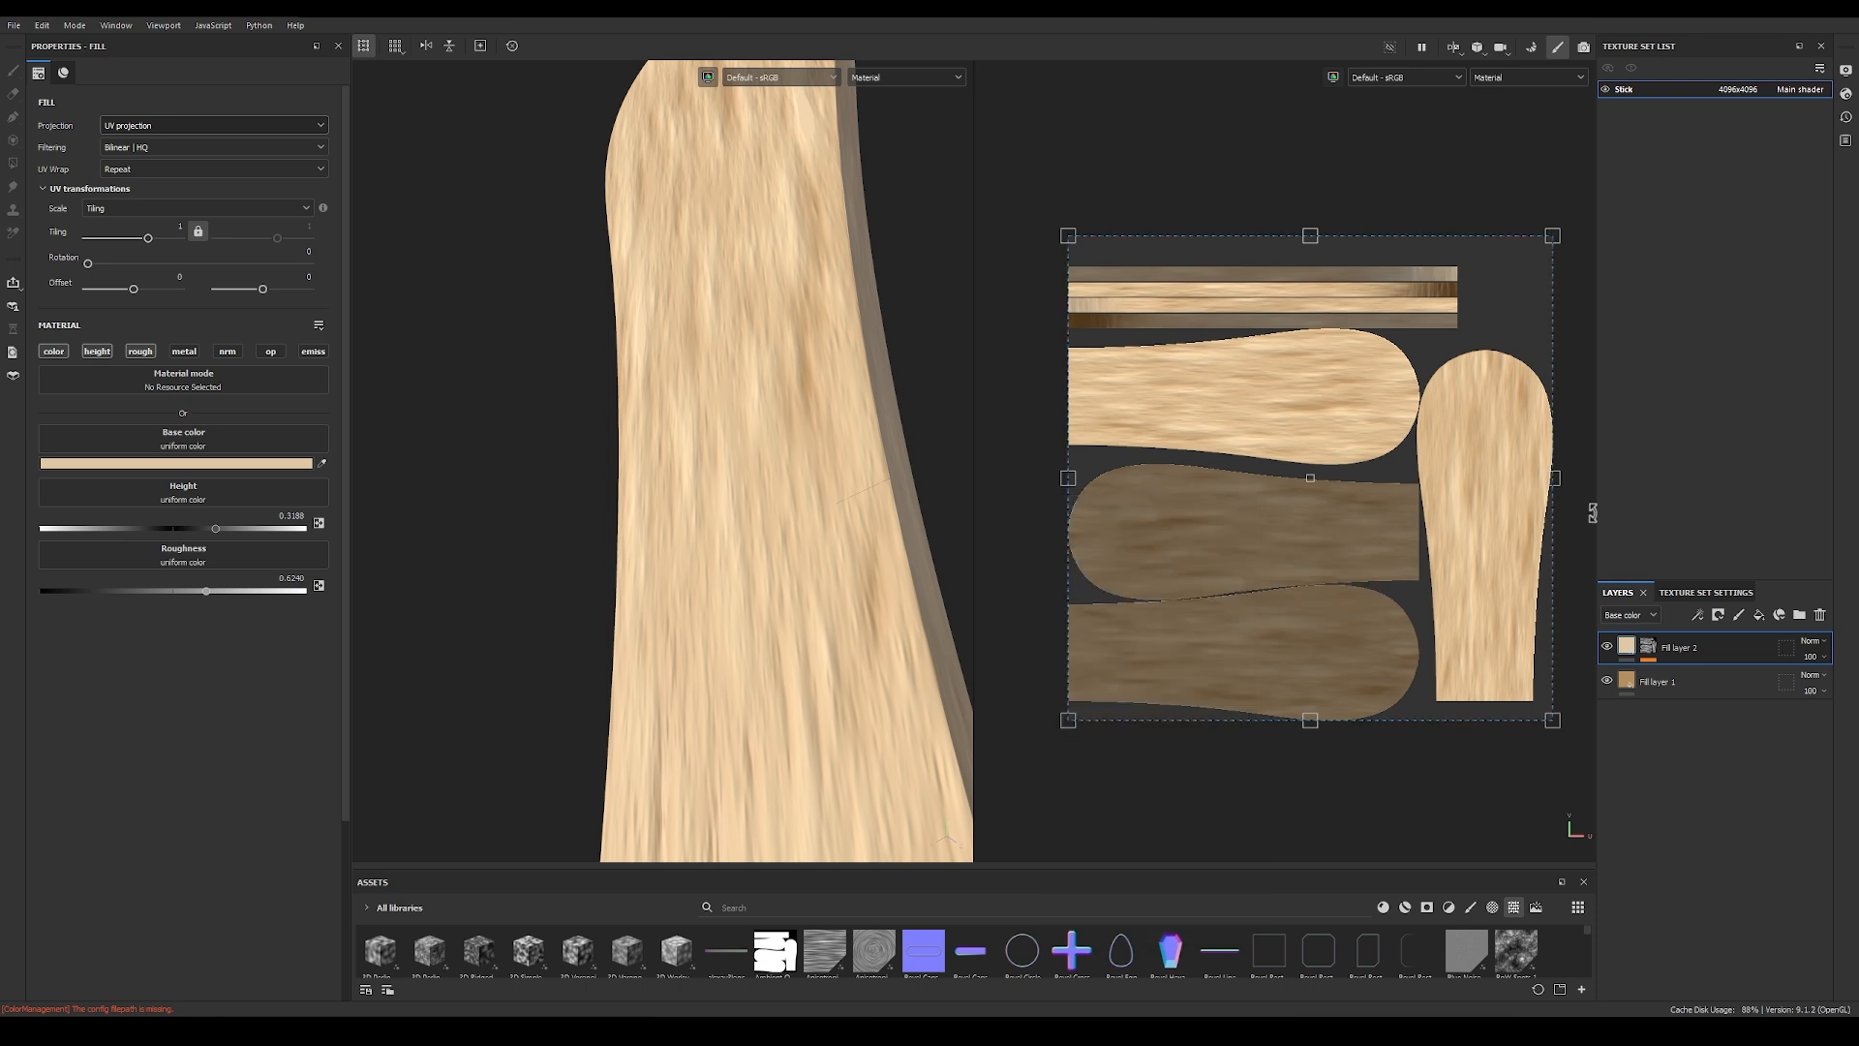
Step: Set the beige fill layer's height to -0.03 for slightly recessed grain
{"action": "mouse_move", "coordinate": [215, 528]}
{"action": "left_mouse_down"}
{"action": "mouse_move", "coordinate": [130, 530]}
{"action": "mouse_move", "coordinate": [173, 532]}
{"action": "left_mouse_up"}
{"action": "left_click", "coordinate": [298, 517]}
{"action": "left_click", "coordinate": [298, 515]}
{"action": "left_click_drag", "start_coordinate": [298, 516], "coordinate": [351, 522]}
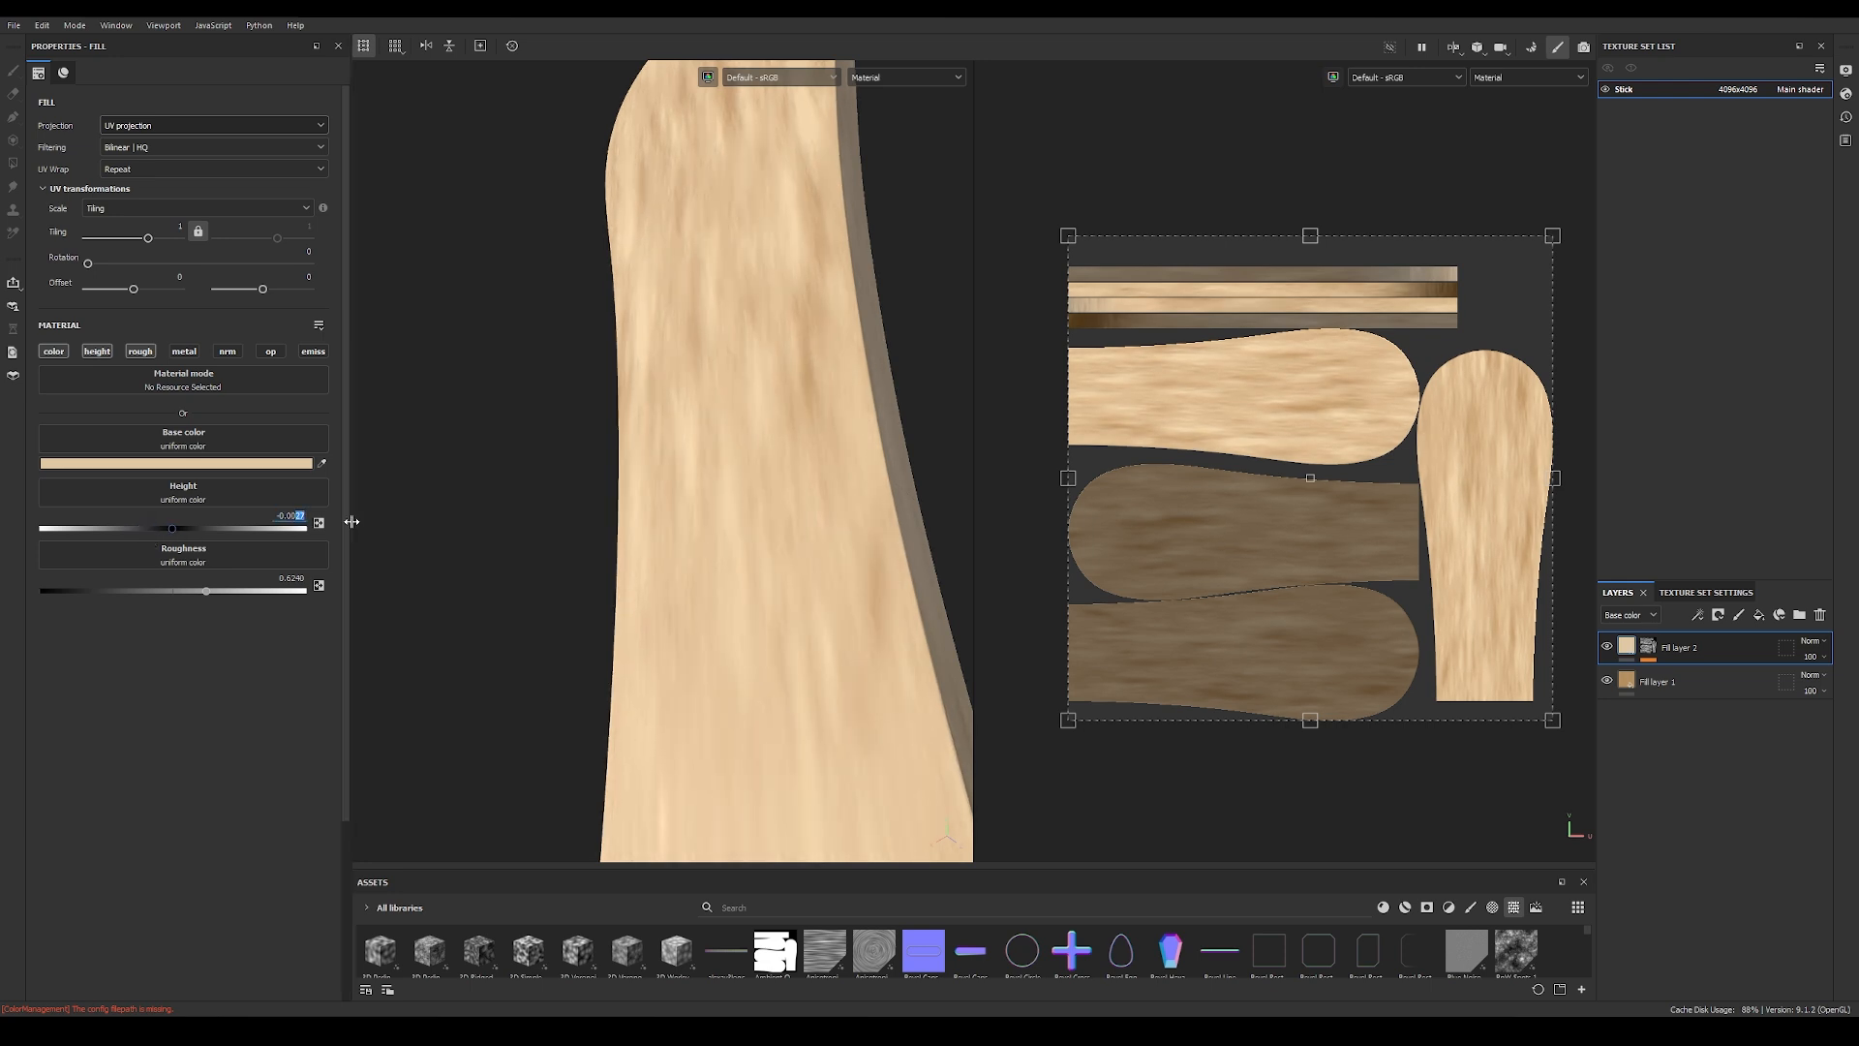
{"action": "key", "text": "BackSpace"}
{"action": "key", "text": "Return"}
Step: Set the beige fill layer's roughness to 0.4 after comparing it with the base fill, and check the stick's reflections
{"action": "left_click_drag", "start_coordinate": [207, 597], "coordinate": [159, 597]}
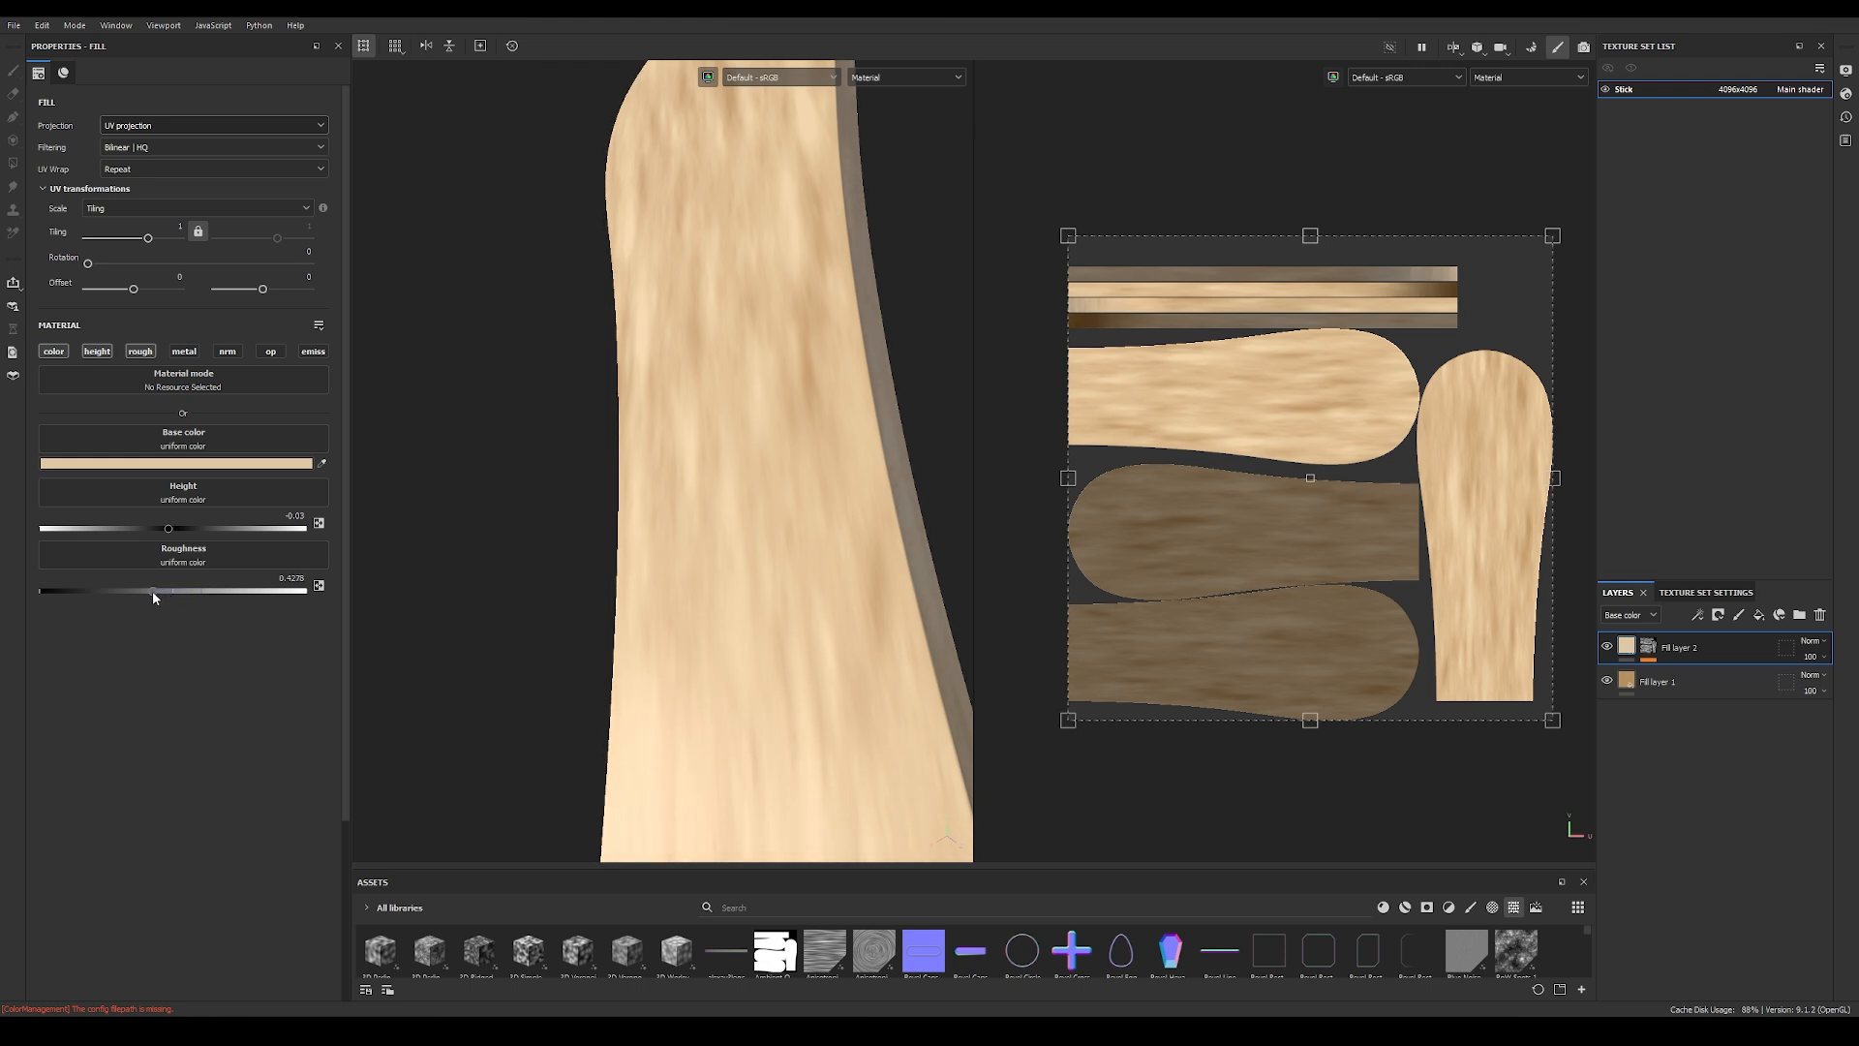
{"action": "left_click", "coordinate": [1651, 682]}
{"action": "left_click", "coordinate": [1679, 647]}
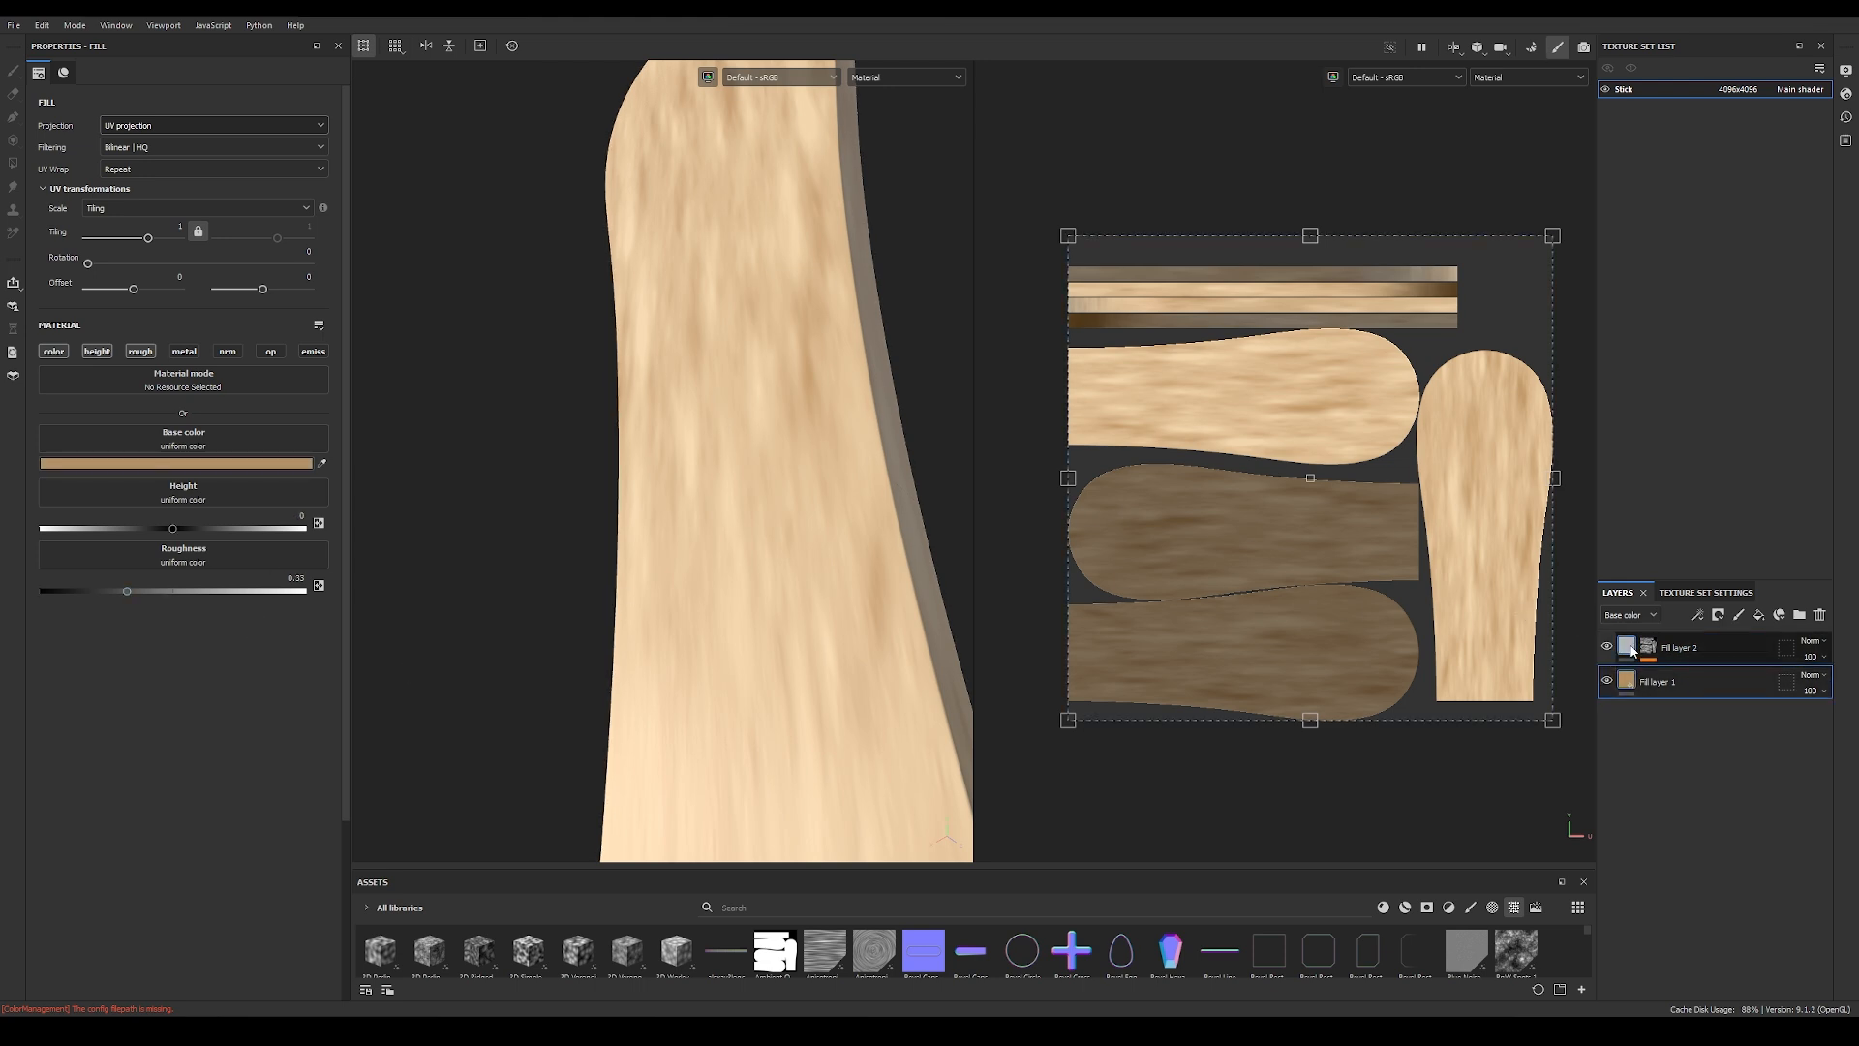
{"action": "double_click", "coordinate": [294, 579]}
{"action": "type", "text": "0"}
{"action": "left_click_drag", "start_coordinate": [634, 477], "coordinate": [819, 448], "text": "alt"}
{"action": "right_click_drag", "start_coordinate": [822, 448], "coordinate": [846, 404], "text": "shift"}
{"action": "mouse_move", "coordinate": [844, 405]}
{"action": "left_mouse_down", "text": "alt"}
{"action": "mouse_move", "coordinate": [570, 438]}
{"action": "mouse_move", "coordinate": [547, 445]}
{"action": "mouse_move", "coordinate": [543, 464]}
{"action": "mouse_move", "coordinate": [576, 461]}
{"action": "mouse_move", "coordinate": [553, 477]}
{"action": "left_mouse_up", "text": "alt"}
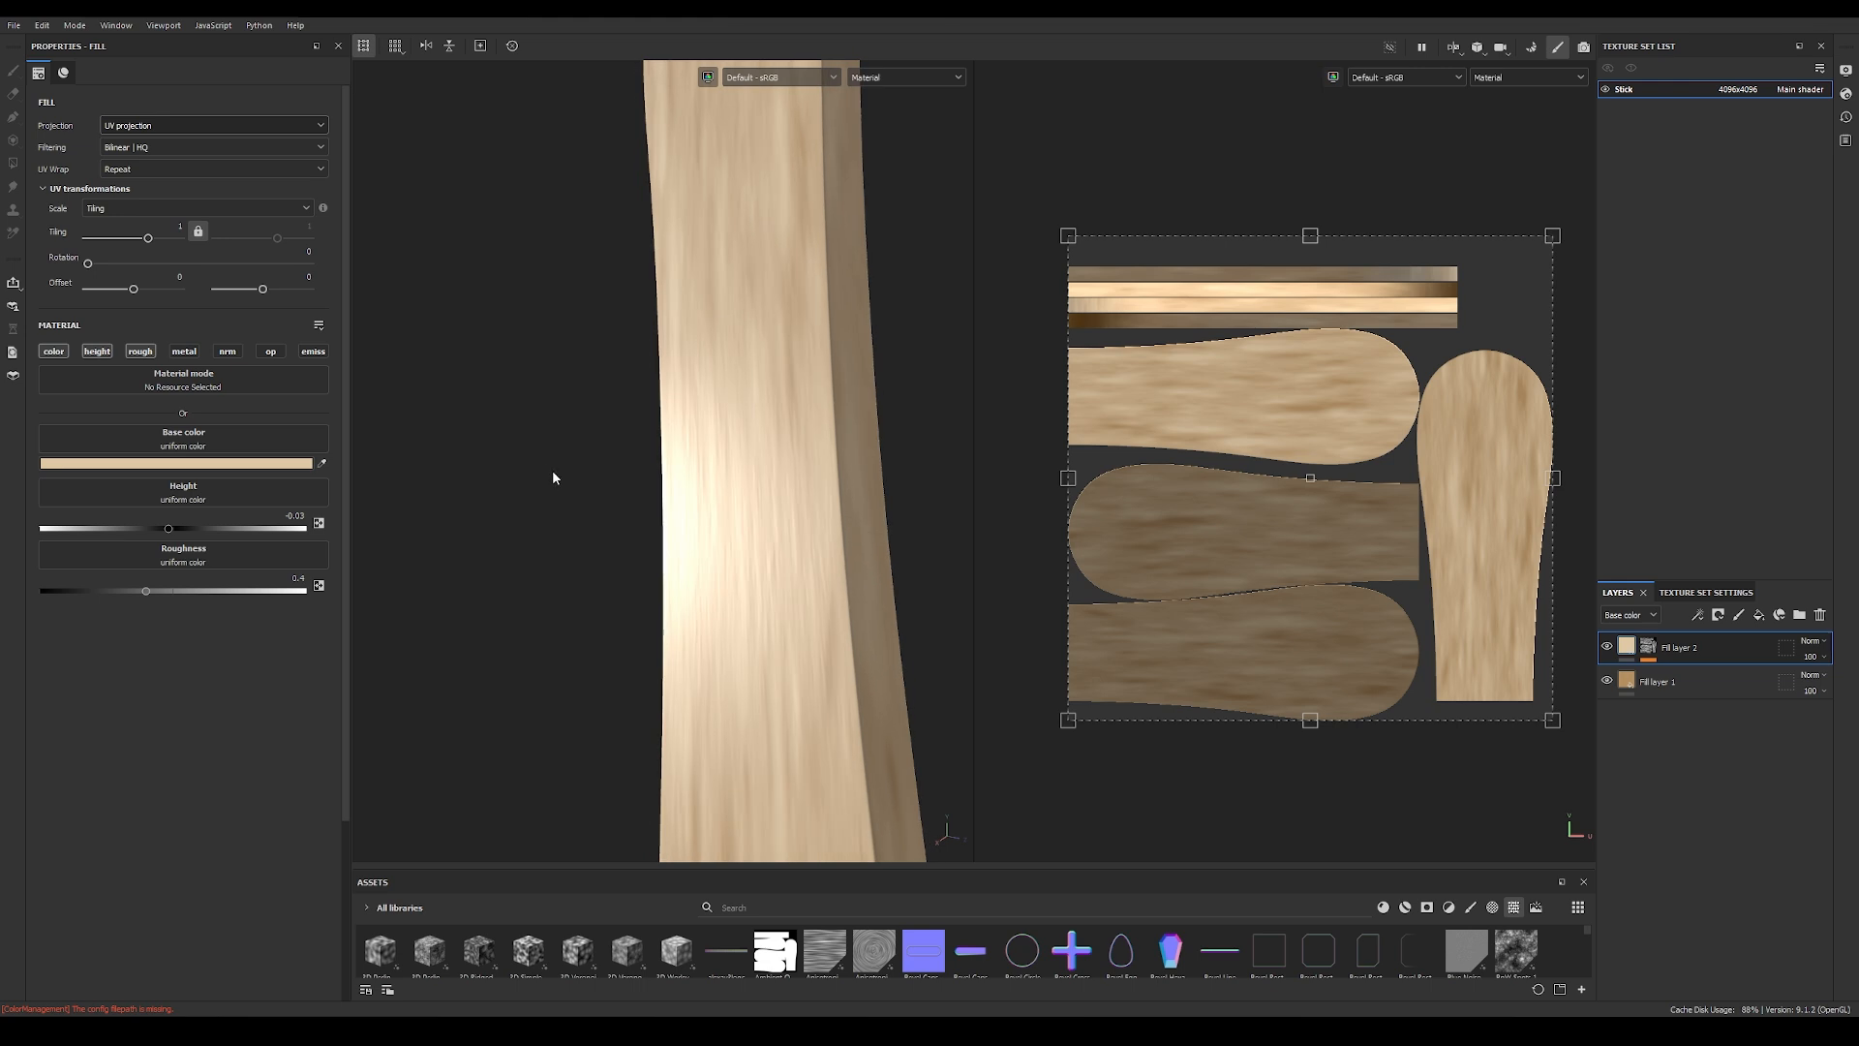
Step: Examine the upper fill layer's blending modes in the base color and height channels, including Linear dodge (Add) for height
{"action": "mouse_move", "coordinate": [789, 542]}
{"action": "left_mouse_down", "text": "alt"}
{"action": "mouse_move", "coordinate": [823, 542]}
{"action": "mouse_move", "coordinate": [775, 560]}
{"action": "mouse_move", "coordinate": [772, 594]}
{"action": "mouse_move", "coordinate": [804, 624]}
{"action": "left_mouse_up", "text": "alt"}
{"action": "scroll", "coordinate": [815, 556], "scroll_direction": "down", "scroll_amount": 5}
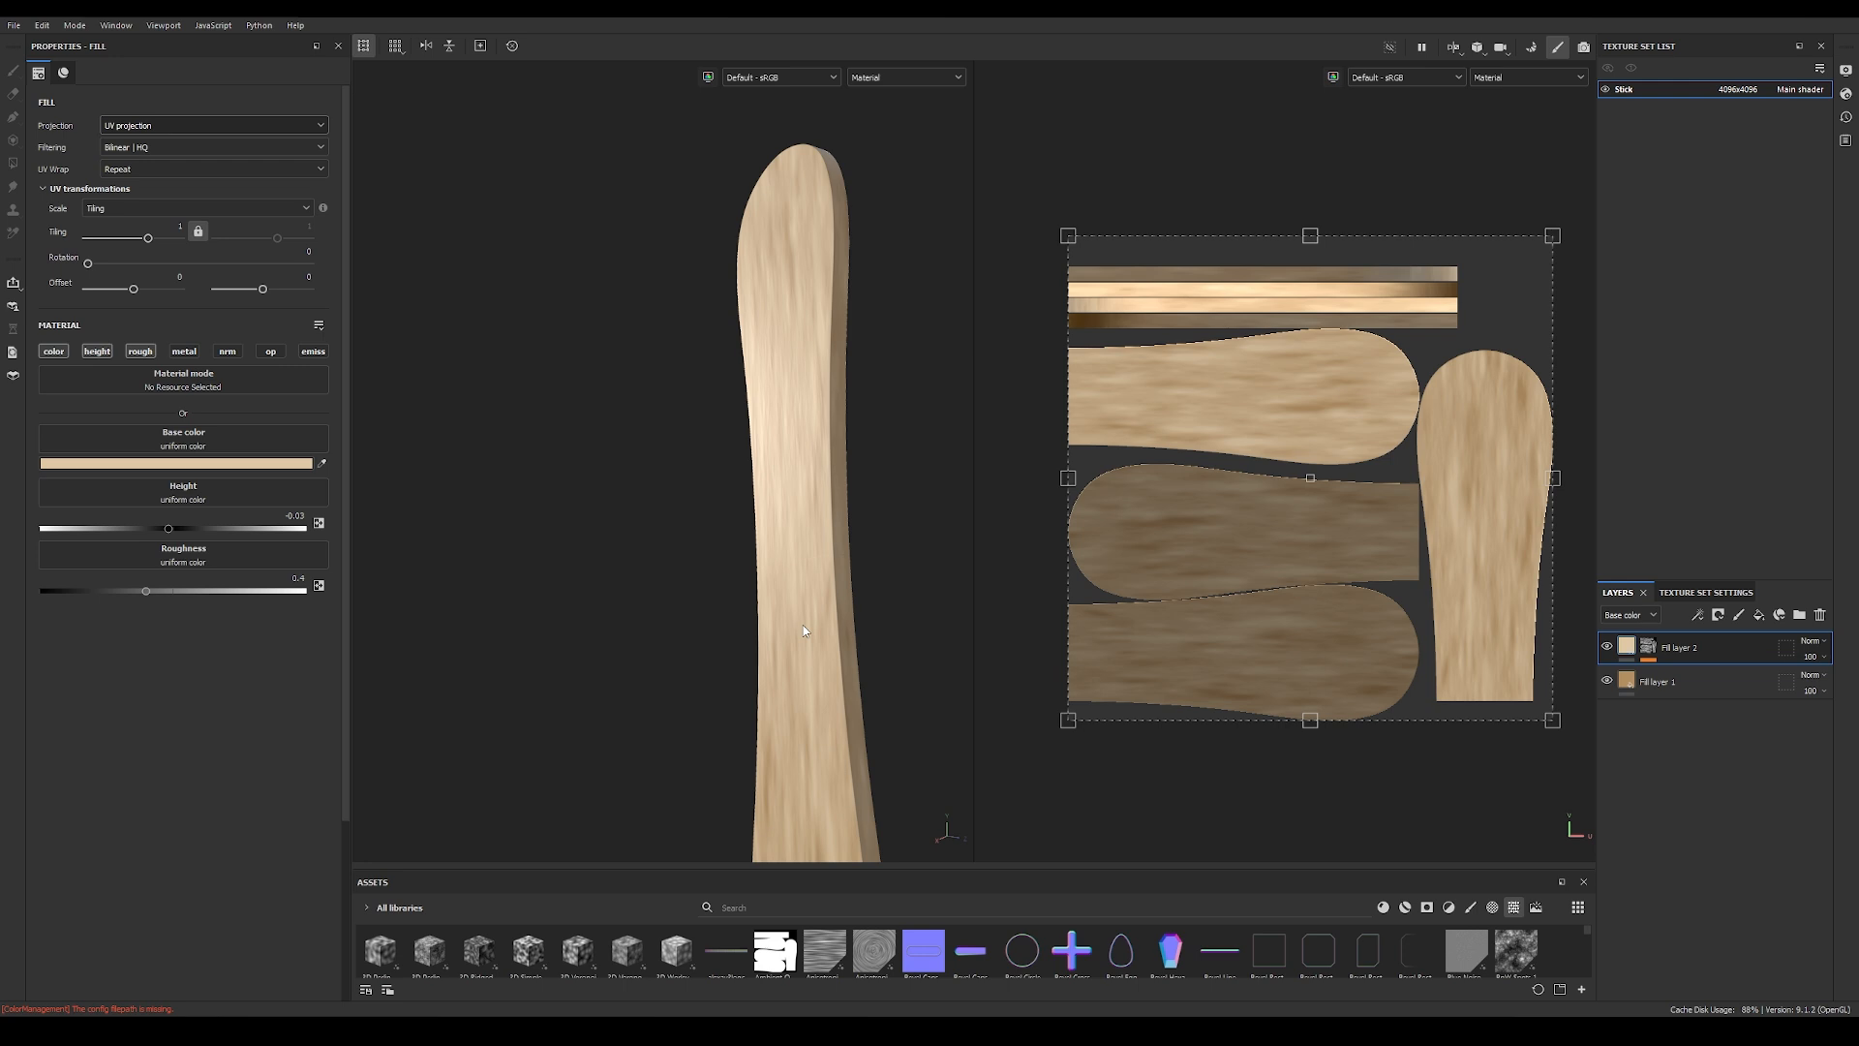
{"action": "left_click", "coordinate": [1821, 642]}
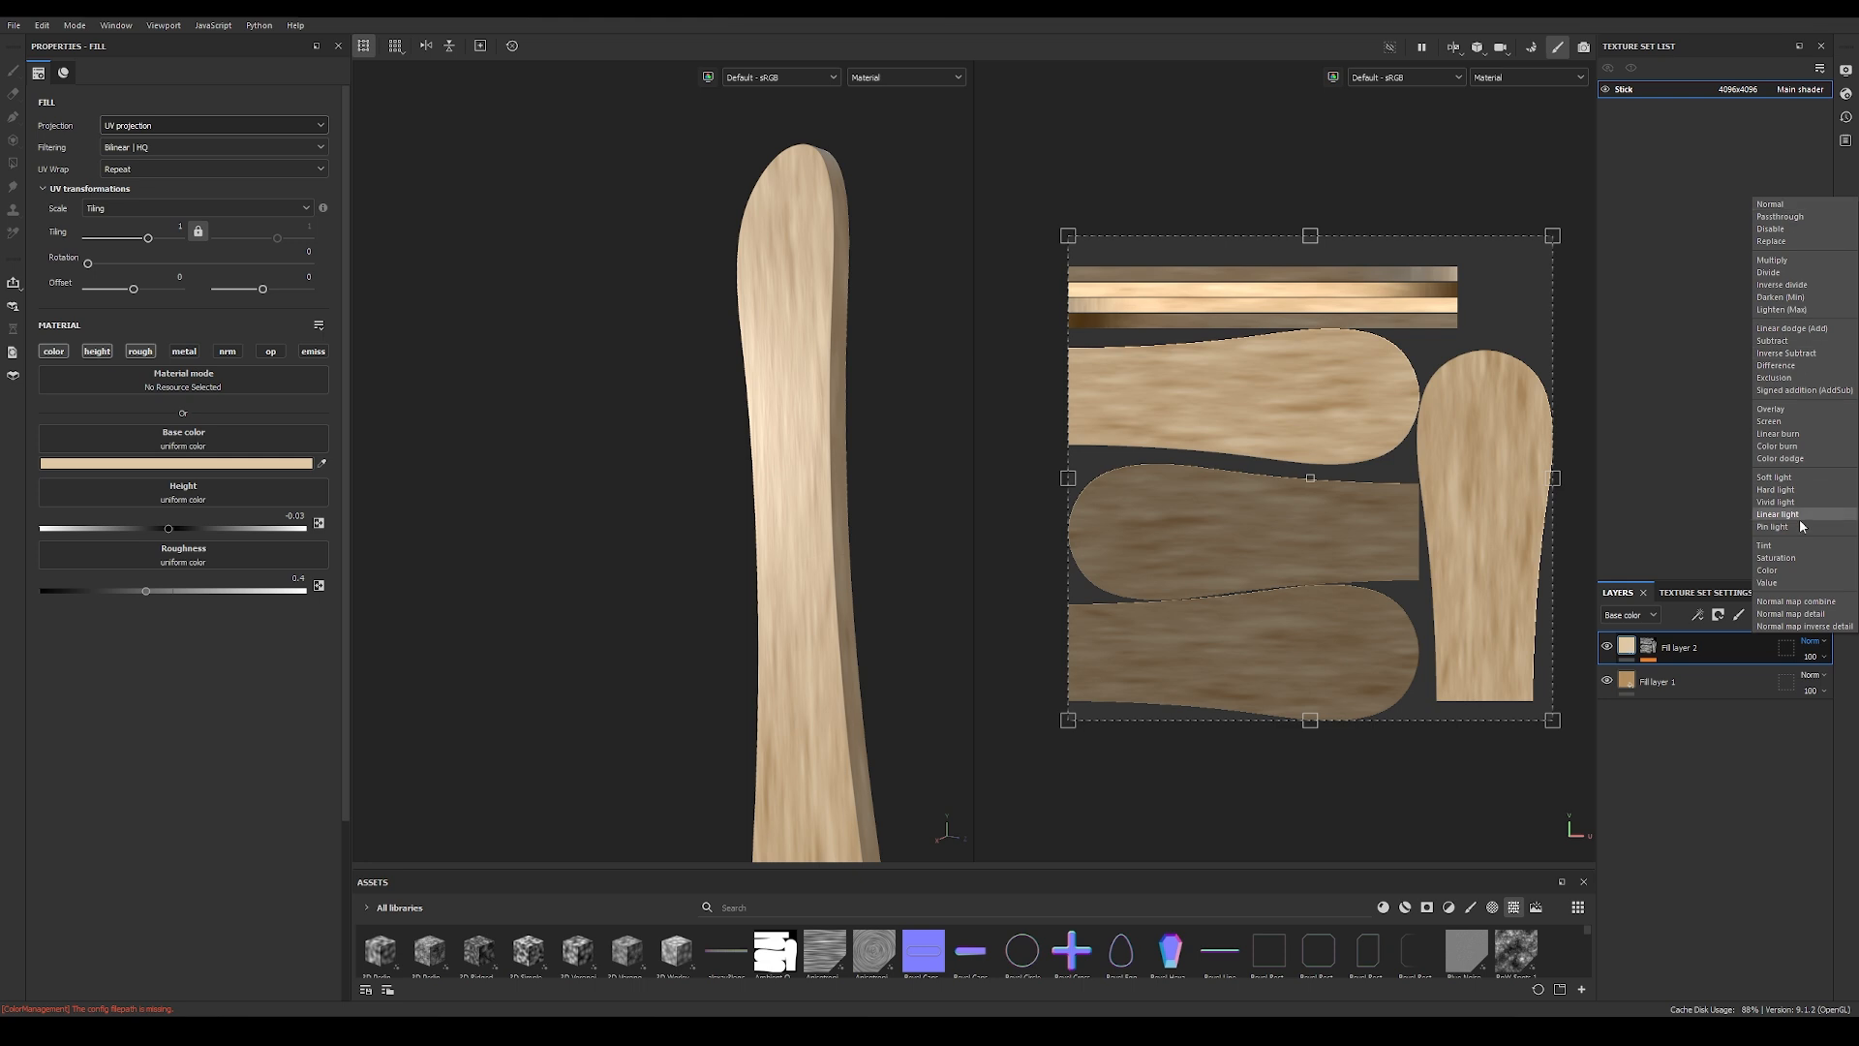
{"action": "left_click", "coordinate": [1814, 717]}
{"action": "left_click", "coordinate": [1649, 644]}
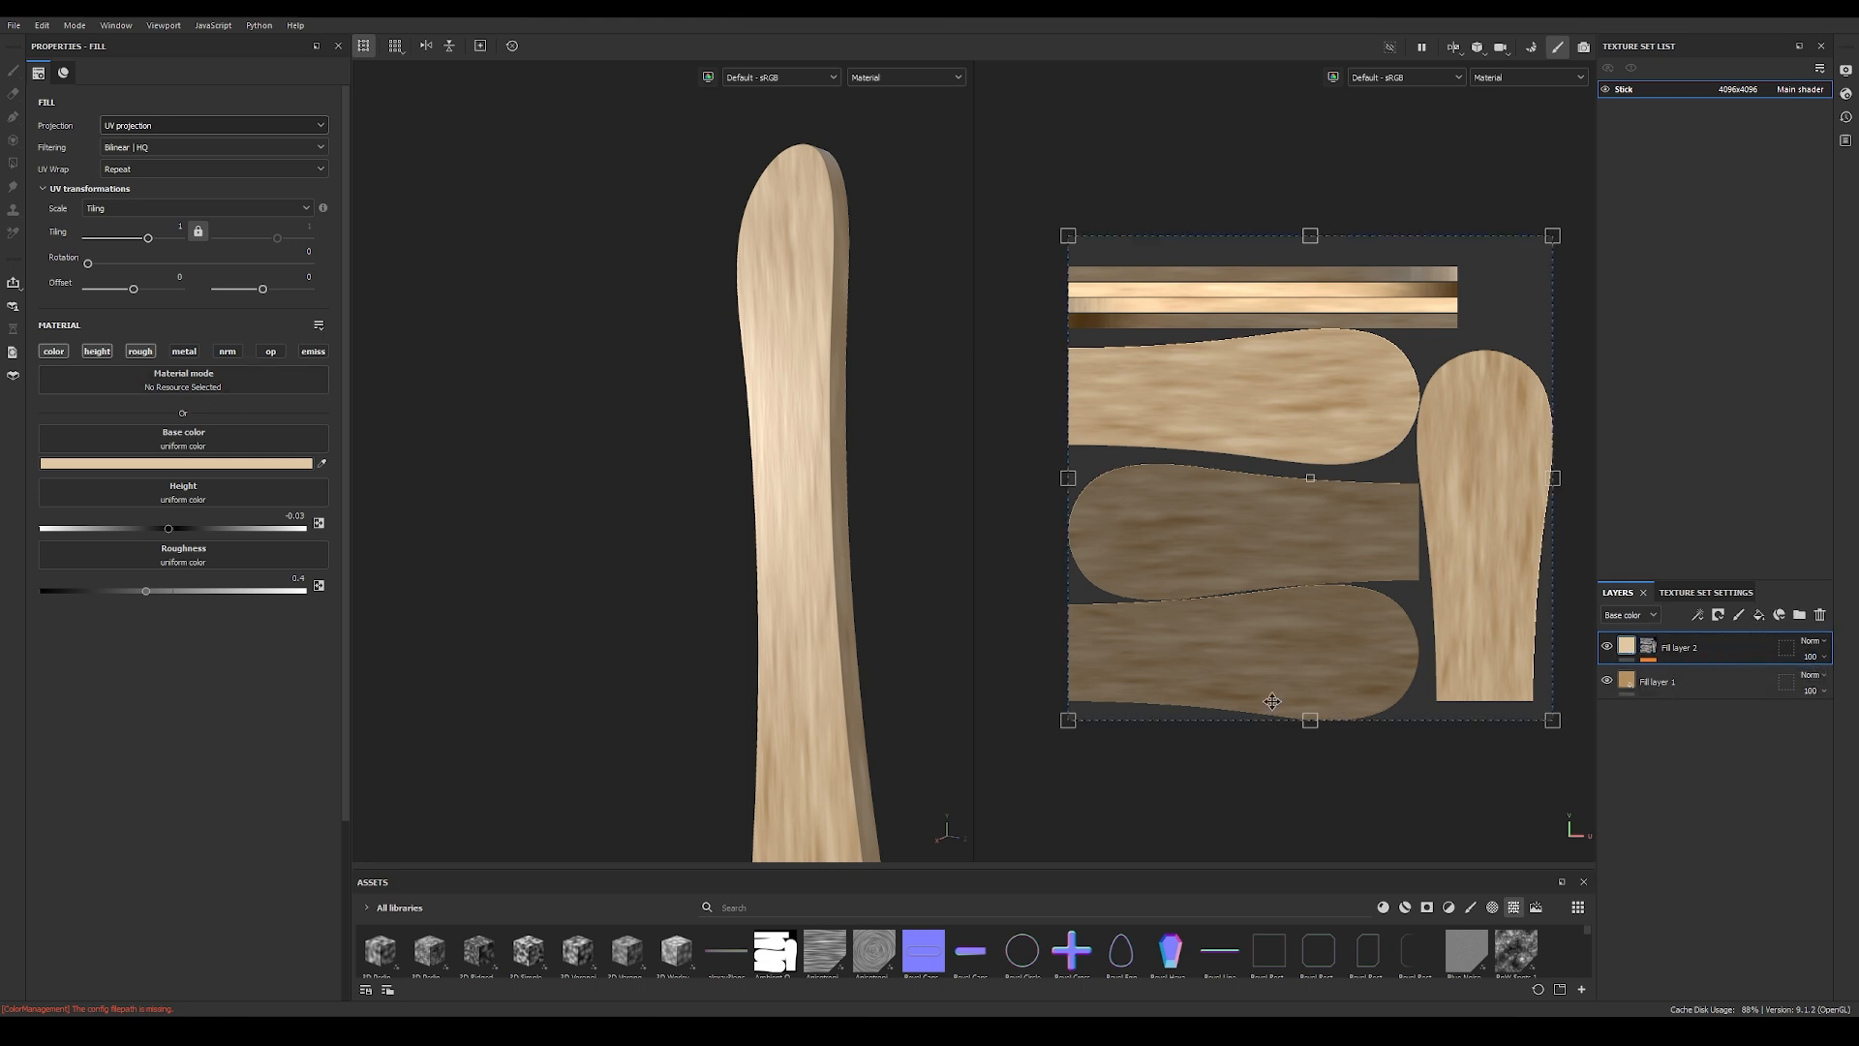
{"action": "left_click", "coordinate": [1636, 618]}
{"action": "left_click", "coordinate": [1636, 647]}
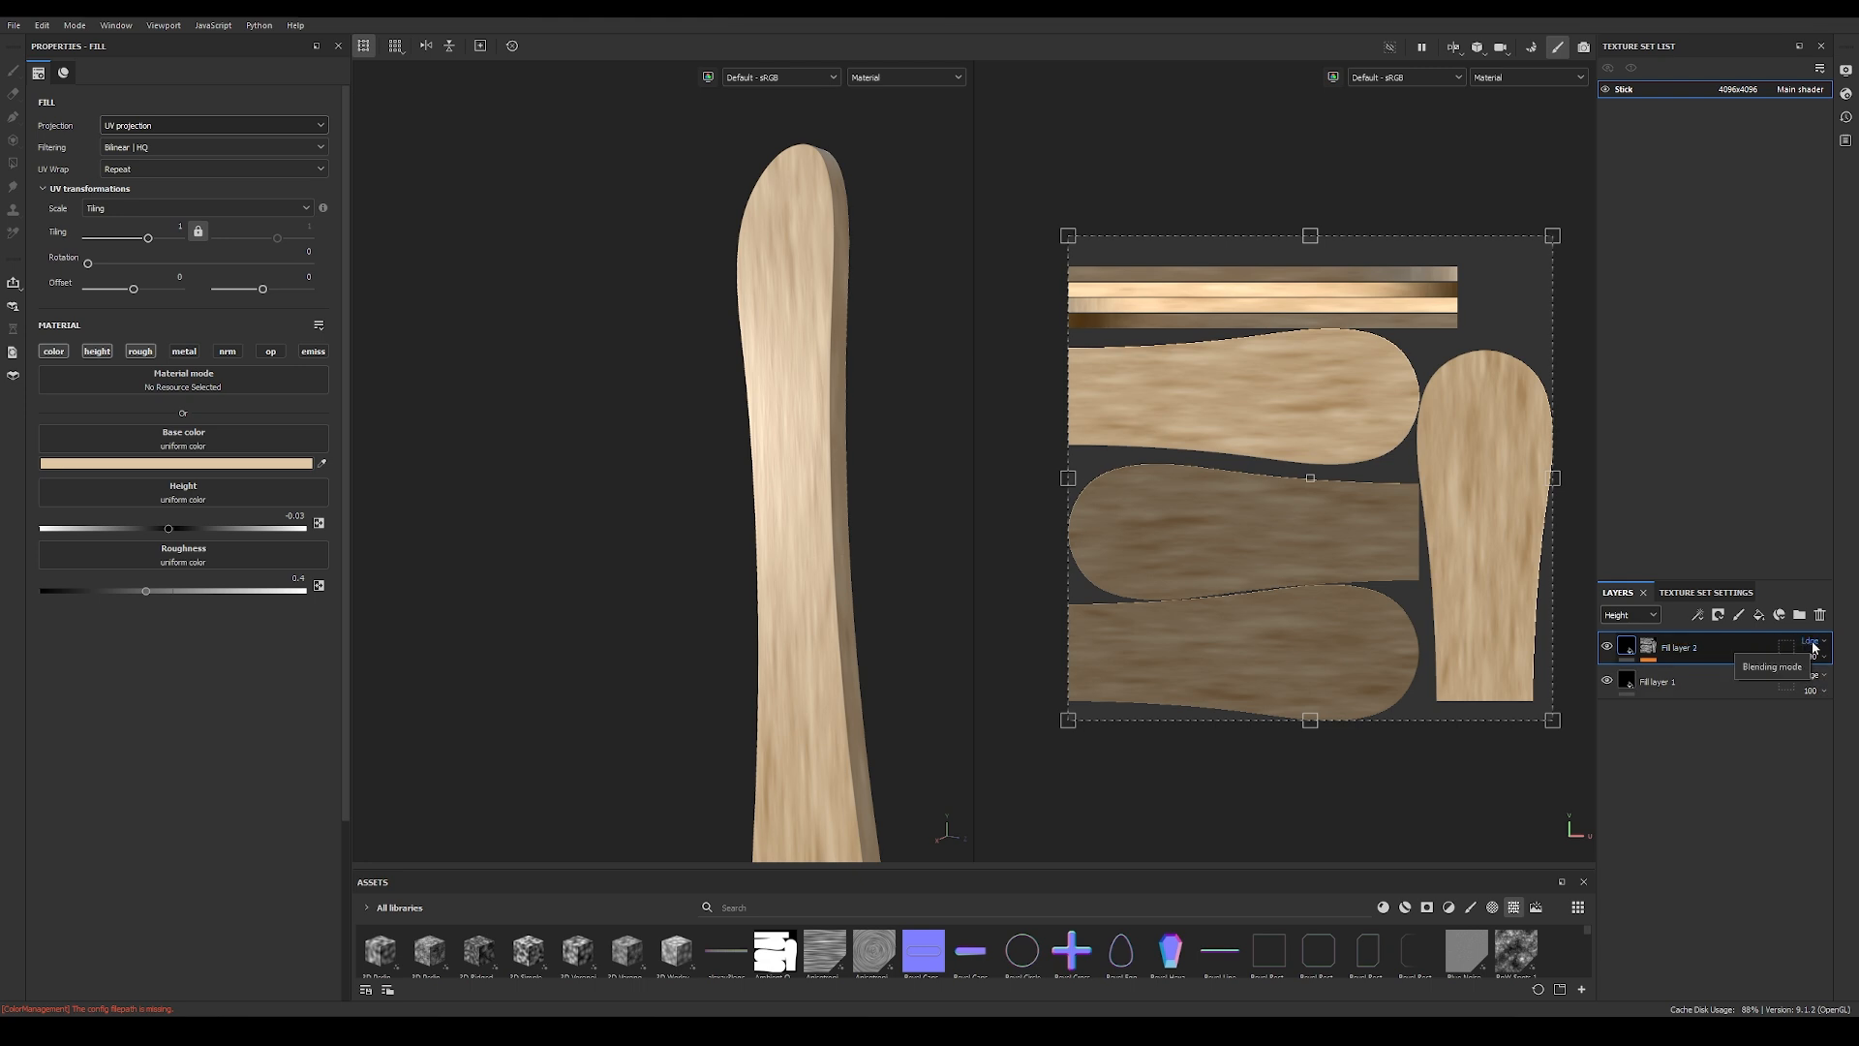
{"action": "left_click", "coordinate": [1811, 642]}
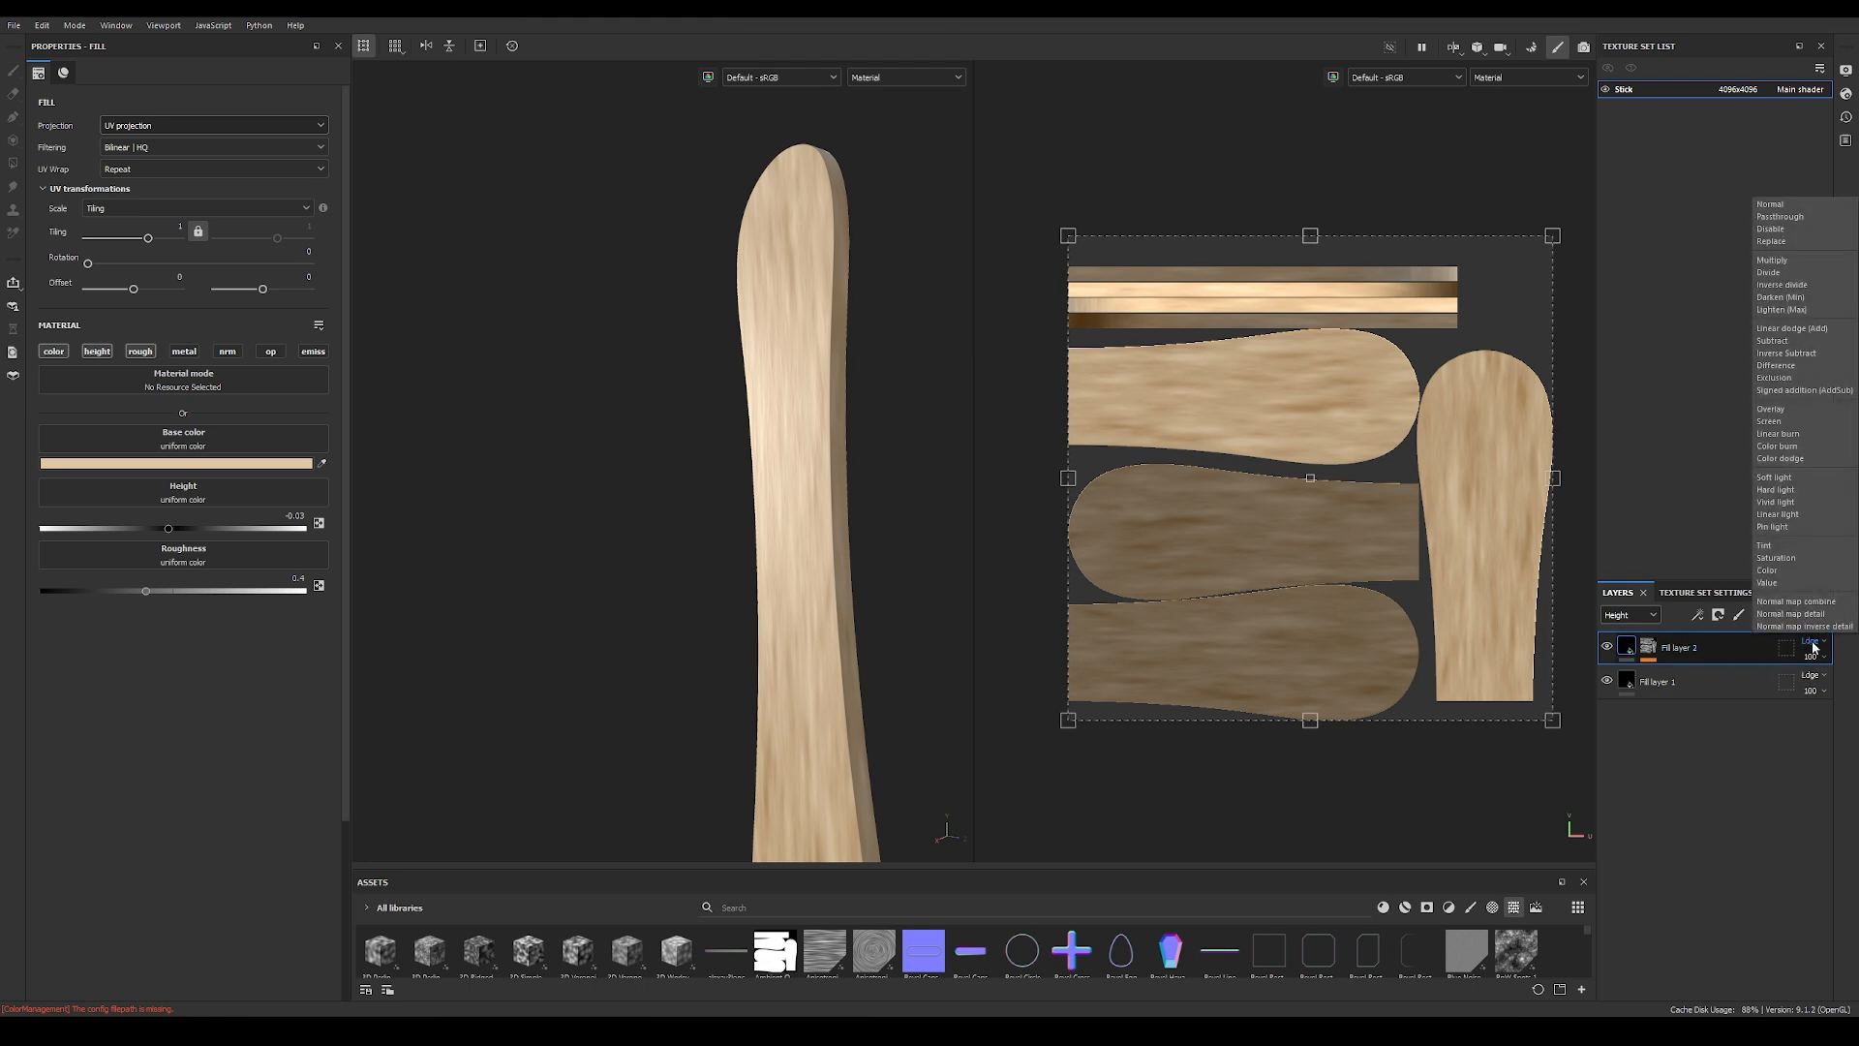
{"action": "left_click", "coordinate": [1843, 329]}
{"action": "left_click", "coordinate": [1637, 615]}
{"action": "left_click", "coordinate": [1623, 662]}
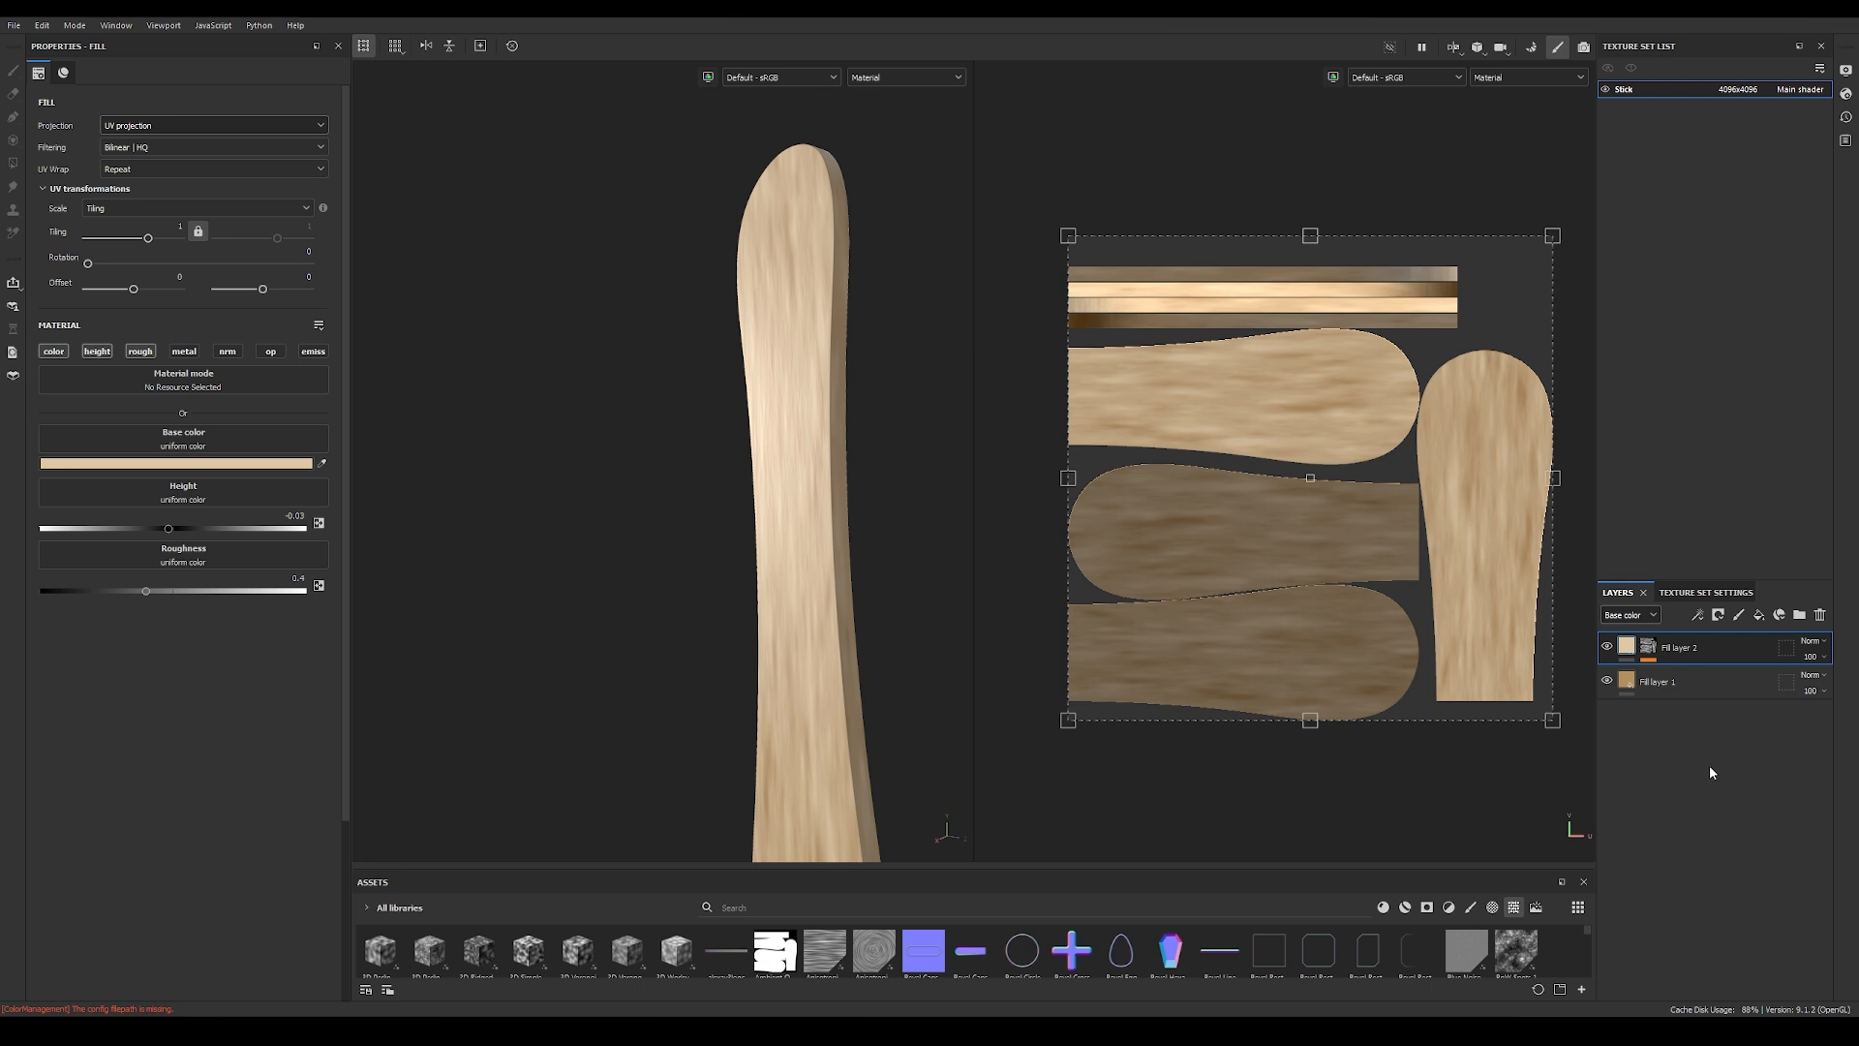
Step: Duplicate the beige fill layer and switch to the 3D-only view for a close look at the stick's grain
{"action": "left_click_drag", "start_coordinate": [697, 555], "coordinate": [793, 596], "text": "alt"}
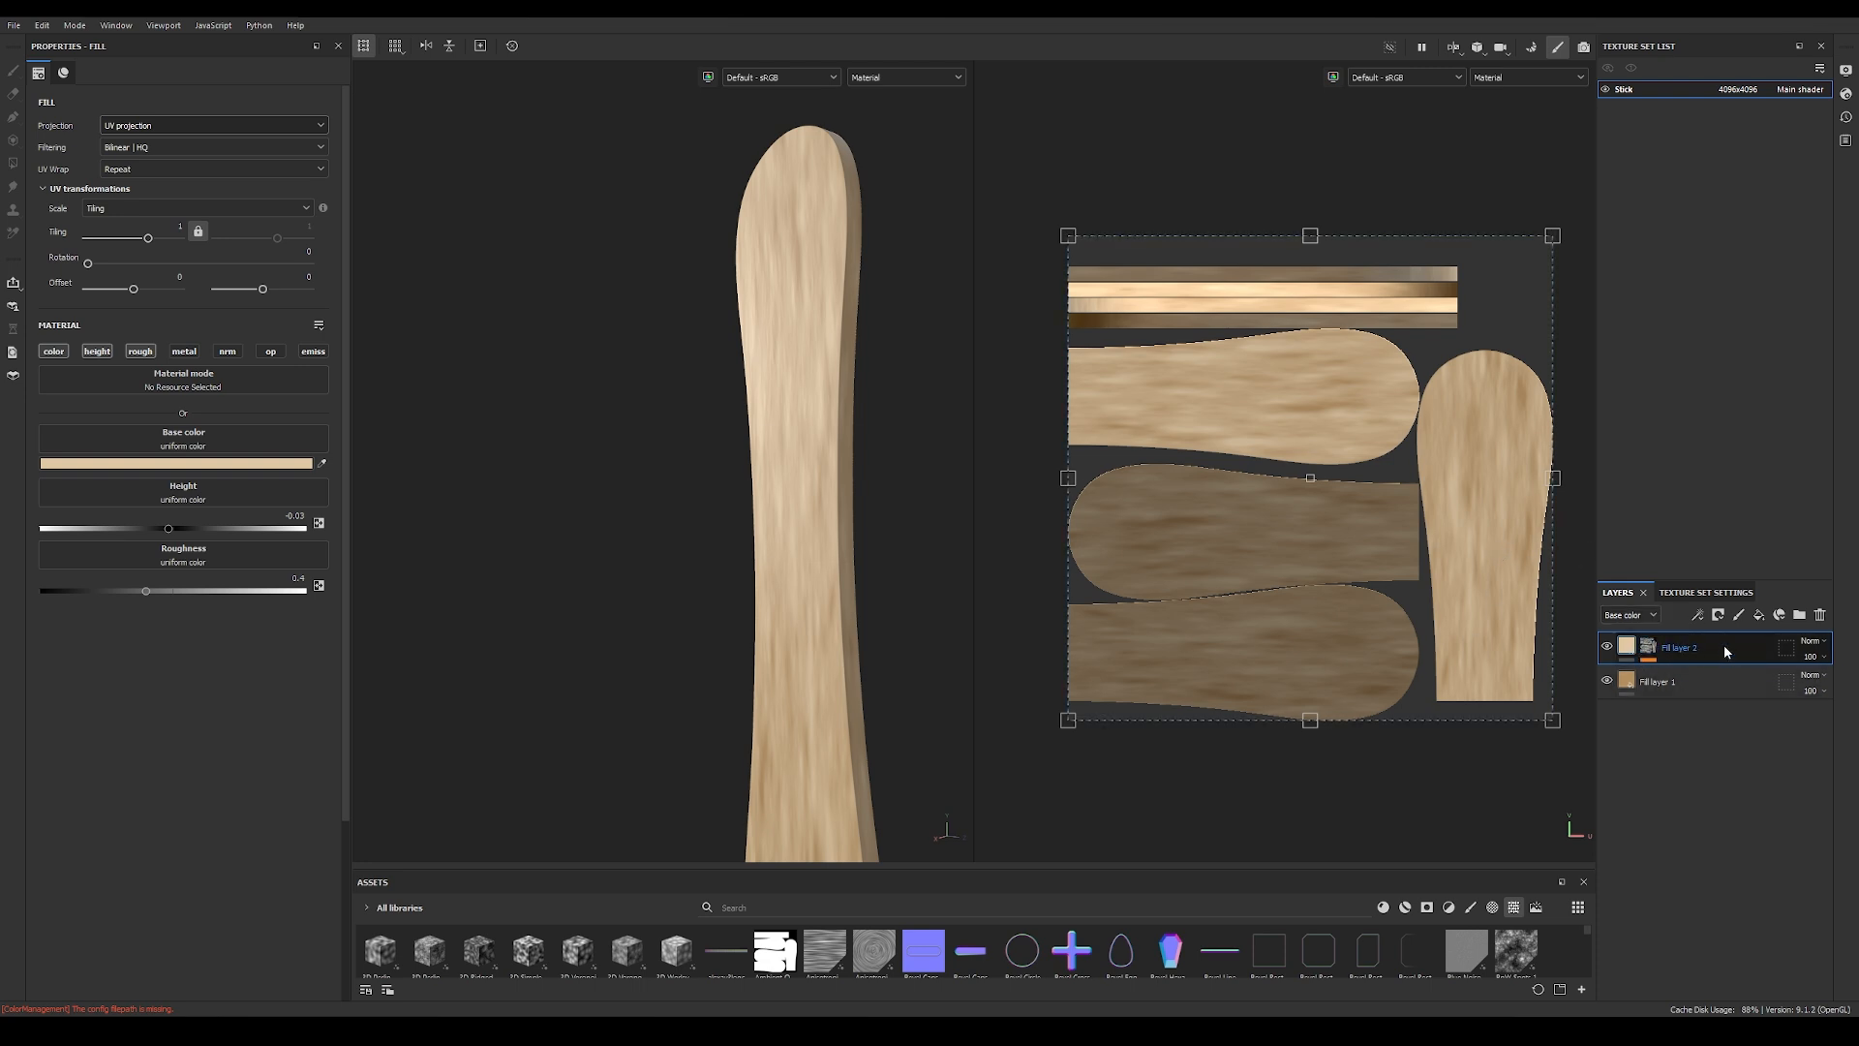
{"action": "key", "text": "ctrl+d"}
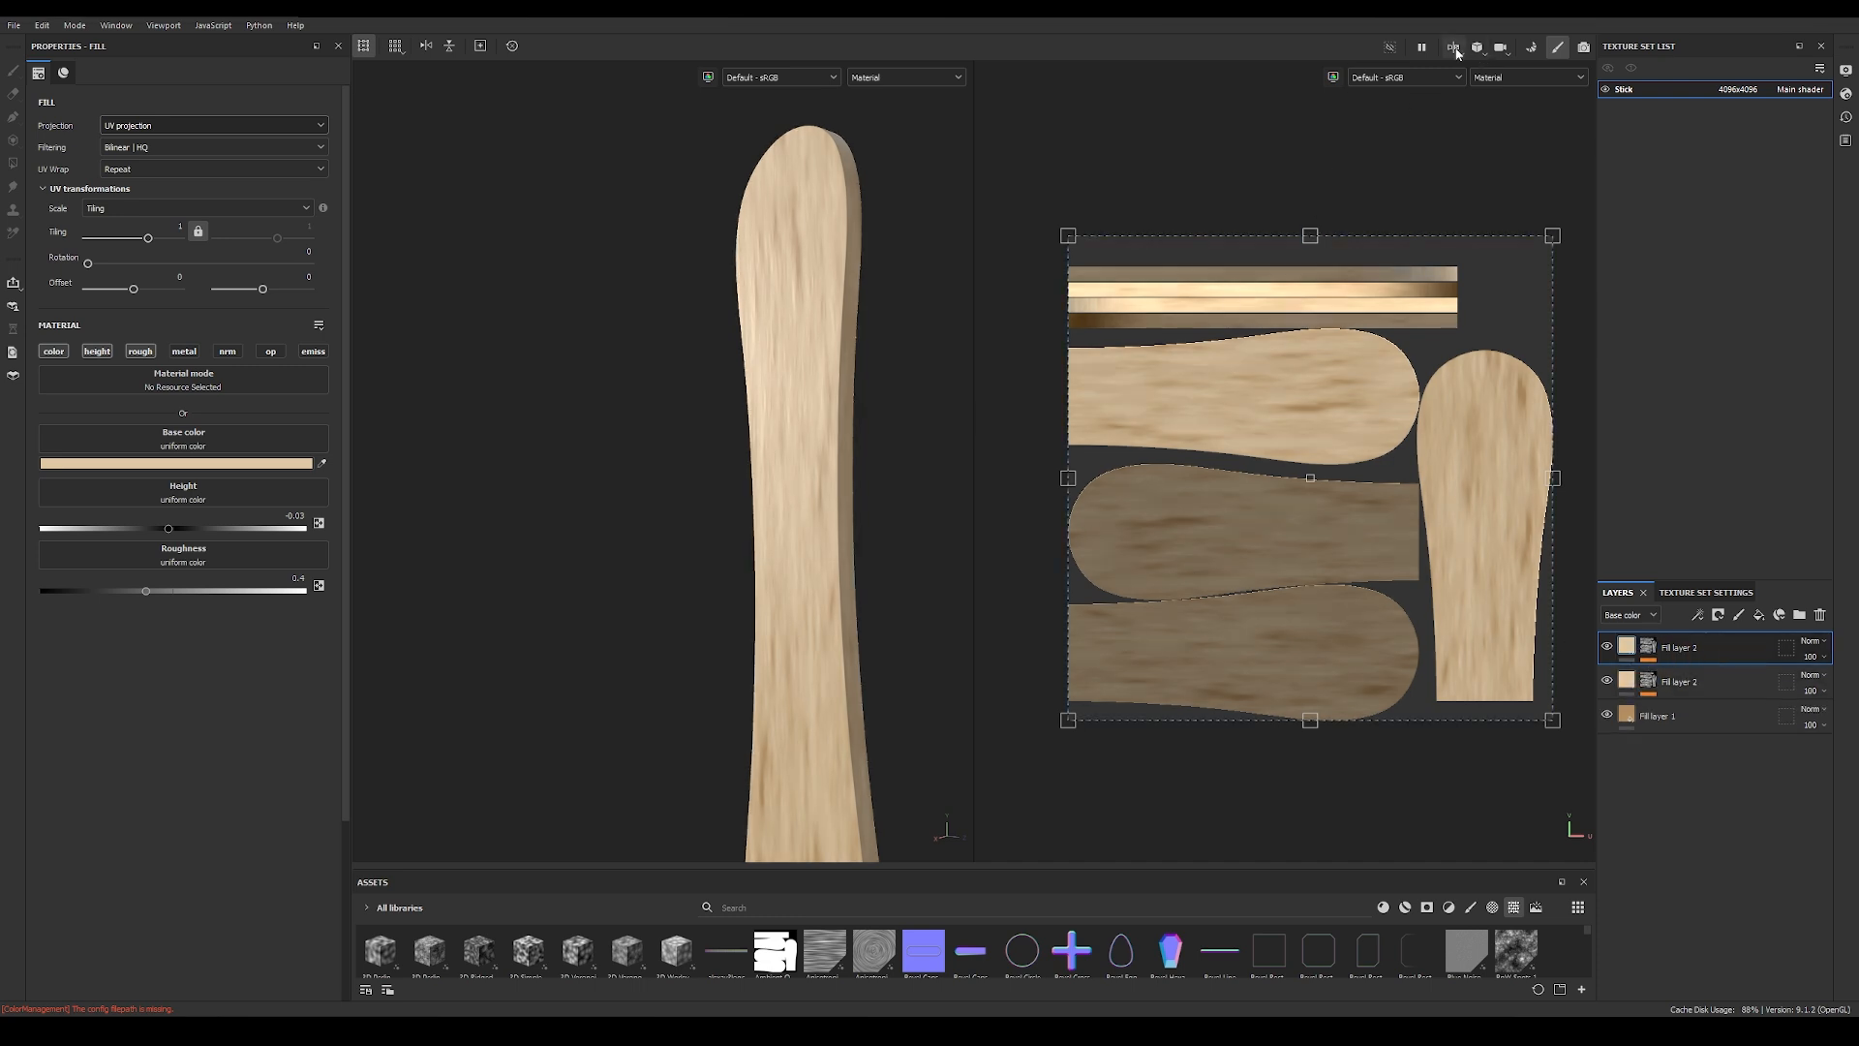
{"action": "left_click", "coordinate": [1455, 48]}
{"action": "left_click", "coordinate": [1479, 93]}
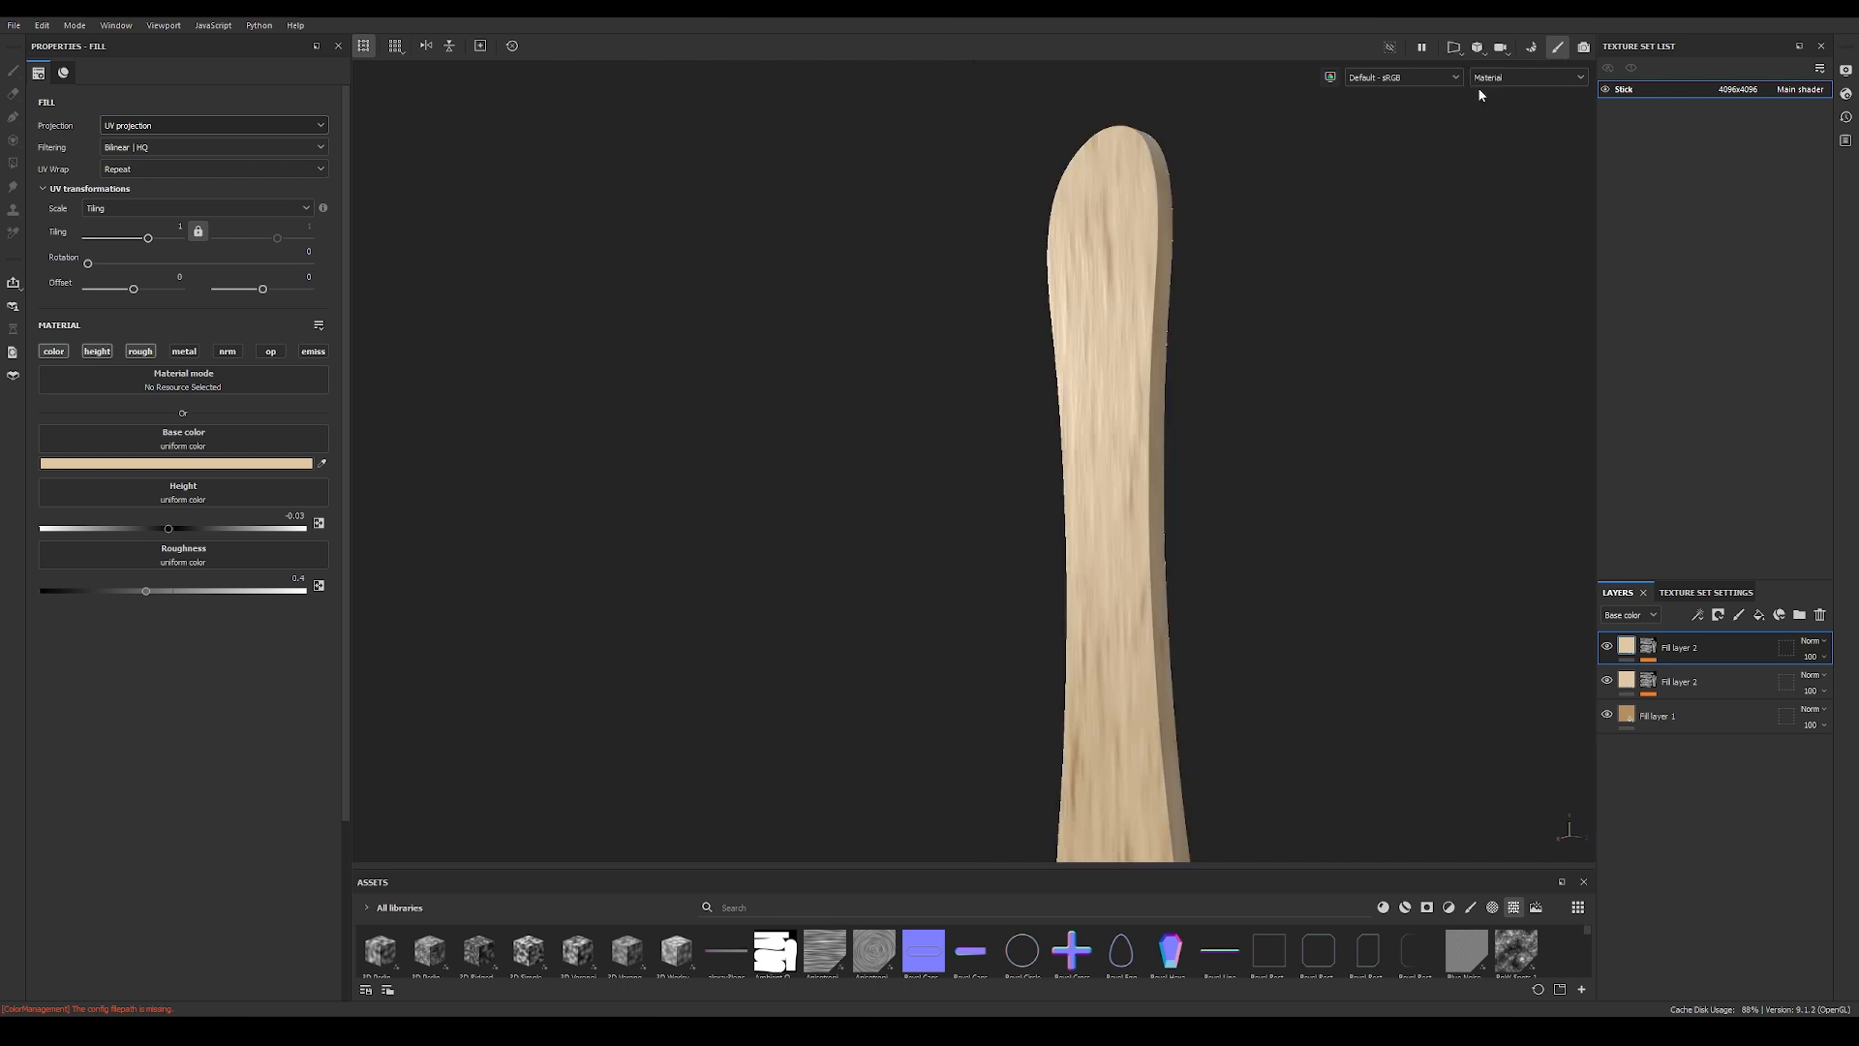
{"action": "left_click_drag", "start_coordinate": [1210, 592], "coordinate": [1271, 680], "text": "alt"}
{"action": "middle_click_drag", "start_coordinate": [1271, 680], "coordinate": [887, 540], "text": "alt"}
{"action": "right_click_drag", "start_coordinate": [886, 539], "coordinate": [967, 508], "text": "alt"}
{"action": "middle_click_drag", "start_coordinate": [967, 508], "coordinate": [1013, 570], "text": "alt"}
{"action": "left_click_drag", "start_coordinate": [1013, 569], "coordinate": [1042, 574], "text": "alt"}
{"action": "middle_click_drag", "start_coordinate": [1041, 573], "coordinate": [1160, 552], "text": "alt"}
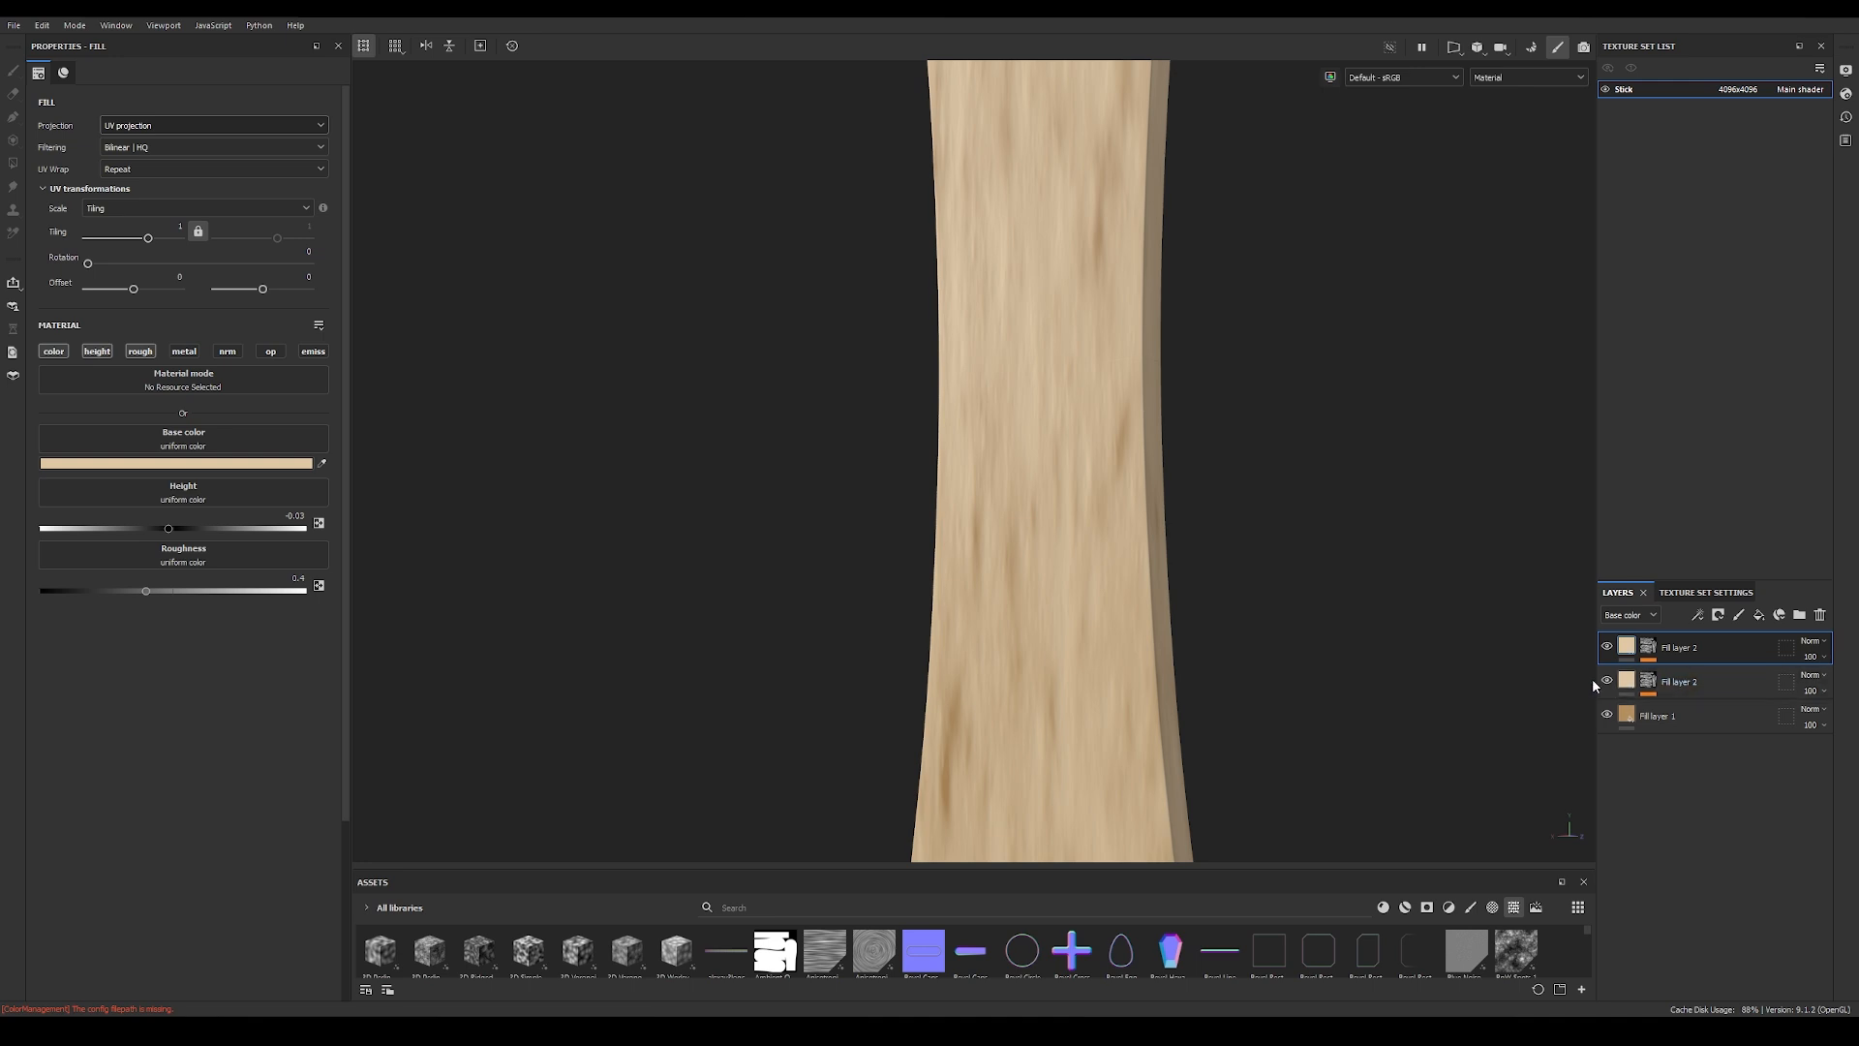
Step: Replace the directional noise in the duplicated layer's mask with the Directional Scratches texture and inspect the mask on the stick
{"action": "left_click", "coordinate": [1649, 648], "text": "alt"}
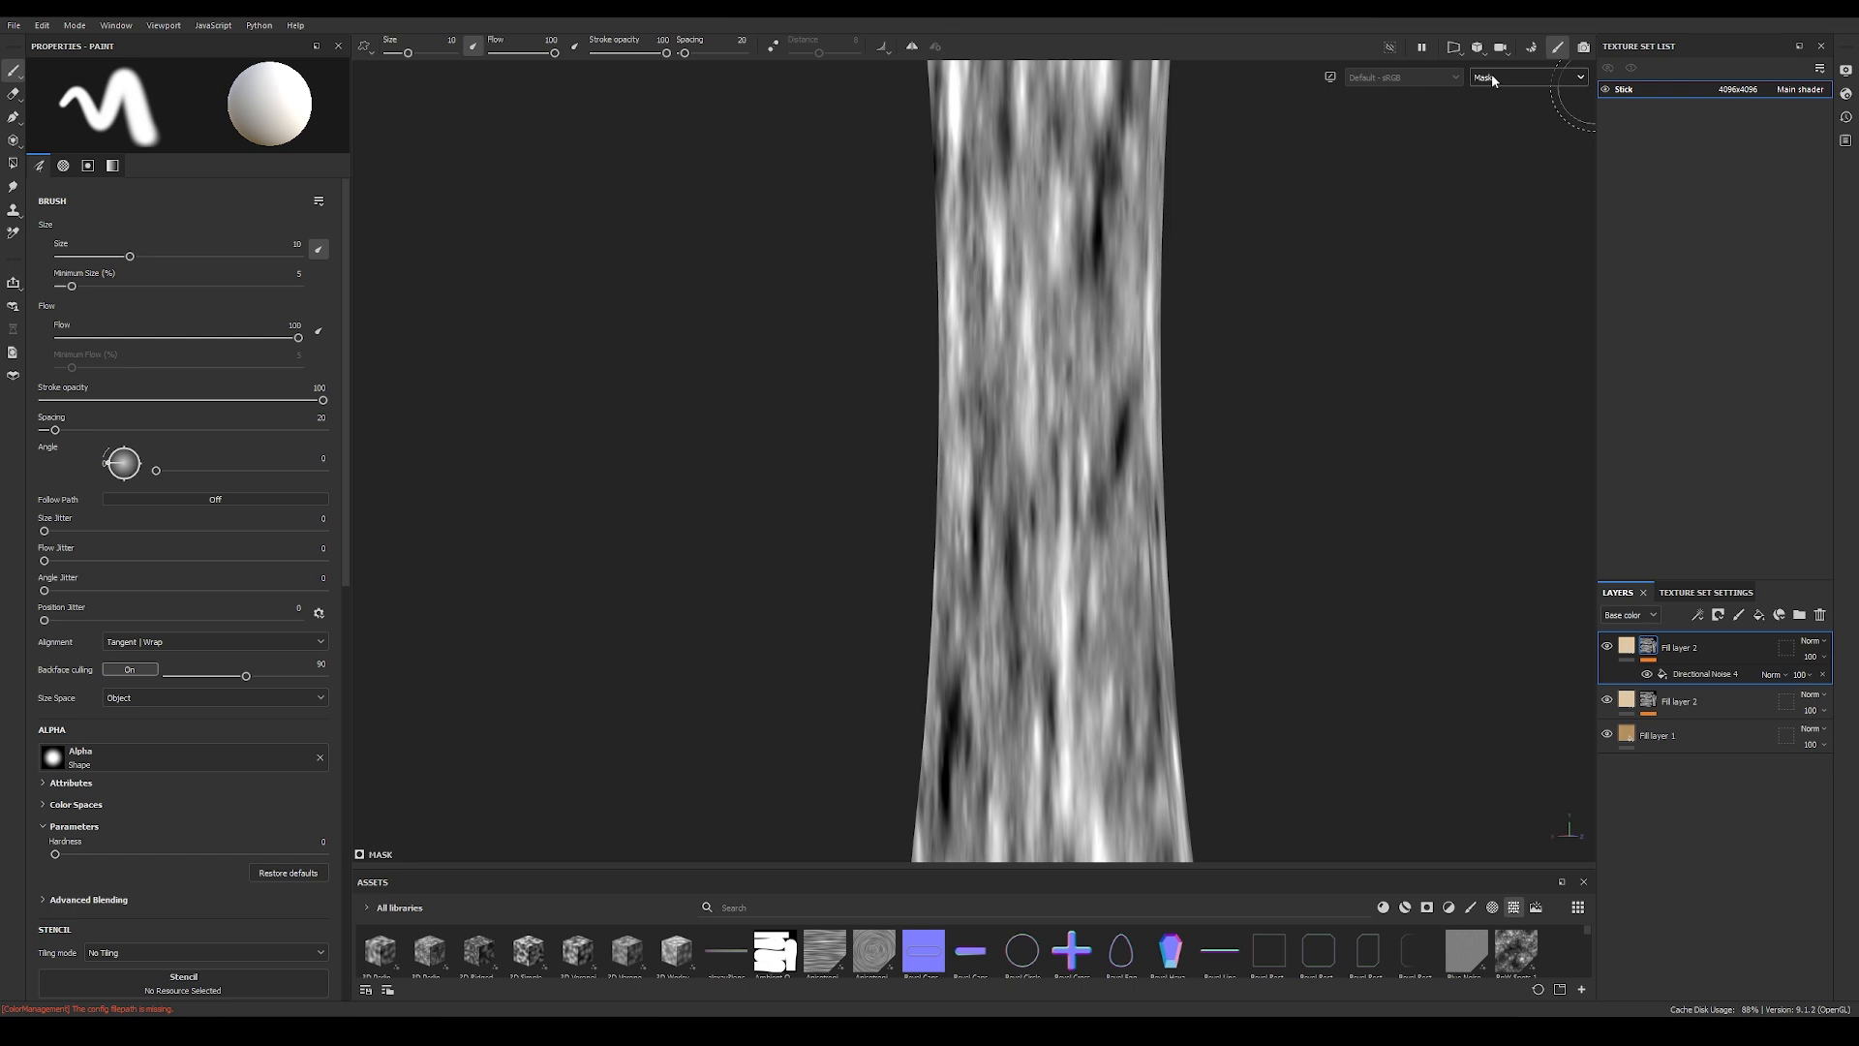
{"action": "left_click", "coordinate": [1714, 677]}
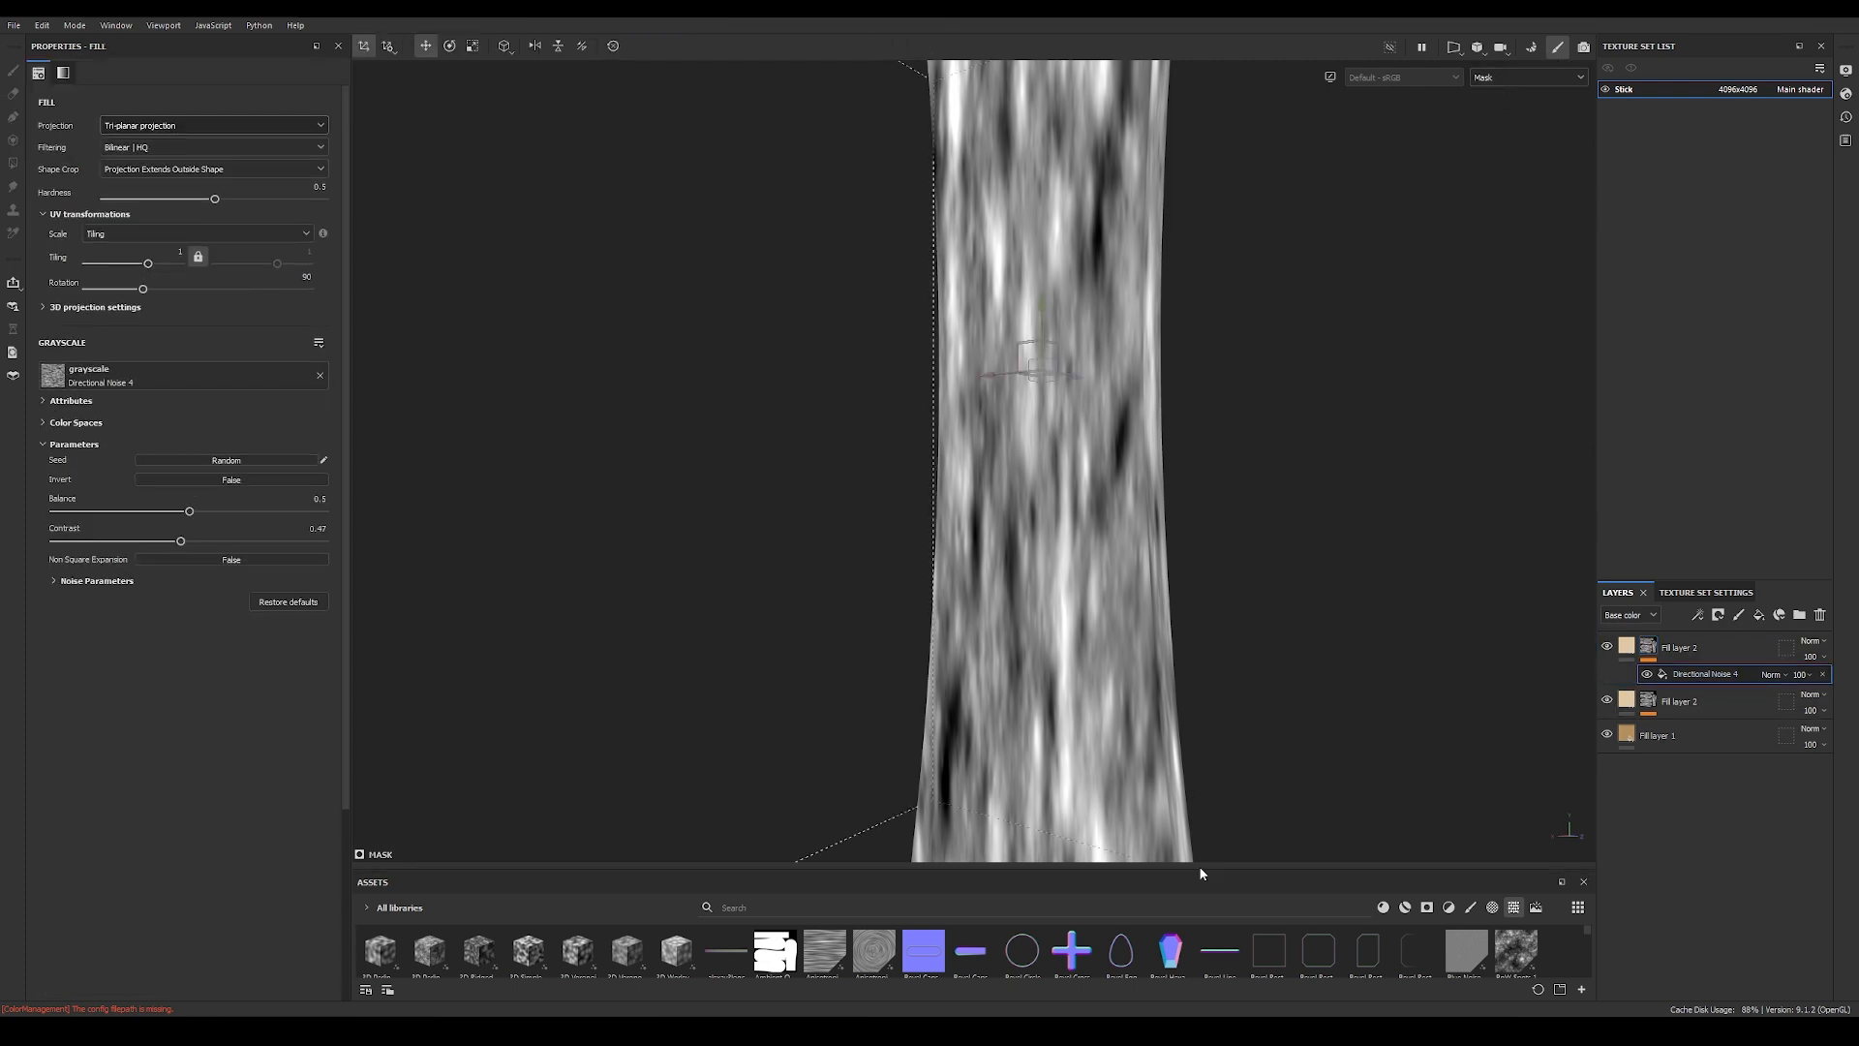
{"action": "left_click_drag", "start_coordinate": [1201, 866], "coordinate": [1216, 577]}
{"action": "left_click_drag", "start_coordinate": [1004, 576], "coordinate": [1007, 573]}
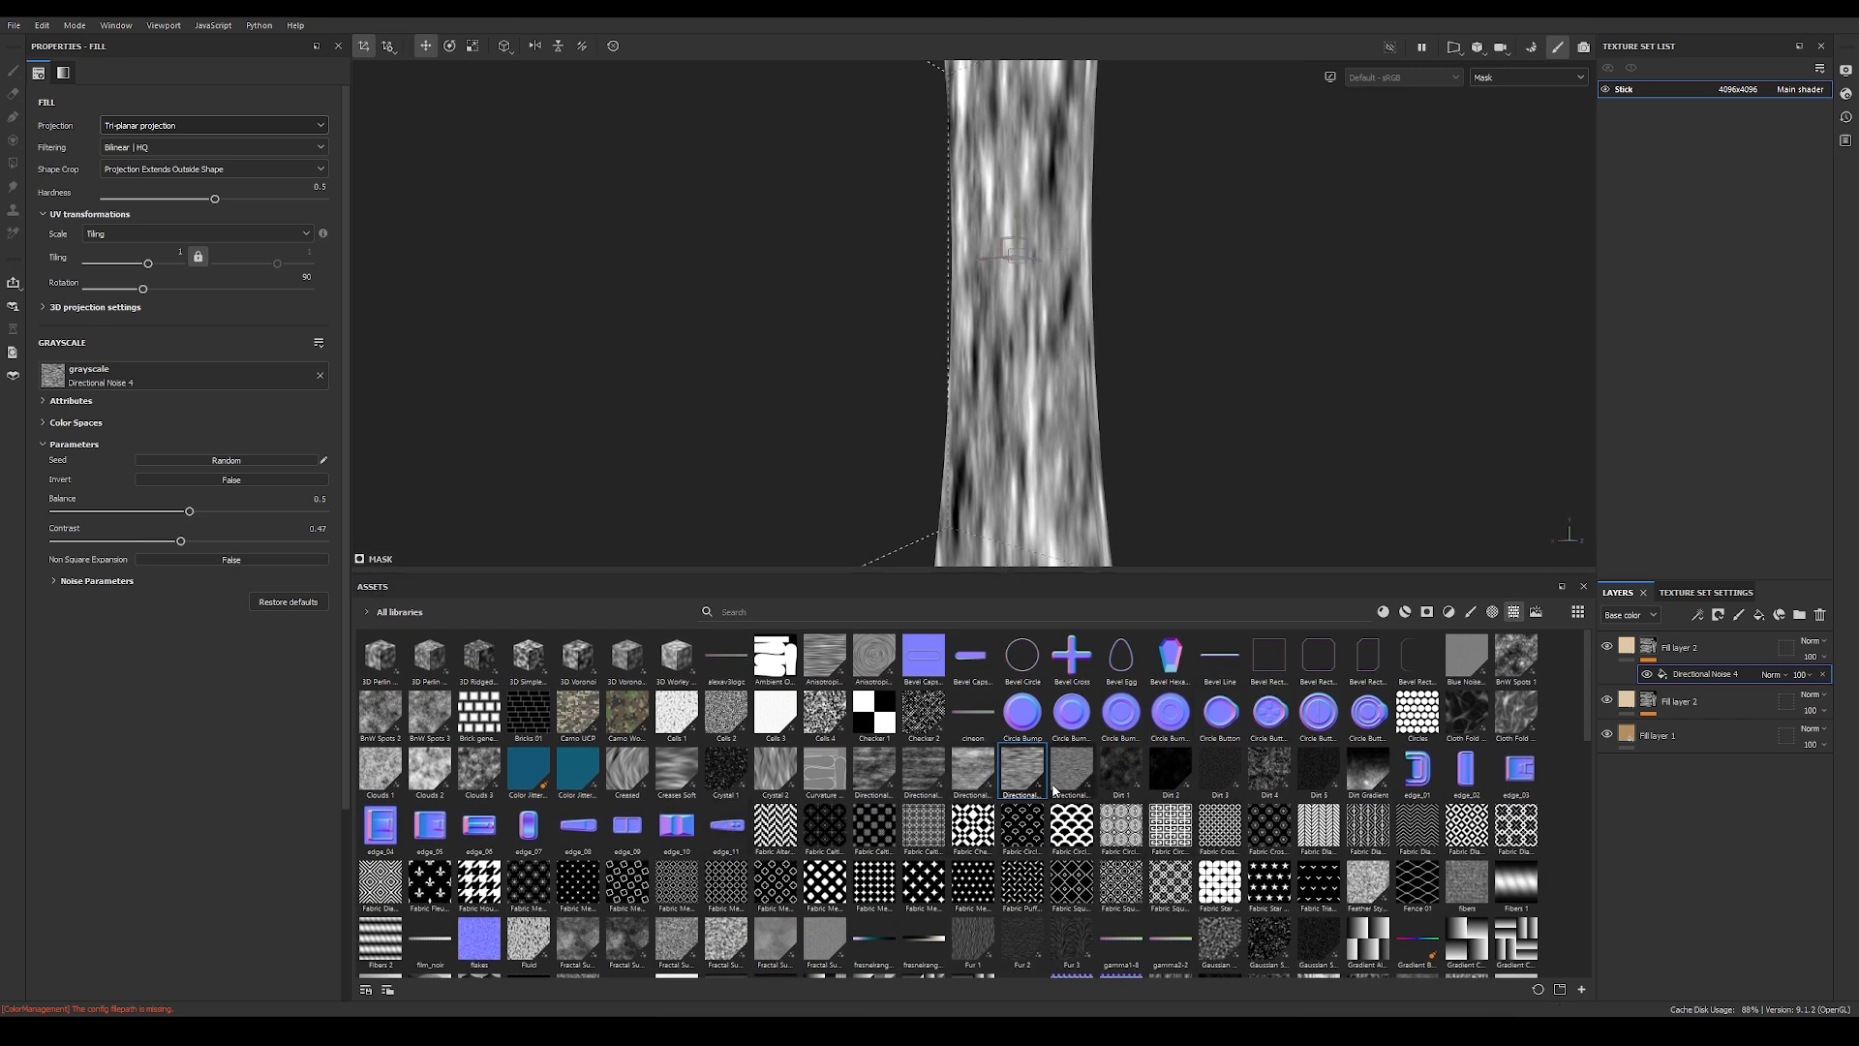
{"action": "mouse_move", "coordinate": [1060, 774]}
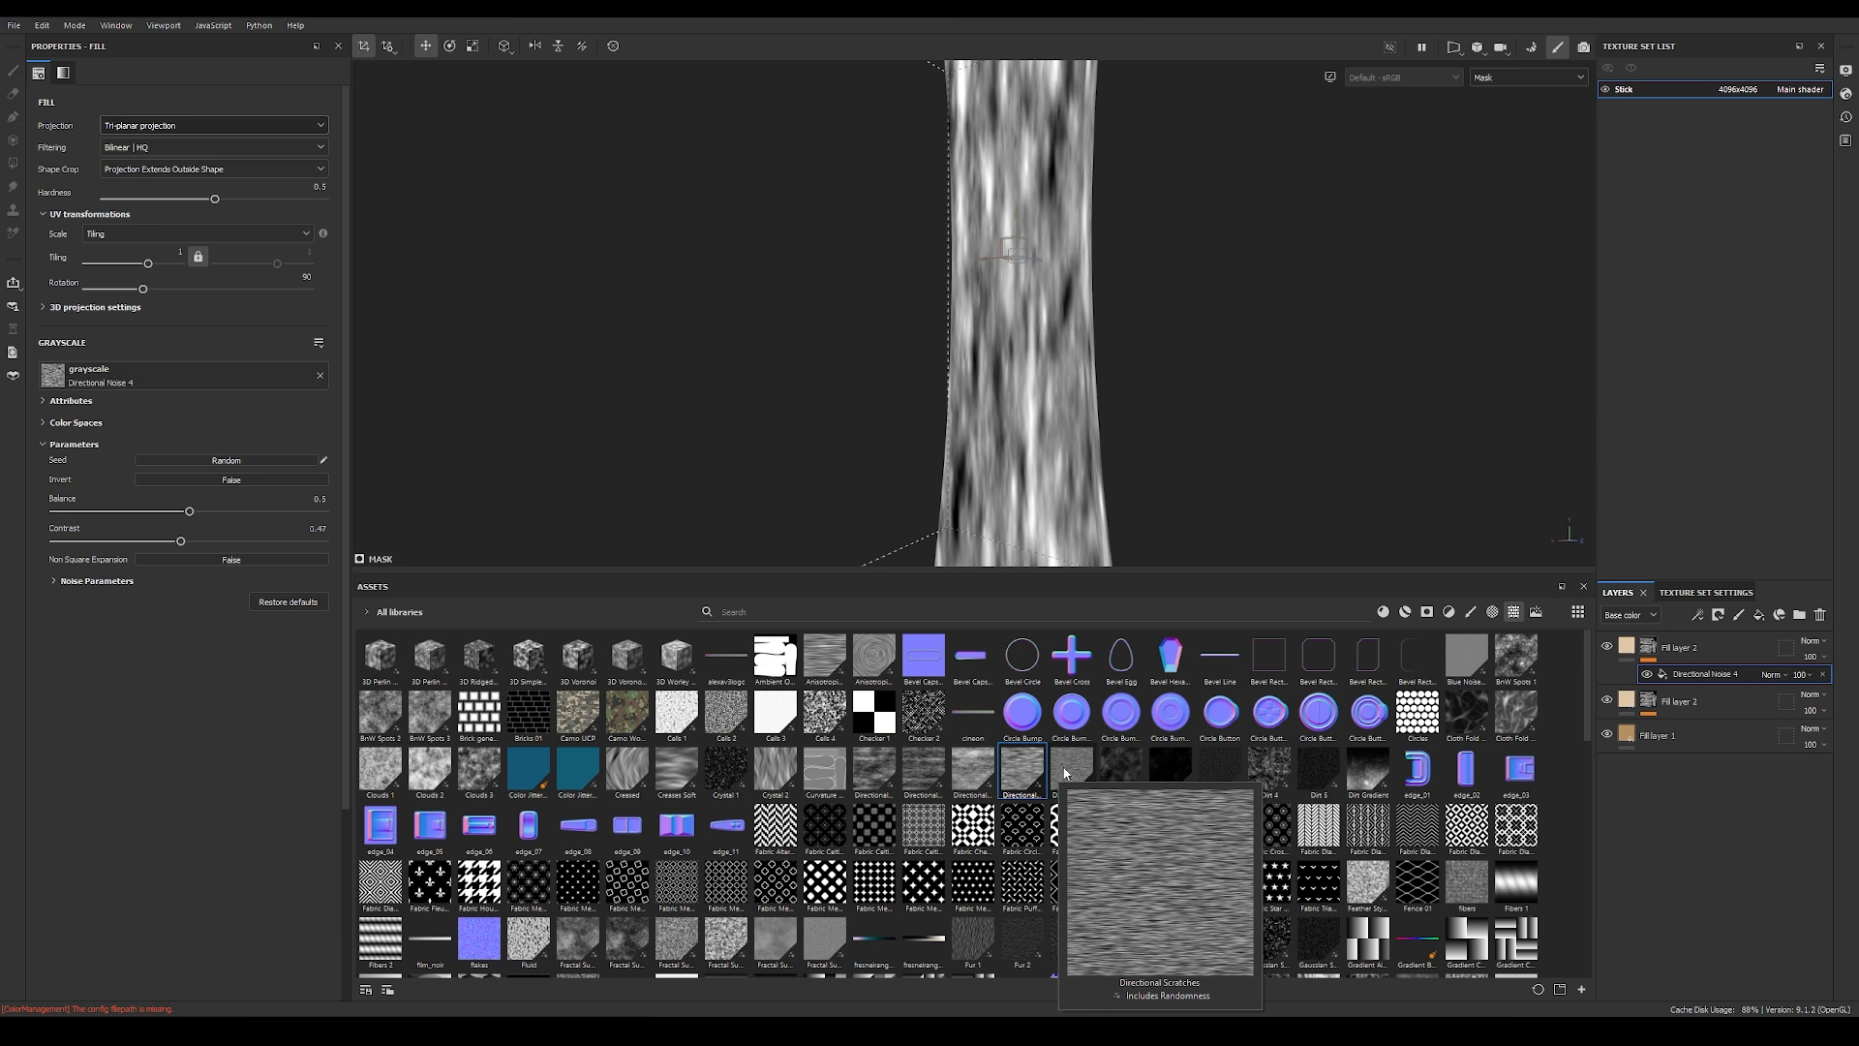
{"action": "left_click_drag", "start_coordinate": [1073, 768], "coordinate": [159, 376]}
{"action": "left_click_drag", "start_coordinate": [1032, 575], "coordinate": [1060, 869]}
{"action": "right_click_drag", "start_coordinate": [806, 559], "coordinate": [780, 556], "text": "alt"}
{"action": "right_click_drag", "start_coordinate": [1240, 532], "coordinate": [858, 531], "text": "alt"}
{"action": "left_click_drag", "start_coordinate": [1008, 503], "coordinate": [1073, 472], "text": "alt"}
{"action": "middle_click_drag", "start_coordinate": [1038, 481], "coordinate": [959, 484], "text": "alt"}
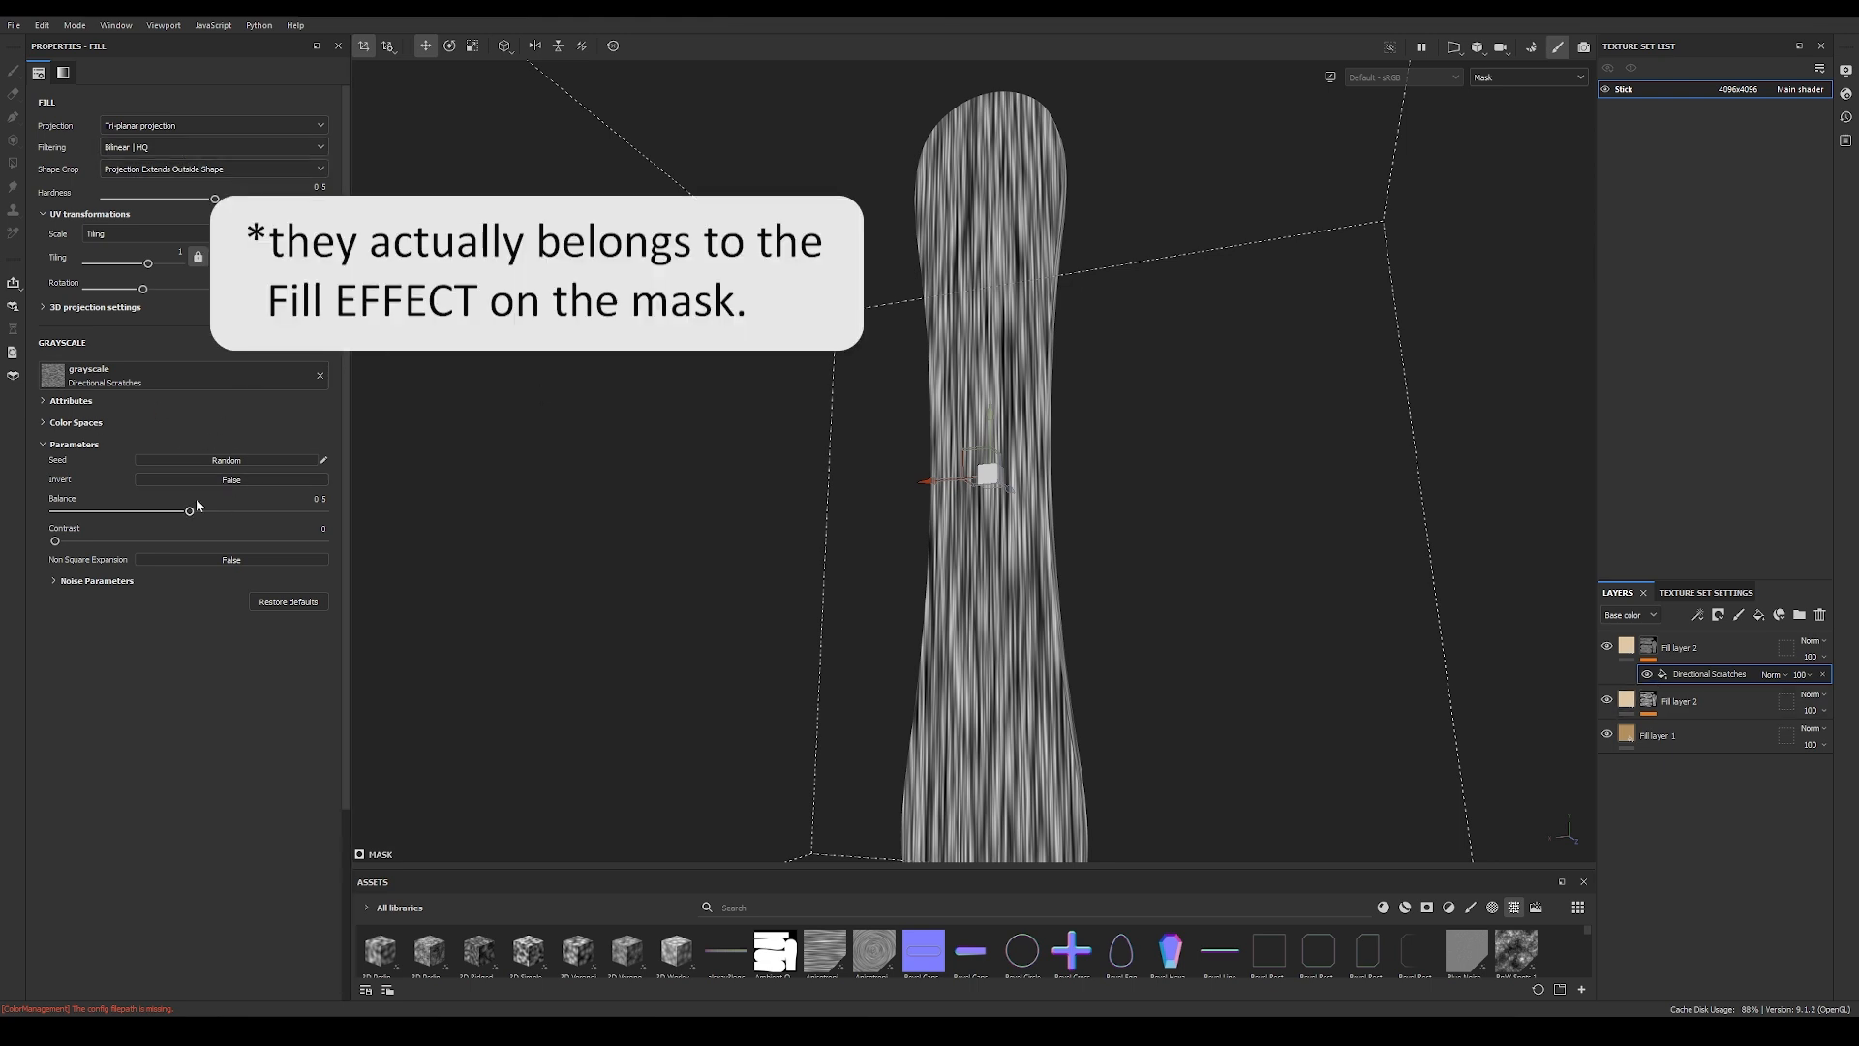
Step: Set the Directional Scratches noise scale to 10 for finer fibers and return to the material view
{"action": "left_click", "coordinate": [54, 580]}
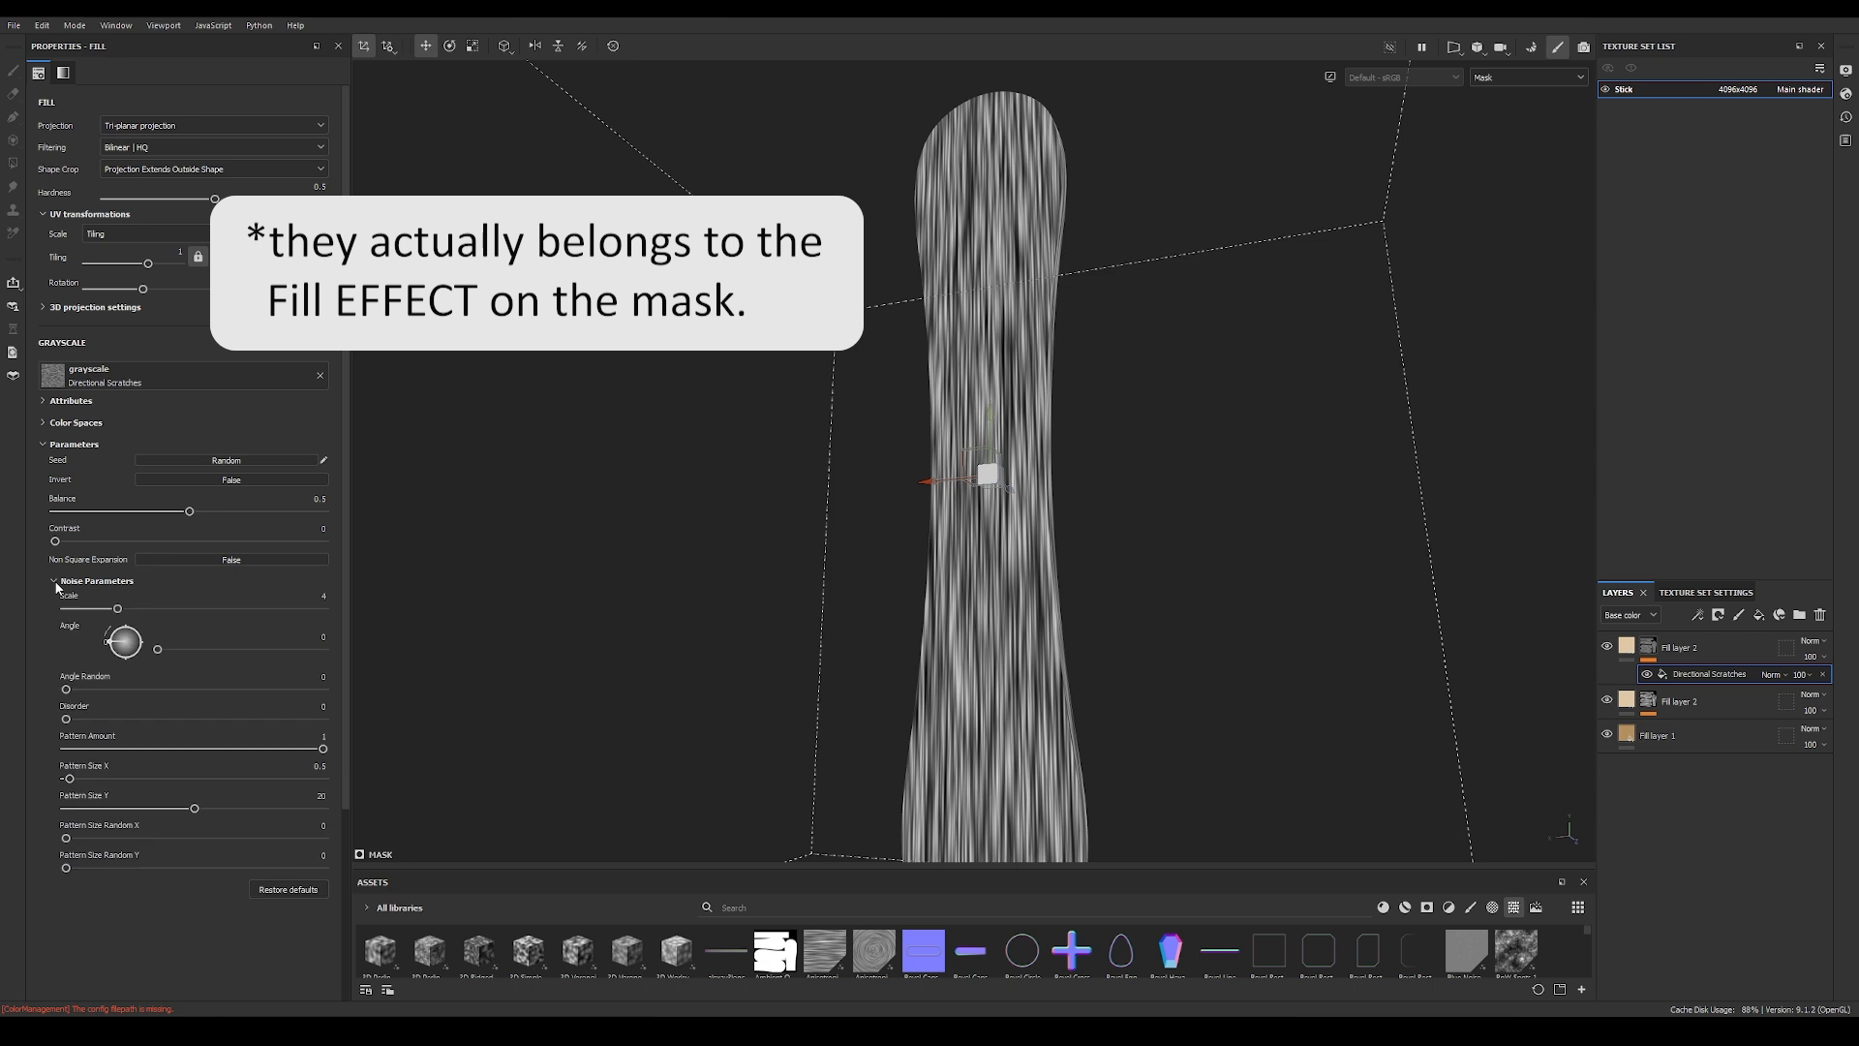
{"action": "left_click_drag", "start_coordinate": [147, 608], "coordinate": [221, 613]}
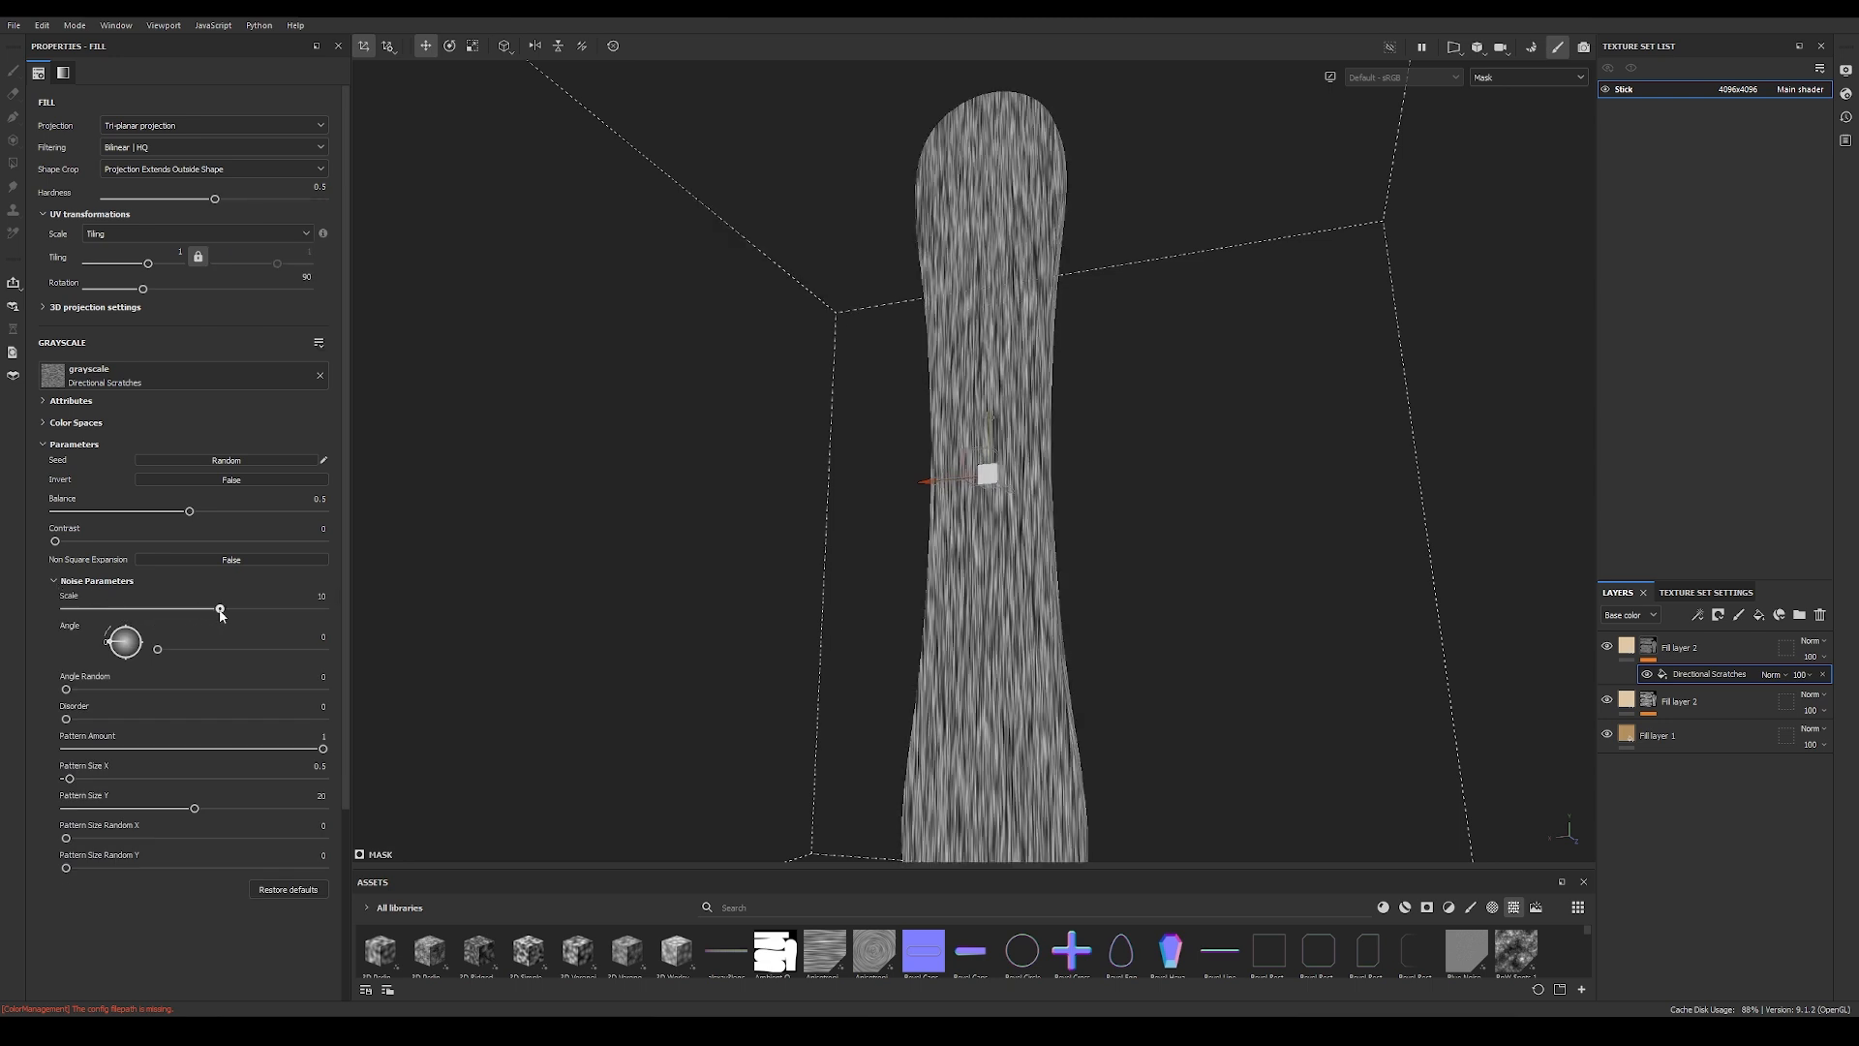
{"action": "scroll", "coordinate": [1114, 443], "scroll_direction": "up", "scroll_amount": 3}
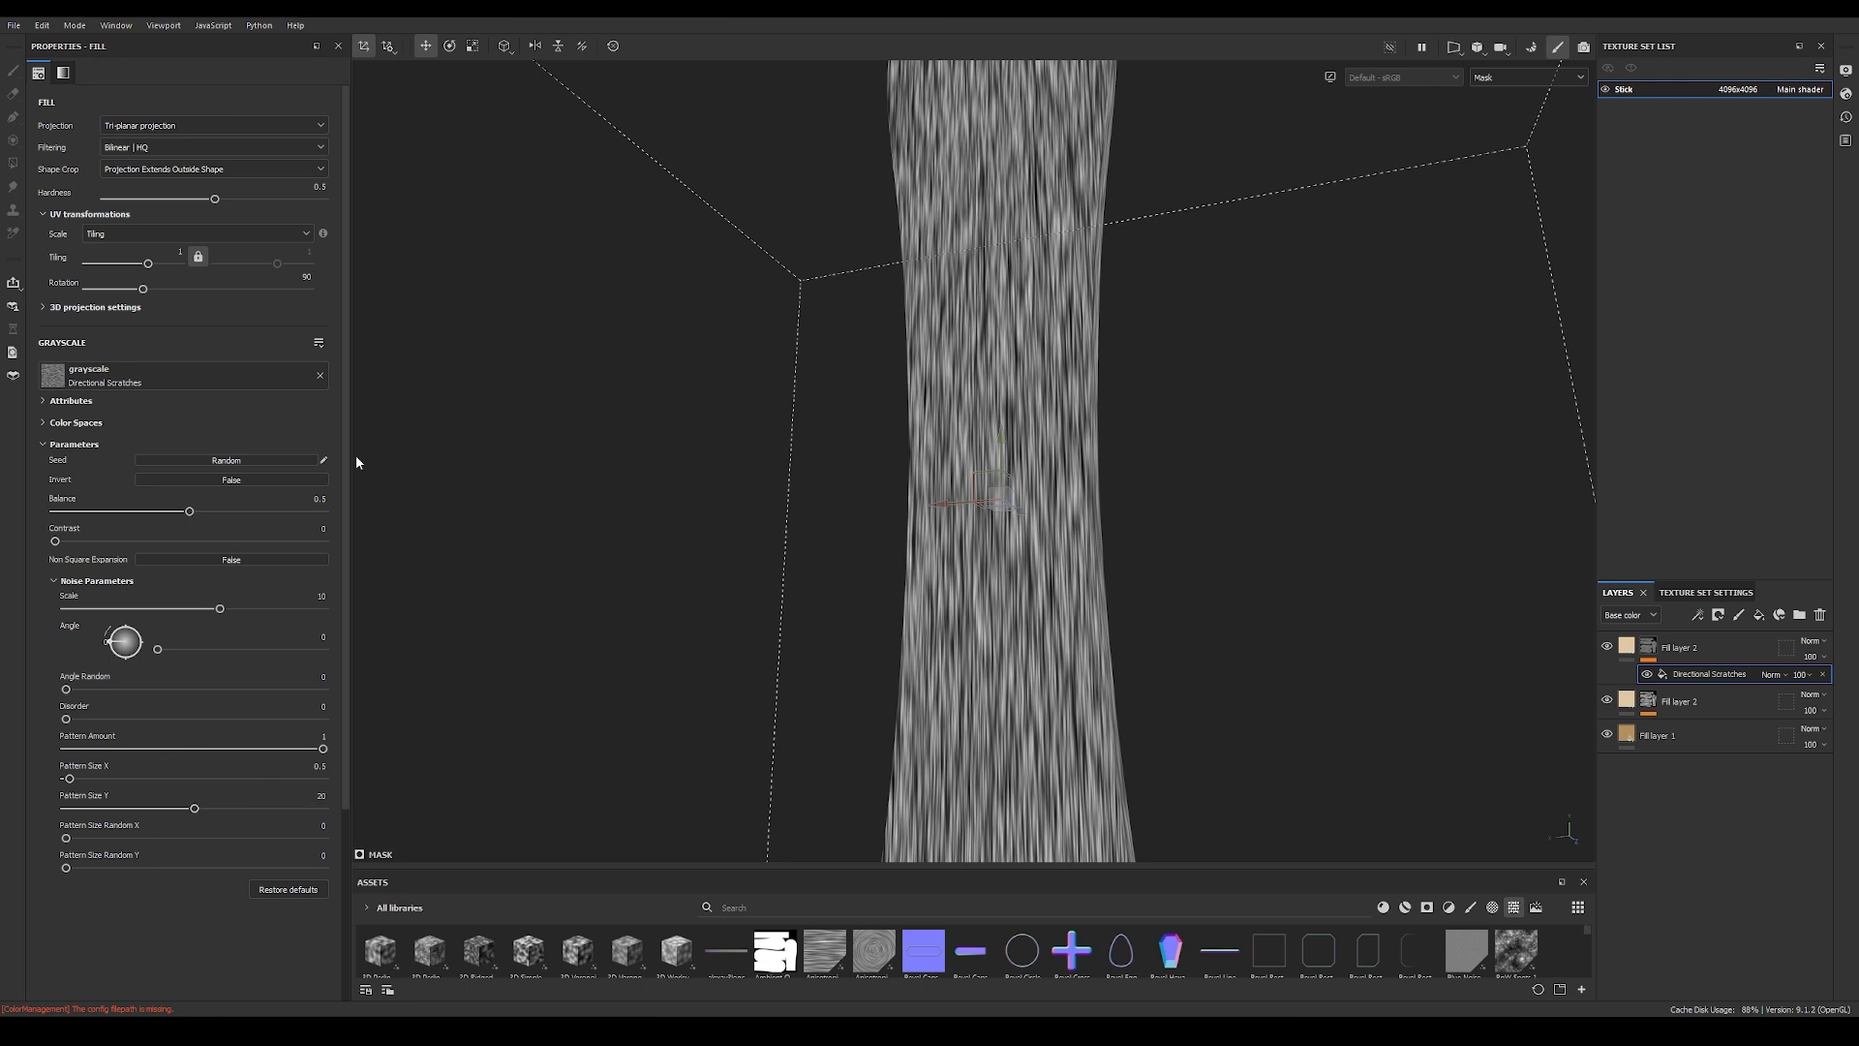
{"action": "left_click_drag", "start_coordinate": [878, 495], "coordinate": [796, 499], "text": "alt"}
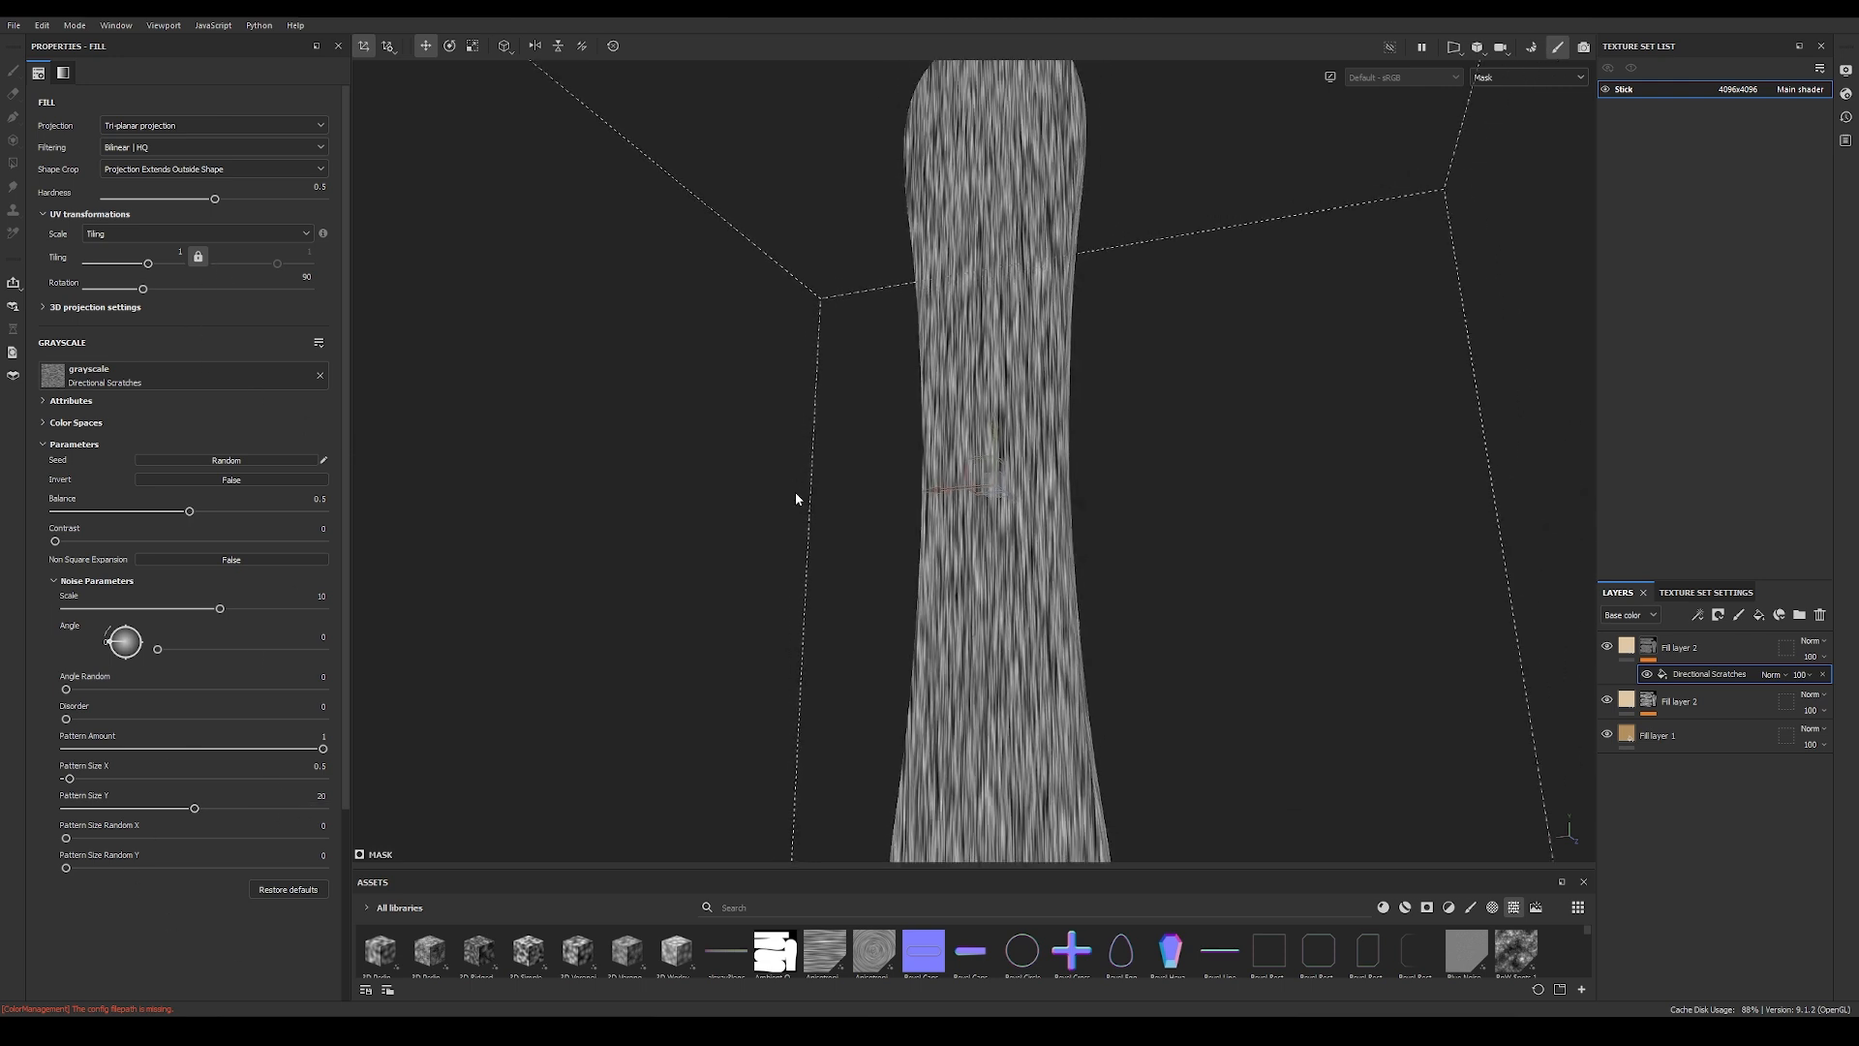
{"action": "key", "text": "m"}
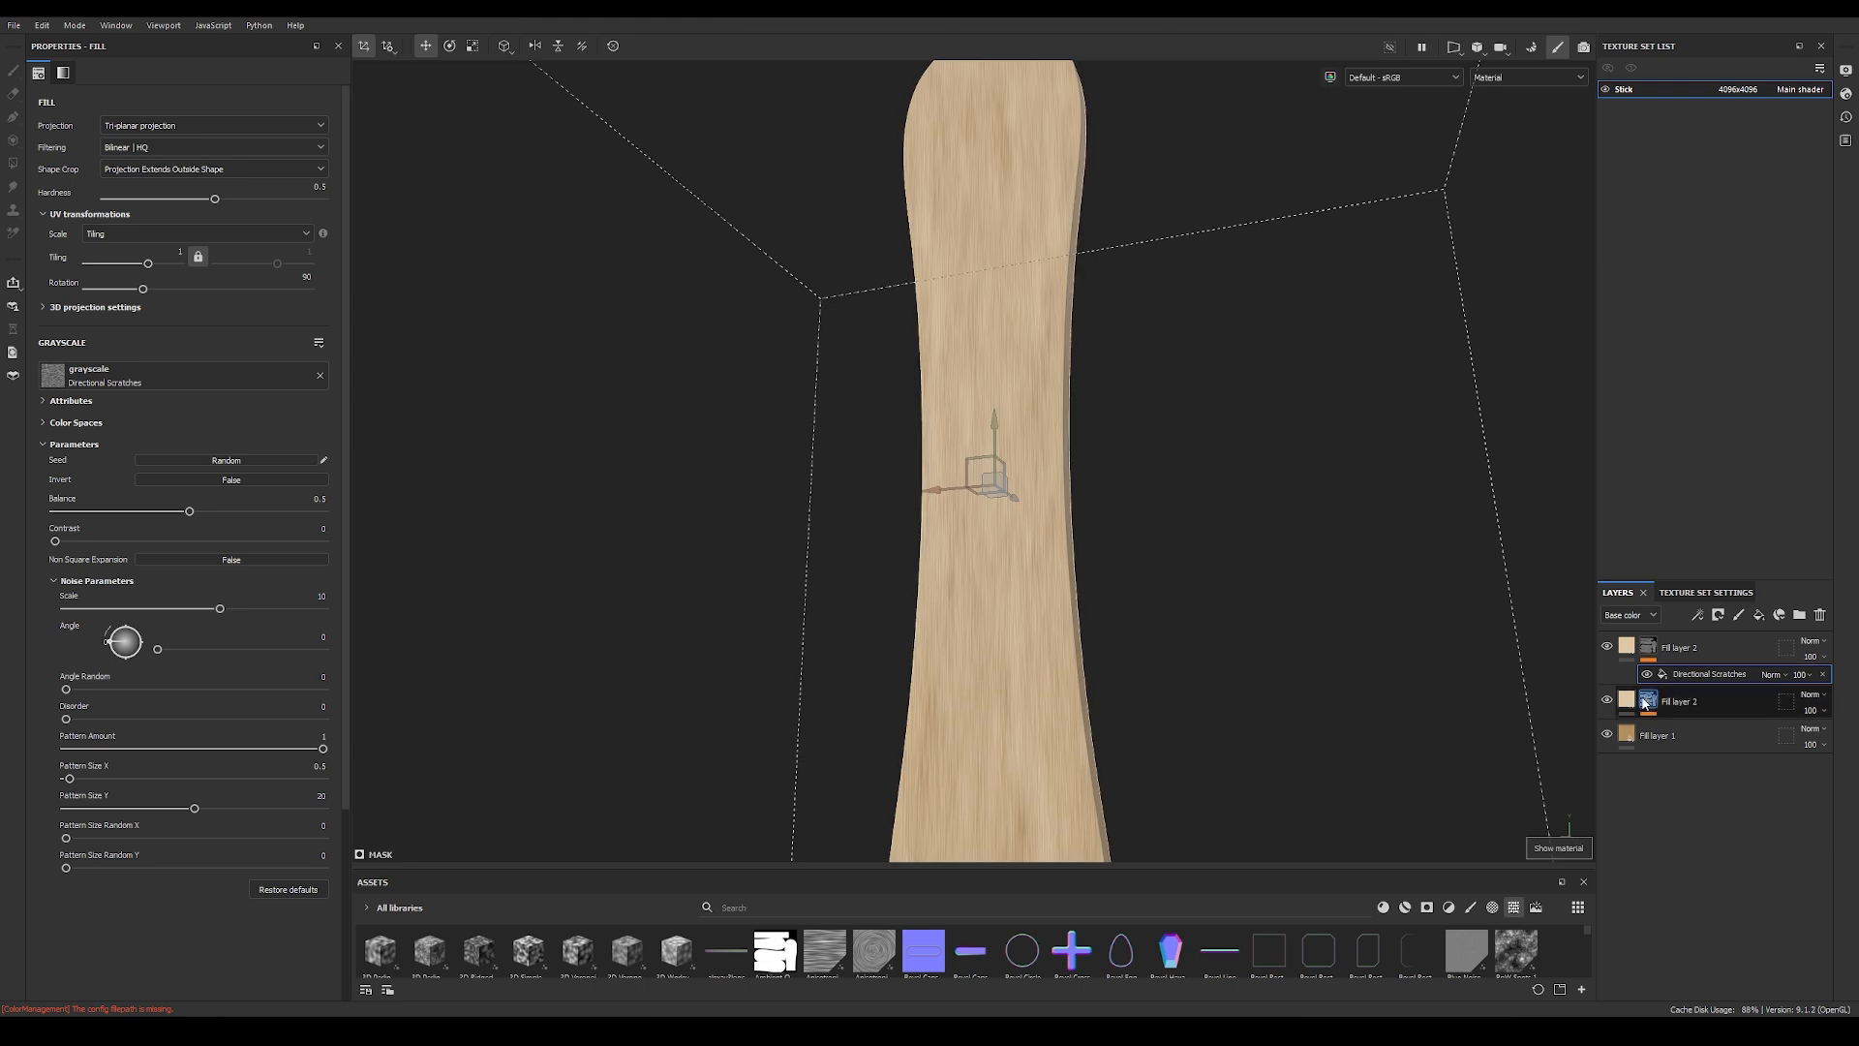
Step: Change the scratches fill layer's base color to a darker wood tan, BFA17B, and inspect the stick up close
{"action": "left_click", "coordinate": [1626, 646]}
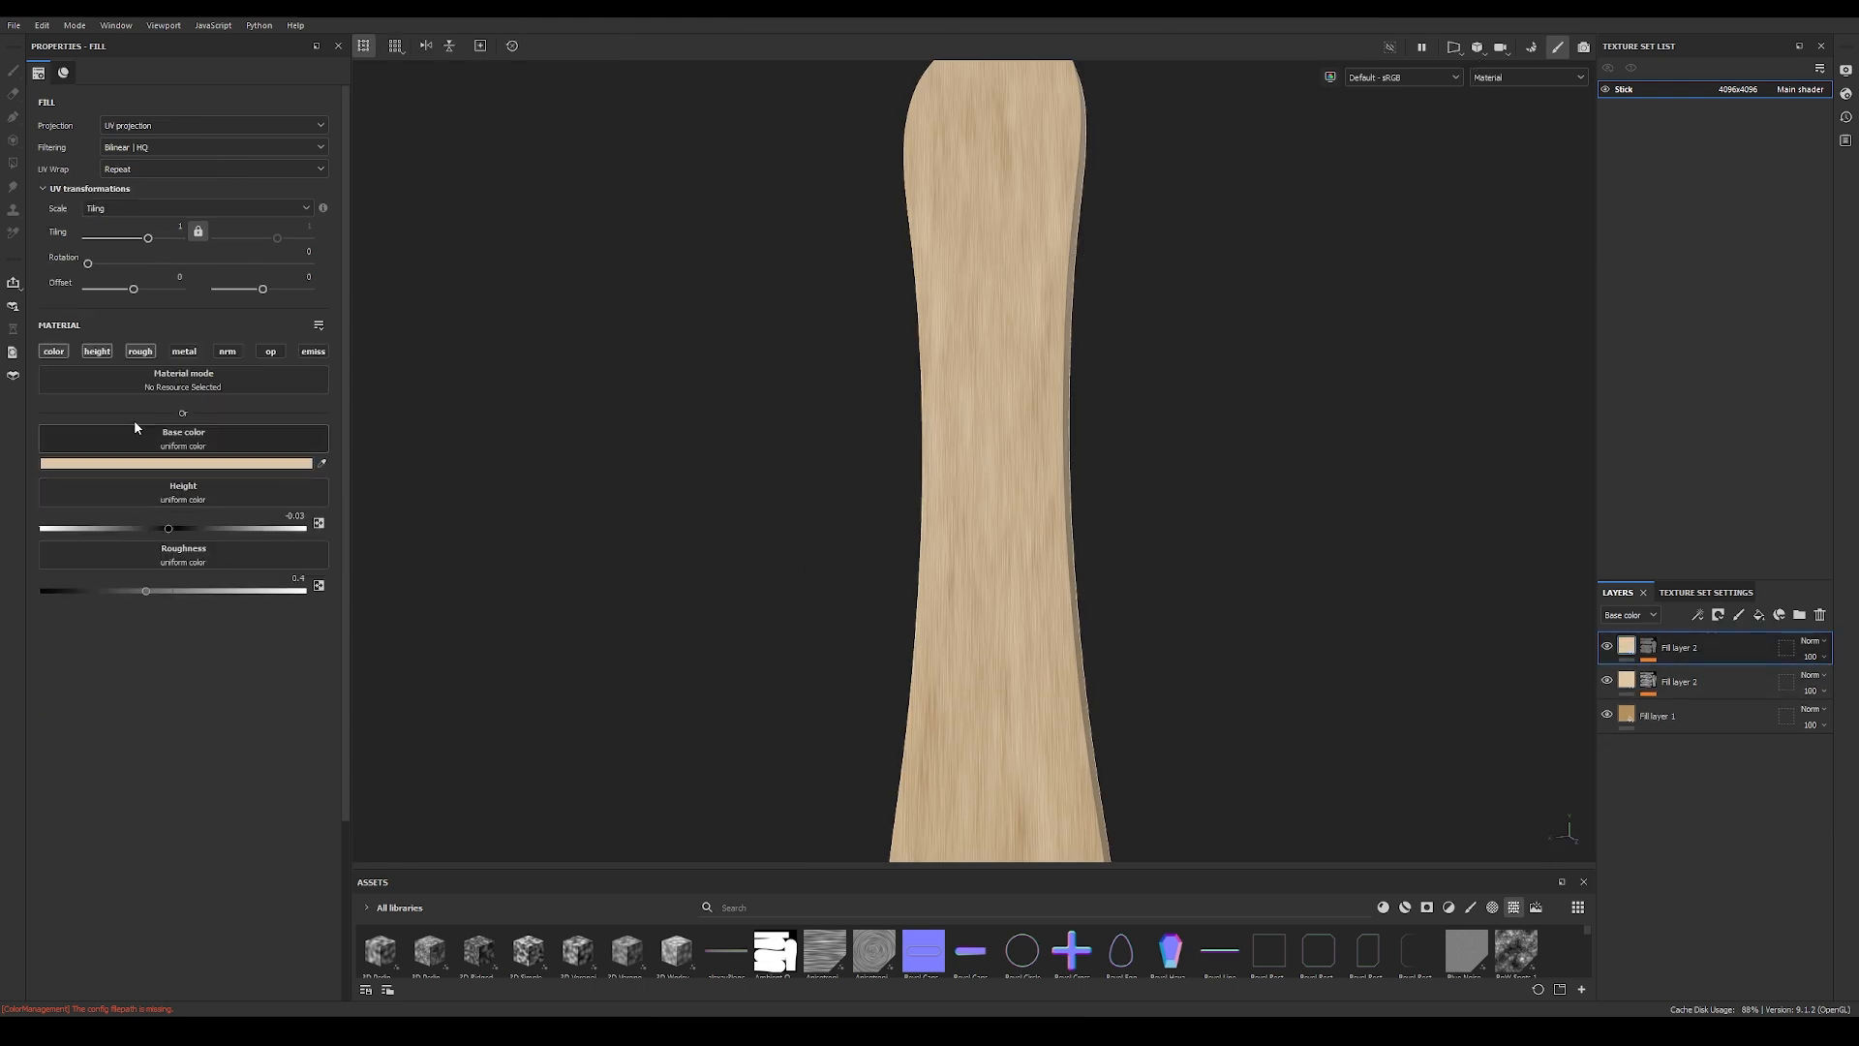
{"action": "left_click", "coordinate": [185, 463]}
{"action": "left_click_drag", "start_coordinate": [1102, 572], "coordinate": [1119, 589]}
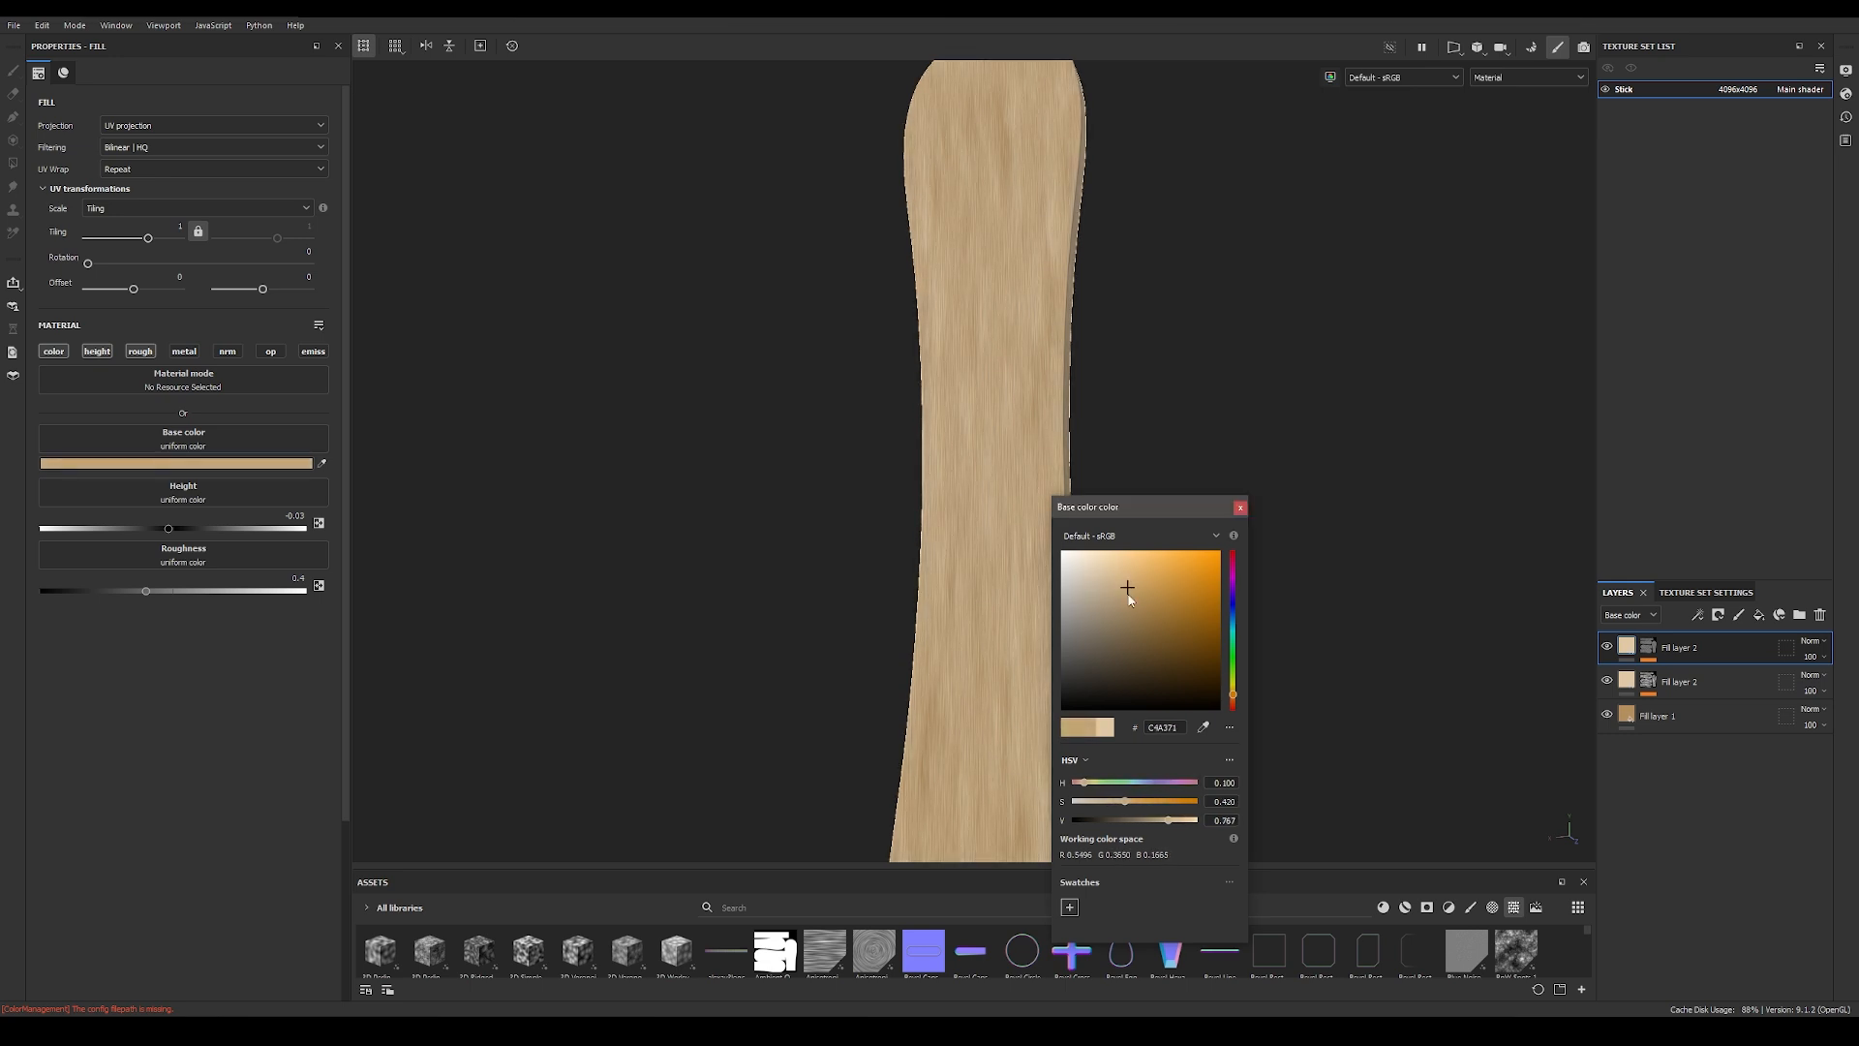
{"action": "left_click", "coordinate": [1240, 507]}
{"action": "right_click_drag", "start_coordinate": [988, 547], "coordinate": [1539, 523], "text": "alt"}
{"action": "left_click_drag", "start_coordinate": [1026, 571], "coordinate": [1004, 561], "text": "alt"}
{"action": "right_click_drag", "start_coordinate": [1004, 560], "coordinate": [1075, 564], "text": "alt"}
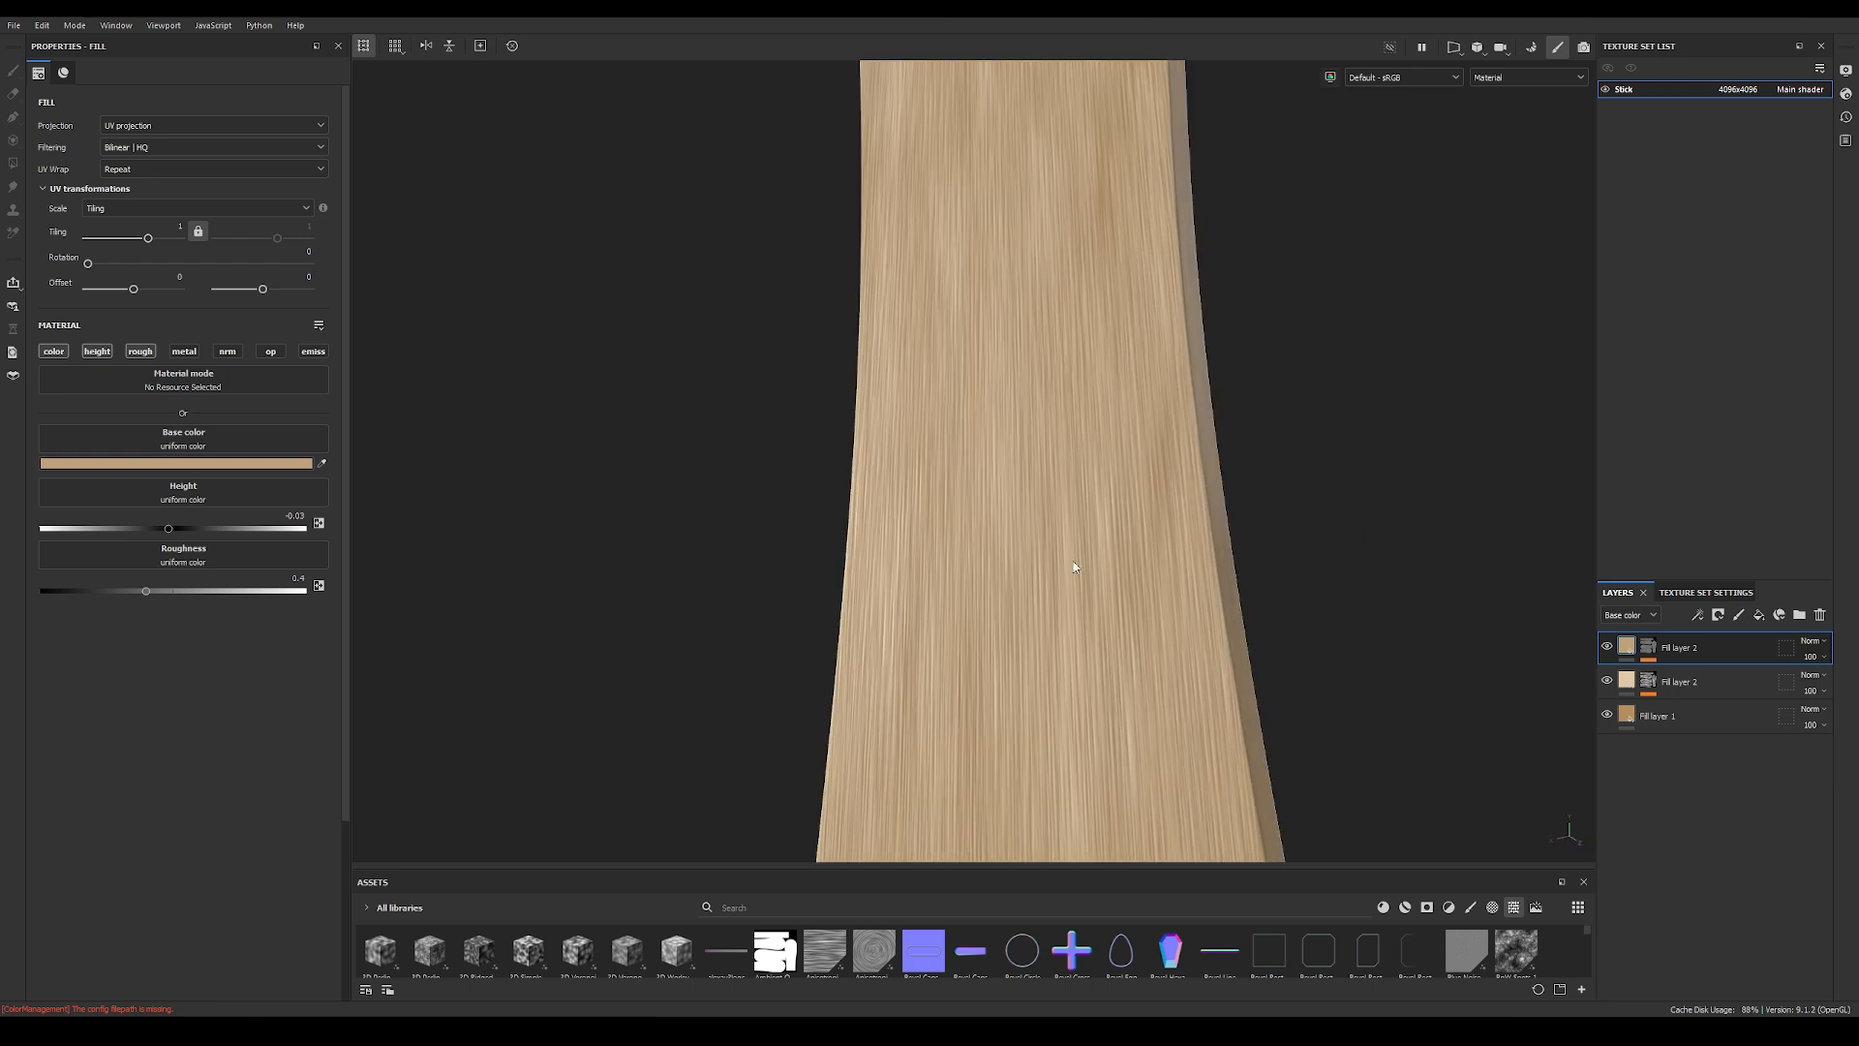
Step: Set the scratches fill layer's height to 0.01 for slightly raised fibers
{"action": "left_click", "coordinate": [171, 528]}
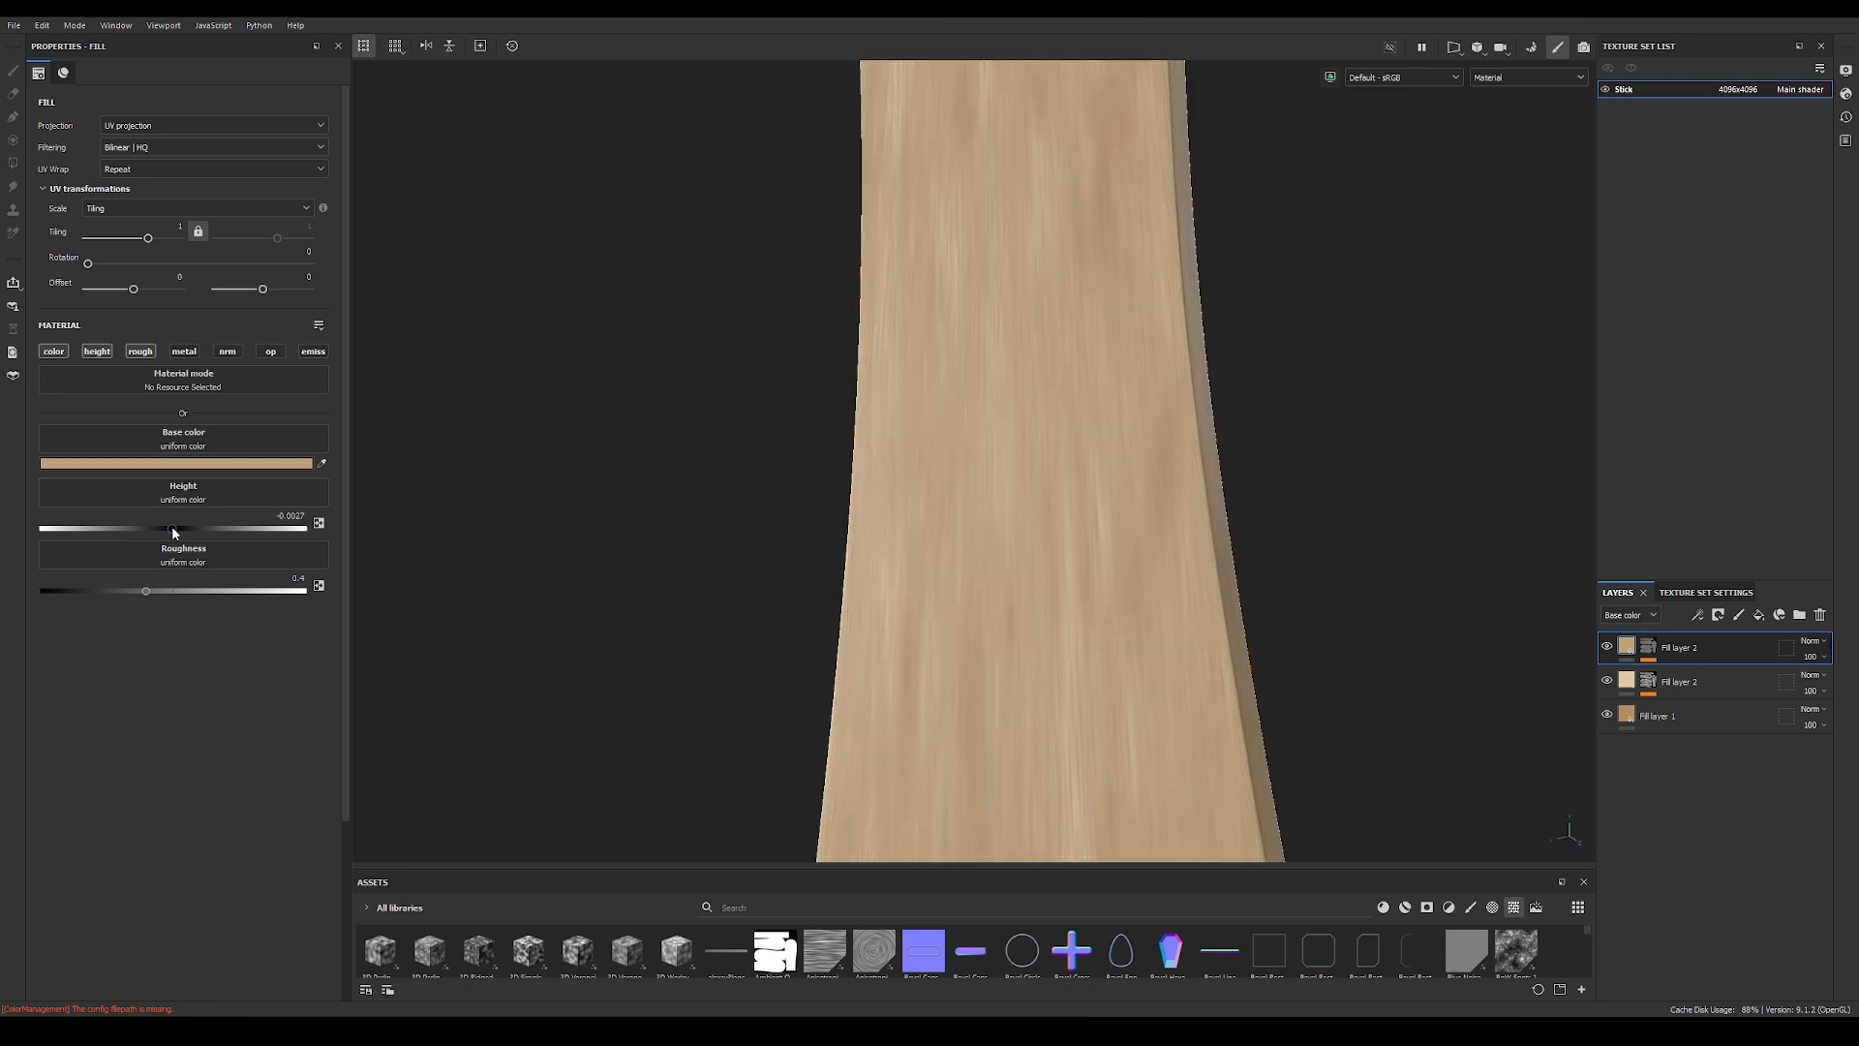
{"action": "left_click", "coordinate": [292, 514]}
{"action": "type", "text": "0"}
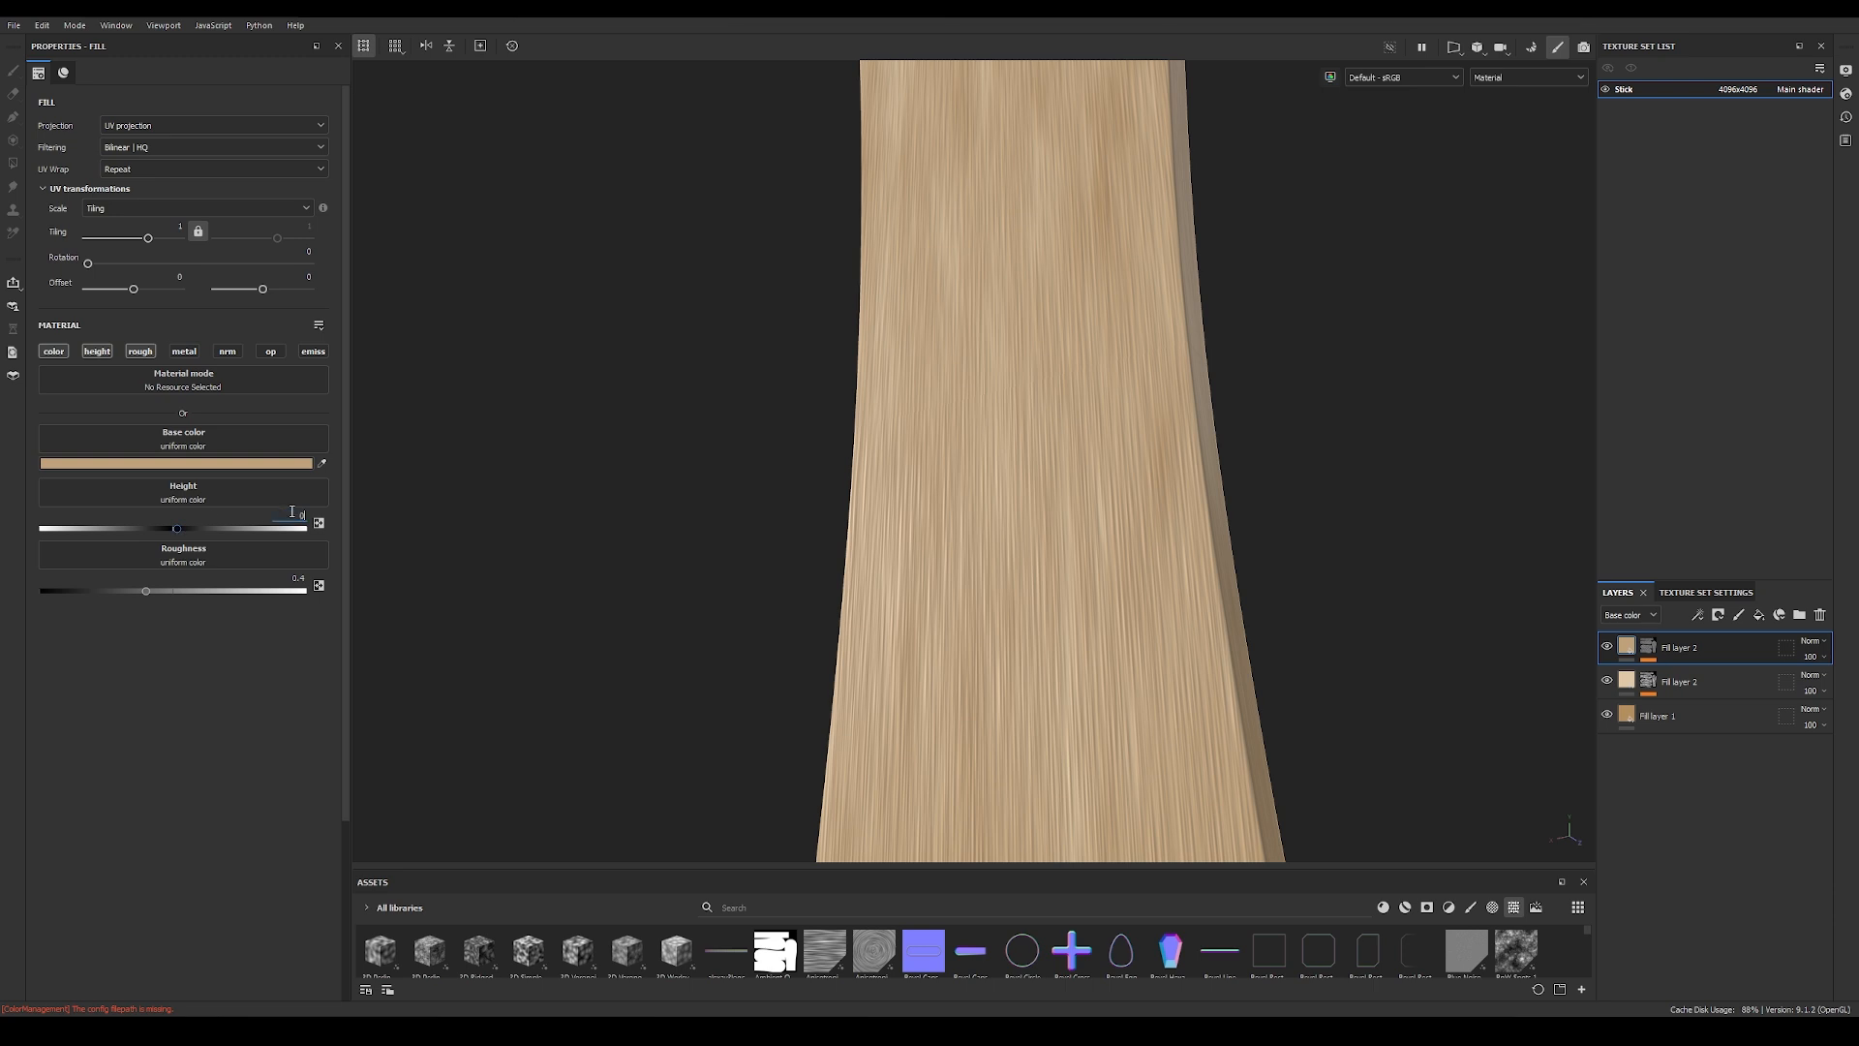
{"action": "type", "text": ".01"}
{"action": "key", "text": "Return"}
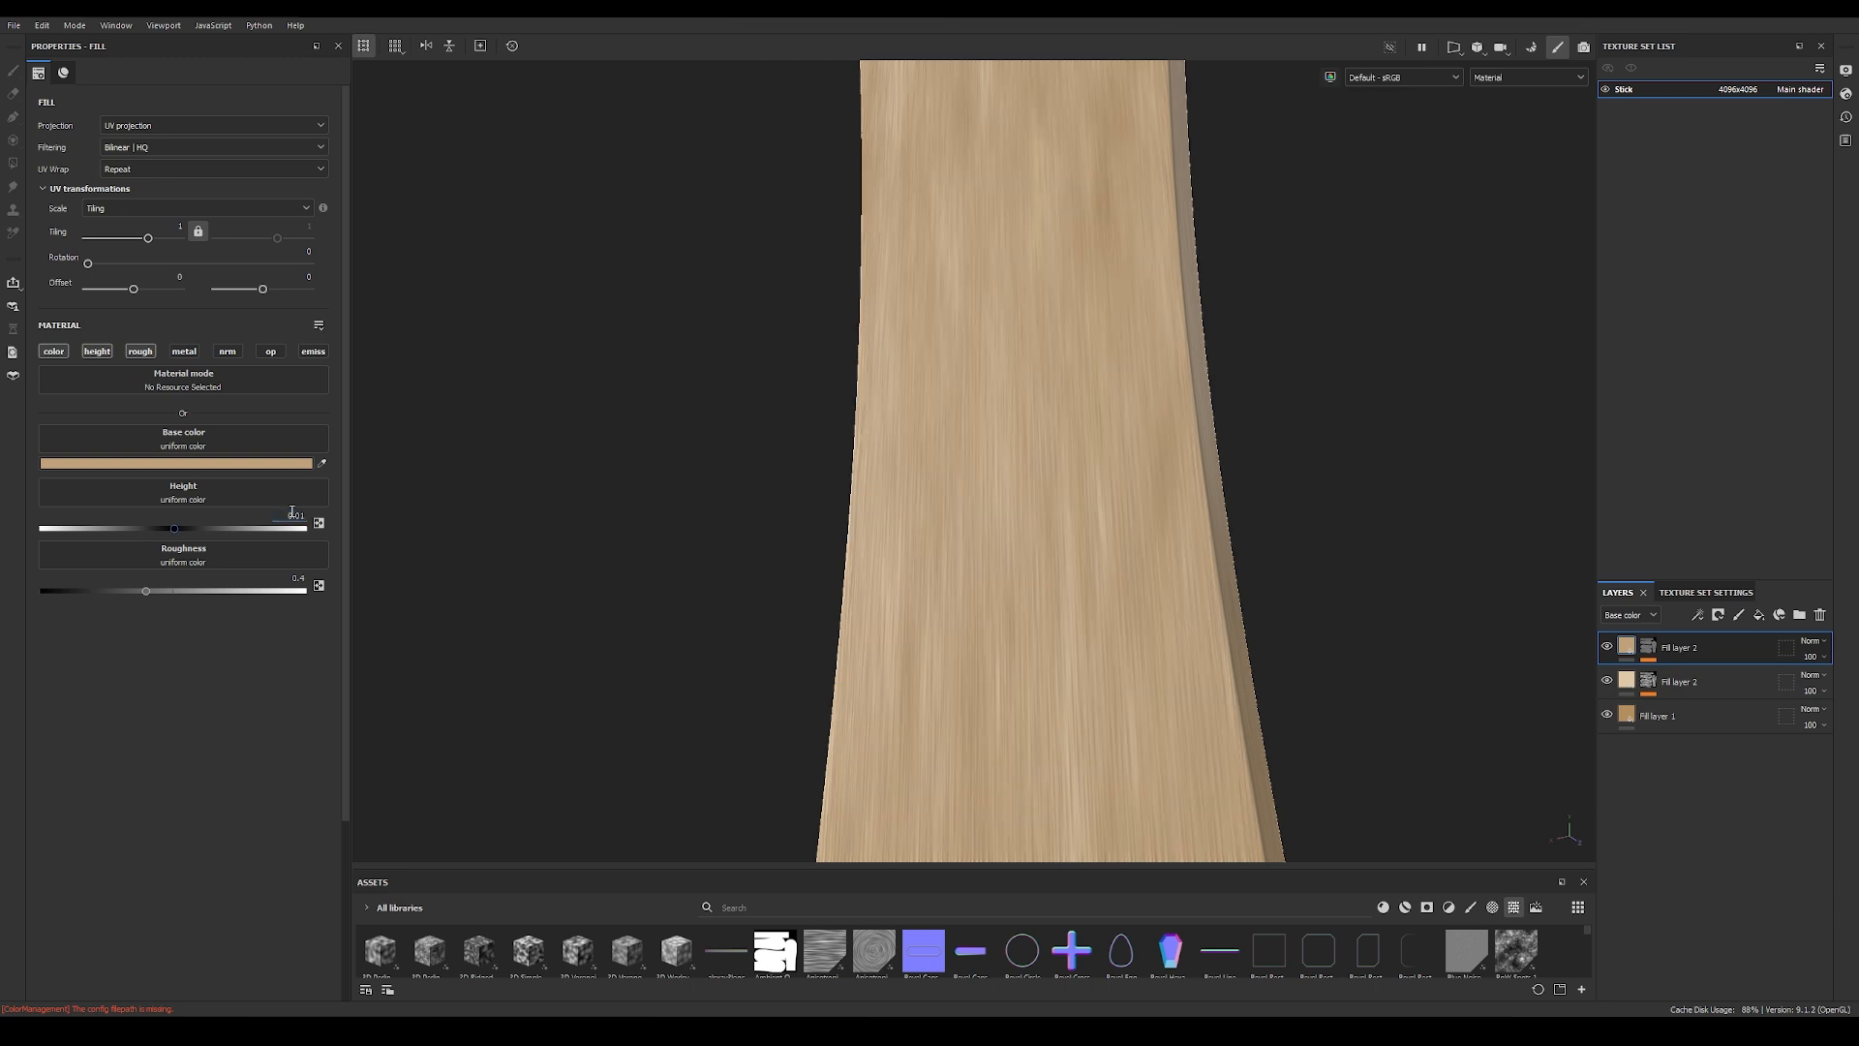
{"action": "mouse_move", "coordinate": [880, 469]}
{"action": "left_mouse_down", "text": "alt"}
{"action": "mouse_move", "coordinate": [752, 519]}
{"action": "mouse_move", "coordinate": [901, 494]}
{"action": "left_mouse_up", "text": "alt"}
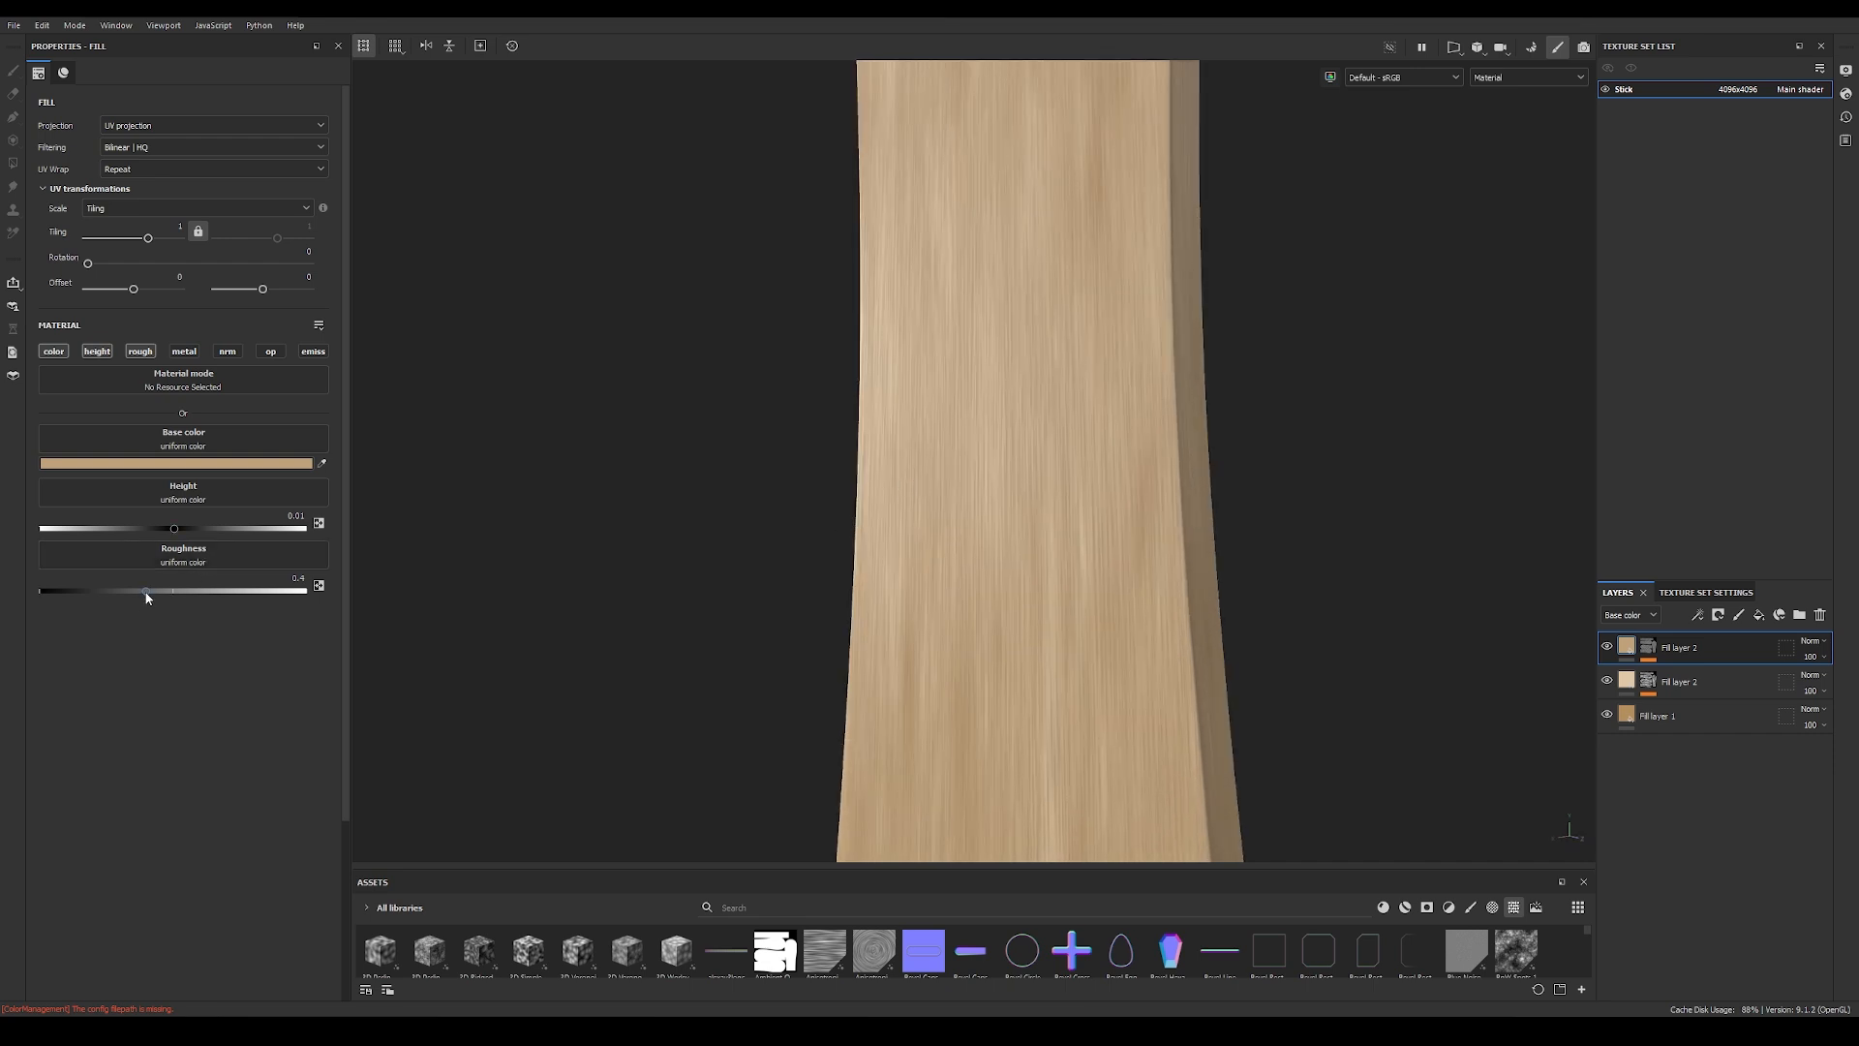
Step: Raise the scratches fill layer's roughness to about 0.545 and check the stick's reflections from several angles
{"action": "left_click_drag", "start_coordinate": [155, 591], "coordinate": [165, 600]}
{"action": "left_click_drag", "start_coordinate": [186, 604], "coordinate": [184, 604]}
{"action": "mouse_move", "coordinate": [796, 541]}
{"action": "left_mouse_down", "text": "alt"}
{"action": "mouse_move", "coordinate": [623, 536]}
{"action": "mouse_move", "coordinate": [822, 523]}
{"action": "mouse_move", "coordinate": [805, 517]}
{"action": "mouse_move", "coordinate": [905, 415]}
{"action": "mouse_move", "coordinate": [746, 577]}
{"action": "mouse_move", "coordinate": [631, 585]}
{"action": "mouse_move", "coordinate": [718, 519]}
{"action": "mouse_move", "coordinate": [1017, 552]}
{"action": "mouse_move", "coordinate": [639, 568]}
{"action": "mouse_move", "coordinate": [1174, 485]}
{"action": "mouse_move", "coordinate": [746, 552]}
{"action": "mouse_move", "coordinate": [1260, 668]}
{"action": "left_mouse_up", "text": "alt"}
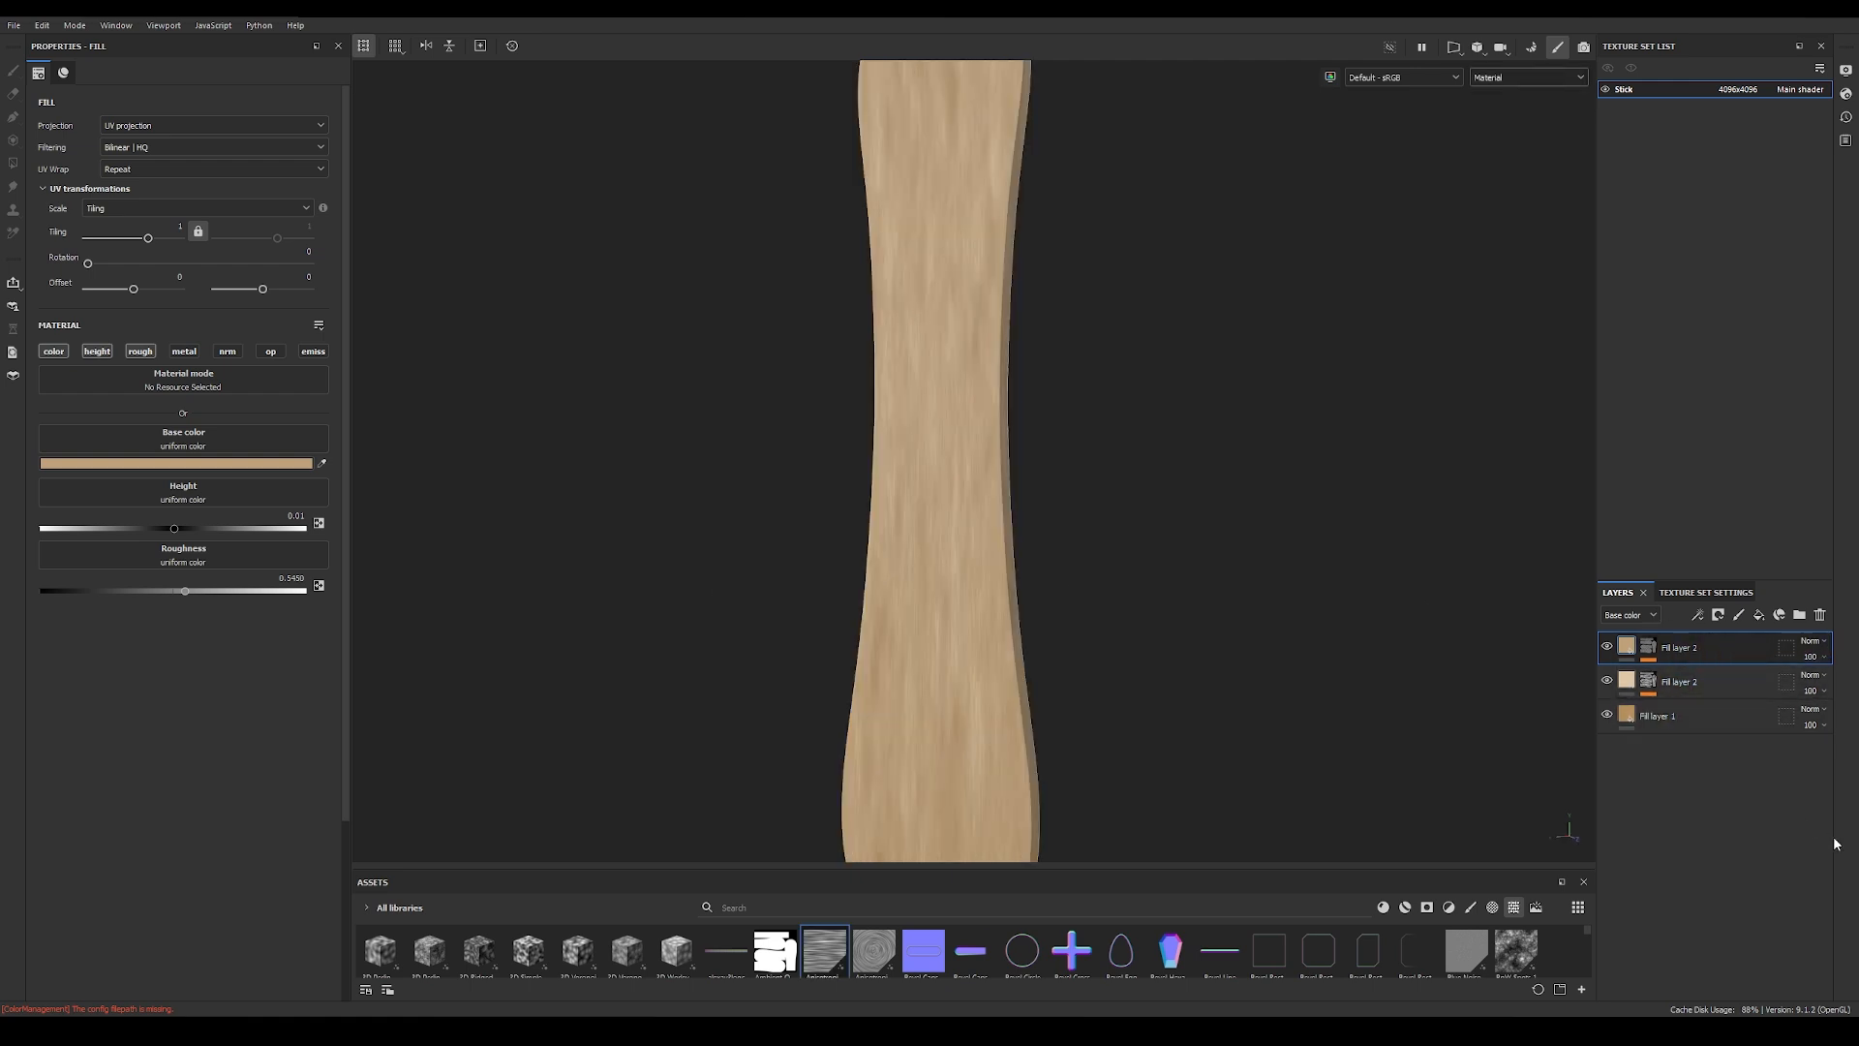
{"action": "left_click_drag", "start_coordinate": [1052, 608], "coordinate": [912, 573], "text": "alt"}
{"action": "right_click_drag", "start_coordinate": [913, 573], "coordinate": [1231, 508], "text": "alt"}
Step: Set the scratches fill layer's blending mode to Replace in the height channel
{"action": "left_click", "coordinate": [1631, 615]}
{"action": "left_click", "coordinate": [1635, 644]}
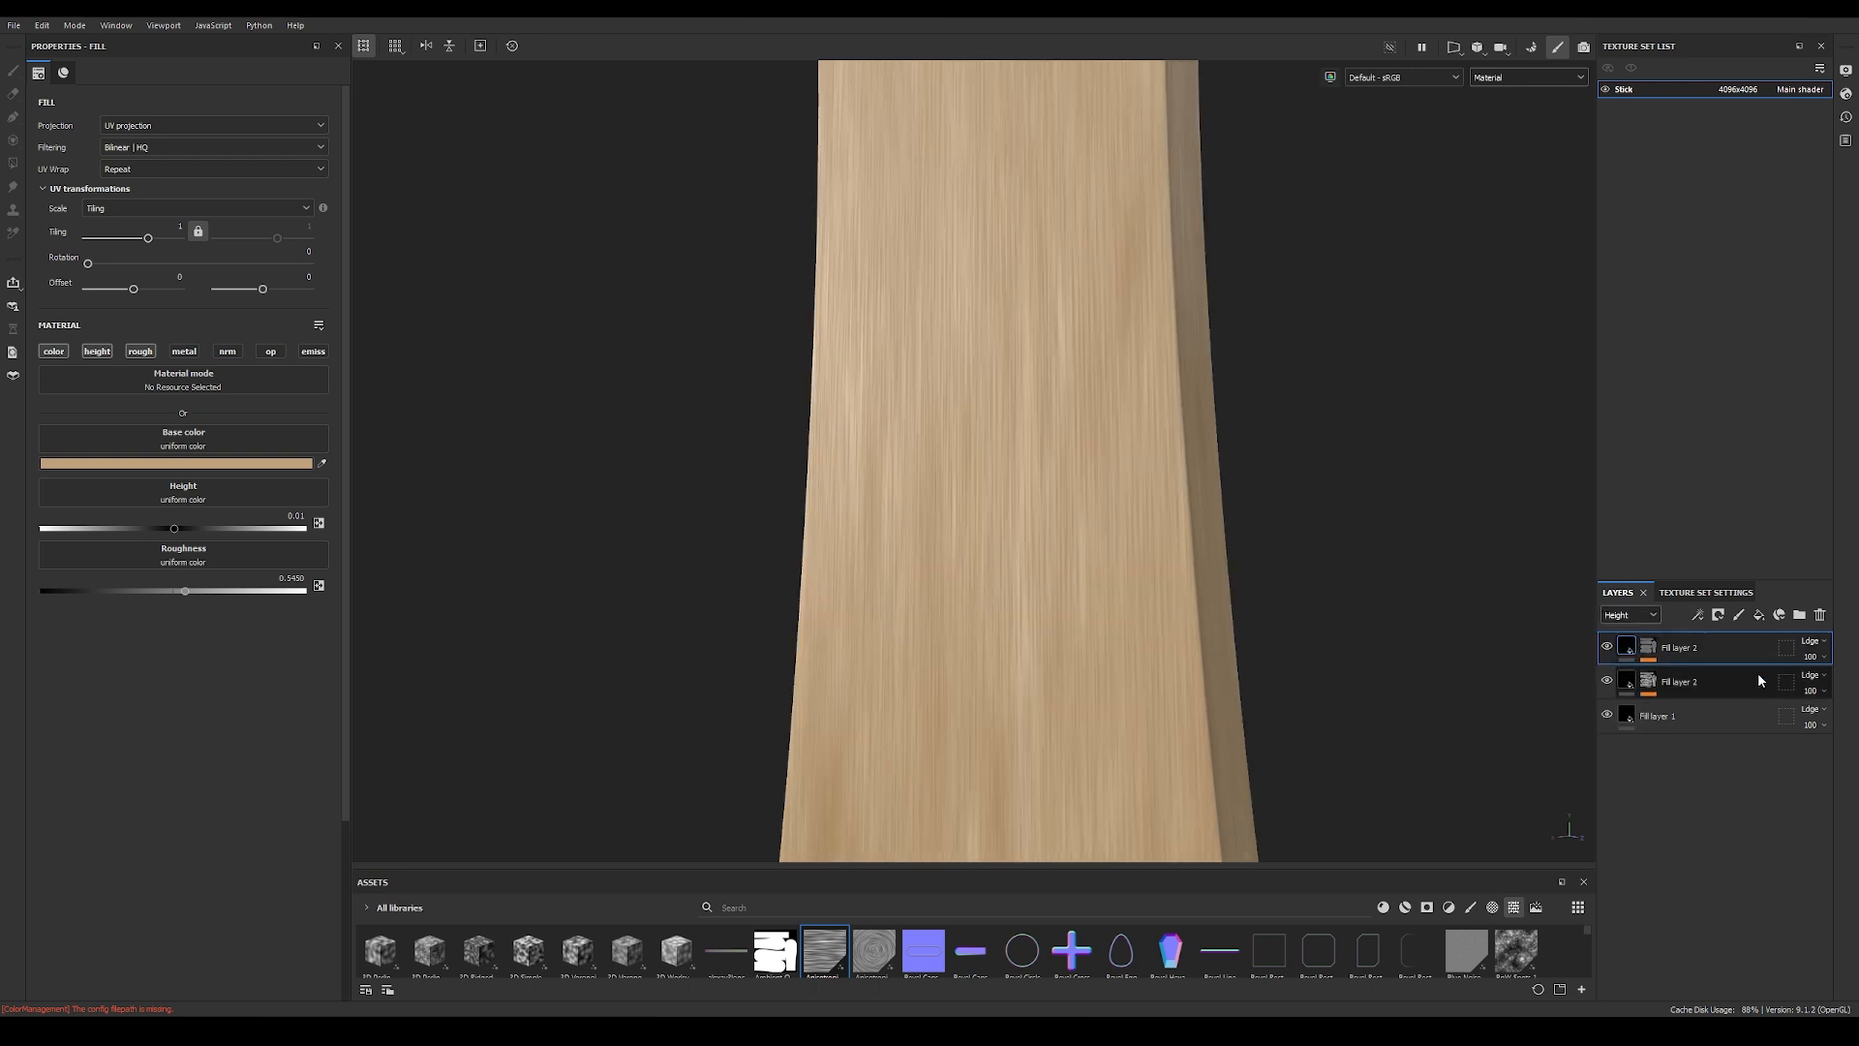
{"action": "left_click", "coordinate": [1644, 622]}
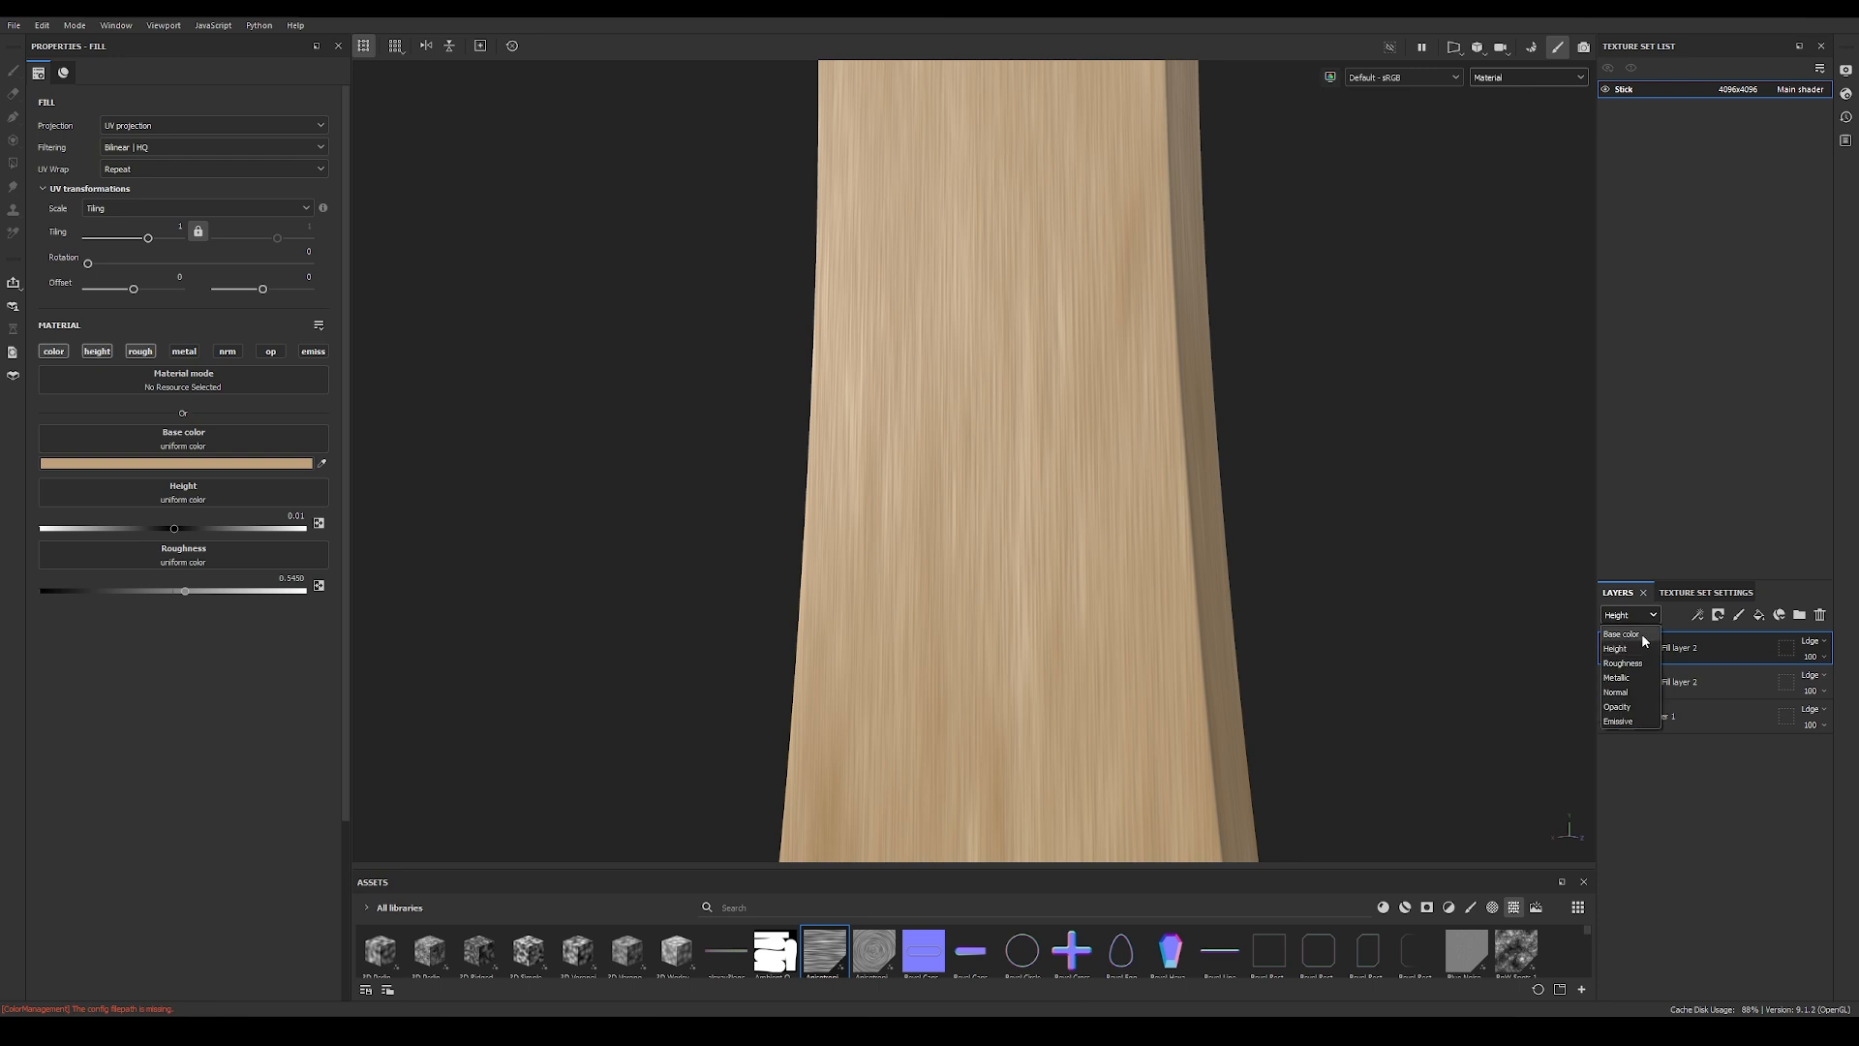
{"action": "left_click", "coordinate": [1643, 640]}
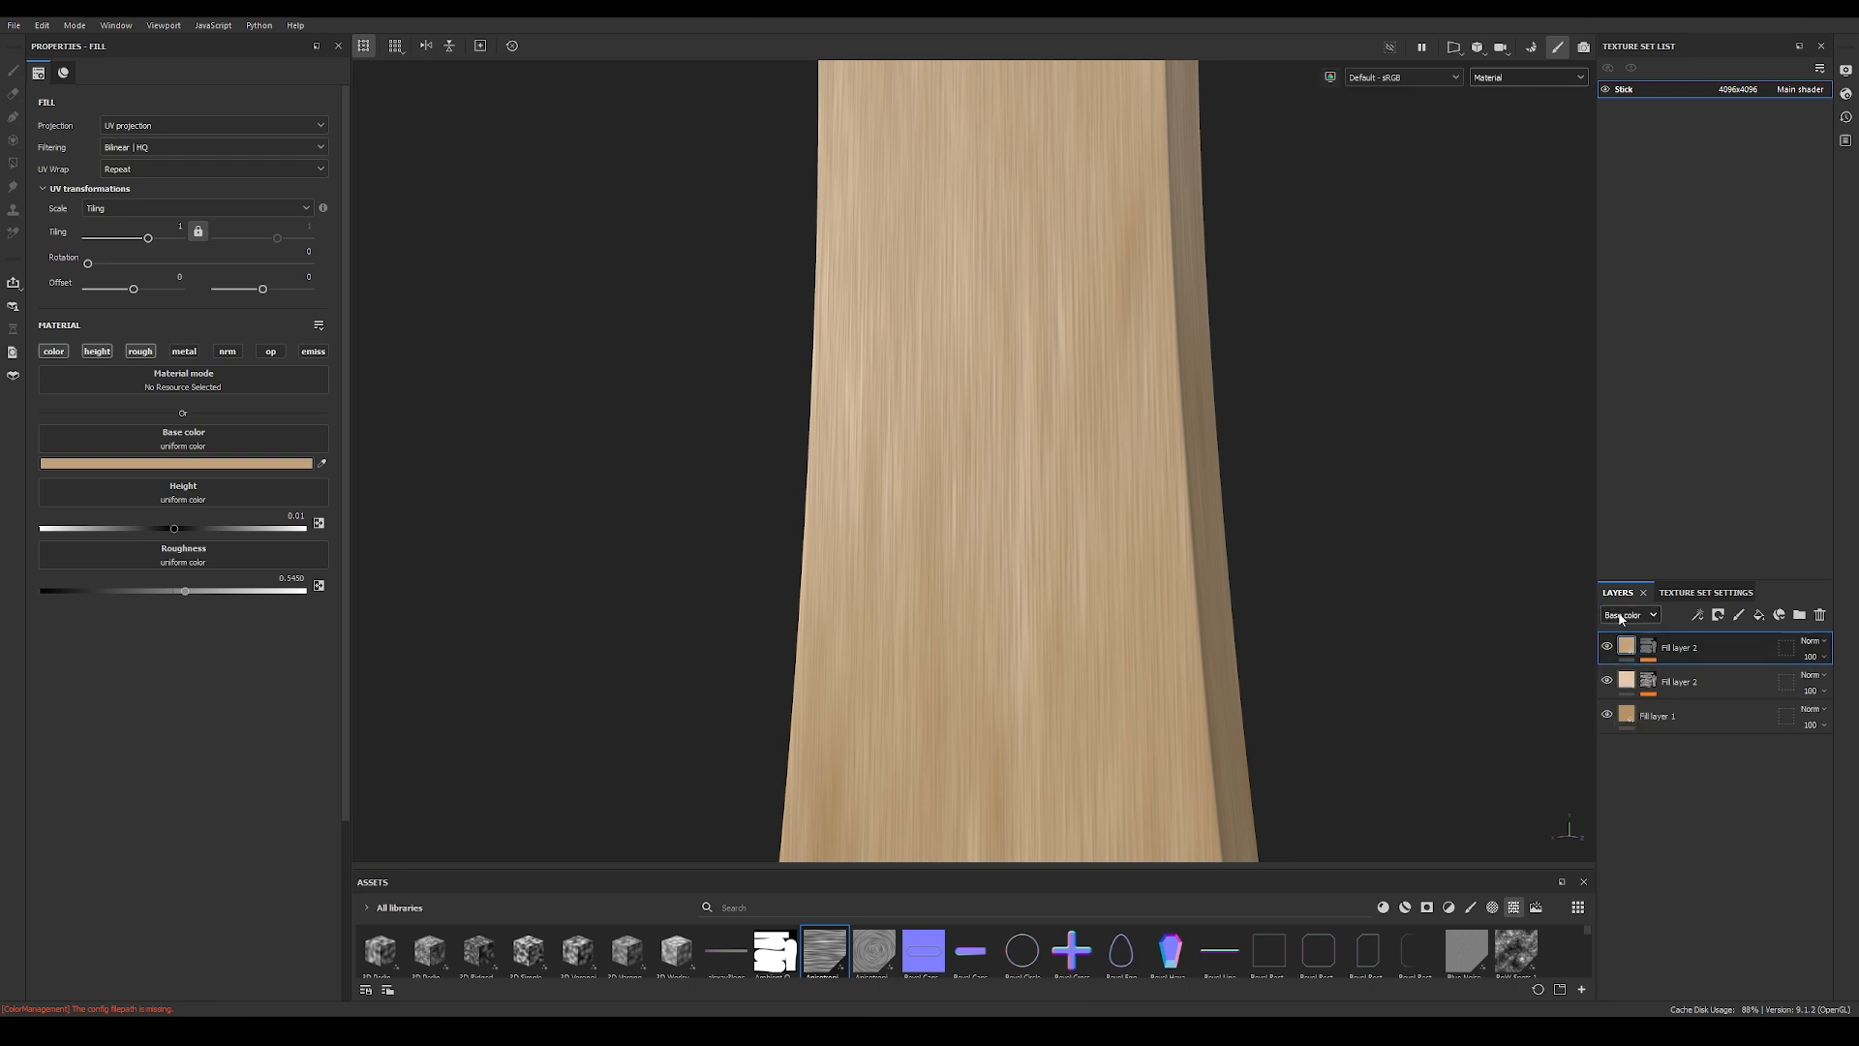
{"action": "left_click", "coordinate": [1621, 617]}
{"action": "left_click", "coordinate": [1636, 655]}
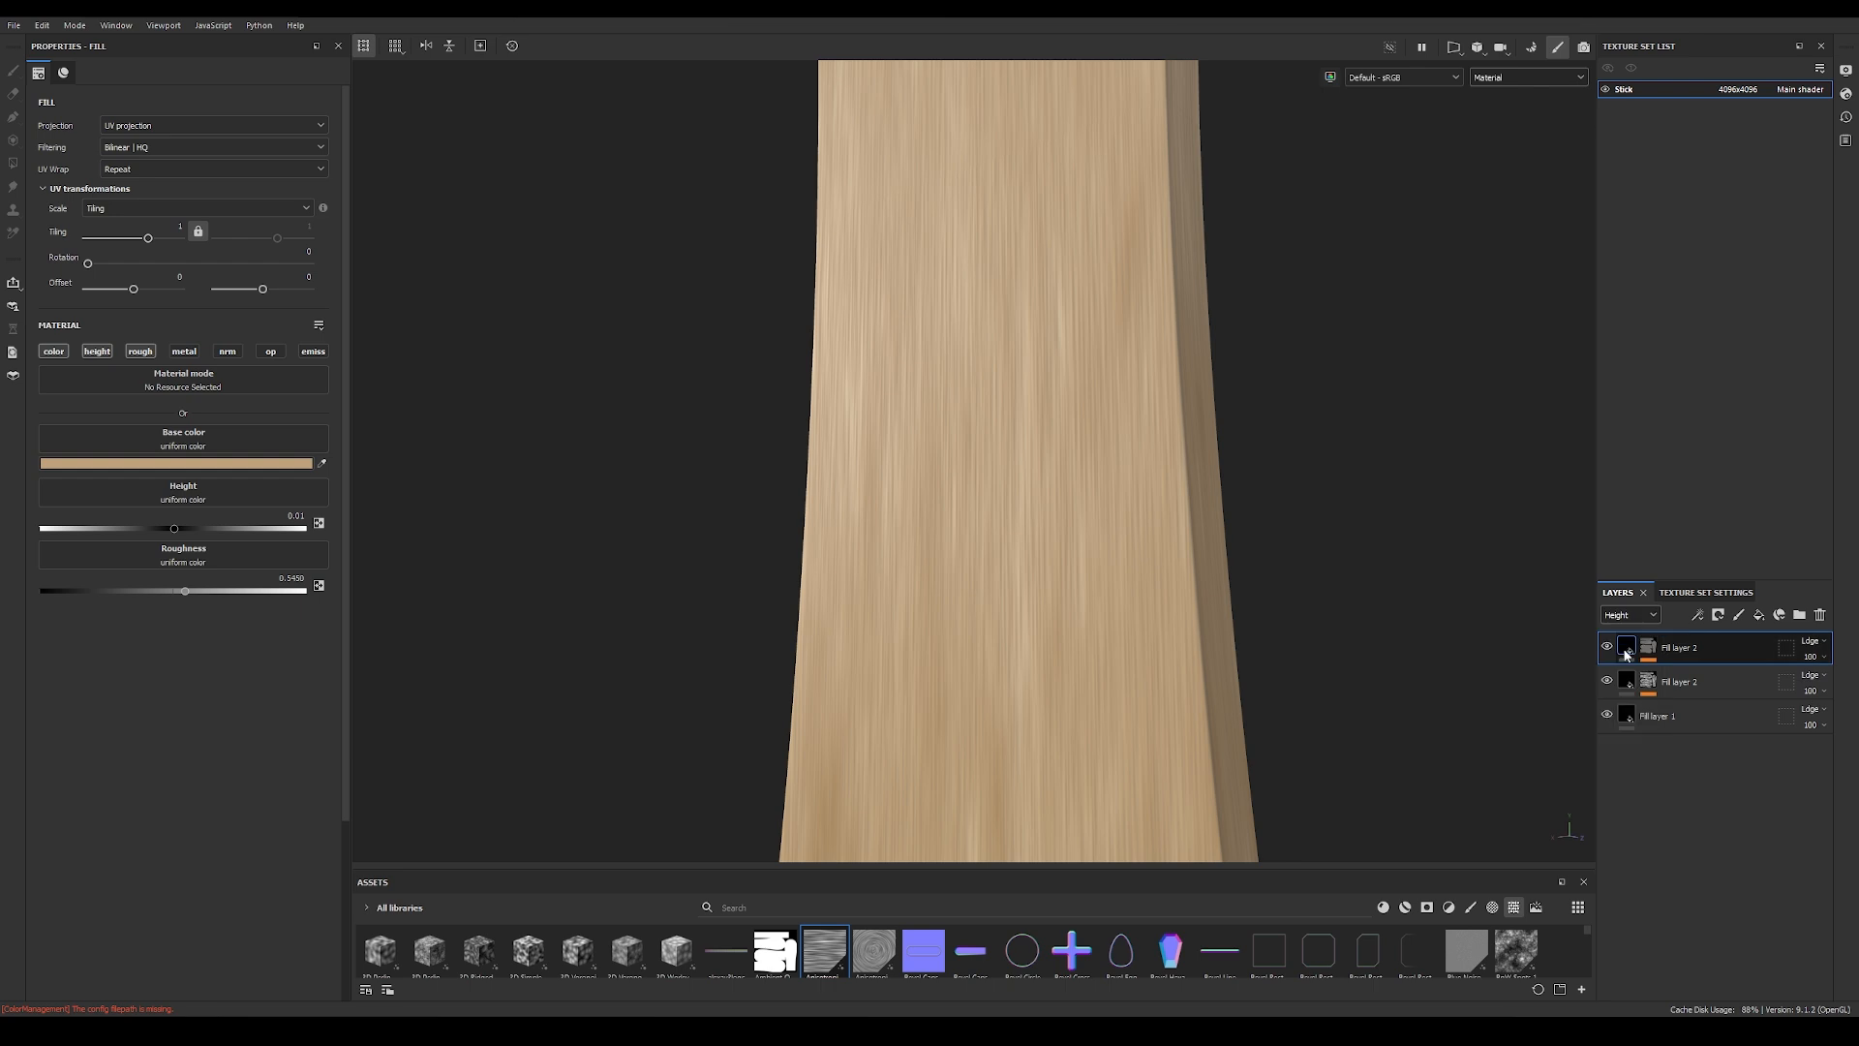
{"action": "left_click", "coordinate": [1652, 654]}
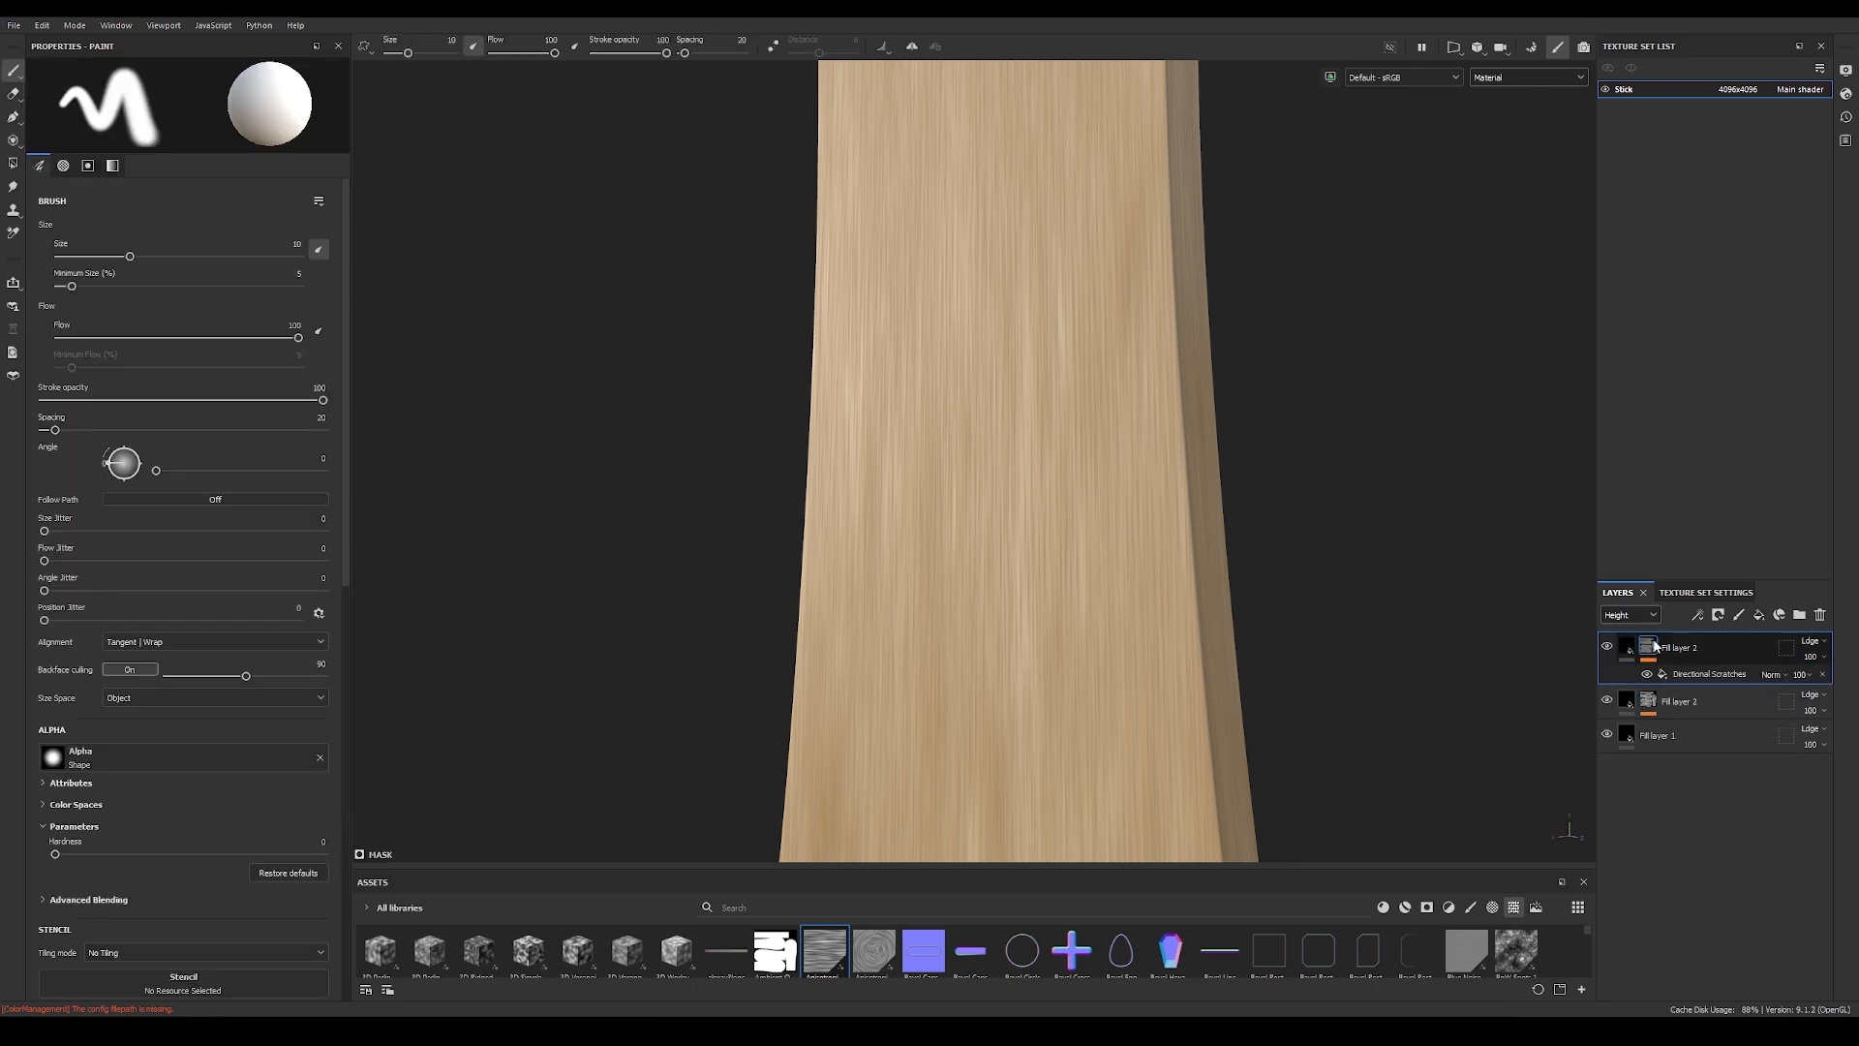
{"action": "left_click", "coordinate": [1816, 643]}
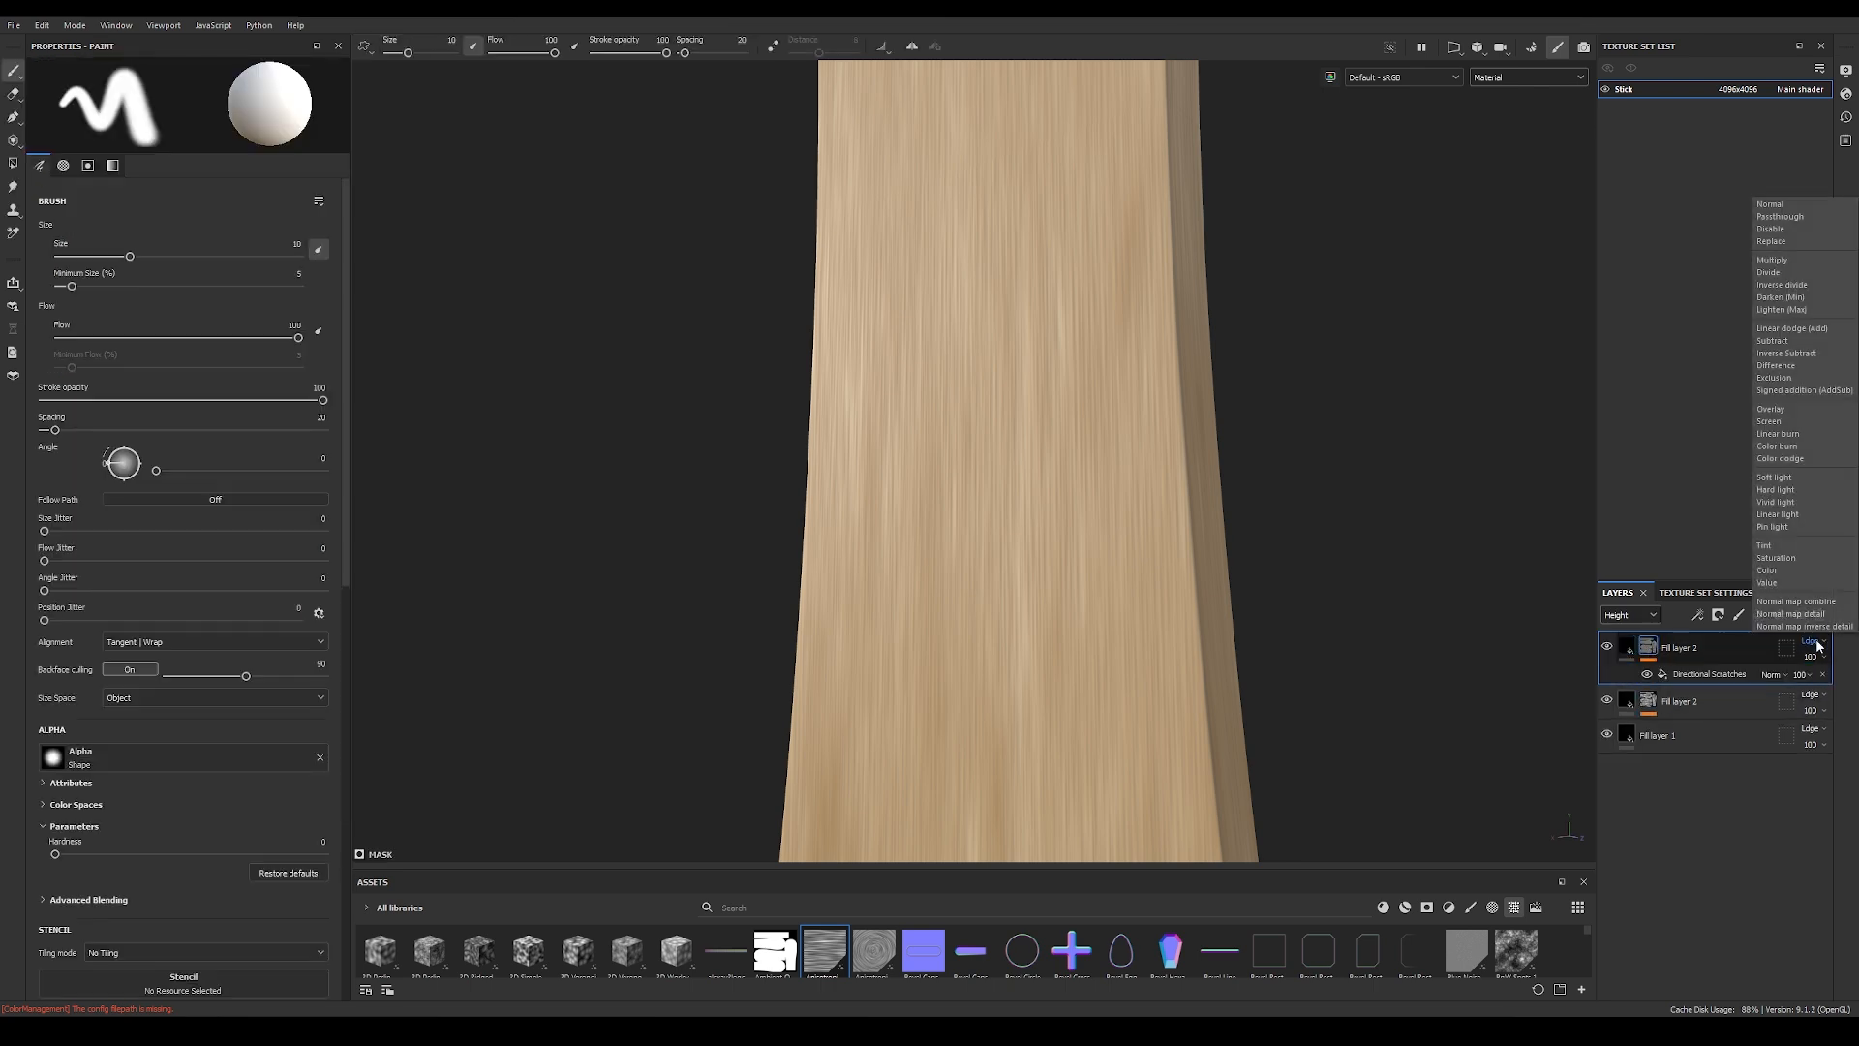
{"action": "left_click", "coordinate": [1789, 244]}
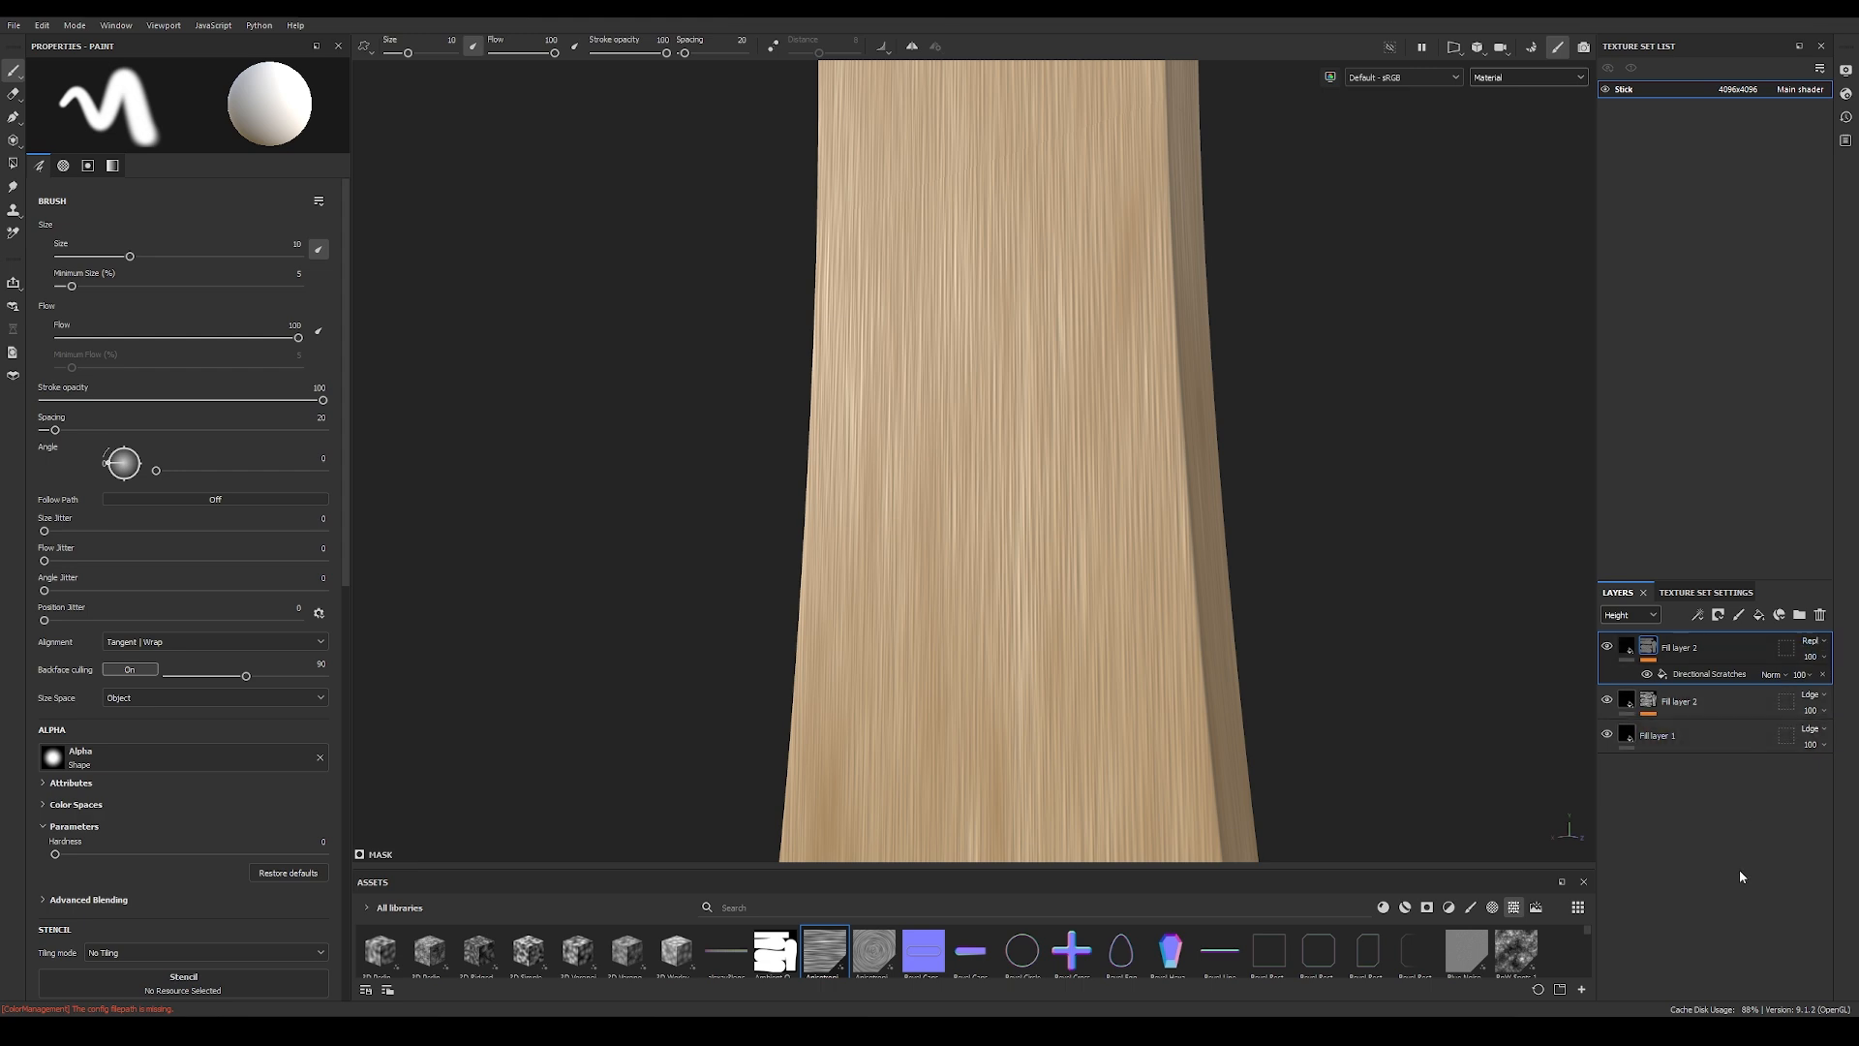
Step: Undo the Replace blending in the height channel and switch the layer stack to the base color channel
{"action": "key", "text": "ctrl+z"}
{"action": "left_click", "coordinate": [1812, 644]}
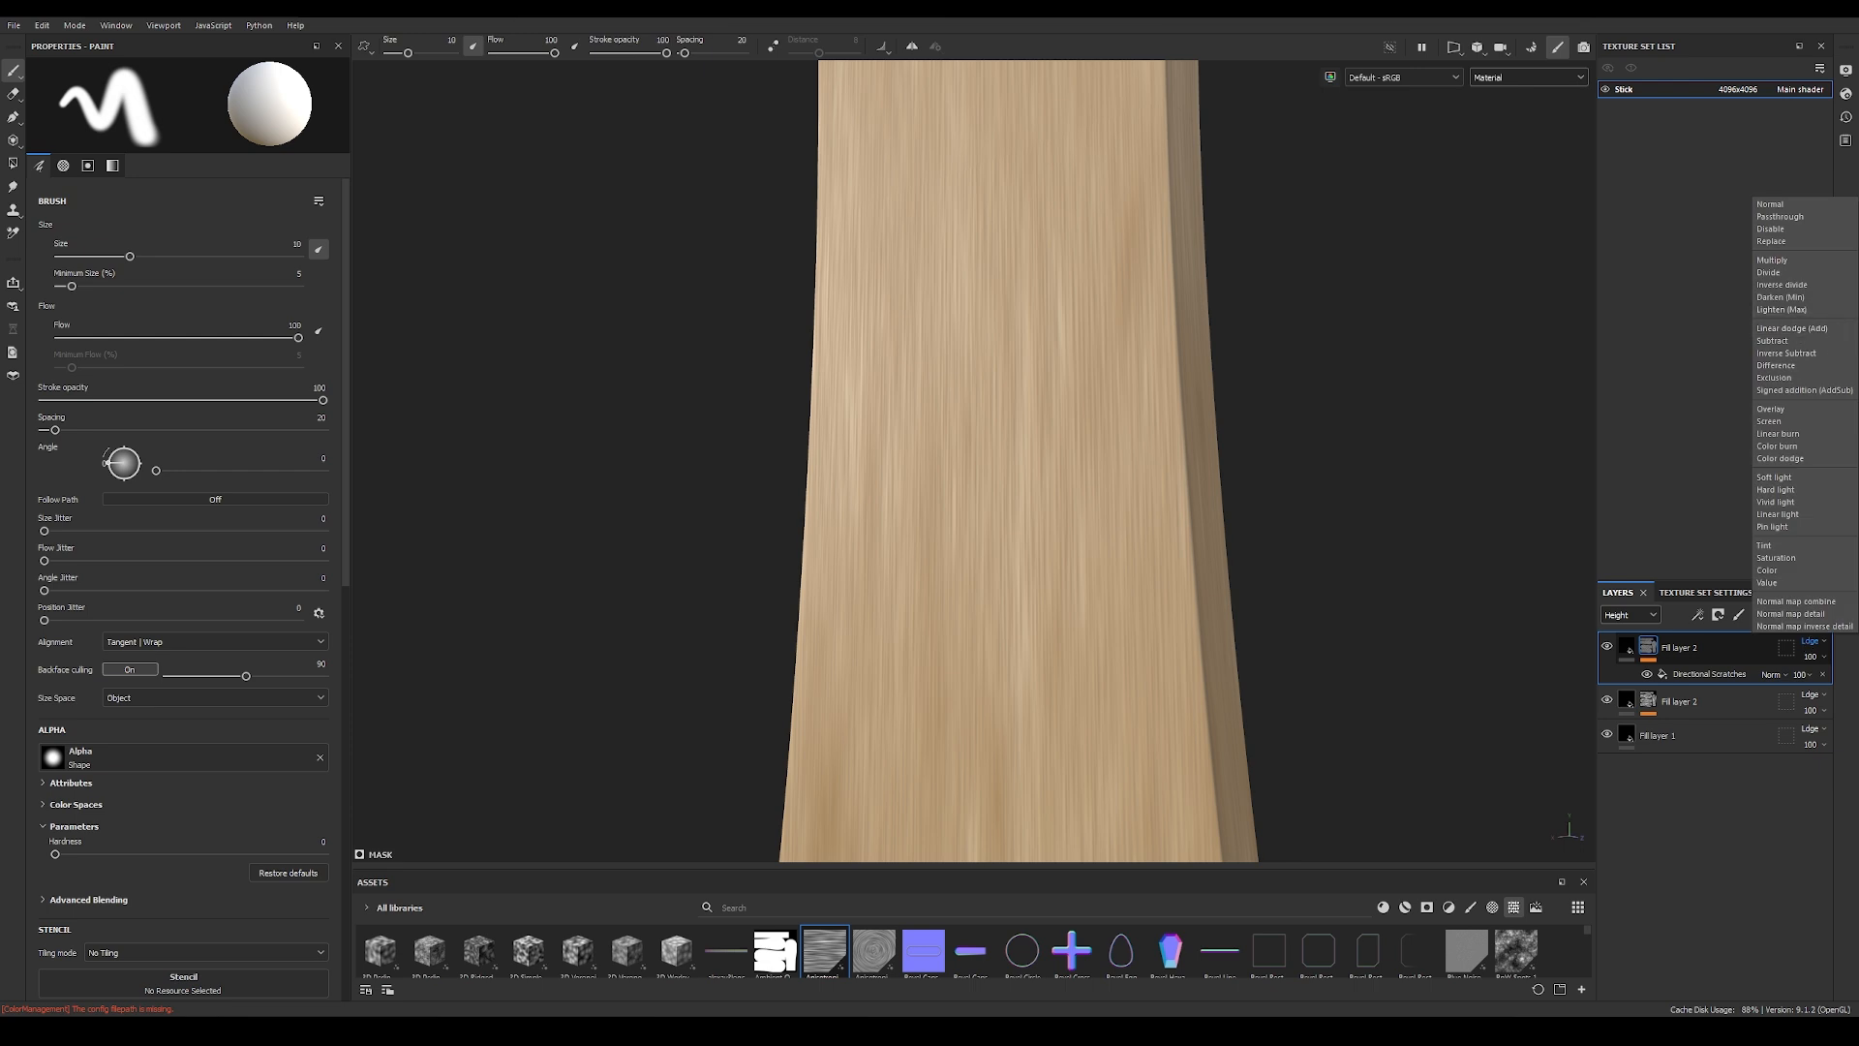
{"action": "left_click", "coordinate": [1669, 821]}
{"action": "left_click", "coordinate": [1621, 618]}
{"action": "left_click", "coordinate": [1625, 638]}
{"action": "right_click_drag", "start_coordinate": [1012, 427], "coordinate": [980, 424], "text": "alt"}
{"action": "left_click_drag", "start_coordinate": [980, 424], "coordinate": [976, 531], "text": "alt"}
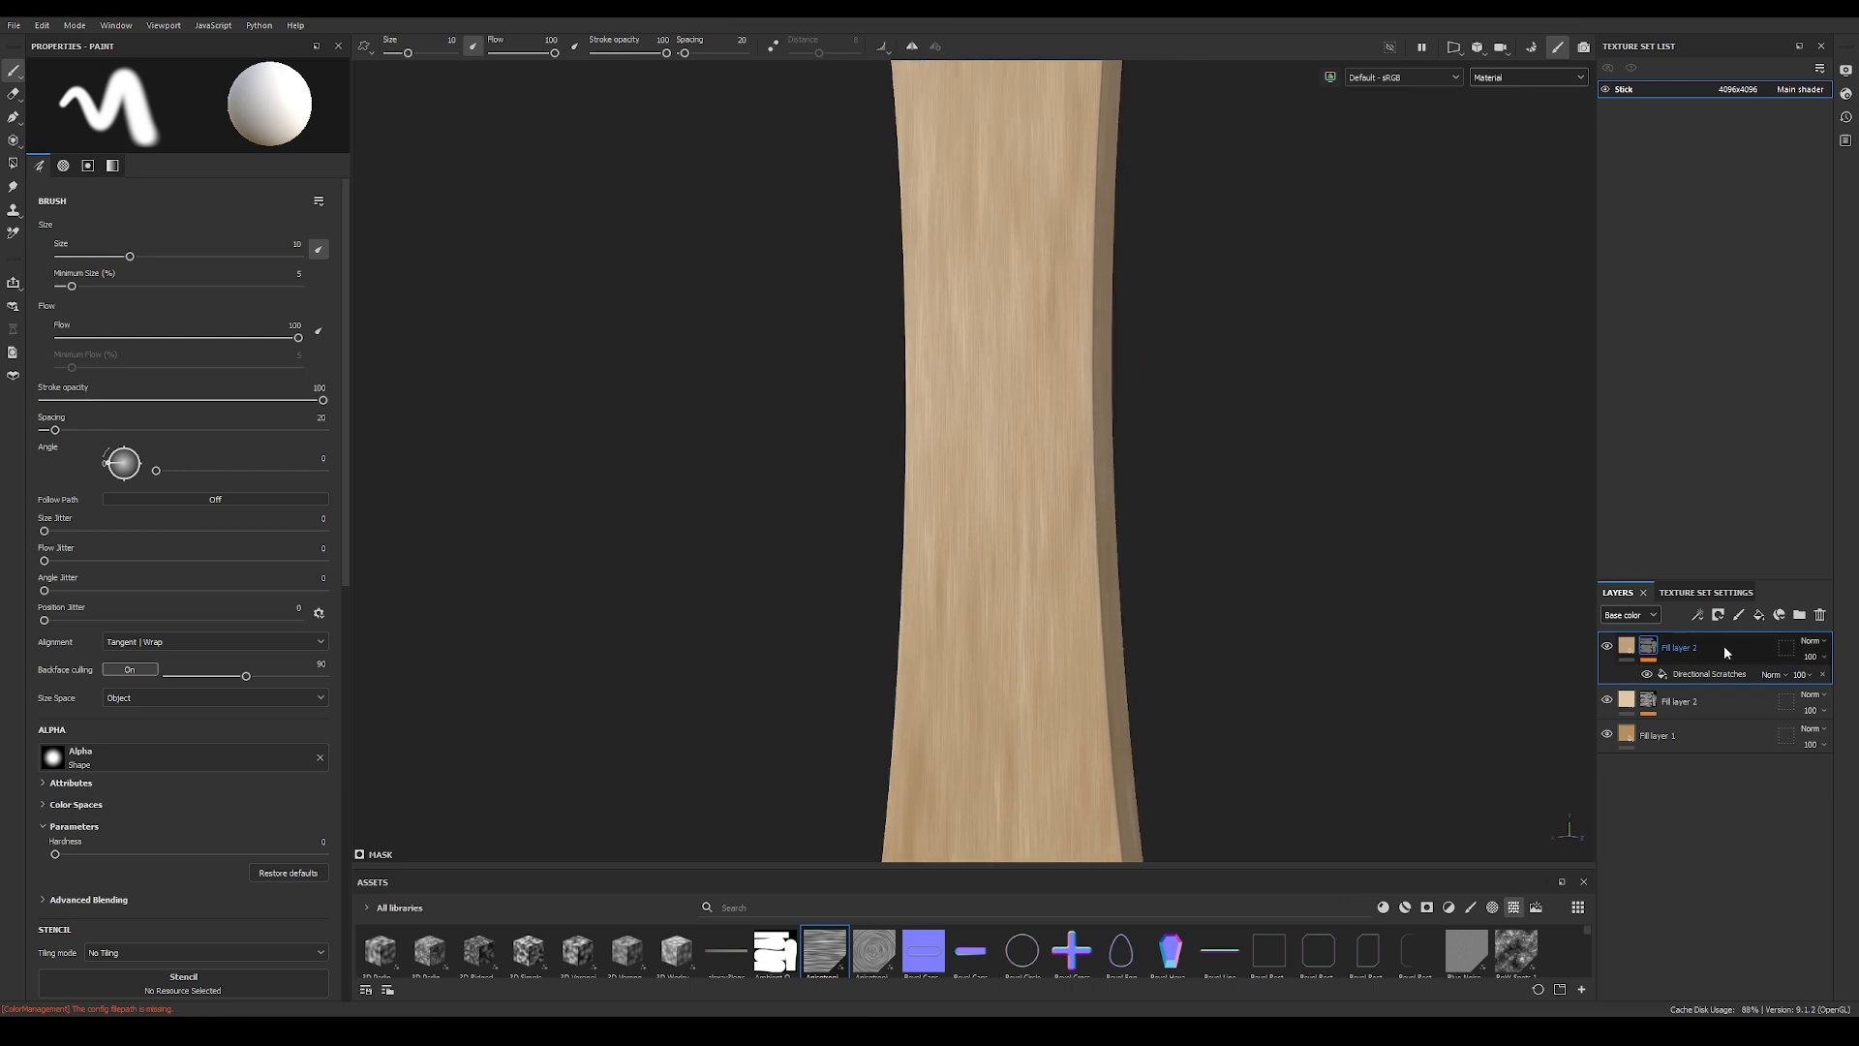
Step: Duplicate the scratches fill layer and set the copy's base color to a darker tan, B19674
{"action": "key", "text": "ctrl+d"}
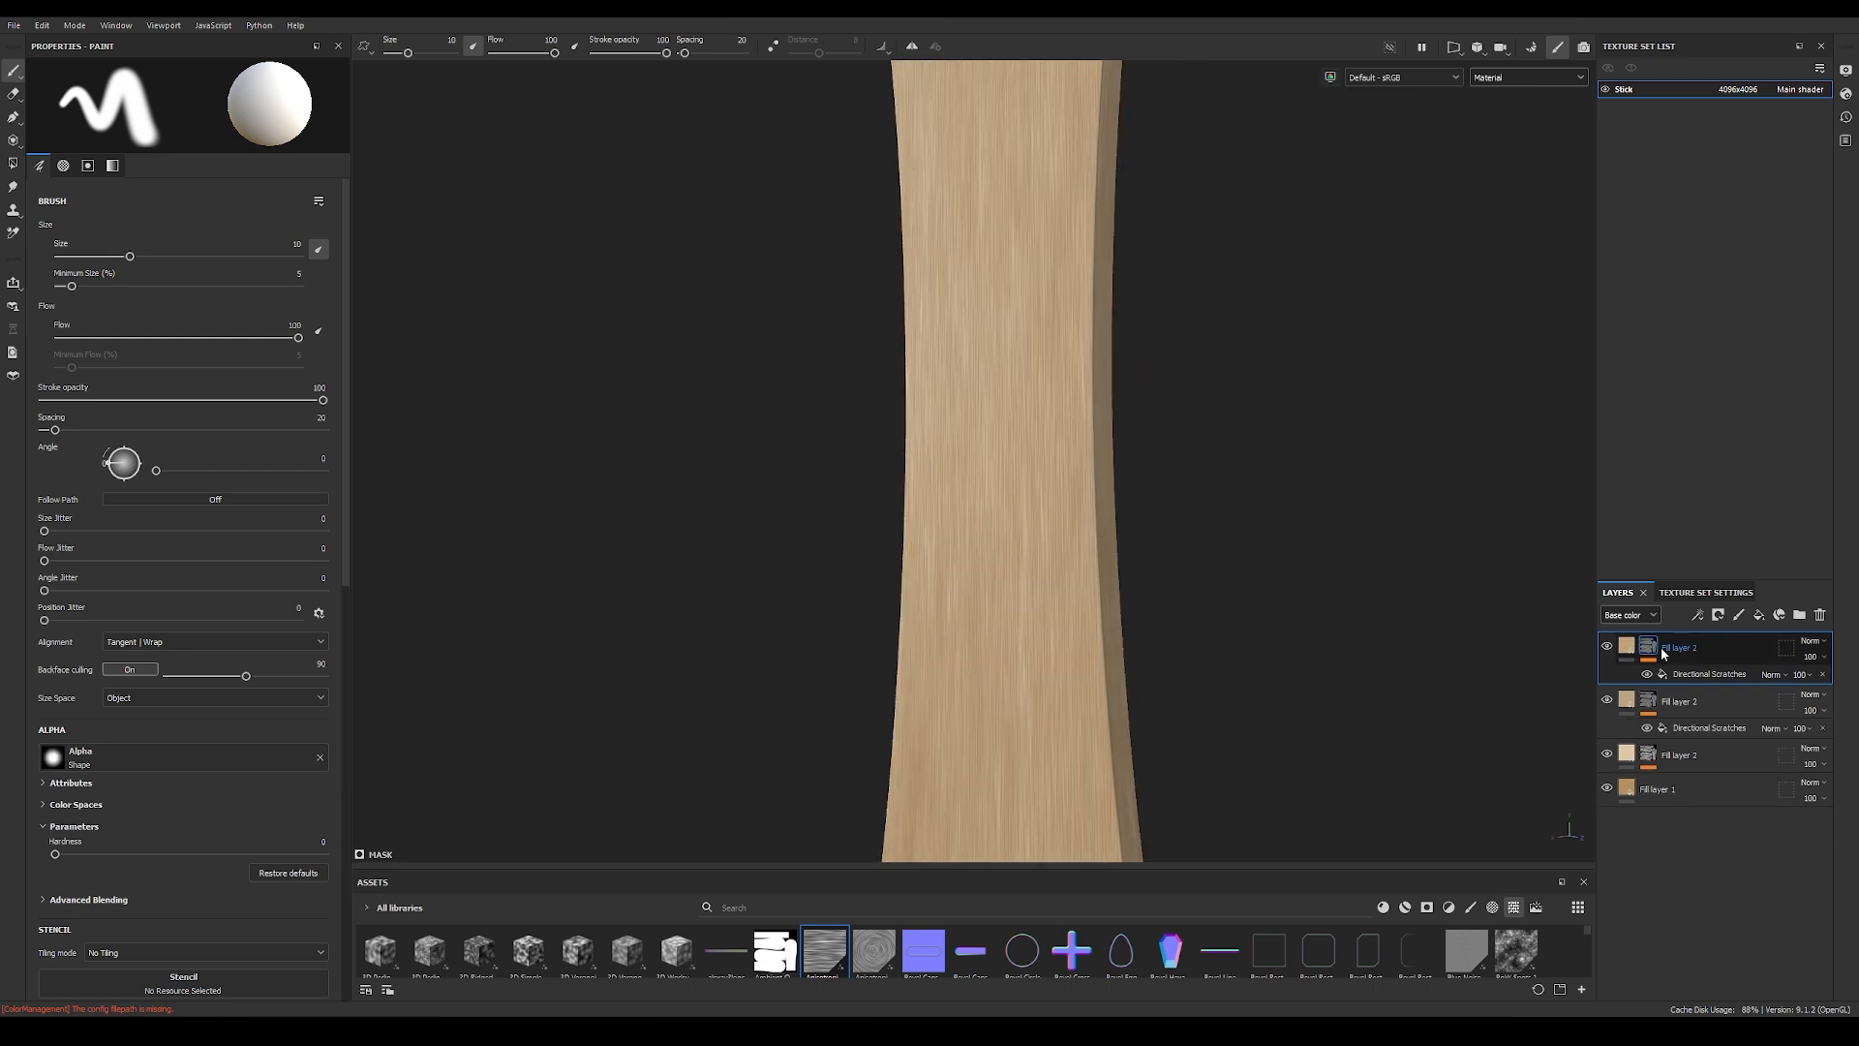
{"action": "left_click", "coordinate": [1628, 647]}
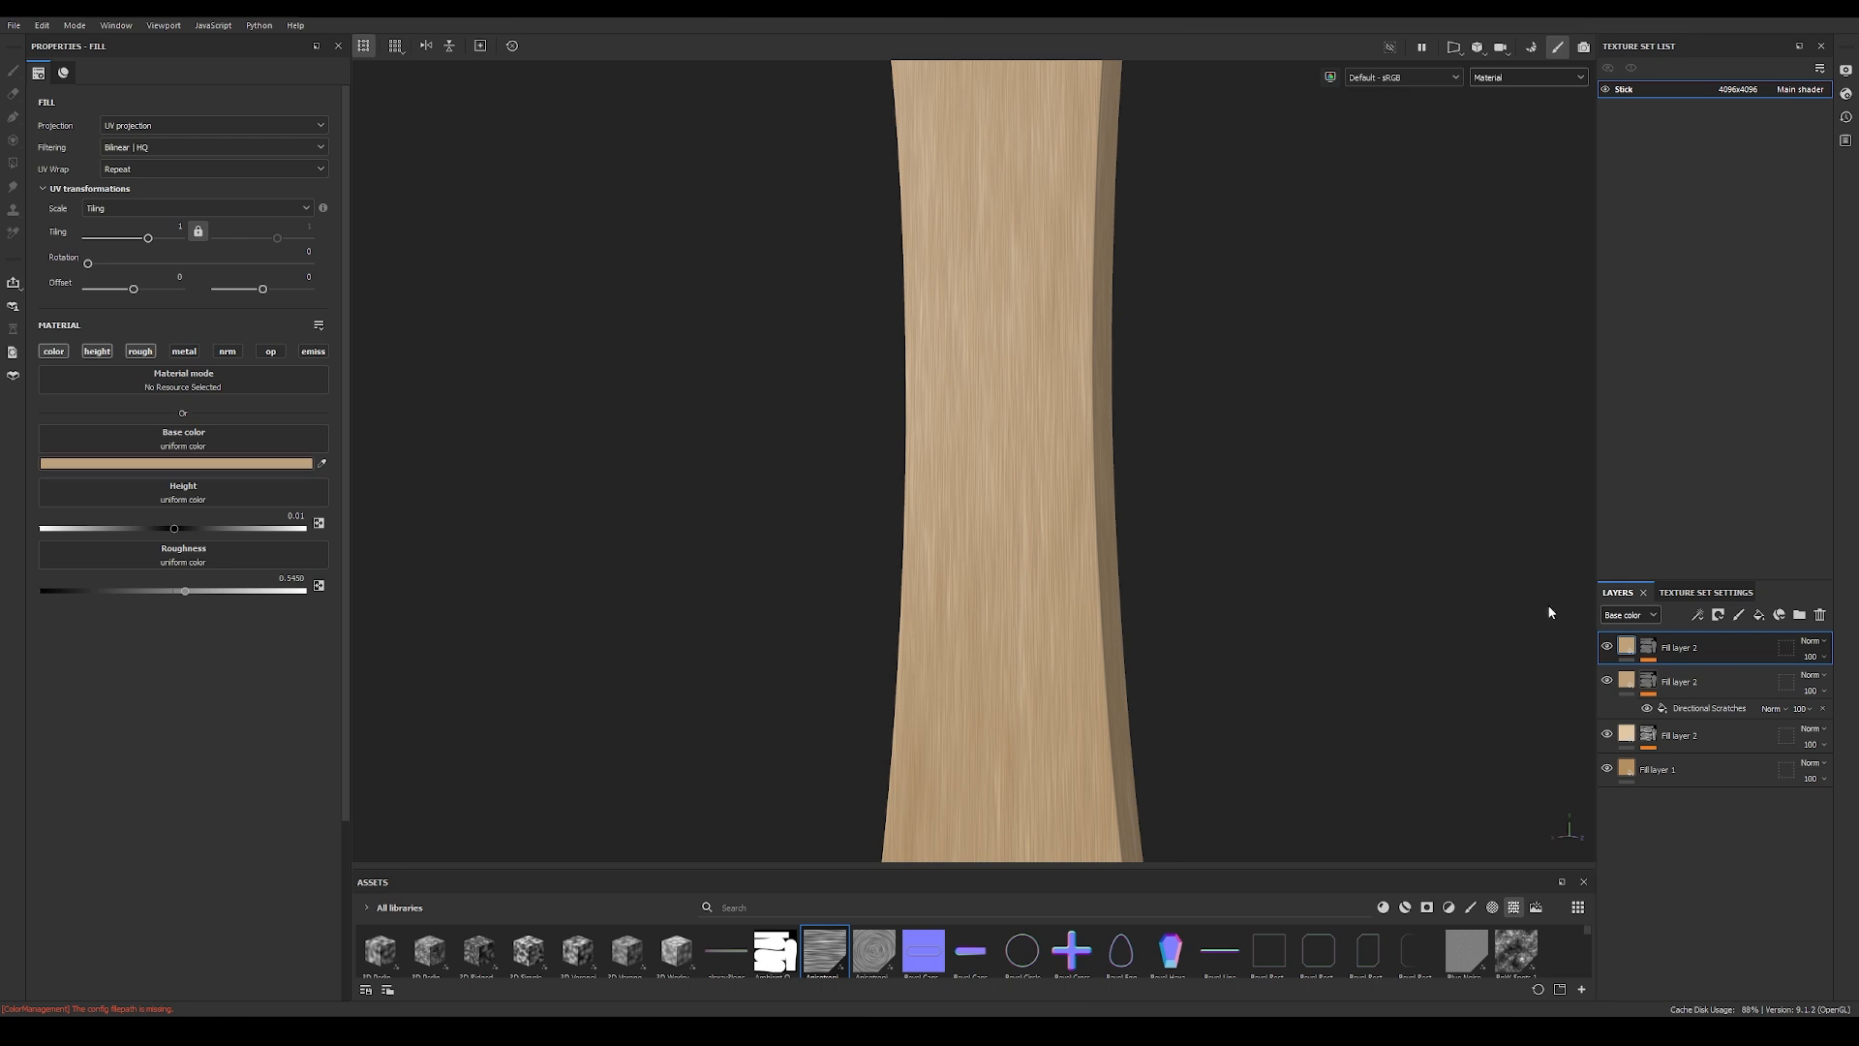
{"action": "left_click", "coordinate": [163, 465]}
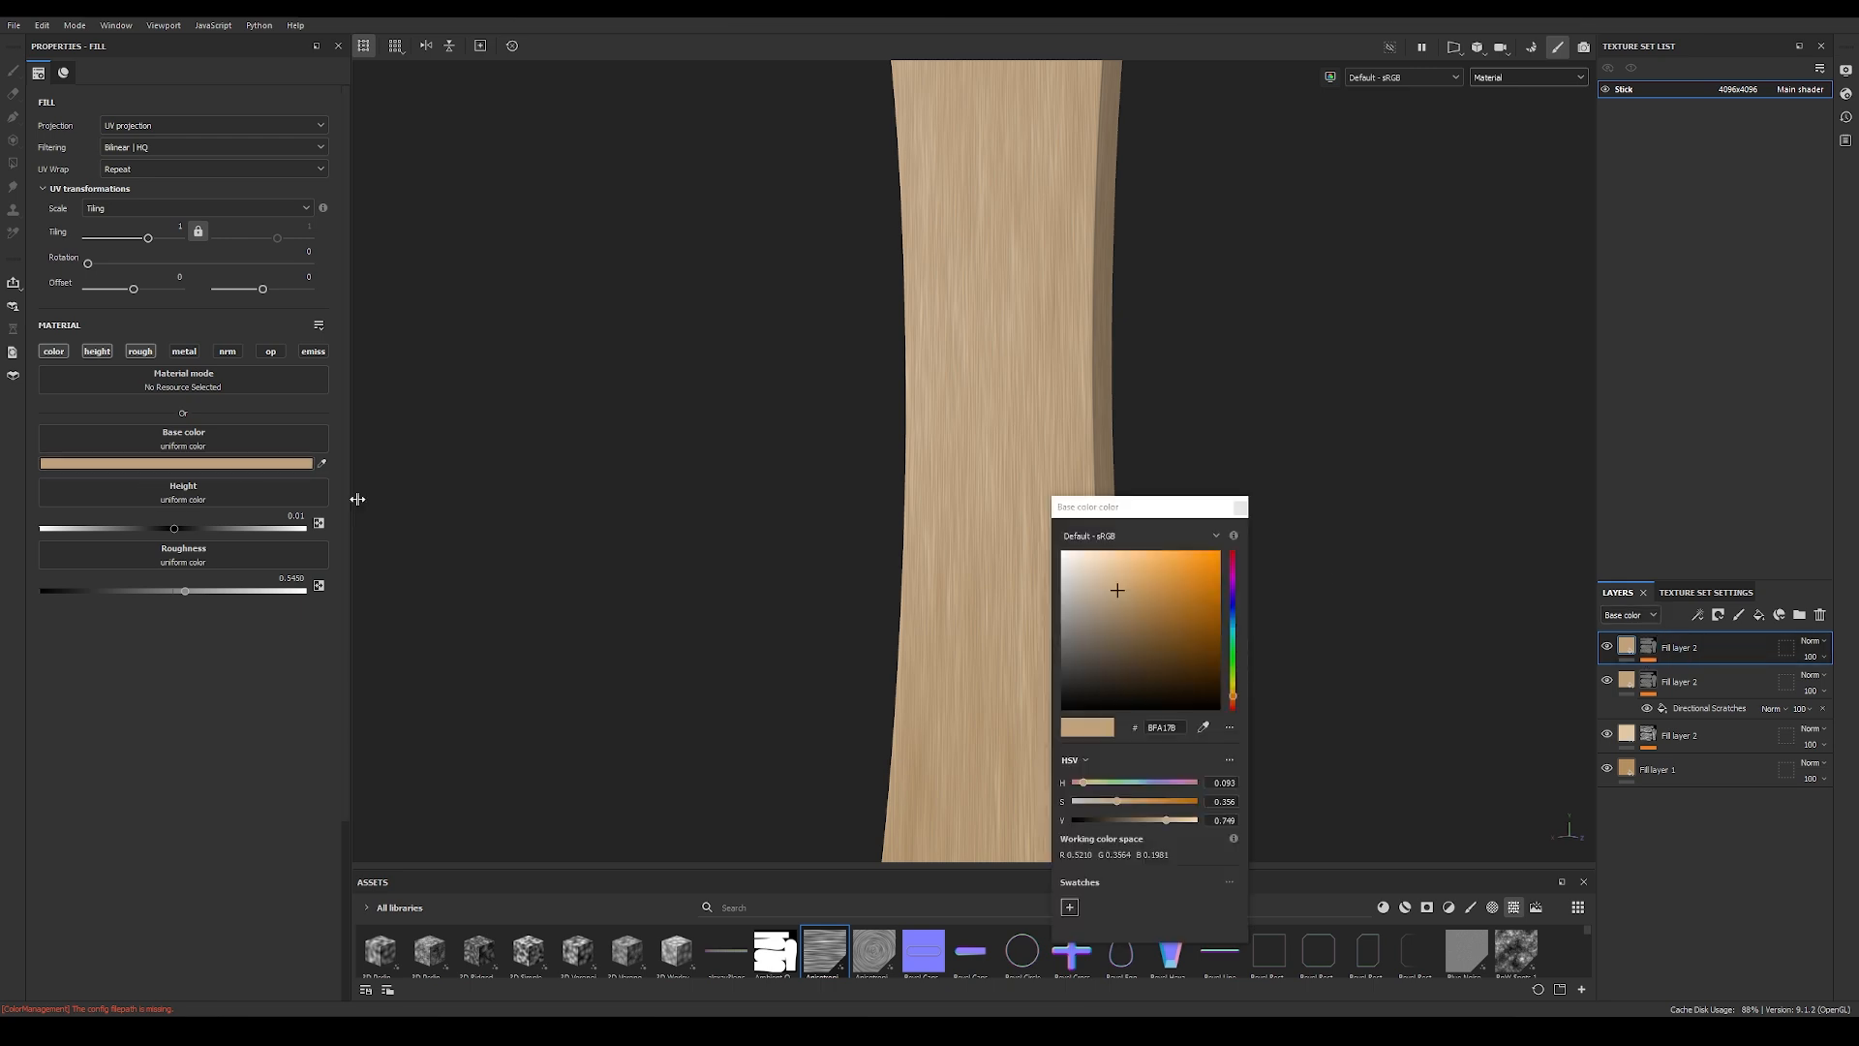
{"action": "left_click", "coordinate": [1121, 602]}
{"action": "left_click_drag", "start_coordinate": [1121, 599], "coordinate": [1115, 601]}
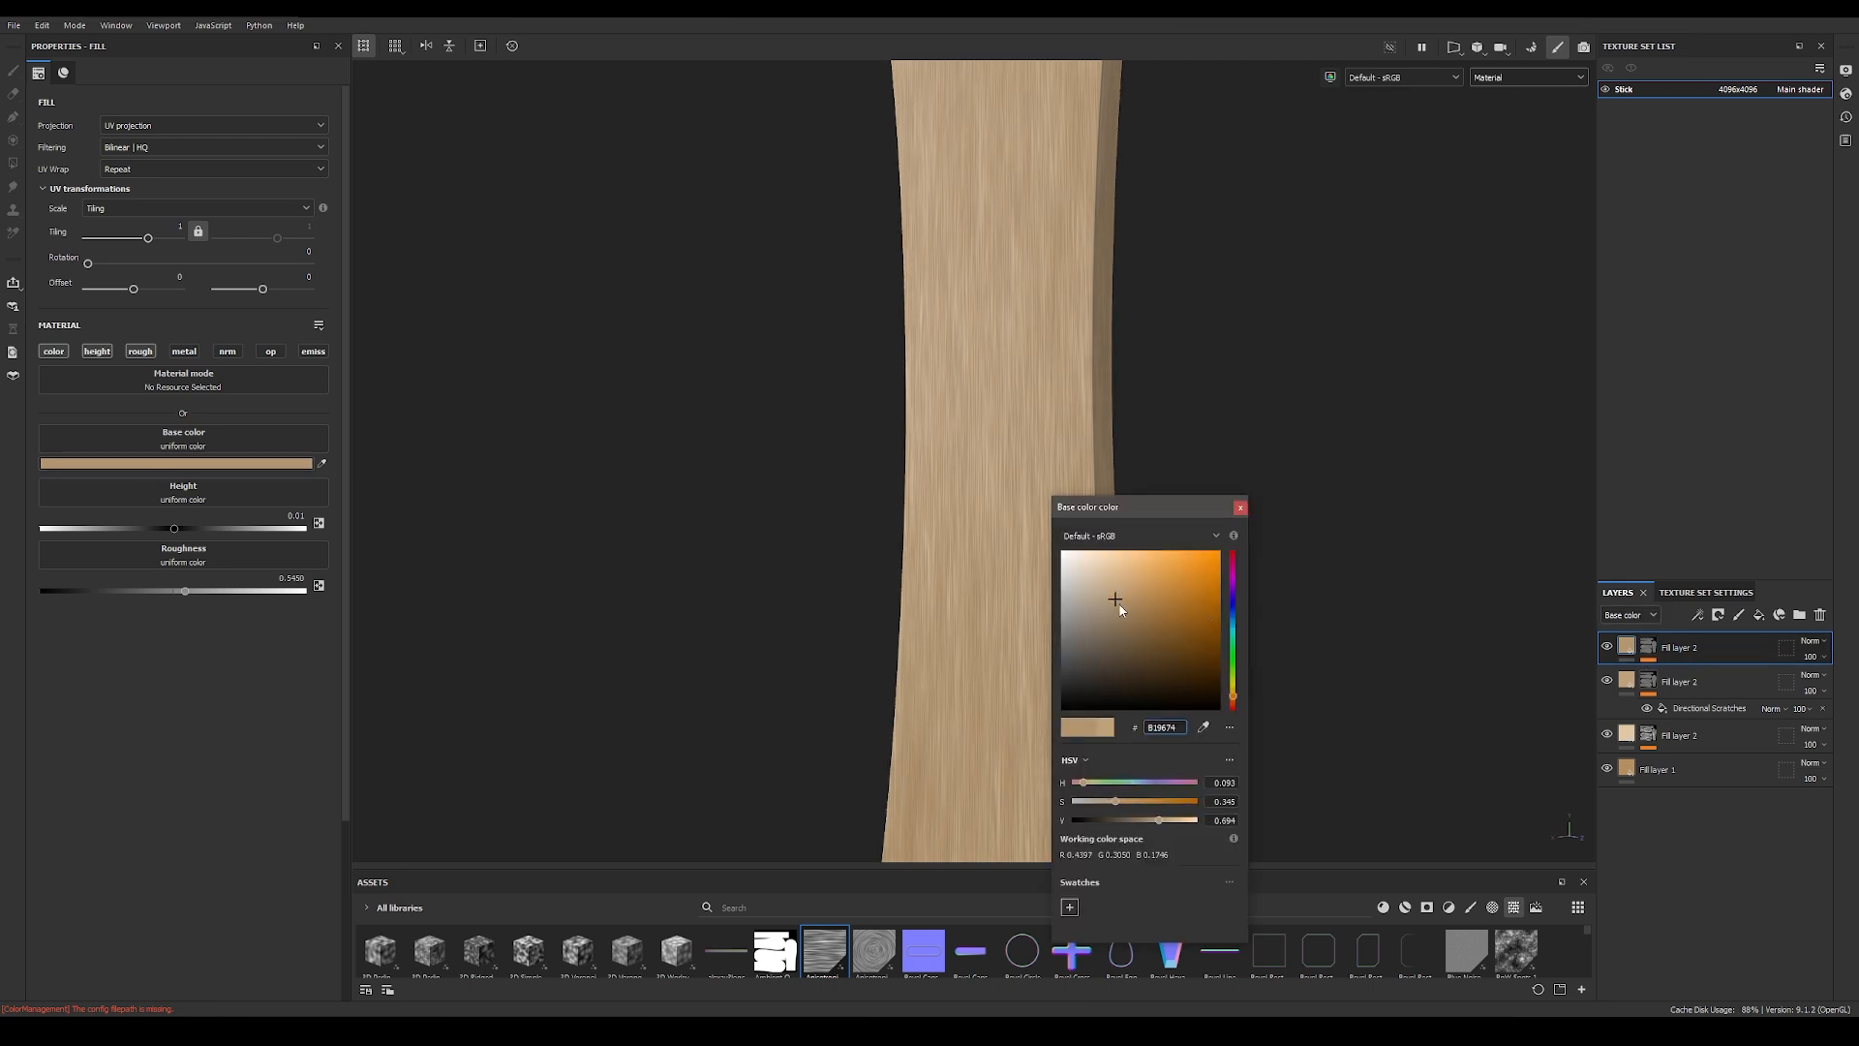
{"action": "left_click", "coordinate": [1240, 507]}
Step: Set the duplicated fill layer's height to 0.008 and raise its roughness to about 0.59
{"action": "left_click", "coordinate": [292, 514]}
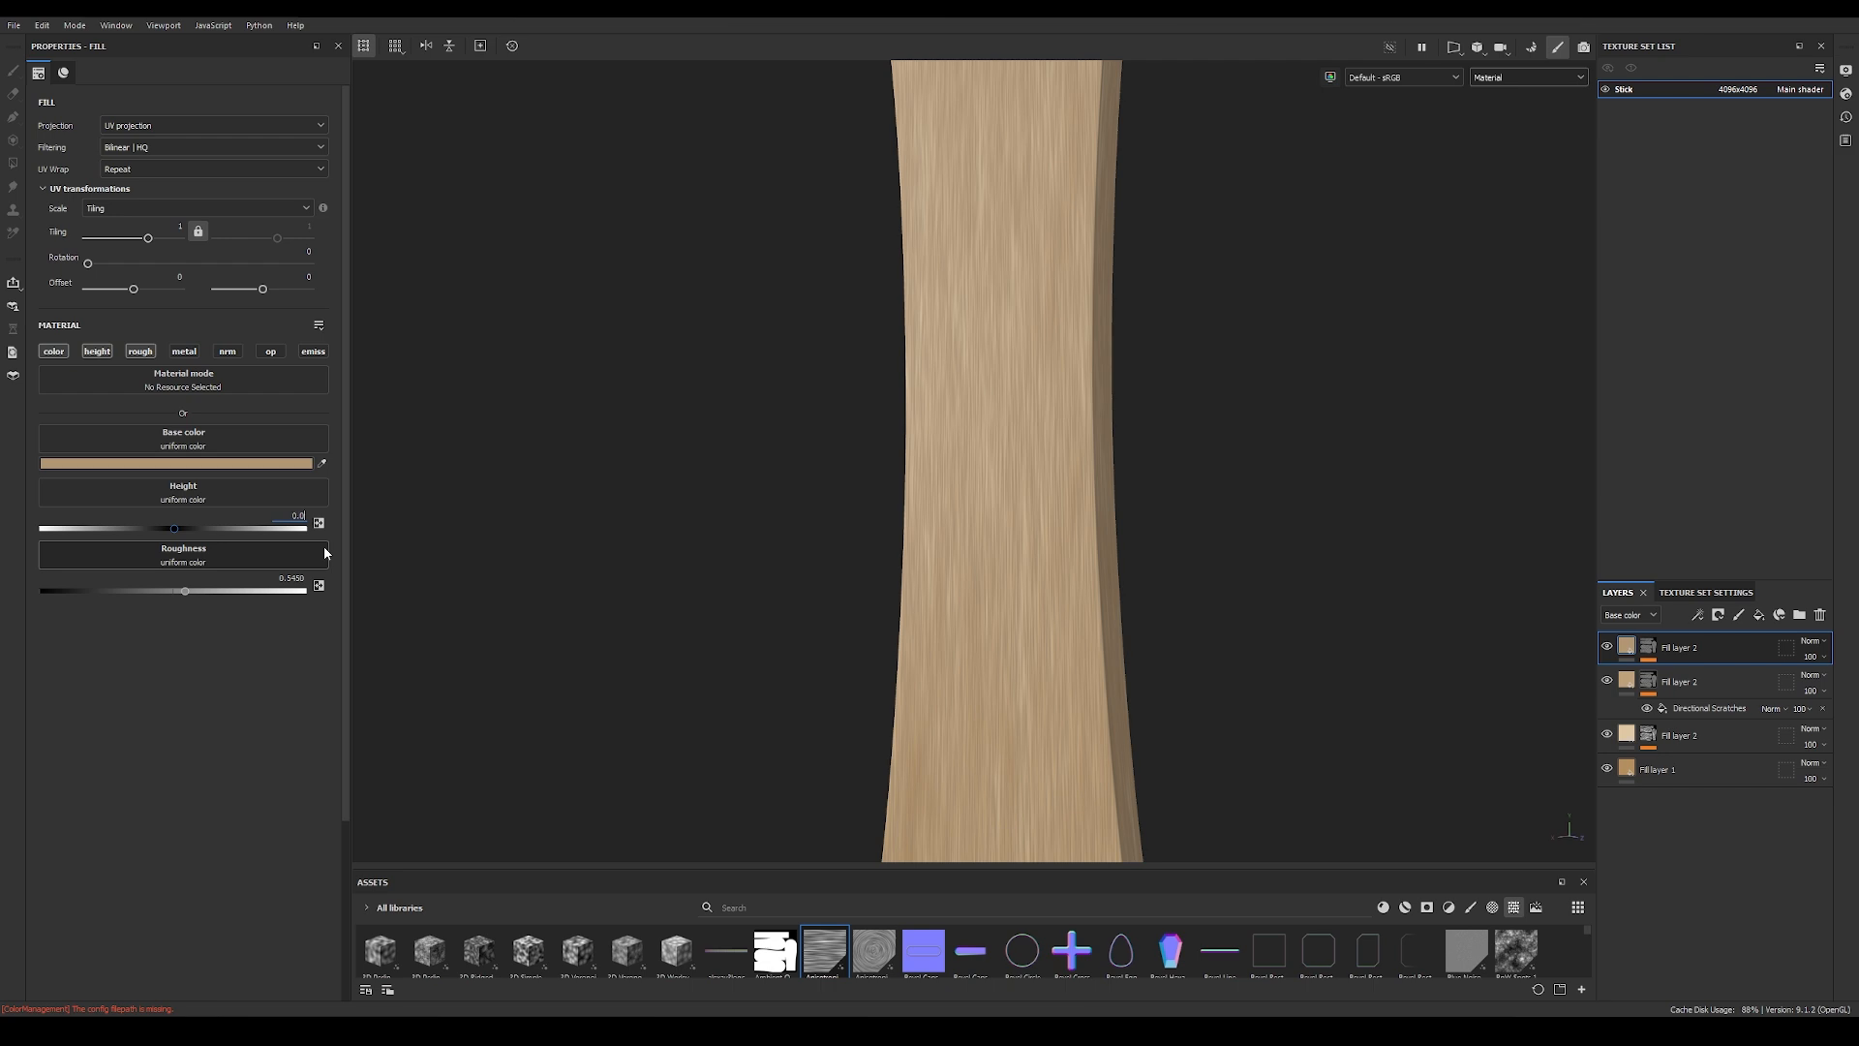
{"action": "key", "text": "Return"}
{"action": "left_click_drag", "start_coordinate": [187, 597], "coordinate": [198, 594]}
{"action": "left_click_drag", "start_coordinate": [1134, 642], "coordinate": [865, 459], "text": "alt"}
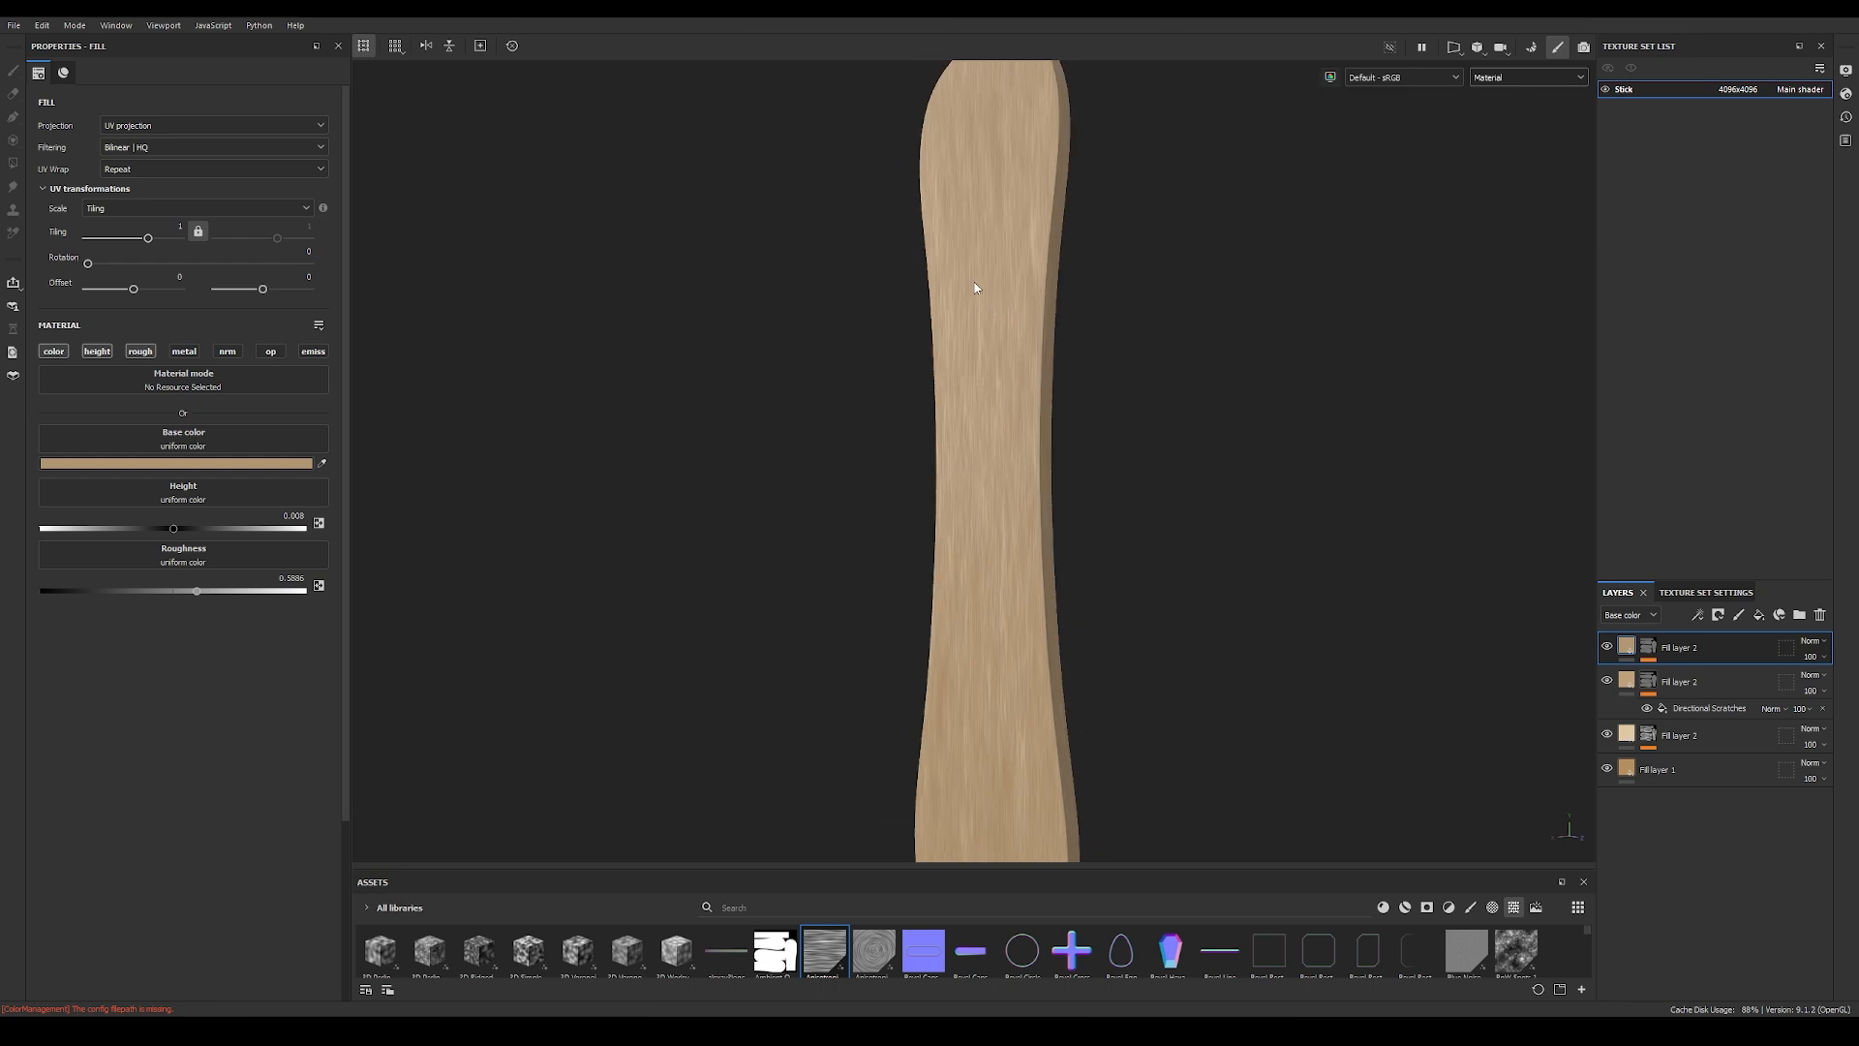
{"action": "left_click_drag", "start_coordinate": [926, 527], "coordinate": [976, 561], "text": "alt"}
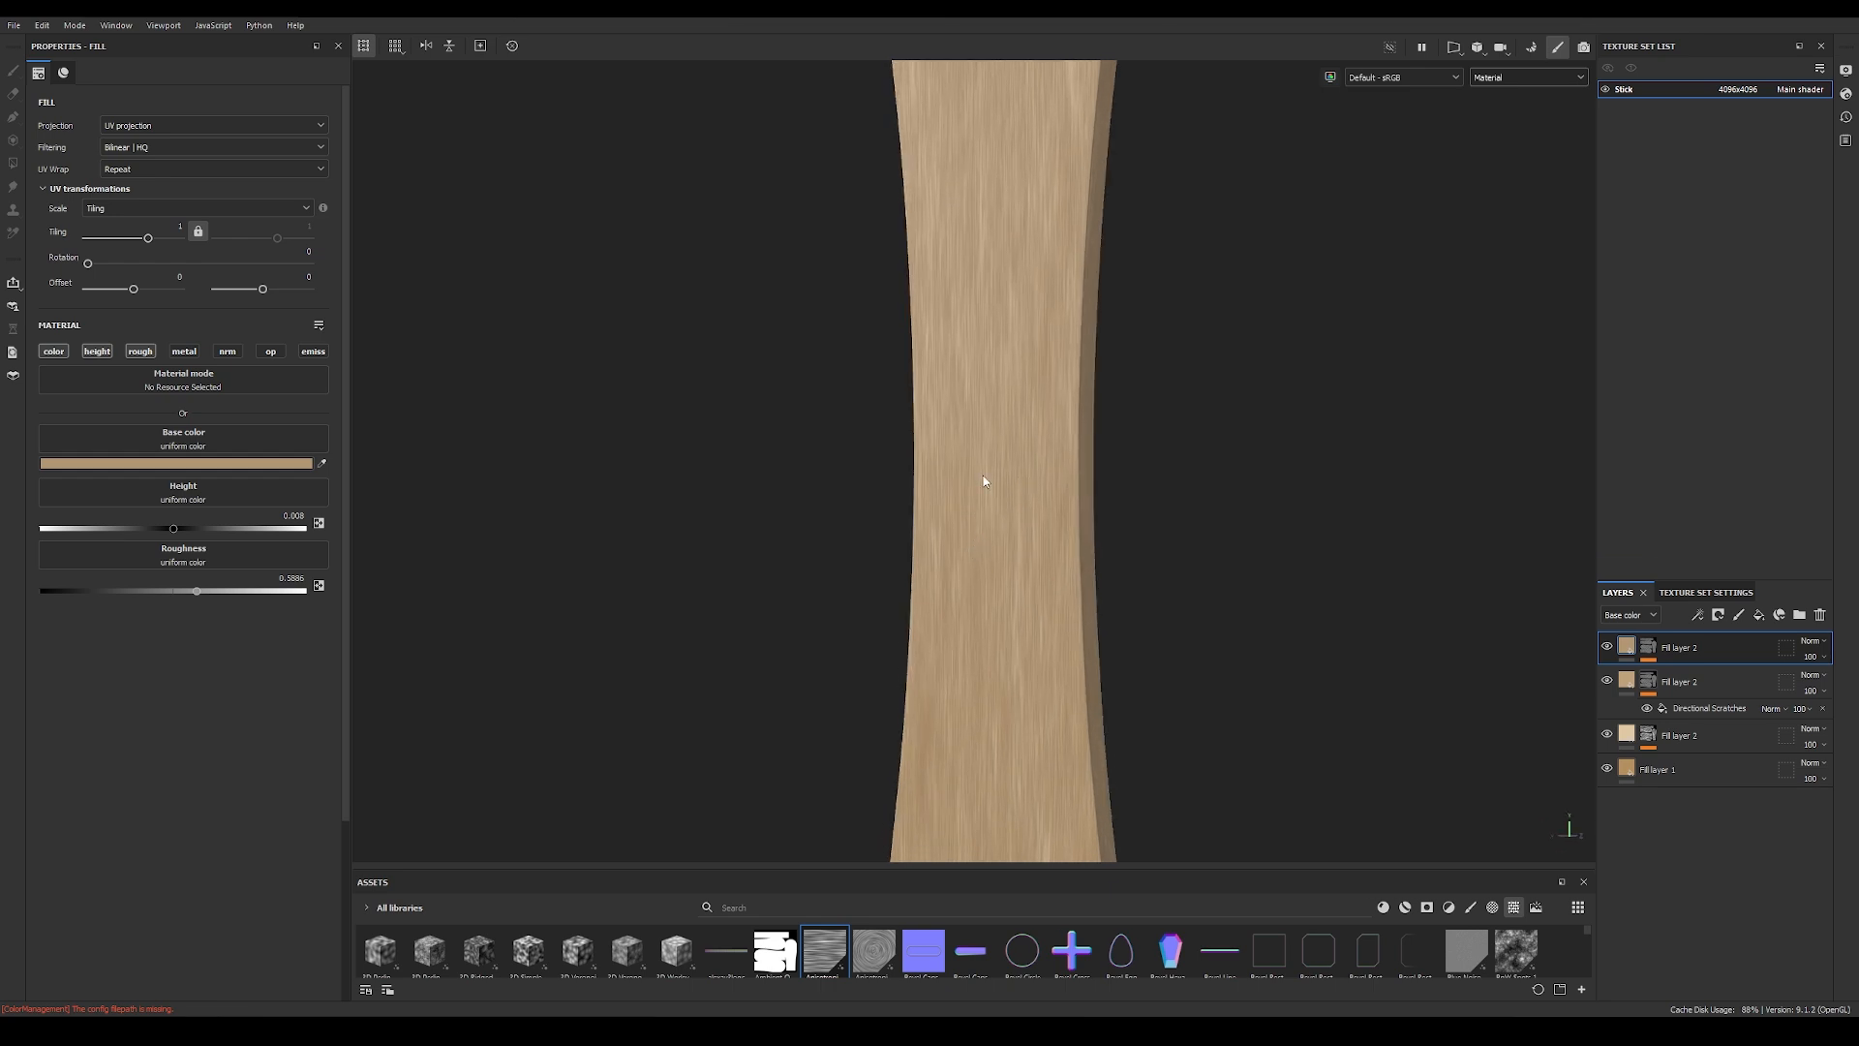
Step: Replace the Directional Scratches in the top fill layer's mask with the Anisotropic Noise texture
{"action": "left_click", "coordinate": [1651, 652]}
{"action": "left_click", "coordinate": [1652, 651], "text": "alt"}
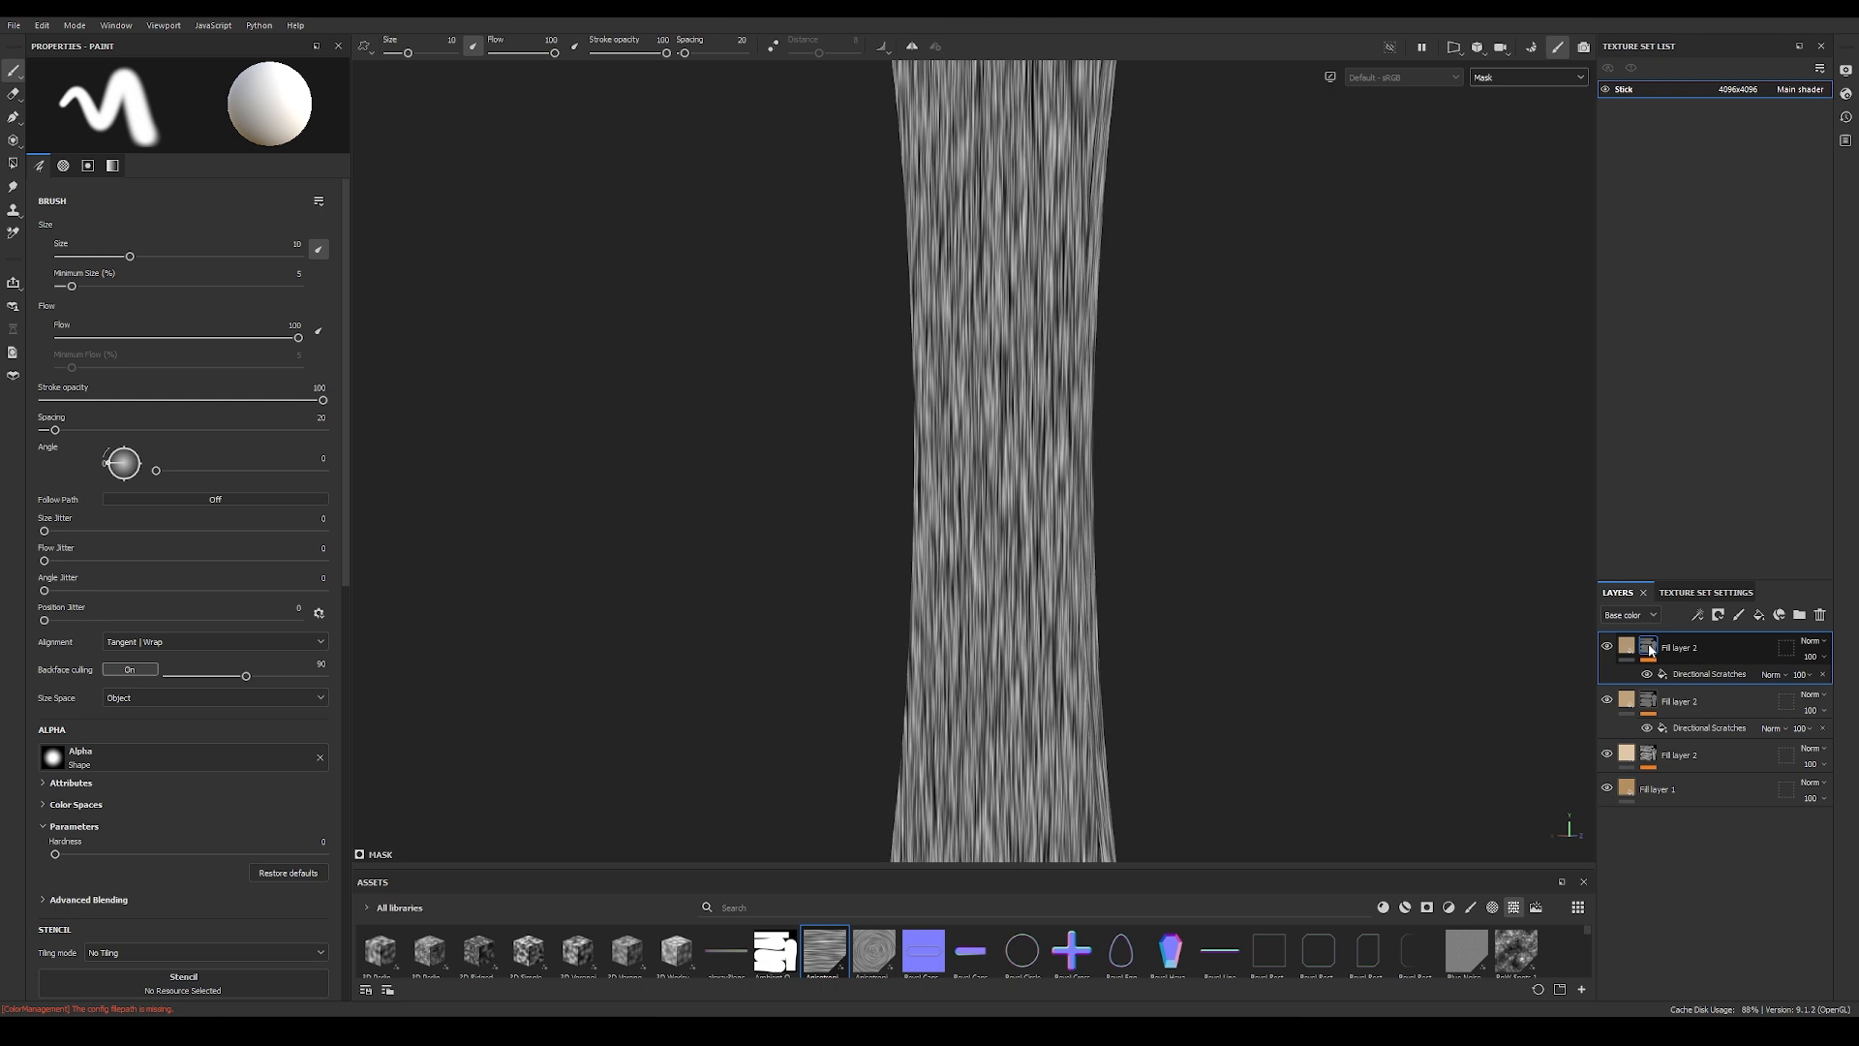
{"action": "left_click", "coordinate": [1712, 675]}
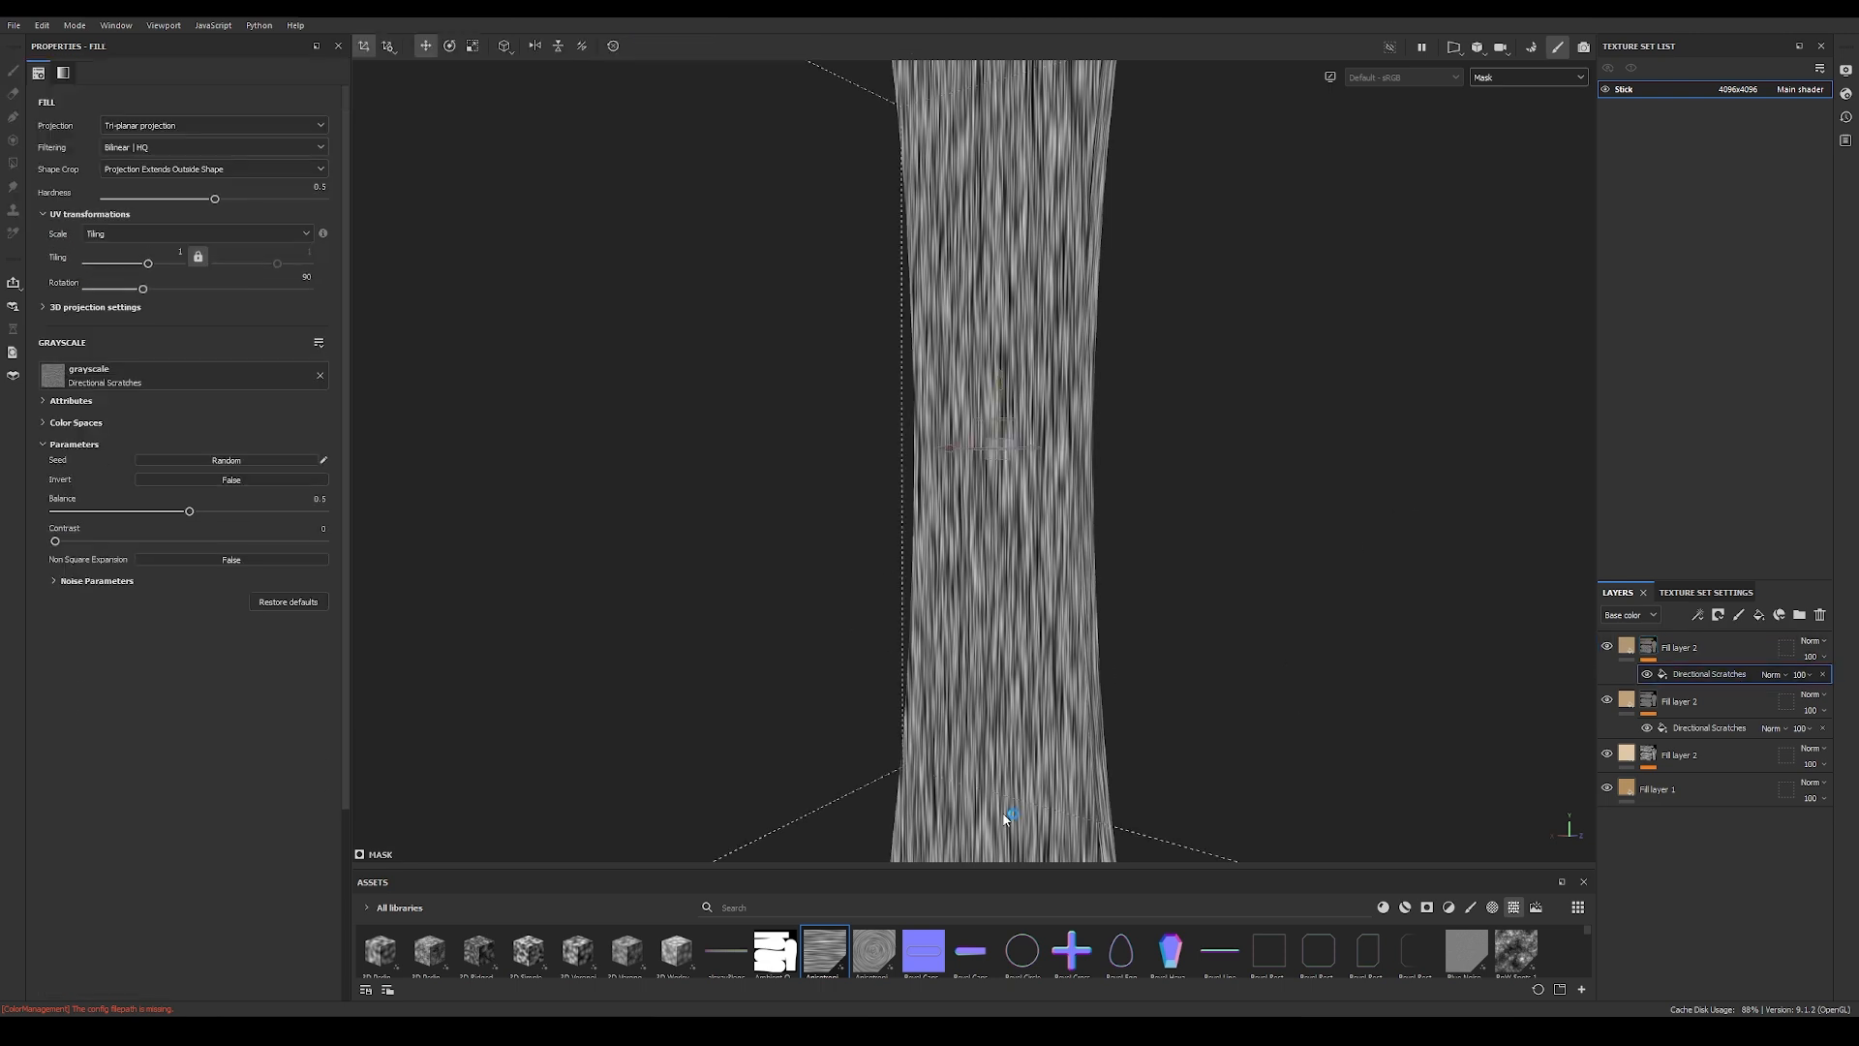
{"action": "left_click_drag", "start_coordinate": [1005, 866], "coordinate": [1008, 589]}
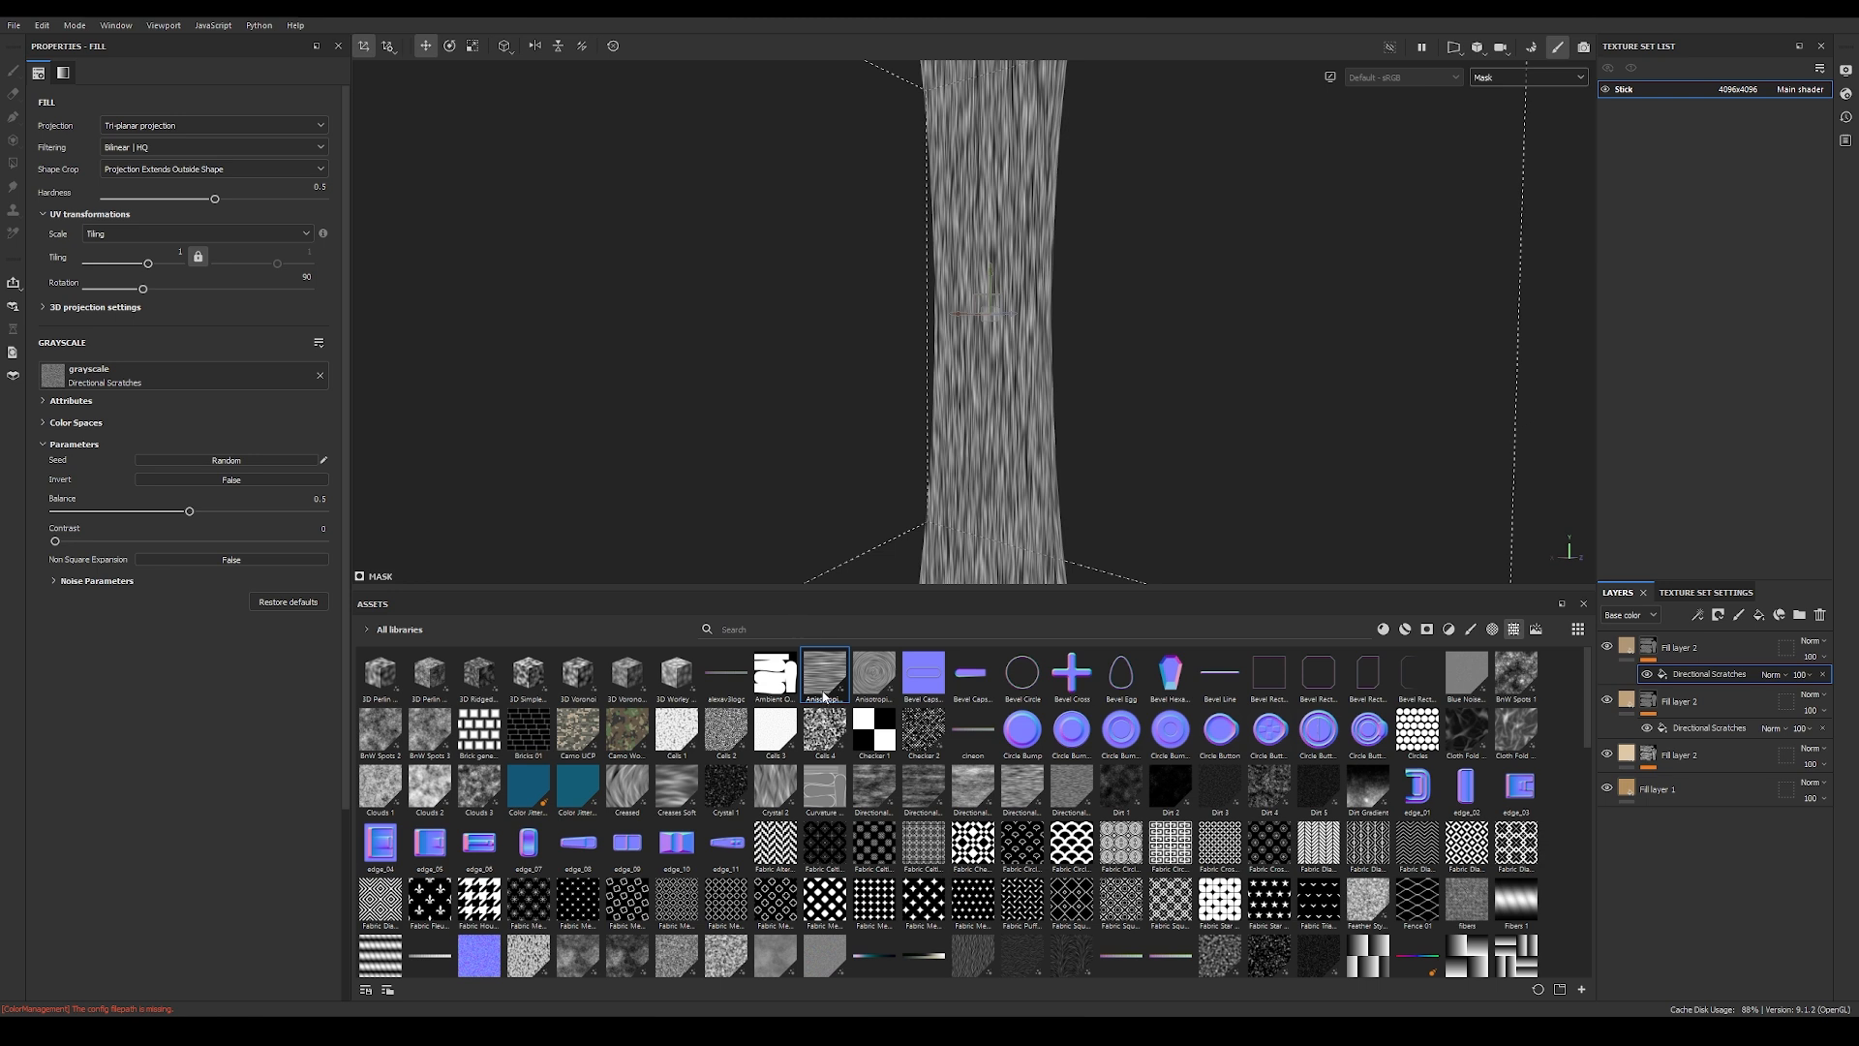
{"action": "left_click_drag", "start_coordinate": [825, 675], "coordinate": [143, 382]}
{"action": "left_click_drag", "start_coordinate": [921, 588], "coordinate": [959, 866]}
Step: Raise the anisotropic noise's Y Amount to 512 and set its tiling to 8
{"action": "left_click", "coordinate": [54, 579]}
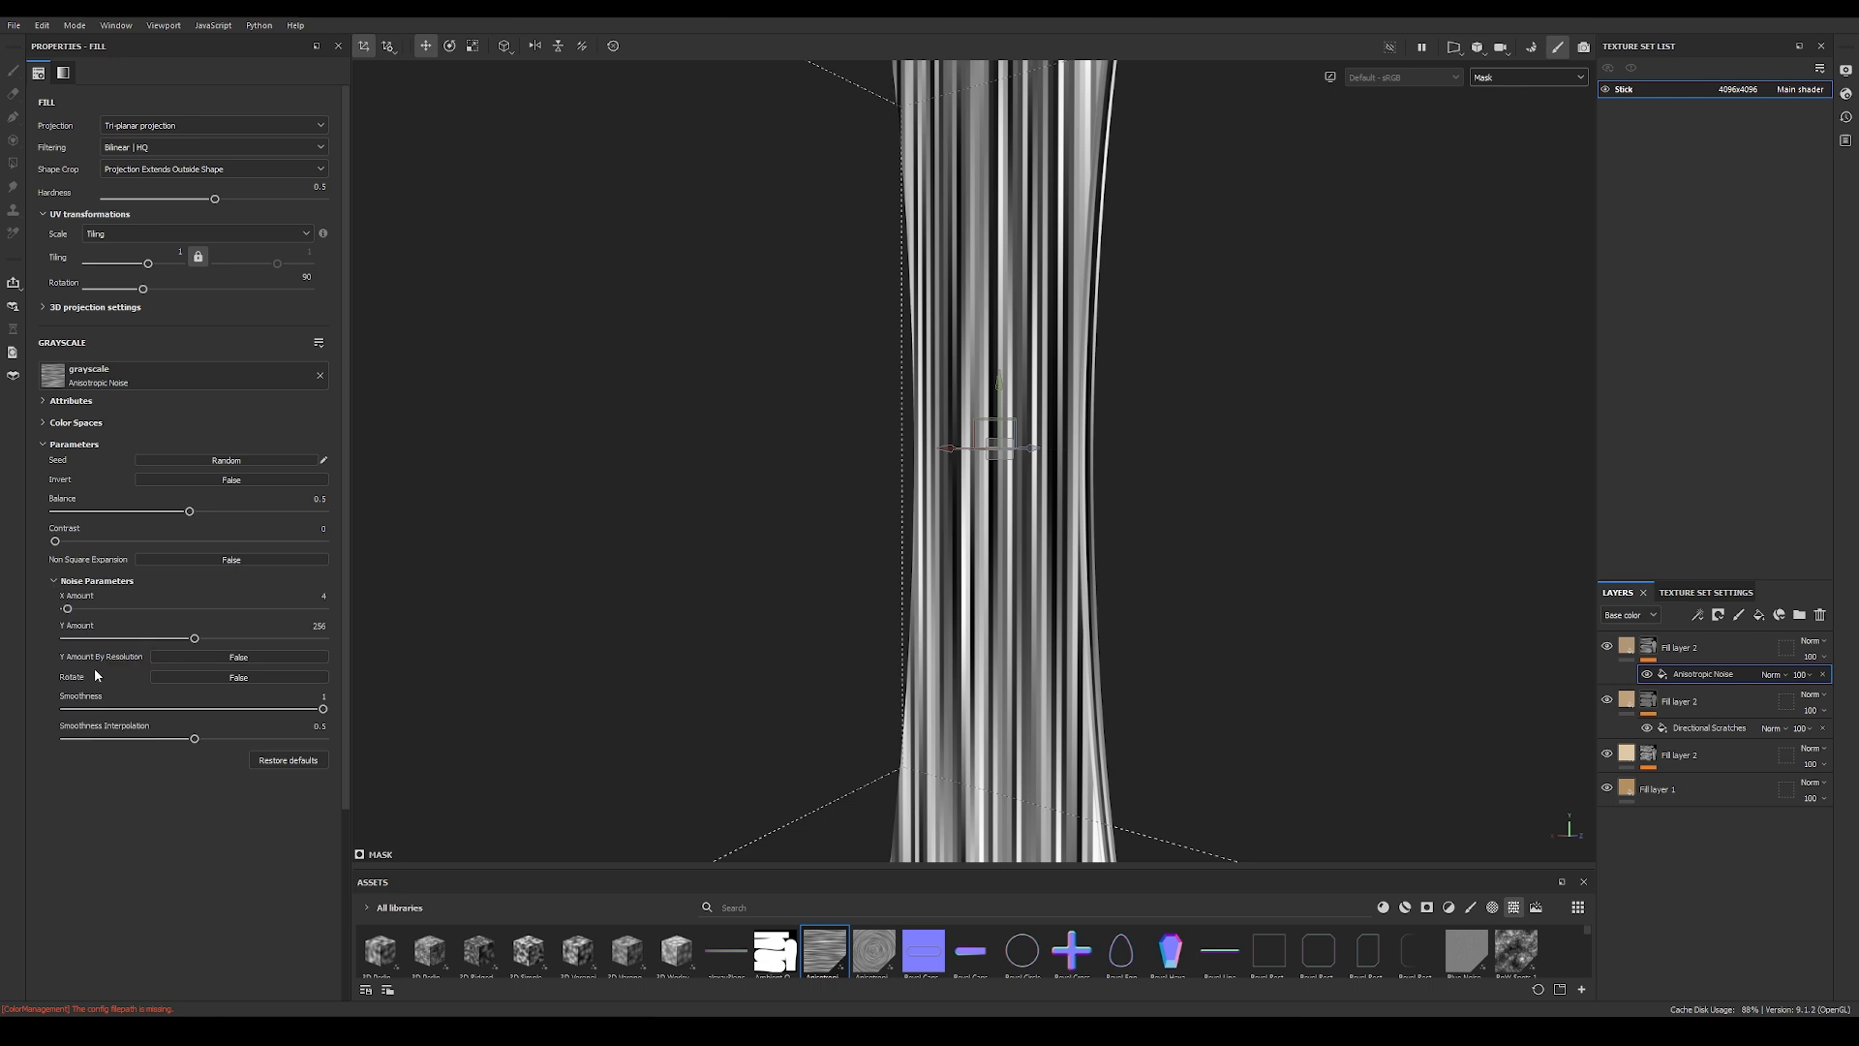
{"action": "left_click_drag", "start_coordinate": [193, 640], "coordinate": [349, 642]}
{"action": "right_click_drag", "start_coordinate": [1304, 590], "coordinate": [1037, 502], "text": "alt"}
{"action": "middle_click_drag", "start_coordinate": [1037, 501], "coordinate": [1015, 624], "text": "alt"}
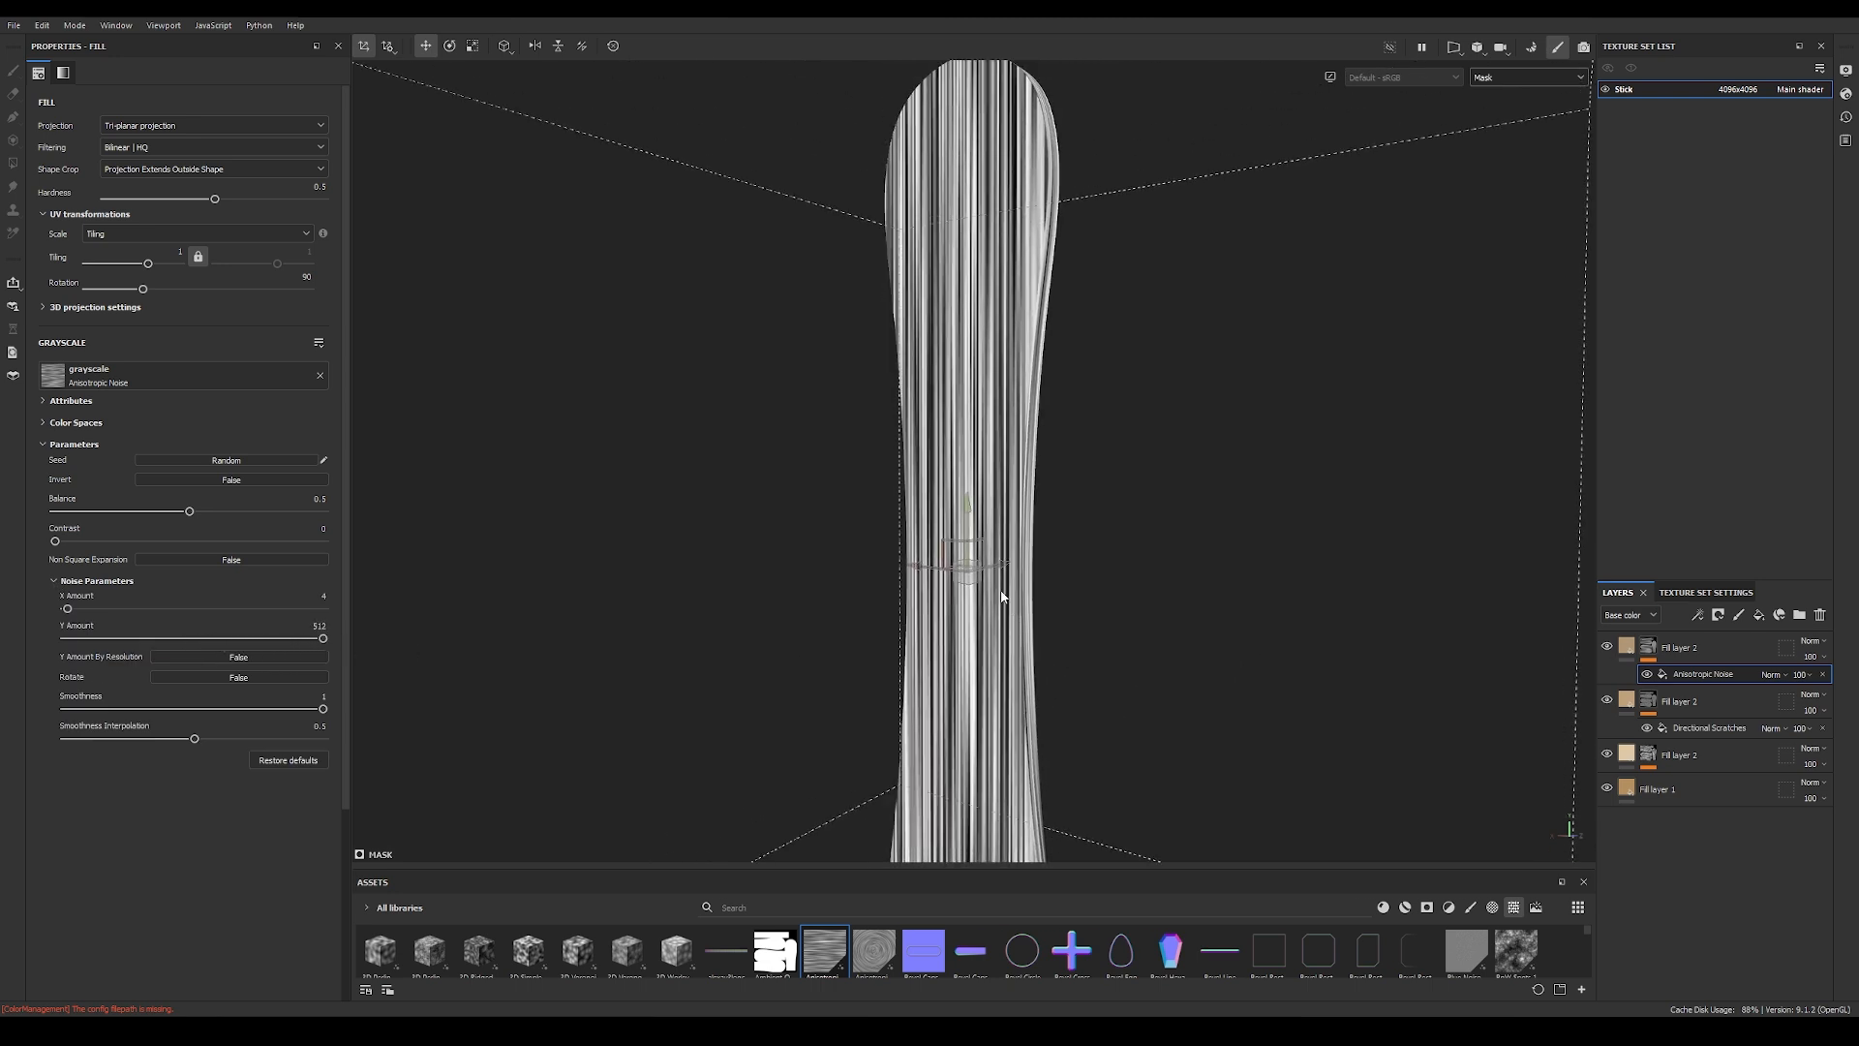
{"action": "left_click_drag", "start_coordinate": [148, 268], "coordinate": [164, 267]}
{"action": "left_click", "coordinate": [175, 264]}
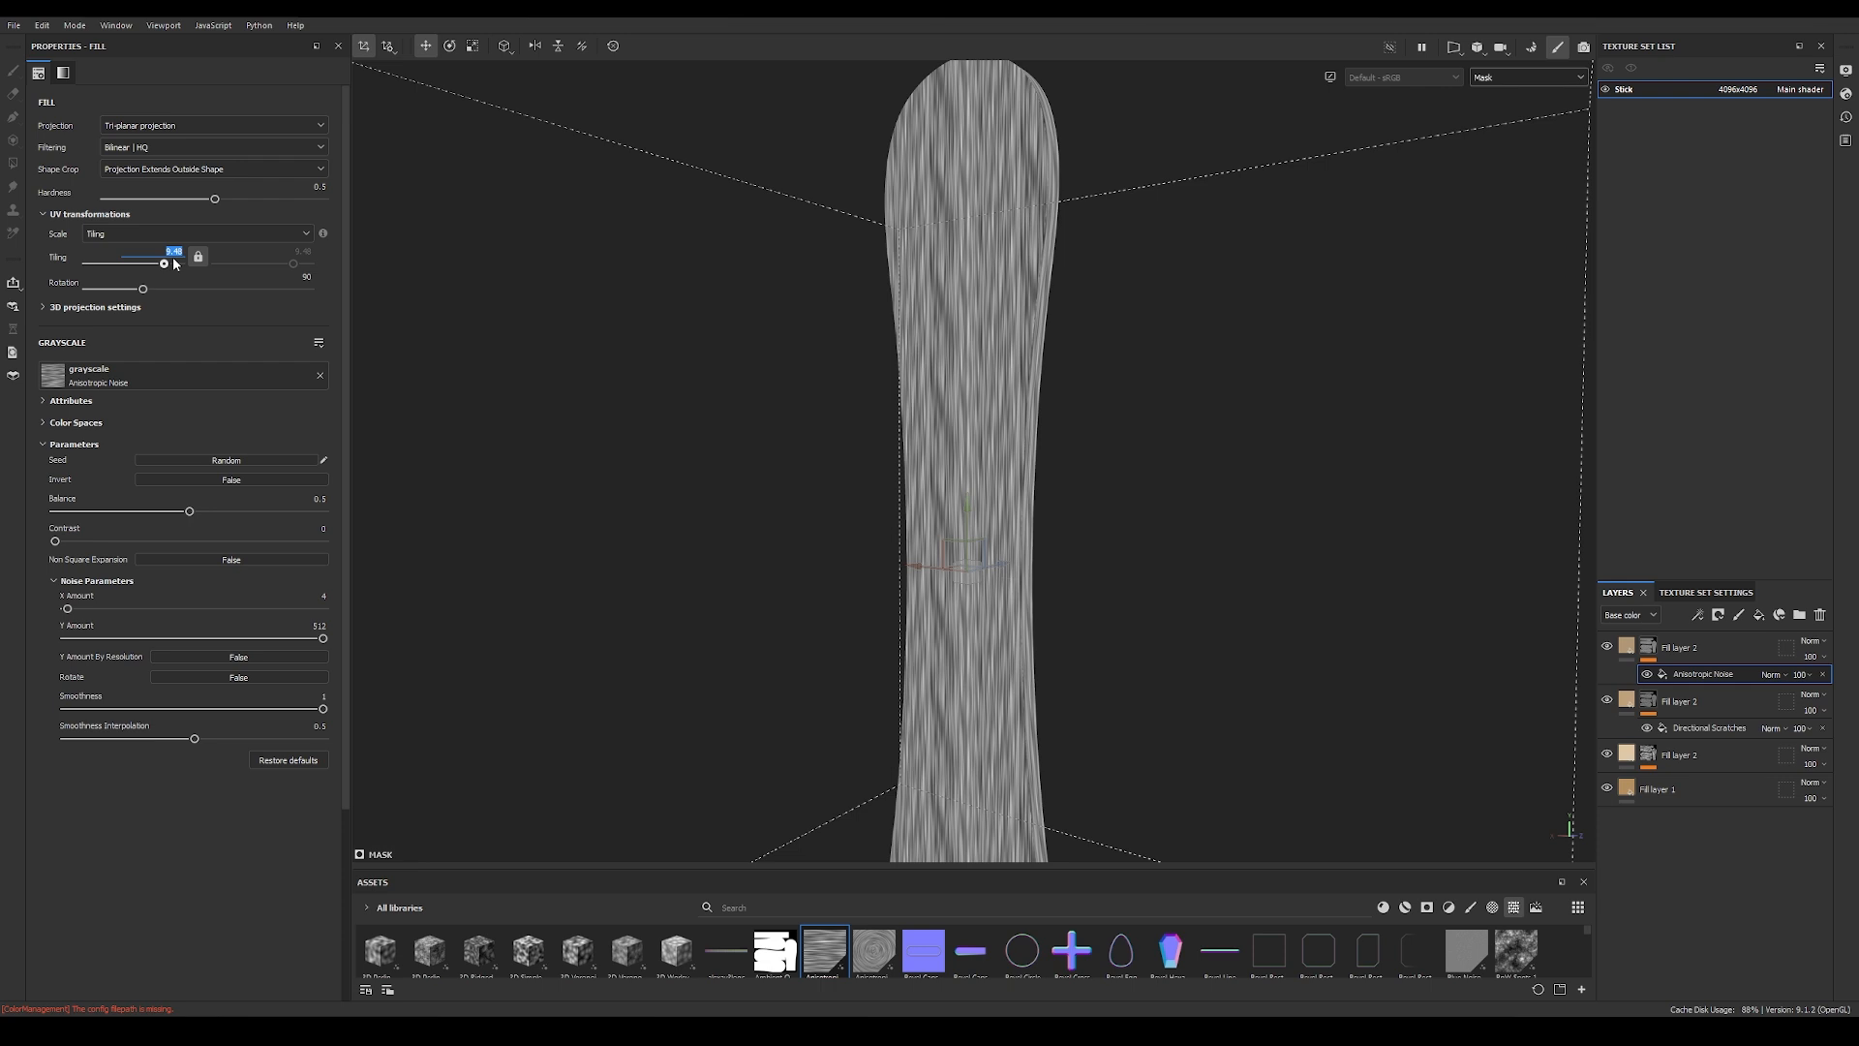
{"action": "type", "text": "8"}
{"action": "key", "text": "Return"}
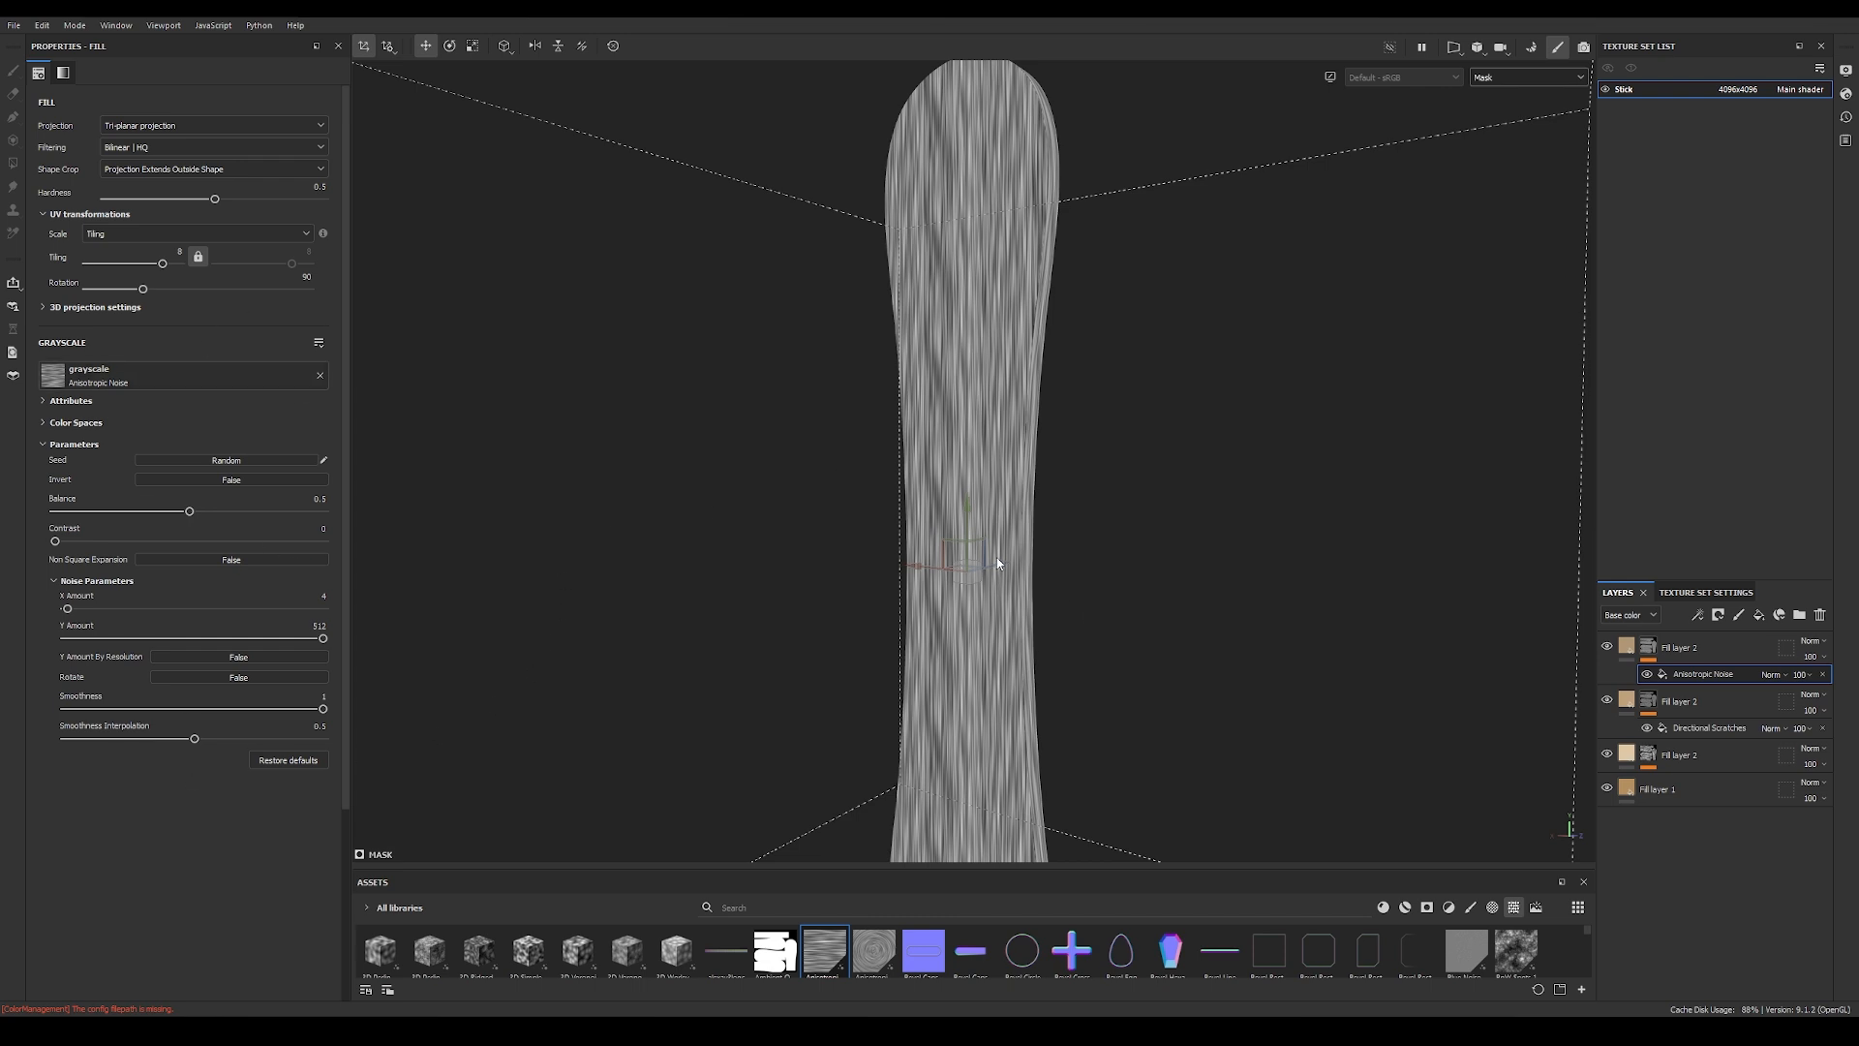
Step: Return to the material view and compare the stick with the anisotropic noise layer hidden and shown
{"action": "key", "text": "m"}
{"action": "left_click_drag", "start_coordinate": [865, 554], "coordinate": [821, 549], "text": "alt"}
{"action": "right_click_drag", "start_coordinate": [822, 549], "coordinate": [680, 534], "text": "shift"}
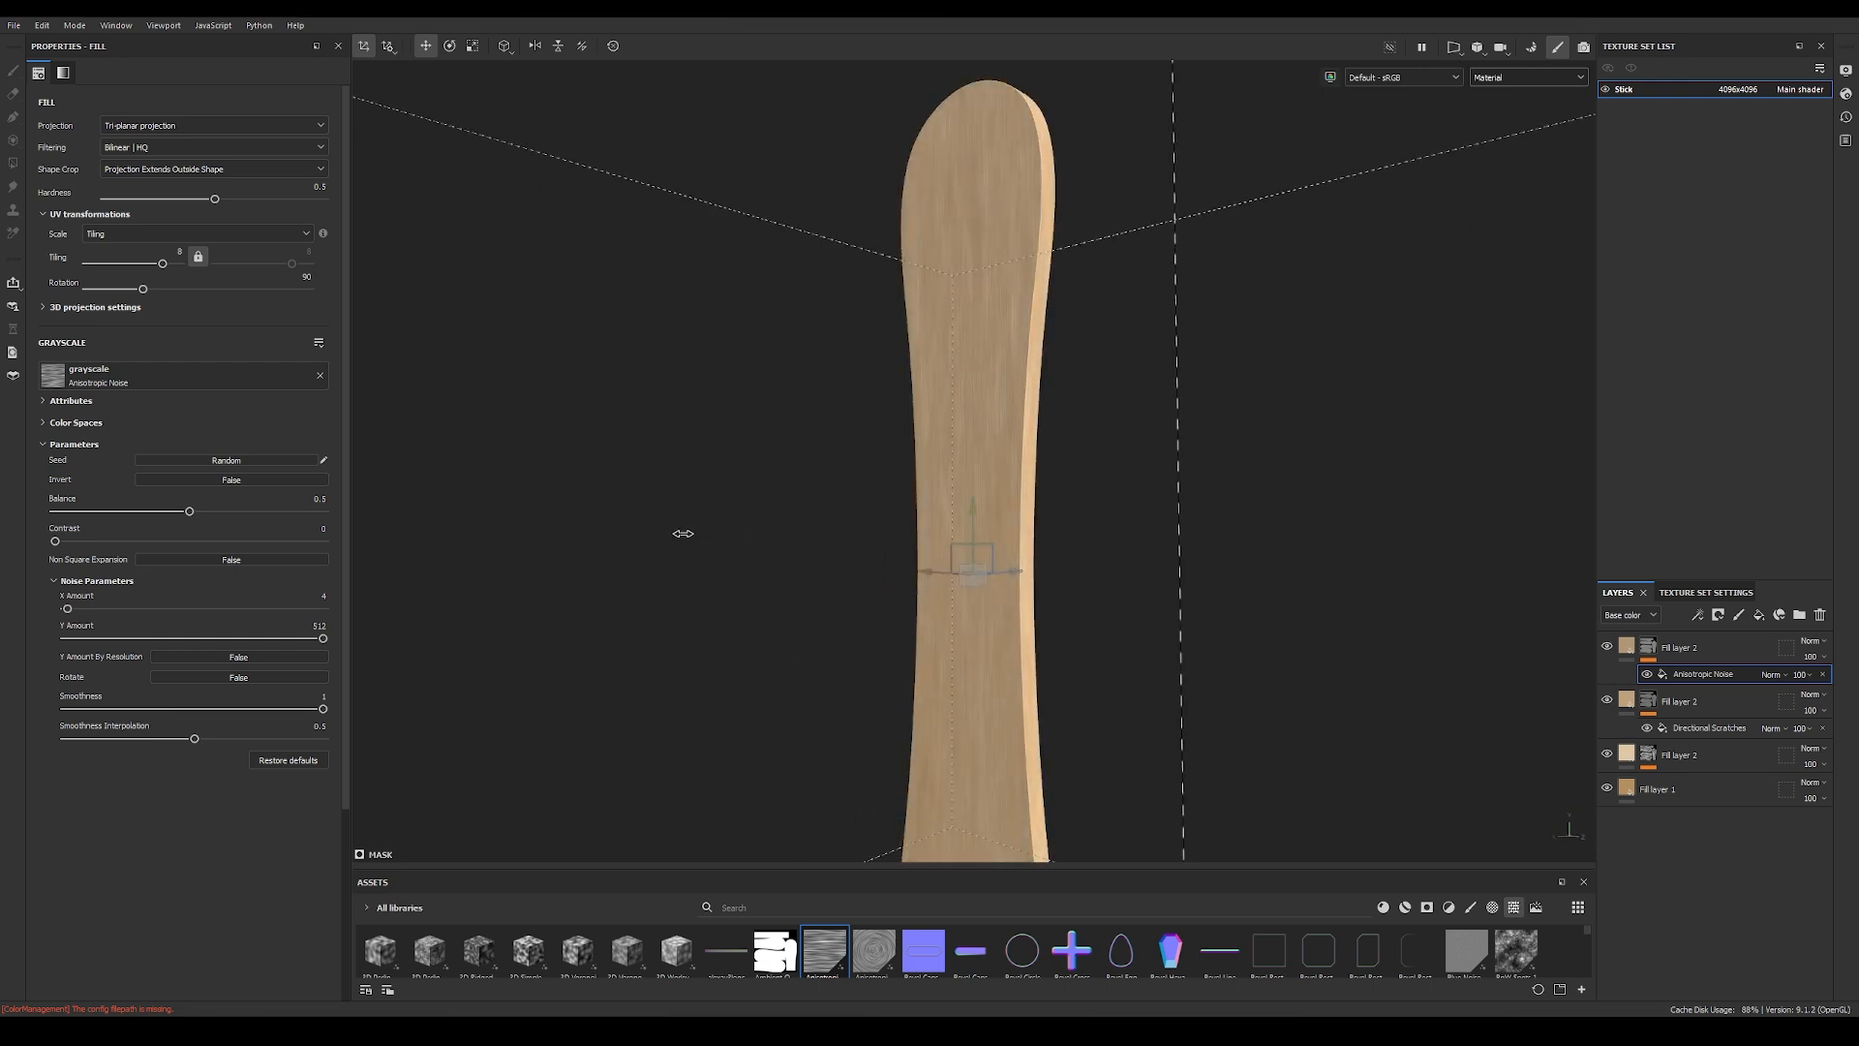
{"action": "left_click", "coordinate": [1607, 647]}
{"action": "left_click", "coordinate": [1608, 647]}
{"action": "left_click", "coordinate": [1608, 647]}
{"action": "left_click", "coordinate": [1607, 647]}
{"action": "left_click_drag", "start_coordinate": [1008, 543], "coordinate": [1527, 575], "text": "alt"}
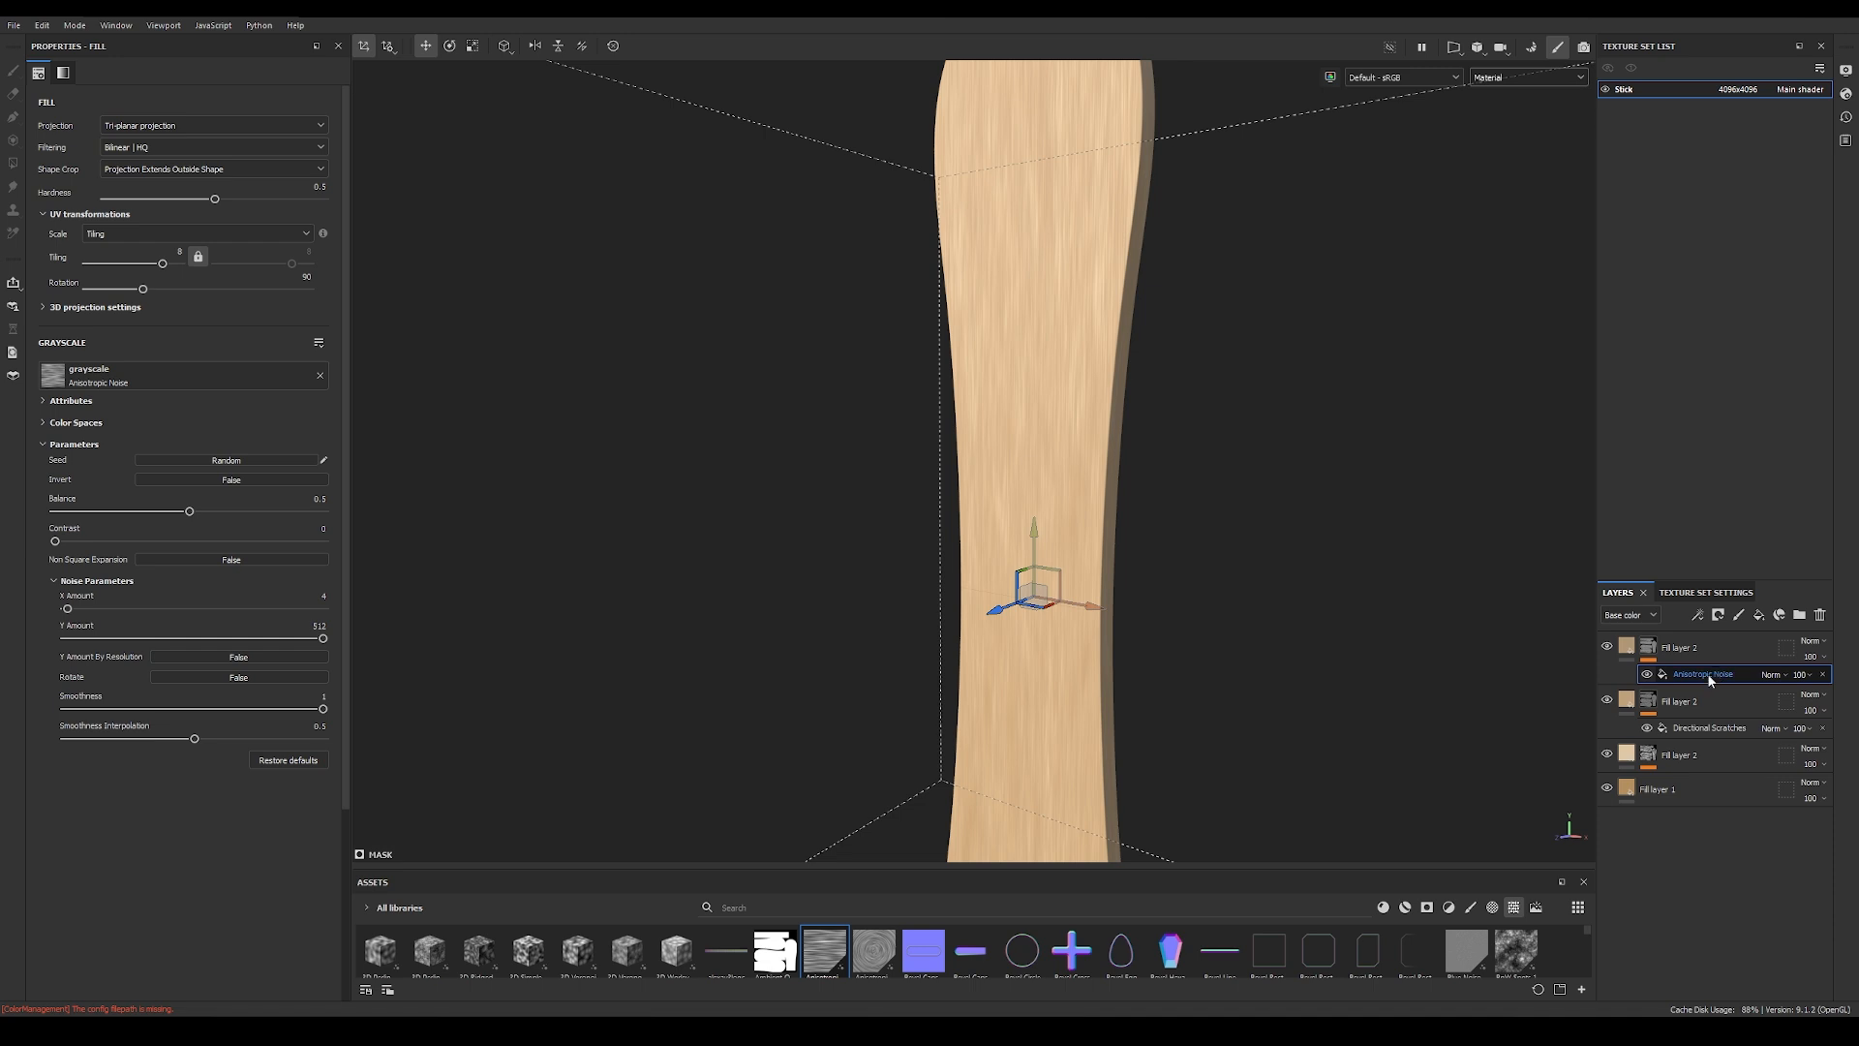
{"action": "left_click", "coordinate": [1699, 615]}
{"action": "left_click", "coordinate": [1704, 668]}
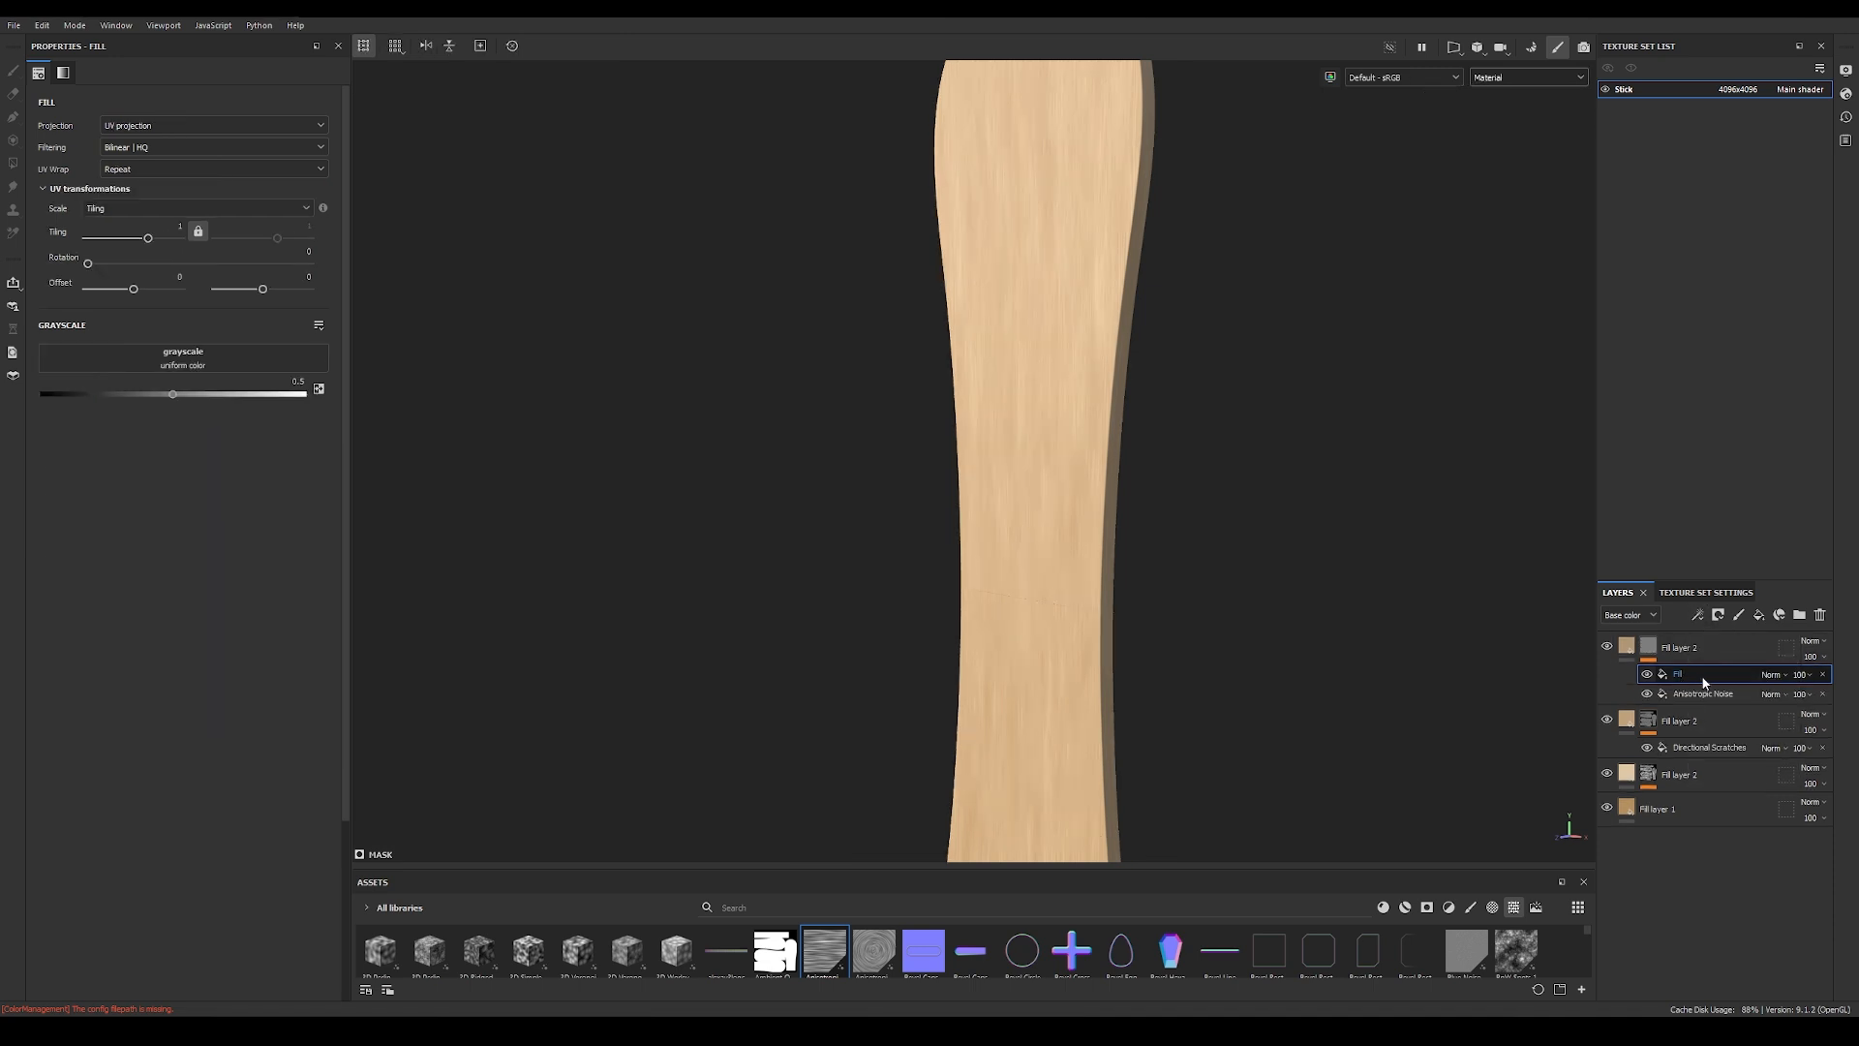
{"action": "left_click", "coordinate": [1821, 675]}
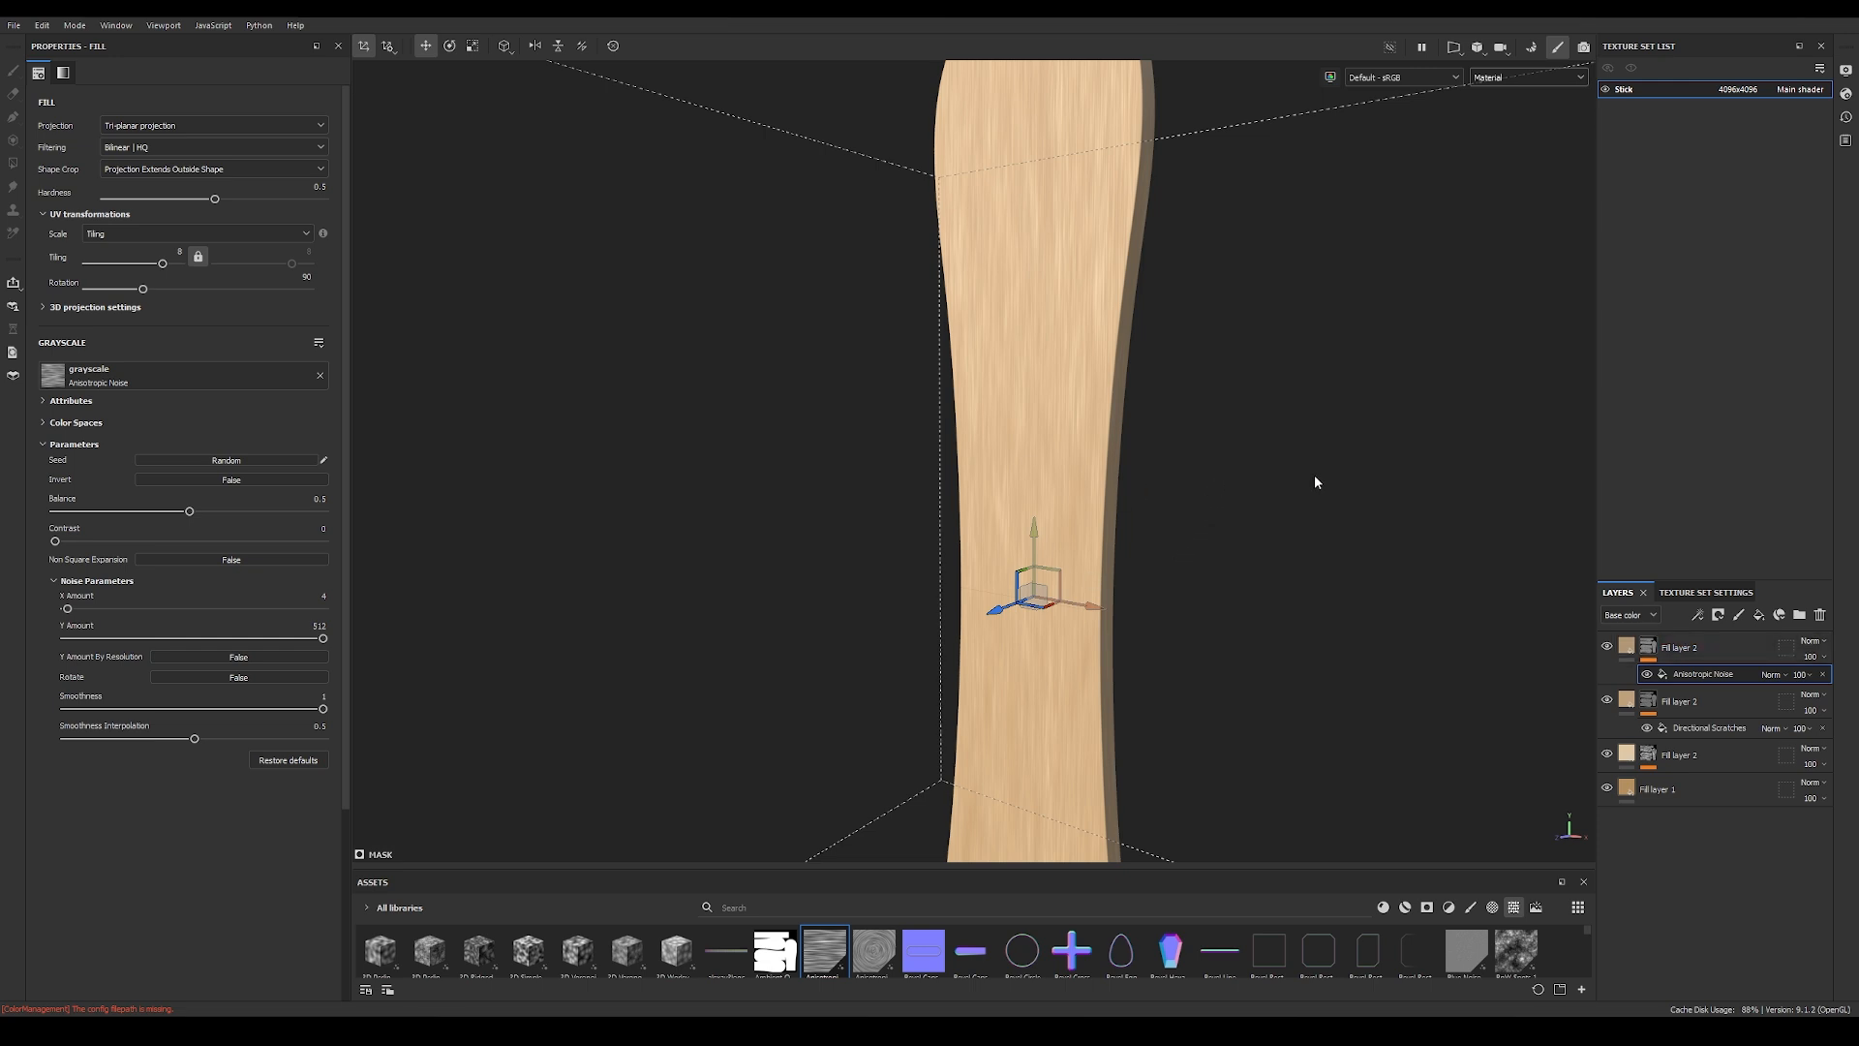
Step: Render the stick in Iray mode and inspect the wood from several angles
{"action": "scroll", "coordinate": [1292, 469], "scroll_direction": "down", "scroll_amount": 3}
{"action": "left_click_drag", "start_coordinate": [999, 507], "coordinate": [1005, 570], "text": "alt"}
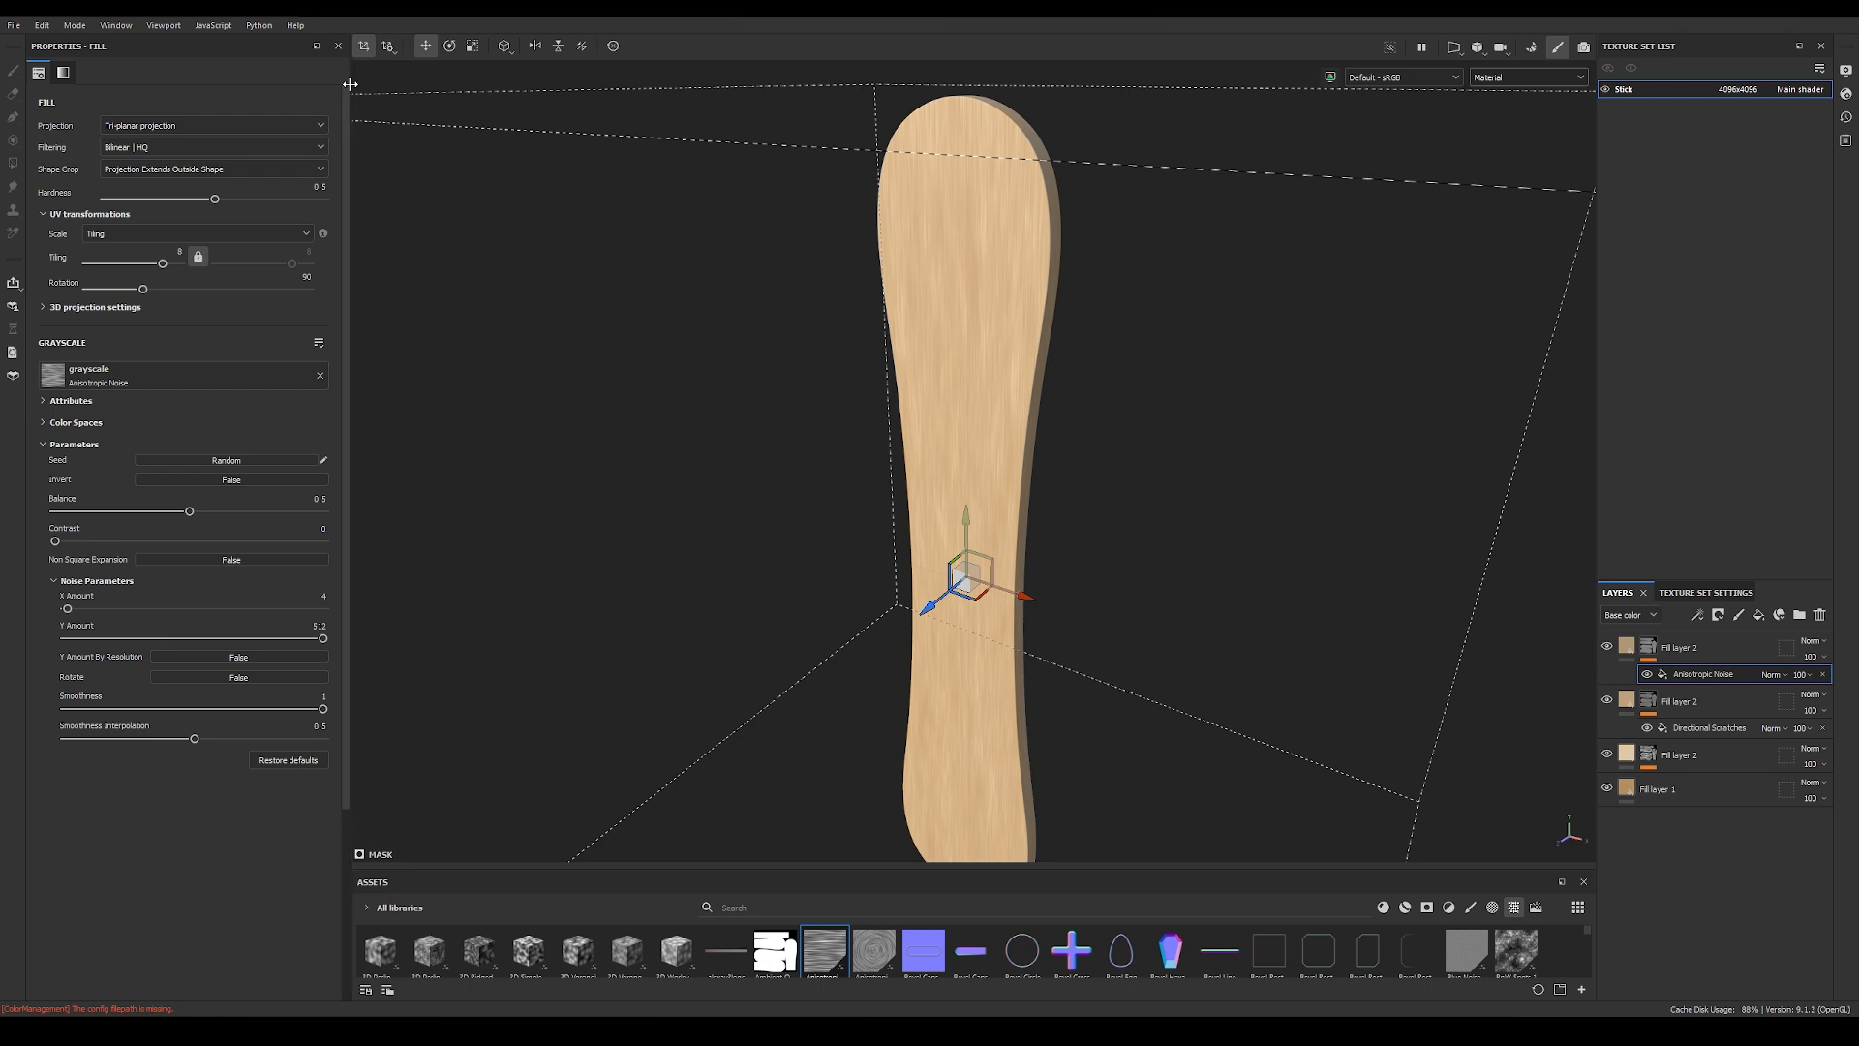
{"action": "left_click", "coordinate": [77, 26]}
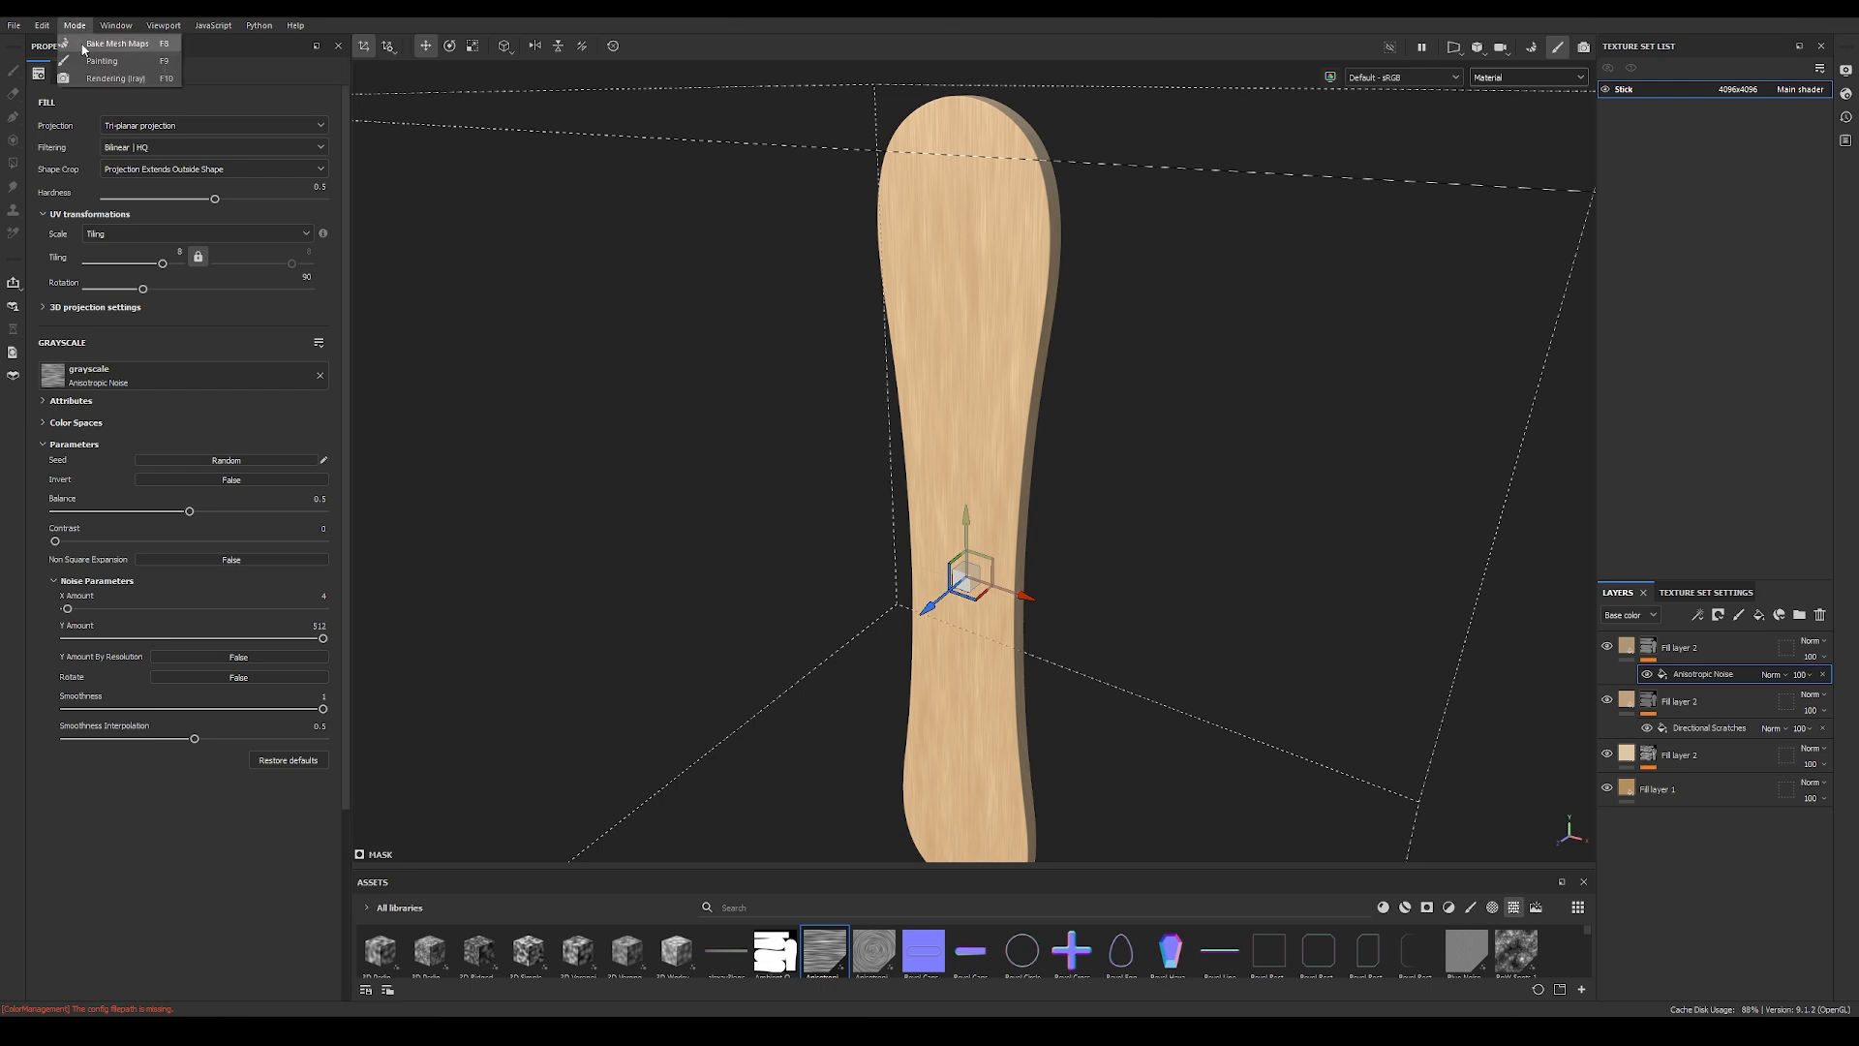
{"action": "left_click", "coordinate": [85, 78]}
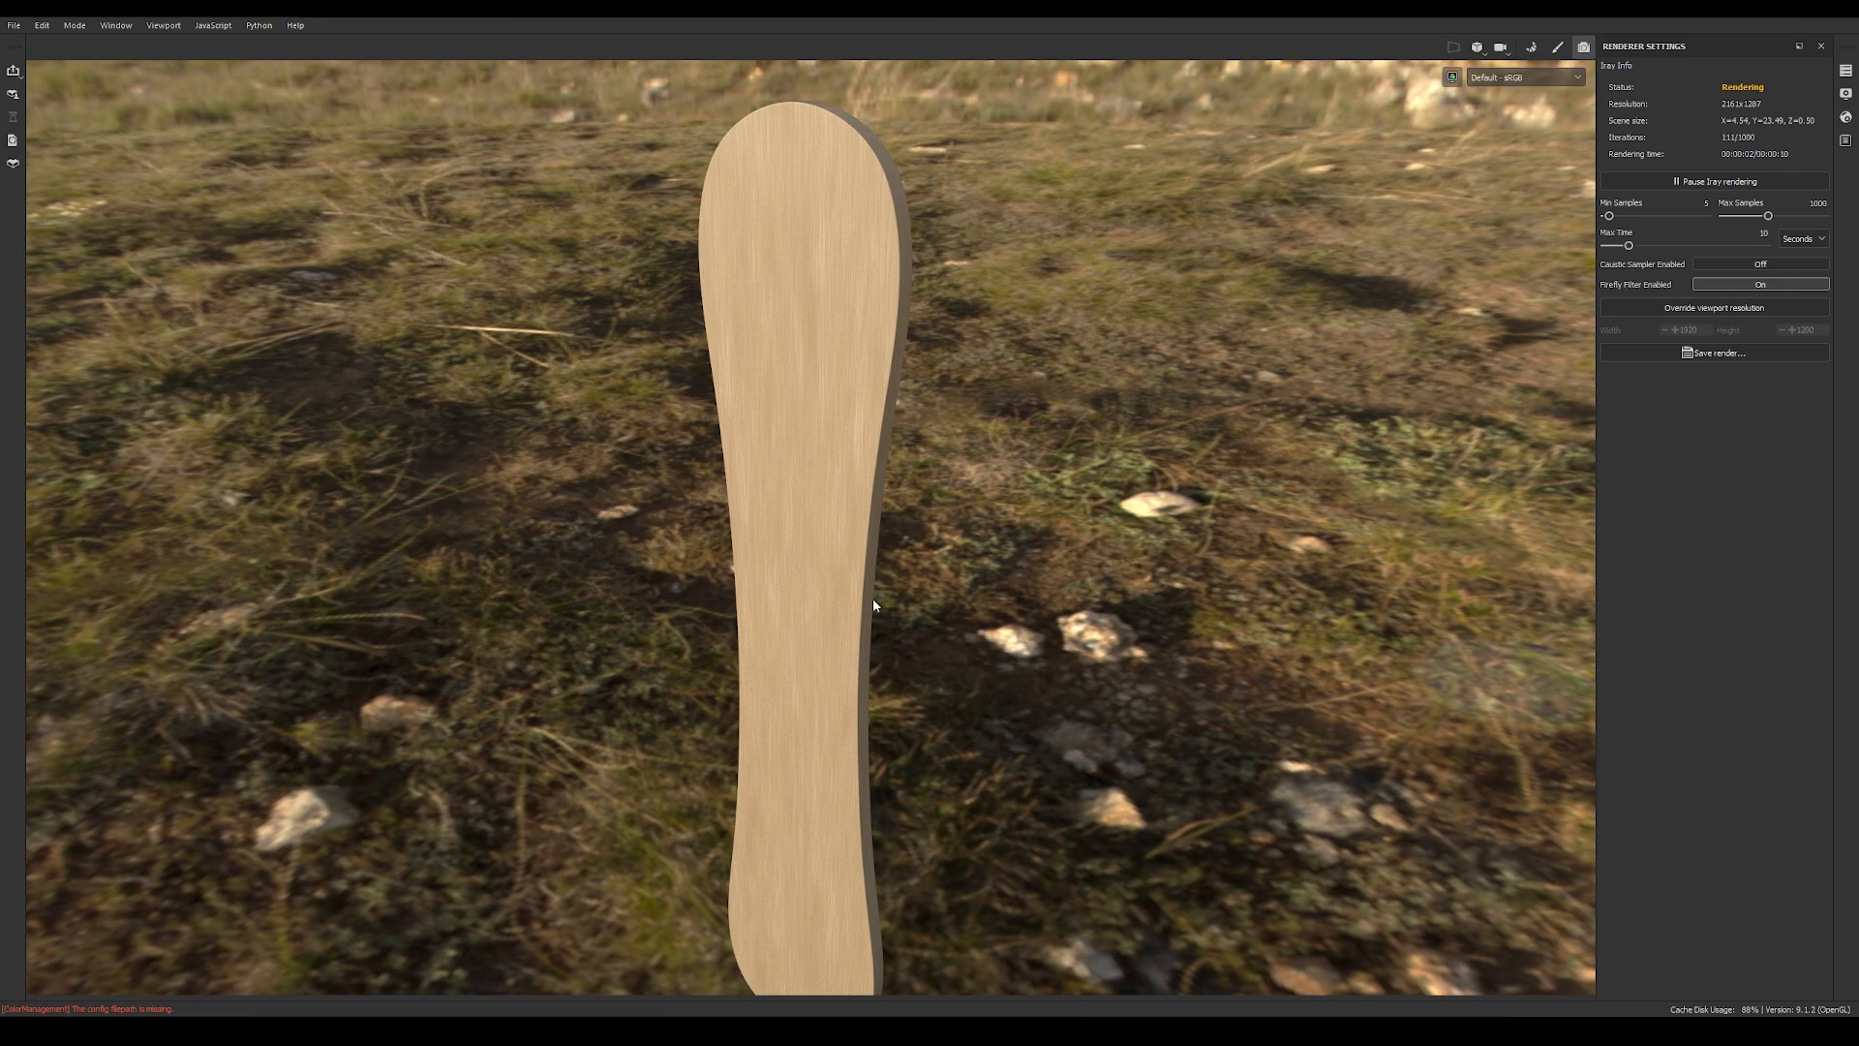
{"action": "left_click_drag", "start_coordinate": [784, 486], "coordinate": [1357, 443], "text": "alt"}
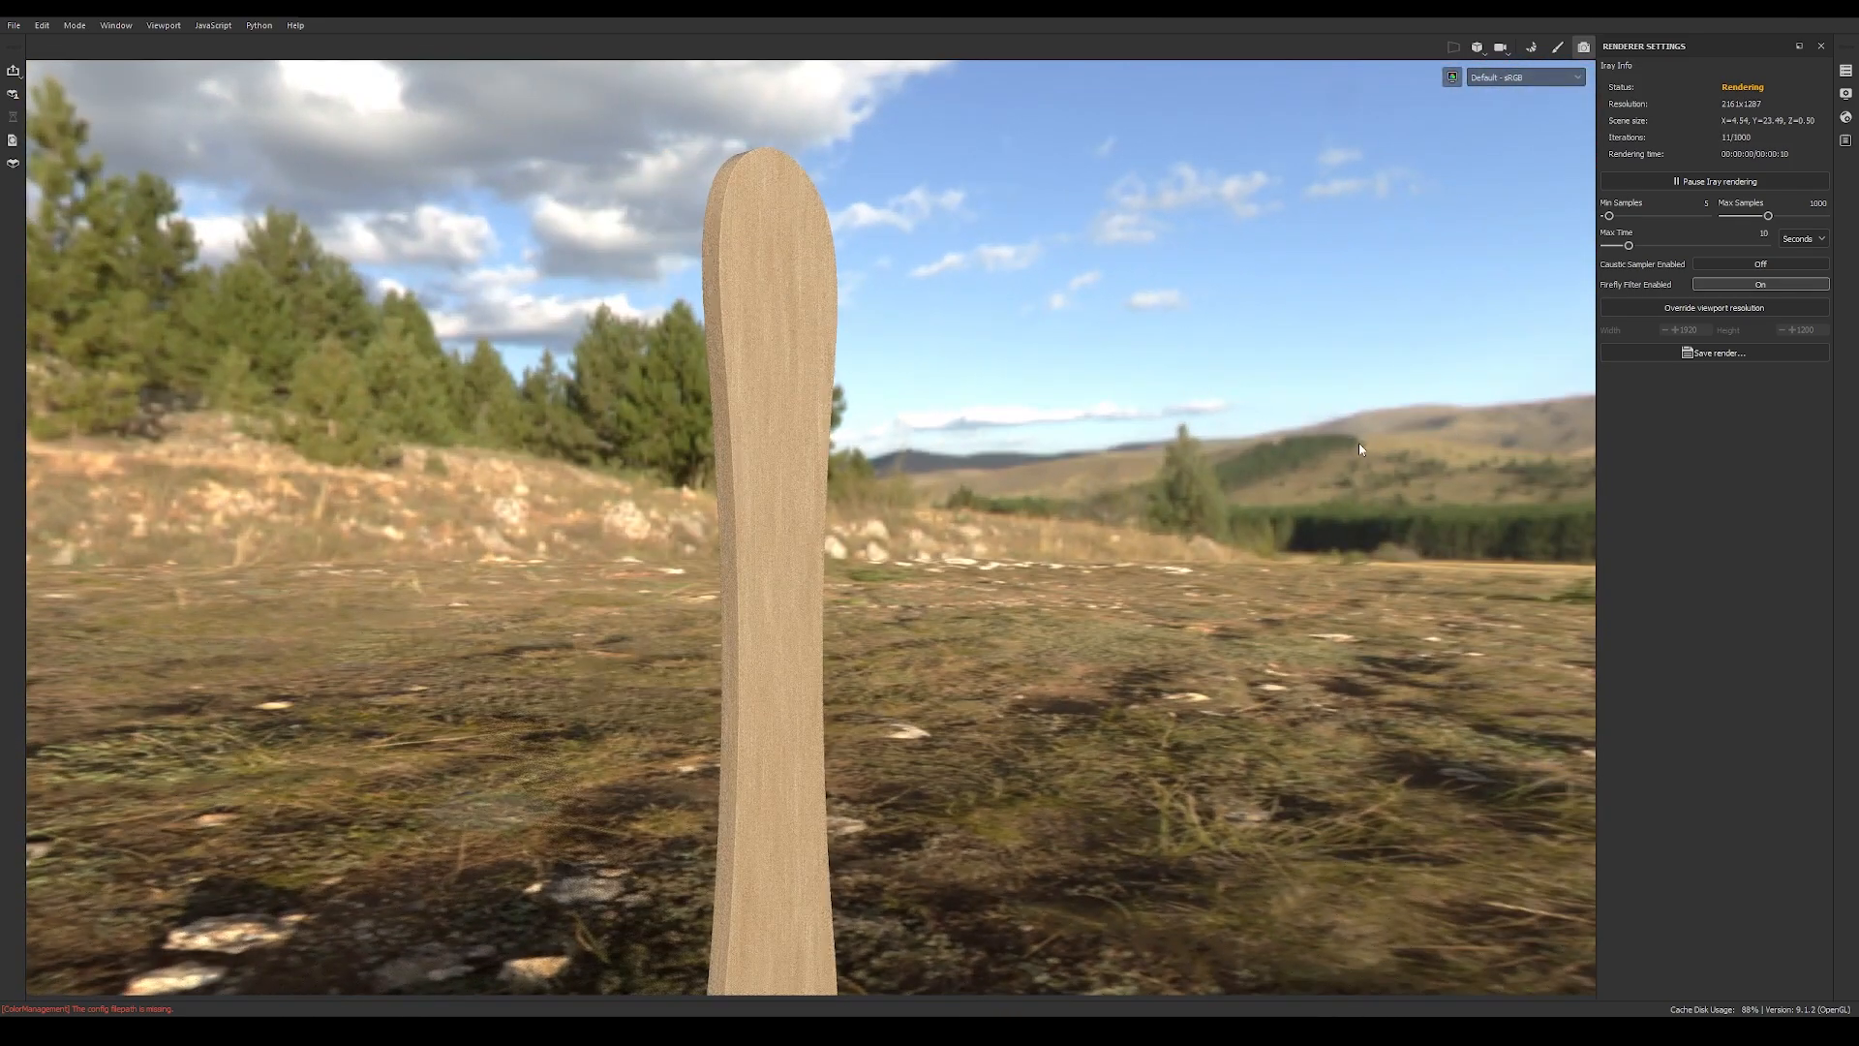
{"action": "left_click_drag", "start_coordinate": [1173, 531], "coordinate": [1061, 536], "text": "alt"}
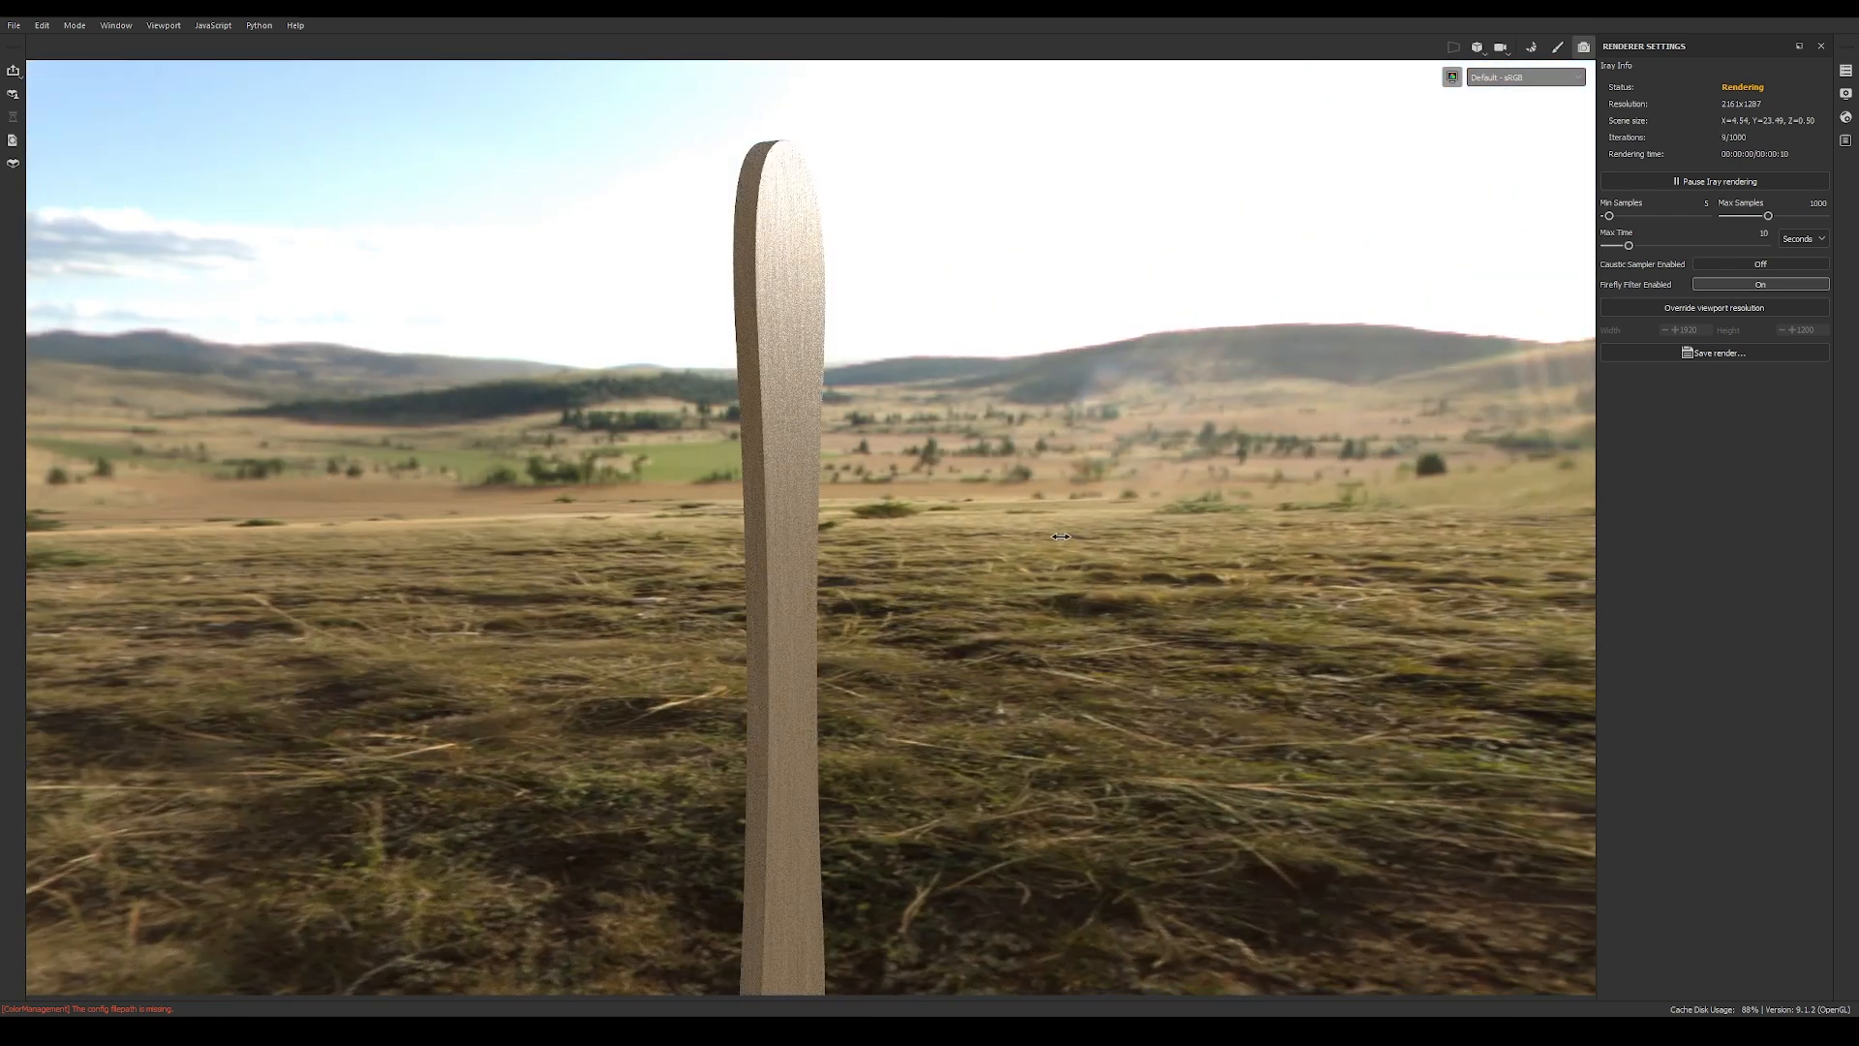
Step: Change the environment map from Panorama to Atelier and check the rendered stick in the new lighting
{"action": "left_click", "coordinate": [1847, 94]}
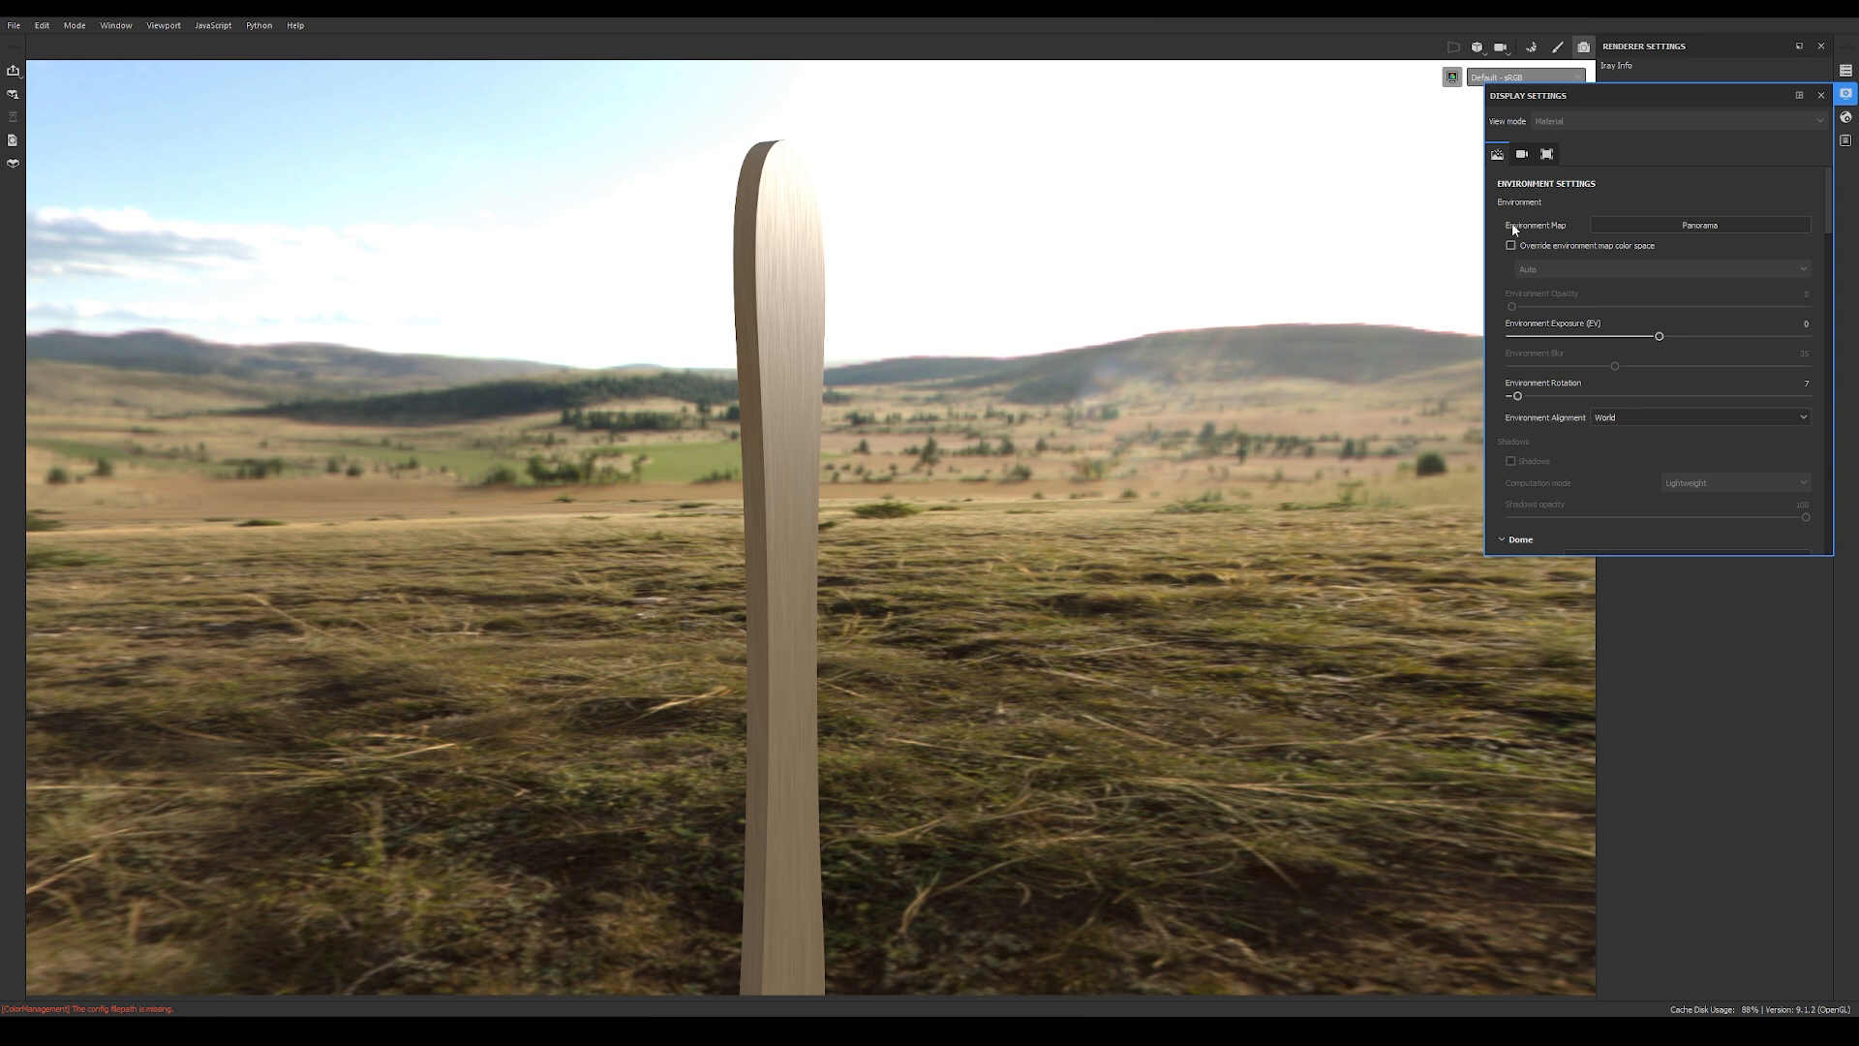
{"action": "left_click", "coordinate": [1658, 221]}
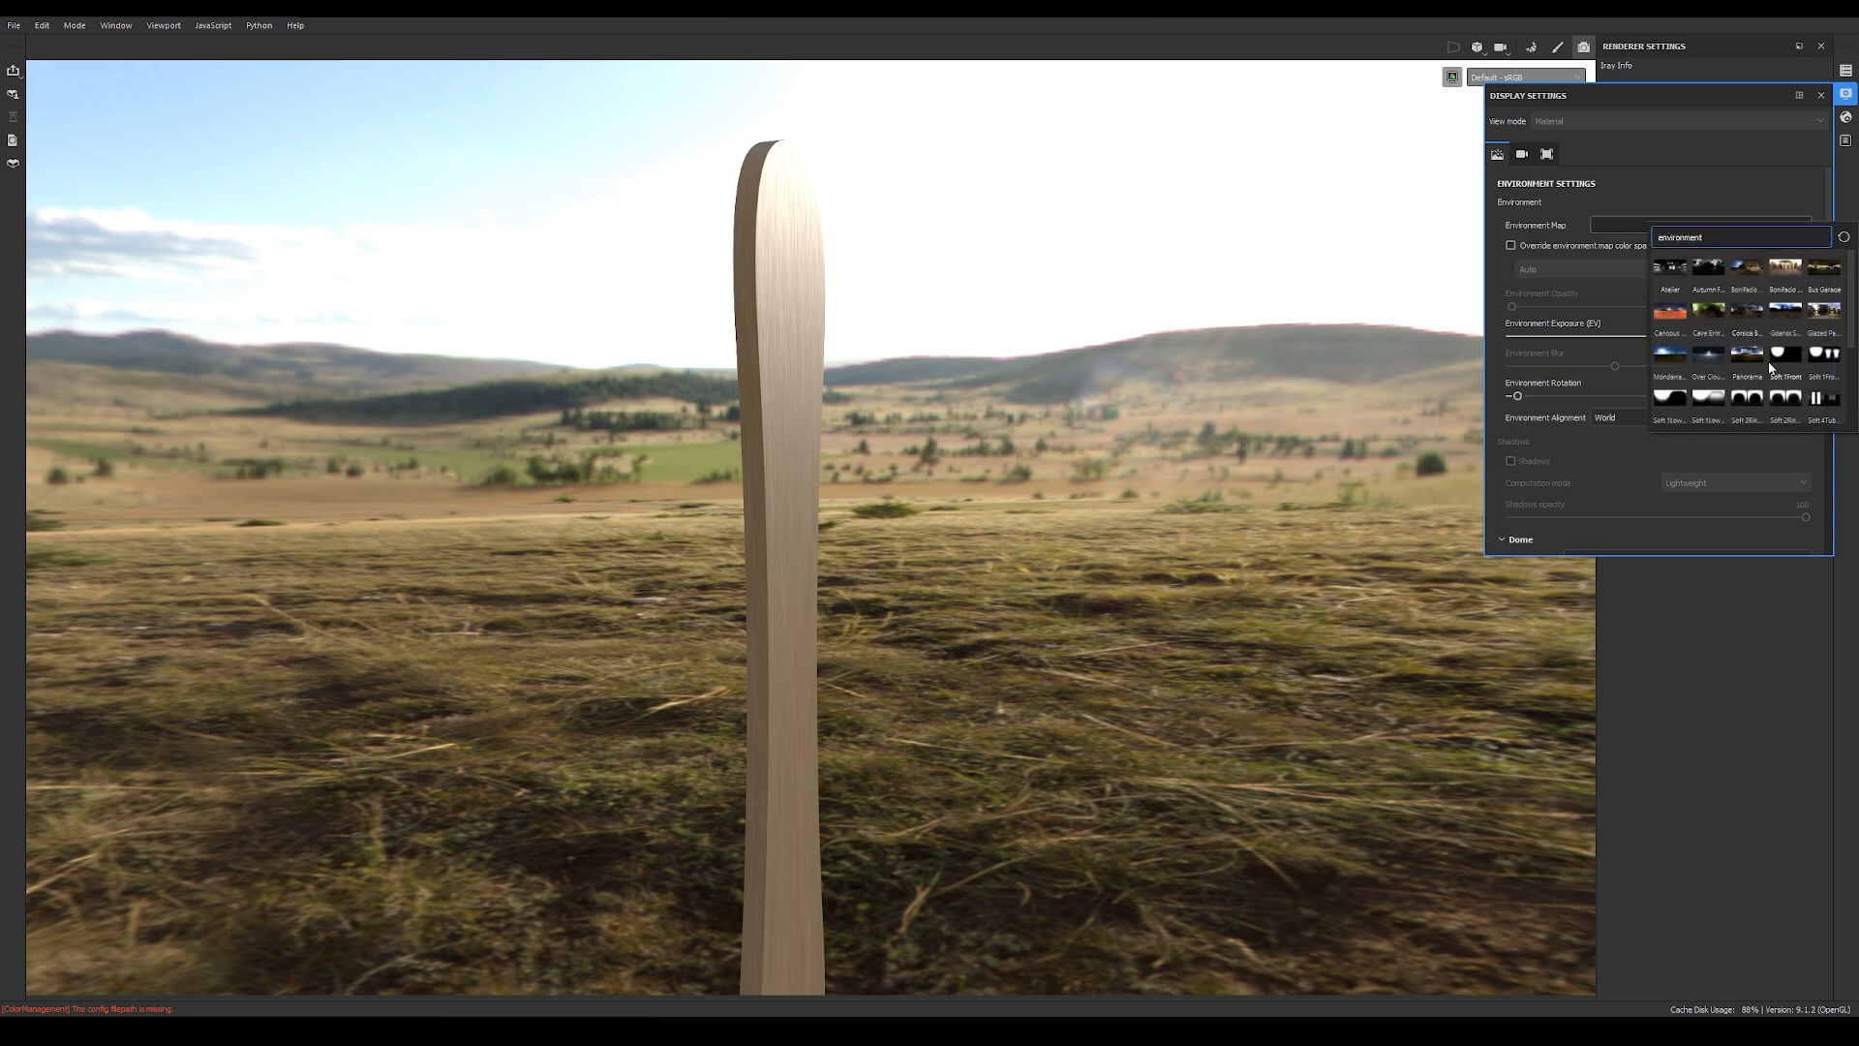
{"action": "left_click", "coordinate": [1669, 272]}
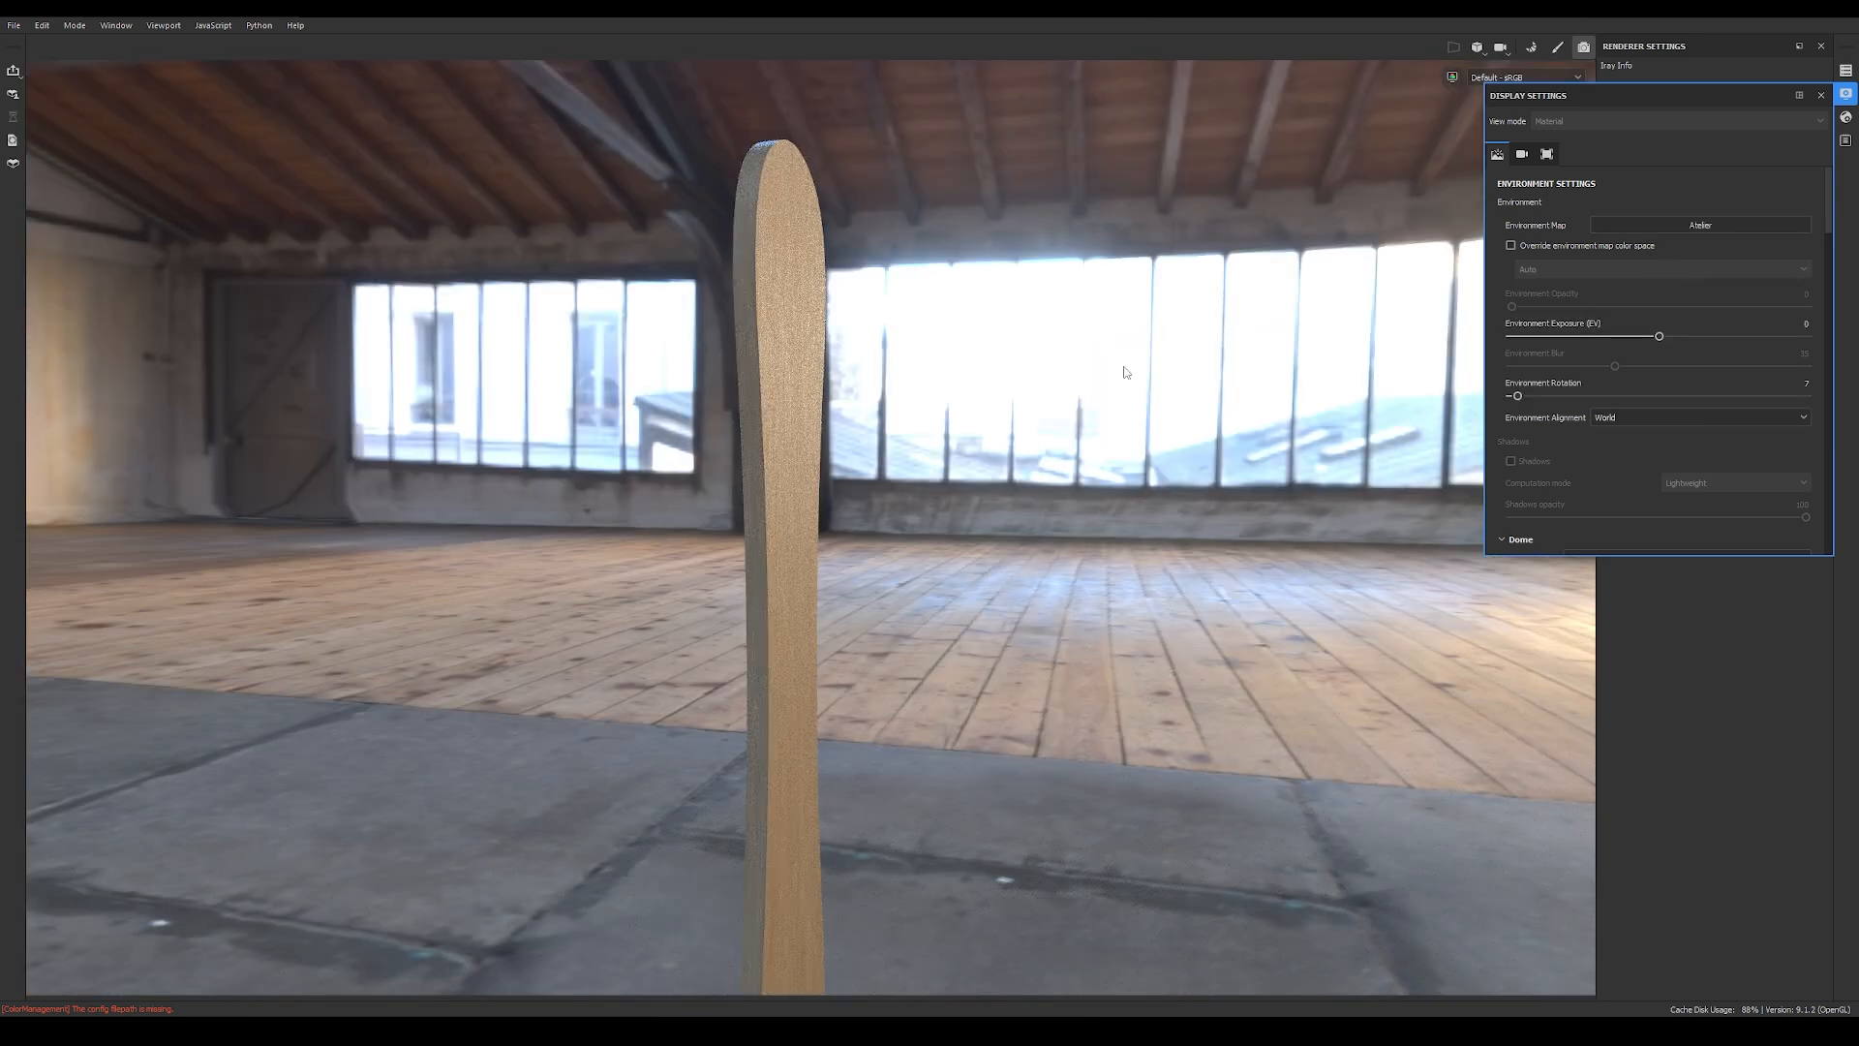
{"action": "left_click_drag", "start_coordinate": [1157, 533], "coordinate": [1087, 523], "text": "alt"}
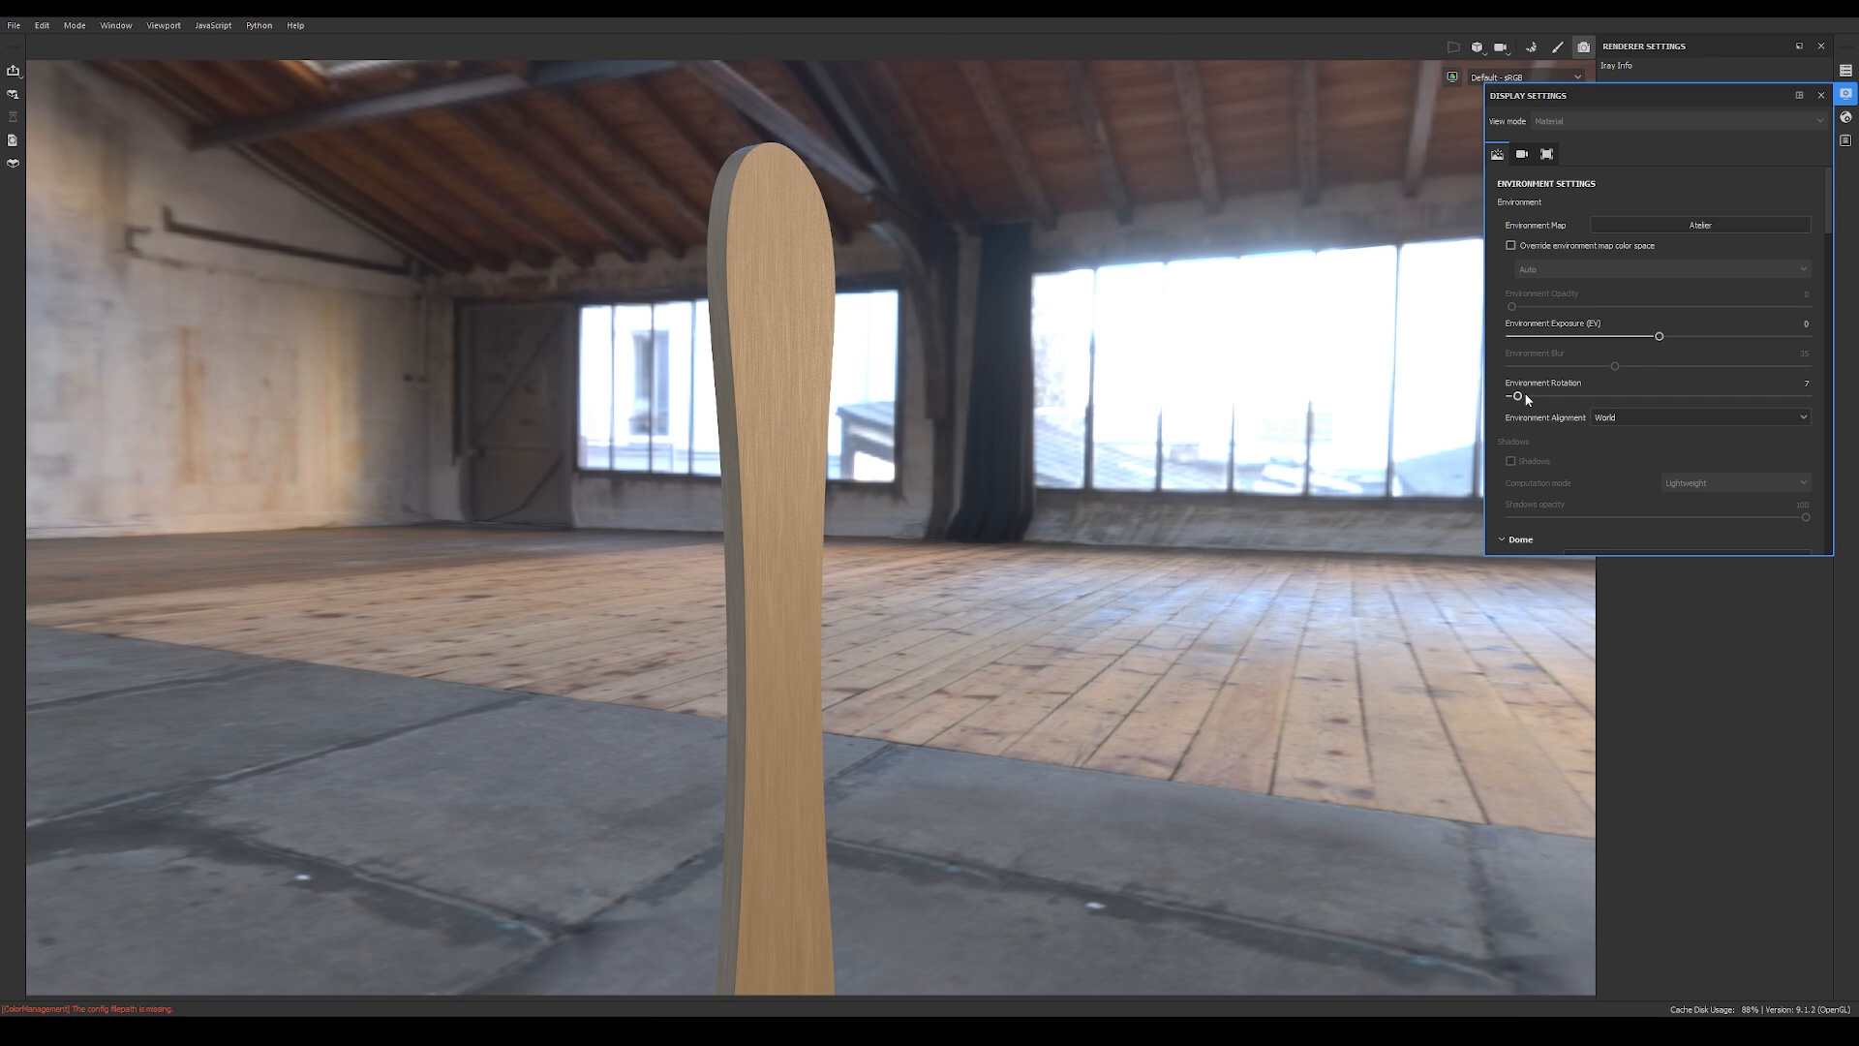
{"action": "mouse_move", "coordinate": [1829, 207]}
{"action": "left_mouse_down"}
{"action": "mouse_move", "coordinate": [1823, 400]}
{"action": "mouse_move", "coordinate": [1809, 219]}
{"action": "left_mouse_up"}
{"action": "left_click", "coordinate": [1821, 95]}
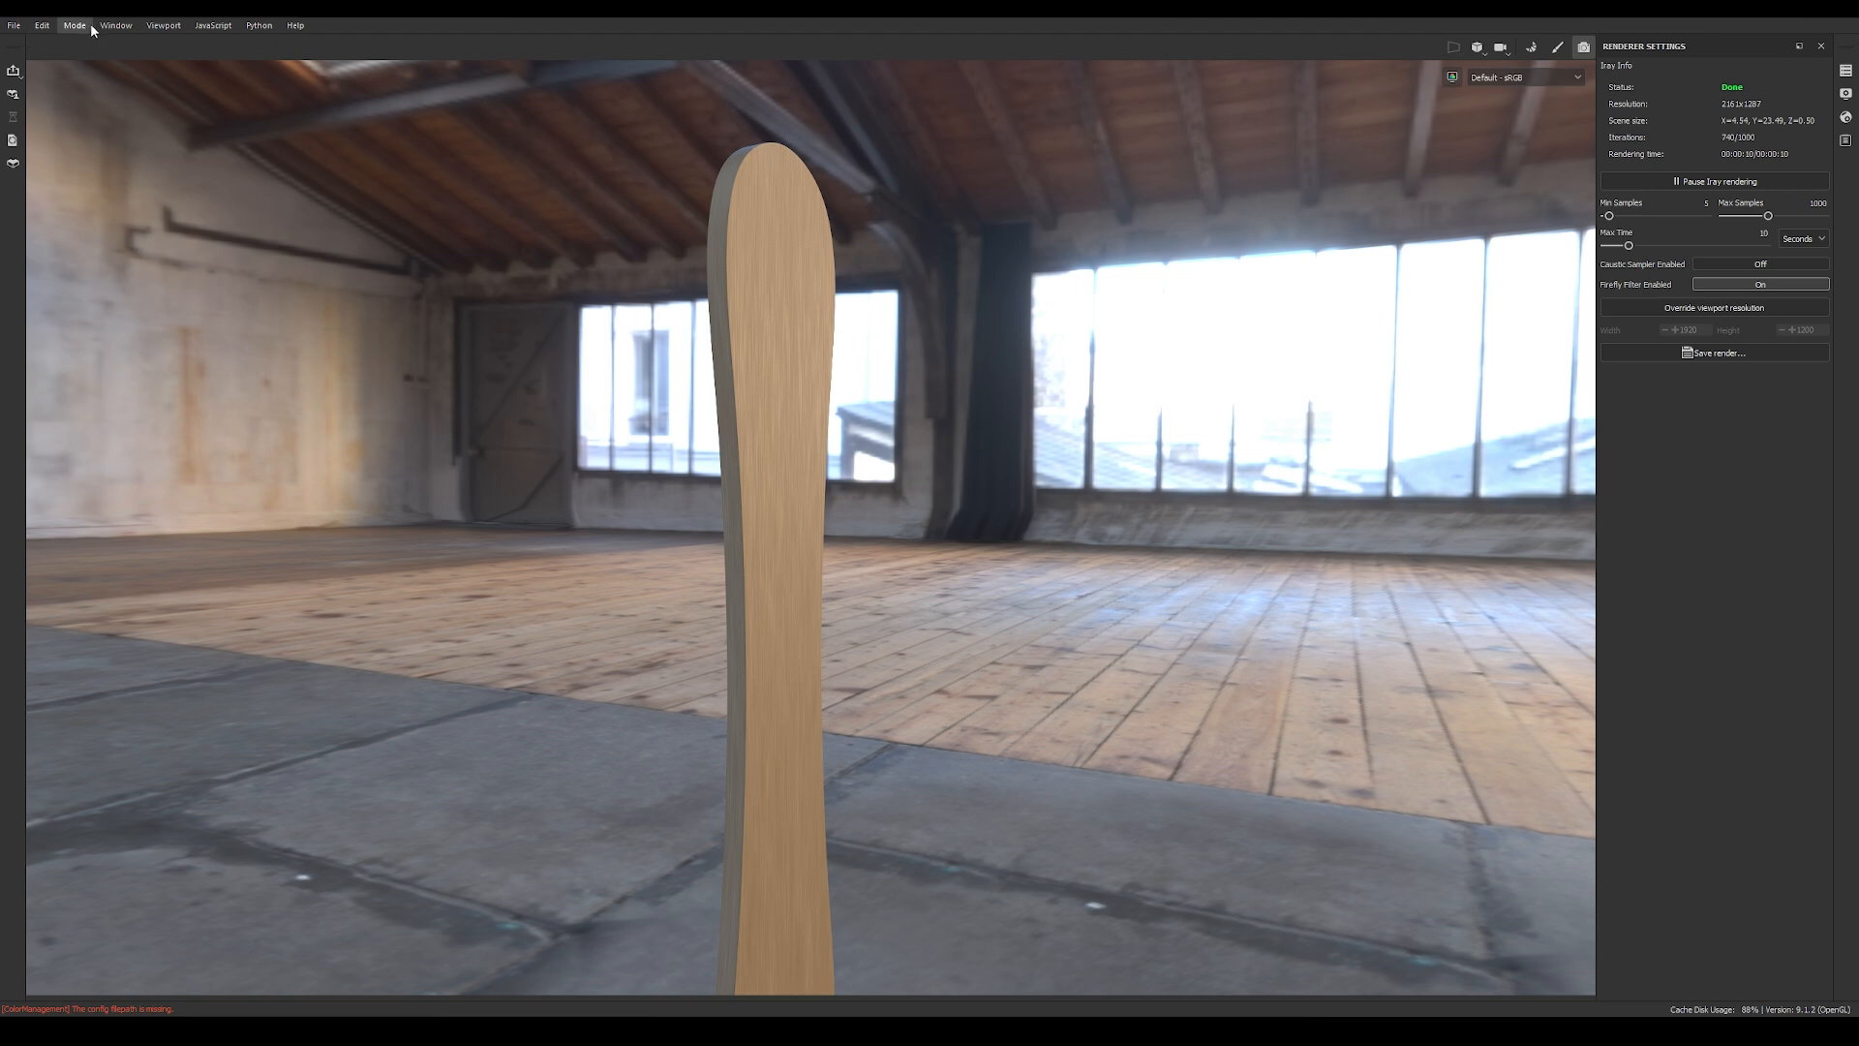
Step: Switch back to painting mode and look over the stick's front
{"action": "left_click", "coordinate": [77, 26]}
{"action": "left_click", "coordinate": [102, 60]}
{"action": "left_click_drag", "start_coordinate": [1216, 526], "coordinate": [710, 541], "text": "alt"}
{"action": "right_click_drag", "start_coordinate": [730, 524], "coordinate": [704, 495], "text": "shift"}
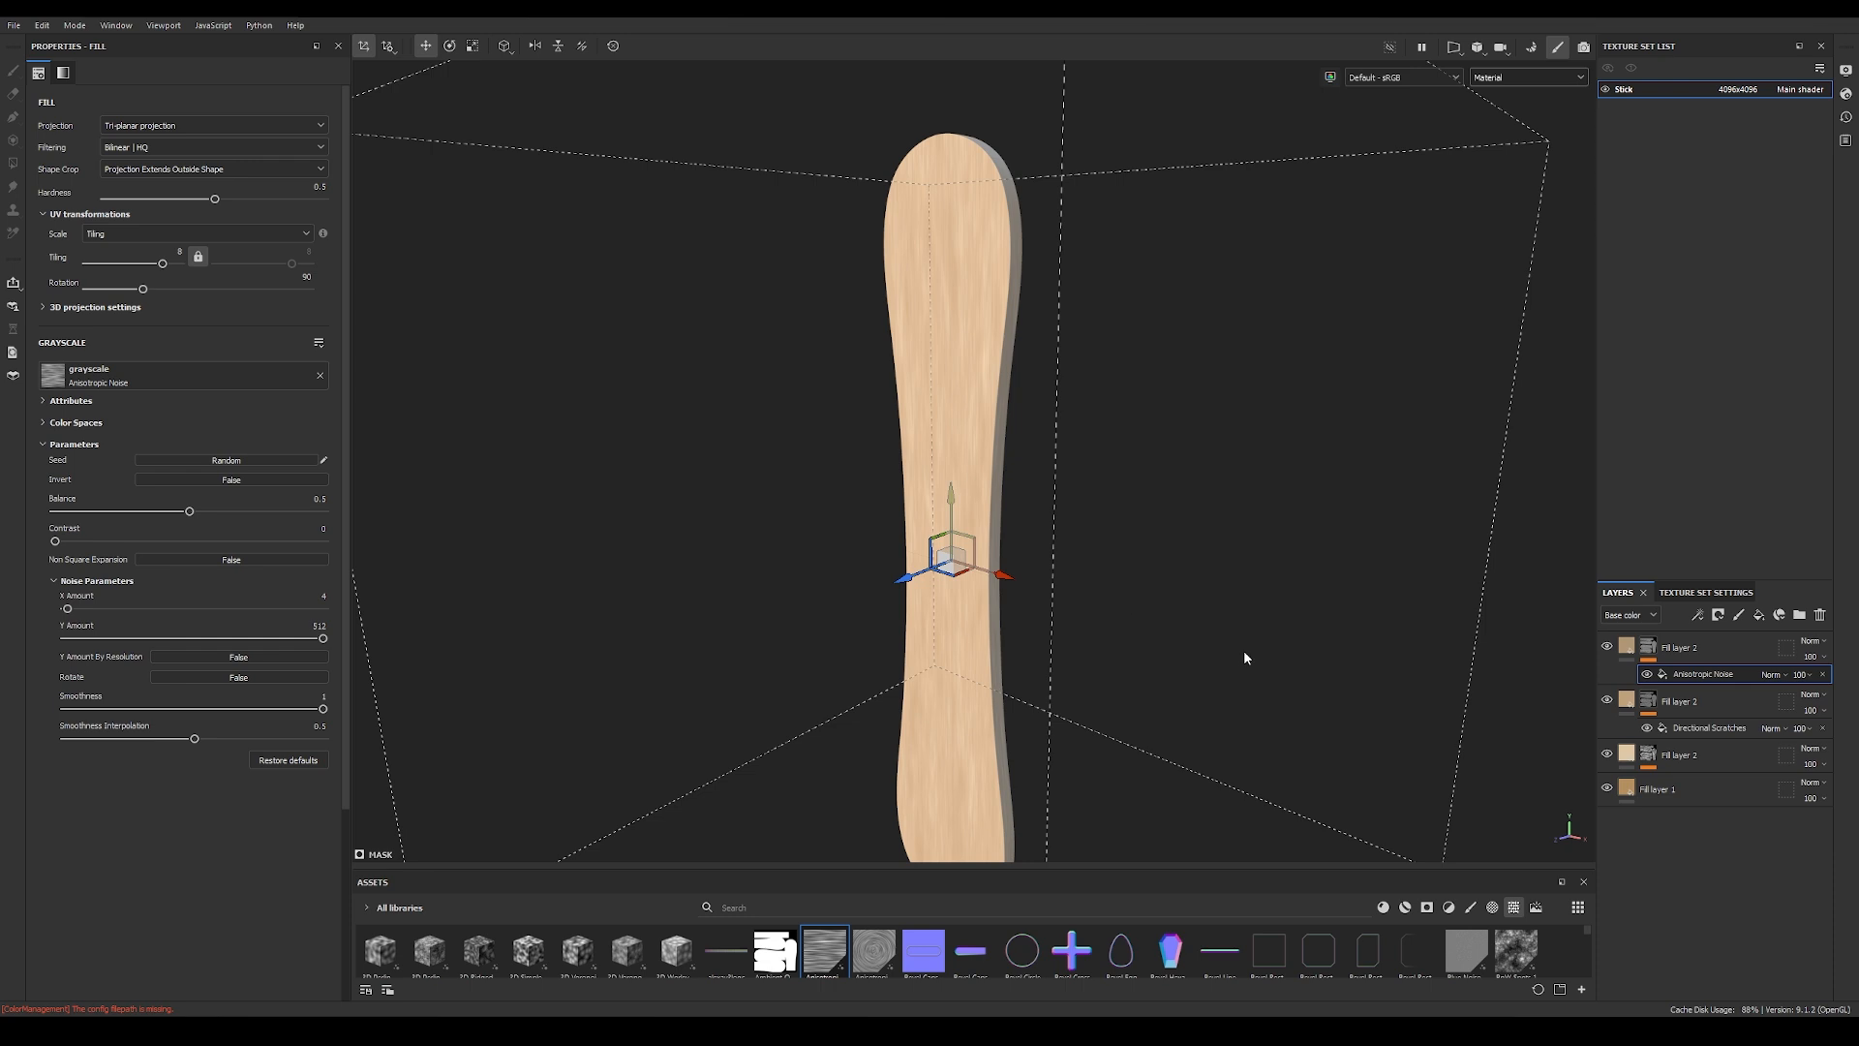
Step: Duplicate the anisotropic noise fill layer and set the copy's base color to a dark brown, 635648
{"action": "left_click", "coordinate": [1694, 643]}
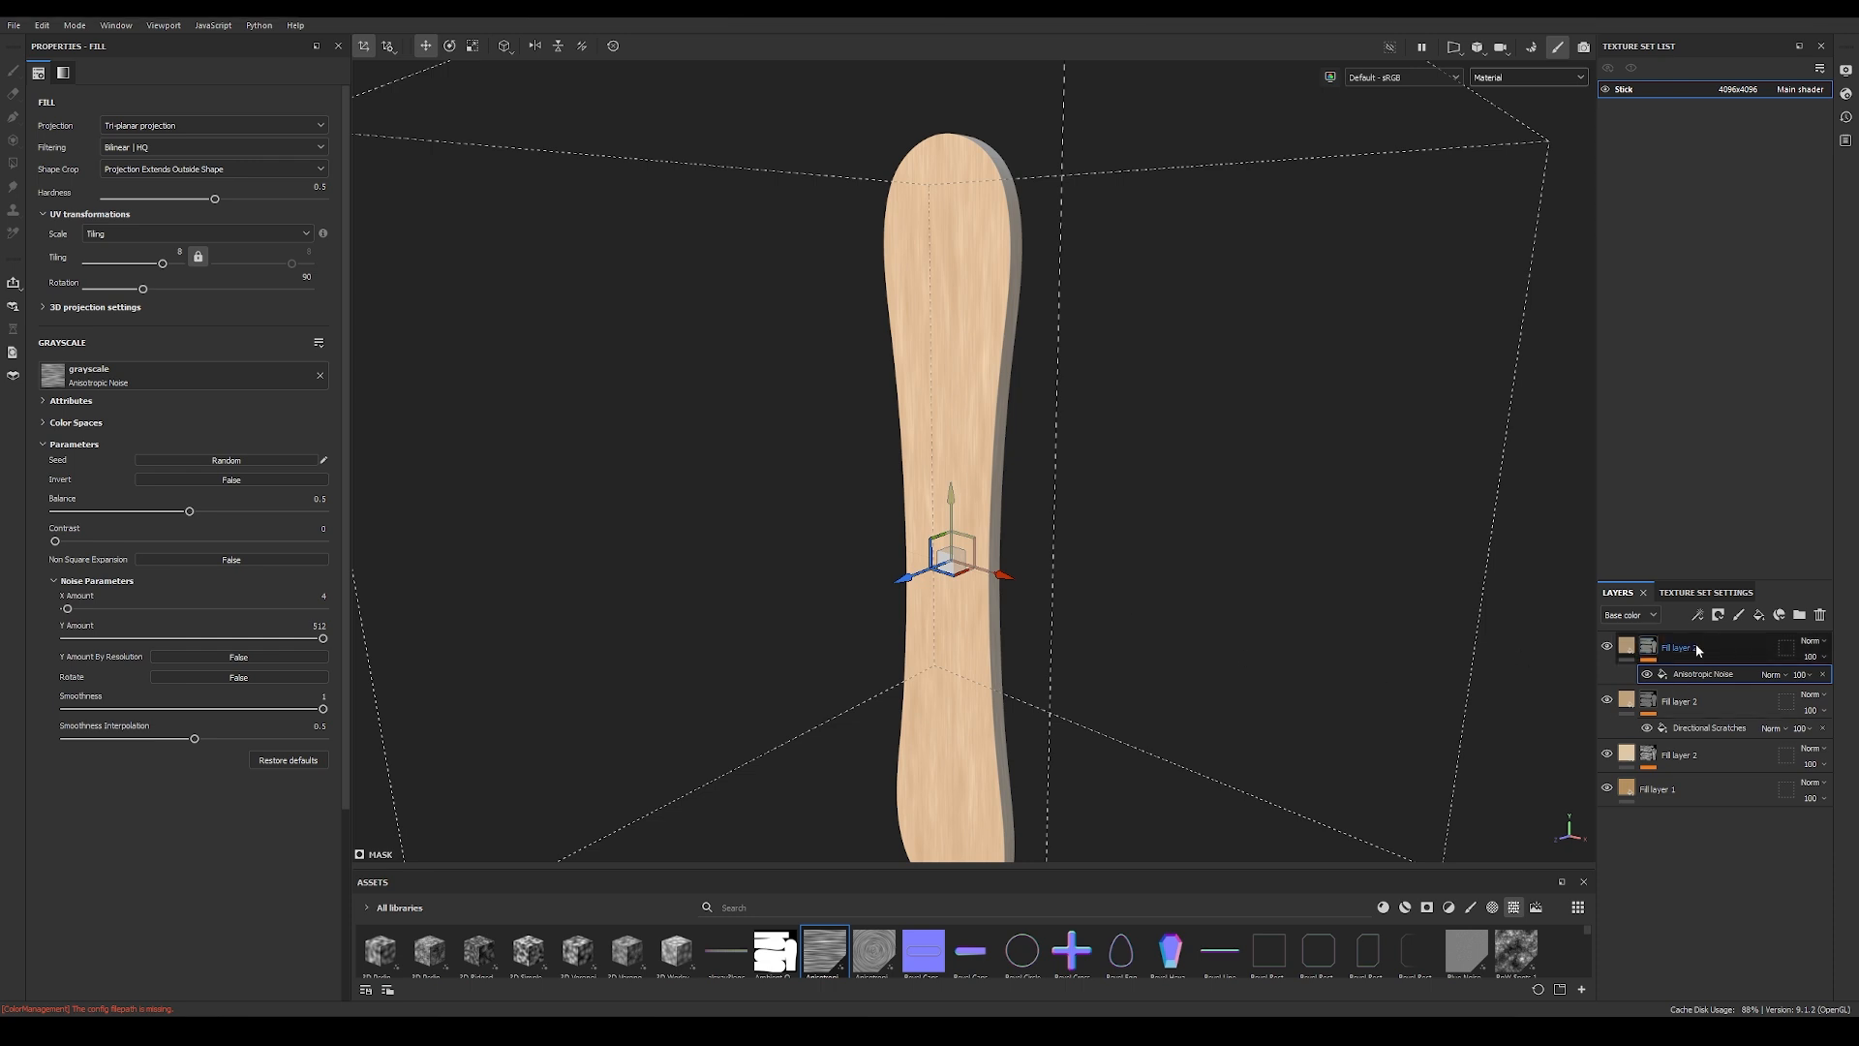
{"action": "key", "text": "ctrl+d"}
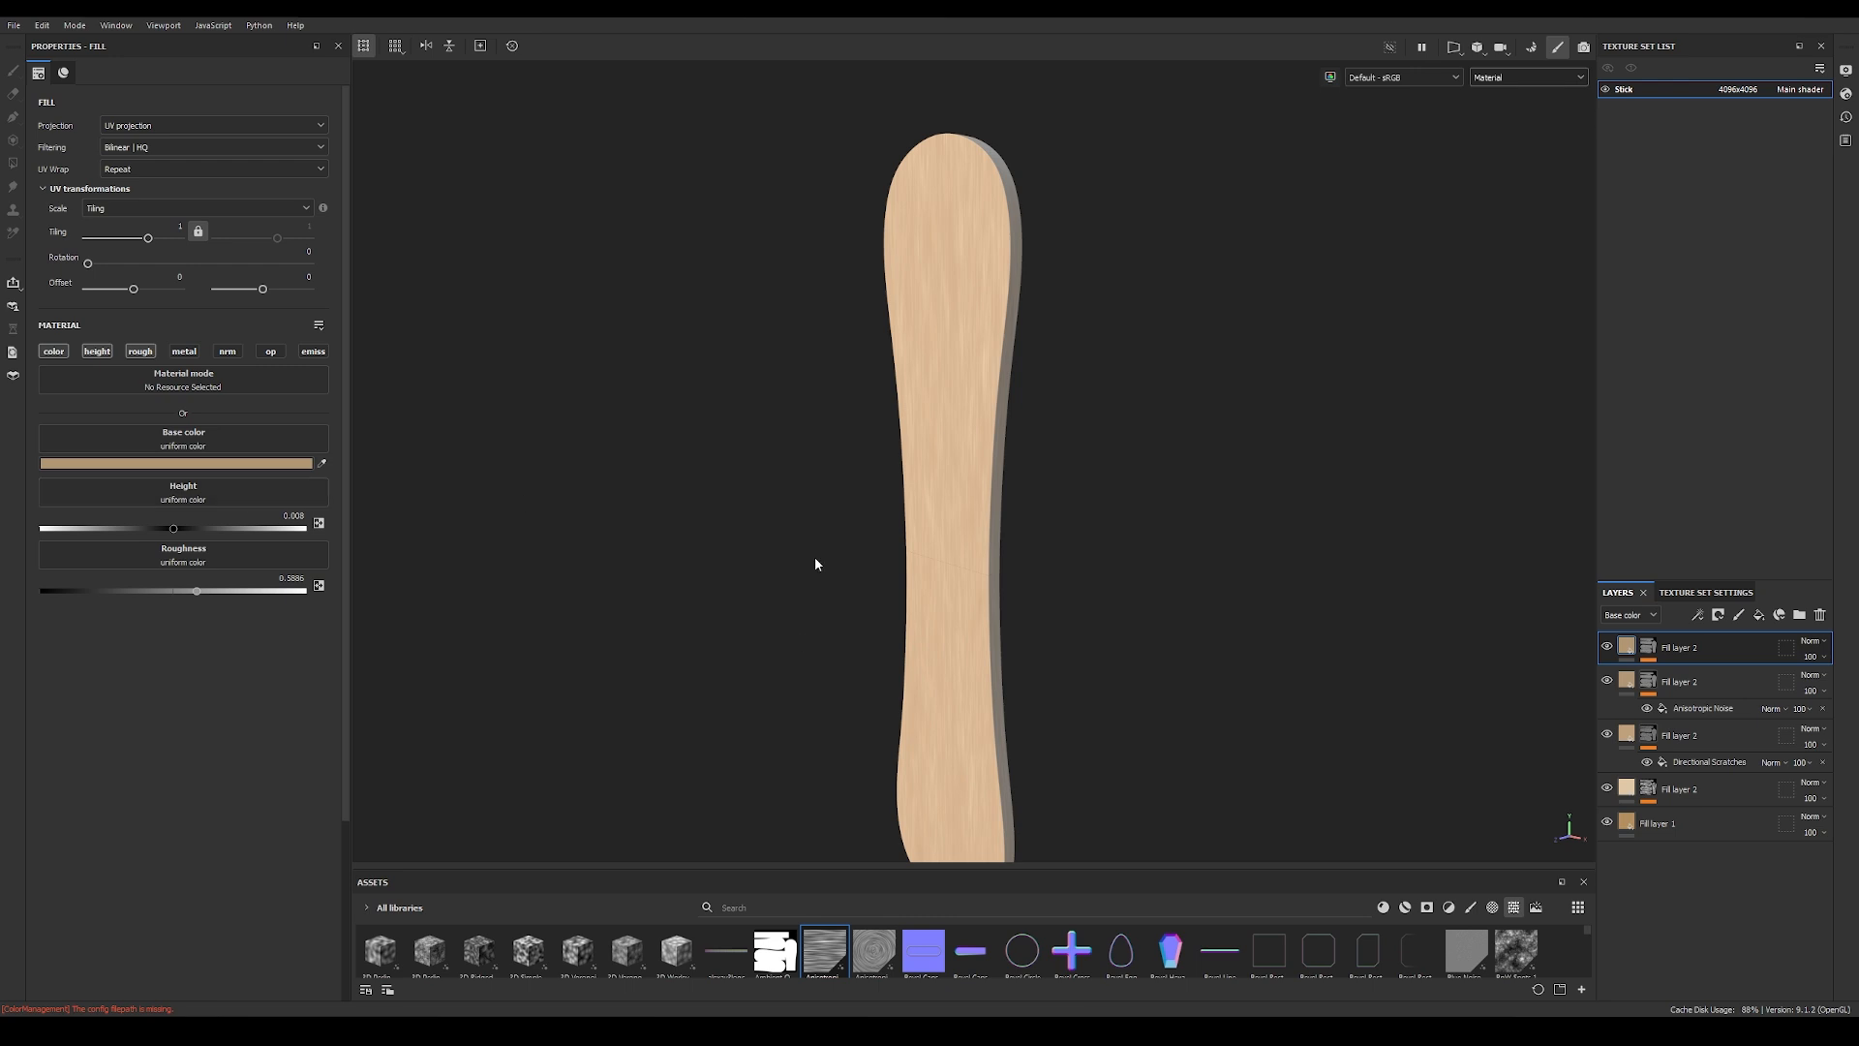
{"action": "left_click_drag", "start_coordinate": [922, 620], "coordinate": [958, 573], "text": "alt"}
{"action": "right_click_drag", "start_coordinate": [958, 574], "coordinate": [1411, 536], "text": "alt"}
{"action": "left_click_drag", "start_coordinate": [1099, 535], "coordinate": [1134, 568], "text": "alt"}
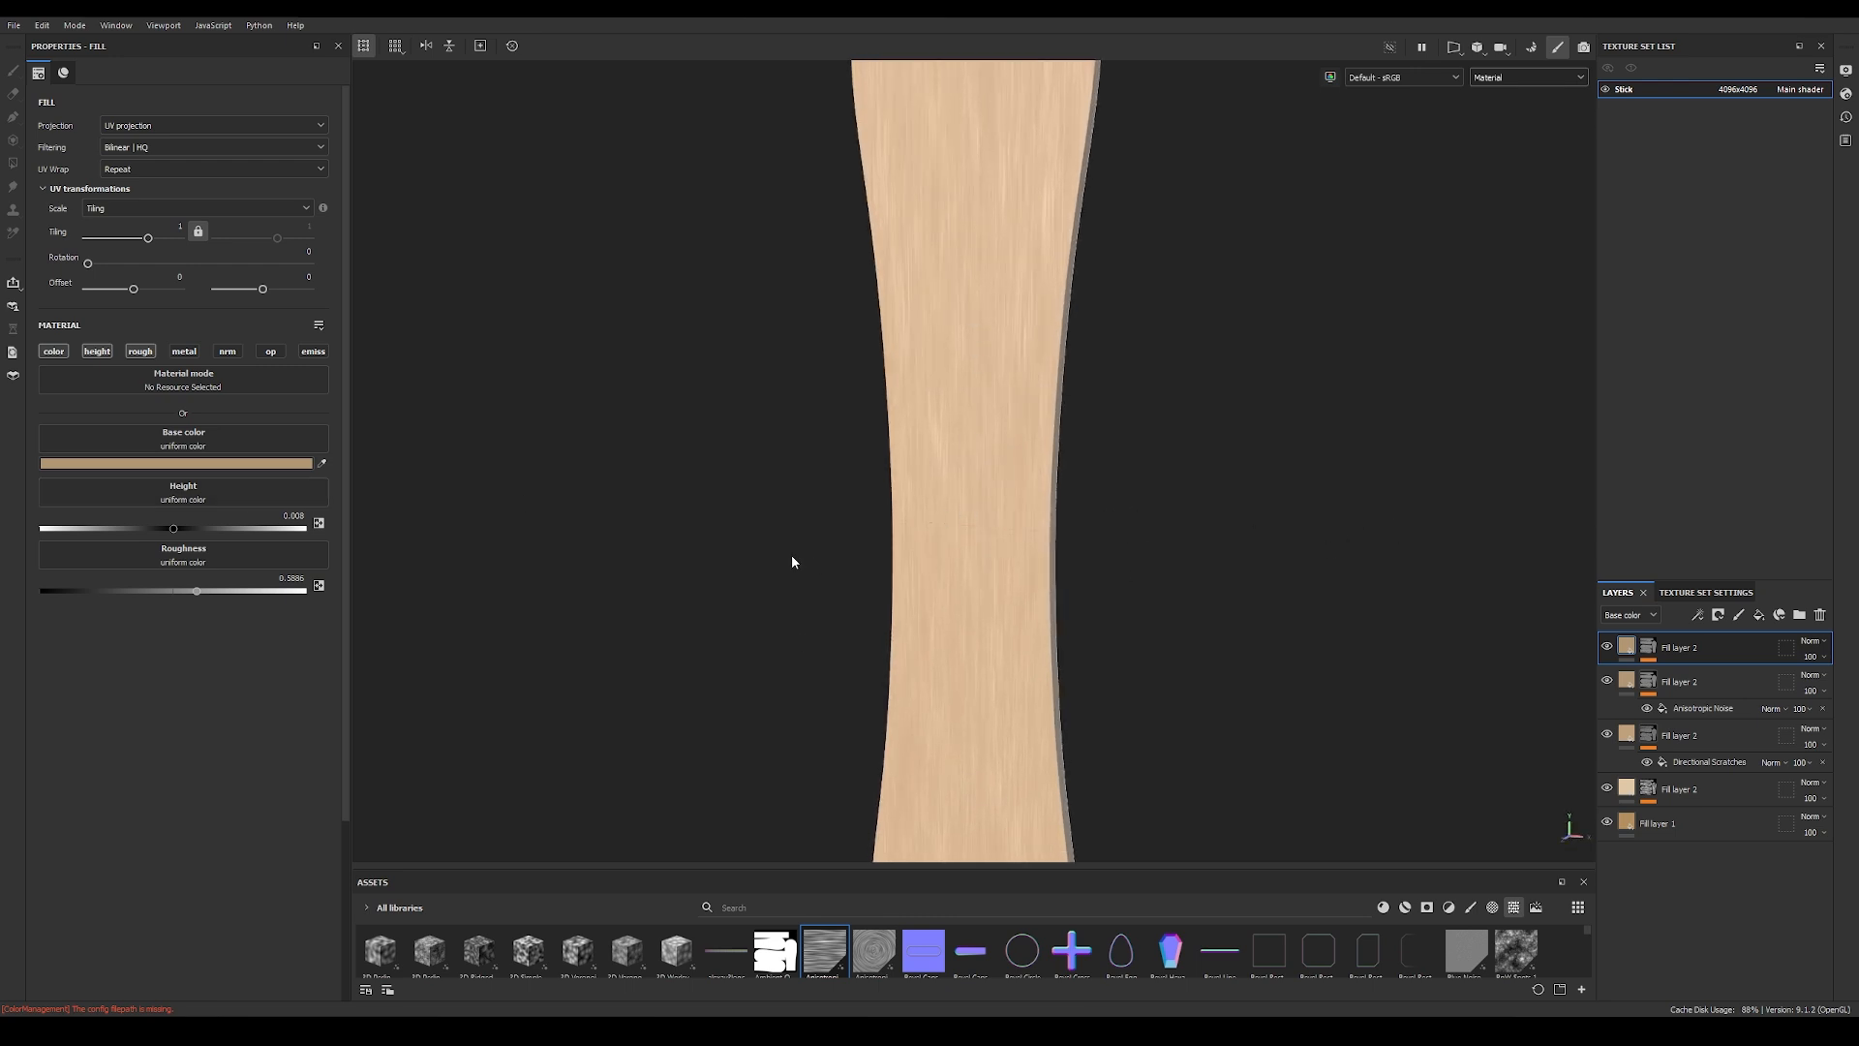
{"action": "left_click", "coordinate": [242, 463]}
{"action": "left_click", "coordinate": [1112, 612]}
{"action": "mouse_move", "coordinate": [1113, 616]}
{"action": "left_mouse_down"}
{"action": "mouse_move", "coordinate": [1125, 639]}
{"action": "mouse_move", "coordinate": [1104, 647]}
{"action": "left_mouse_up"}
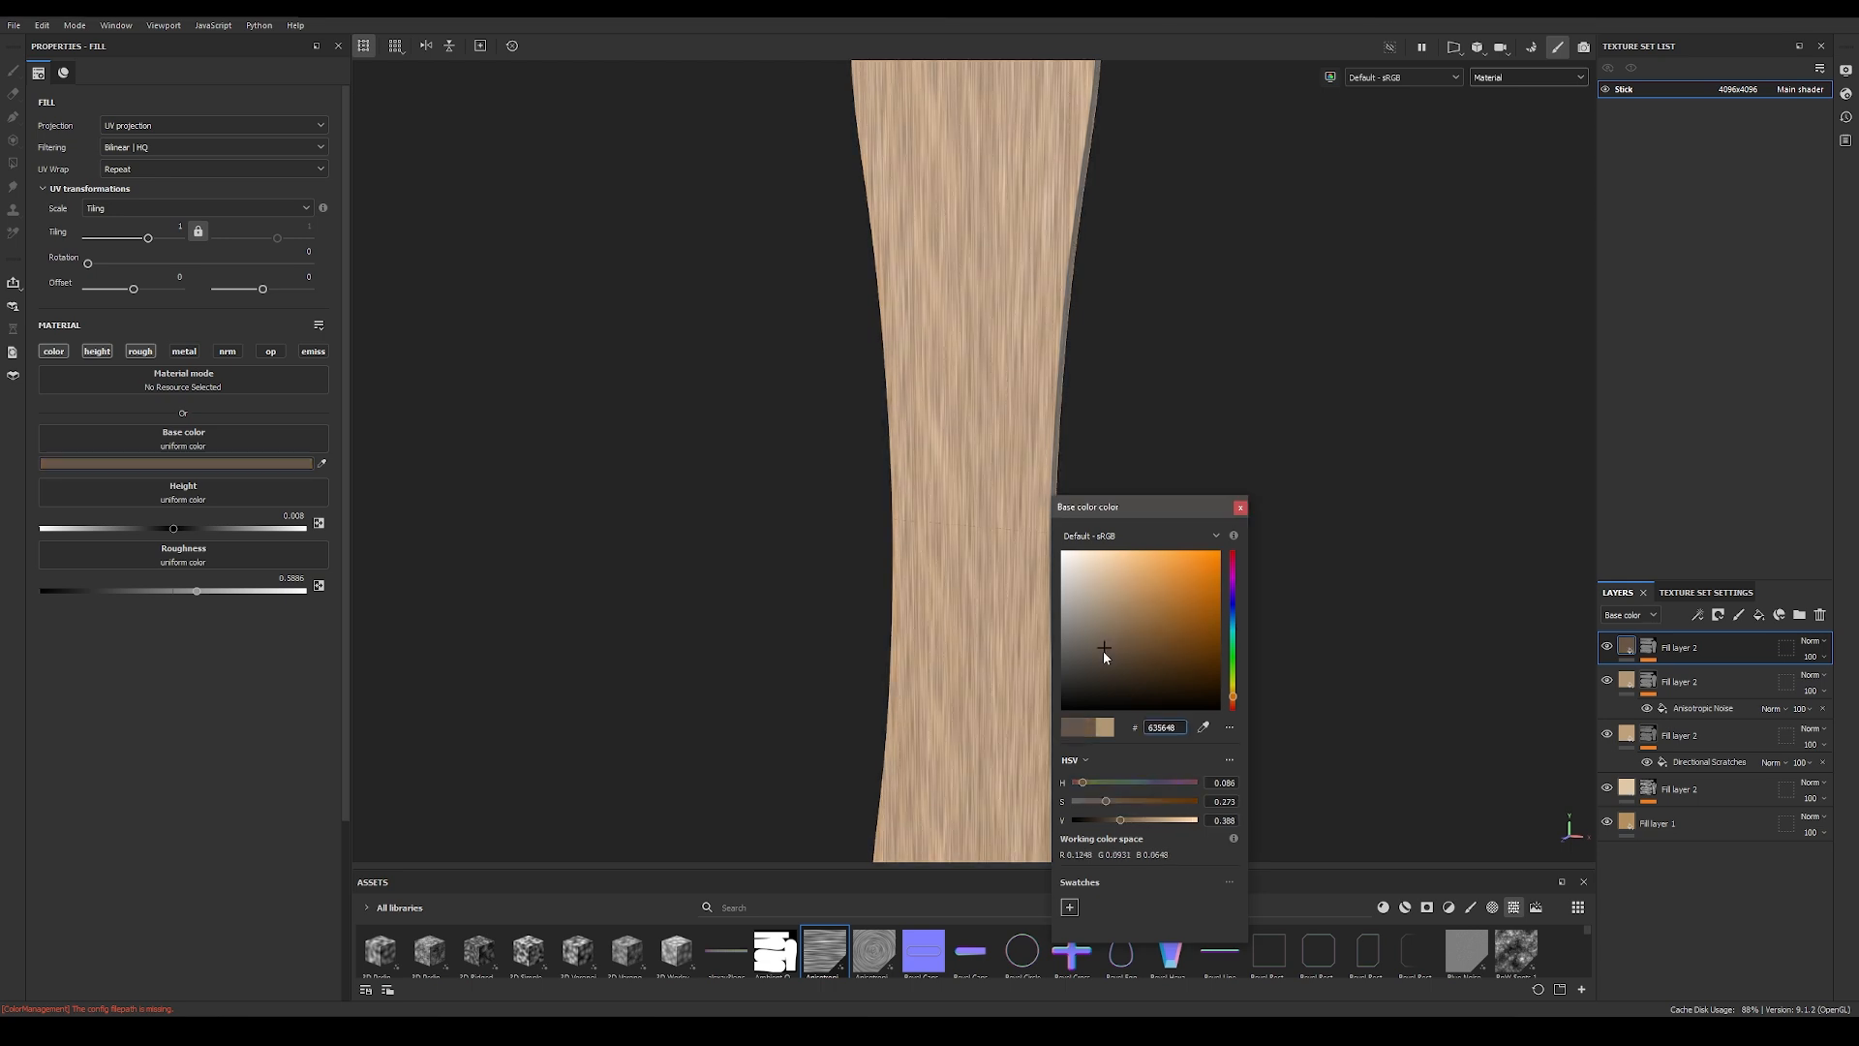
Step: Set the dark brown fill layer's height to about -0.05 and its roughness to about 0.36, and check the stick's surface
{"action": "left_click", "coordinate": [1244, 508]}
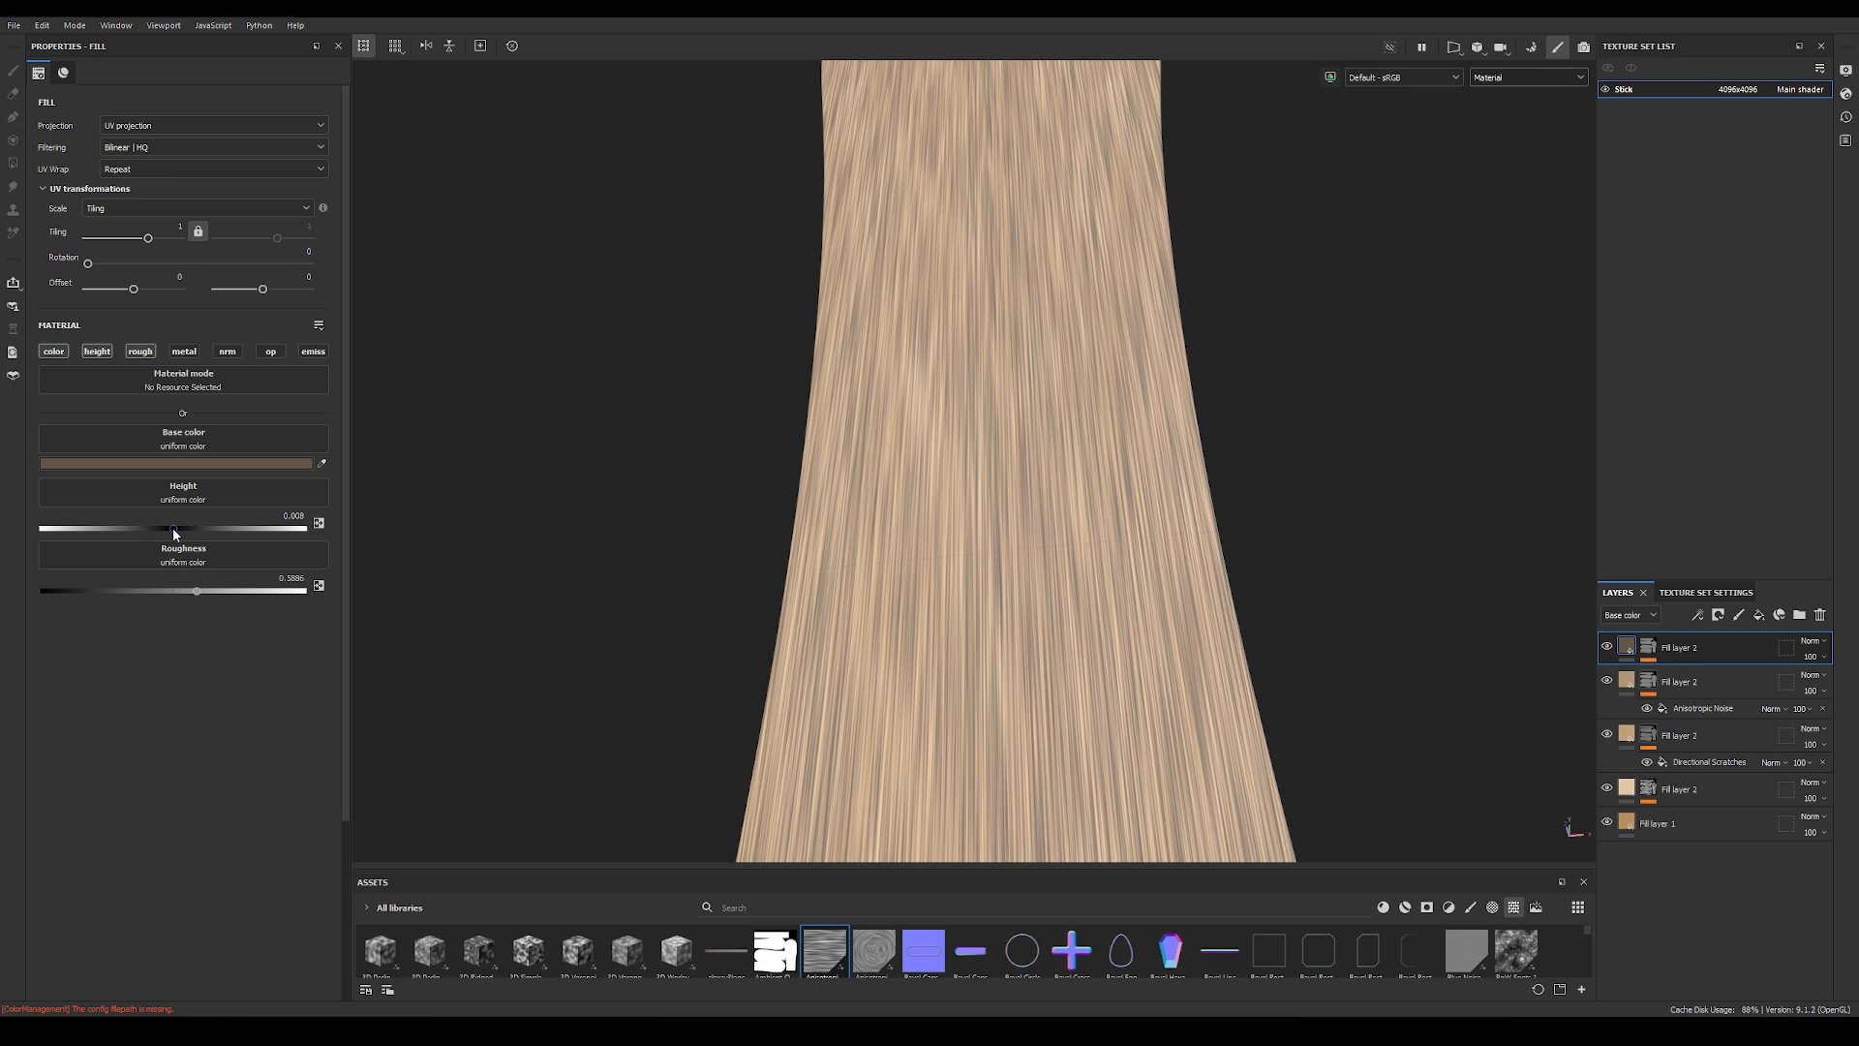
{"action": "left_click_drag", "start_coordinate": [174, 529], "coordinate": [166, 529]}
{"action": "mouse_move", "coordinate": [768, 552]}
{"action": "left_mouse_down", "text": "alt"}
{"action": "mouse_move", "coordinate": [468, 539]}
{"action": "mouse_move", "coordinate": [843, 508]}
{"action": "mouse_move", "coordinate": [751, 585]}
{"action": "left_mouse_up", "text": "alt"}
{"action": "left_click_drag", "start_coordinate": [198, 595], "coordinate": [135, 591]}
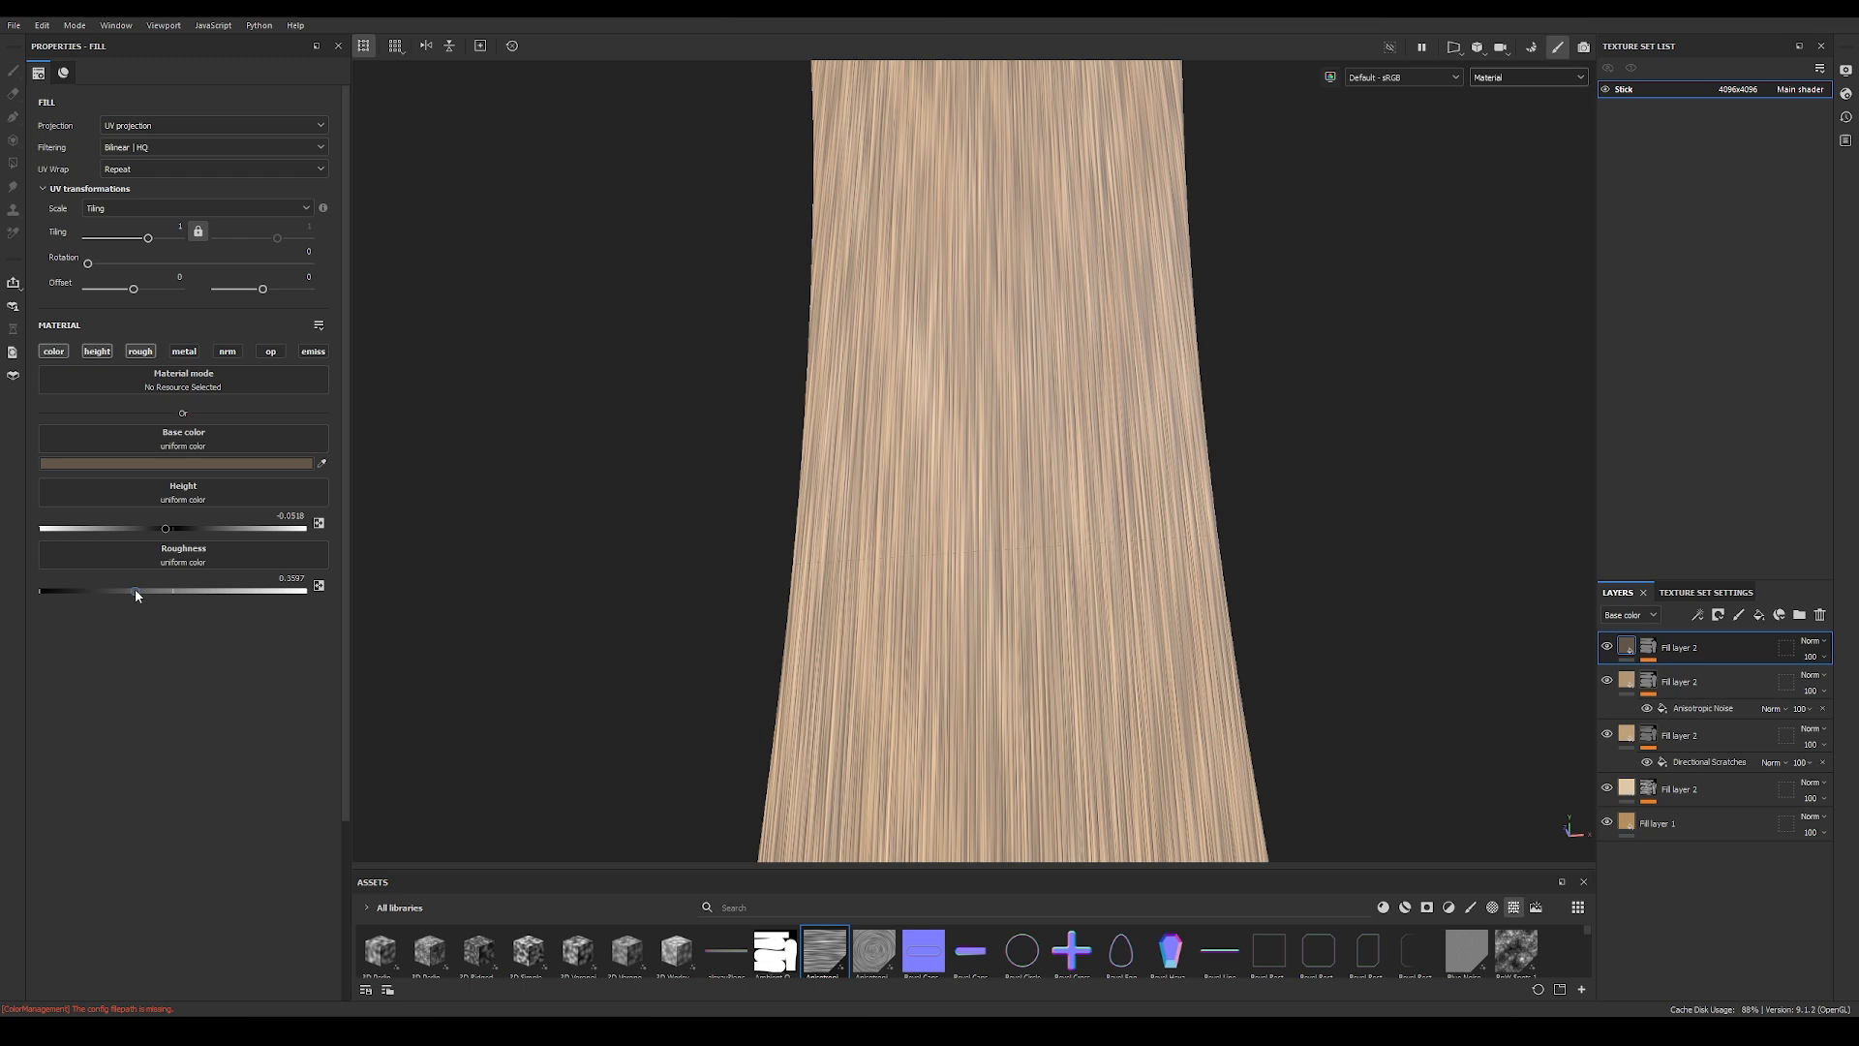
{"action": "left_click_drag", "start_coordinate": [678, 598], "coordinate": [991, 506], "text": "alt"}
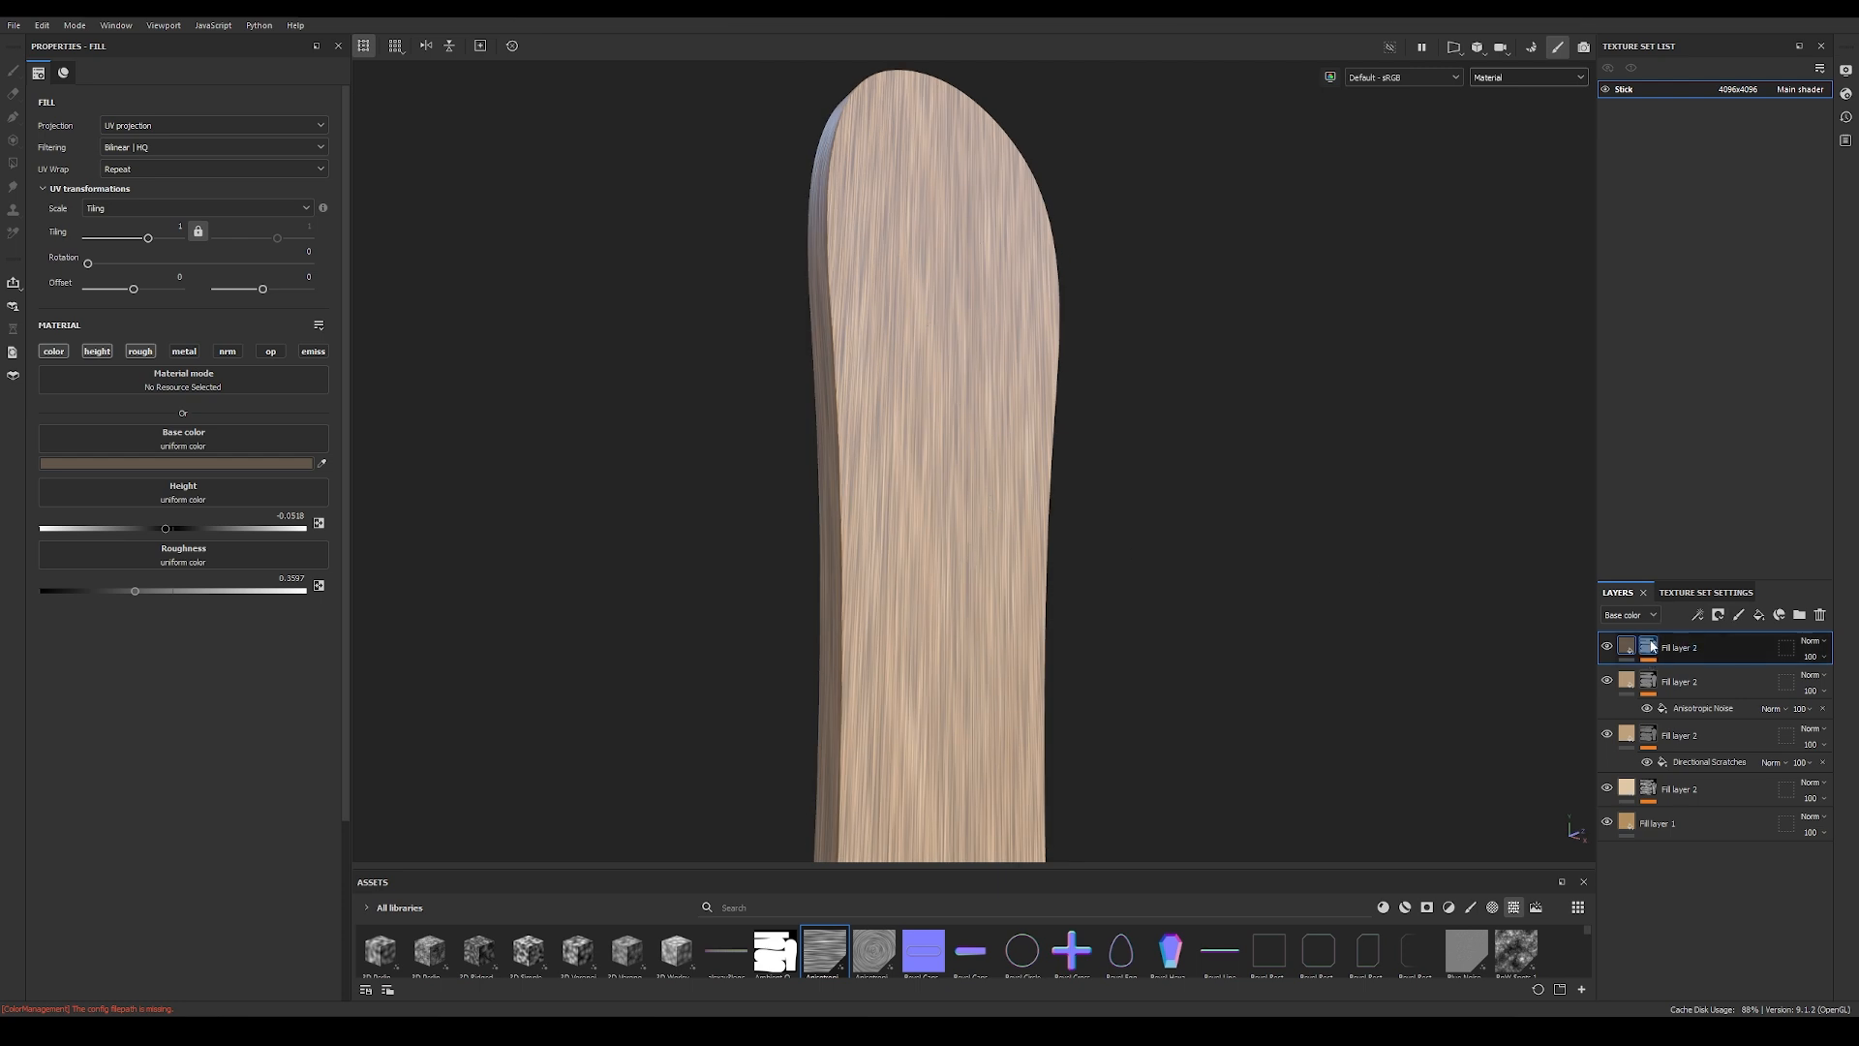
Step: Replace the Anisotropic Noise in the dark brown layer's mask with Directional Scratches while viewing the mask
{"action": "left_click", "coordinate": [1649, 655]}
{"action": "left_click", "coordinate": [1693, 675]}
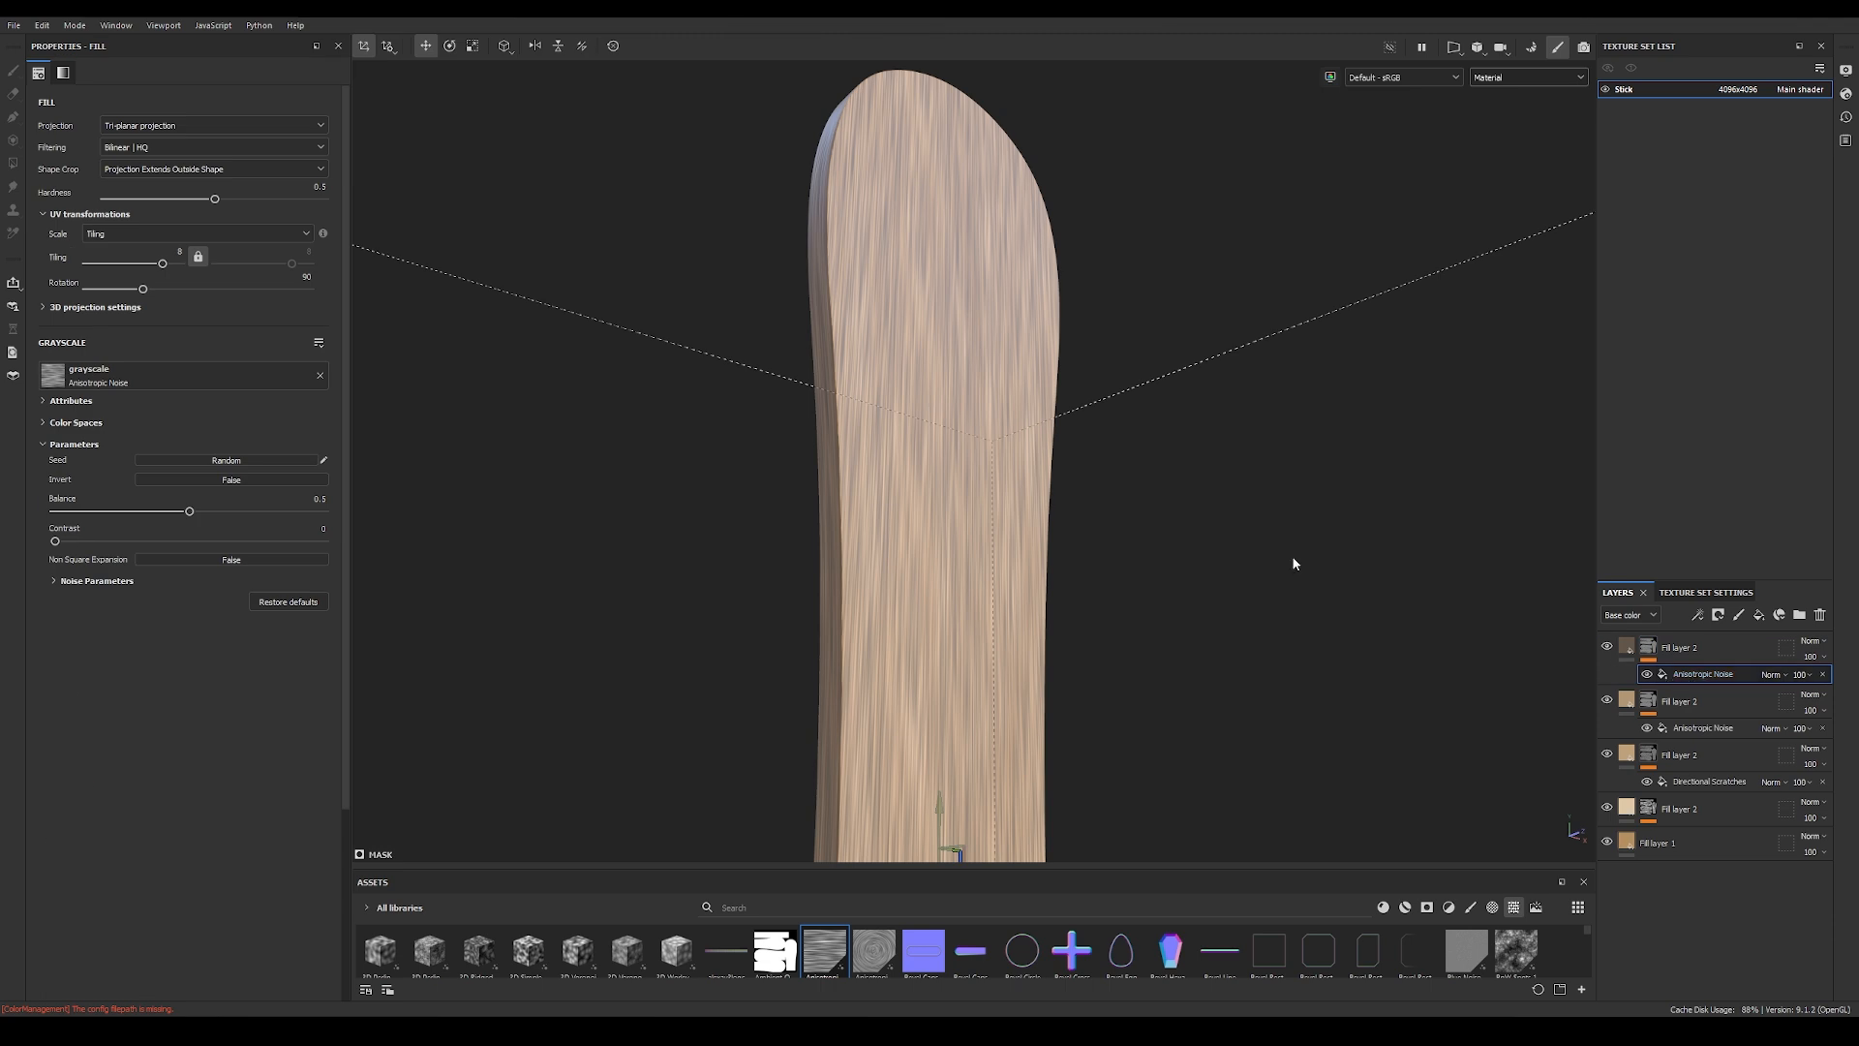
{"action": "left_click", "coordinate": [1648, 649], "text": "alt"}
{"action": "left_click_drag", "start_coordinate": [917, 404], "coordinate": [751, 427], "text": "alt"}
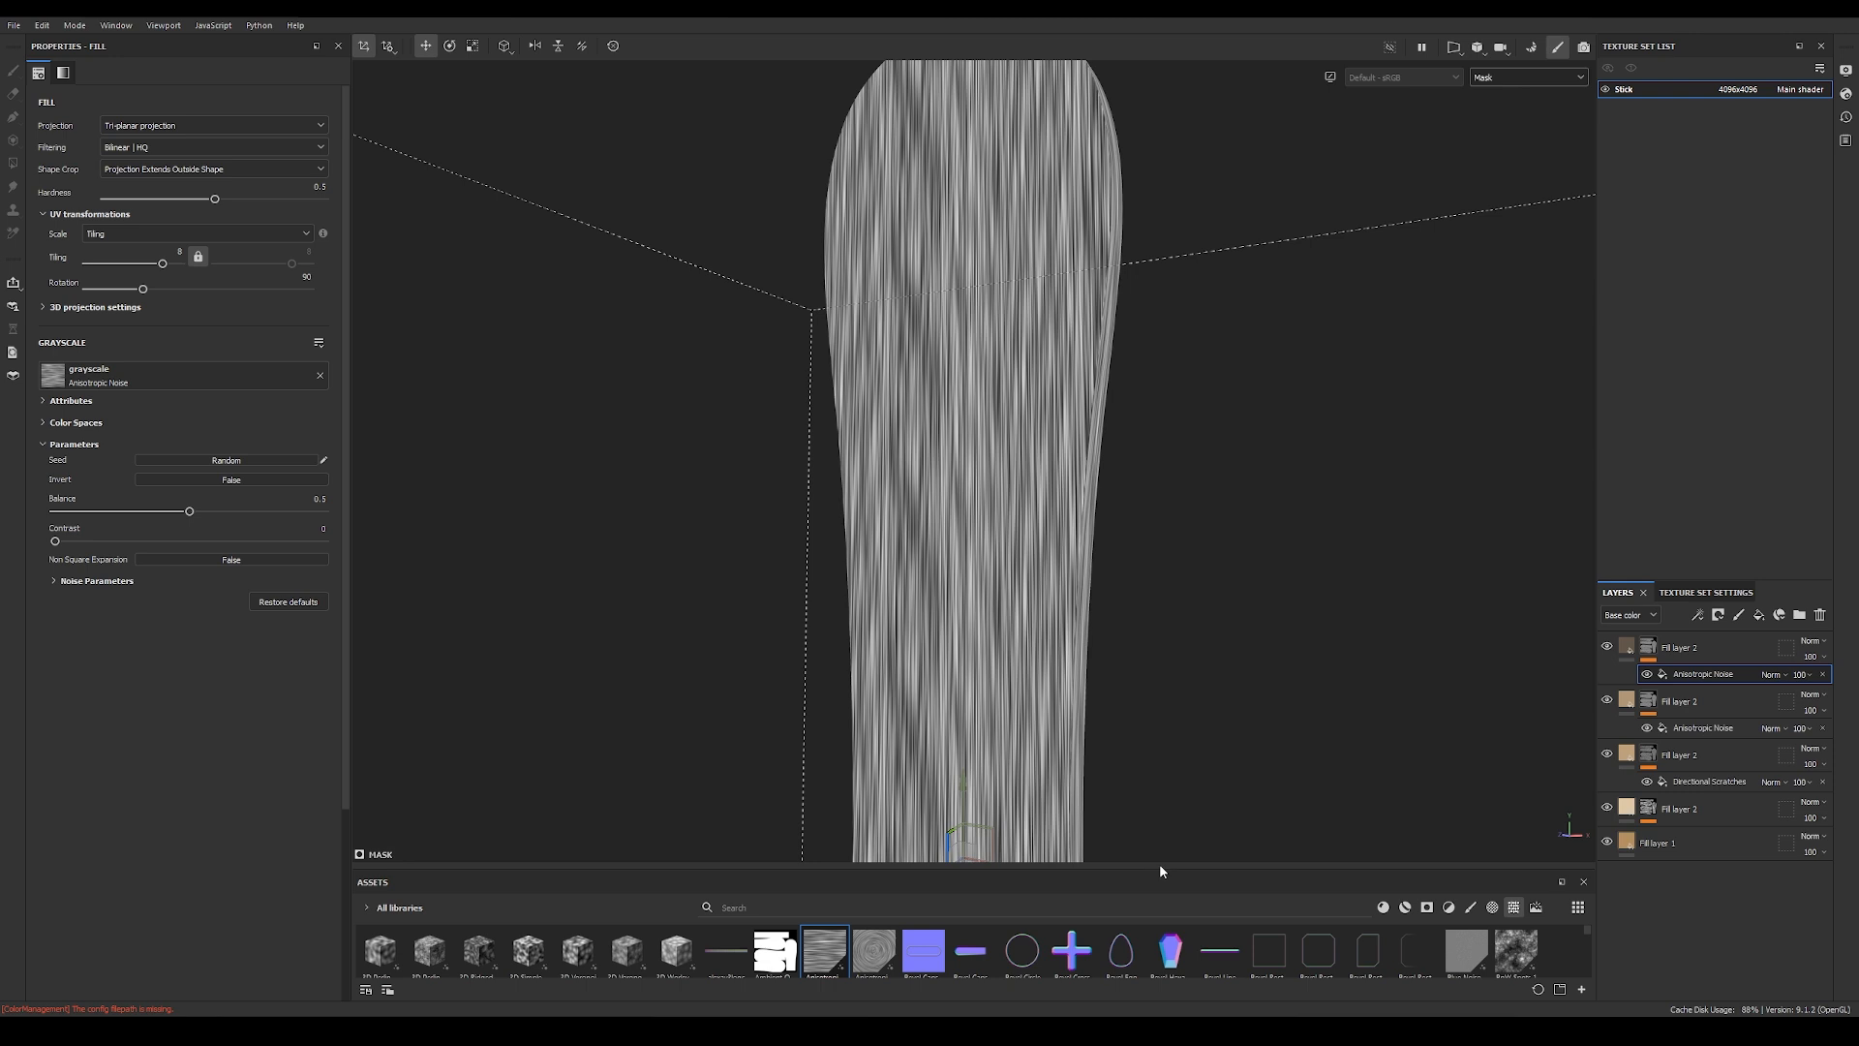
{"action": "left_click_drag", "start_coordinate": [1156, 870], "coordinate": [1156, 689]}
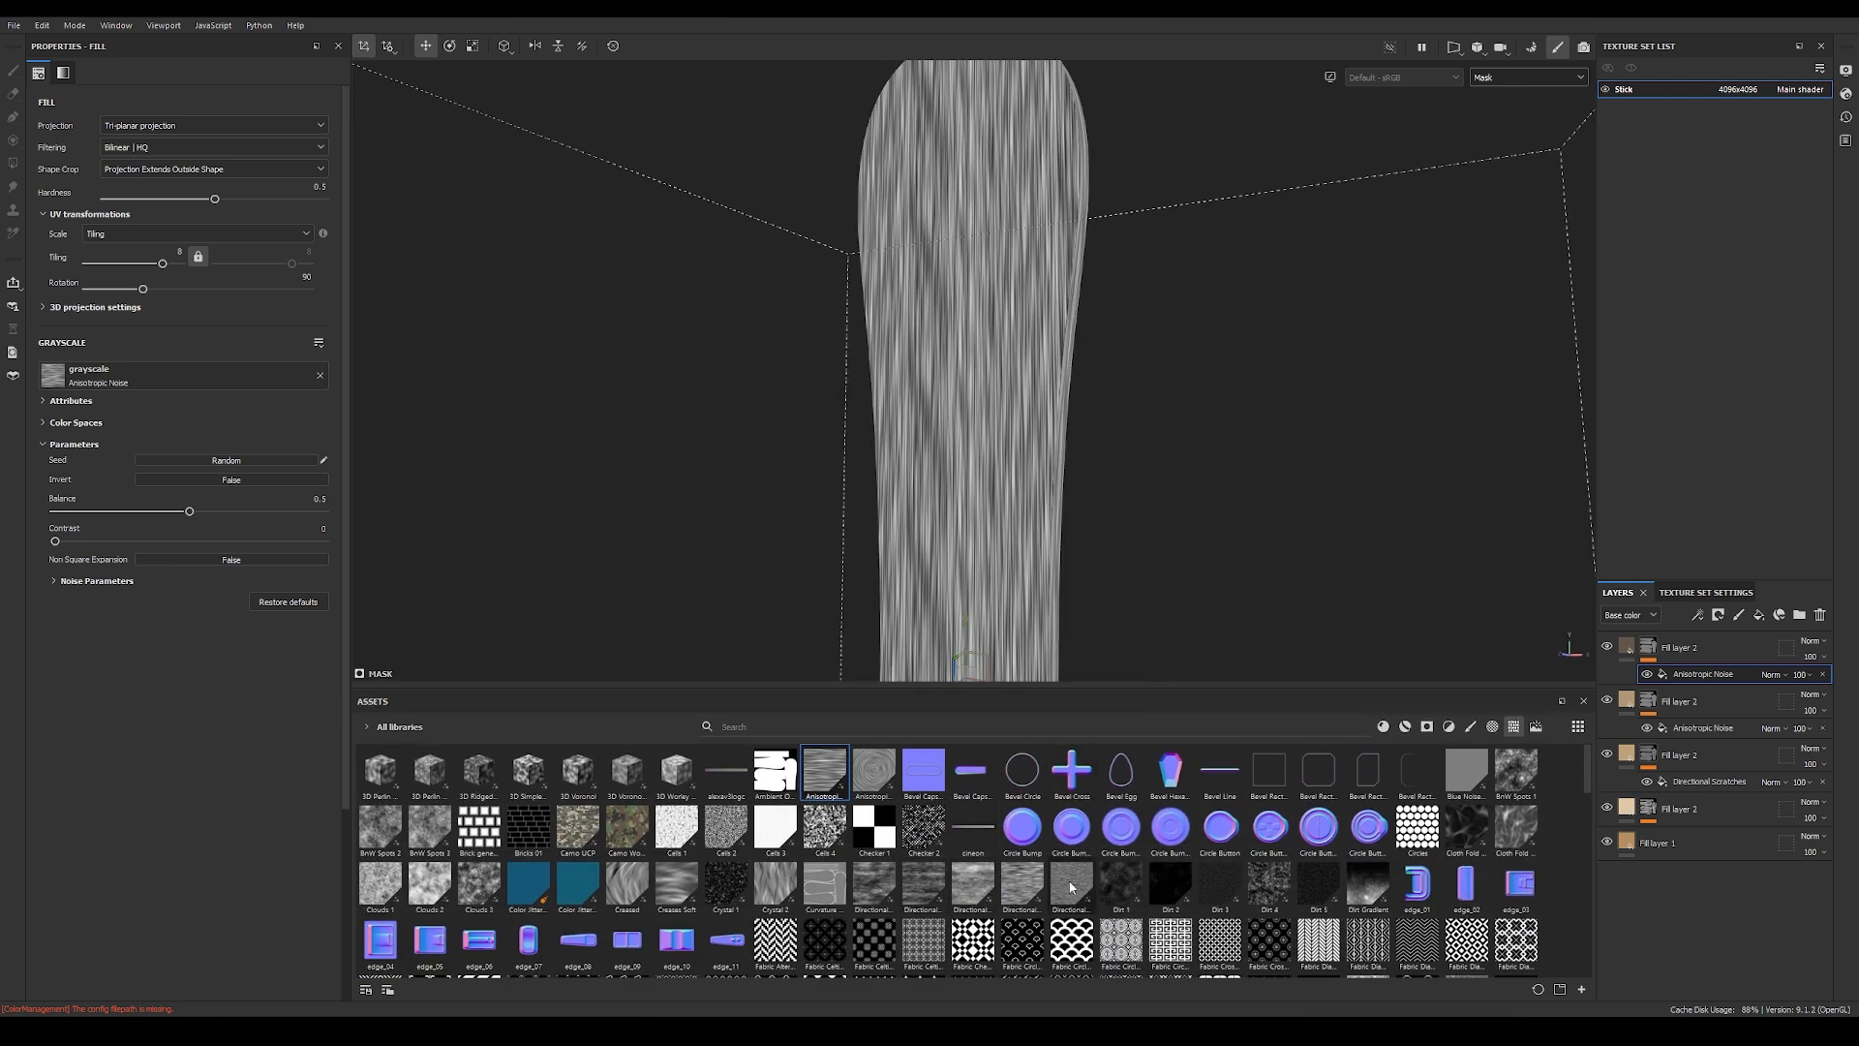
{"action": "left_click_drag", "start_coordinate": [1070, 889], "coordinate": [161, 373]}
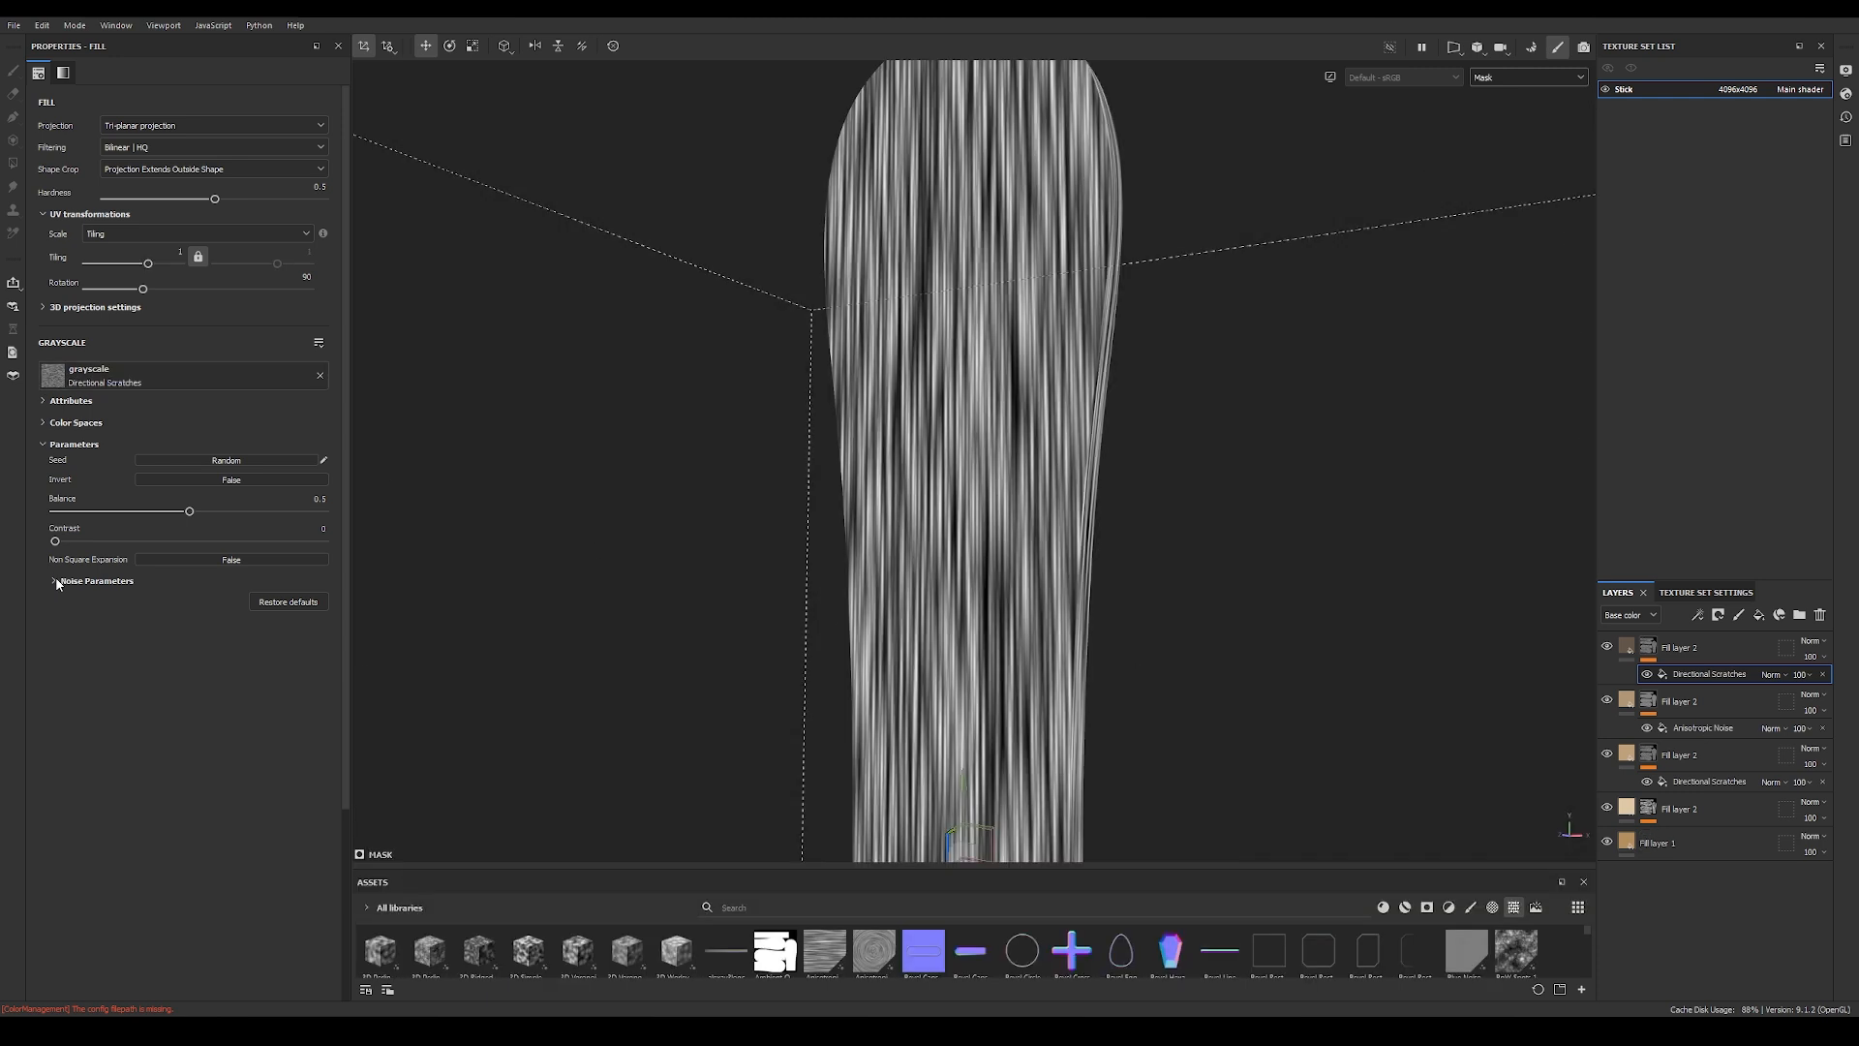
Step: Set the Directional Scratches' tiling to 1 and balance to about 0.19, and check the scratches on the full material
{"action": "left_click", "coordinate": [56, 581]}
{"action": "left_click_drag", "start_coordinate": [189, 511], "coordinate": [107, 512]}
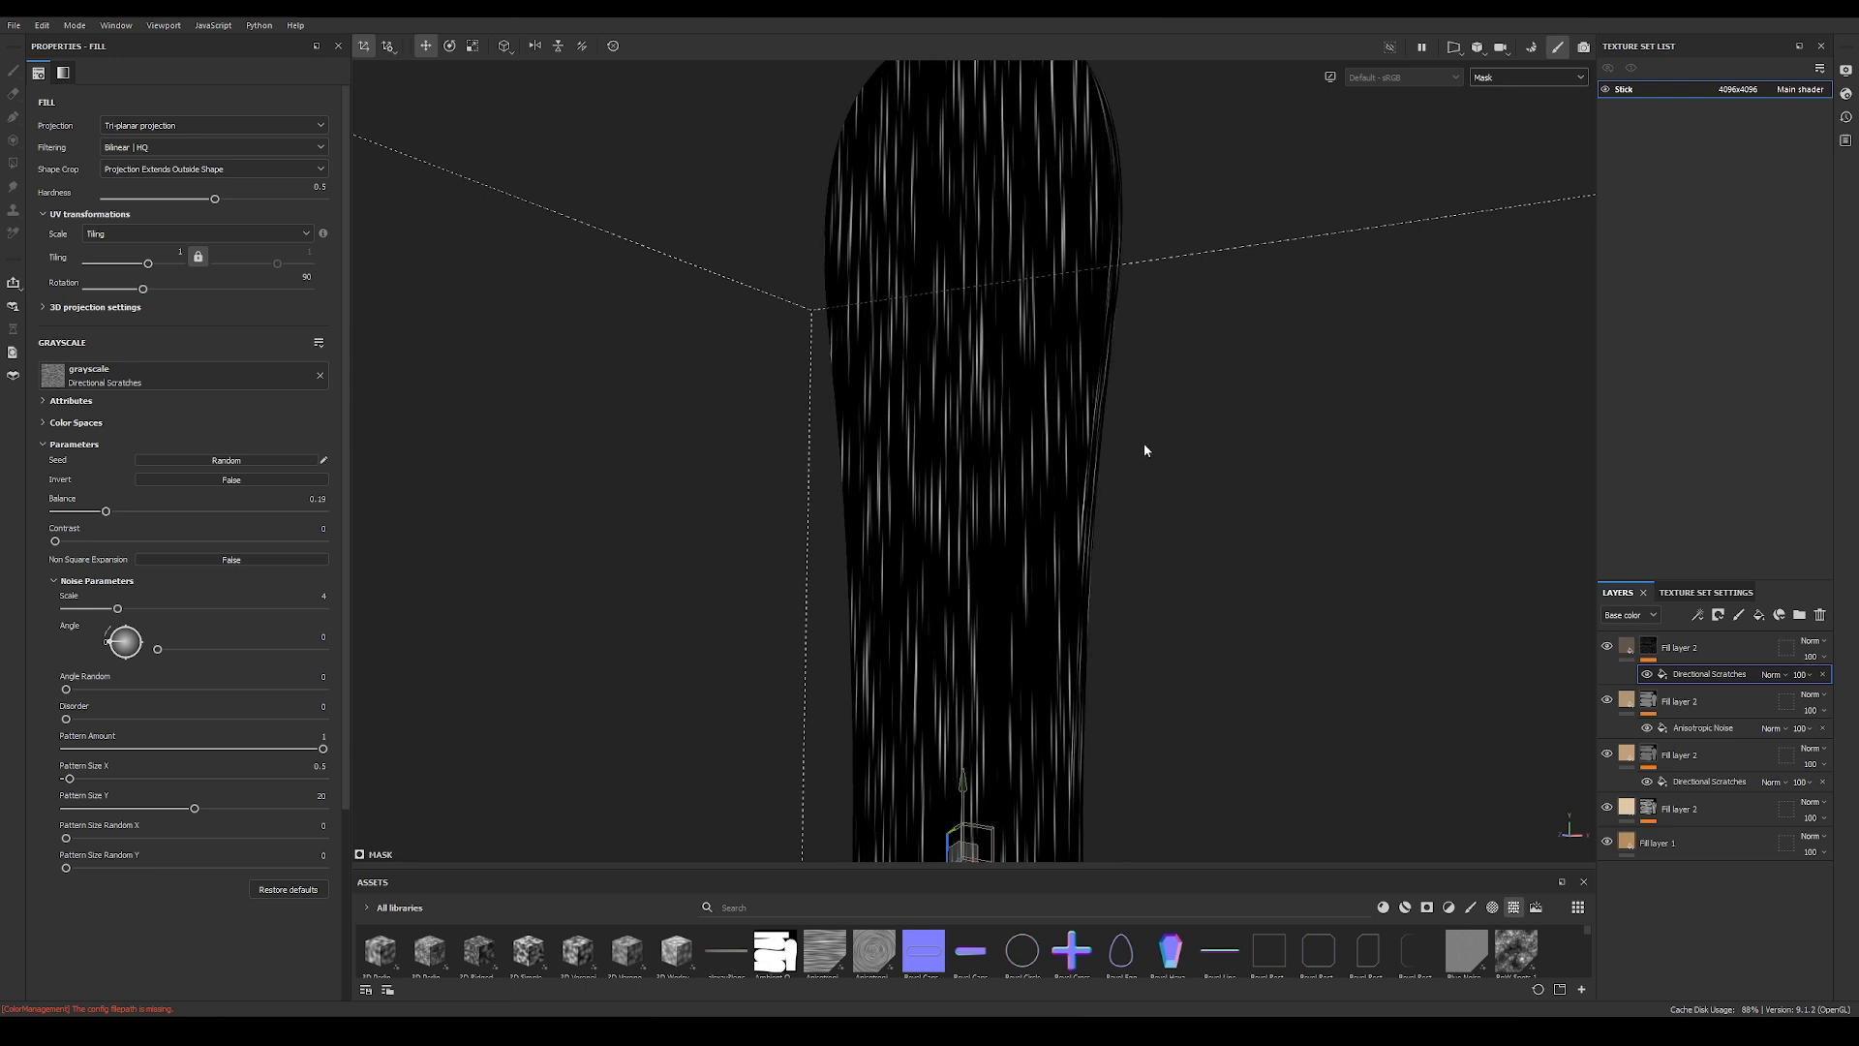
{"action": "key", "text": "m"}
{"action": "left_click_drag", "start_coordinate": [1237, 556], "coordinate": [906, 519], "text": "alt"}
{"action": "left_click_drag", "start_coordinate": [1027, 371], "coordinate": [1223, 614], "text": "alt"}
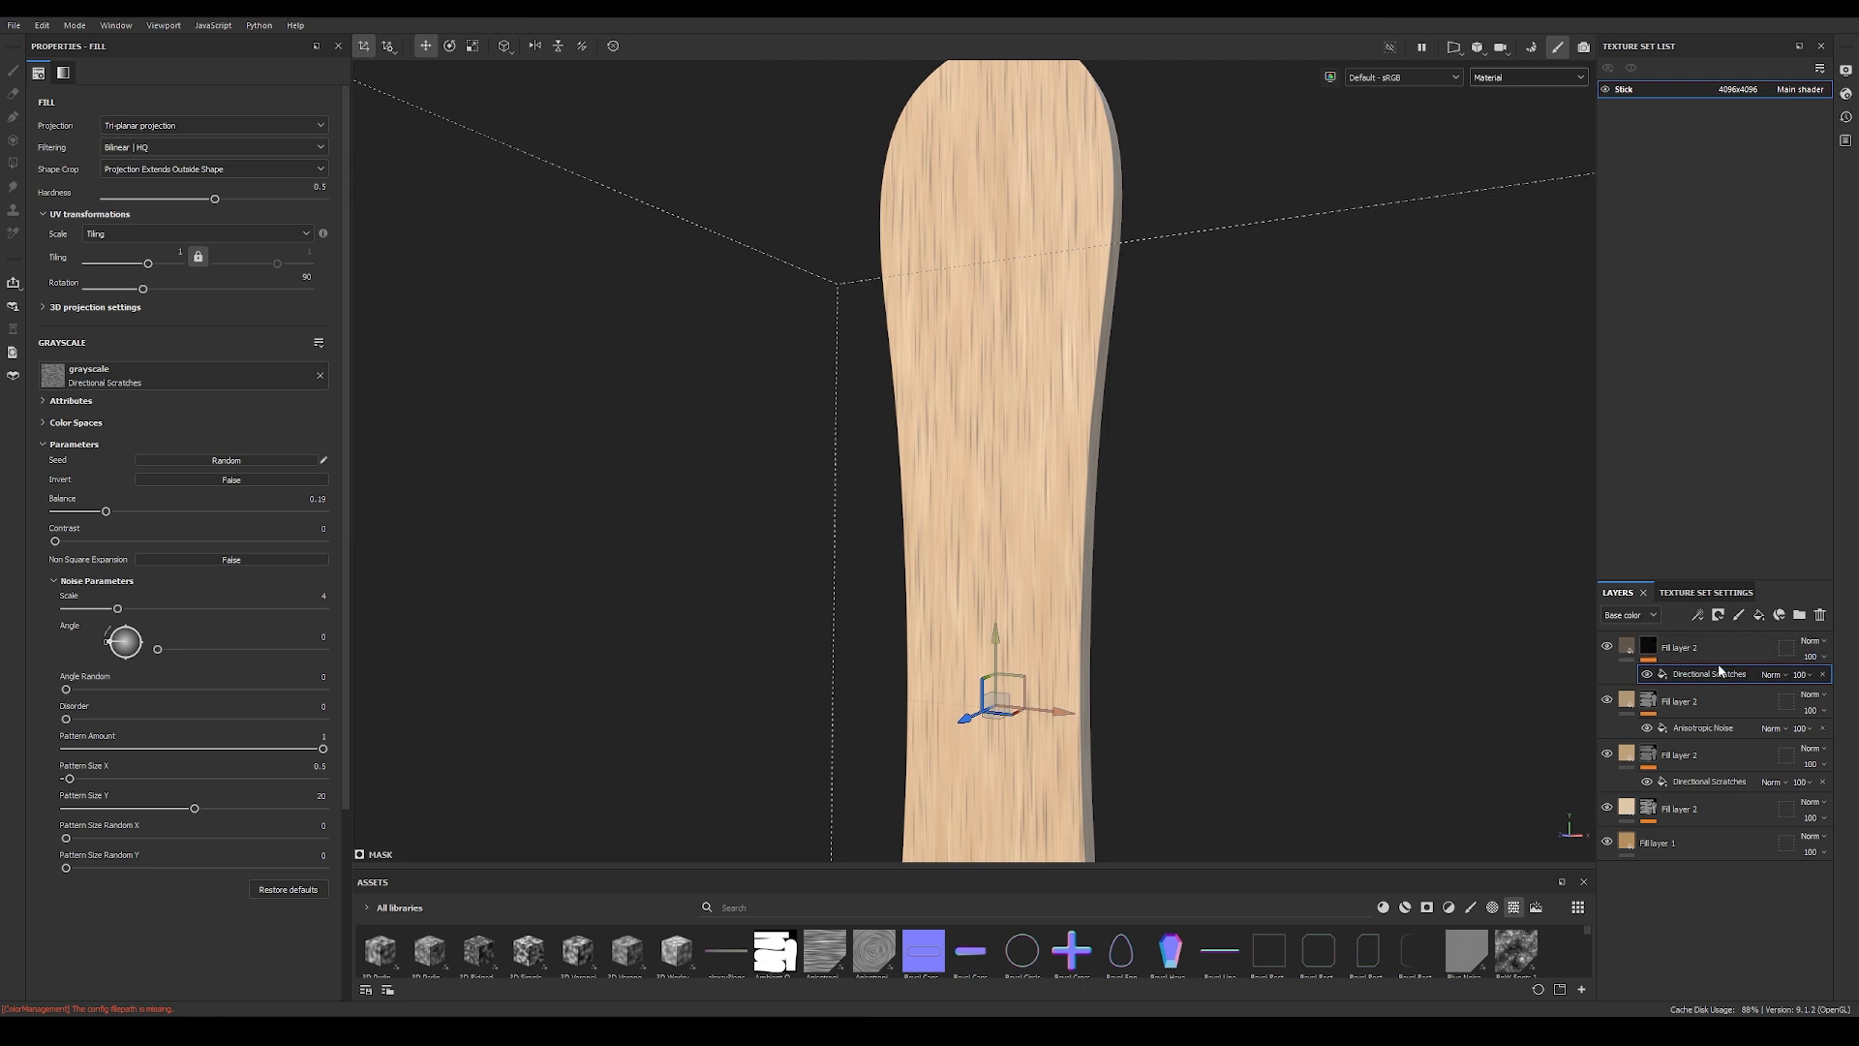
Step: Add a fill with grayscale 0 above the Directional Scratches in the dark brown layer's mask and set its blending to Multiply
{"action": "left_click", "coordinate": [1645, 649]}
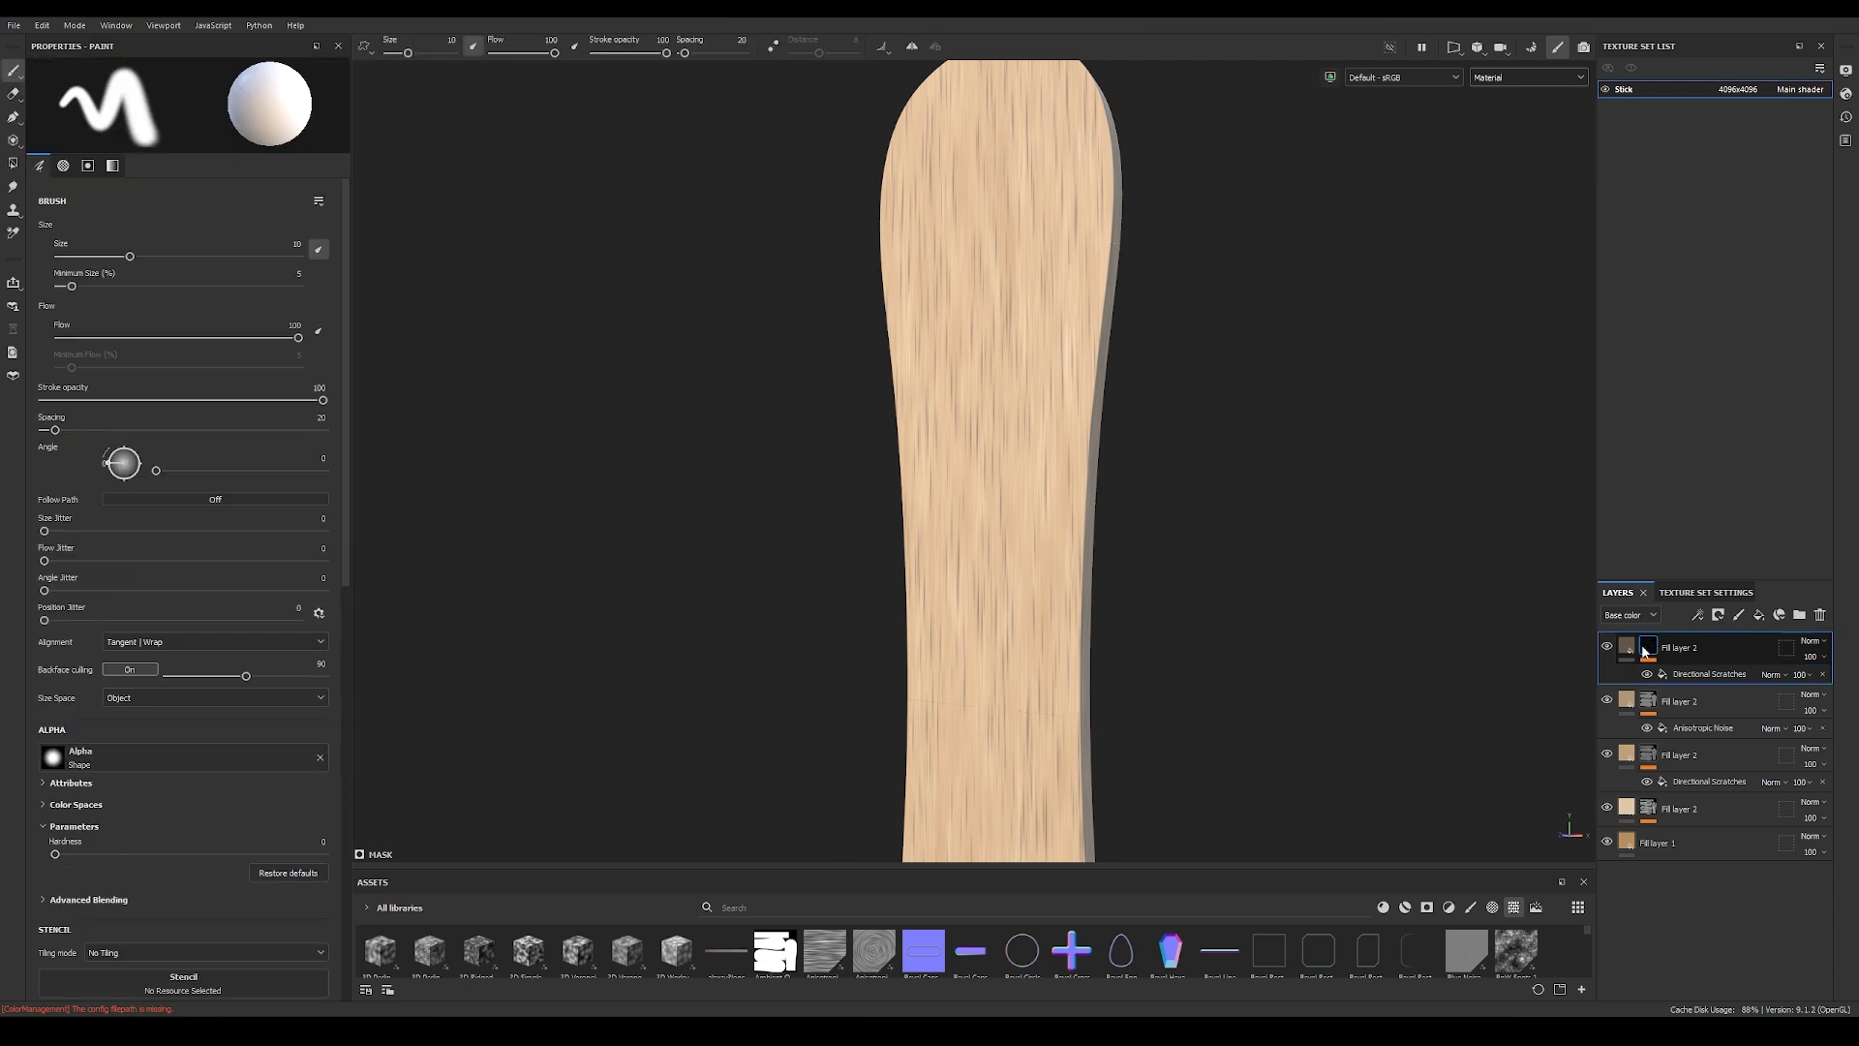
{"action": "left_click", "coordinate": [1698, 615]}
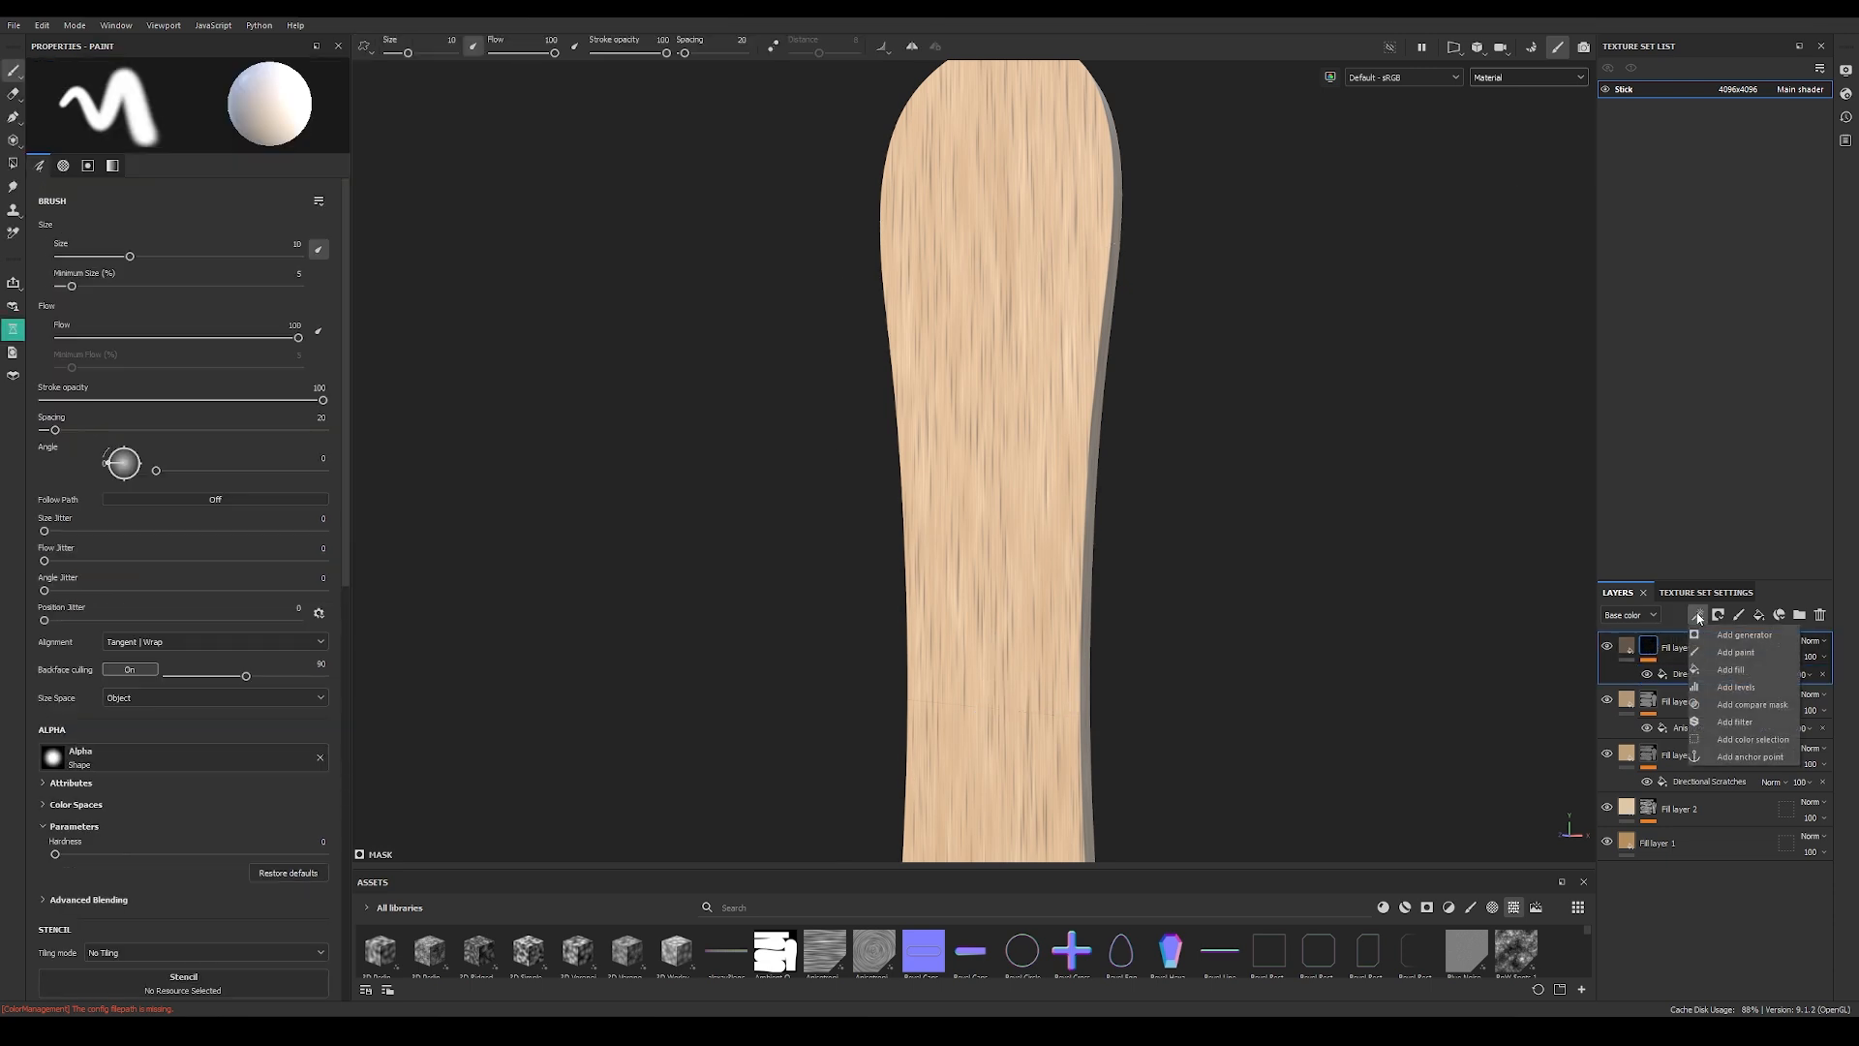
{"action": "left_click", "coordinate": [1730, 670]}
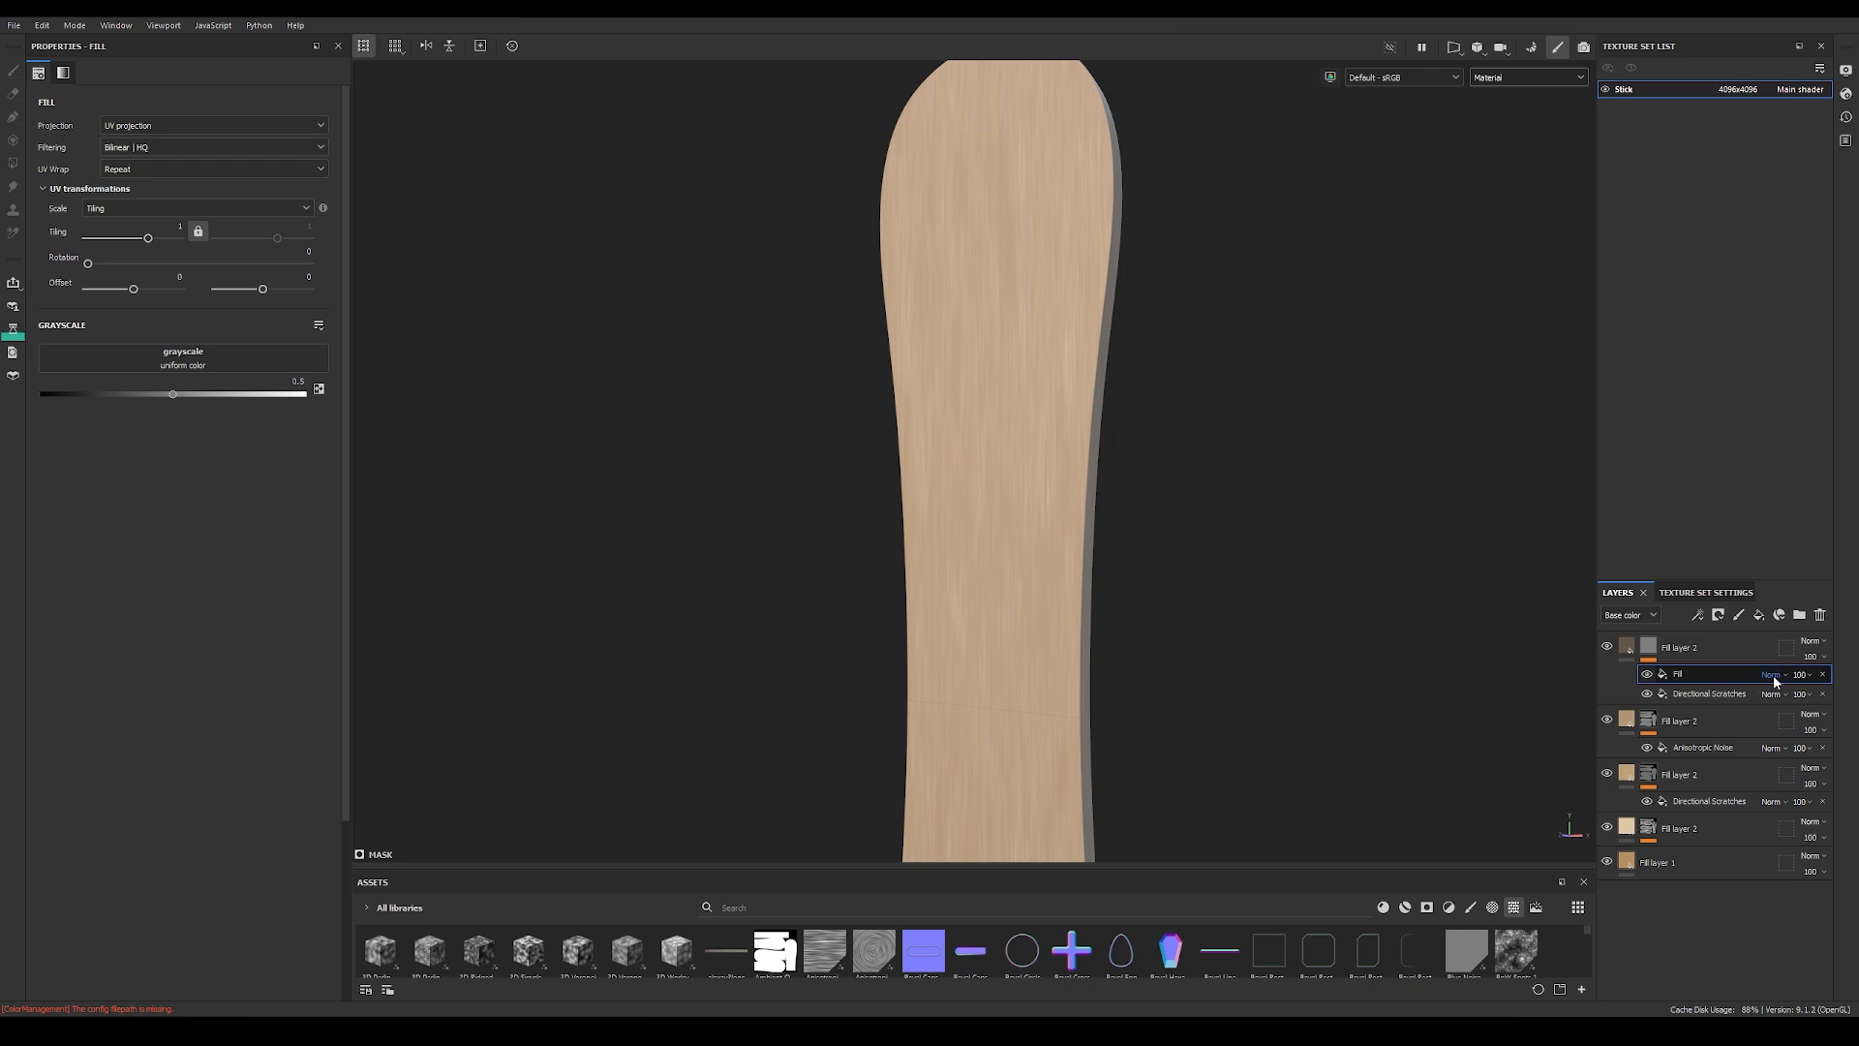
{"action": "left_click_drag", "start_coordinate": [174, 395], "coordinate": [35, 401]}
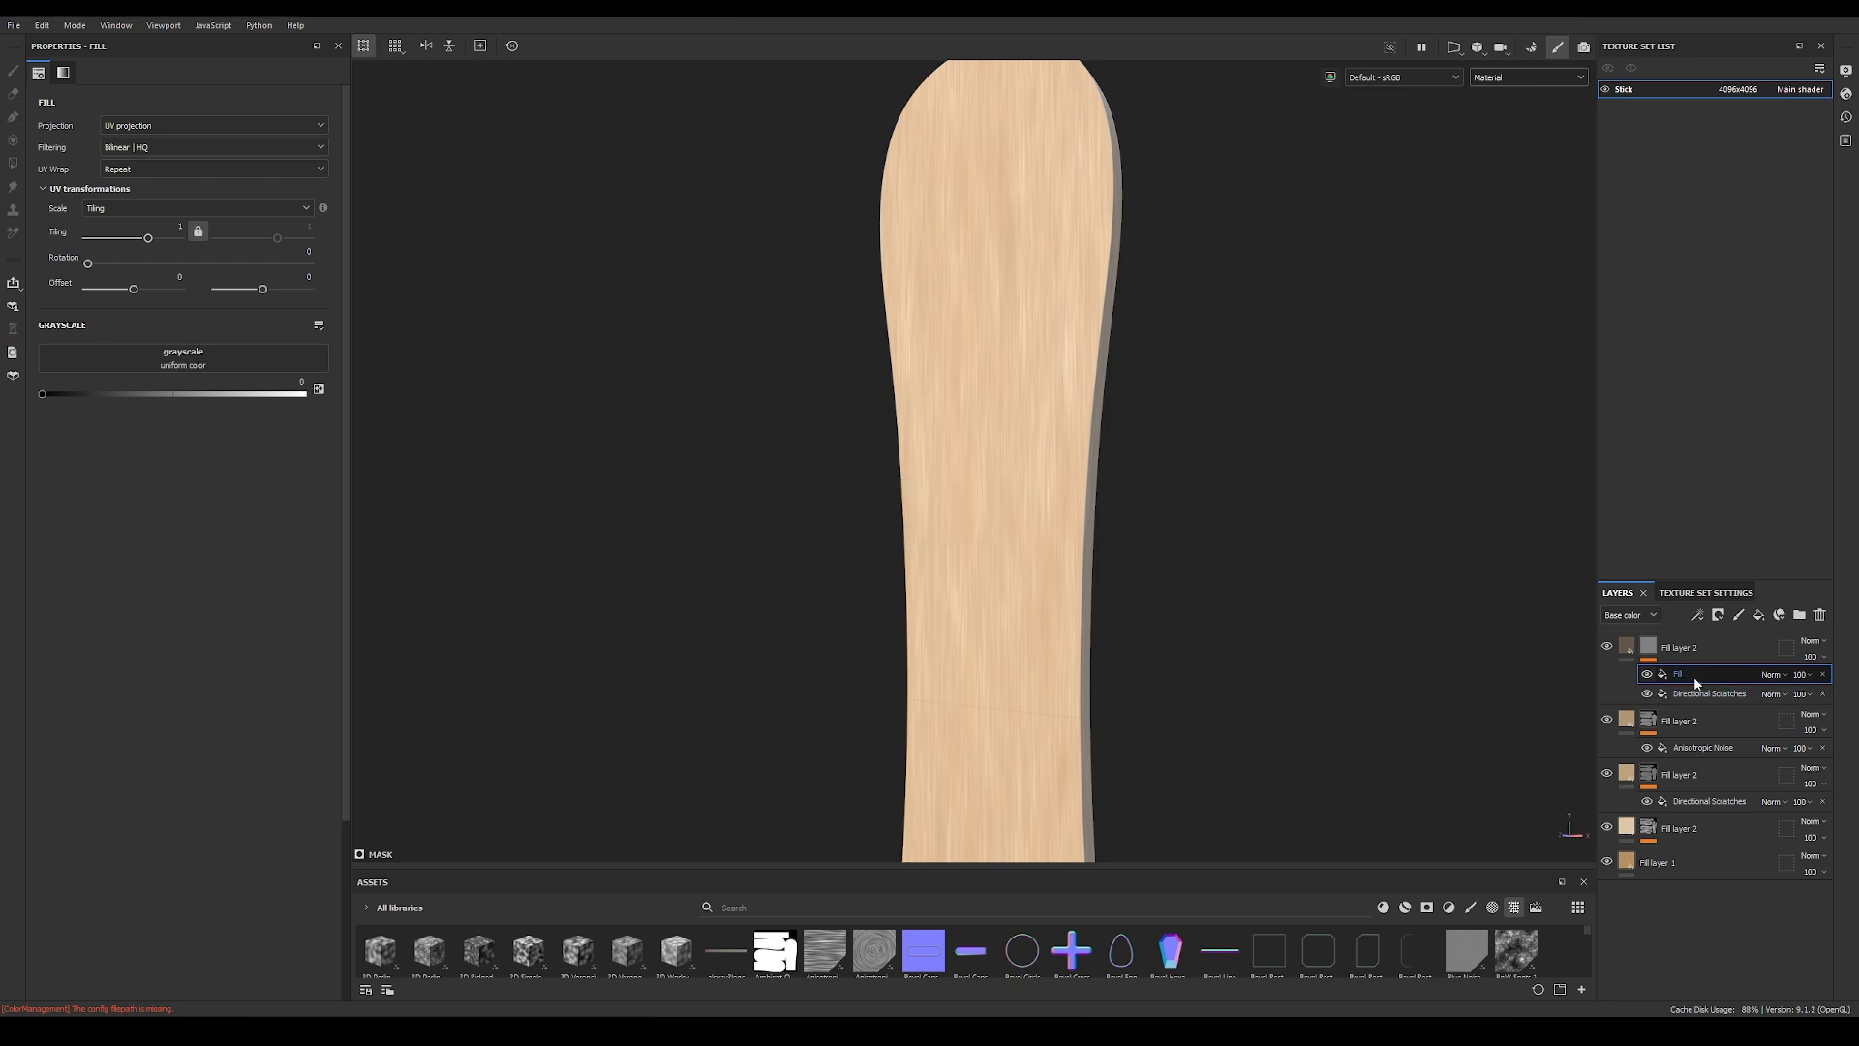
{"action": "left_click", "coordinate": [1775, 676]}
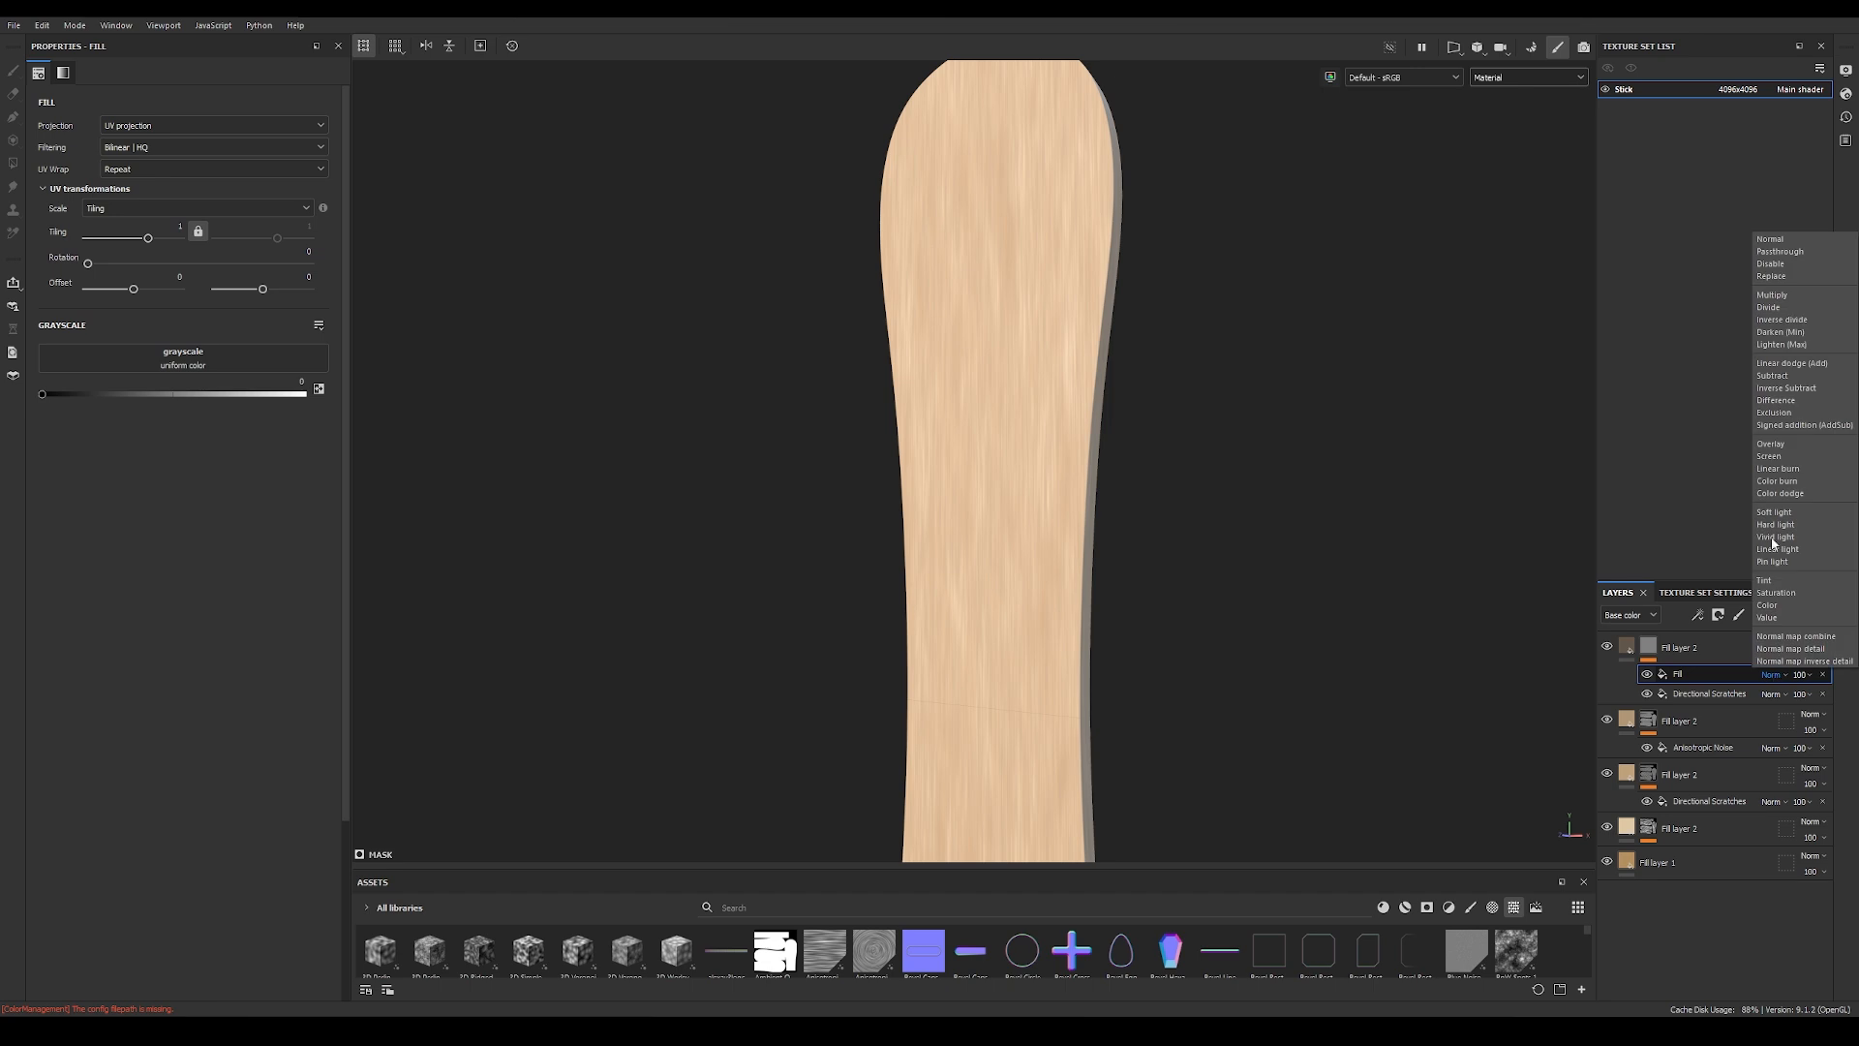
{"action": "left_click", "coordinate": [1773, 296]}
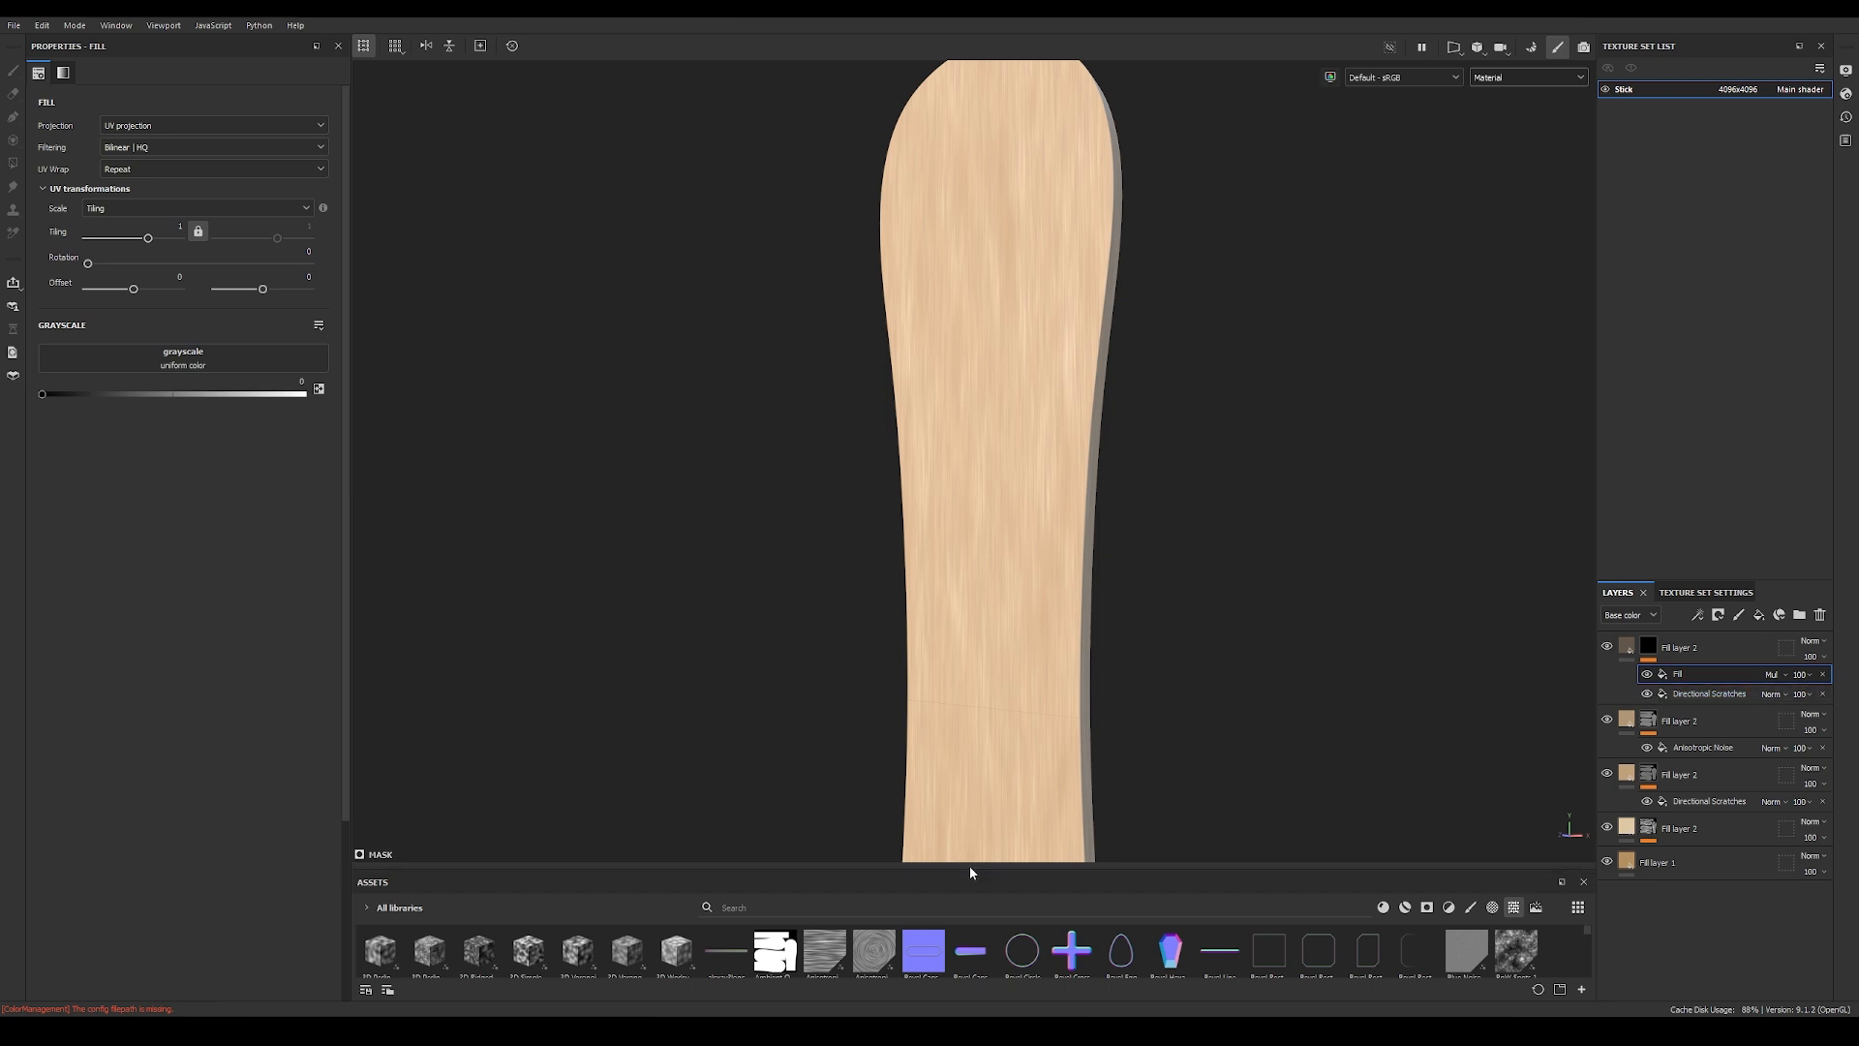
Step: Assign the Clouds 3 texture to the grayscale of the mask's multiplied fill
{"action": "left_click_drag", "start_coordinate": [973, 869], "coordinate": [973, 573]}
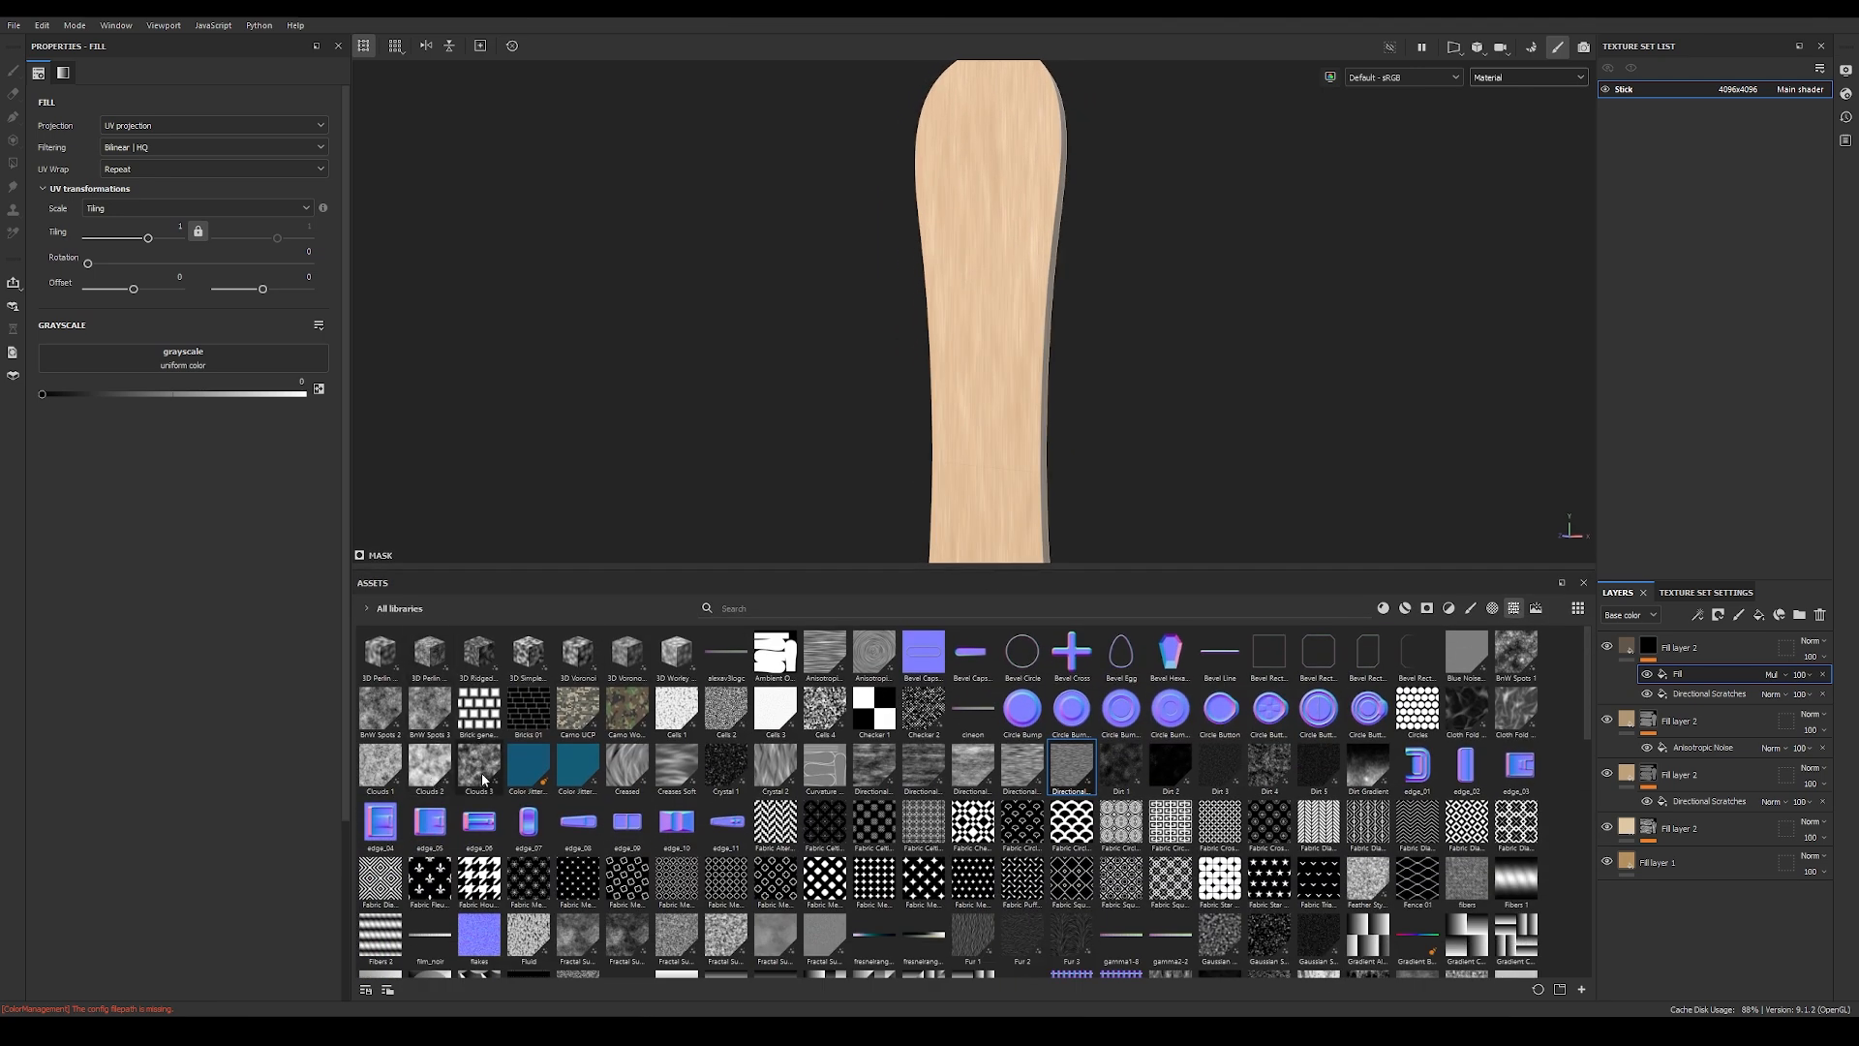
{"action": "left_click_drag", "start_coordinate": [484, 770], "coordinate": [176, 366]}
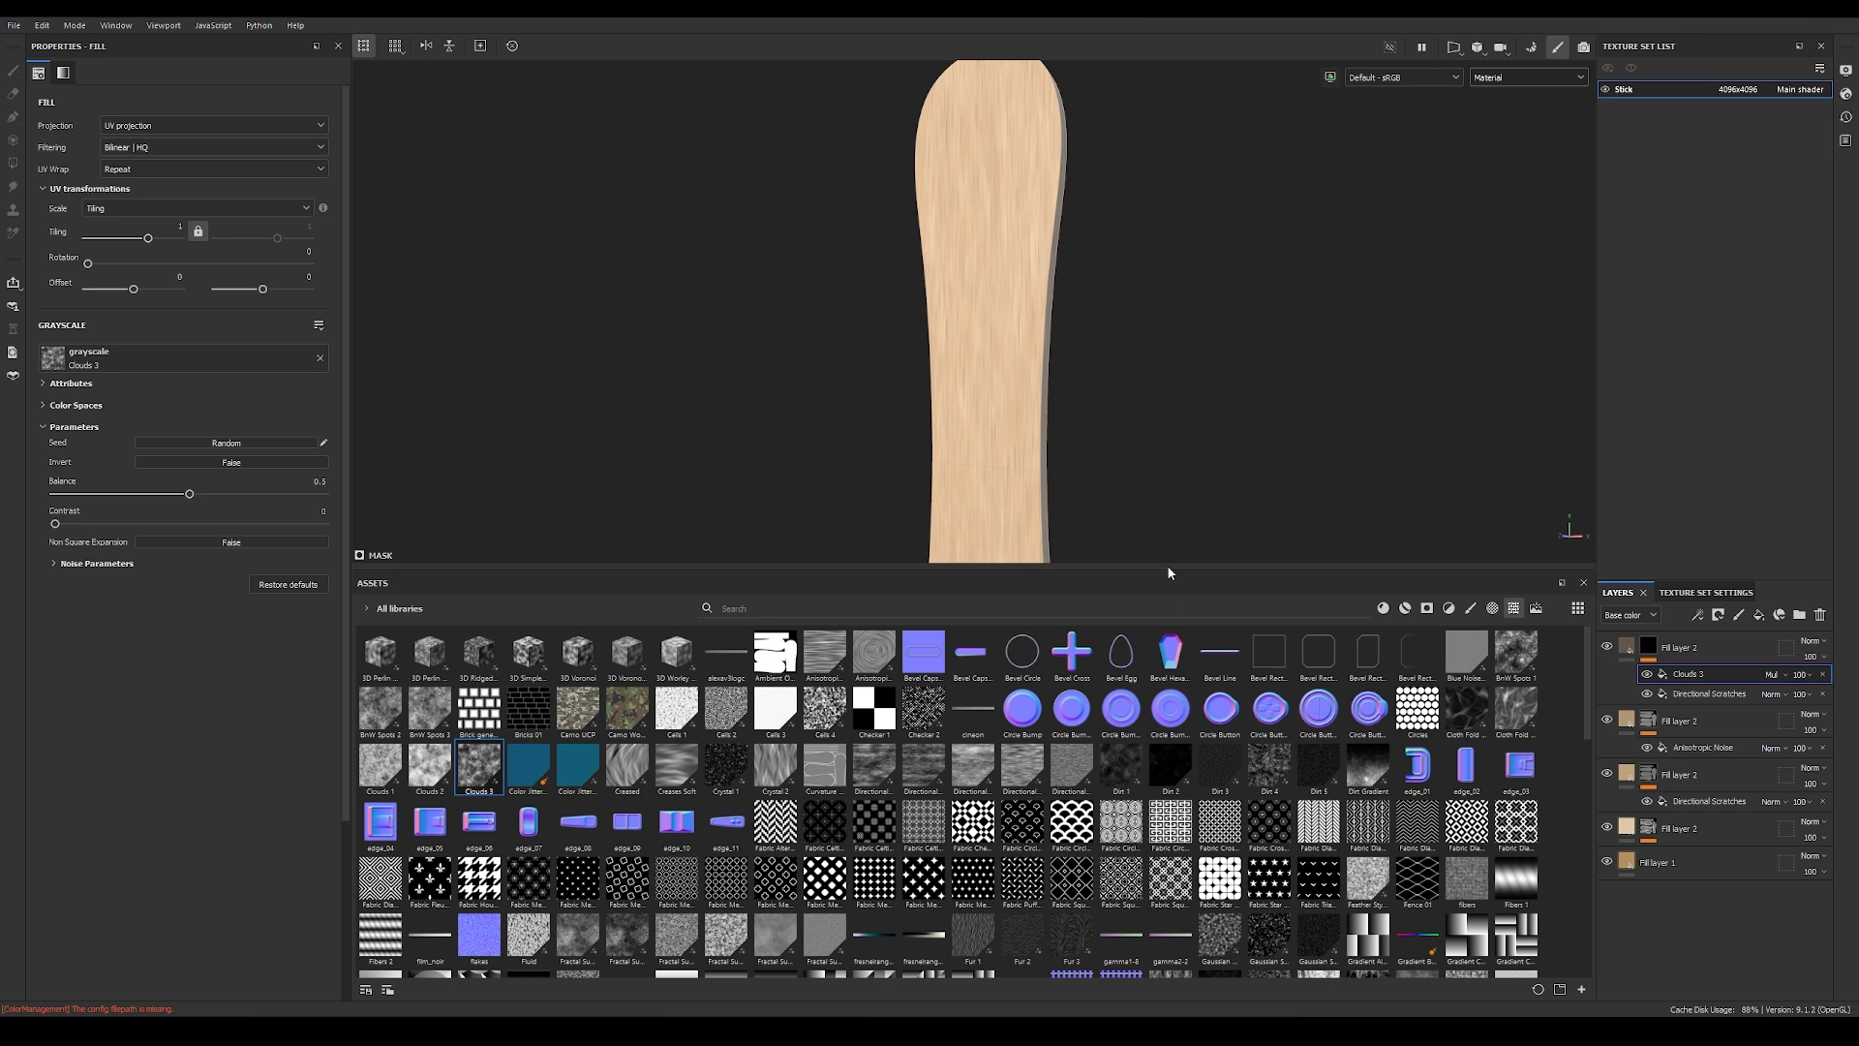
{"action": "left_click_drag", "start_coordinate": [1176, 570], "coordinate": [1176, 823]}
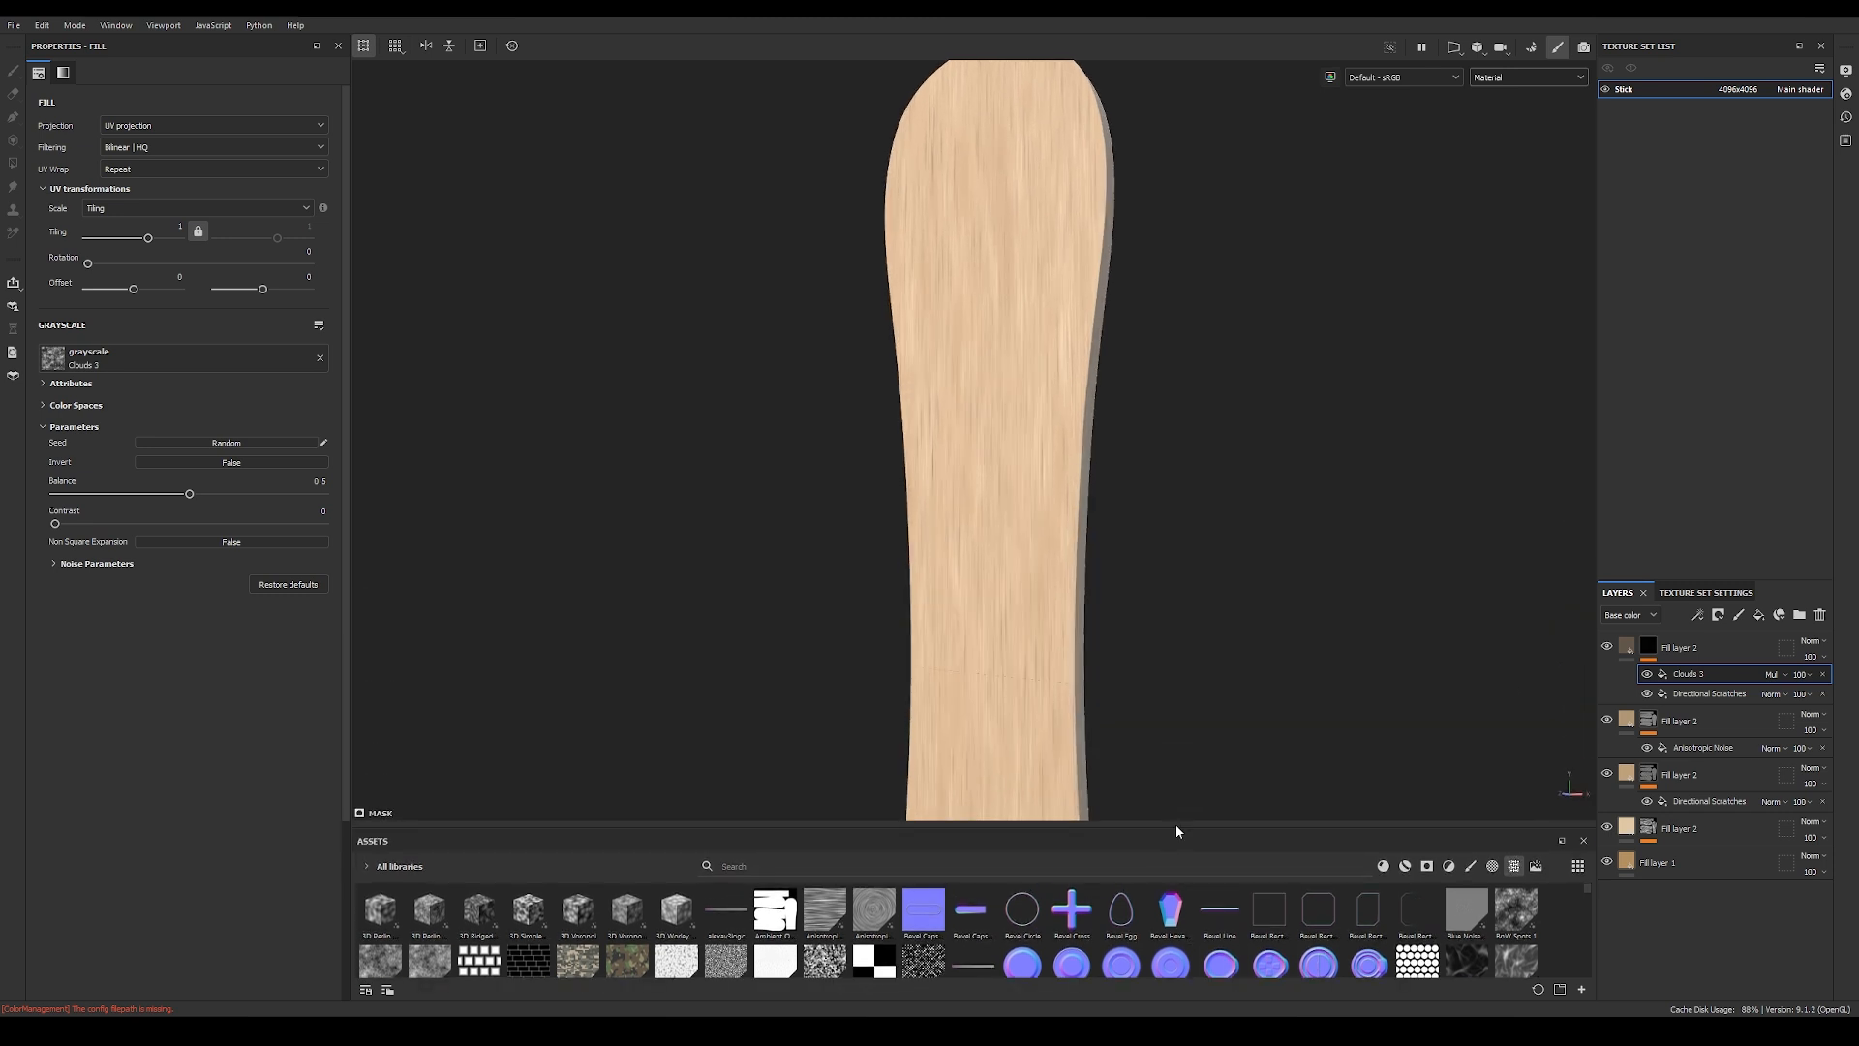
Step: View the mask alone, switch the Clouds 3 fill to Normal blending to inspect its pattern, and return it to Multiply
{"action": "left_click", "coordinate": [1649, 649], "text": "alt"}
{"action": "middle_click_drag", "start_coordinate": [1107, 641], "coordinate": [1105, 515], "text": "alt"}
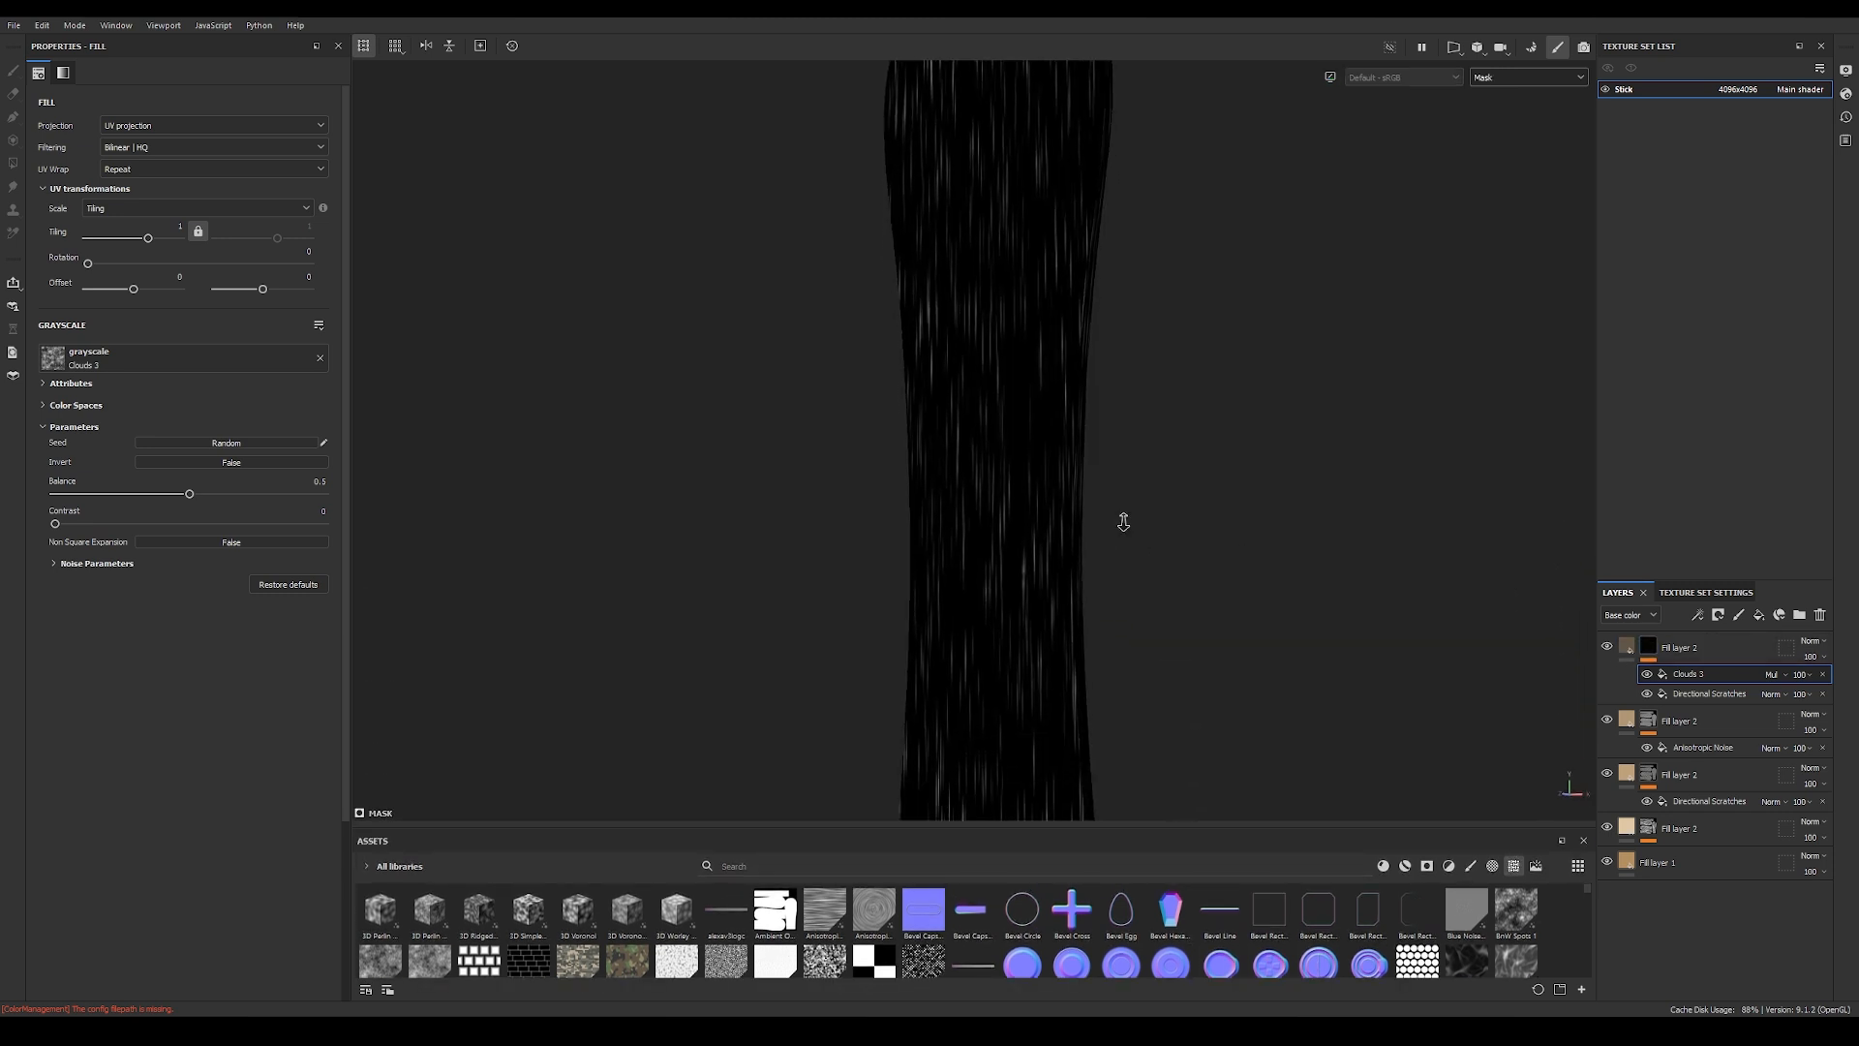
{"action": "right_click_drag", "start_coordinate": [1123, 520], "coordinate": [933, 532], "text": "alt"}
{"action": "left_click", "coordinate": [1774, 675]}
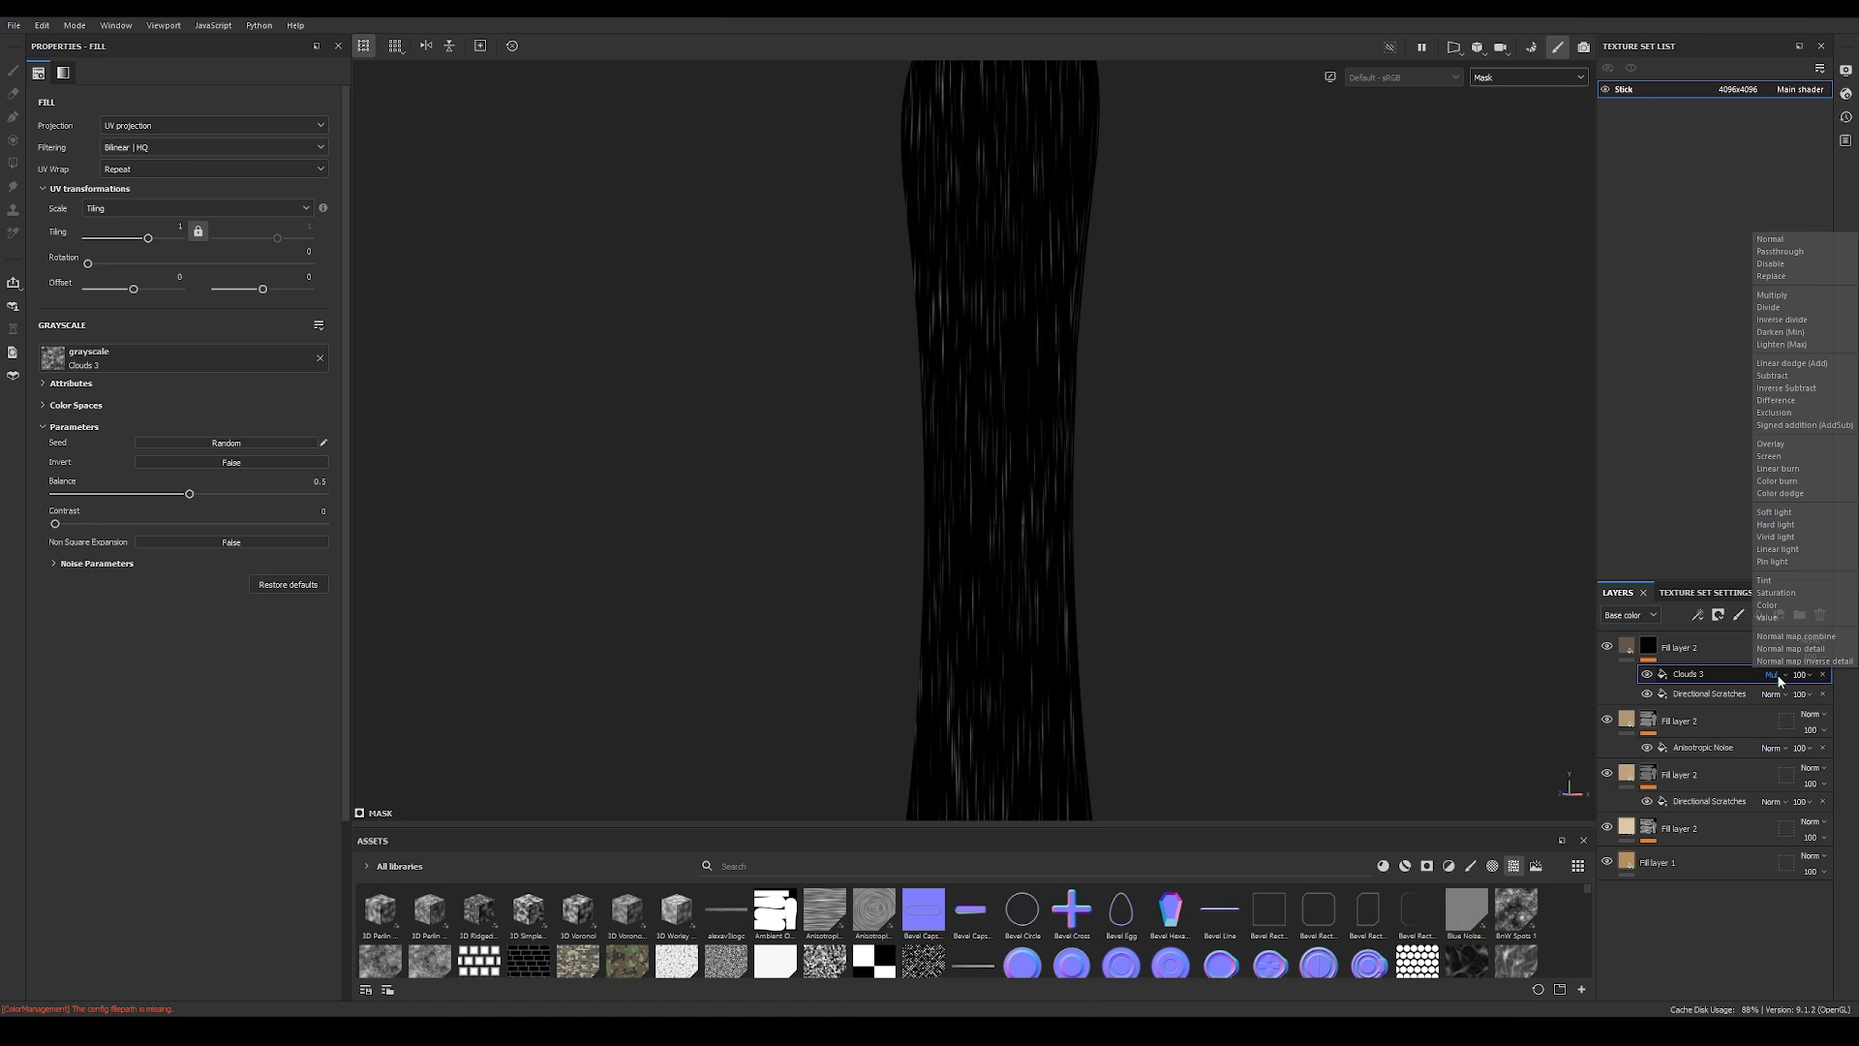
{"action": "left_click", "coordinate": [1776, 243]}
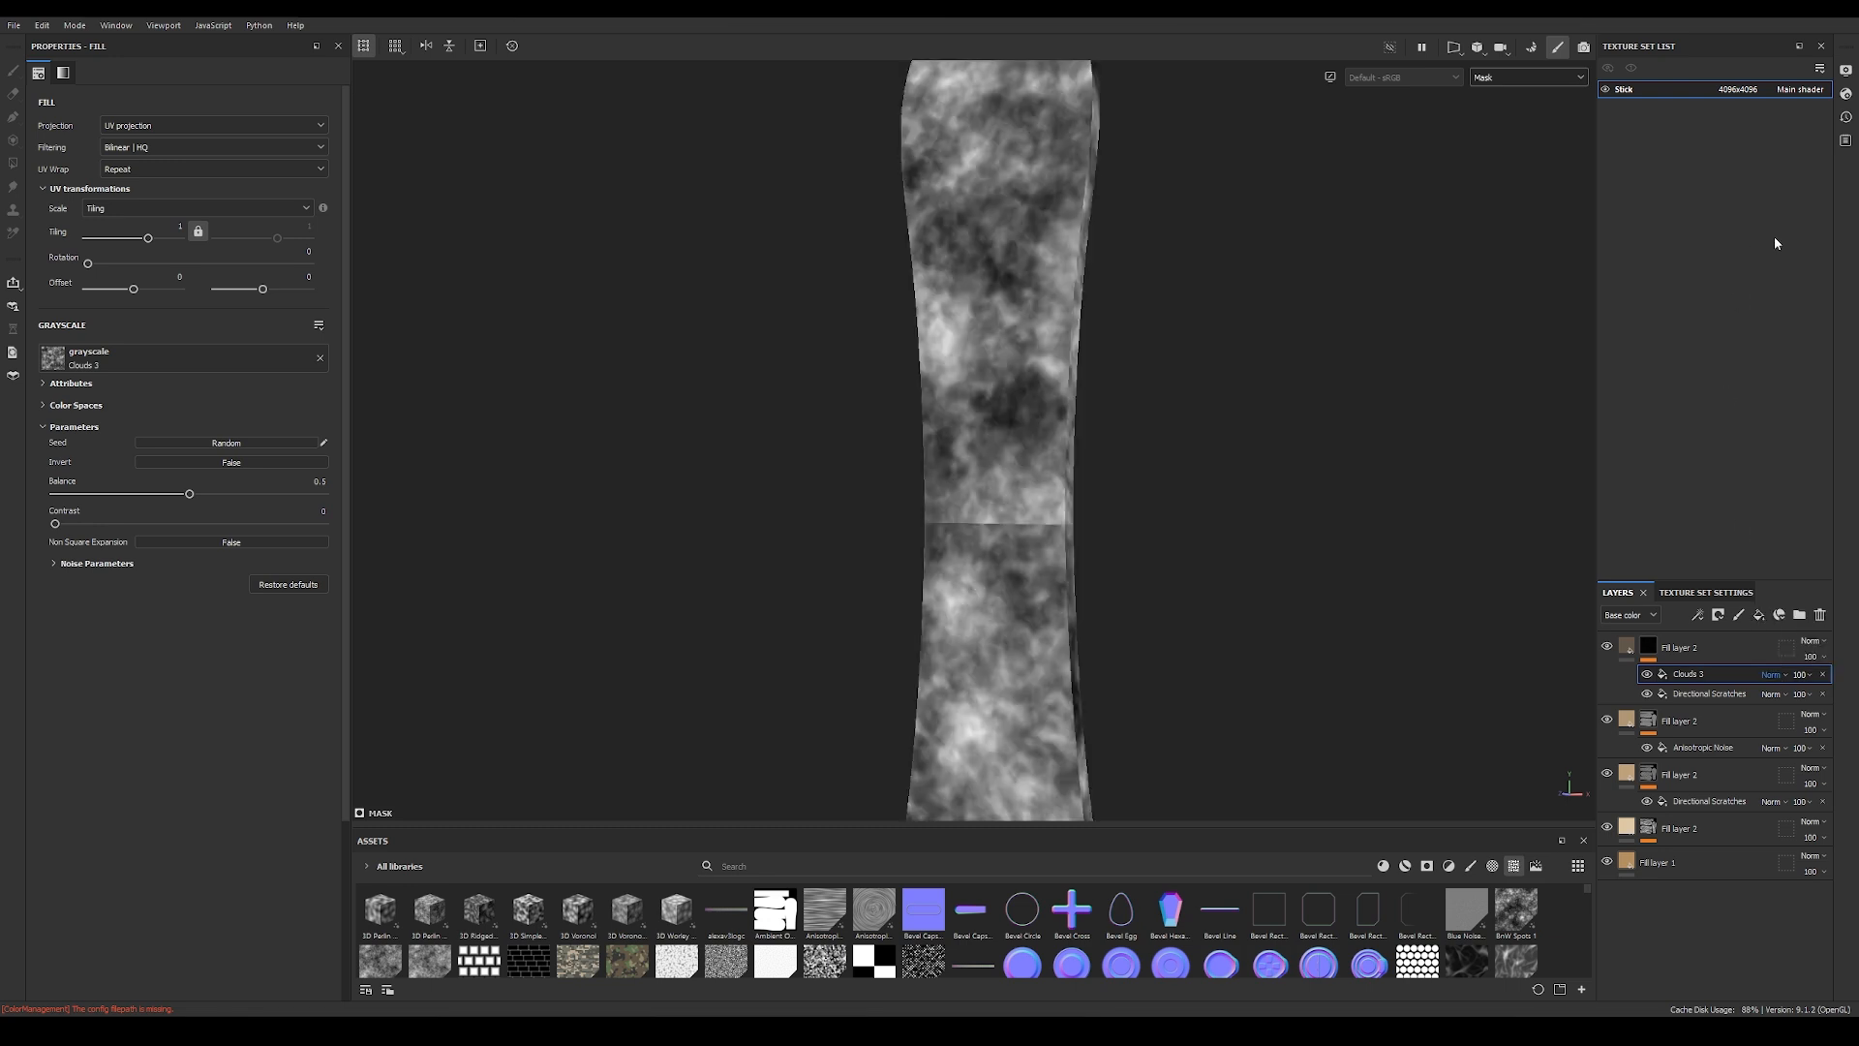
{"action": "left_click", "coordinate": [1768, 675]}
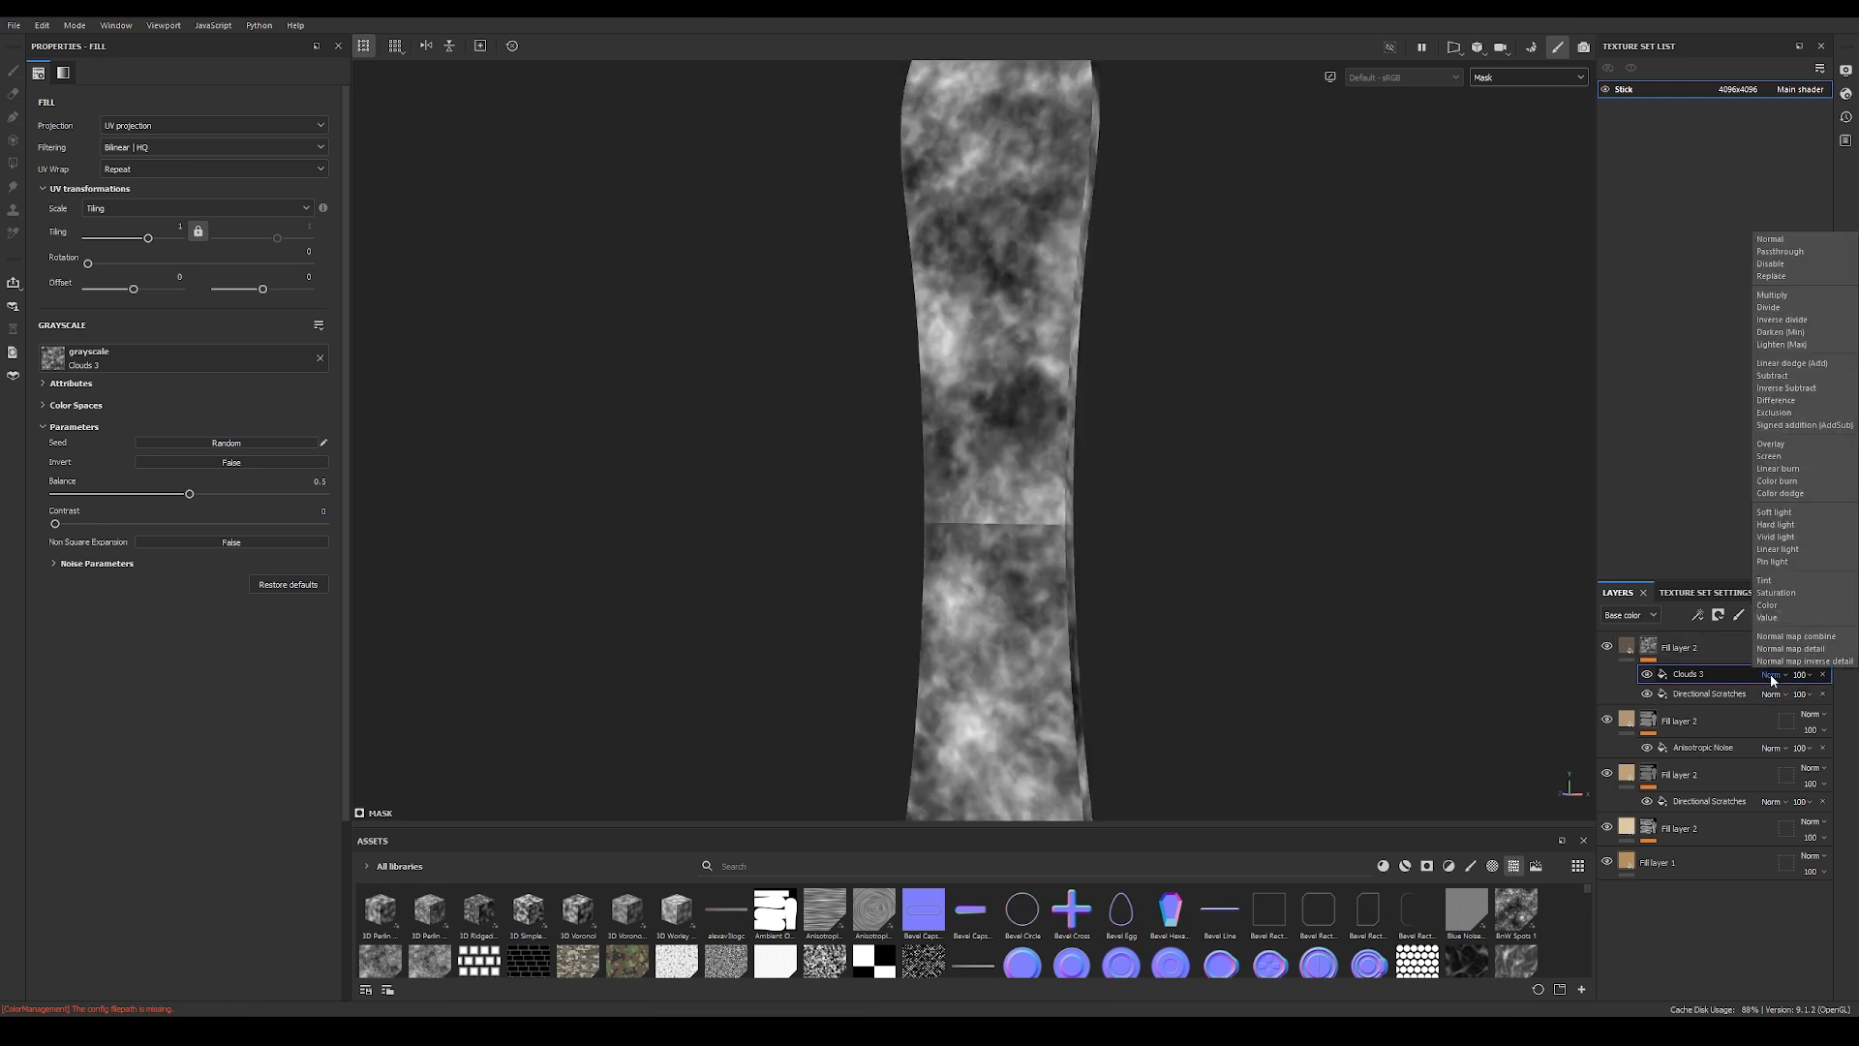
{"action": "left_click", "coordinate": [1776, 308]}
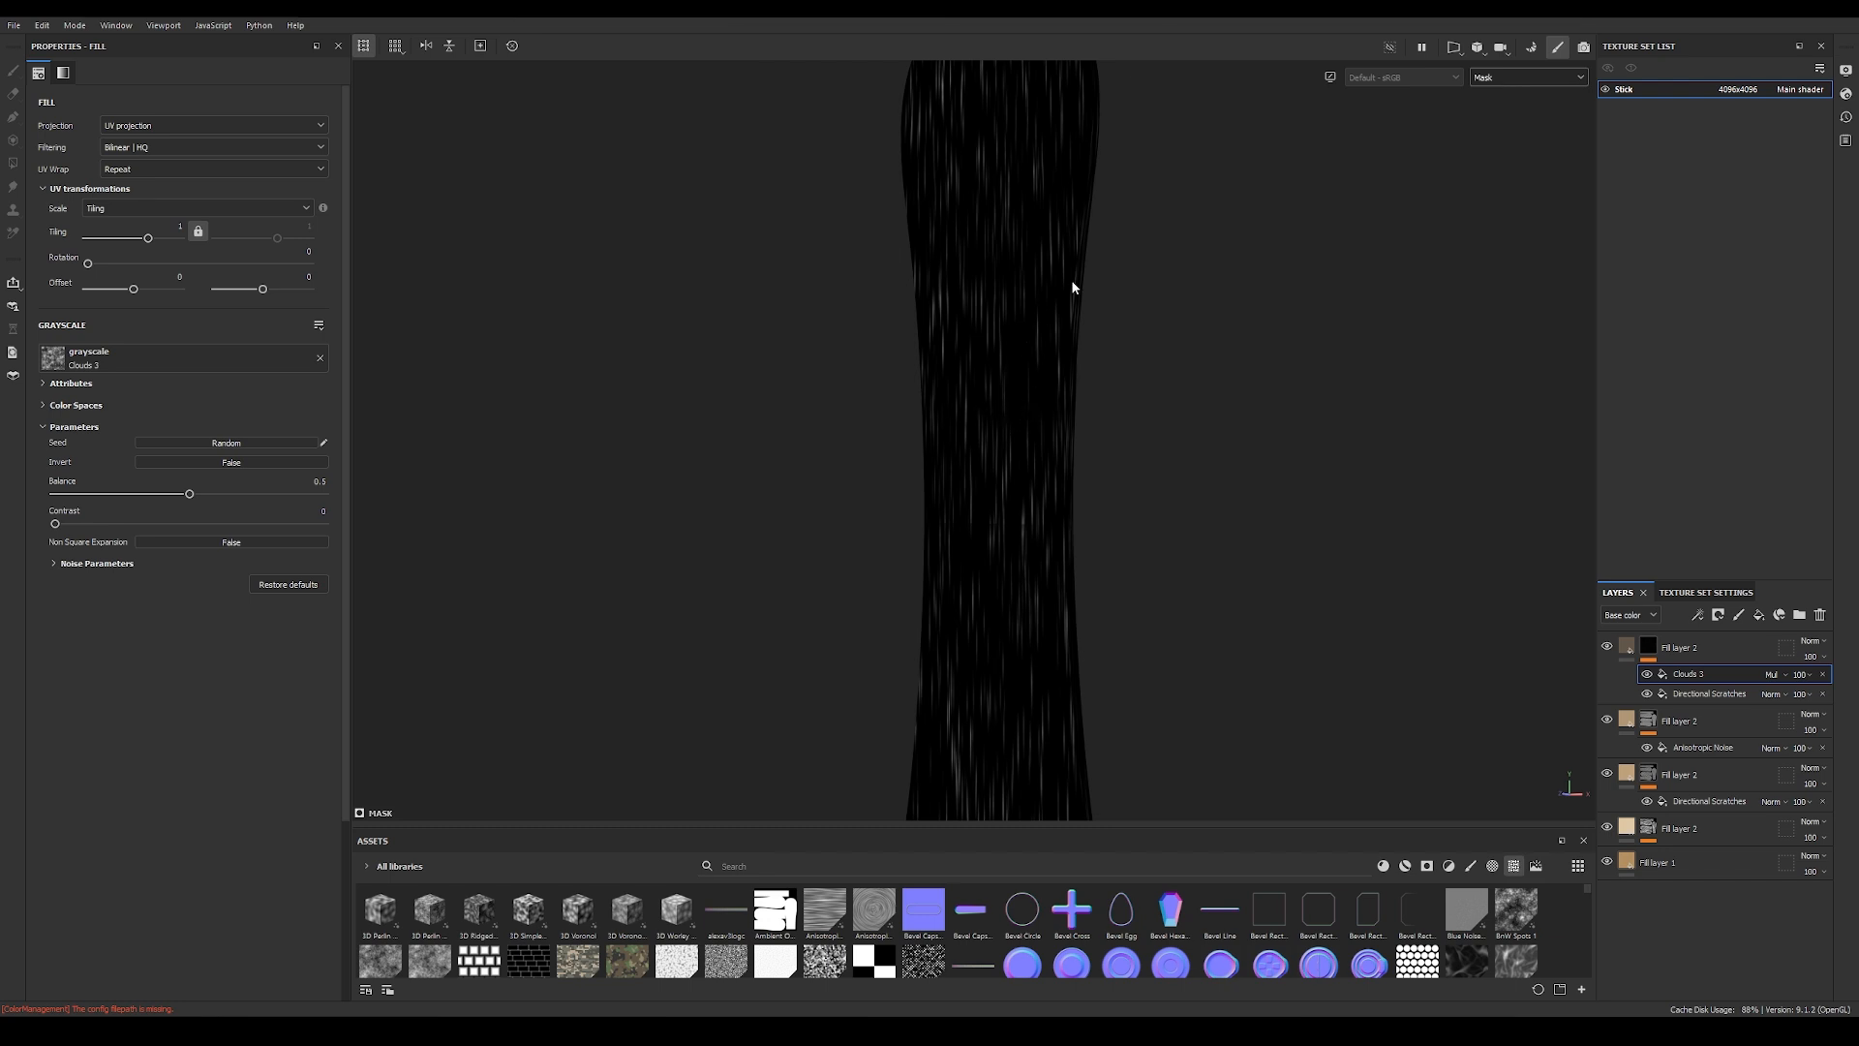
Step: Set the Clouds 3 fill to Tri-planar projection and expand its noise parameters
{"action": "left_click", "coordinate": [171, 124]}
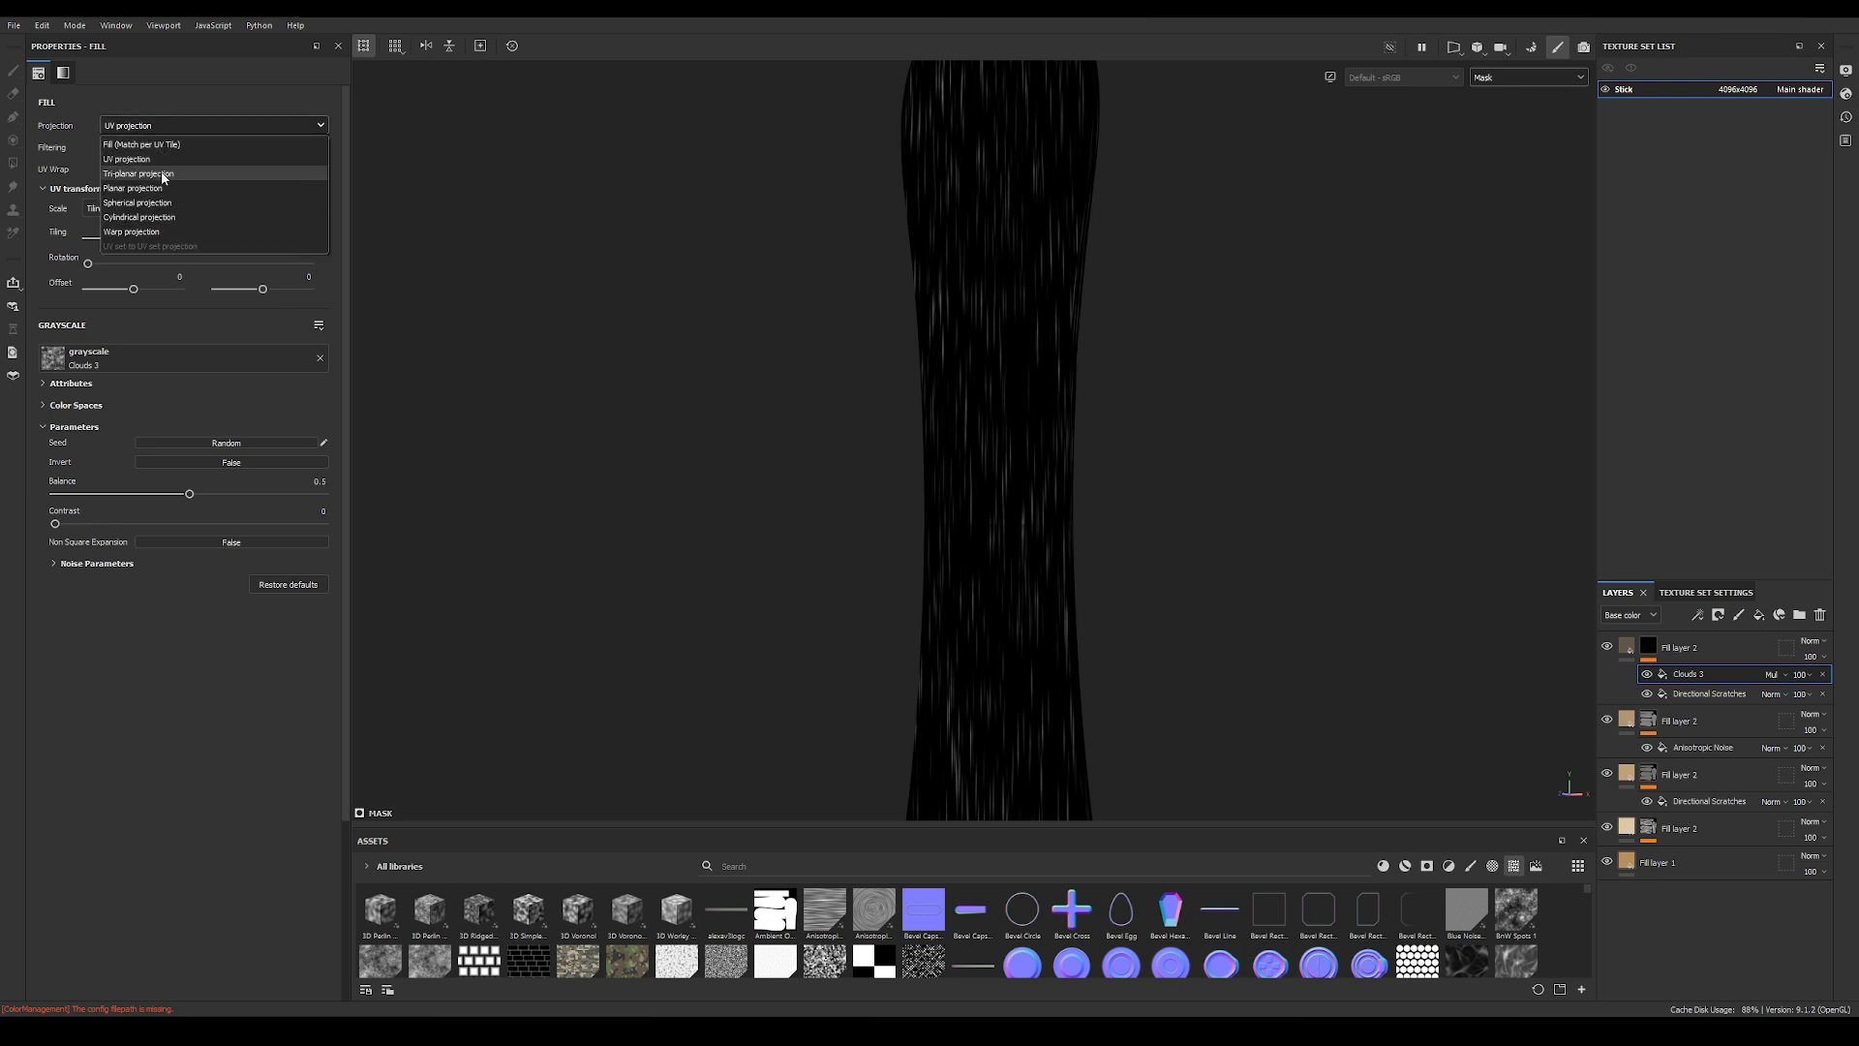
{"action": "left_click", "coordinate": [161, 172]}
{"action": "scroll", "coordinate": [1154, 560], "scroll_direction": "down", "scroll_amount": 5}
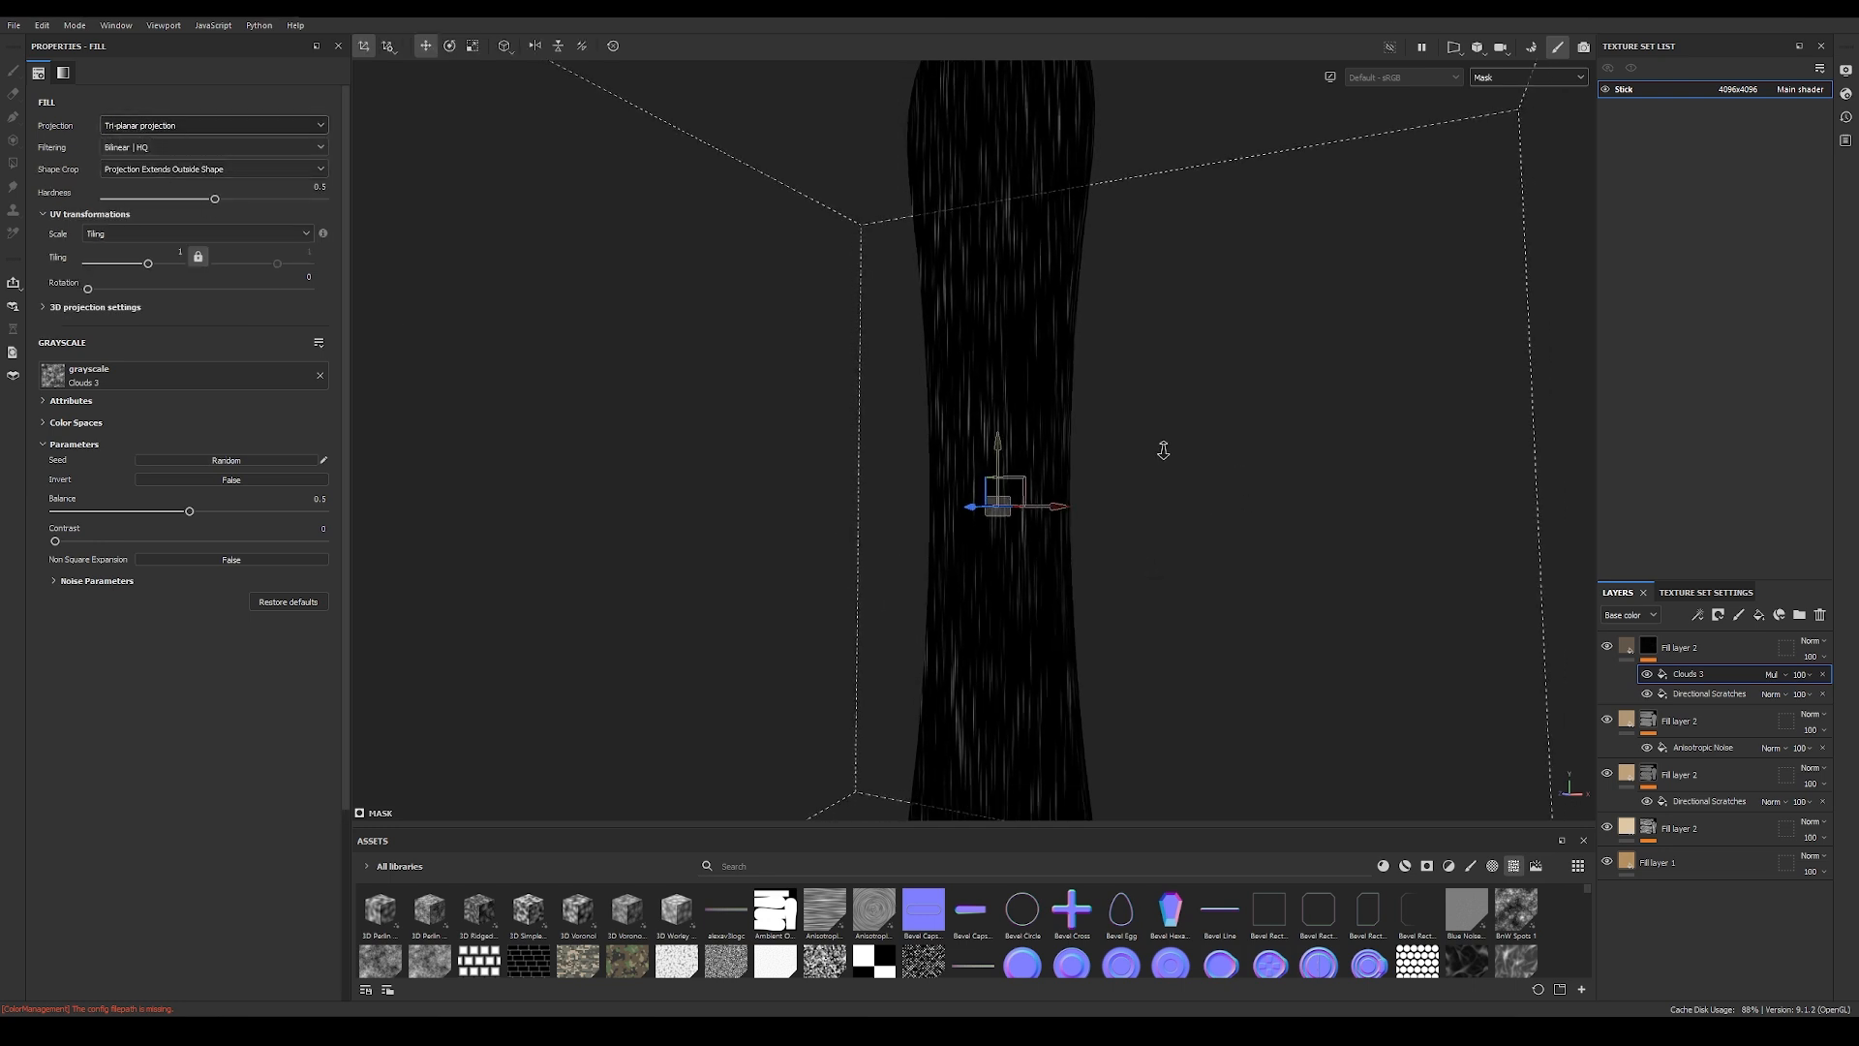
{"action": "left_click", "coordinate": [54, 581]}
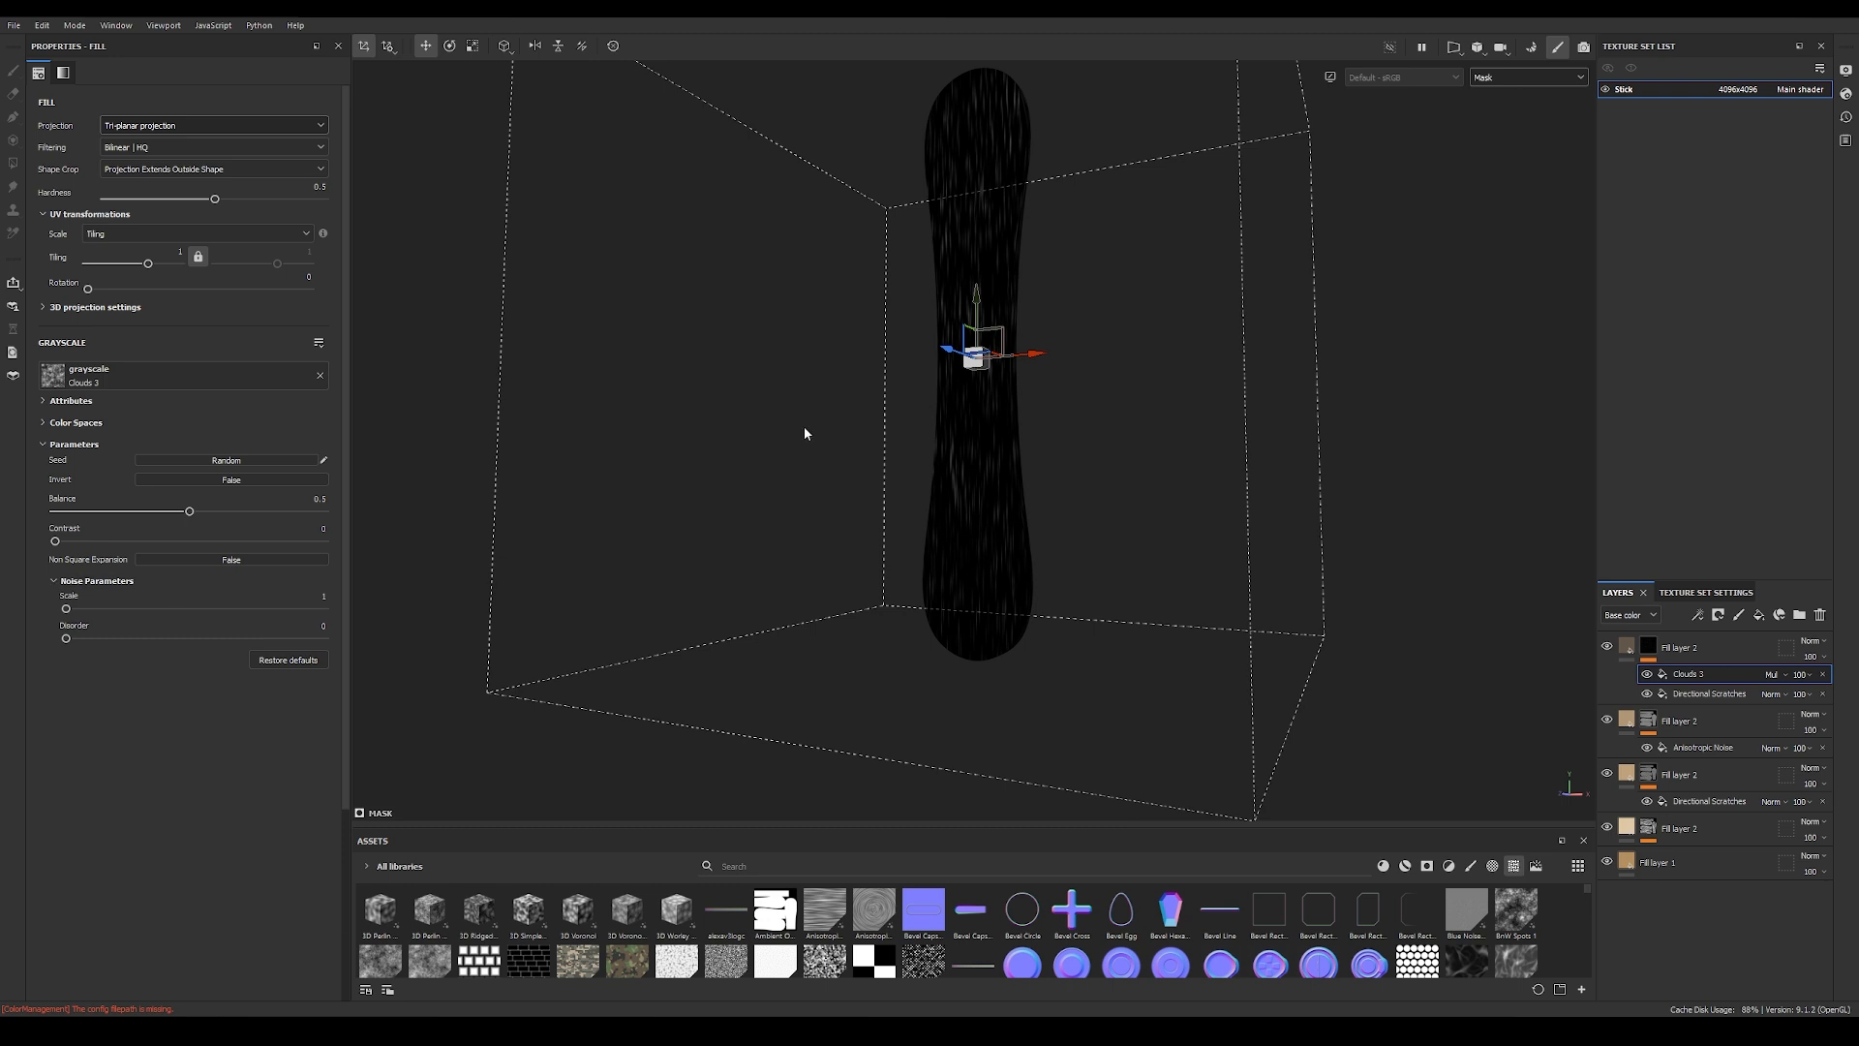
Step: Return to the material view and toggle the Clouds 3 fill's visibility repeatedly to compare its effect on the stick
{"action": "scroll", "coordinate": [1245, 290], "scroll_direction": "up", "scroll_amount": 4}
{"action": "key", "text": "m"}
{"action": "left_click_drag", "start_coordinate": [1034, 386], "coordinate": [1034, 314], "text": "alt"}
{"action": "left_click", "coordinate": [1647, 676]}
{"action": "left_click", "coordinate": [1647, 676]}
{"action": "left_click", "coordinate": [1647, 676]}
{"action": "left_click", "coordinate": [1649, 678]}
{"action": "left_click", "coordinate": [1649, 678]}
{"action": "left_click", "coordinate": [1649, 678]}
{"action": "left_click", "coordinate": [1649, 678]}
{"action": "left_click", "coordinate": [1649, 678]}
{"action": "left_click", "coordinate": [1649, 677]}
{"action": "left_click", "coordinate": [1649, 677]}
{"action": "left_click", "coordinate": [1649, 677]}
{"action": "left_click", "coordinate": [1649, 677]}
{"action": "scroll", "coordinate": [823, 484], "scroll_direction": "down", "scroll_amount": 2}
{"action": "left_click_drag", "start_coordinate": [823, 484], "coordinate": [986, 400], "text": "alt"}
Step: Collapse the layers' mask effects and create a folder named BASE at the top of the layer stack
{"action": "left_click", "coordinate": [1609, 726]}
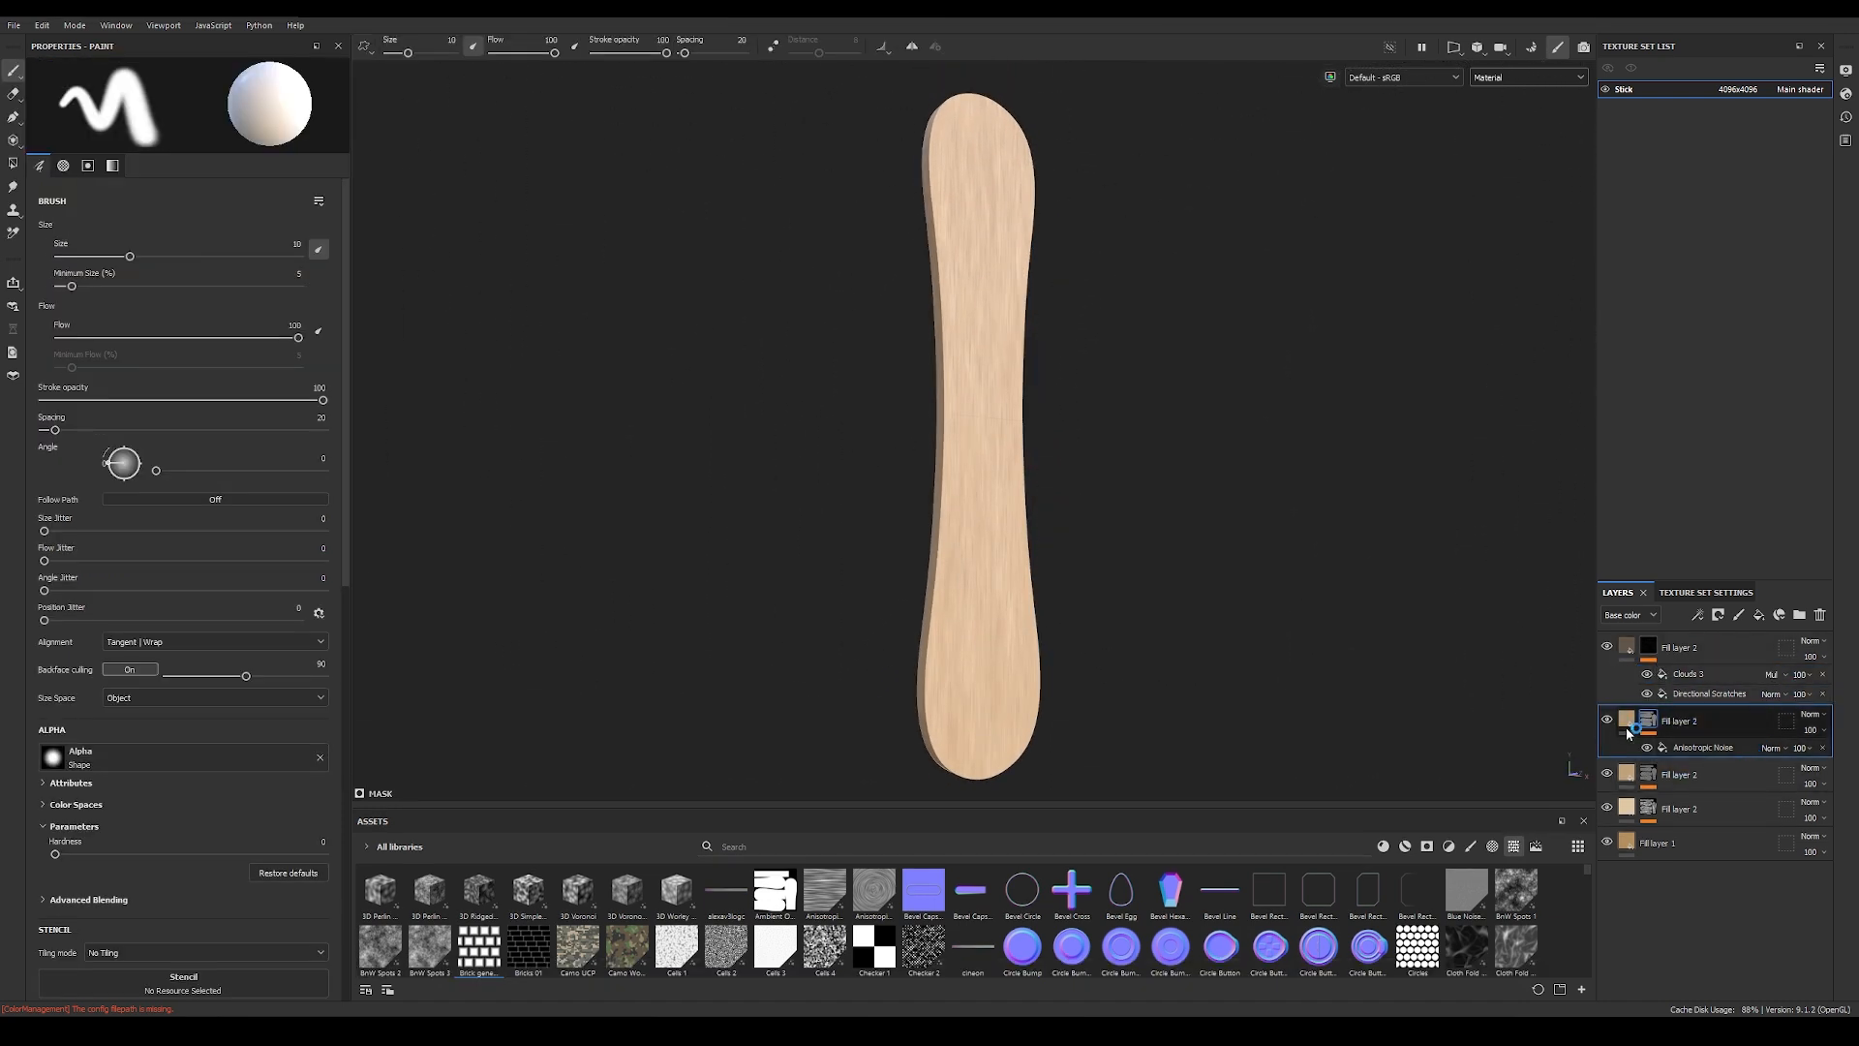
{"action": "left_click", "coordinate": [1628, 647]}
{"action": "left_click", "coordinate": [1684, 682]}
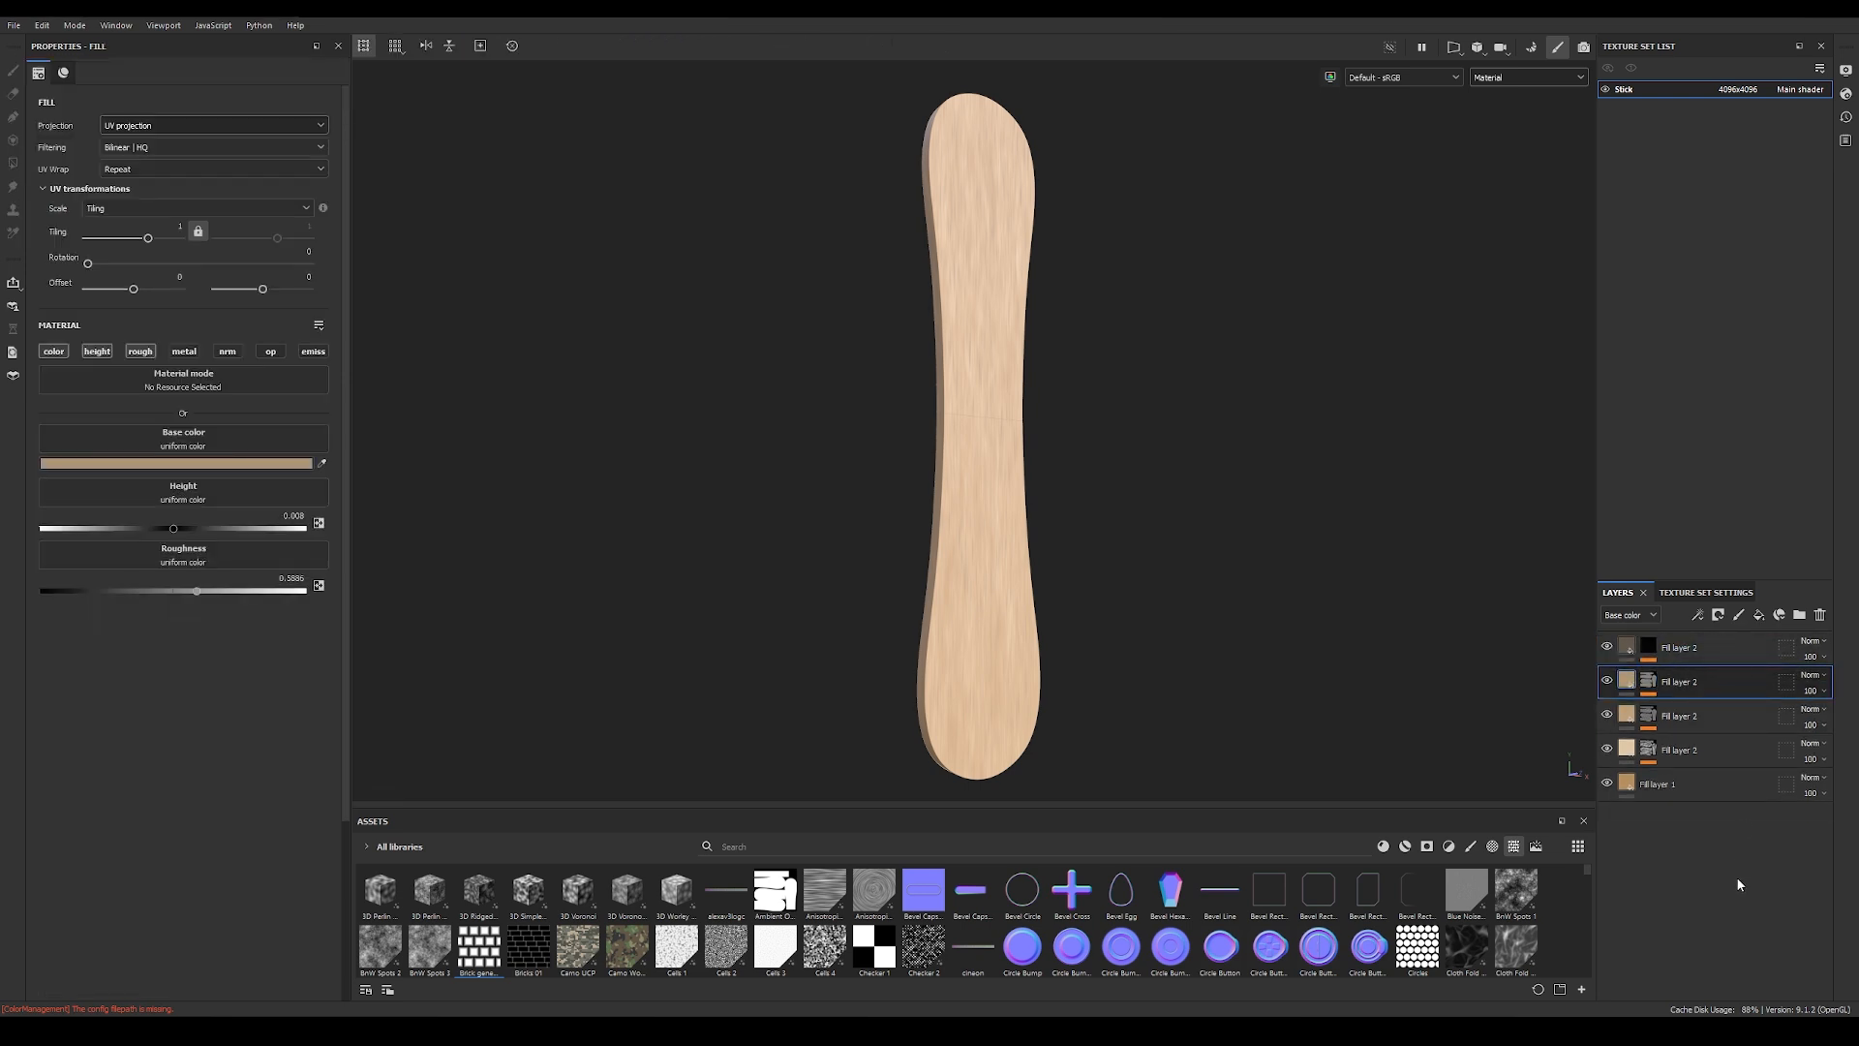
{"action": "left_click", "coordinate": [1800, 616]}
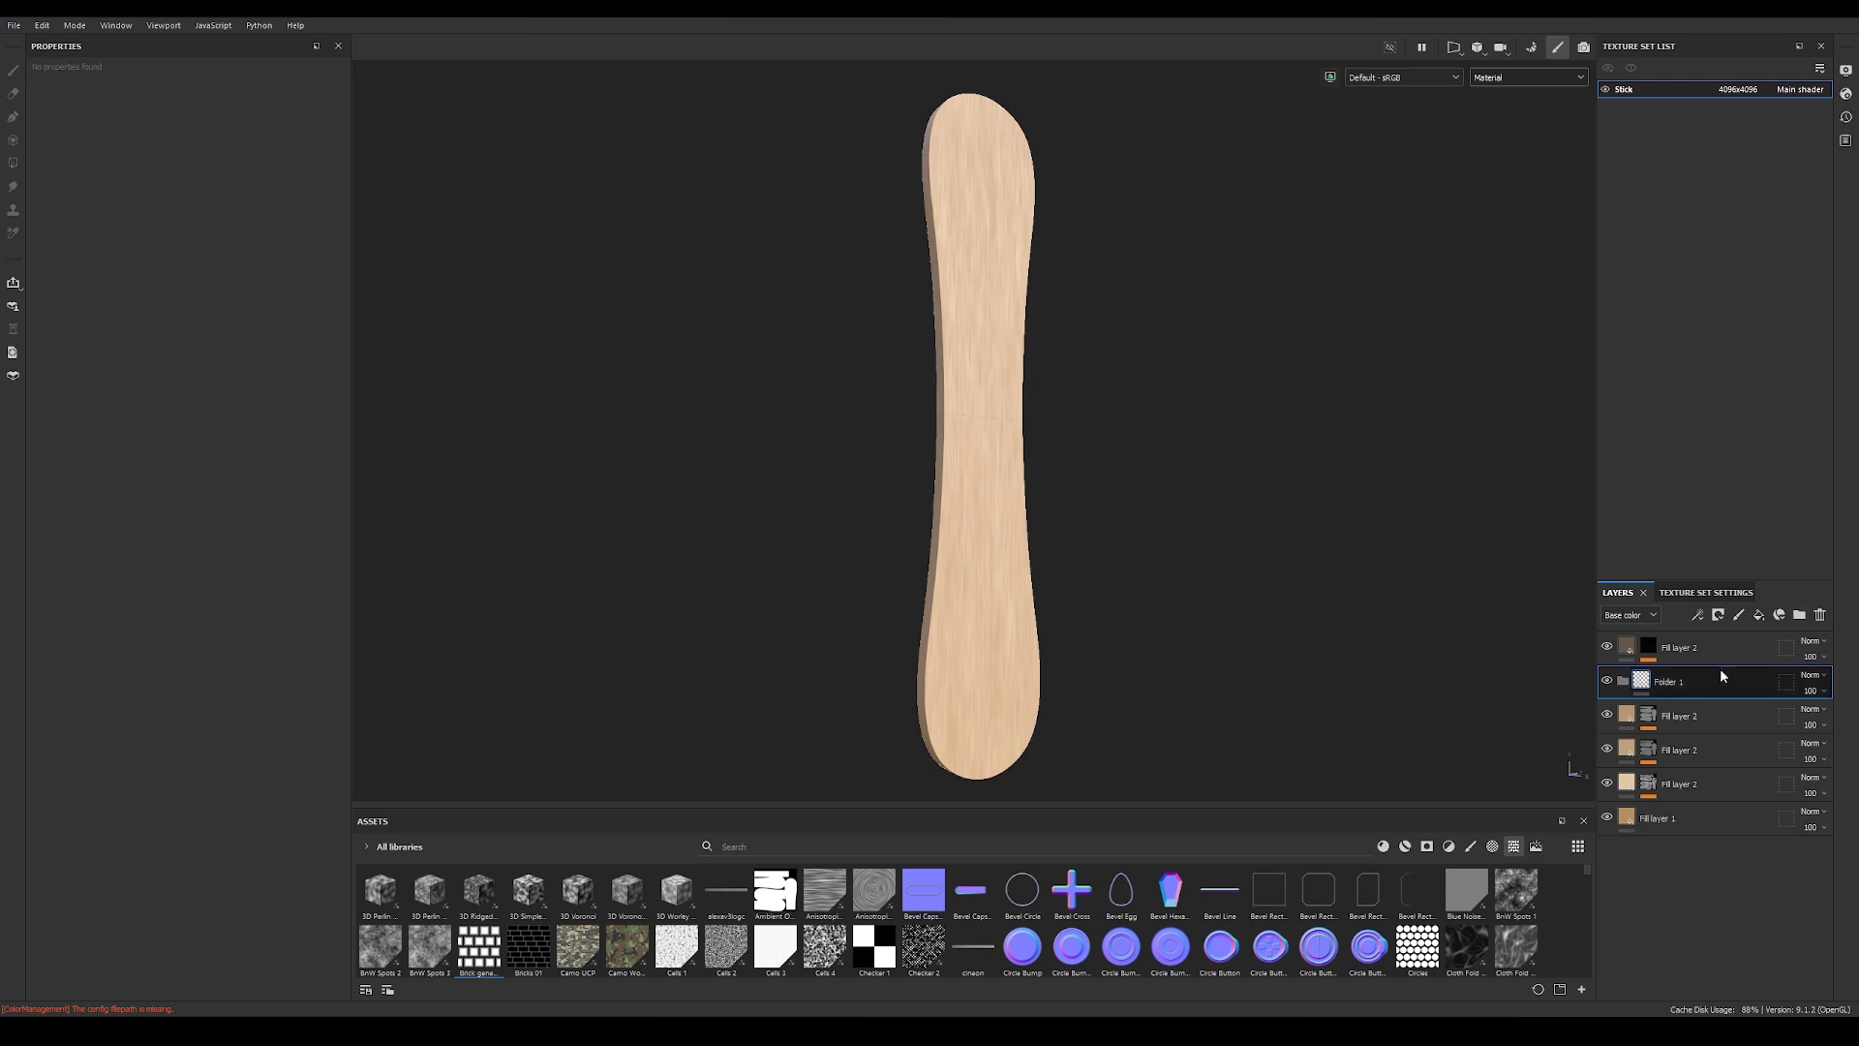
{"action": "left_click_drag", "start_coordinate": [1722, 691], "coordinate": [1675, 637]}
{"action": "double_click", "coordinate": [1670, 648]}
{"action": "type", "text": "BASE"}
Step: Move all the fill layers into the BASE folder and collapse it
{"action": "left_click", "coordinate": [1714, 680]}
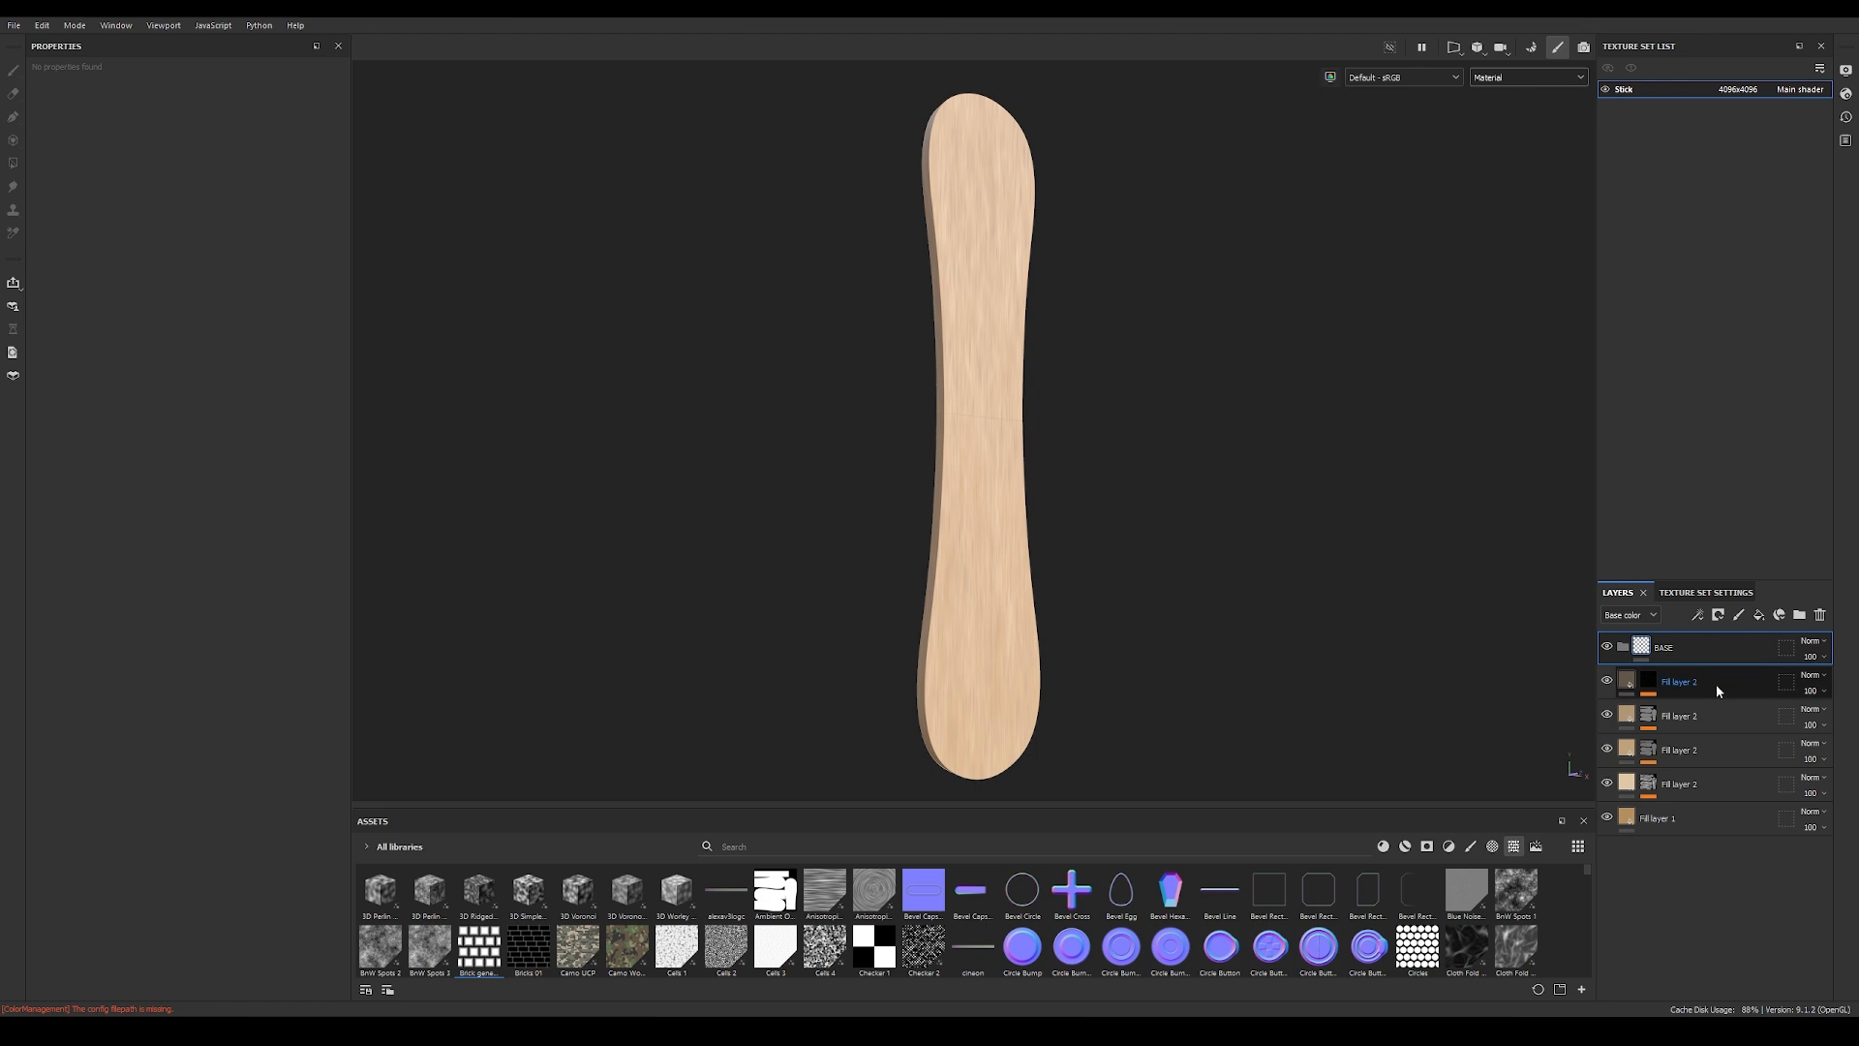
{"action": "left_click", "coordinate": [1718, 819], "text": "shift"}
{"action": "left_click_drag", "start_coordinate": [1716, 811], "coordinate": [1710, 646]}
{"action": "left_click", "coordinate": [1623, 647]}
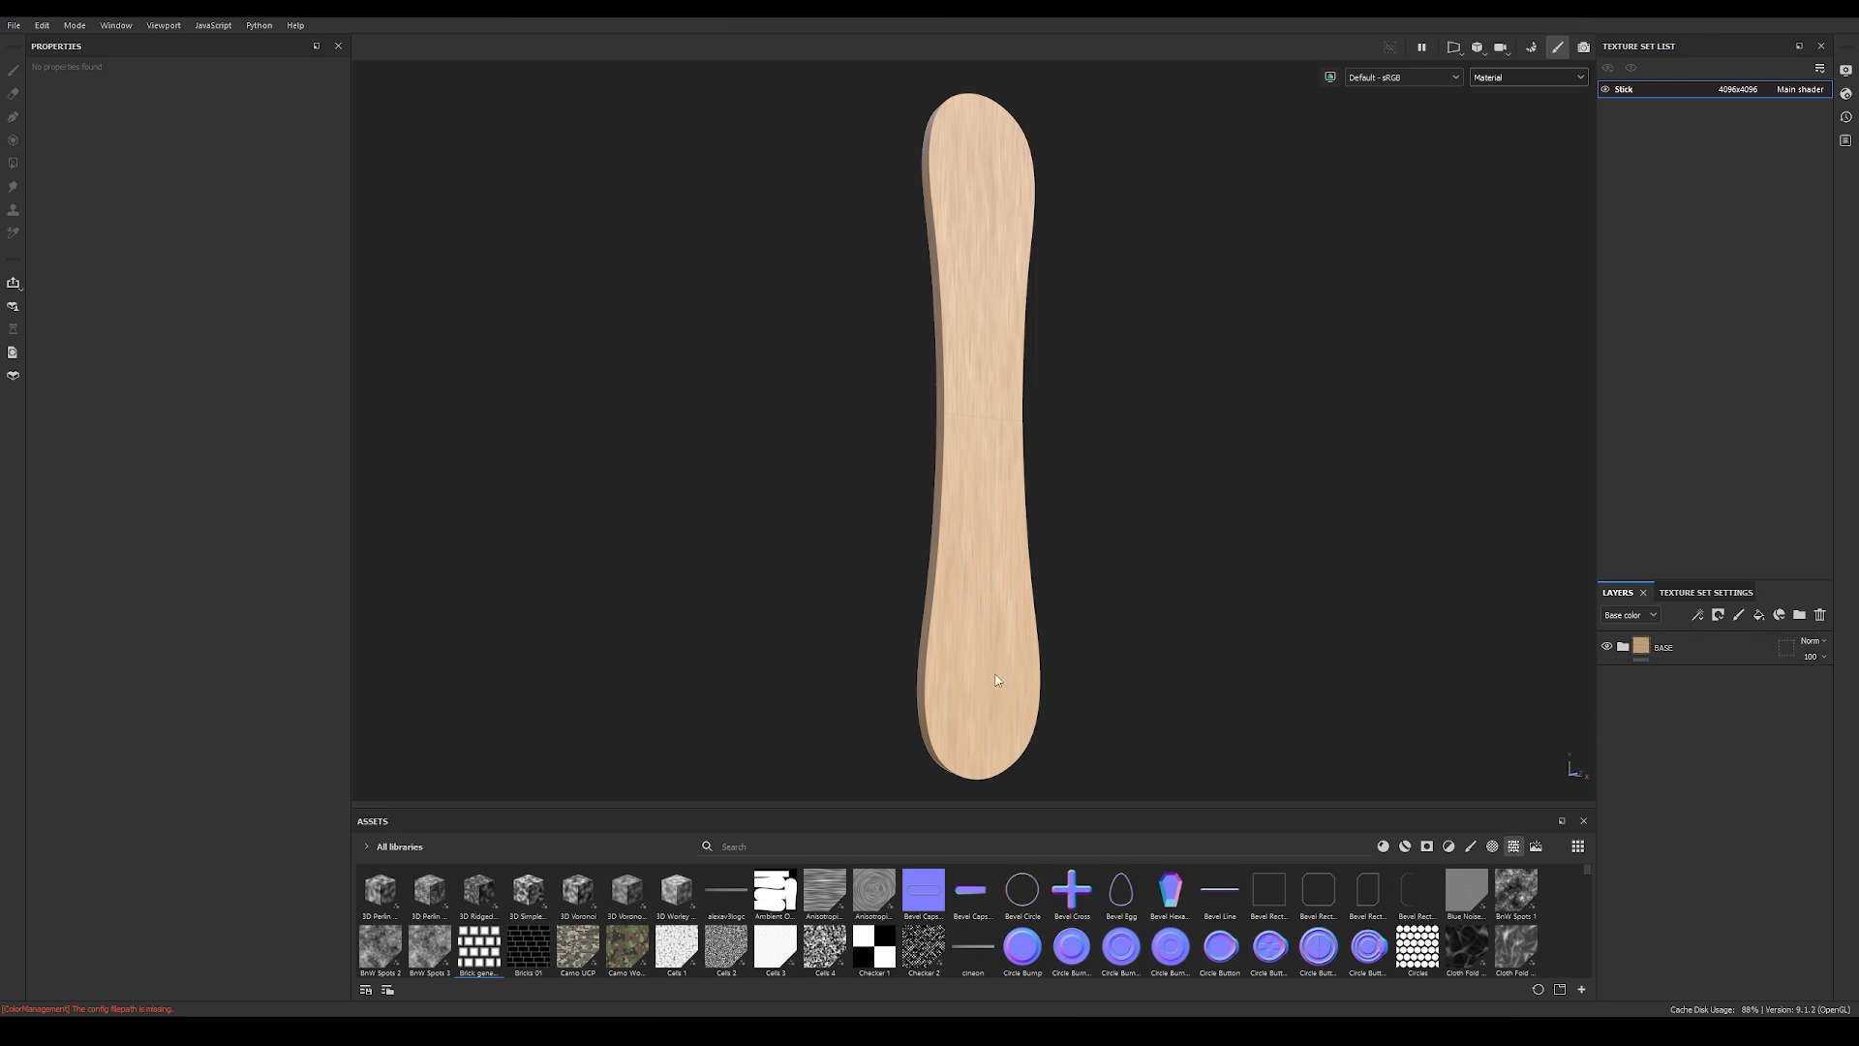
Step: Close the logo image preview and add Logo Alpha.png from the IceCreamTut project's tex folder to the resources for import
{"action": "key", "text": "alt+Tab"}
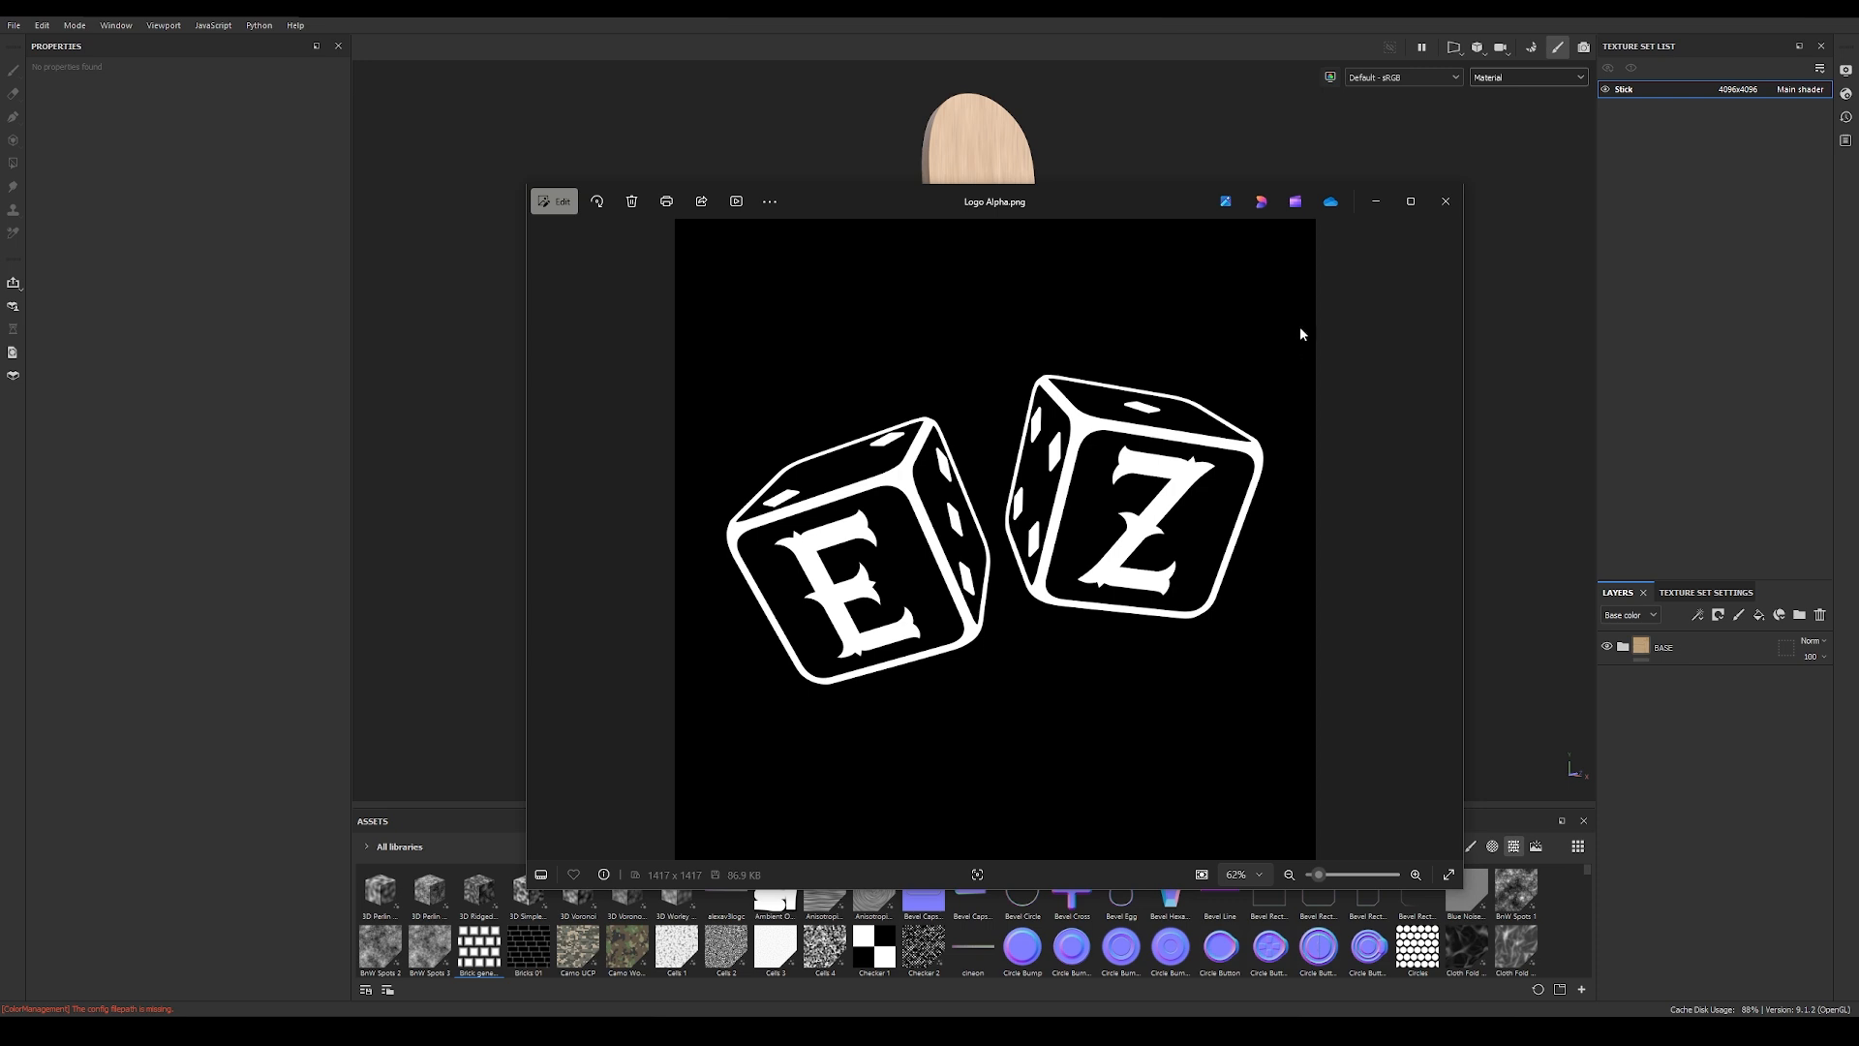
{"action": "left_click", "coordinate": [1446, 201]}
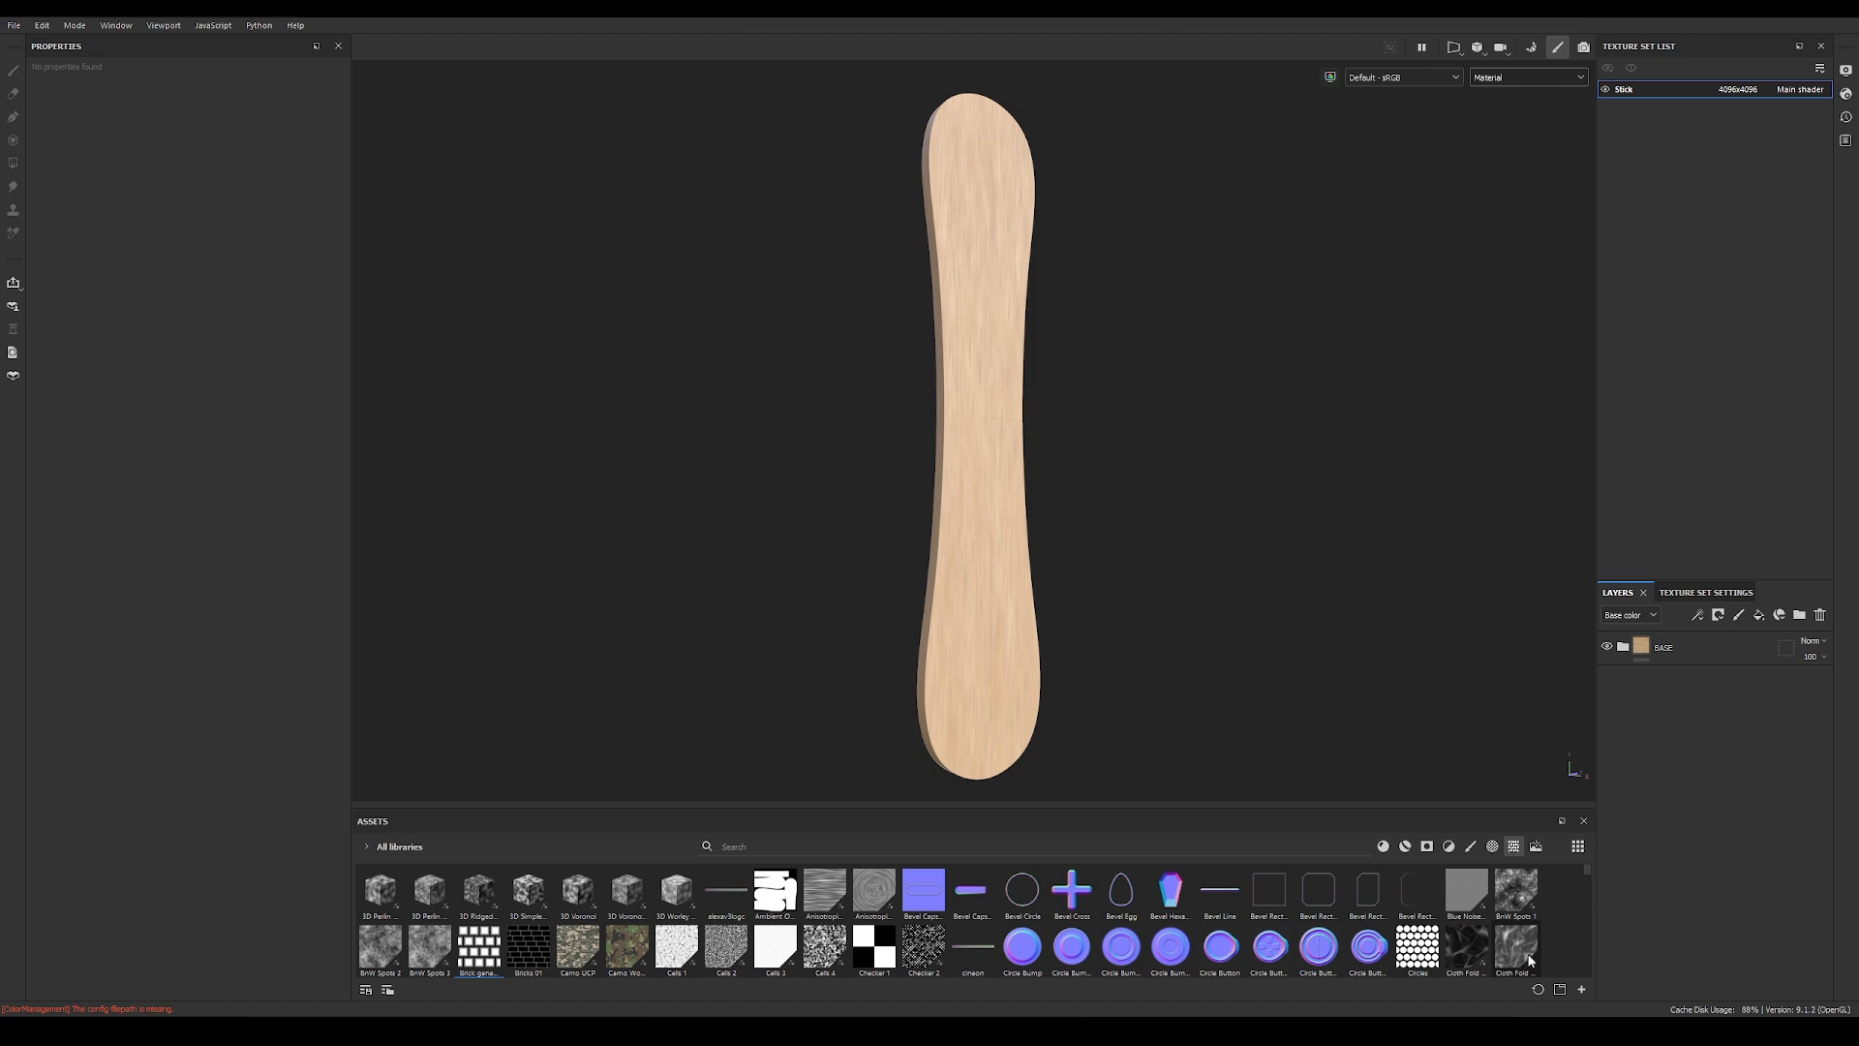
{"action": "left_click", "coordinate": [1582, 991]}
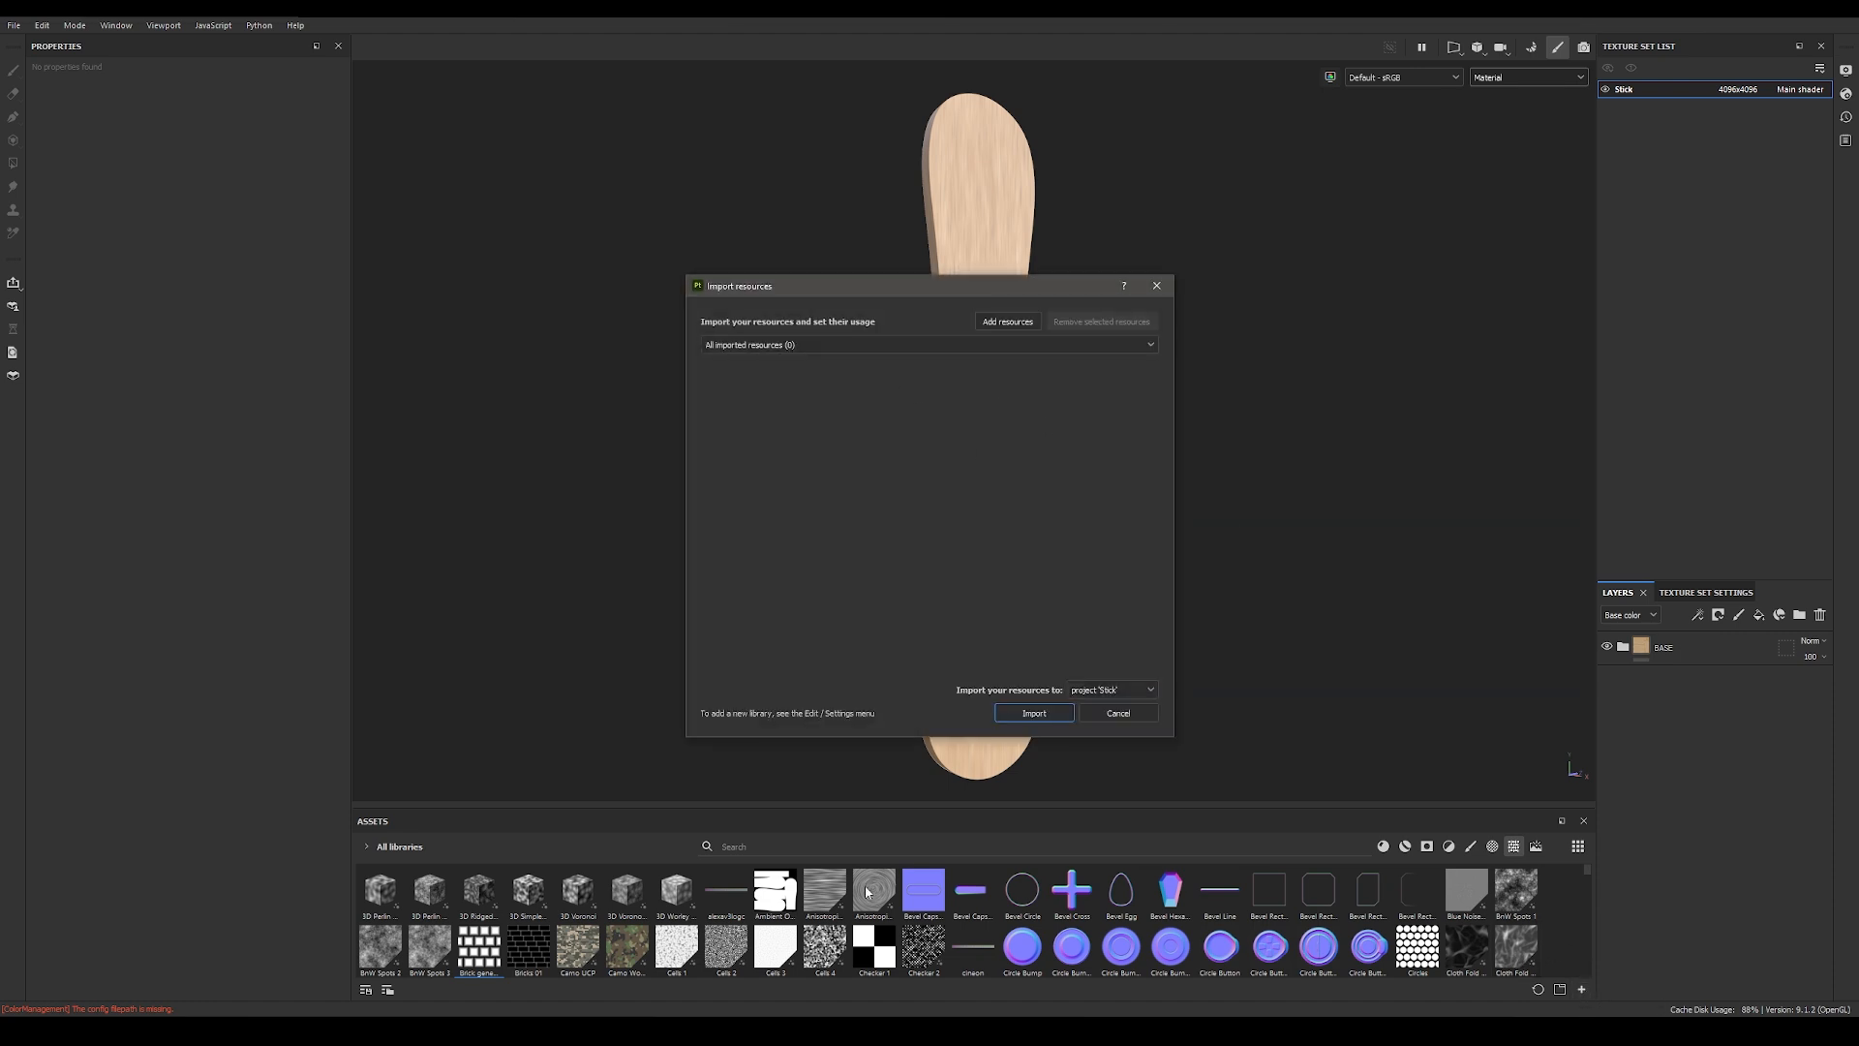
{"action": "left_click", "coordinate": [1007, 321]}
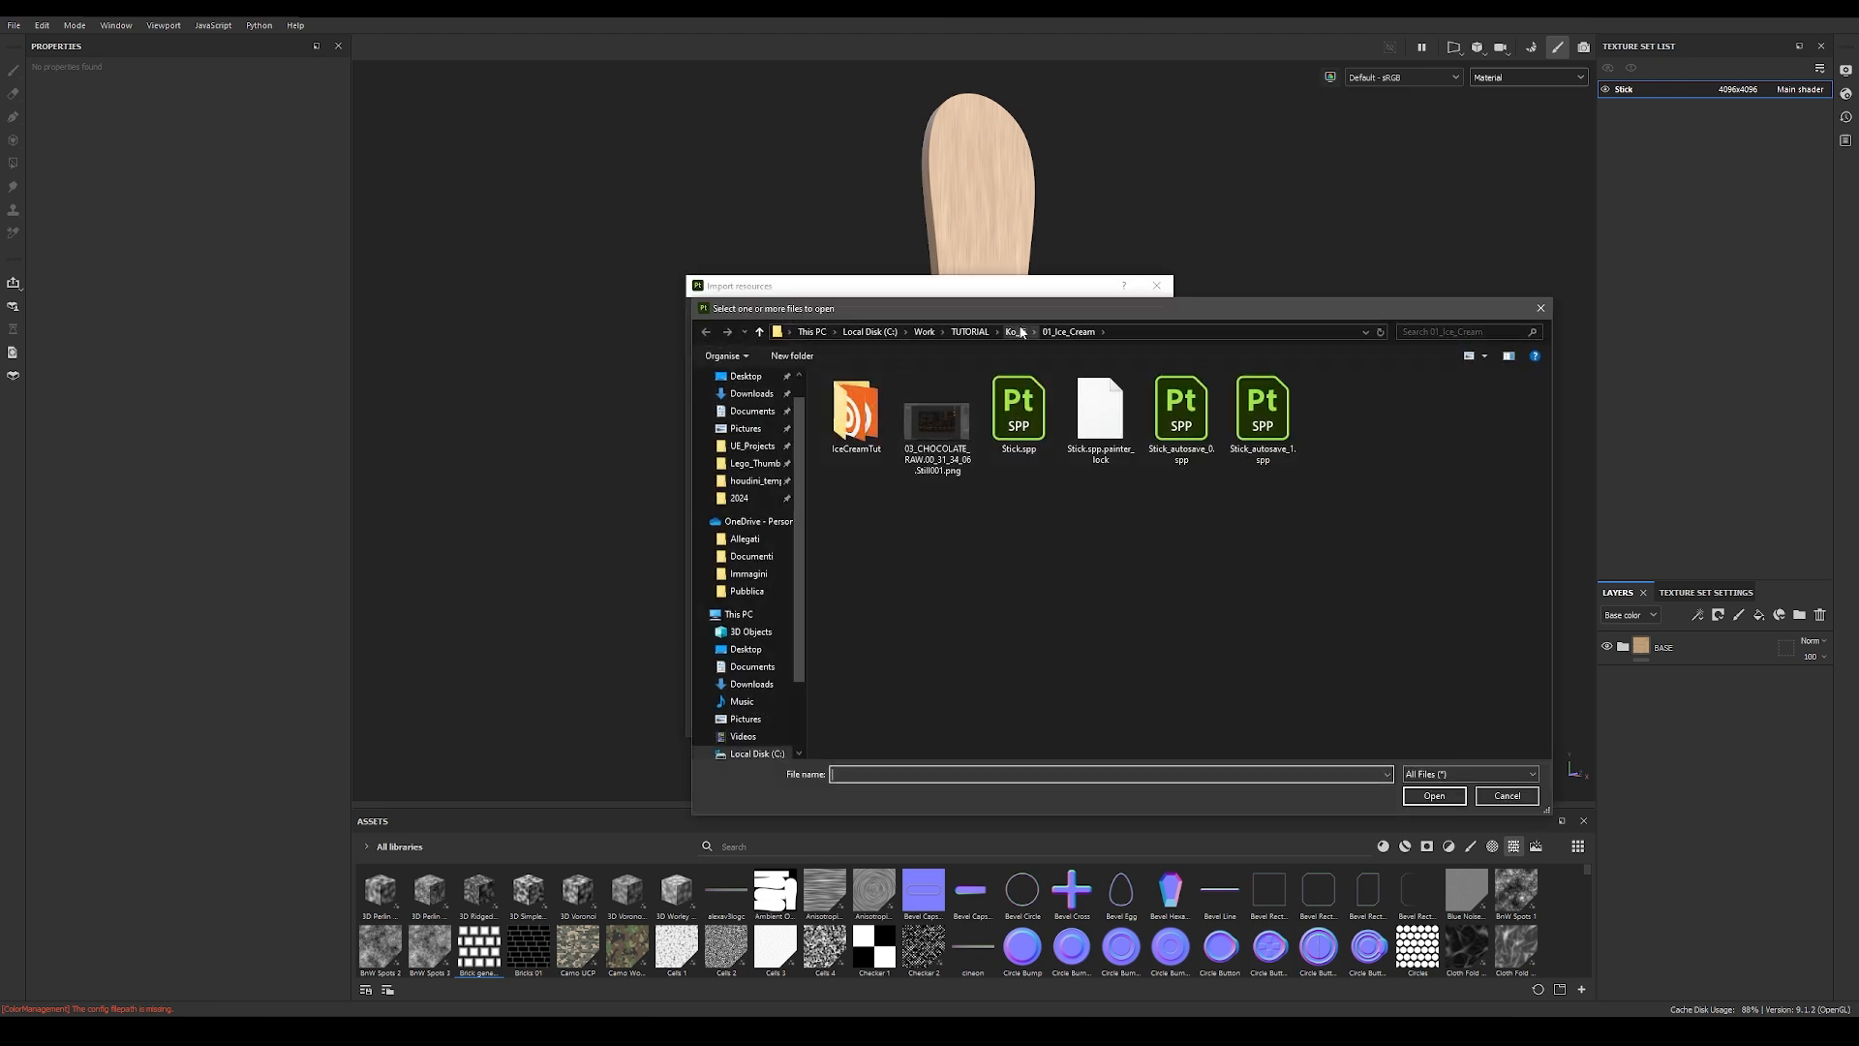
{"action": "left_click", "coordinate": [1015, 333]}
{"action": "double_click", "coordinate": [871, 406]}
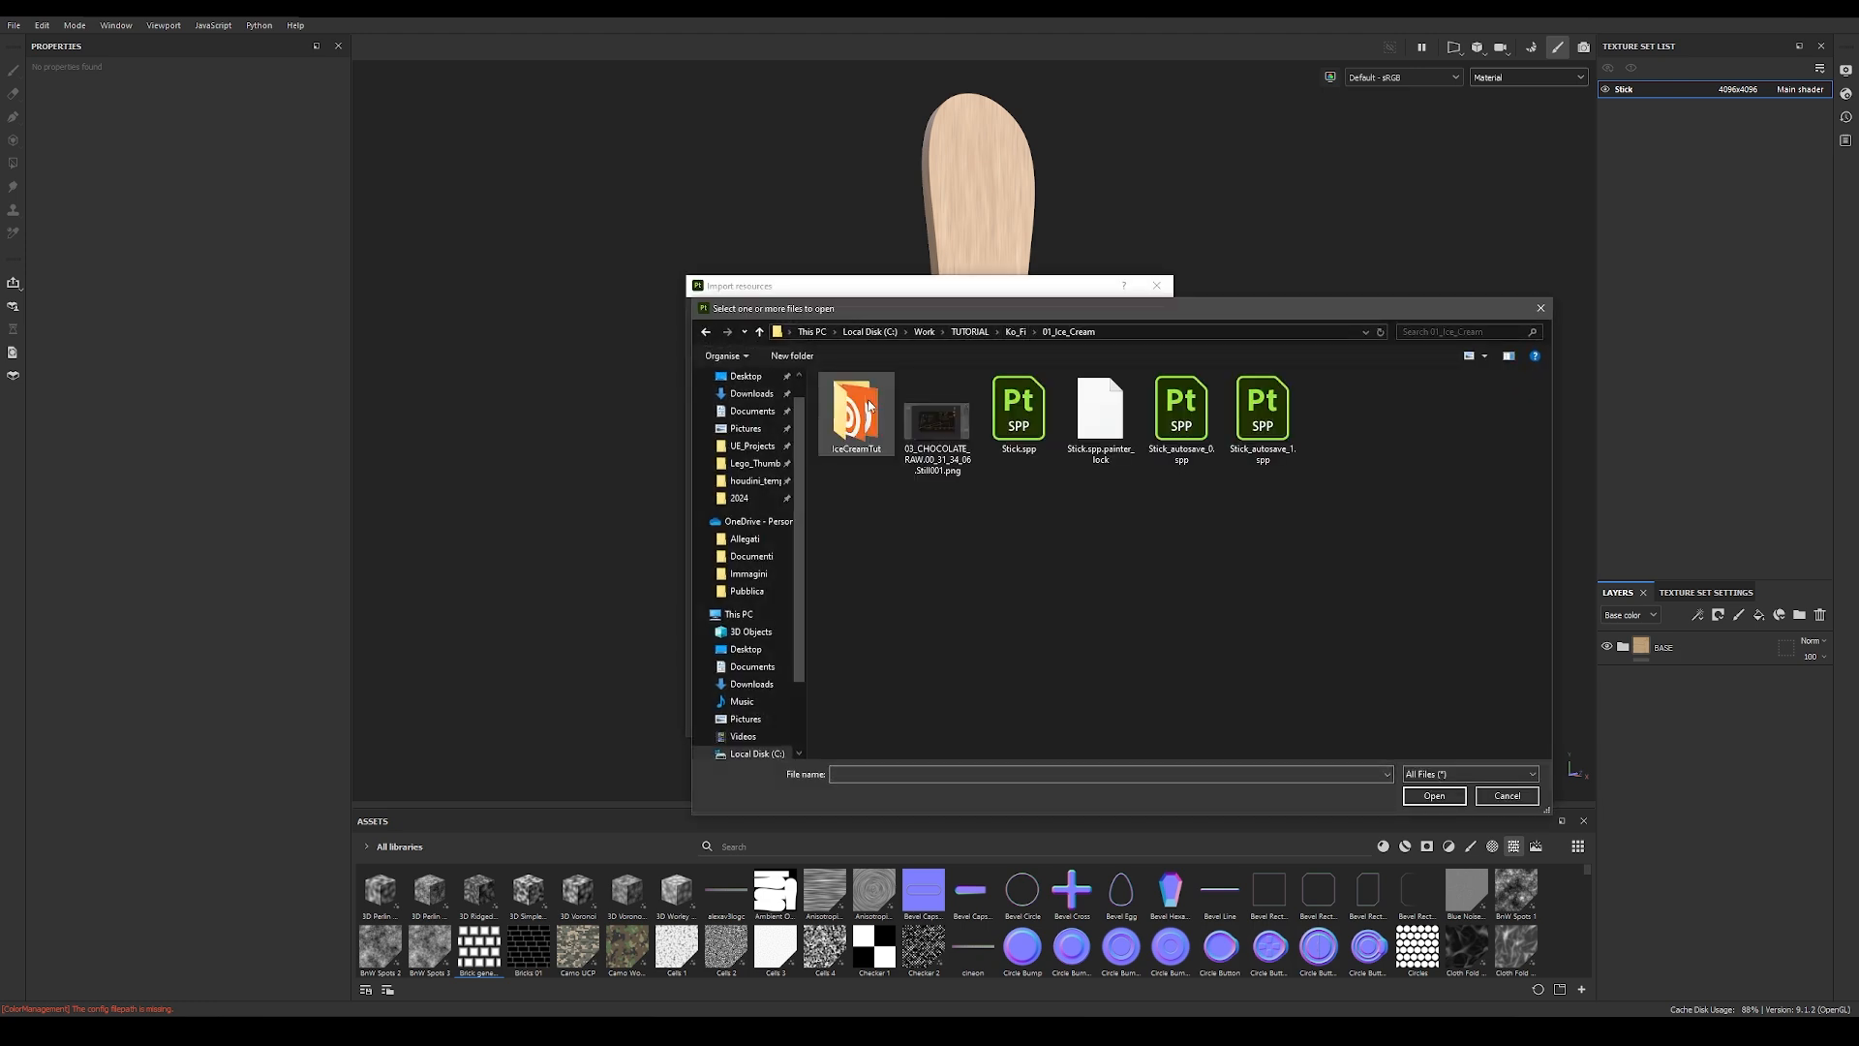
{"action": "double_click", "coordinate": [854, 415]}
{"action": "double_click", "coordinate": [887, 566]}
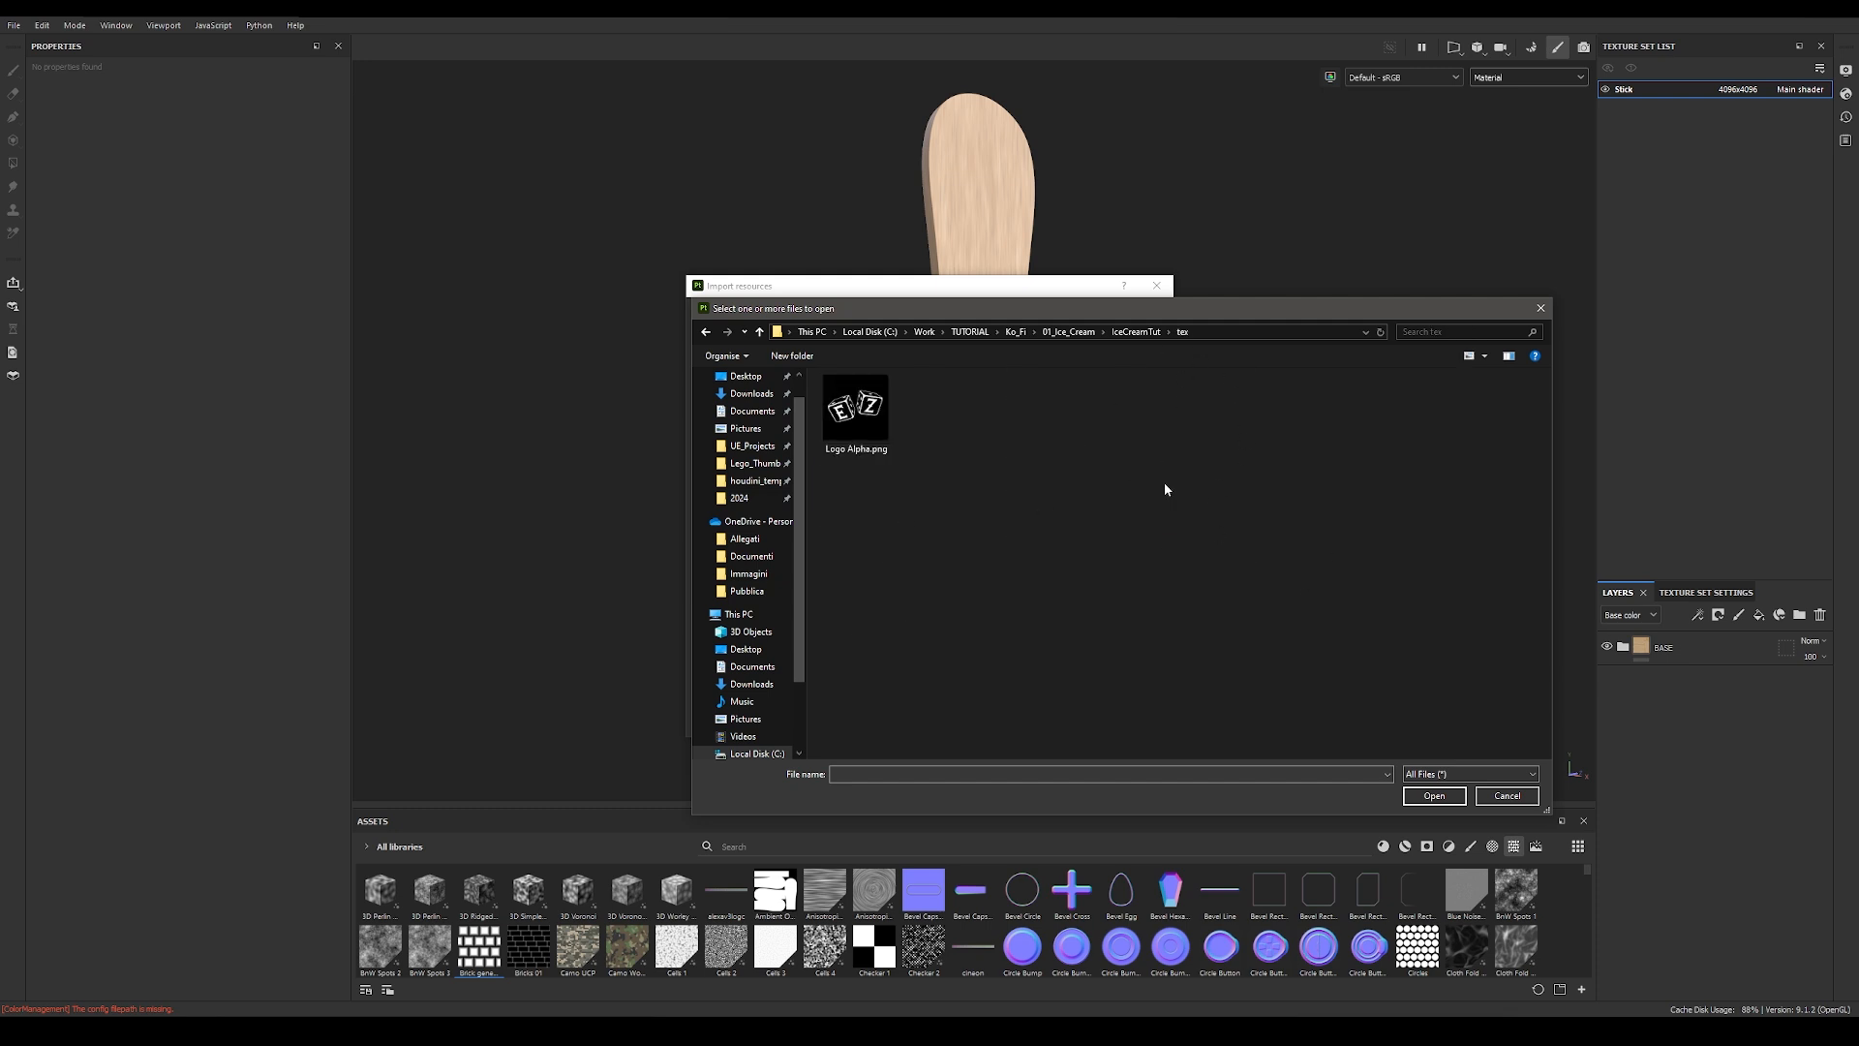
{"action": "double_click", "coordinate": [854, 426]}
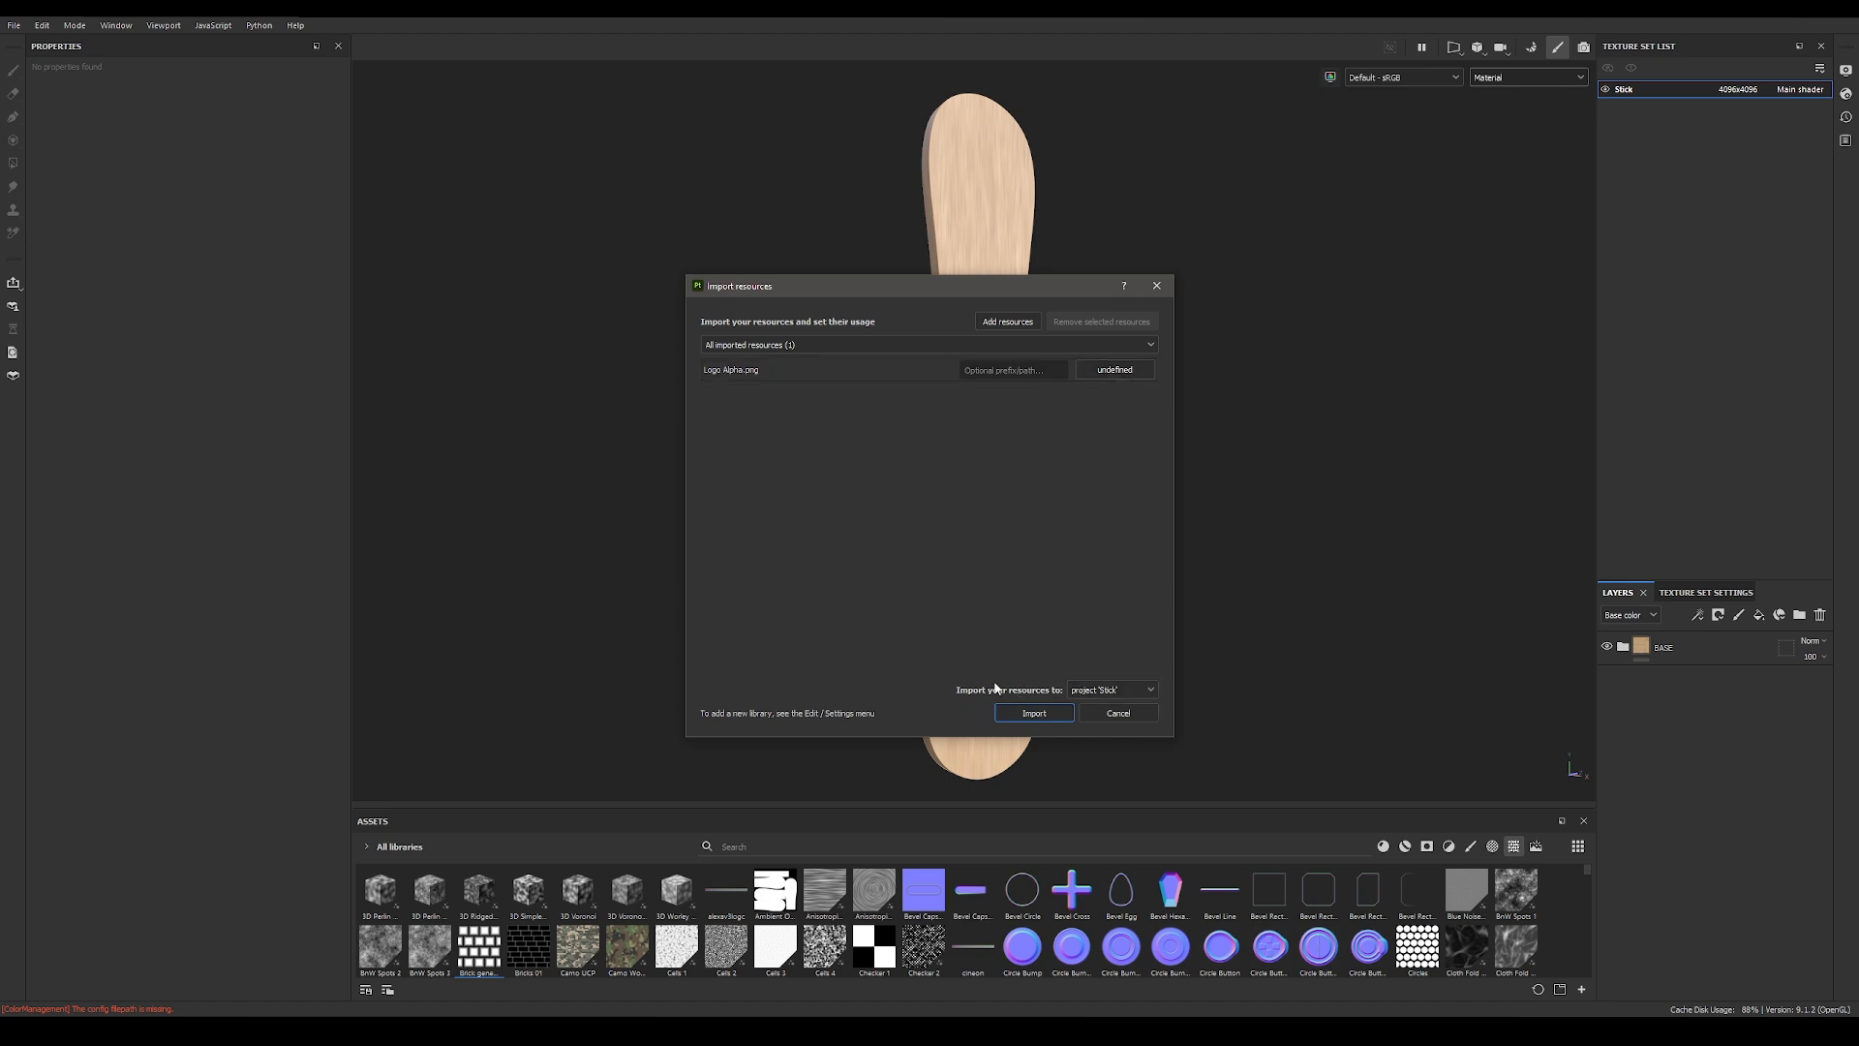
Step: Import Logo Alpha.png into project 'Stick' as an alpha with the prefix "logo"
{"action": "left_click", "coordinate": [1109, 694]}
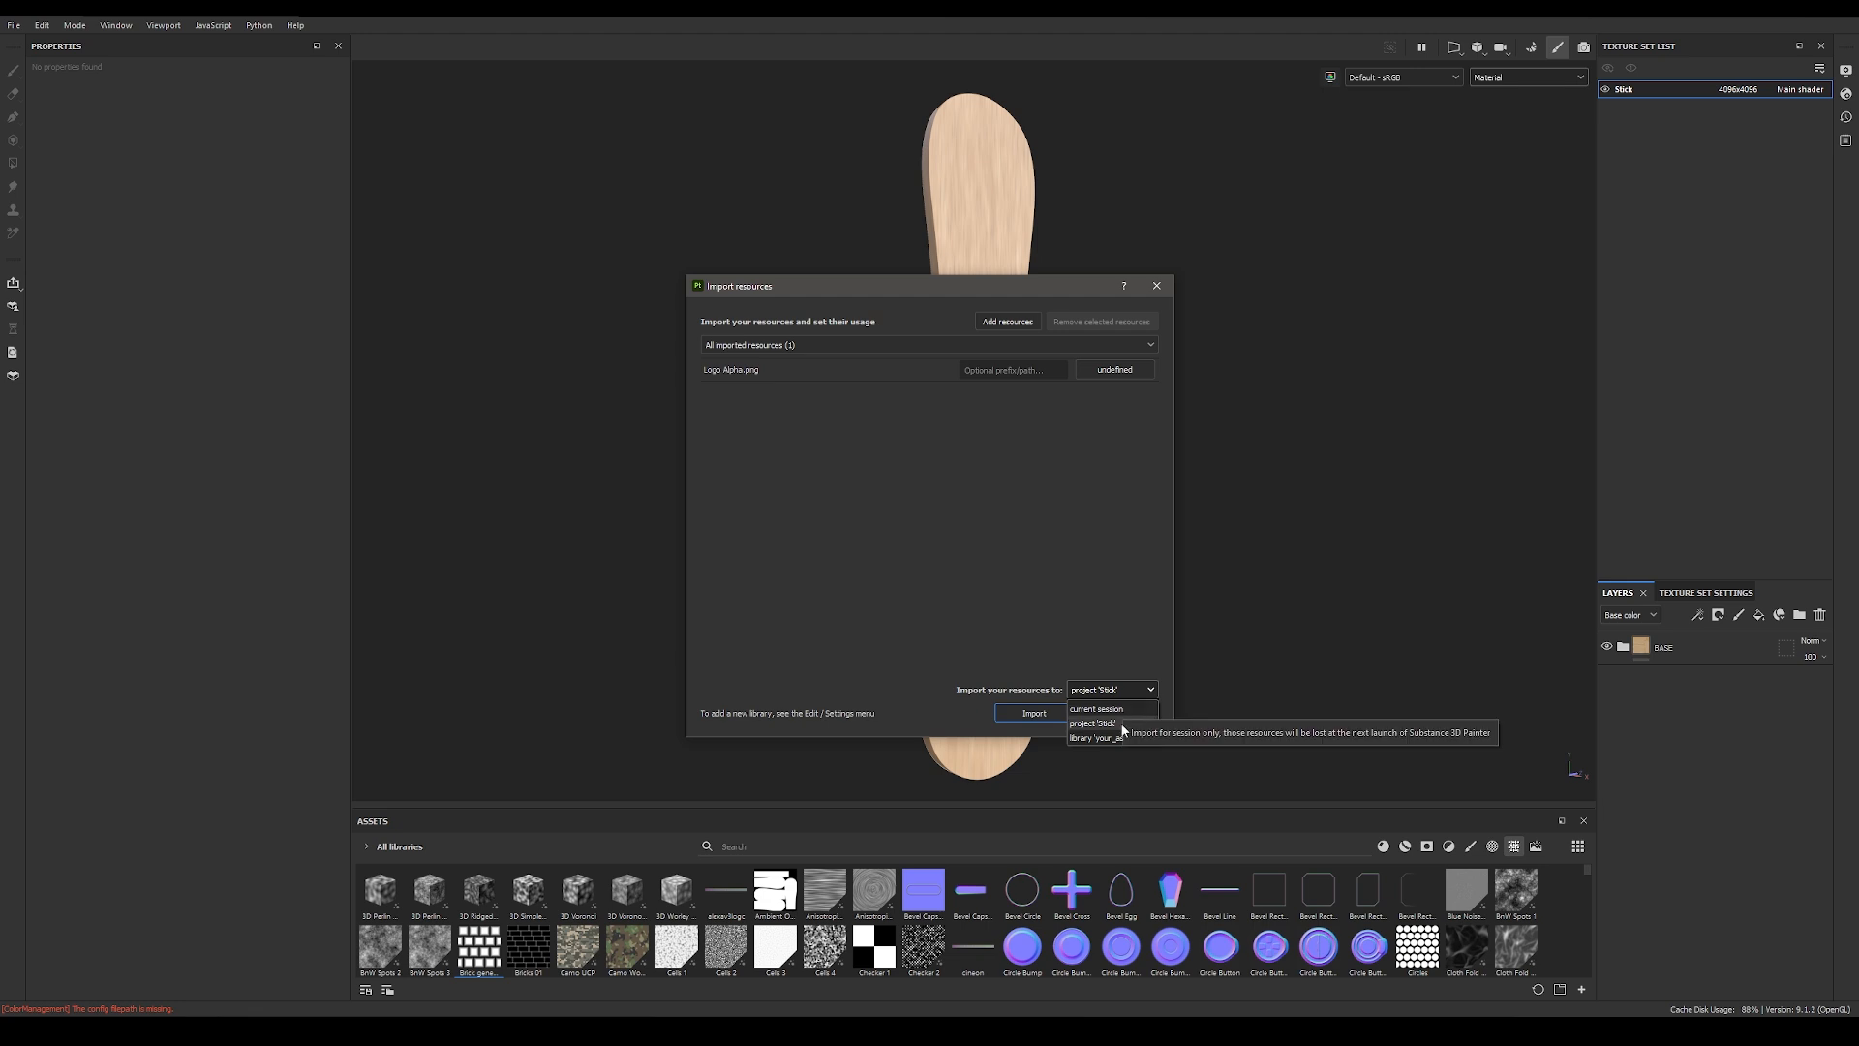
{"action": "left_click", "coordinate": [1097, 726]}
{"action": "left_click", "coordinate": [877, 375]}
{"action": "left_click", "coordinate": [1127, 371]}
{"action": "left_click", "coordinate": [1026, 380]}
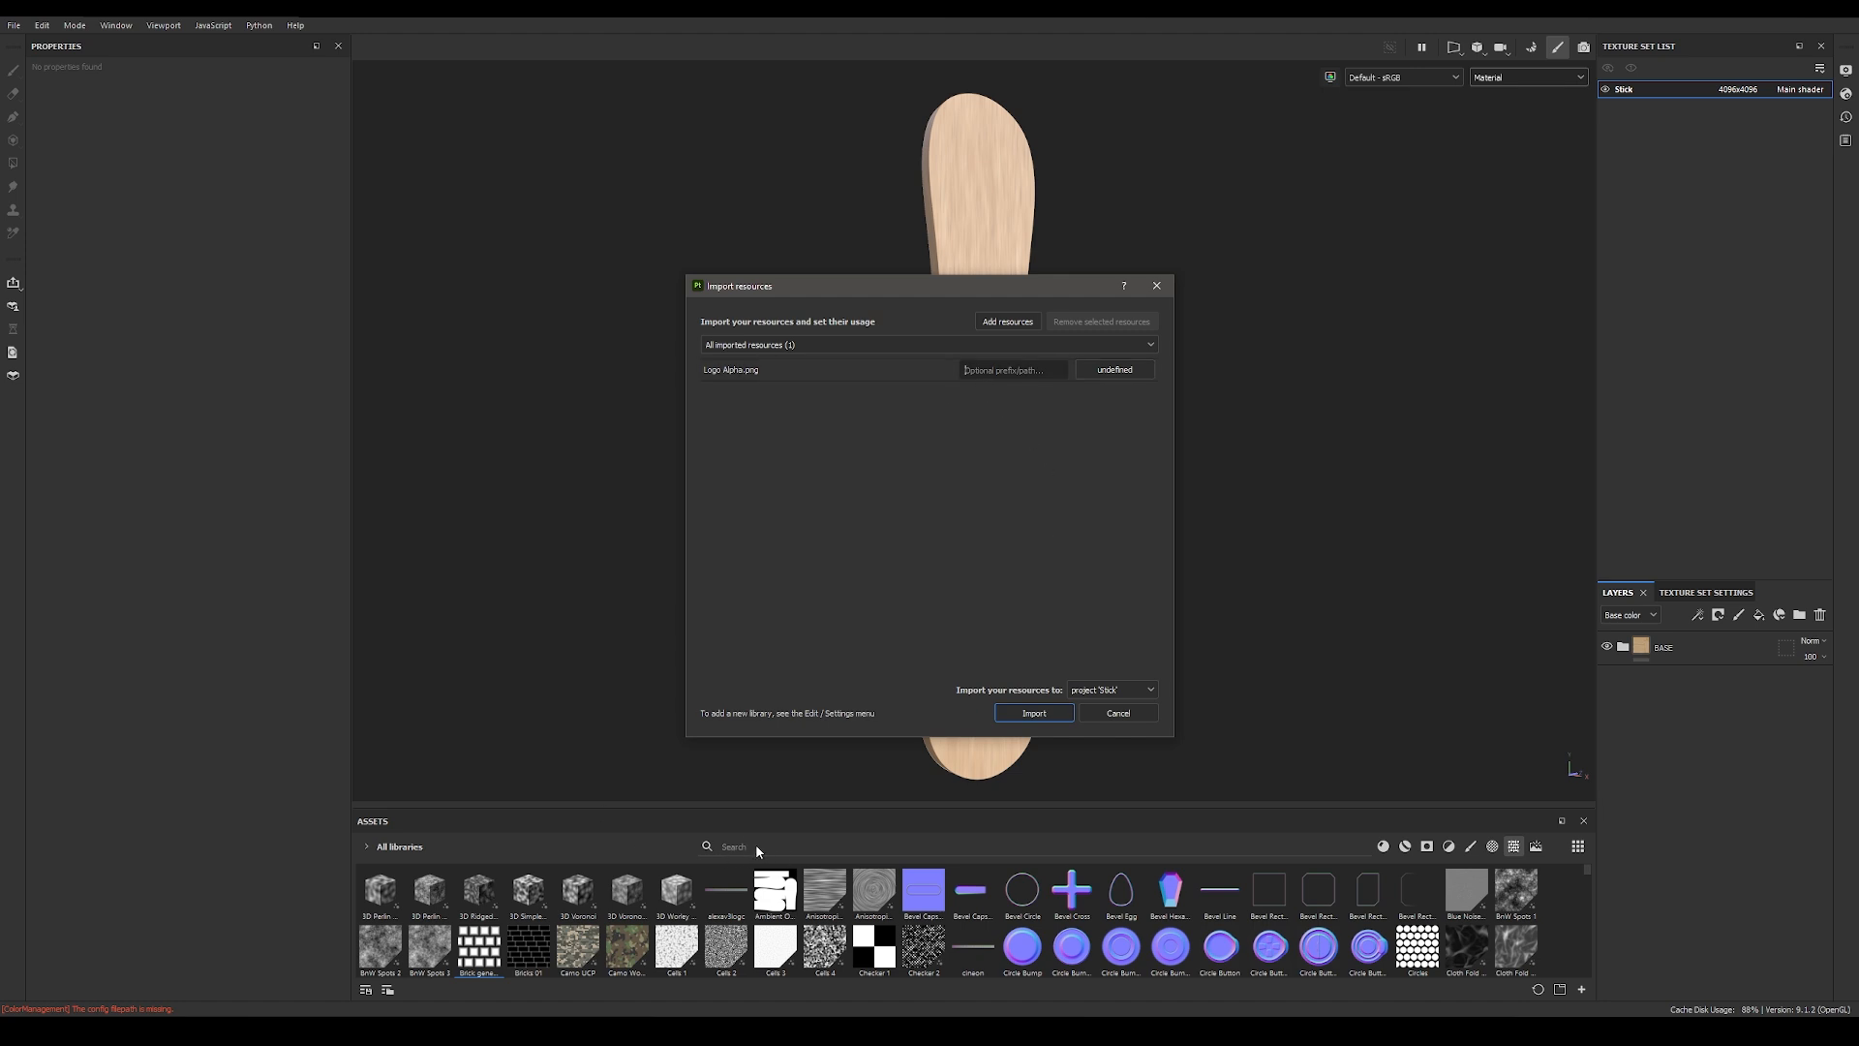
{"action": "left_click", "coordinate": [1035, 369]}
{"action": "type", "text": "logo"}
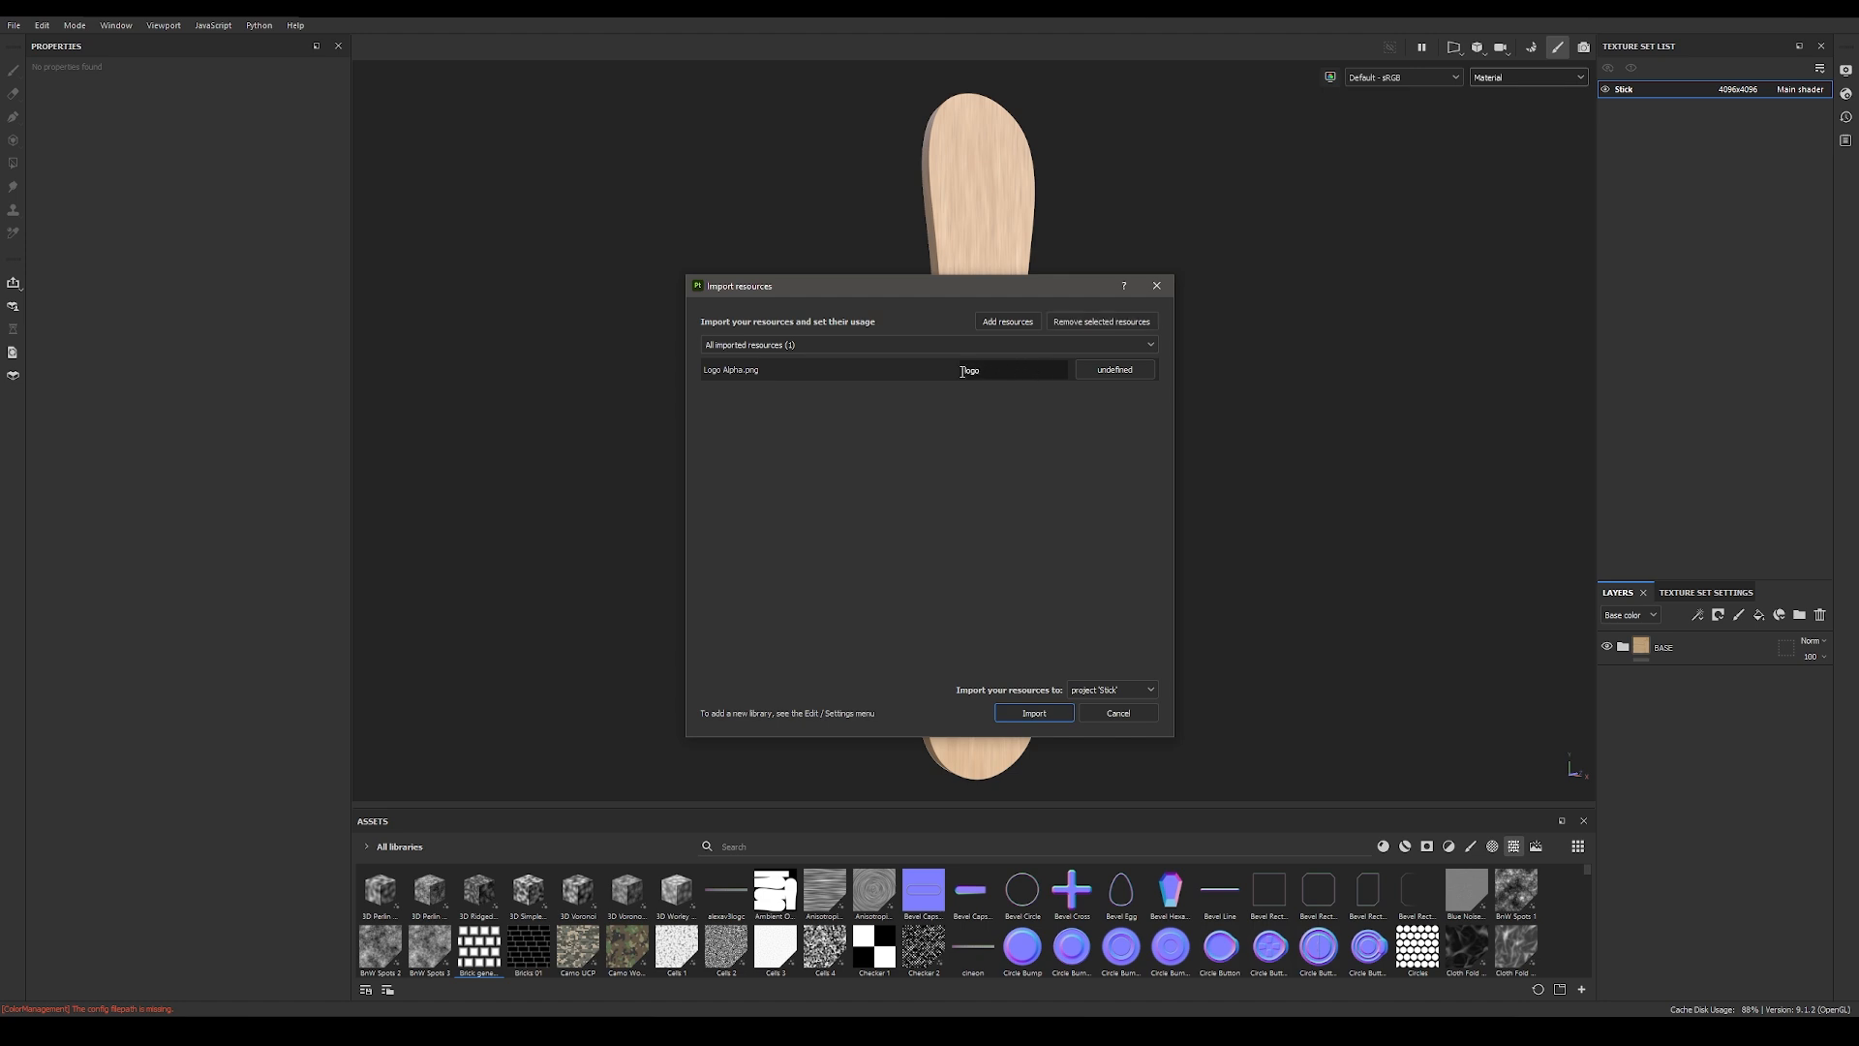
{"action": "left_click", "coordinate": [1131, 372]}
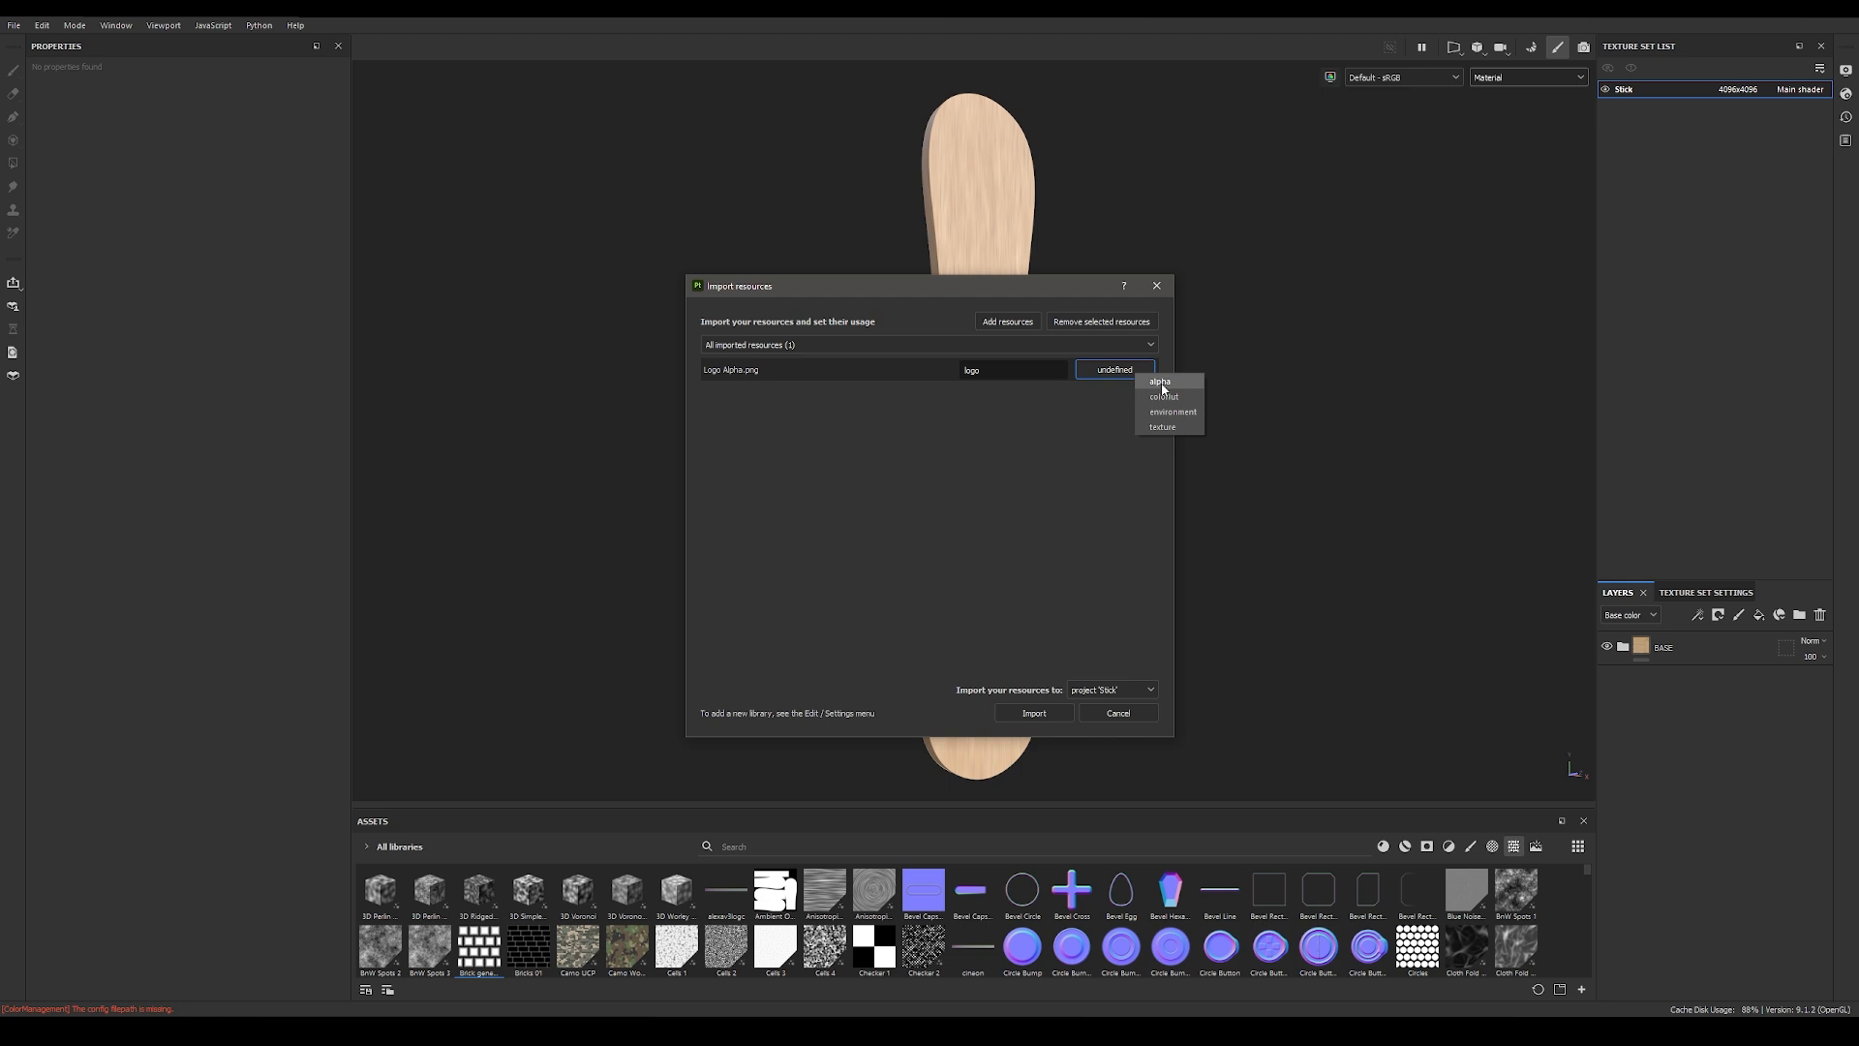
{"action": "left_click", "coordinate": [1034, 714]}
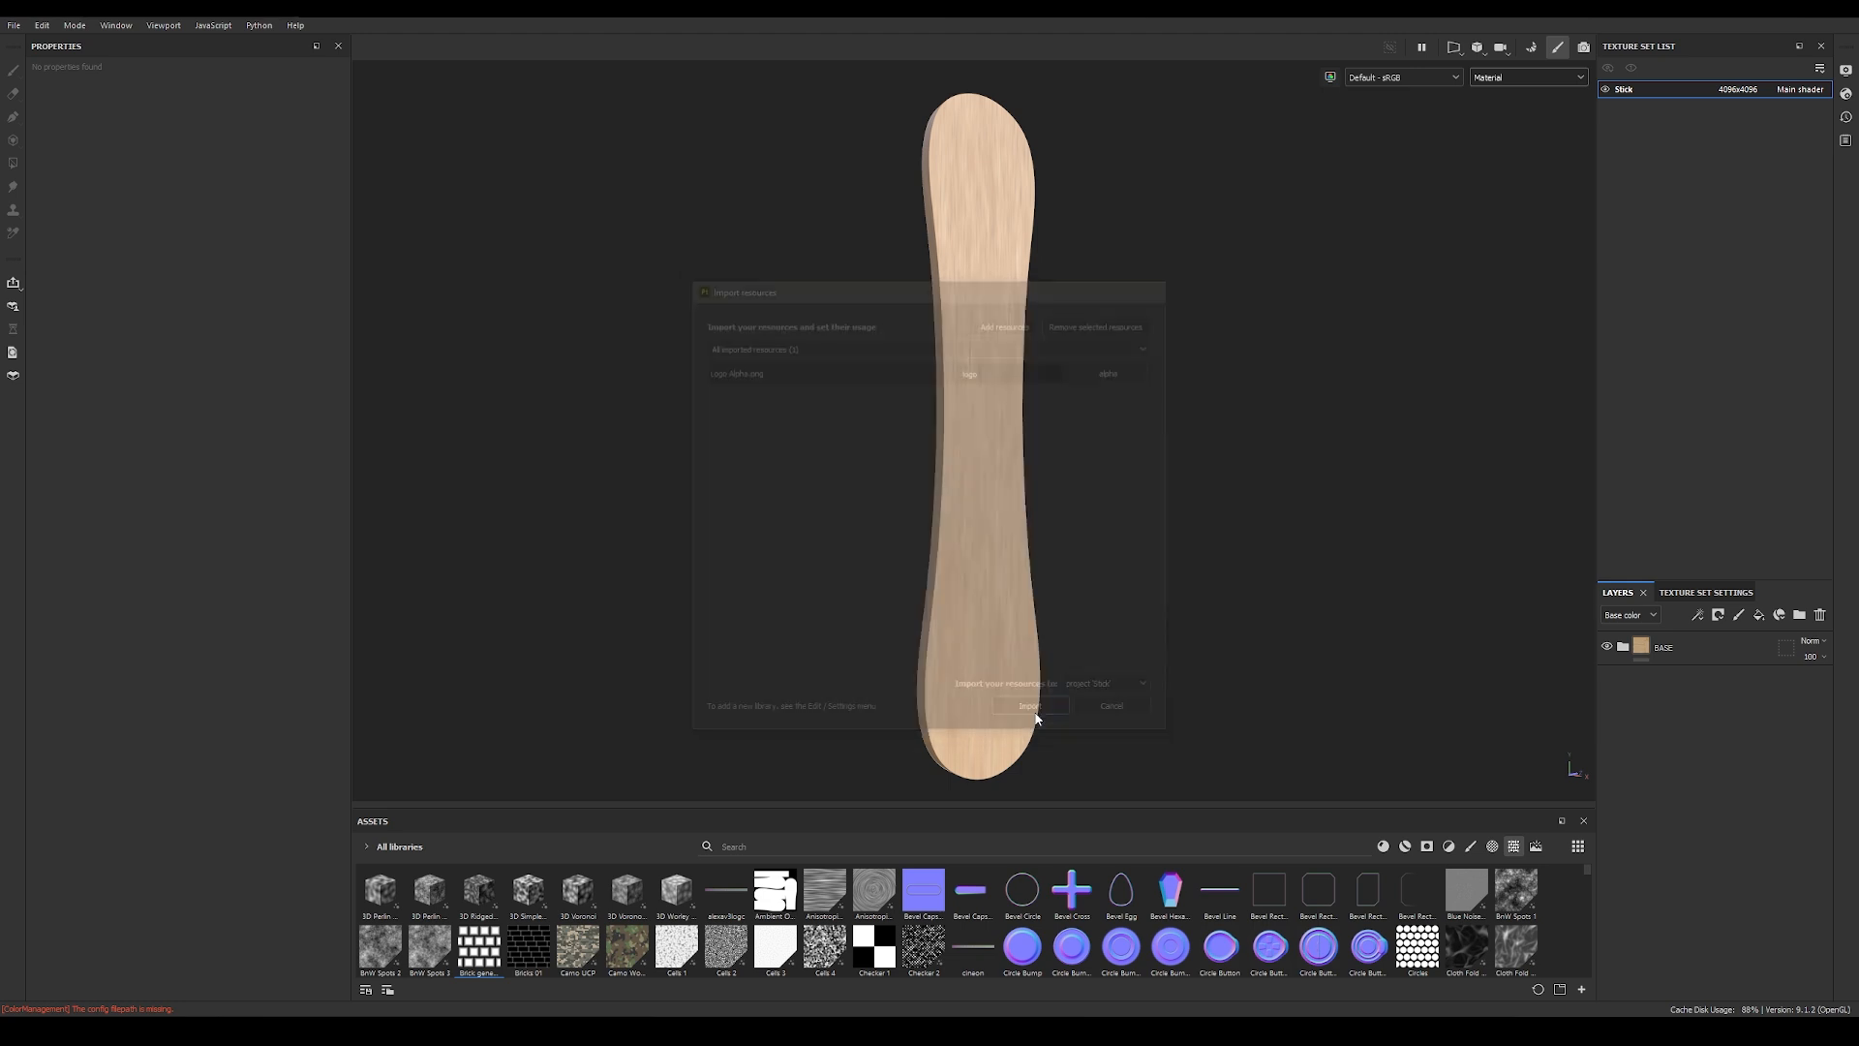
Step: Enlarge the asset library and search its alphas for "logo"
{"action": "left_click_drag", "start_coordinate": [1037, 810], "coordinate": [1050, 444]}
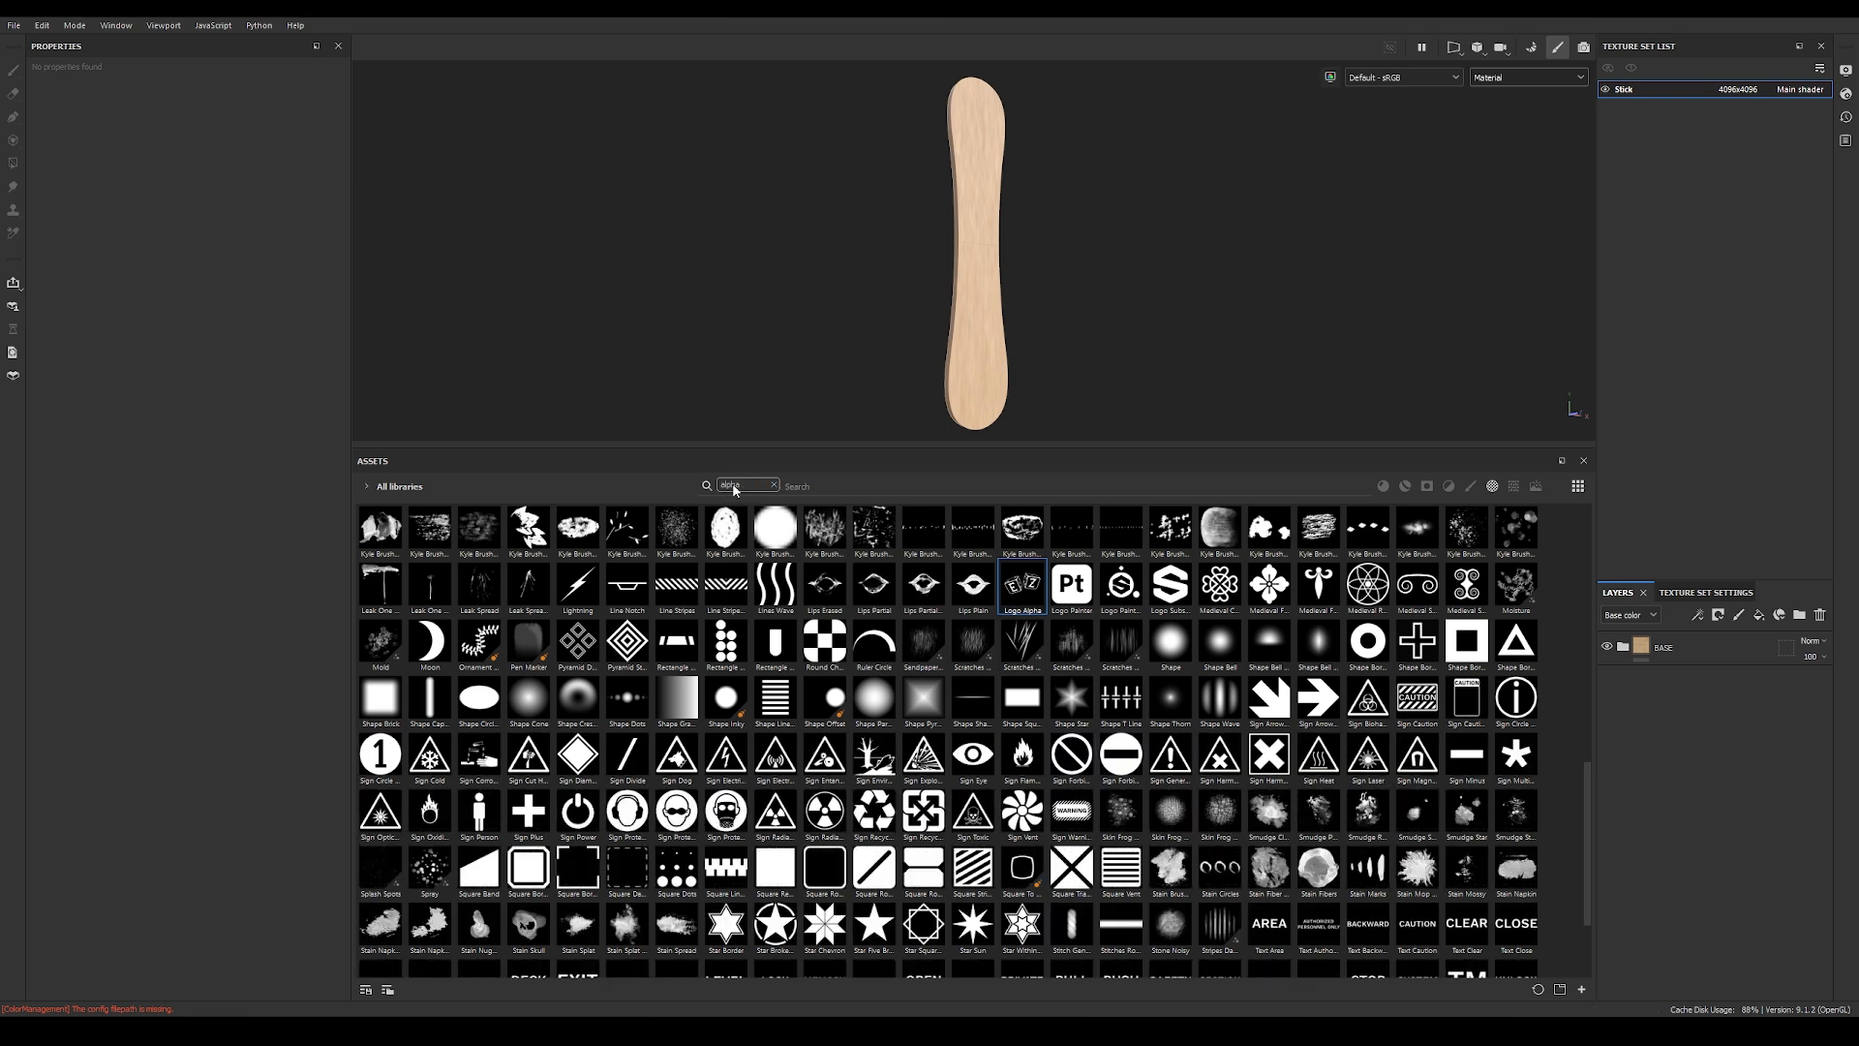
{"action": "left_click", "coordinate": [855, 491]}
{"action": "type", "text": "logo"}
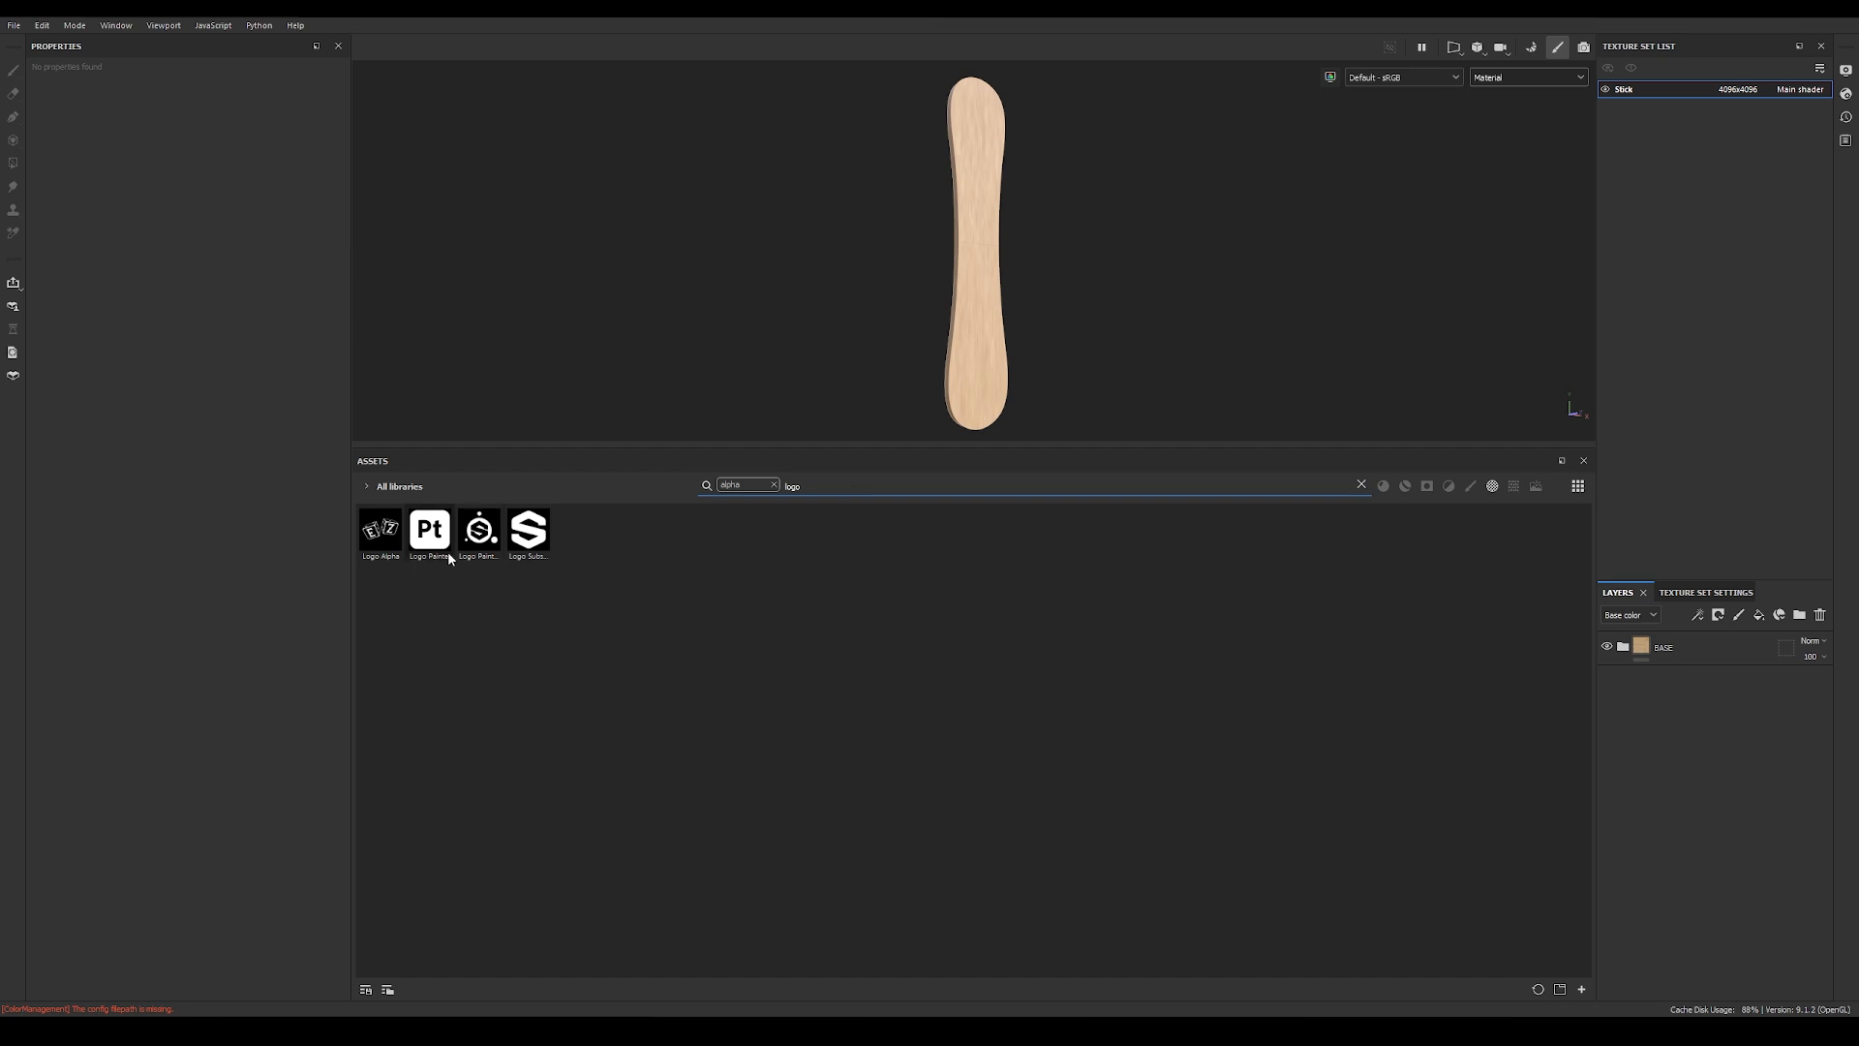
{"action": "left_click", "coordinate": [386, 526]}
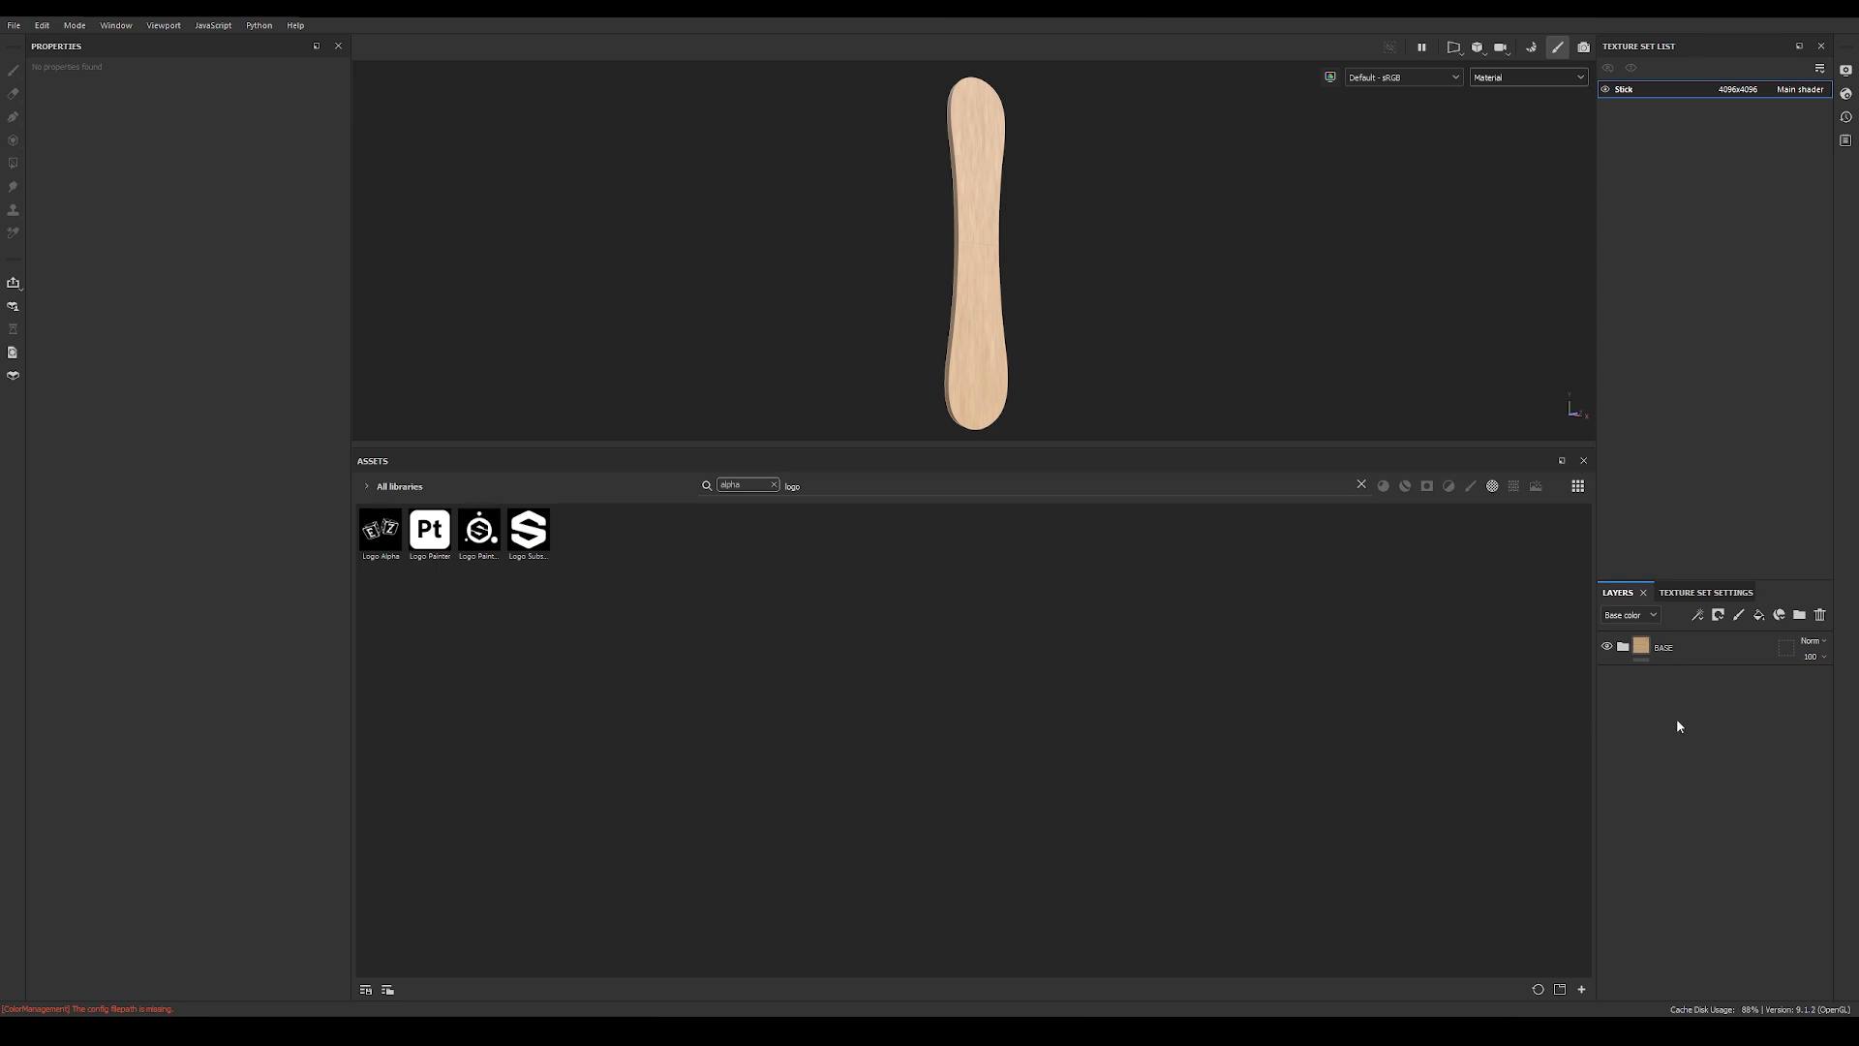
Step: Add a fill layer, place it above the BASE folder and collapse the folder
{"action": "left_click", "coordinate": [1759, 616]}
{"action": "left_click_drag", "start_coordinate": [1716, 681], "coordinate": [1714, 629]}
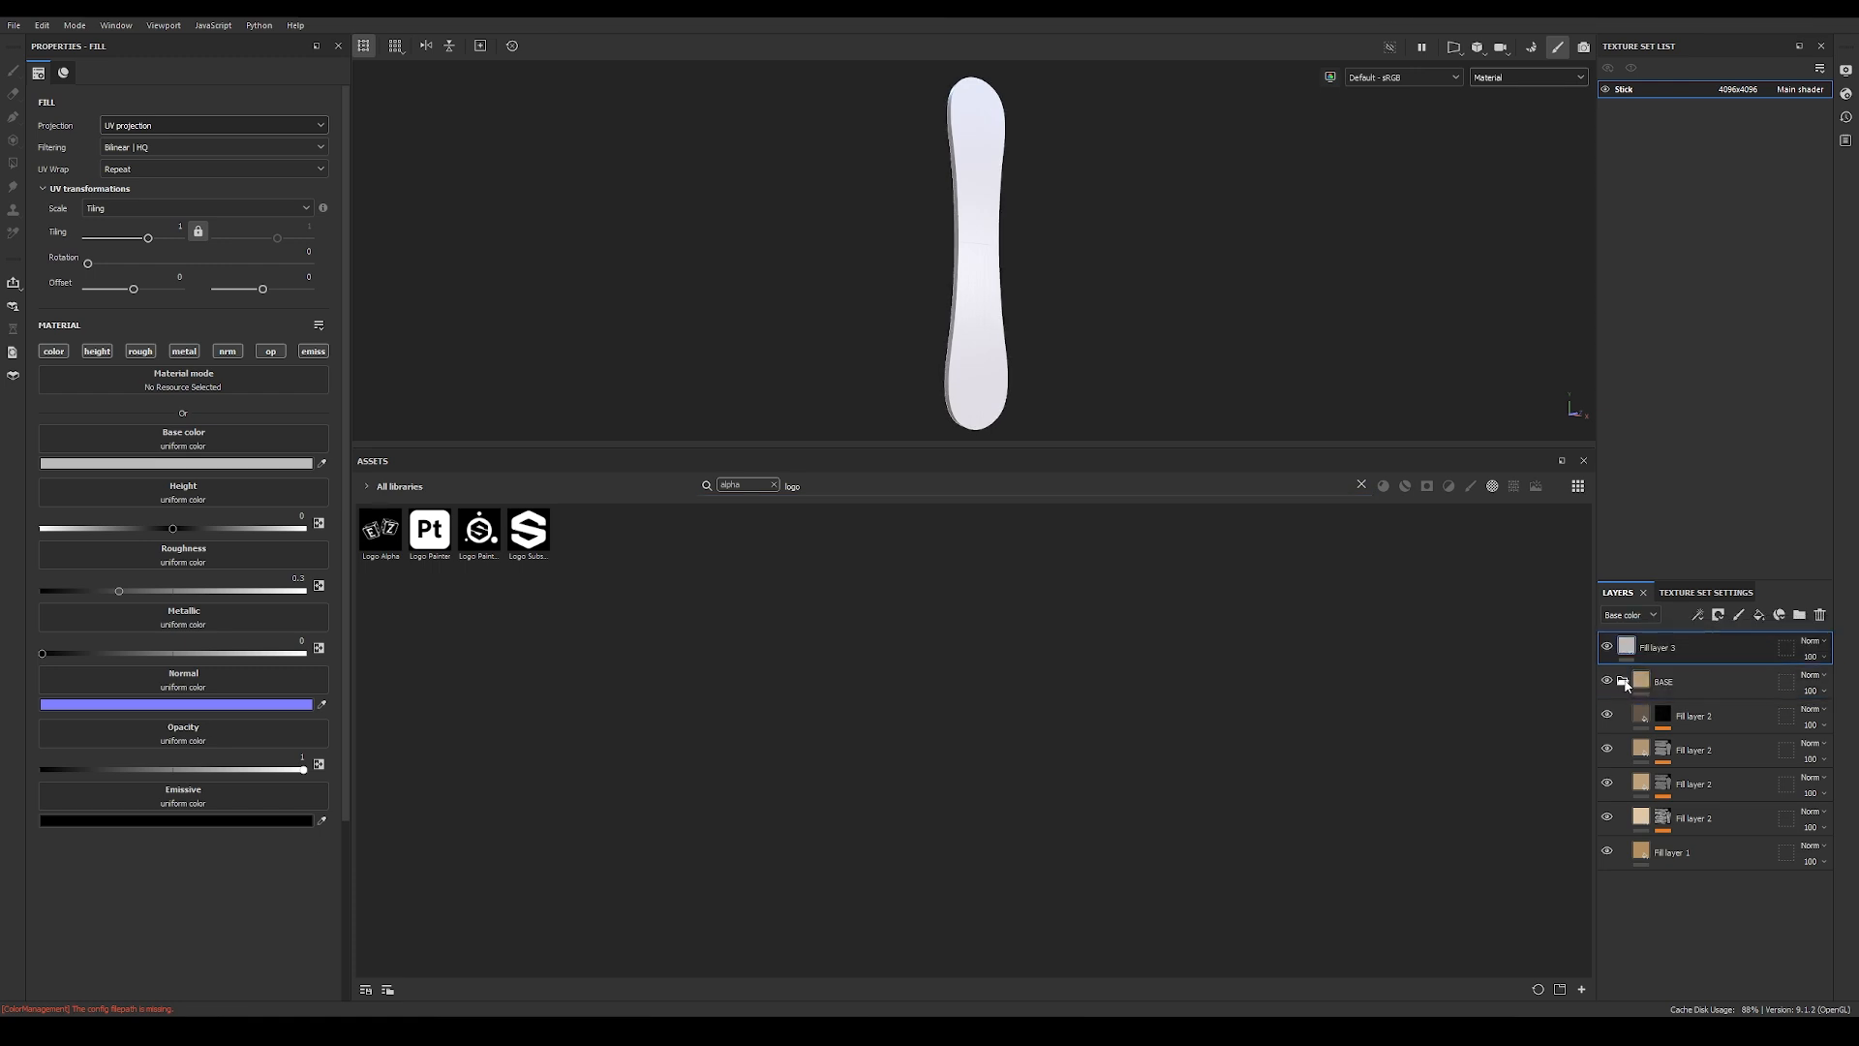
{"action": "left_click", "coordinate": [1623, 681]}
Step: Shrink the asset library and disable the new fill layer's metallic, normal, opacity and emissive channels
{"action": "left_click_drag", "start_coordinate": [1033, 446], "coordinate": [1033, 842]}
{"action": "middle_click_drag", "start_coordinate": [964, 656], "coordinate": [896, 478], "text": "alt"}
{"action": "left_click_drag", "start_coordinate": [896, 478], "coordinate": [839, 513], "text": "alt"}
{"action": "right_click_drag", "start_coordinate": [839, 513], "coordinate": [813, 427], "text": "alt"}
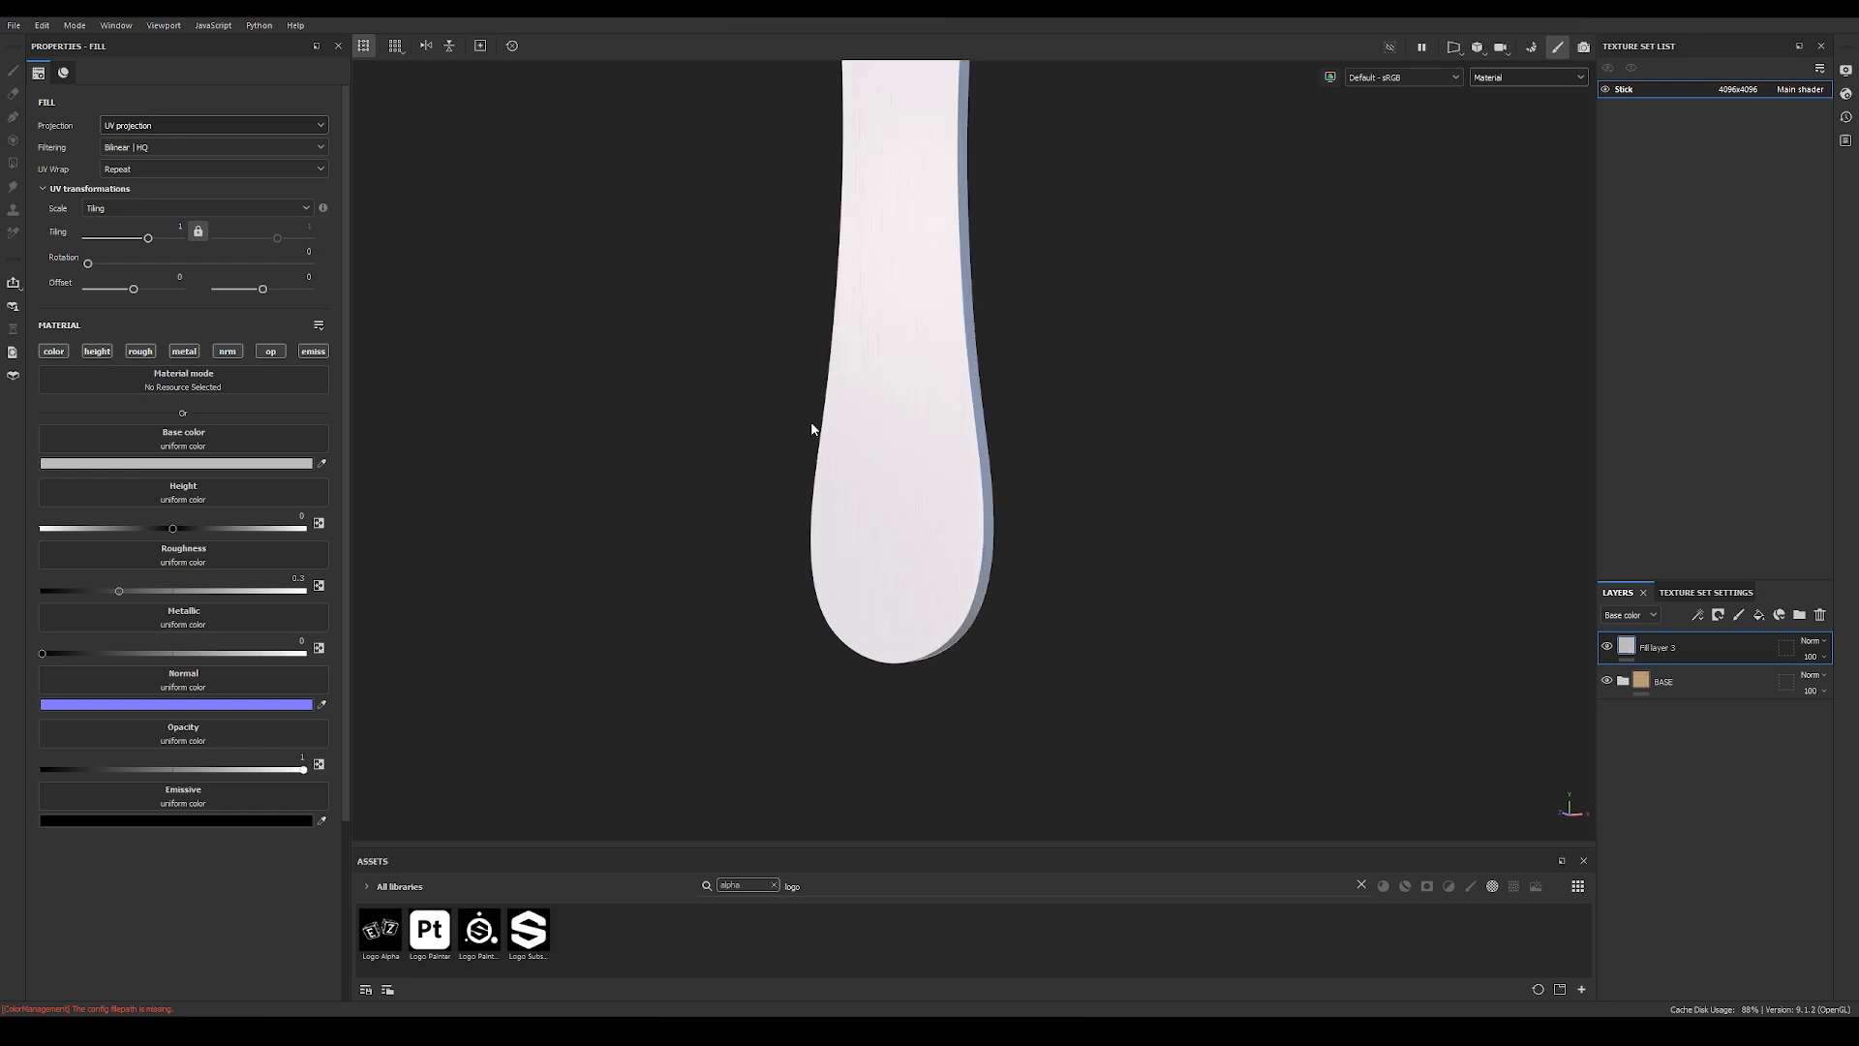
{"action": "left_click", "coordinate": [184, 352]}
{"action": "left_click", "coordinate": [228, 352]}
{"action": "left_click", "coordinate": [272, 351]}
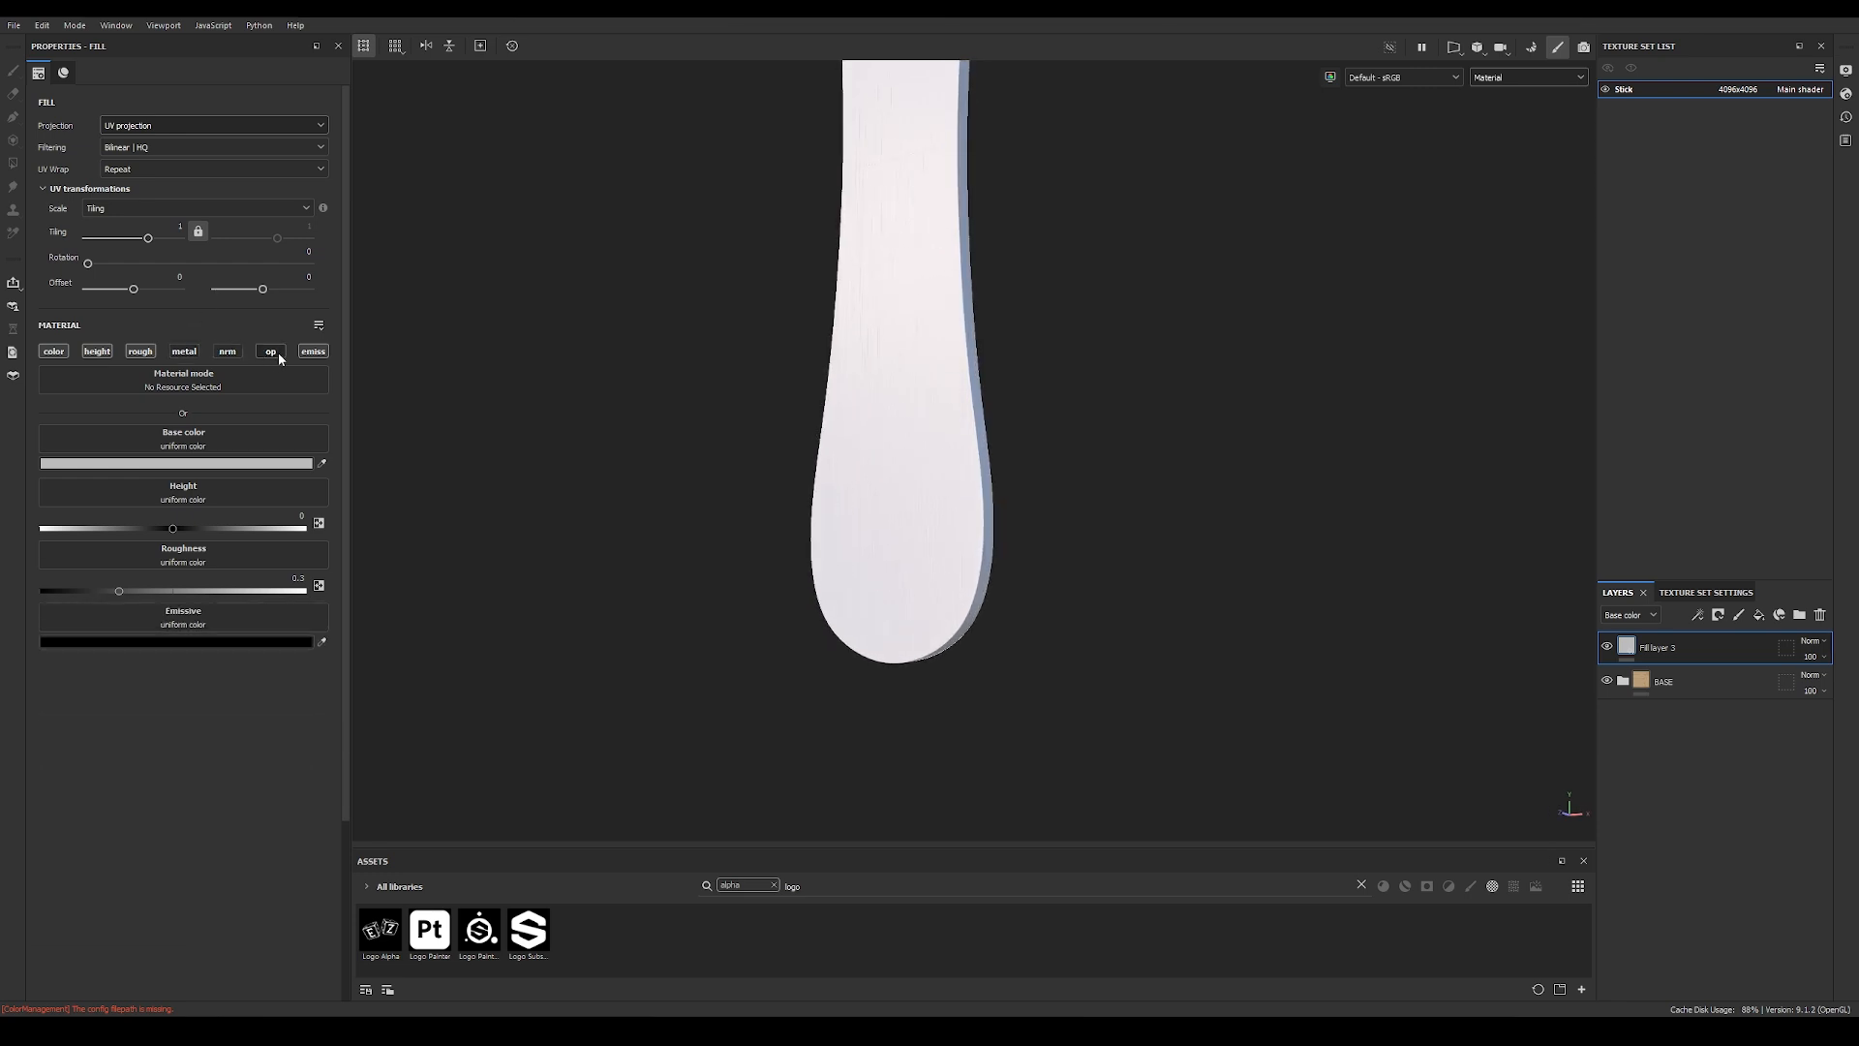
{"action": "left_click", "coordinate": [313, 351]}
Step: Give the new fill layer a black mask containing a fill that uses Logo Alpha as its grayscale
{"action": "right_click", "coordinate": [1630, 646]}
{"action": "left_click", "coordinate": [1681, 203]}
{"action": "left_click", "coordinate": [1698, 615]}
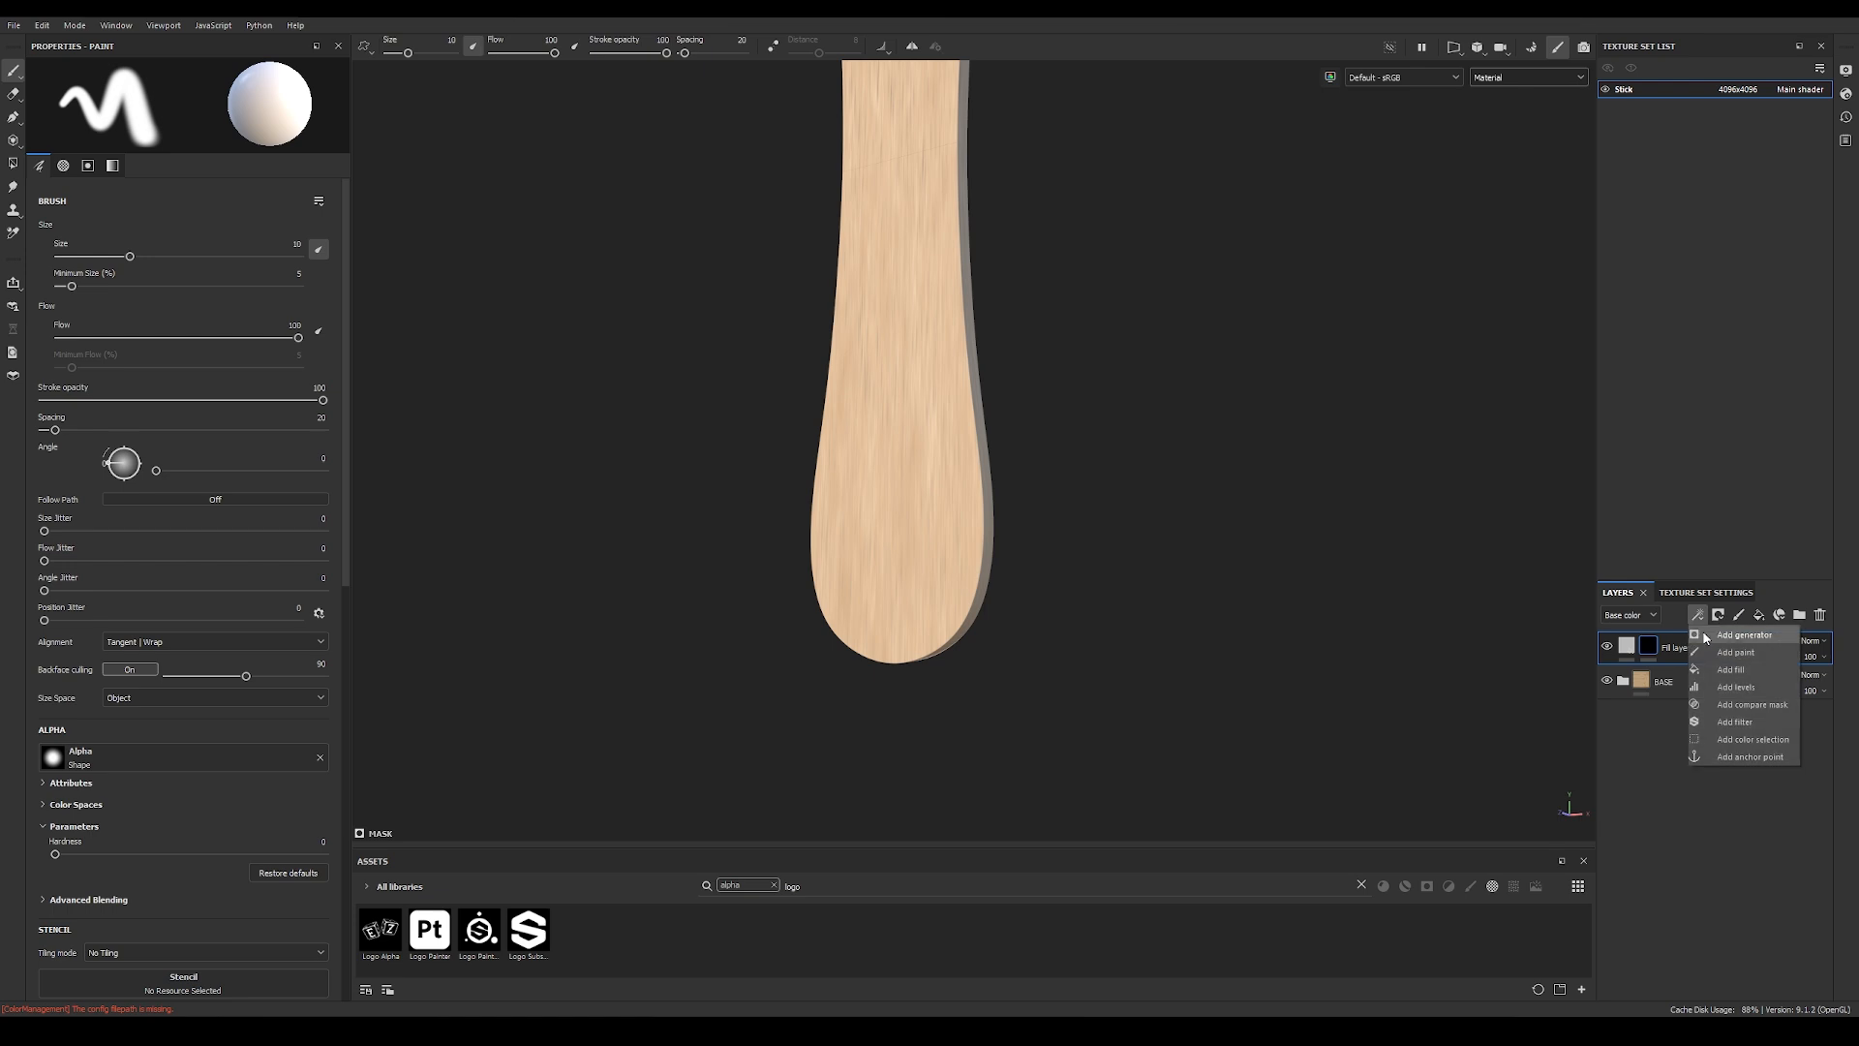
{"action": "left_click", "coordinate": [1712, 669]}
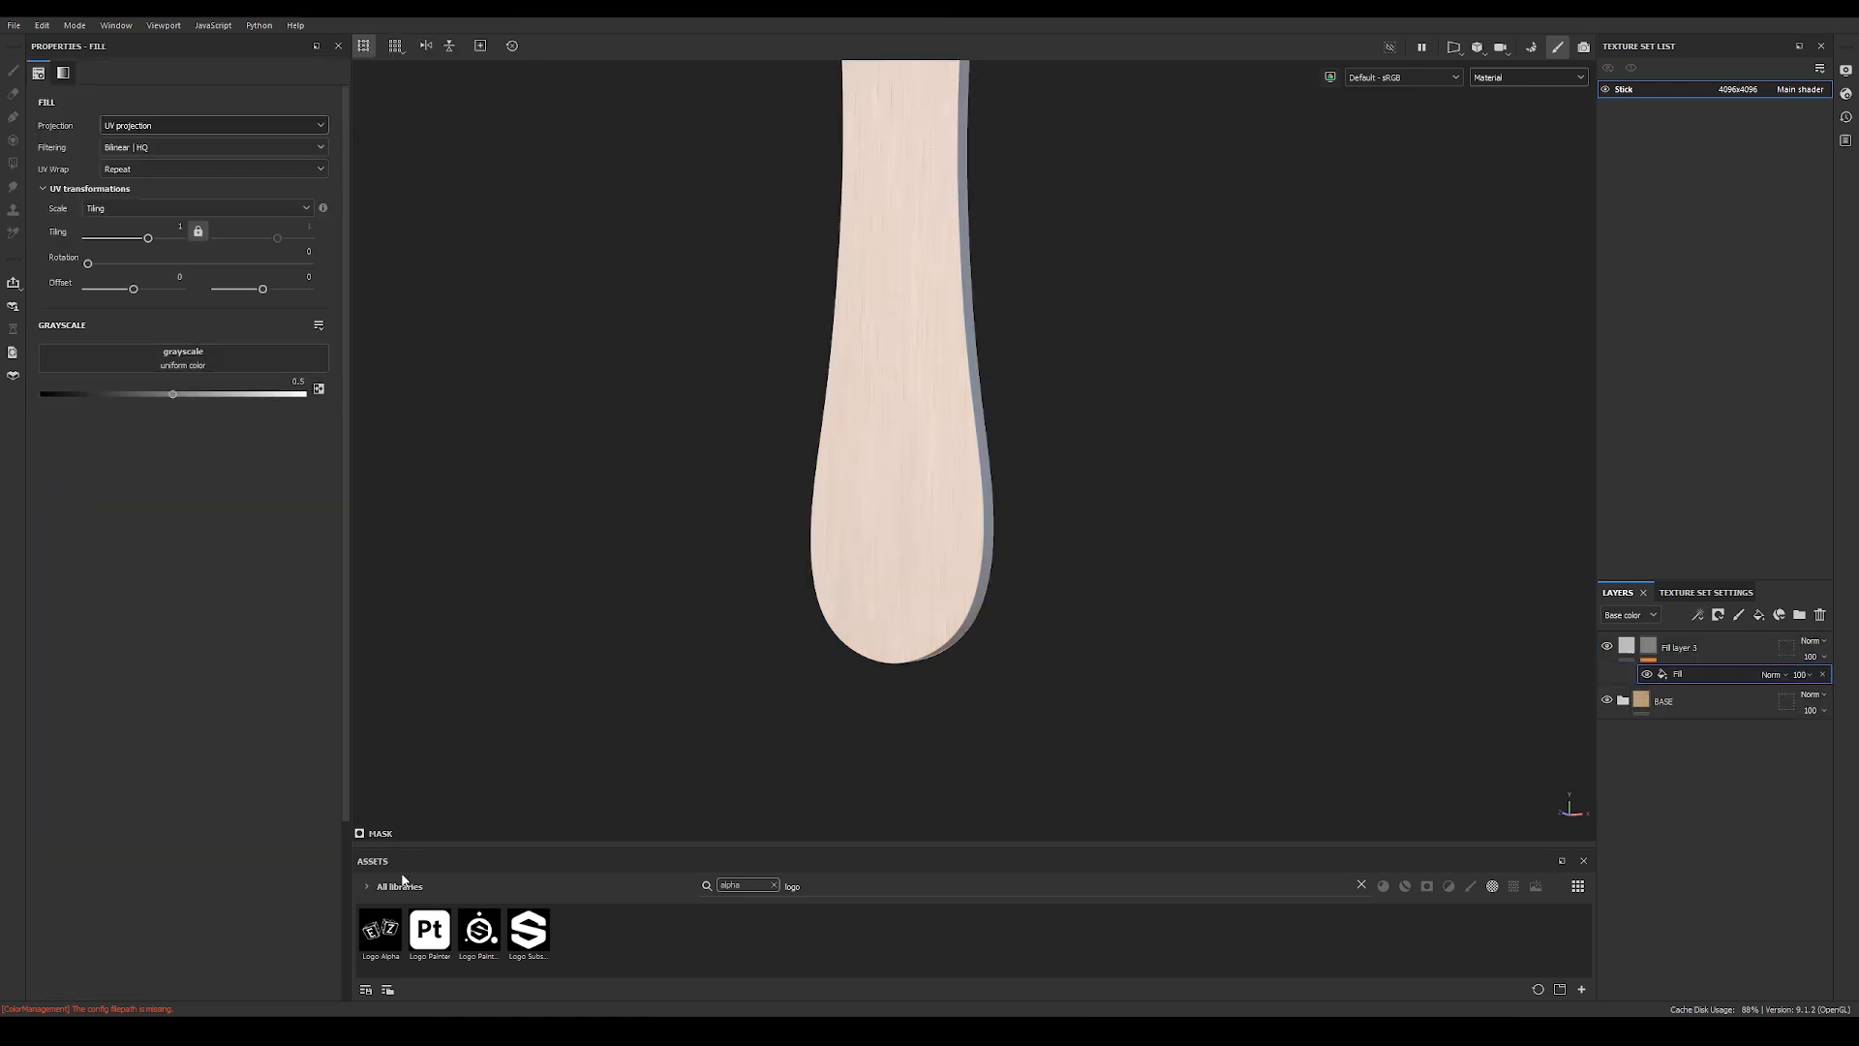
{"action": "left_click_drag", "start_coordinate": [381, 930], "coordinate": [151, 356]}
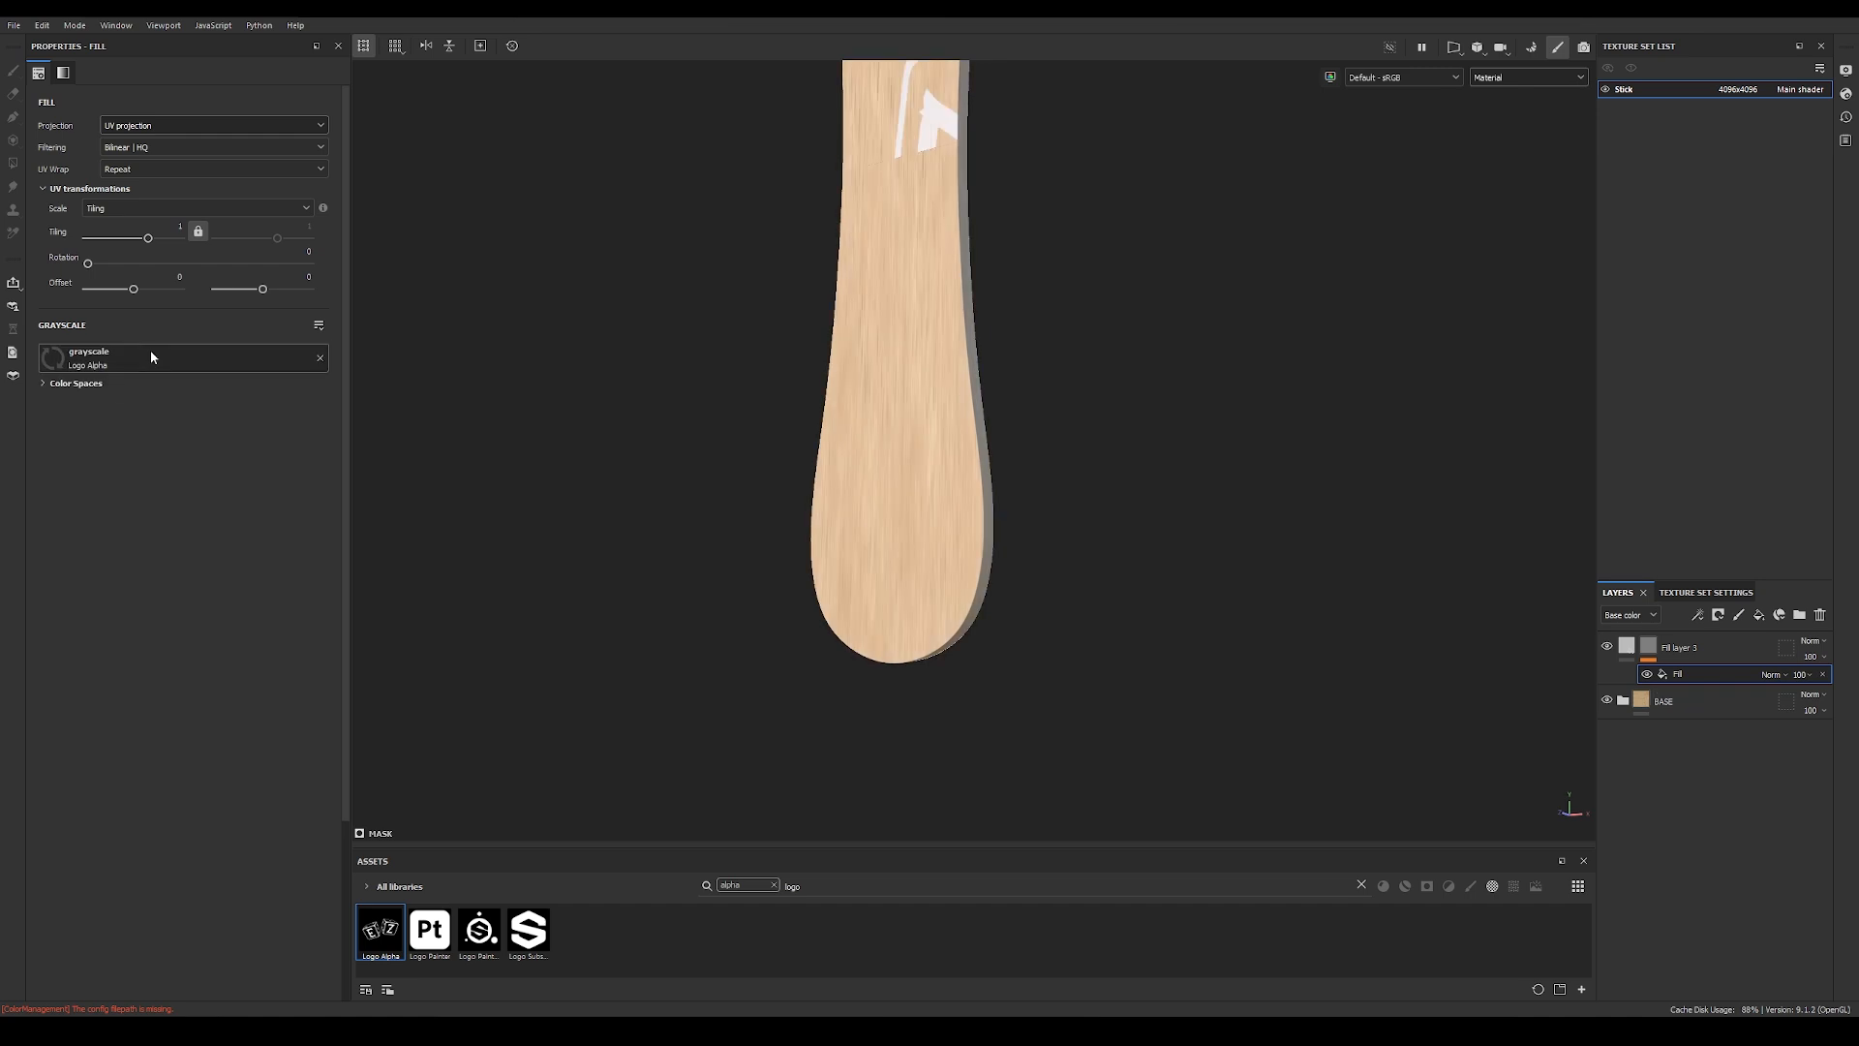
Step: Show the 3D and 2D views together, then scale the logo to about -2.78 tiling, rotated 270°, over the vertical UV island
{"action": "middle_click_drag", "start_coordinate": [823, 279], "coordinate": [838, 600], "text": "alt"}
{"action": "left_click_drag", "start_coordinate": [839, 601], "coordinate": [896, 498], "text": "alt"}
{"action": "left_click", "coordinate": [1454, 49]}
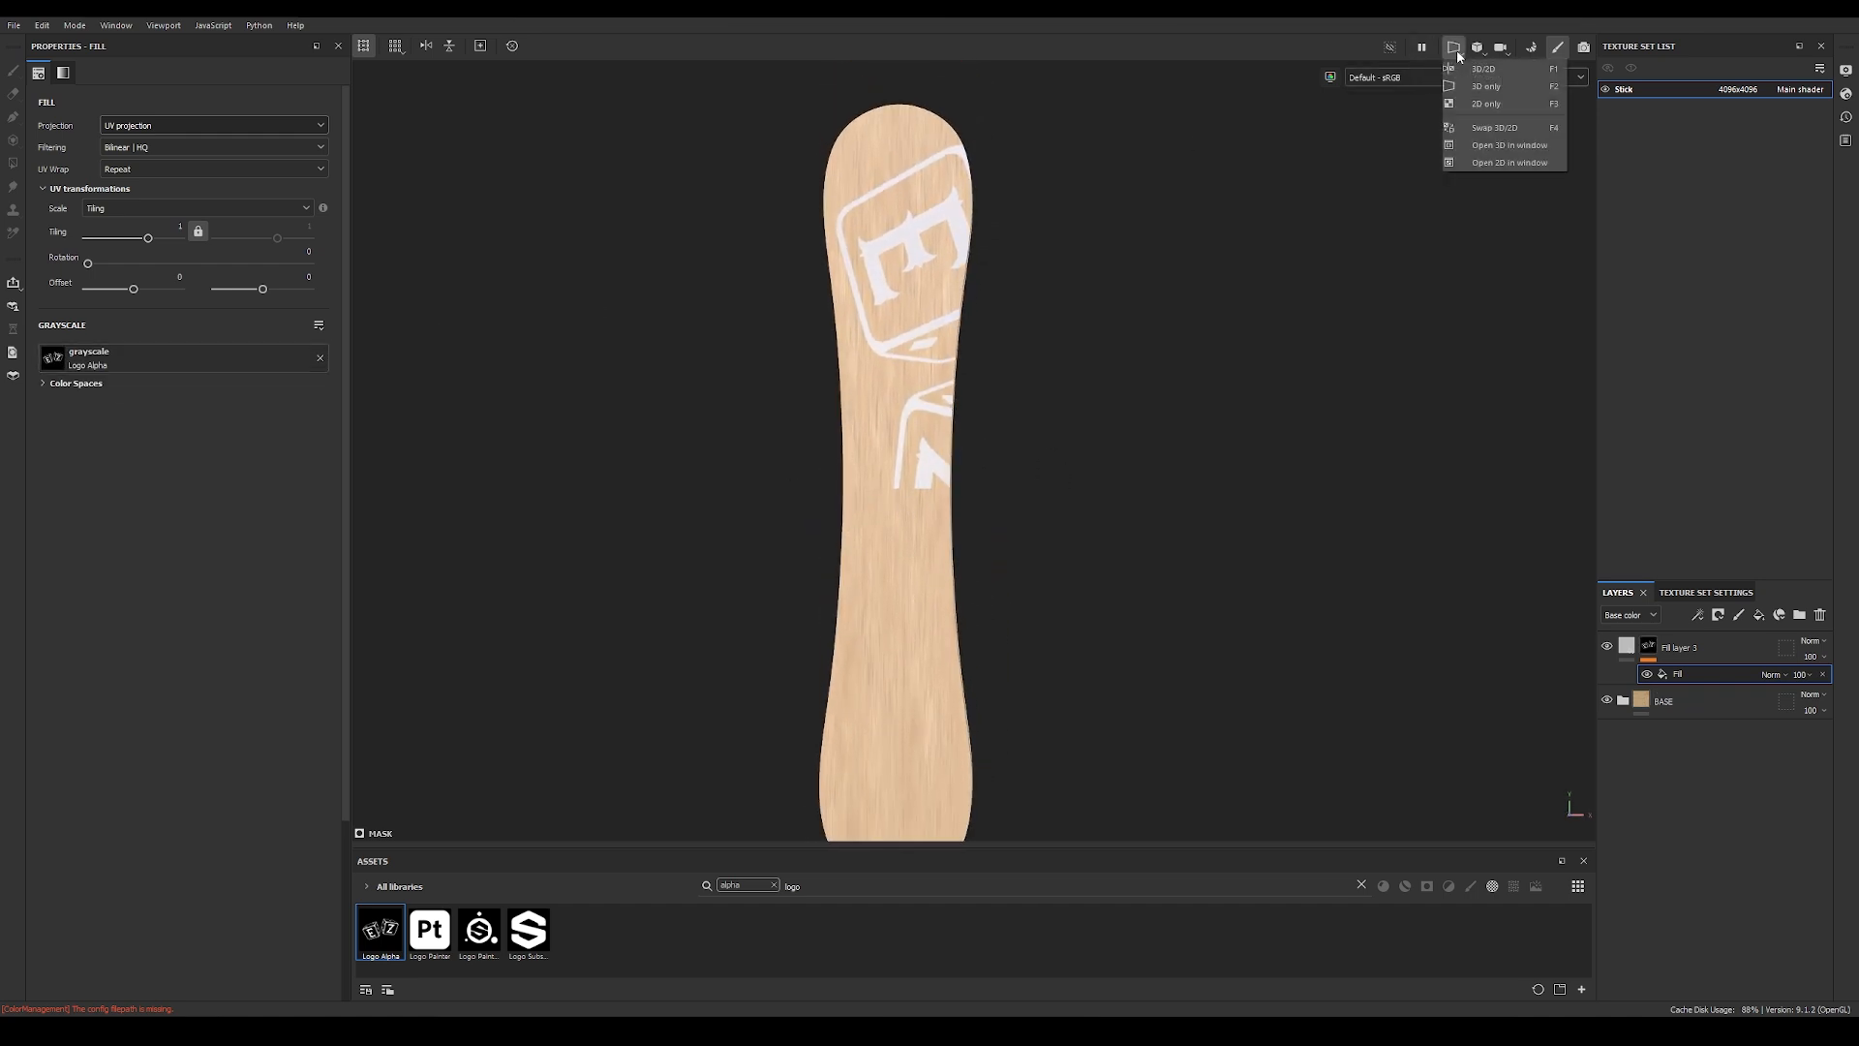
{"action": "left_click", "coordinate": [1485, 70]}
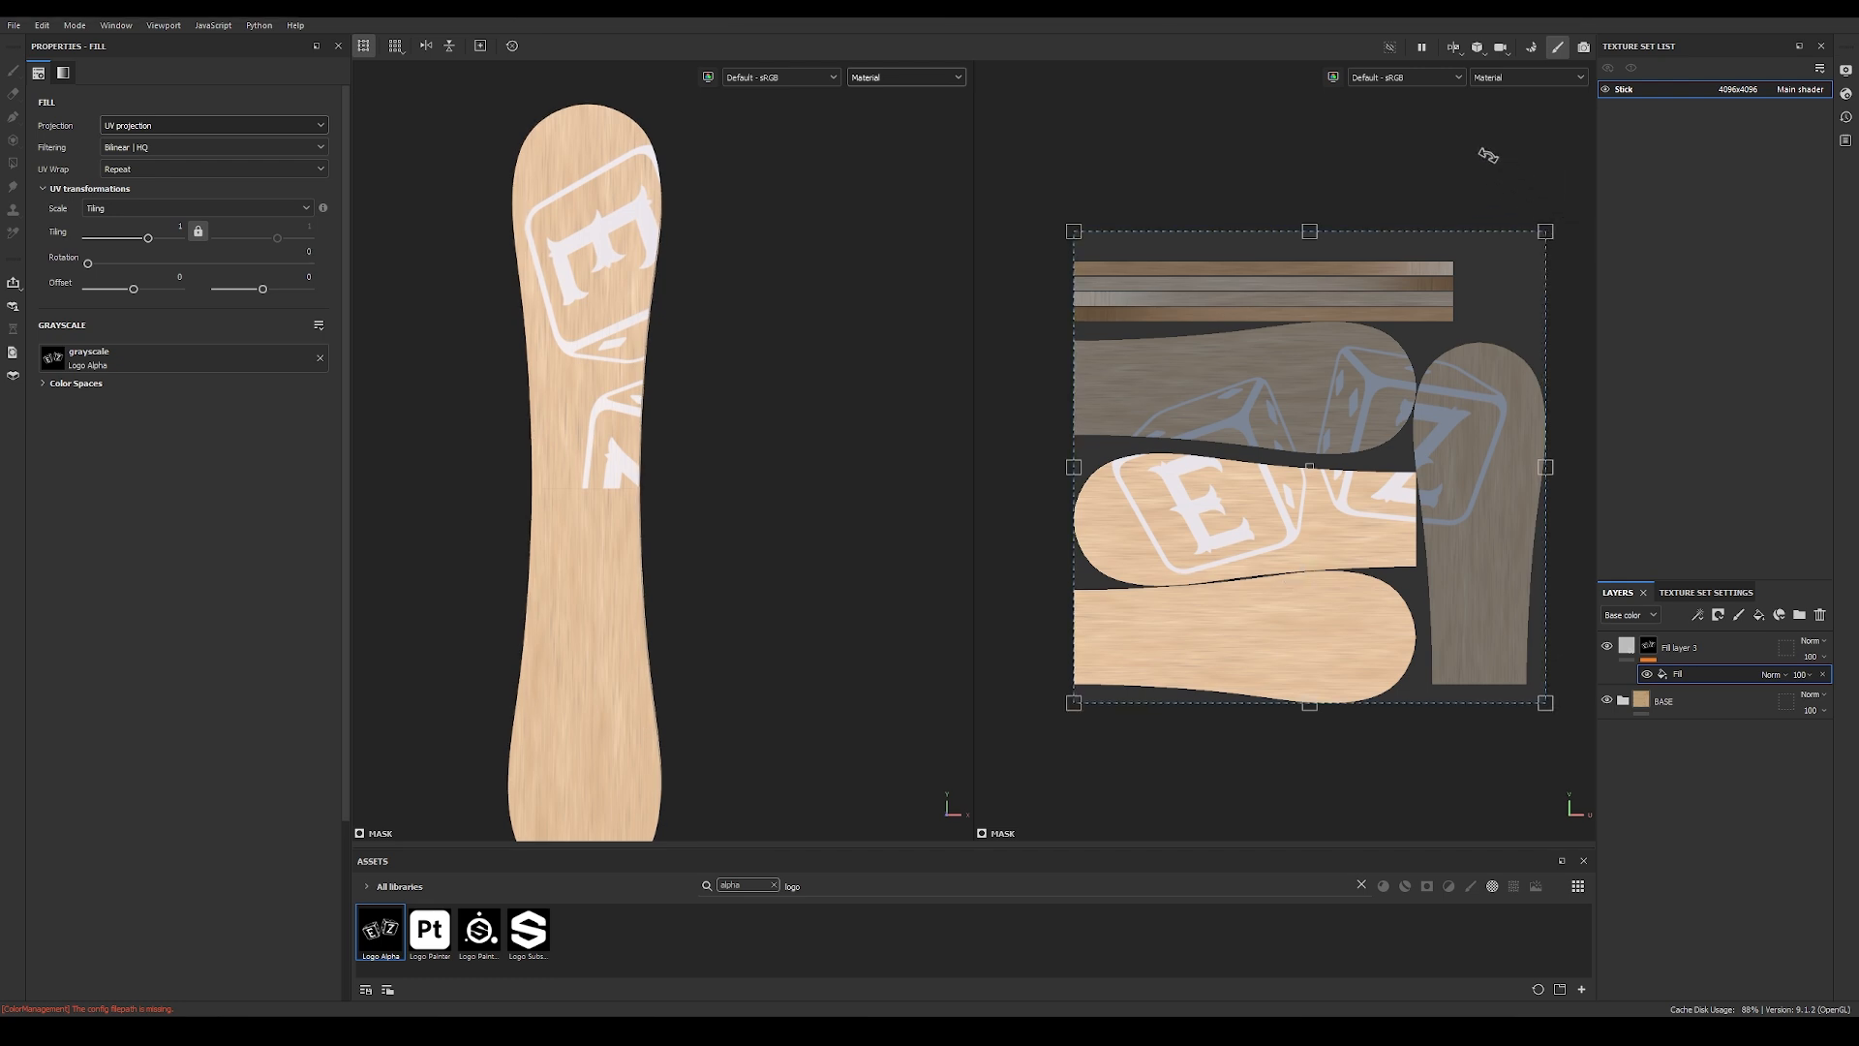
{"action": "left_click_drag", "start_coordinate": [1488, 155], "coordinate": [1098, 107]}
{"action": "left_click_drag", "start_coordinate": [1073, 230], "coordinate": [1278, 436]}
{"action": "left_click_drag", "start_coordinate": [1494, 433], "coordinate": [1540, 436]}
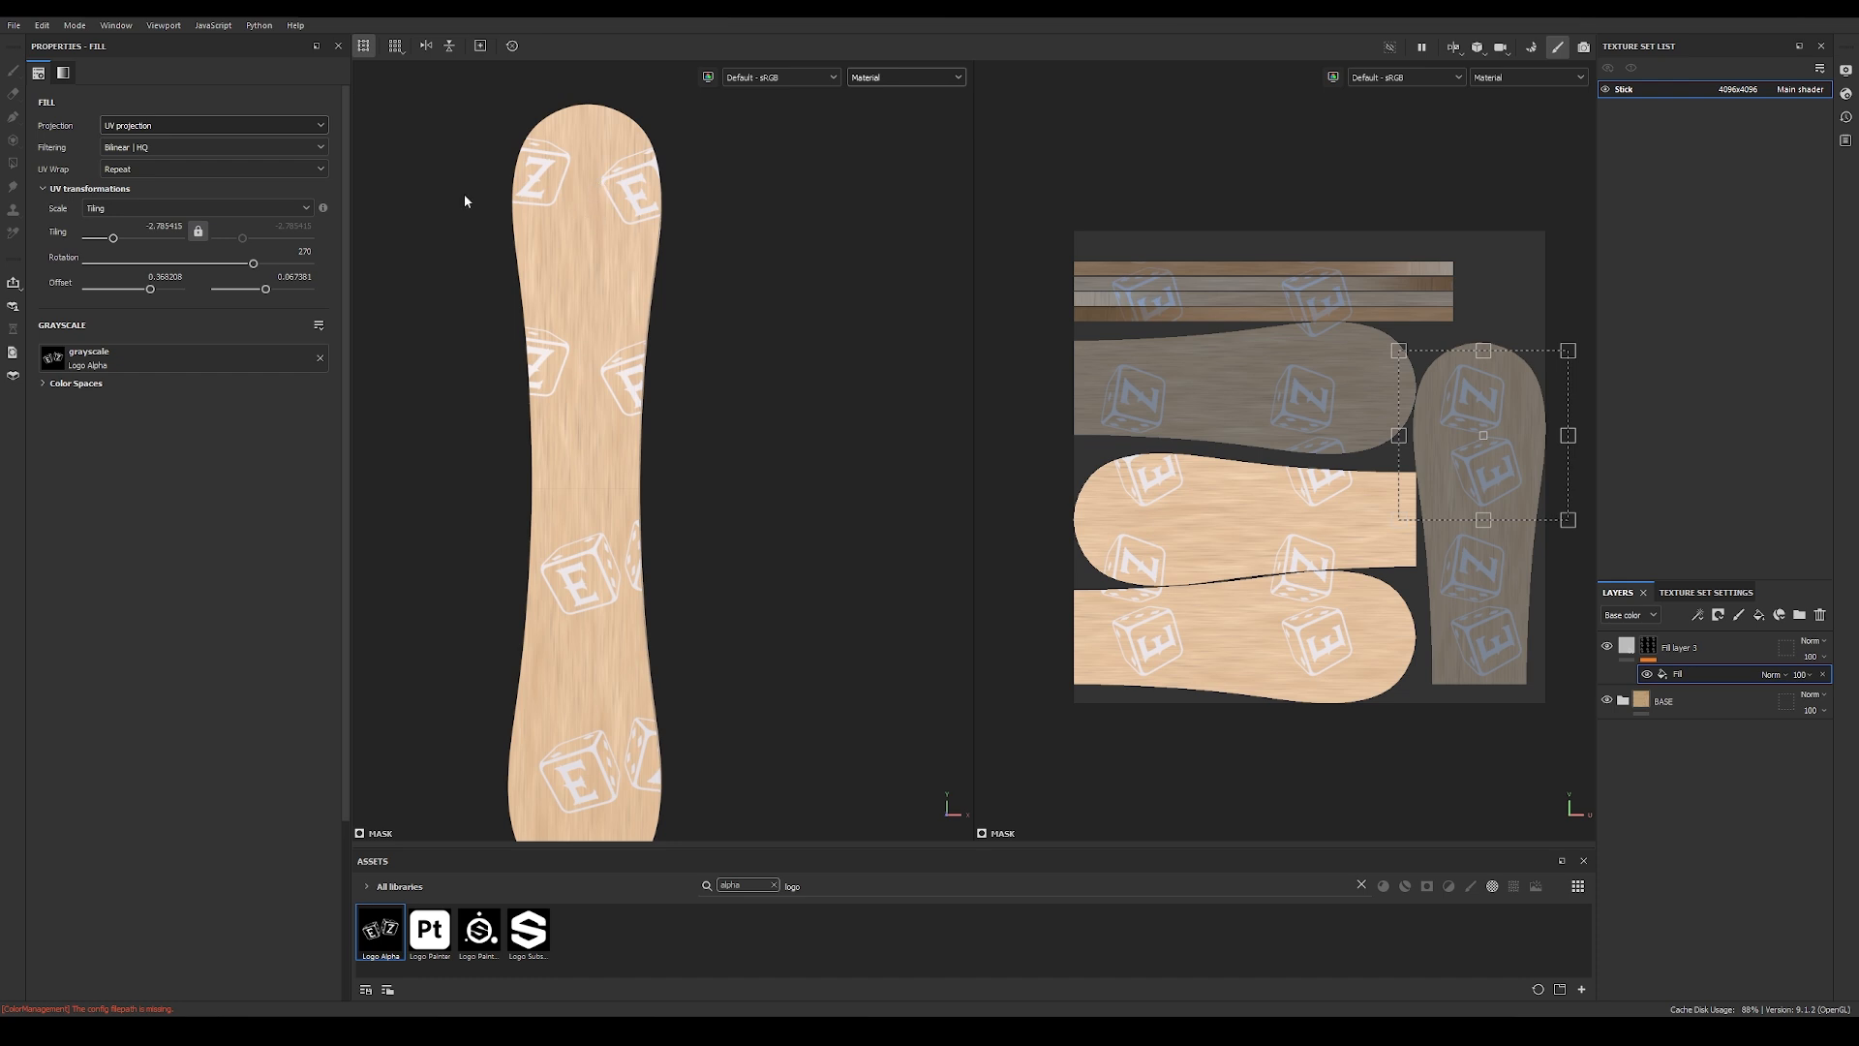
Step: Set the logo fill's UV wrap to None and center the logo on the stick's rounded end, with offset about 0.37, 0.06
{"action": "left_click", "coordinate": [193, 169]}
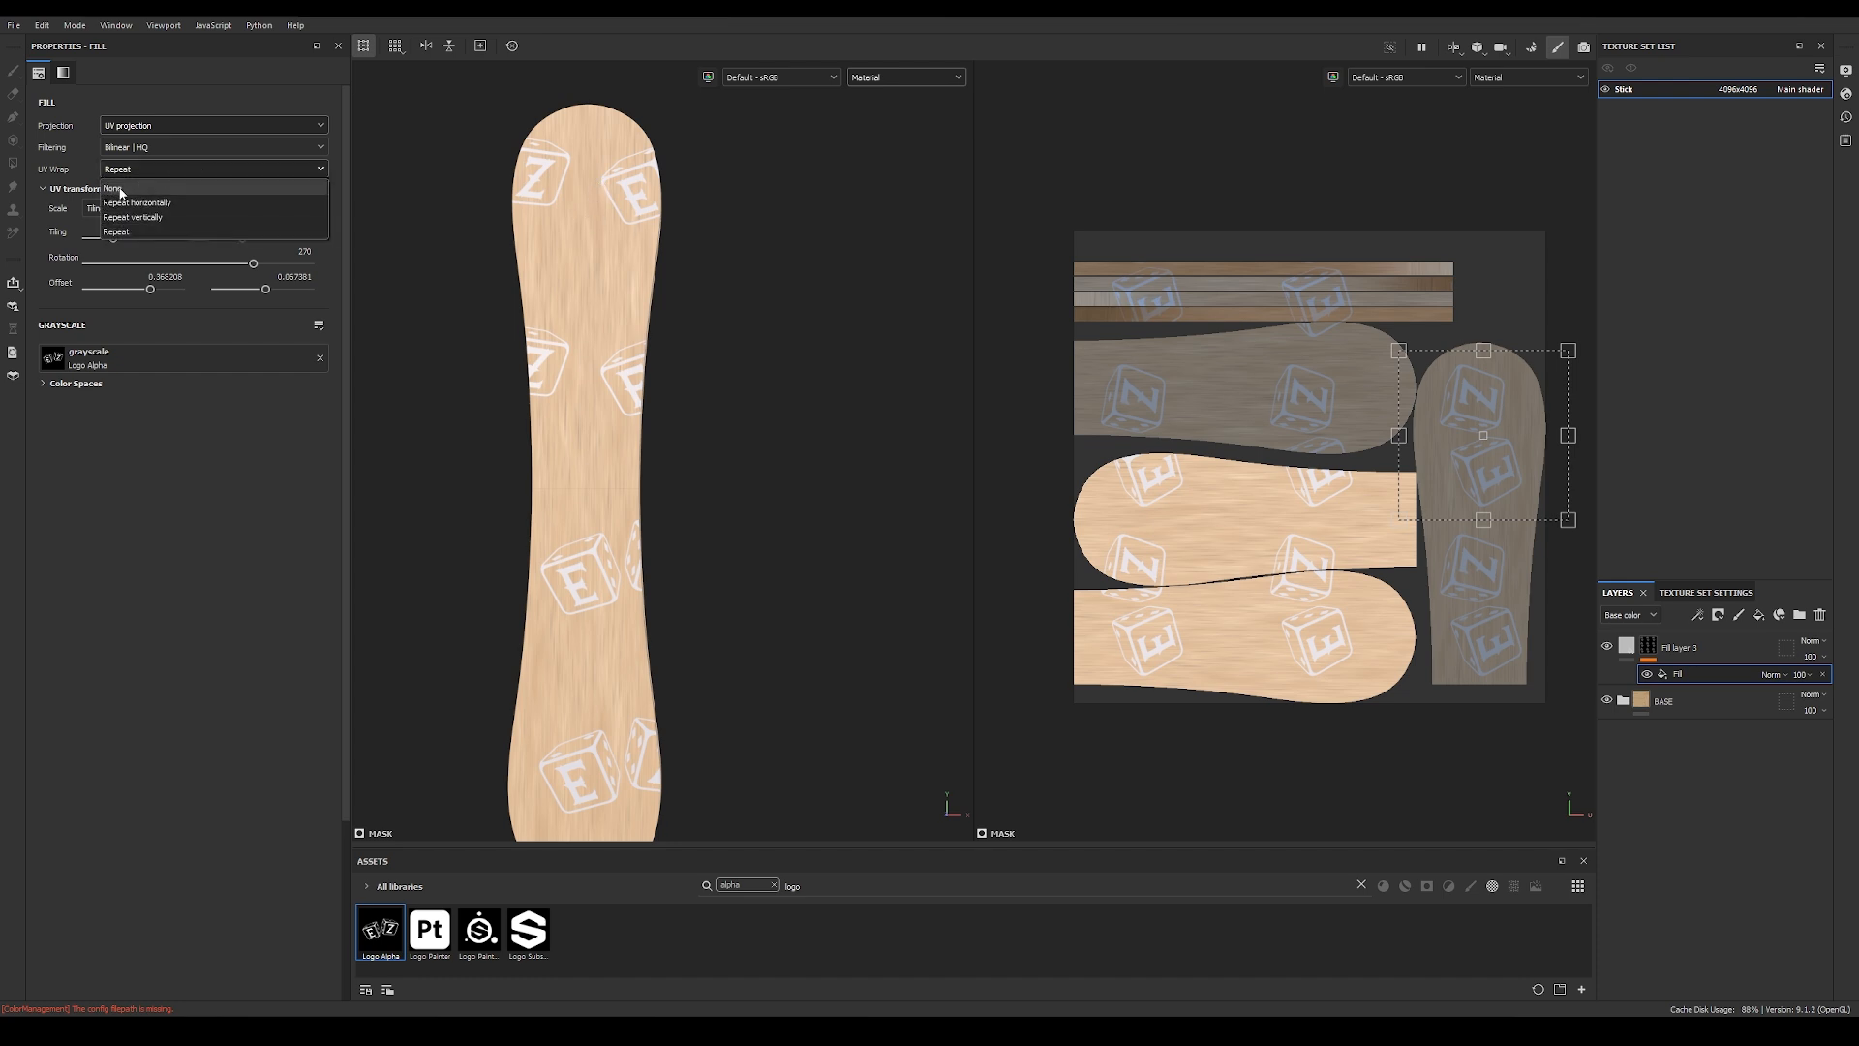
{"action": "left_click", "coordinate": [120, 190]}
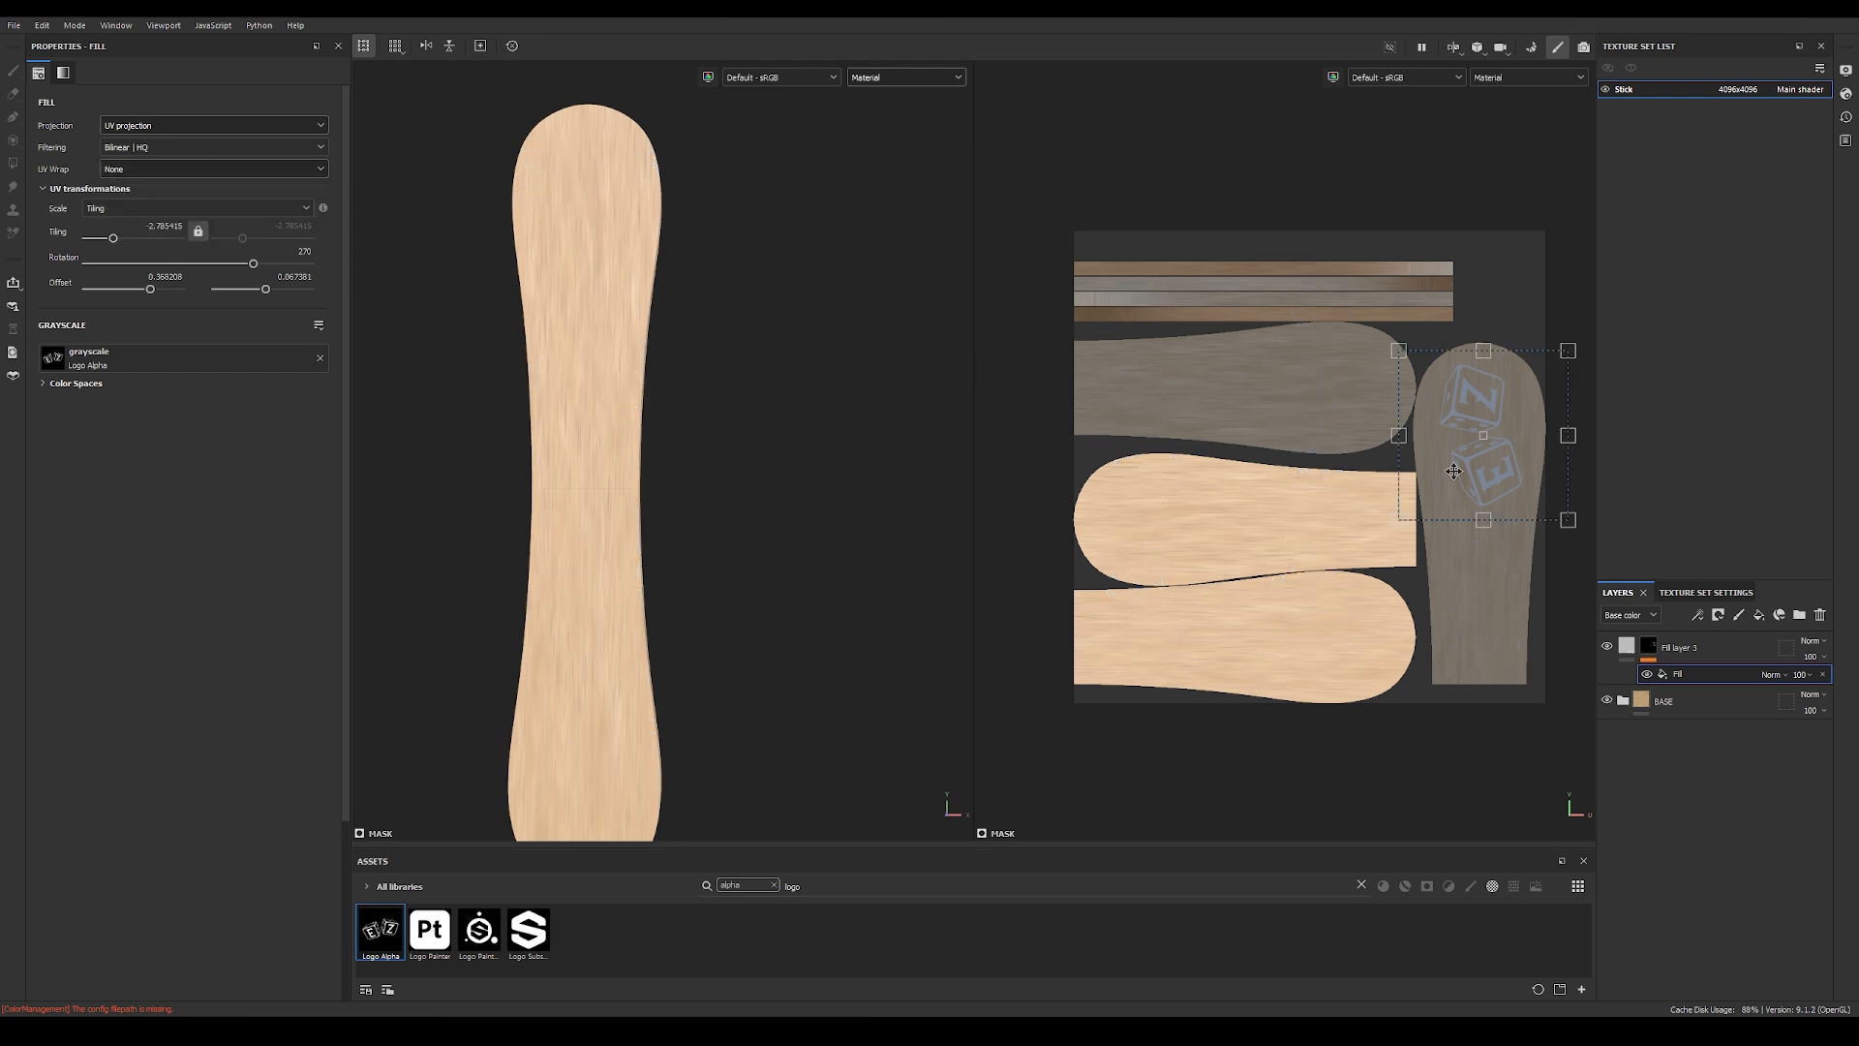
{"action": "left_click_drag", "start_coordinate": [745, 489], "coordinate": [681, 619], "text": "alt"}
{"action": "middle_click_drag", "start_coordinate": [682, 620], "coordinate": [697, 430], "text": "alt"}
{"action": "right_click_drag", "start_coordinate": [697, 430], "coordinate": [738, 463], "text": "shift"}
{"action": "left_click_drag", "start_coordinate": [656, 594], "coordinate": [745, 626], "text": "alt"}
{"action": "middle_click_drag", "start_coordinate": [606, 619], "coordinate": [657, 538], "text": "alt"}
{"action": "right_click_drag", "start_coordinate": [683, 516], "coordinate": [1474, 475], "text": "alt"}
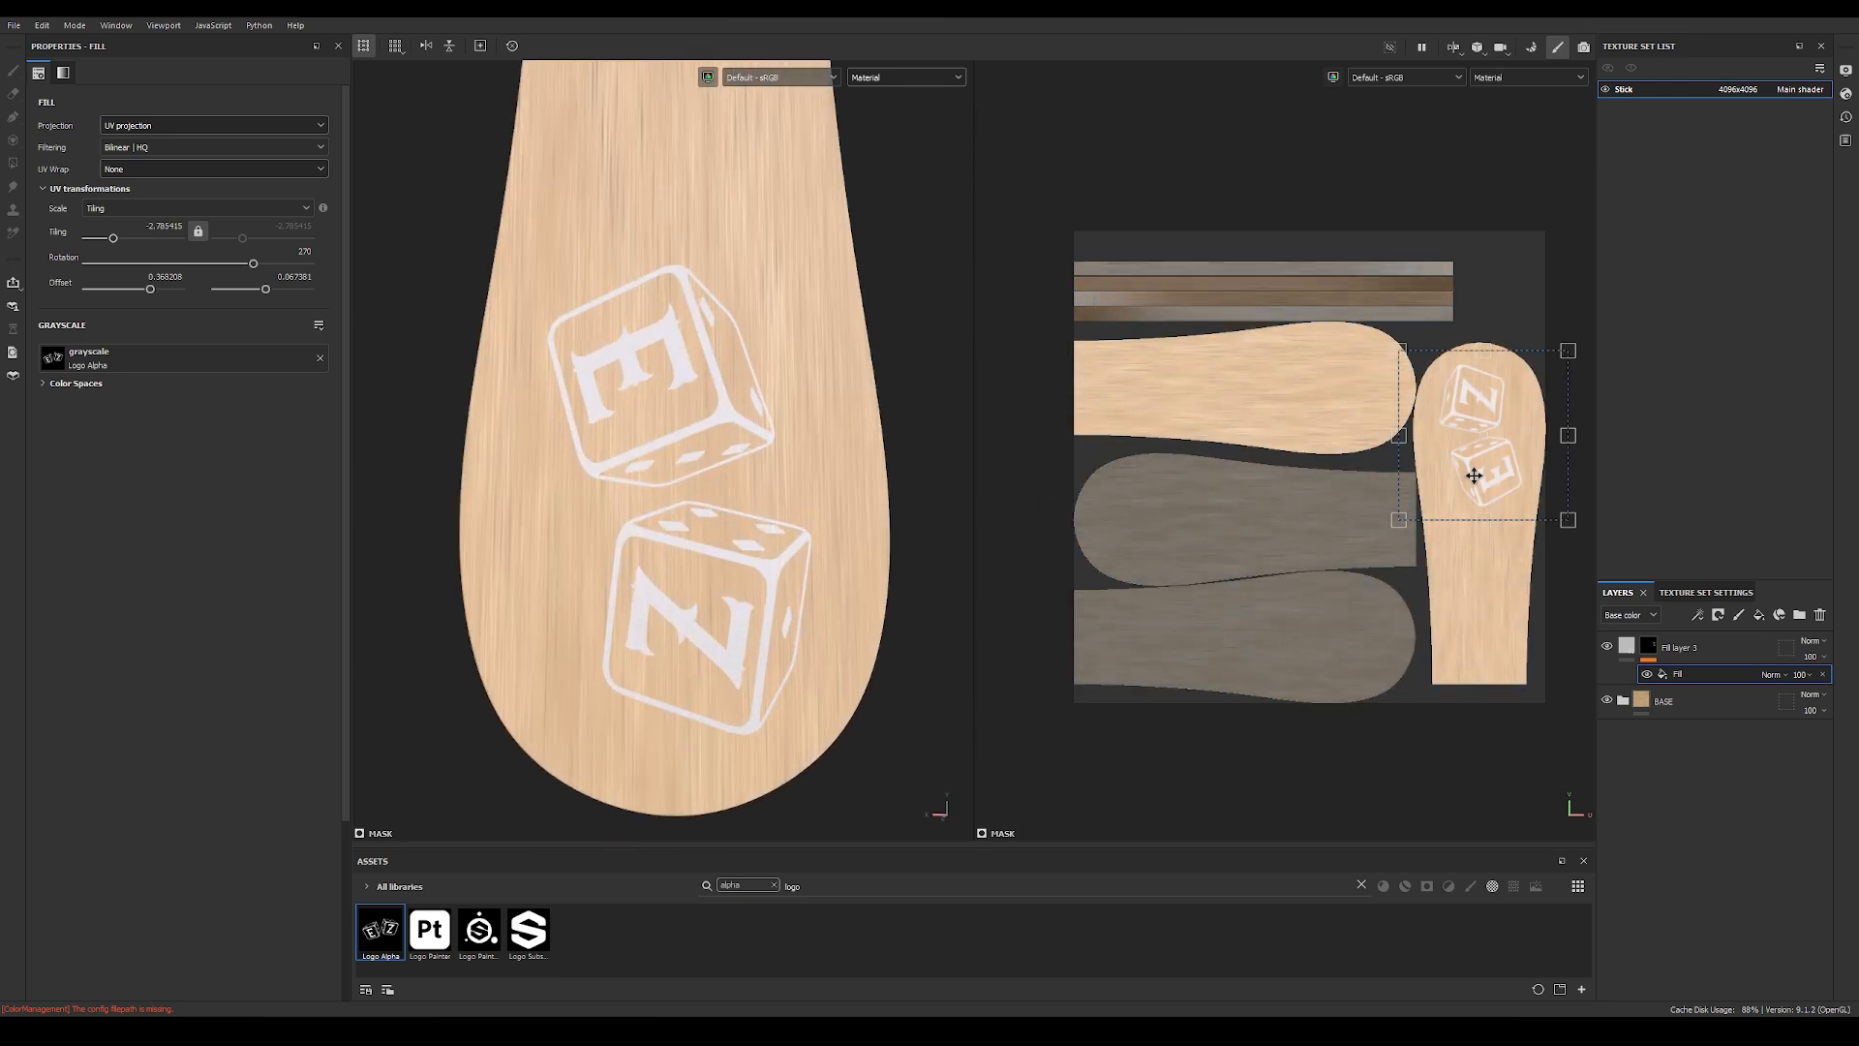
{"action": "scroll", "coordinate": [1522, 538], "scroll_direction": "up", "scroll_amount": 2}
{"action": "left_click_drag", "start_coordinate": [1458, 448], "coordinate": [1467, 440]}
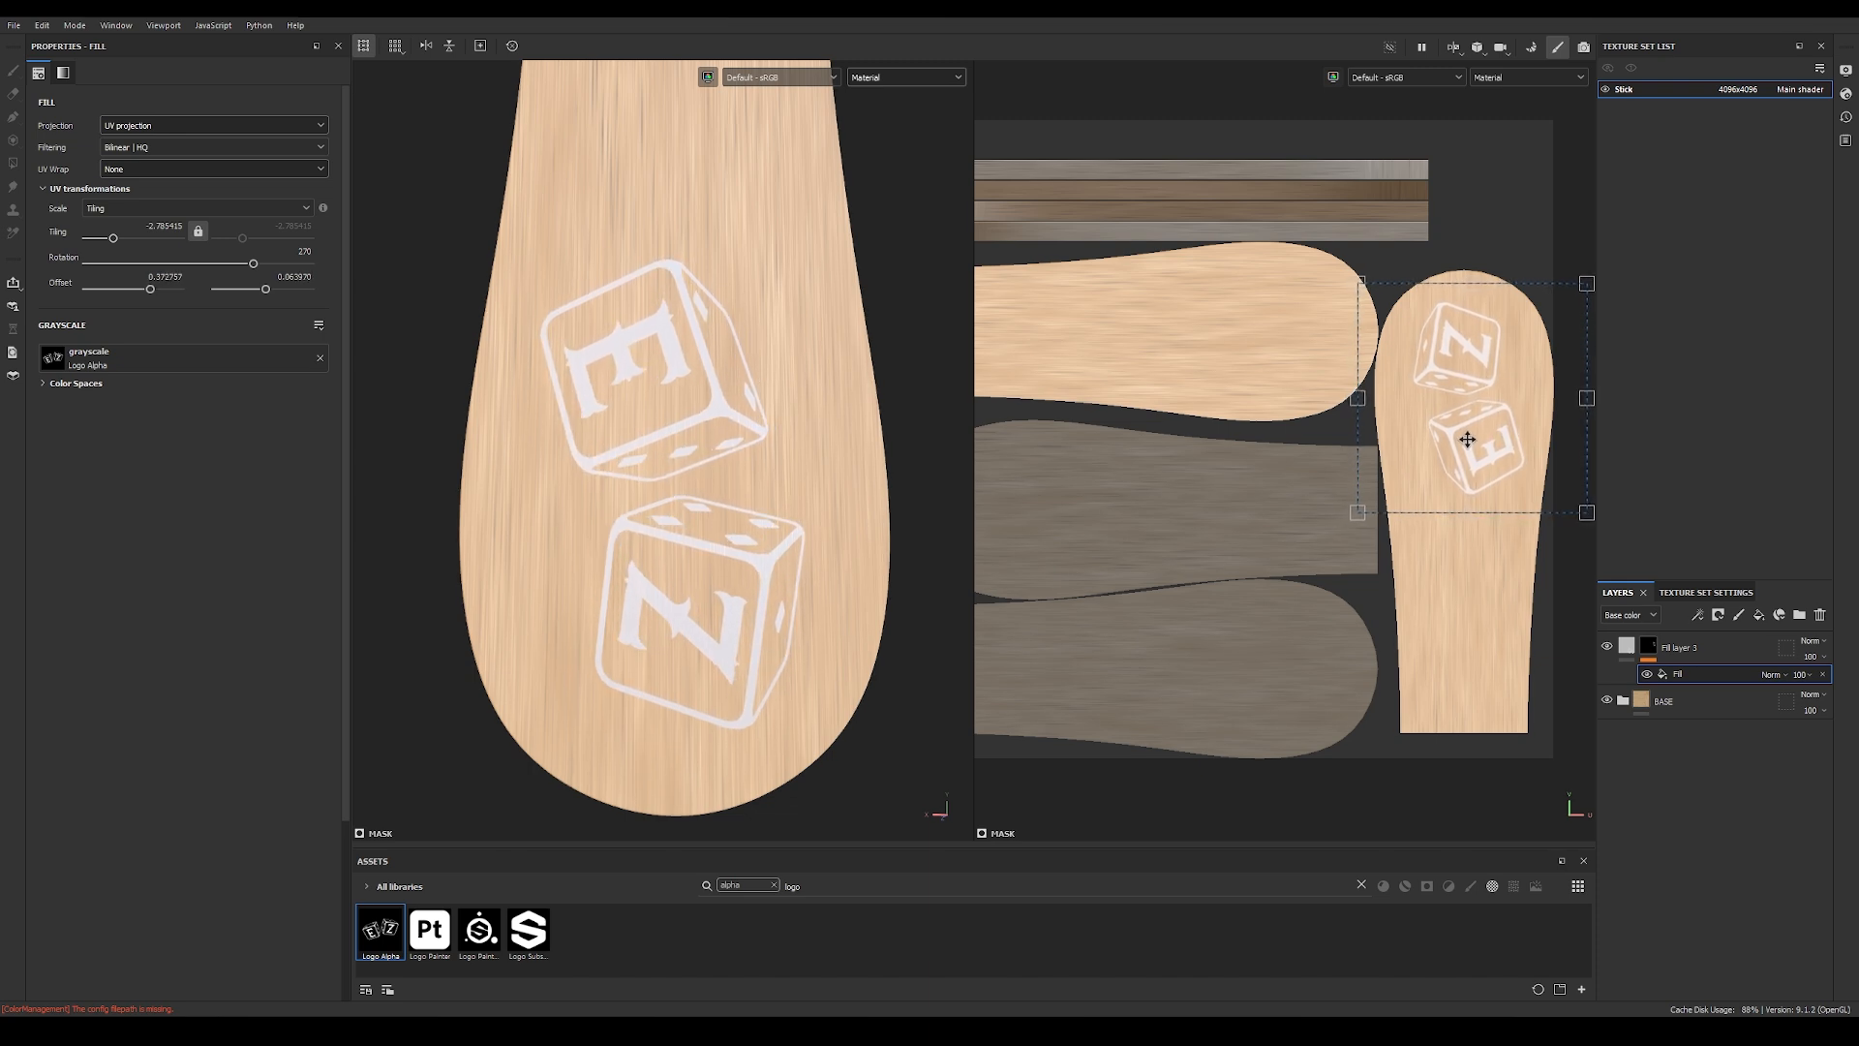
Step: Disable the logo layer's color and roughness channels and set its height to about -0.12 to engrave the logo
{"action": "left_click_drag", "start_coordinate": [705, 509], "coordinate": [747, 515], "text": "alt"}
{"action": "right_click_drag", "start_coordinate": [748, 515], "coordinate": [970, 379], "text": "alt"}
{"action": "left_click", "coordinate": [1709, 647]}
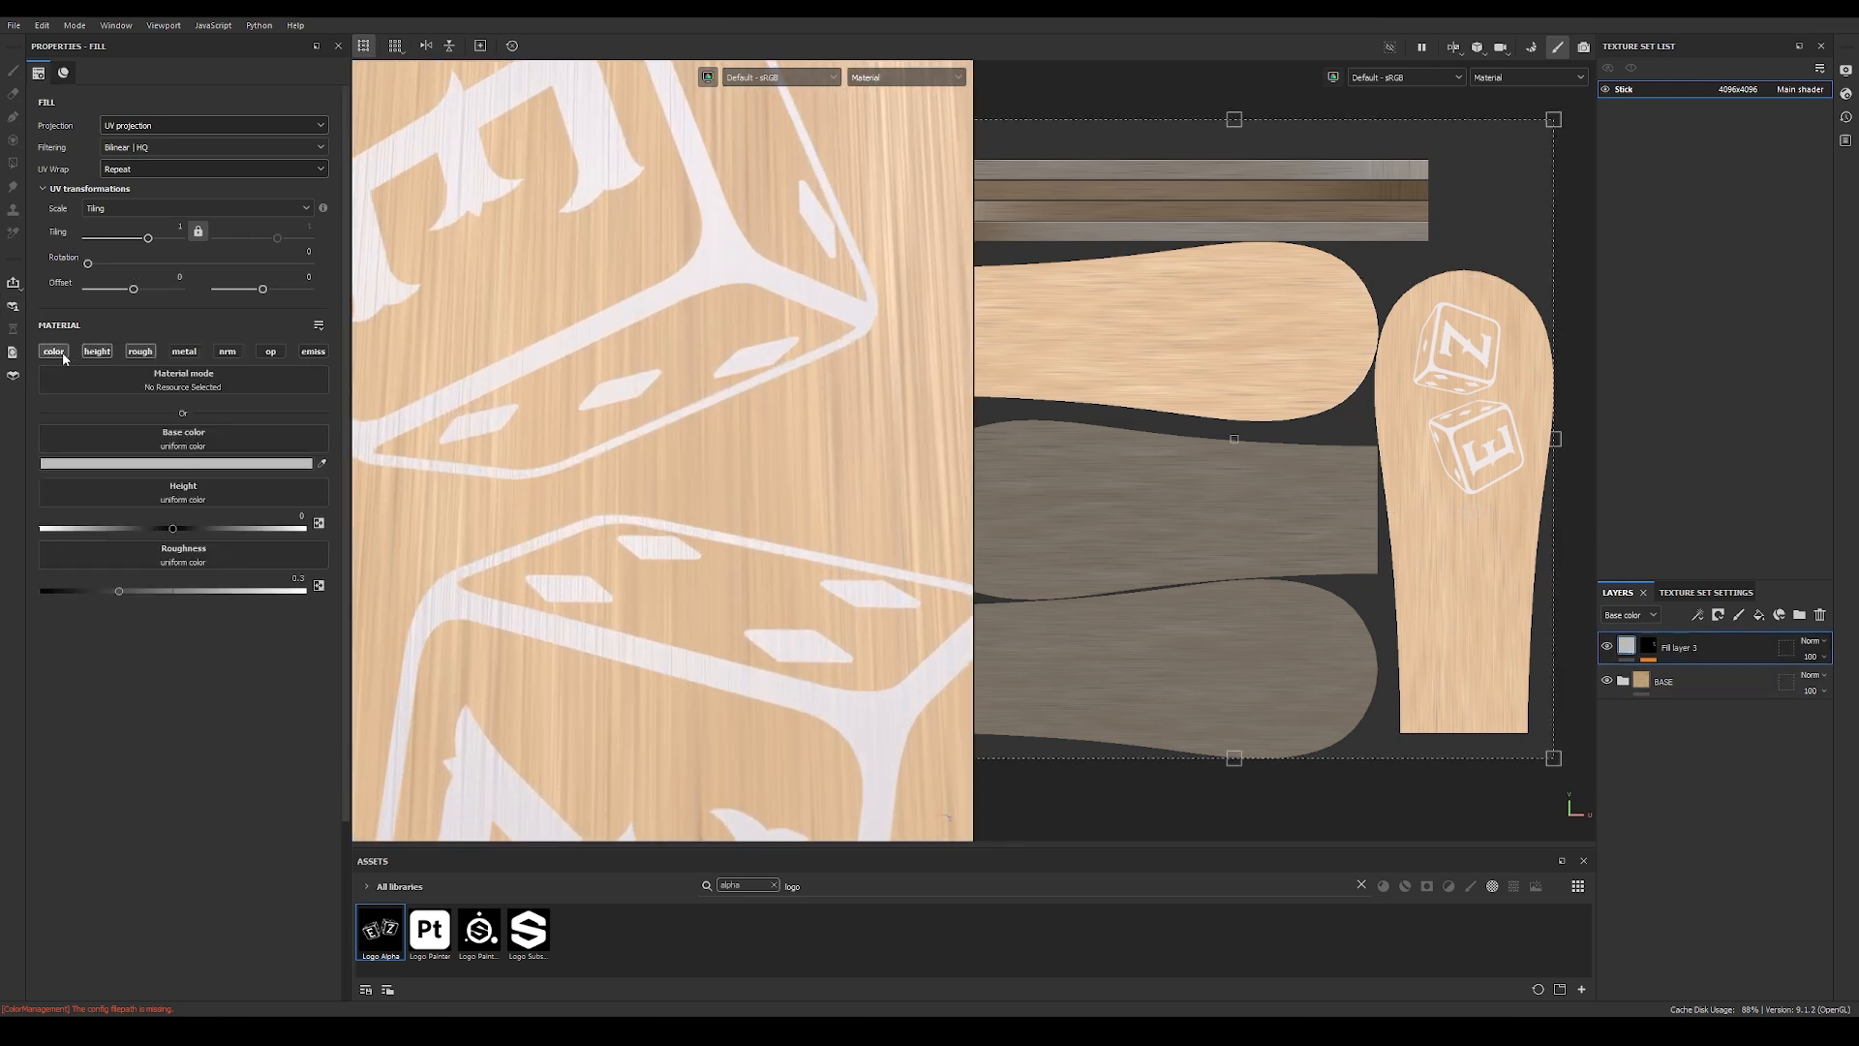
{"action": "left_click", "coordinate": [54, 352]}
{"action": "left_click", "coordinate": [139, 353]}
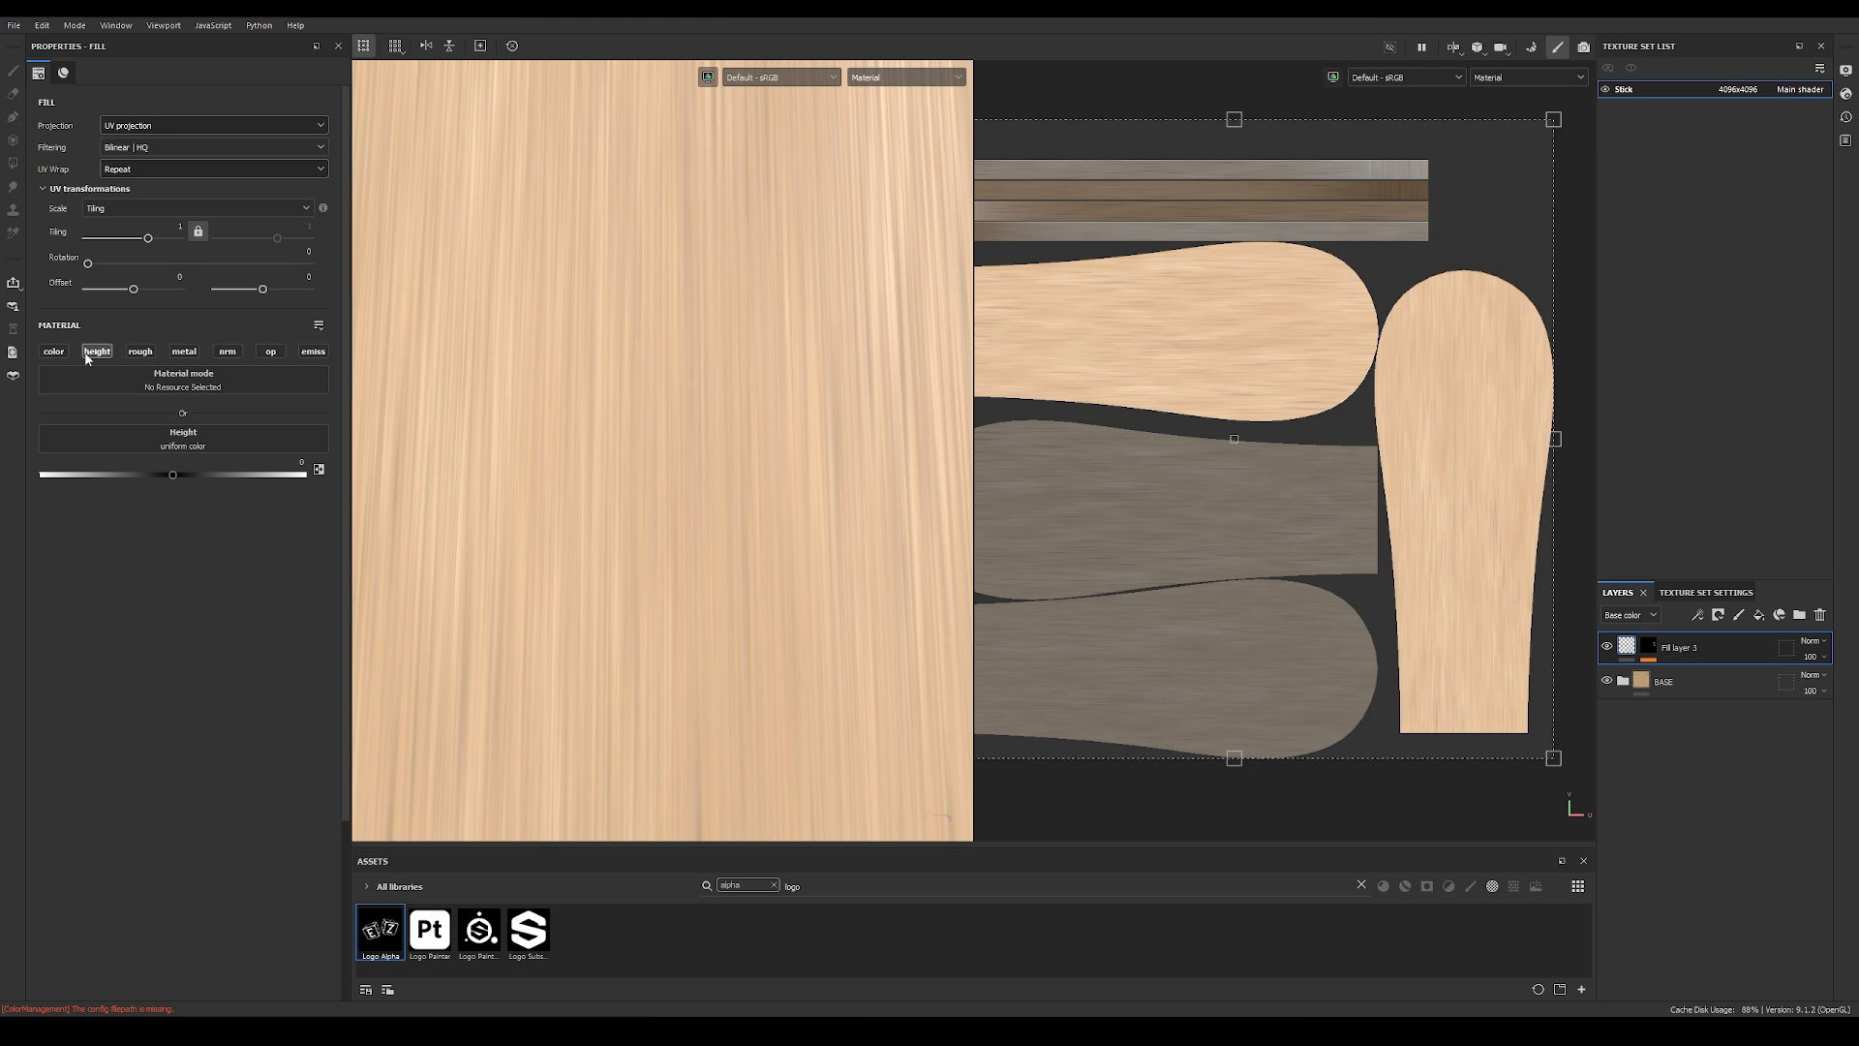
{"action": "left_click_drag", "start_coordinate": [171, 474], "coordinate": [159, 473]}
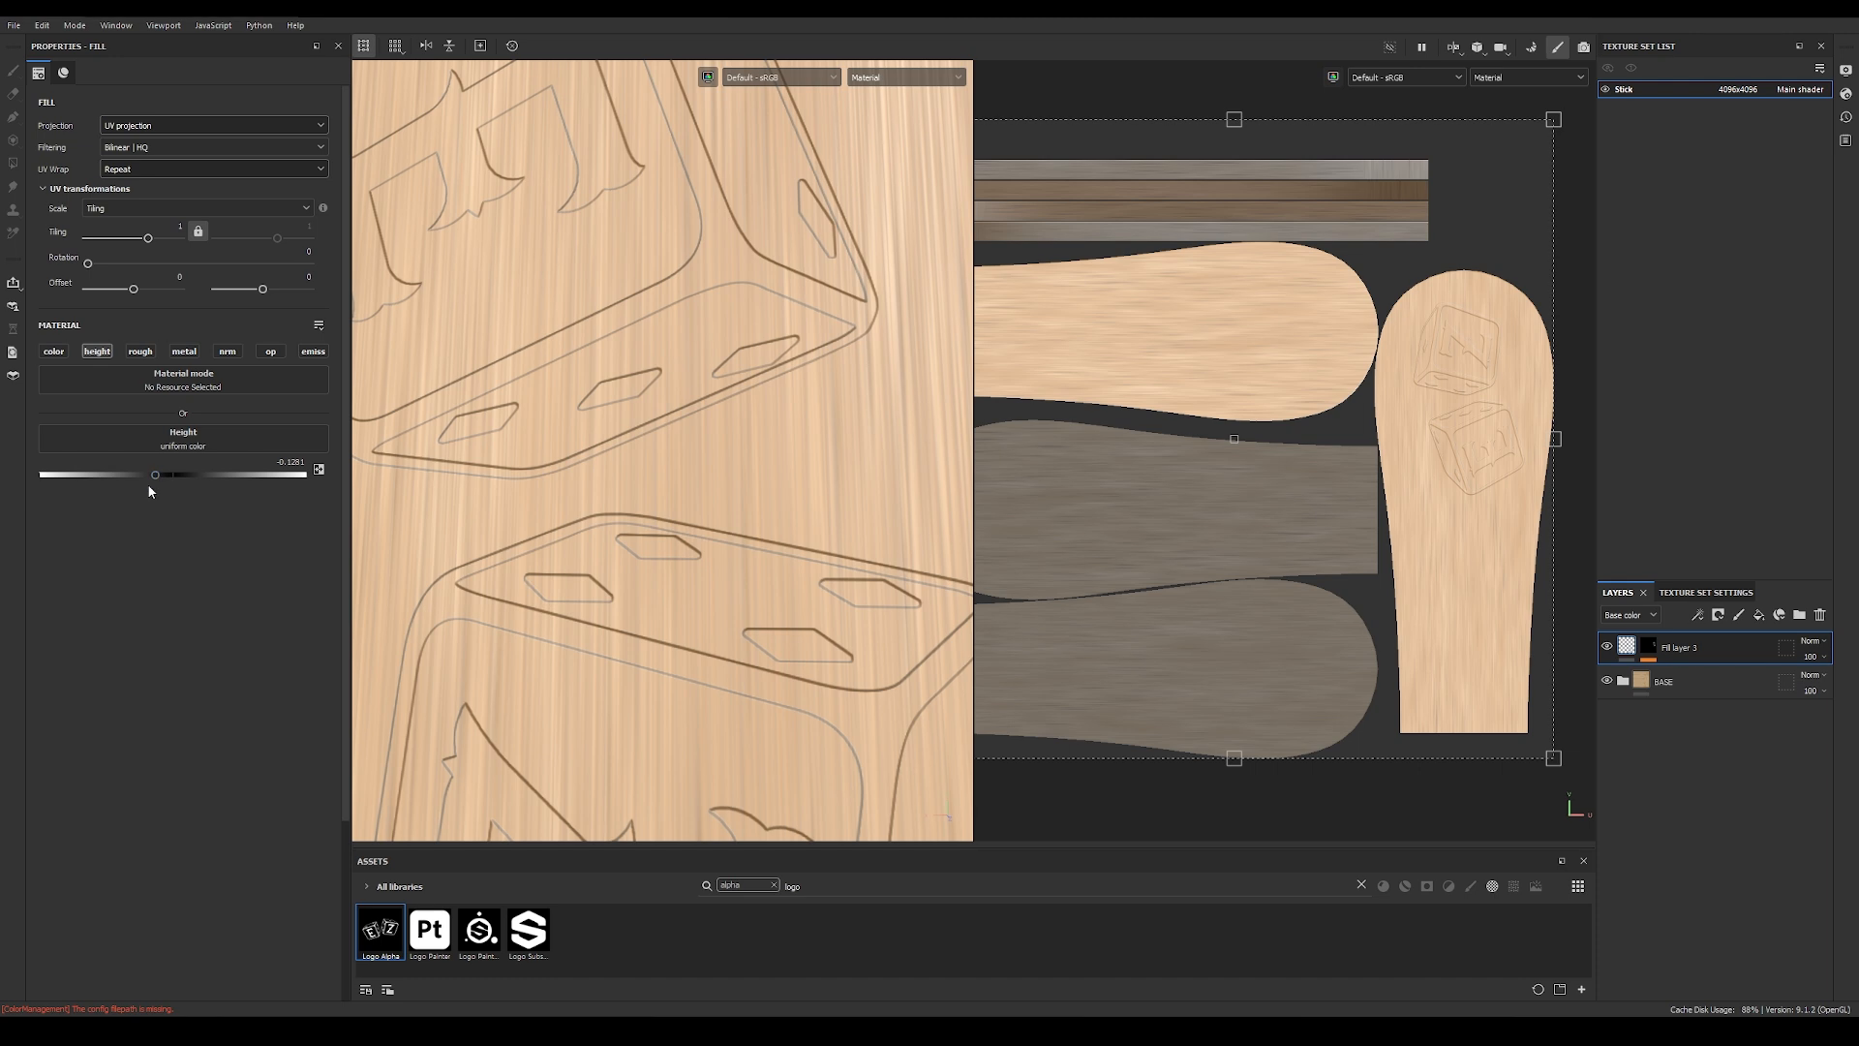
{"action": "left_click_drag", "start_coordinate": [665, 537], "coordinate": [610, 494], "text": "alt"}
{"action": "mouse_move", "coordinate": [611, 494]}
{"action": "right_mouse_down", "text": "shift"}
{"action": "mouse_move", "coordinate": [659, 496]}
{"action": "mouse_move", "coordinate": [630, 496]}
{"action": "right_mouse_up", "text": "shift"}
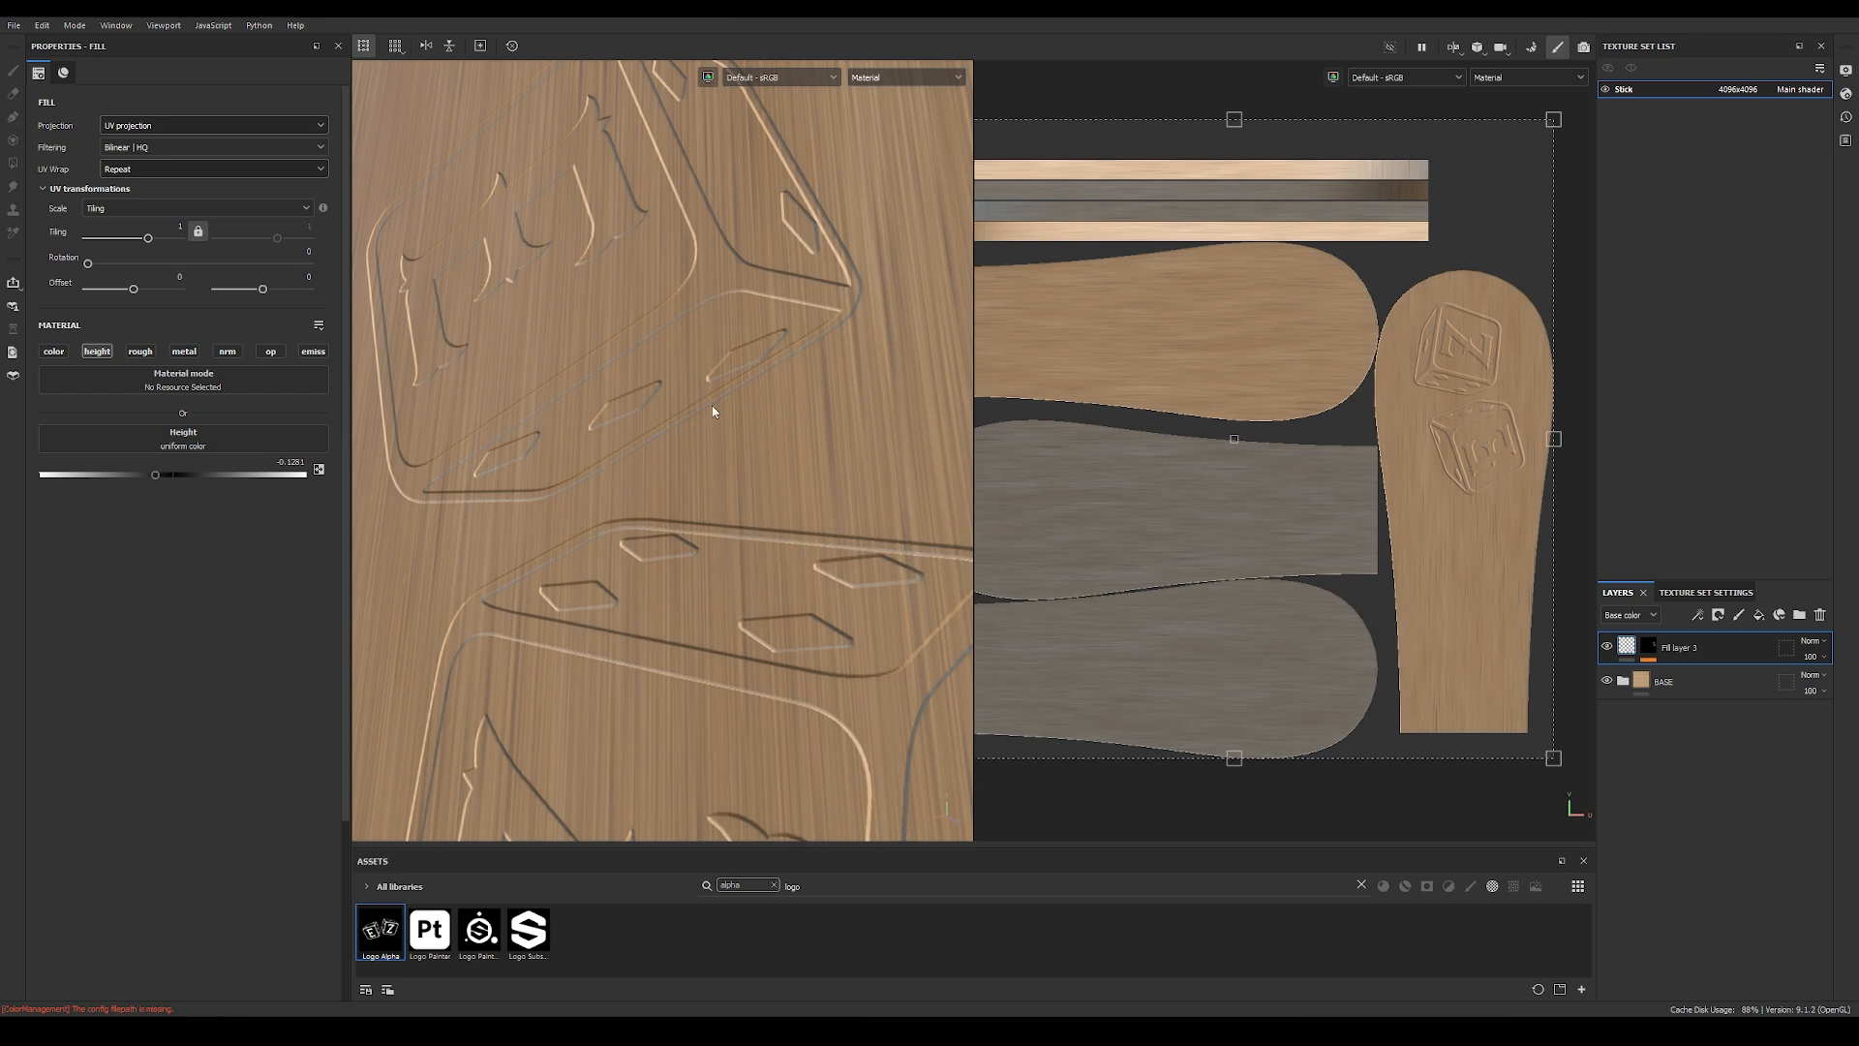
Step: Add a Warp filter above the logo fill in the mask of the engraved logo layer
{"action": "left_click", "coordinate": [1648, 647]}
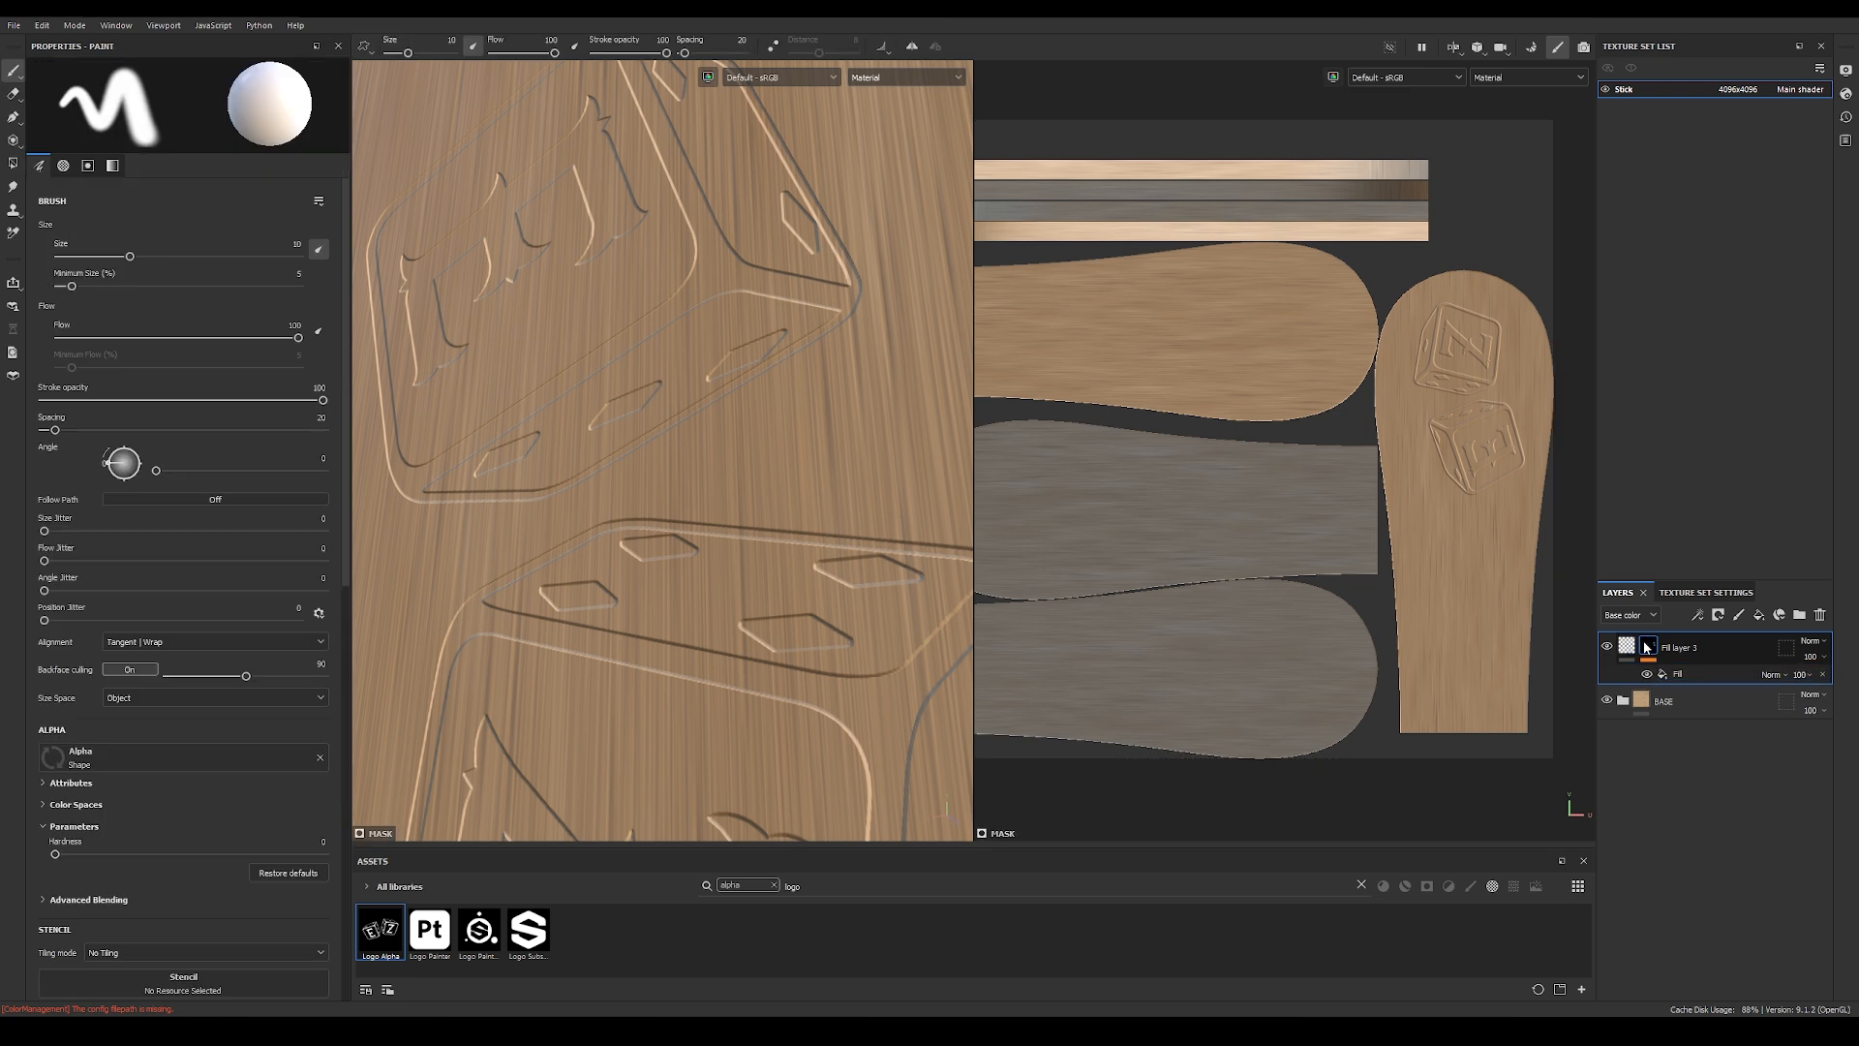
{"action": "left_click", "coordinate": [1685, 676]}
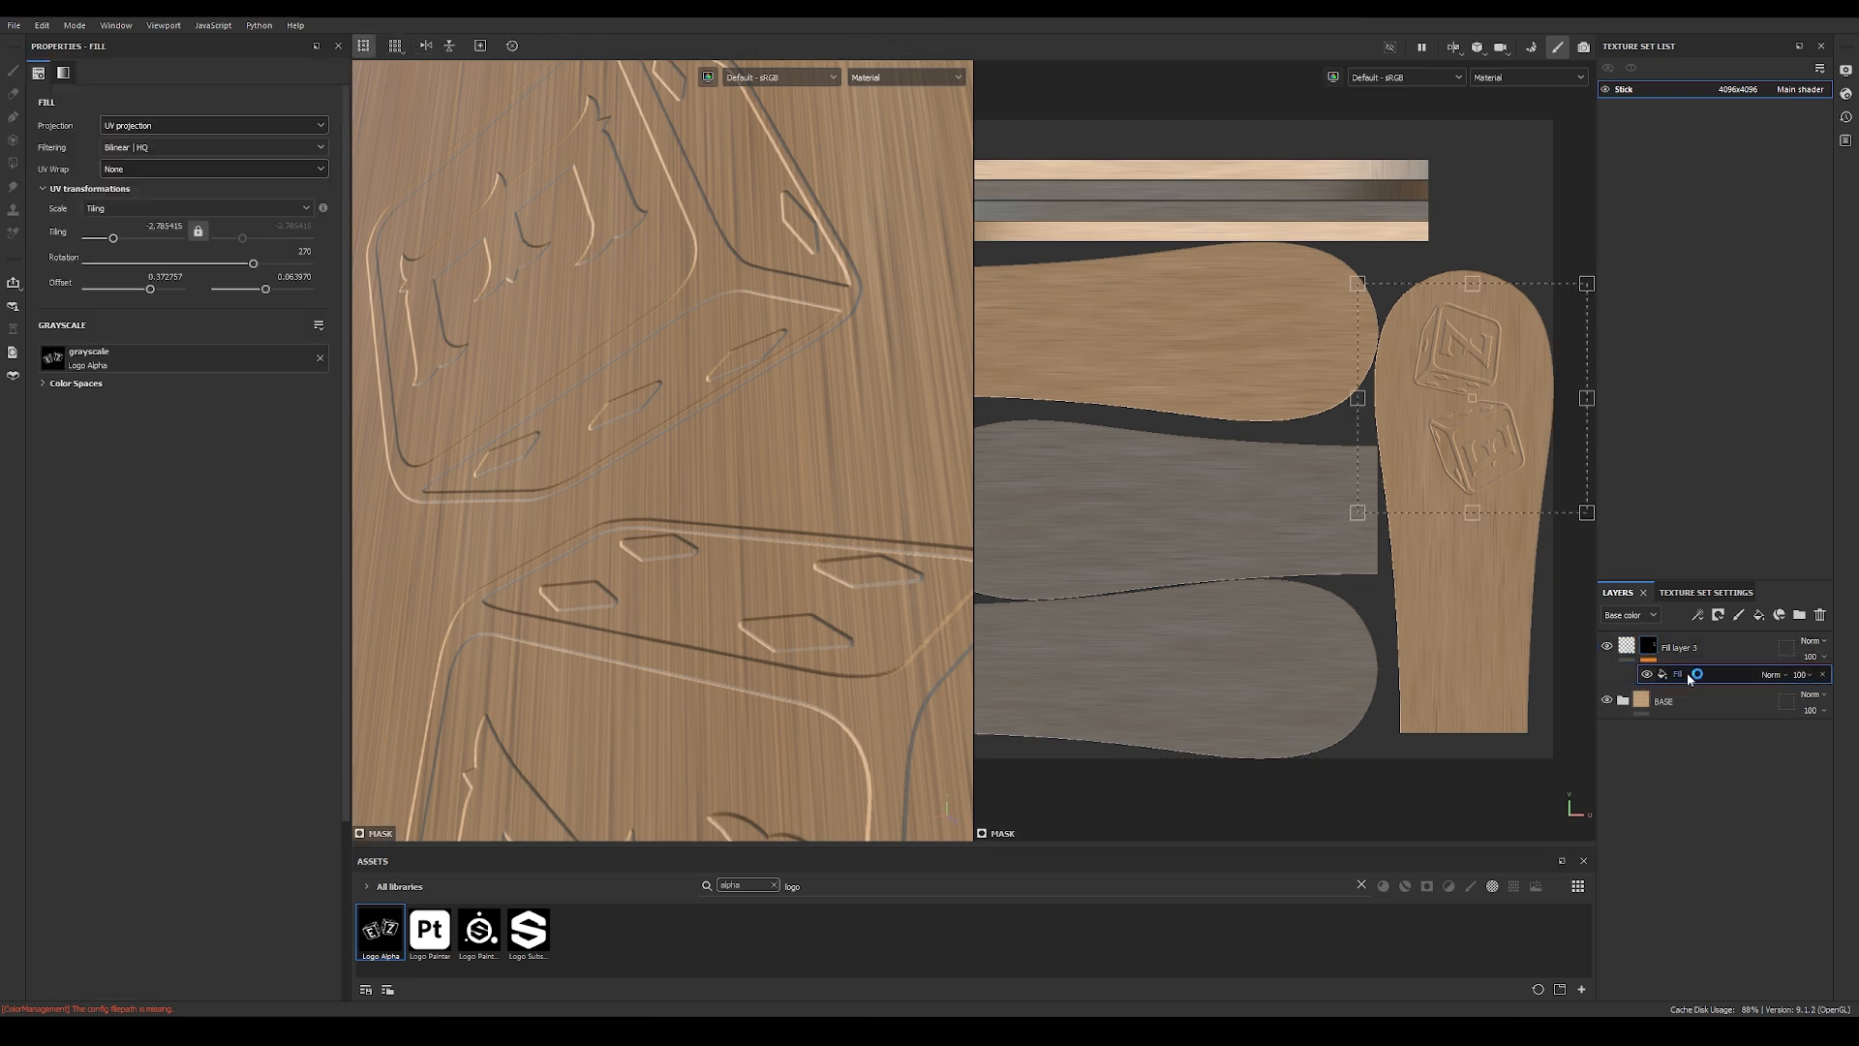
{"action": "left_click", "coordinate": [1699, 617]}
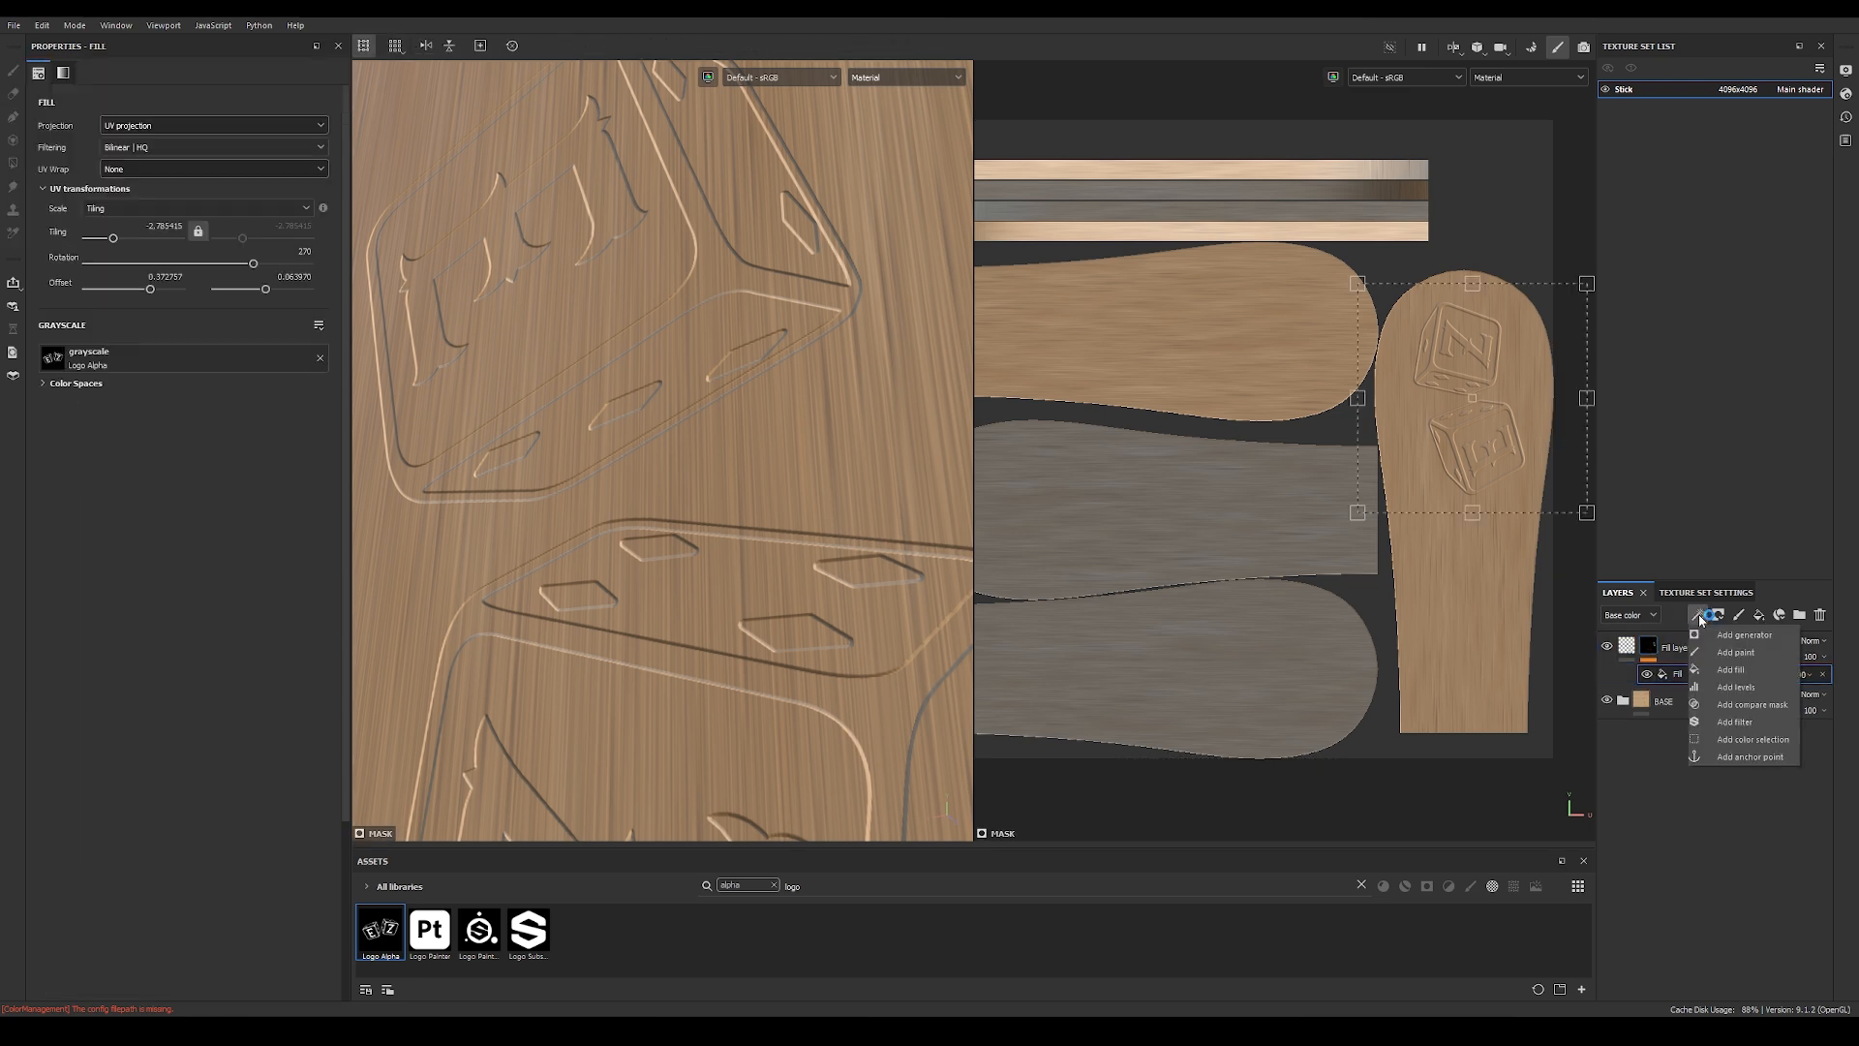
{"action": "left_click", "coordinate": [1735, 722]}
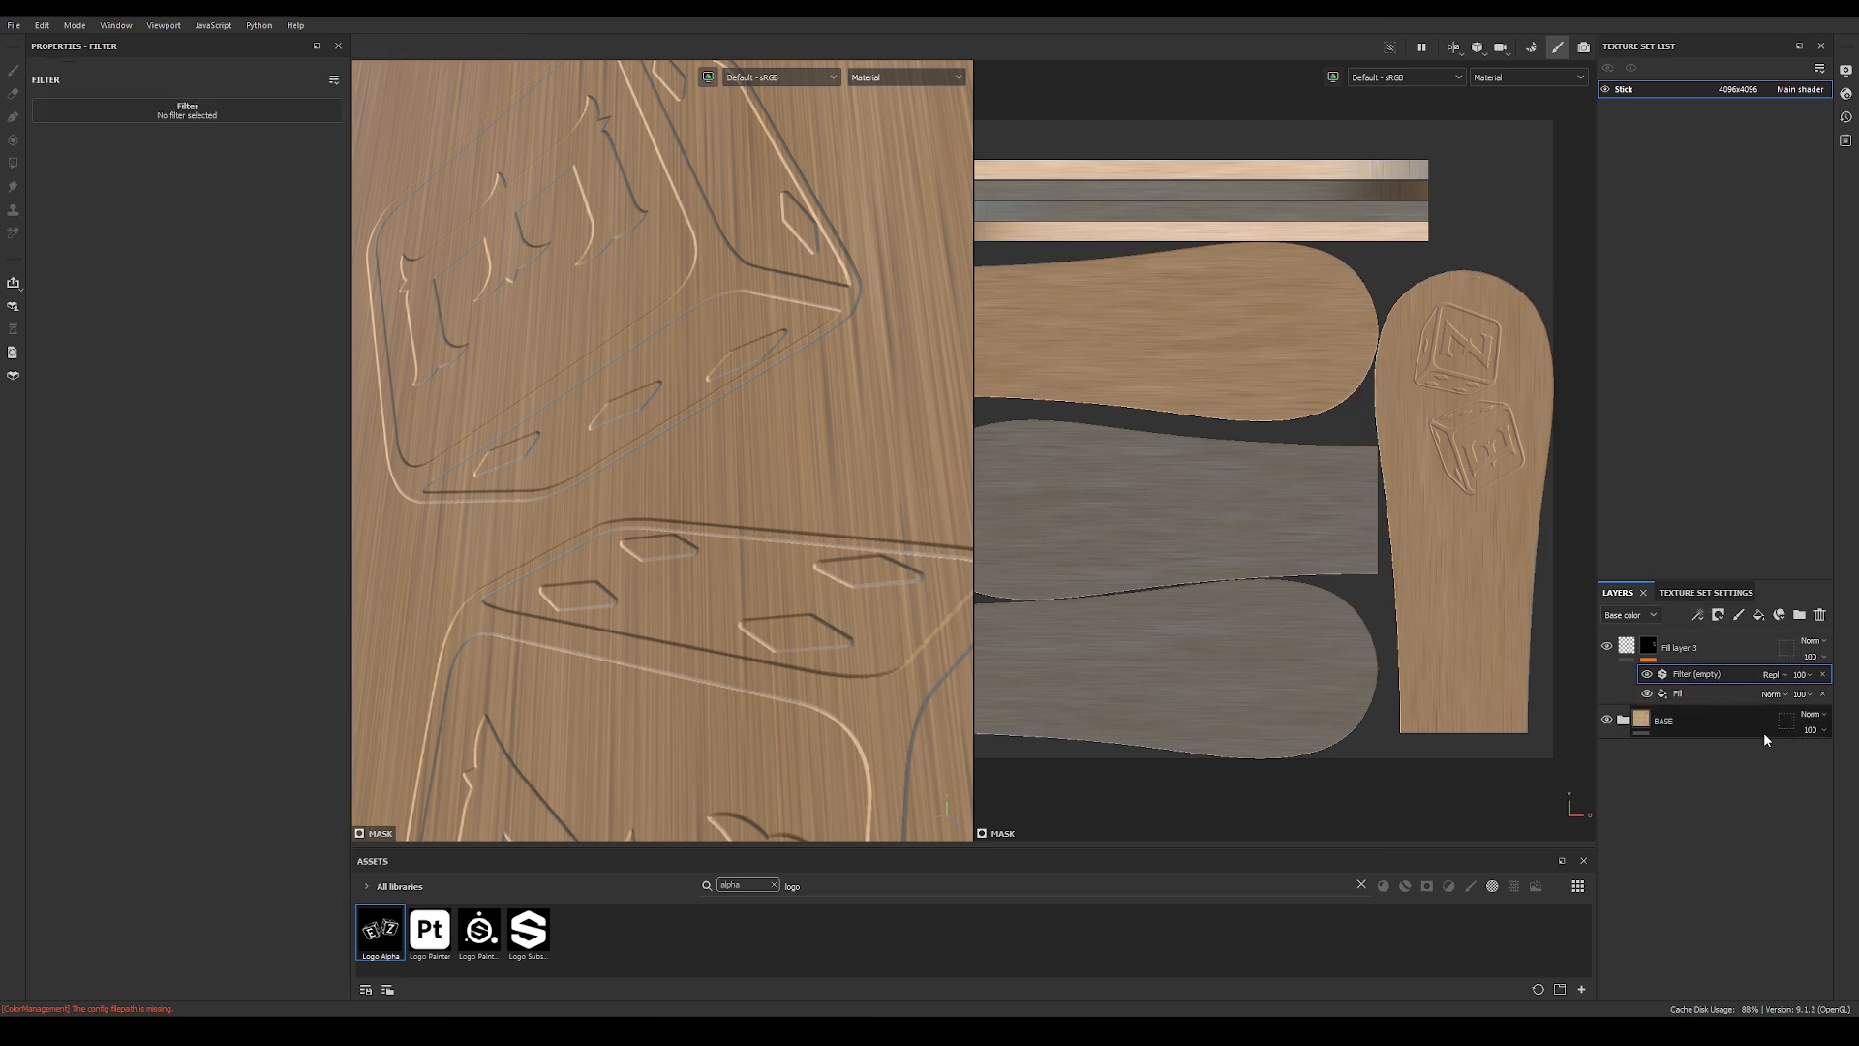
{"action": "left_click", "coordinate": [199, 110]}
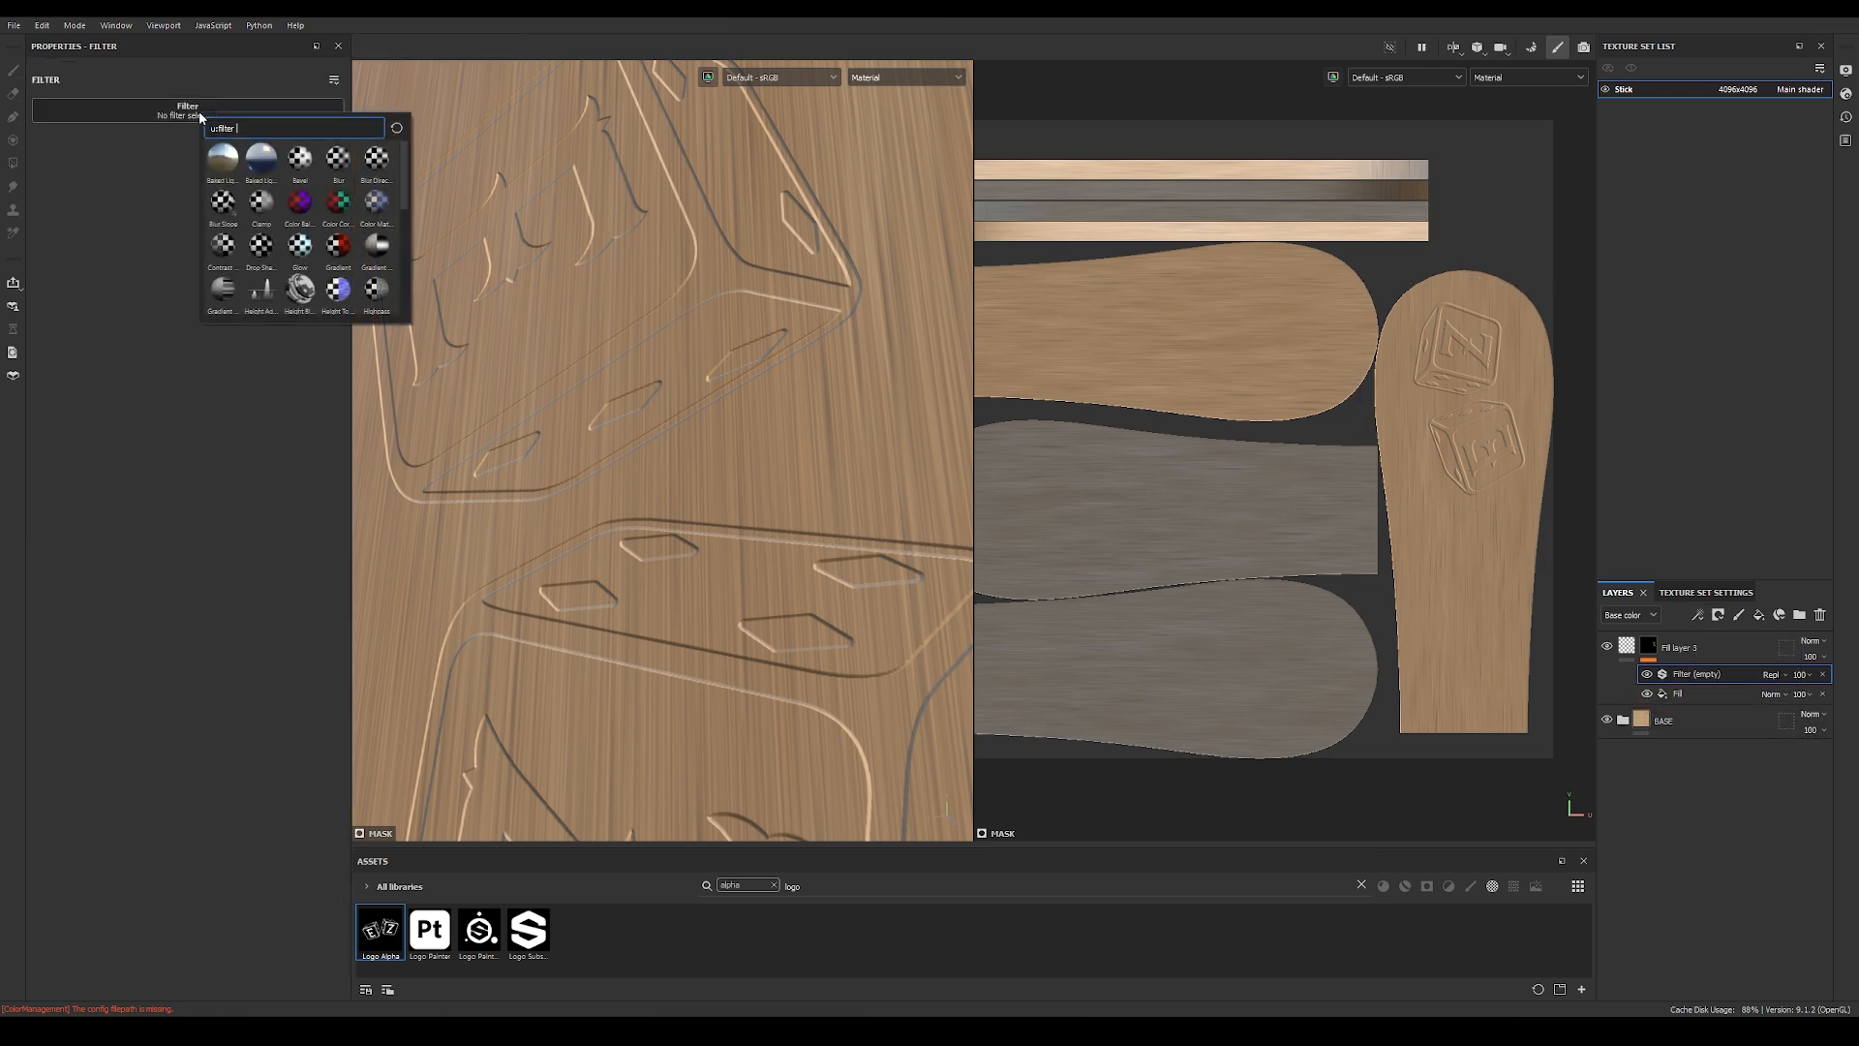
{"action": "left_click_drag", "start_coordinate": [404, 180], "coordinate": [399, 265]}
{"action": "left_click", "coordinate": [376, 292]}
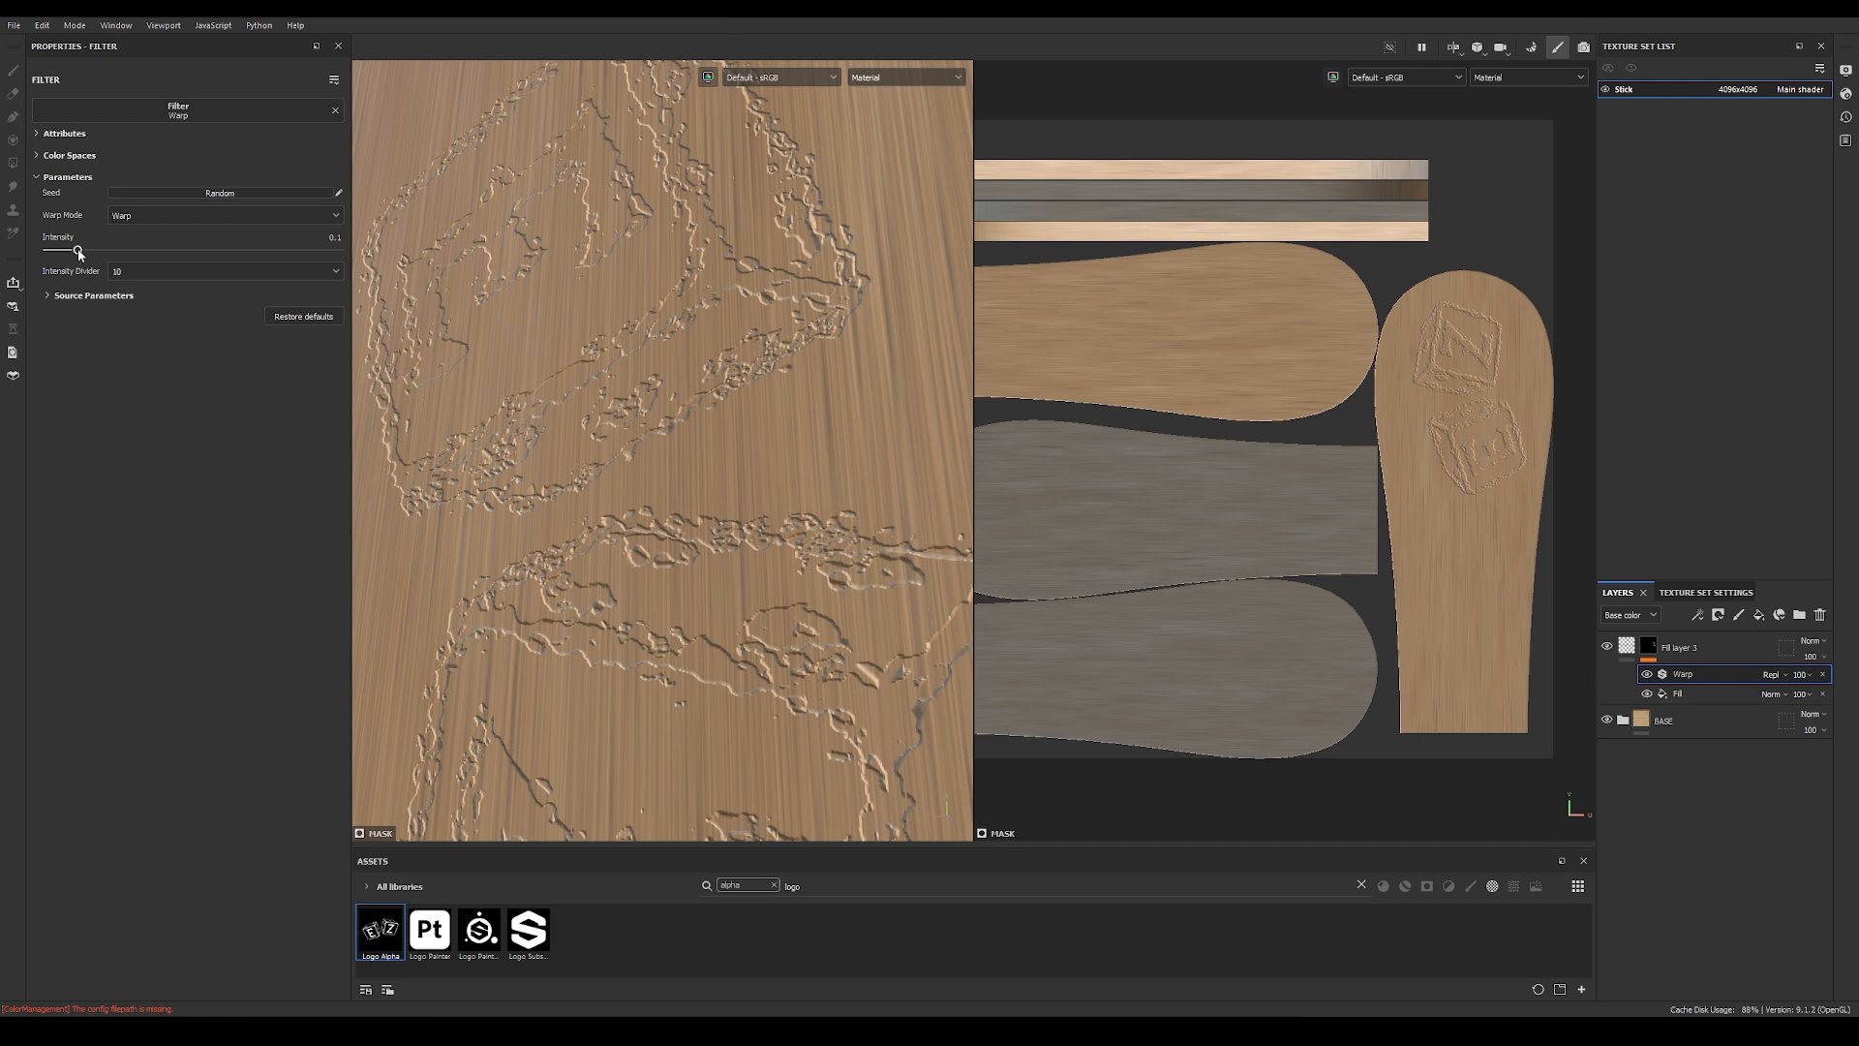
Step: Lower the Warp filter's intensity to 0.02 to subtly distort the logo's edges
{"action": "left_click_drag", "start_coordinate": [79, 254], "coordinate": [60, 257]}
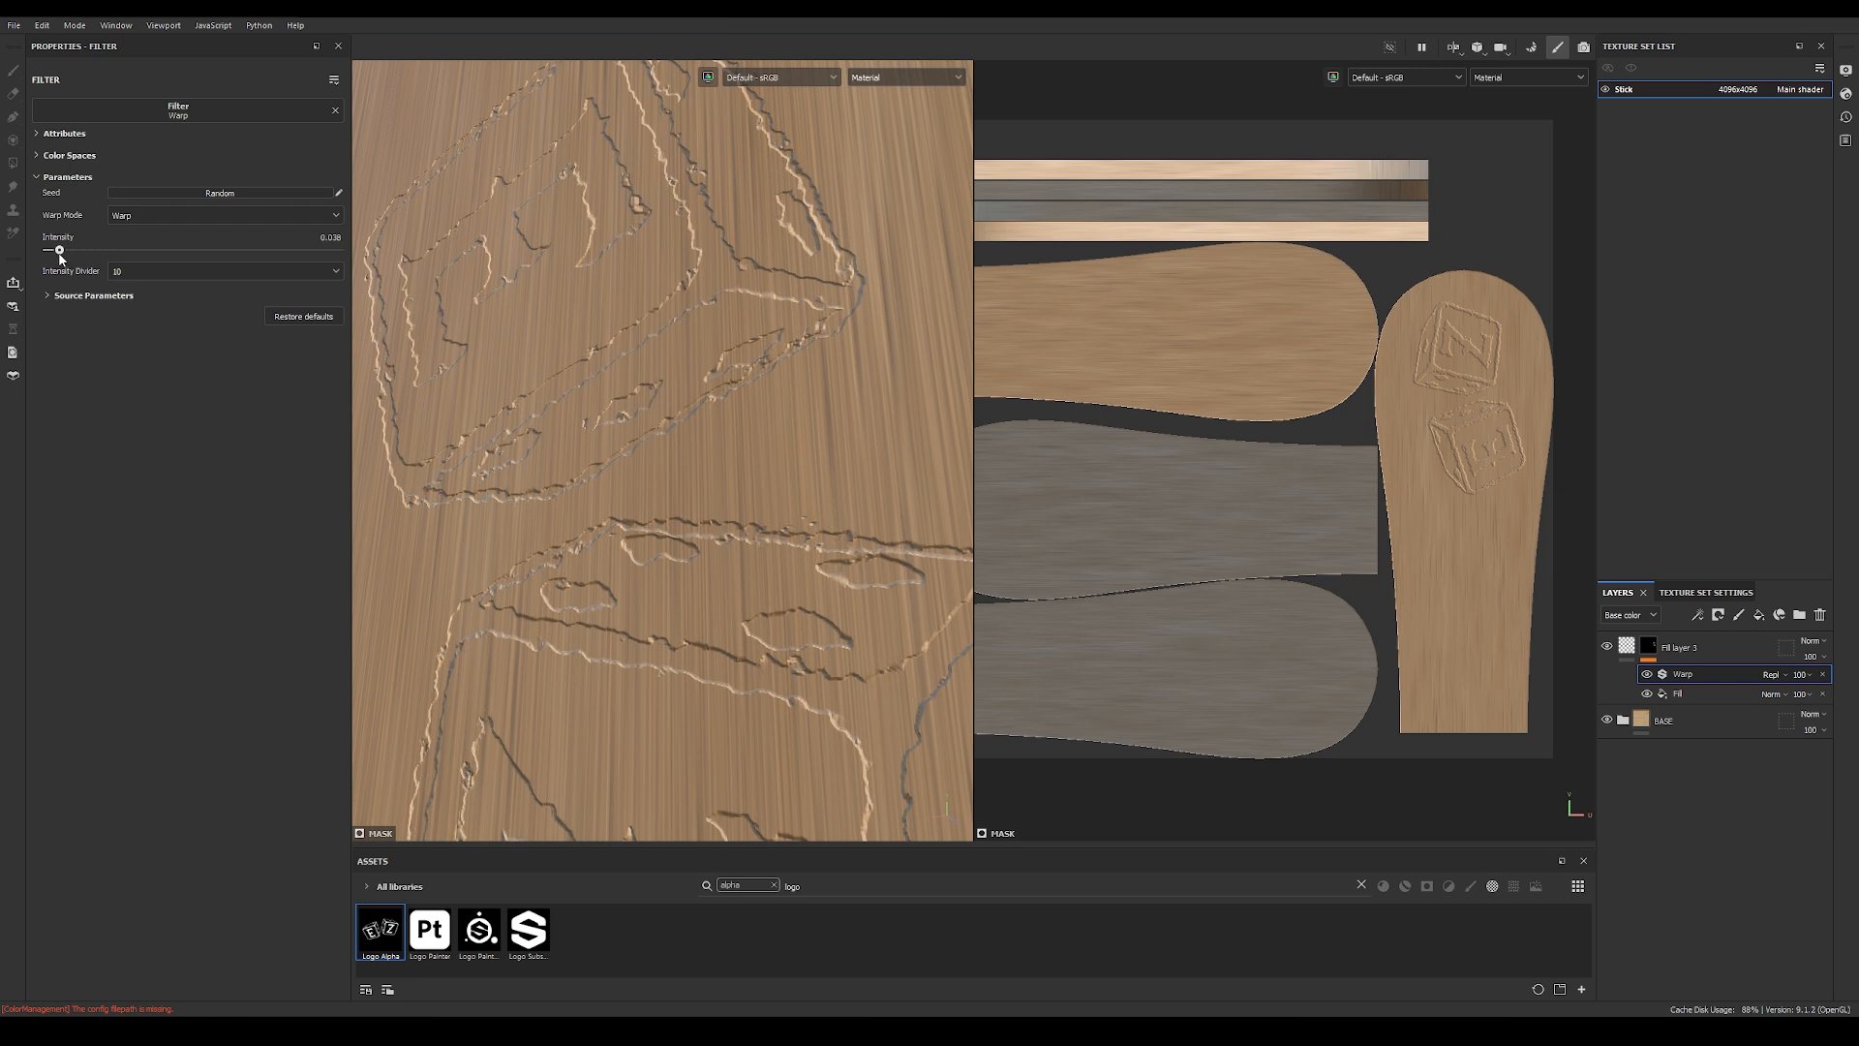
{"action": "double_click", "coordinate": [334, 237]}
{"action": "type", "text": "02"}
{"action": "key", "text": "Return"}
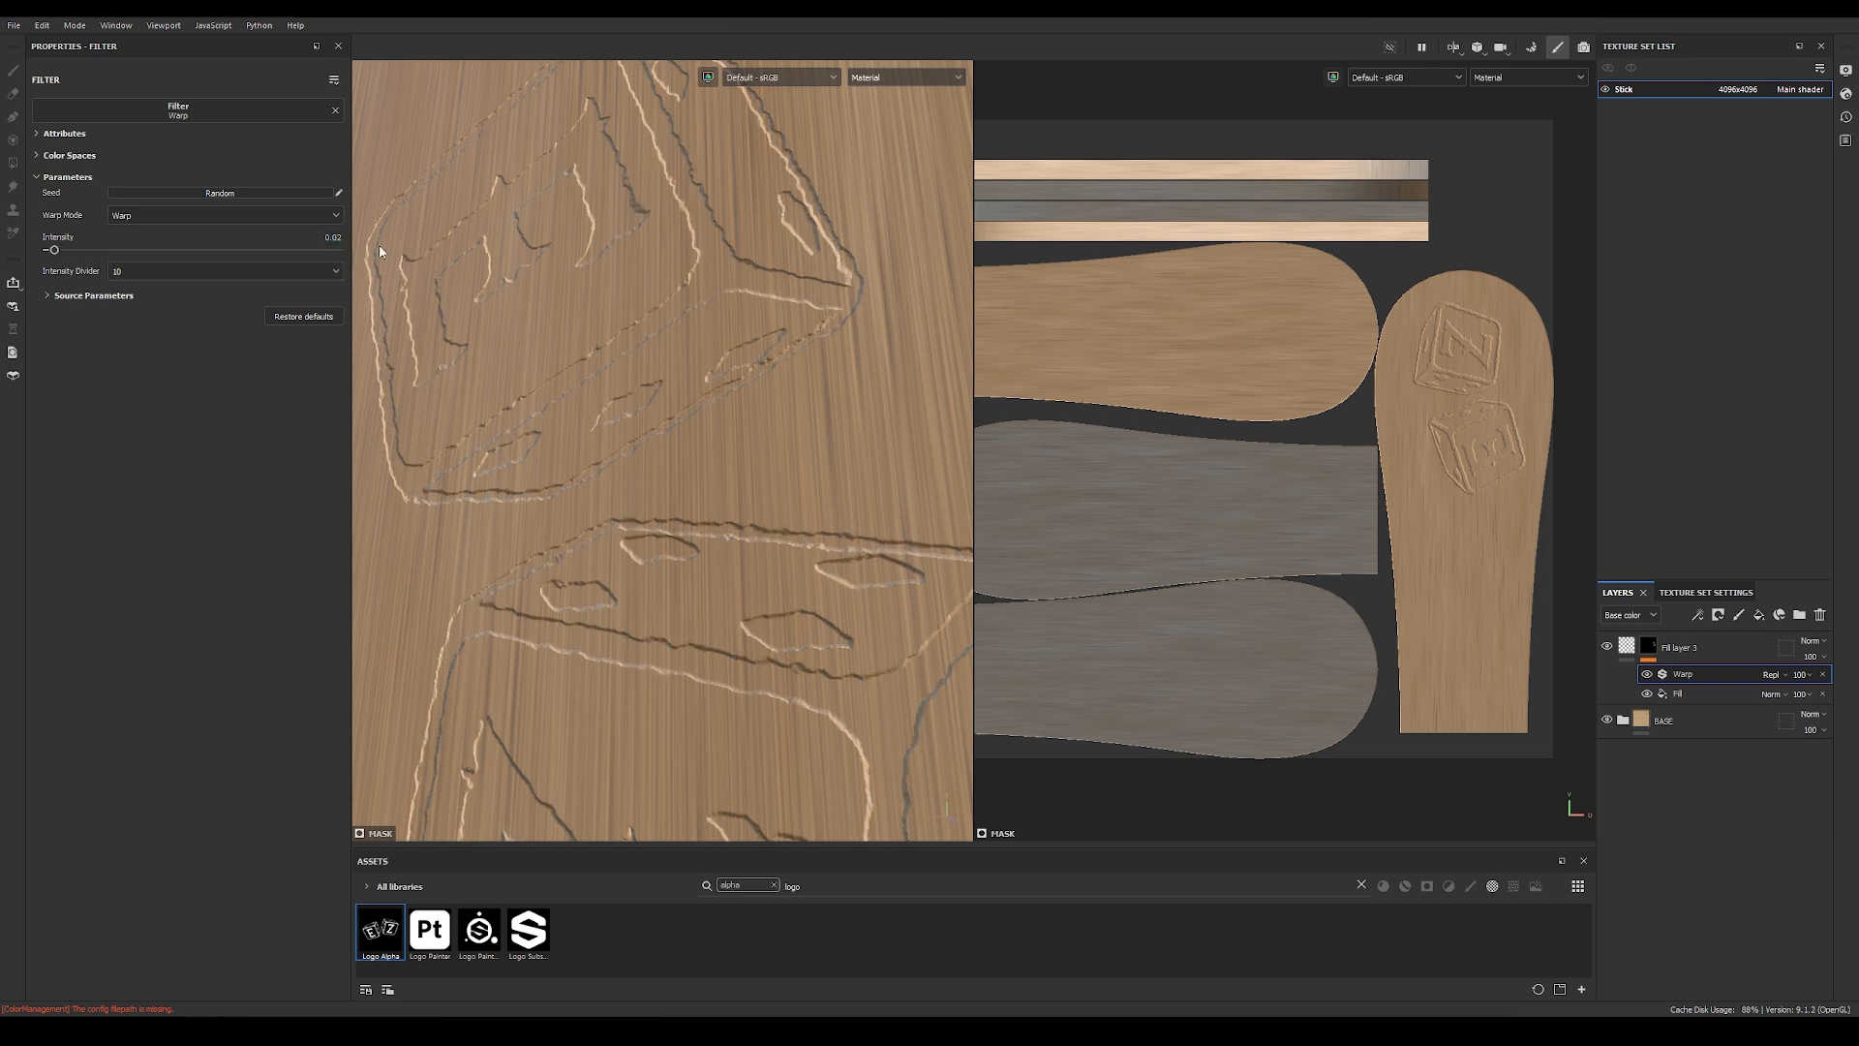
{"action": "left_click", "coordinate": [189, 270]}
{"action": "left_click", "coordinate": [178, 313]}
{"action": "left_click", "coordinate": [182, 270]}
{"action": "left_click", "coordinate": [183, 304]}
Step: Smooth the Warp filter's noise with a source blur of about 0.58 and a source tiling of about 0.88
{"action": "left_click", "coordinate": [46, 295]}
{"action": "left_click_drag", "start_coordinate": [60, 351], "coordinate": [93, 355]}
{"action": "left_click_drag", "start_coordinate": [116, 351], "coordinate": [224, 356]}
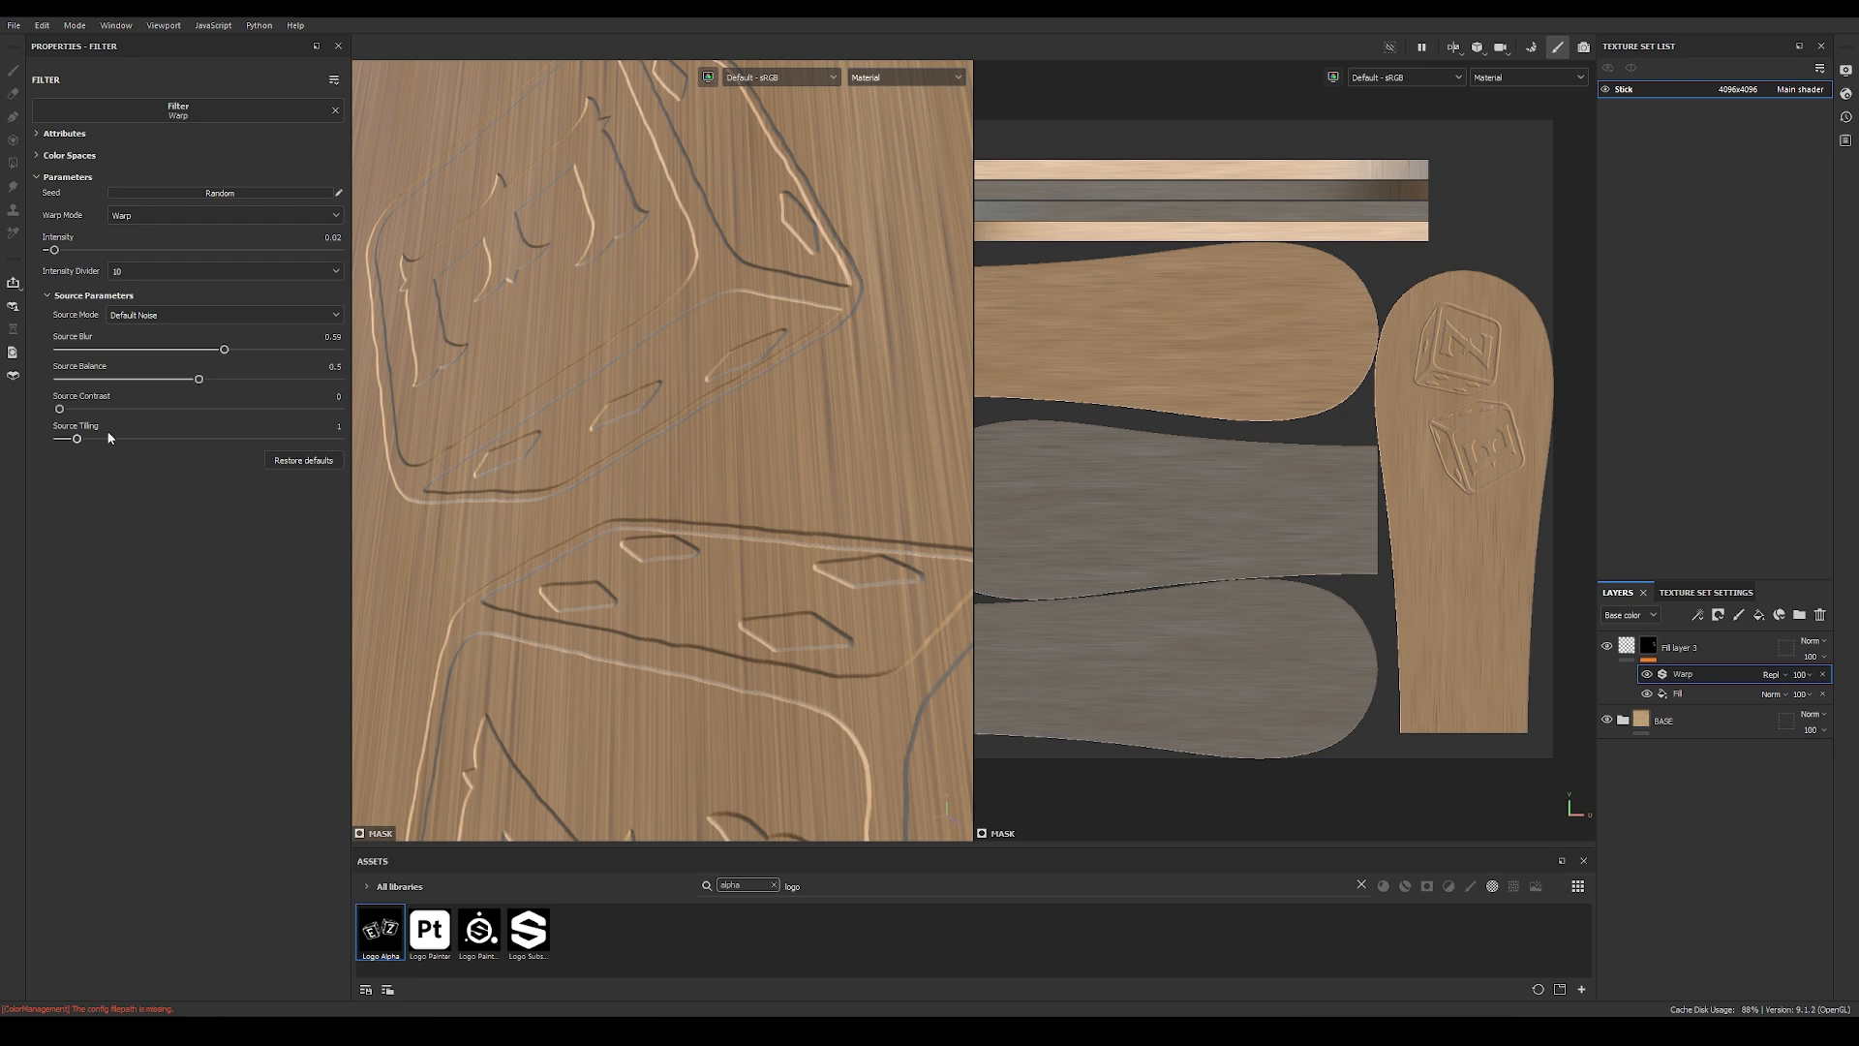
{"action": "left_click_drag", "start_coordinate": [80, 443], "coordinate": [74, 444]}
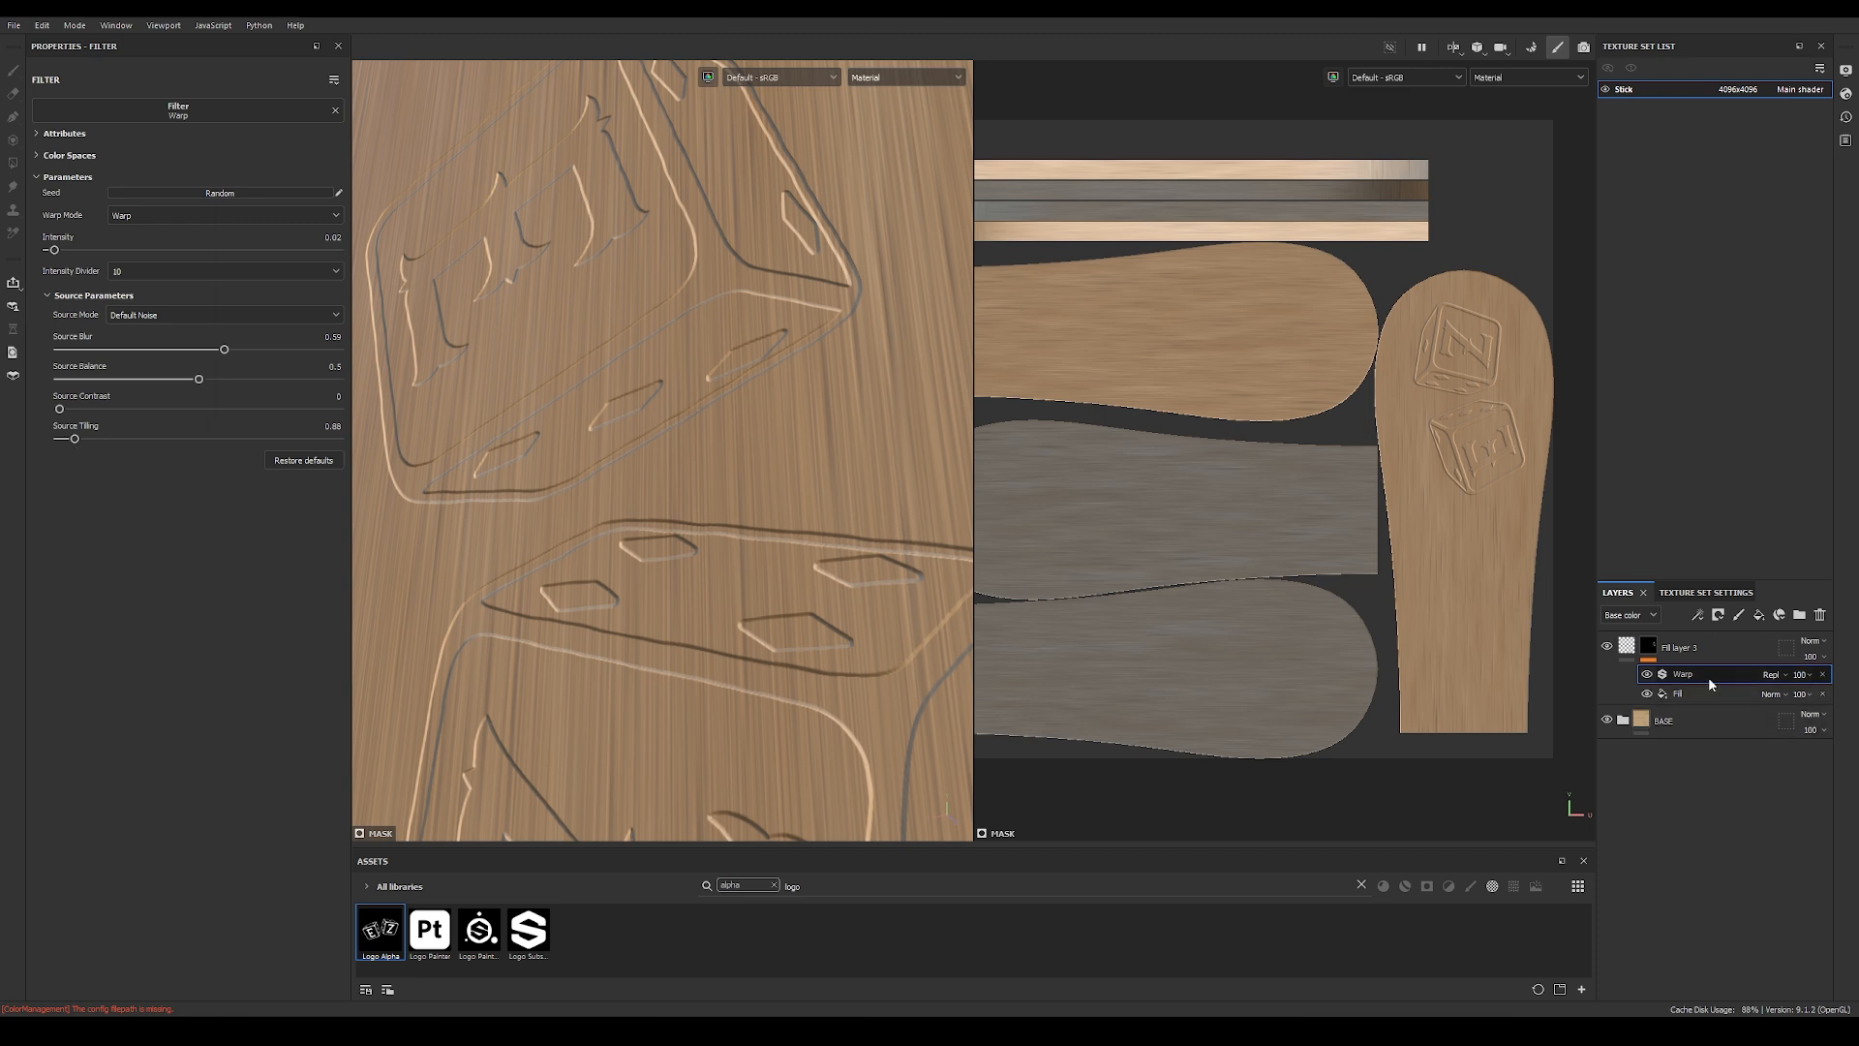
Step: Add a Blur filter above the Warp filter in the logo mask and set its intensity to 0.08
{"action": "left_click", "coordinate": [1699, 616]}
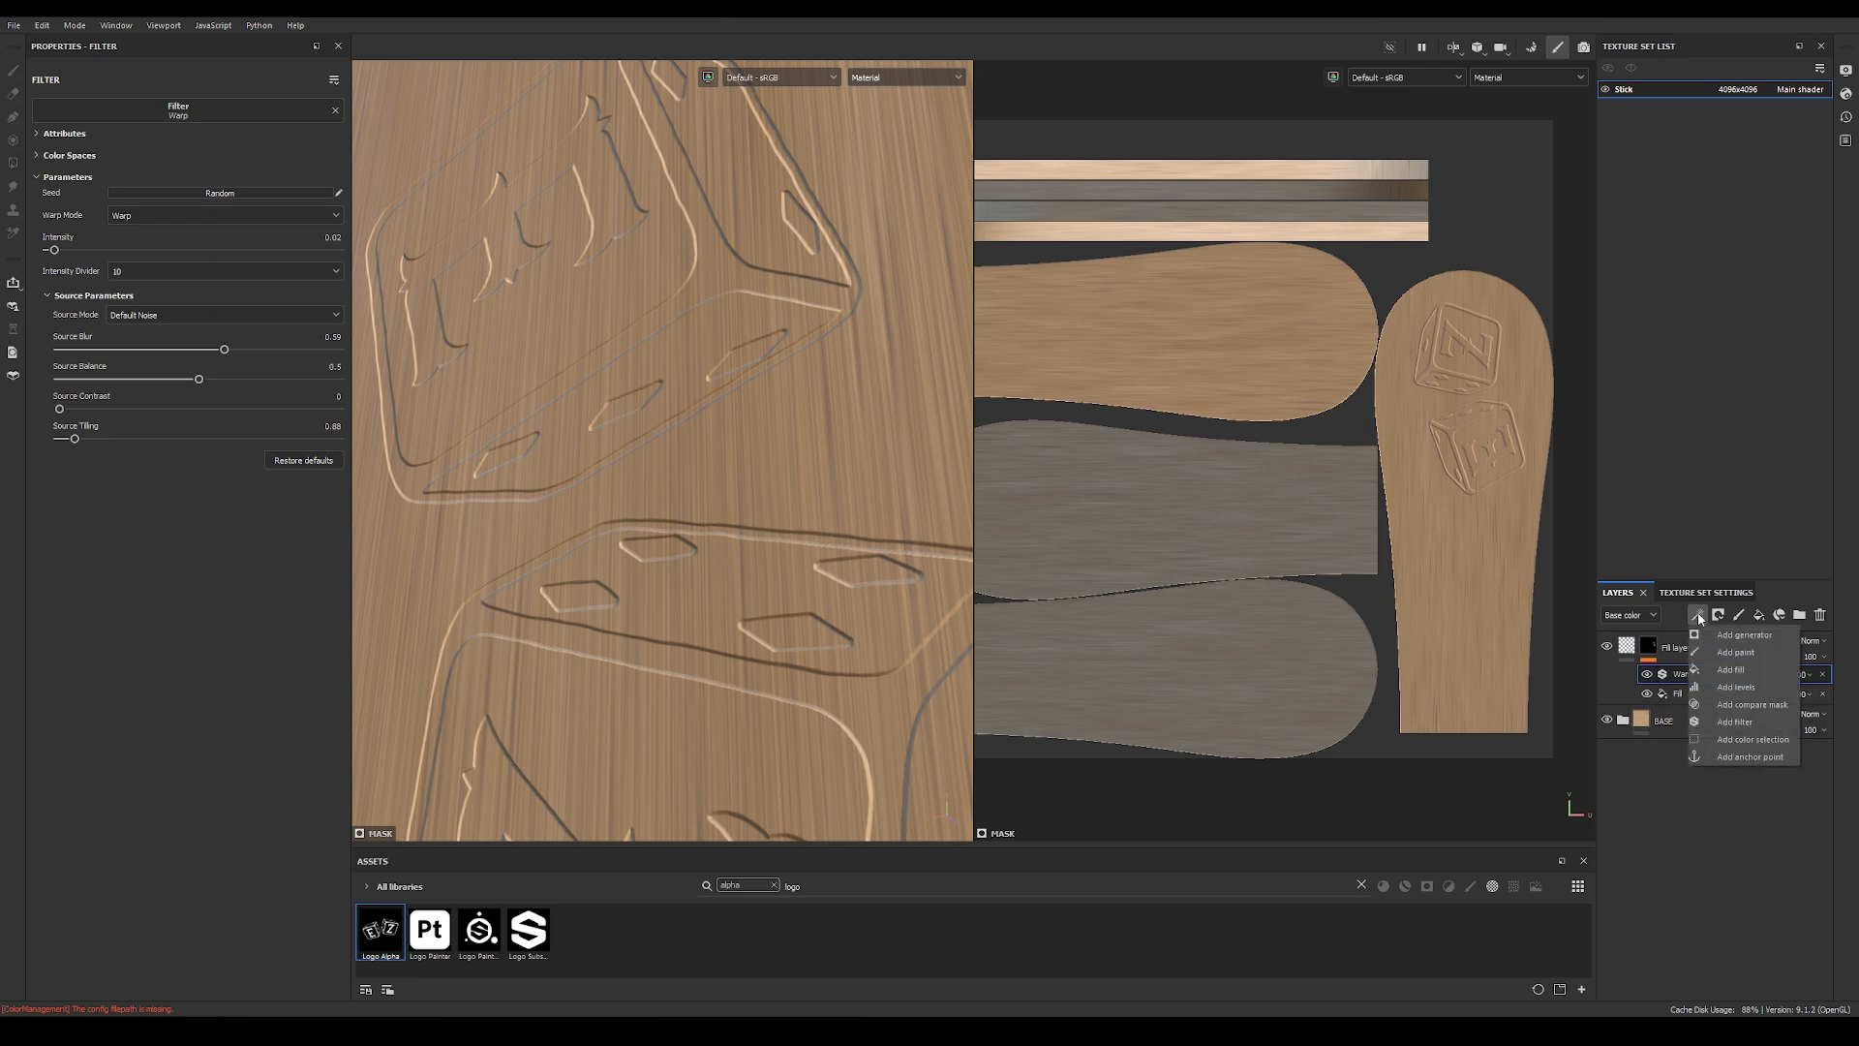
{"action": "left_click", "coordinate": [1735, 721]}
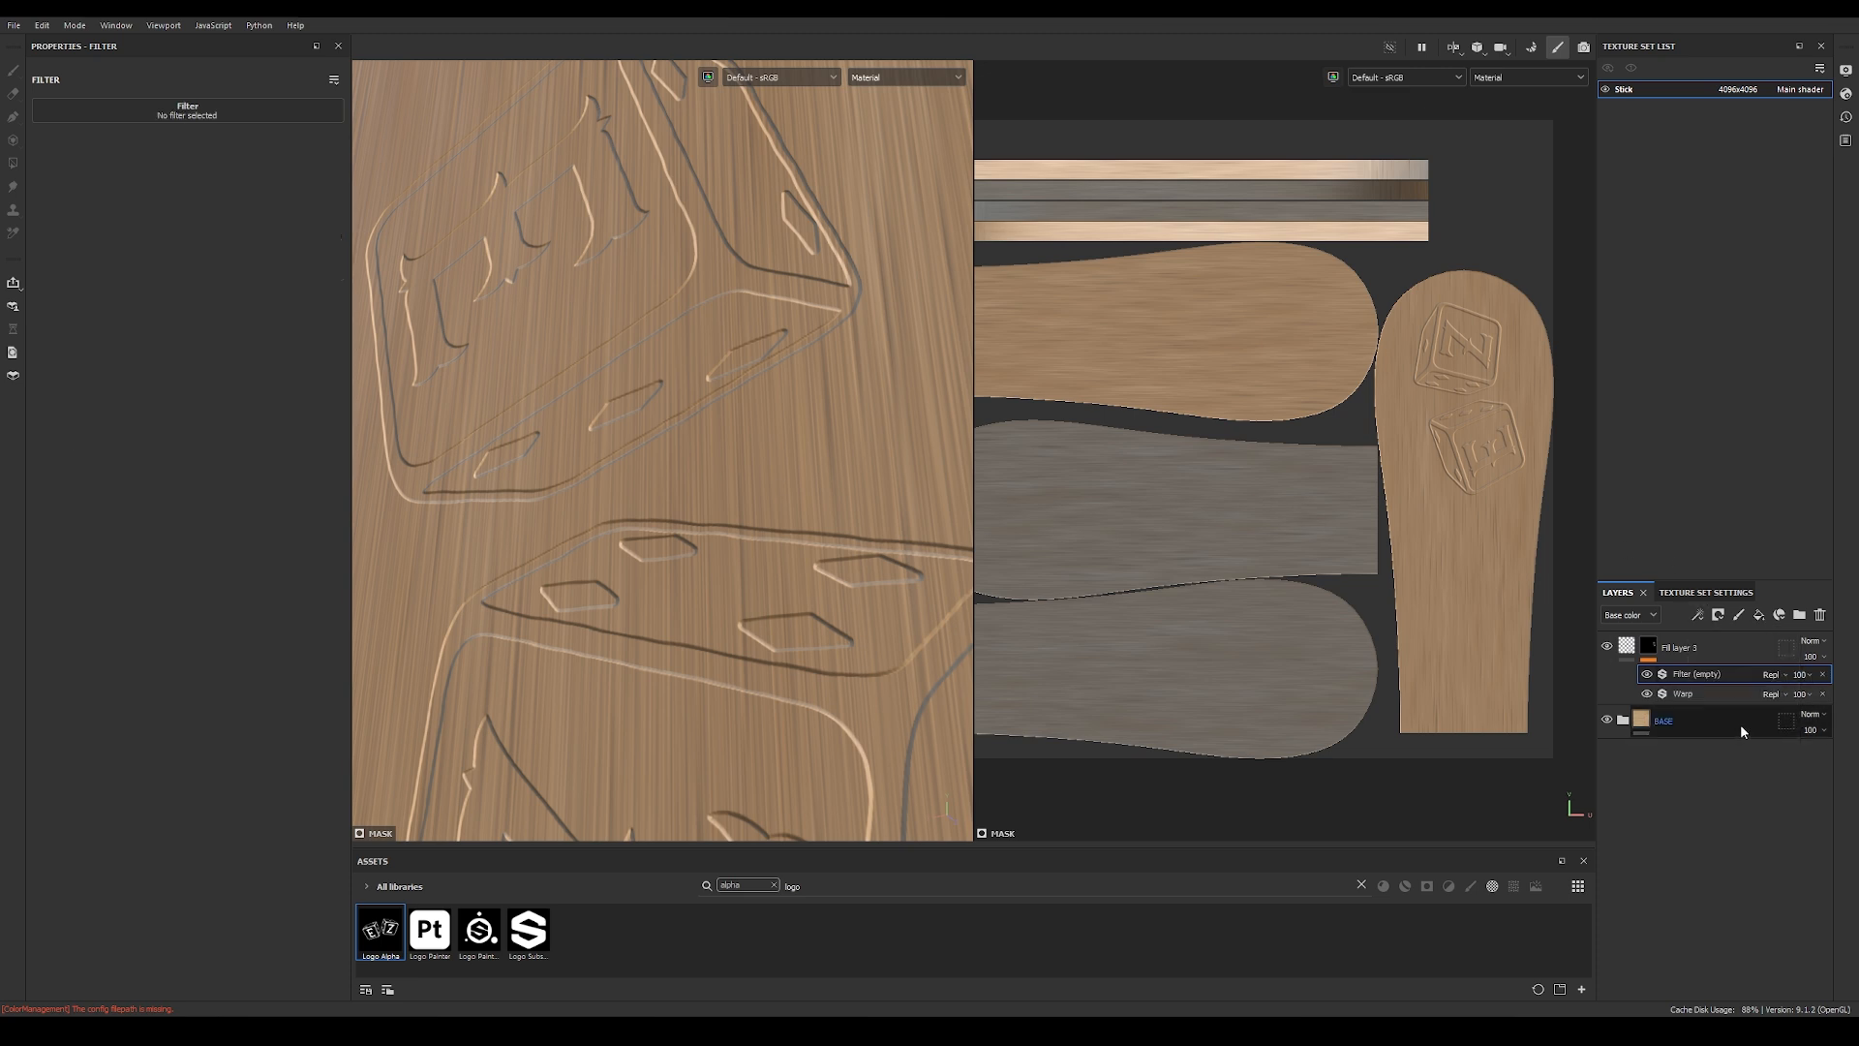
{"action": "left_click", "coordinate": [189, 115]}
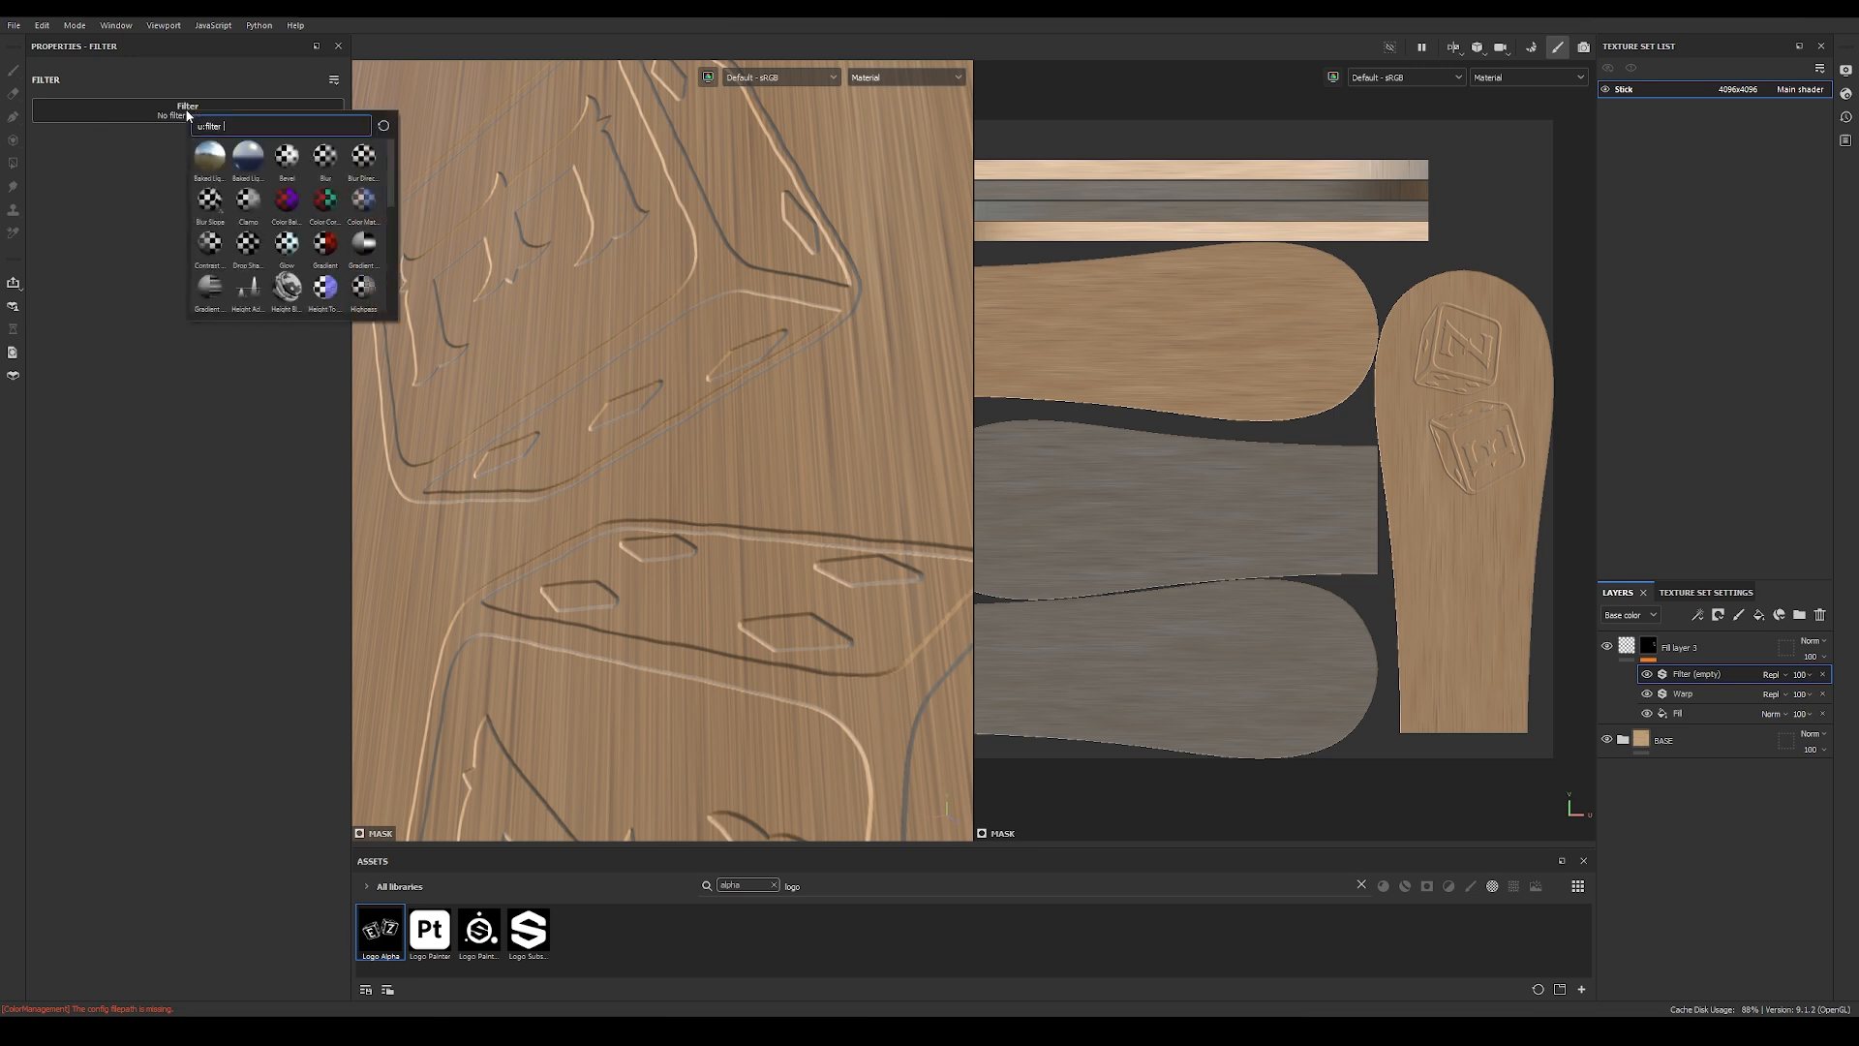
{"action": "left_click", "coordinate": [325, 167]}
{"action": "left_click_drag", "start_coordinate": [64, 206], "coordinate": [57, 205]}
{"action": "left_click", "coordinate": [338, 190]}
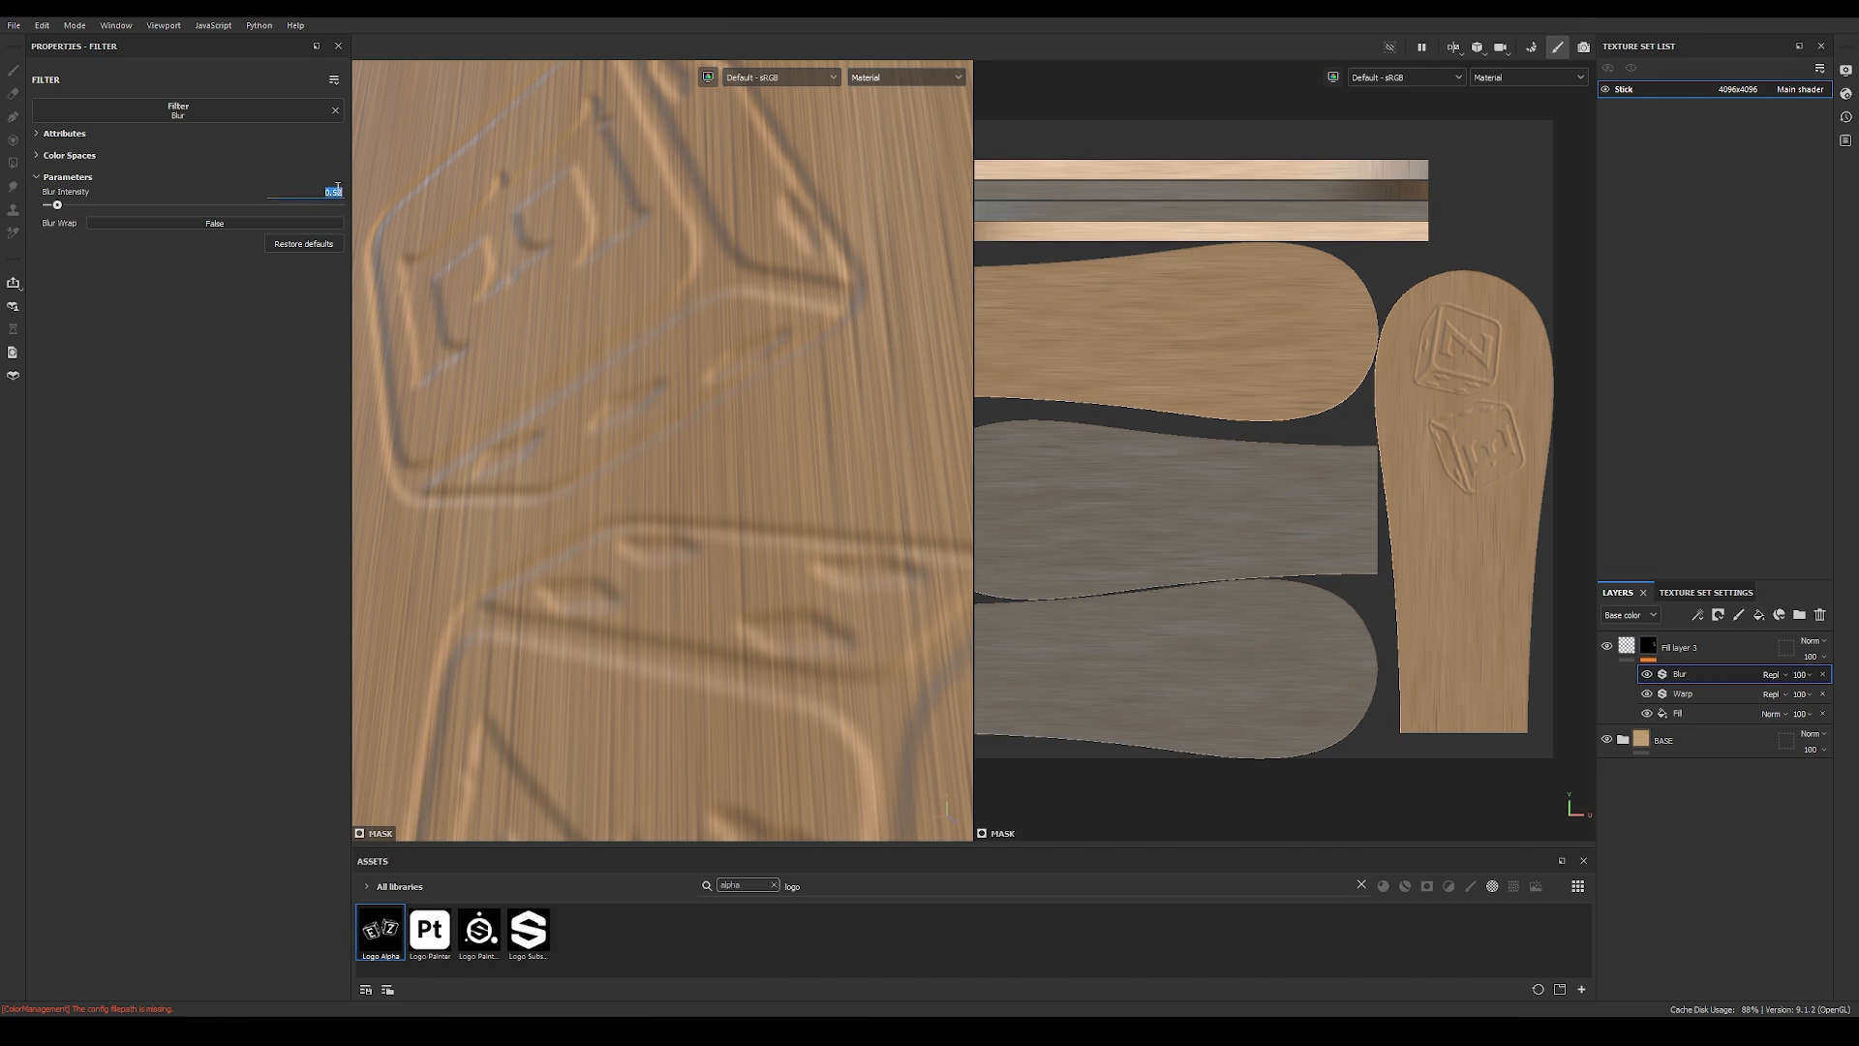
{"action": "key", "text": "BackSpace"}
{"action": "type", "text": "0.08"}
{"action": "key", "text": "Return"}
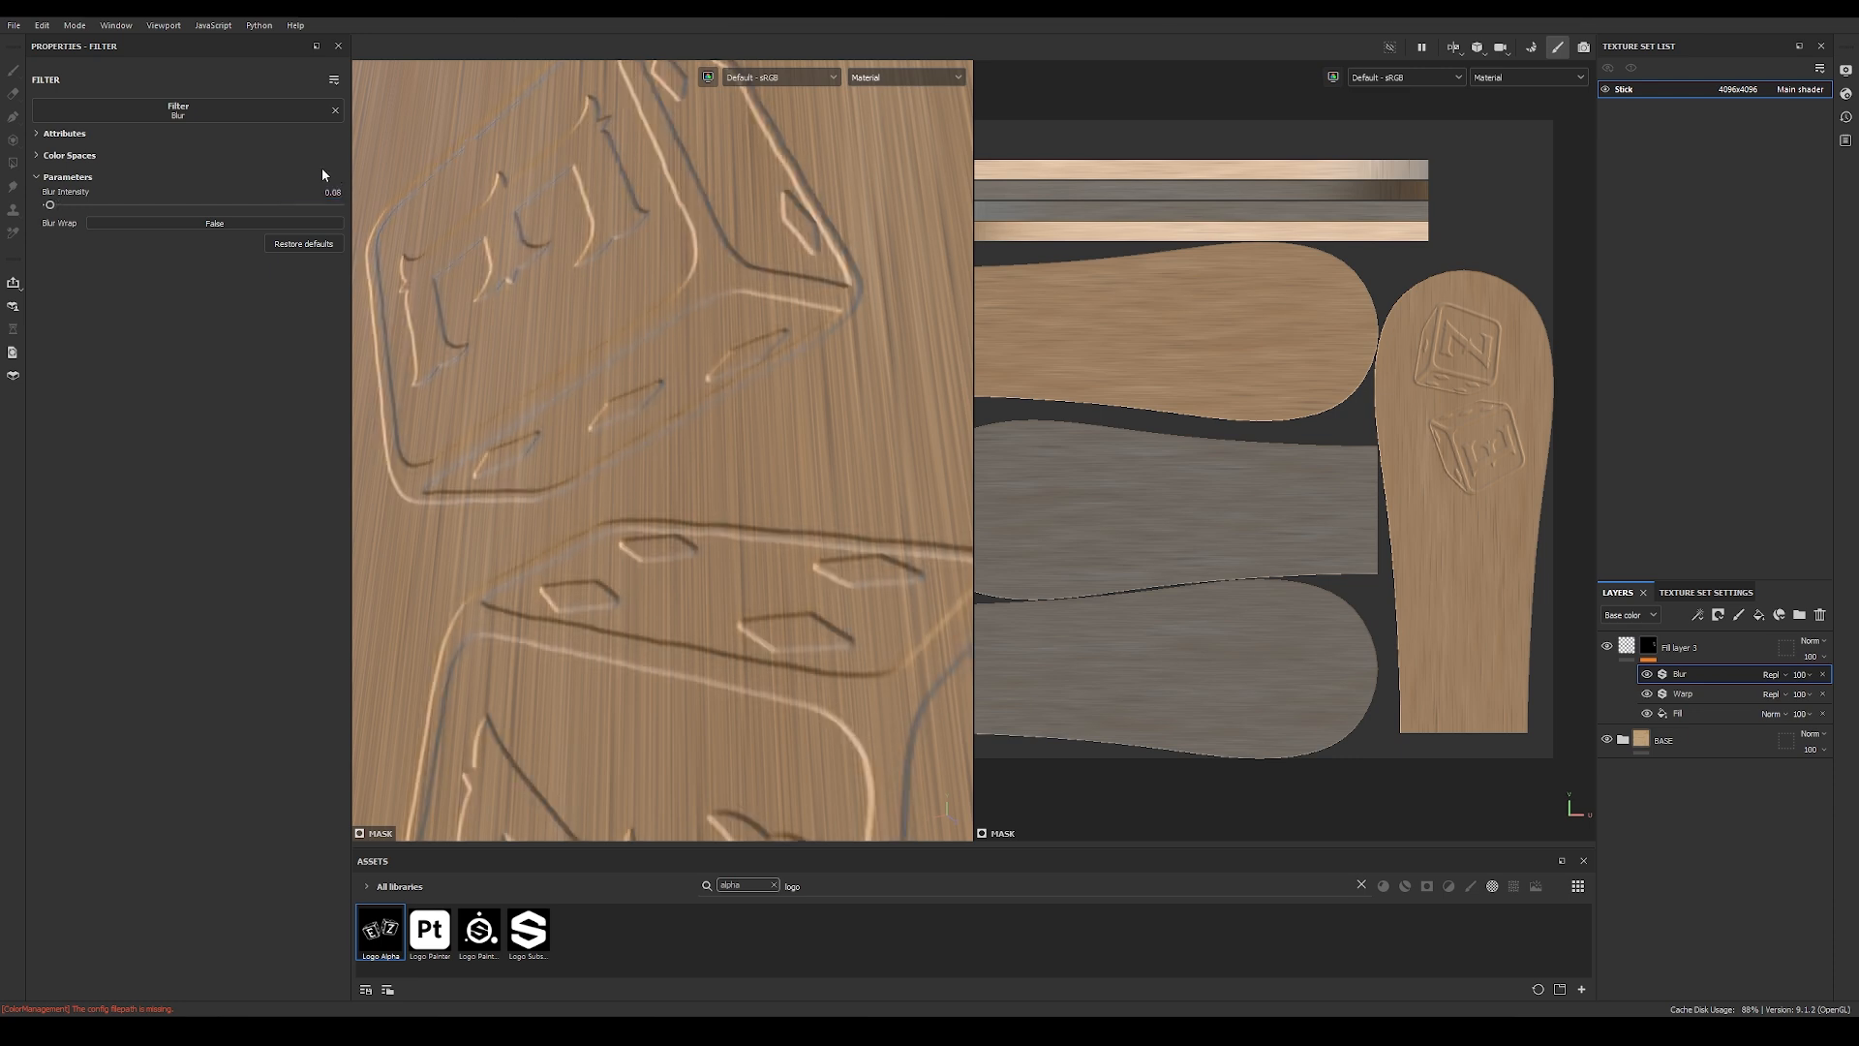
Step: Compare the engraved logo with and without the Blur and Warp filters, viewing it close up and from farther away
{"action": "left_click", "coordinate": [1646, 675]}
{"action": "left_click", "coordinate": [1646, 676]}
{"action": "left_click", "coordinate": [1646, 676]}
{"action": "left_click", "coordinate": [1646, 675]}
{"action": "left_click", "coordinate": [1647, 675]}
{"action": "left_click", "coordinate": [1646, 676]}
{"action": "right_click_drag", "start_coordinate": [806, 374], "coordinate": [746, 381], "text": "alt"}
{"action": "left_click_drag", "start_coordinate": [747, 381], "coordinate": [871, 523], "text": "alt"}
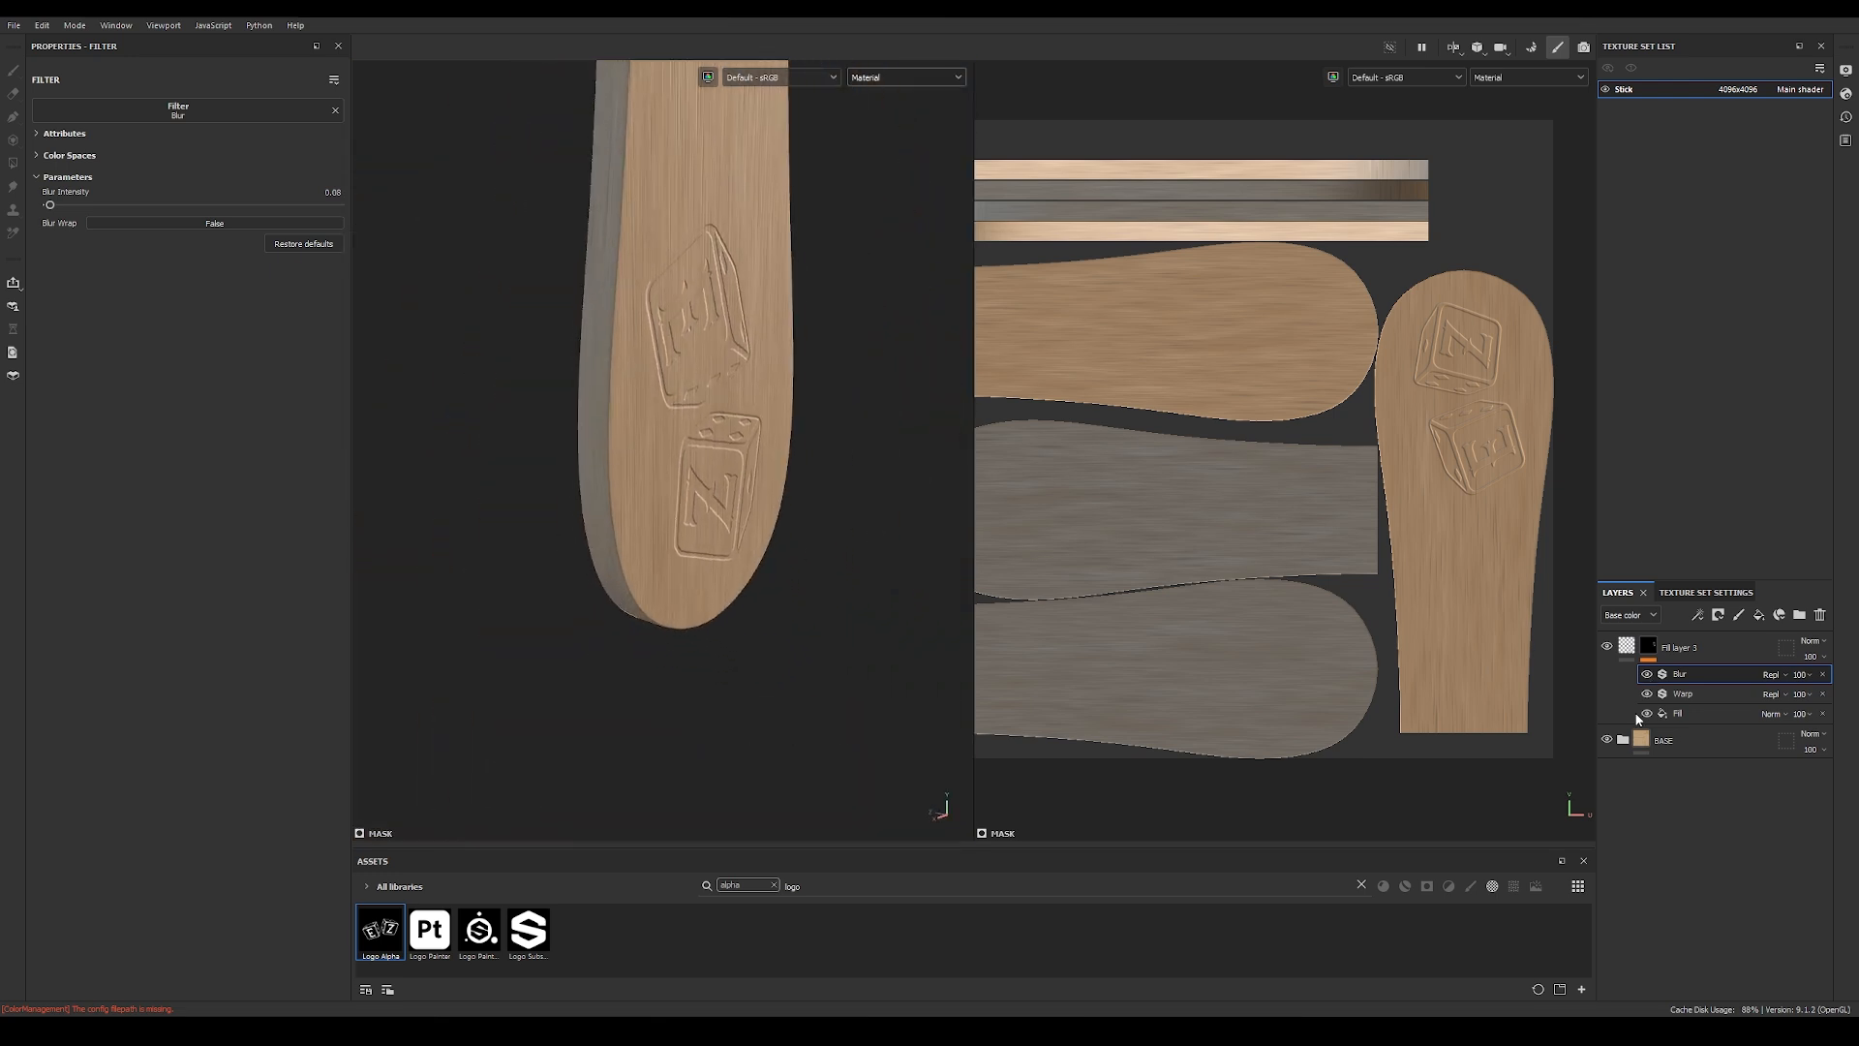
{"action": "left_click", "coordinate": [1647, 694]}
{"action": "left_click", "coordinate": [1647, 695]}
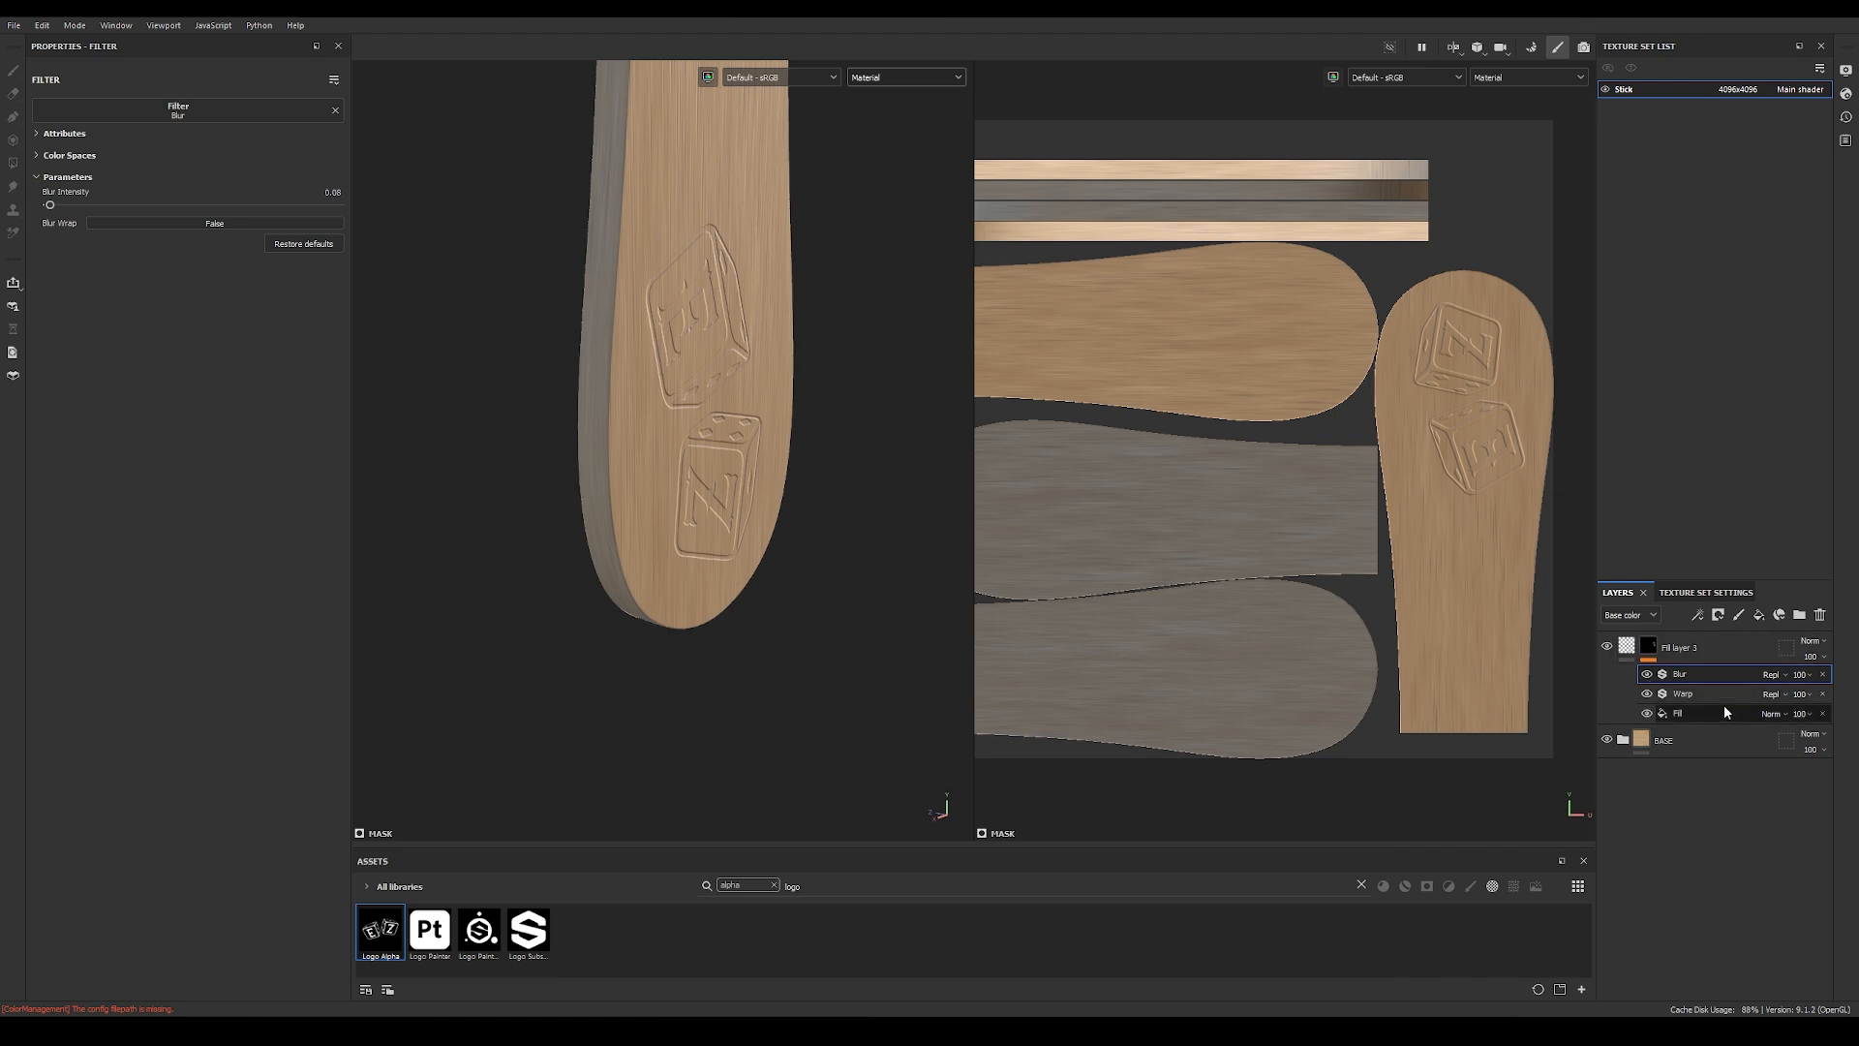
Step: Show only the 3D view and select the logo fill layer's mask
{"action": "key", "text": "F2"}
{"action": "left_click", "coordinate": [1702, 654]}
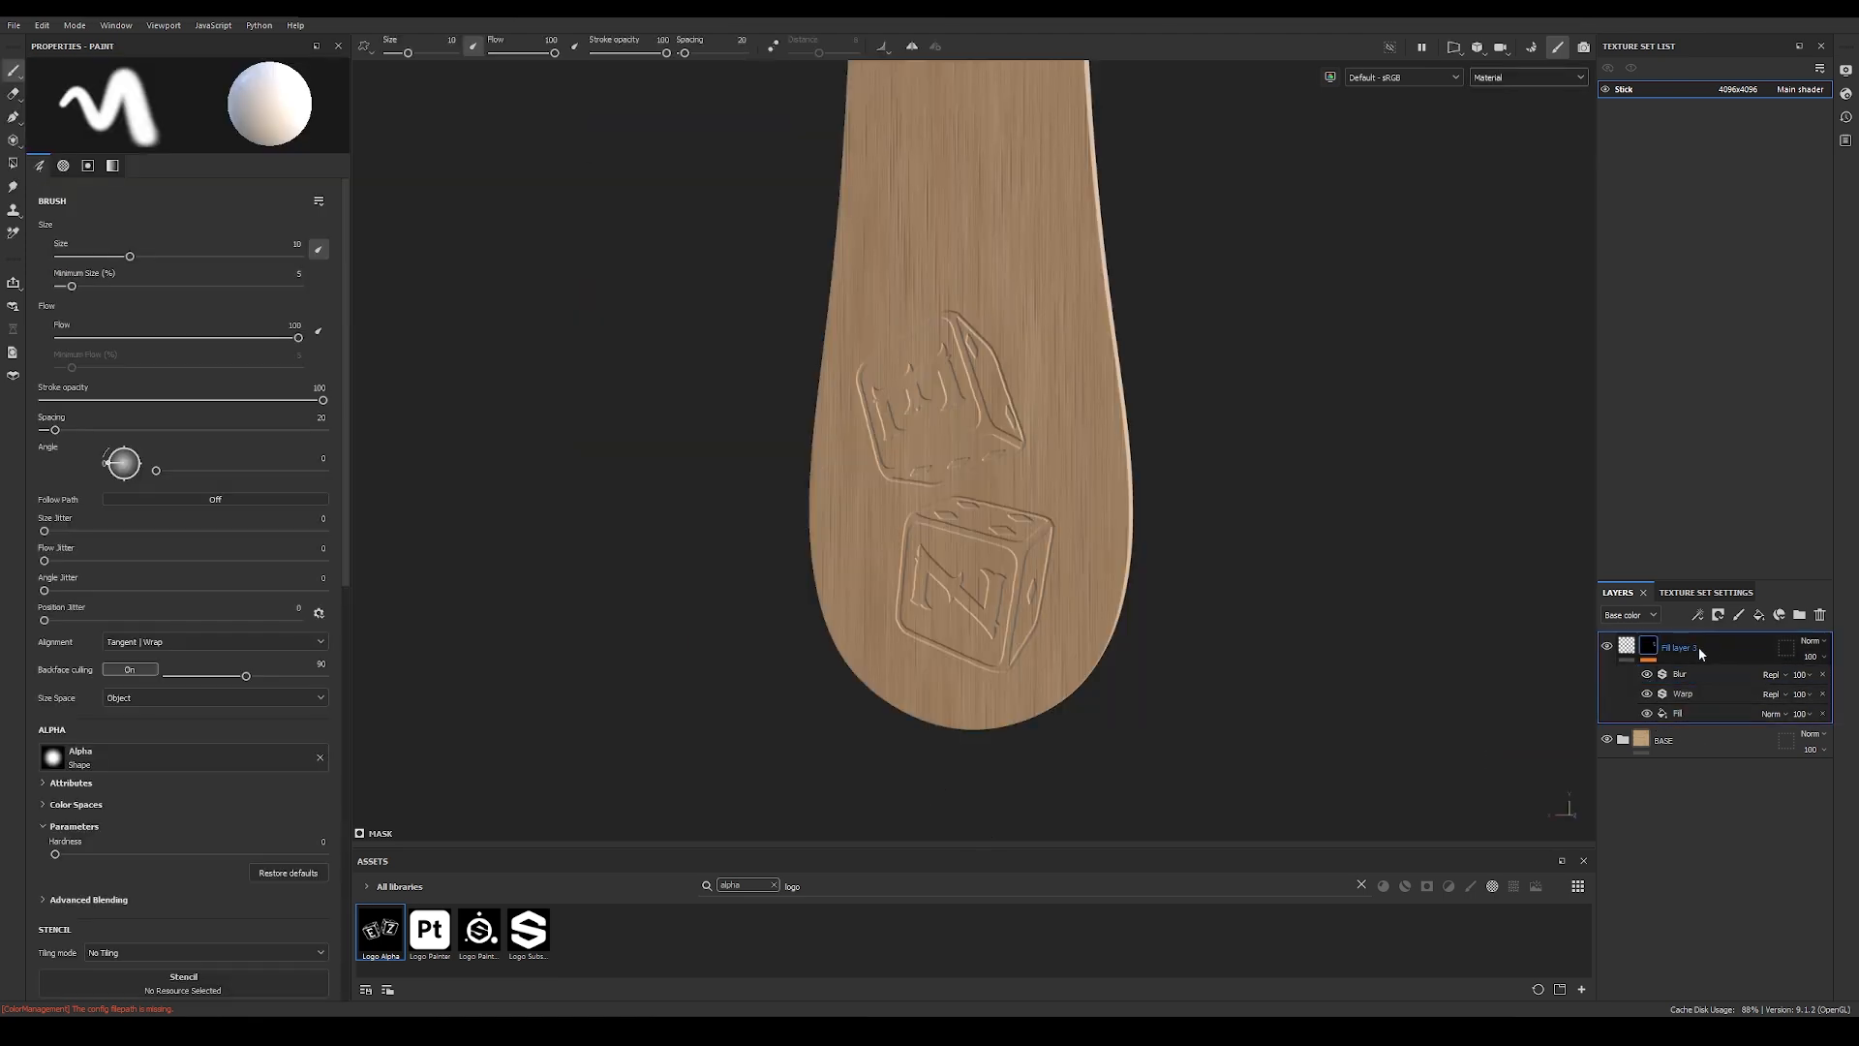
{"action": "left_click", "coordinate": [1649, 650]}
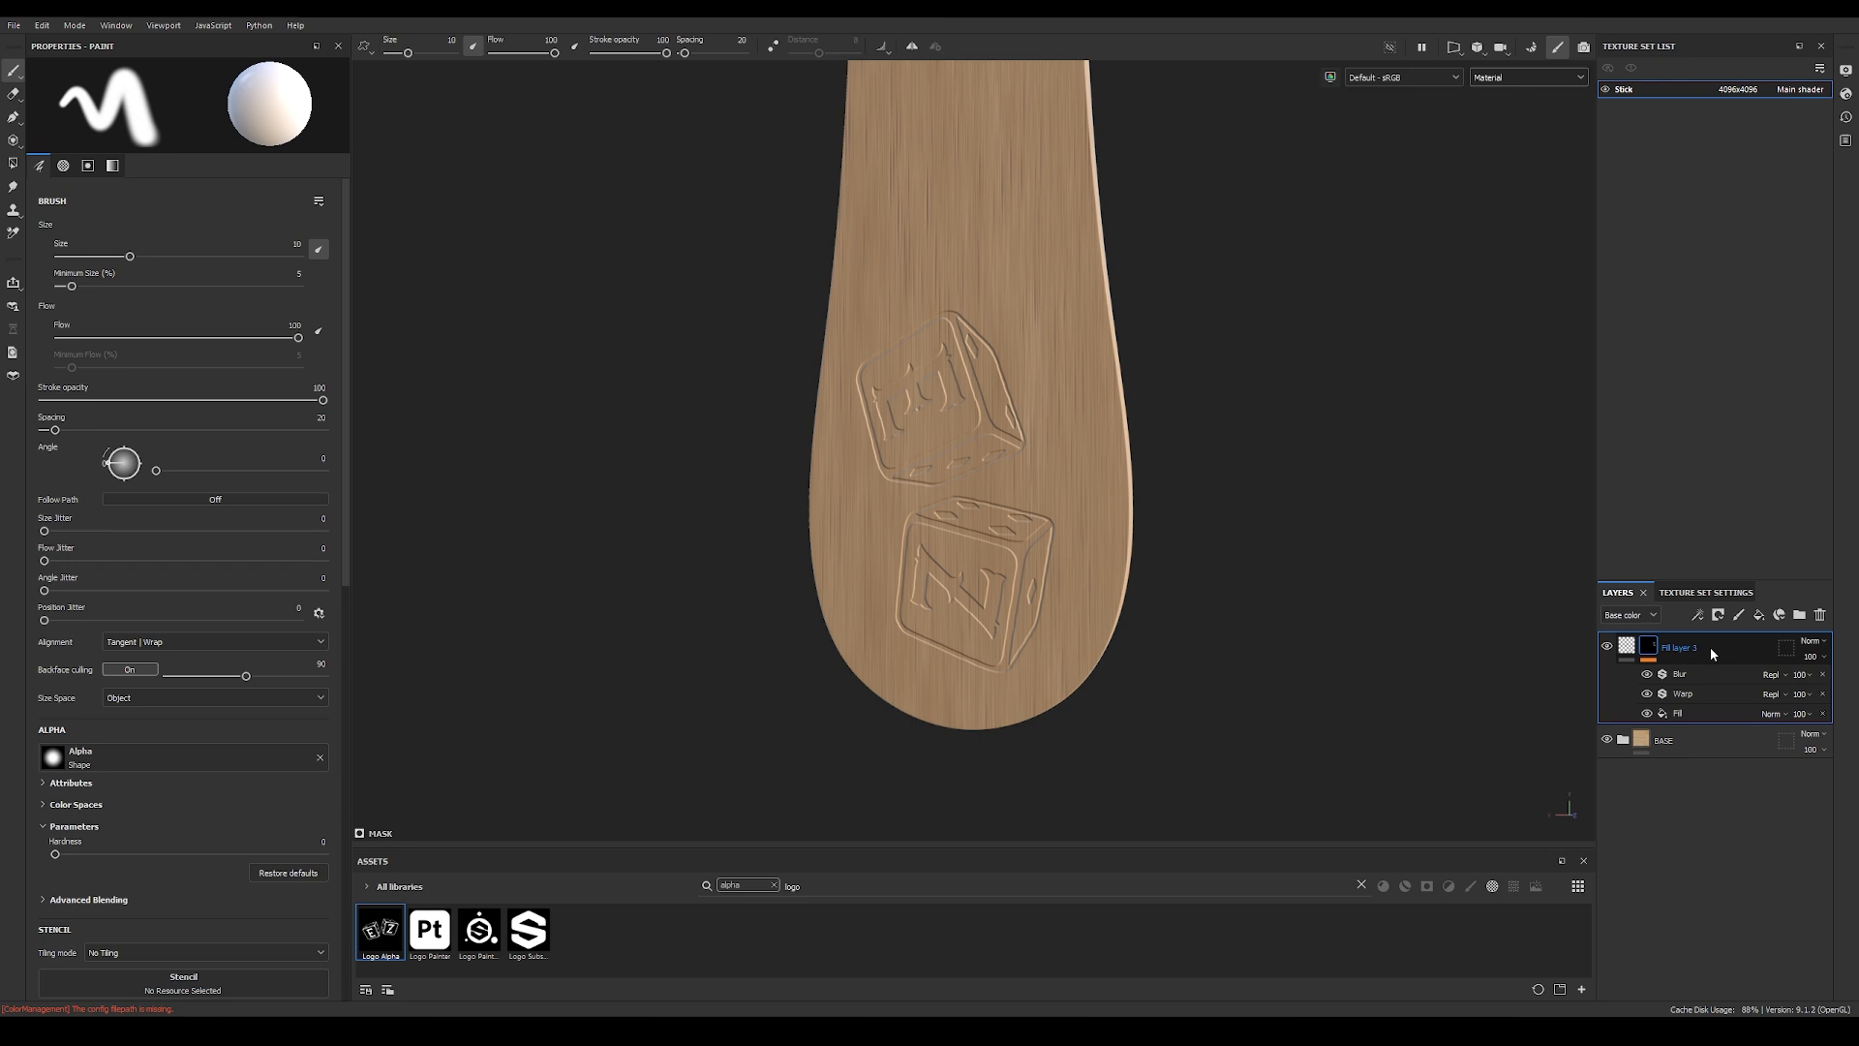
Step: Create a folder above the logo fill layer and copy the fill layer's mask with its effects onto the folder
{"action": "left_click", "coordinate": [1801, 615]}
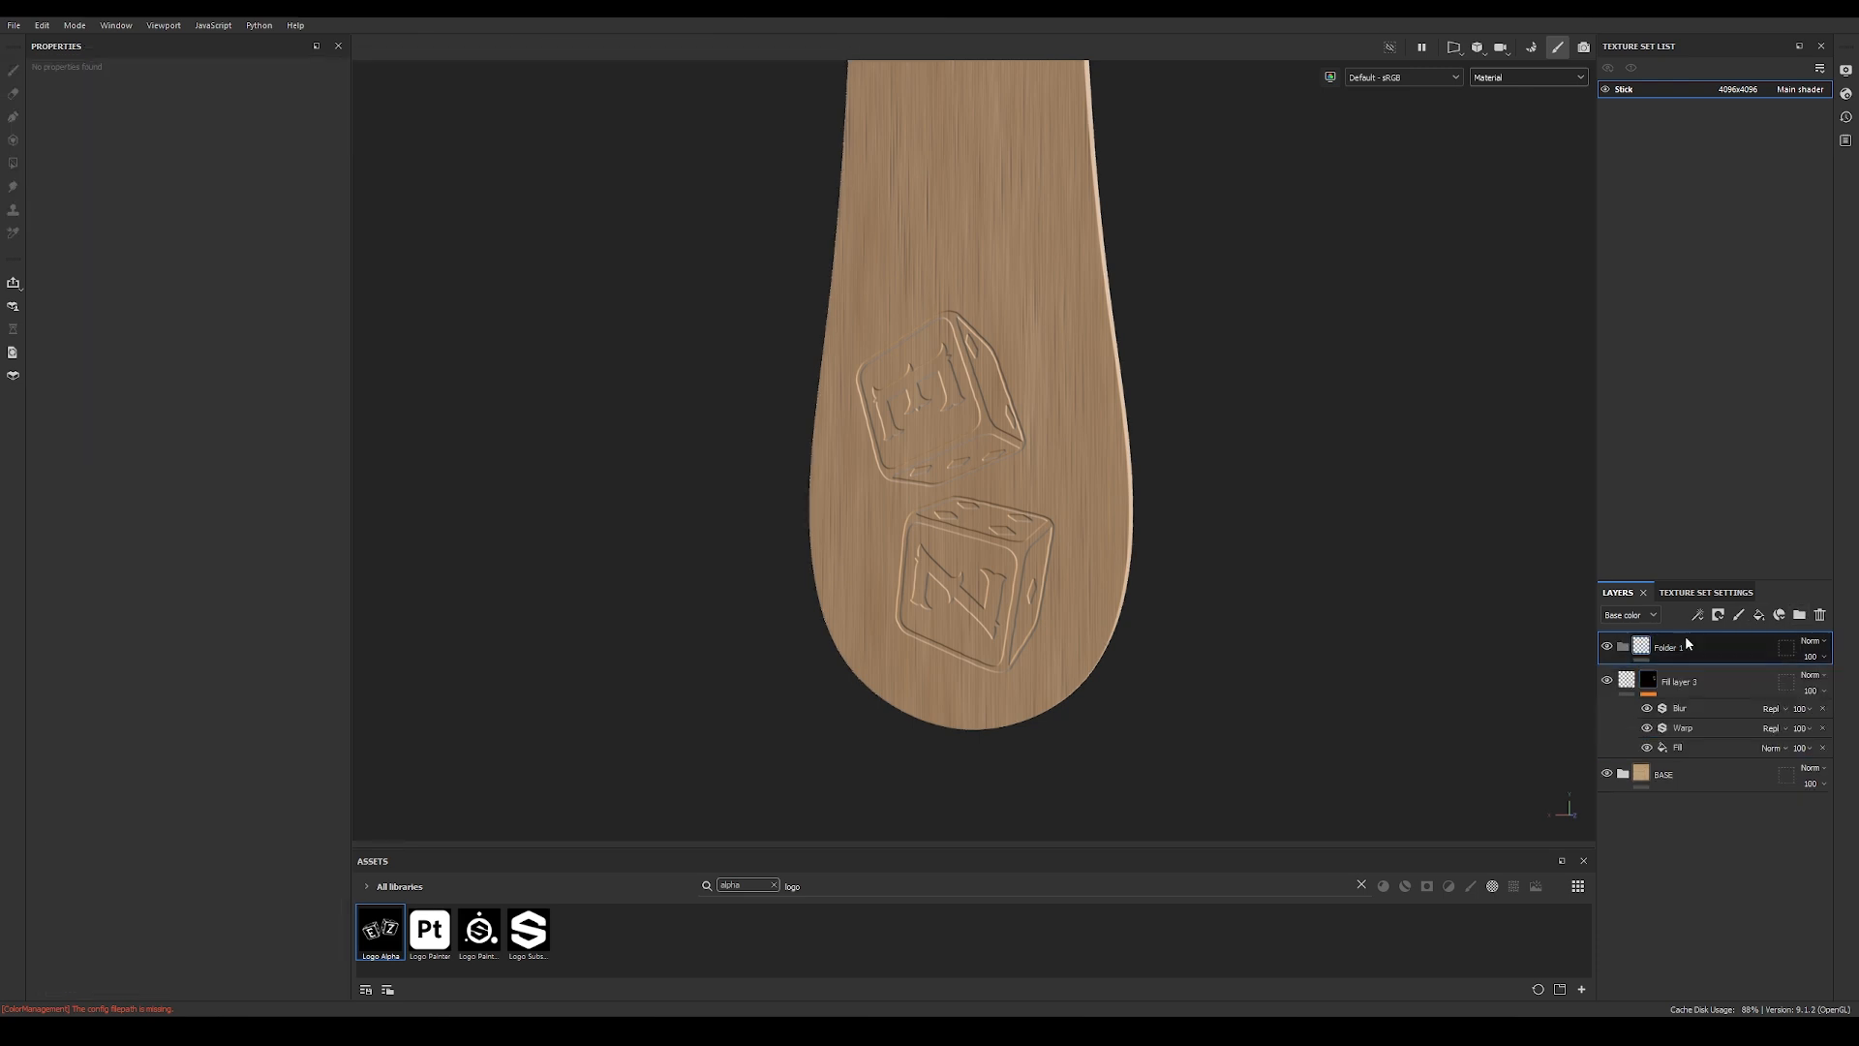
{"action": "left_click", "coordinate": [1653, 681]}
{"action": "right_click", "coordinate": [1653, 683]}
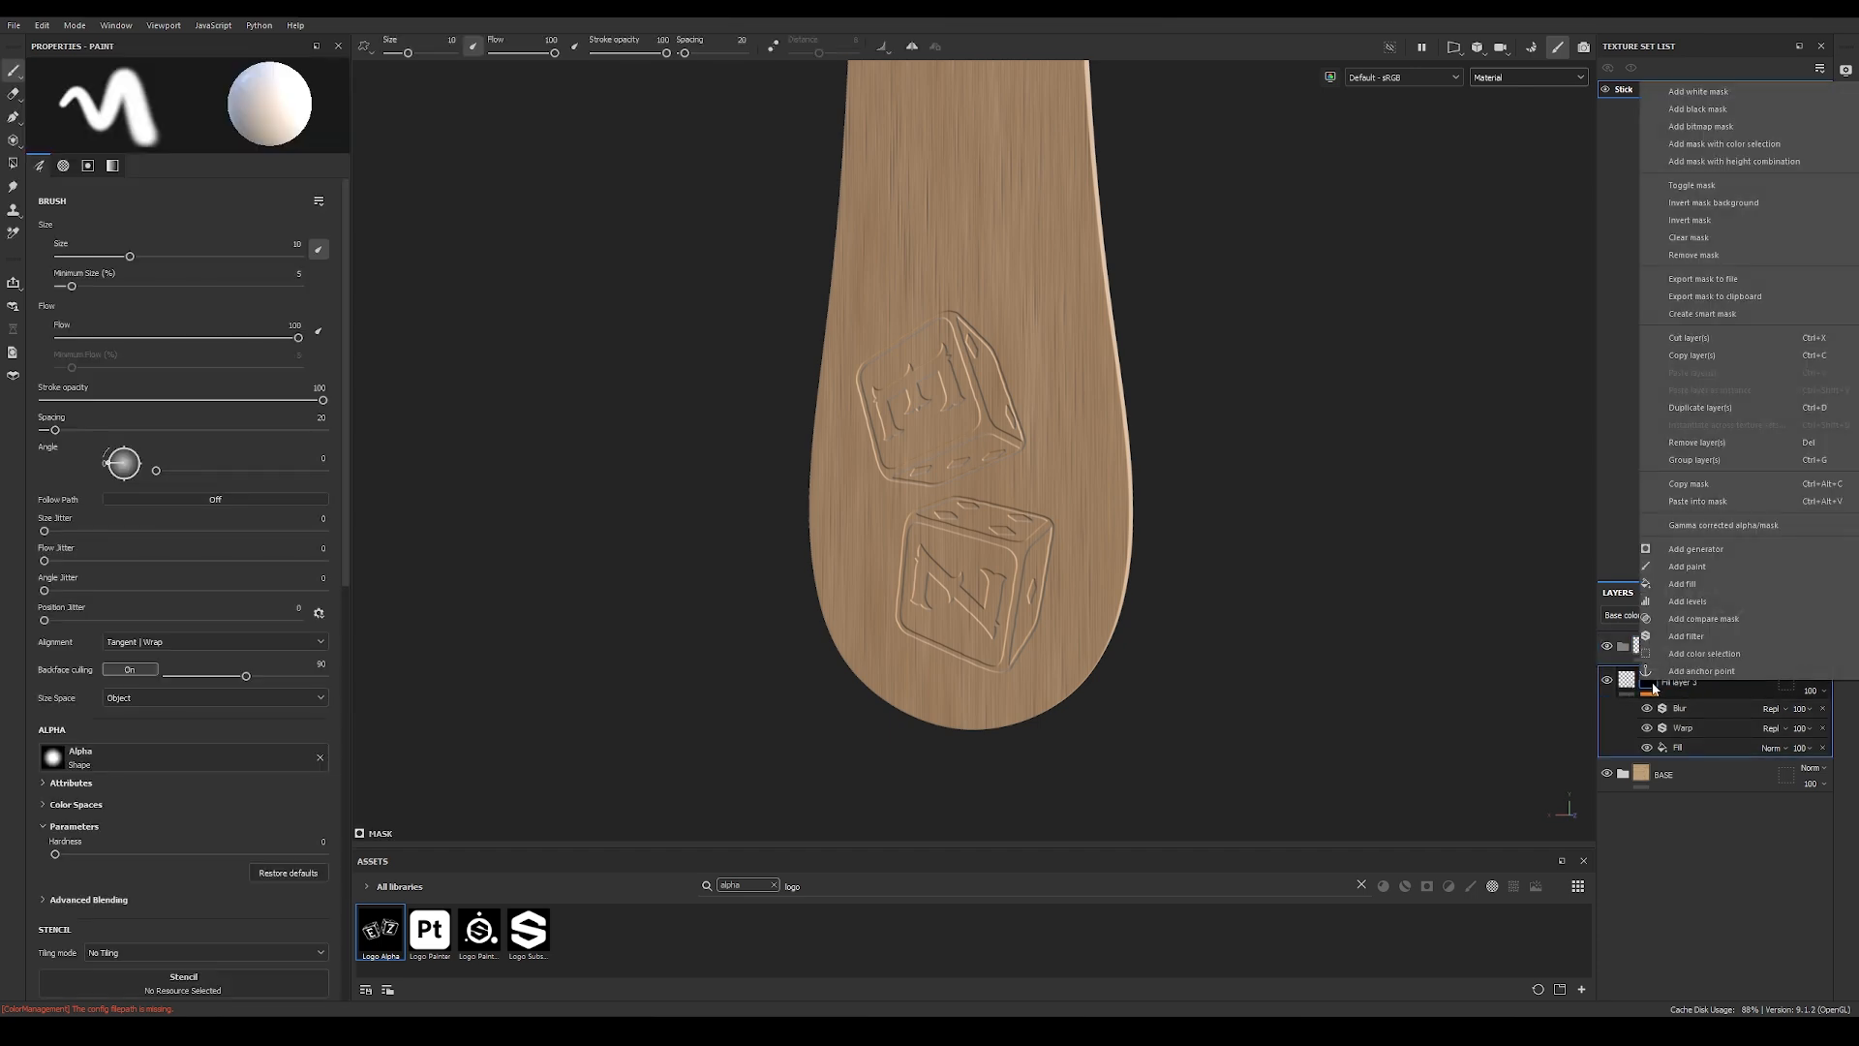
{"action": "left_click", "coordinate": [1745, 485]}
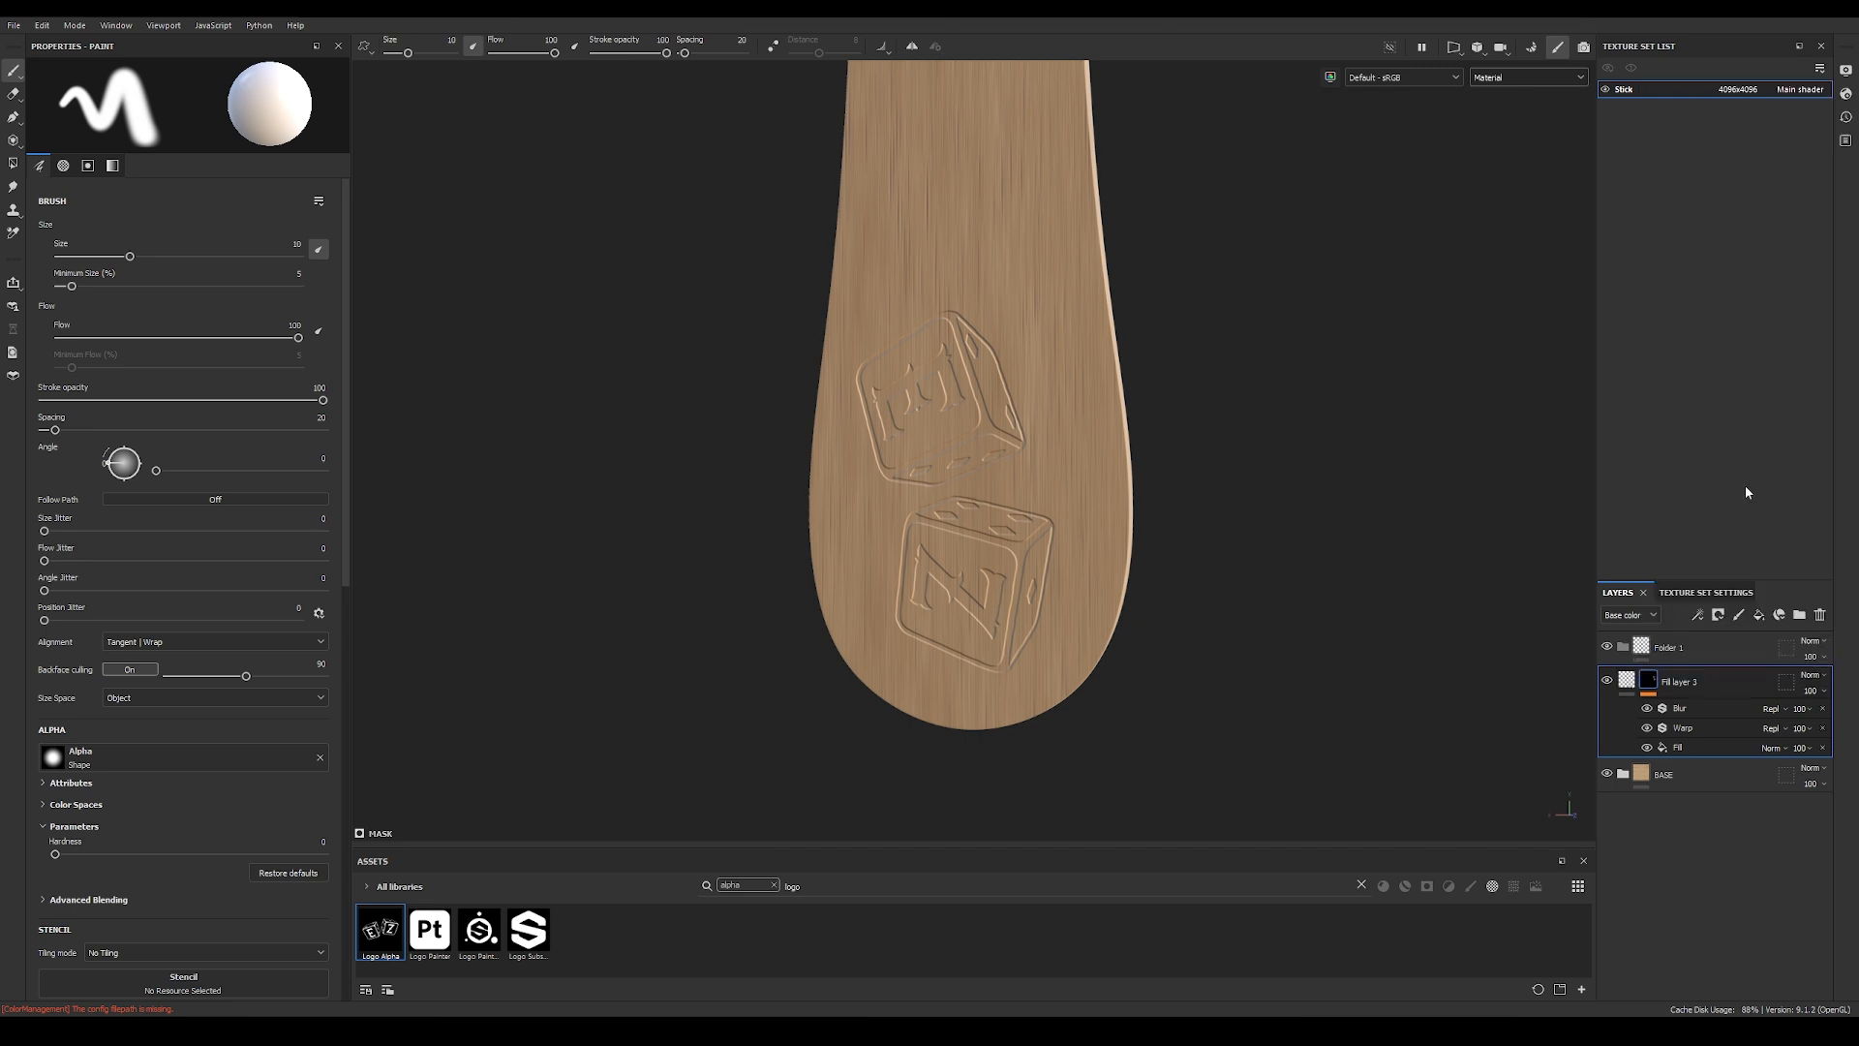
{"action": "left_click", "coordinate": [1643, 649]}
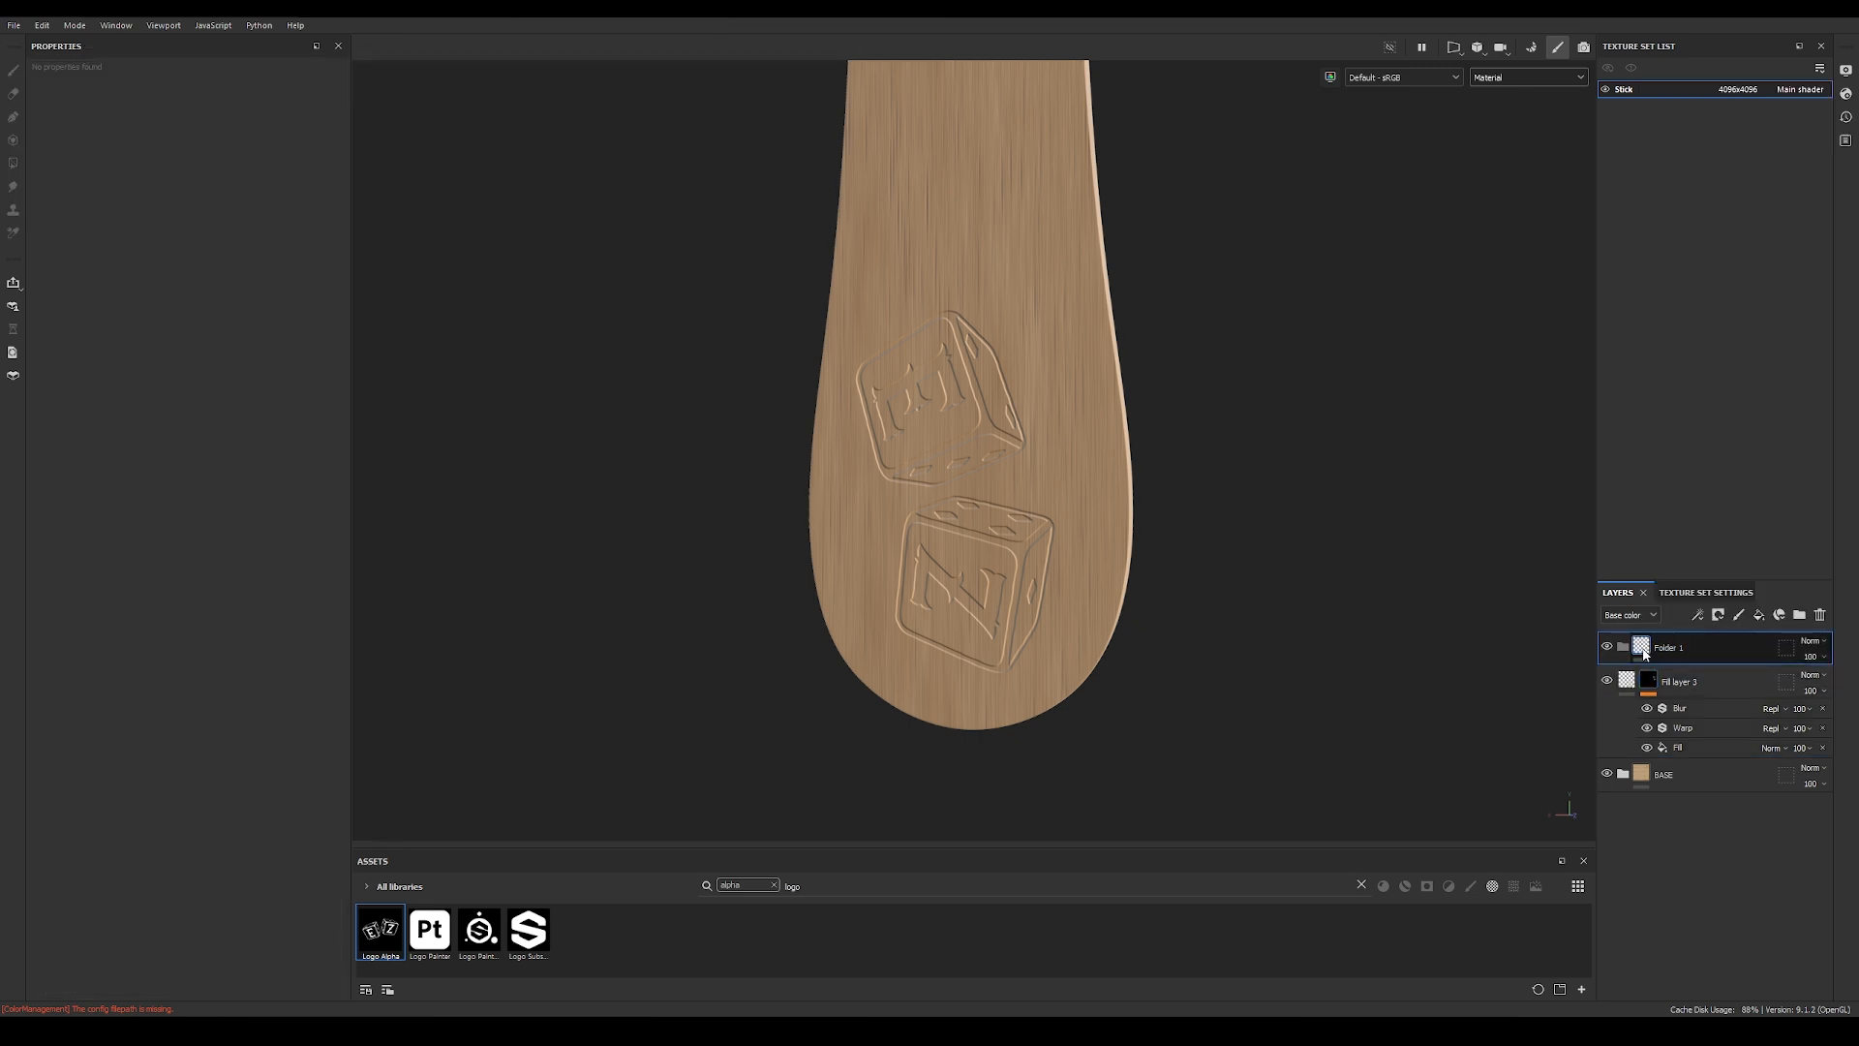
{"action": "right_click", "coordinate": [1643, 654]}
{"action": "left_click", "coordinate": [1666, 184]}
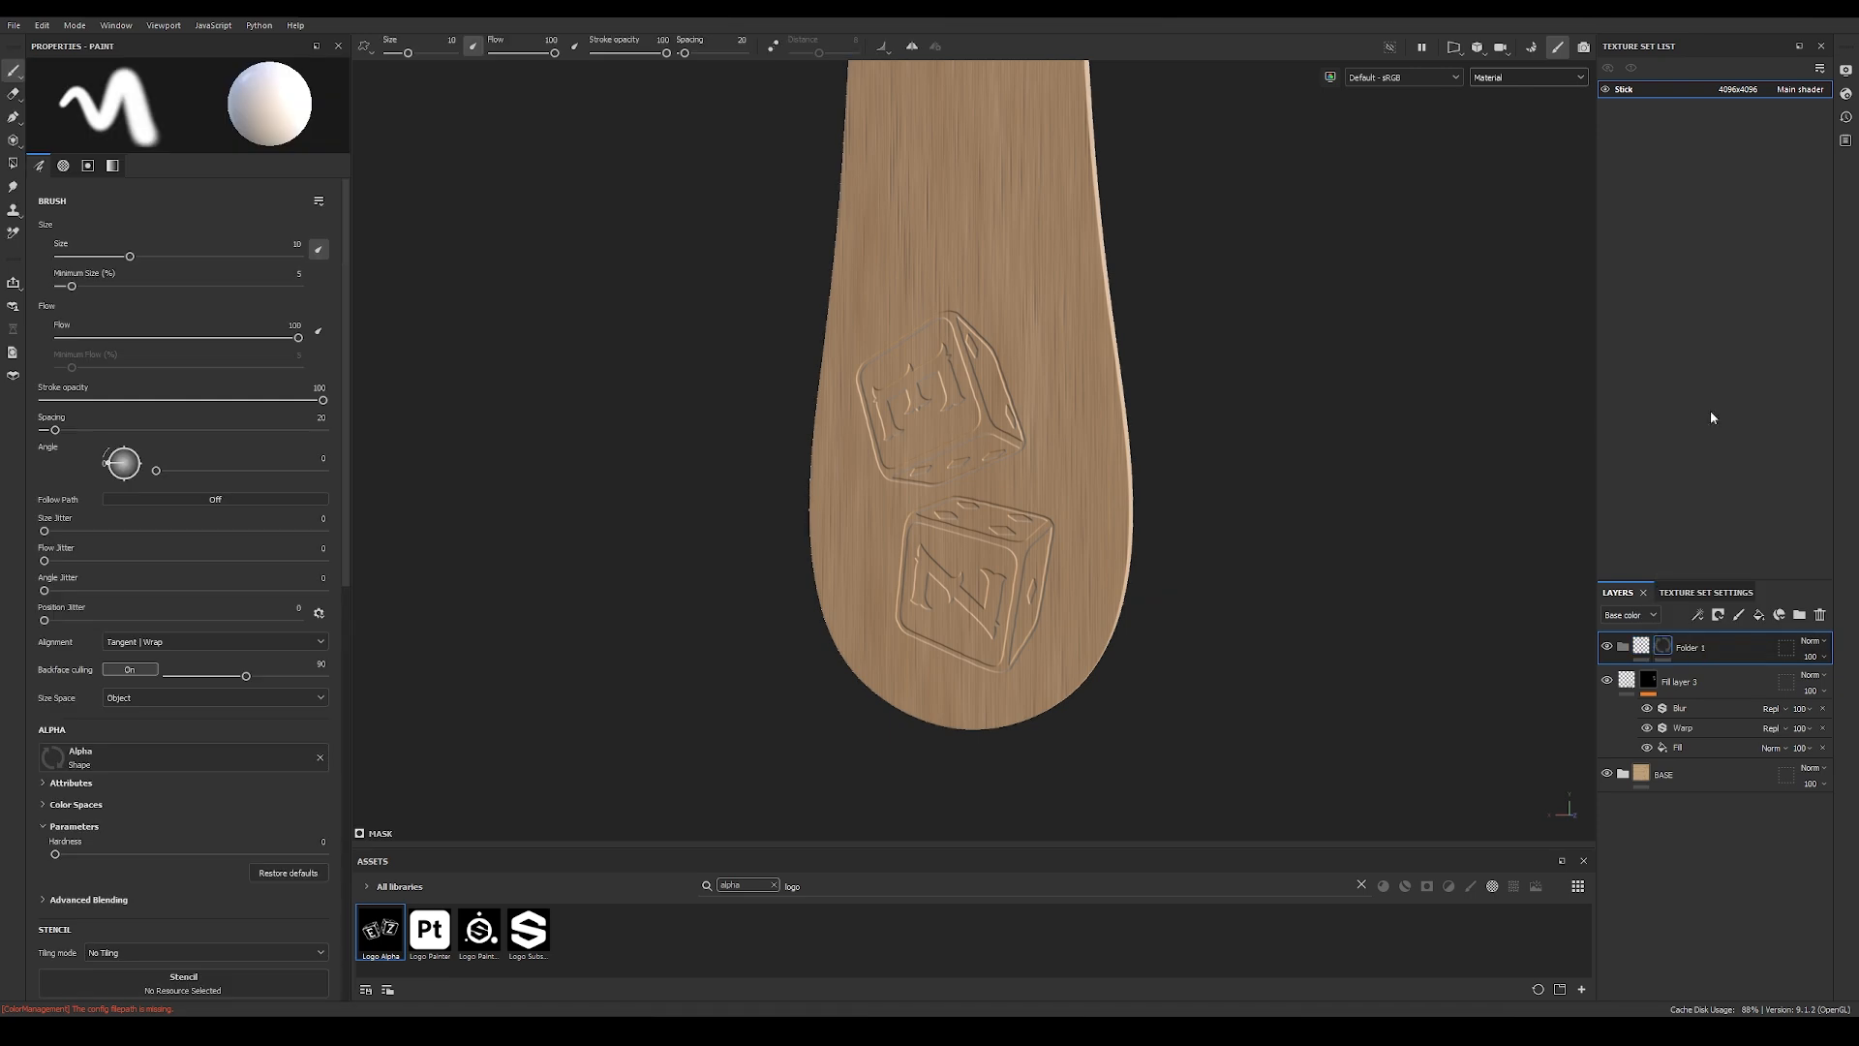
{"action": "right_click", "coordinate": [1666, 651]}
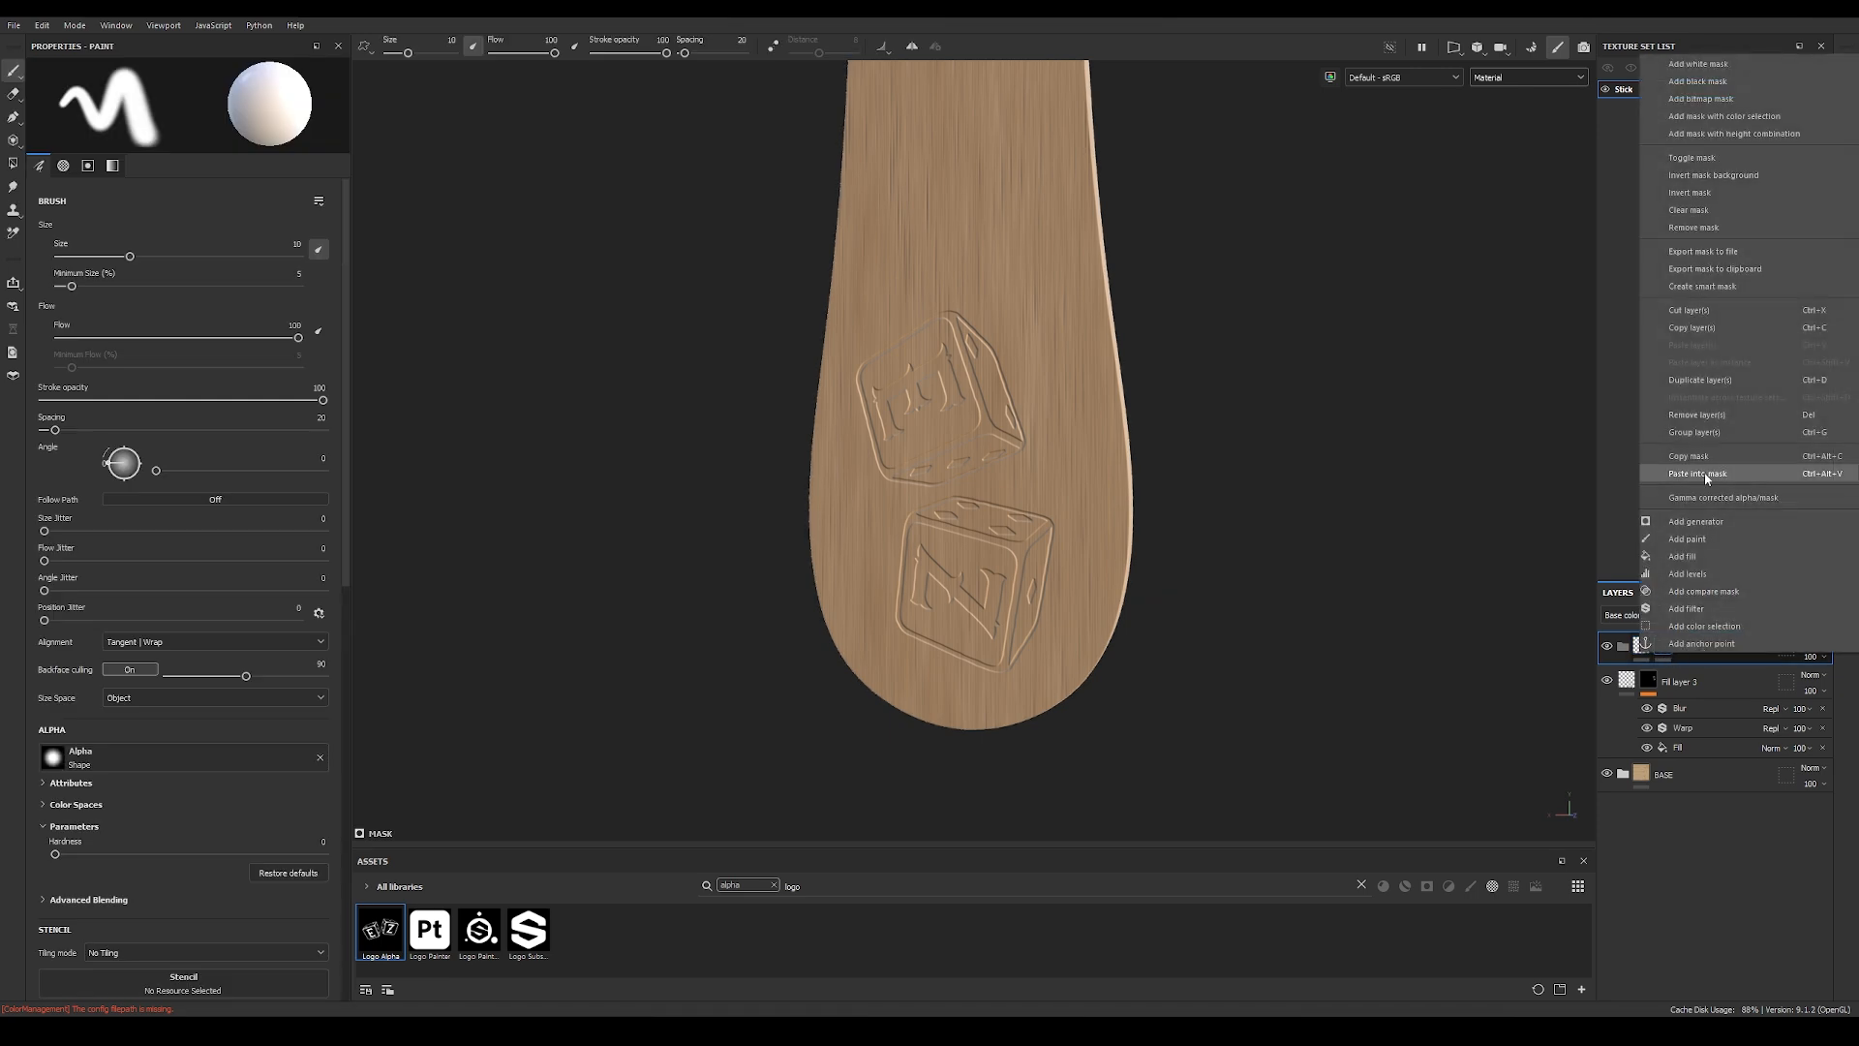
{"action": "left_click", "coordinate": [1706, 474]}
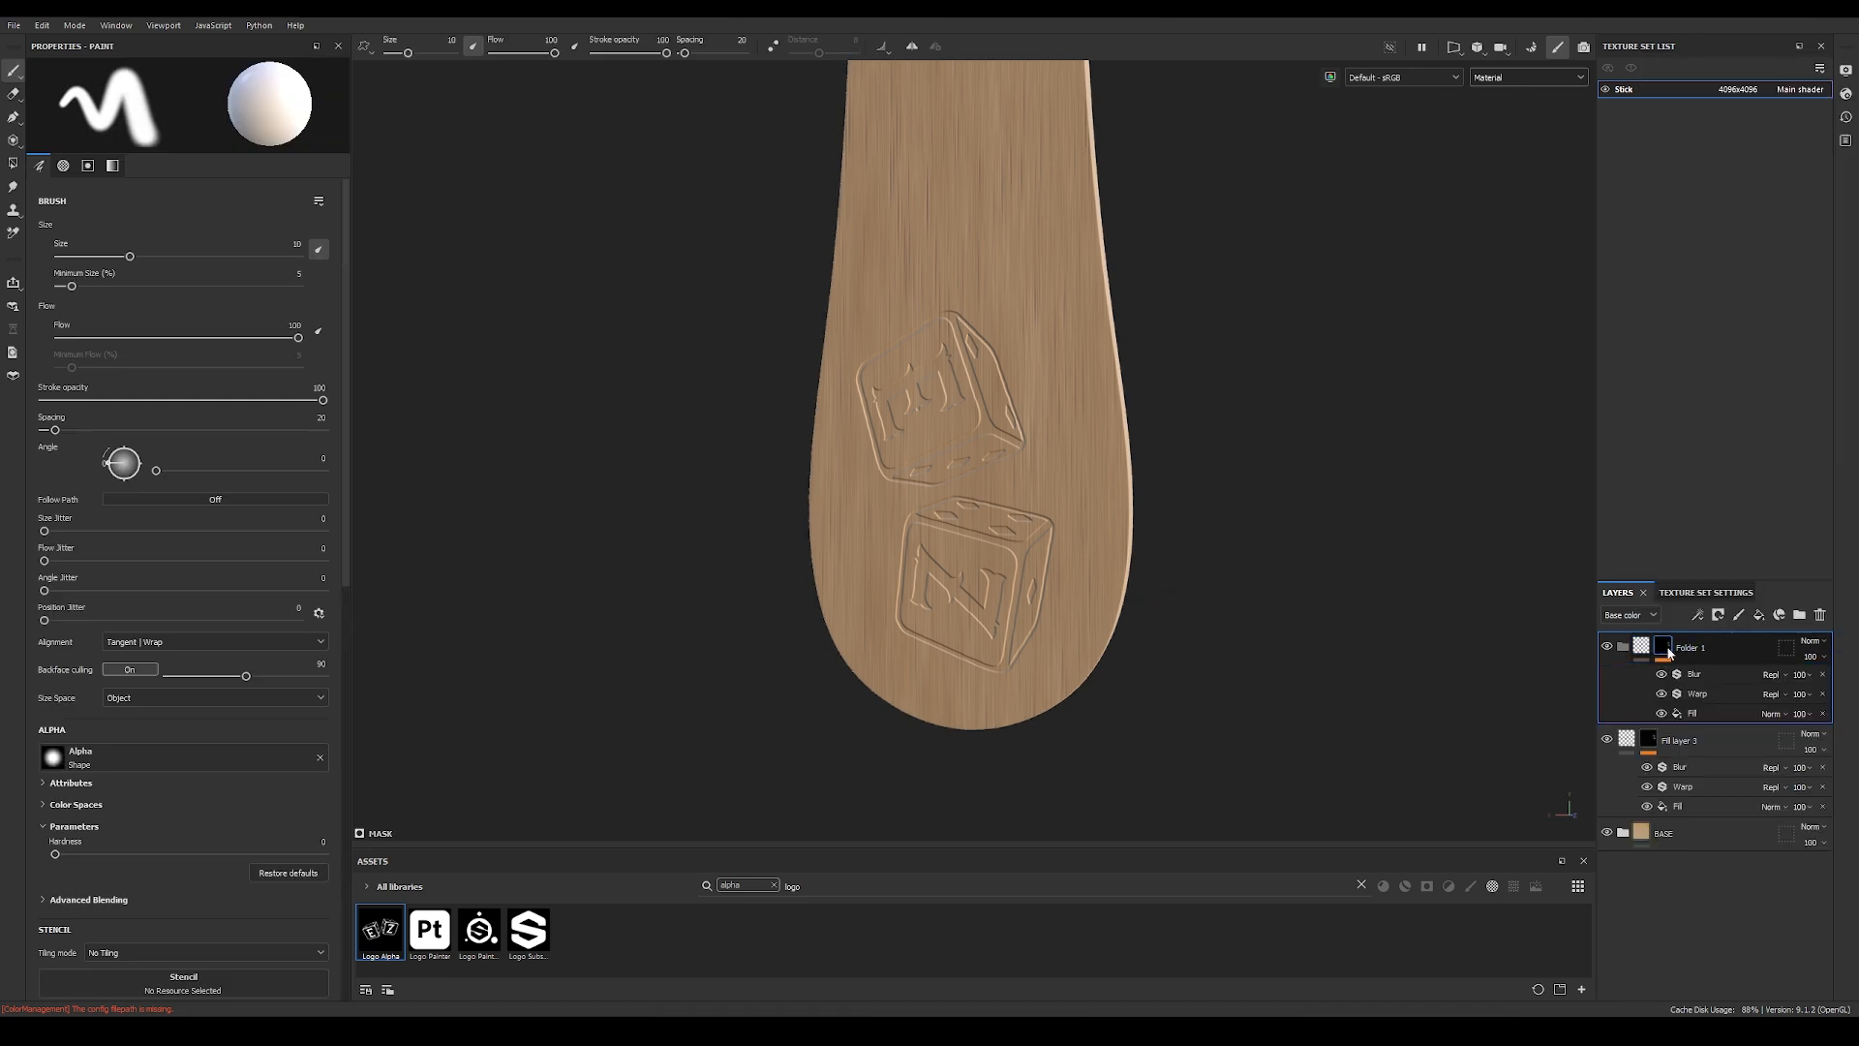
Step: Remove the mask from the logo fill layer and move the layer into the masked folder
{"action": "left_click", "coordinate": [1649, 745]}
{"action": "right_click", "coordinate": [1649, 748]}
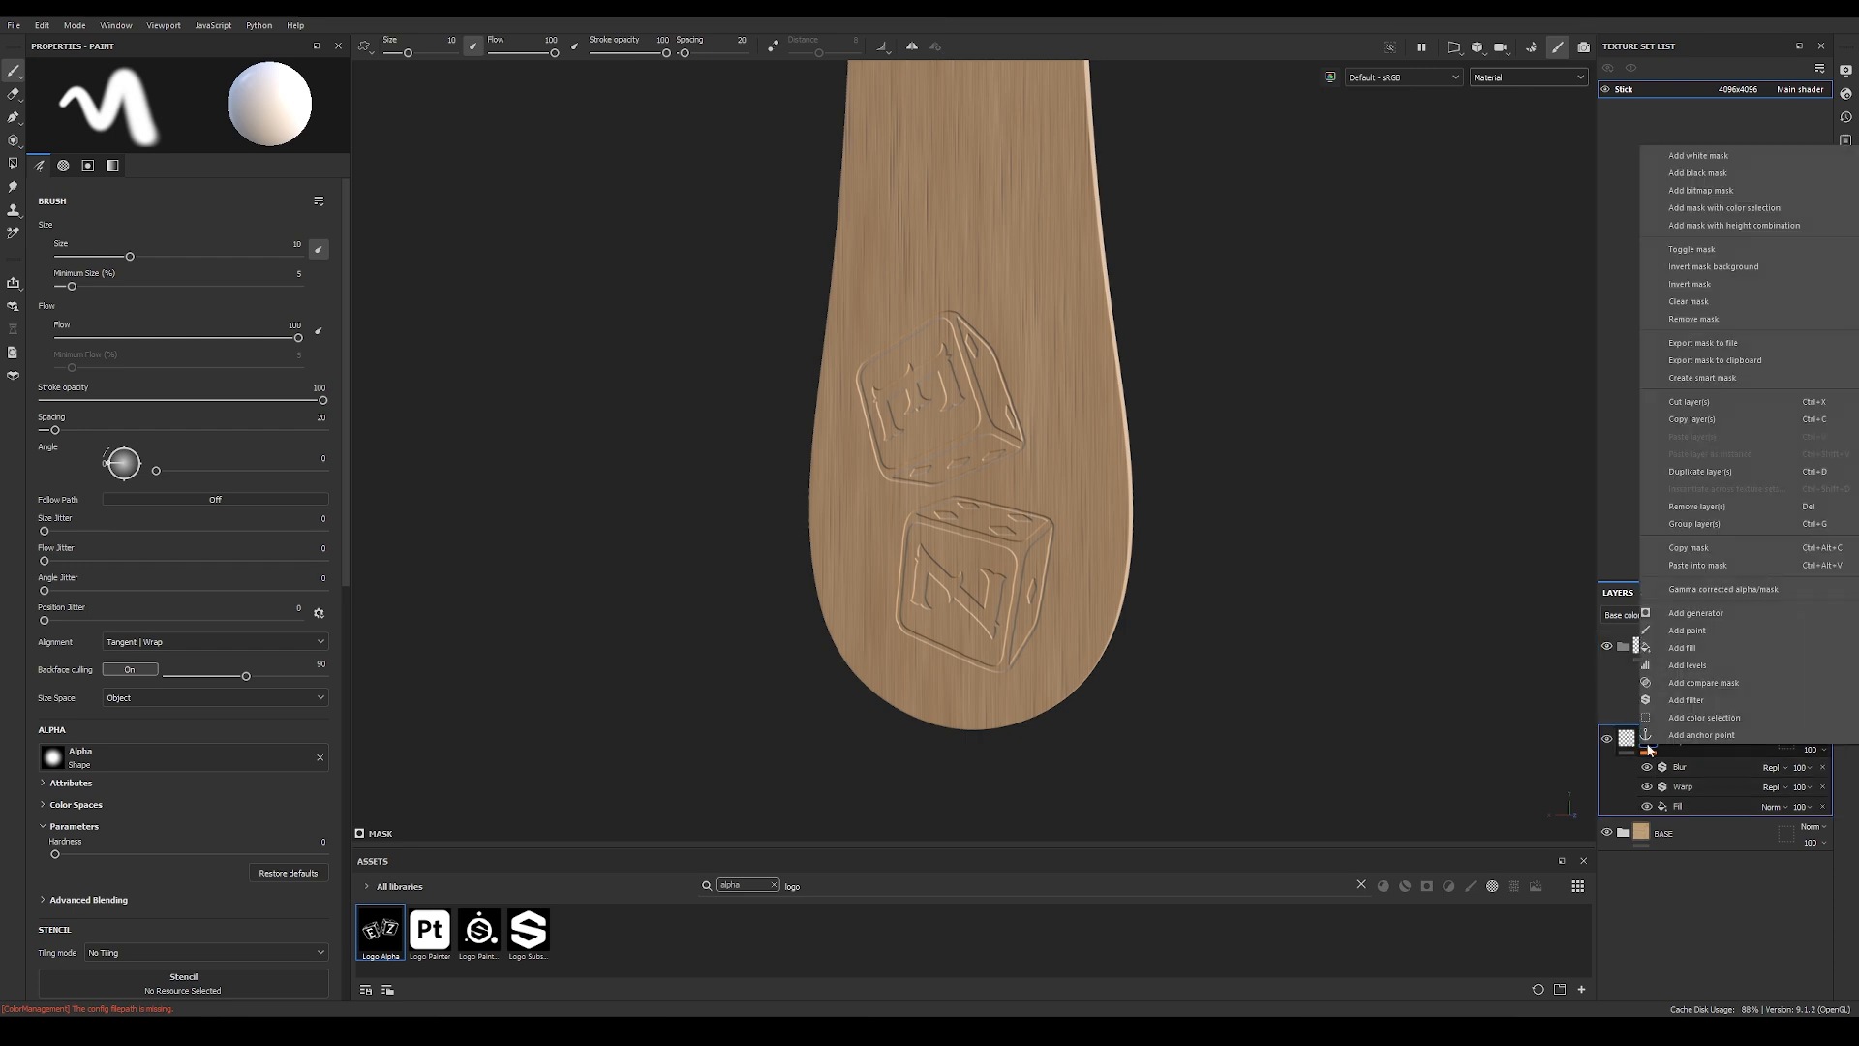
{"action": "left_click", "coordinate": [1683, 320]}
{"action": "left_click_drag", "start_coordinate": [1689, 741], "coordinate": [1625, 650]}
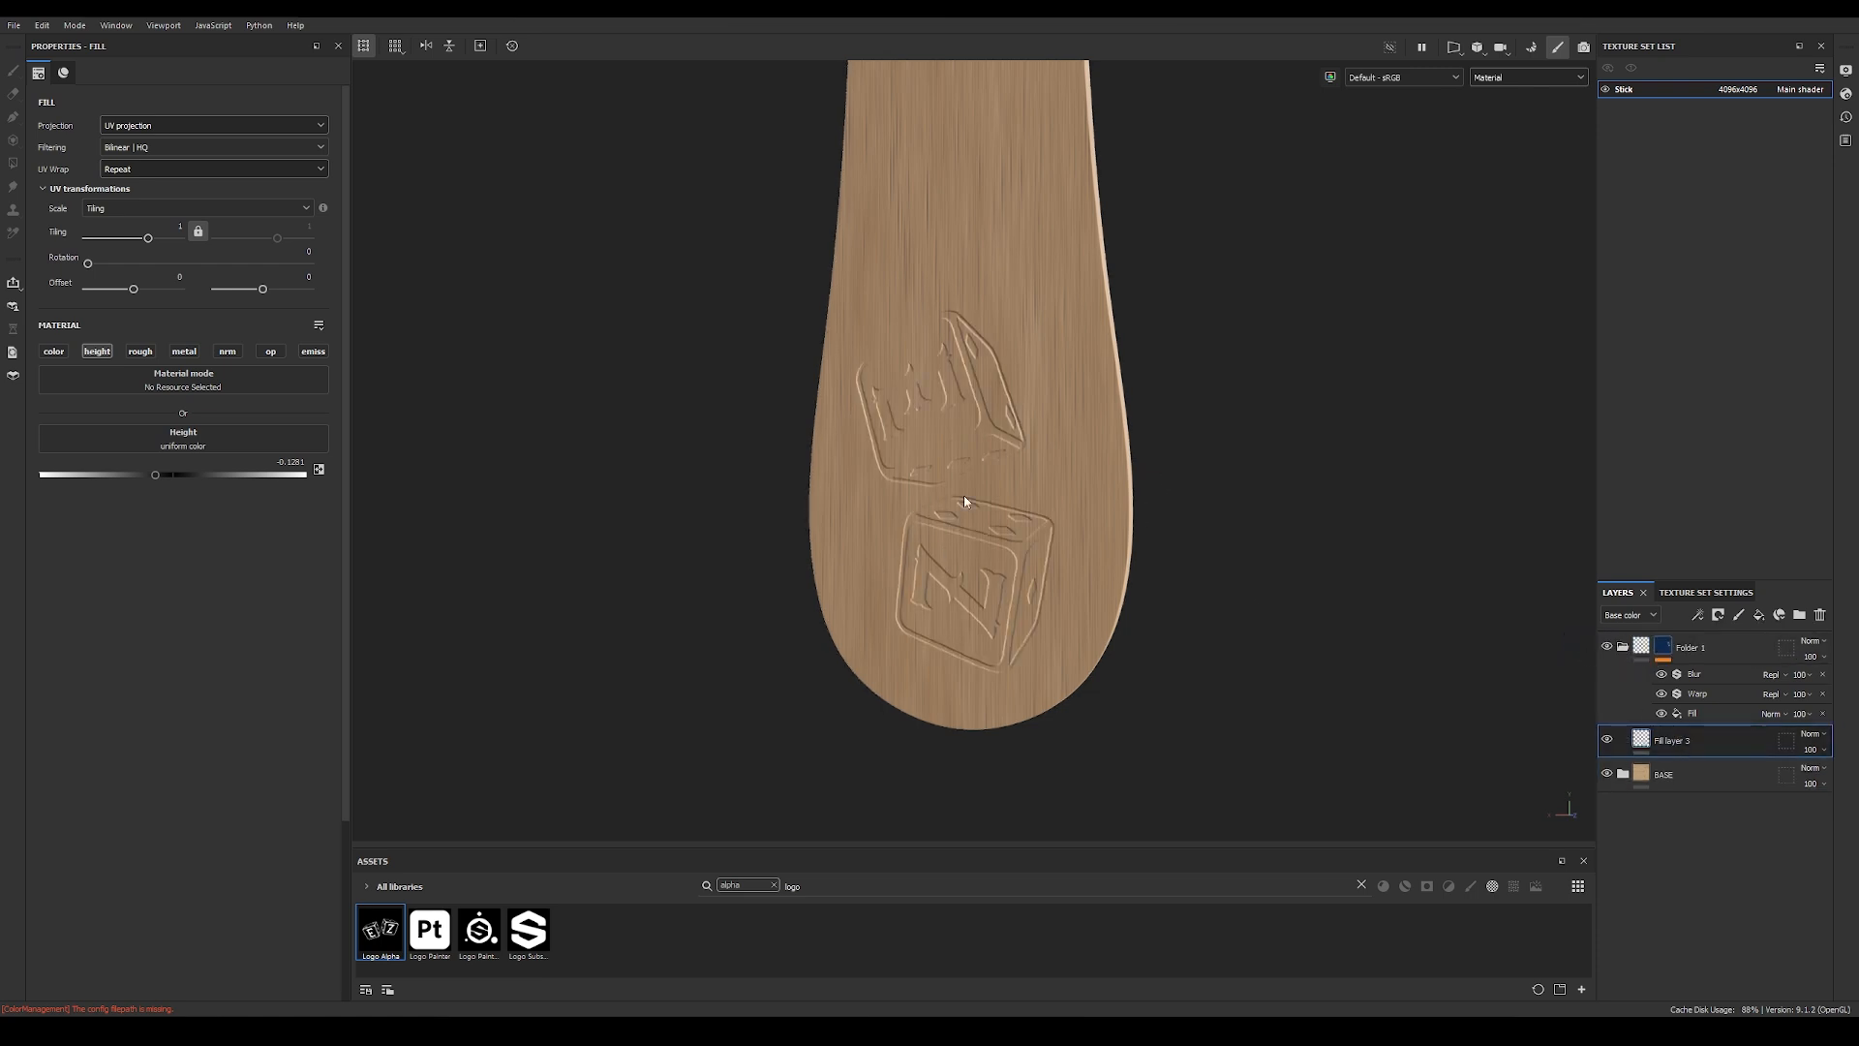
{"action": "left_click_drag", "start_coordinate": [1033, 569], "coordinate": [968, 543], "text": "alt"}
{"action": "scroll", "coordinate": [978, 544], "scroll_direction": "up", "scroll_amount": 2}
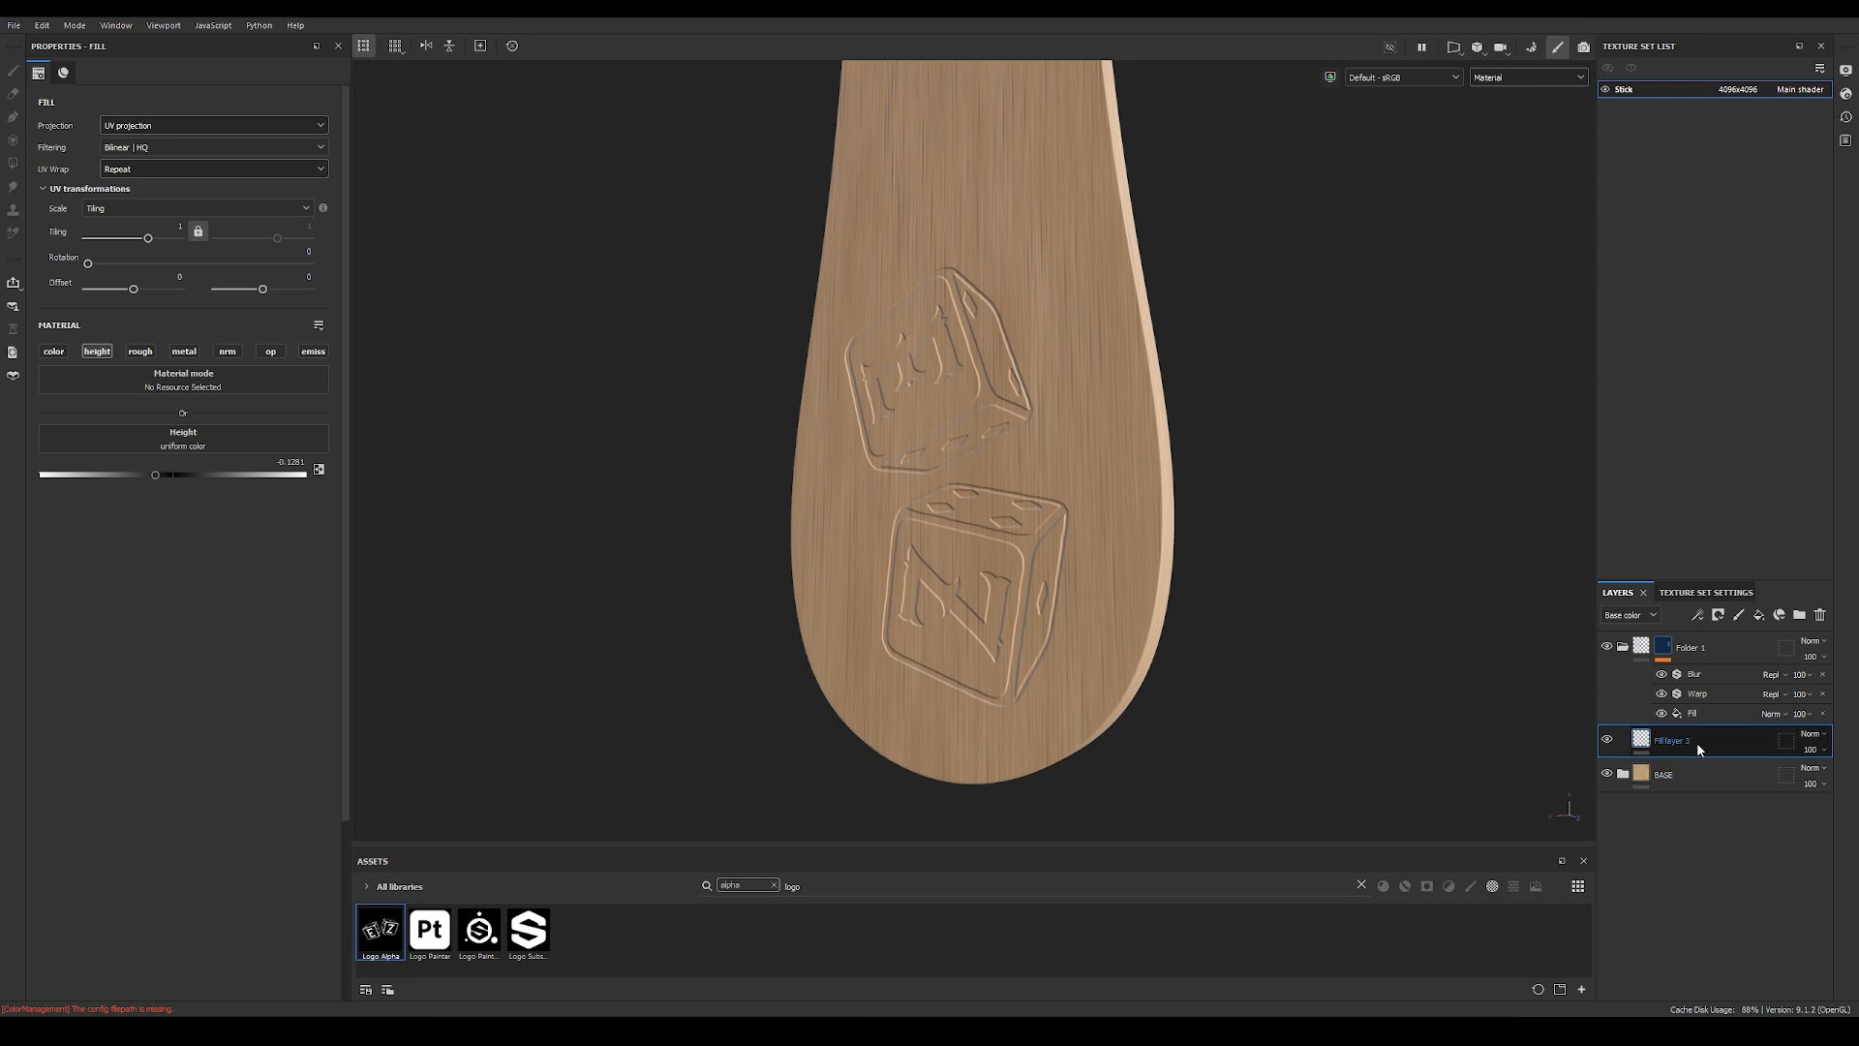
Step: Add a fill layer above the height fill in the logo folder with only the roughness channel, set to about 0.36
{"action": "left_click", "coordinate": [1759, 614]}
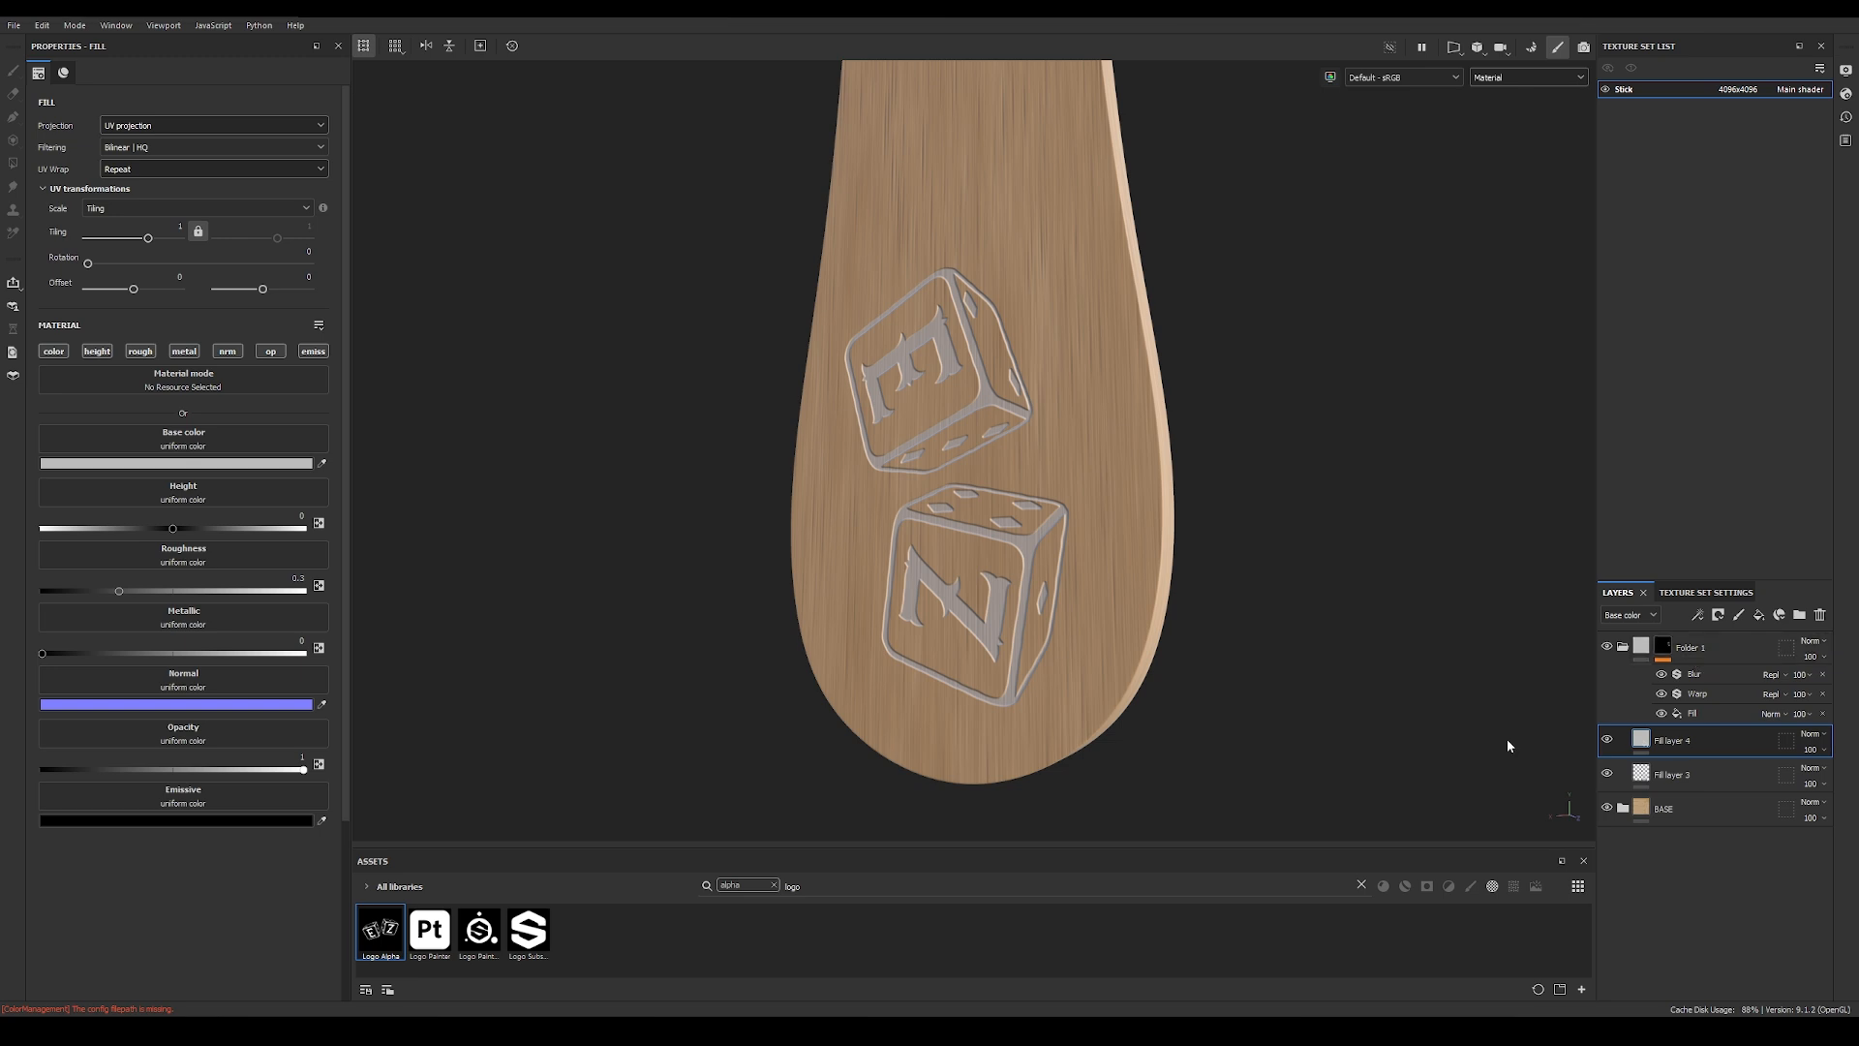
{"action": "left_click_drag", "start_coordinate": [1302, 647], "coordinate": [1555, 497], "text": "alt"}
{"action": "scroll", "coordinate": [1166, 519], "scroll_direction": "up", "scroll_amount": 3}
{"action": "scroll", "coordinate": [1218, 566], "scroll_direction": "up", "scroll_amount": 2}
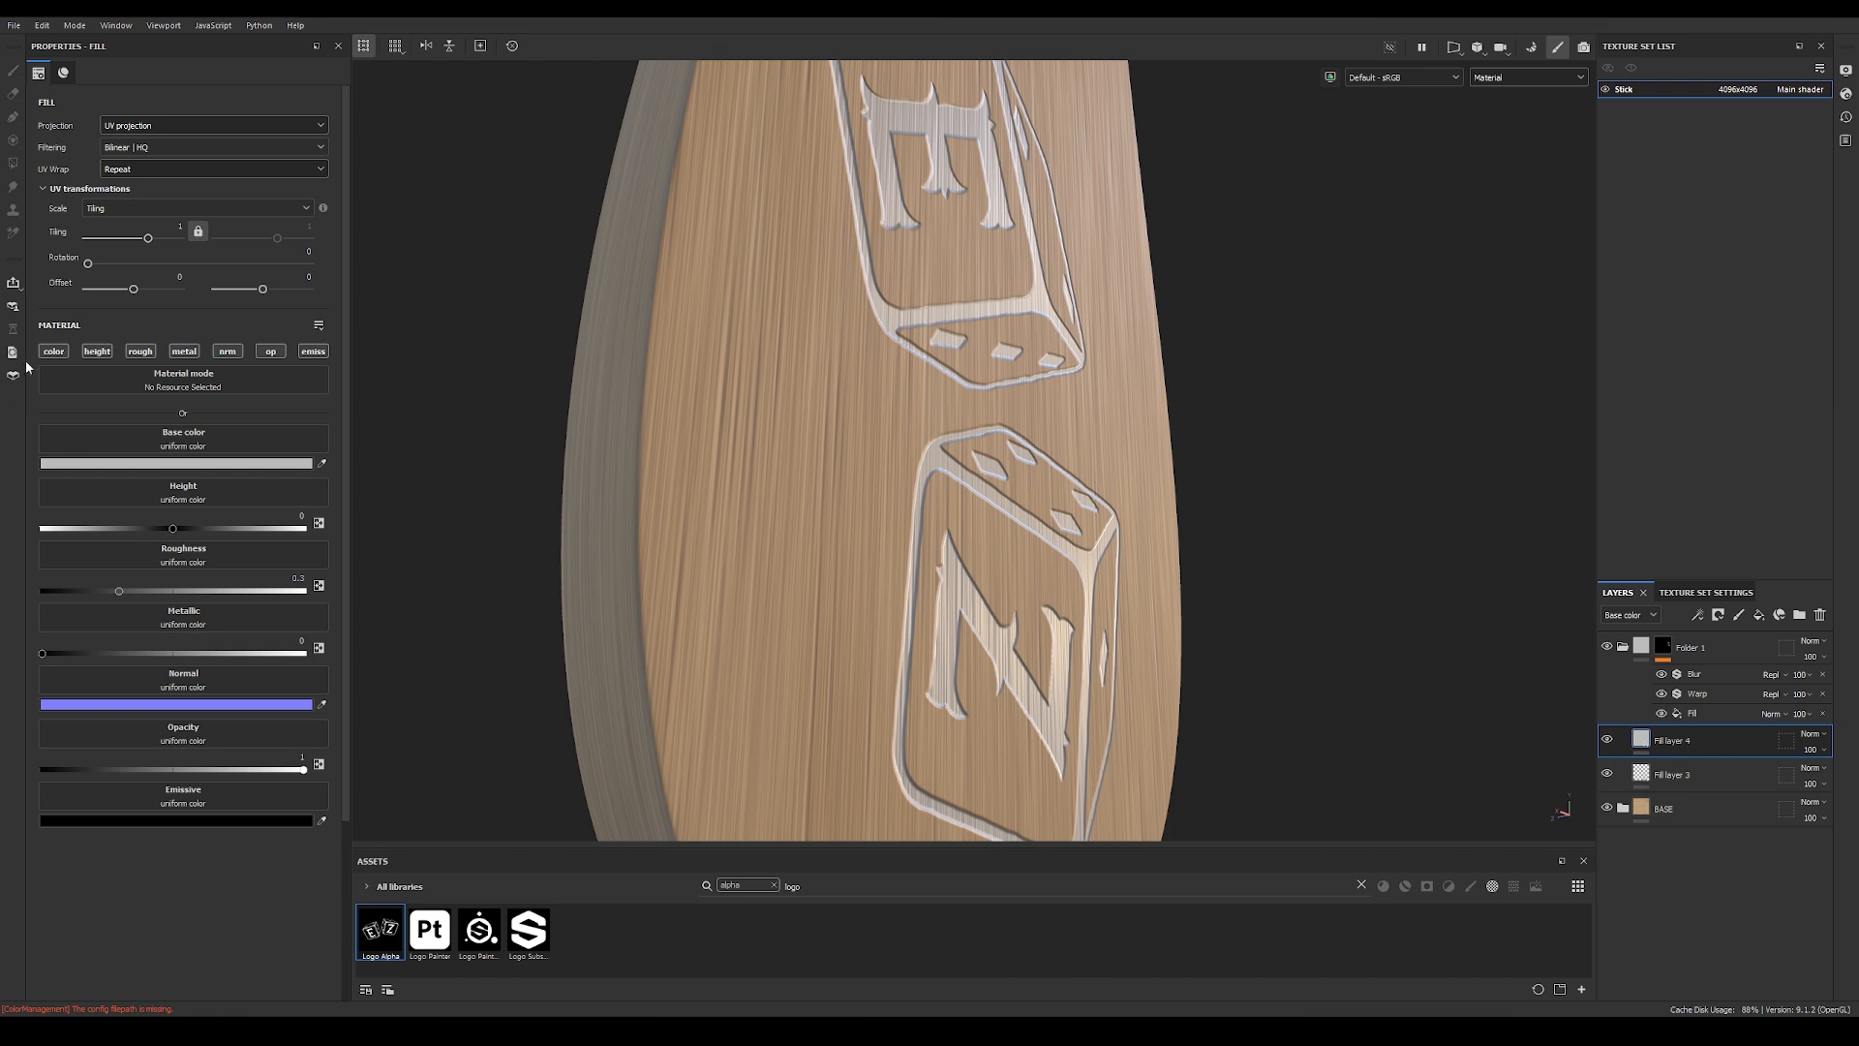
{"action": "left_click", "coordinate": [53, 350]}
{"action": "left_click", "coordinate": [97, 351]}
{"action": "left_click", "coordinate": [227, 350]}
{"action": "left_click", "coordinate": [184, 350]}
{"action": "left_click", "coordinate": [270, 351]}
{"action": "left_click", "coordinate": [313, 350]}
{"action": "left_click_drag", "start_coordinate": [121, 477], "coordinate": [132, 476]}
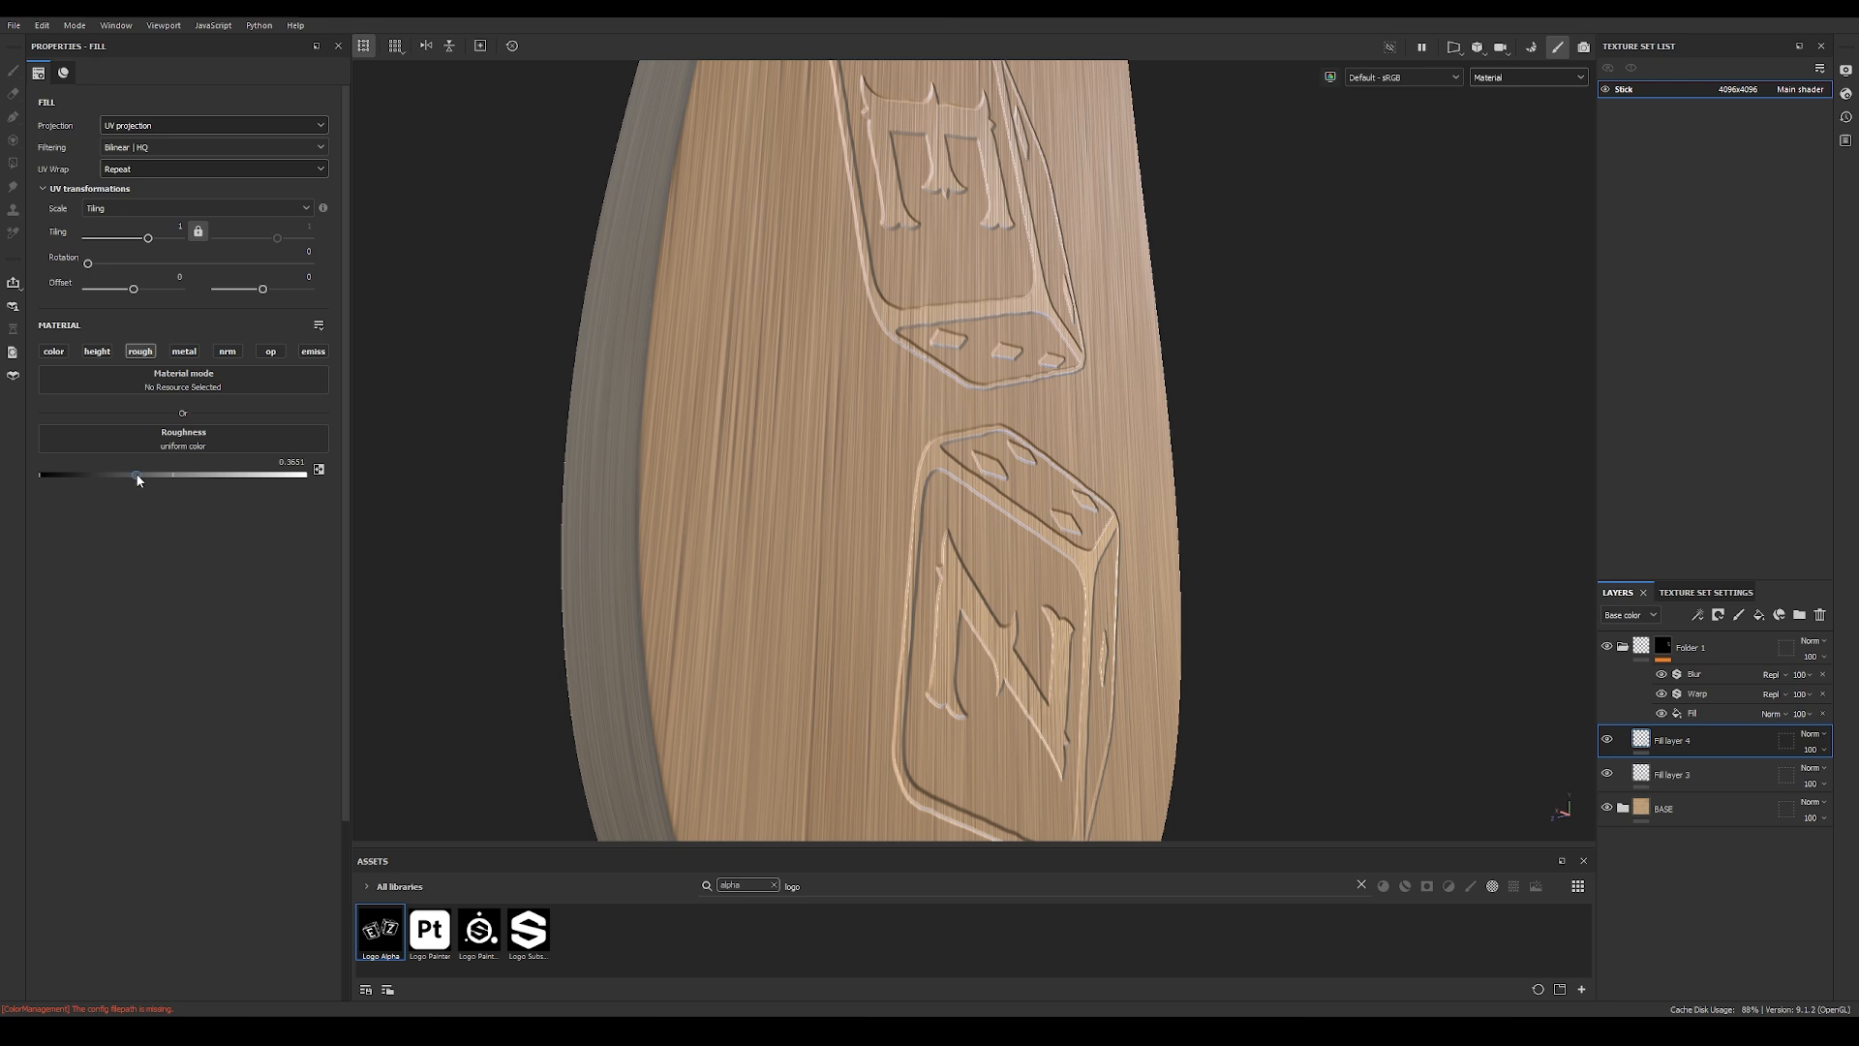
Step: Compare the engraved logo with the roughness fill layer on and off, examining its reflections from several angles
{"action": "left_click_drag", "start_coordinate": [664, 550], "coordinate": [783, 560], "text": "alt"}
{"action": "left_click", "coordinate": [1608, 740]}
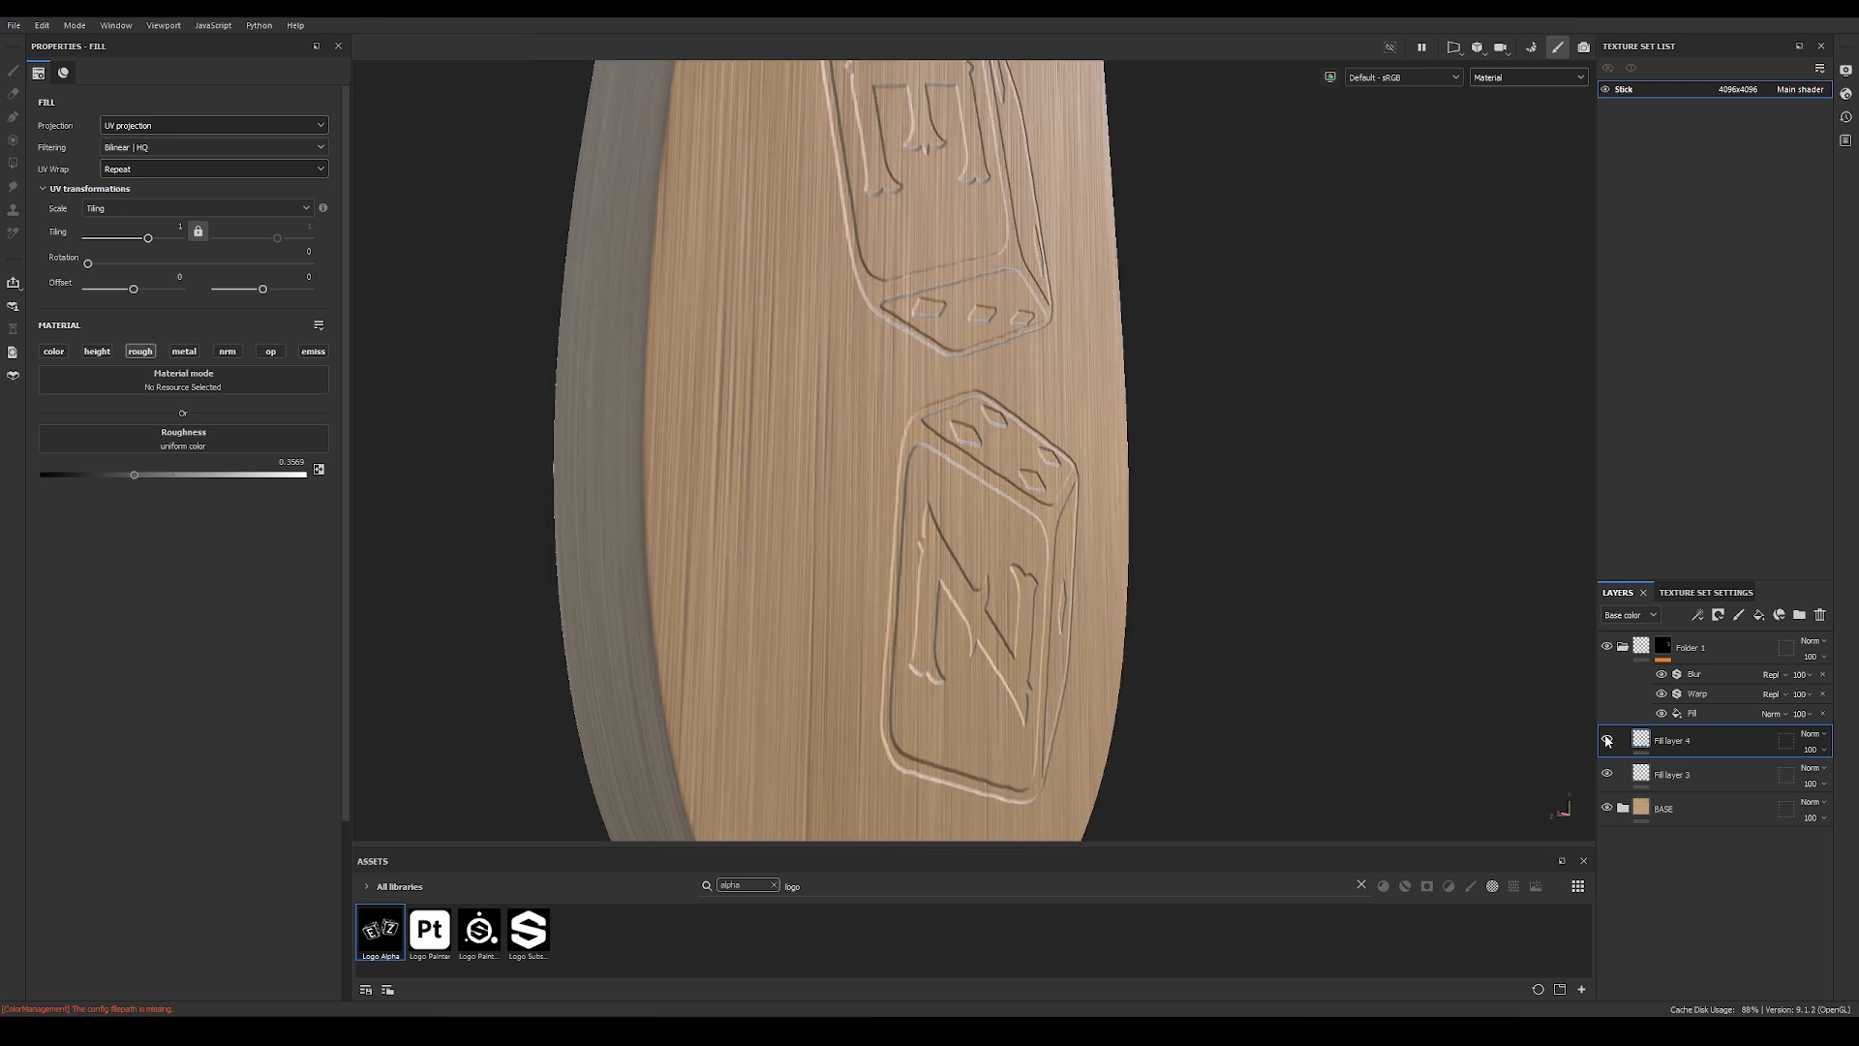
{"action": "left_click", "coordinate": [1608, 741]}
{"action": "left_click", "coordinate": [1608, 741]}
{"action": "left_click", "coordinate": [1607, 741]}
{"action": "left_click", "coordinate": [1607, 741]}
{"action": "left_click", "coordinate": [1608, 741]}
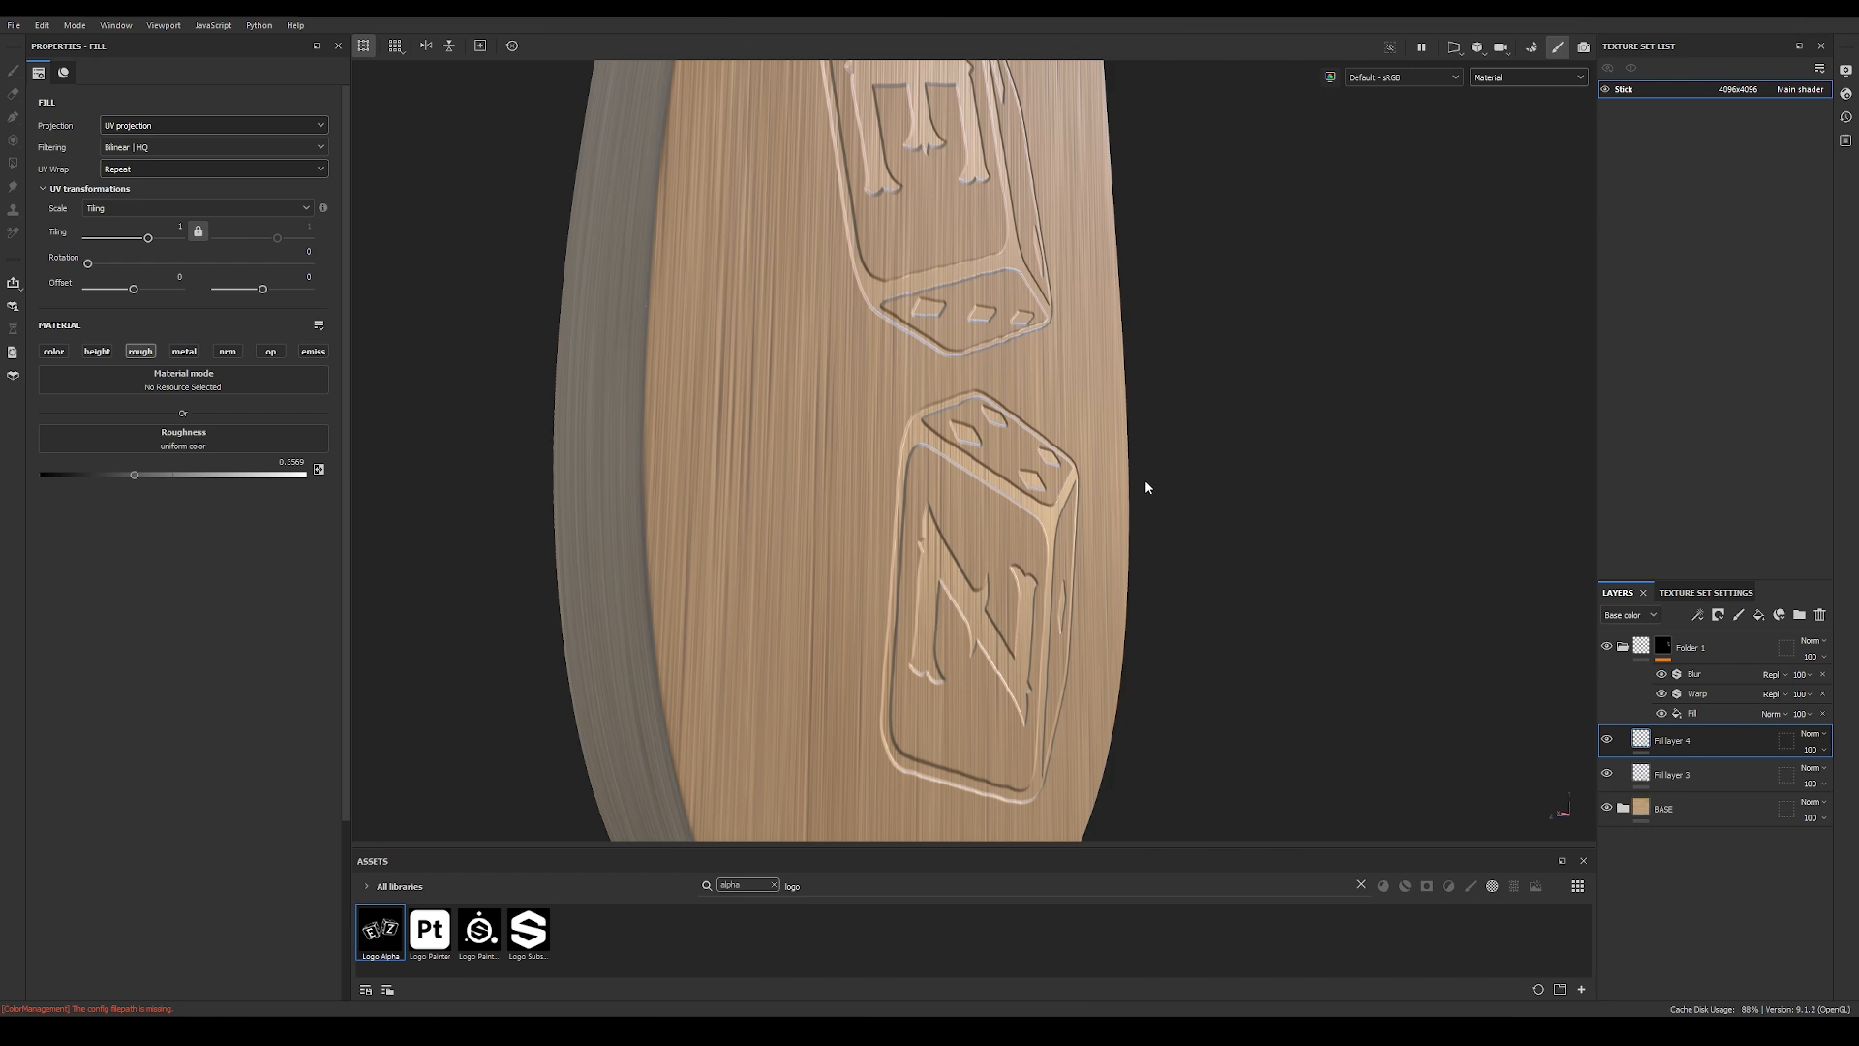
{"action": "left_click_drag", "start_coordinate": [1128, 471], "coordinate": [930, 485], "text": "alt"}
{"action": "right_click_drag", "start_coordinate": [930, 485], "coordinate": [1142, 489], "text": "alt"}
{"action": "middle_click_drag", "start_coordinate": [1142, 489], "coordinate": [818, 485], "text": "alt"}
{"action": "mouse_move", "coordinate": [817, 486]}
{"action": "right_mouse_down", "text": "alt"}
{"action": "mouse_move", "coordinate": [949, 483]}
{"action": "mouse_move", "coordinate": [833, 476]}
{"action": "right_mouse_up", "text": "alt"}
{"action": "left_click_drag", "start_coordinate": [833, 477], "coordinate": [887, 495], "text": "alt"}
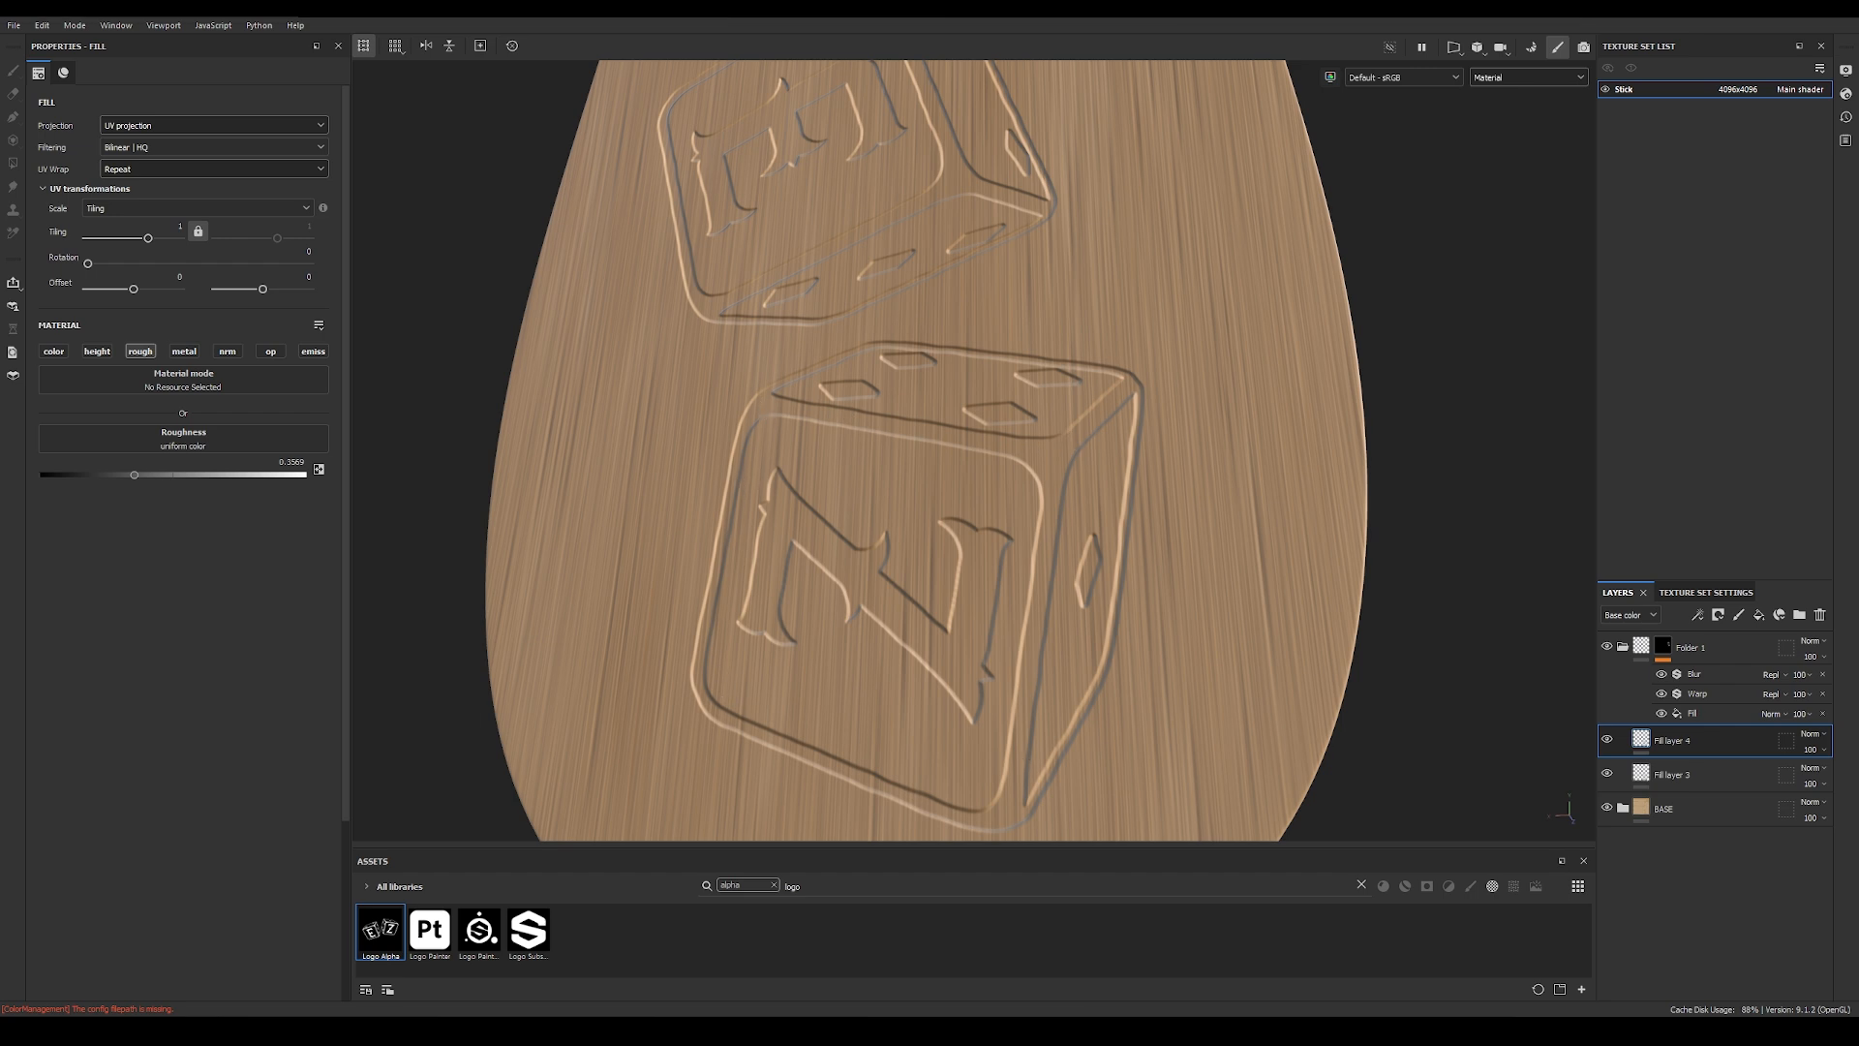
{"action": "left_click_drag", "start_coordinate": [1191, 630], "coordinate": [1309, 667], "text": "alt"}
Step: Display the Roughness channel on the model and switch the layer stack to the Roughness channel
{"action": "left_click", "coordinate": [1511, 79]}
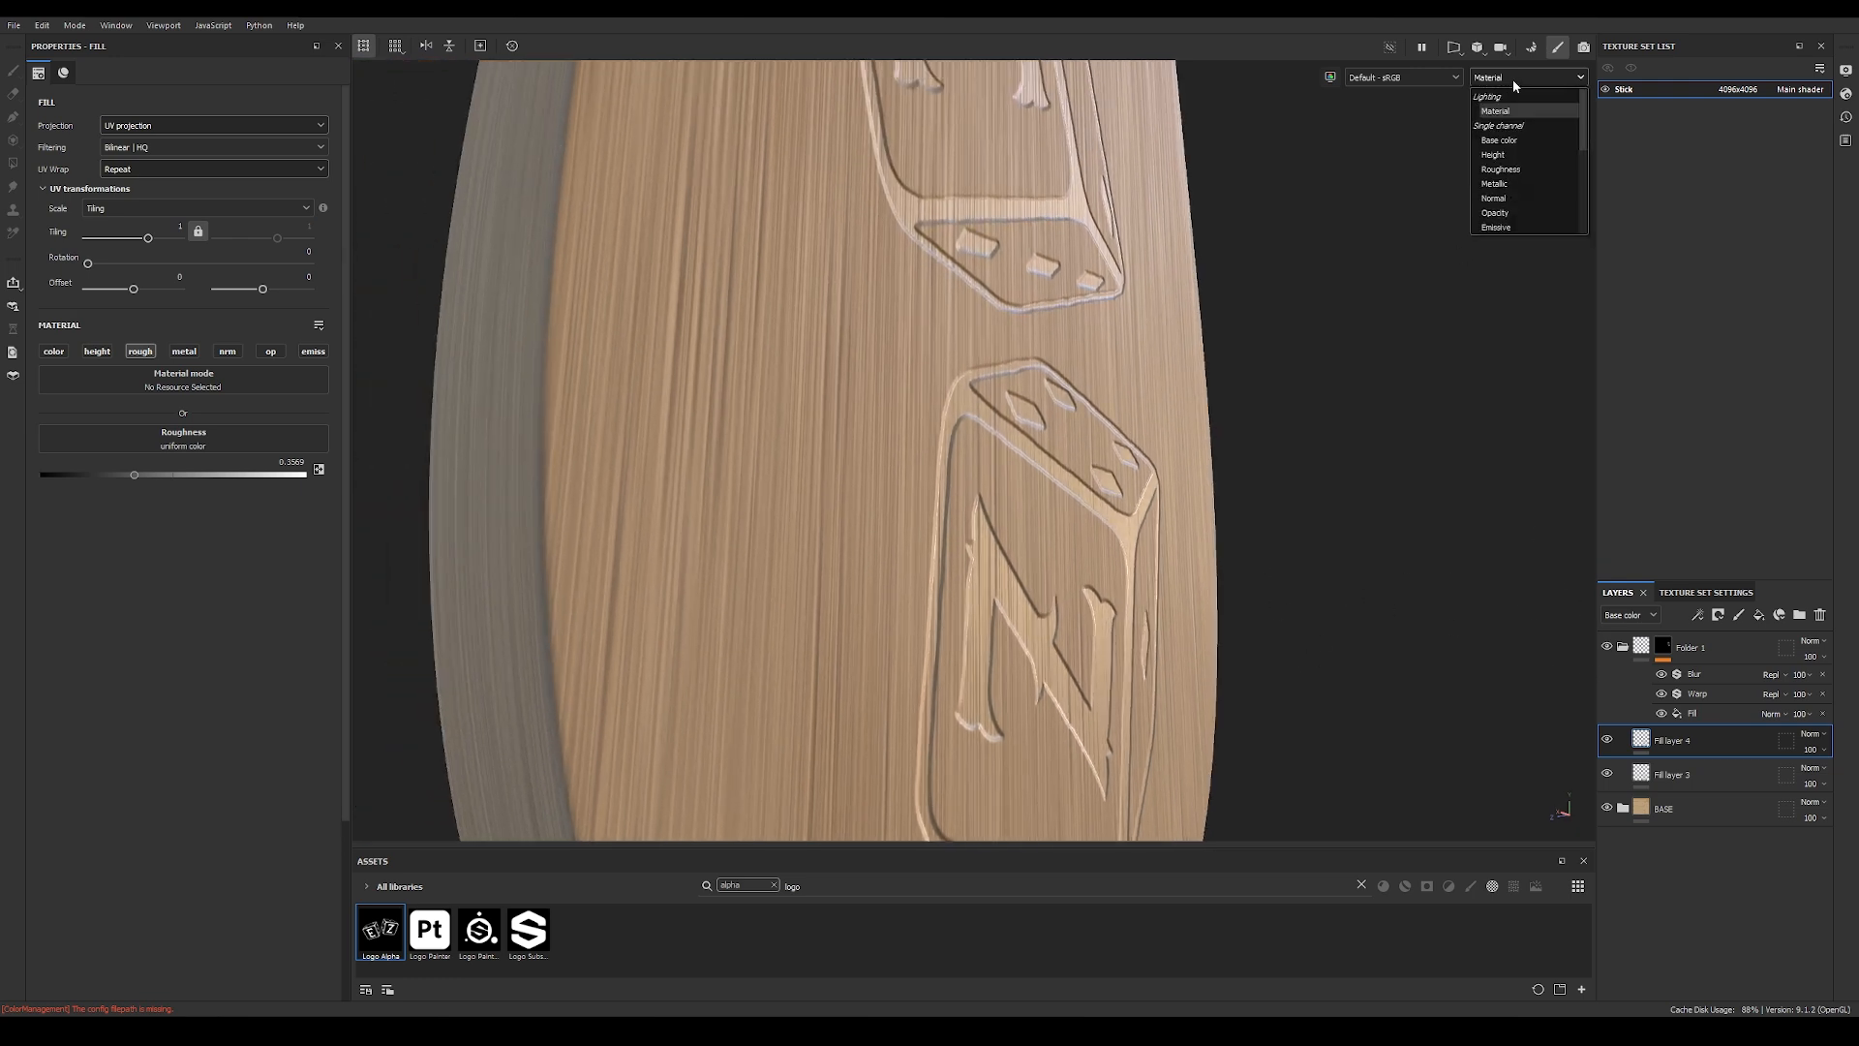
{"action": "left_click", "coordinate": [1493, 171]}
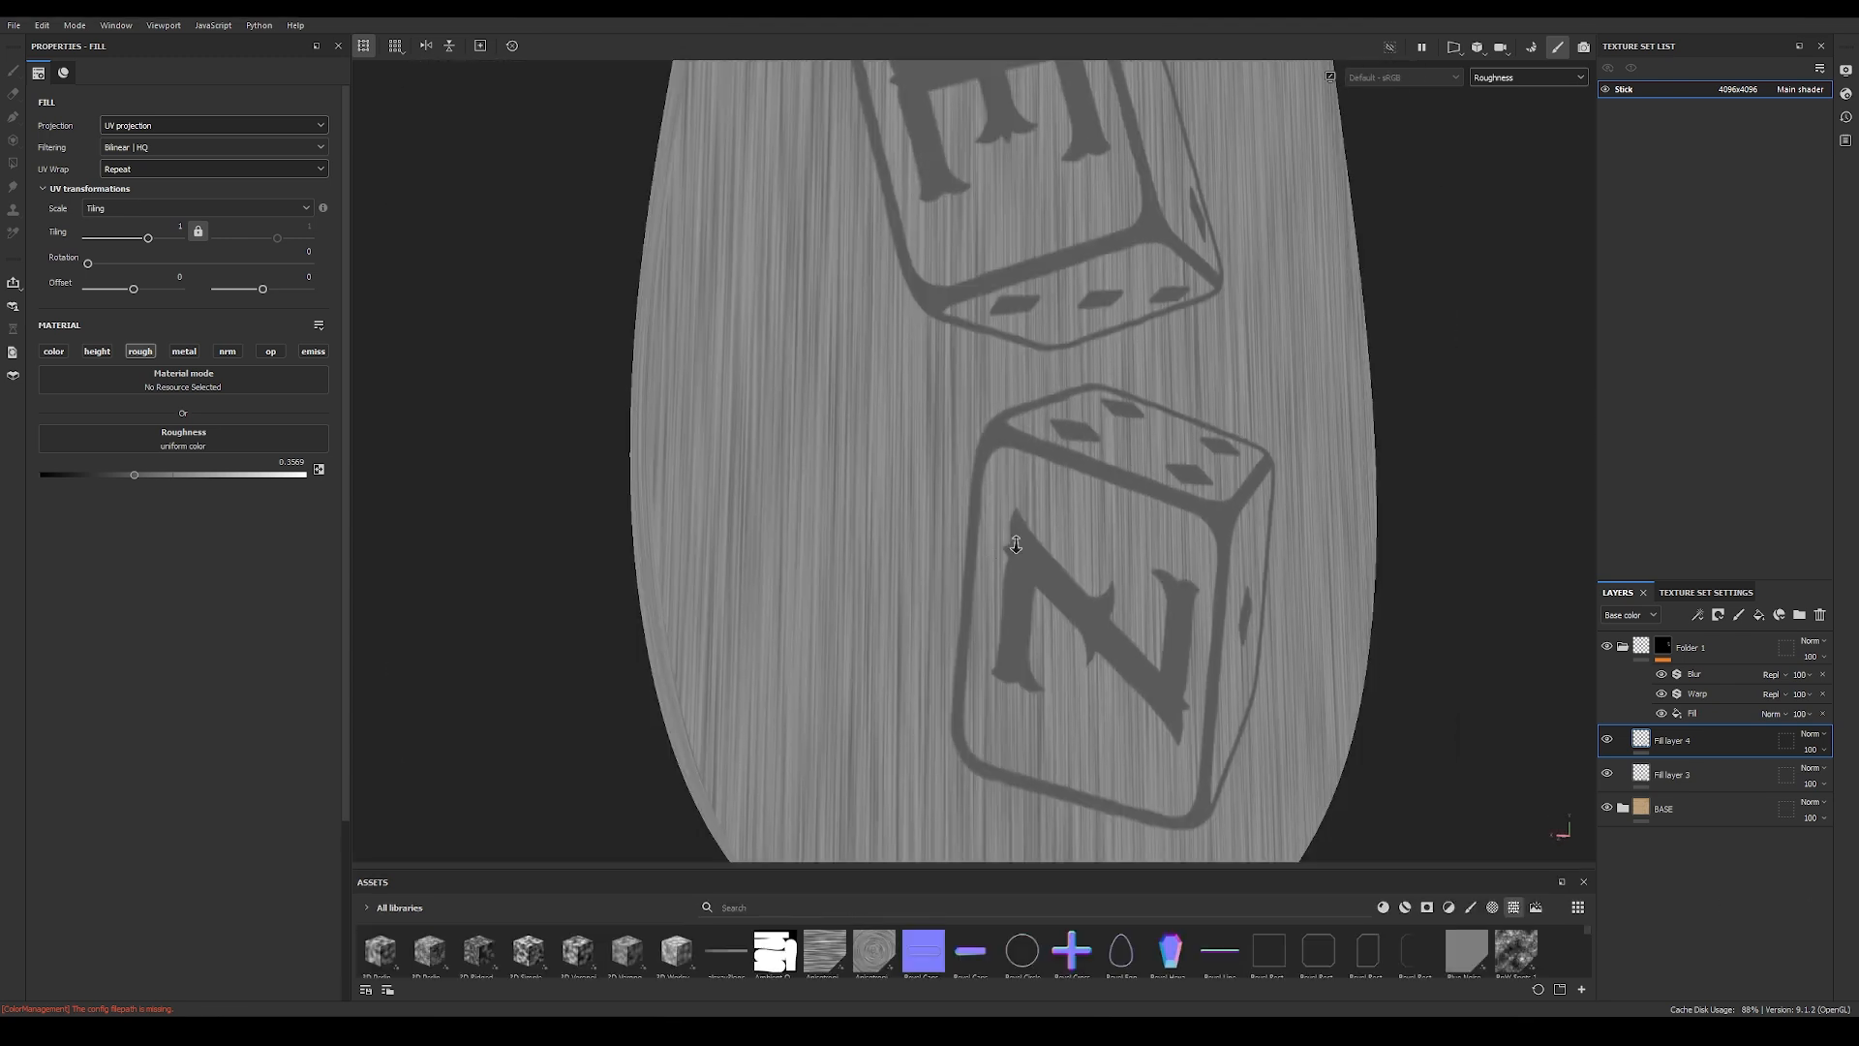
{"action": "scroll", "coordinate": [410, 456], "scroll_direction": "up", "scroll_amount": 3}
{"action": "left_click_drag", "start_coordinate": [135, 476], "coordinate": [135, 475]}
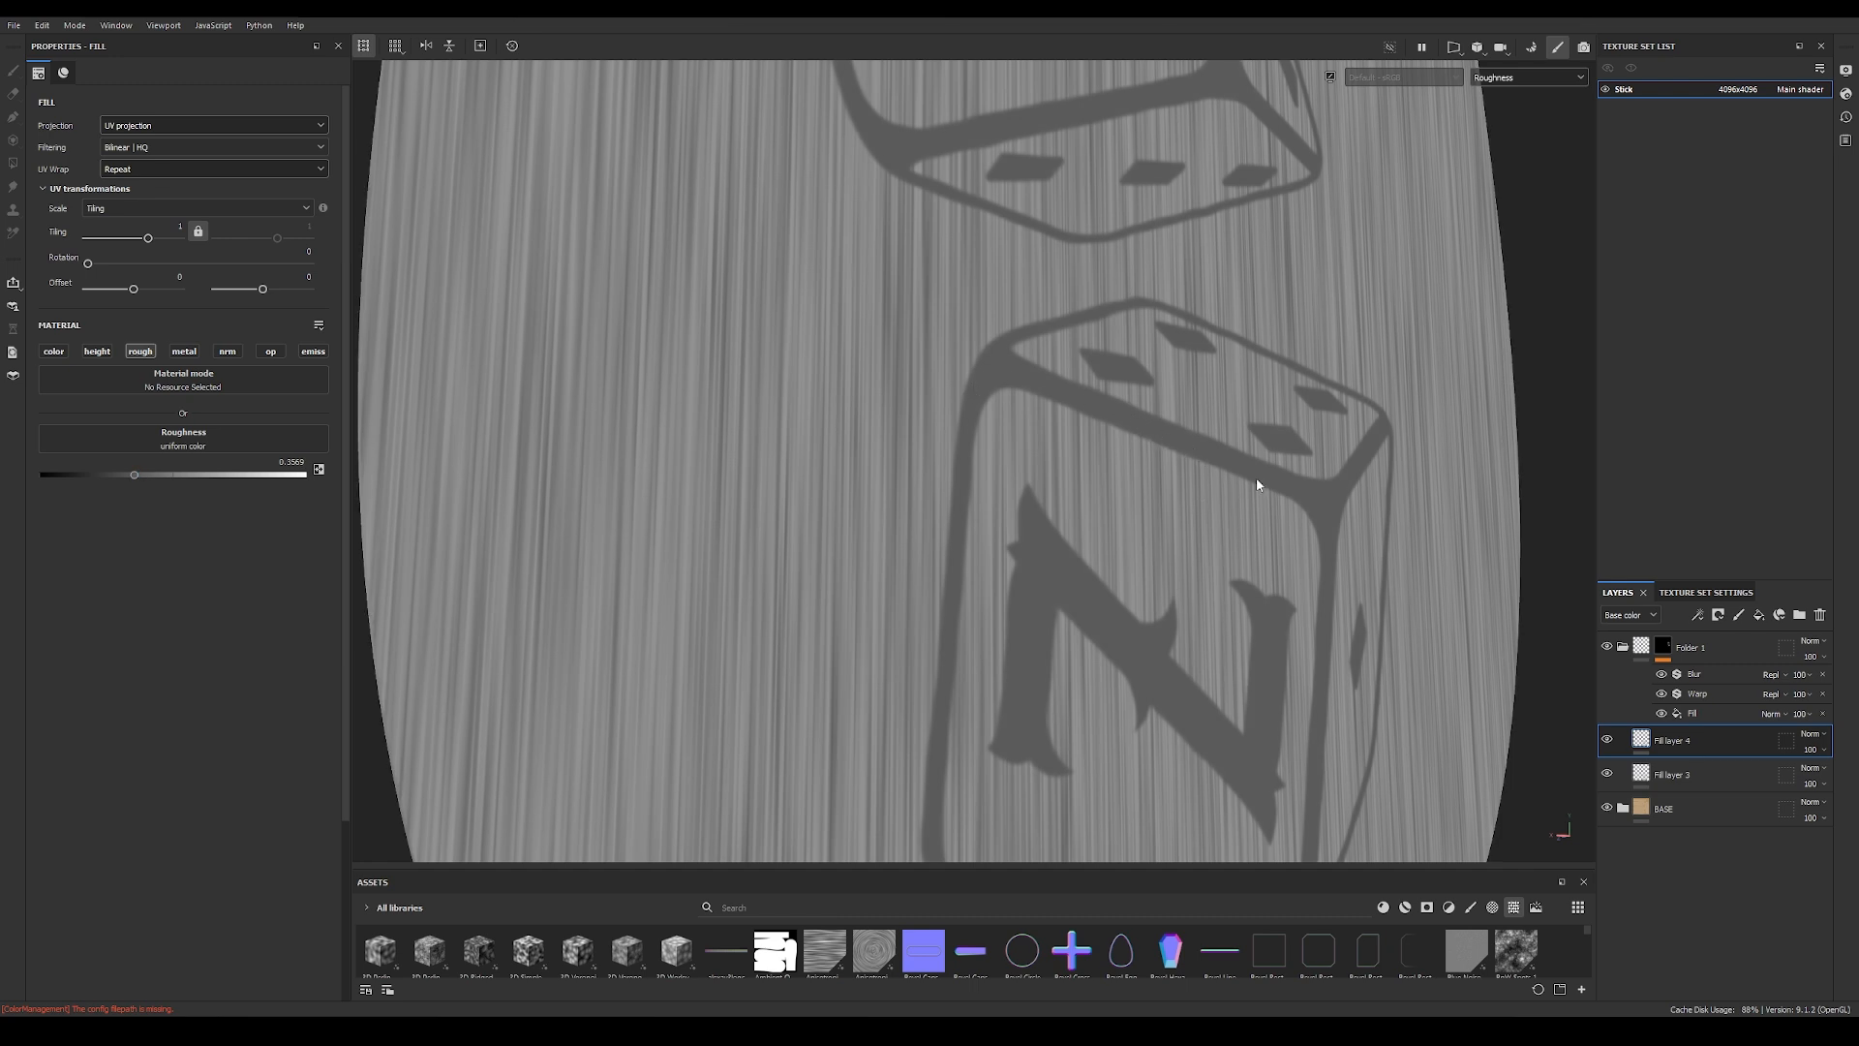
{"action": "left_click", "coordinate": [1638, 615]}
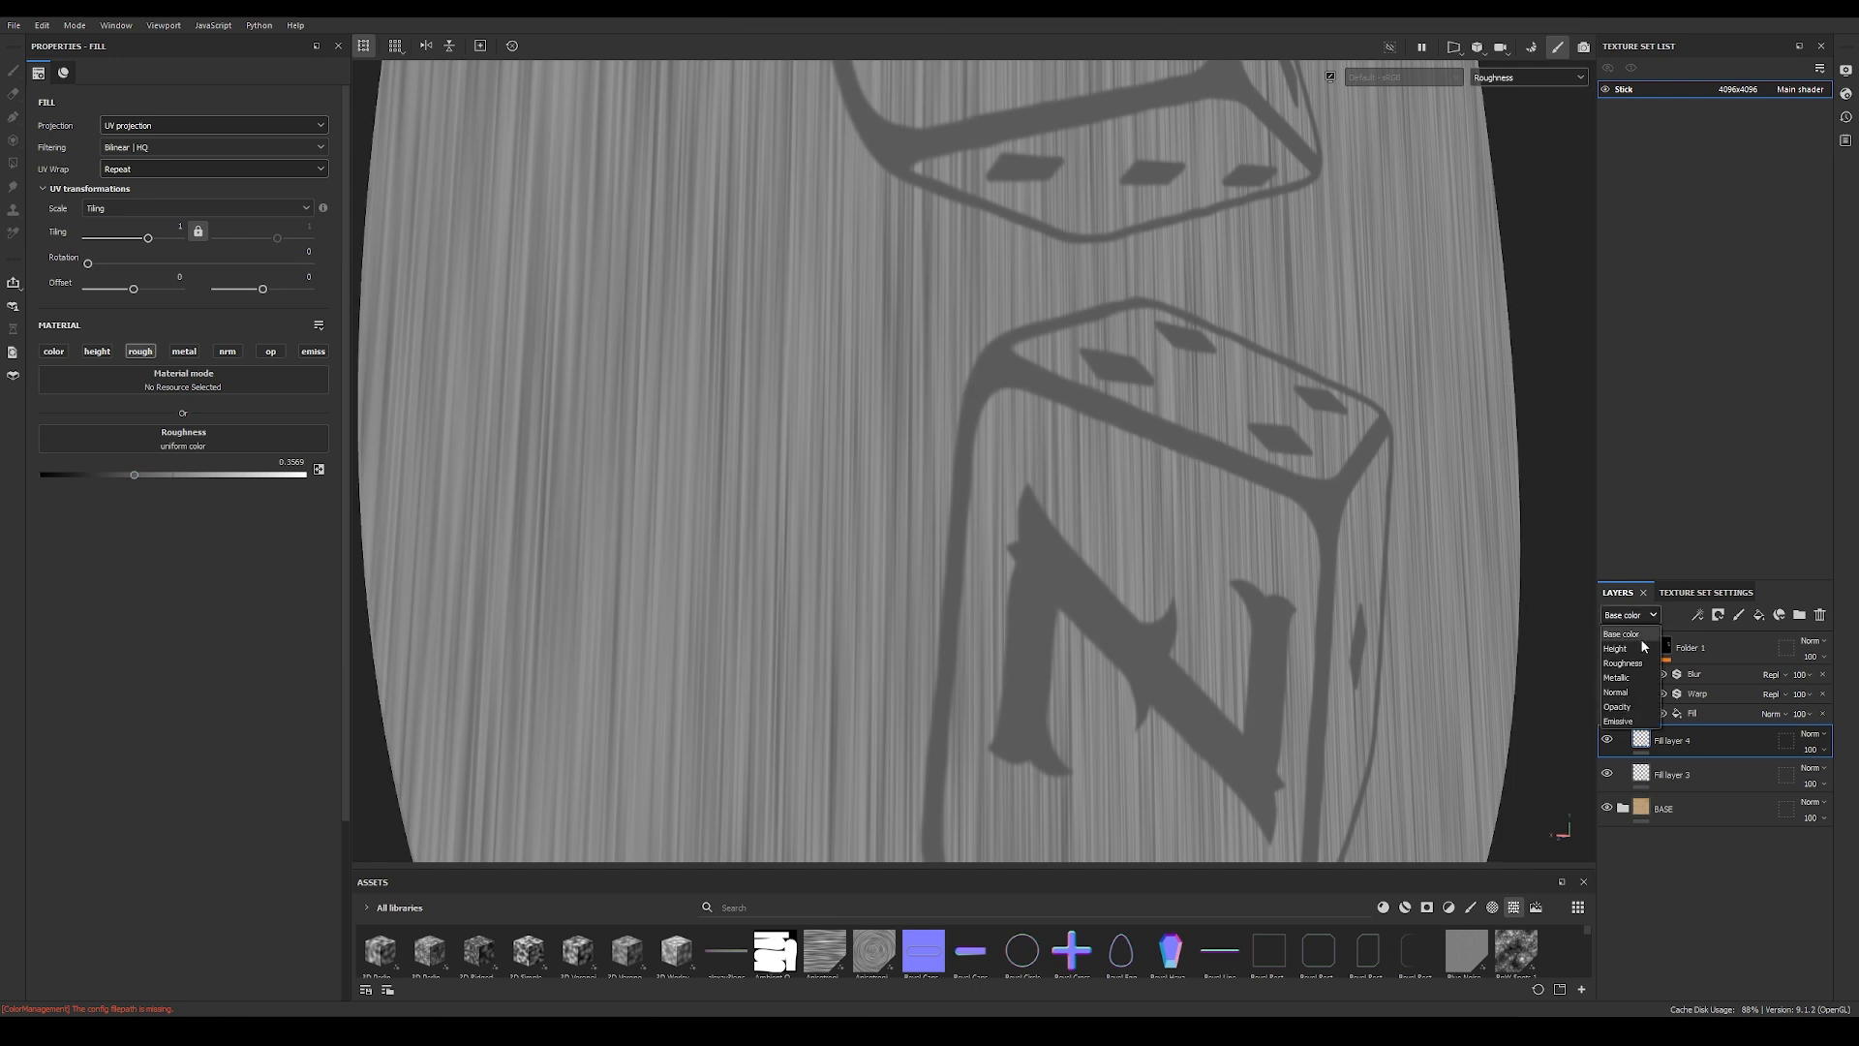
{"action": "left_click", "coordinate": [1639, 666]}
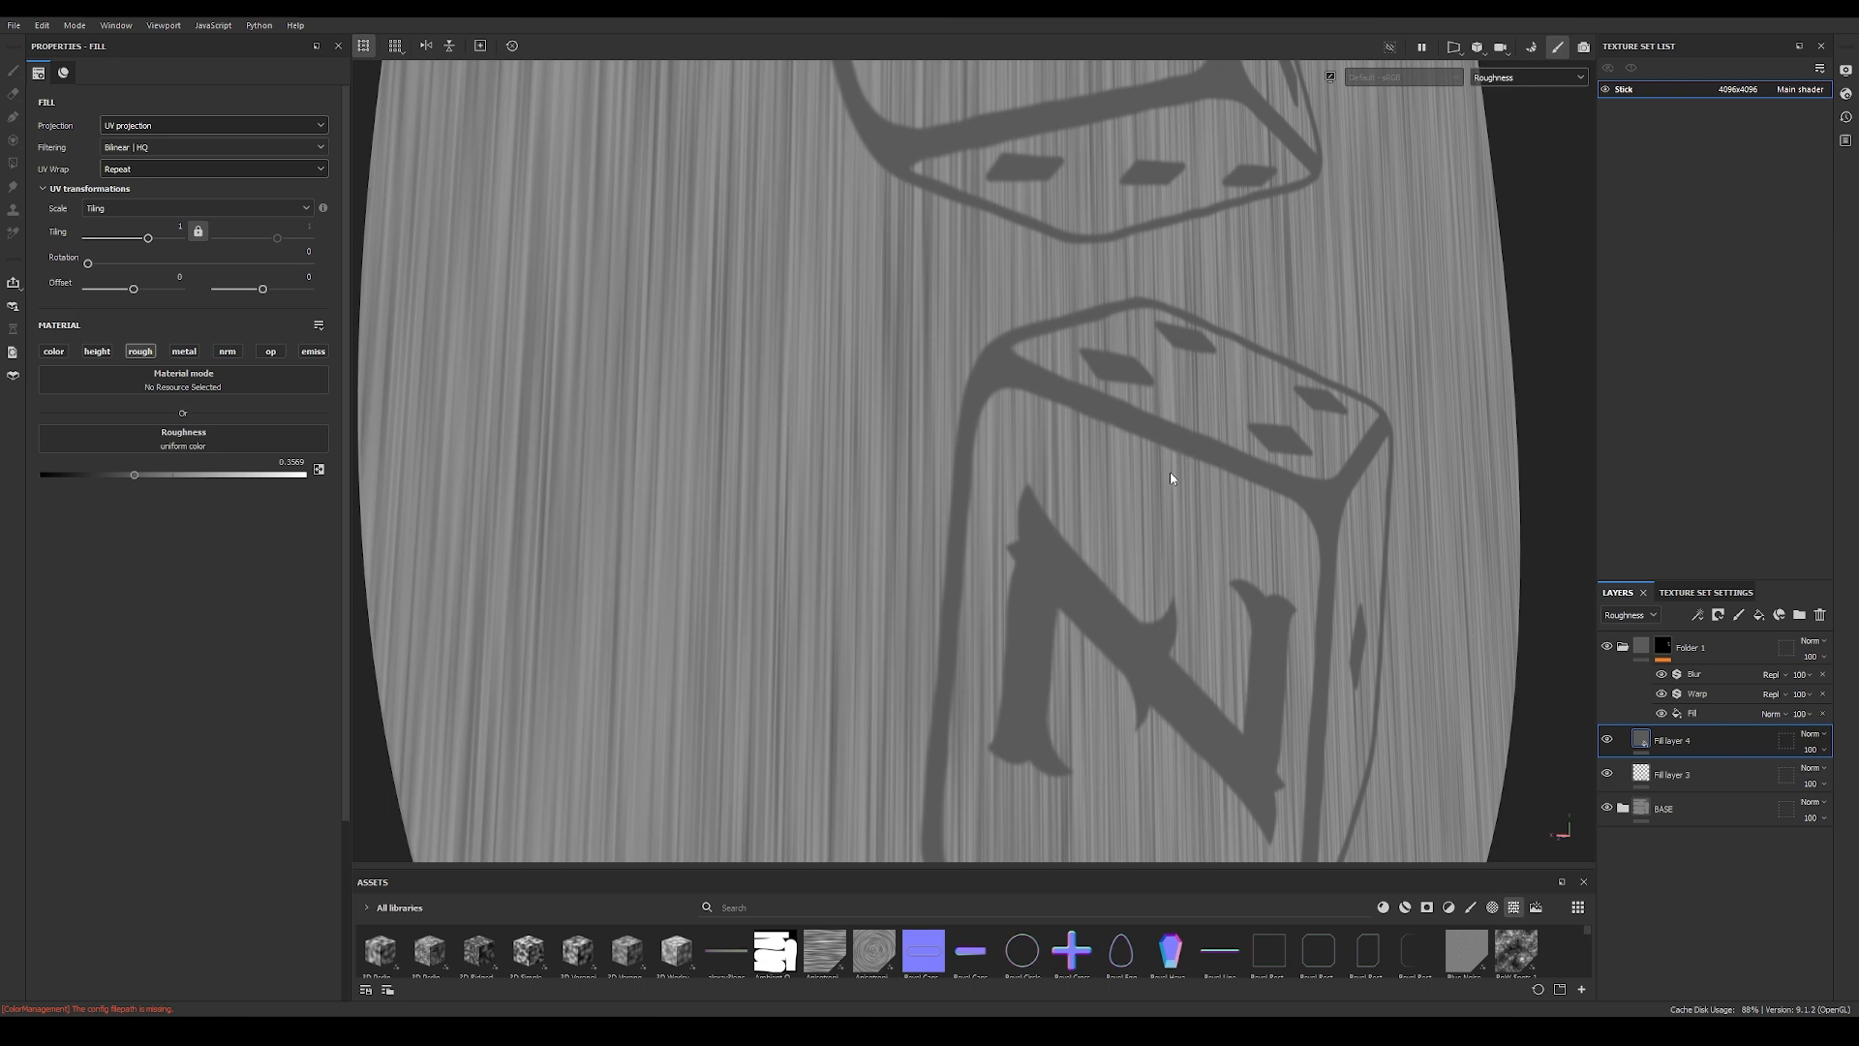
Step: Return to the material view and examine the logo's surface shine up close and from farther away
{"action": "key", "text": "m"}
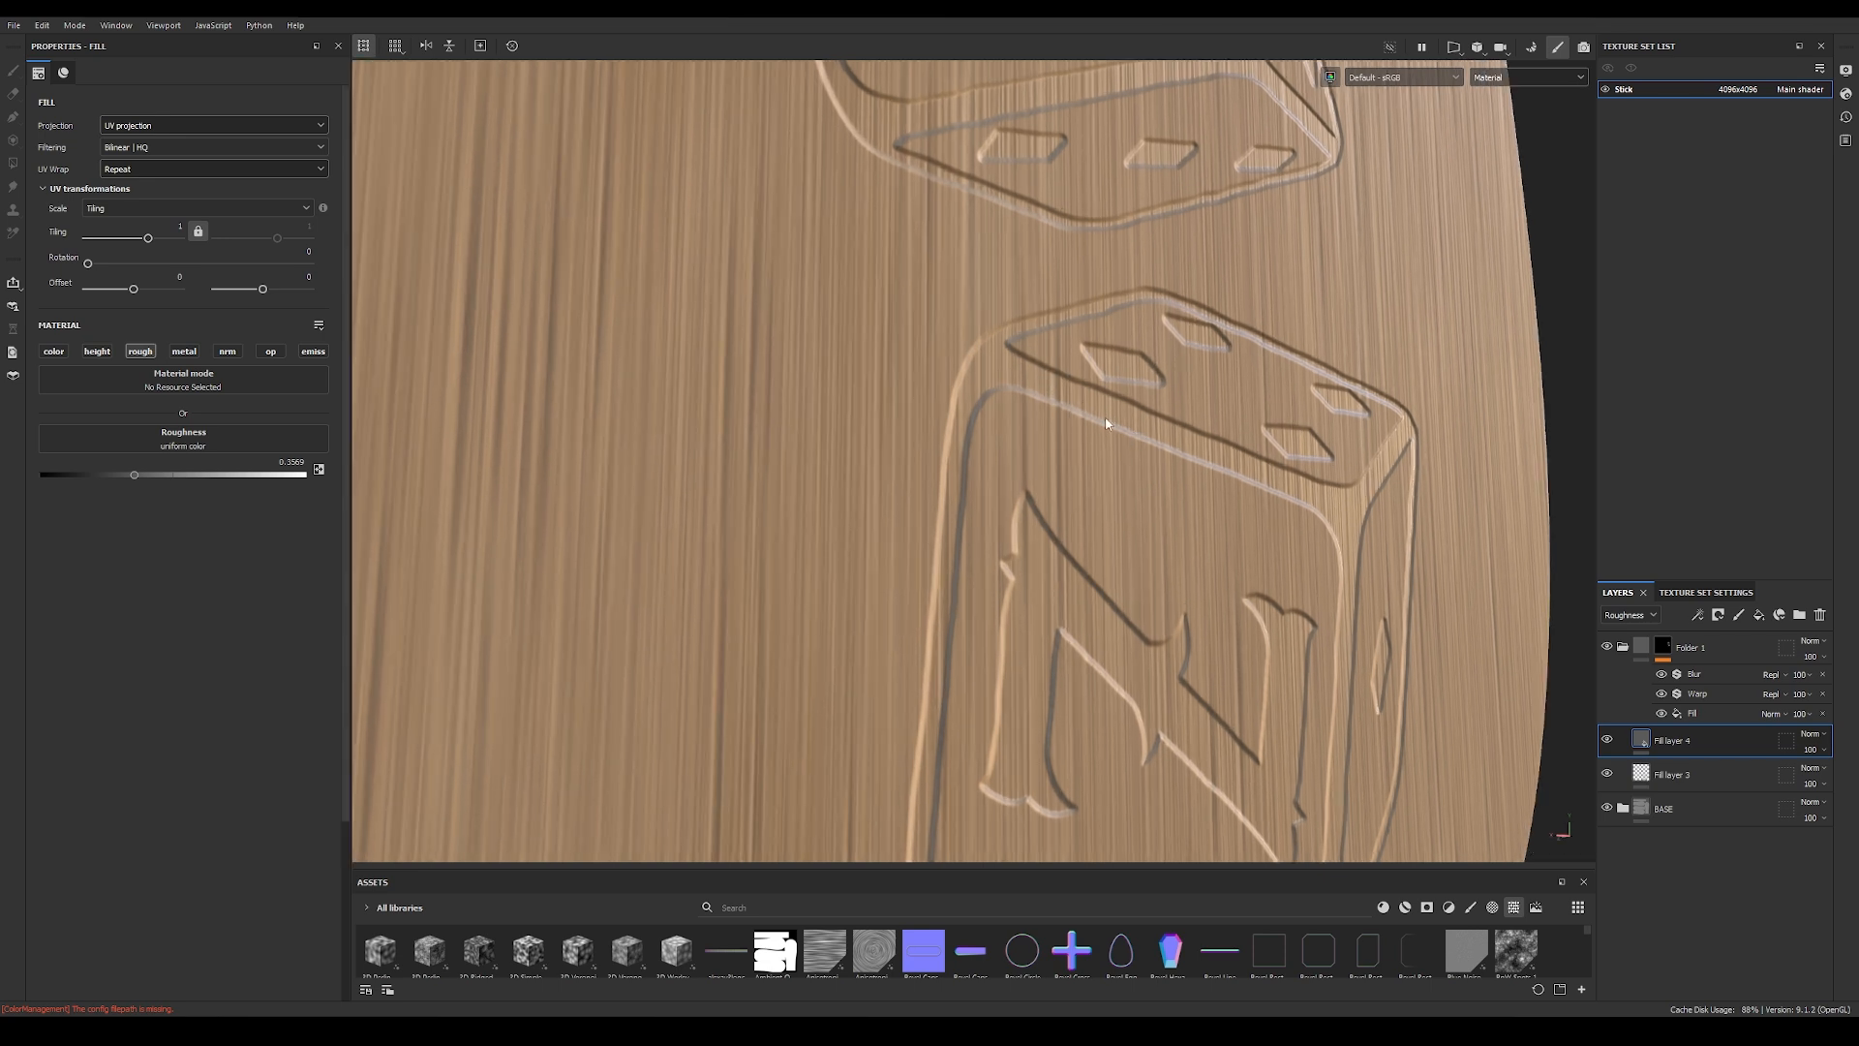
{"action": "left_click_drag", "start_coordinate": [1135, 422], "coordinate": [1071, 379], "text": "alt"}
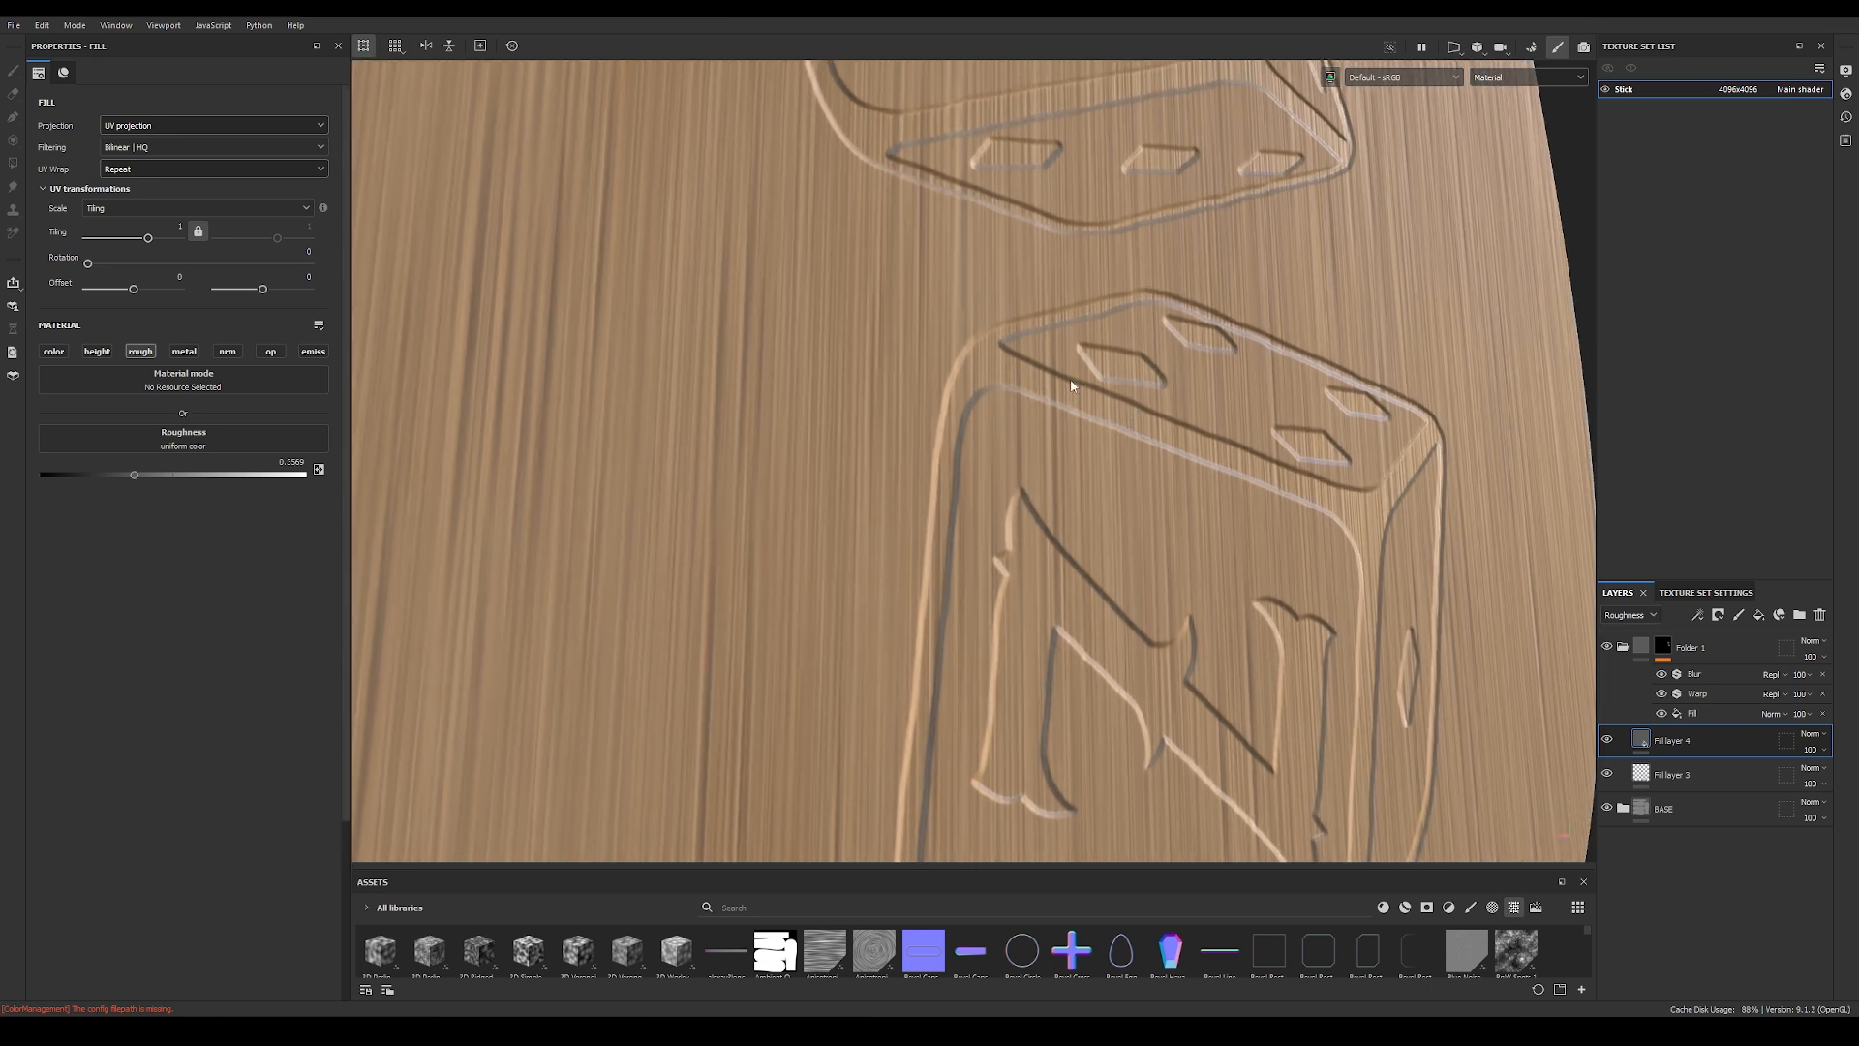
{"action": "right_click_drag", "start_coordinate": [1070, 380], "coordinate": [1145, 434], "text": "alt"}
{"action": "left_click_drag", "start_coordinate": [1145, 434], "coordinate": [1069, 384], "text": "alt"}
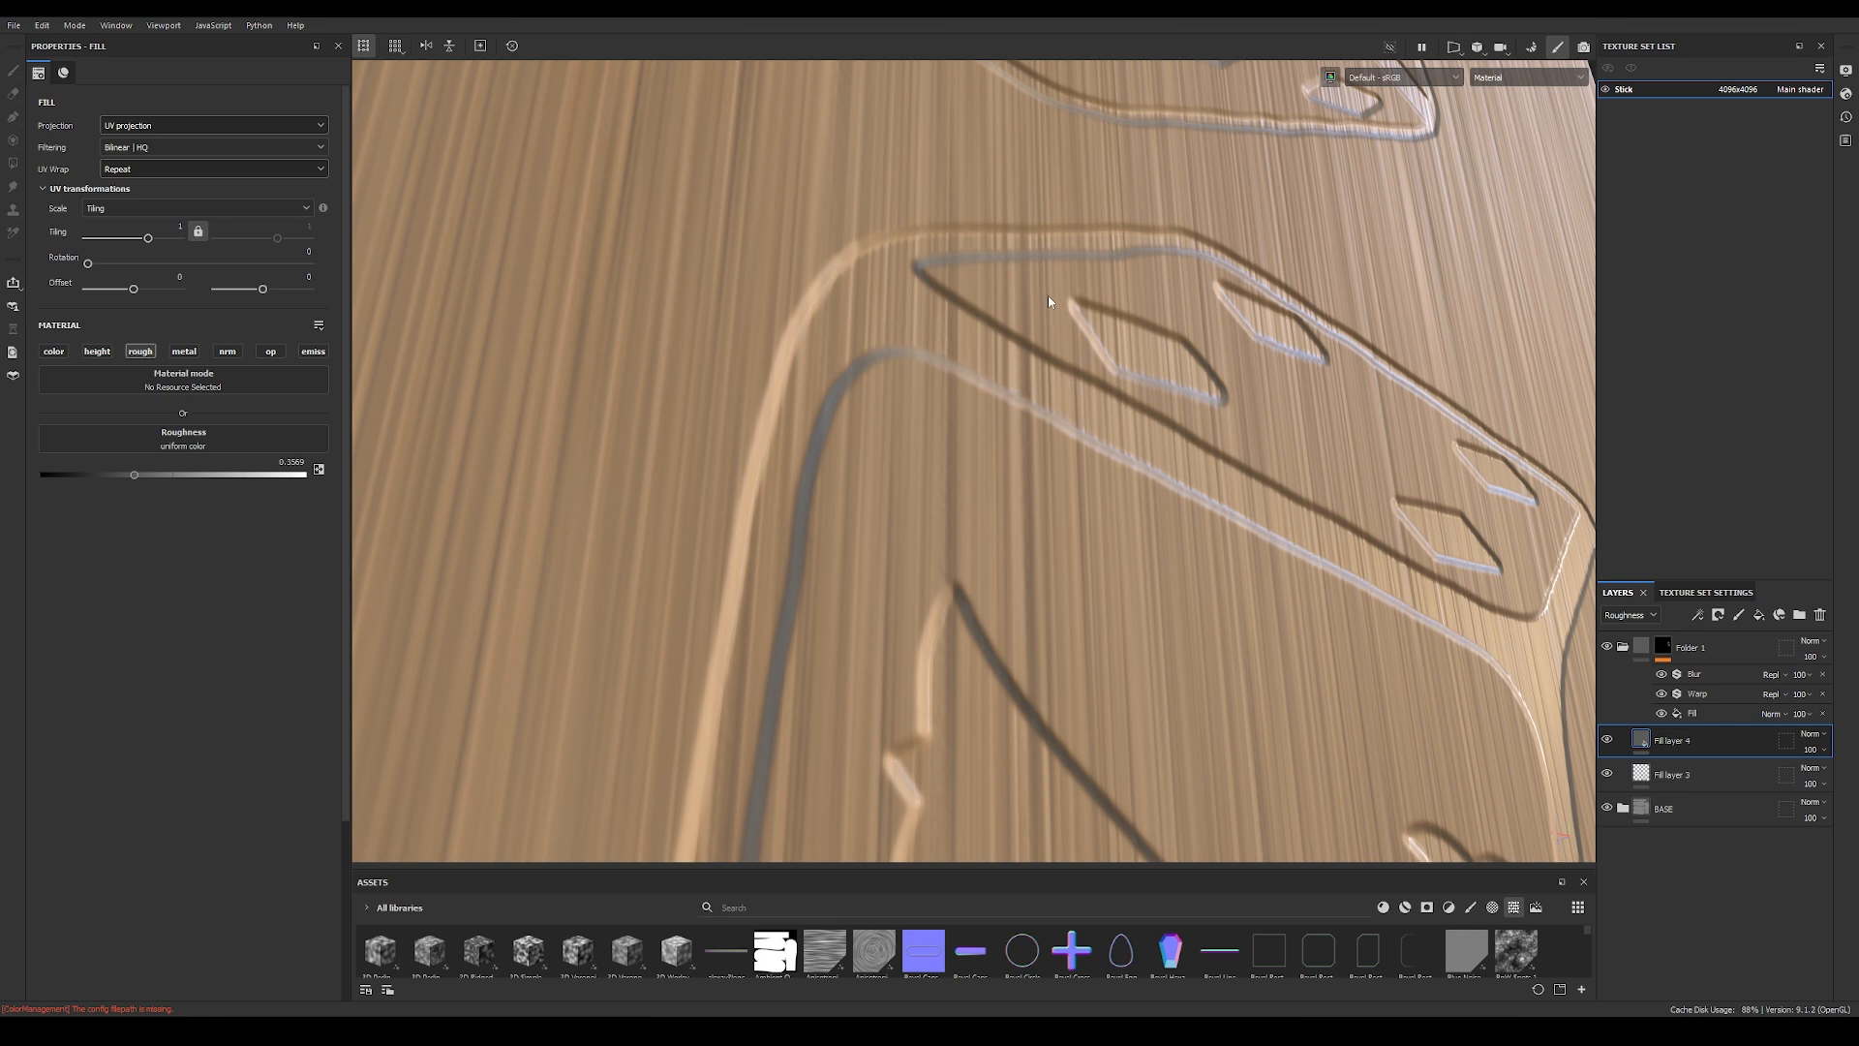
{"action": "right_click_drag", "start_coordinate": [1049, 294], "coordinate": [1198, 626], "text": "alt"}
{"action": "left_click_drag", "start_coordinate": [1199, 627], "coordinate": [1182, 519], "text": "alt"}
{"action": "right_click_drag", "start_coordinate": [1182, 519], "coordinate": [1196, 524], "text": "alt"}
{"action": "left_click_drag", "start_coordinate": [1196, 531], "coordinate": [1074, 527], "text": "alt"}
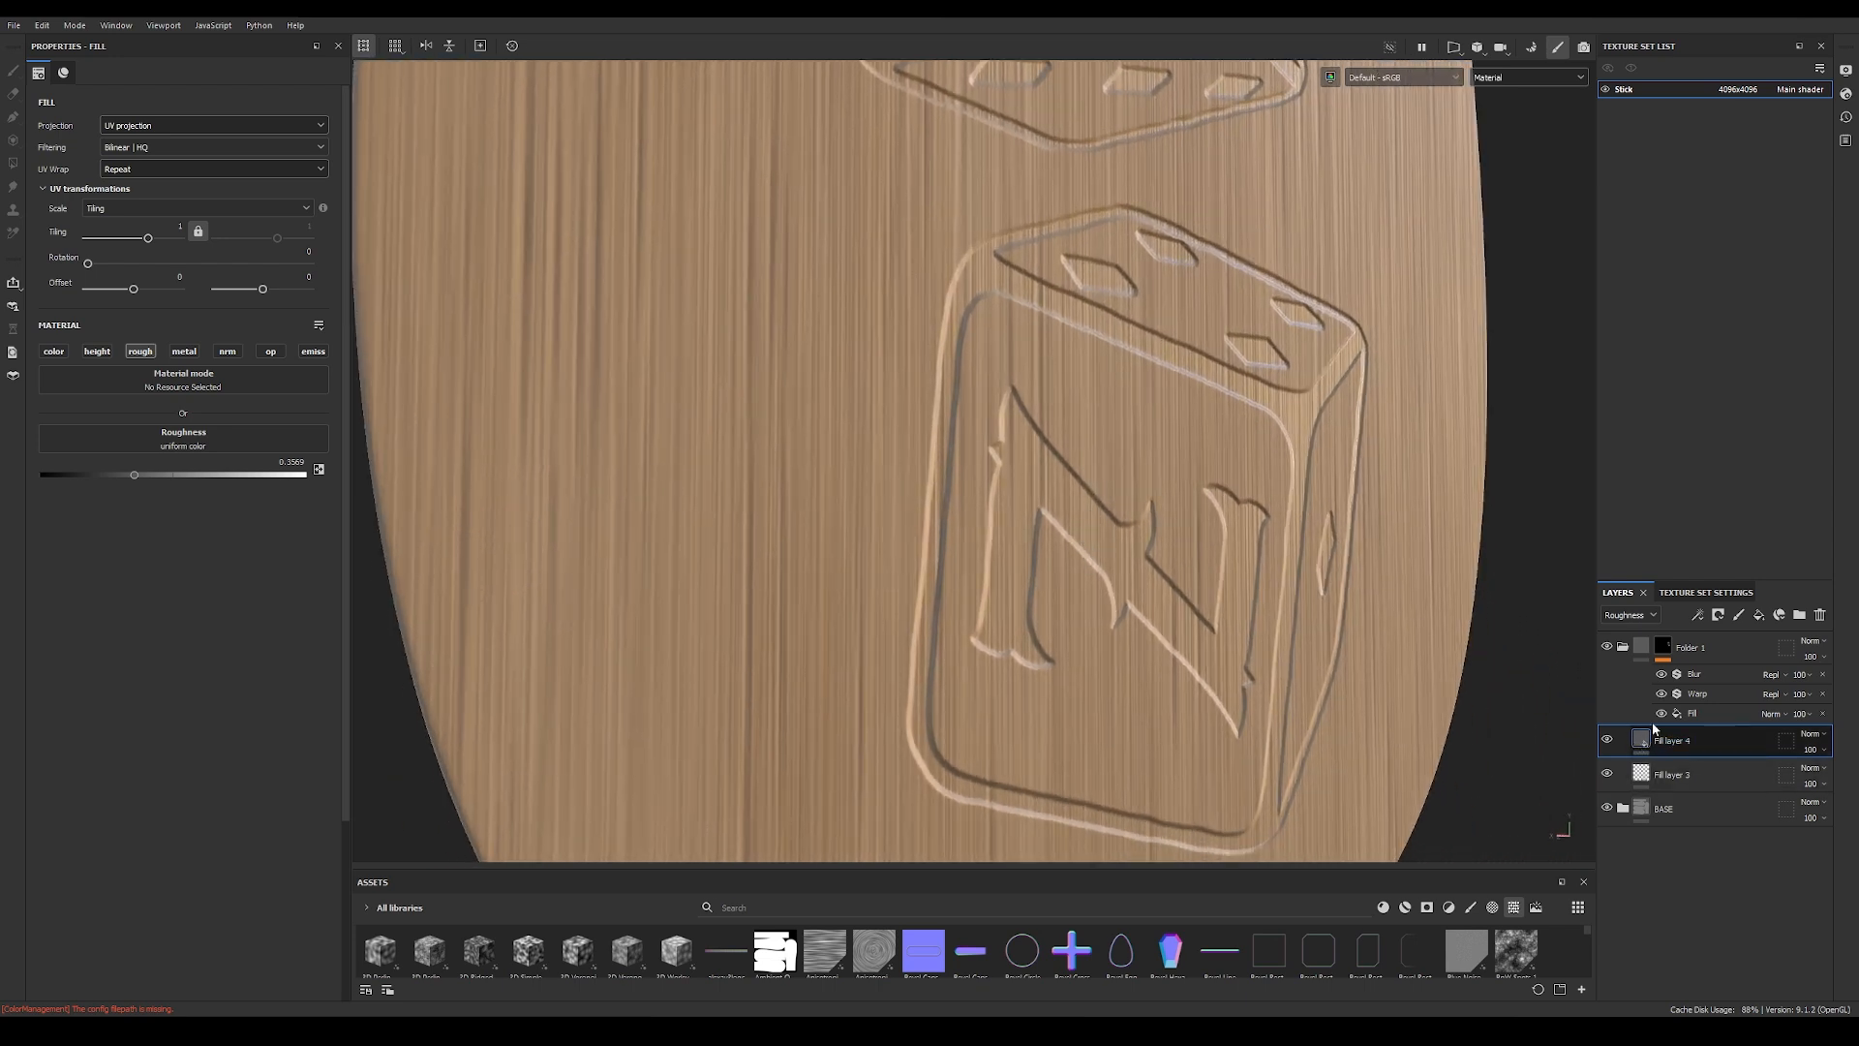
Step: Add a black mask with a fill effect to the logo's roughness fill layer
{"action": "left_click", "coordinate": [1698, 616]}
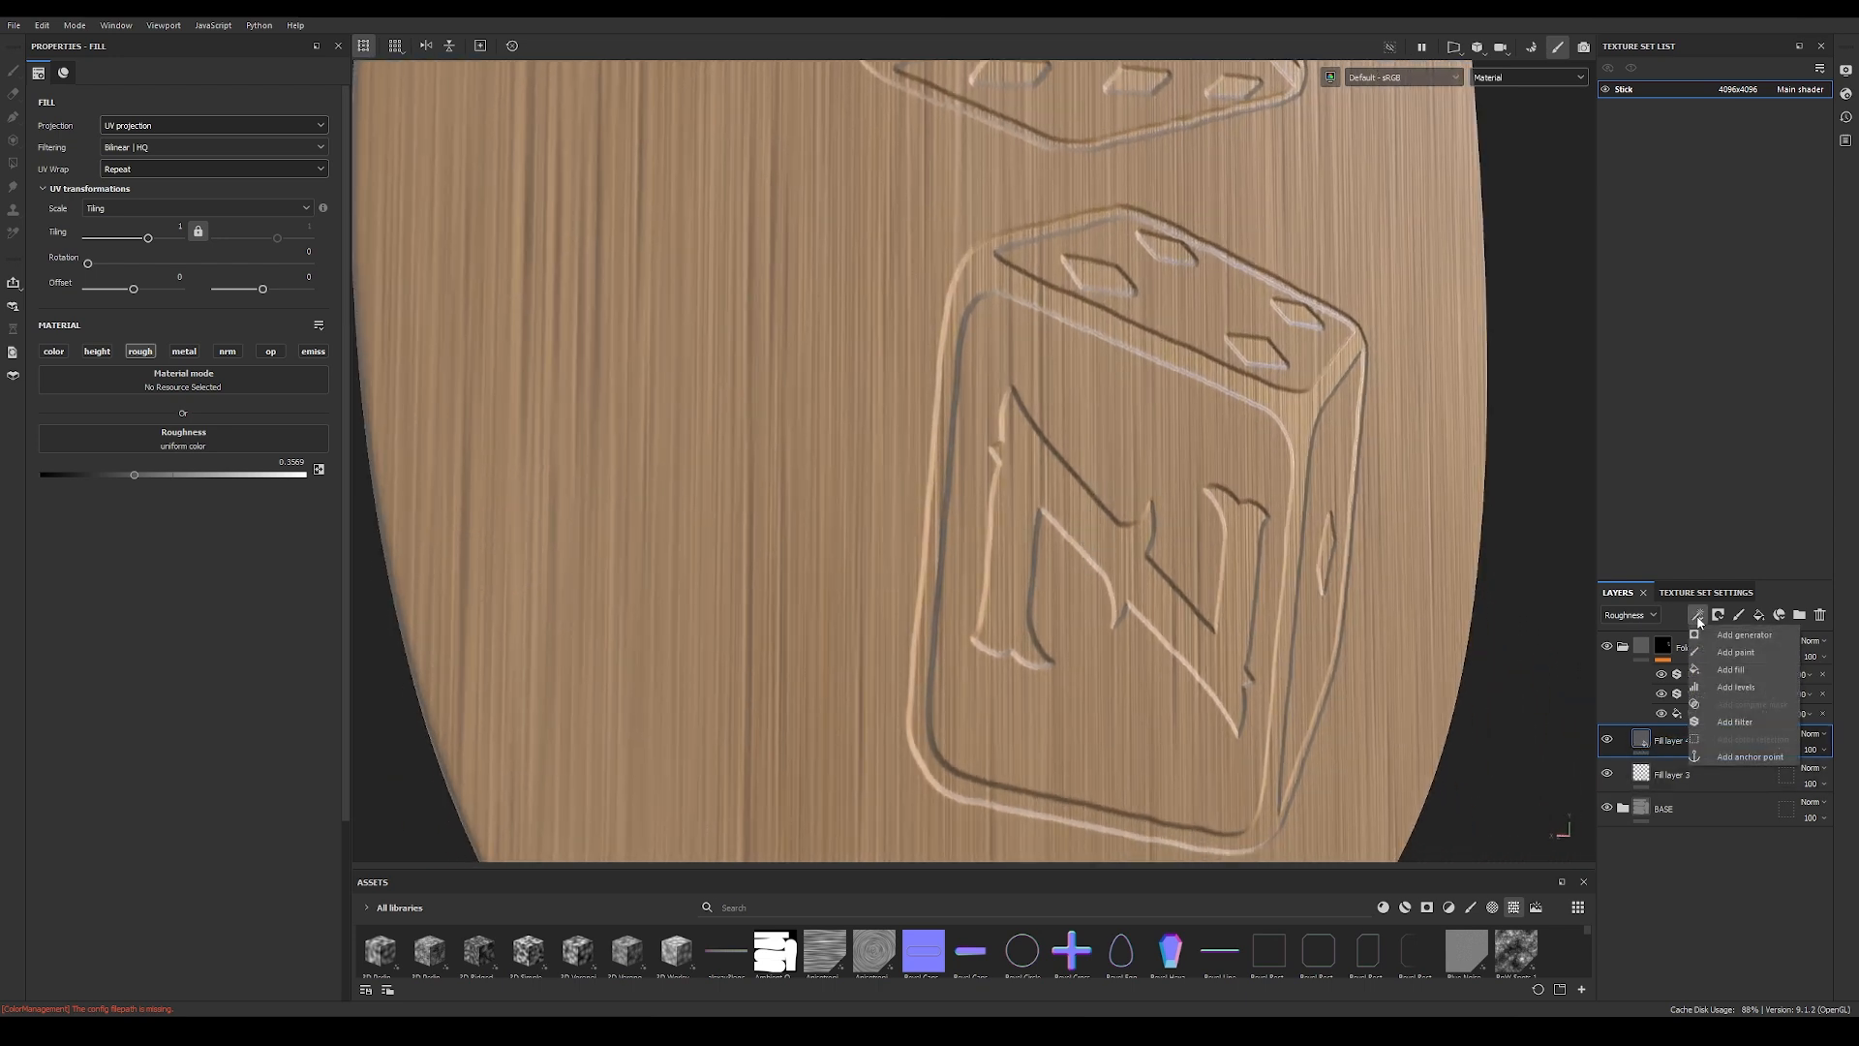
{"action": "right_click", "coordinate": [1643, 740]}
{"action": "left_click", "coordinate": [1696, 294]}
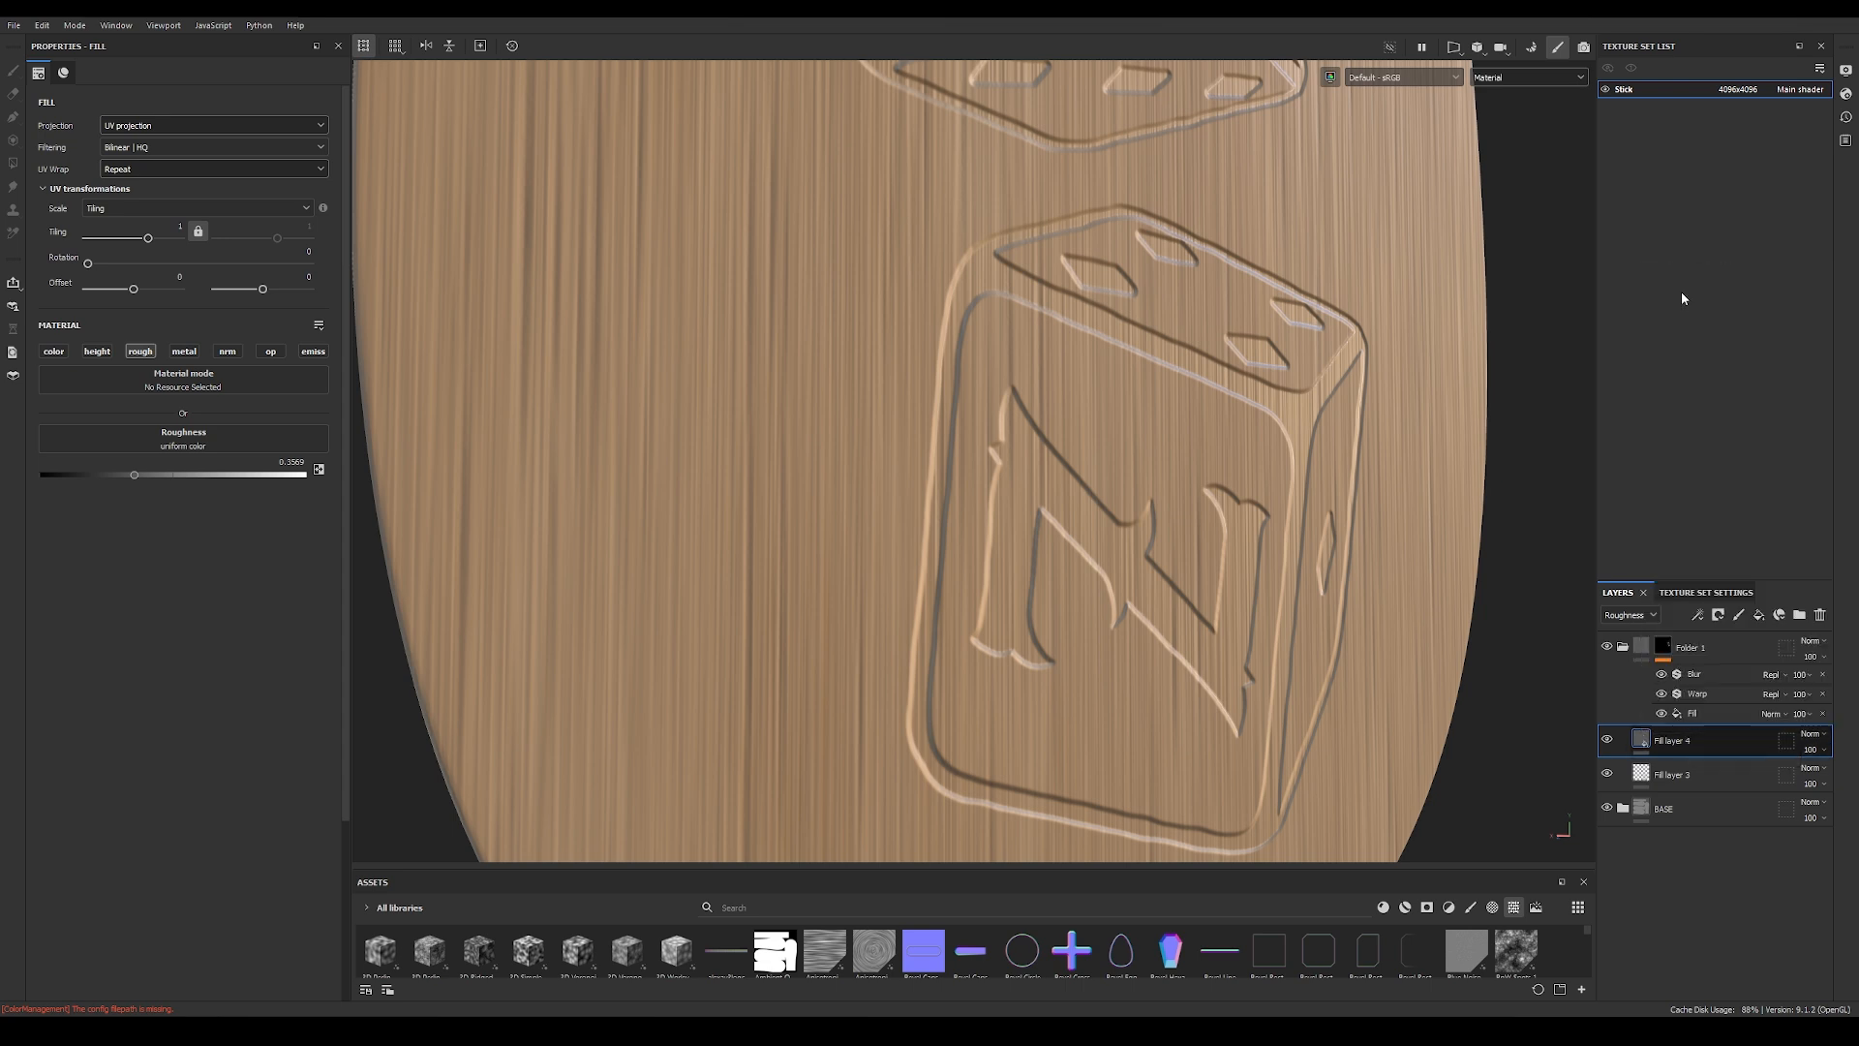
{"action": "left_click", "coordinate": [1698, 615]}
{"action": "left_click", "coordinate": [1730, 670]}
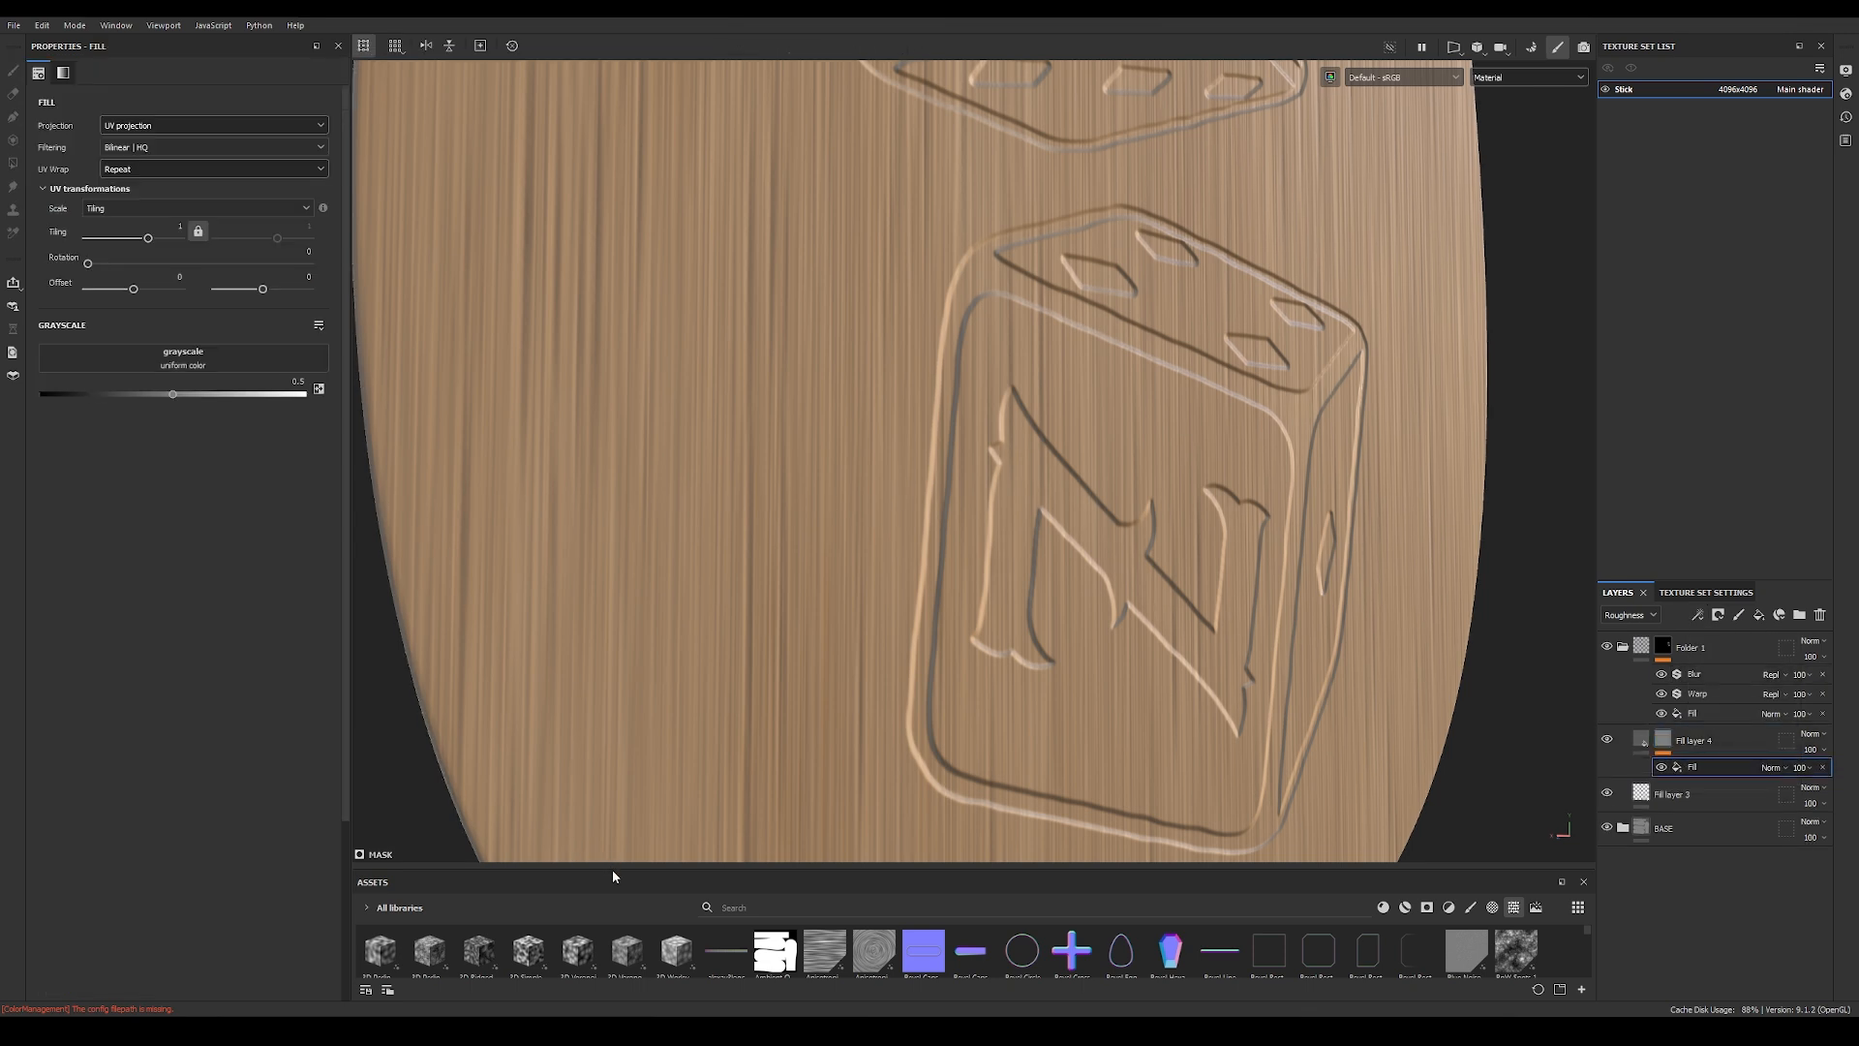
Step: Use the BnW Spots 3 texture as the mask fill's grayscale and display the Roughness channel on the model
{"action": "left_click_drag", "start_coordinate": [614, 871], "coordinate": [623, 635]}
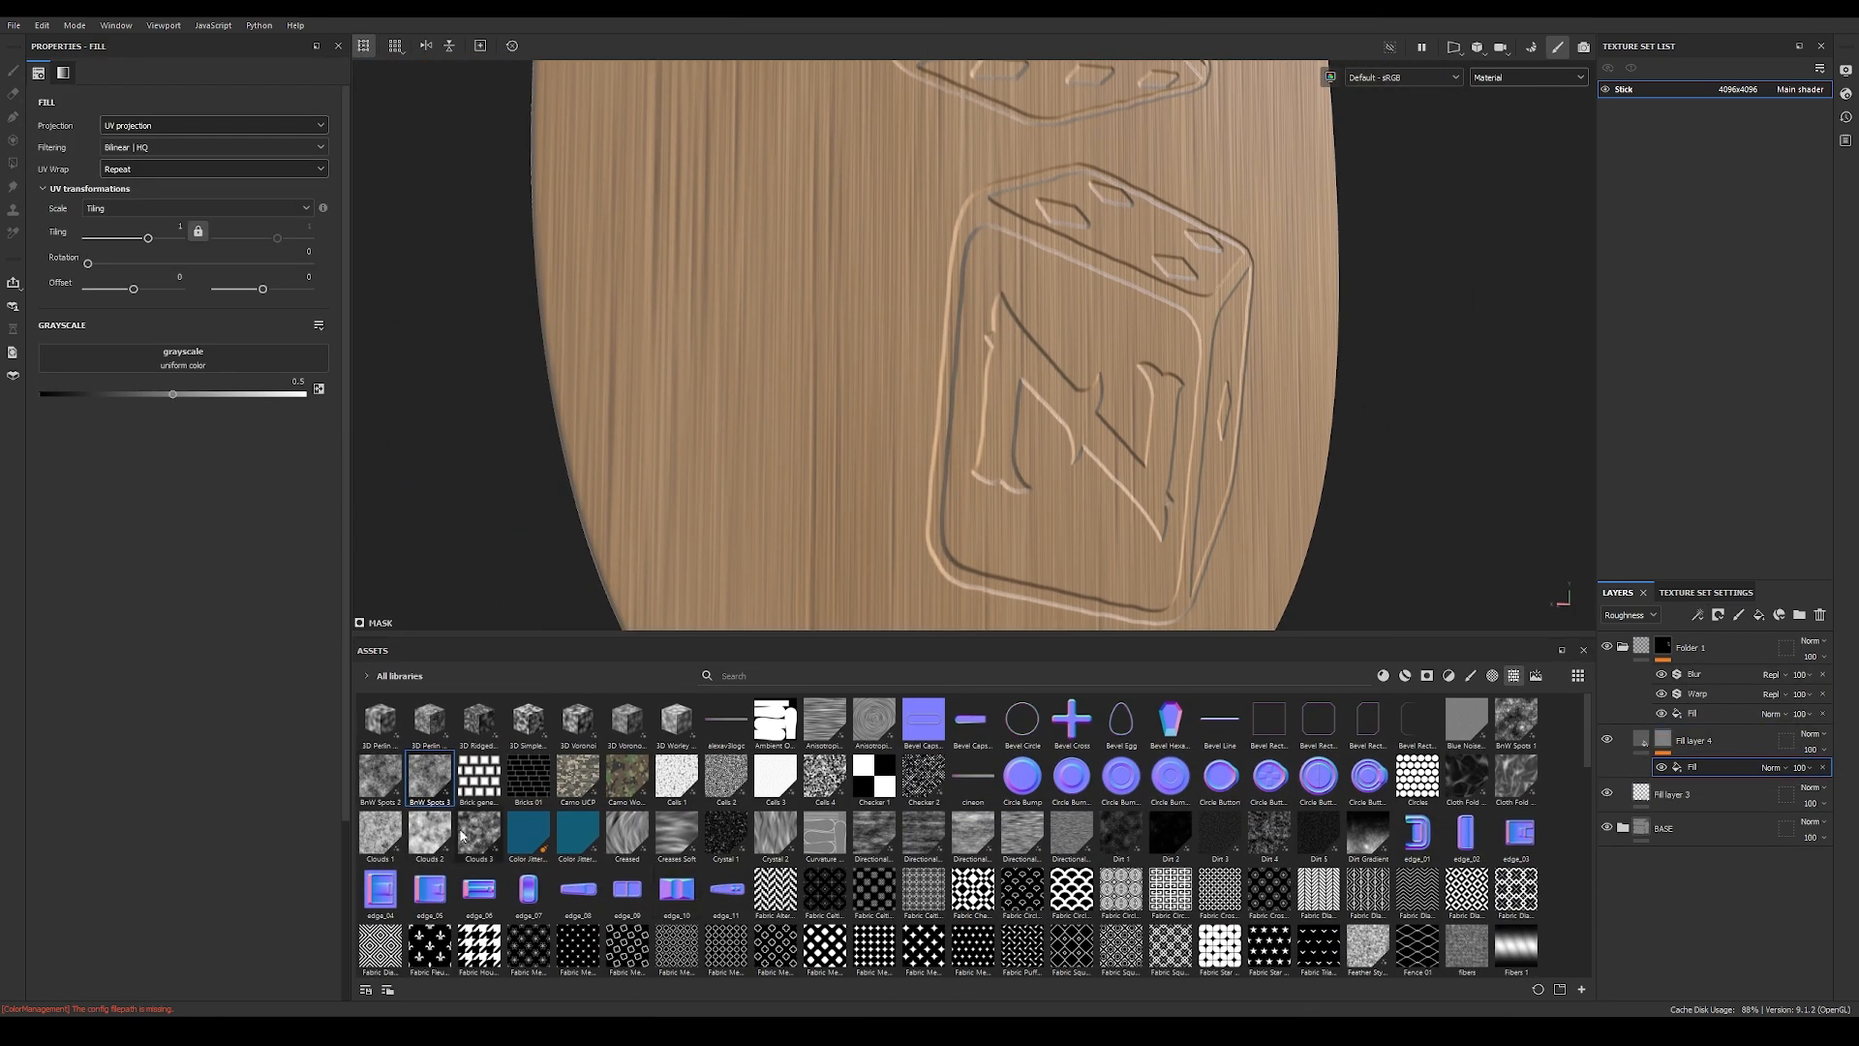
{"action": "left_click_drag", "start_coordinate": [433, 777], "coordinate": [208, 358]}
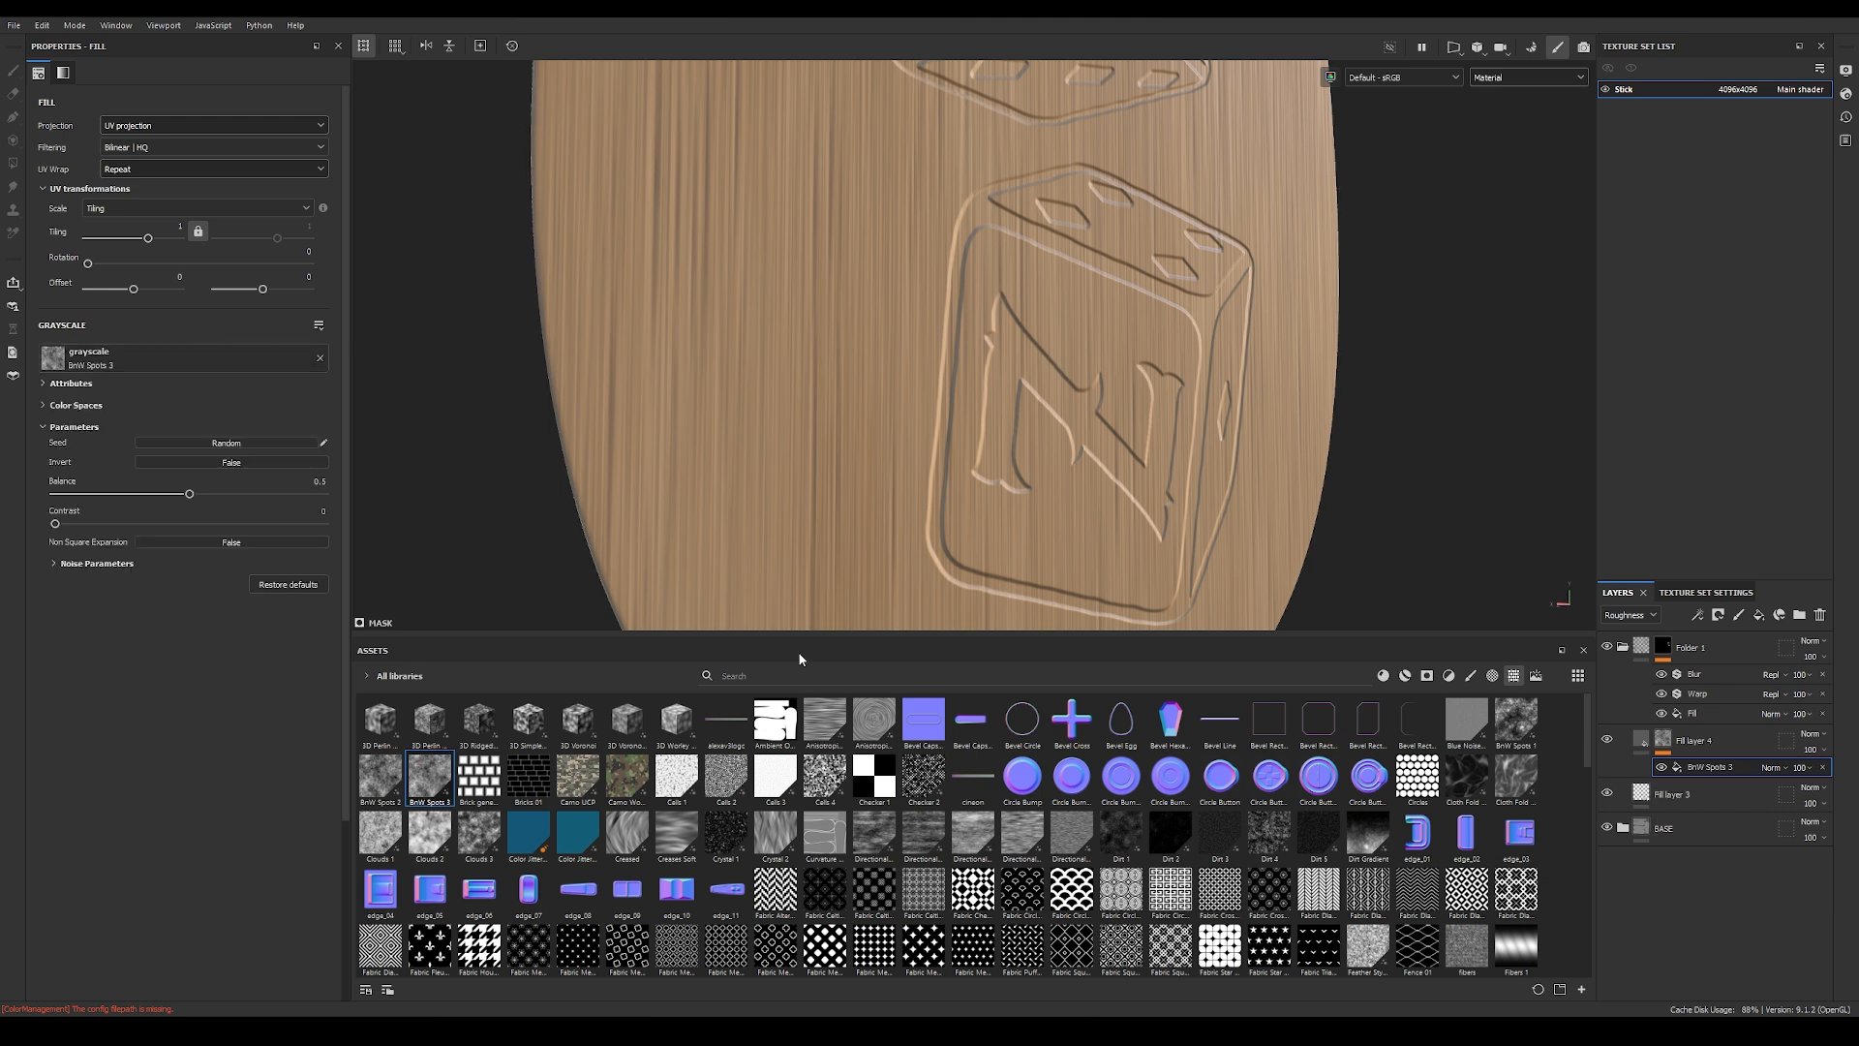
{"action": "left_click_drag", "start_coordinate": [843, 636], "coordinate": [851, 866]}
{"action": "left_click", "coordinate": [1511, 80]}
{"action": "left_click", "coordinate": [1508, 174]}
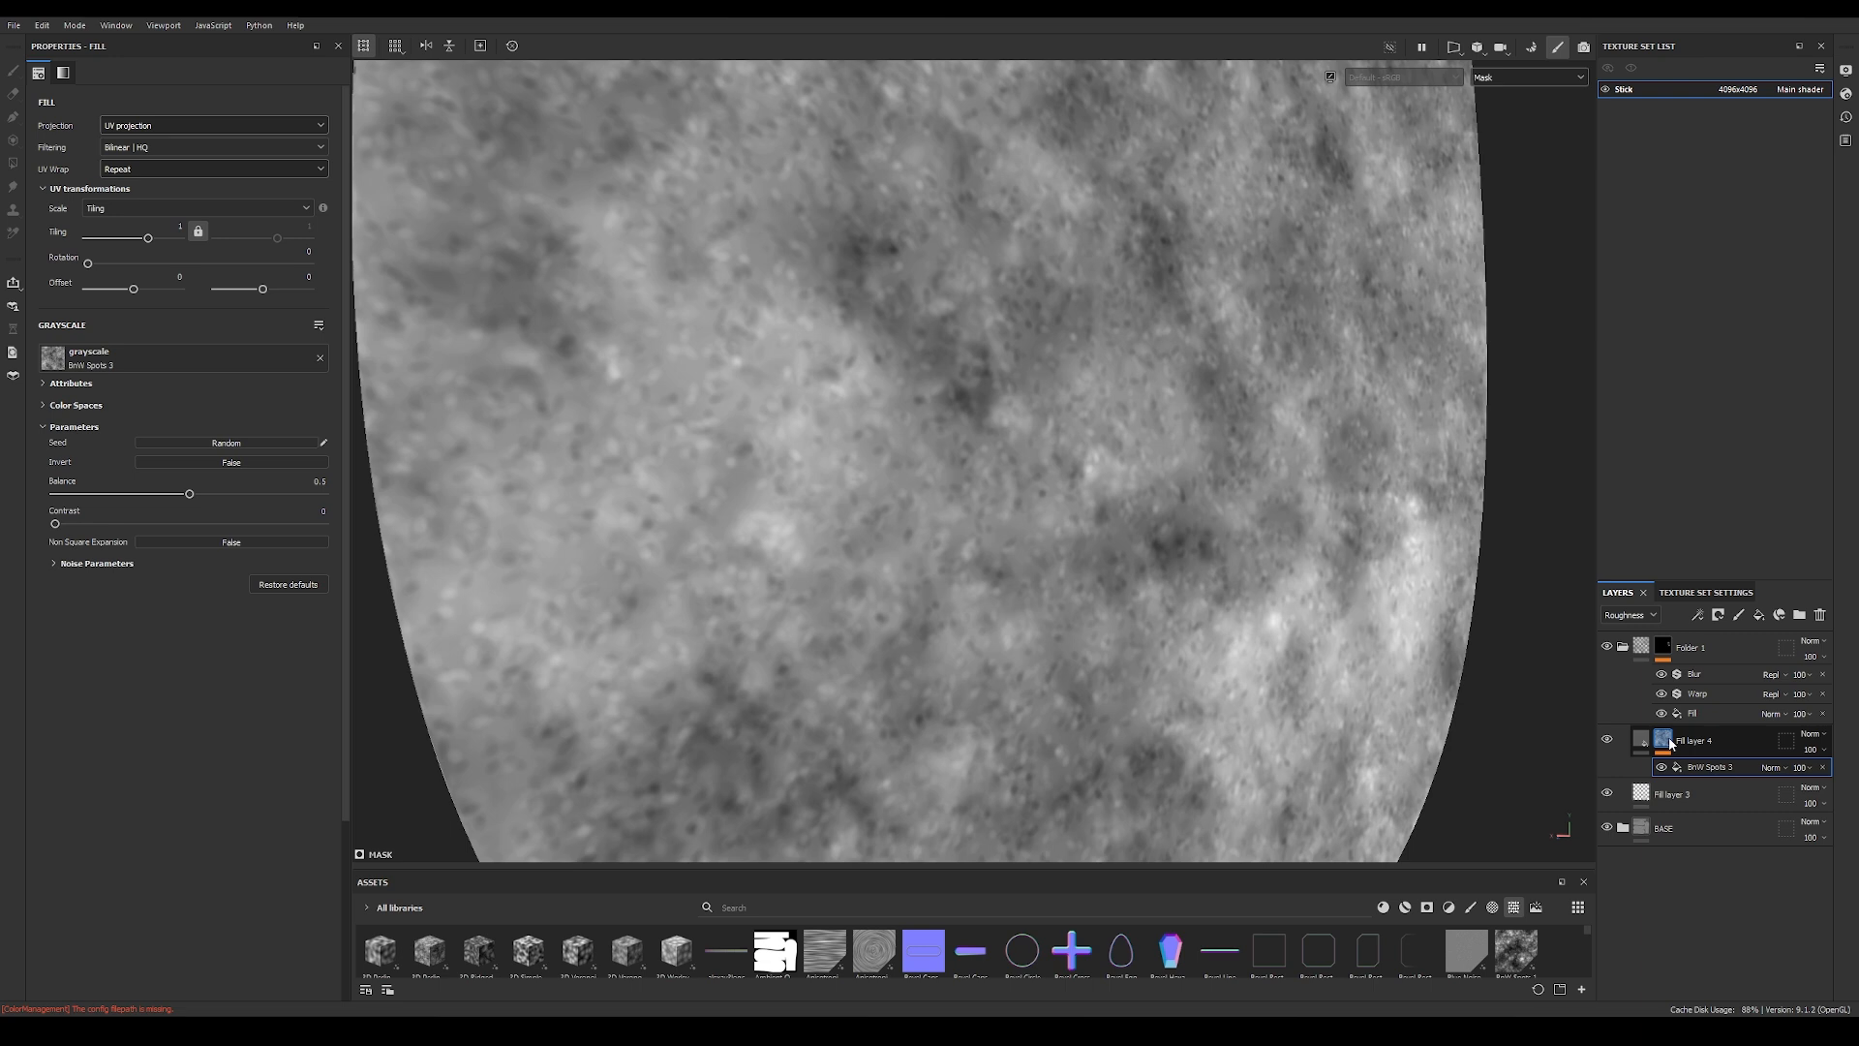
Step: Display the roughness layer's mask, increase the BnW Spots 3 noise scale and set its balance to 0.57
{"action": "left_click", "coordinate": [1663, 740], "text": "alt"}
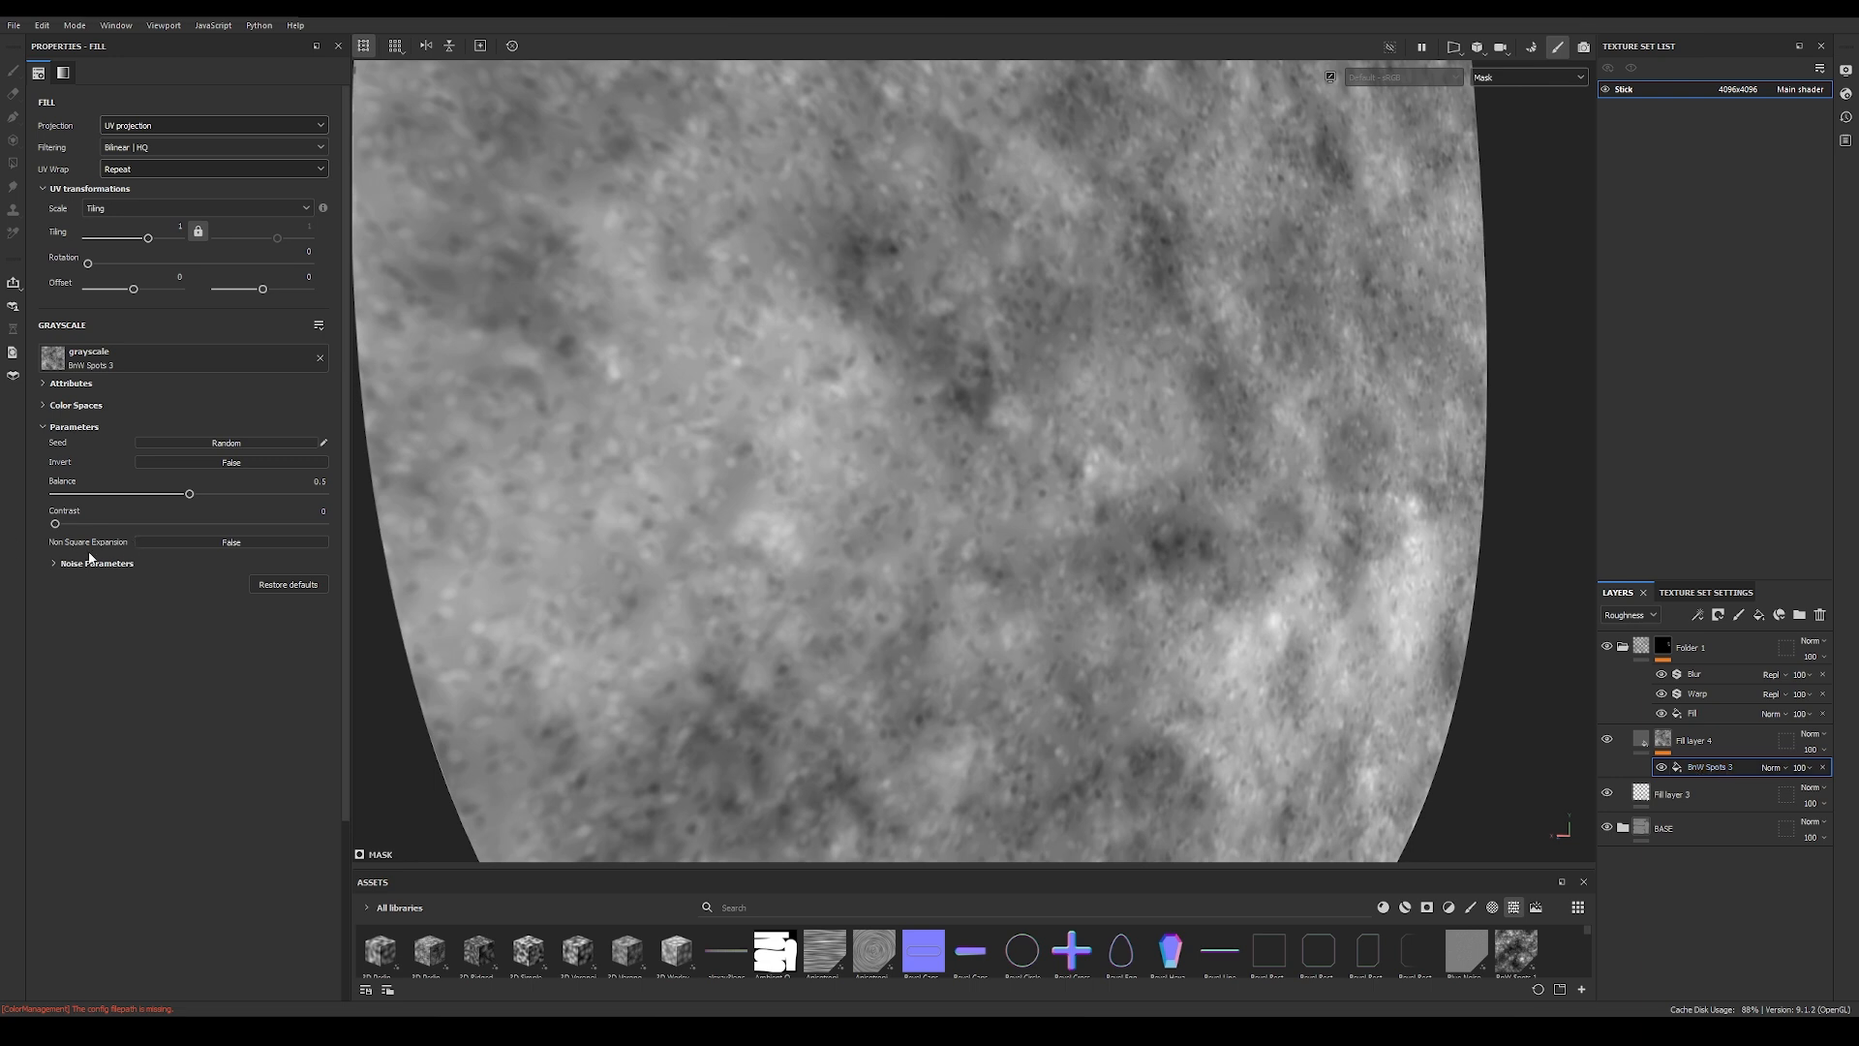
{"action": "left_click", "coordinate": [55, 563]}
{"action": "left_click_drag", "start_coordinate": [66, 592], "coordinate": [224, 592]}
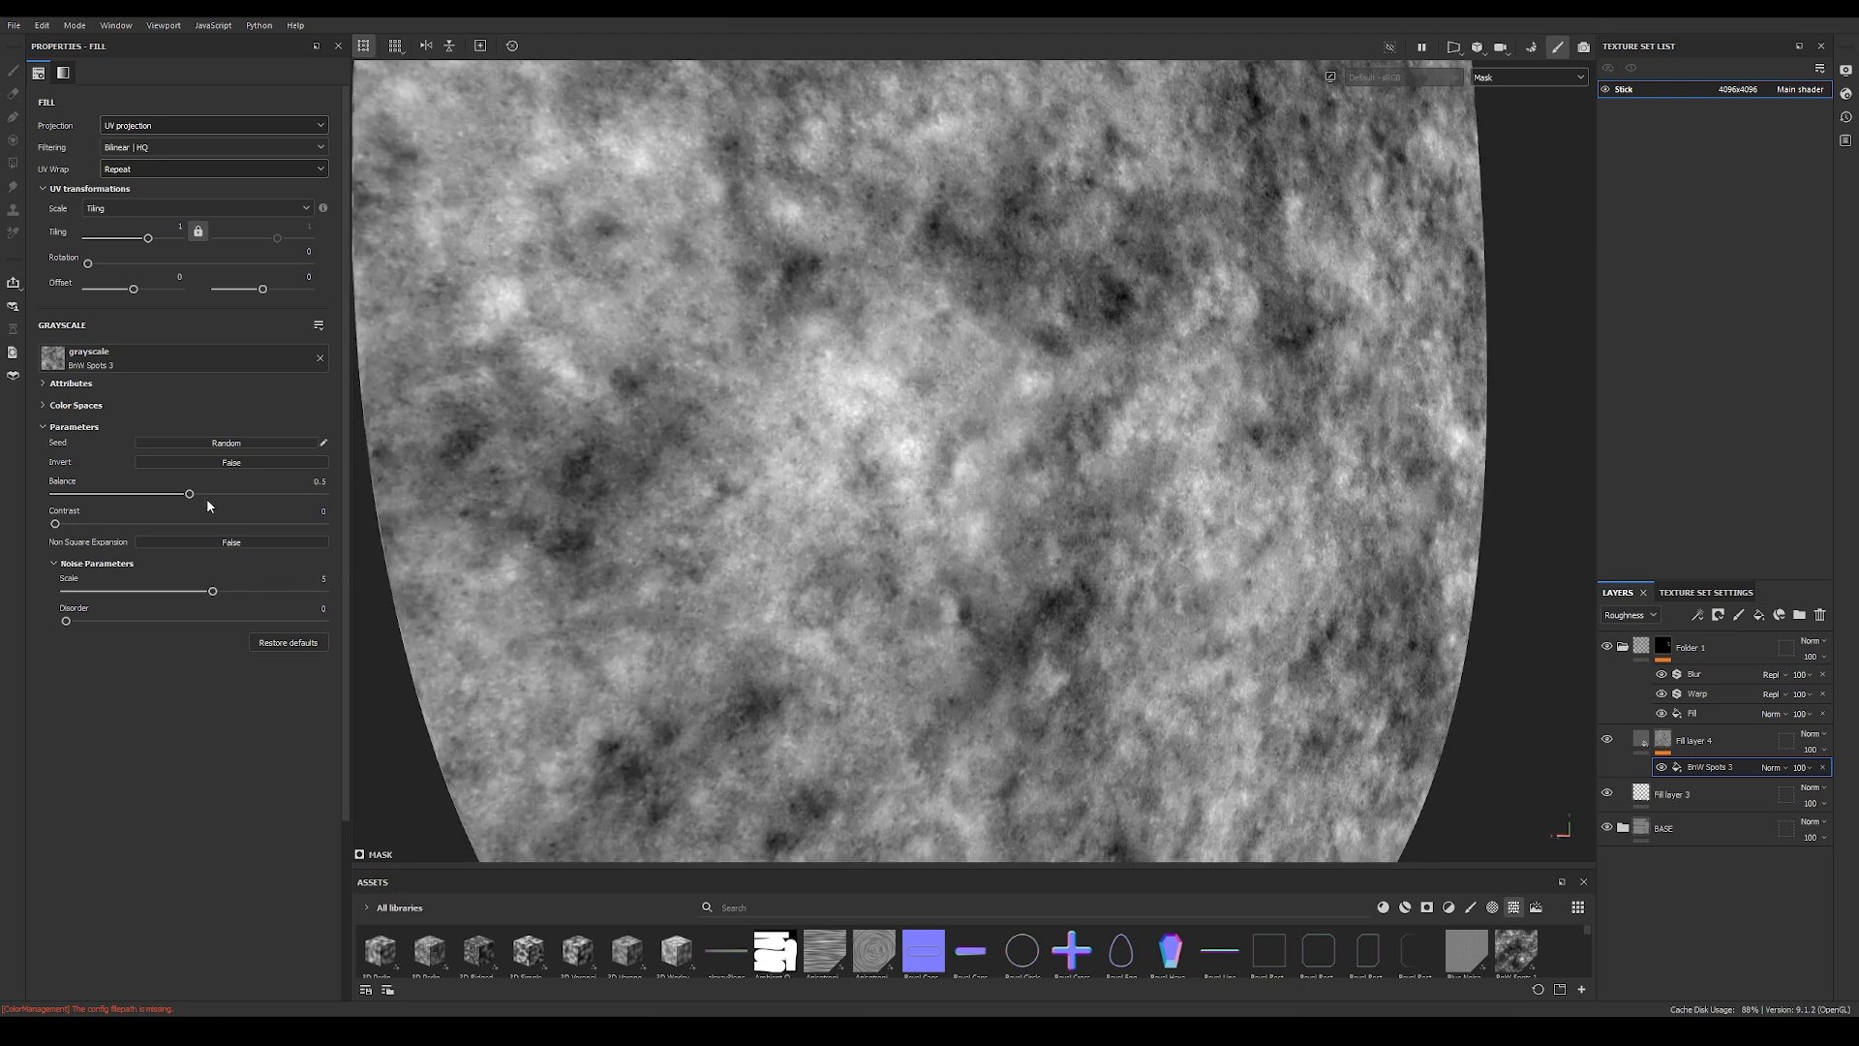
{"action": "left_click_drag", "start_coordinate": [190, 493], "coordinate": [208, 499]}
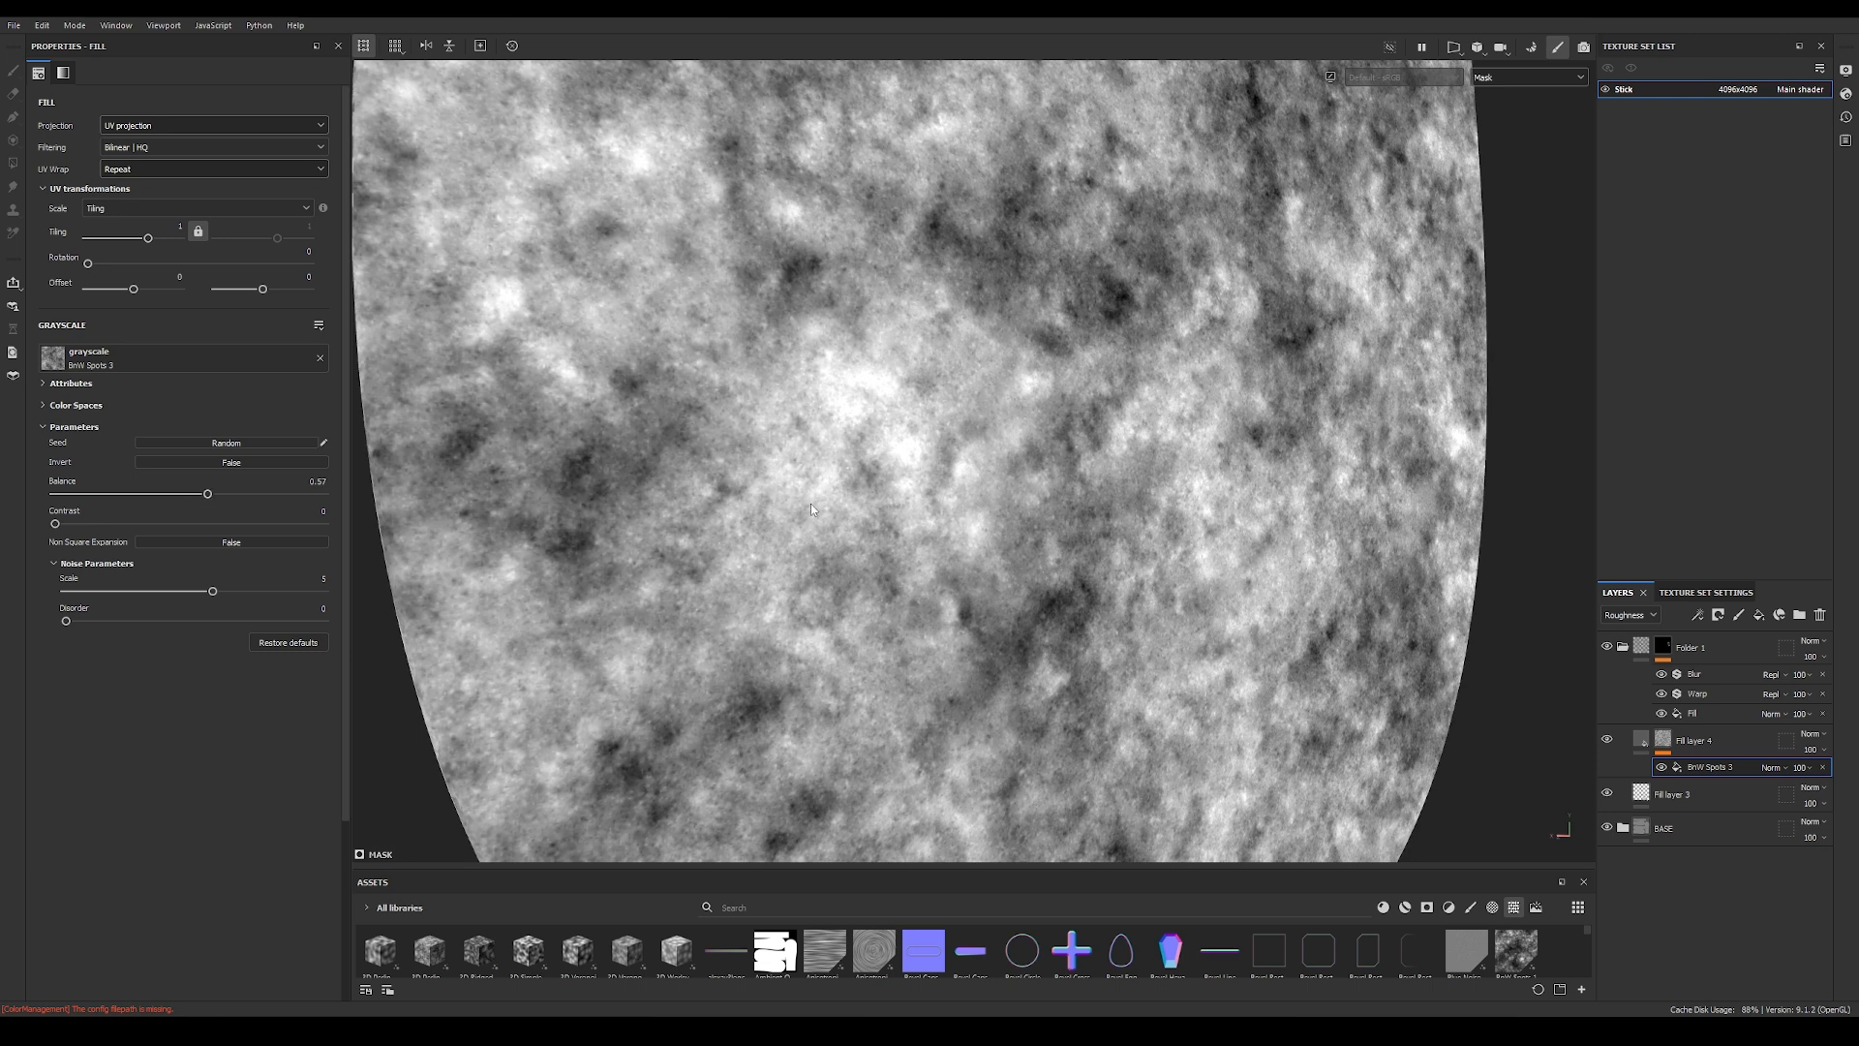
Step: Return to the material view and compare the logo with the spotted roughness layer on and off from several angles
{"action": "key", "text": "m"}
{"action": "left_click_drag", "start_coordinate": [1017, 487], "coordinate": [1078, 474], "text": "alt"}
{"action": "scroll", "coordinate": [1077, 476], "scroll_direction": "up", "scroll_amount": 2}
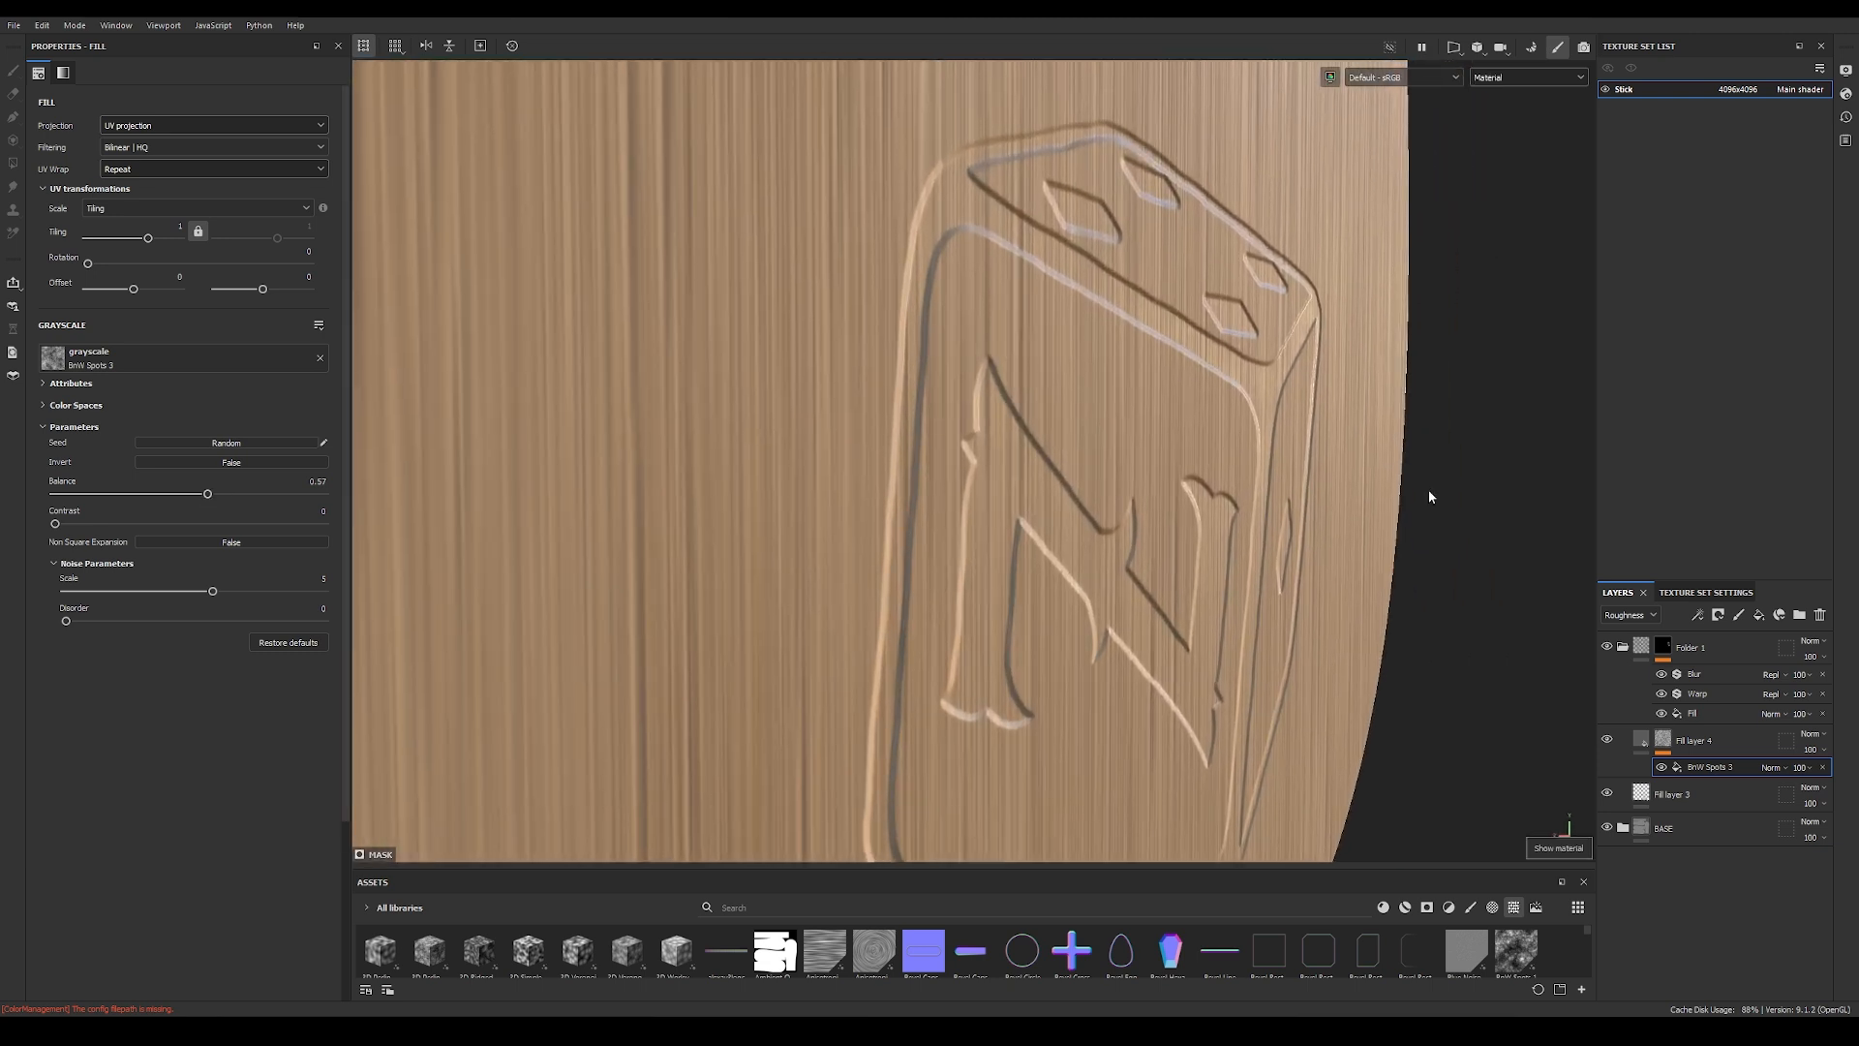
{"action": "left_click", "coordinate": [1608, 738]}
{"action": "left_click", "coordinate": [1608, 739]}
{"action": "left_click", "coordinate": [1609, 741]}
{"action": "left_click", "coordinate": [1609, 741]}
{"action": "left_click", "coordinate": [1609, 741]}
{"action": "left_click", "coordinate": [1610, 741]}
{"action": "right_click_drag", "start_coordinate": [1346, 503], "coordinate": [977, 496], "text": "alt"}
{"action": "left_click_drag", "start_coordinate": [1356, 498], "coordinate": [1216, 505], "text": "alt"}
{"action": "middle_click_drag", "start_coordinate": [1216, 505], "coordinate": [875, 534], "text": "alt"}
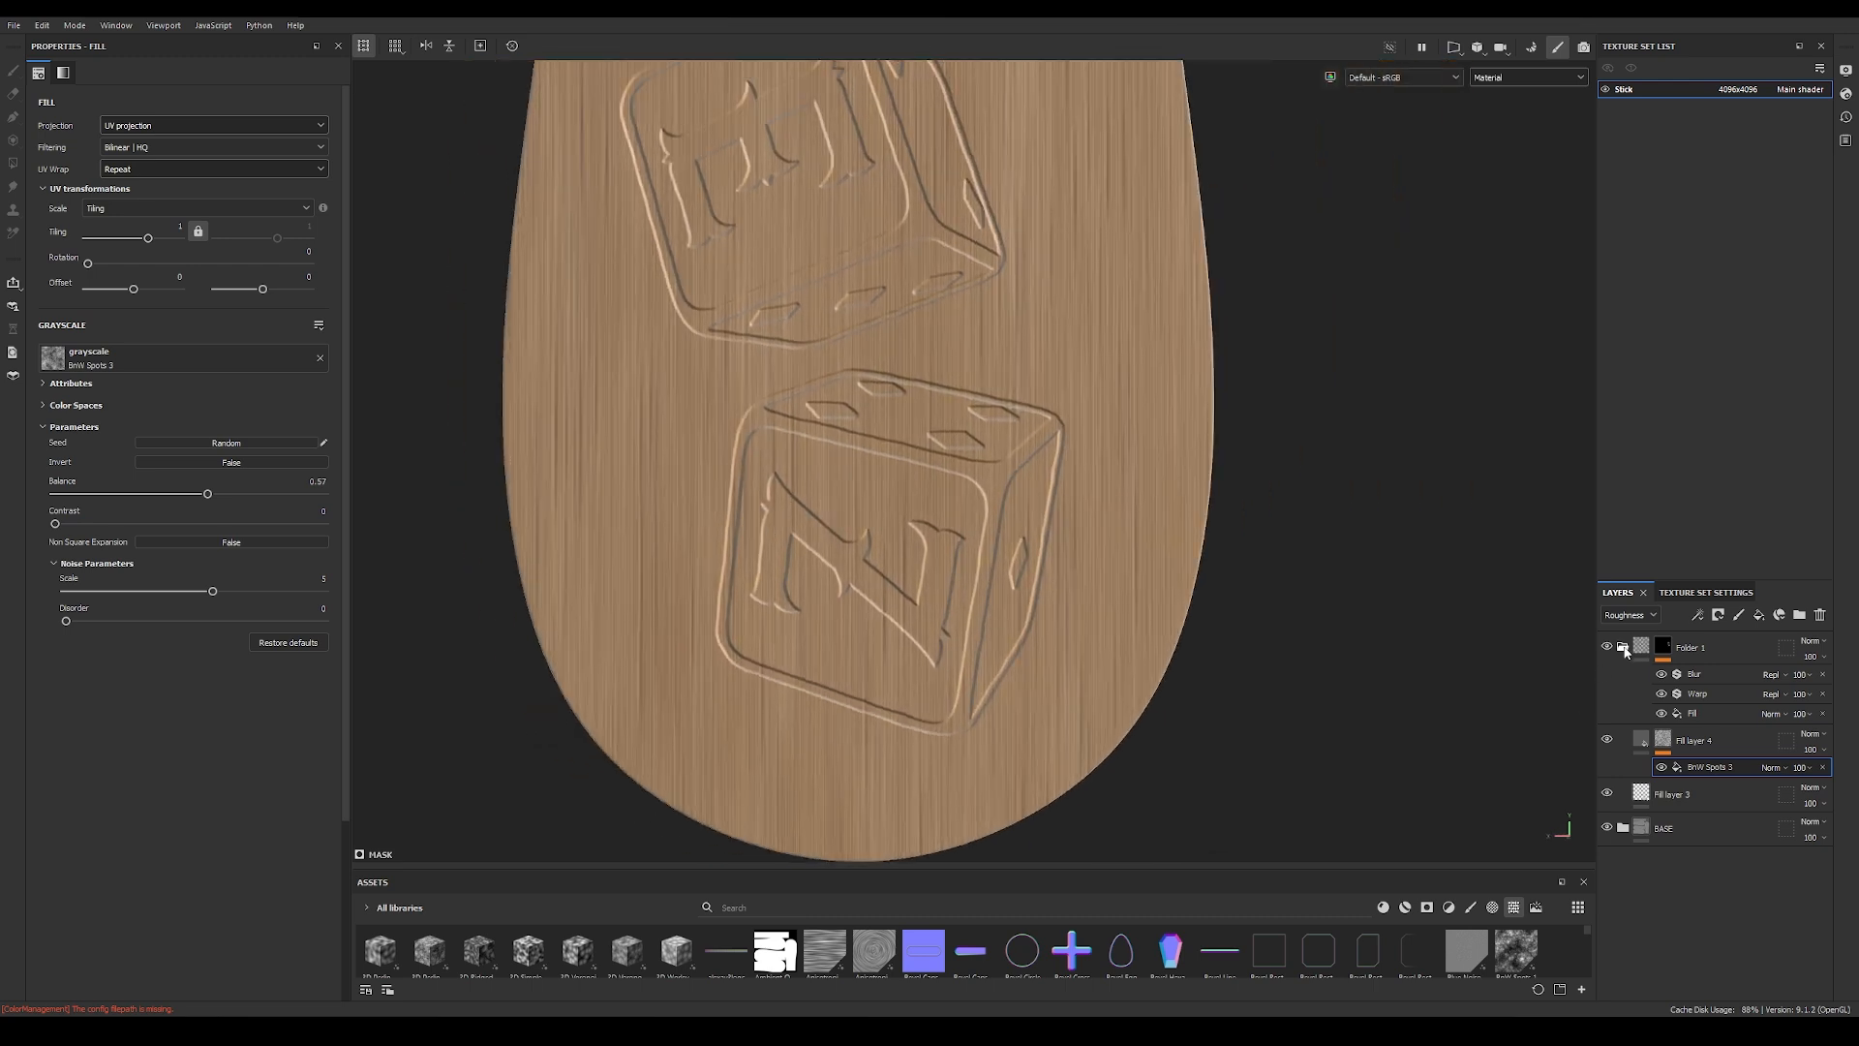
Step: Collapse the masked logo folder and rename it LOGO_HEIGHT
{"action": "left_click", "coordinate": [1624, 648]}
{"action": "left_click", "coordinate": [1624, 648]}
{"action": "left_click", "coordinate": [1624, 648]}
{"action": "left_click", "coordinate": [1623, 648]}
{"action": "left_click", "coordinate": [1623, 647]}
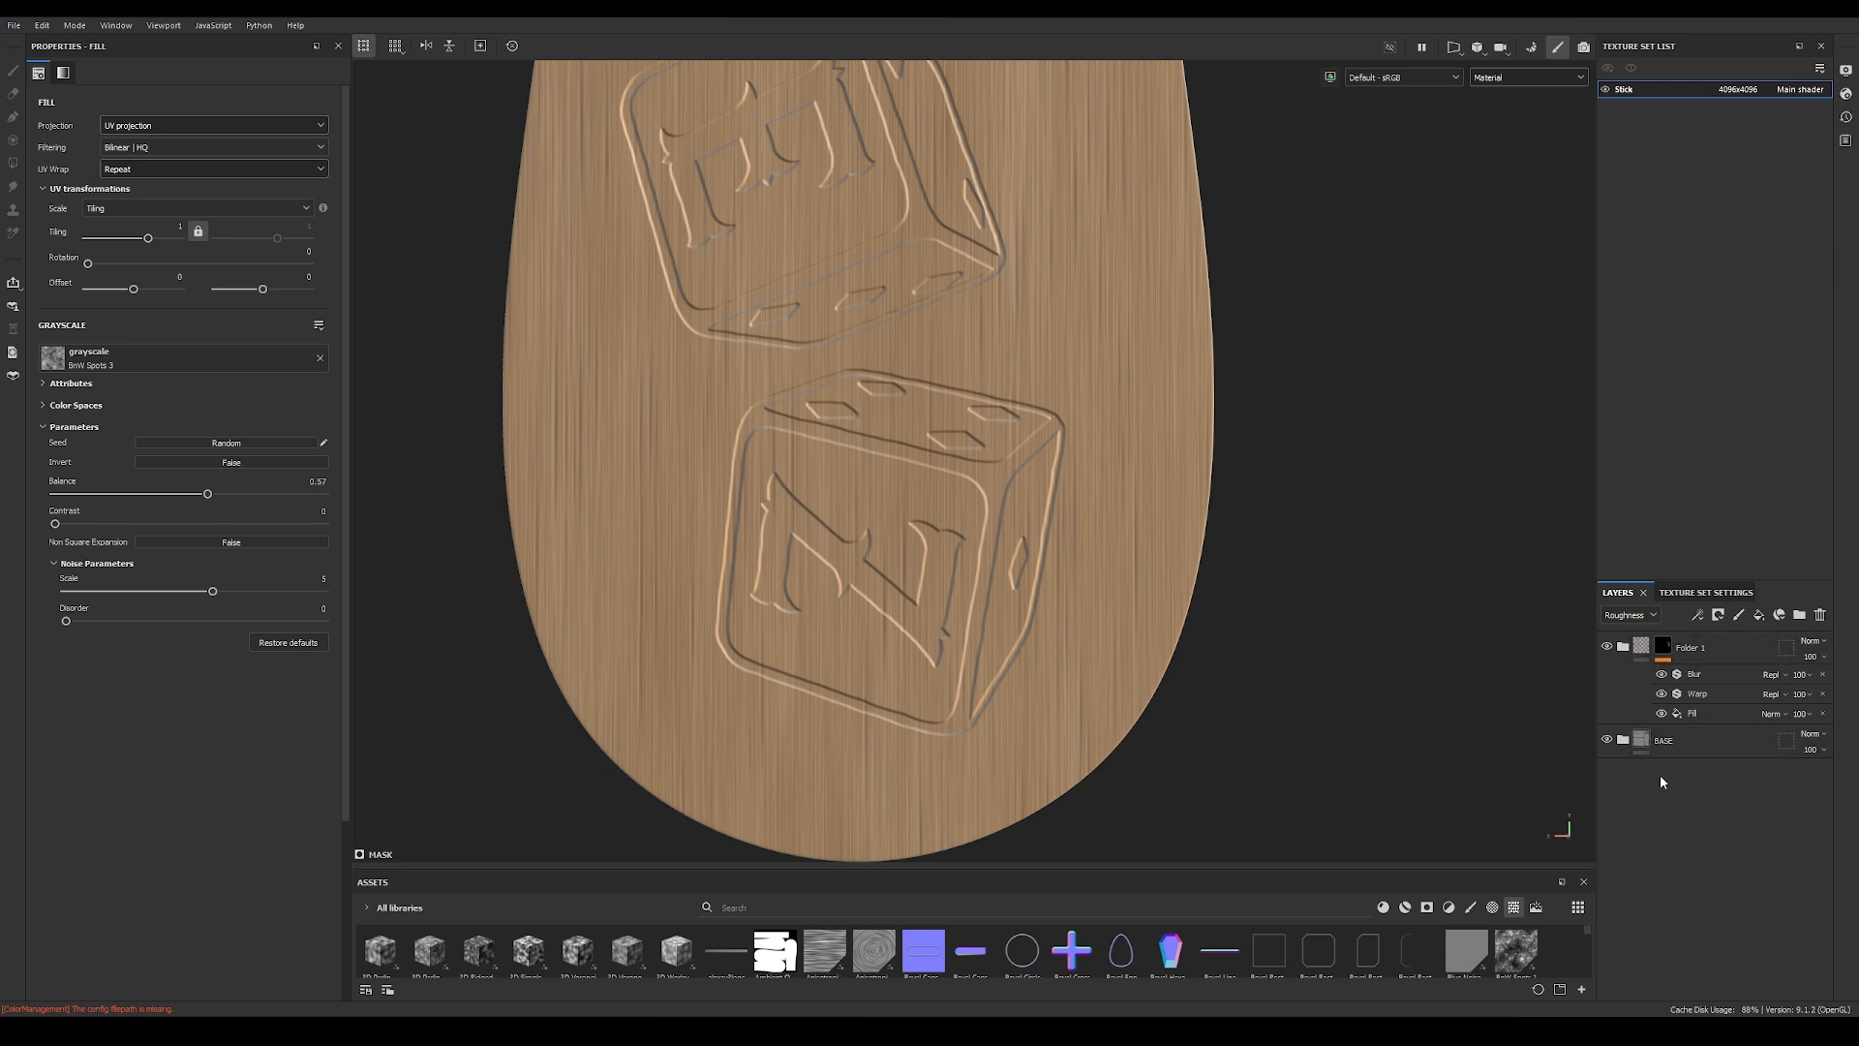
{"action": "double_click", "coordinate": [1689, 648]}
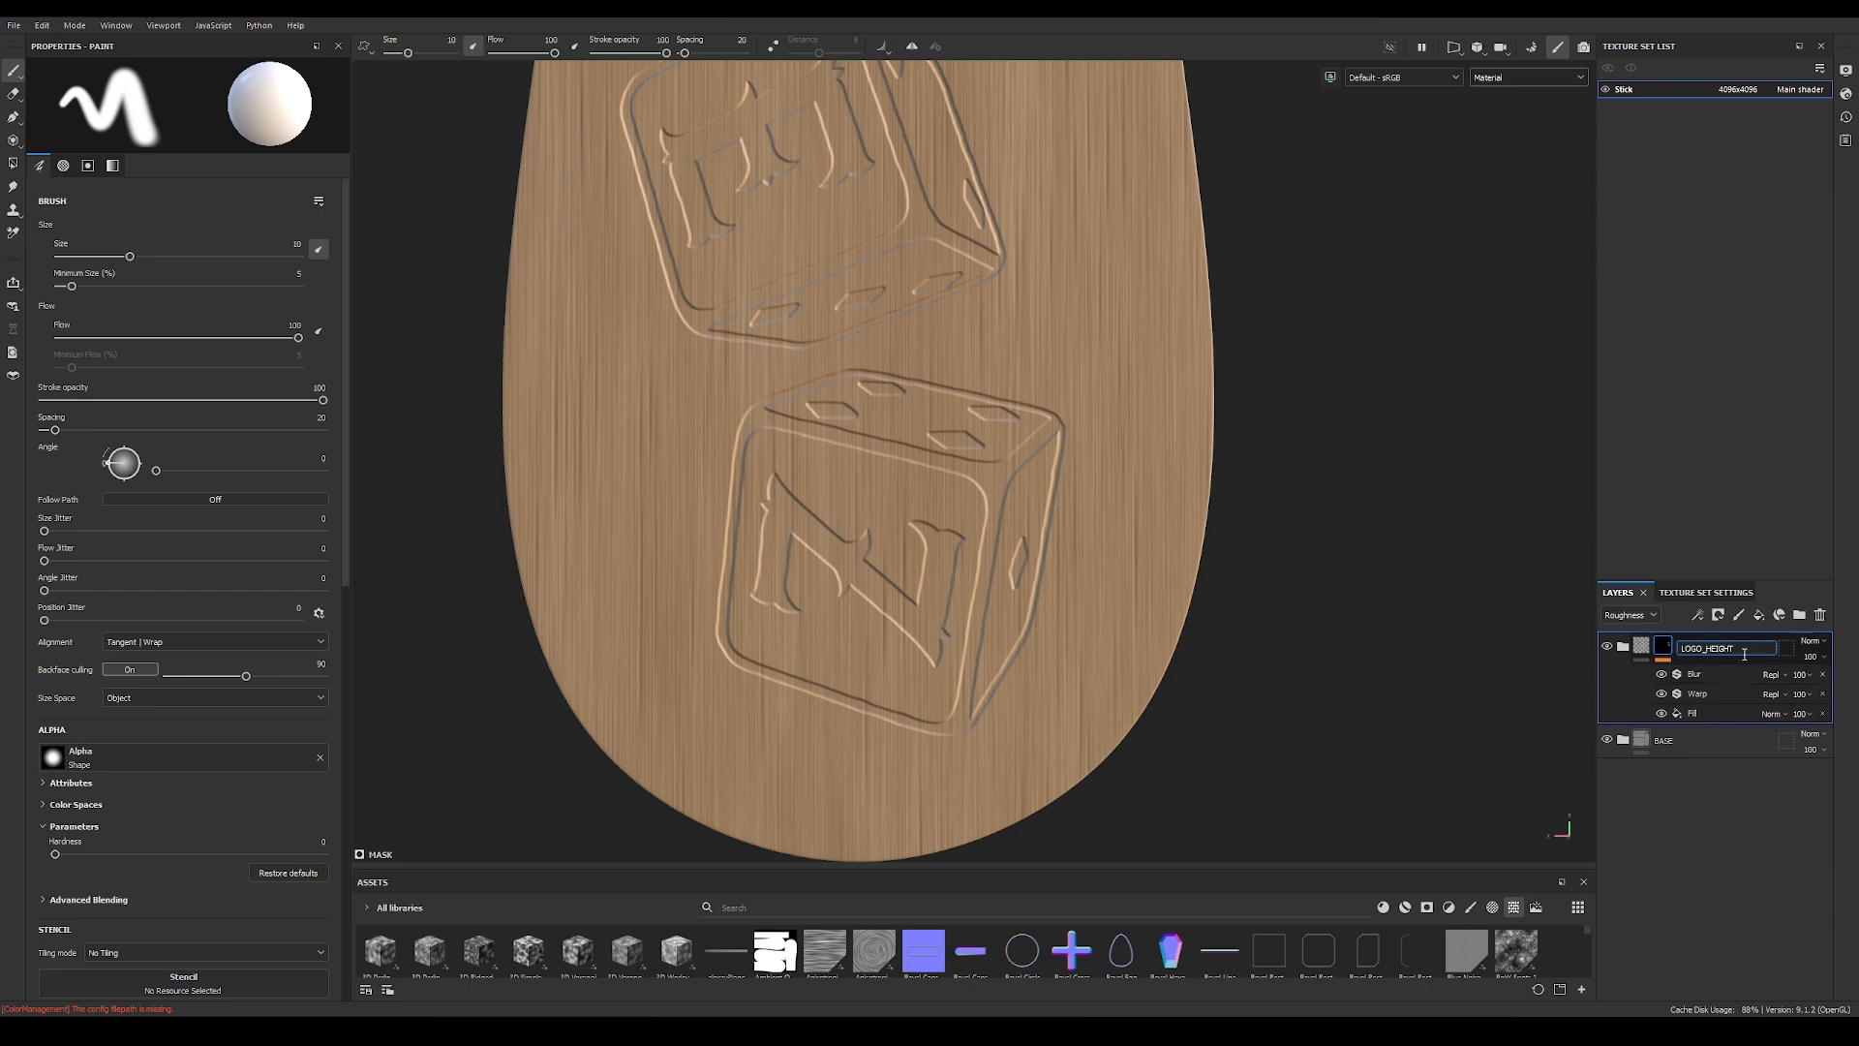
{"action": "key", "text": "Return"}
Step: Duplicate the LOGO_HEIGHT folder, collapse the lower copy's mask effects and rename the upper folder LOGO_COLOR
{"action": "key", "text": "ctrl+d"}
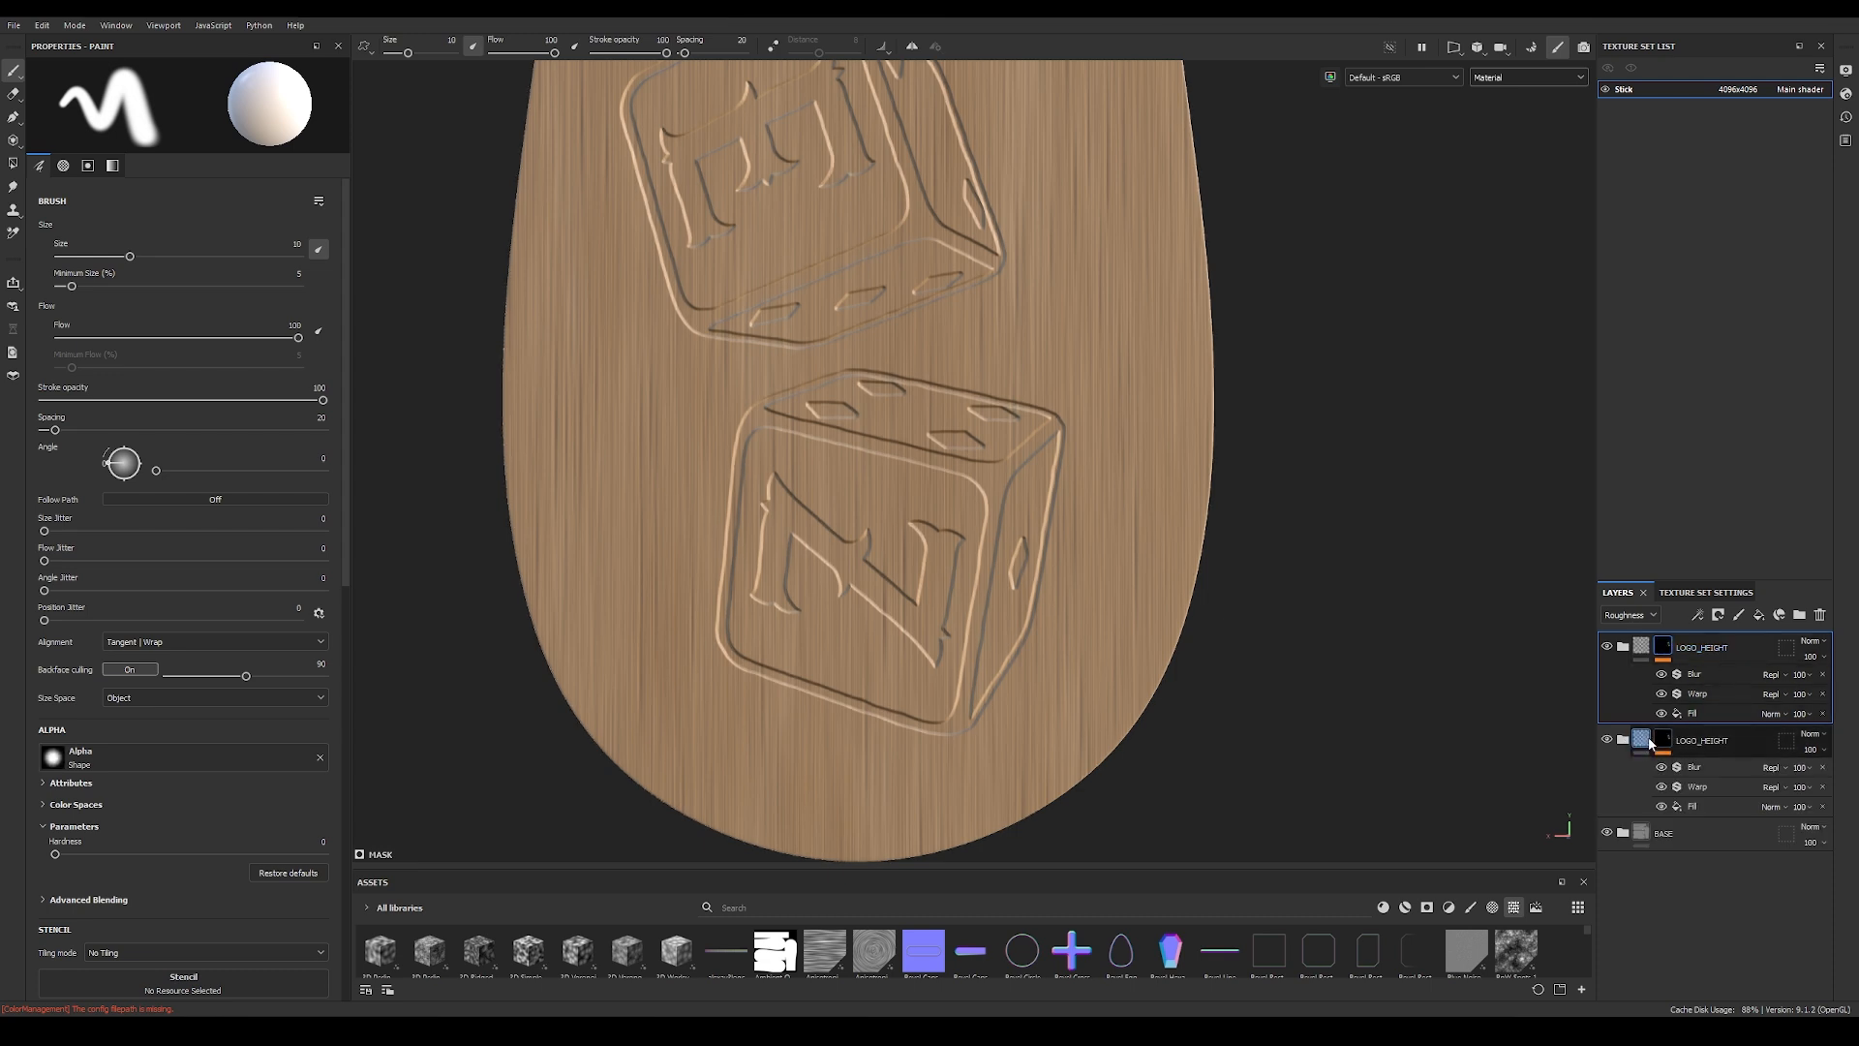
{"action": "left_click", "coordinate": [1666, 746]}
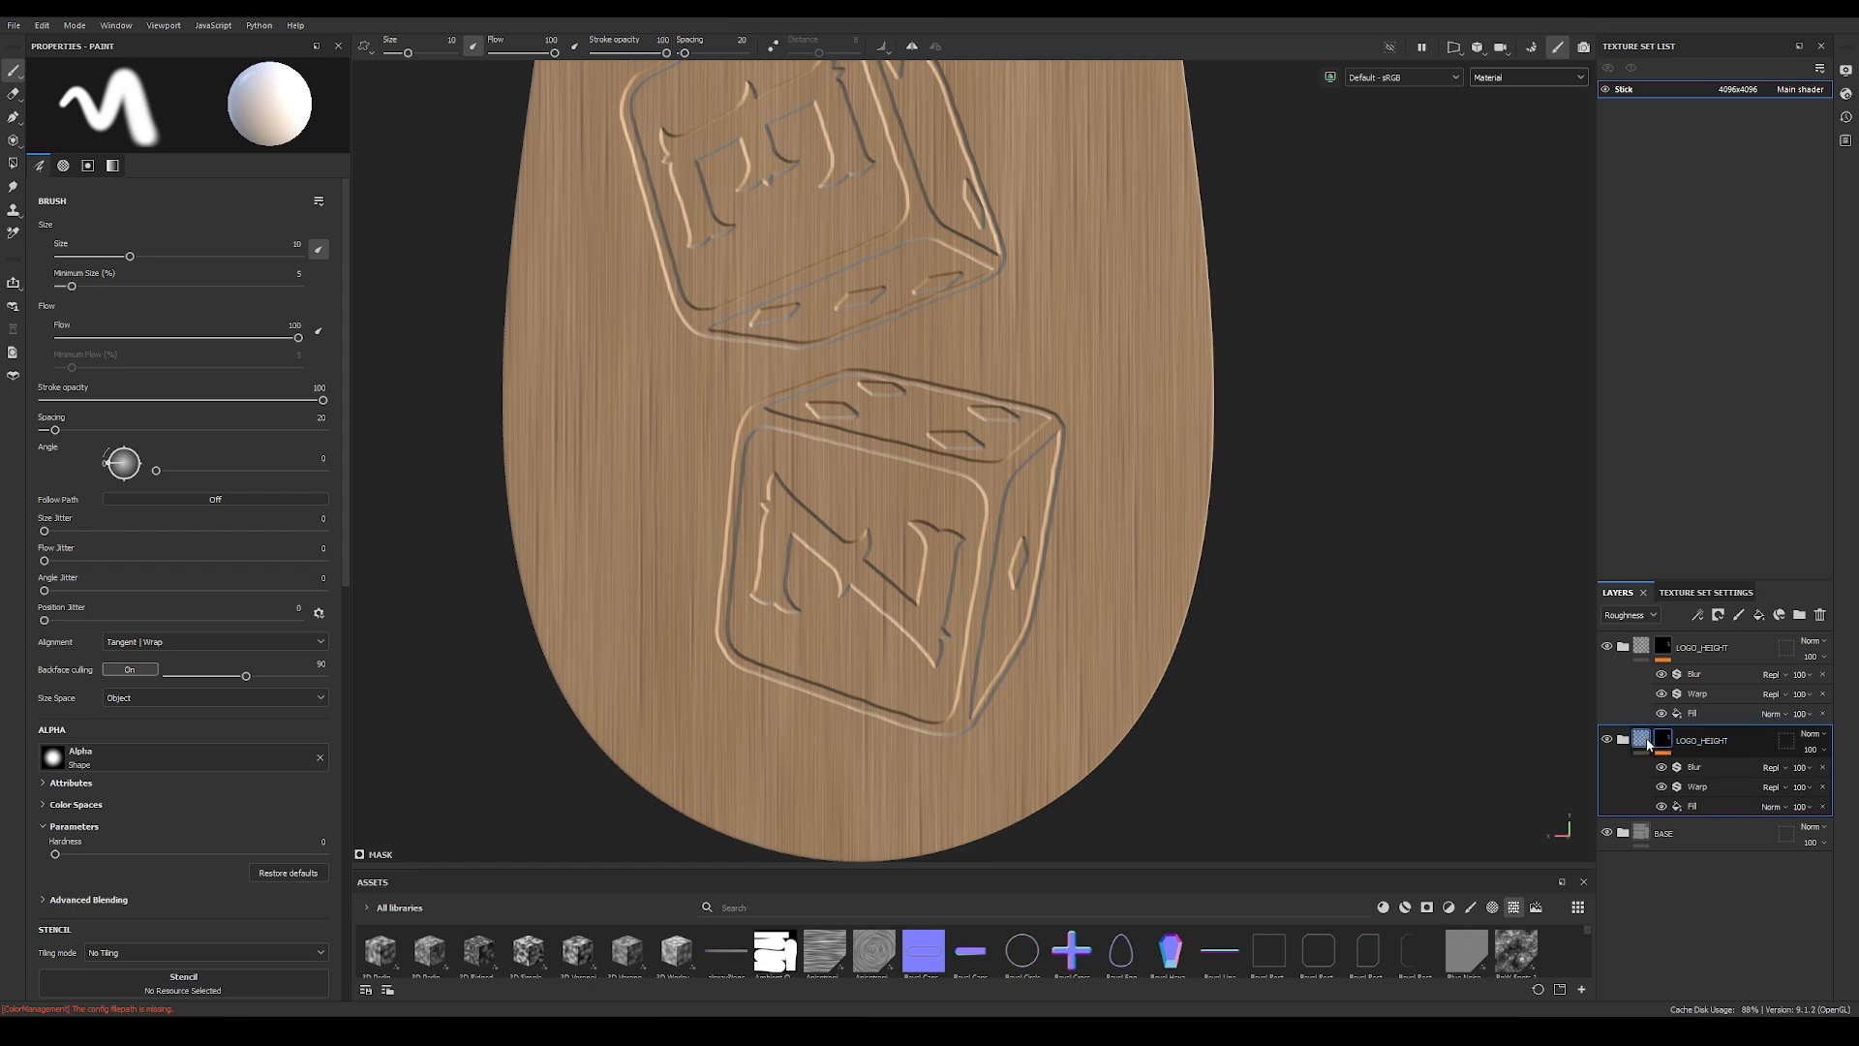
{"action": "left_click", "coordinate": [1644, 742]}
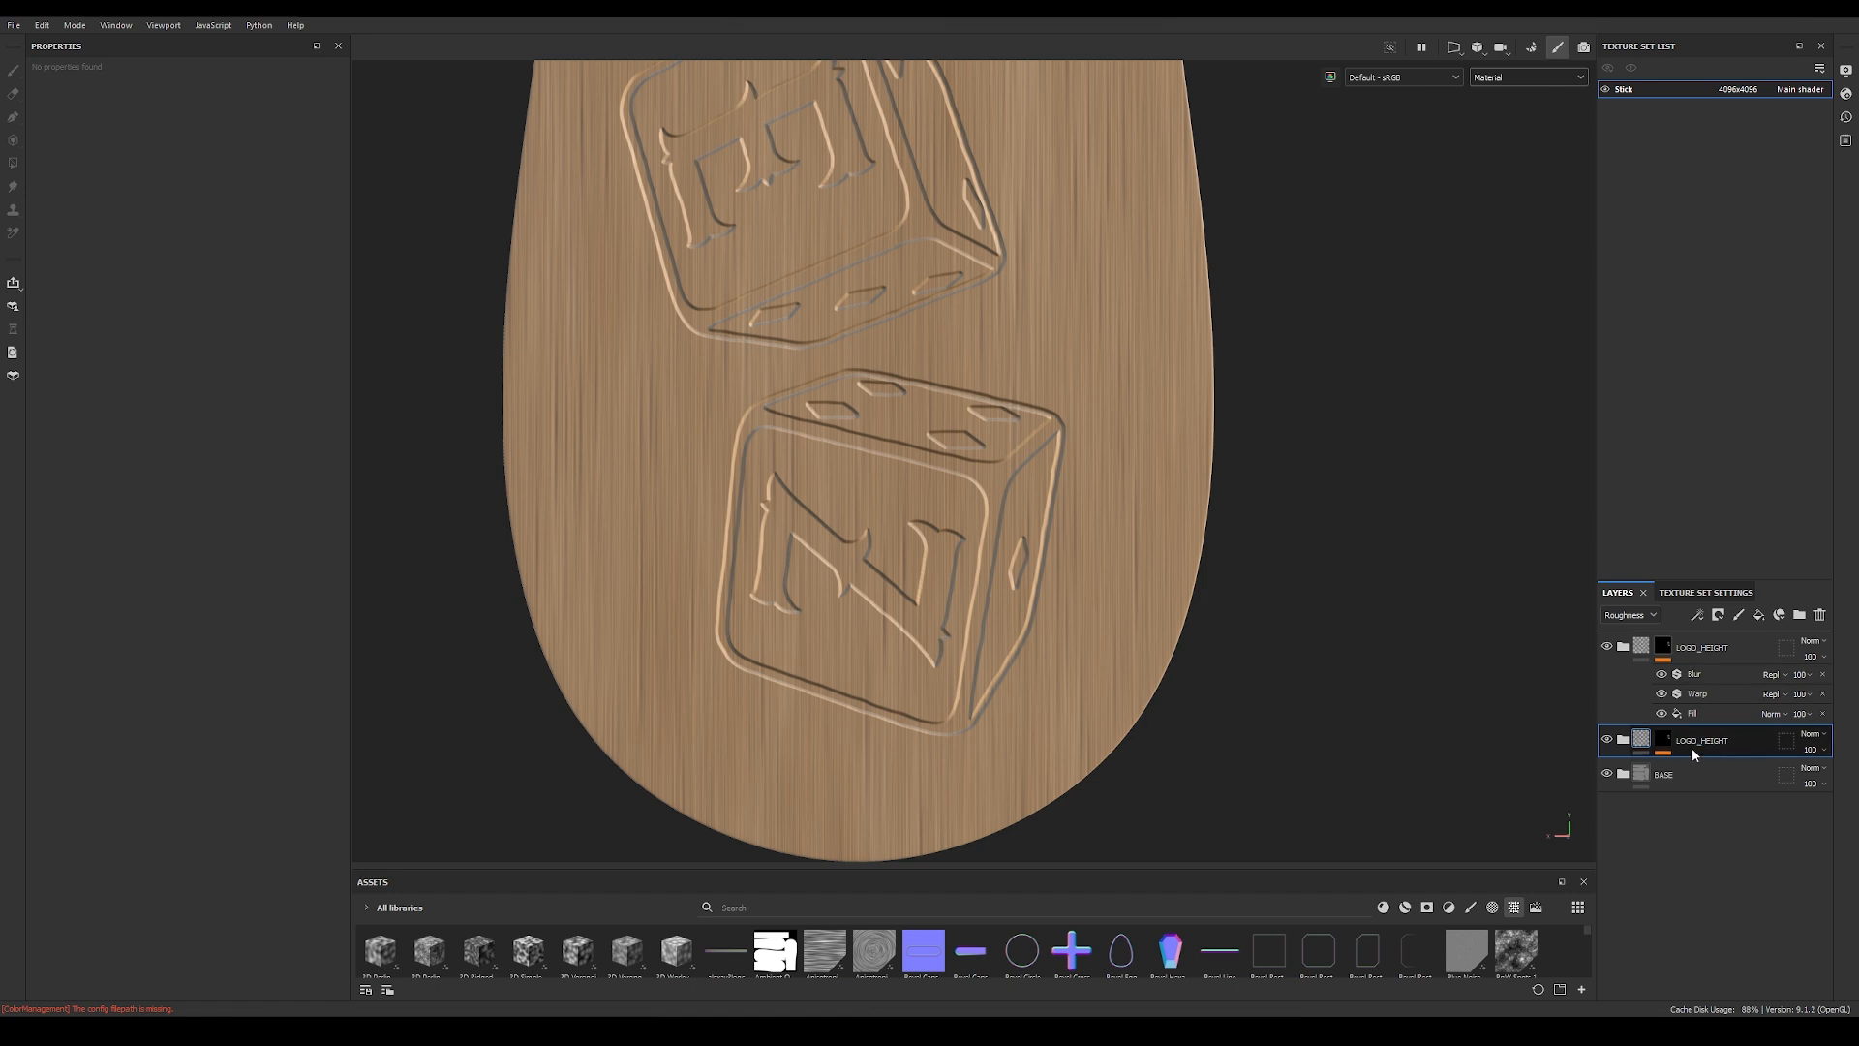
{"action": "double_click", "coordinate": [1706, 649]}
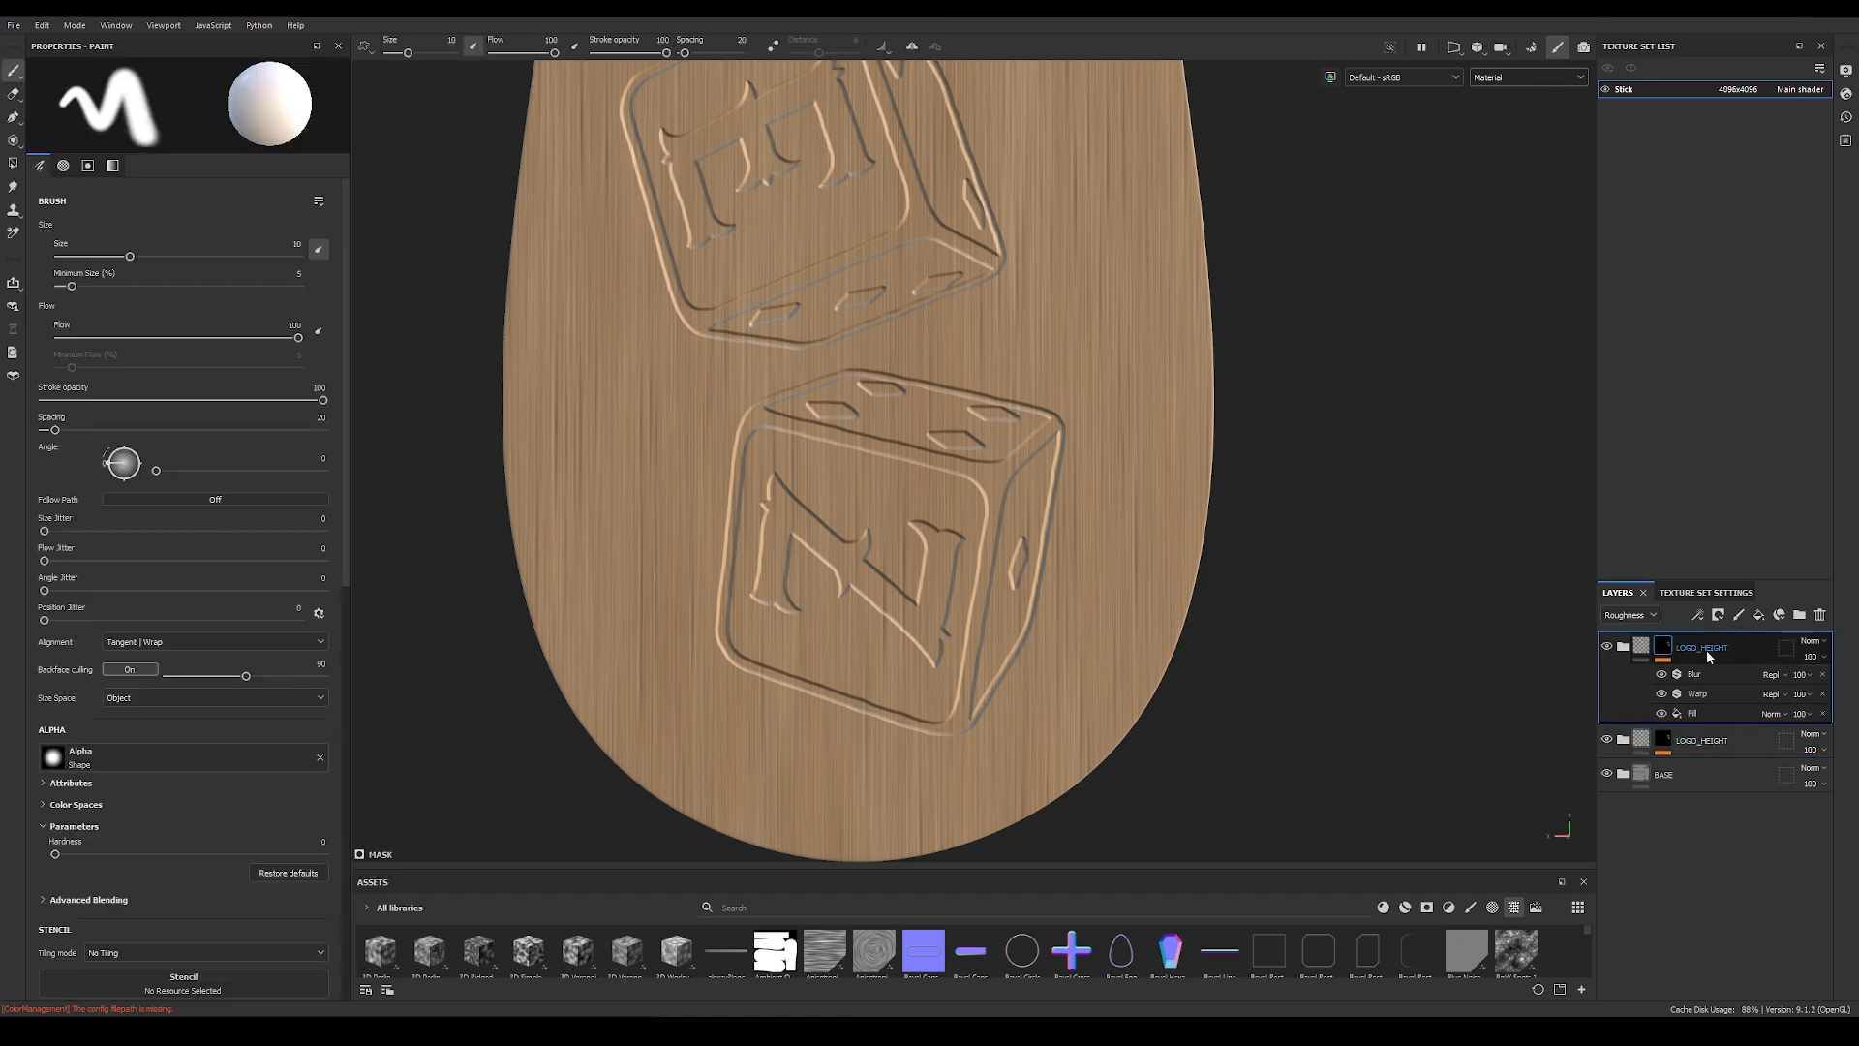
{"action": "left_click", "coordinate": [1710, 649]}
{"action": "left_click_drag", "start_coordinate": [1710, 650], "coordinate": [1749, 650]}
{"action": "type", "text": "COLOR"}
{"action": "key", "text": "Return"}
Step: In the LOGO_COLOR folder, hide Fill layer 4 and switch Fill layer 3 from height to the color channel only
{"action": "left_click", "coordinate": [1624, 647]}
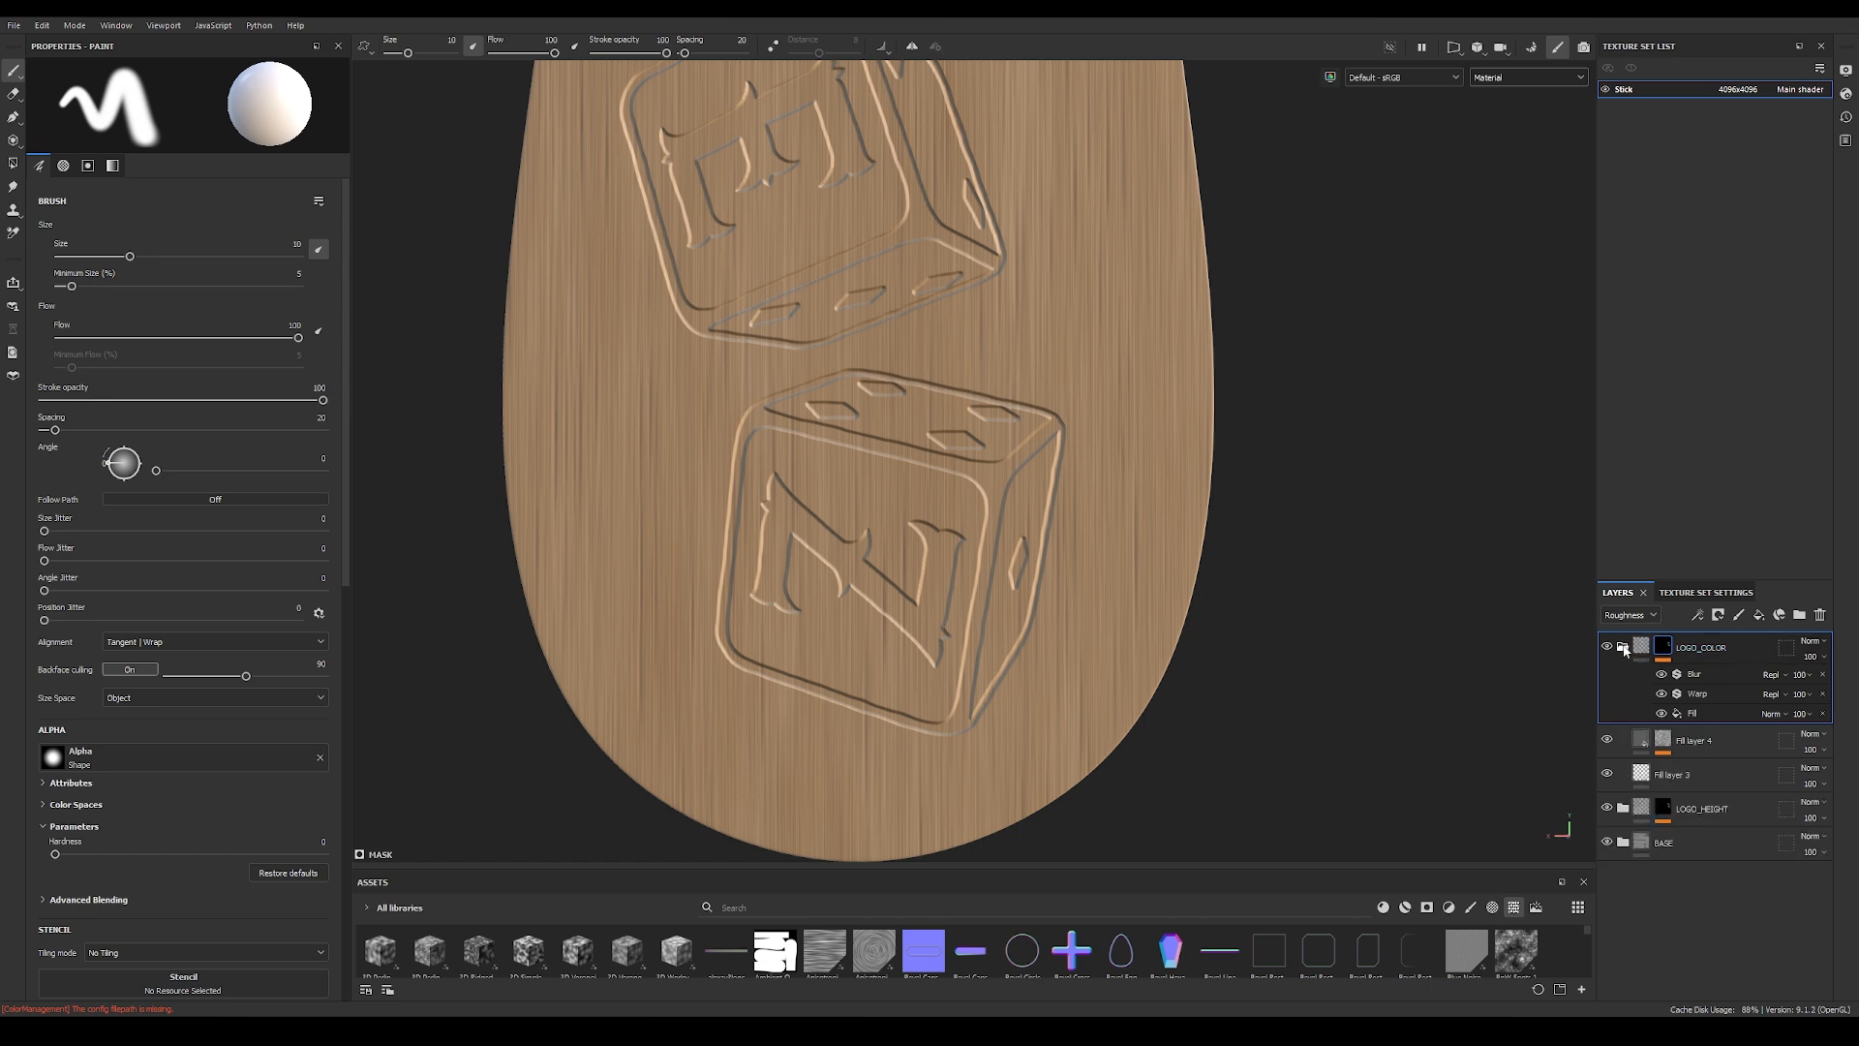
{"action": "left_click", "coordinate": [1632, 741]}
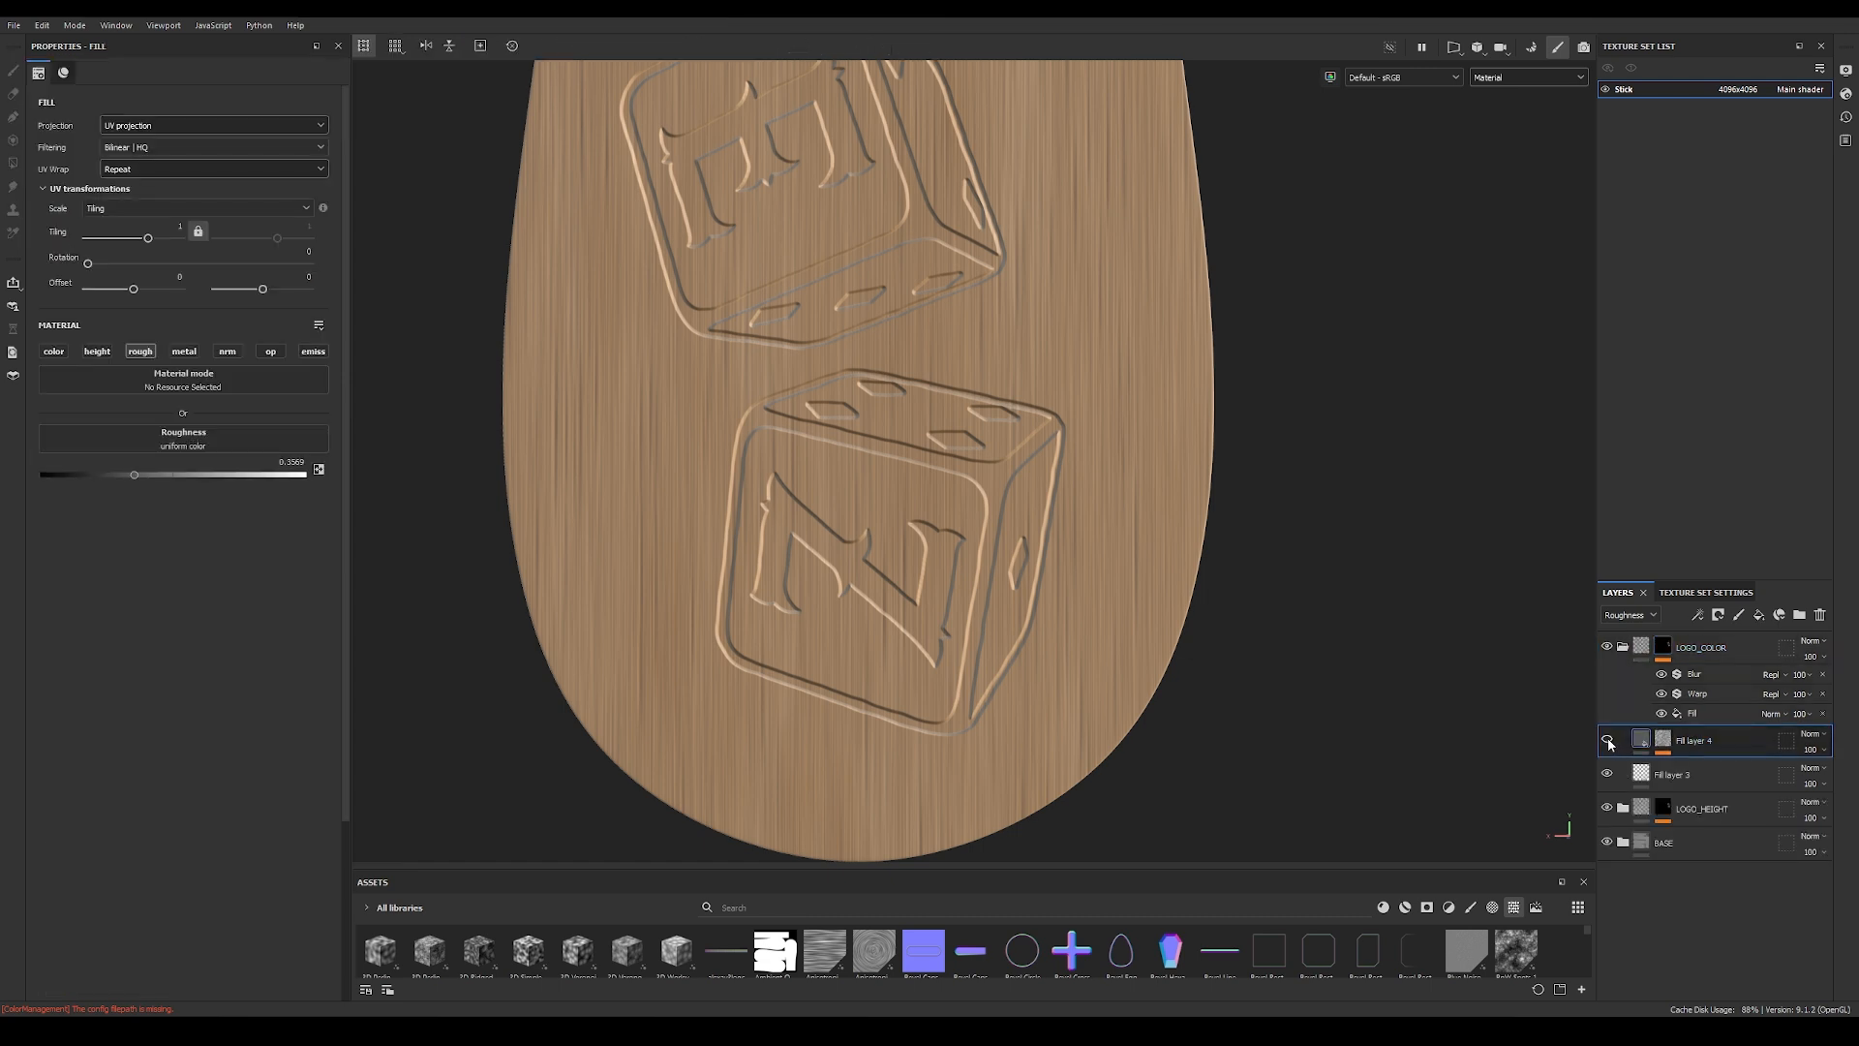
{"action": "left_click", "coordinate": [1687, 777]}
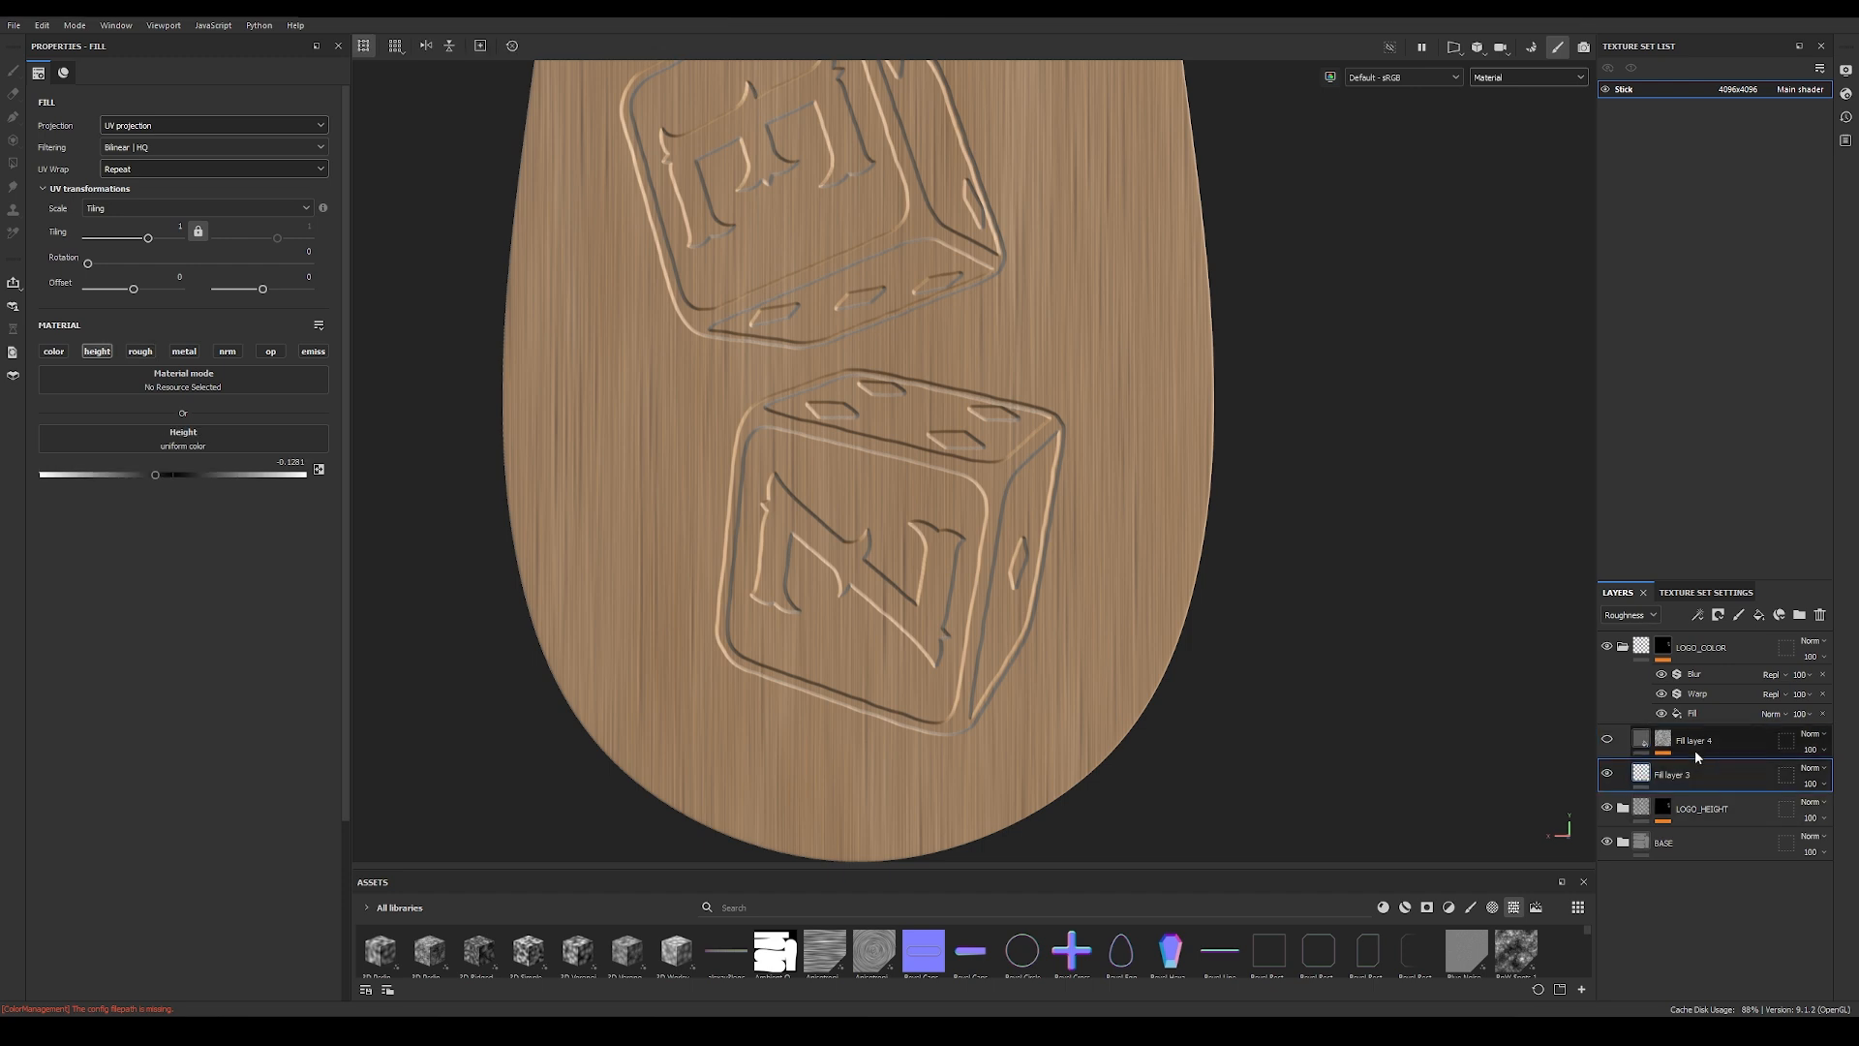
{"action": "scroll", "coordinate": [1151, 500], "scroll_direction": "up", "scroll_amount": 2}
{"action": "left_click_drag", "start_coordinate": [1150, 500], "coordinate": [1123, 591], "text": "alt"}
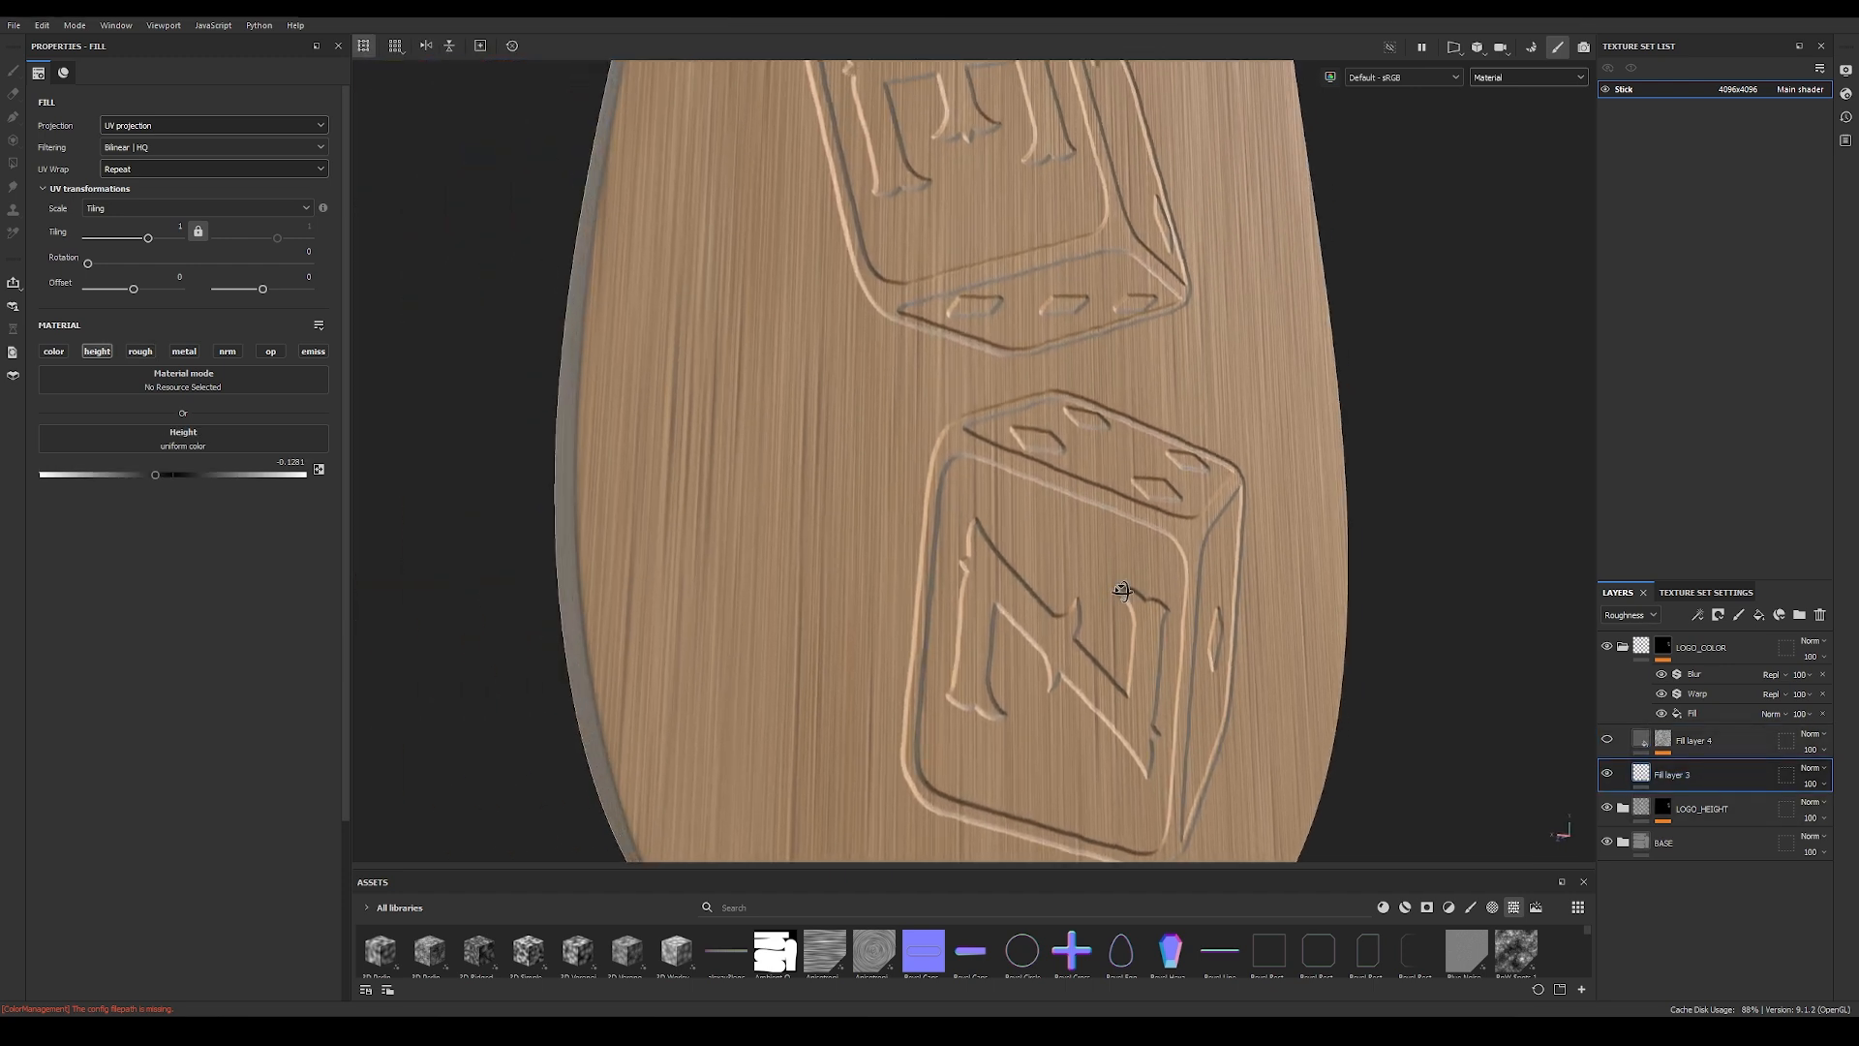
{"action": "left_click", "coordinate": [53, 352]}
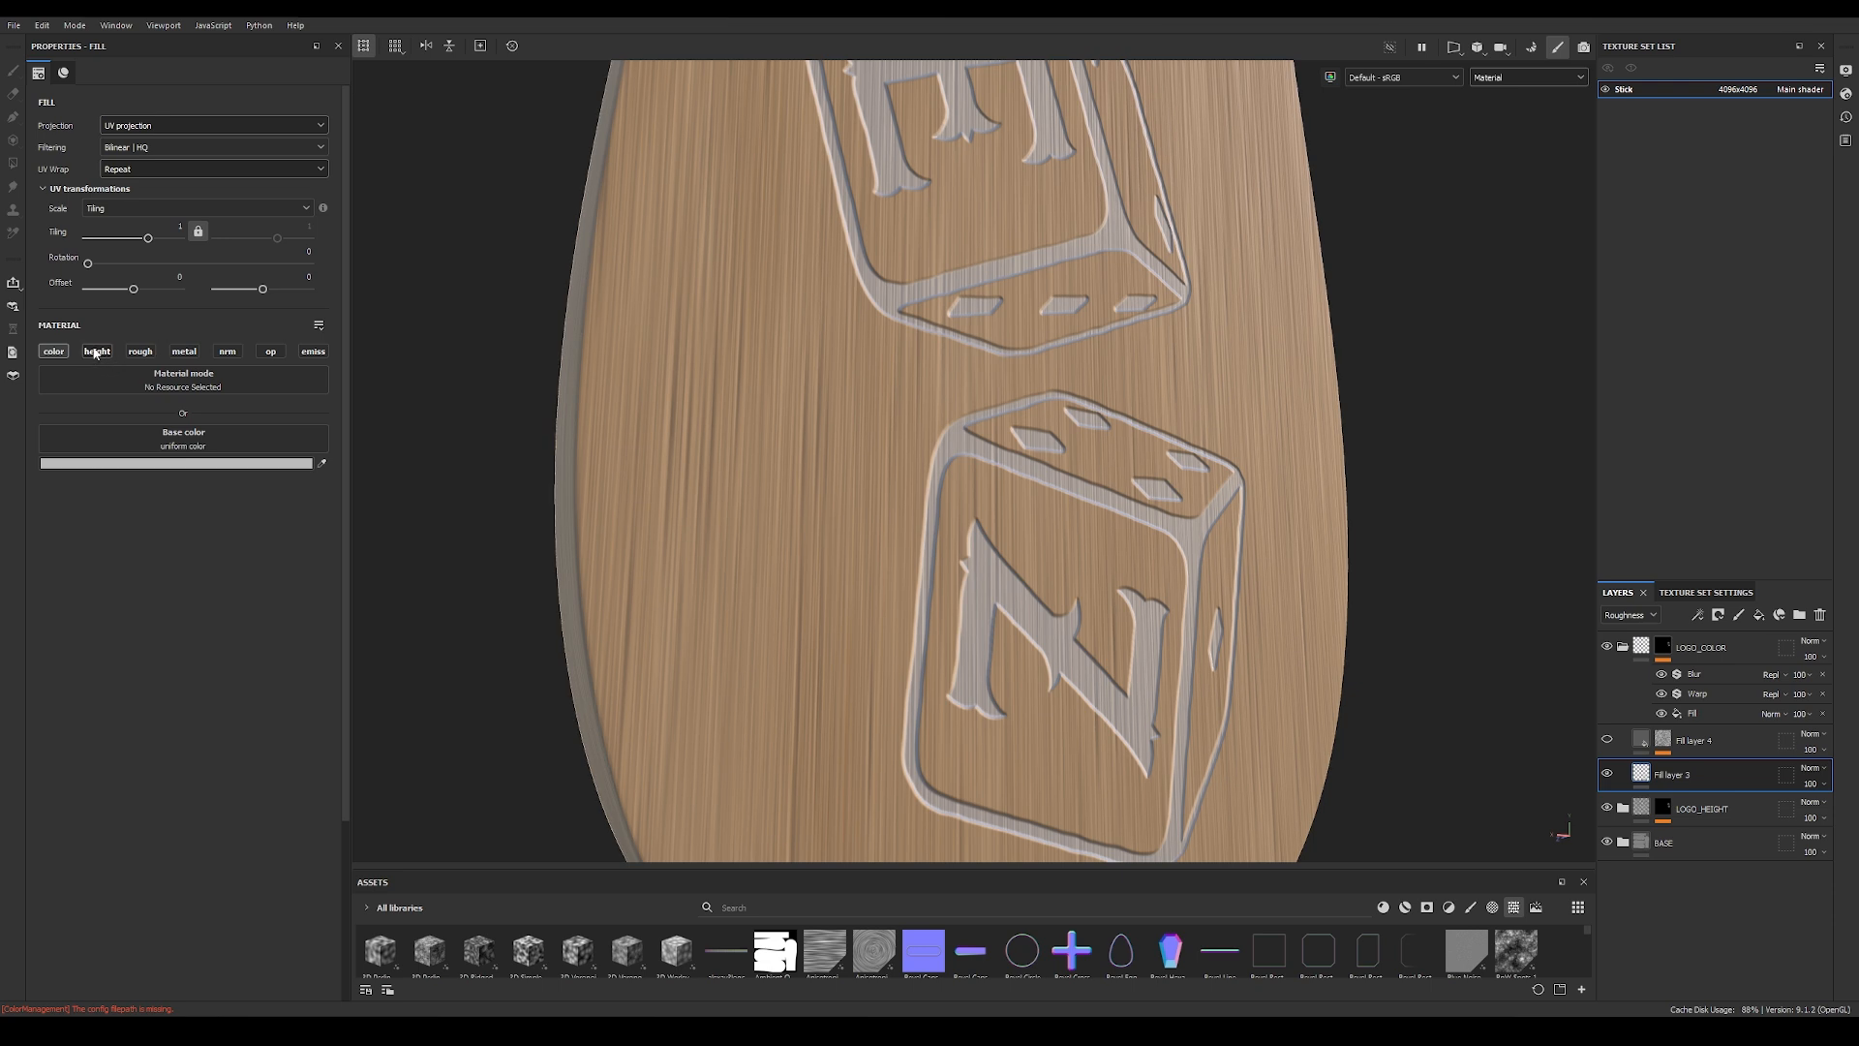
Step: Set Fill layer 3's base color to the dark brown 533512
{"action": "left_click", "coordinate": [176, 464]}
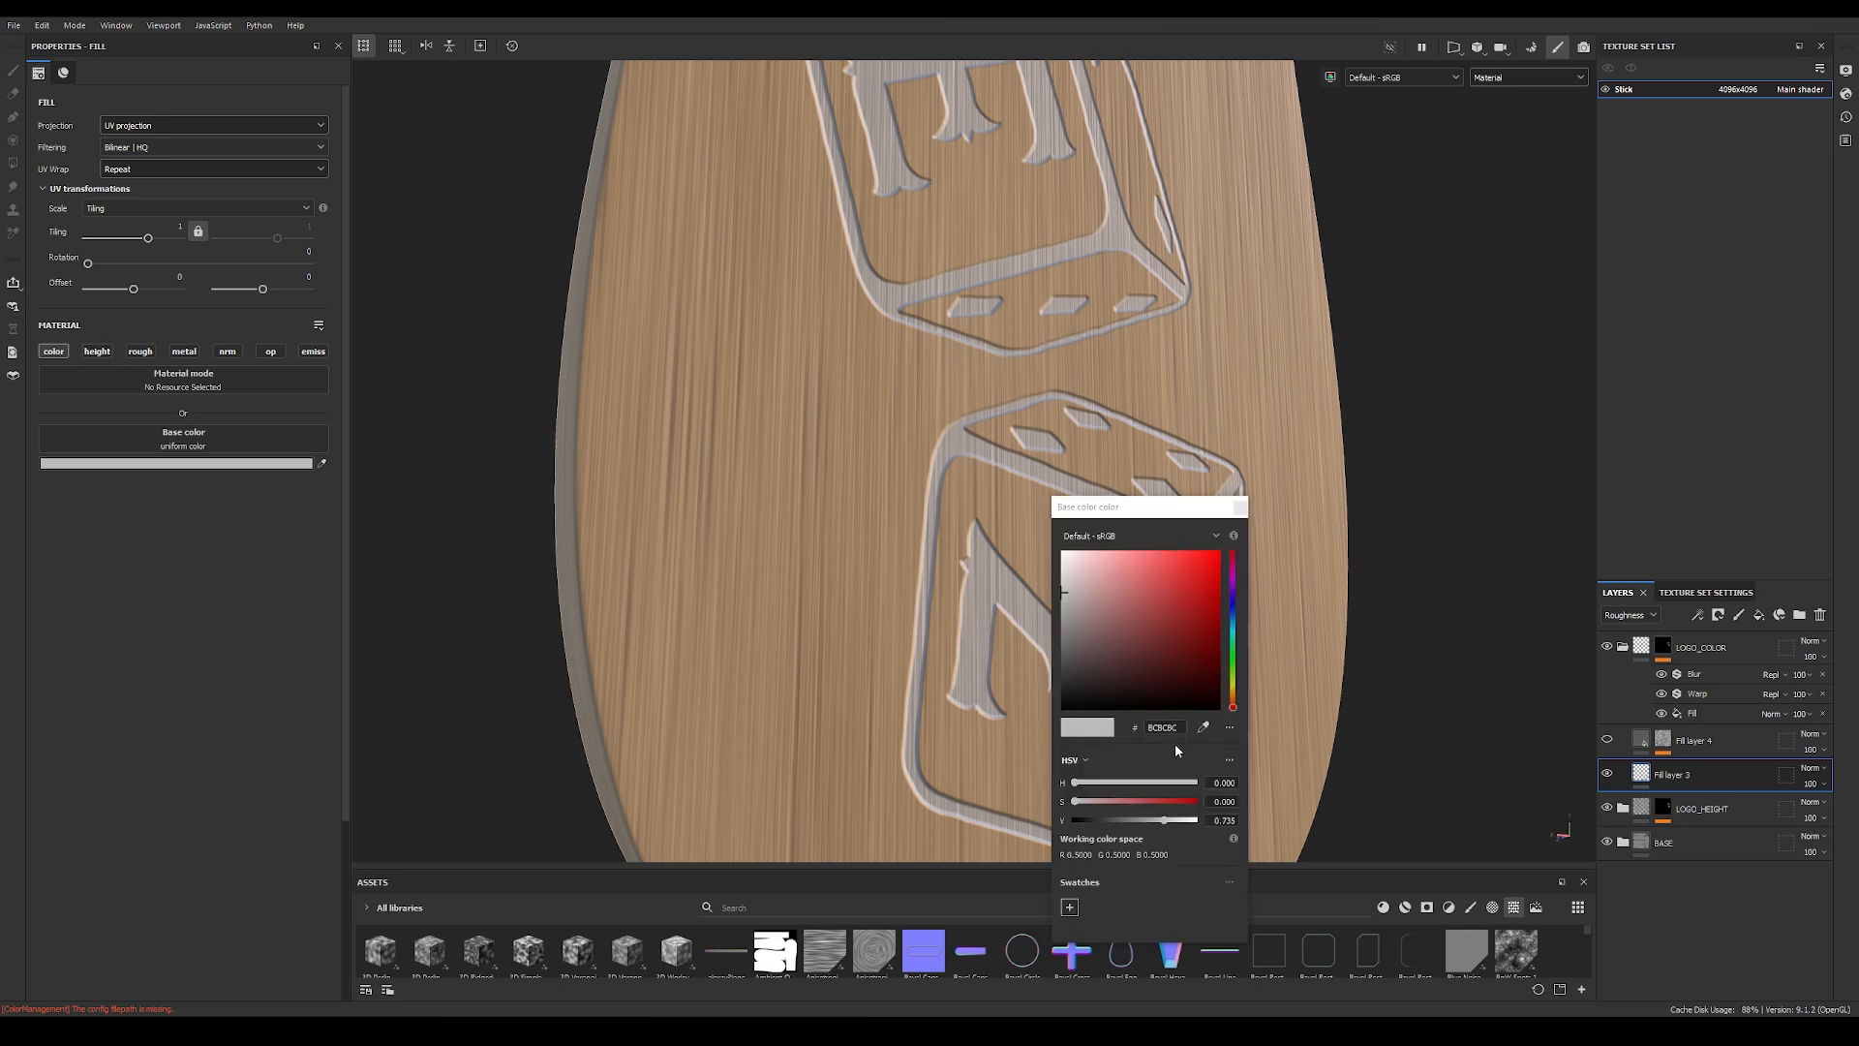
{"action": "type", "text": "5E4734"}
{"action": "key", "text": "Return"}
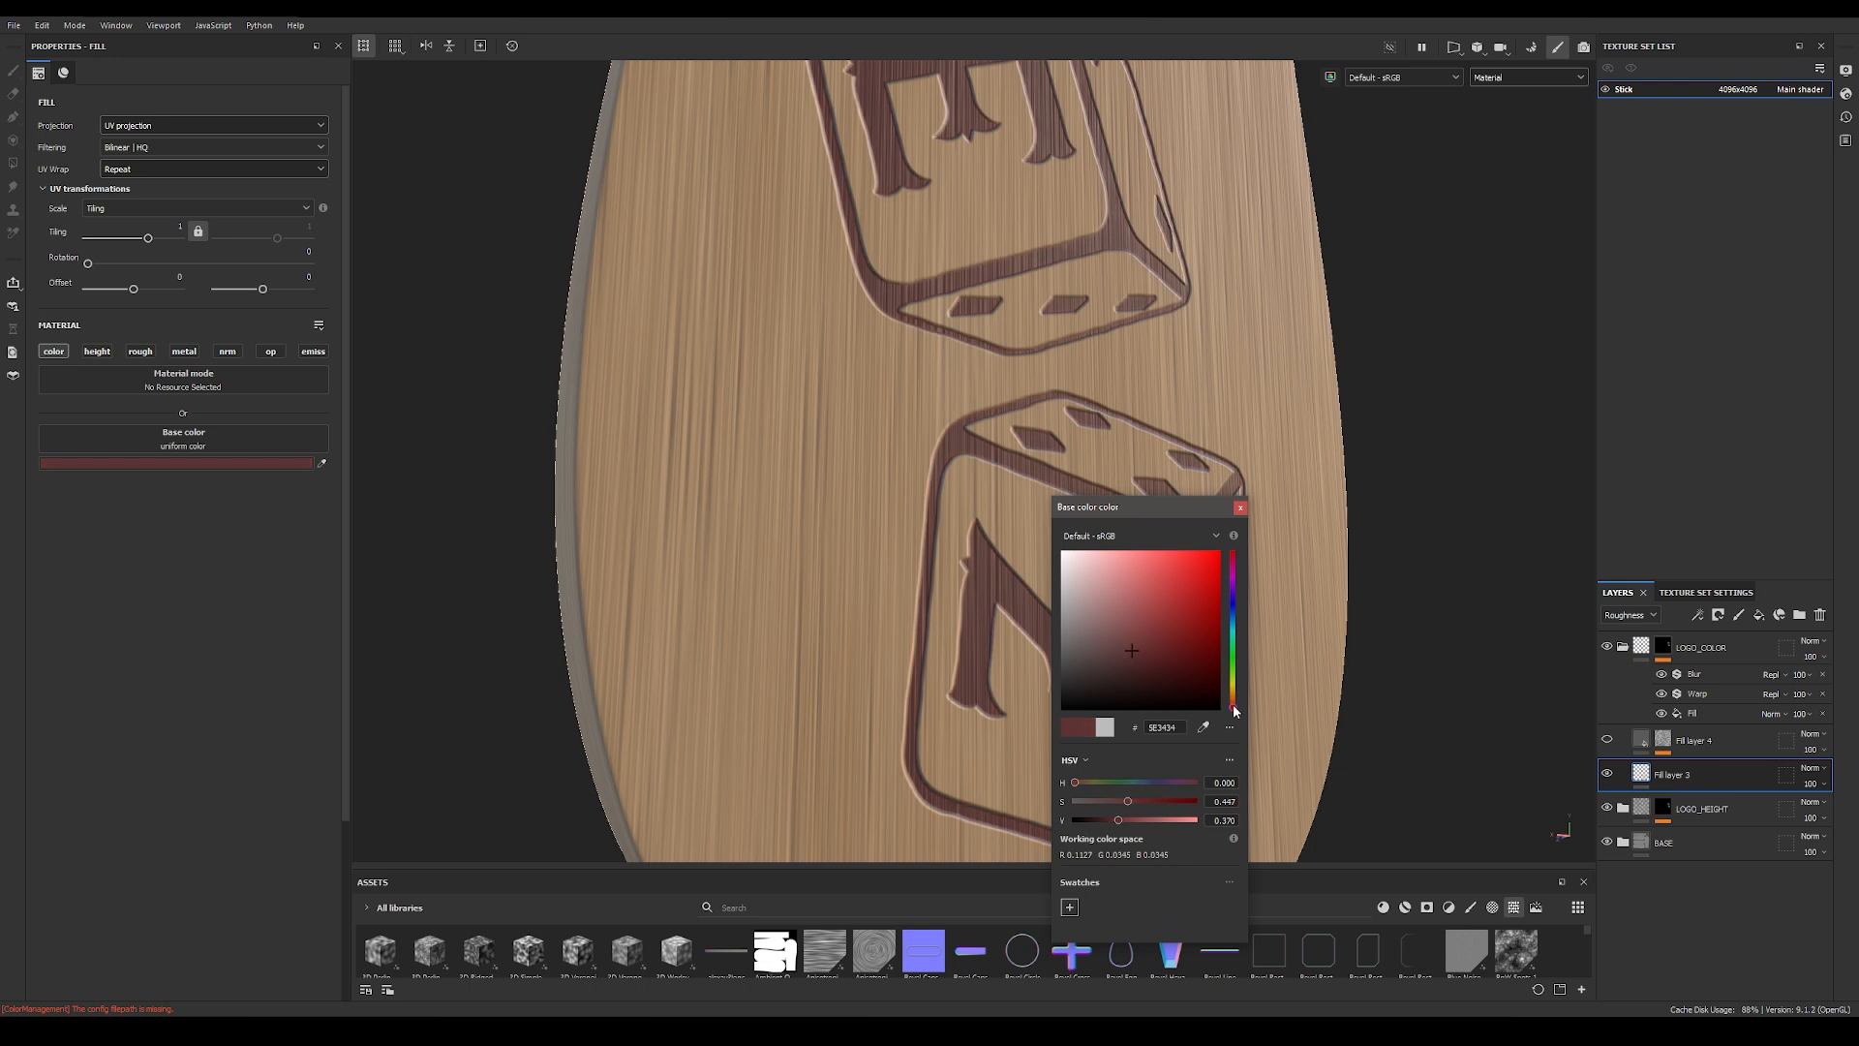
{"action": "left_click_drag", "start_coordinate": [1235, 698], "coordinate": [1234, 696]}
{"action": "left_click", "coordinate": [1148, 661]}
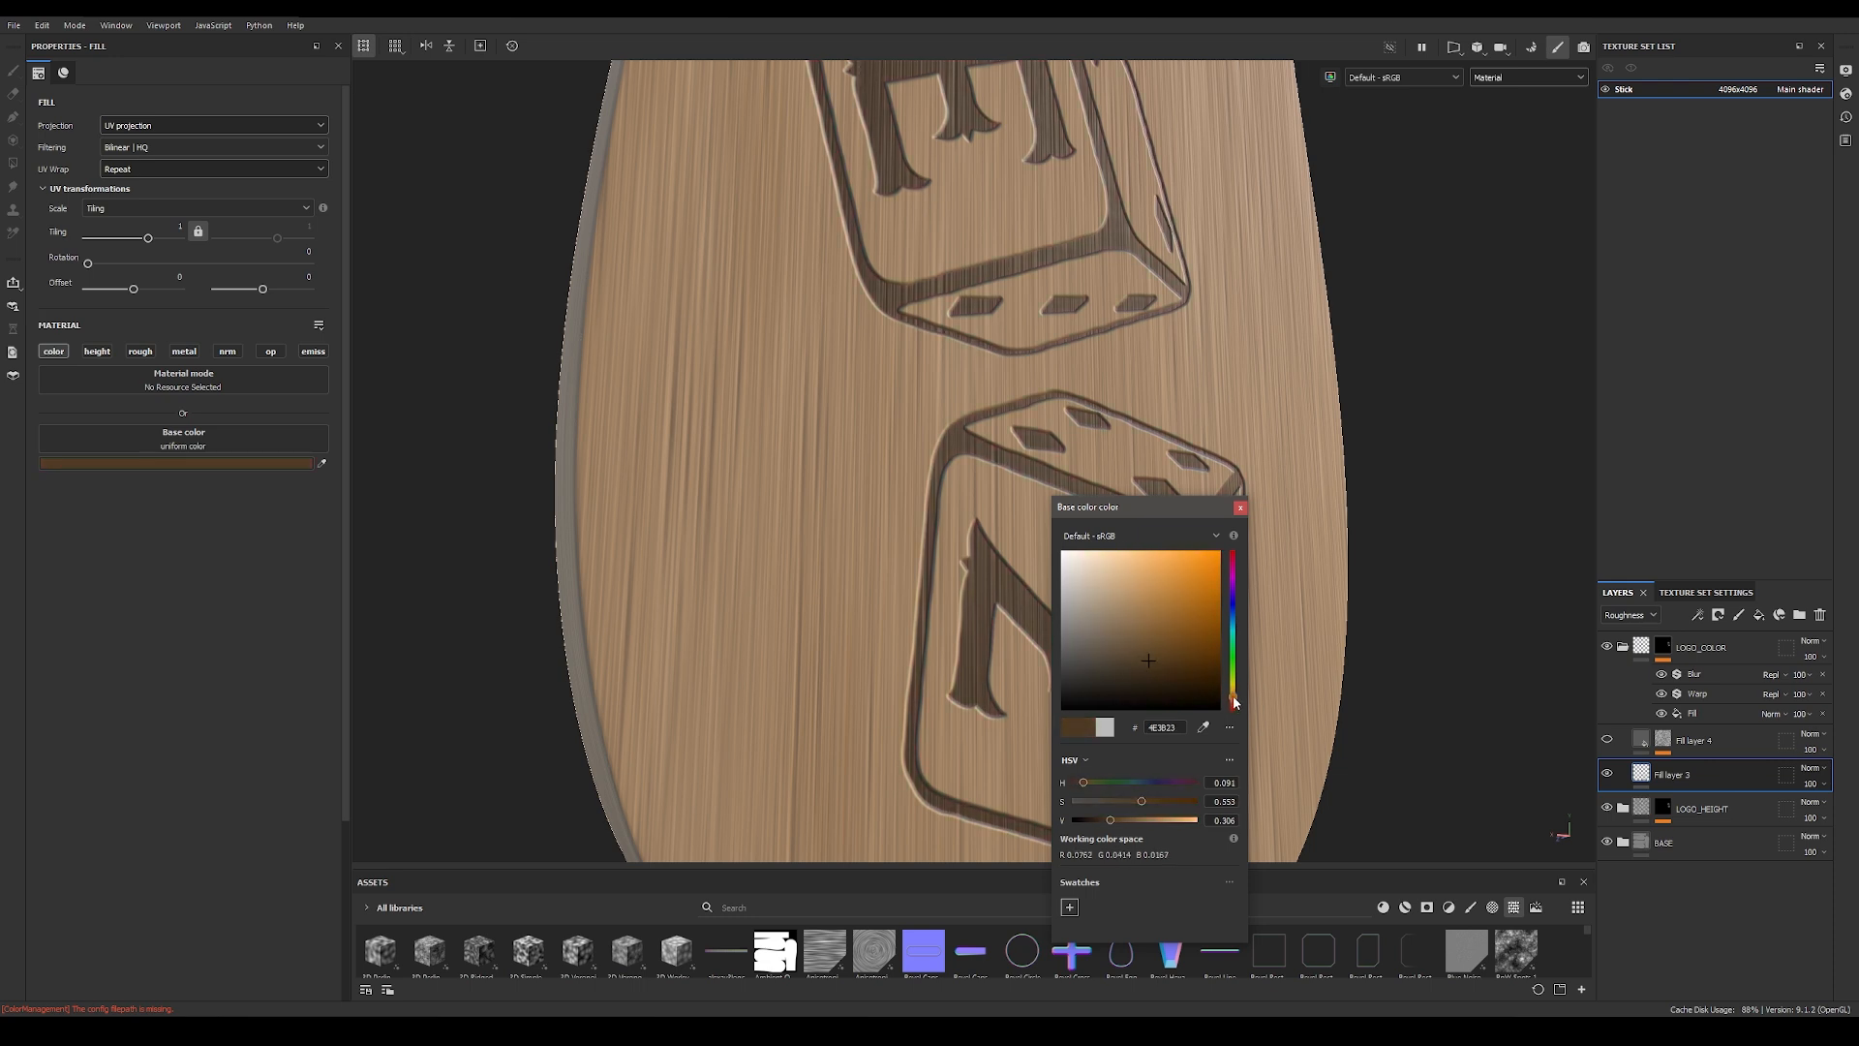
{"action": "left_click", "coordinate": [1241, 507]}
Step: Try adding a roughness channel with a value of about 0.62 to the brown logo fill
{"action": "left_click_drag", "start_coordinate": [1162, 547], "coordinate": [1029, 543], "text": "alt"}
{"action": "scroll", "coordinate": [1029, 543], "scroll_direction": "up", "scroll_amount": 1}
{"action": "left_click", "coordinate": [140, 350]}
{"action": "left_click_drag", "start_coordinate": [119, 530], "coordinate": [176, 530]}
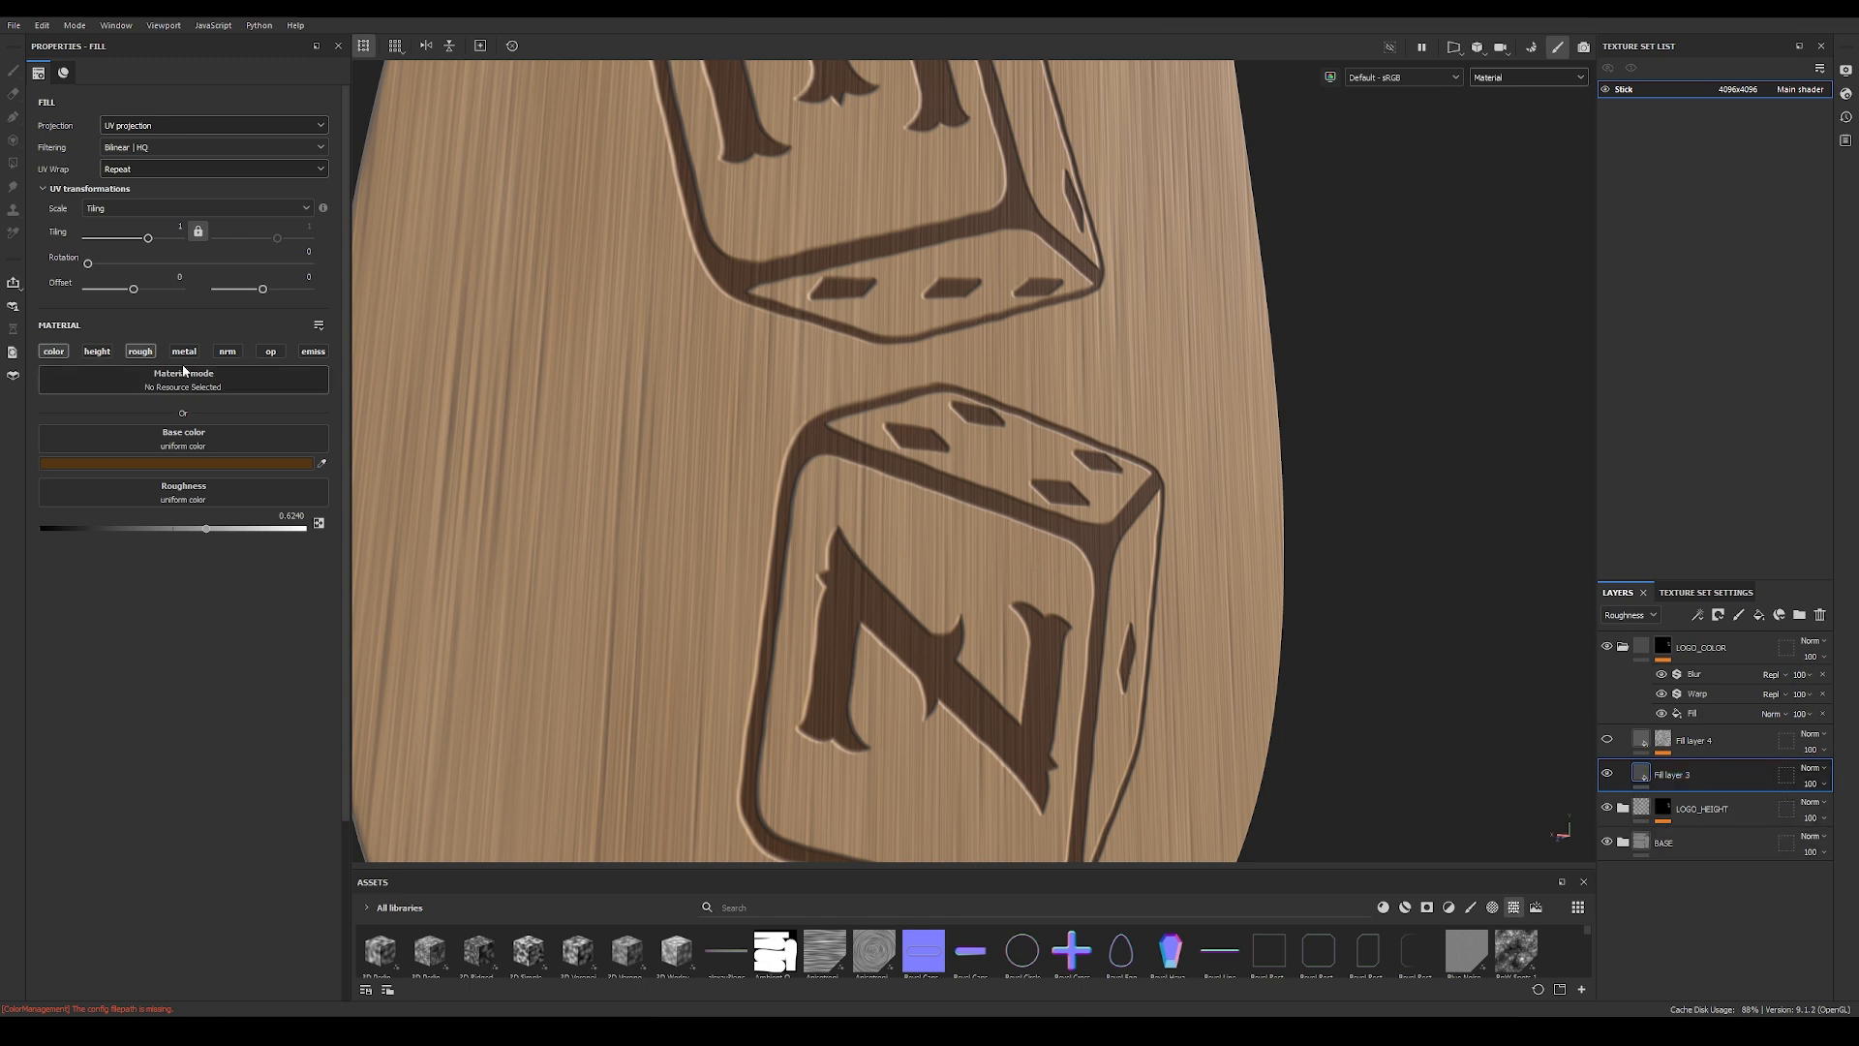
{"action": "left_click", "coordinate": [141, 351]}
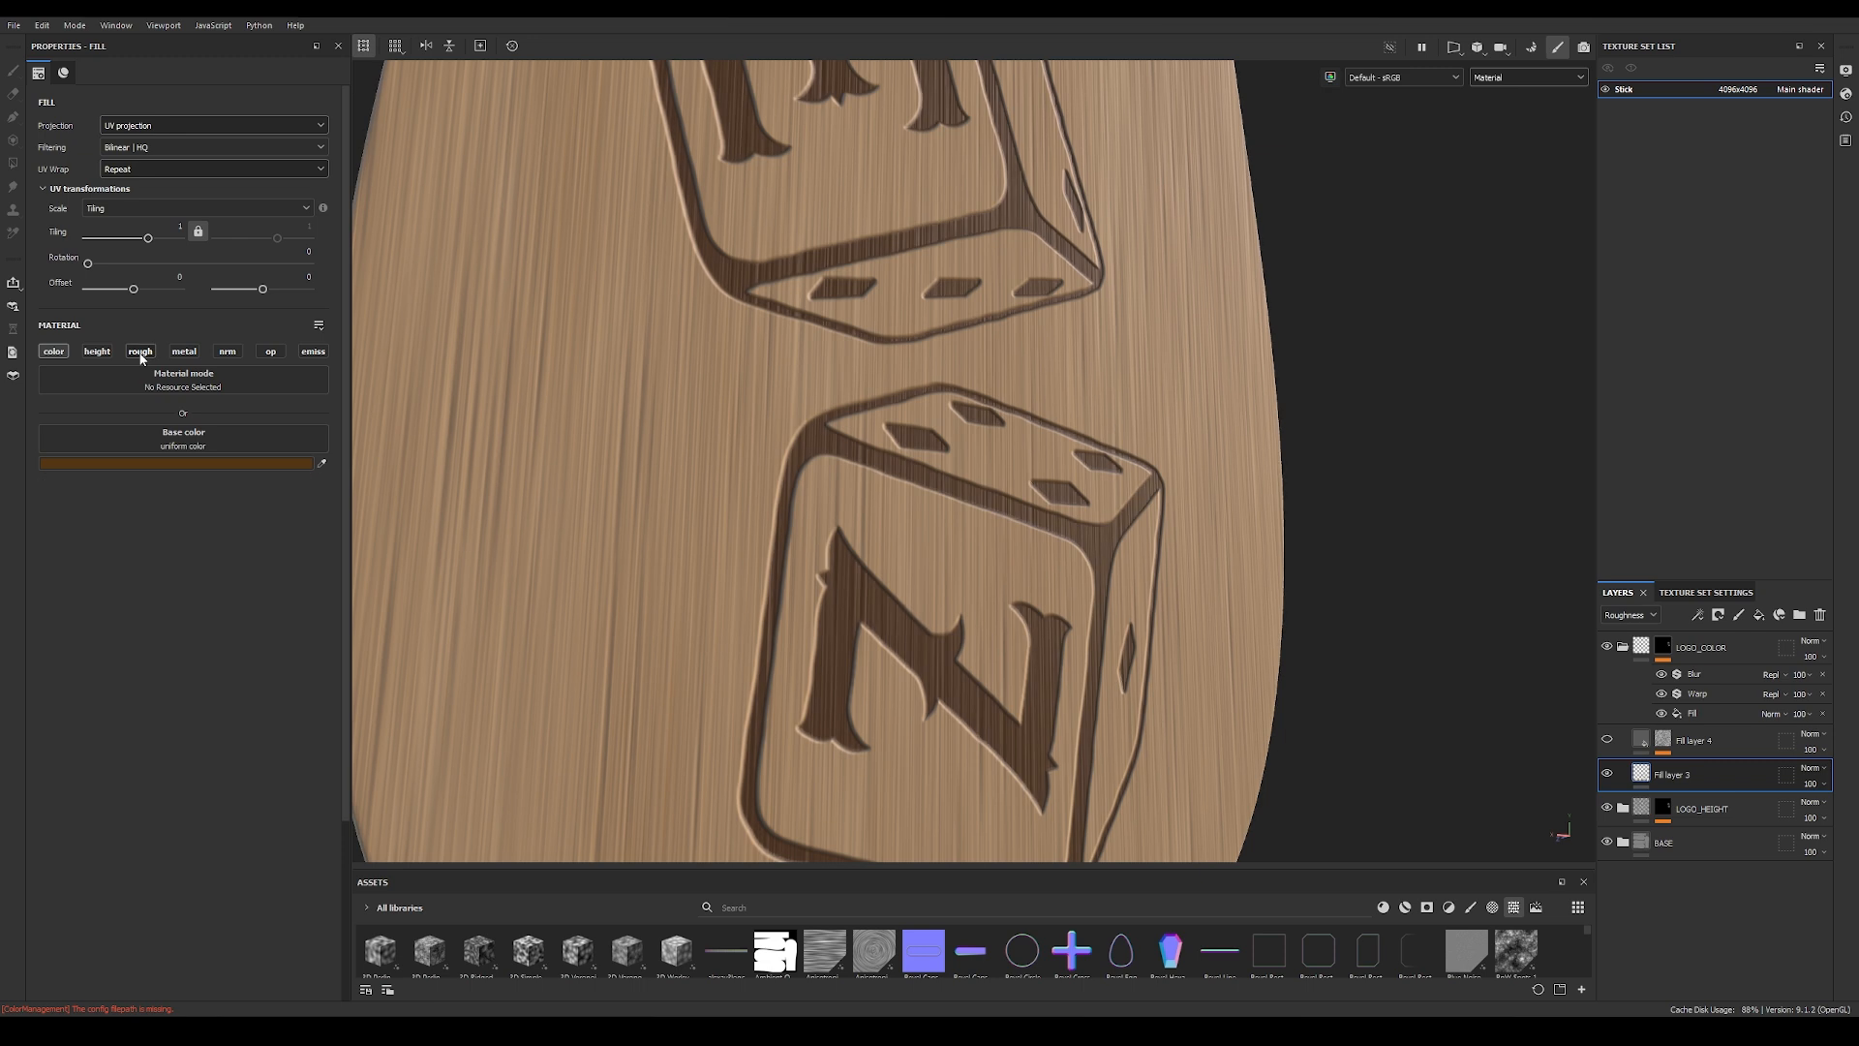
Step: Remove the Blur and Warp filters from the LOGO_COLOR mask and select its remaining fill effect
{"action": "left_click_drag", "start_coordinate": [845, 587], "coordinate": [775, 581], "text": "alt"}
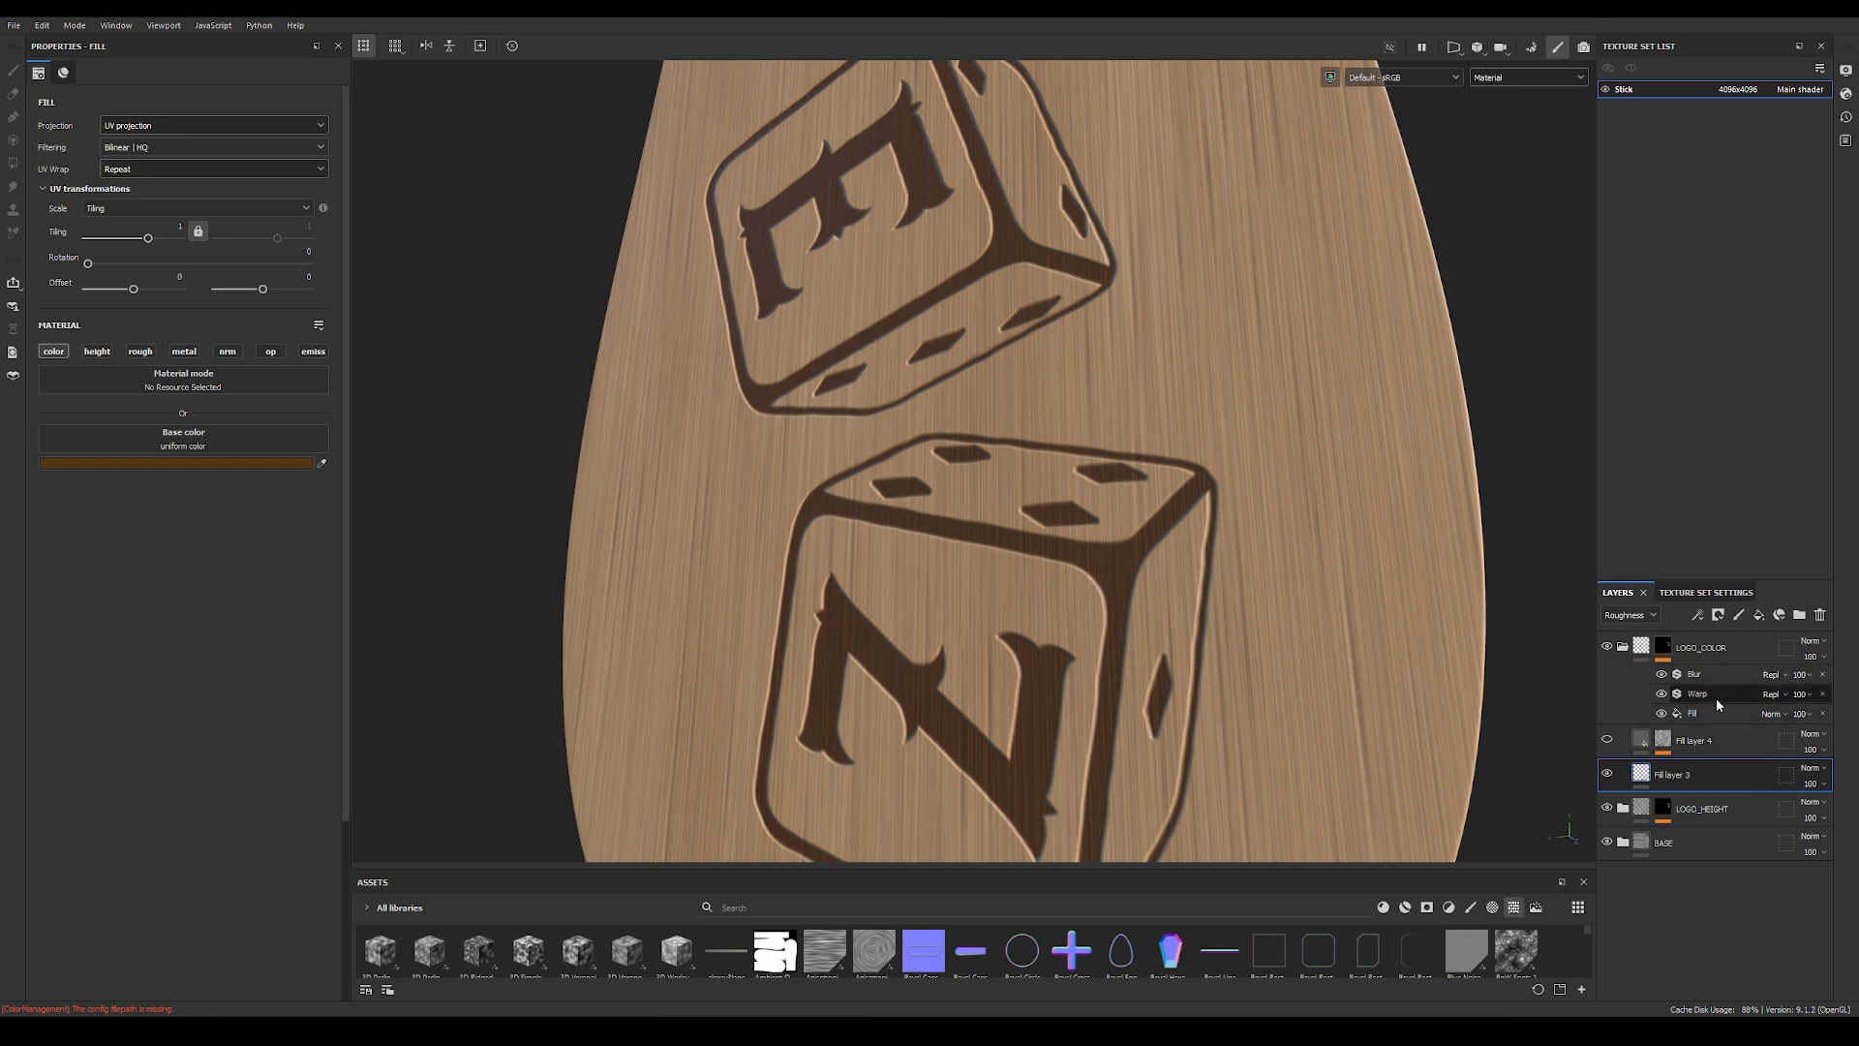
{"action": "left_click", "coordinate": [1825, 675]}
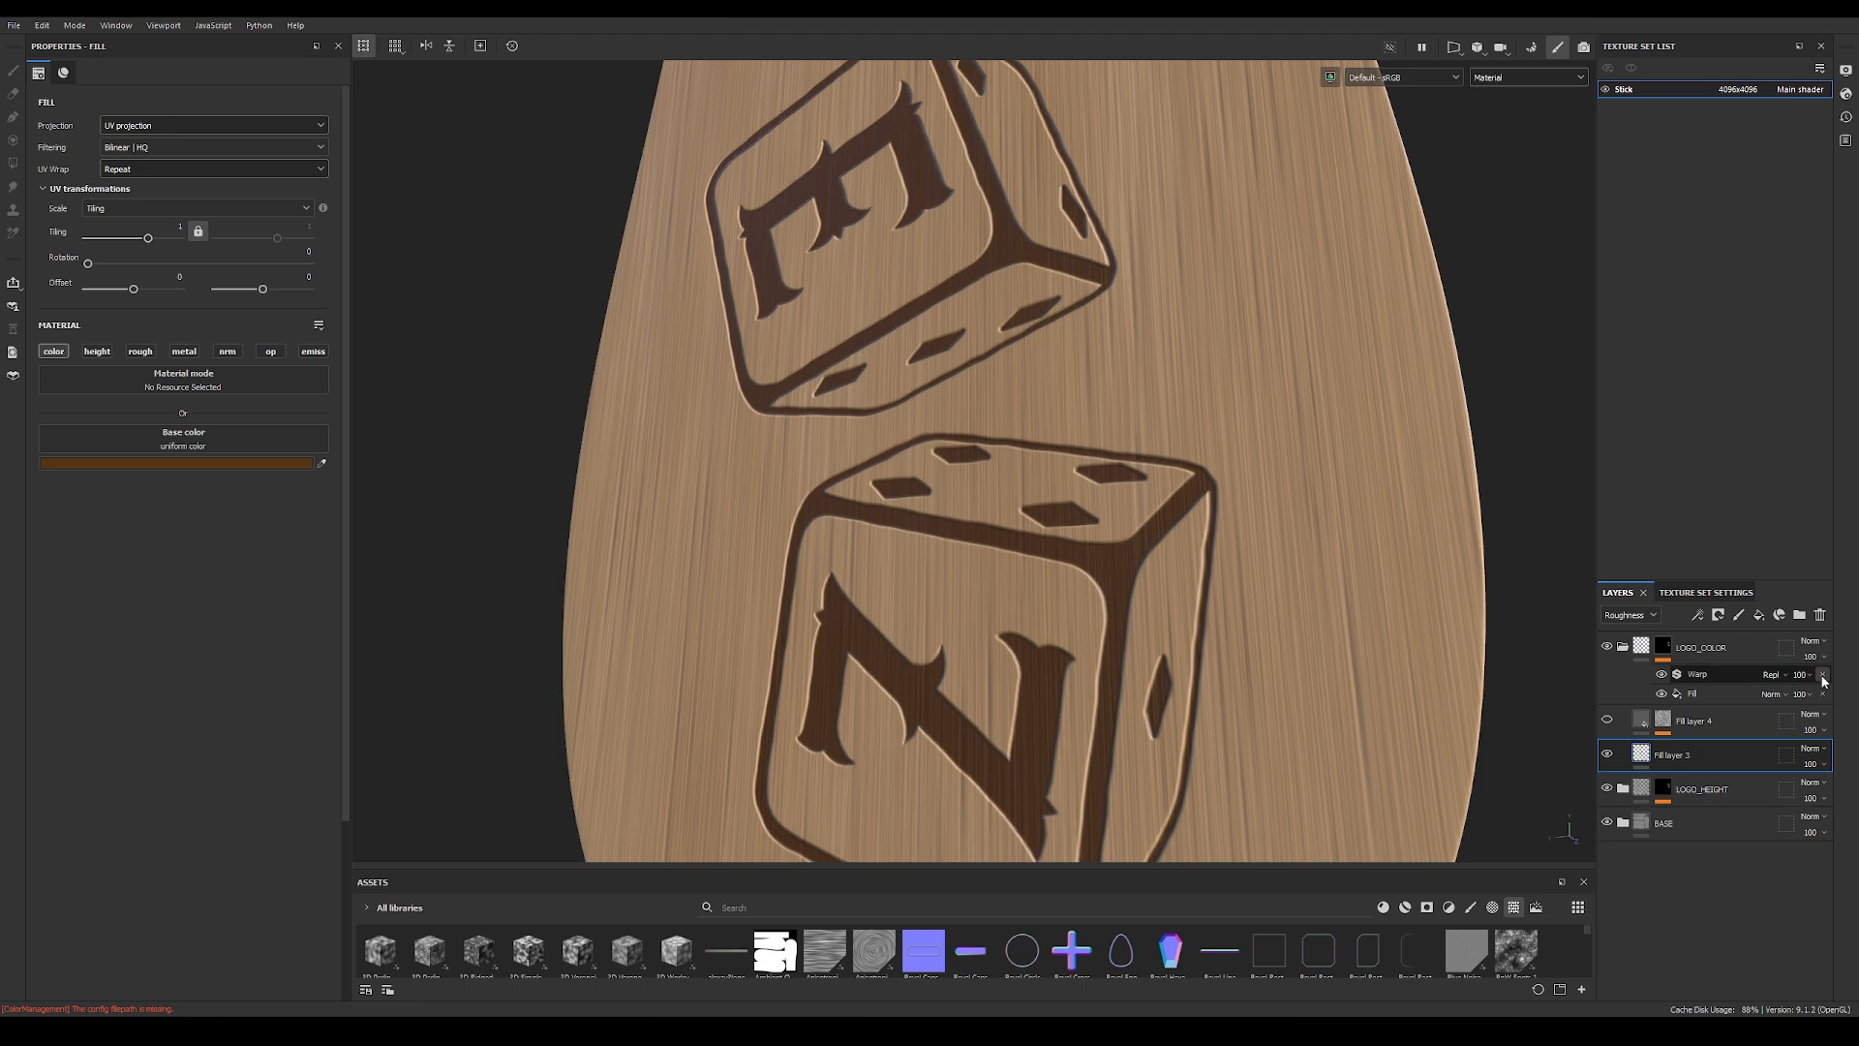
{"action": "left_click", "coordinate": [1825, 675]}
{"action": "left_click", "coordinate": [1696, 675]}
{"action": "scroll", "coordinate": [1151, 559], "scroll_direction": "up", "scroll_amount": 3}
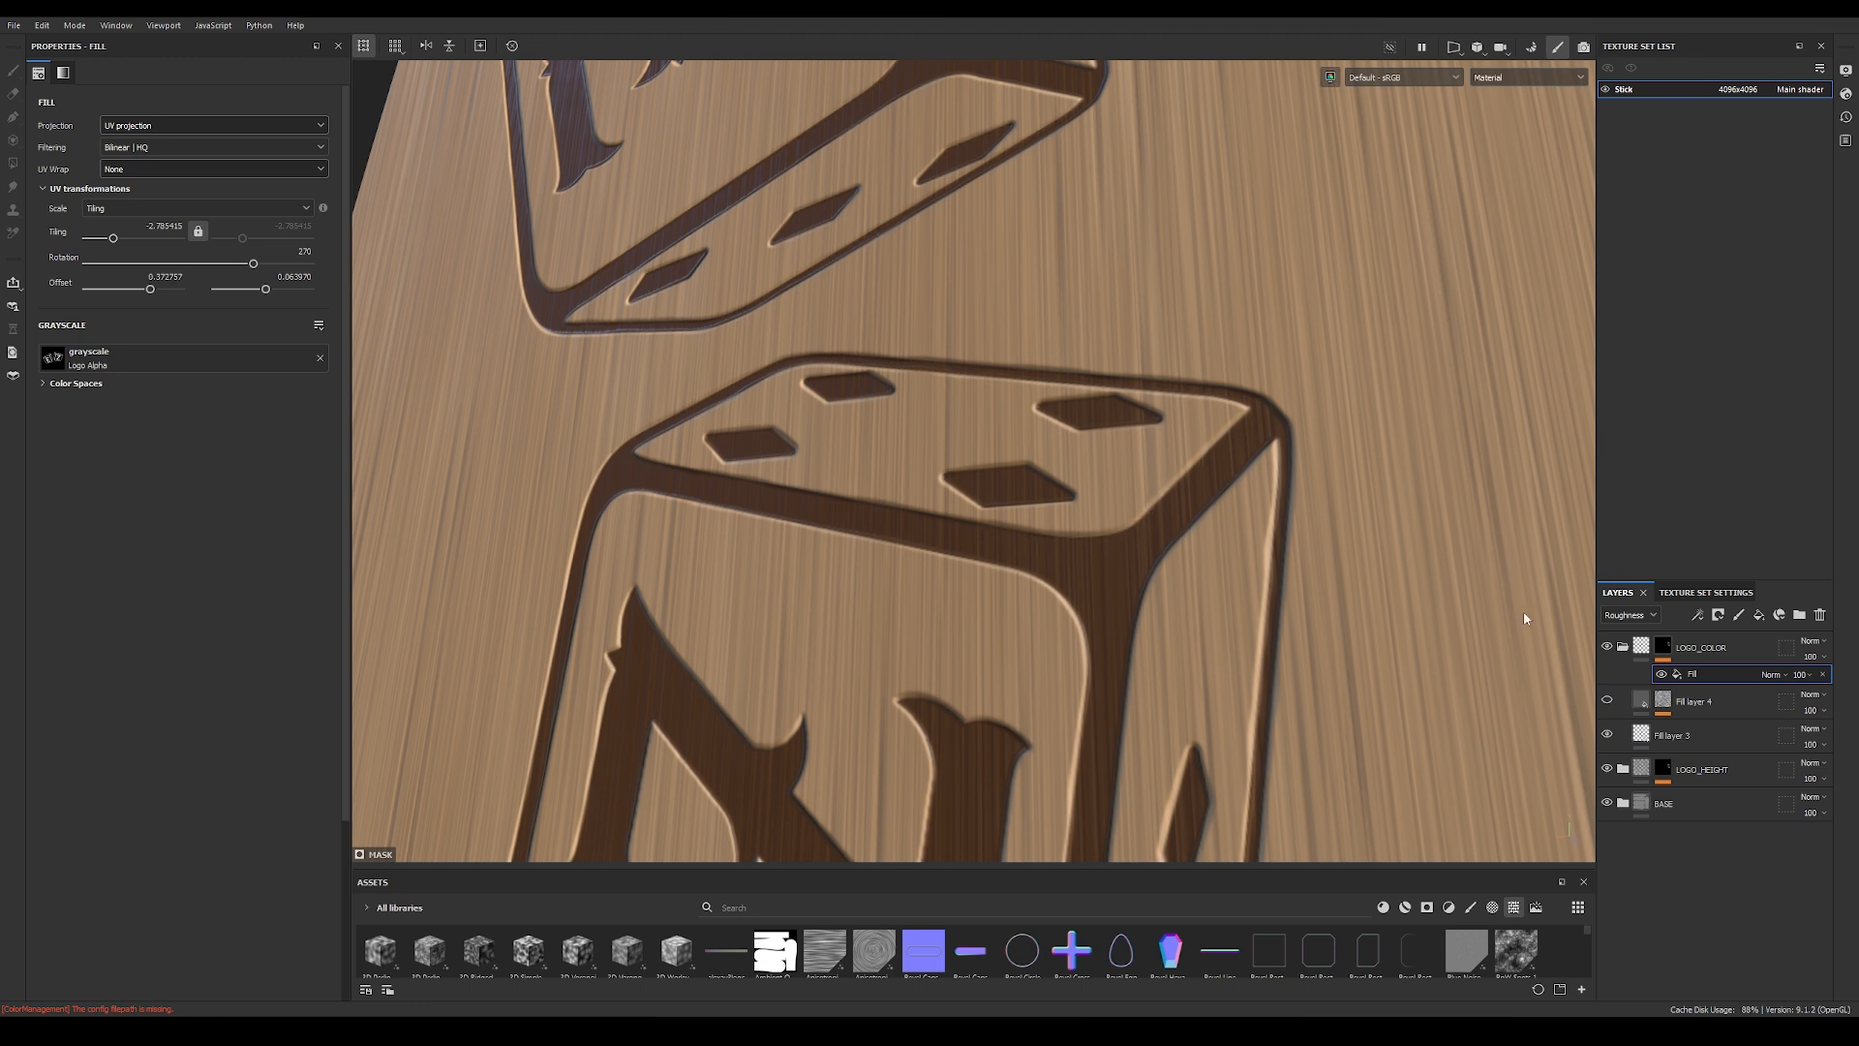
Step: Add a Bevel filter to the LOGO_COLOR mask and set its distance to 0.0125
{"action": "left_click", "coordinate": [1698, 616]}
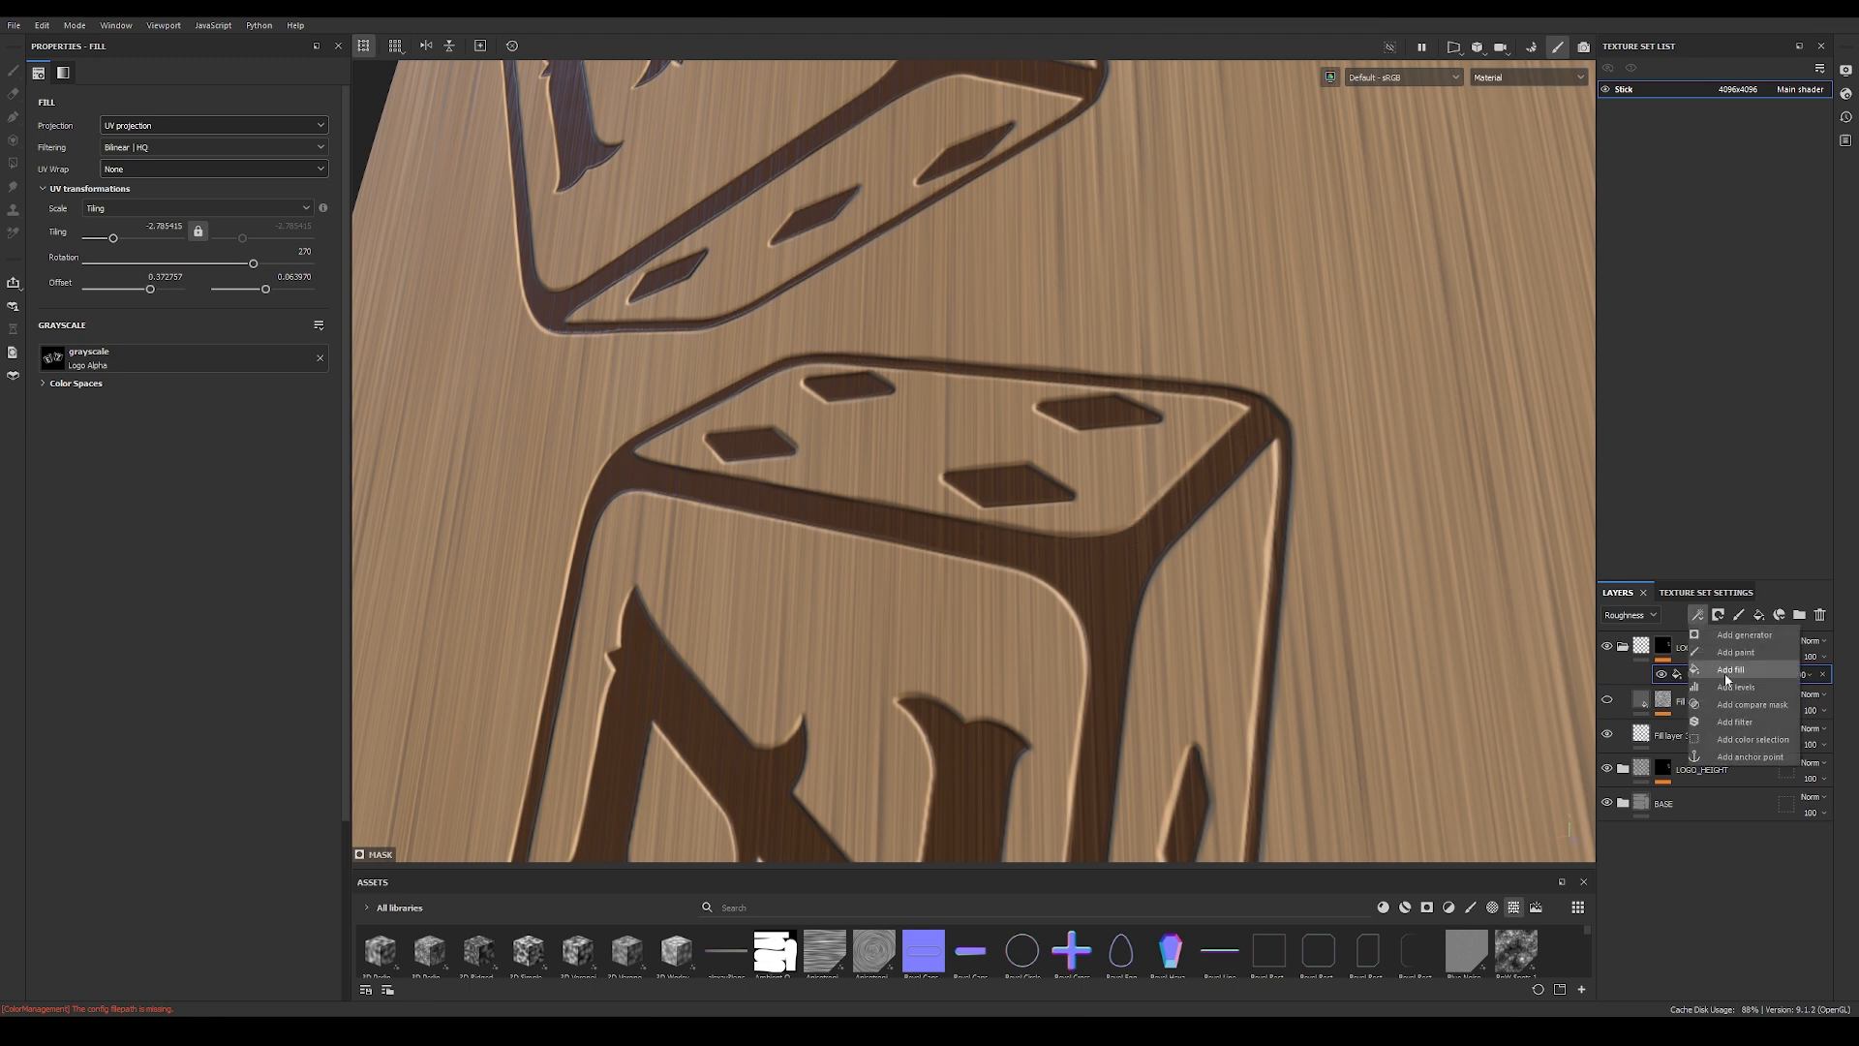
{"action": "left_click", "coordinate": [1733, 709]}
{"action": "left_click", "coordinate": [241, 111]}
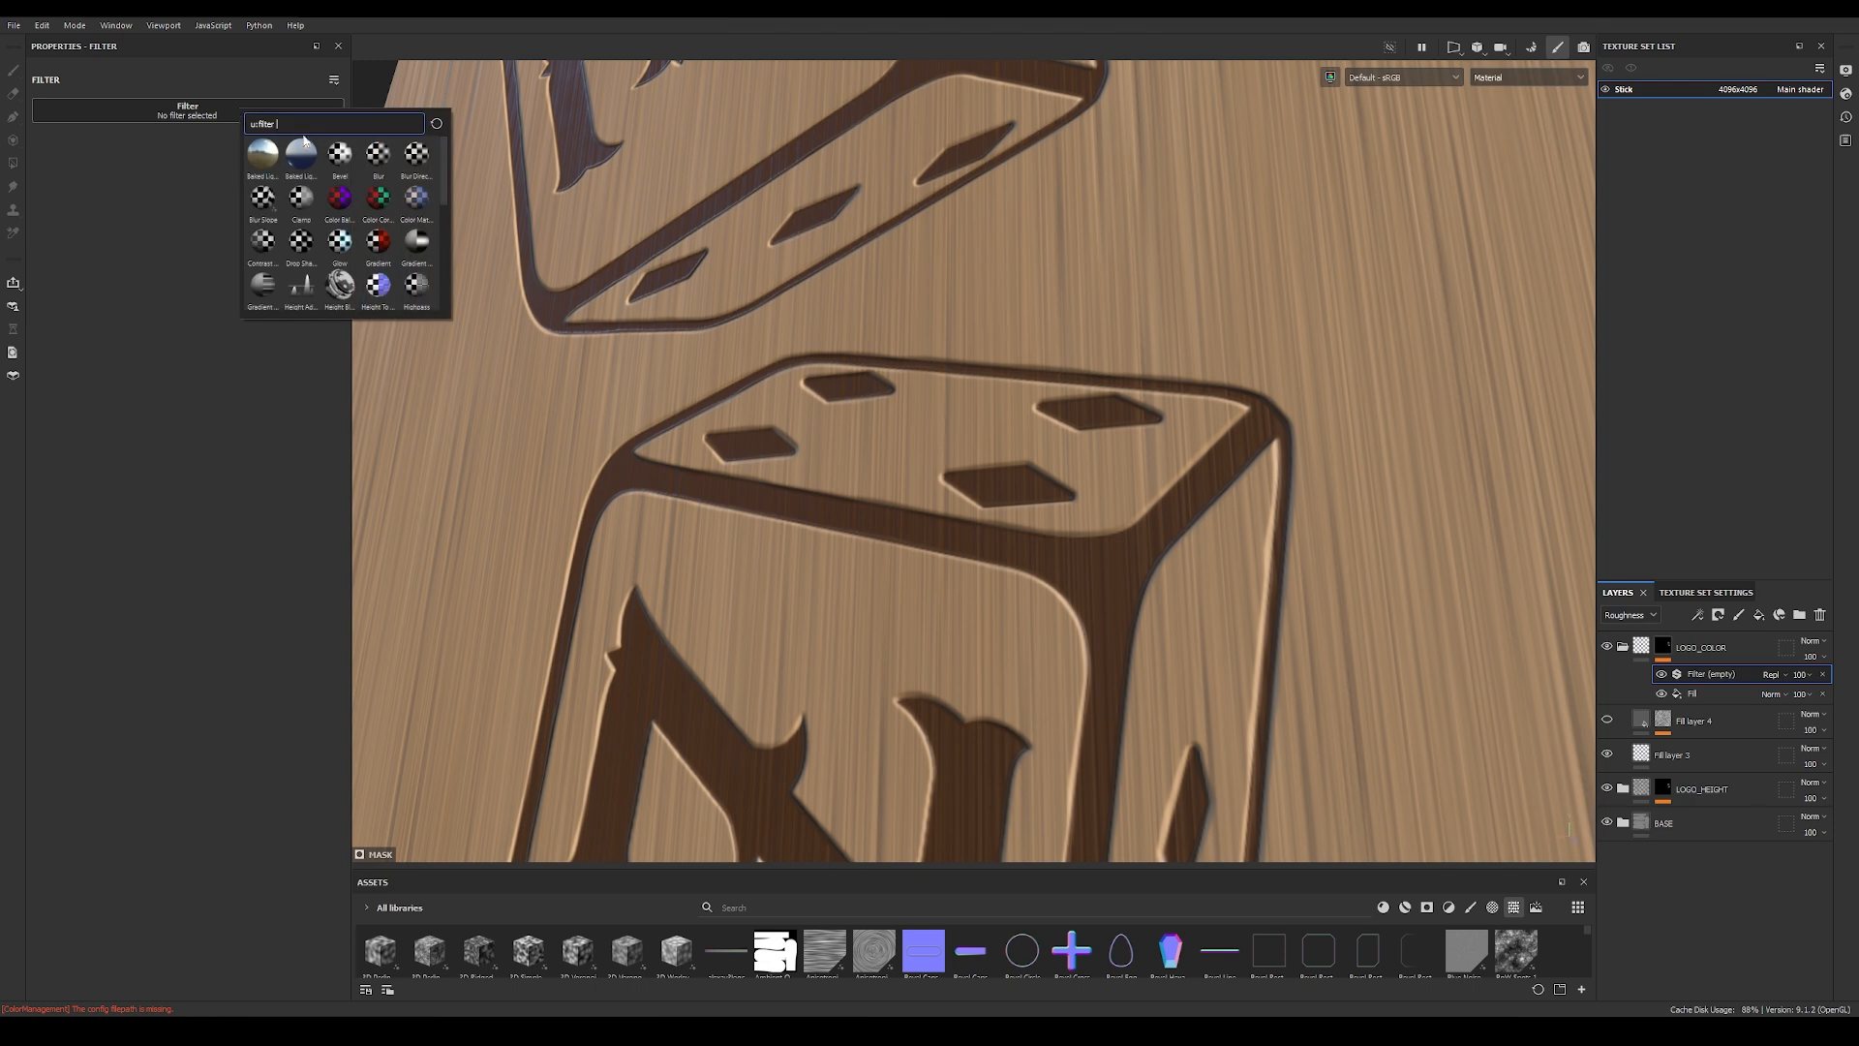
{"action": "left_click", "coordinate": [339, 155]}
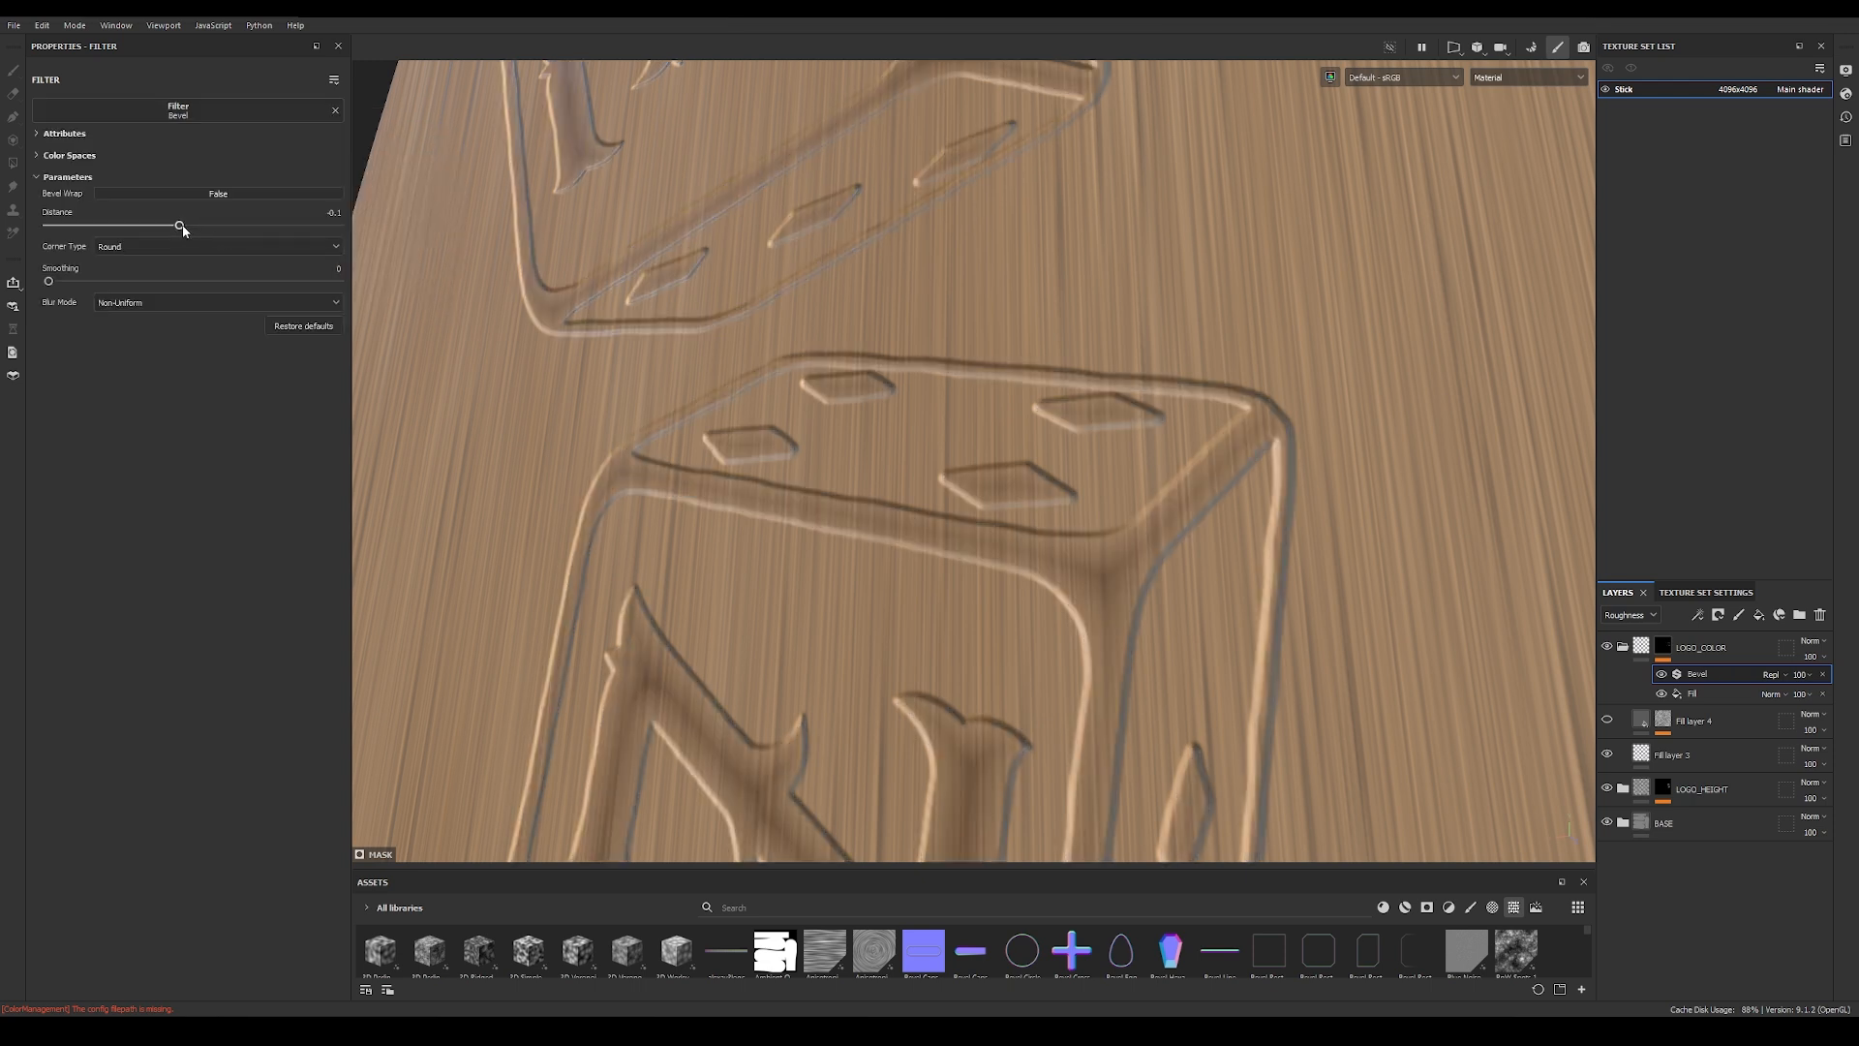
{"action": "left_click_drag", "start_coordinate": [183, 229], "coordinate": [196, 227]}
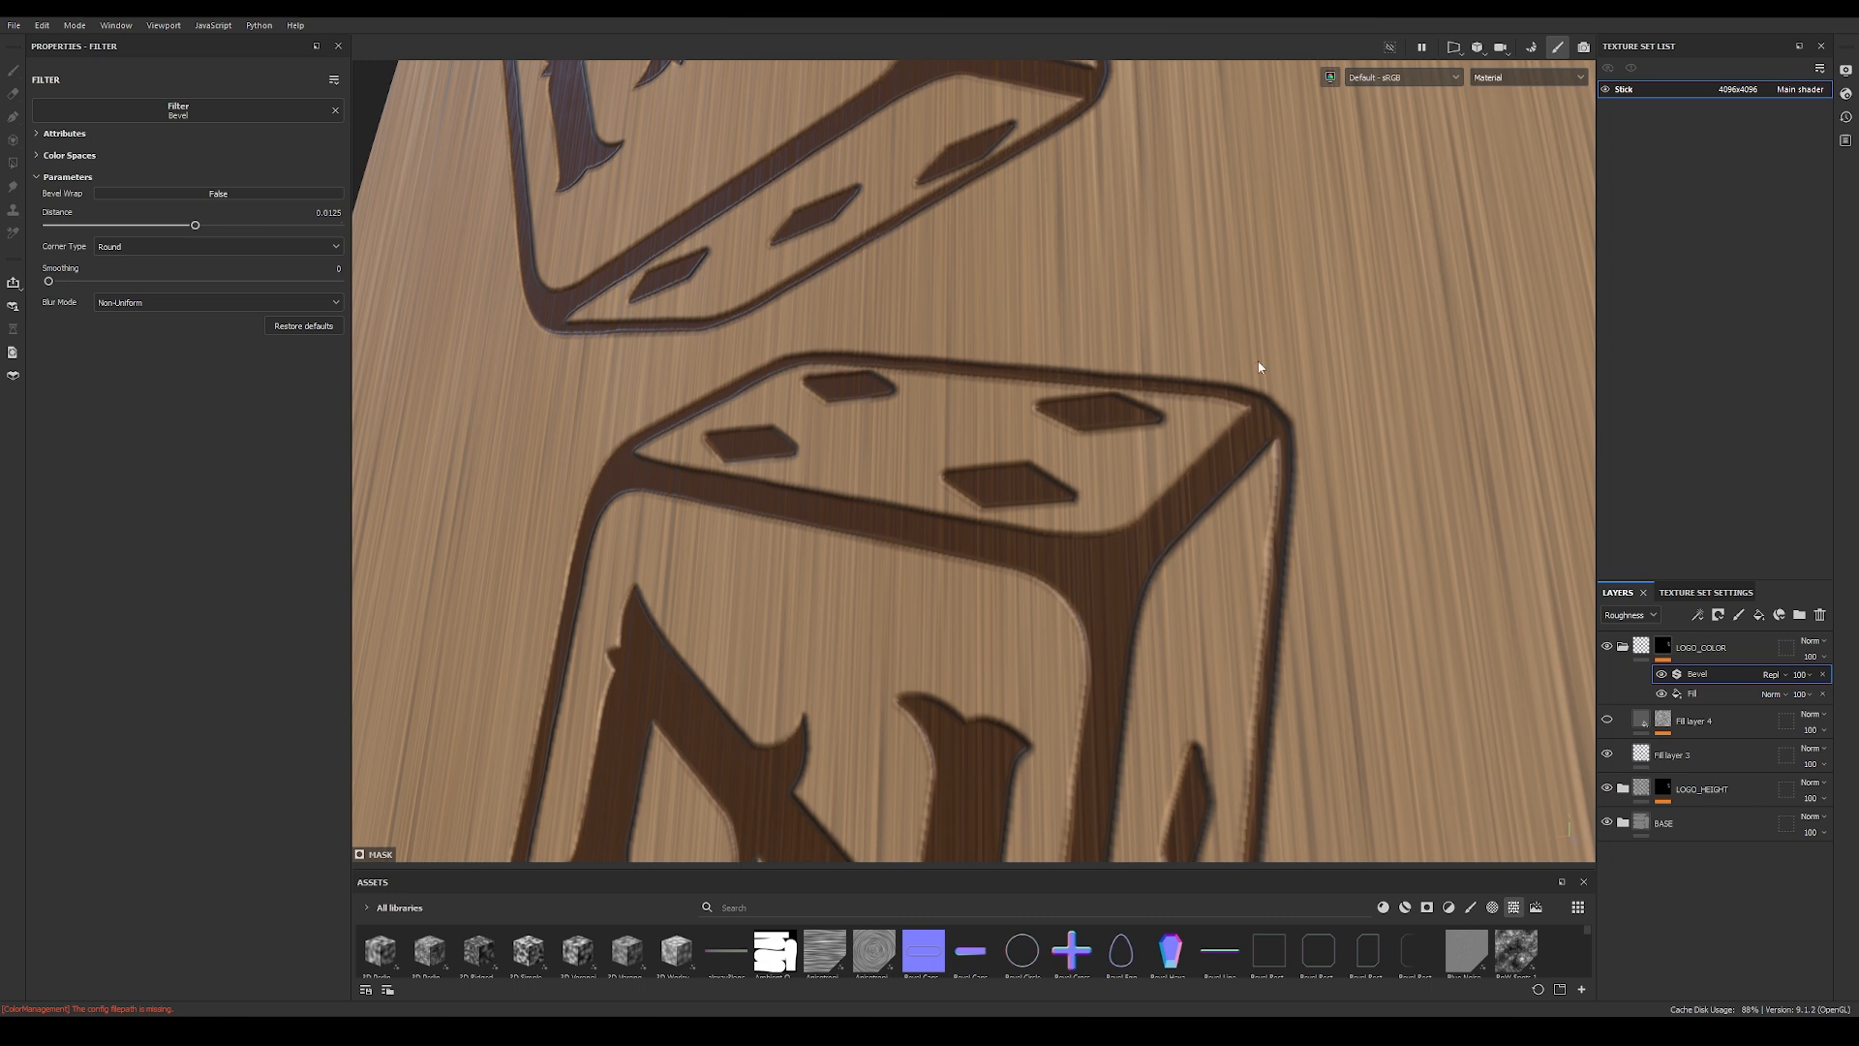
Step: Add a Blur Slope filter above the Bevel in the LOGO_COLOR mask and set its intensity to 0.003
{"action": "left_click", "coordinate": [1704, 625]}
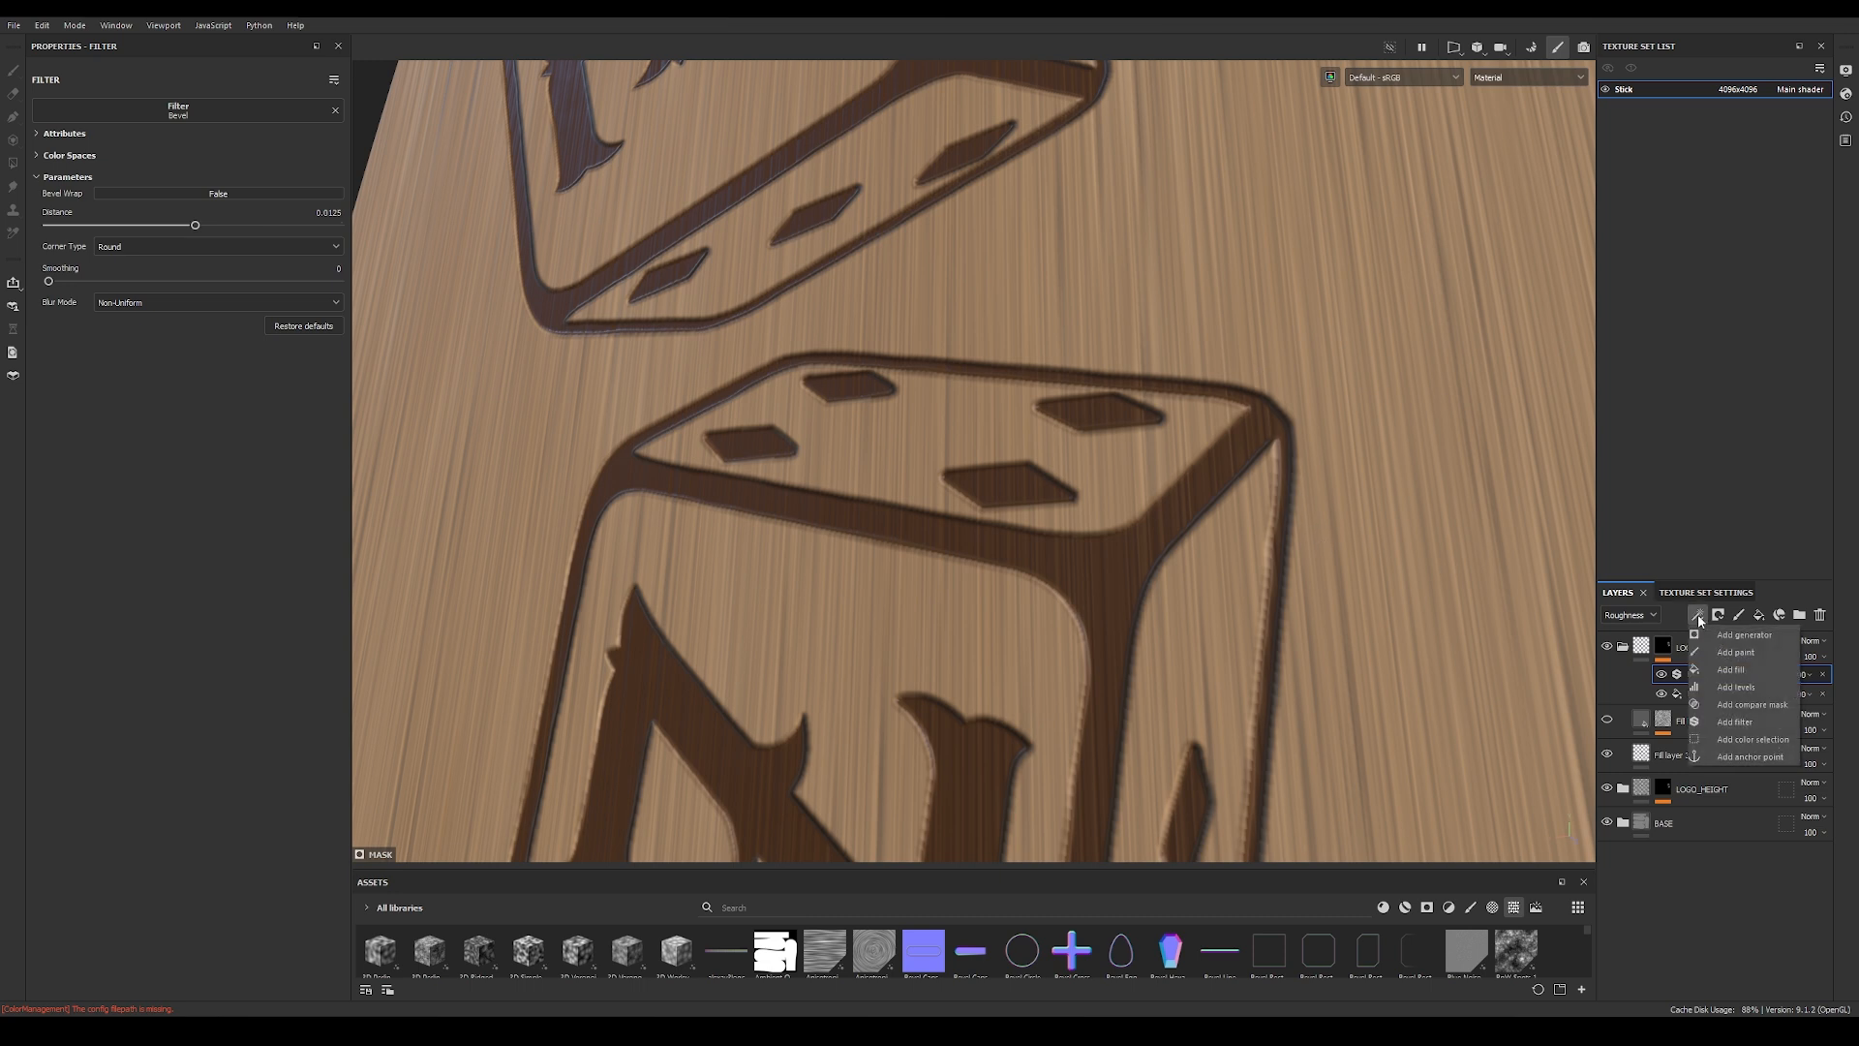
{"action": "left_click", "coordinate": [1741, 724]}
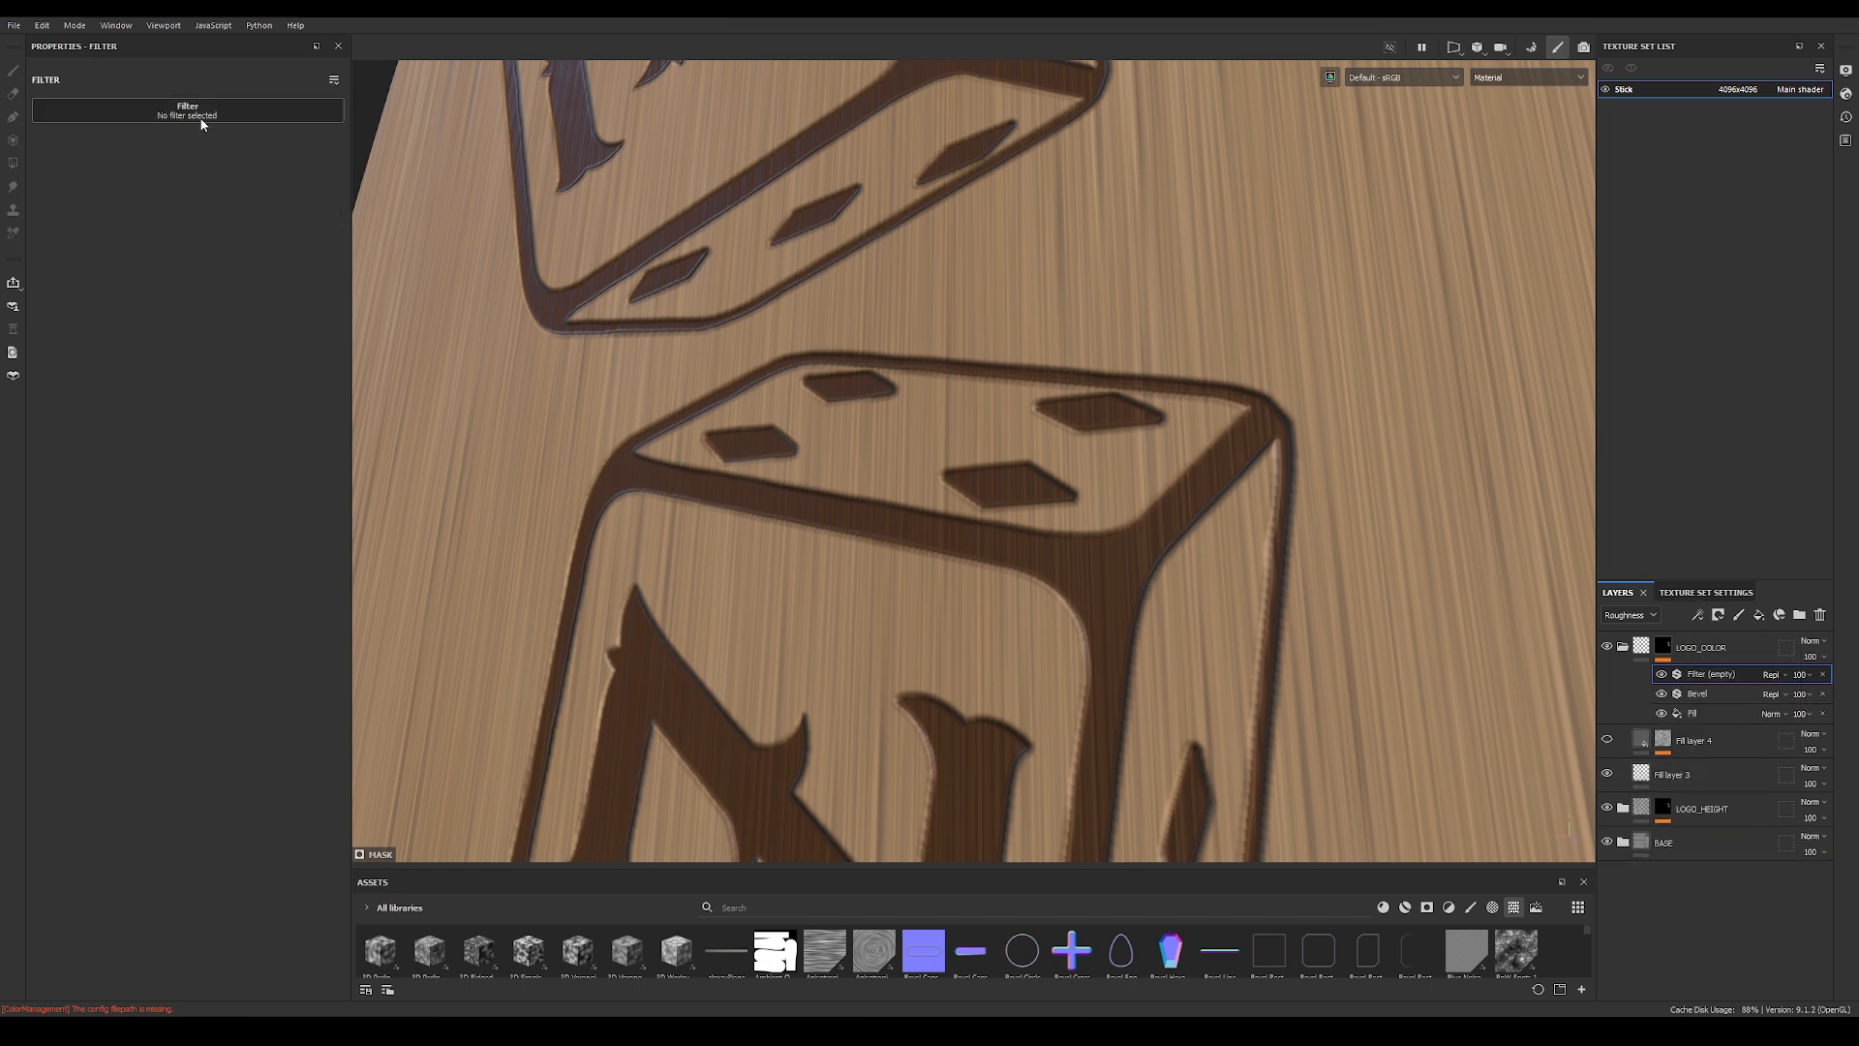
{"action": "left_click", "coordinate": [277, 109]}
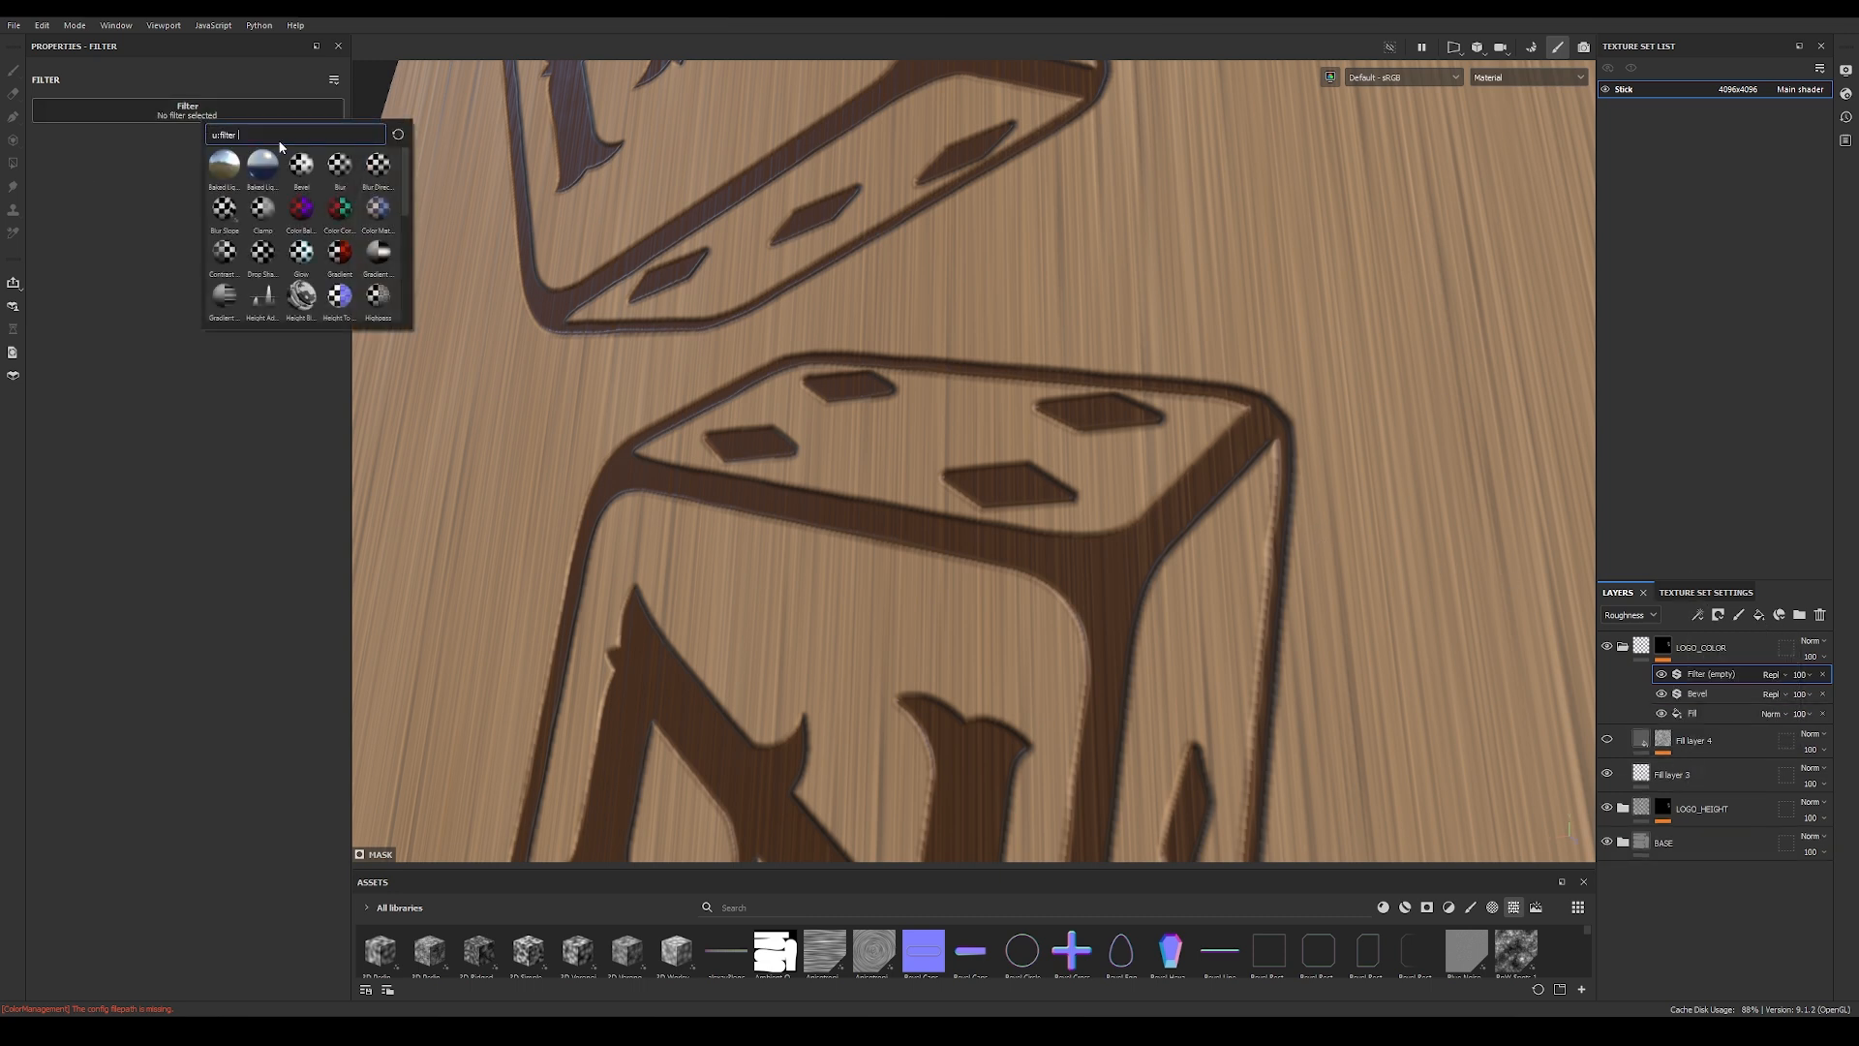
{"action": "left_click", "coordinate": [225, 211]}
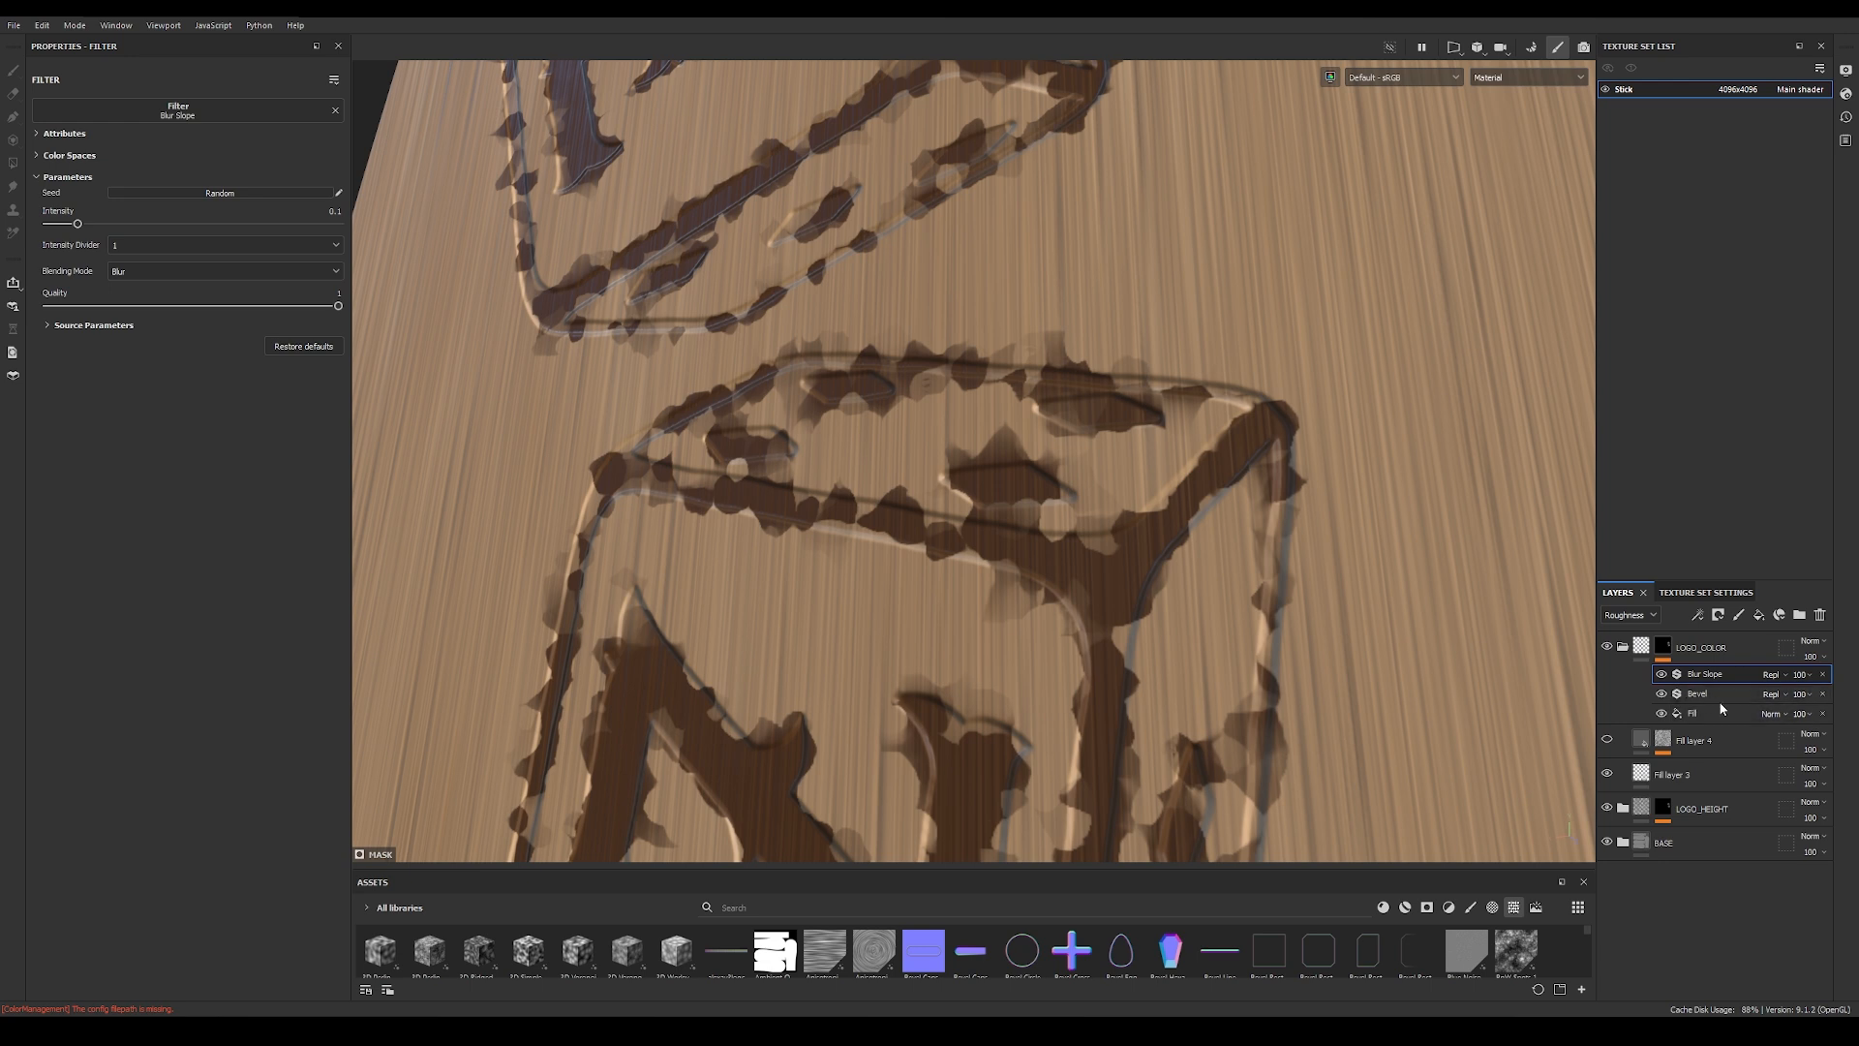
{"action": "left_click", "coordinate": [46, 326]}
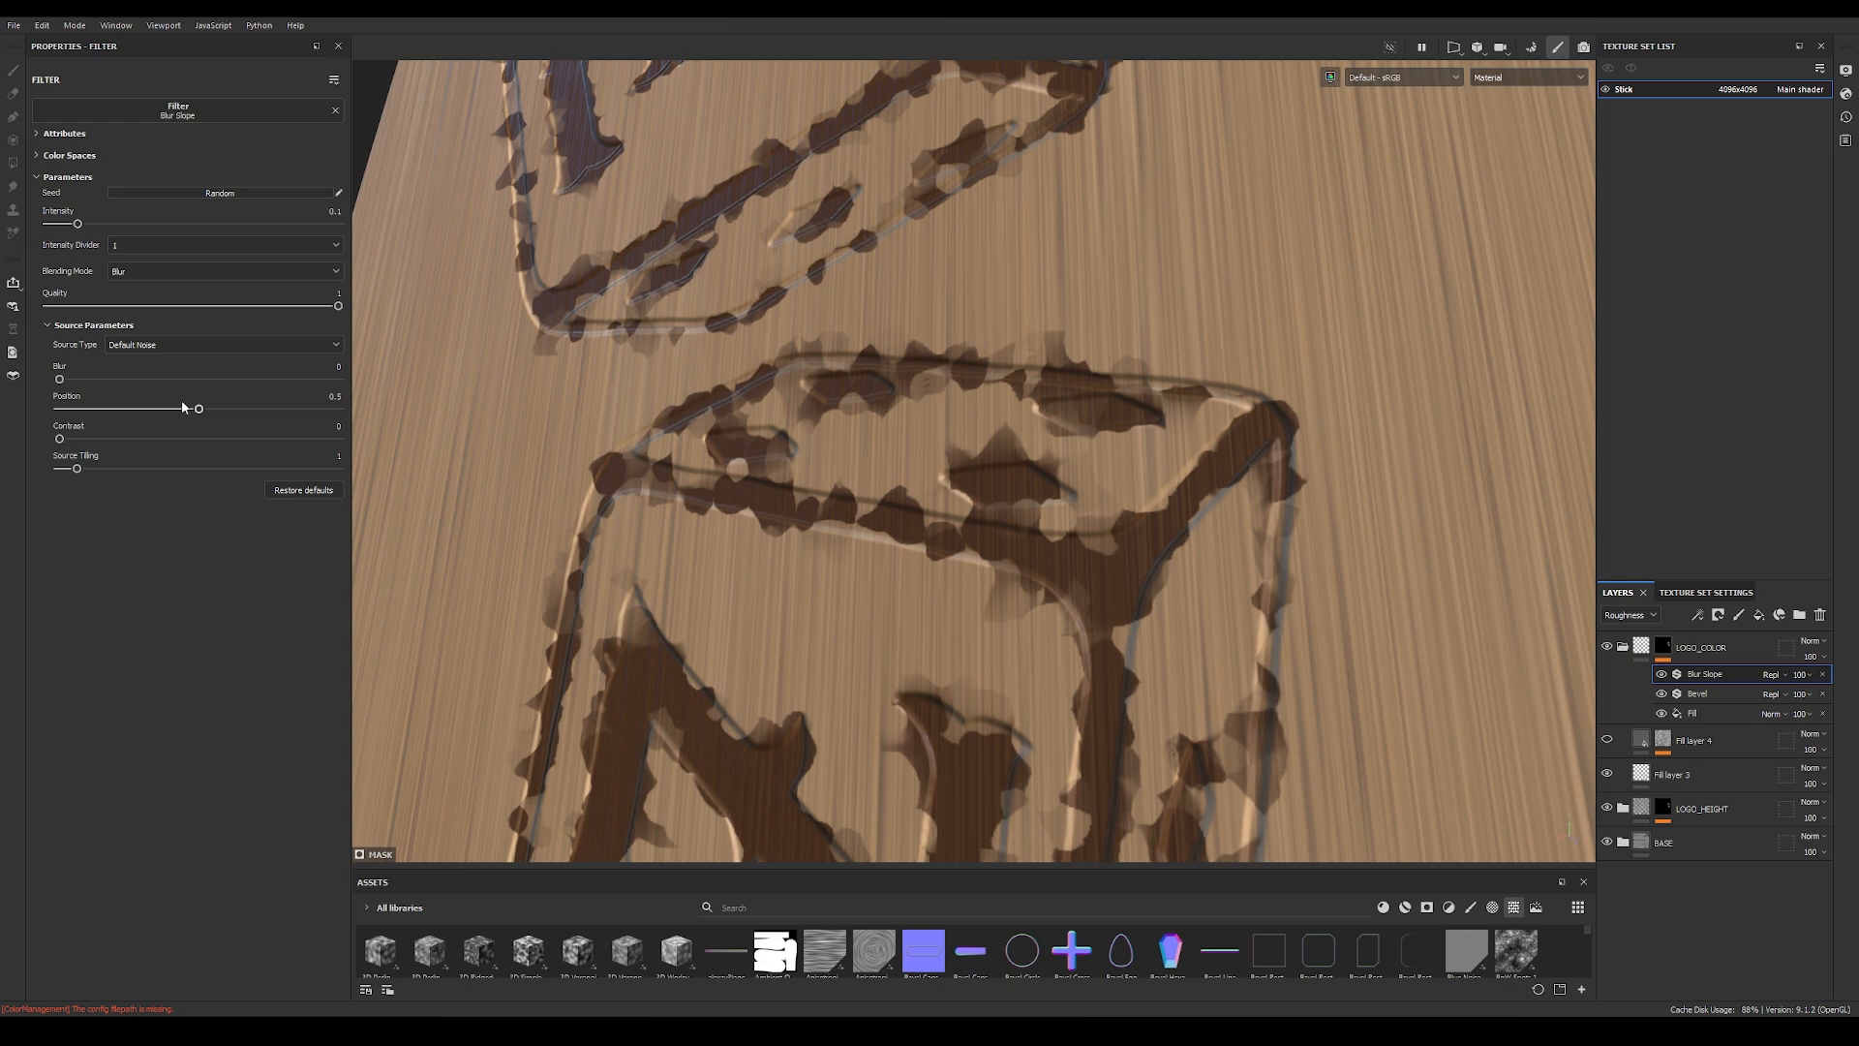
{"action": "left_click_drag", "start_coordinate": [80, 227], "coordinate": [59, 228]}
{"action": "left_click_drag", "start_coordinate": [60, 228], "coordinate": [55, 228]}
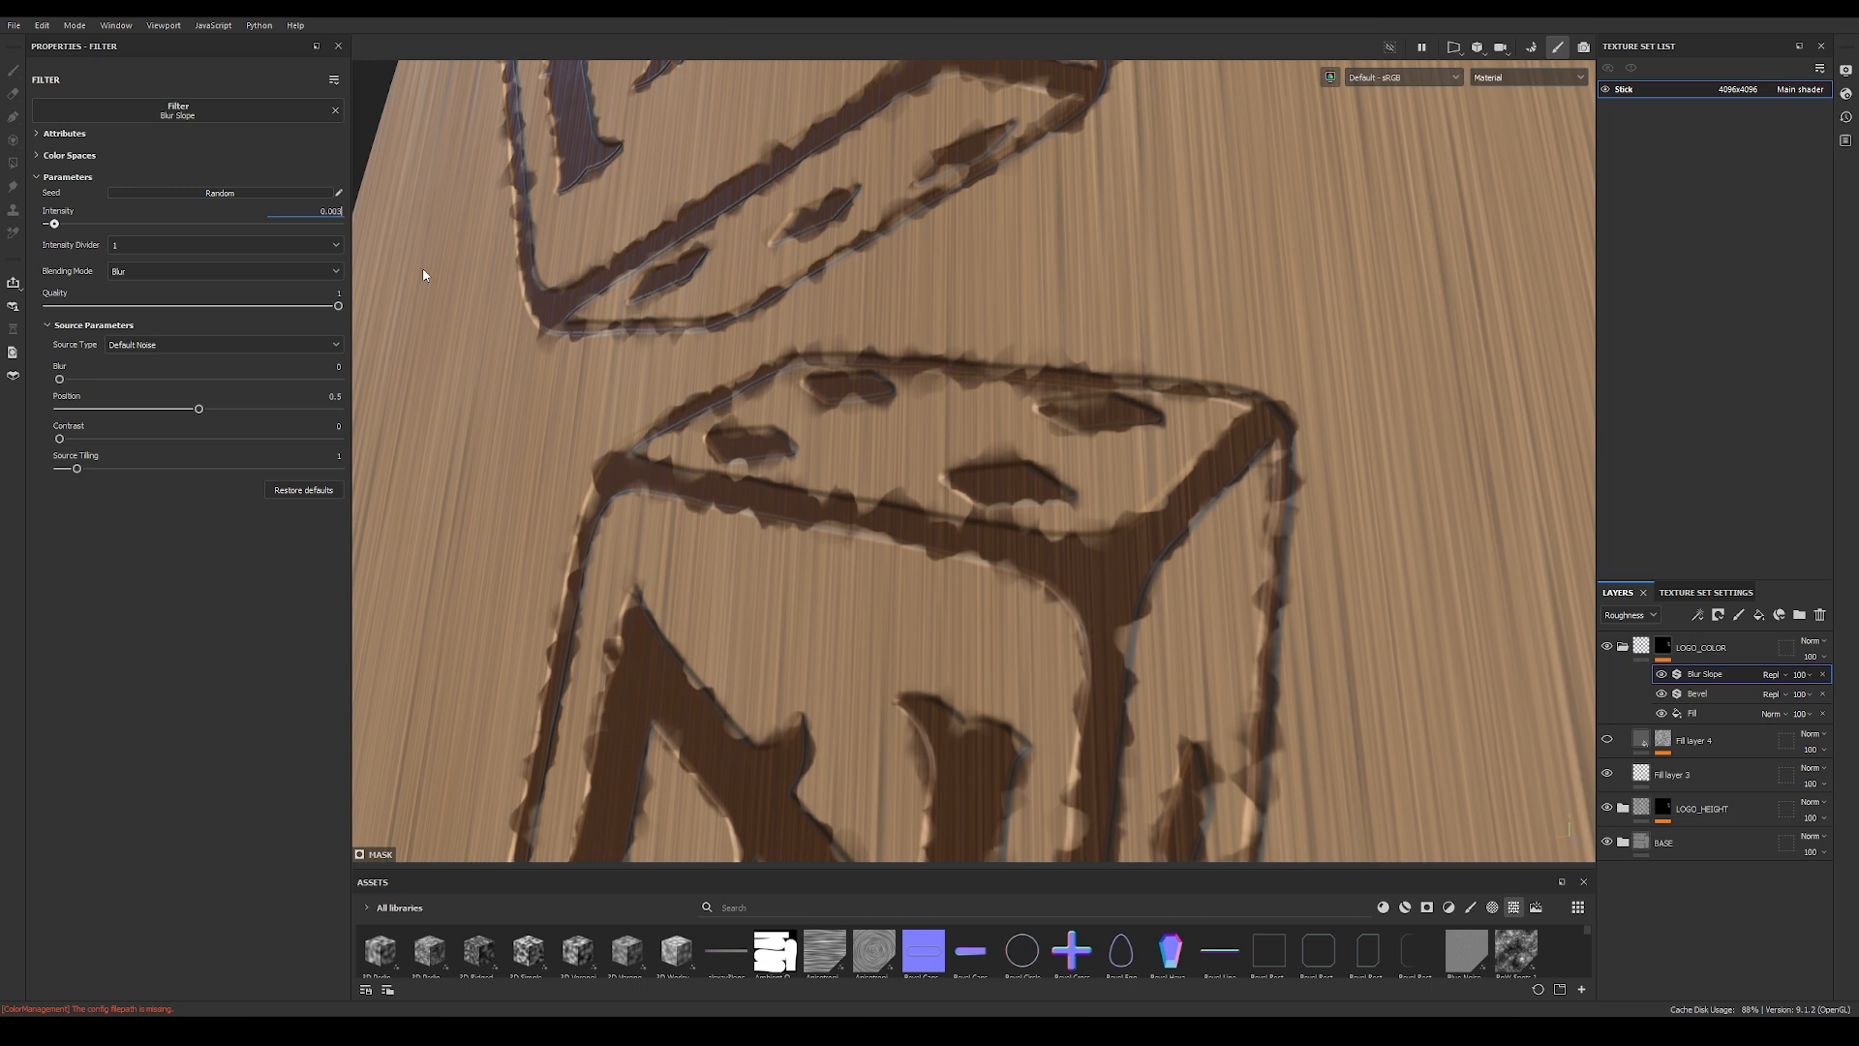
{"action": "key", "text": "Return"}
Step: Display the LOGO_COLOR mask and compare its edges with the Blur Slope and Bevel filters on and off
{"action": "left_click", "coordinate": [1663, 676]}
{"action": "left_click", "coordinate": [1664, 675]}
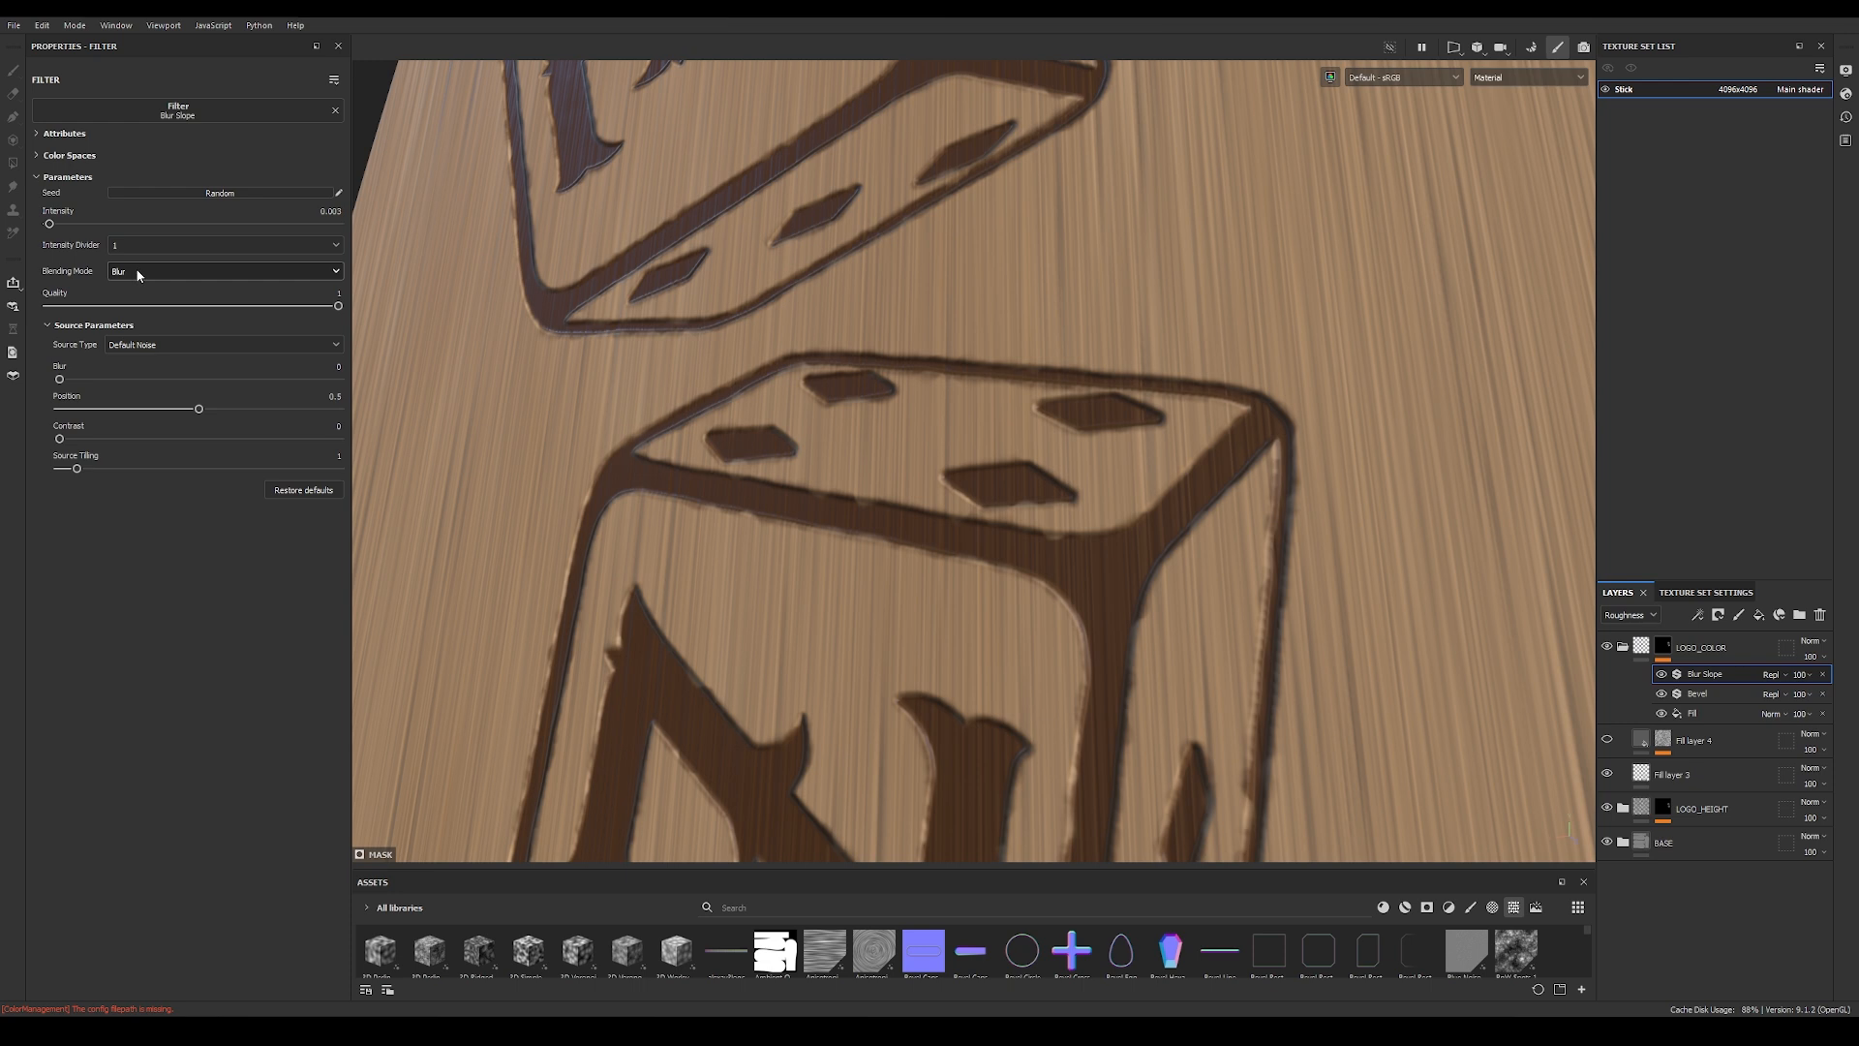
{"action": "left_click", "coordinate": [1664, 649], "text": "alt"}
{"action": "left_click", "coordinate": [1663, 675]}
{"action": "left_click", "coordinate": [1661, 694]}
{"action": "left_click", "coordinate": [1661, 692]}
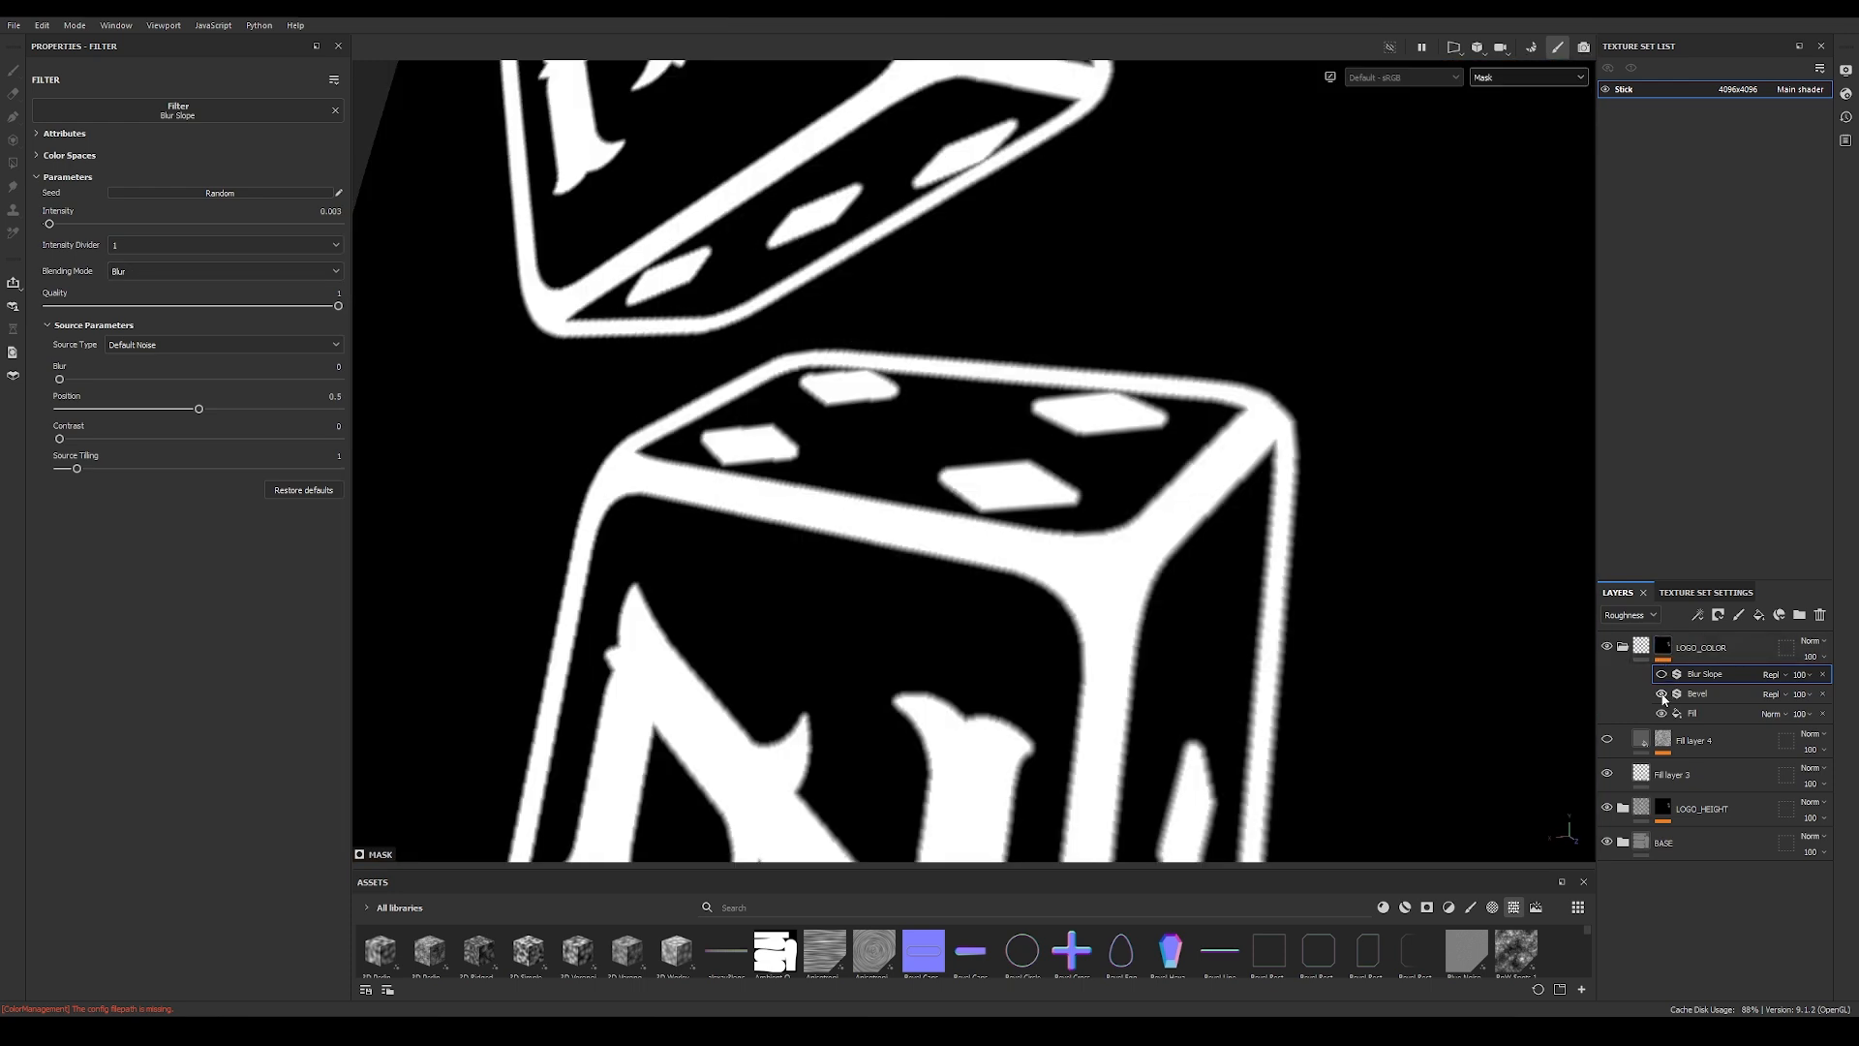
{"action": "right_click_drag", "start_coordinate": [871, 465], "coordinate": [1528, 674], "text": "alt"}
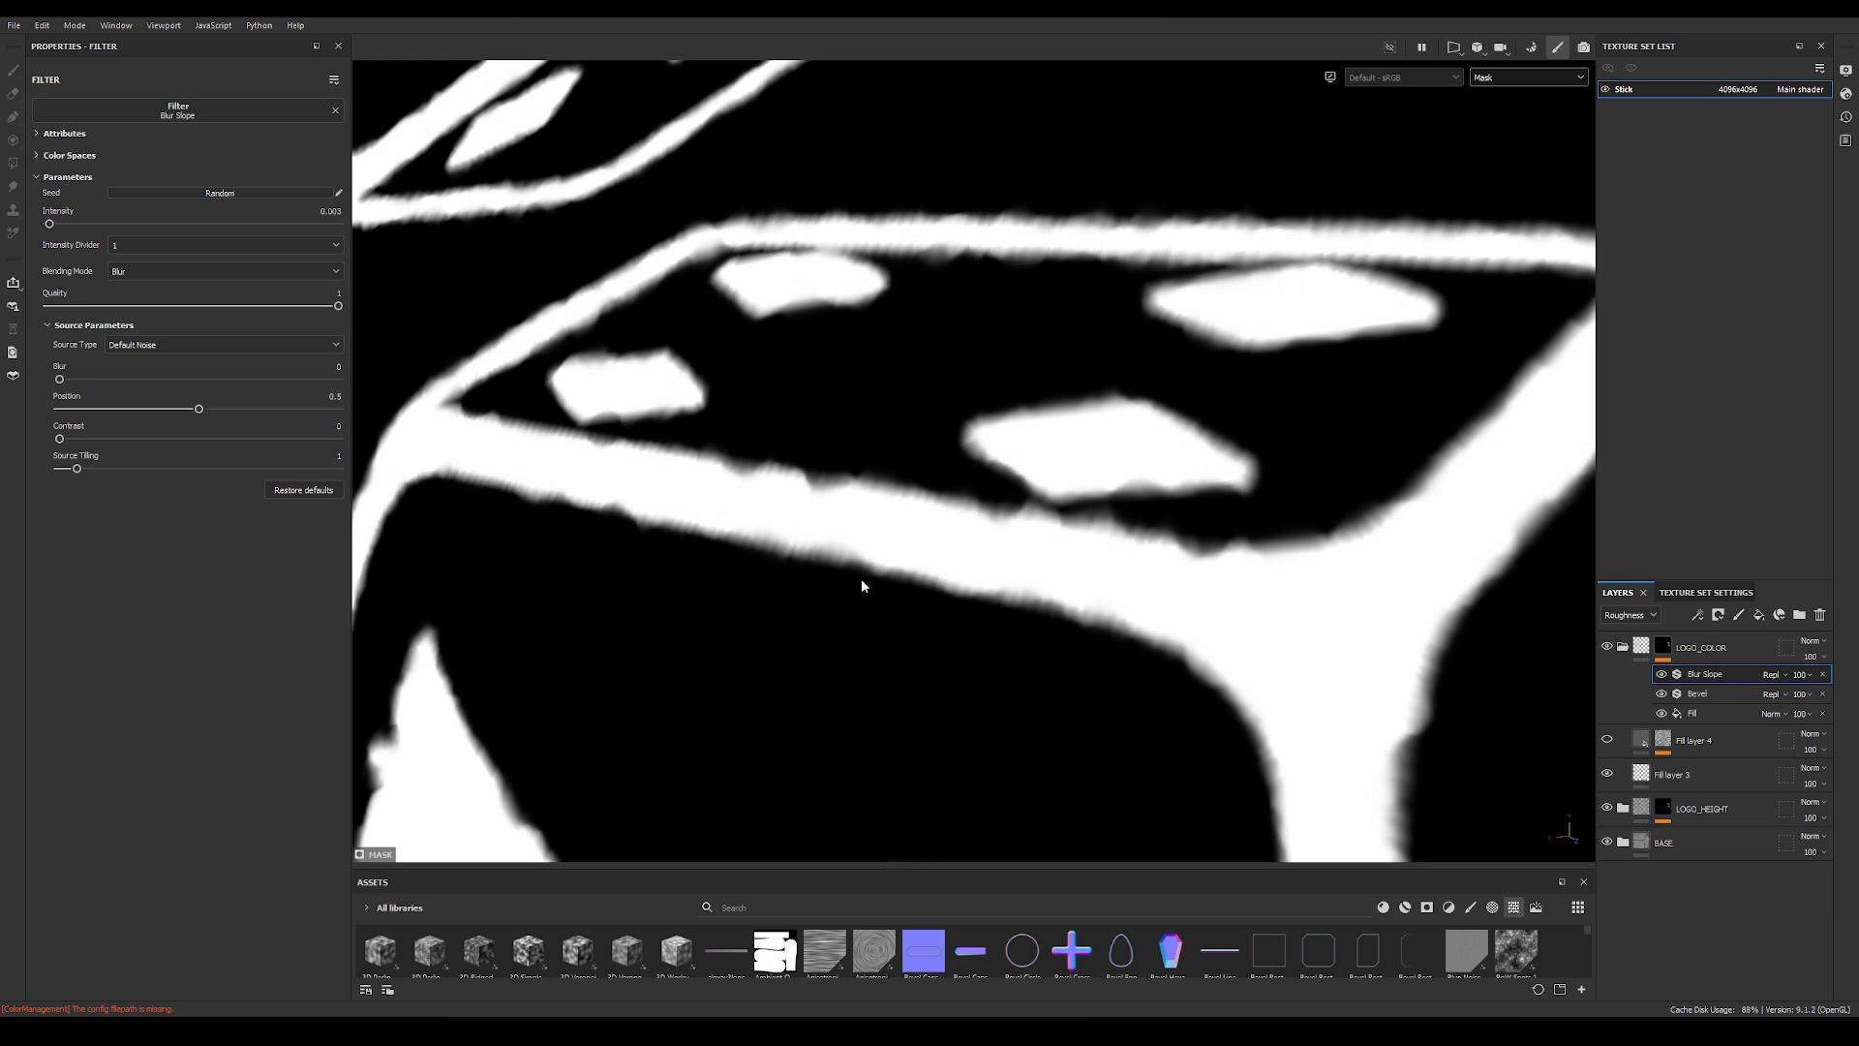
Step: Set the Blur Slope blending mode to Max, then return to the material view and check the logo on the stick
{"action": "left_click", "coordinate": [180, 269]}
{"action": "left_click", "coordinate": [140, 317]}
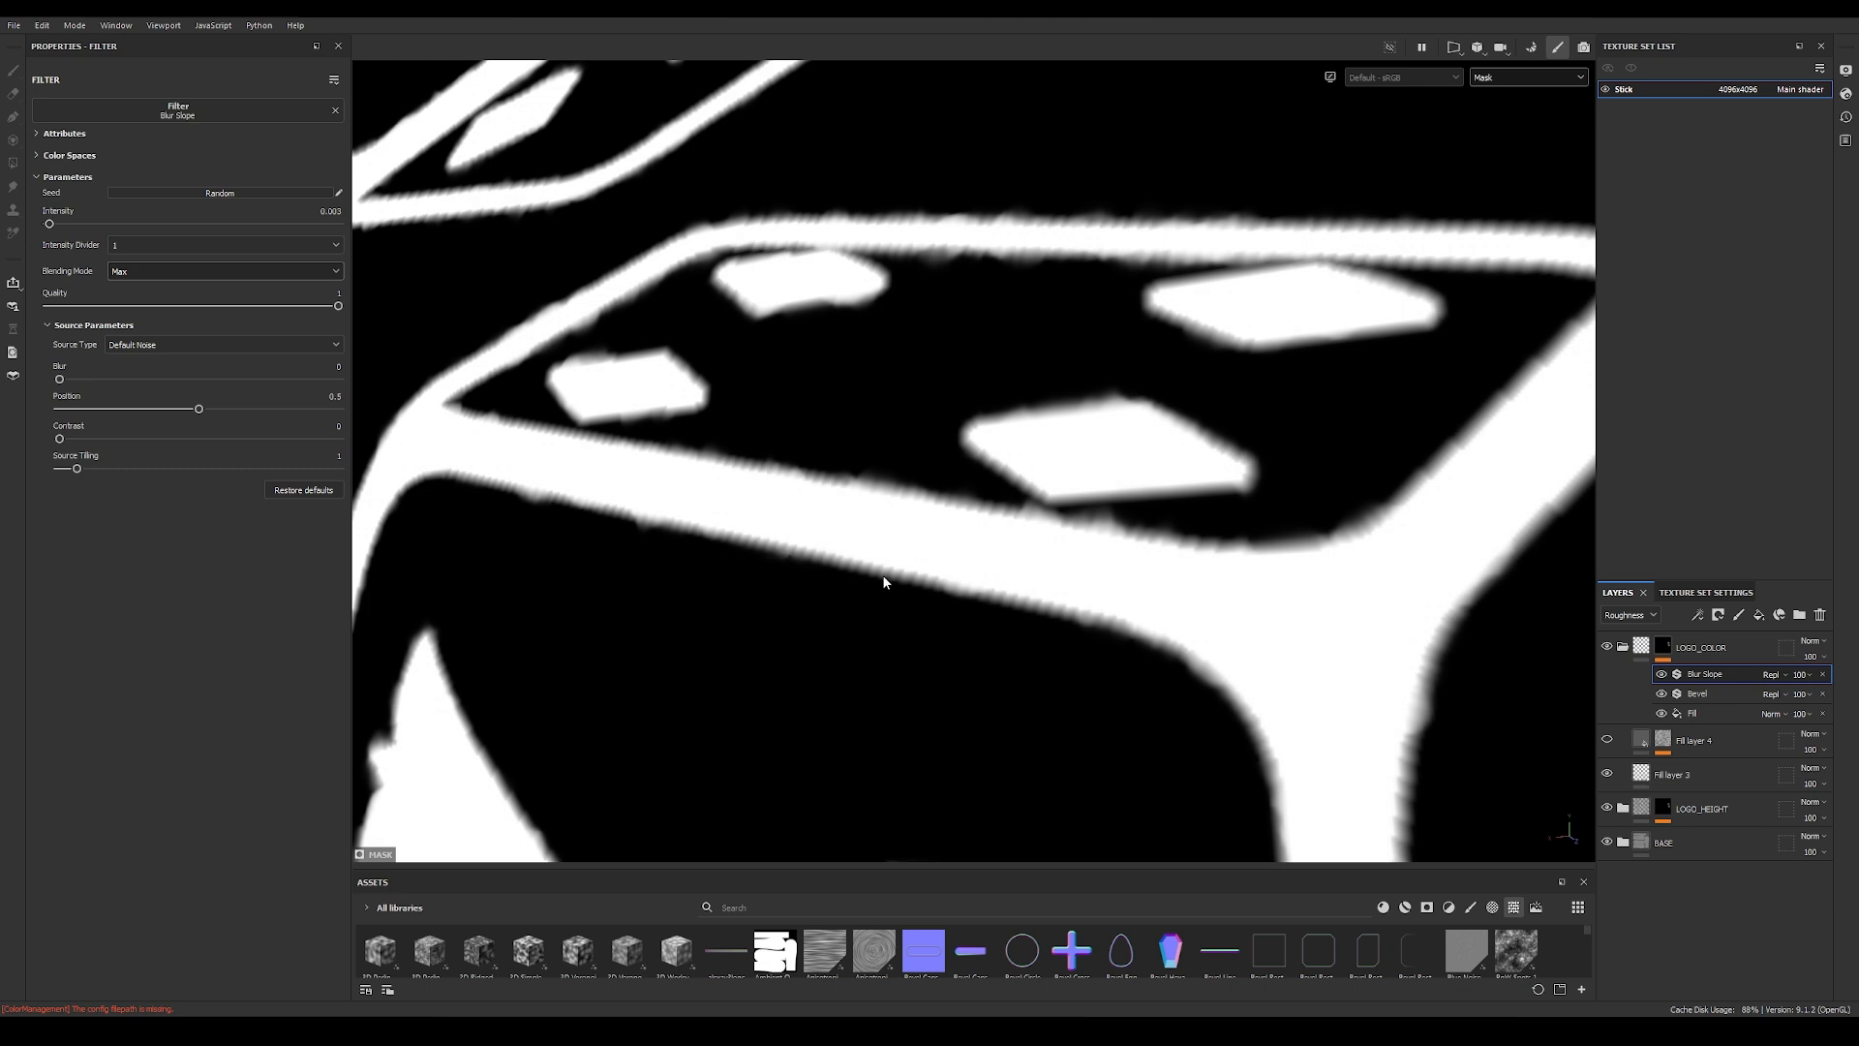
{"action": "key", "text": "m"}
{"action": "right_click_drag", "start_coordinate": [1210, 536], "coordinate": [730, 468], "text": "alt"}
{"action": "left_click_drag", "start_coordinate": [1070, 466], "coordinate": [1312, 498], "text": "alt"}
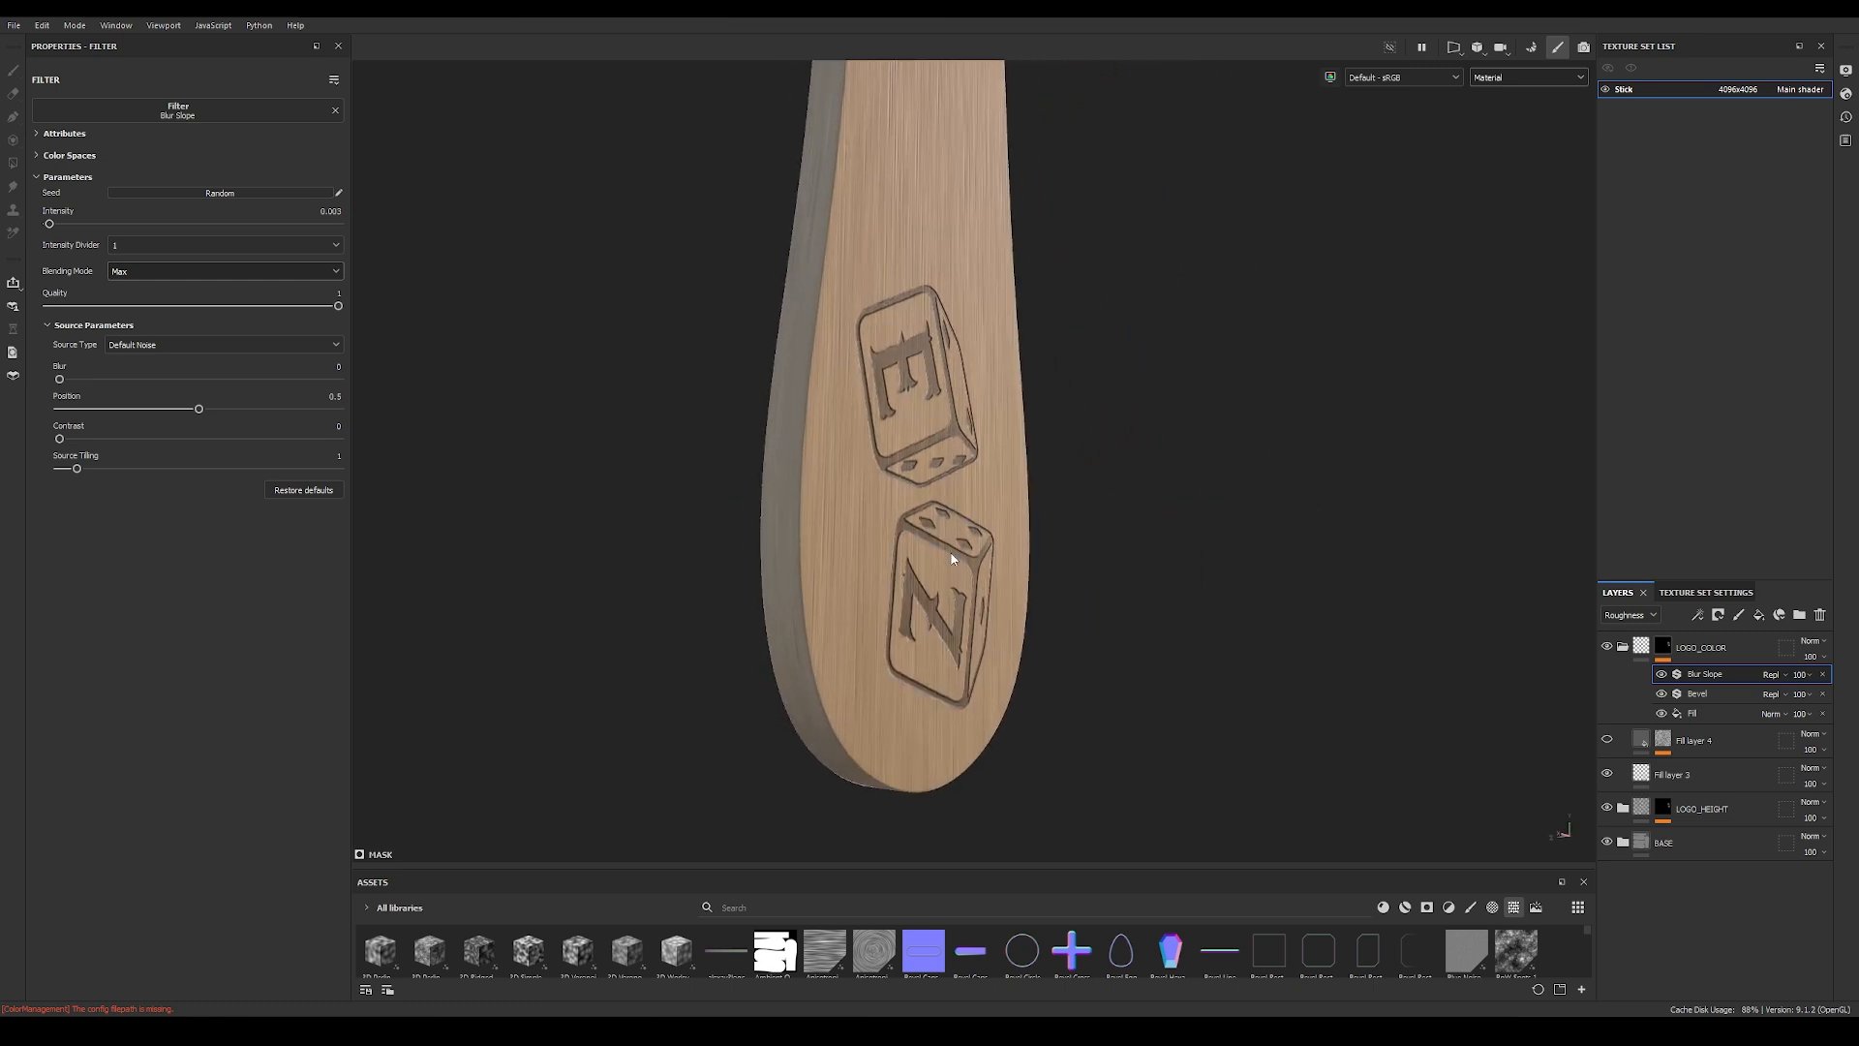
{"action": "right_click_drag", "start_coordinate": [1312, 498], "coordinate": [1375, 544], "text": "alt"}
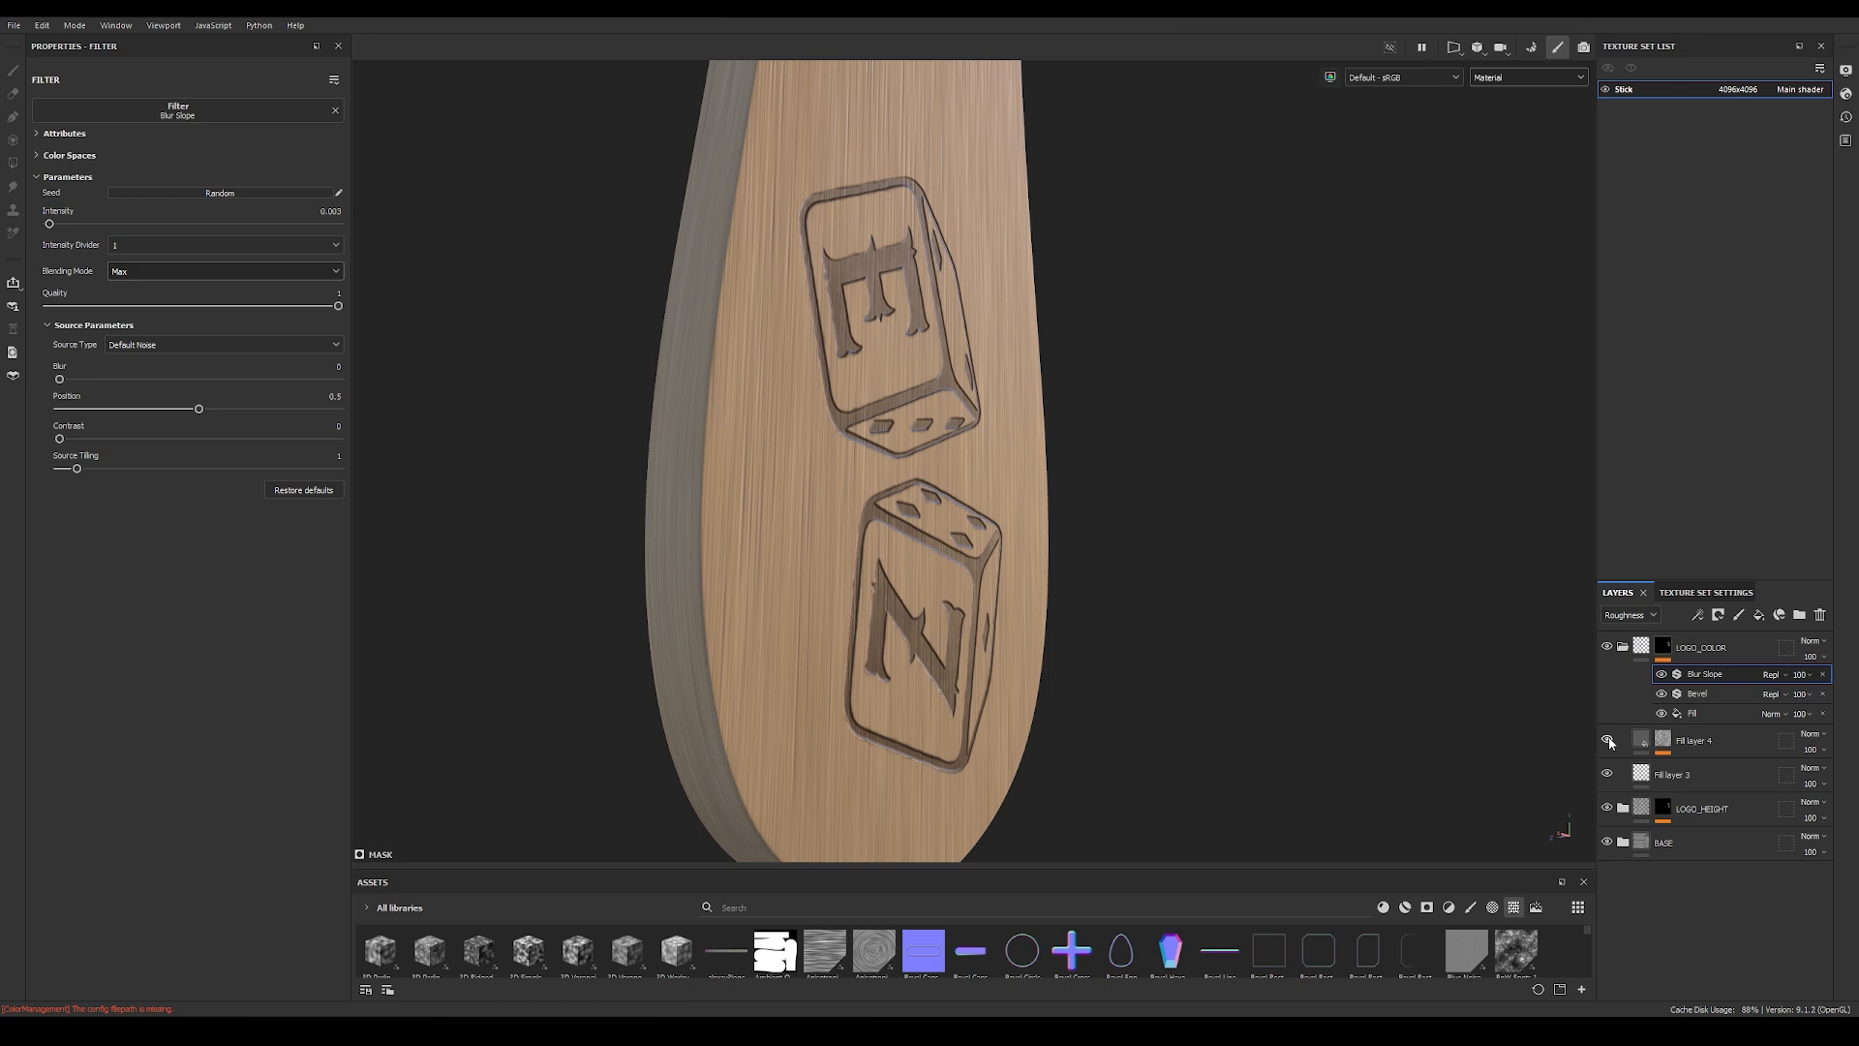
Step: Select Fill layer 4 in the LOGO_COLOR folder and set its roughness to 0.4741
{"action": "left_click", "coordinate": [1662, 742]}
{"action": "left_click", "coordinate": [1661, 742]}
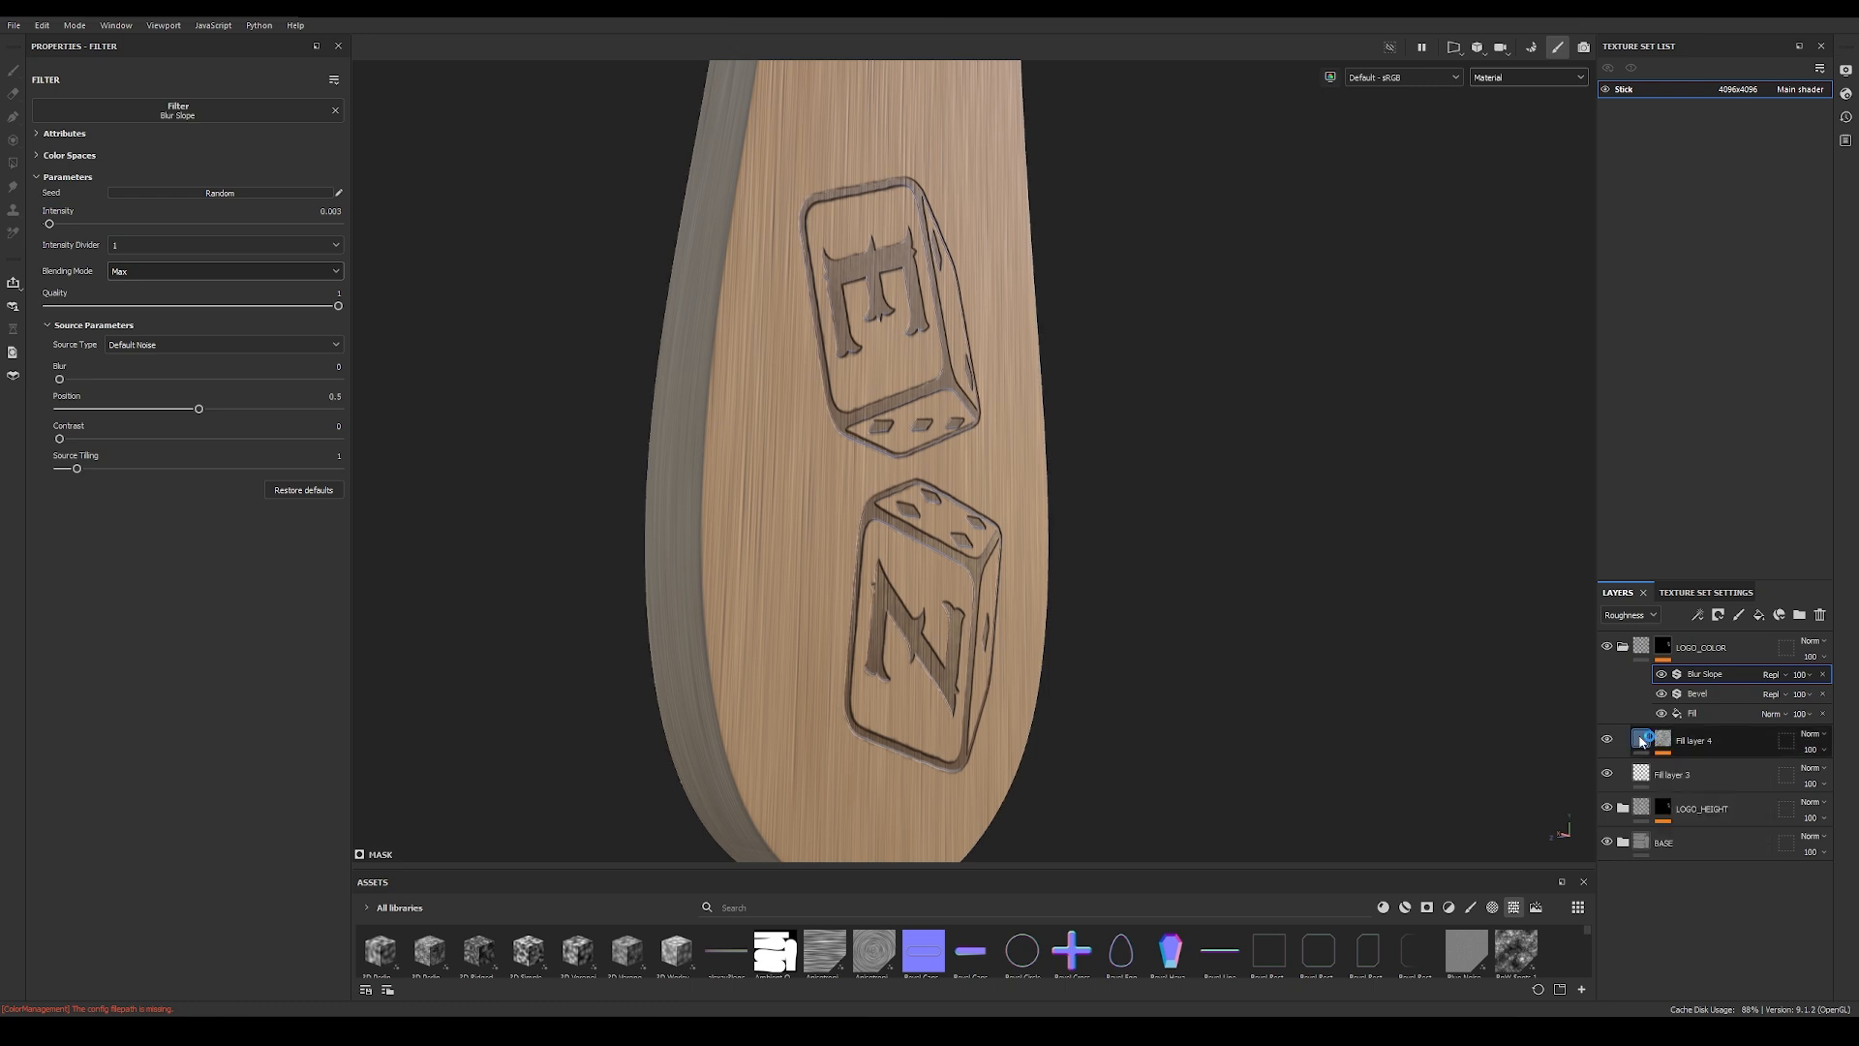
{"action": "left_click", "coordinate": [853, 414]}
{"action": "right_click_drag", "start_coordinate": [878, 418], "coordinate": [729, 437], "text": "alt"}
{"action": "left_click_drag", "start_coordinate": [141, 476], "coordinate": [147, 477]}
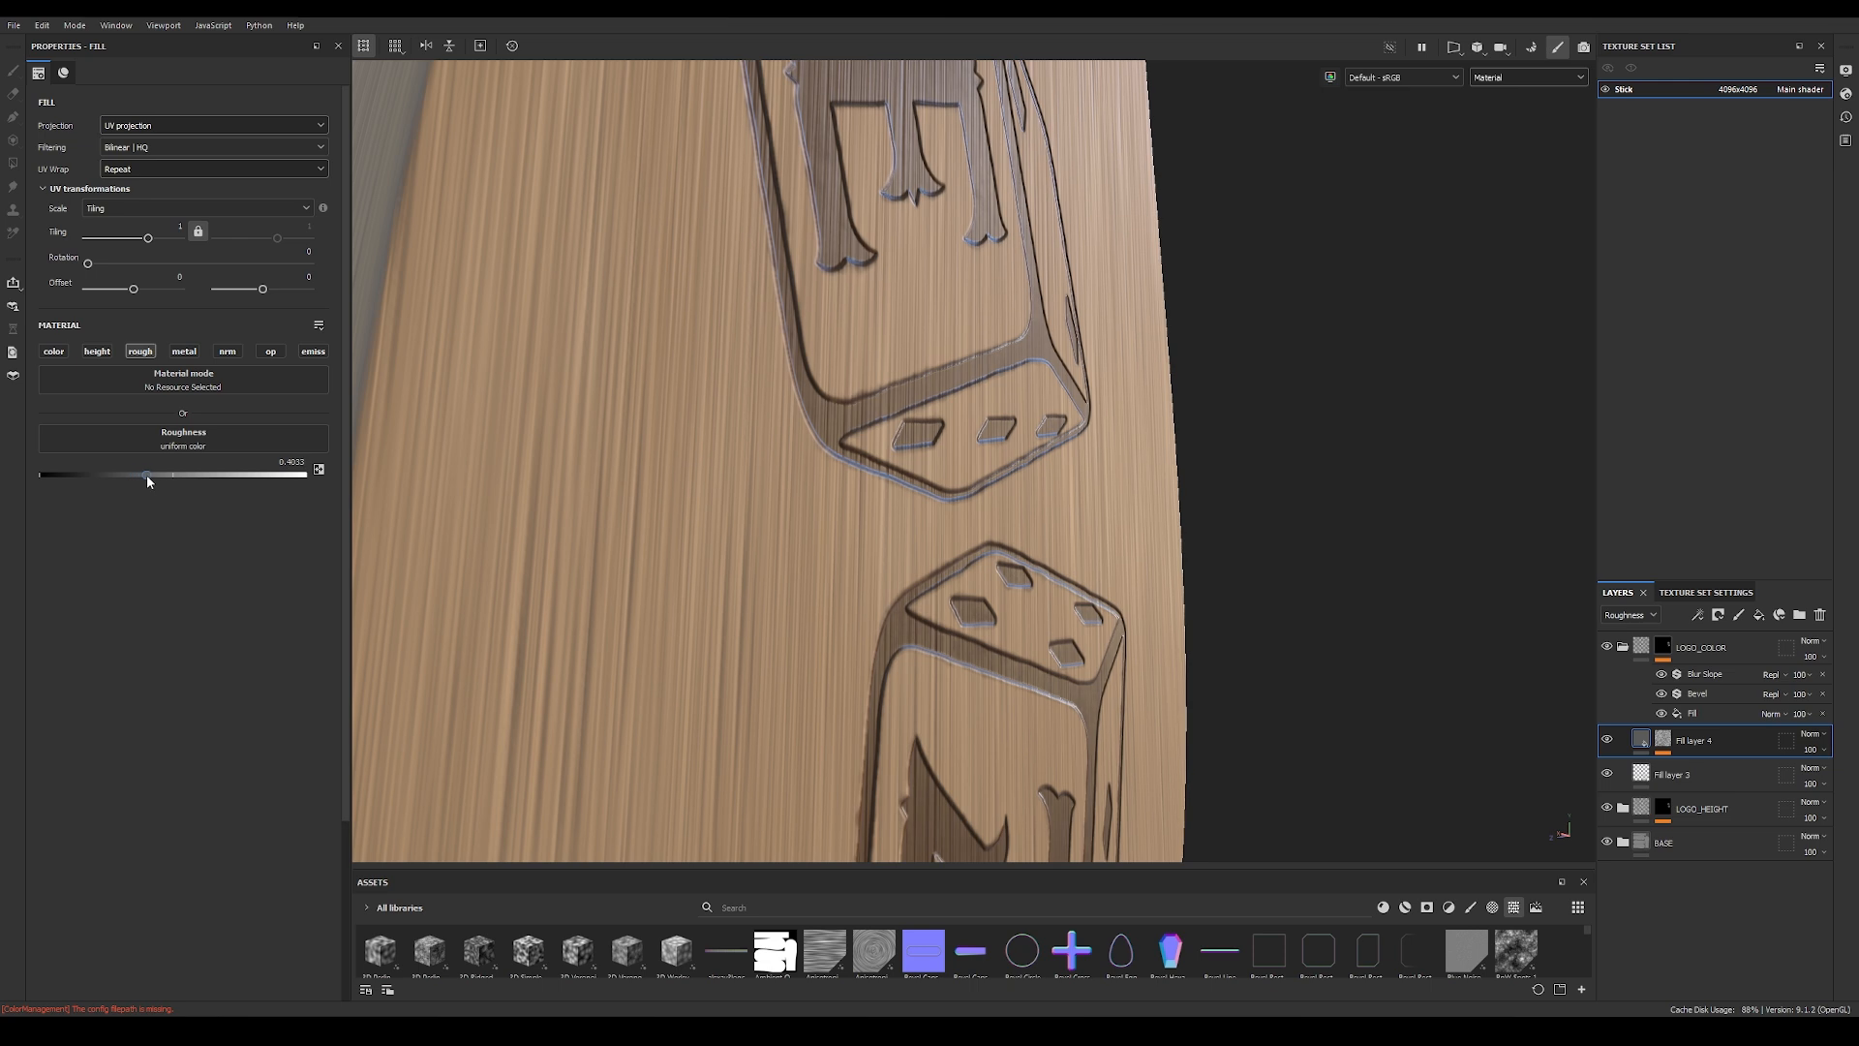
Step: Shift the UV offset of the BnW Spots 3 fill in the Fill layer 4 mask in both directions
{"action": "left_click", "coordinate": [1666, 743]}
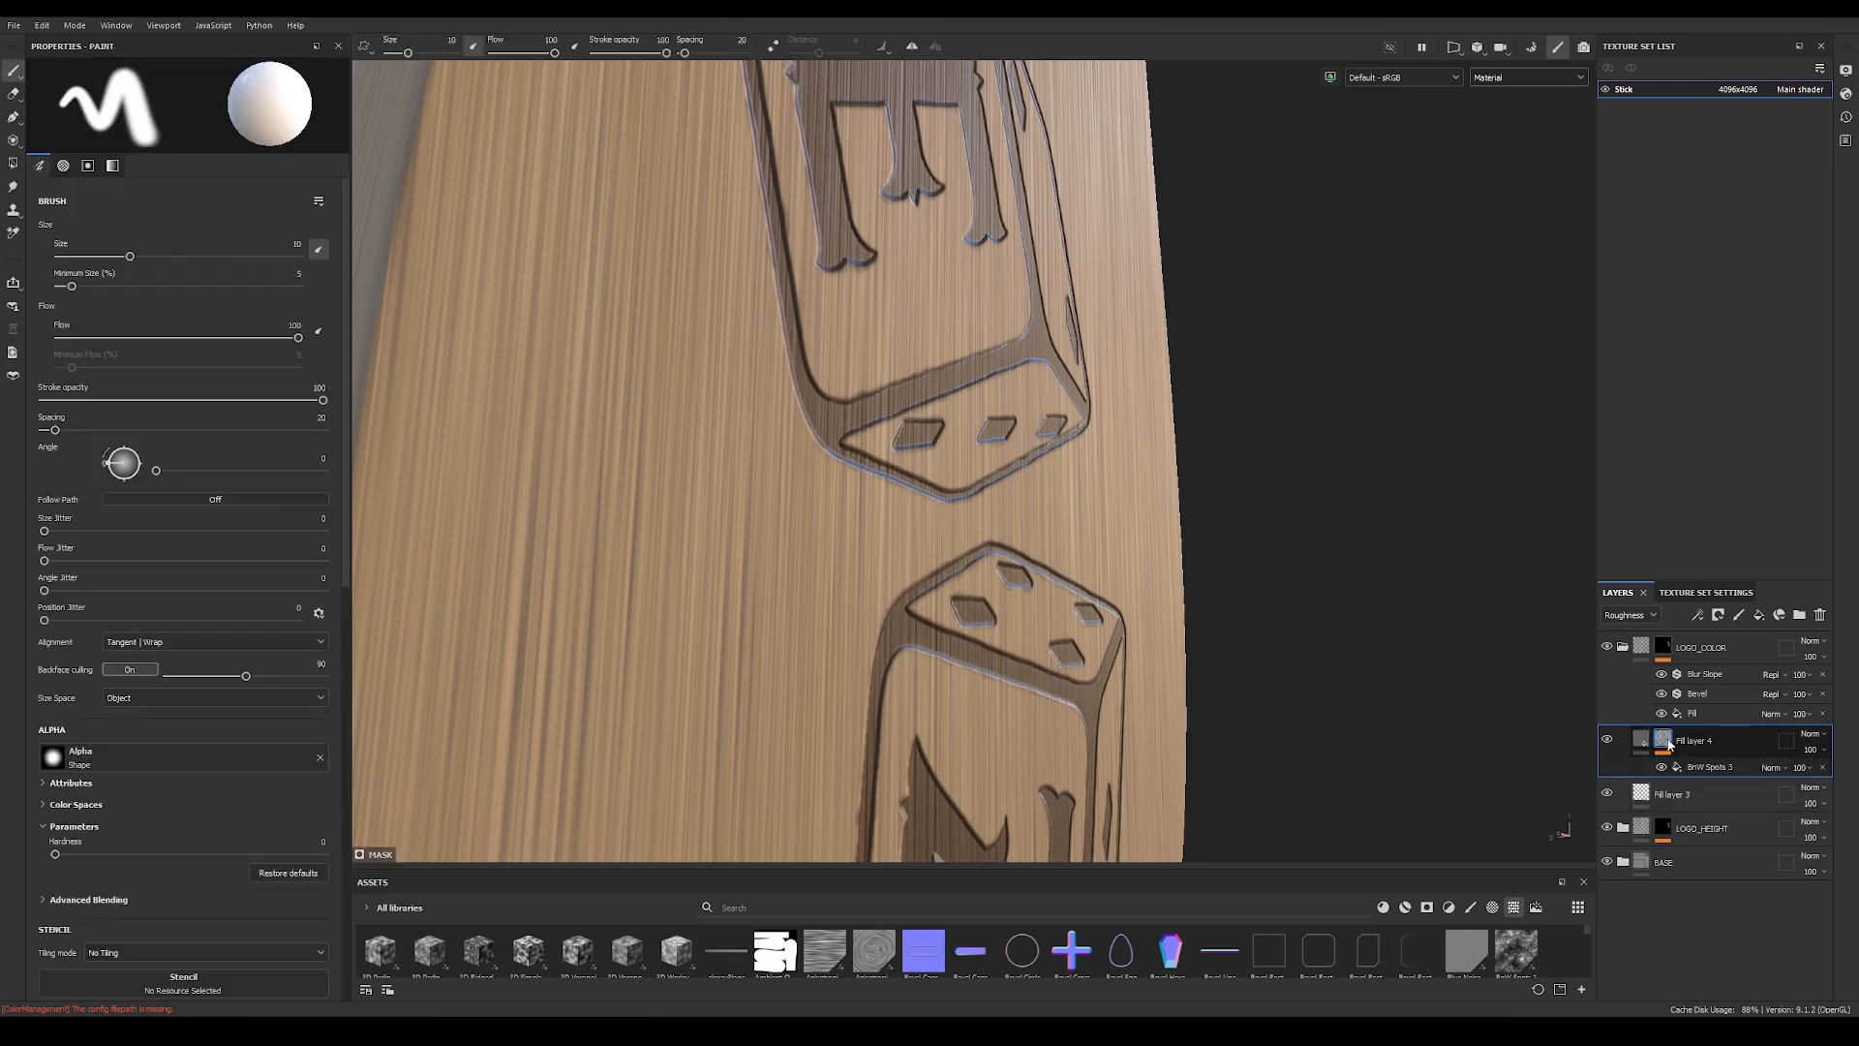
{"action": "mouse_move", "coordinate": [1666, 743]}
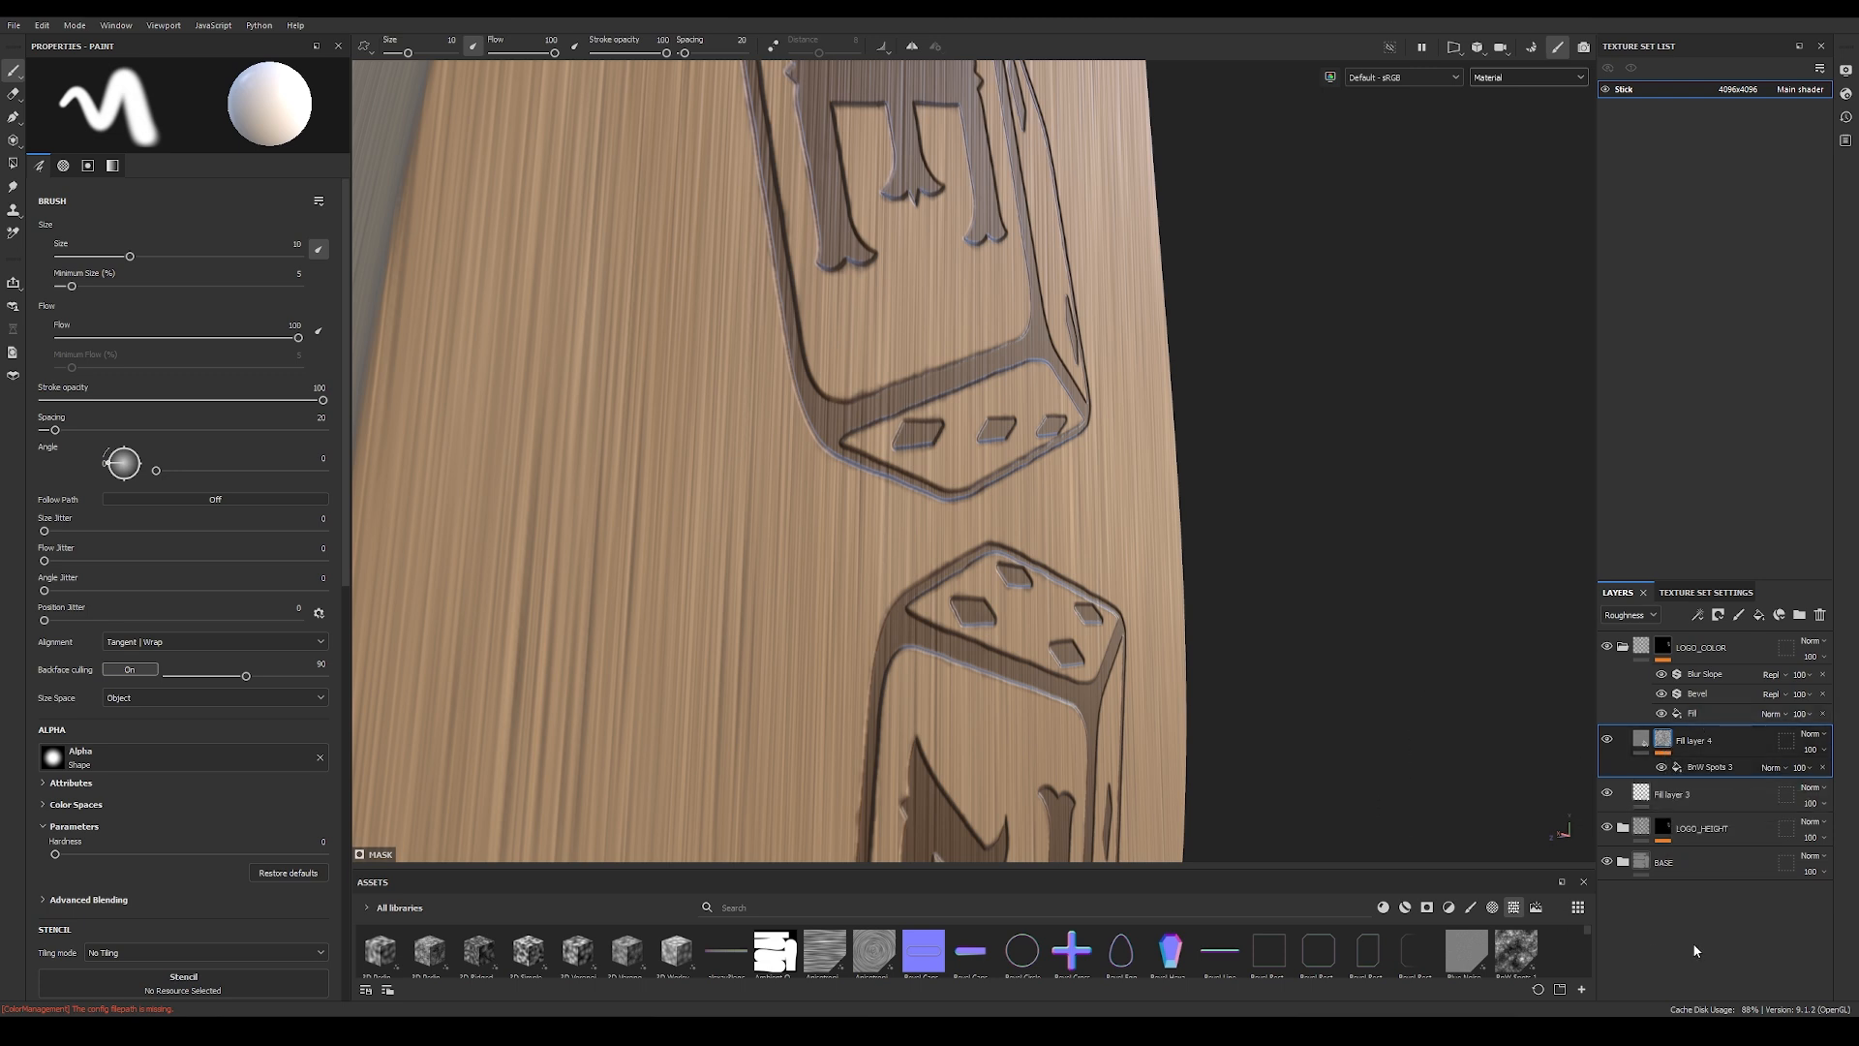
{"action": "left_click", "coordinate": [1708, 769]}
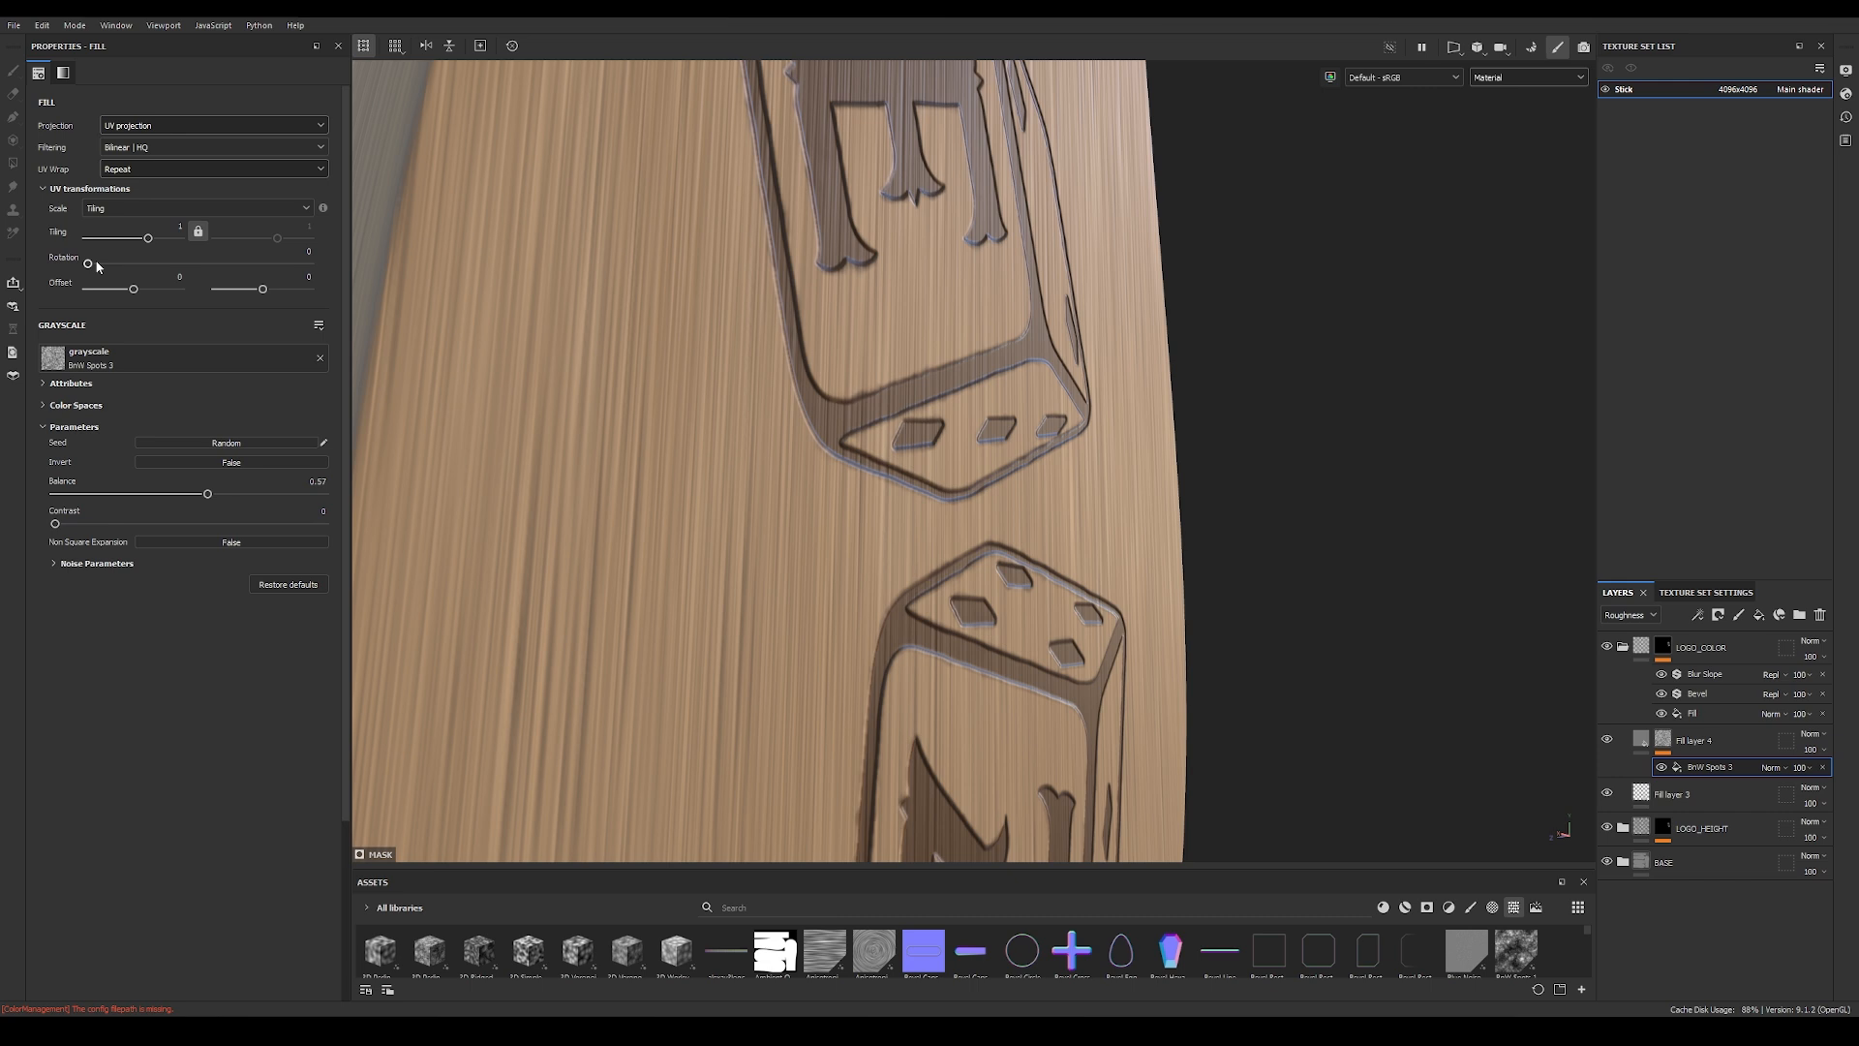
{"action": "left_click_drag", "start_coordinate": [132, 290], "coordinate": [147, 292]}
{"action": "left_click_drag", "start_coordinate": [262, 290], "coordinate": [280, 291]}
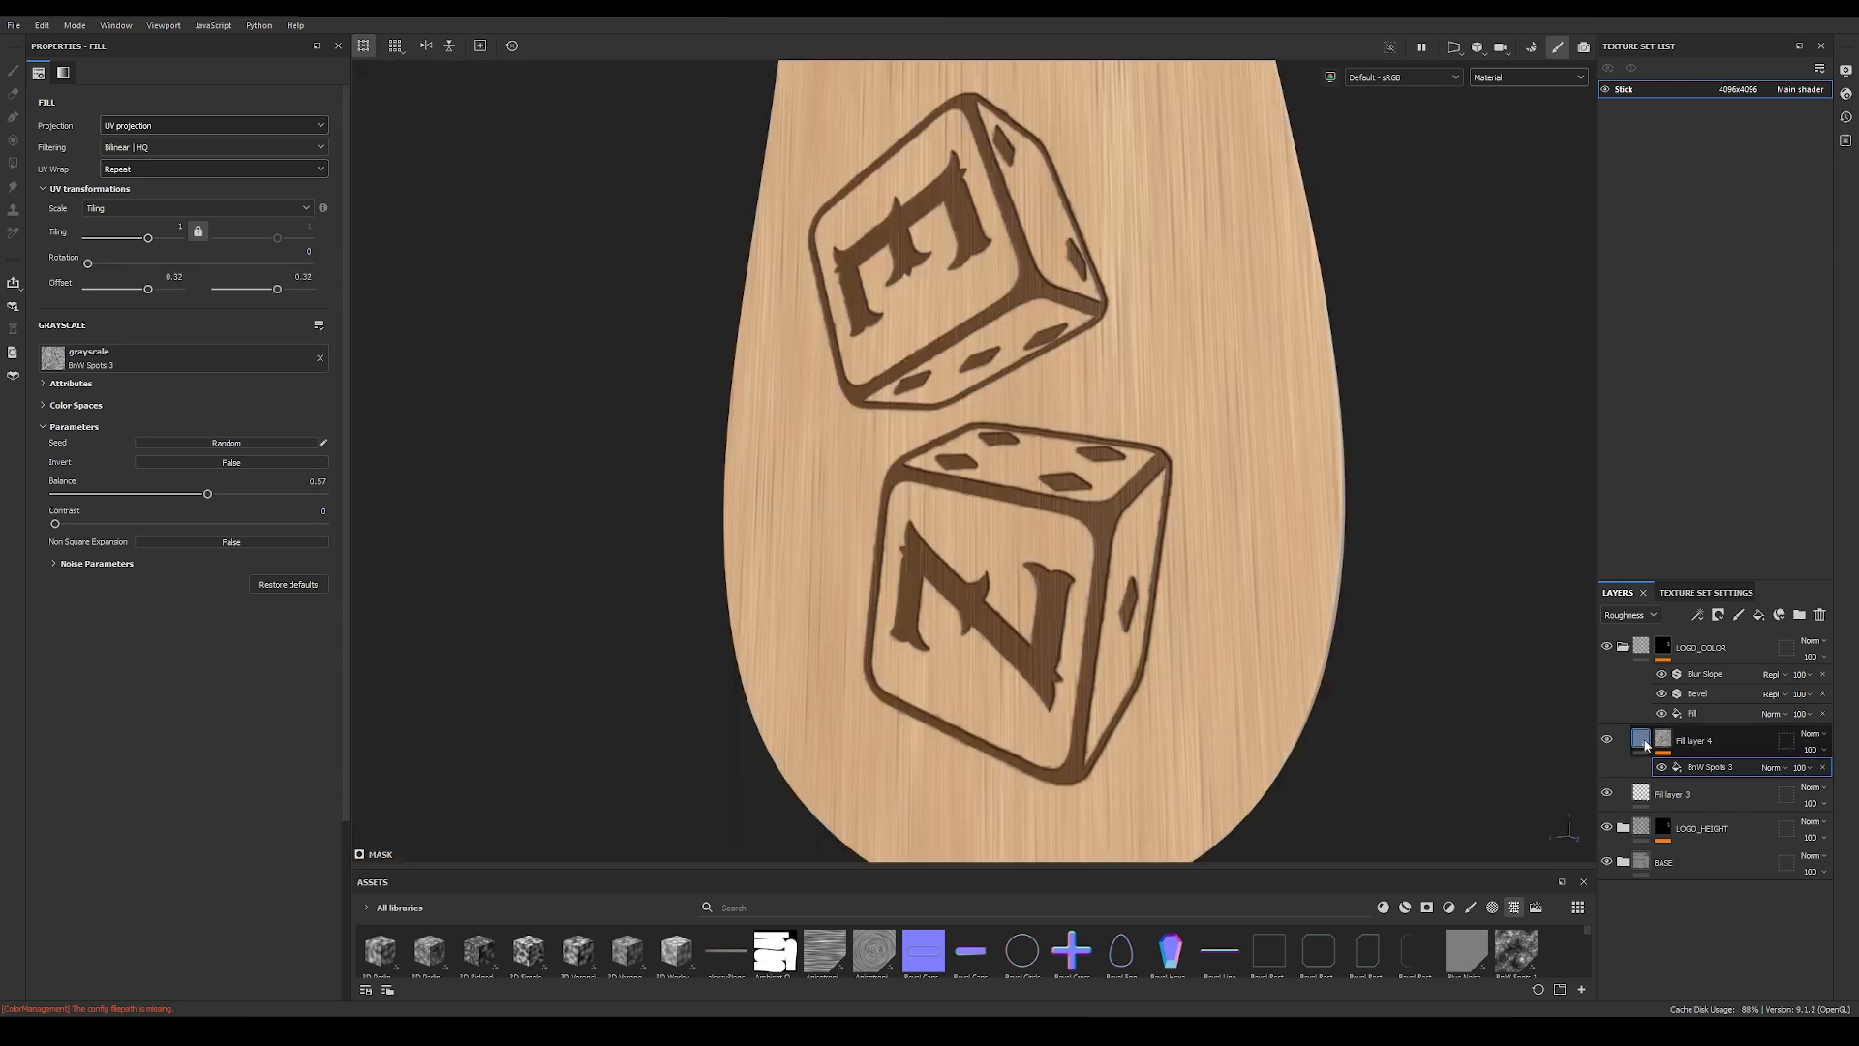
{"action": "key", "text": "Delete"}
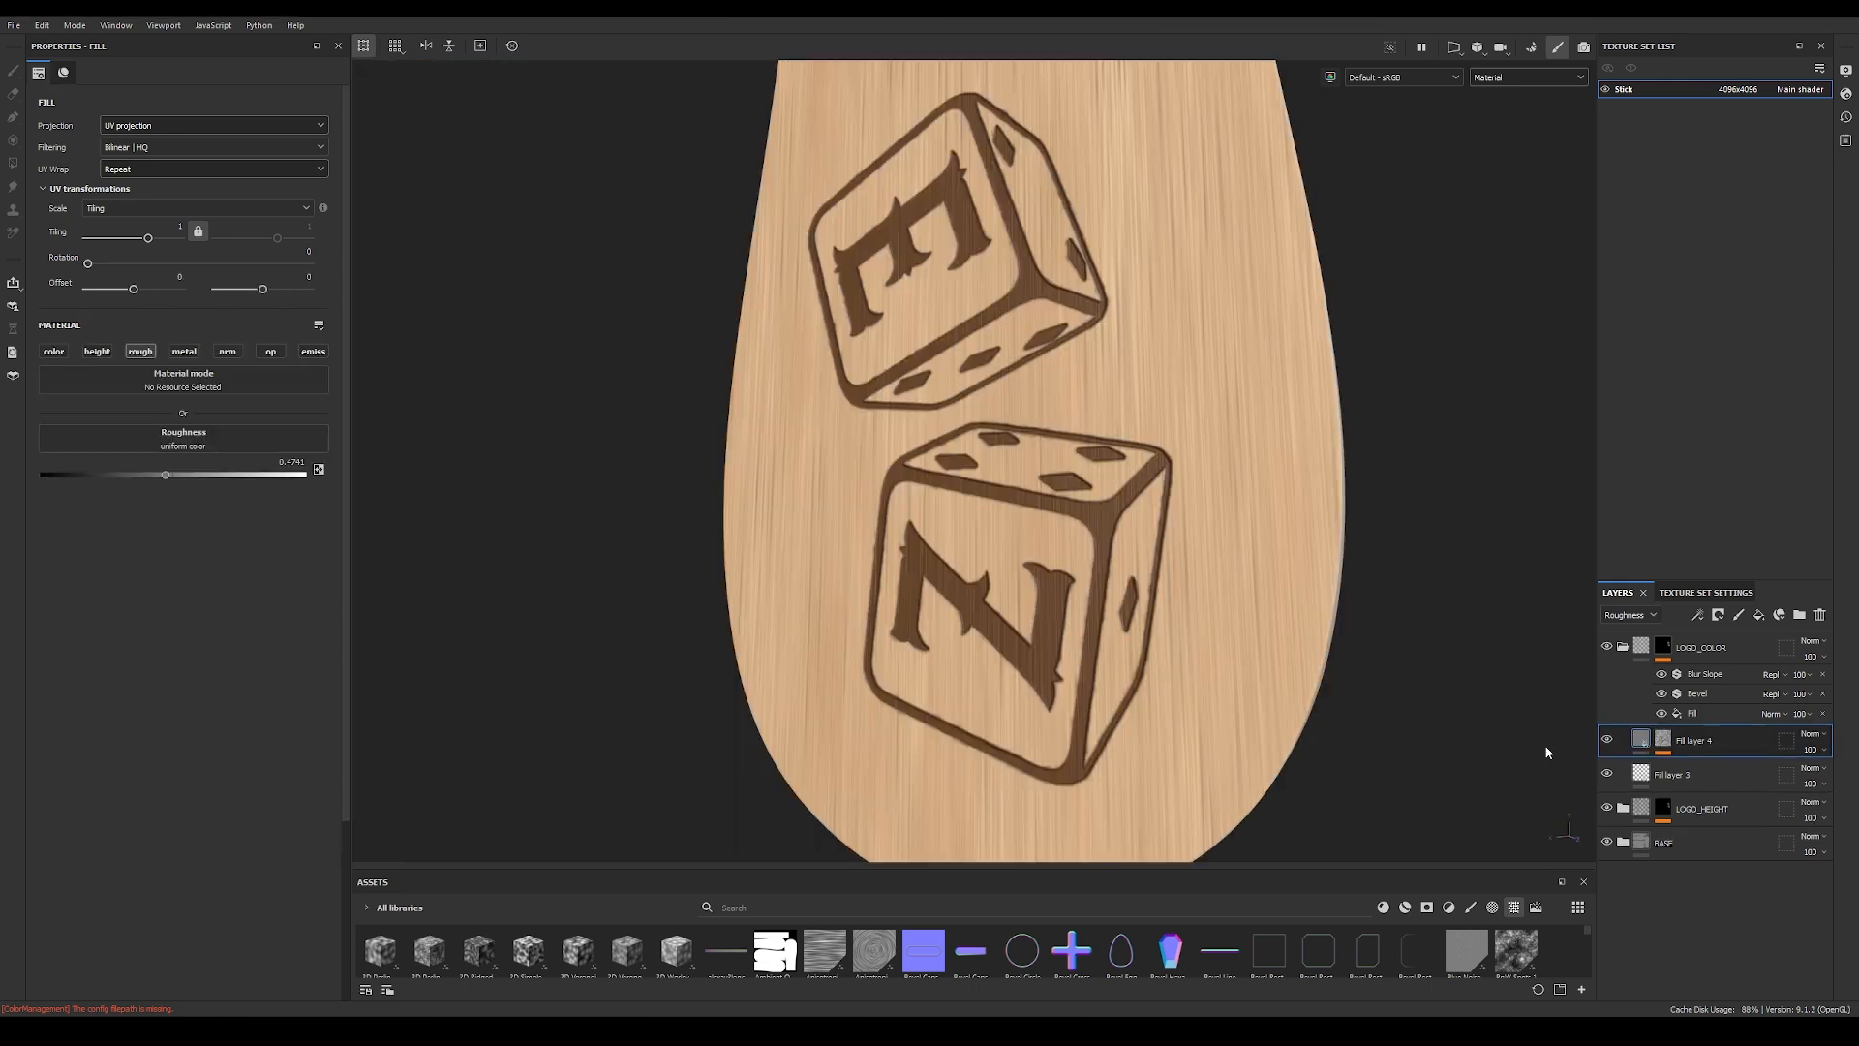
Step: Enable the color channel on Fill layer 4 and set its base color to a dark brown for the logo
{"action": "left_click_drag", "start_coordinate": [1106, 575], "coordinate": [1465, 543], "text": "alt"}
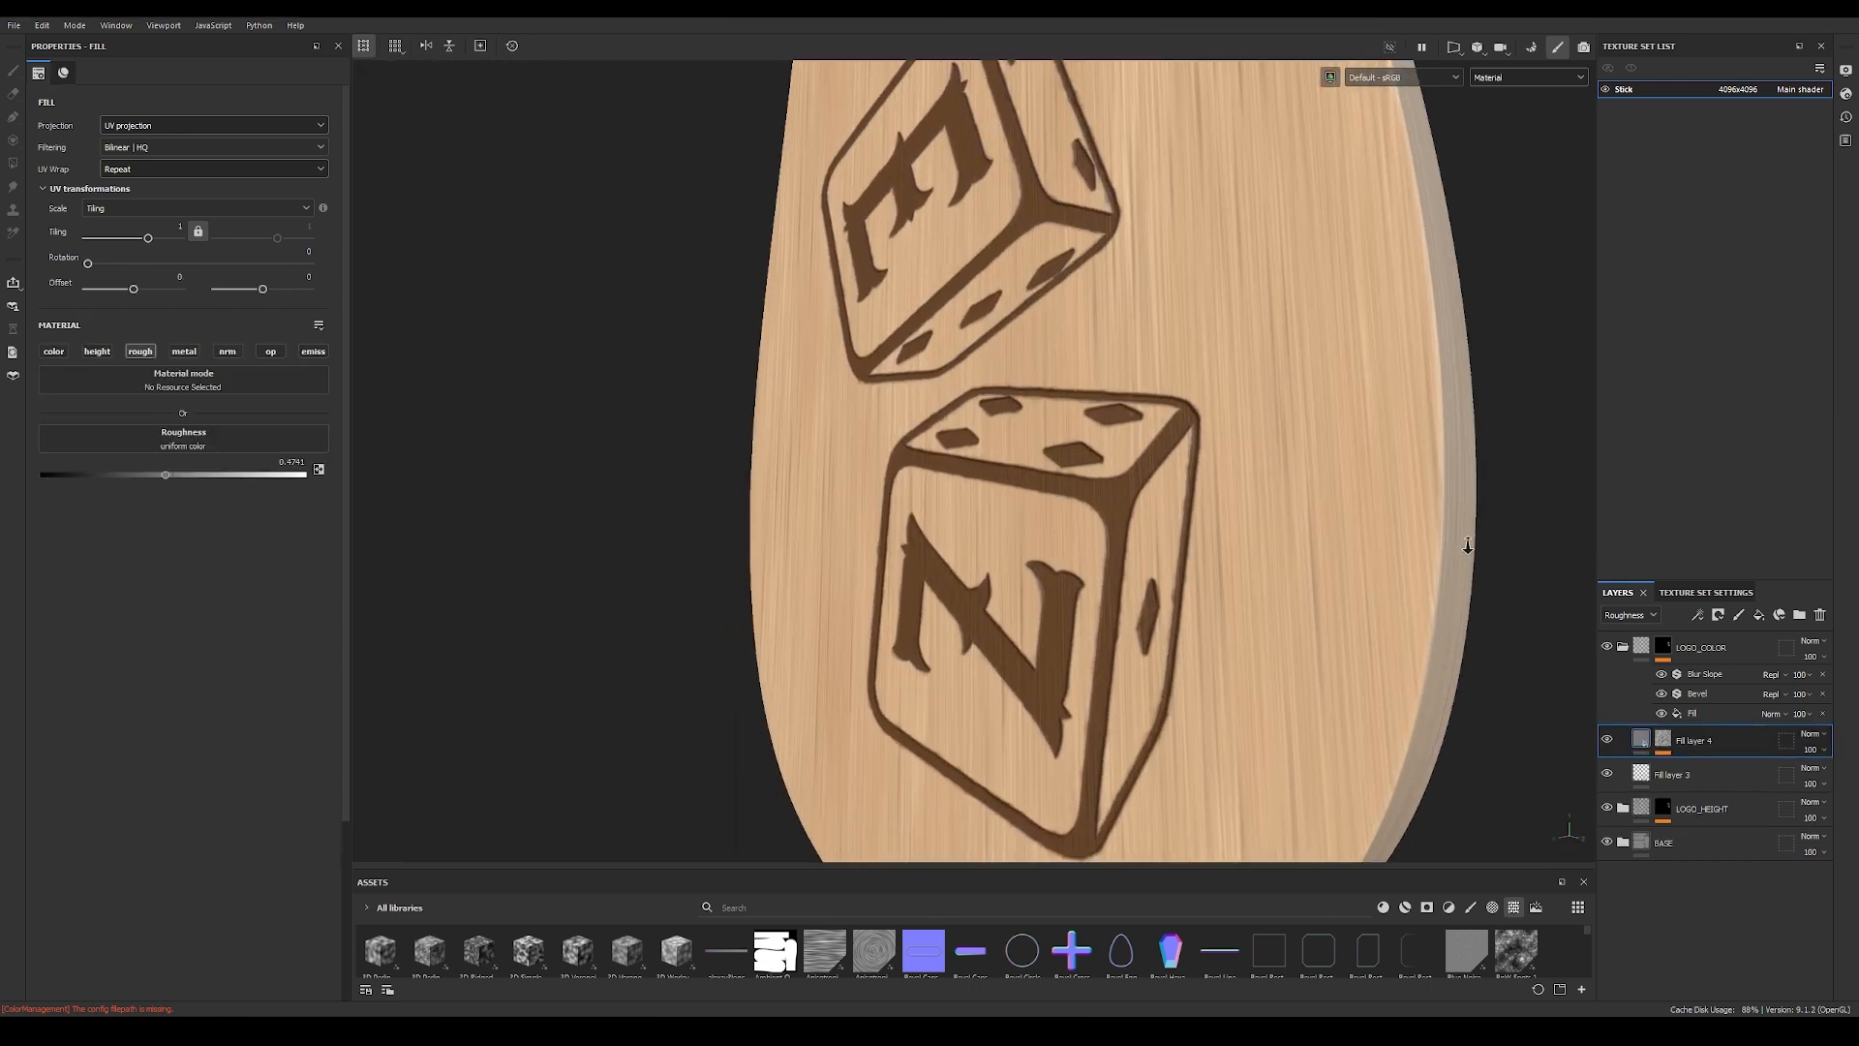
{"action": "left_click", "coordinate": [54, 351]}
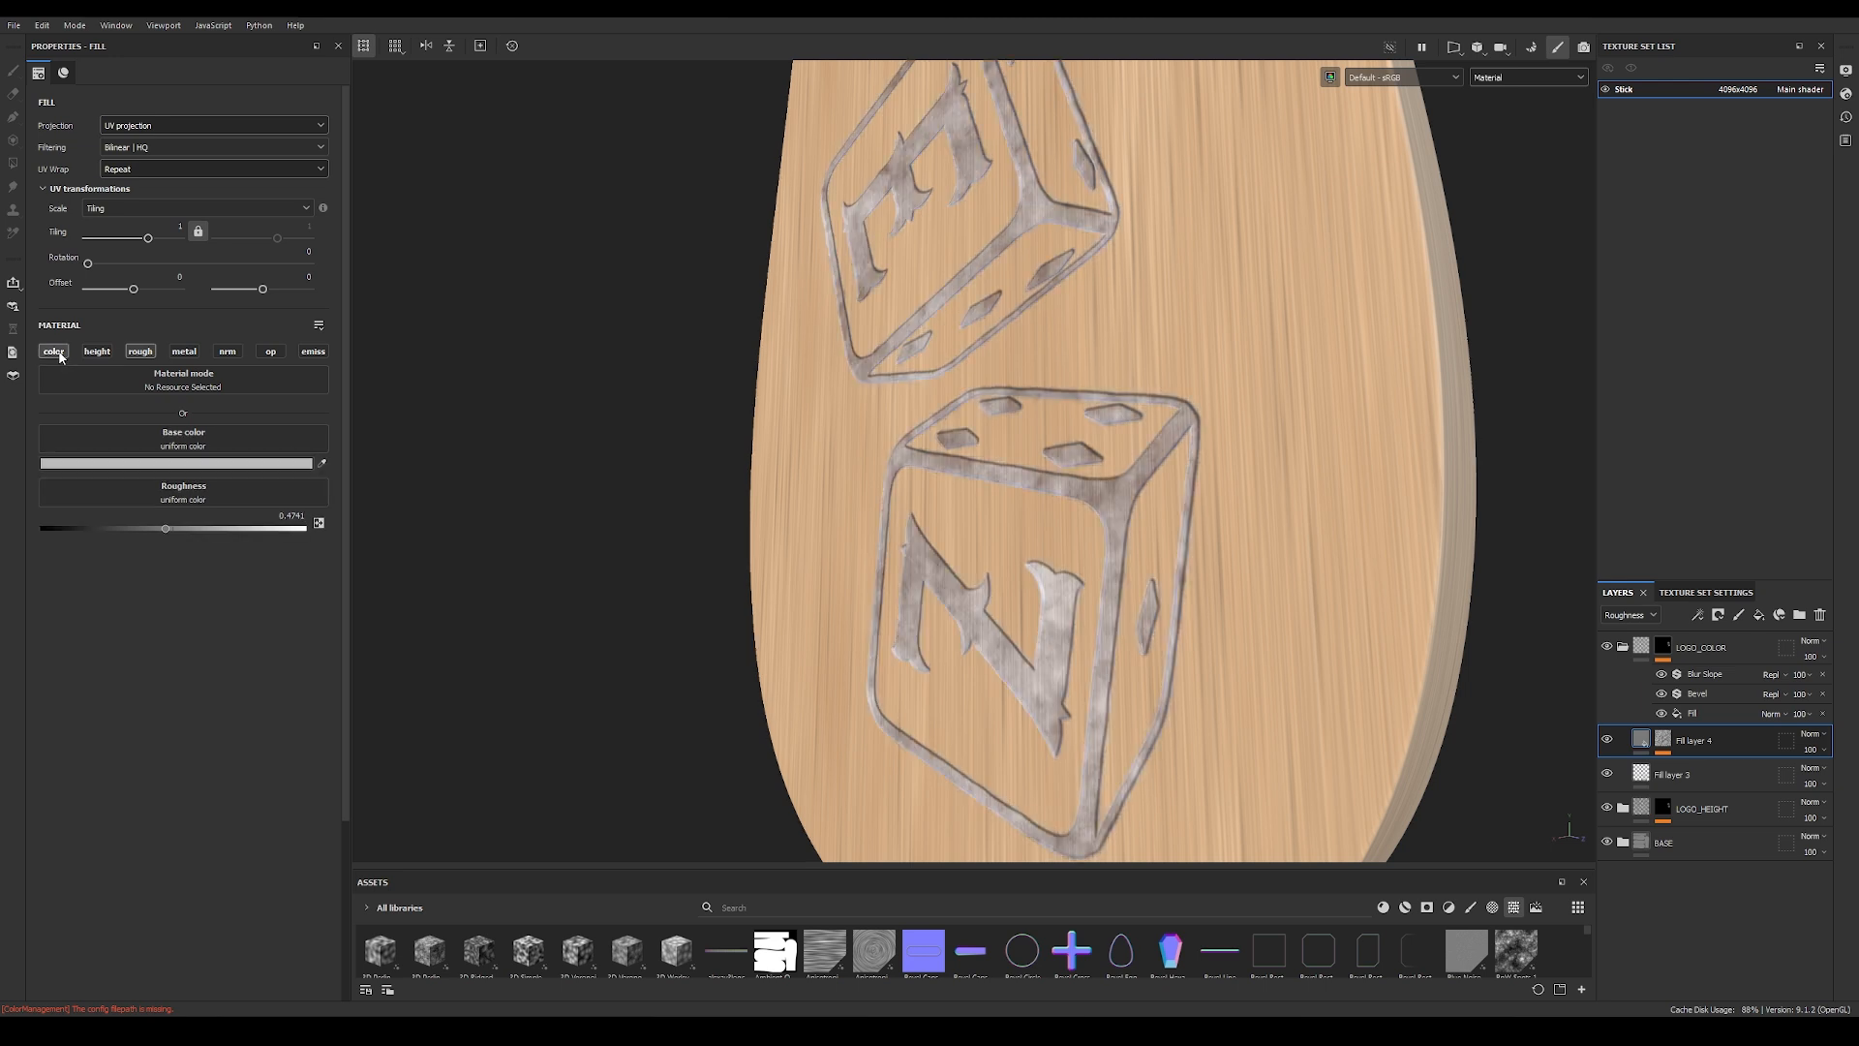
{"action": "left_click", "coordinate": [288, 464]}
{"action": "mouse_move", "coordinate": [1147, 666]}
{"action": "left_mouse_down"}
{"action": "mouse_move", "coordinate": [1232, 696]}
{"action": "mouse_move", "coordinate": [1170, 679]}
{"action": "mouse_move", "coordinate": [1176, 651]}
{"action": "left_mouse_up"}
{"action": "left_click", "coordinate": [1167, 670]}
{"action": "left_click", "coordinate": [1242, 509]}
{"action": "left_click_drag", "start_coordinate": [1080, 588], "coordinate": [1431, 566], "text": "alt"}
{"action": "right_click_drag", "start_coordinate": [1430, 566], "coordinate": [1064, 566], "text": "shift"}
{"action": "left_click_drag", "start_coordinate": [1063, 566], "coordinate": [1164, 633], "text": "alt"}
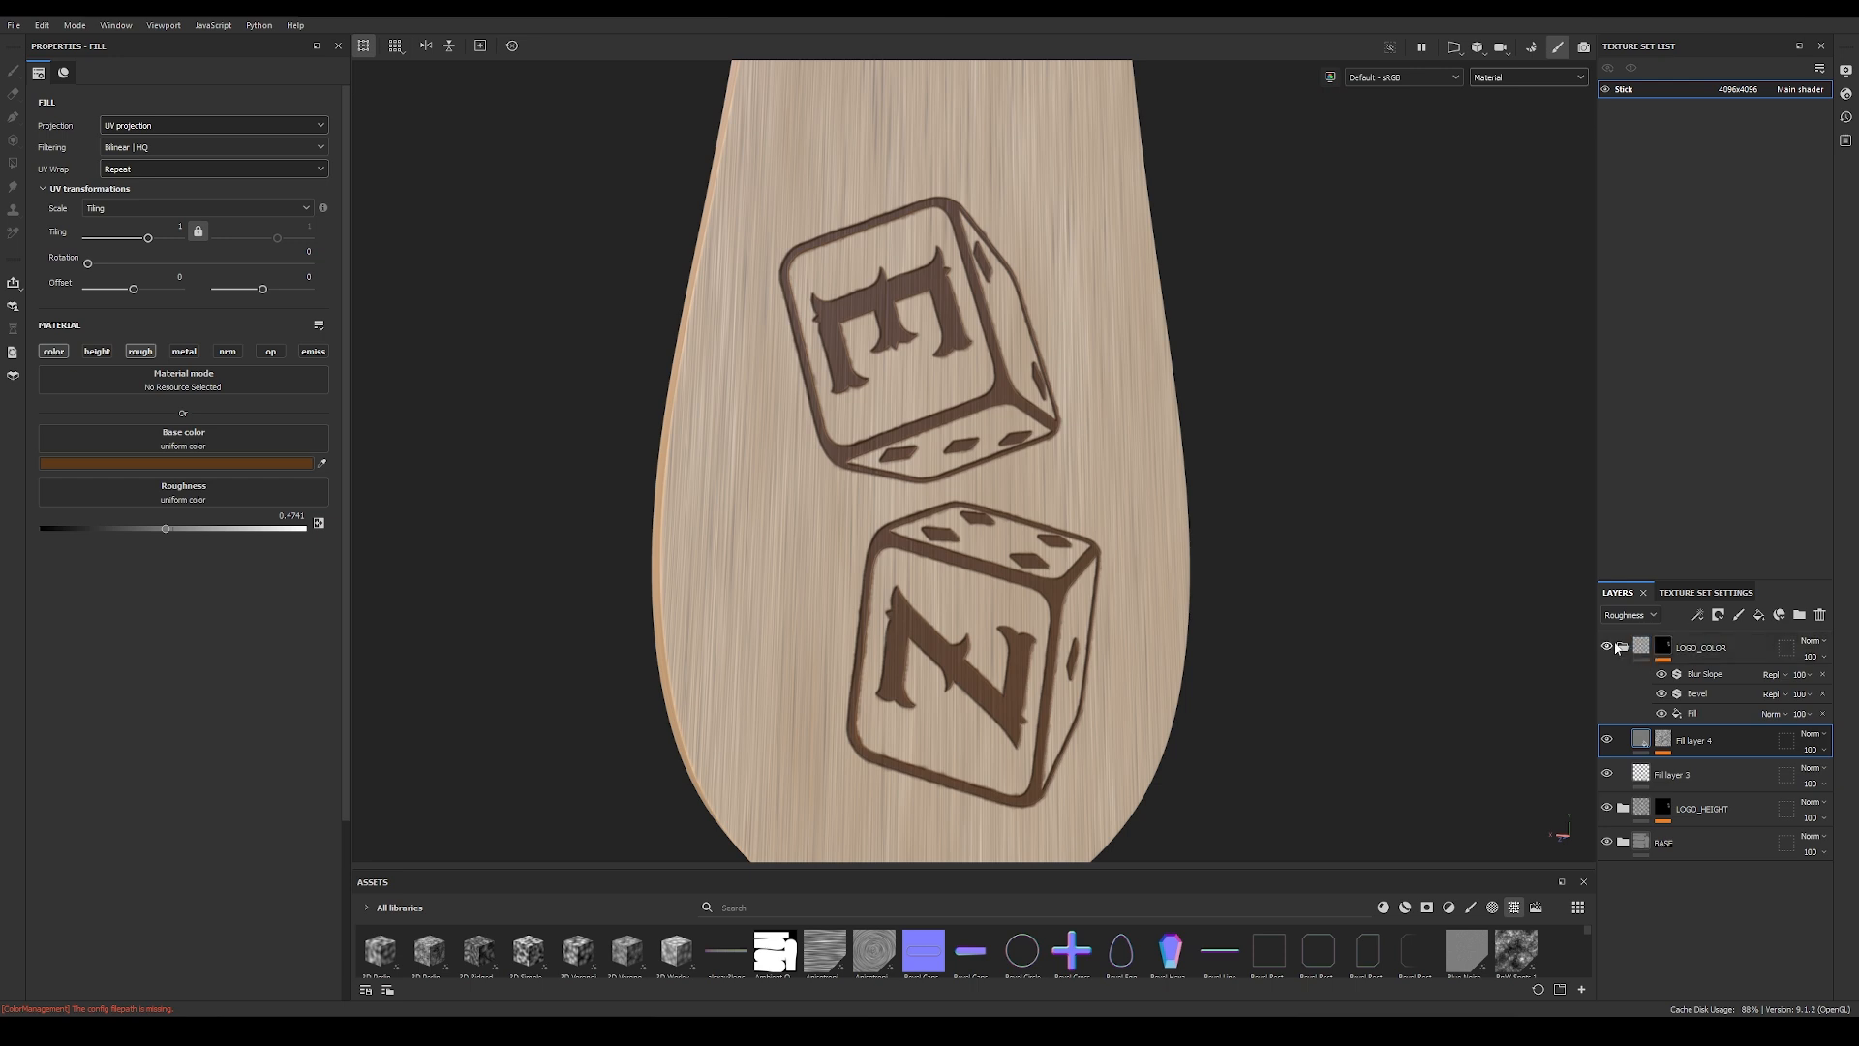
Step: Collapse the LOGO_COLOR folder and its mask stack, and add a fill layer named FINAL ROUGH above it
{"action": "left_click", "coordinate": [1624, 646]}
{"action": "left_click", "coordinate": [1624, 647]}
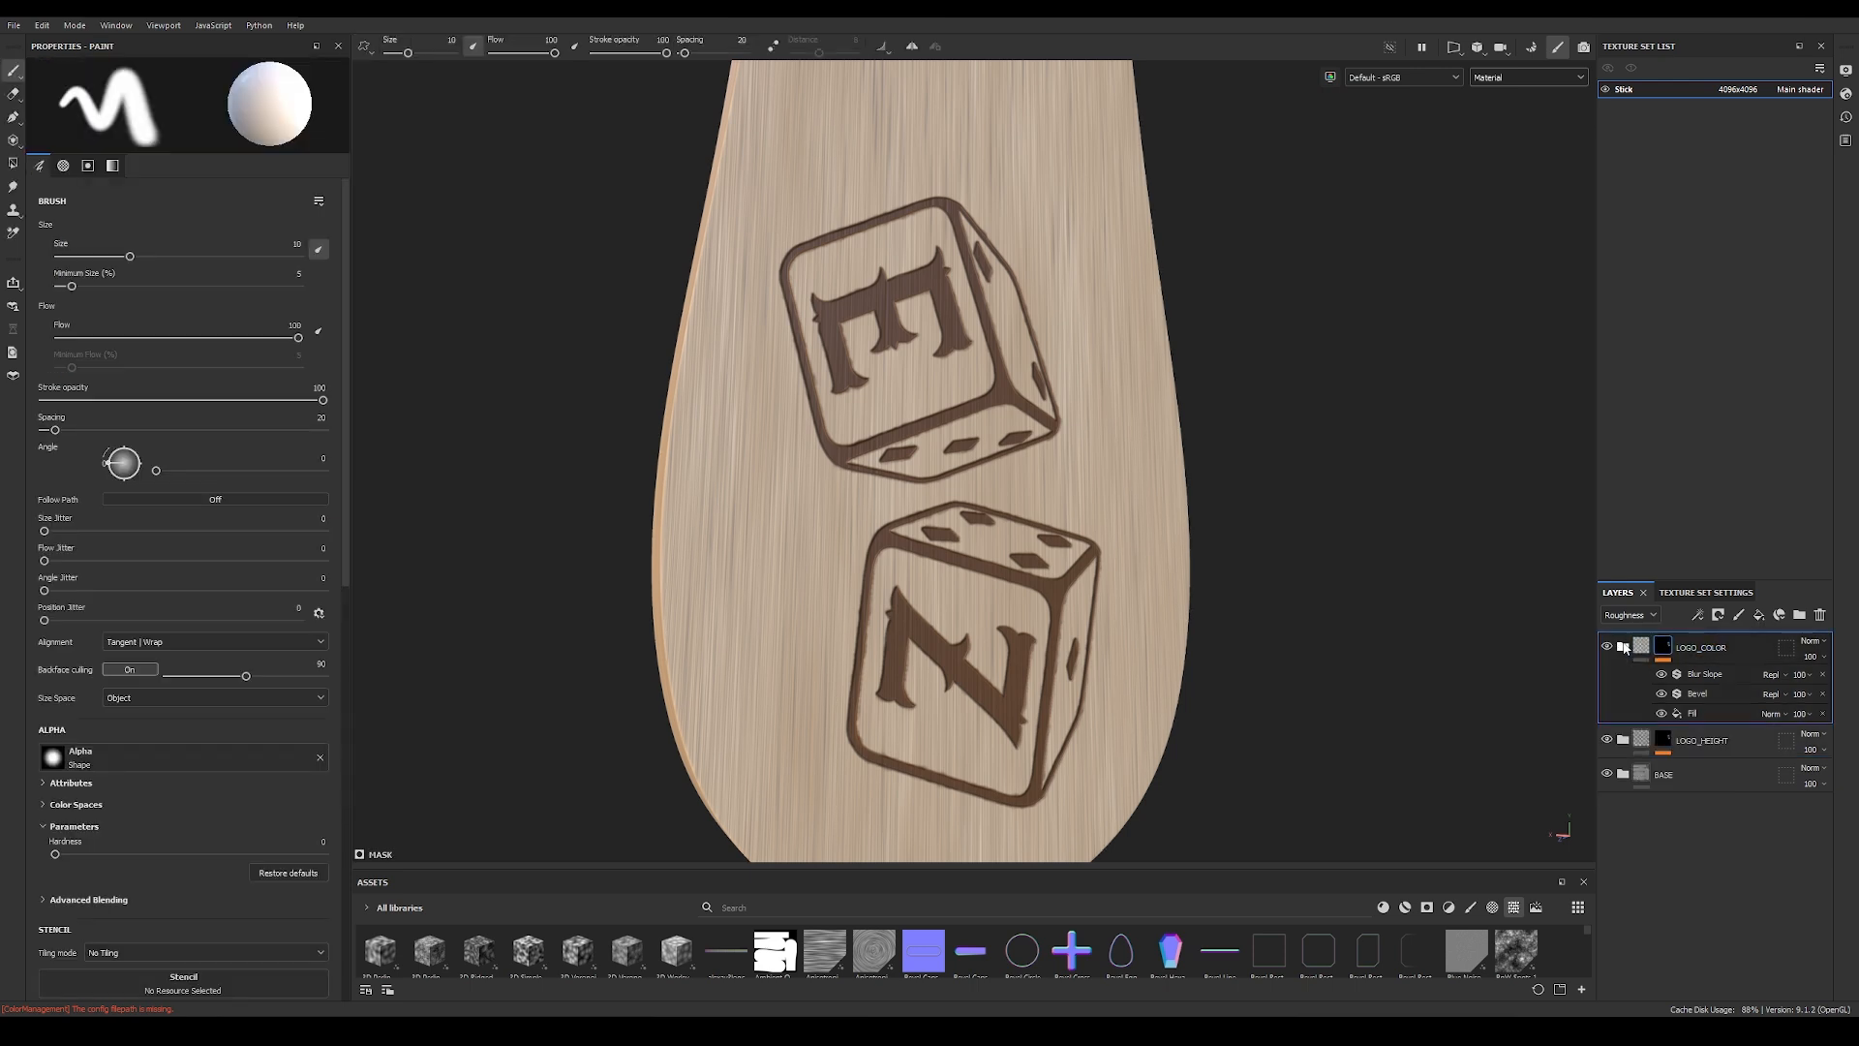
{"action": "left_click", "coordinate": [1643, 647]}
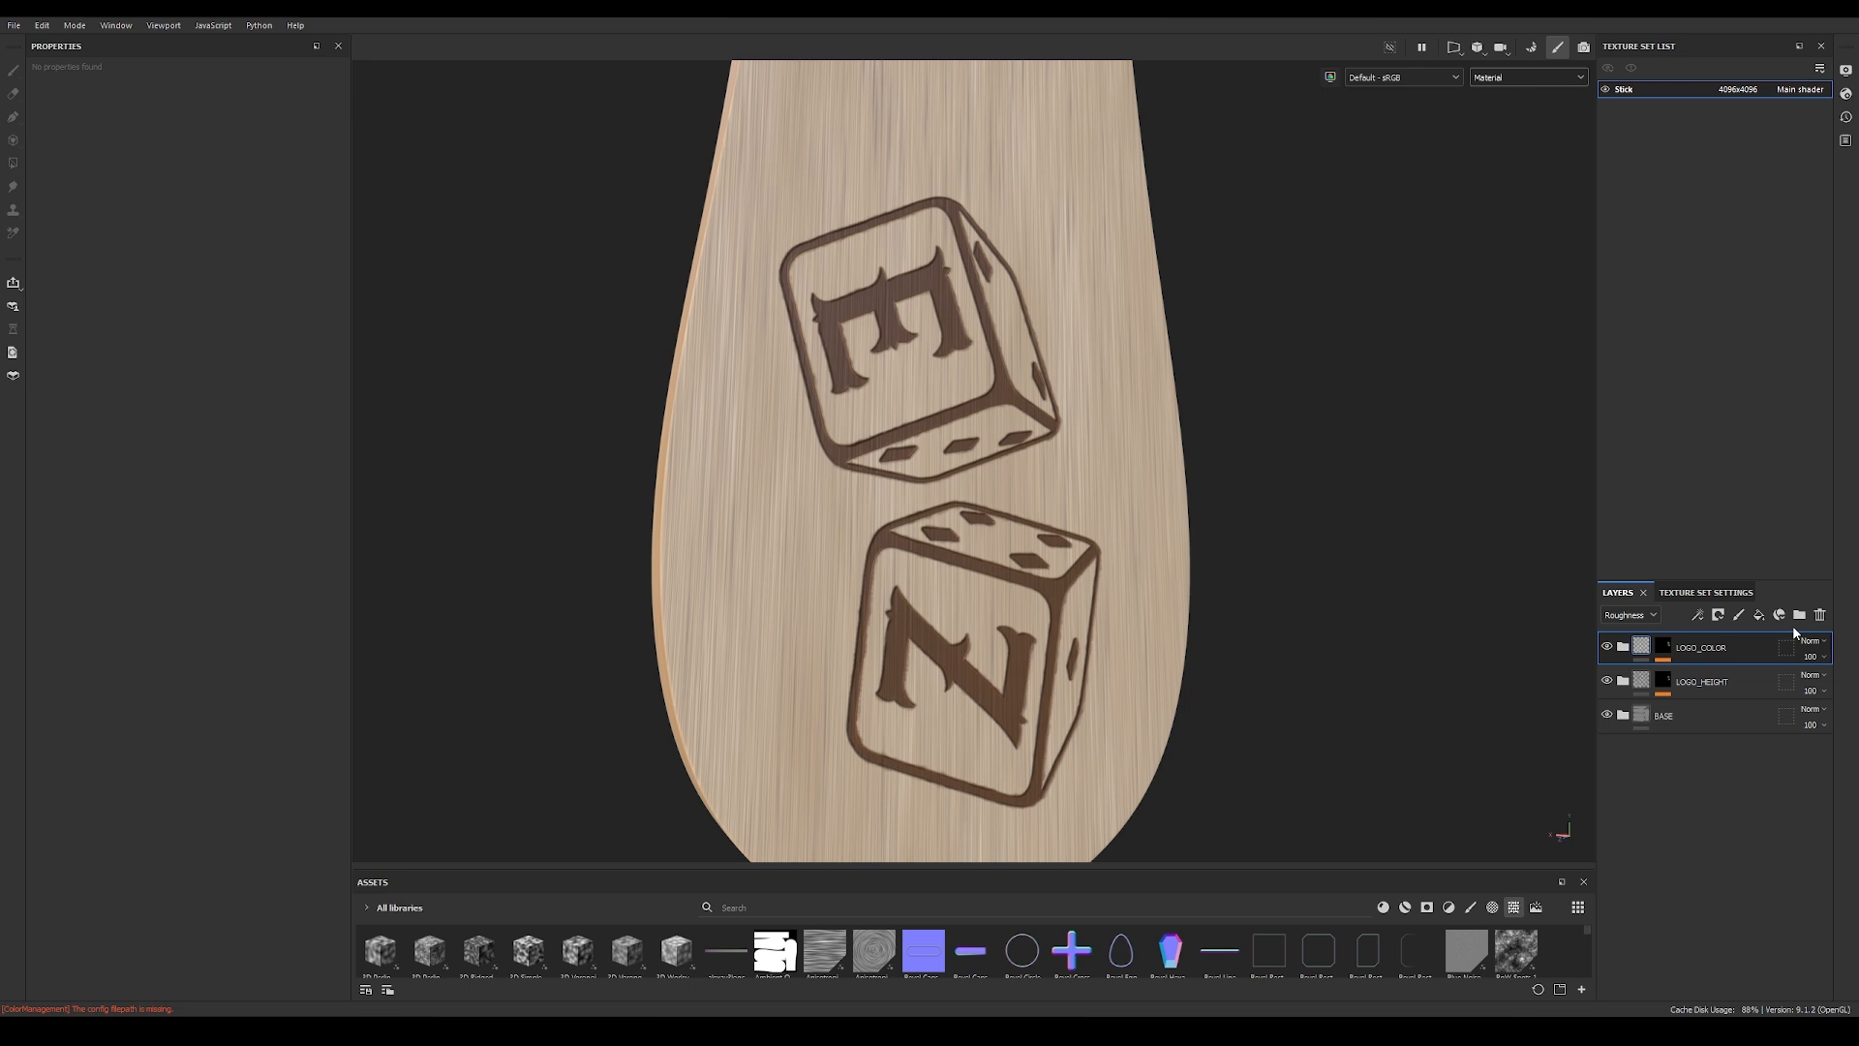
{"action": "left_click", "coordinate": [1759, 615]}
{"action": "double_click", "coordinate": [1662, 647]}
{"action": "type", "text": "FINAL"}
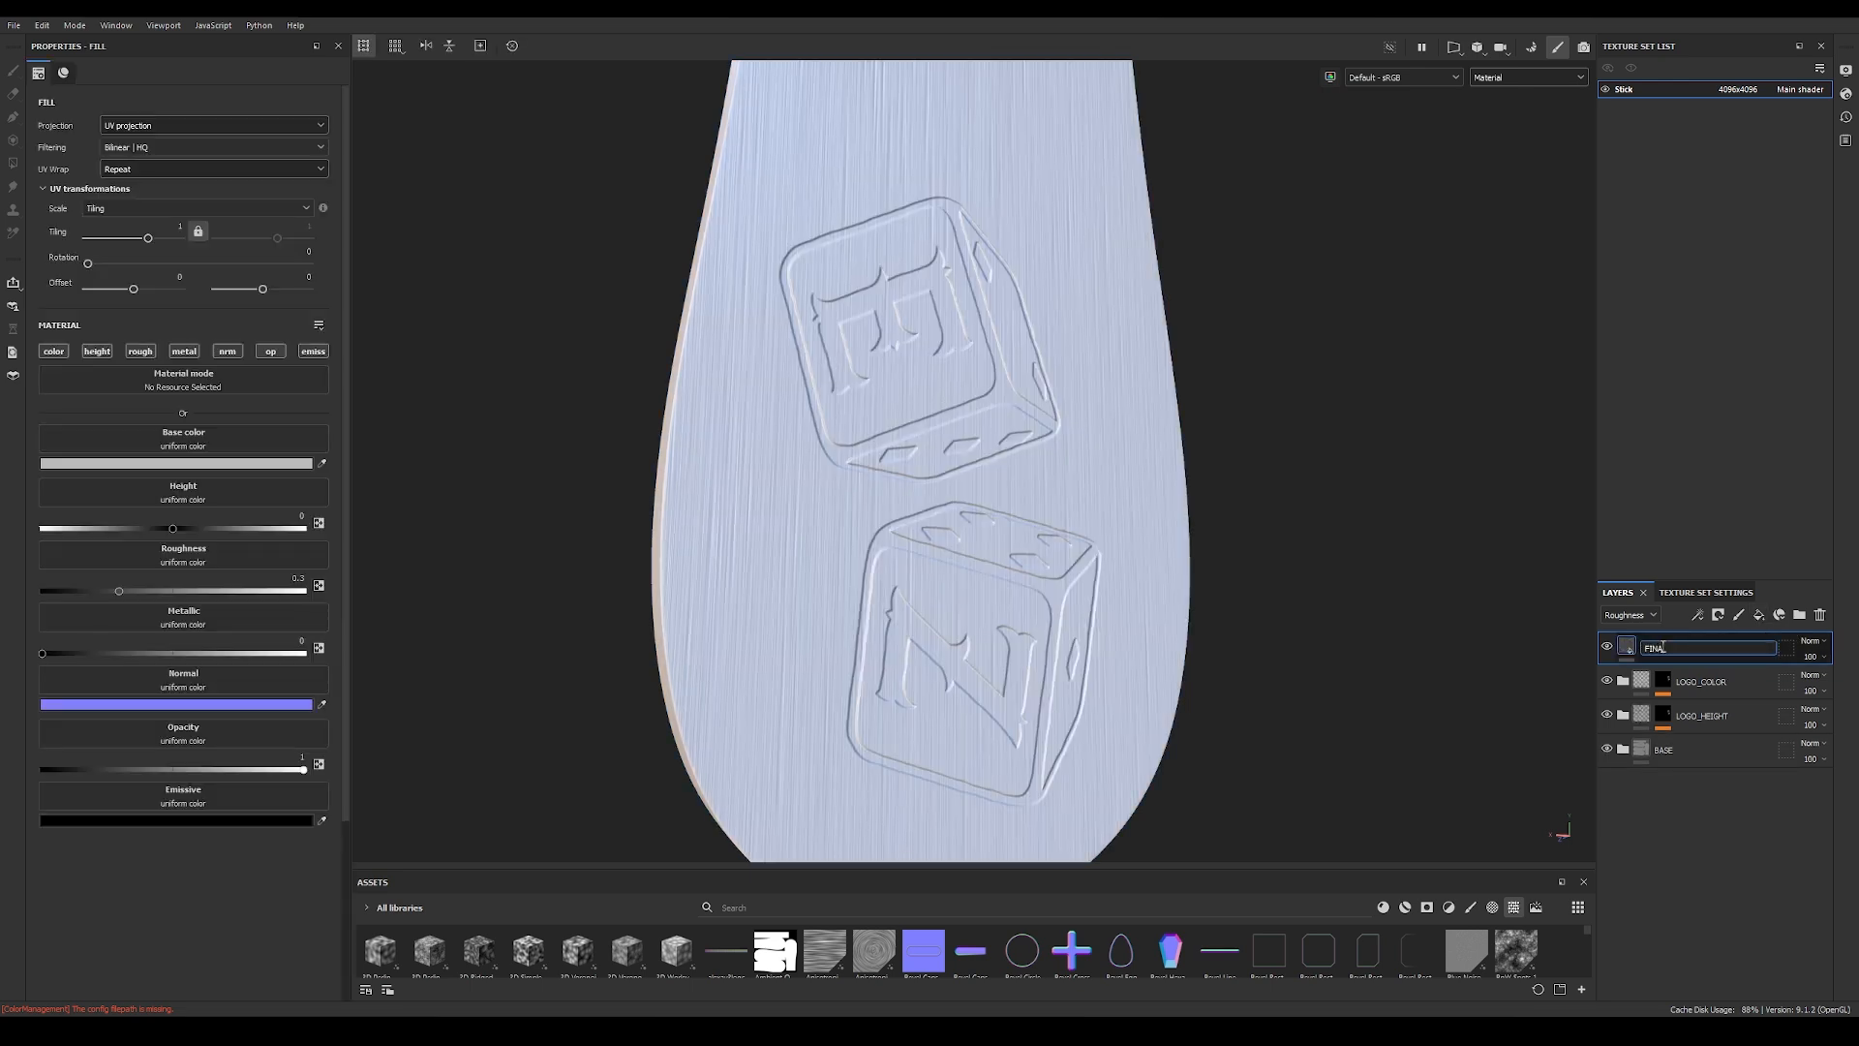
{"action": "type", "text": " ROUGH"}
{"action": "key", "text": "Return"}
Step: Give the FINAL ROUGH layer a black mask and disable every material channel except roughness
{"action": "right_click", "coordinate": [1629, 647]}
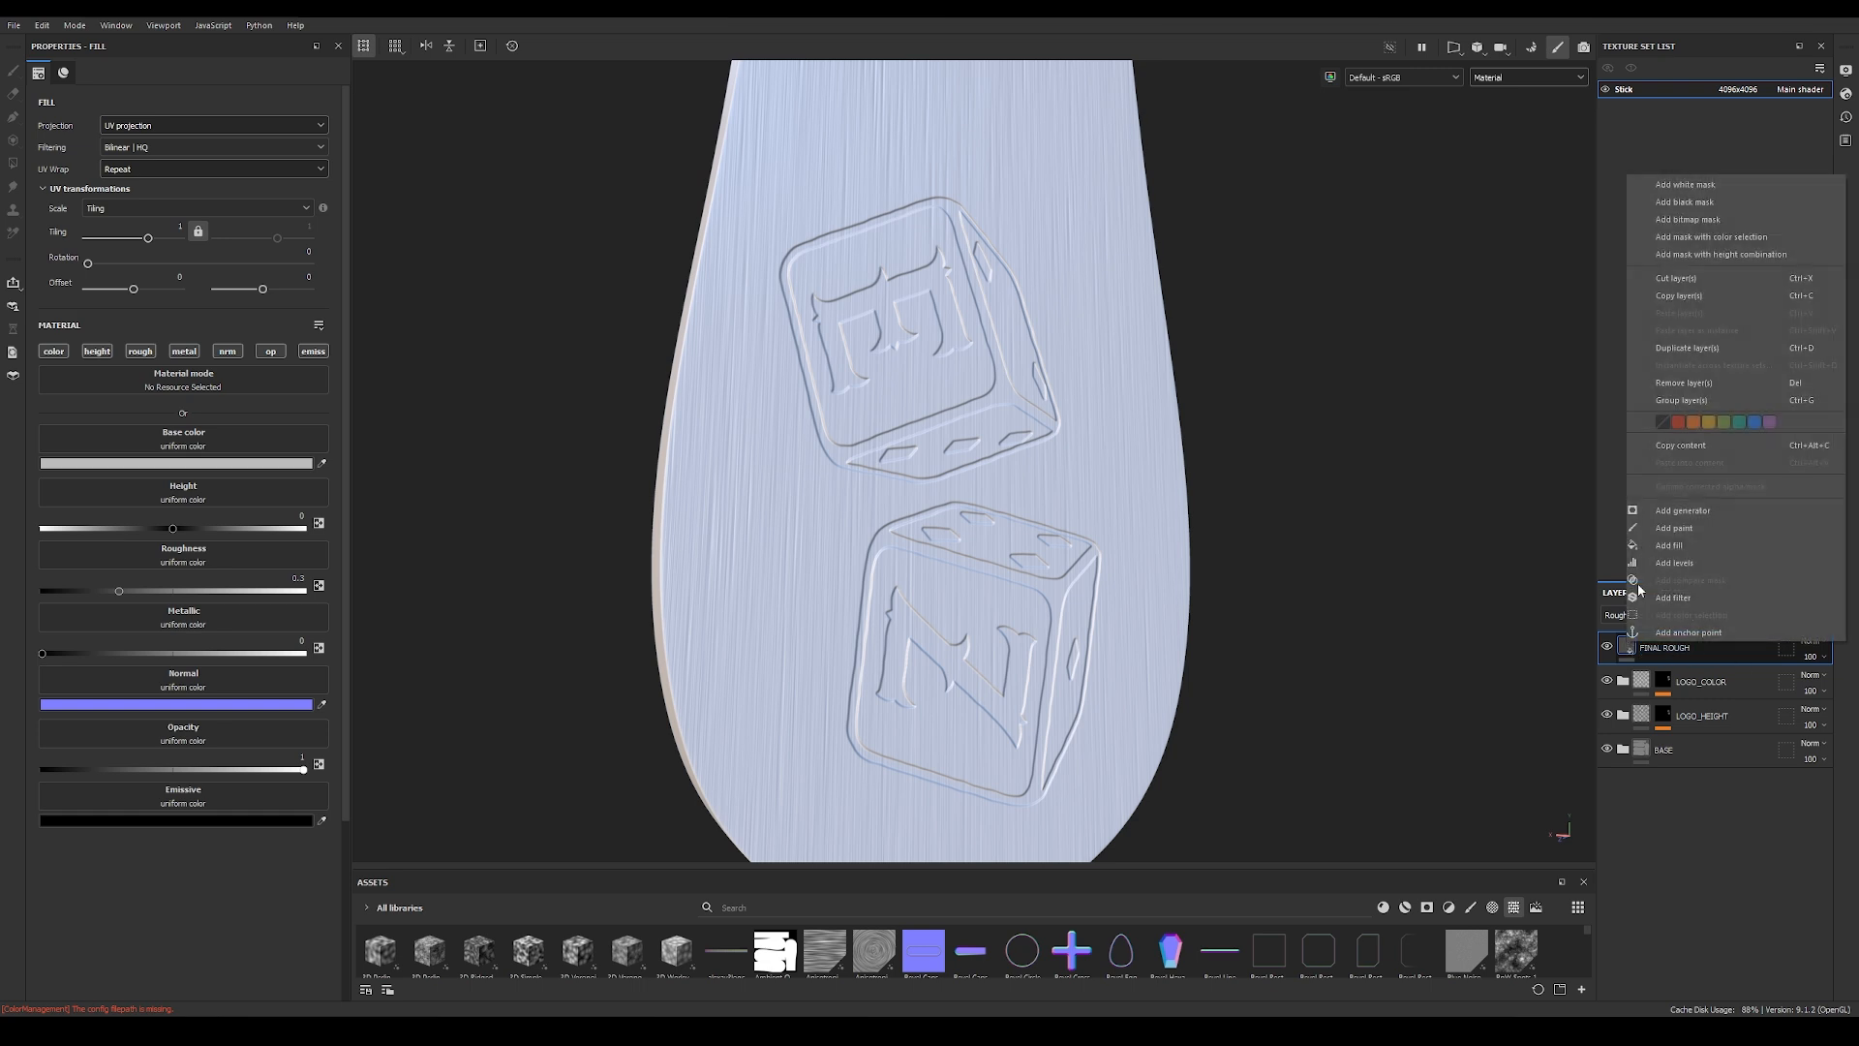
{"action": "left_click", "coordinate": [1685, 201]}
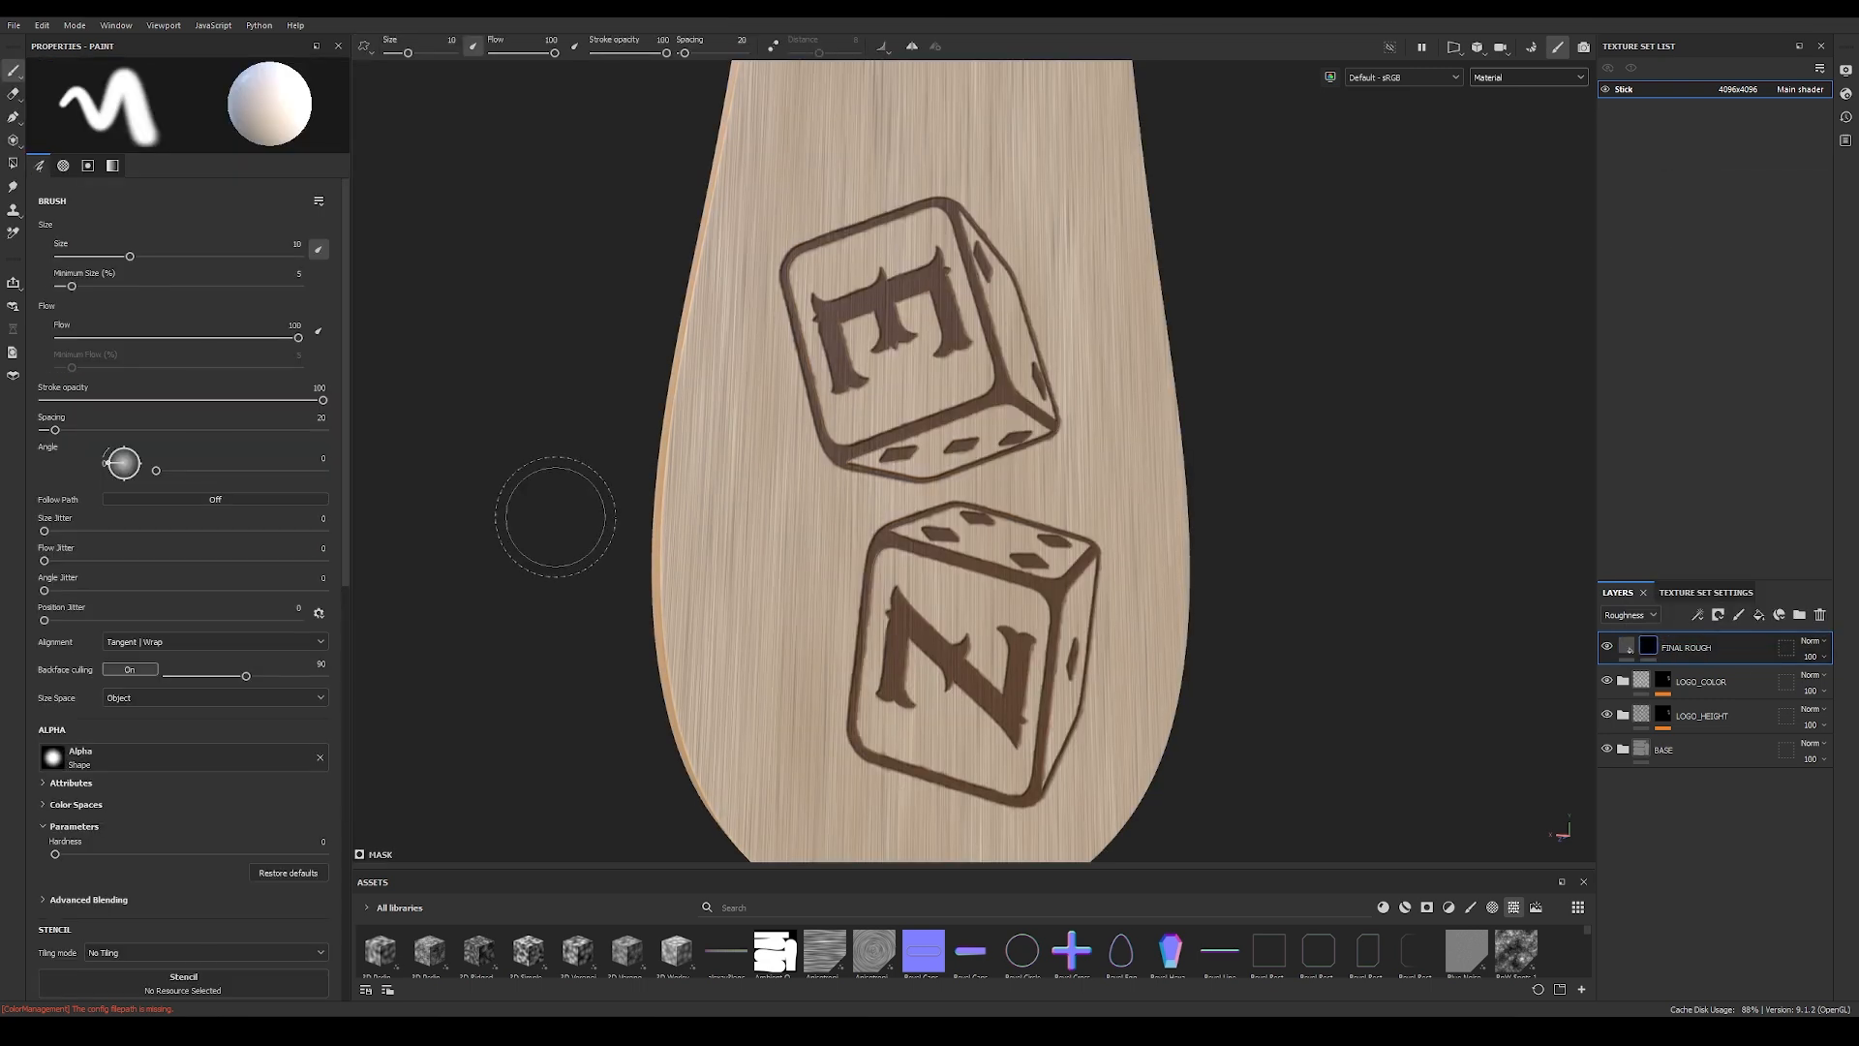
{"action": "left_click", "coordinate": [1629, 652]}
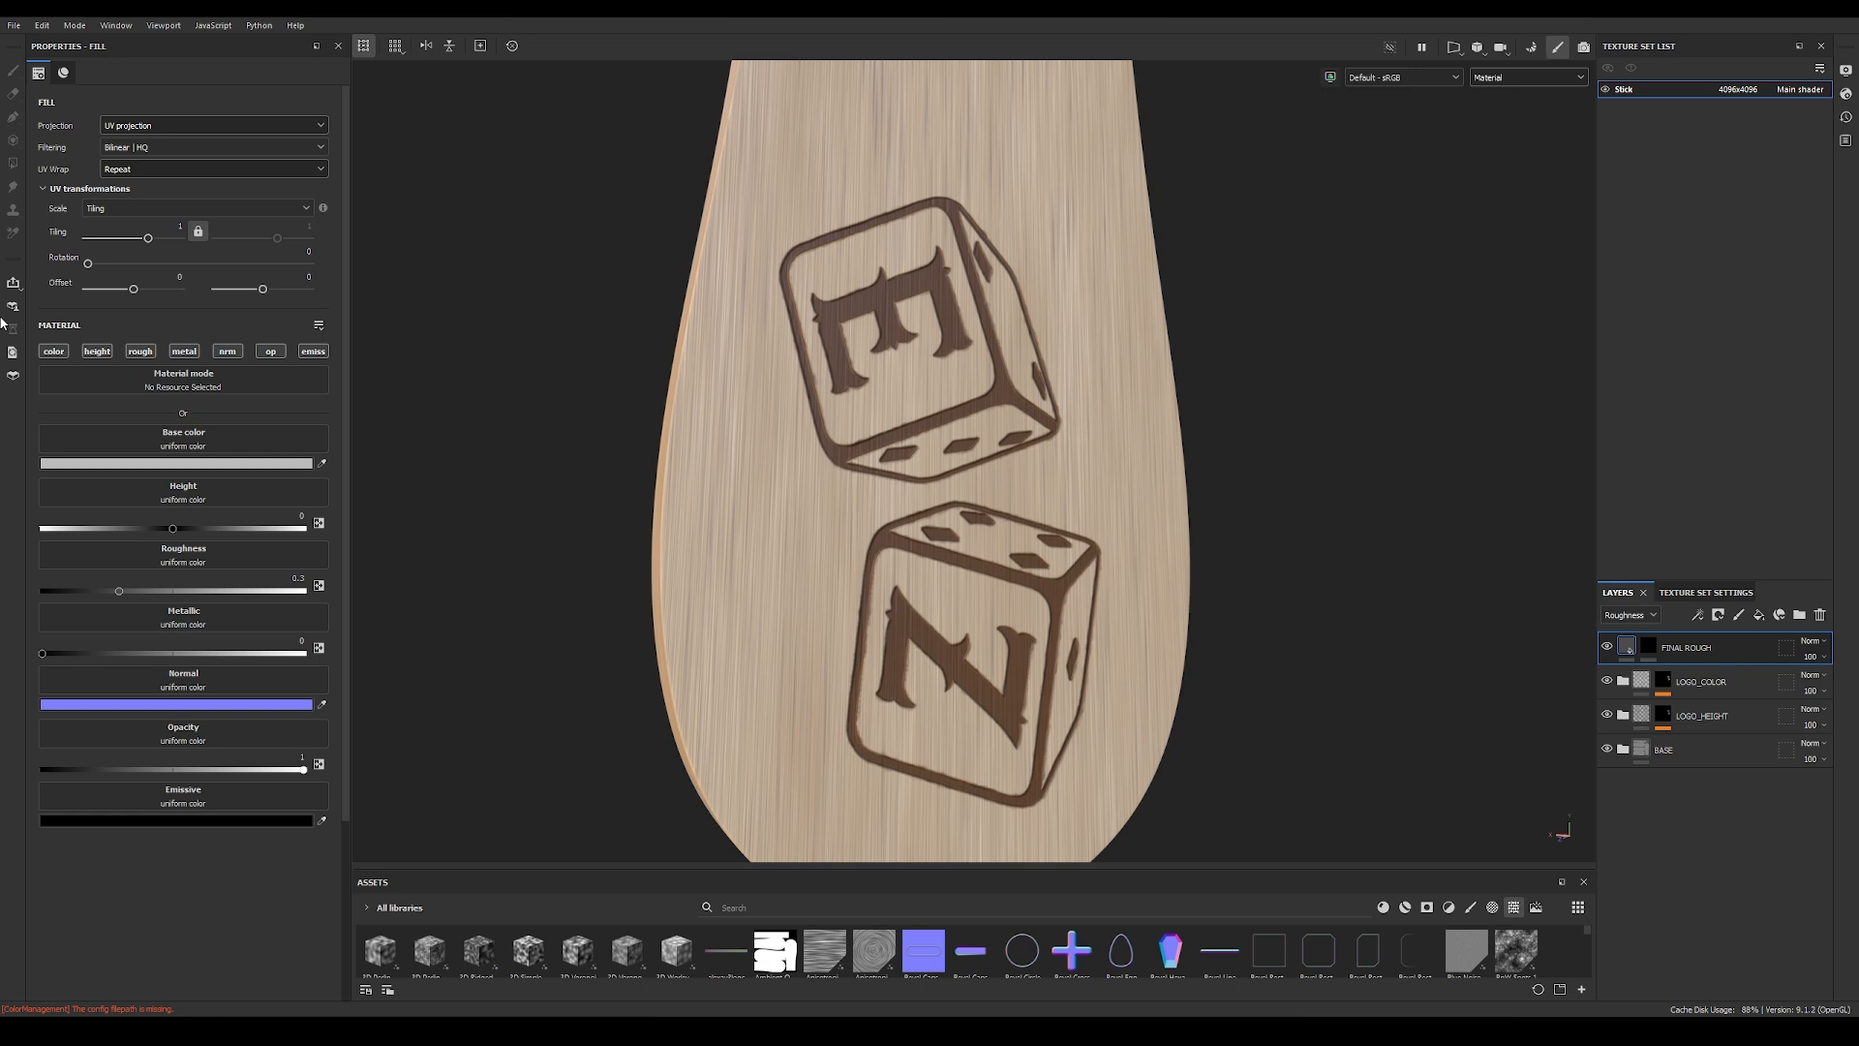
{"action": "left_click", "coordinate": [53, 350]}
{"action": "left_click", "coordinate": [97, 350]}
{"action": "left_click", "coordinate": [184, 351]}
{"action": "left_click", "coordinate": [227, 351]}
{"action": "left_click", "coordinate": [271, 351]}
{"action": "left_click", "coordinate": [306, 358]}
Step: Add a fill to the FINAL ROUGH mask and assign the BnW Spots 2 texture to it
{"action": "left_click_drag", "start_coordinate": [809, 539], "coordinate": [967, 531], "text": "alt"}
{"action": "scroll", "coordinate": [867, 537], "scroll_direction": "up", "scroll_amount": 3}
{"action": "scroll", "coordinate": [1004, 481], "scroll_direction": "up", "scroll_amount": 2}
{"action": "mouse_move", "coordinate": [717, 443]}
{"action": "right_mouse_down", "text": "shift"}
{"action": "mouse_move", "coordinate": [735, 436]}
{"action": "mouse_move", "coordinate": [700, 434]}
{"action": "right_mouse_up", "text": "shift"}
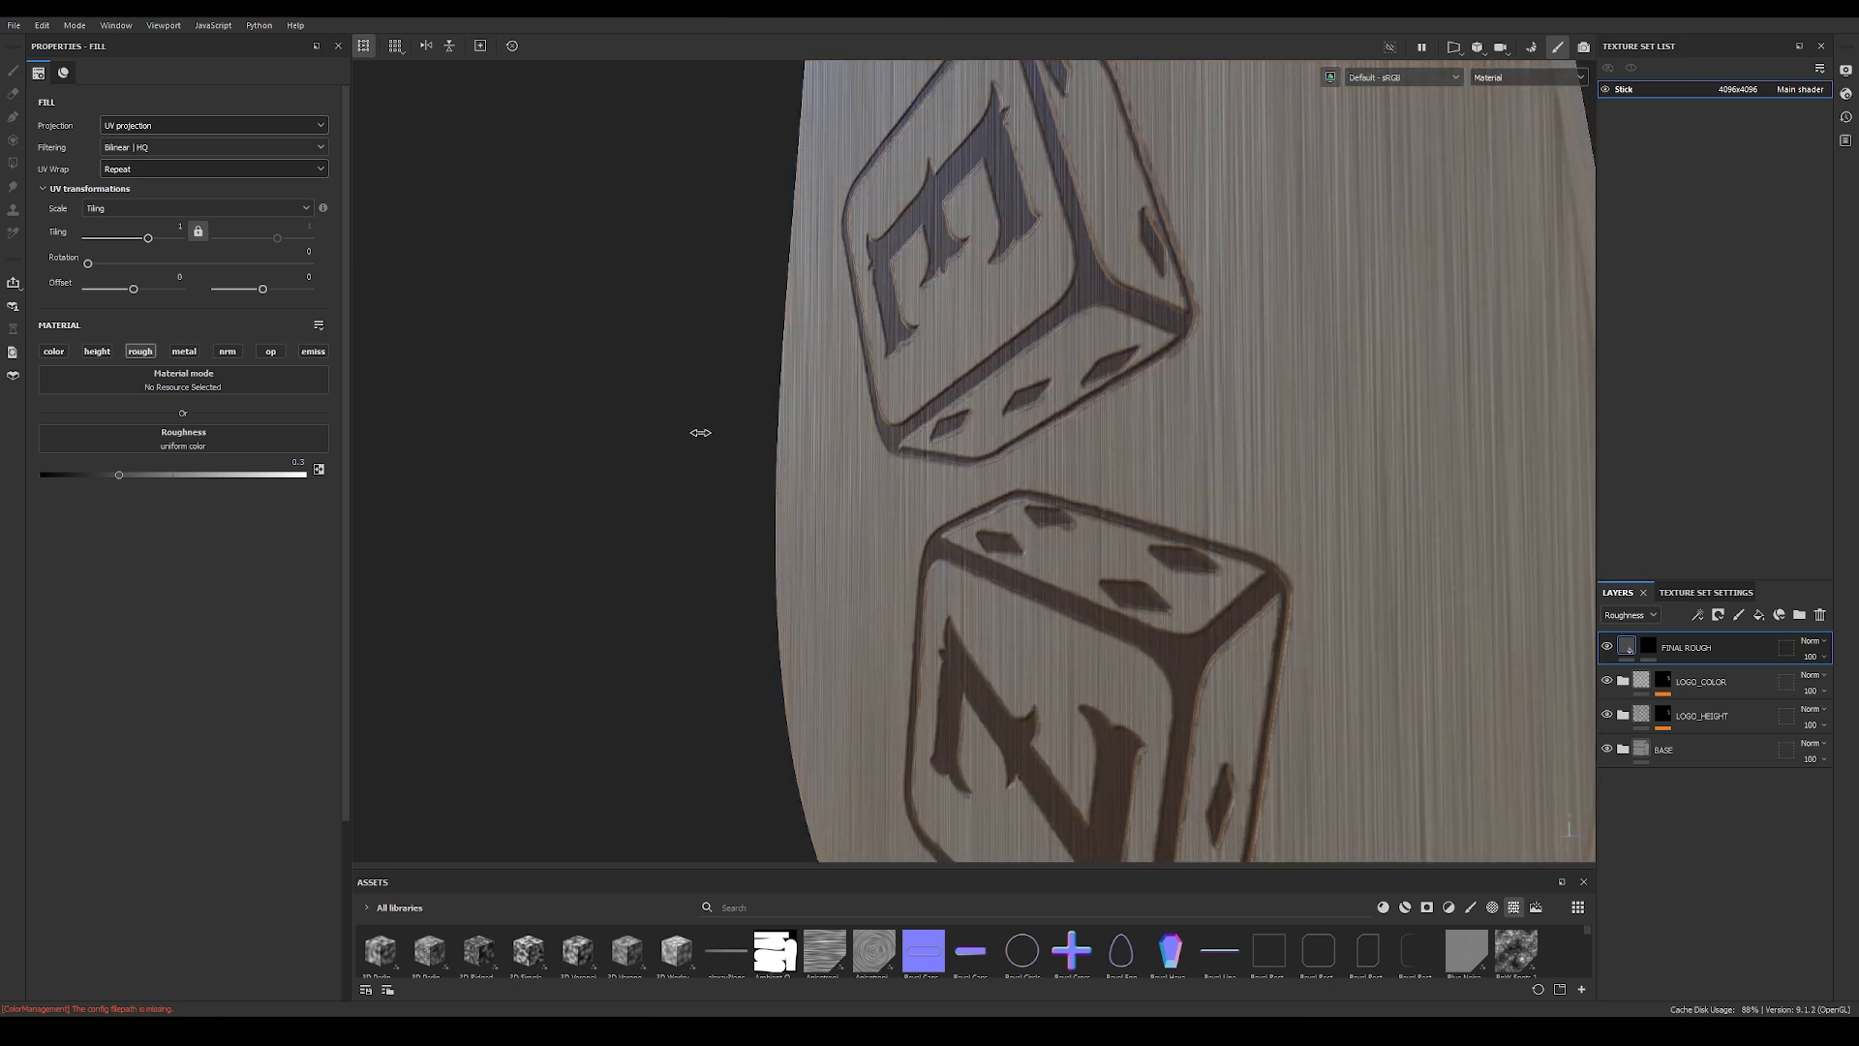
{"action": "left_click", "coordinate": [1649, 649]}
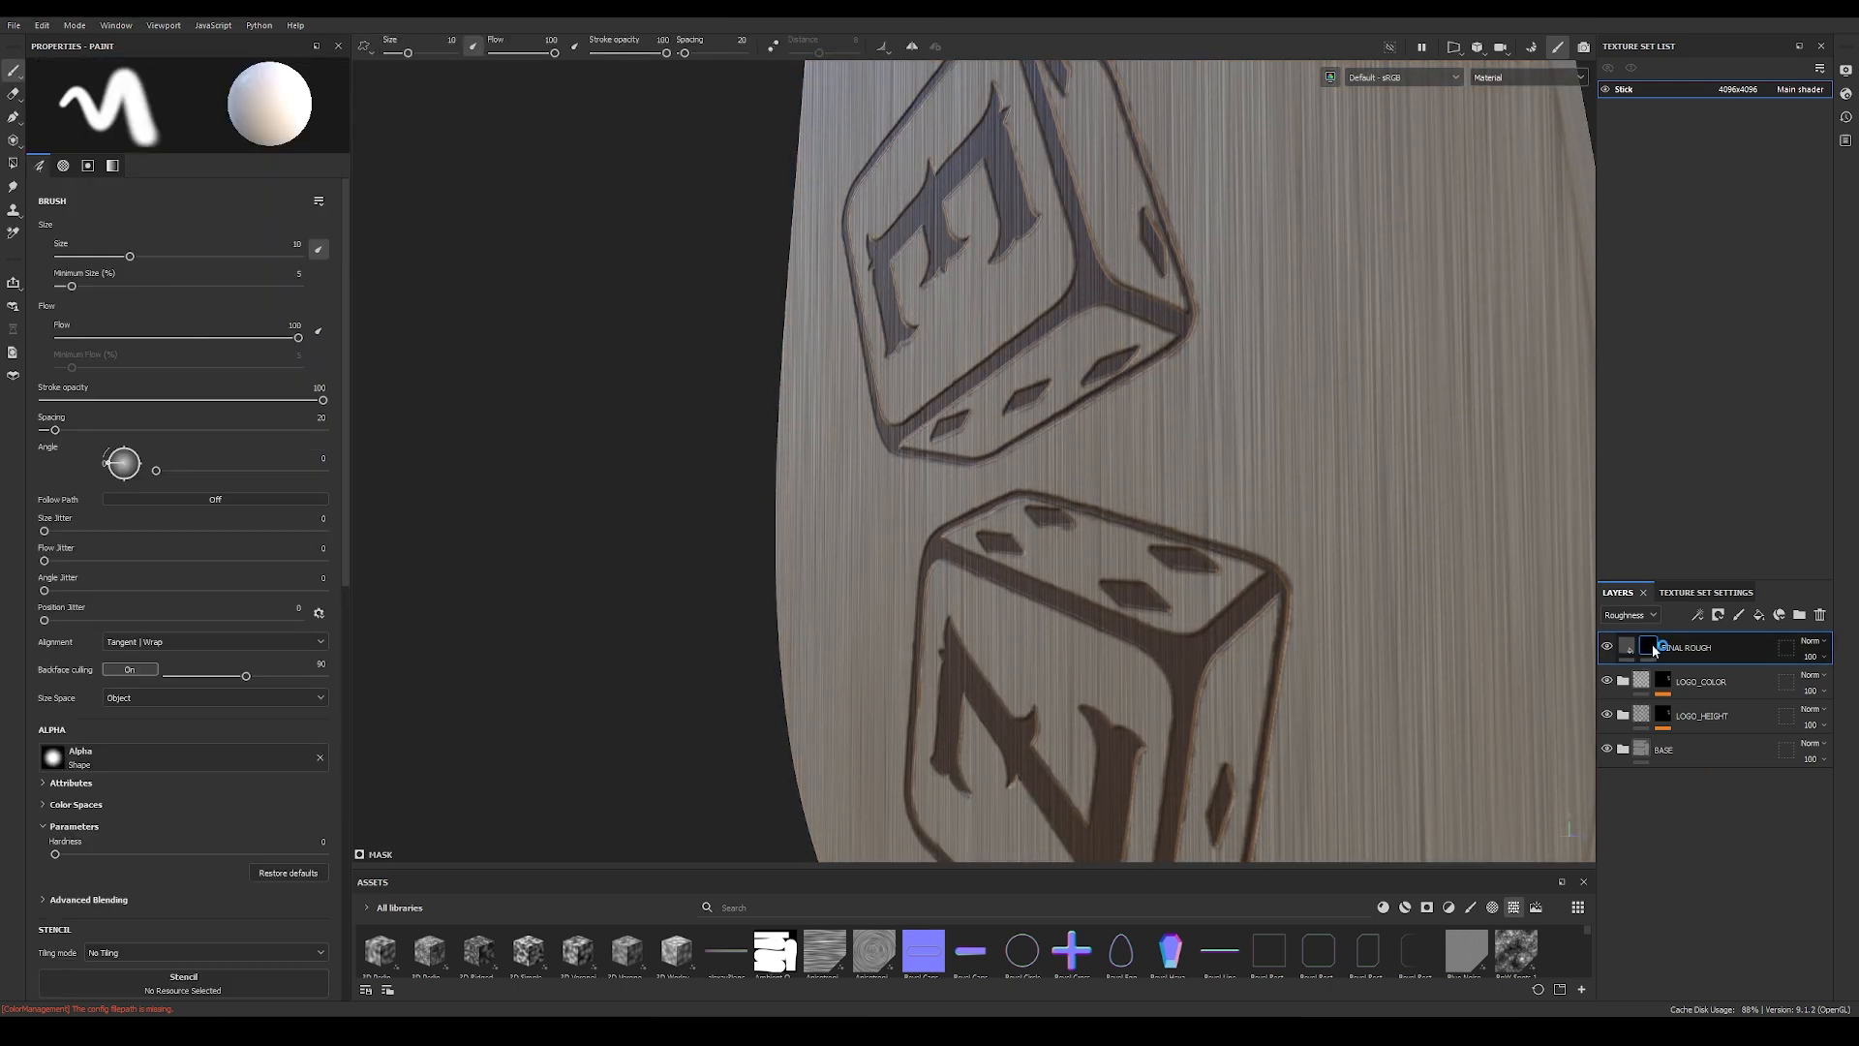
{"action": "left_click", "coordinate": [1698, 616]}
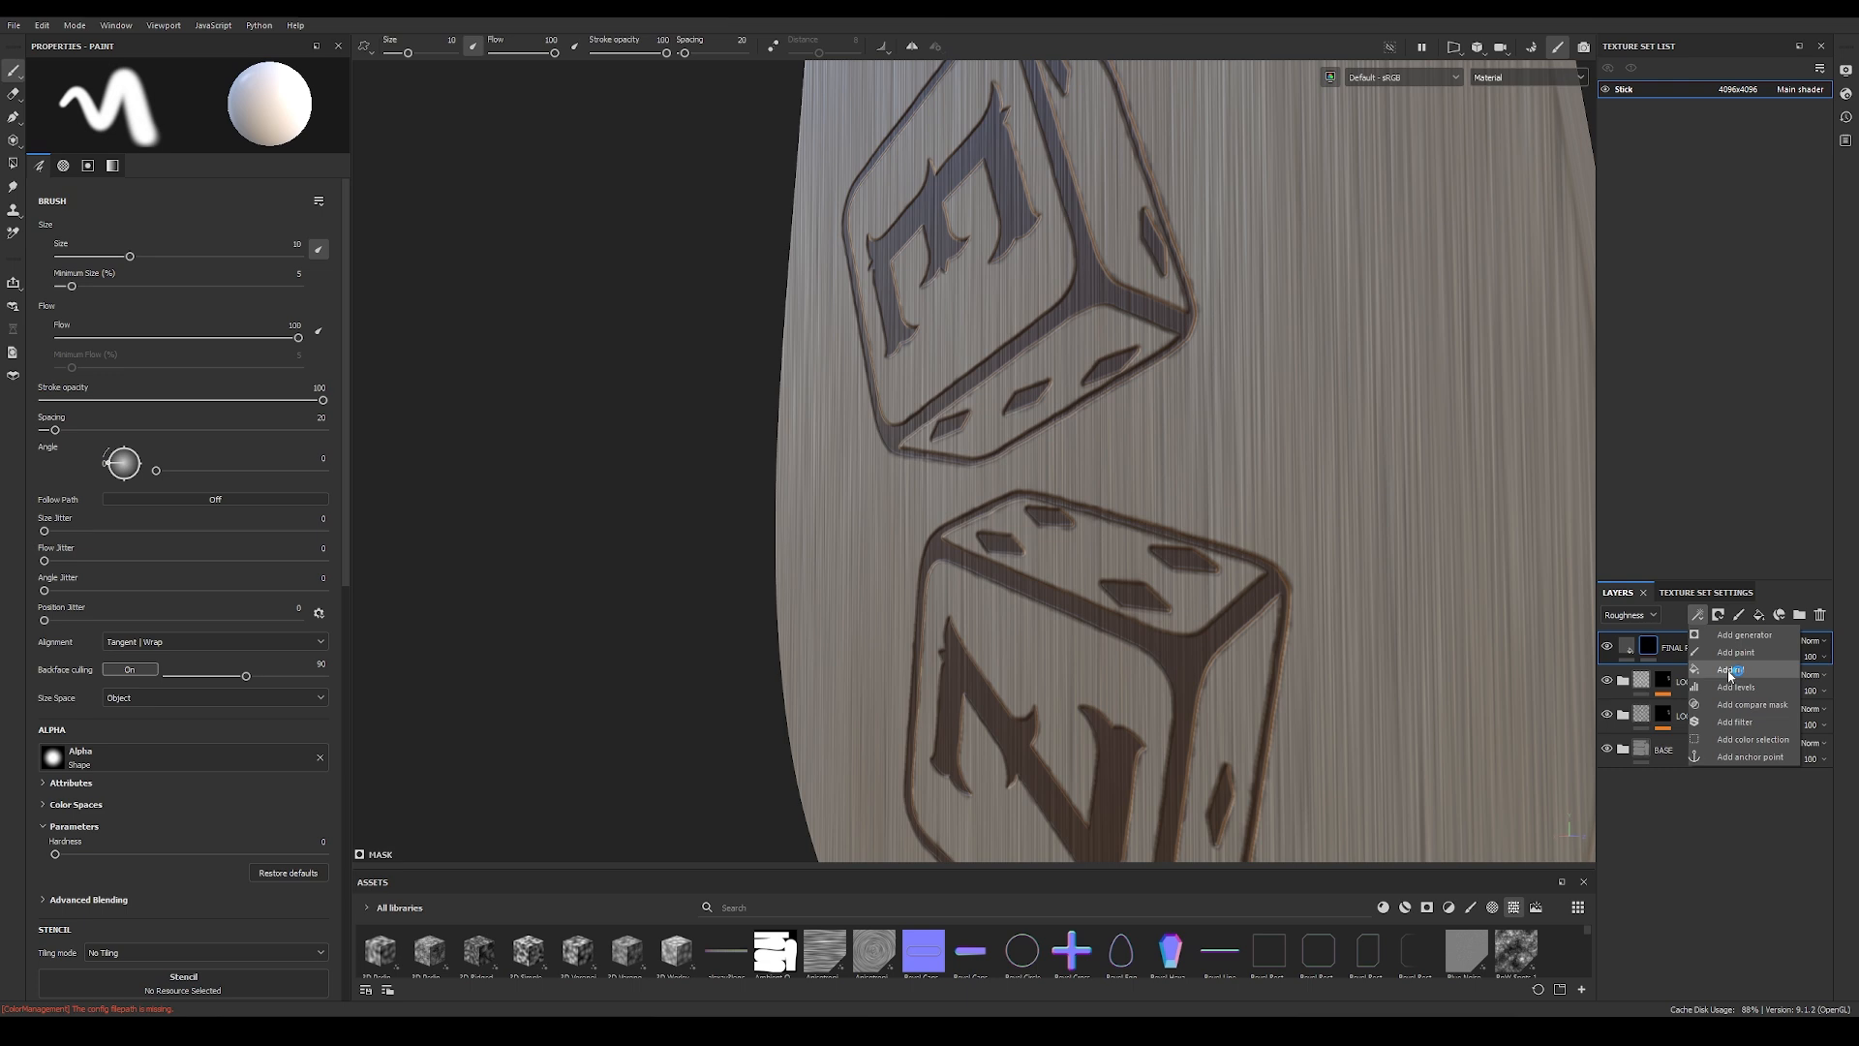
{"action": "left_click", "coordinate": [1729, 669]}
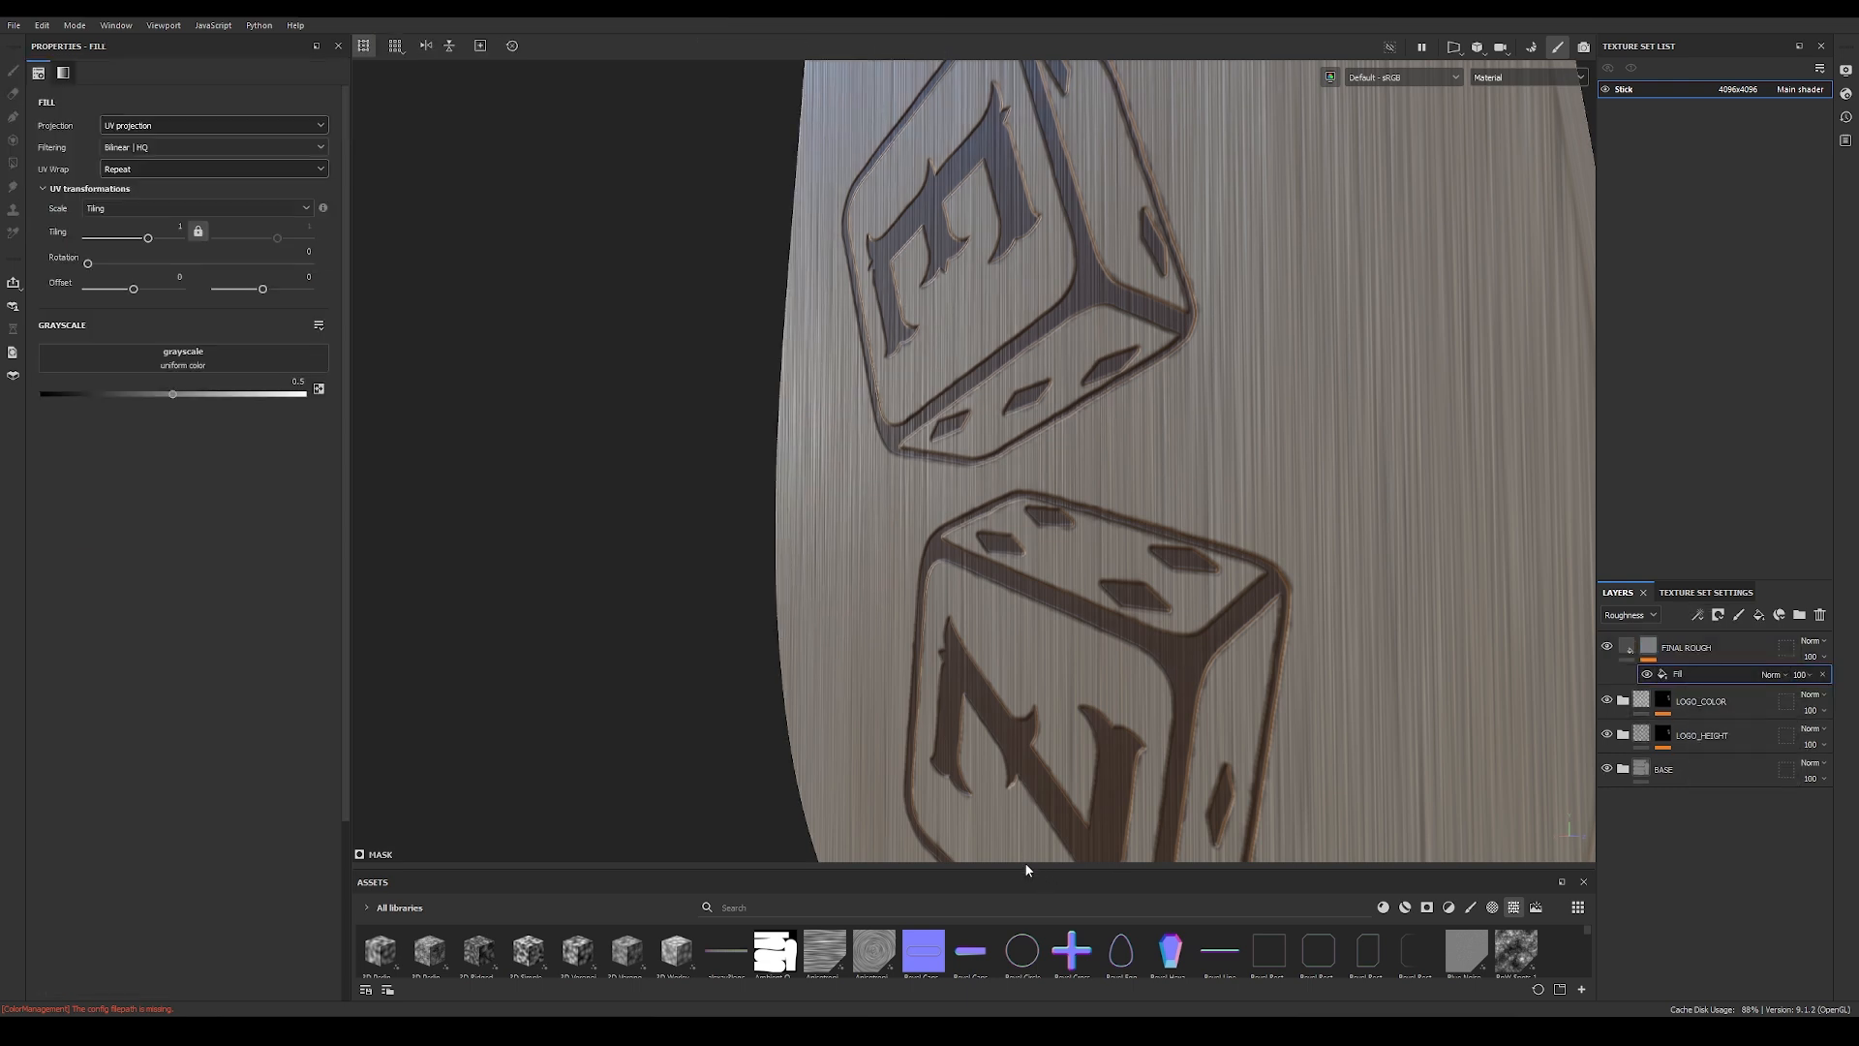
{"action": "left_click_drag", "start_coordinate": [1029, 867], "coordinate": [1049, 487]}
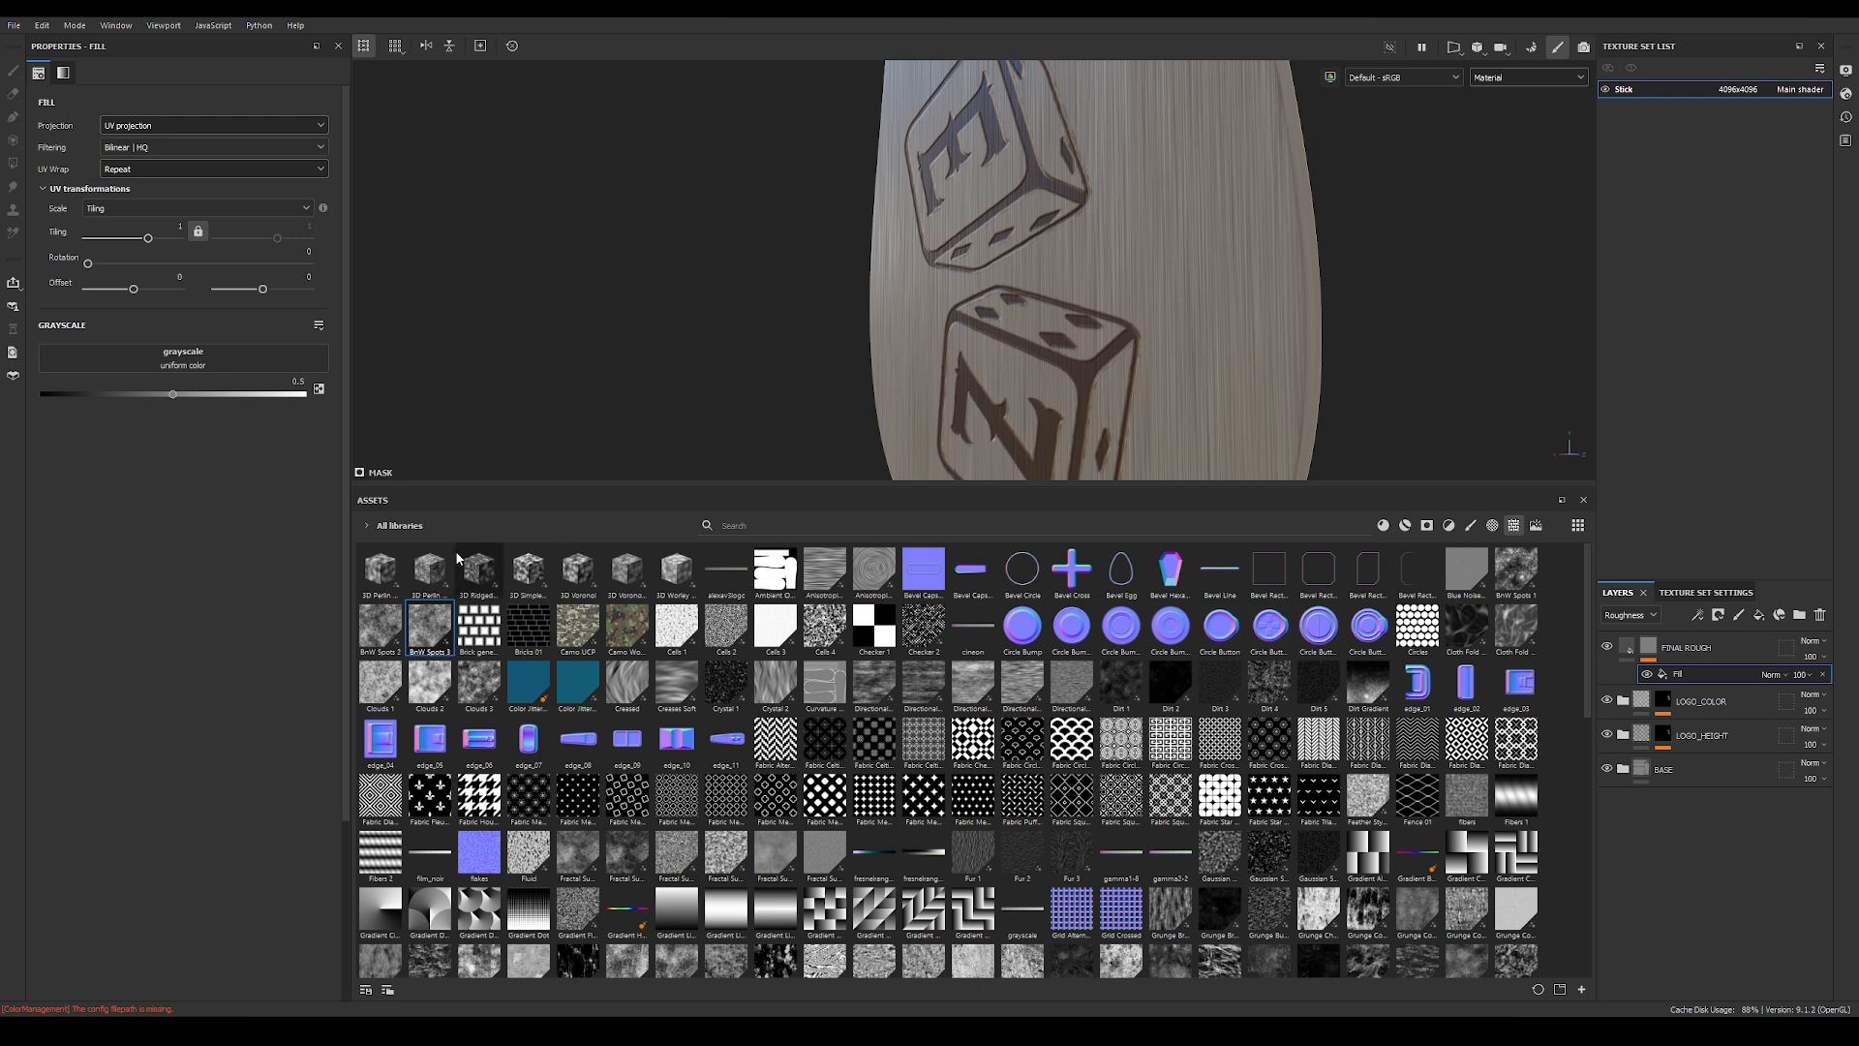
{"action": "left_click_drag", "start_coordinate": [384, 633], "coordinate": [175, 375]}
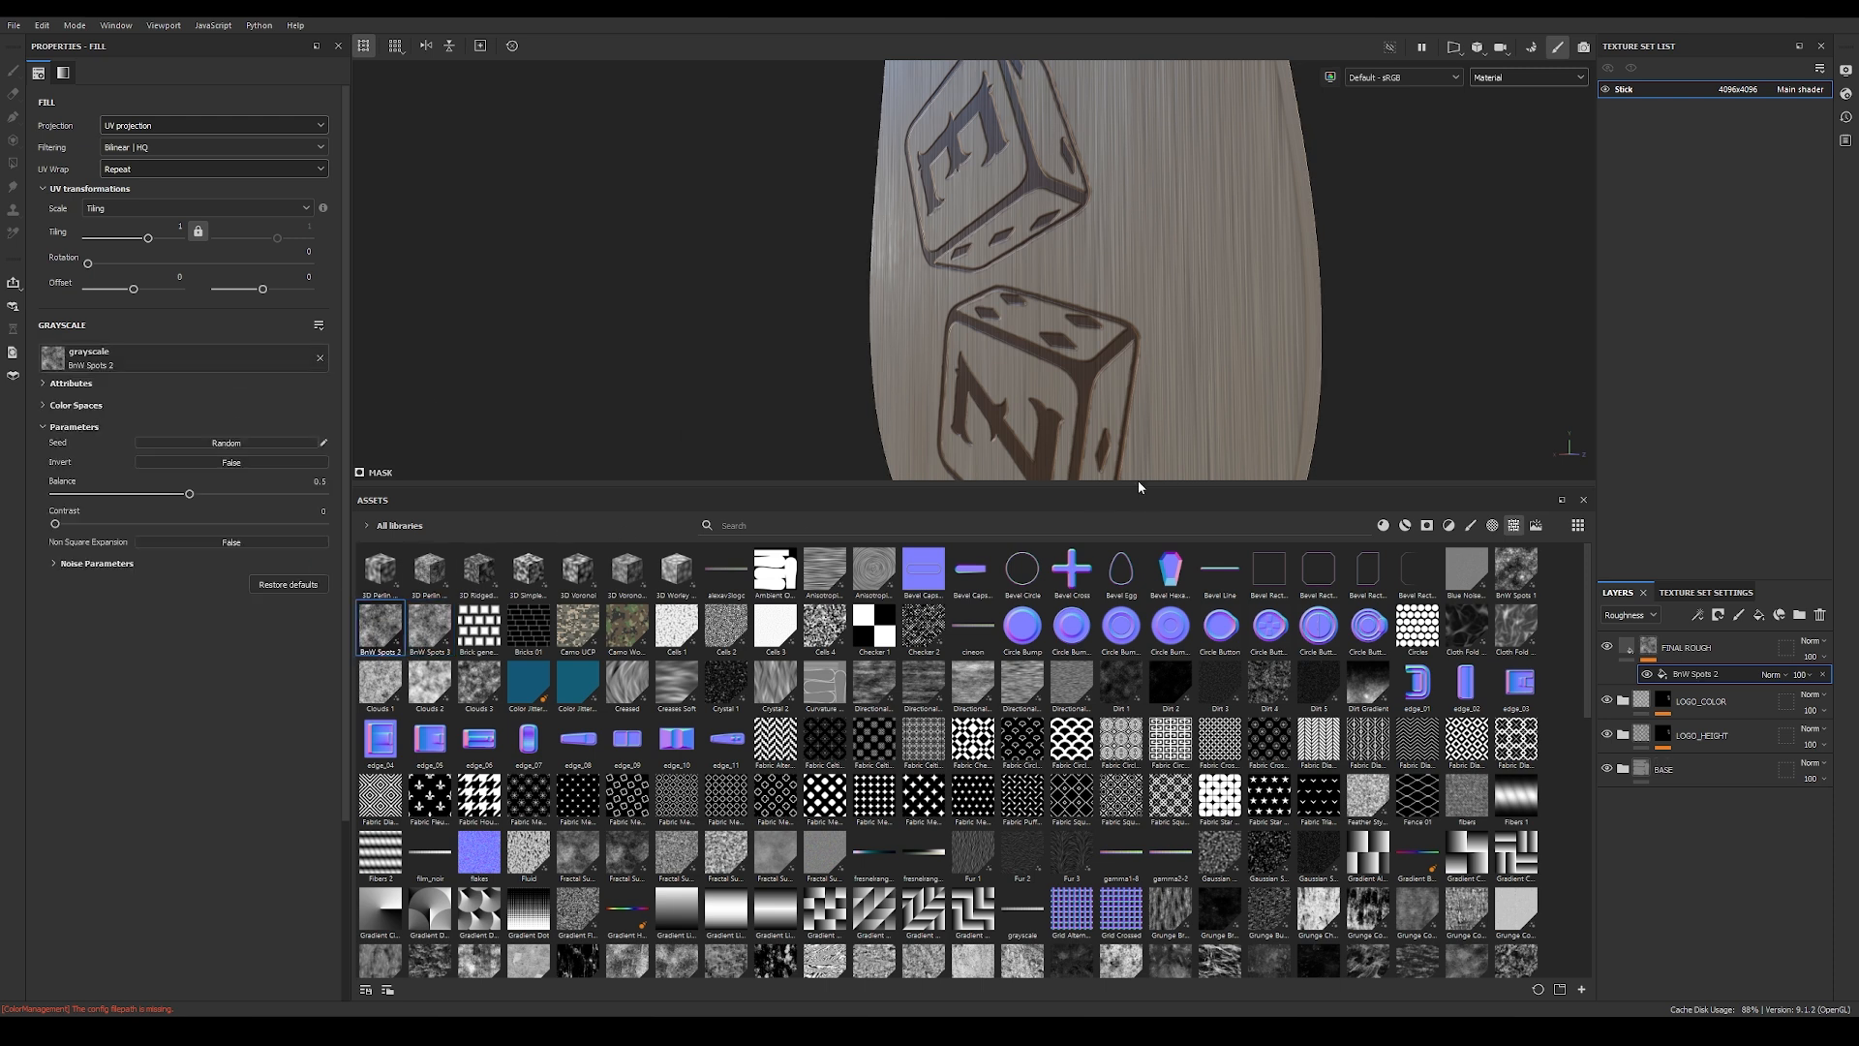
{"action": "left_click_drag", "start_coordinate": [1139, 497], "coordinate": [1137, 823]}
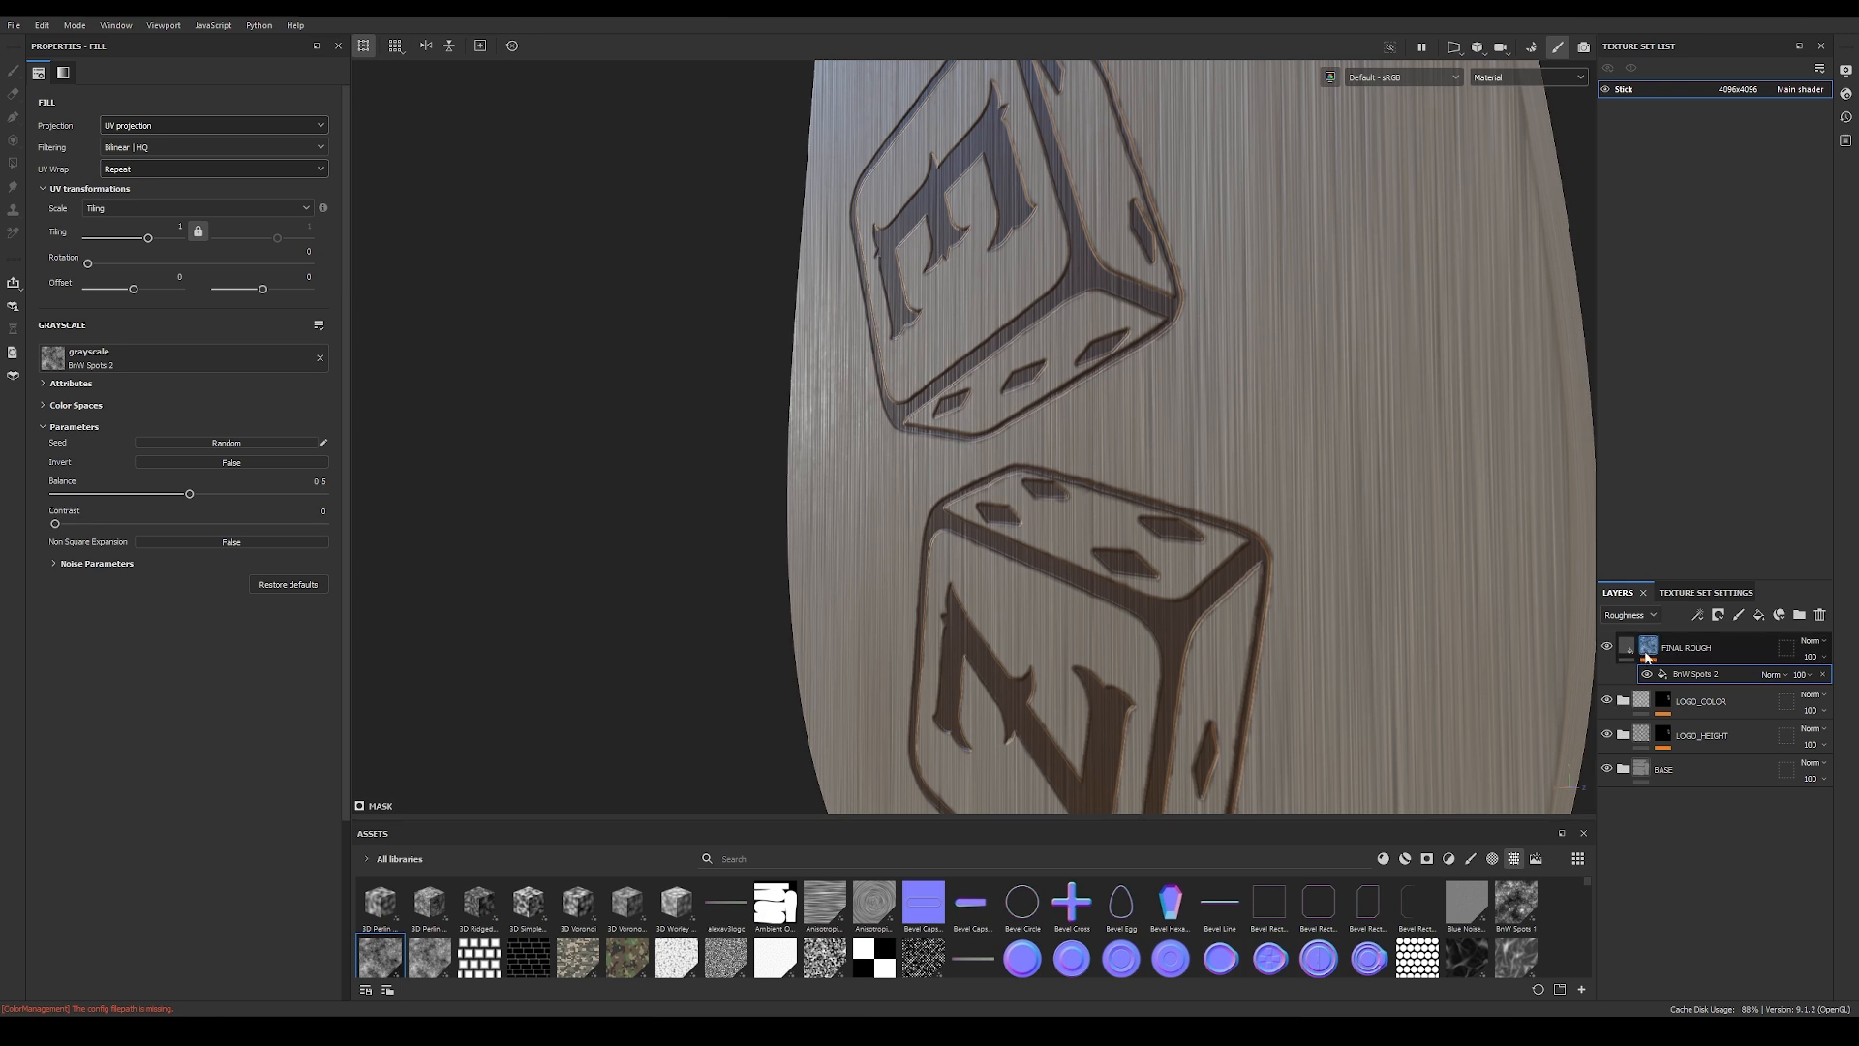
Step: Display the FINAL ROUGH mask, compare UV and tri-planar projection for the BnW Spots 2 fill, and keep tri-planar
{"action": "left_click", "coordinate": [1650, 652], "text": "alt"}
{"action": "left_click", "coordinate": [54, 564]}
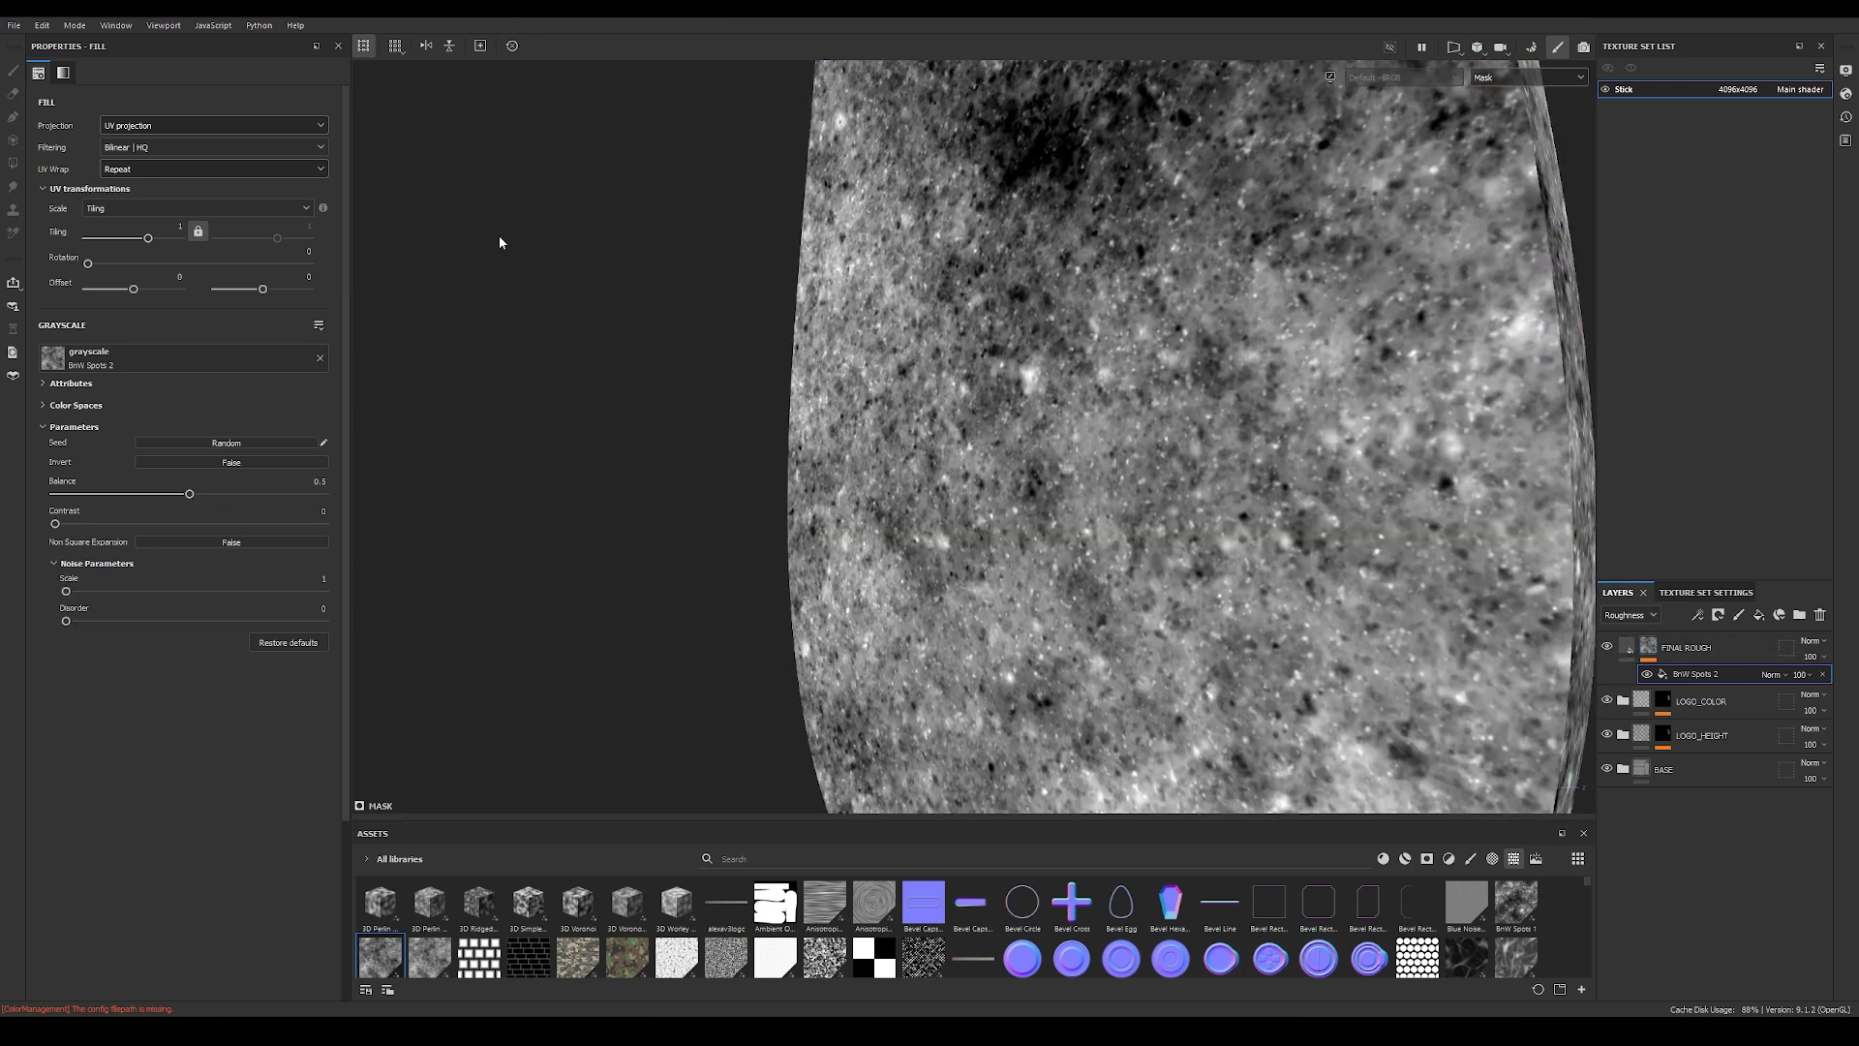
{"action": "left_click", "coordinate": [209, 125]}
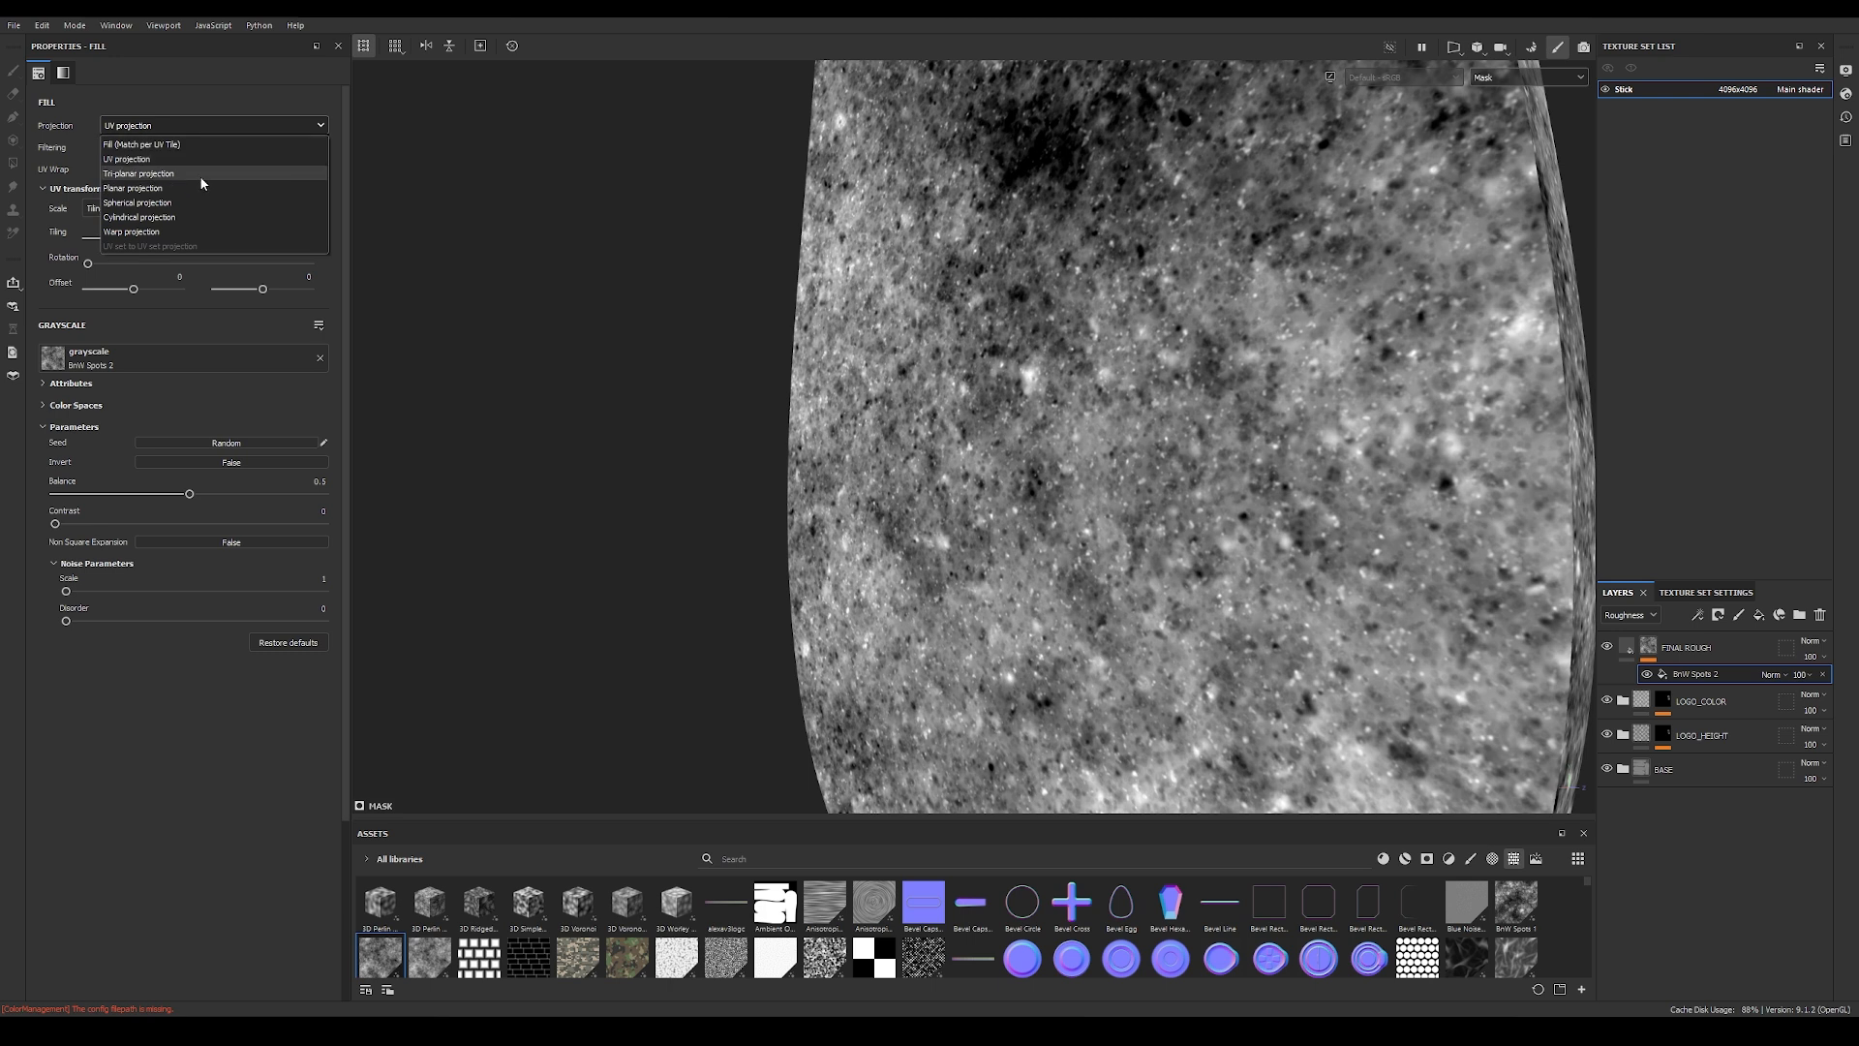
{"action": "left_click", "coordinate": [201, 177]}
{"action": "right_click_drag", "start_coordinate": [1201, 352], "coordinate": [417, 298], "text": "alt"}
{"action": "left_click_drag", "start_coordinate": [417, 298], "coordinate": [380, 160], "text": "alt"}
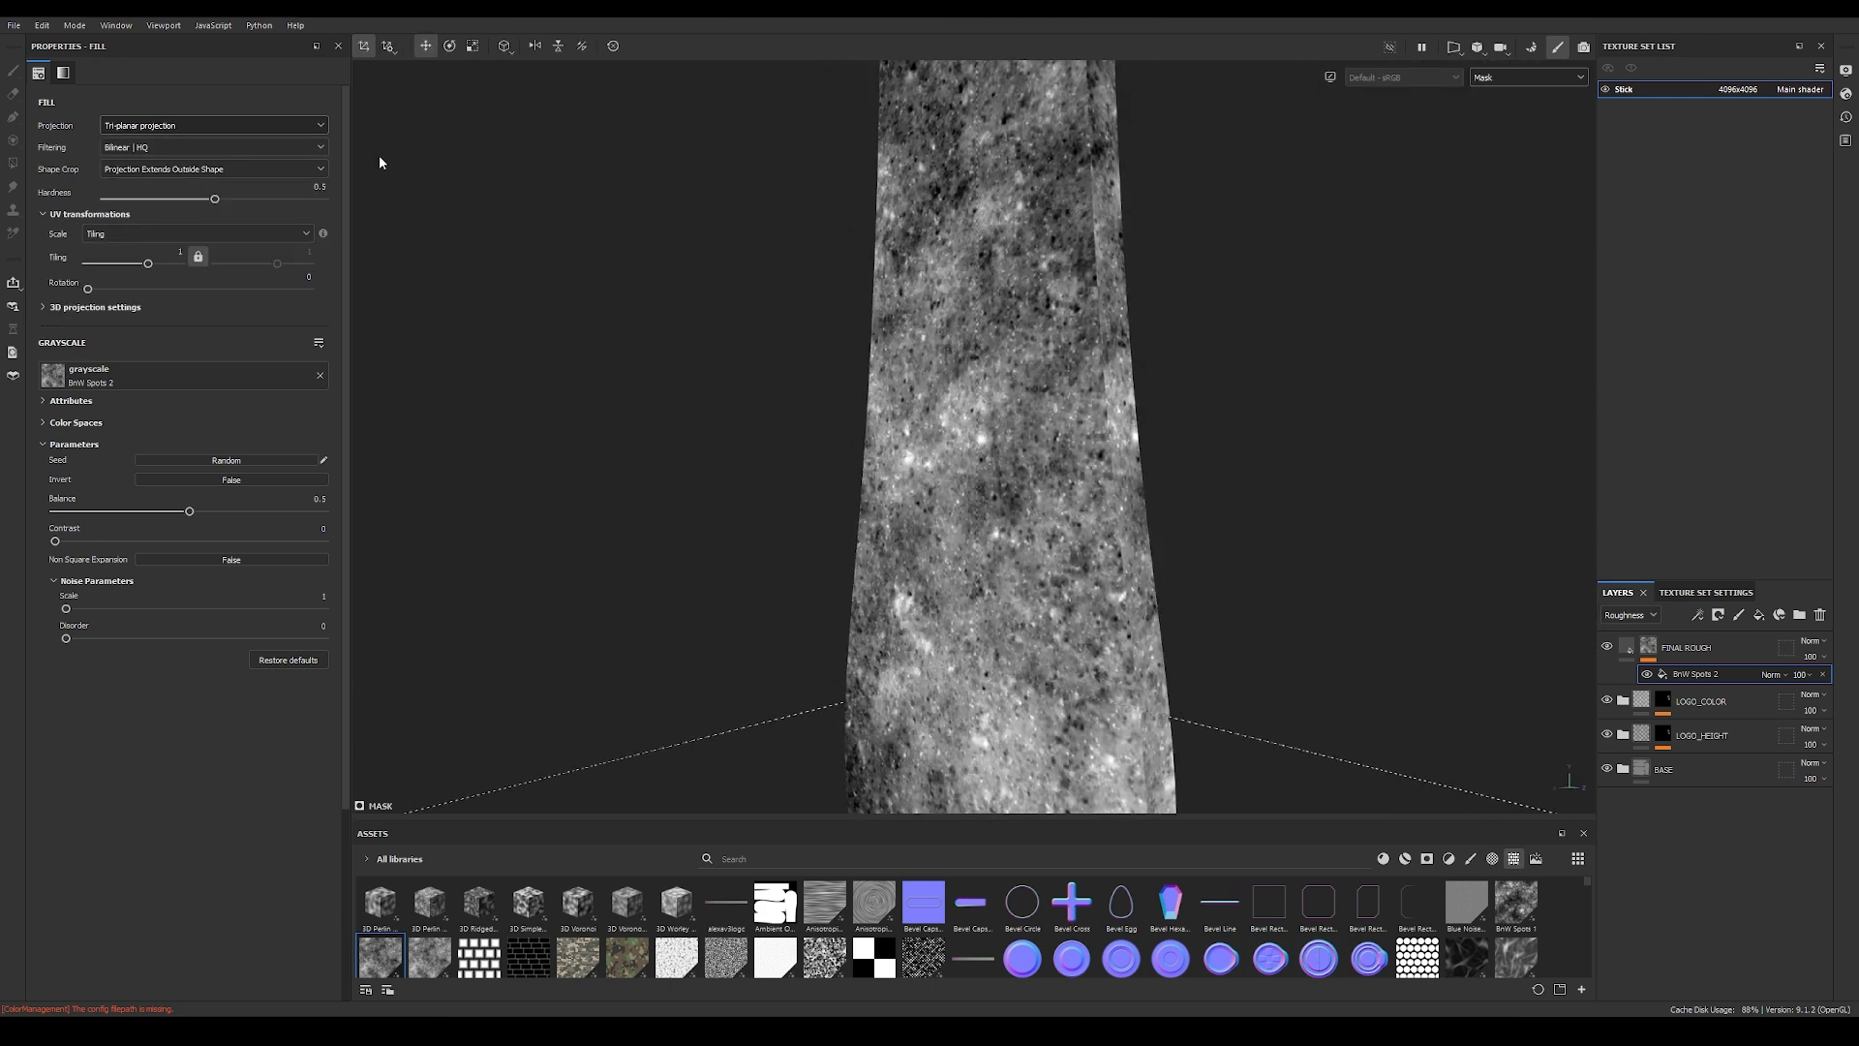
{"action": "left_click", "coordinate": [213, 125]}
{"action": "left_click", "coordinate": [184, 160]}
{"action": "left_click_drag", "start_coordinate": [989, 299], "coordinate": [984, 481], "text": "alt"}
{"action": "left_click", "coordinate": [232, 125]}
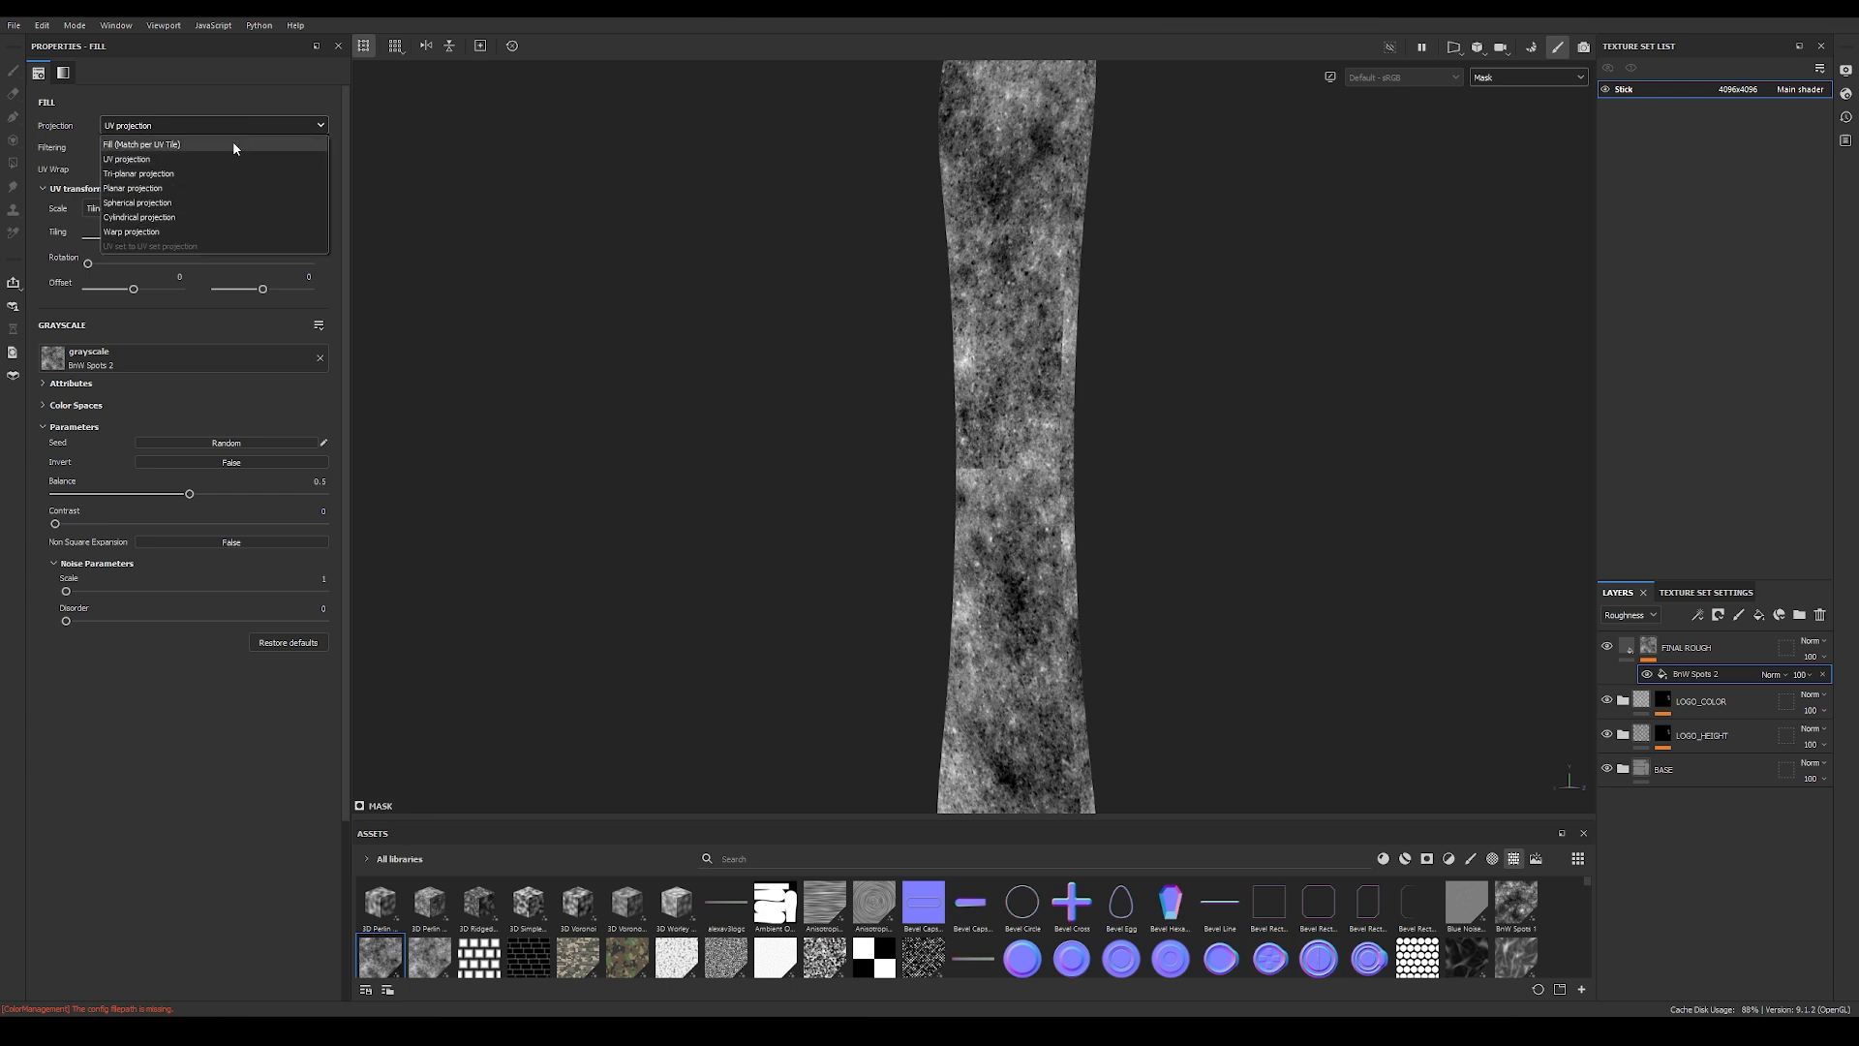
{"action": "left_click", "coordinate": [230, 169]}
{"action": "left_click_drag", "start_coordinate": [1070, 496], "coordinate": [1108, 490], "text": "alt"}
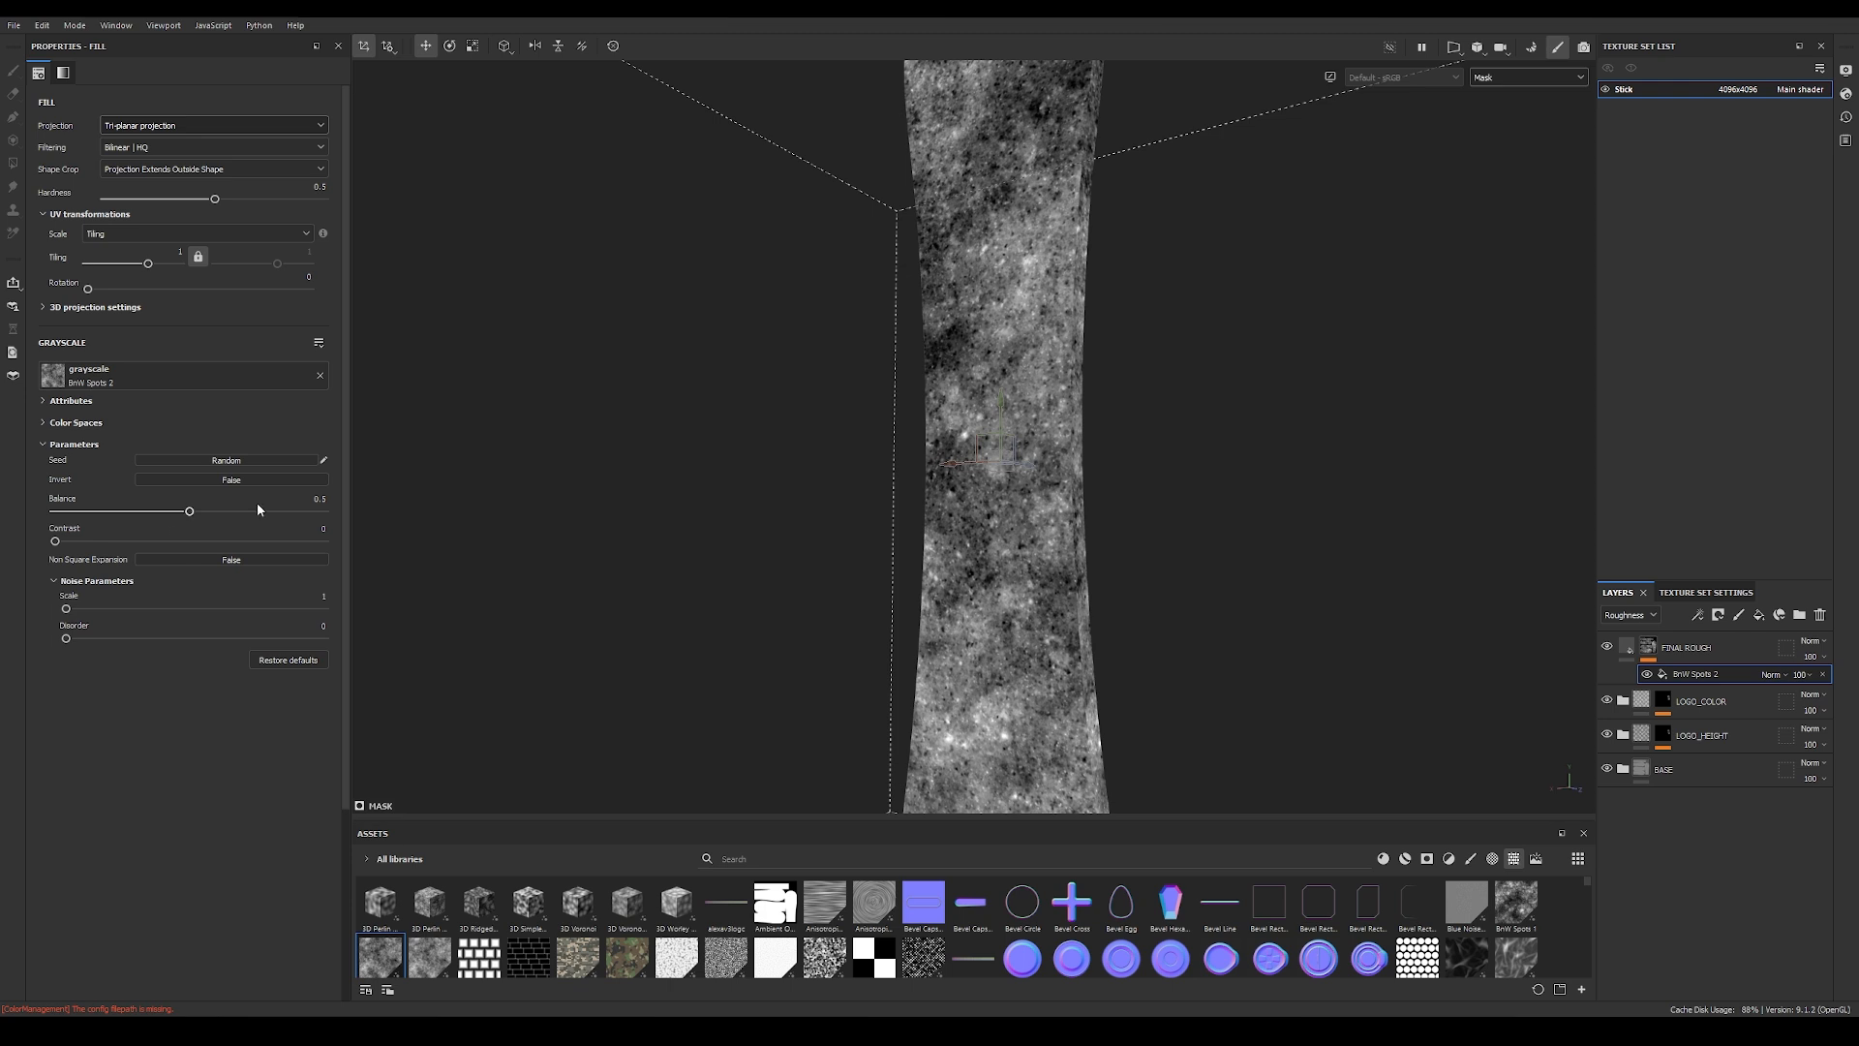
Step: Add Levels to the FINAL ROUGH mask and narrow the output range to about 0.37–0.766
{"action": "left_click", "coordinate": [1698, 615]}
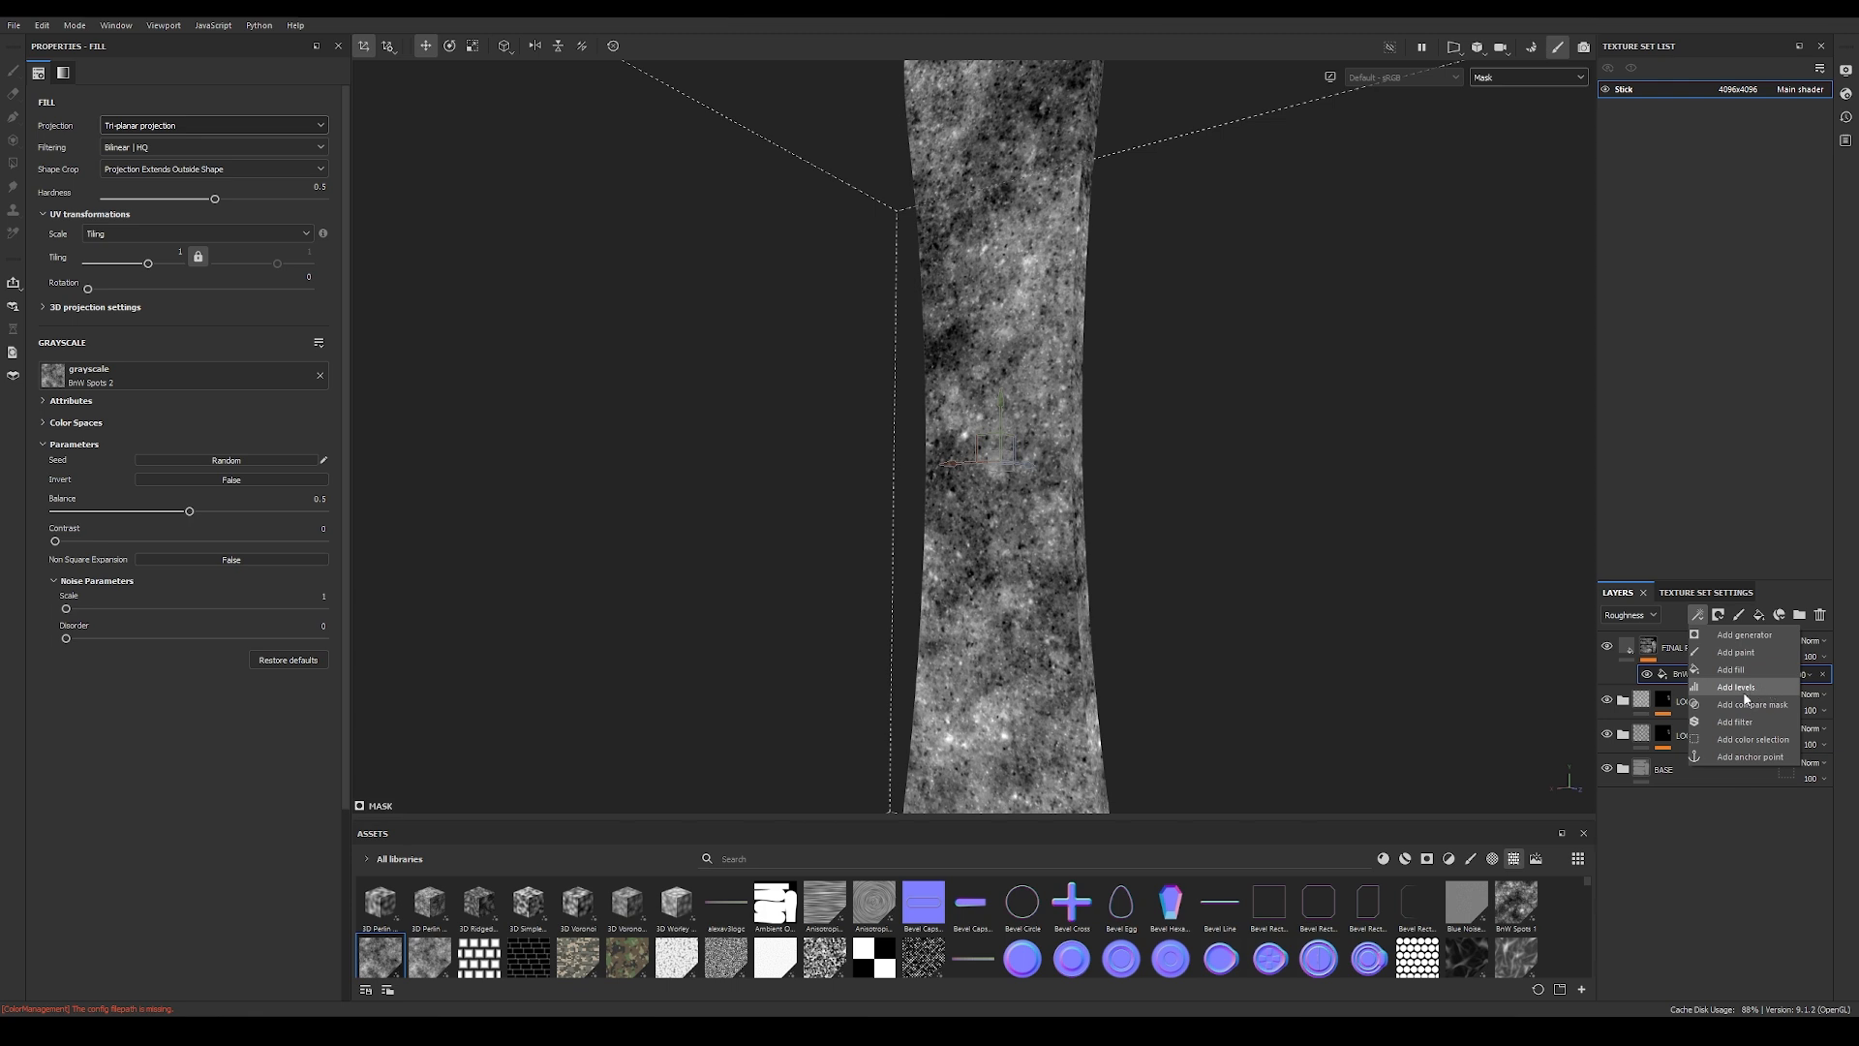
{"action": "left_click", "coordinate": [1737, 688]}
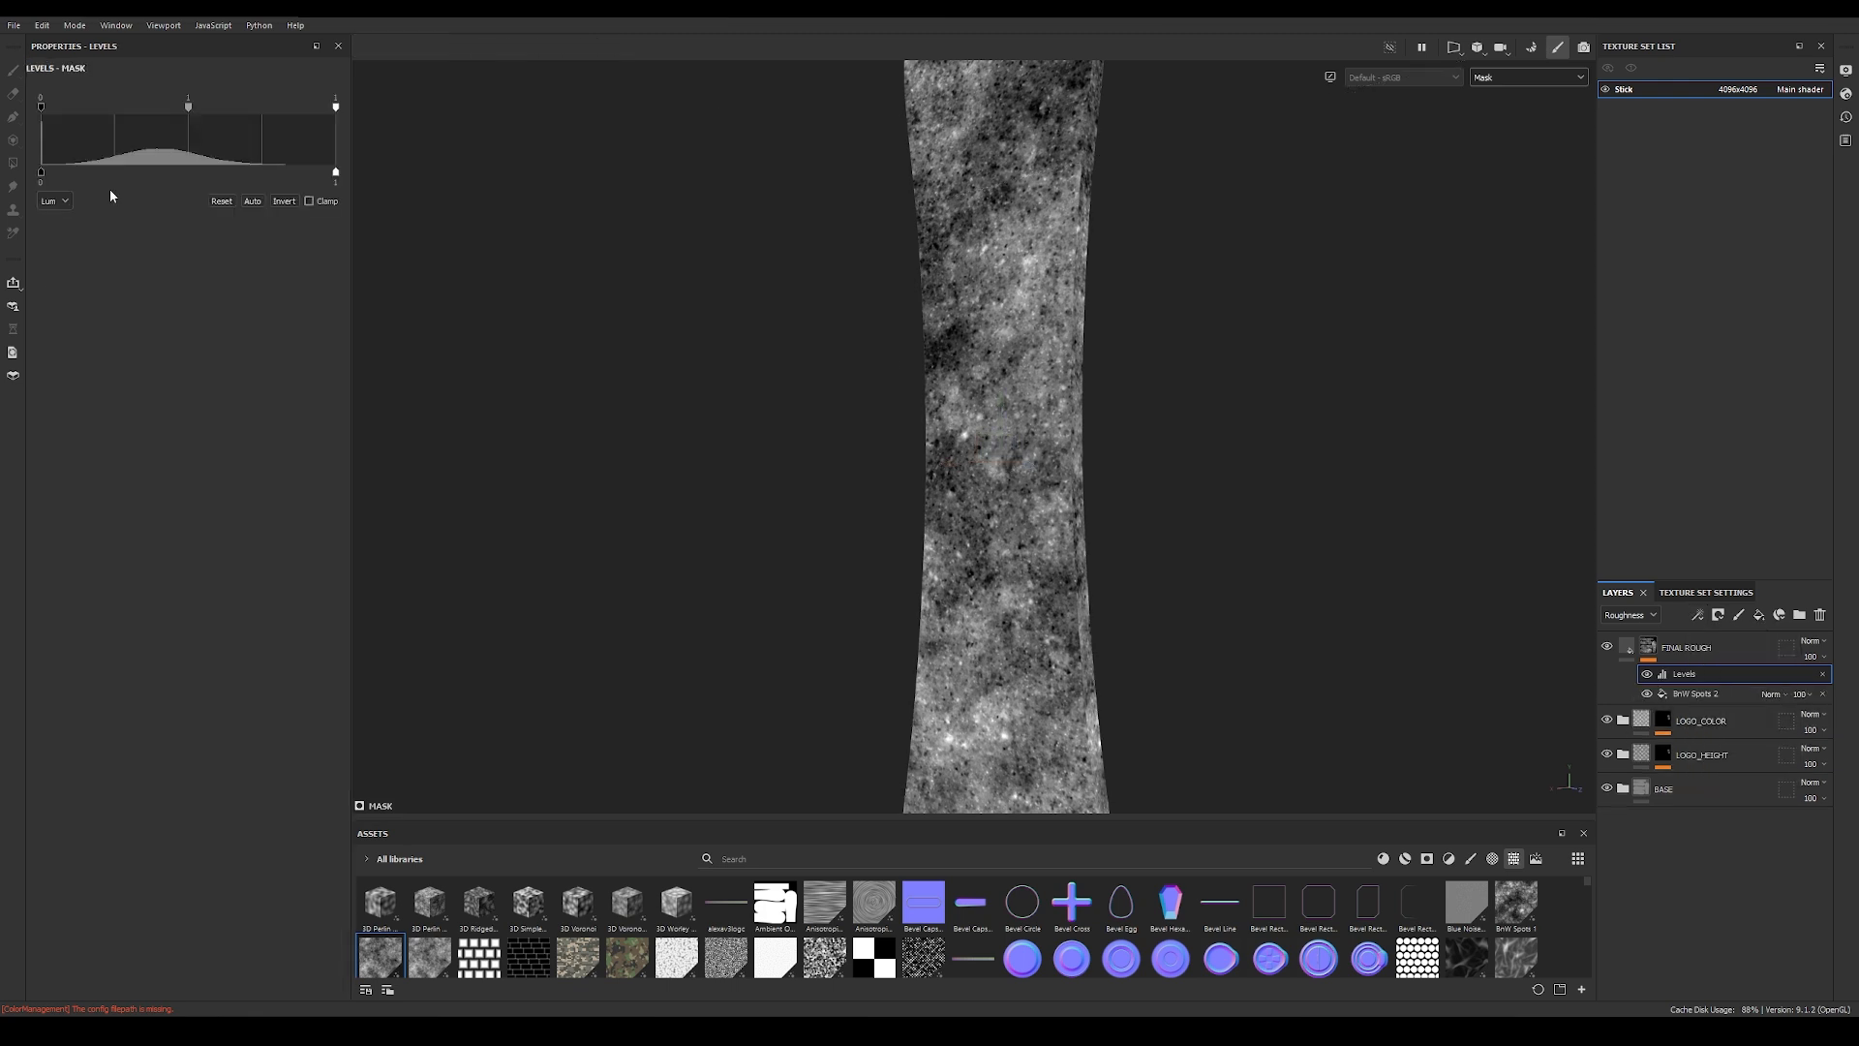
{"action": "left_click_drag", "start_coordinate": [335, 173], "coordinate": [269, 170]}
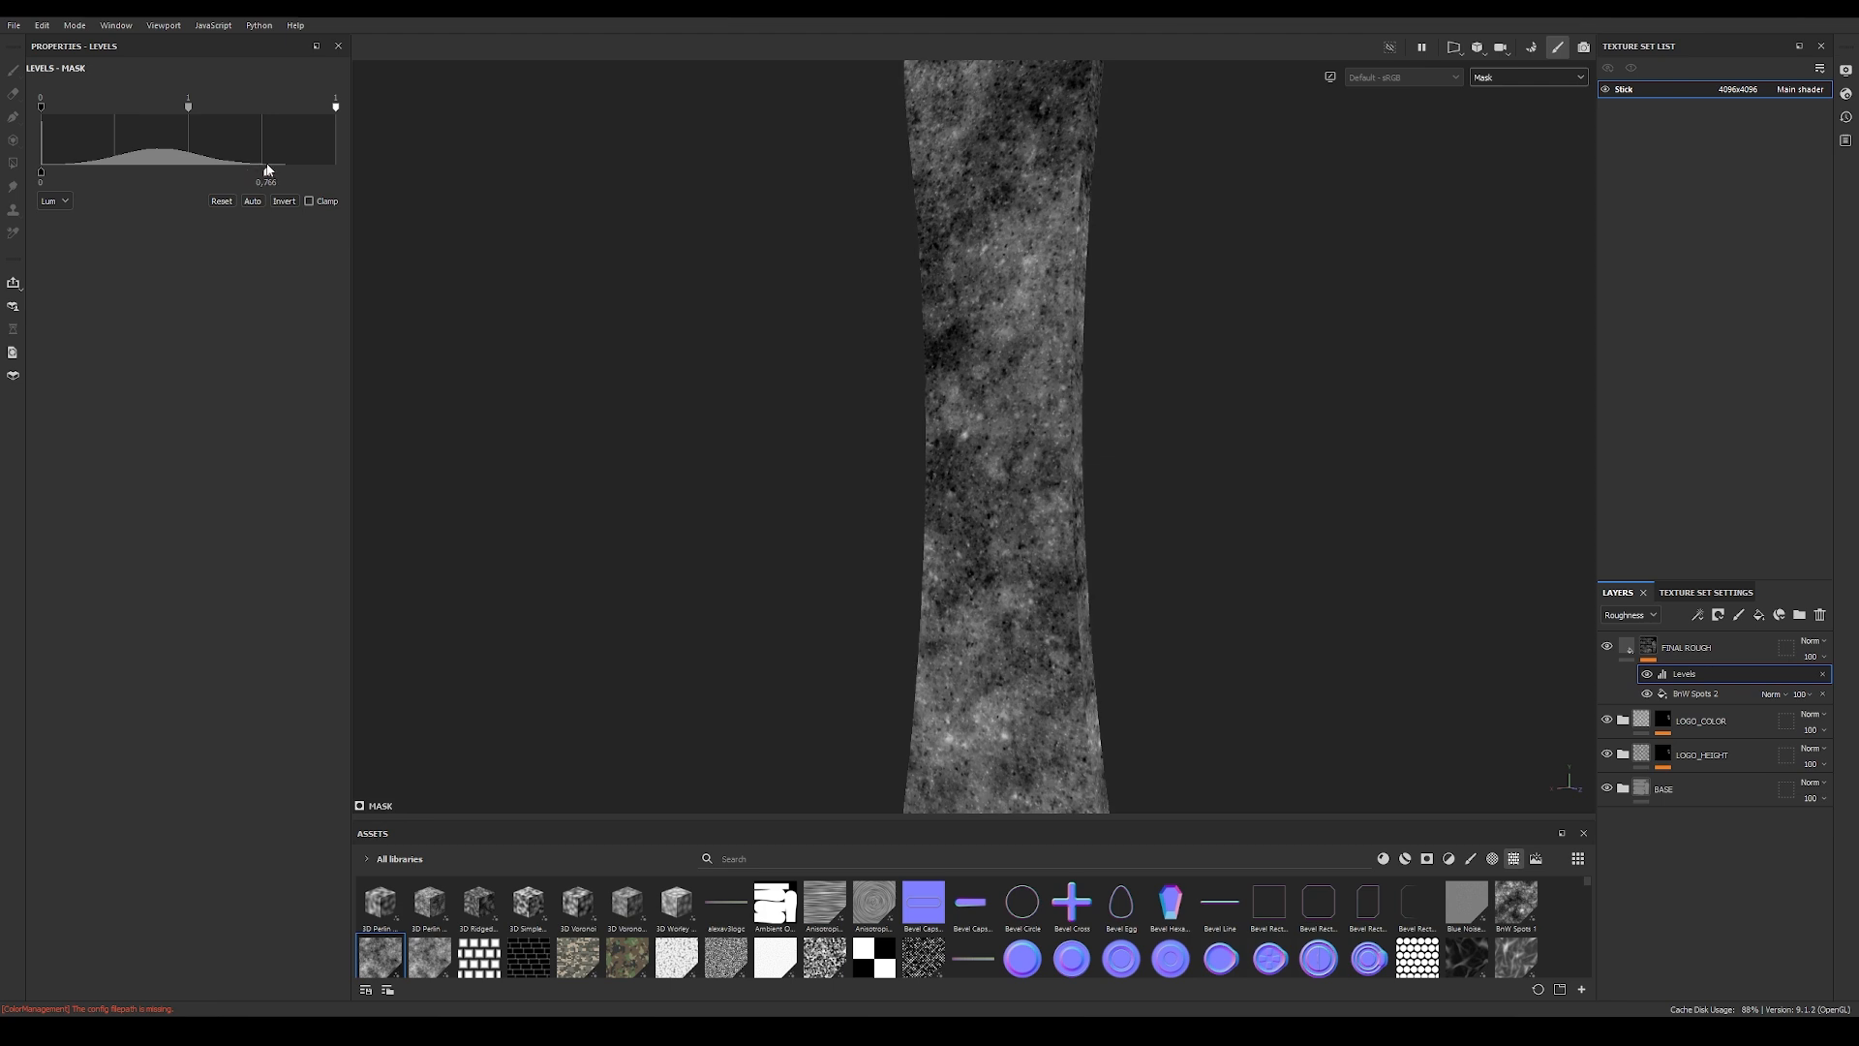
{"action": "left_click_drag", "start_coordinate": [42, 171], "coordinate": [150, 181]}
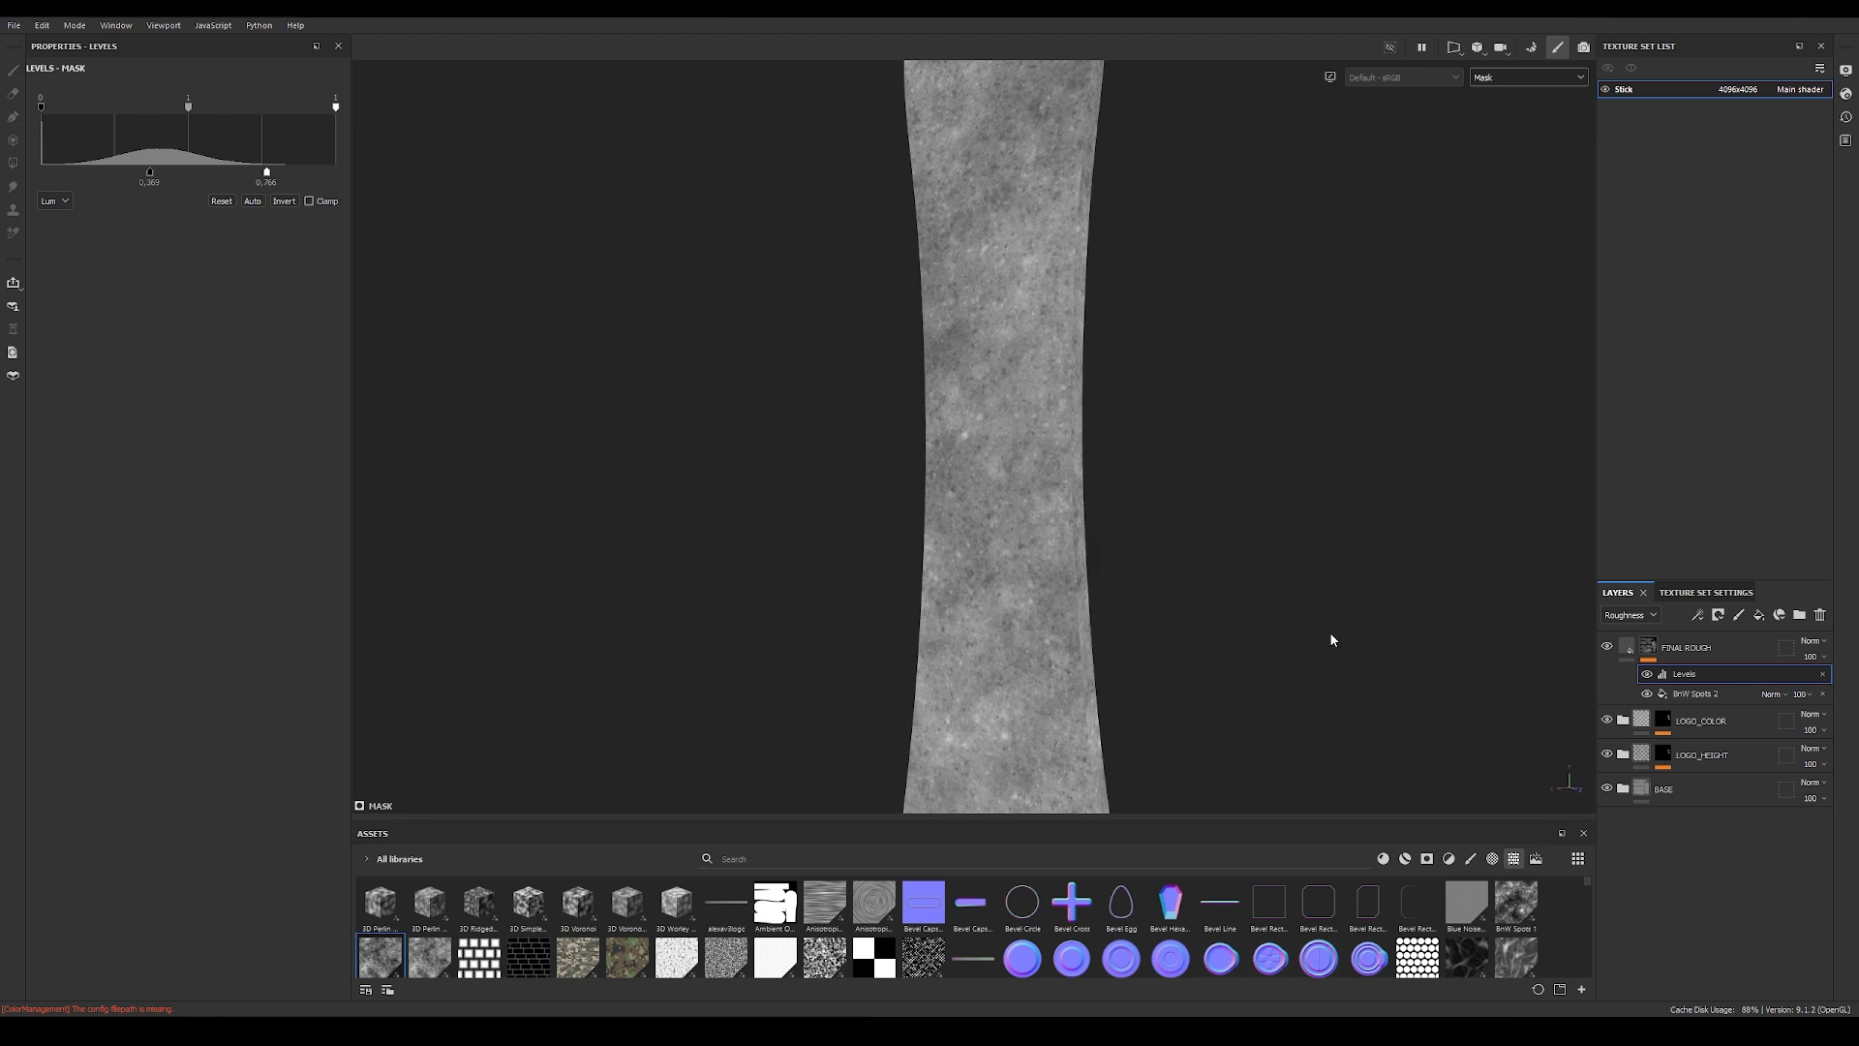
Step: Return to the material view, set the FINAL ROUGH roughness to 0.4142, and check the sheen around the logo
{"action": "left_click", "coordinate": [1629, 649]}
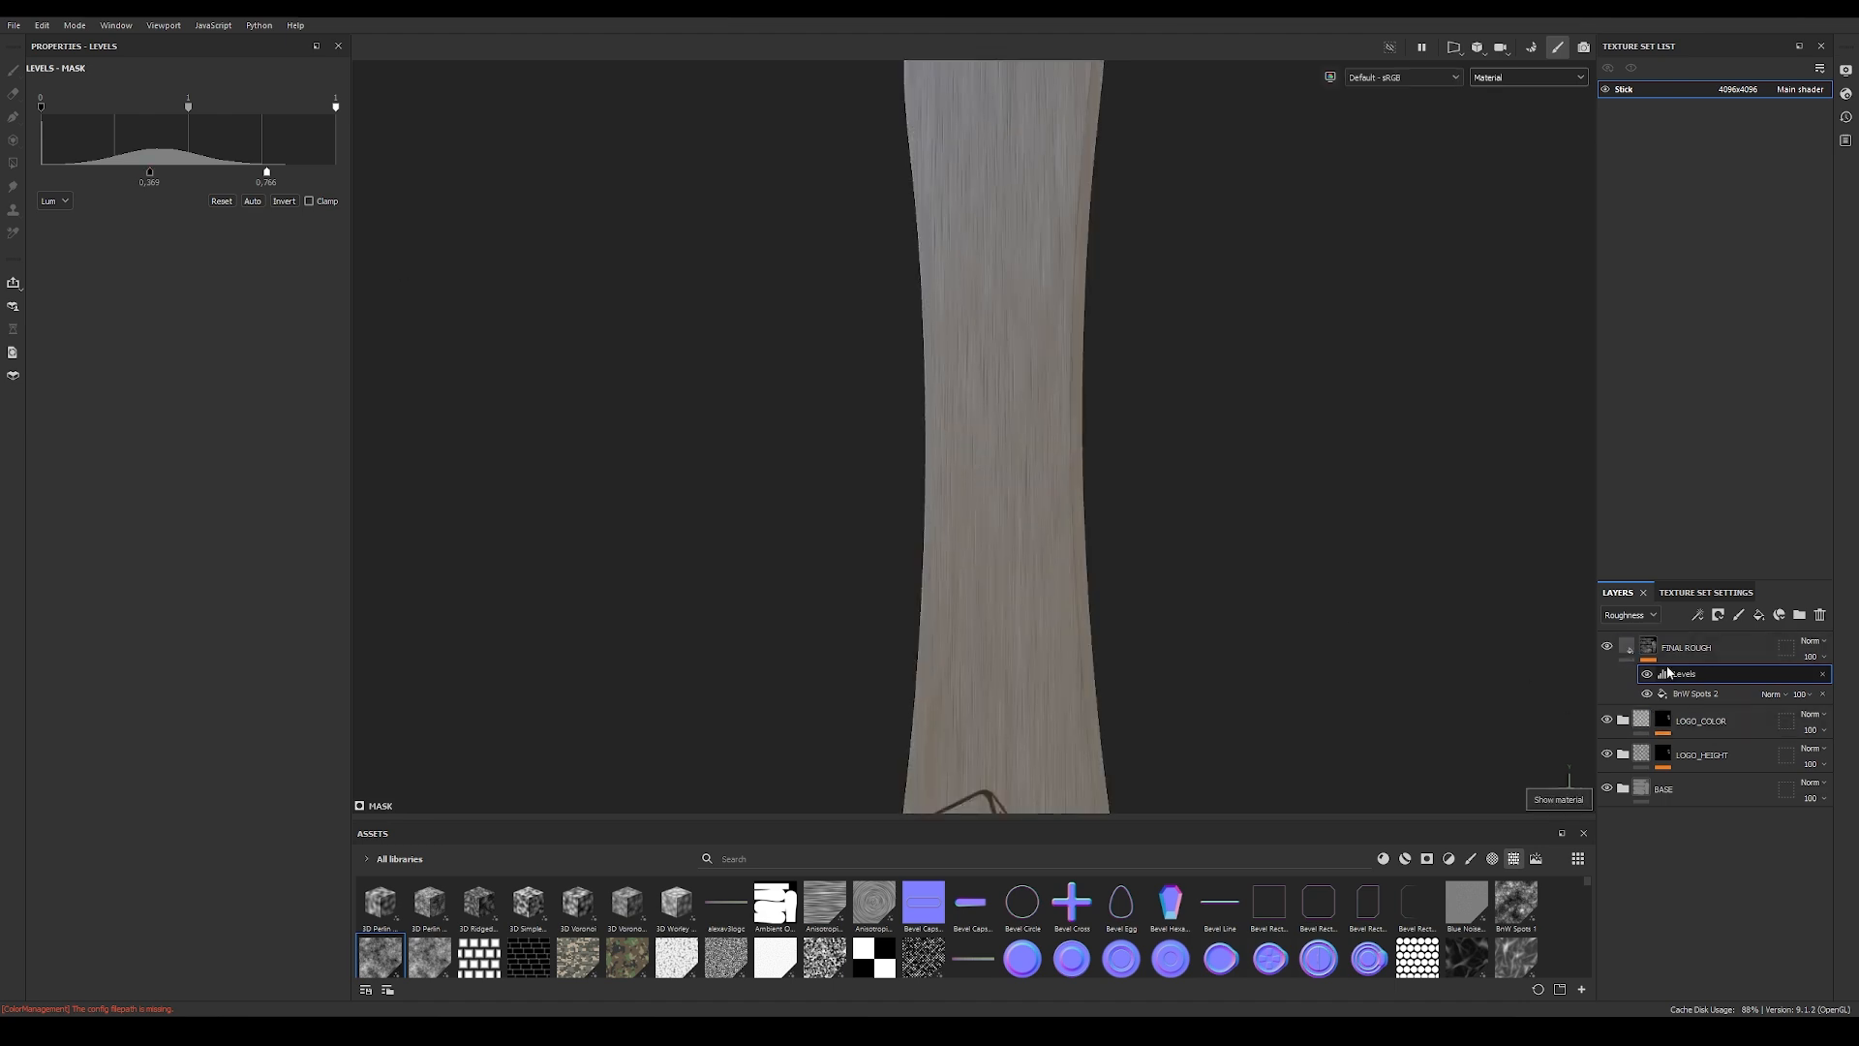
{"action": "left_click", "coordinate": [1628, 647]}
{"action": "mouse_move", "coordinate": [975, 526]}
{"action": "left_mouse_down", "text": "alt"}
{"action": "mouse_move", "coordinate": [830, 449]}
{"action": "mouse_move", "coordinate": [967, 165]}
{"action": "mouse_move", "coordinate": [971, 523]}
{"action": "left_mouse_up", "text": "alt"}
{"action": "scroll", "coordinate": [969, 523], "scroll_direction": "up", "scroll_amount": 5}
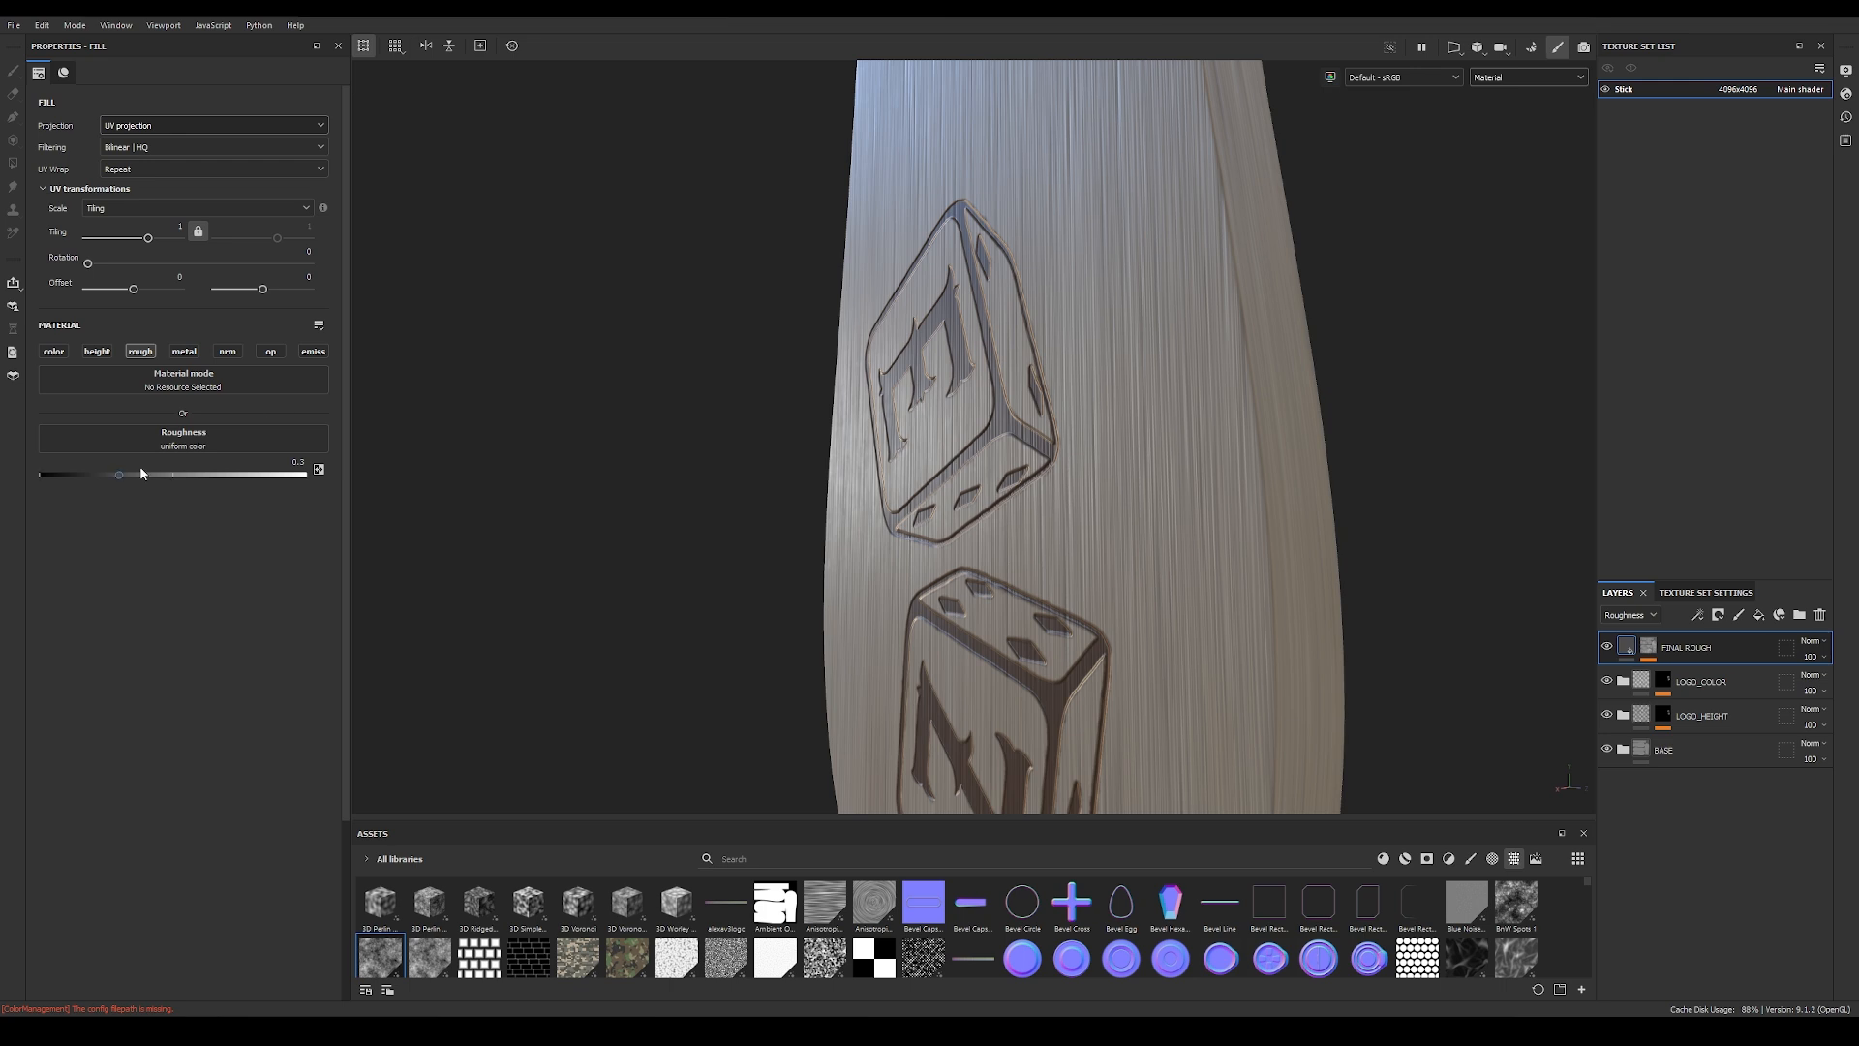
{"action": "left_click_drag", "start_coordinate": [120, 475], "coordinate": [124, 475]}
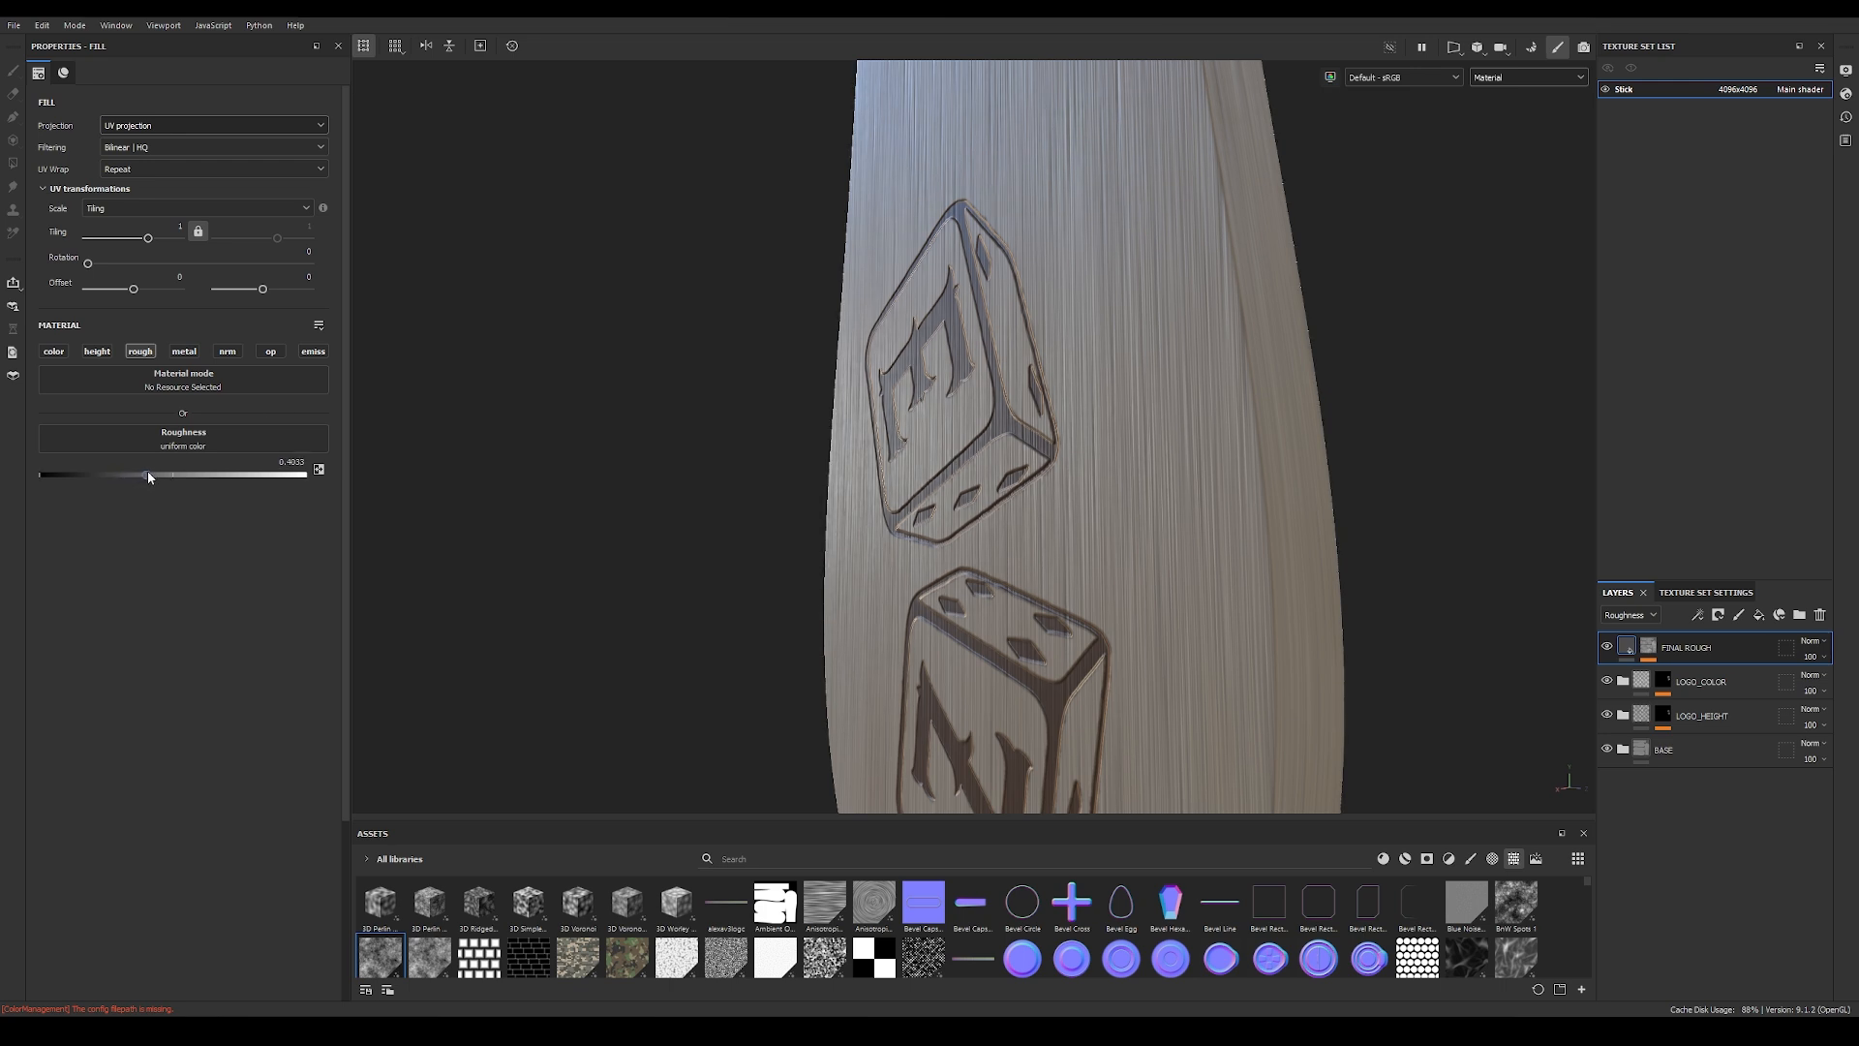
{"action": "mouse_move", "coordinate": [560, 426]}
{"action": "right_mouse_down", "text": "shift"}
{"action": "mouse_move", "coordinate": [594, 420]}
{"action": "mouse_move", "coordinate": [570, 422]}
{"action": "right_mouse_up", "text": "shift"}
{"action": "left_click_drag", "start_coordinate": [574, 428], "coordinate": [1258, 450], "text": "alt"}
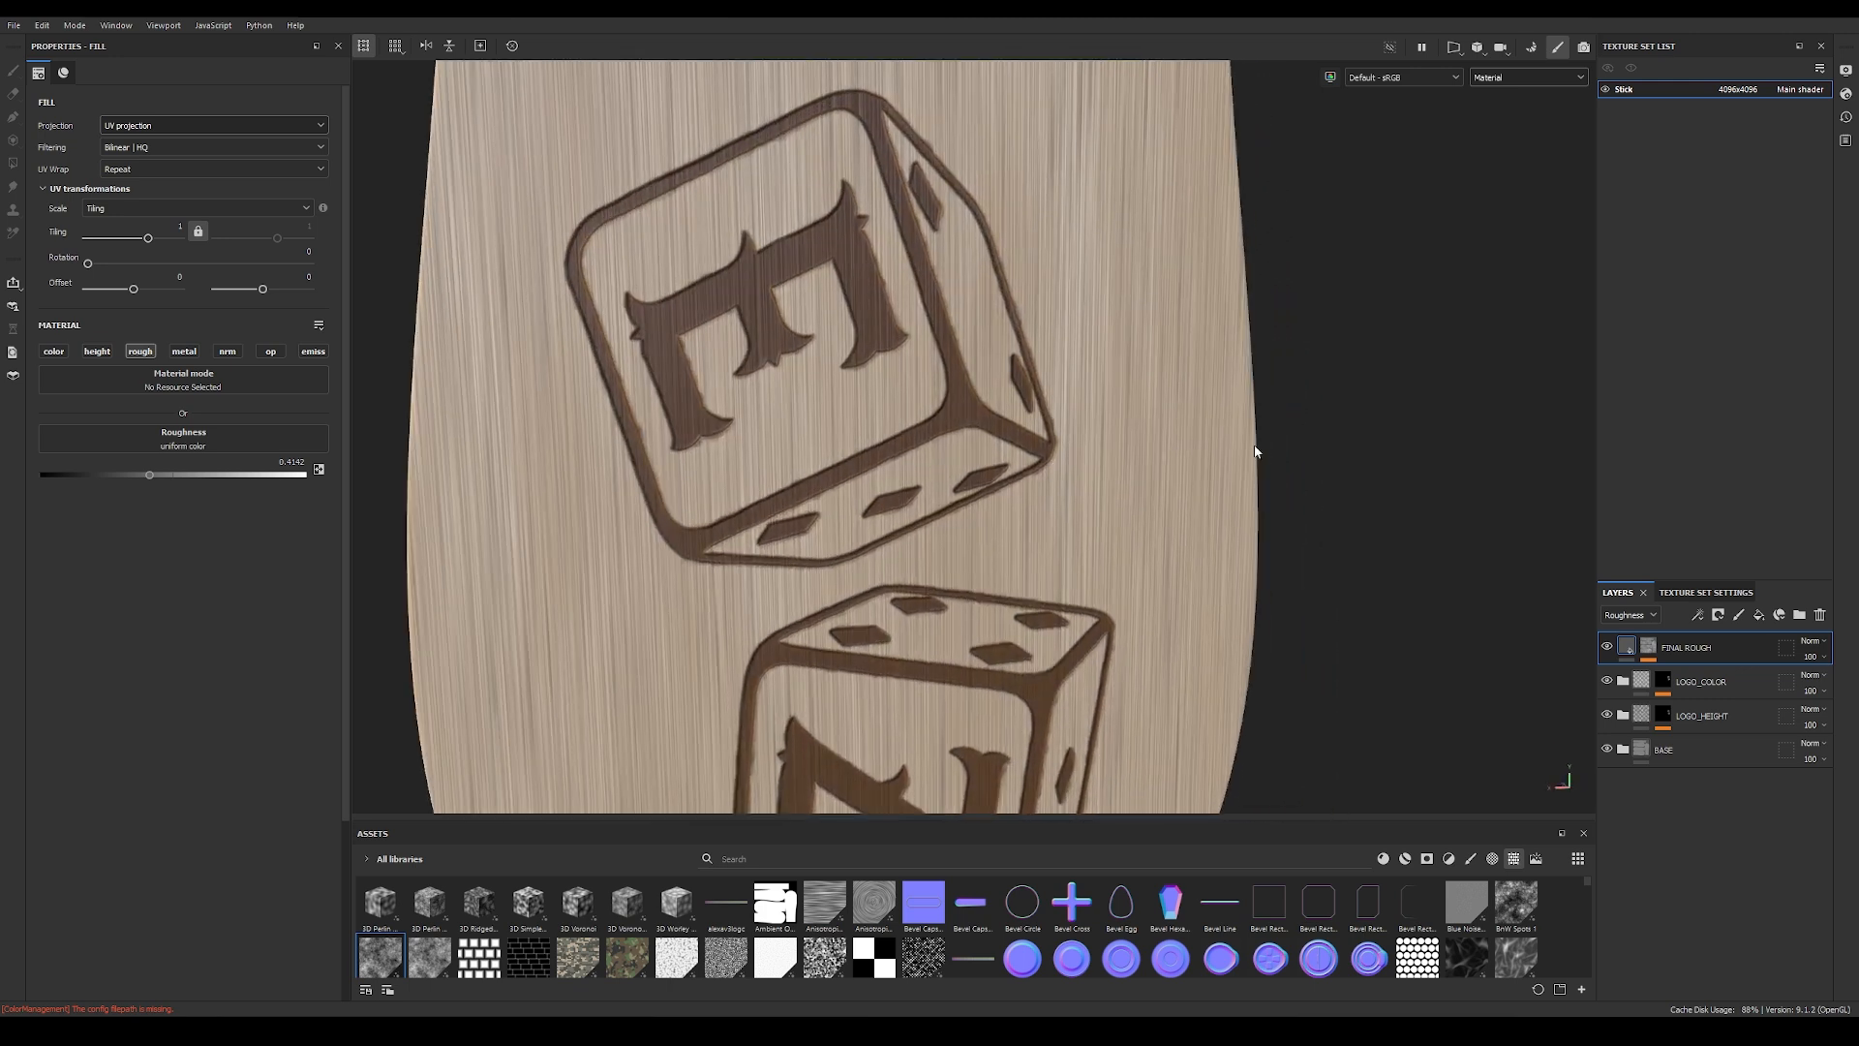
Step: Examine the wood surface and burnt logo on the whole stick from several angles and distances
{"action": "right_click_drag", "start_coordinate": [1258, 449], "coordinate": [647, 401], "text": "alt"}
{"action": "left_click_drag", "start_coordinate": [646, 401], "coordinate": [923, 478], "text": "alt"}
{"action": "middle_click_drag", "start_coordinate": [1007, 542], "coordinate": [996, 403], "text": "alt"}
{"action": "left_click_drag", "start_coordinate": [997, 402], "coordinate": [1092, 456], "text": "alt"}
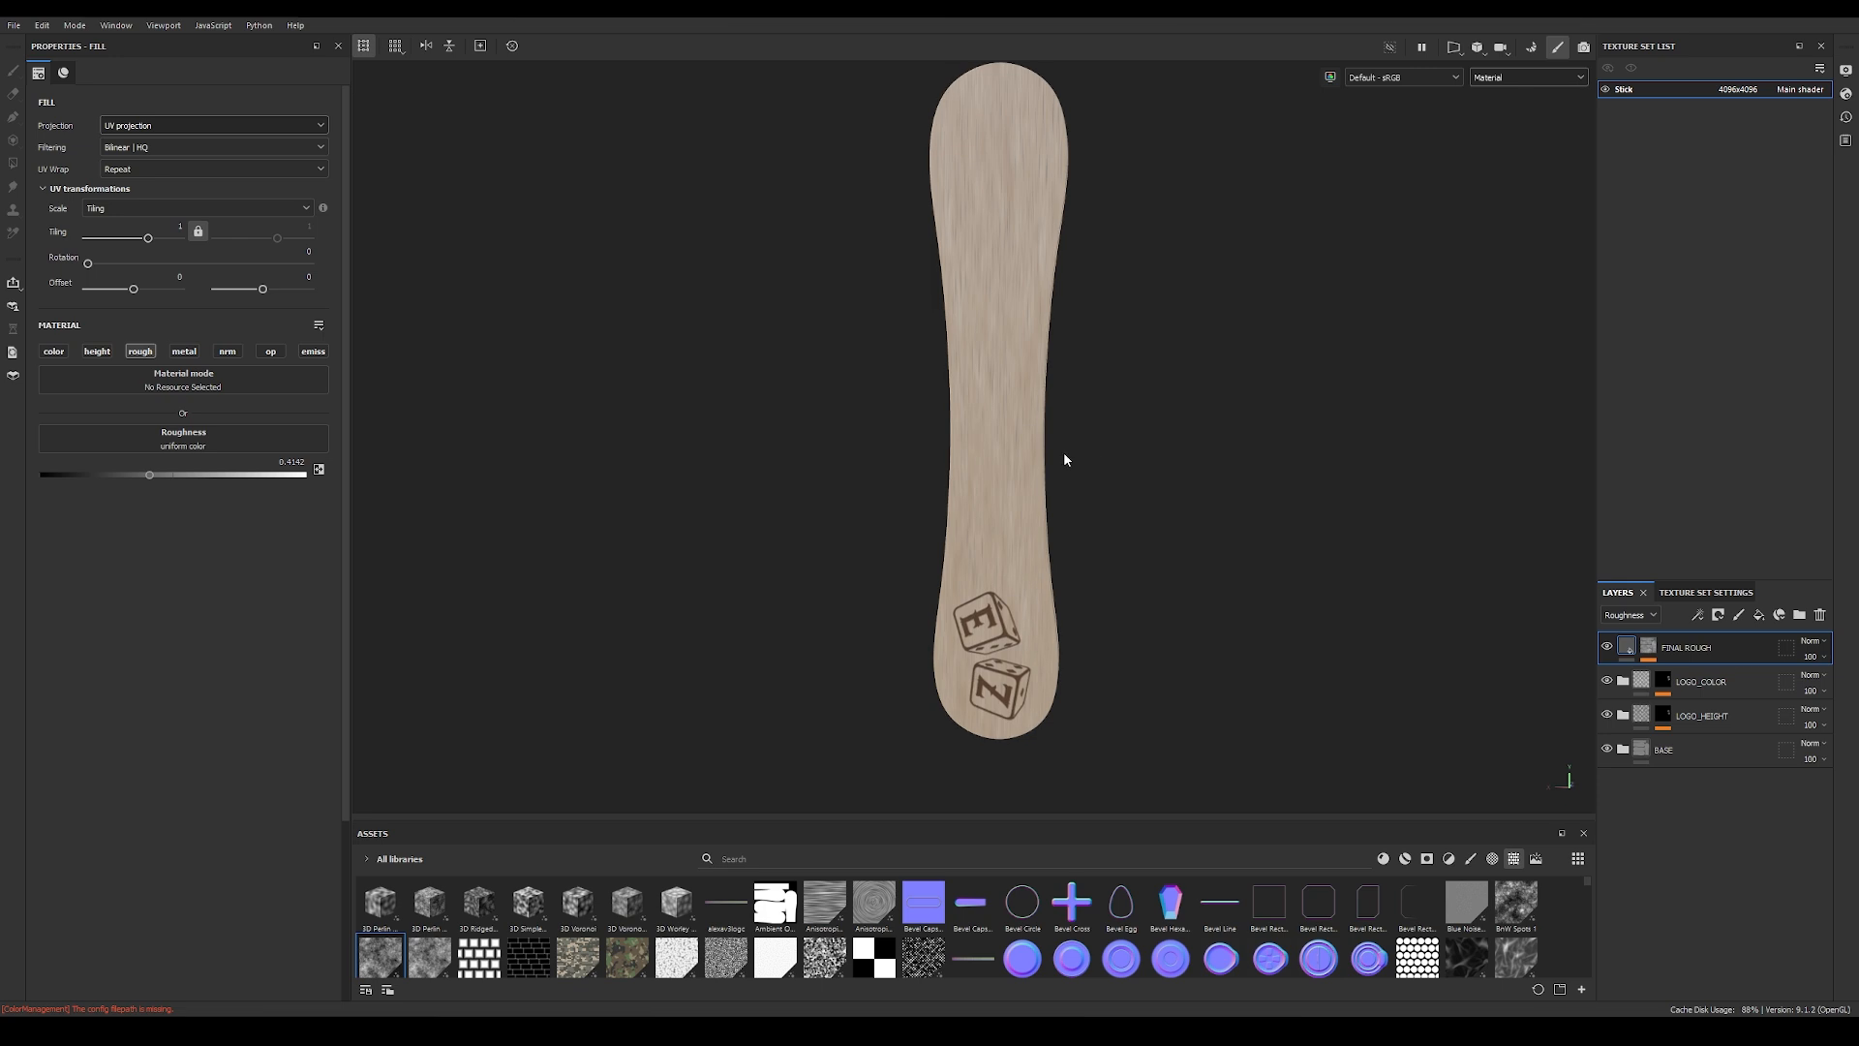
{"action": "right_click_drag", "start_coordinate": [1066, 461], "coordinate": [1170, 420], "text": "alt"}
{"action": "left_click_drag", "start_coordinate": [1169, 420], "coordinate": [1072, 406], "text": "alt"}
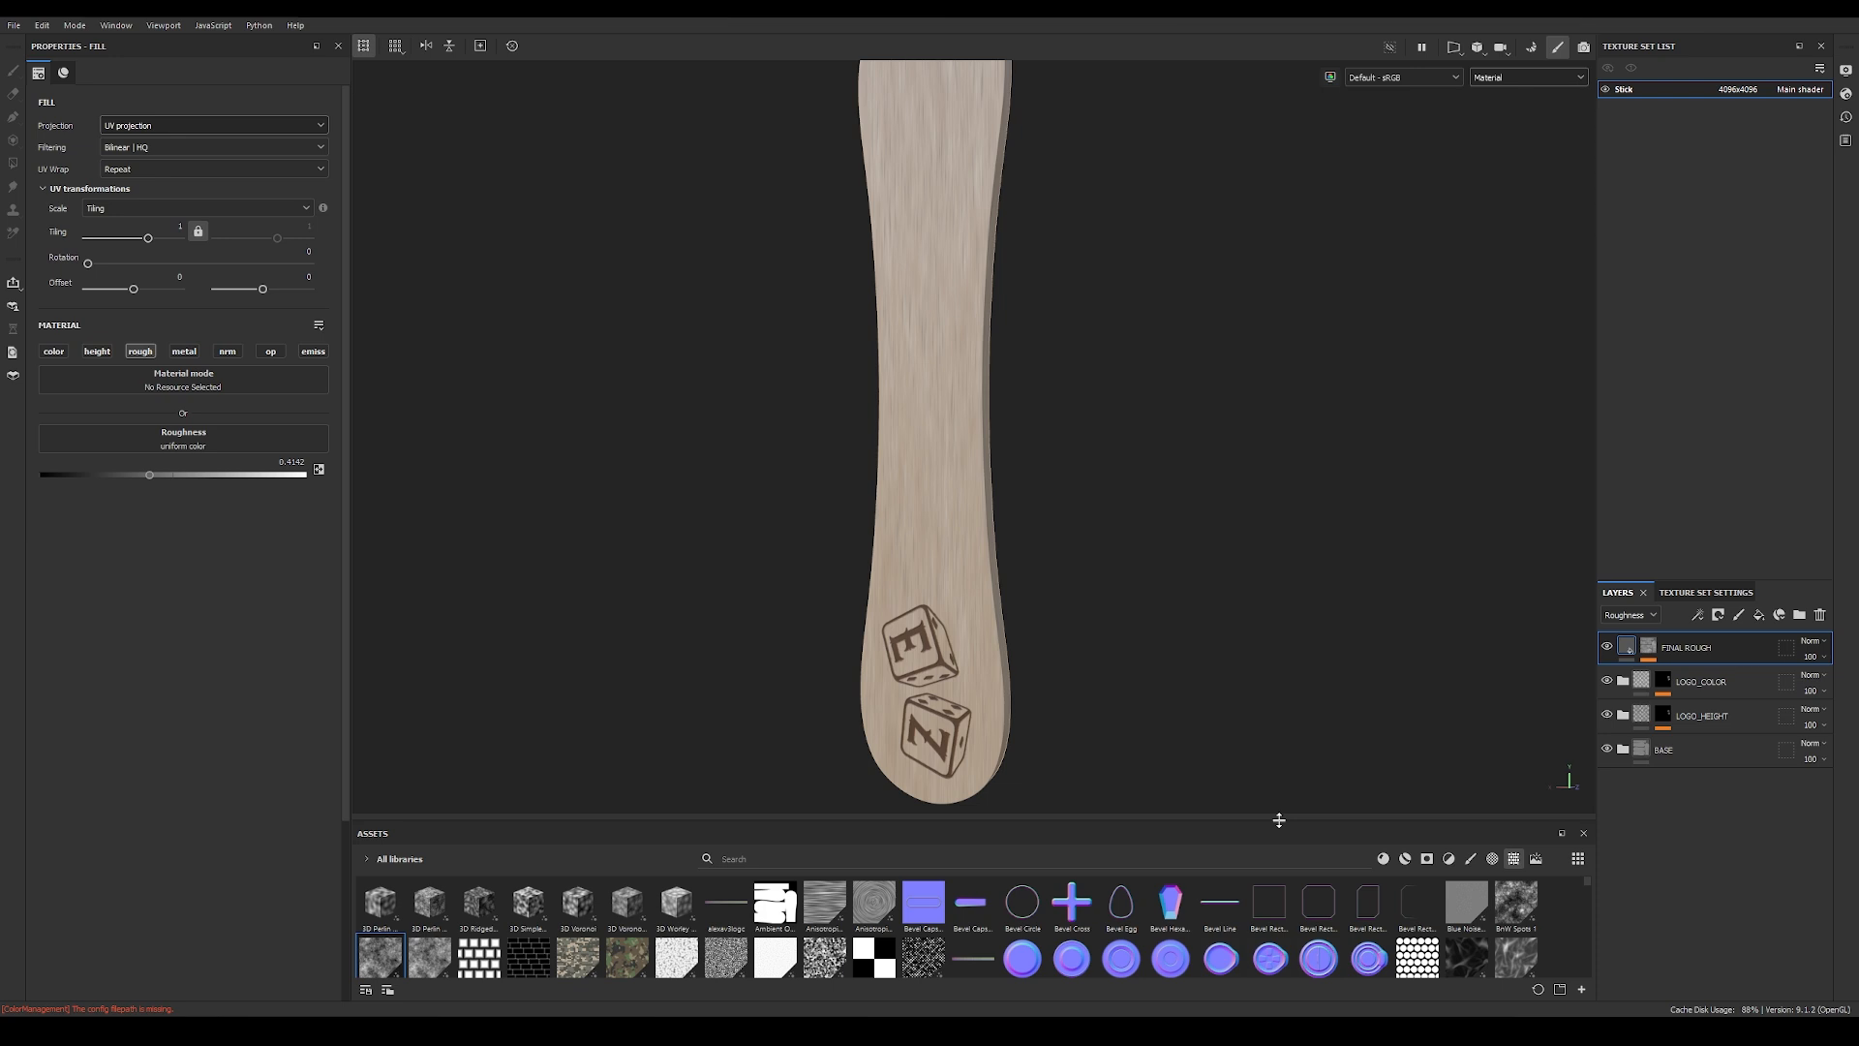
Step: Create a folder and move the FINAL ROUGH, LOGO_COLOR, LOGO_HEIGHT and BASE layers into it
{"action": "left_click_drag", "start_coordinate": [1279, 820], "coordinate": [1278, 656]}
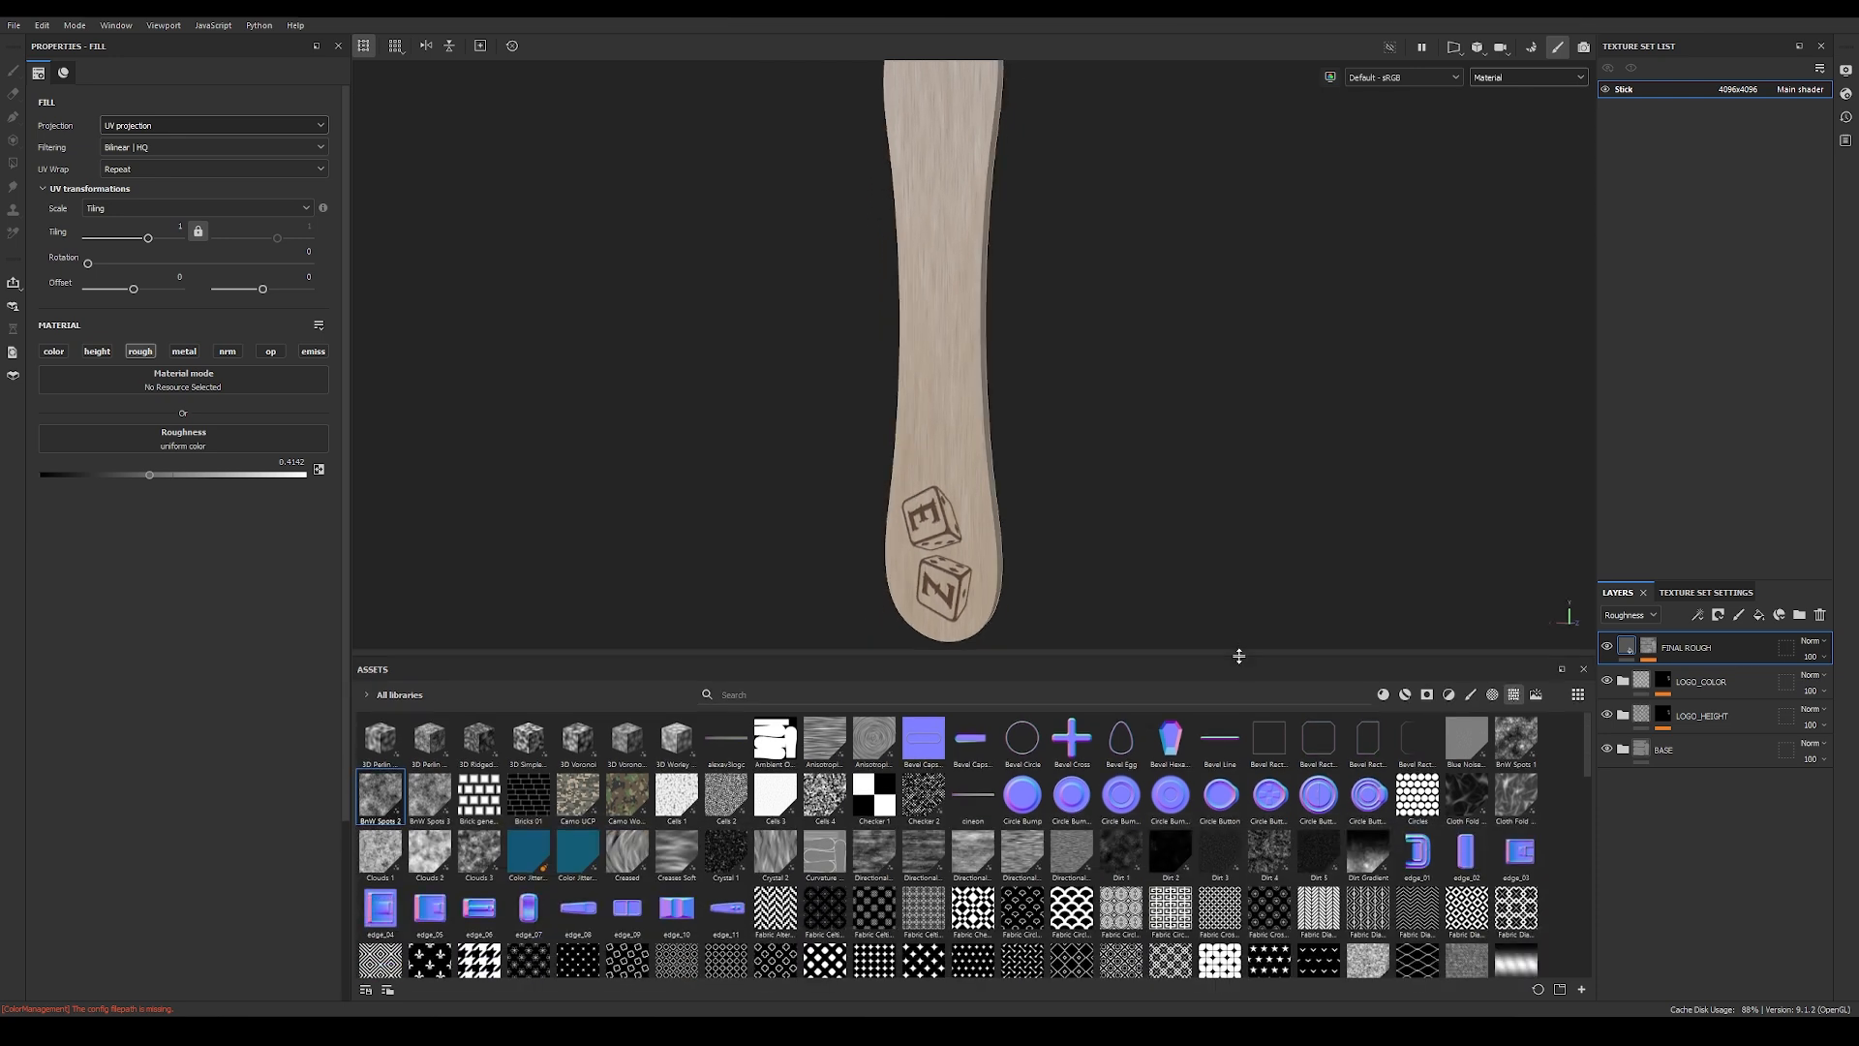
{"action": "left_click", "coordinate": [1716, 758], "text": "shift"}
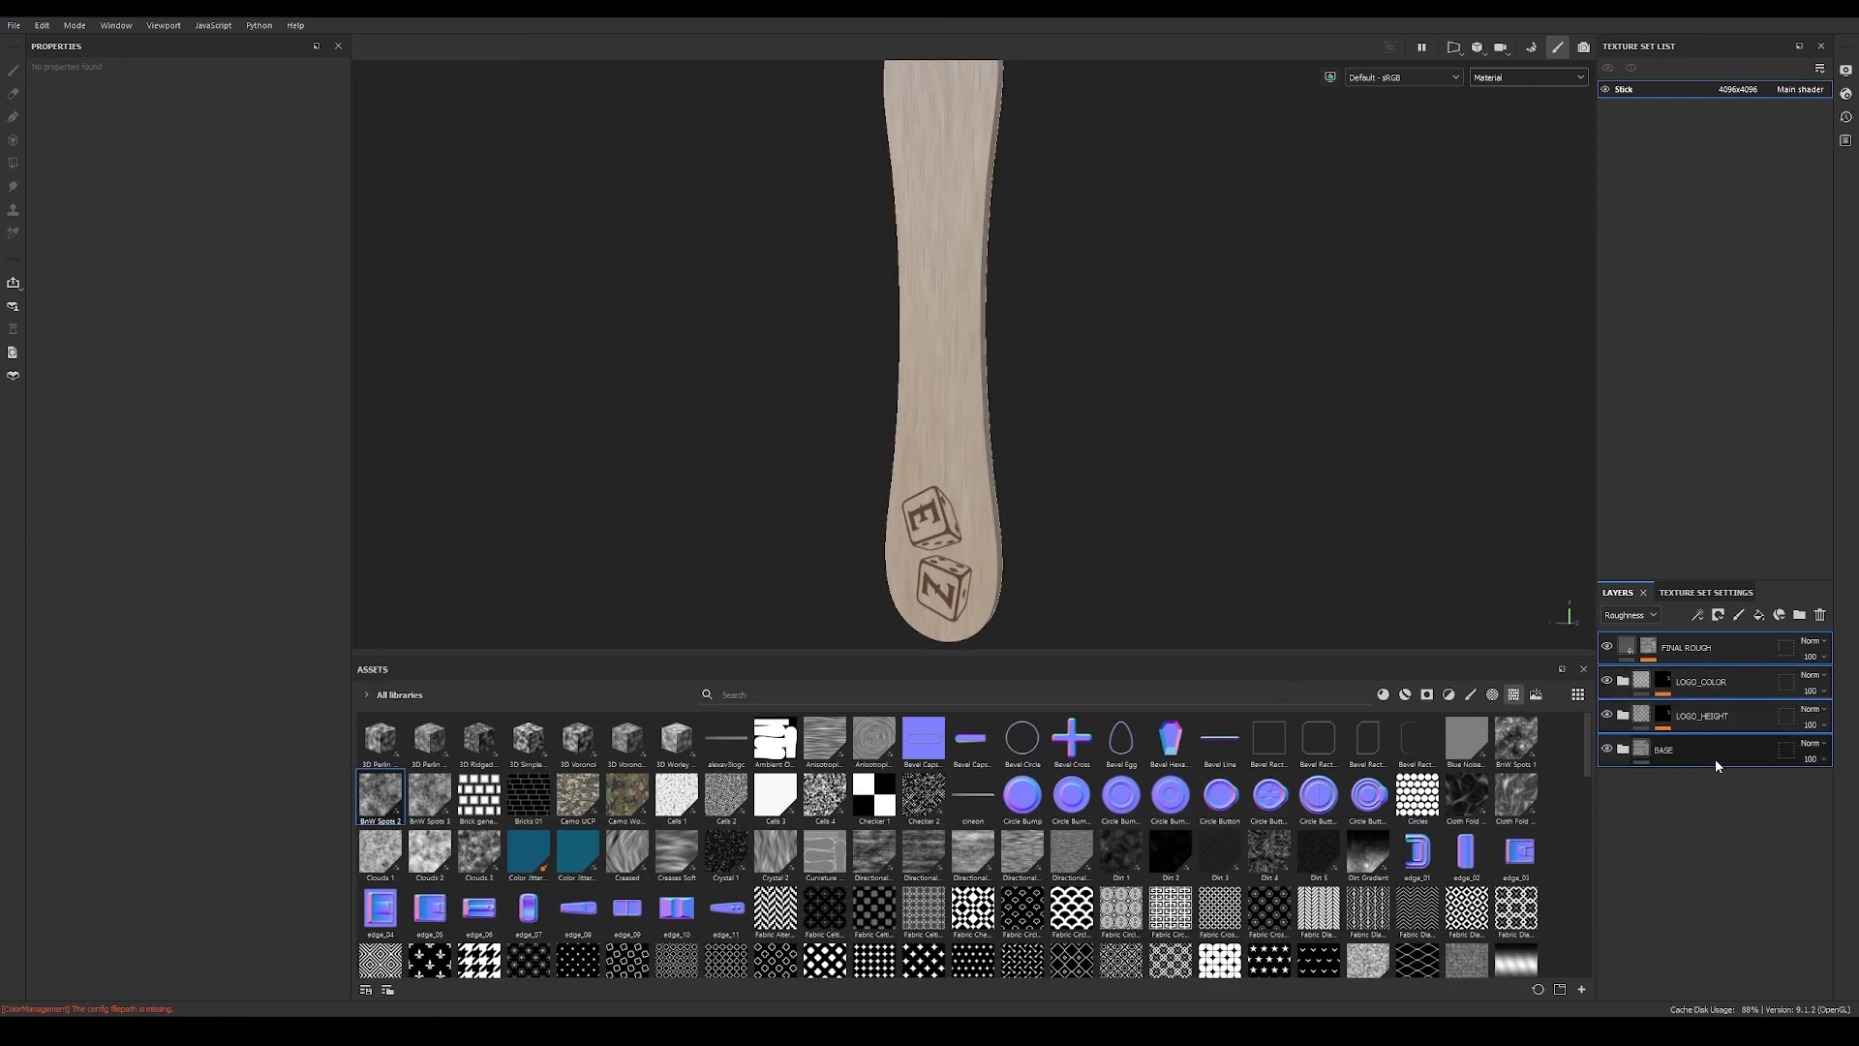
{"action": "left_click", "coordinate": [1801, 616]}
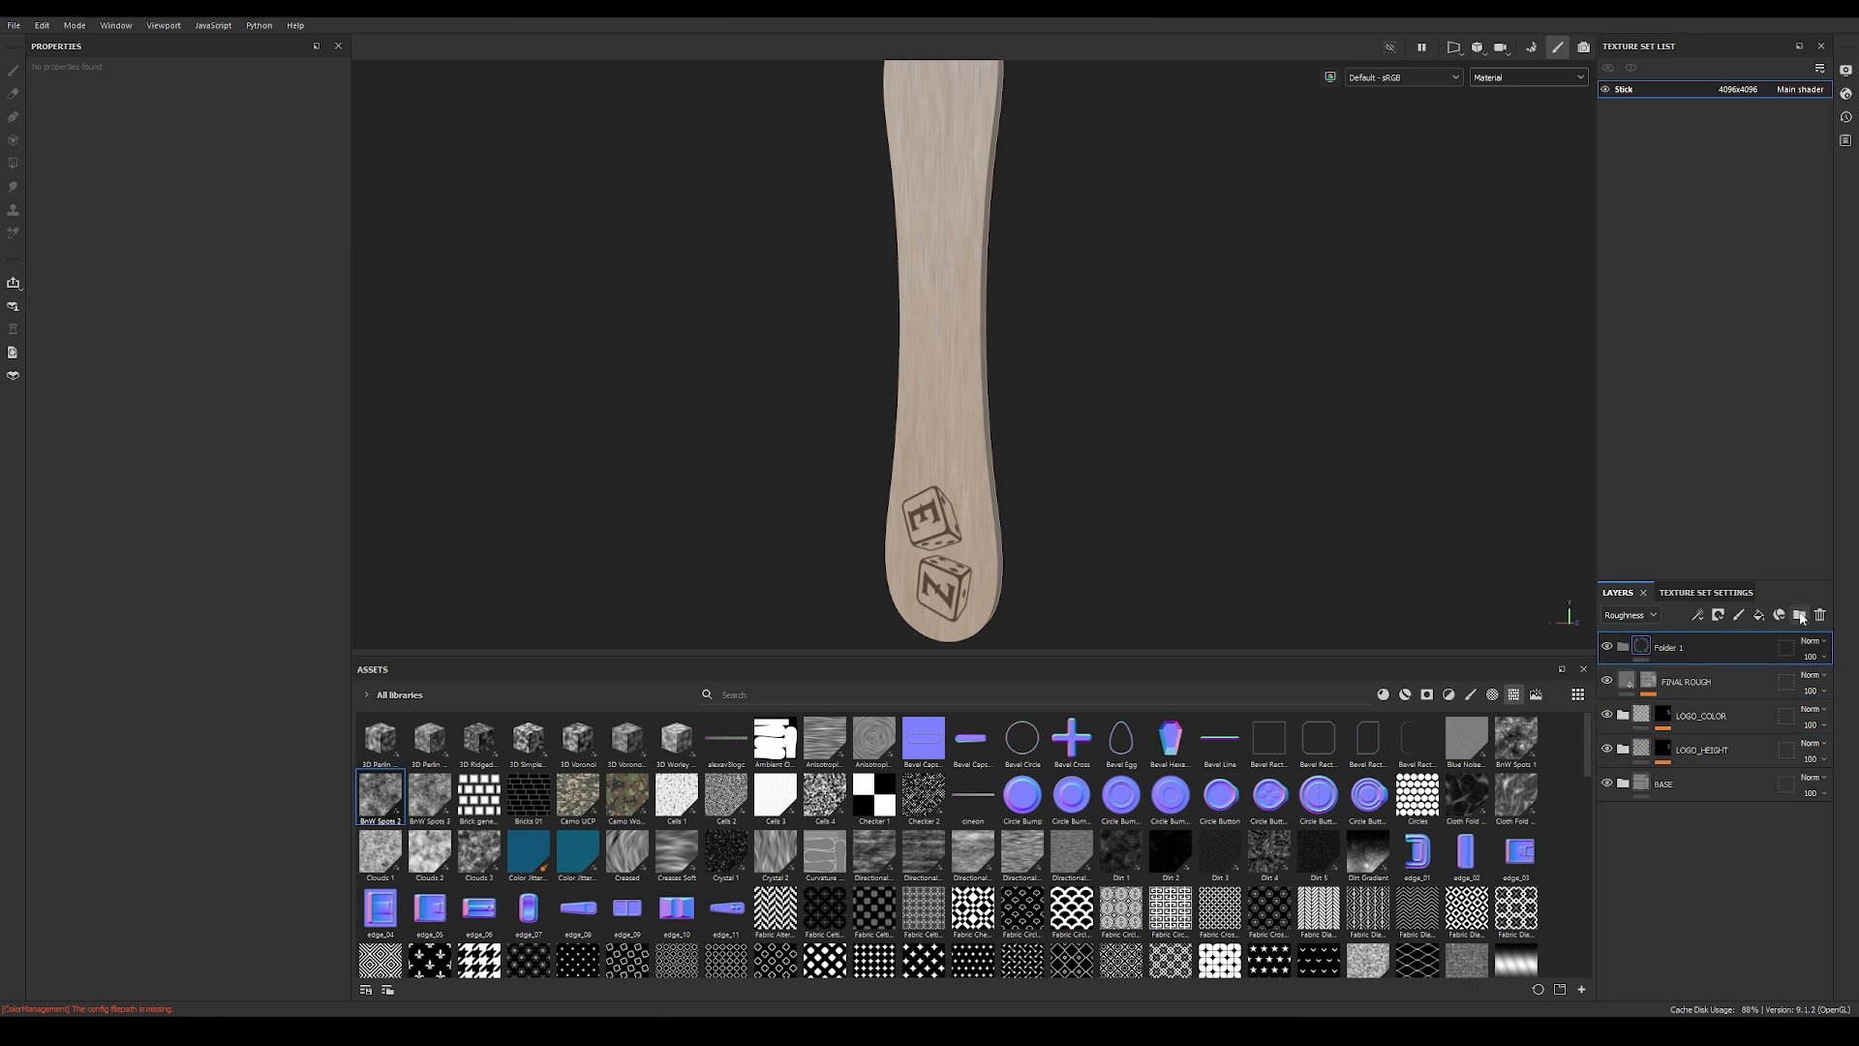
{"action": "left_click", "coordinate": [1733, 682]}
{"action": "left_click", "coordinate": [1723, 792], "text": "shift"}
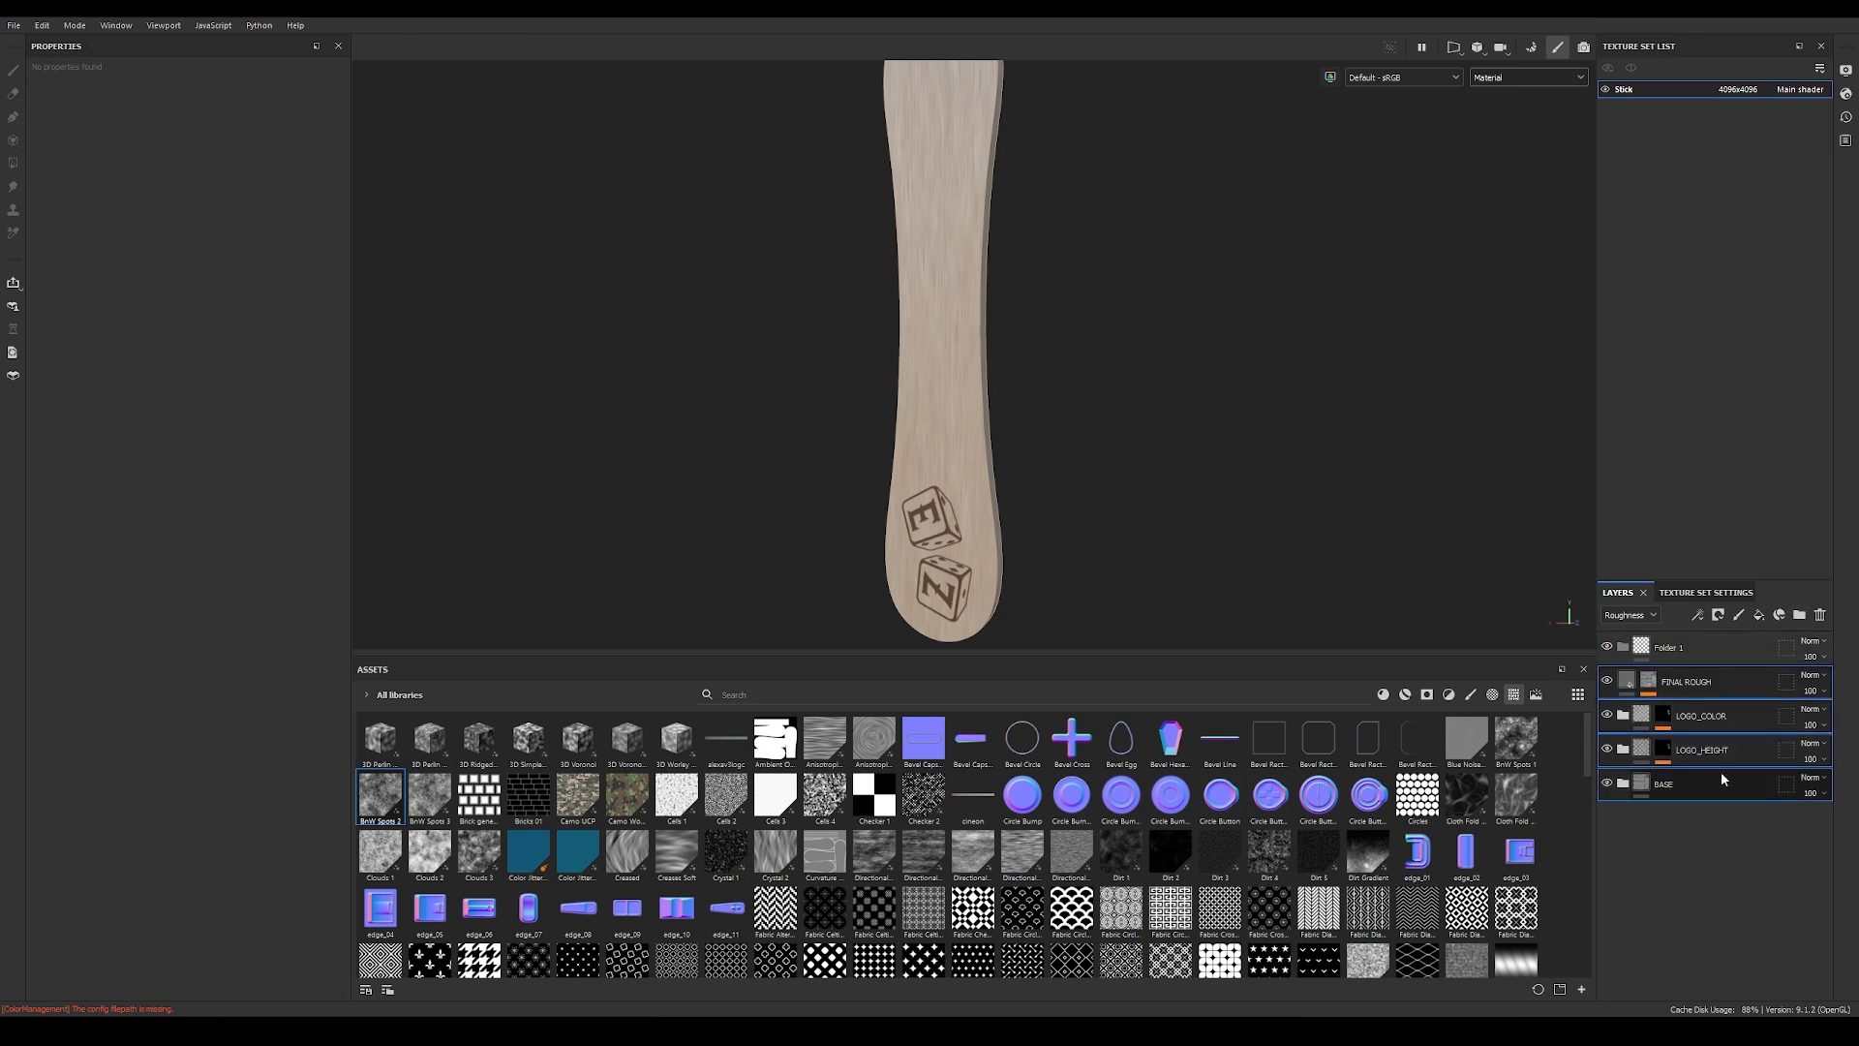
{"action": "left_click_drag", "start_coordinate": [1705, 690], "coordinate": [1677, 654]}
Step: Rename the folder holding all layers as Stick and create a smart material from it
{"action": "double_click", "coordinate": [1669, 648]}
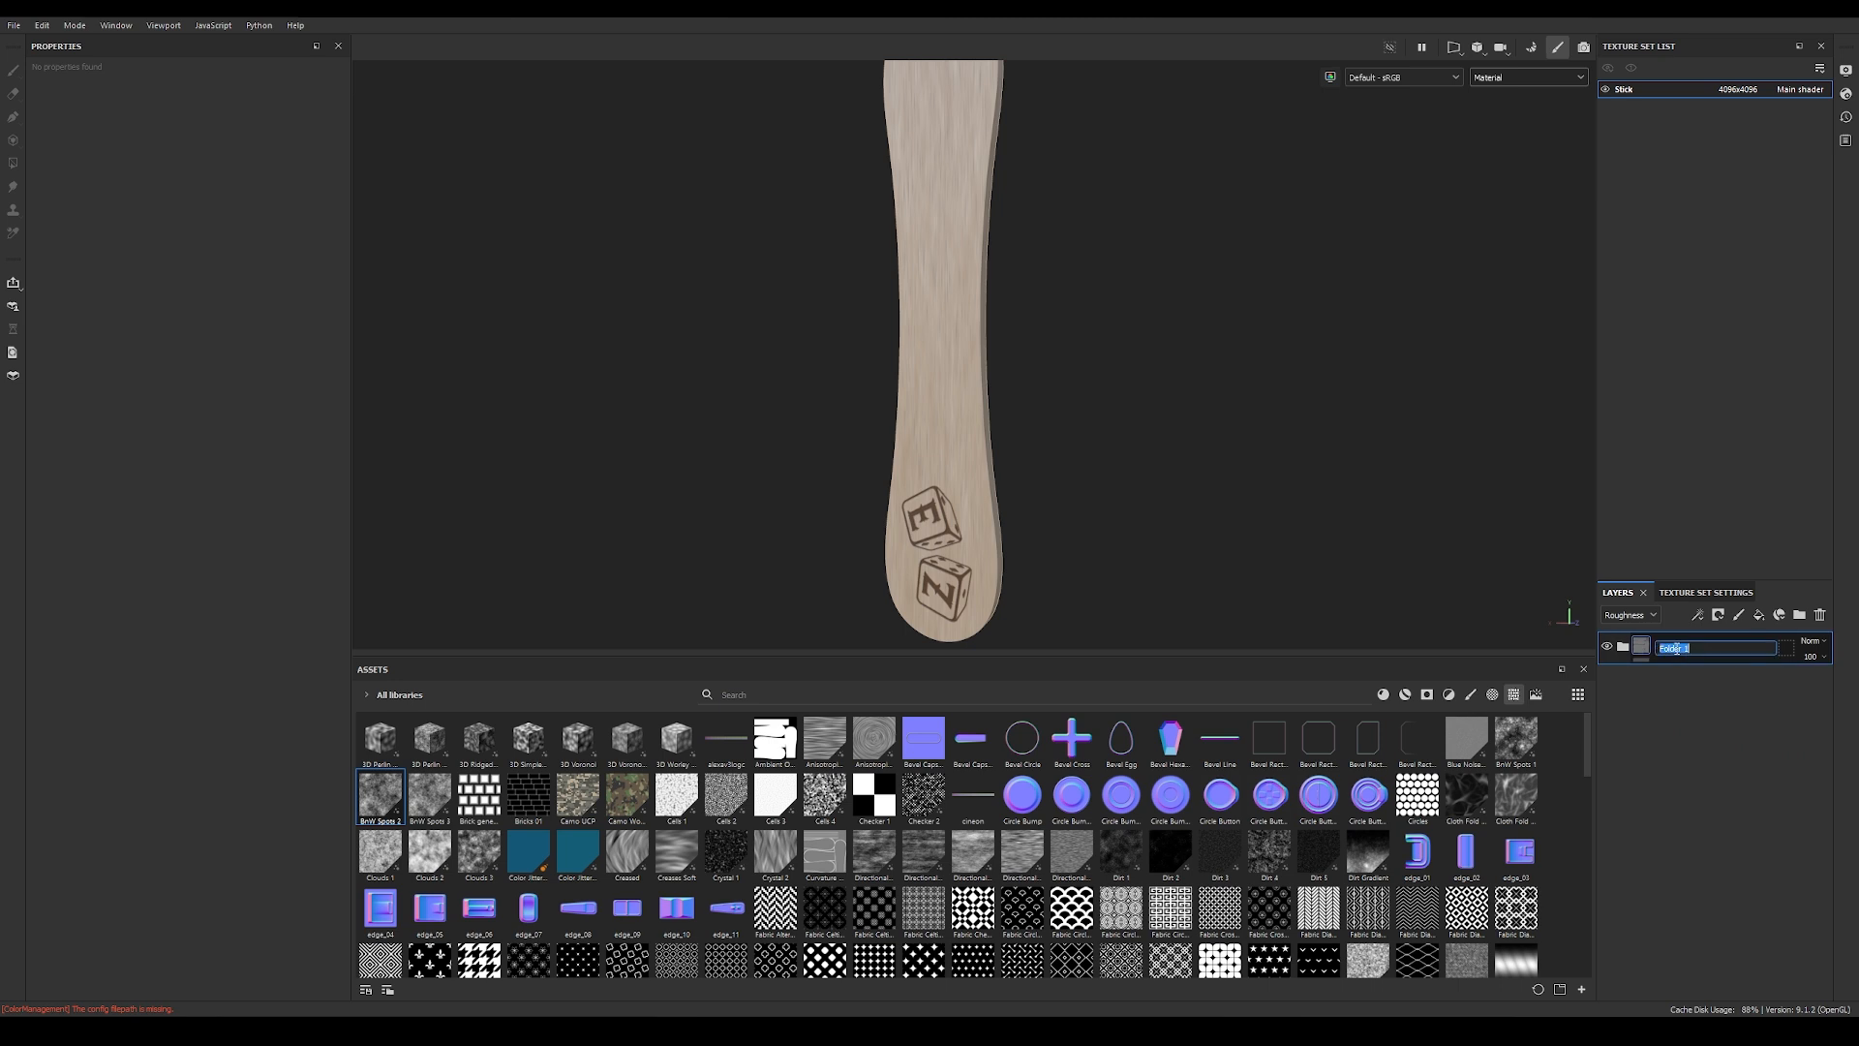
{"action": "type", "text": "Stick"}
{"action": "key", "text": "Return"}
{"action": "right_click", "coordinate": [1675, 647]}
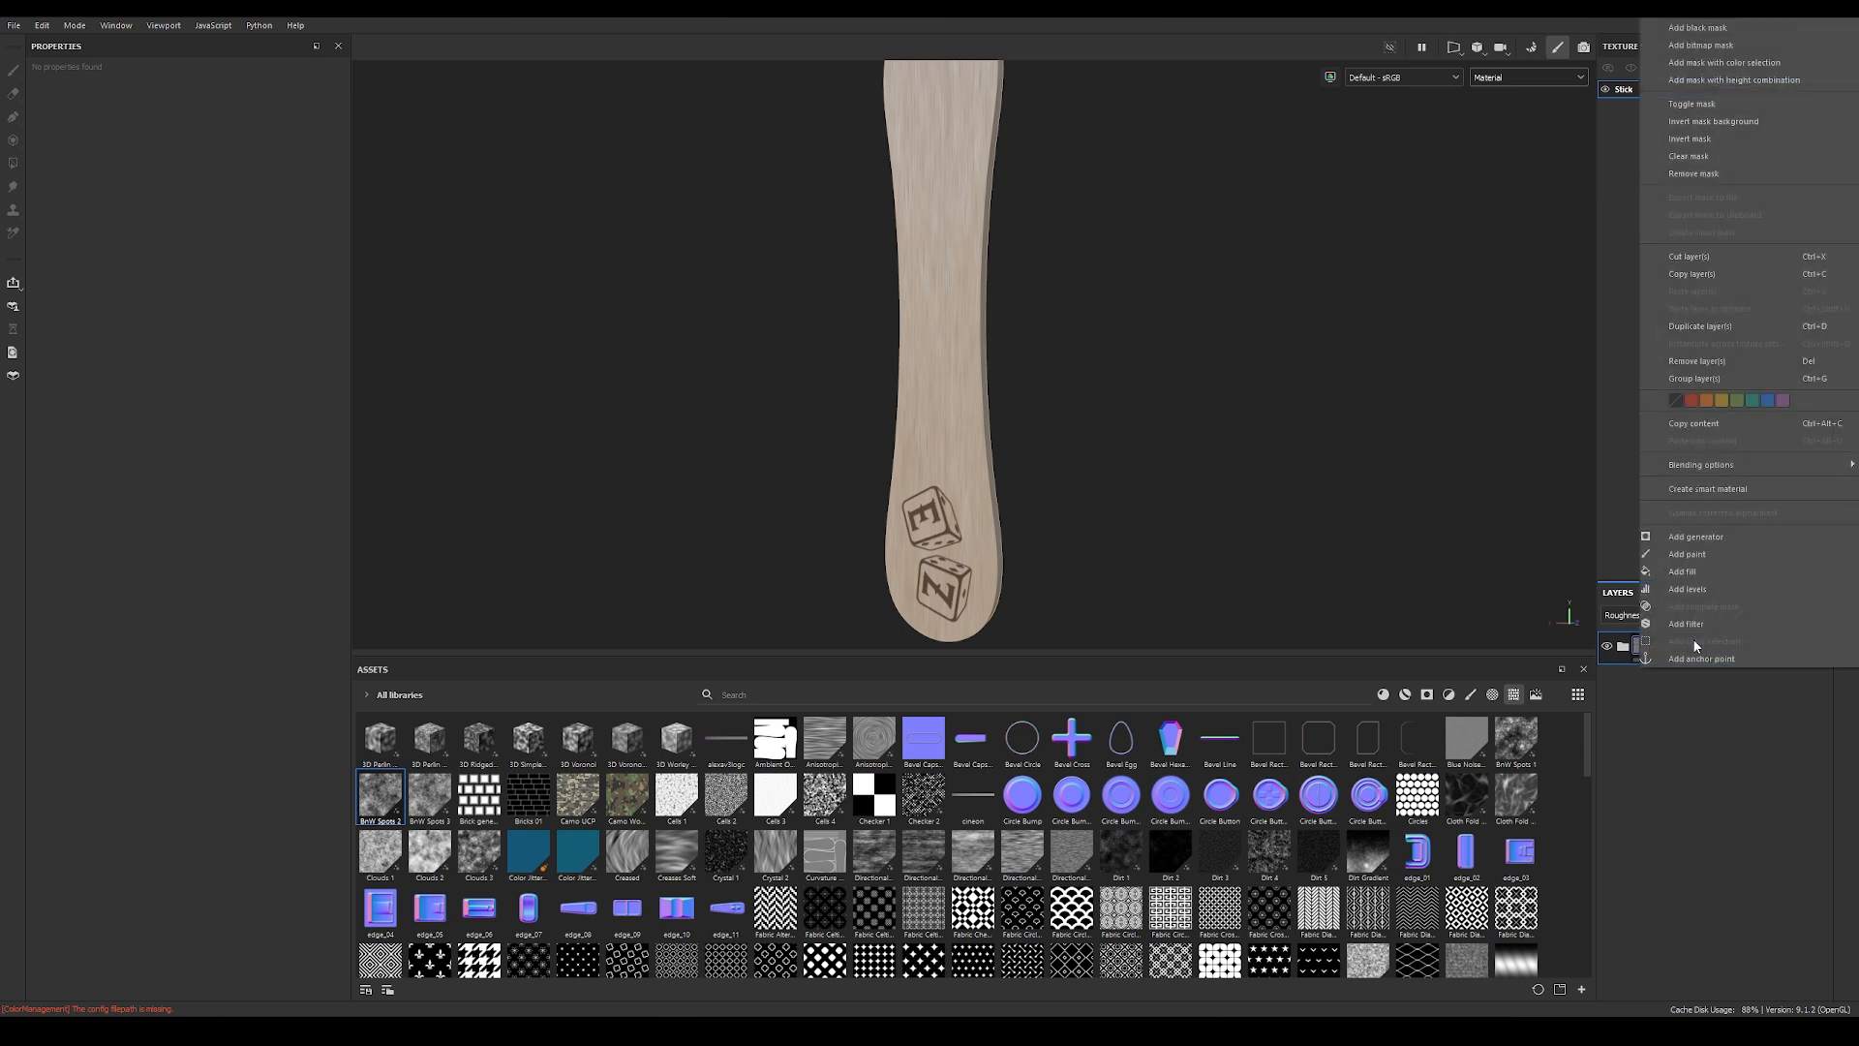
{"action": "left_click", "coordinate": [1709, 490]}
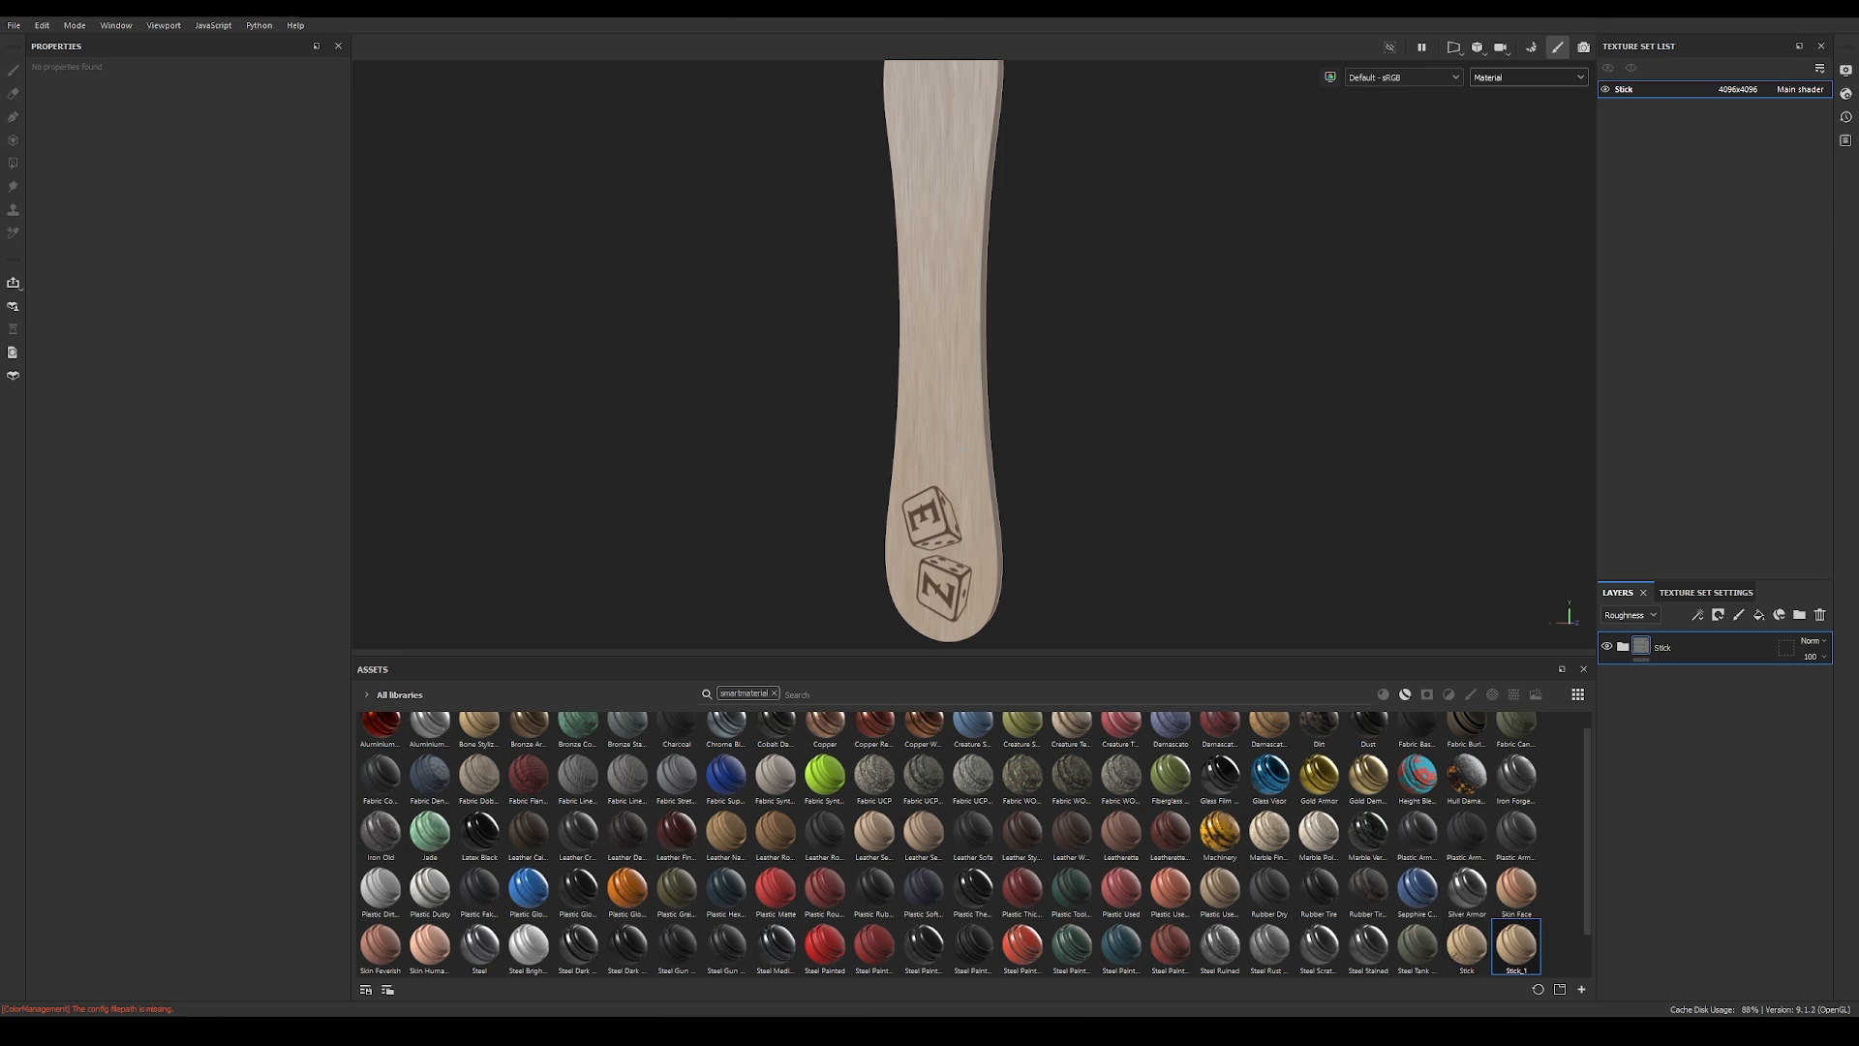
Step: Open the texture export settings and review the available output templates, keeping PBR Metallic Roughness
{"action": "left_click", "coordinate": [13, 25]}
{"action": "left_click", "coordinate": [72, 228]}
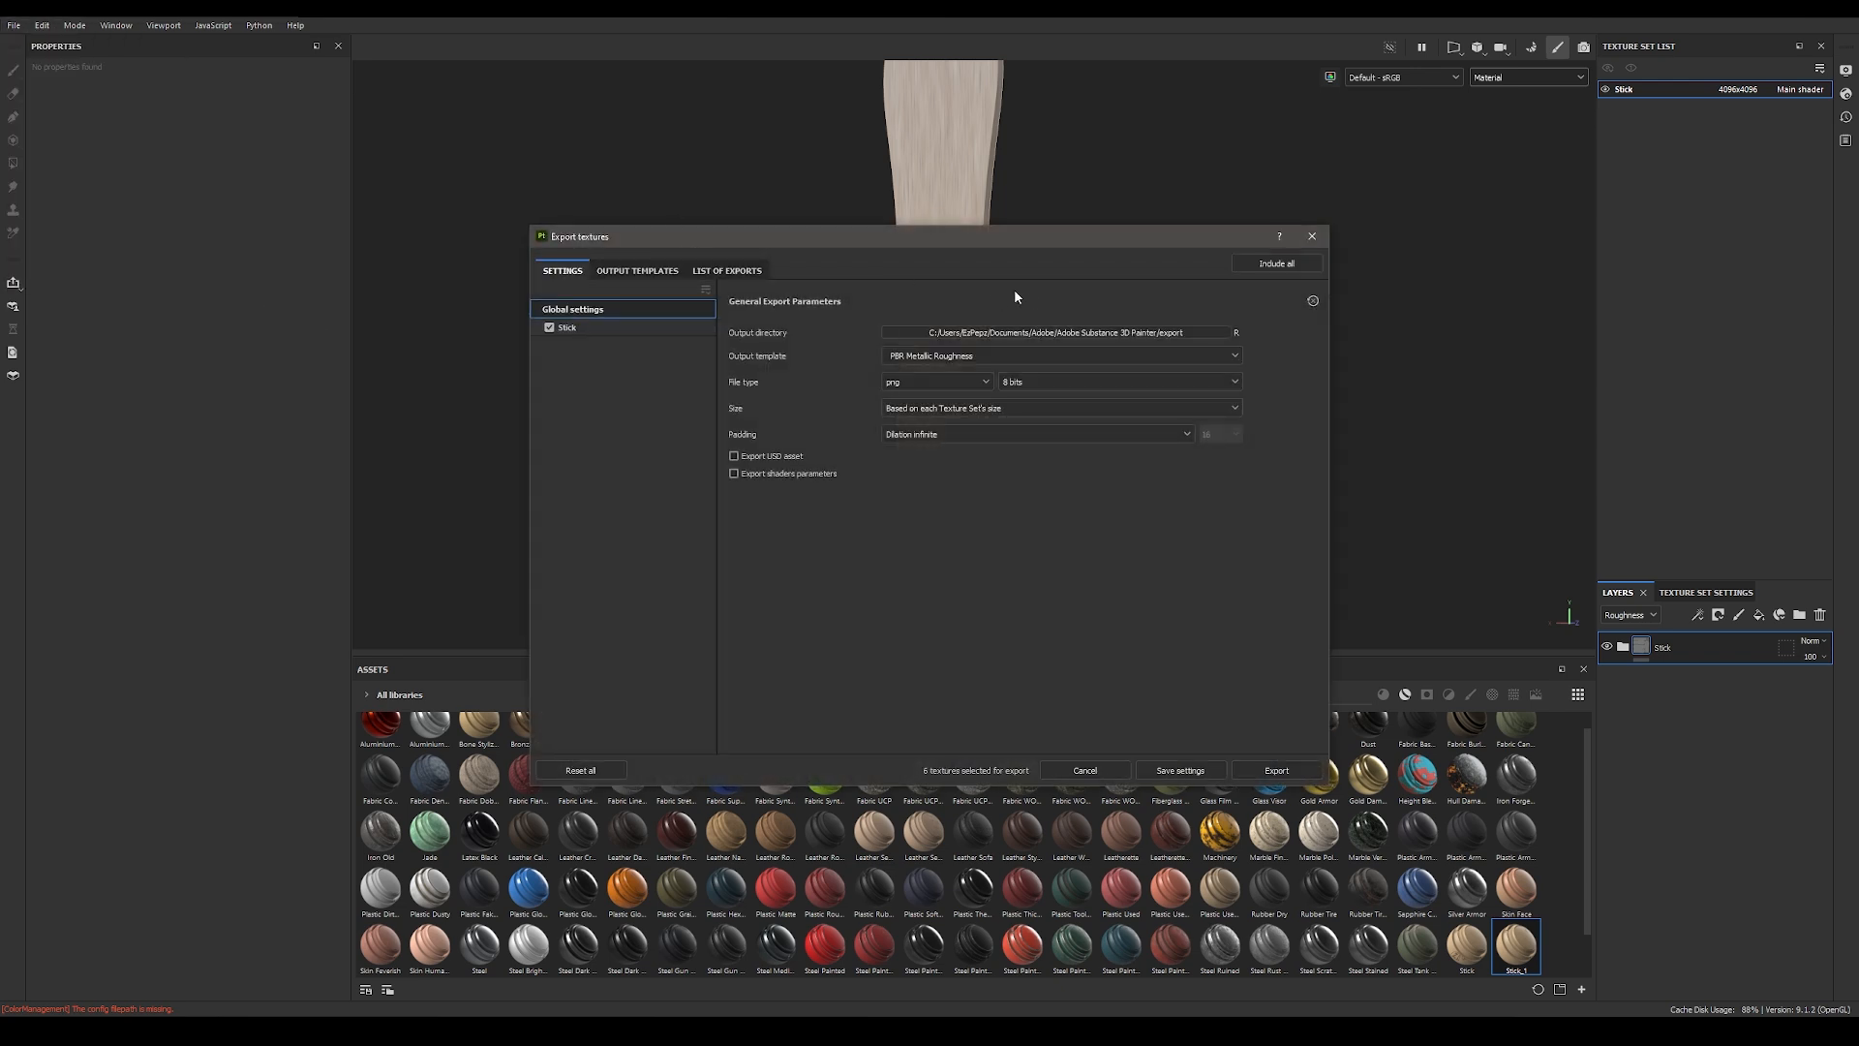
{"action": "left_click", "coordinate": [989, 361]}
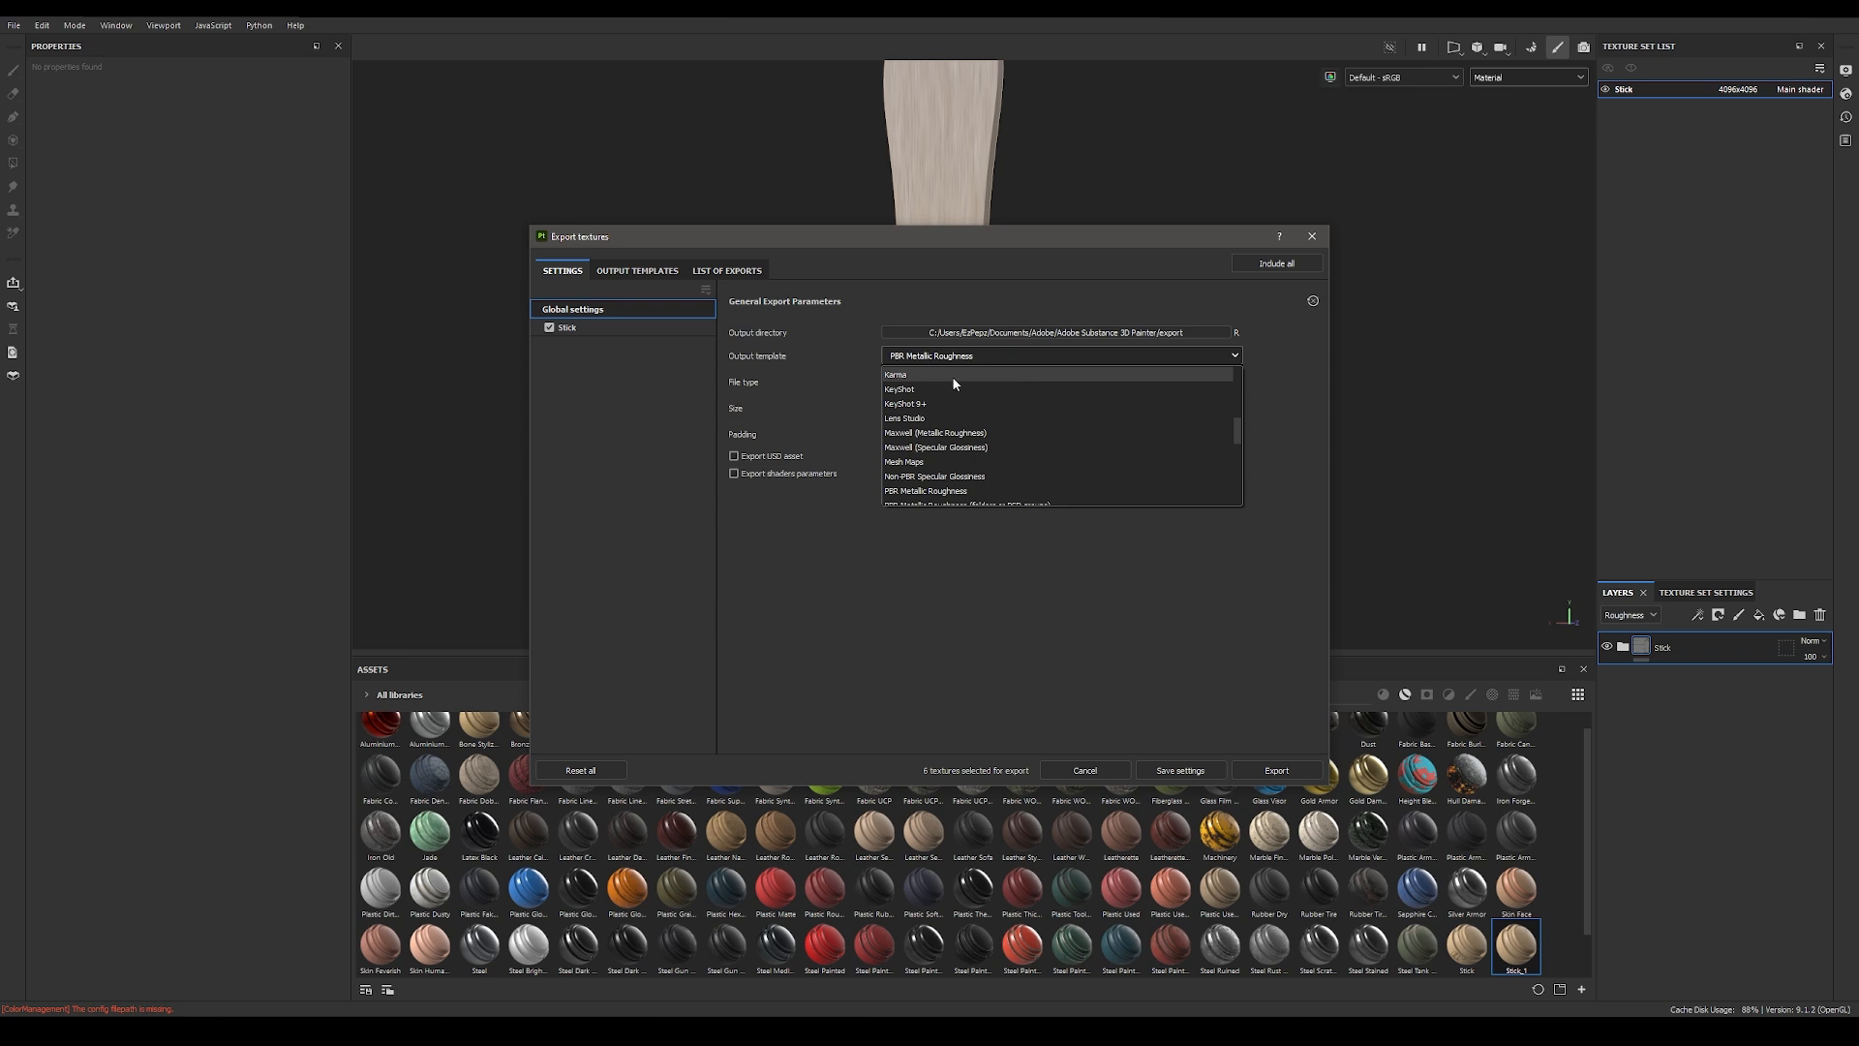
{"action": "left_click", "coordinate": [978, 356]}
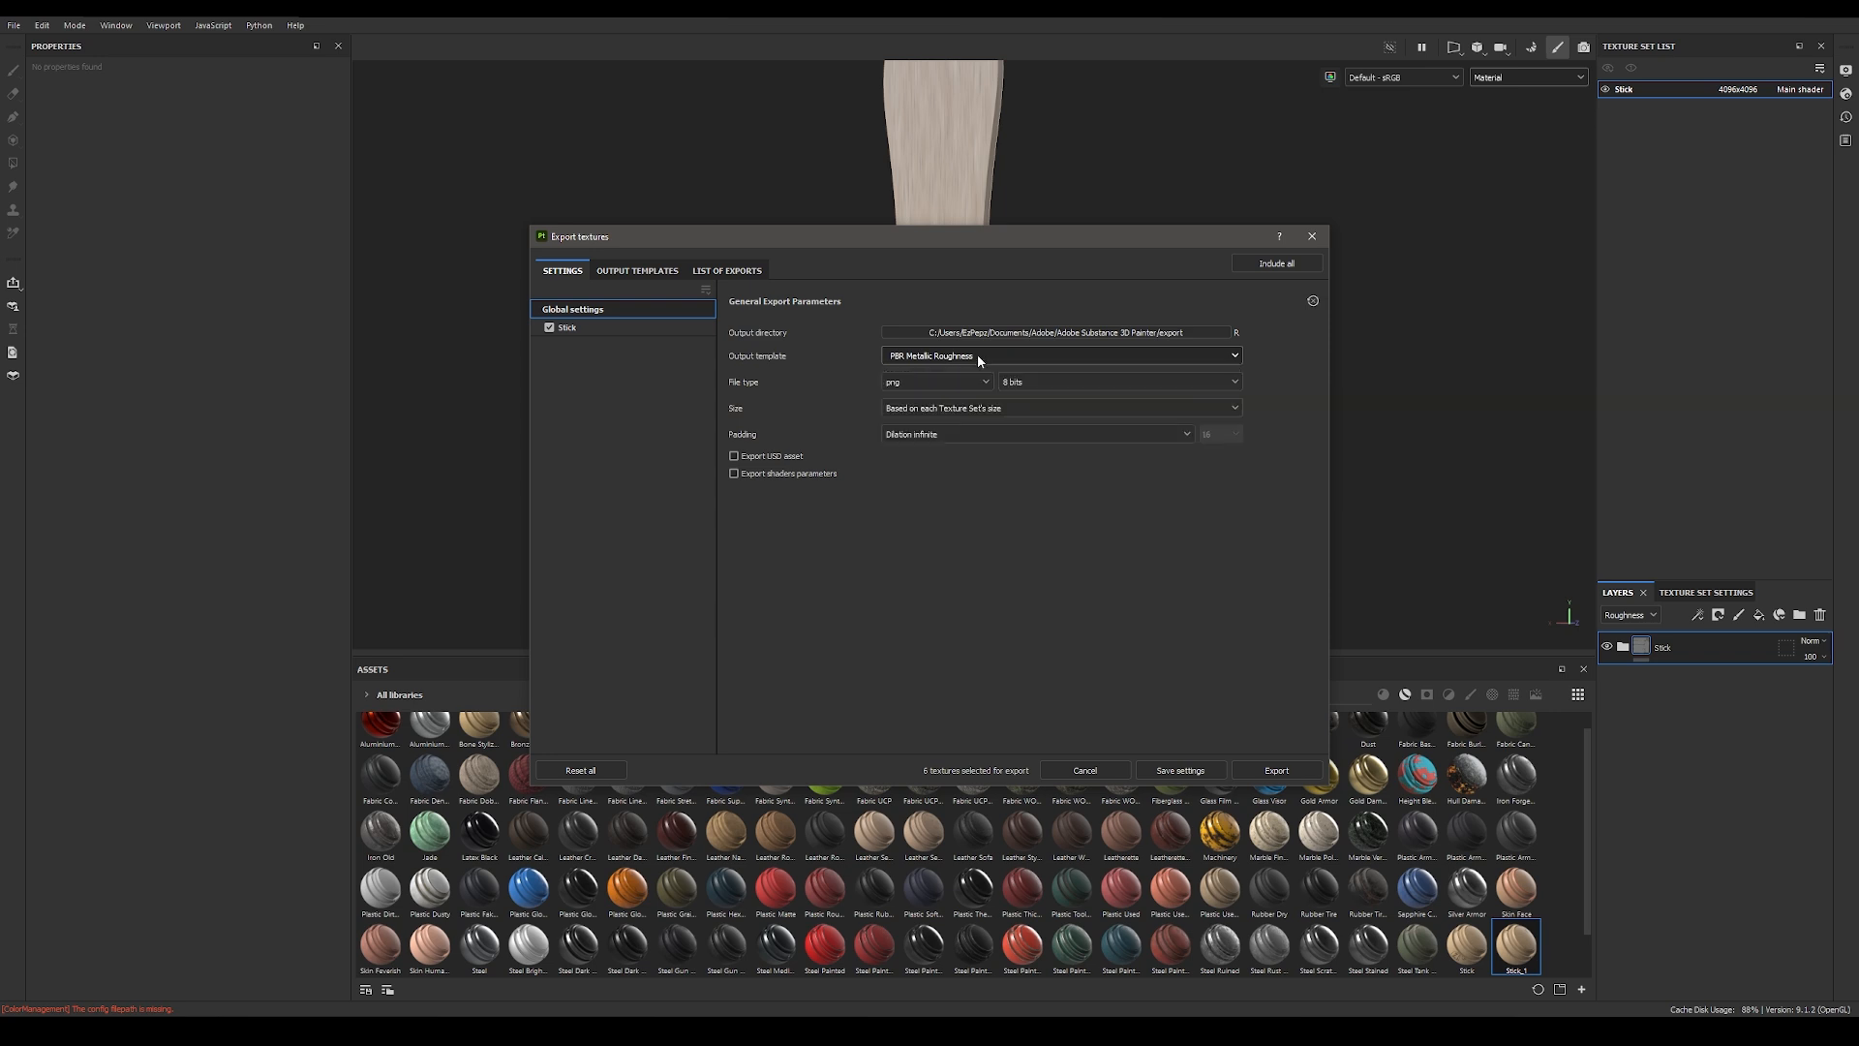
Step: Duplicate the Redshift (rsMaterial) output preset and name the copy Karma_Template
{"action": "left_click", "coordinate": [637, 271]}
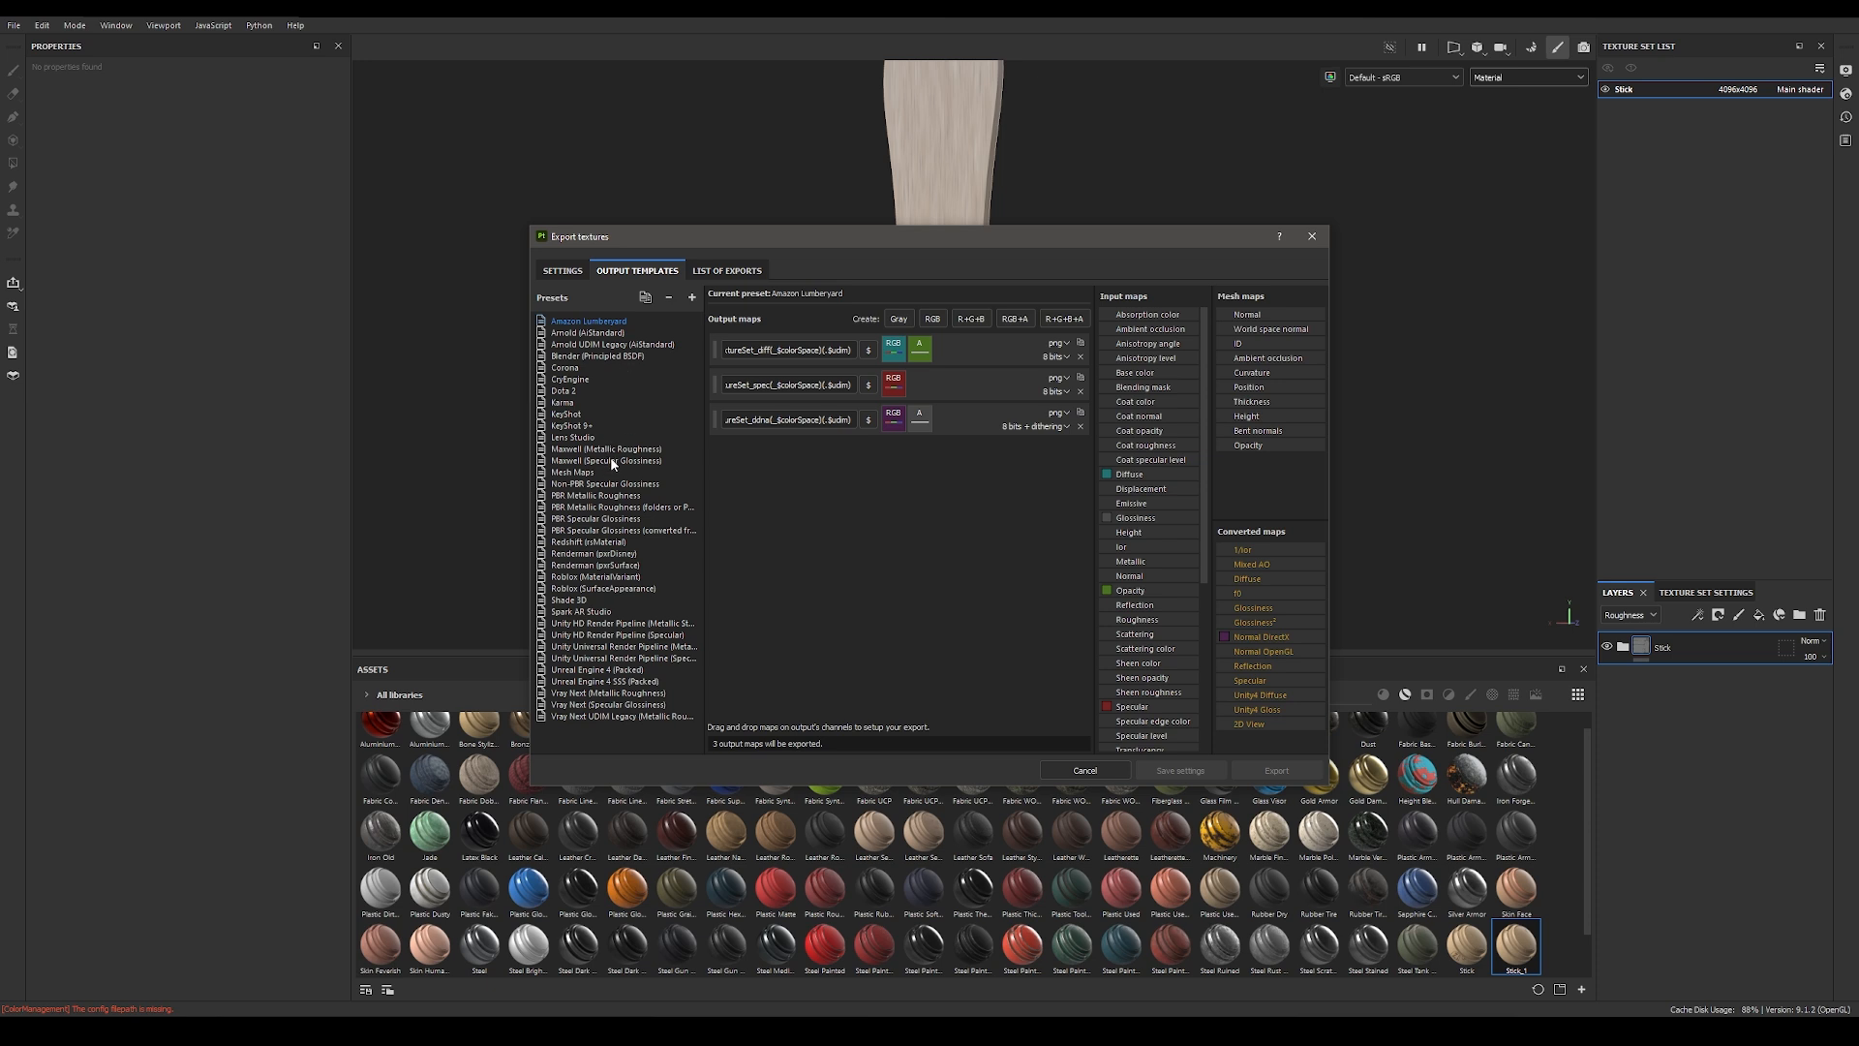
{"action": "left_click", "coordinate": [592, 544]}
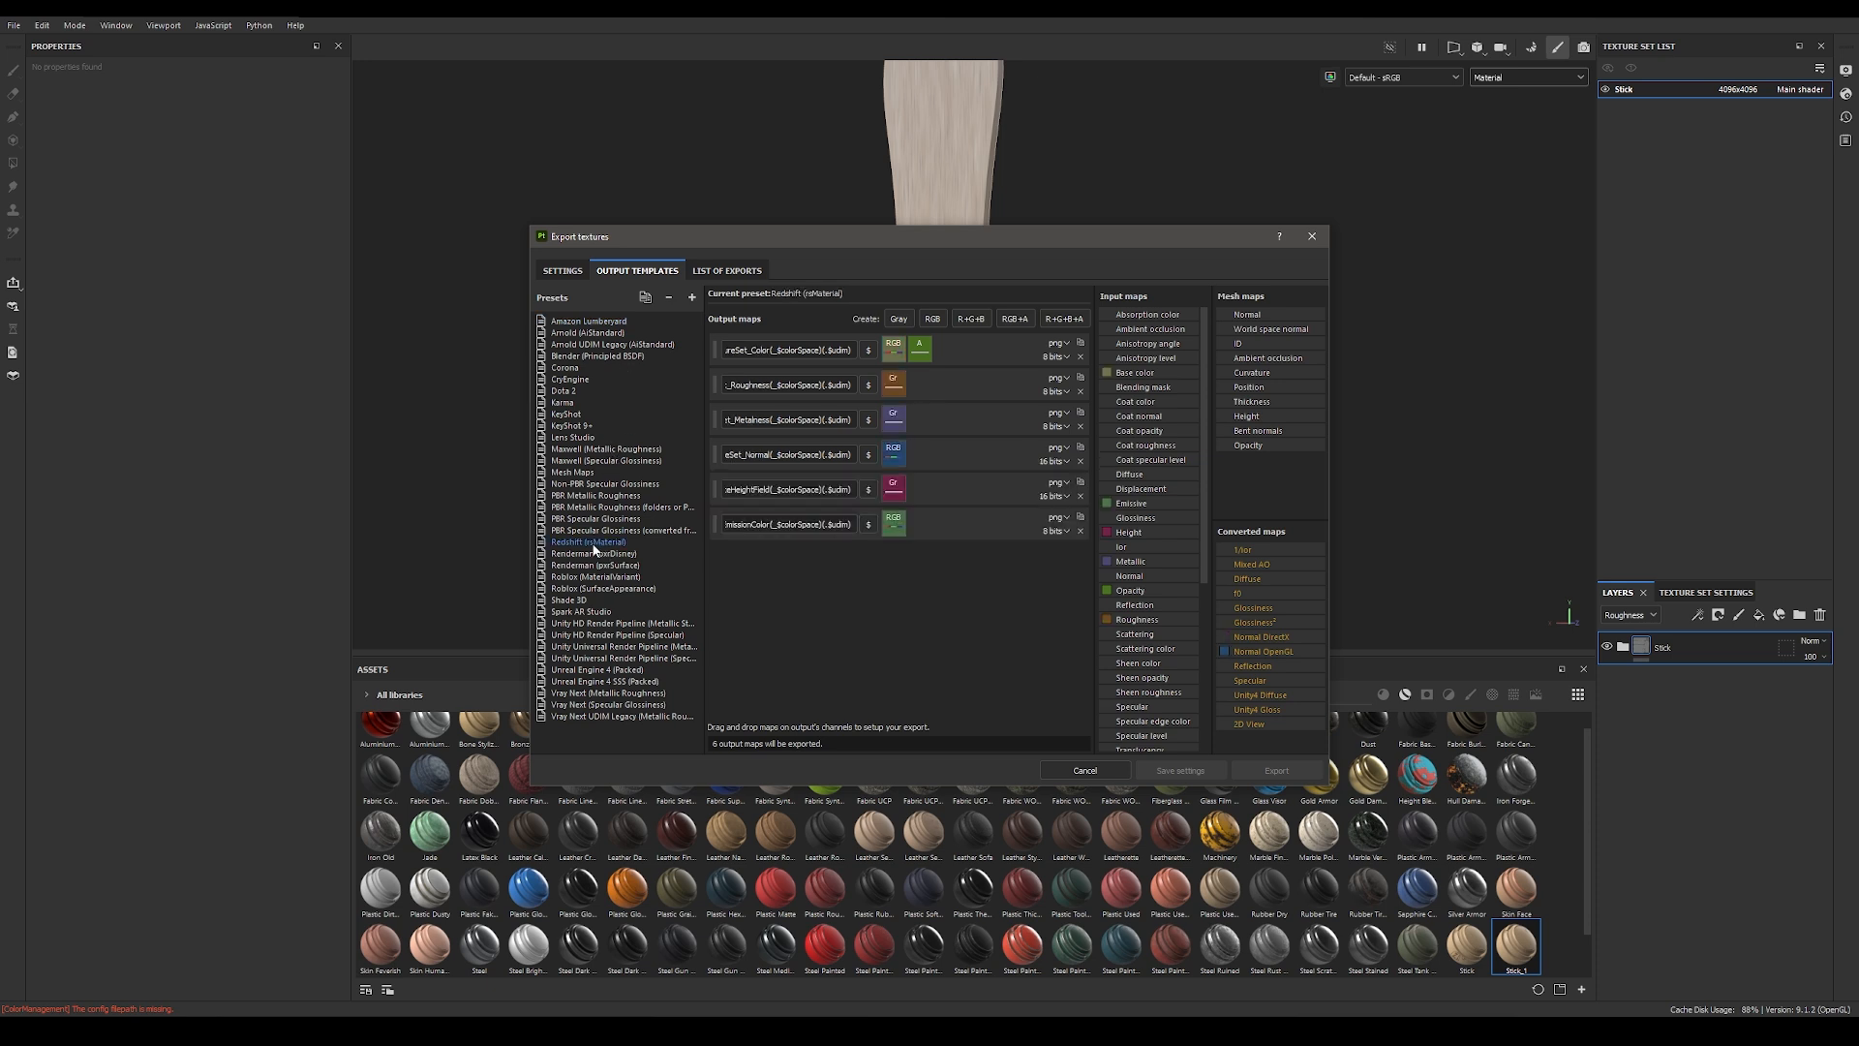
{"action": "right_click", "coordinate": [595, 550]}
{"action": "left_click", "coordinate": [597, 572]}
{"action": "type", "text": "Karma_Template"}
{"action": "key", "text": "Return"}
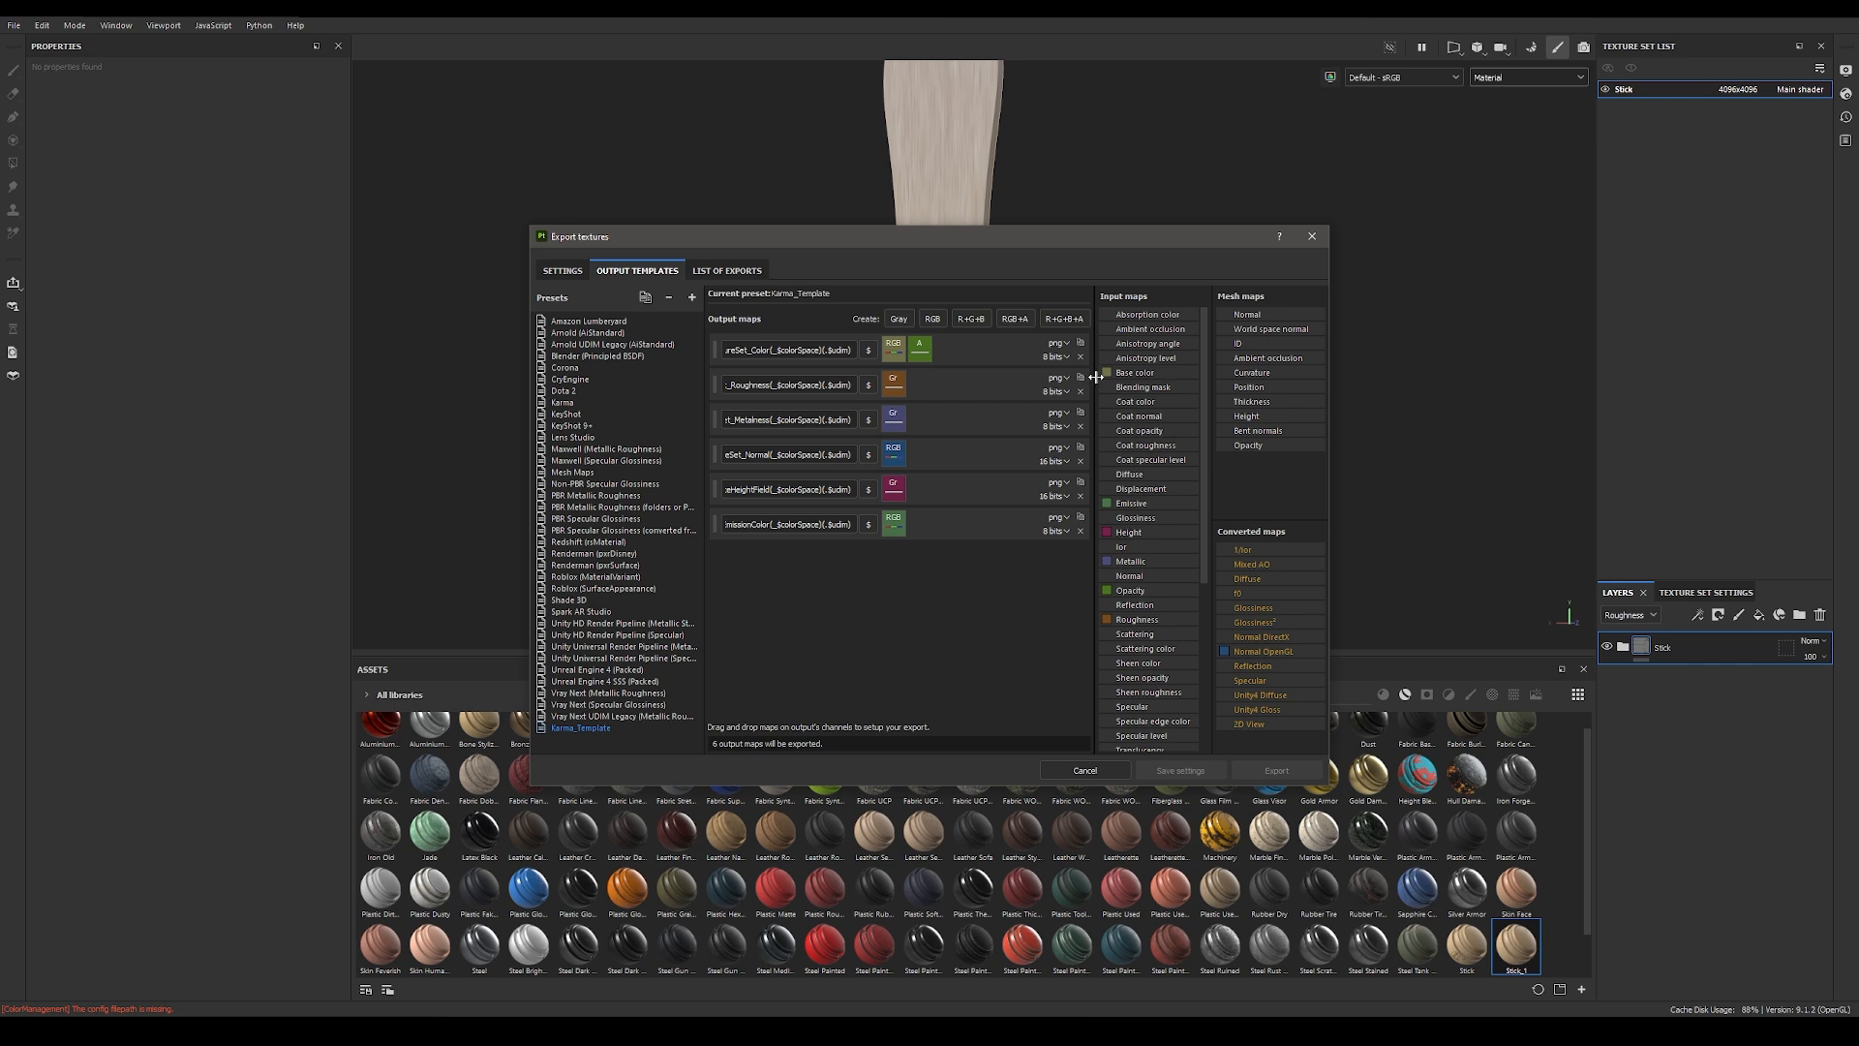
Step: Remove the Metalness and EmissionColor output maps from Karma_Template, keeping Color, Roughness, Normal and DisplaceHeightField
{"action": "left_click_drag", "start_coordinate": [705, 385], "coordinate": [623, 385]}
{"action": "left_click_drag", "start_coordinate": [723, 349], "coordinate": [600, 355]}
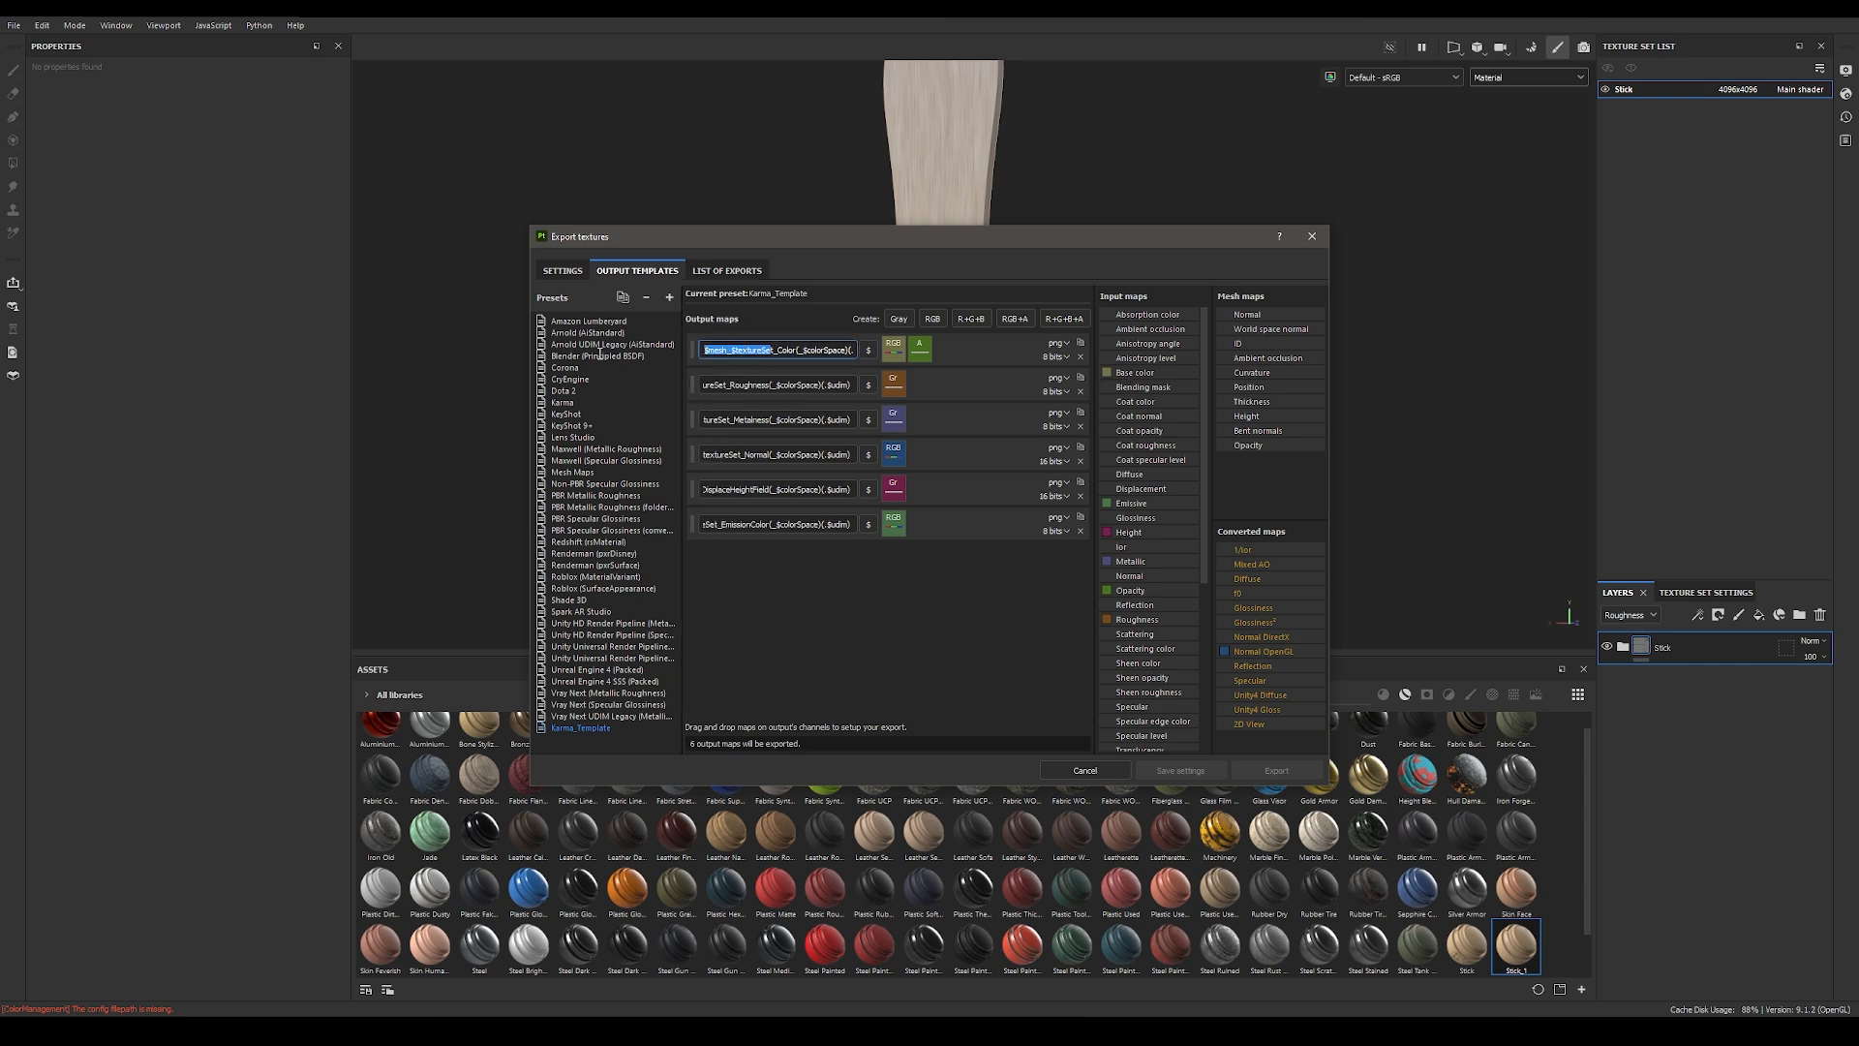
{"action": "left_click", "coordinate": [706, 350]}
{"action": "type", "text": "h"}
{"action": "left_click", "coordinate": [1081, 427]}
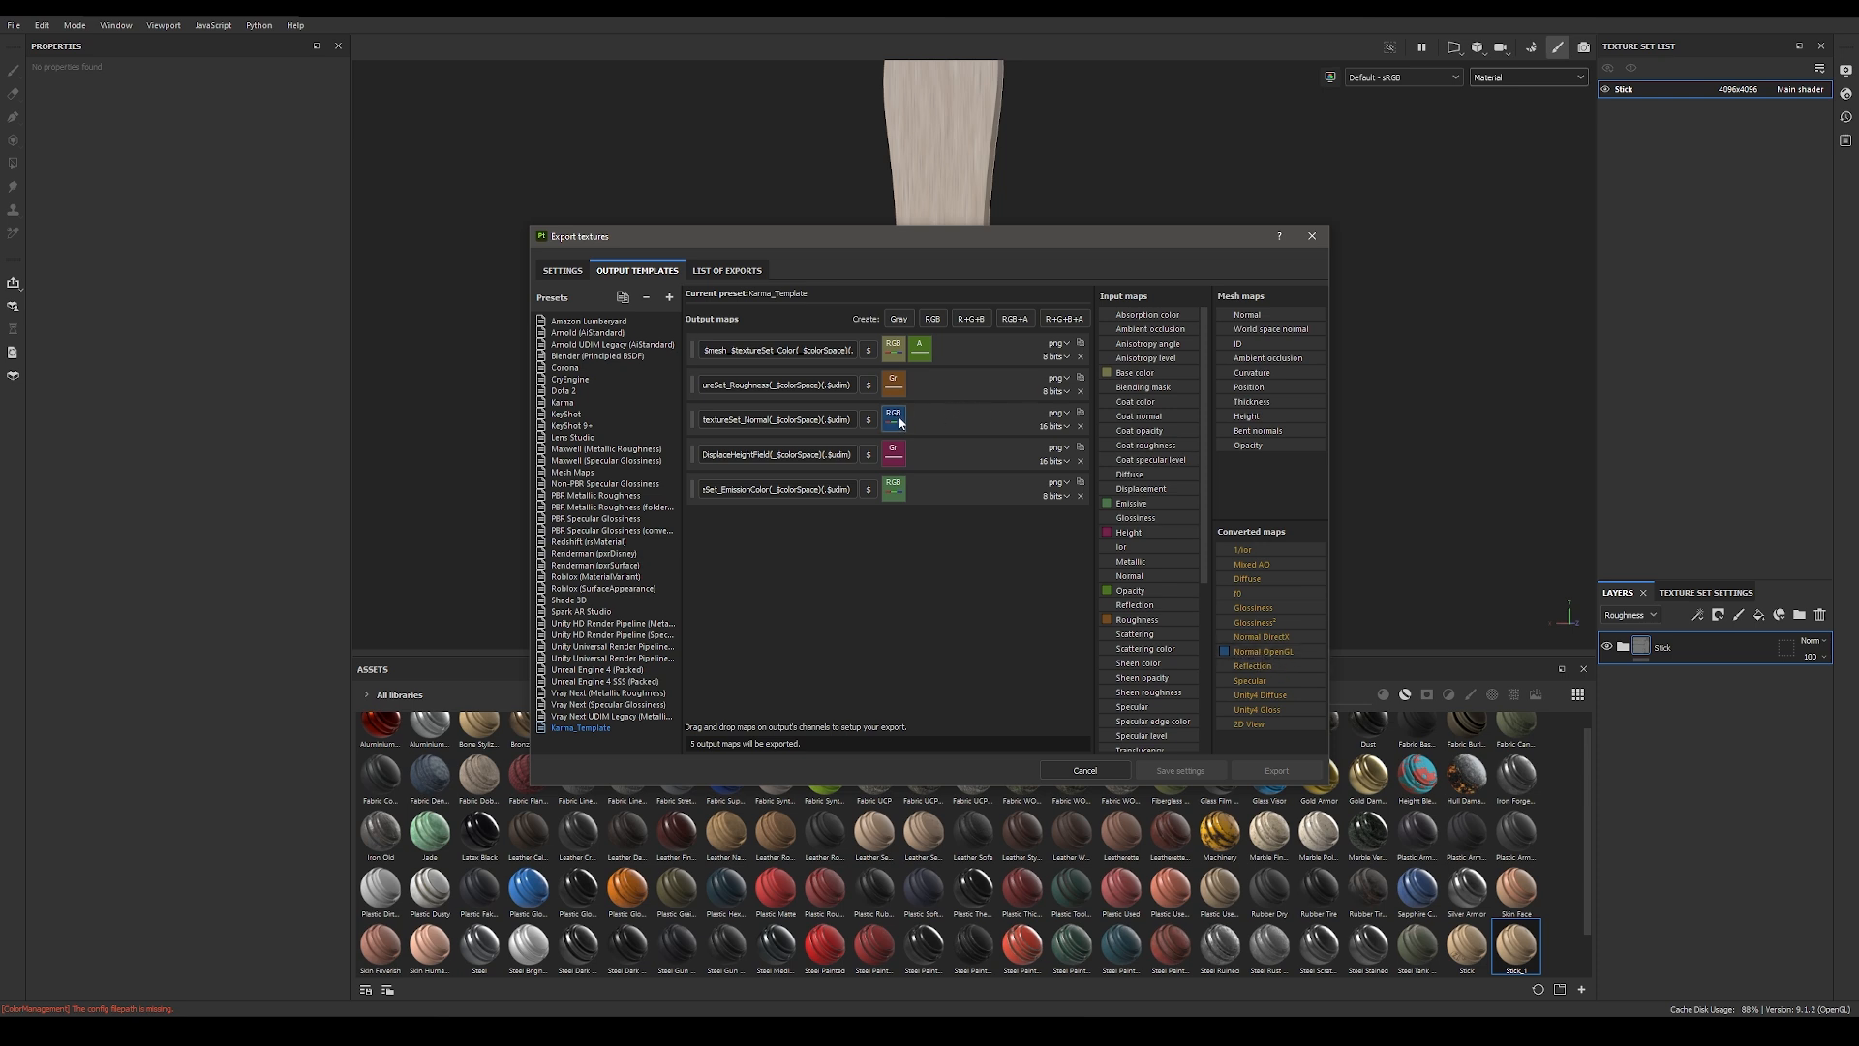
{"action": "left_click", "coordinate": [1081, 495]}
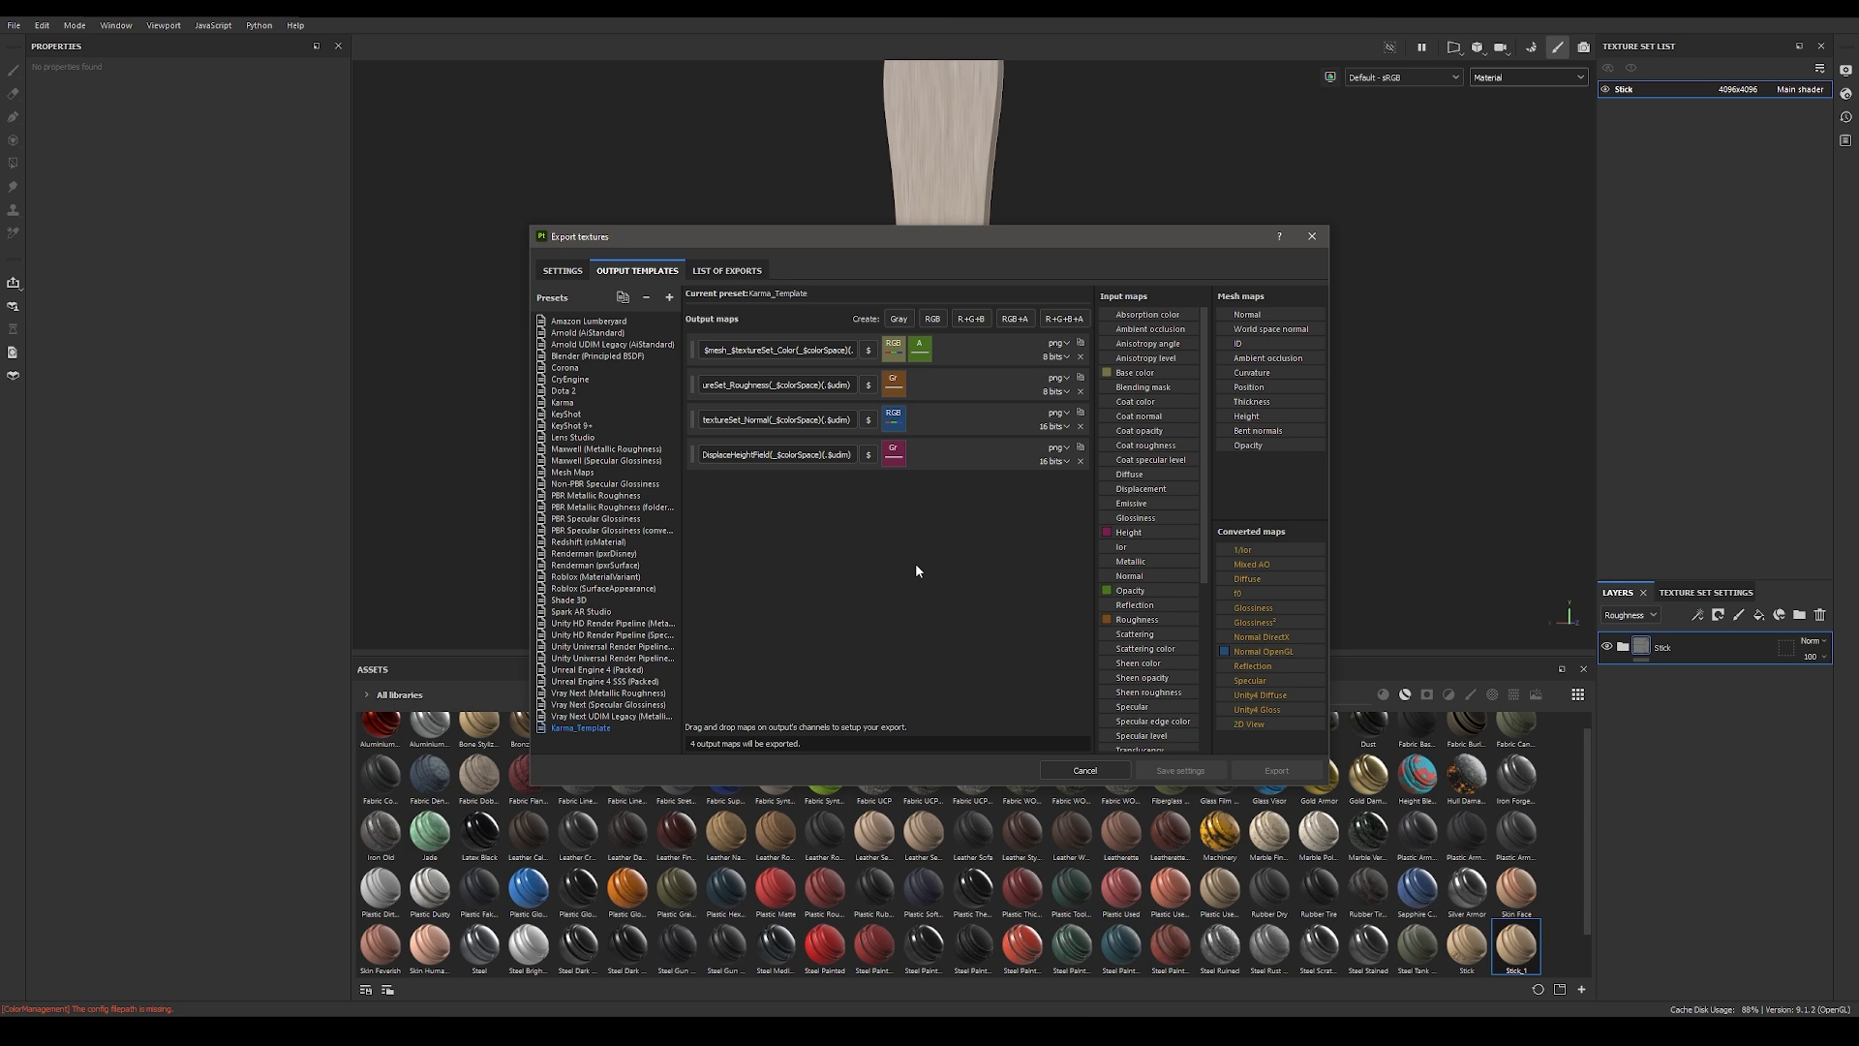
Step: Set the global output template to Karma_Template and check the output maps listed for the Stick texture set
{"action": "left_click", "coordinate": [570, 274]}
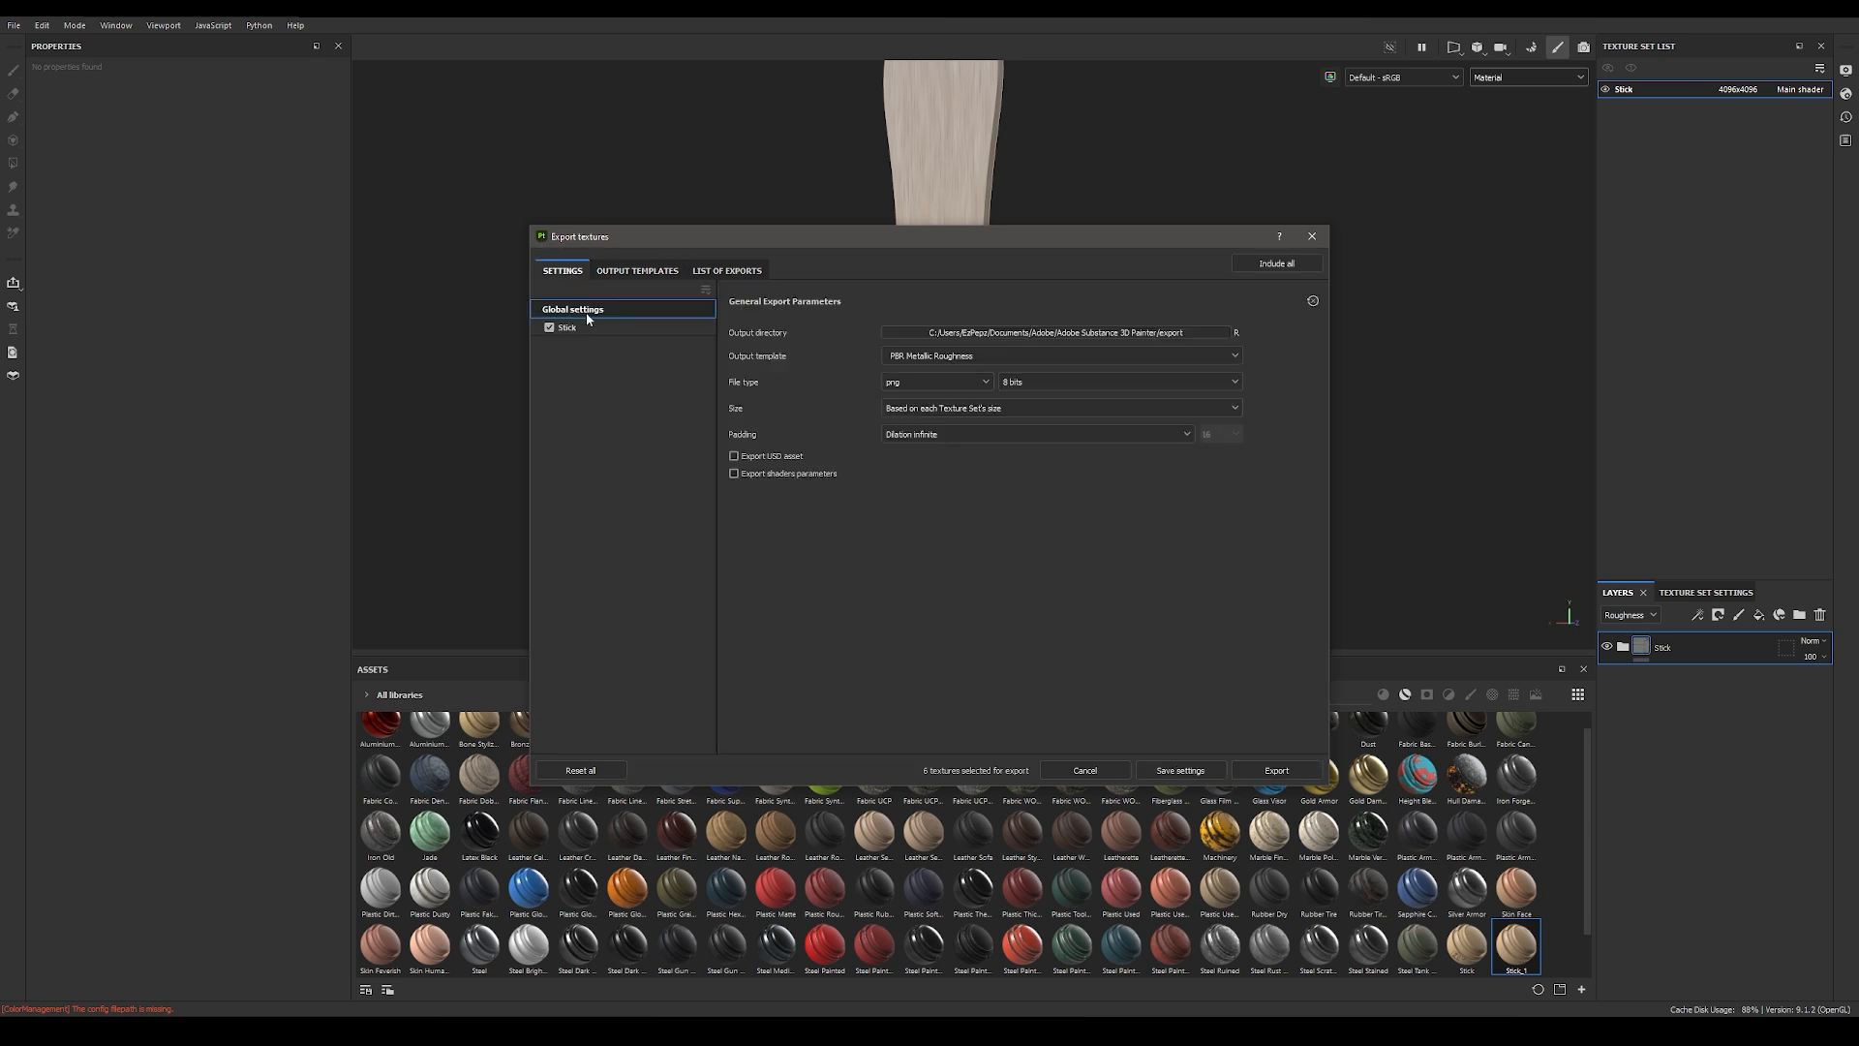
{"action": "left_click", "coordinate": [1003, 355]}
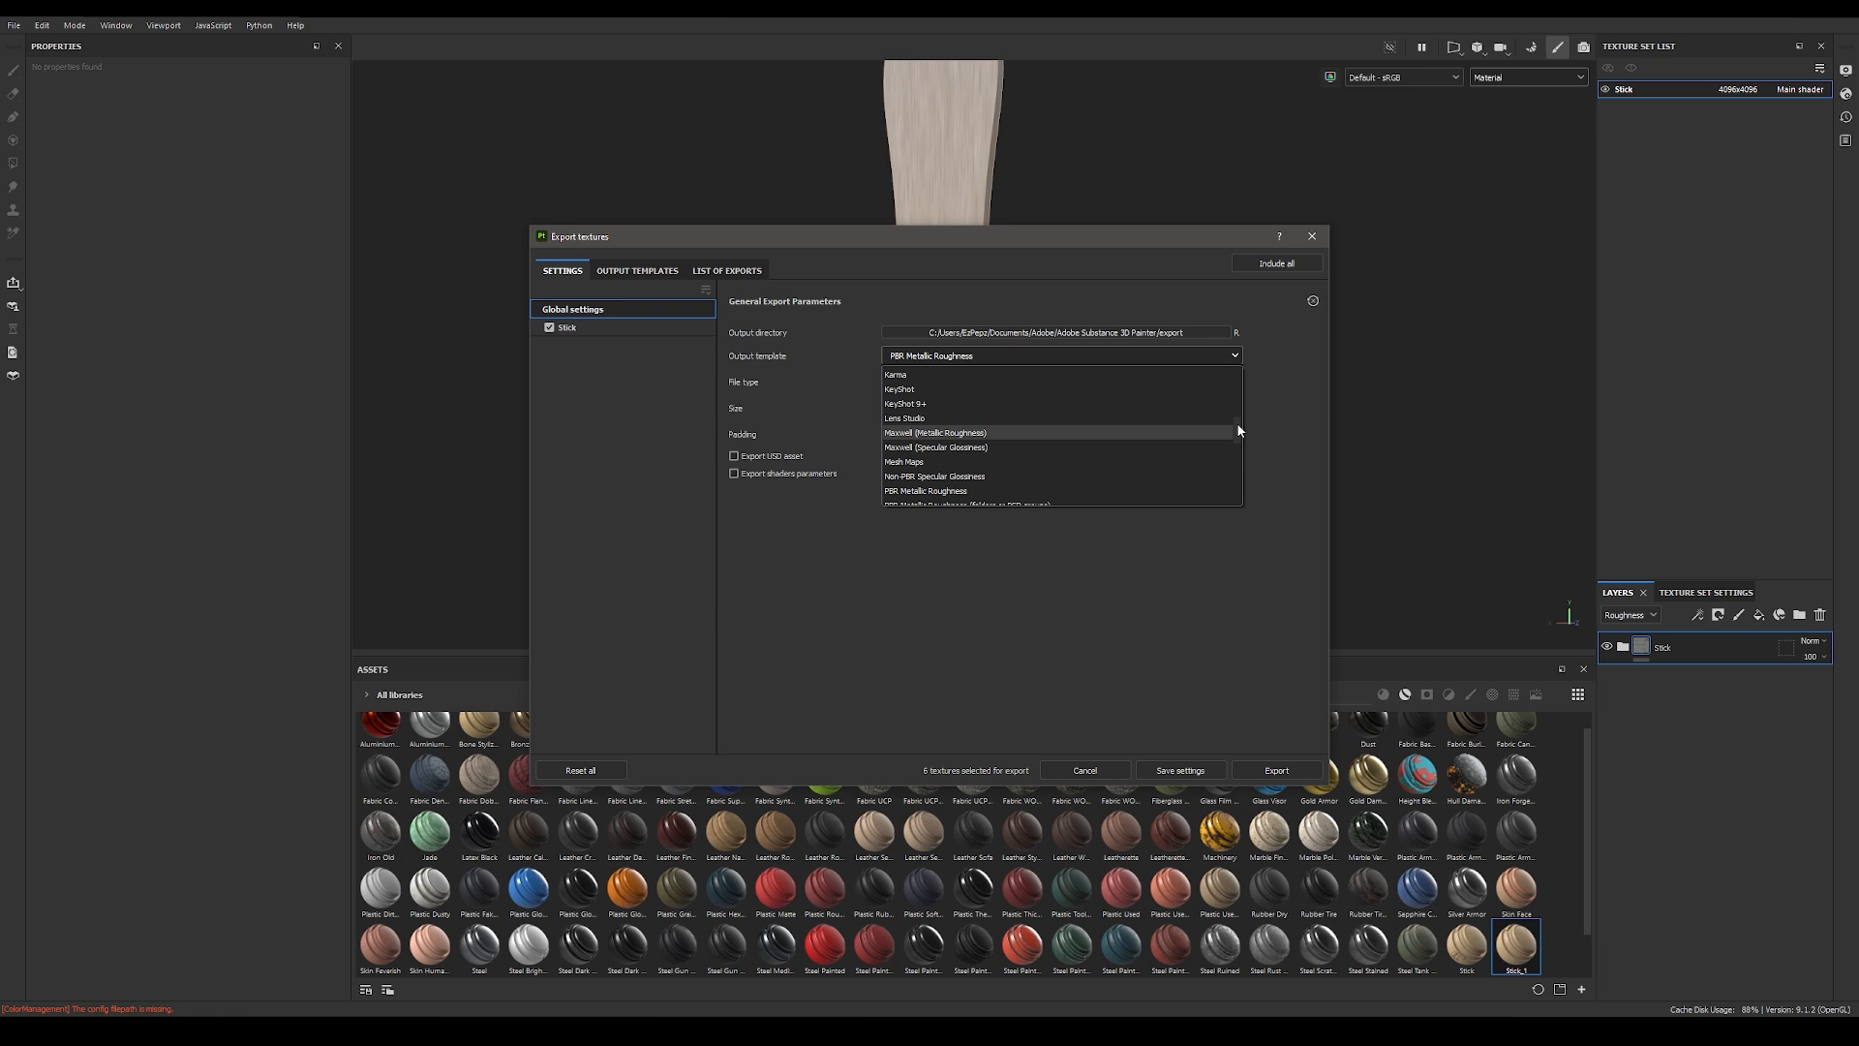
{"action": "left_click_drag", "start_coordinate": [1239, 430], "coordinate": [1240, 483]}
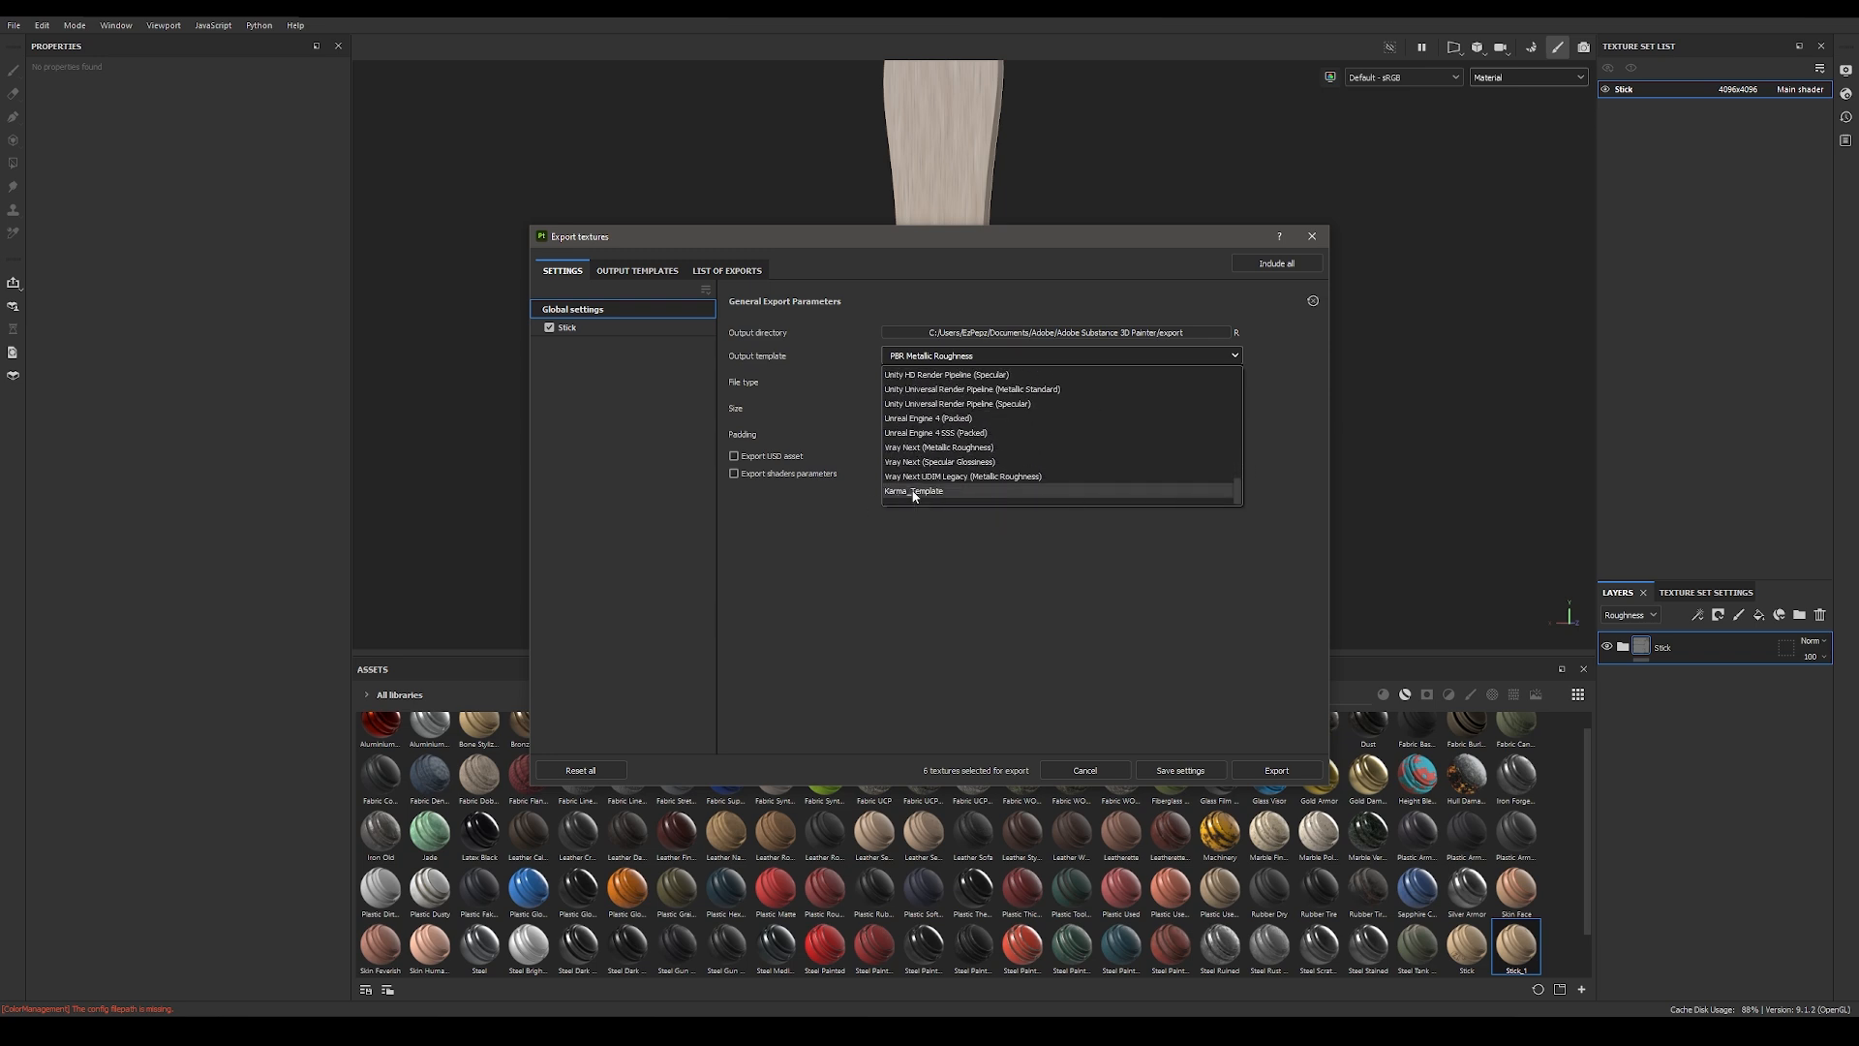
{"action": "left_click", "coordinate": [913, 491]}
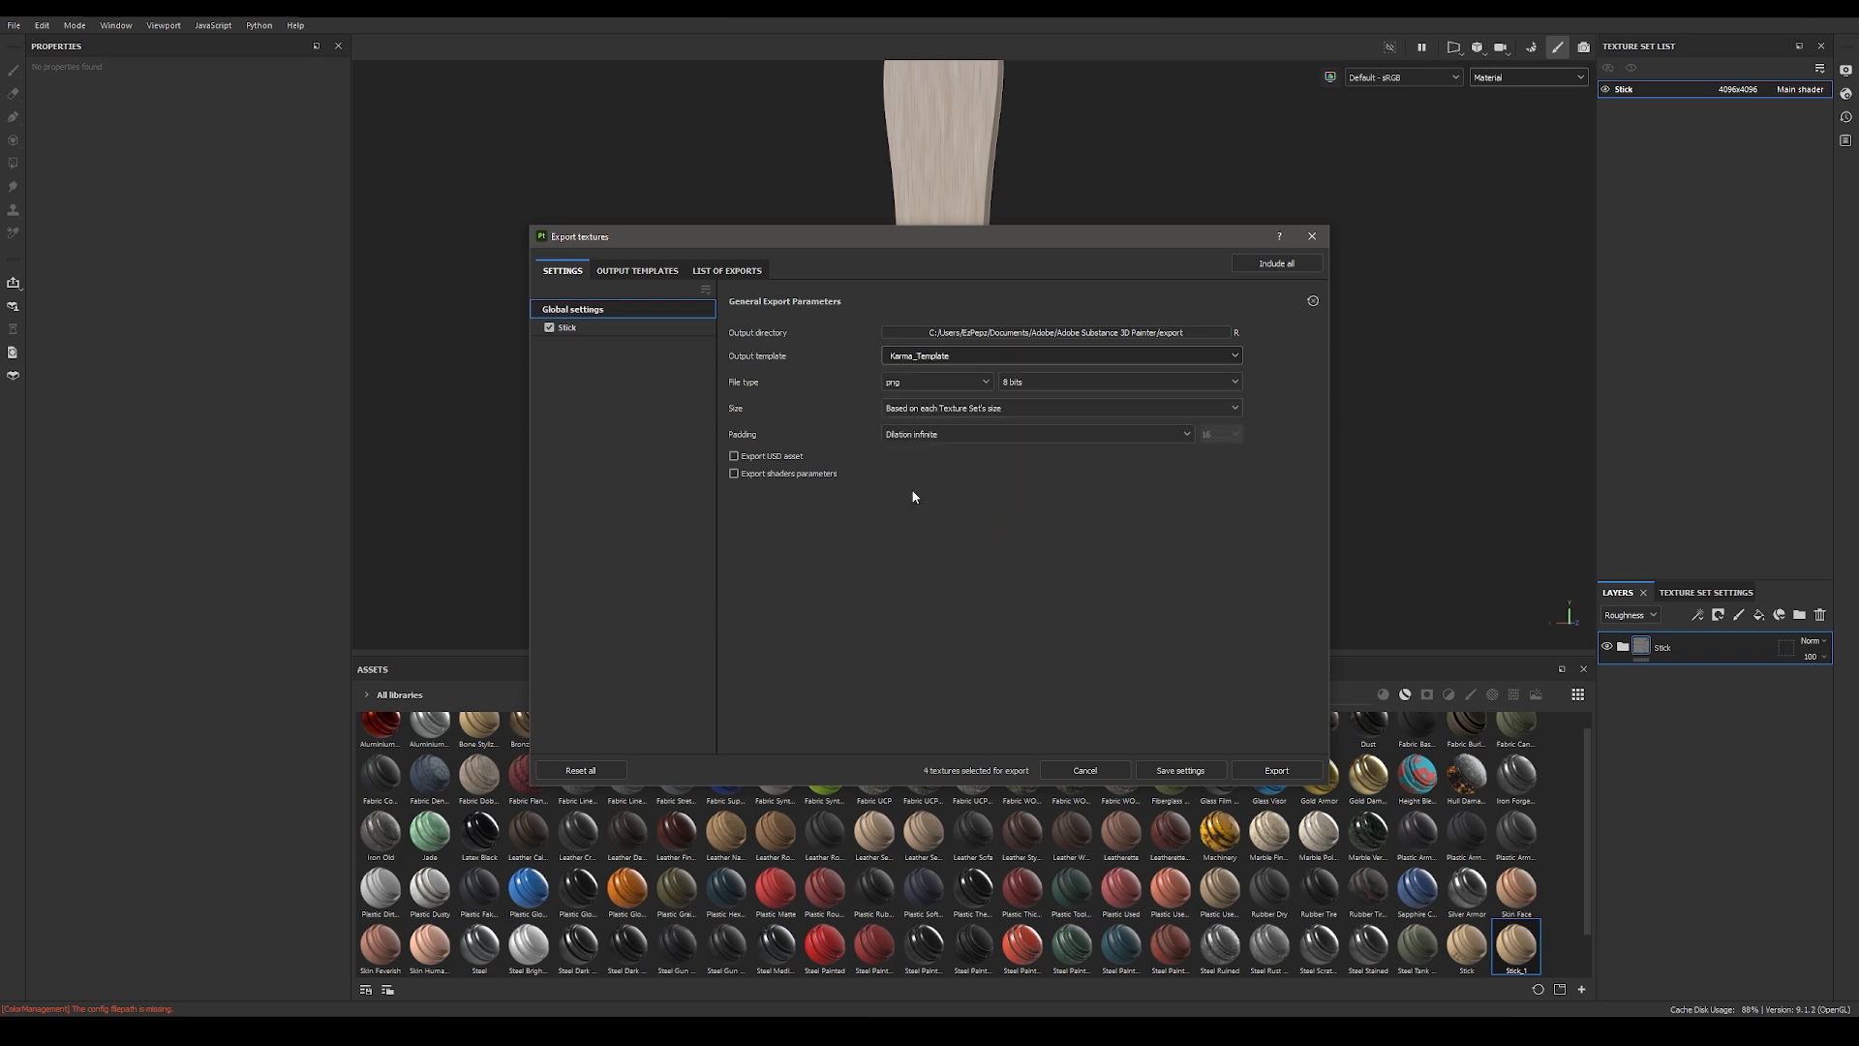
{"action": "left_click", "coordinate": [591, 328]}
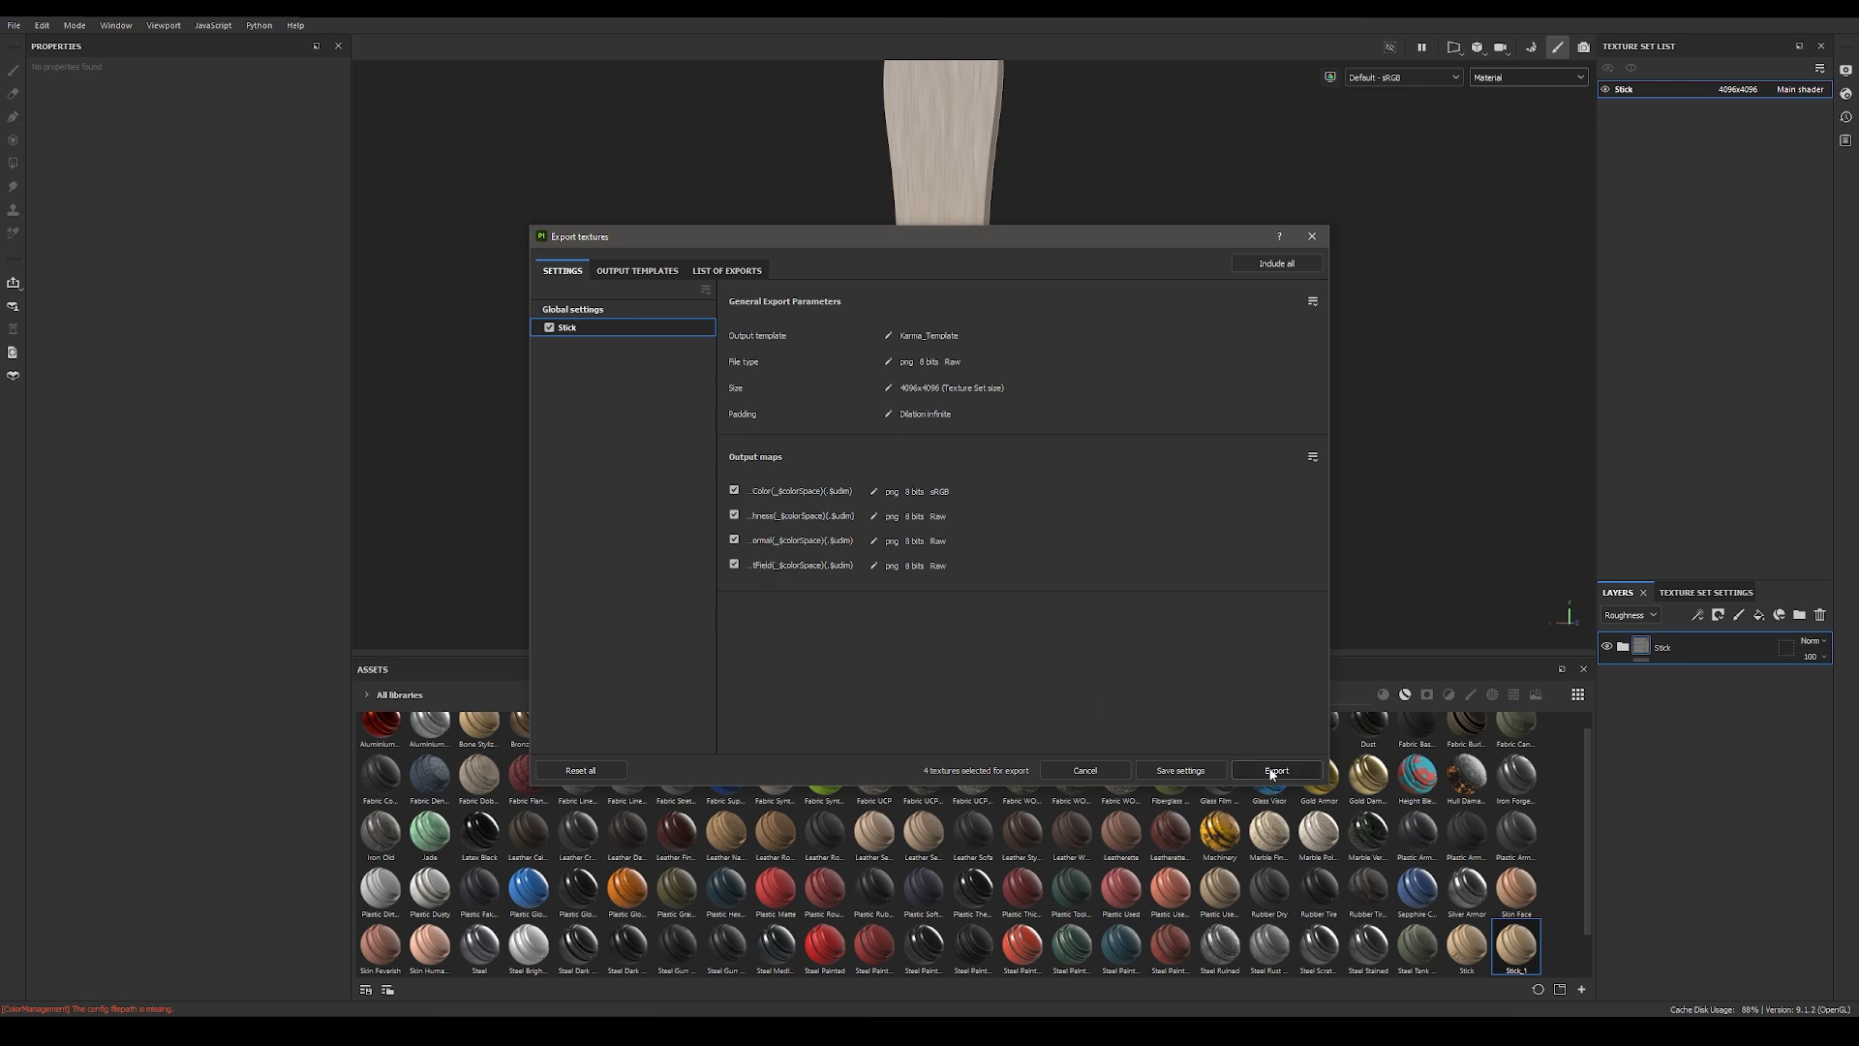
{"action": "left_click", "coordinate": [606, 310]}
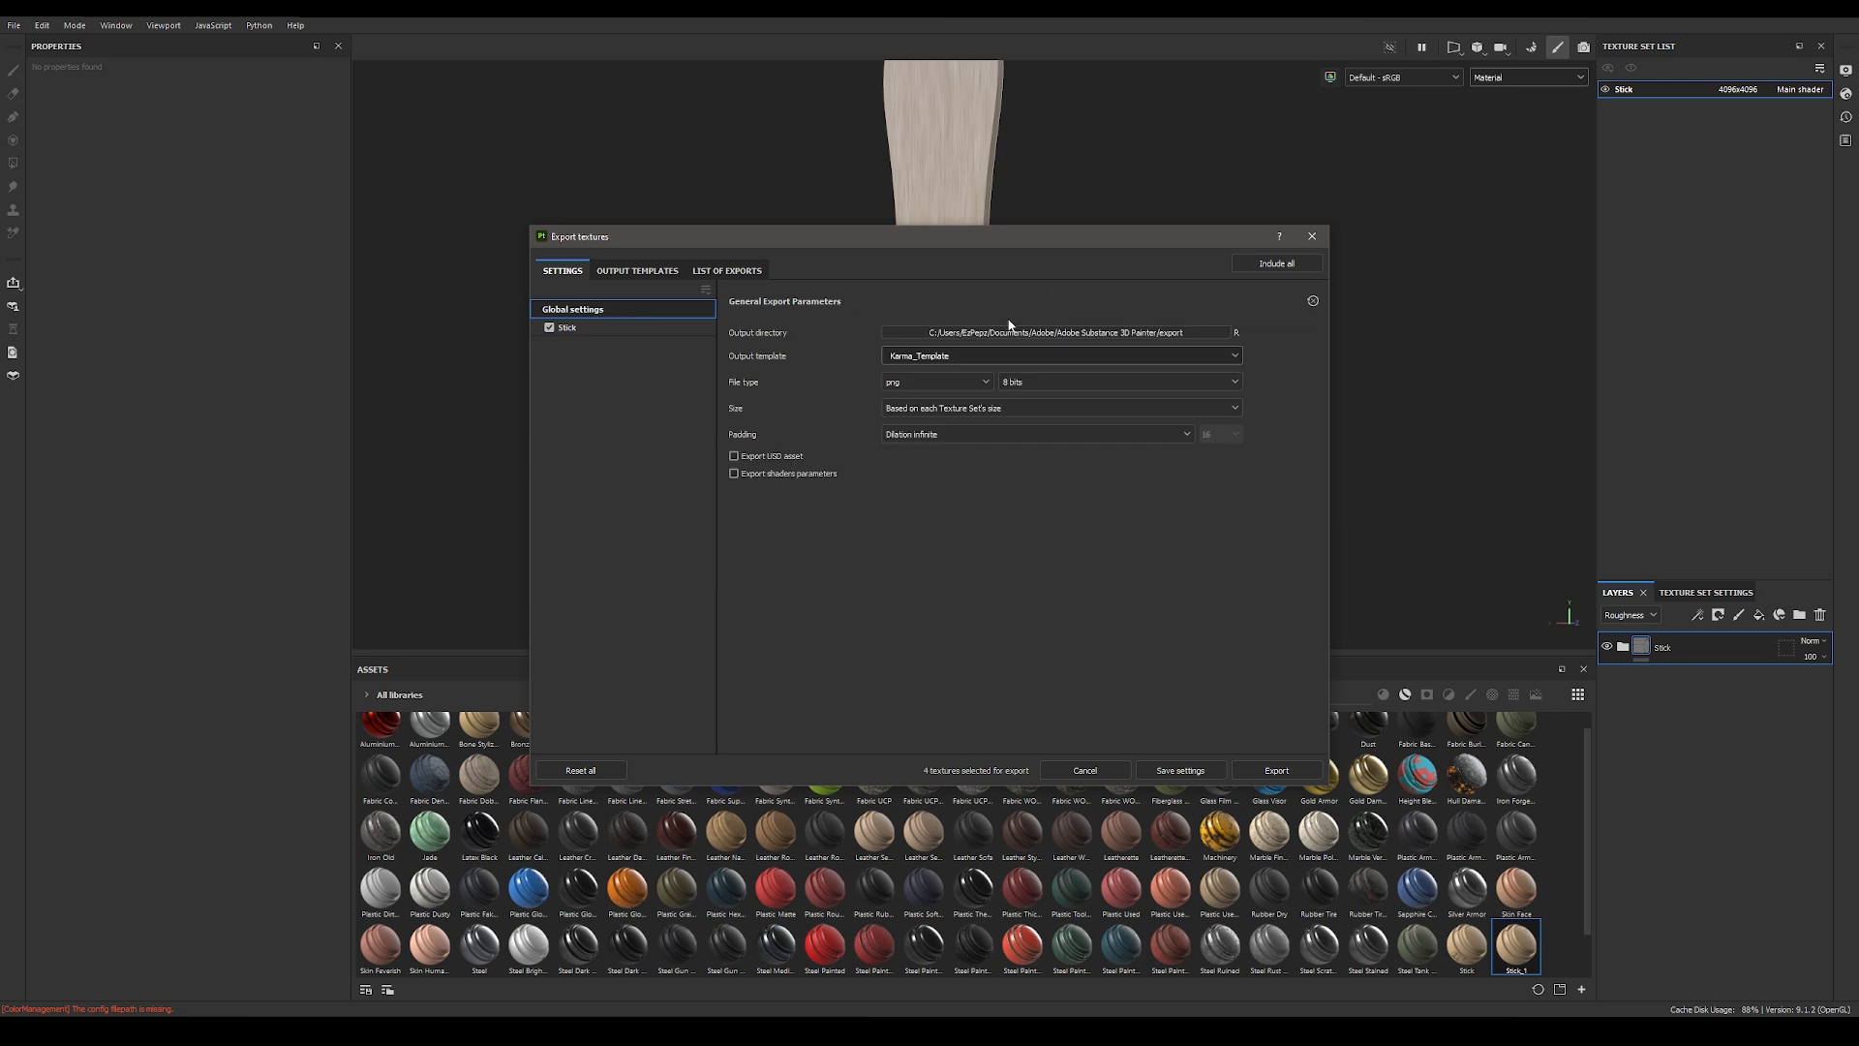
Step: Start choosing a new output directory and browse to C:\Work\TUTORIAL\Ko_Fi\01_Ice_Cream\IceCreamTut\tex
{"action": "left_click", "coordinate": [1087, 330]}
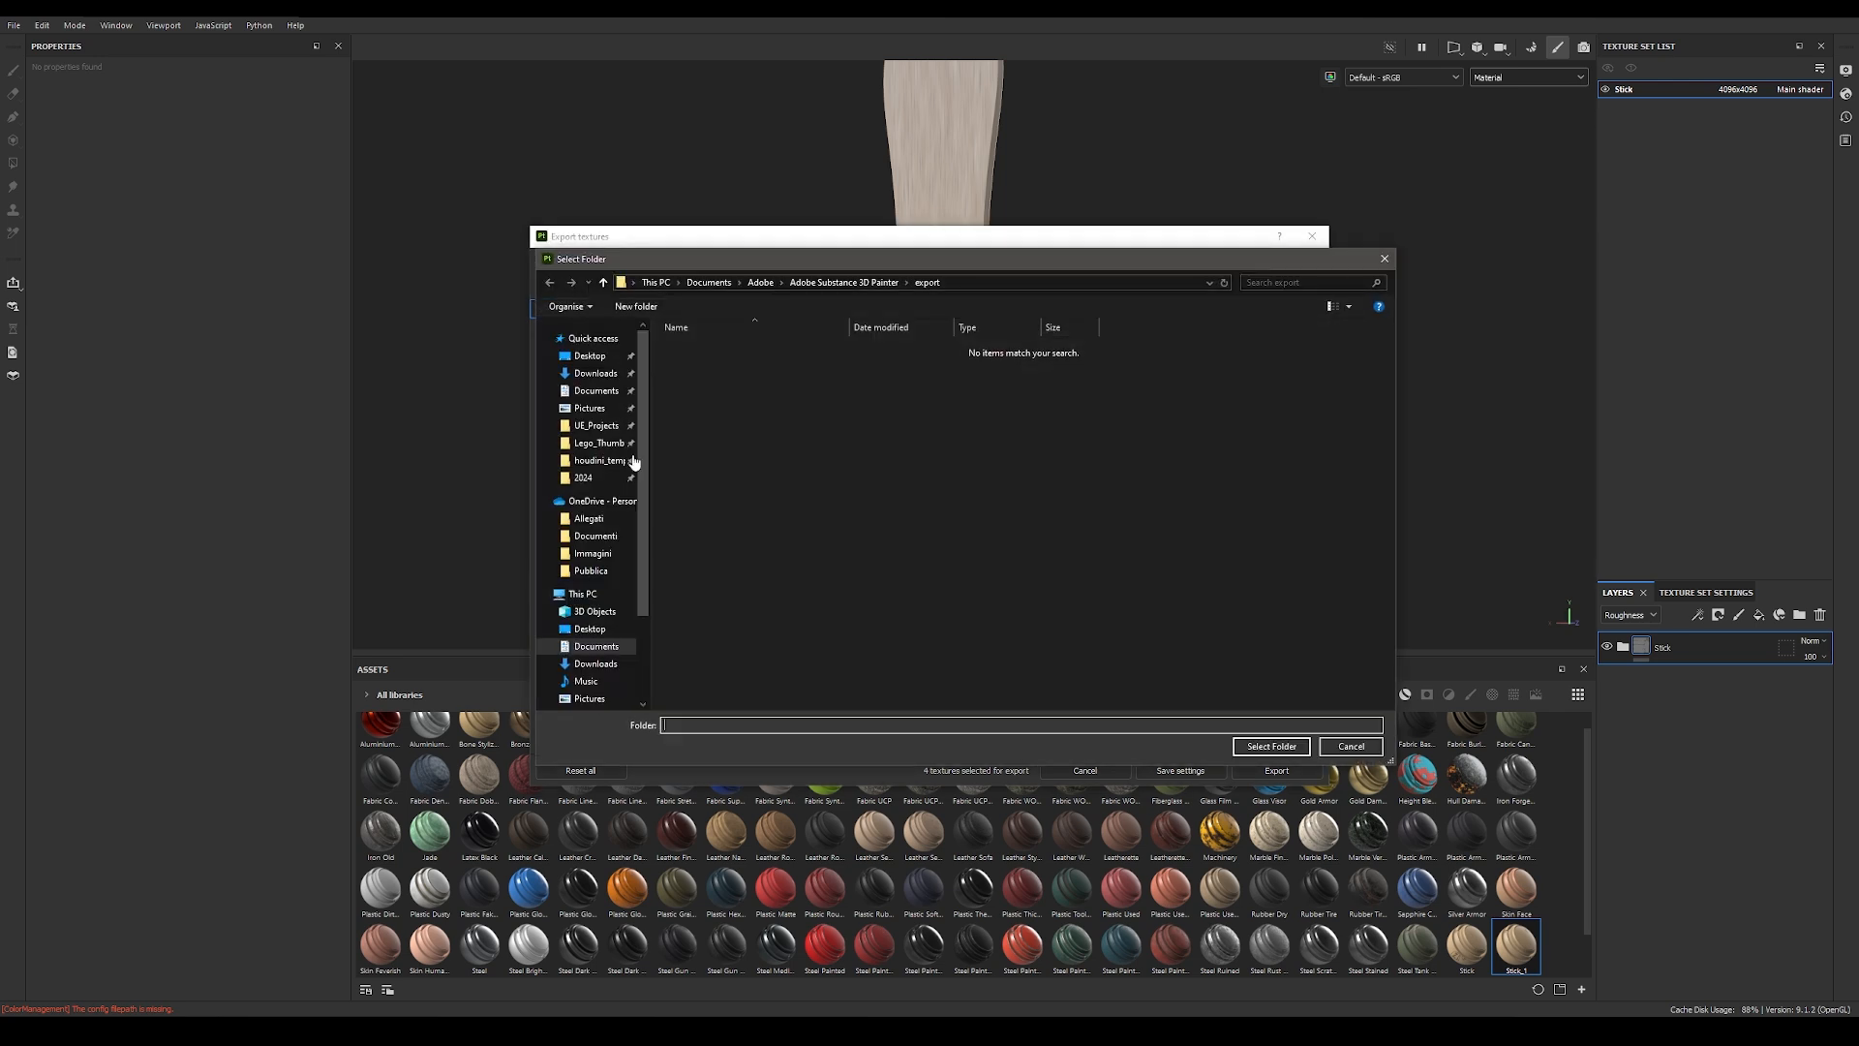
{"action": "scroll", "coordinate": [610, 639], "scroll_direction": "down", "scroll_amount": 3}
{"action": "left_click", "coordinate": [610, 654]}
{"action": "double_click", "coordinate": [697, 529]}
{"action": "double_click", "coordinate": [722, 424]}
{"action": "double_click", "coordinate": [718, 363]}
{"action": "double_click", "coordinate": [719, 349]}
{"action": "left_click", "coordinate": [718, 352]}
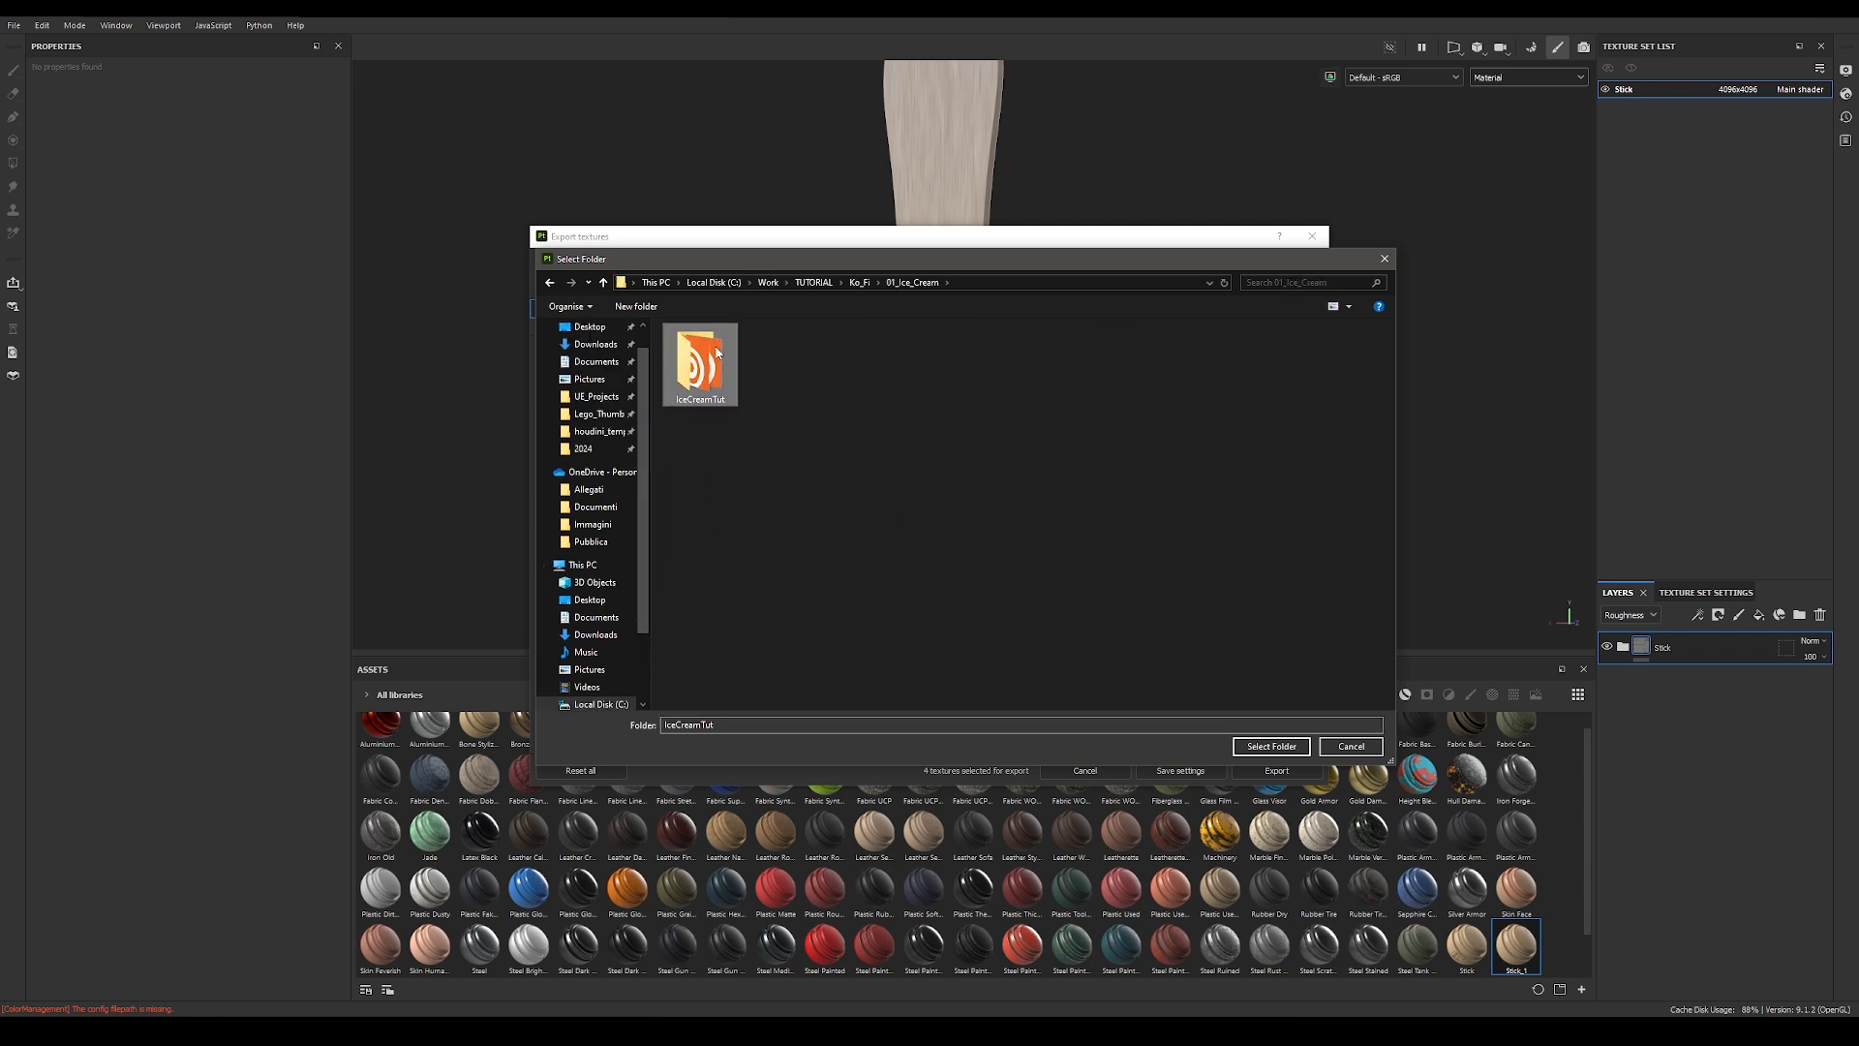
{"action": "double_click", "coordinate": [702, 366]}
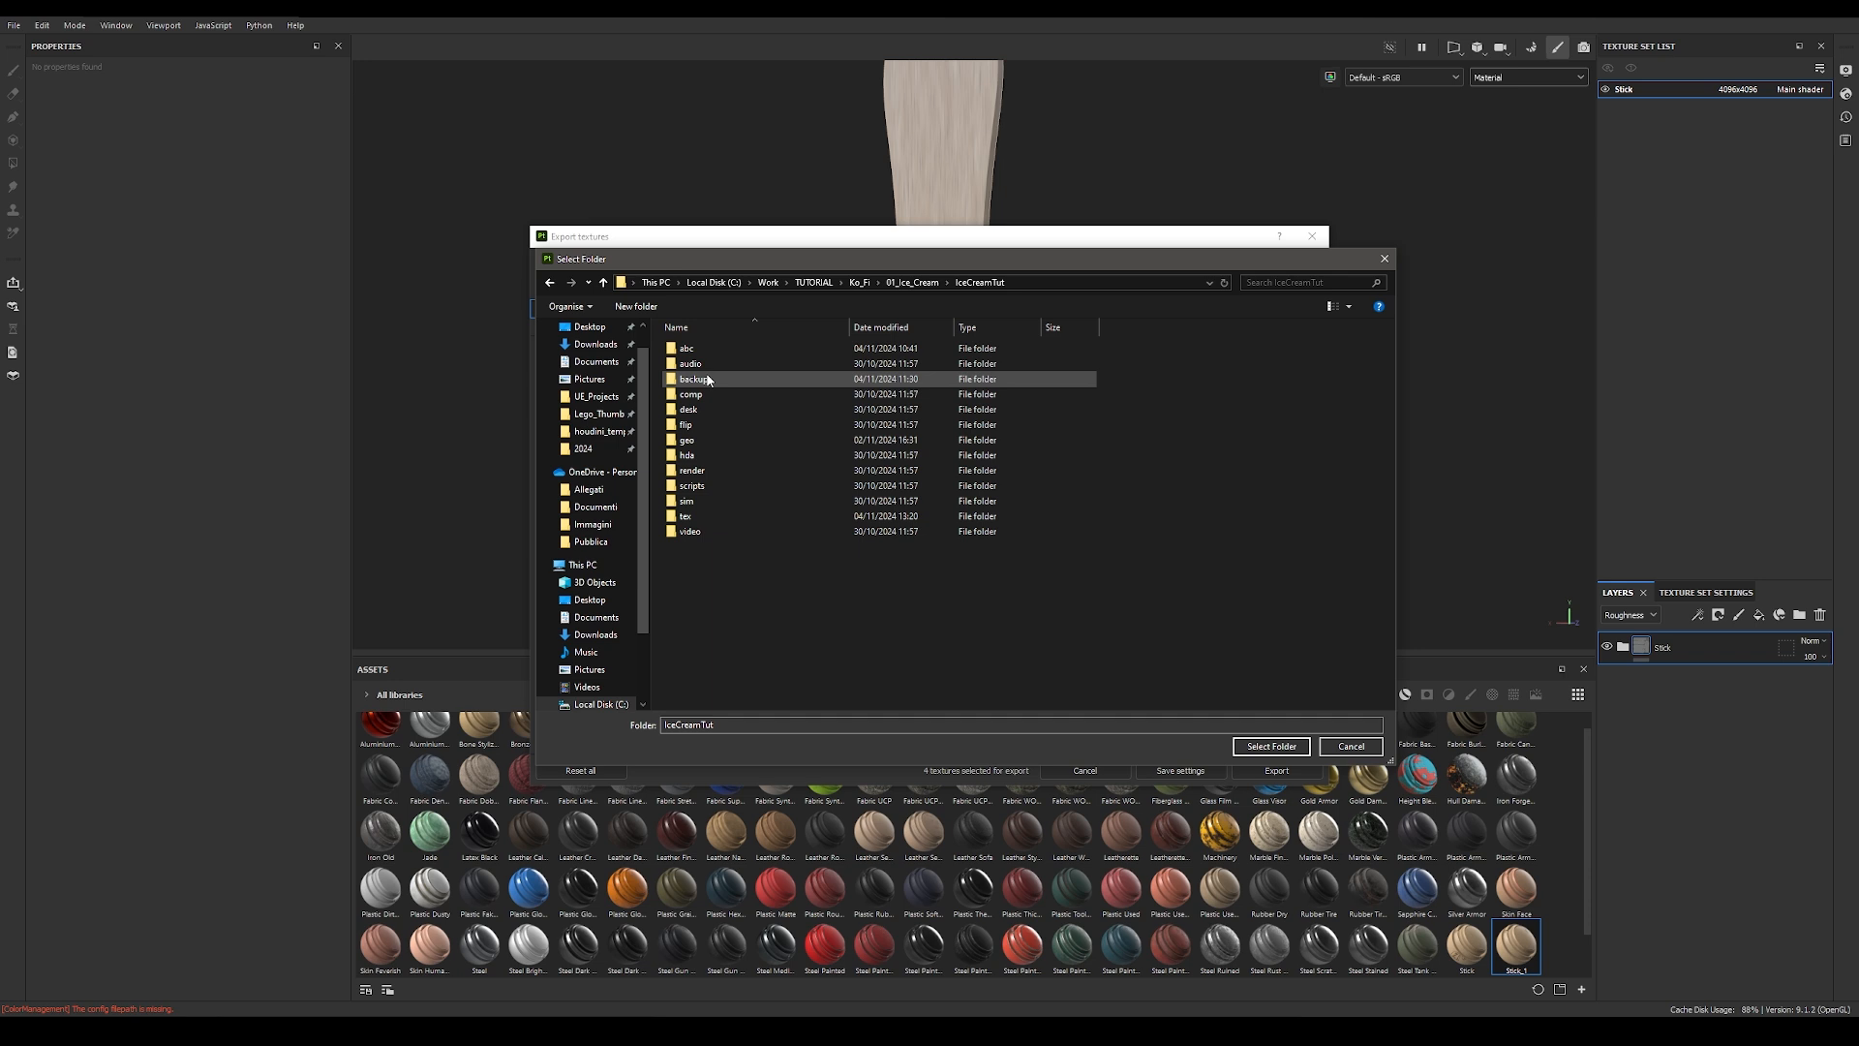
{"action": "double_click", "coordinate": [711, 515]}
Step: Create a folder named stick inside tex and select it as the export output directory
{"action": "right_click", "coordinate": [765, 455]}
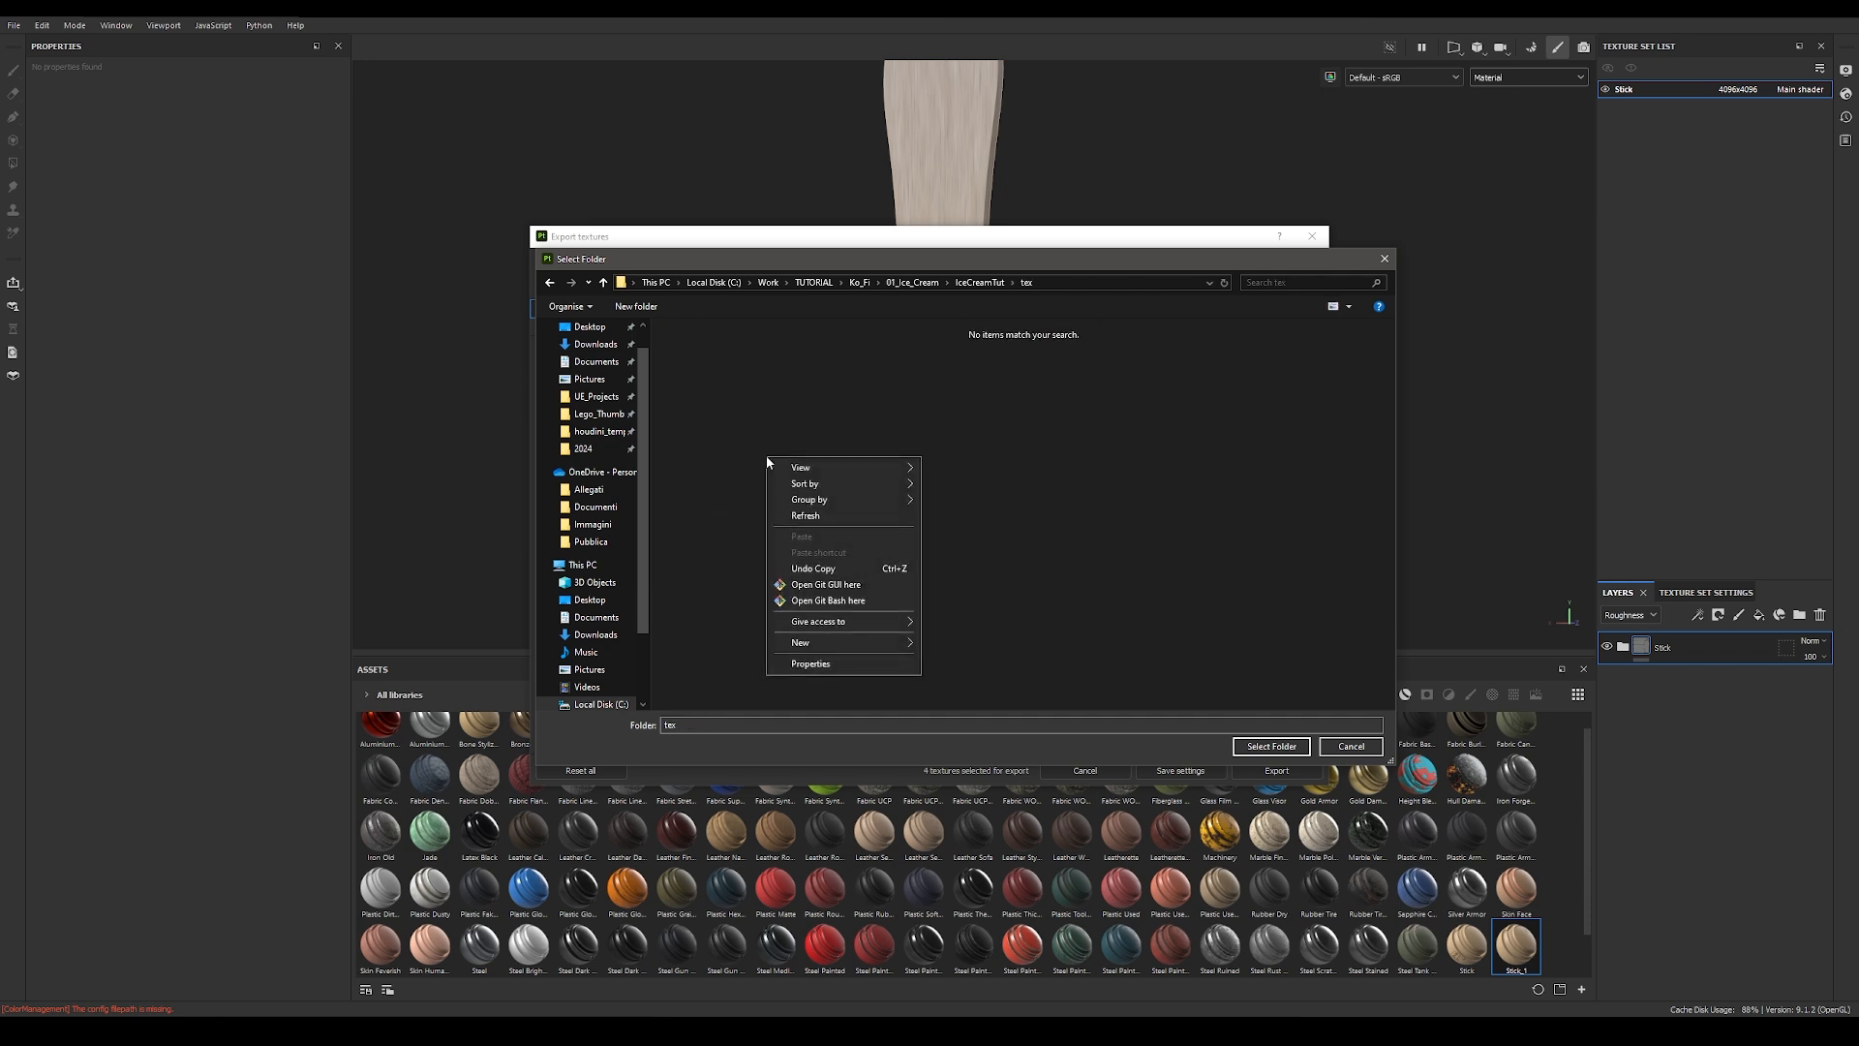
{"action": "mouse_move", "coordinate": [825, 647]}
{"action": "left_click", "coordinate": [960, 642]}
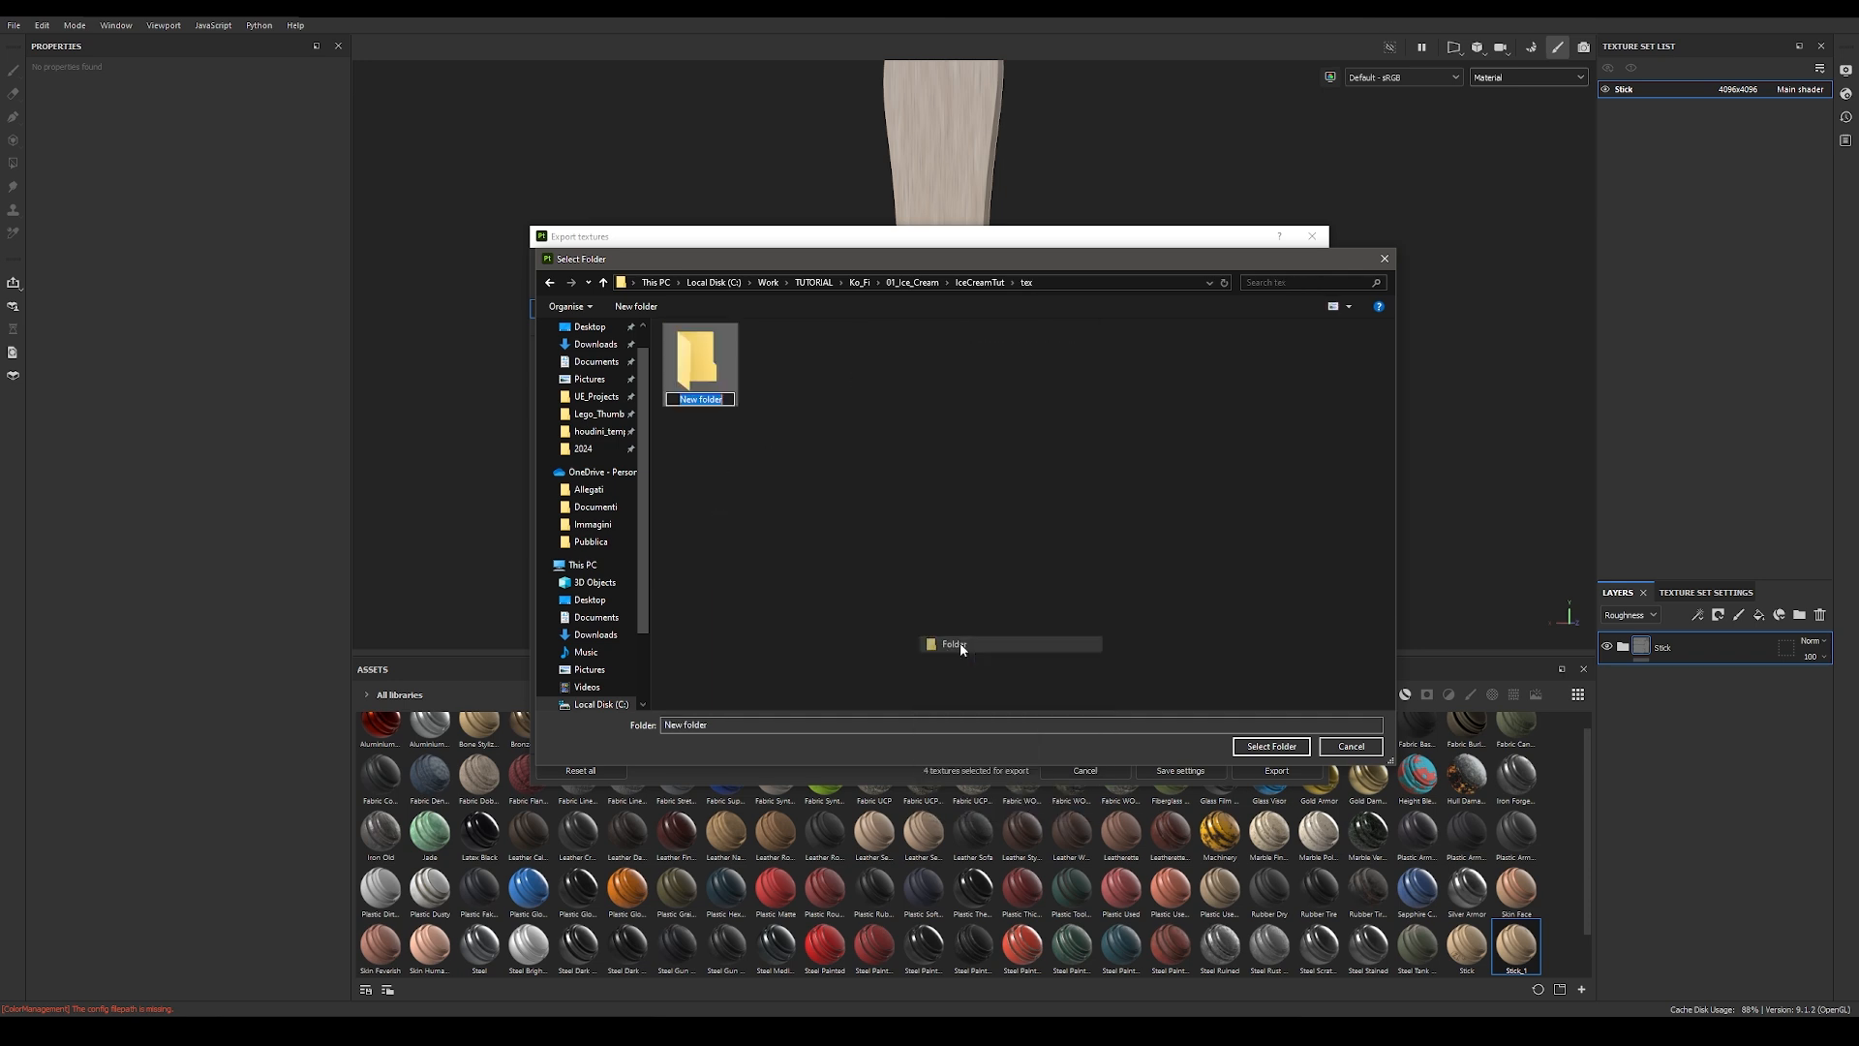
{"action": "type", "text": "stick"}
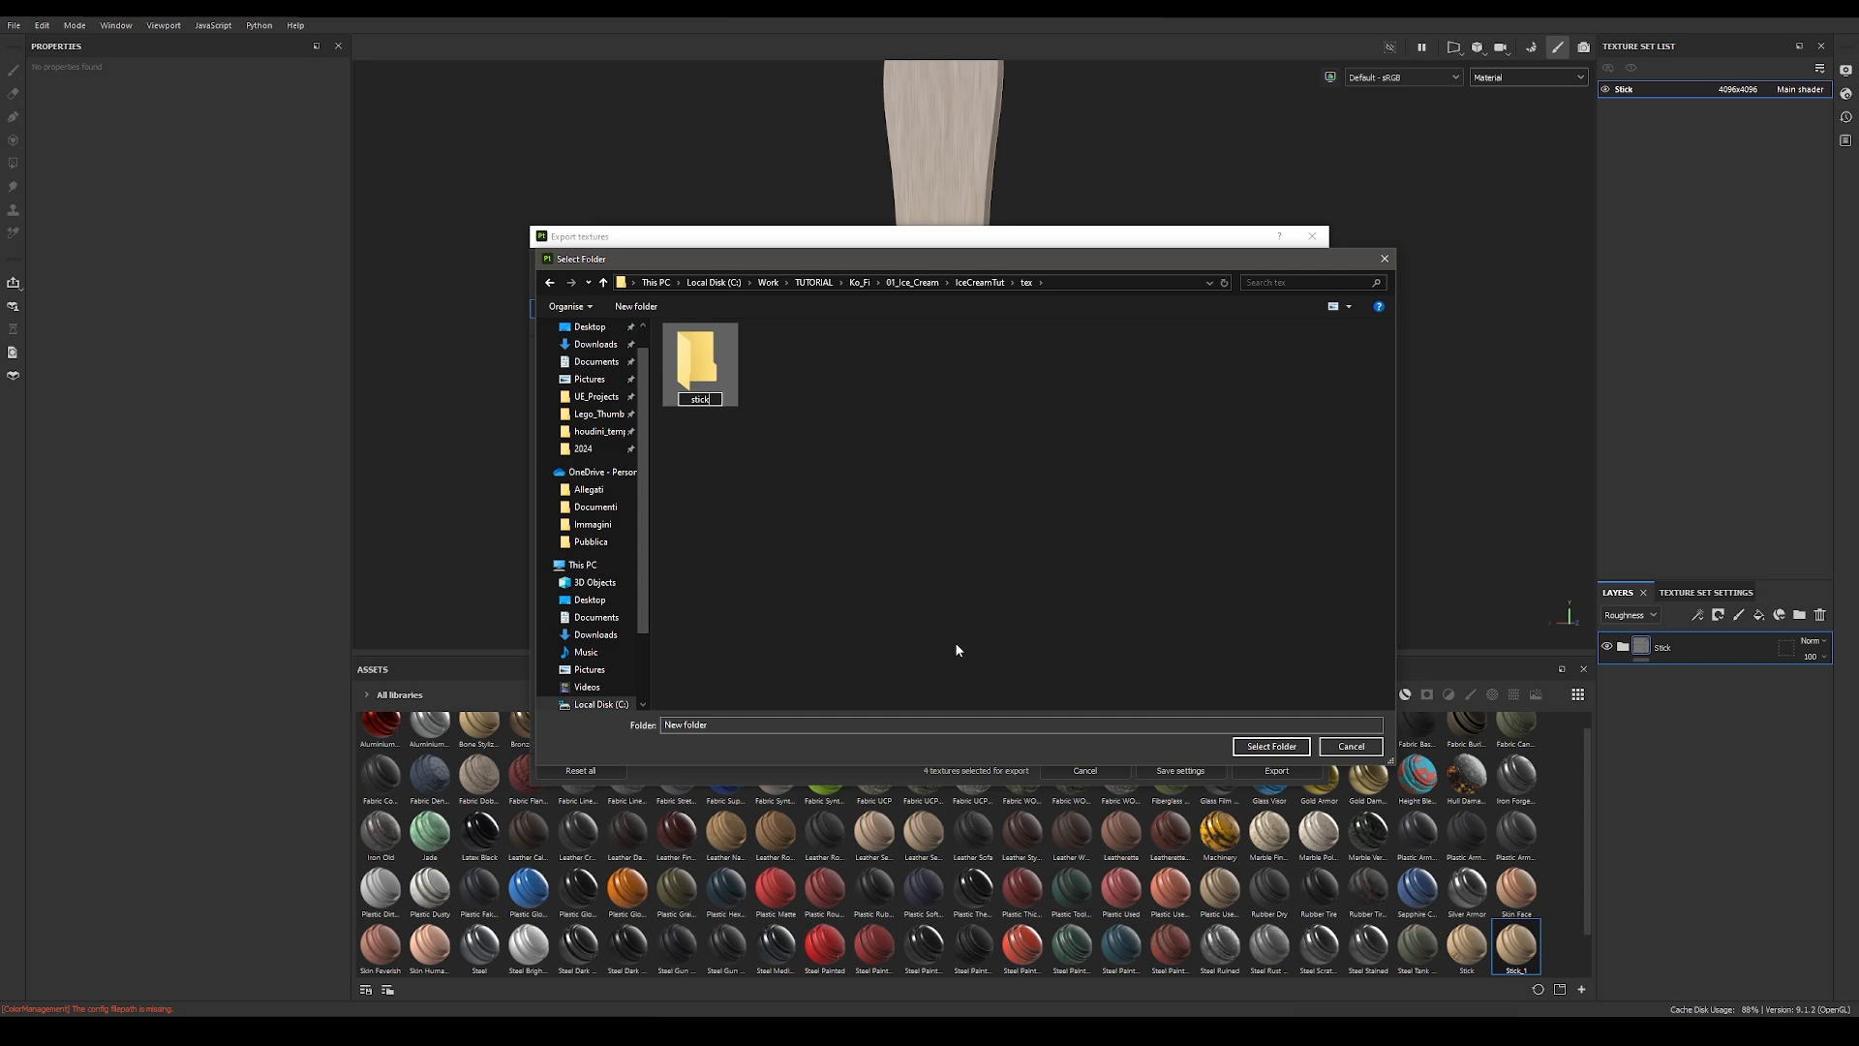
{"action": "key", "text": "Return"}
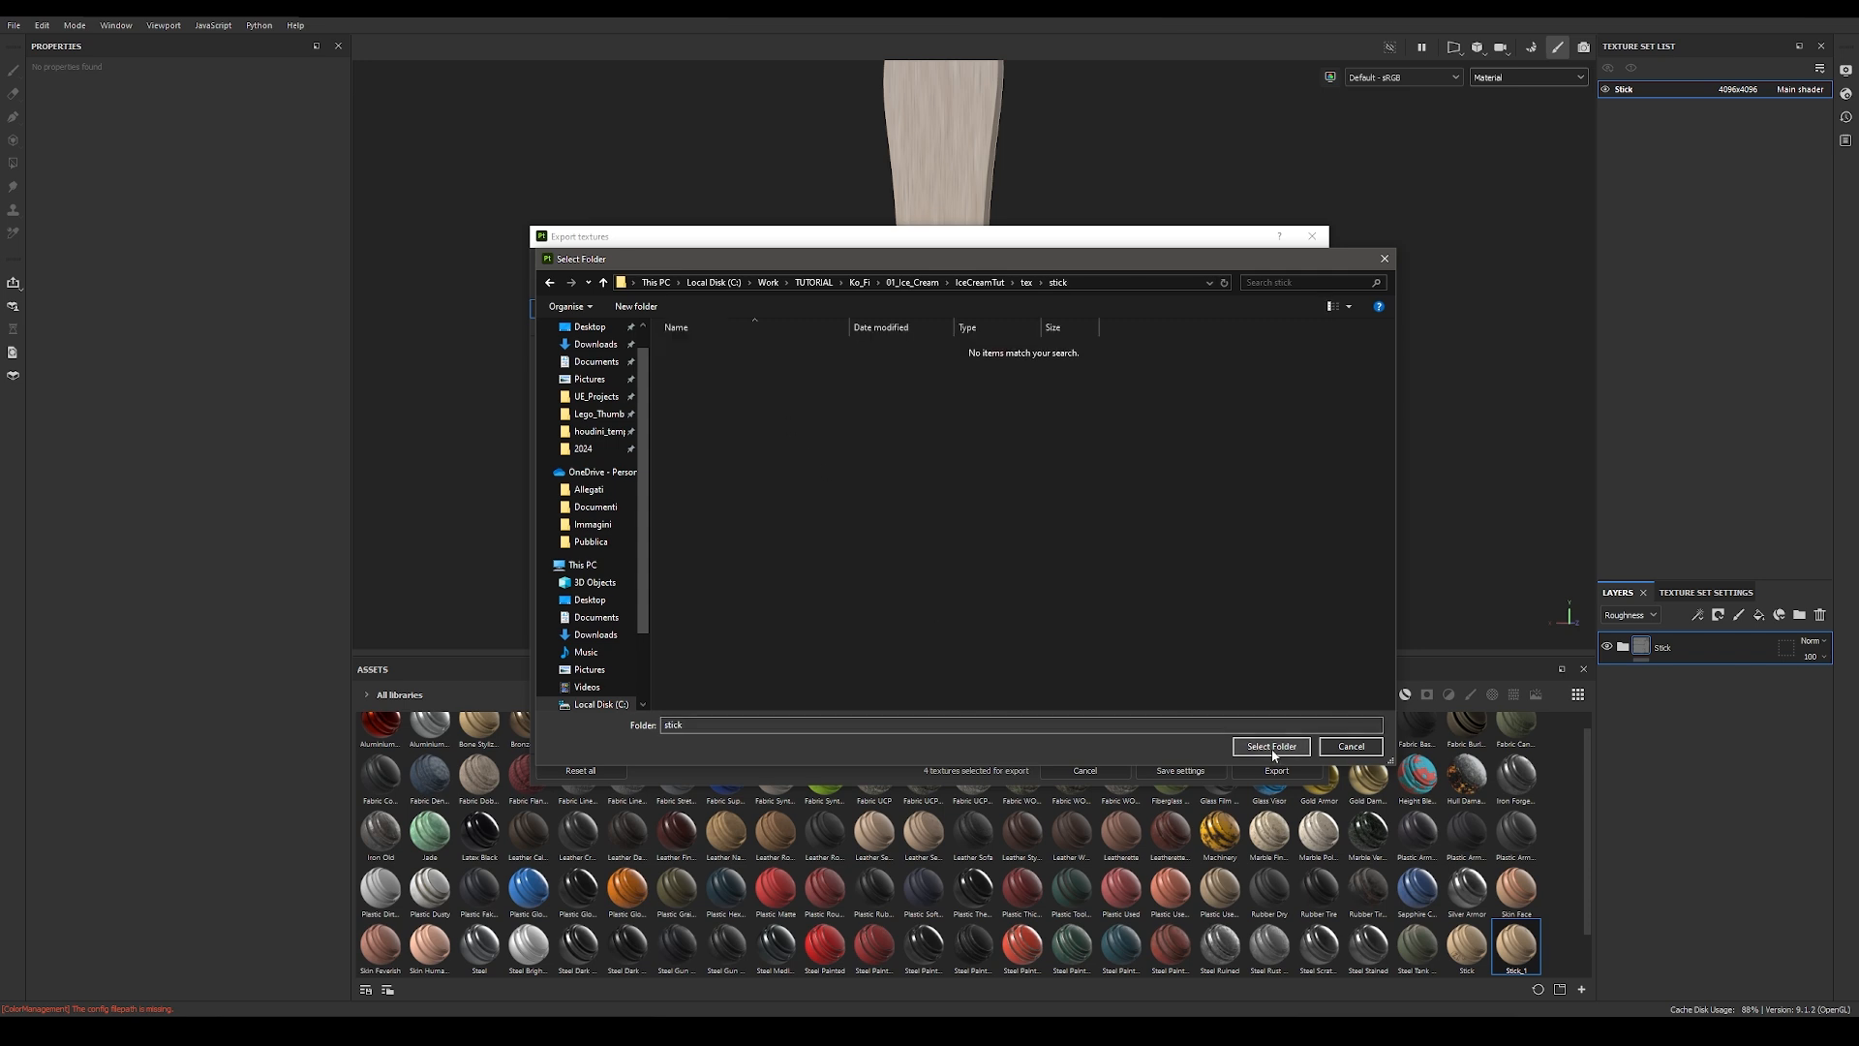
{"action": "left_click", "coordinate": [1271, 746]}
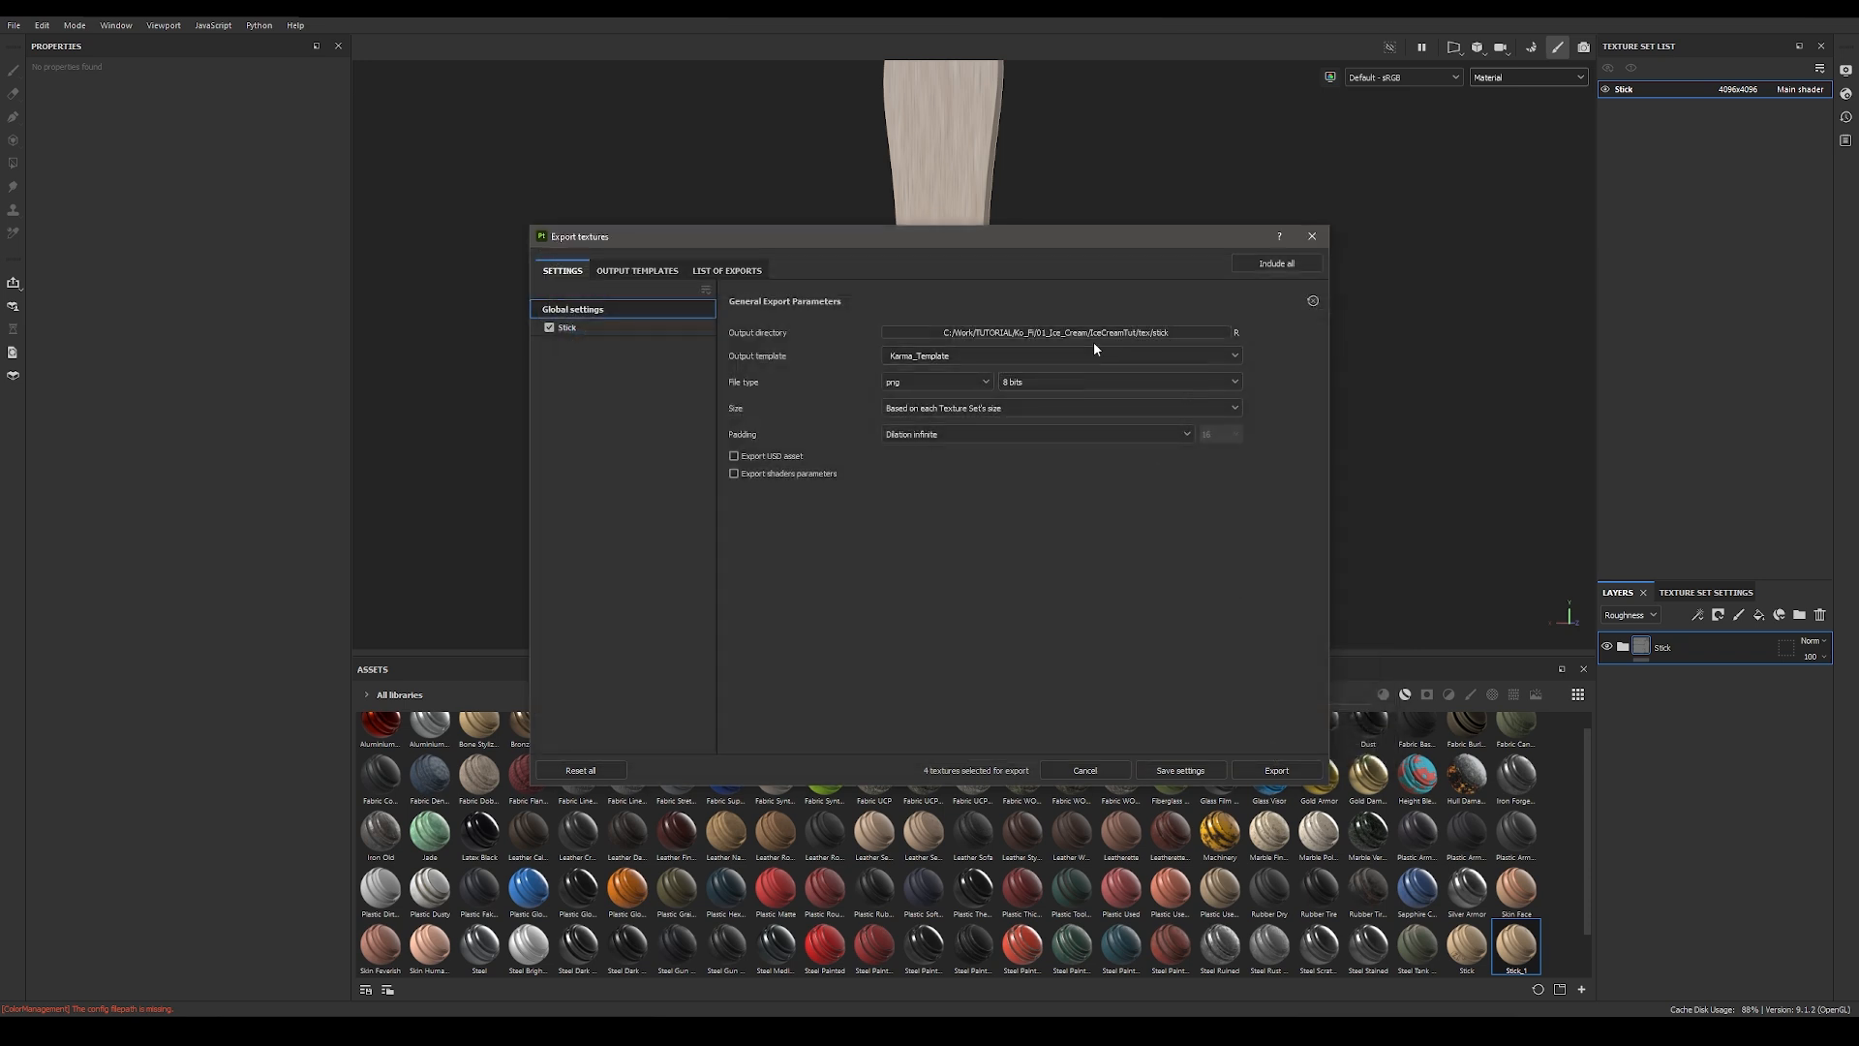
Step: Export the Stick textures, then open the output directory and view the exported color and displacement maps
{"action": "left_click", "coordinate": [1286, 767]}
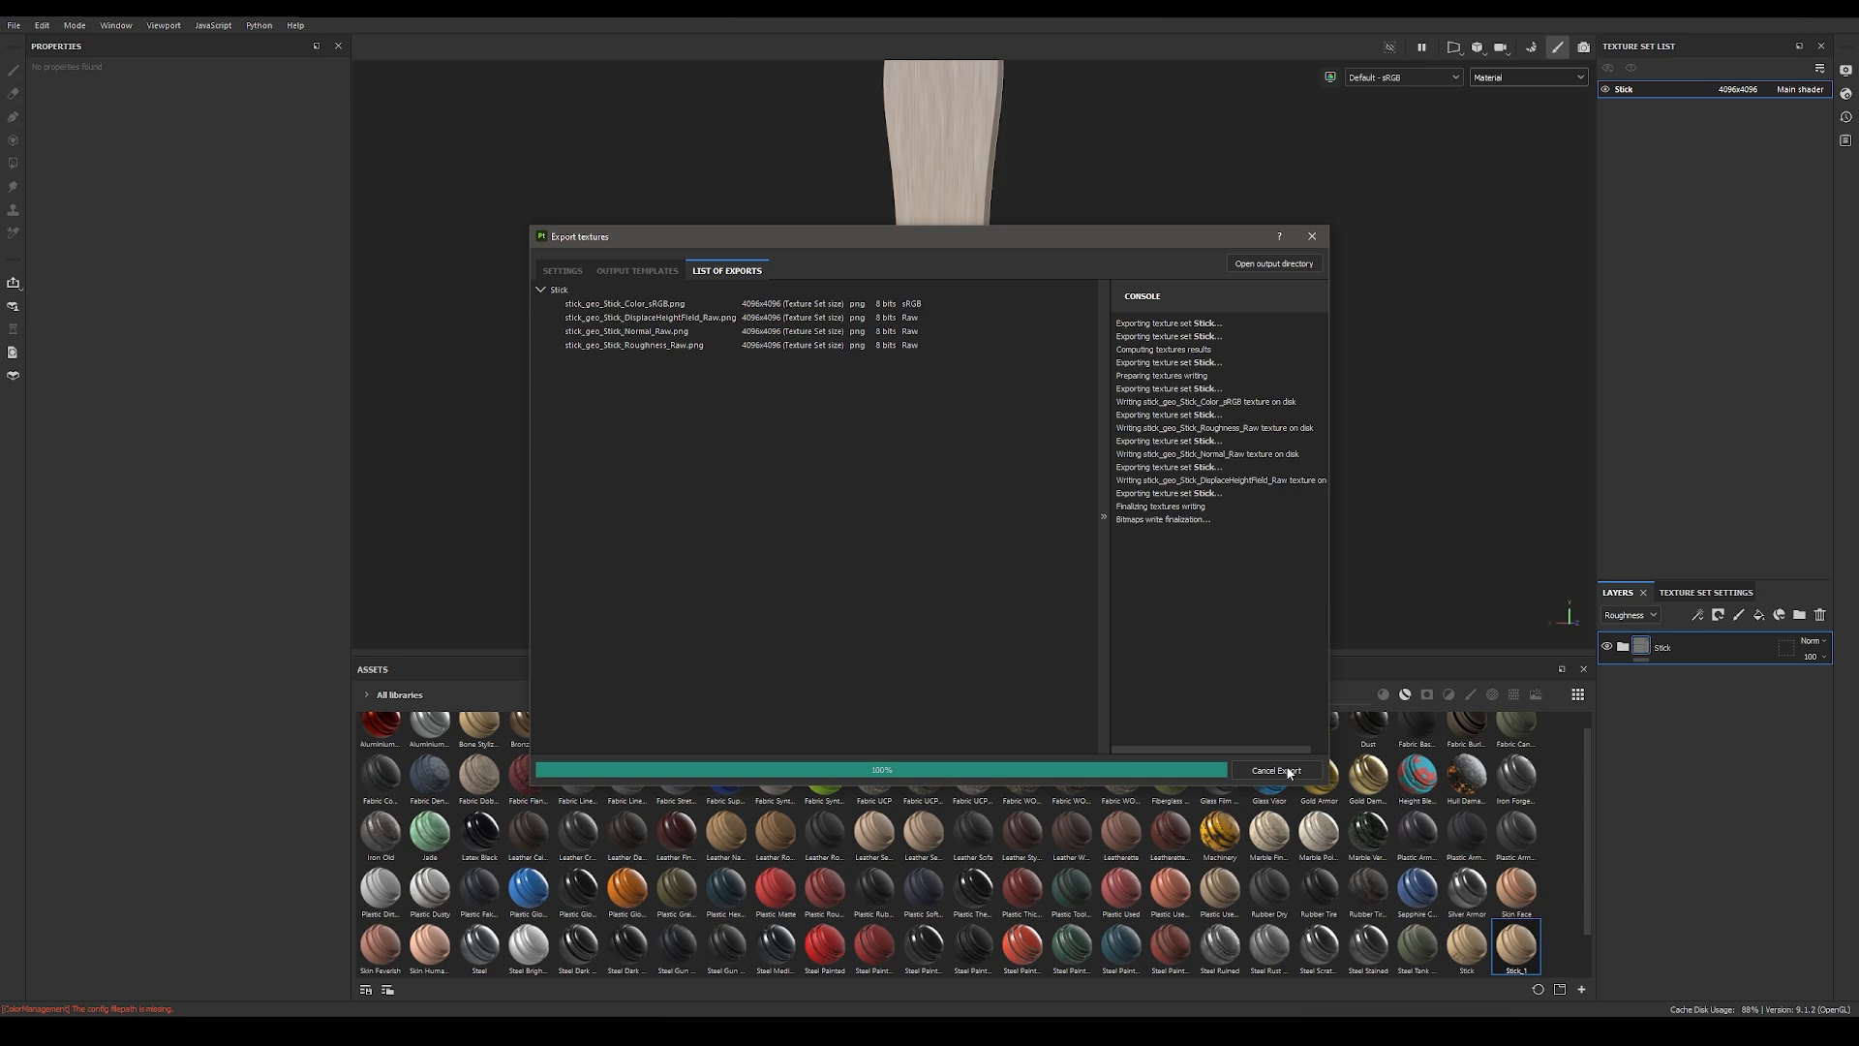
{"action": "left_click", "coordinate": [1270, 263]}
{"action": "double_click", "coordinate": [593, 331]}
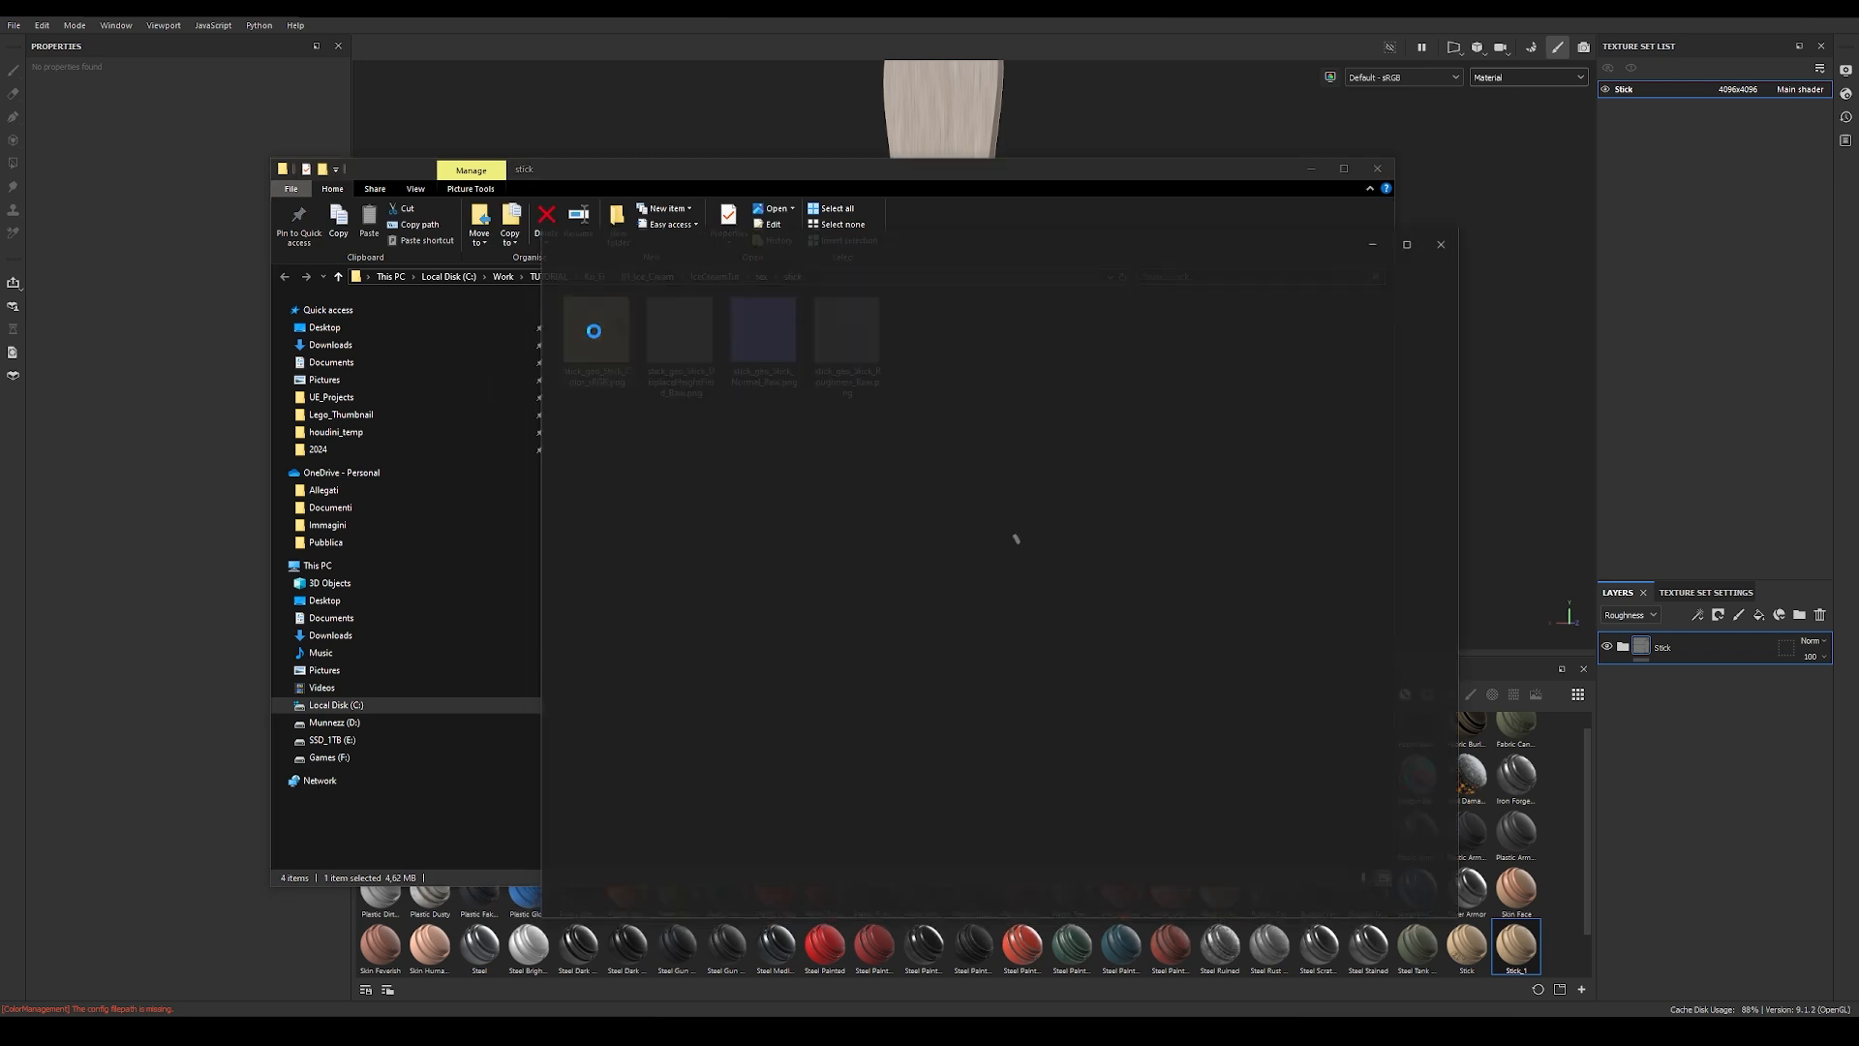
{"action": "key", "text": "Right"}
{"action": "key", "text": "Left"}
{"action": "key", "text": "Right"}
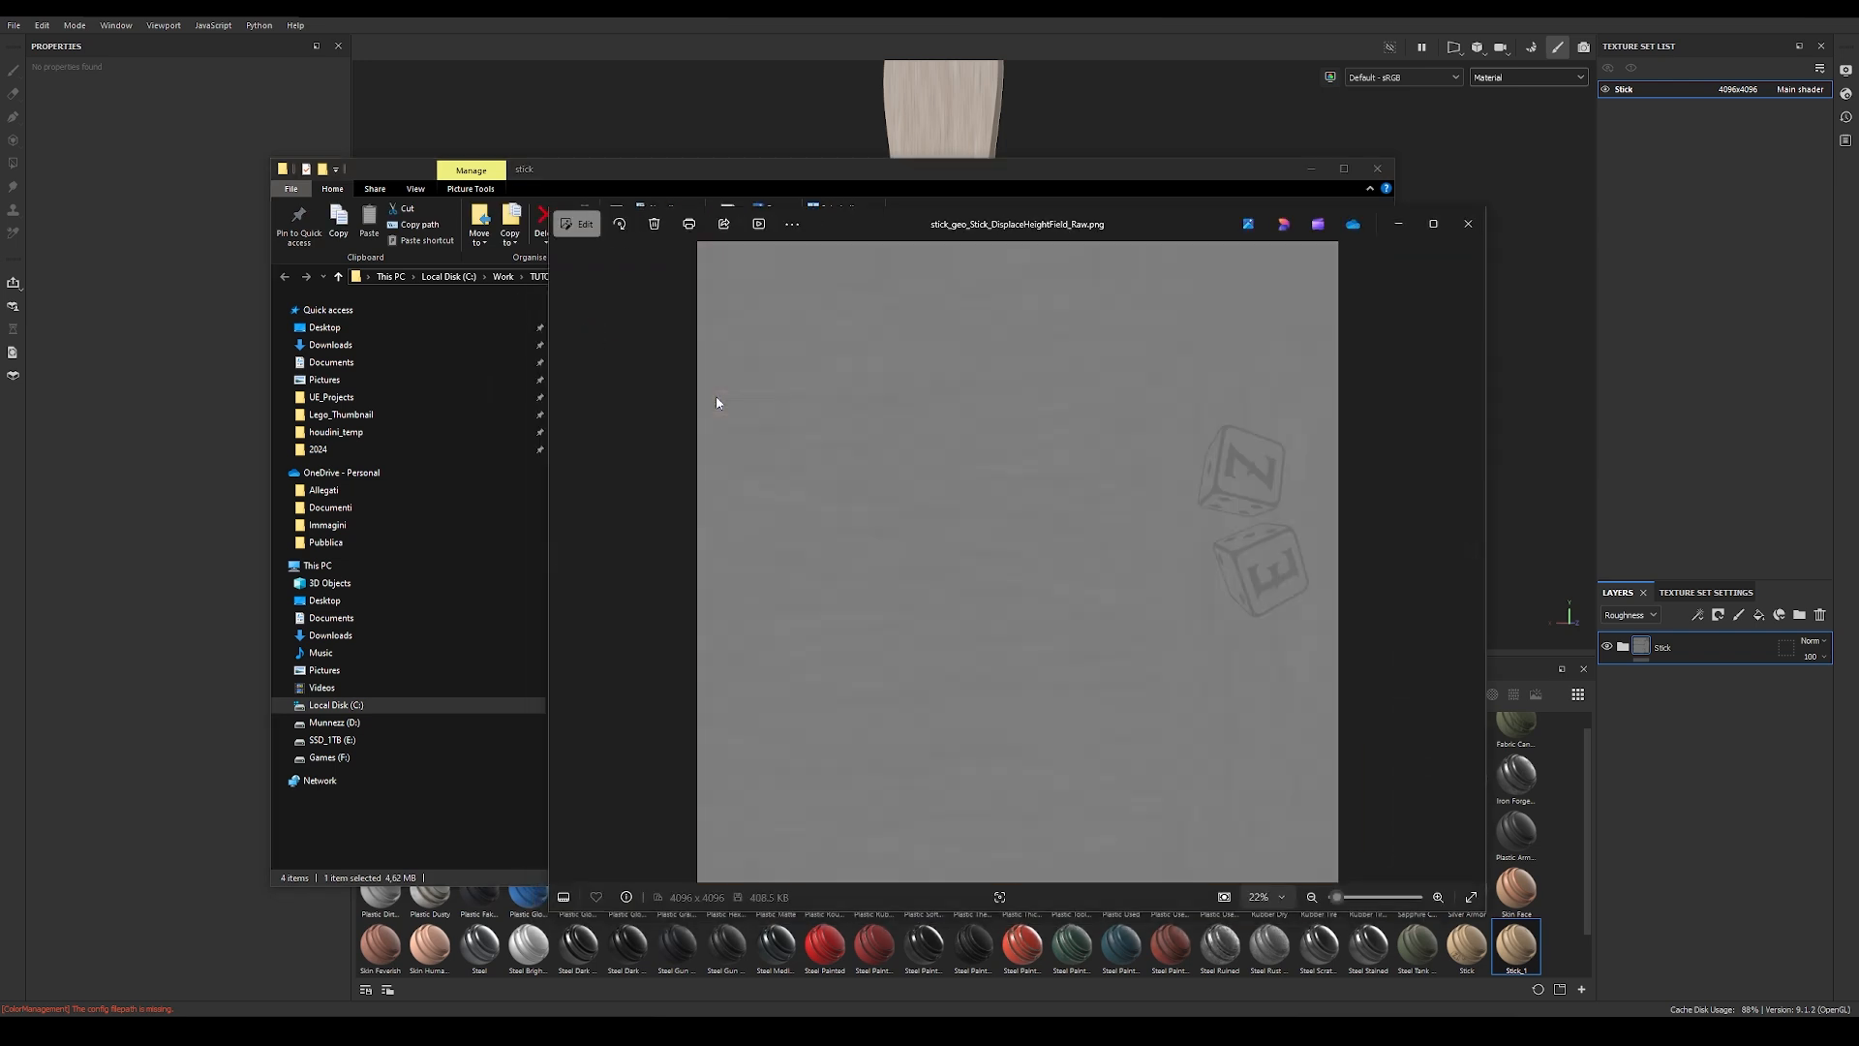
Step: View the remaining exported Stick maps in the image viewer
{"action": "key", "text": "Right"}
{"action": "key", "text": "Right"}
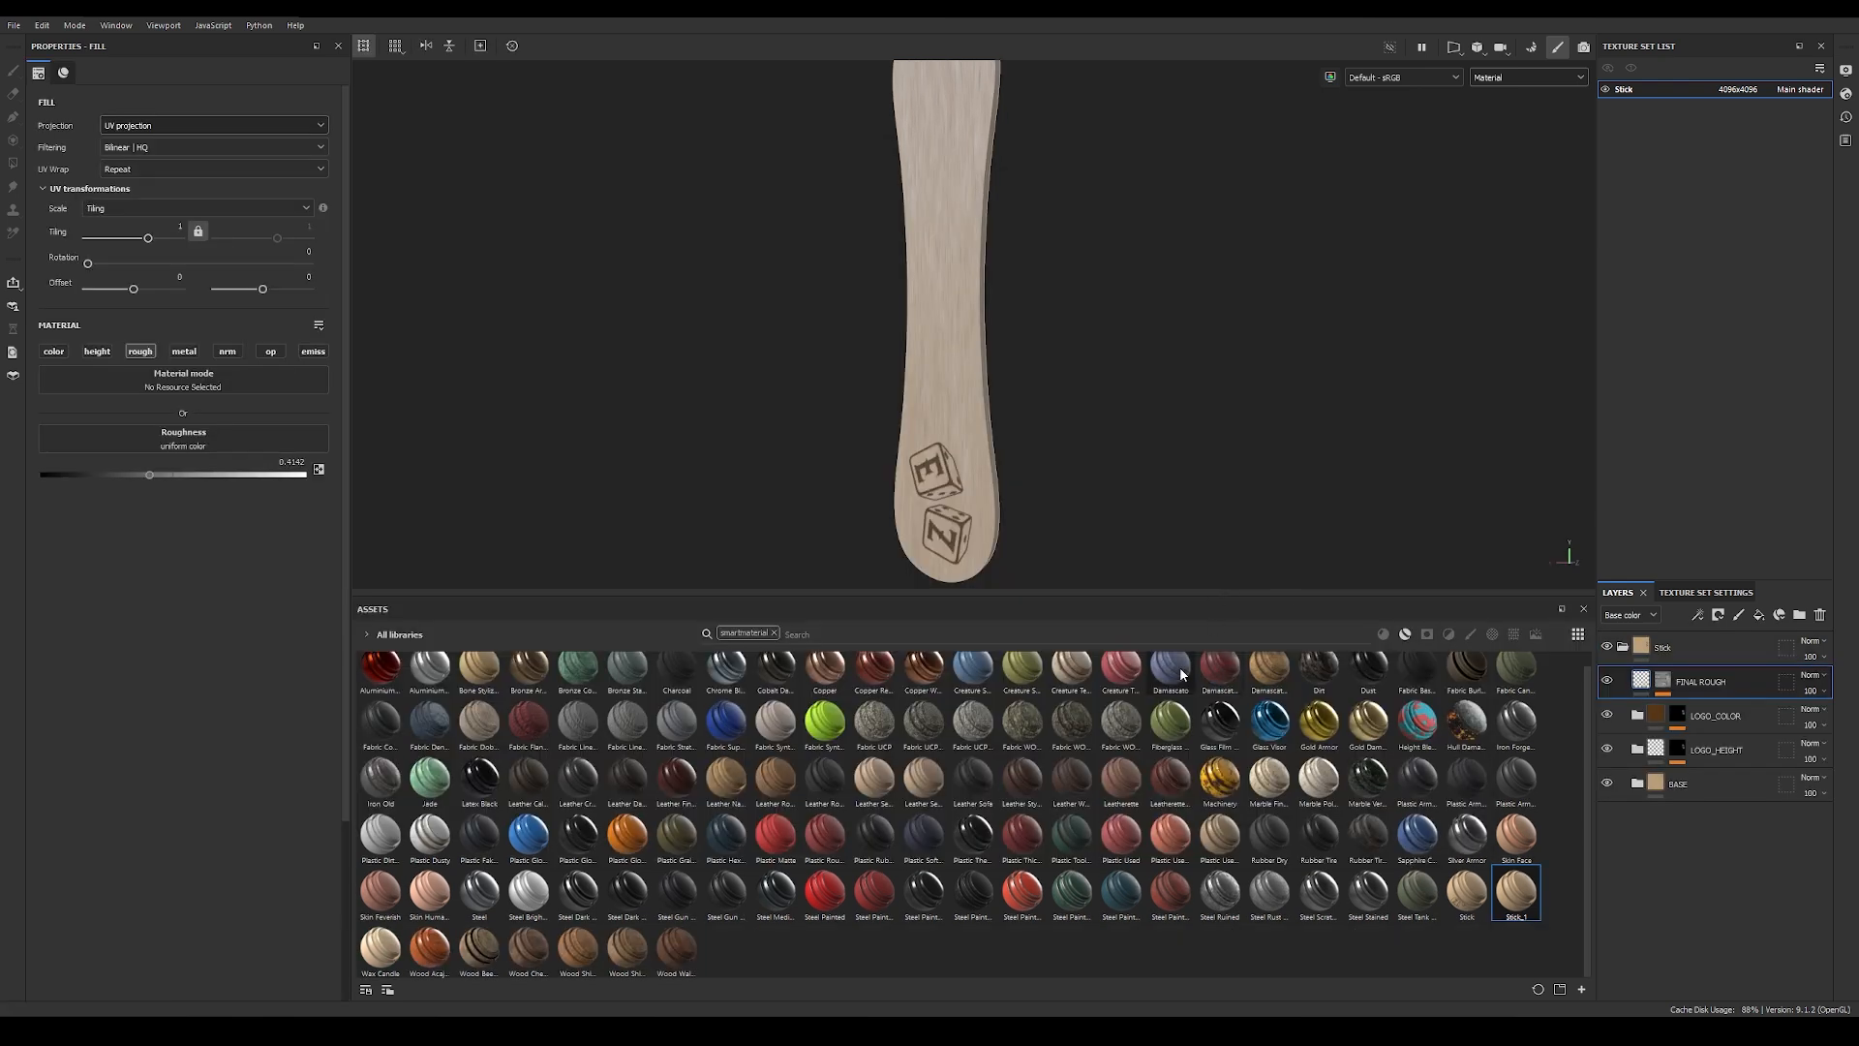
Step: Start a new project and choose stick_inside_geo.abc from the abc folder as its mesh
{"action": "left_click", "coordinate": [14, 25]}
{"action": "left_click", "coordinate": [44, 41]}
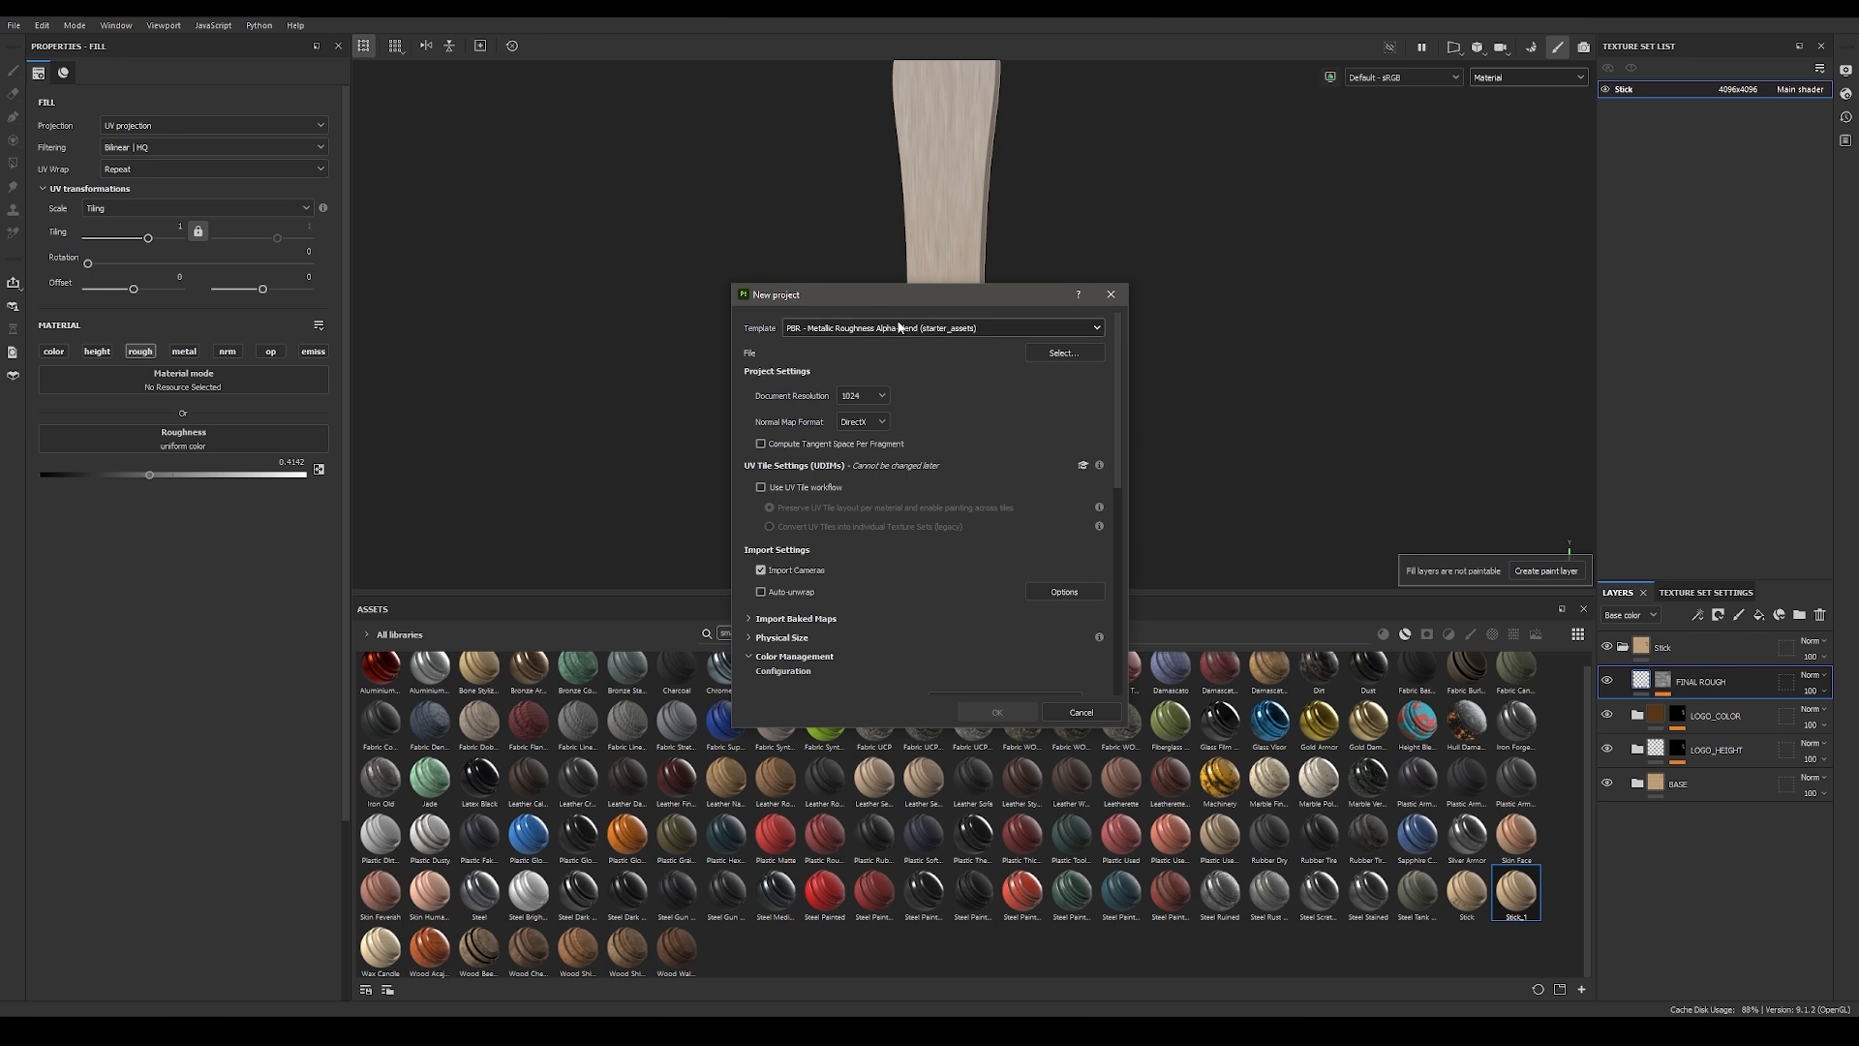
{"action": "left_click", "coordinate": [1061, 353]}
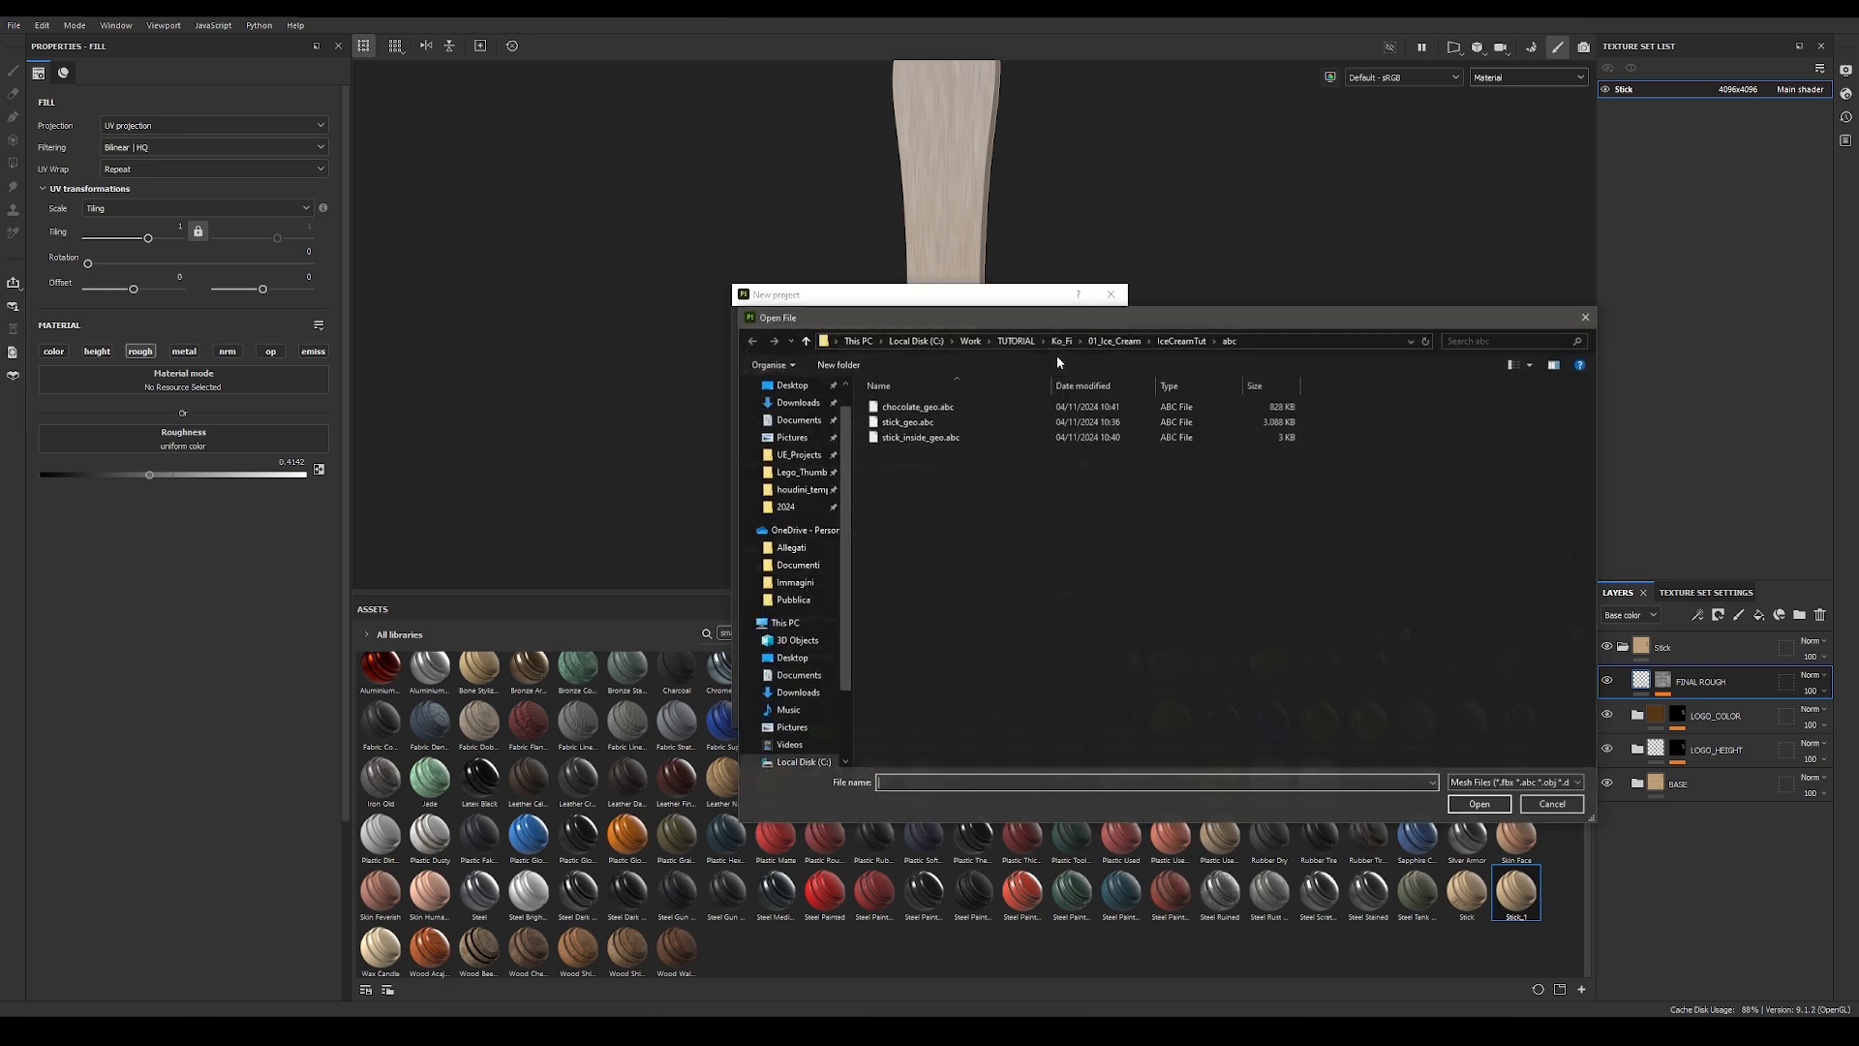
{"action": "left_click", "coordinate": [912, 439]}
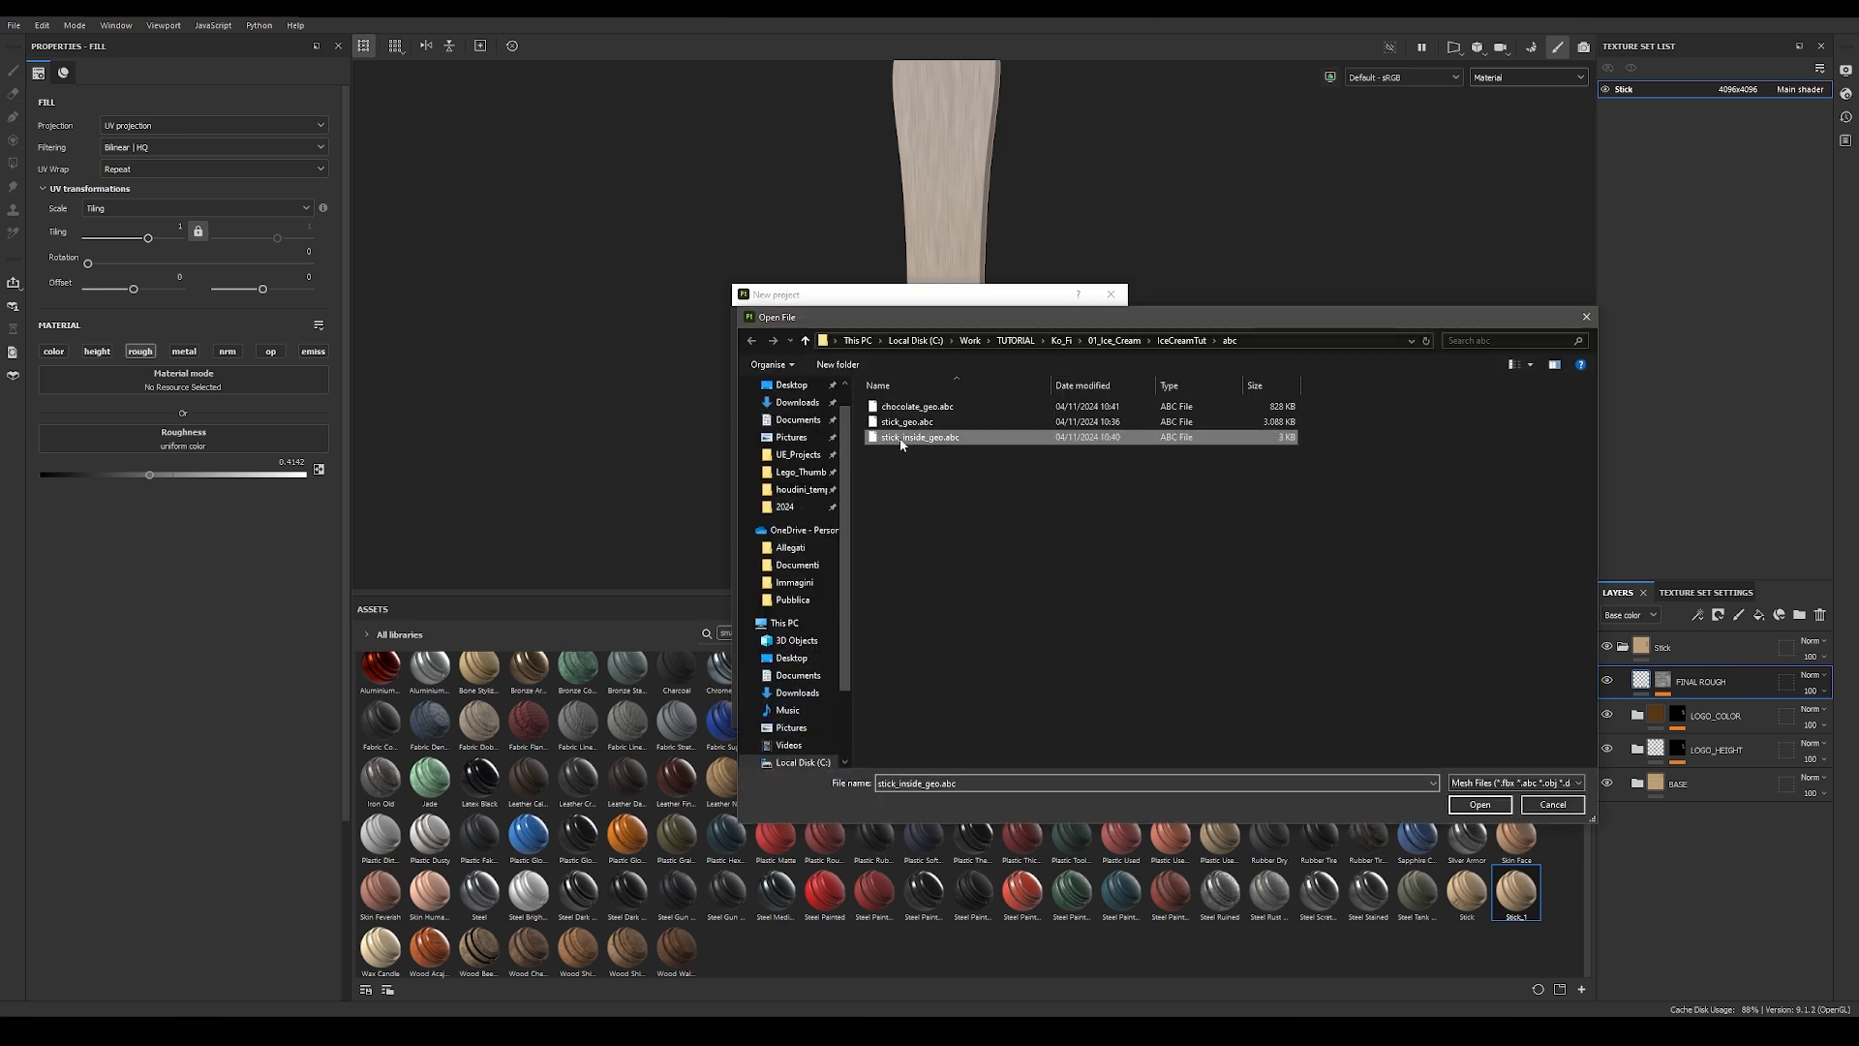
{"action": "left_click", "coordinate": [1478, 805]}
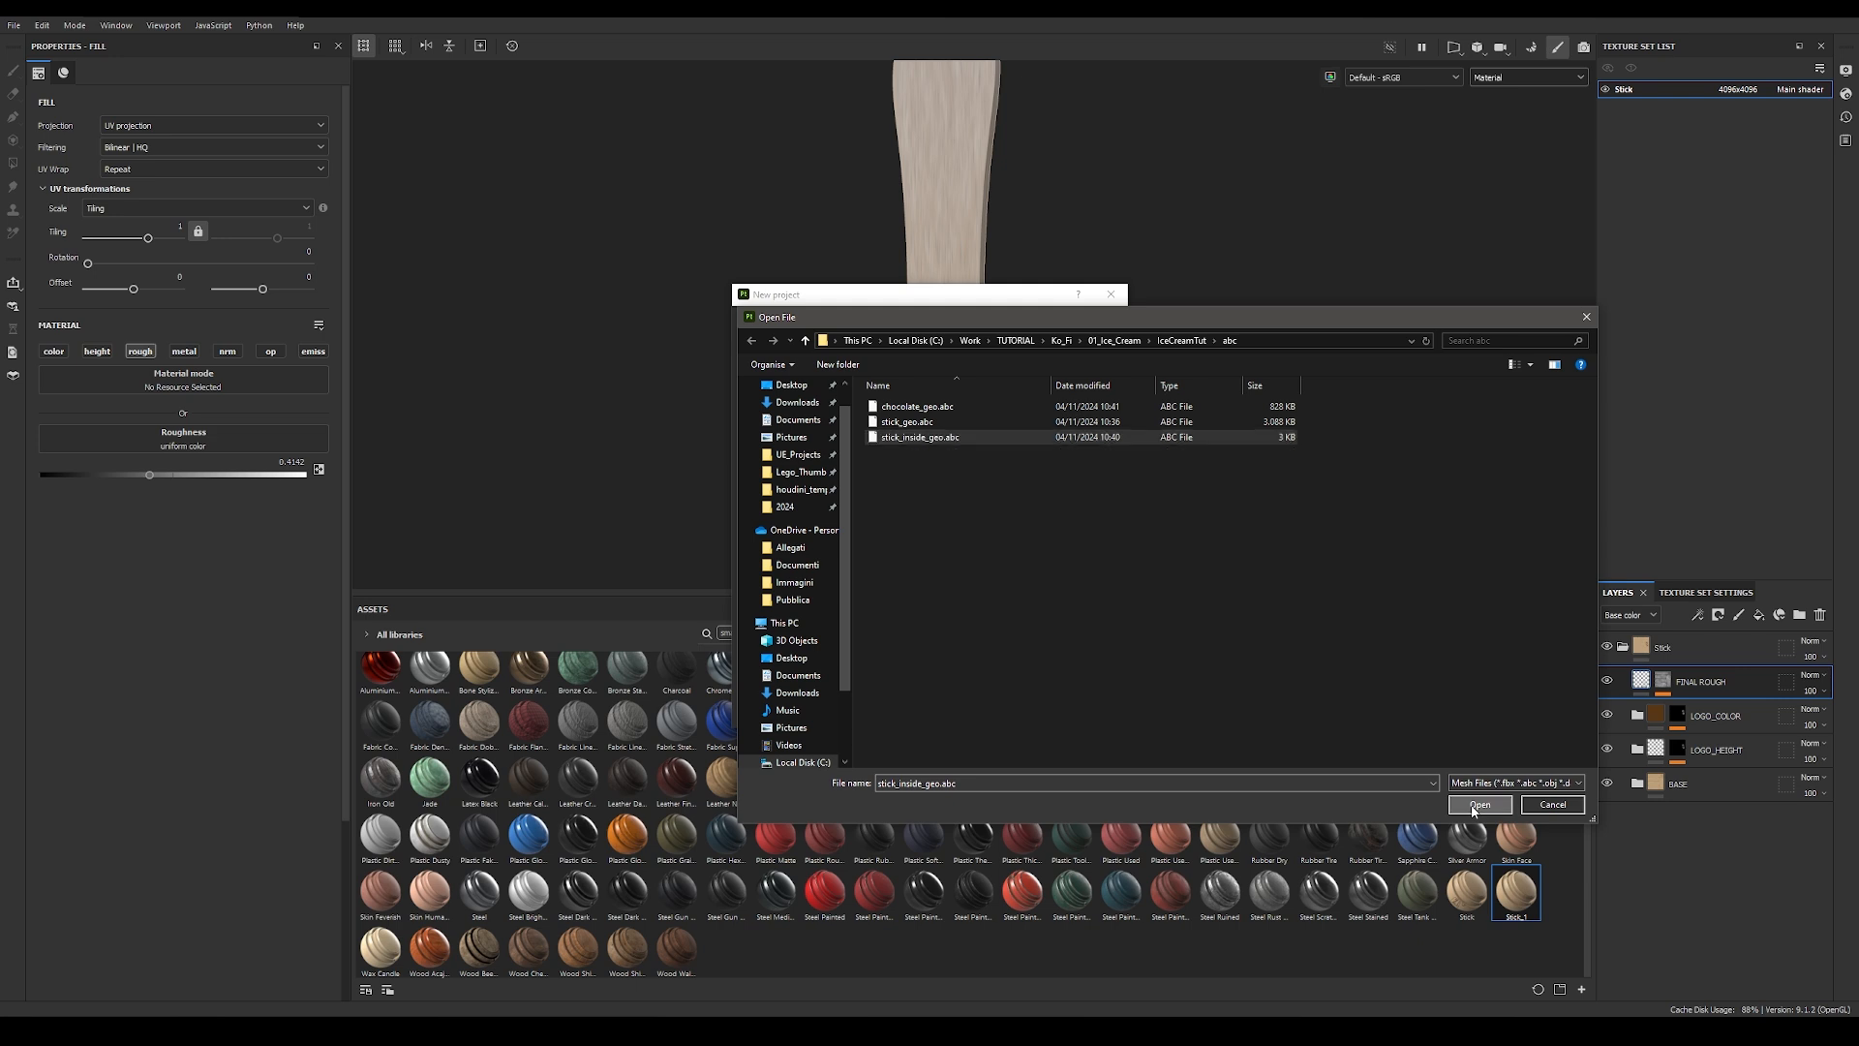
Step: Set the document resolution to 4096 and the normal map format to OpenGL, check the color management settings, and create the project
{"action": "left_click", "coordinate": [862, 396]}
{"action": "left_click", "coordinate": [849, 444]}
{"action": "left_click", "coordinate": [862, 421]}
{"action": "left_click", "coordinate": [866, 458]}
{"action": "left_click_drag", "start_coordinate": [1119, 435], "coordinate": [1126, 555]}
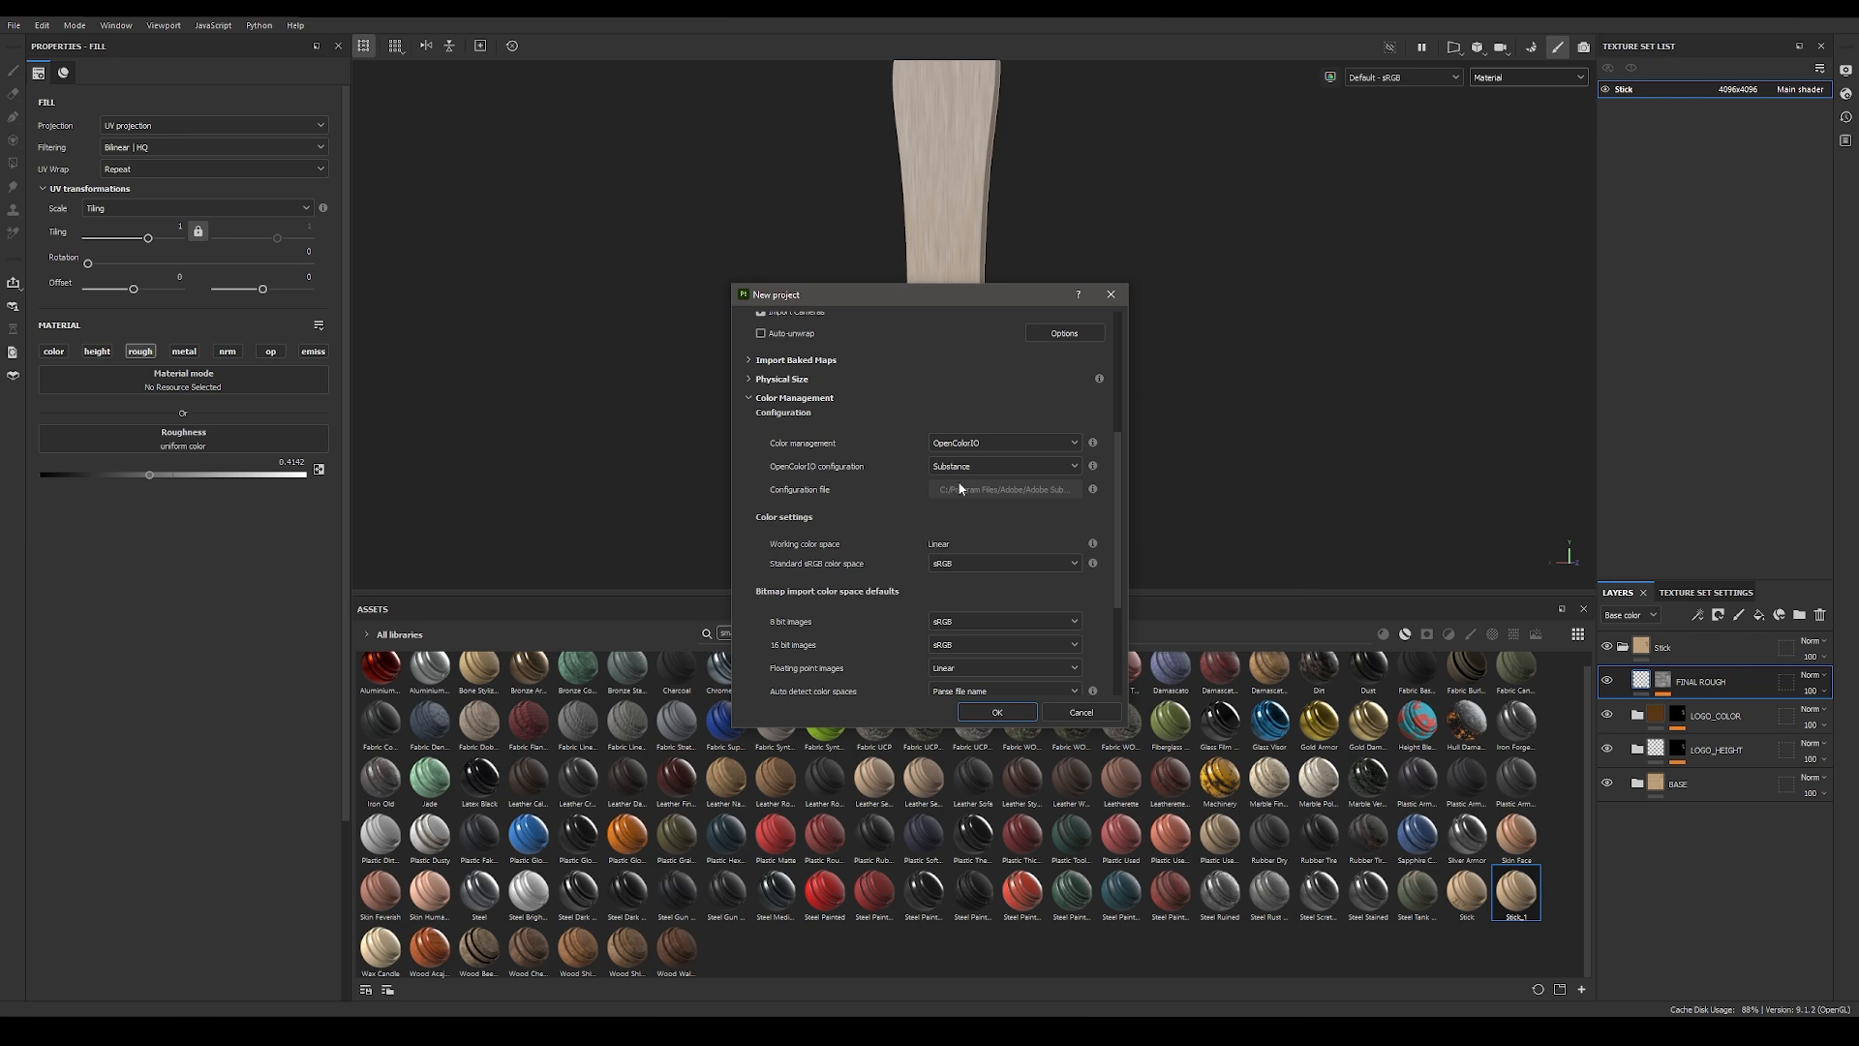
{"action": "scroll", "coordinate": [871, 544], "scroll_direction": "up", "scroll_amount": 3}
{"action": "scroll", "coordinate": [871, 544], "scroll_direction": "up", "scroll_amount": 1}
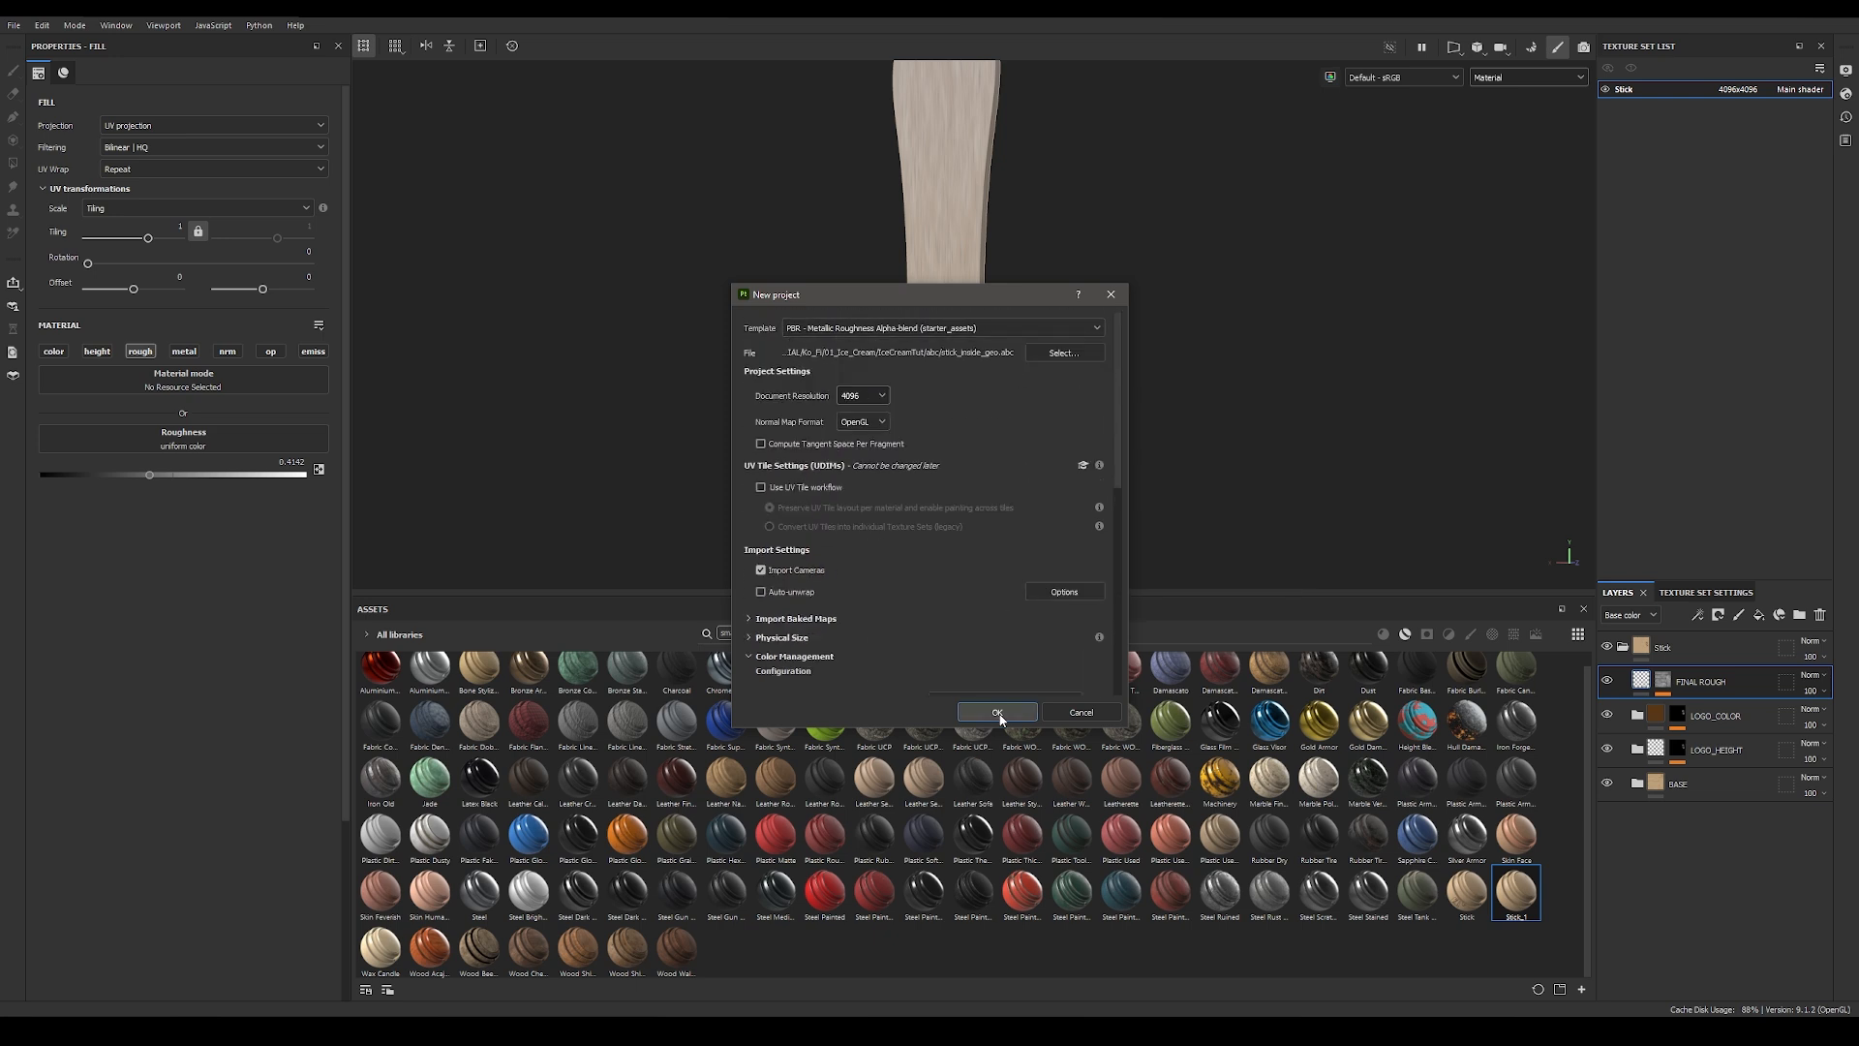
{"action": "left_click", "coordinate": [997, 713]}
Step: Rename the DefaultMaterial texture set to Stick_inside, leaving baking mode first
{"action": "left_click_drag", "start_coordinate": [1316, 461], "coordinate": [1175, 349], "text": "alt"}
{"action": "left_click", "coordinate": [1768, 662]}
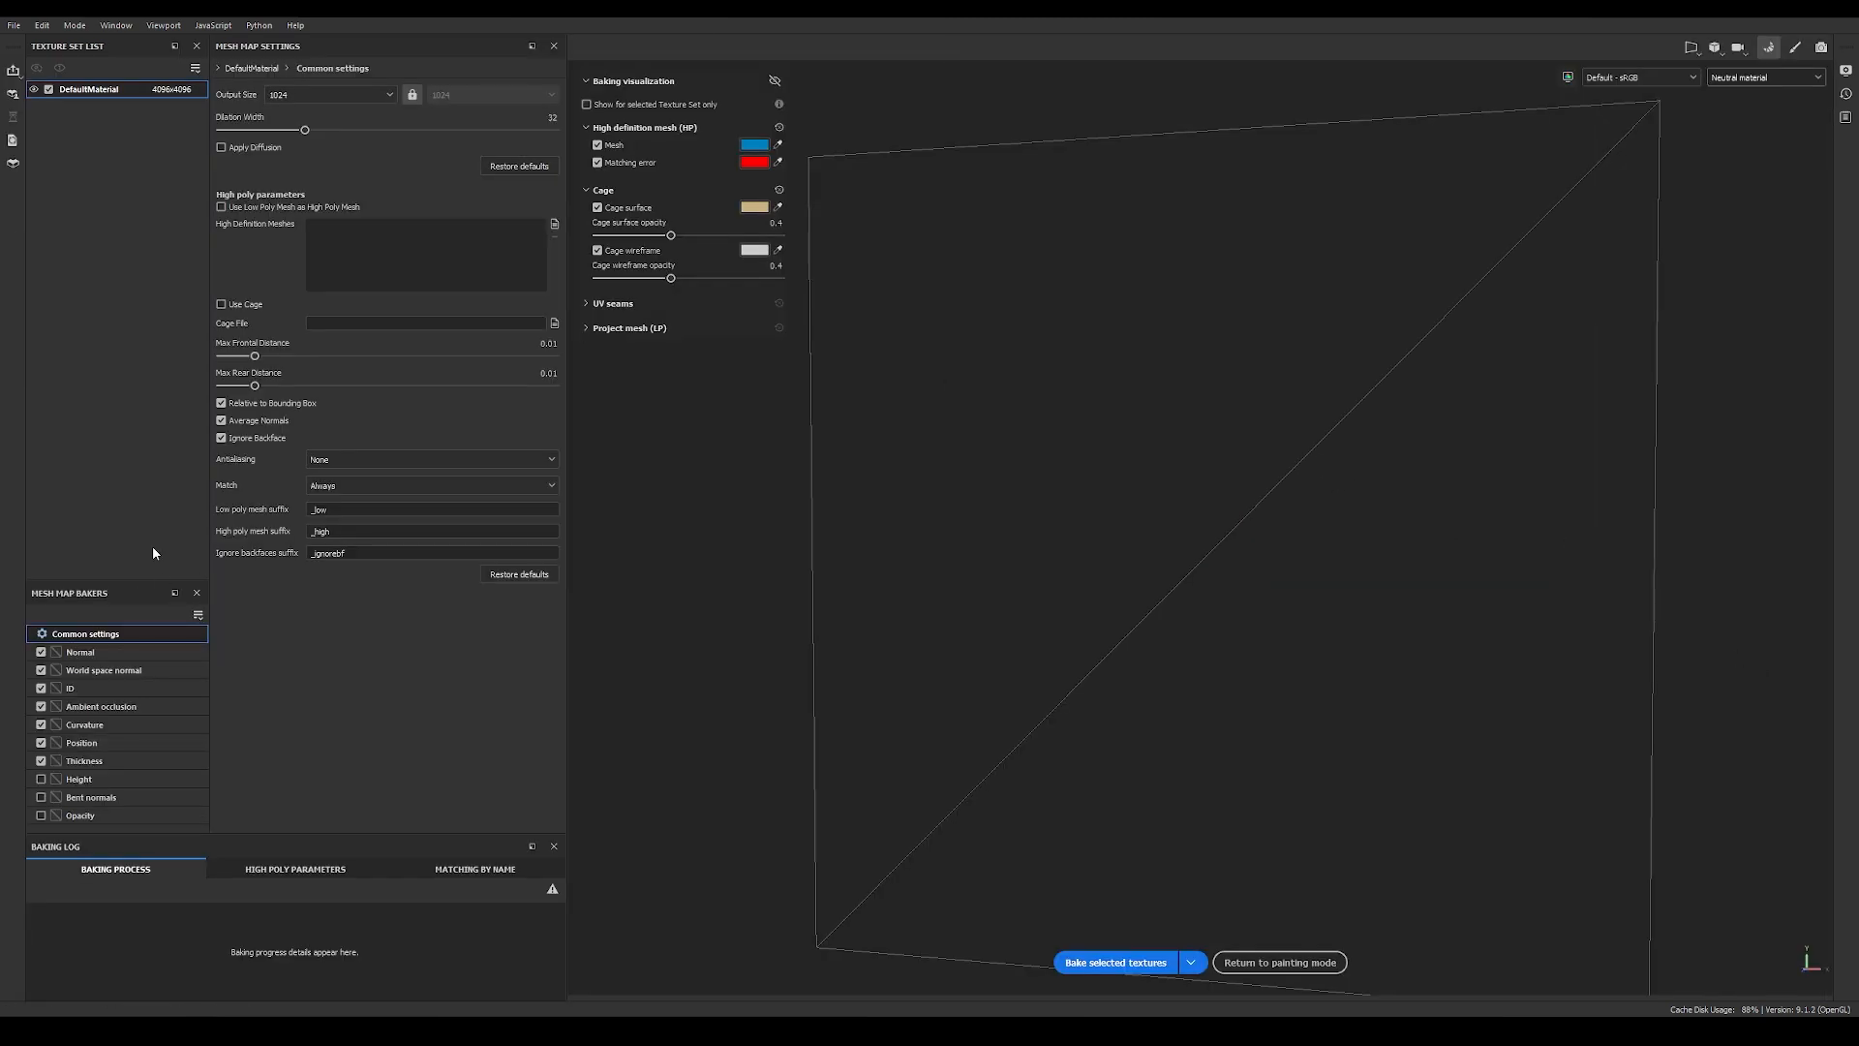
{"action": "left_click", "coordinate": [1312, 962]}
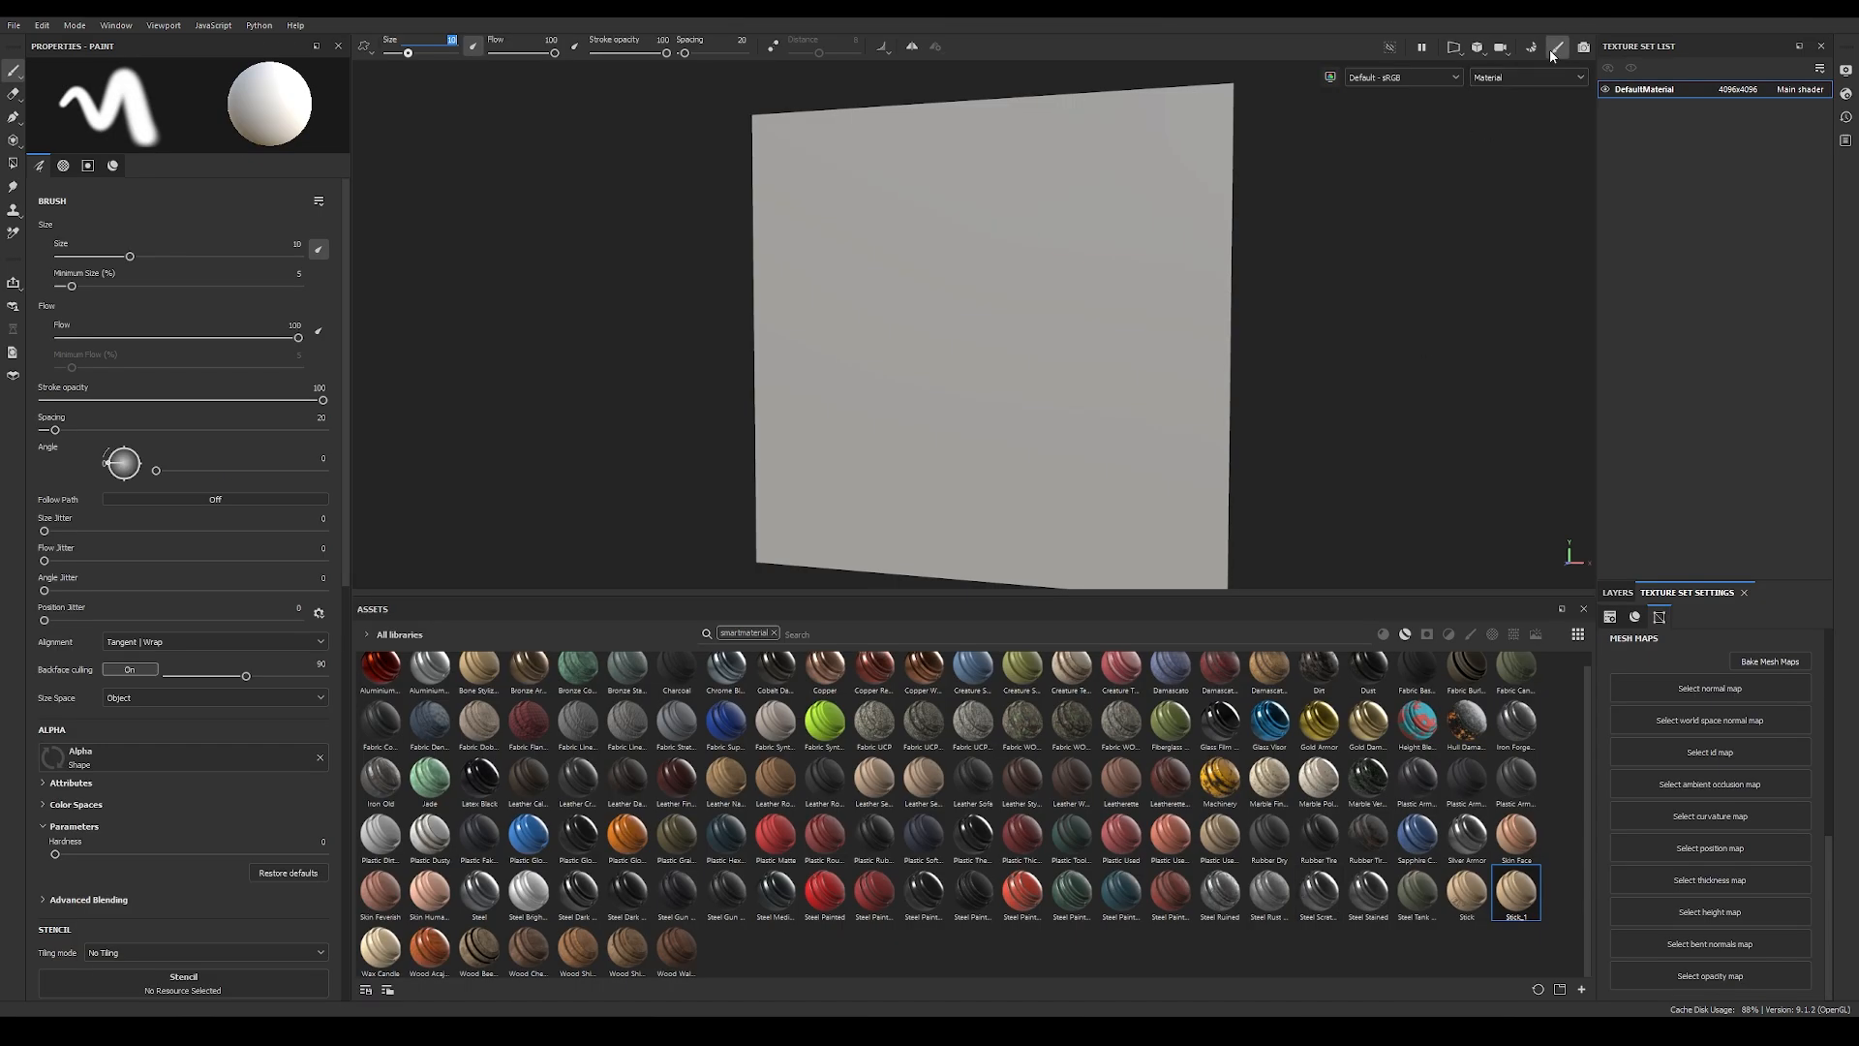
{"action": "double_click", "coordinate": [1640, 90]}
{"action": "type", "text": "stick_inside"}
{"action": "key", "text": "Return"}
Step: Bake the Stick_inside mesh maps at 4096 with the low poly mesh as high poly, excluding ID and Thickness, and return to painting mode
{"action": "left_click", "coordinate": [1765, 662]}
{"action": "left_click", "coordinate": [356, 94]}
{"action": "left_click", "coordinate": [335, 216]}
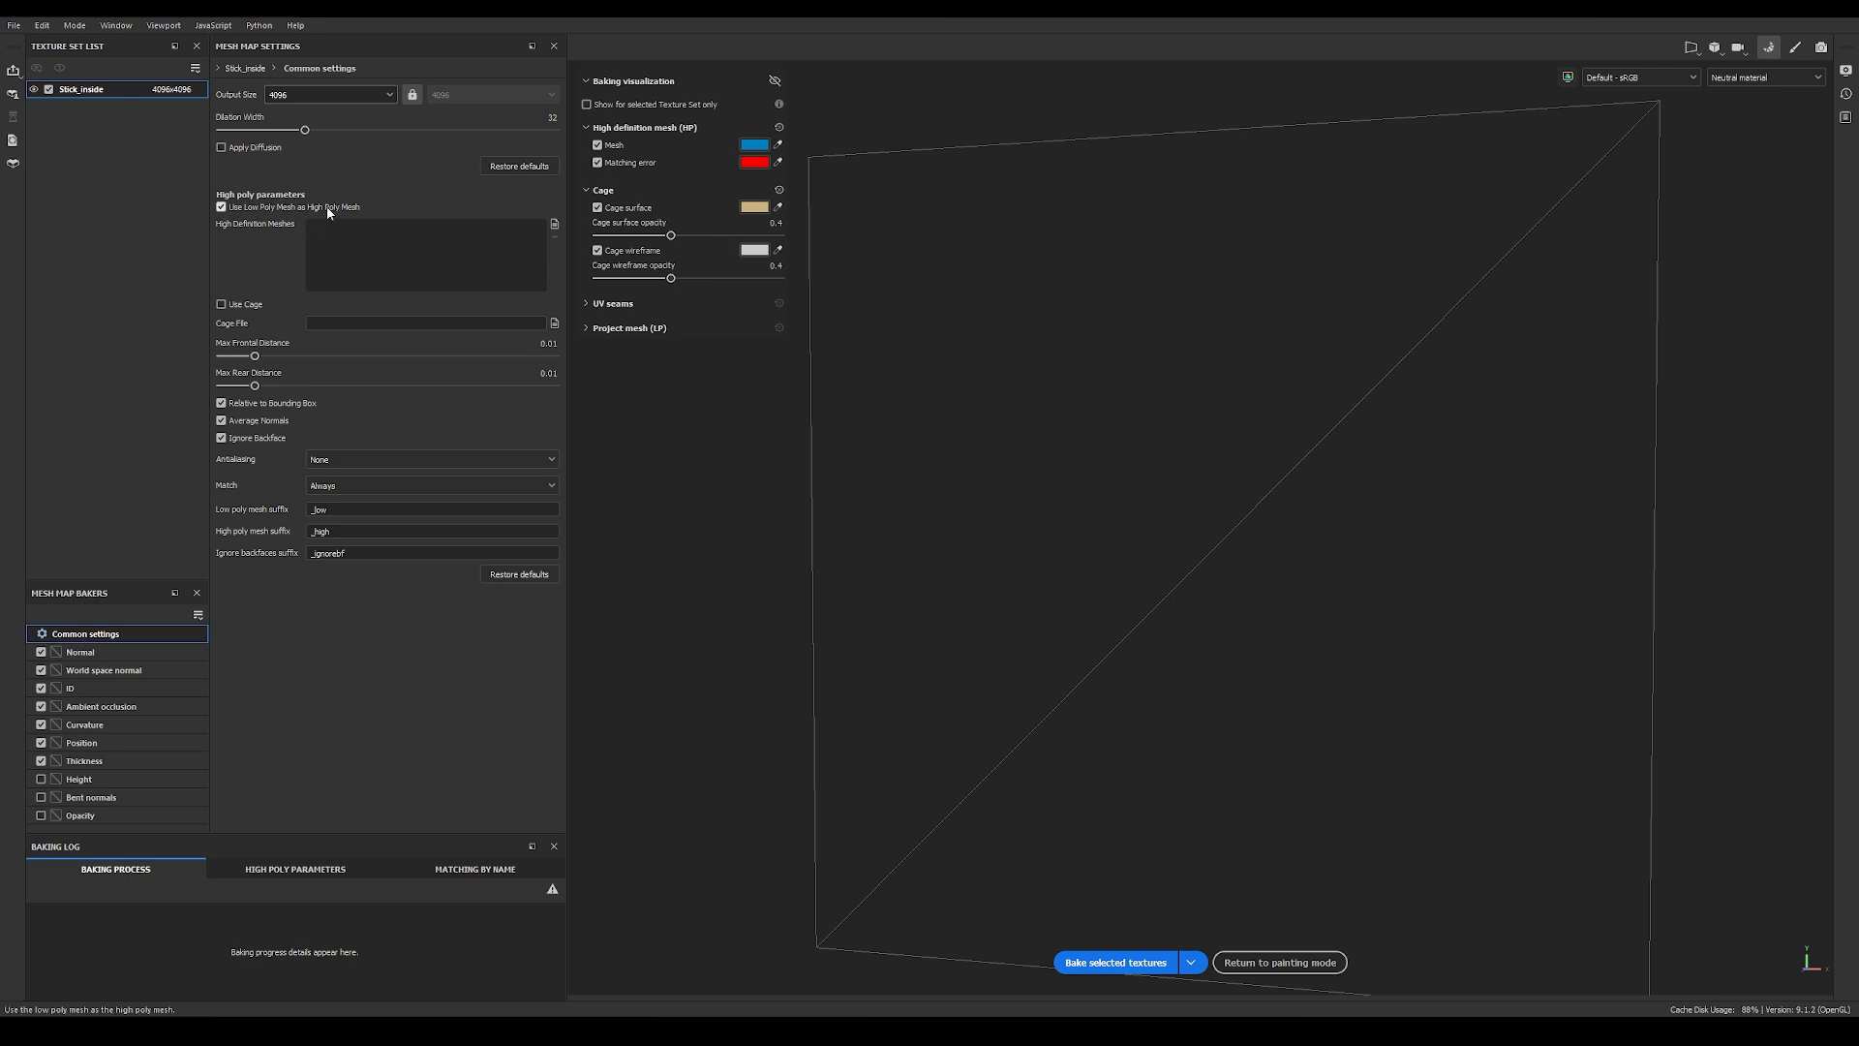
{"action": "left_click", "coordinate": [41, 689]}
{"action": "left_click", "coordinate": [1112, 963]}
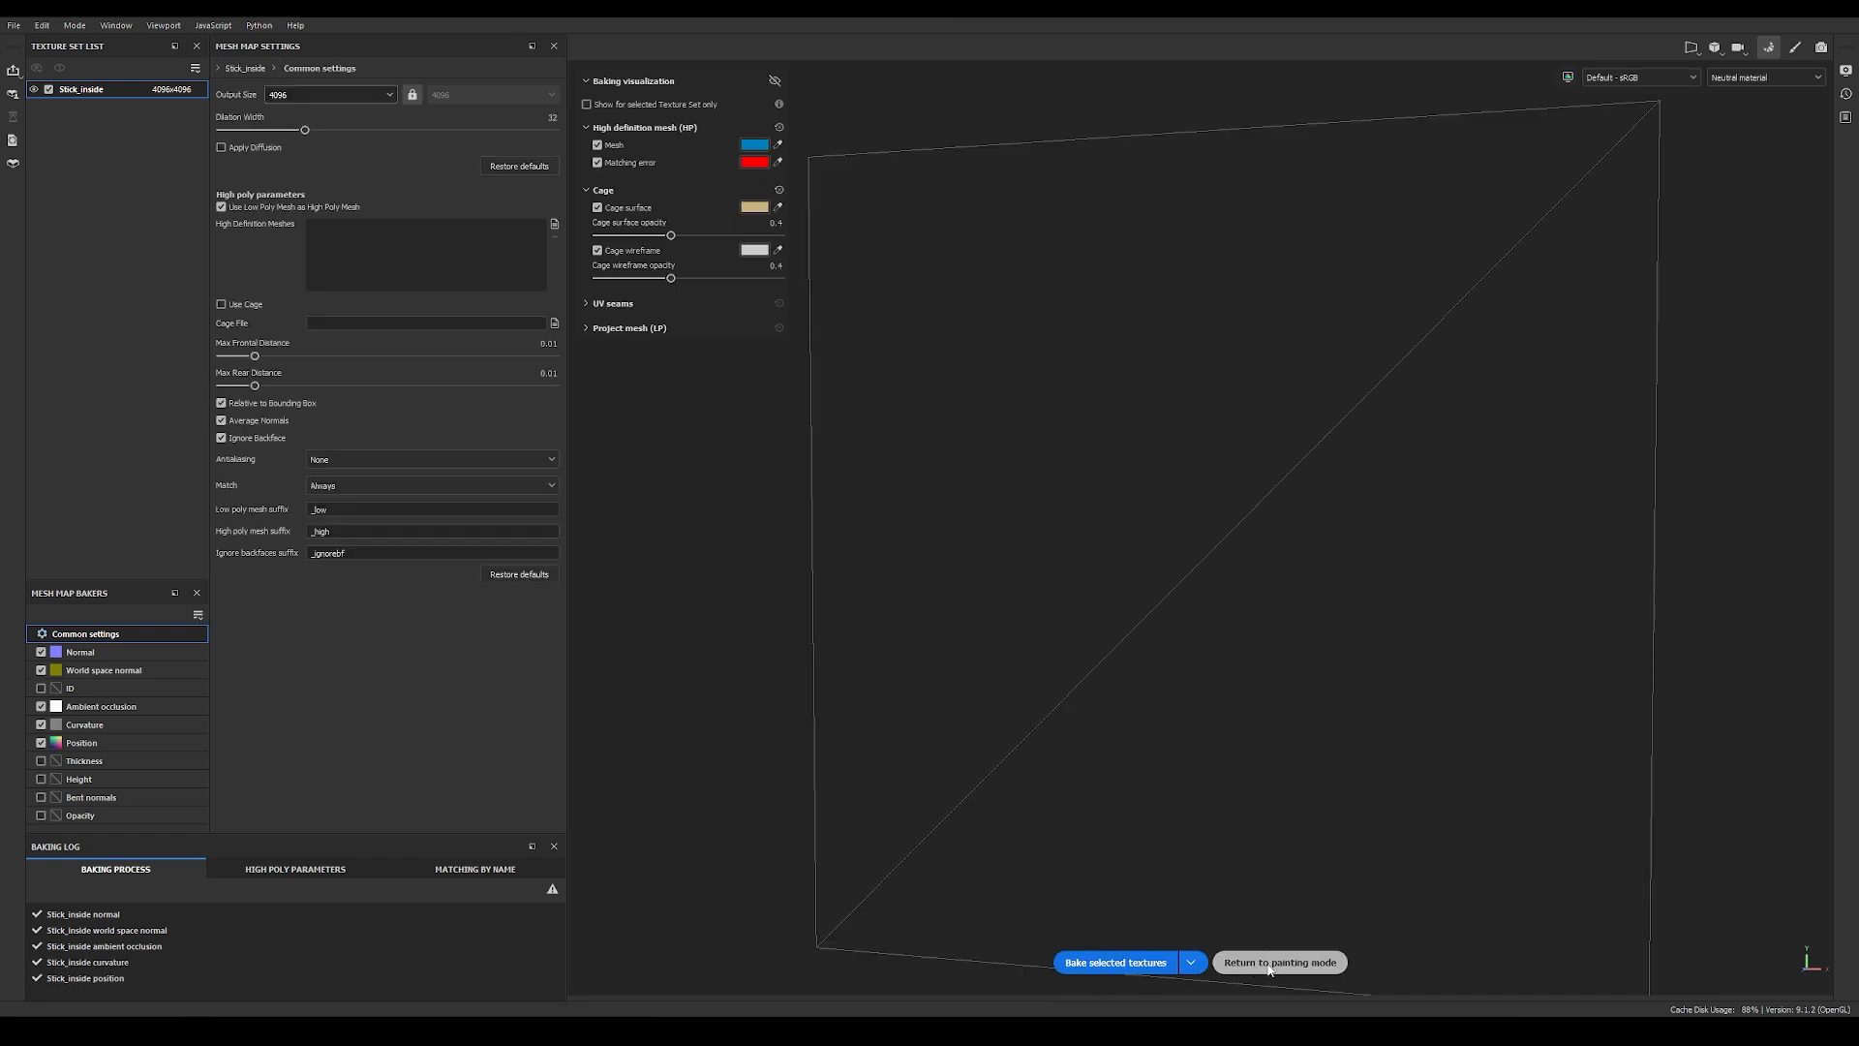
{"action": "left_click", "coordinate": [1271, 963]}
Step: Delete the default Layer 1 and apply the Stick_1 smart material to the layer stack
{"action": "left_click", "coordinate": [1617, 592]}
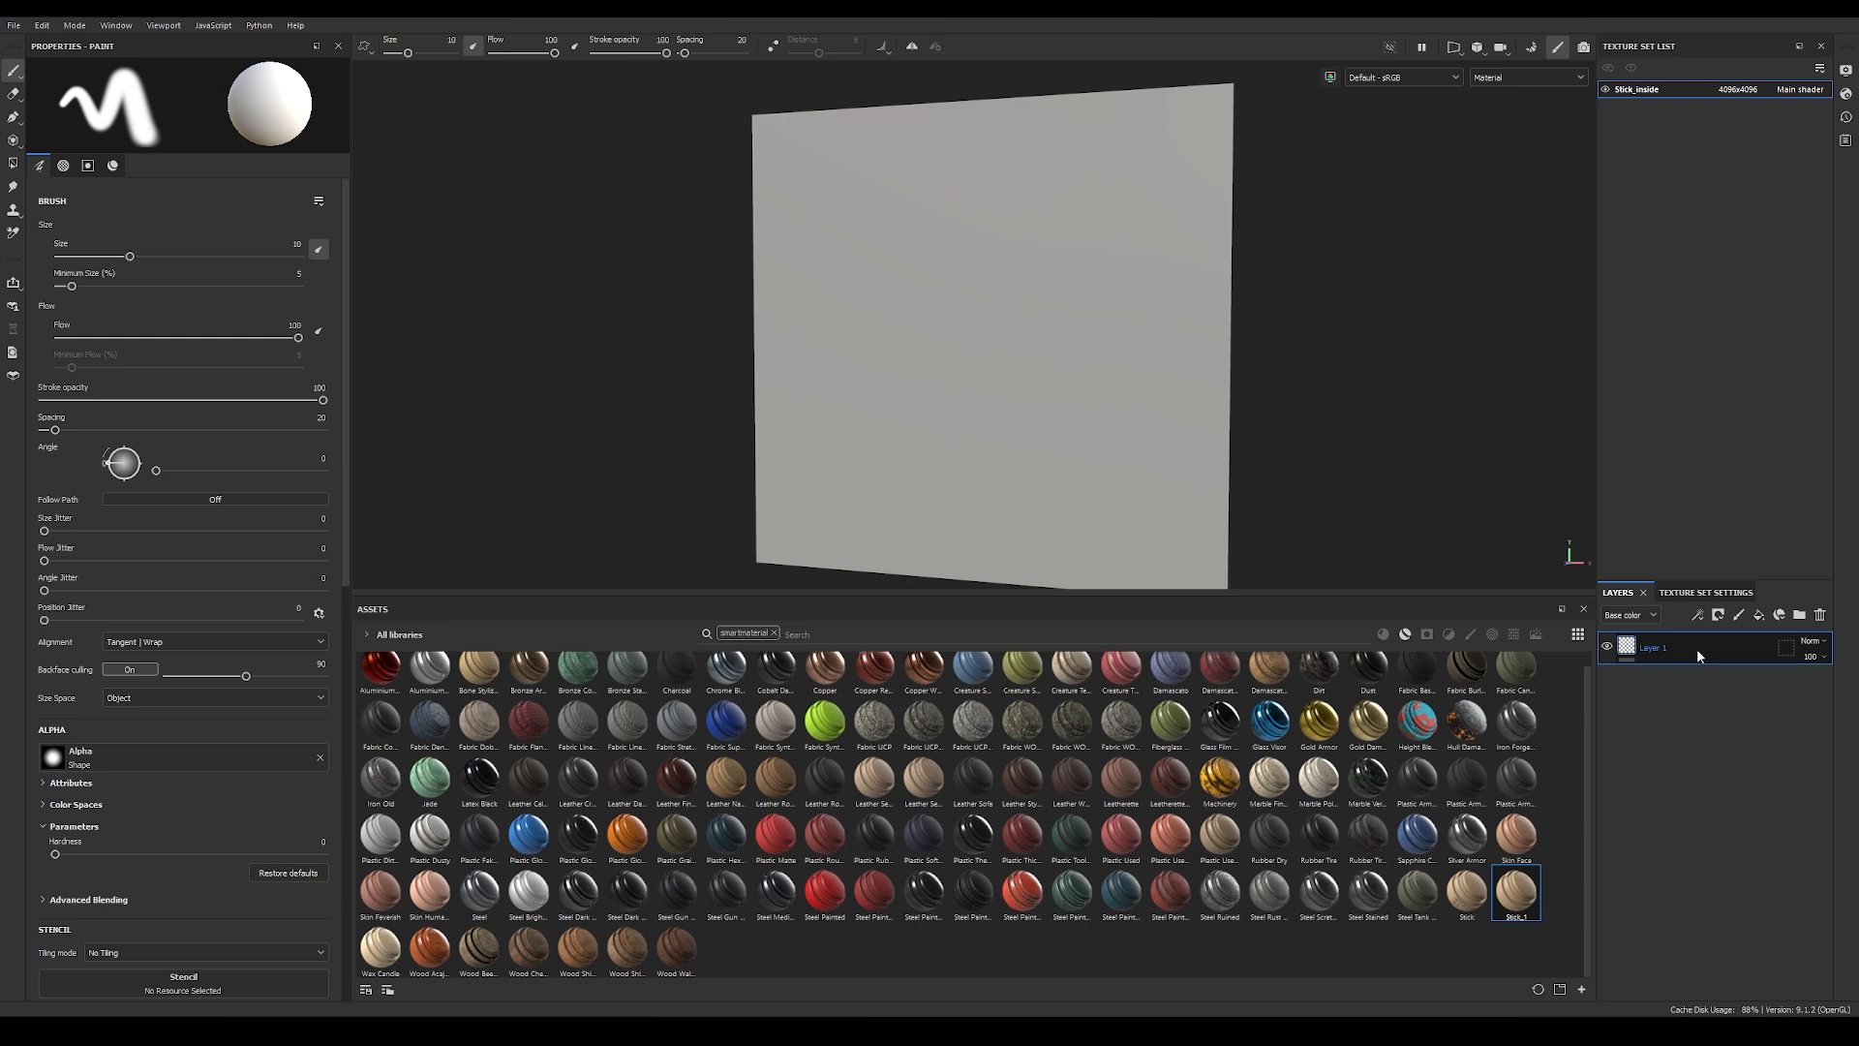
{"action": "key", "text": "Delete"}
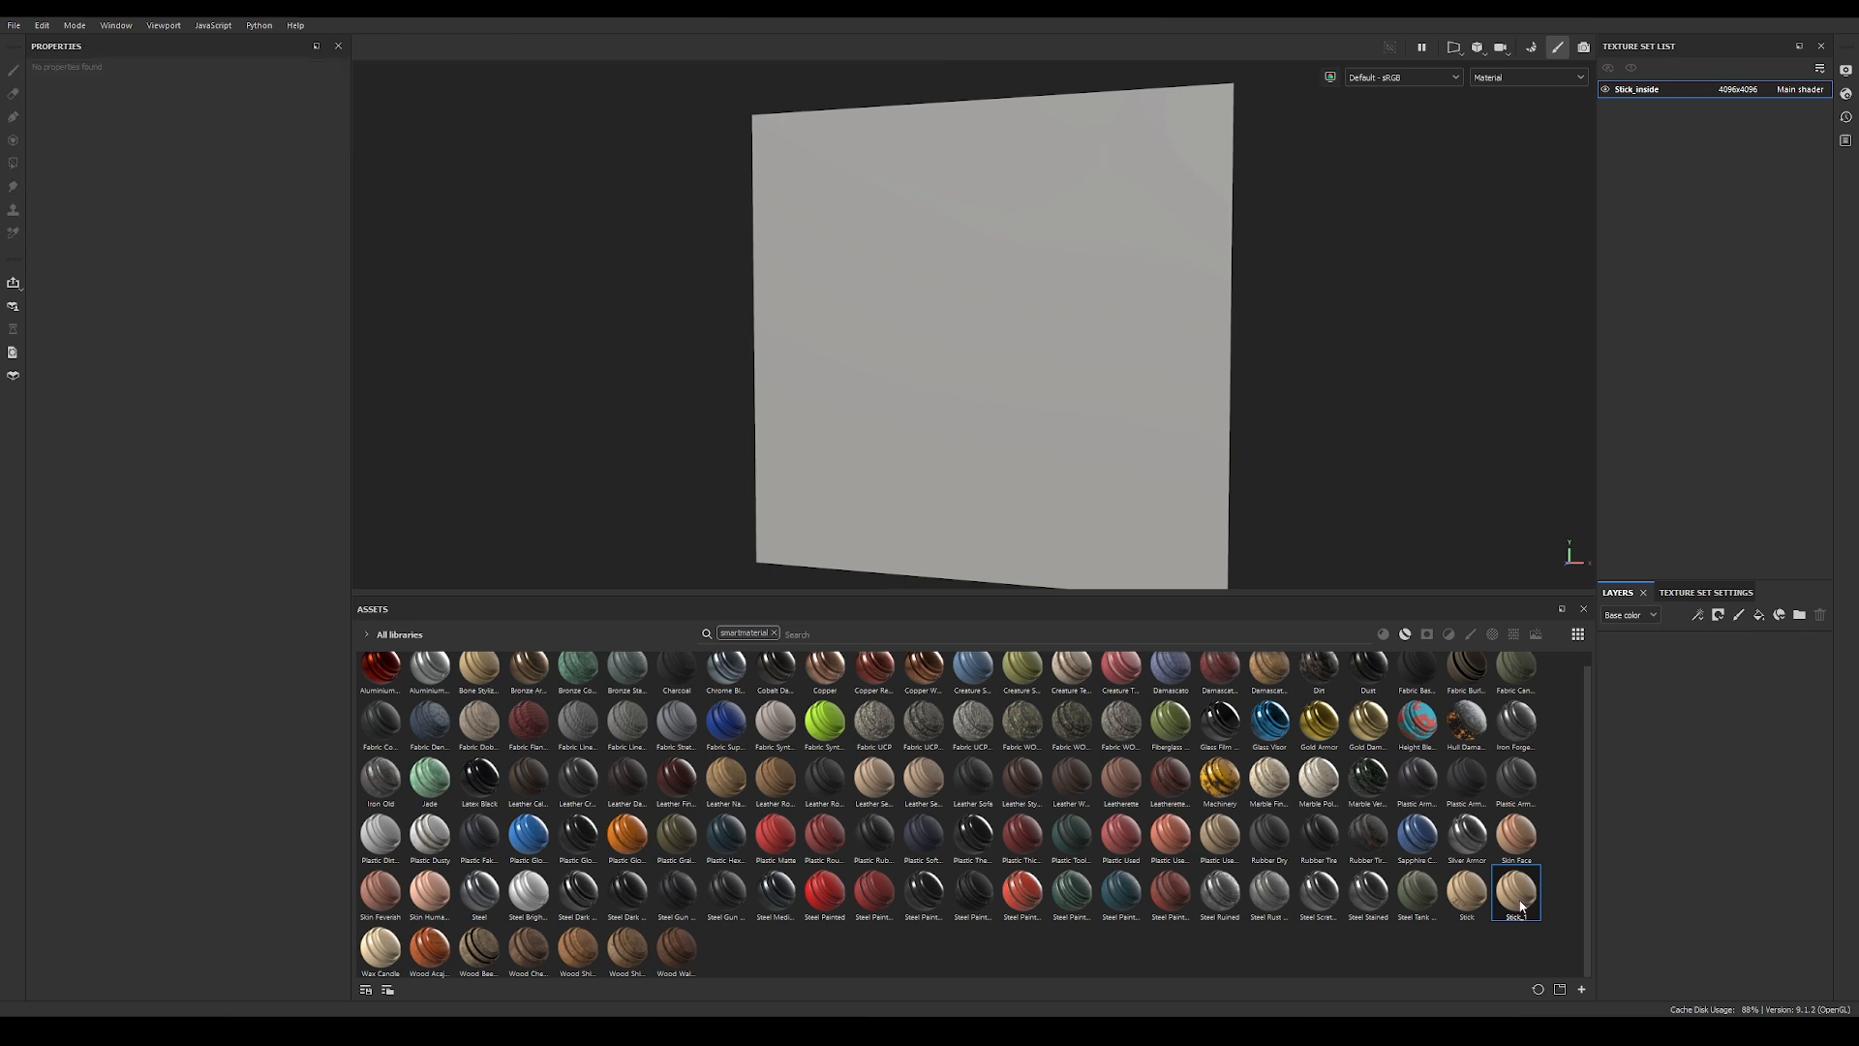
{"action": "mouse_move", "coordinate": [1518, 904]}
{"action": "left_click_drag", "start_coordinate": [1518, 903], "coordinate": [1691, 706]}
Step: Delete the LOGO_COLOR and LOGO_HEIGHT folders from the Stick_1 group and inspect the plain wood surface
{"action": "left_click", "coordinate": [1624, 648]}
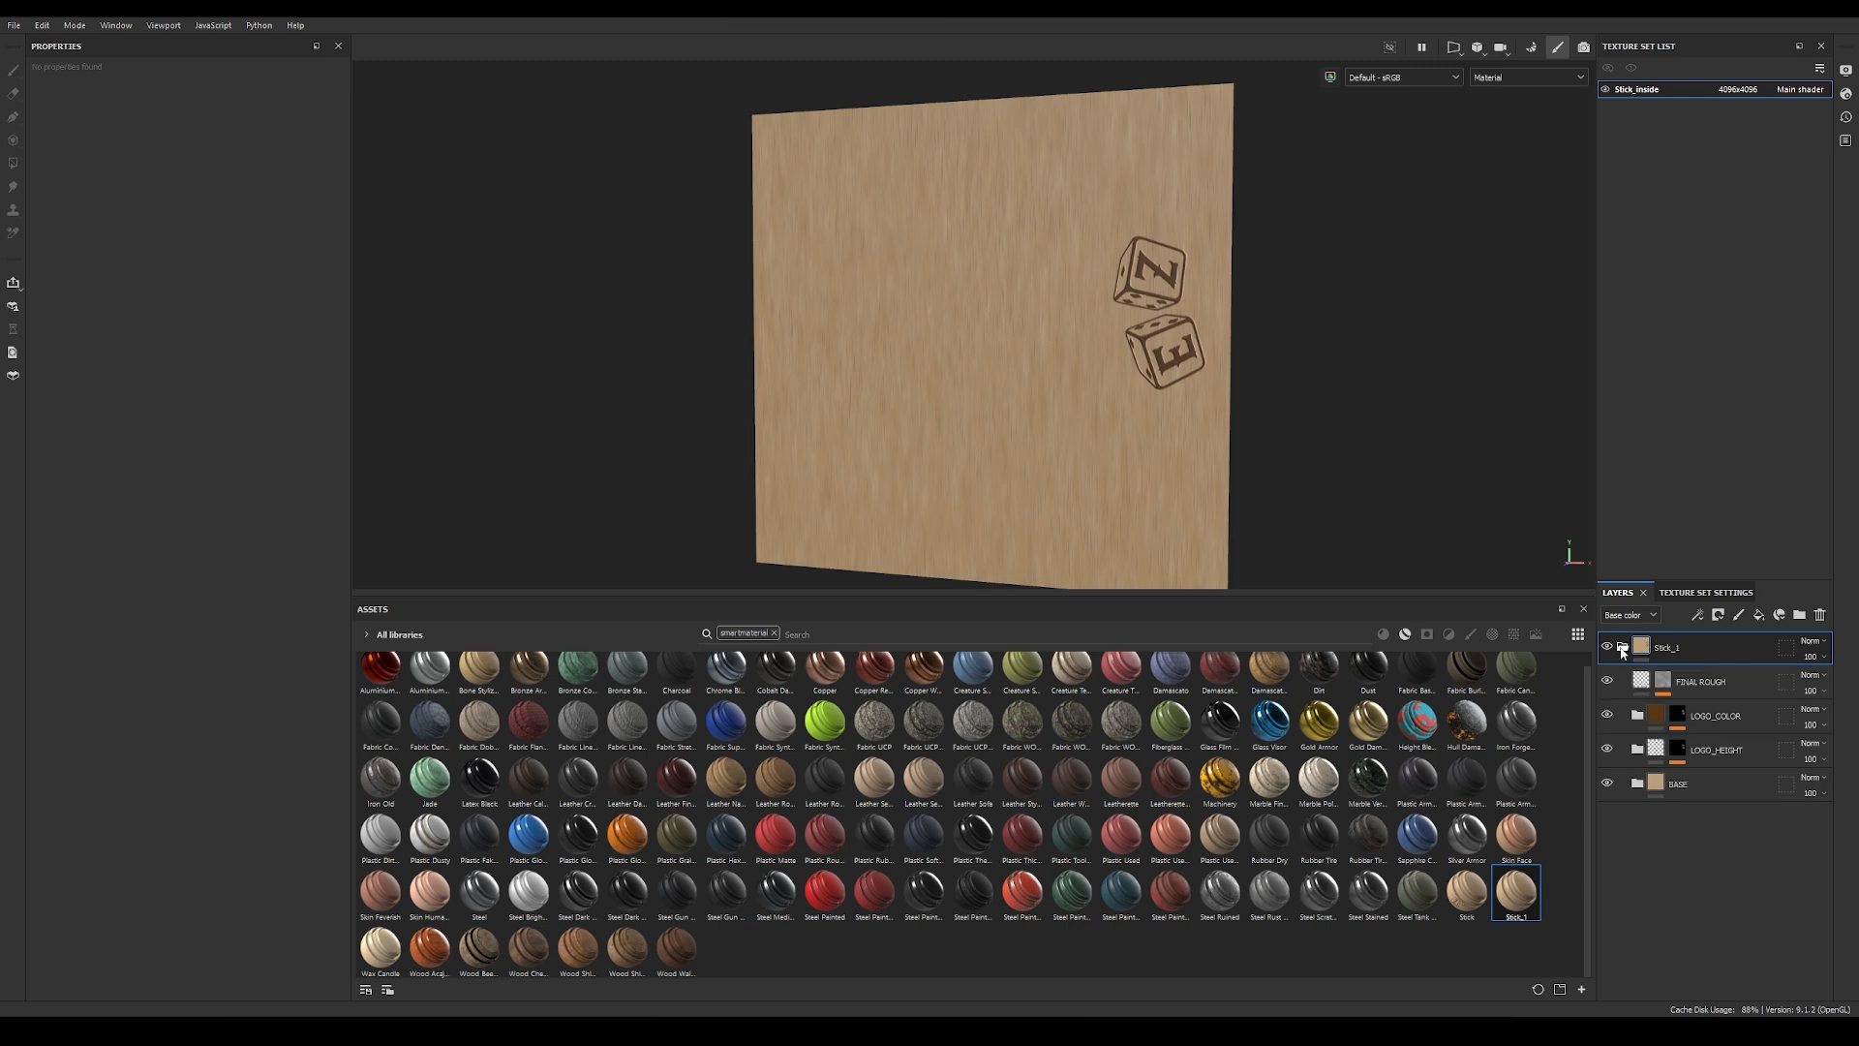
{"action": "left_click", "coordinate": [1729, 681]}
{"action": "left_click", "coordinate": [1742, 717]}
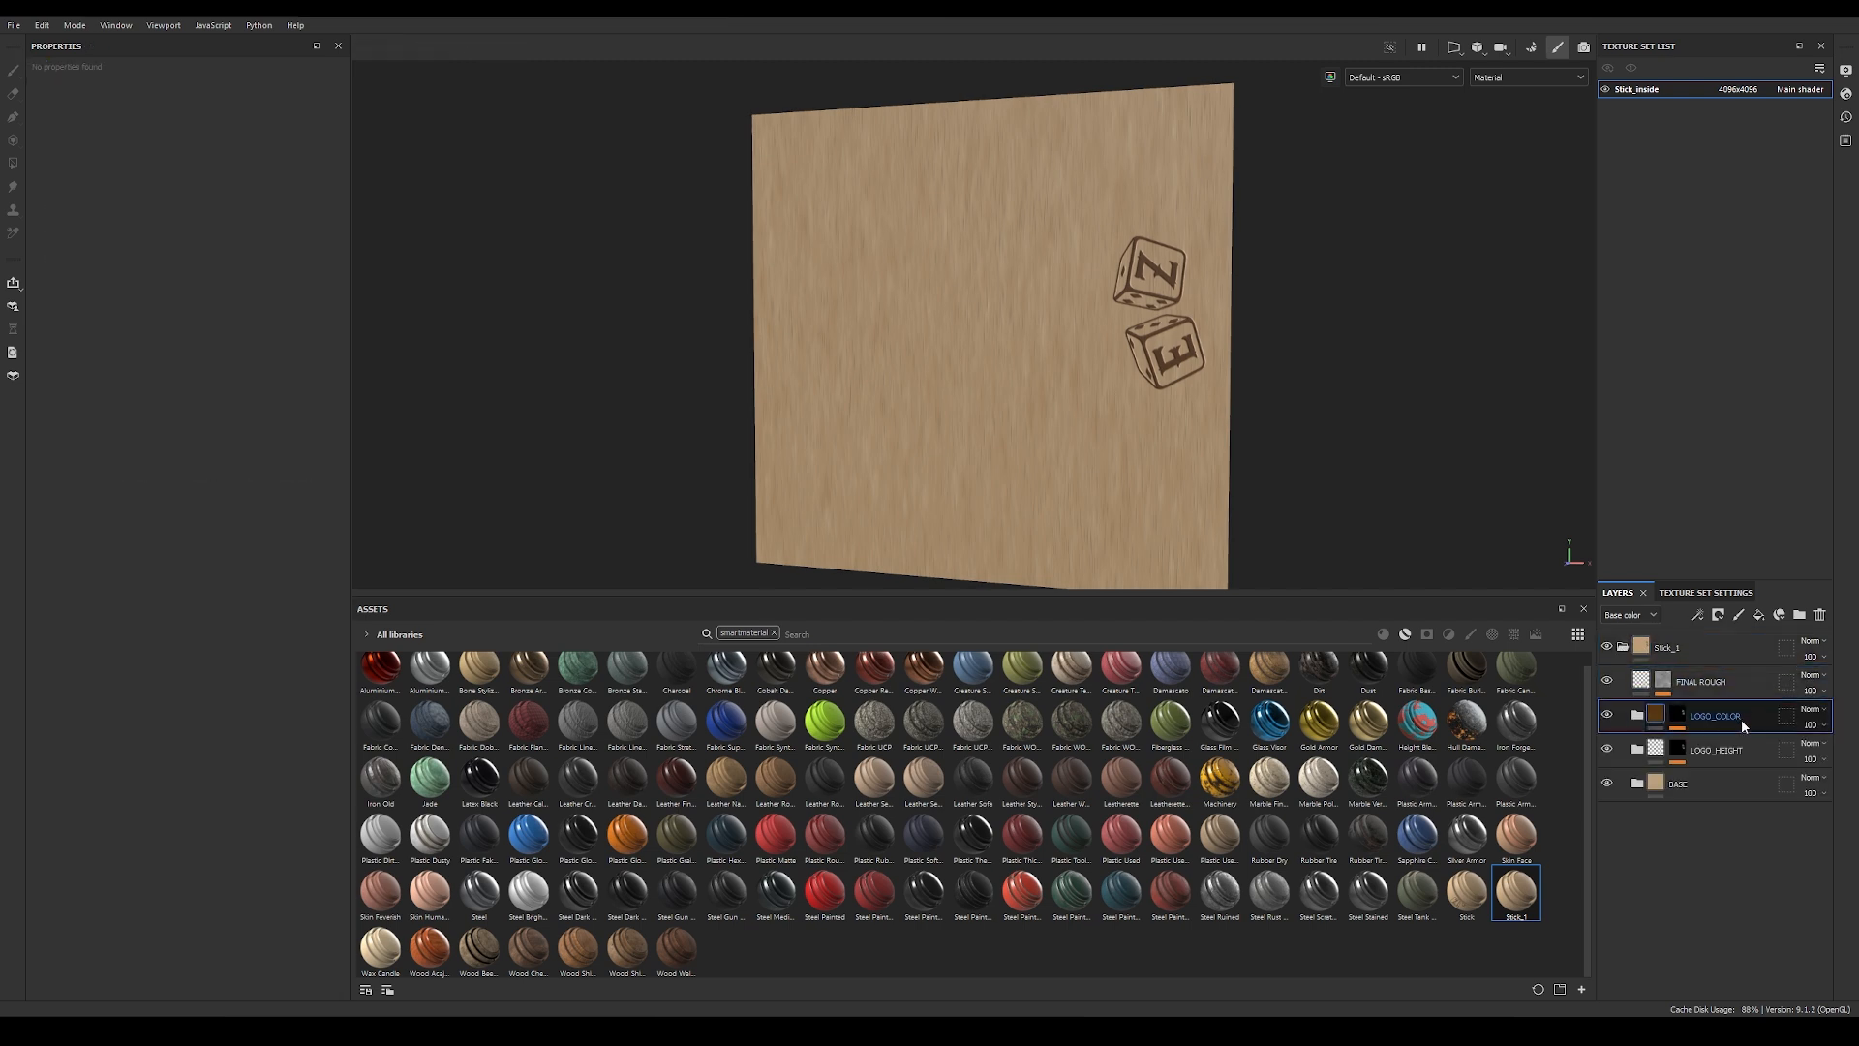
{"action": "key", "text": "Delete"}
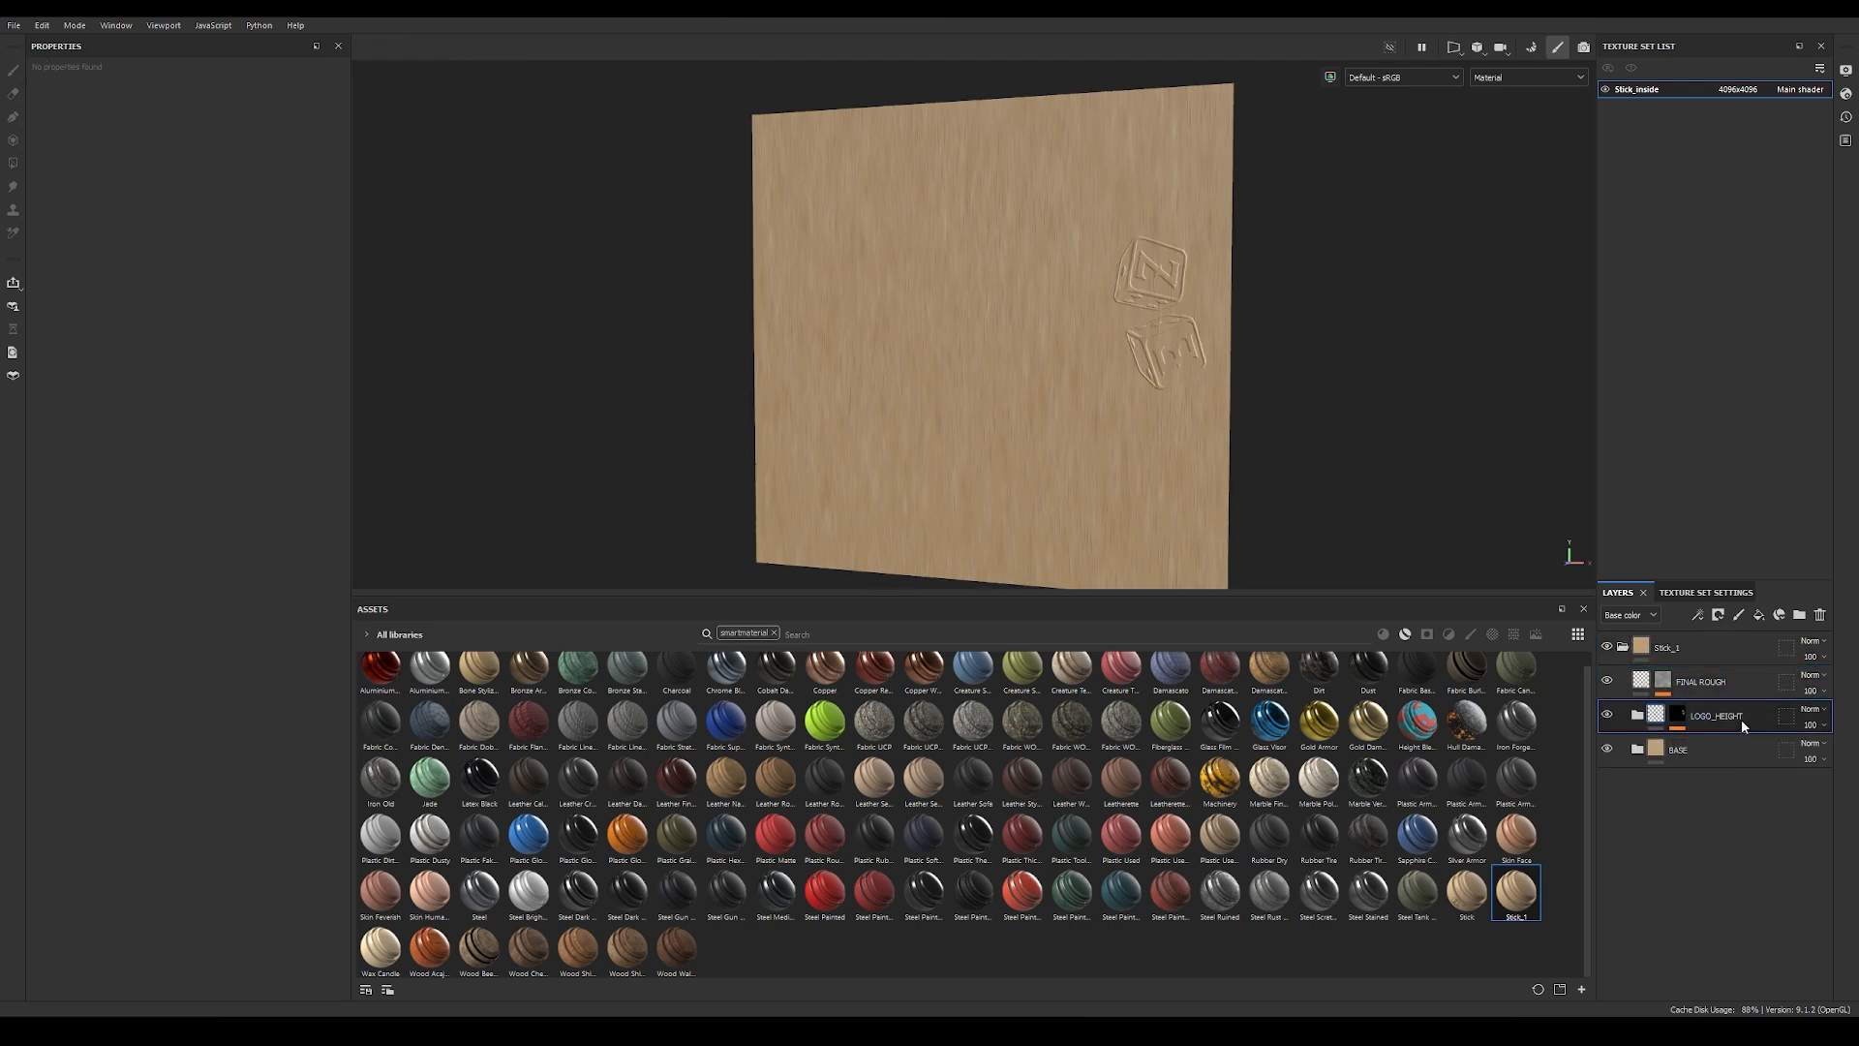
{"action": "key", "text": "Delete"}
{"action": "left_click_drag", "start_coordinate": [824, 302], "coordinate": [1017, 347], "text": "alt"}
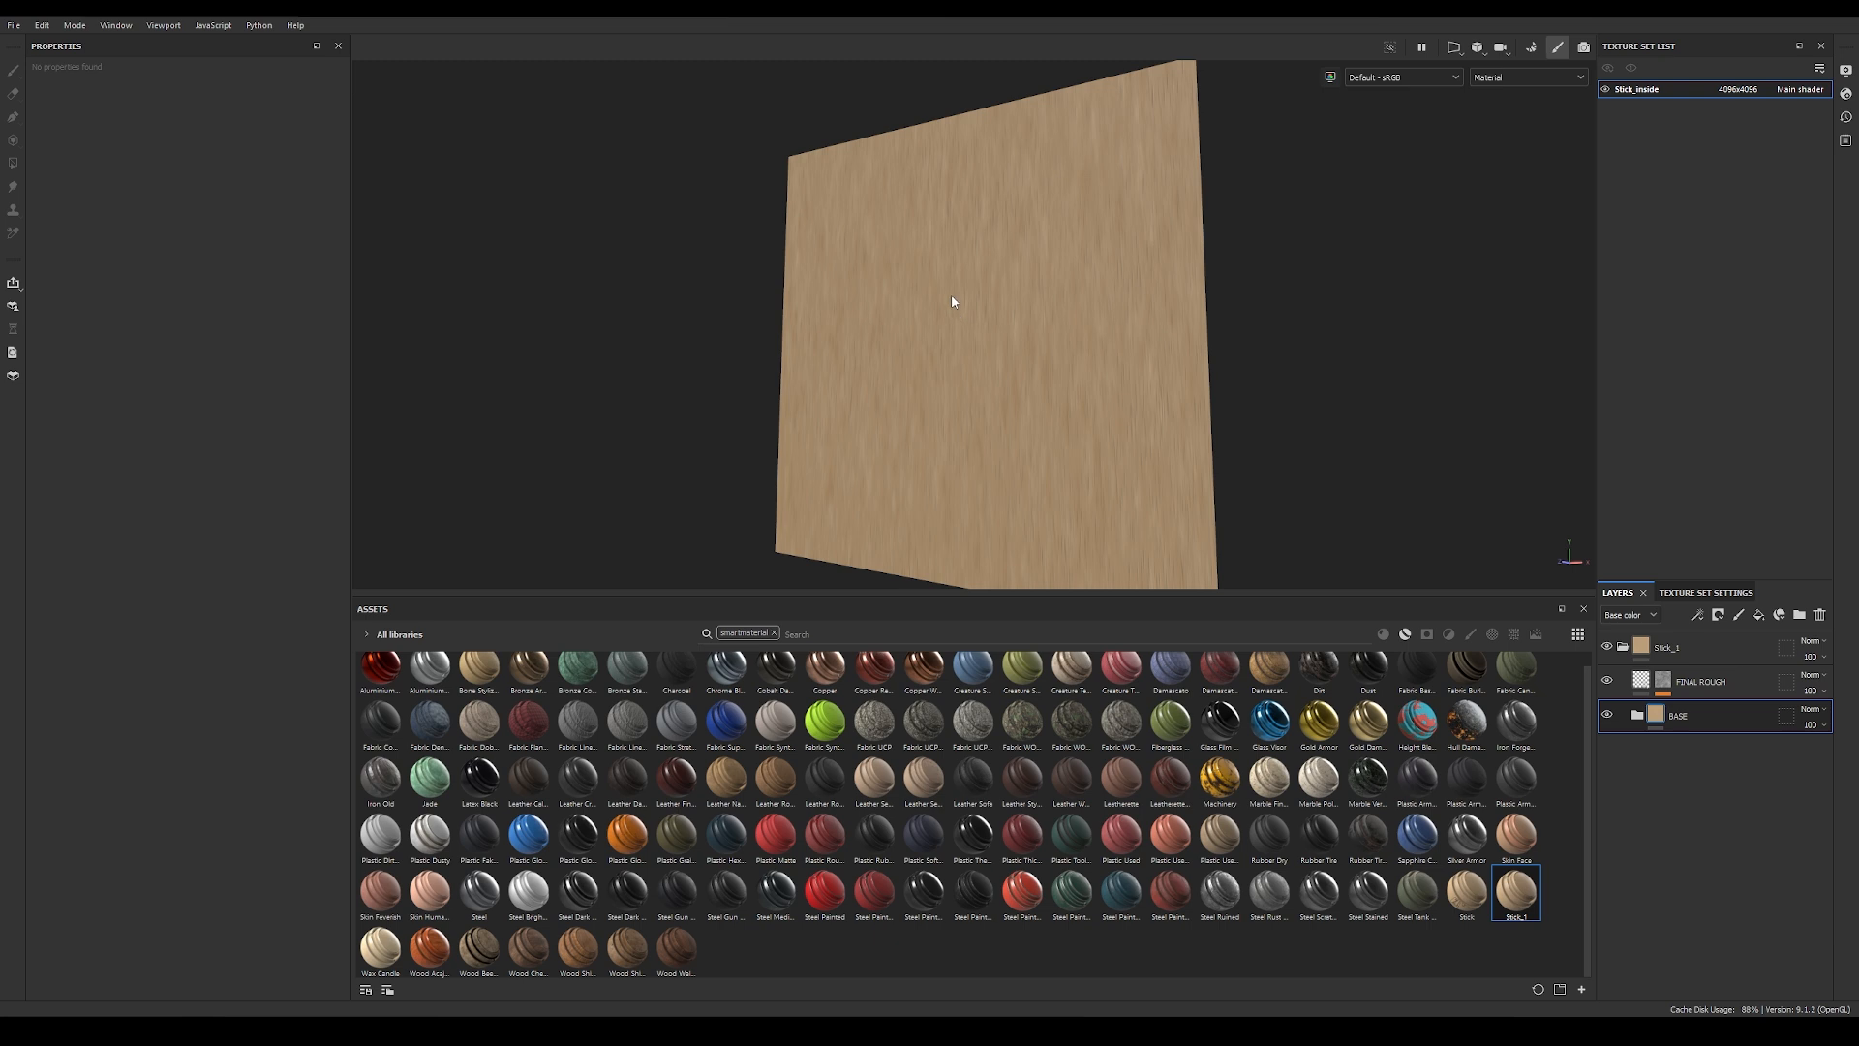
{"action": "left_click_drag", "start_coordinate": [928, 292], "coordinate": [954, 325], "text": "alt"}
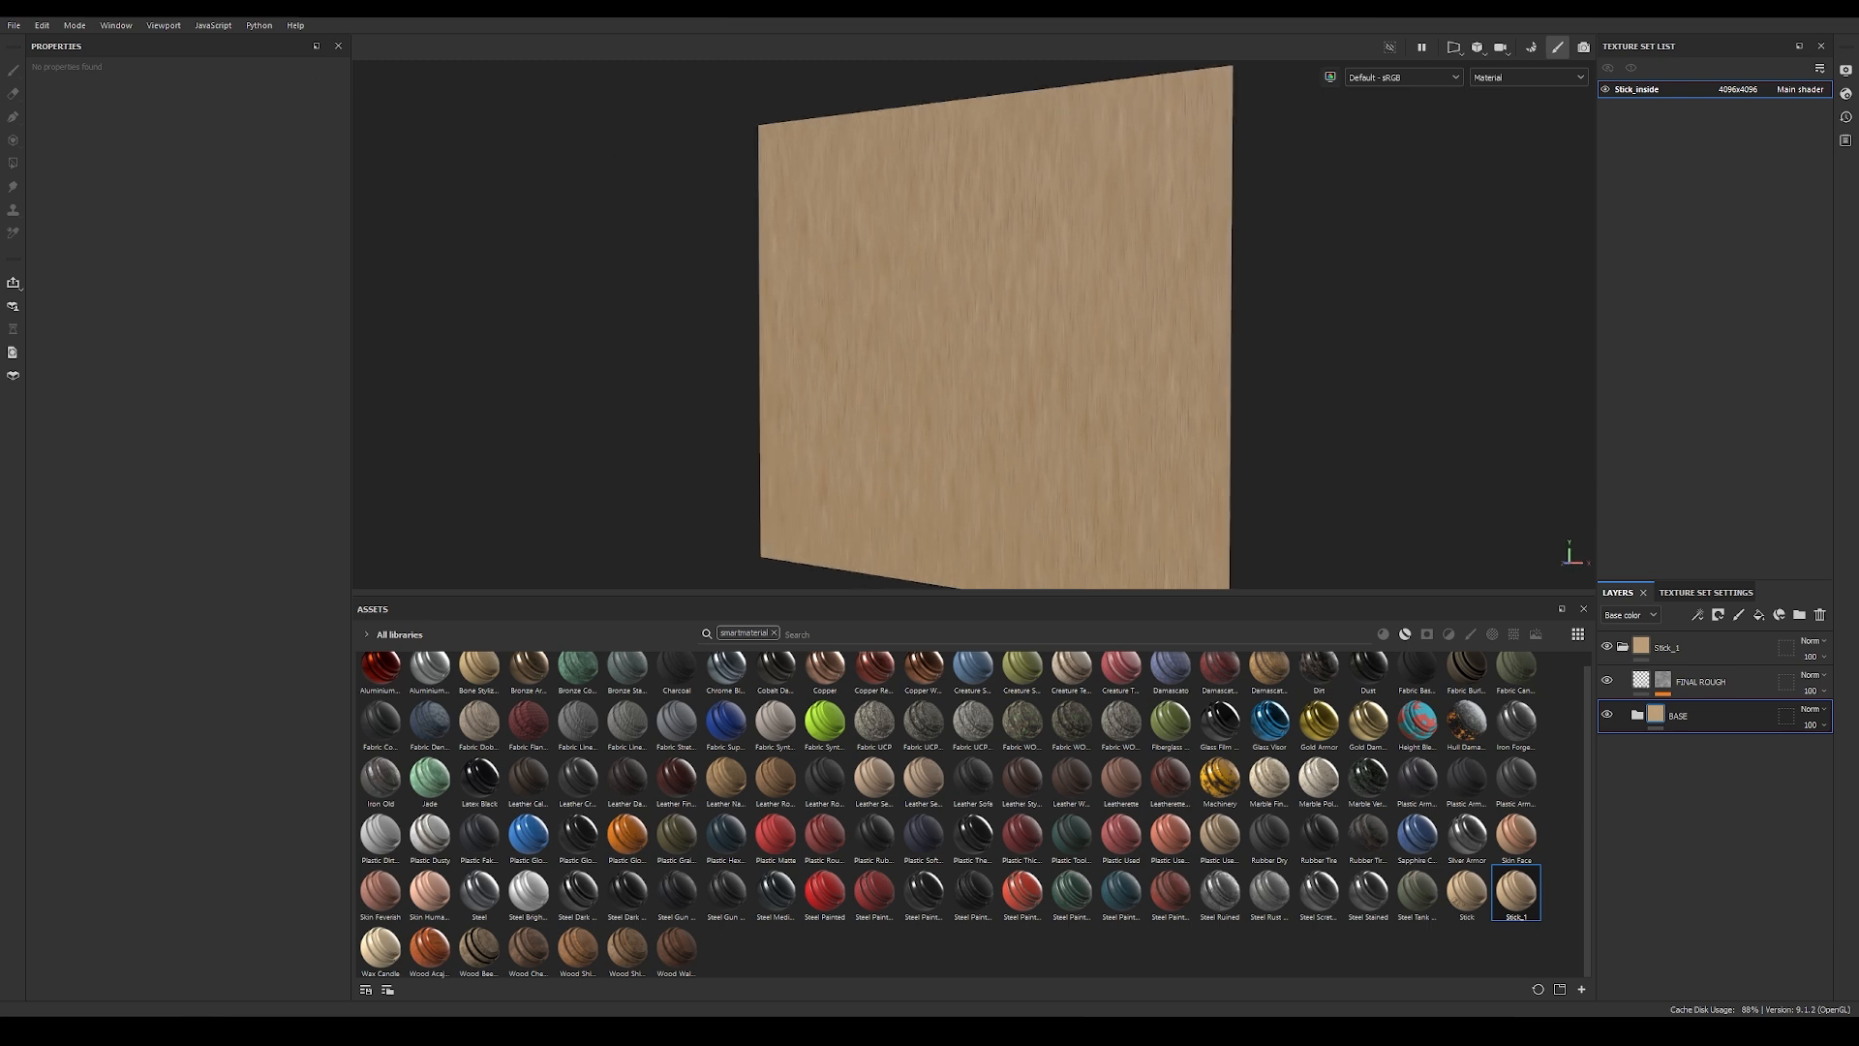
Step: Open the texture export settings, set the global output template to Karma_Template, and check the Stick_inside output maps
{"action": "left_click", "coordinate": [14, 26]}
{"action": "left_click", "coordinate": [66, 238]}
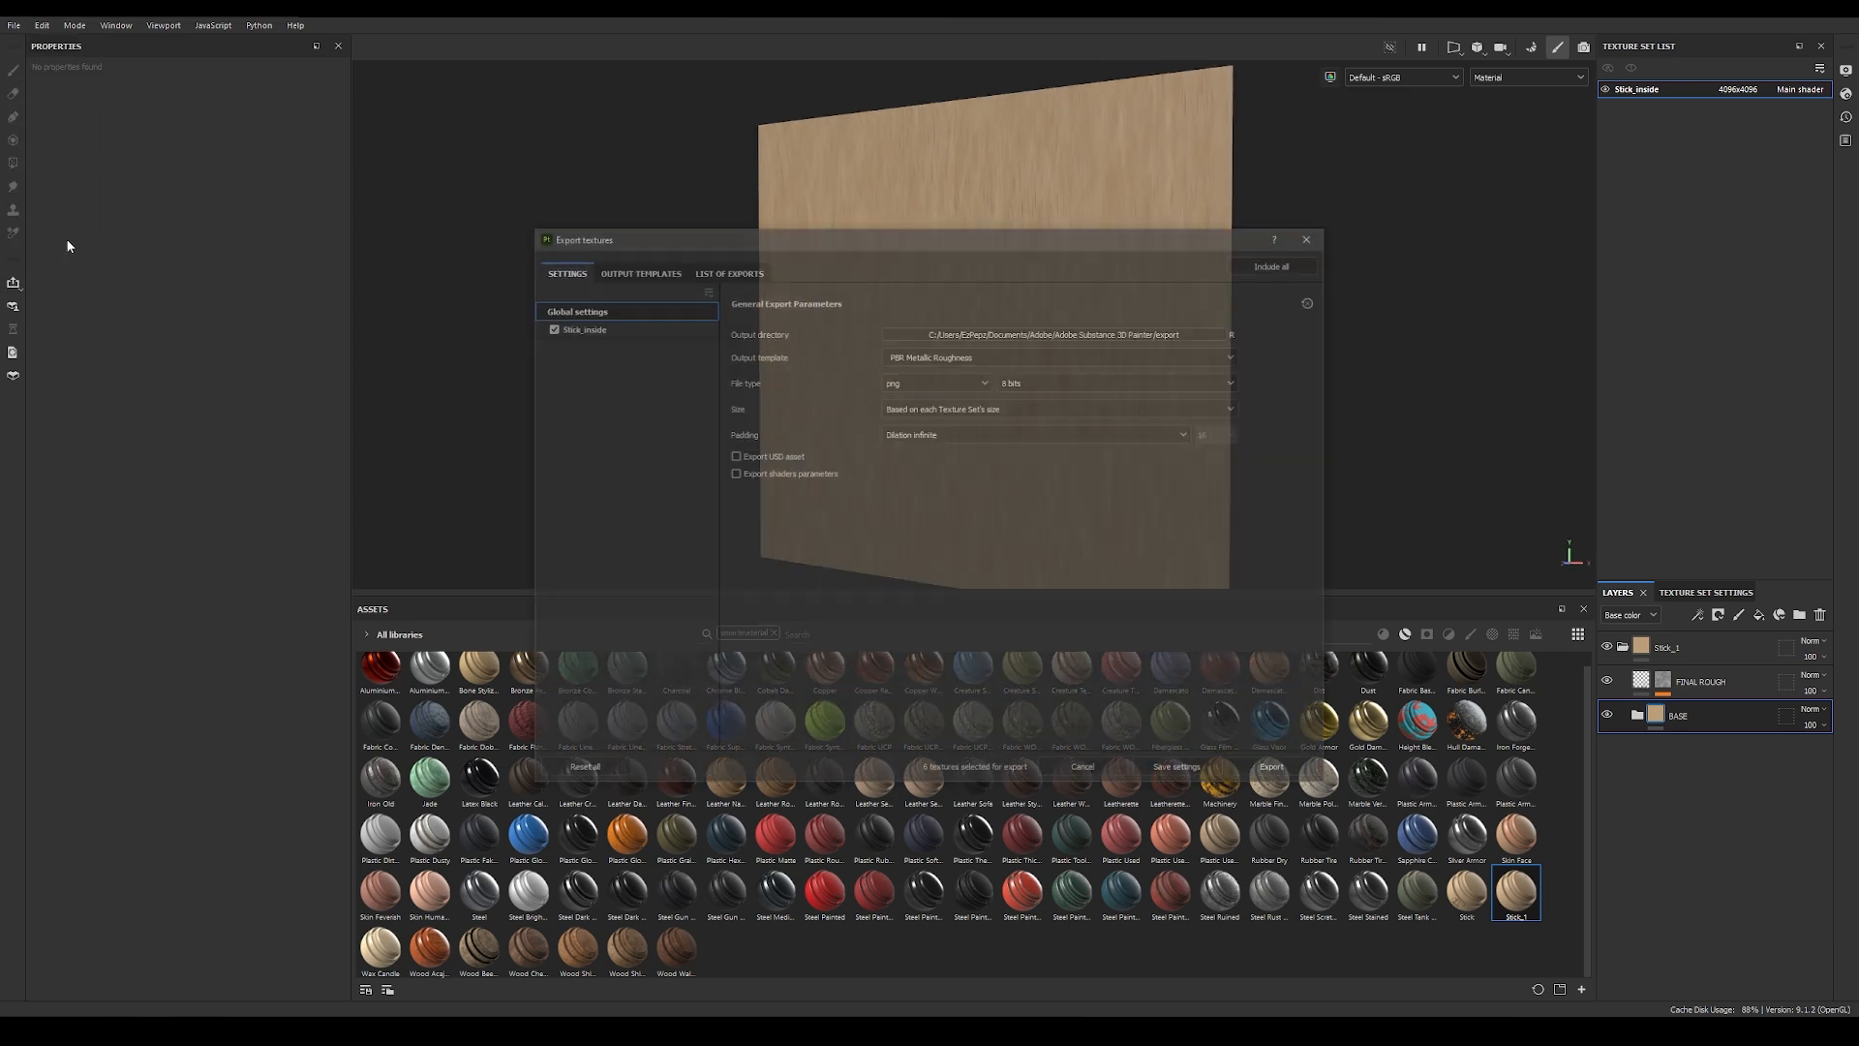
{"action": "left_click", "coordinate": [951, 356]}
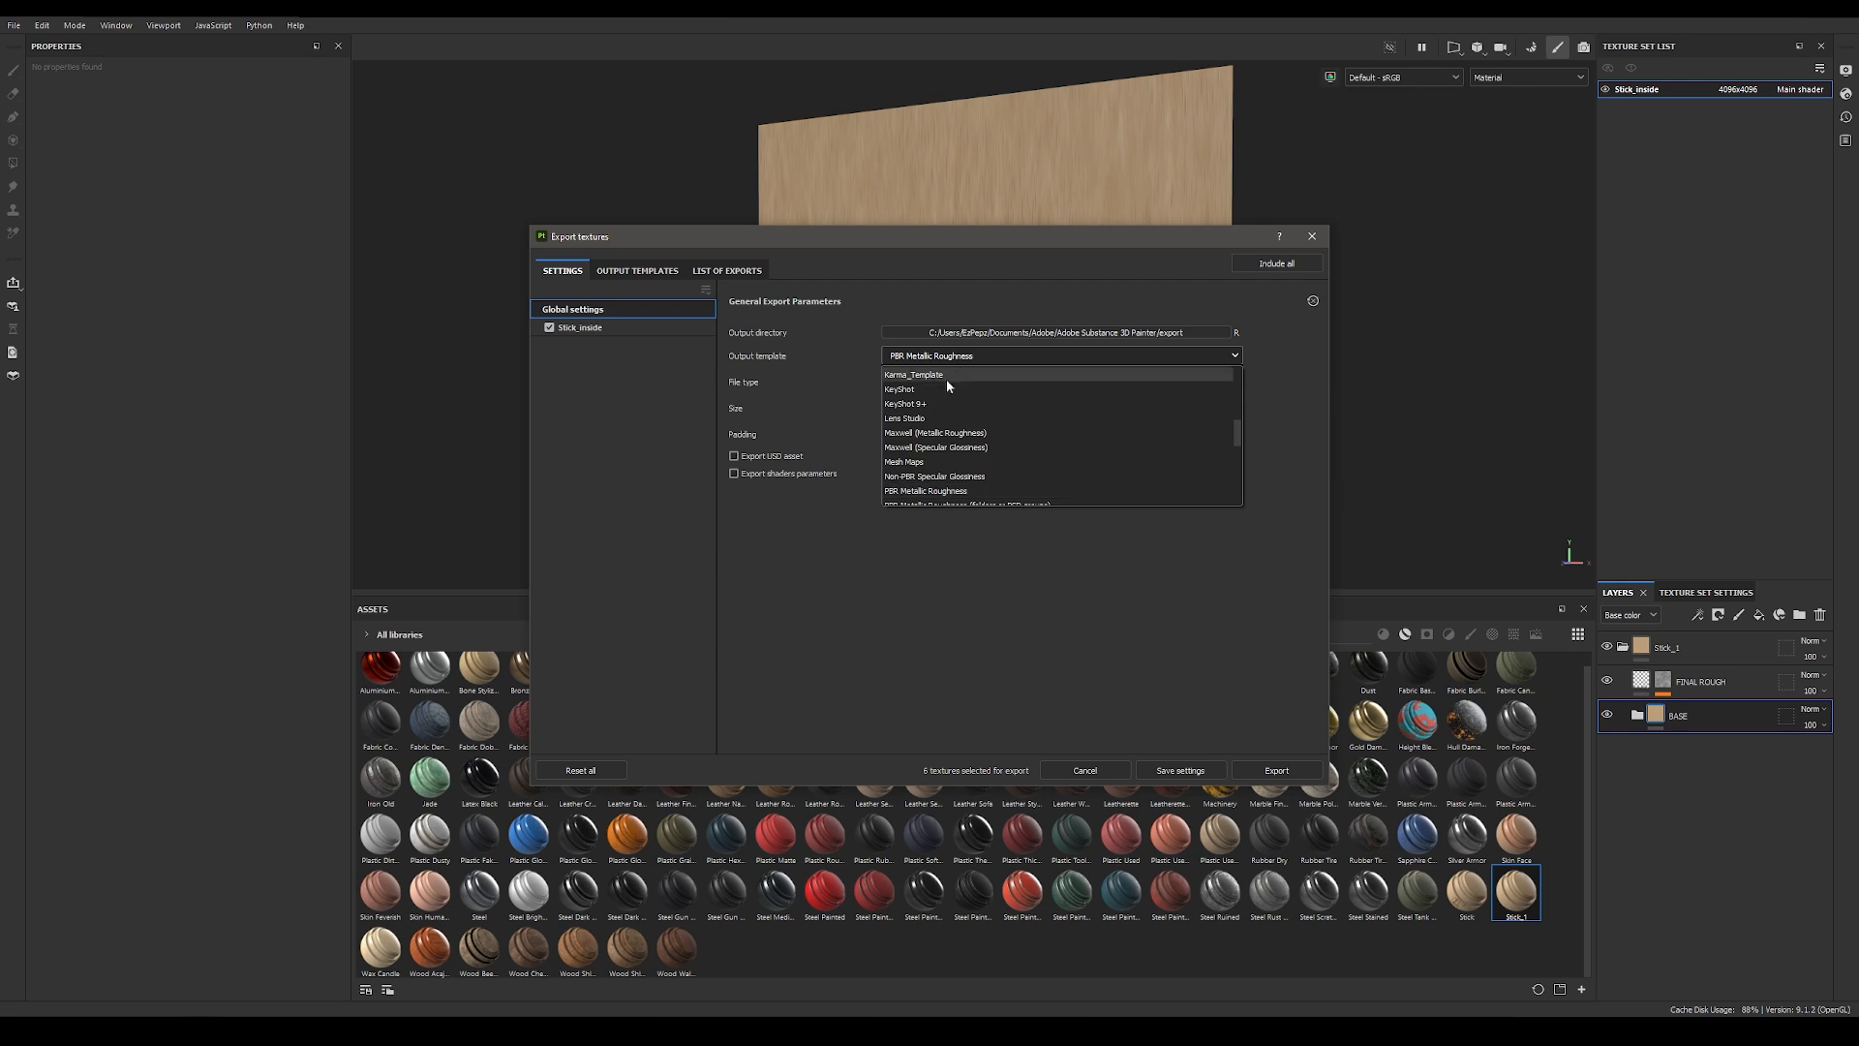
{"action": "left_click", "coordinate": [945, 377]}
{"action": "left_click", "coordinate": [643, 327]}
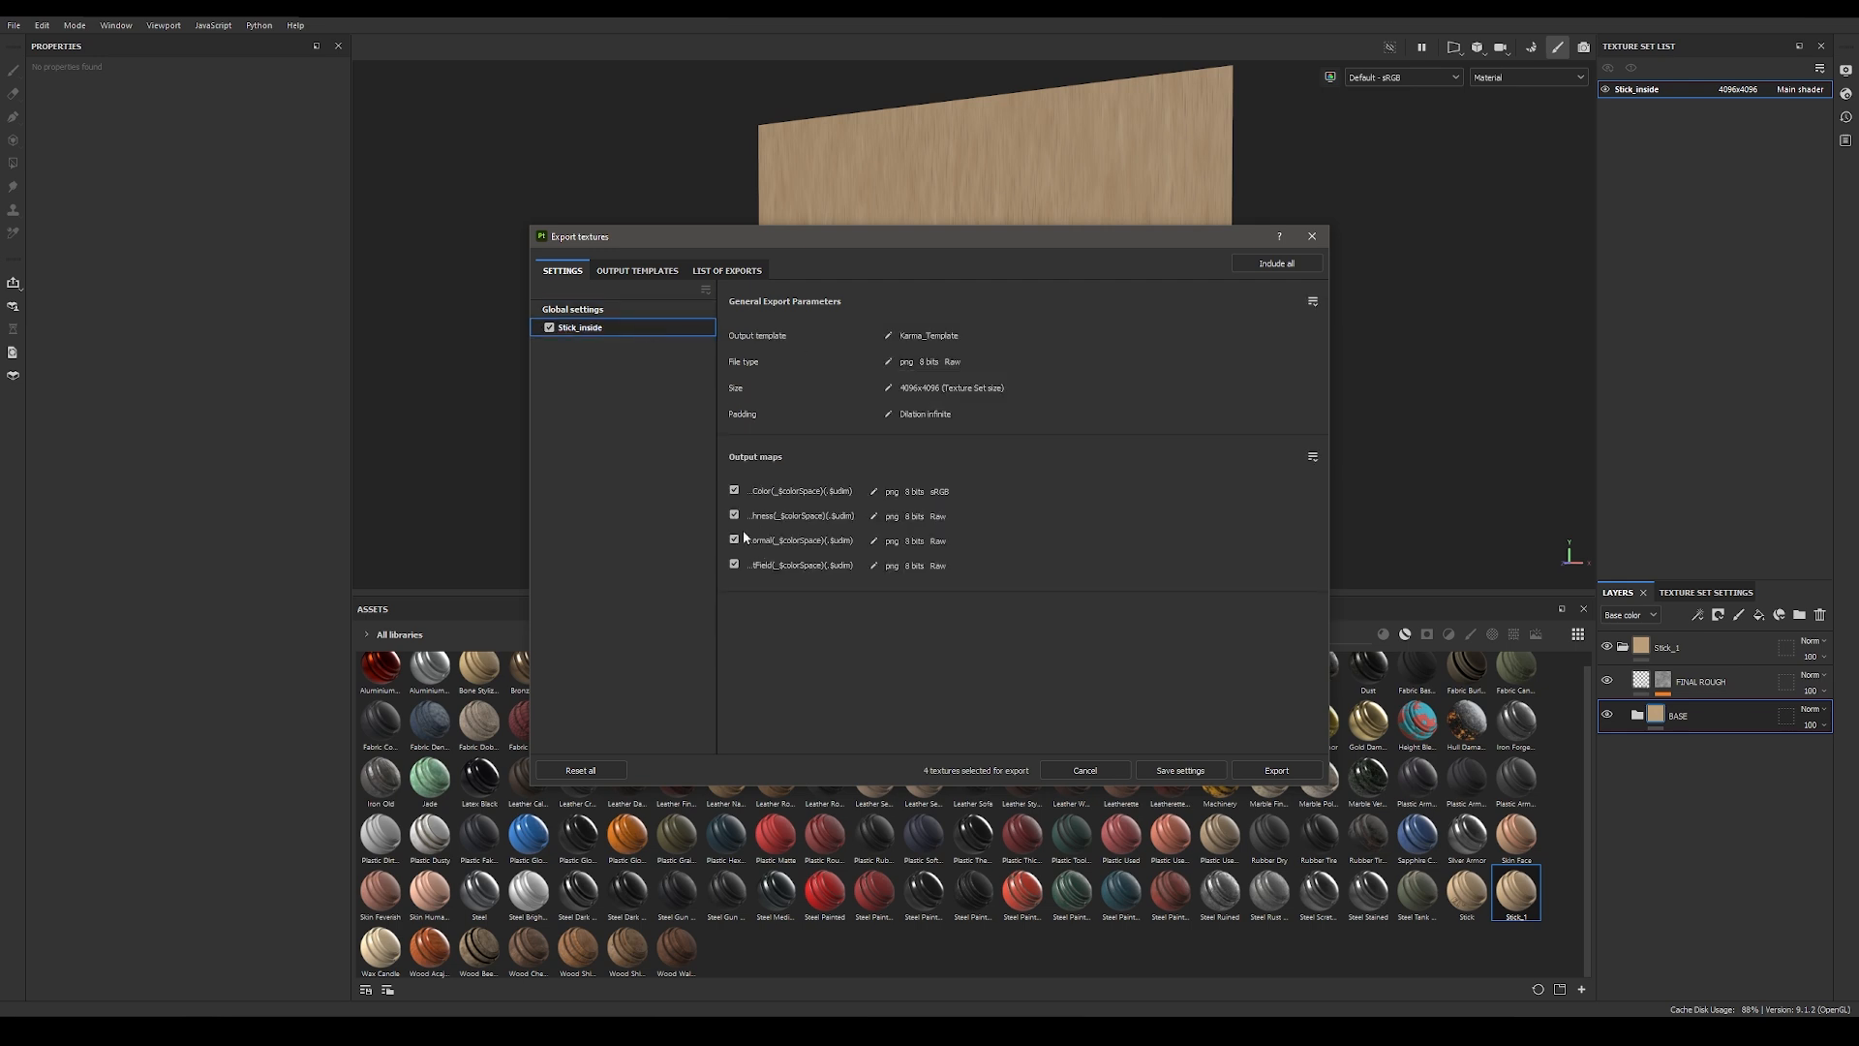
{"action": "left_click", "coordinate": [597, 309]}
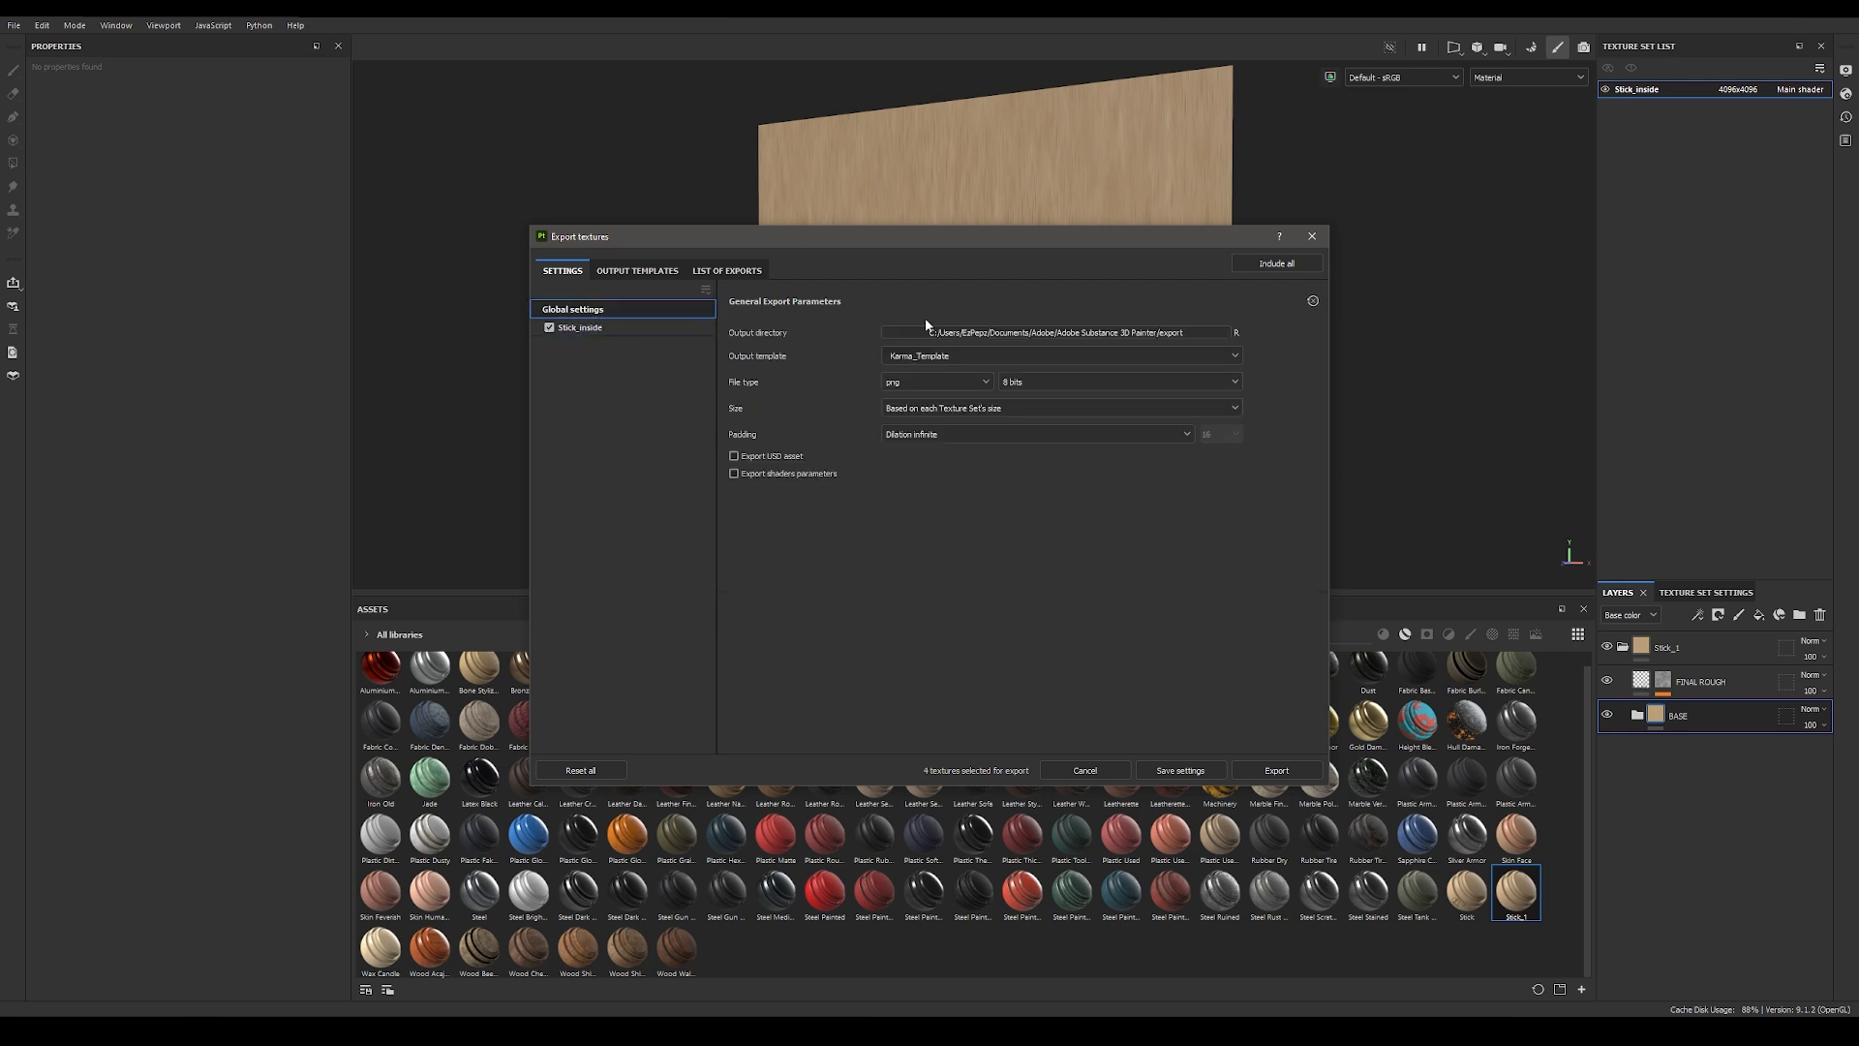
Step: Start choosing the output directory and browse to Work\TUTORIAL\Ko_Fi\01_Ice_Cream\IceCreamTut\tex
{"action": "left_click", "coordinate": [997, 330]}
{"action": "left_click", "coordinate": [584, 479]}
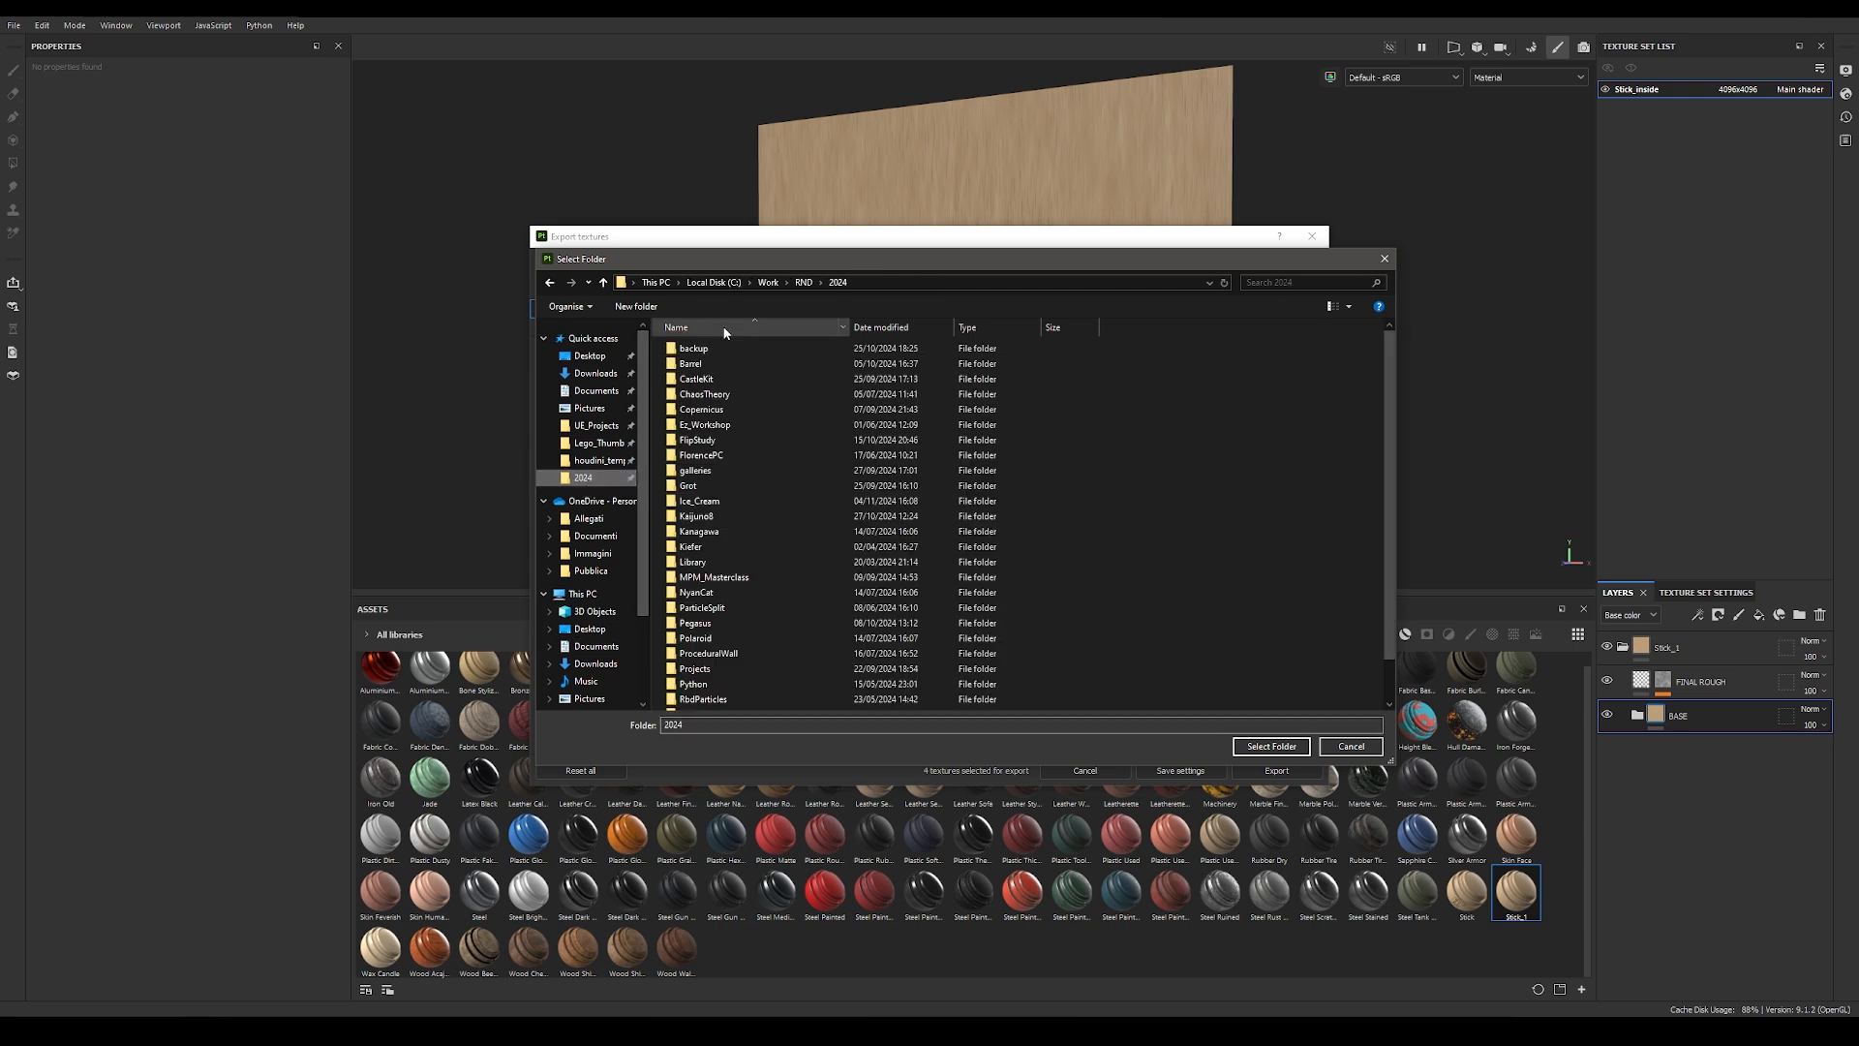
{"action": "left_click", "coordinate": [803, 283]}
{"action": "left_click", "coordinate": [768, 282]}
{"action": "double_click", "coordinate": [699, 425]}
{"action": "double_click", "coordinate": [690, 363]}
{"action": "double_click", "coordinate": [699, 348]}
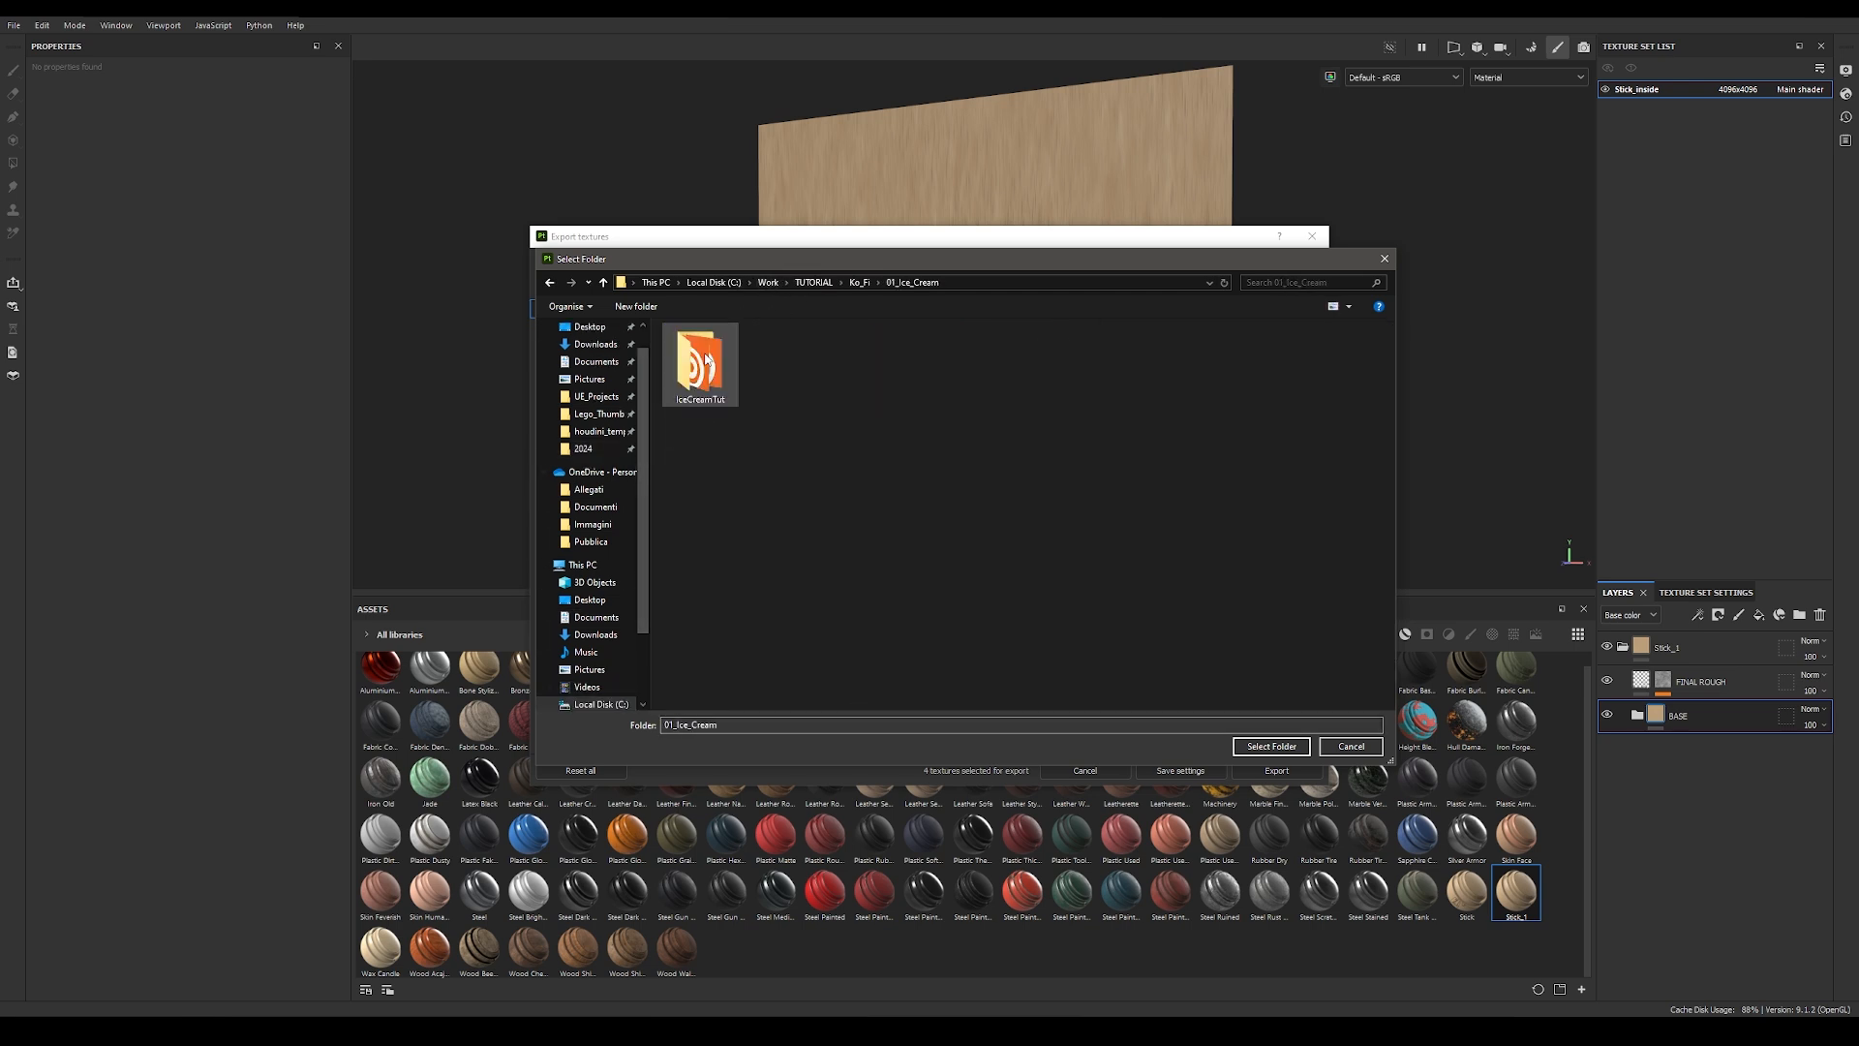
{"action": "double_click", "coordinate": [699, 349]}
{"action": "double_click", "coordinate": [752, 517]}
Step: Create a folder named stick_inside inside tex and select it as the export output directory
{"action": "right_click", "coordinate": [825, 449]}
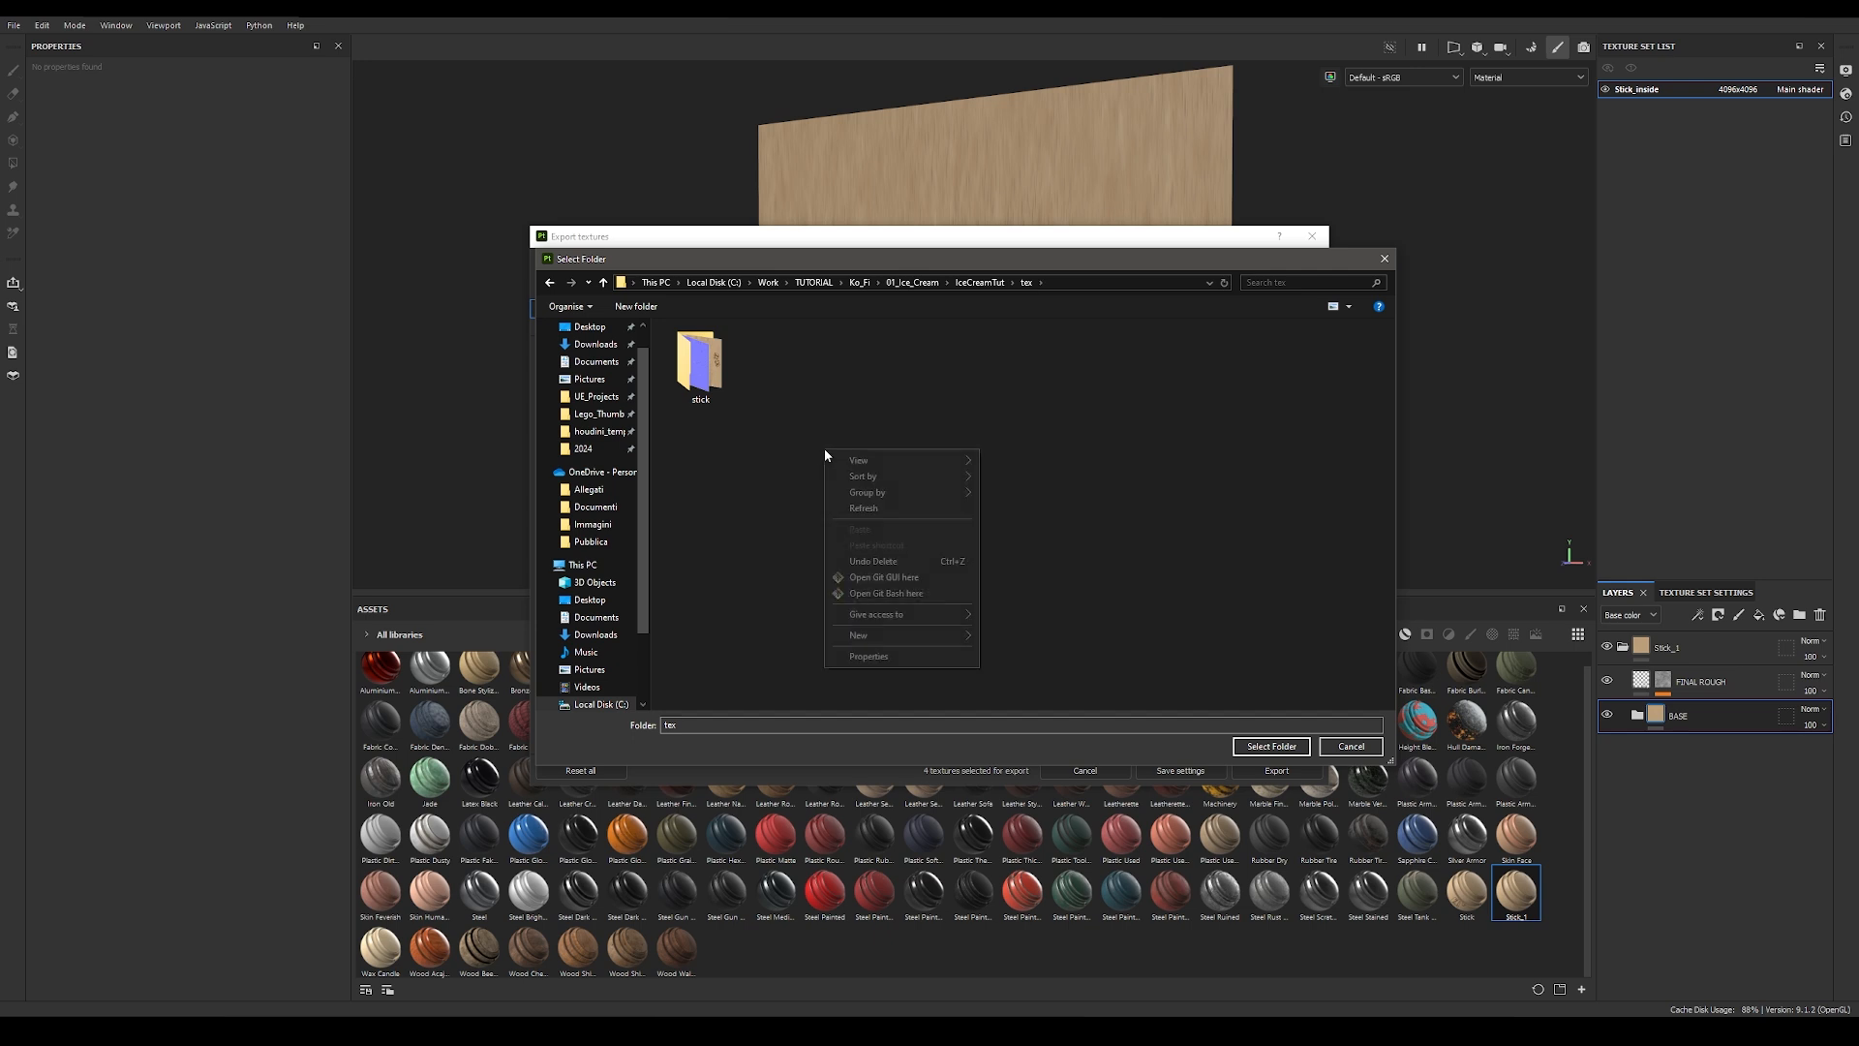
{"action": "mouse_move", "coordinate": [897, 636]}
{"action": "left_click", "coordinate": [1046, 642]}
{"action": "type", "text": "stic"}
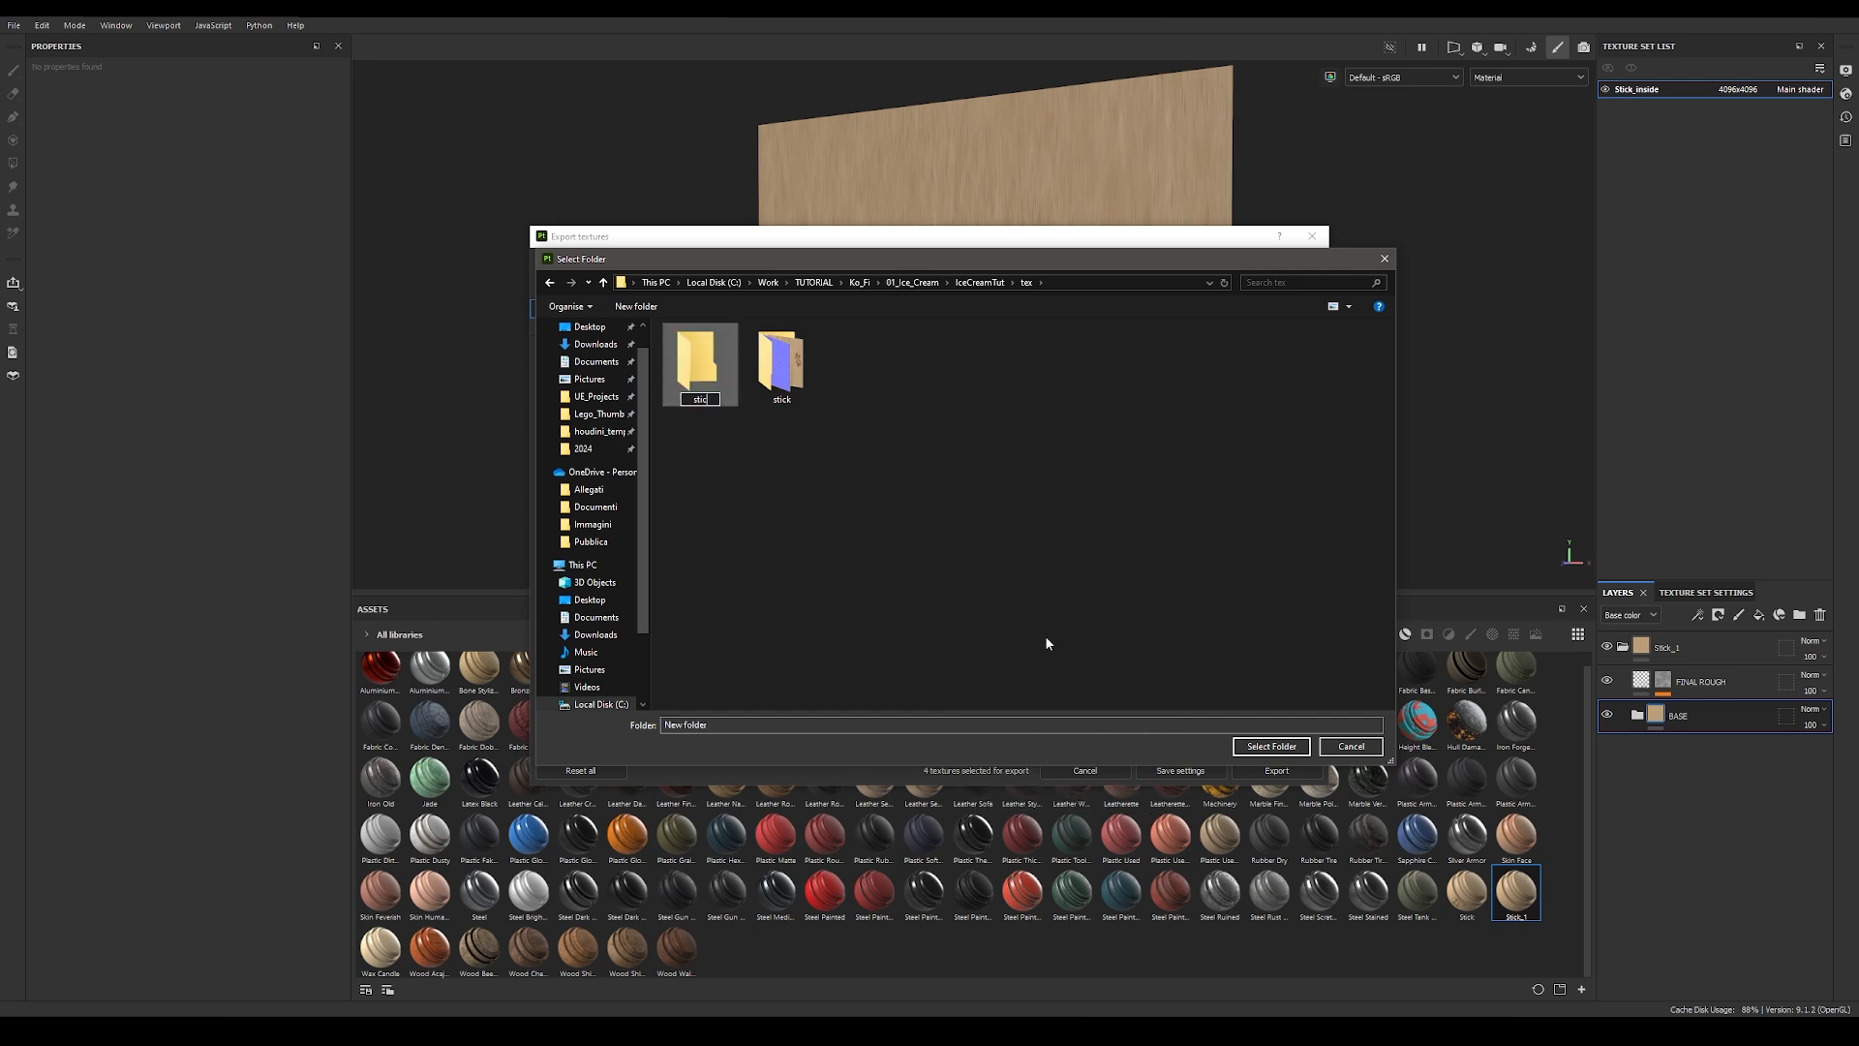
{"action": "type", "text": "k_inside"}
{"action": "key", "text": "Return"}
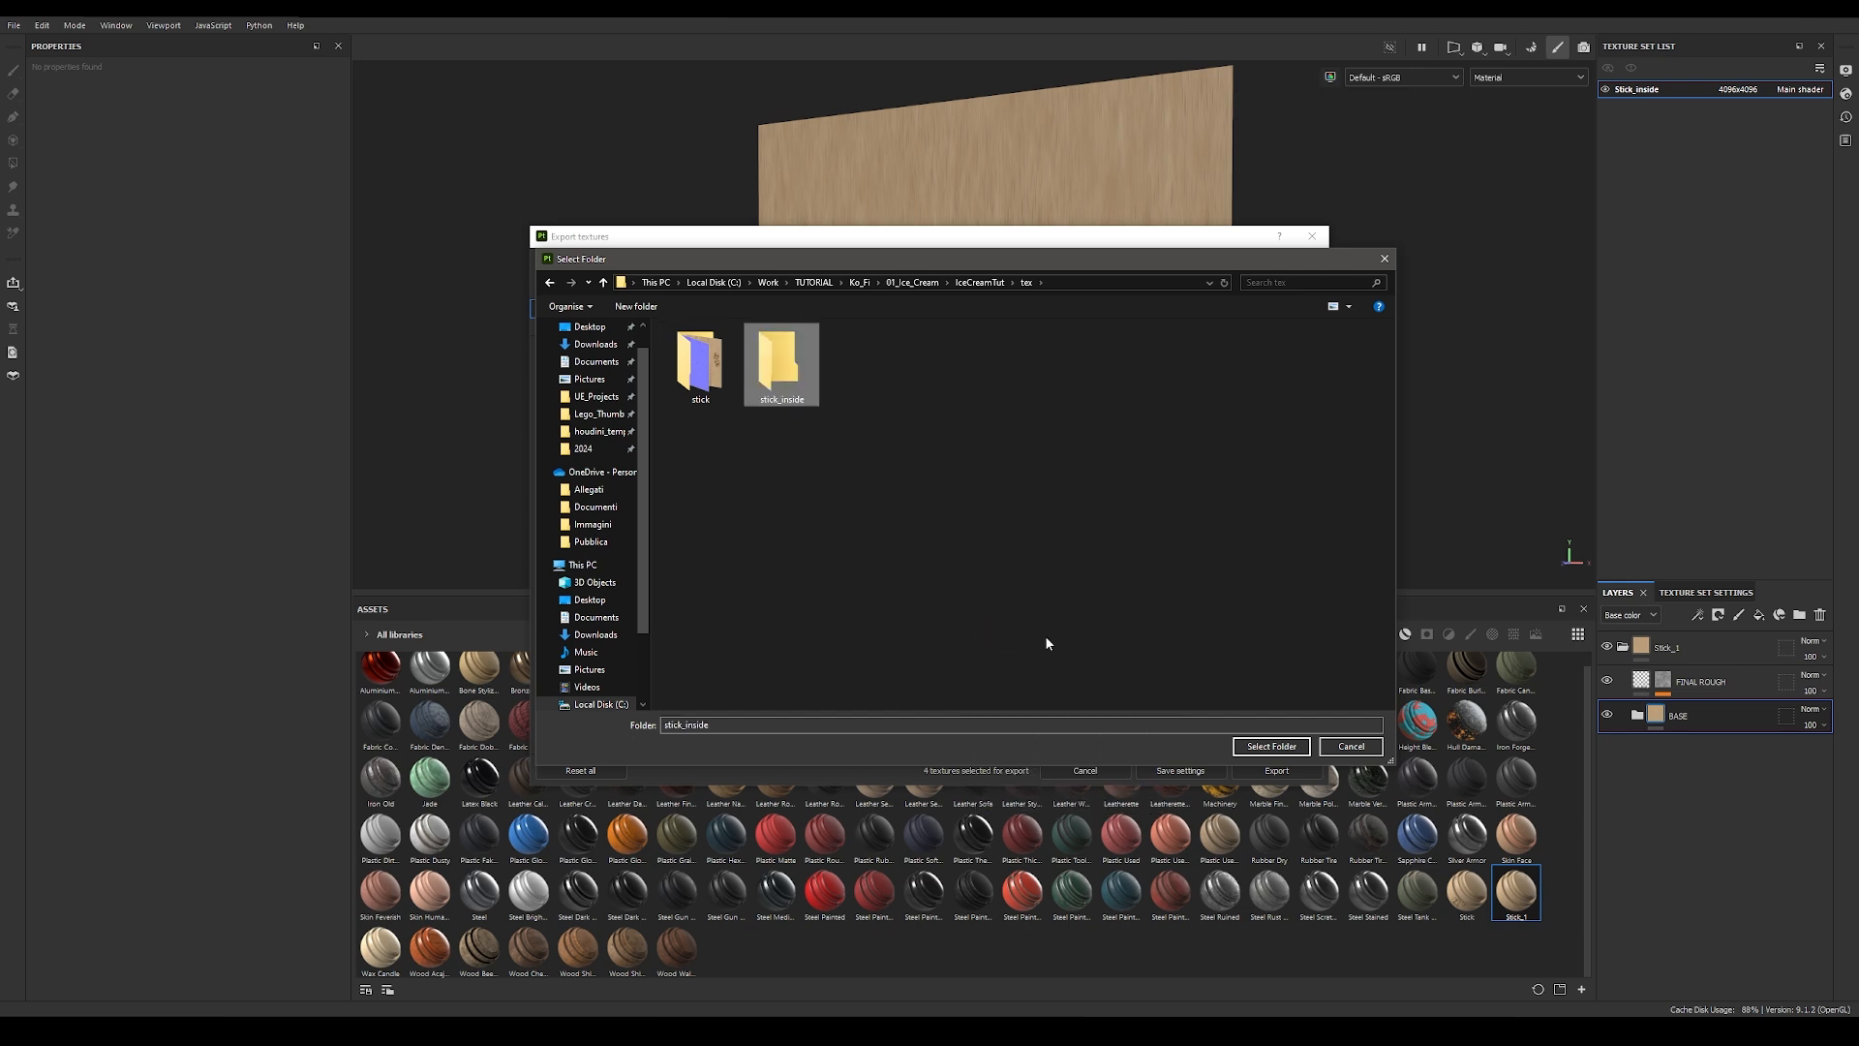
{"action": "double_click", "coordinate": [786, 368]}
{"action": "left_click", "coordinate": [1271, 746]}
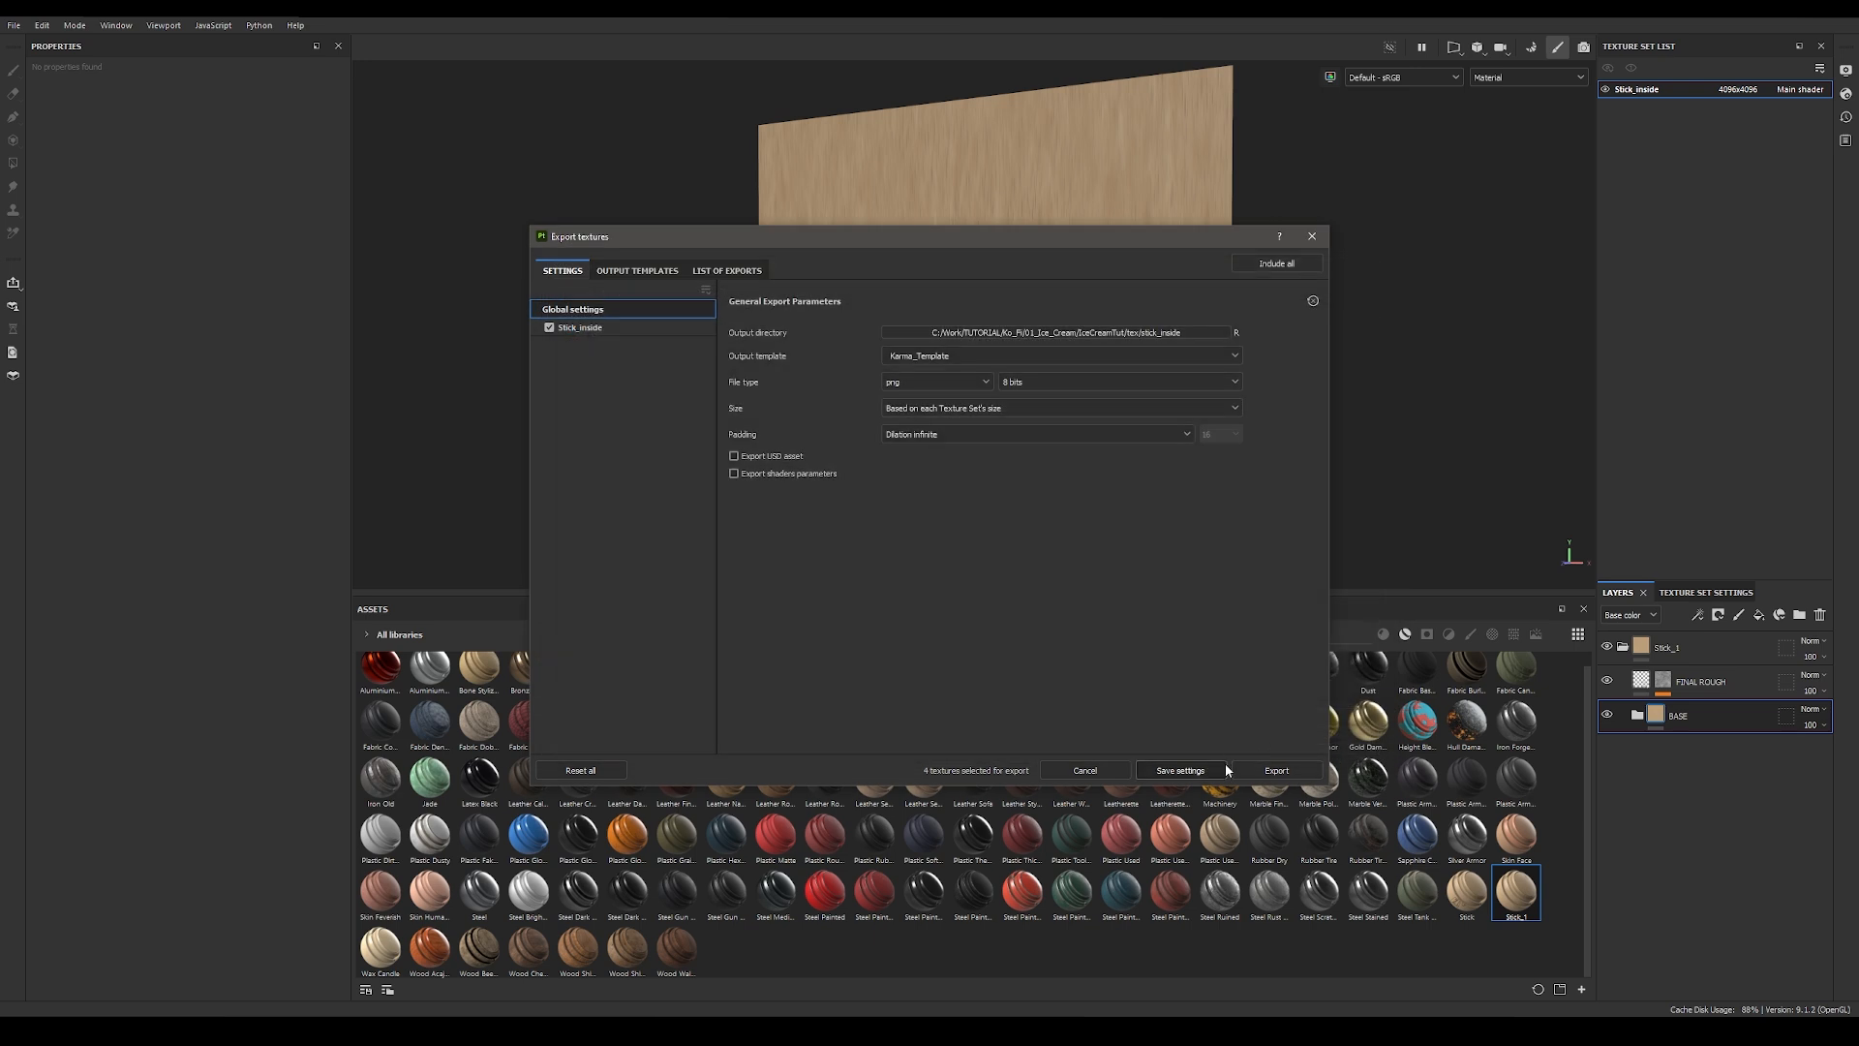
Step: Export the Stick_inside textures, check the files in the output directory, and close the folder and export windows
{"action": "left_click", "coordinate": [1277, 771]}
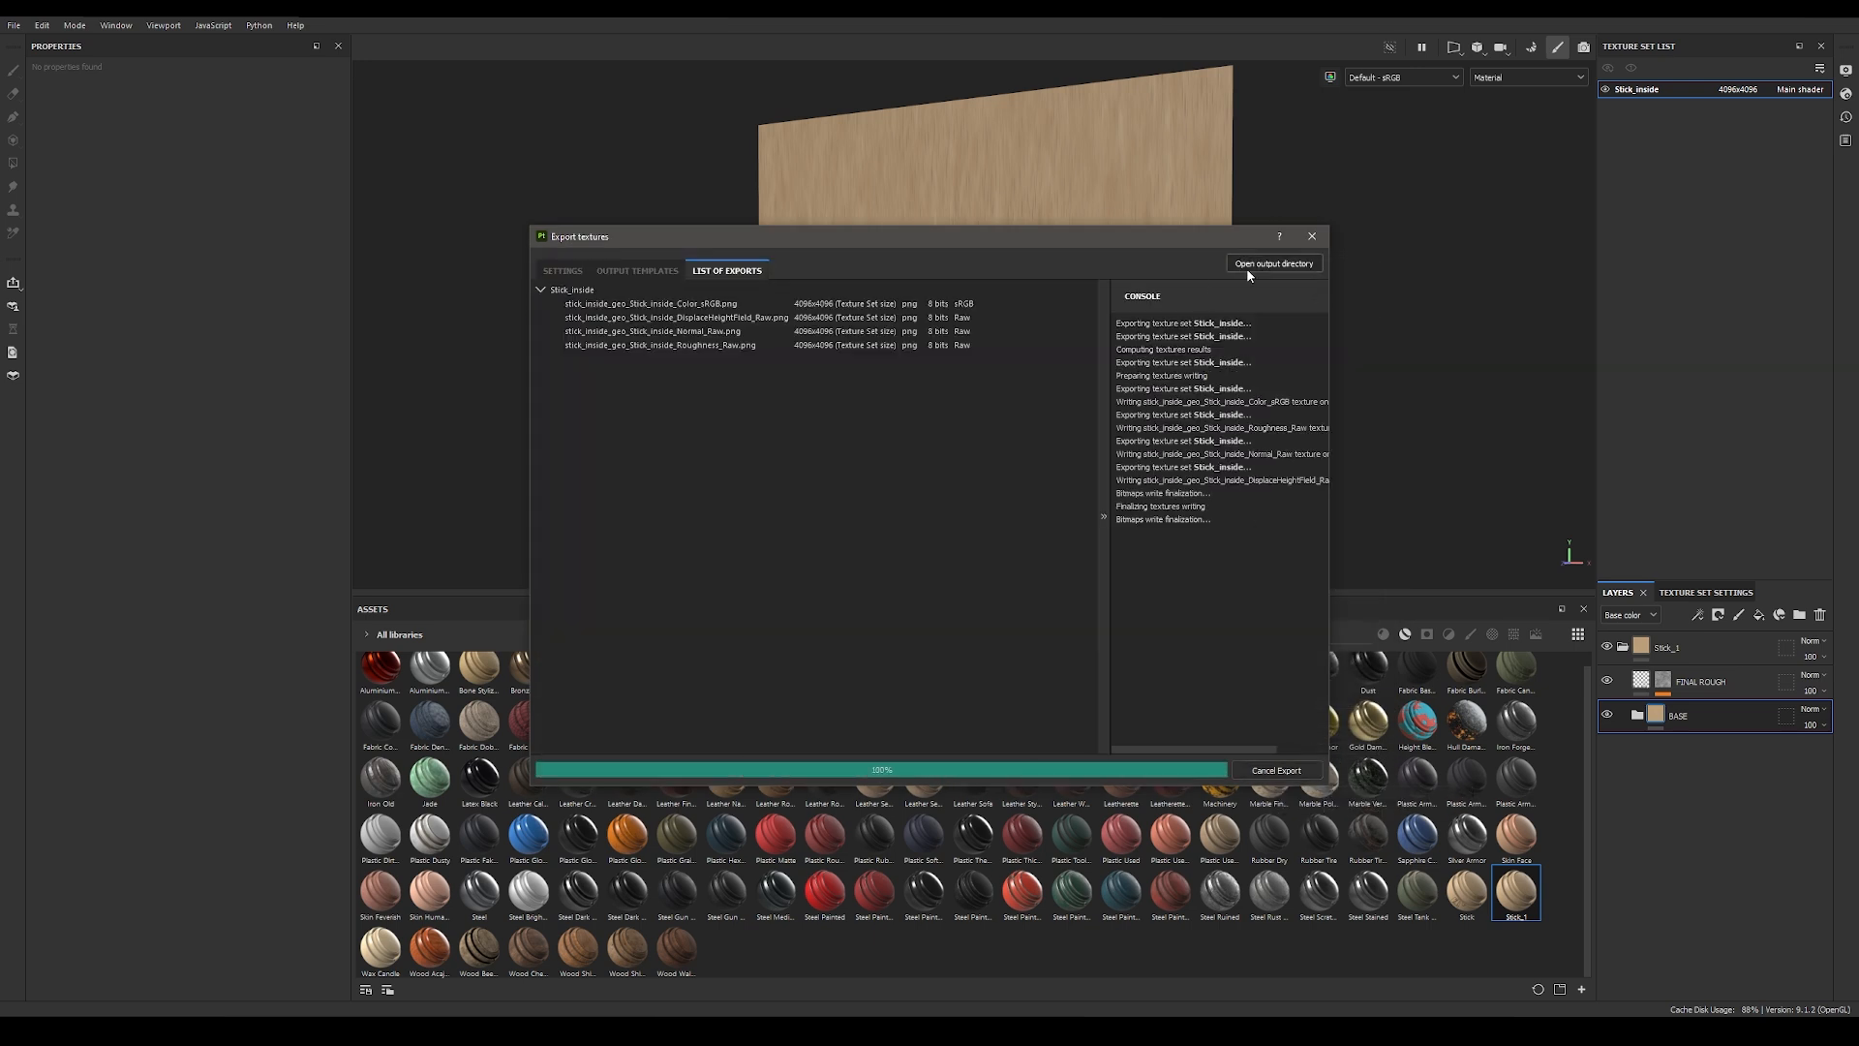
{"action": "left_click", "coordinate": [1274, 264]}
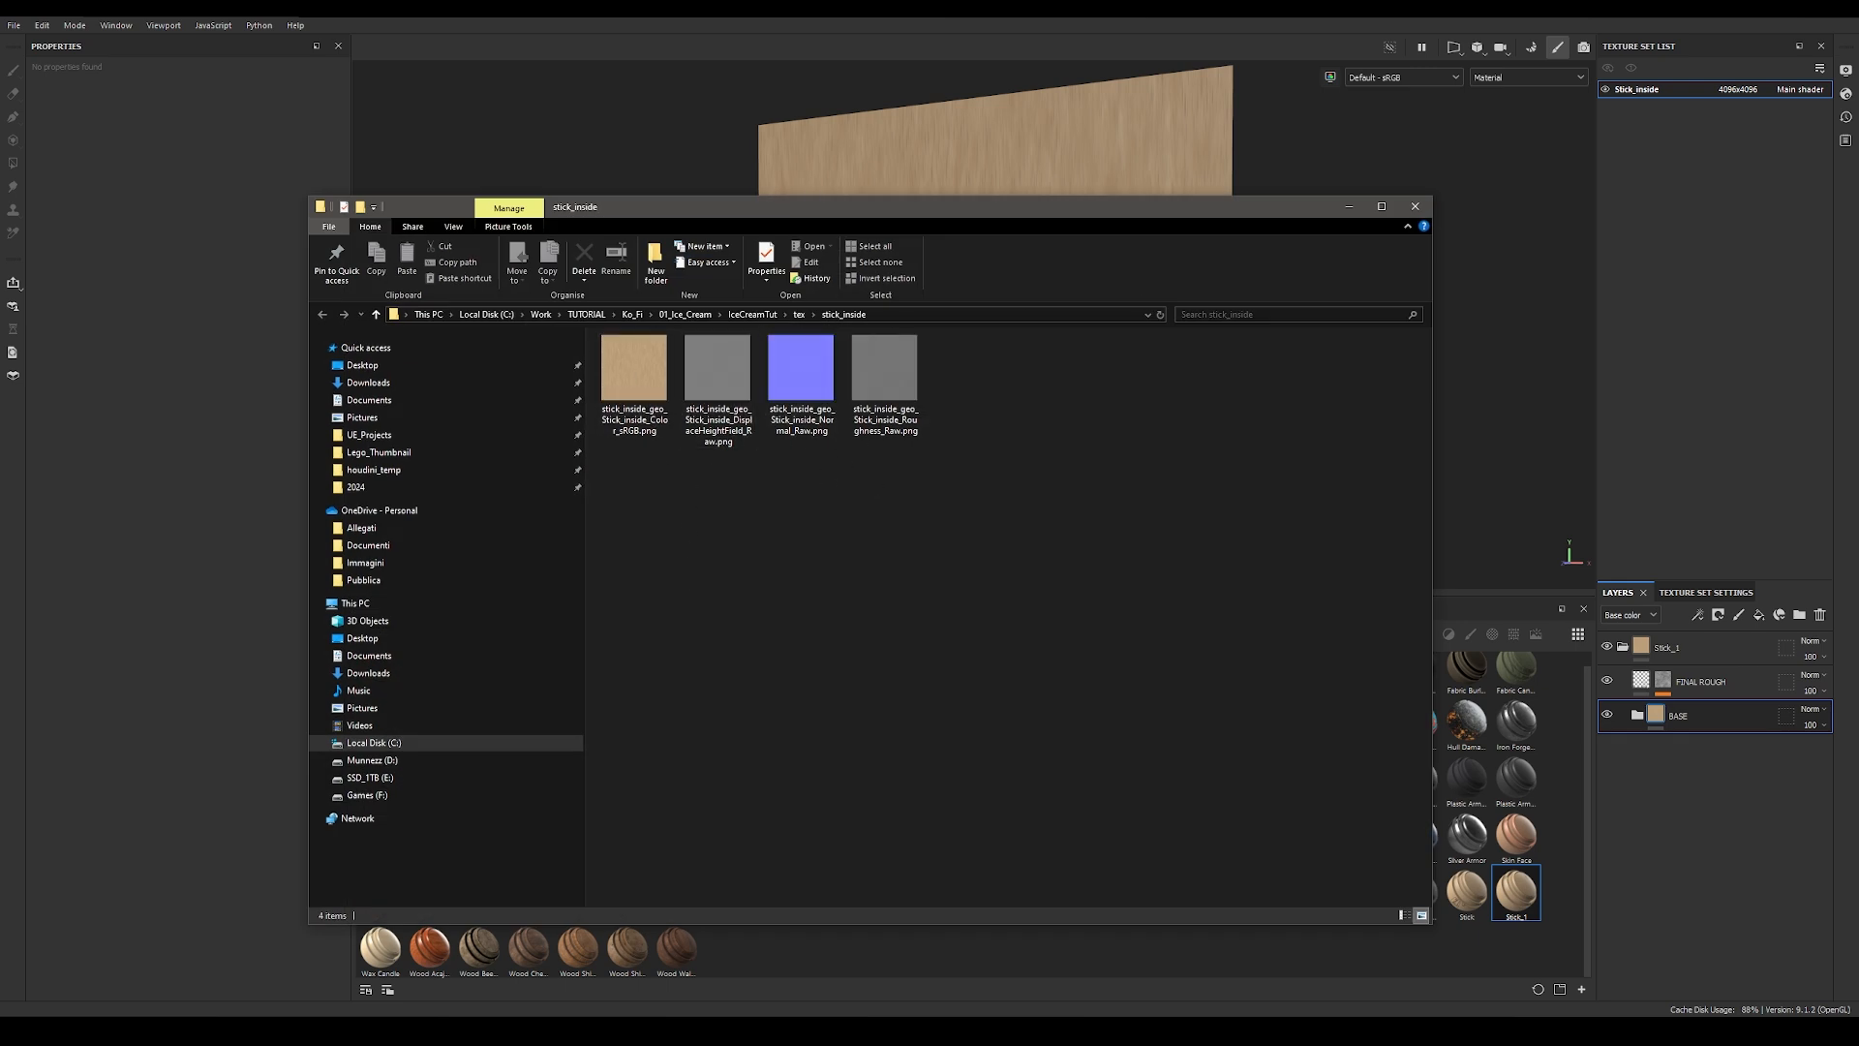
{"action": "left_click", "coordinate": [1415, 206]}
{"action": "left_click", "coordinate": [1310, 237]}
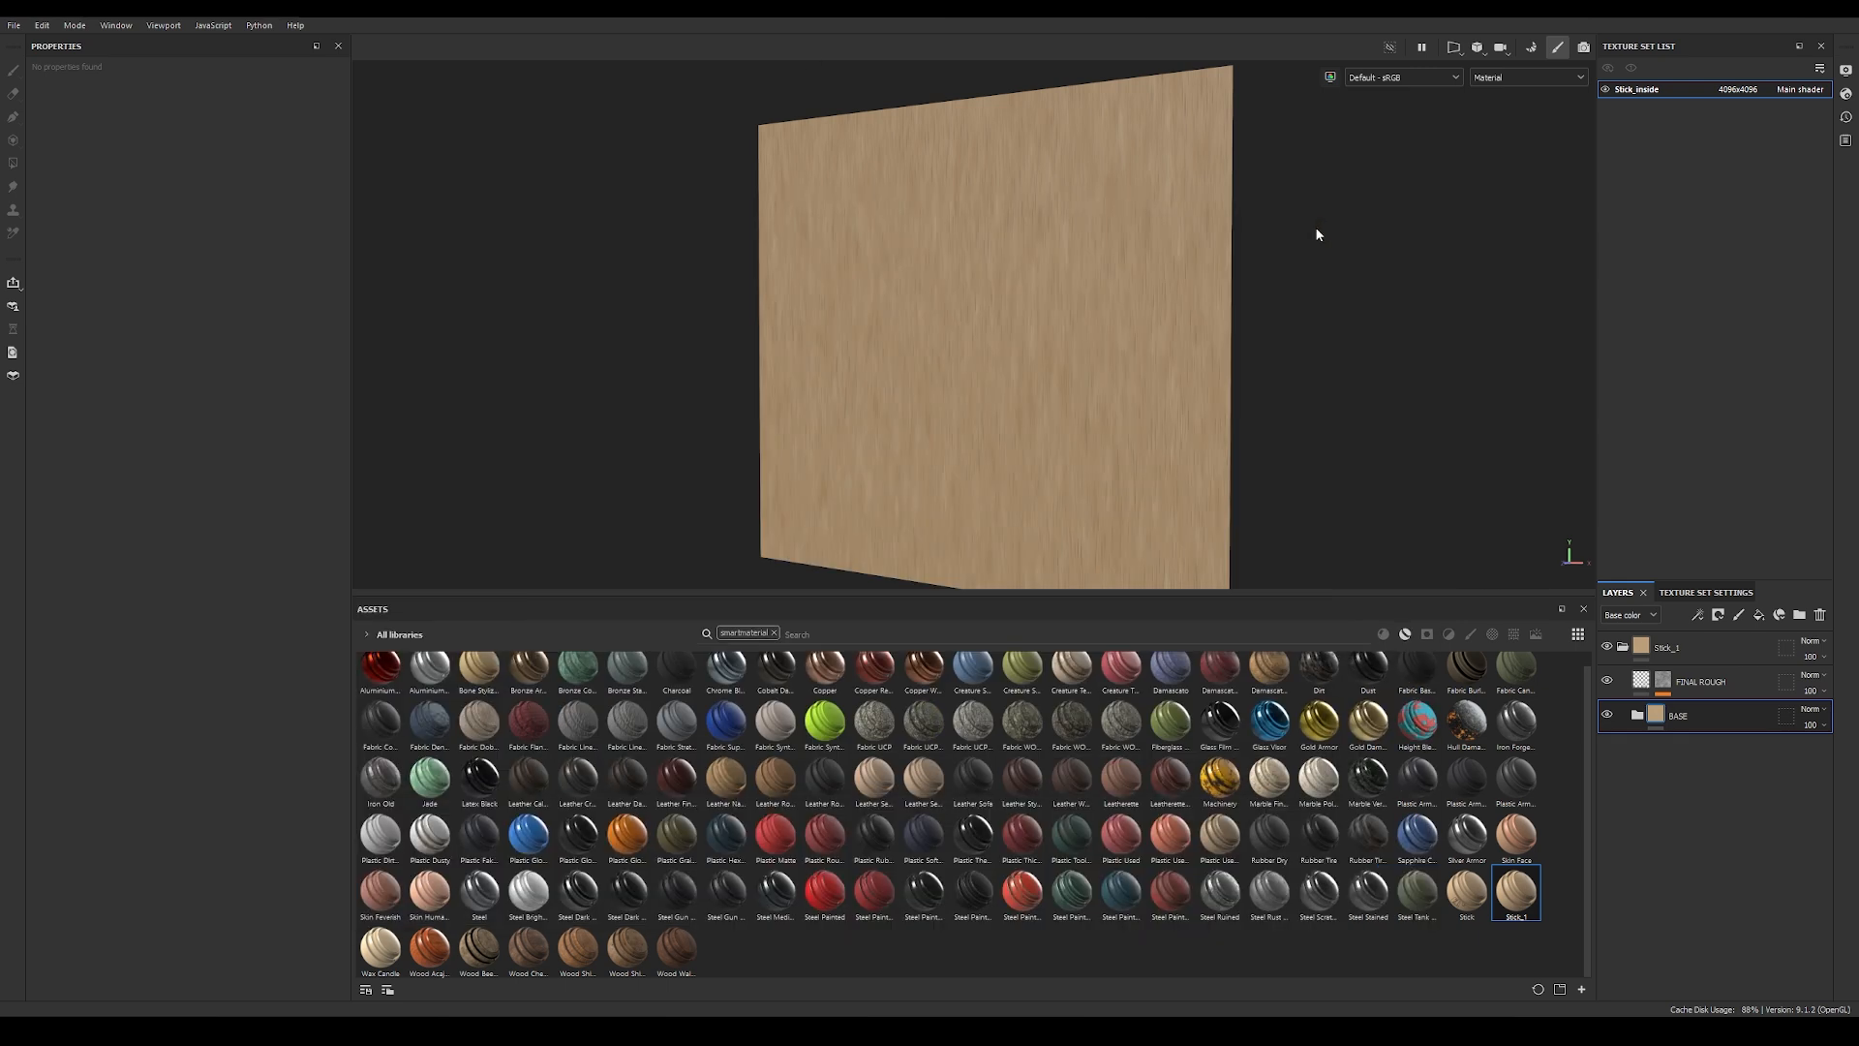
{"action": "left_click_drag", "start_coordinate": [1032, 335], "coordinate": [989, 404], "text": "alt"}
{"action": "scroll", "coordinate": [945, 349], "scroll_direction": "up", "scroll_amount": 2}
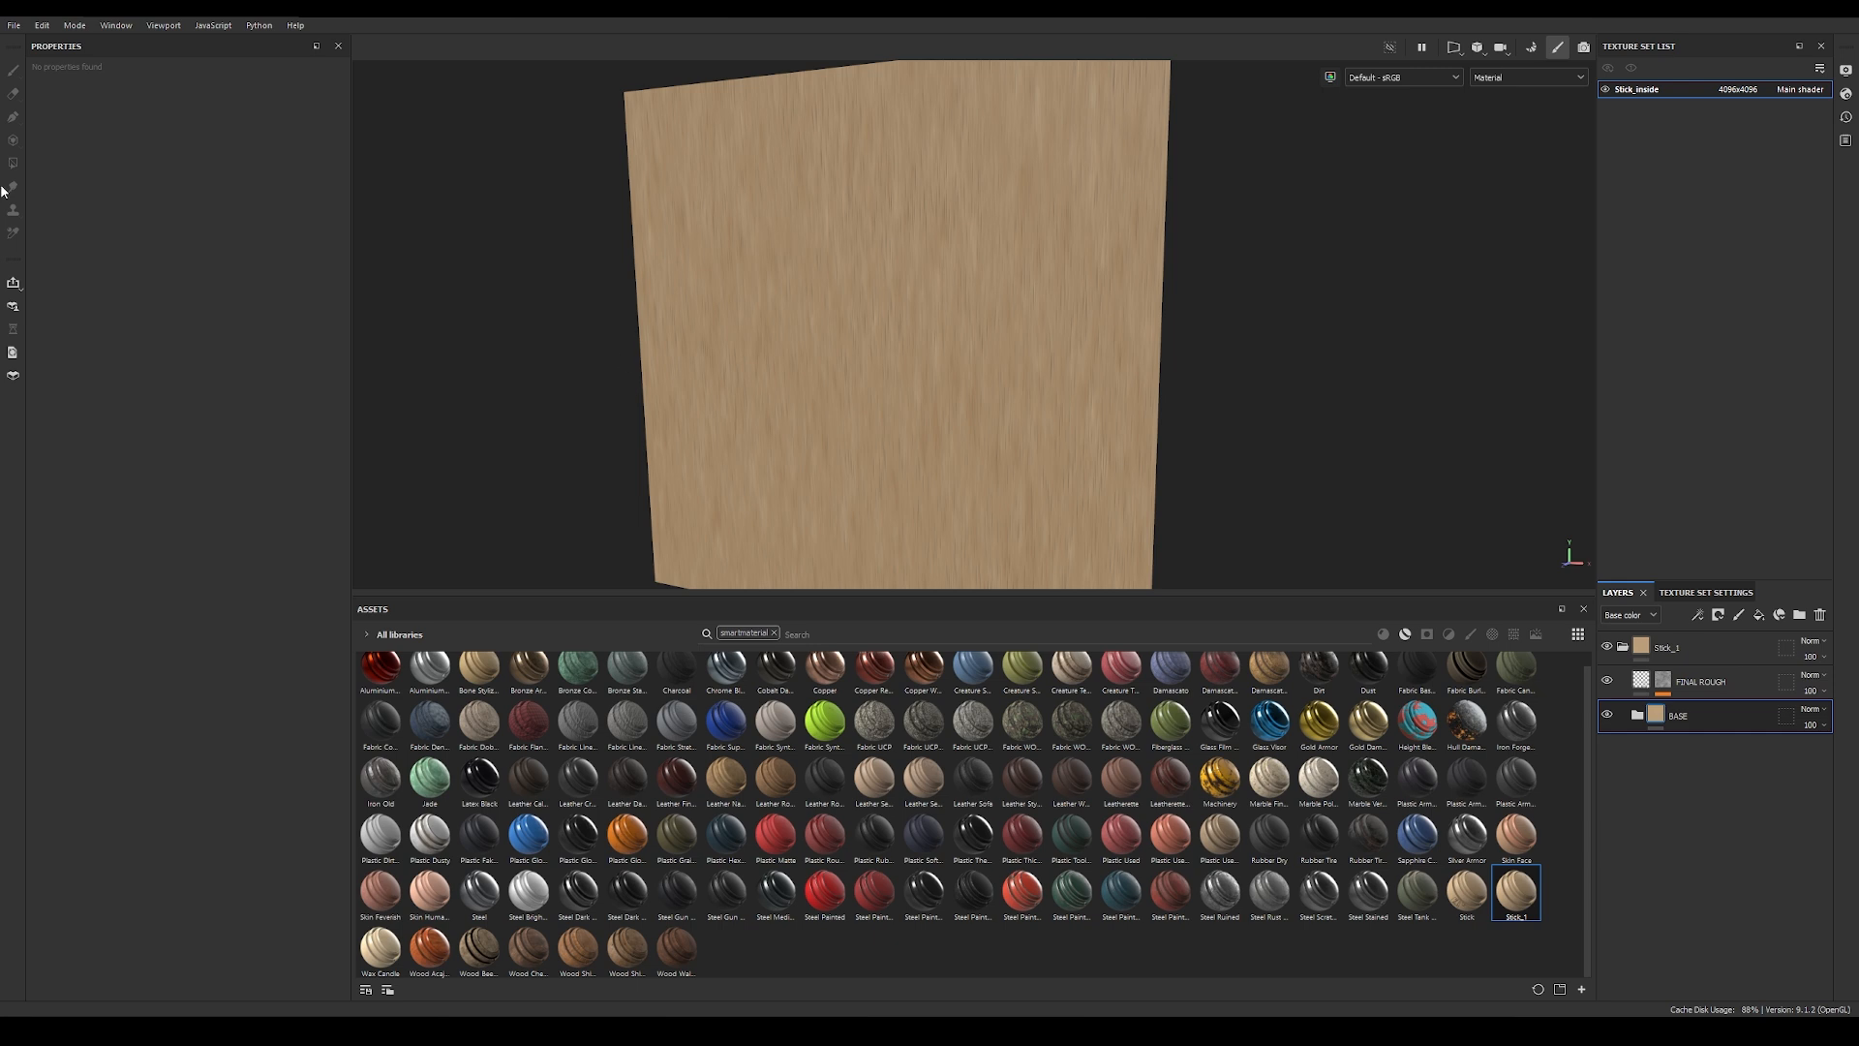
Step: Create a new project from chocolate_geo.abc with a 4096 document resolution and OpenGL normal map format
{"action": "left_click", "coordinate": [14, 25]}
{"action": "left_click", "coordinate": [20, 43]}
{"action": "left_click", "coordinate": [862, 395]}
{"action": "left_click", "coordinate": [864, 479]}
{"action": "left_click", "coordinate": [1068, 355]}
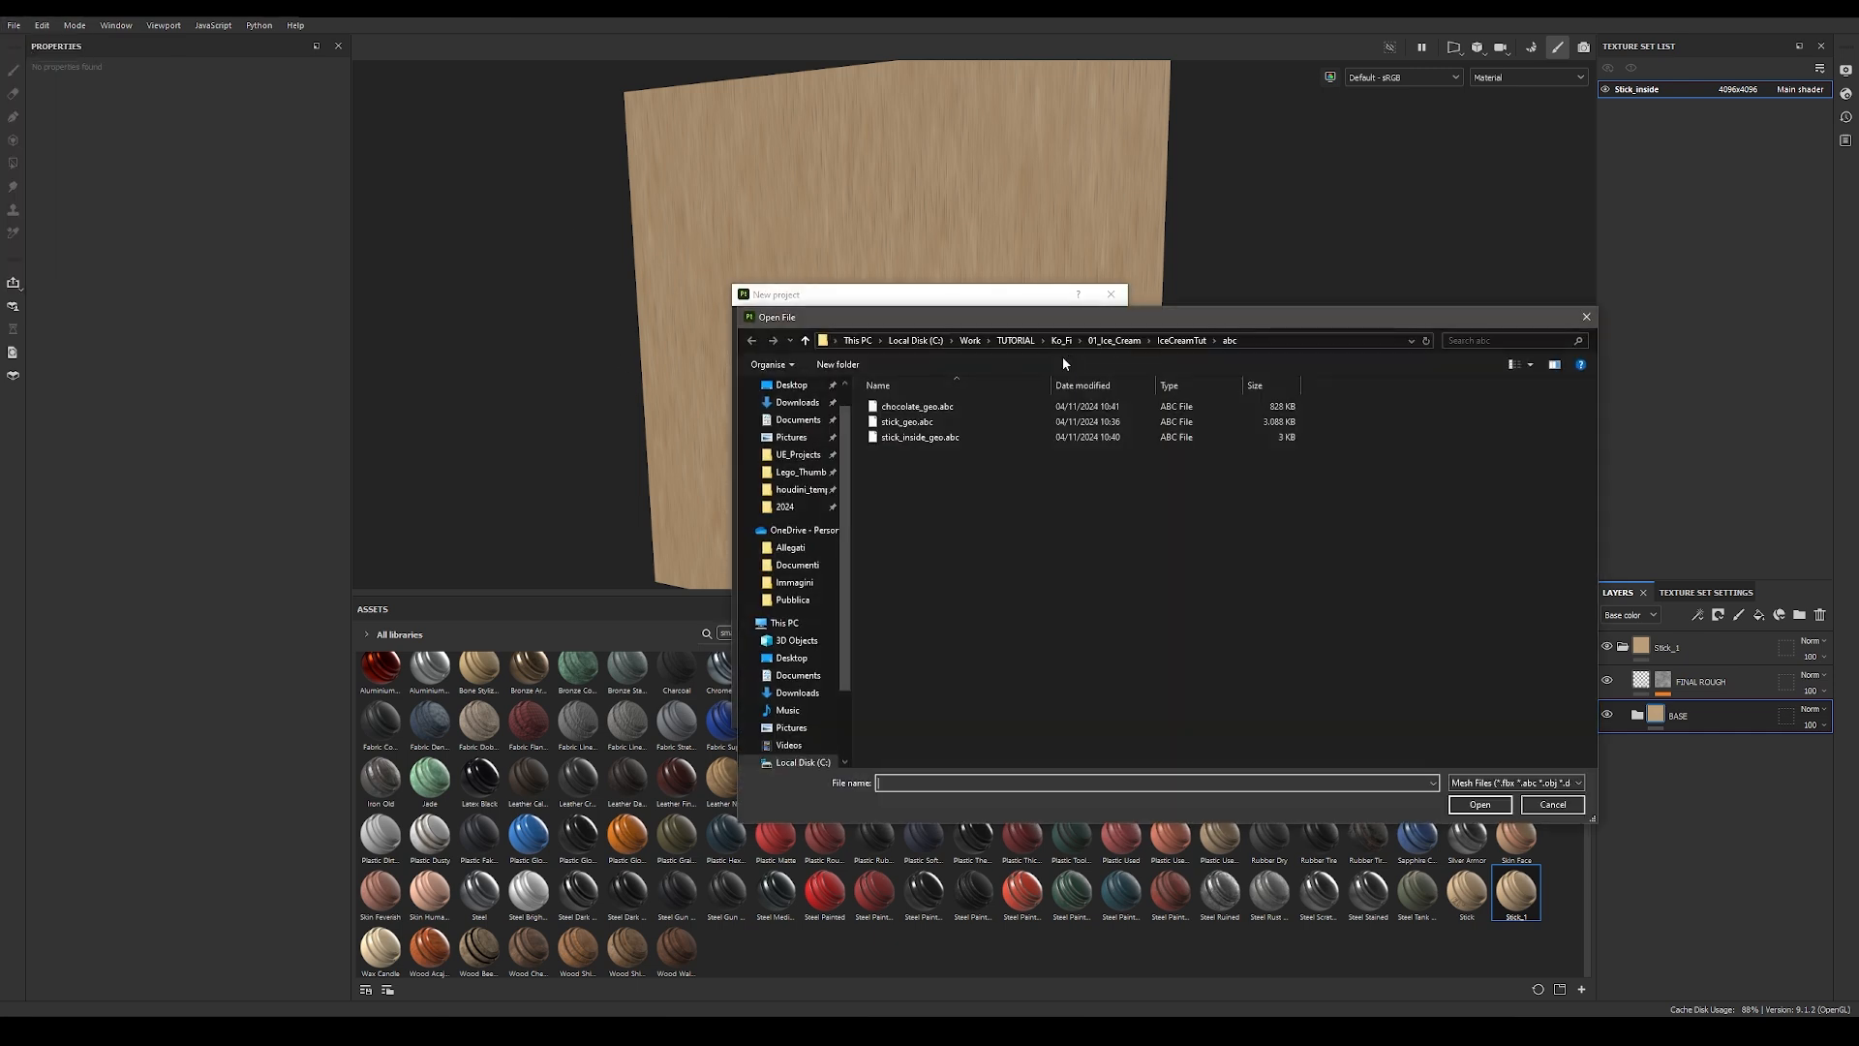
{"action": "double_click", "coordinate": [918, 412]}
{"action": "left_click", "coordinate": [860, 423]}
{"action": "left_click", "coordinate": [858, 455]}
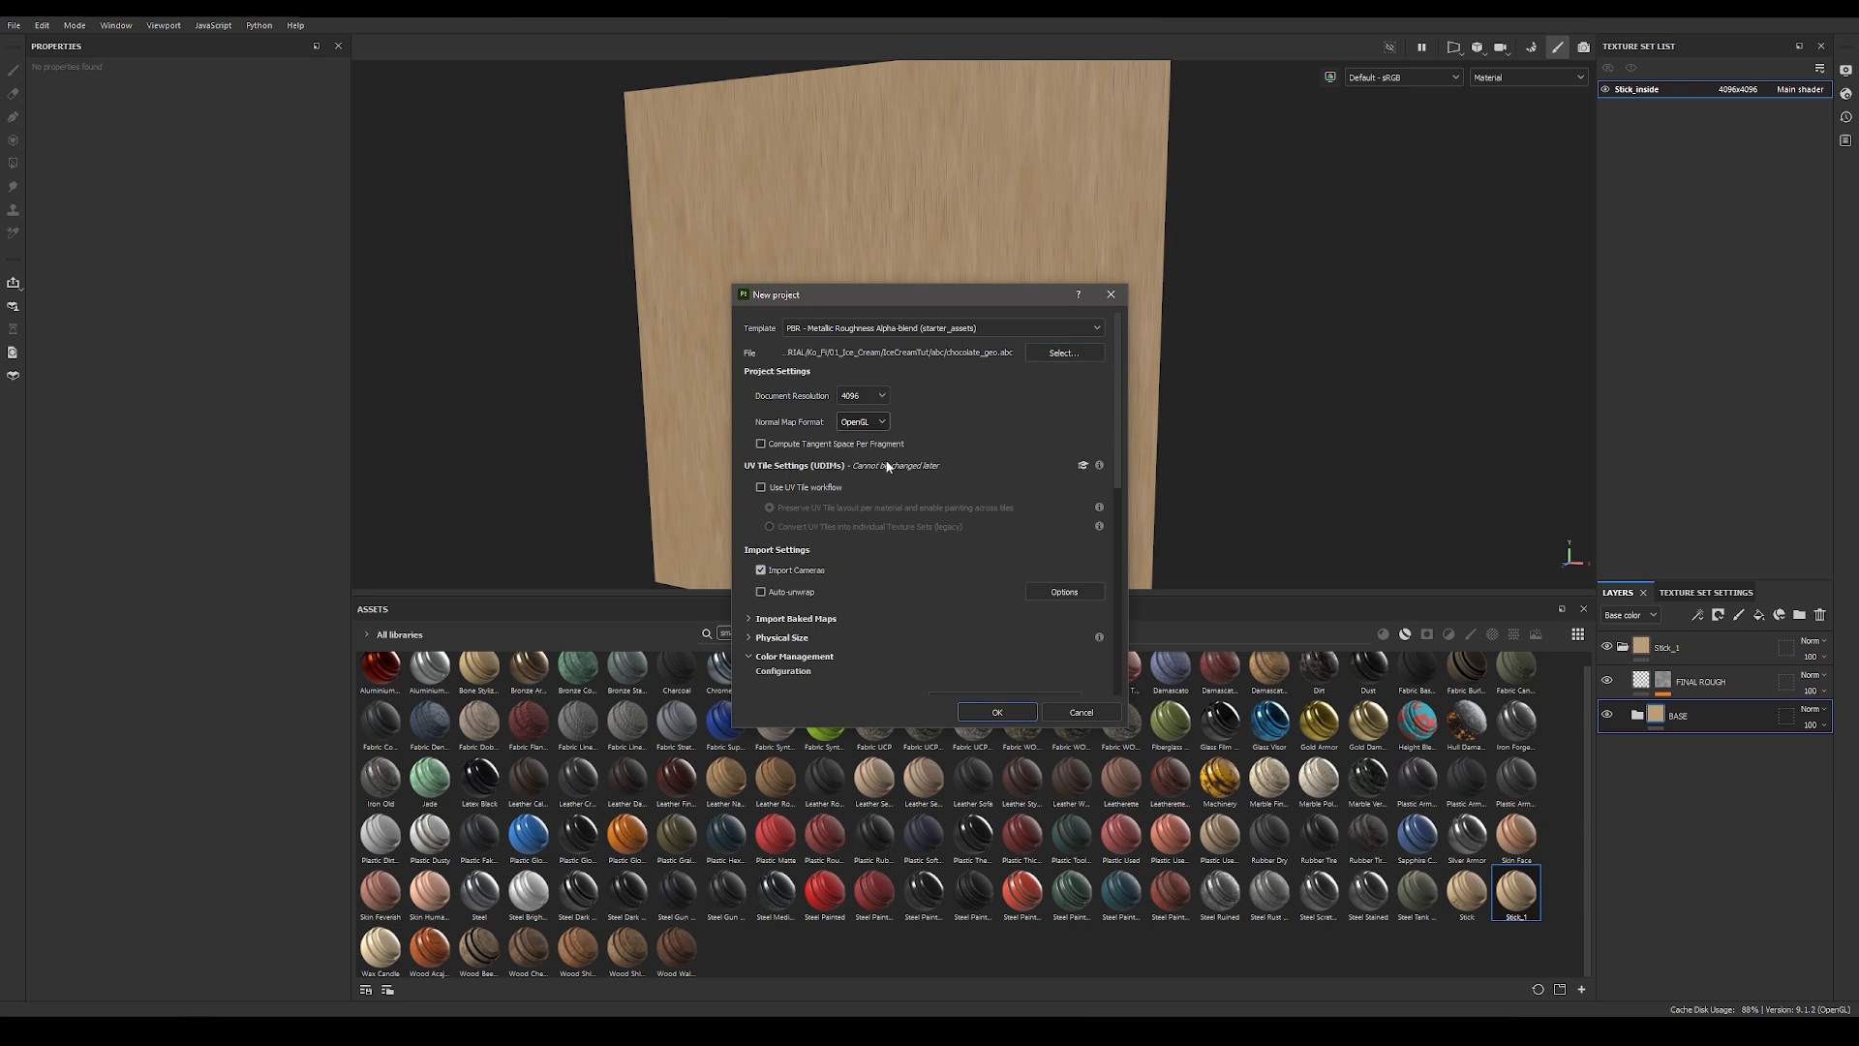
{"action": "left_click", "coordinate": [994, 713]}
{"action": "left_click", "coordinate": [868, 537]}
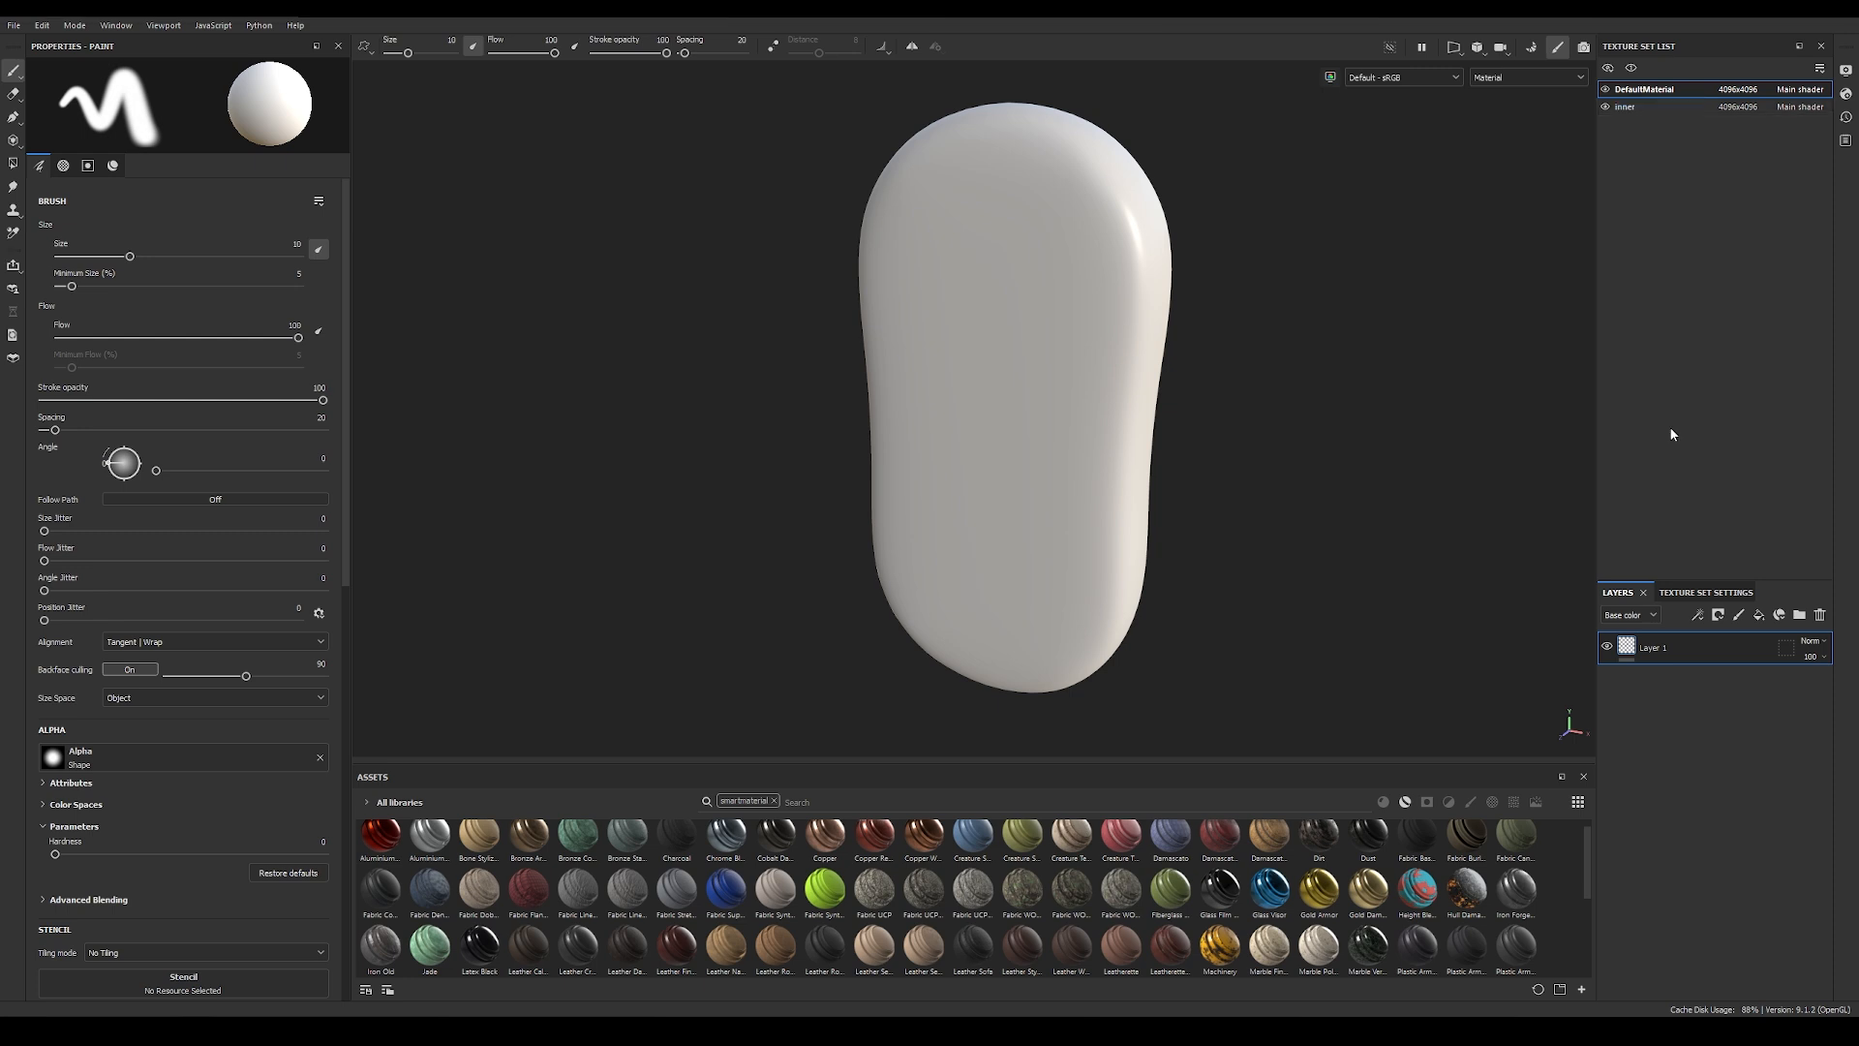
Step: Select the inner texture set, switch to Houdini, and inspect the groups on OUT_CHOCOLATE_GEO inside the CHOCOLATE geometry
{"action": "left_click_drag", "start_coordinate": [1342, 271], "coordinate": [1225, 239], "text": "alt"}
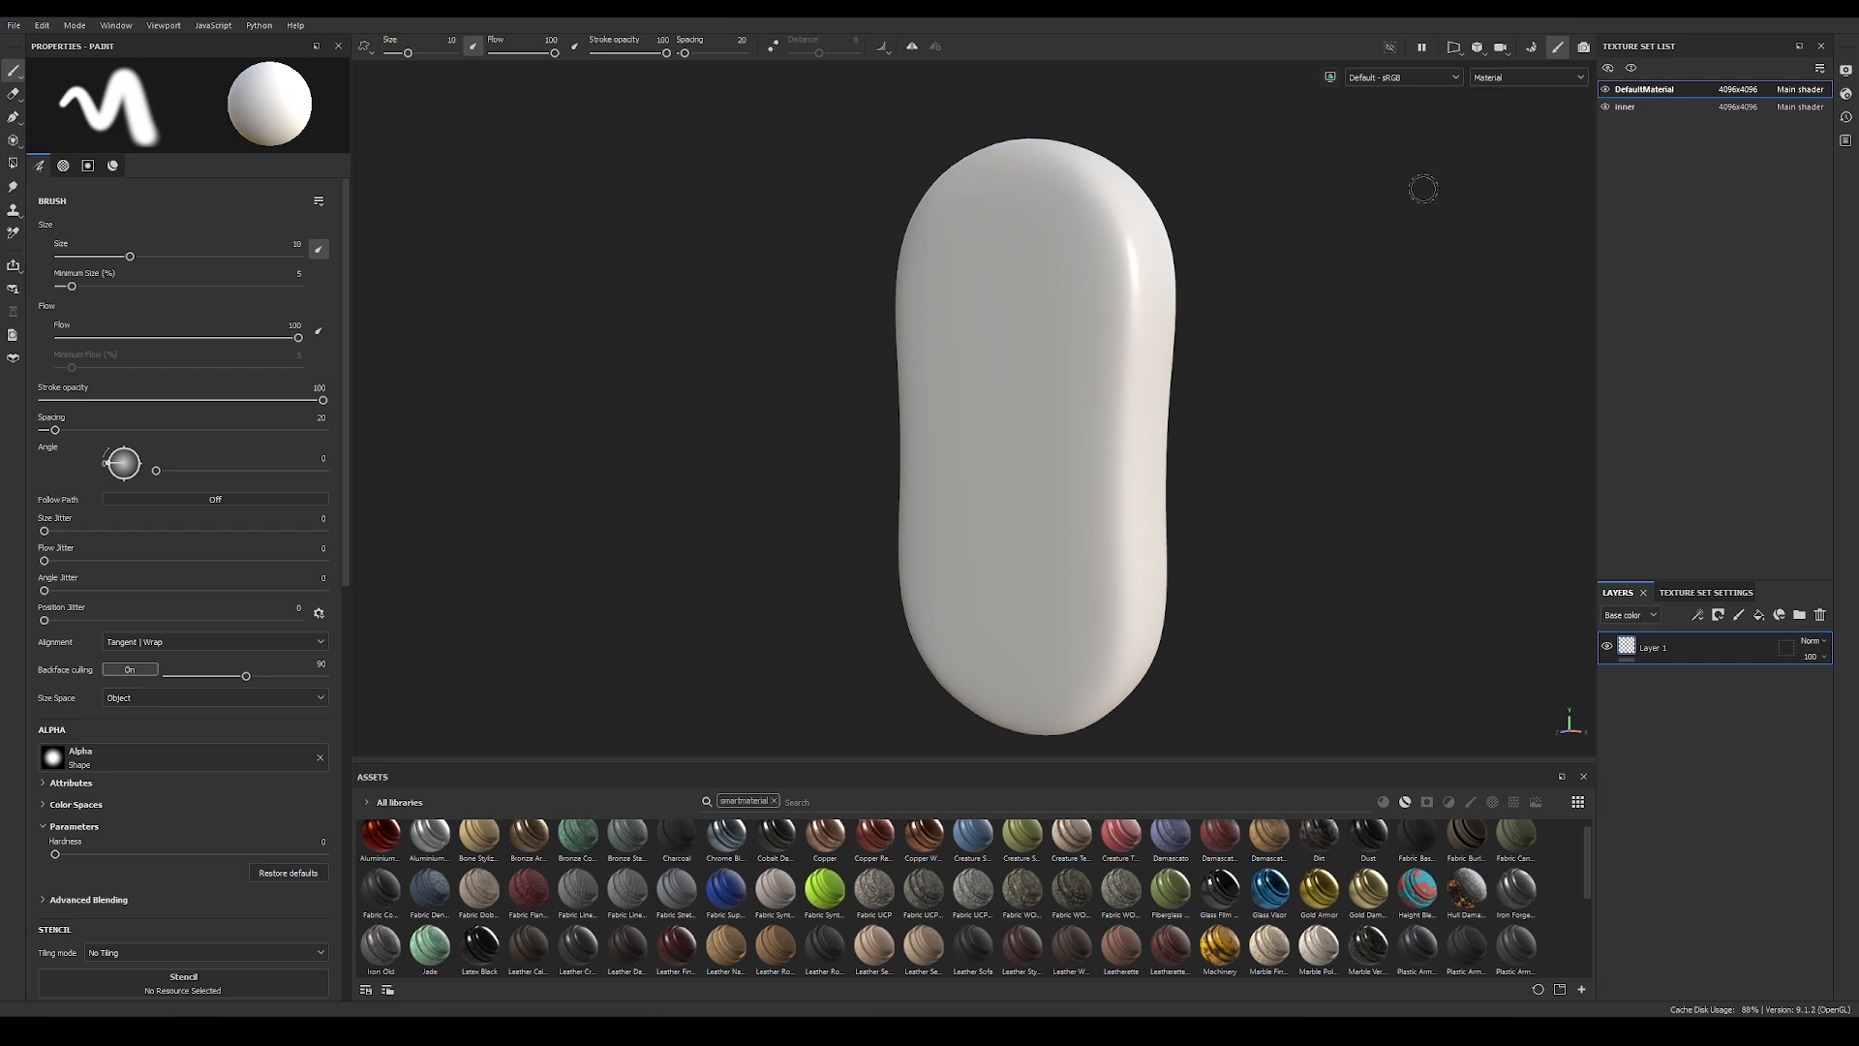
{"action": "left_click", "coordinate": [1651, 108]}
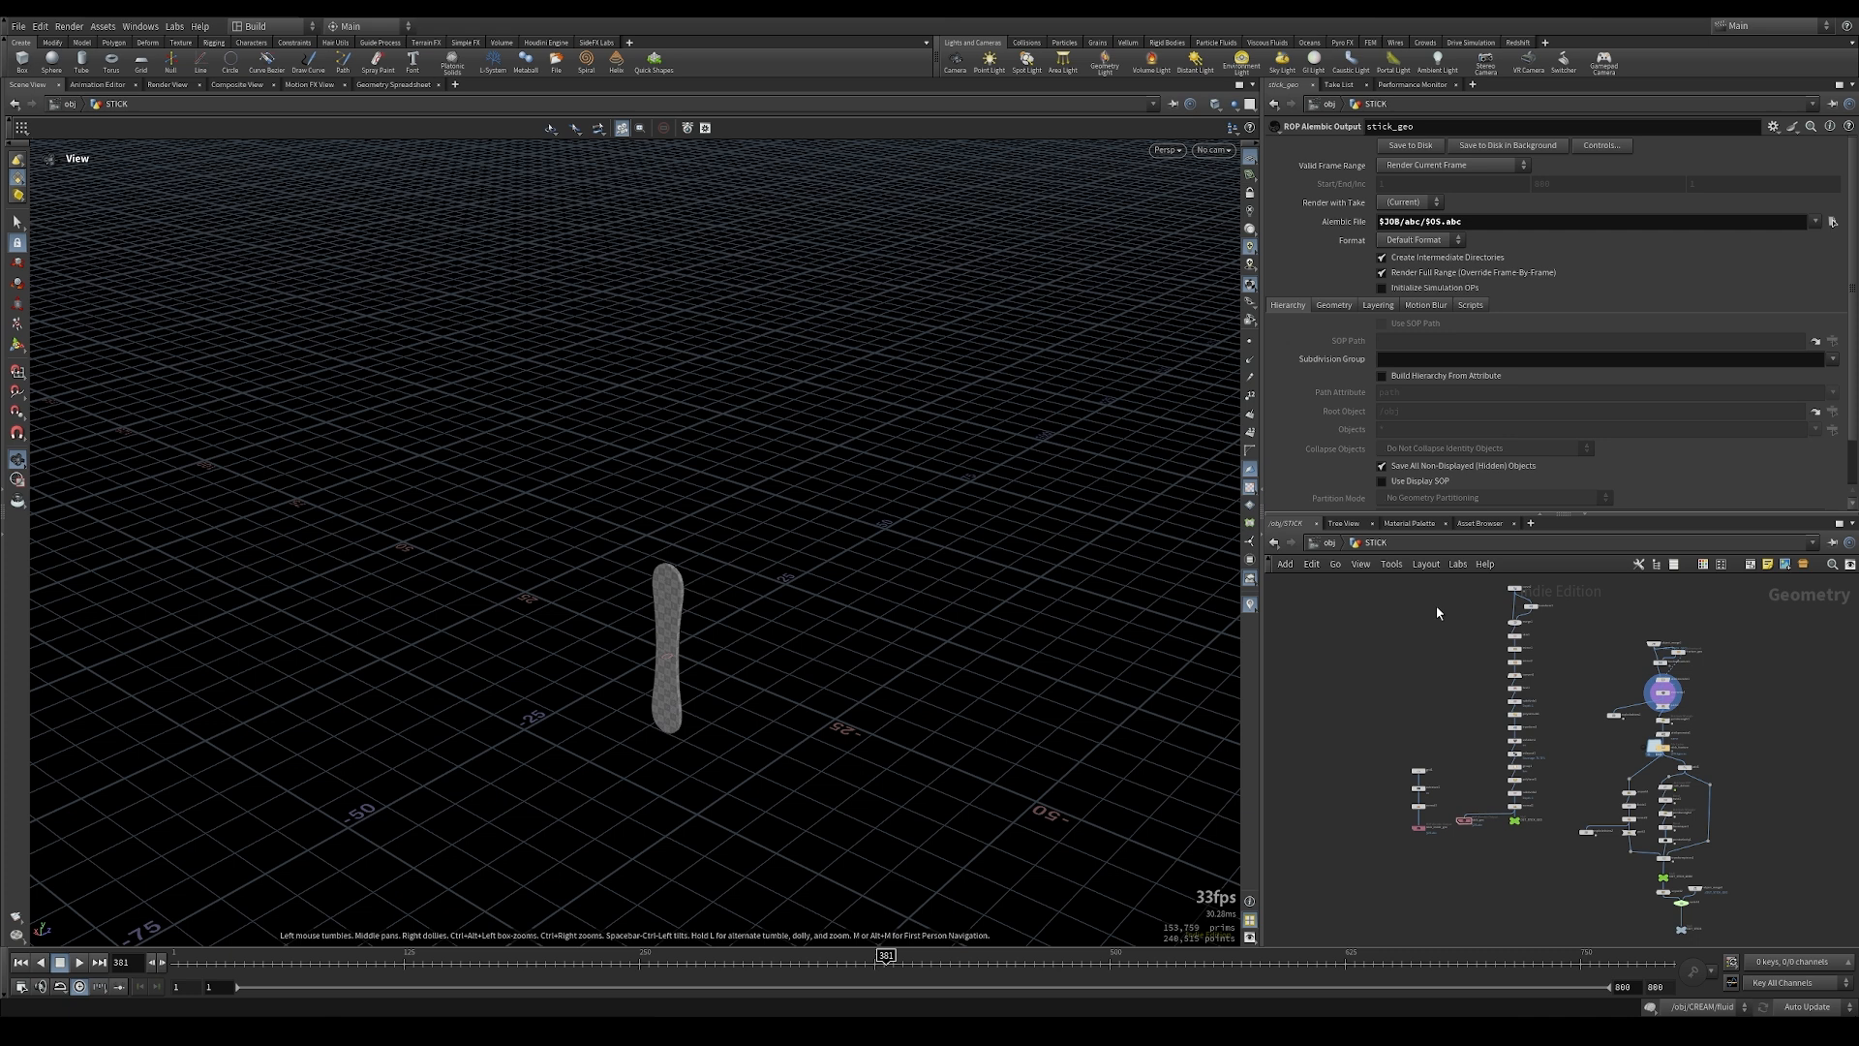
{"action": "middle_click_drag", "start_coordinate": [1390, 641], "coordinate": [1362, 659]}
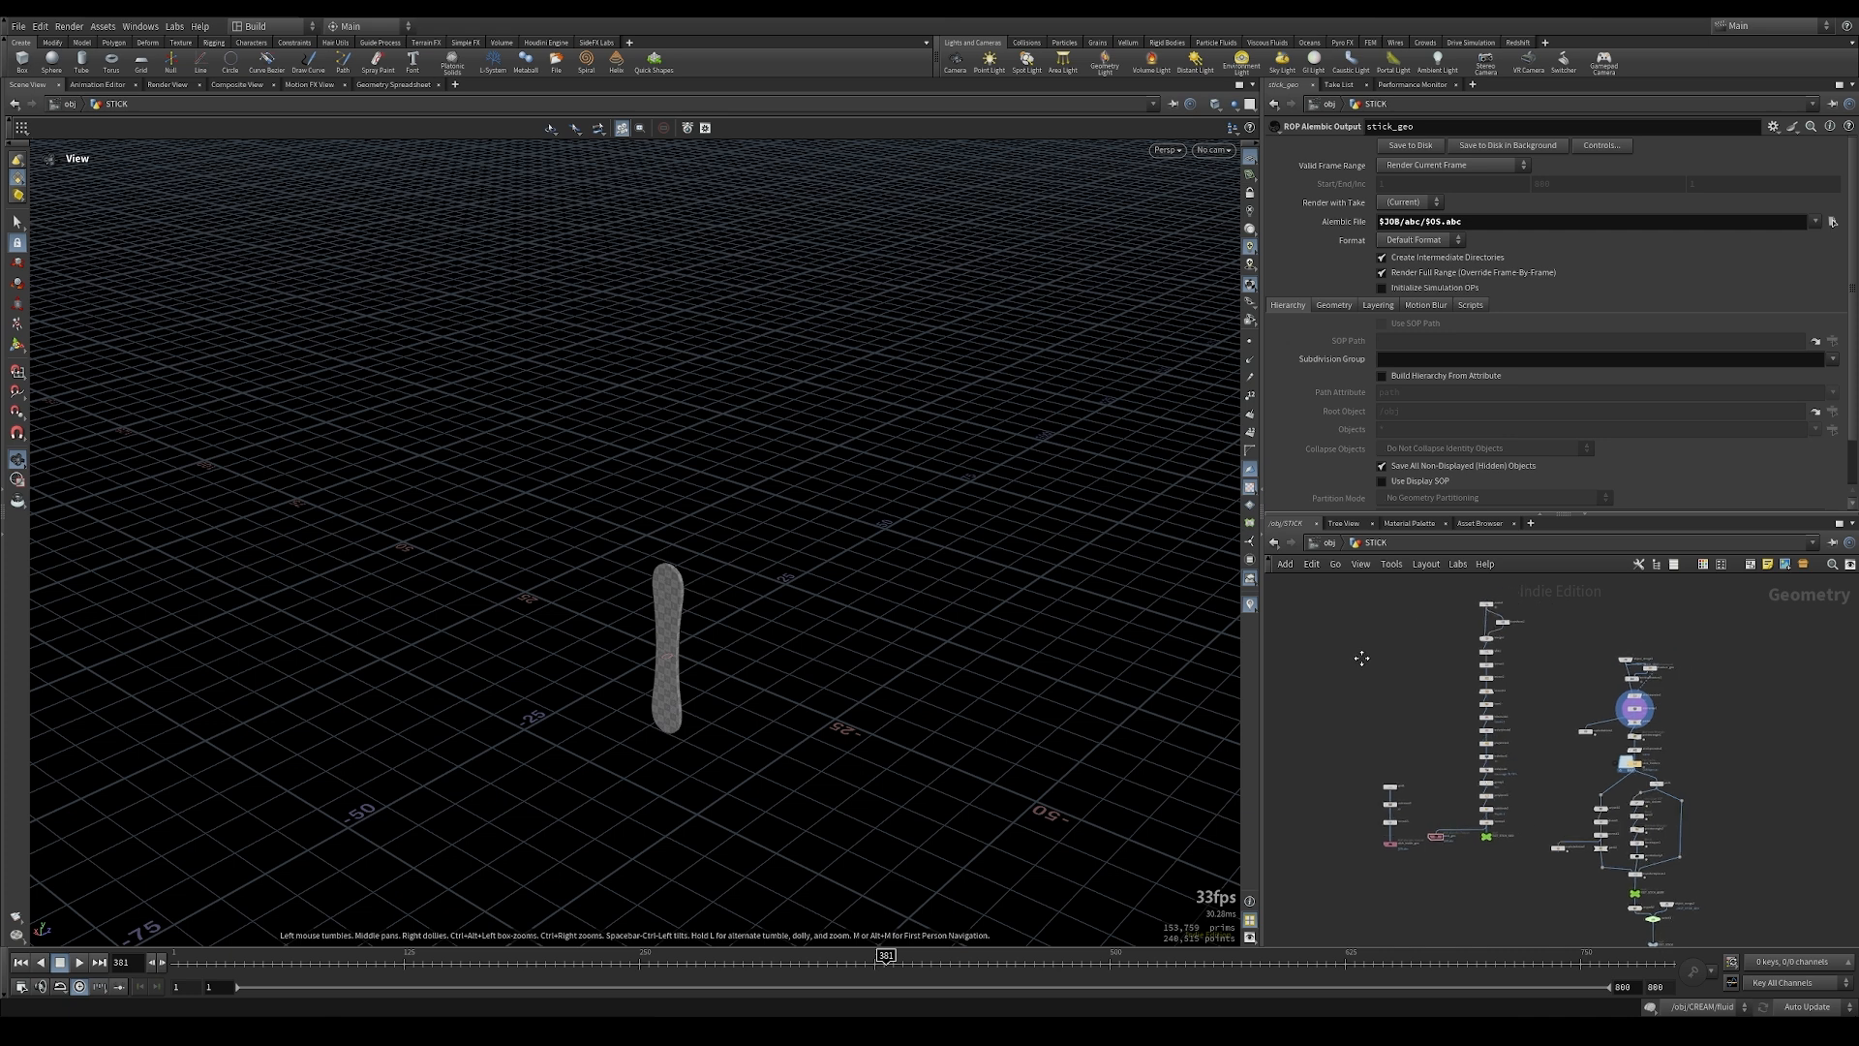
{"action": "left_click", "coordinate": [1325, 542]}
{"action": "left_click", "coordinate": [1688, 703]}
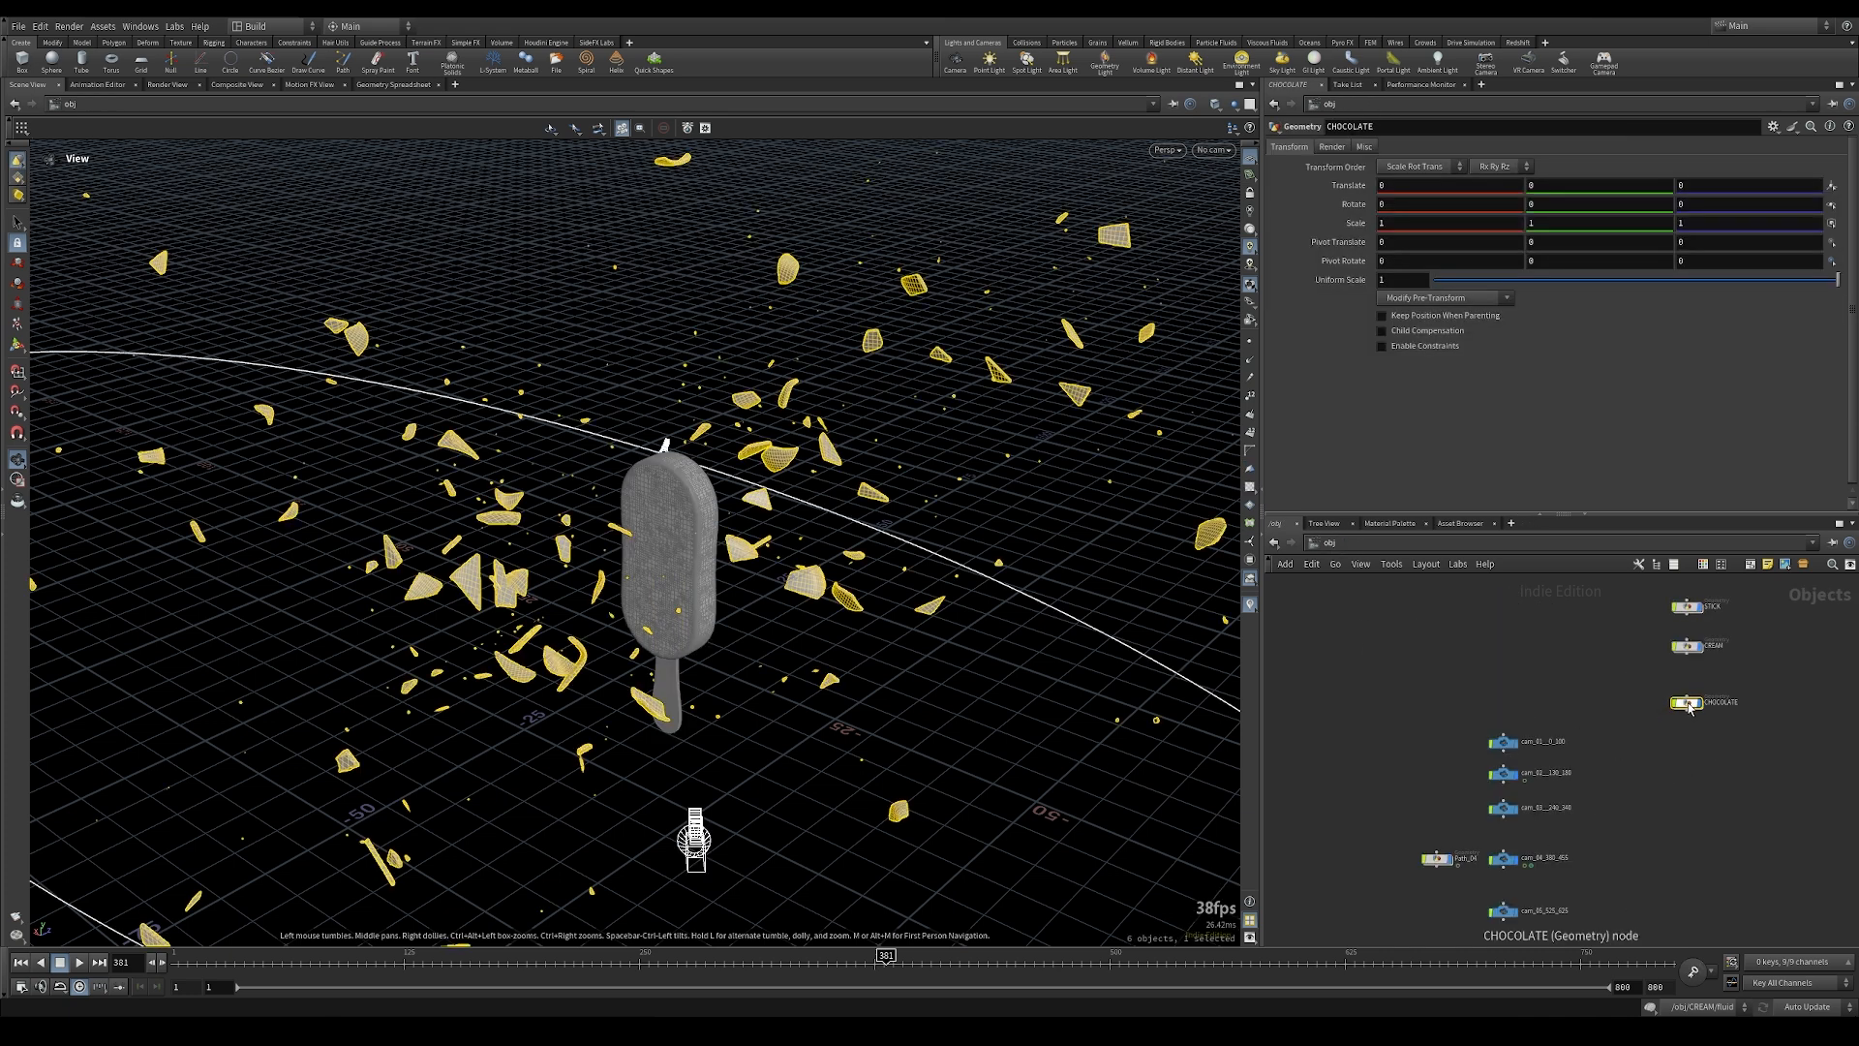
{"action": "double_click", "coordinate": [1688, 703]}
{"action": "scroll", "coordinate": [1421, 701], "scroll_direction": "up", "scroll_amount": 4}
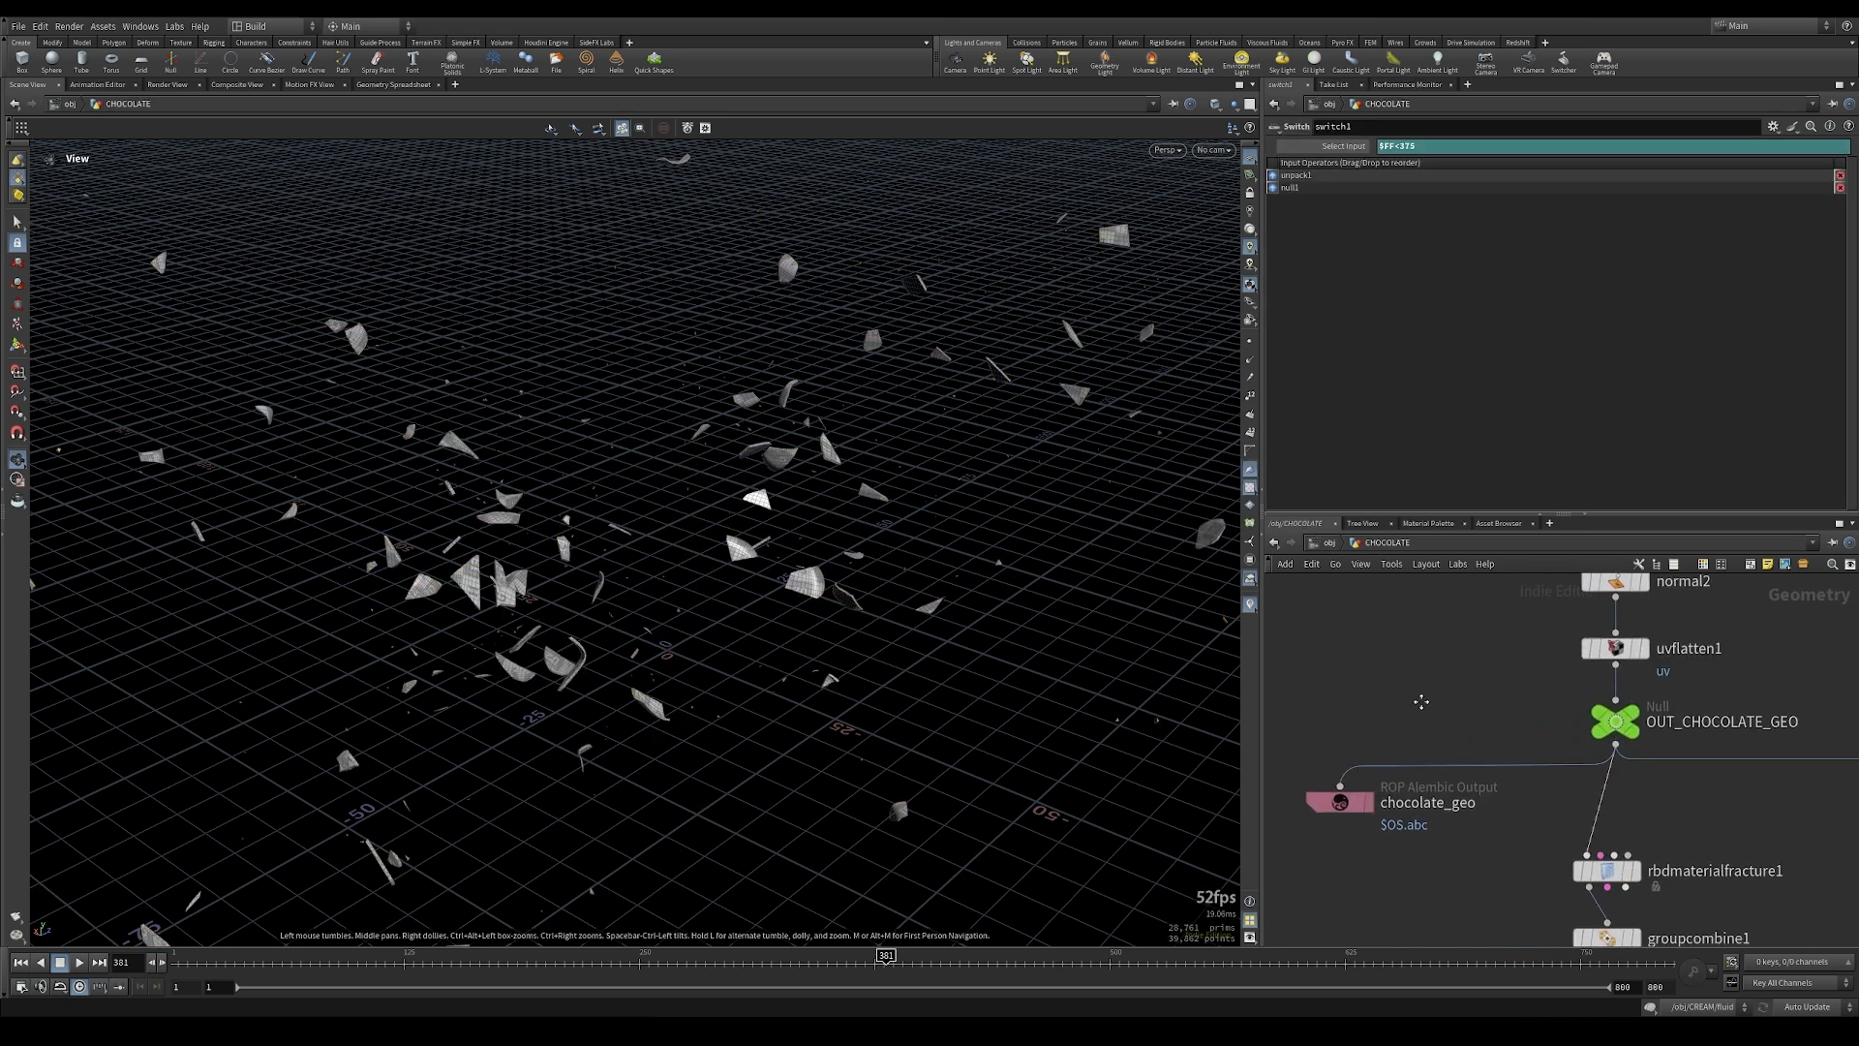
{"action": "middle_click", "coordinate": [1664, 700]}
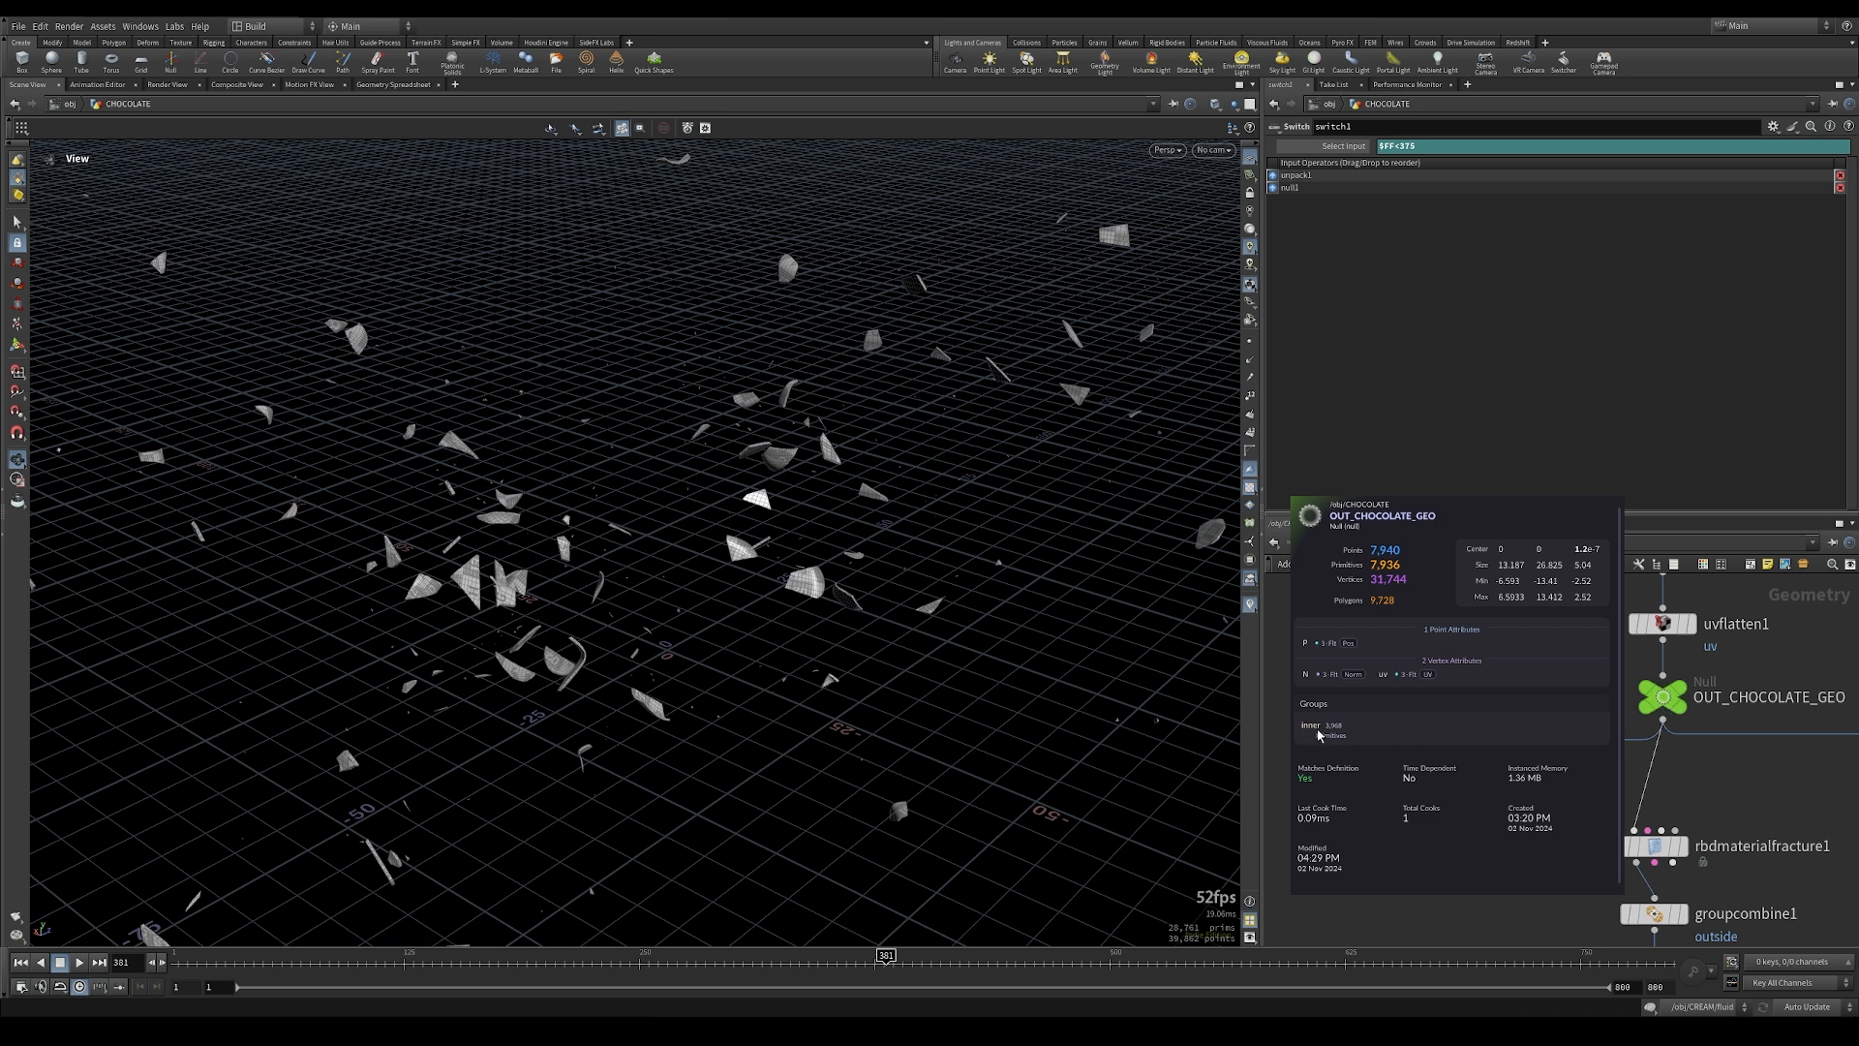
Step: Insert a Group Delete node before the chocolate_geo Alembic output, set its group names to *, and check its geometry info
{"action": "key", "text": "Tab"}
{"action": "type", "text": "groupd"}
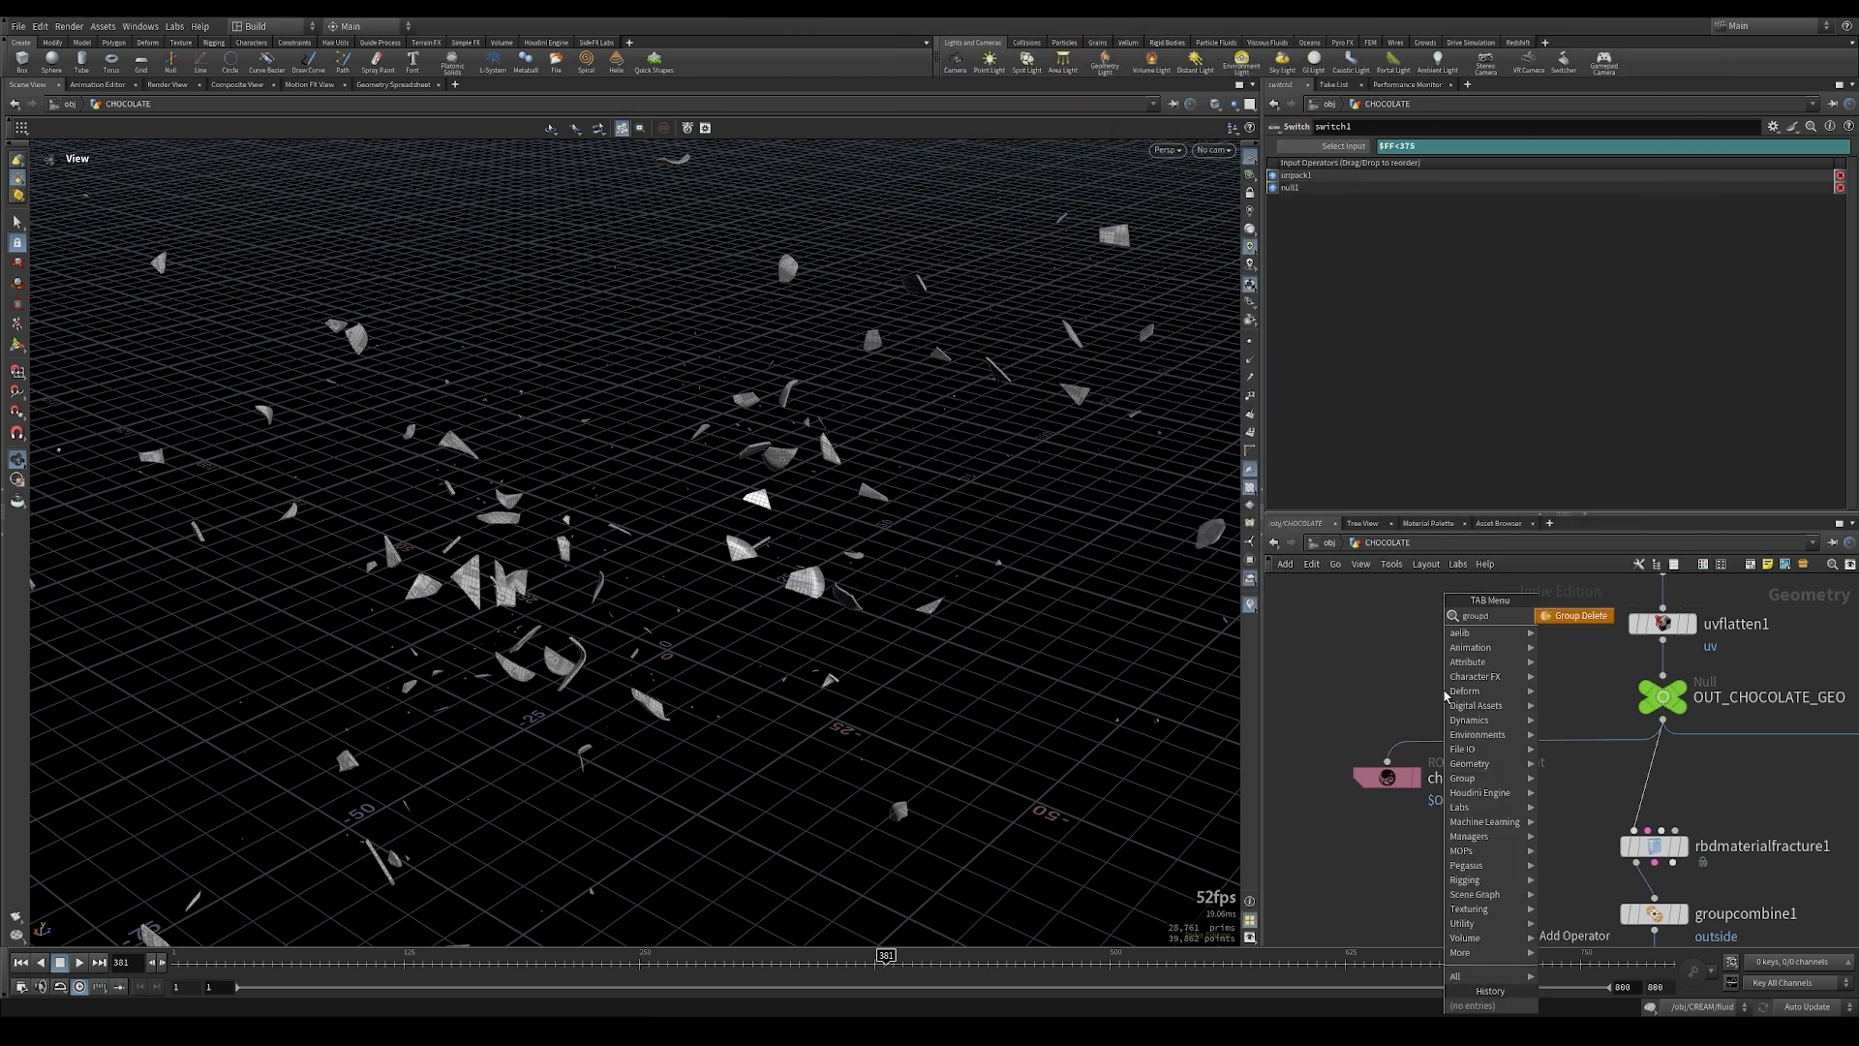
{"action": "left_click", "coordinate": [1562, 617]}
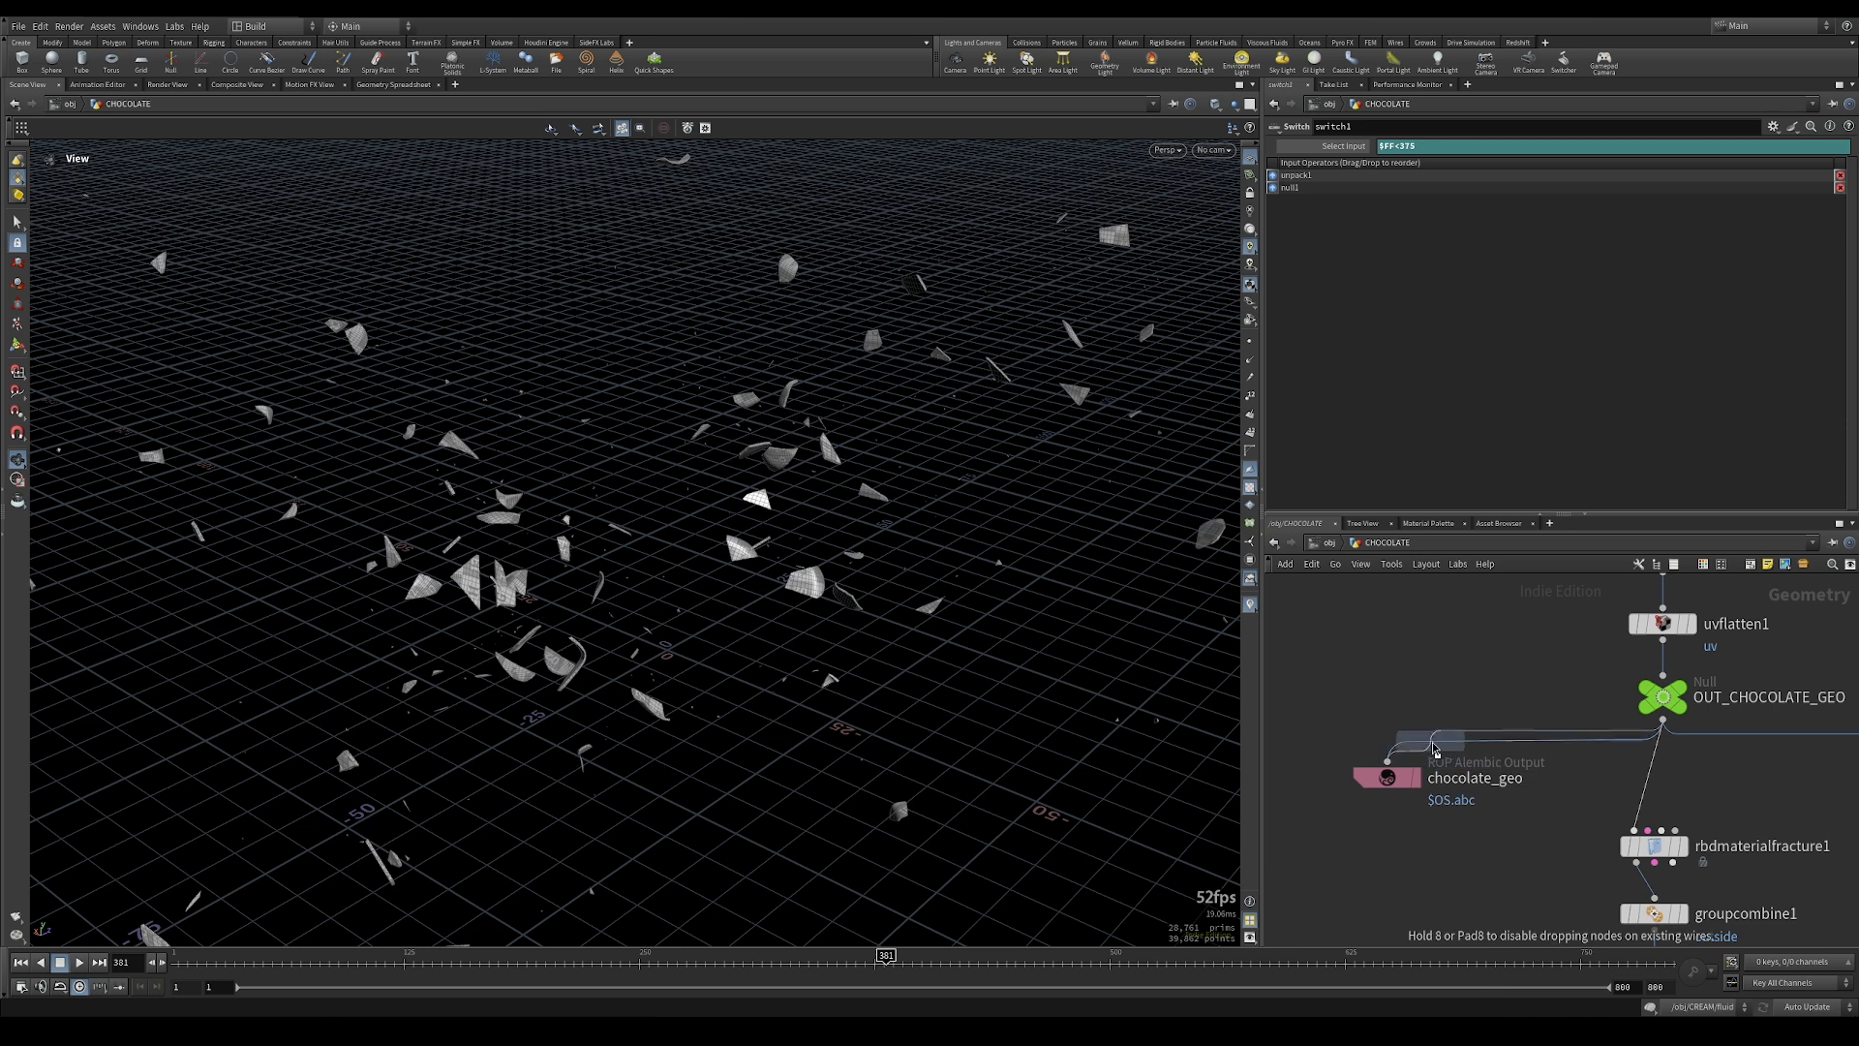
{"action": "left_click", "coordinate": [1481, 767]}
{"action": "left_click", "coordinate": [1469, 189]}
{"action": "type", "text": "*"}
{"action": "key", "text": "Return"}
{"action": "scroll", "coordinate": [1439, 610], "scroll_direction": "down", "scroll_amount": 8}
{"action": "scroll", "coordinate": [1436, 638], "scroll_direction": "up", "scroll_amount": 6}
{"action": "middle_click", "coordinate": [1435, 680]}
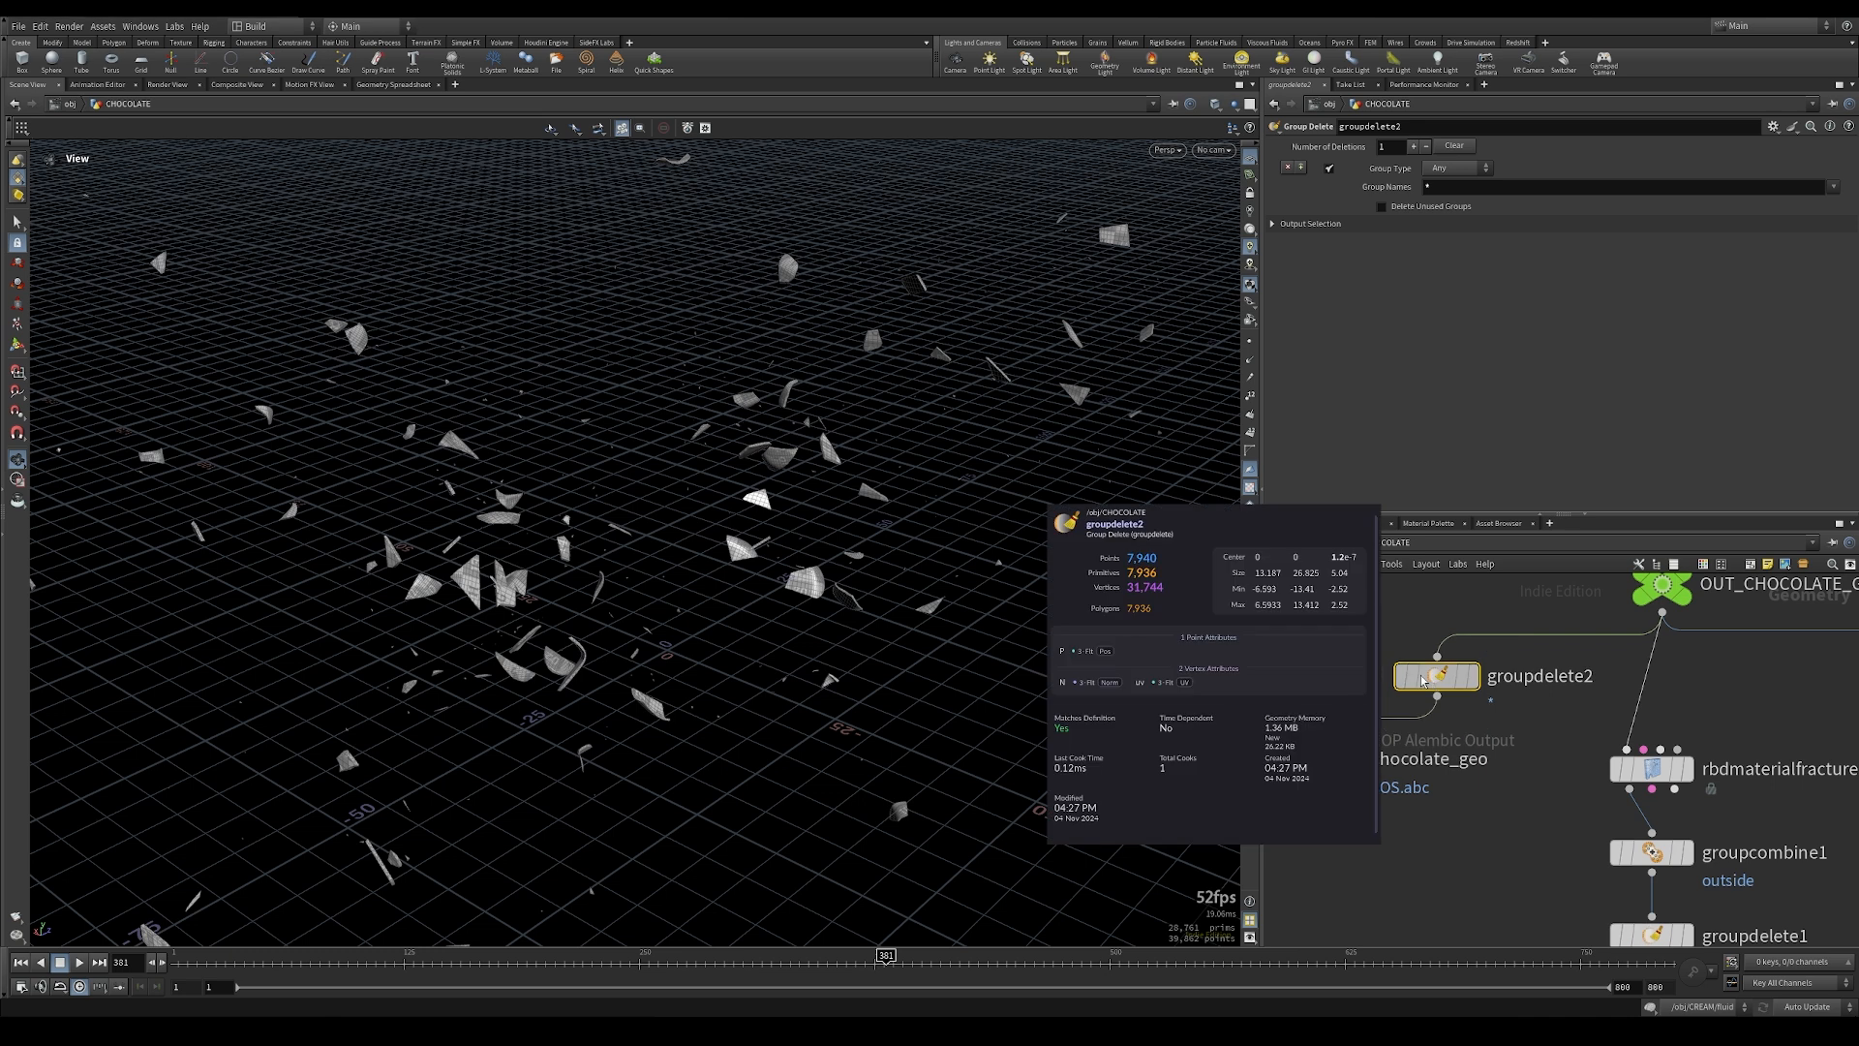
Step: Switch back to Substance 3D Painter and reimport the chocolate mesh
{"action": "middle_click_drag", "start_coordinate": [1483, 856], "coordinate": [1633, 804]}
{"action": "left_click_drag", "start_coordinate": [1545, 873], "coordinate": [1351, 676]}
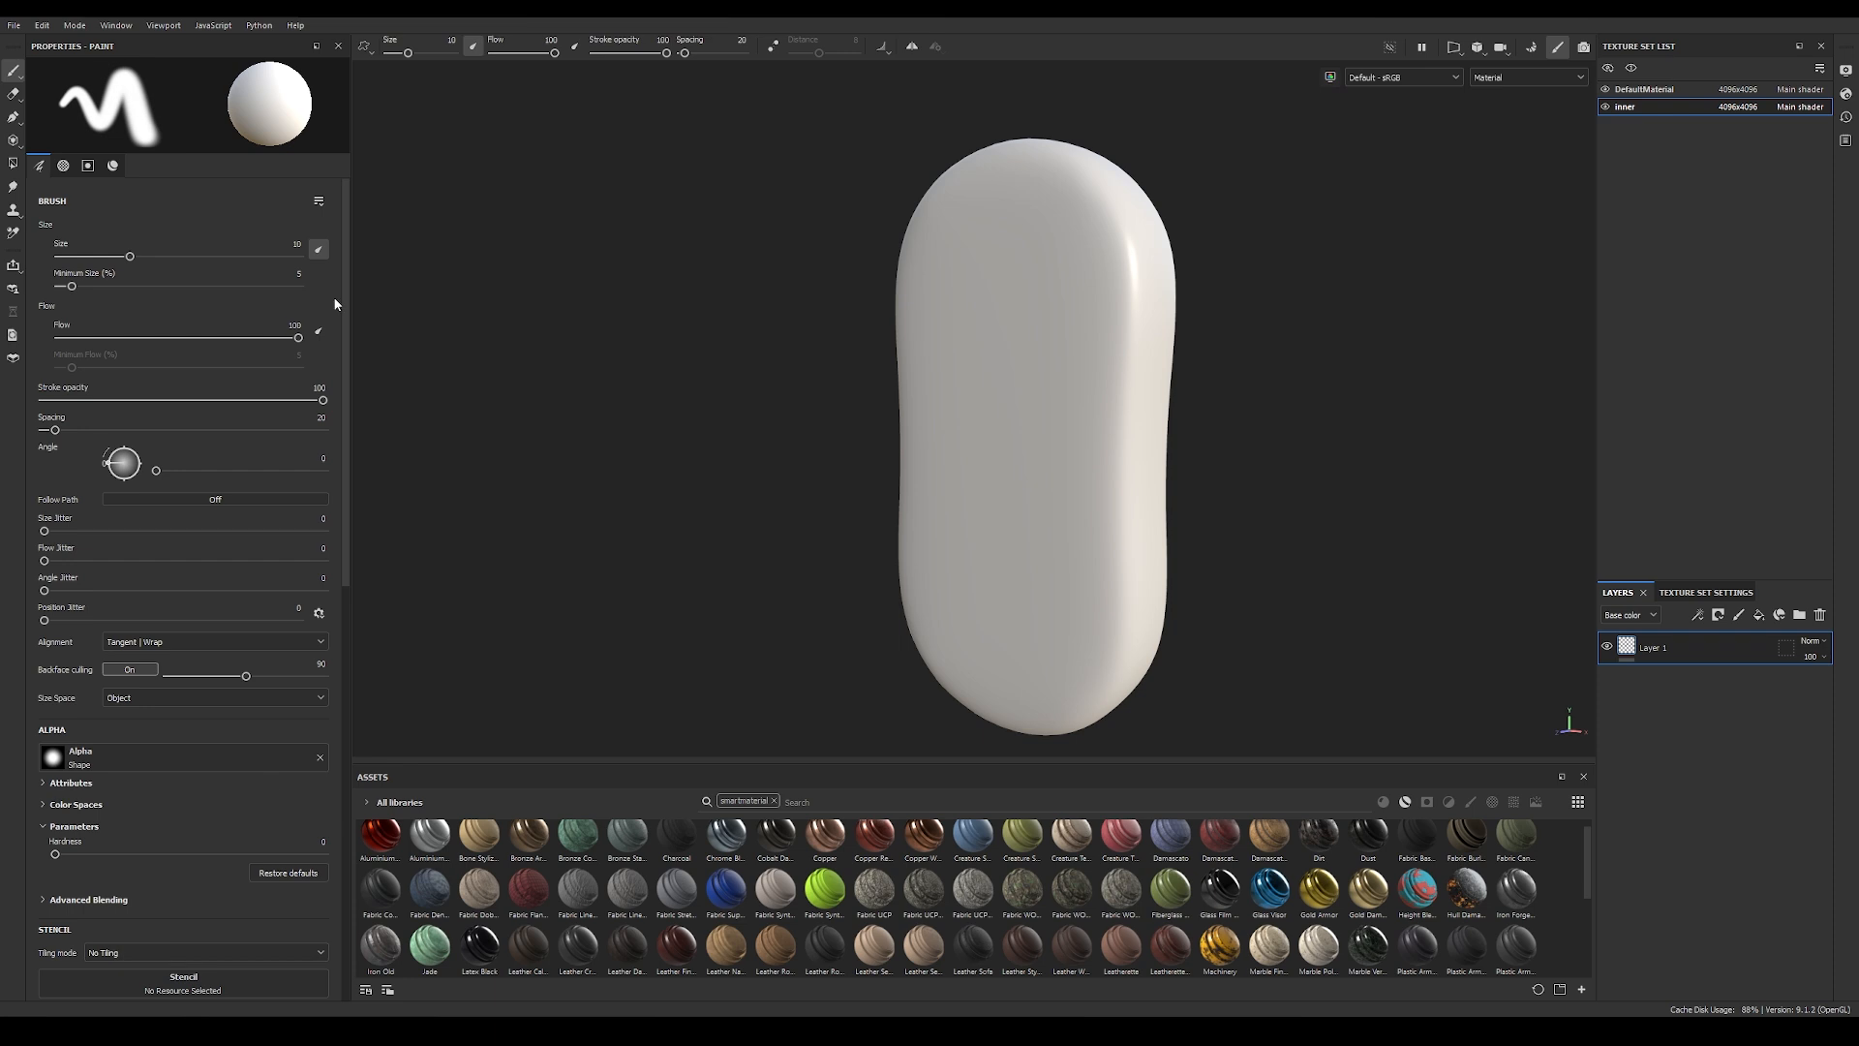
{"action": "left_click", "coordinate": [42, 25]}
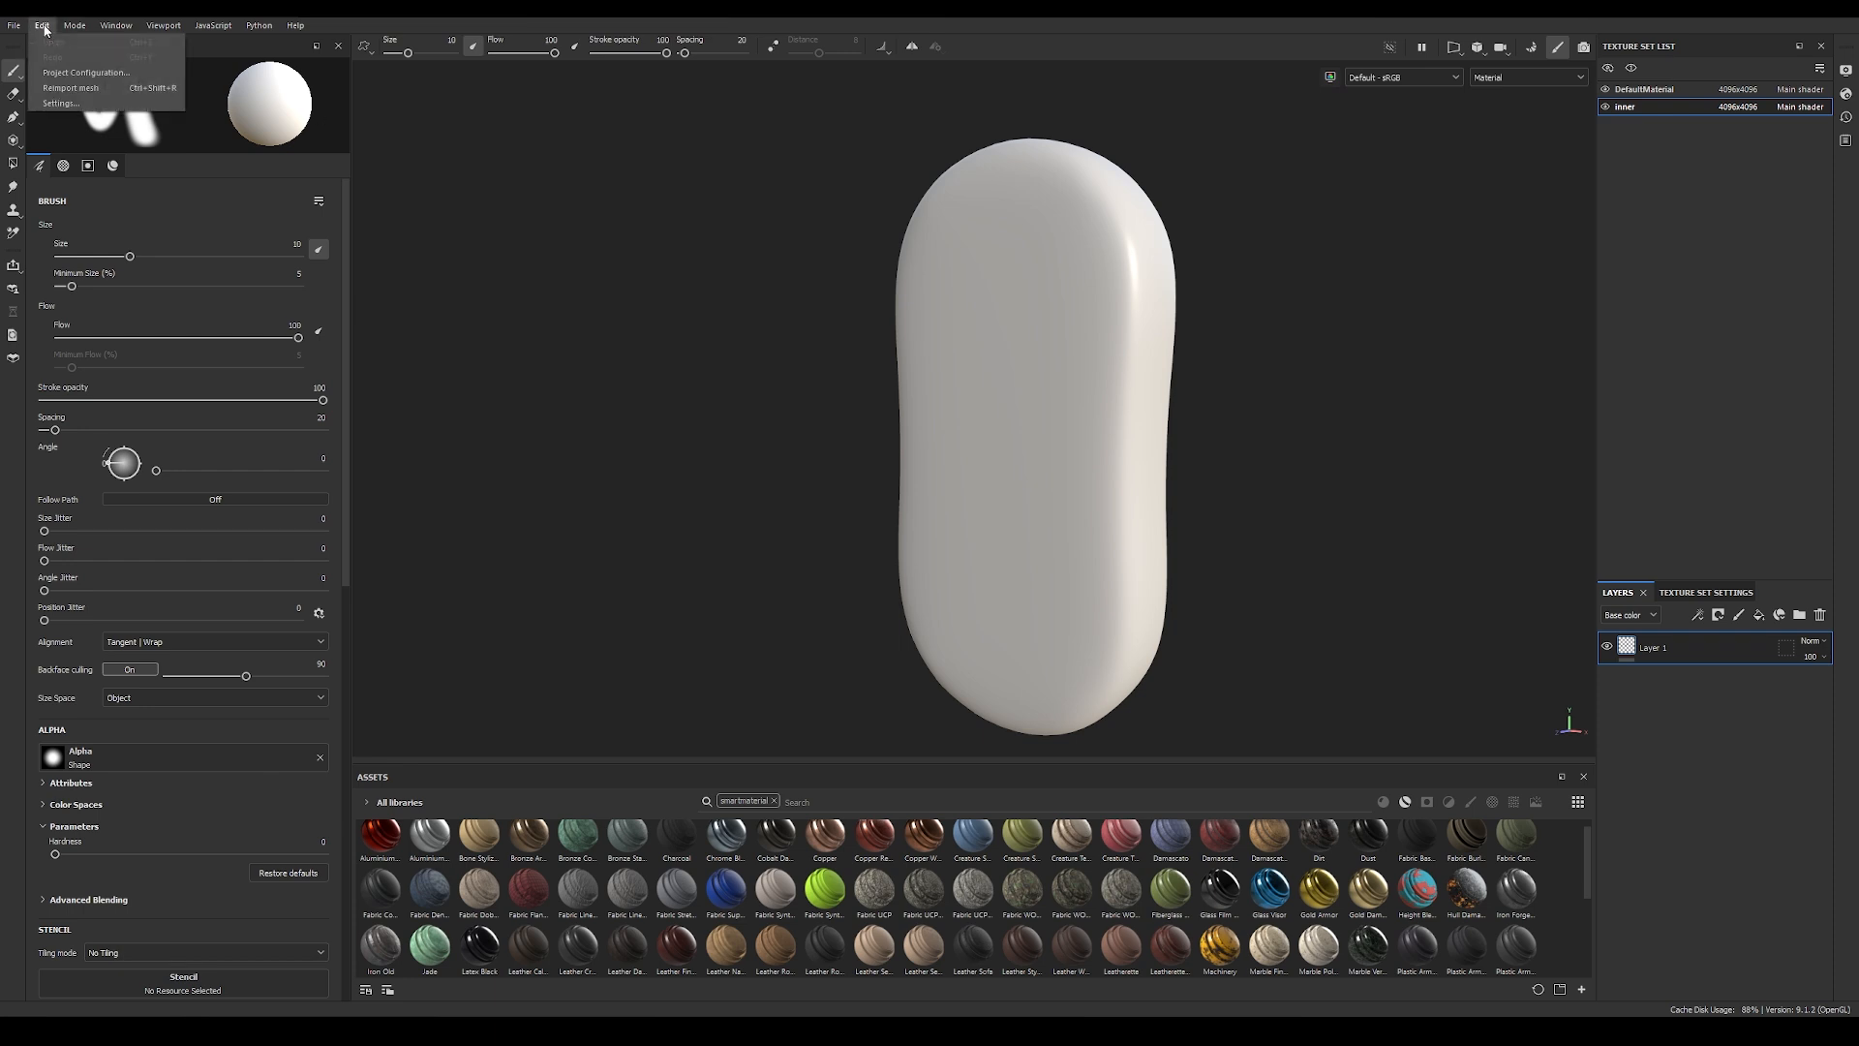
{"action": "left_click", "coordinate": [60, 89]}
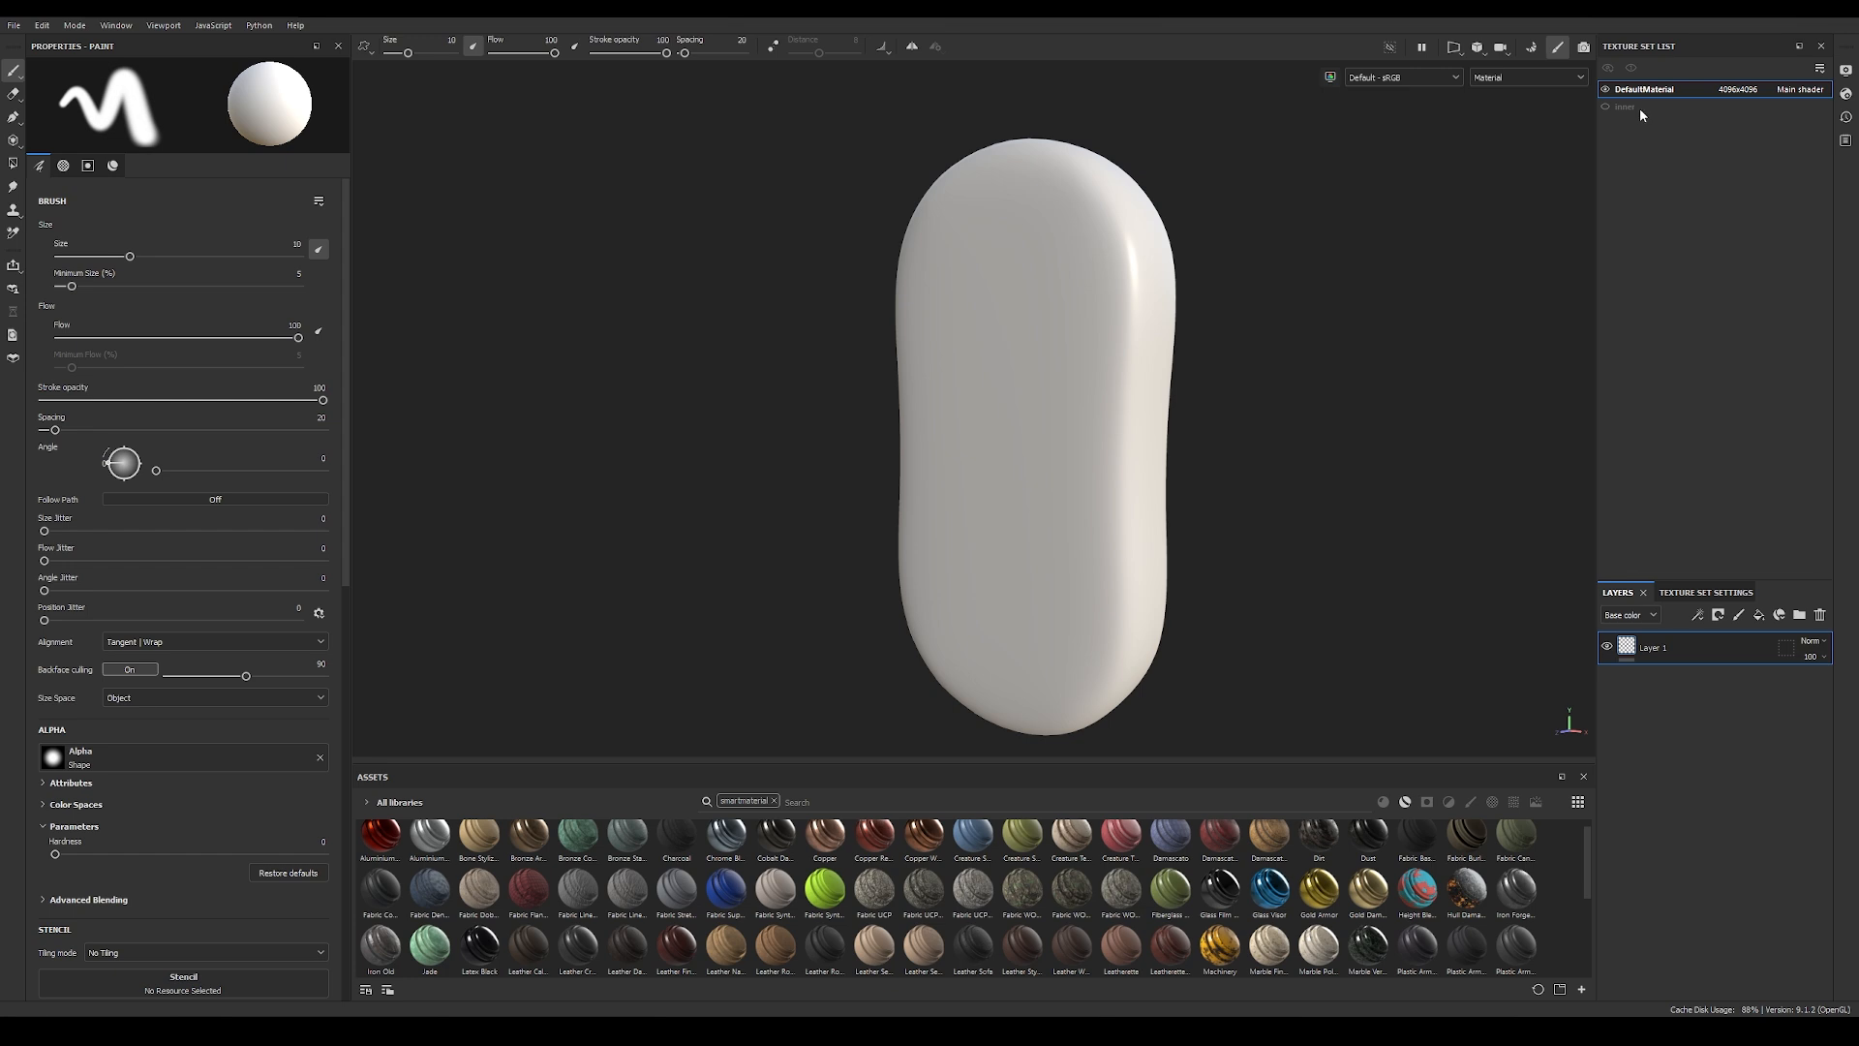
Step: Save the project as Chocolate_Tut in the 01_Ice_Cream folder
{"action": "key", "text": "ctrl+s"}
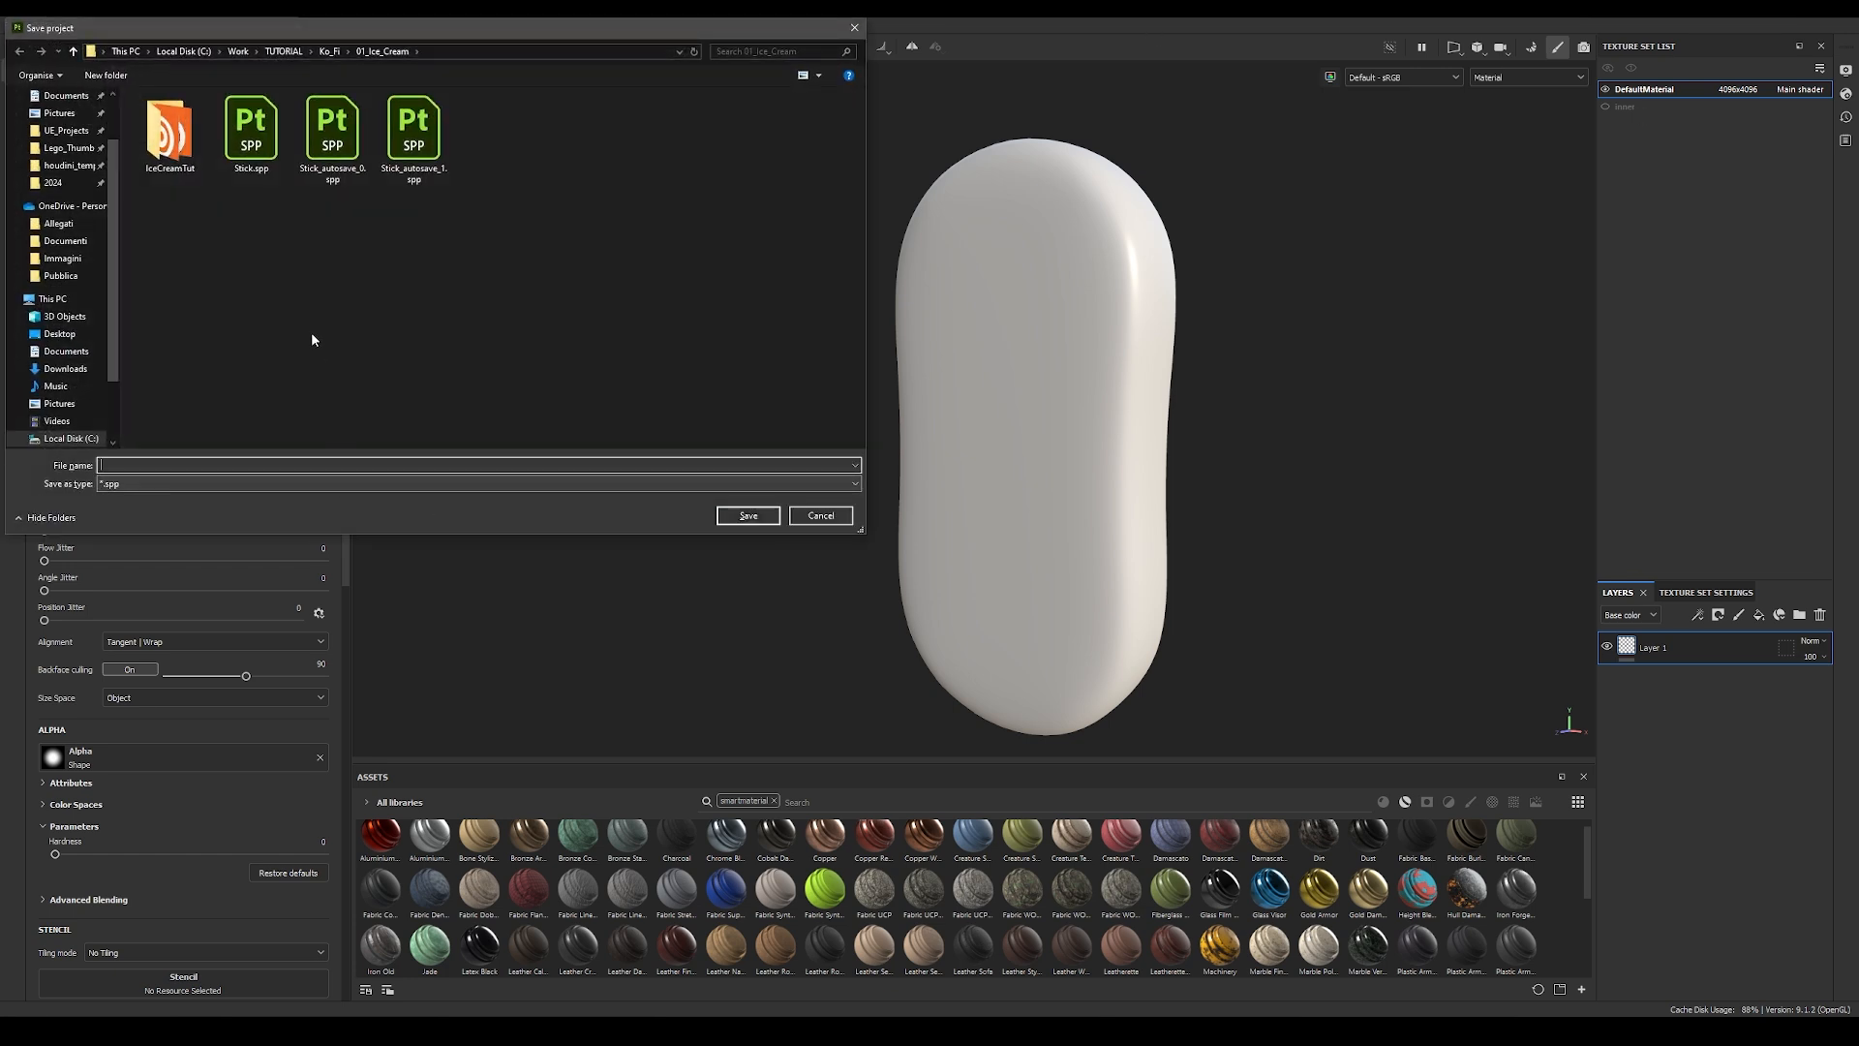
{"action": "type", "text": "Chocola"}
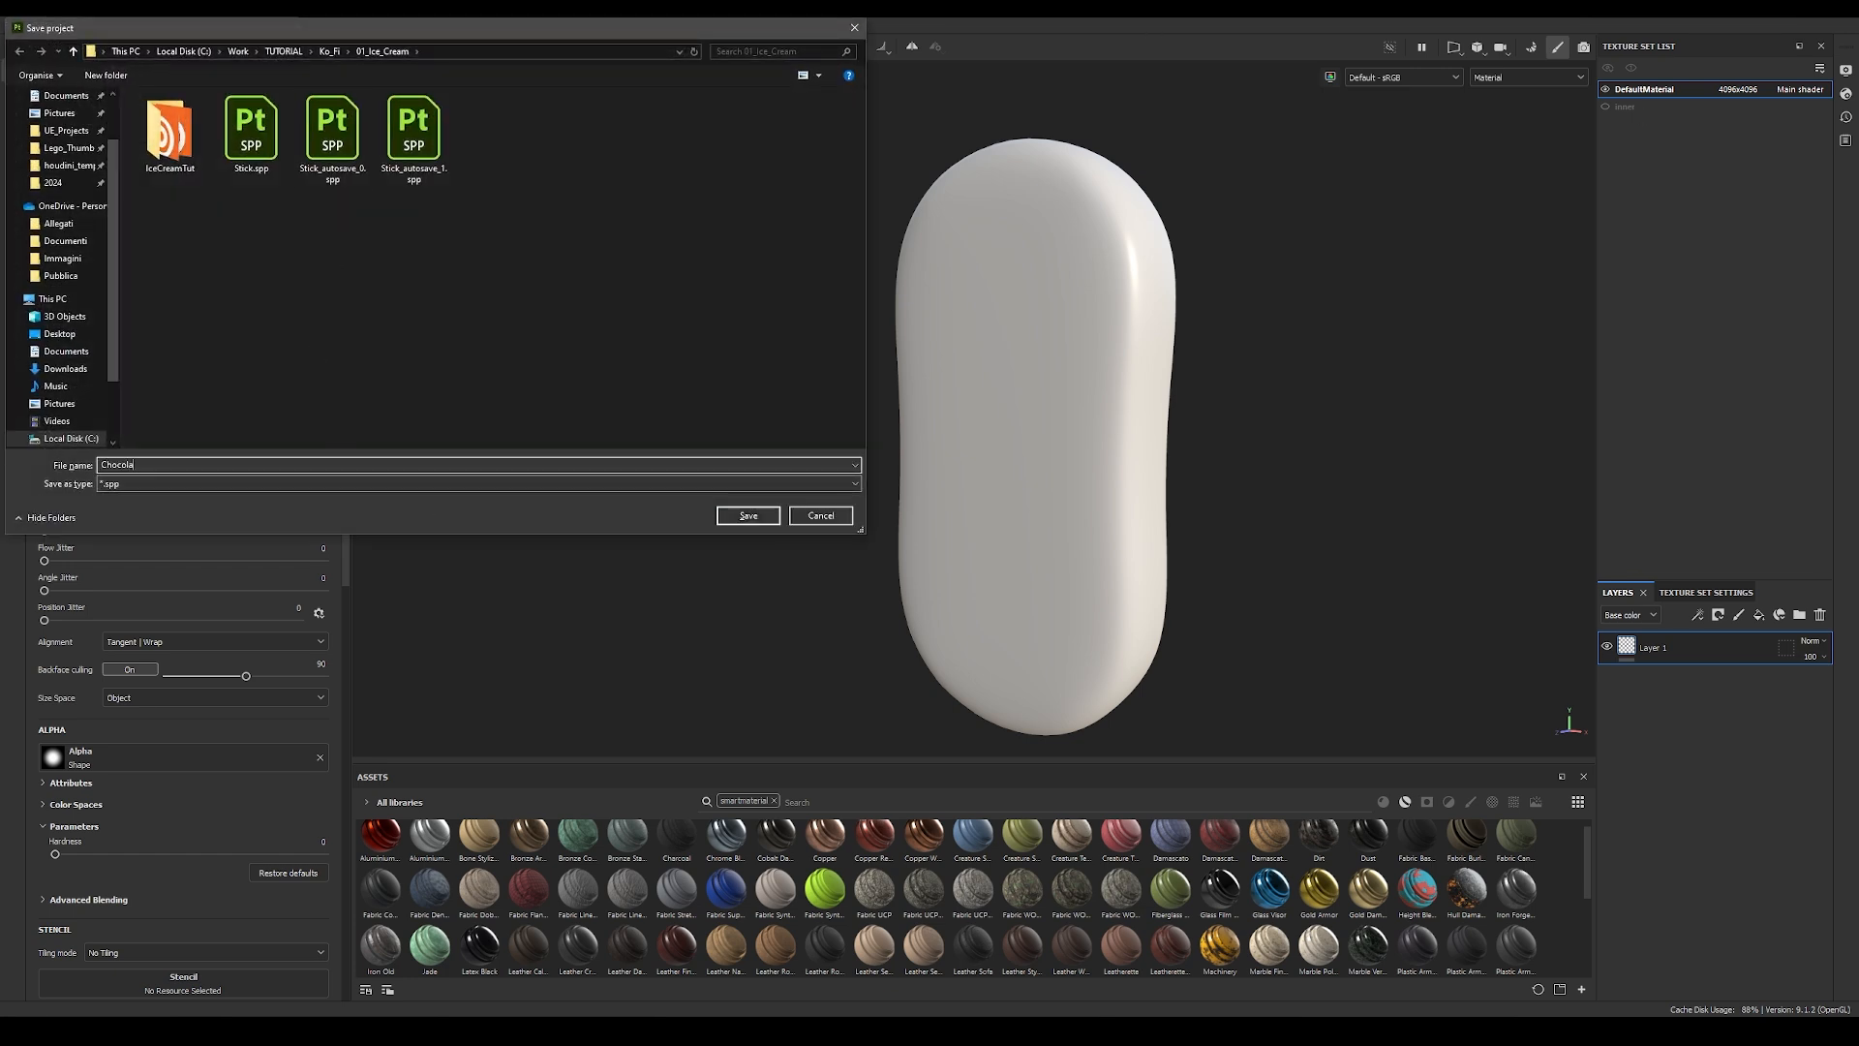
{"action": "type", "text": "te_Tut"}
{"action": "left_click", "coordinate": [749, 516]}
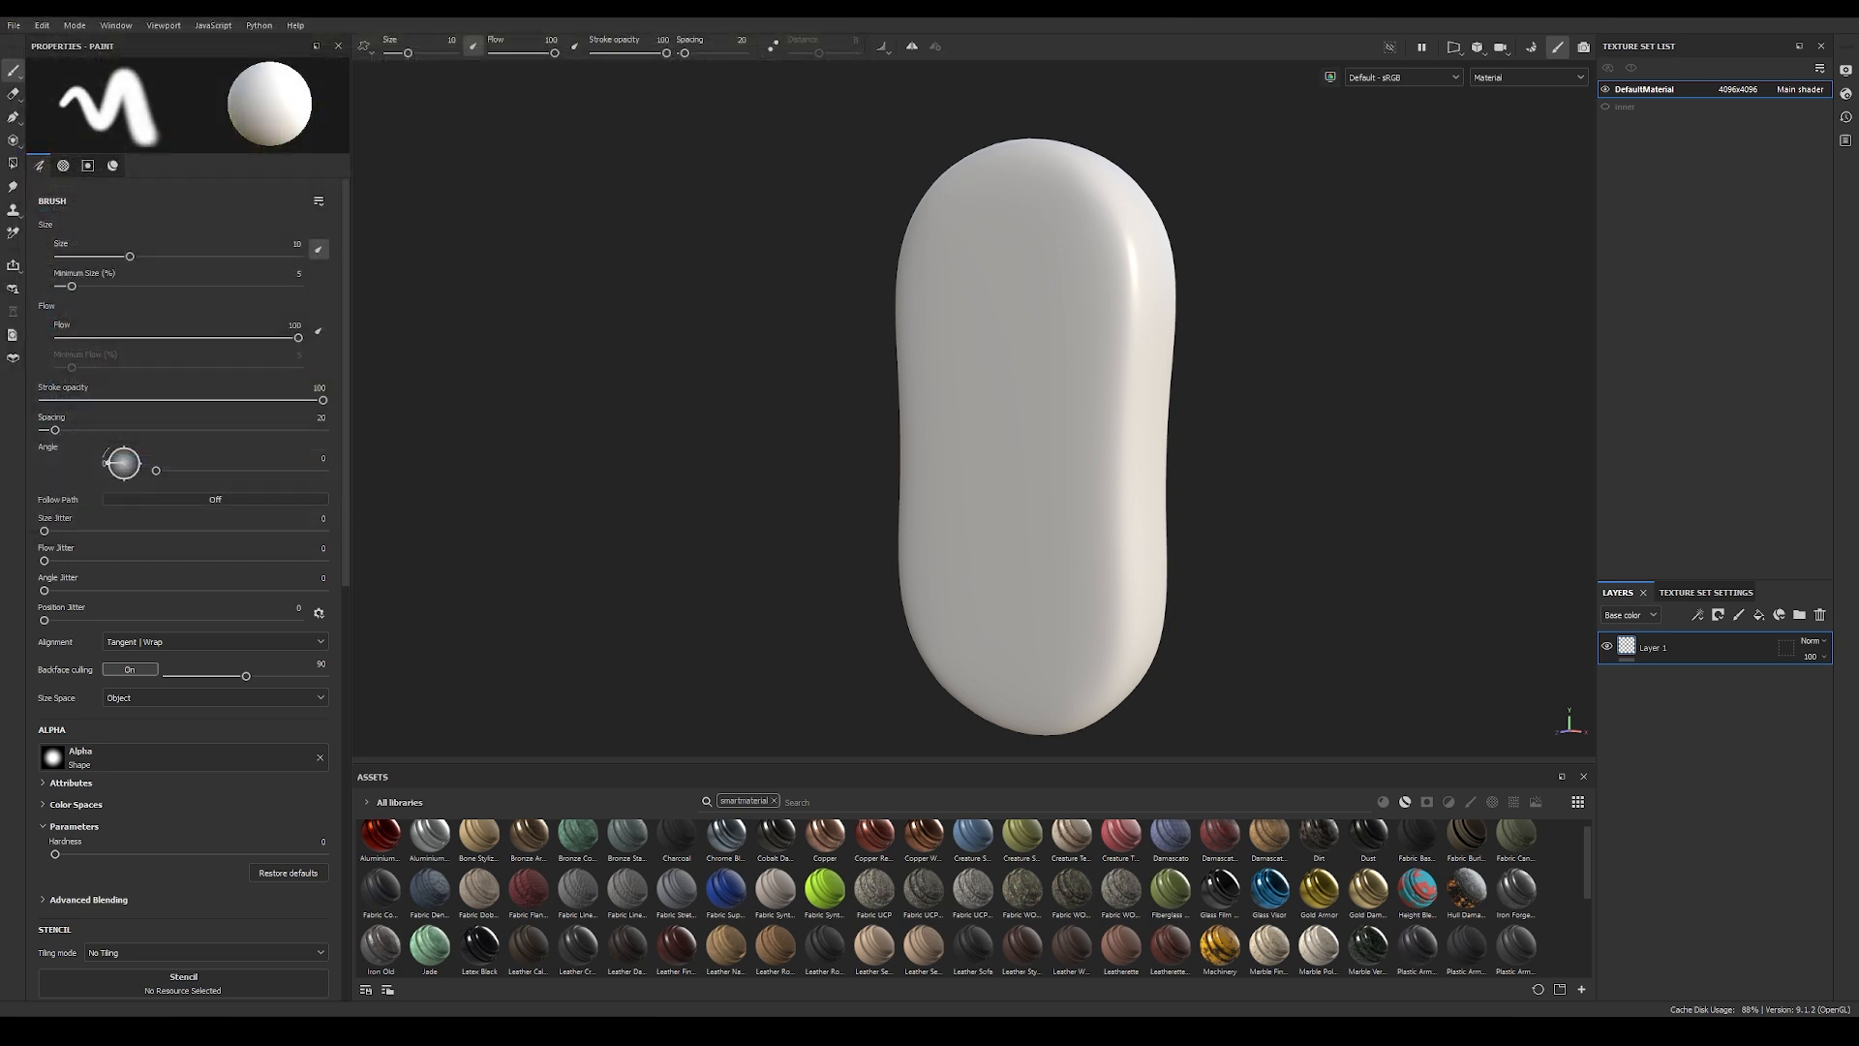
Step: Open the recent project Stick.spp, then reopen the recent project Chocolate_Tut.spp
{"action": "left_click", "coordinate": [13, 25]}
{"action": "mouse_move", "coordinate": [38, 72]}
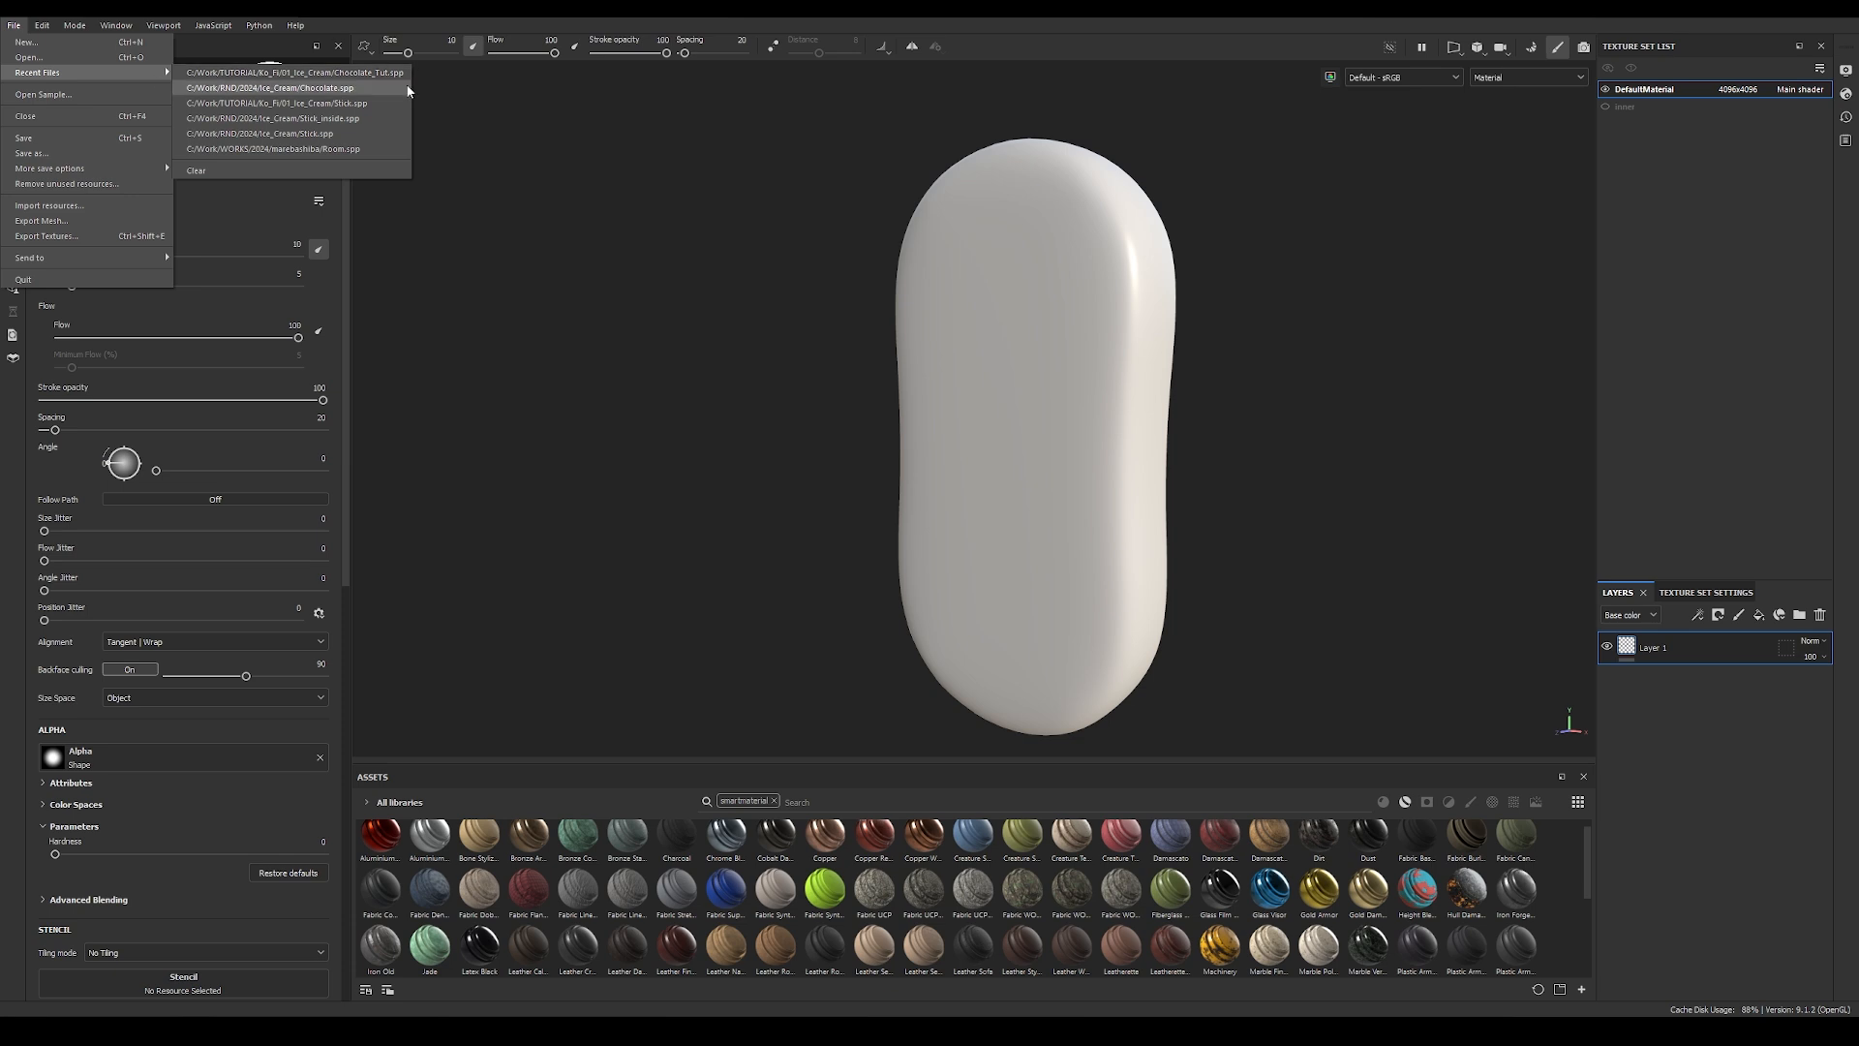
{"action": "left_click", "coordinate": [373, 103]}
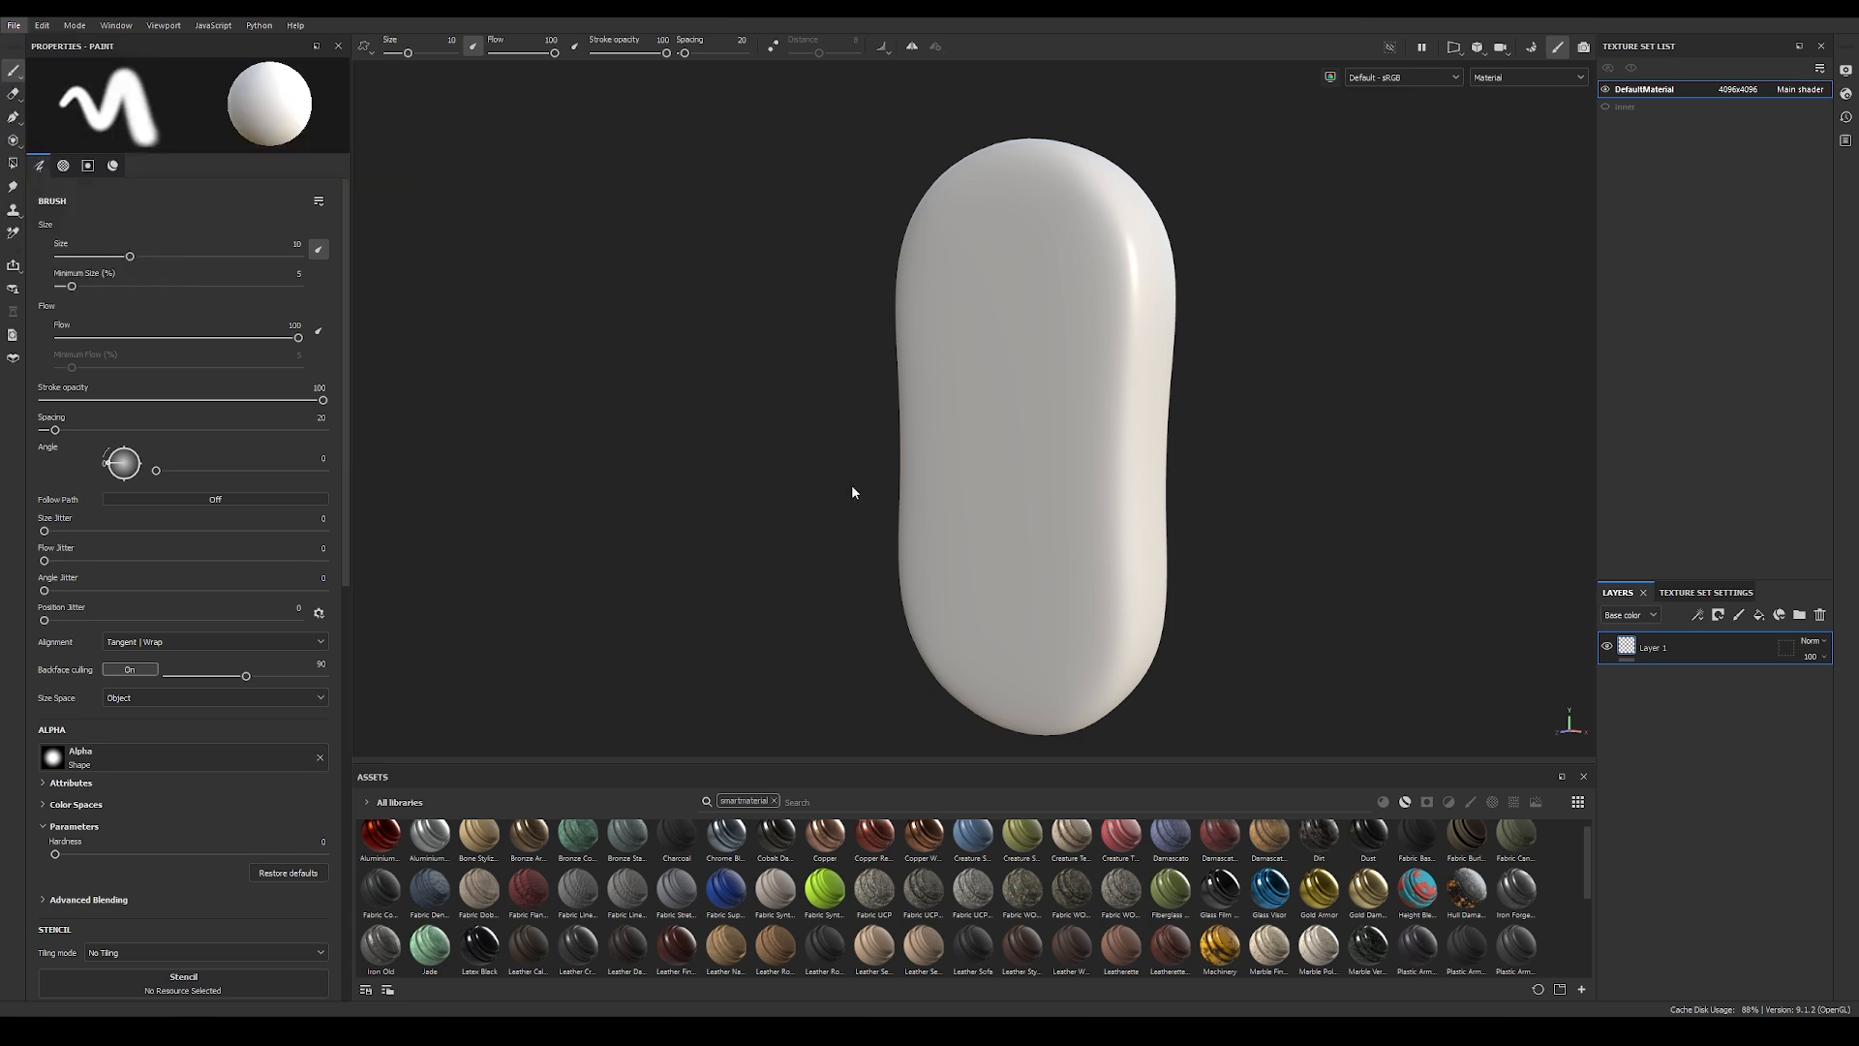
{"action": "left_click", "coordinate": [14, 25]}
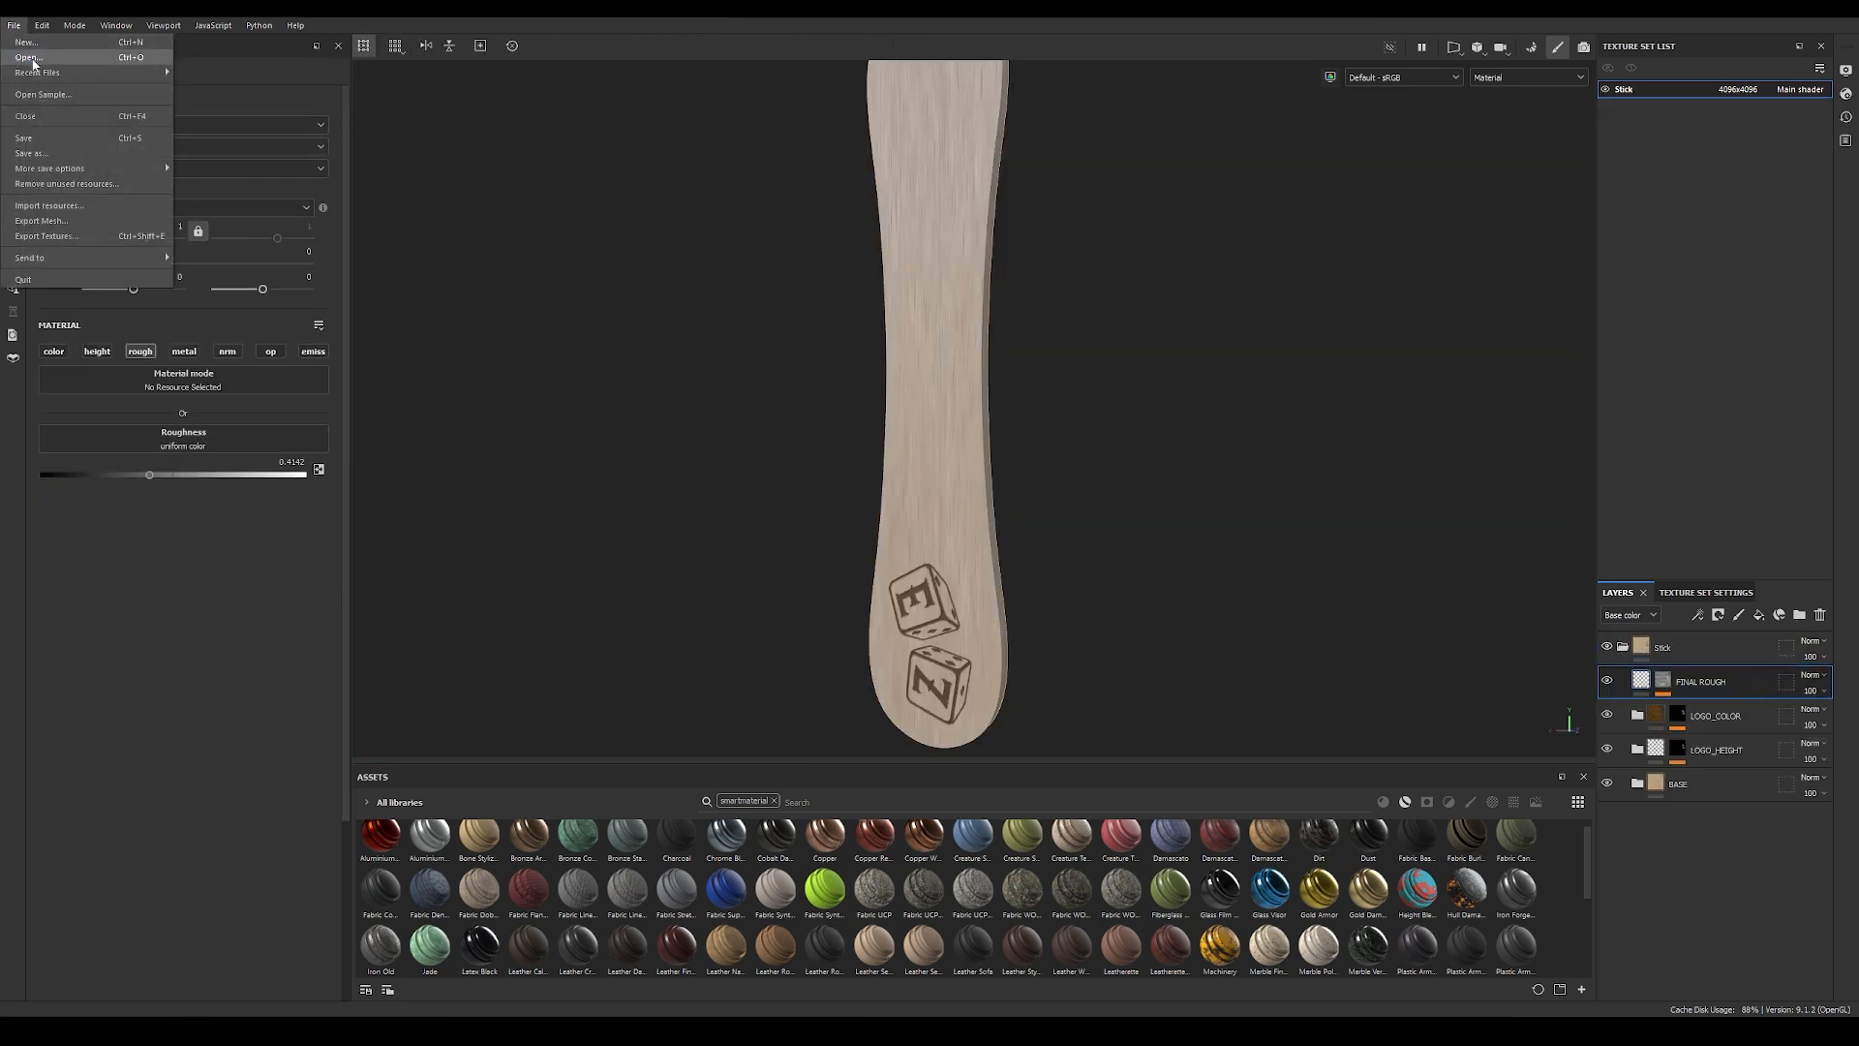
{"action": "mouse_move", "coordinate": [39, 72]}
{"action": "left_click", "coordinate": [259, 93]}
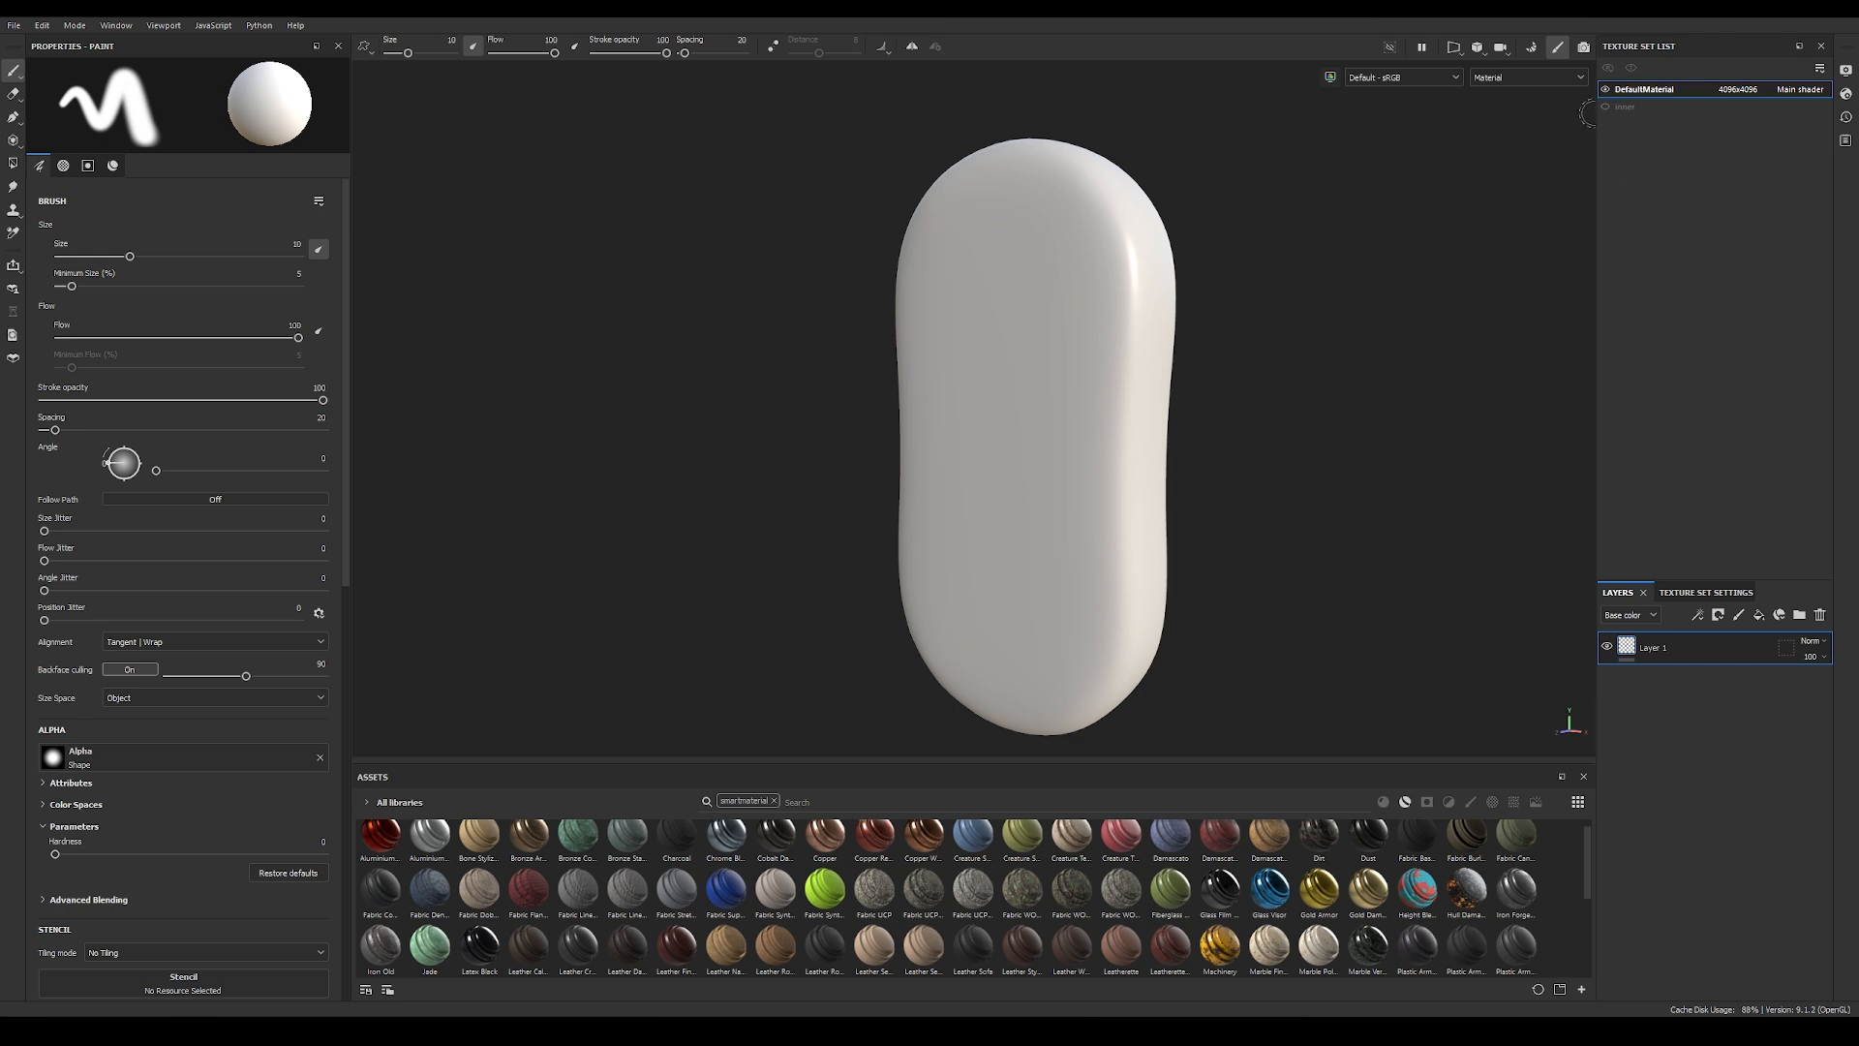
Step: Rename the DefaultMaterial texture set to Chocolate
{"action": "double_click", "coordinate": [1643, 90]}
{"action": "type", "text": "Chjo"}
{"action": "type", "text": "olate"}
{"action": "key", "text": "Return"}
Step: Bake the Chocolate mesh maps at 4096 without ID and Thickness, using the low poly mesh as high poly, and return to painting
{"action": "left_click", "coordinate": [1704, 593]}
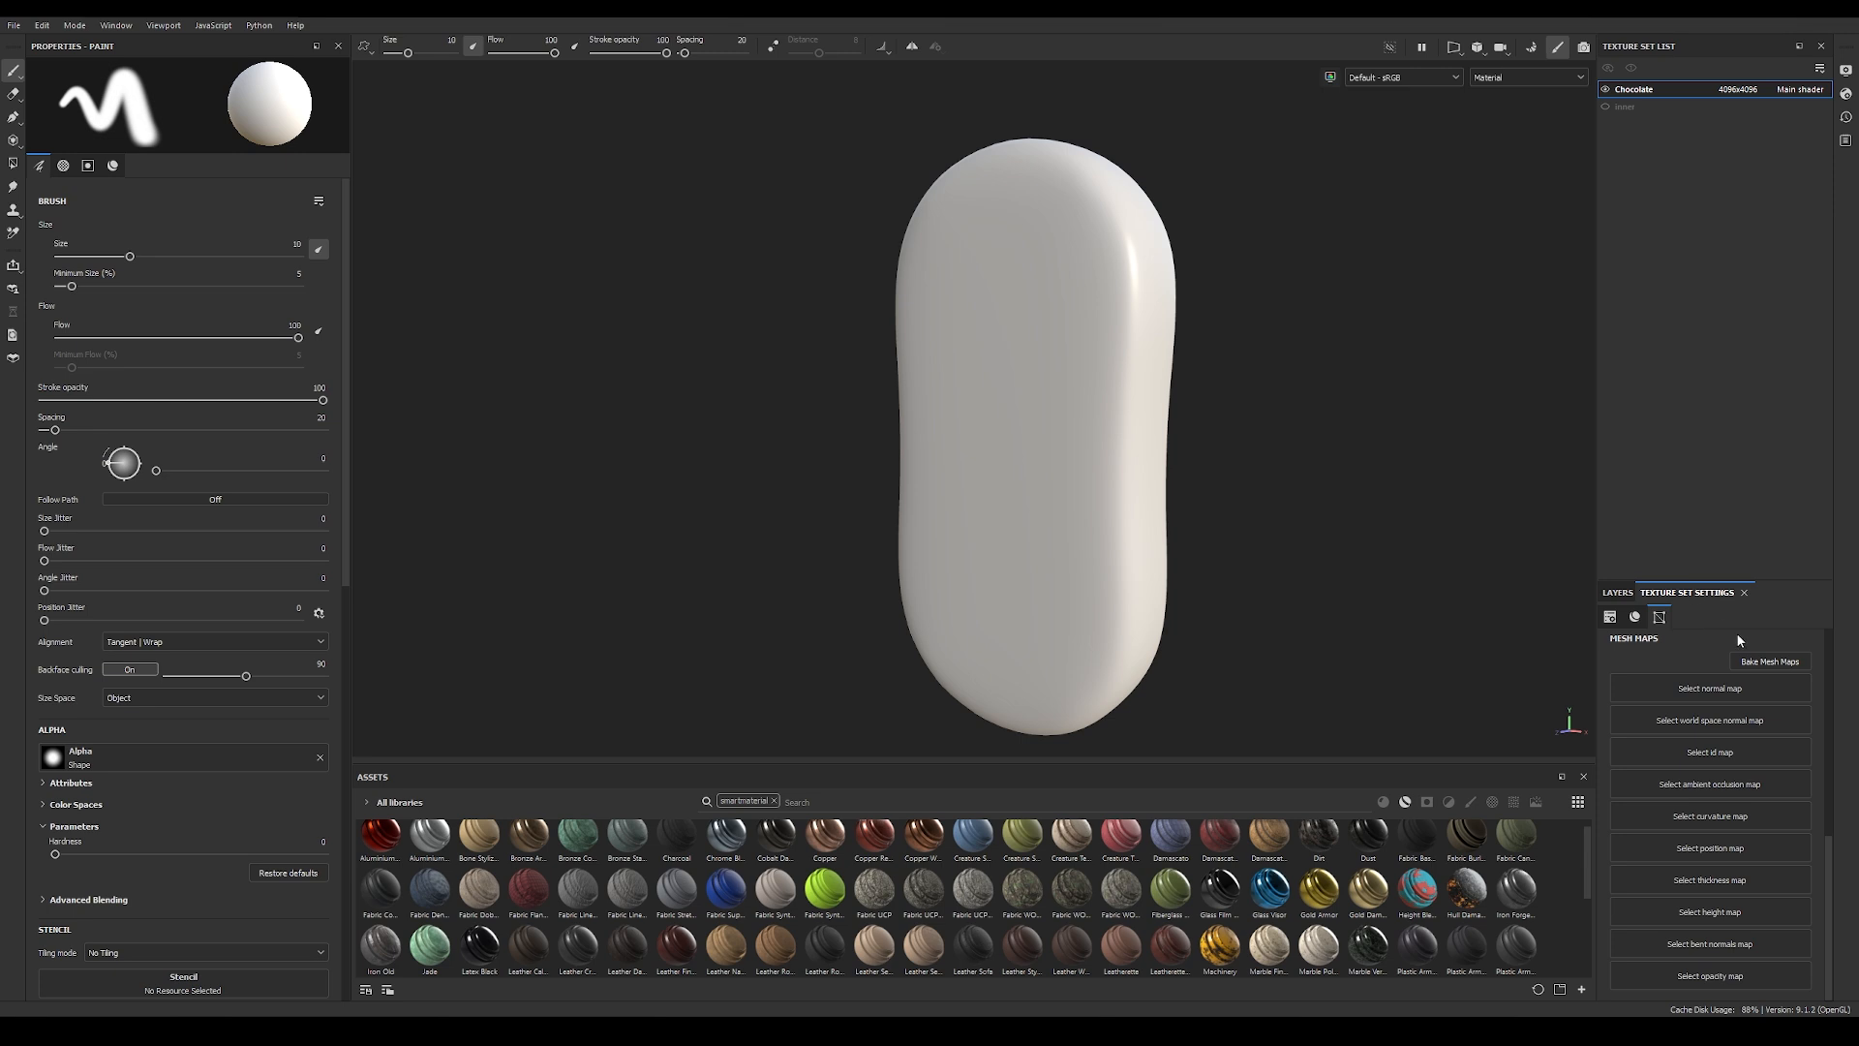
{"action": "left_click", "coordinate": [1770, 663]}
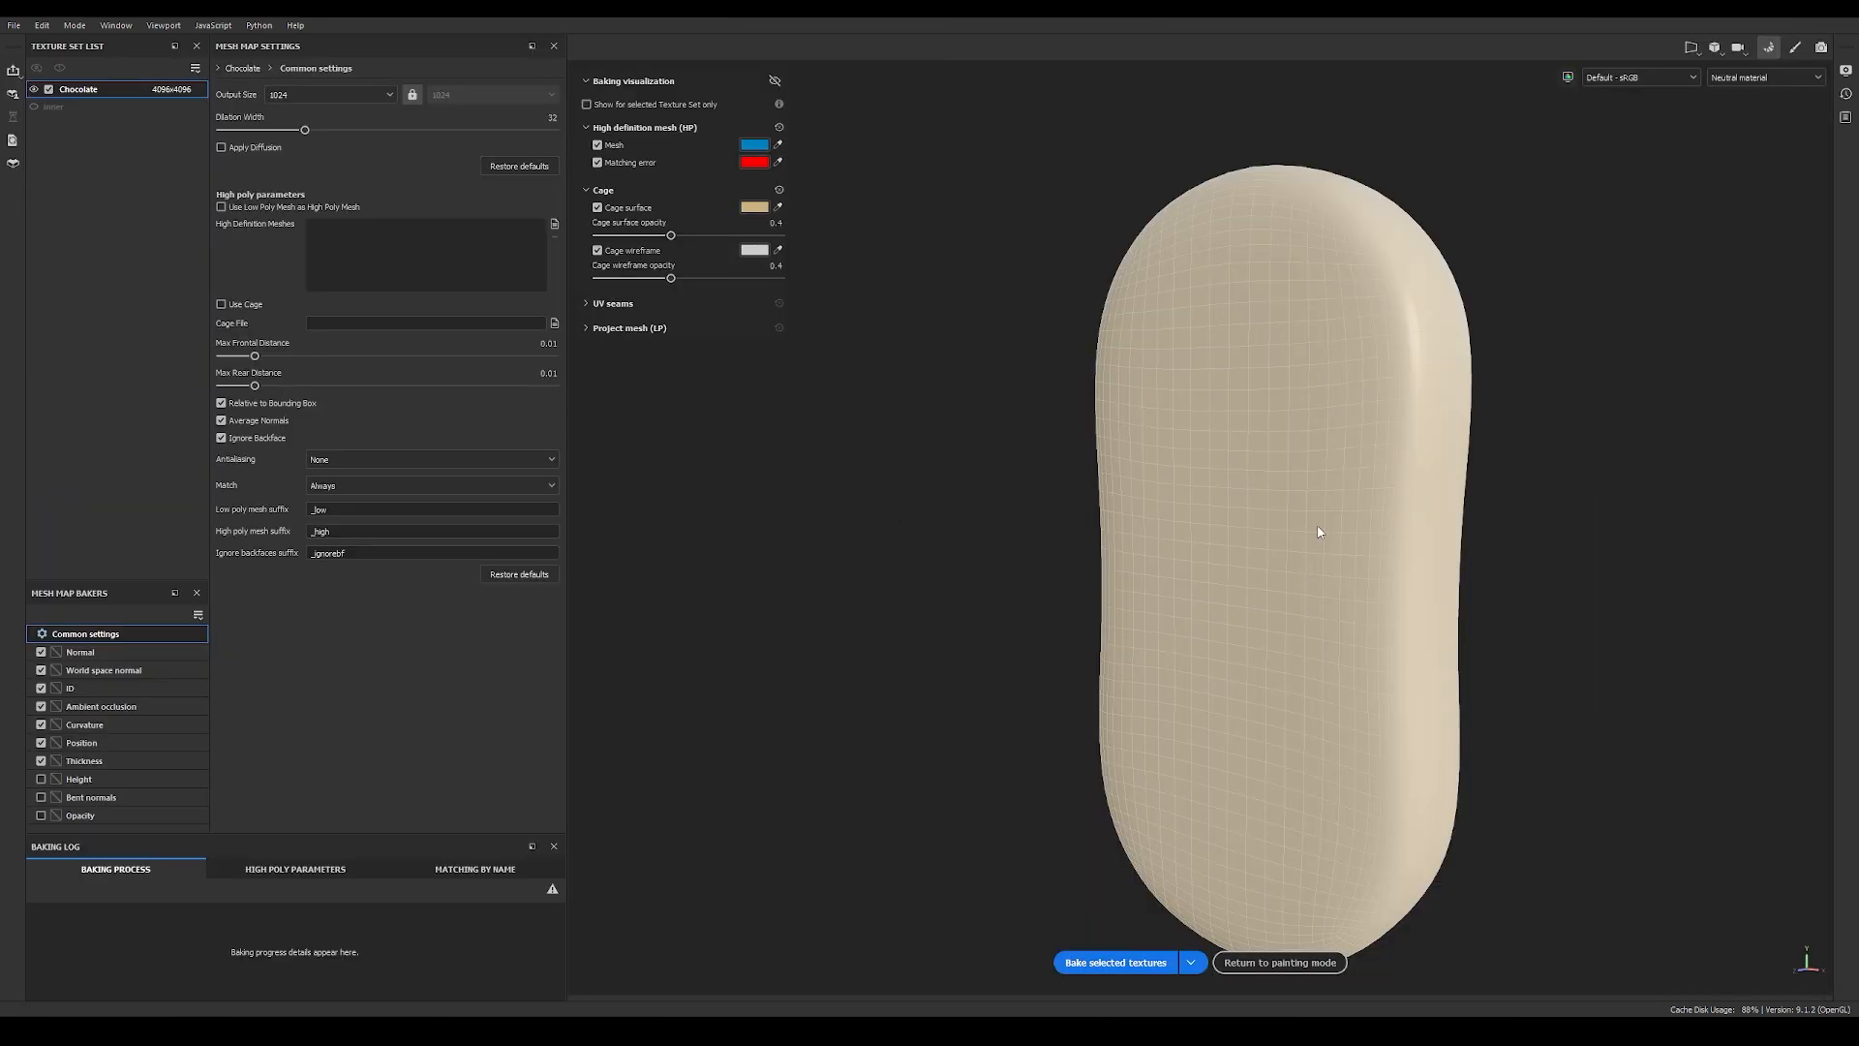
{"action": "left_click", "coordinate": [41, 688]}
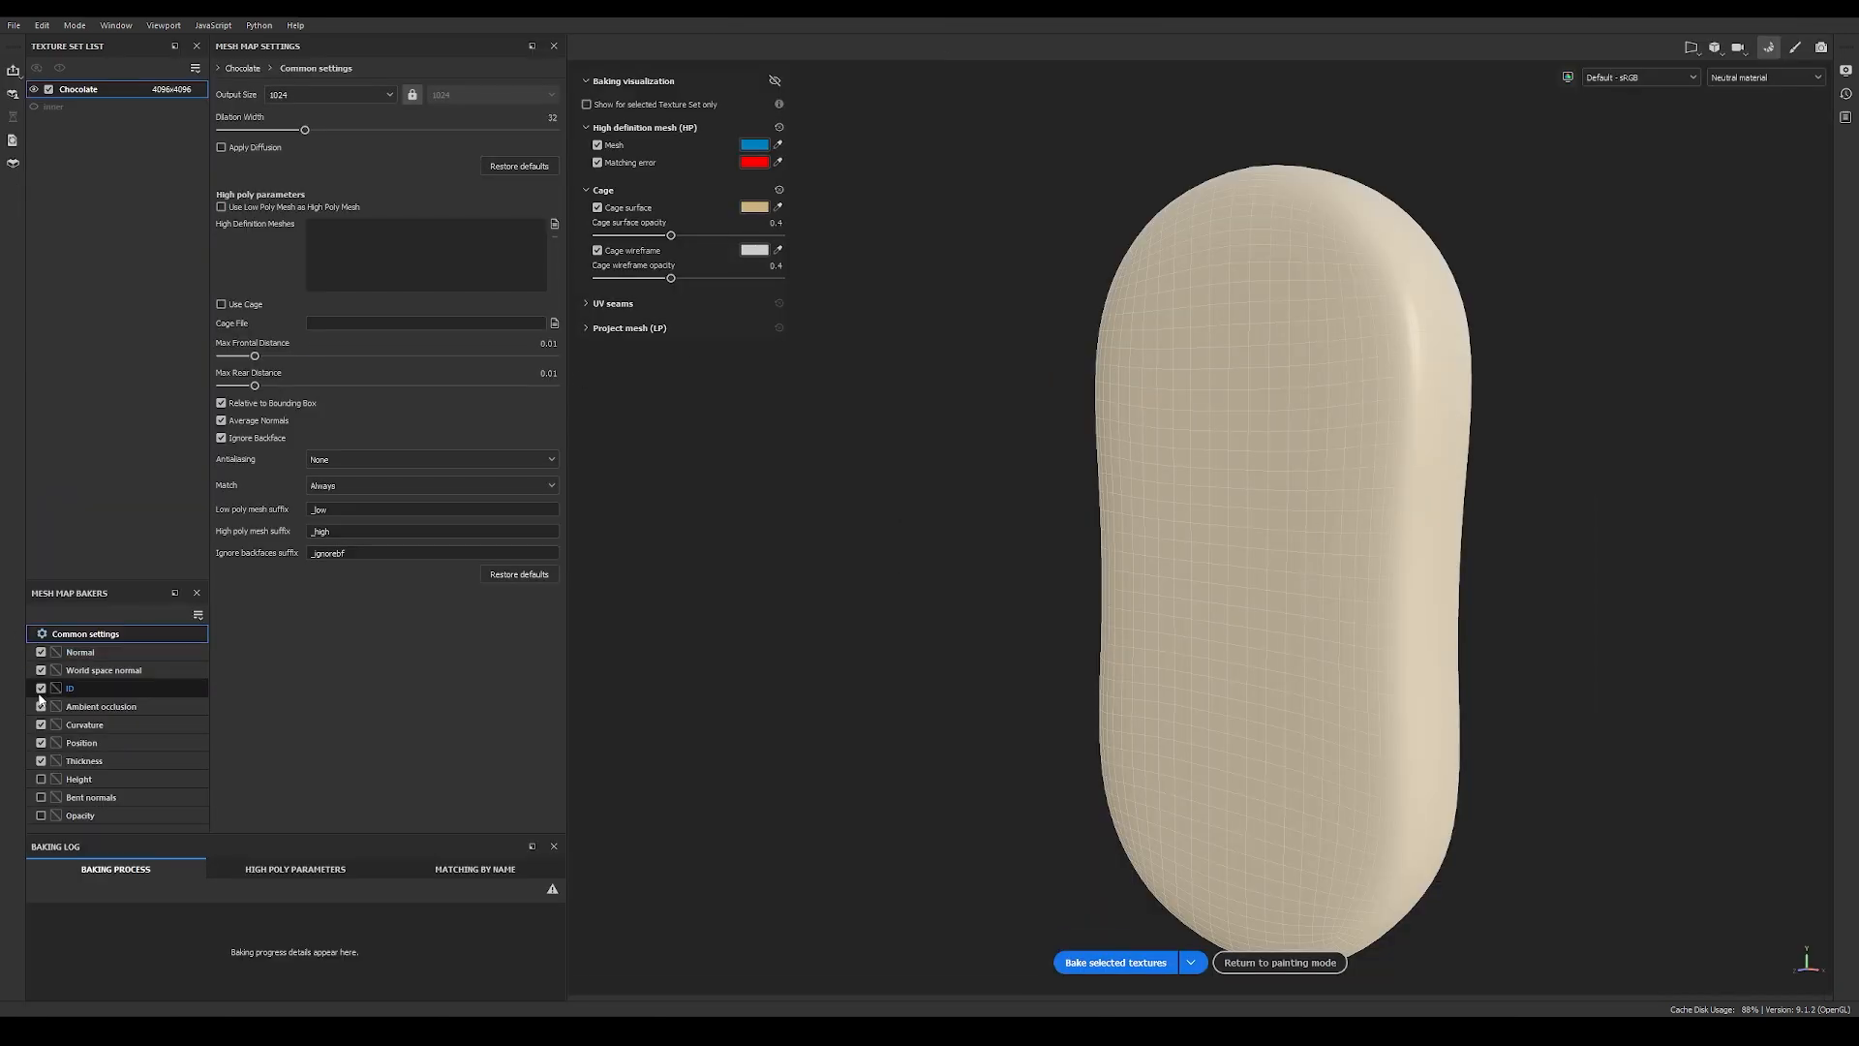
{"action": "left_click", "coordinate": [41, 761]}
{"action": "left_click", "coordinate": [292, 95]}
{"action": "left_click", "coordinate": [311, 217]}
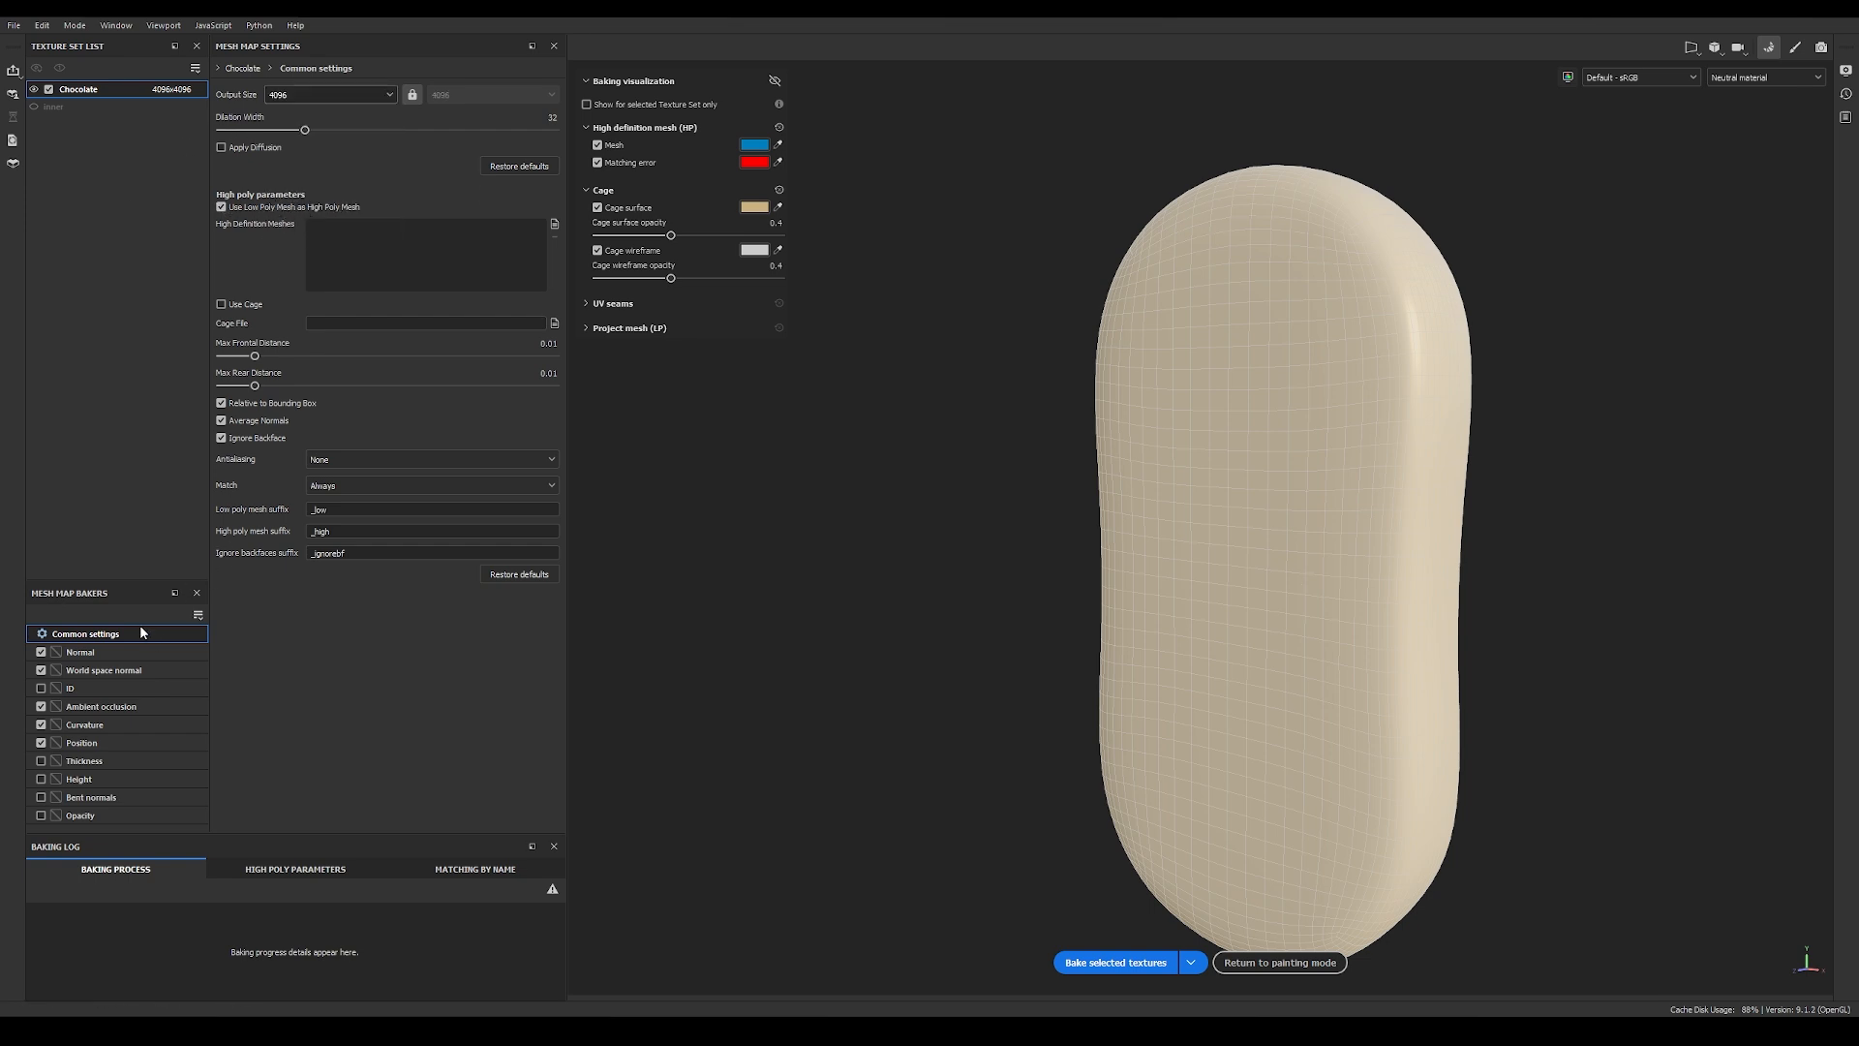
{"action": "left_click", "coordinate": [1115, 962]}
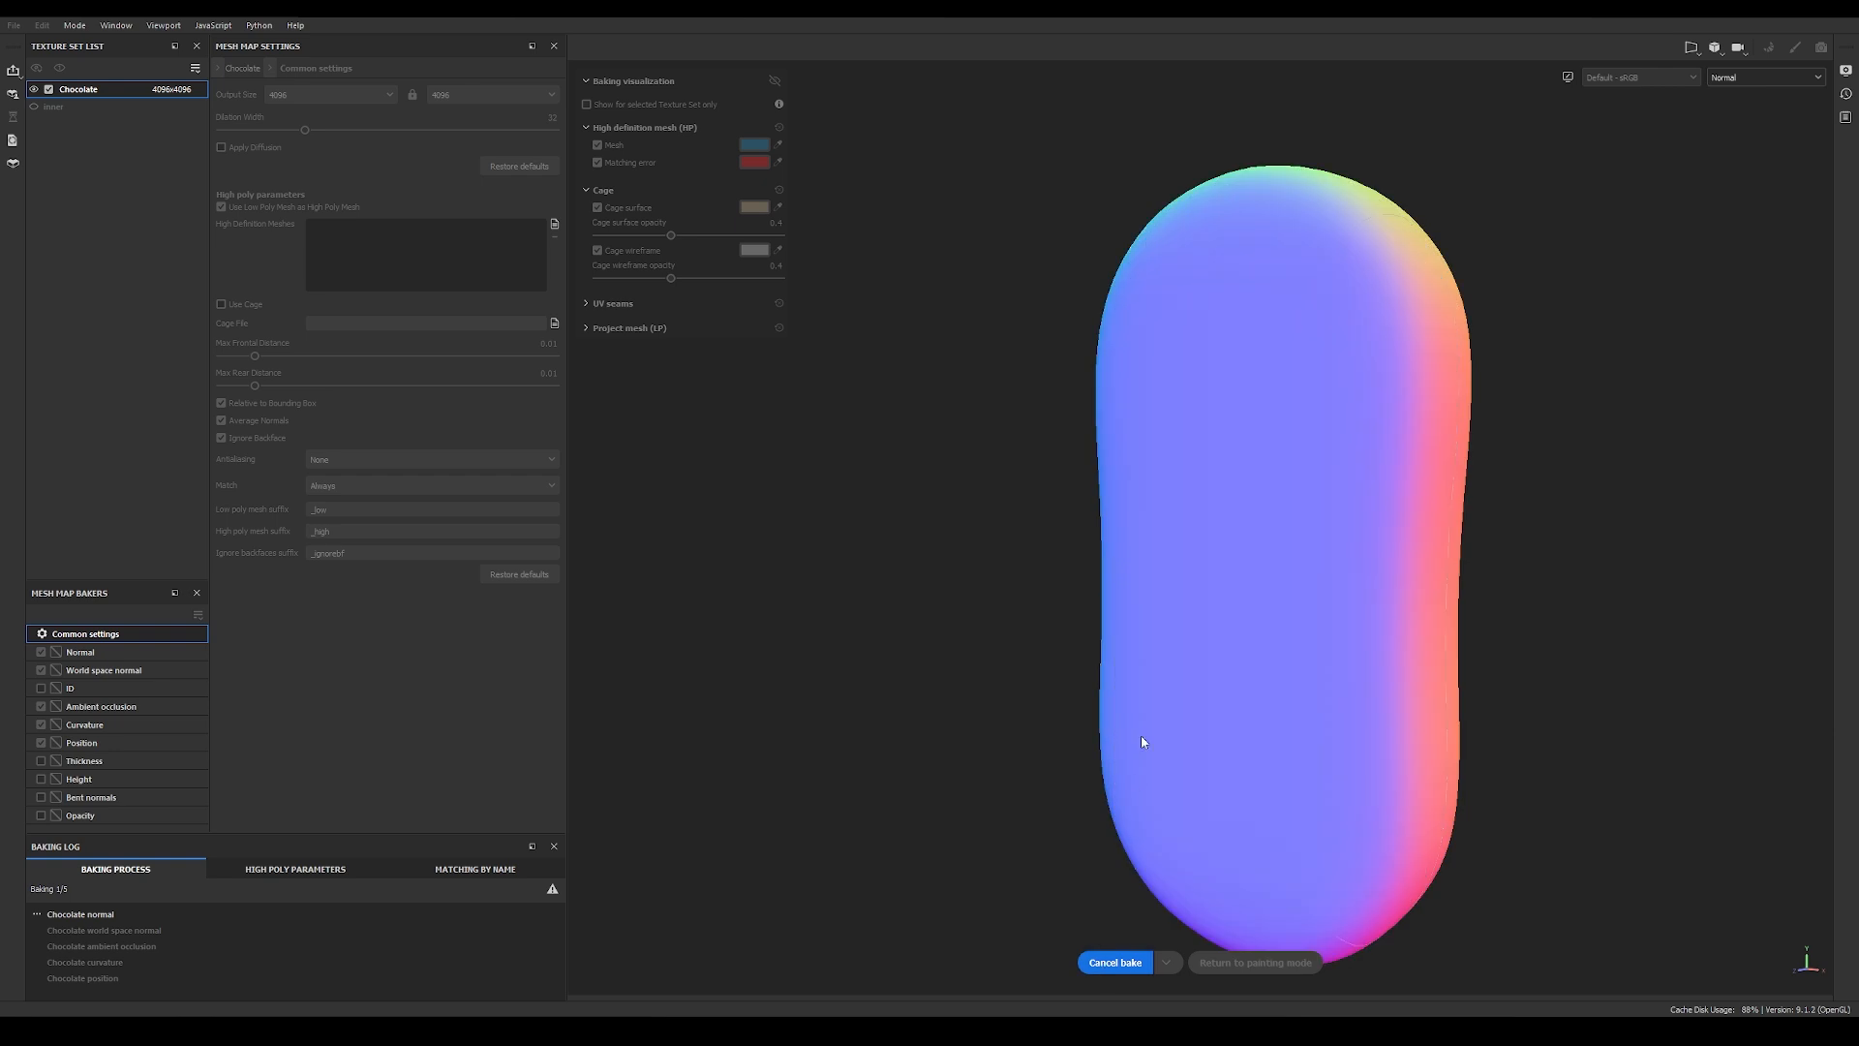
{"action": "left_click", "coordinate": [1279, 962]}
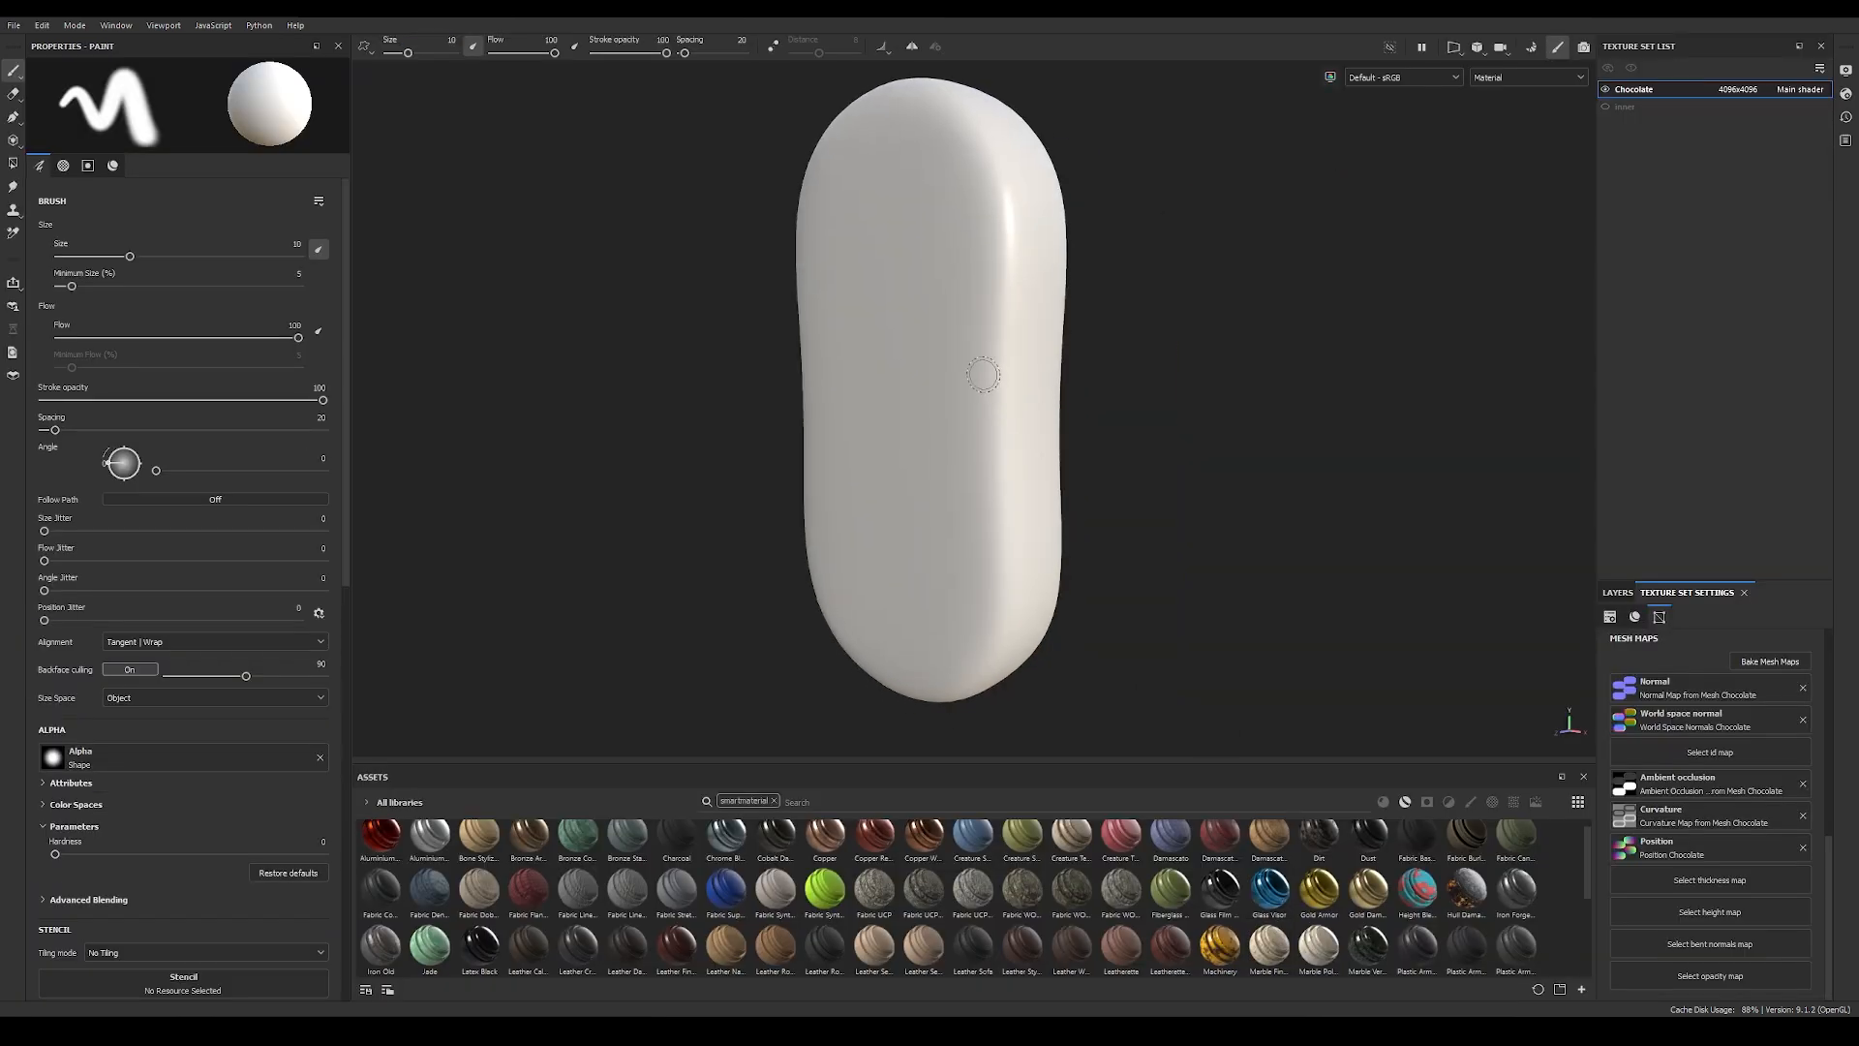
Step: Replace Layer 1 with a fill layer that keeps only the color, height and roughness channels active
{"action": "left_click", "coordinate": [1617, 591]}
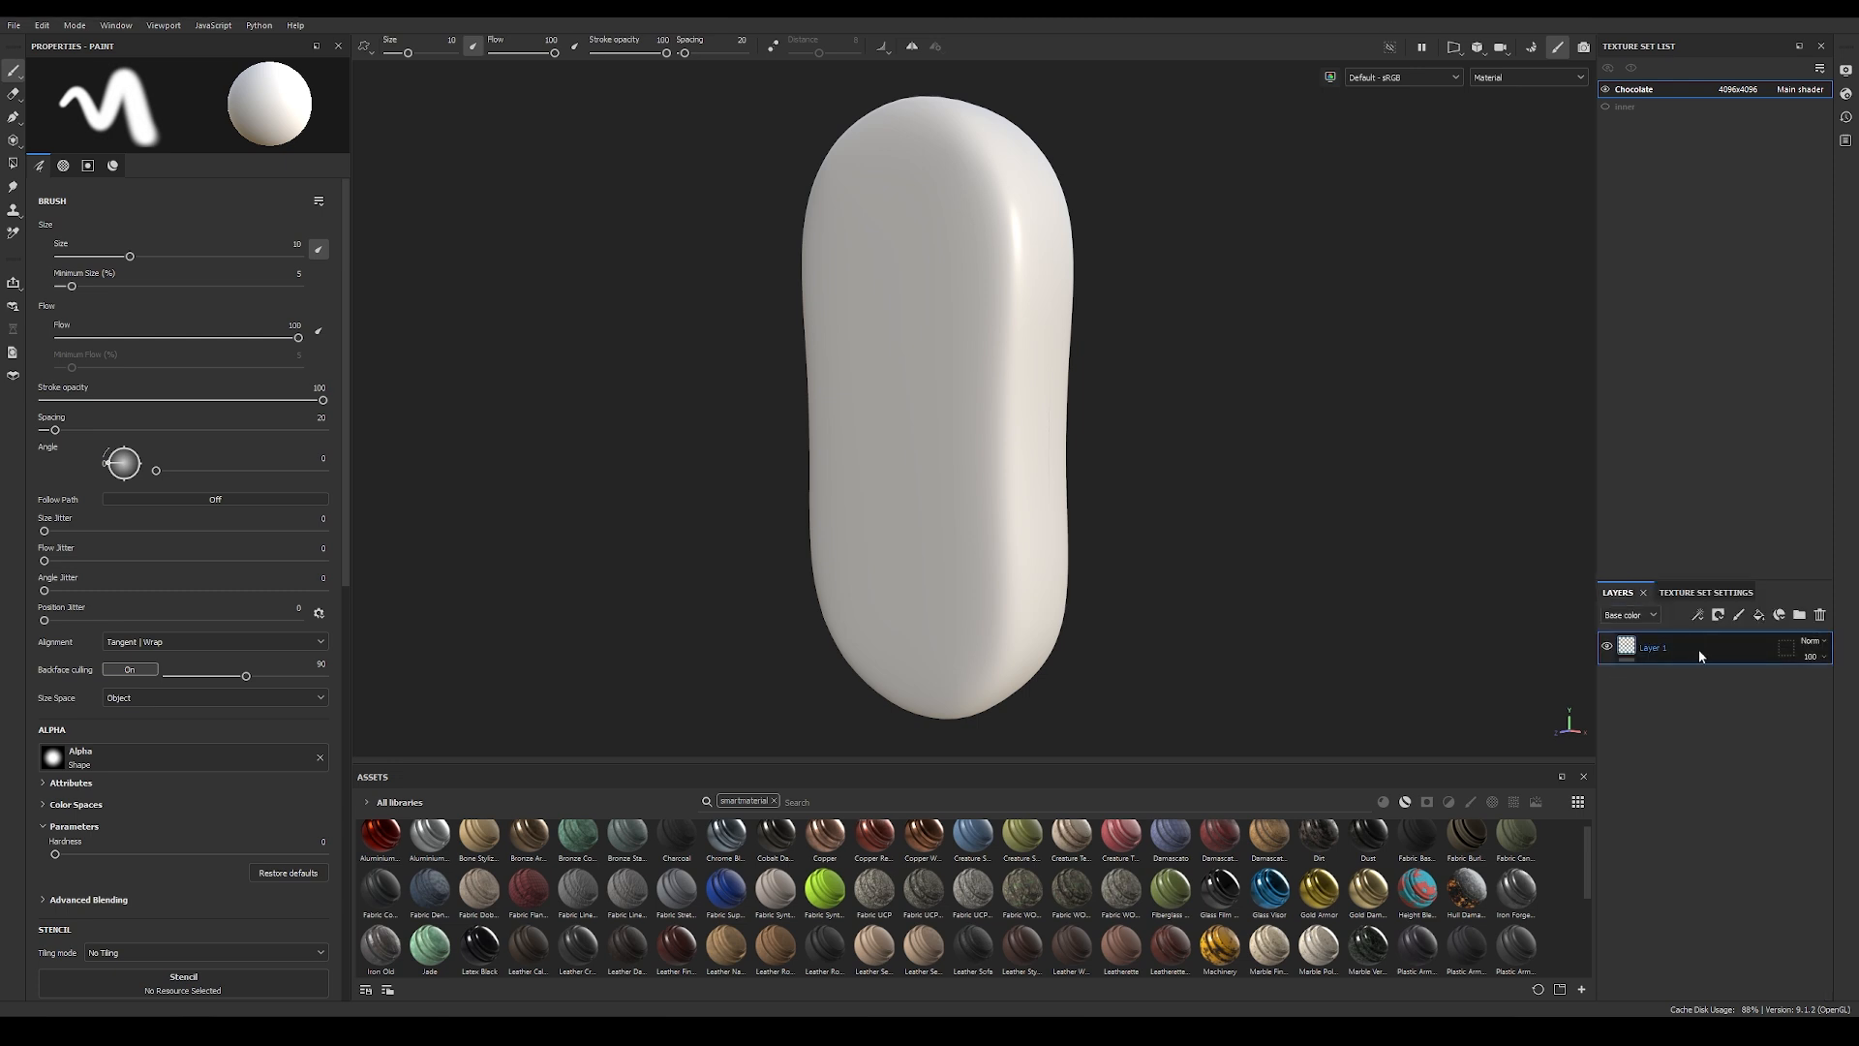
{"action": "key", "text": "Delete"}
{"action": "left_click", "coordinate": [1759, 615]}
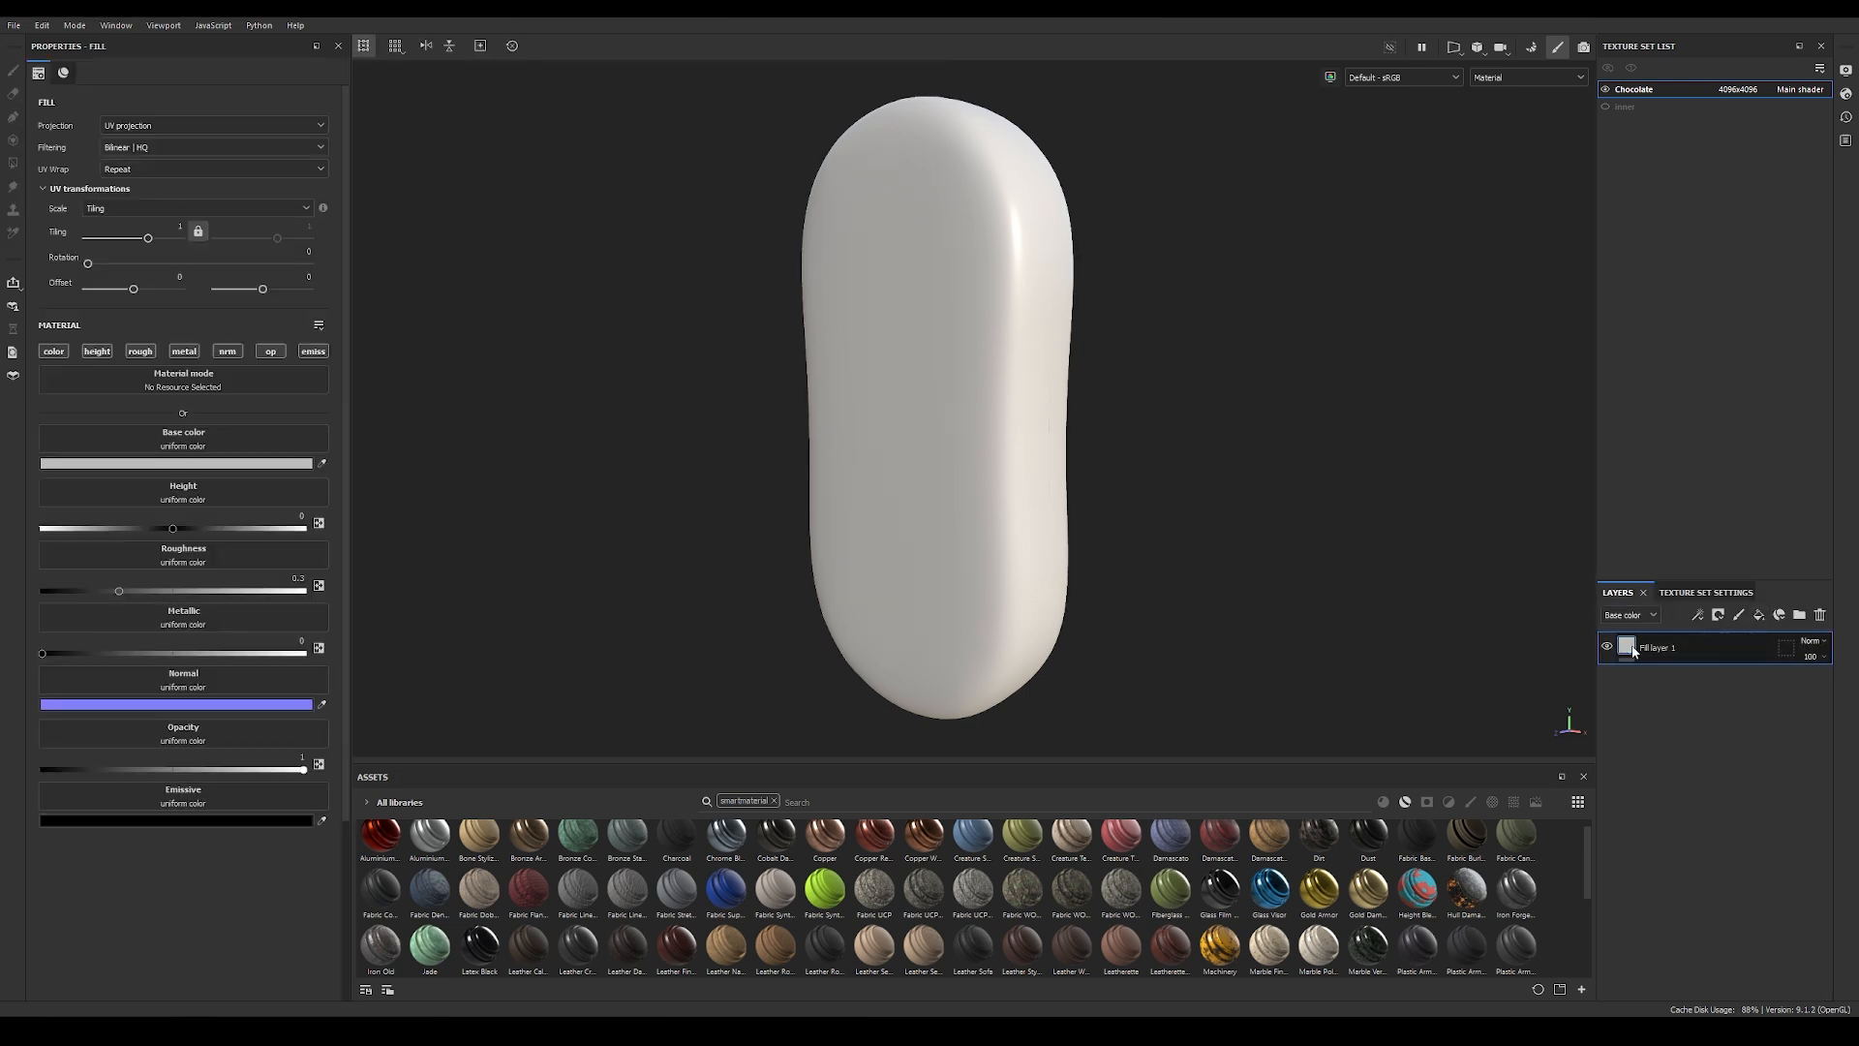
{"action": "left_click", "coordinate": [184, 350]}
{"action": "left_click", "coordinate": [227, 351]}
{"action": "left_click", "coordinate": [270, 351]}
{"action": "left_click", "coordinate": [310, 352]}
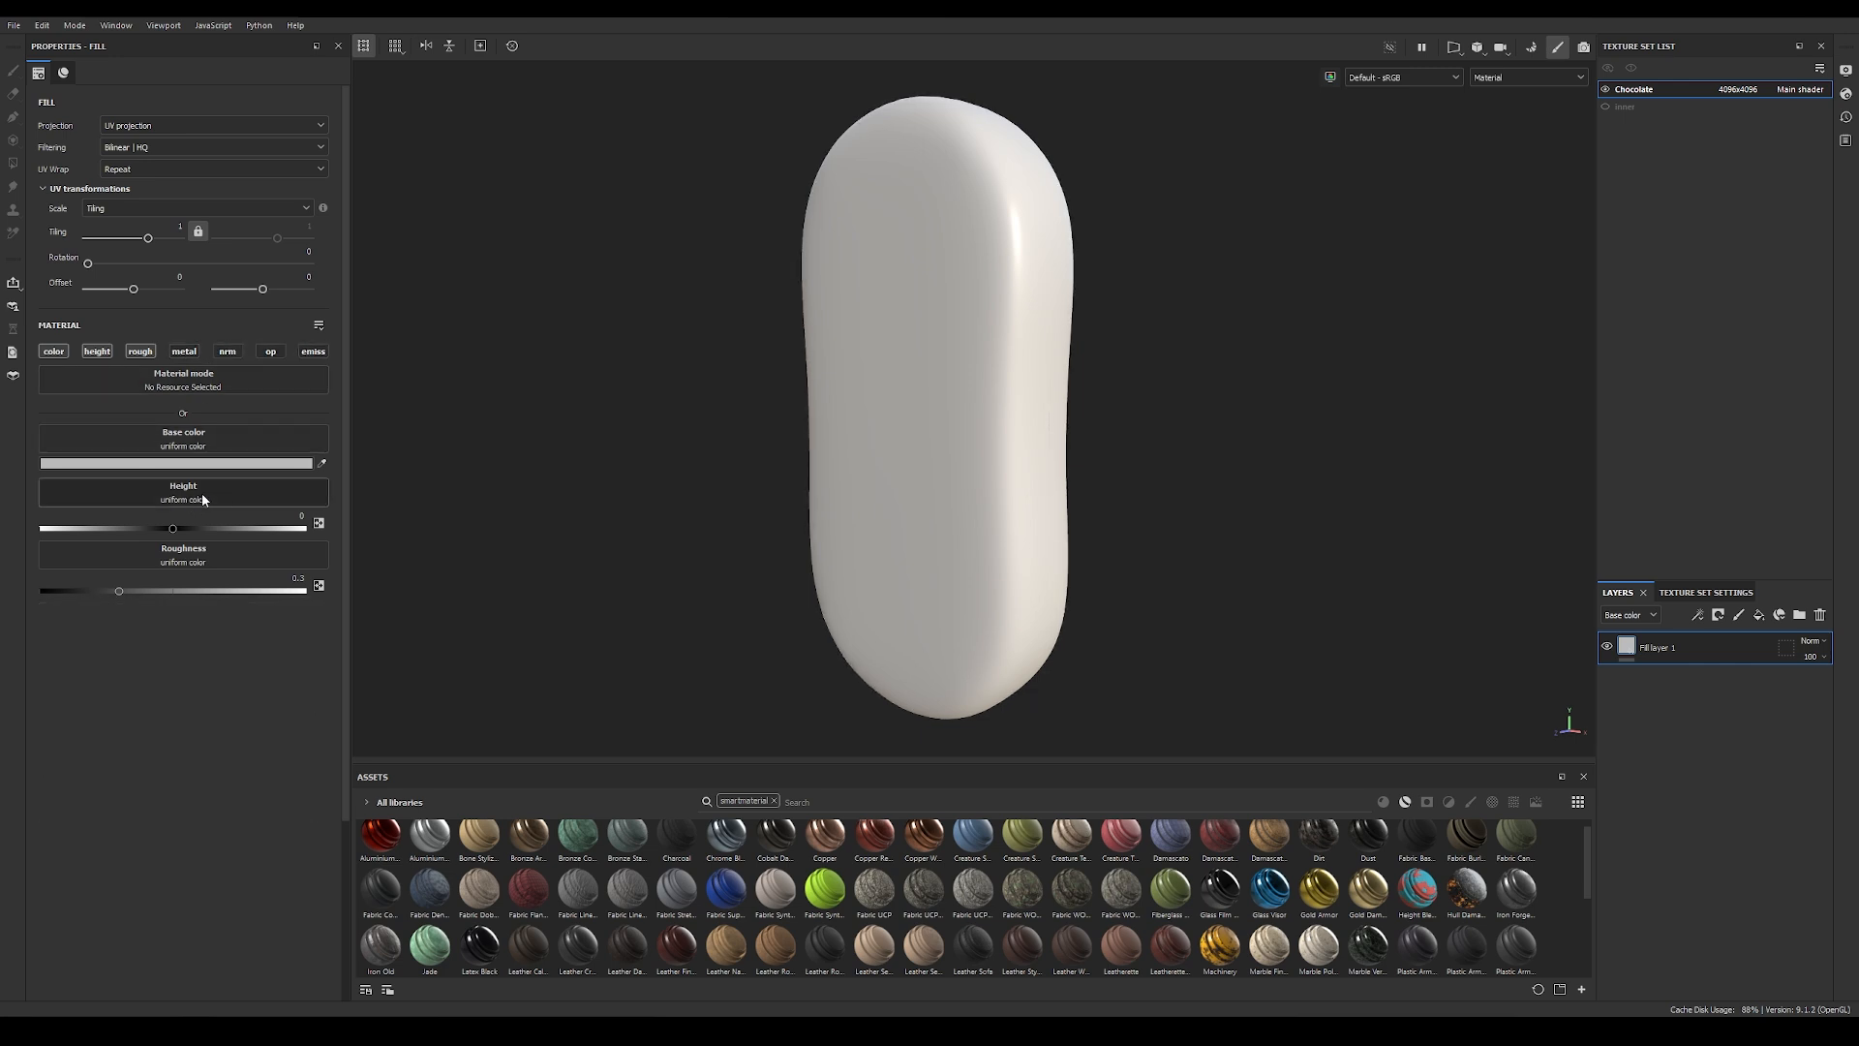
Step: Set the fill layer's base color to the dark chocolate brown 291A13
{"action": "right_click_drag", "start_coordinate": [734, 452], "coordinate": [993, 459], "text": "alt"}
{"action": "left_click_drag", "start_coordinate": [992, 459], "coordinate": [1473, 432], "text": "alt"}
{"action": "left_click", "coordinate": [199, 465]}
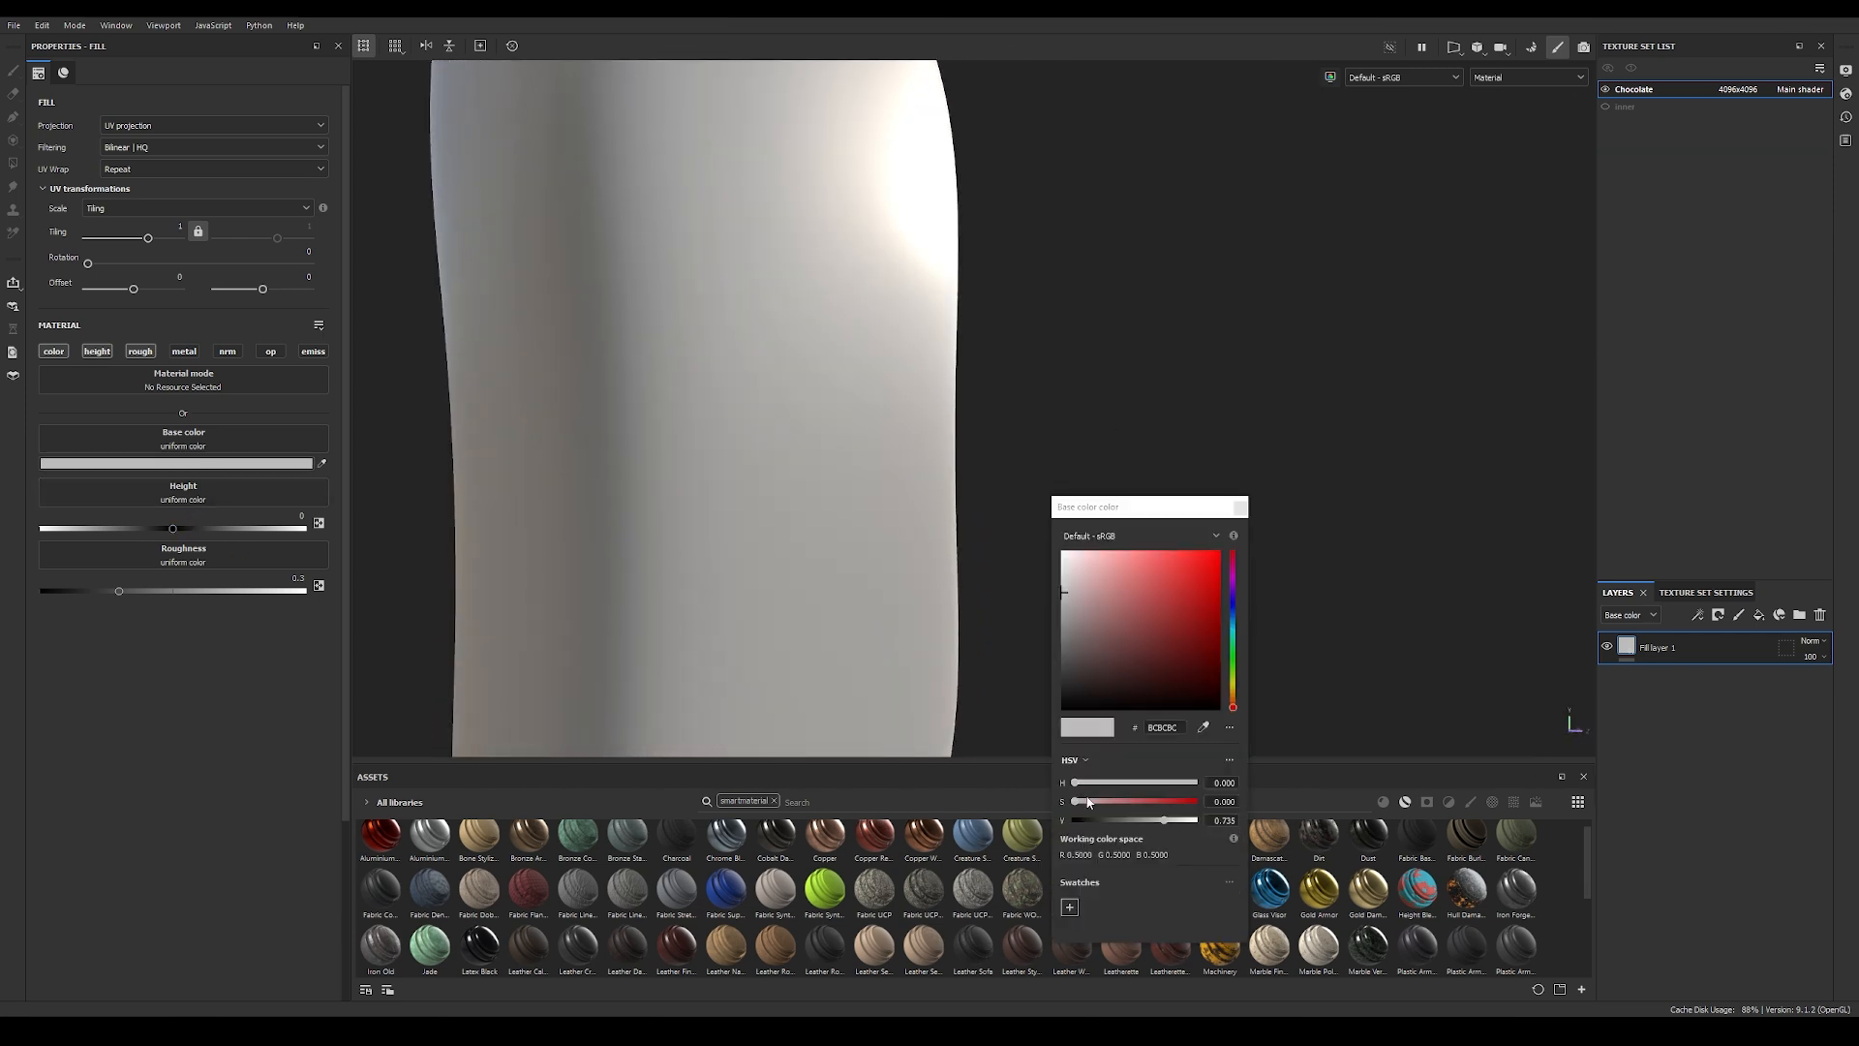
{"action": "left_click", "coordinate": [1233, 696]}
{"action": "left_click_drag", "start_coordinate": [1140, 699], "coordinate": [1164, 671]}
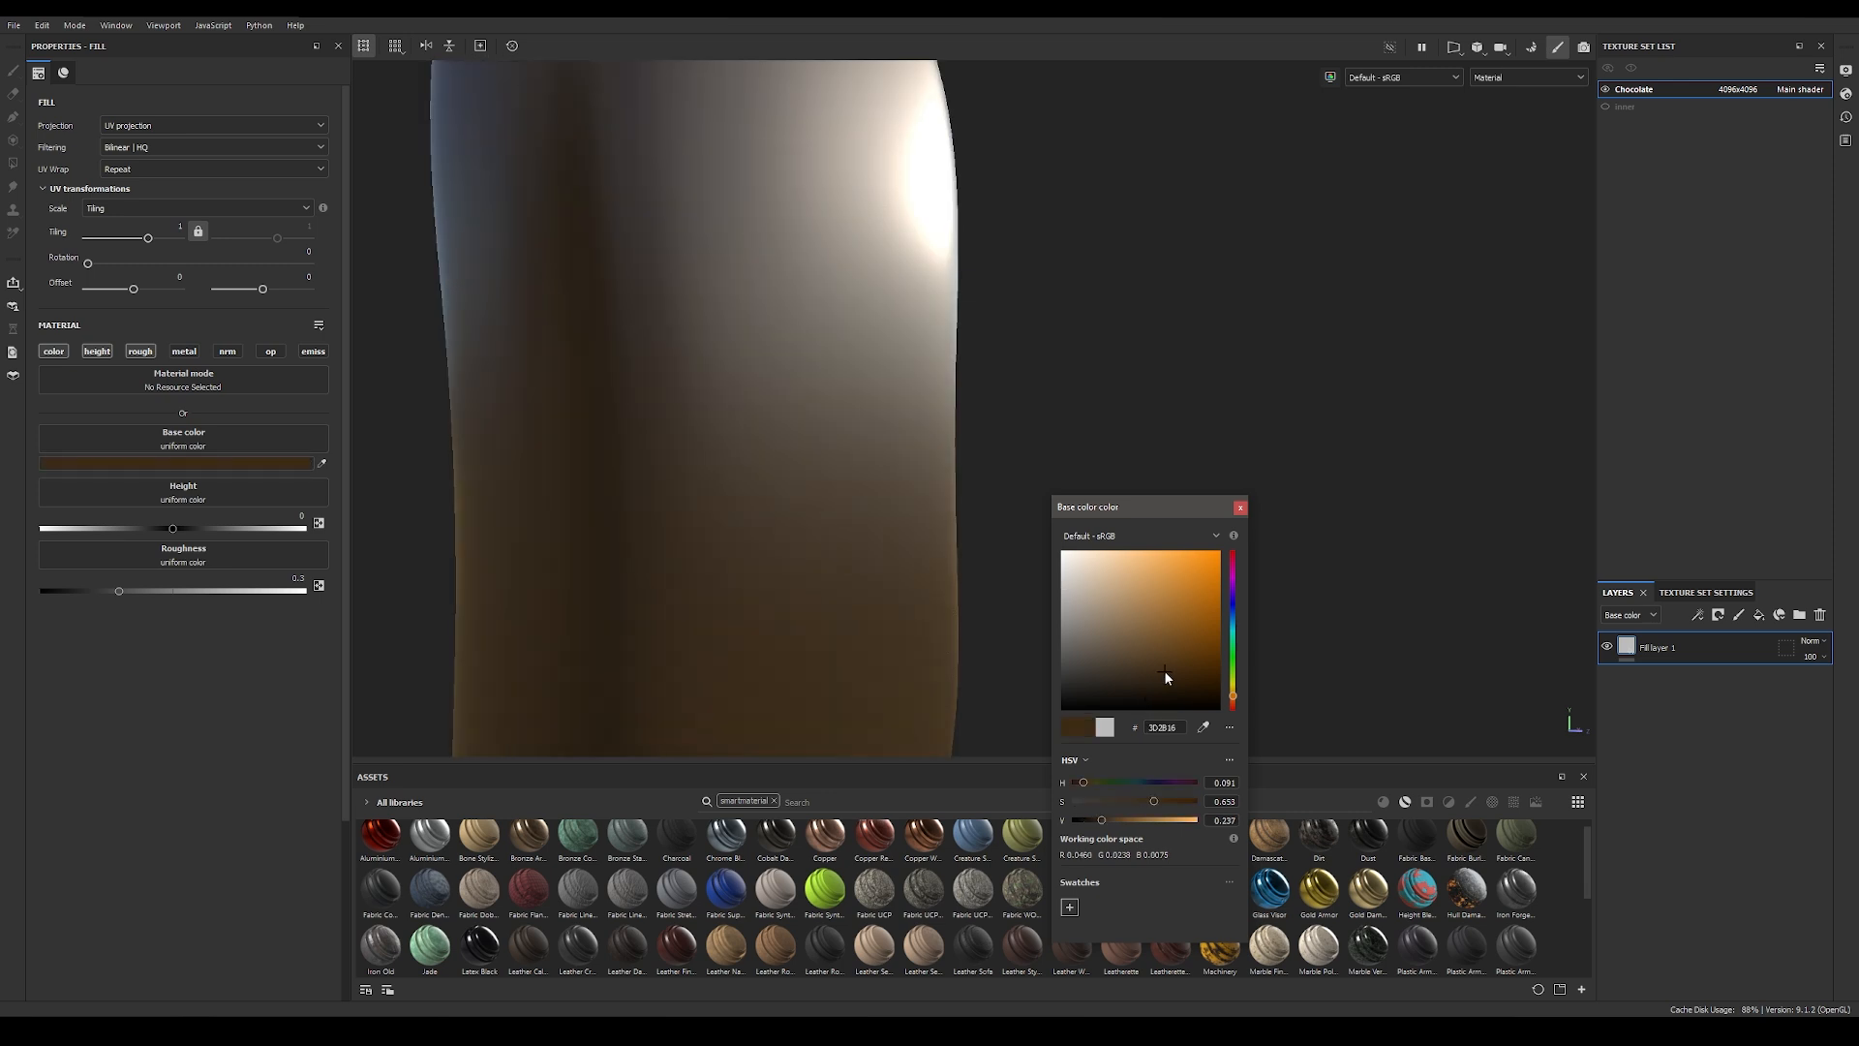
{"action": "left_click_drag", "start_coordinate": [1101, 823], "coordinate": [1081, 786]}
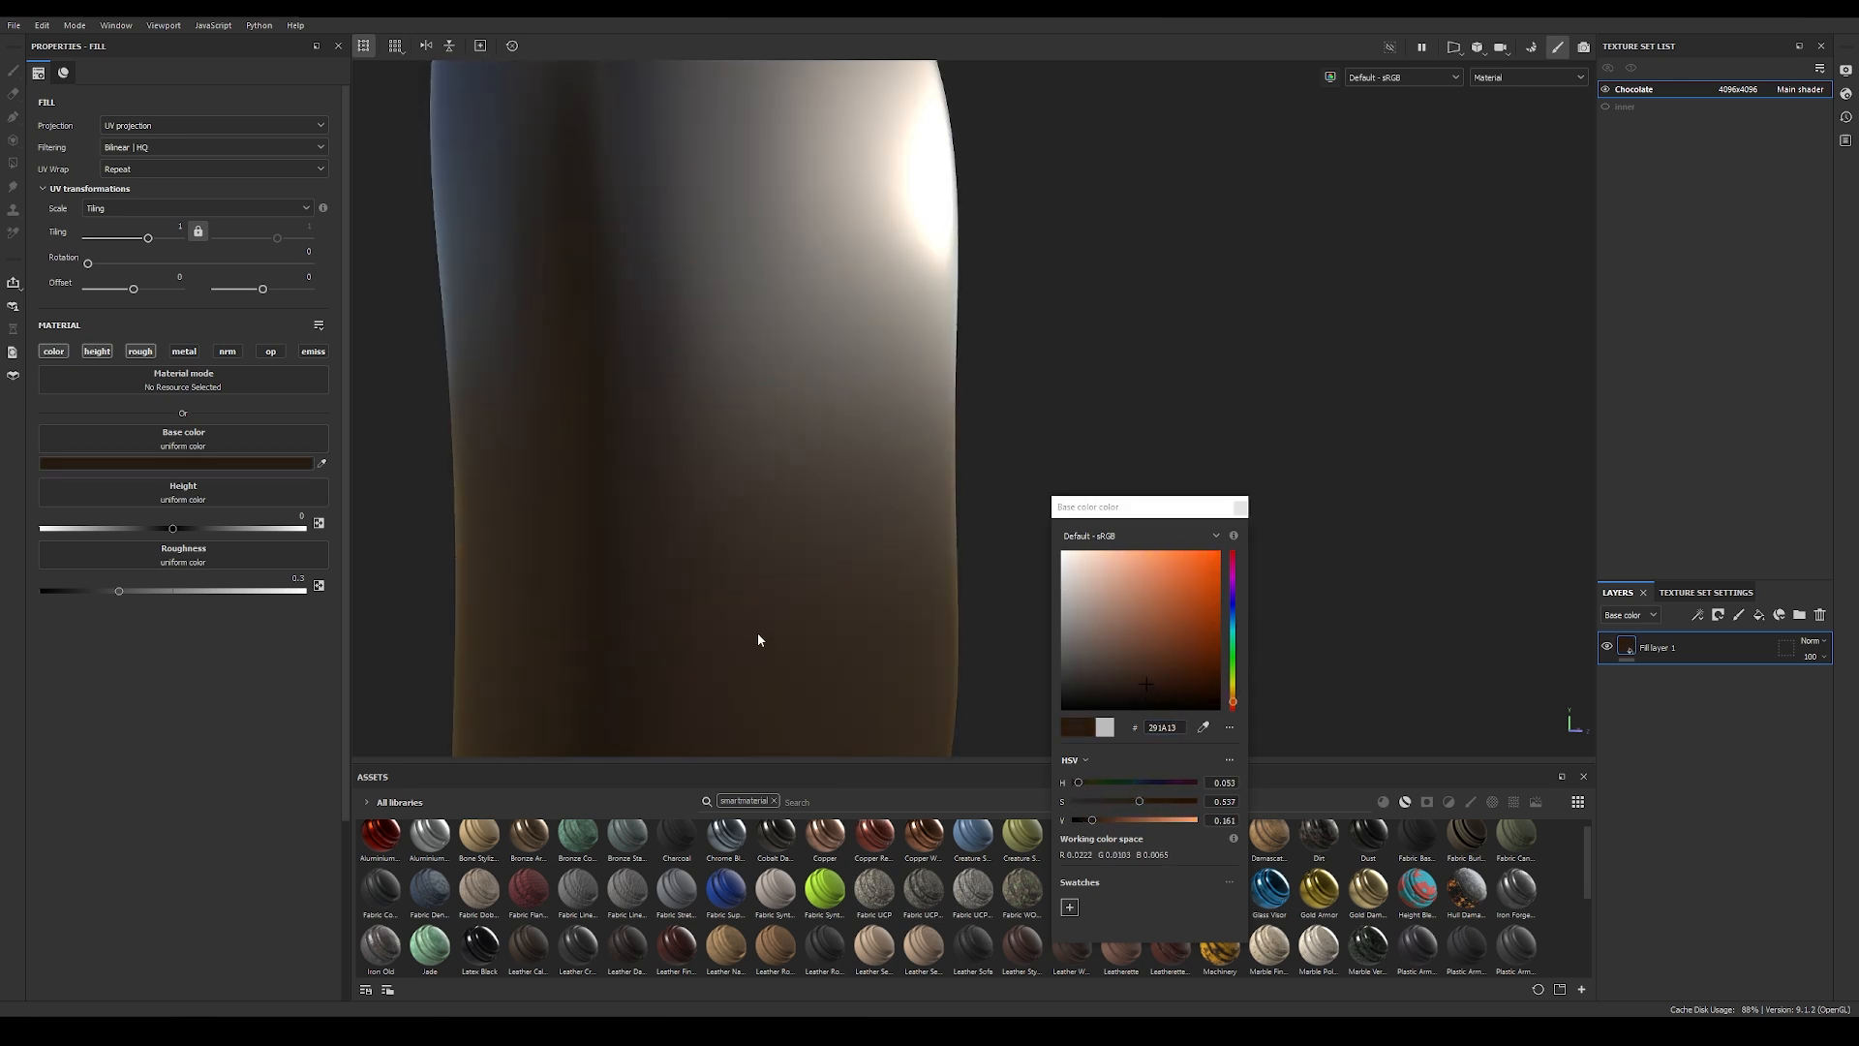
{"action": "left_click", "coordinate": [1240, 507]}
{"action": "left_click_drag", "start_coordinate": [1220, 514], "coordinate": [711, 609], "text": "alt"}
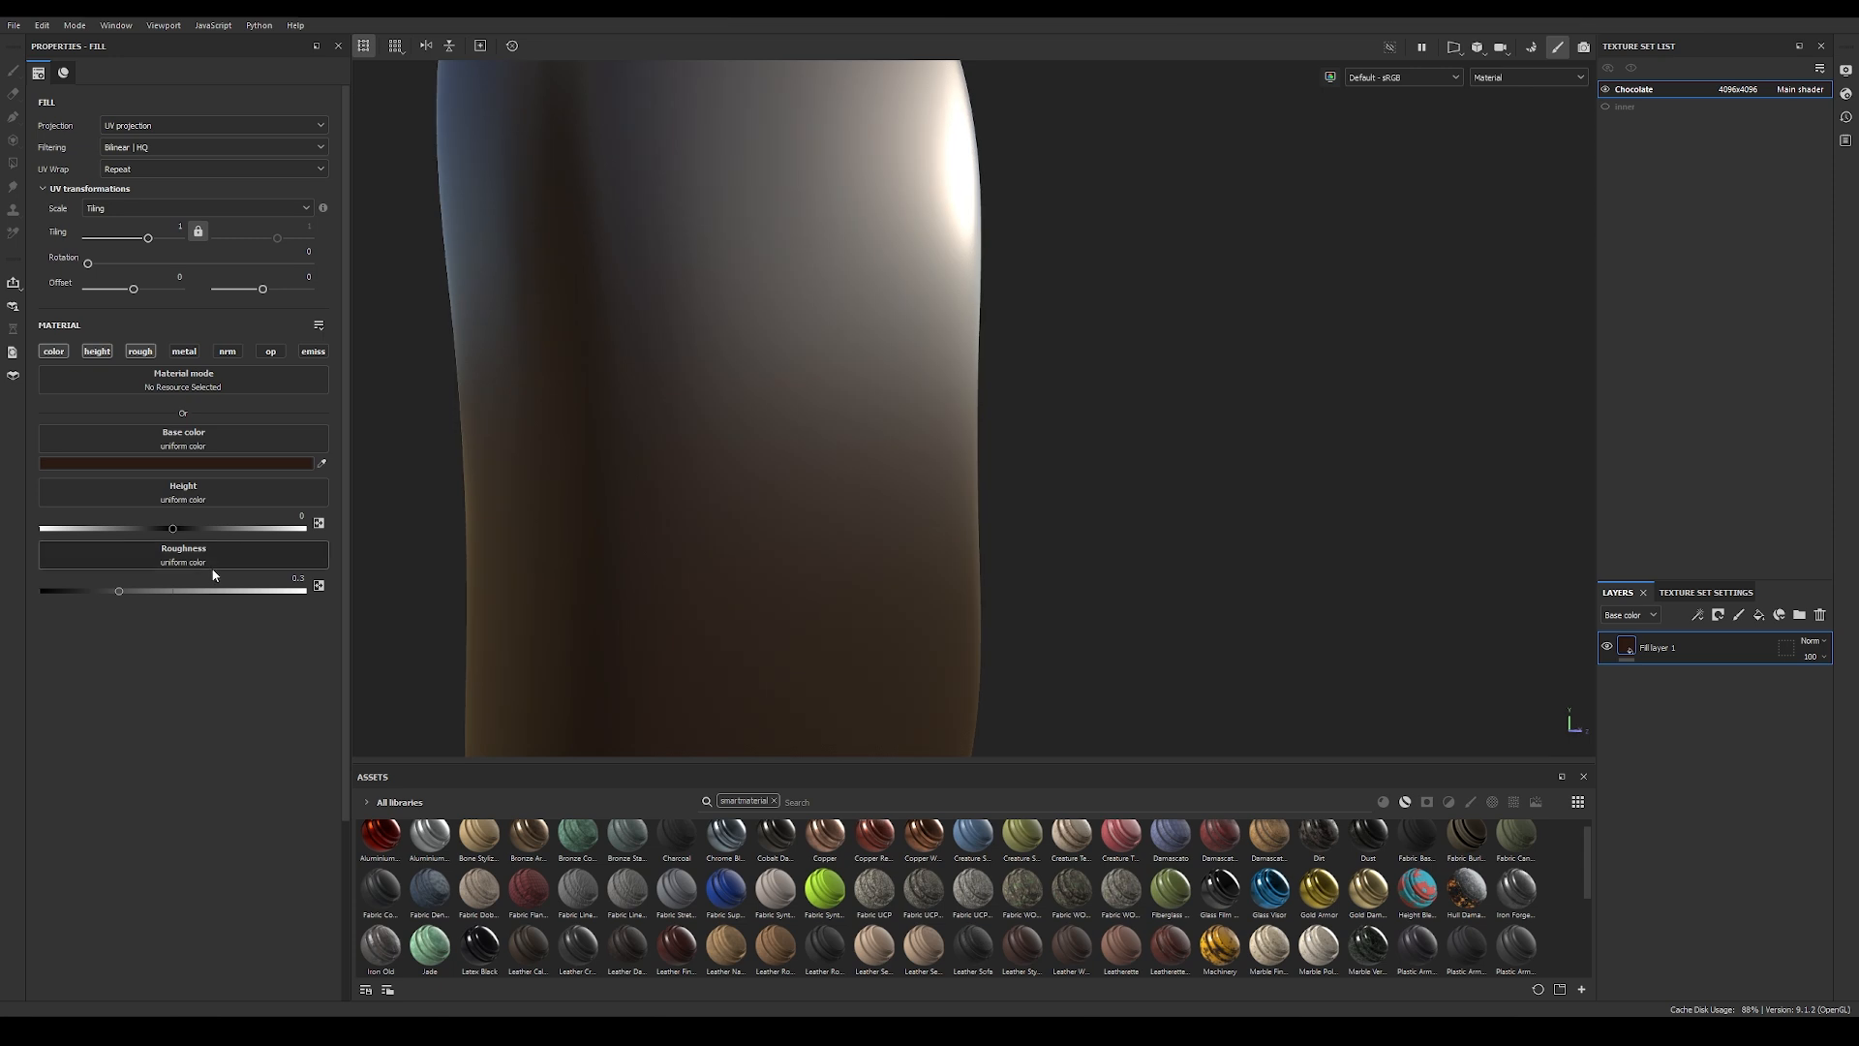
Step: Set the chocolate fill layer's roughness to 0.12
{"action": "left_click_drag", "start_coordinate": [120, 594], "coordinate": [115, 595]}
{"action": "left_click_drag", "start_coordinate": [90, 593], "coordinate": [85, 591]}
{"action": "double_click", "coordinate": [293, 578]}
{"action": "type", "text": "0.12"}
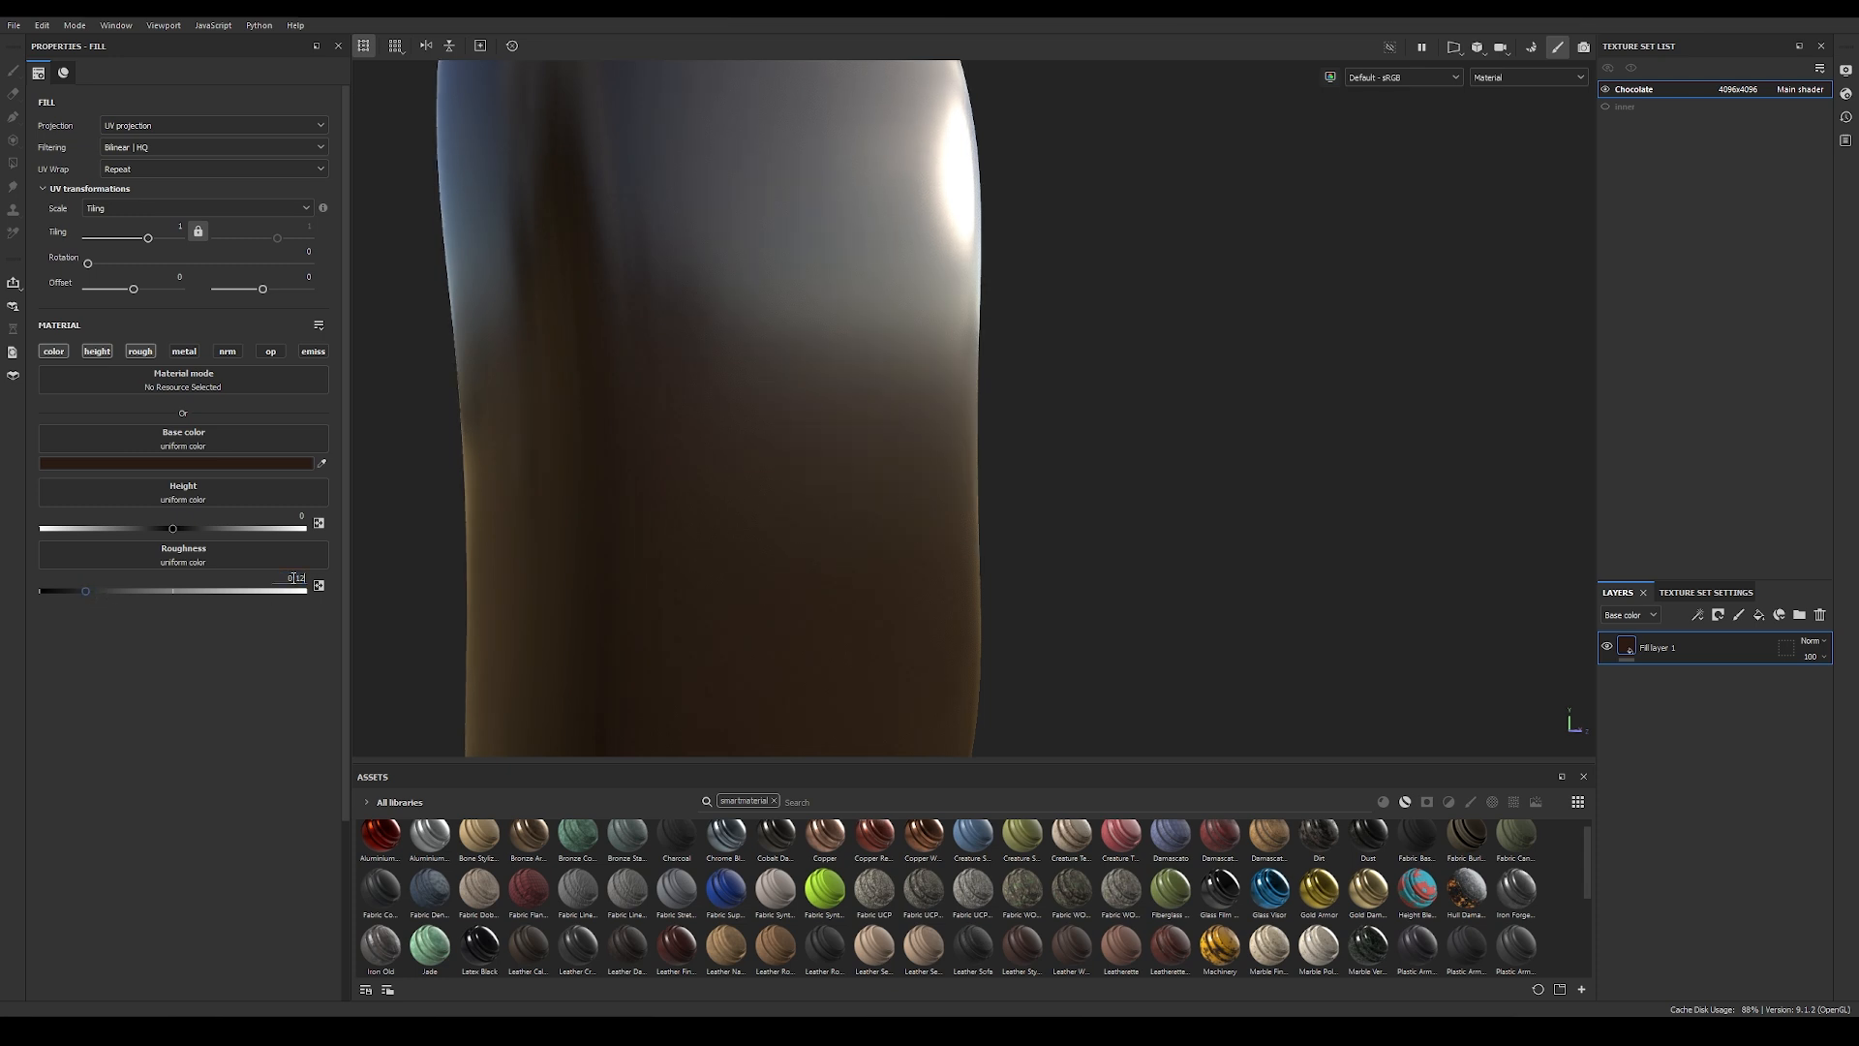
{"action": "key", "text": "Return"}
{"action": "left_click_drag", "start_coordinate": [1257, 419], "coordinate": [1177, 473], "text": "alt"}
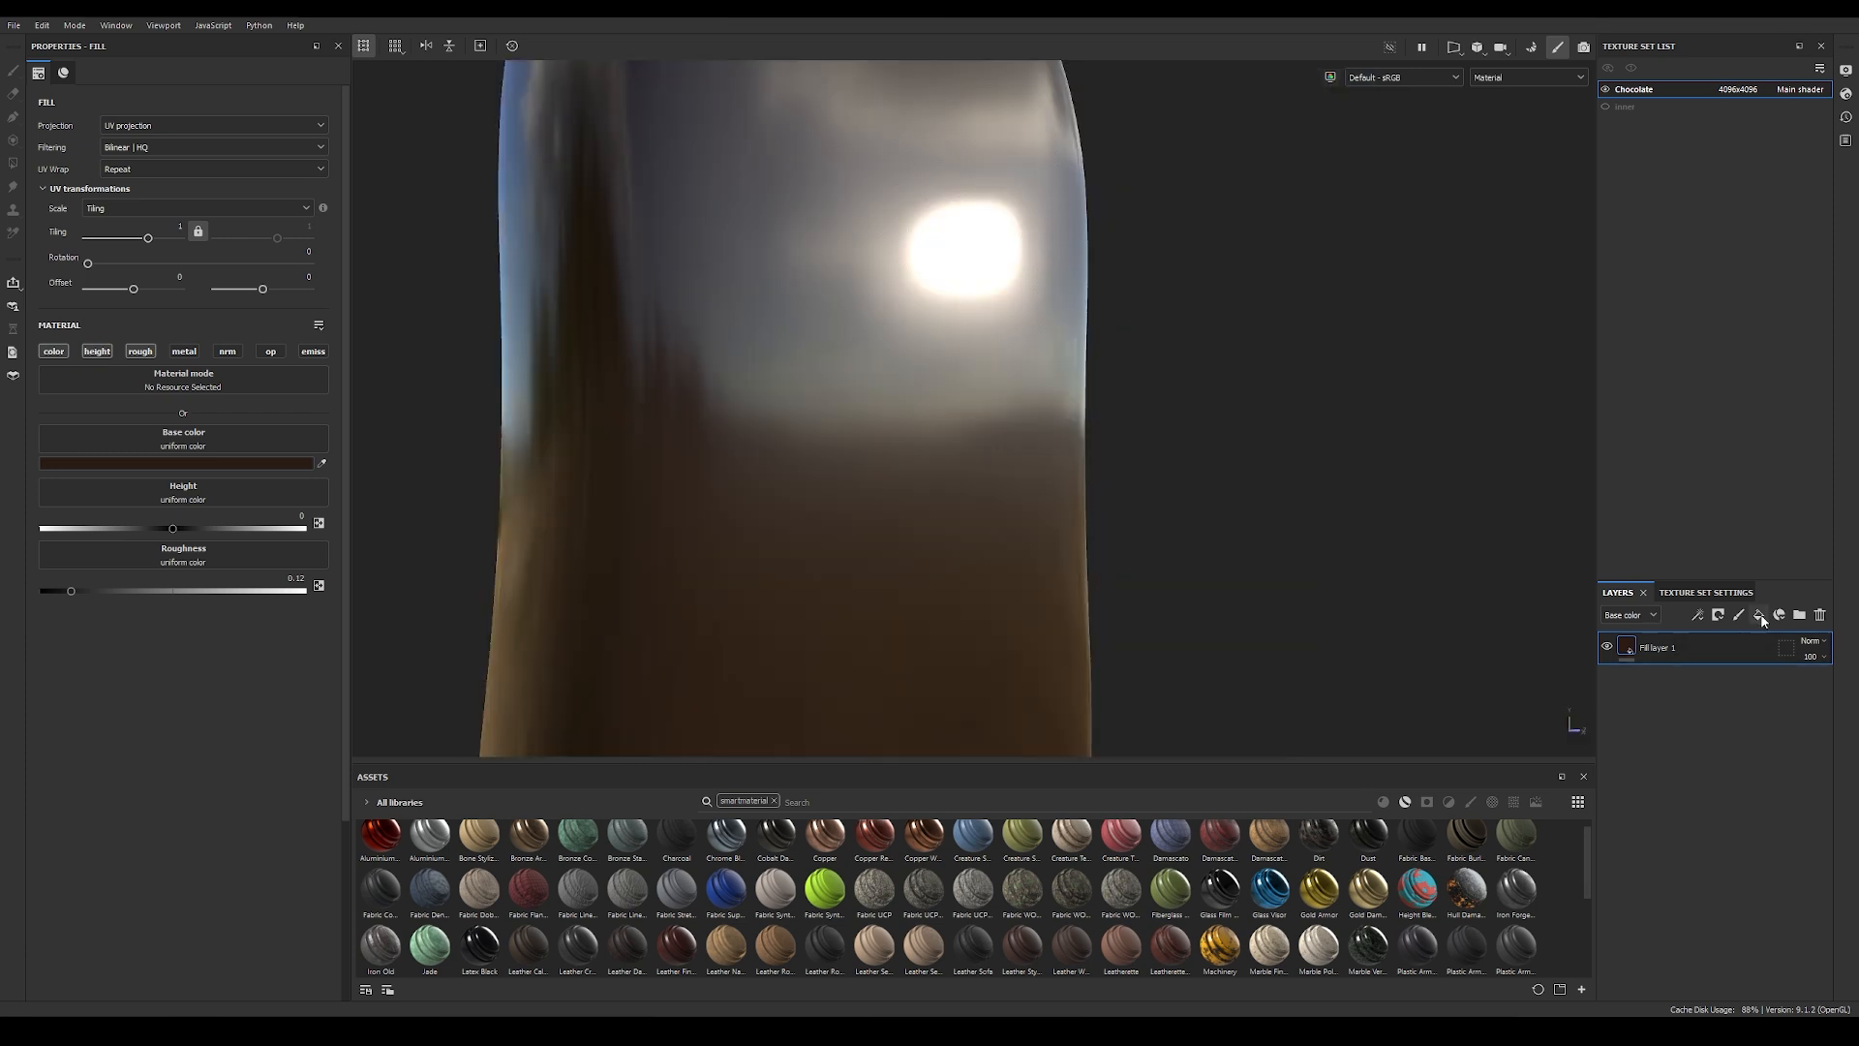
Step: Add a second fill layer with a black mask and put a fill effect in that mask
{"action": "left_click", "coordinate": [1759, 615]}
{"action": "right_click", "coordinate": [1658, 648]}
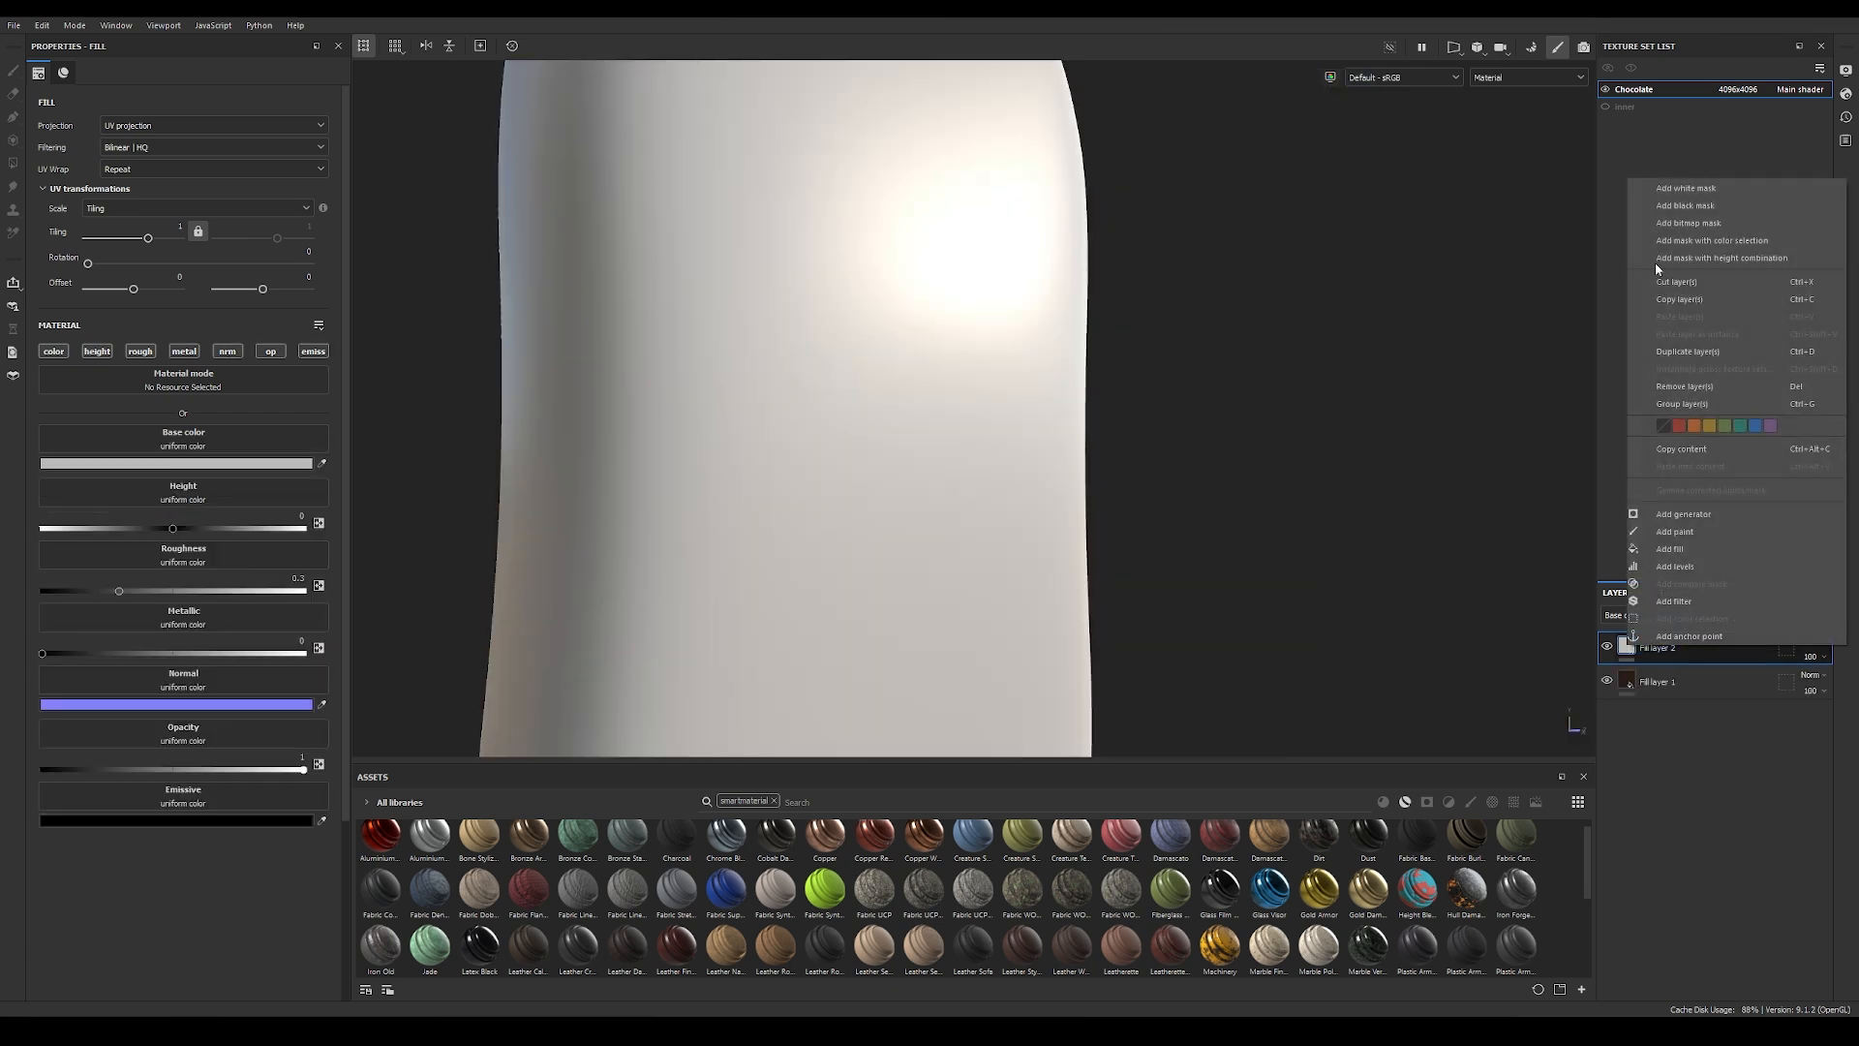
{"action": "left_click", "coordinate": [1683, 207]}
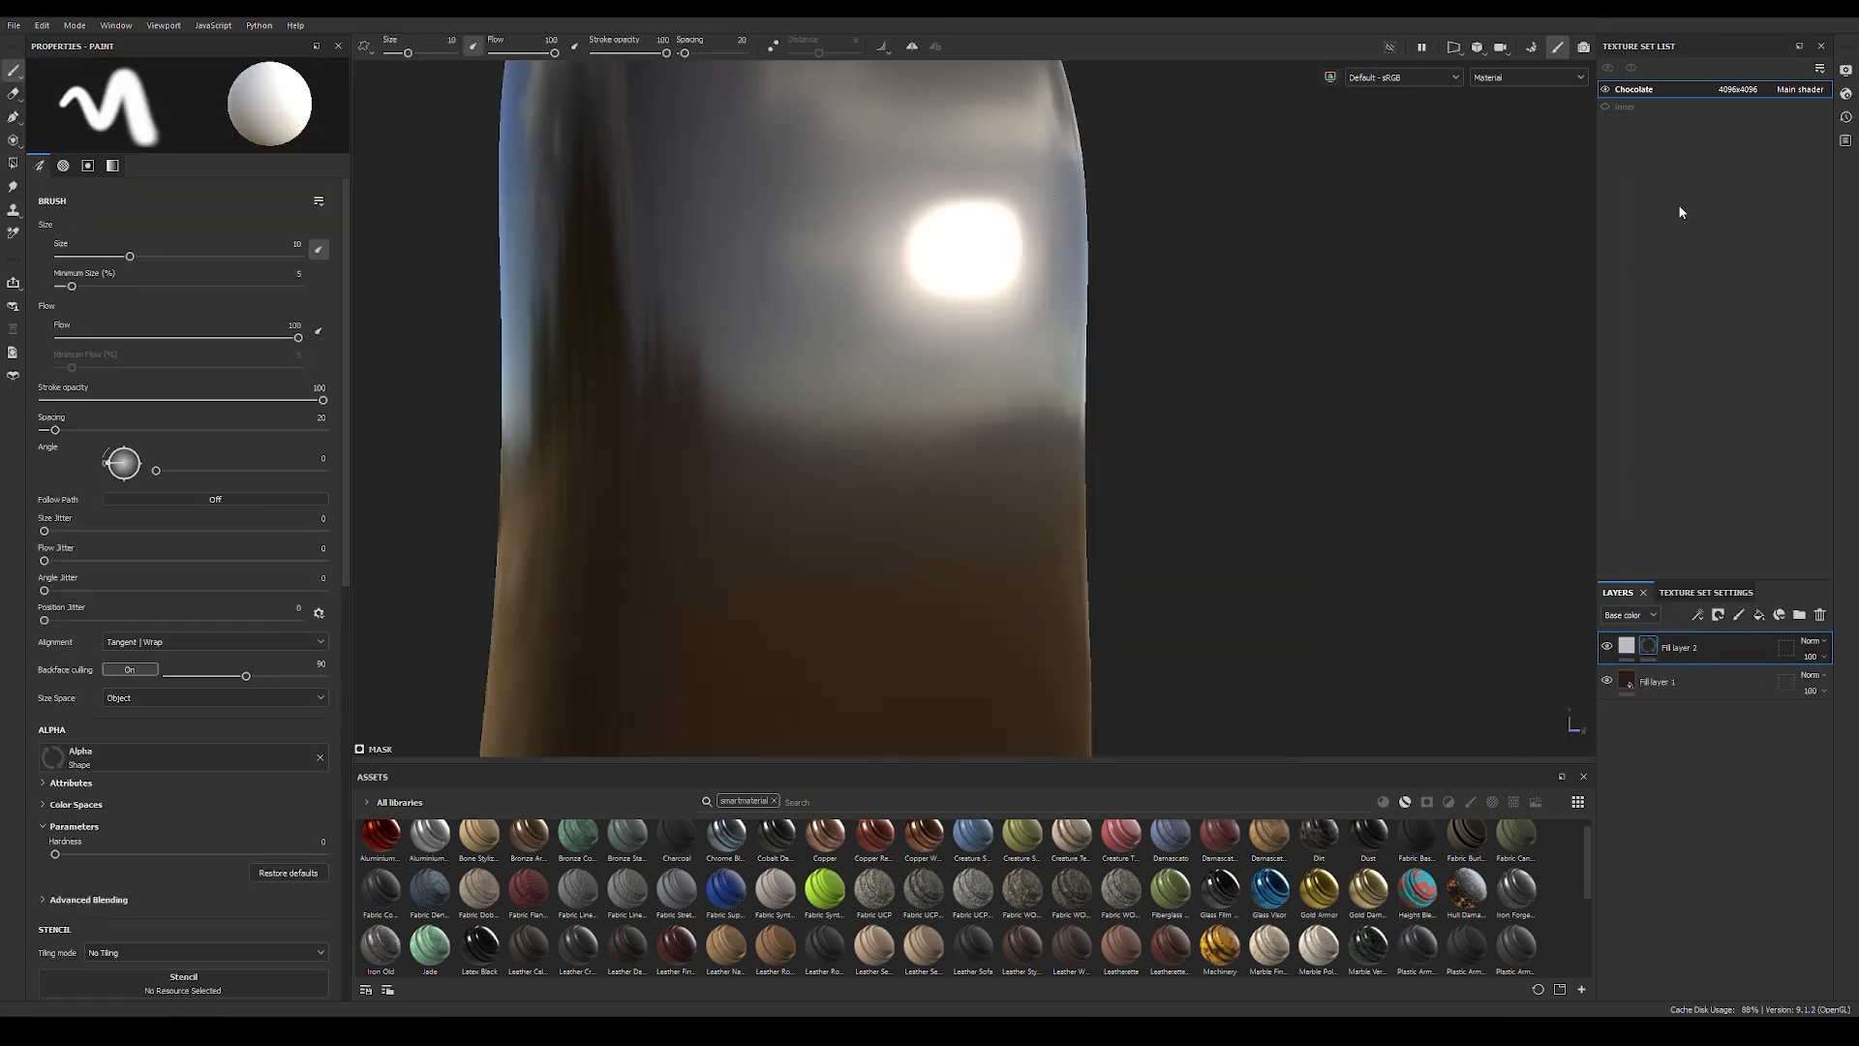
{"action": "left_click", "coordinate": [1699, 615]}
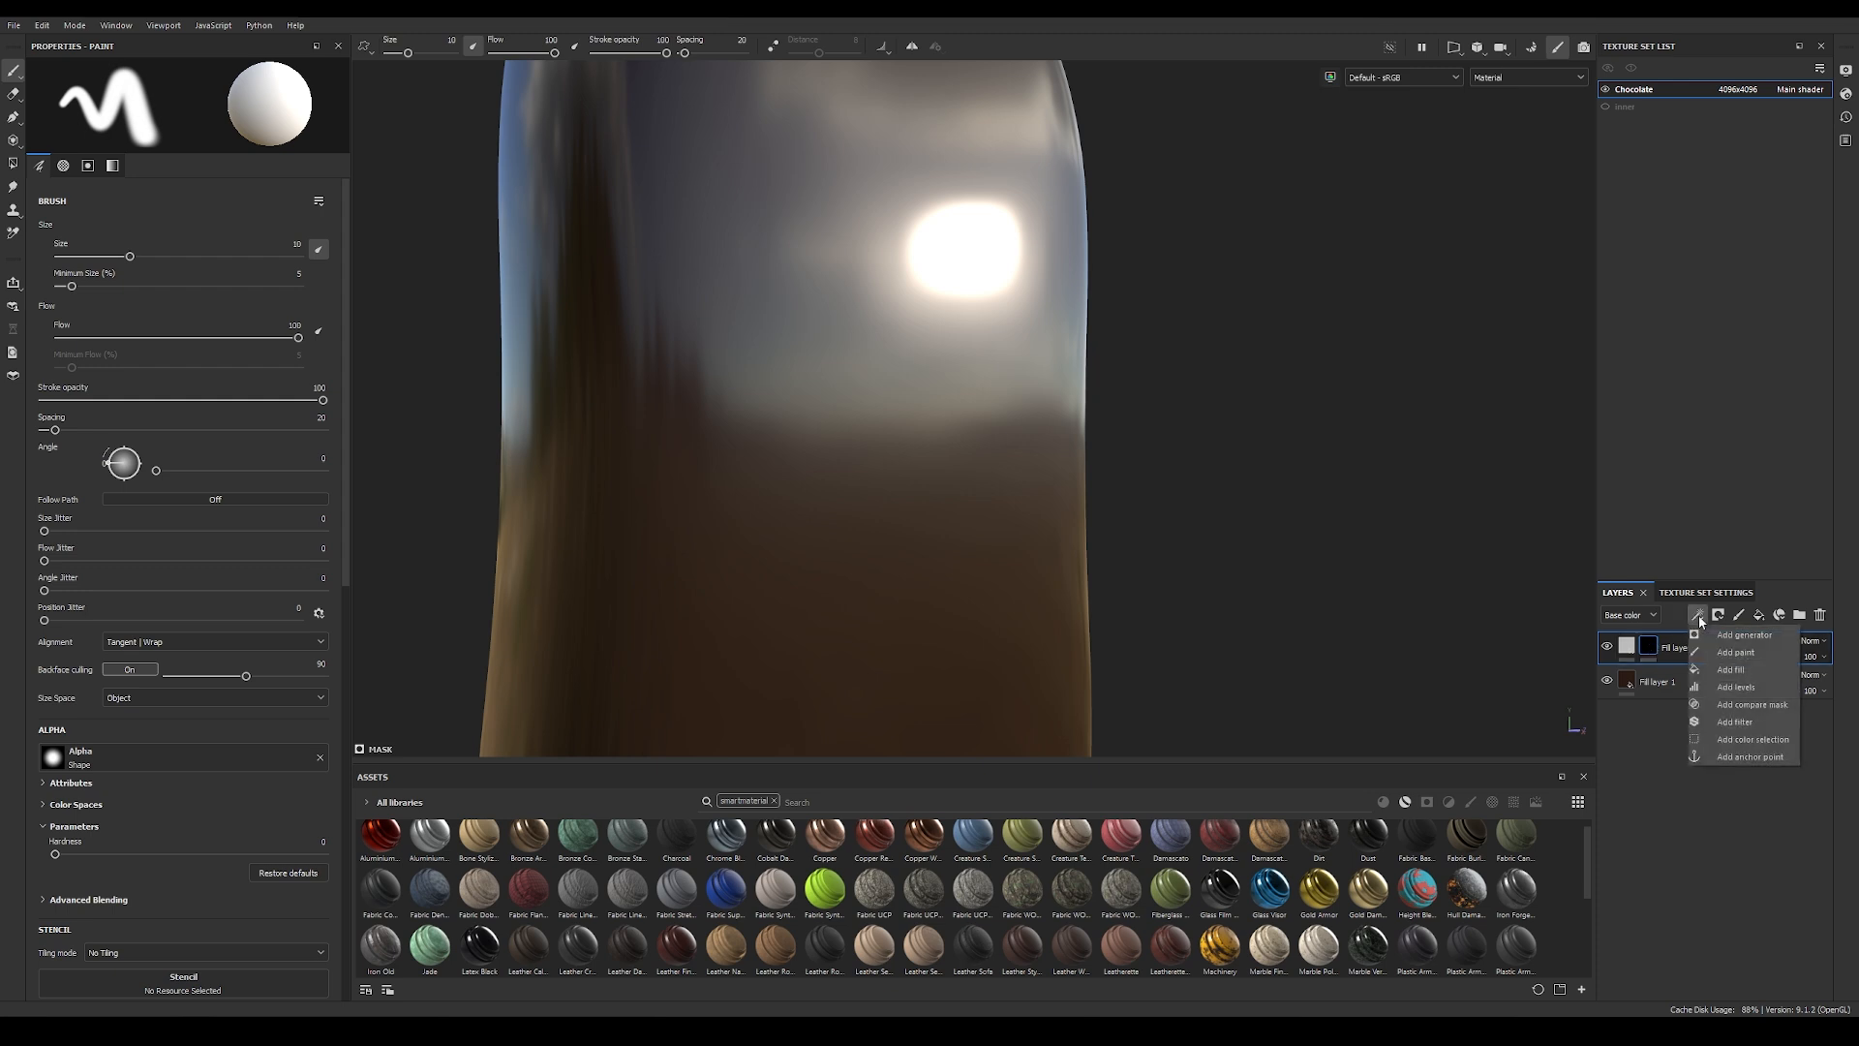
{"action": "left_click", "coordinate": [1730, 670]}
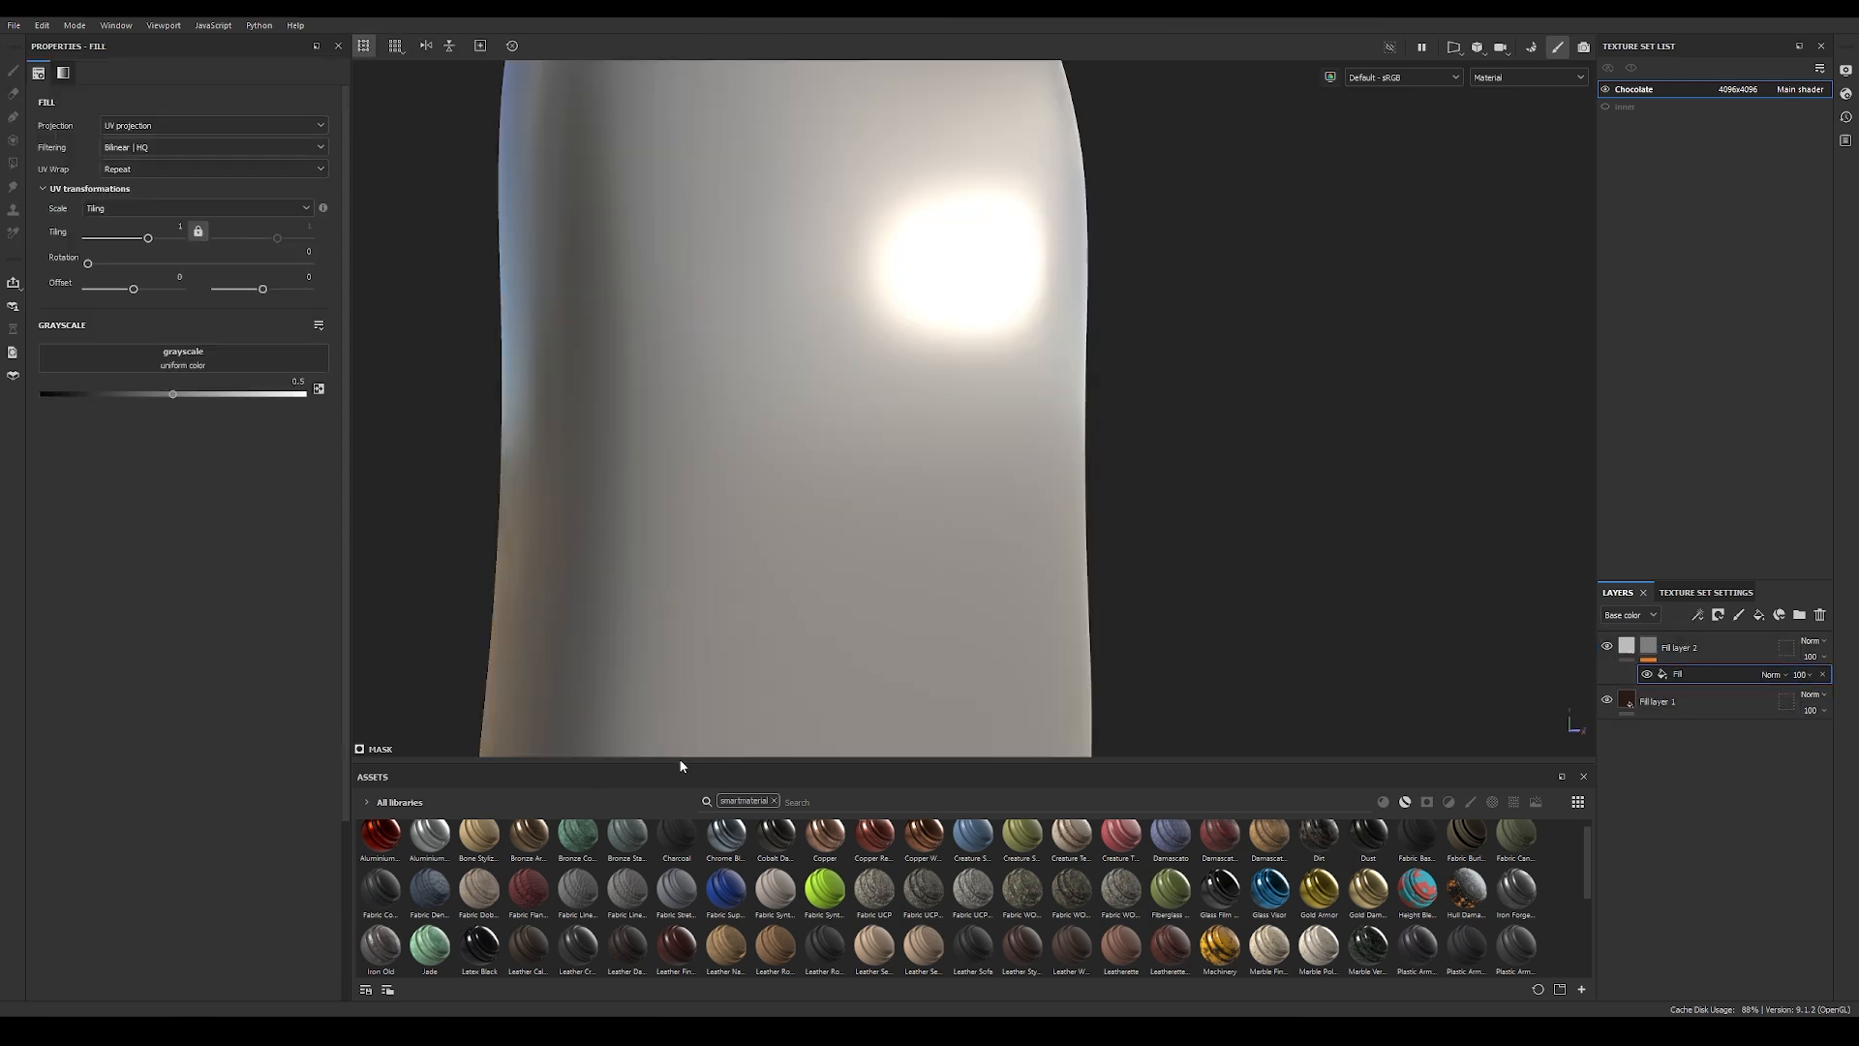
Step: Show all texture assets and use Clouds 2 as the grayscale source of the mask's fill effect
{"action": "left_click_drag", "start_coordinate": [681, 761], "coordinate": [682, 613]}
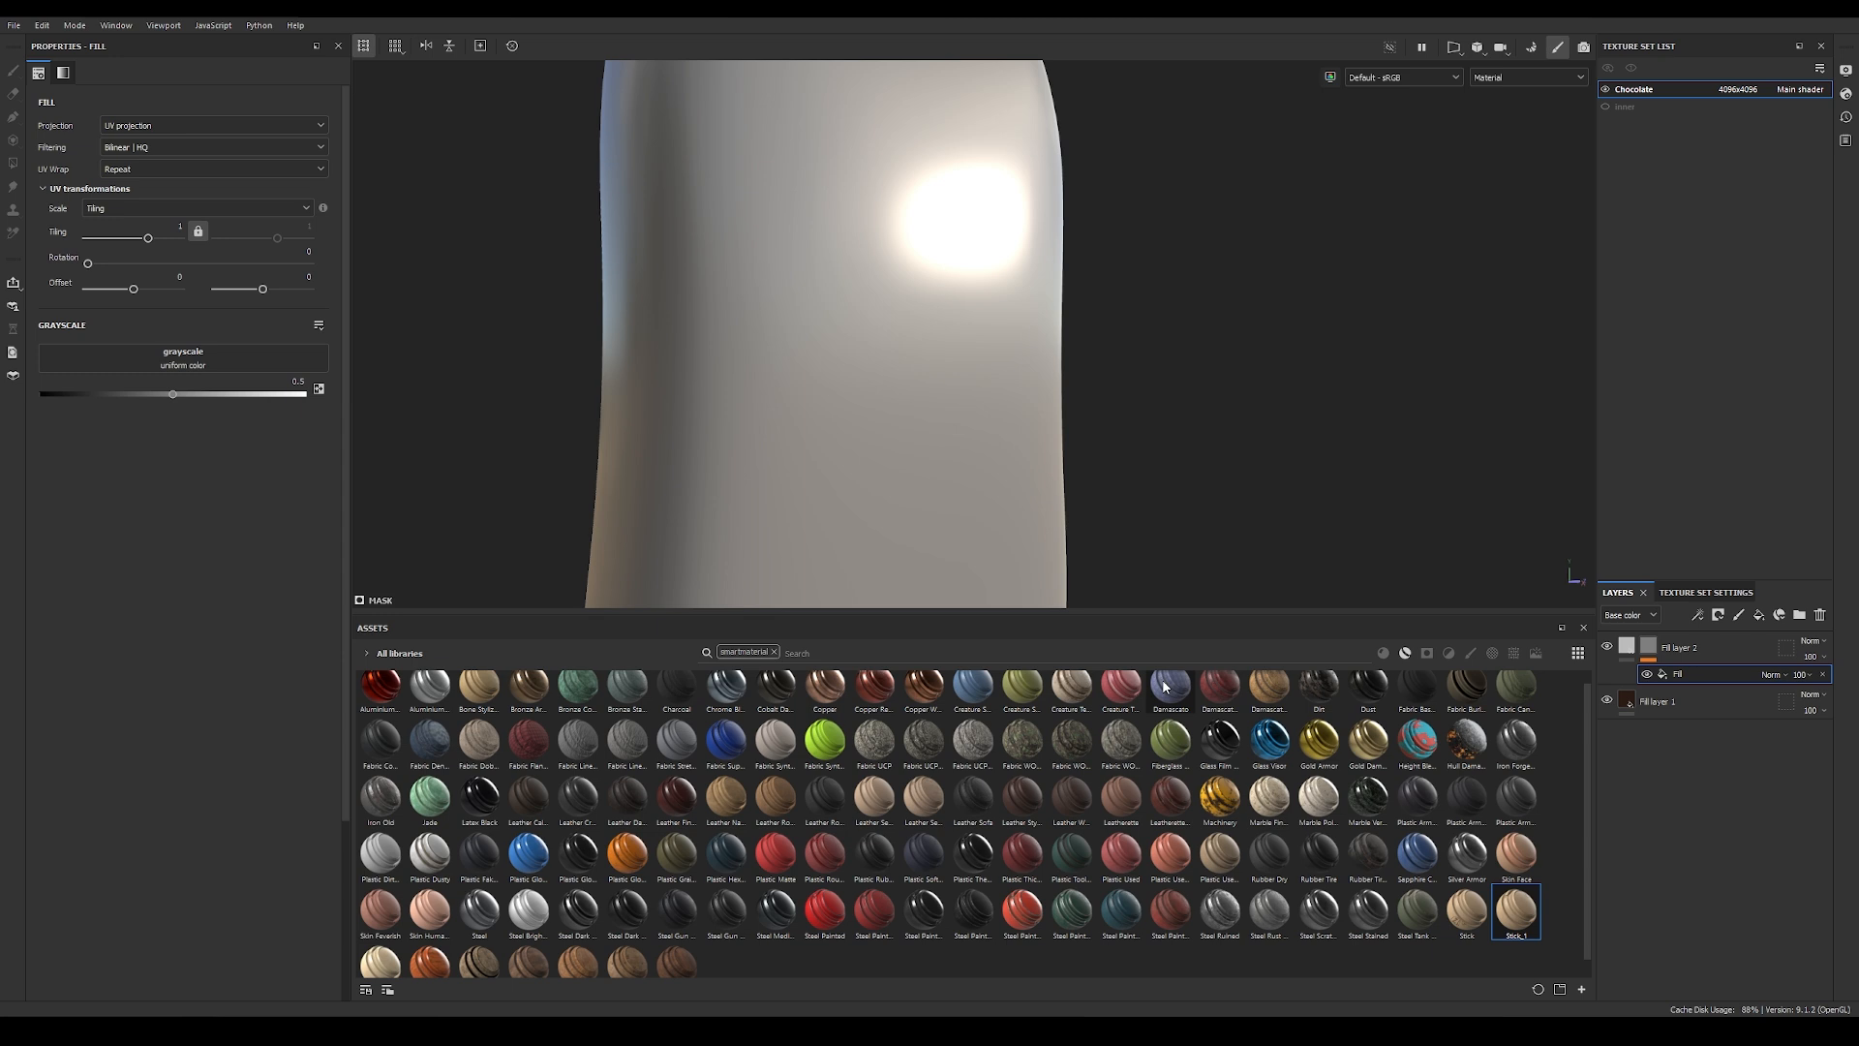
{"action": "left_click", "coordinate": [1516, 655]}
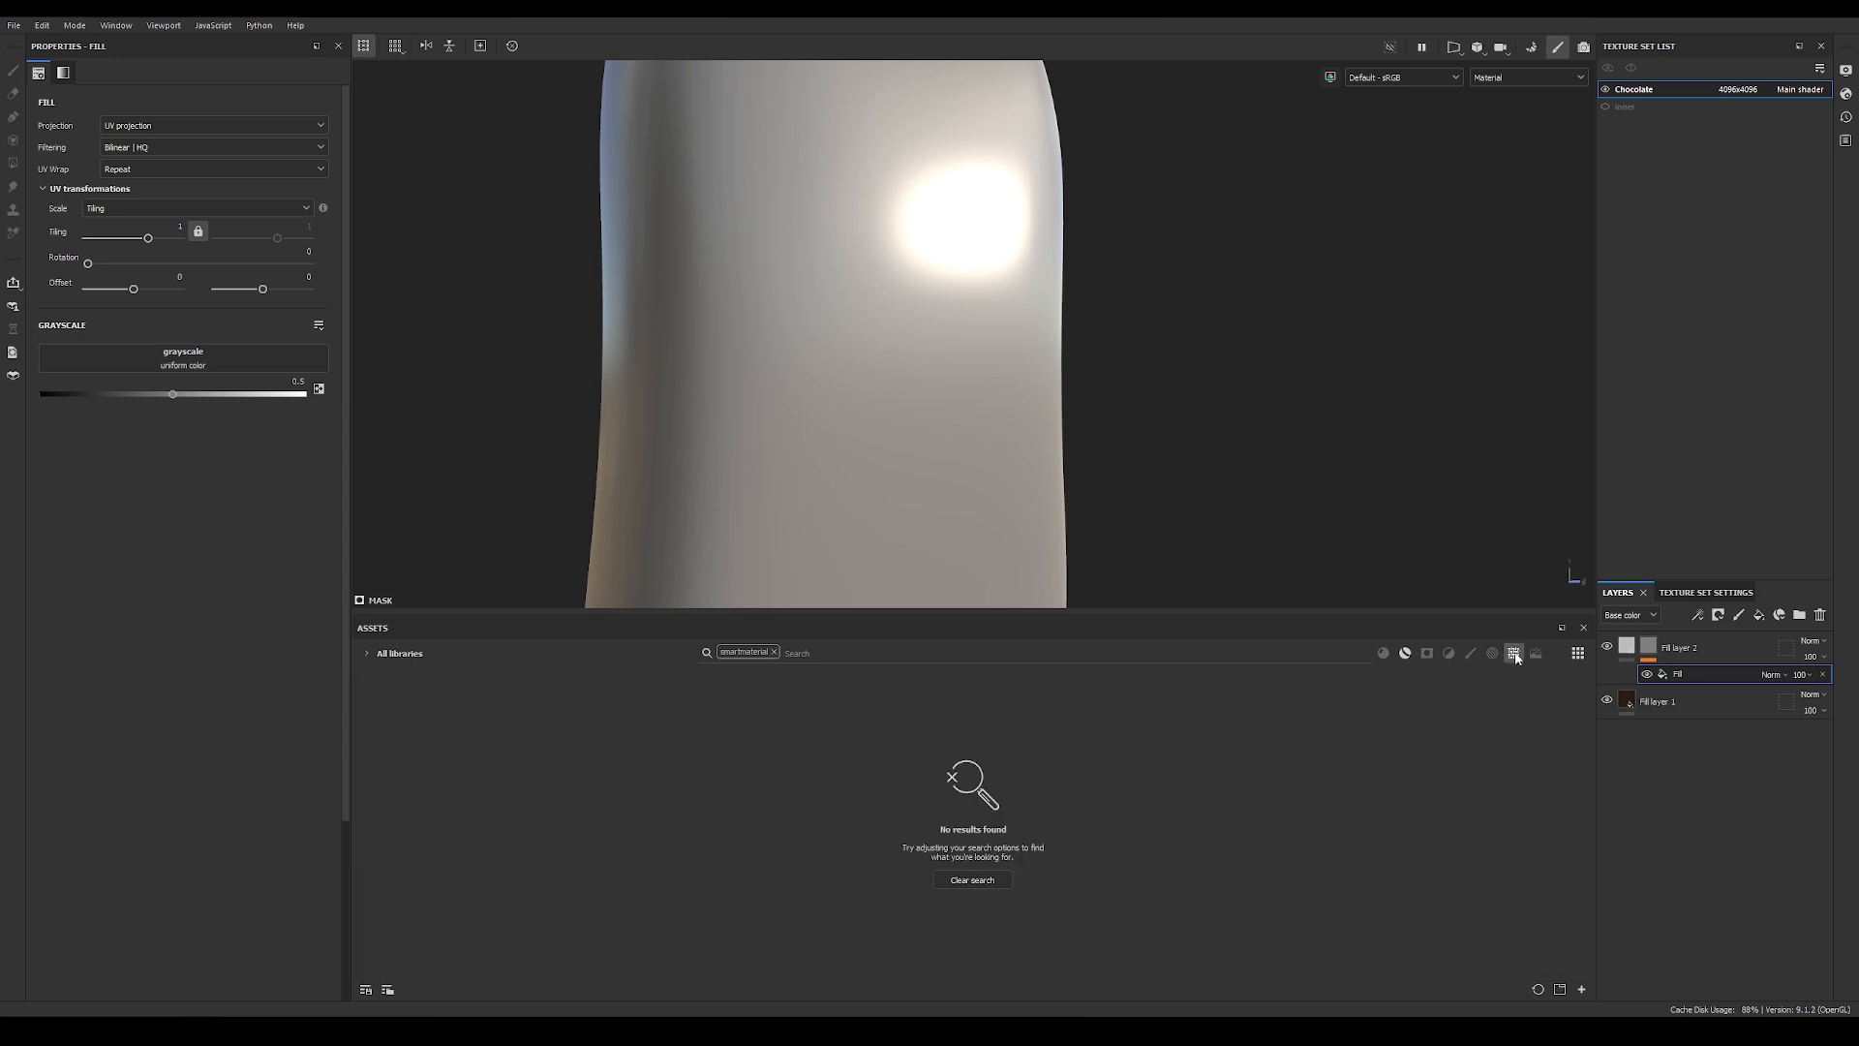
{"action": "left_click", "coordinate": [774, 652]}
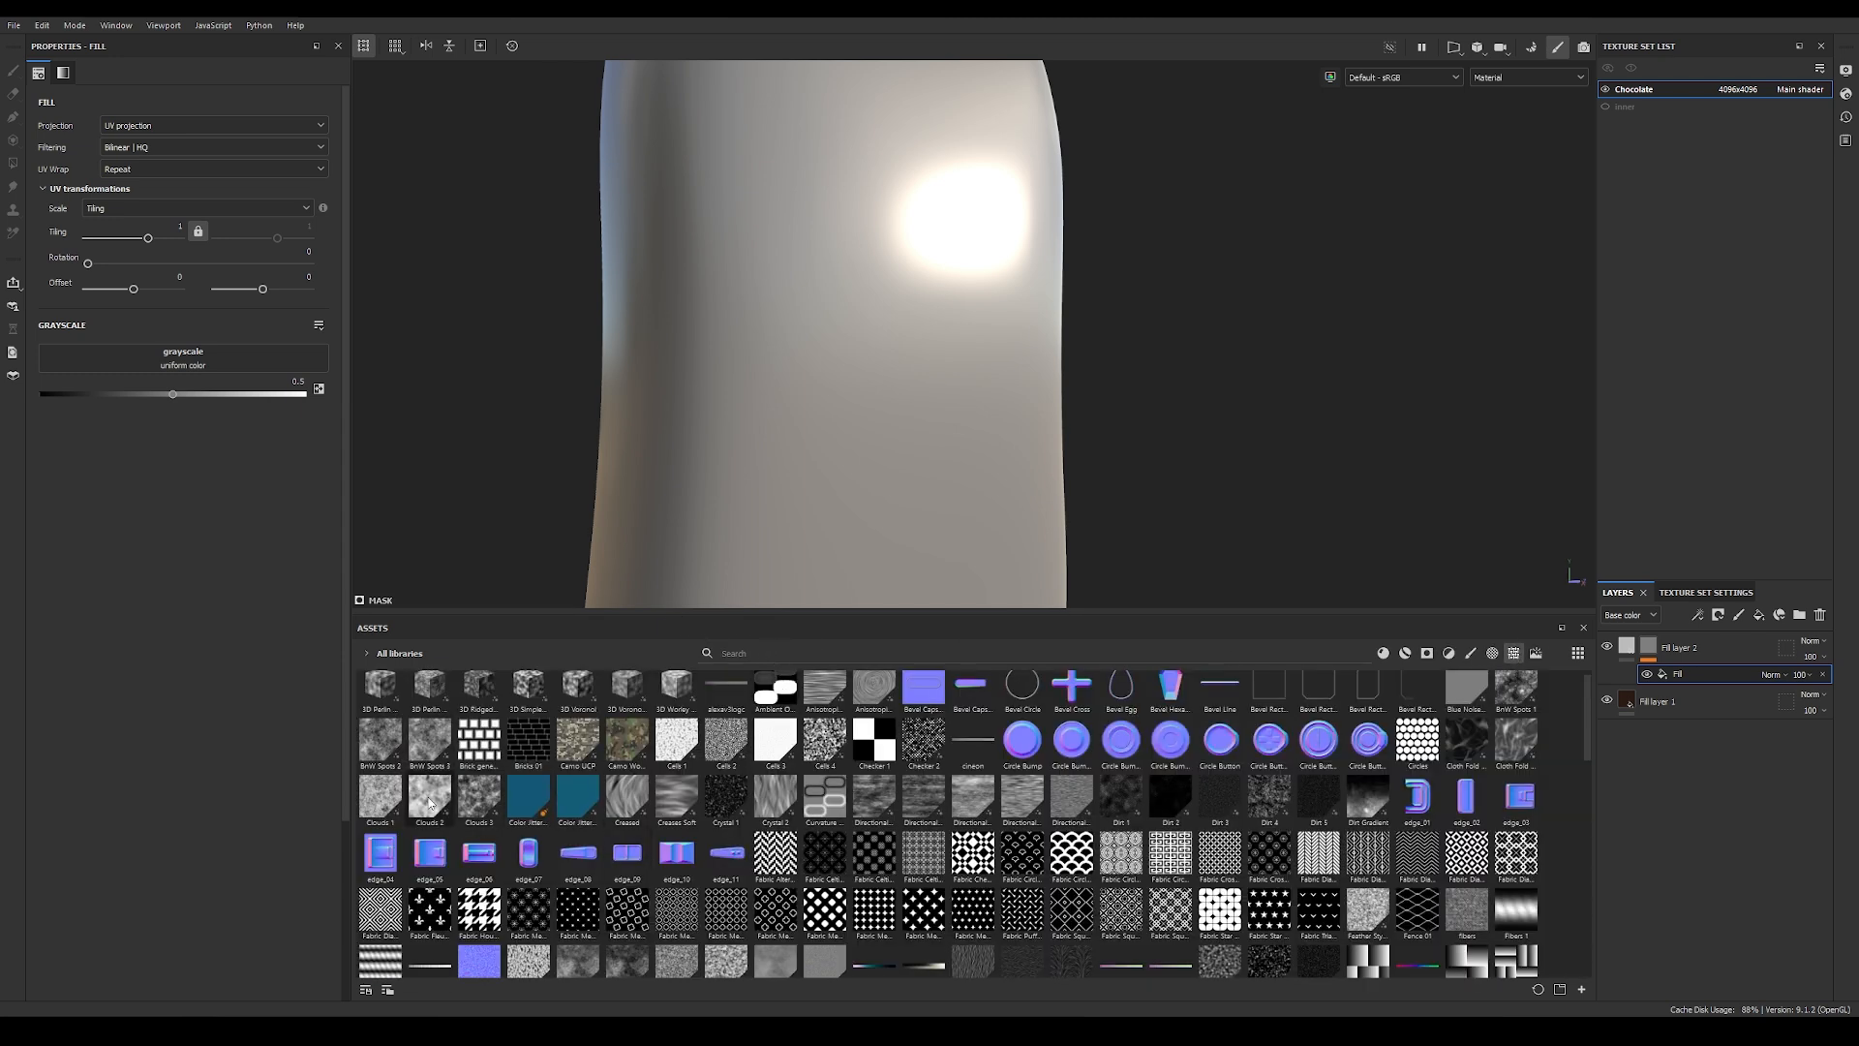
{"action": "left_click_drag", "start_coordinate": [430, 801], "coordinate": [186, 364]}
{"action": "left_click_drag", "start_coordinate": [1415, 612], "coordinate": [1415, 782]}
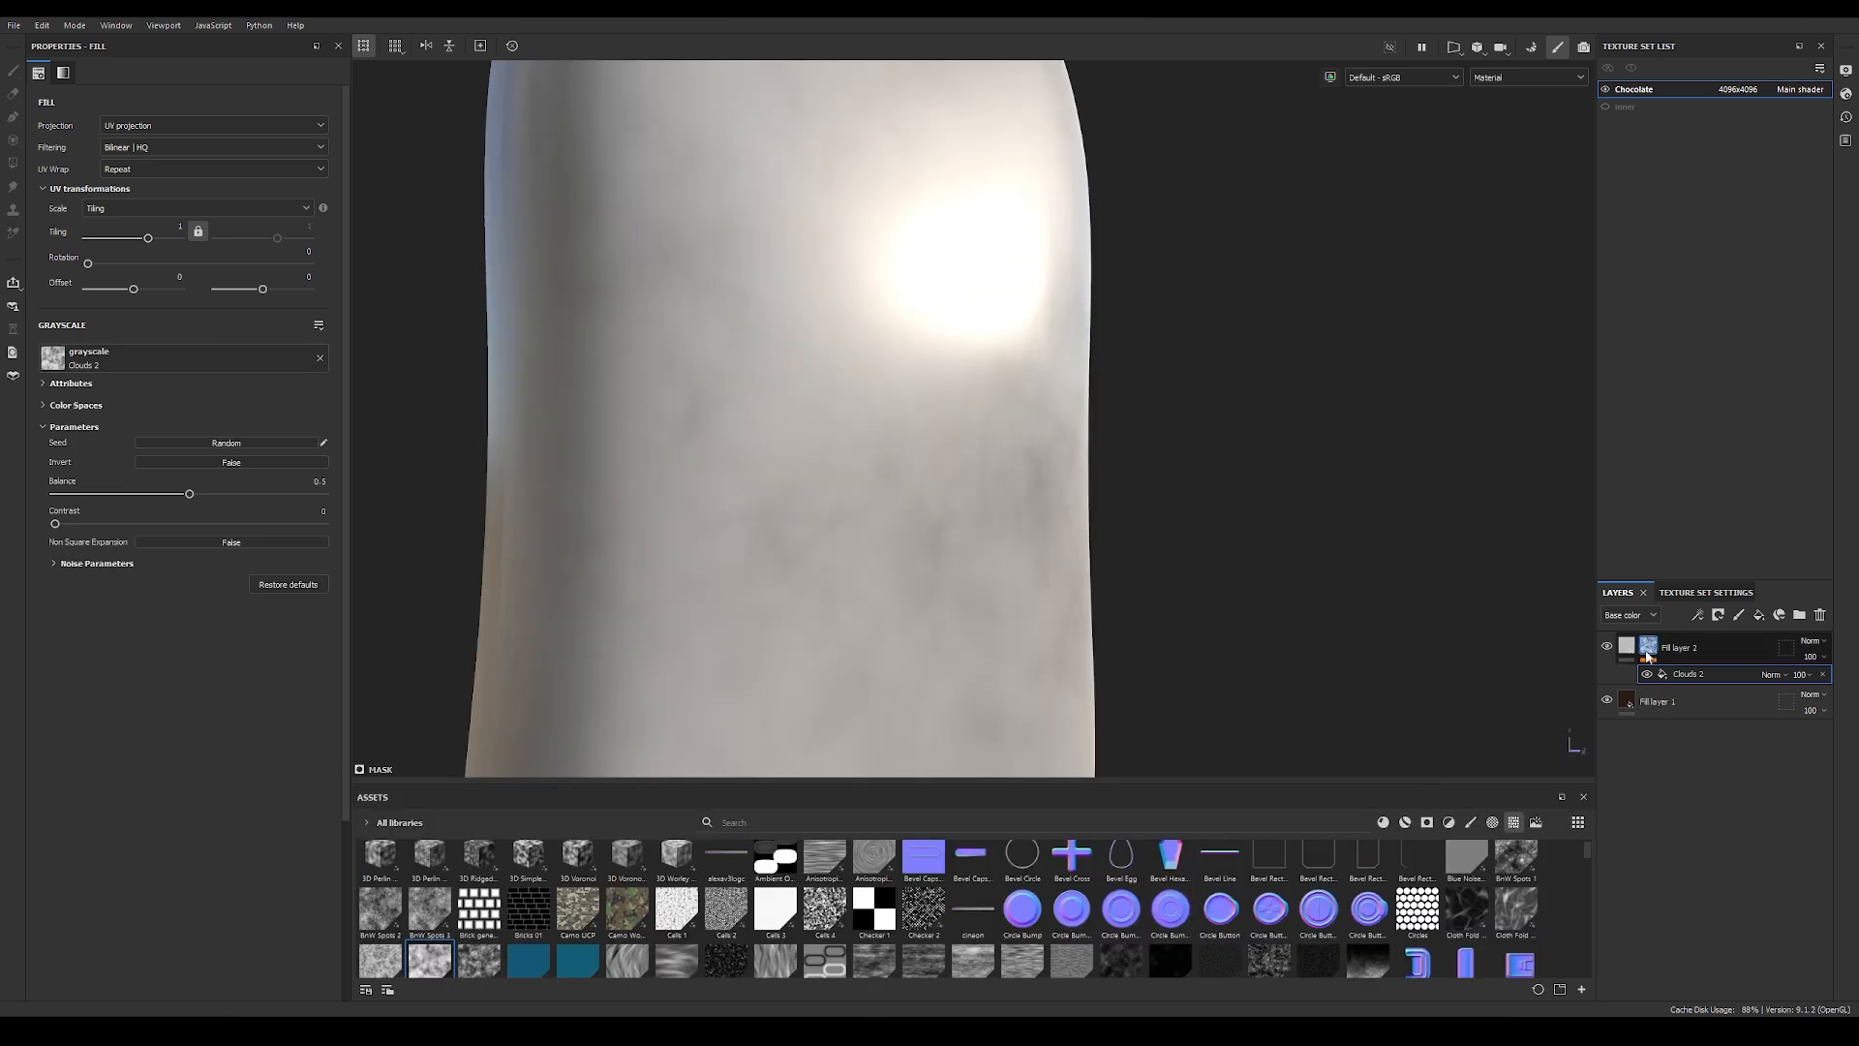
{"action": "left_click", "coordinate": [1648, 645], "text": "alt"}
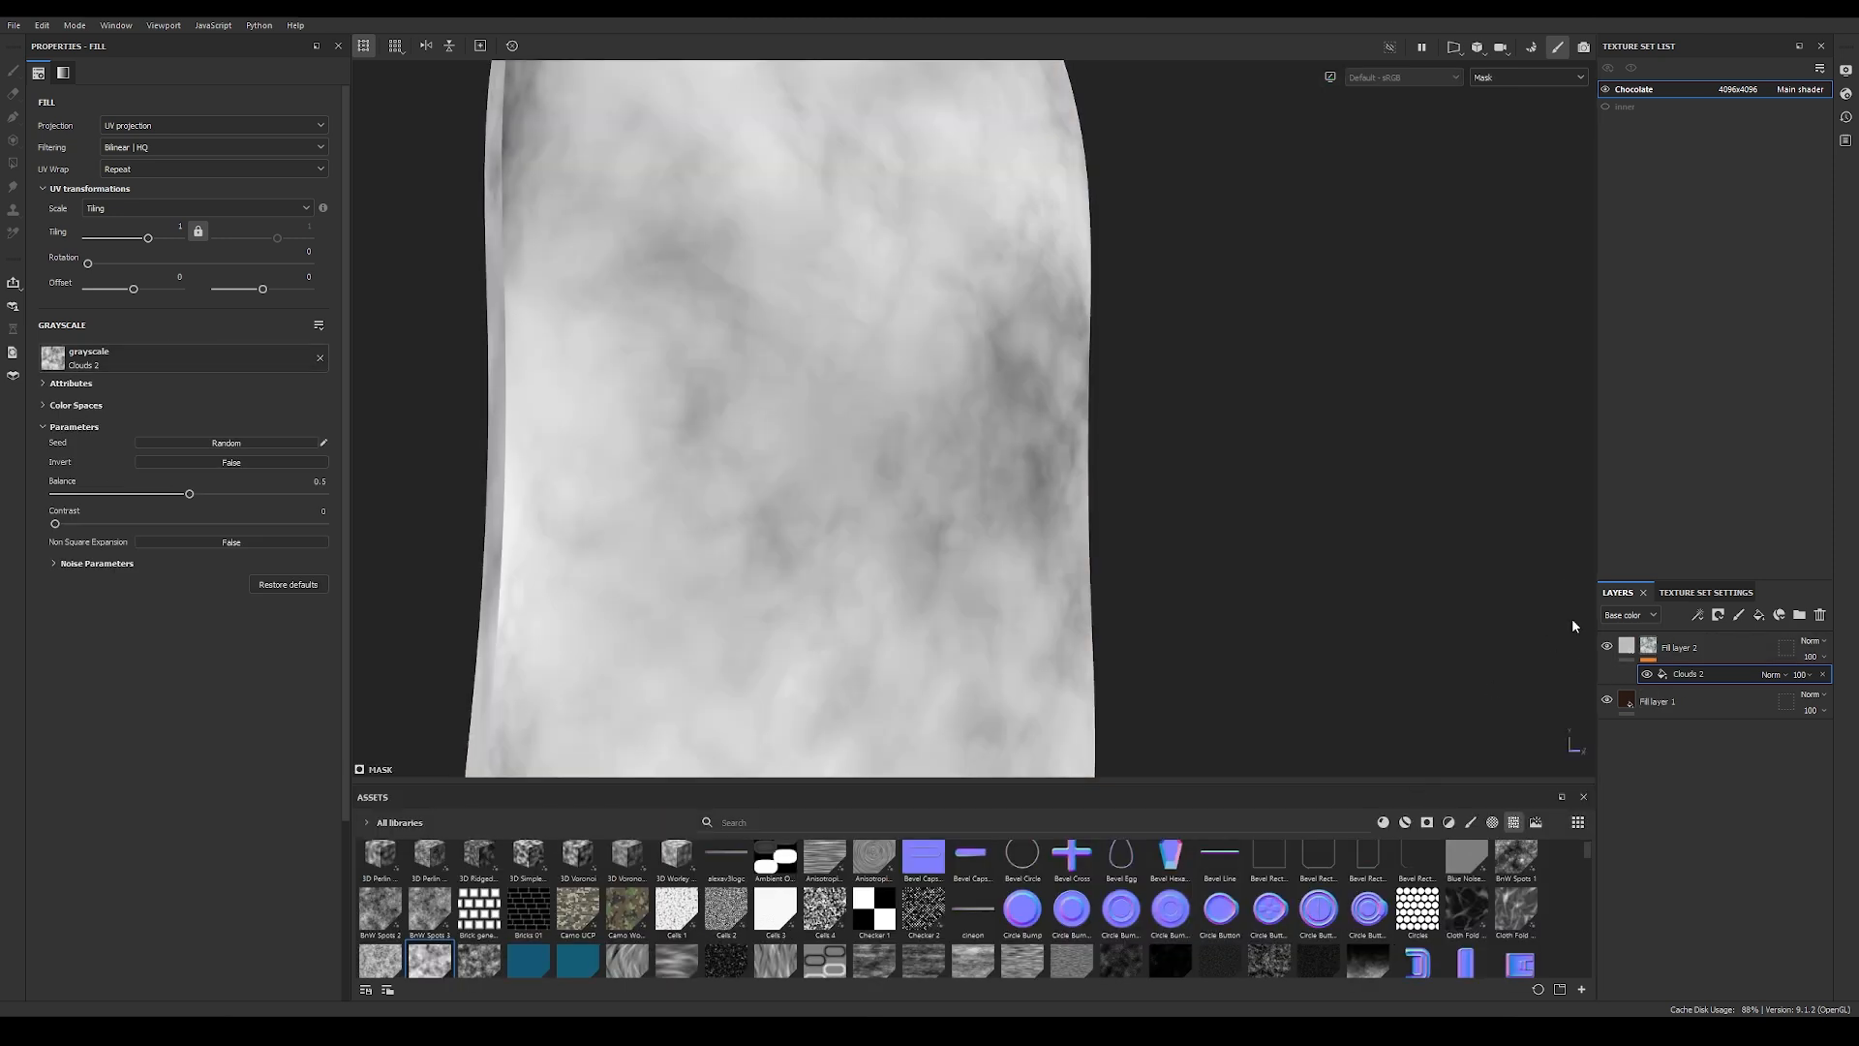
Step: Switch the Clouds 2 mask fill to tri-planar projection with balance 0.45 and noise disorder 0.71
{"action": "right_click_drag", "start_coordinate": [1092, 449], "coordinate": [878, 475], "text": "alt"}
{"action": "mouse_move", "coordinate": [878, 476]}
{"action": "left_mouse_down", "text": "alt"}
{"action": "mouse_move", "coordinate": [925, 444]}
{"action": "mouse_move", "coordinate": [959, 469]}
{"action": "mouse_move", "coordinate": [900, 427]}
{"action": "mouse_move", "coordinate": [884, 474]}
{"action": "mouse_move", "coordinate": [1137, 481]}
{"action": "mouse_move", "coordinate": [1063, 486]}
{"action": "mouse_move", "coordinate": [872, 435]}
{"action": "left_mouse_up", "text": "alt"}
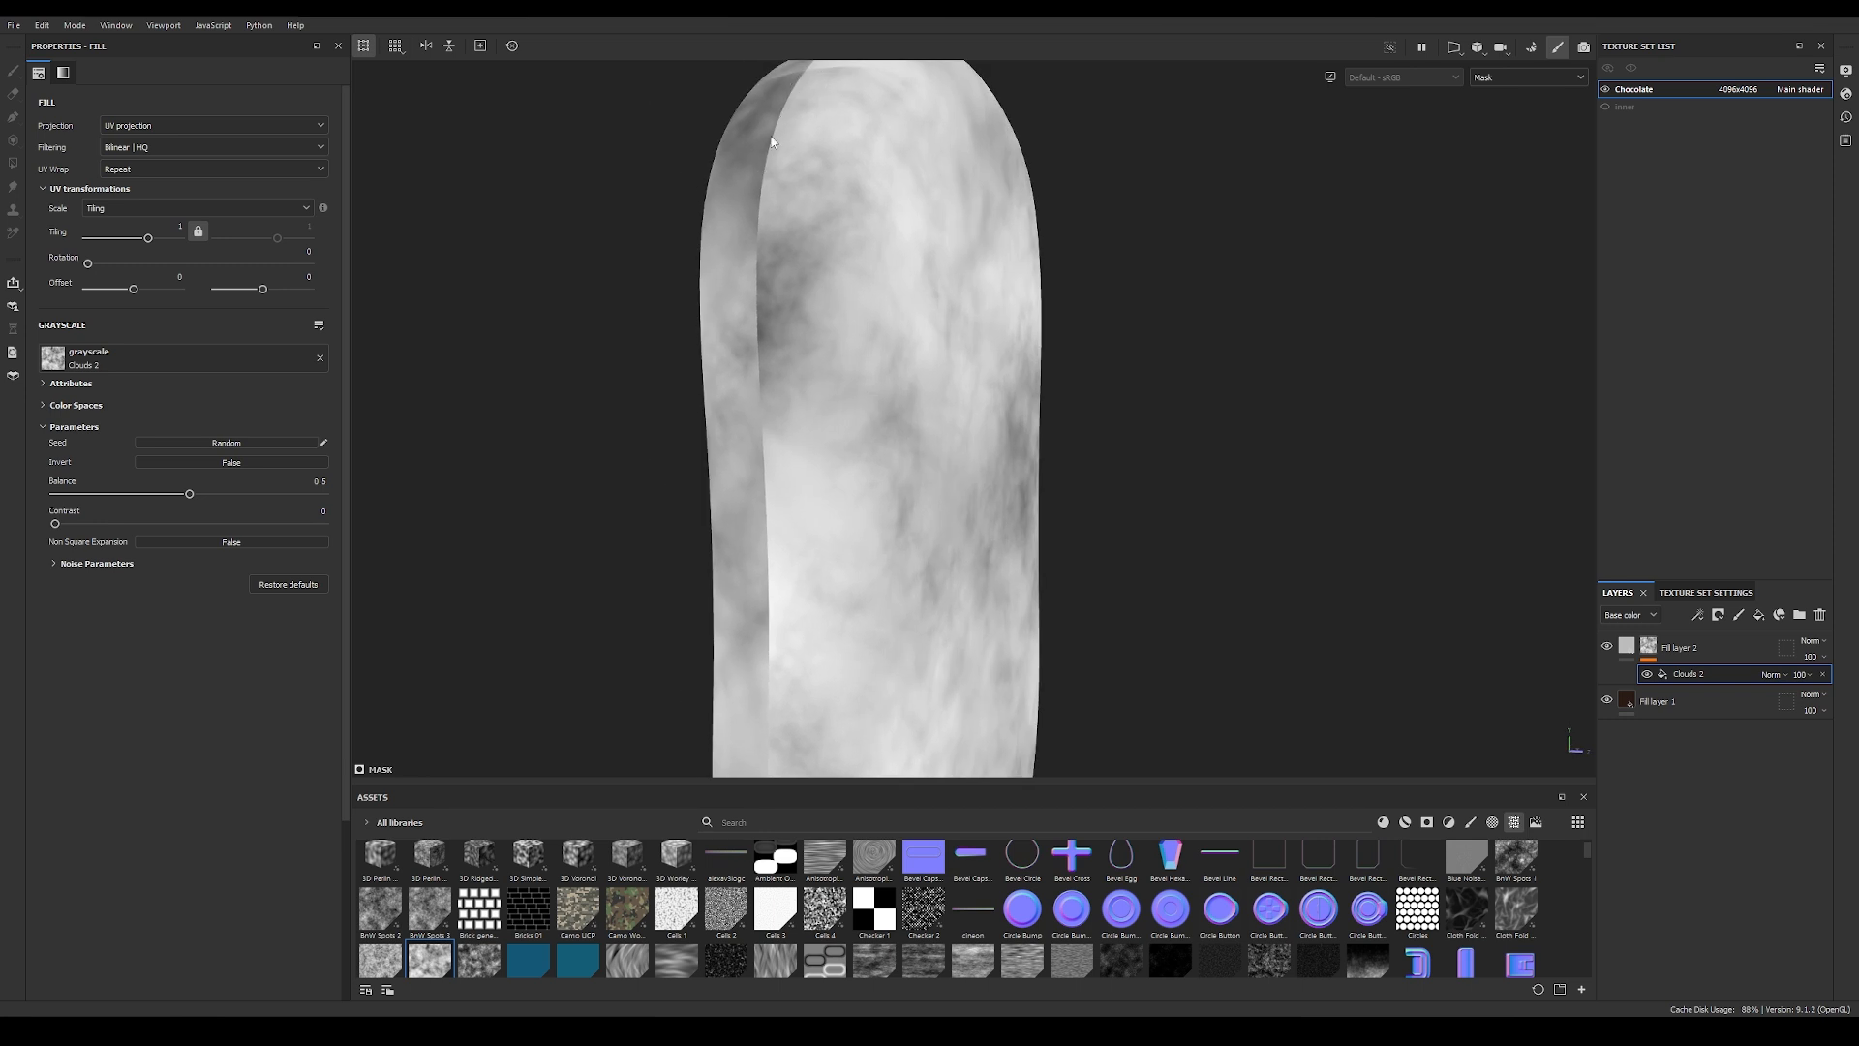
{"action": "left_click", "coordinate": [159, 125]}
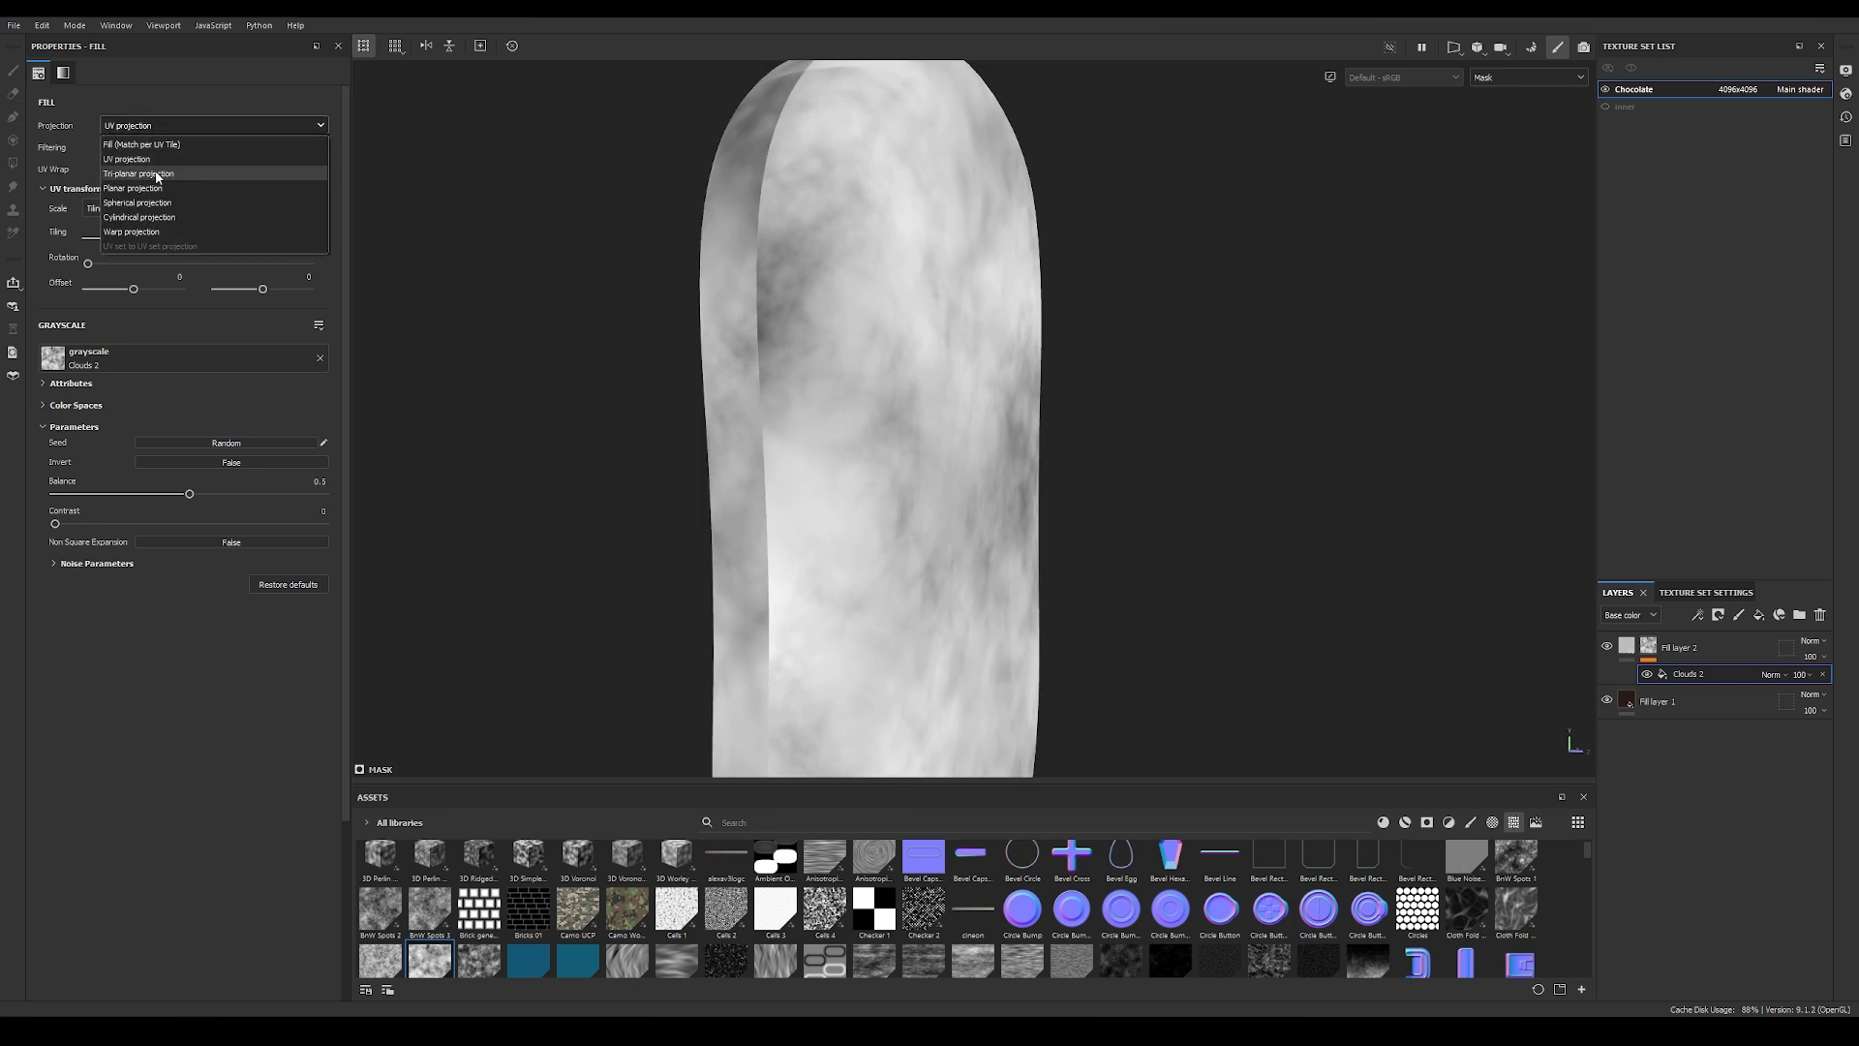
{"action": "left_click", "coordinate": [145, 175]}
{"action": "left_click", "coordinate": [54, 581]}
{"action": "left_click_drag", "start_coordinate": [188, 511], "coordinate": [177, 517]}
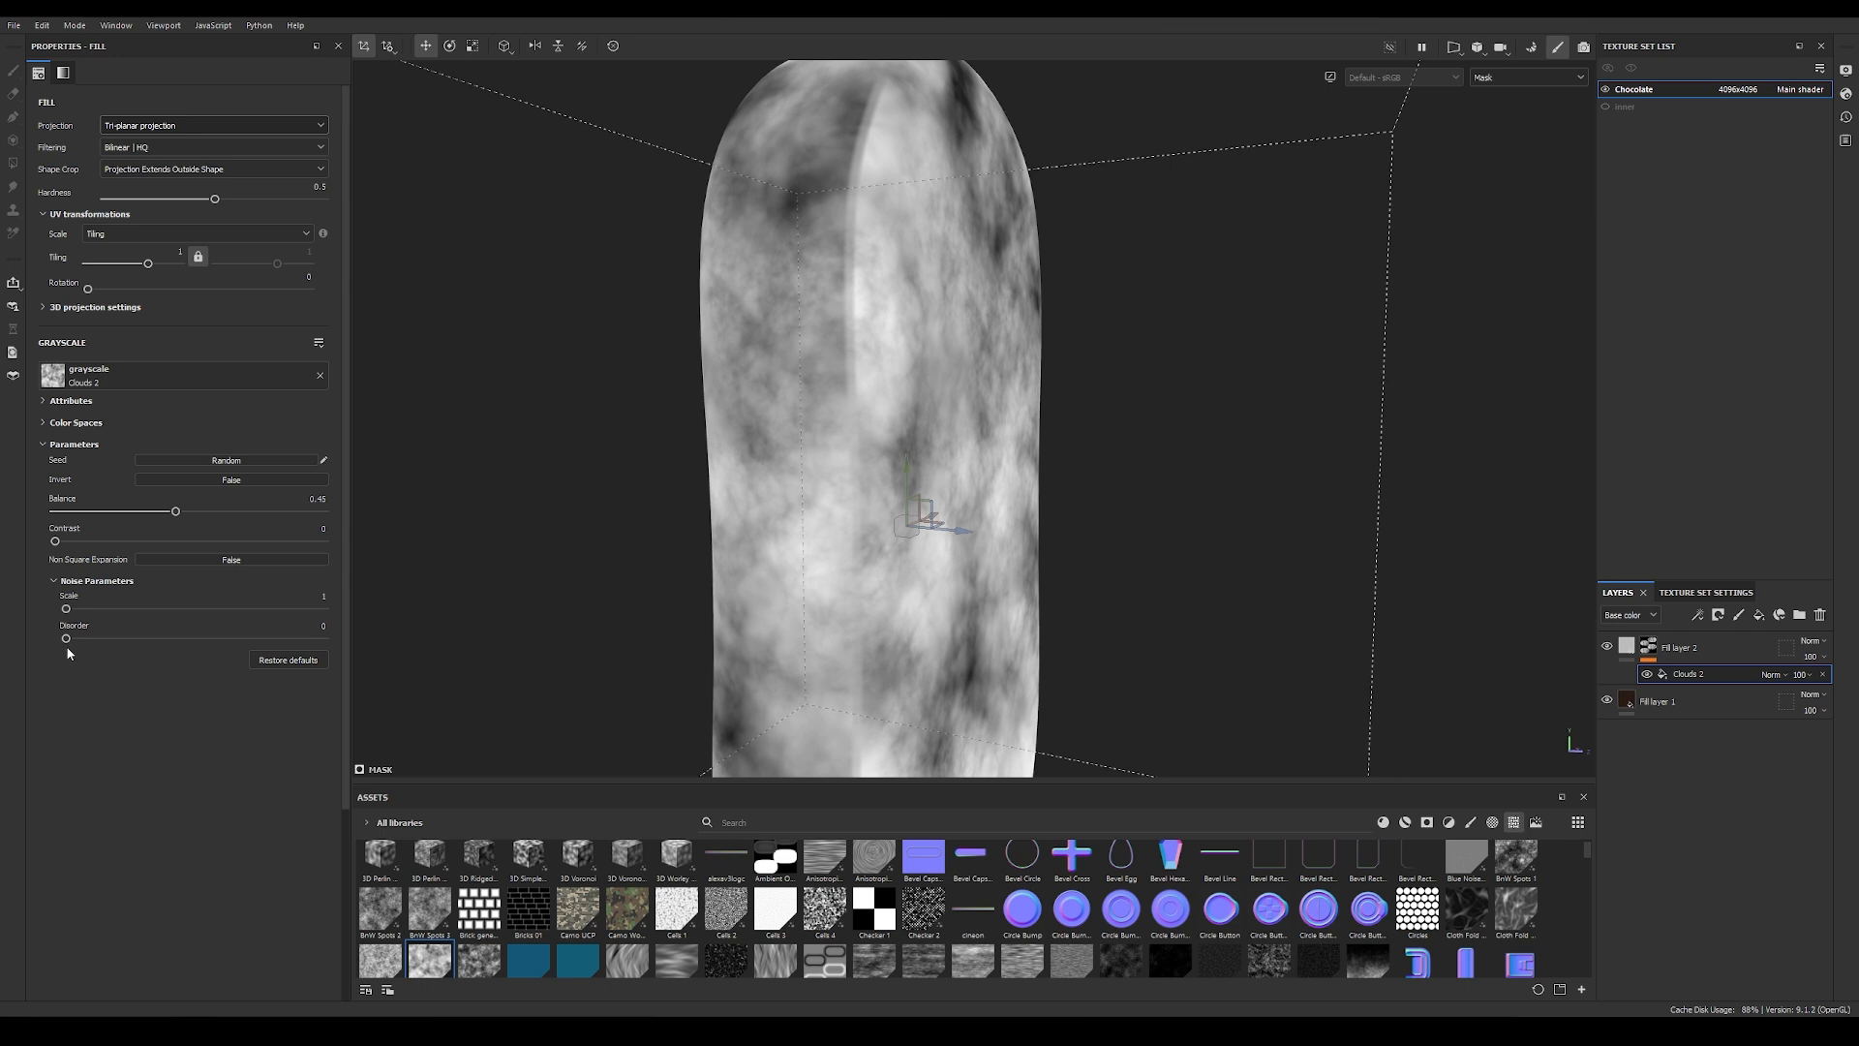
{"action": "left_click_drag", "start_coordinate": [65, 639], "coordinate": [248, 648]}
{"action": "left_click_drag", "start_coordinate": [825, 445], "coordinate": [949, 633], "text": "alt"}
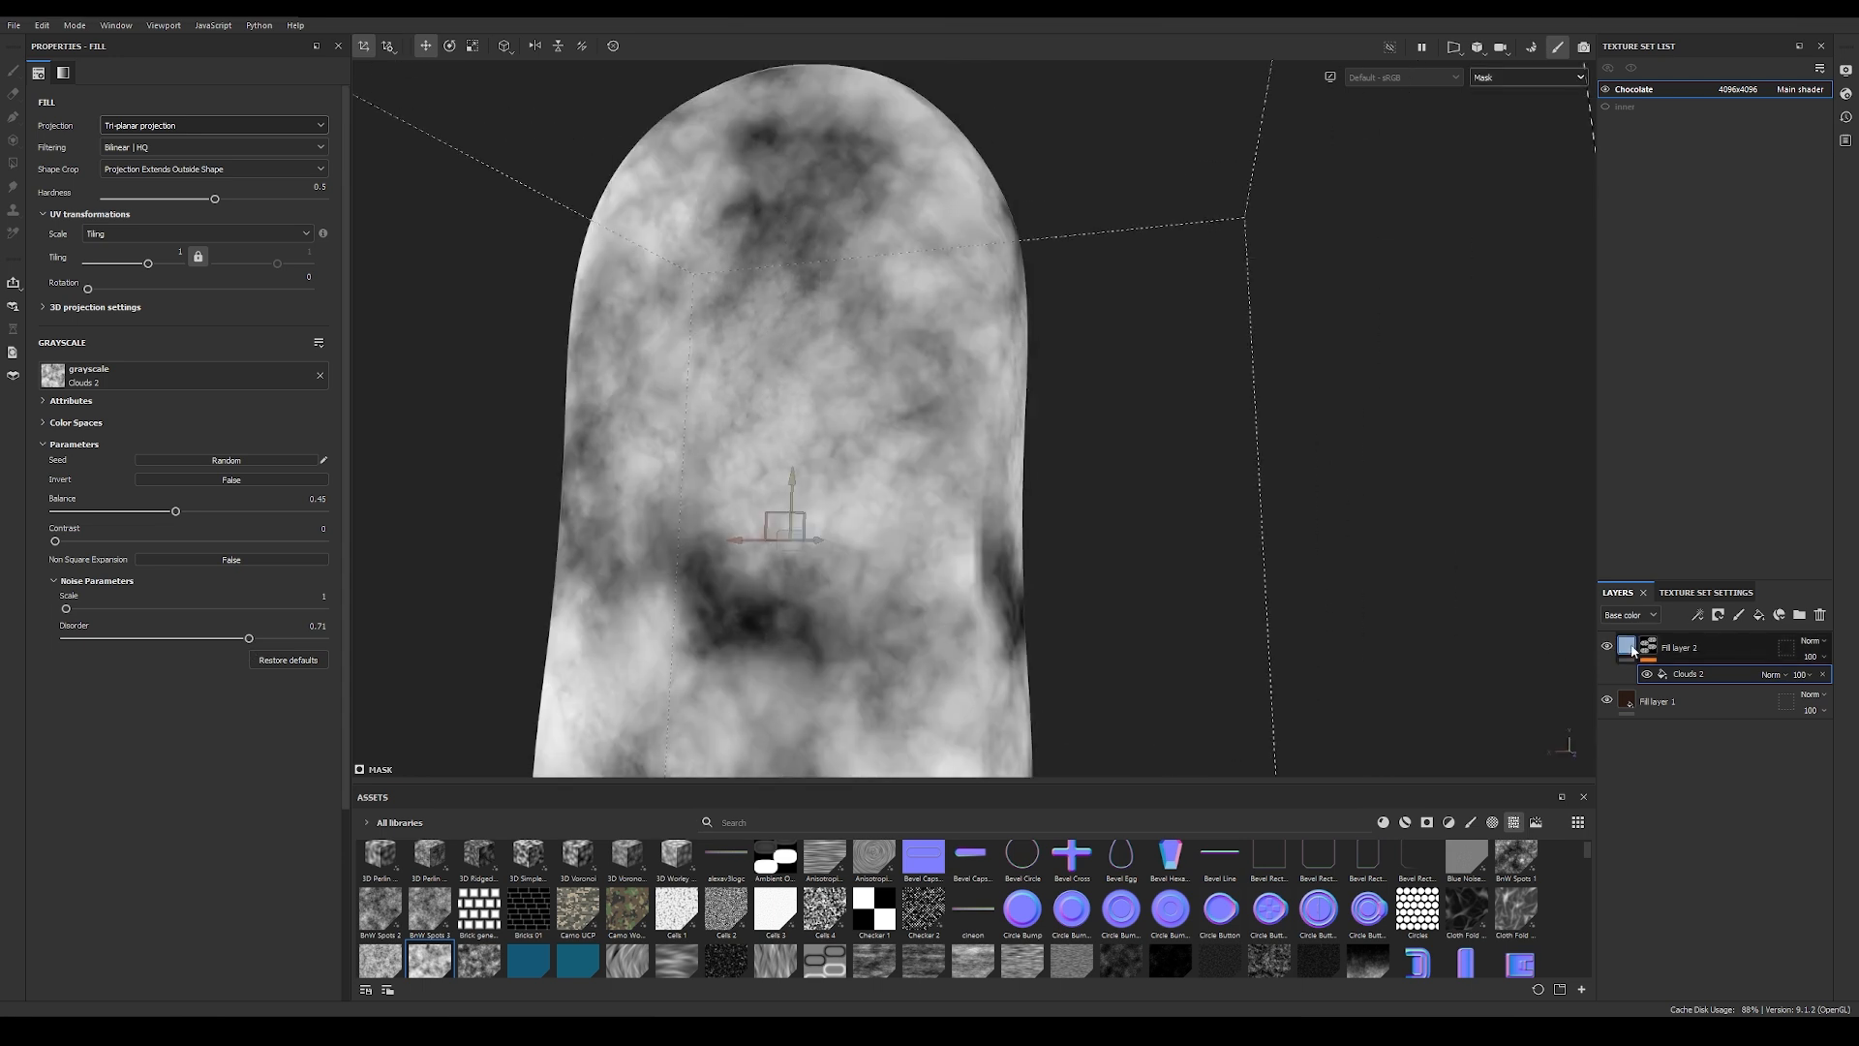
Step: Return to the material view and keep only the height and roughness channels active on Fill layer 2
{"action": "key", "text": "m"}
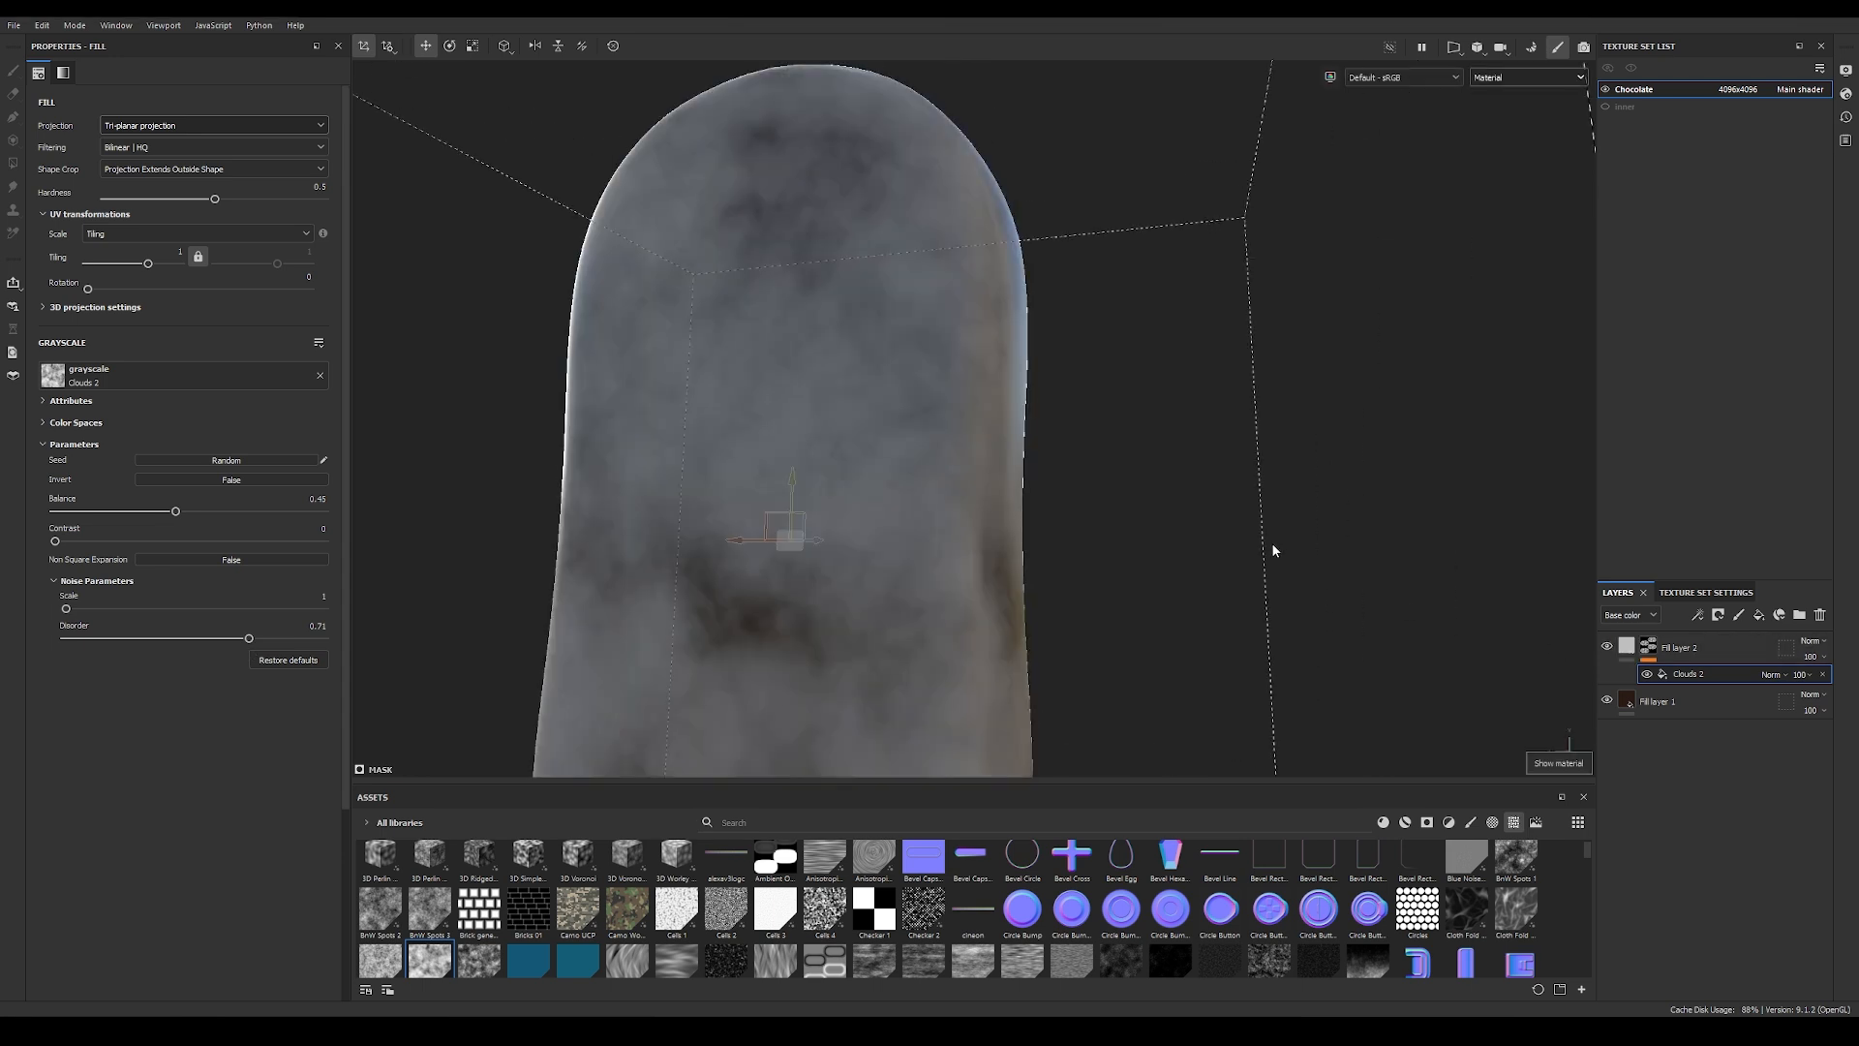
{"action": "left_click_drag", "start_coordinate": [1107, 539], "coordinate": [581, 367], "text": "alt"}
{"action": "left_click", "coordinate": [1627, 646]}
{"action": "left_click", "coordinate": [53, 350]}
{"action": "left_click", "coordinate": [184, 350]}
{"action": "left_click", "coordinate": [226, 351]}
{"action": "left_click", "coordinate": [272, 351]}
{"action": "left_click", "coordinate": [313, 351]}
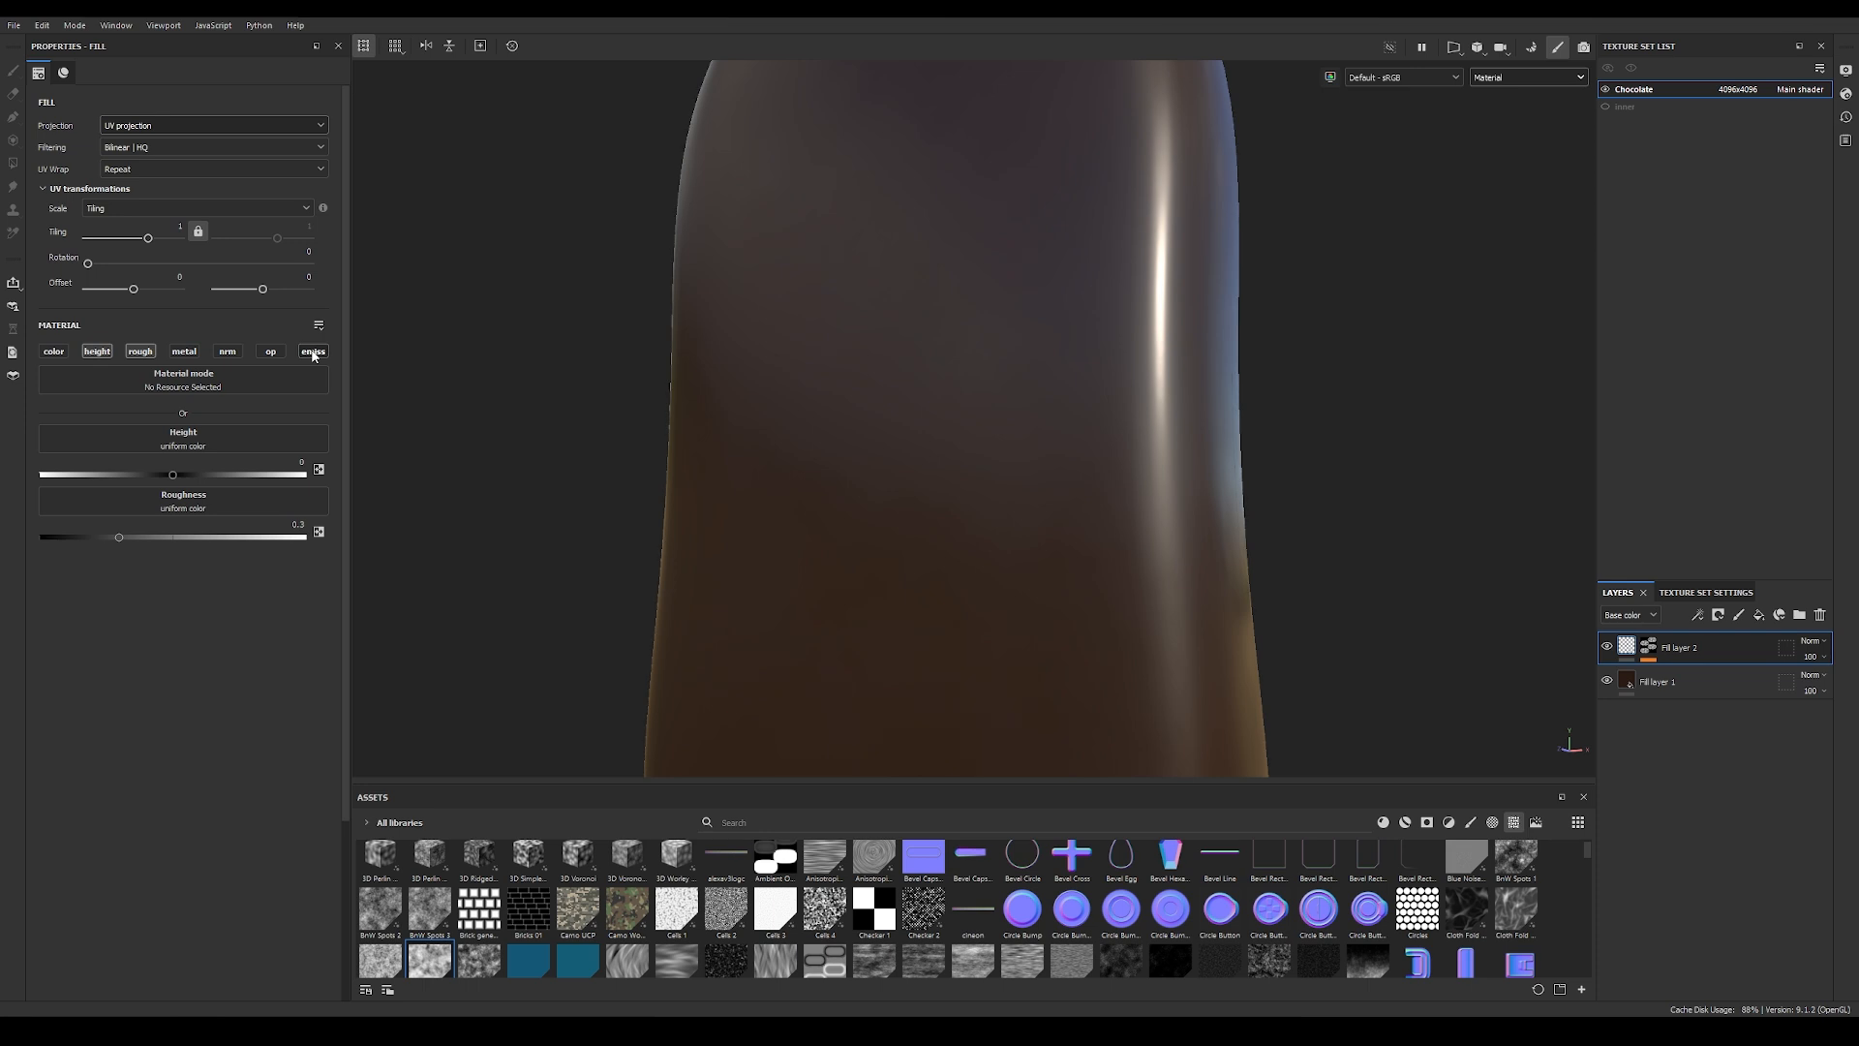
Step: Set Fill layer 2's height to 0.08
{"action": "left_click_drag", "start_coordinate": [825, 452], "coordinate": [1342, 469], "text": "alt"}
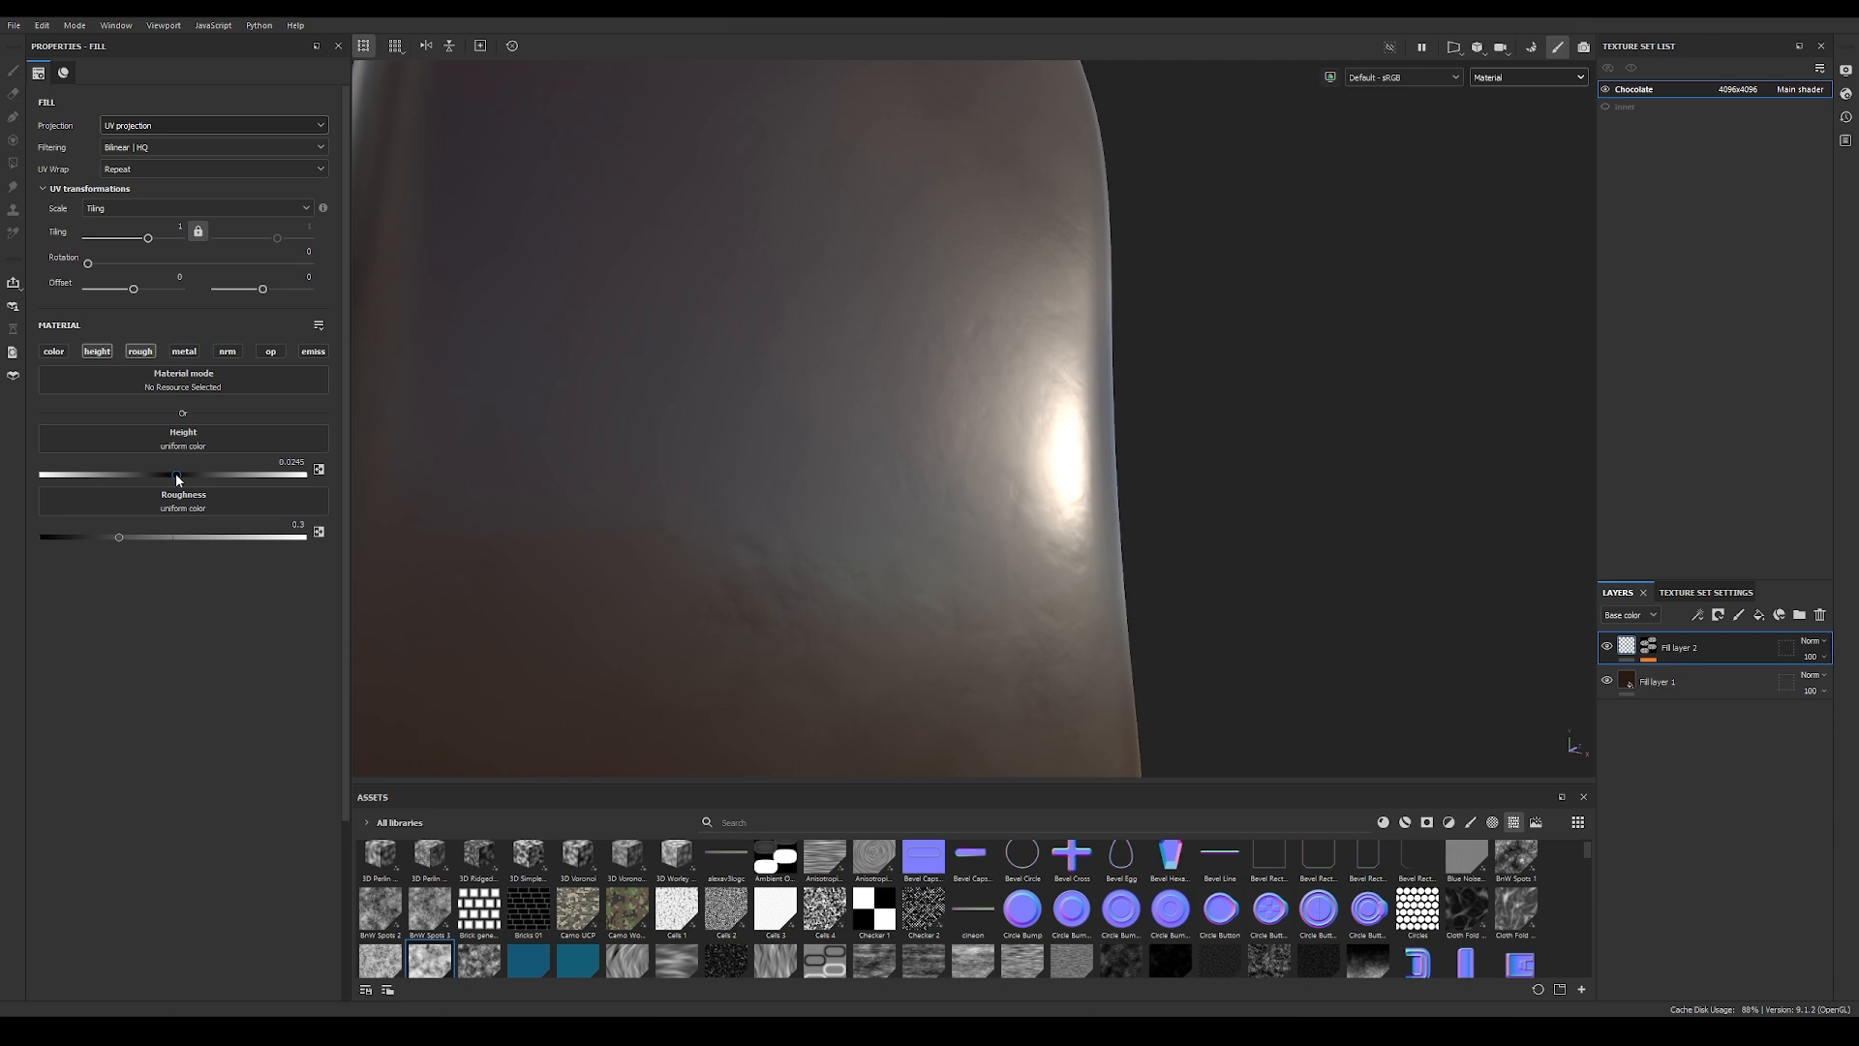
{"action": "left_click", "coordinate": [290, 462]}
{"action": "left_click_drag", "start_coordinate": [293, 461], "coordinate": [367, 466]}
{"action": "type", "text": "8"}
{"action": "key", "text": "Return"}
{"action": "mouse_move", "coordinate": [954, 424]}
{"action": "left_mouse_down", "text": "alt"}
{"action": "mouse_move", "coordinate": [996, 427]}
{"action": "mouse_move", "coordinate": [984, 456]}
{"action": "mouse_move", "coordinate": [940, 450]}
{"action": "left_mouse_up", "text": "alt"}
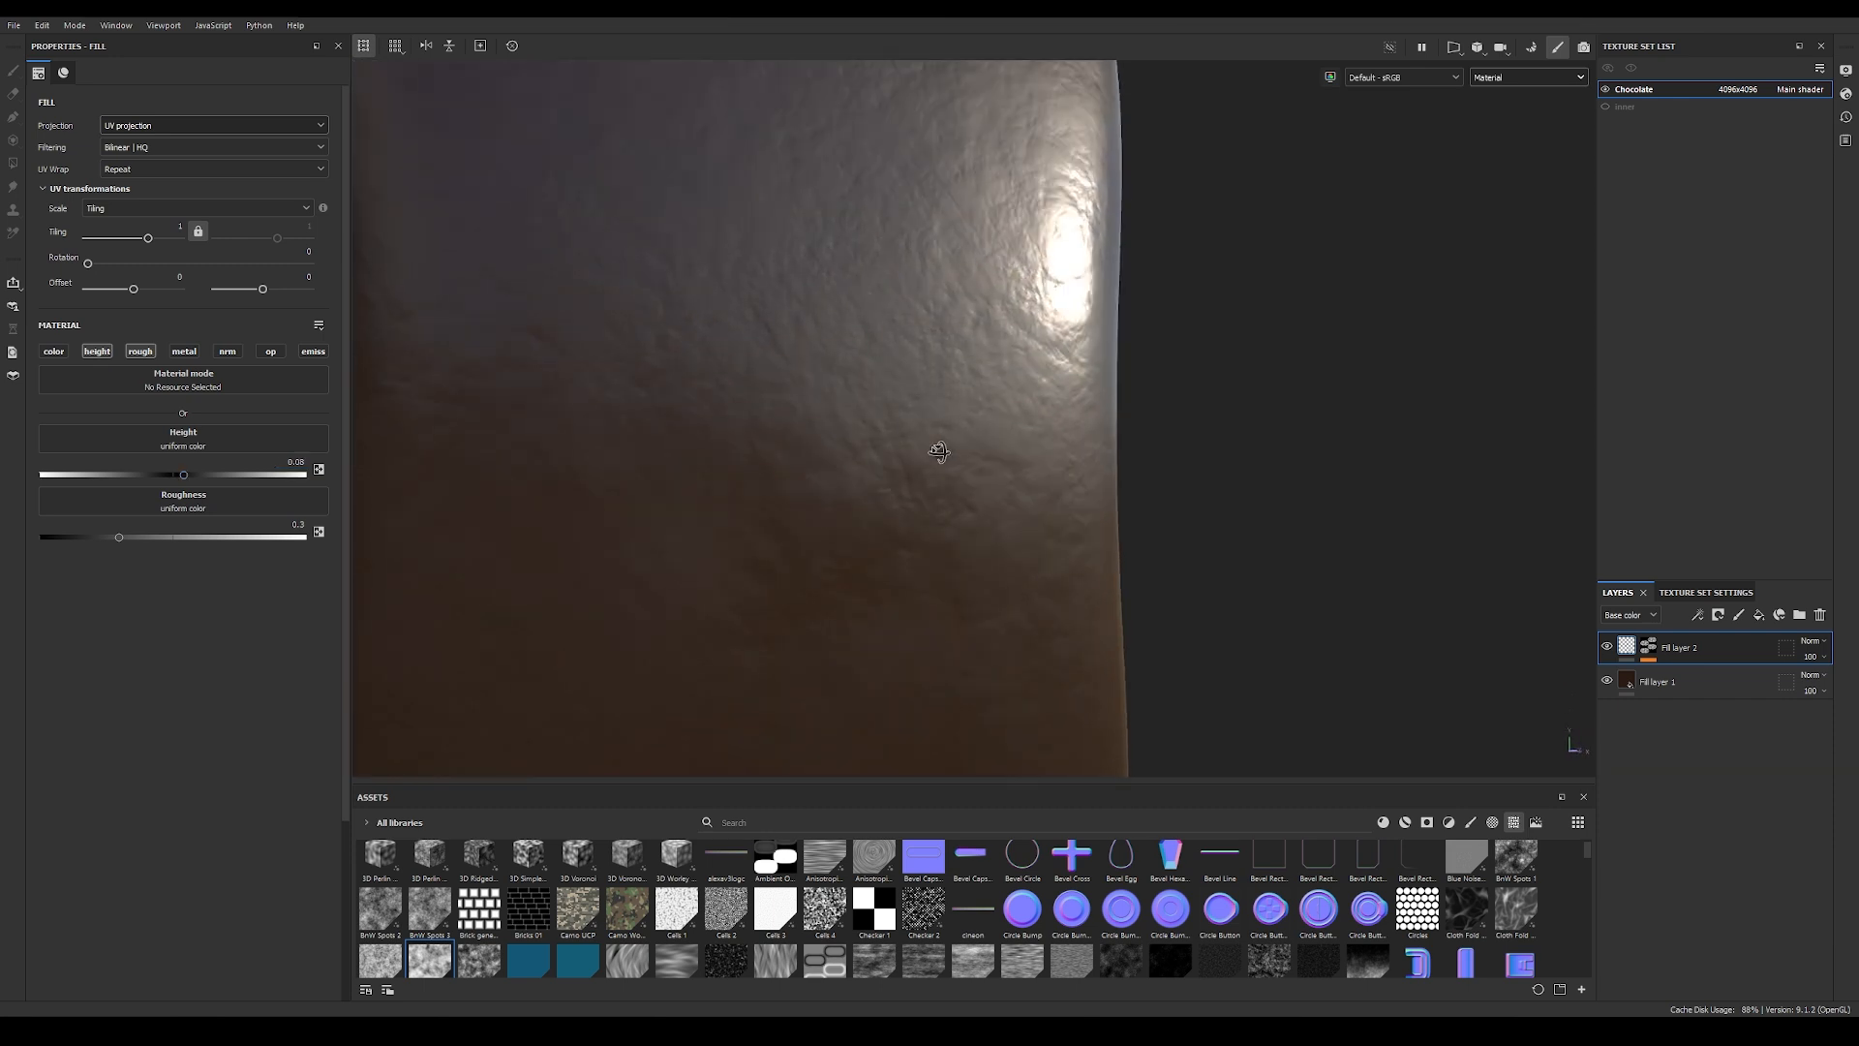
Step: Compare with the base layer's roughness and set Fill layer 2's roughness to 0.13
{"action": "left_click", "coordinate": [118, 537]}
{"action": "left_click_drag", "start_coordinate": [118, 536], "coordinate": [87, 539]}
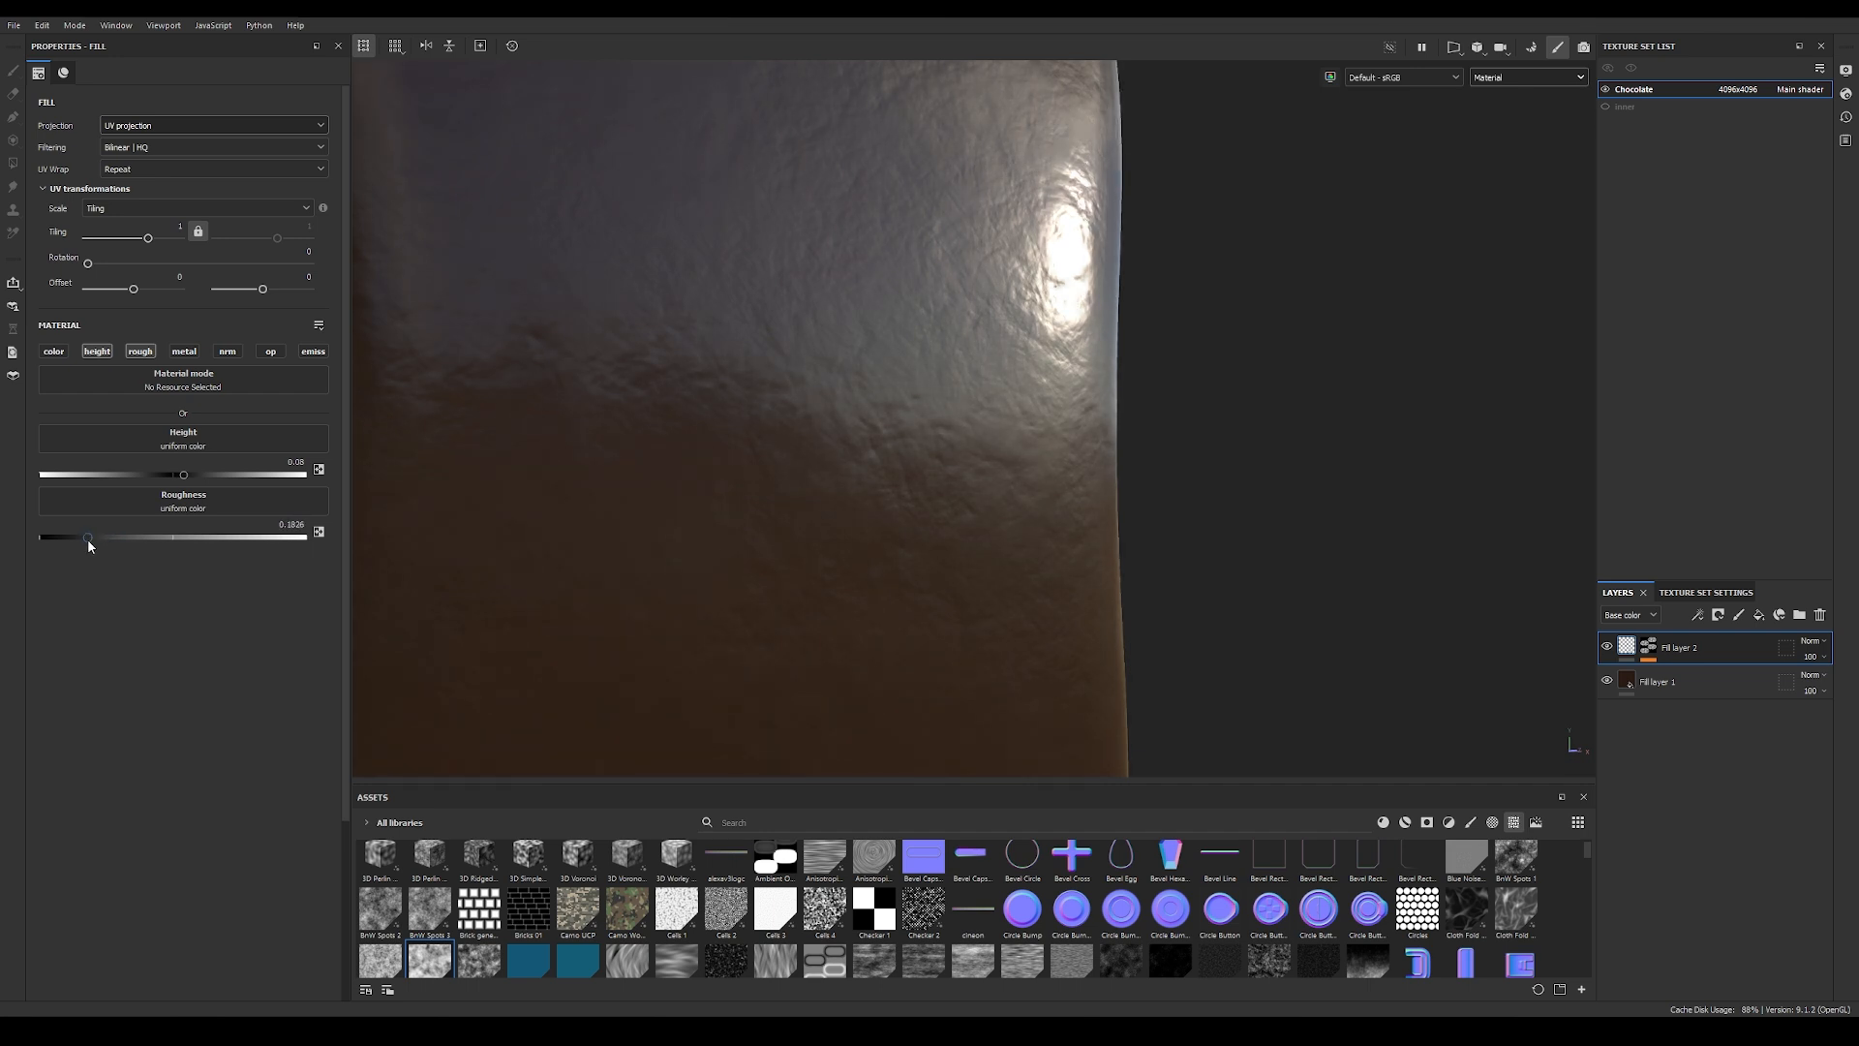
{"action": "left_click", "coordinate": [1714, 682]}
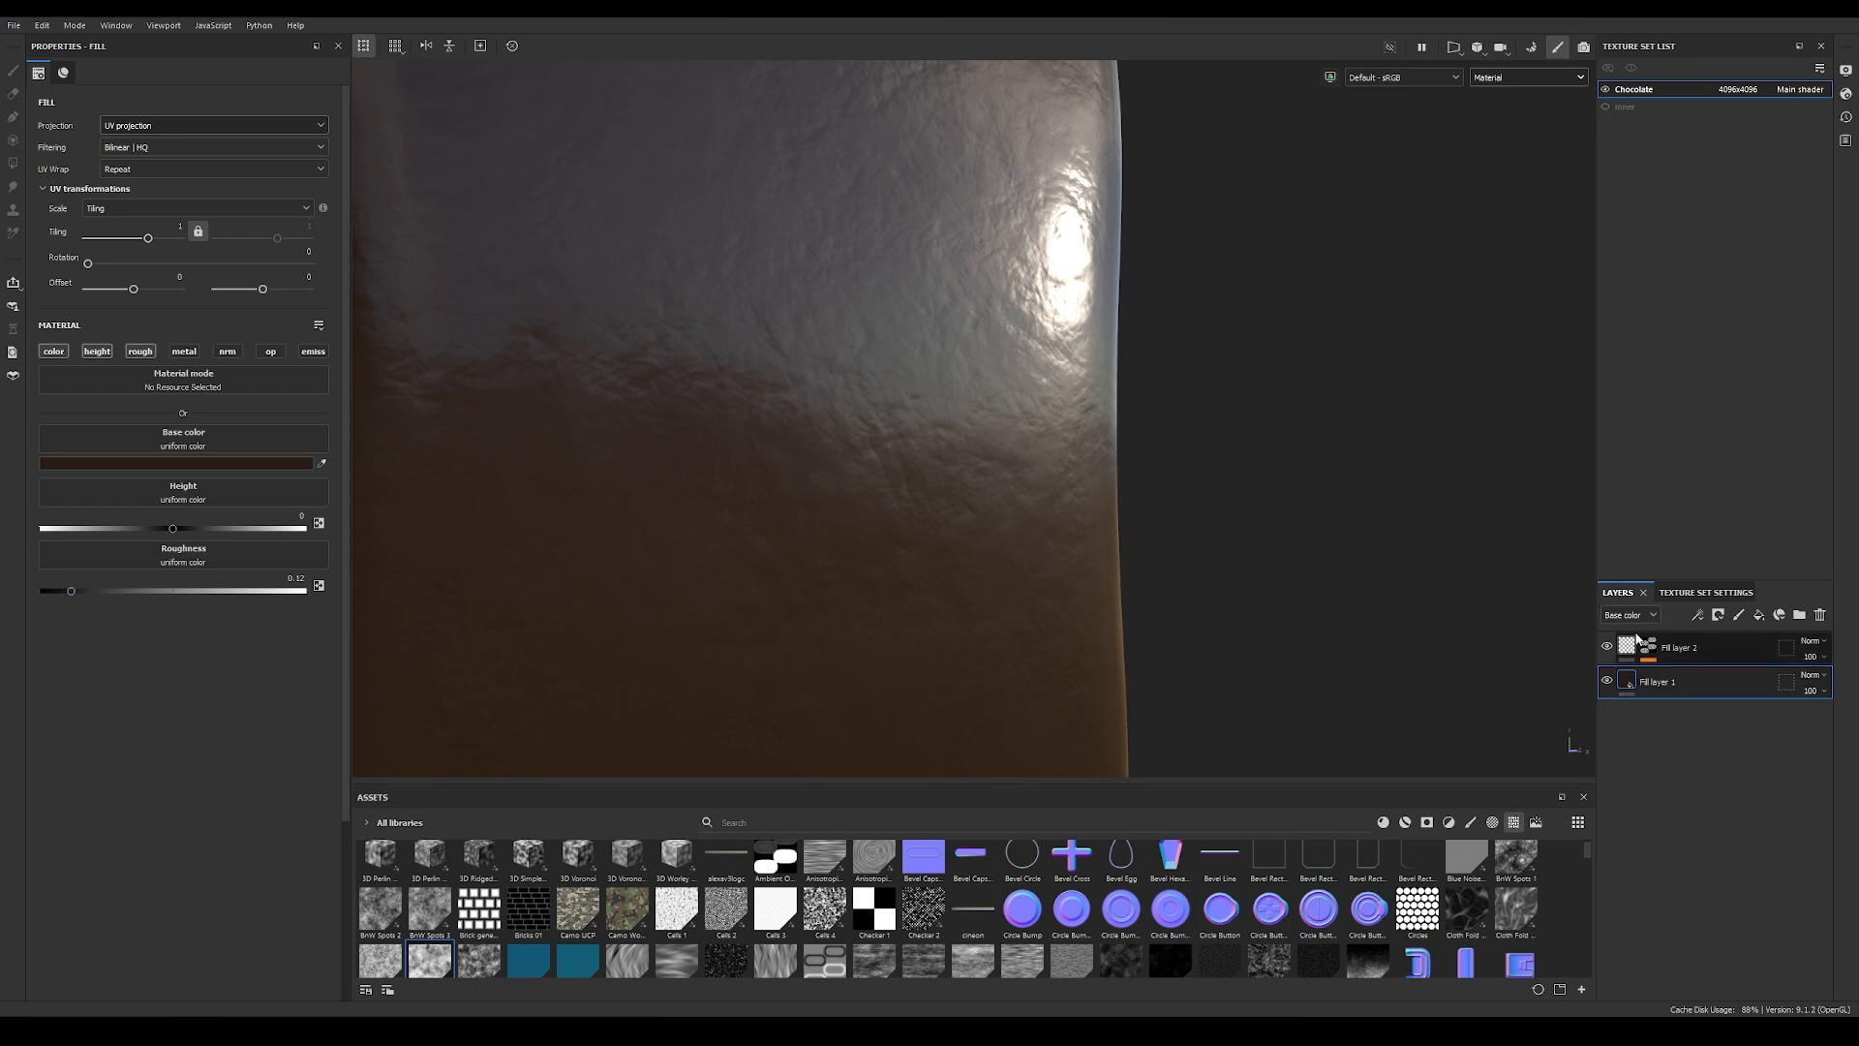
{"action": "left_click", "coordinate": [1628, 647]}
{"action": "left_click", "coordinate": [292, 525]}
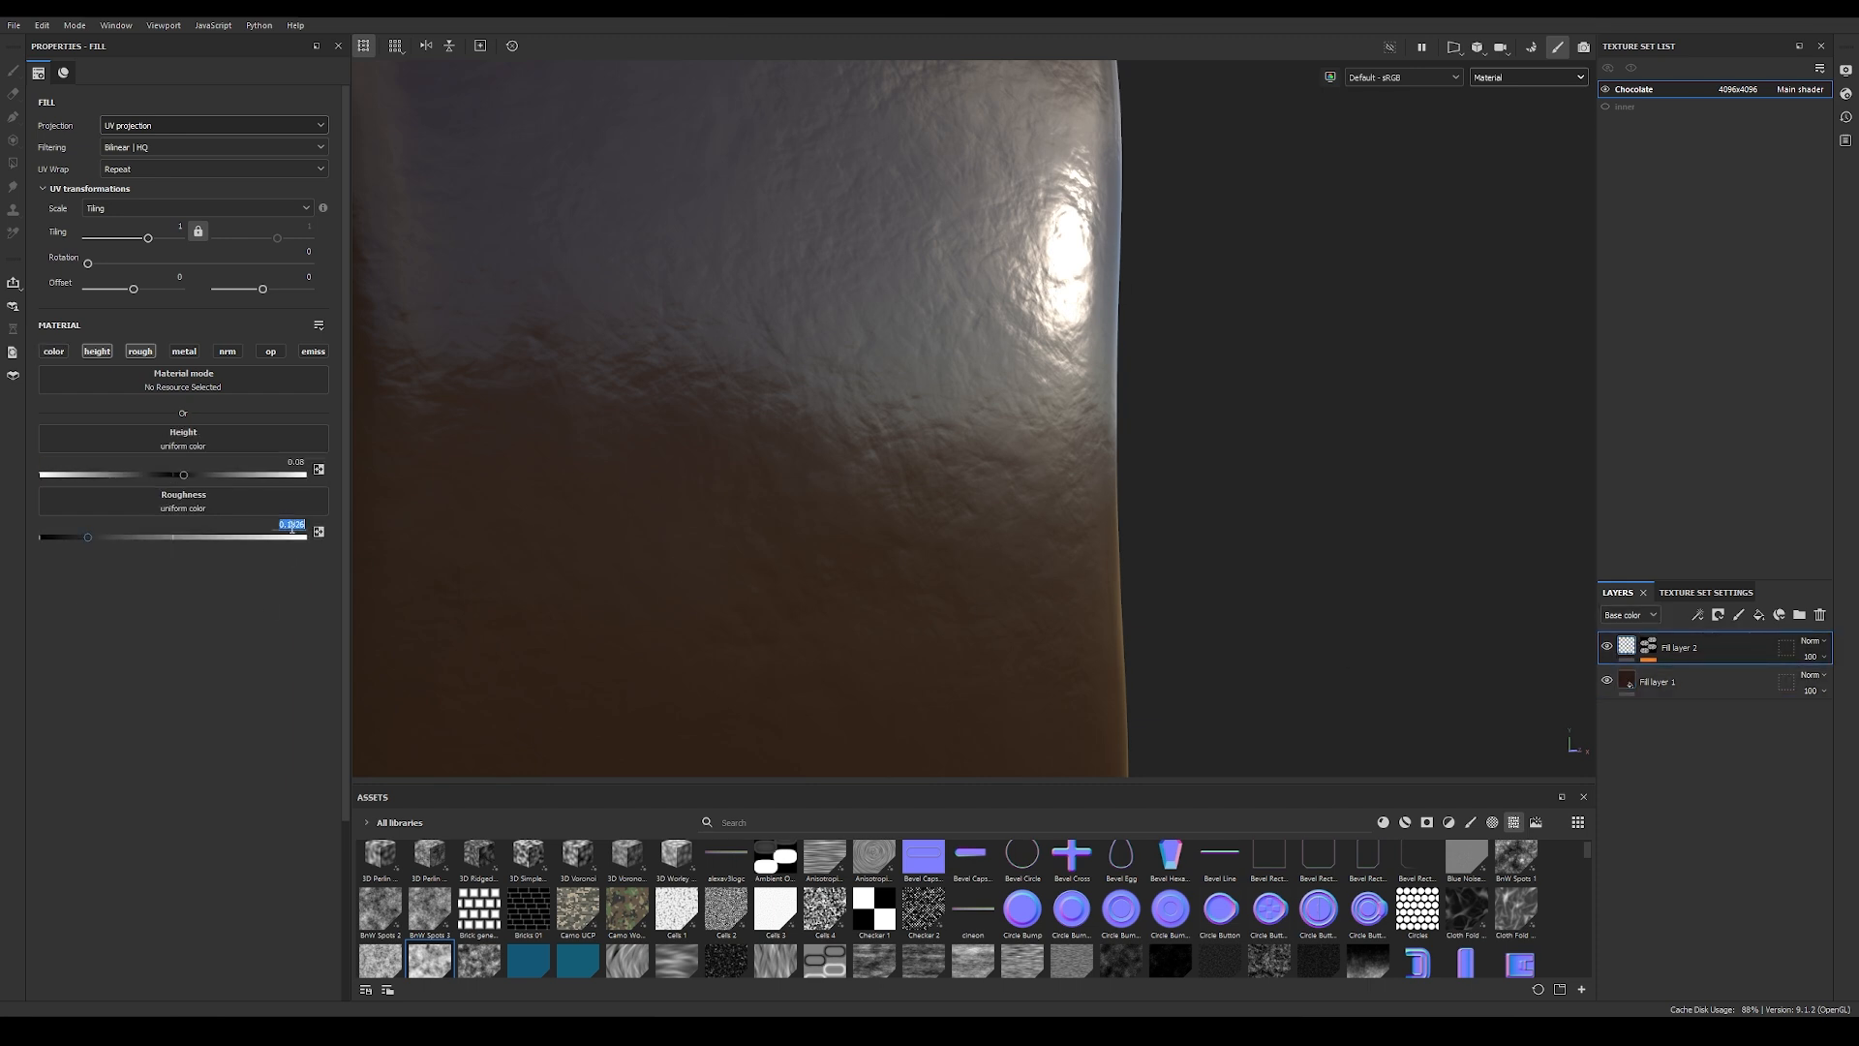
{"action": "type", "text": "0.13"}
{"action": "key", "text": "Return"}
{"action": "left_click_drag", "start_coordinate": [1173, 428], "coordinate": [884, 477], "text": "alt"}
{"action": "right_click_drag", "start_coordinate": [648, 494], "coordinate": [1196, 471], "text": "alt"}
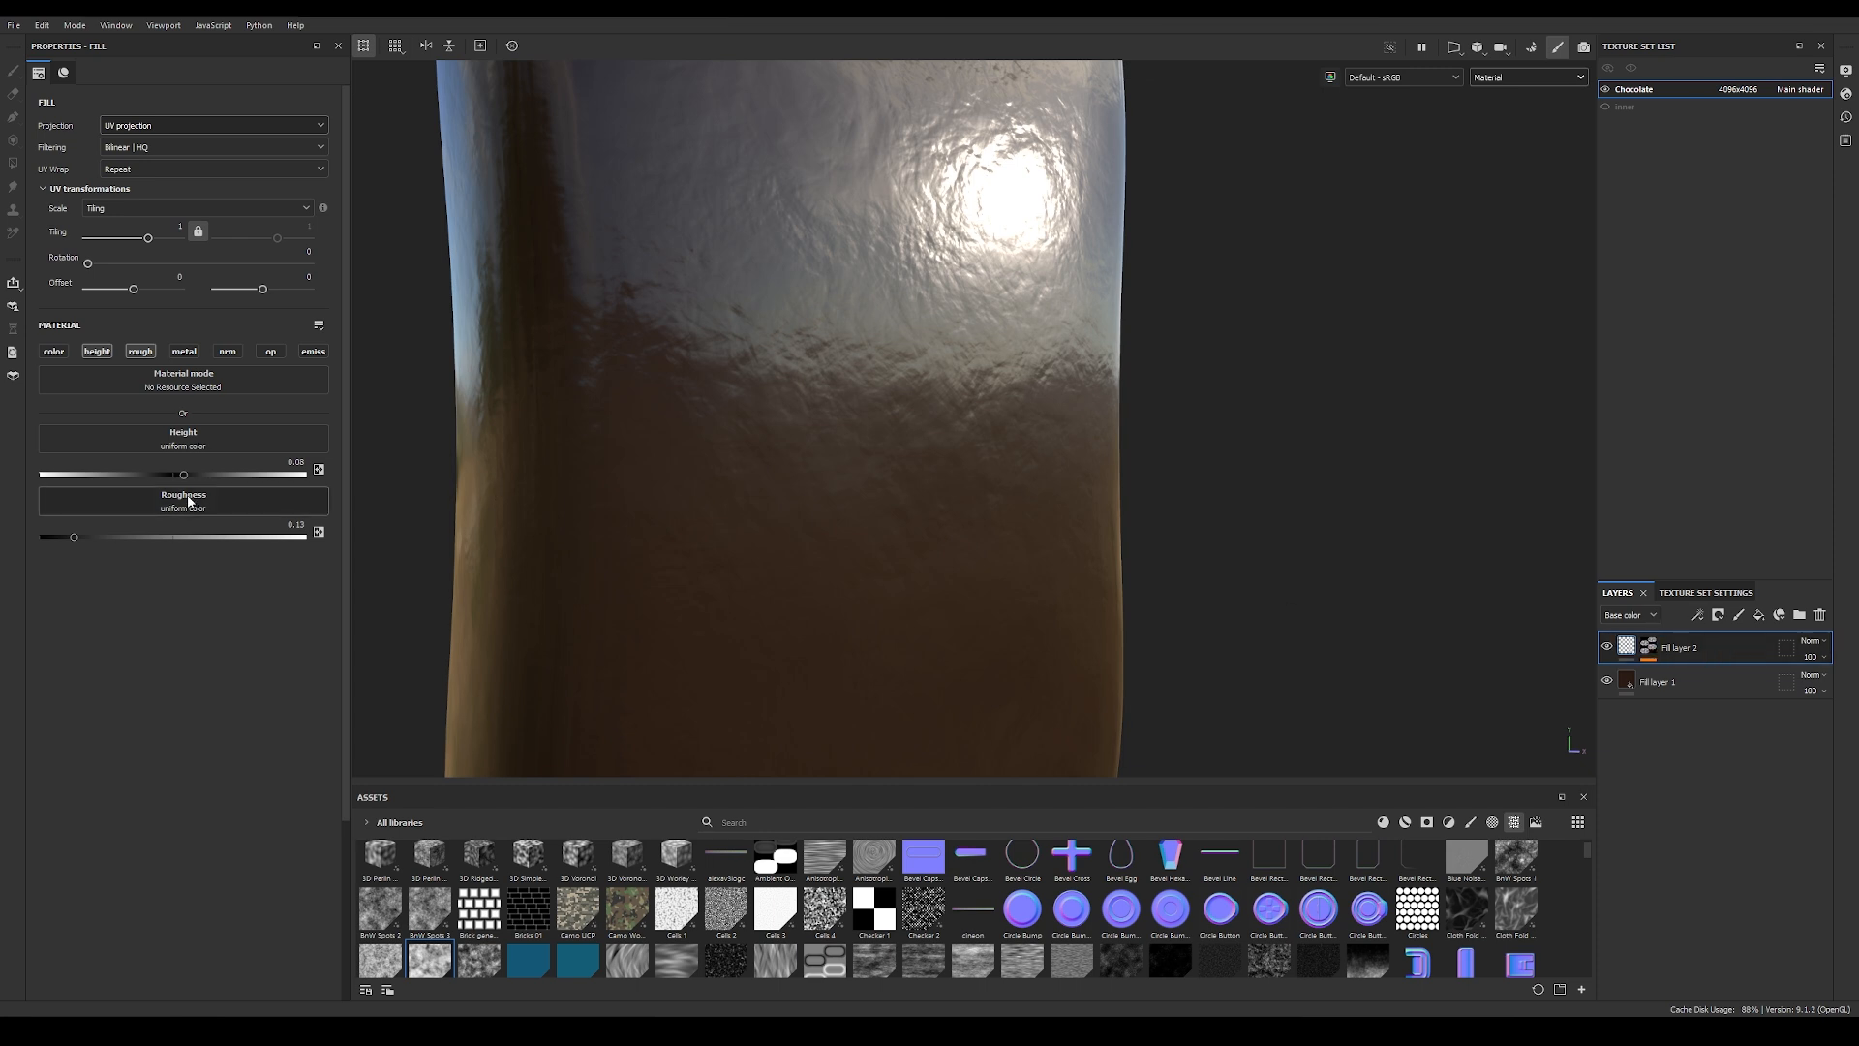
Step: Add a Levels effect above Clouds 2 in the mask, raising its low output to about 0.42 and shifting the midtones toward white
{"action": "left_click", "coordinate": [1649, 653]}
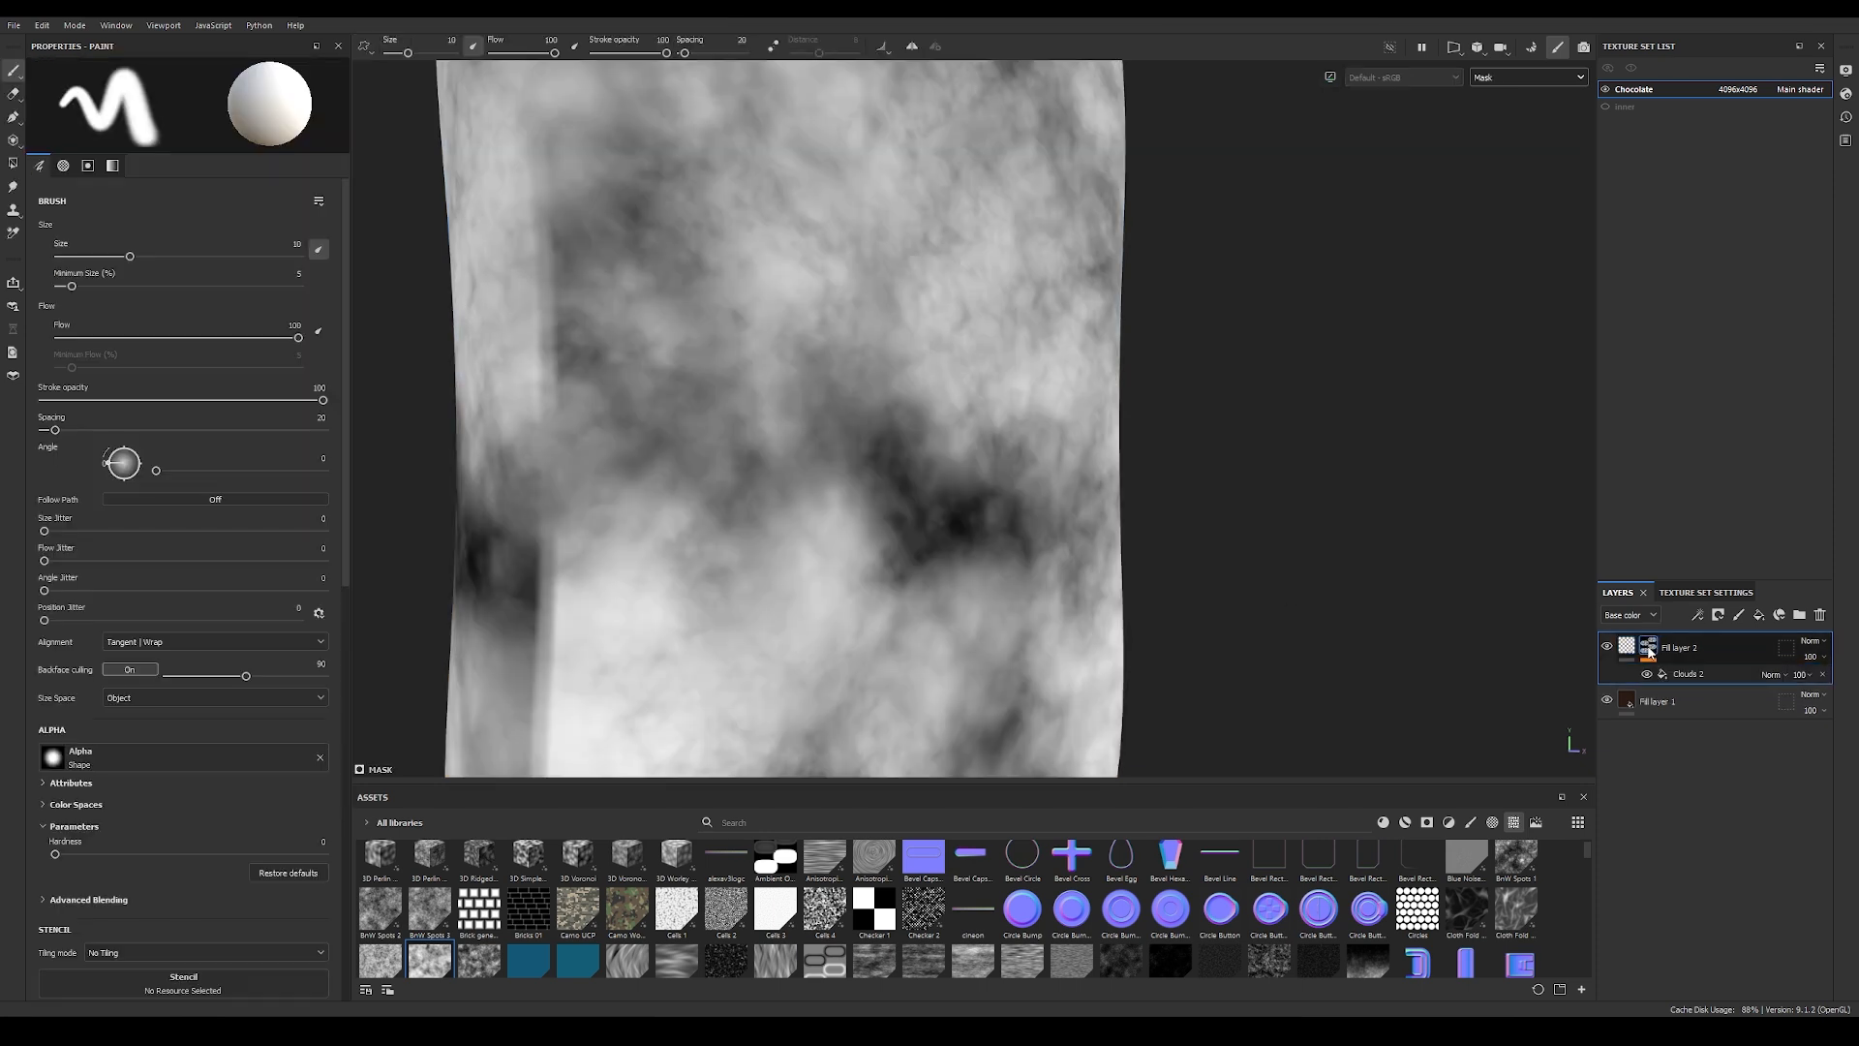
{"action": "left_click", "coordinate": [1703, 678]}
{"action": "left_click", "coordinate": [1698, 616]}
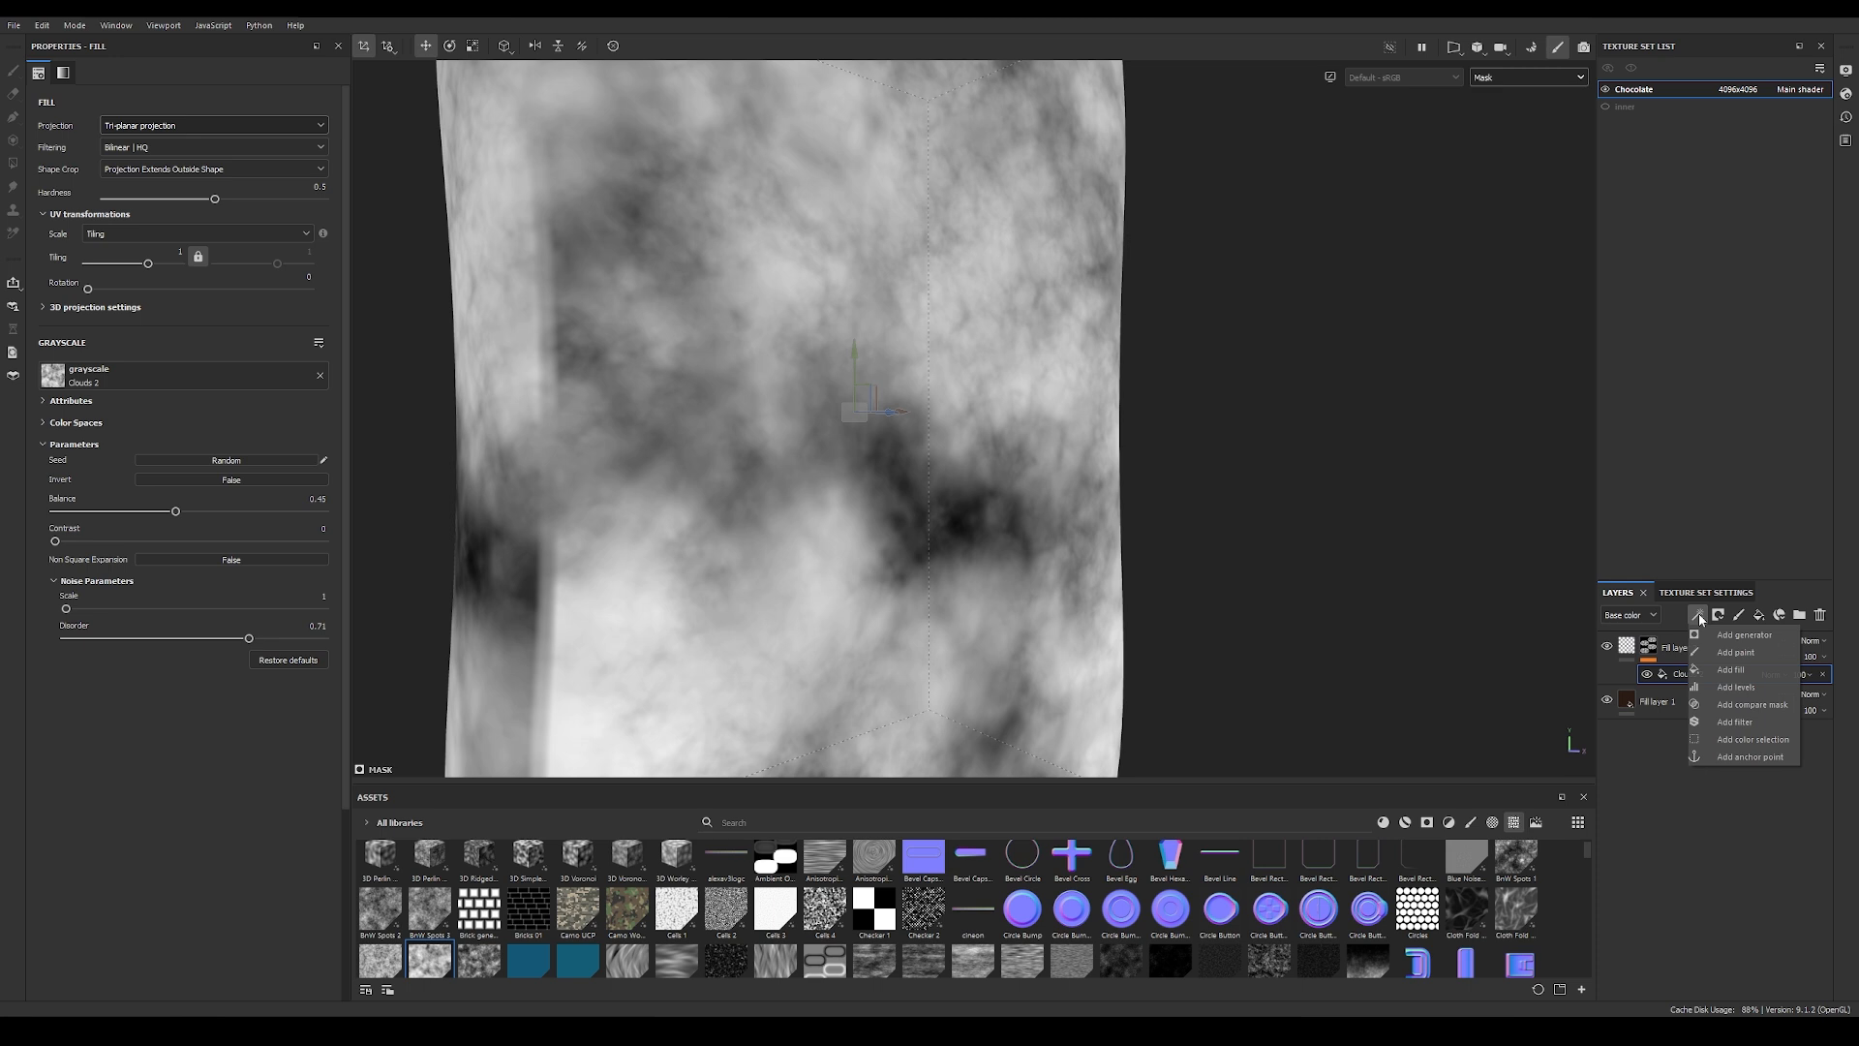
{"action": "left_click", "coordinate": [1727, 688]}
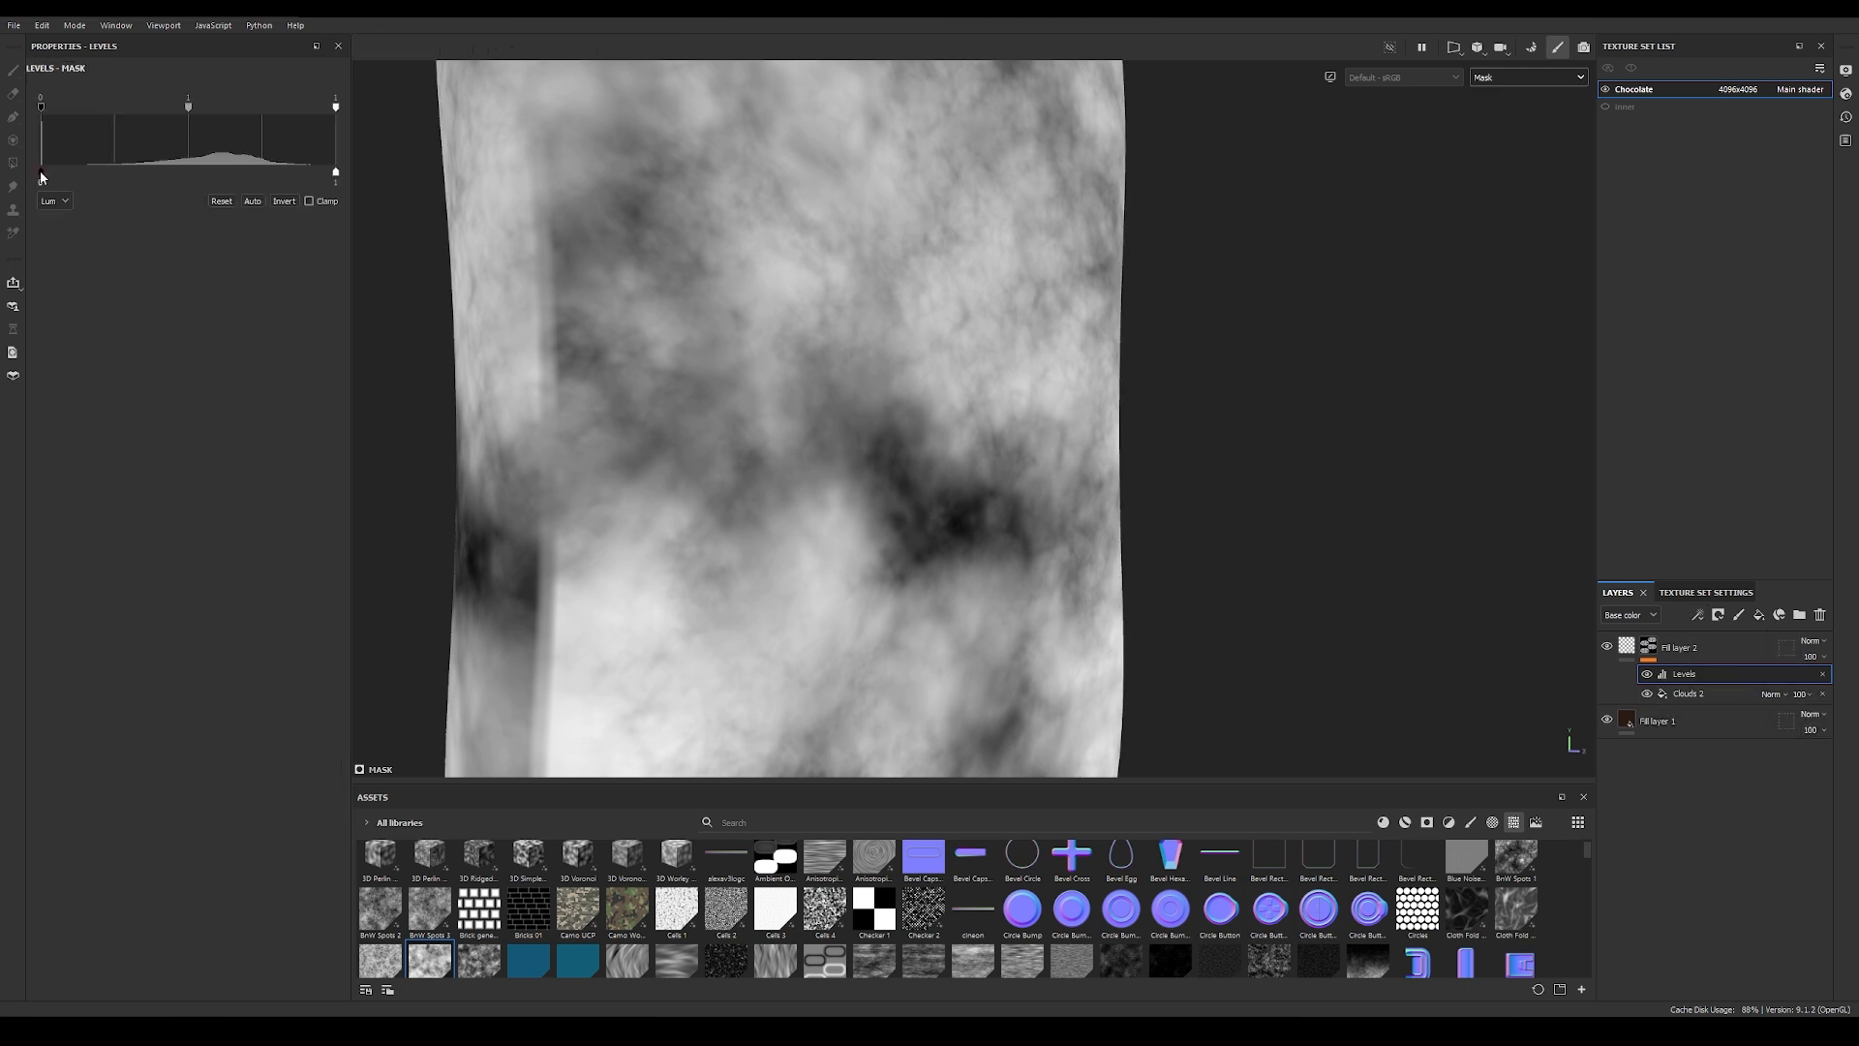
{"action": "left_click_drag", "start_coordinate": [52, 177], "coordinate": [136, 177]}
{"action": "key", "text": "m"}
{"action": "left_click_drag", "start_coordinate": [989, 452], "coordinate": [900, 383], "text": "alt"}
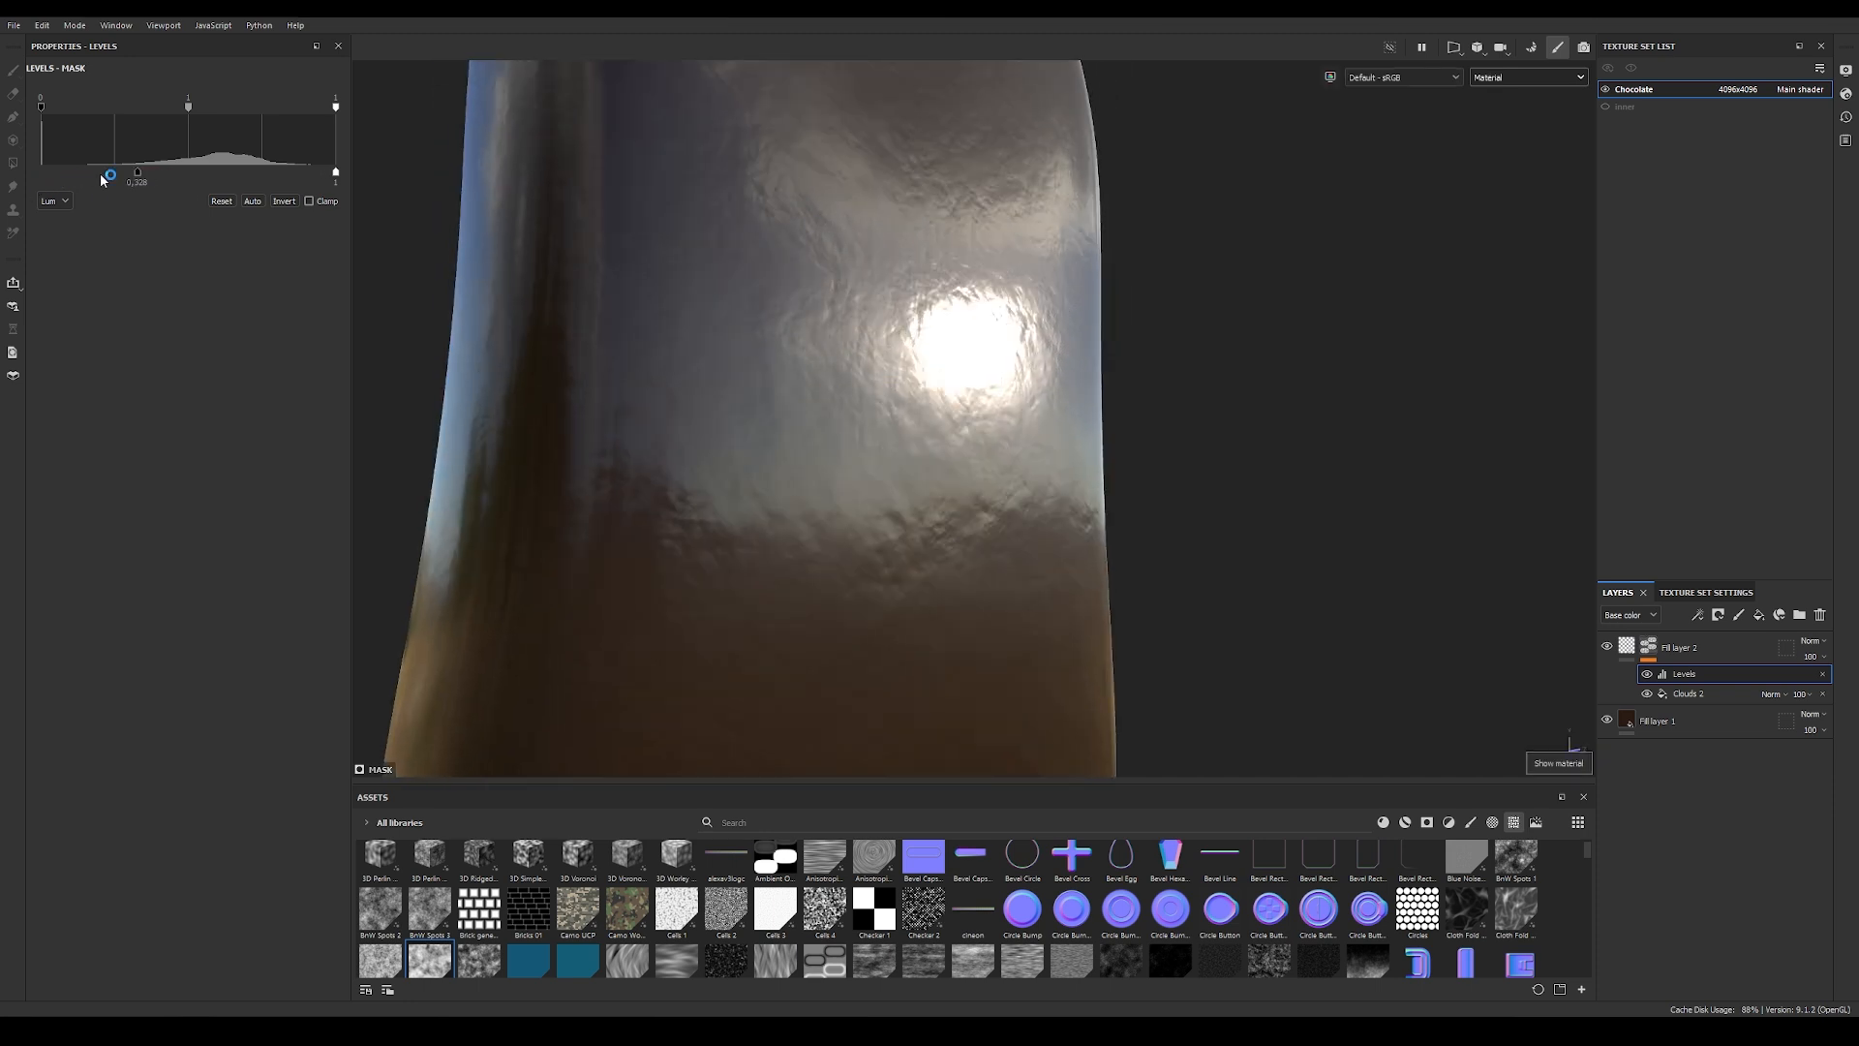
{"action": "mouse_move", "coordinate": [140, 177]}
{"action": "left_mouse_down"}
{"action": "mouse_move", "coordinate": [195, 178]}
{"action": "mouse_move", "coordinate": [157, 180]}
{"action": "left_mouse_up"}
{"action": "left_click_drag", "start_coordinate": [188, 108], "coordinate": [220, 112]}
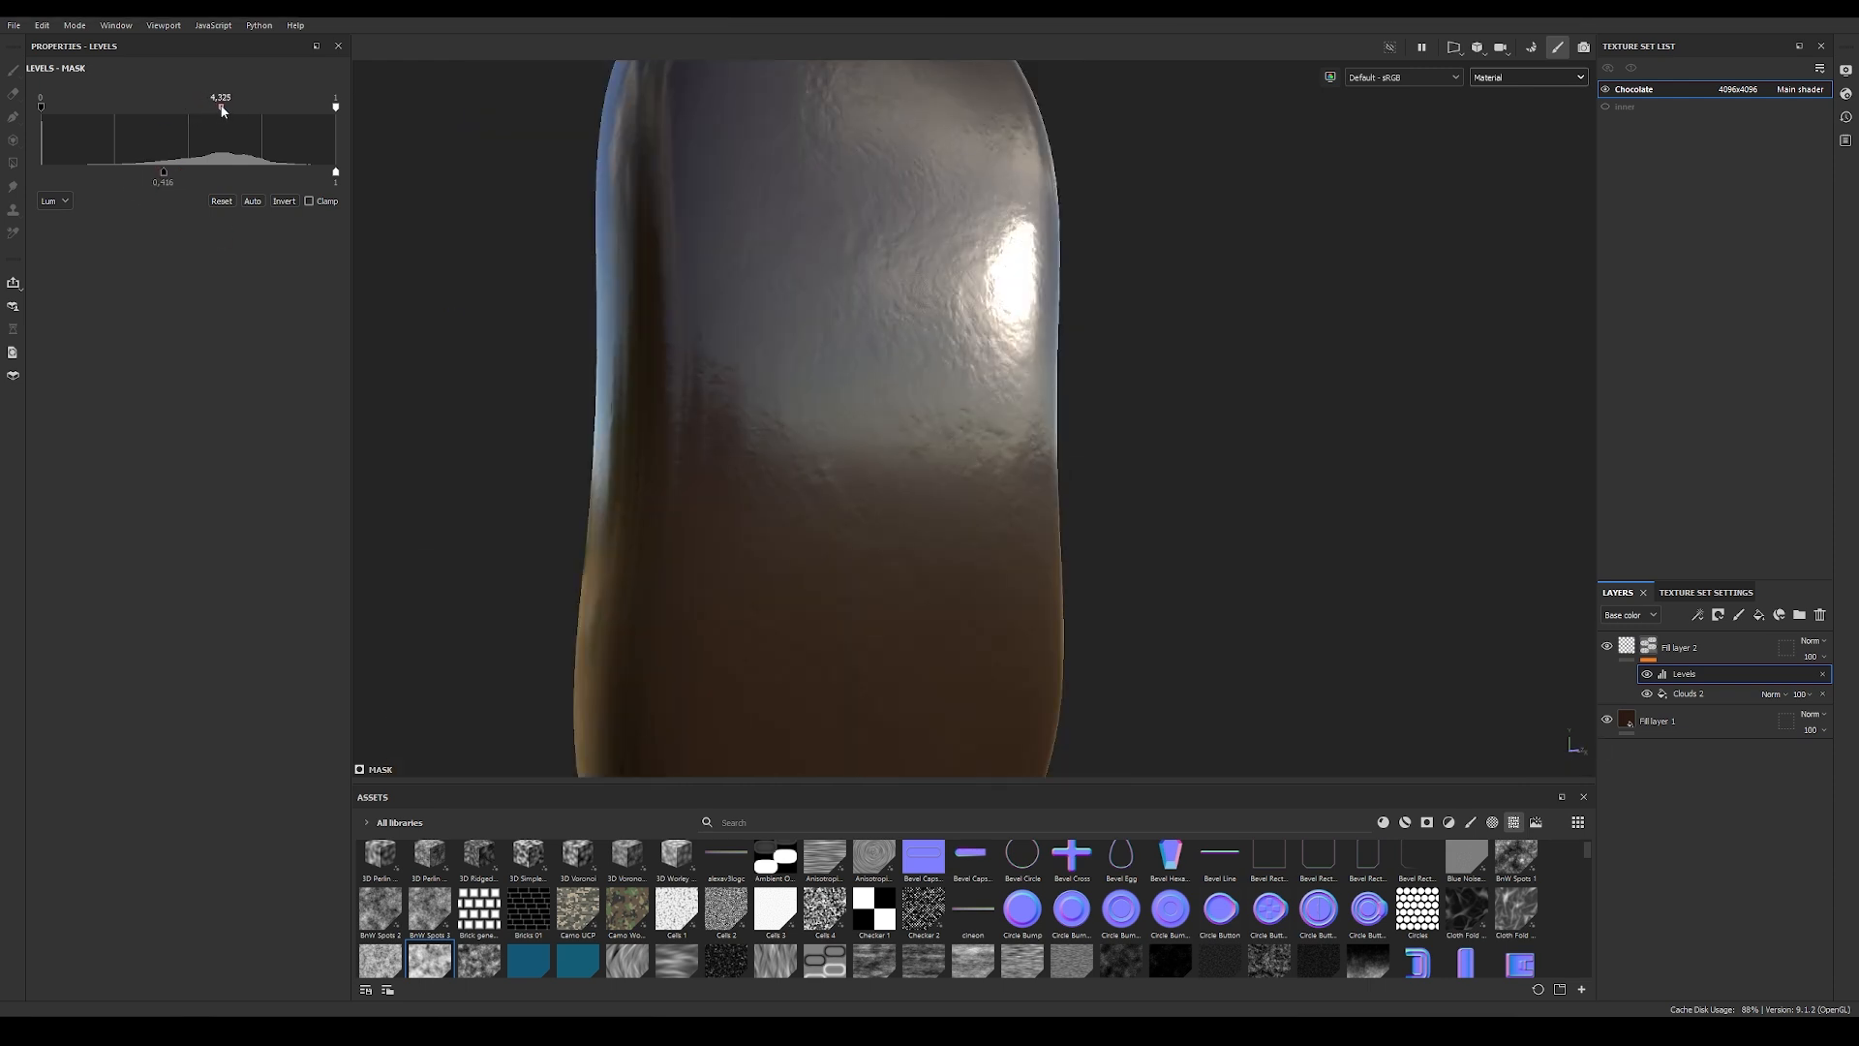
Step: Set the Clouds 2 mask fill's noise scale to 4 and its tiling to 0.1
{"action": "left_click", "coordinate": [1682, 697]}
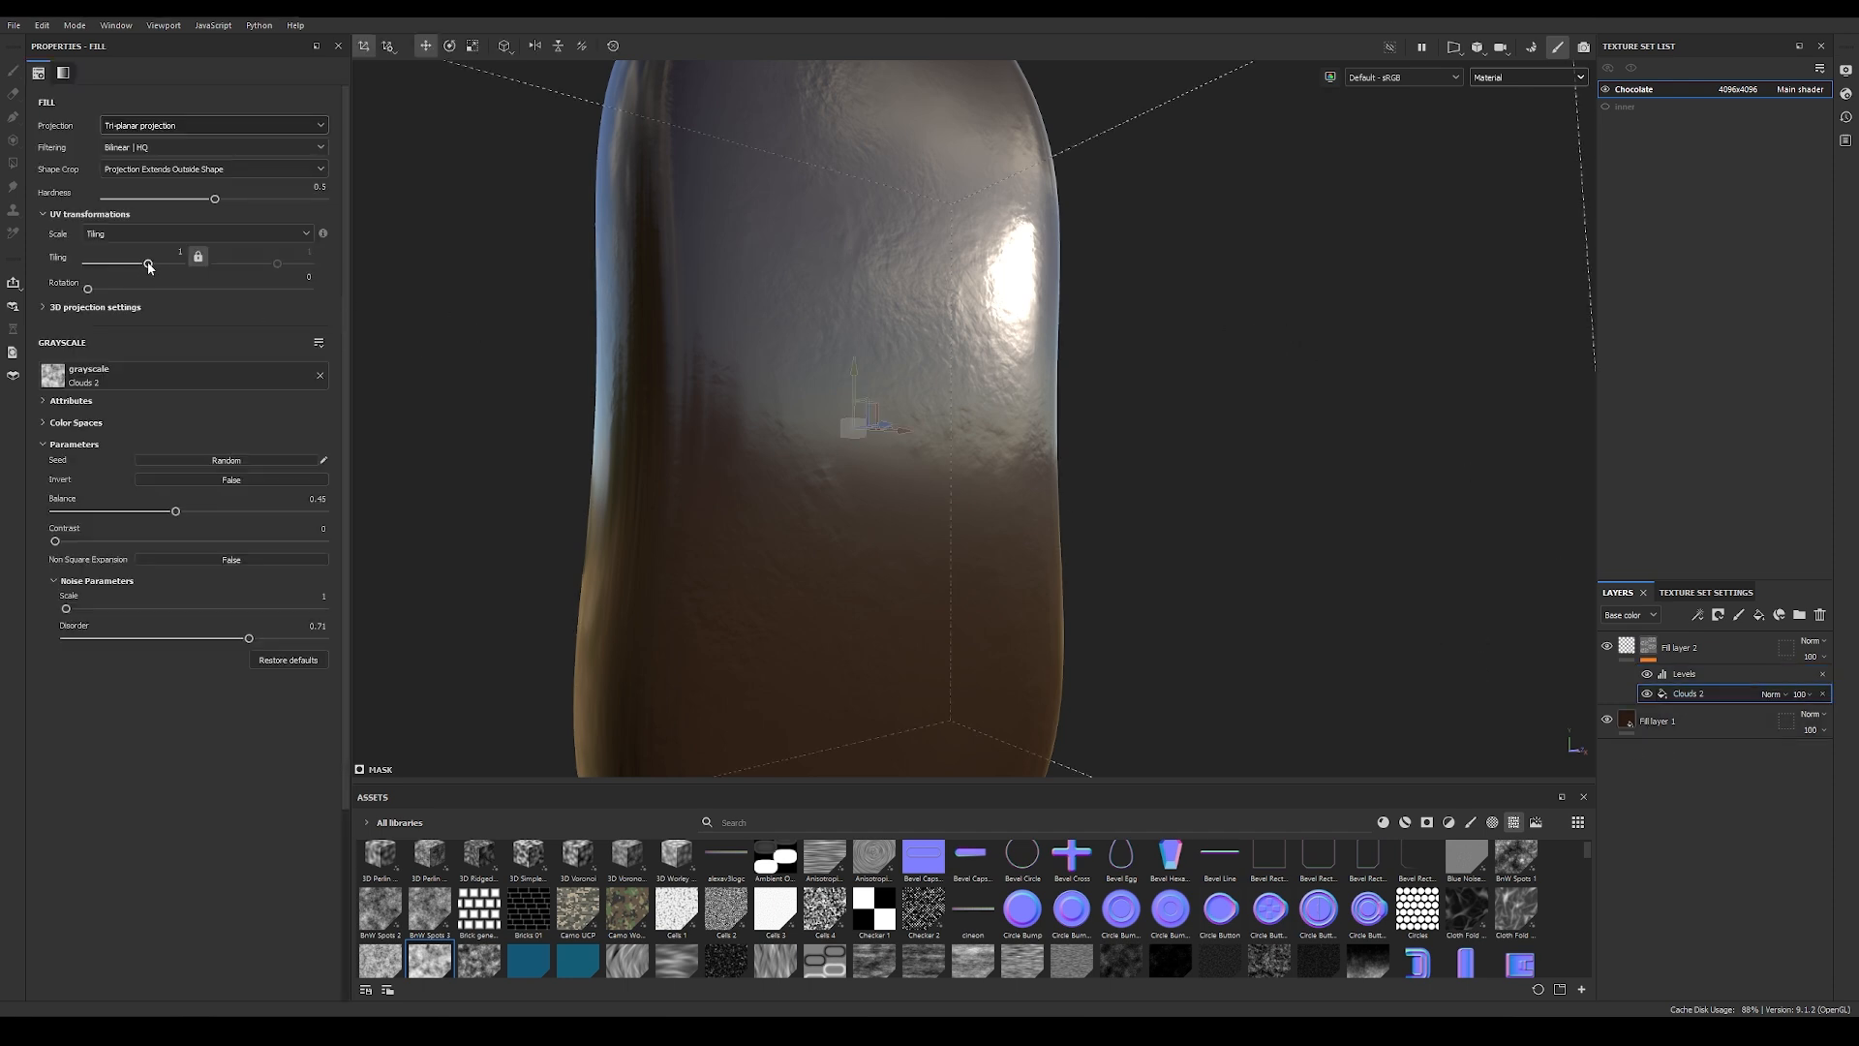
{"action": "left_click_drag", "start_coordinate": [67, 609], "coordinate": [189, 616]}
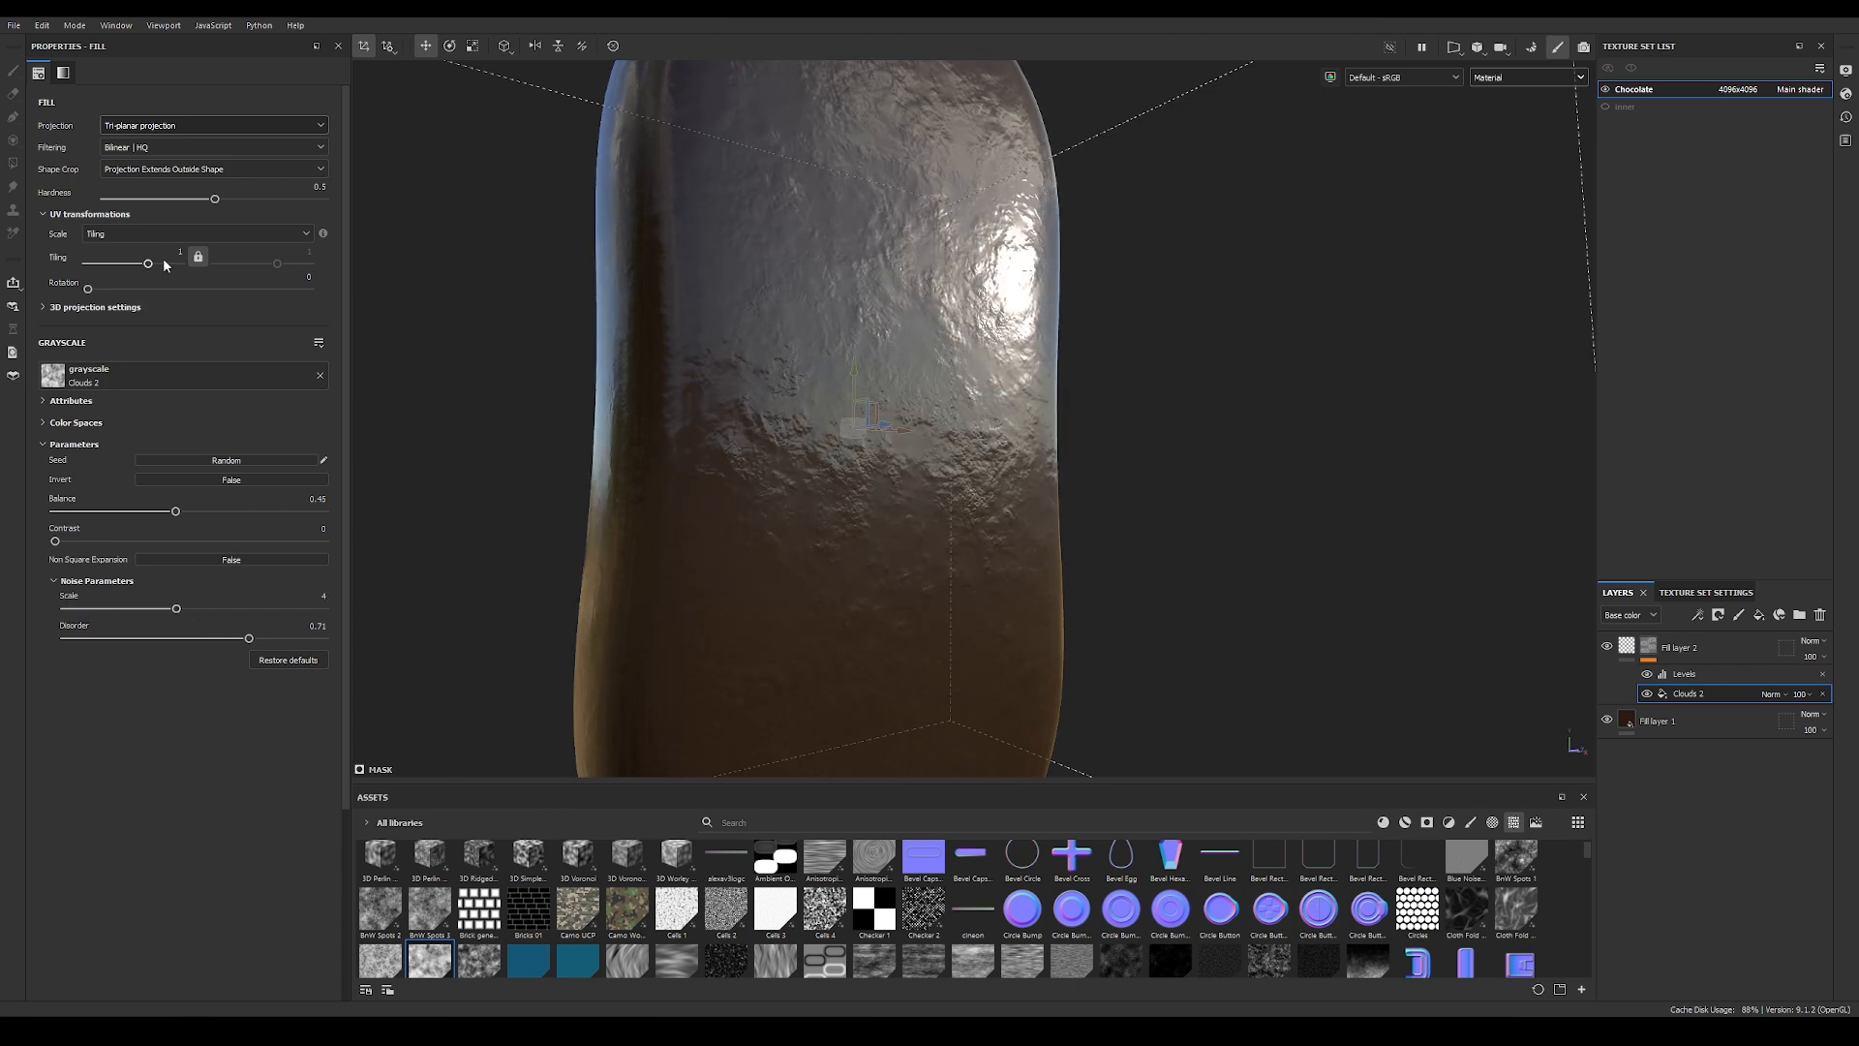
{"action": "left_click_drag", "start_coordinate": [148, 265], "coordinate": [141, 264]}
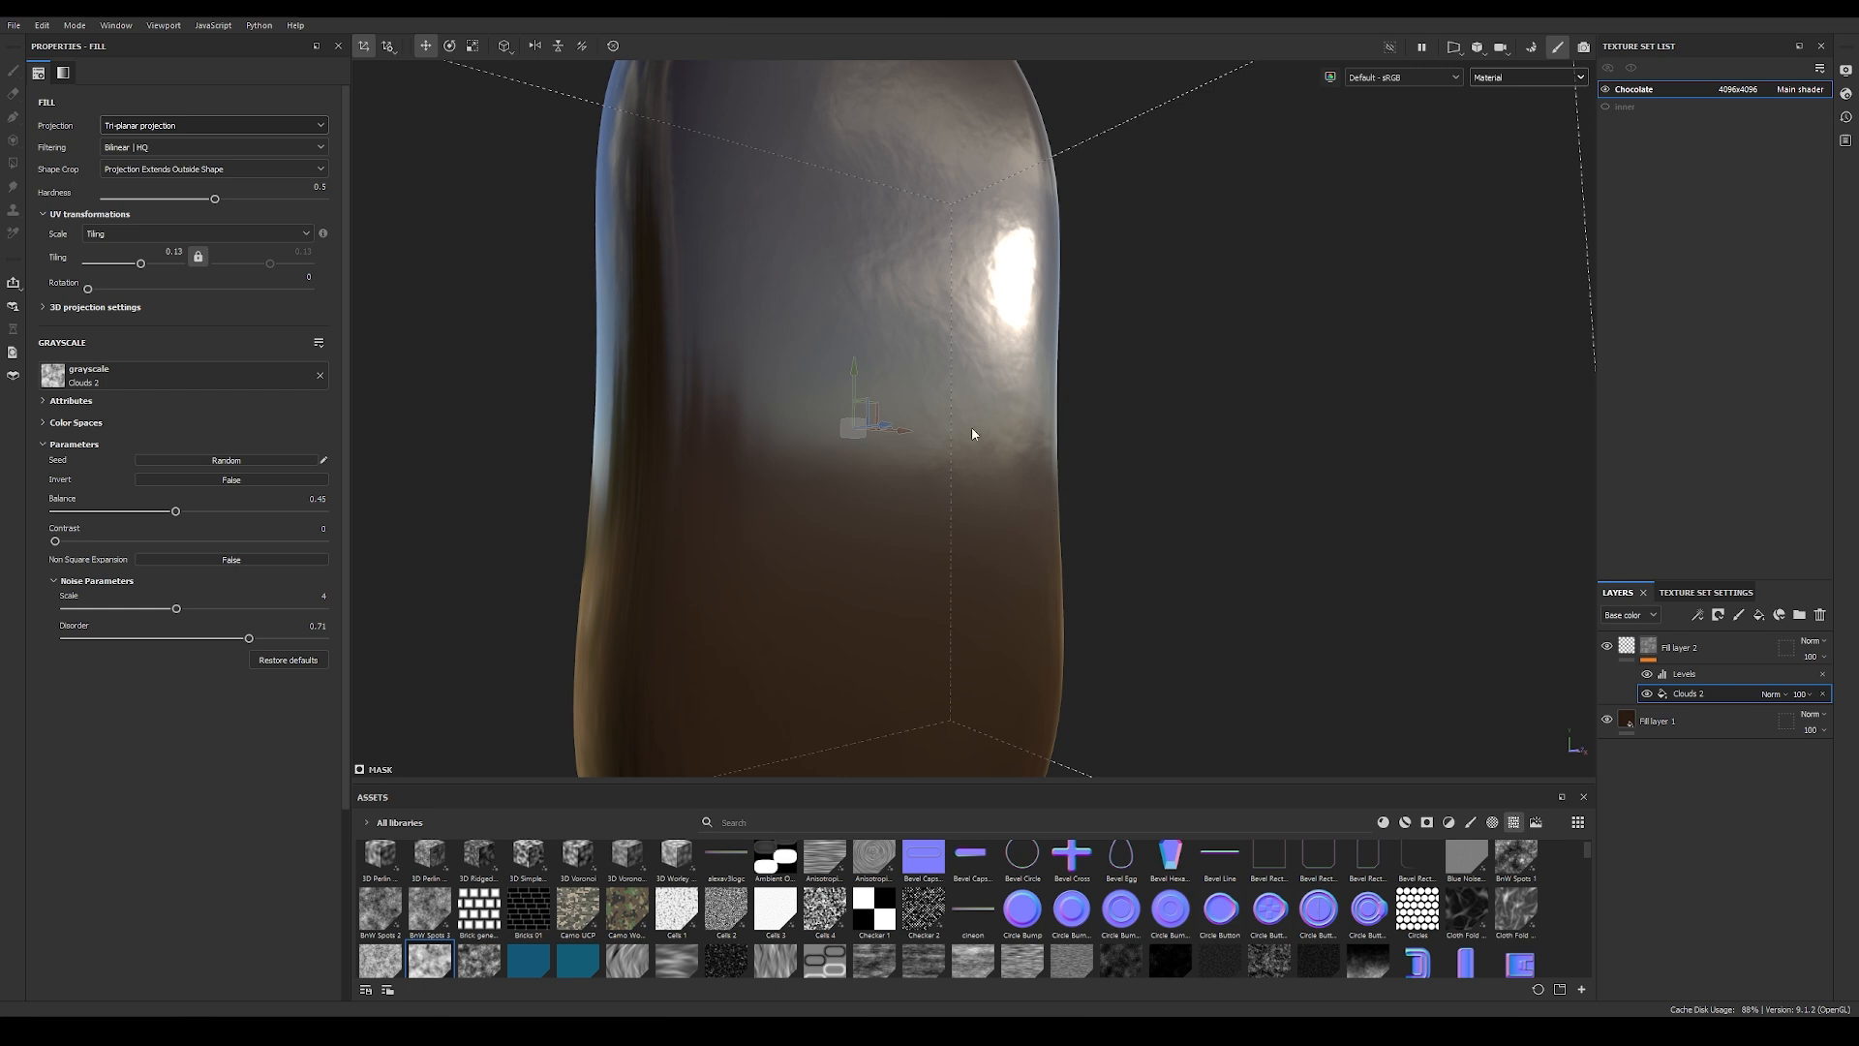
{"action": "left_click", "coordinate": [176, 251]}
{"action": "key", "text": "BackSpace"}
{"action": "type", "text": "0.1"}
{"action": "key", "text": "Return"}
{"action": "left_click_drag", "start_coordinate": [355, 281], "coordinate": [1059, 335], "text": "alt"}
{"action": "right_click_drag", "start_coordinate": [1060, 335], "coordinate": [960, 340], "text": "shift"}
{"action": "key", "text": "f"}
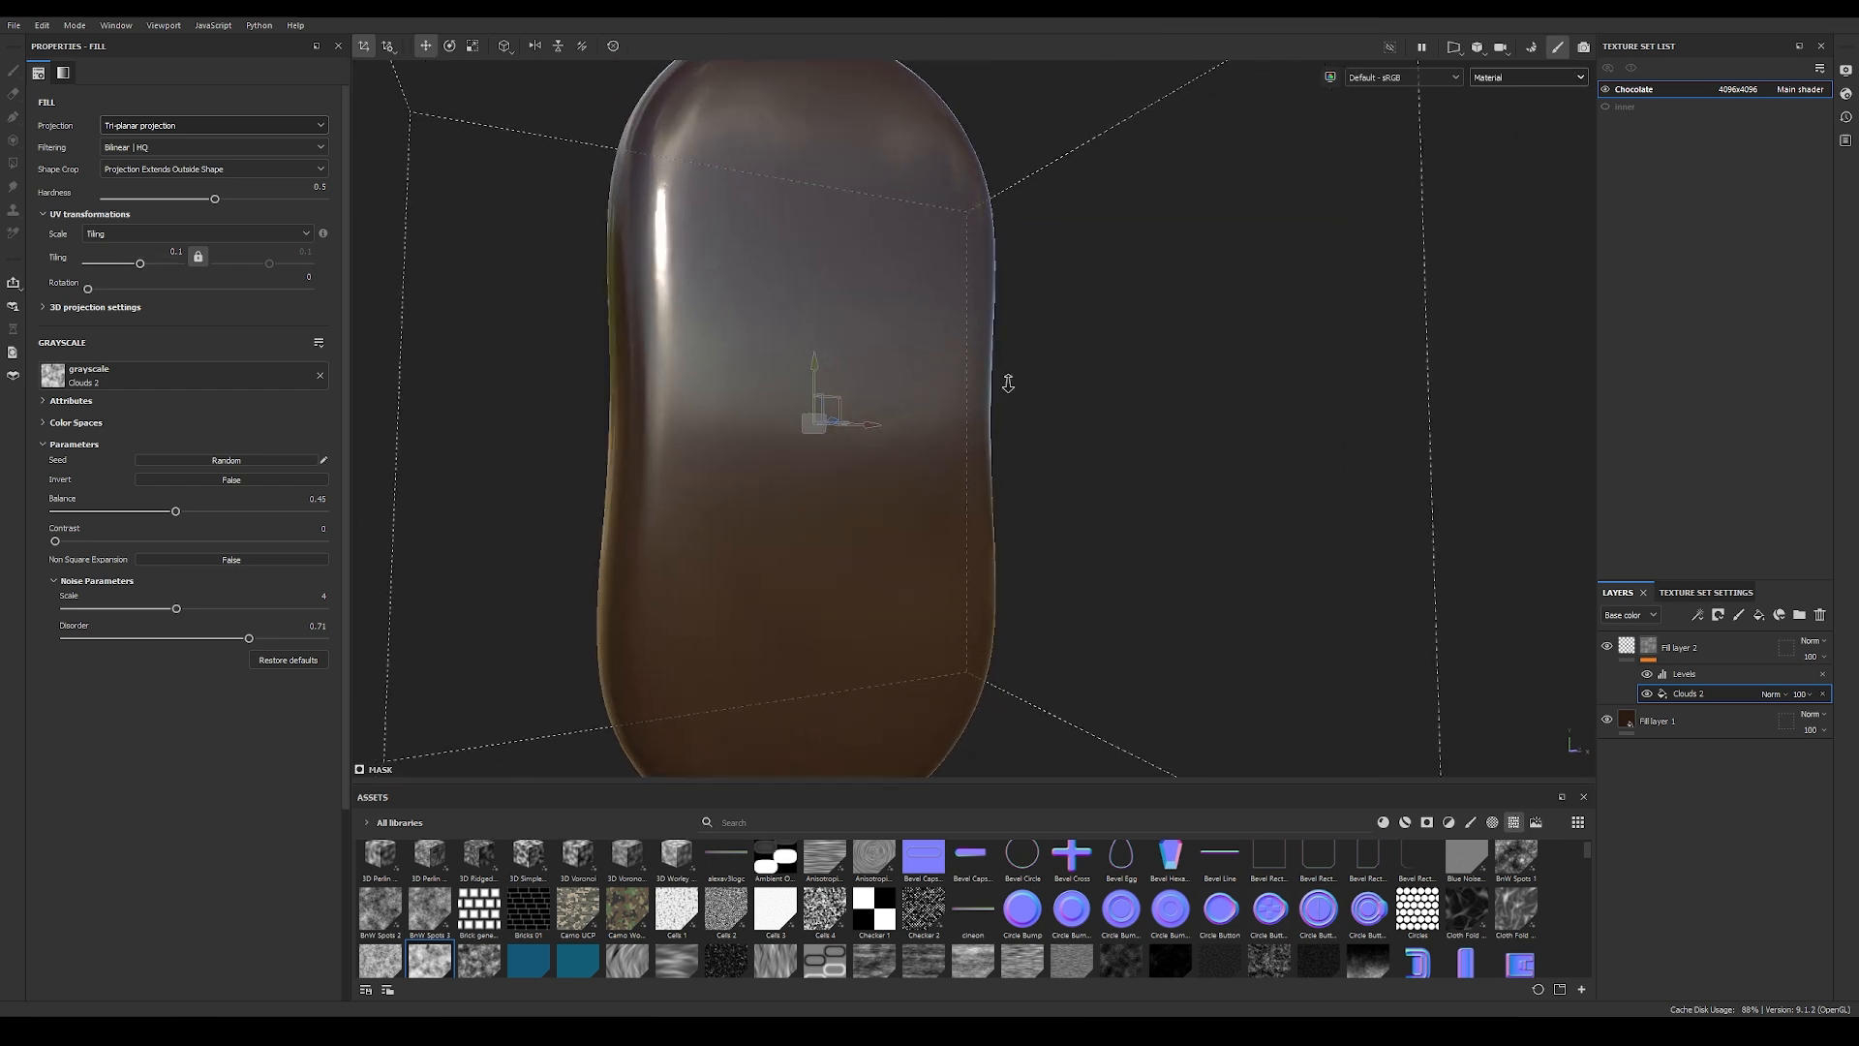
Step: Duplicate Fill layer 2 together with its Clouds 2 and Levels mask effects
{"action": "left_click", "coordinate": [1704, 651]}
{"action": "key", "text": "ctrl+d"}
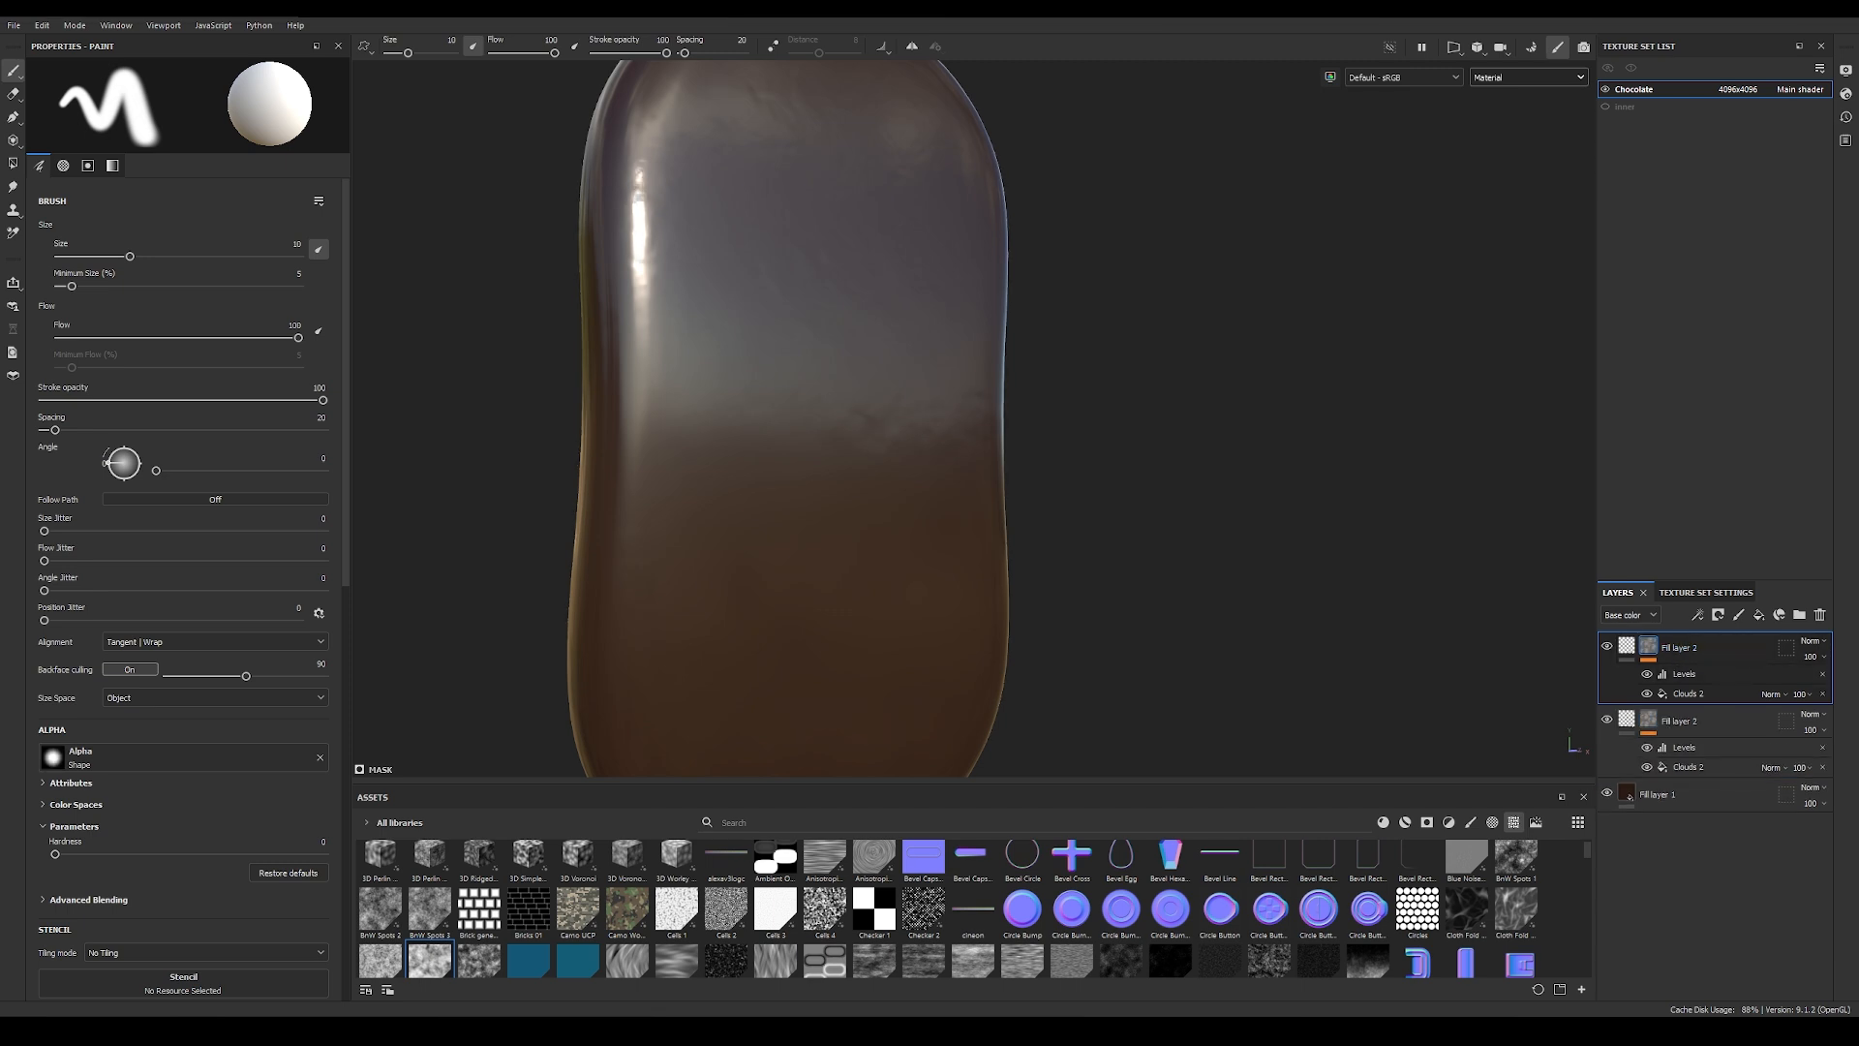
{"action": "left_click_drag", "start_coordinate": [746, 490], "coordinate": [1266, 444], "text": "alt"}
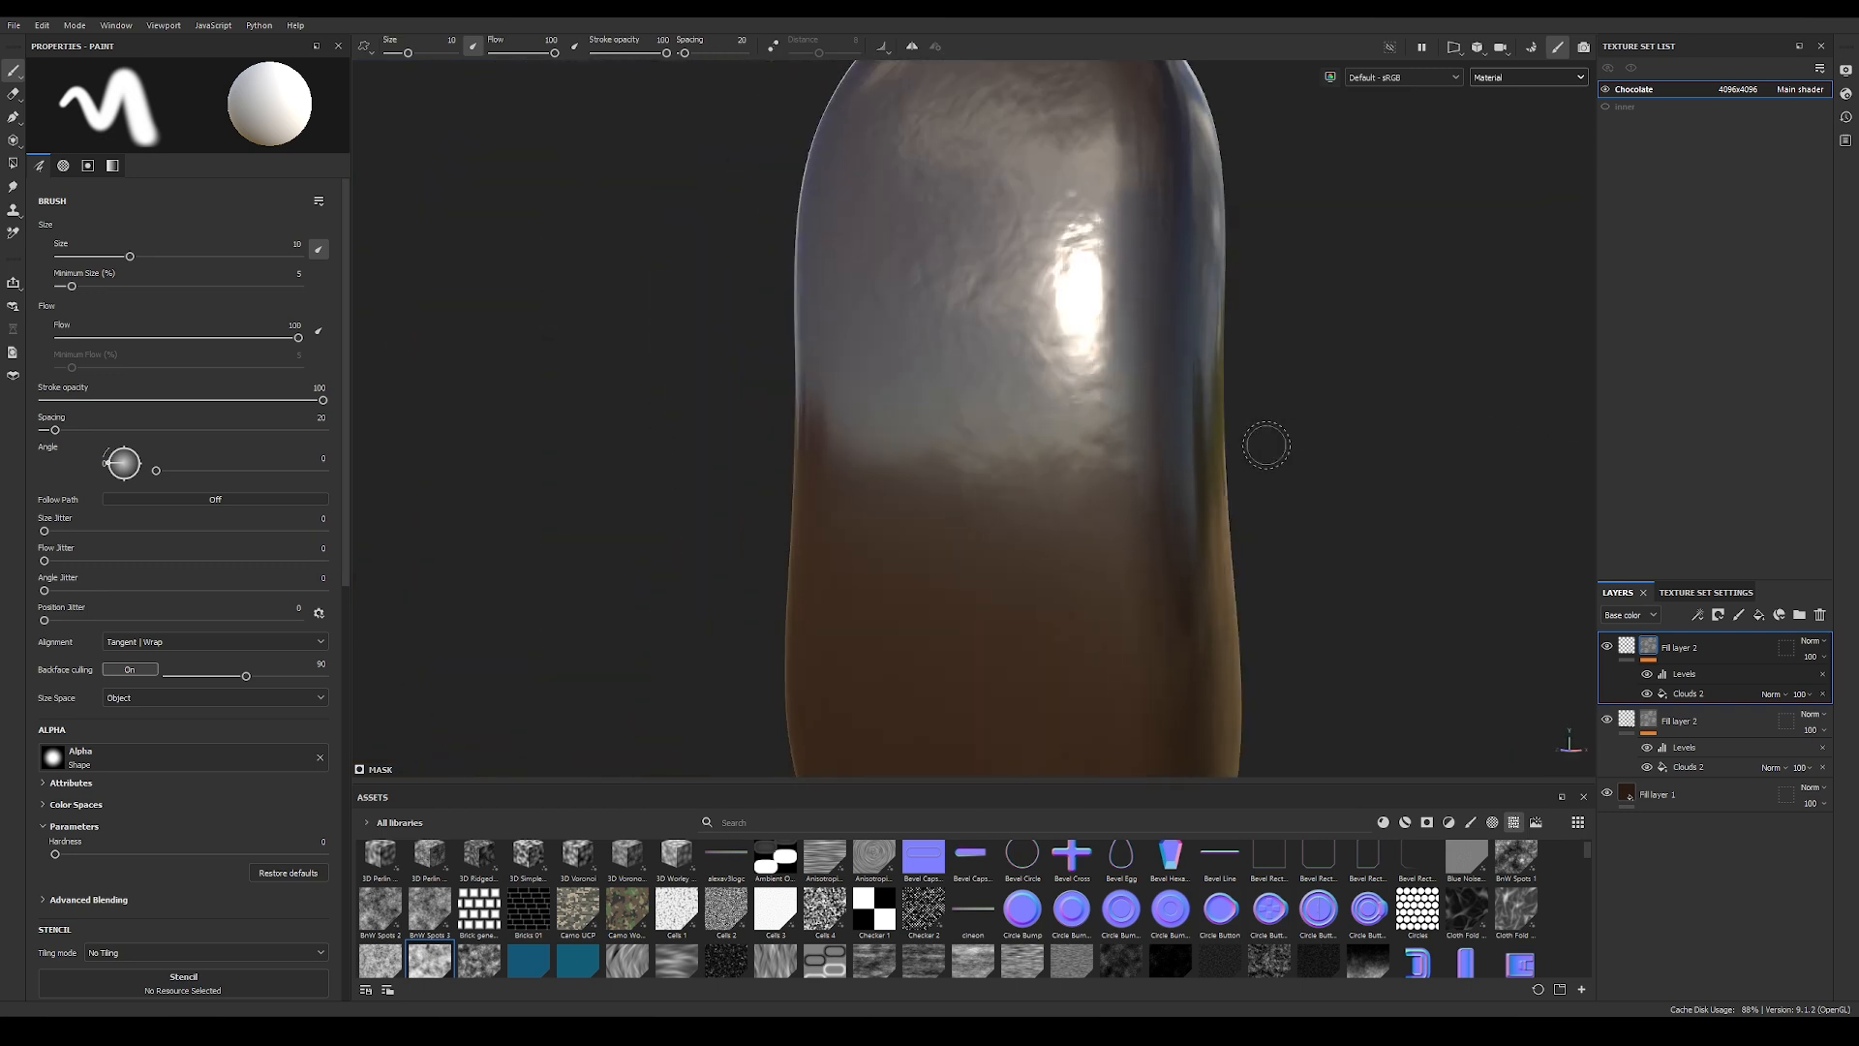
Step: In the duplicate's Clouds 2 mask fill, set the tiling to 1, the noise scale to 7 and the disorder to 0
{"action": "left_click", "coordinate": [1687, 697]}
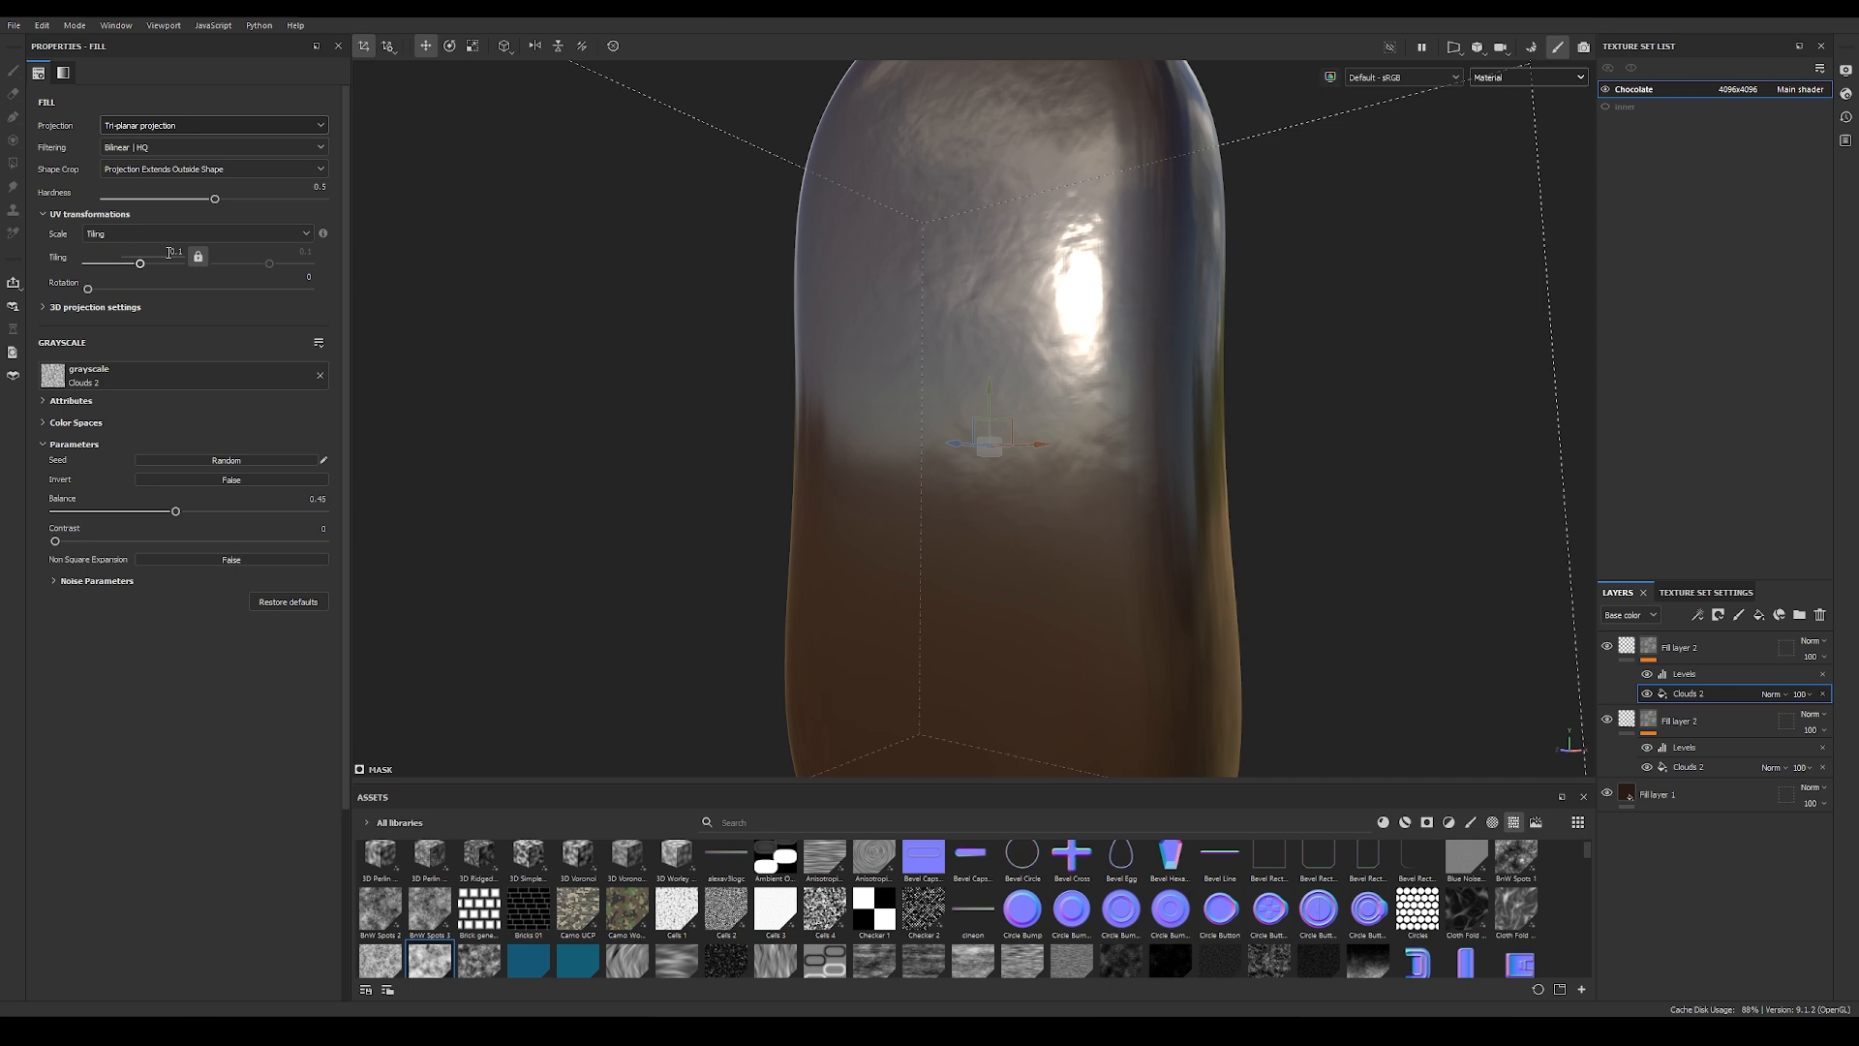
{"action": "left_click_drag", "start_coordinate": [780, 380], "coordinate": [874, 384], "text": "alt"}
{"action": "left_click_drag", "start_coordinate": [1023, 375], "coordinate": [700, 381], "text": "alt"}
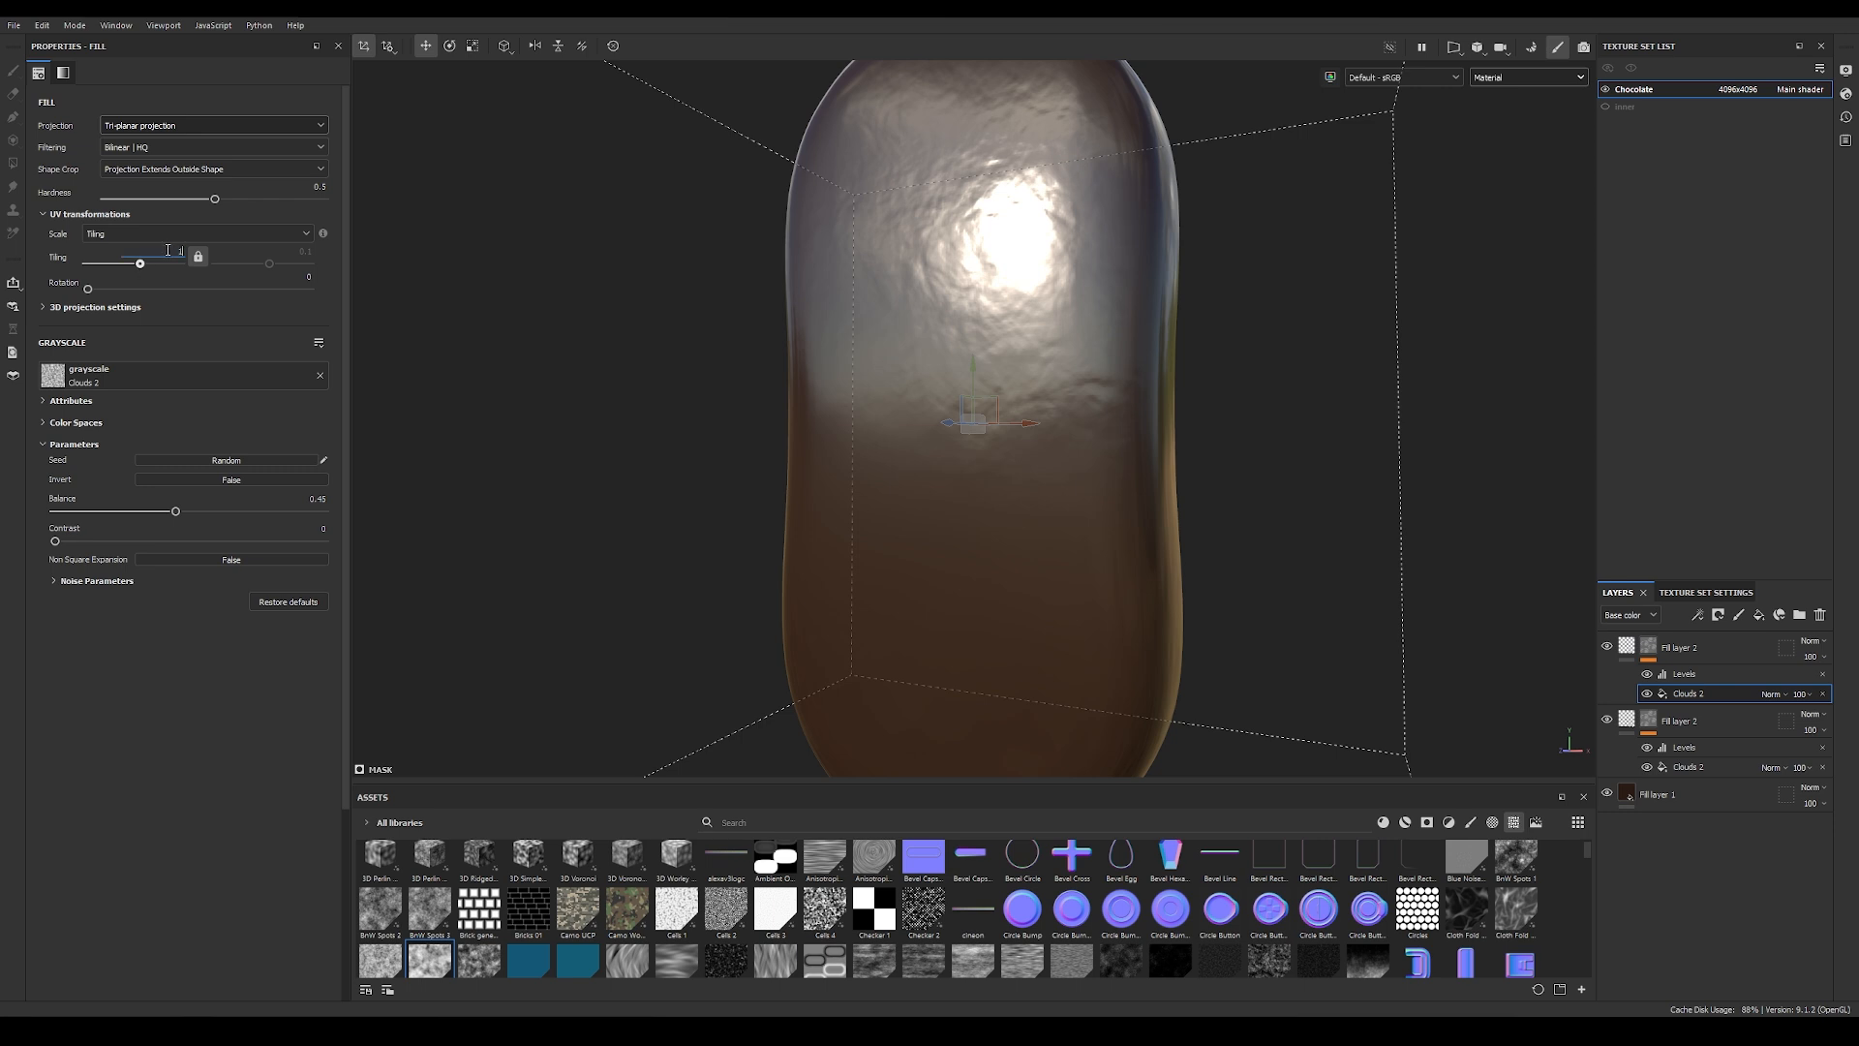
{"action": "key", "text": "Return"}
{"action": "left_click", "coordinate": [56, 581]}
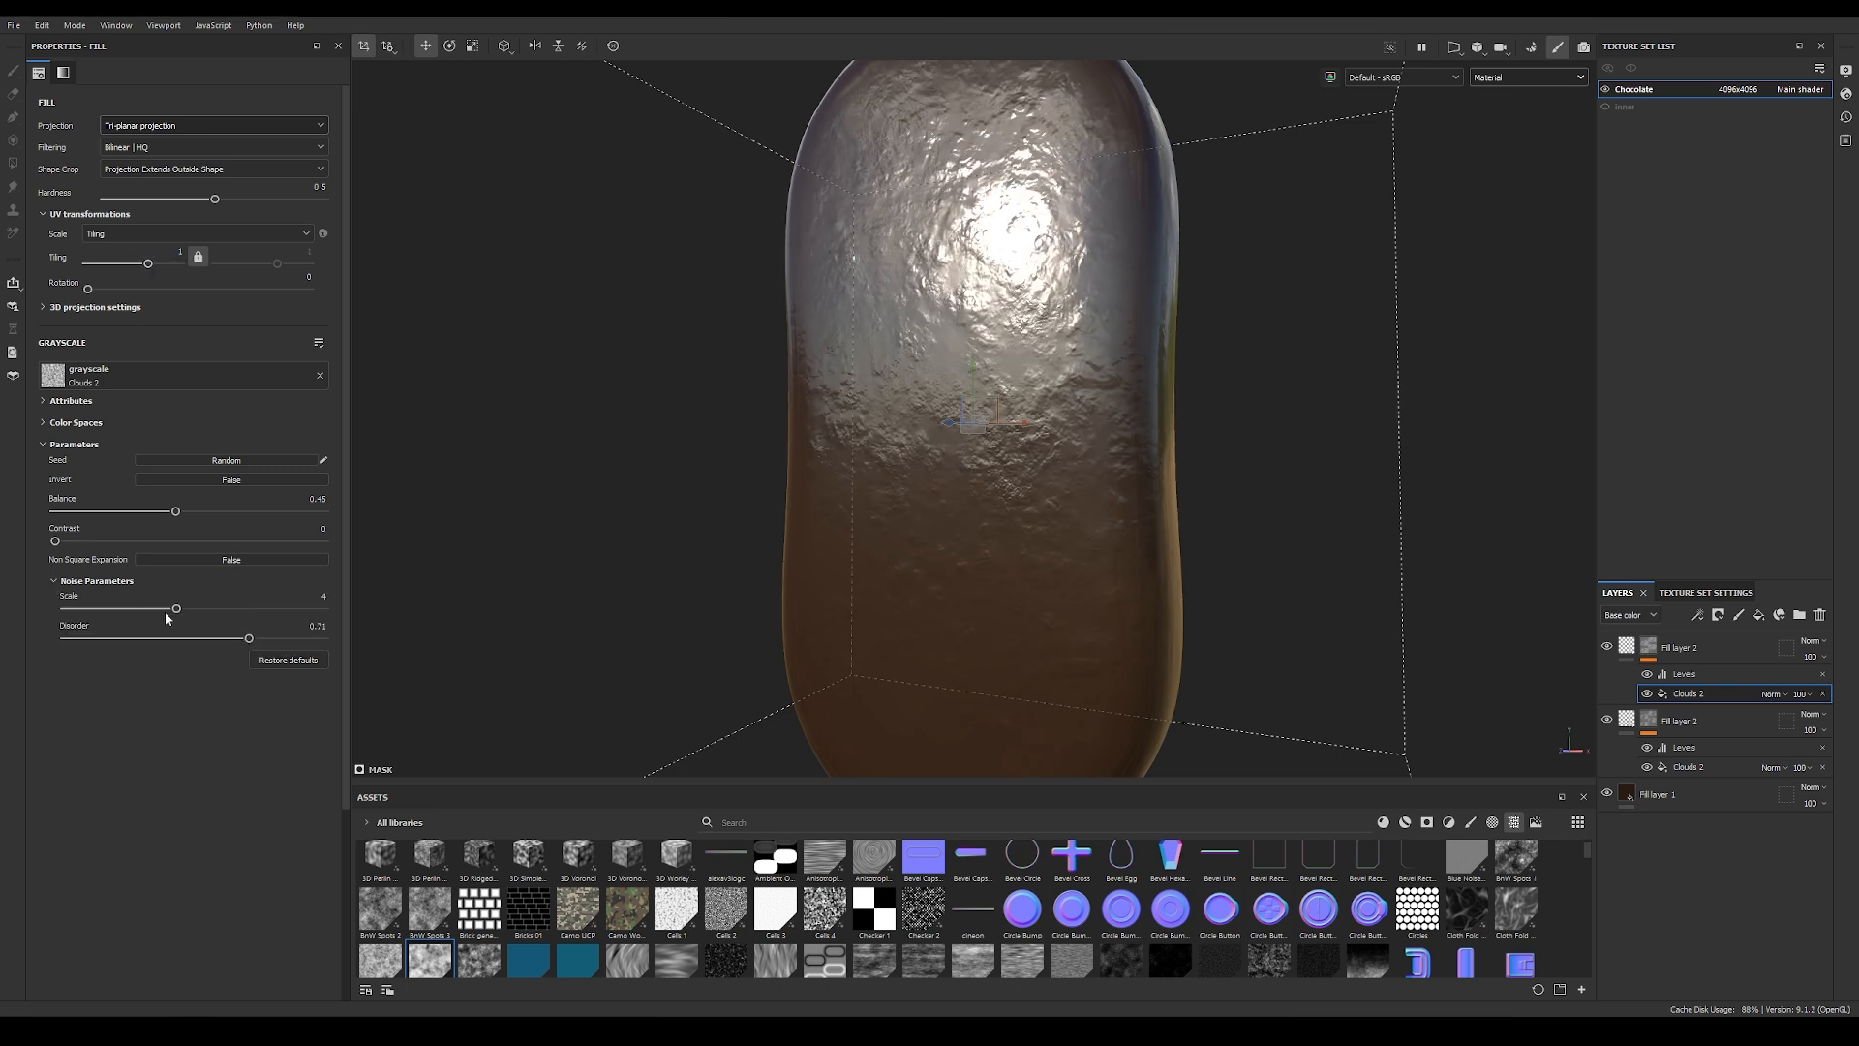
{"action": "left_click_drag", "start_coordinate": [192, 608], "coordinate": [58, 647]}
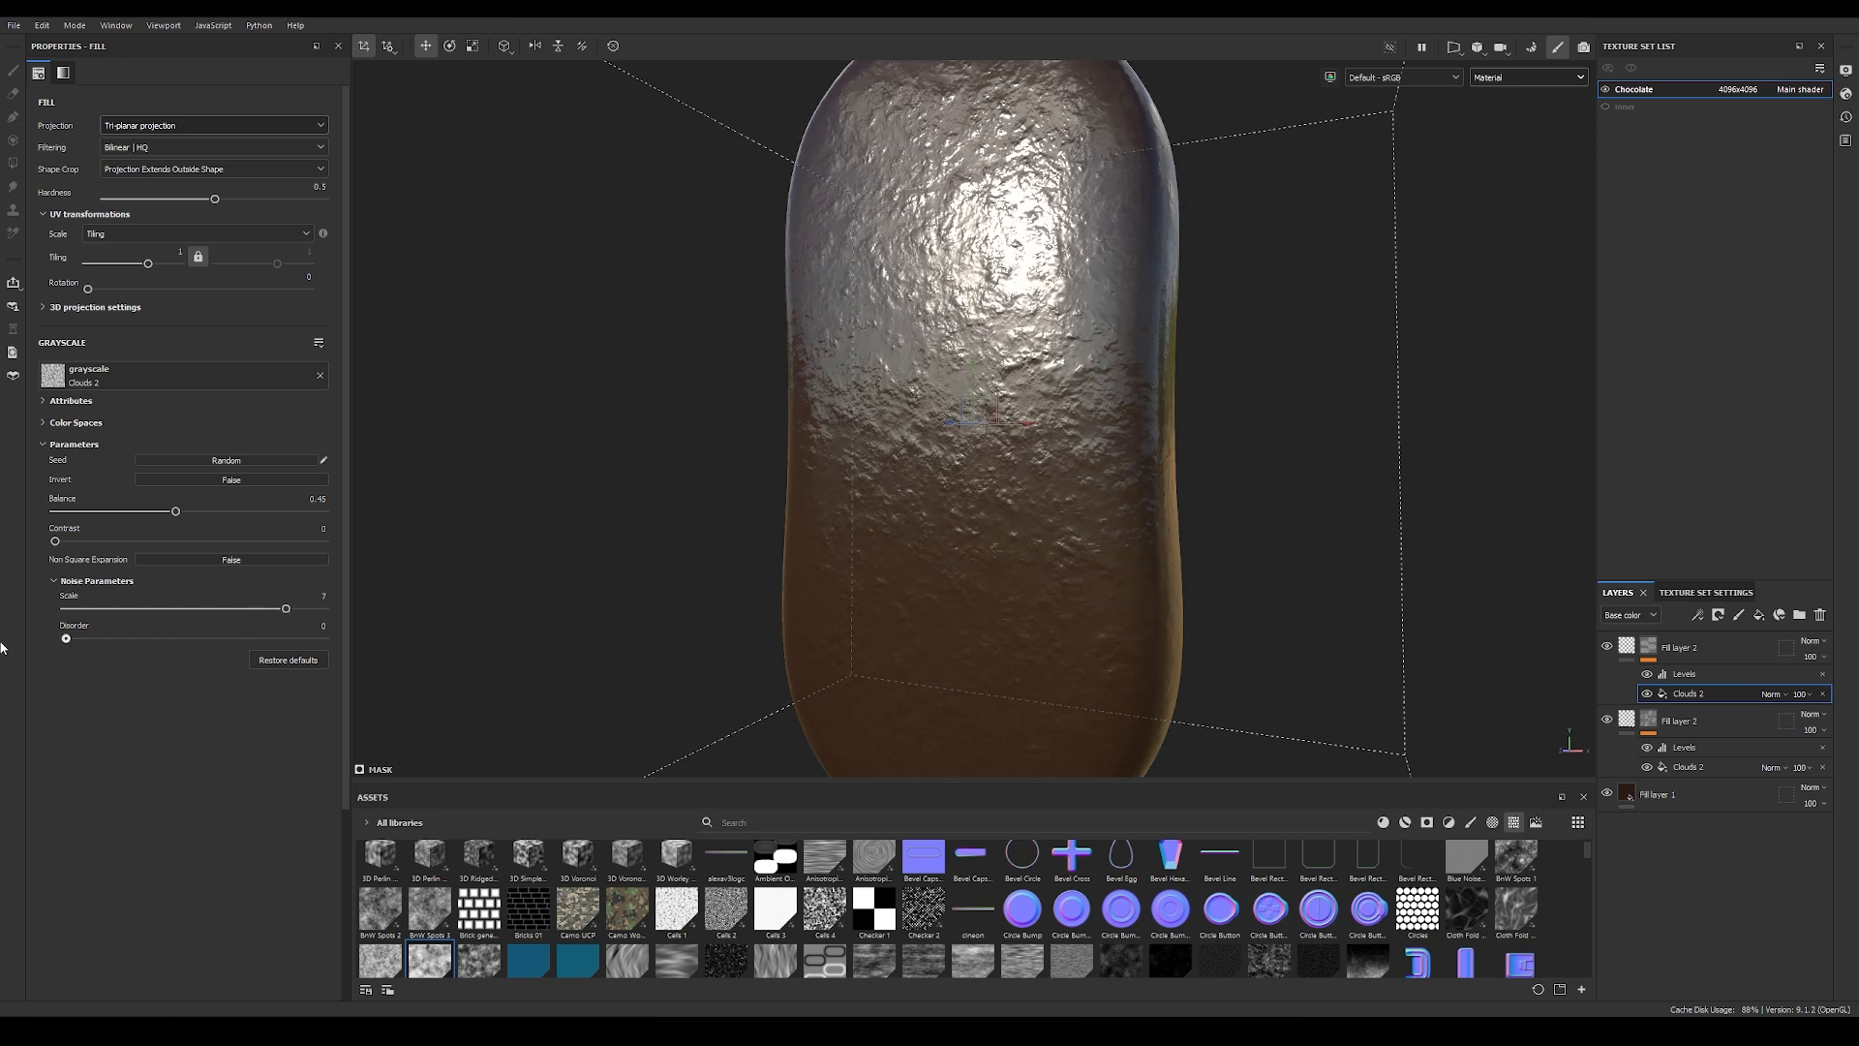
Step: Set the duplicated fill layer's height to 0.008
{"action": "left_click", "coordinate": [1627, 646]}
{"action": "right_click_drag", "start_coordinate": [856, 393], "coordinate": [1201, 405], "text": "alt"}
{"action": "middle_click_drag", "start_coordinate": [1201, 405], "coordinate": [1143, 402], "text": "alt"}
{"action": "right_click_drag", "start_coordinate": [920, 397], "coordinate": [978, 397], "text": "alt"}
{"action": "middle_click_drag", "start_coordinate": [978, 397], "coordinate": [910, 395], "text": "alt"}
{"action": "right_click_drag", "start_coordinate": [841, 387], "coordinate": [886, 387], "text": "alt"}
{"action": "left_click_drag", "start_coordinate": [891, 339], "coordinate": [868, 412], "text": "alt"}
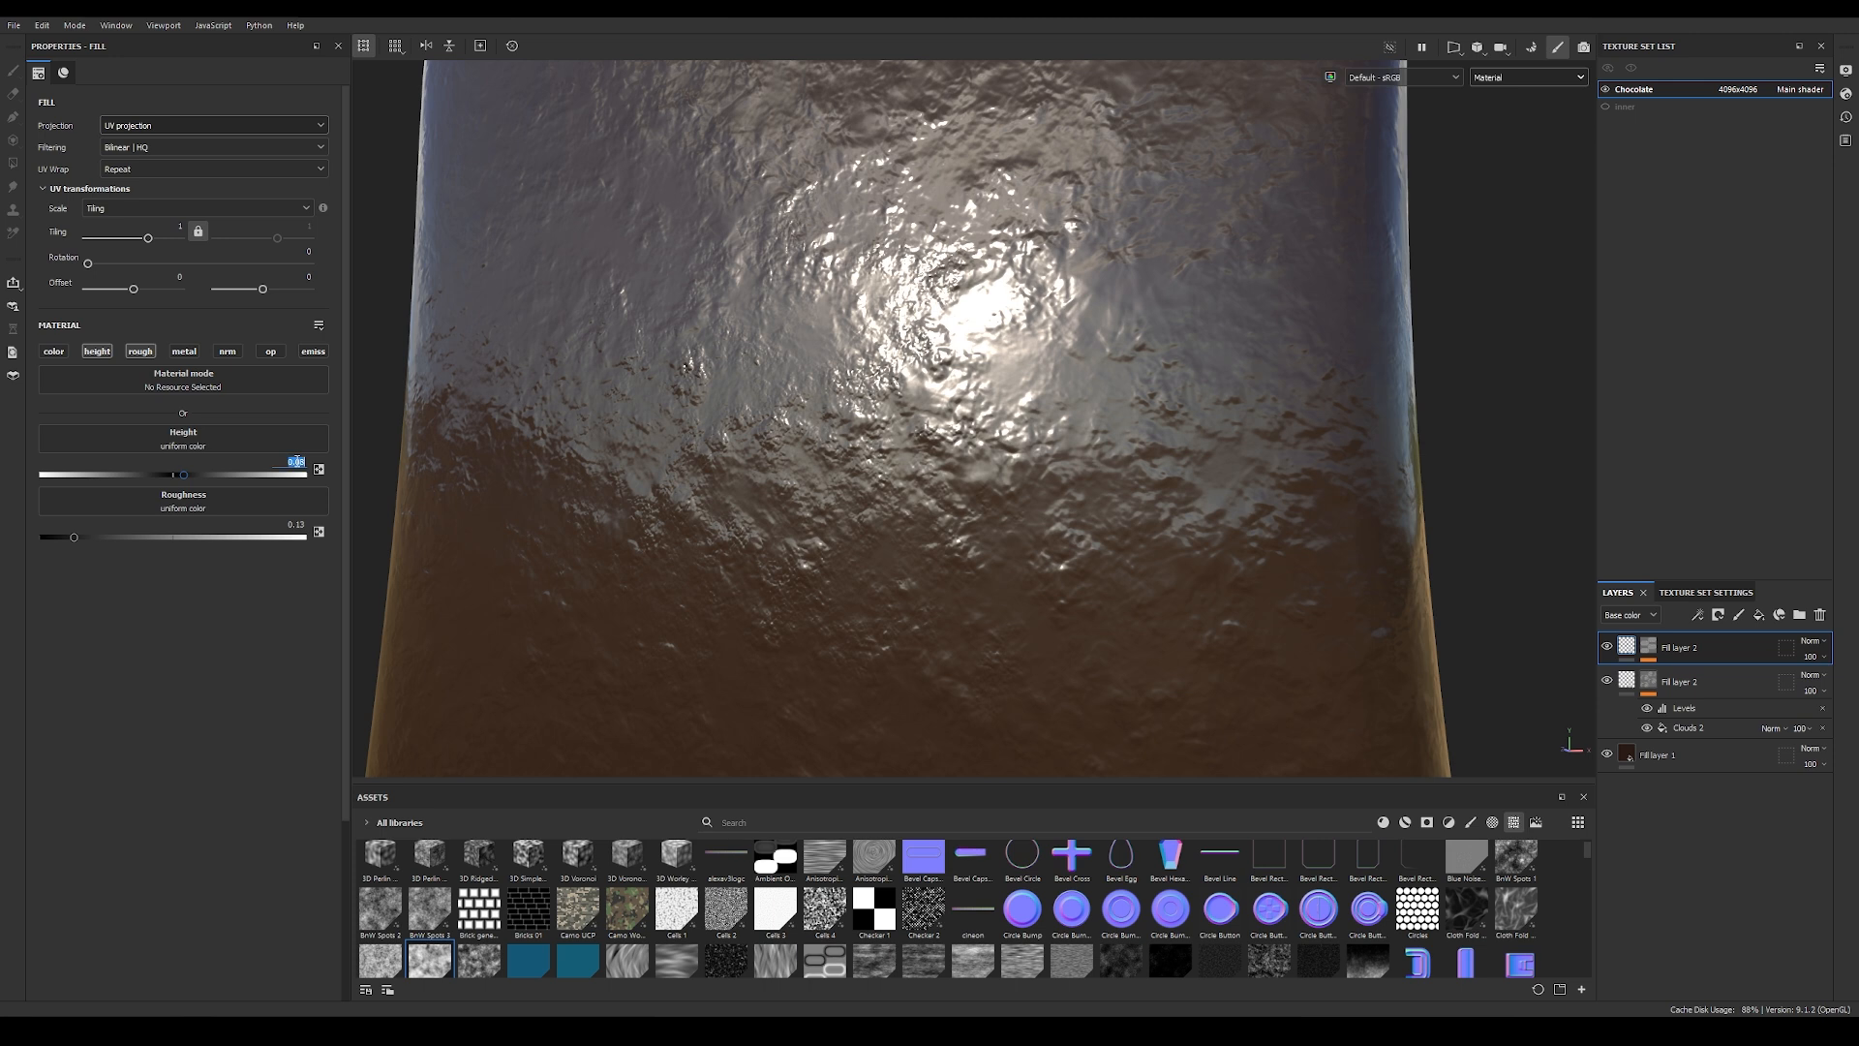
{"action": "type", "text": "08"}
{"action": "key", "text": "Return"}
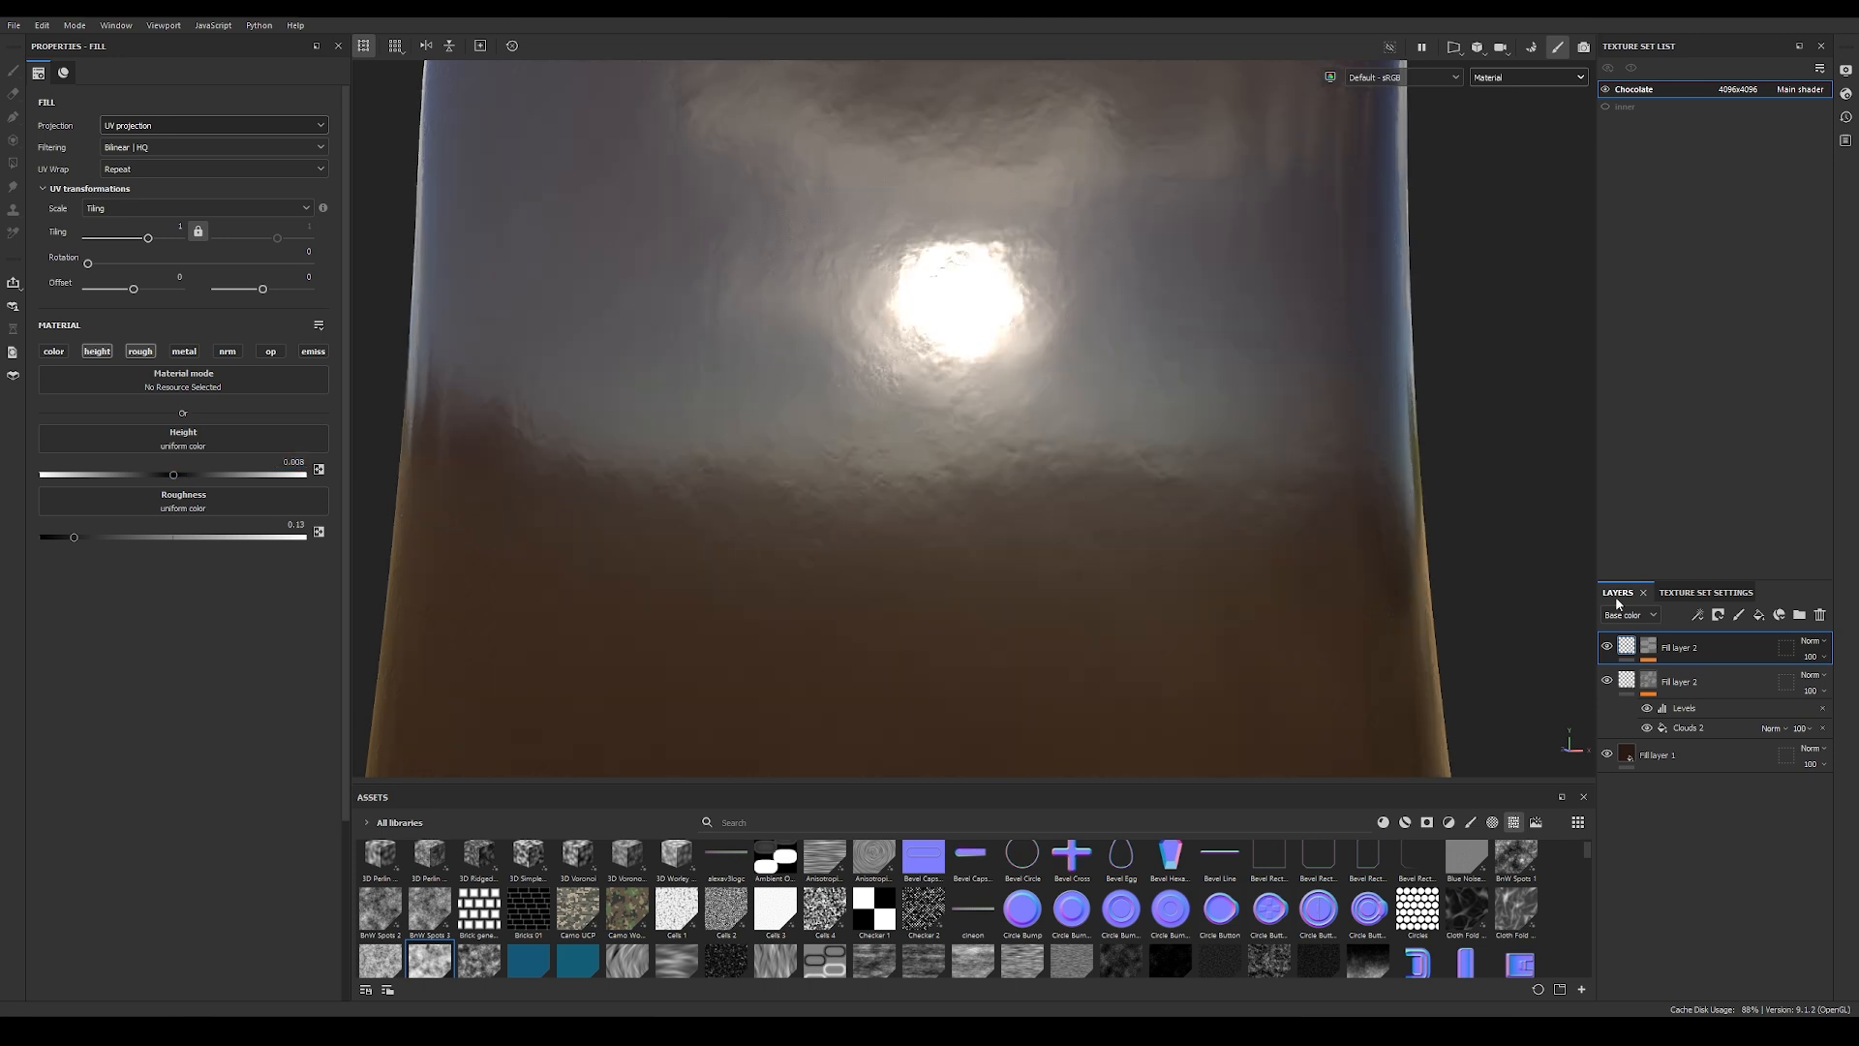
Step: Compare the chocolate with and without the top fill layer and raise that layer's roughness to about 0.26
{"action": "left_click", "coordinate": [1606, 649]}
{"action": "left_click", "coordinate": [1606, 649]}
{"action": "left_click", "coordinate": [1606, 649]}
{"action": "left_click", "coordinate": [1605, 648]}
{"action": "left_click", "coordinate": [1605, 649]}
{"action": "left_click_drag", "start_coordinate": [71, 536], "coordinate": [80, 536]}
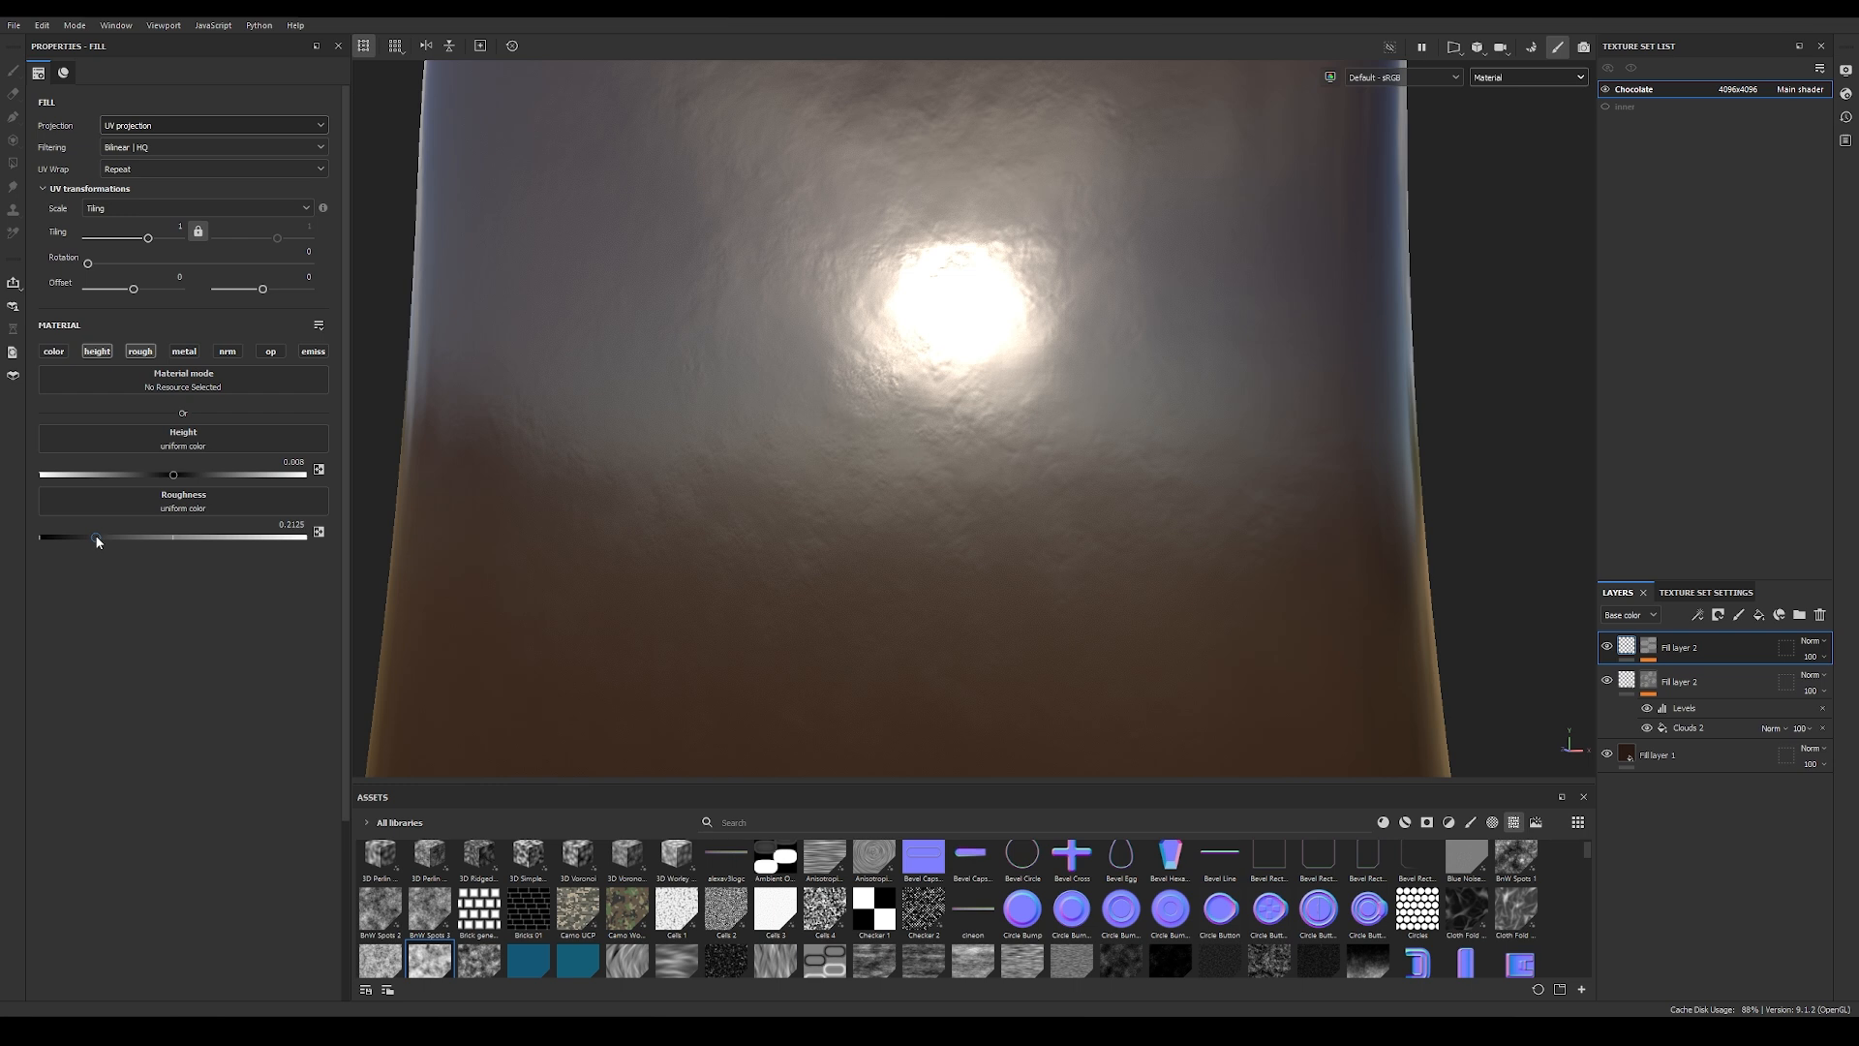
{"action": "left_click_drag", "start_coordinate": [107, 536], "coordinate": [110, 534]}
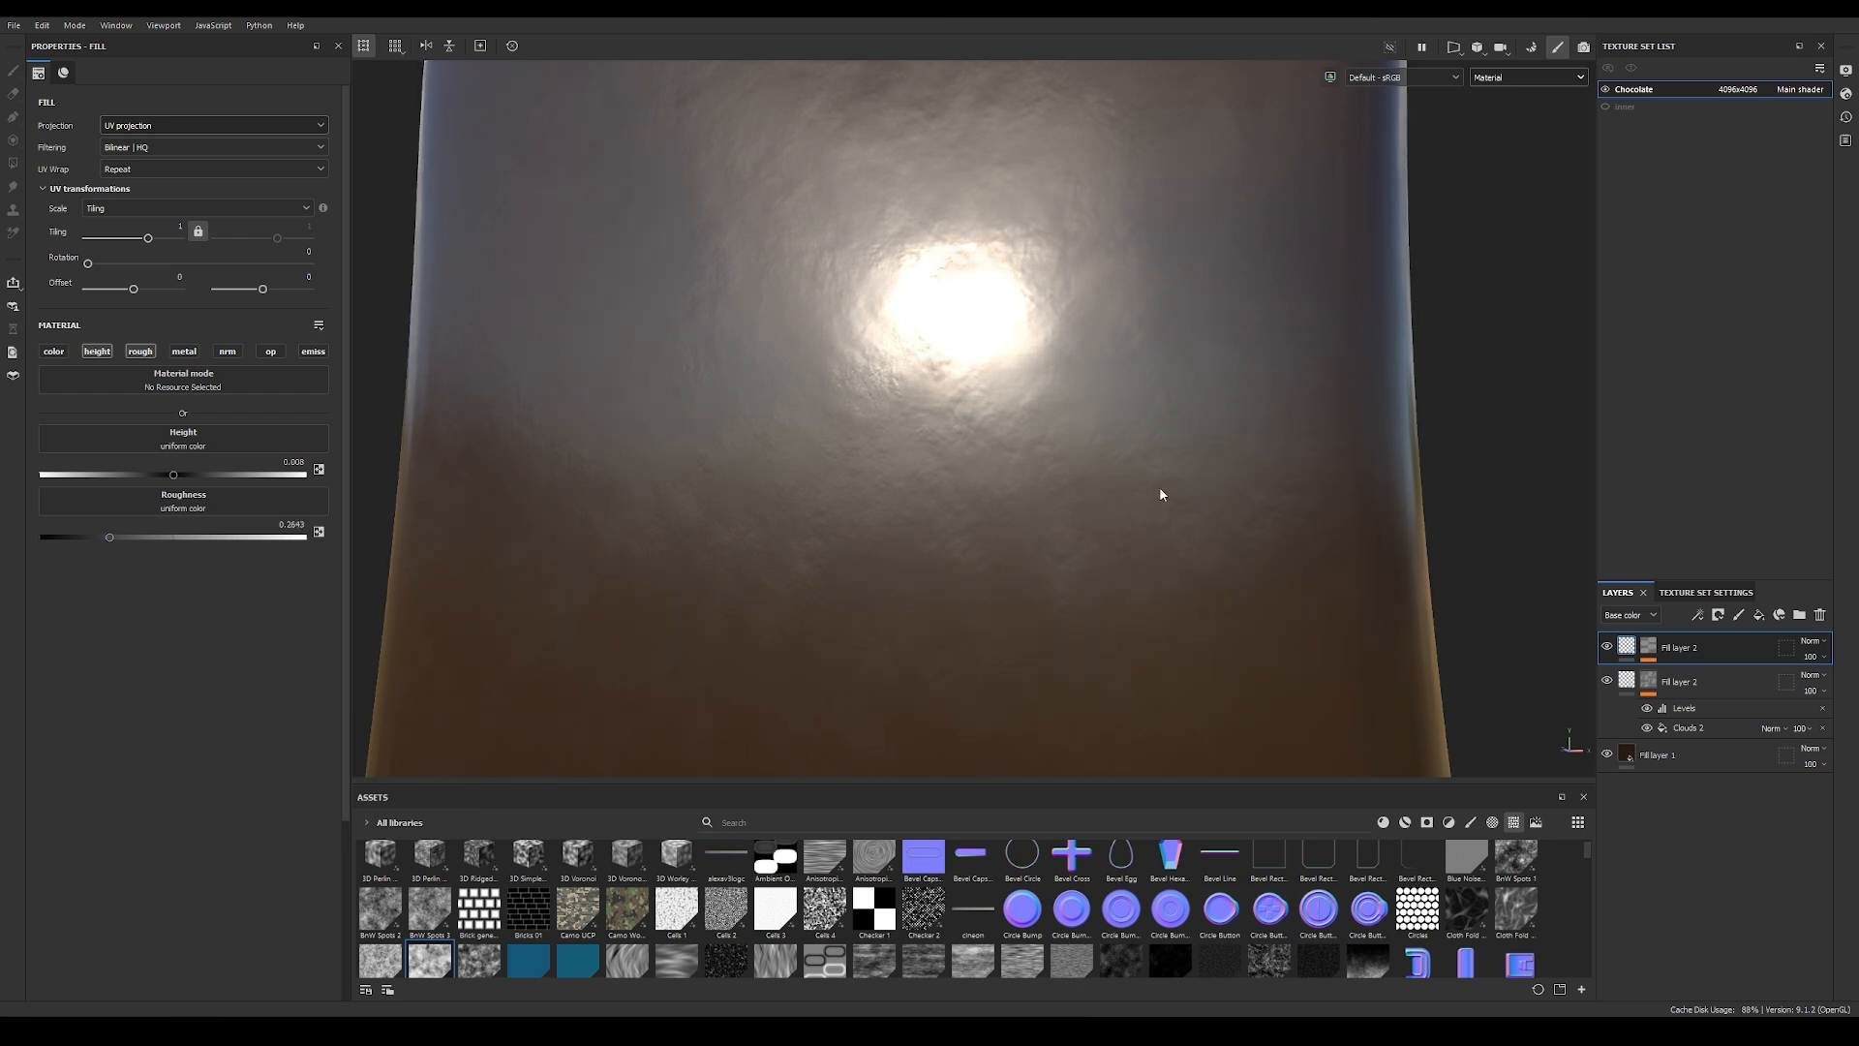
Step: Check the chocolate surface from several angles and duplicate the top fill layer
{"action": "right_click_drag", "start_coordinate": [1162, 492], "coordinate": [455, 455], "text": "alt"}
{"action": "left_click_drag", "start_coordinate": [1094, 467], "coordinate": [1195, 465], "text": "alt"}
{"action": "right_click_drag", "start_coordinate": [1195, 464], "coordinate": [933, 494], "text": "alt"}
{"action": "left_click_drag", "start_coordinate": [933, 494], "coordinate": [1284, 467], "text": "alt"}
{"action": "right_click_drag", "start_coordinate": [1281, 462], "coordinate": [1143, 455], "text": "shift"}
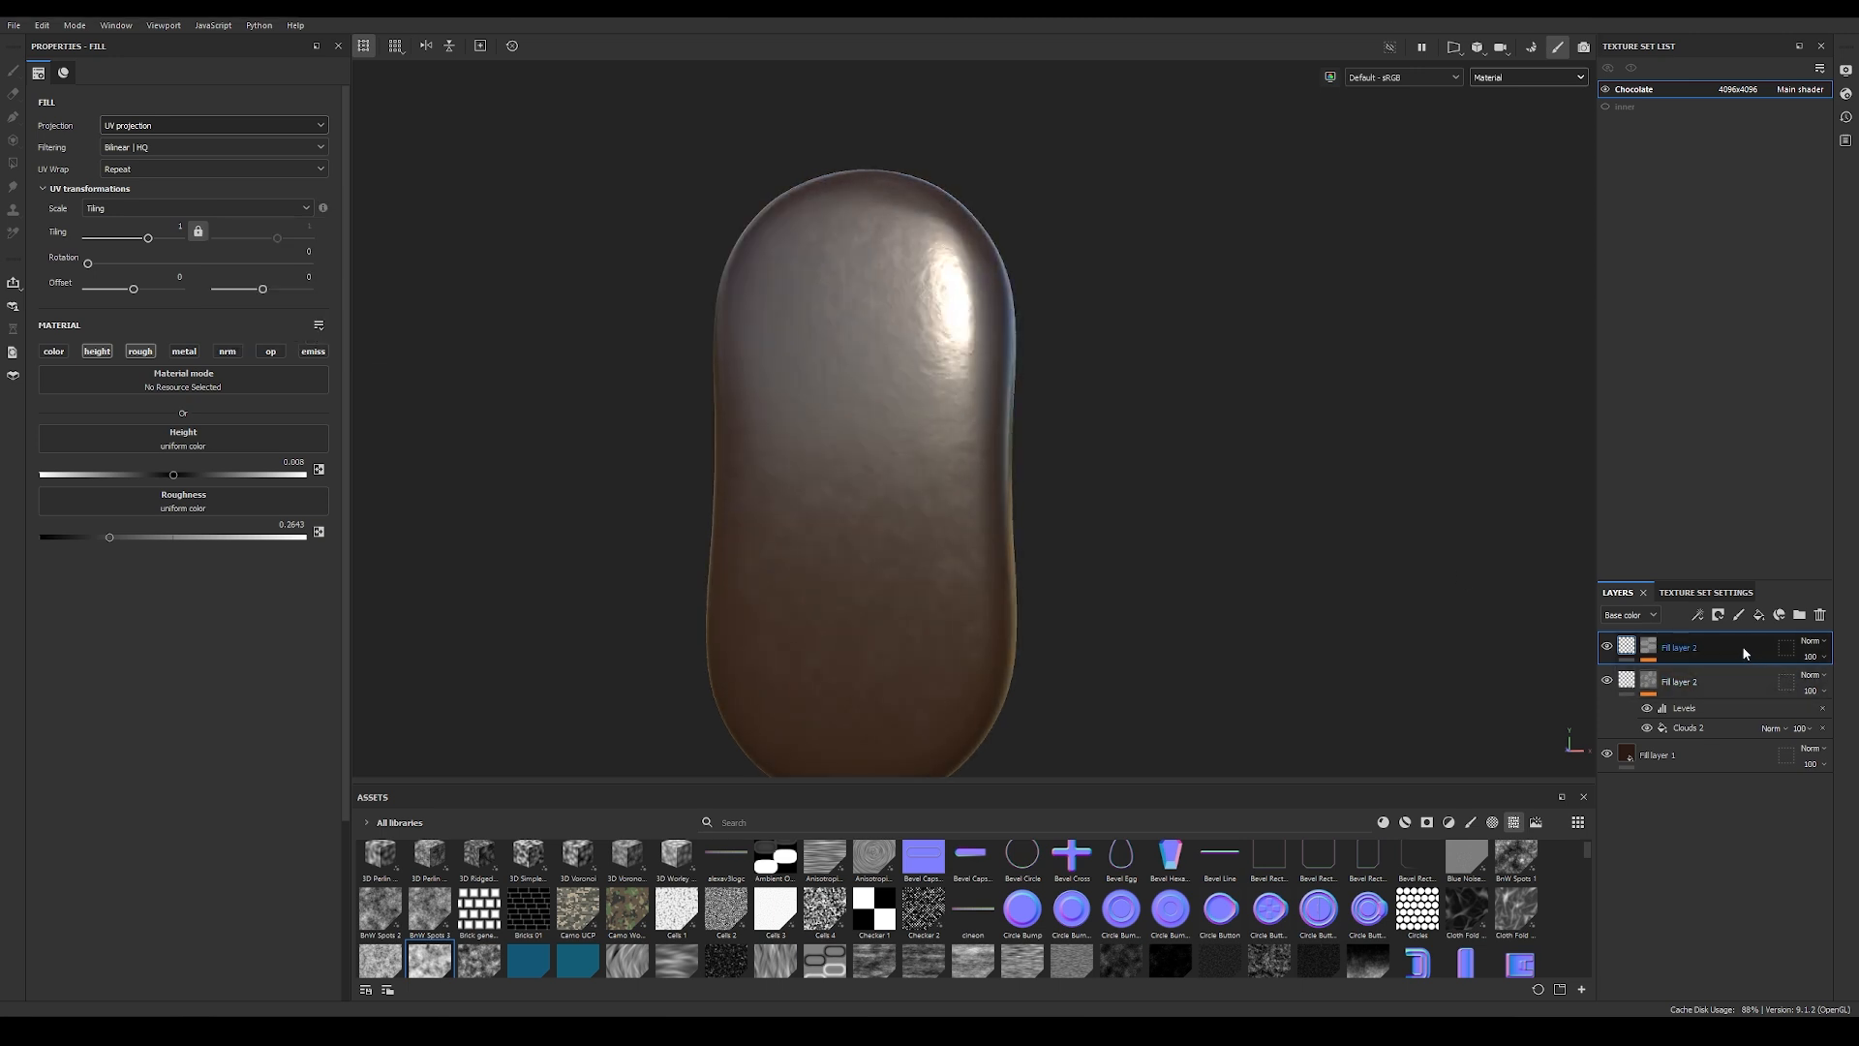
{"action": "key", "text": "ctrl+d"}
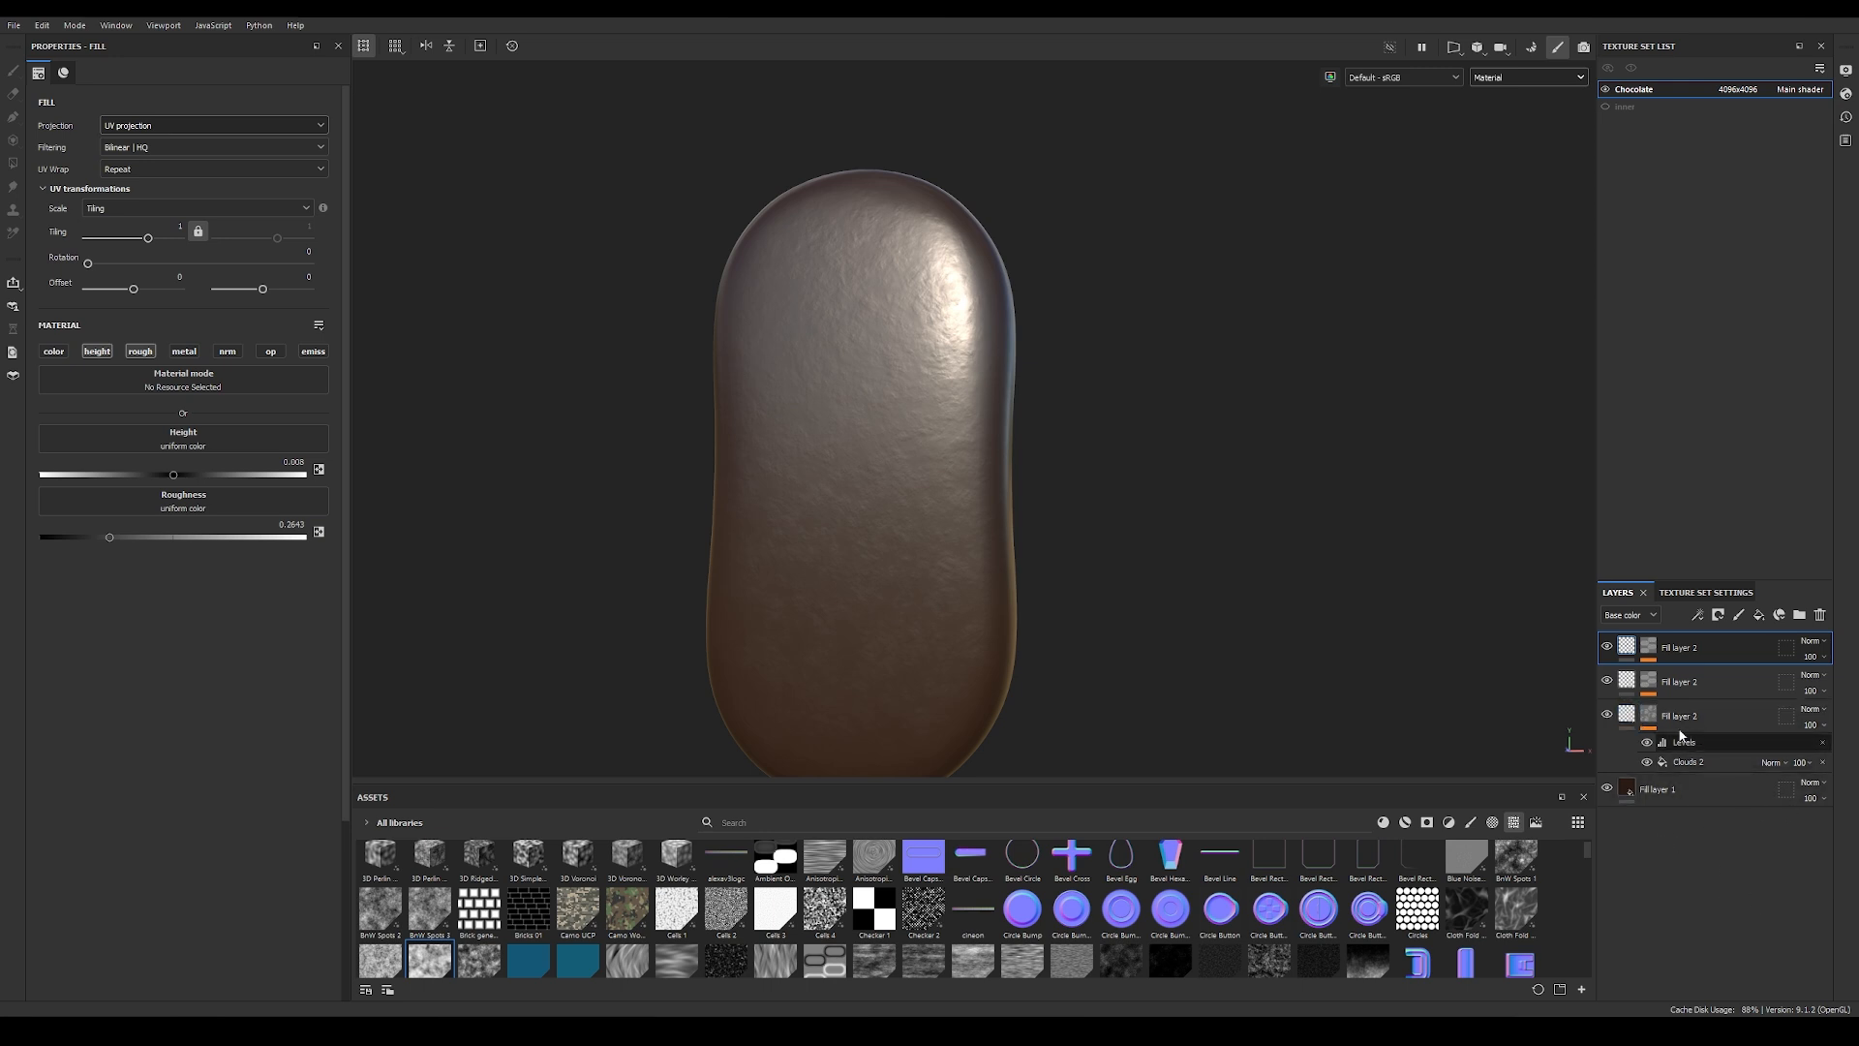
Step: Replace the Clouds 2 texture in the newest duplicate's mask fill with Clouds 1
{"action": "left_click", "coordinate": [1652, 651]}
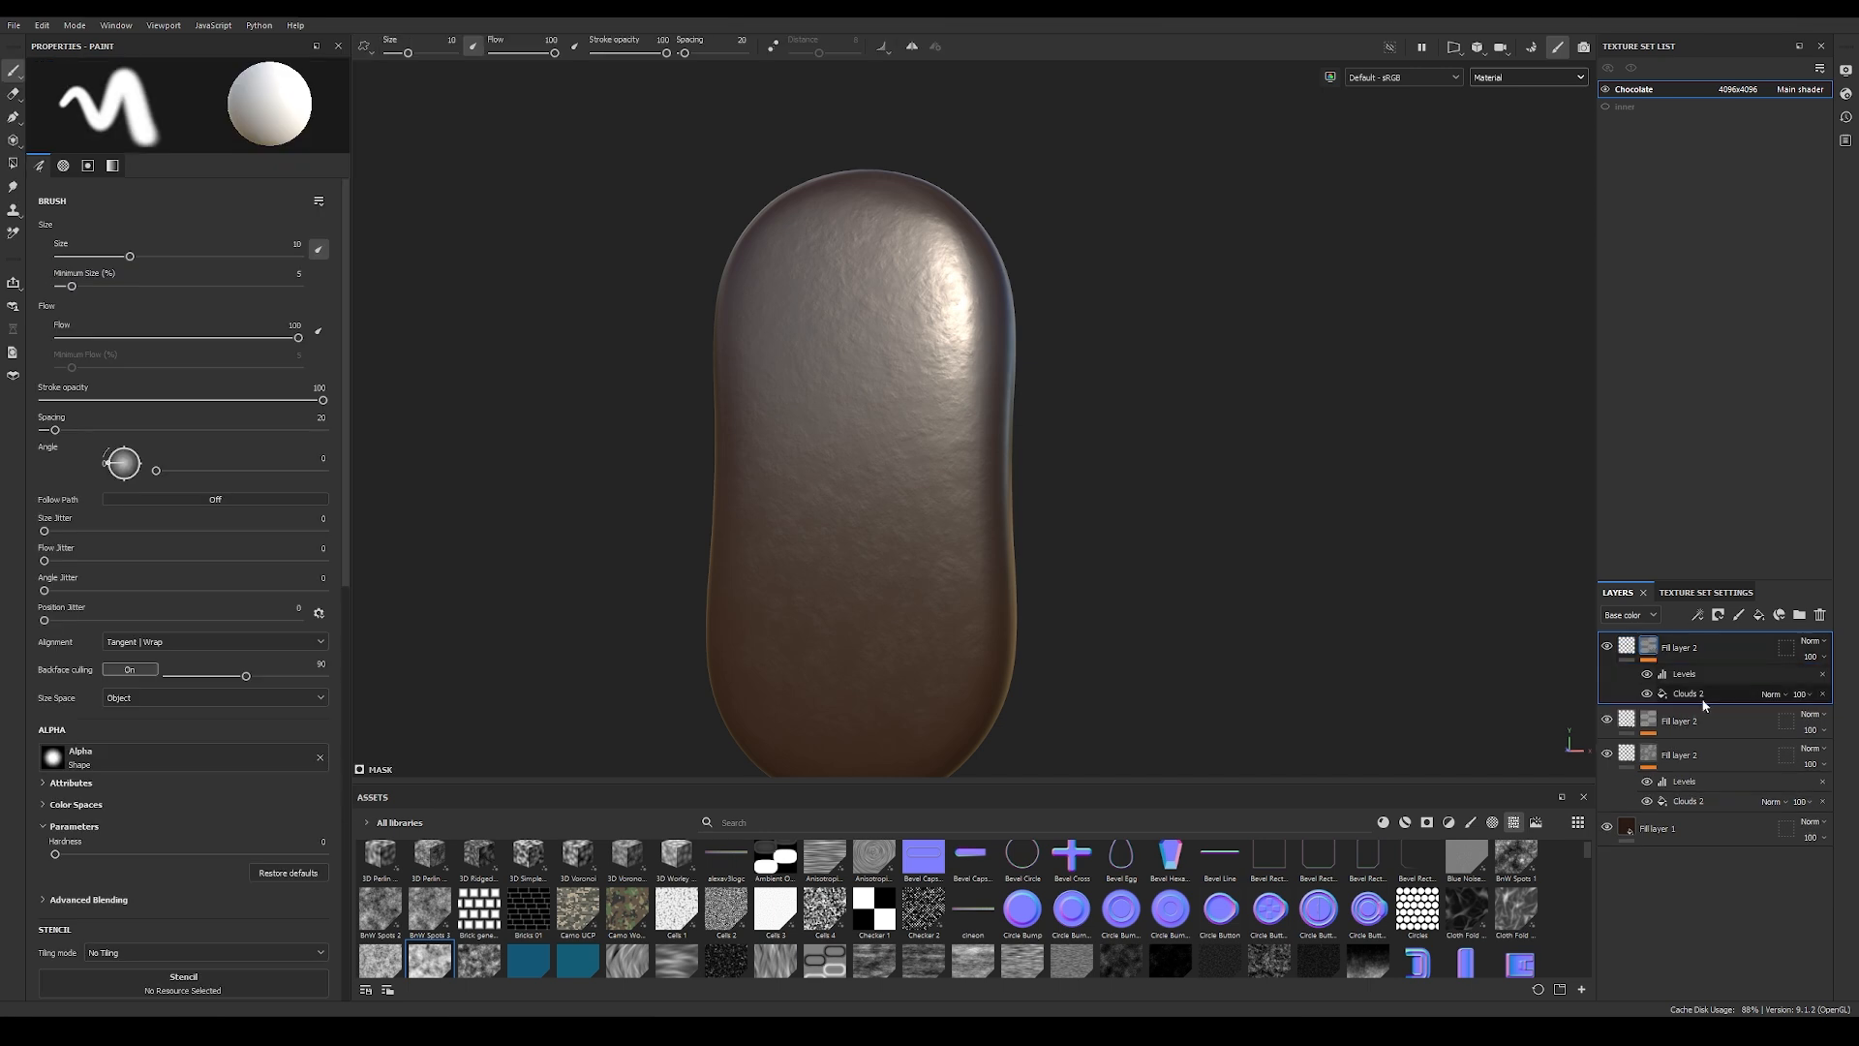
{"action": "left_click", "coordinate": [1701, 698]}
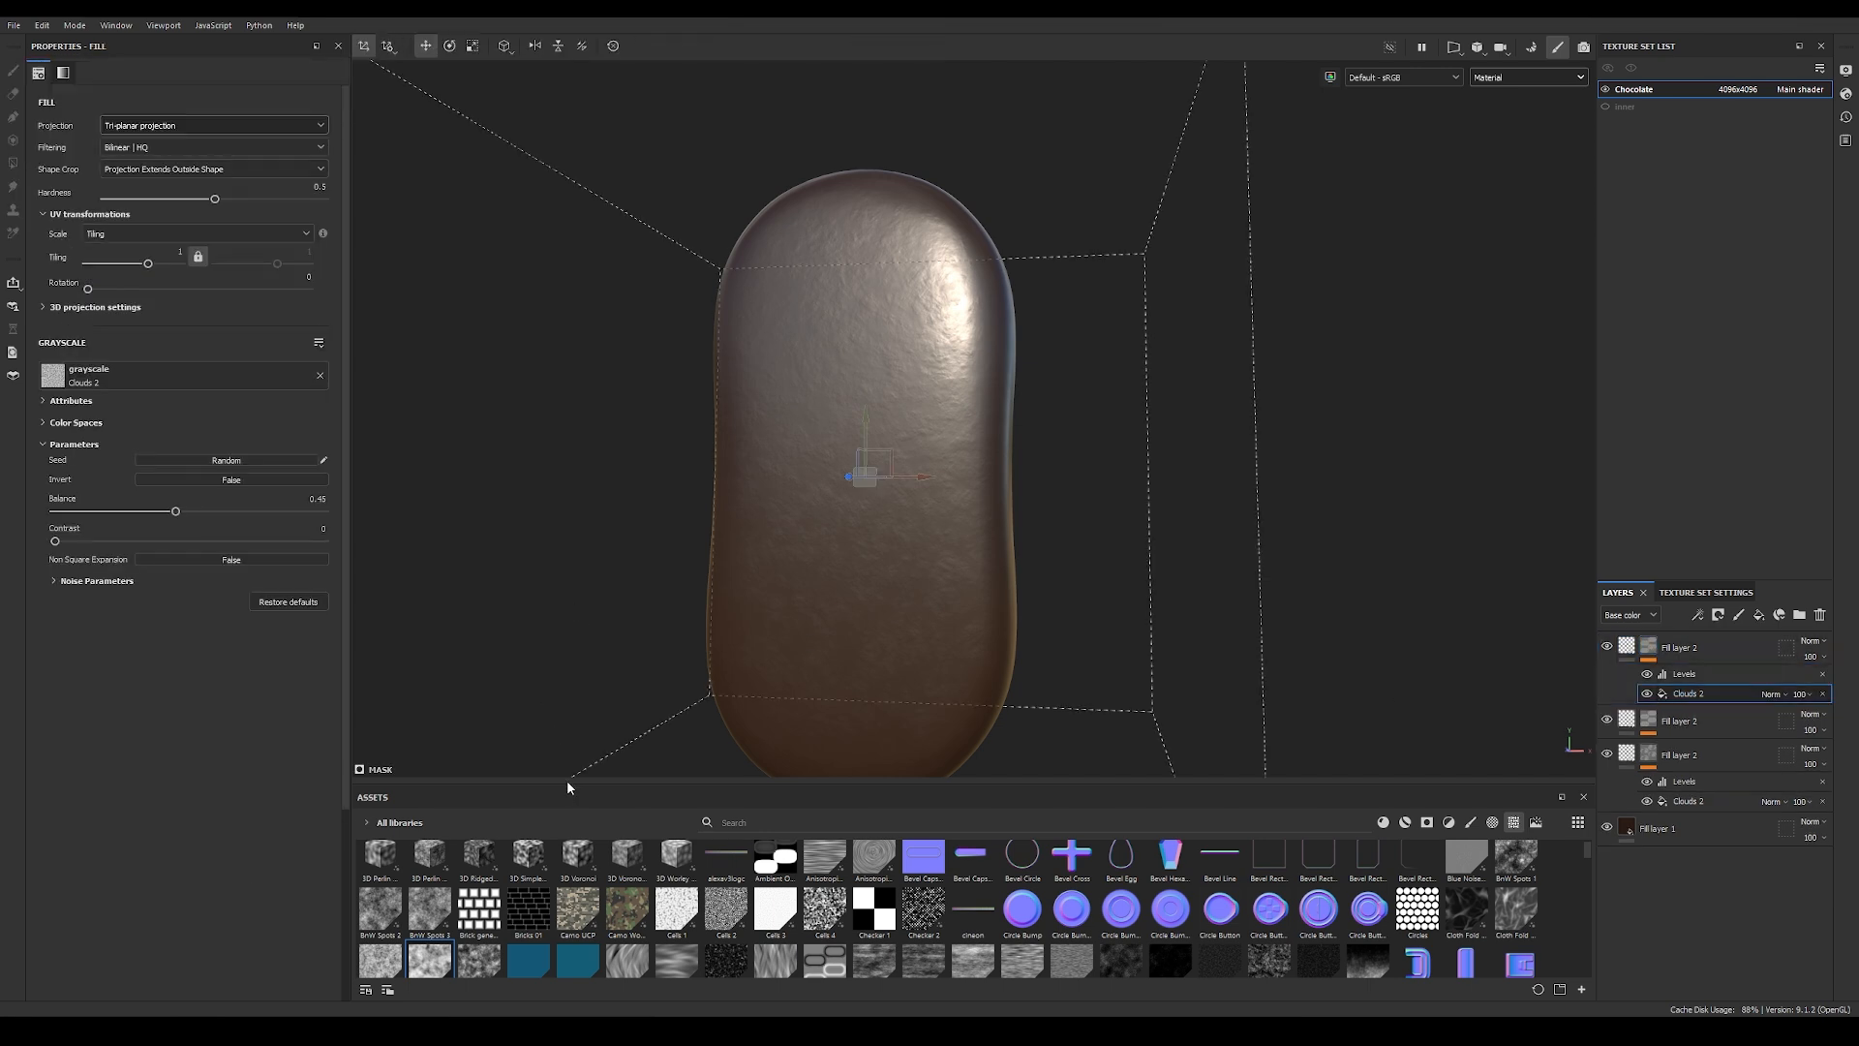
{"action": "left_click_drag", "start_coordinate": [568, 782], "coordinate": [557, 632]}
{"action": "left_click", "coordinate": [479, 812]}
{"action": "left_click_drag", "start_coordinate": [380, 811], "coordinate": [70, 373]}
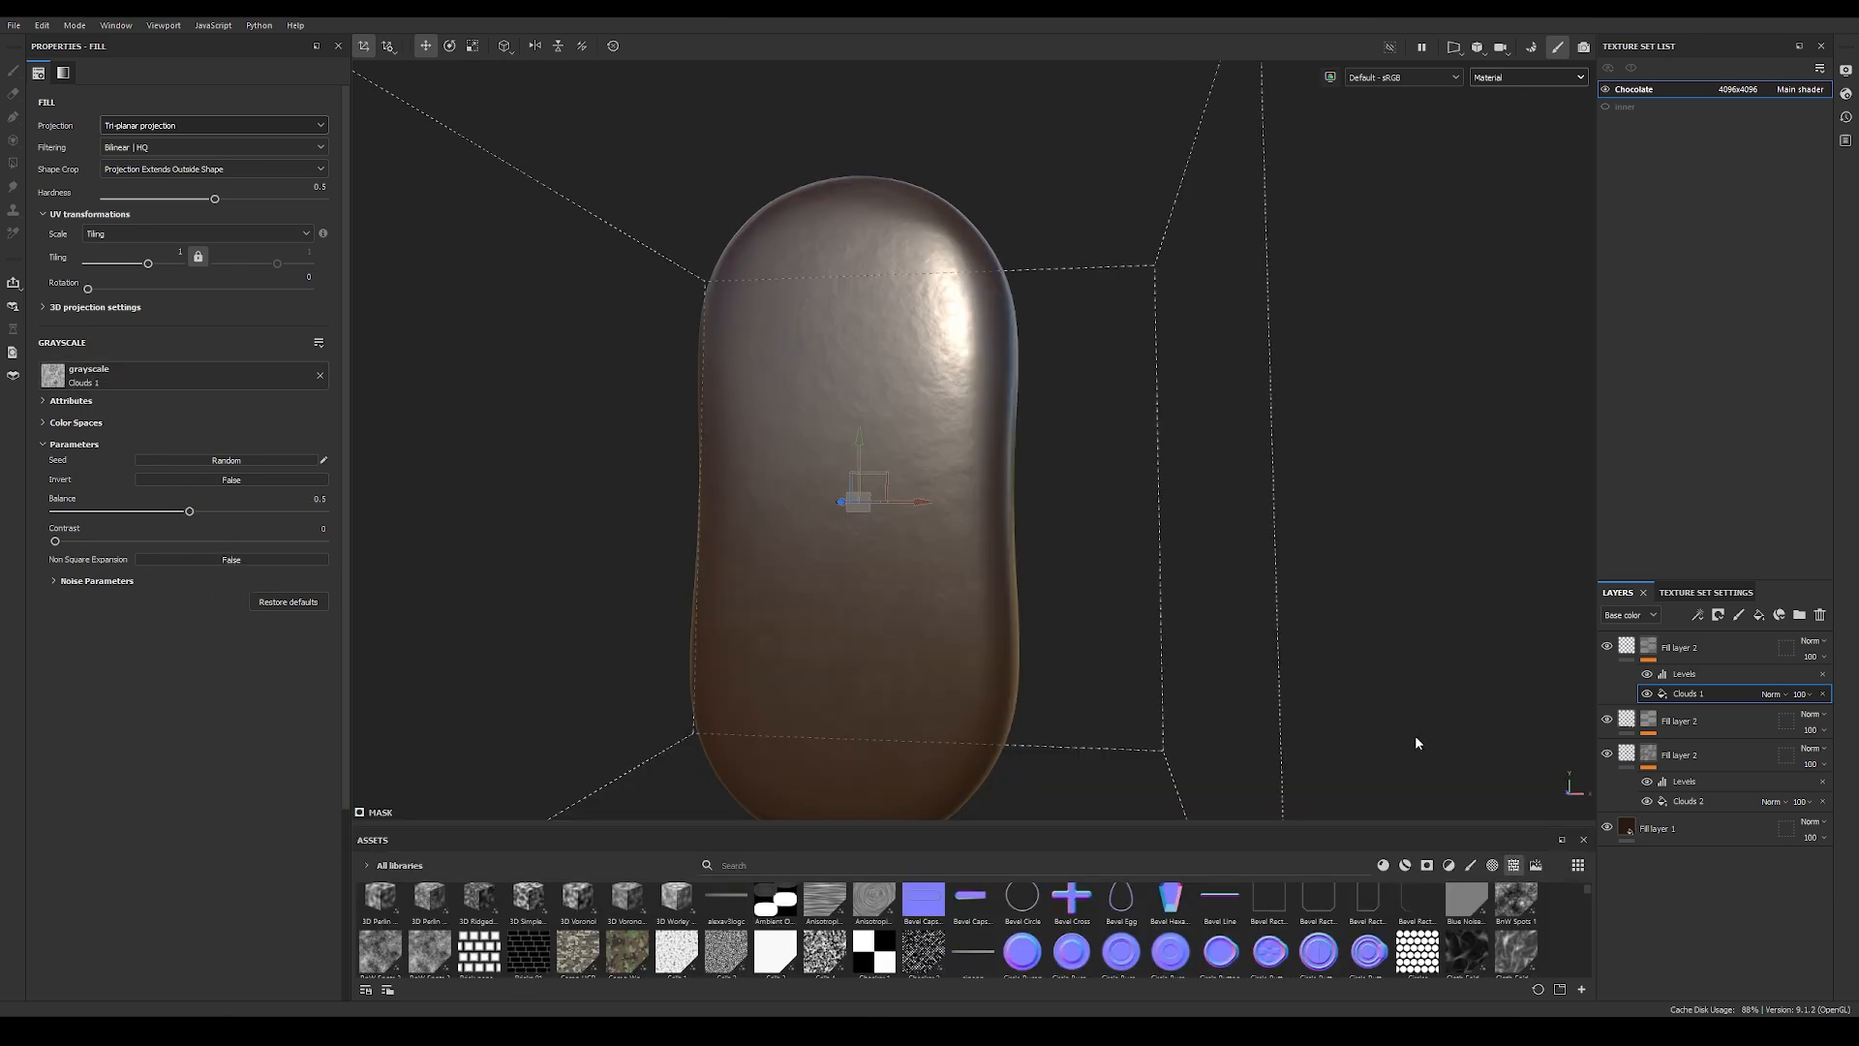
Step: Display the top fill layer's mask on the model with its Levels effect hidden
{"action": "left_click", "coordinate": [1649, 647], "text": "alt"}
{"action": "left_click_drag", "start_coordinate": [988, 557], "coordinate": [853, 605], "text": "alt"}
{"action": "scroll", "coordinate": [852, 605], "scroll_direction": "up", "scroll_amount": 2}
{"action": "left_click", "coordinate": [1648, 675]}
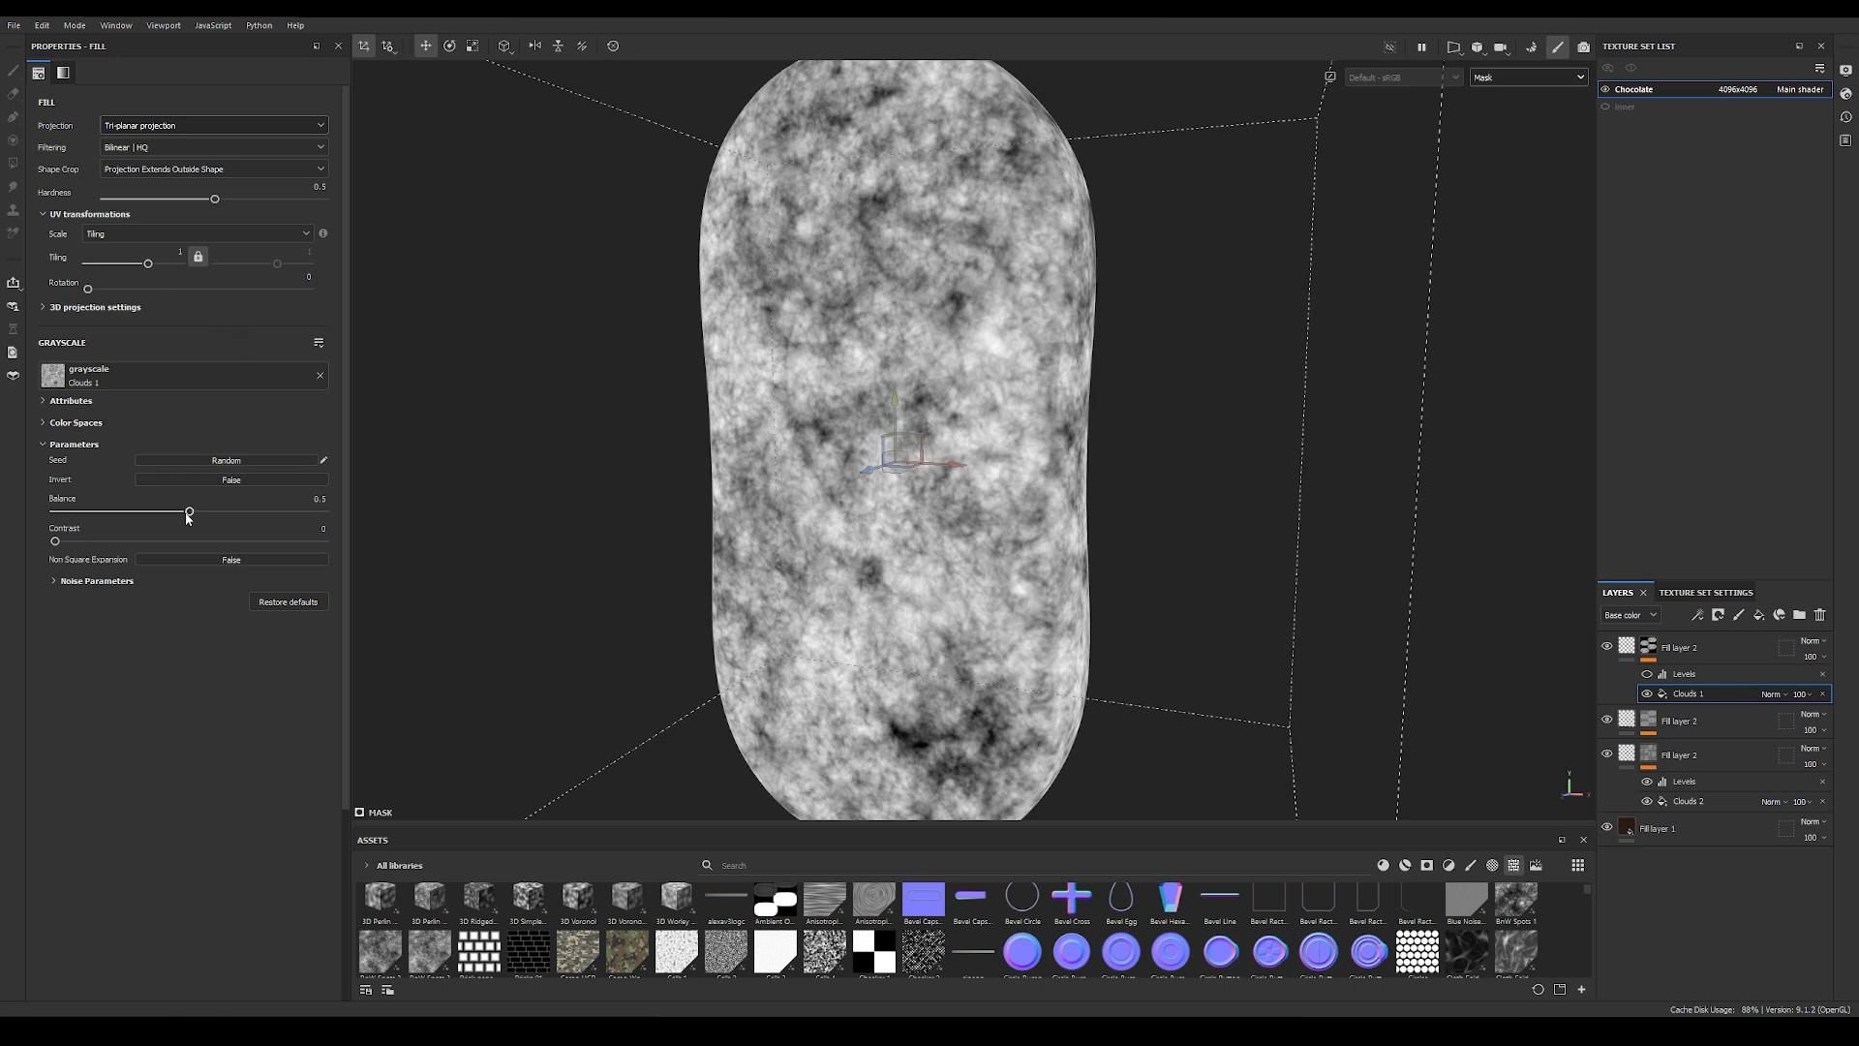
Step: Set the Clouds 1 mask fill's balance to 0.37 and its noise scale to 4
{"action": "left_click_drag", "start_coordinate": [189, 514], "coordinate": [154, 513]}
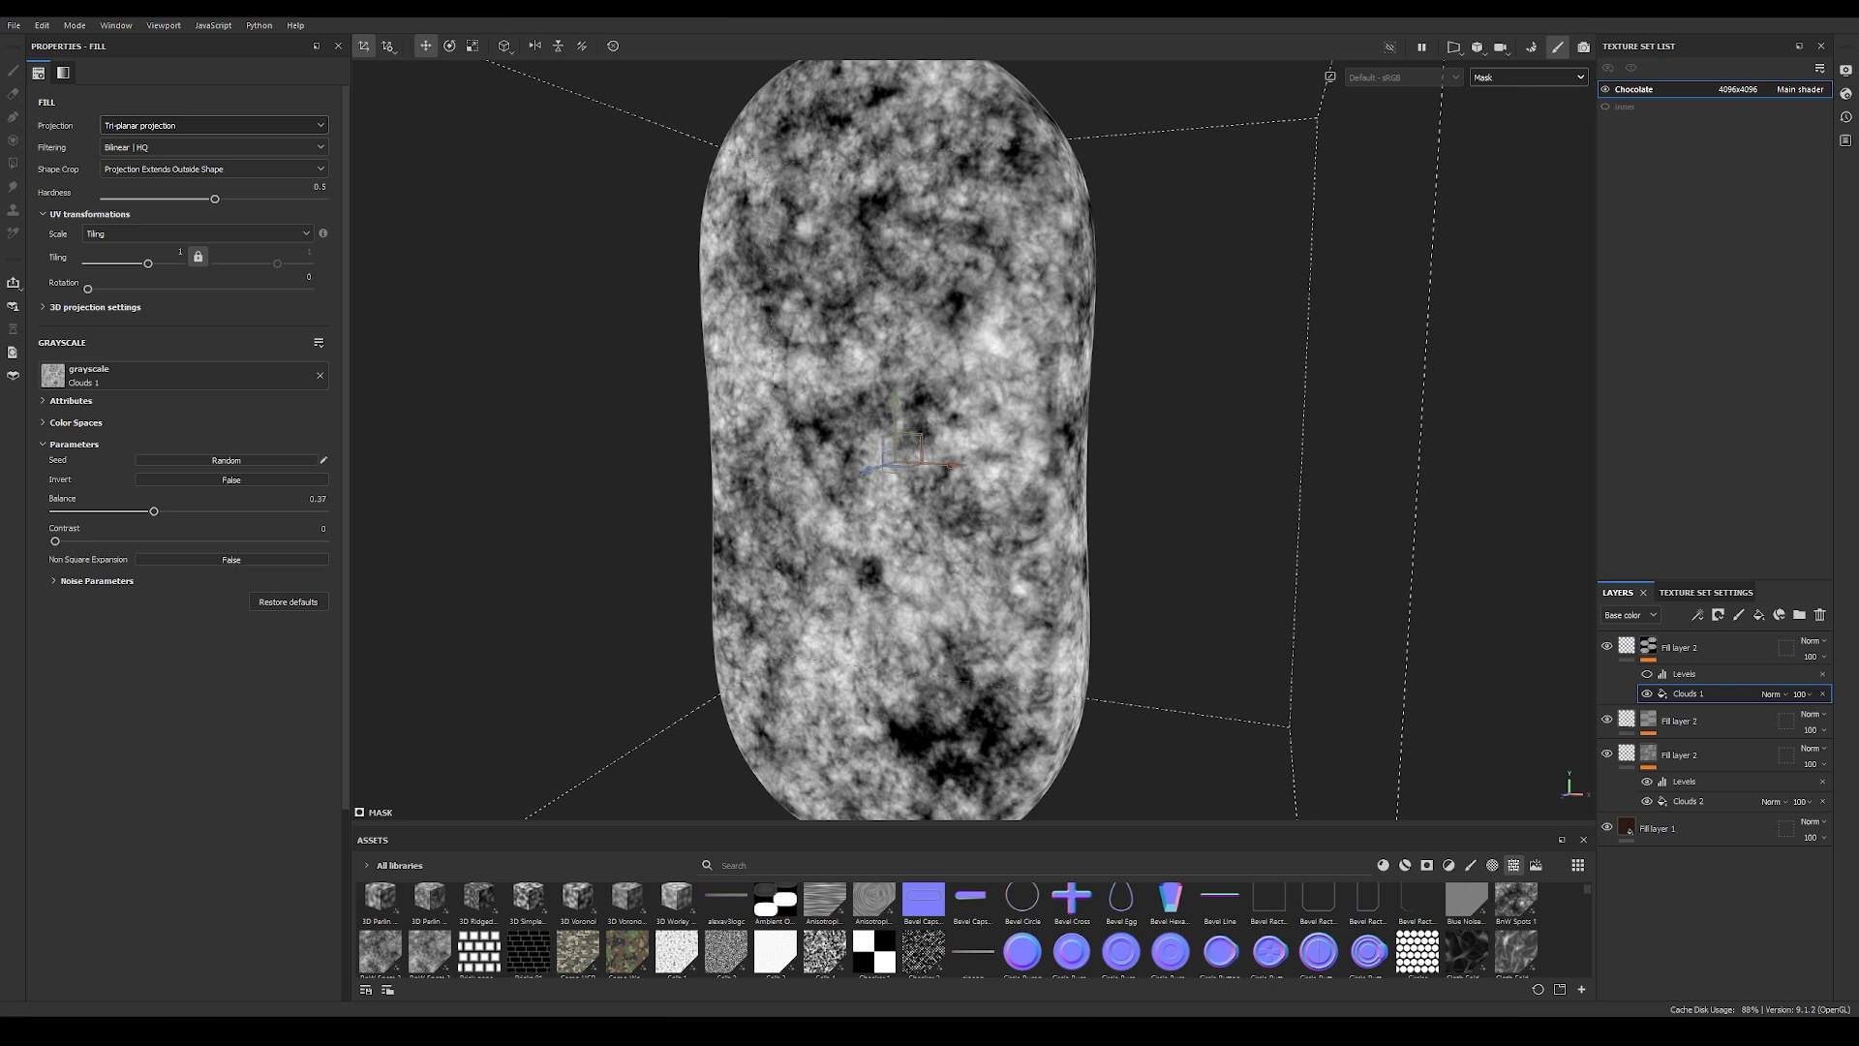
{"action": "left_click", "coordinate": [59, 582]}
{"action": "left_click_drag", "start_coordinate": [63, 609], "coordinate": [185, 611]}
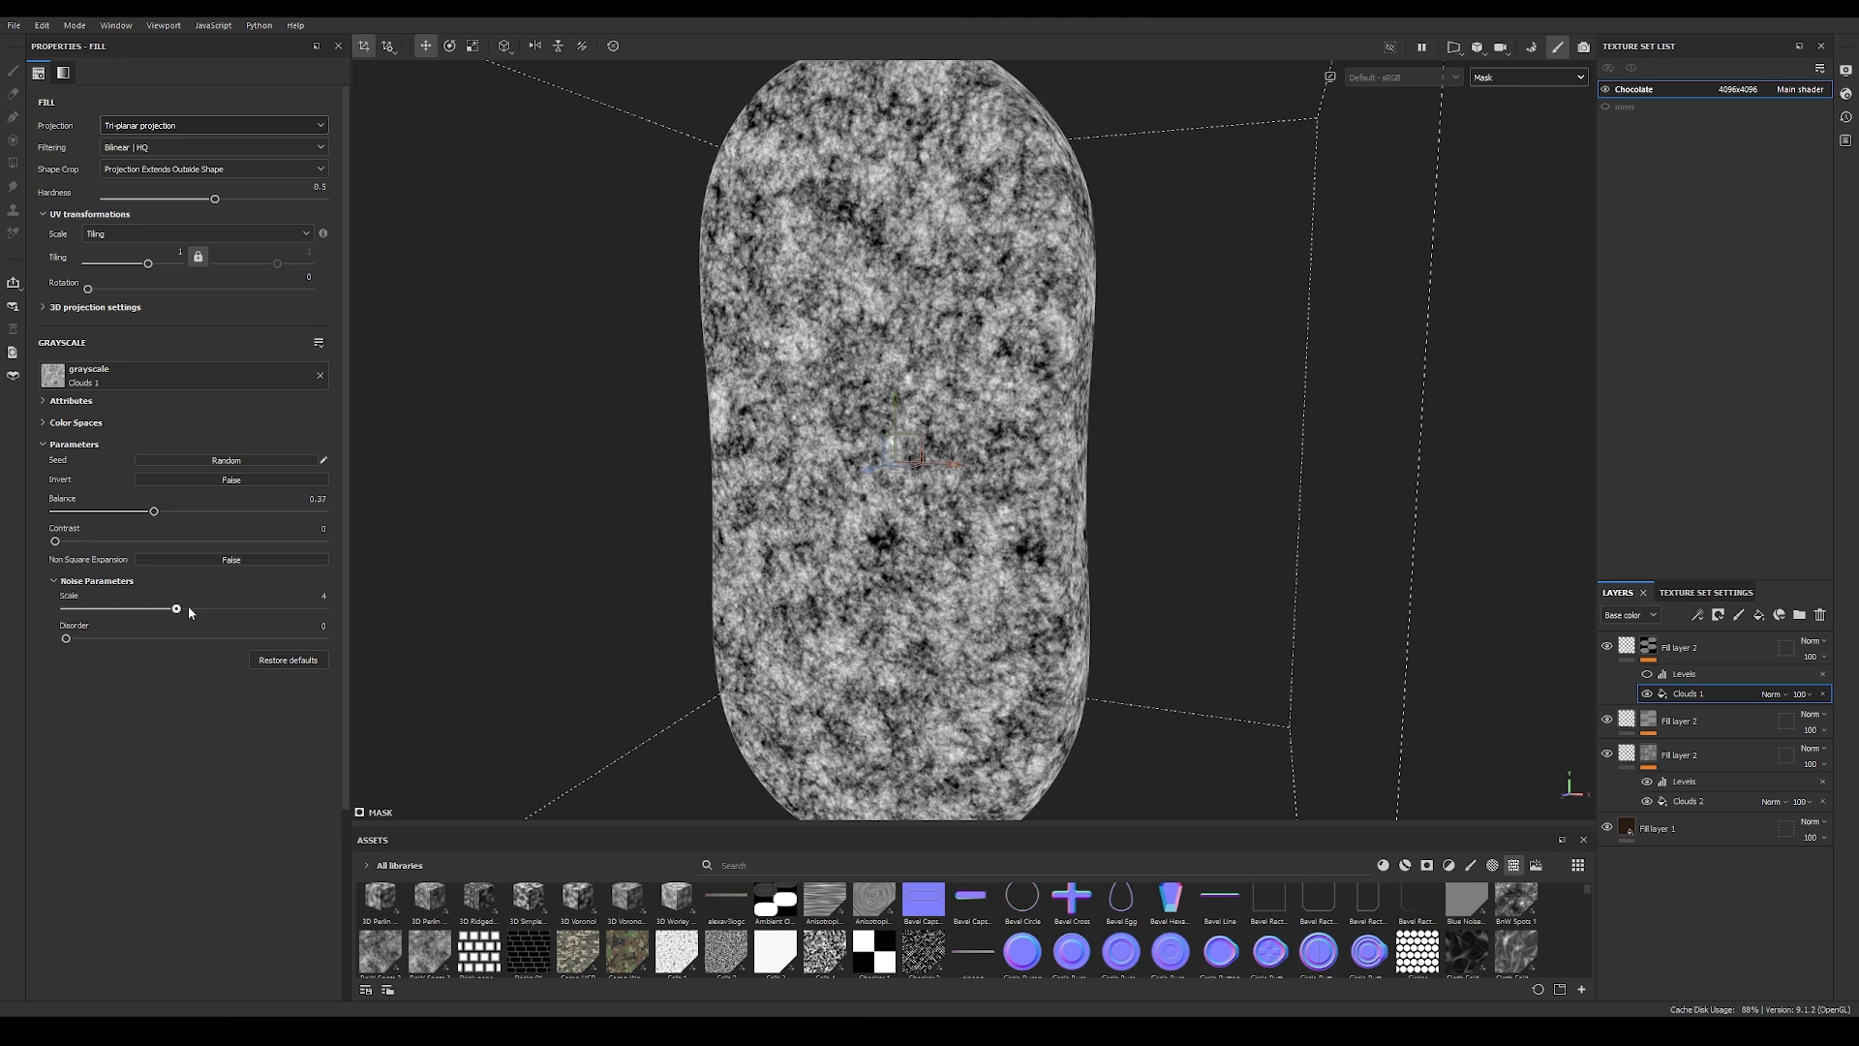
Step: Delete the Levels effect from the top layer's mask and start adding another effect
{"action": "left_click", "coordinate": [1822, 673]}
{"action": "left_click", "coordinate": [1698, 617]}
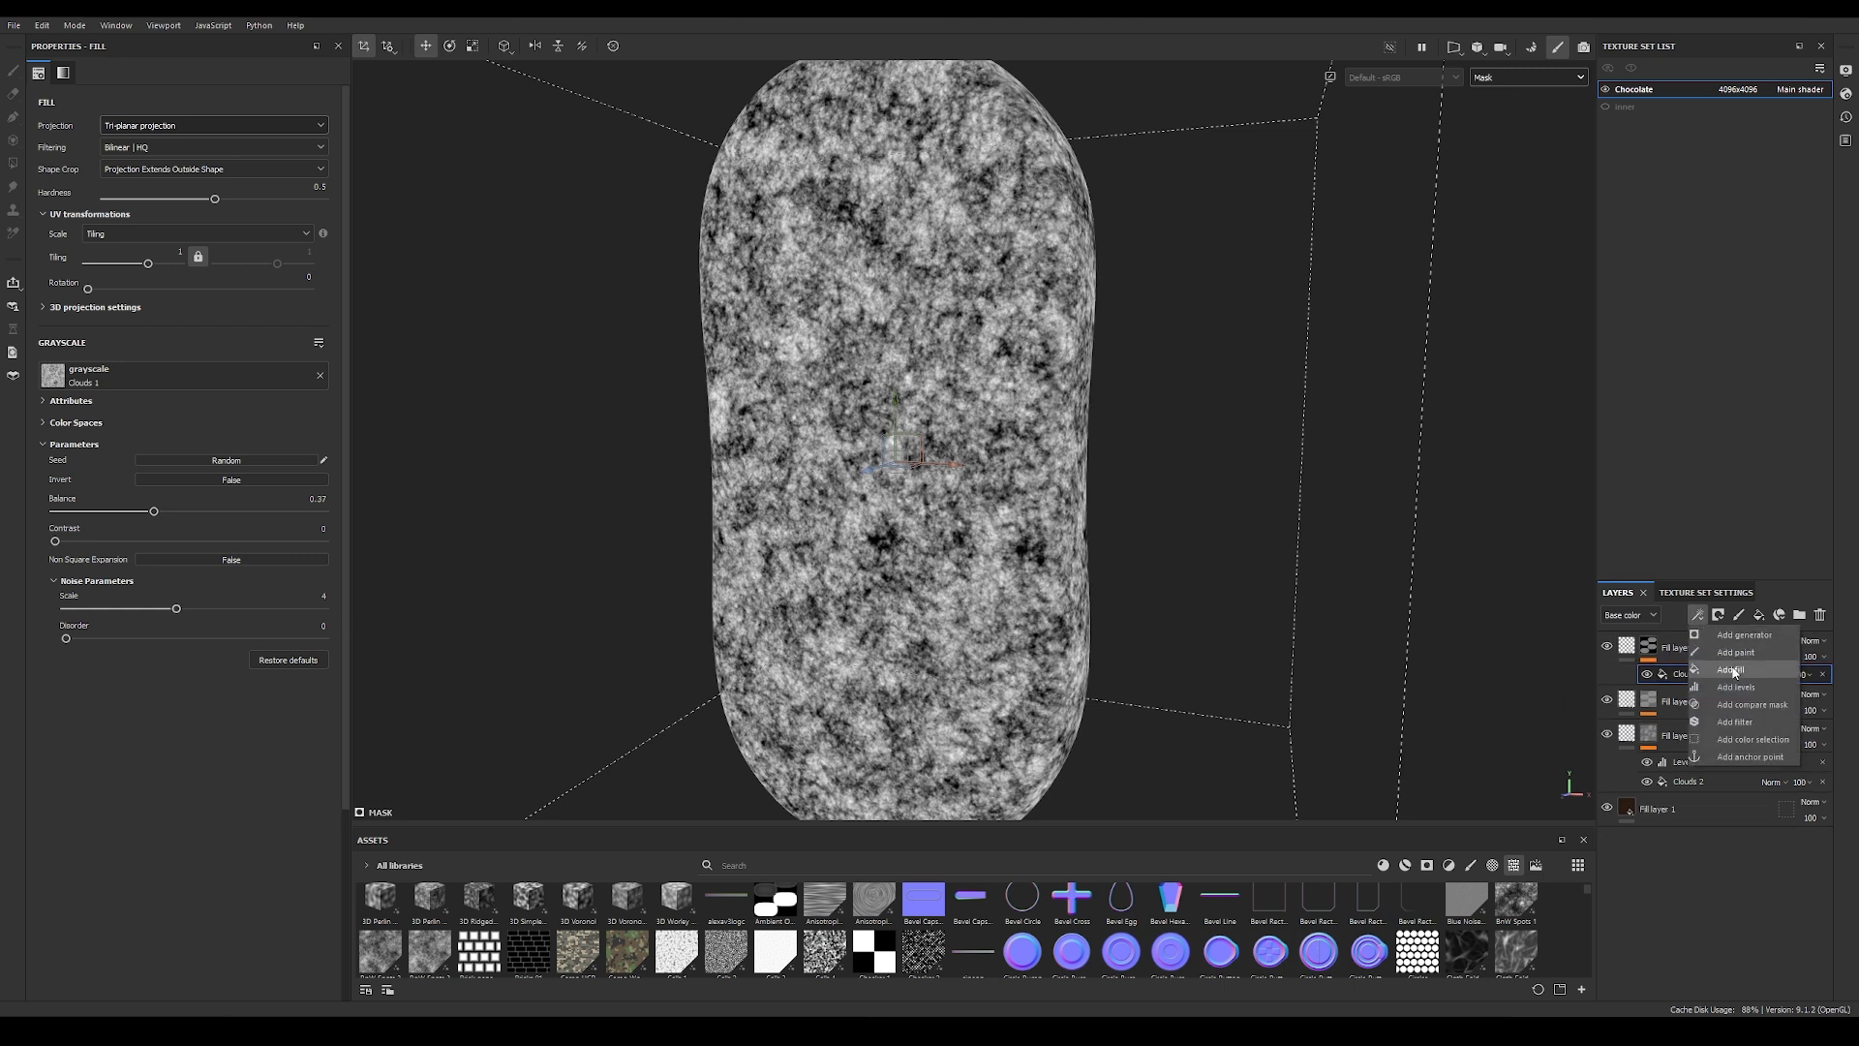
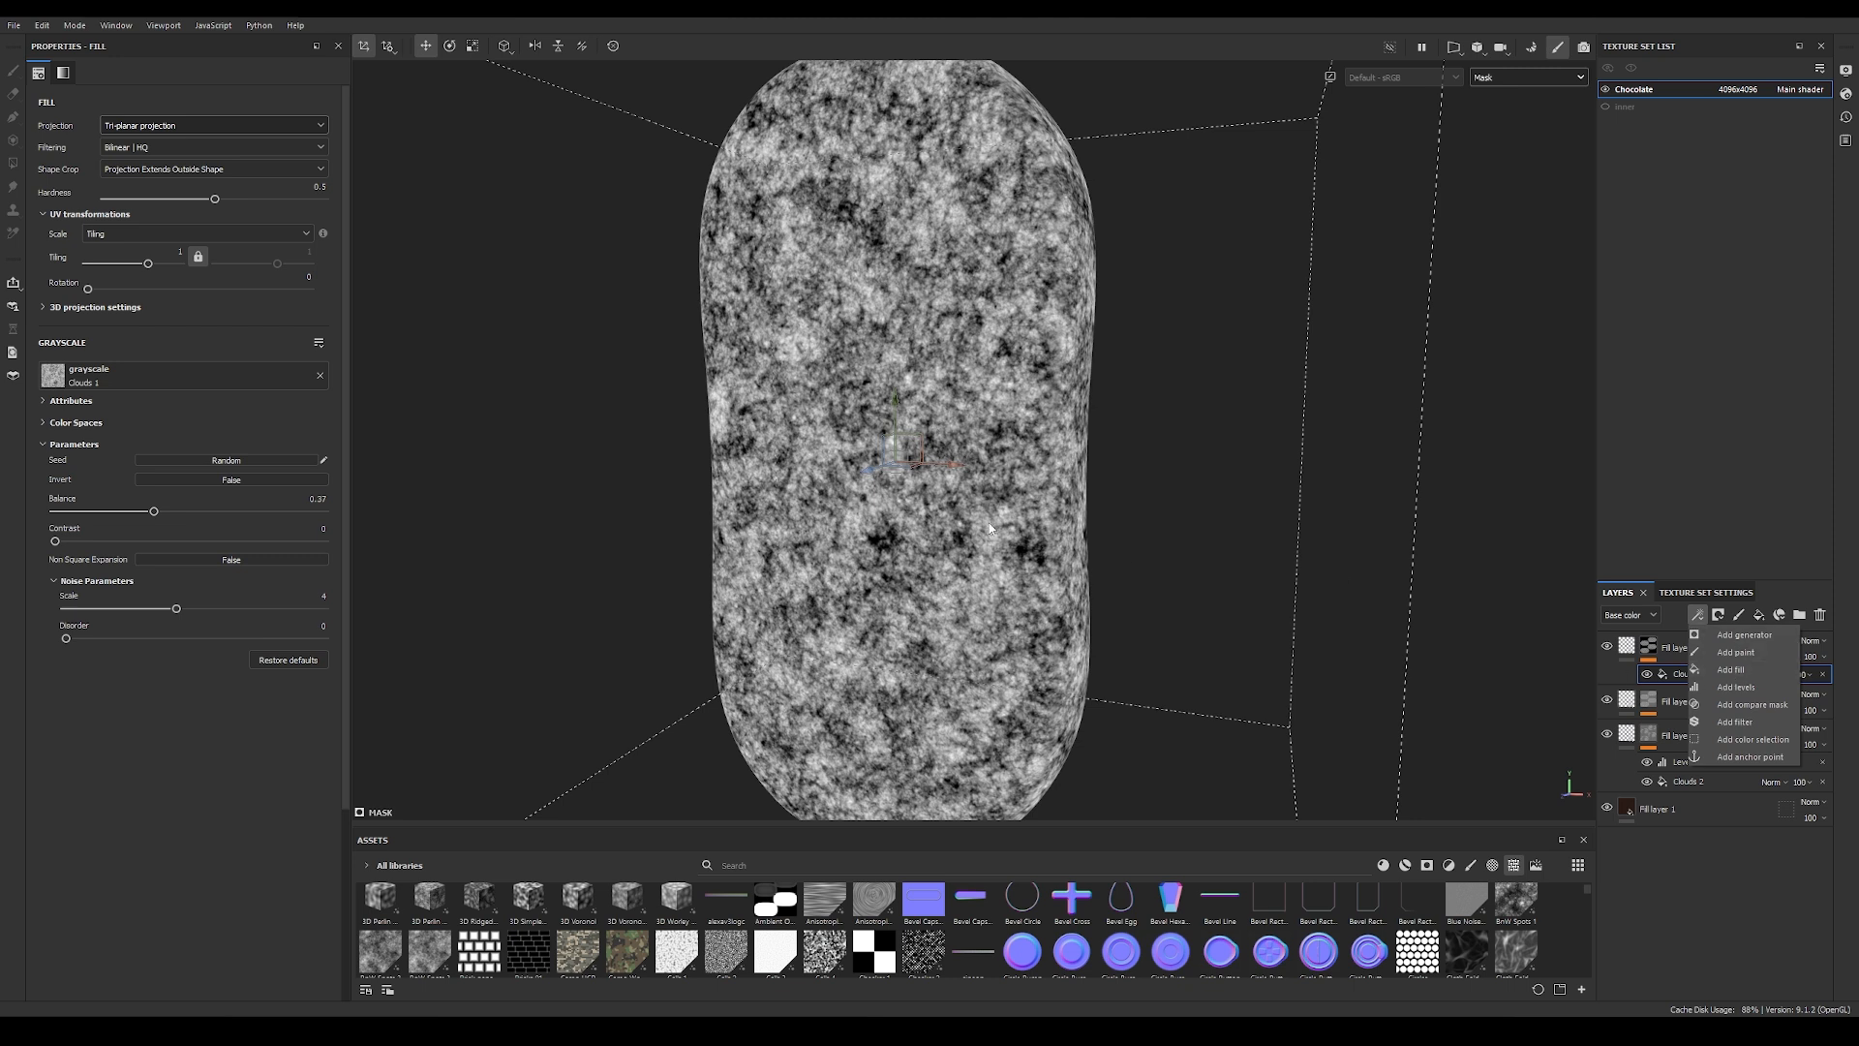
Step: Add a fill with the BnW Spots 3 texture to the top layer's mask and set its blending to Multiply
{"action": "left_click", "coordinate": [1739, 670]}
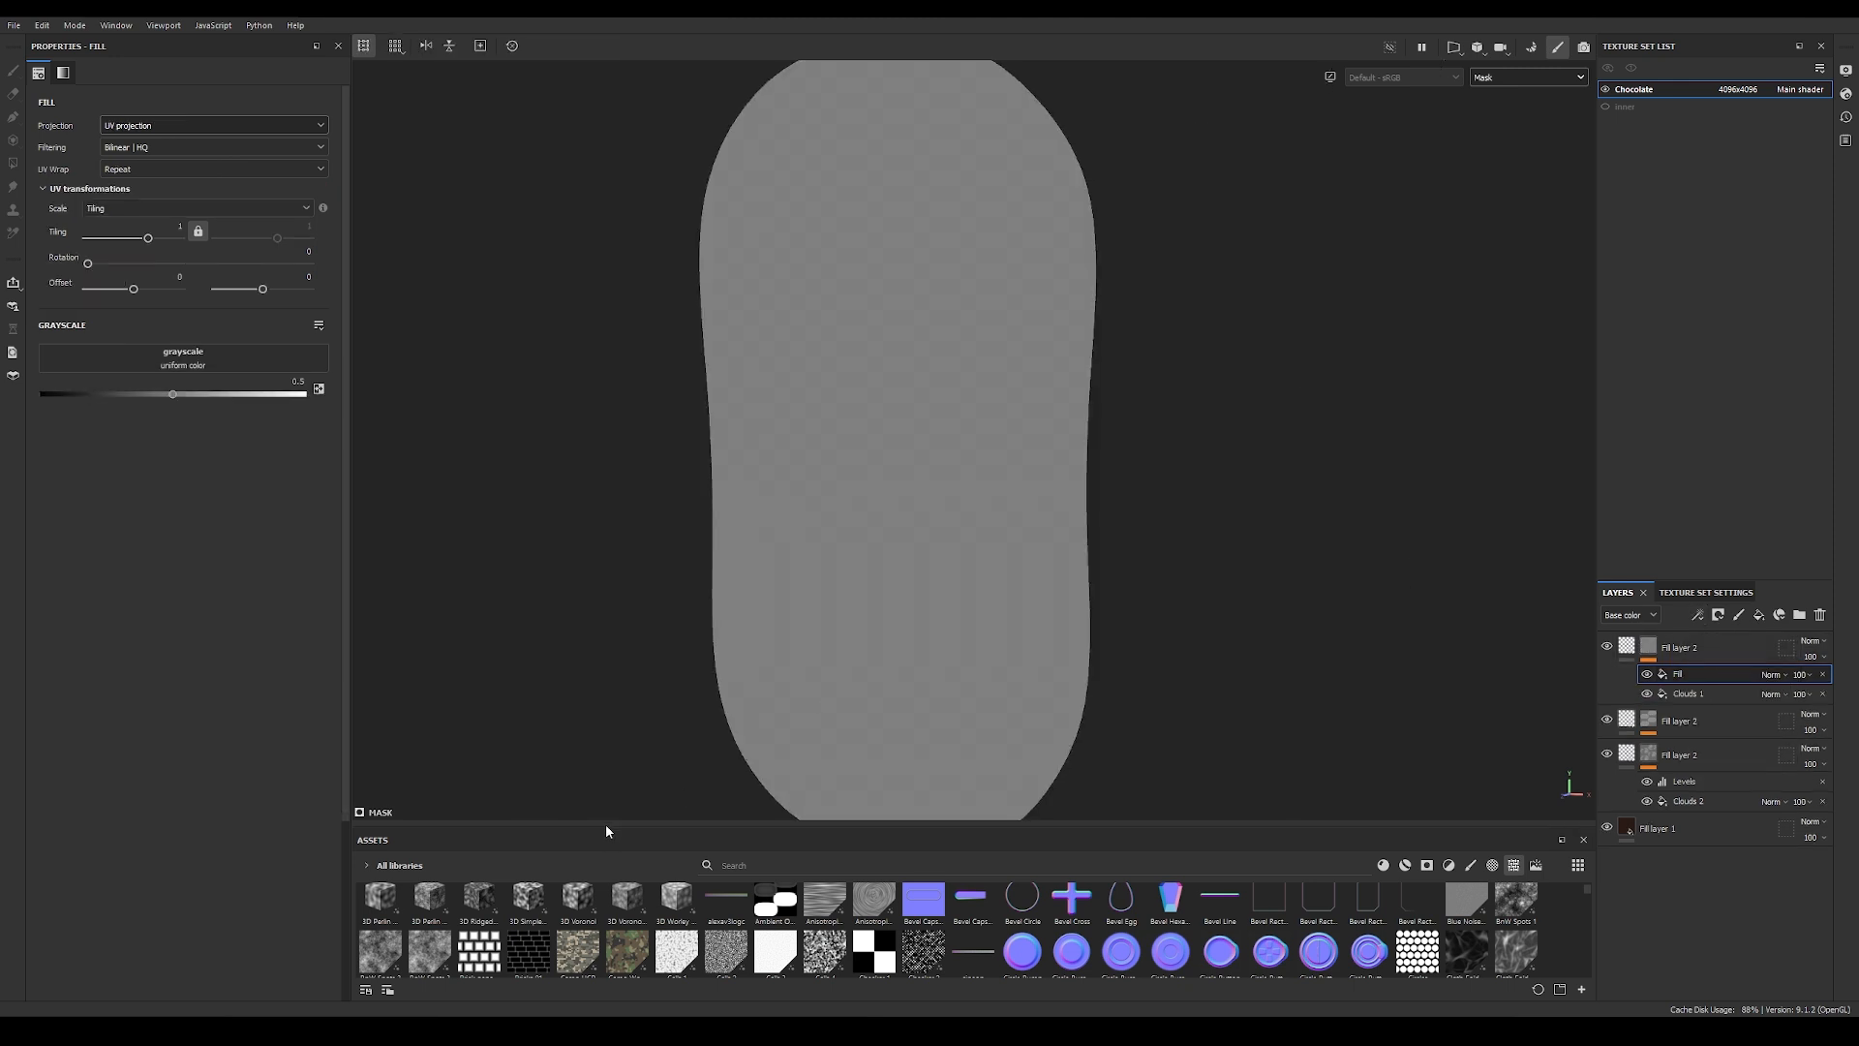
{"action": "left_click_drag", "start_coordinate": [606, 827], "coordinate": [652, 556]}
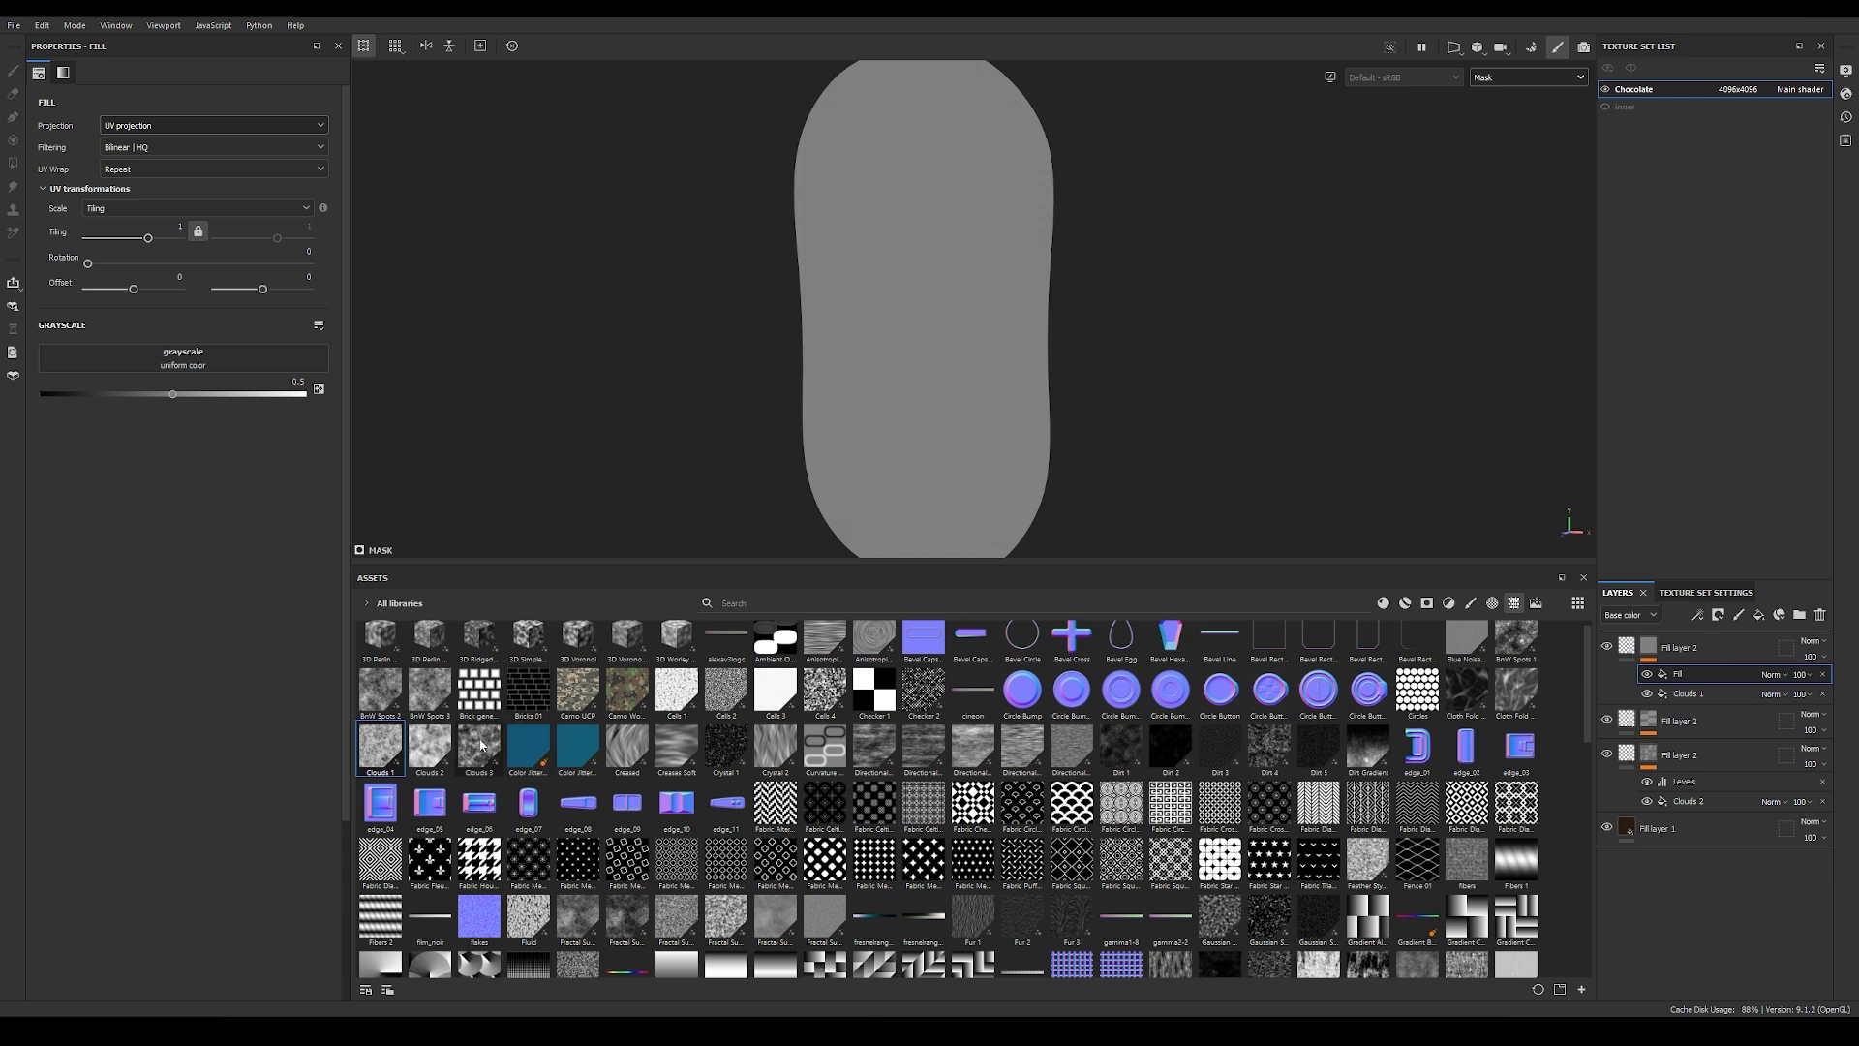
{"action": "left_click_drag", "start_coordinate": [429, 690], "coordinate": [197, 364]}
{"action": "left_click_drag", "start_coordinate": [726, 562], "coordinate": [747, 811]}
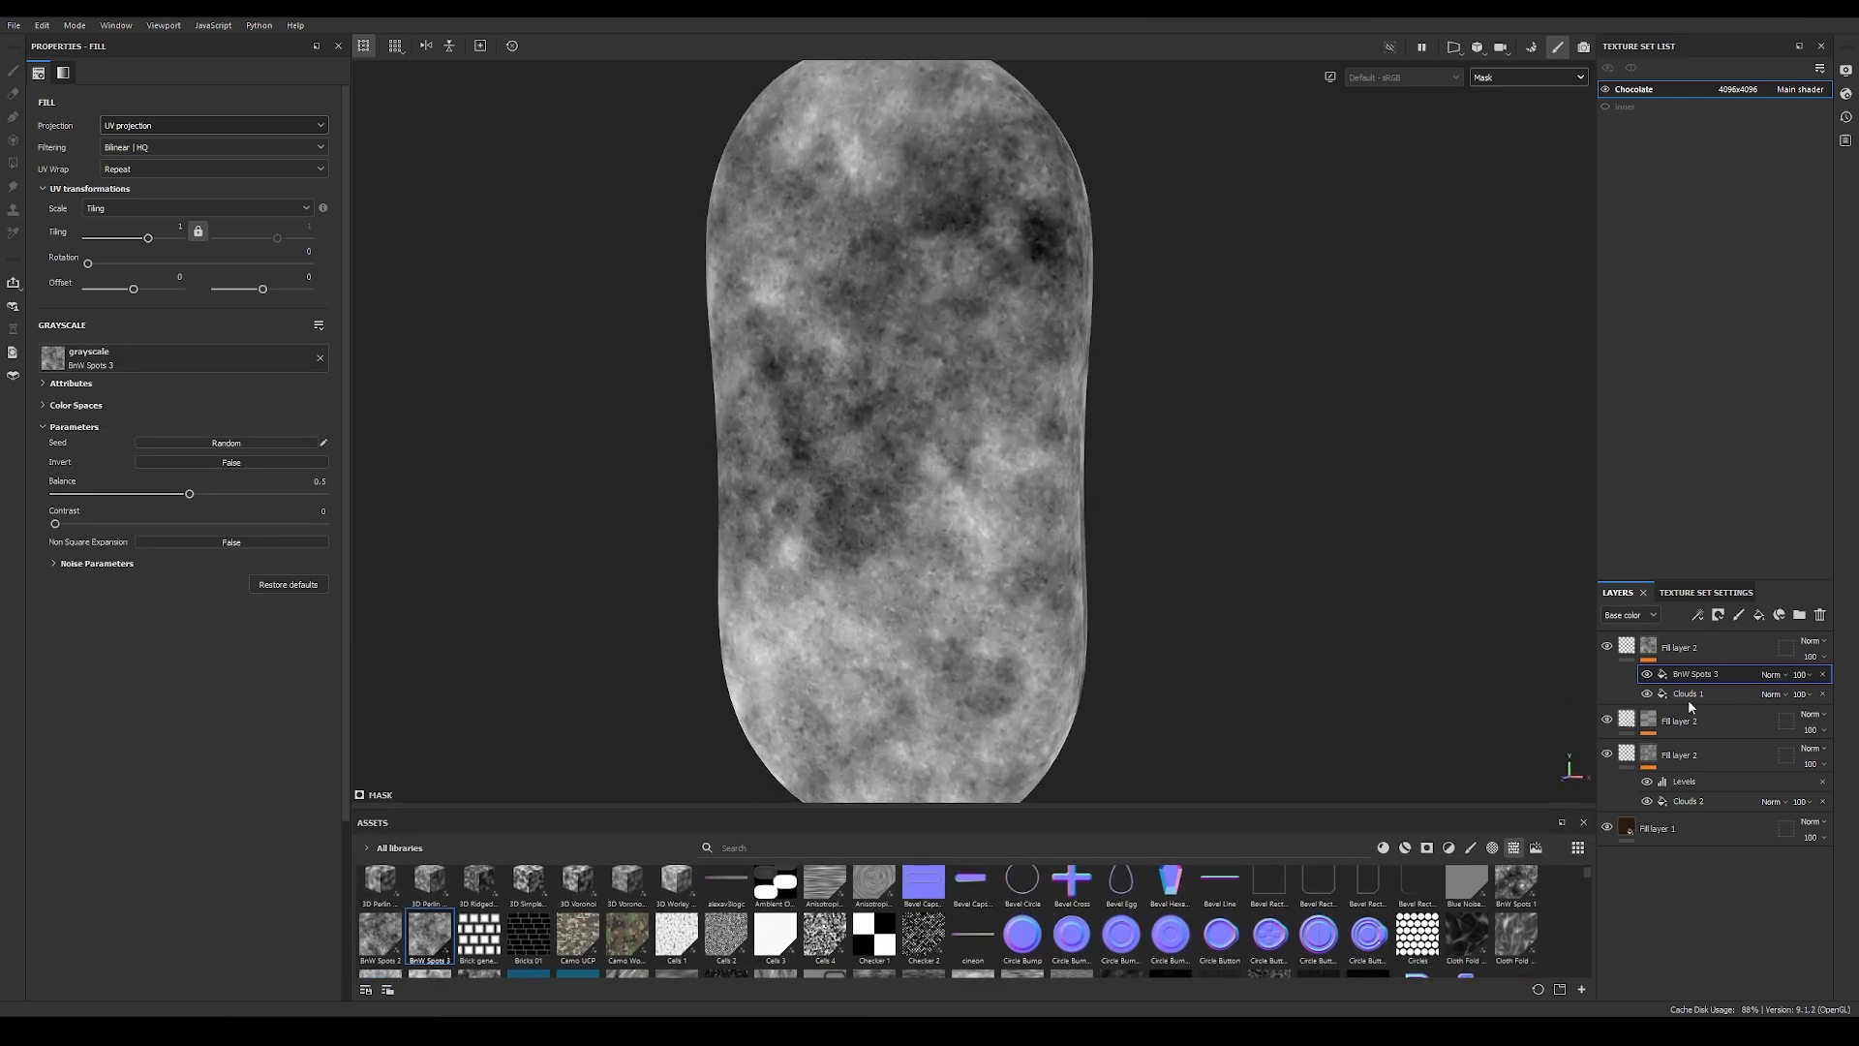
{"action": "left_click", "coordinate": [1772, 674]}
{"action": "left_click", "coordinate": [1774, 304]}
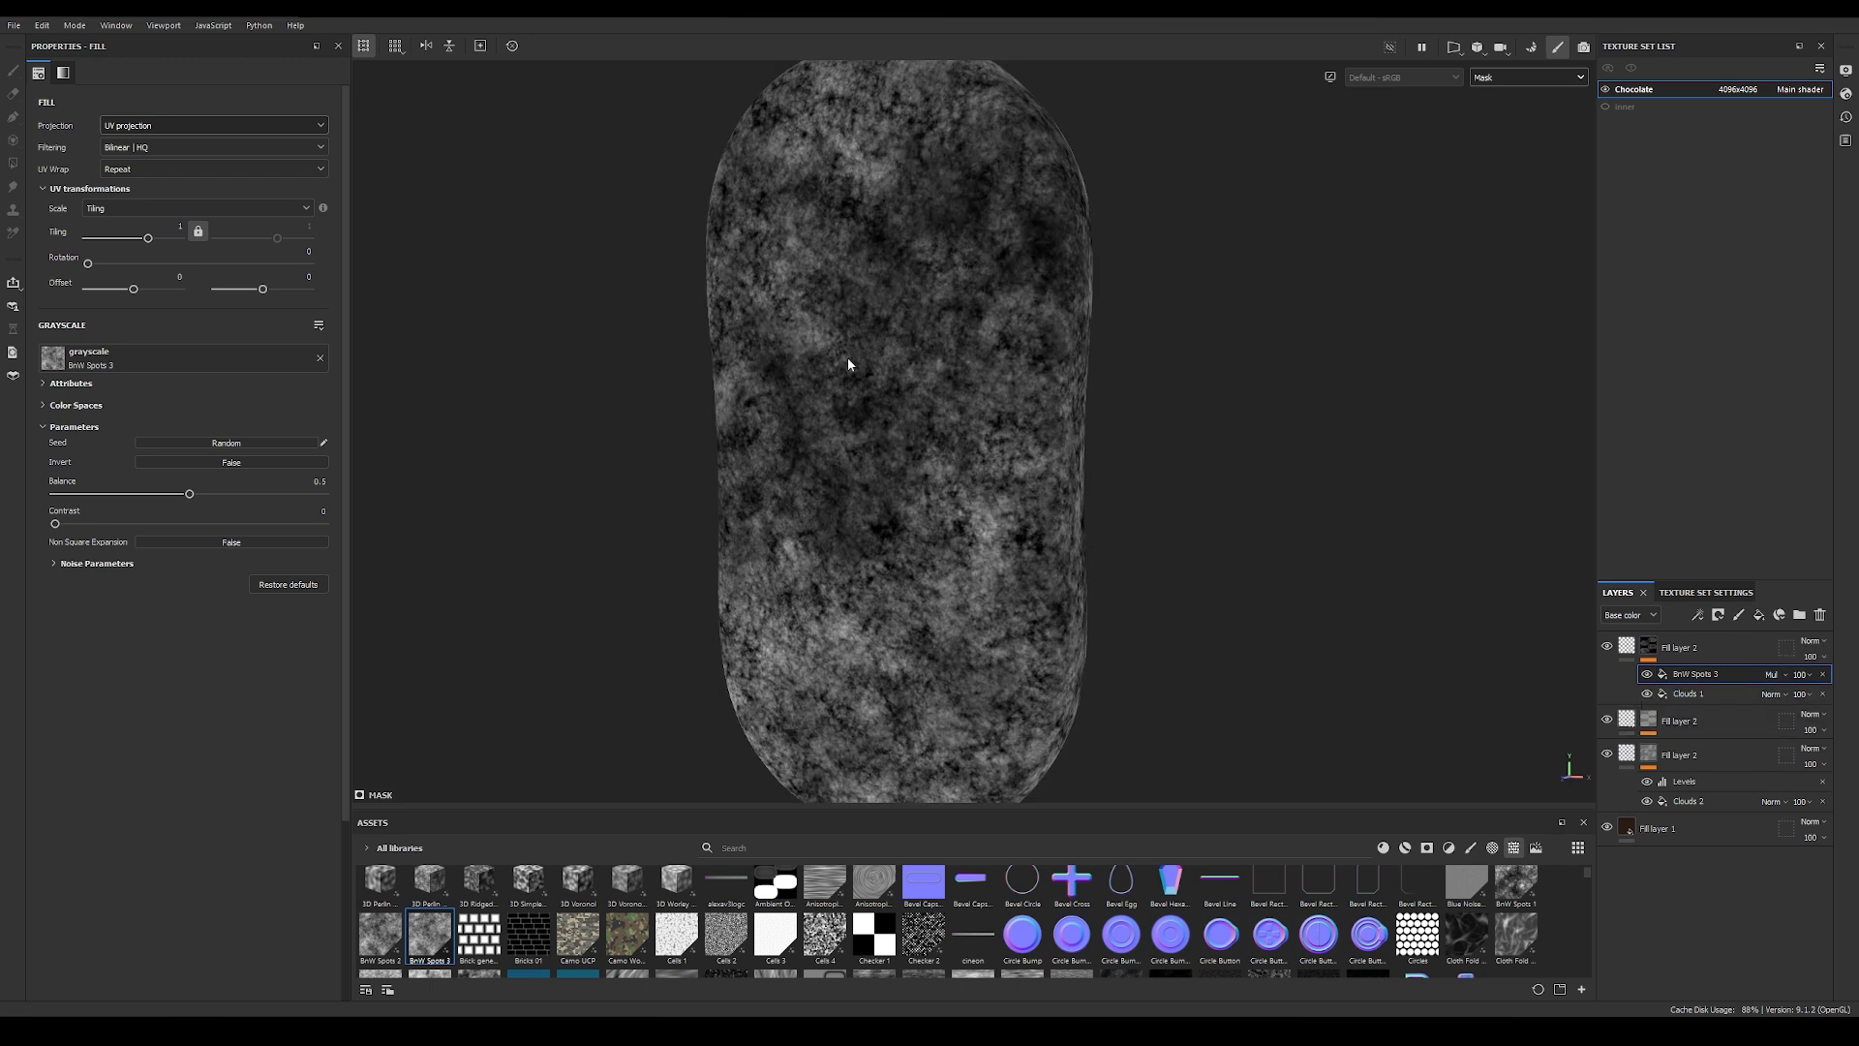
Step: Give the BnW Spots 3 mask fill a tri-planar projection, a balance of 0.4 and the maximum noise scale
{"action": "left_click", "coordinate": [198, 134]}
{"action": "left_click", "coordinate": [154, 178]}
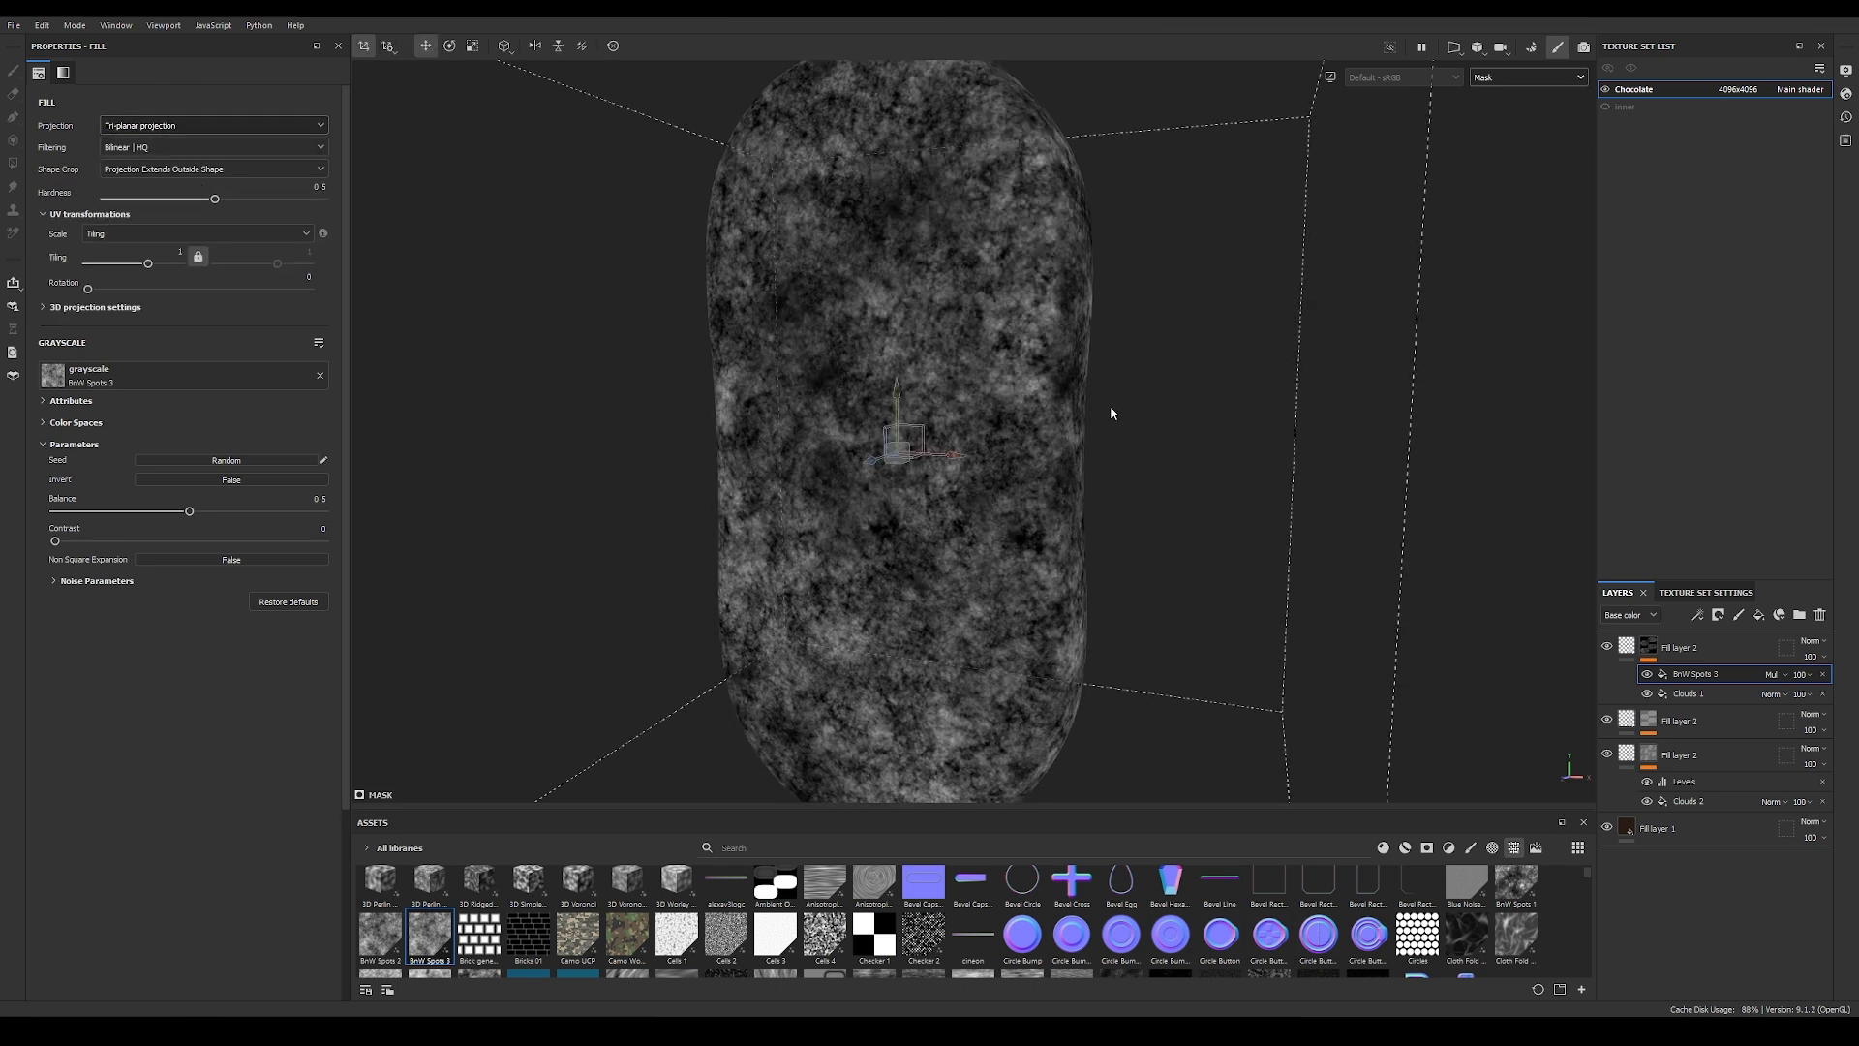
{"action": "left_click_drag", "start_coordinate": [188, 510], "coordinate": [163, 511]}
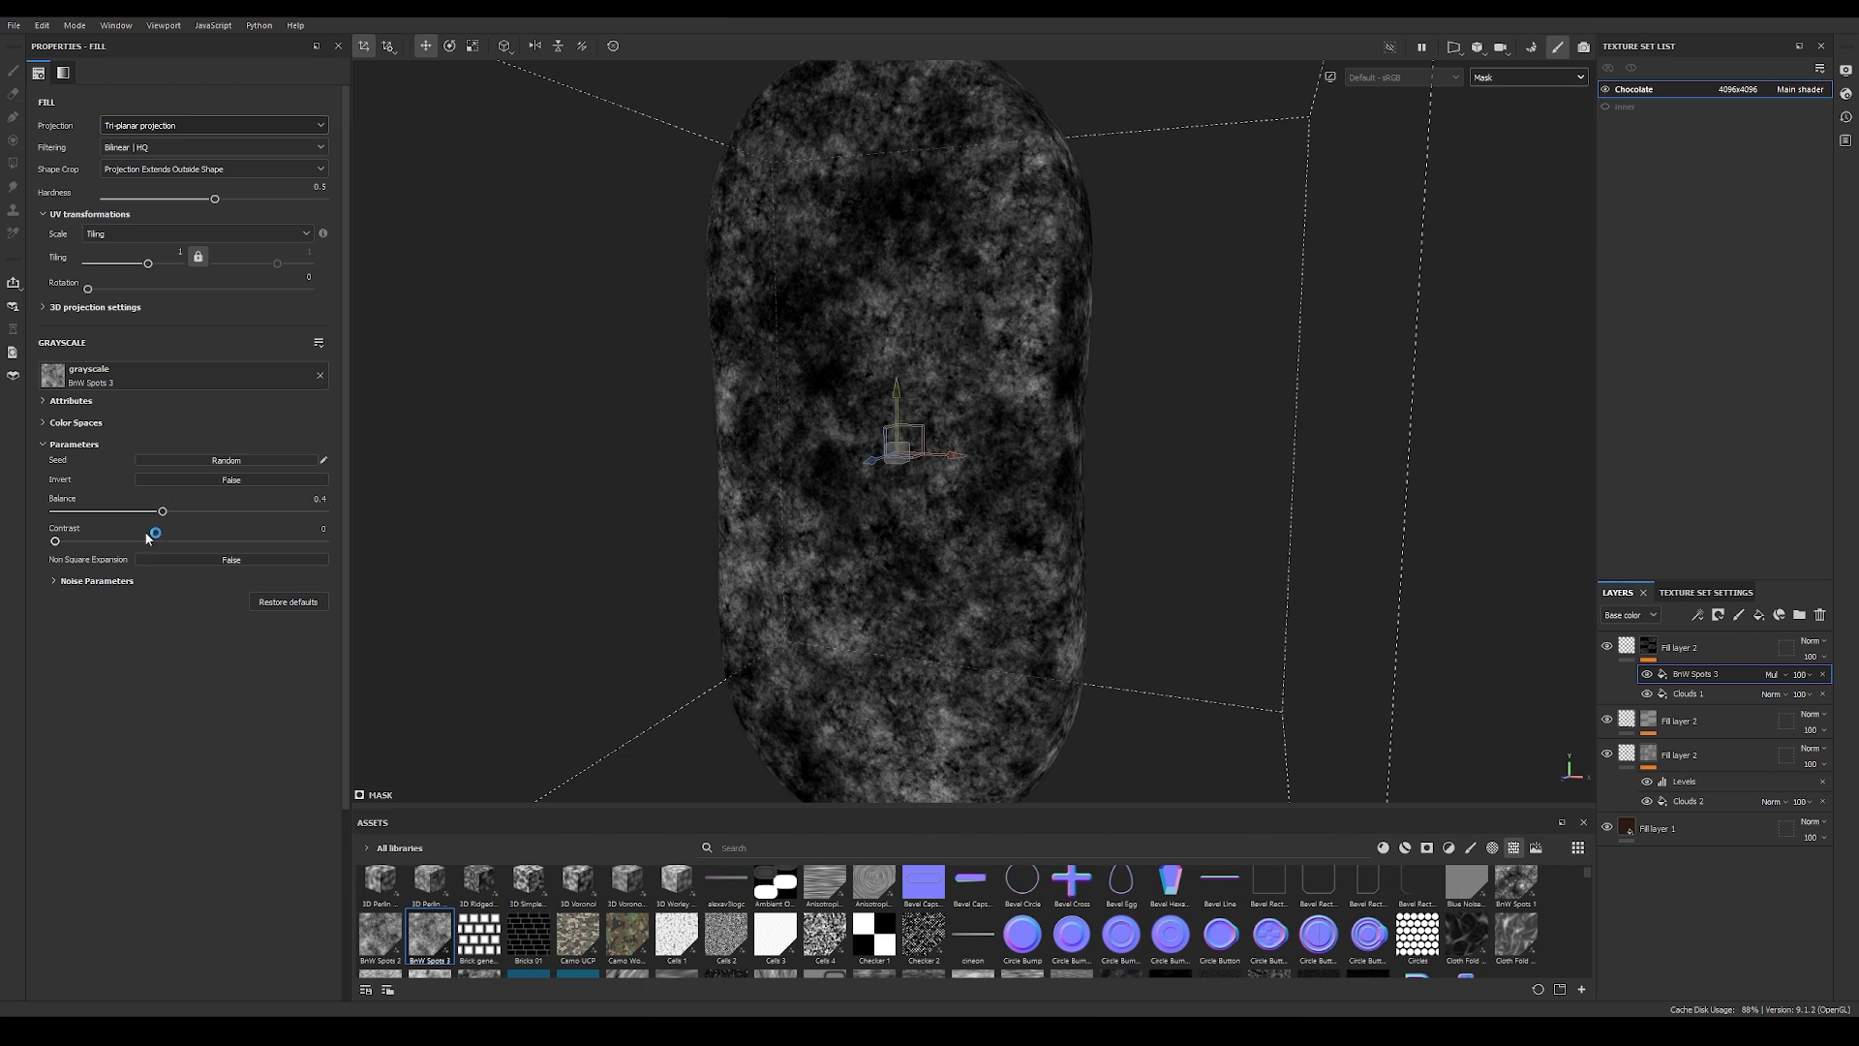
{"action": "left_click", "coordinate": [92, 581]}
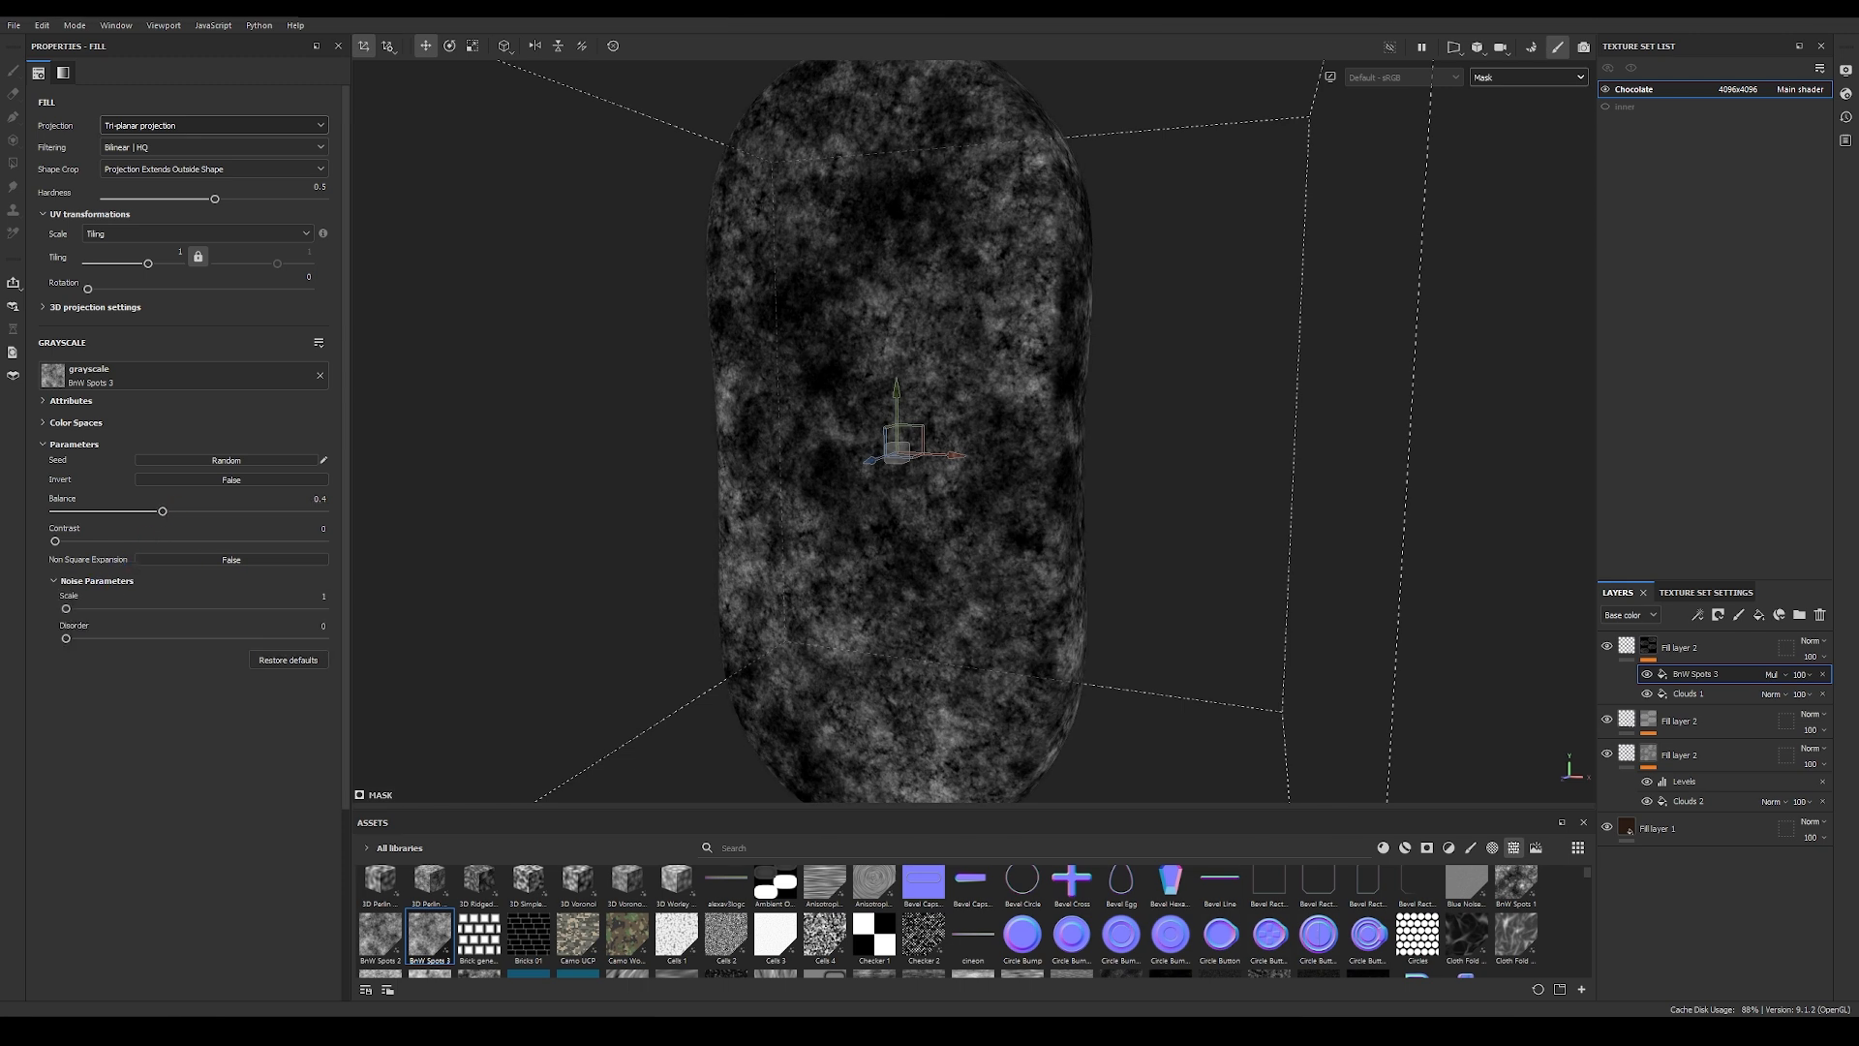
{"action": "left_click_drag", "start_coordinate": [67, 609], "coordinate": [324, 615]}
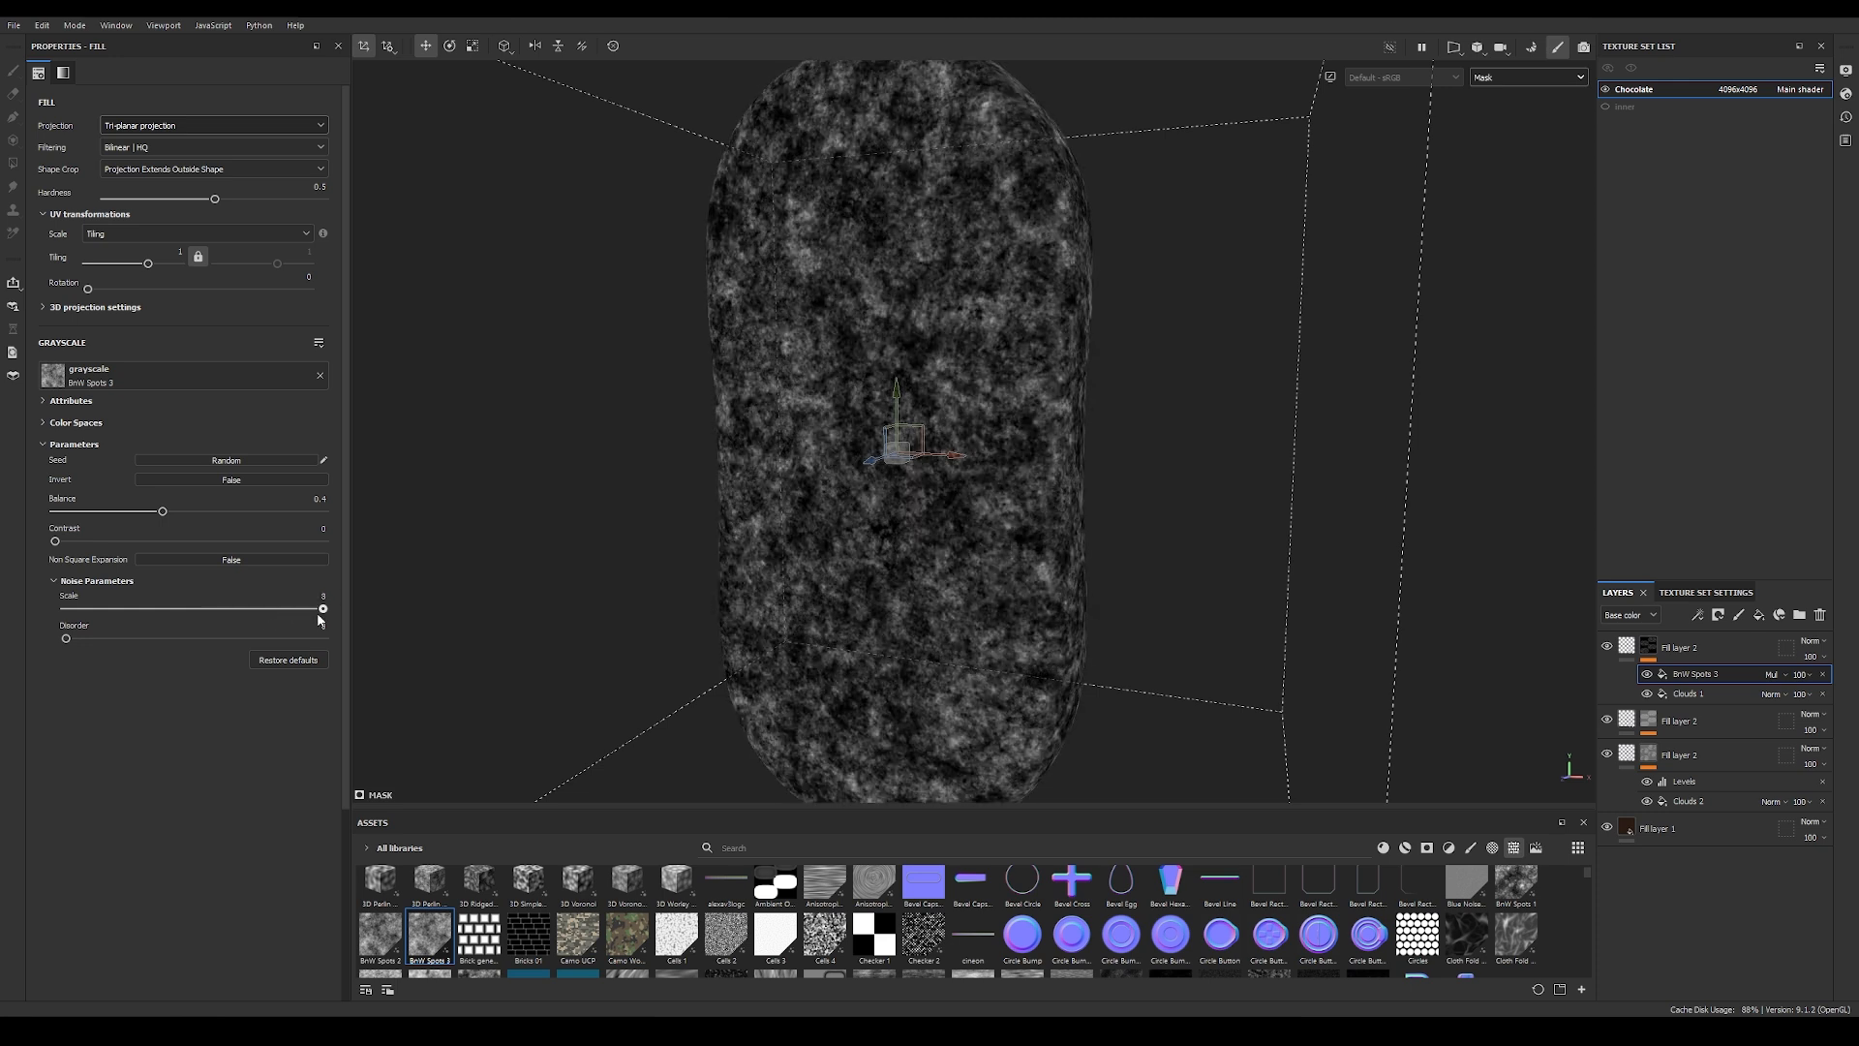
Step: Set the BnW Spots 3 mask fill's tiling to 0.5 and inspect the chocolate in material view
{"action": "left_click_drag", "start_coordinate": [147, 263], "coordinate": [144, 265]}
{"action": "left_click", "coordinate": [174, 254]}
{"action": "key", "text": "BackSpace"}
{"action": "type", "text": "0.5"}
{"action": "key", "text": "Return"}
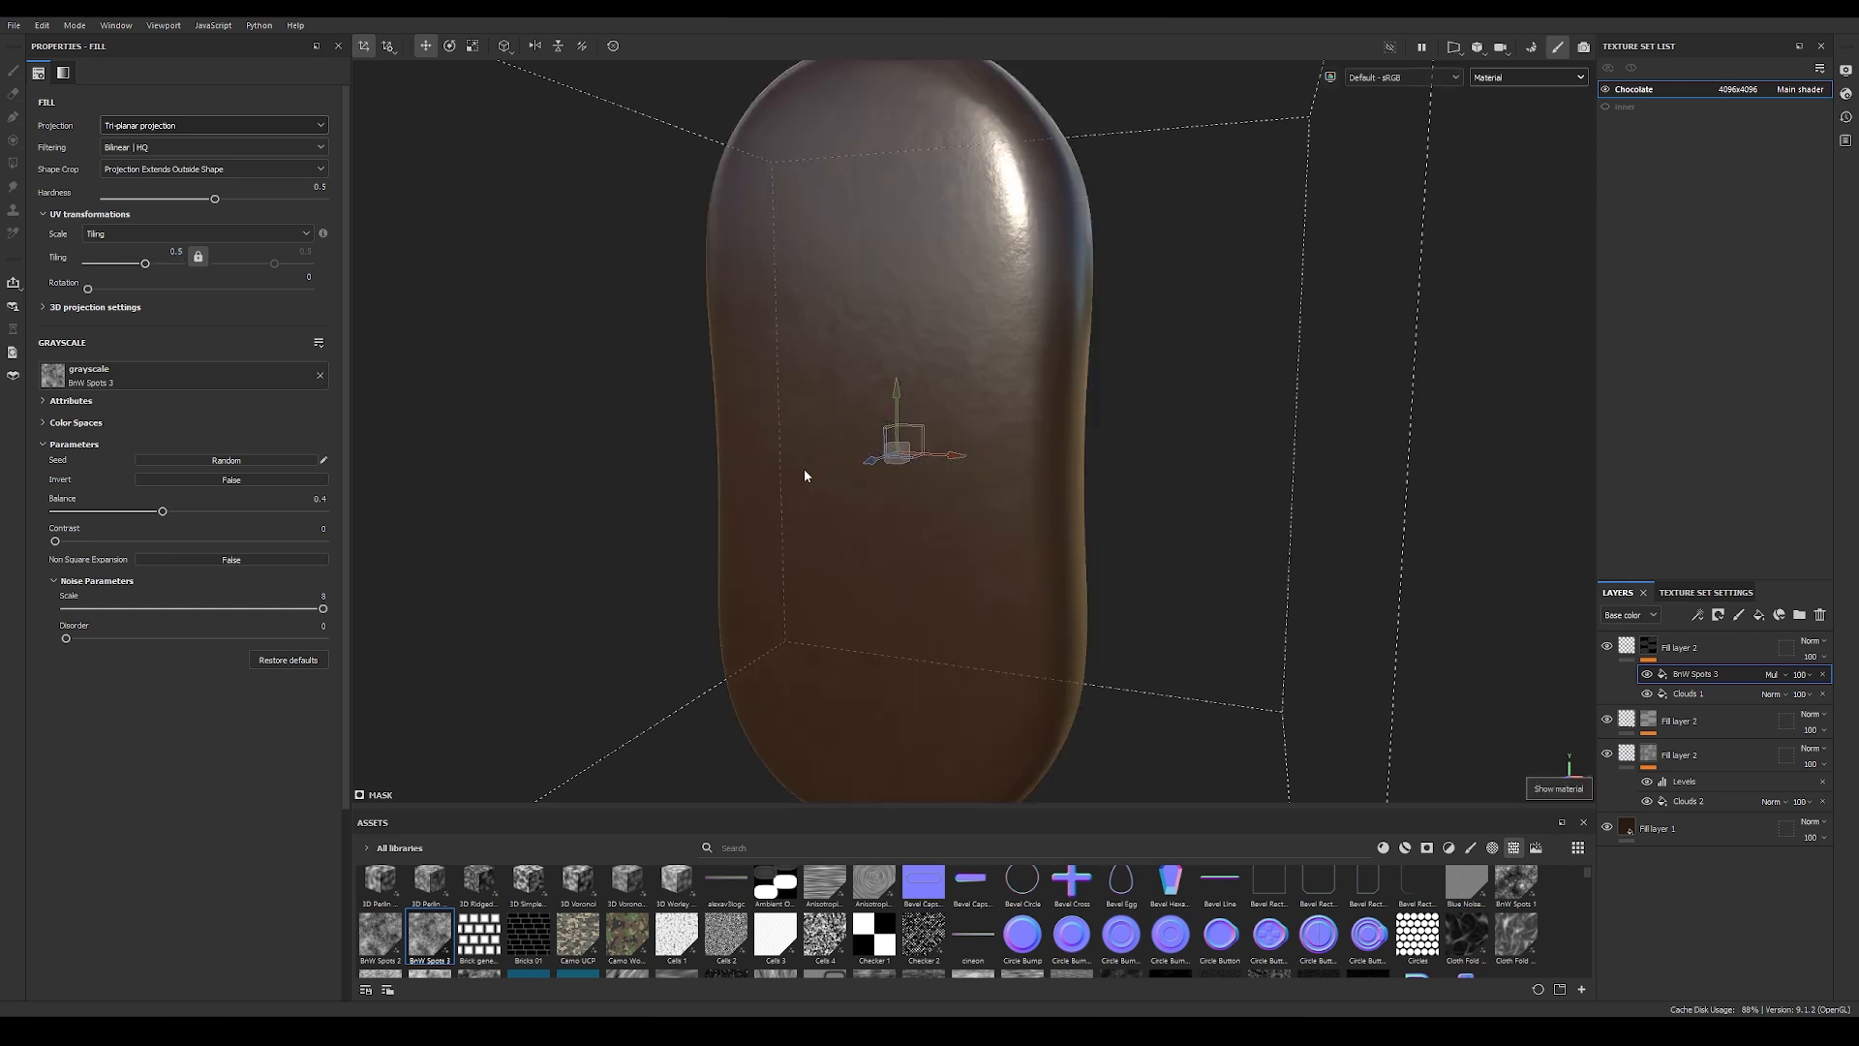
{"action": "left_click_drag", "start_coordinate": [805, 476], "coordinate": [1037, 428], "text": "alt"}
{"action": "right_click_drag", "start_coordinate": [1041, 428], "coordinate": [1351, 410], "text": "alt"}
{"action": "left_click_drag", "start_coordinate": [1191, 412], "coordinate": [871, 416], "text": "alt"}
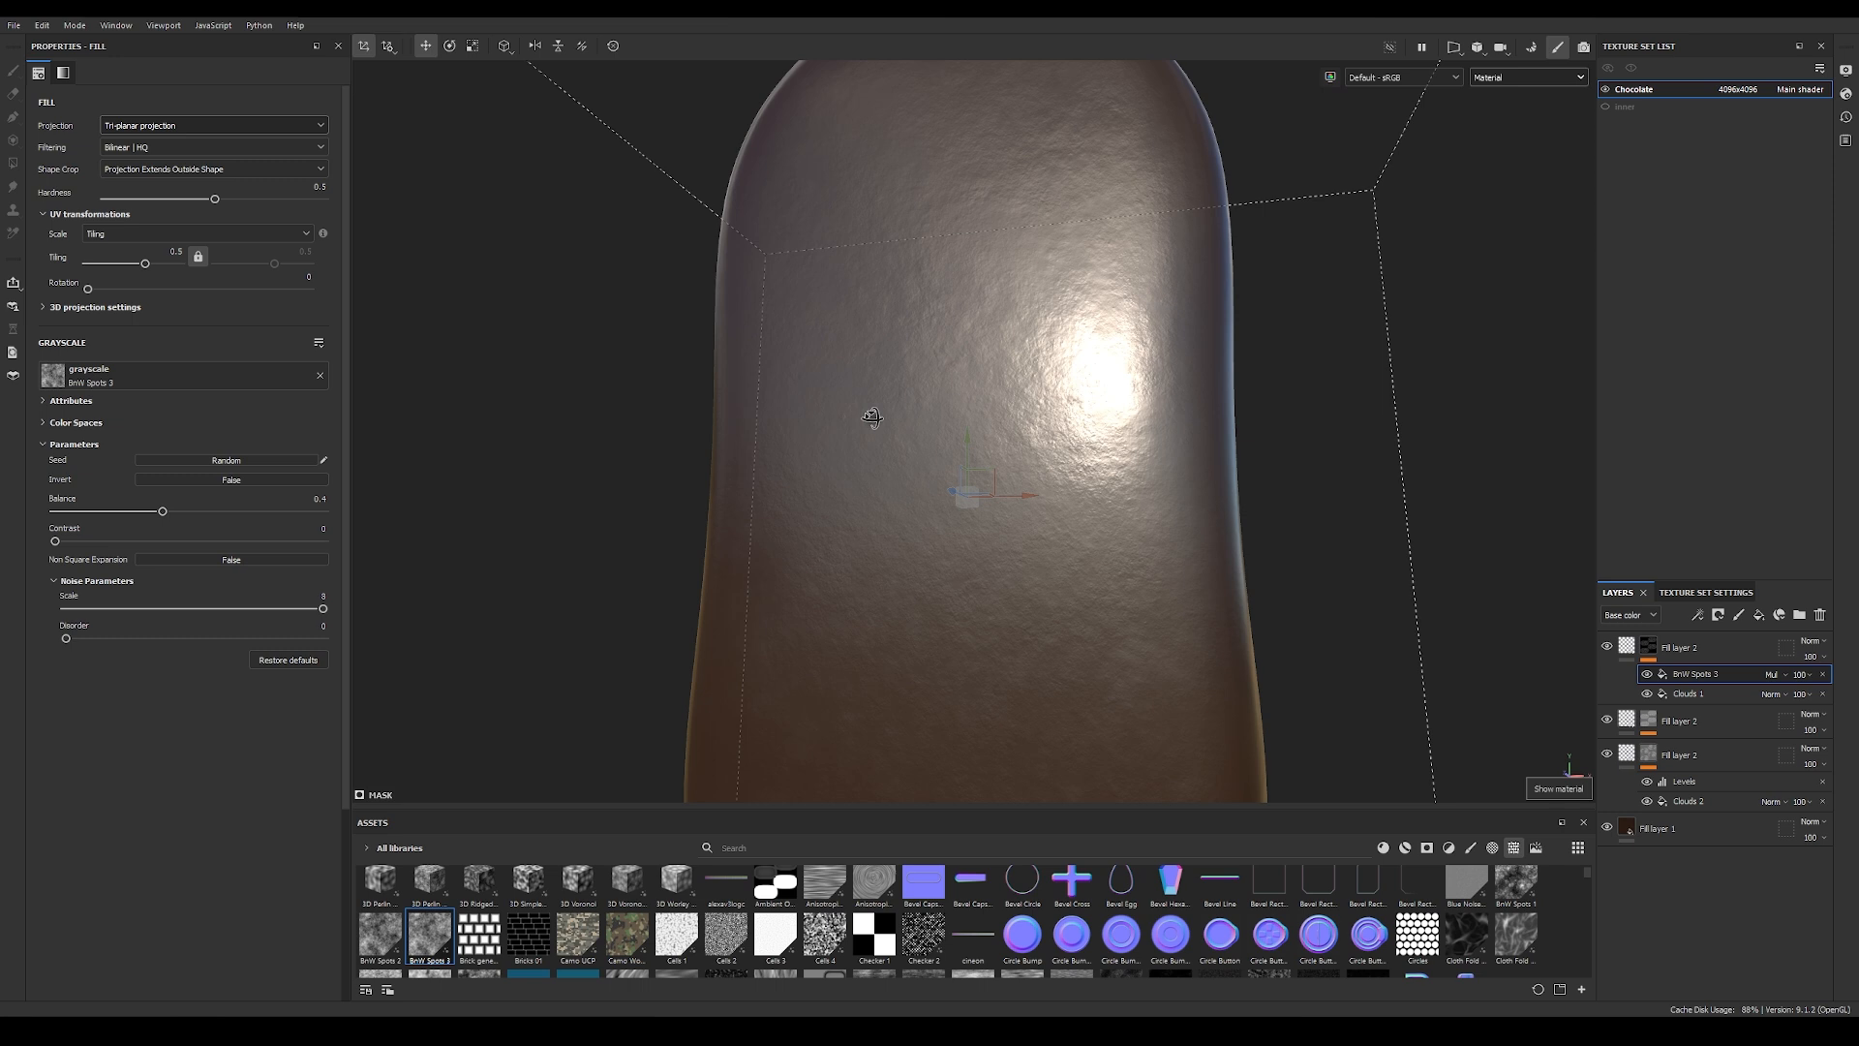
Step: Set the top fill layer's roughness to 0.15 and check the highlights on the chocolate
{"action": "left_click", "coordinate": [1627, 646]}
{"action": "right_click_drag", "start_coordinate": [1036, 465], "coordinate": [1433, 464], "text": "alt"}
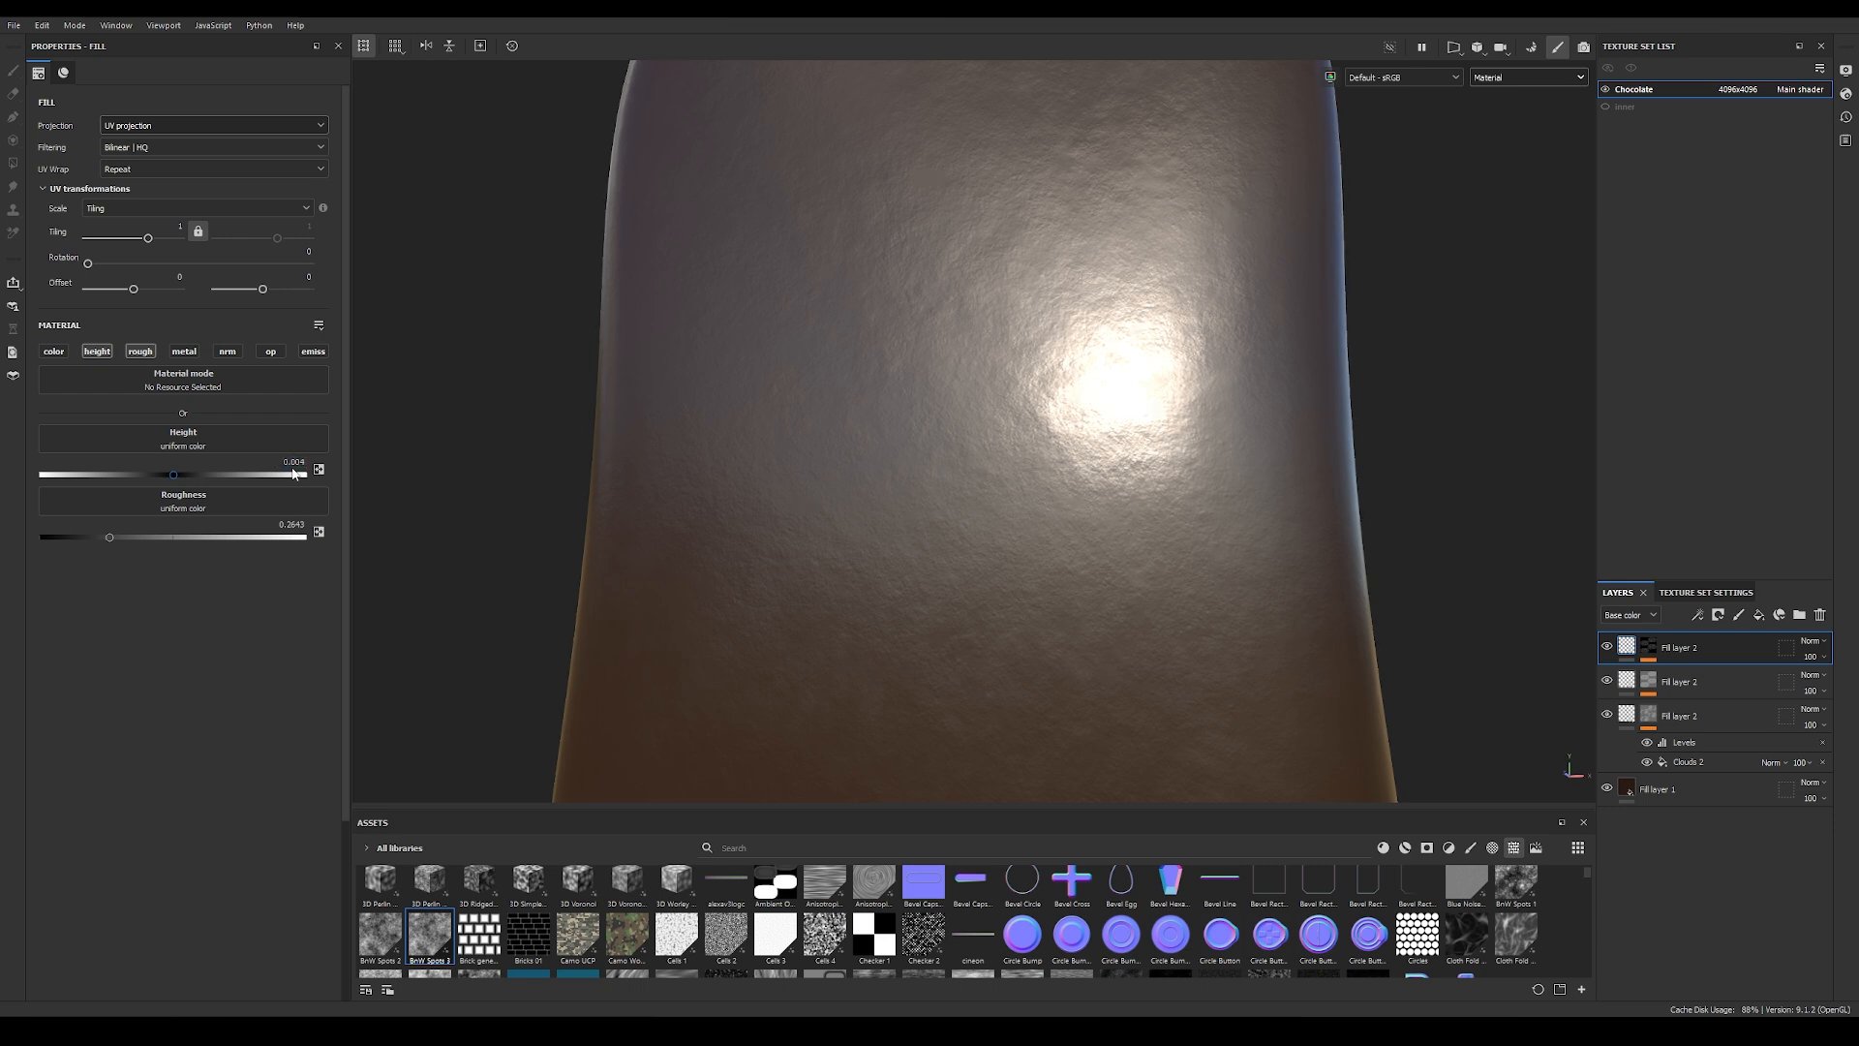
{"action": "left_click", "coordinate": [289, 525]}
{"action": "type", "text": "15"}
{"action": "key", "text": "Return"}
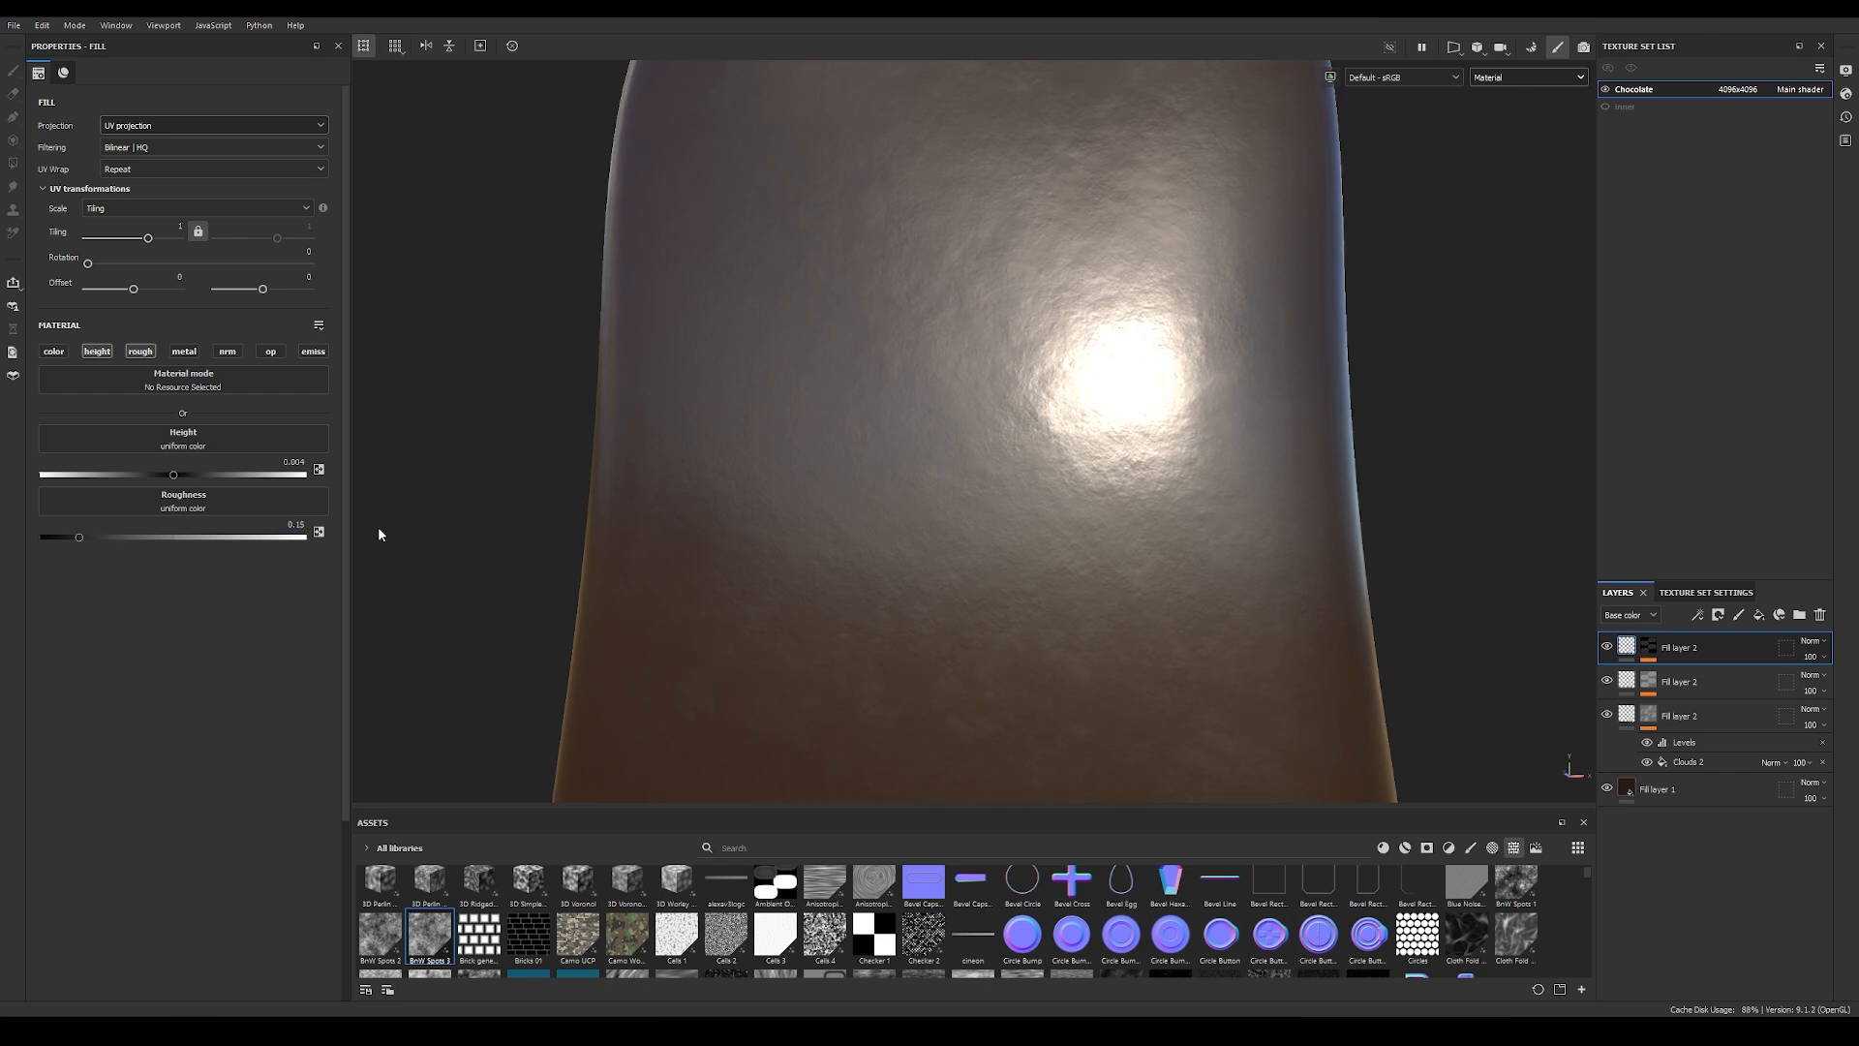
{"action": "key", "text": "f"}
{"action": "scroll", "coordinate": [964, 546], "scroll_direction": "up", "scroll_amount": 4}
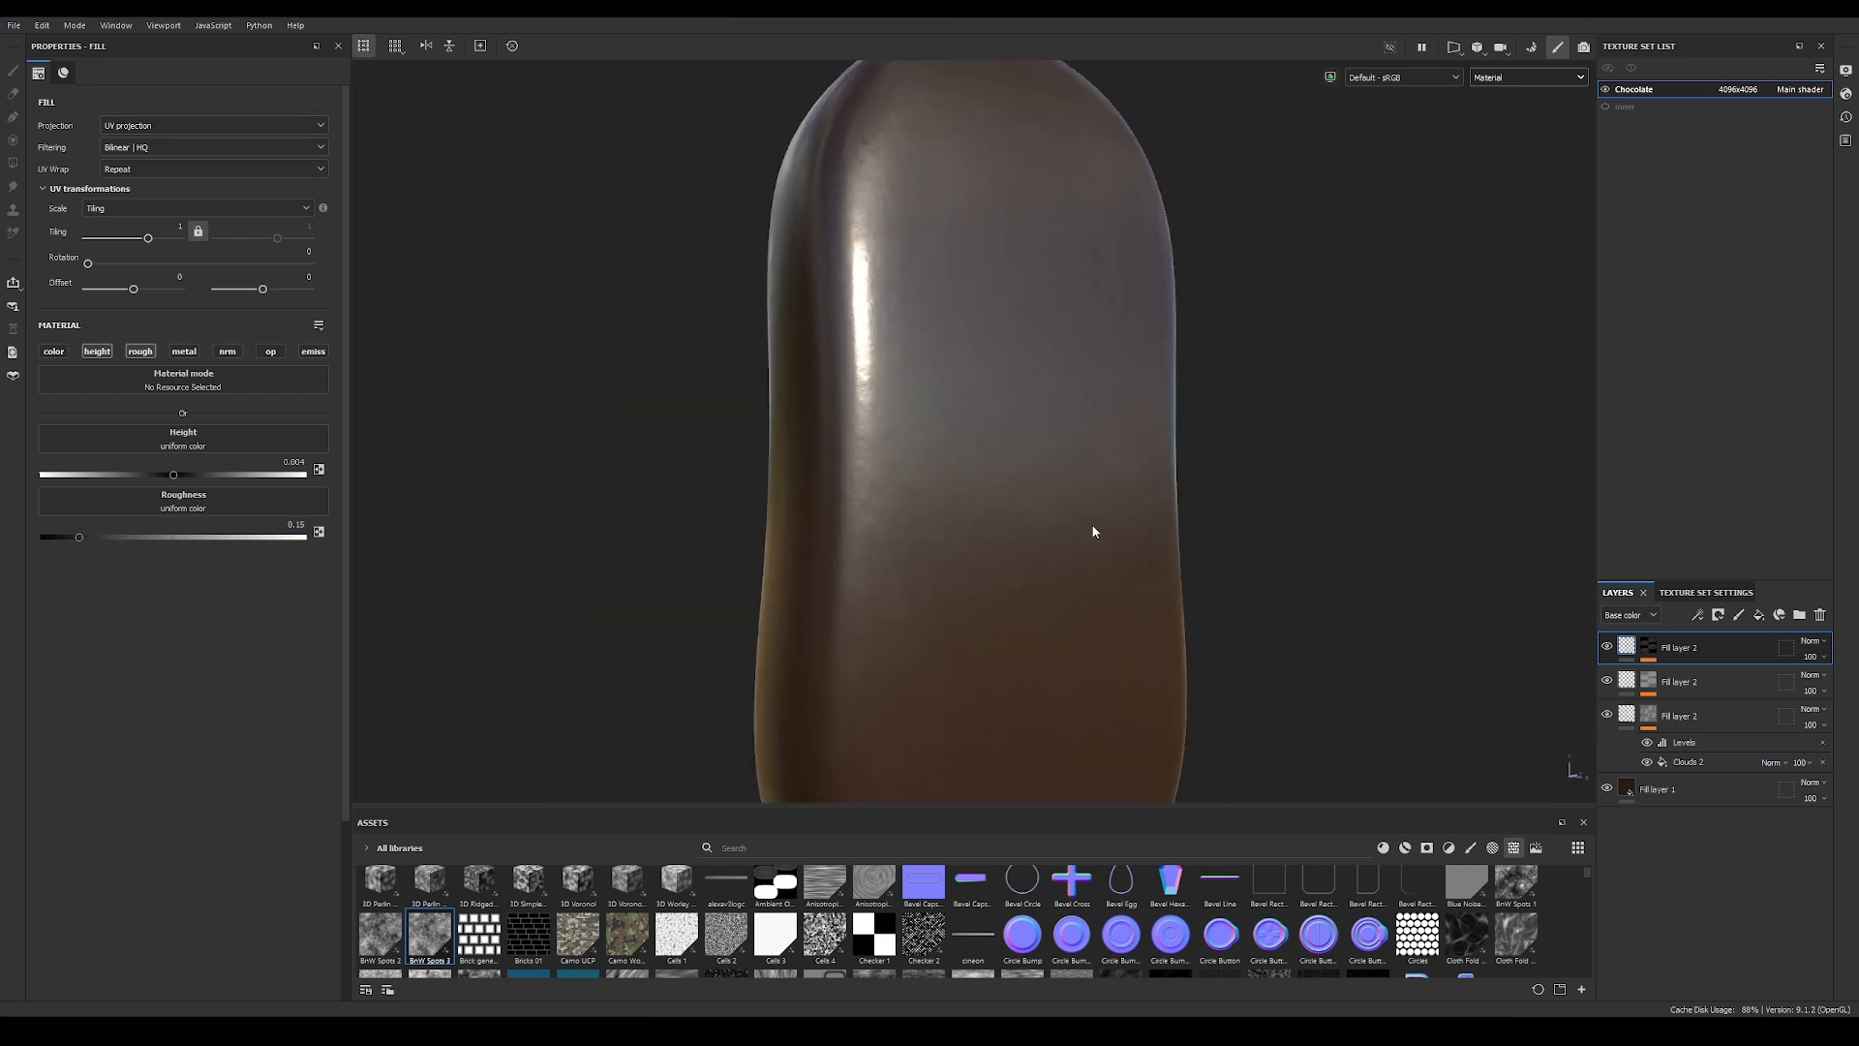
Step: Enable the color channel on the top fill layer and set its base color to black (000000)
{"action": "left_click", "coordinate": [54, 351]}
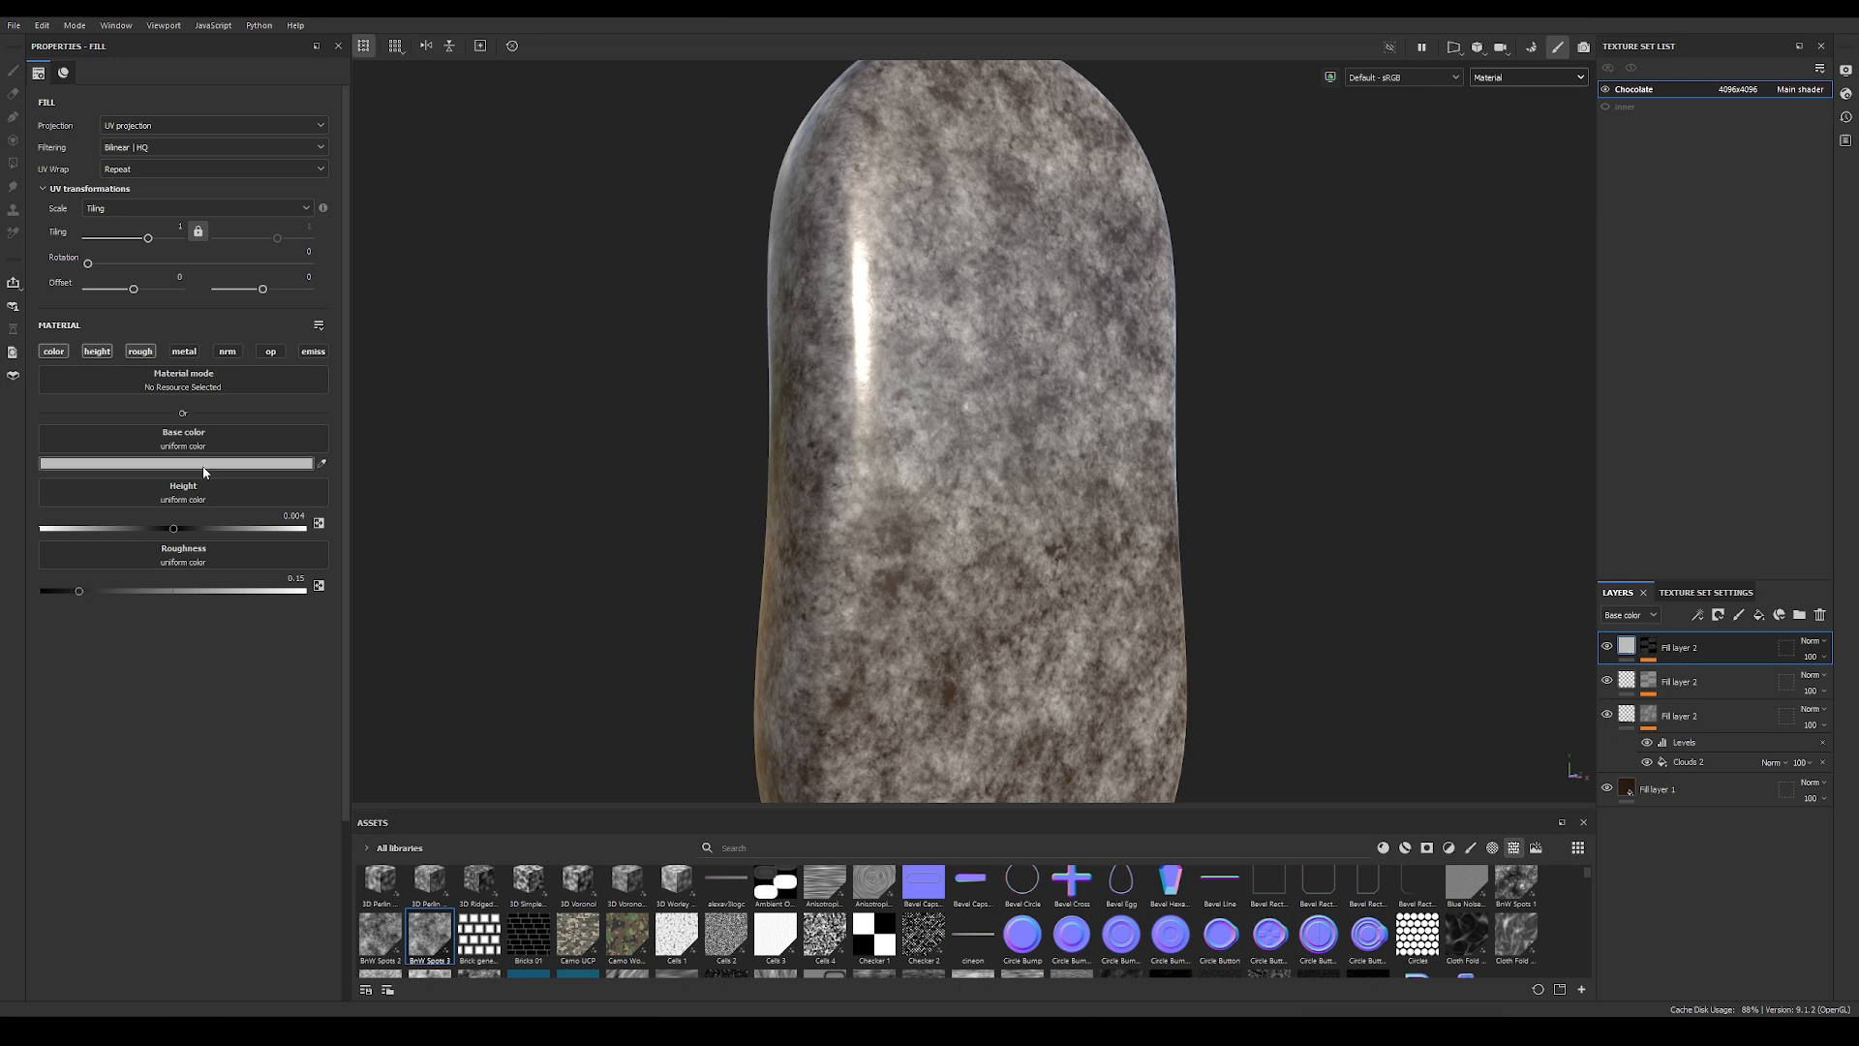
{"action": "left_click", "coordinate": [174, 463]}
{"action": "left_click_drag", "start_coordinate": [1089, 665], "coordinate": [1009, 738]}
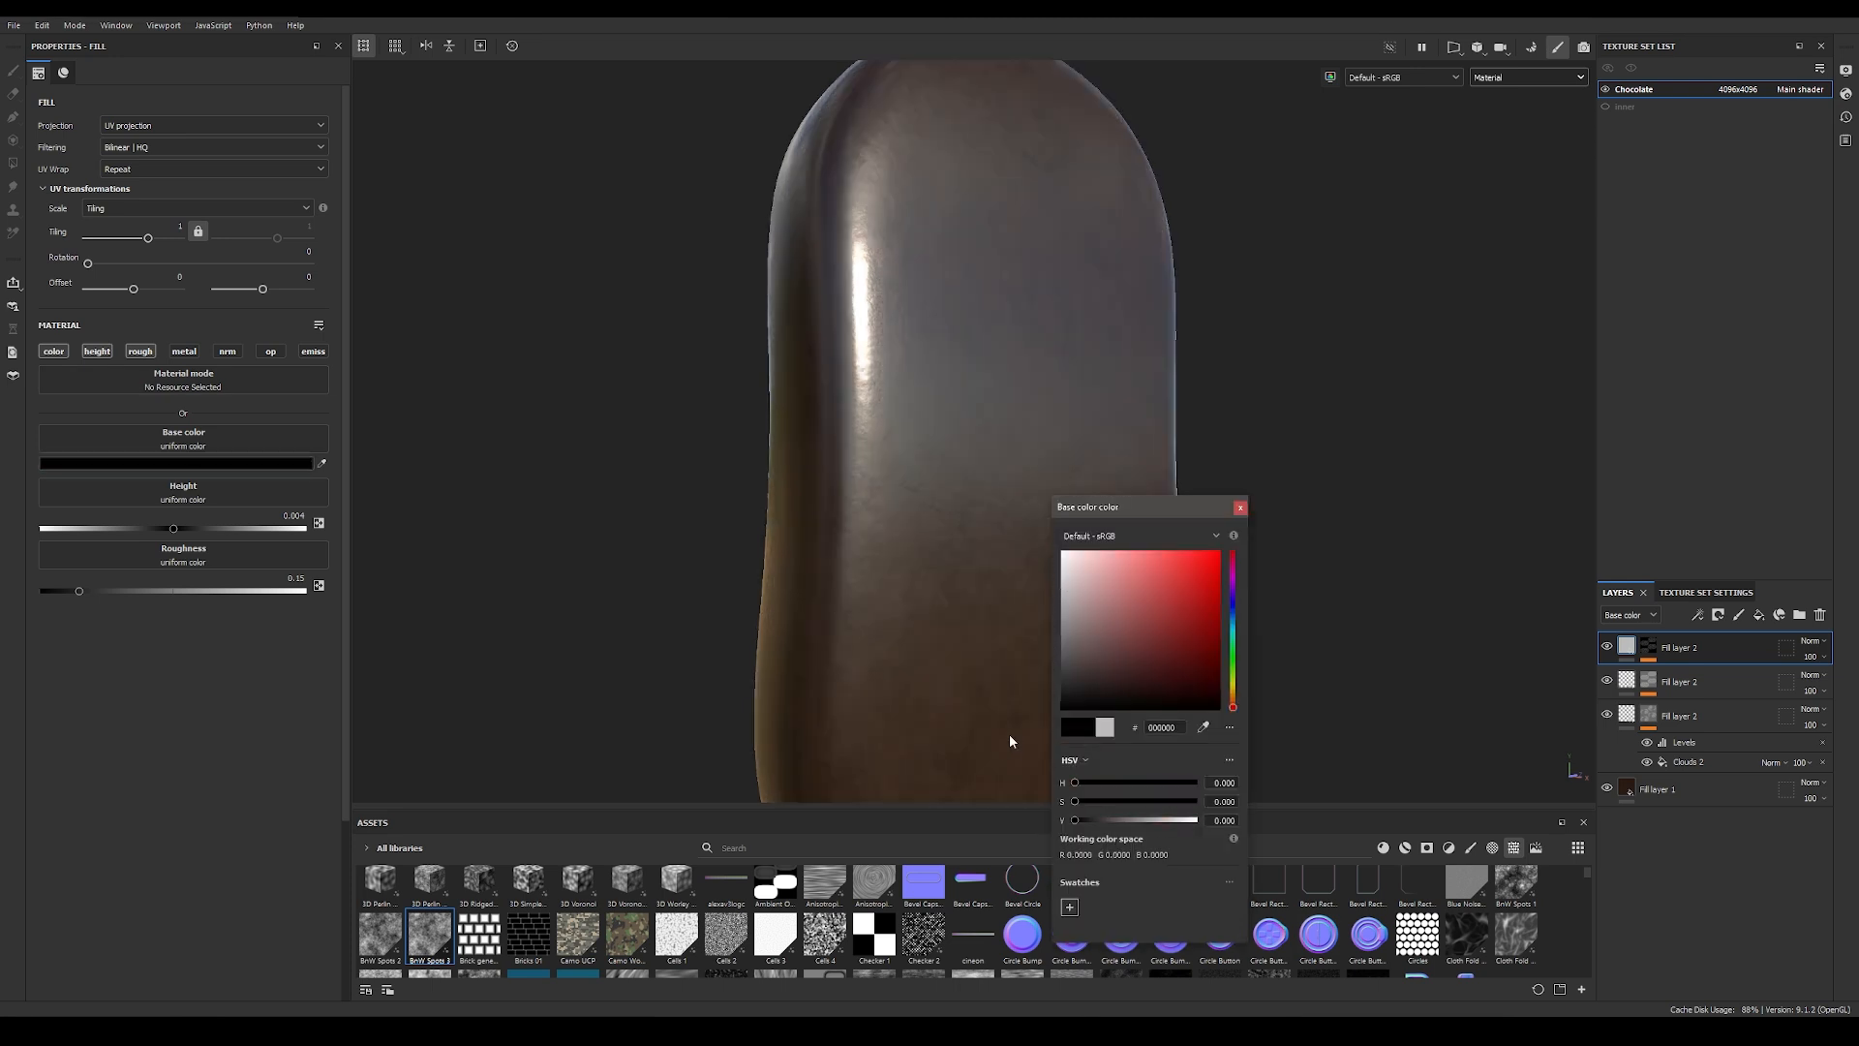
{"action": "left_click", "coordinate": [1240, 506]}
{"action": "left_click_drag", "start_coordinate": [1177, 519], "coordinate": [880, 581], "text": "alt"}
{"action": "scroll", "coordinate": [1017, 506], "scroll_direction": "up", "scroll_amount": 3}
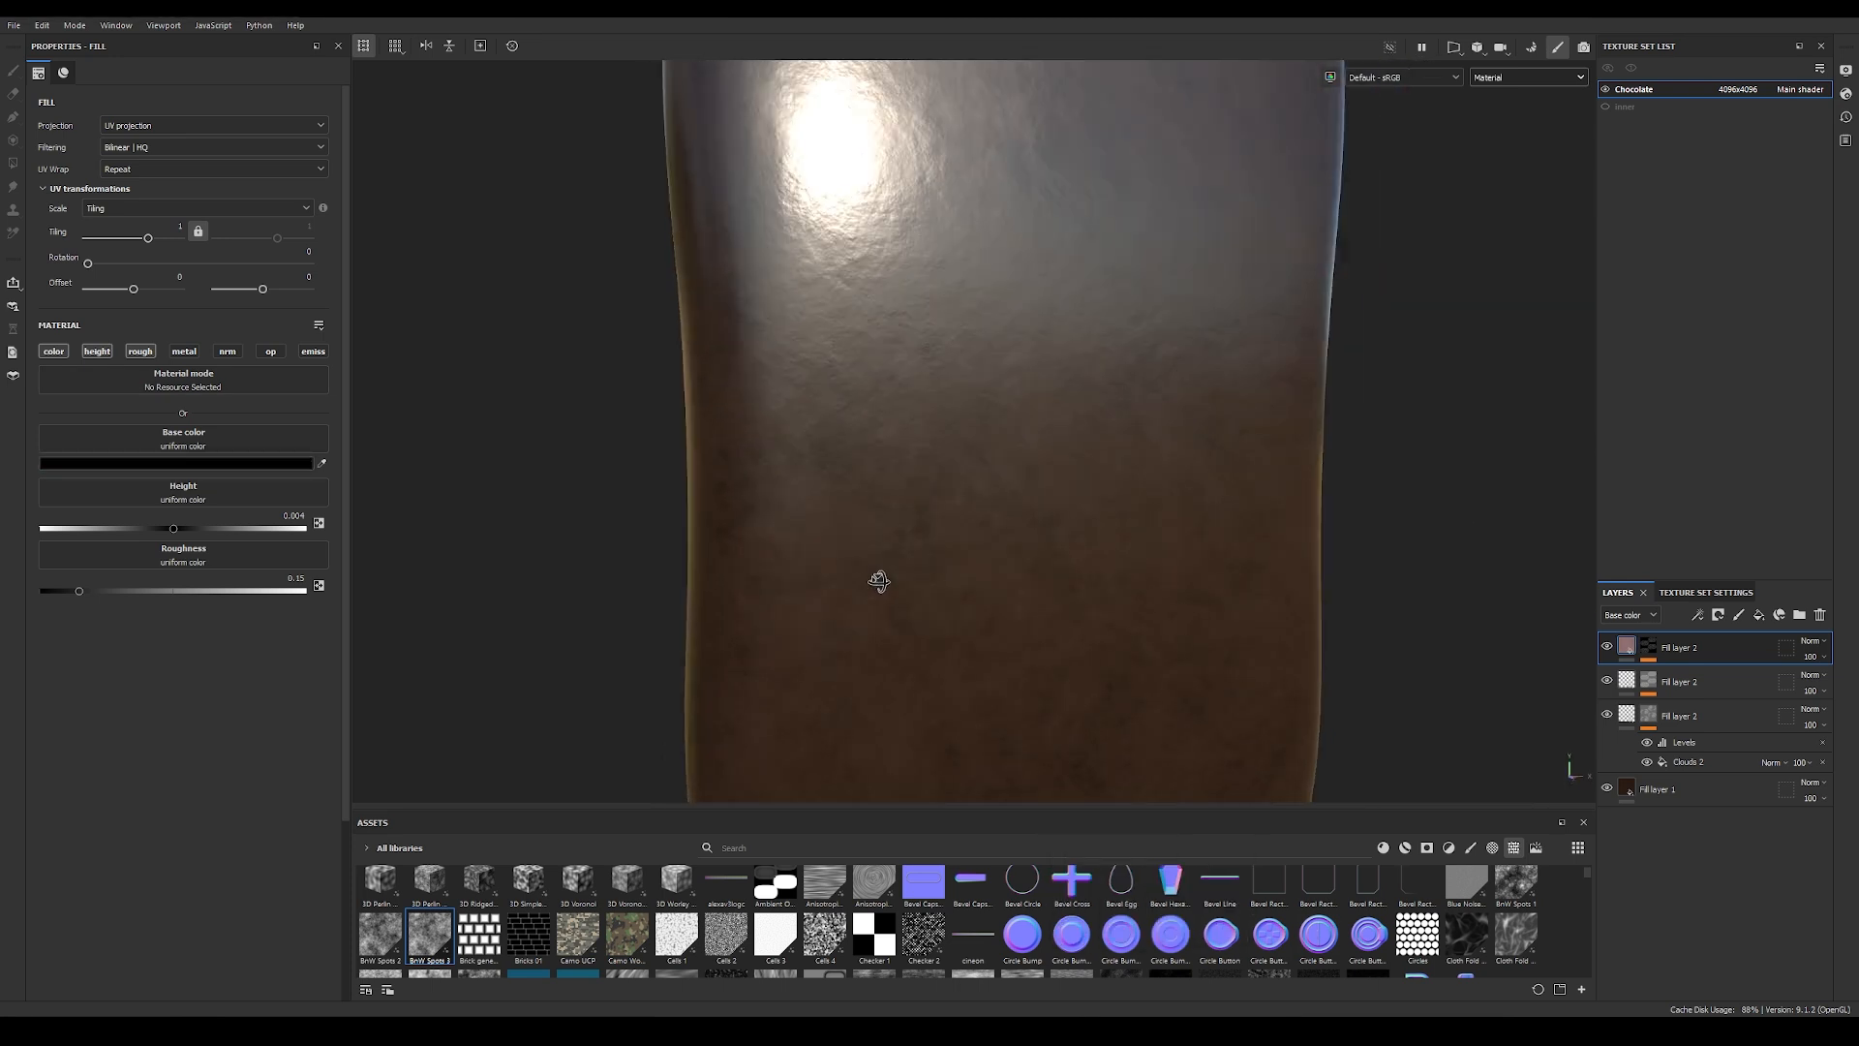
{"action": "scroll", "coordinate": [1411, 503], "scroll_direction": "up", "scroll_amount": 2}
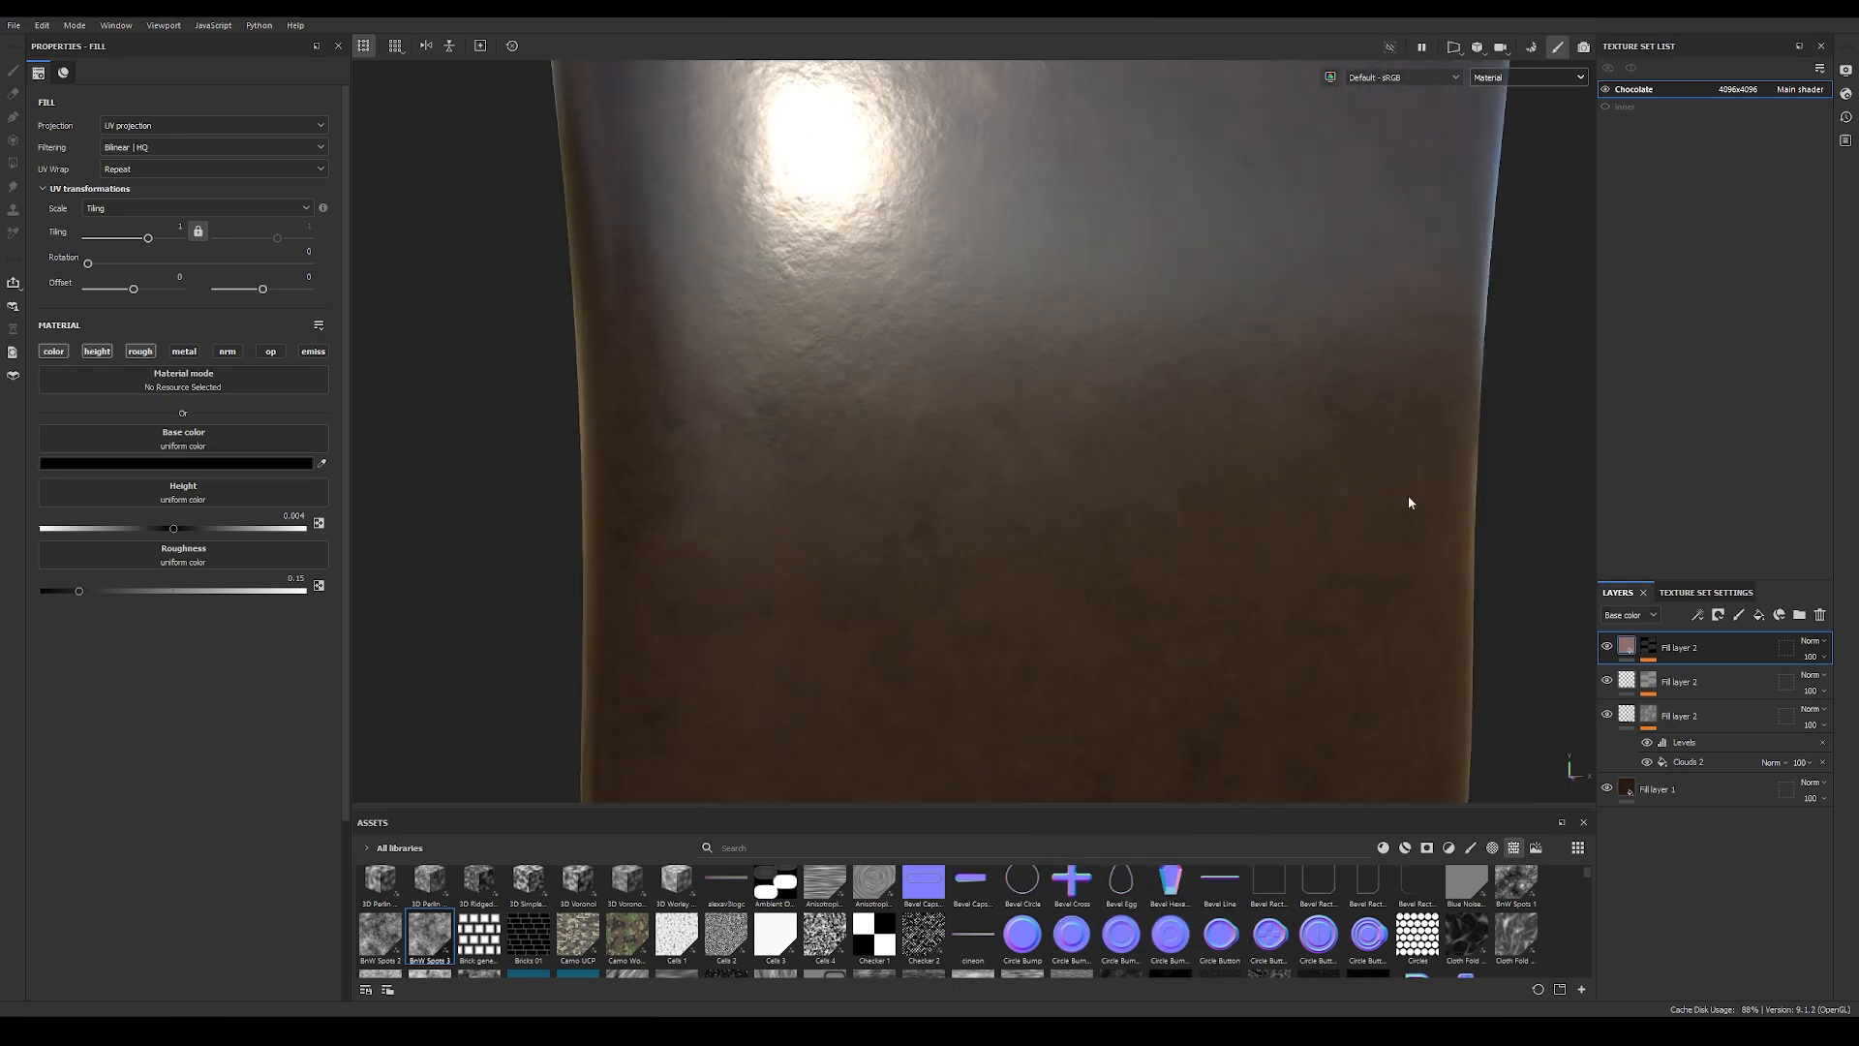
Step: Lower the top fill layer's base color opacity to 12 and check the chocolate's surface
{"action": "left_click", "coordinate": [1810, 657]}
{"action": "left_click_drag", "start_coordinate": [1808, 687], "coordinate": [1787, 698]}
{"action": "left_click_drag", "start_coordinate": [1283, 606], "coordinate": [1328, 581], "text": "alt"}
{"action": "middle_click_drag", "start_coordinate": [1283, 595], "coordinate": [1229, 582], "text": "alt"}
{"action": "right_click_drag", "start_coordinate": [1229, 582], "coordinate": [1055, 490], "text": "alt"}
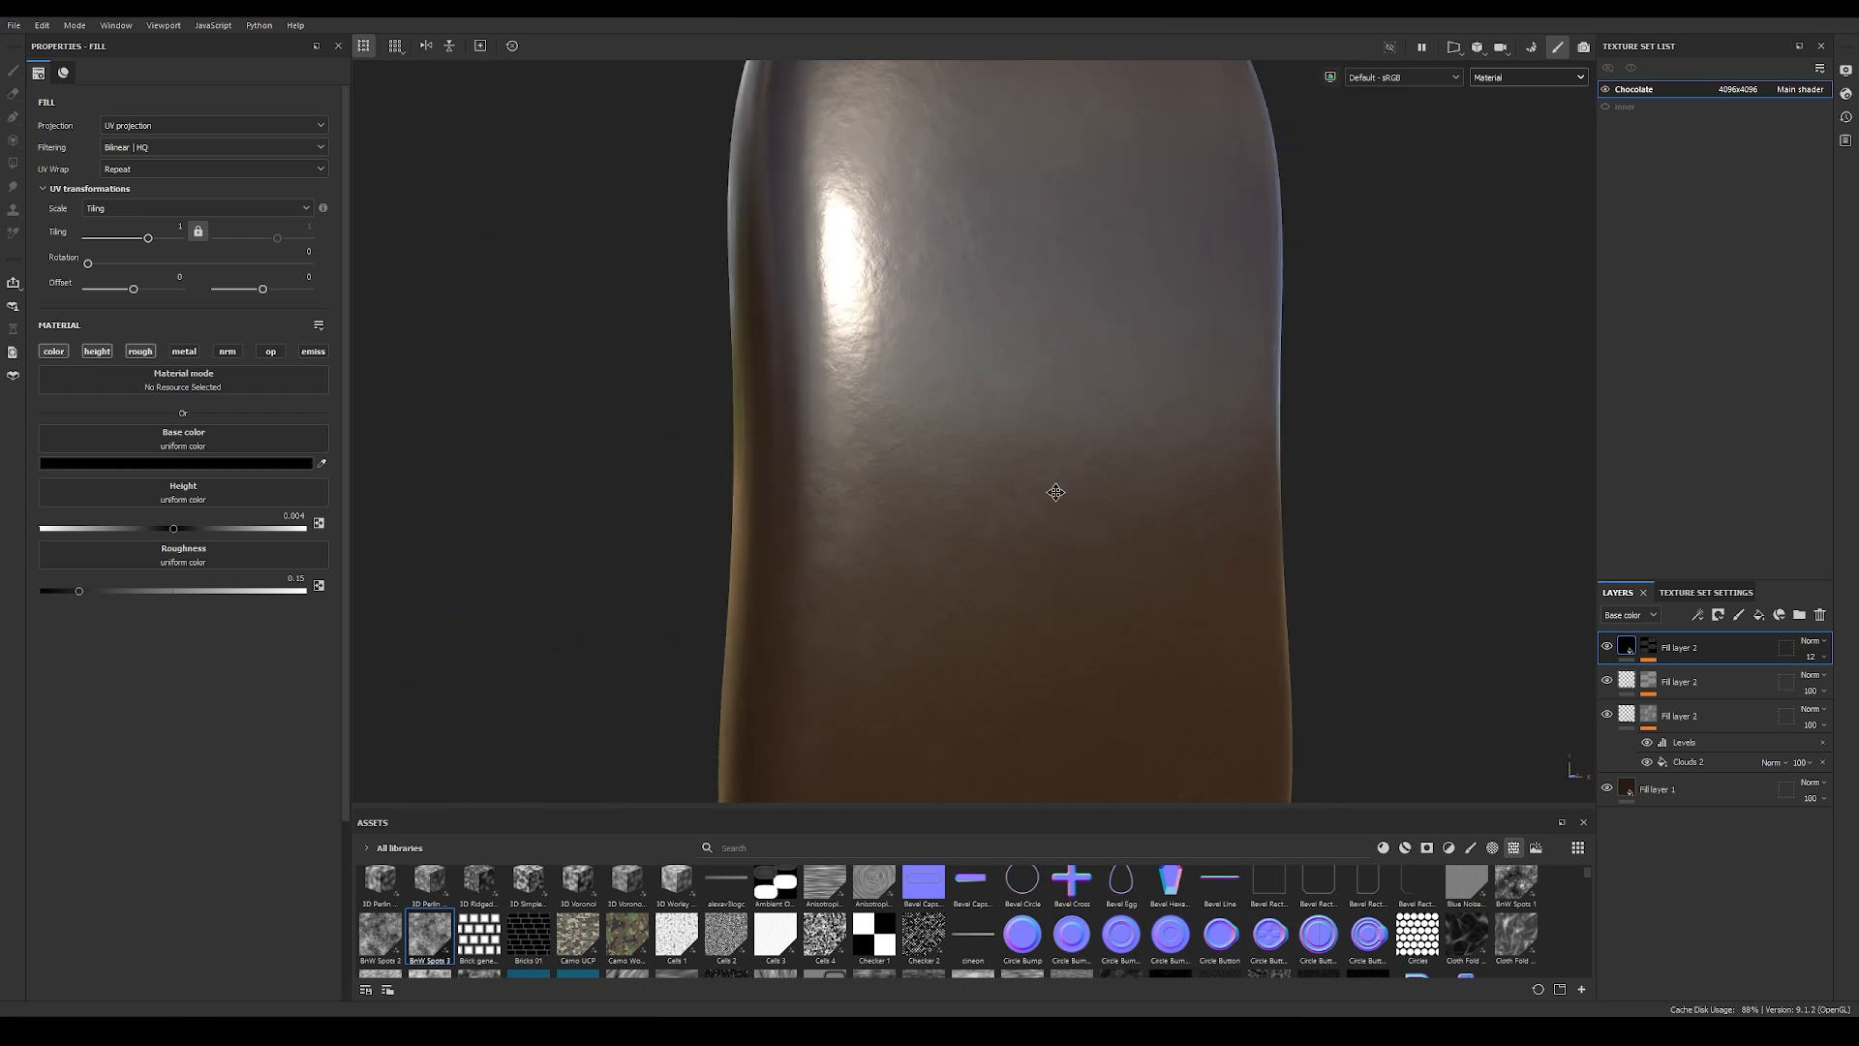
{"action": "middle_click_drag", "start_coordinate": [1055, 490], "coordinate": [916, 518], "text": "alt"}
{"action": "right_click_drag", "start_coordinate": [915, 518], "coordinate": [838, 524], "text": "alt"}
{"action": "middle_click_drag", "start_coordinate": [839, 524], "coordinate": [934, 525], "text": "alt"}
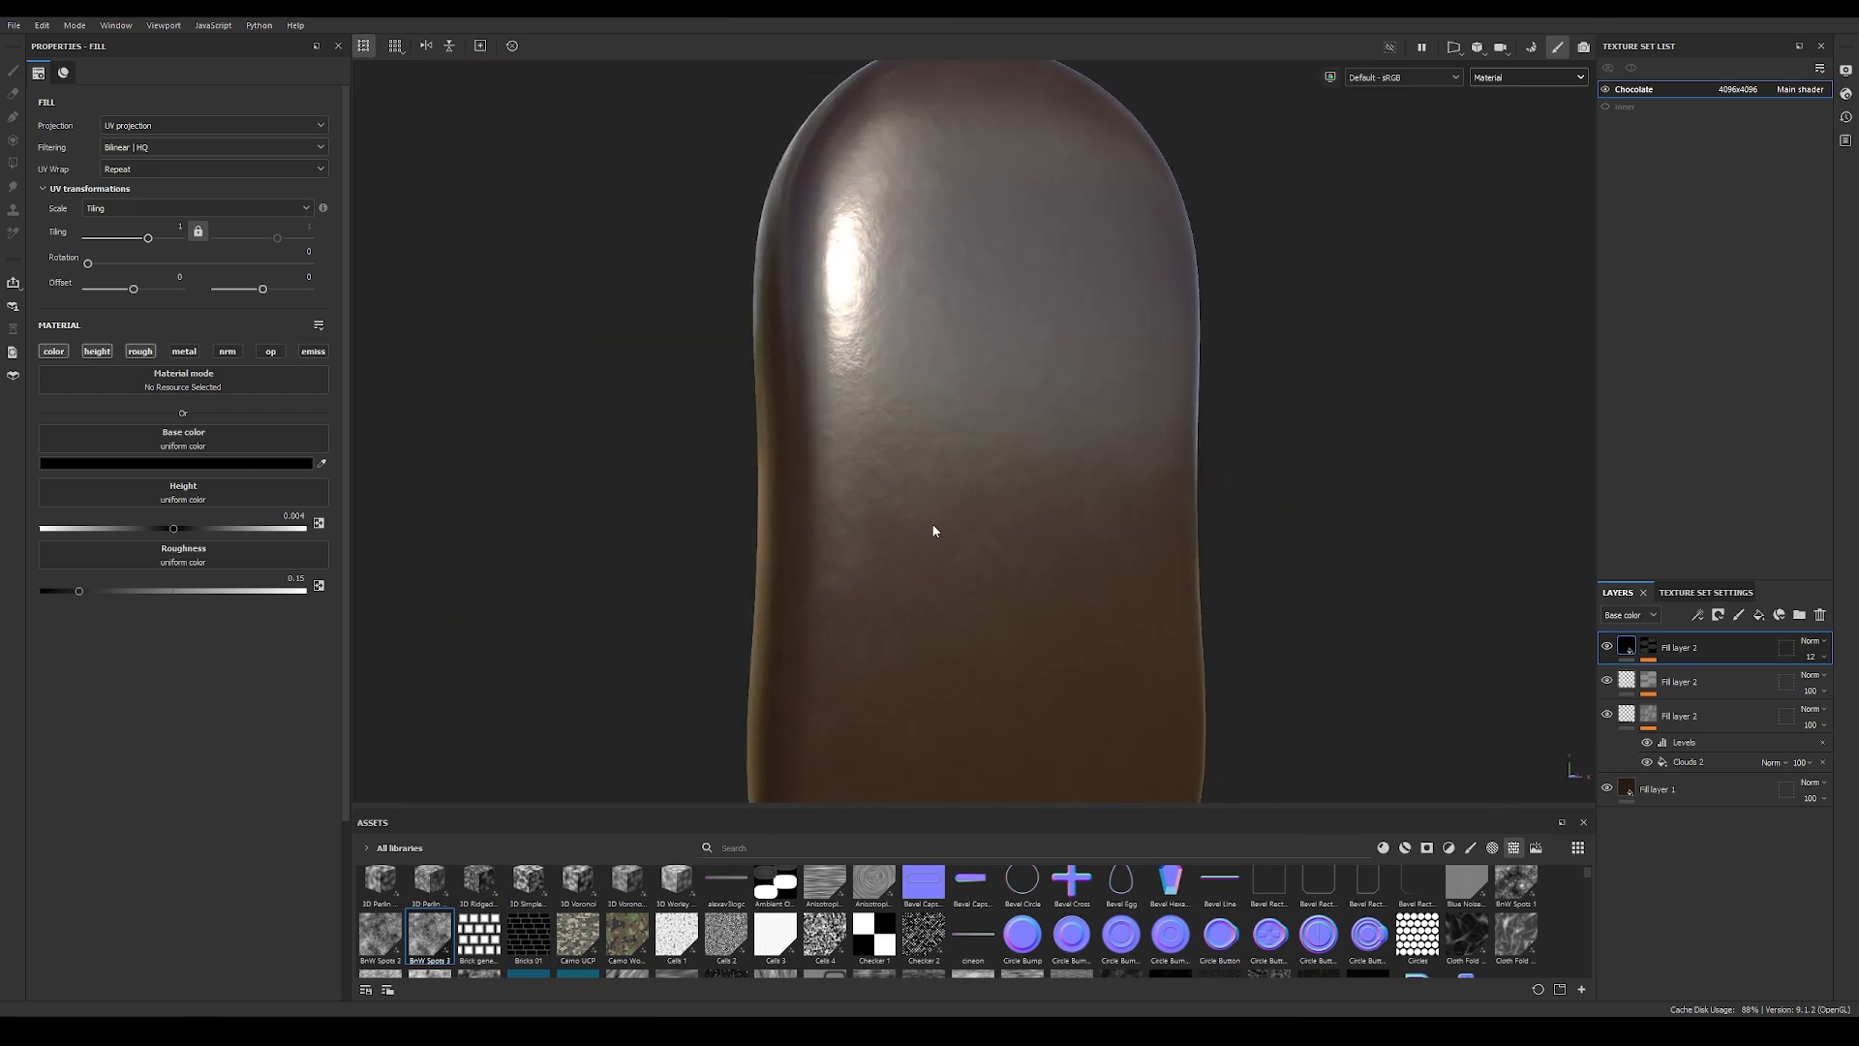
Step: Start the texture export and browse for its output directory to the tex folder of the IceCreamTut project
{"action": "left_click", "coordinate": [14, 24]}
{"action": "left_click", "coordinate": [58, 238]}
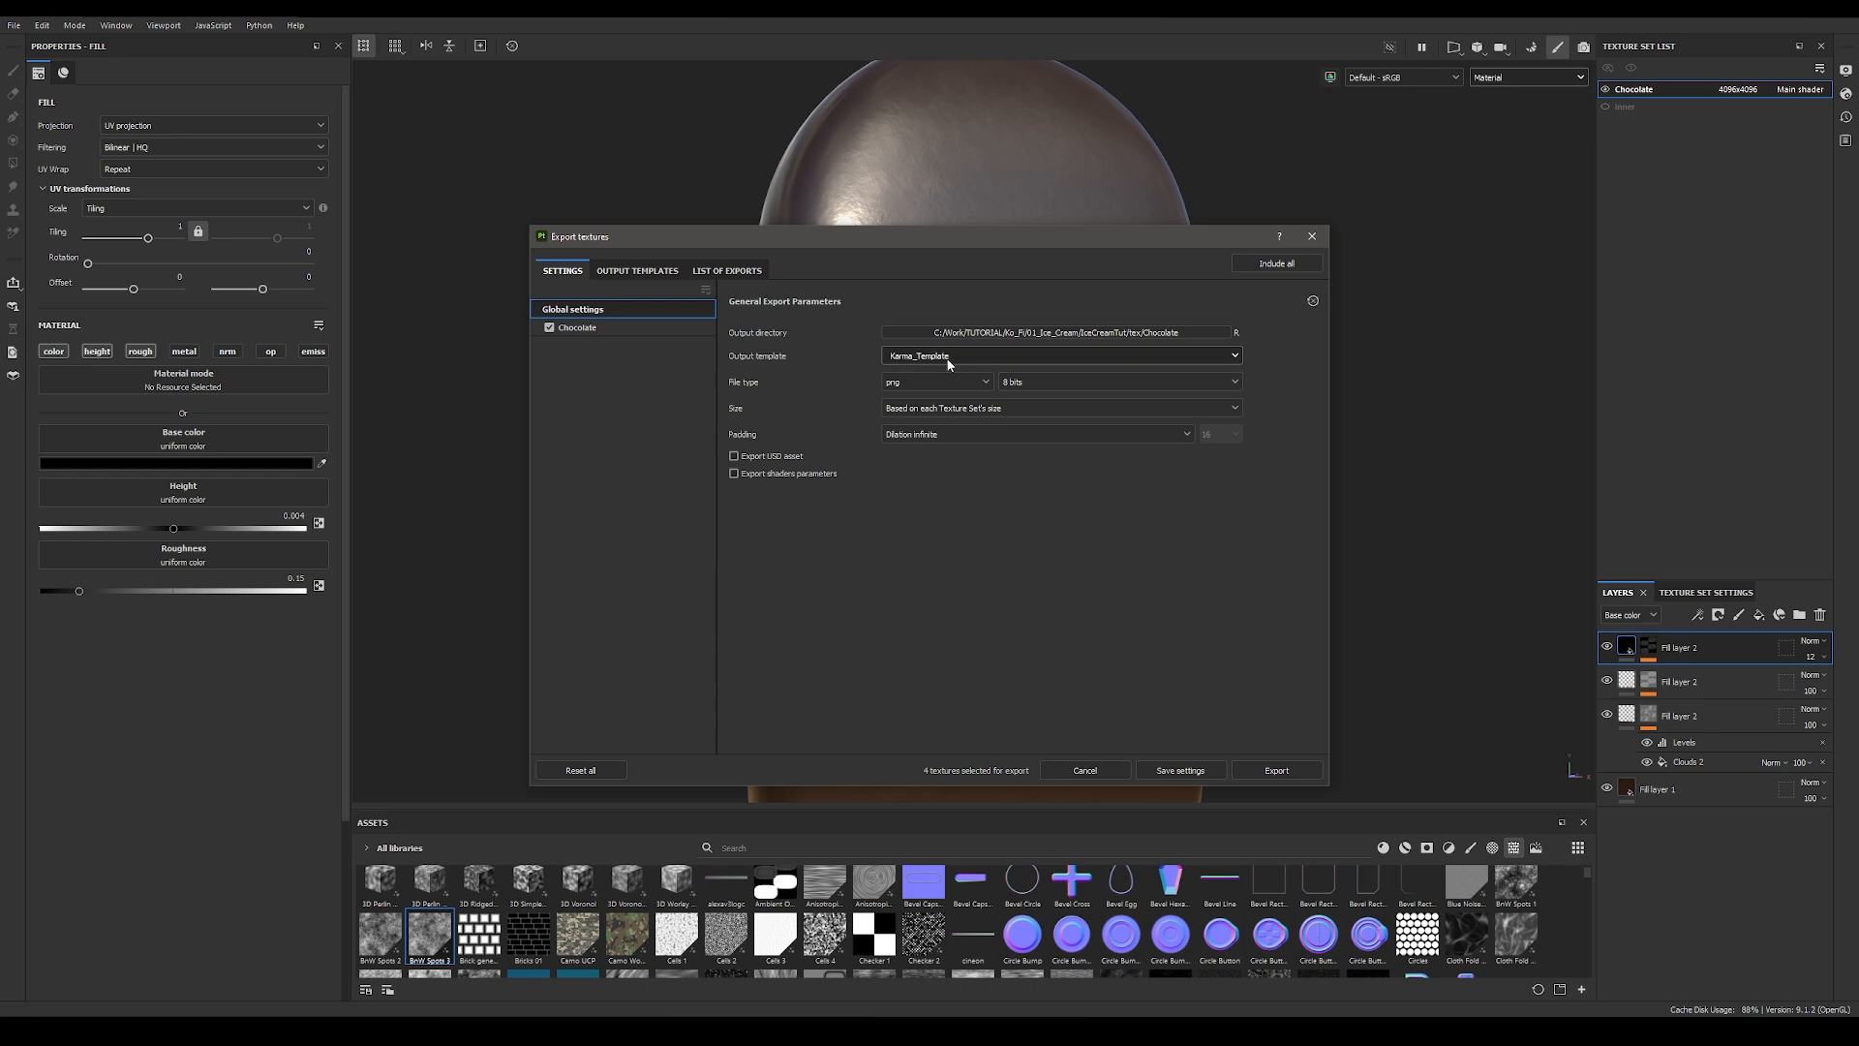
{"action": "left_click", "coordinate": [1167, 333]}
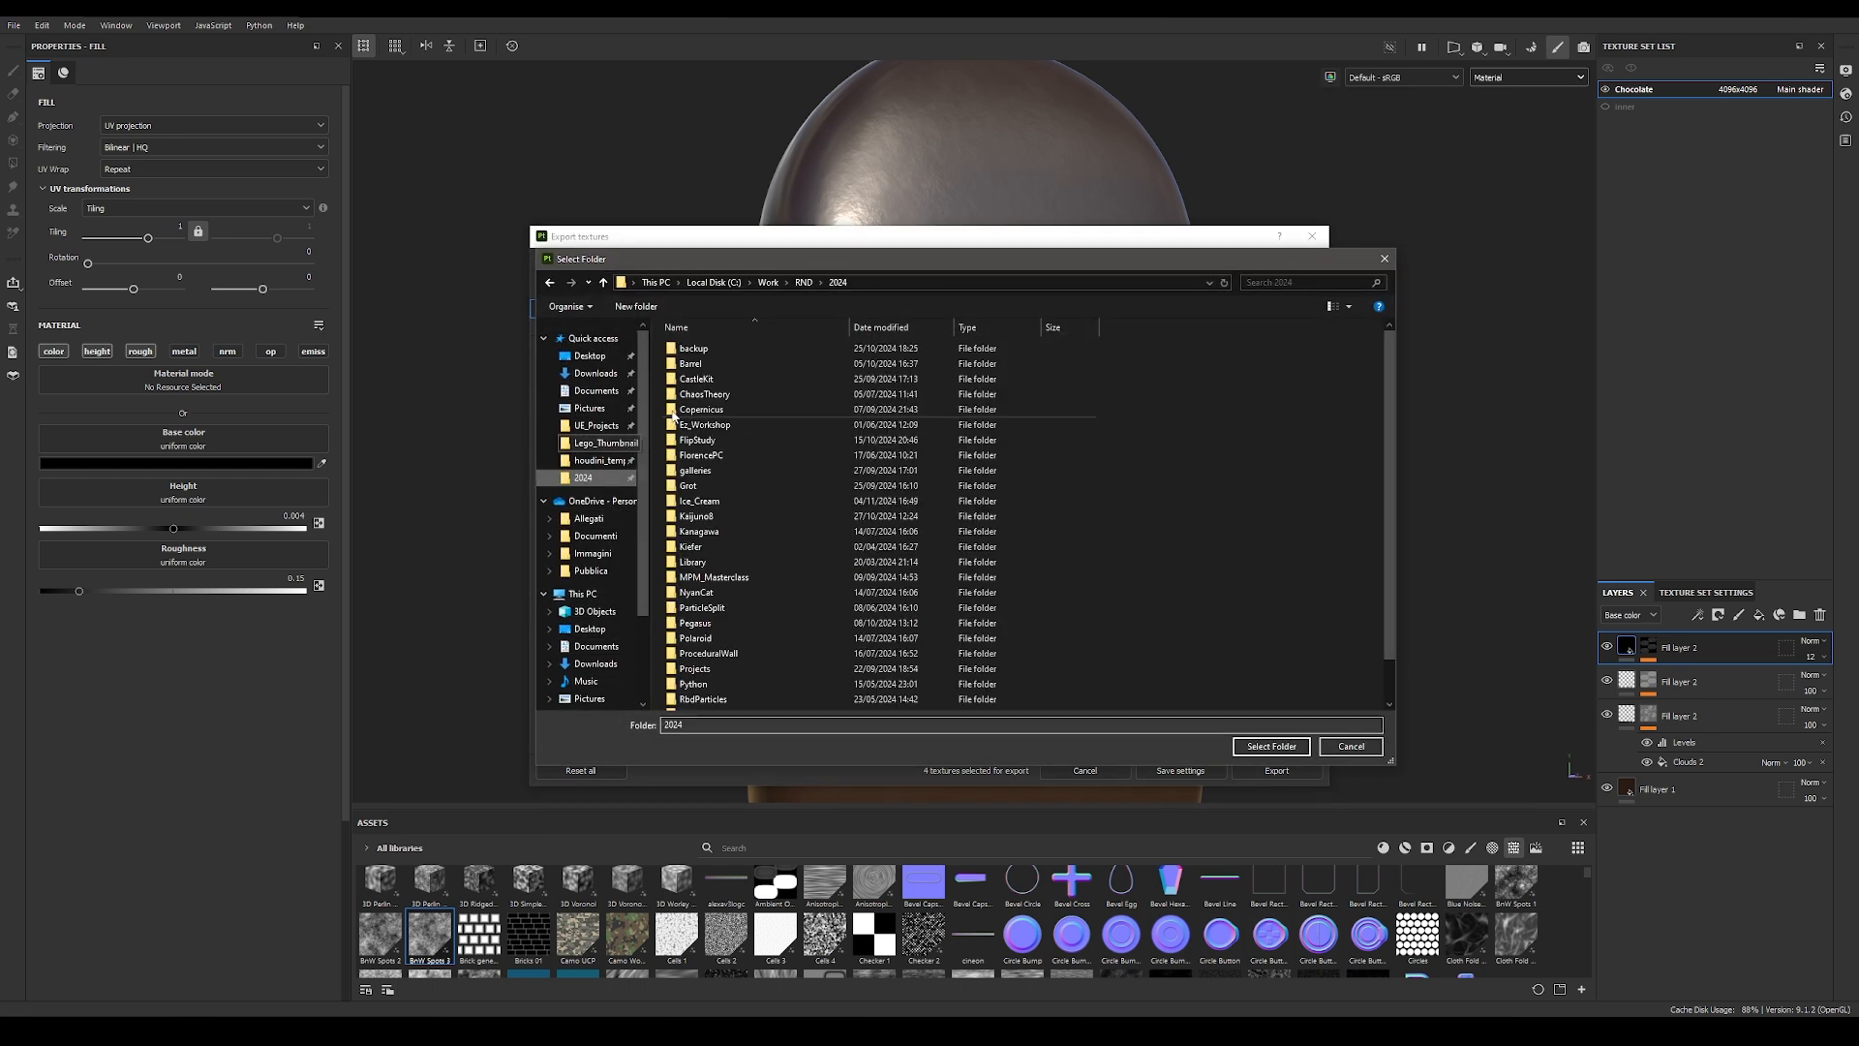
{"action": "left_click", "coordinate": [768, 282]}
{"action": "left_click", "coordinate": [697, 426]}
{"action": "double_click", "coordinate": [697, 426]}
{"action": "double_click", "coordinate": [697, 351]}
{"action": "double_click", "coordinate": [697, 350]}
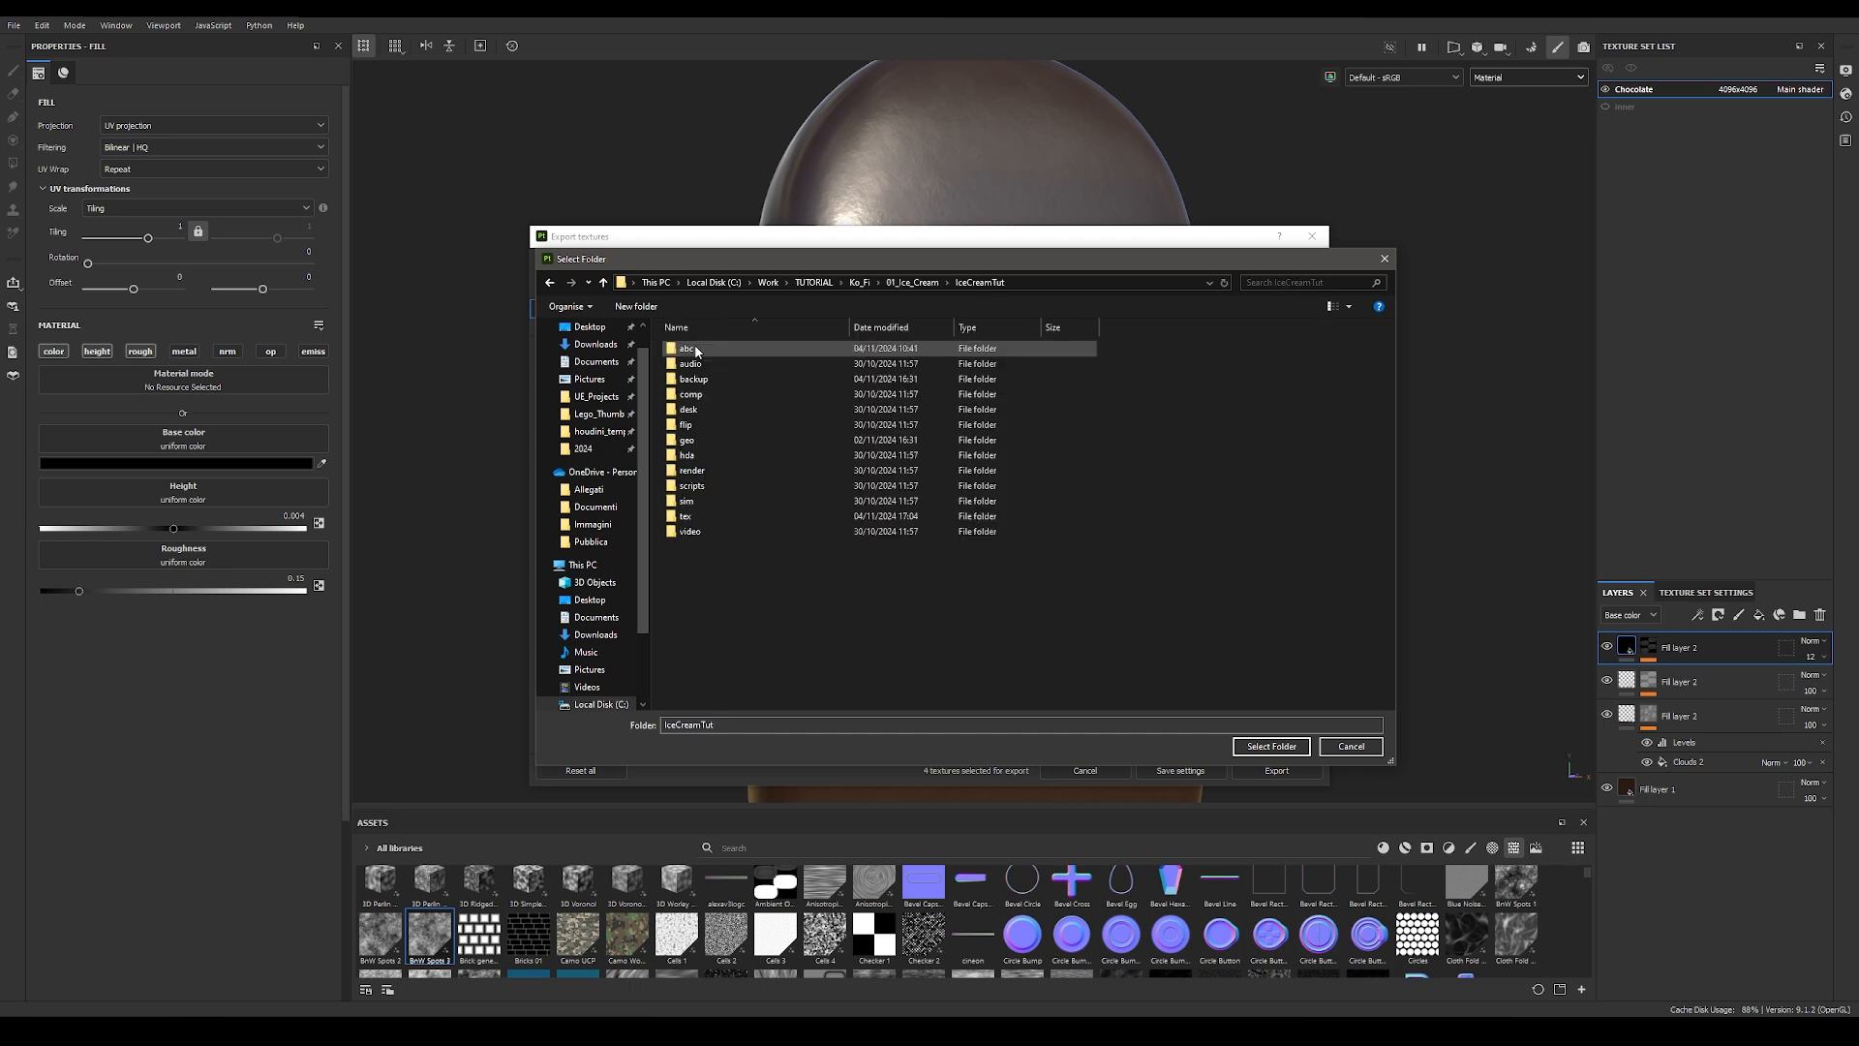
{"action": "double_click", "coordinate": [686, 516]}
Step: Create a folder named Chocolate inside tex and choose it as the export's output directory
{"action": "right_click", "coordinate": [759, 529]}
{"action": "mouse_move", "coordinate": [800, 714]}
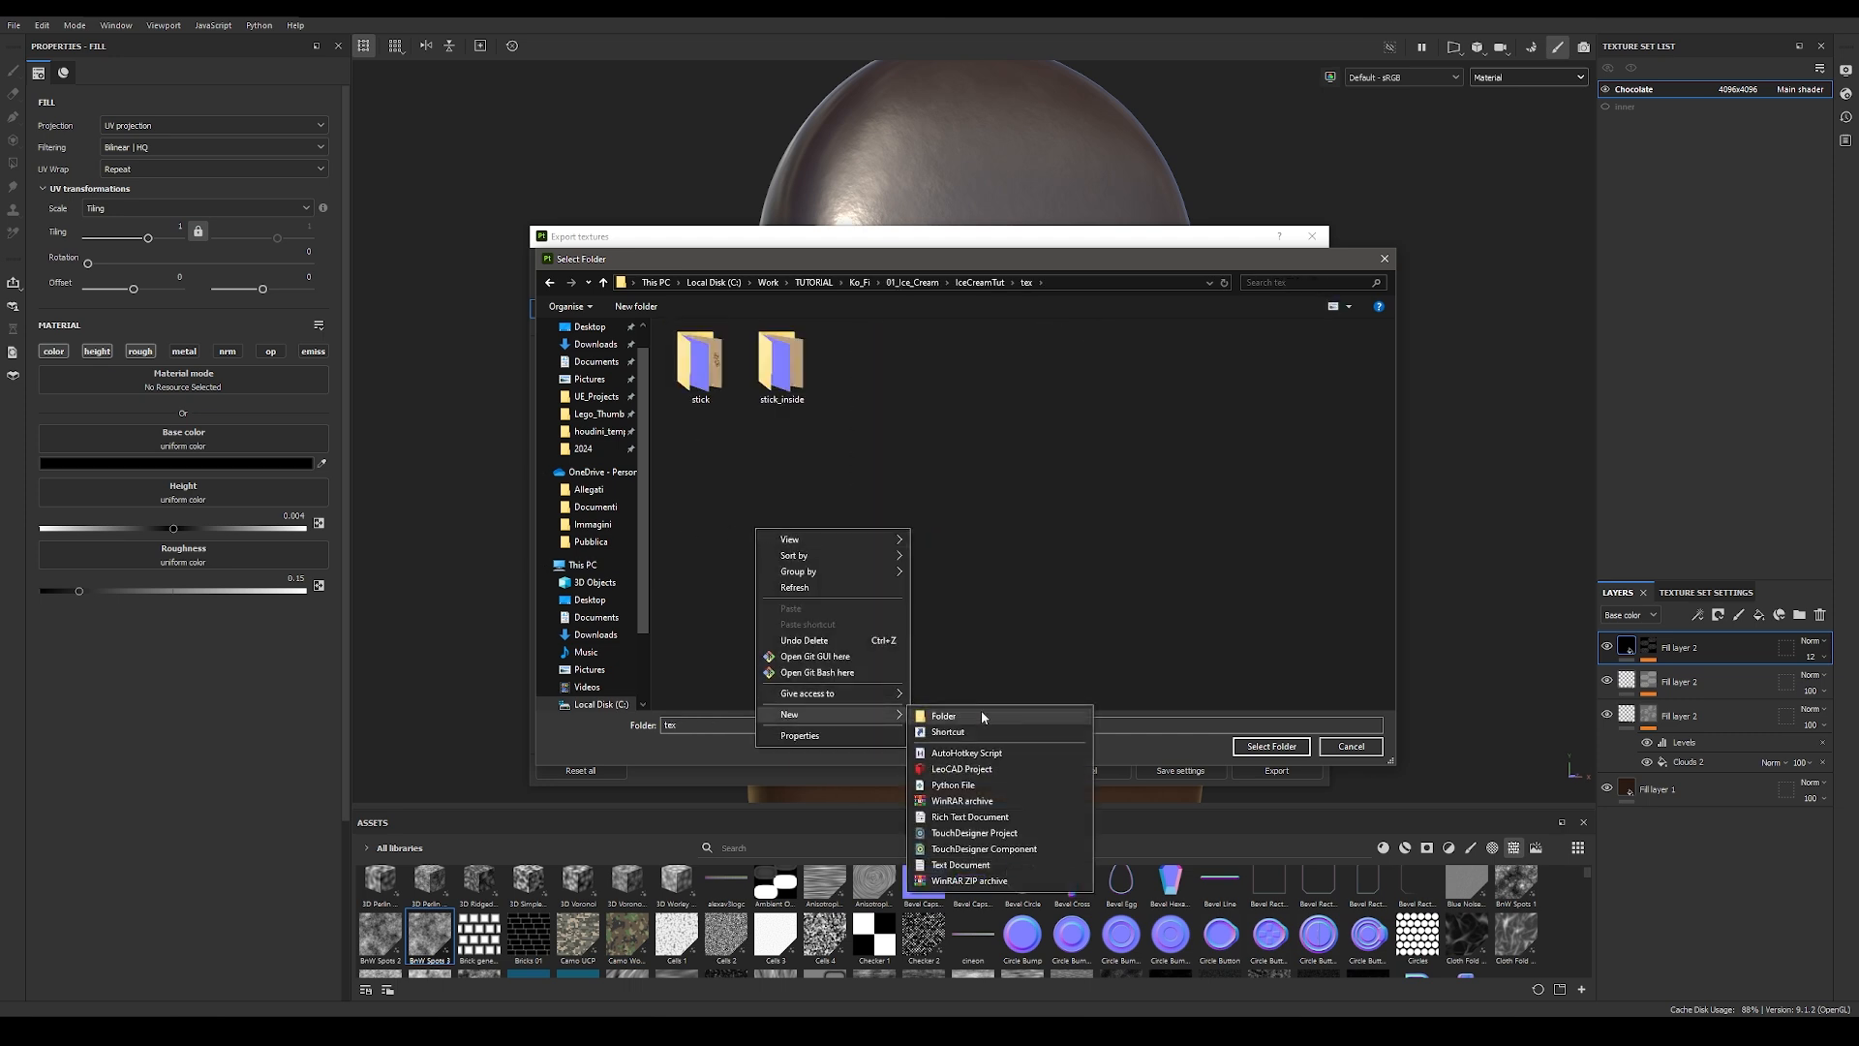
{"action": "left_click", "coordinate": [980, 713]}
{"action": "type", "text": "Chocolate"}
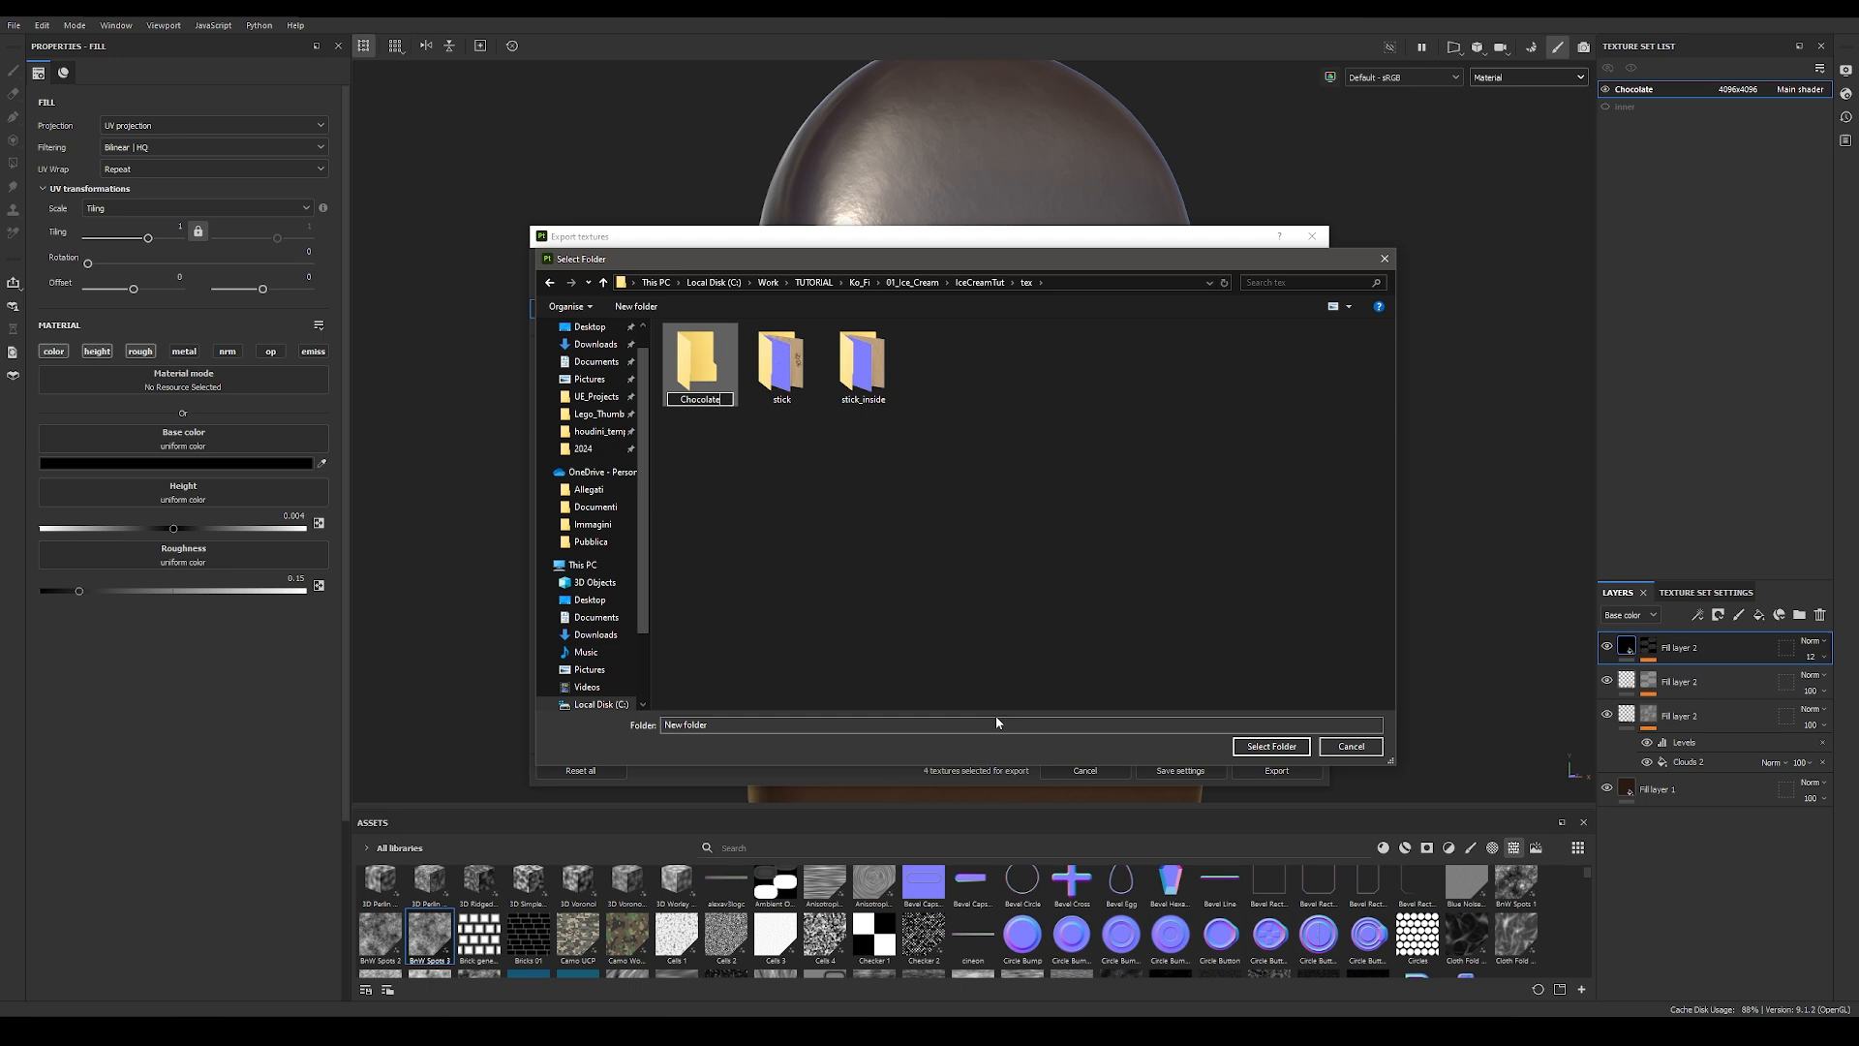
{"action": "key", "text": "Return"}
{"action": "double_click", "coordinate": [697, 363]}
{"action": "left_click", "coordinate": [1271, 746]}
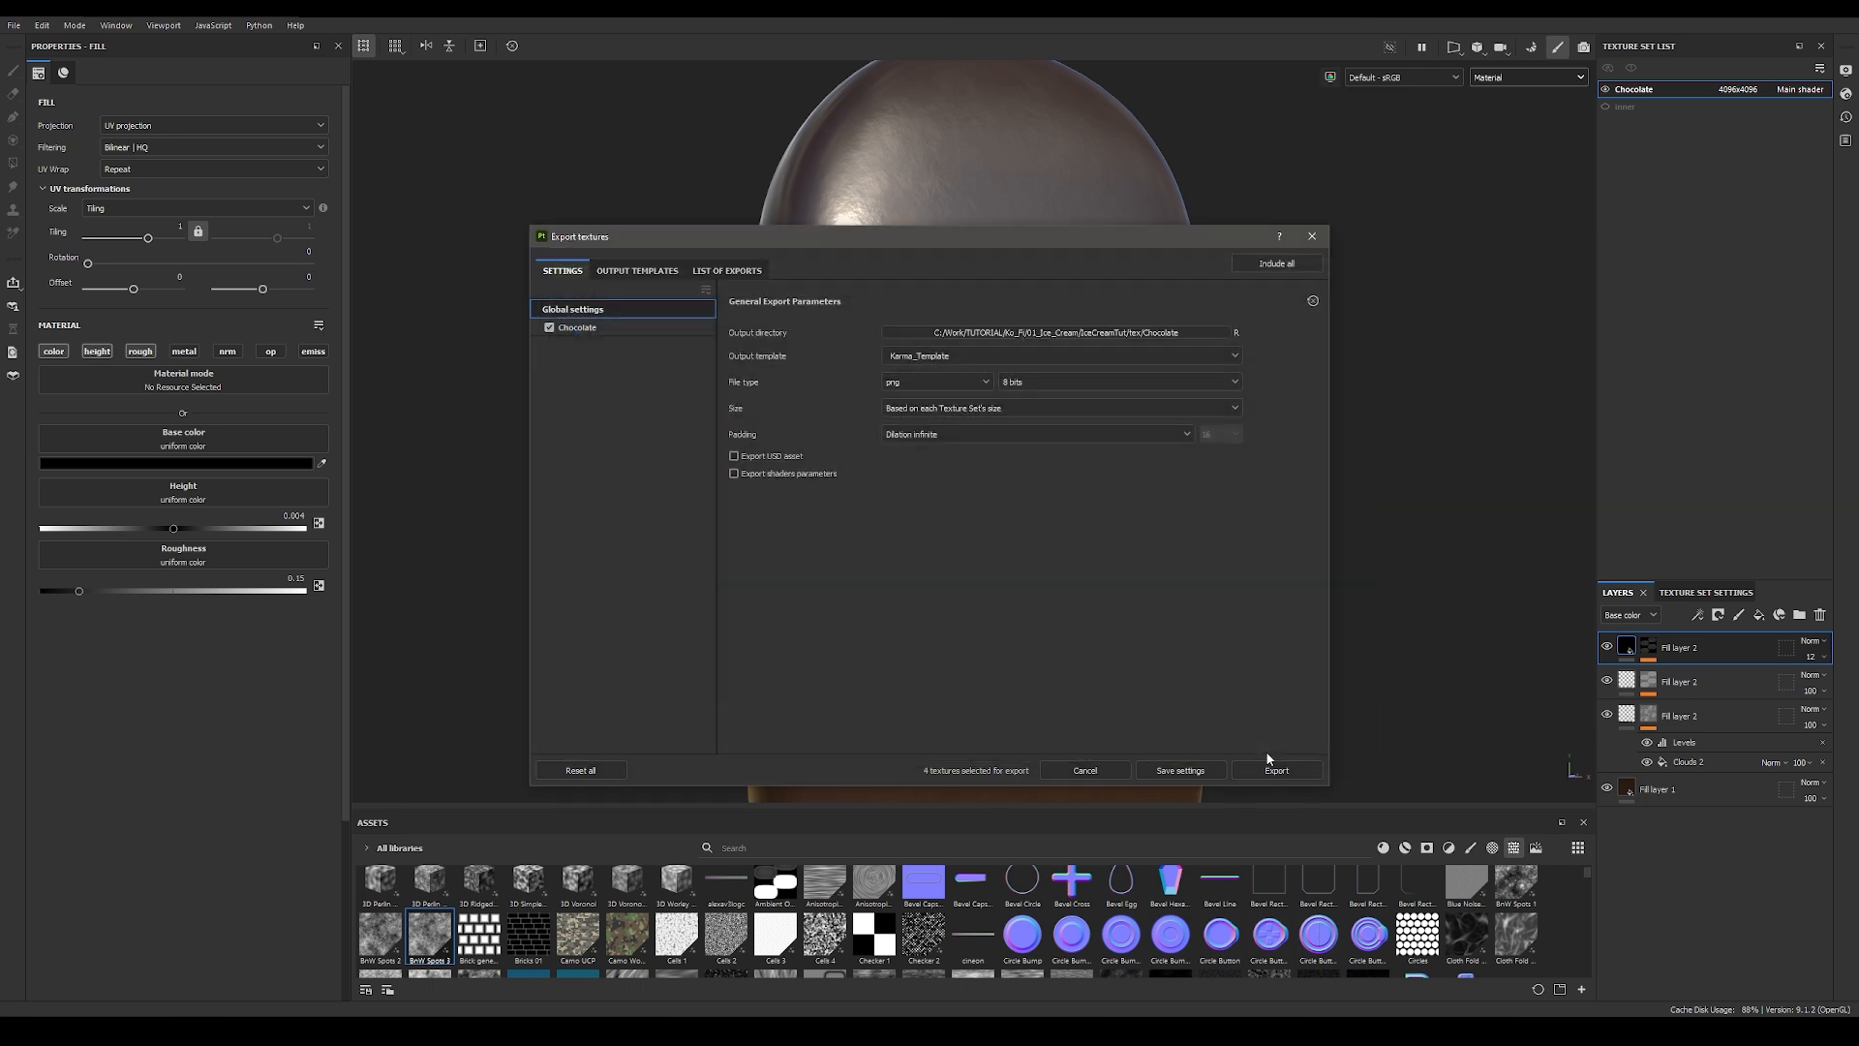
Step: Export the chocolate textures with the Karma_Template and look through the exported maps from the output folder
{"action": "left_click", "coordinate": [1276, 770]}
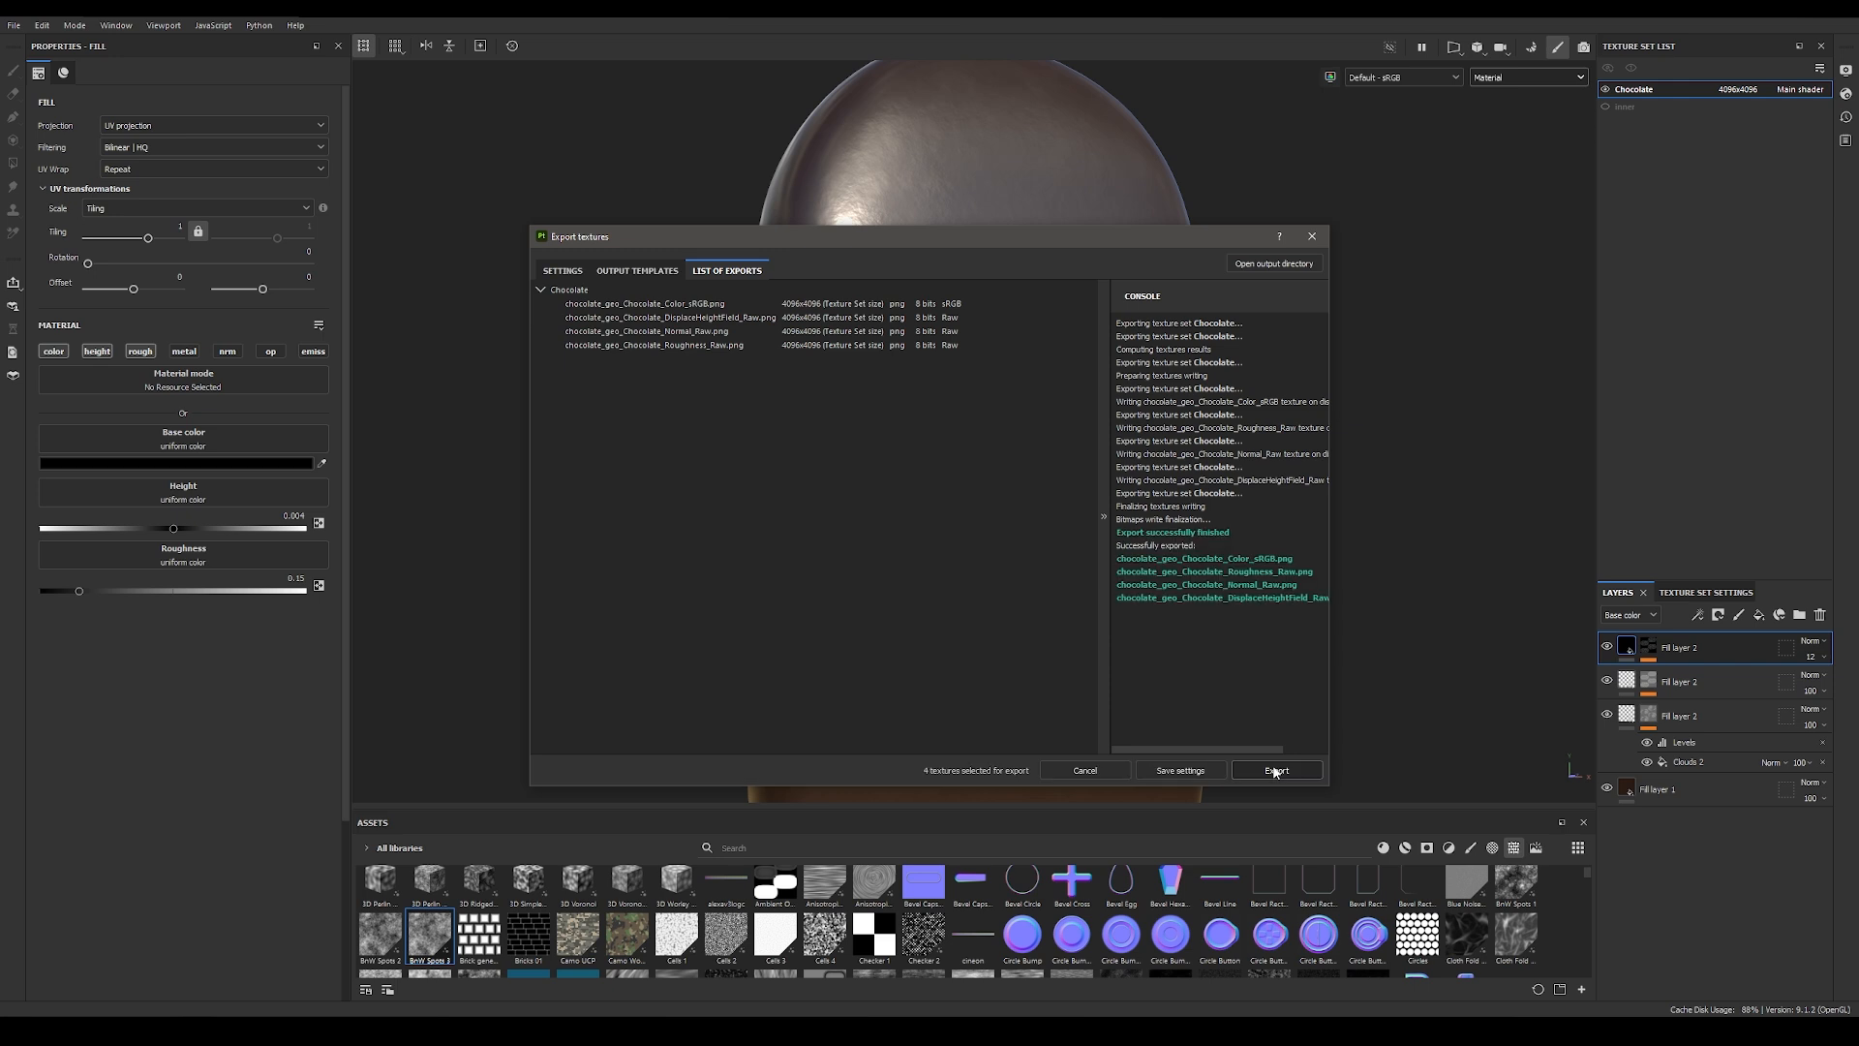
{"action": "left_click", "coordinate": [1259, 264]}
{"action": "double_click", "coordinate": [672, 412]}
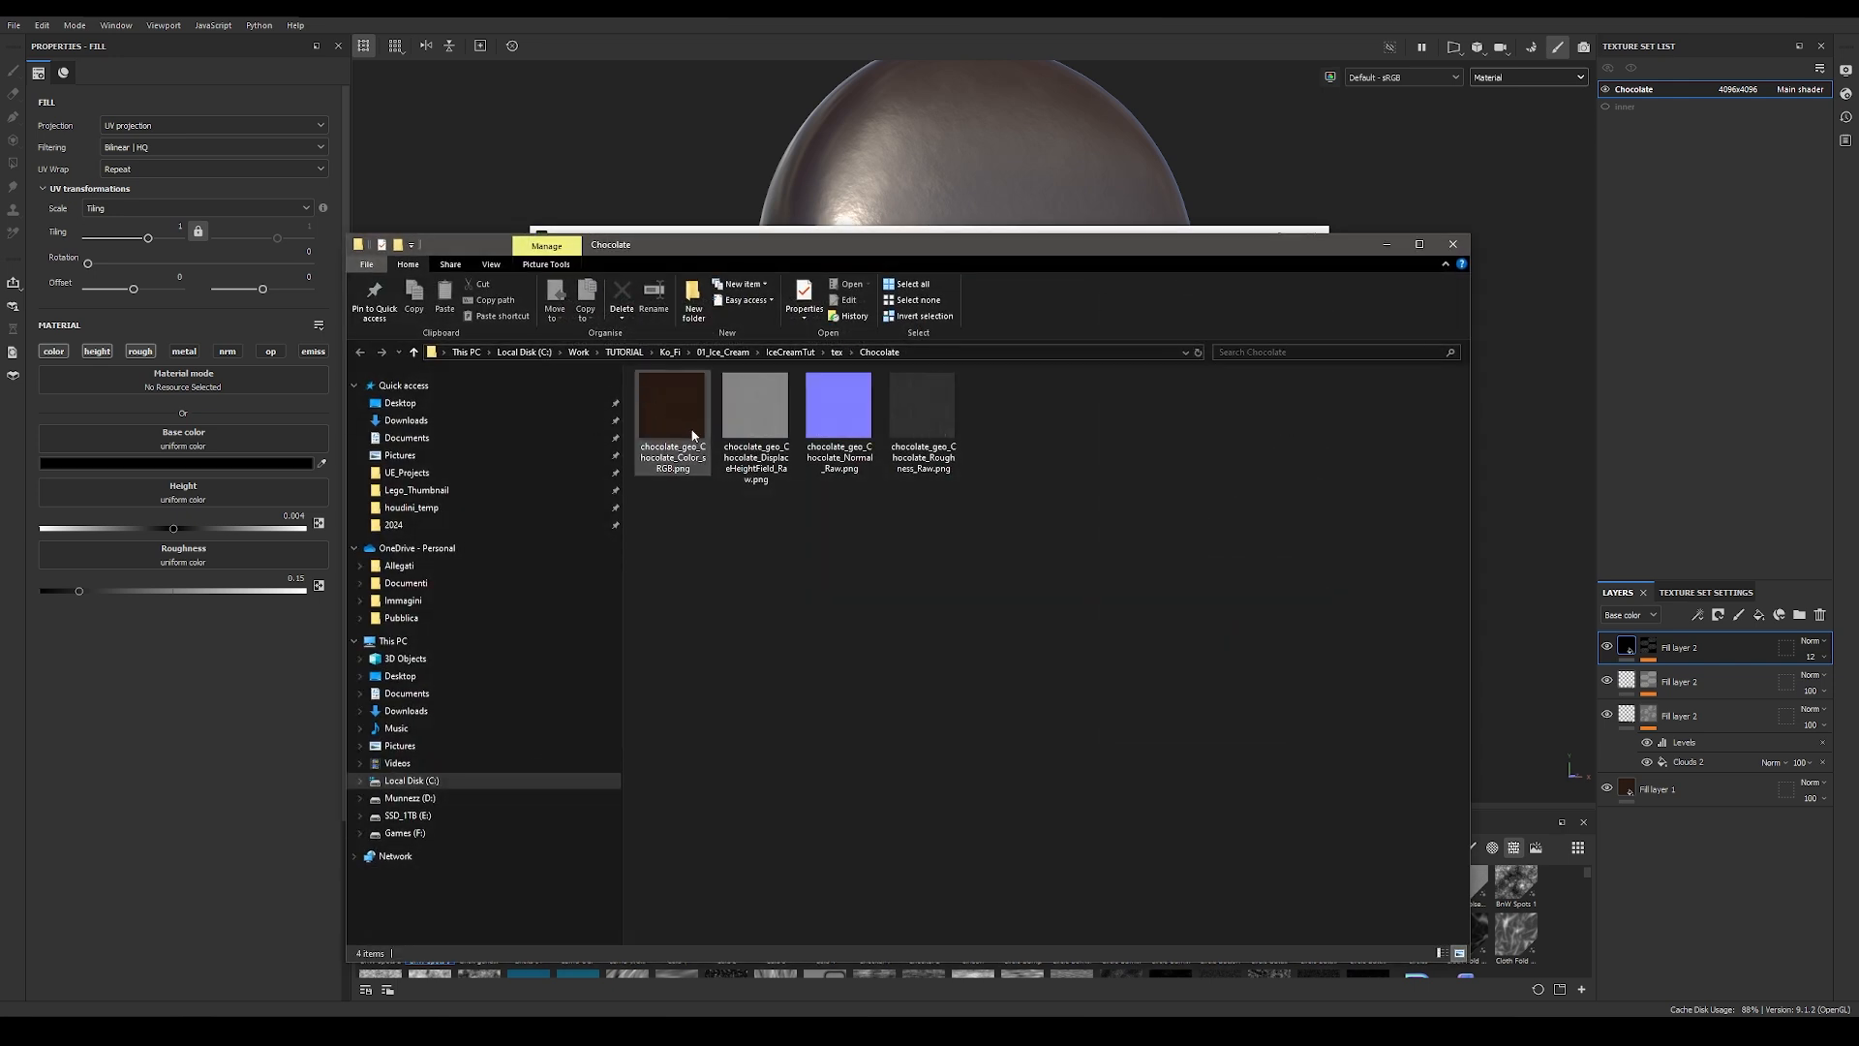
{"action": "key", "text": "Right"}
{"action": "key", "text": "Right"}
{"action": "key", "text": "Right"}
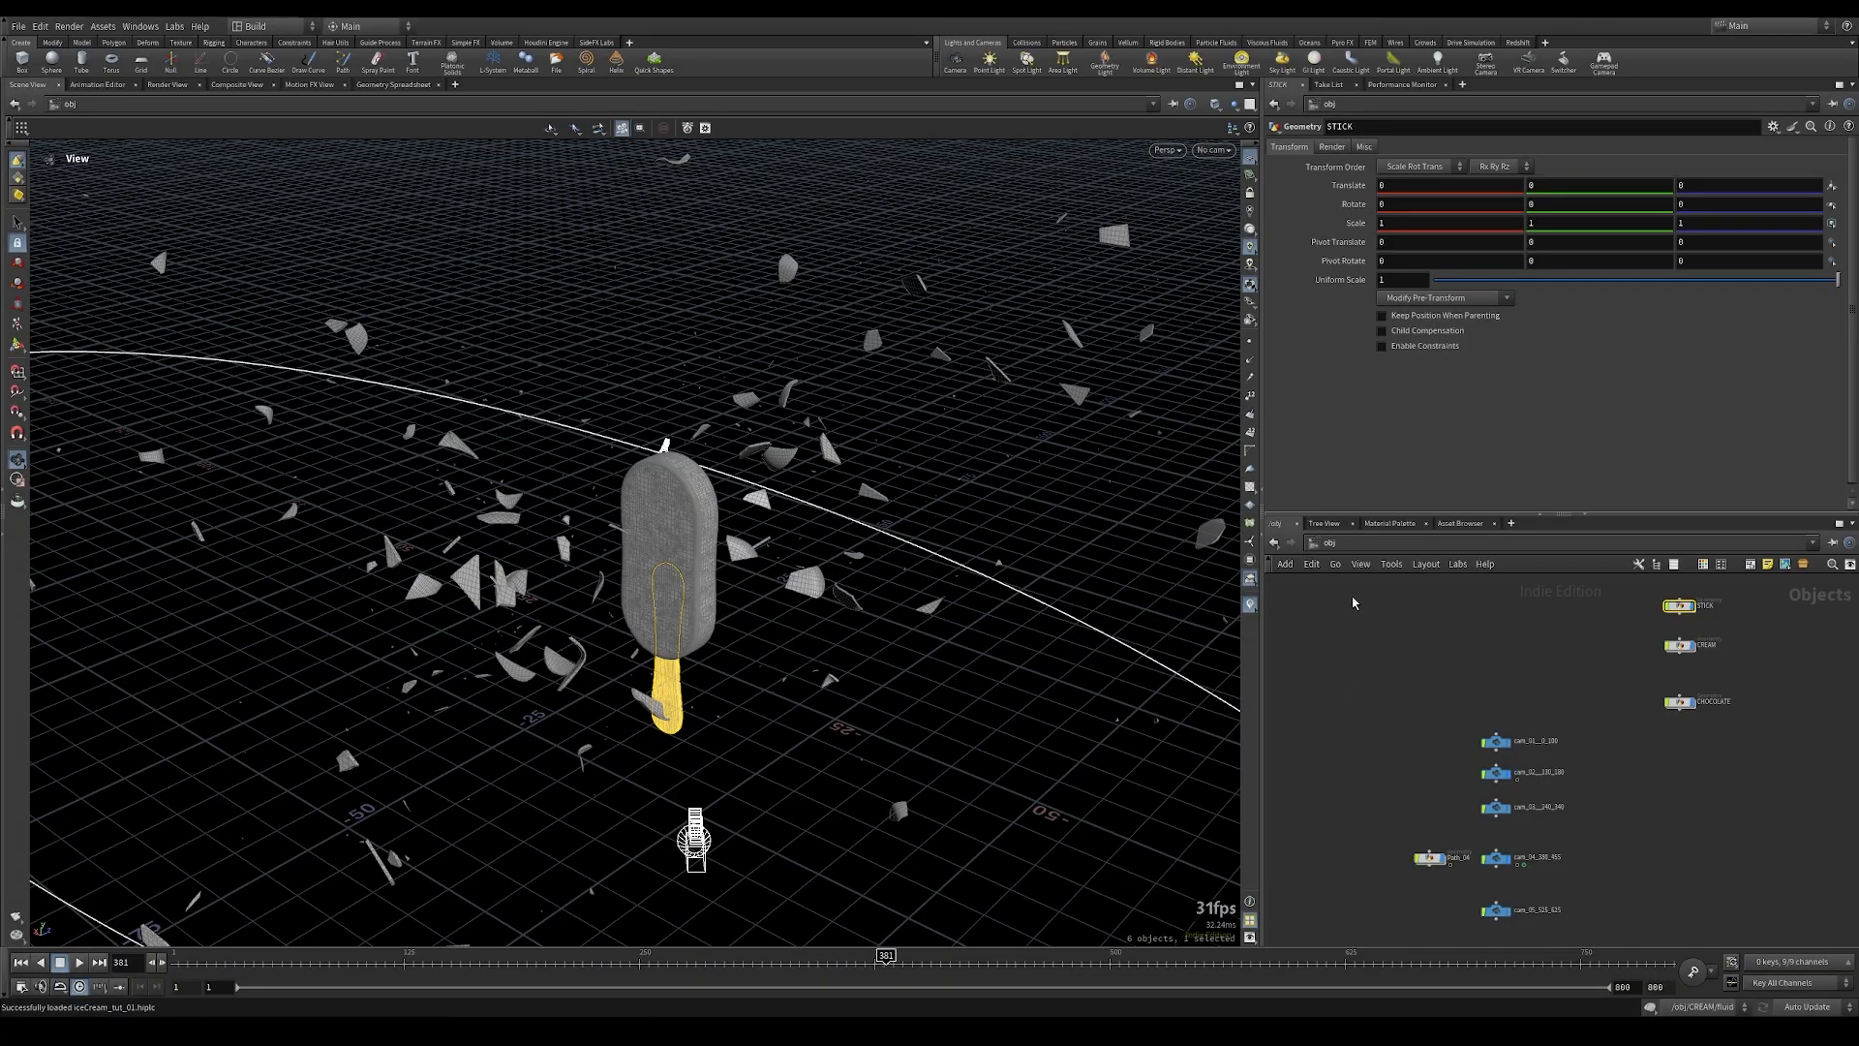
Step: Switch to Houdini, go to the stage network and add a SOP Create node
{"action": "left_click", "coordinate": [1375, 547]}
{"action": "left_click", "coordinate": [1395, 652]}
{"action": "key", "text": "Tab"}
{"action": "type", "text": "sop im"}
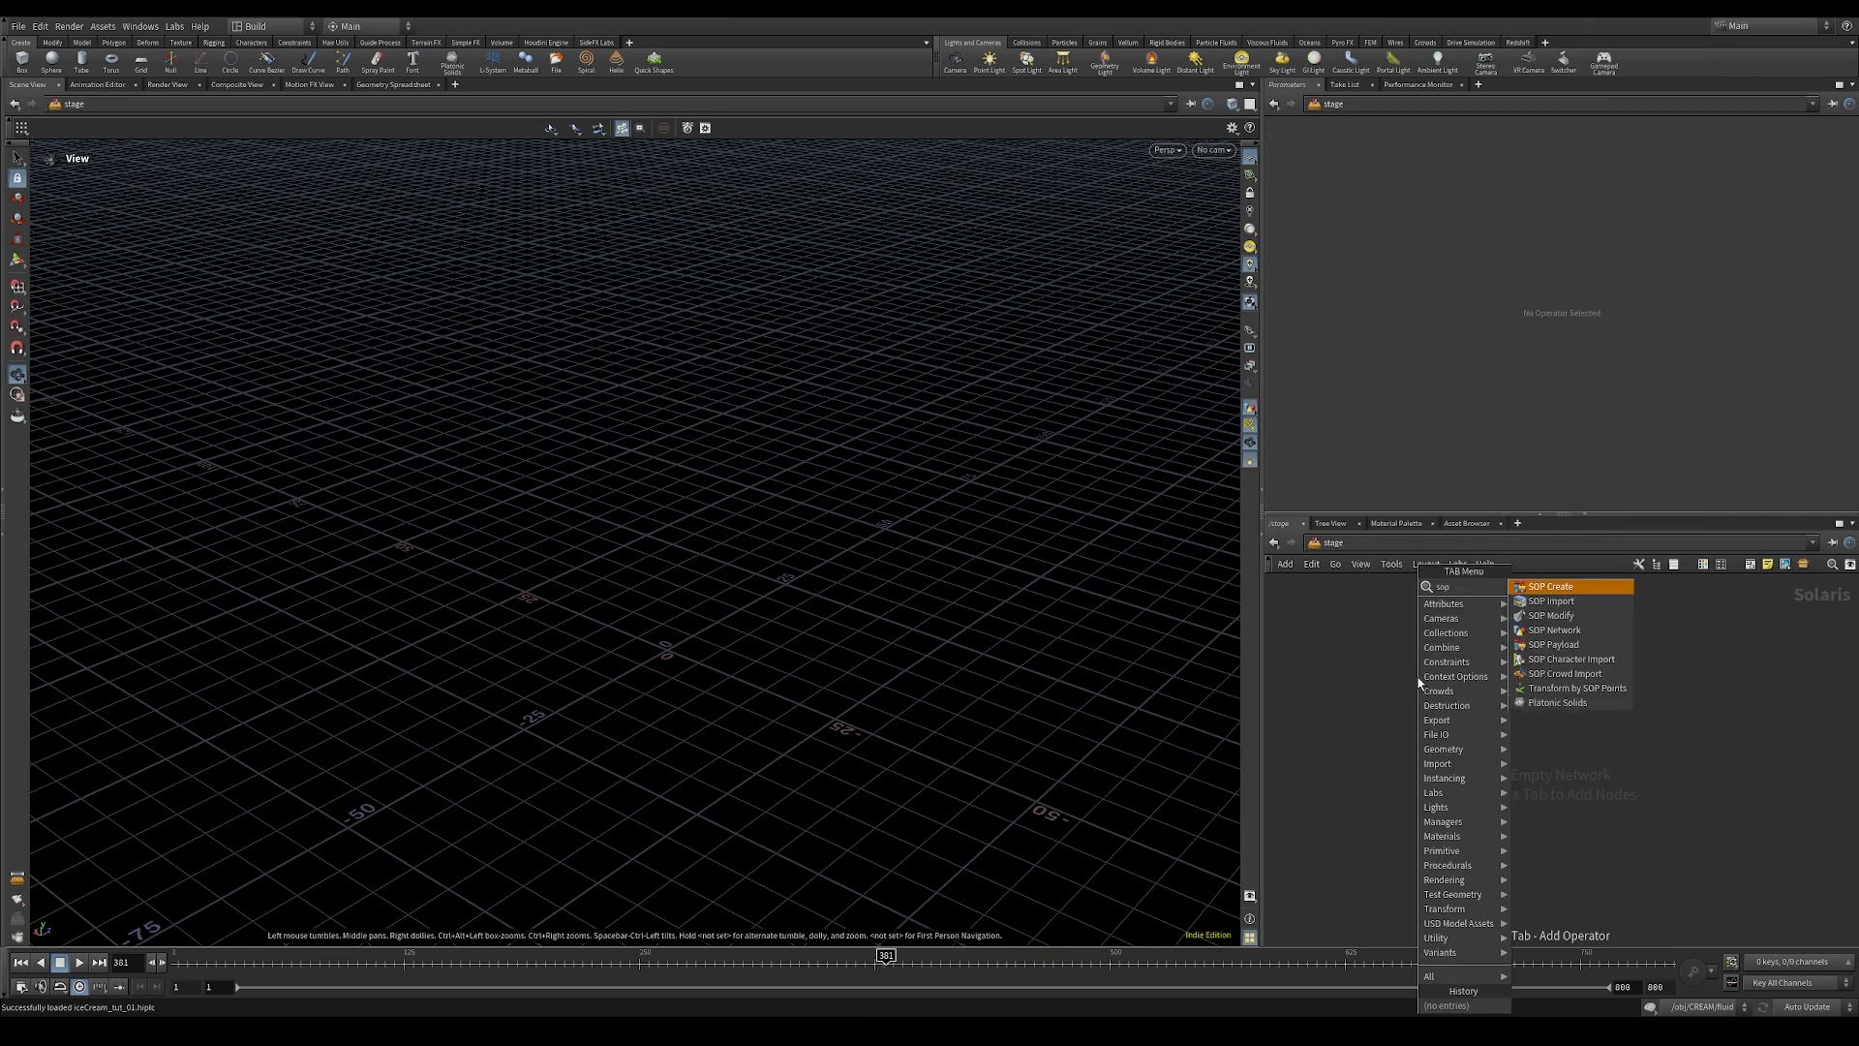
{"action": "key", "text": "Return"}
{"action": "left_click", "coordinate": [1442, 659]}
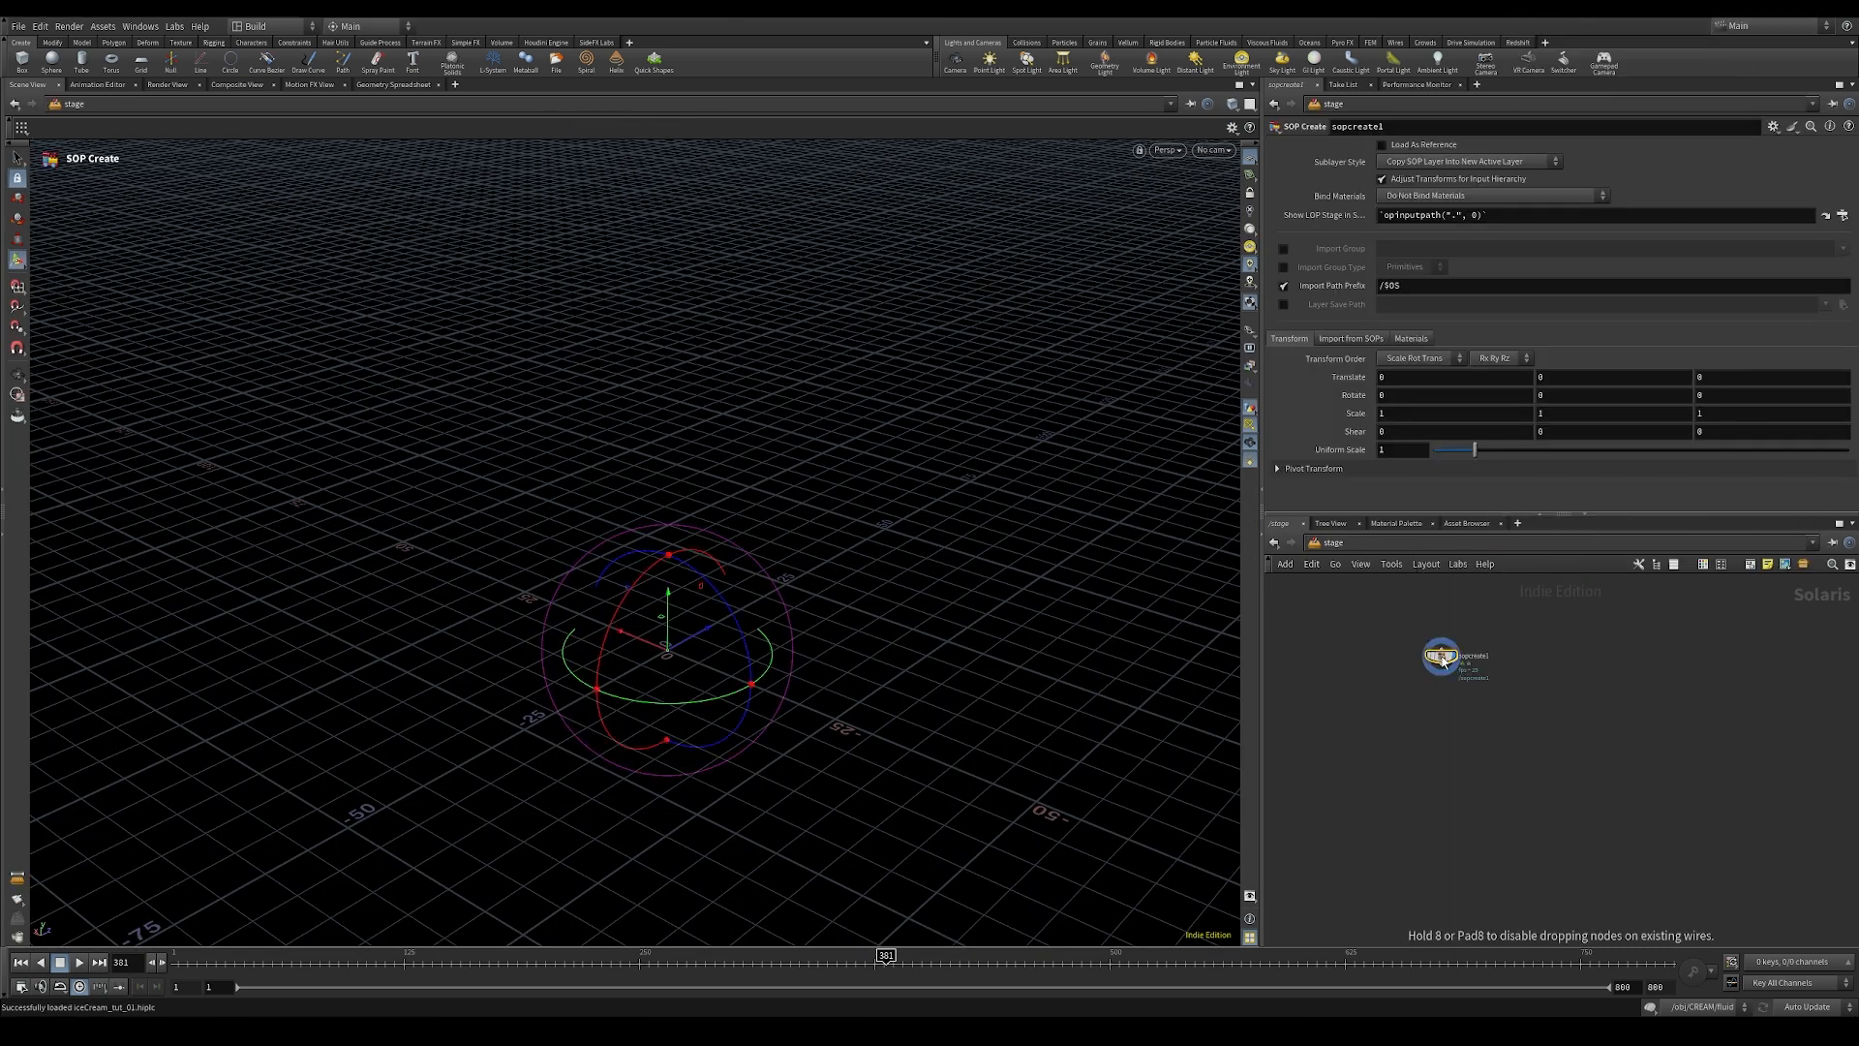
Step: Enter the SOP Create node and add a Grid node inside it
{"action": "double_click", "coordinate": [1443, 658]}
{"action": "middle_click_drag", "start_coordinate": [1418, 862], "coordinate": [1547, 696]}
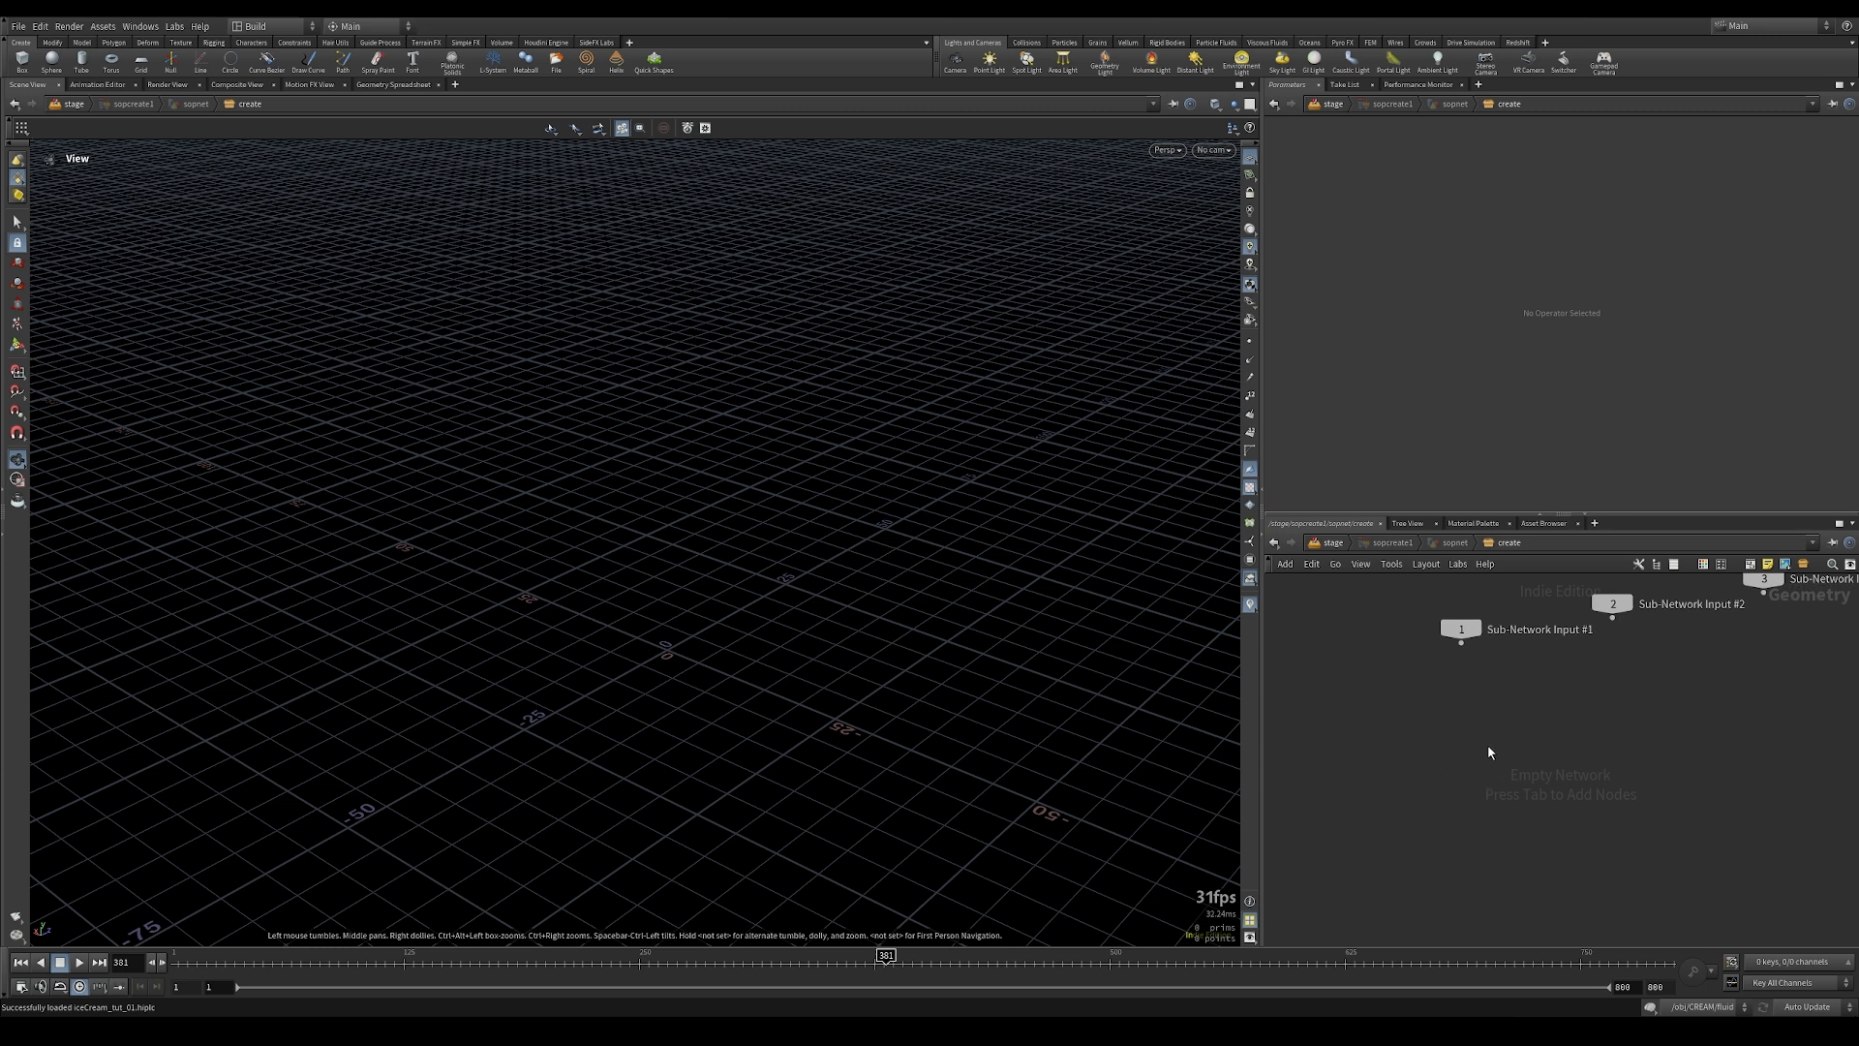
{"action": "key", "text": "Tab"}
{"action": "type", "text": "grid"}
{"action": "key", "text": "Return"}
{"action": "left_click", "coordinate": [1450, 724]}
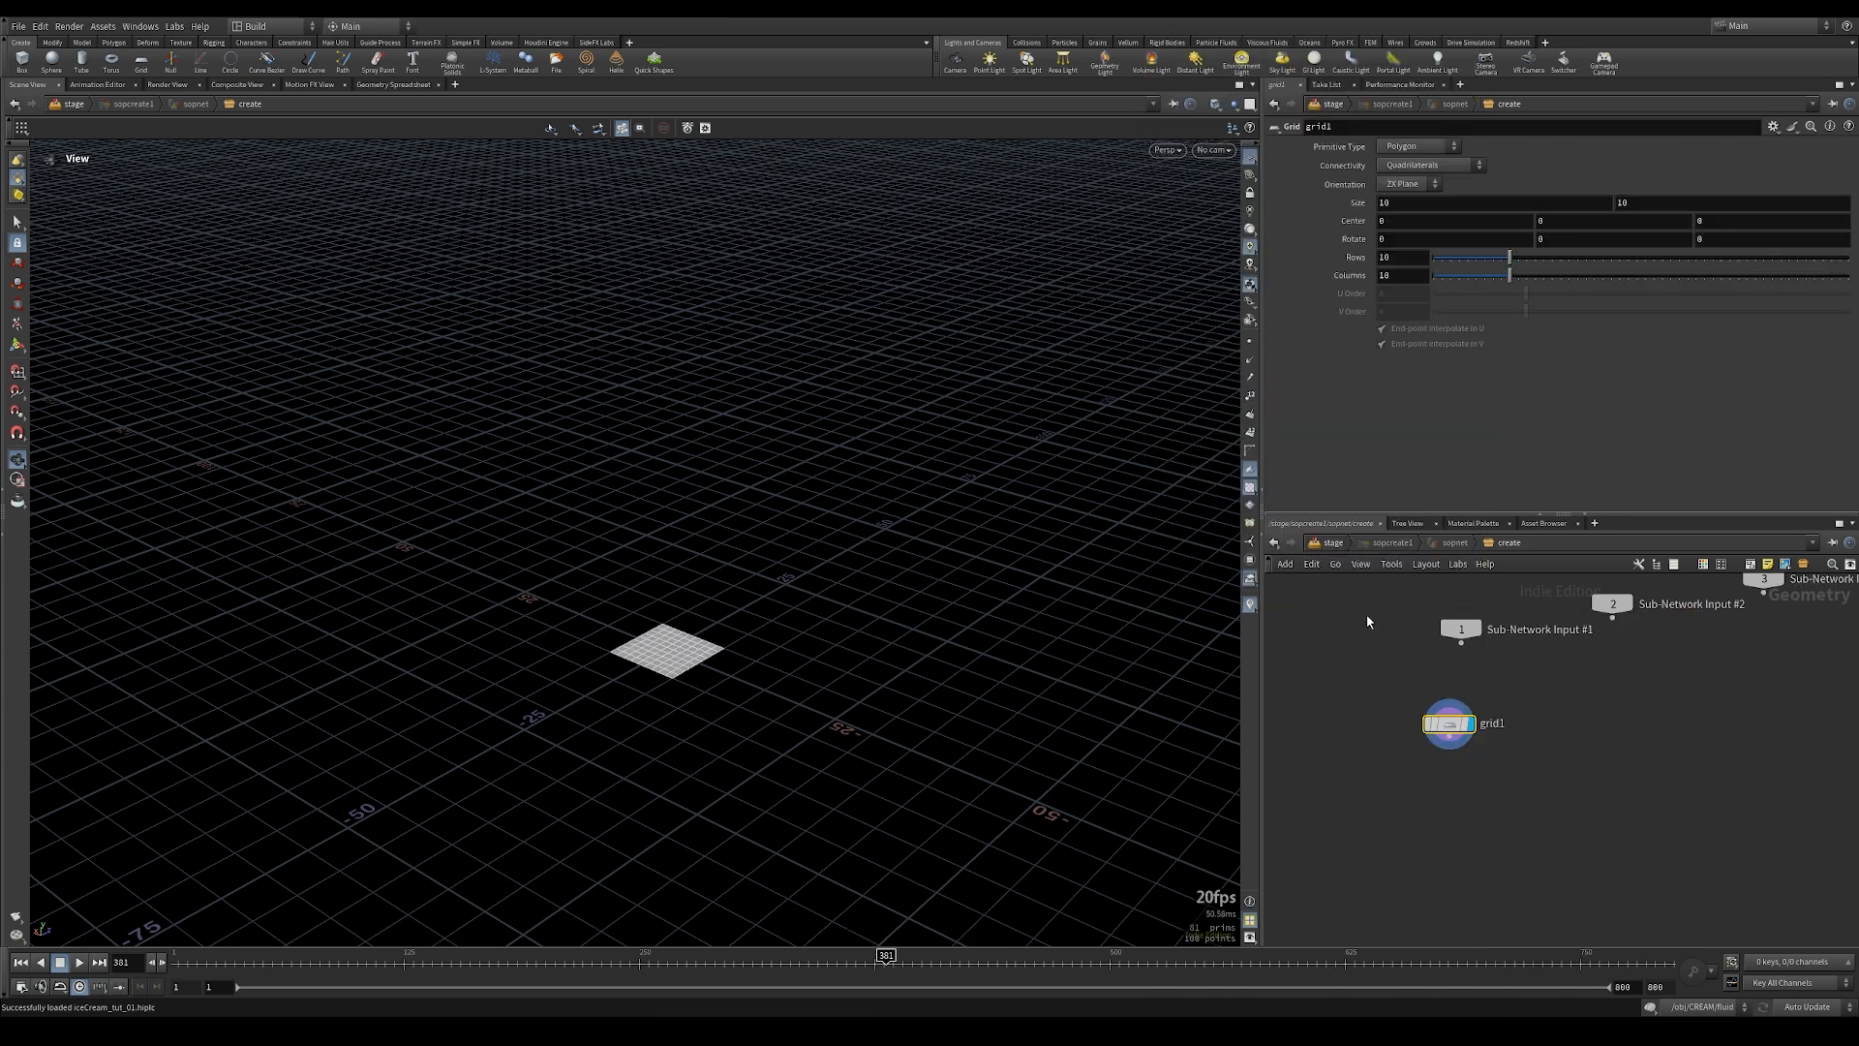
Step: Set the grid's size to 80 by 80 with 160 rows and 160 columns
{"action": "left_click", "coordinate": [1441, 203]}
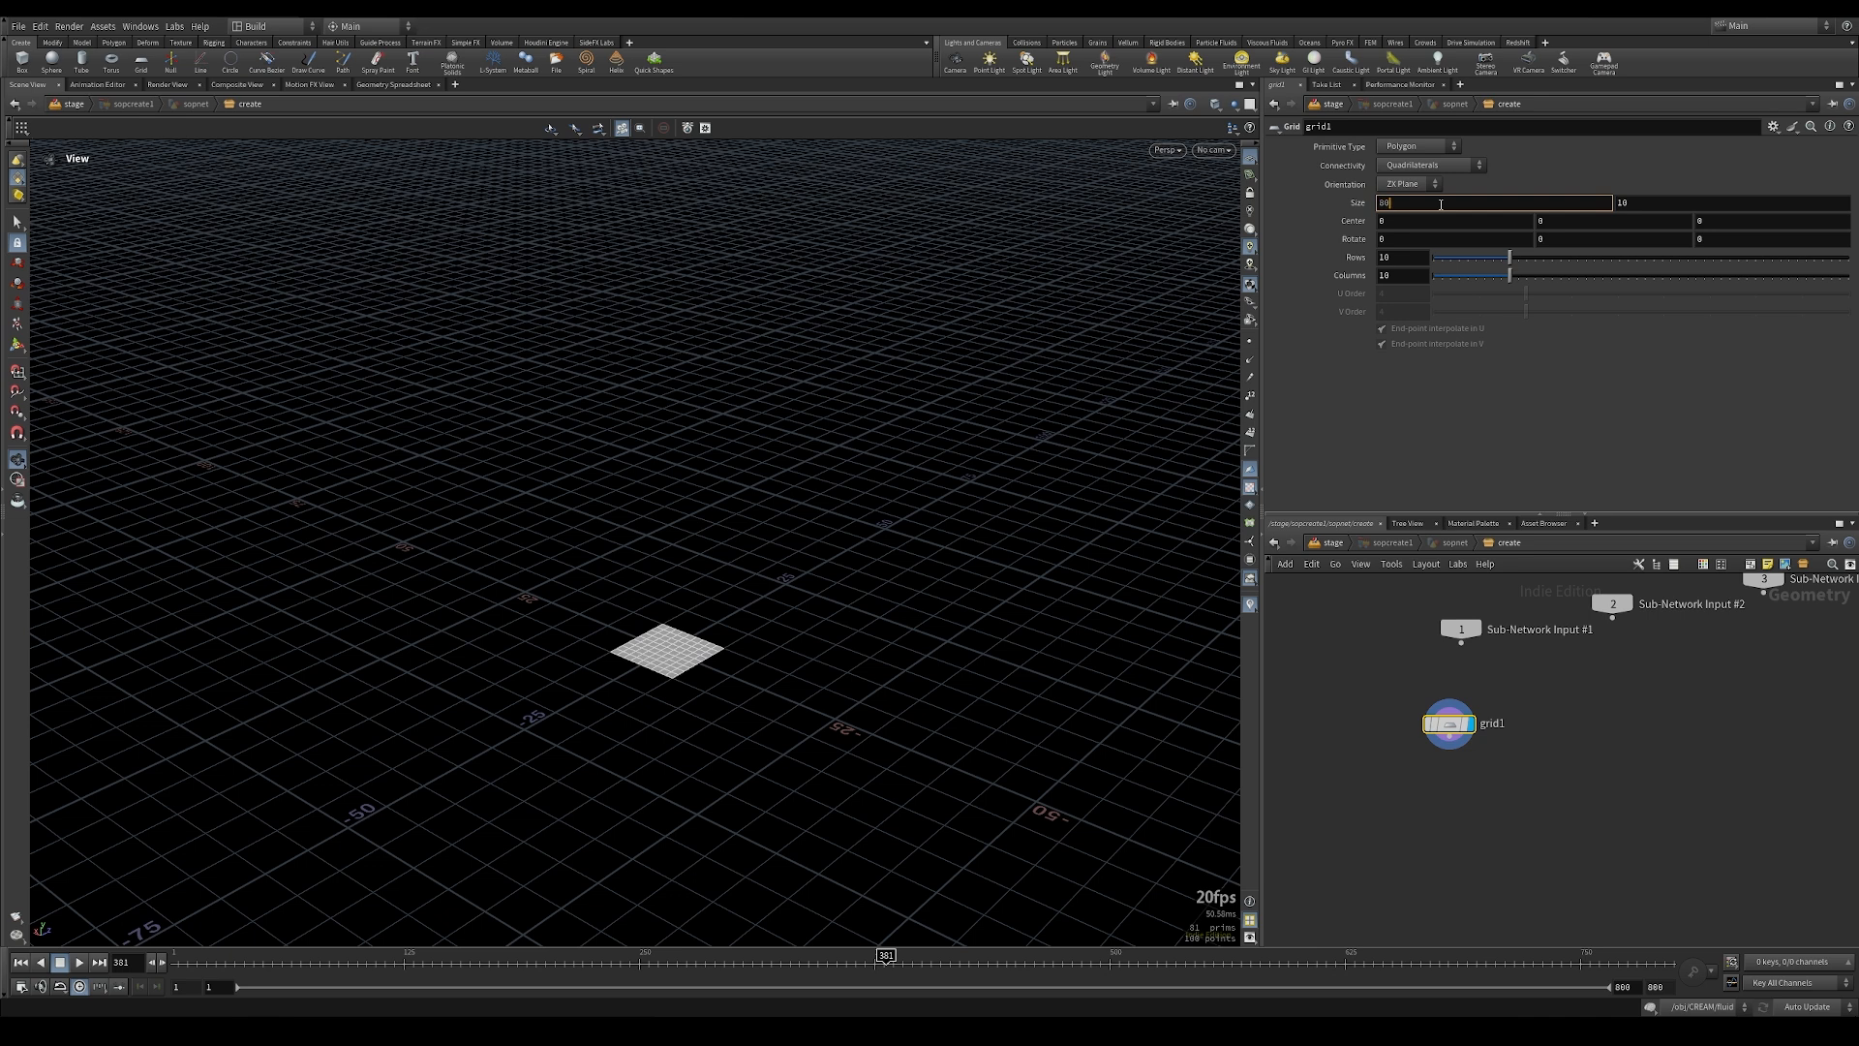
{"action": "key", "text": "Tab"}
{"action": "type", "text": "80"}
{"action": "key", "text": "Return"}
{"action": "left_click", "coordinate": [1400, 259]}
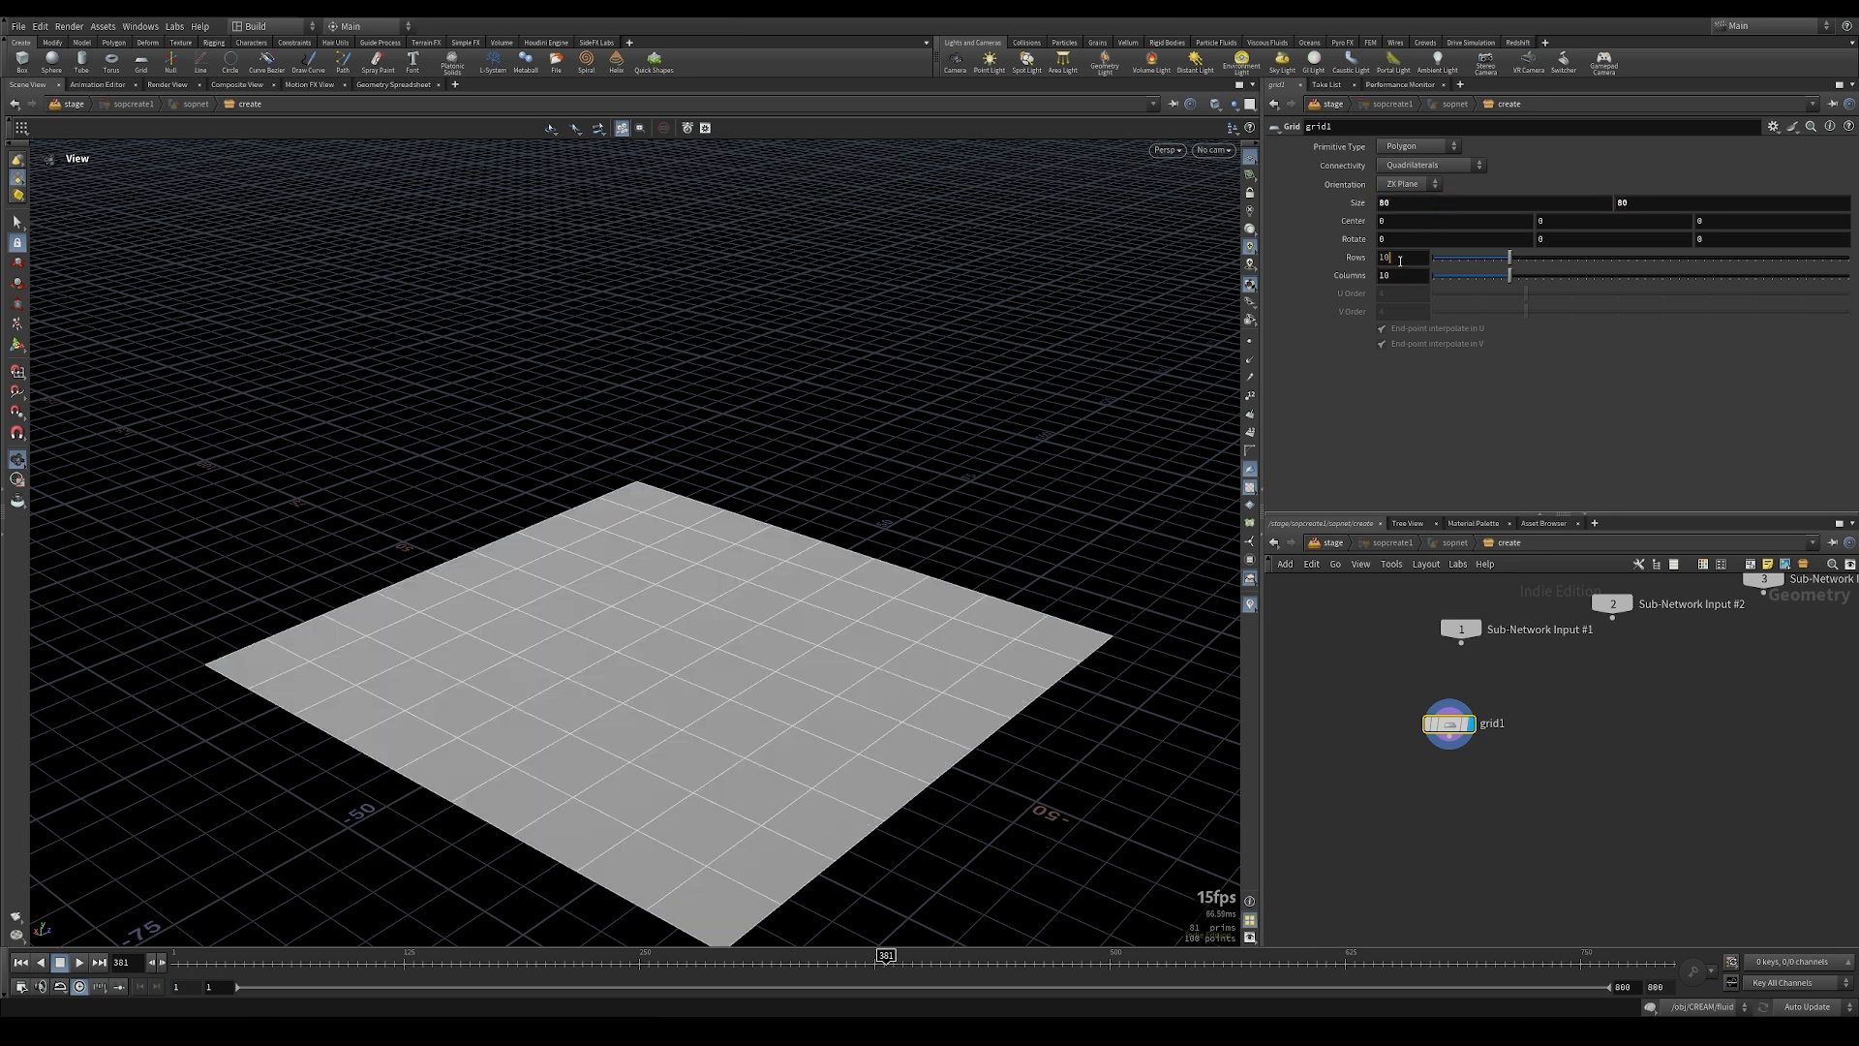
{"action": "type", "text": "160"}
{"action": "key", "text": "Tab"}
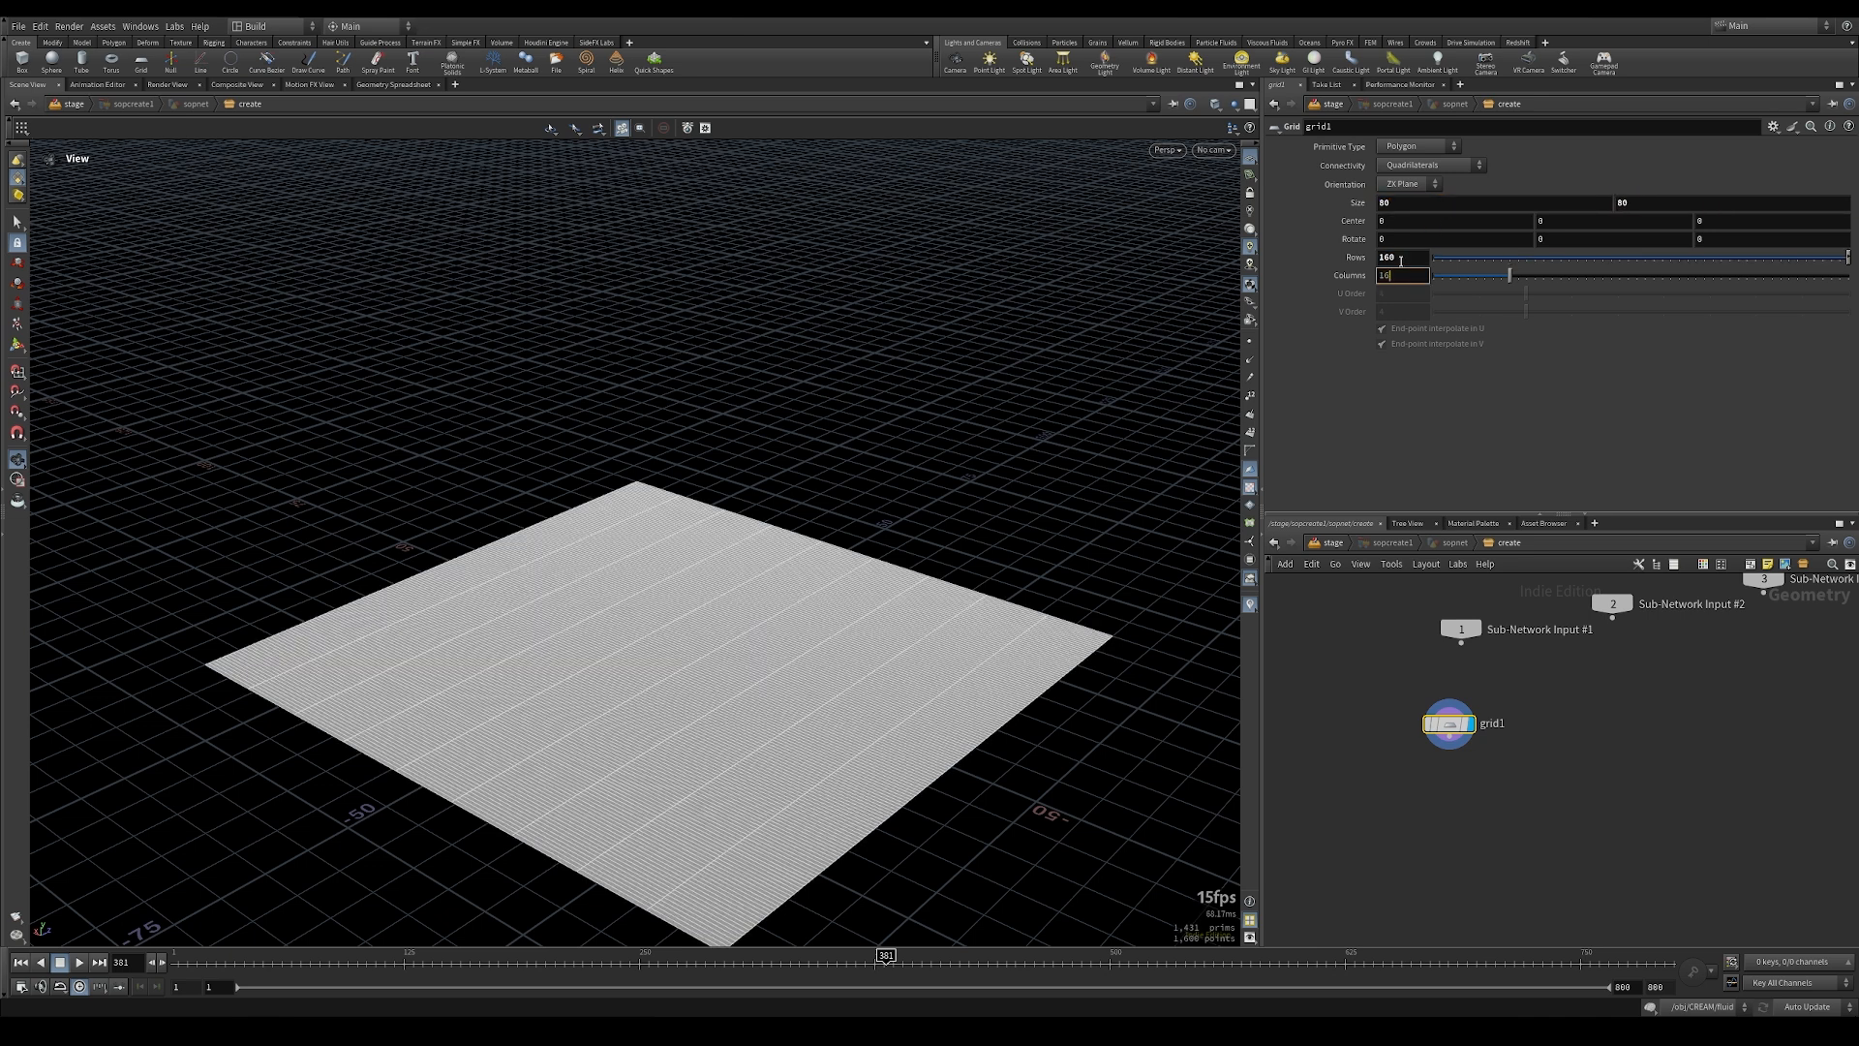
{"action": "type", "text": "160"}
{"action": "key", "text": "Return"}
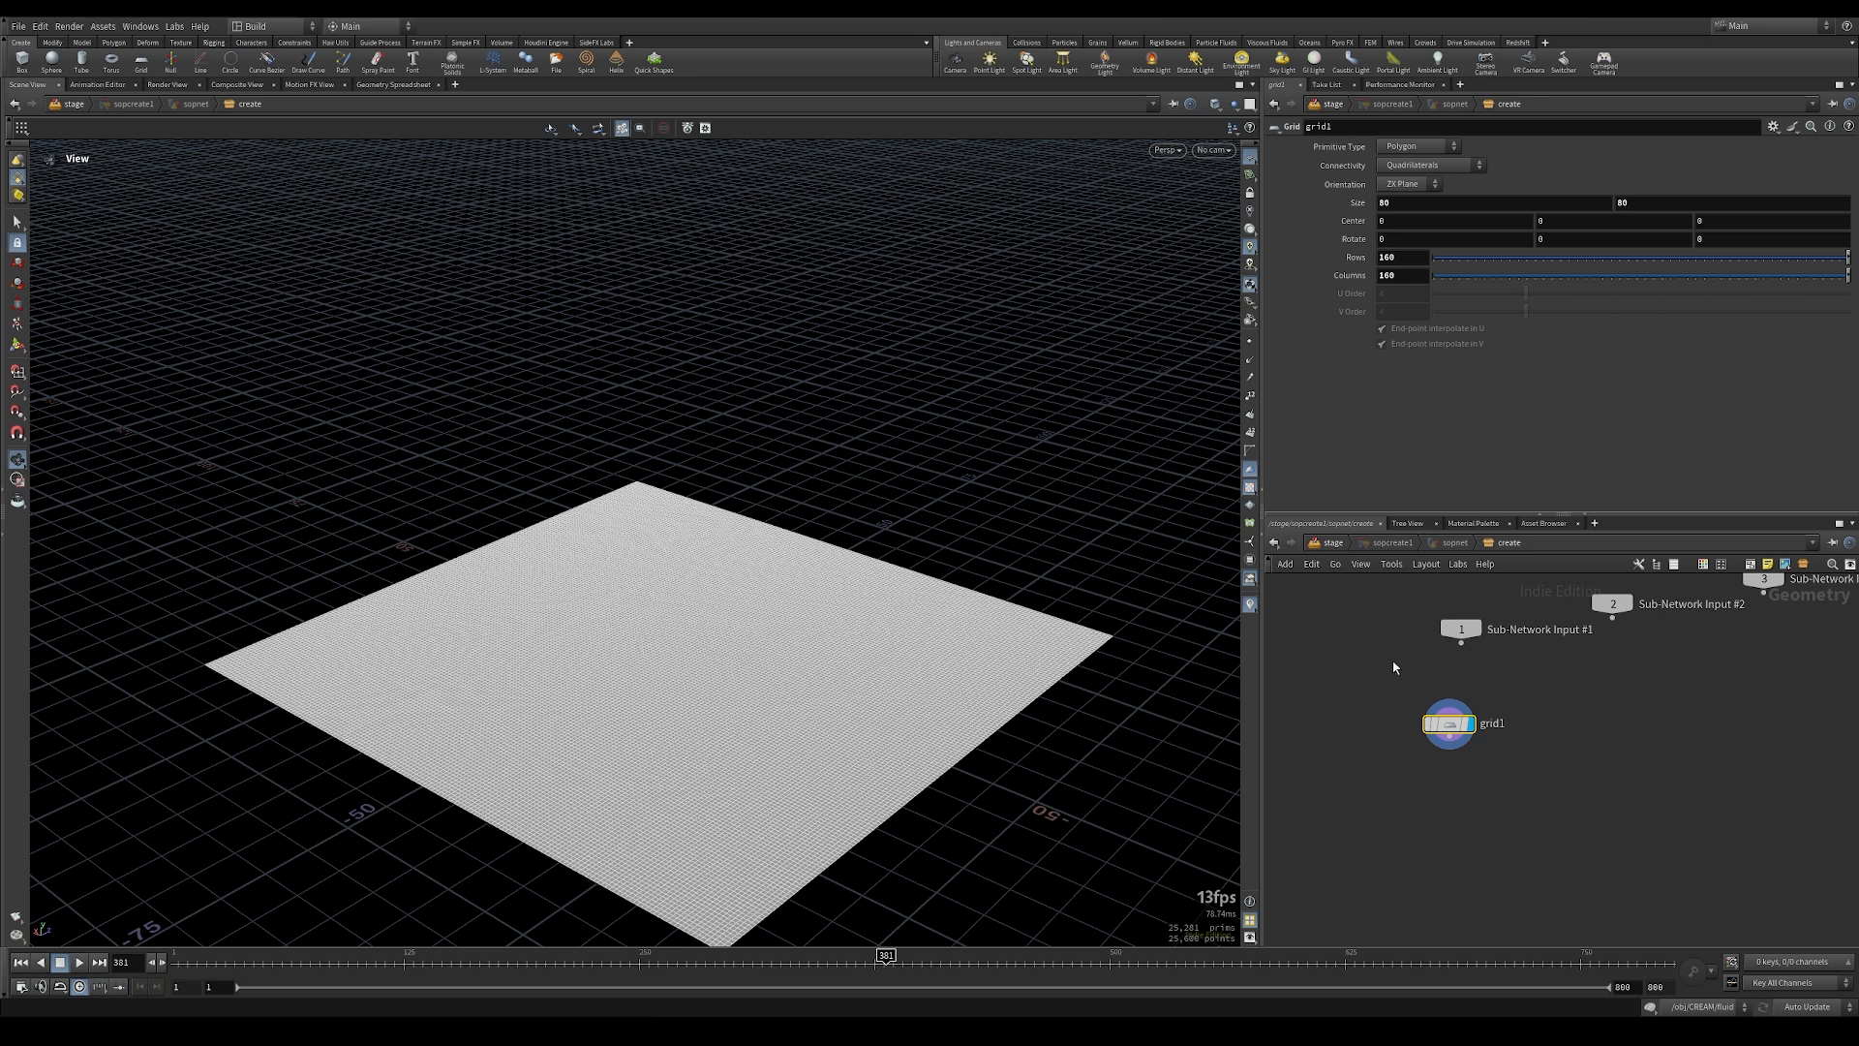
Step: Add a Bend node below the grid, wire the grid into its first input and display it
{"action": "left_click_drag", "start_coordinate": [623, 759], "coordinate": [597, 608]}
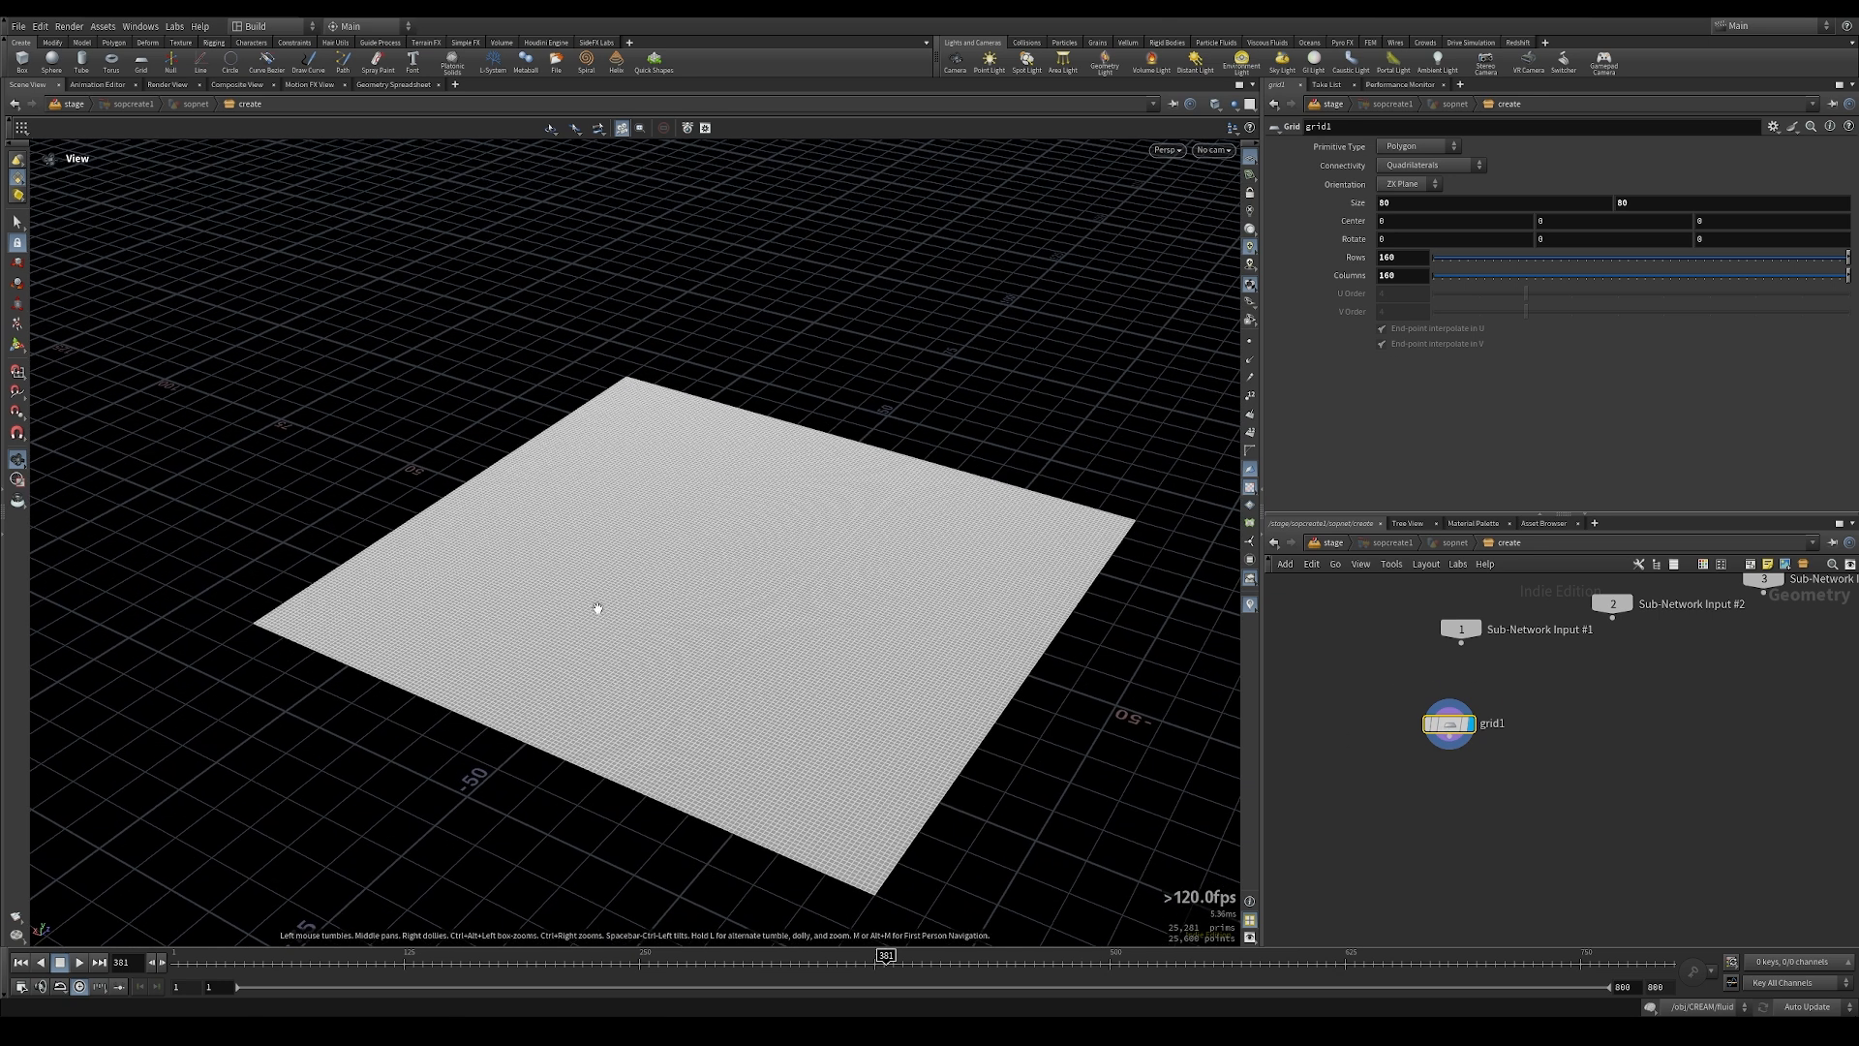
{"action": "middle_click_drag", "start_coordinate": [1406, 823], "coordinate": [1403, 814]}
{"action": "key", "text": "Tab"}
{"action": "type", "text": "bend"}
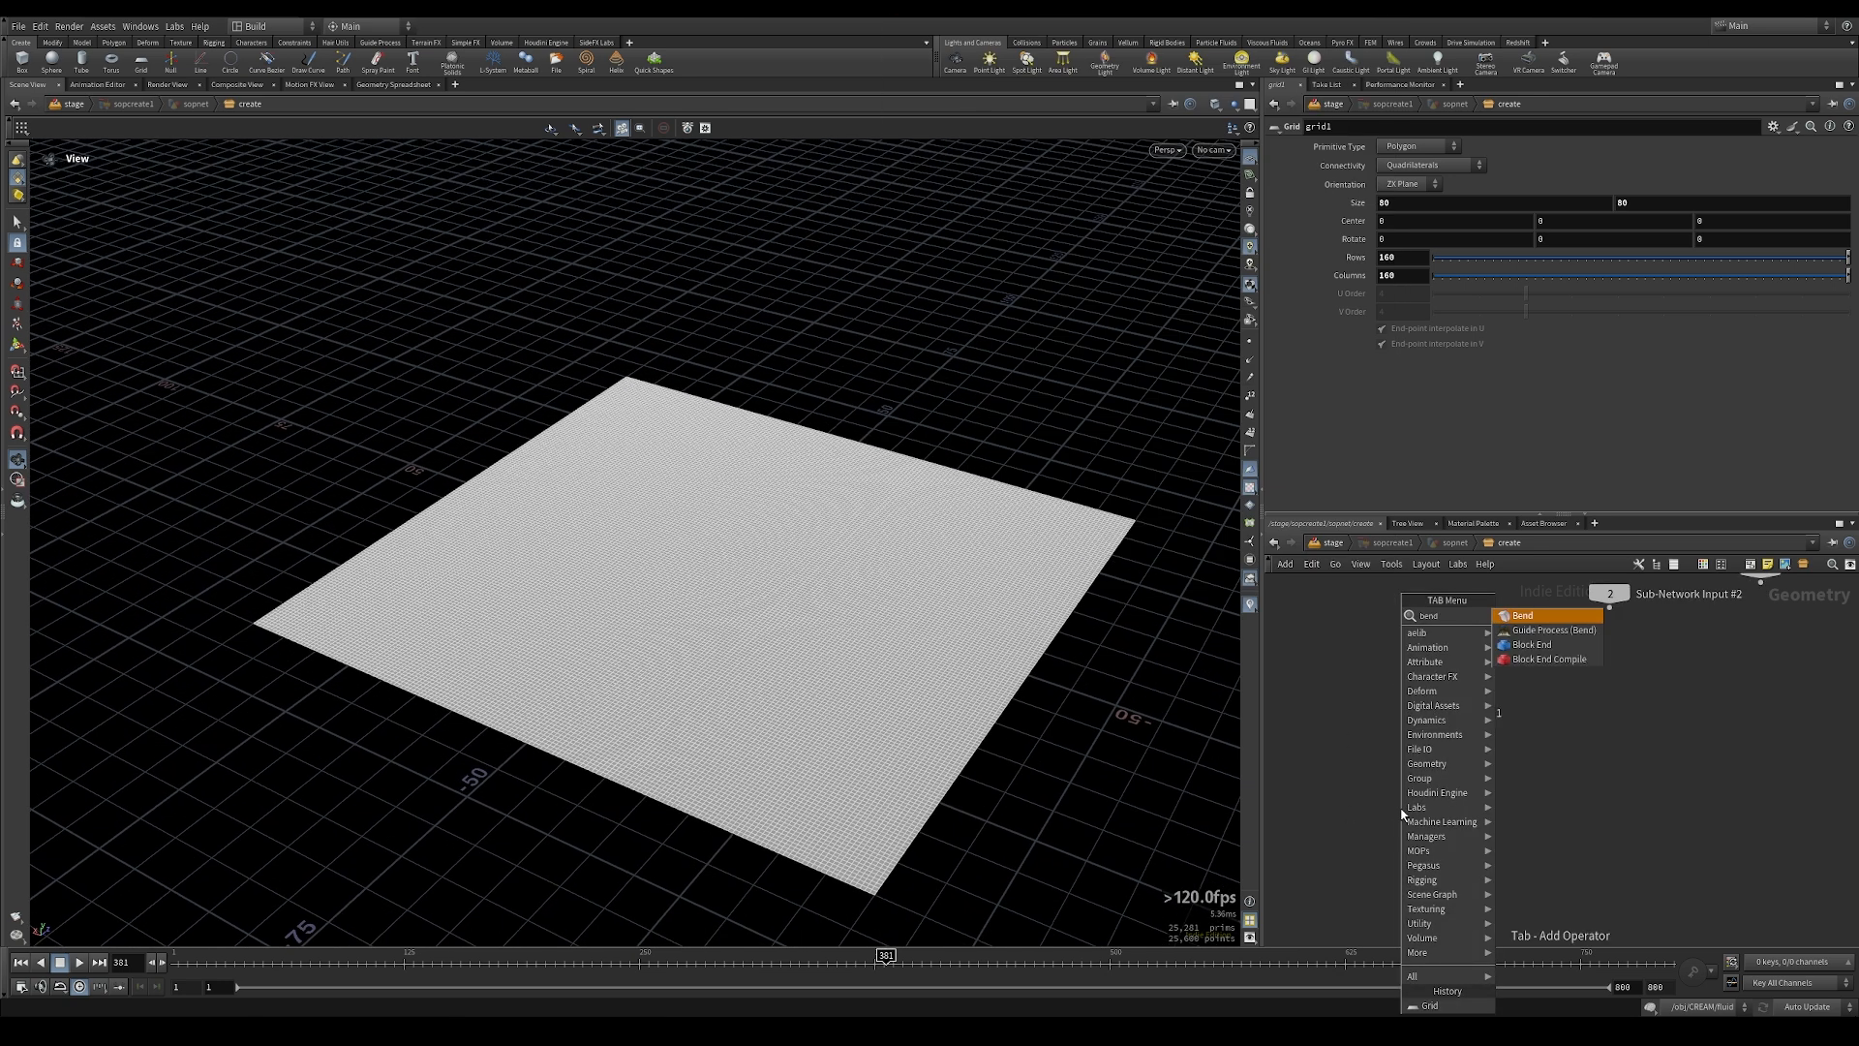
{"action": "key", "text": "Return"}
{"action": "left_click", "coordinate": [1447, 805]}
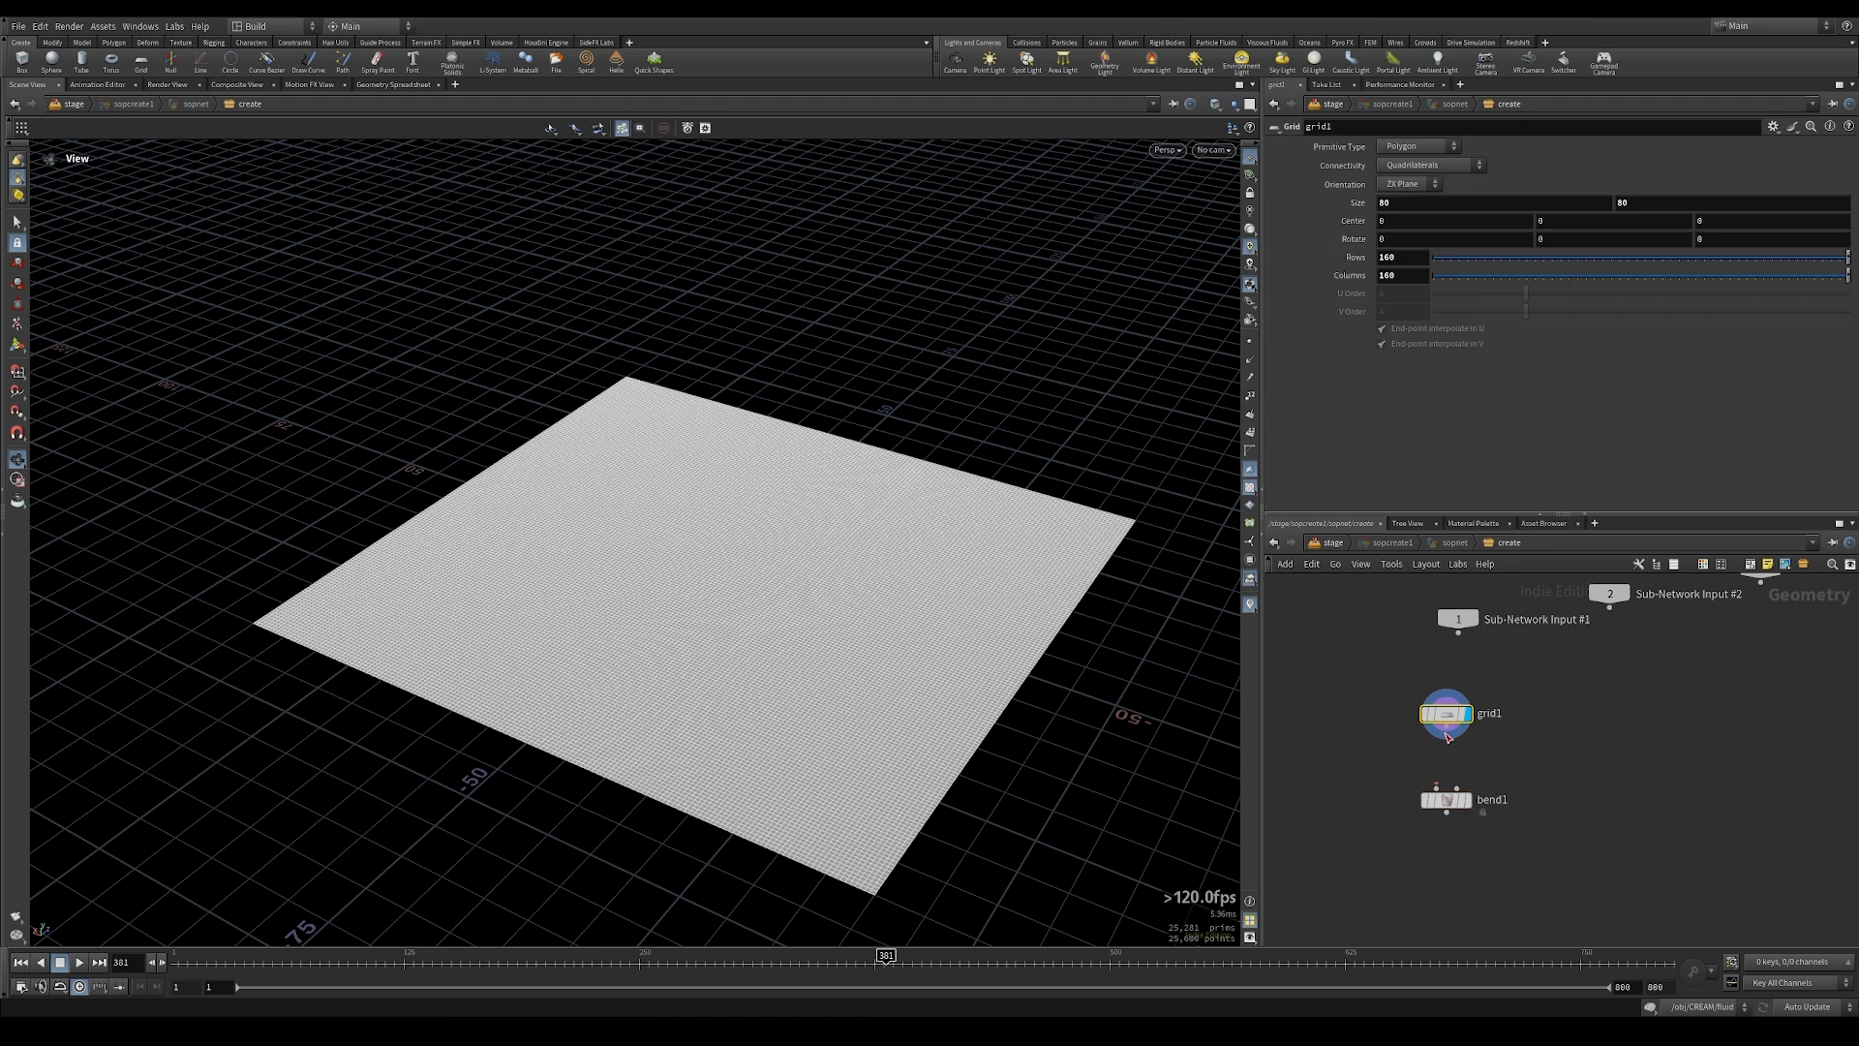
{"action": "left_click", "coordinate": [1468, 799]}
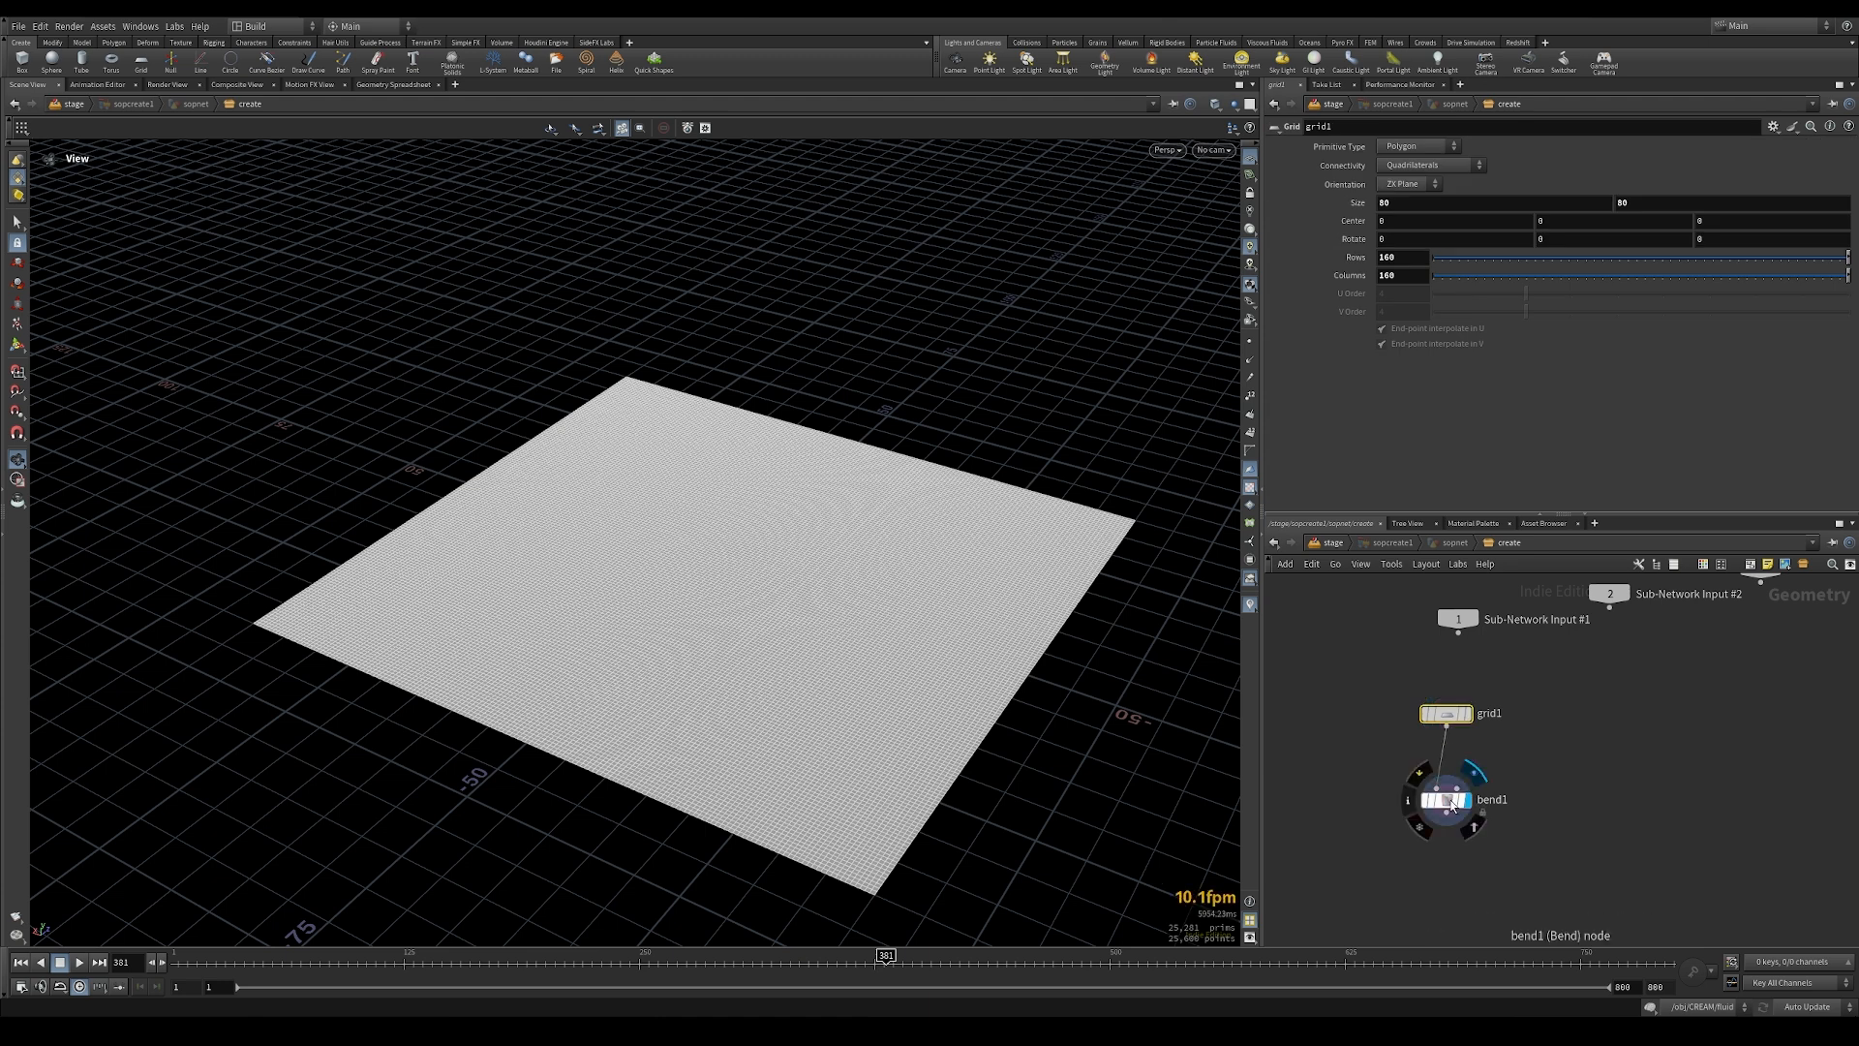
Step: Copy the grid's second size parameter and show the Bend node's handles in the viewport
{"action": "left_click", "coordinate": [1446, 714]}
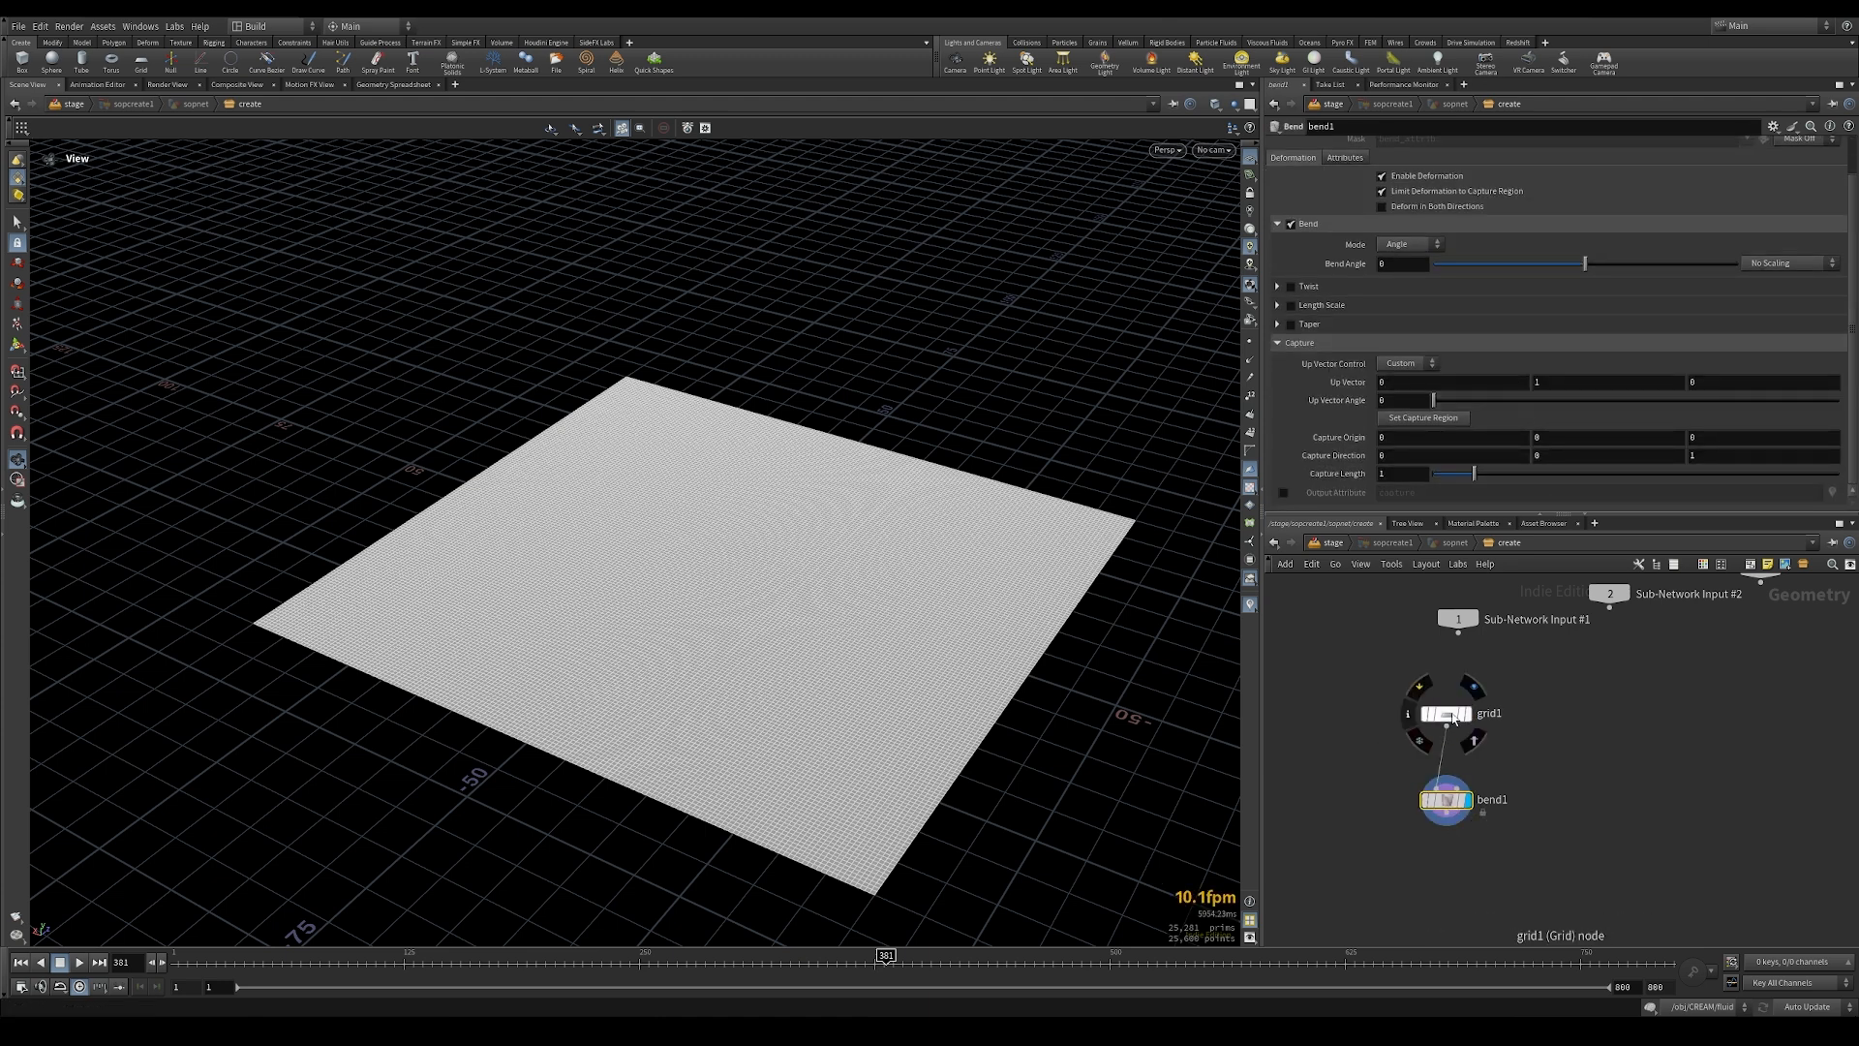
{"action": "right_click", "coordinate": [1643, 200]}
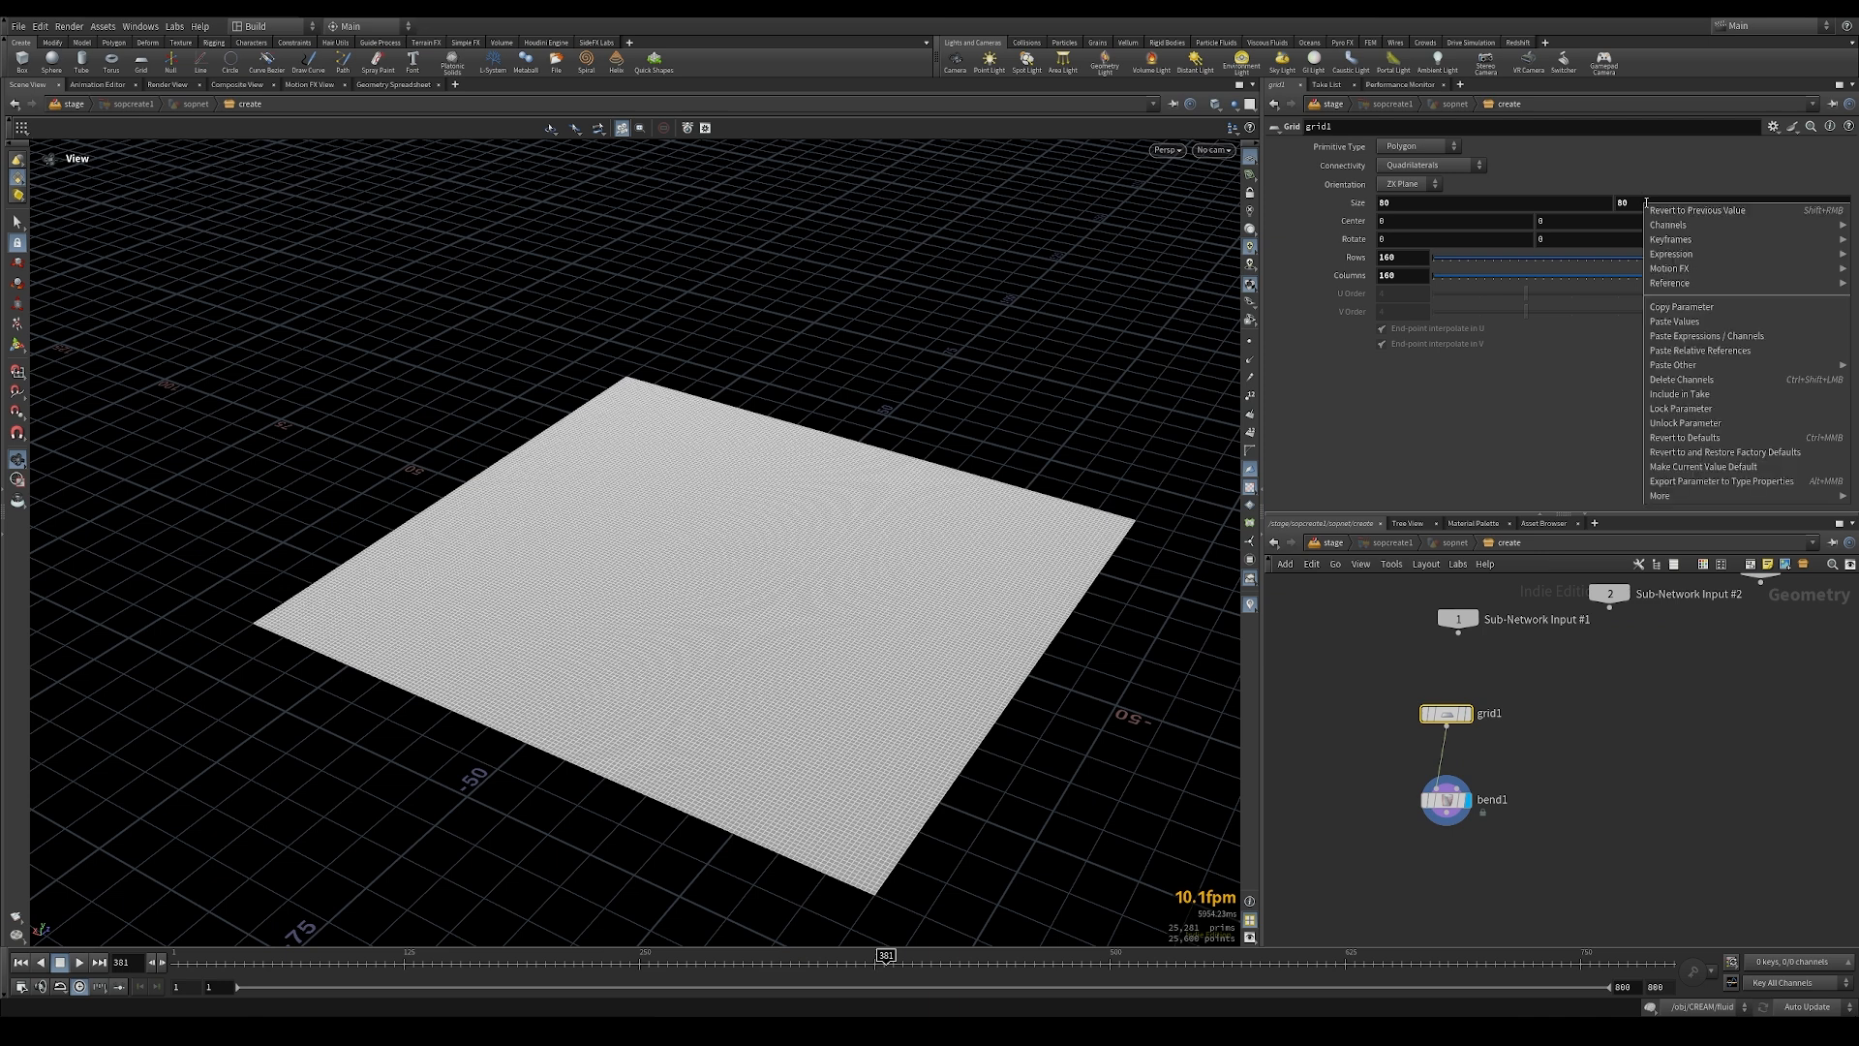
{"action": "left_click", "coordinate": [1695, 308]}
{"action": "left_click", "coordinate": [1446, 800]}
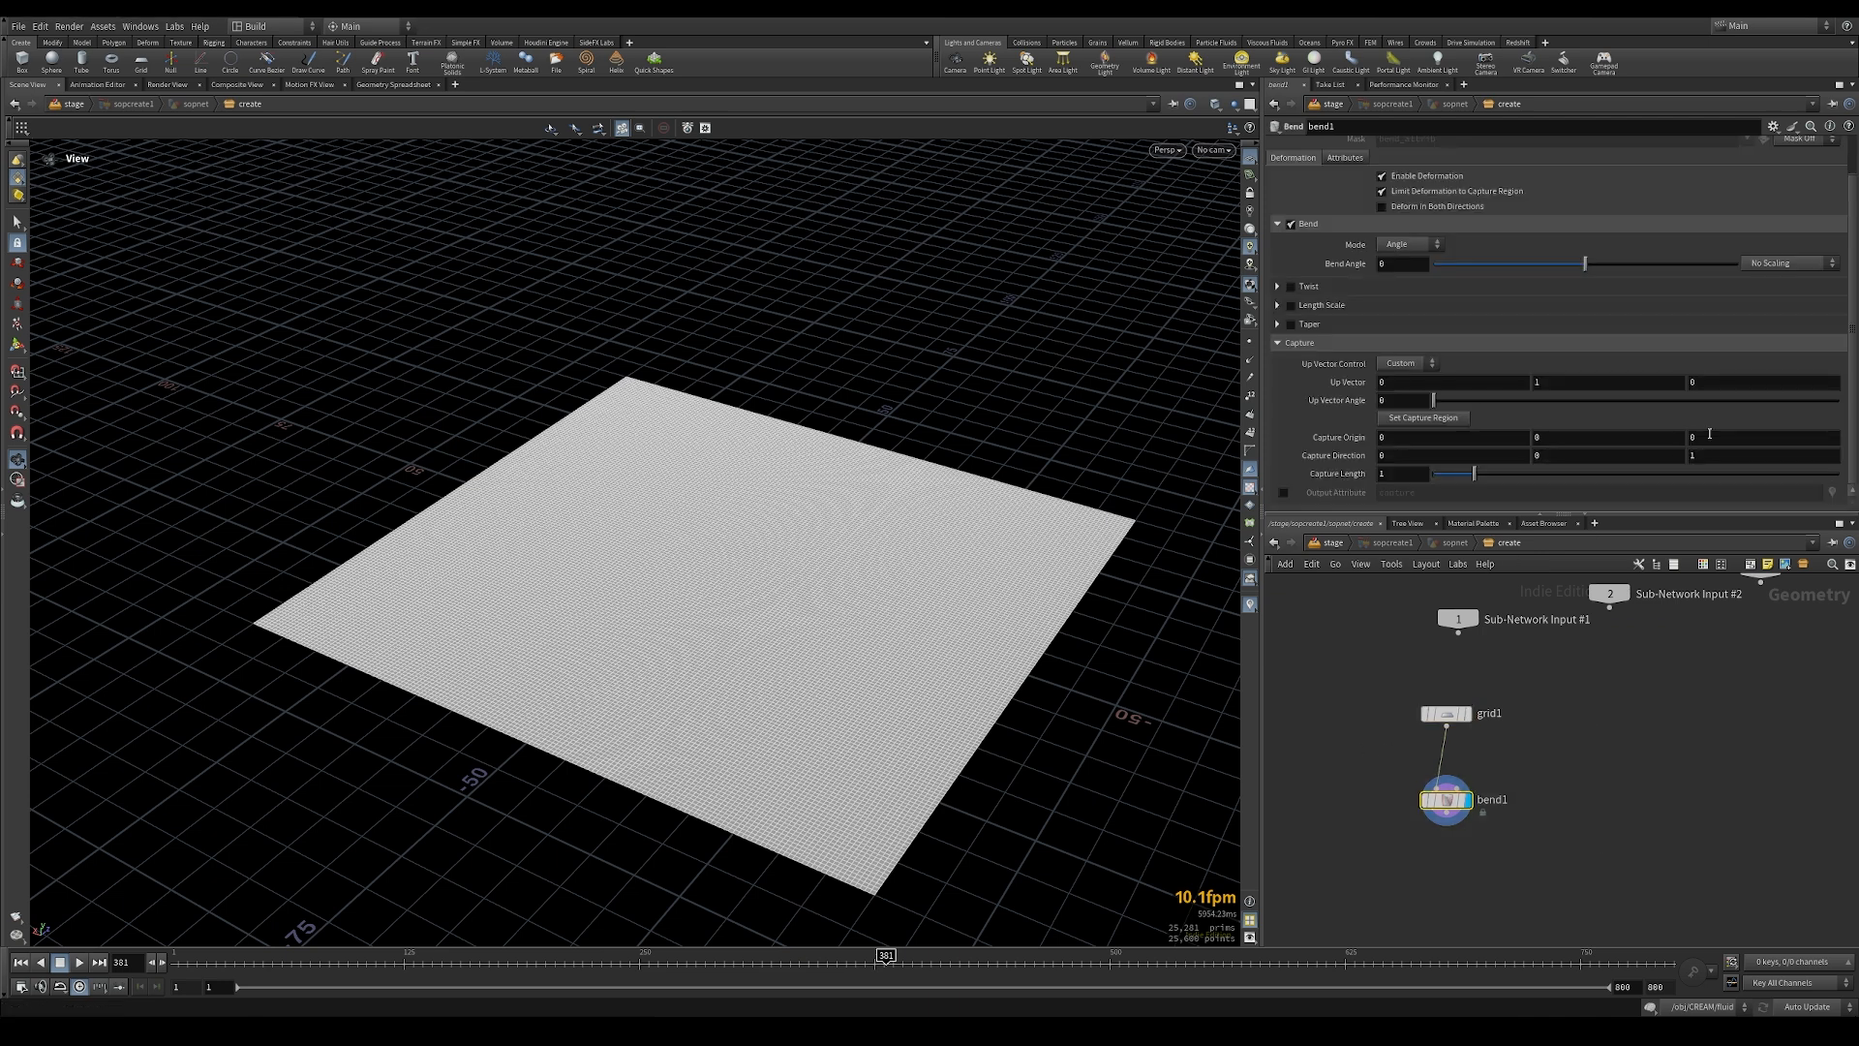
{"action": "left_click", "coordinate": [17, 346]}
{"action": "key", "text": "Escape"}
{"action": "left_click_drag", "start_coordinate": [318, 538], "coordinate": [667, 498]}
{"action": "key", "text": "Return"}
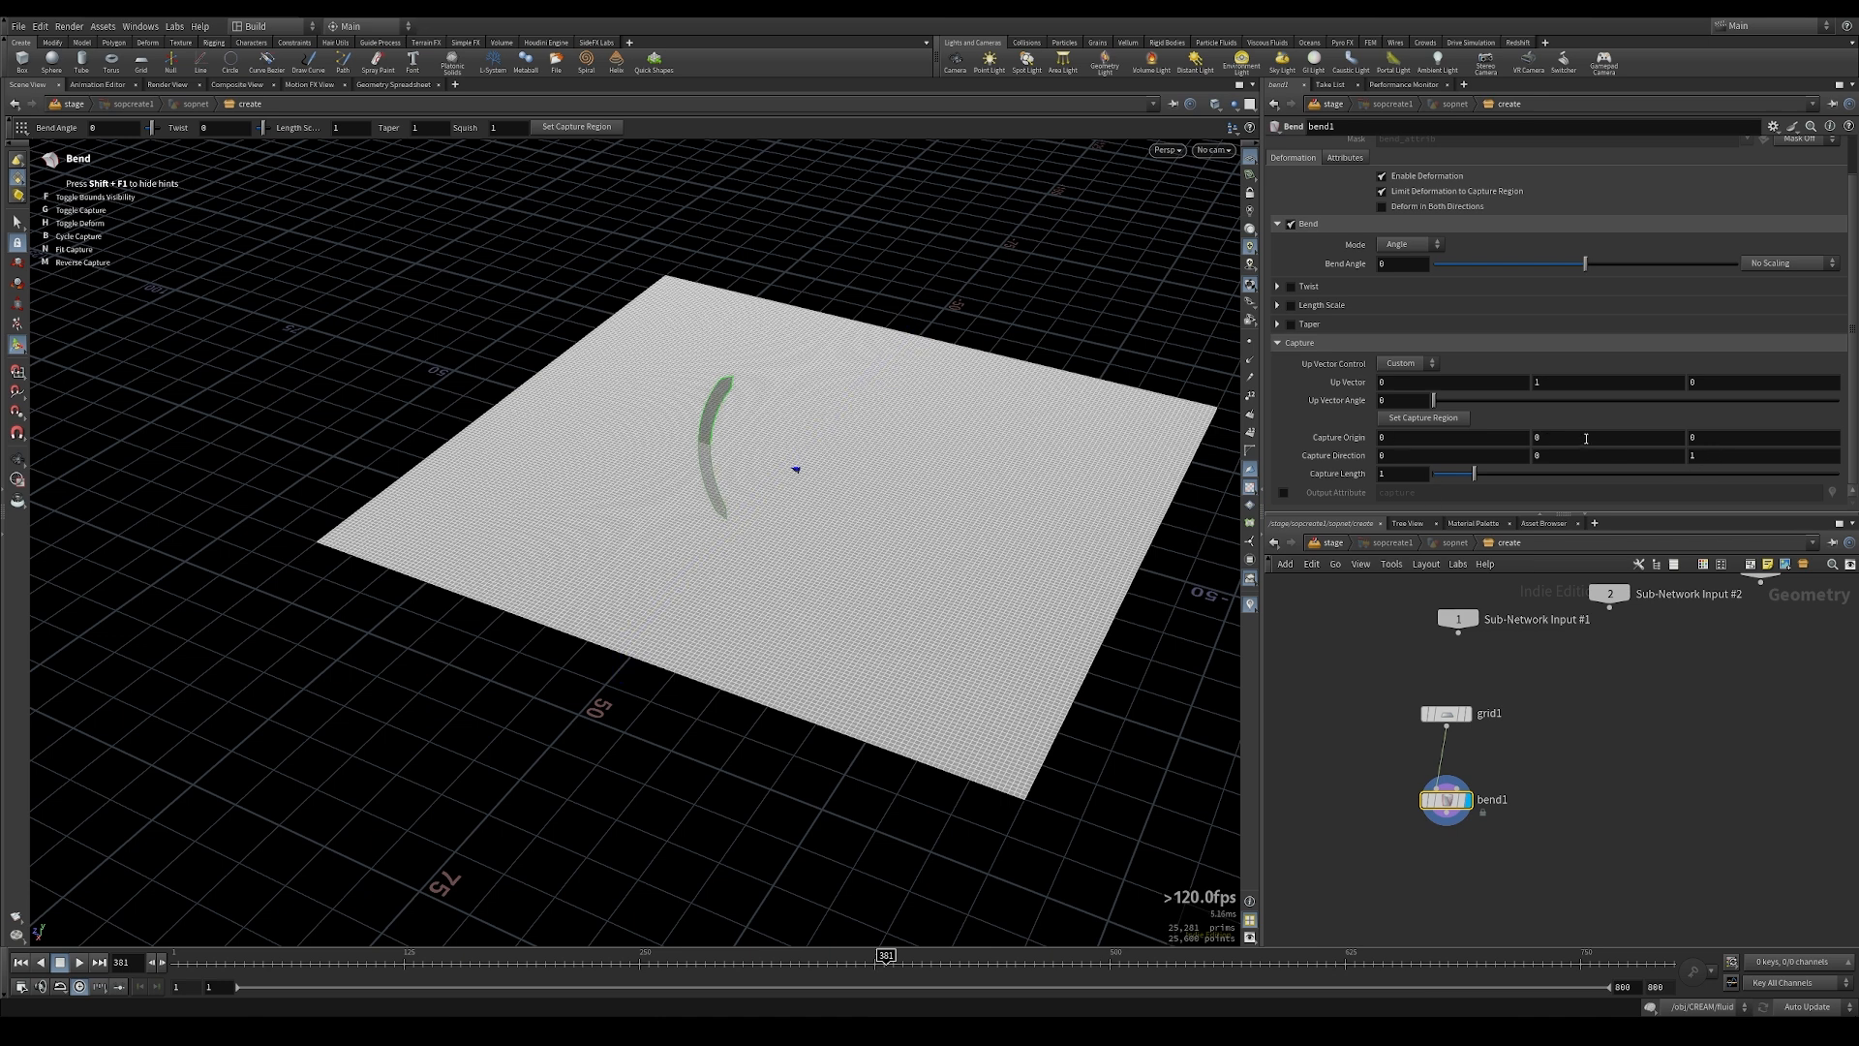
Step: Paste the copied size as a relative reference into the Bend's Capture Origin Z and make it -ch("../grid1/sizey")/2
{"action": "left_click", "coordinate": [1702, 437]}
{"action": "right_click", "coordinate": [1777, 439]}
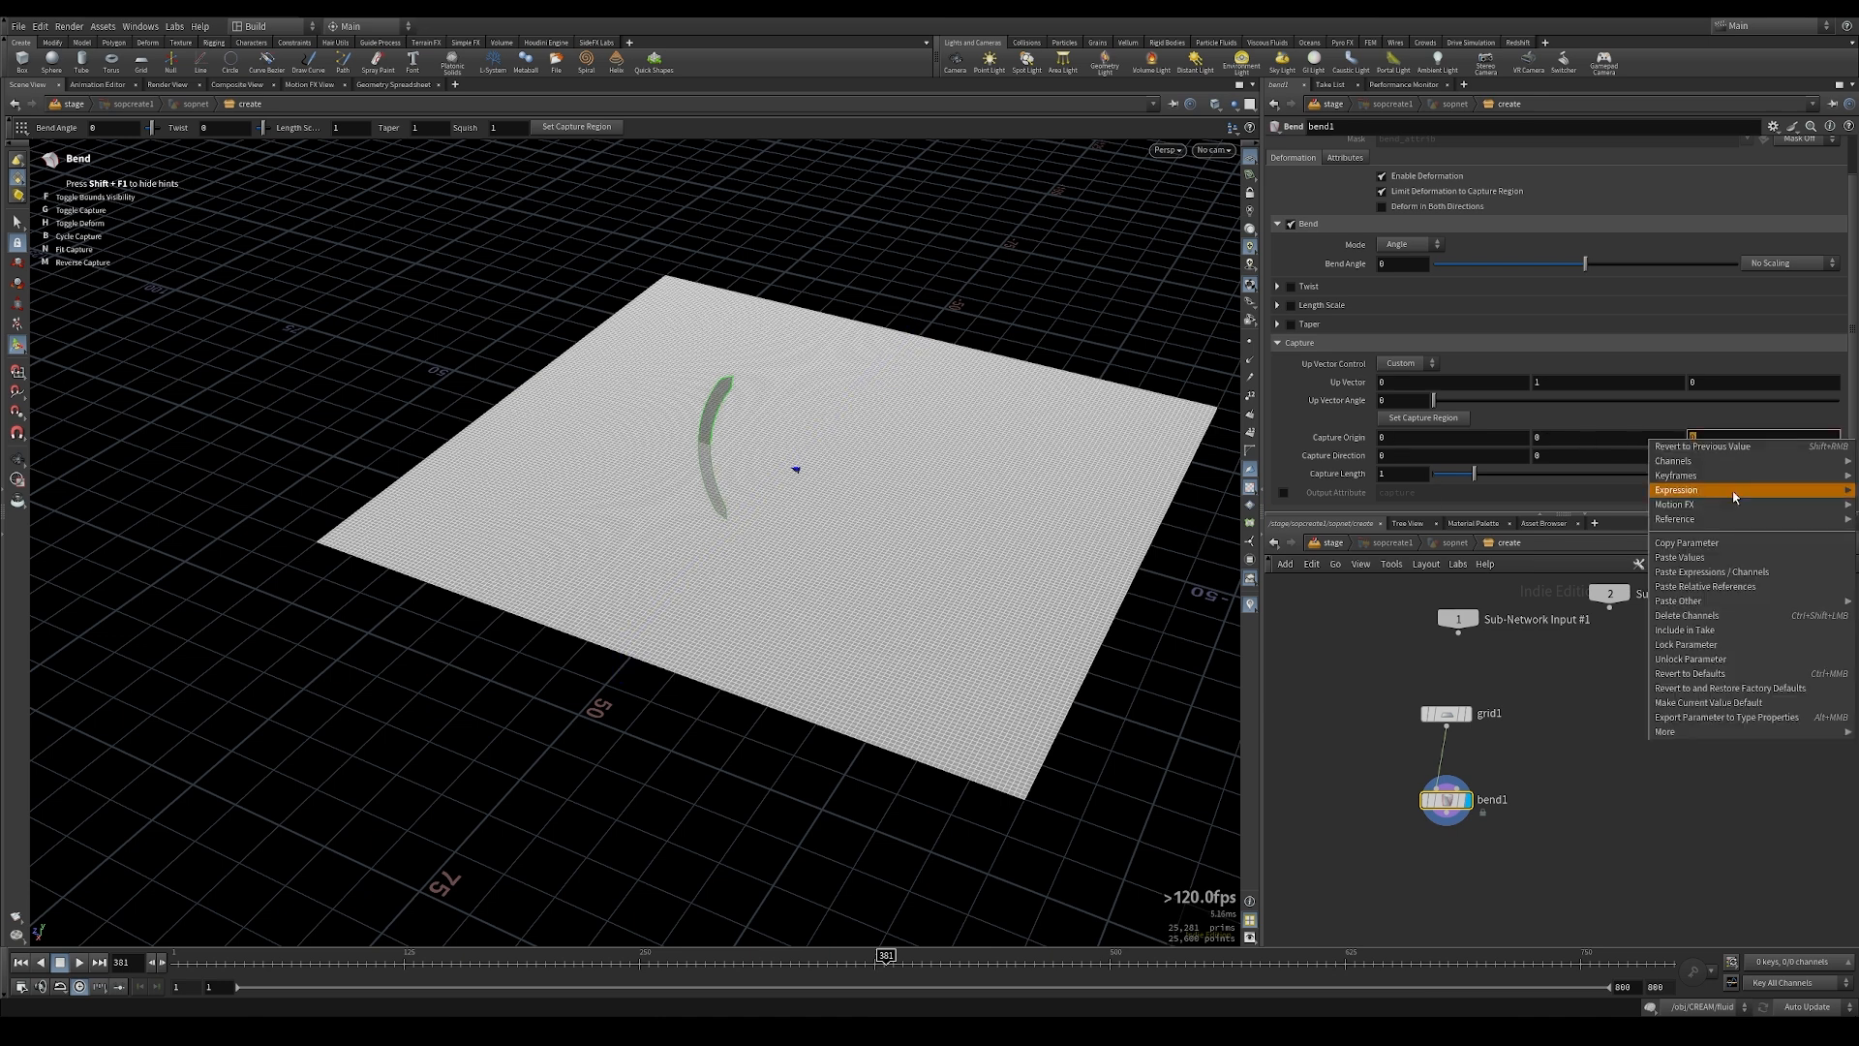
{"action": "left_click", "coordinate": [1718, 587]}
{"action": "key", "text": "Return"}
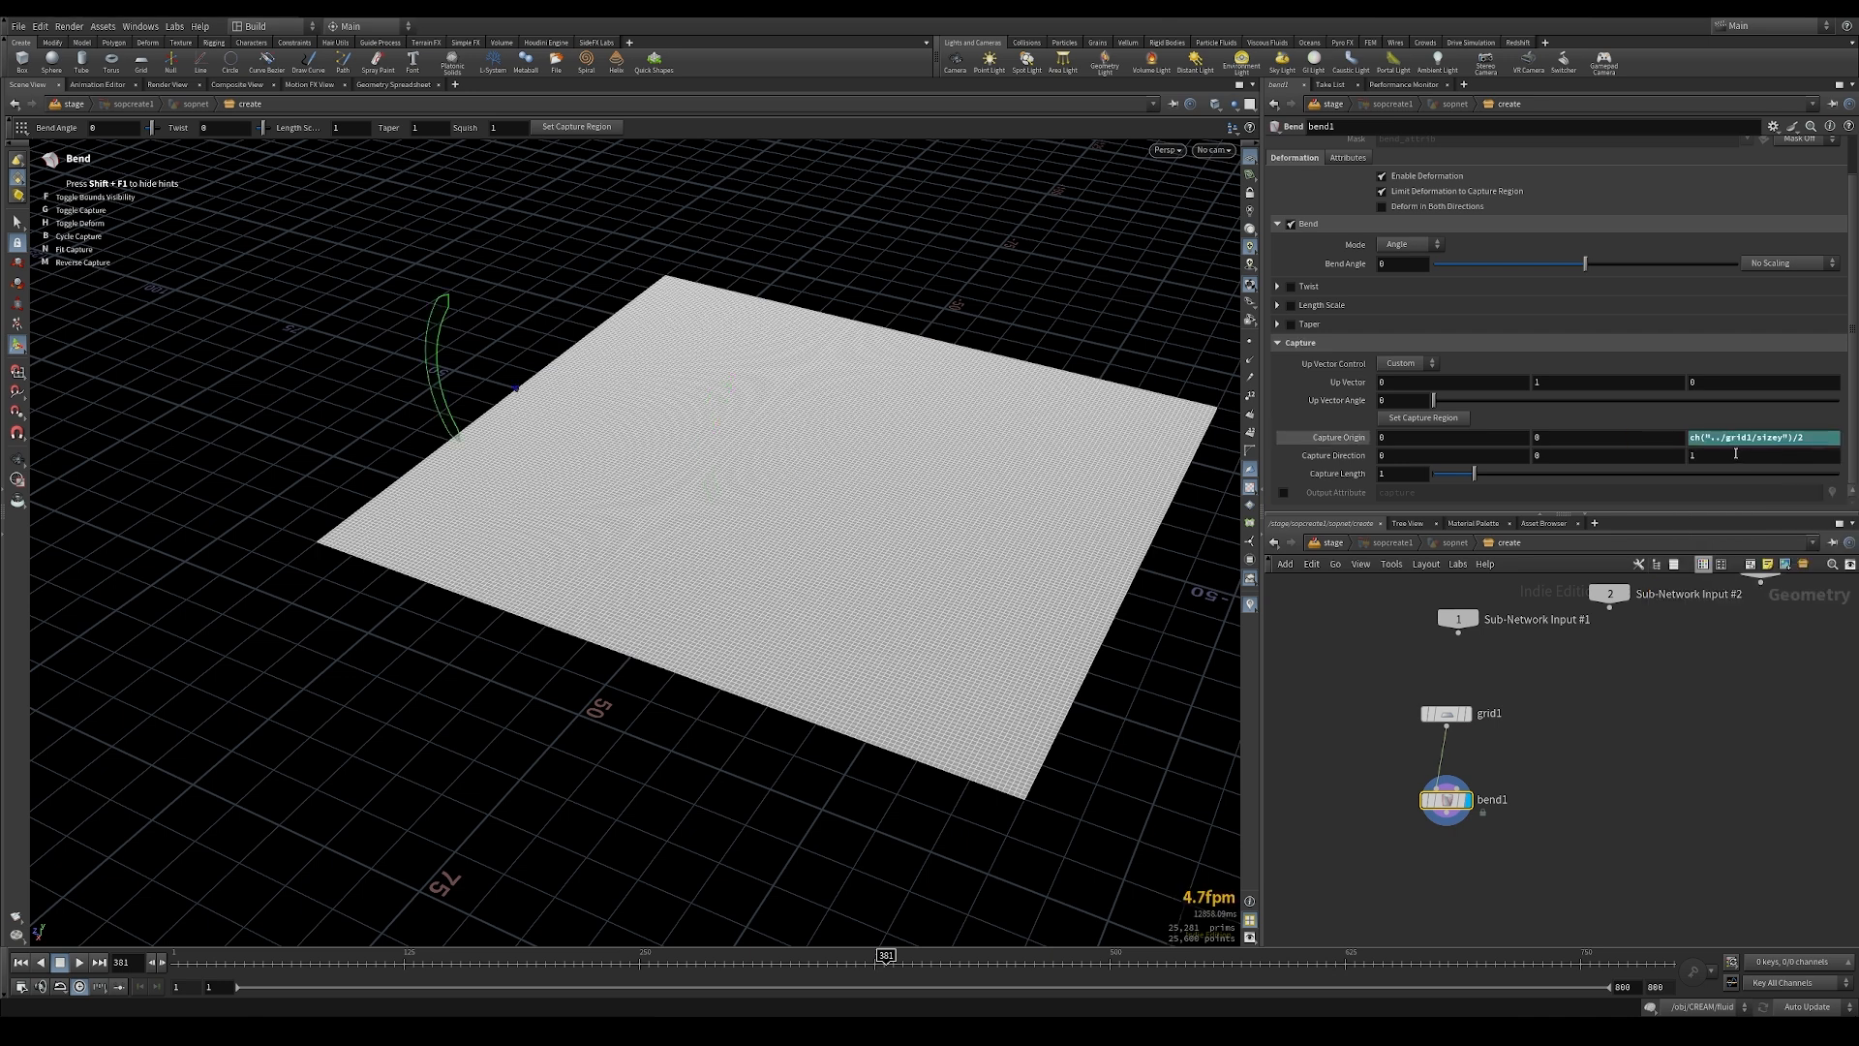
{"action": "left_click", "coordinate": [1691, 437]}
{"action": "type", "text": "-0"}
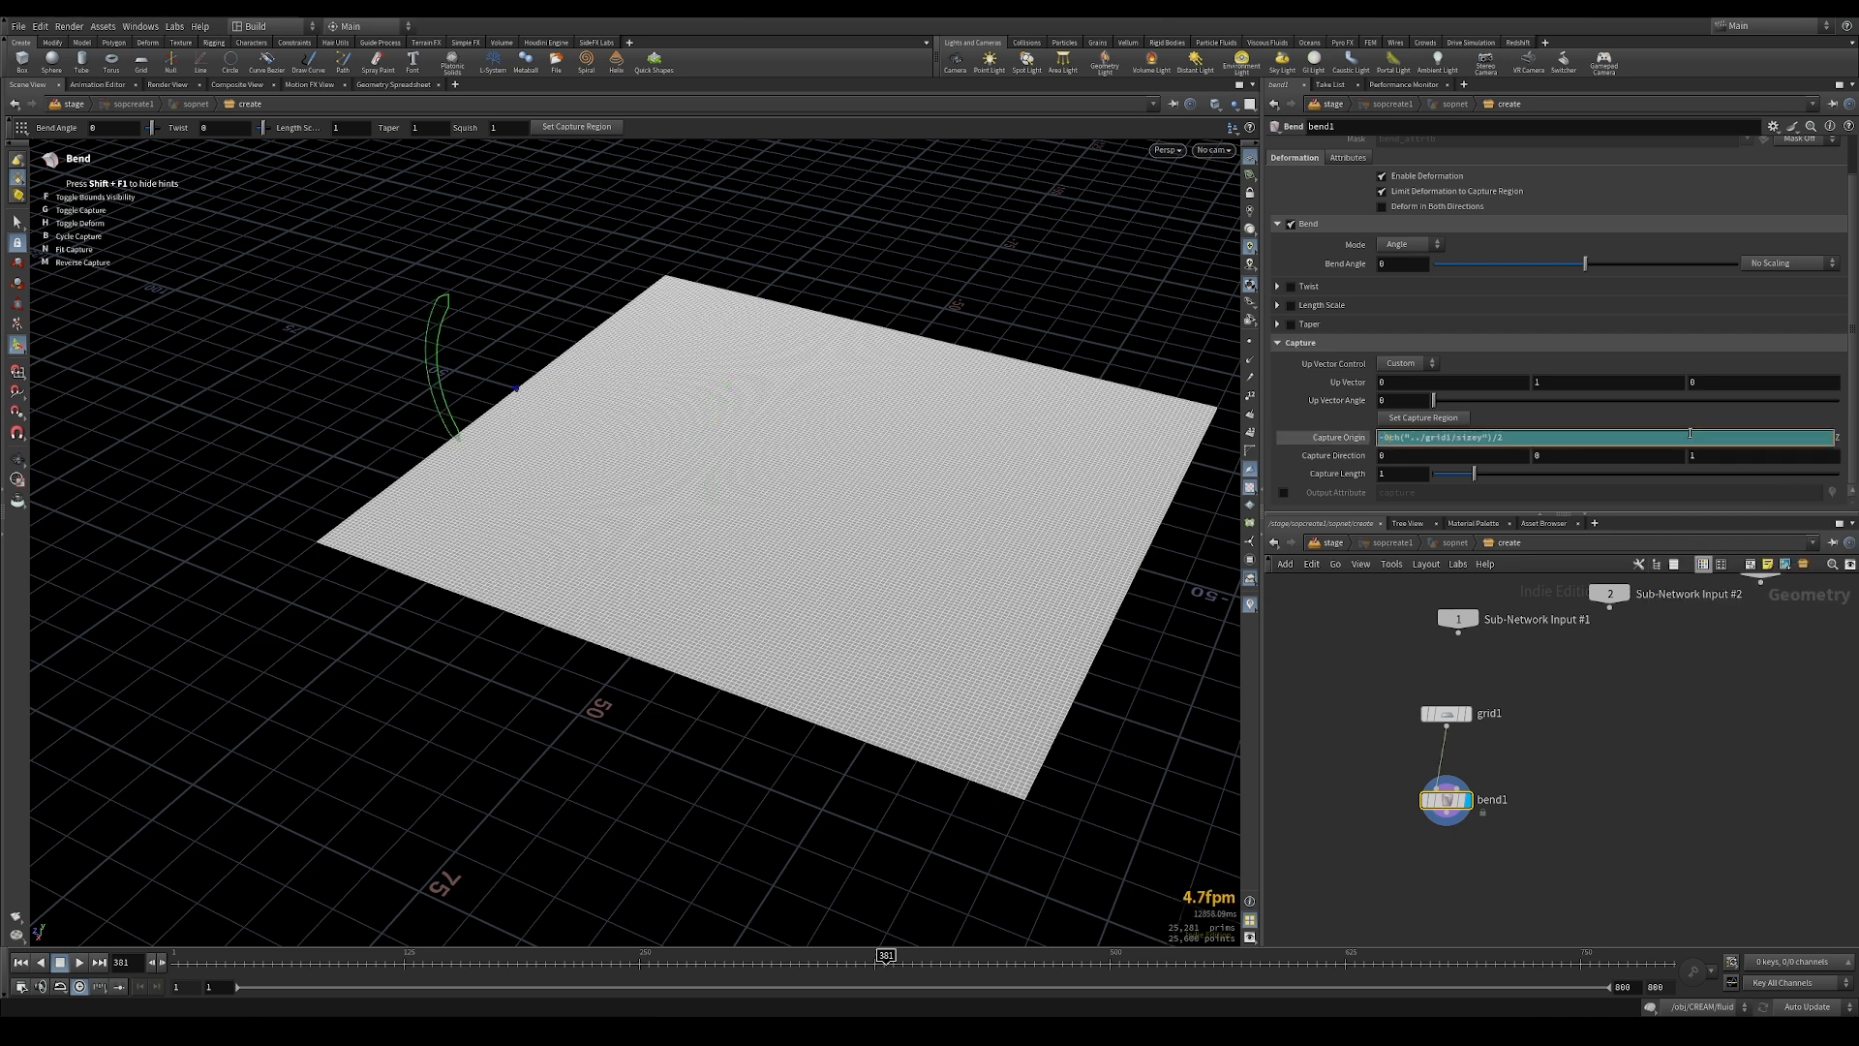
{"action": "key", "text": "Return"}
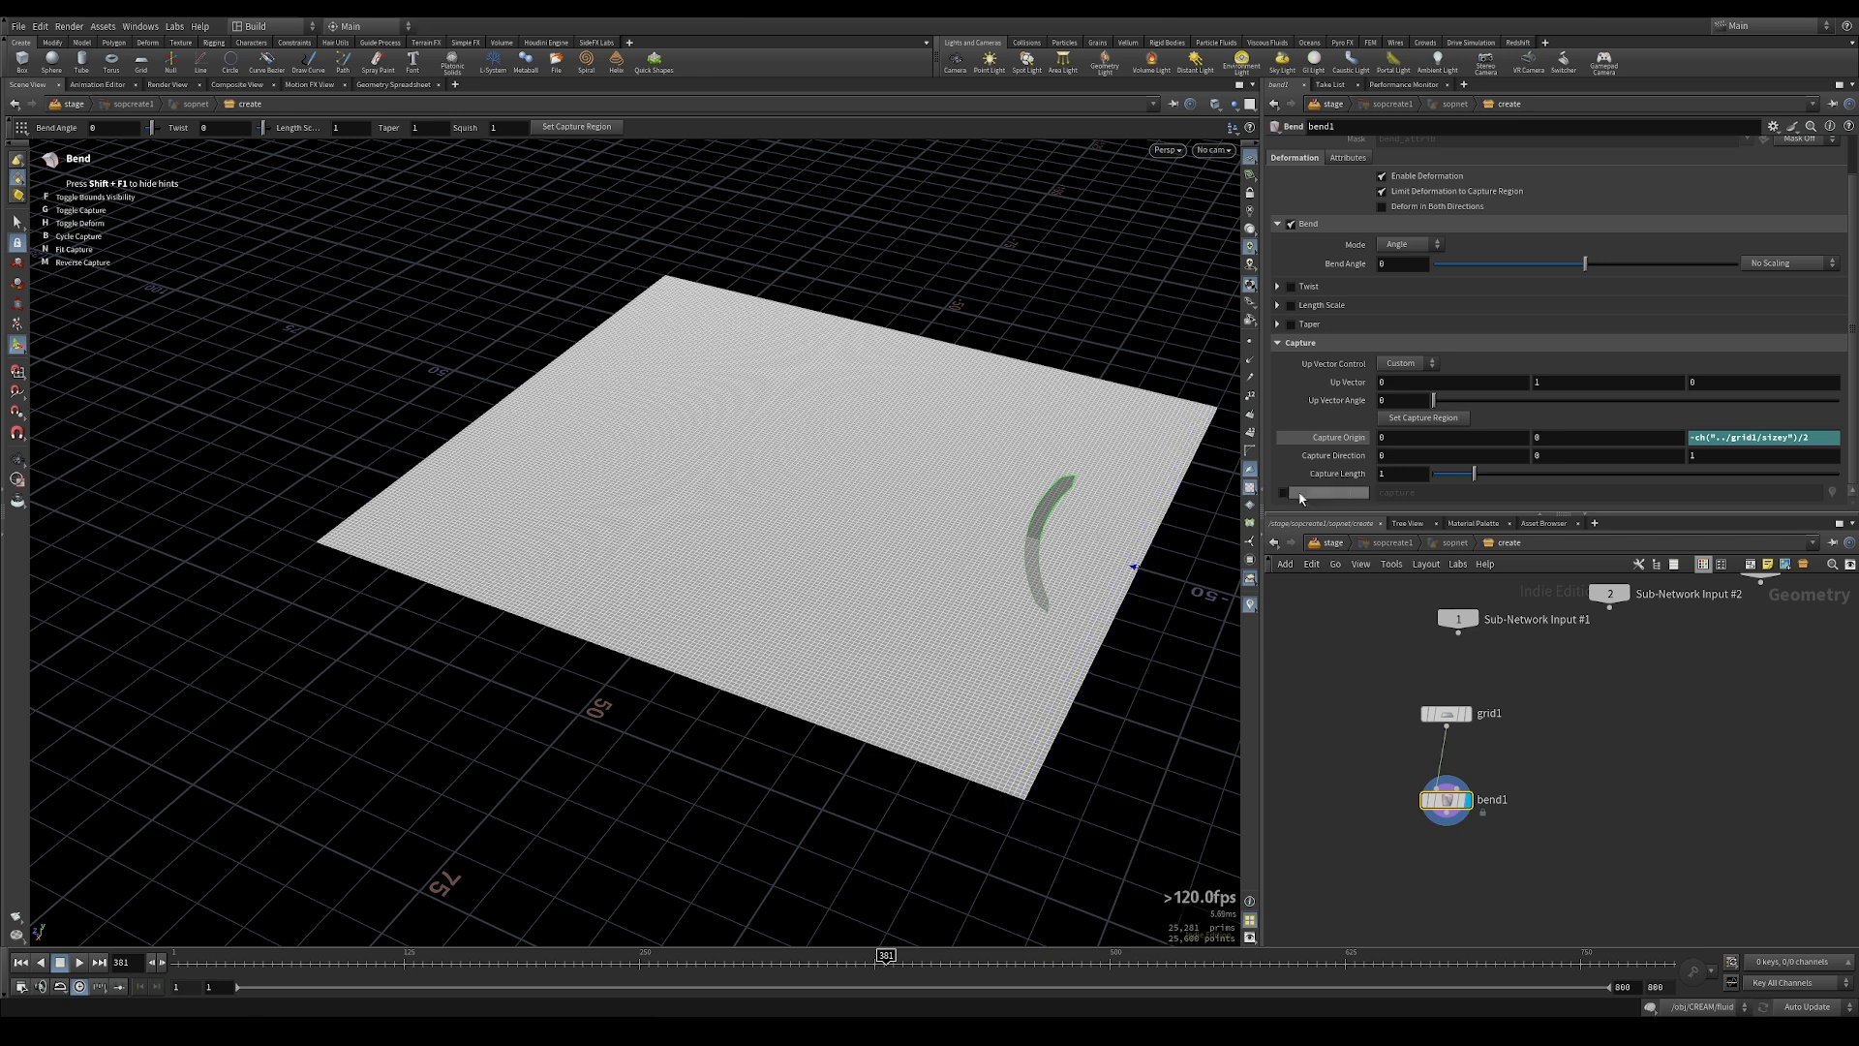
Step: Set the Bend's Capture Length to a relative reference to the grid's size, ch("../grid1/sizey")
{"action": "left_click", "coordinate": [1392, 473]}
{"action": "right_click", "coordinate": [1393, 475]}
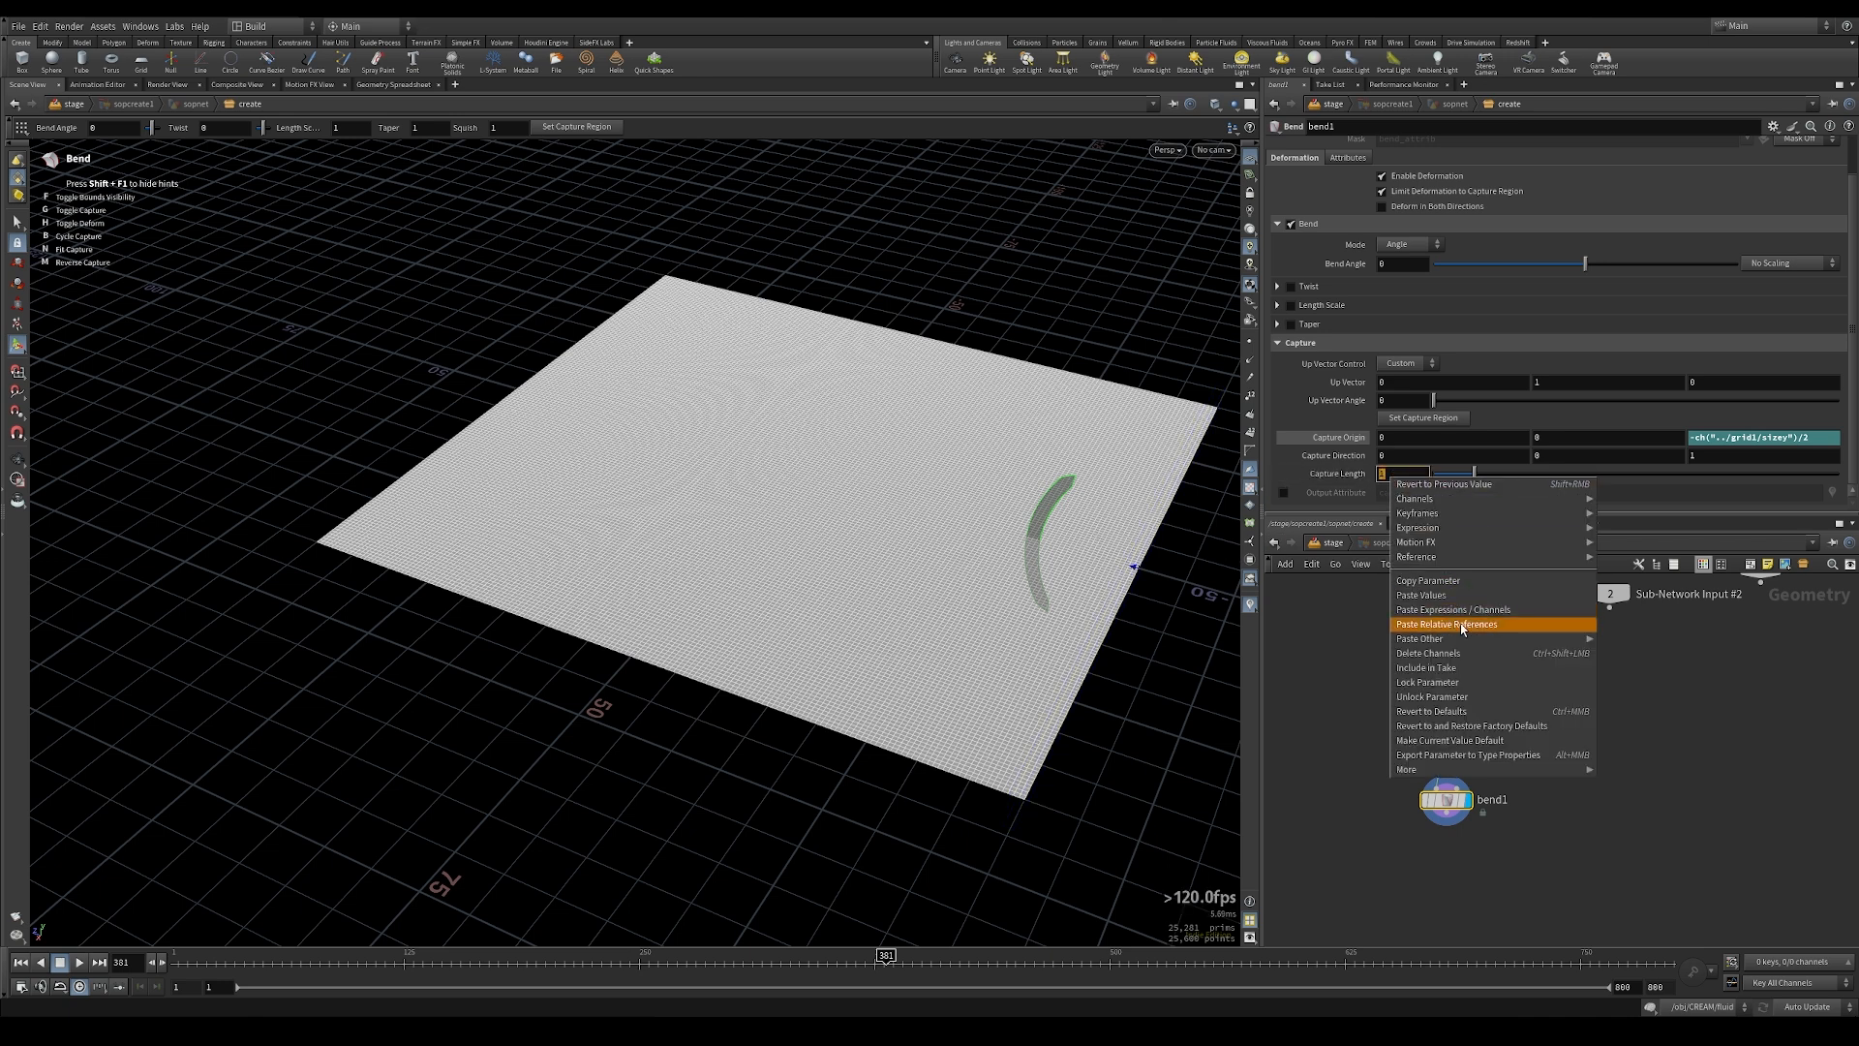
{"action": "left_click", "coordinate": [1462, 624]}
{"action": "key", "text": "Return"}
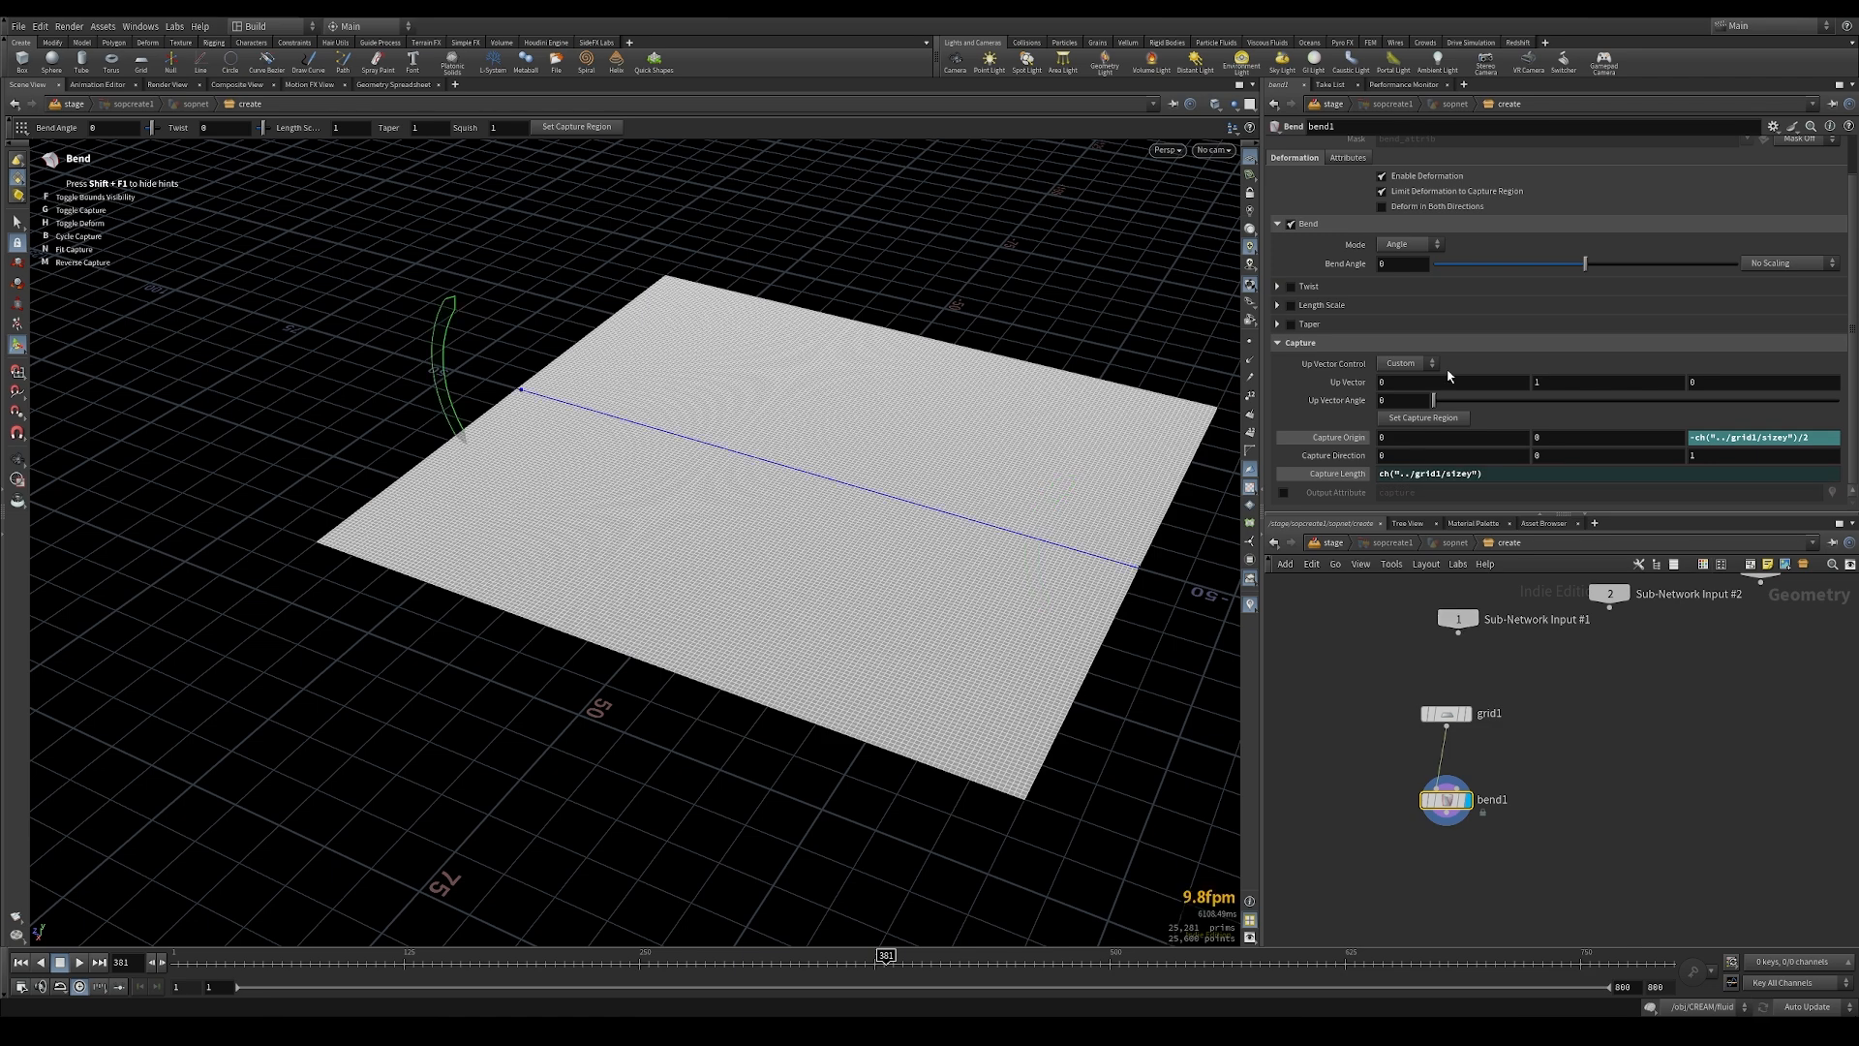
Step: Try out the bend on the grid and set the Bend Angle to 20
{"action": "left_click_drag", "start_coordinate": [1585, 263], "coordinate": [1601, 265]}
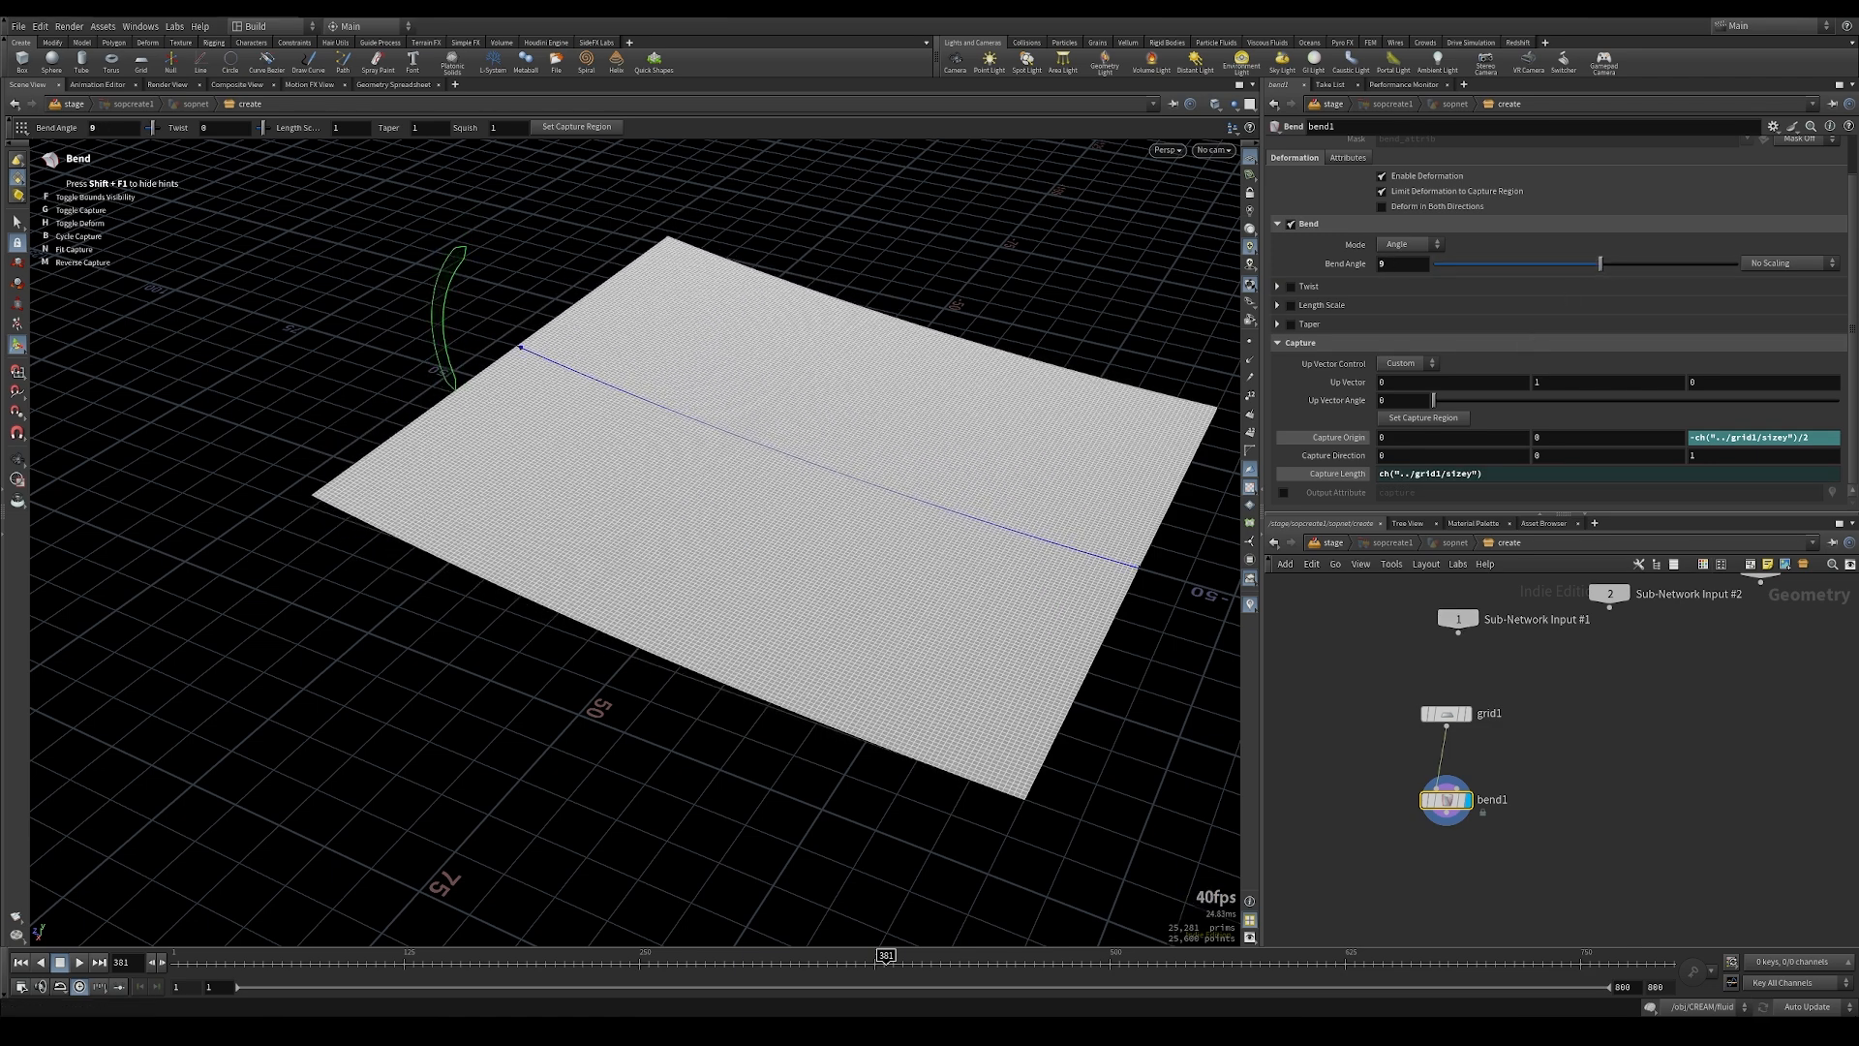
{"action": "left_click_drag", "start_coordinate": [1216, 429], "coordinate": [716, 310], "text": "alt"}
{"action": "left_click_drag", "start_coordinate": [1616, 268], "coordinate": [1618, 265]}
{"action": "double_click", "coordinate": [1391, 263]}
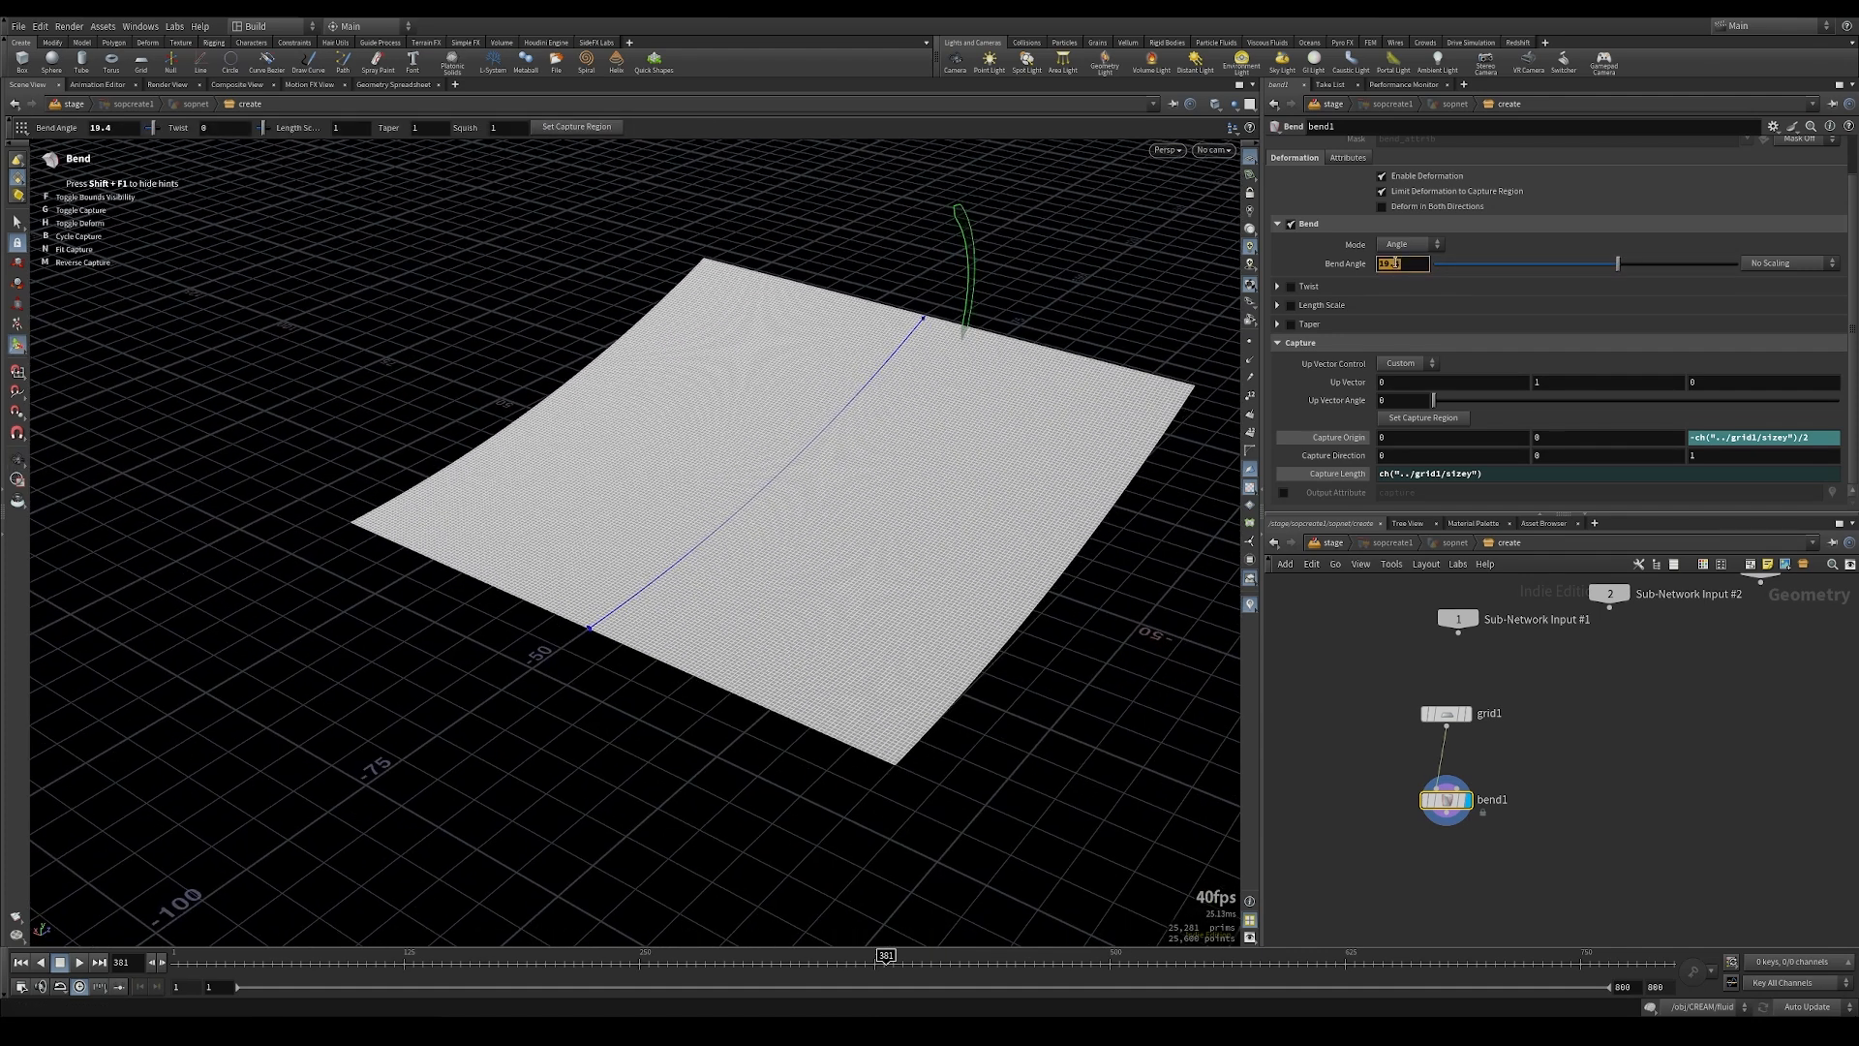
{"action": "type", "text": "20"}
{"action": "key", "text": "Return"}
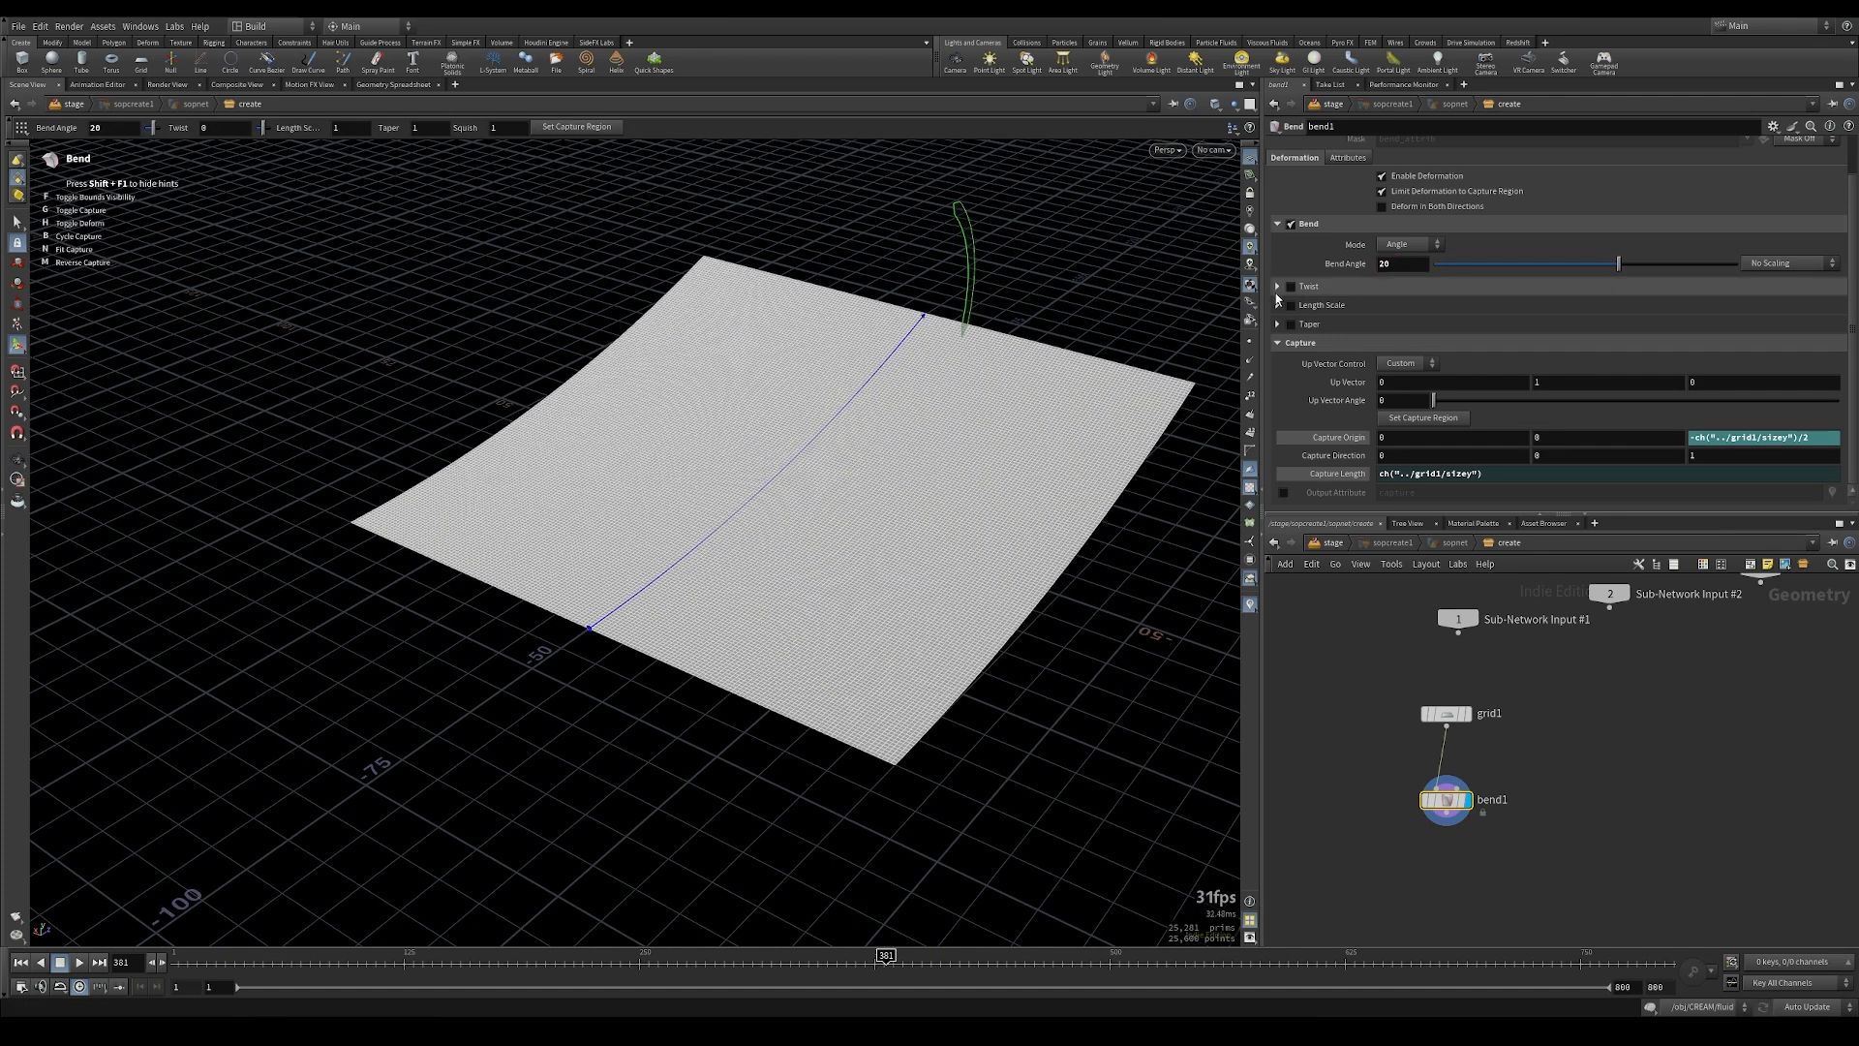
Step: Enable Twist on the Bend node and set the twist to -40
{"action": "left_click", "coordinate": [1291, 287]}
{"action": "left_click", "coordinate": [1278, 287]}
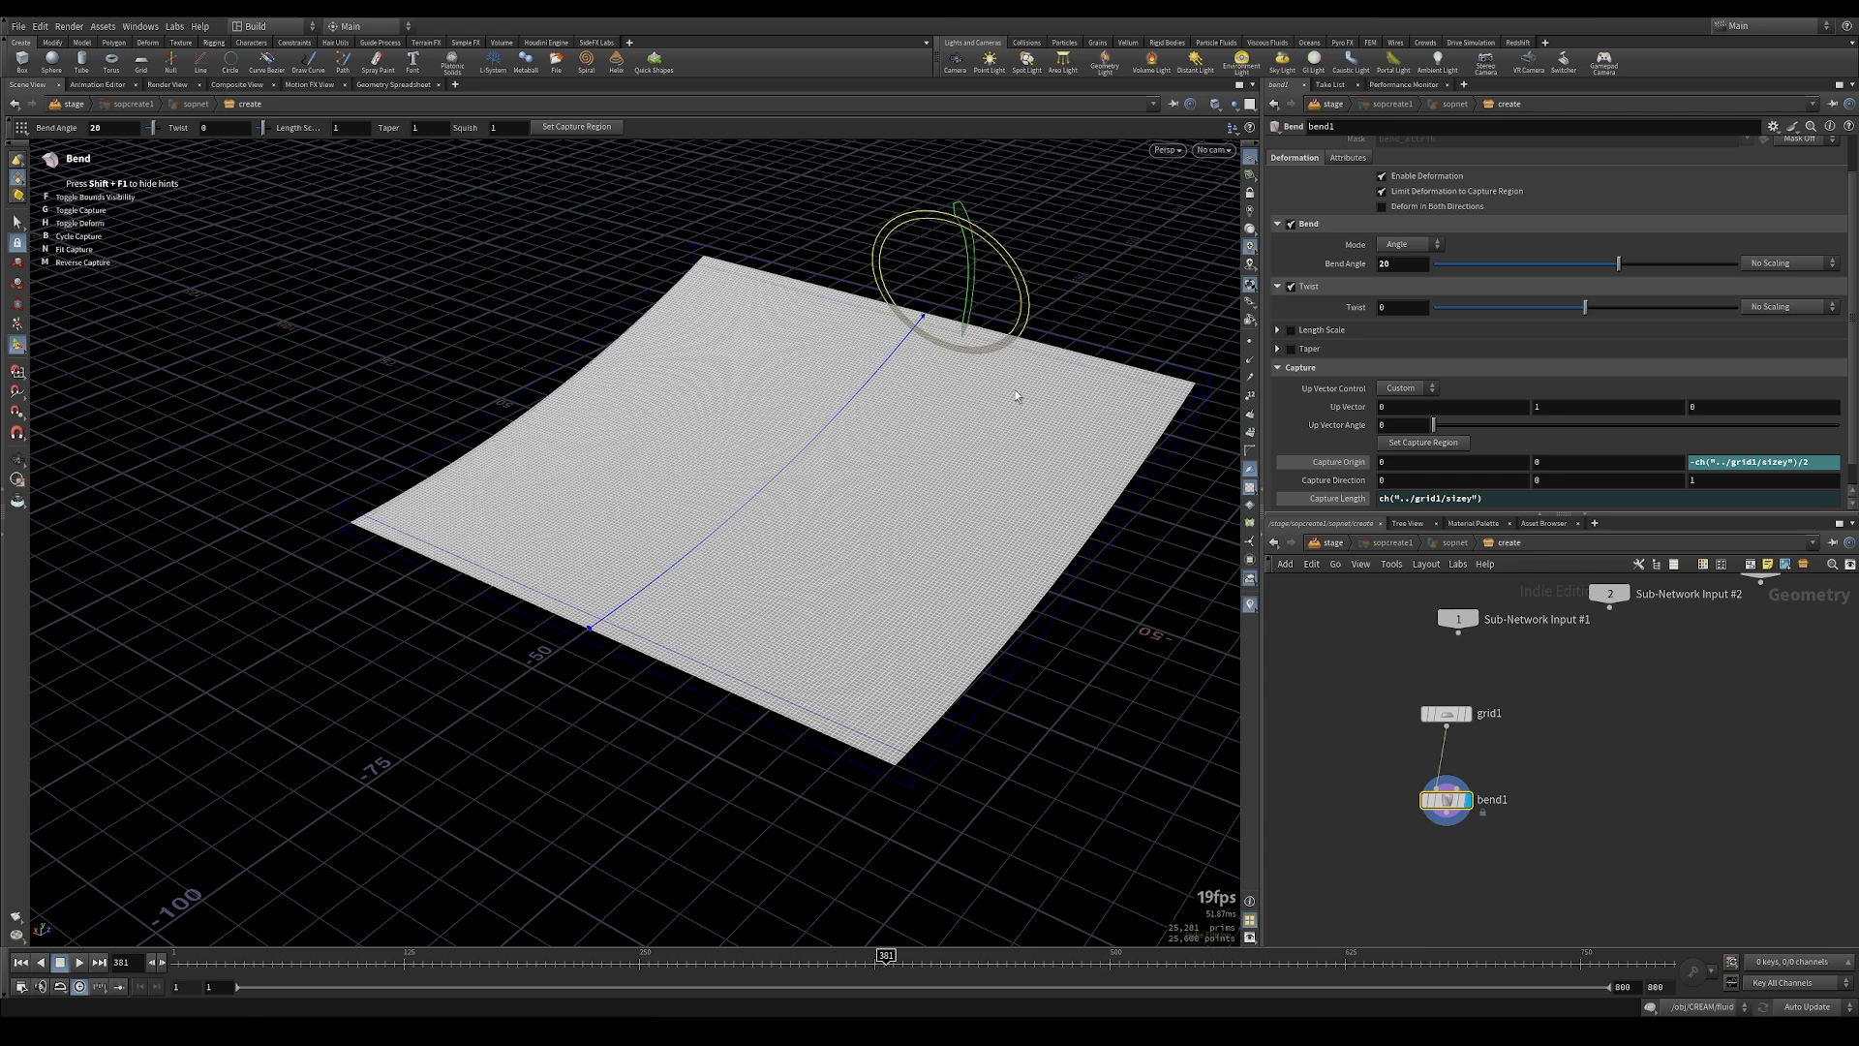
{"action": "key", "text": "Escape"}
{"action": "left_click_drag", "start_coordinate": [934, 402], "coordinate": [917, 388]}
{"action": "key", "text": "Return"}
{"action": "left_click_drag", "start_coordinate": [1585, 307], "coordinate": [1553, 308]}
{"action": "left_click", "coordinate": [1416, 310]}
{"action": "type", "text": "-40"}
{"action": "key", "text": "Return"}
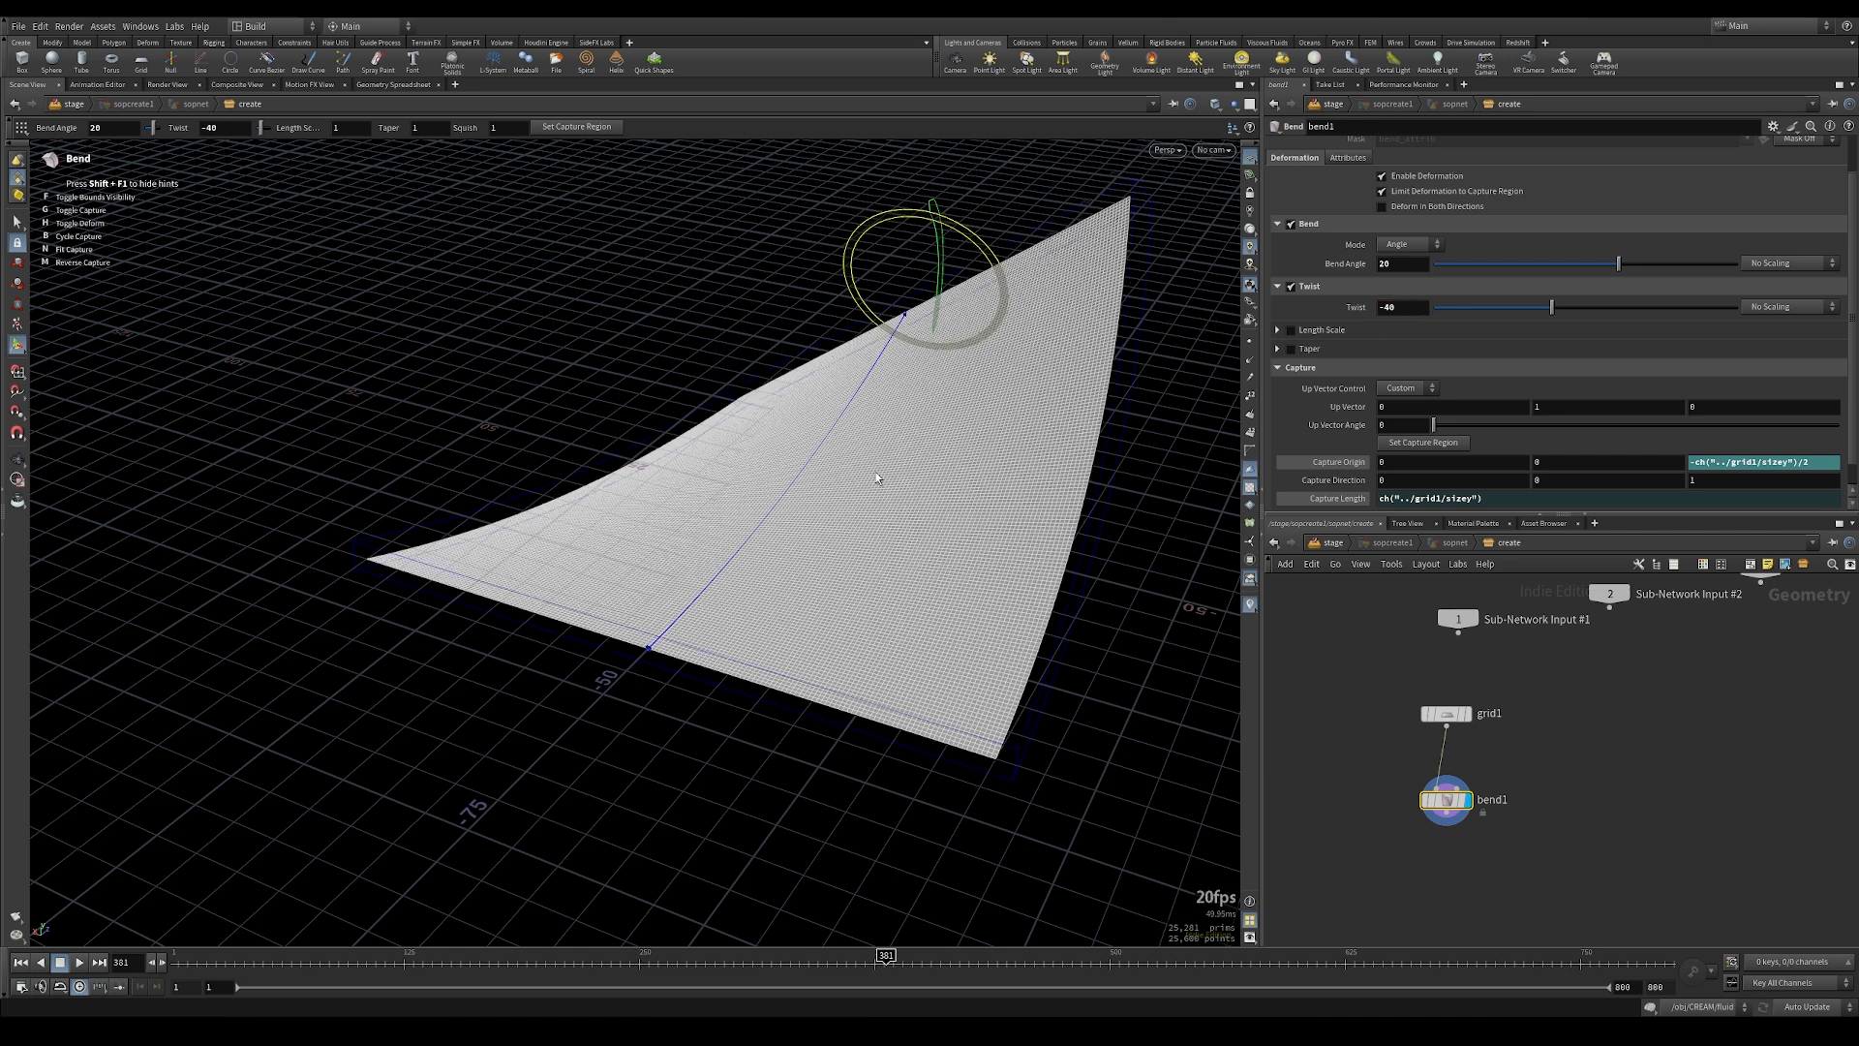
{"action": "left_click_drag", "start_coordinate": [868, 436], "coordinate": [916, 442], "text": "alt"}
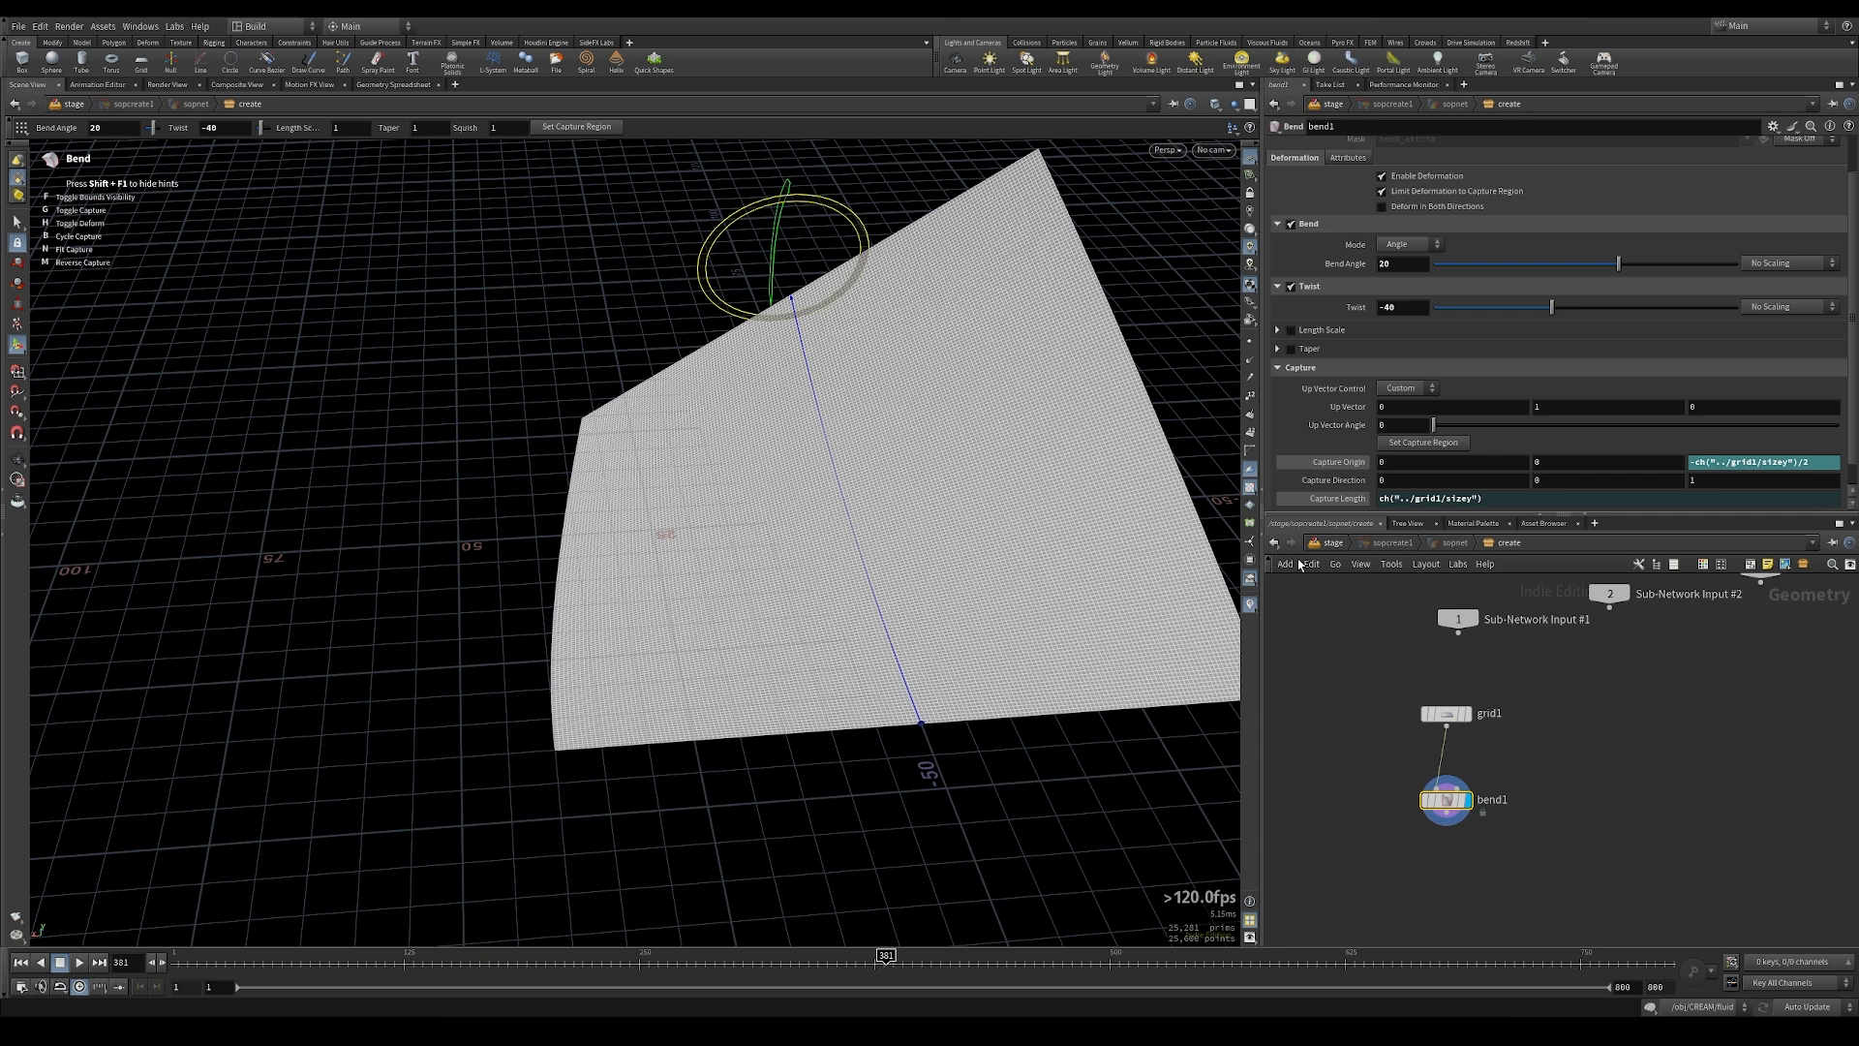
Step: Return to the stage network, add a second SOP Create named stick and wire it below the first one
{"action": "left_click", "coordinate": [1330, 543]}
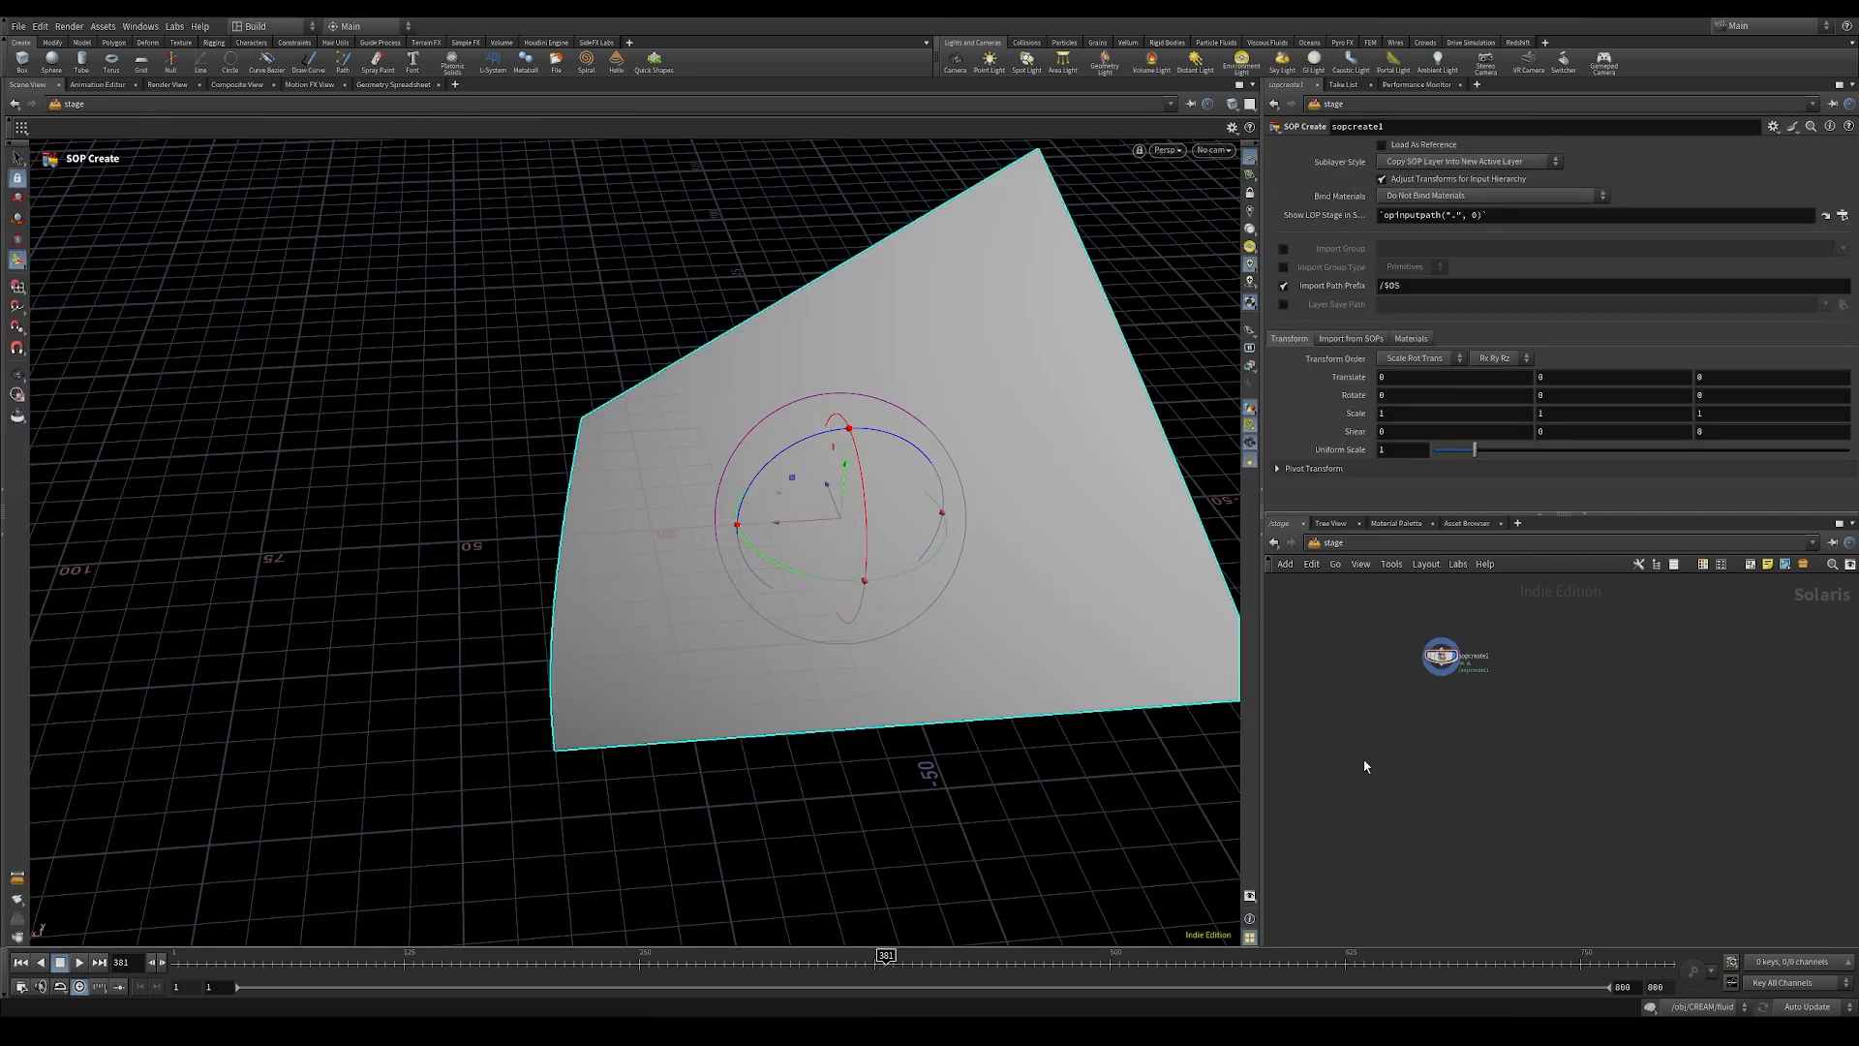
{"action": "key", "text": "Tab"}
{"action": "type", "text": "sopcr"}
{"action": "key", "text": "Return"}
{"action": "left_click", "coordinate": [1491, 772]}
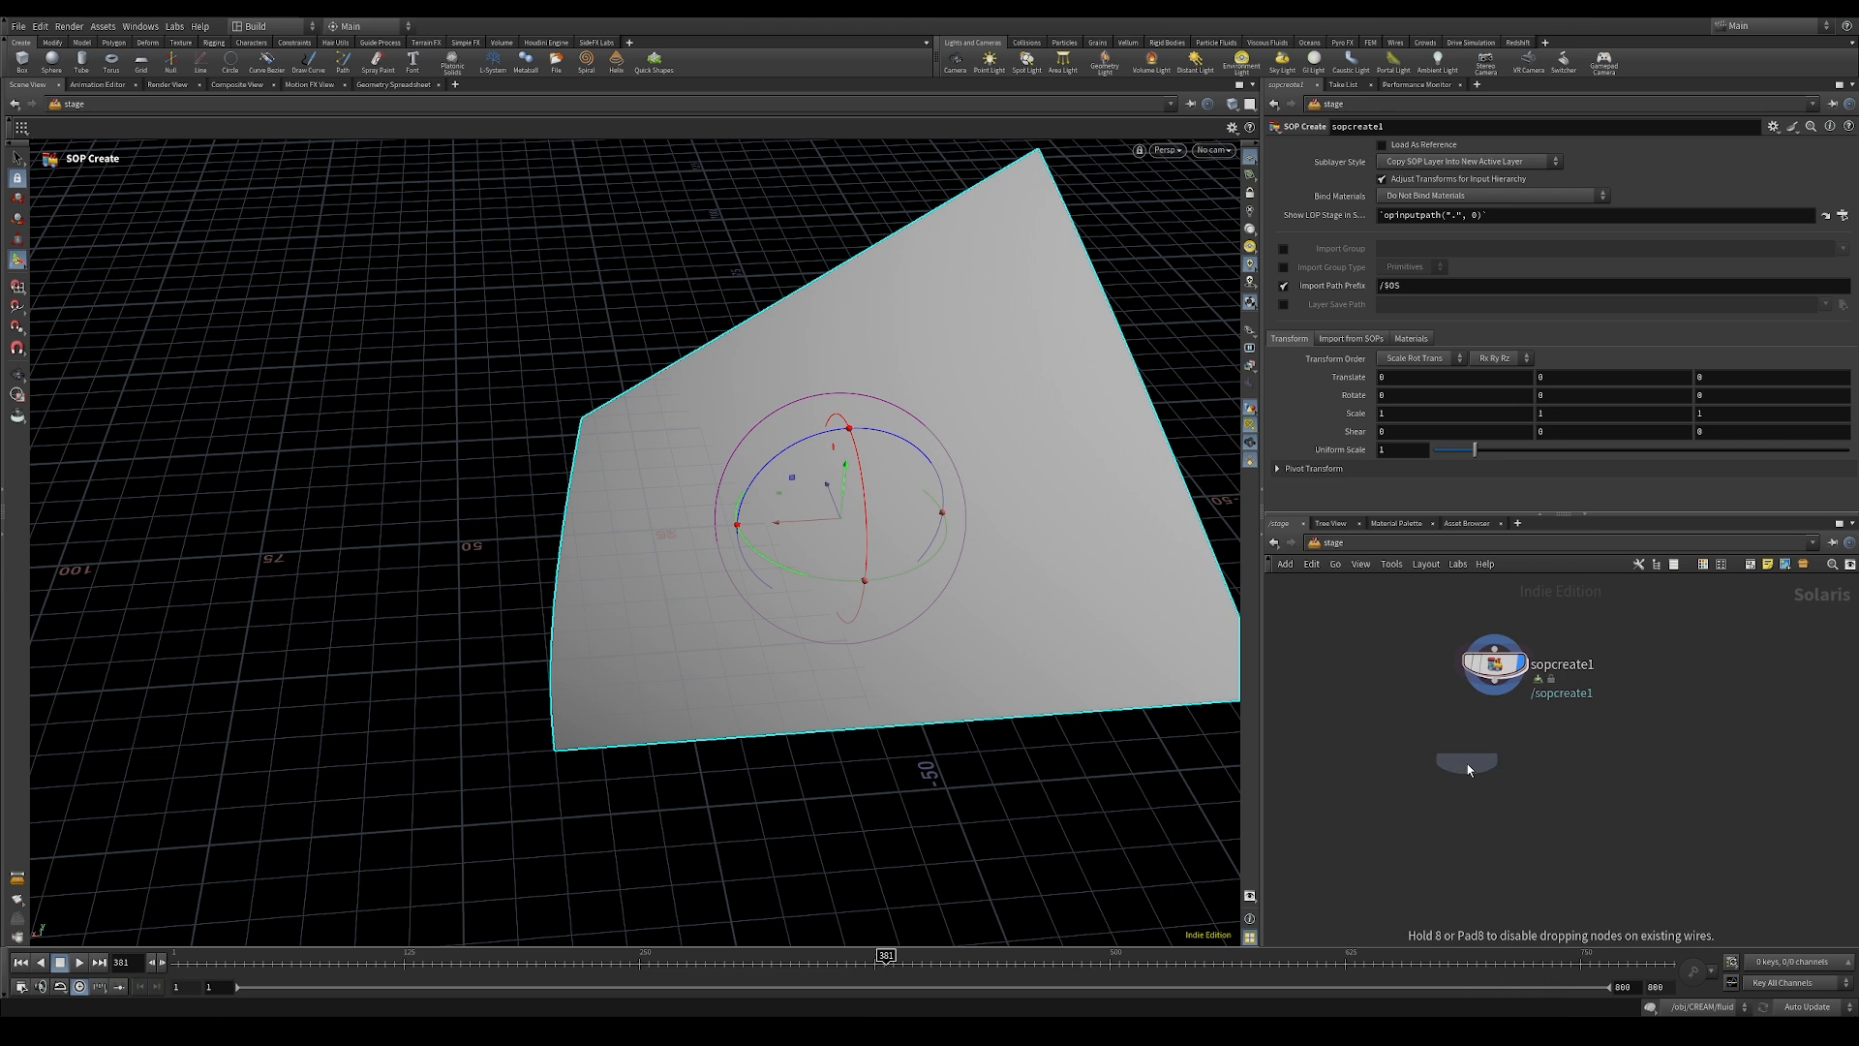
{"action": "double_click", "coordinate": [1561, 772]}
{"action": "type", "text": "stick"}
{"action": "key", "text": "Return"}
{"action": "left_click_drag", "start_coordinate": [1499, 690], "coordinate": [1494, 758]}
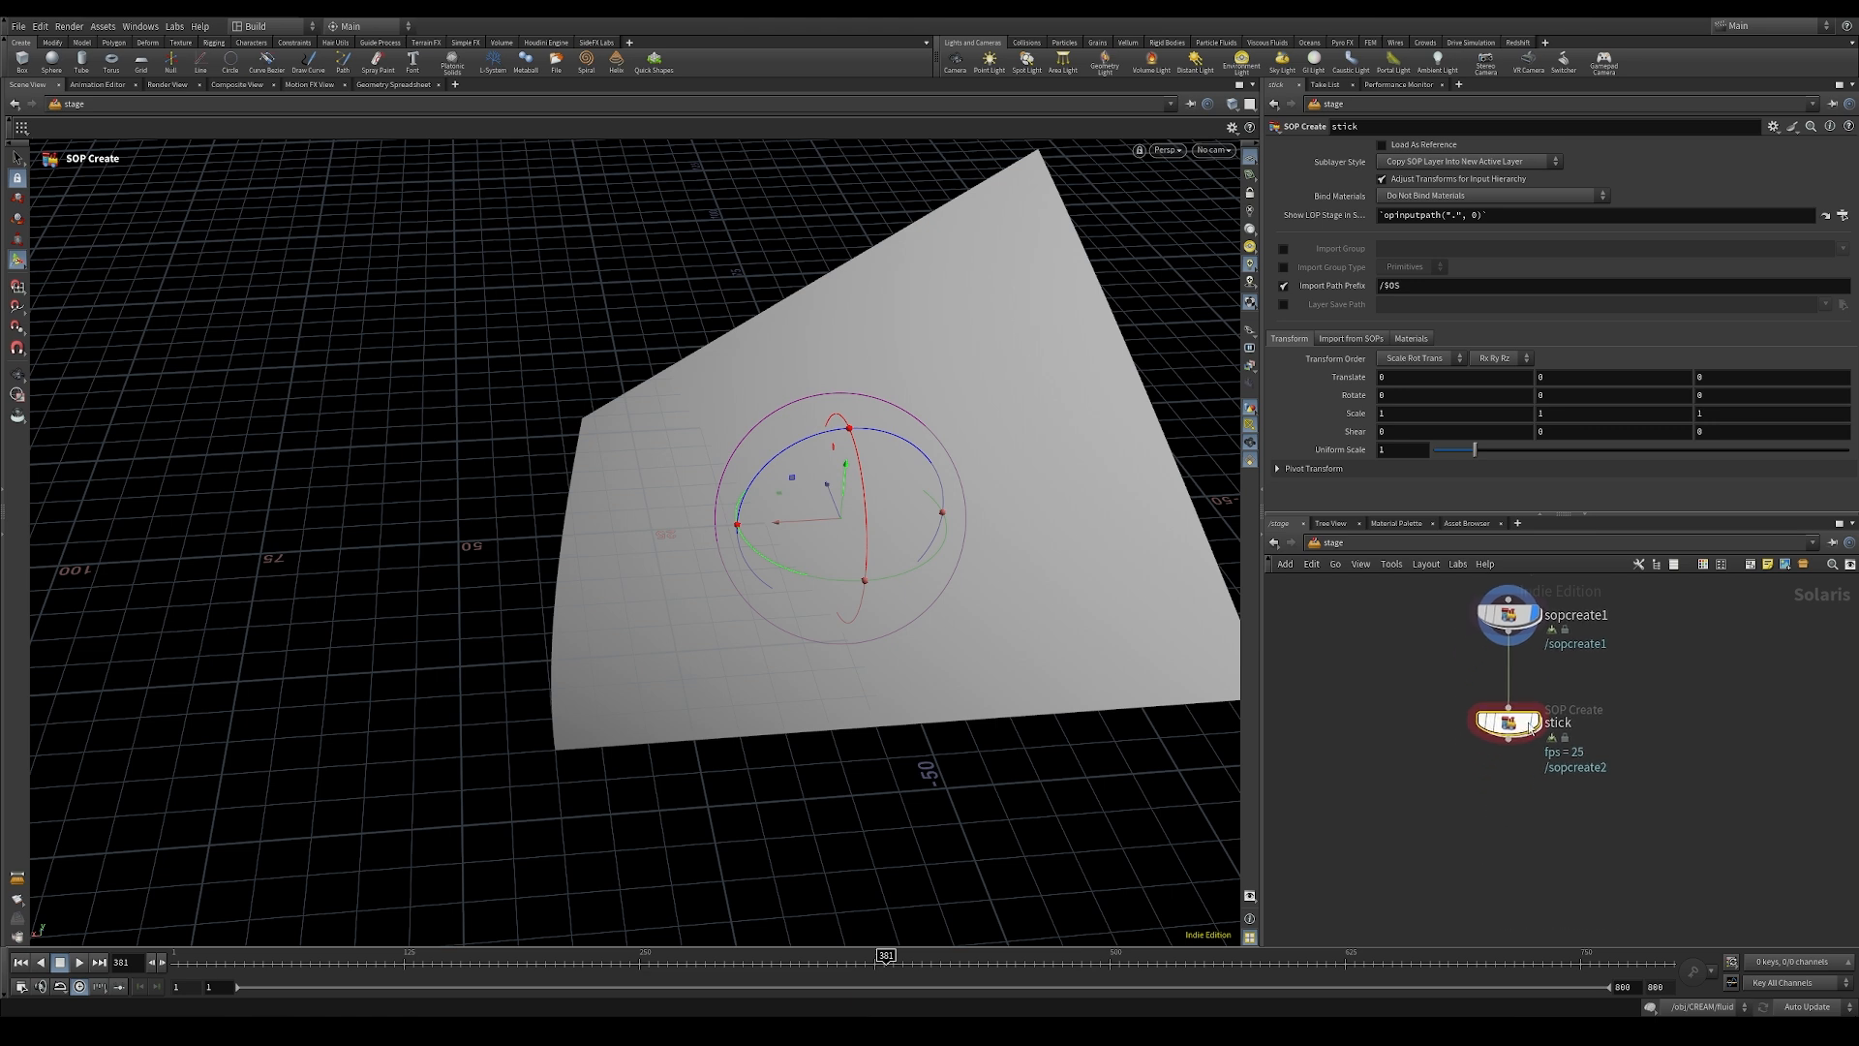
Step: Enter the stick SOP Create node and add an Object Merge node
{"action": "double_click", "coordinate": [1494, 772]}
{"action": "middle_click_drag", "start_coordinate": [1452, 857], "coordinate": [1549, 683]}
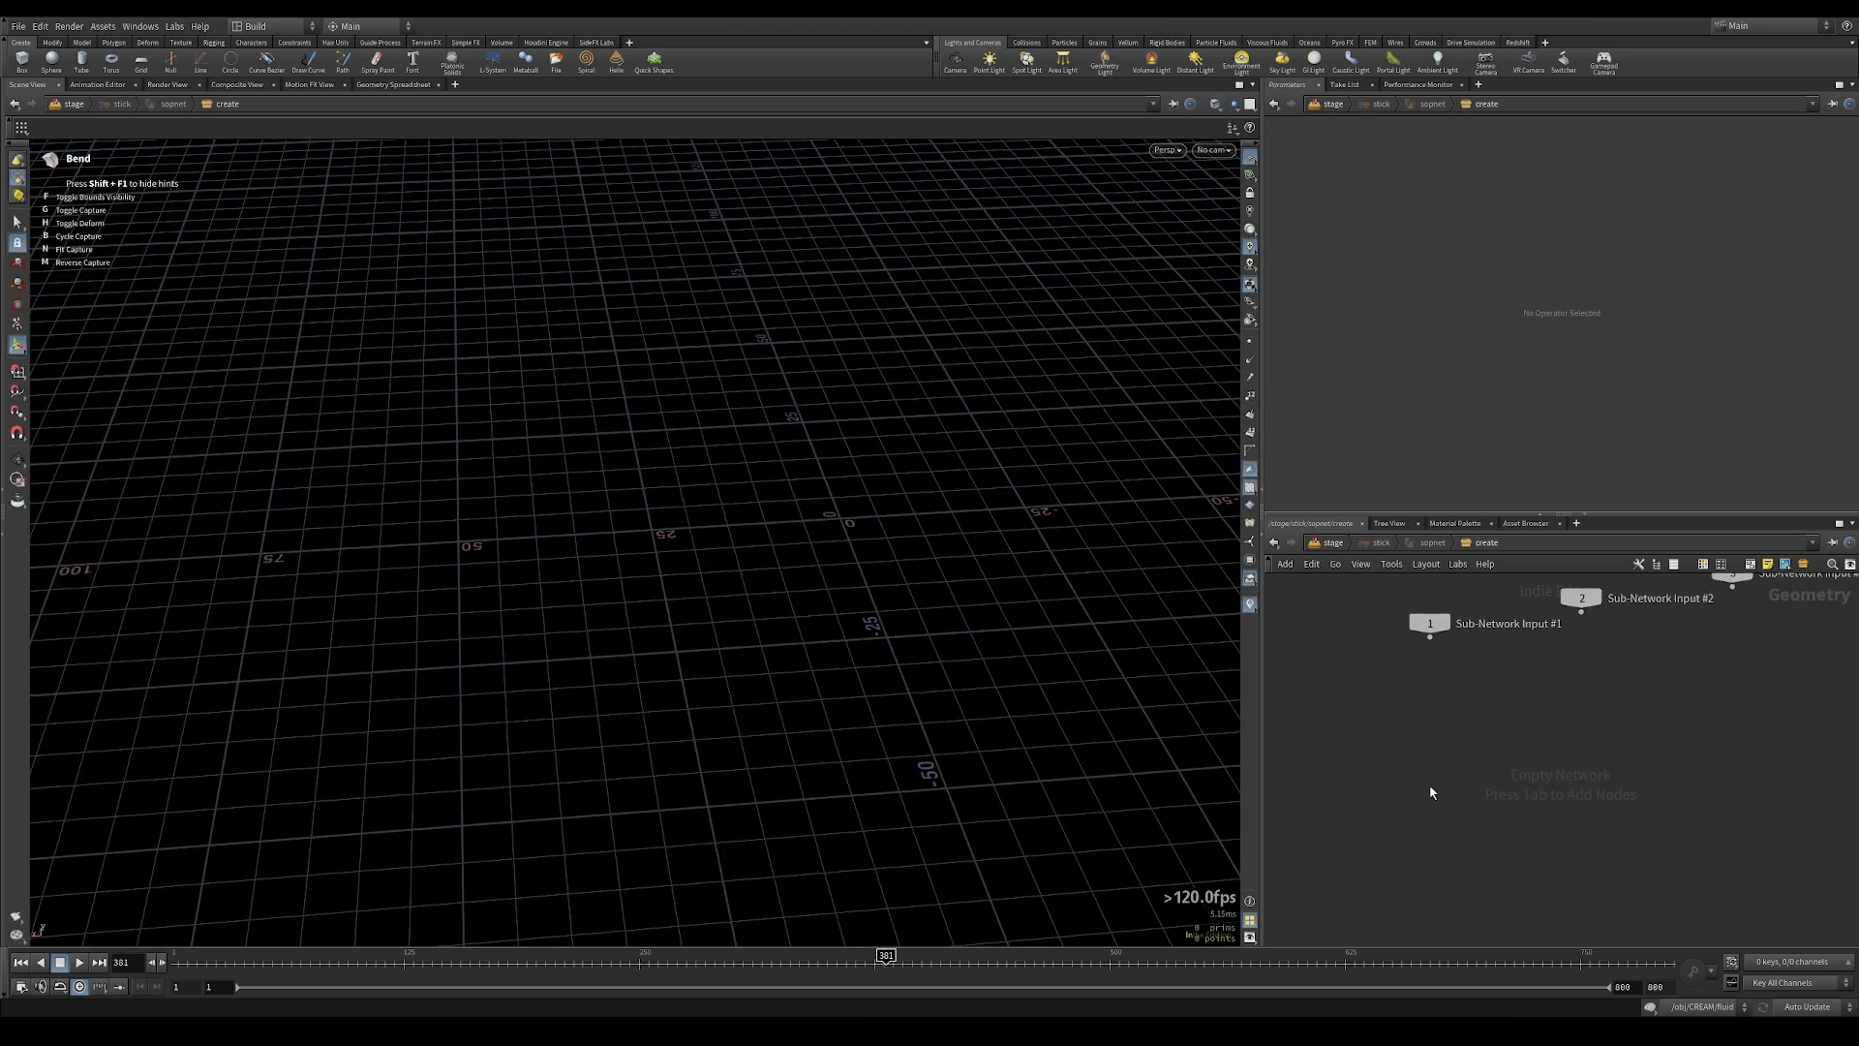
{"action": "key", "text": "Tab"}
{"action": "type", "text": "box"}
{"action": "key", "text": "Return"}
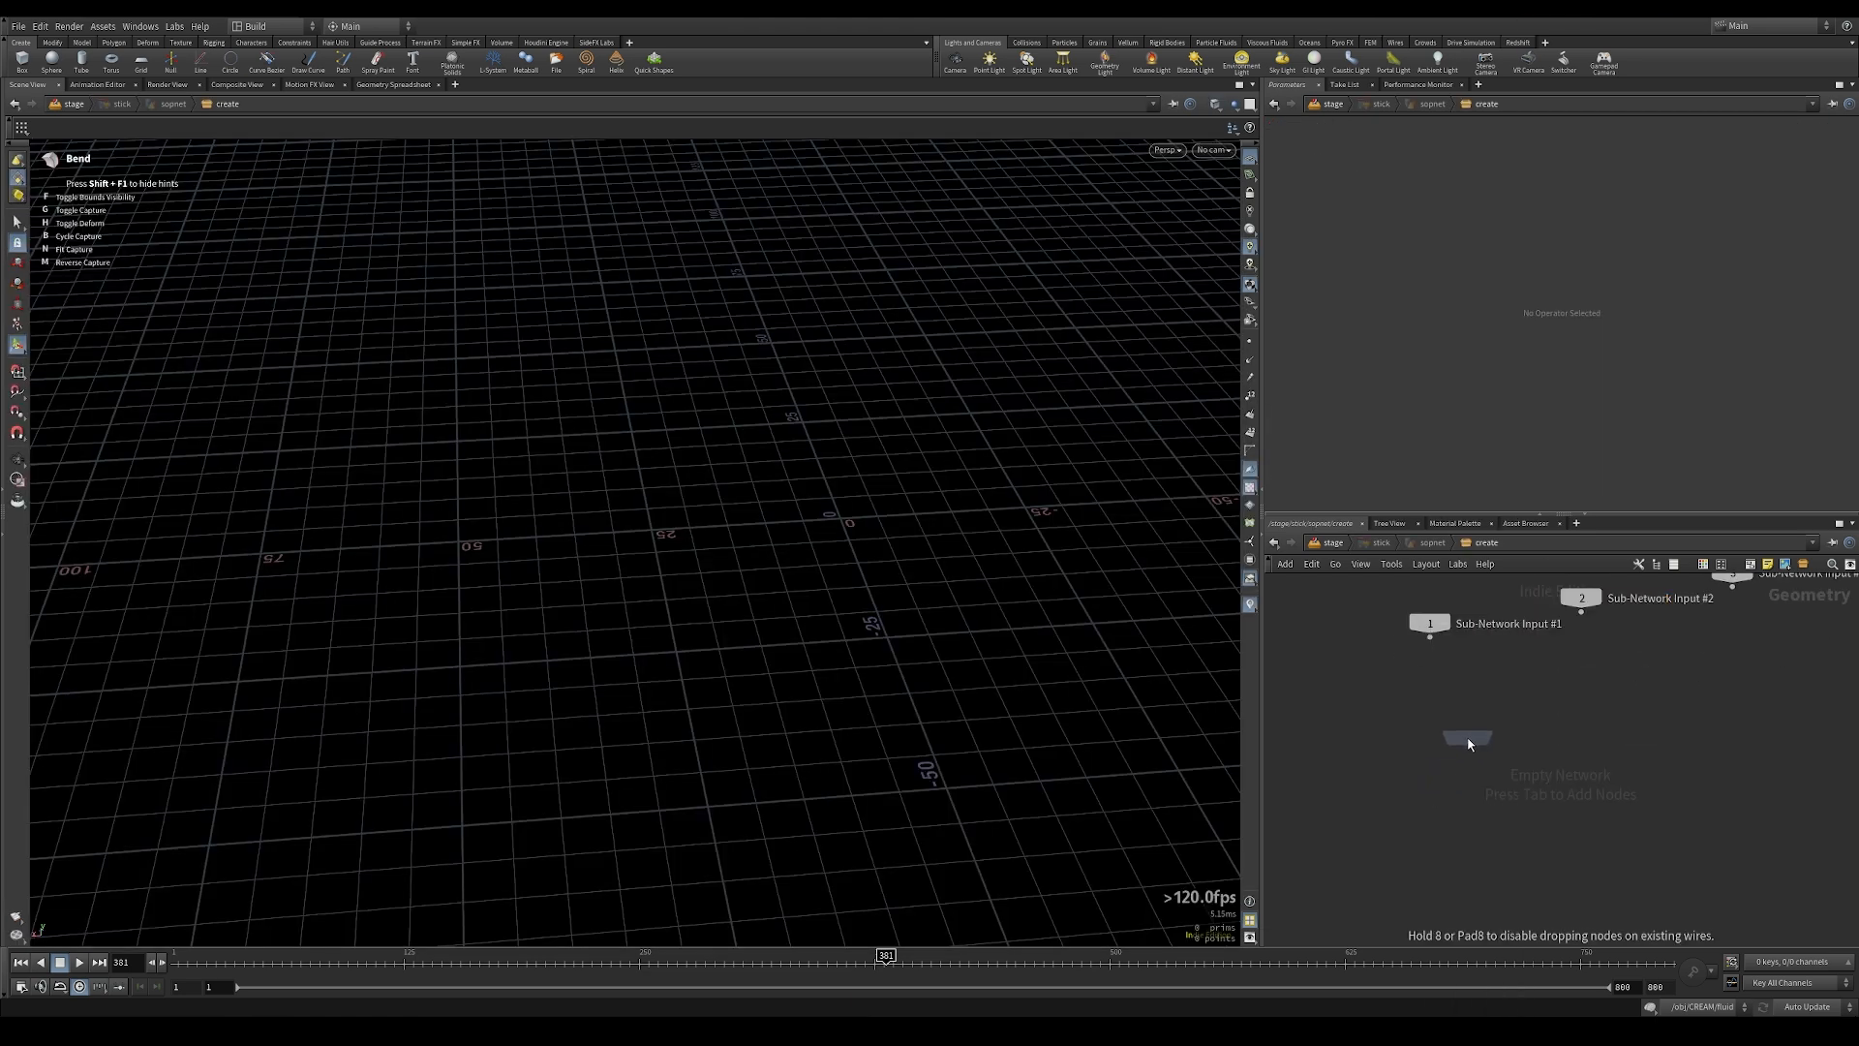
{"action": "left_click", "coordinate": [1469, 738]}
Step: Choose /obj/STICK/OUT_STICK as Object 1 of the Object Merge
{"action": "left_click", "coordinate": [1824, 183]}
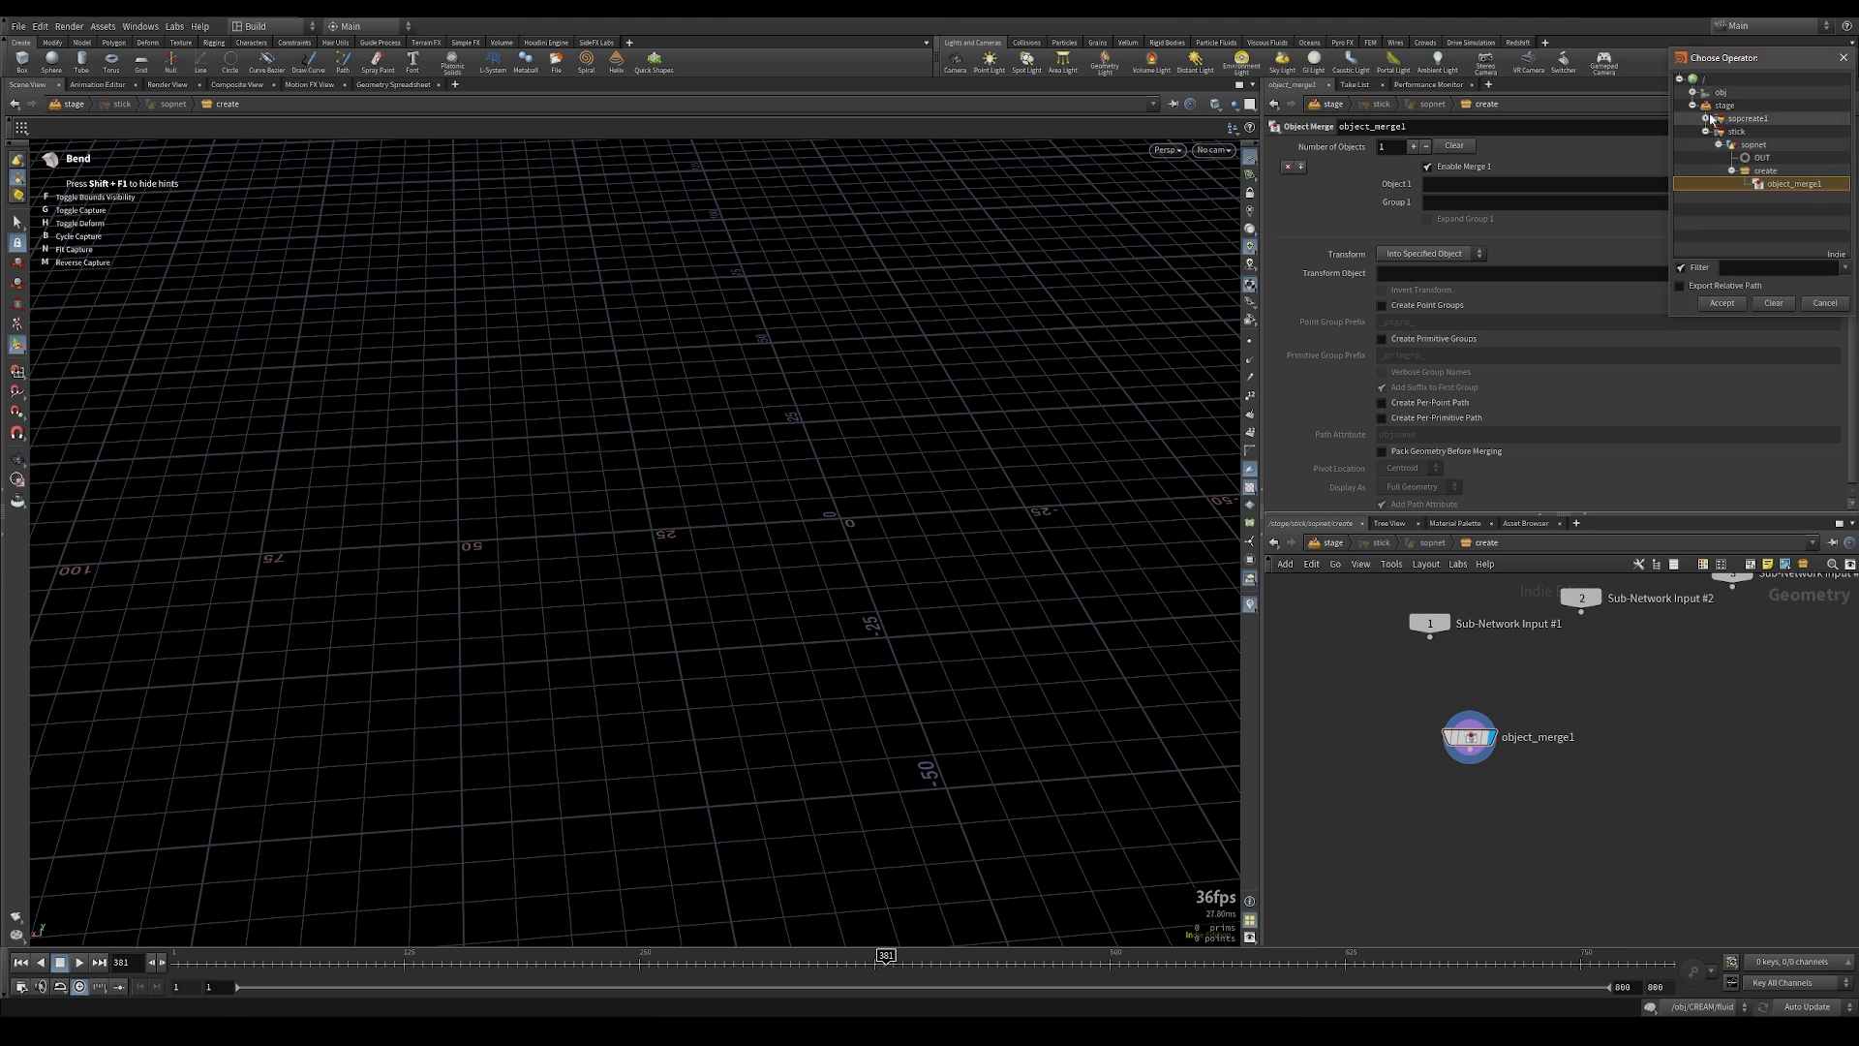
{"action": "left_click", "coordinate": [1691, 93]}
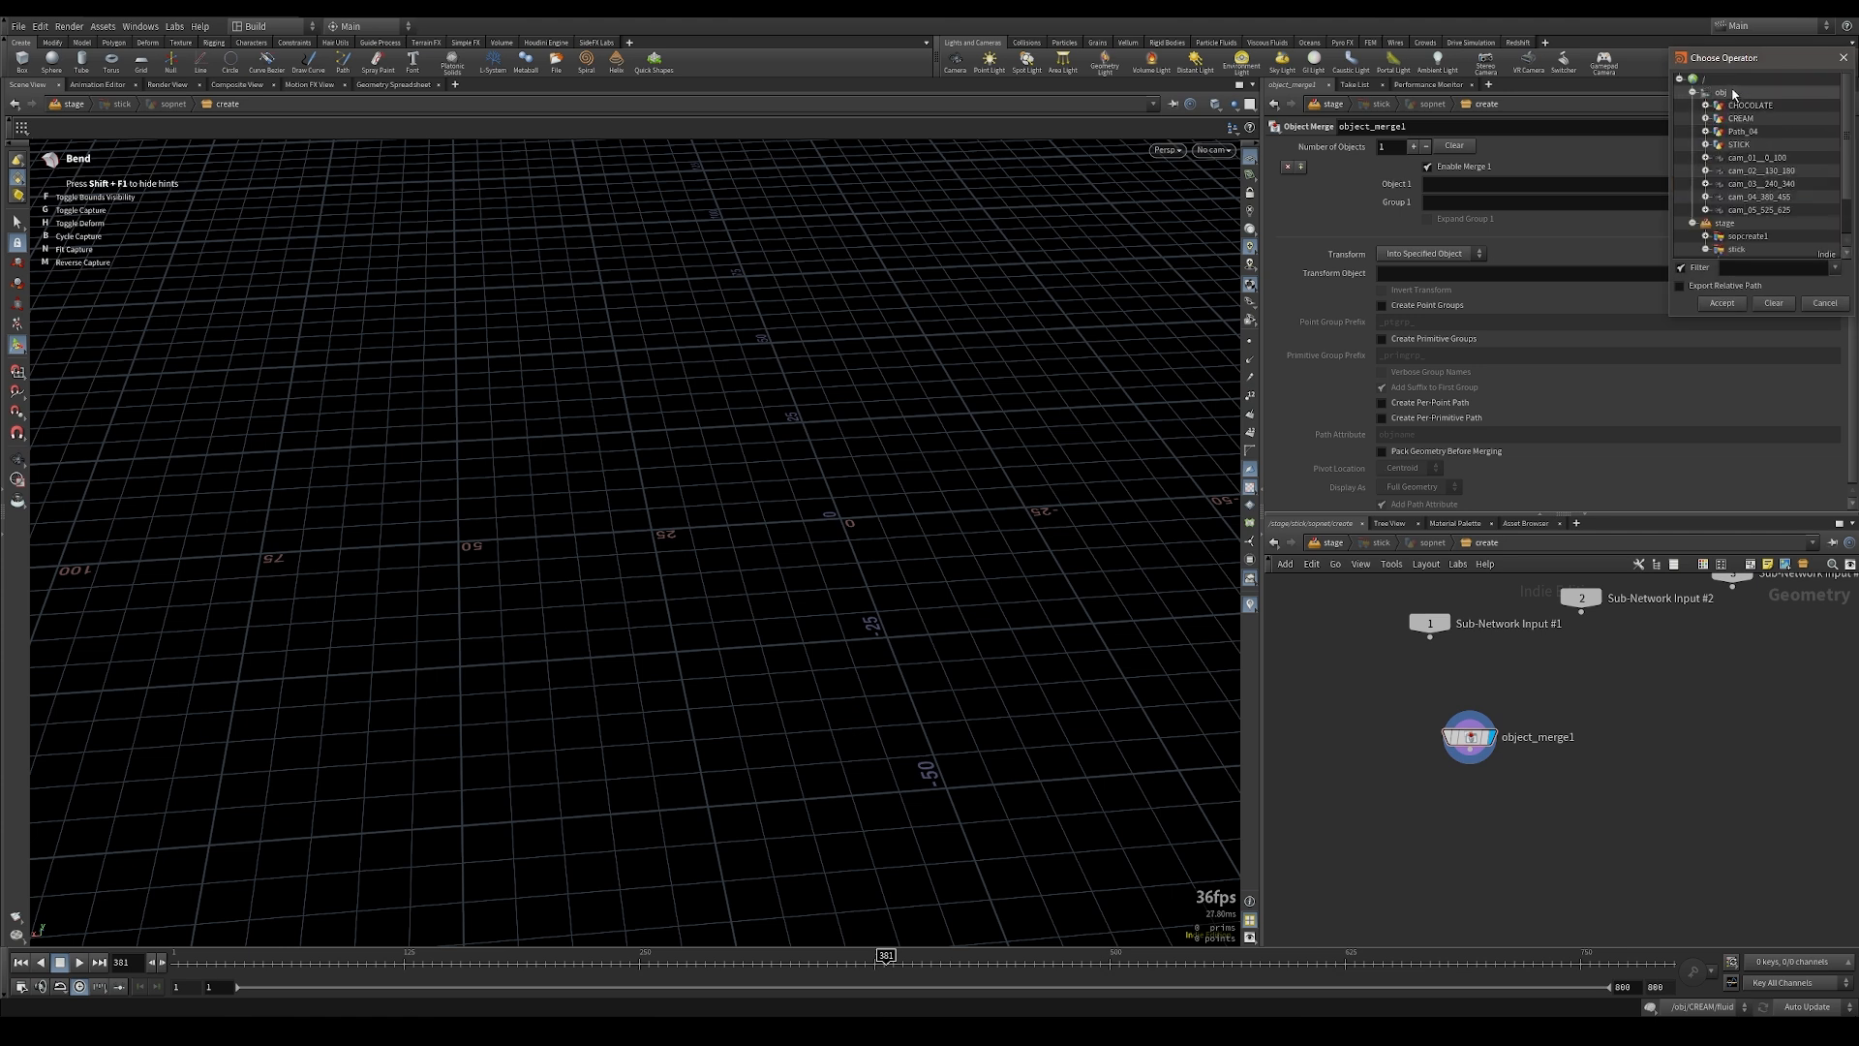
{"action": "left_click", "coordinate": [1705, 145]}
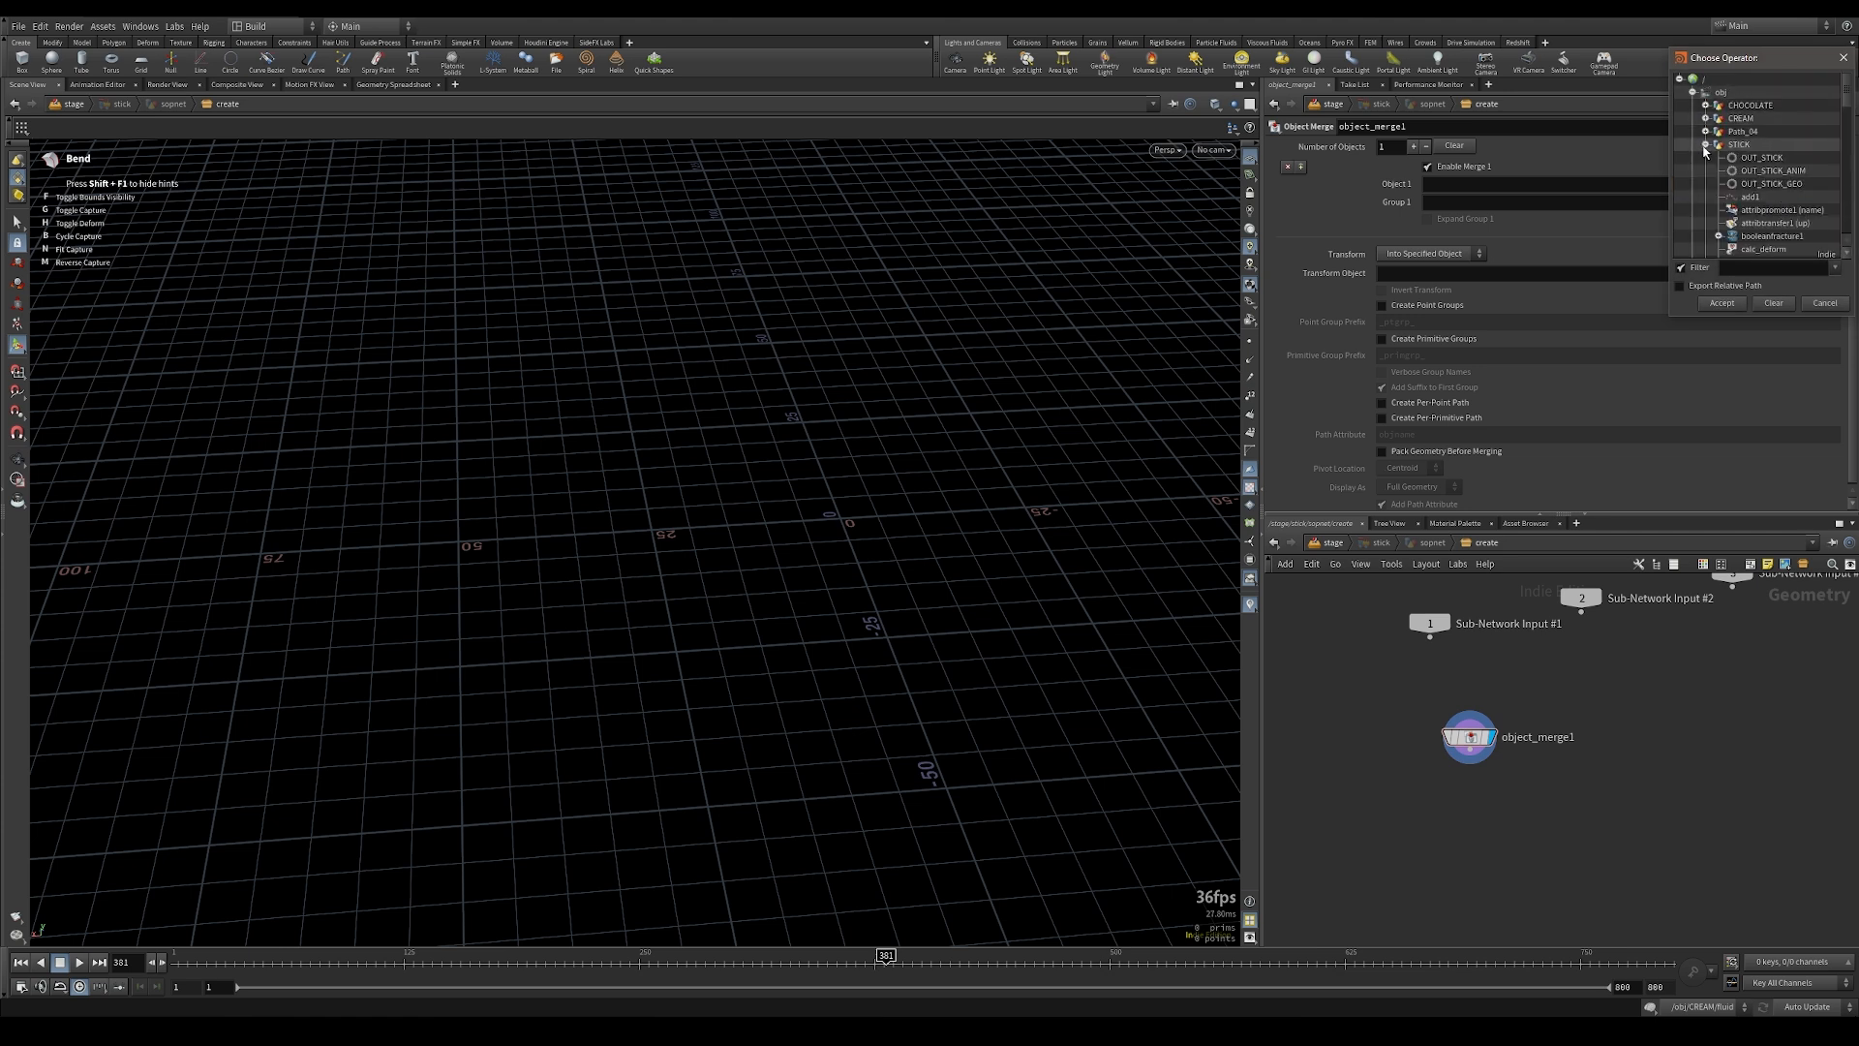
{"action": "double_click", "coordinate": [1763, 157]}
Step: Scrub through the timeline and inspect the merged stick's animation from several angles
{"action": "left_click_drag", "start_coordinate": [866, 593], "coordinate": [668, 531], "text": "alt"}
{"action": "right_click_drag", "start_coordinate": [668, 532], "coordinate": [714, 427], "text": "alt"}
{"action": "middle_click_drag", "start_coordinate": [714, 427], "coordinate": [769, 456], "text": "alt"}
{"action": "left_click", "coordinate": [182, 957]}
{"action": "left_click_drag", "start_coordinate": [232, 967], "coordinate": [561, 953]}
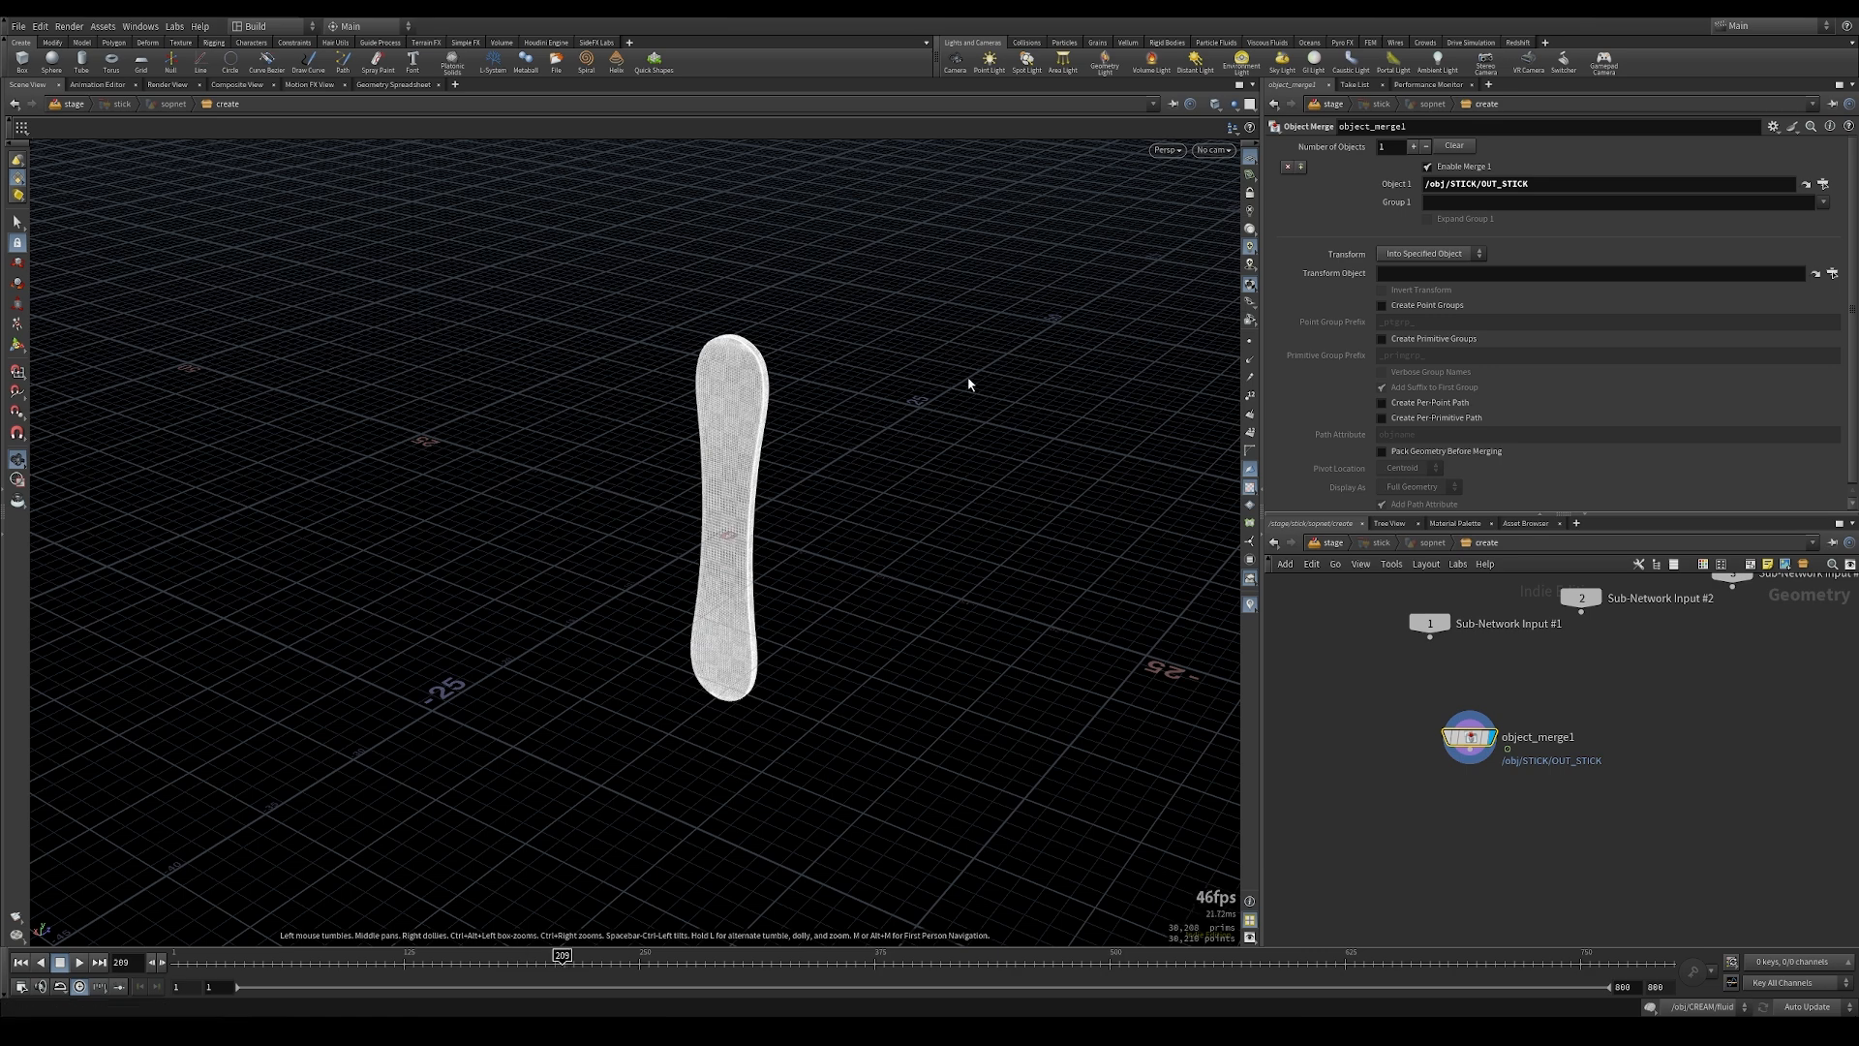
{"action": "left_click_drag", "start_coordinate": [777, 596], "coordinate": [857, 550], "text": "alt"}
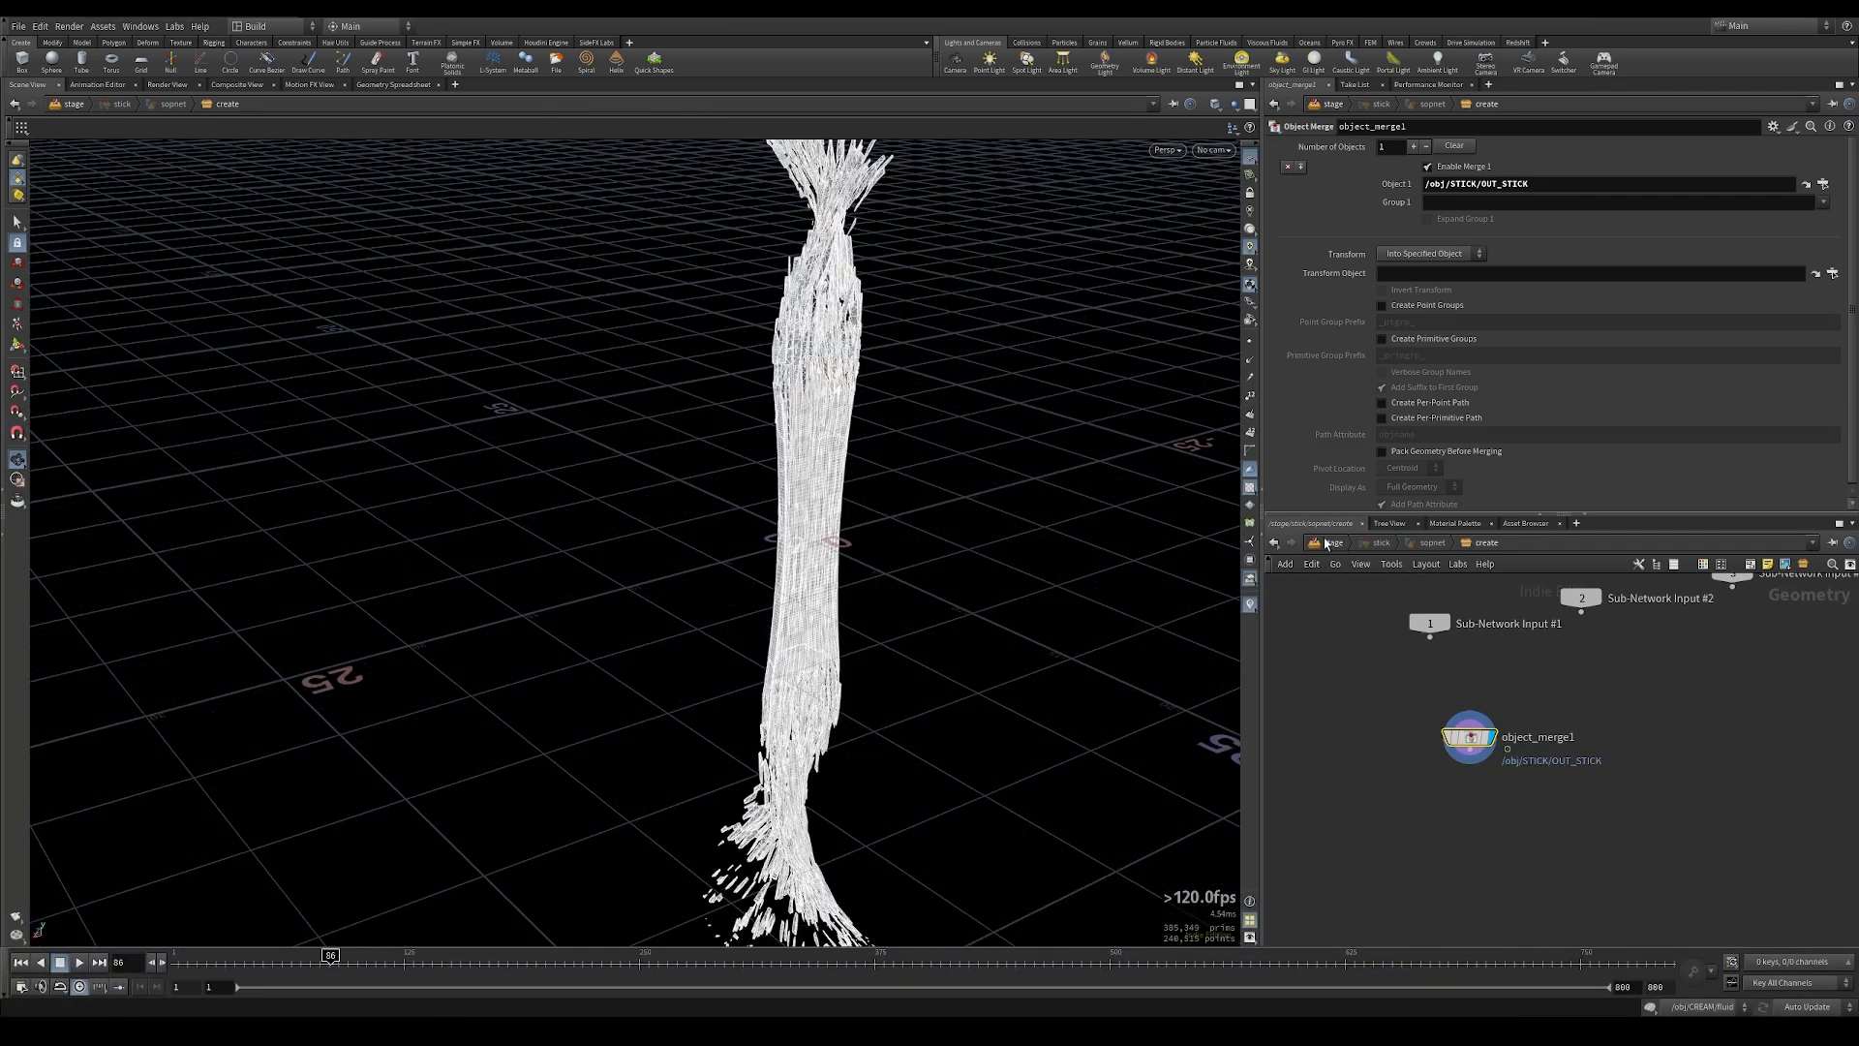
Step: Go back to the stage network and view the stick together with the bent ground
{"action": "left_click", "coordinate": [1326, 543]}
{"action": "right_click_drag", "start_coordinate": [934, 613], "coordinate": [465, 571], "text": "alt"}
{"action": "middle_click_drag", "start_coordinate": [464, 571], "coordinate": [421, 591], "text": "alt"}
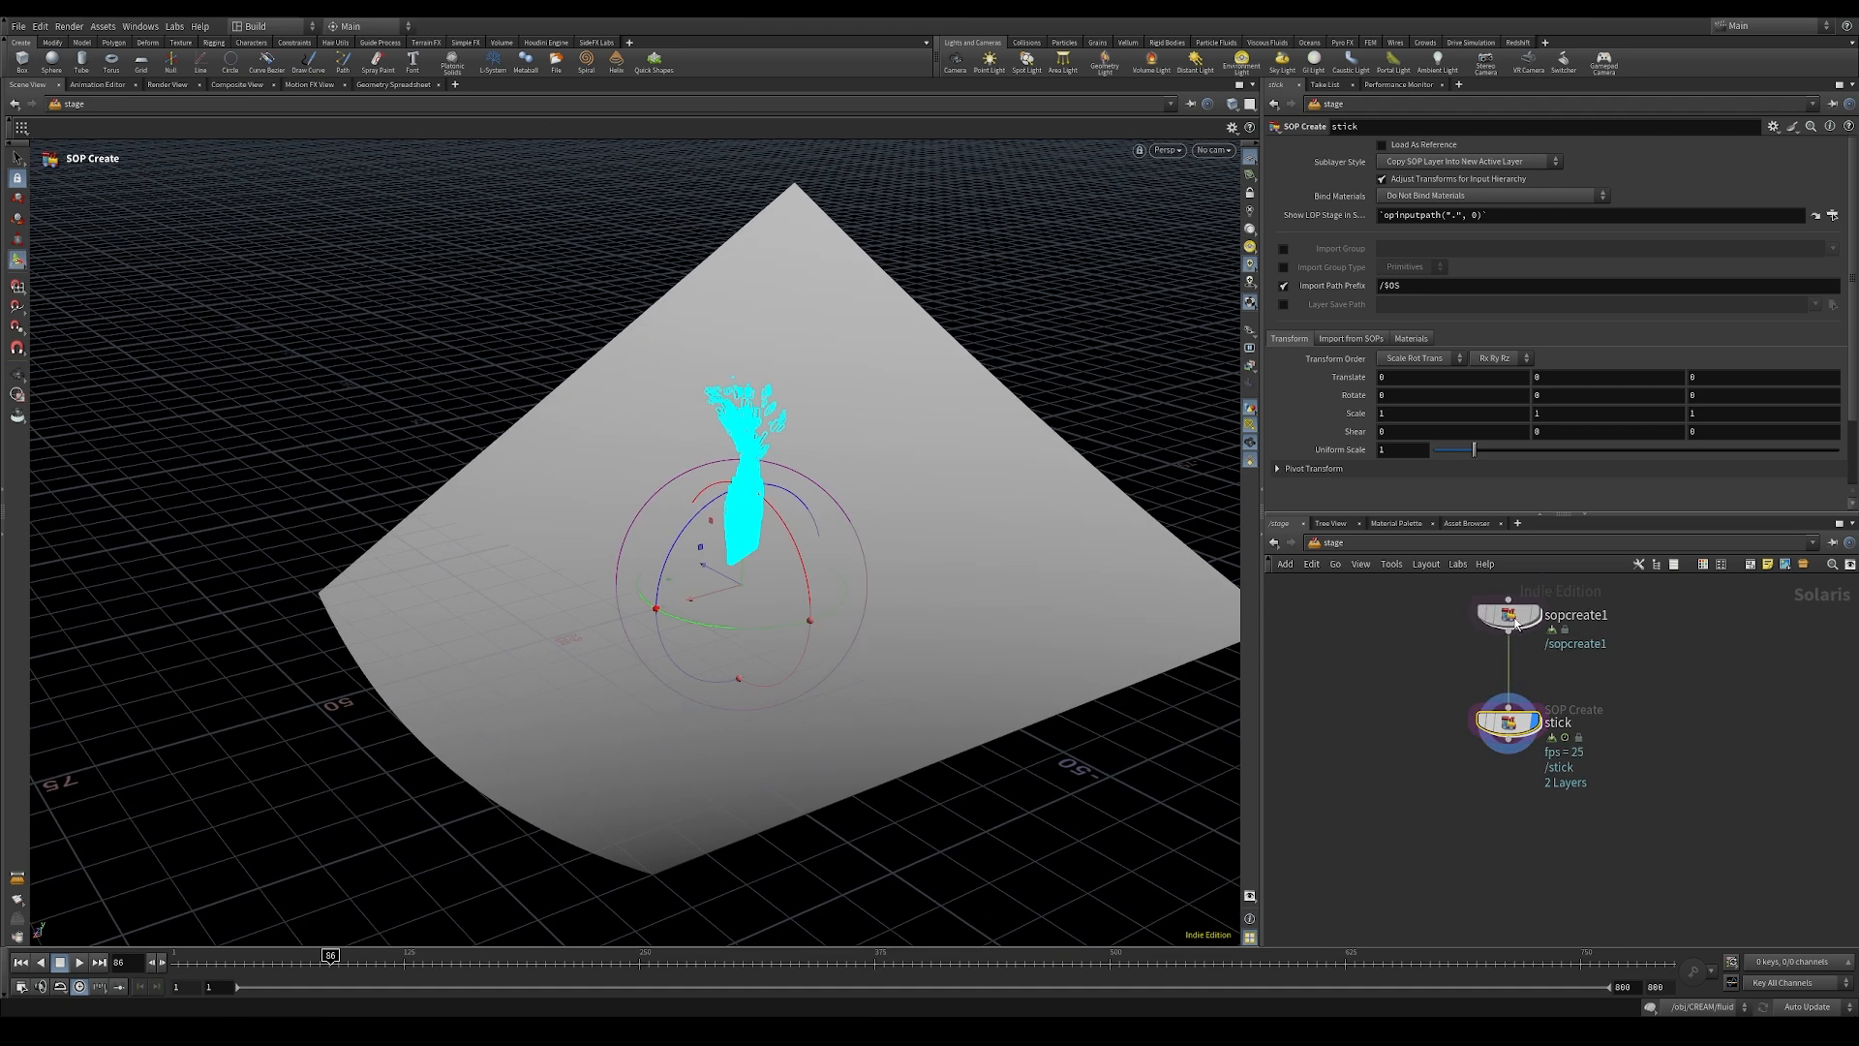
Step: Move the bent ground sopcreate1 in the scene to about -38.3 in X and -26.19 in Y
{"action": "left_click", "coordinate": [1508, 617]}
{"action": "left_click_drag", "start_coordinate": [779, 604], "coordinate": [936, 676]}
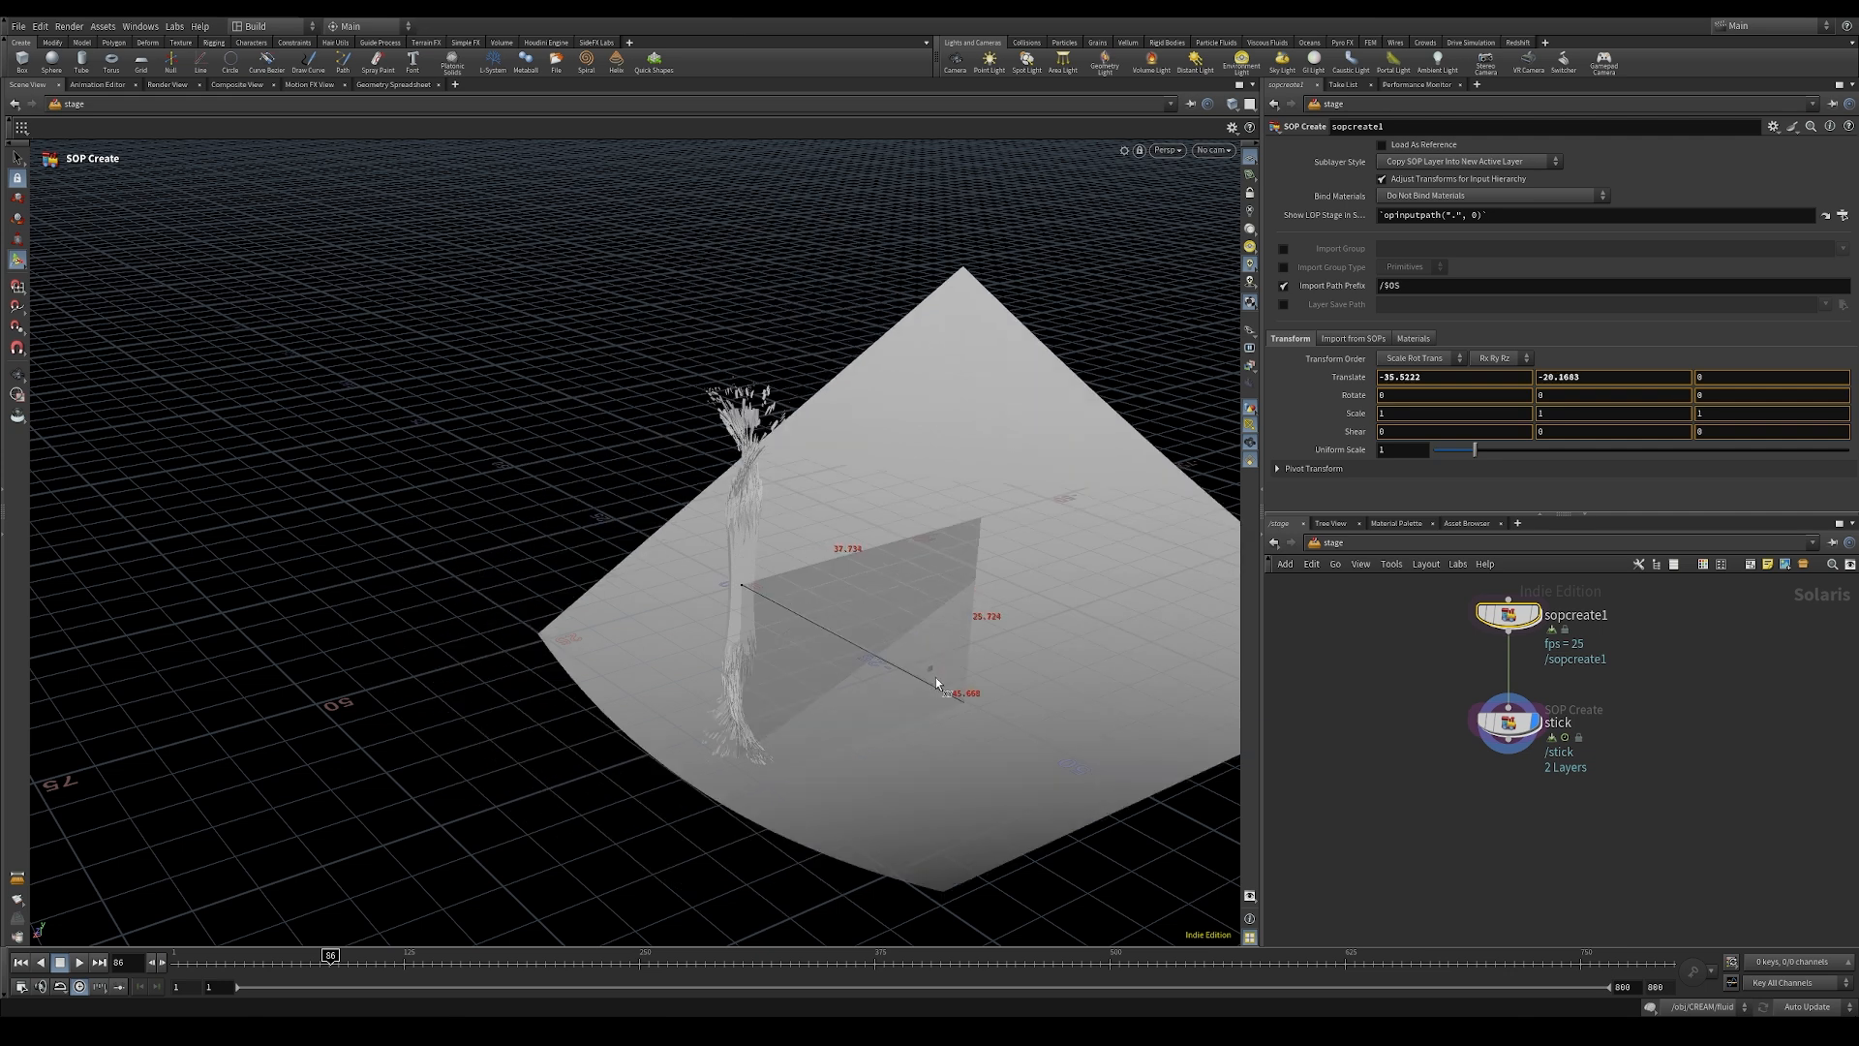
{"action": "key", "text": "Escape"}
{"action": "right_click_drag", "start_coordinate": [893, 542], "coordinate": [788, 590], "text": "alt"}
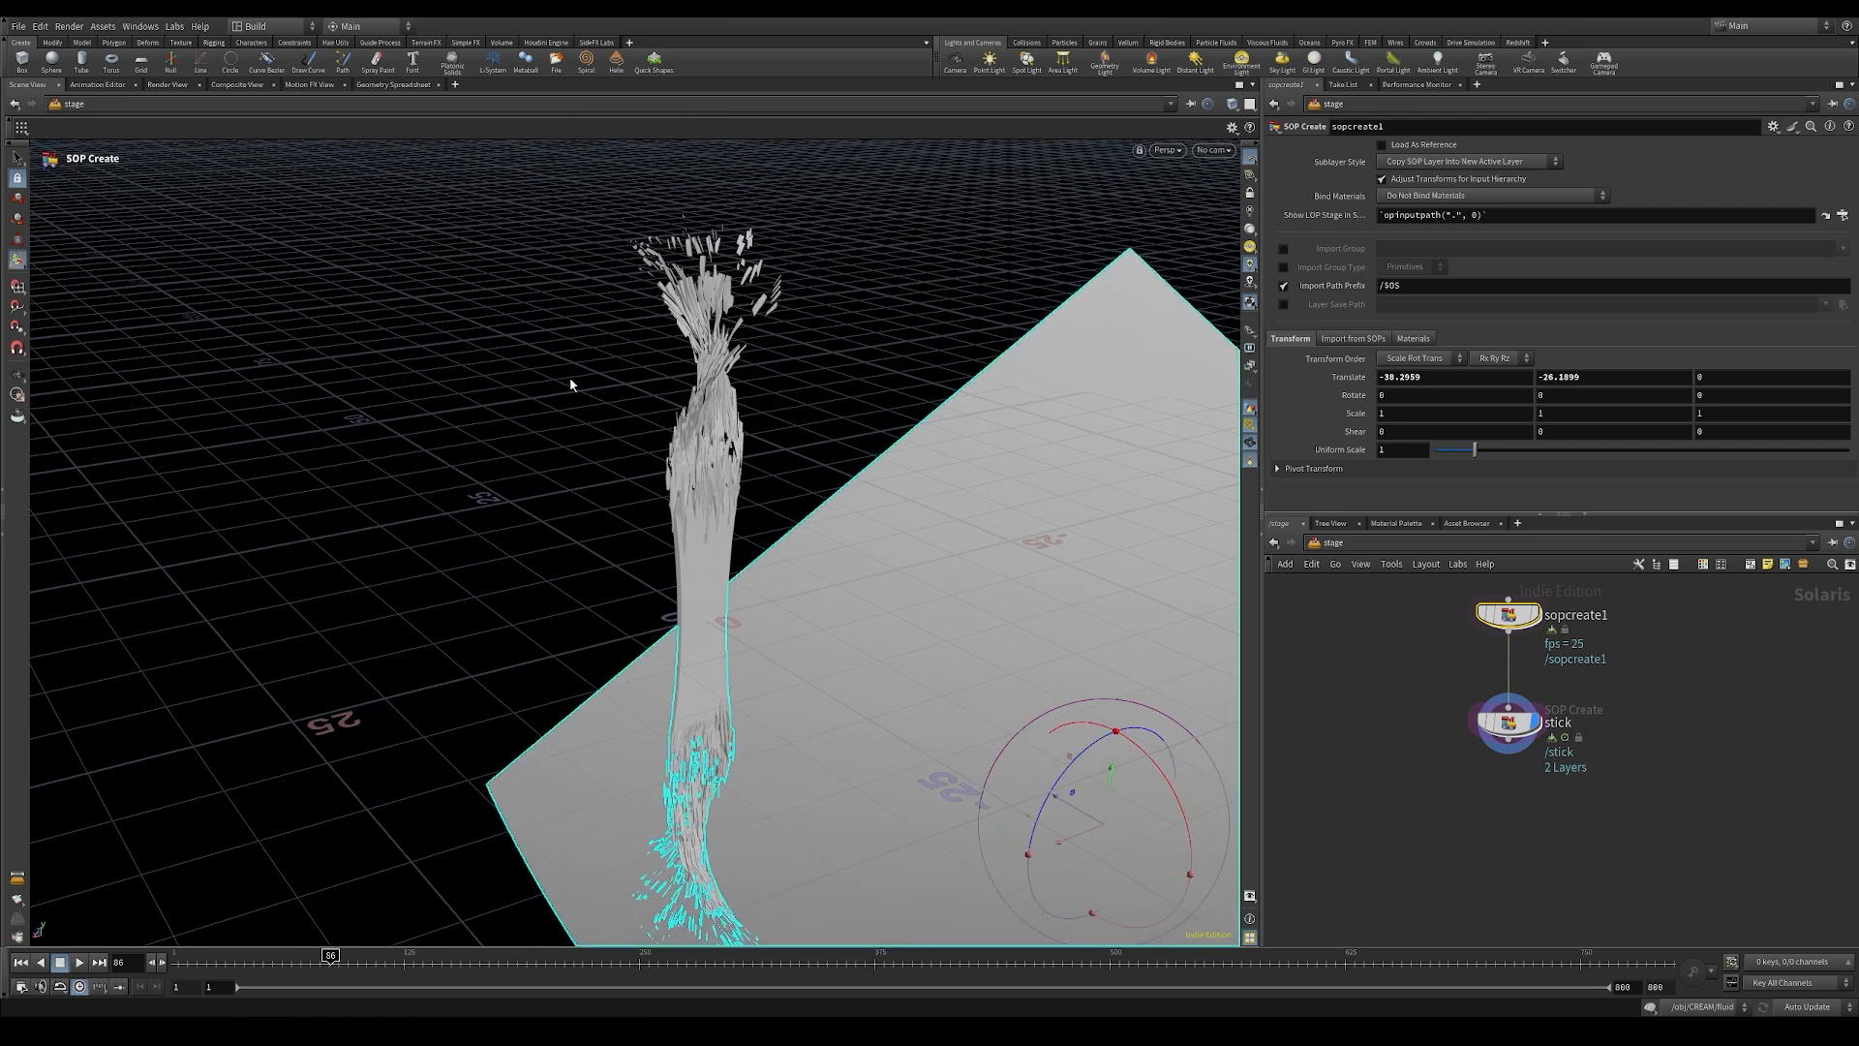
Step: Scrub the timeline forward to frame 253 and examine the stick against the bent ground
{"action": "left_click_drag", "start_coordinate": [330, 956], "coordinate": [380, 957]}
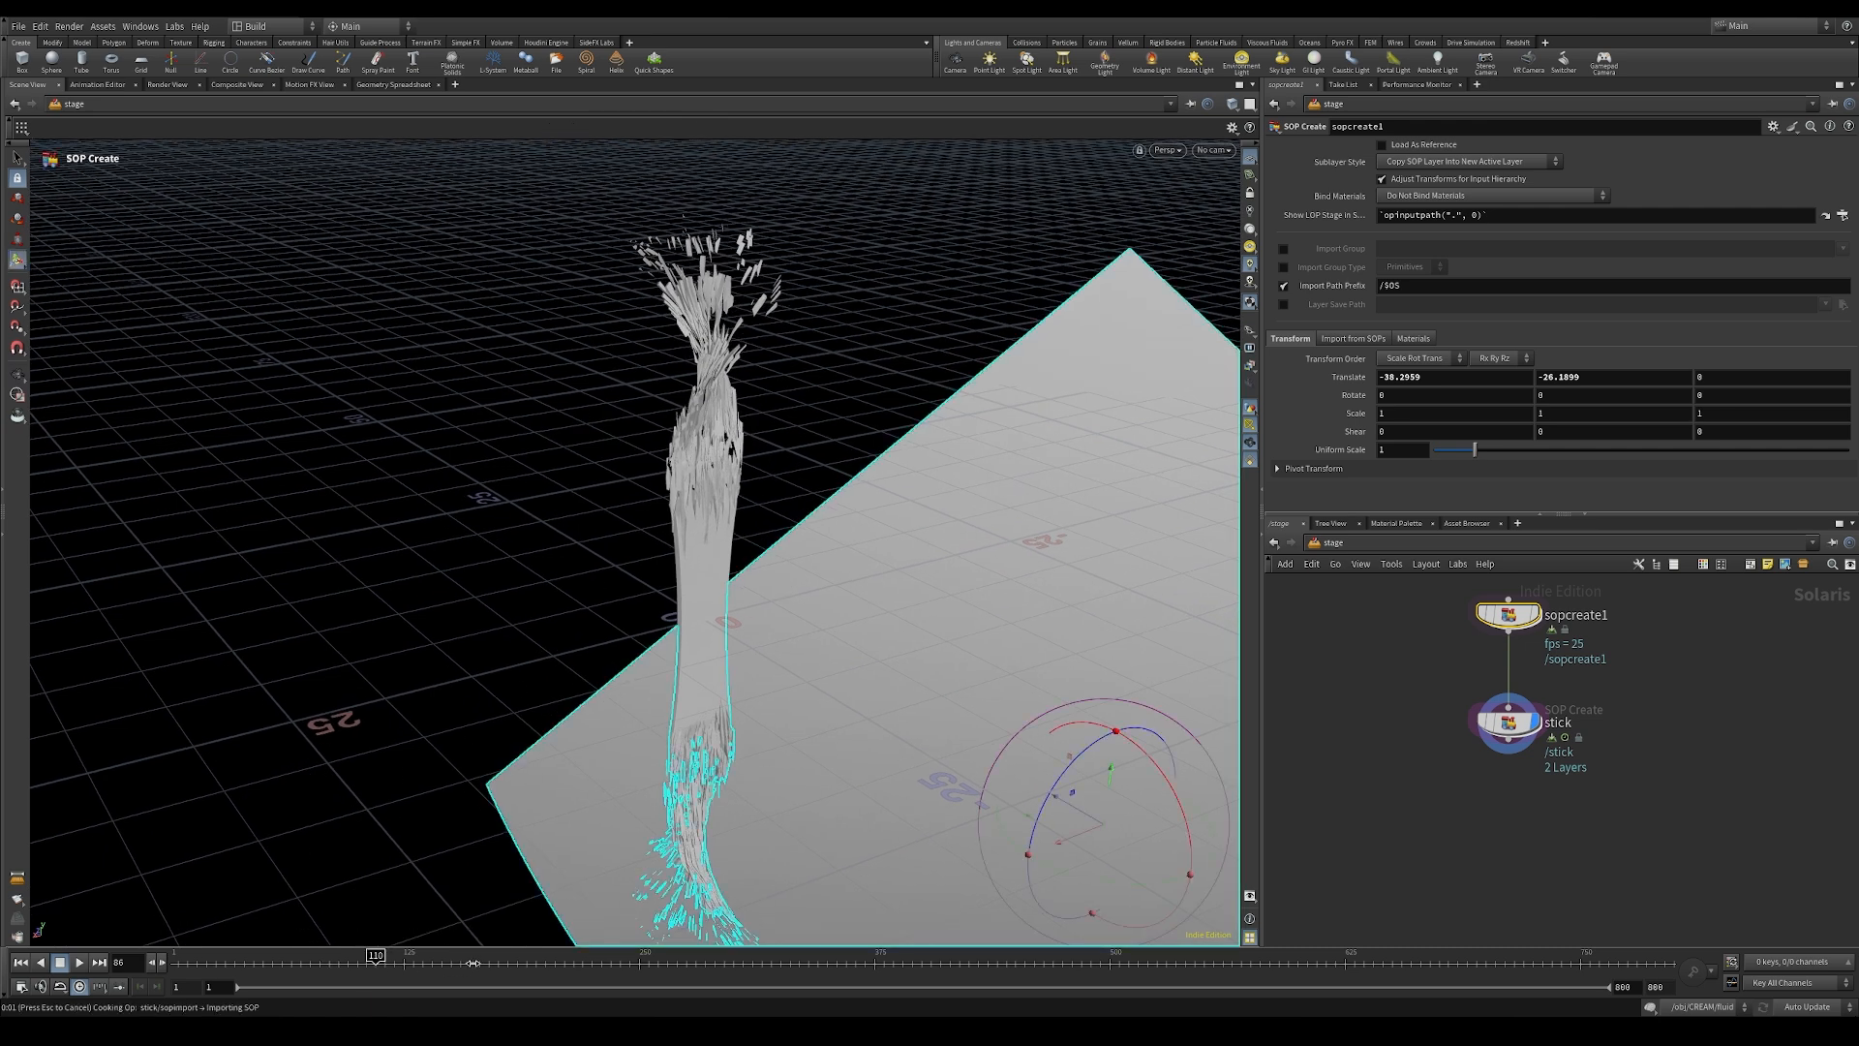
{"action": "left_click", "coordinate": [540, 966]}
{"action": "left_click_drag", "start_coordinate": [540, 960], "coordinate": [644, 960]}
{"action": "mouse_move", "coordinate": [760, 799]}
{"action": "left_mouse_down", "text": "alt"}
{"action": "mouse_move", "coordinate": [751, 759]}
{"action": "mouse_move", "coordinate": [754, 811]}
{"action": "left_mouse_up", "text": "alt"}
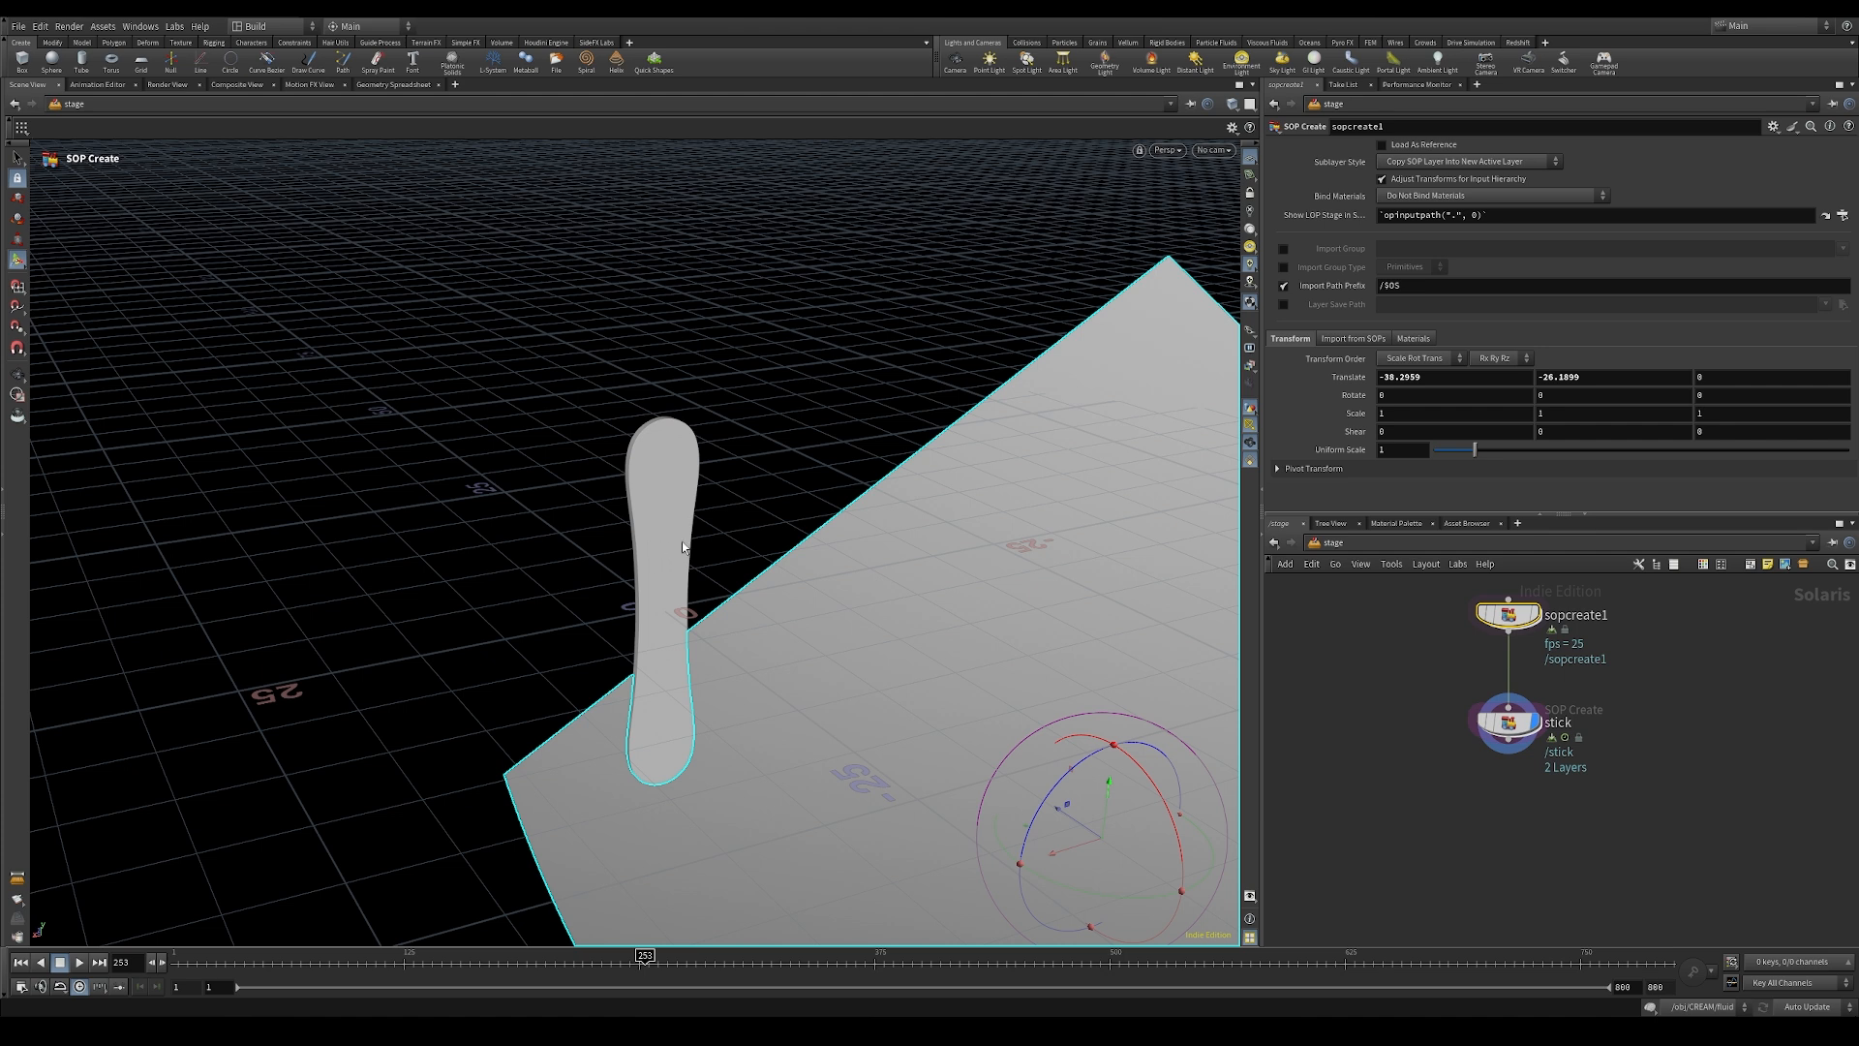
{"action": "key", "text": "Tab"}
{"action": "type", "text": "ins"}
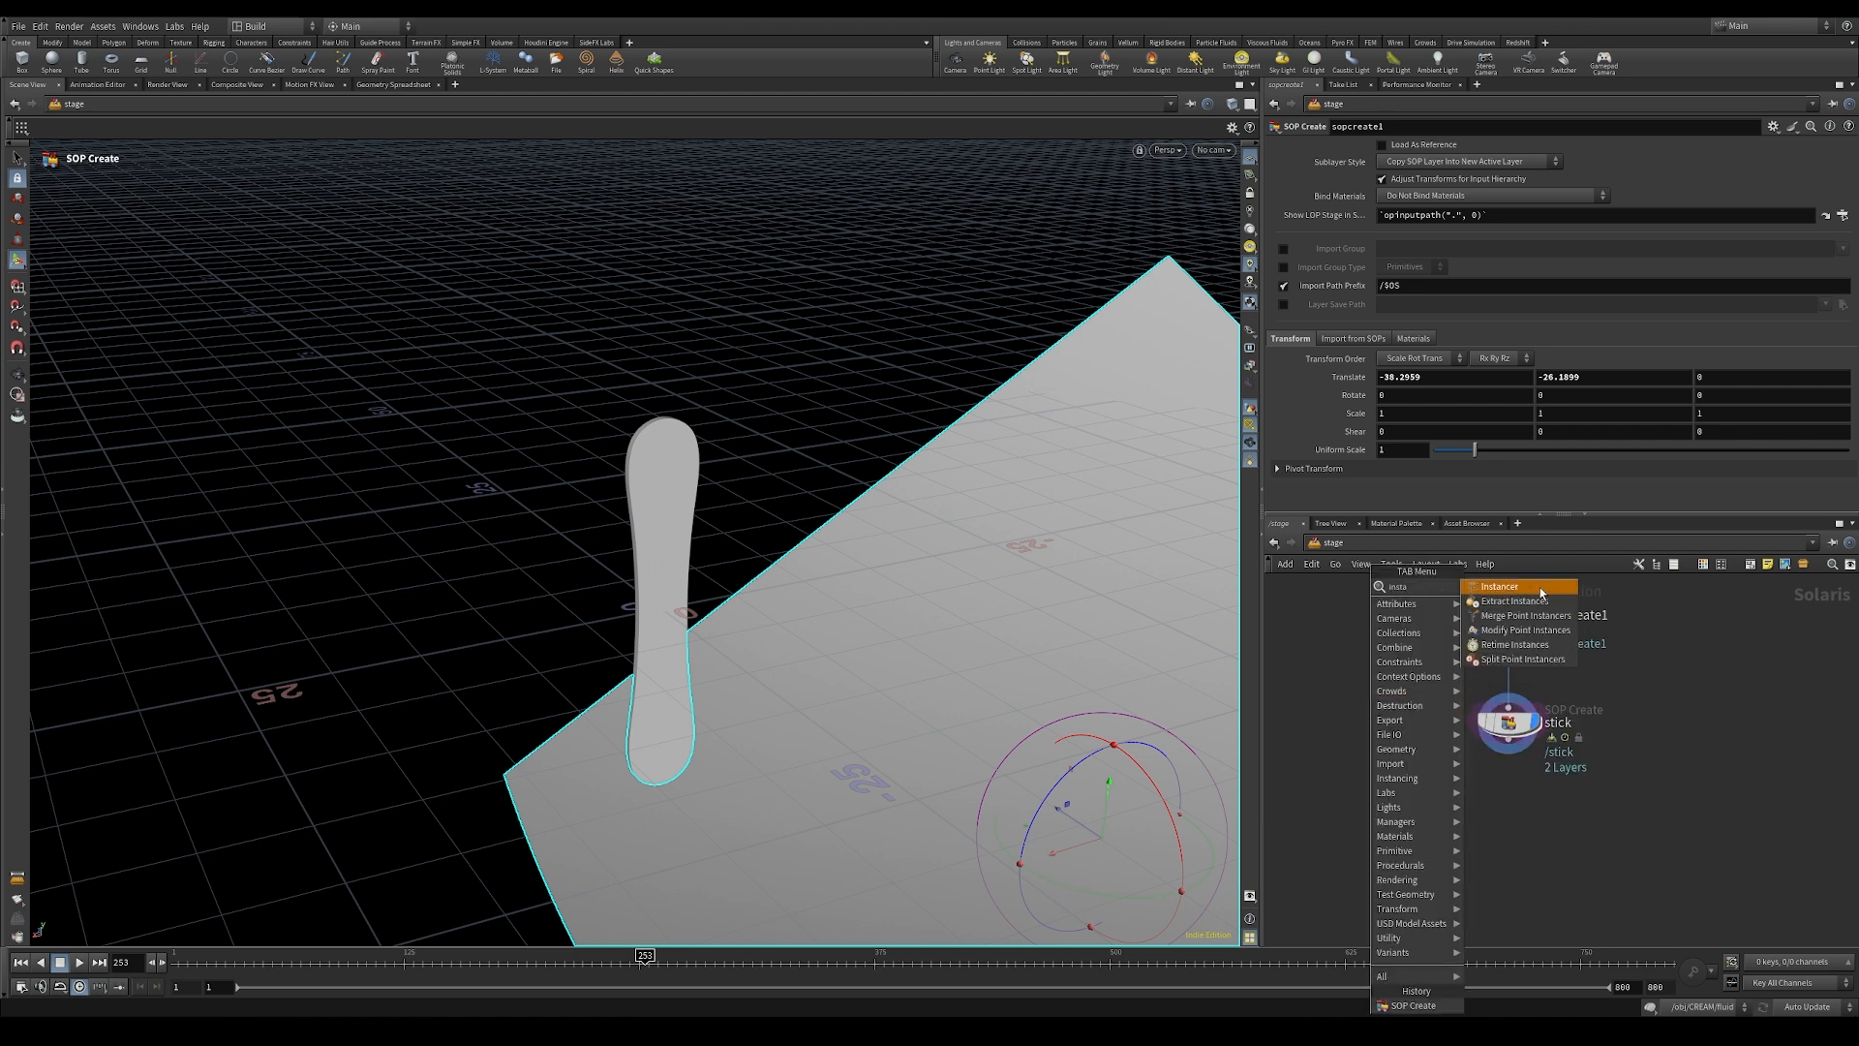
{"action": "left_click", "coordinate": [1317, 662]}
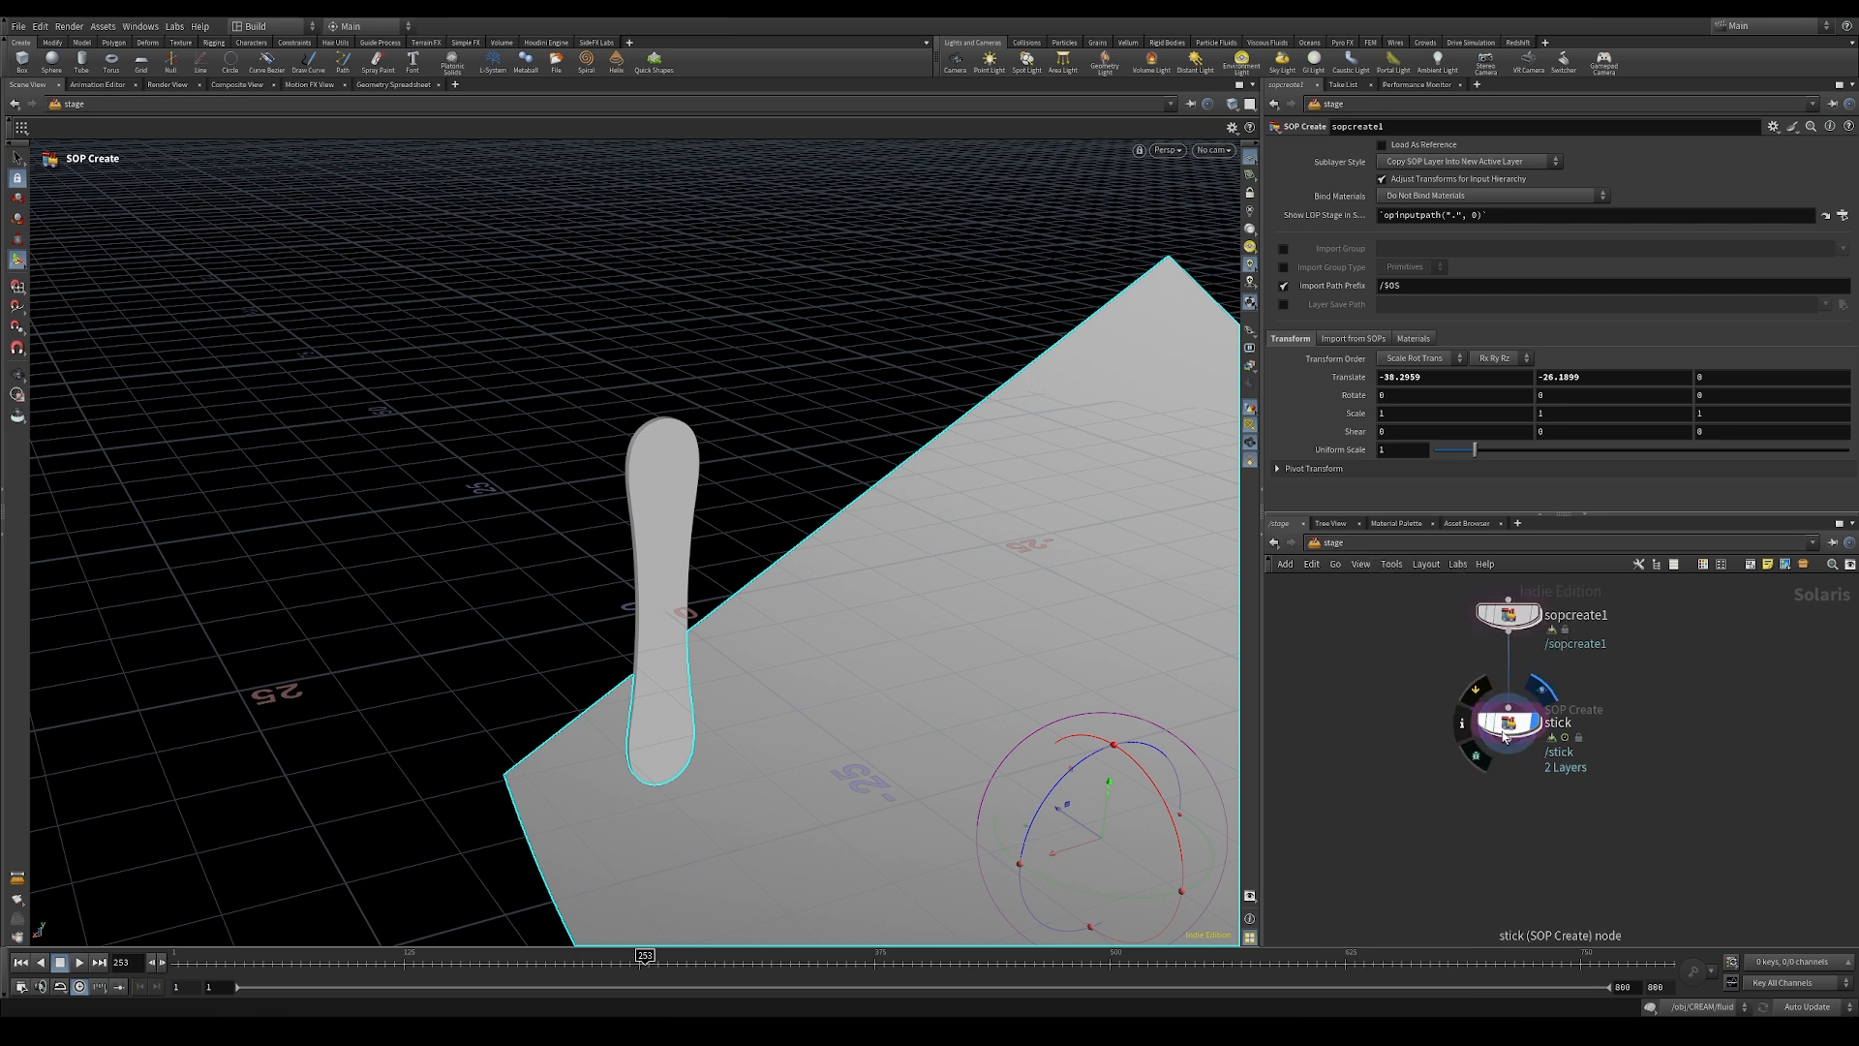
Step: In the stick node's SOP import data settings, enable Subset Groups and set it to inside
{"action": "middle_click_drag", "start_coordinate": [1418, 801], "coordinate": [1414, 753]}
{"action": "left_click", "coordinate": [1499, 677]}
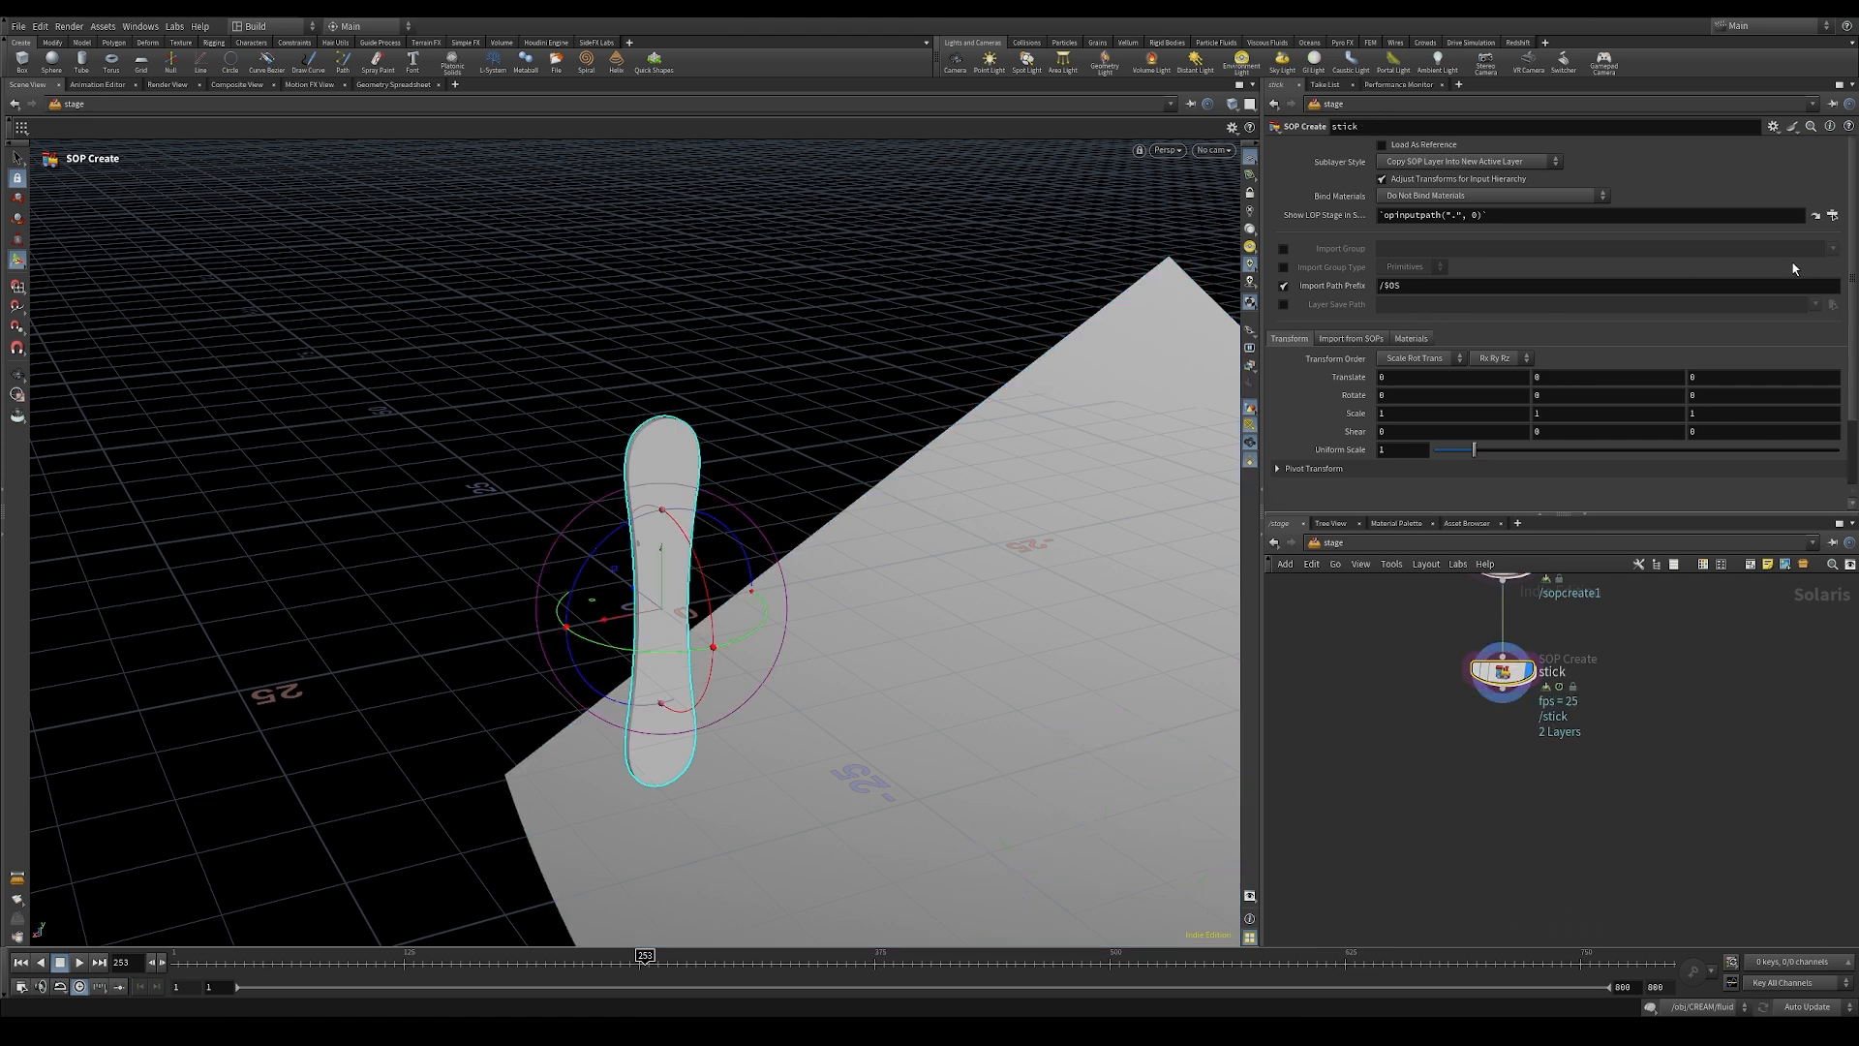
{"action": "left_click", "coordinate": [1352, 339]}
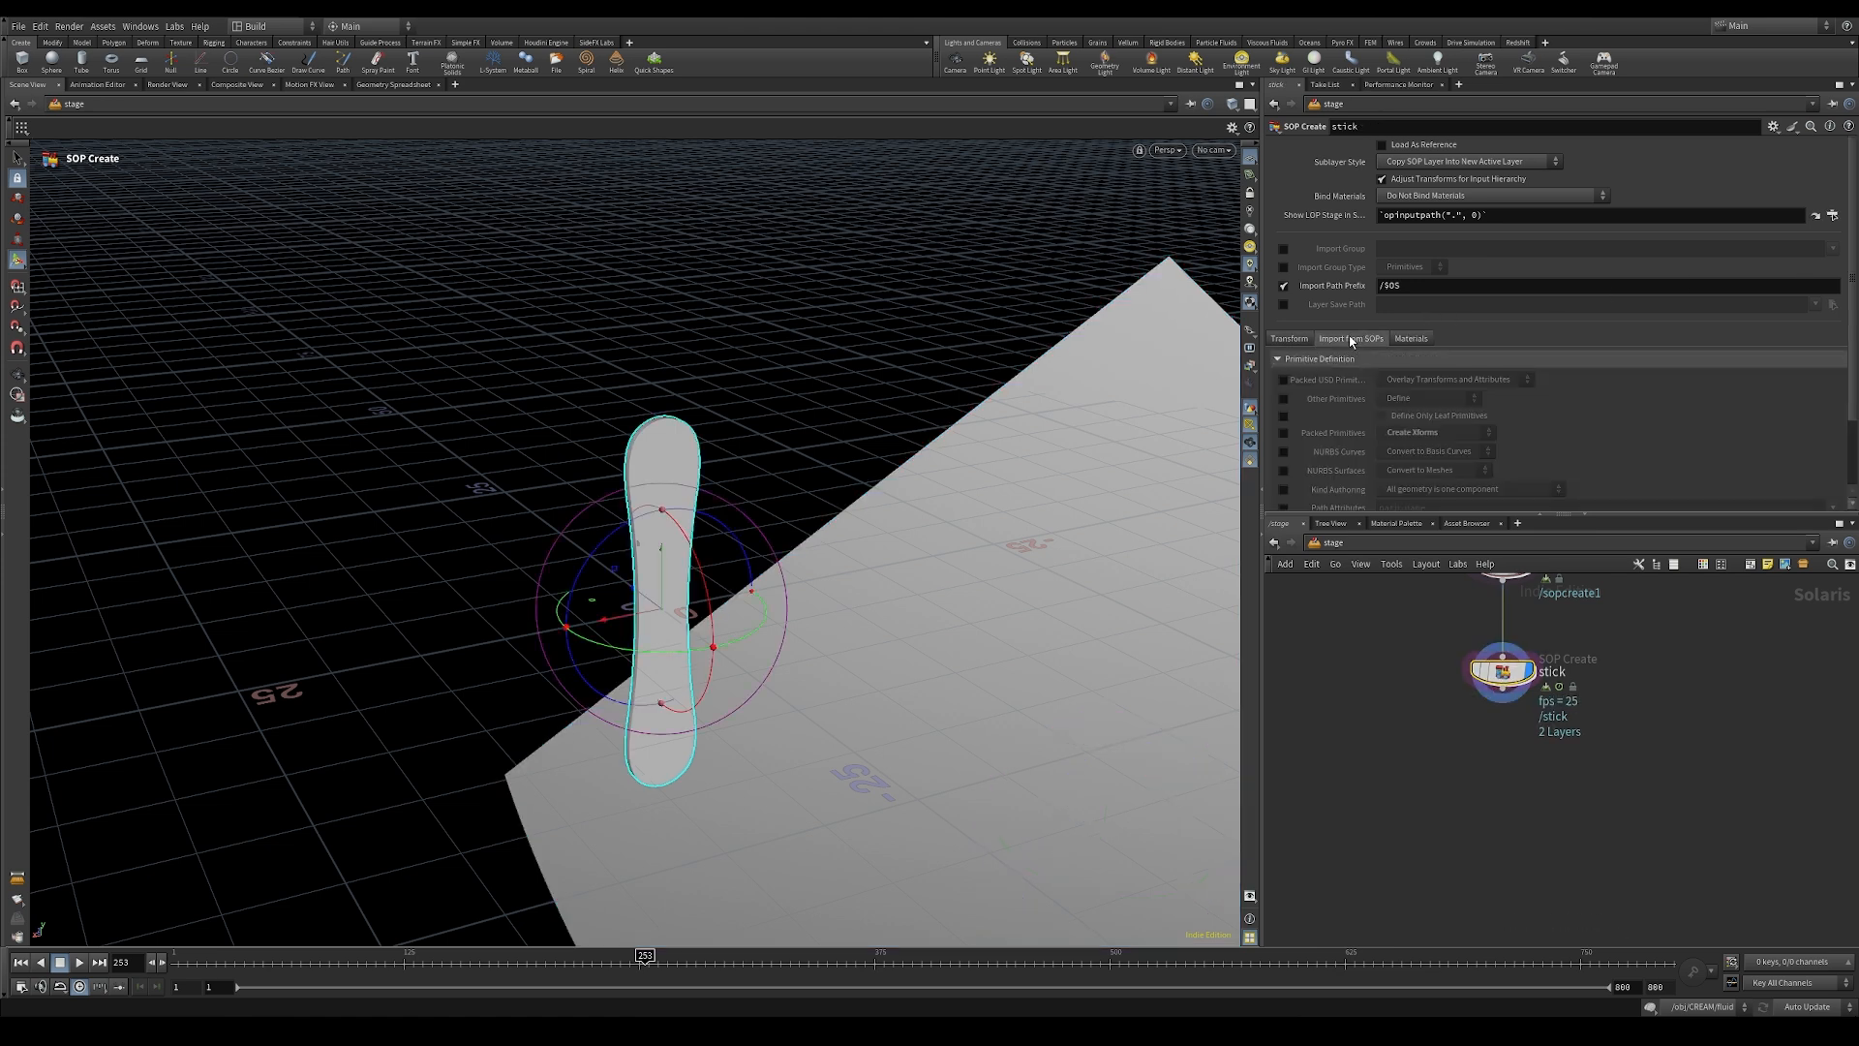
{"action": "scroll", "coordinate": [1833, 363], "scroll_direction": "down", "scroll_amount": 3}
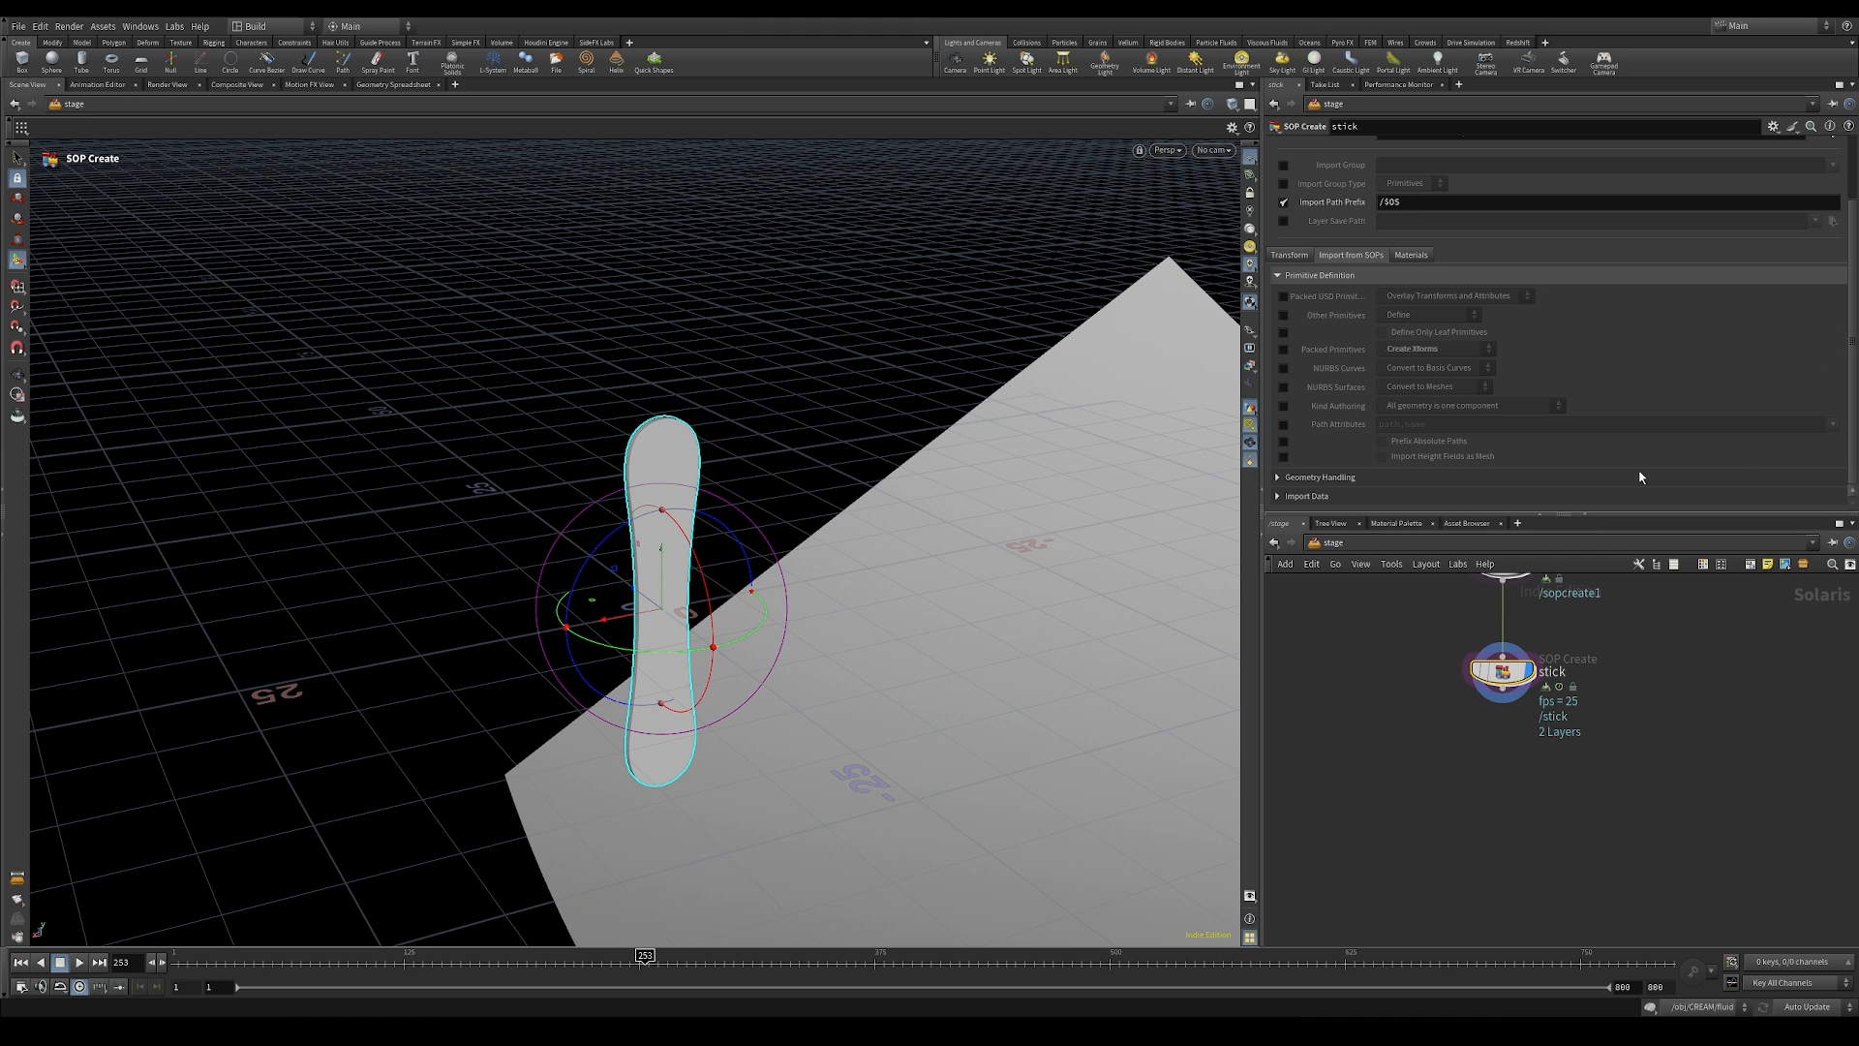
{"action": "left_click", "coordinate": [1292, 496]}
{"action": "scroll", "coordinate": [1291, 500], "scroll_direction": "down", "scroll_amount": 6}
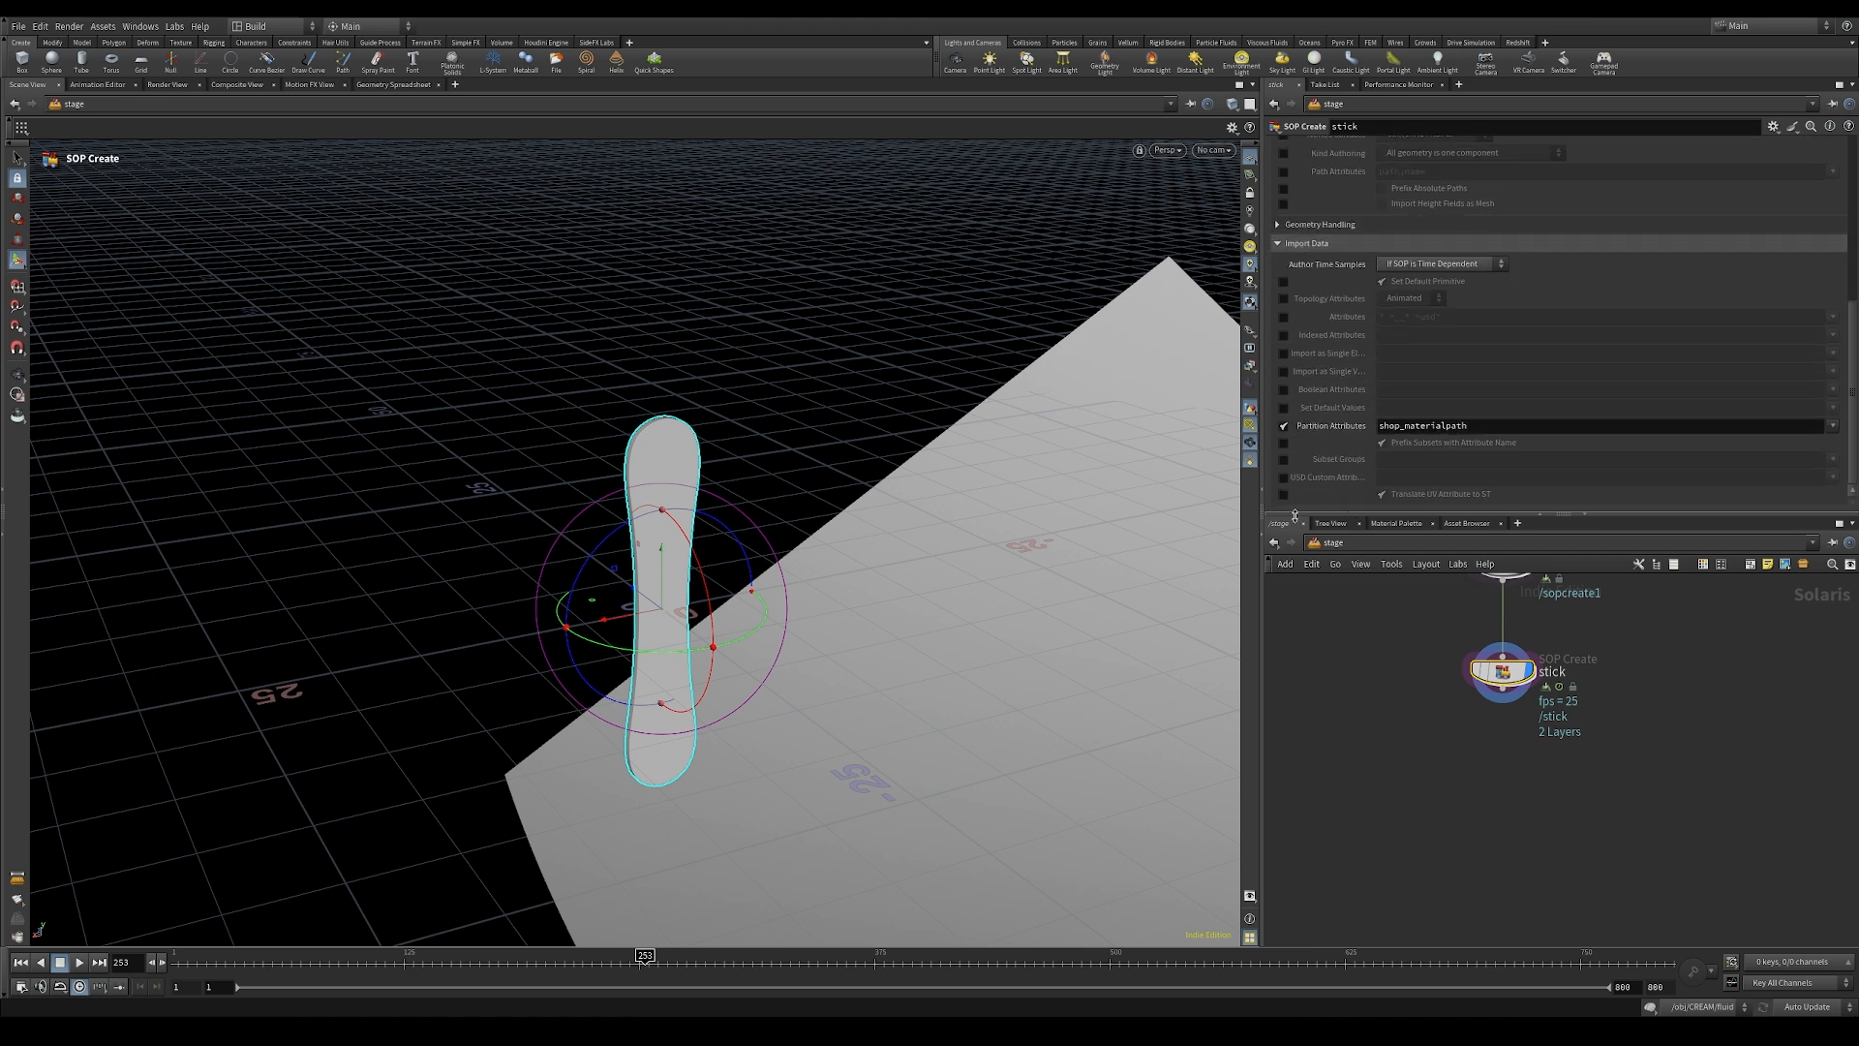
{"action": "left_click", "coordinate": [1284, 459]}
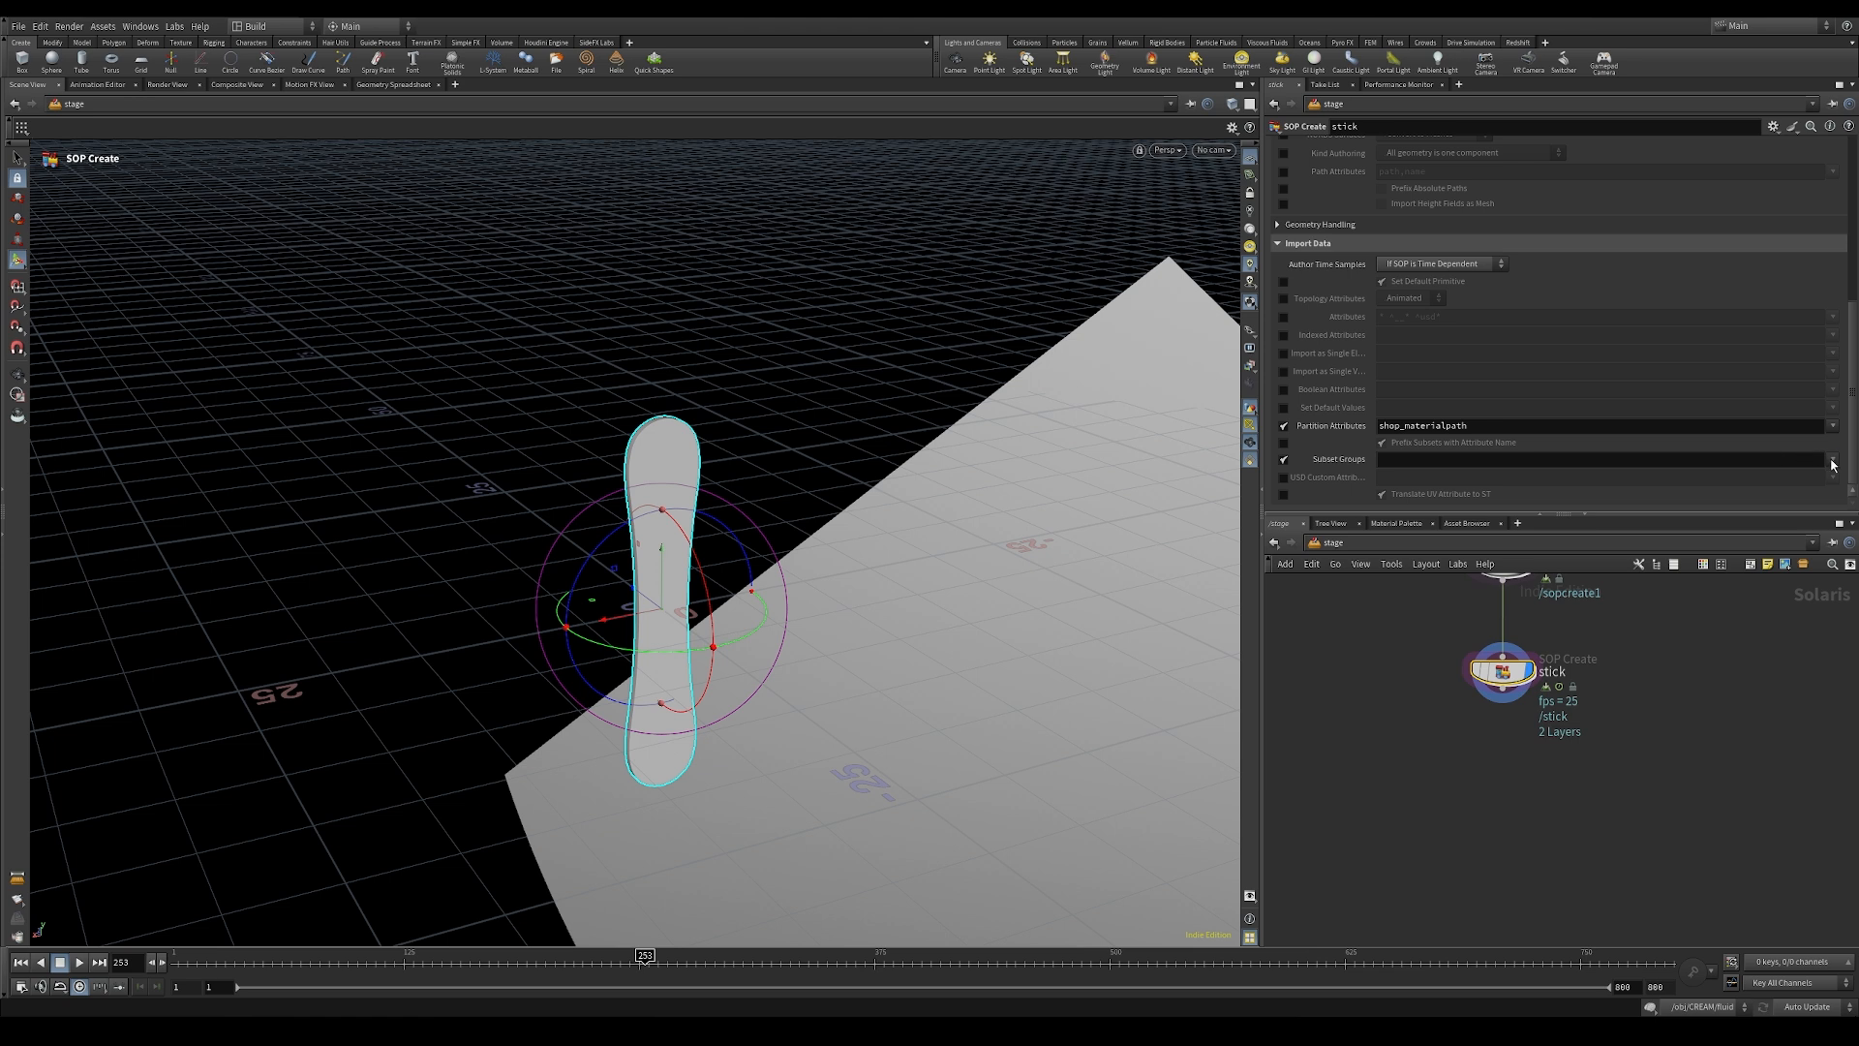
{"action": "left_click", "coordinate": [1794, 459]}
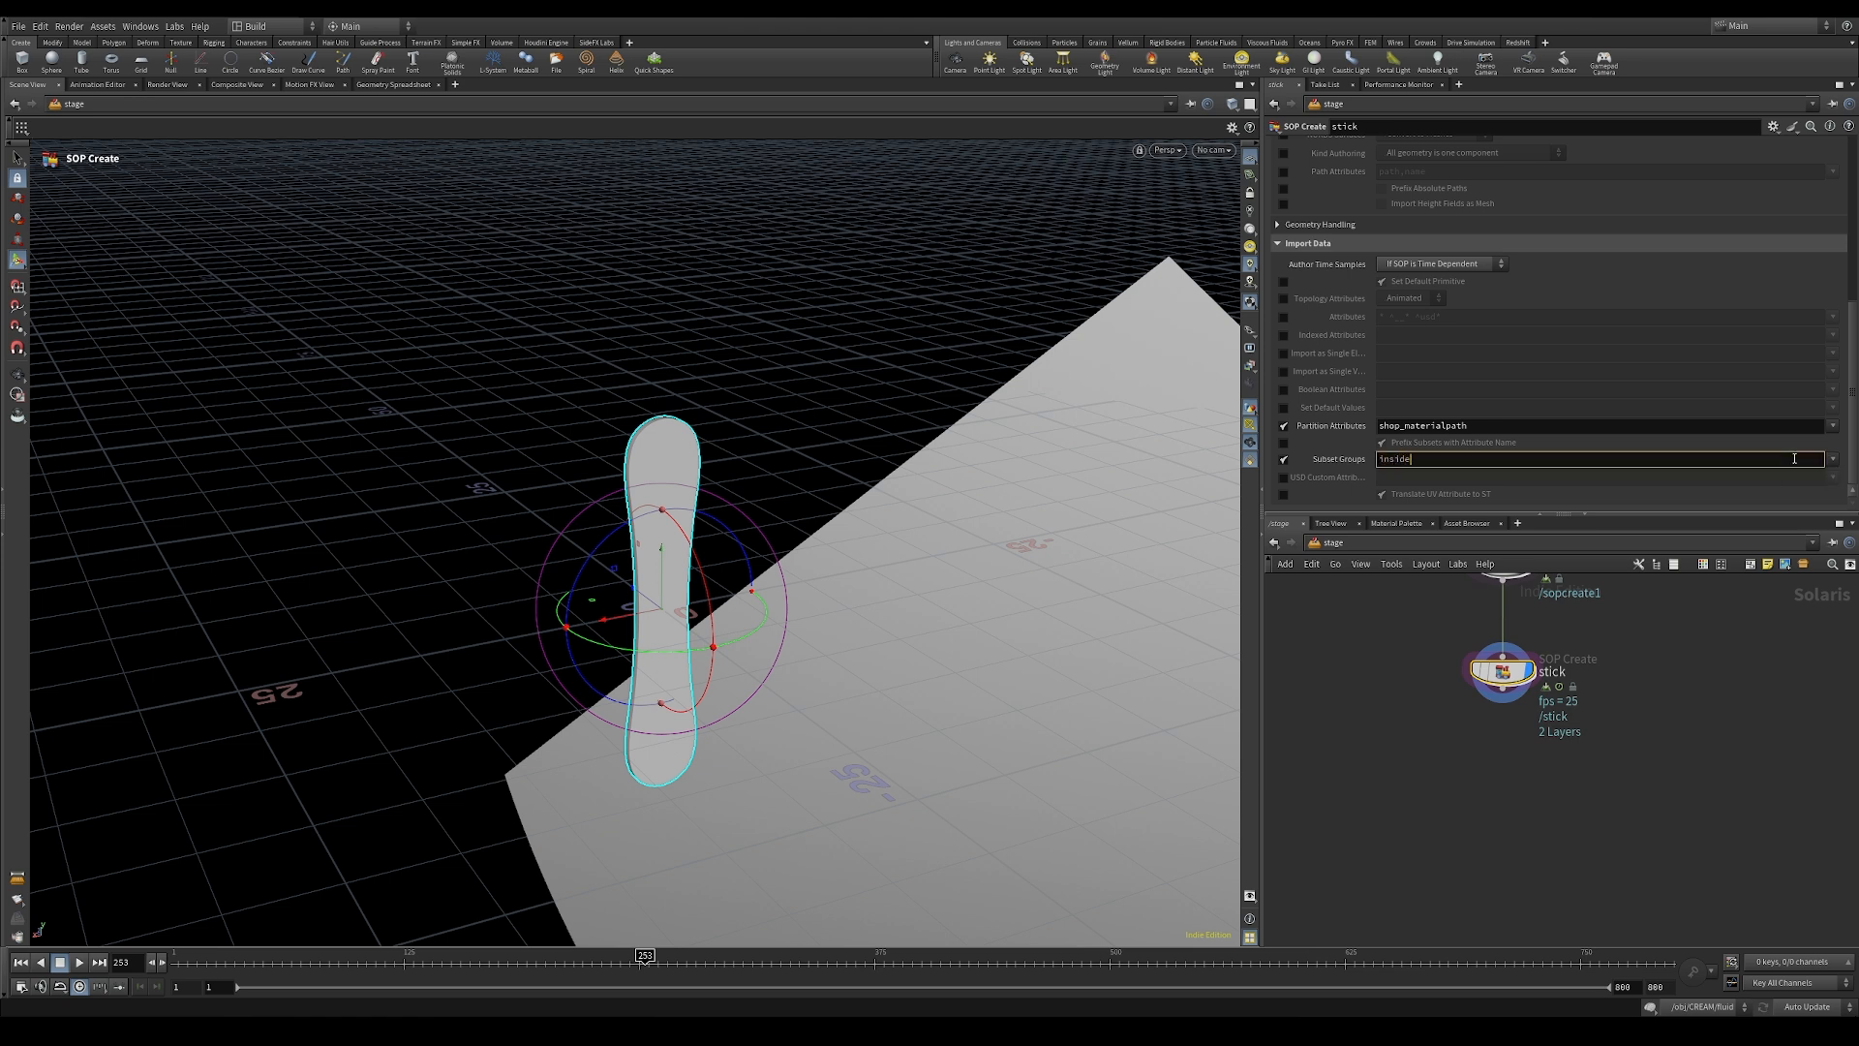
{"action": "key", "text": "Return"}
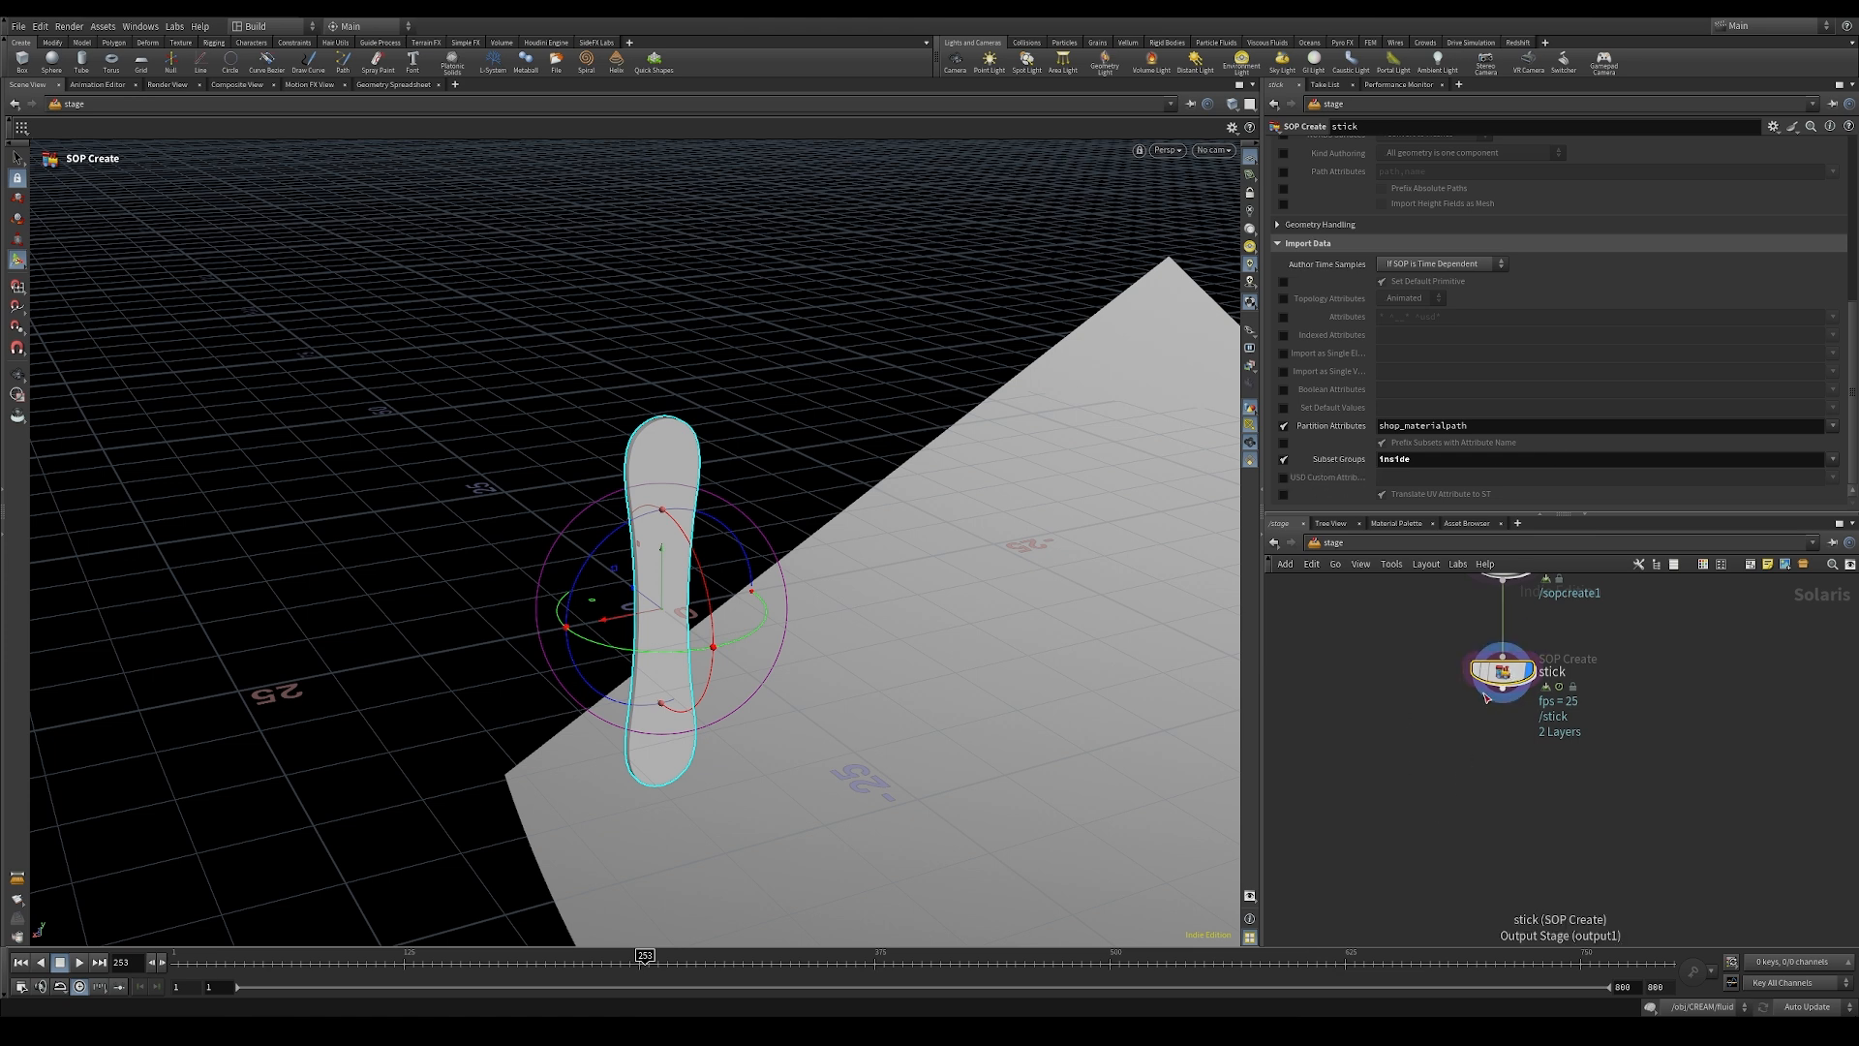
Step: Add a SOP Create node below the stick node, wire it to the stick output and rename it cream
{"action": "mouse_move", "coordinate": [1509, 678]}
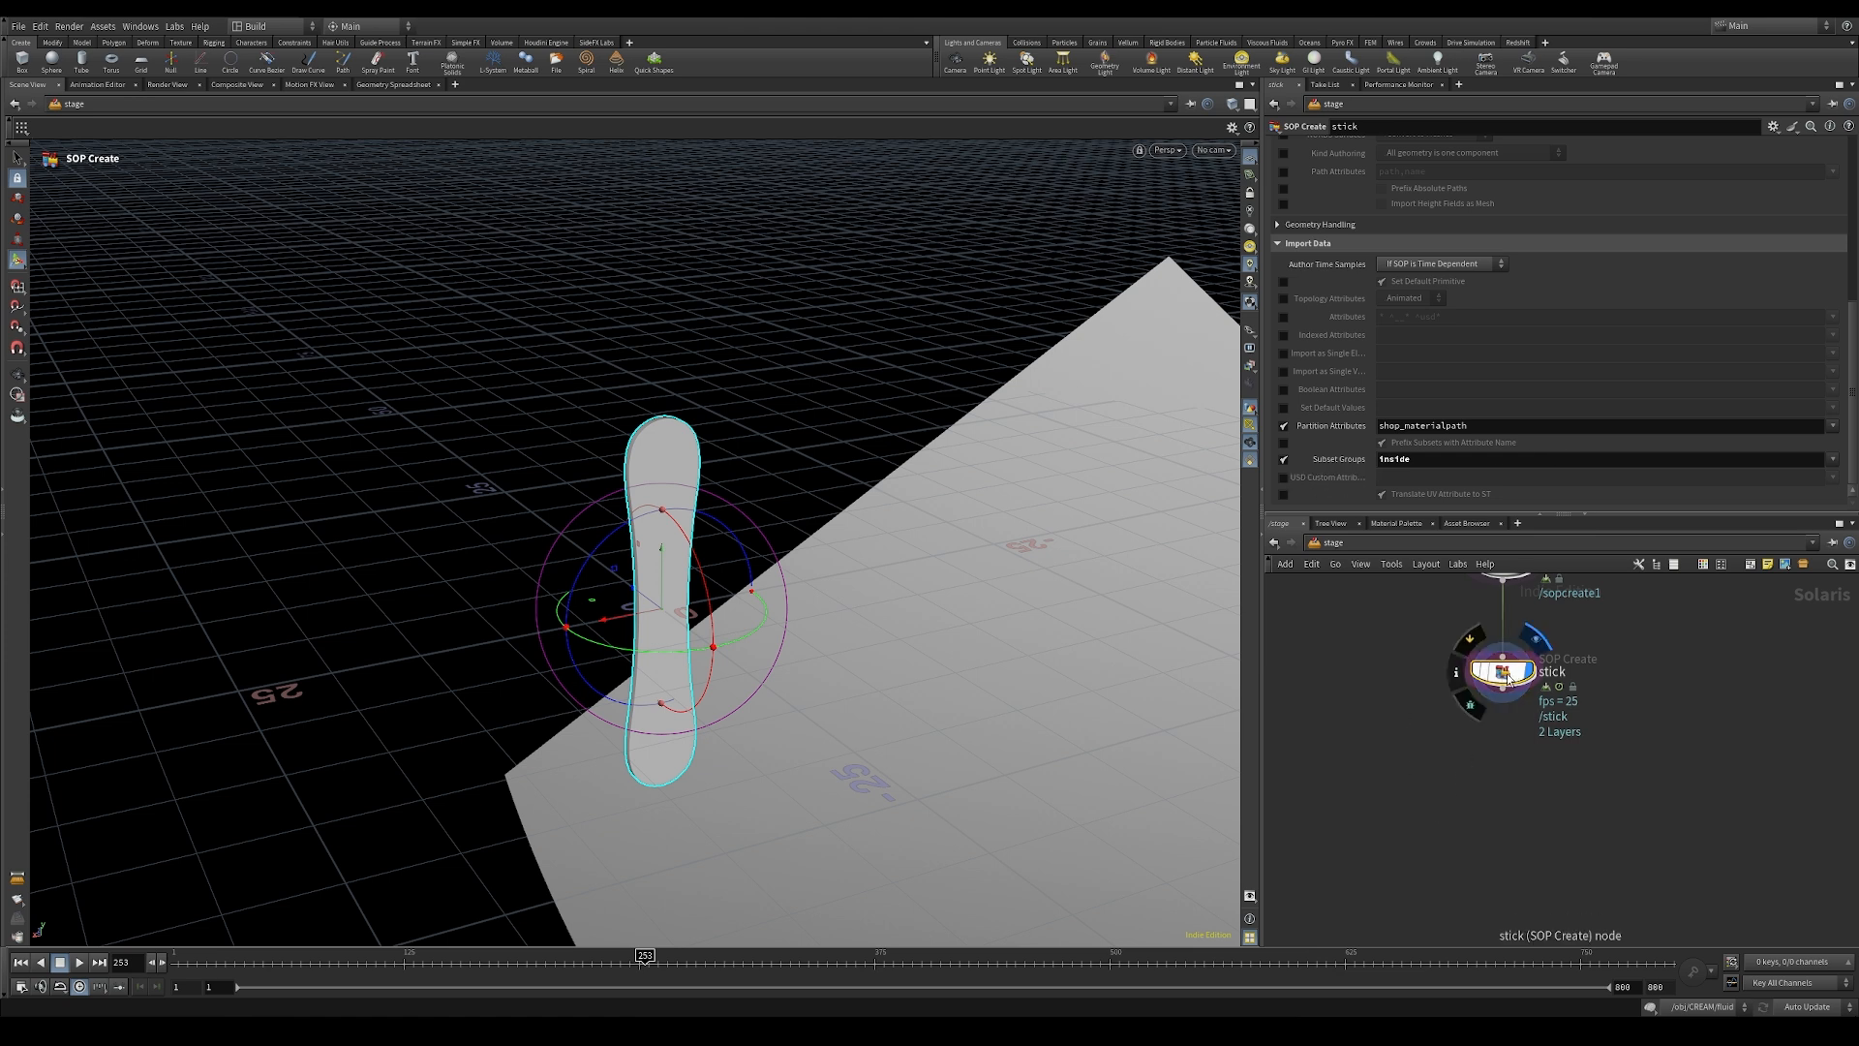
{"action": "middle_click_drag", "start_coordinate": [1466, 797], "coordinate": [1480, 742]}
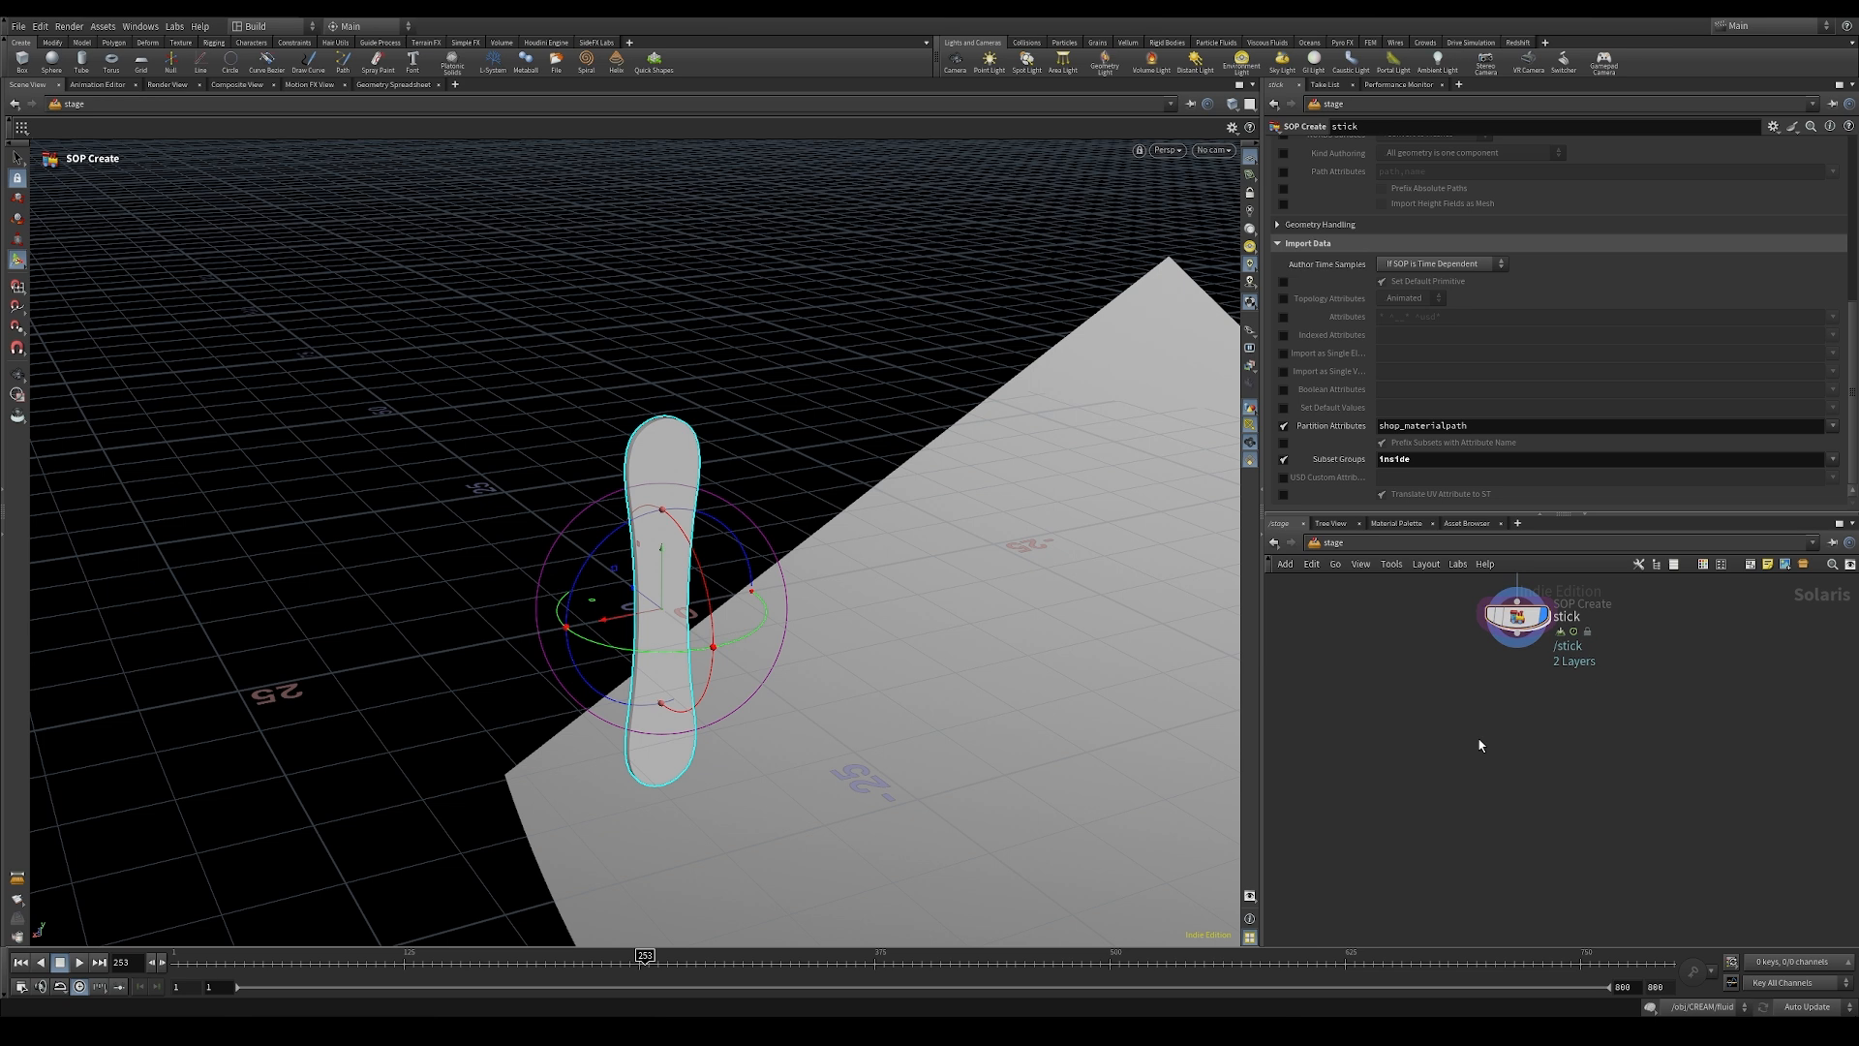
{"action": "key", "text": "Tab"}
{"action": "type", "text": "so"}
{"action": "key", "text": "Return"}
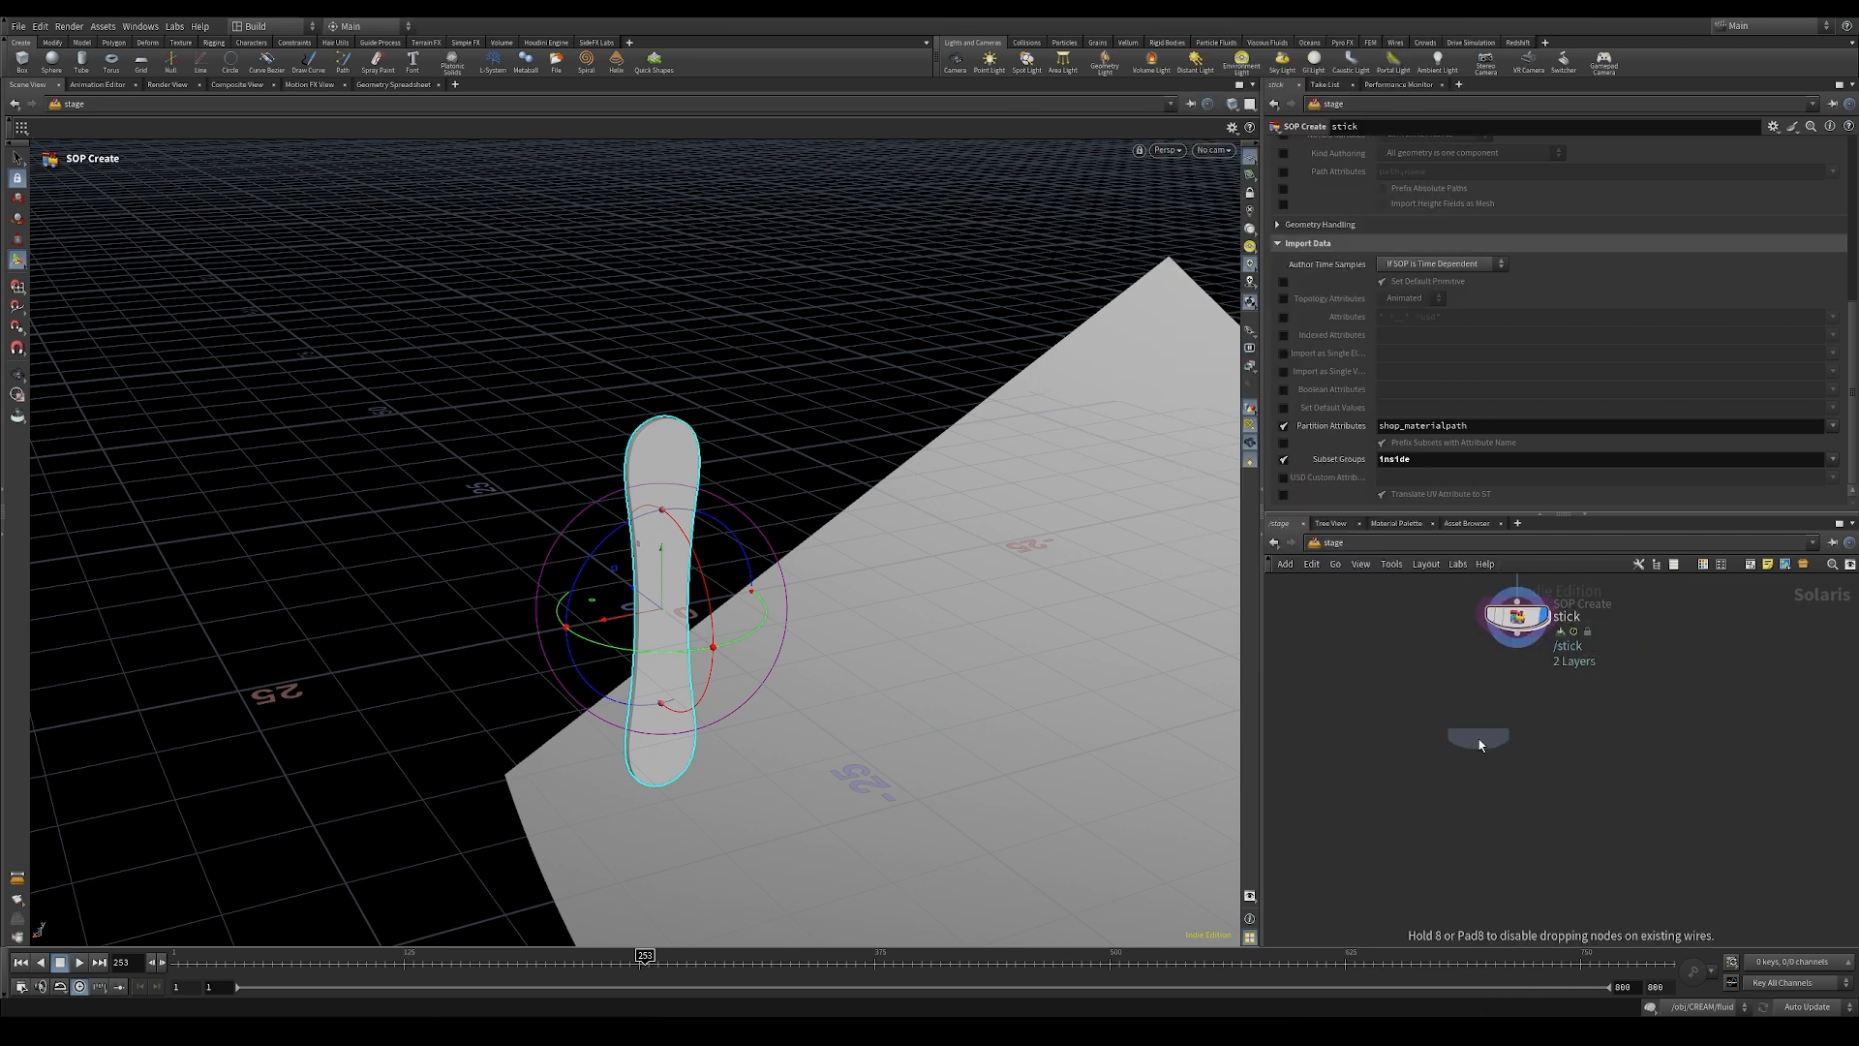
{"action": "left_click", "coordinate": [1520, 748]}
{"action": "left_click_drag", "start_coordinate": [1518, 642], "coordinate": [1517, 733]}
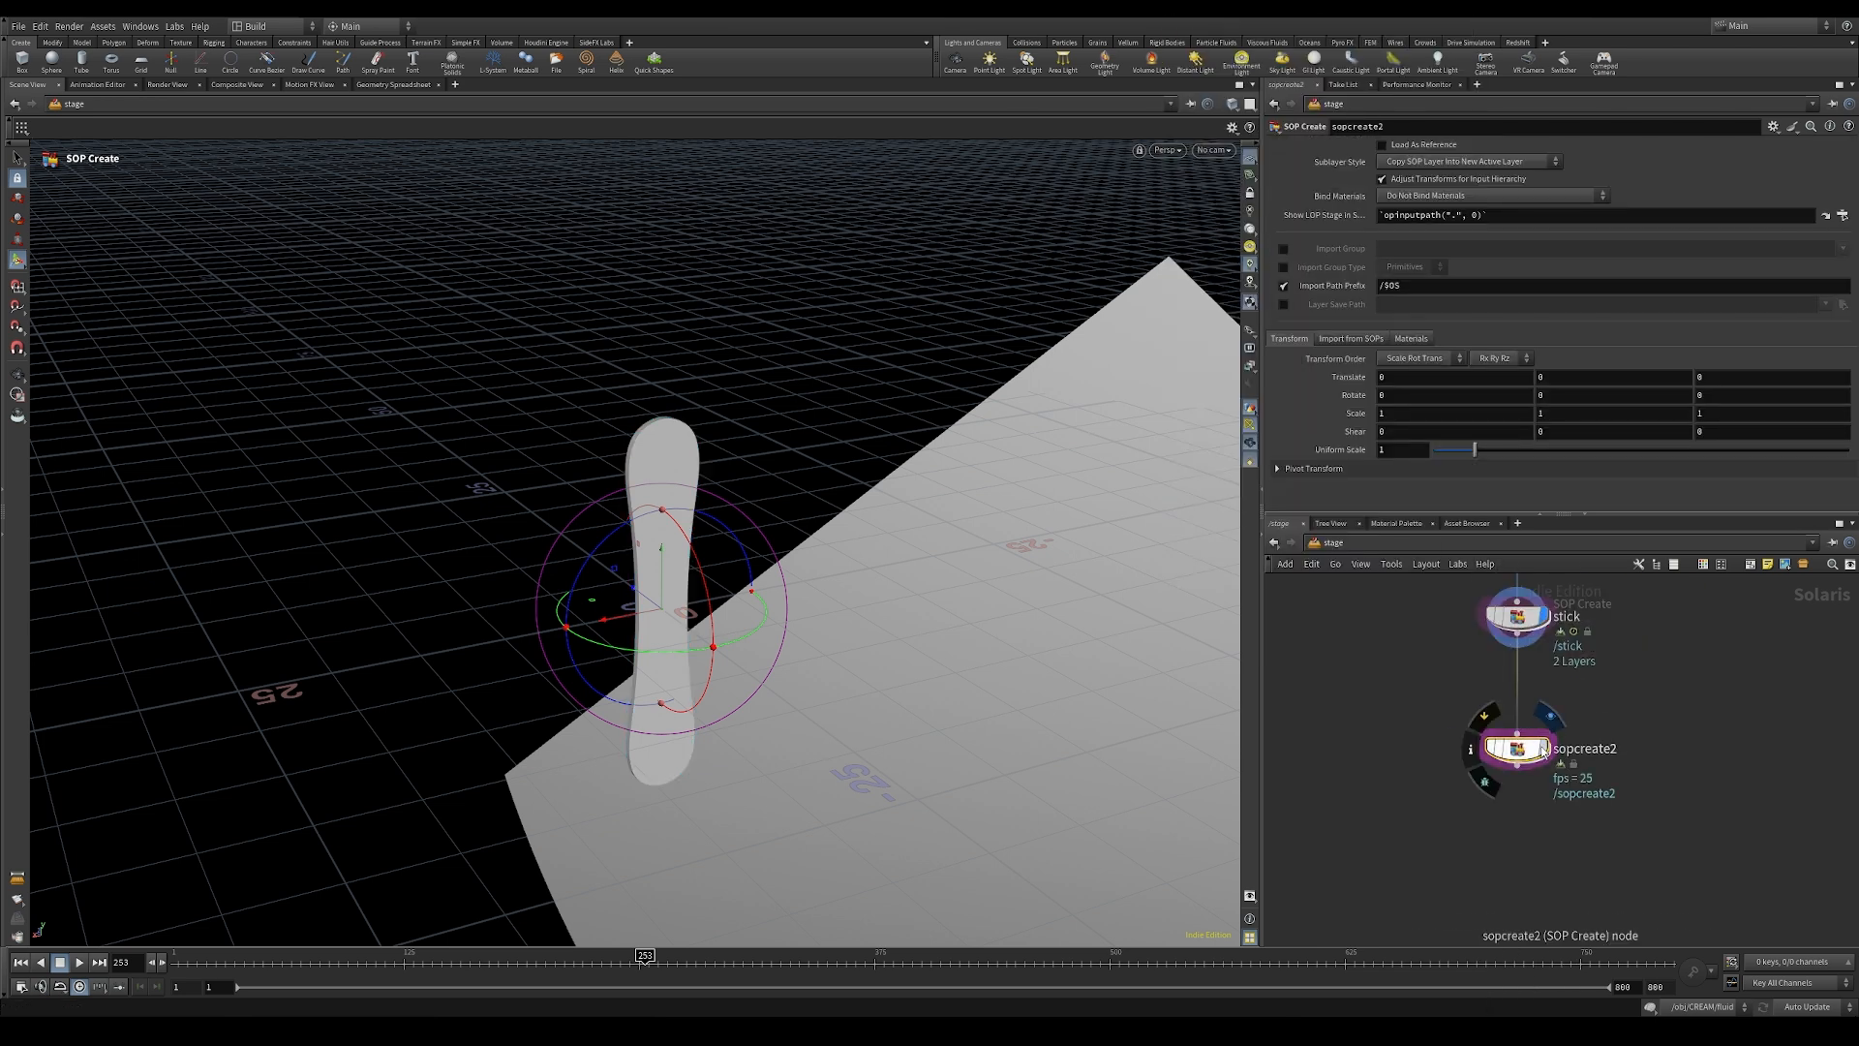
{"action": "double_click", "coordinate": [1588, 749]}
{"action": "type", "text": "cream"}
{"action": "key", "text": "Return"}
Step: Enter the cream SOP Create node and add an Object Merge node
{"action": "double_click", "coordinate": [1517, 749]}
{"action": "key", "text": "Tab"}
{"action": "type", "text": "obj"}
{"action": "key", "text": "Return"}
{"action": "left_click", "coordinate": [1460, 800]}
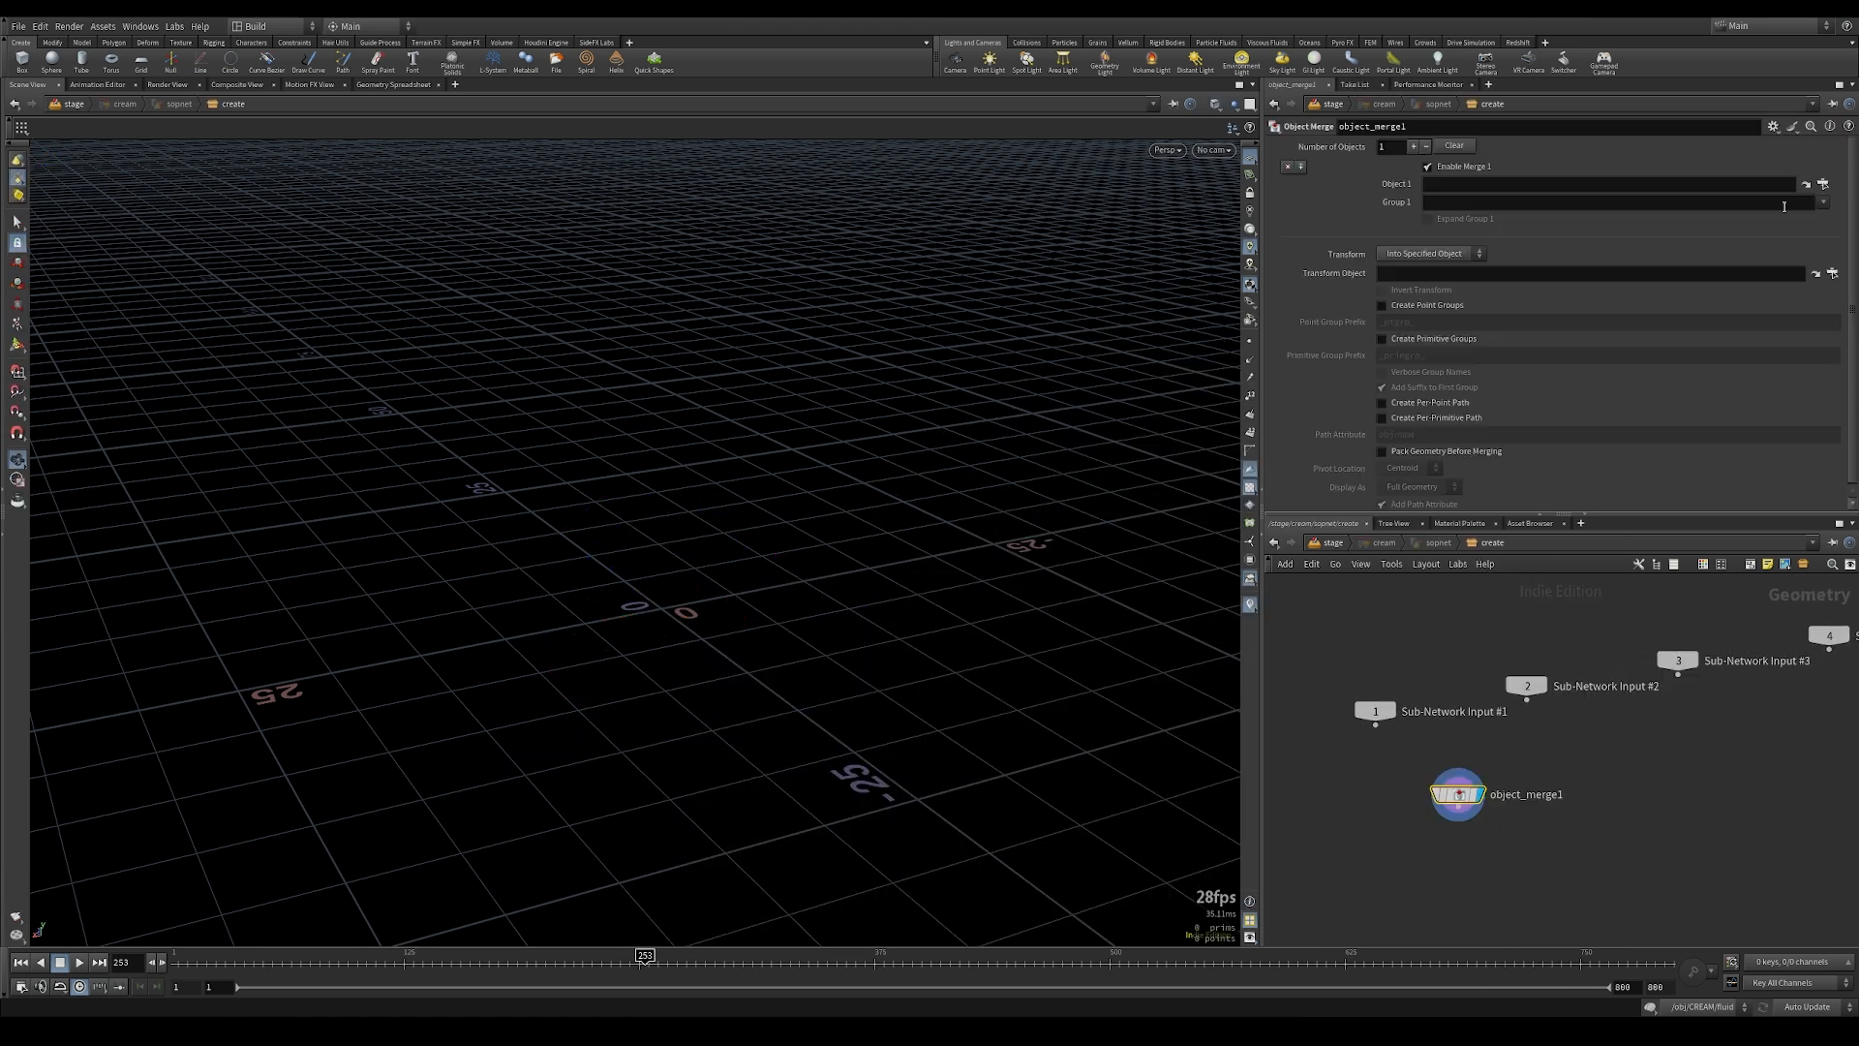
Step: Choose /obj/CREAM/OUT_CREAM as Object 1 of the Object Merge and return to the stage network
{"action": "left_click", "coordinate": [1830, 184]}
{"action": "left_click", "coordinate": [1706, 145]}
{"action": "left_click", "coordinate": [1706, 119]}
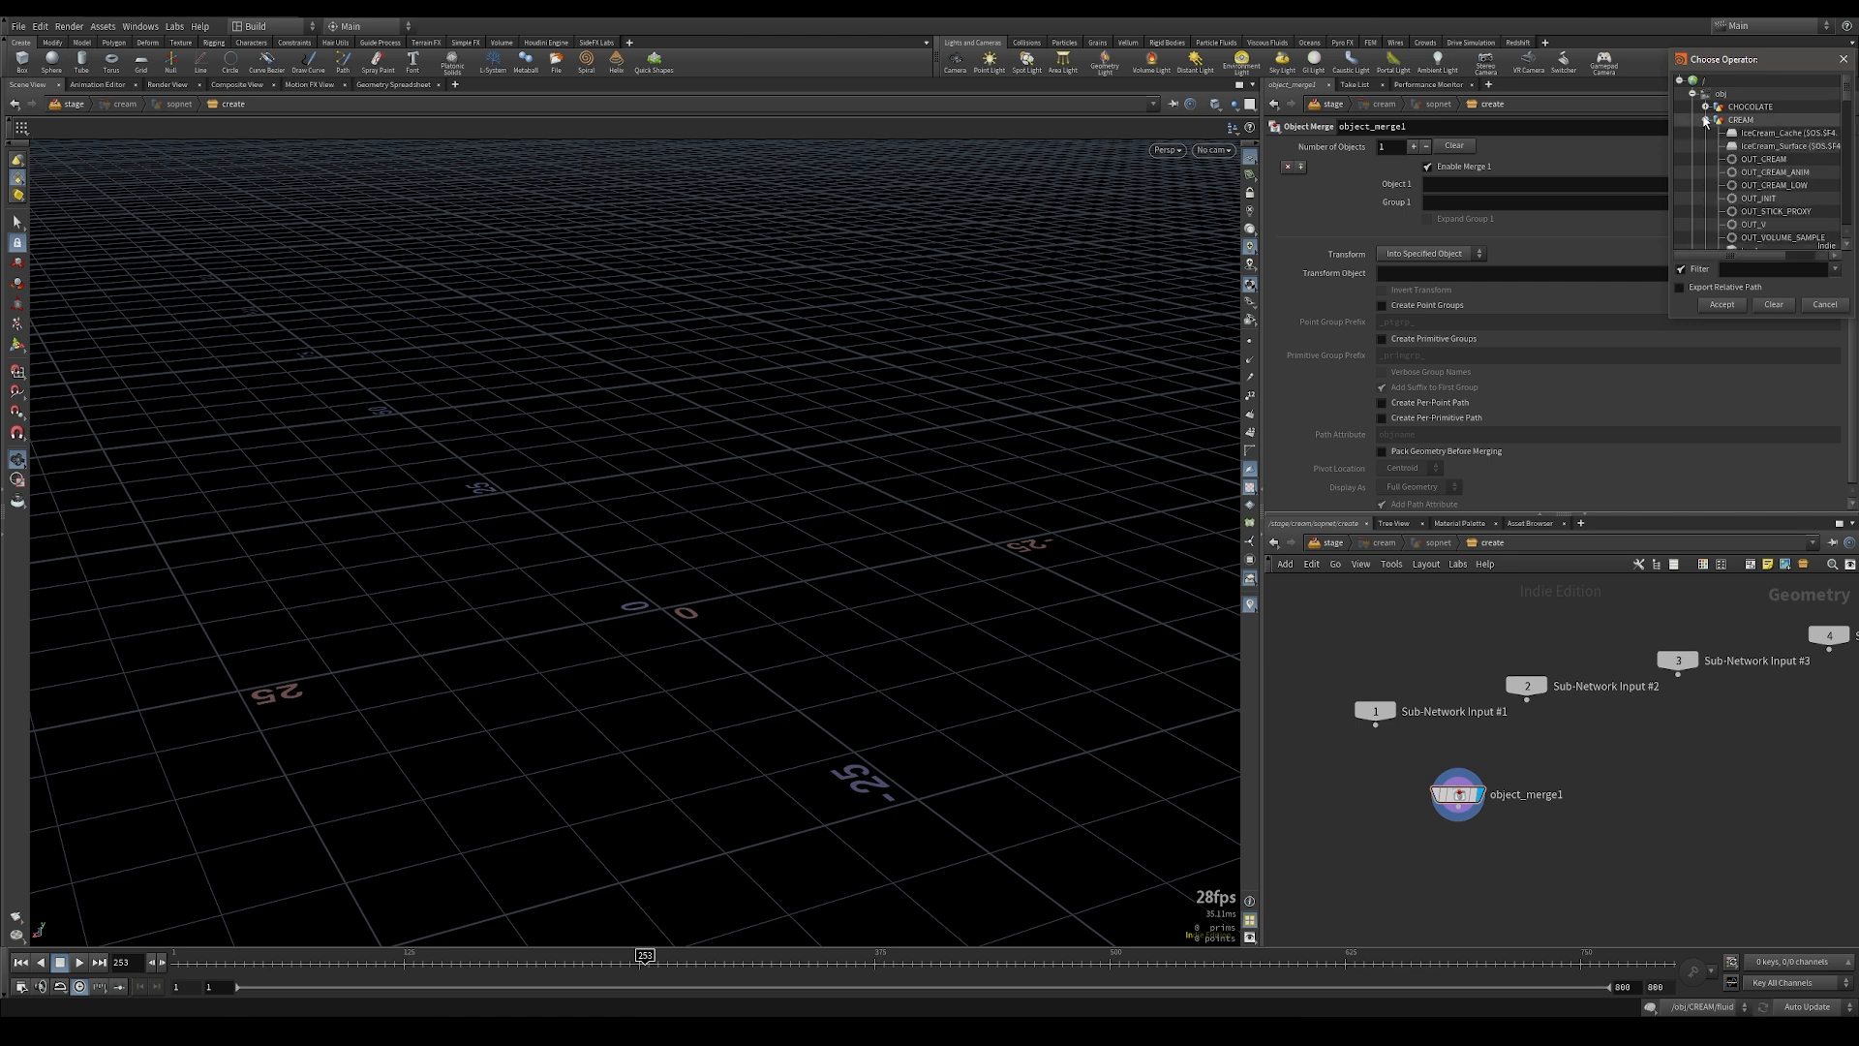
{"action": "double_click", "coordinate": [1778, 160]}
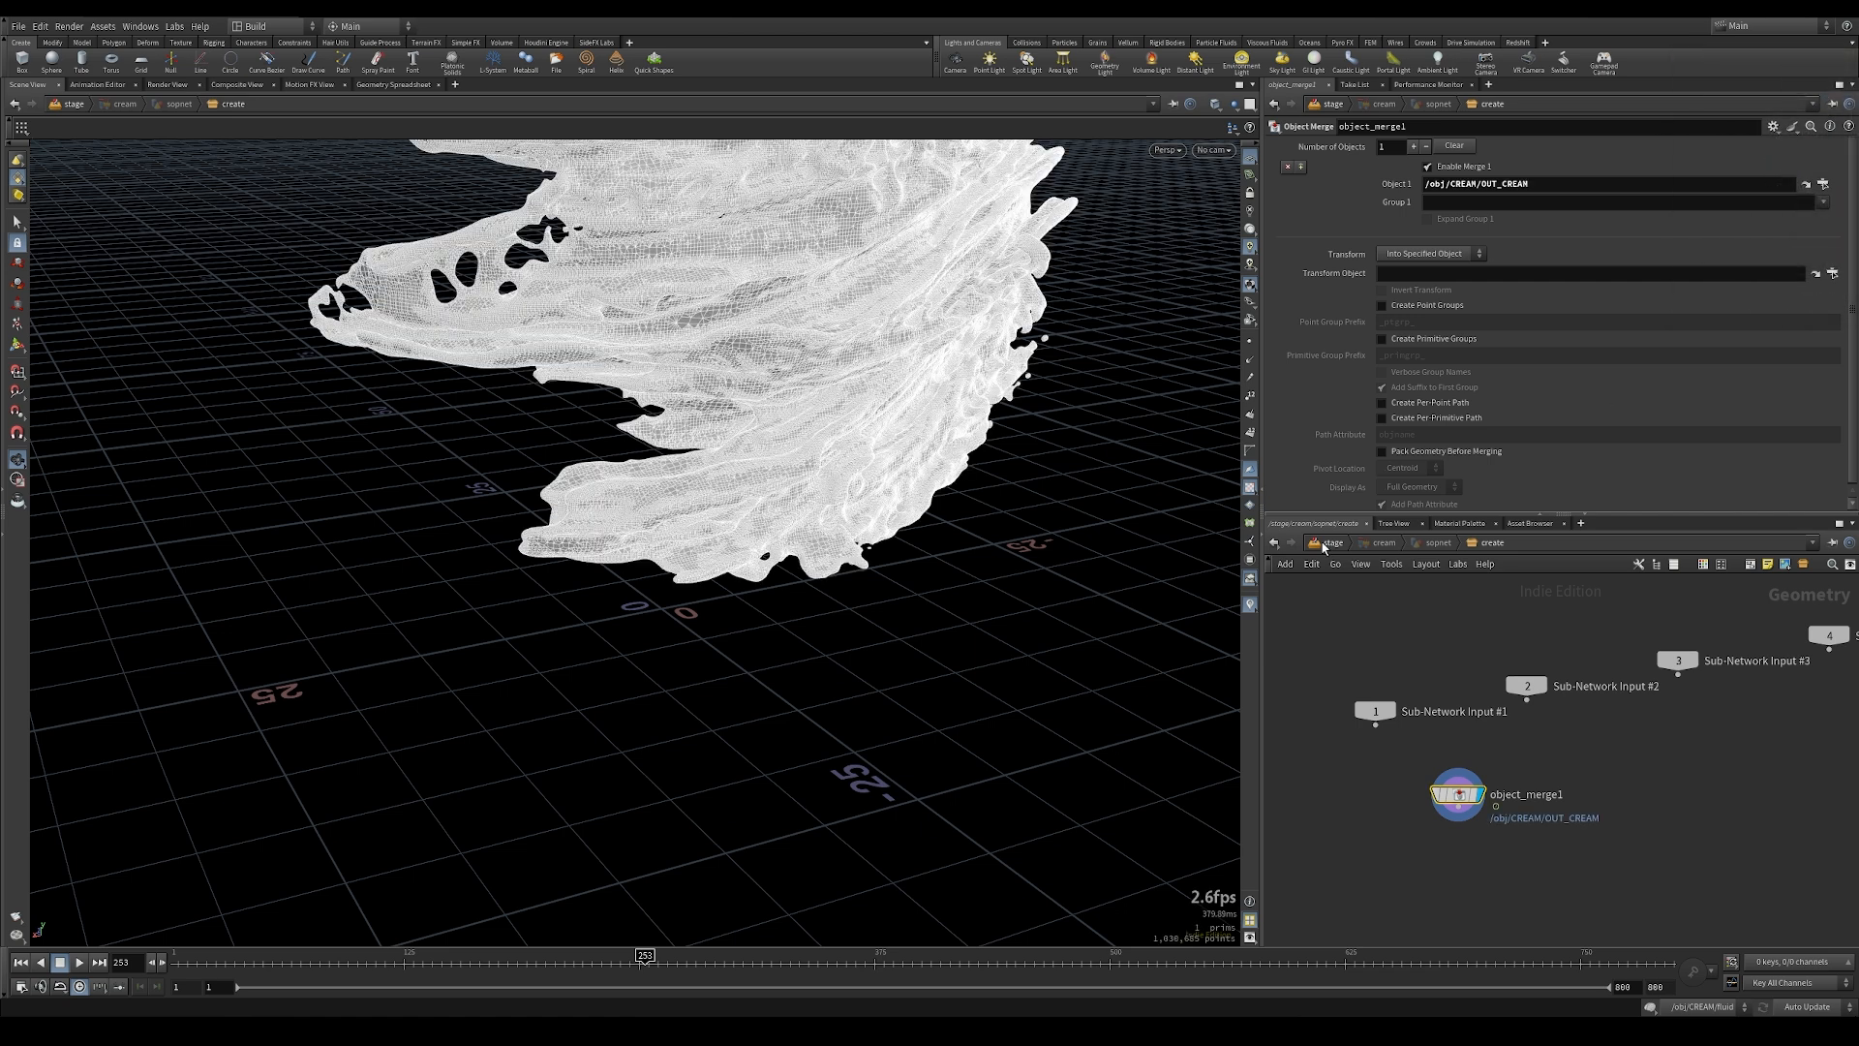
{"action": "left_click", "coordinate": [1327, 543]}
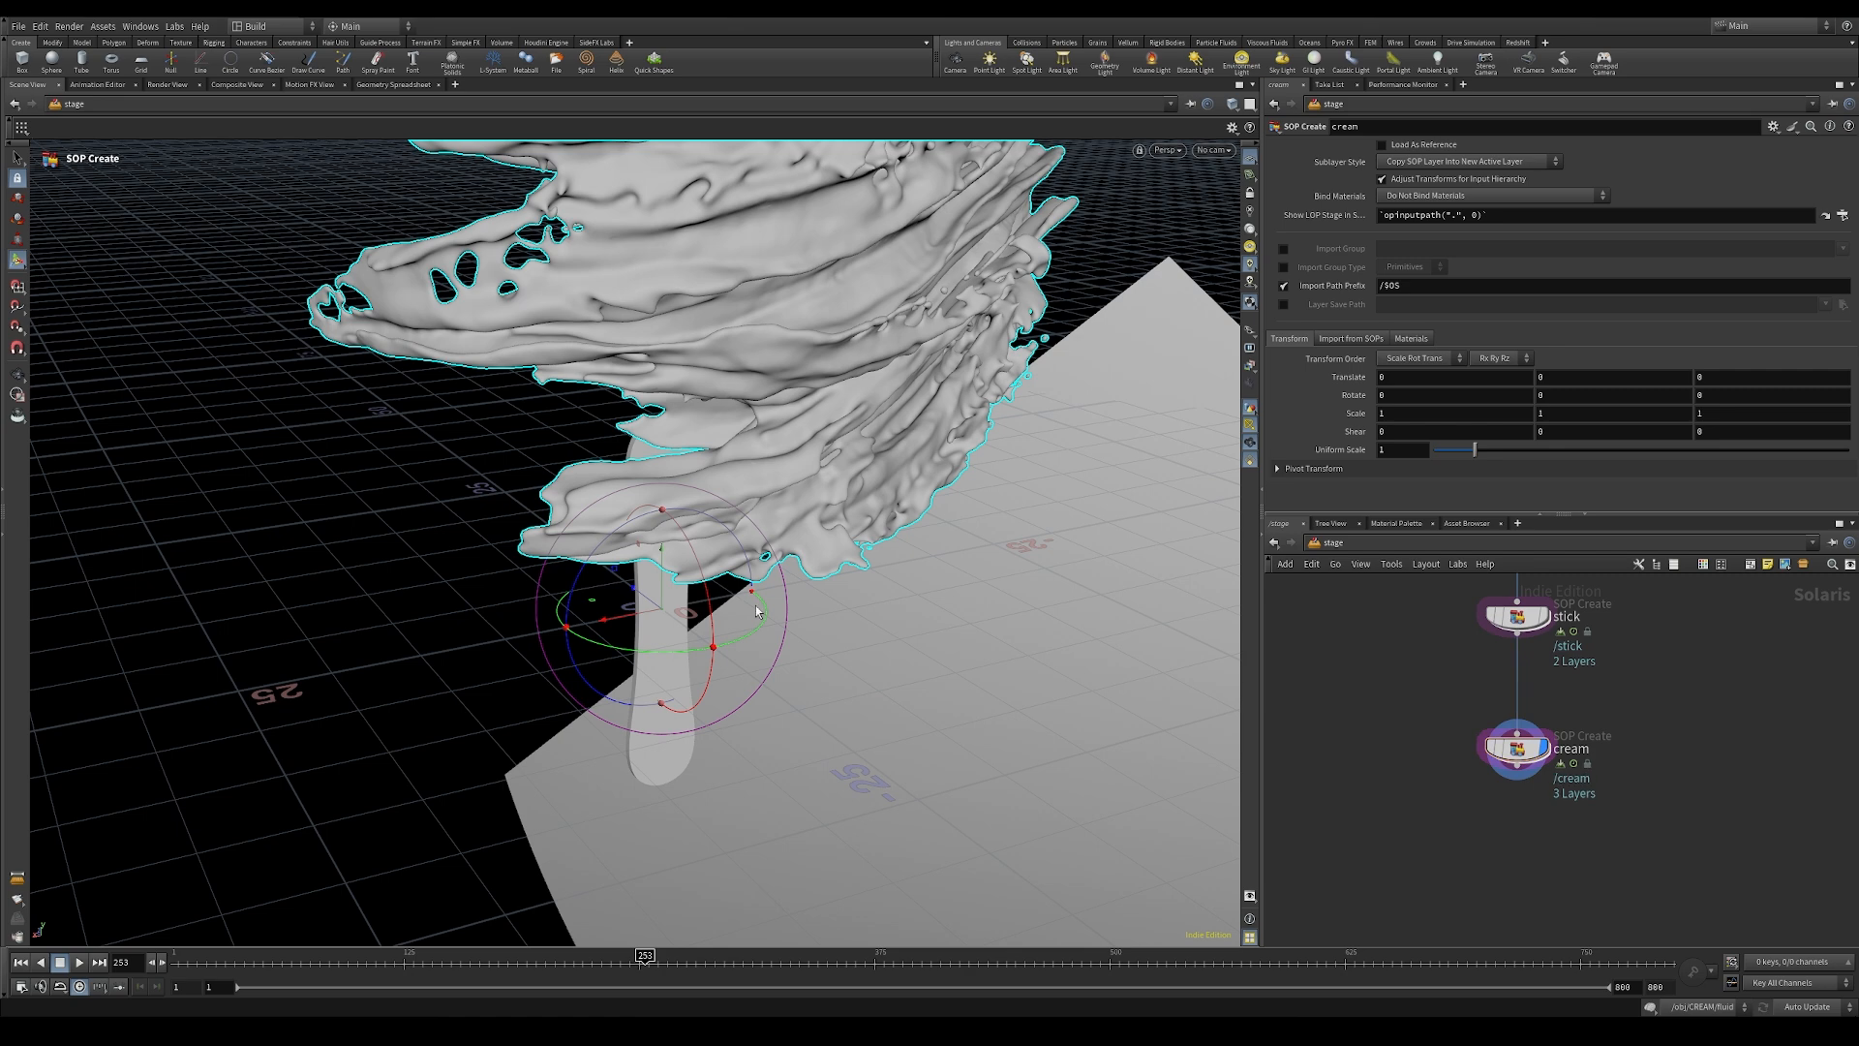
Step: View the cream together with the stick and ground from farther away and at earlier frames
{"action": "mouse_move", "coordinate": [1530, 755]}
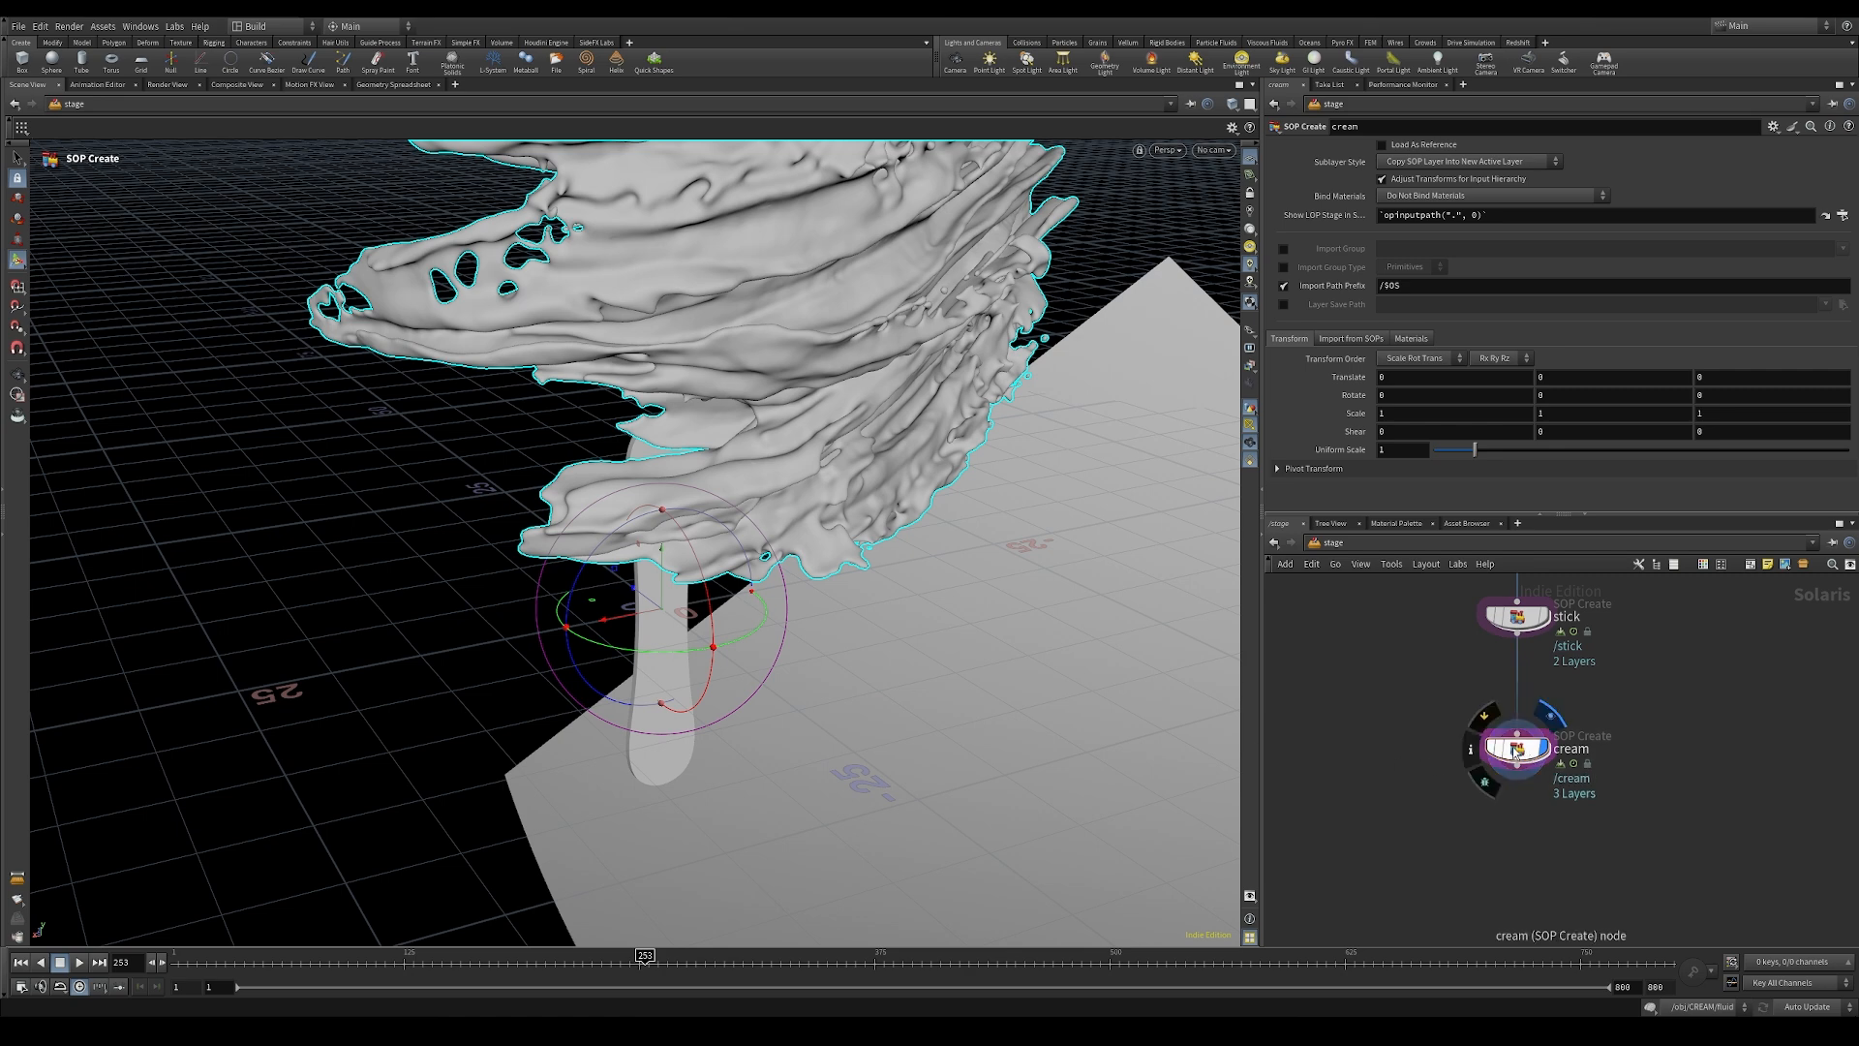
{"action": "right_click_drag", "start_coordinate": [1000, 664], "coordinate": [751, 575], "text": "alt"}
{"action": "left_click_drag", "start_coordinate": [669, 581], "coordinate": [749, 451], "text": "alt"}
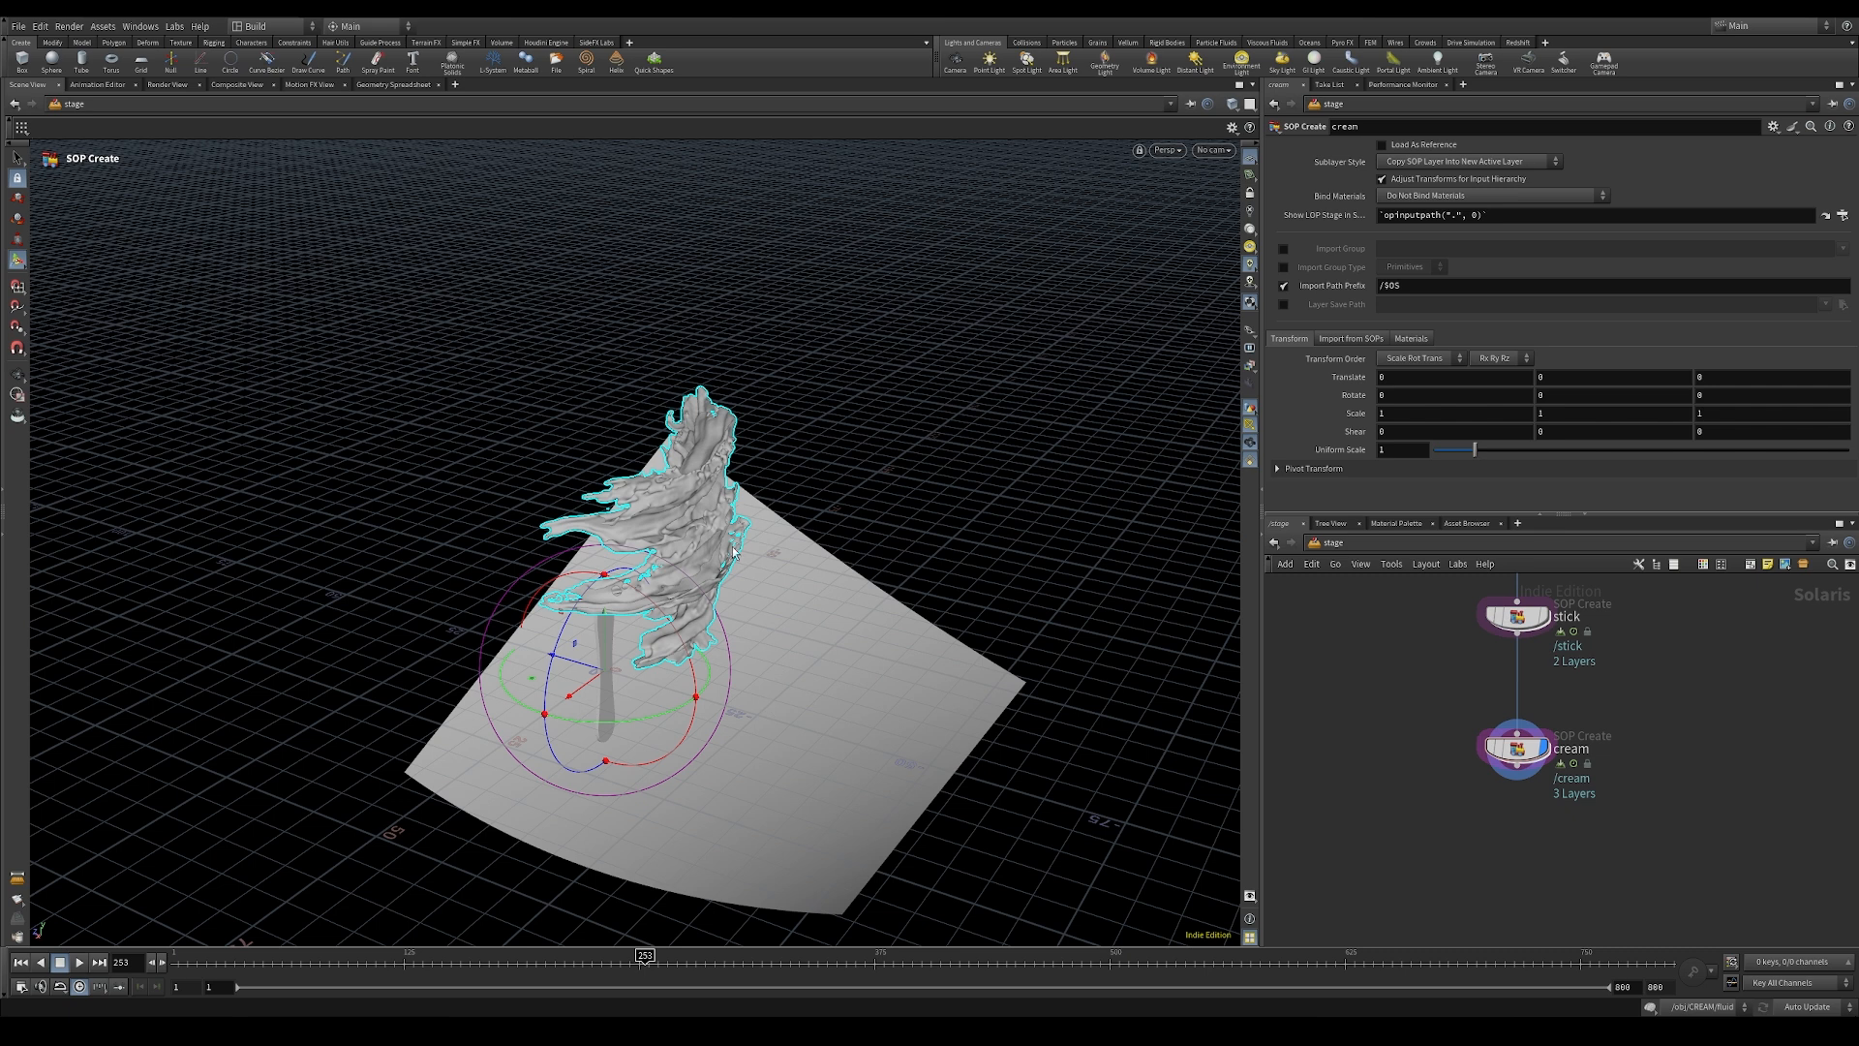
{"action": "left_click", "coordinate": [485, 958]}
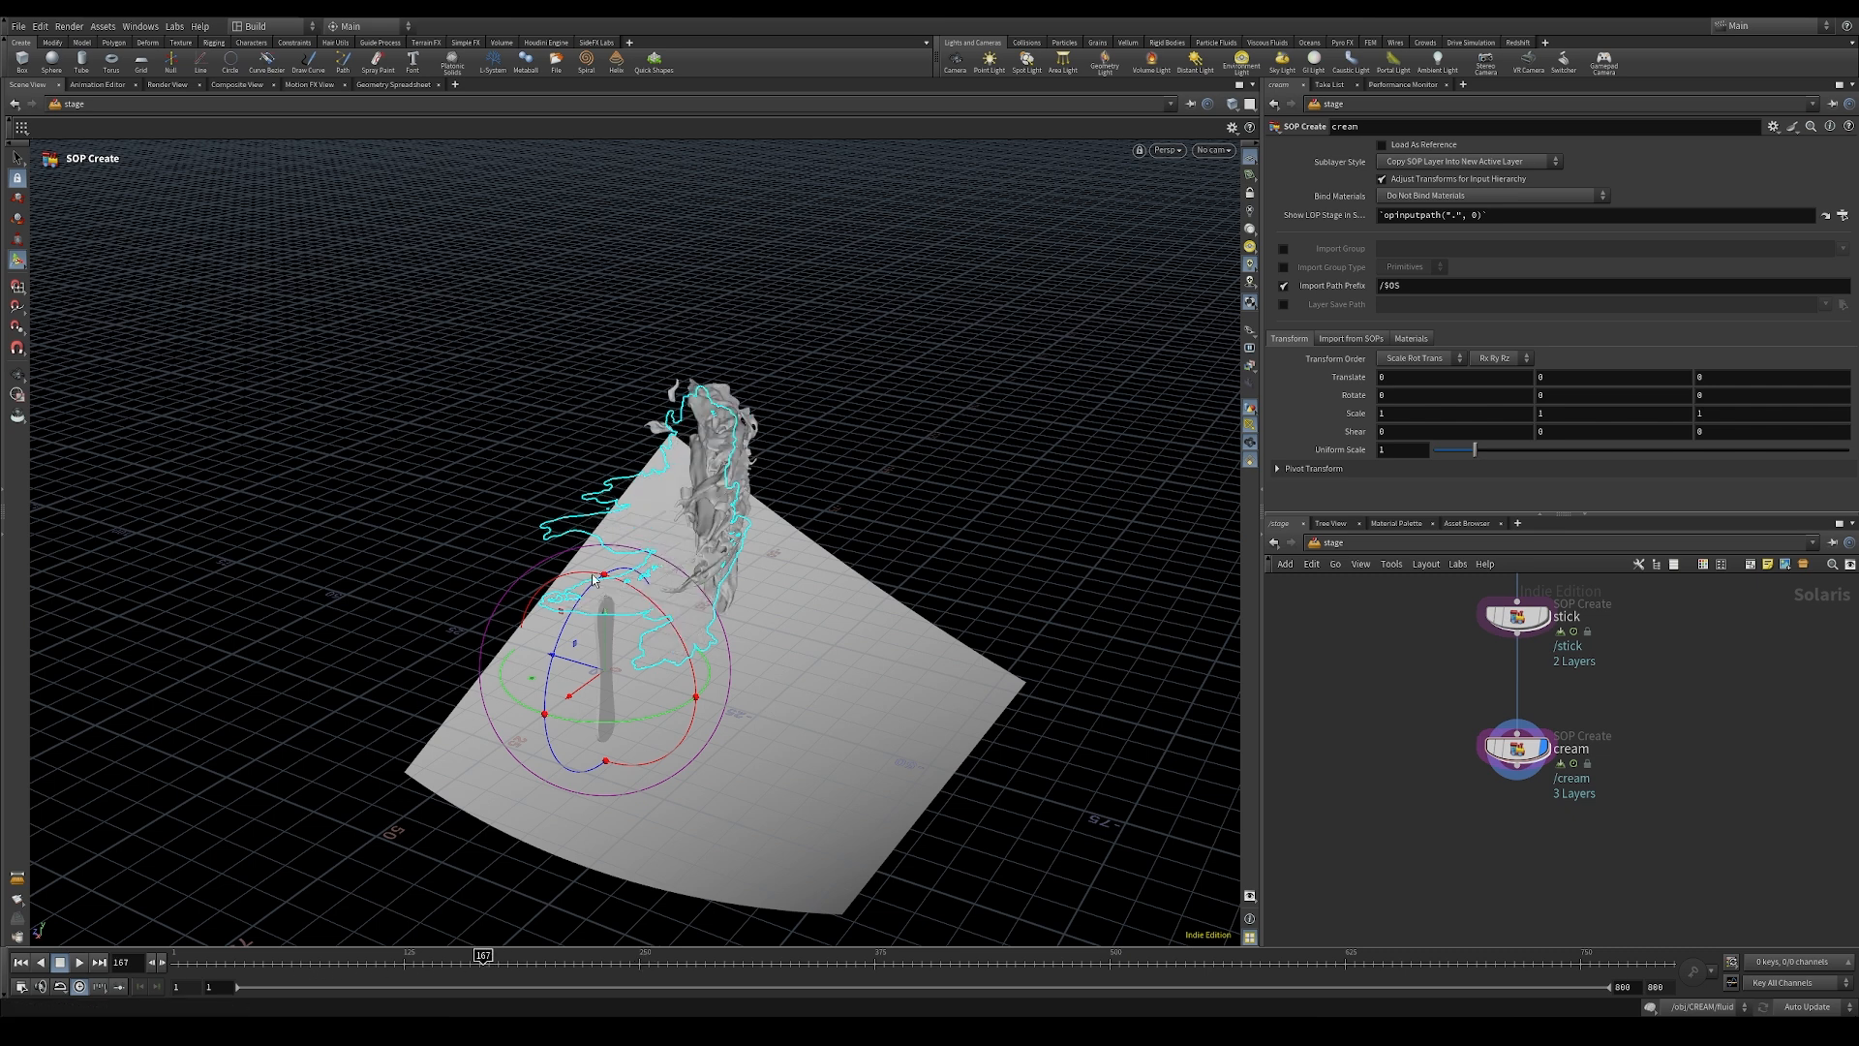
Step: Check the cameras' frame ranges in the obj network and return to the stage network
{"action": "left_click", "coordinate": [1333, 542]}
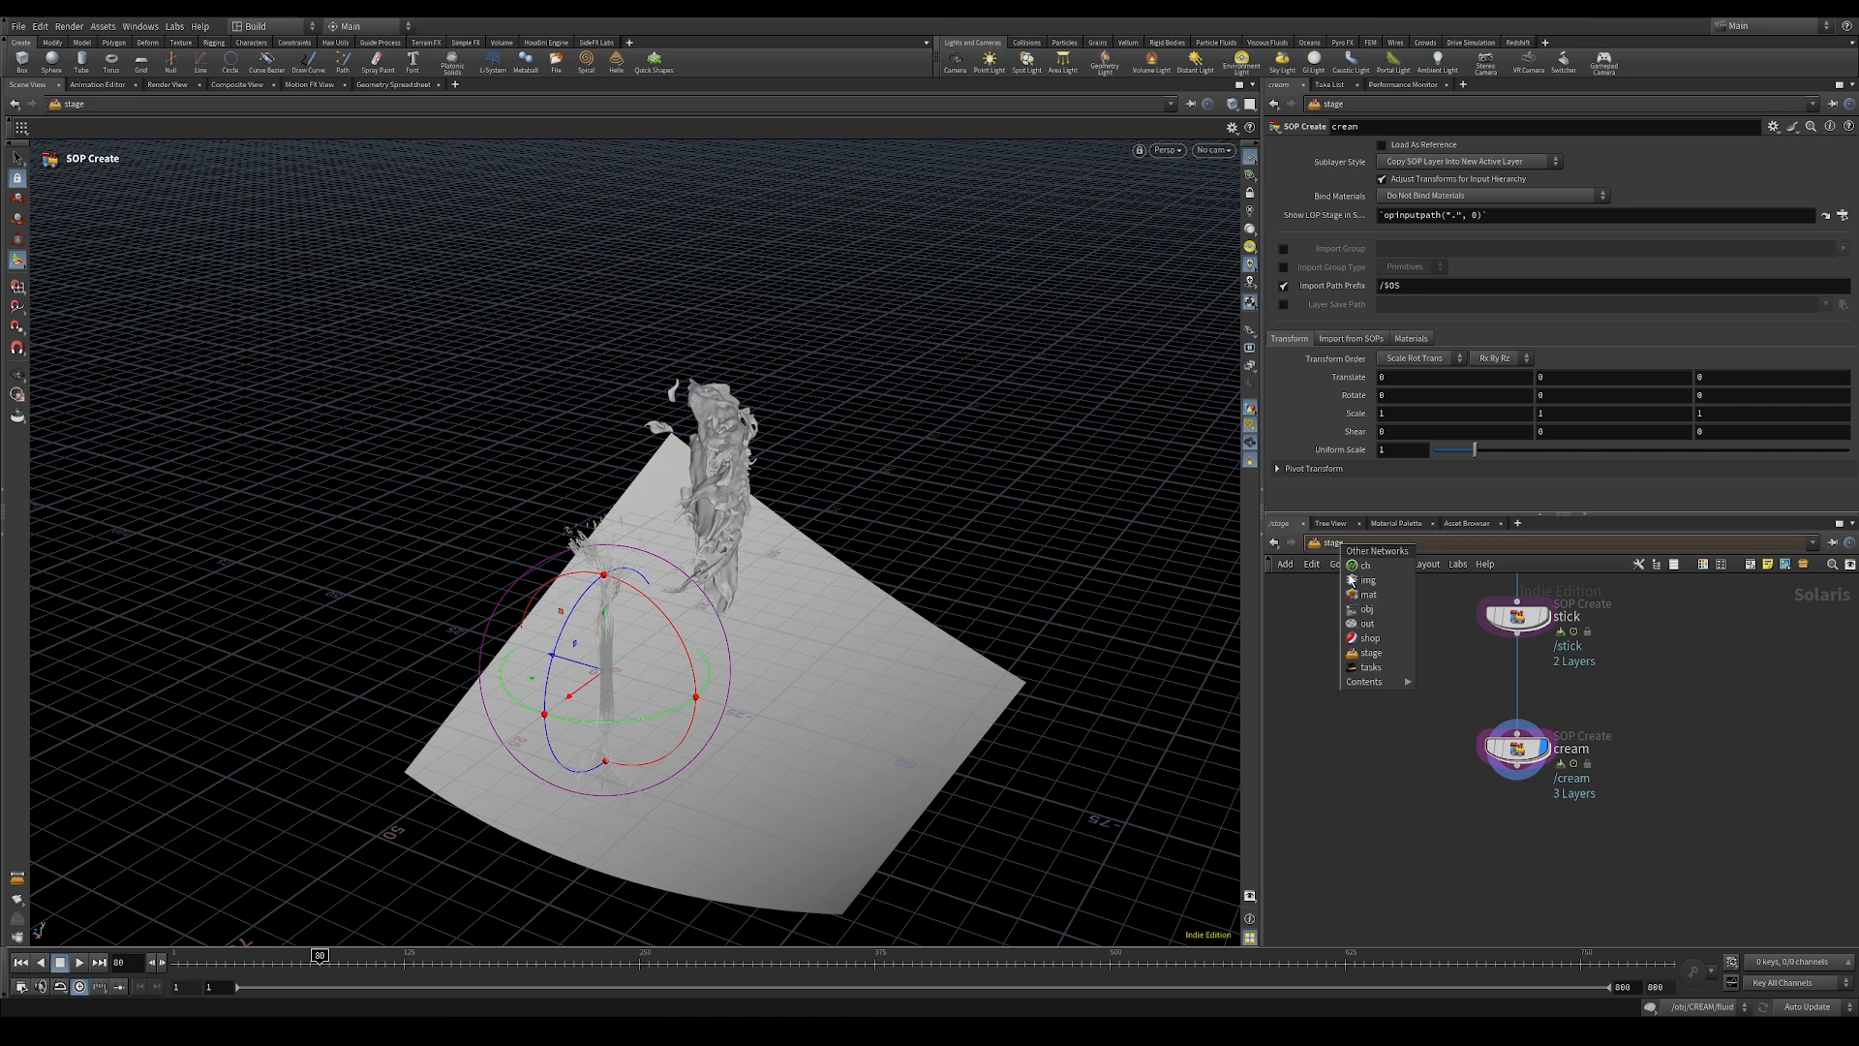
{"action": "left_click", "coordinate": [1364, 609]}
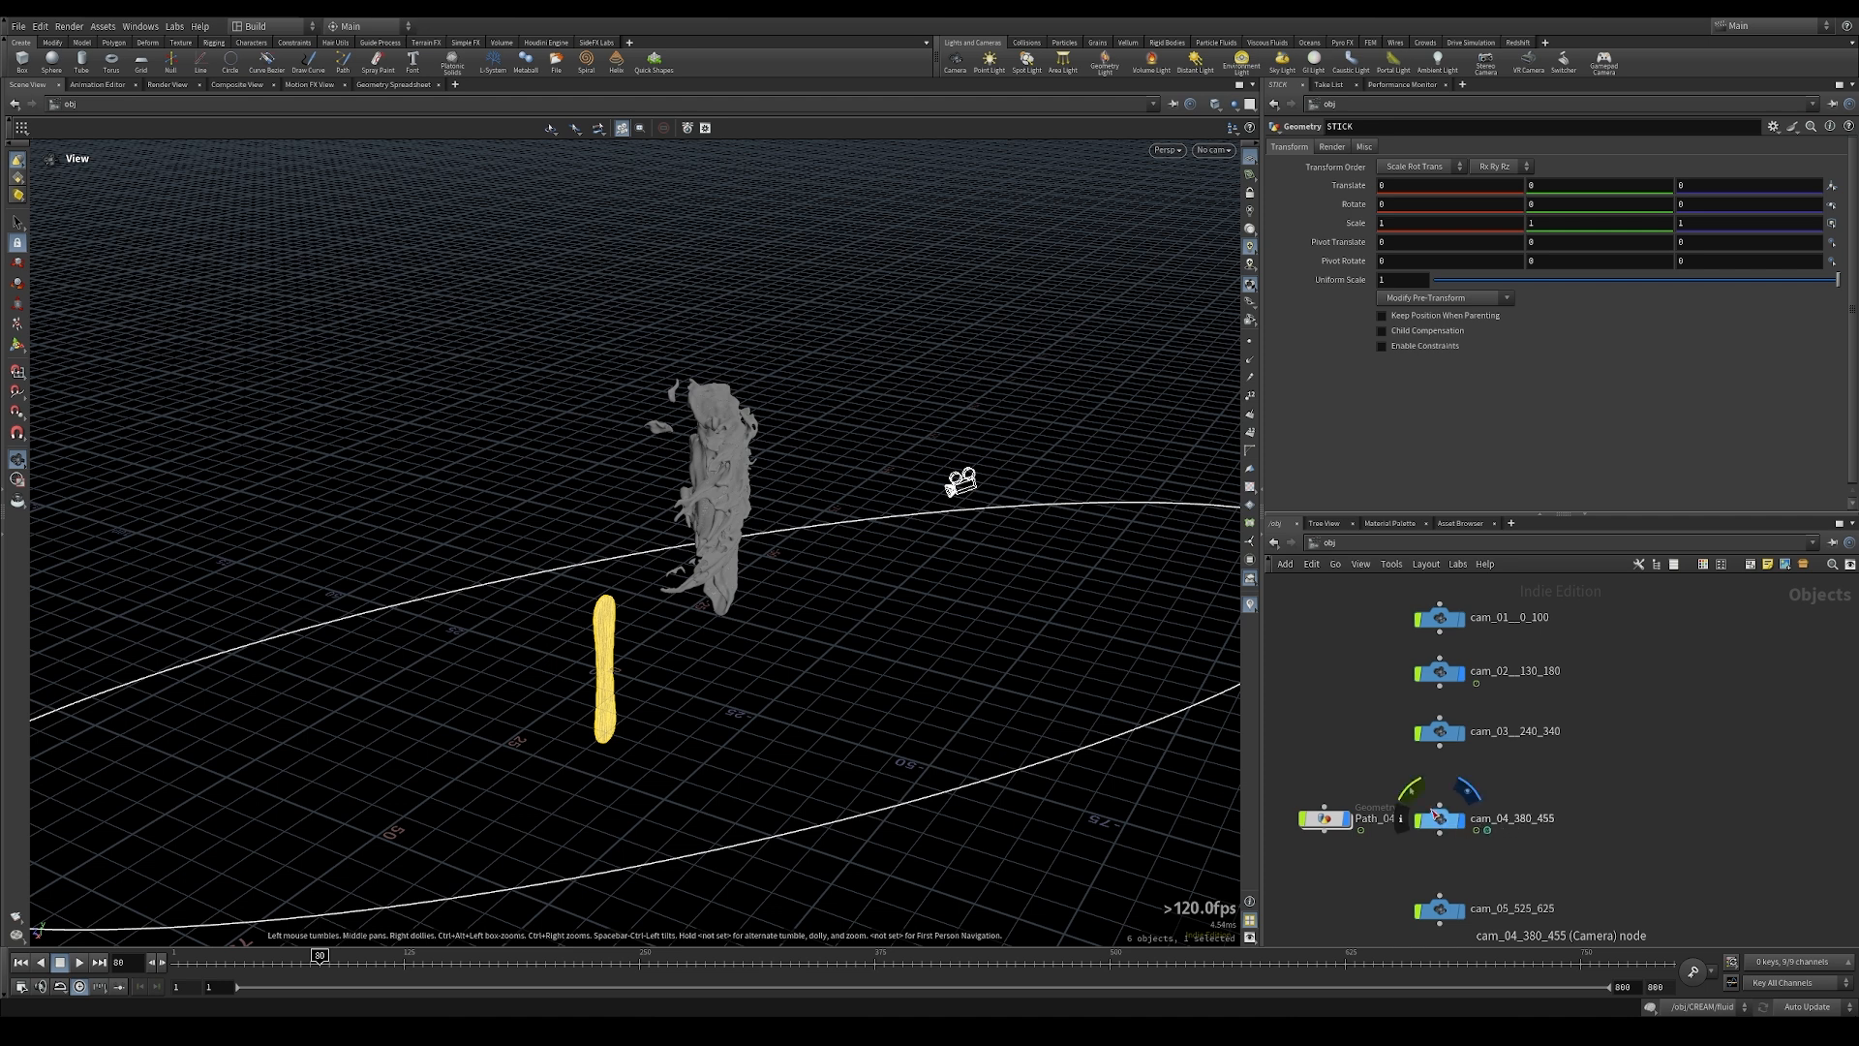
{"action": "left_click", "coordinate": [1342, 540]}
{"action": "left_click", "coordinate": [1396, 653]}
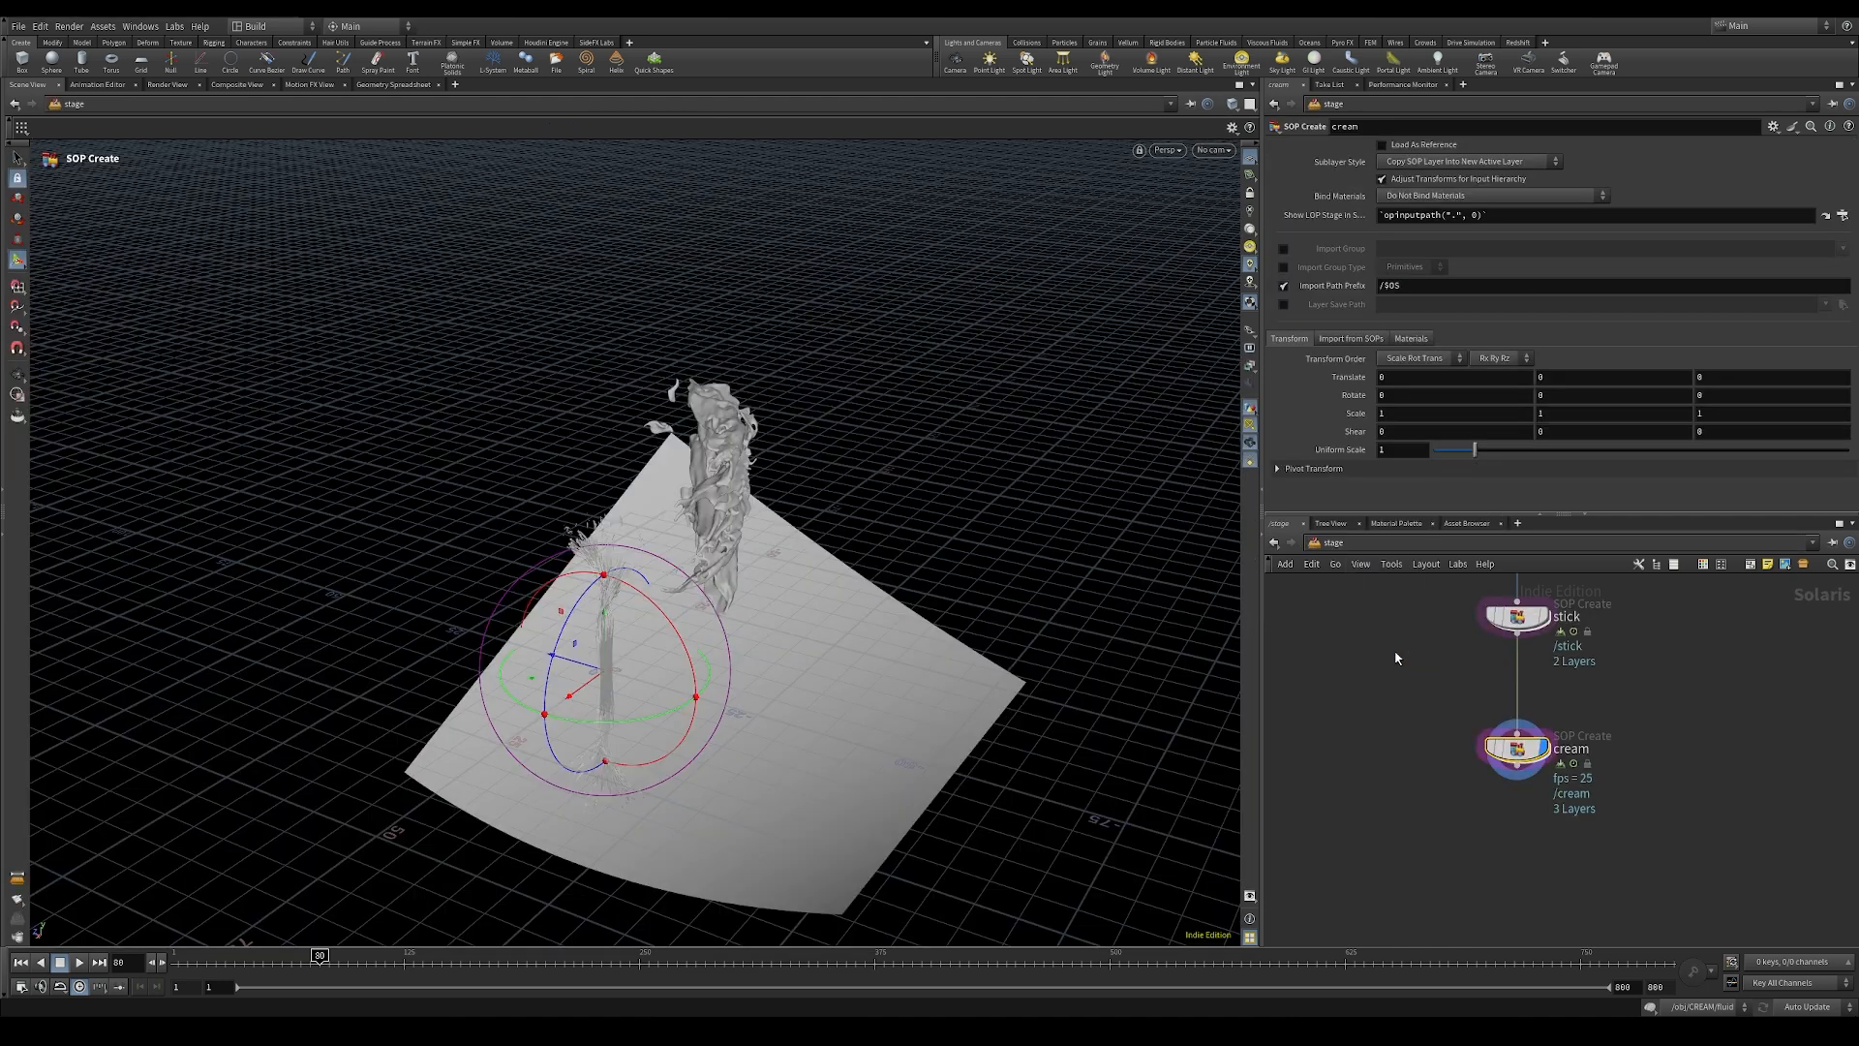
Step: Enter the cream node again and add a Null node beside the Object Merge
{"action": "double_click", "coordinate": [1513, 753]}
{"action": "left_click_drag", "start_coordinate": [1456, 796], "coordinate": [1453, 871]}
{"action": "middle_click_drag", "start_coordinate": [1423, 811], "coordinate": [1467, 719]}
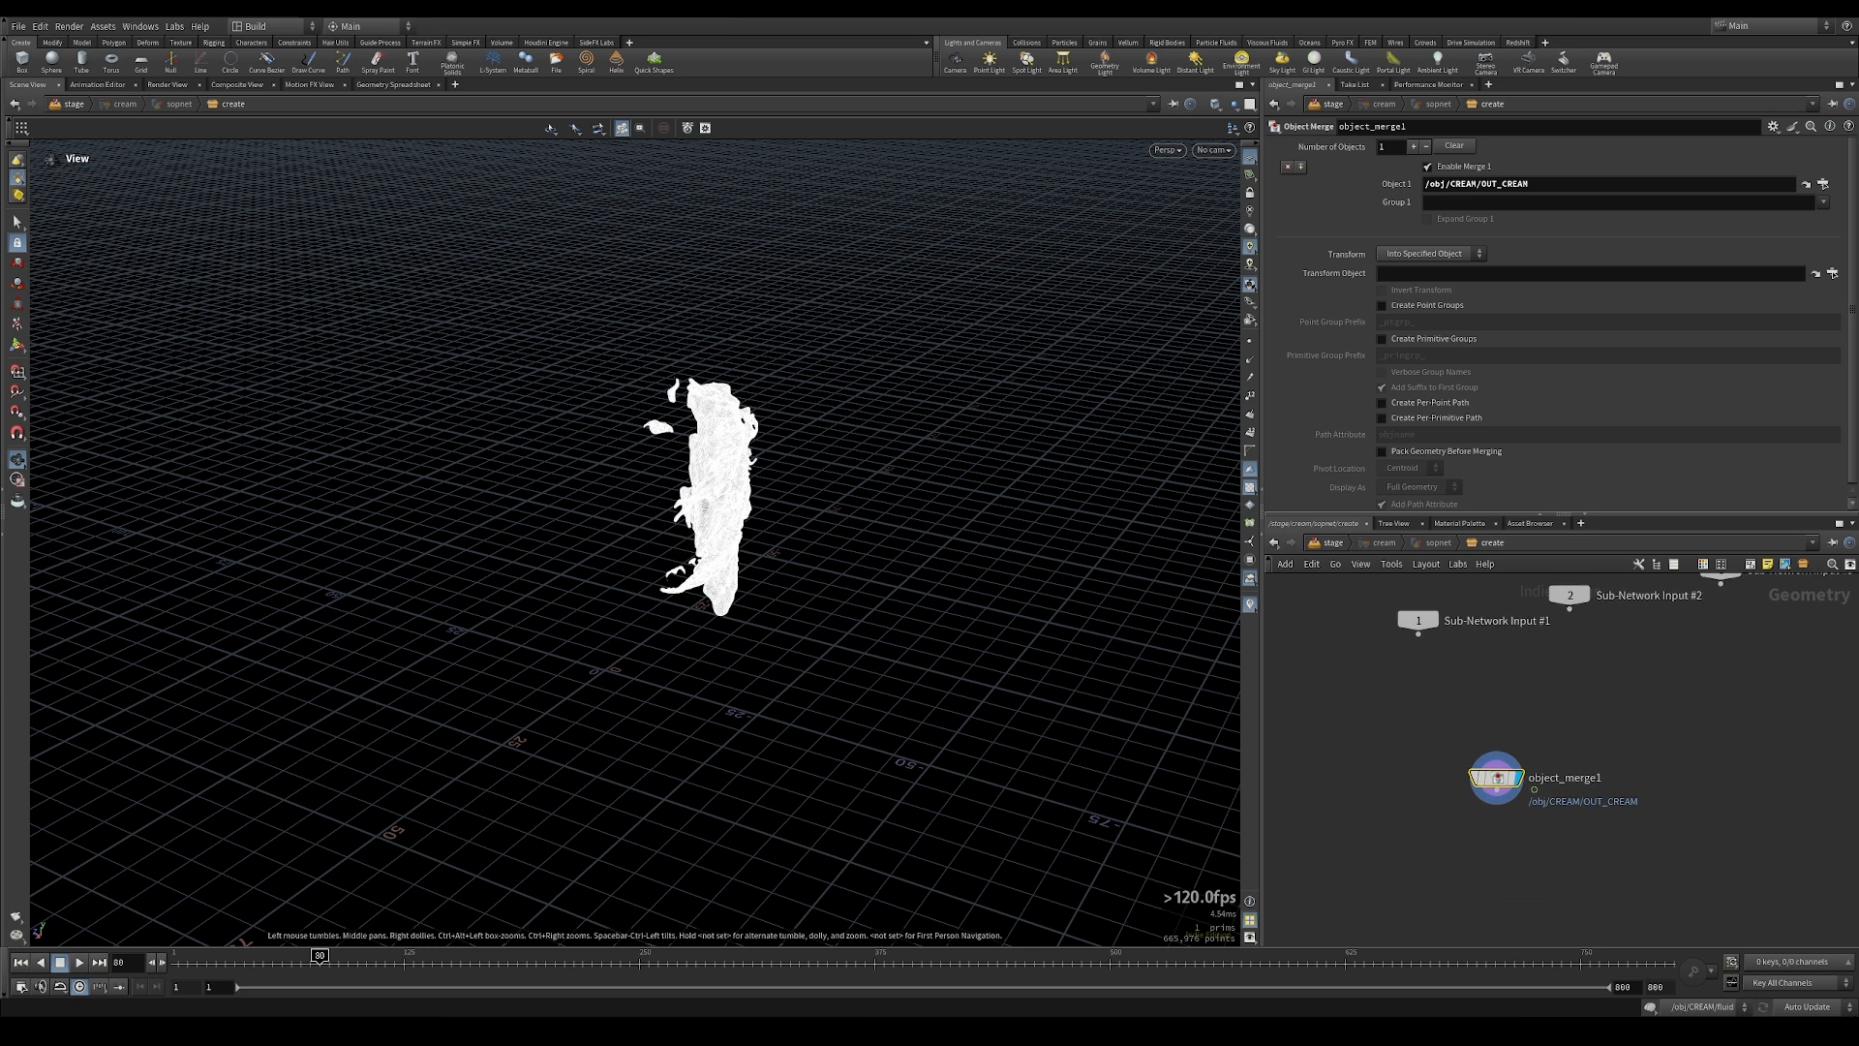
{"action": "middle_click_drag", "start_coordinate": [1512, 802], "coordinate": [1596, 742]}
{"action": "left_click", "coordinate": [1426, 764]}
{"action": "key", "text": "Tab"}
{"action": "type", "text": "n ul"}
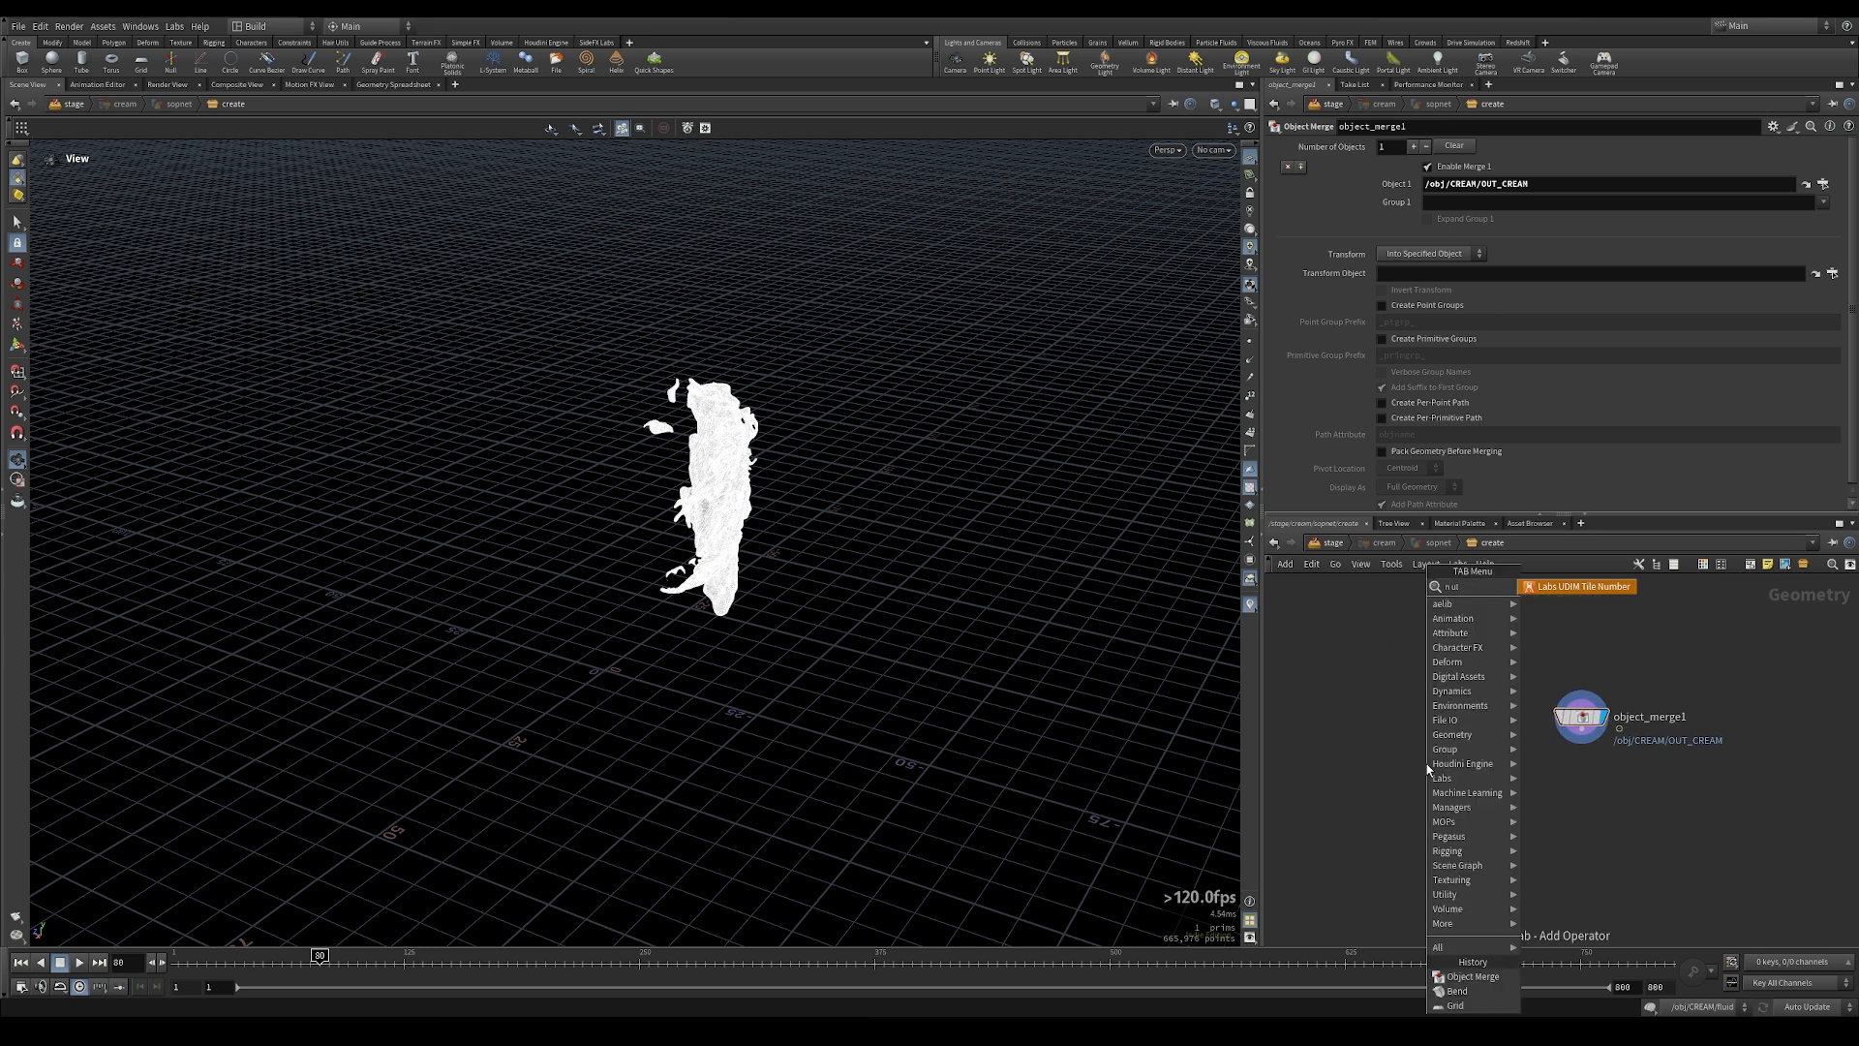
{"action": "type", "text": "l"}
{"action": "key", "text": "Return"}
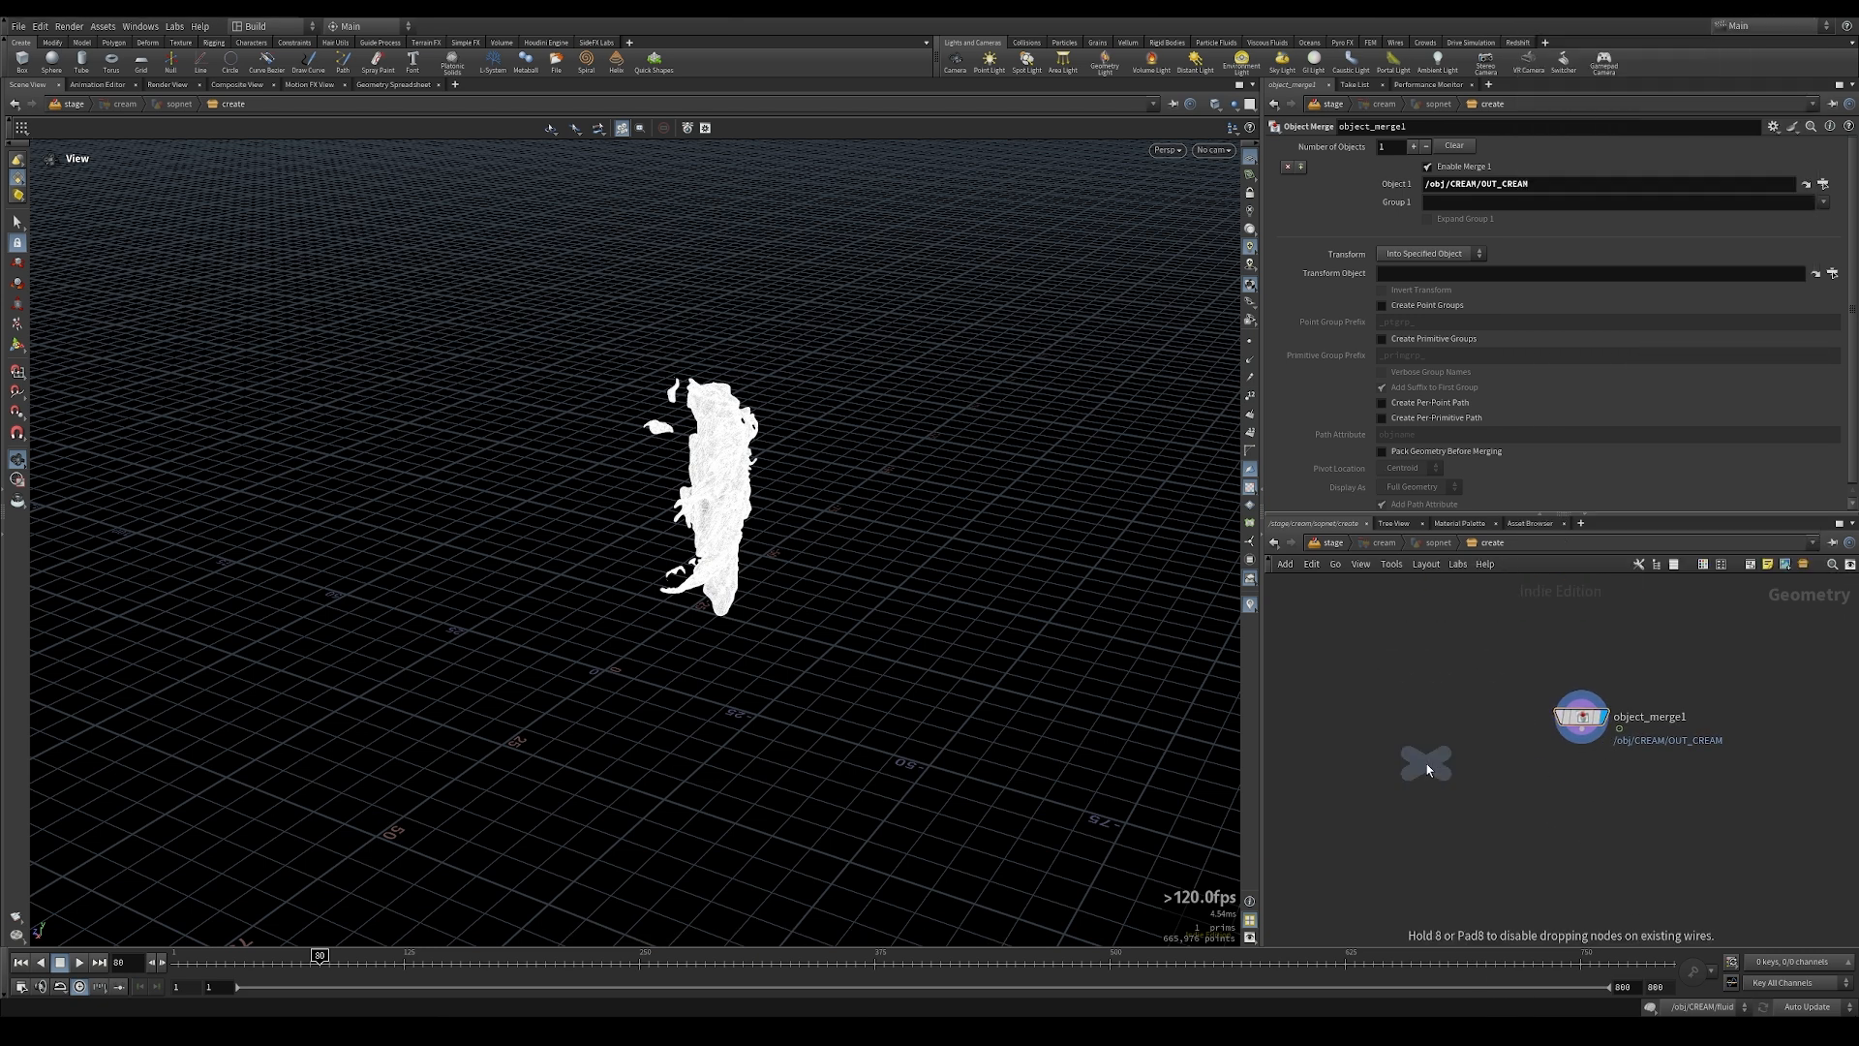
{"action": "left_click", "coordinate": [1472, 729]}
Step: Add a Switch node, wire the Null and the Object Merge into it in that order, and display its output
{"action": "key", "text": "Tab"}
{"action": "type", "text": "swi"}
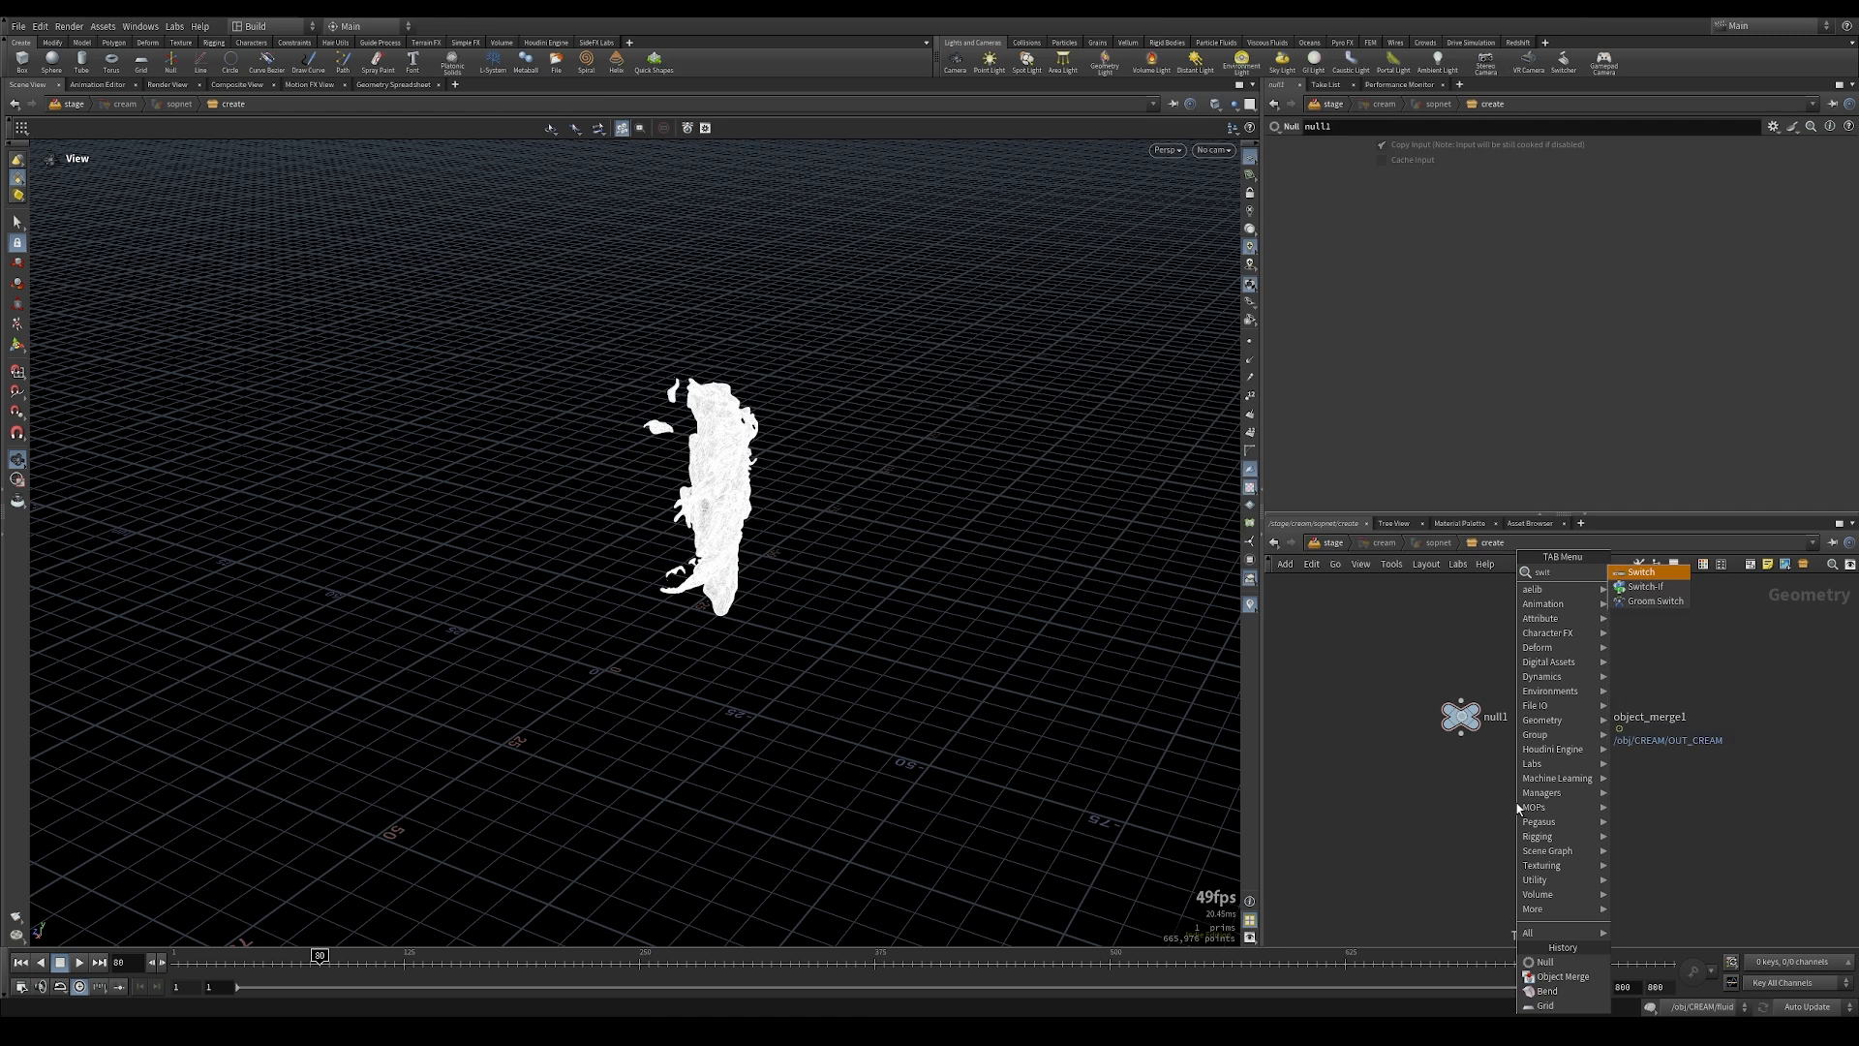
{"action": "key", "text": "Return"}
{"action": "left_click", "coordinate": [1534, 831]}
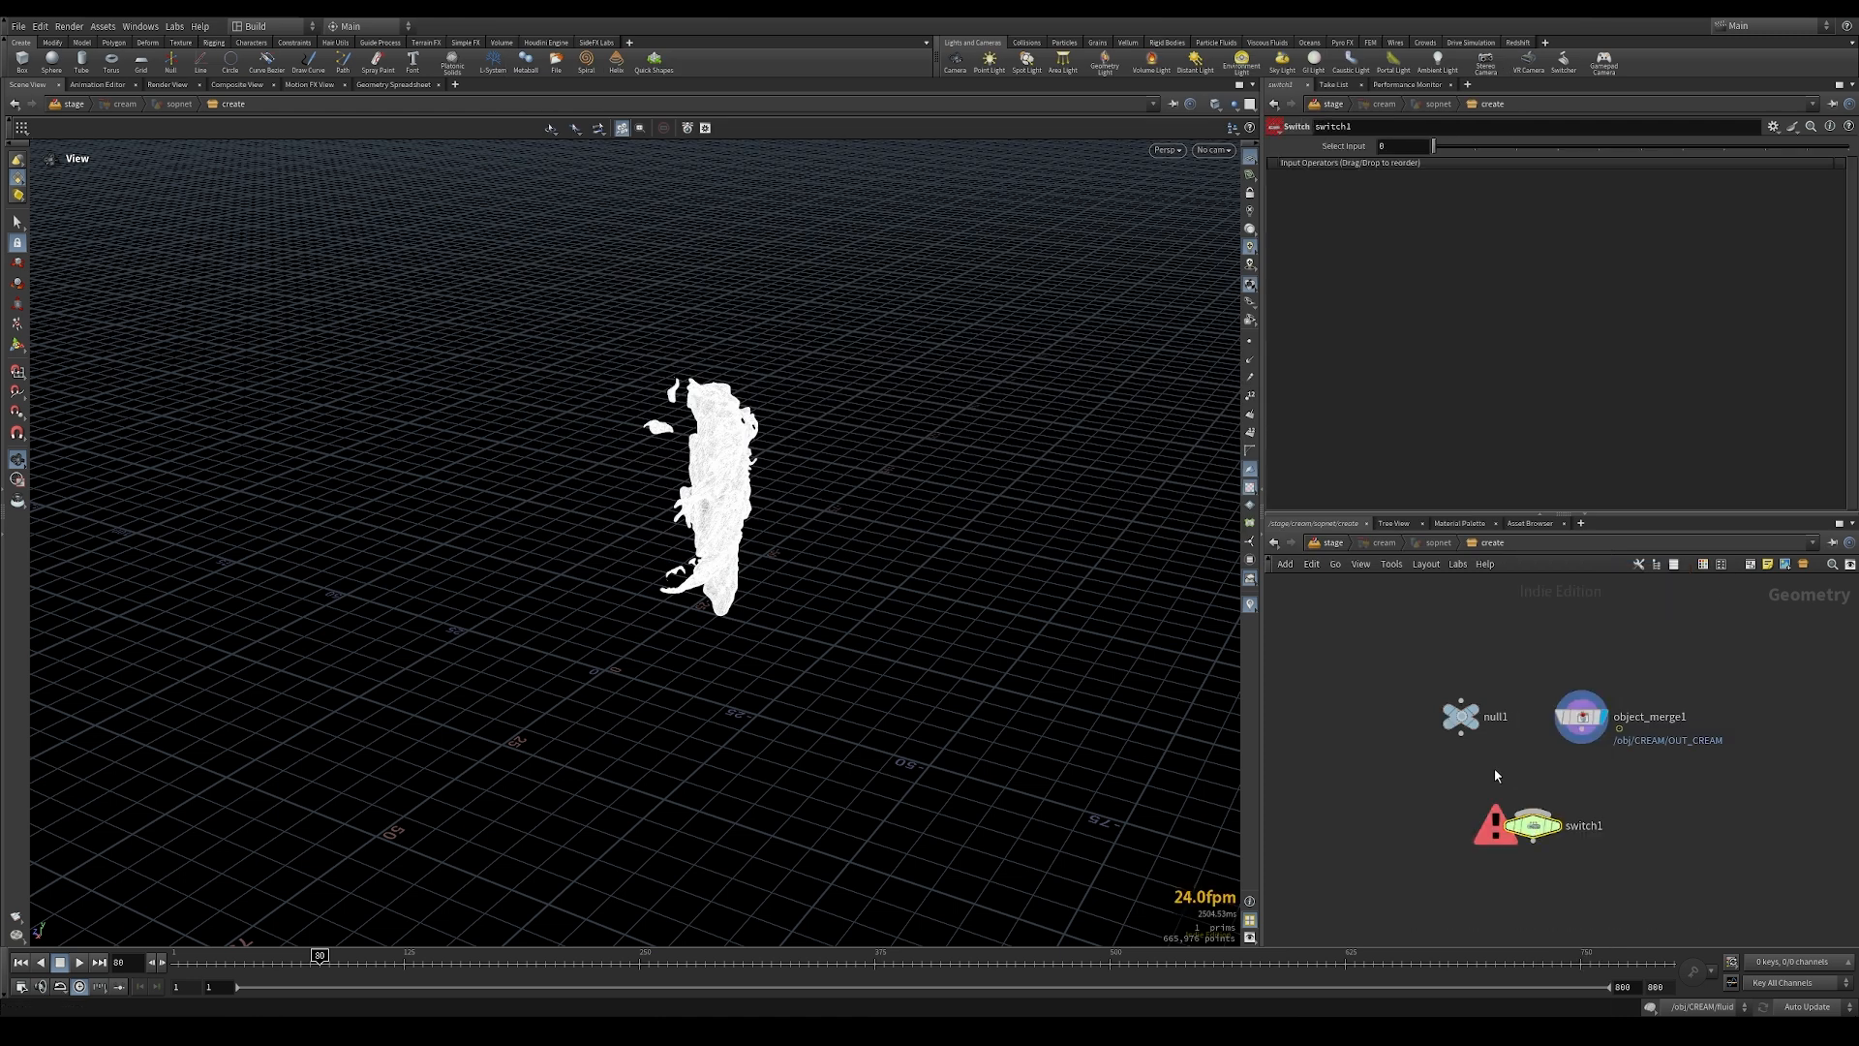
{"action": "left_click", "coordinate": [1461, 734]}
{"action": "left_click", "coordinate": [1530, 811]}
{"action": "left_click", "coordinate": [1582, 732]}
{"action": "left_click", "coordinate": [1533, 811]}
{"action": "left_click", "coordinate": [1555, 825]}
Step: Make the Switch's selected input depend on the expression $FF>239 and return to the stage network
{"action": "left_click", "coordinate": [1391, 147]}
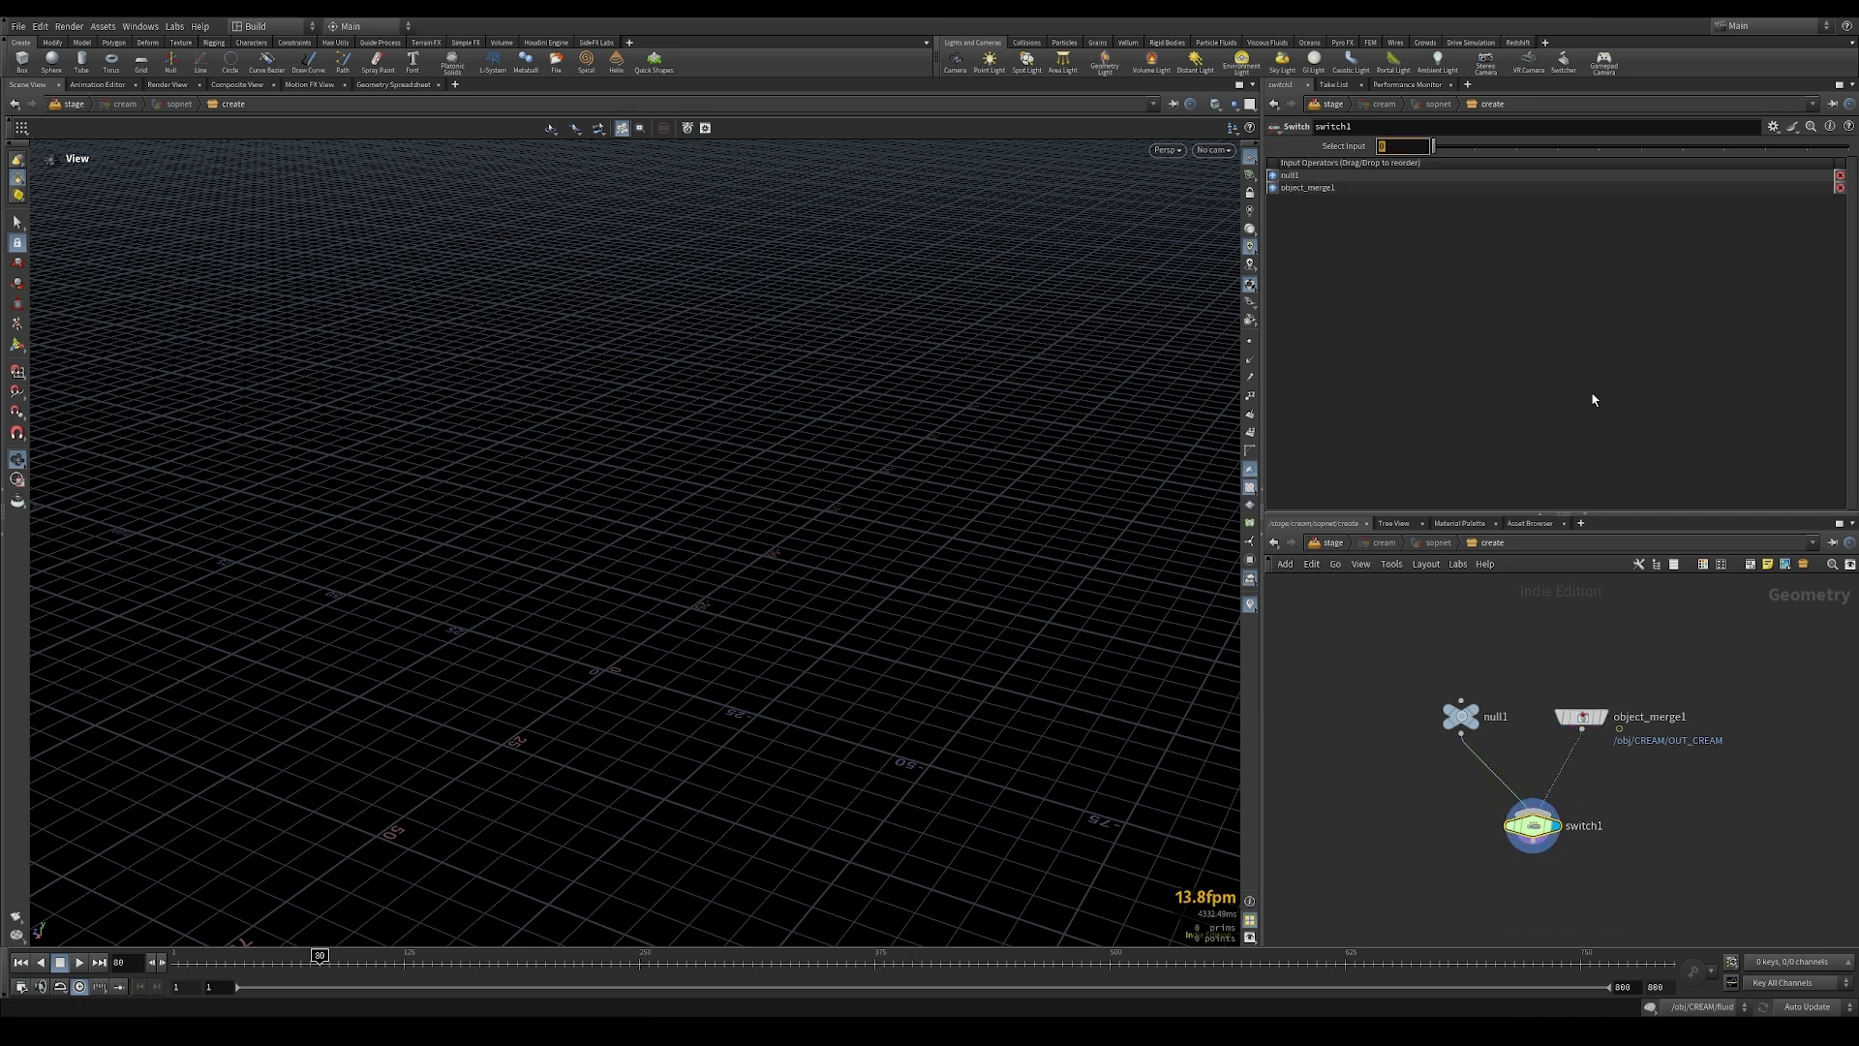
{"action": "type", "text": "$FF"}
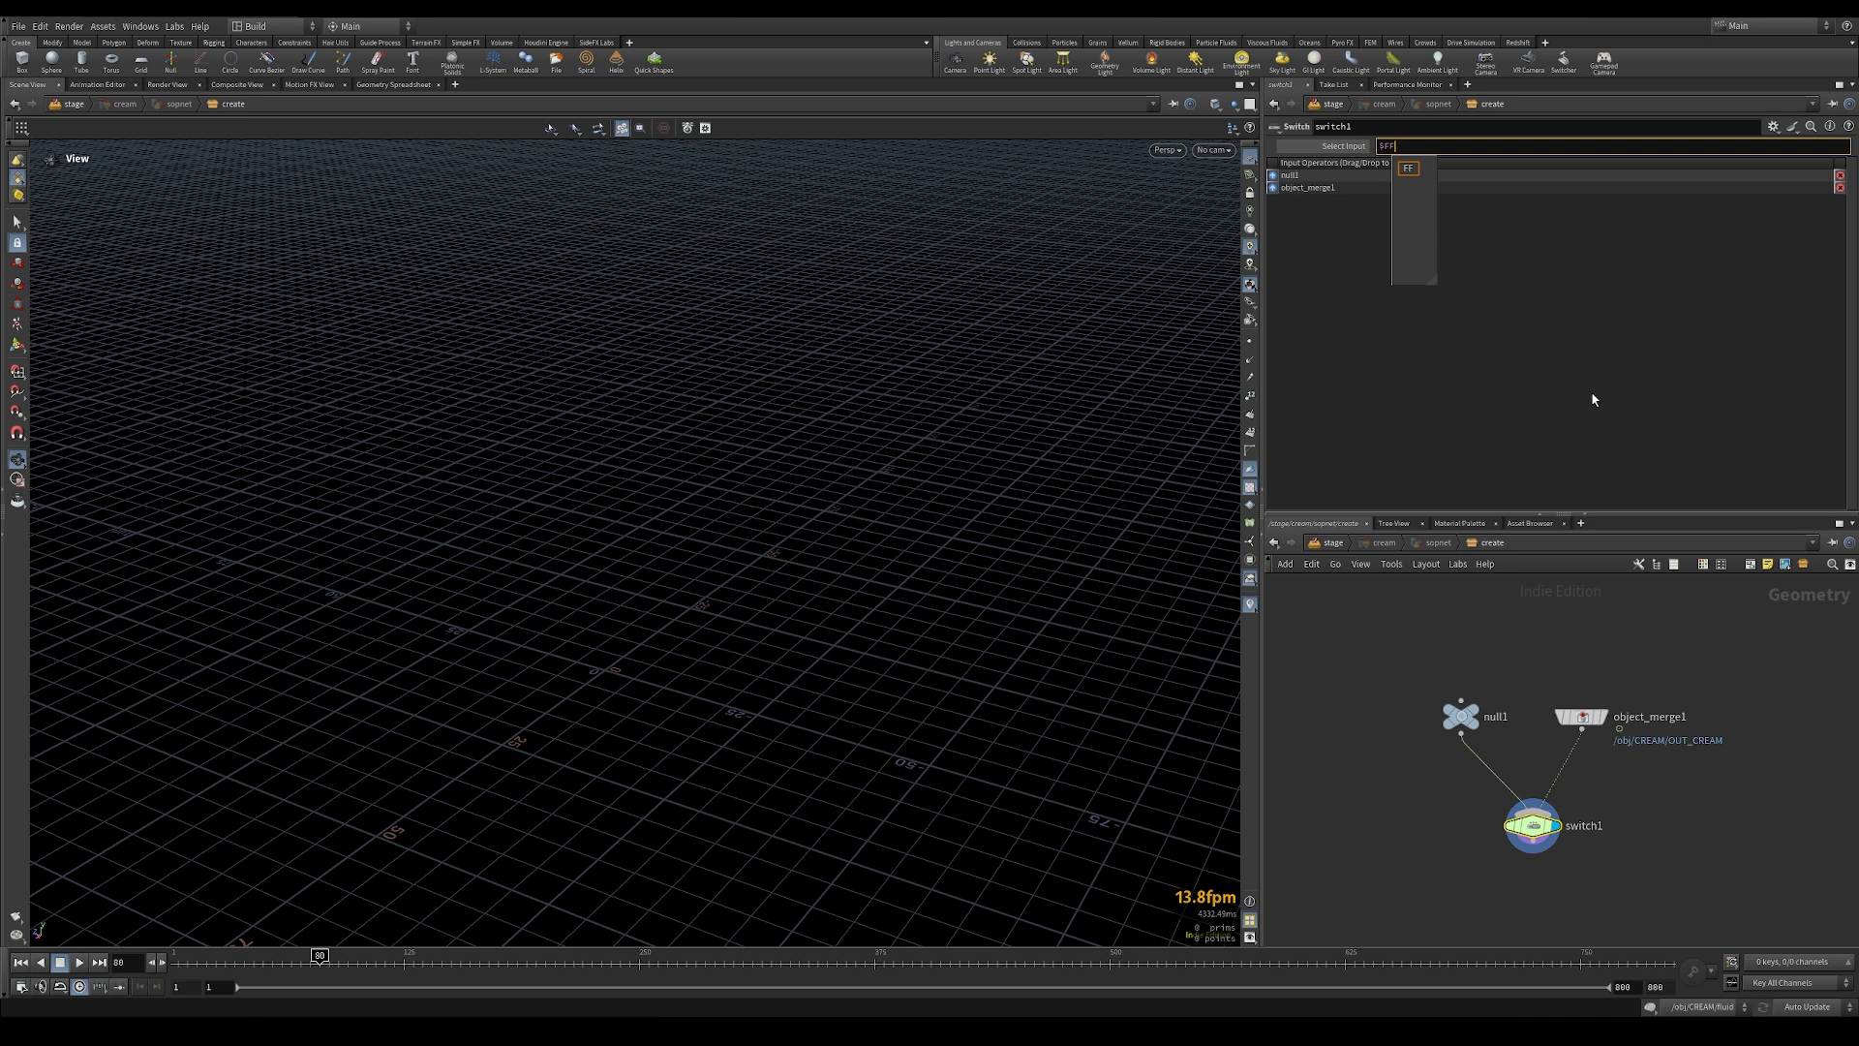
{"action": "key", "text": "BackSpace"}
{"action": "key", "text": "BackSpace"}
{"action": "type", "text": "?"}
{"action": "key", "text": "BackSpace"}
{"action": "type", "text": ">"}
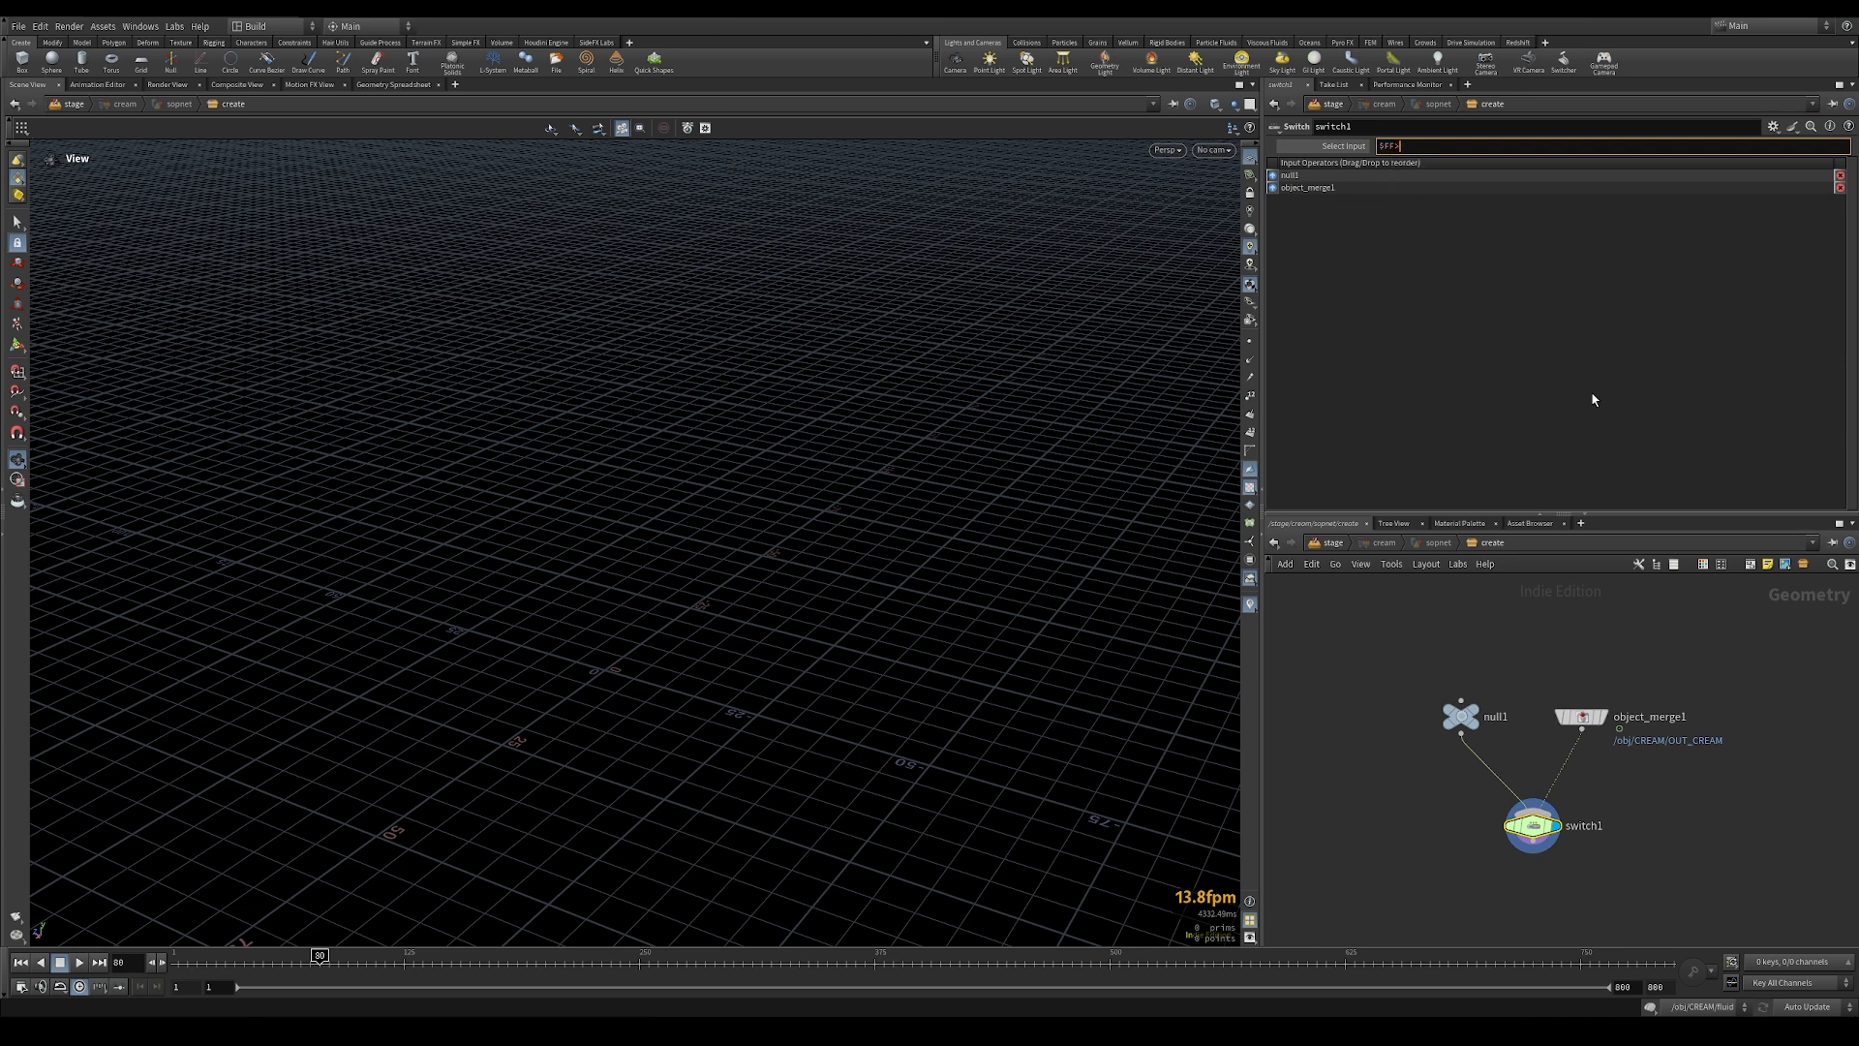
{"action": "type", "text": "239"}
{"action": "key", "text": "Return"}
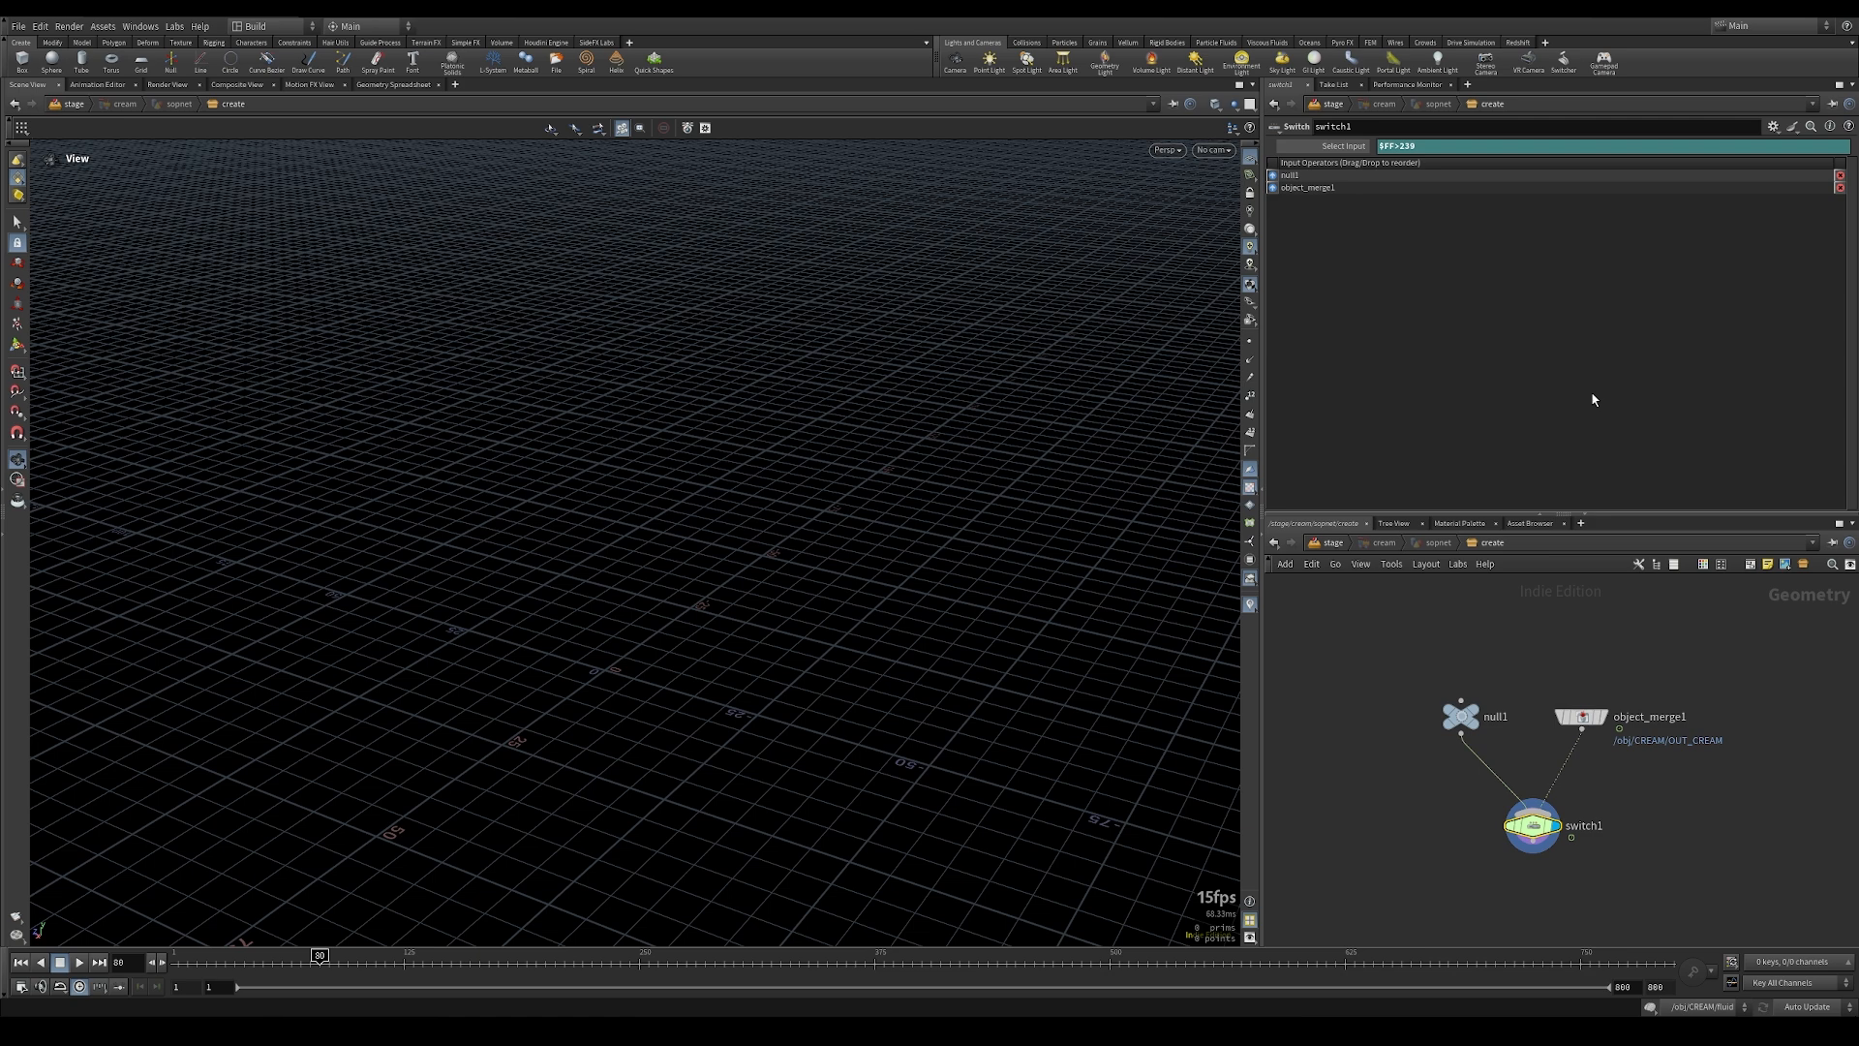
{"action": "left_click", "coordinate": [1360, 543]}
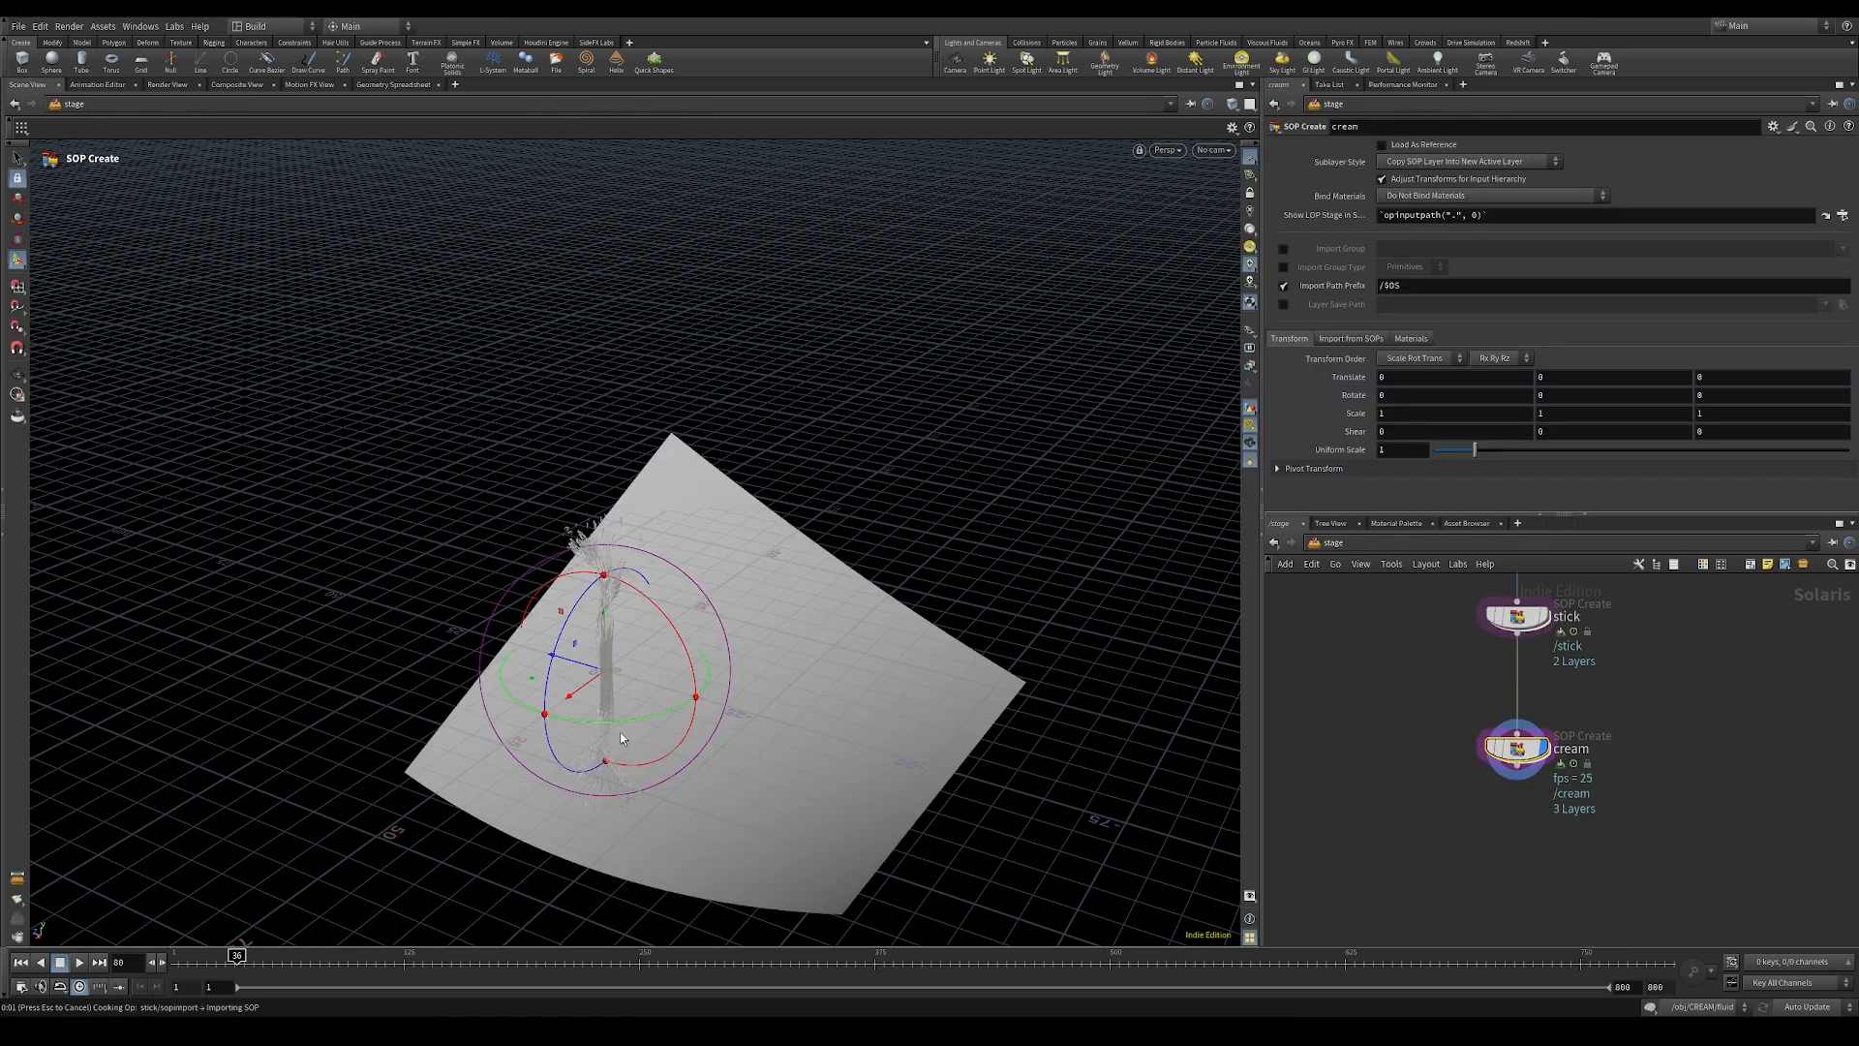
{"action": "left_click_drag", "start_coordinate": [591, 726], "coordinate": [587, 673], "text": "alt"}
Step: Add a SOP Create node below cream and name it chocolate
{"action": "key", "text": "Tab"}
{"action": "type", "text": "sopc"}
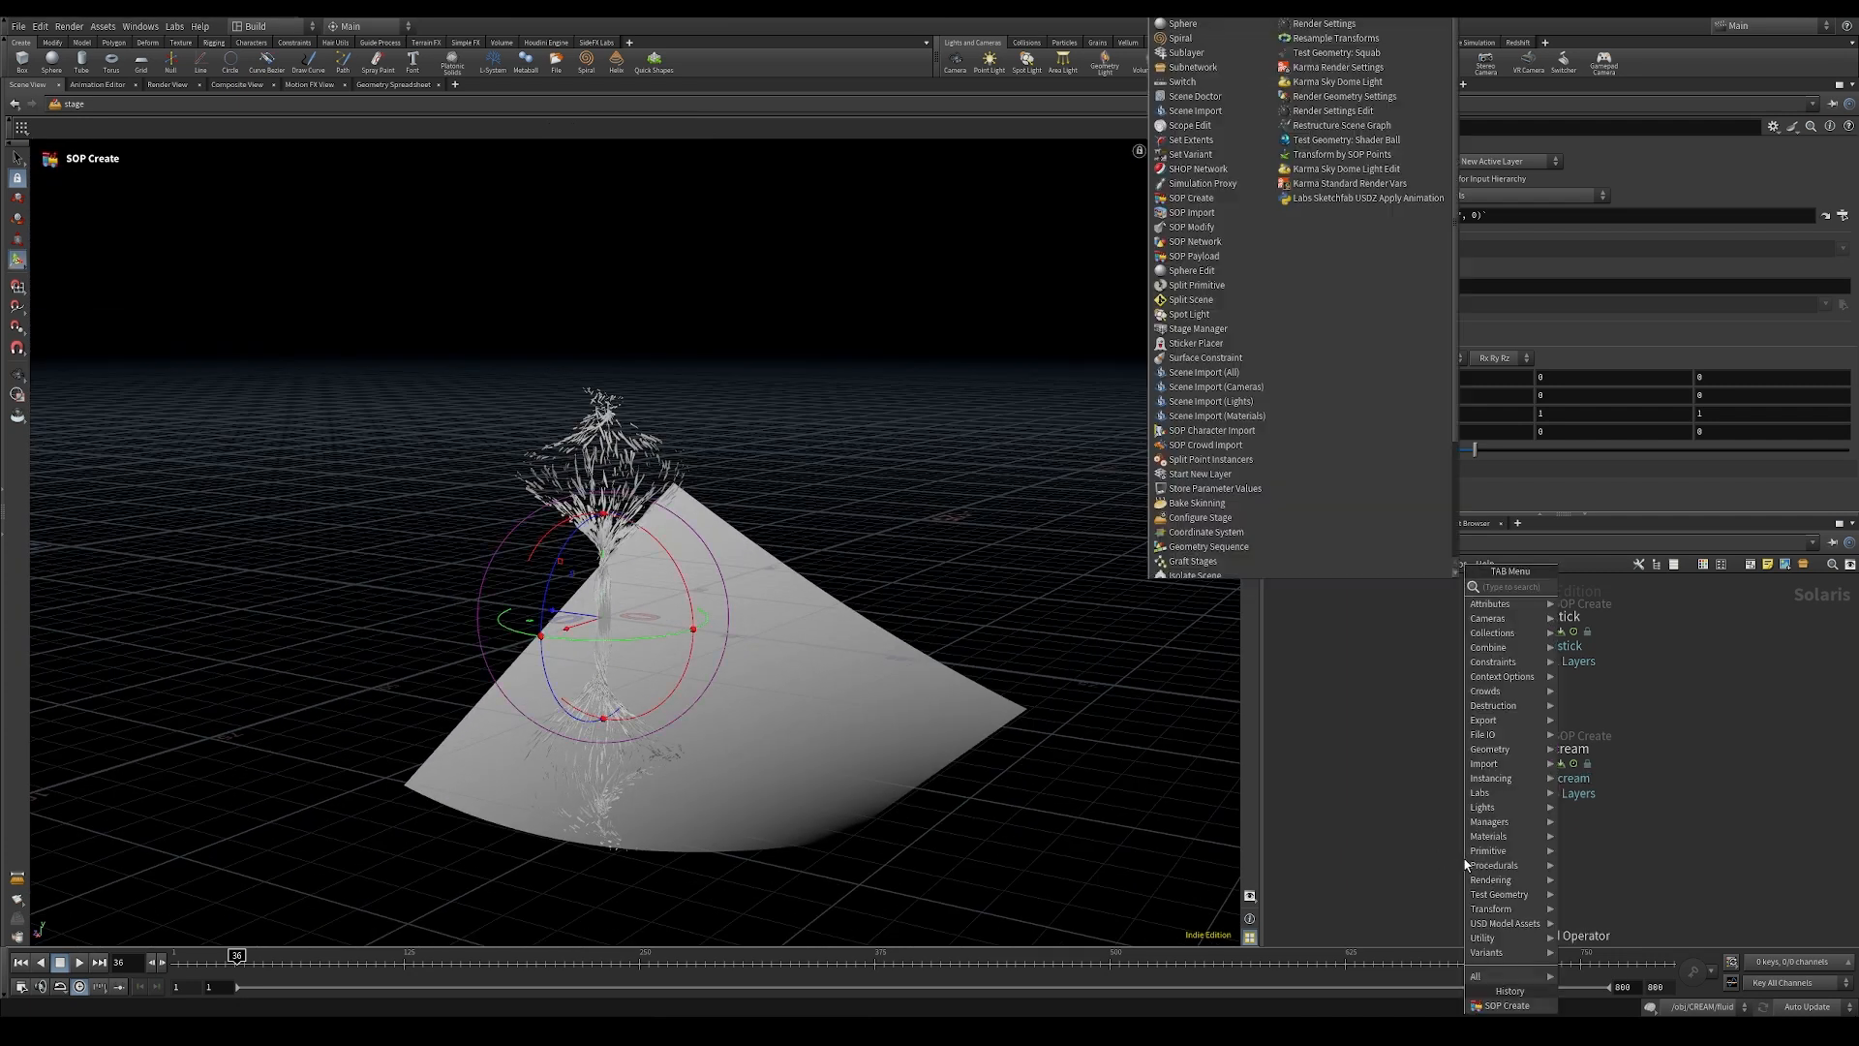
{"action": "key", "text": "Return"}
{"action": "left_click", "coordinate": [1519, 865]}
{"action": "double_click", "coordinate": [1590, 867]}
{"action": "type", "text": "chocolate"}
{"action": "key", "text": "Return"}
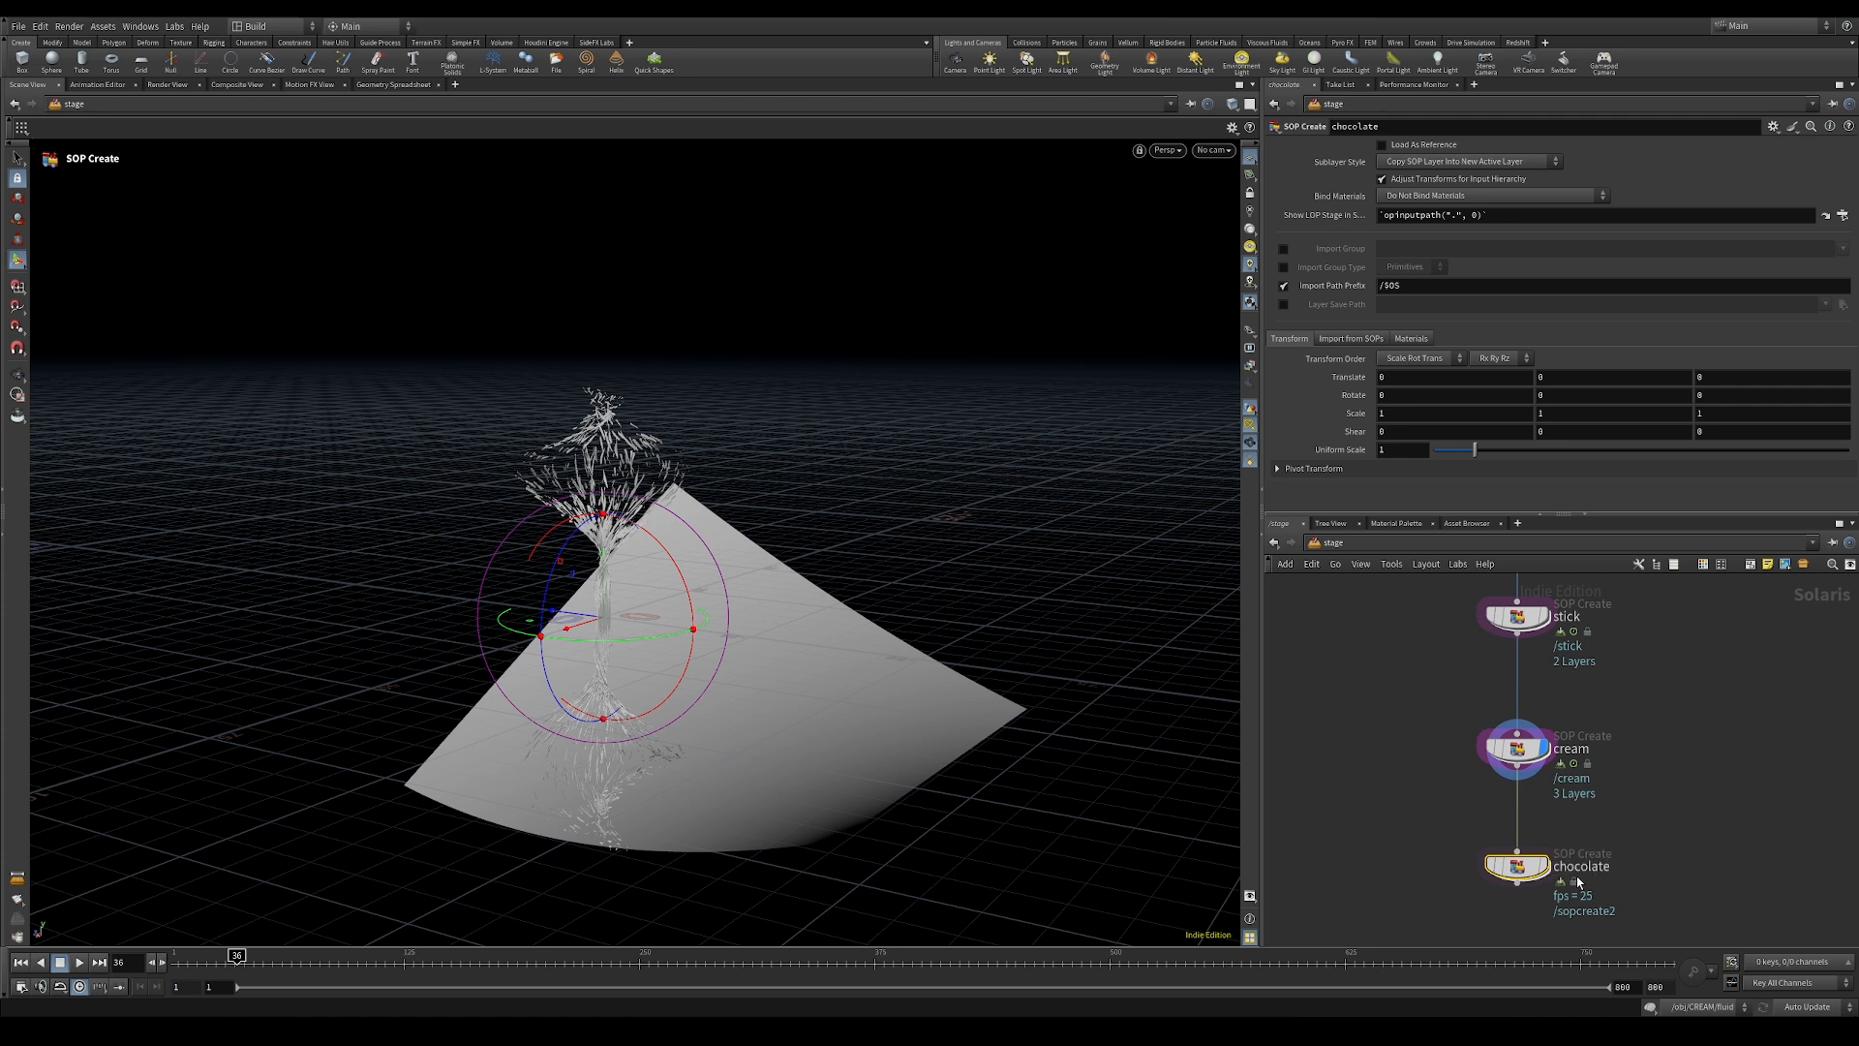
Step: Enter the chocolate node and add an Object Merge that imports /obj/CHOCOLATE/OUT_CHOCOLATE
{"action": "double_click", "coordinate": [1517, 864]}
{"action": "key", "text": "Tab"}
{"action": "type", "text": "obj"}
{"action": "key", "text": "Return"}
{"action": "left_click", "coordinate": [1487, 823]}
{"action": "left_click", "coordinate": [1823, 182]}
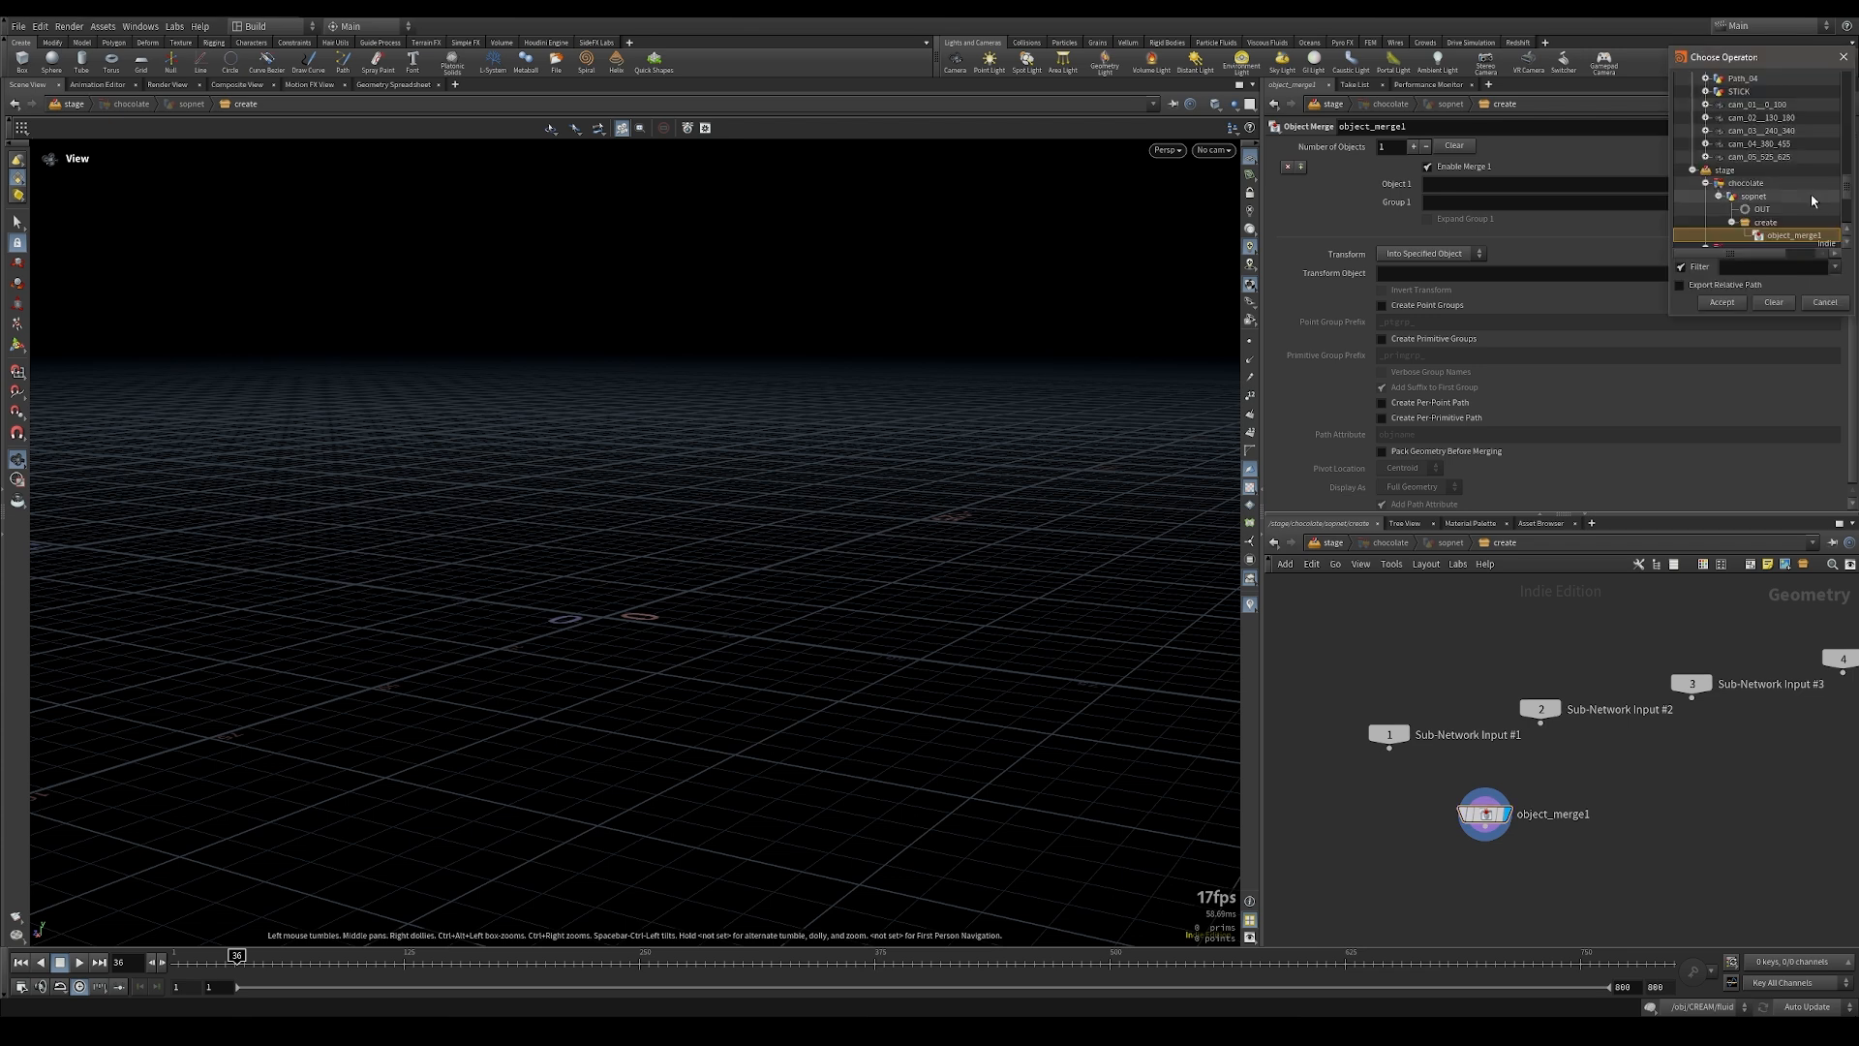
{"action": "left_click", "coordinate": [1709, 116]}
{"action": "left_click", "coordinate": [1708, 118]}
{"action": "left_click", "coordinate": [1706, 103]}
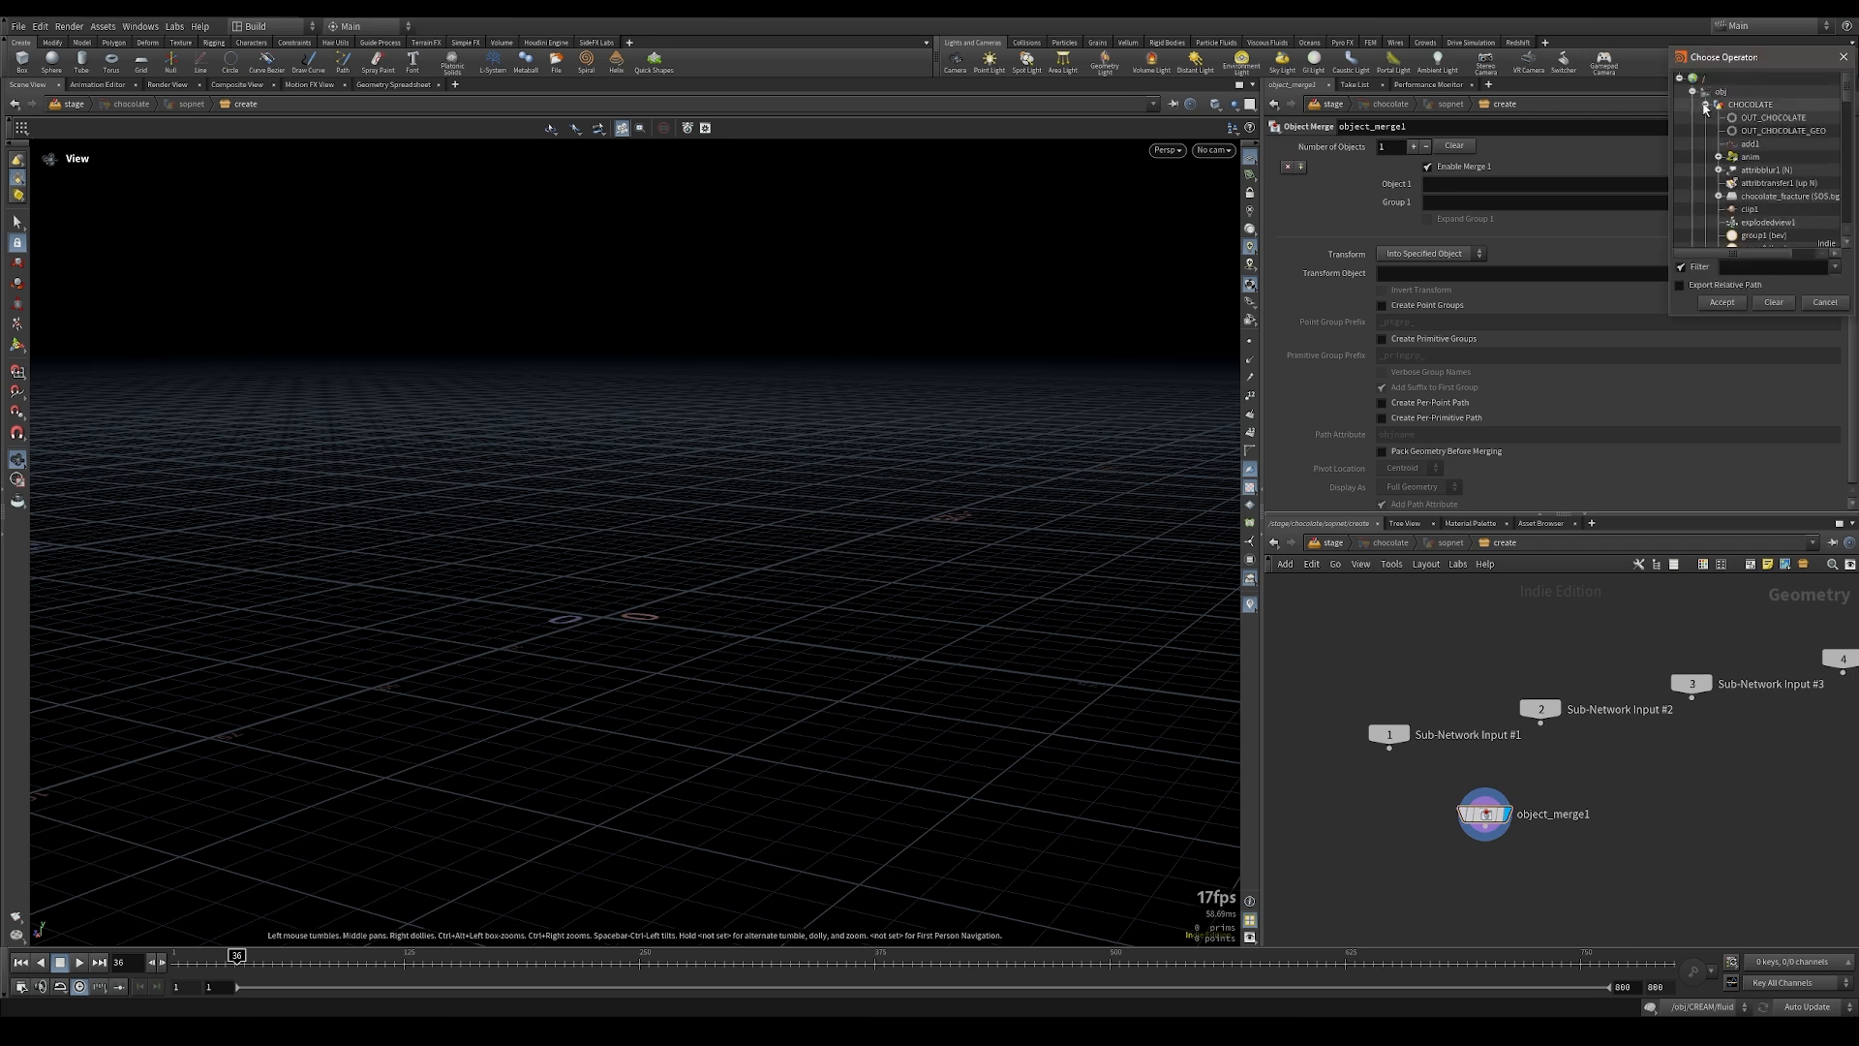
{"action": "double_click", "coordinate": [1748, 117]}
Step: View the merged chocolate pieces around frame 520 and return to the stage network
{"action": "key", "text": "space+g"}
{"action": "key", "text": "space+g"}
{"action": "left_click", "coordinate": [269, 959]}
{"action": "left_click_drag", "start_coordinate": [269, 959], "coordinate": [1158, 981]}
{"action": "key", "text": "f"}
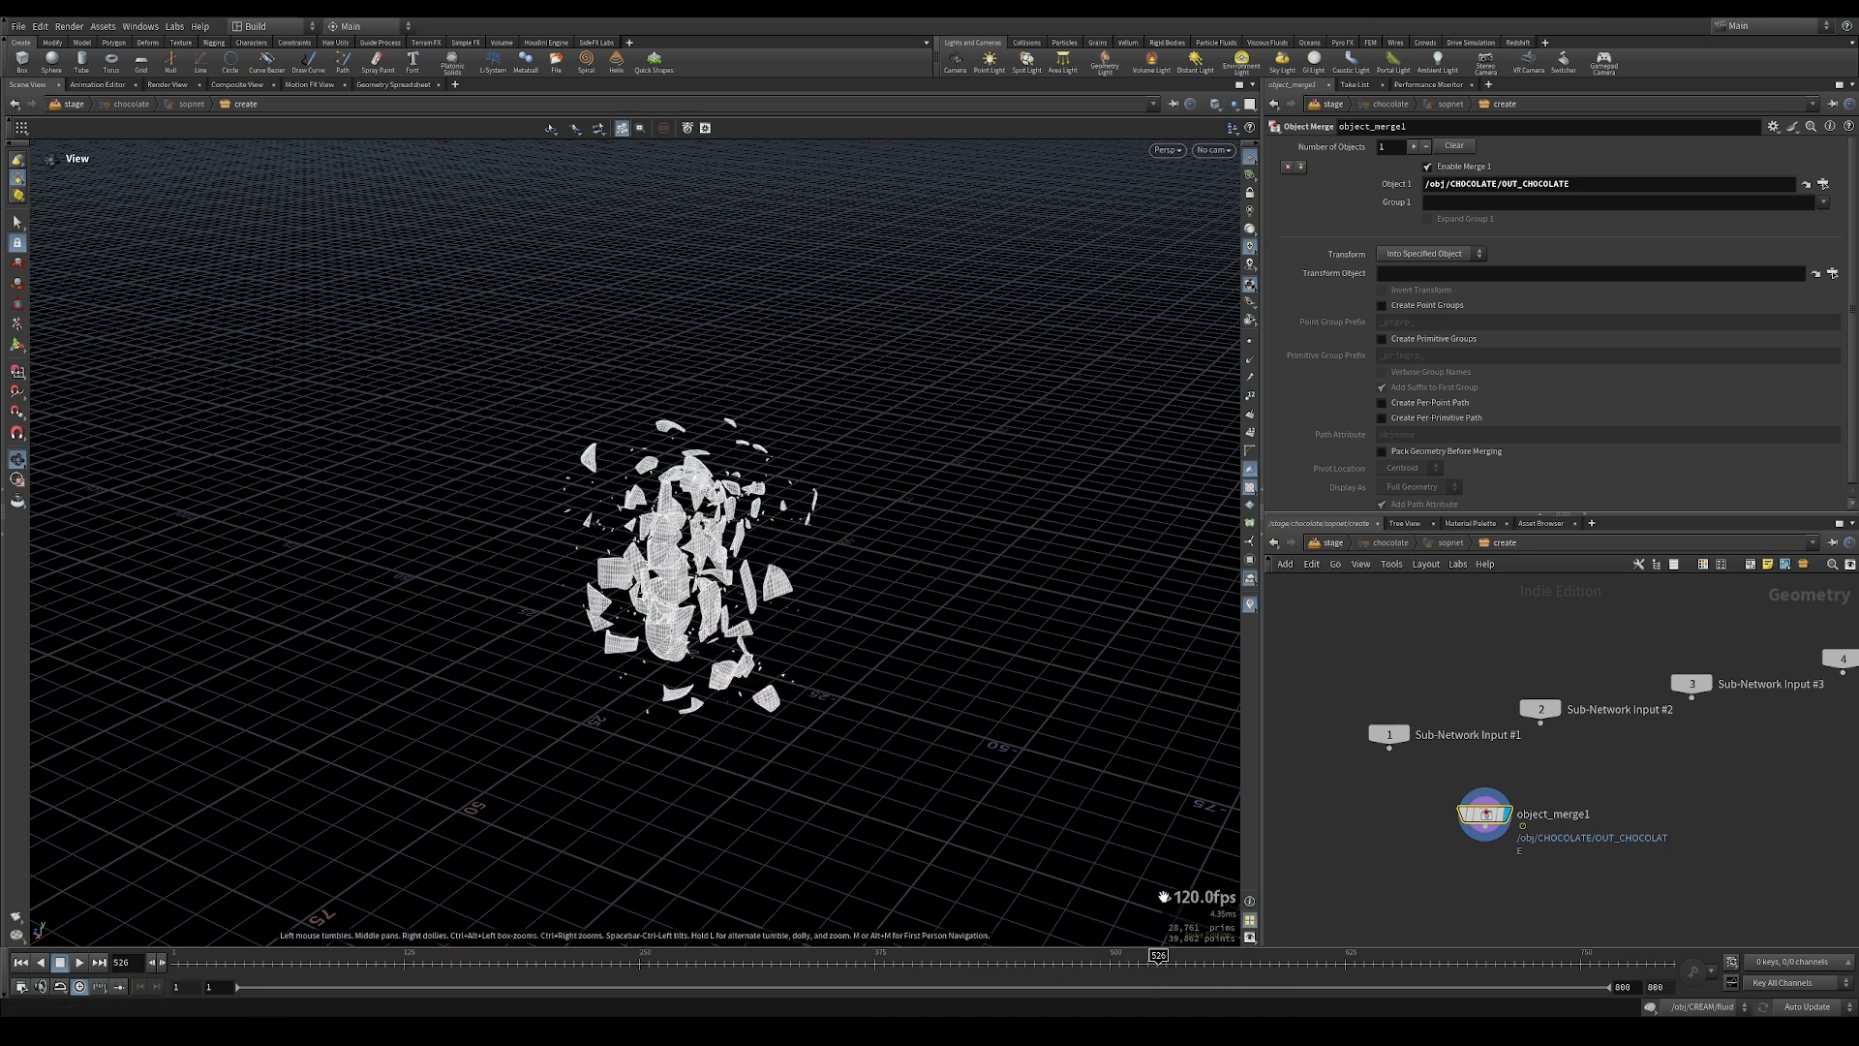
{"action": "left_click", "coordinate": [1330, 544]}
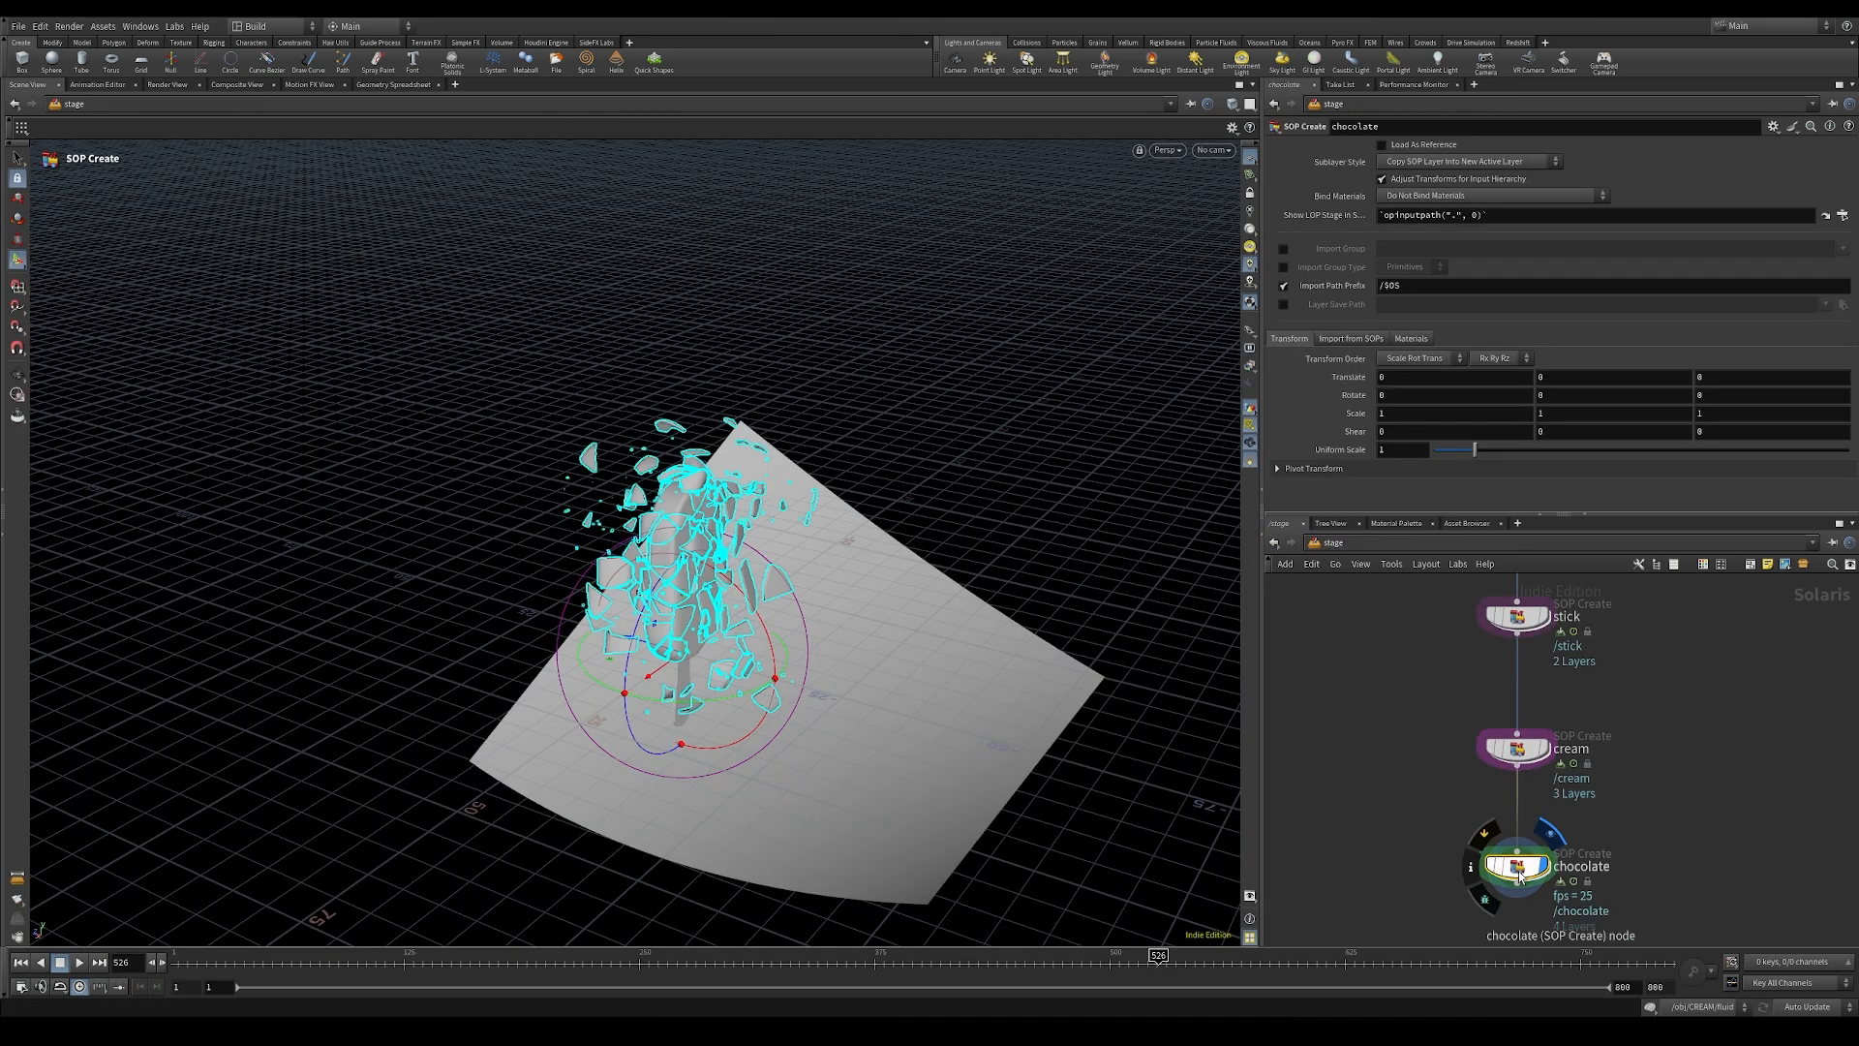
Step: Enable Subset Groups in the import data of the chocolate and stick nodes, with the inside group for the stick
{"action": "left_click", "coordinate": [1341, 339]}
{"action": "scroll", "coordinate": [1317, 426], "scroll_direction": "down", "scroll_amount": 4}
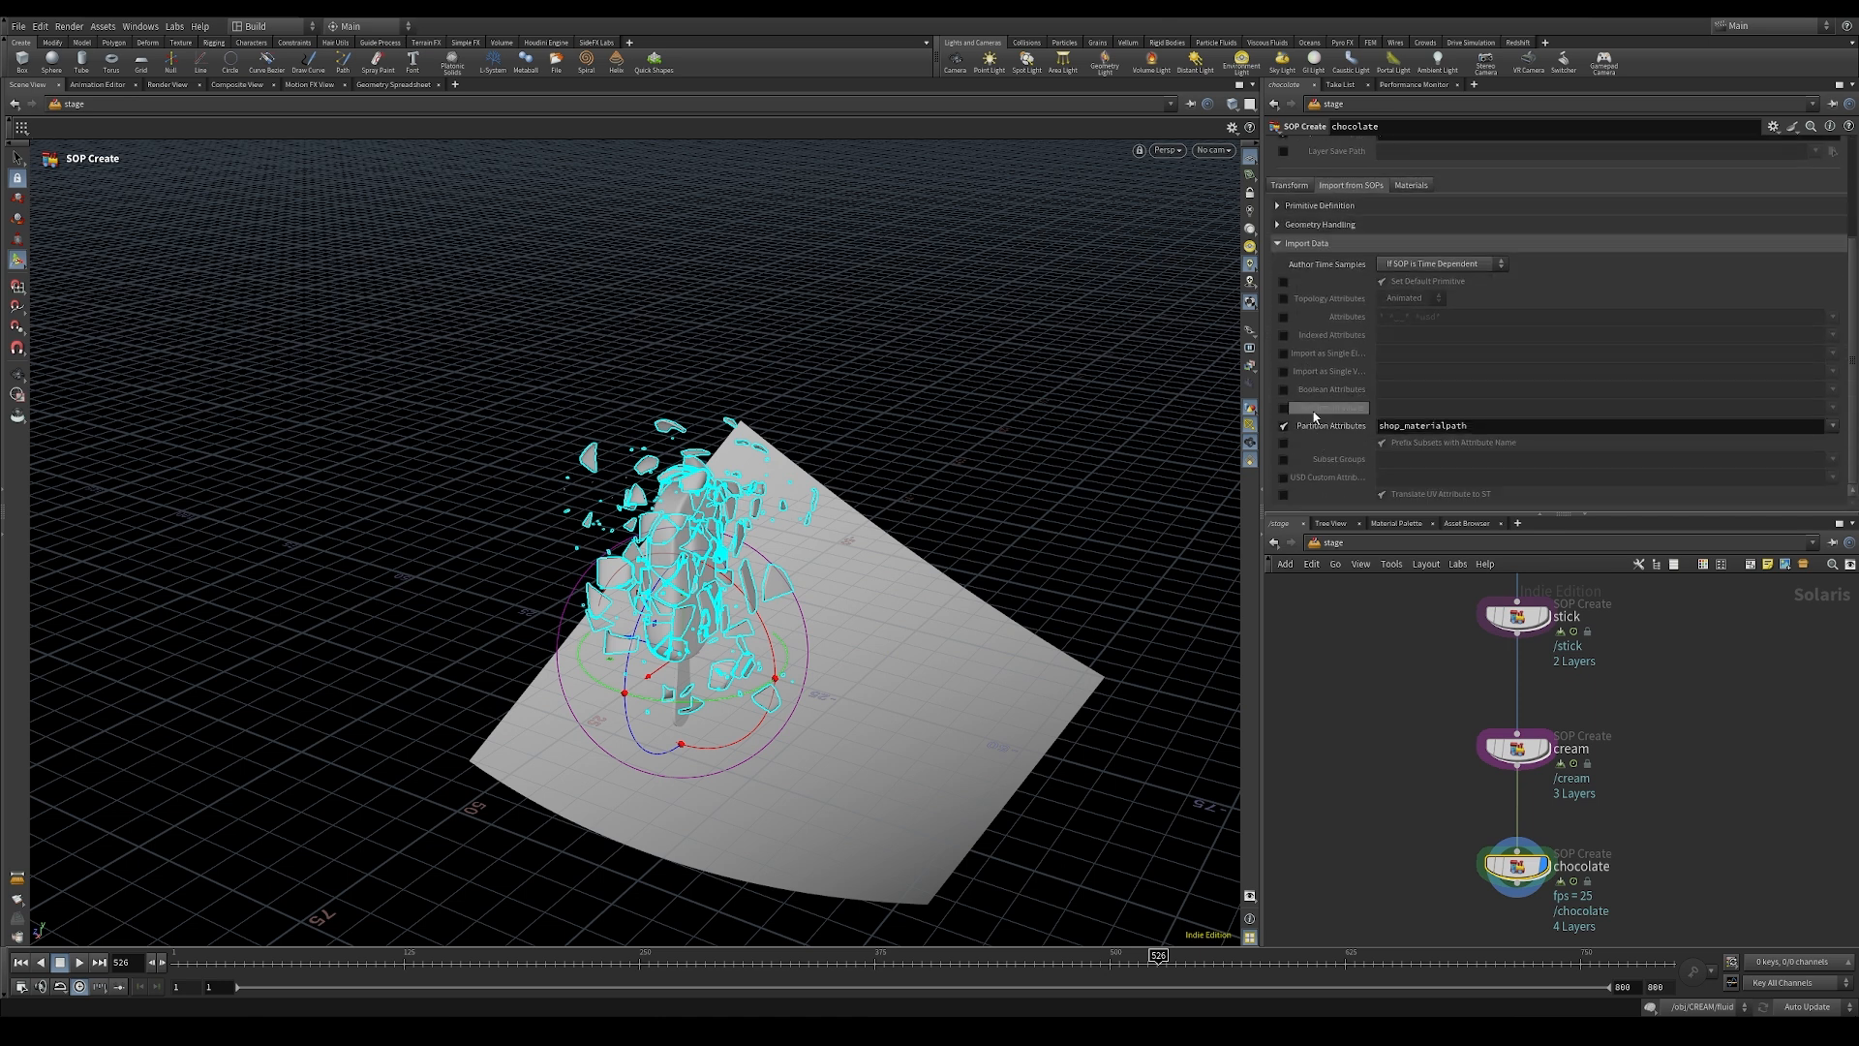
{"action": "left_click", "coordinate": [1284, 460]}
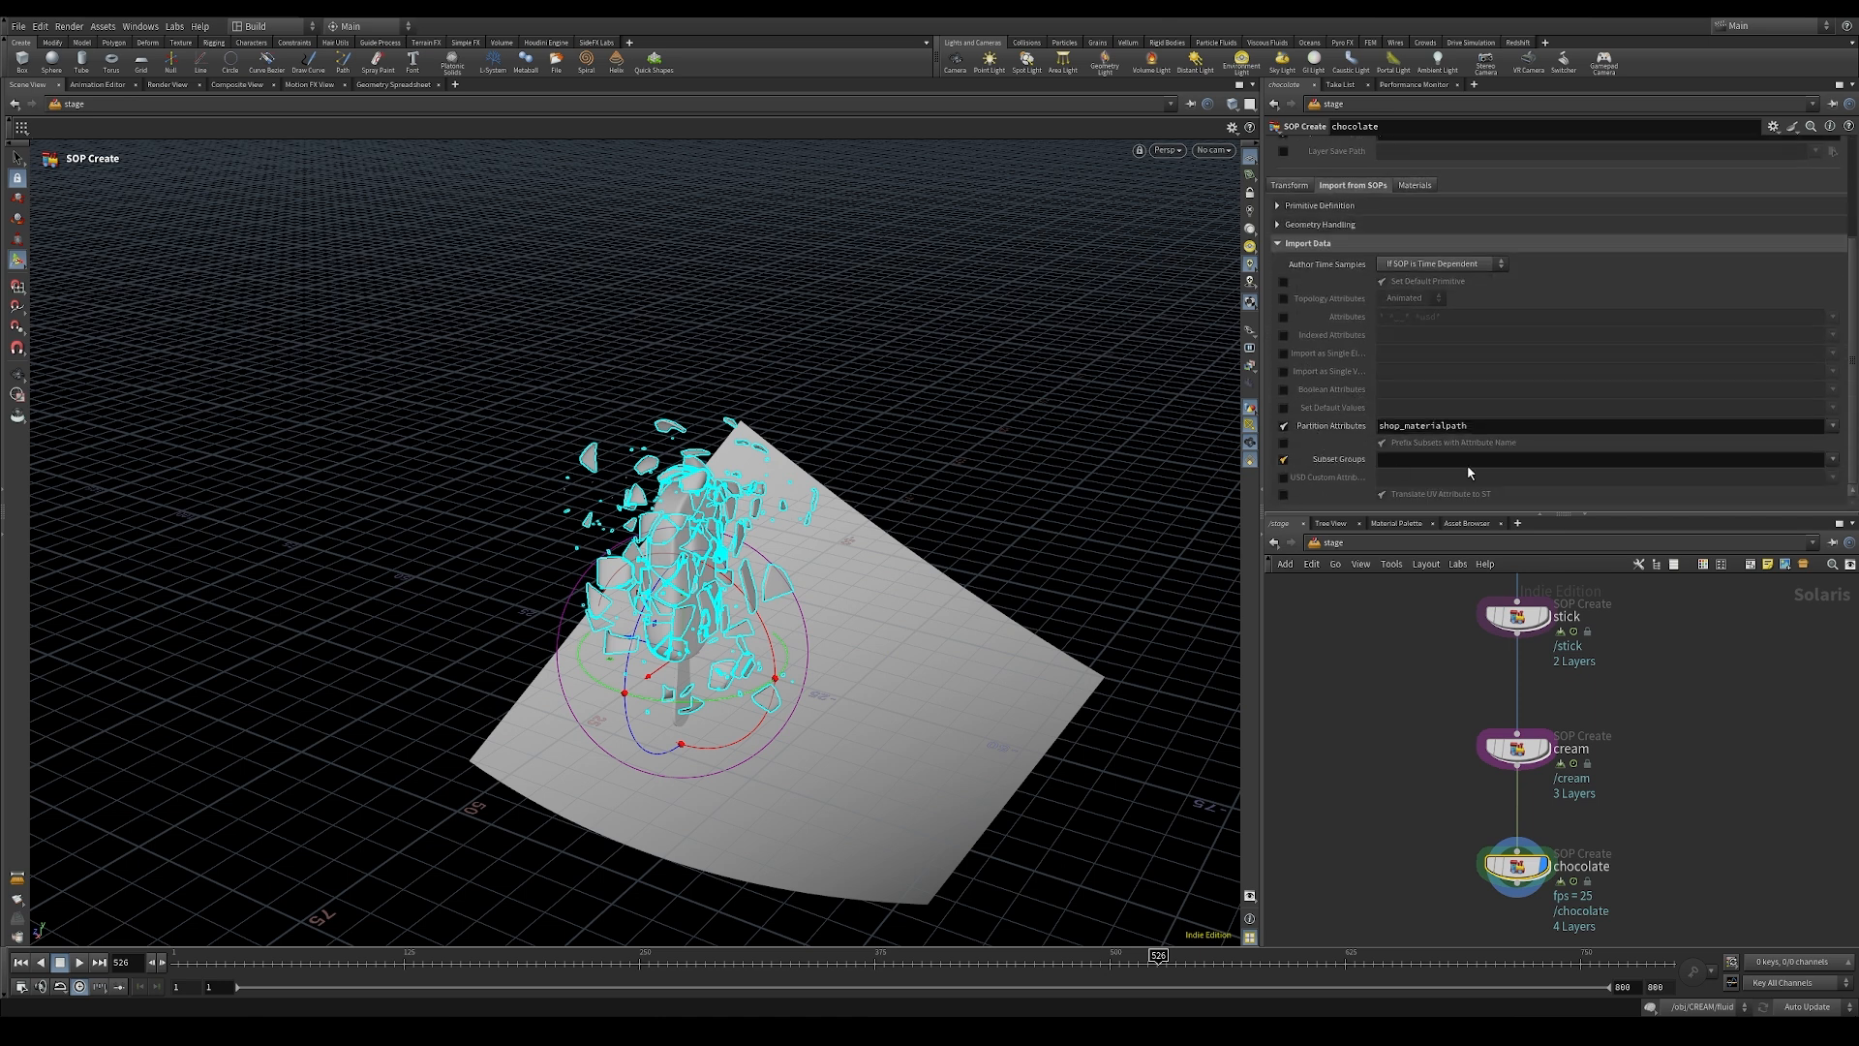
{"action": "left_click", "coordinate": [1833, 459]}
{"action": "left_click", "coordinate": [1820, 476]}
{"action": "left_click", "coordinate": [1833, 460]}
{"action": "left_click", "coordinate": [1818, 490]}
{"action": "left_click", "coordinate": [1833, 462]}
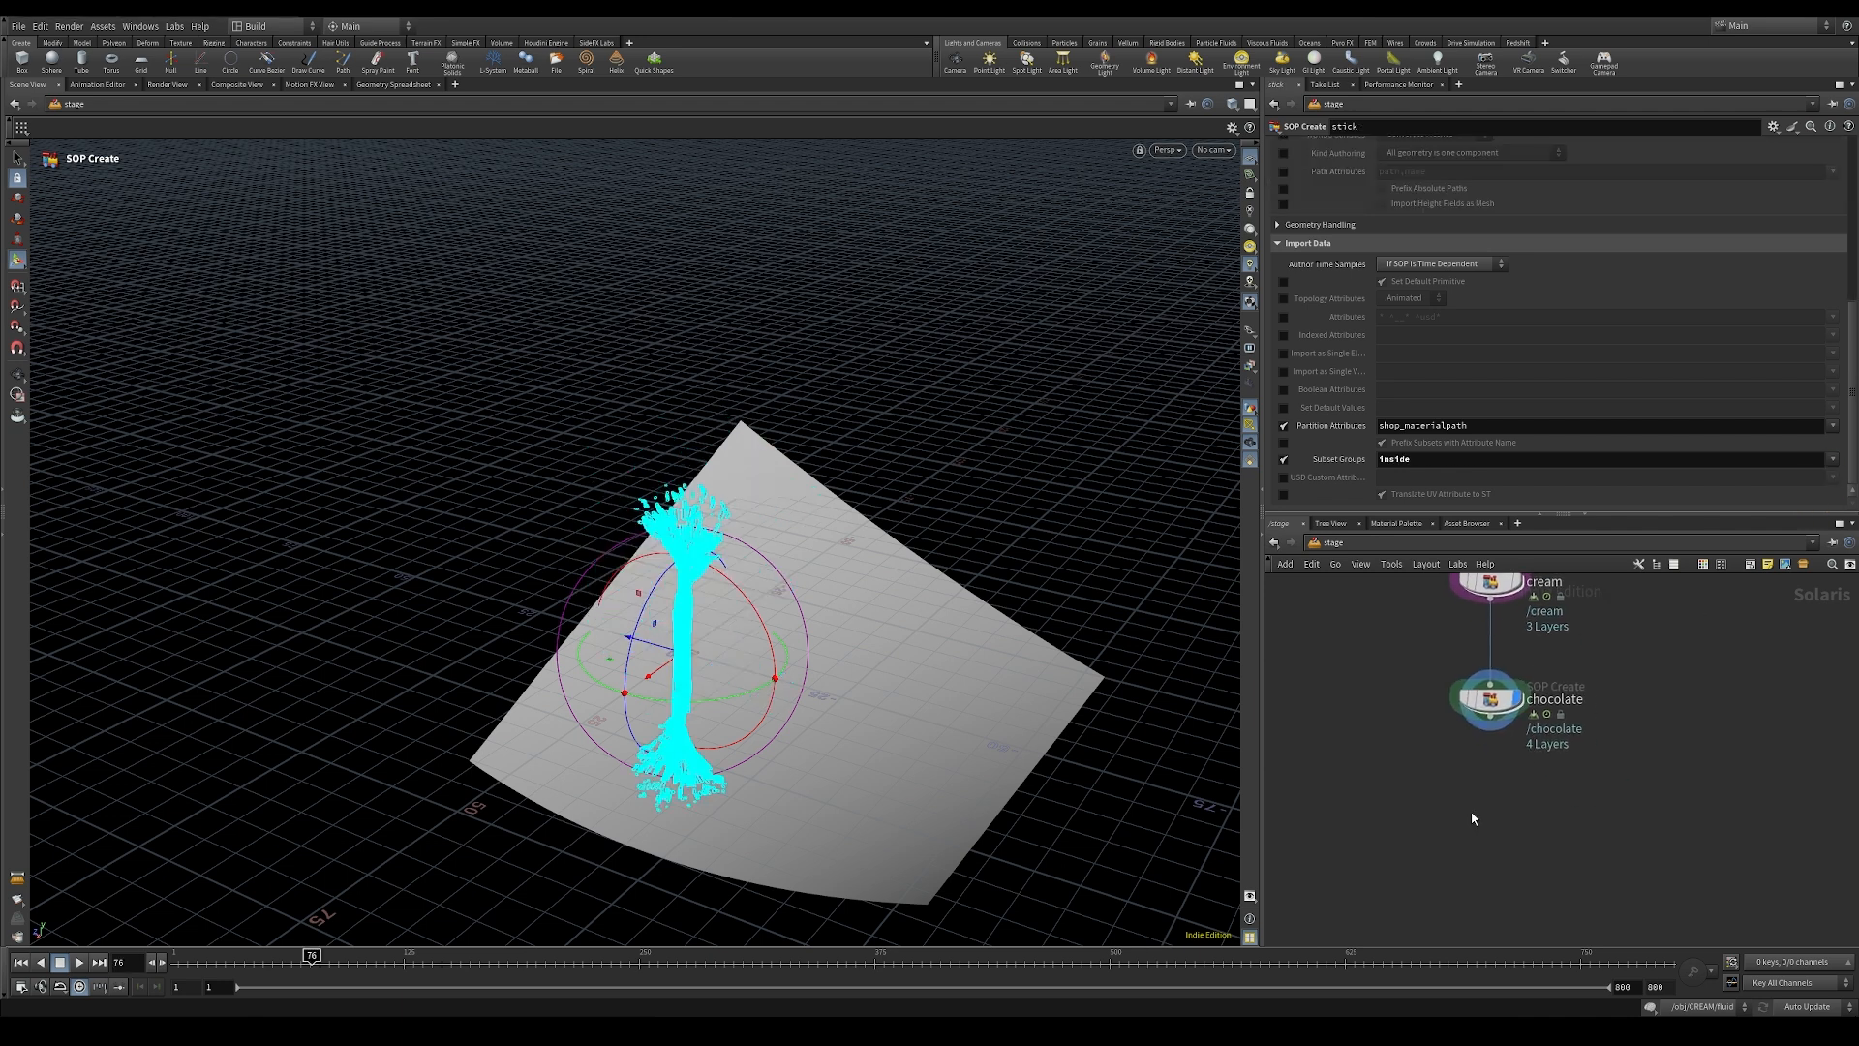
Step: Add a Material Library node below chocolate in the stage chain and enter it
{"action": "key", "text": "Tab"}
{"action": "type", "text": "tex"}
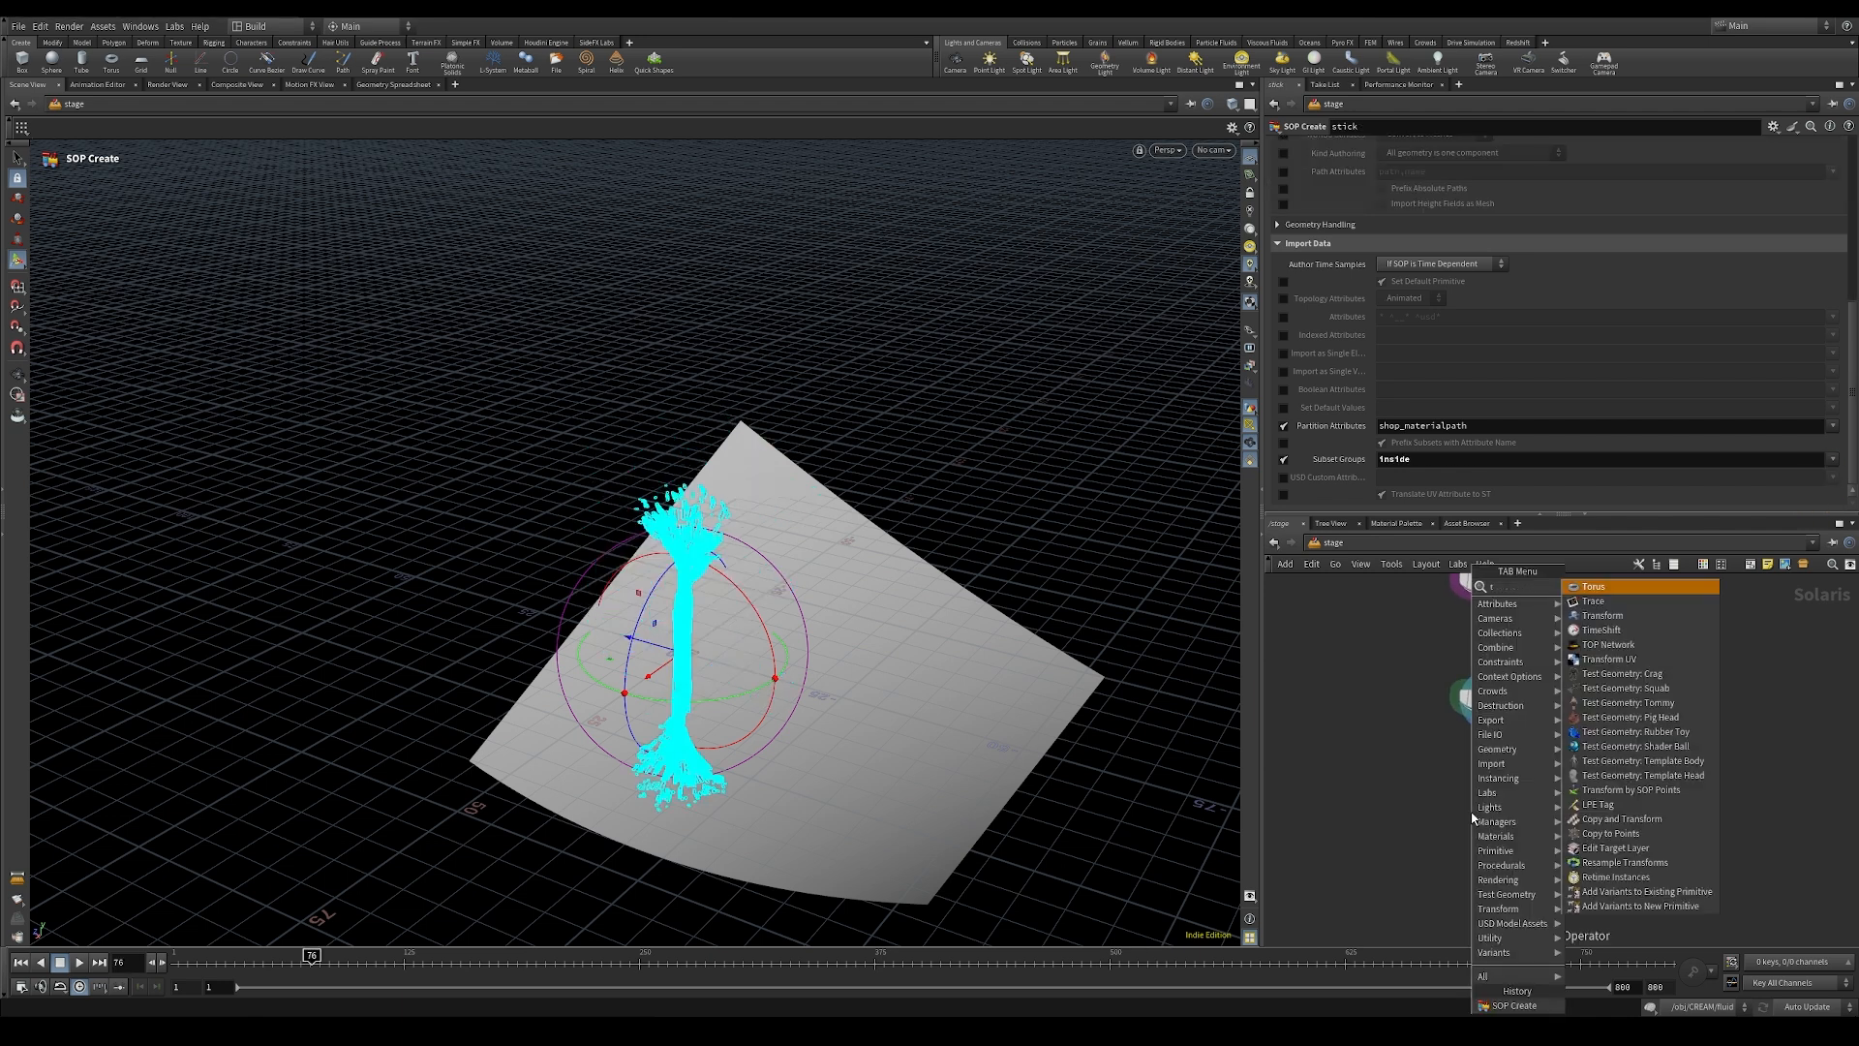
{"action": "key", "text": "BackSpace"}
{"action": "key", "text": "BackSpace"}
{"action": "key", "text": "BackSpace"}
{"action": "type", "text": "mater"}
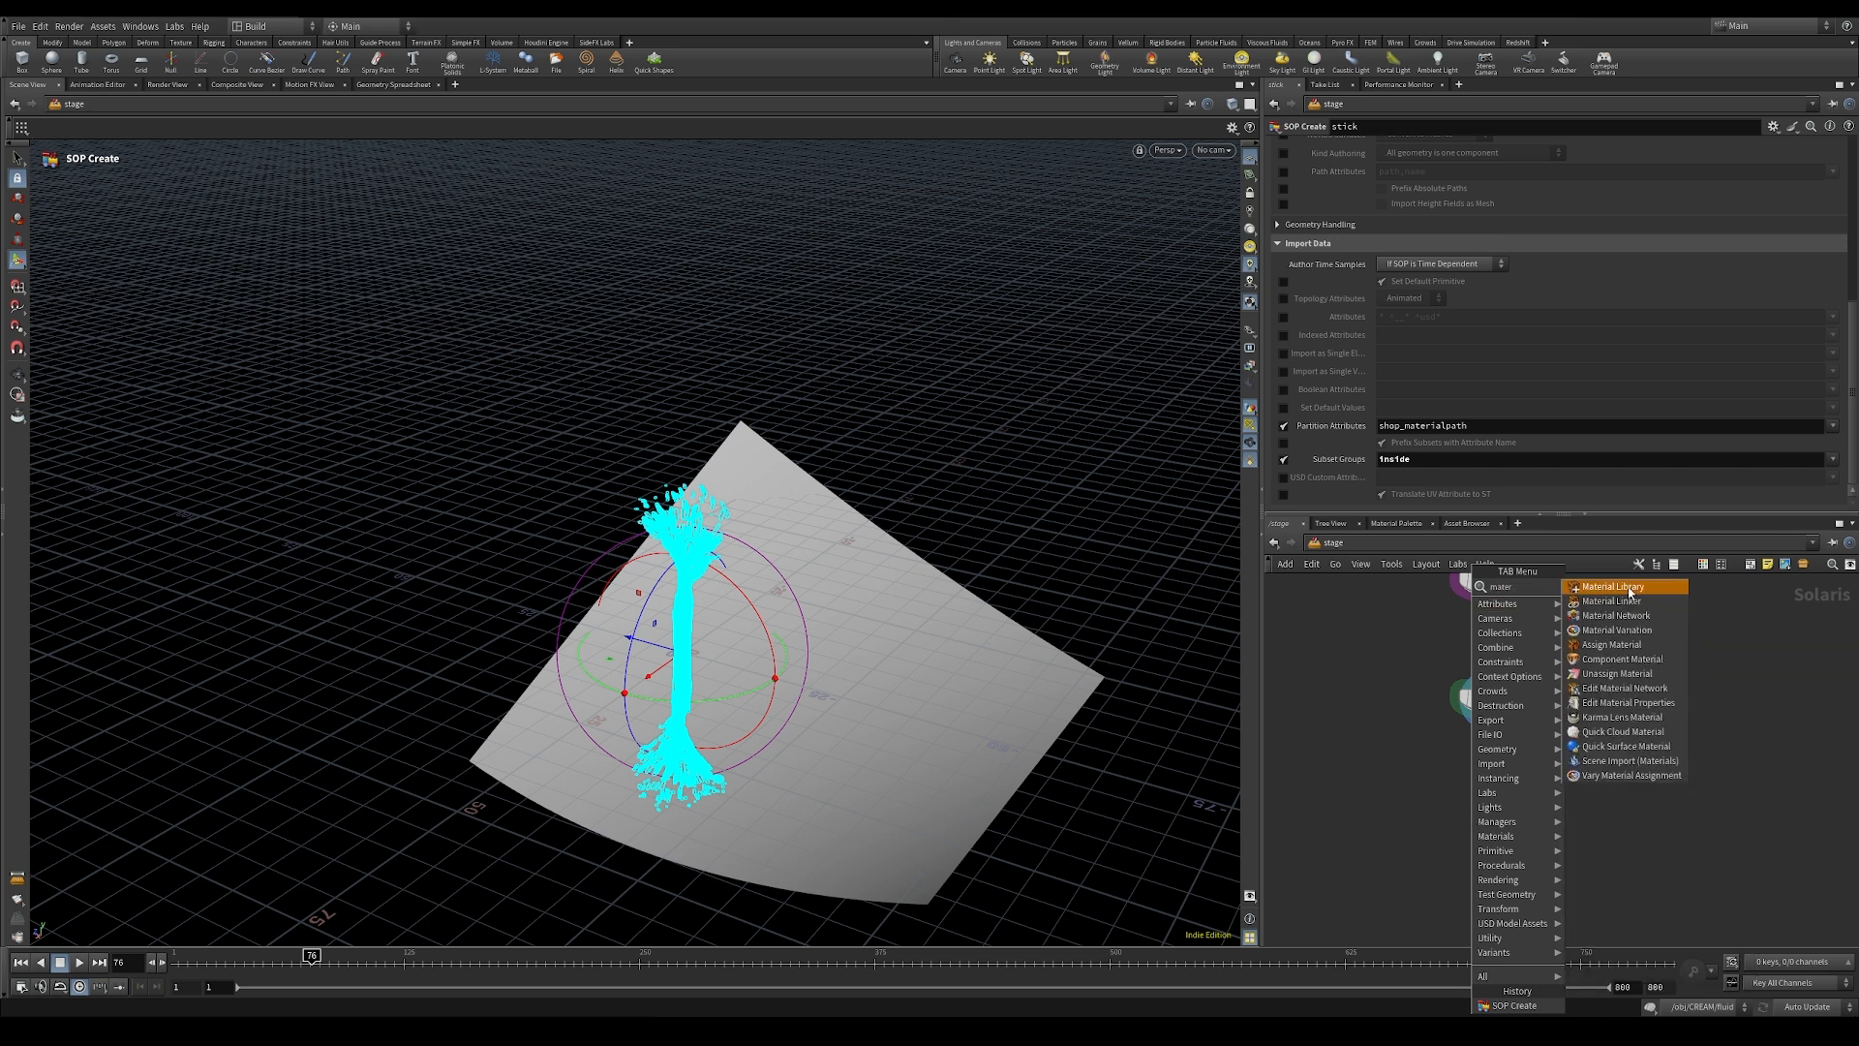
{"action": "left_click", "coordinate": [1612, 587]}
{"action": "left_click", "coordinate": [1494, 756]}
{"action": "left_click_drag", "start_coordinate": [1493, 748], "coordinate": [1490, 796]}
{"action": "double_click", "coordinate": [1489, 800]}
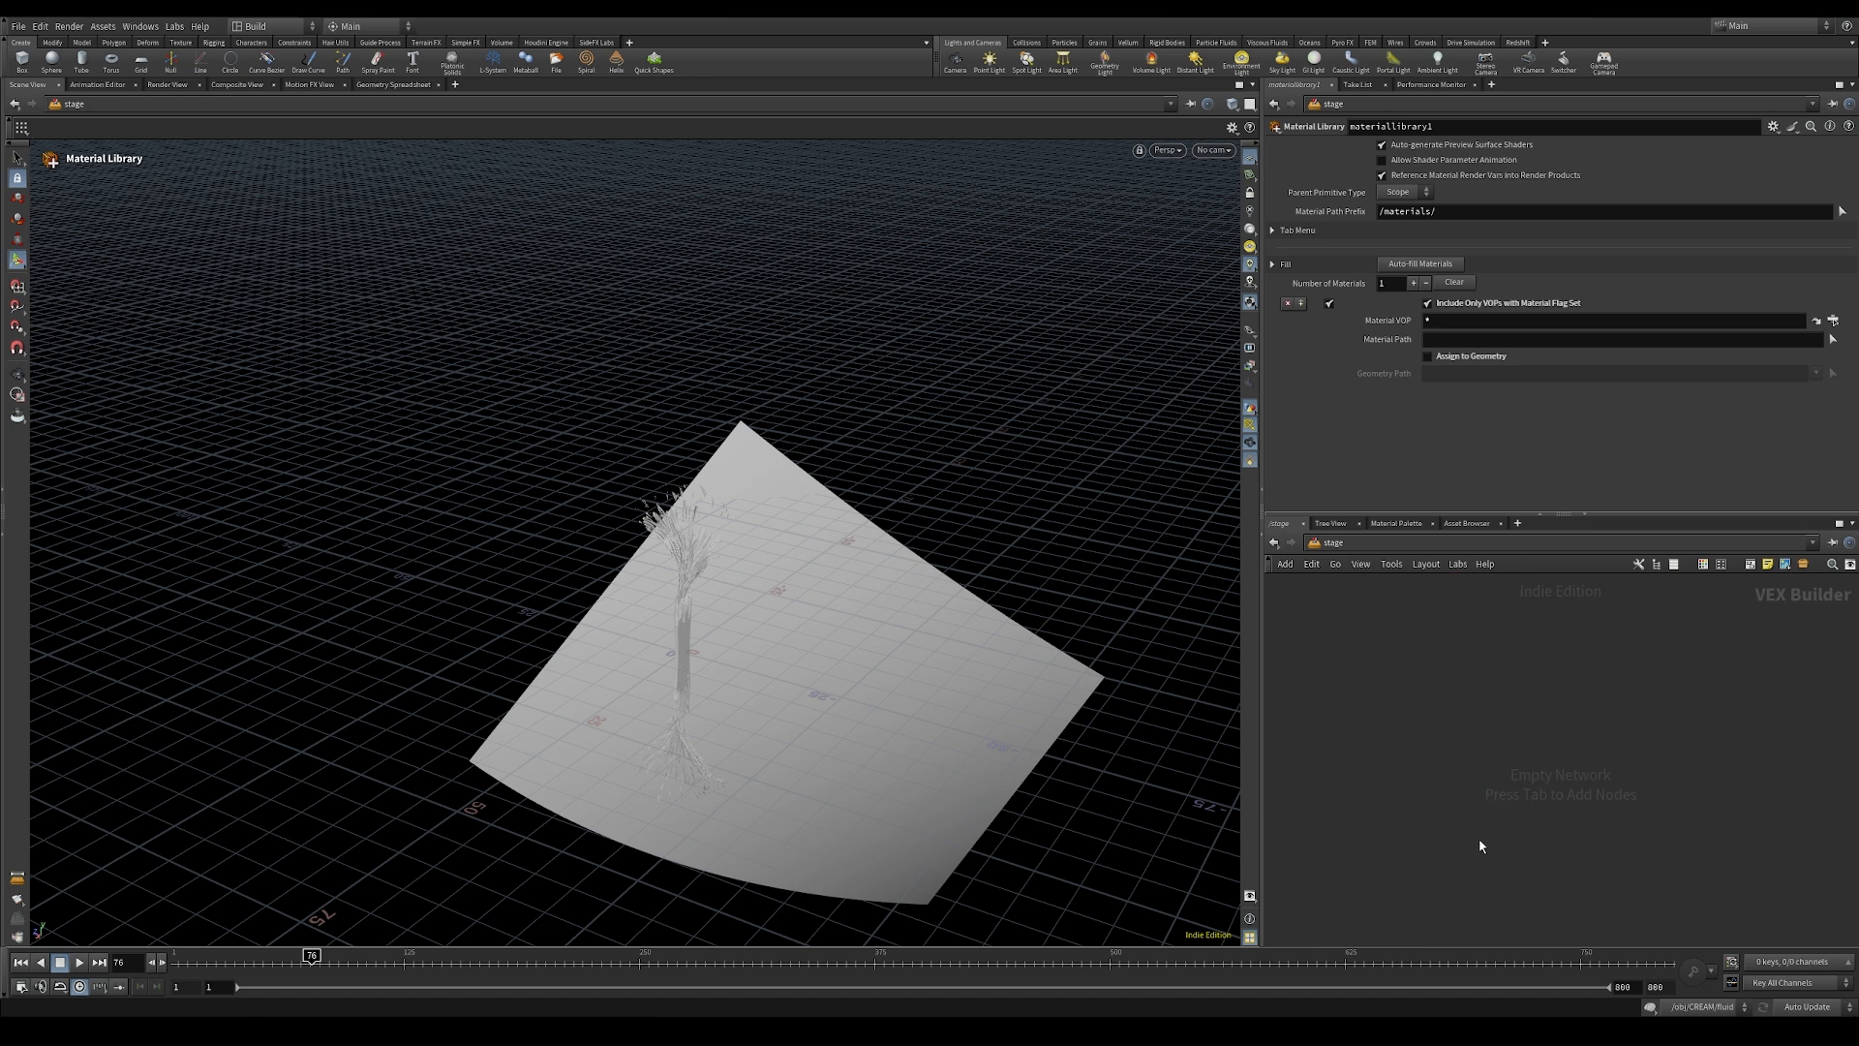
Step: Create a Karma Material Builder in the material library and name it backdrop
{"action": "key", "text": "Tab"}
{"action": "type", "text": "kar"}
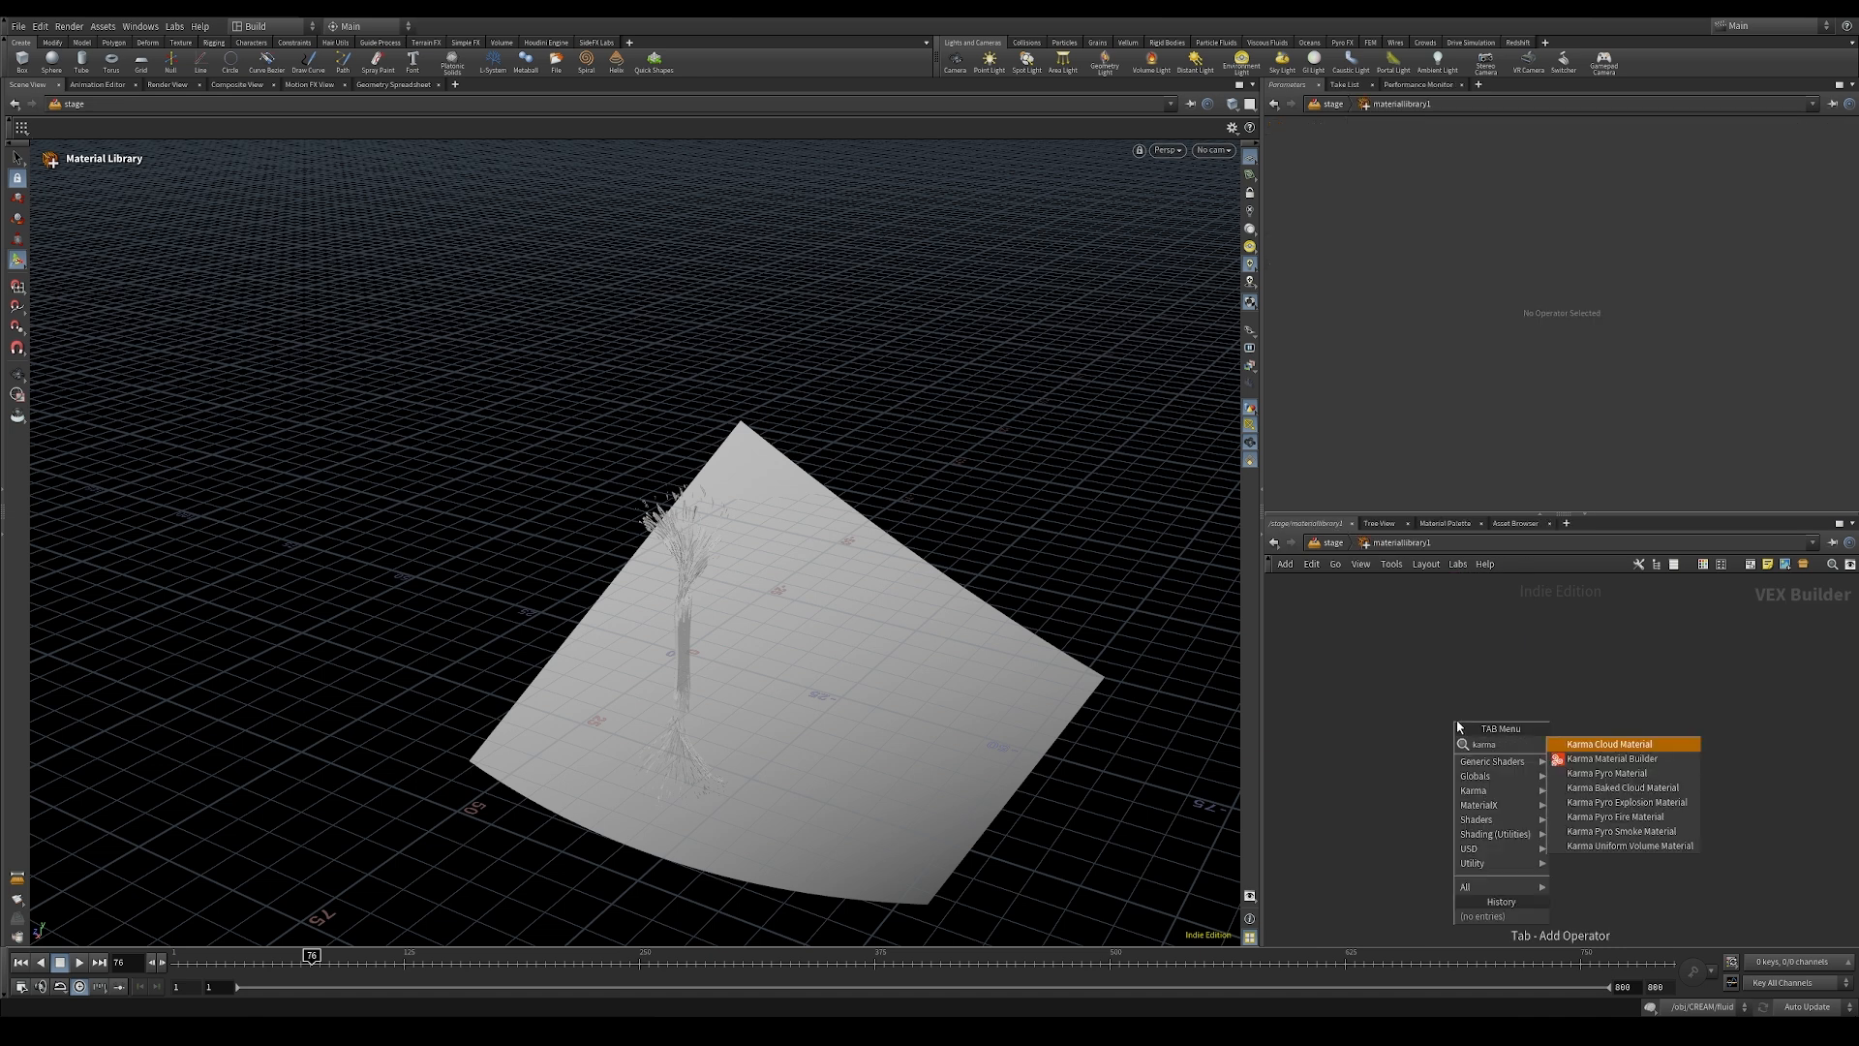
{"action": "key", "text": "Down"}
{"action": "key", "text": "Return"}
{"action": "left_click", "coordinate": [1454, 712]}
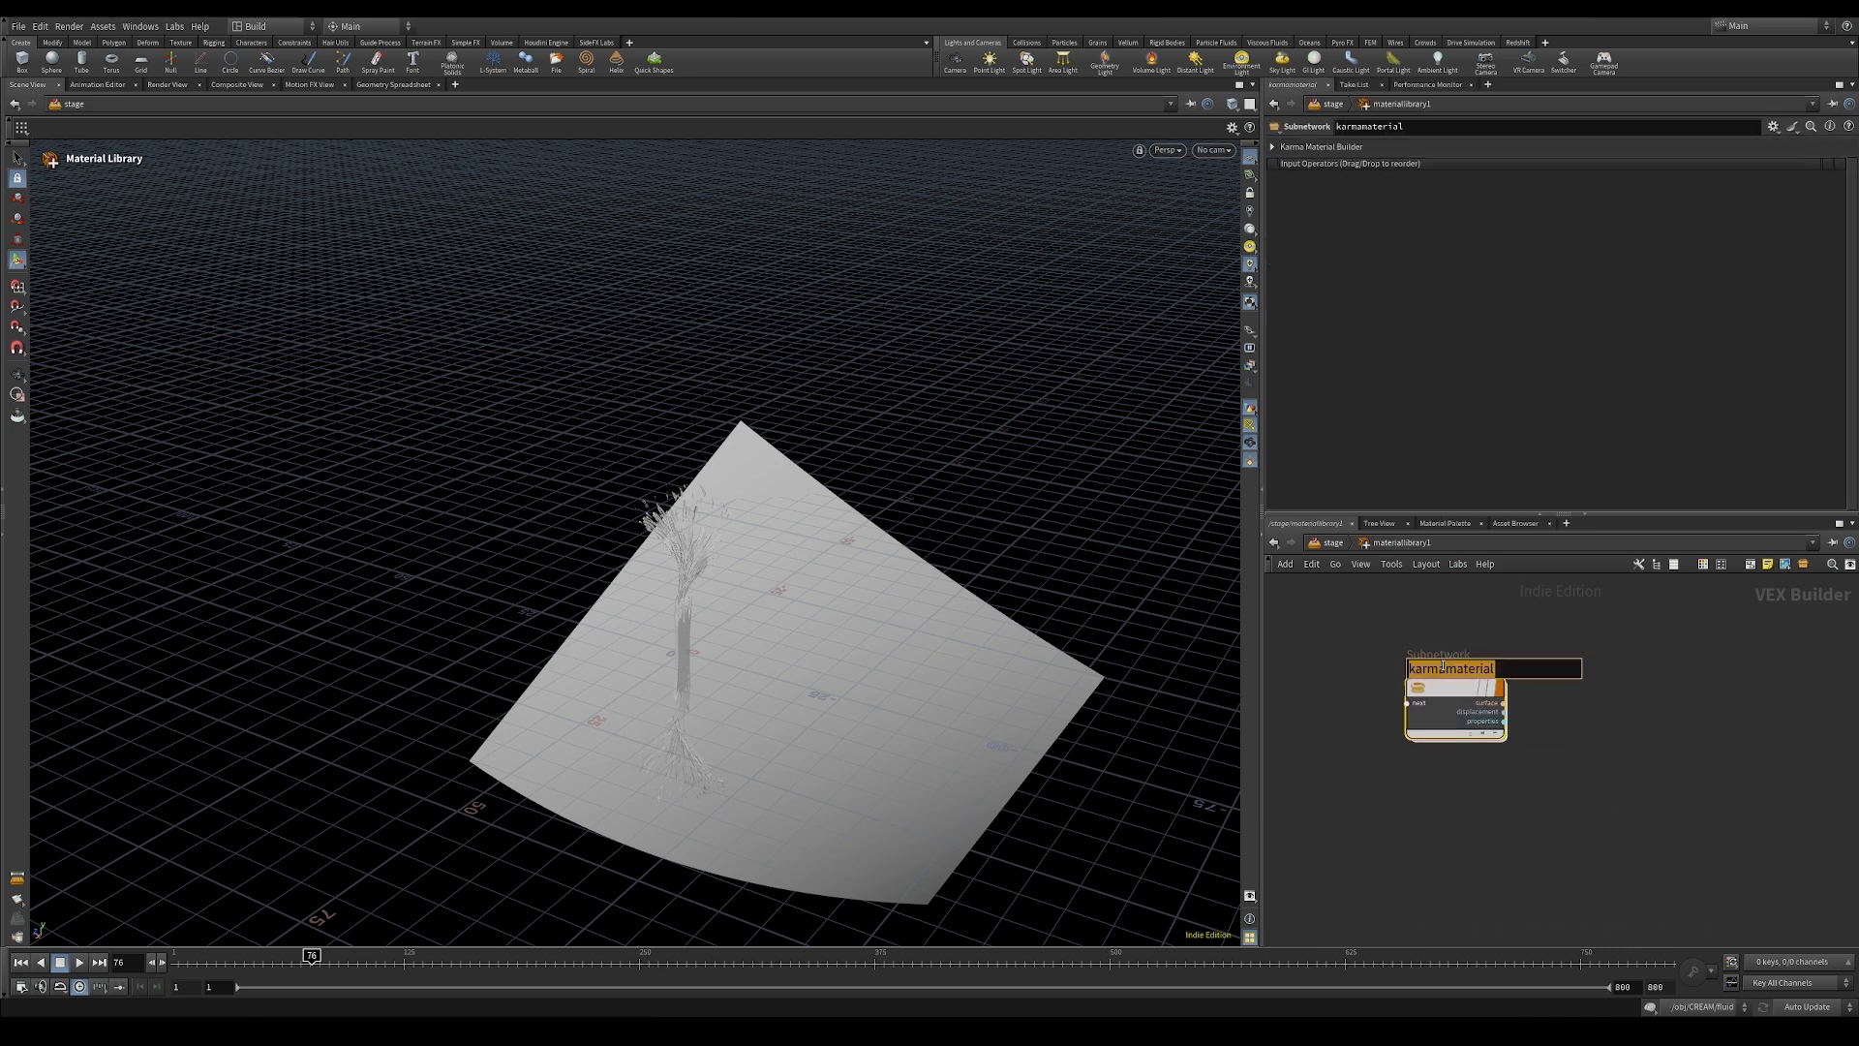
{"action": "type", "text": "backdrop"}
{"action": "key", "text": "Return"}
{"action": "middle_click_drag", "start_coordinate": [1469, 765], "coordinate": [1473, 734]}
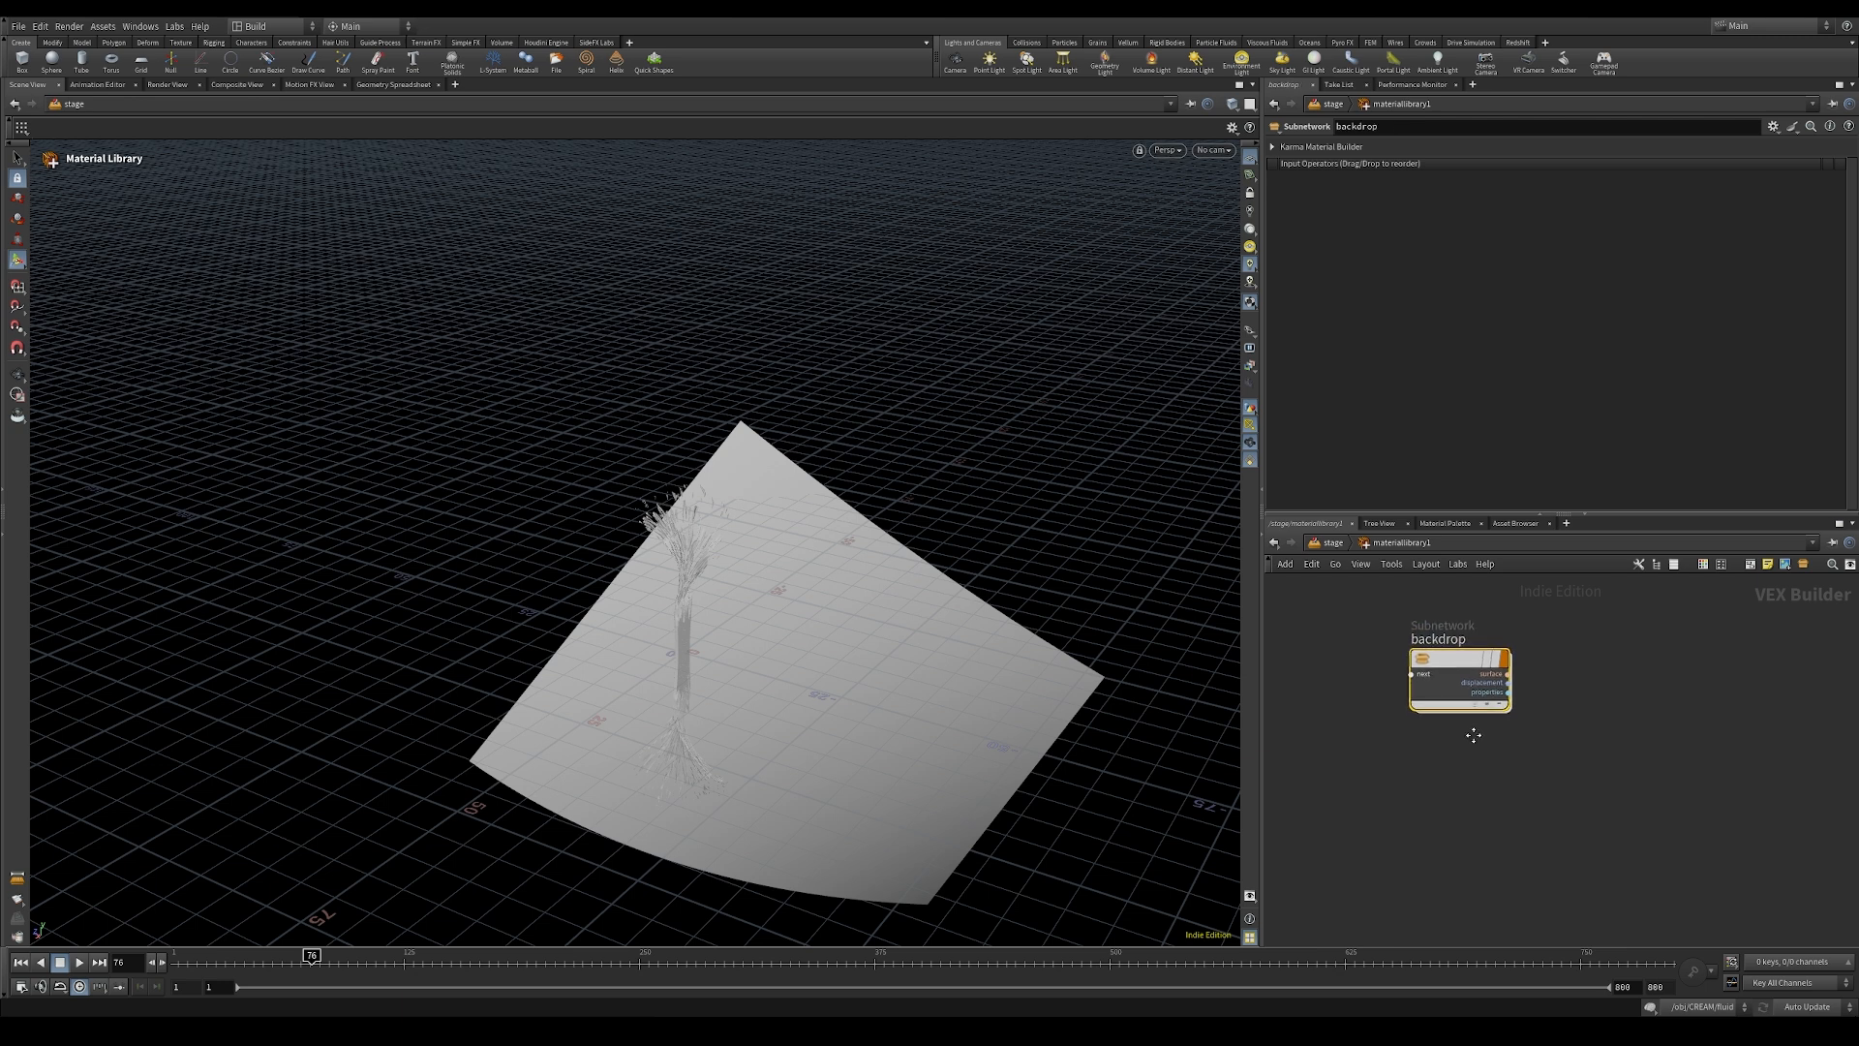
Step: Duplicate the backdrop material builder below the original and name the copy stick
{"action": "left_click_drag", "start_coordinate": [1449, 657], "coordinate": [1445, 831], "text": "alt"}
{"action": "double_click", "coordinate": [1447, 807]}
{"action": "type", "text": "stick"}
{"action": "key", "text": "Return"}
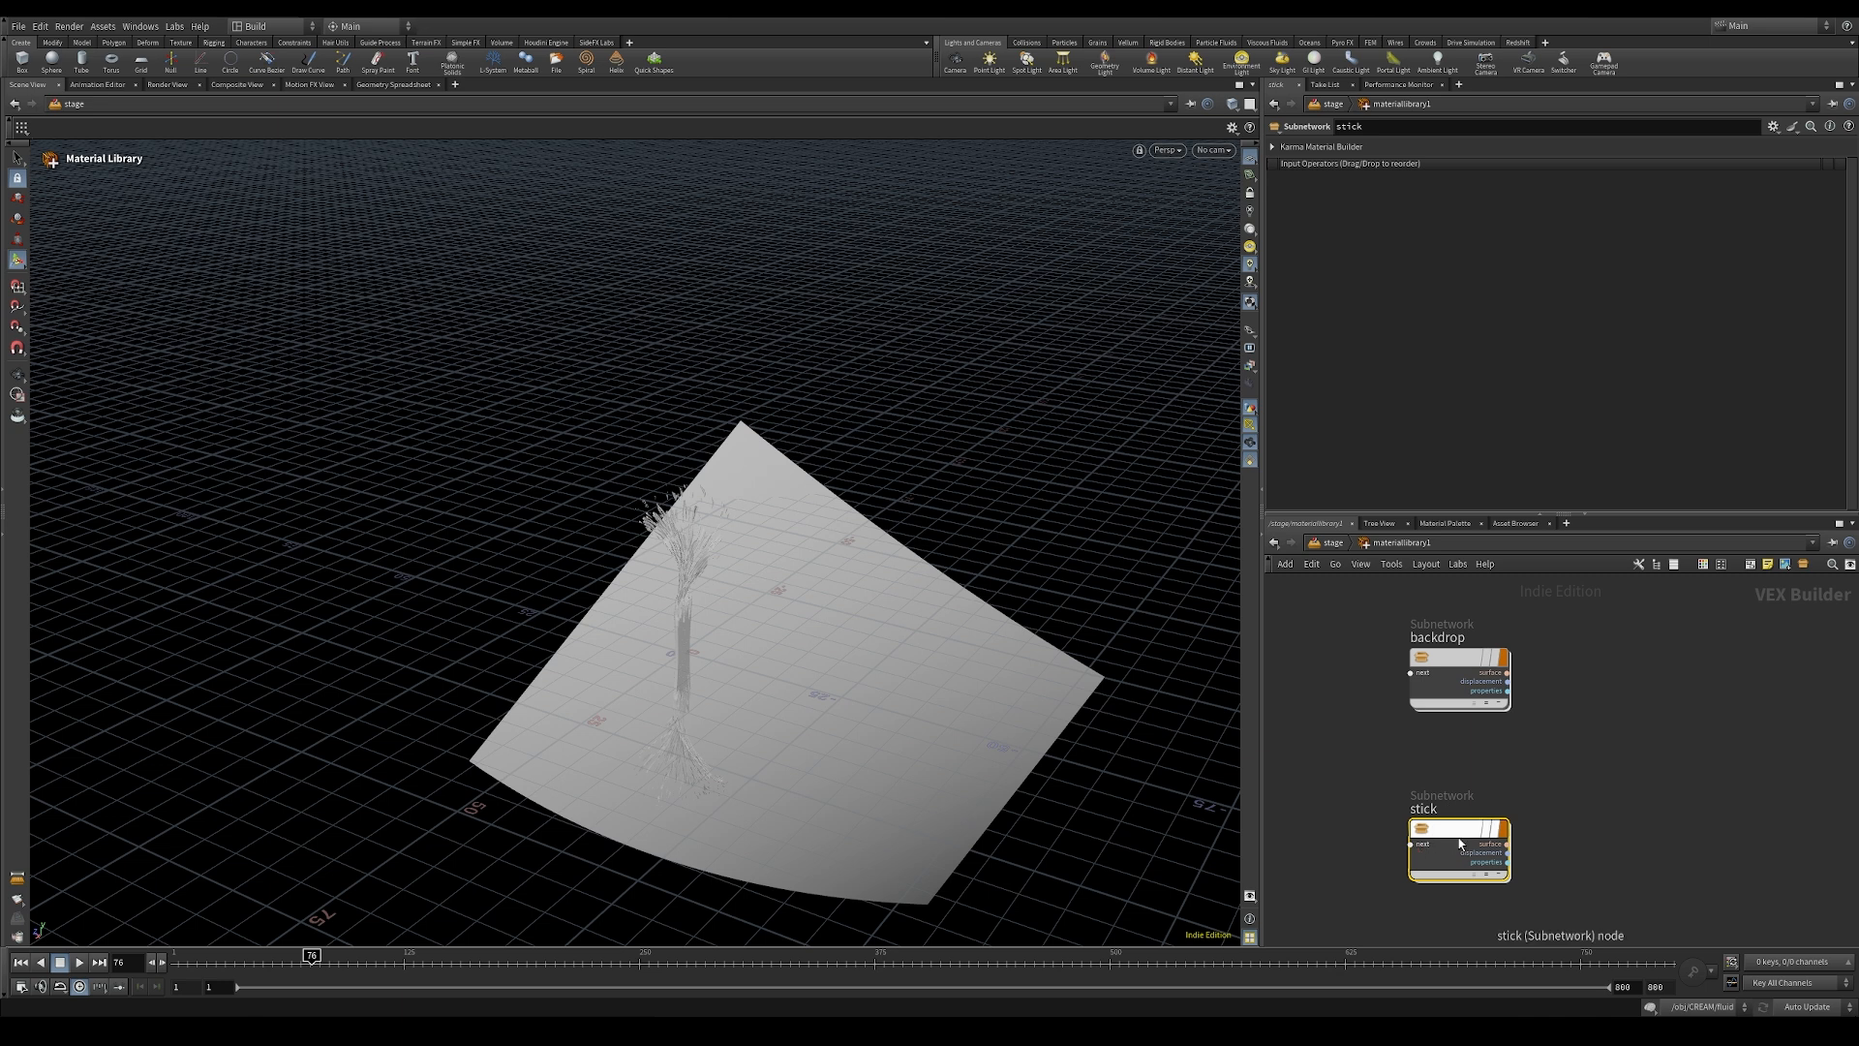
{"action": "mouse_move", "coordinate": [1452, 835]}
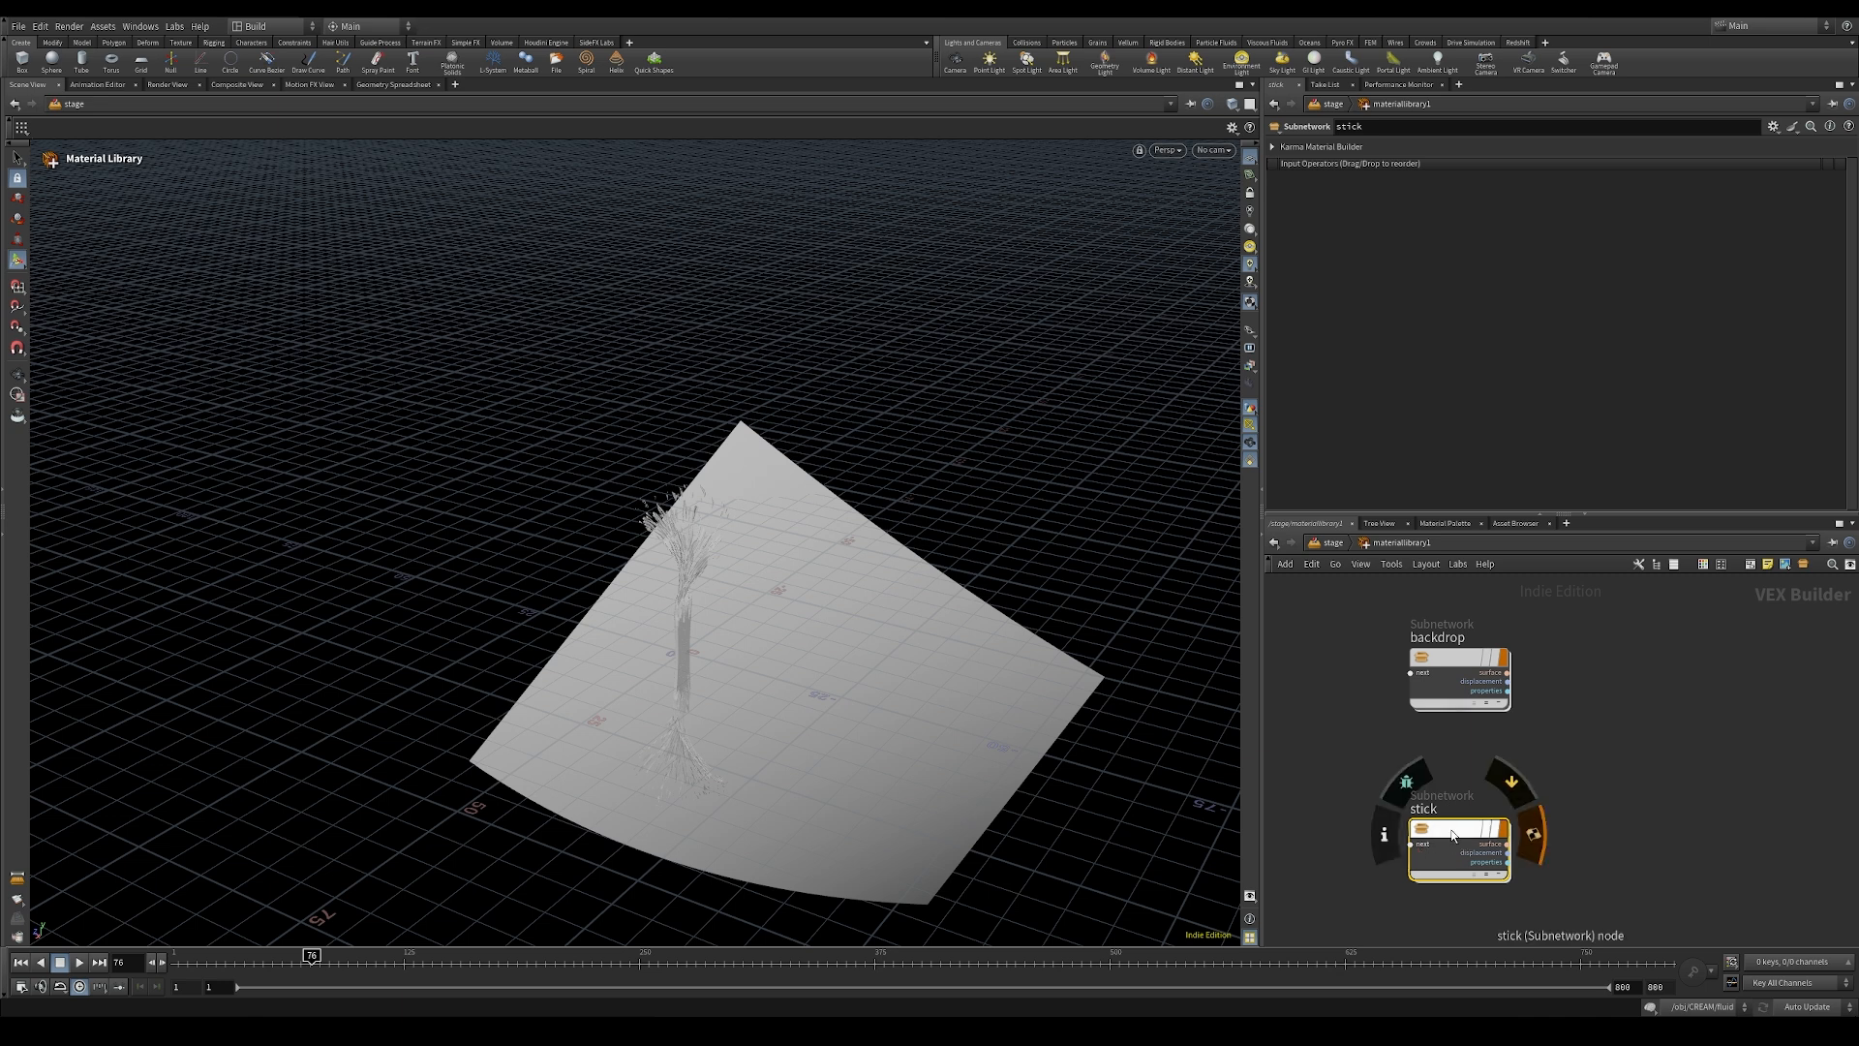
Step: Set the base color of the backdrop material's standard surface to a dark purple and go back to the material library
{"action": "double_click", "coordinate": [1439, 665]}
{"action": "left_click", "coordinate": [1602, 639]}
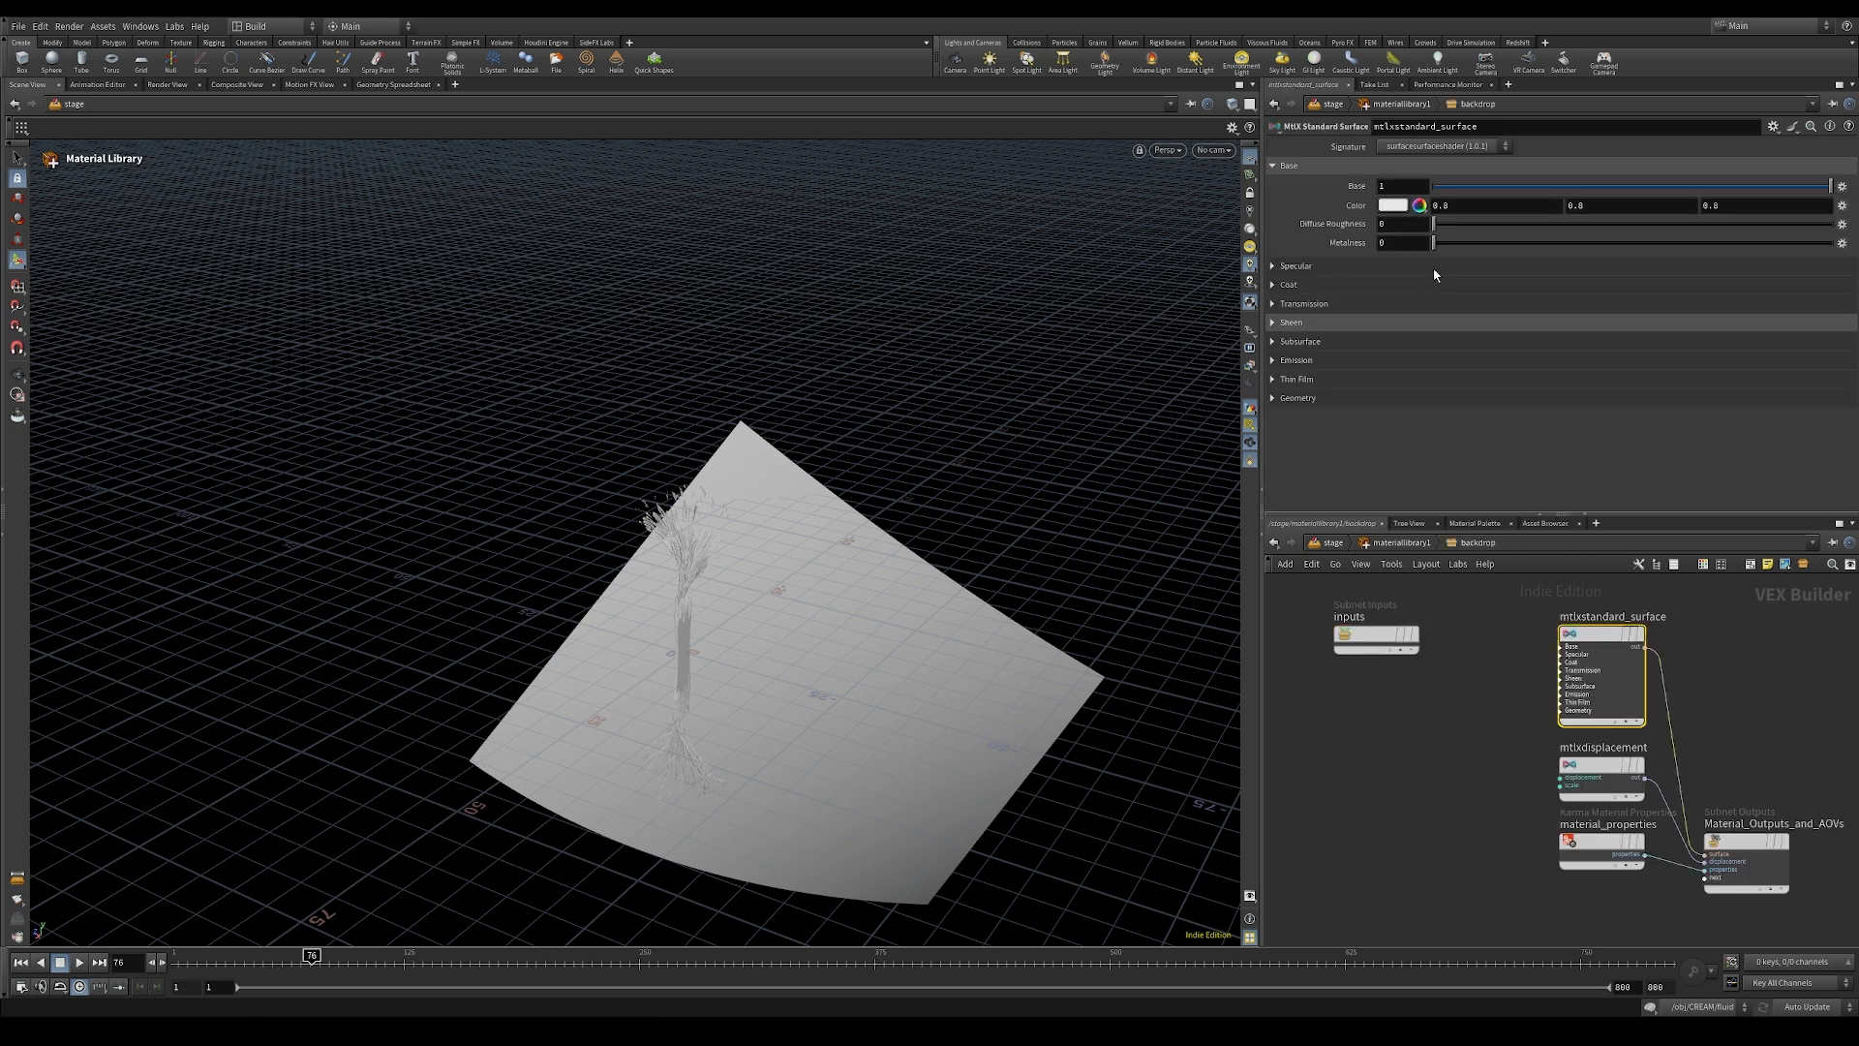
{"action": "left_click", "coordinate": [1390, 206]}
{"action": "left_click", "coordinate": [1528, 113]}
{"action": "left_click_drag", "start_coordinate": [1545, 304], "coordinate": [1455, 306]}
{"action": "left_click", "coordinate": [1586, 51]}
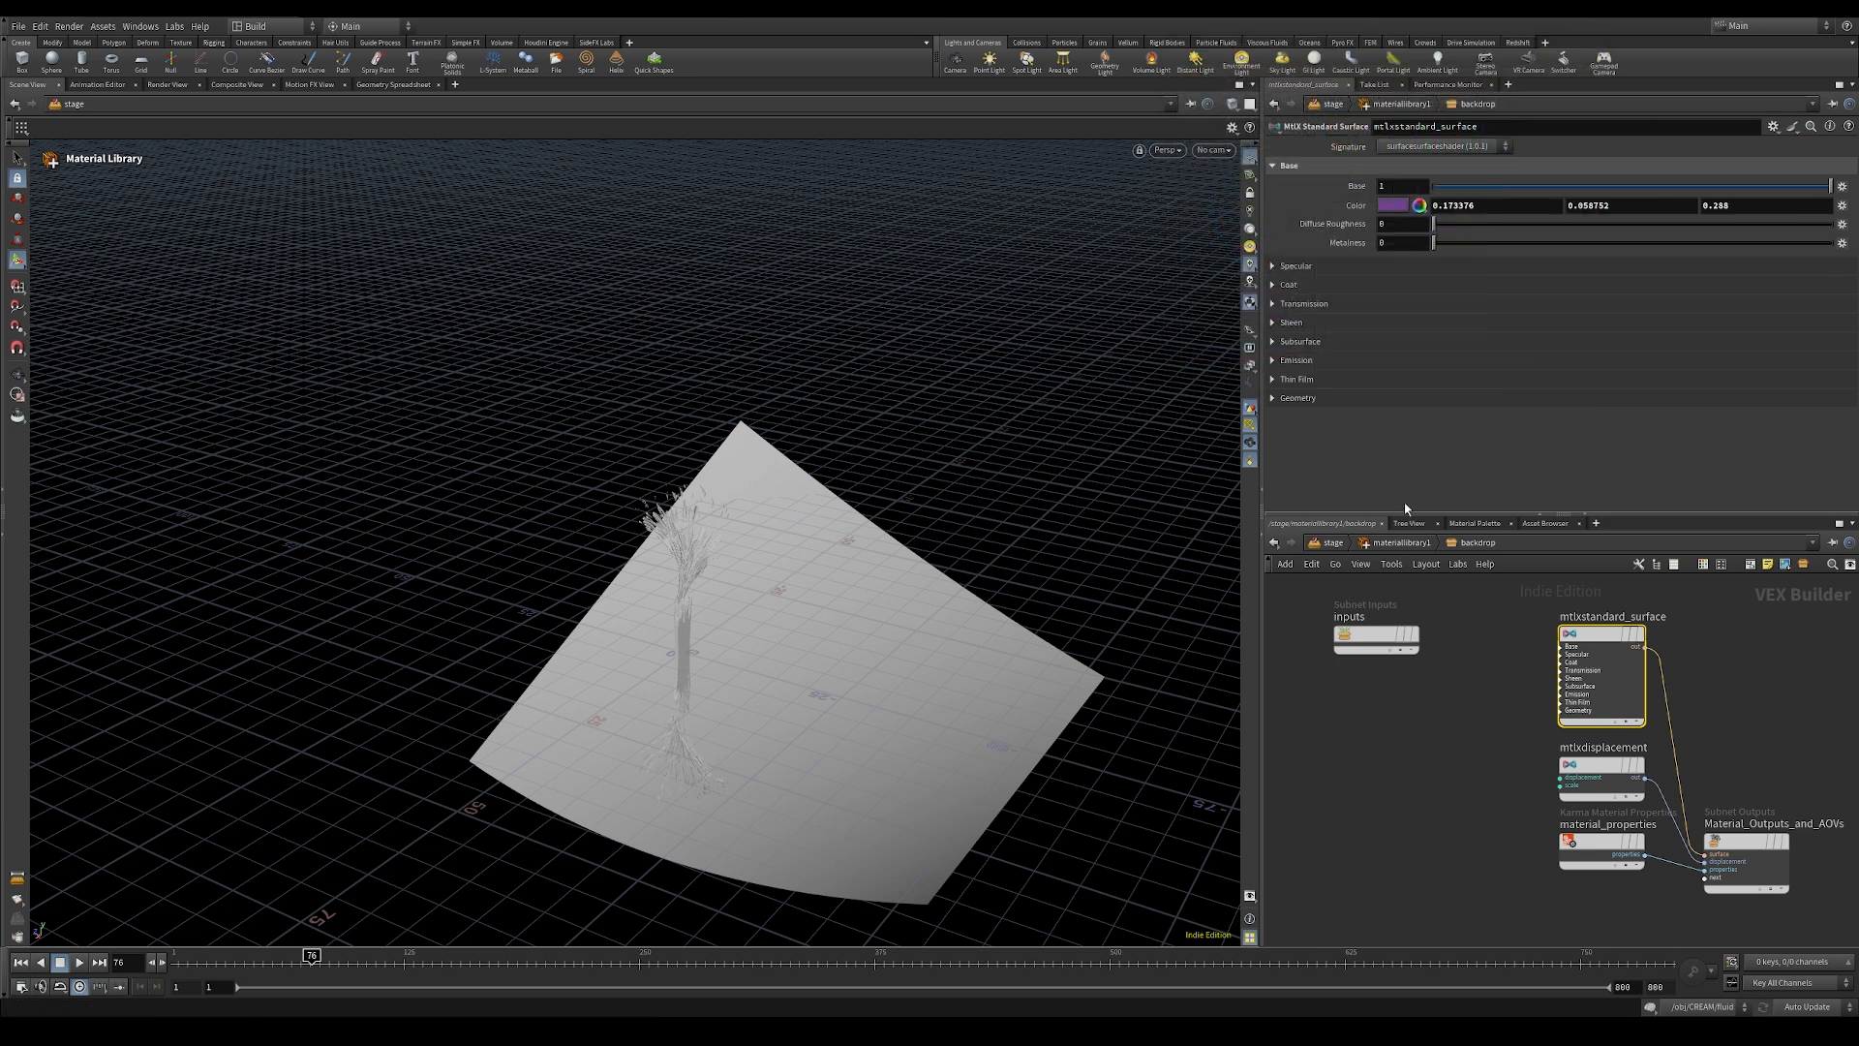
{"action": "left_click", "coordinate": [1401, 545]}
Step: Set the stick material's base color to a dark orange-brown with a value of about 0.2 and return to the stage network
{"action": "double_click", "coordinate": [1459, 834]}
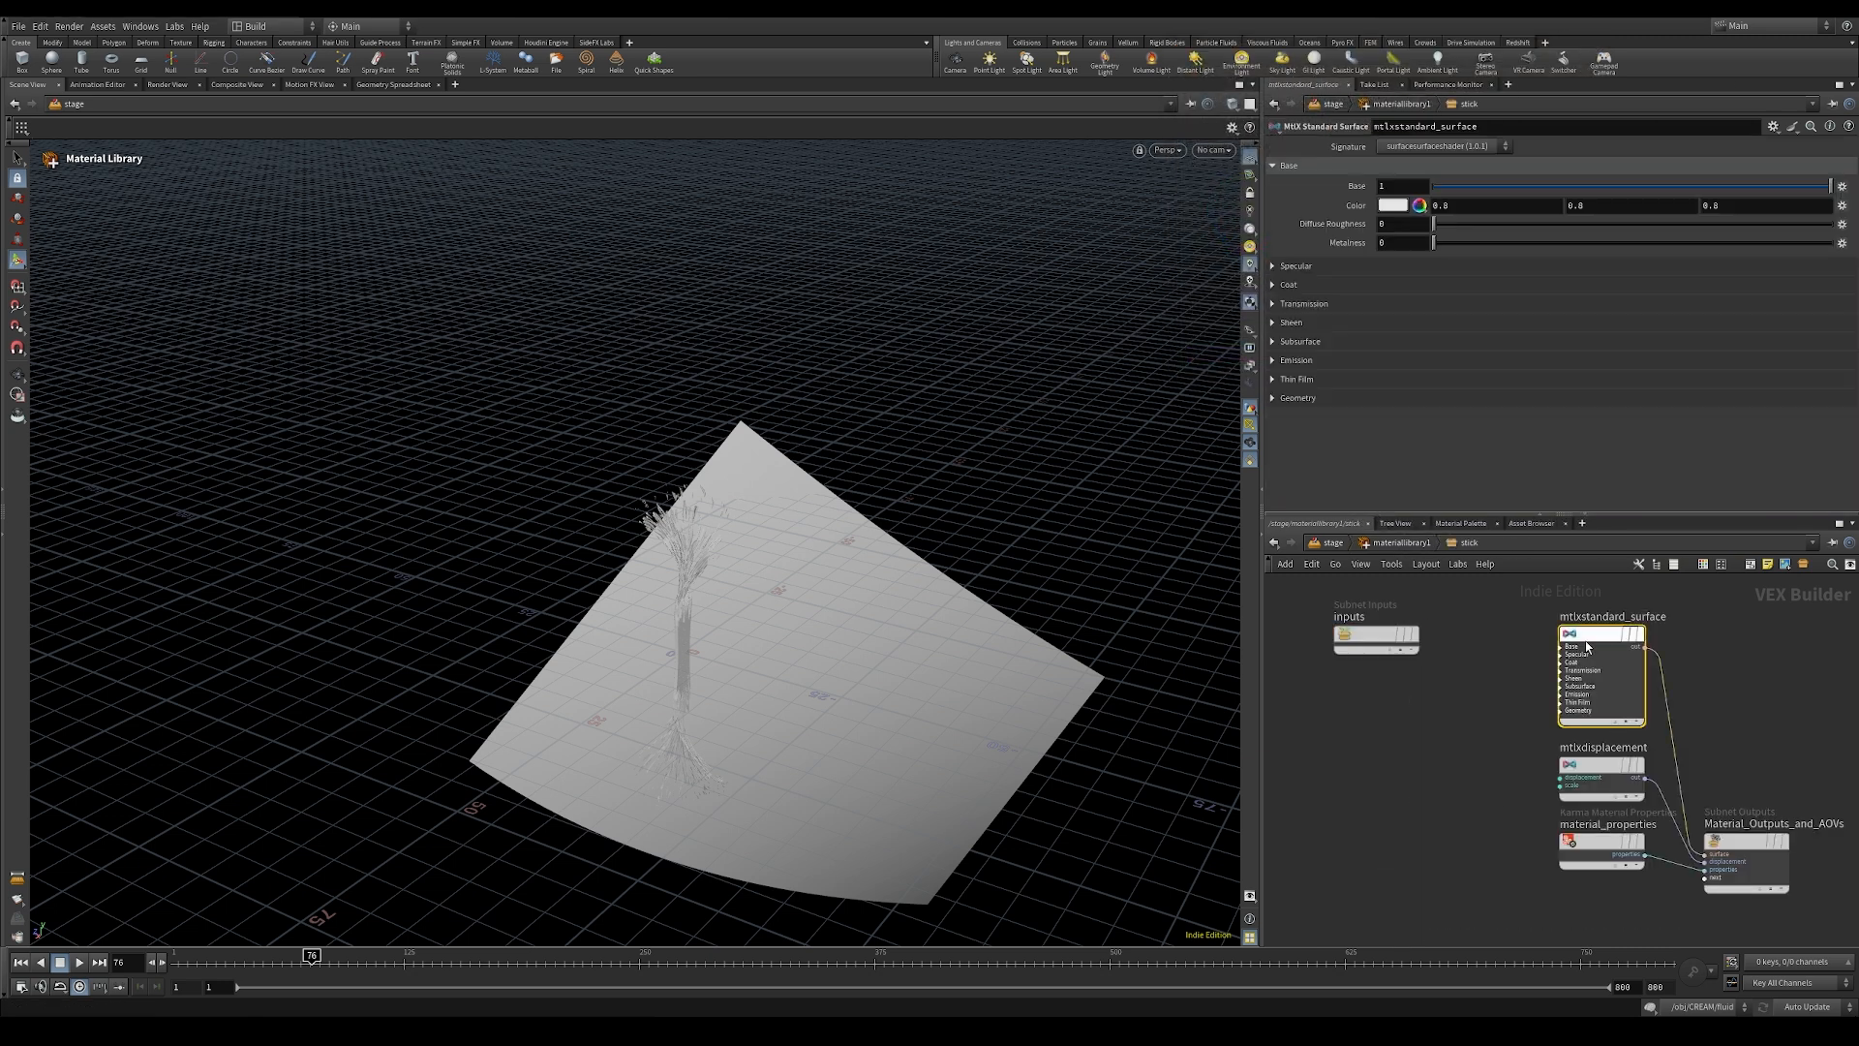
{"action": "left_click", "coordinate": [1391, 207]}
{"action": "left_click", "coordinate": [1340, 121]}
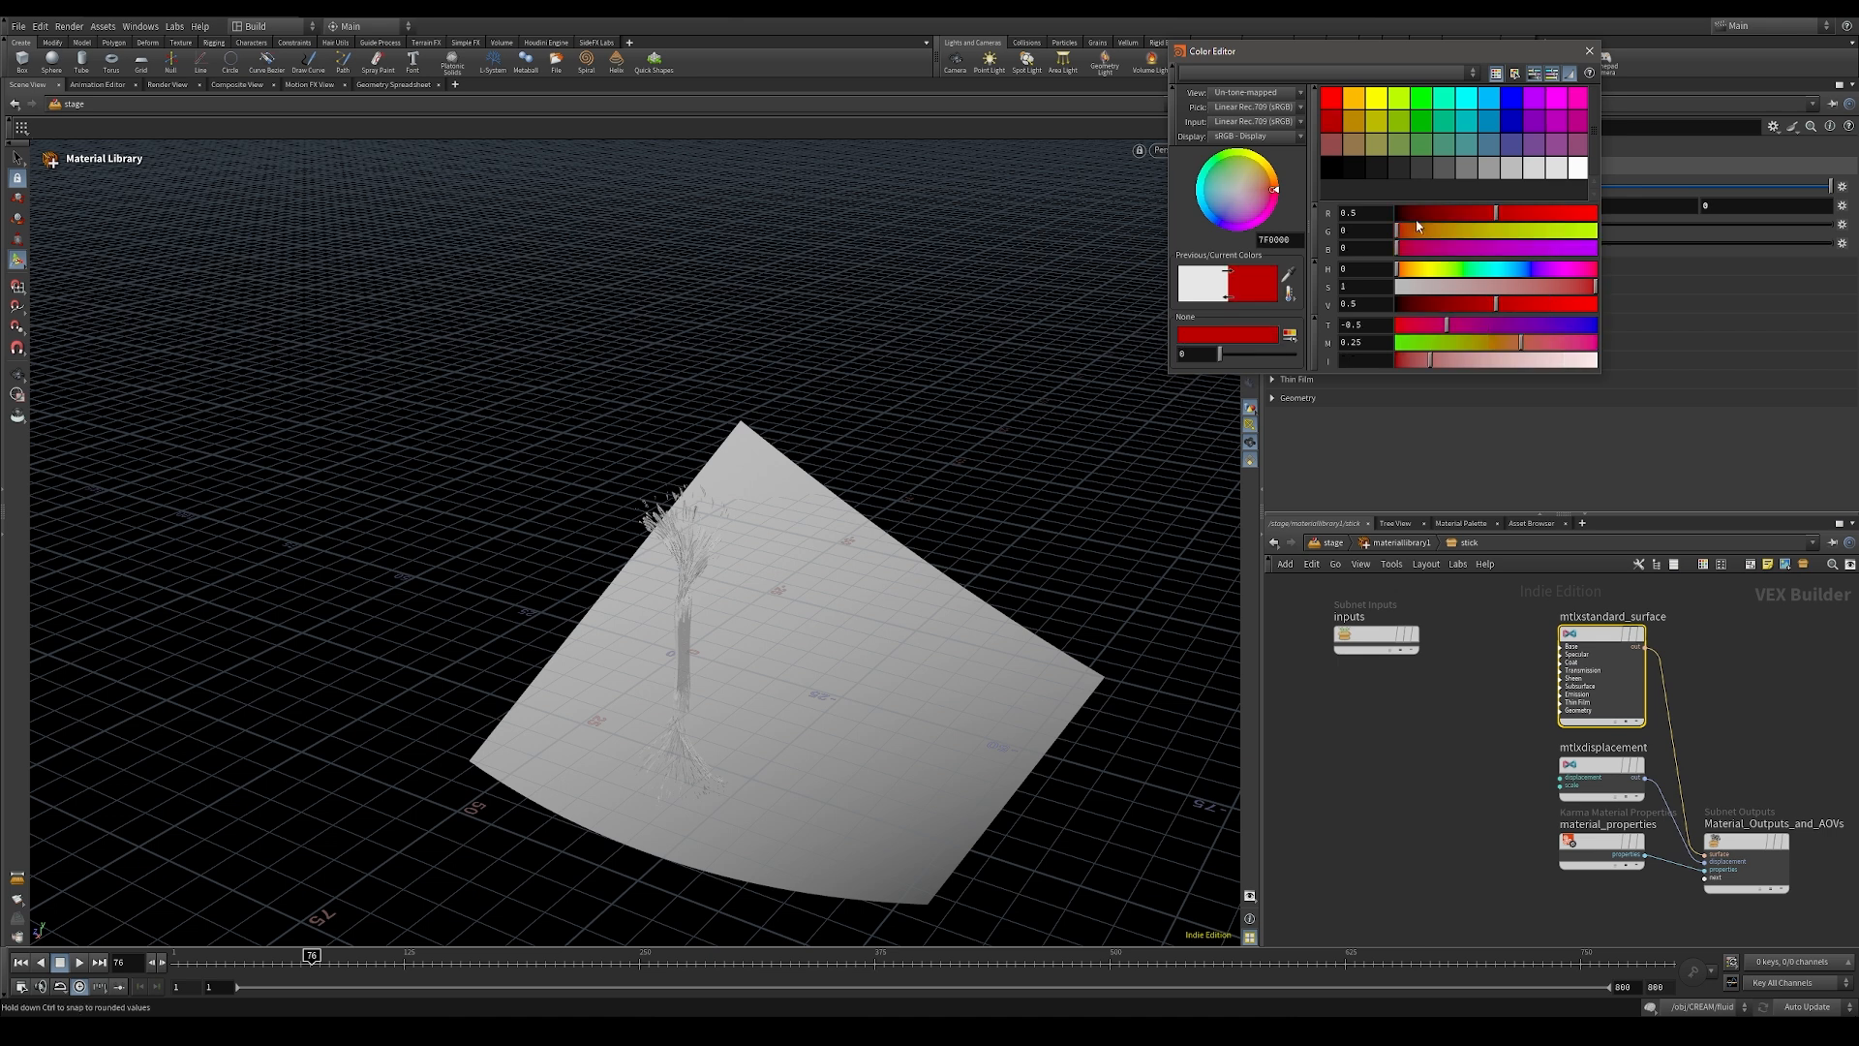
{"action": "left_click_drag", "start_coordinate": [1400, 230], "coordinate": [1415, 229]}
{"action": "left_click_drag", "start_coordinate": [1486, 307], "coordinate": [1437, 305]}
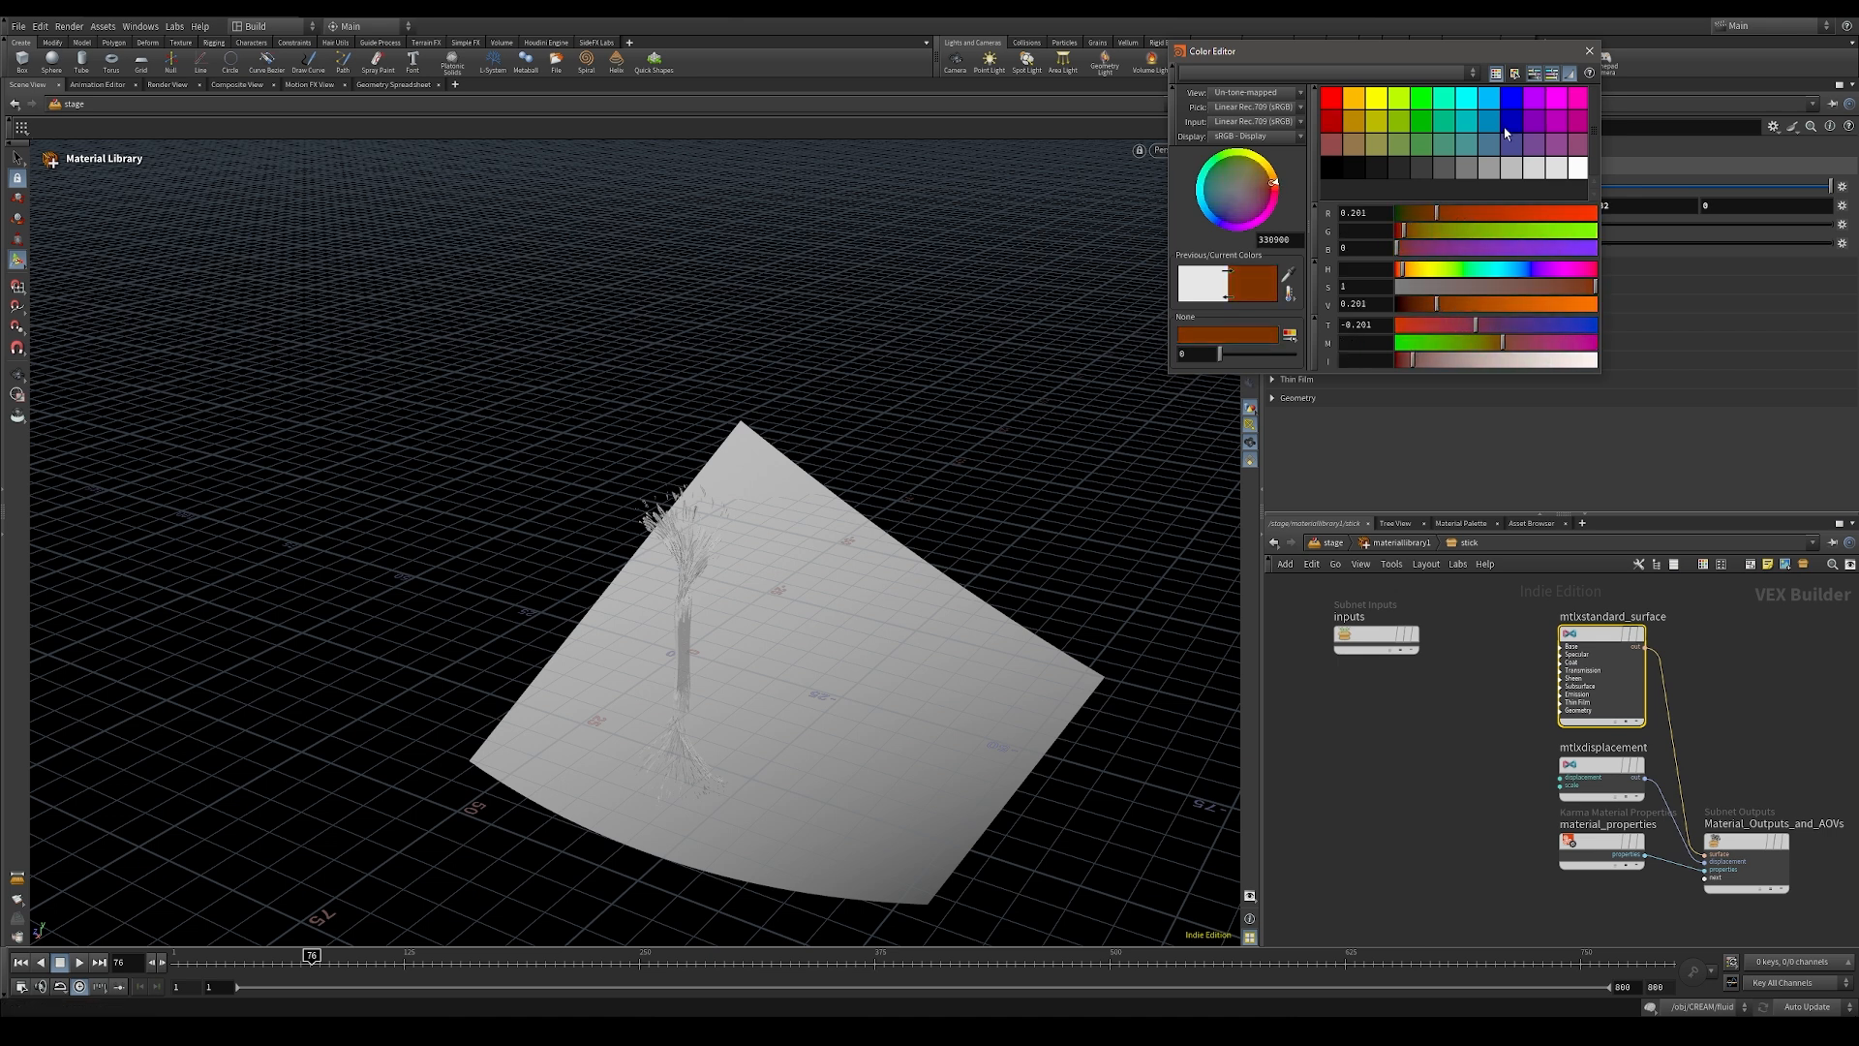
{"action": "left_click", "coordinate": [1589, 51]}
{"action": "left_click", "coordinate": [1401, 543]}
{"action": "left_click", "coordinate": [1332, 542]}
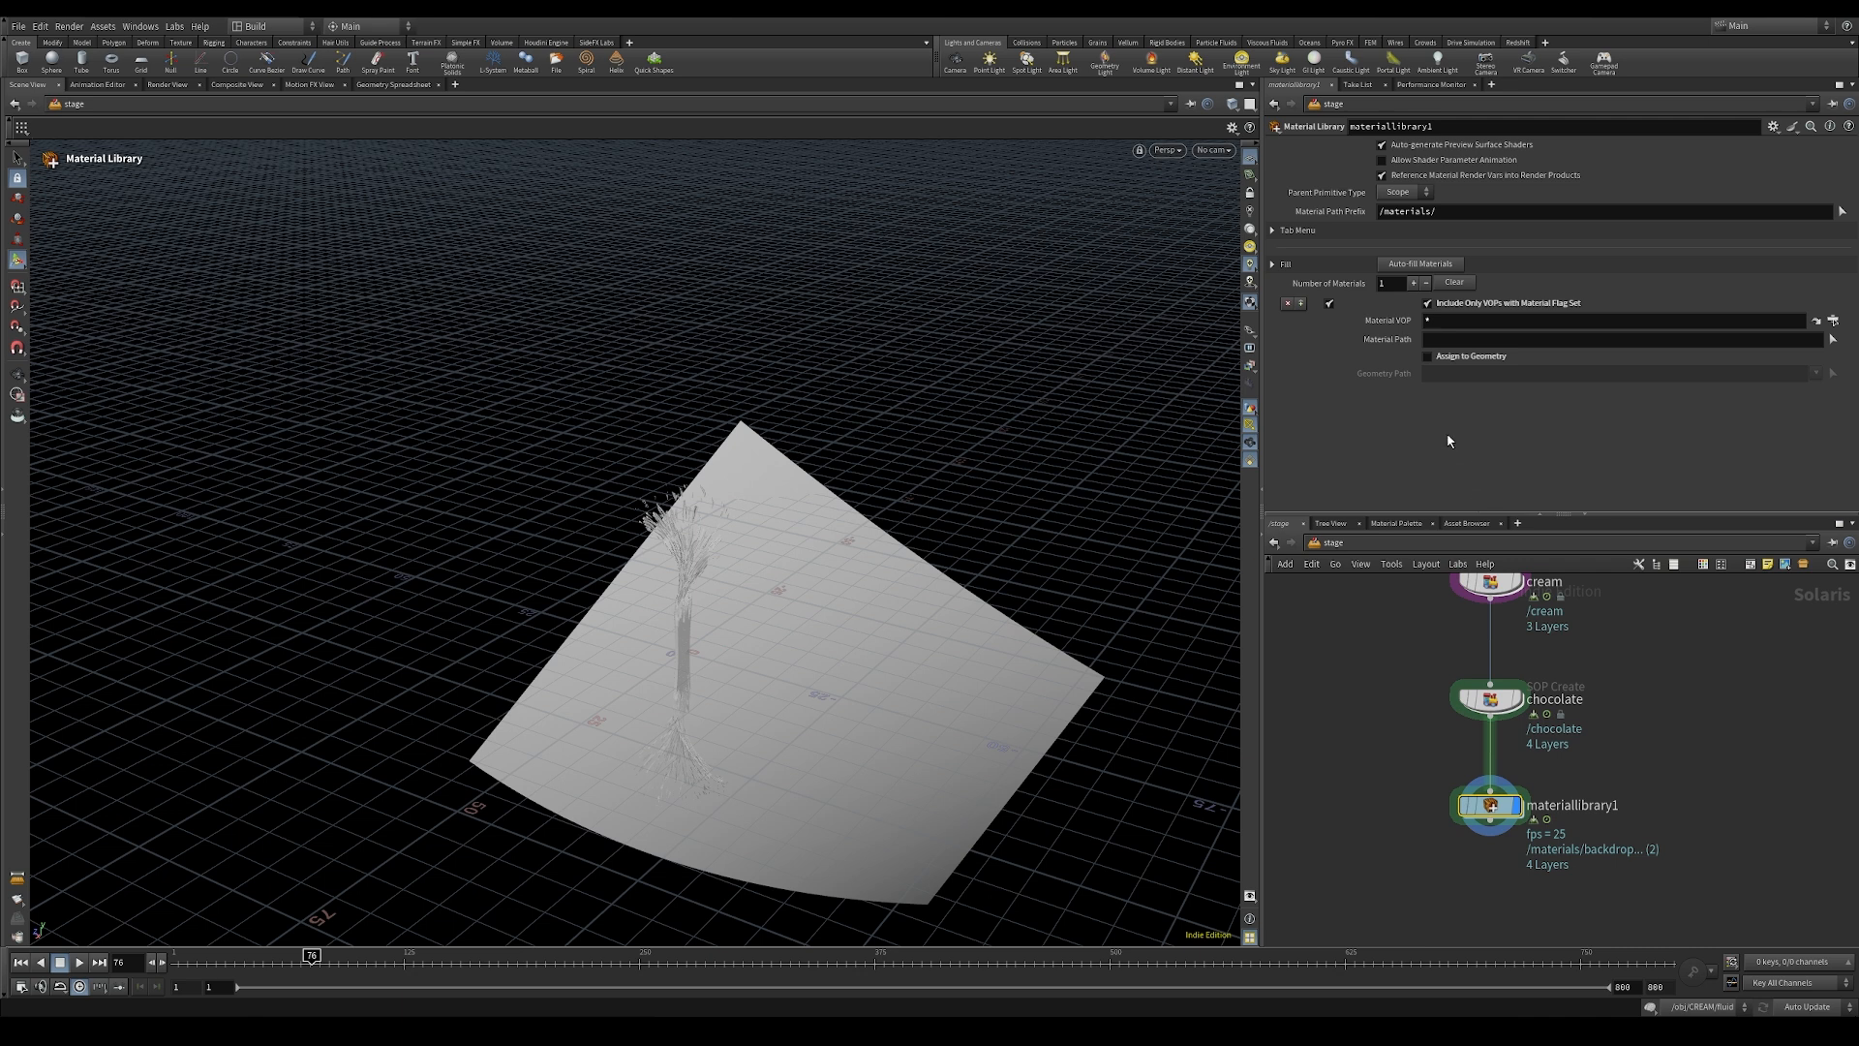
Step: Auto-fill the library's materials and add a Material Linker below it with a rule for the backdrop material
{"action": "left_click", "coordinate": [1428, 265]}
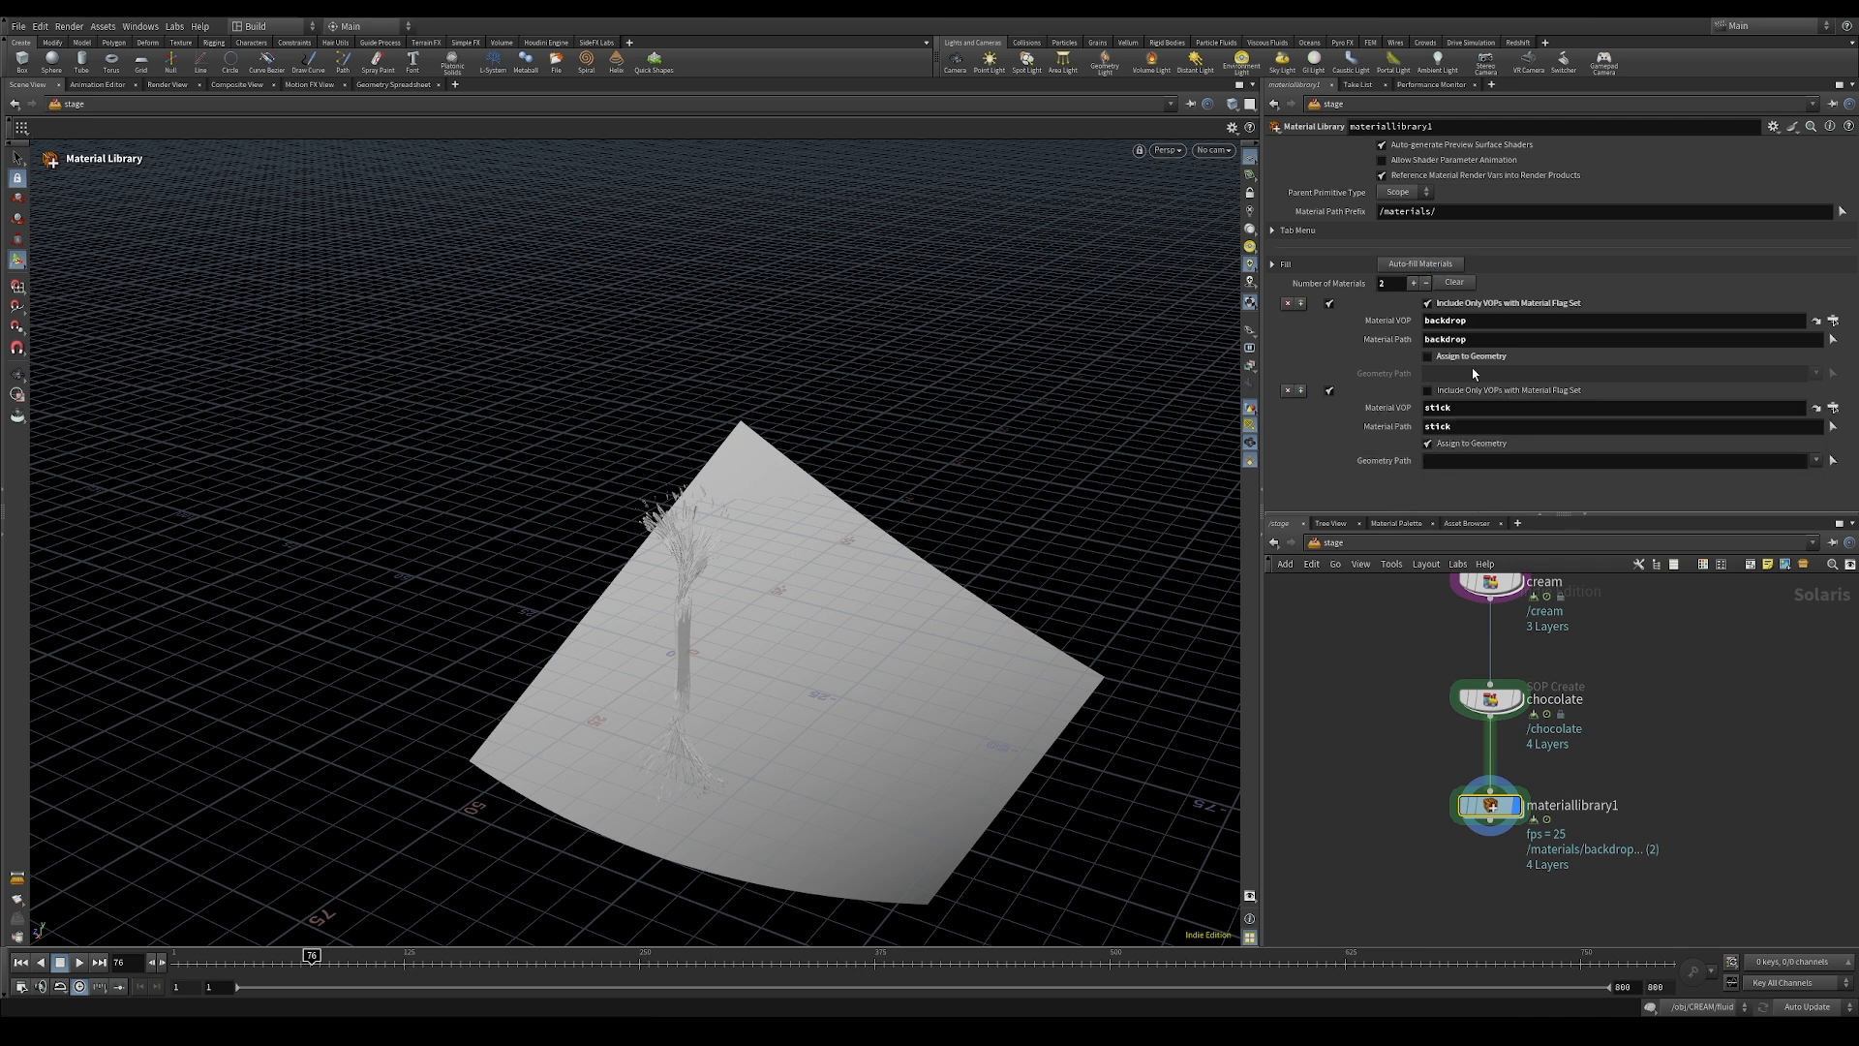
{"action": "key", "text": "Tab"}
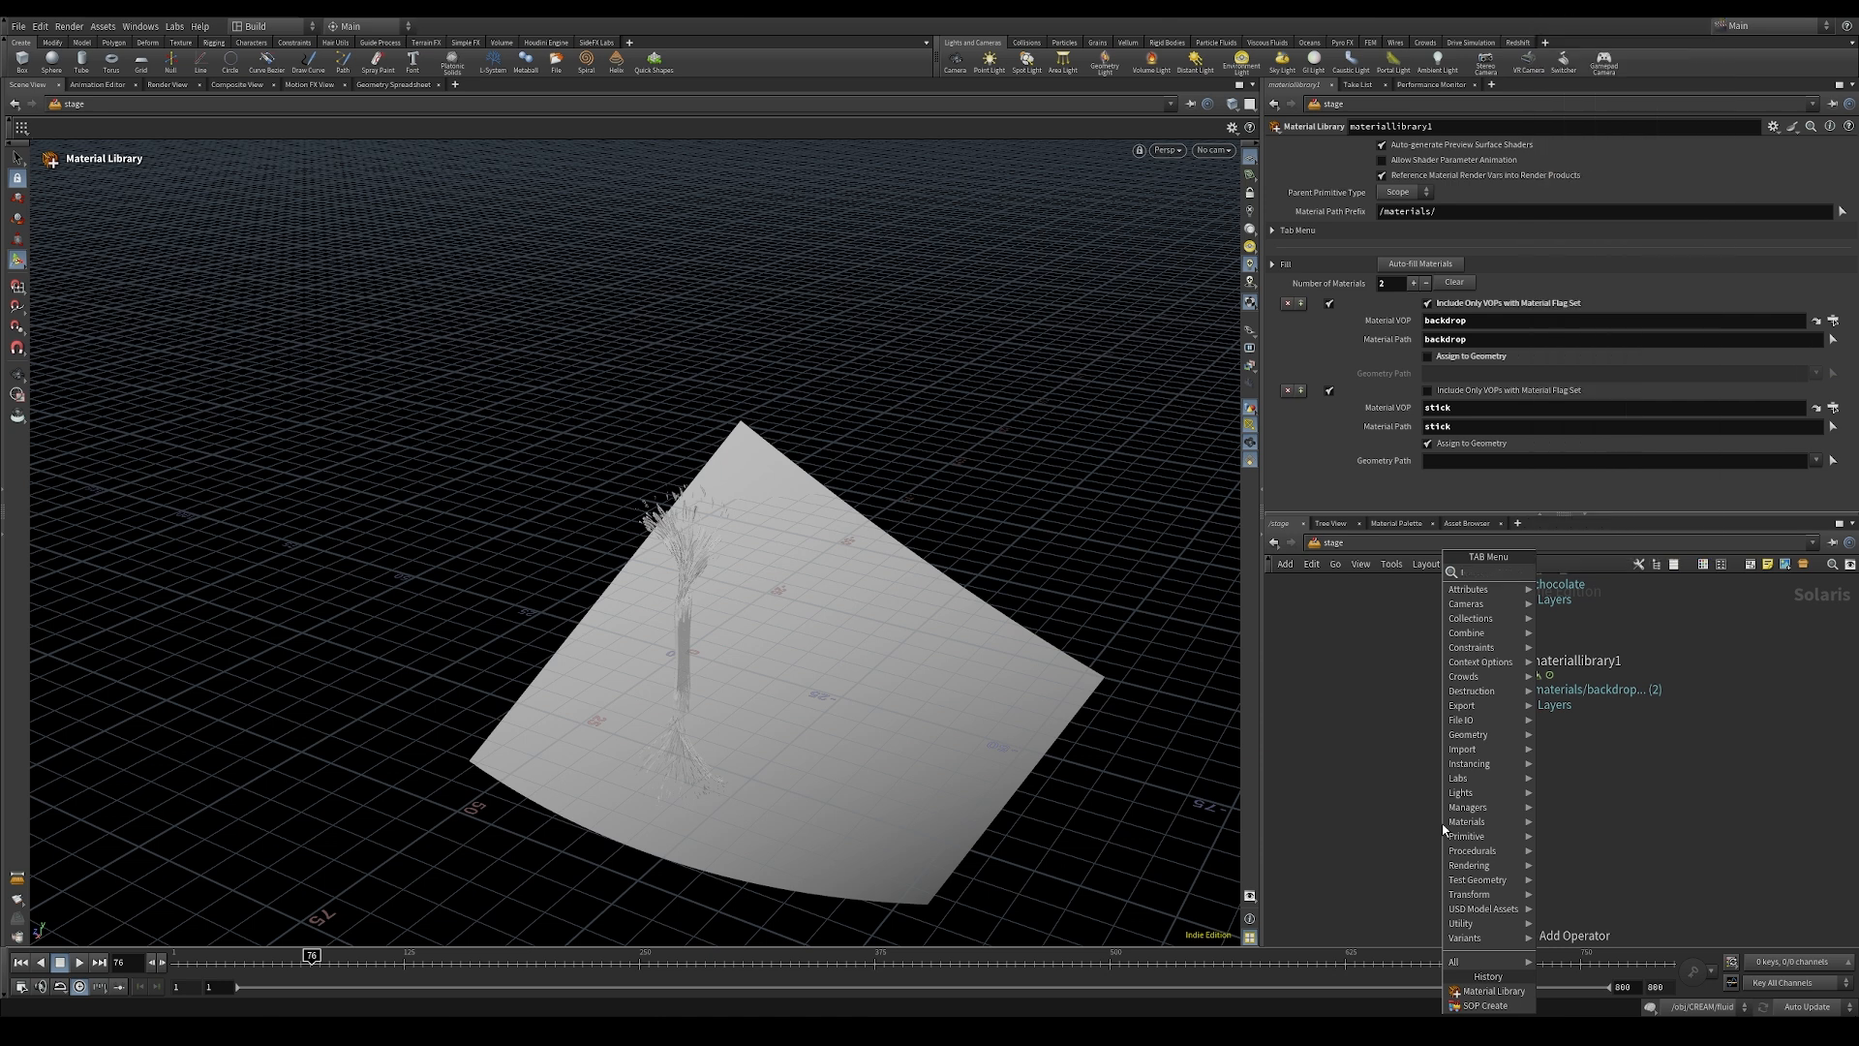
{"action": "type", "text": "linker"}
{"action": "left_click", "coordinate": [1549, 589]}
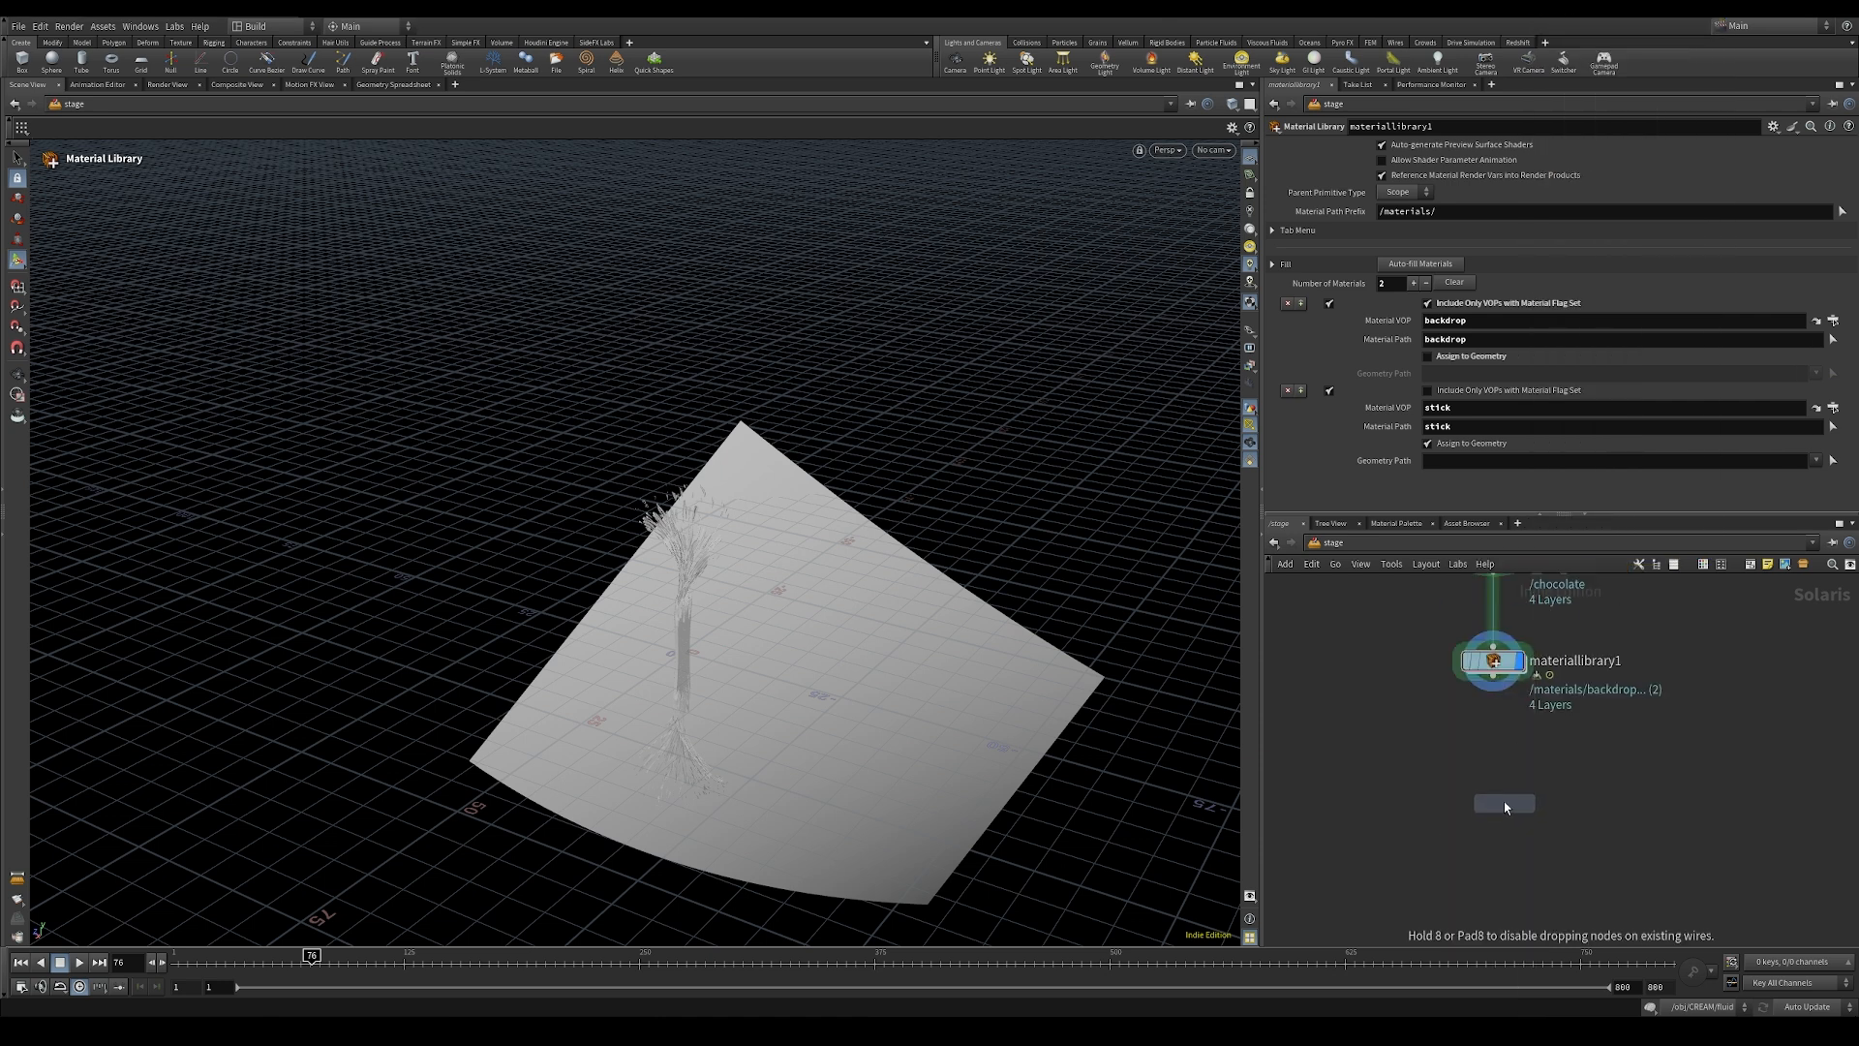
{"action": "left_click", "coordinate": [1495, 767]}
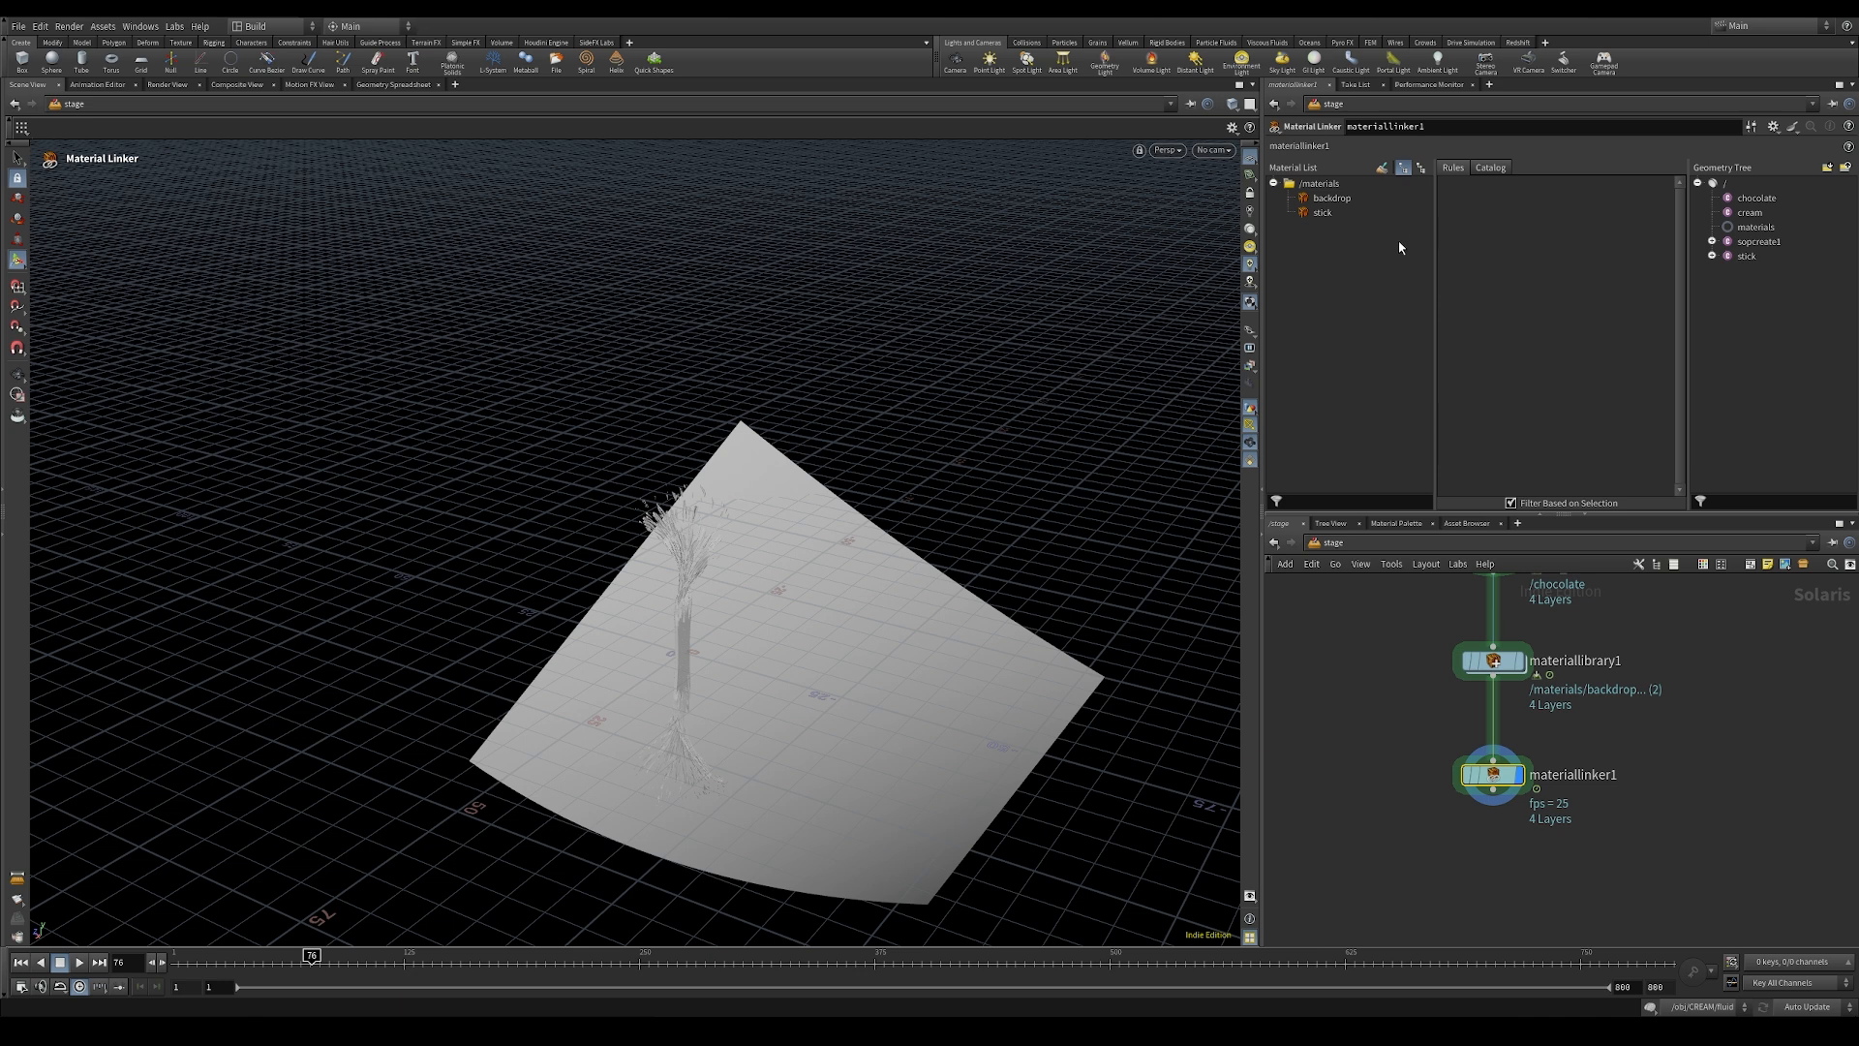
{"action": "left_click_drag", "start_coordinate": [1327, 199], "coordinate": [1478, 212]}
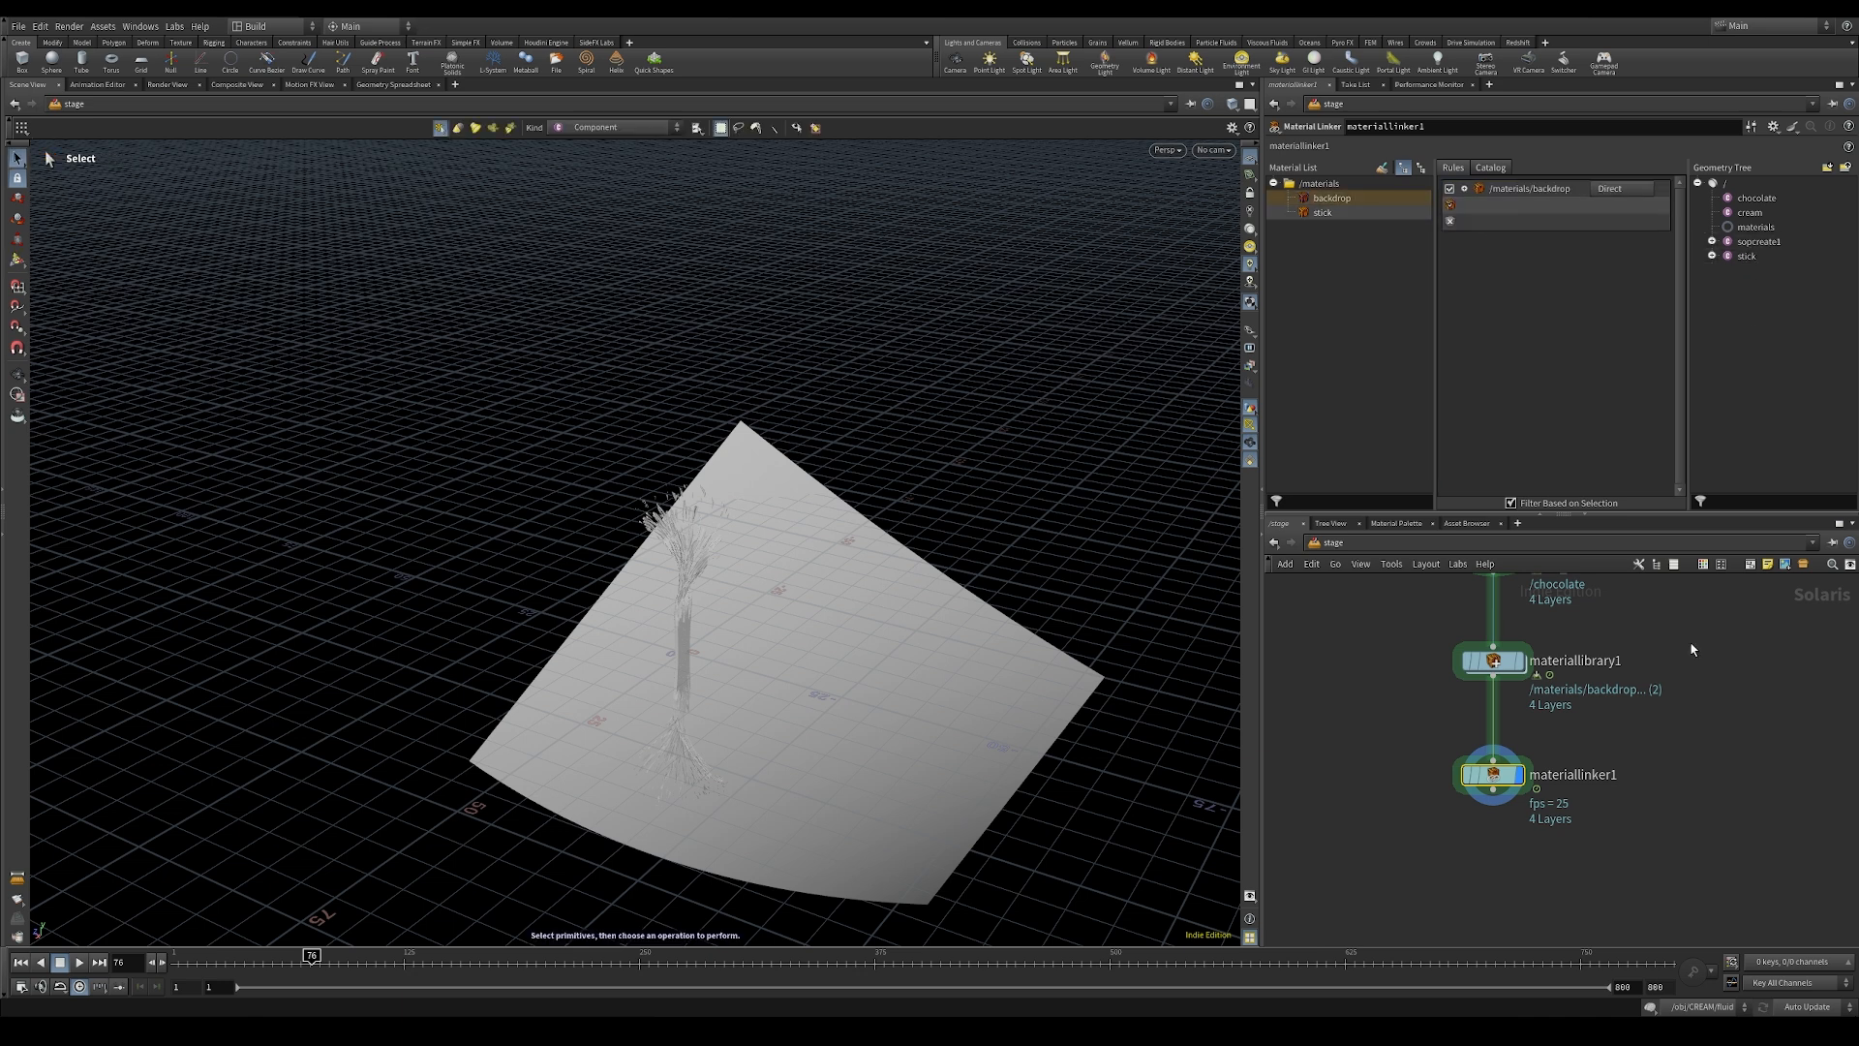
Step: Rename the first SOP Create node, sopcreate1, to backdrop
{"action": "middle_click_drag", "start_coordinate": [1694, 648], "coordinate": [1681, 888]}
{"action": "middle_click_drag", "start_coordinate": [1656, 677], "coordinate": [1646, 903]}
{"action": "mouse_move", "coordinate": [1629, 700]}
{"action": "middle_mouse_down"}
{"action": "mouse_move", "coordinate": [1665, 859]}
{"action": "mouse_move", "coordinate": [1680, 676]}
{"action": "middle_mouse_up"}
{"action": "double_click", "coordinate": [1588, 636]}
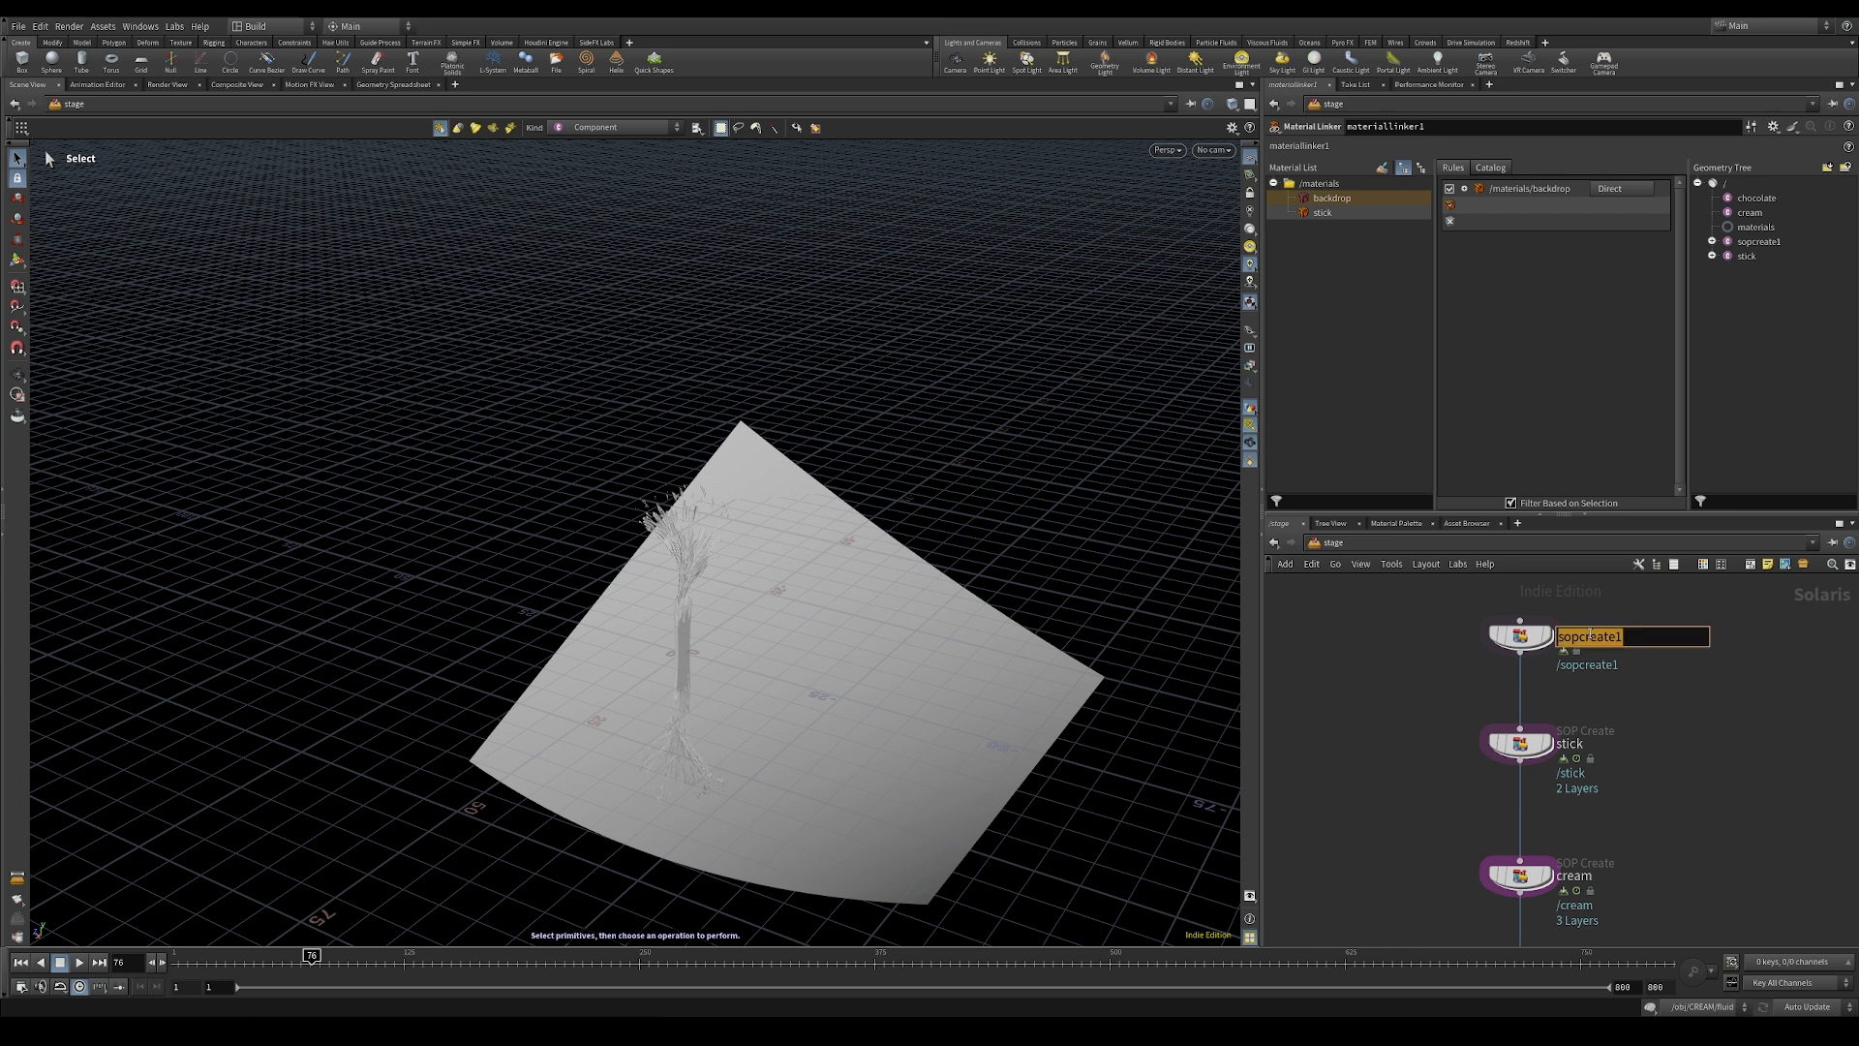
{"action": "type", "text": "backdro"}
{"action": "key", "text": "Return"}
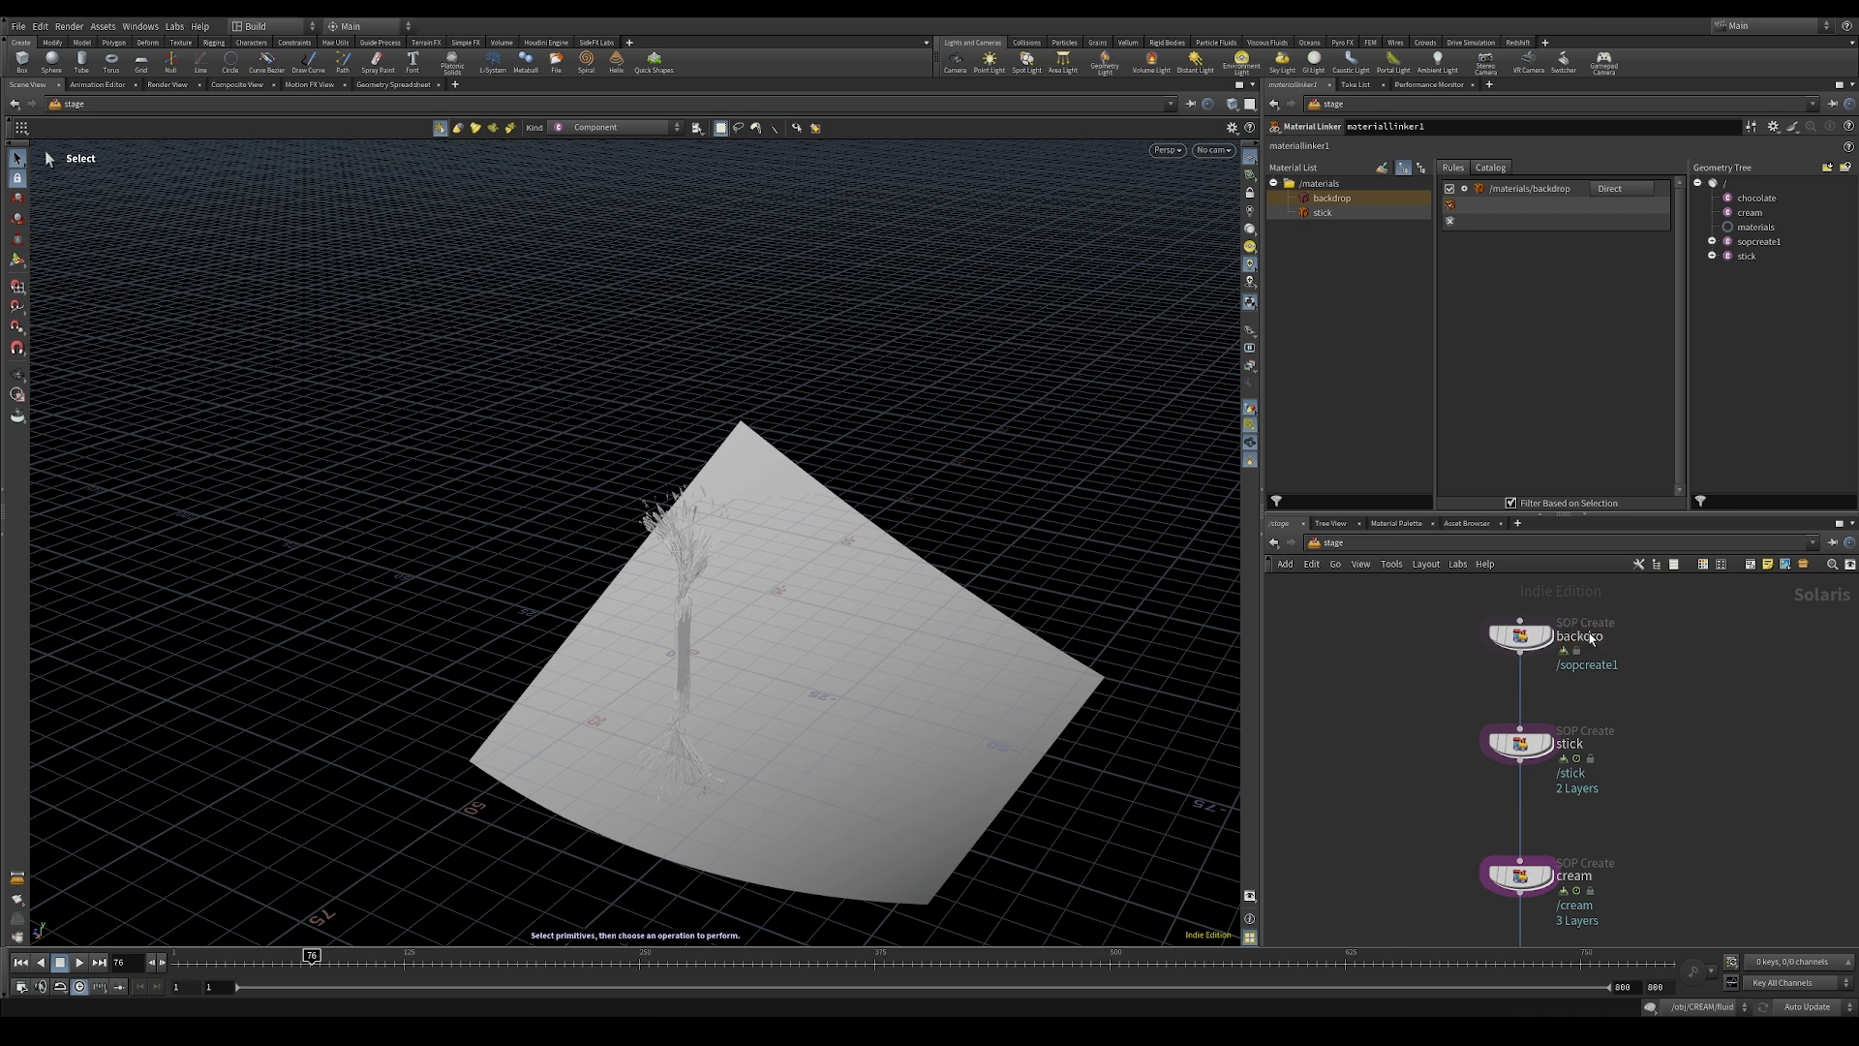
{"action": "double_click", "coordinate": [1578, 636]}
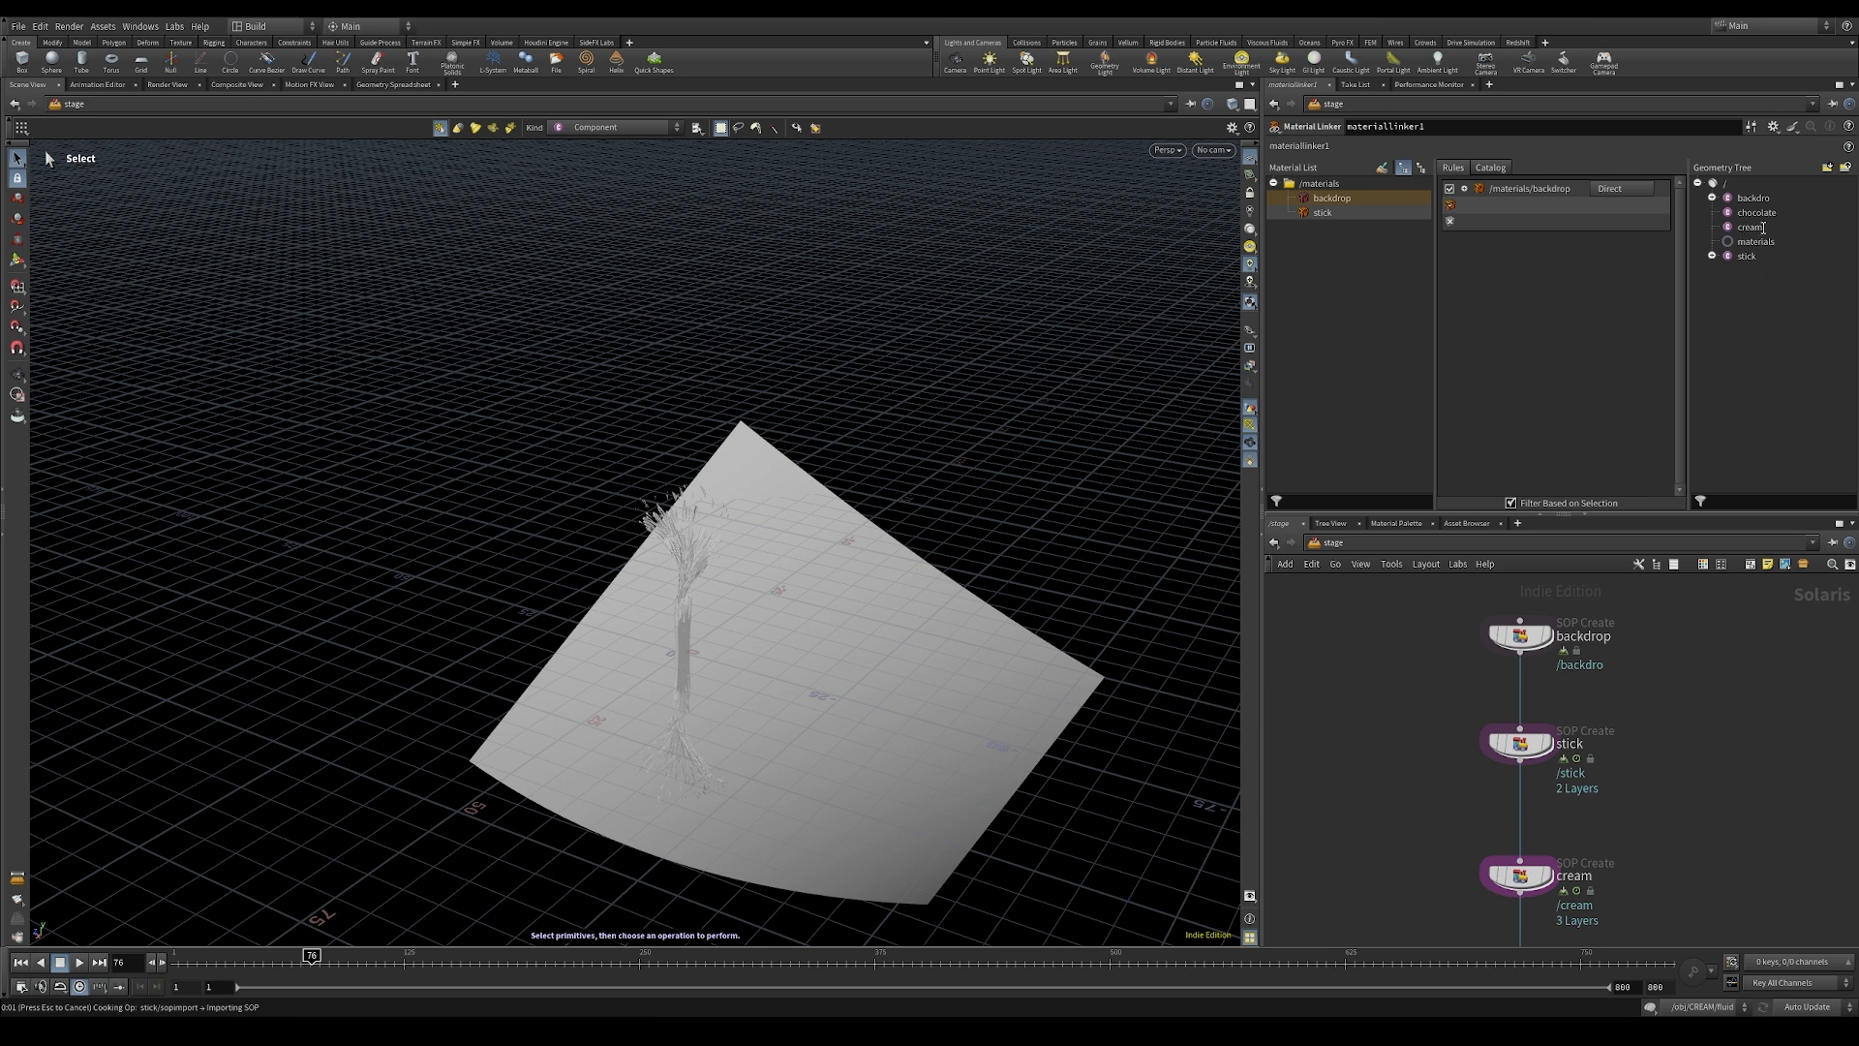
Step: Assign the backdrop geometry to the backdrop material's rule in the Material Linker
{"action": "scroll", "coordinate": [1673, 784], "scroll_direction": "down", "scroll_amount": 5}
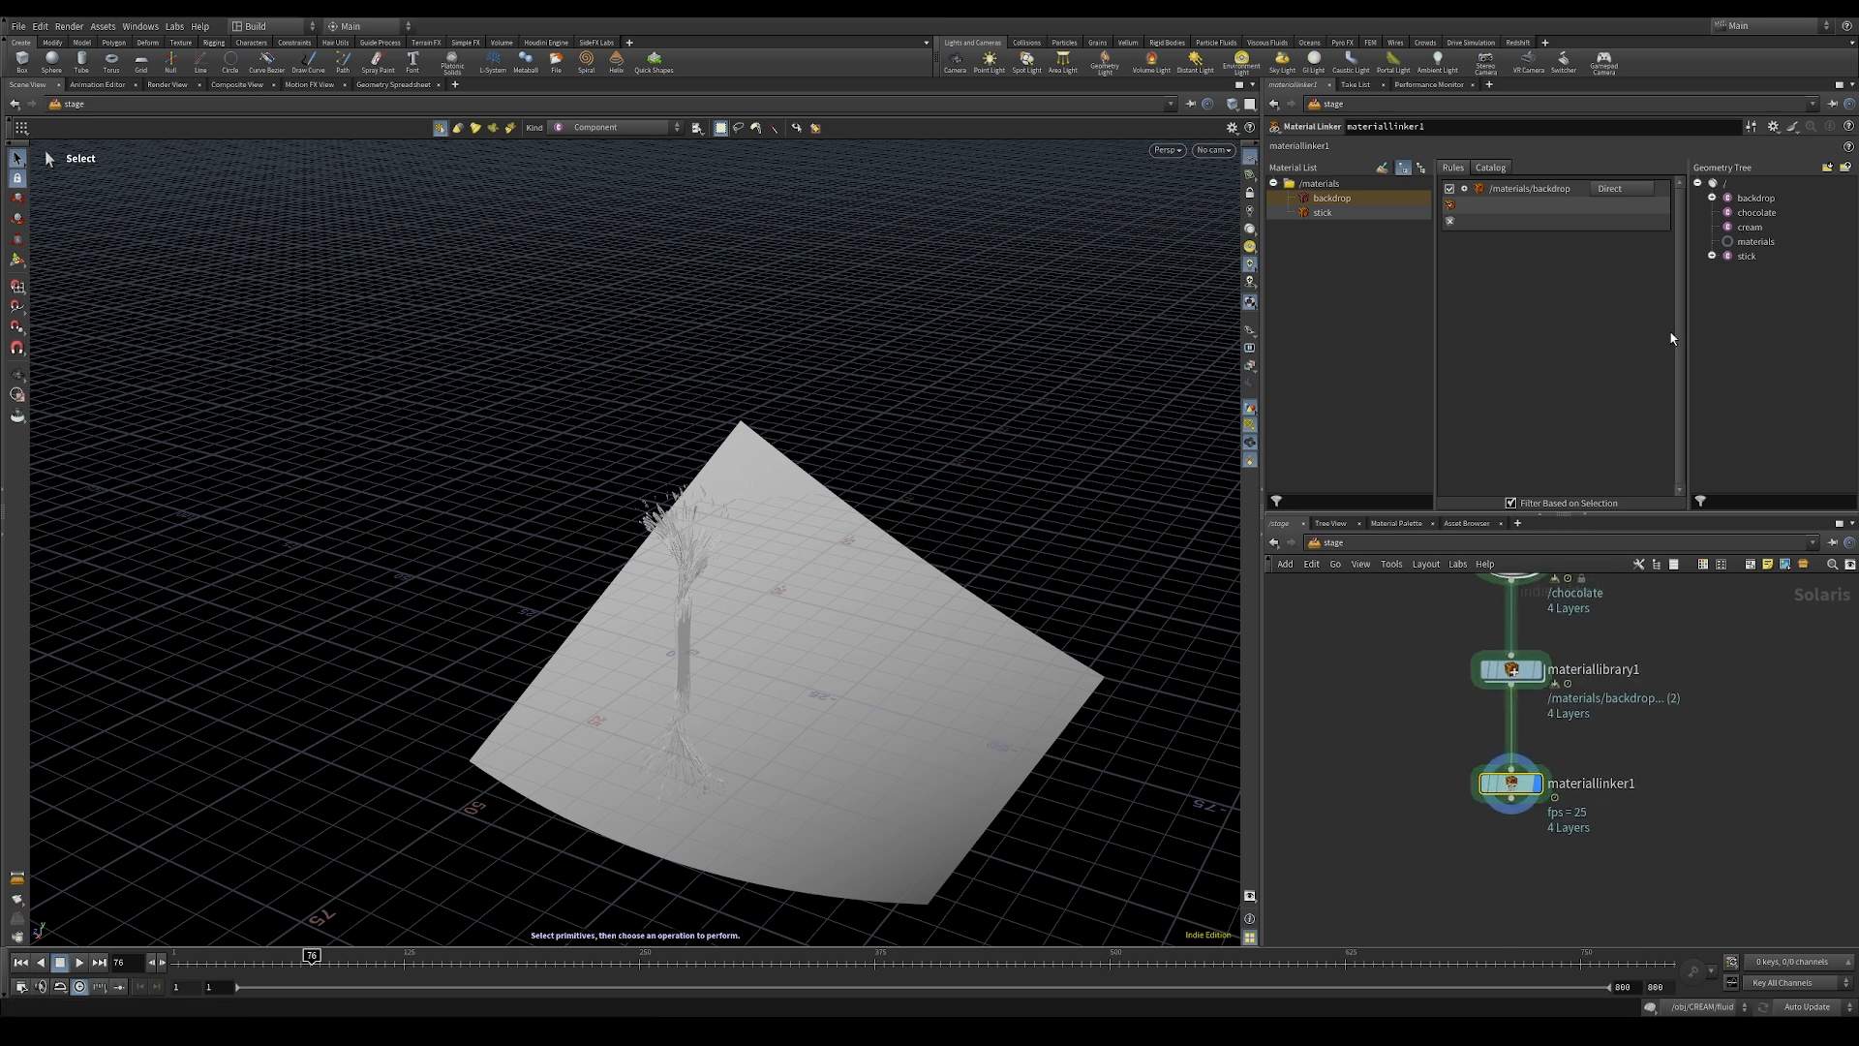
{"action": "left_click_drag", "start_coordinate": [1755, 198], "coordinate": [1511, 205]}
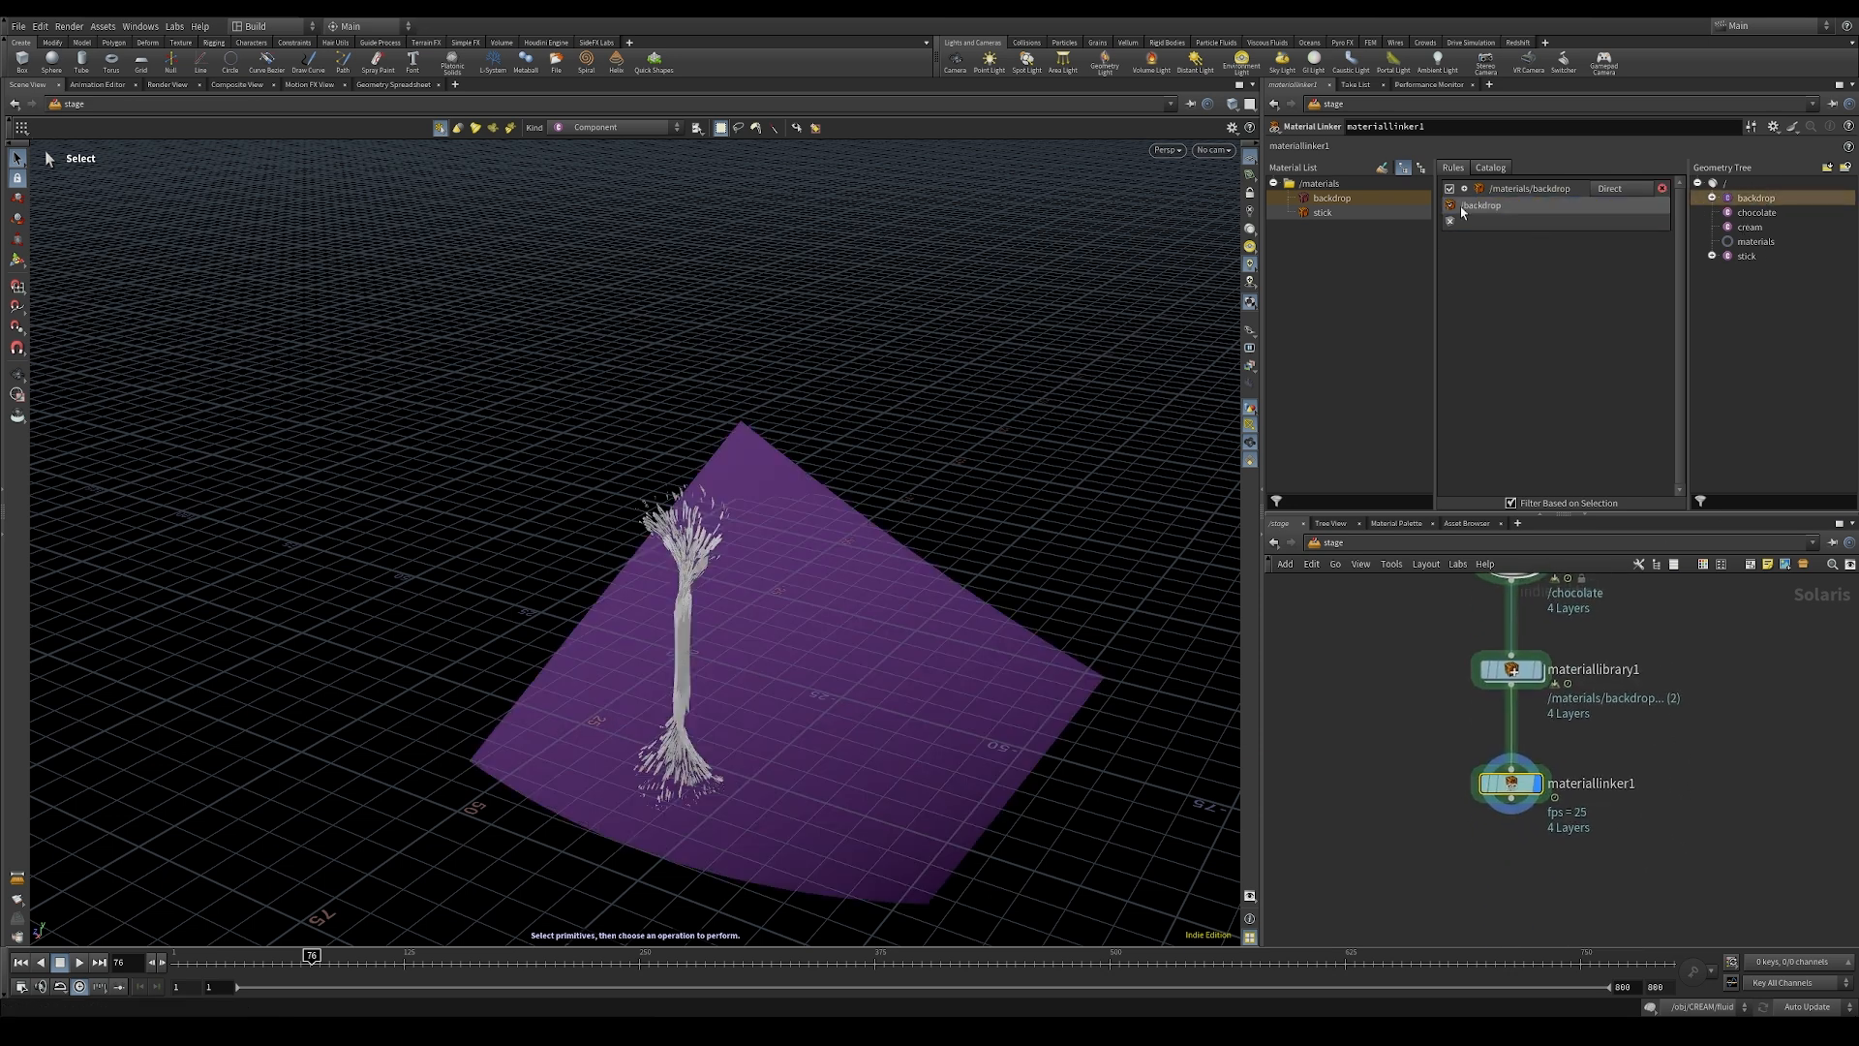
Step: Add a Material Linker rule for the stick material and assign the stick geometry to it
{"action": "left_click_drag", "start_coordinate": [1318, 213], "coordinate": [1511, 281]}
{"action": "left_click_drag", "start_coordinate": [1746, 256], "coordinate": [1484, 204]}
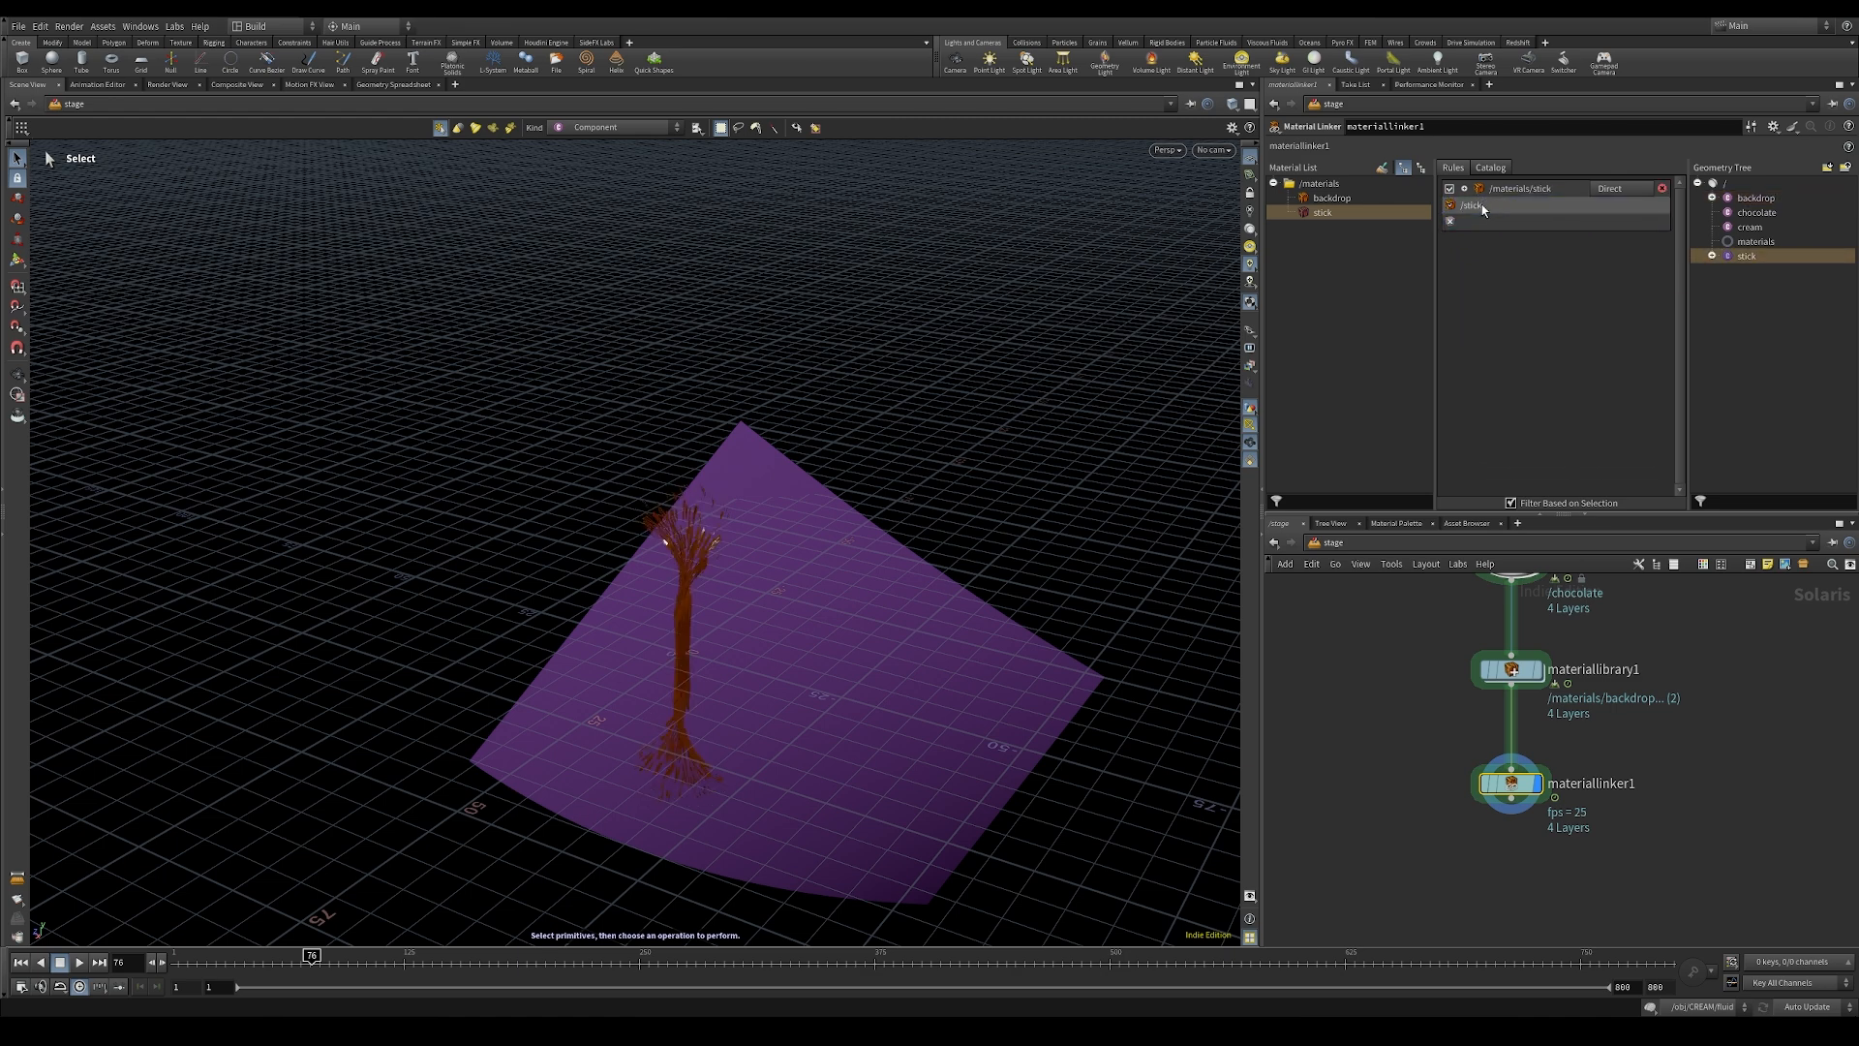
{"action": "left_click", "coordinate": [1442, 851]}
Step: Add a Dome Light node below the Material Linker in the stage network
{"action": "left_click_drag", "start_coordinate": [735, 479], "coordinate": [789, 640], "text": "alt"}
{"action": "right_click_drag", "start_coordinate": [862, 233], "coordinate": [996, 434], "text": "alt"}
{"action": "left_click_drag", "start_coordinate": [997, 434], "coordinate": [680, 463], "text": "alt"}
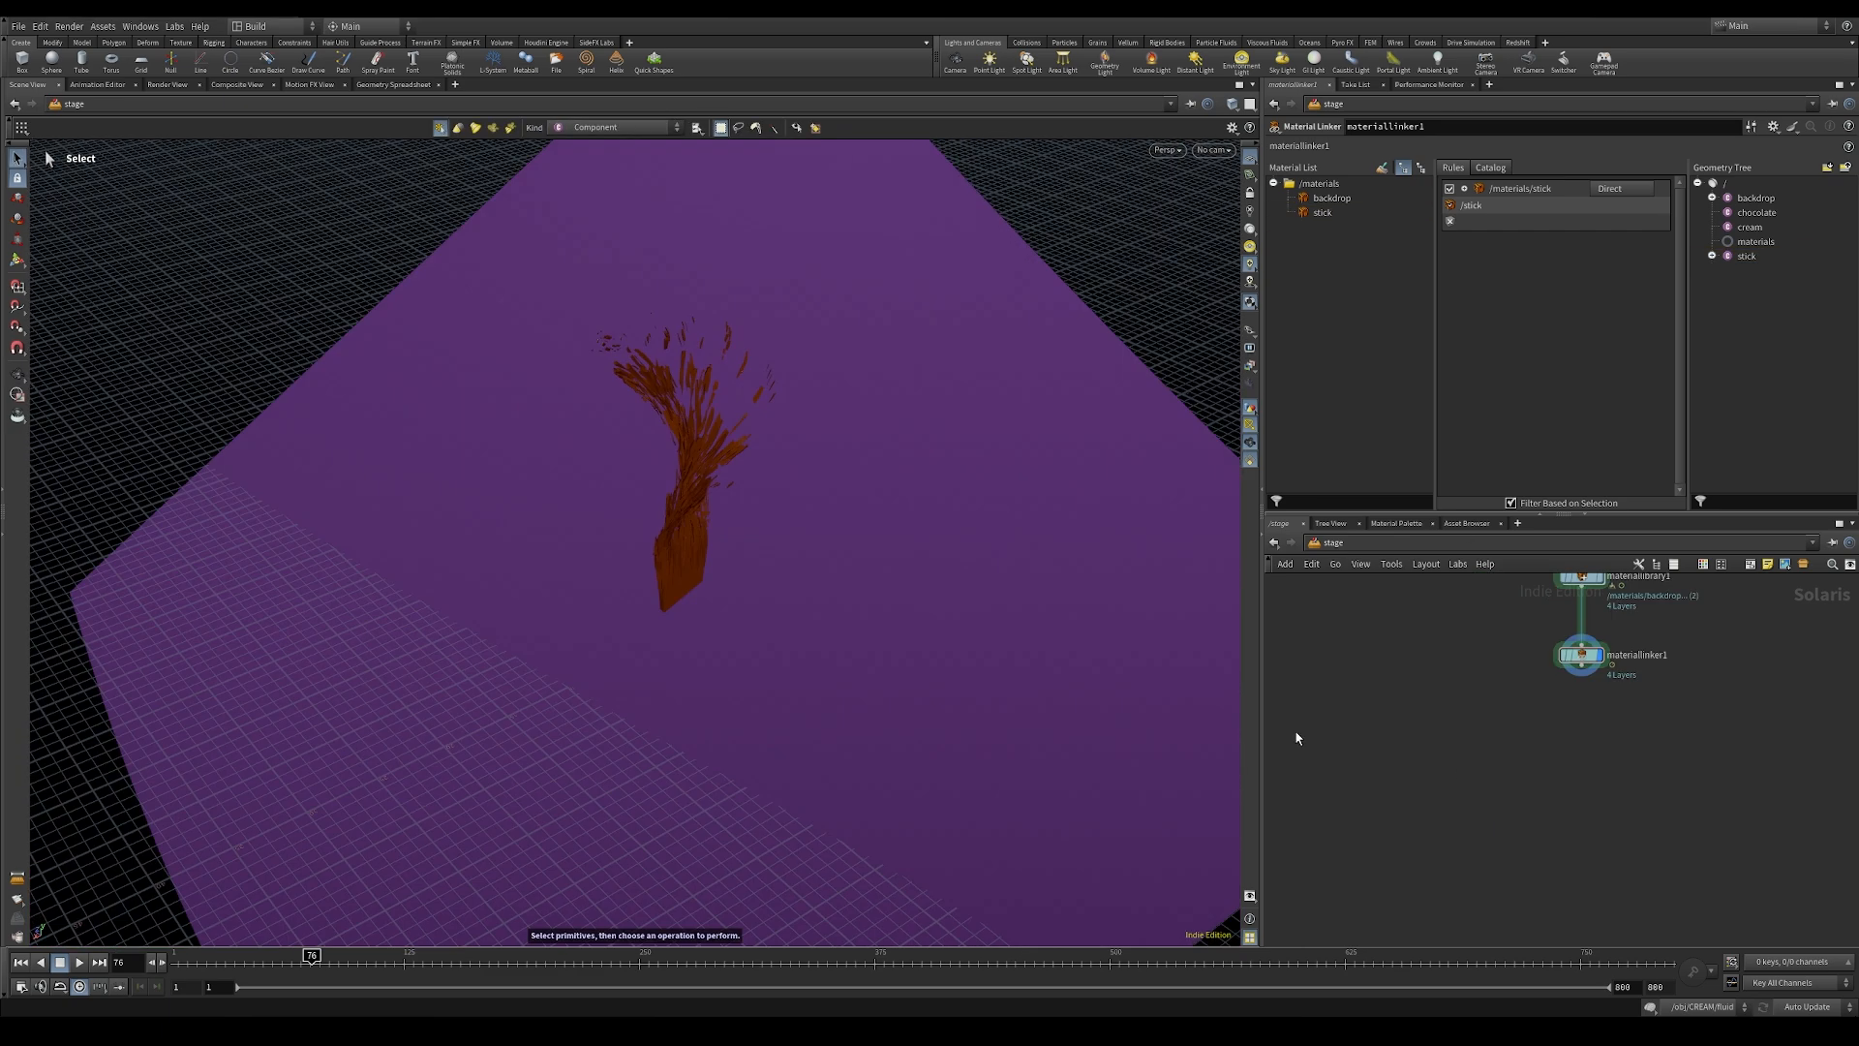
{"action": "left_click_drag", "start_coordinate": [716, 567], "coordinate": [850, 410], "text": "alt"}
{"action": "right_click_drag", "start_coordinate": [851, 411], "coordinate": [852, 422], "text": "alt"}
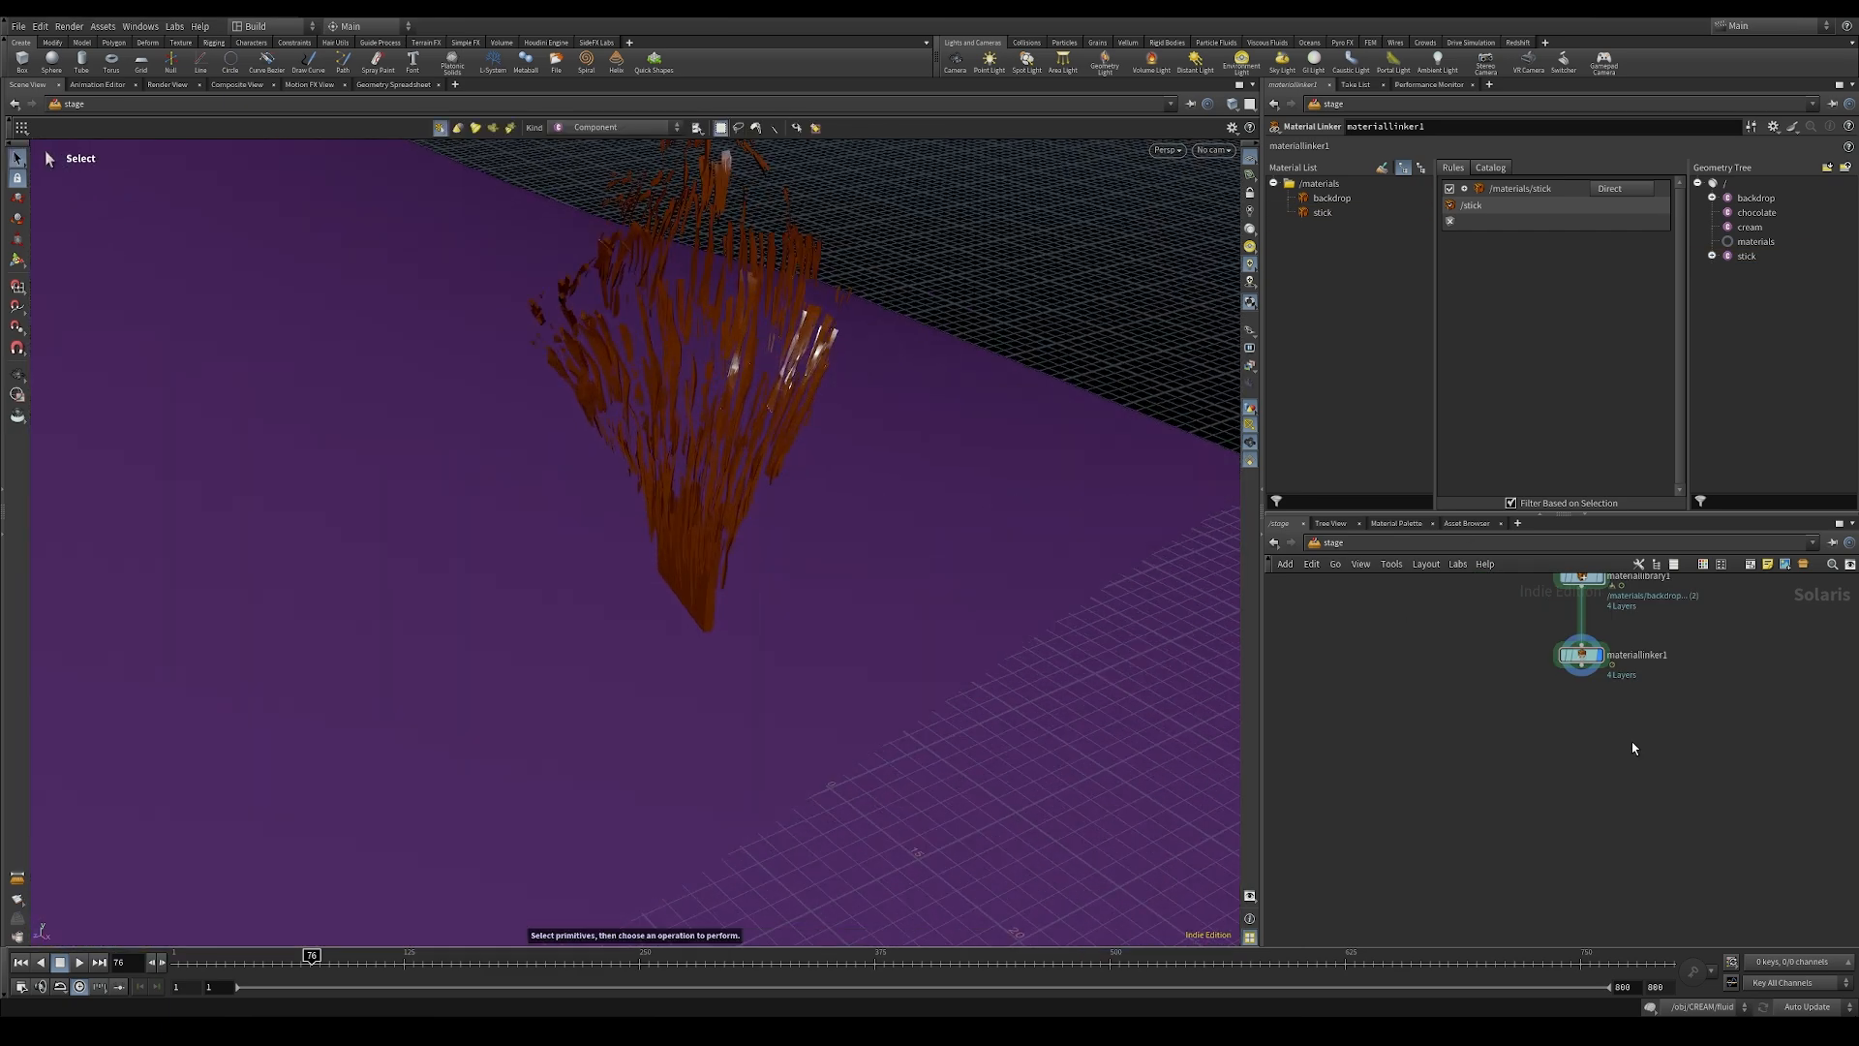
{"action": "key", "text": "Tab"}
{"action": "type", "text": "dome"}
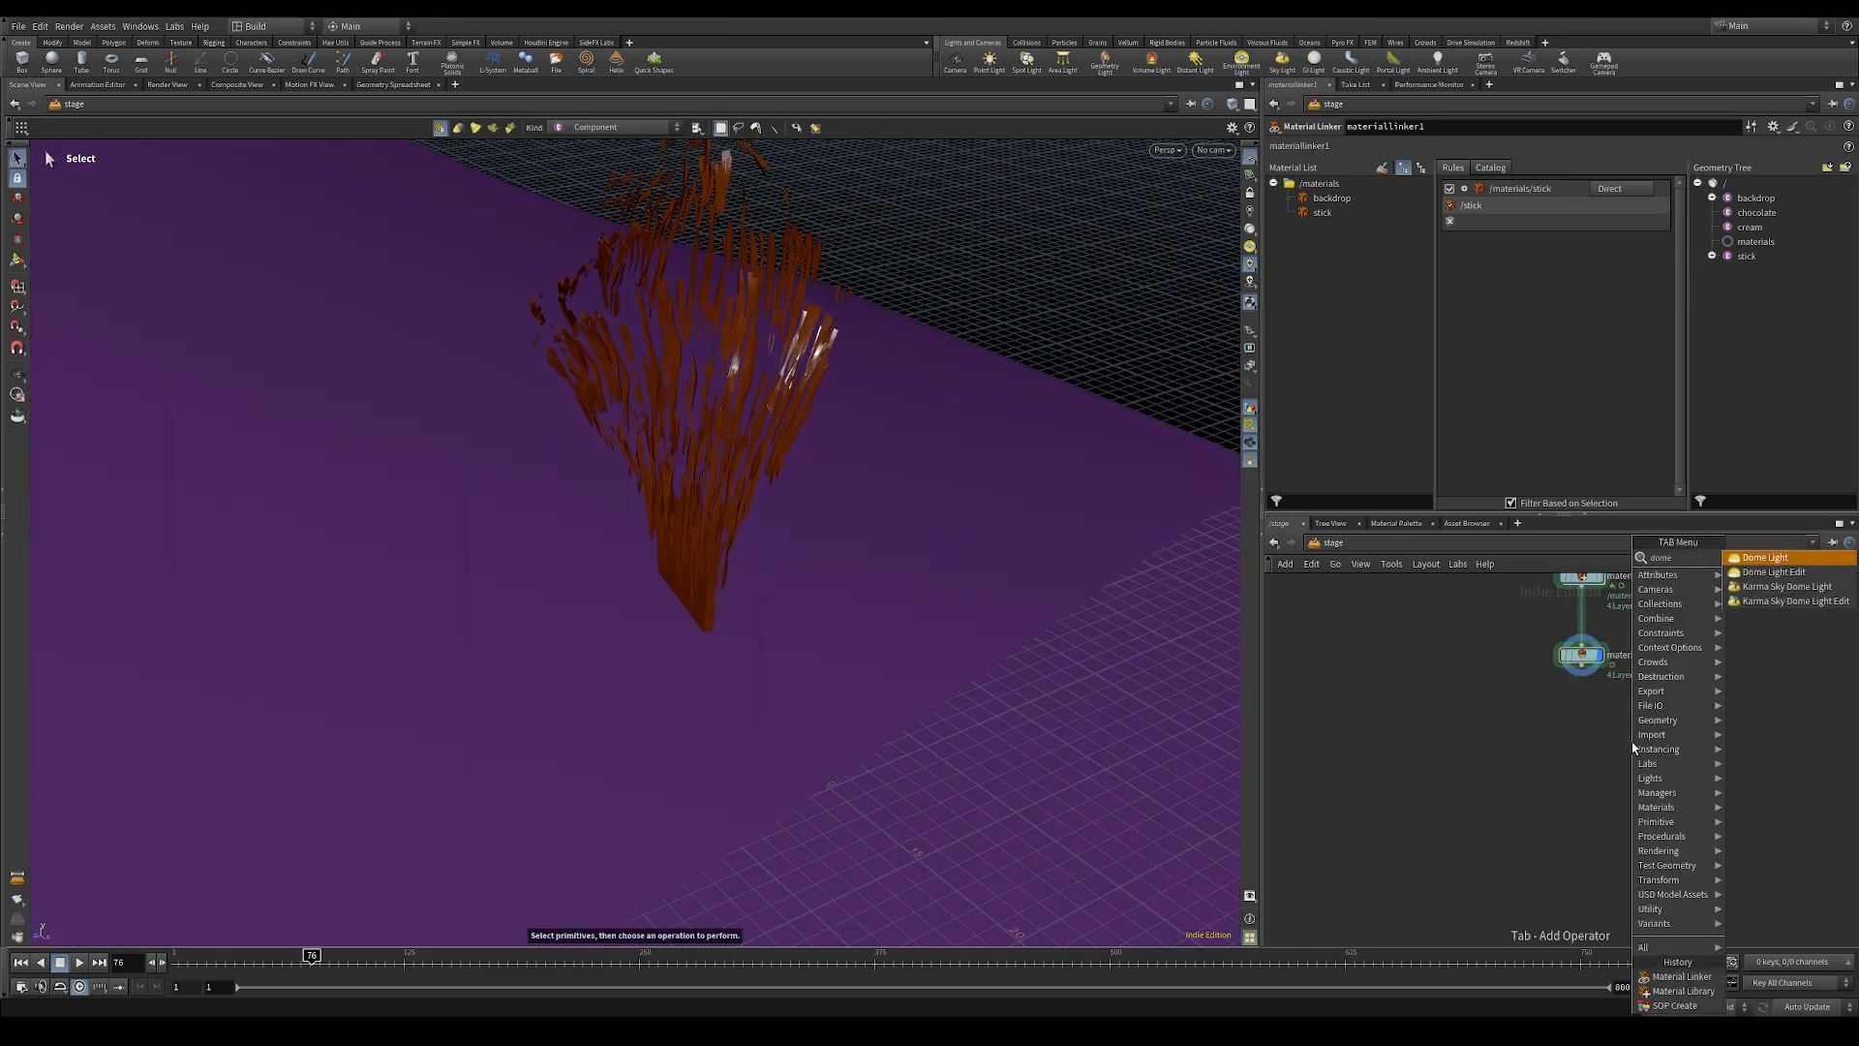
{"action": "key", "text": "Return"}
{"action": "left_click", "coordinate": [1598, 745]}
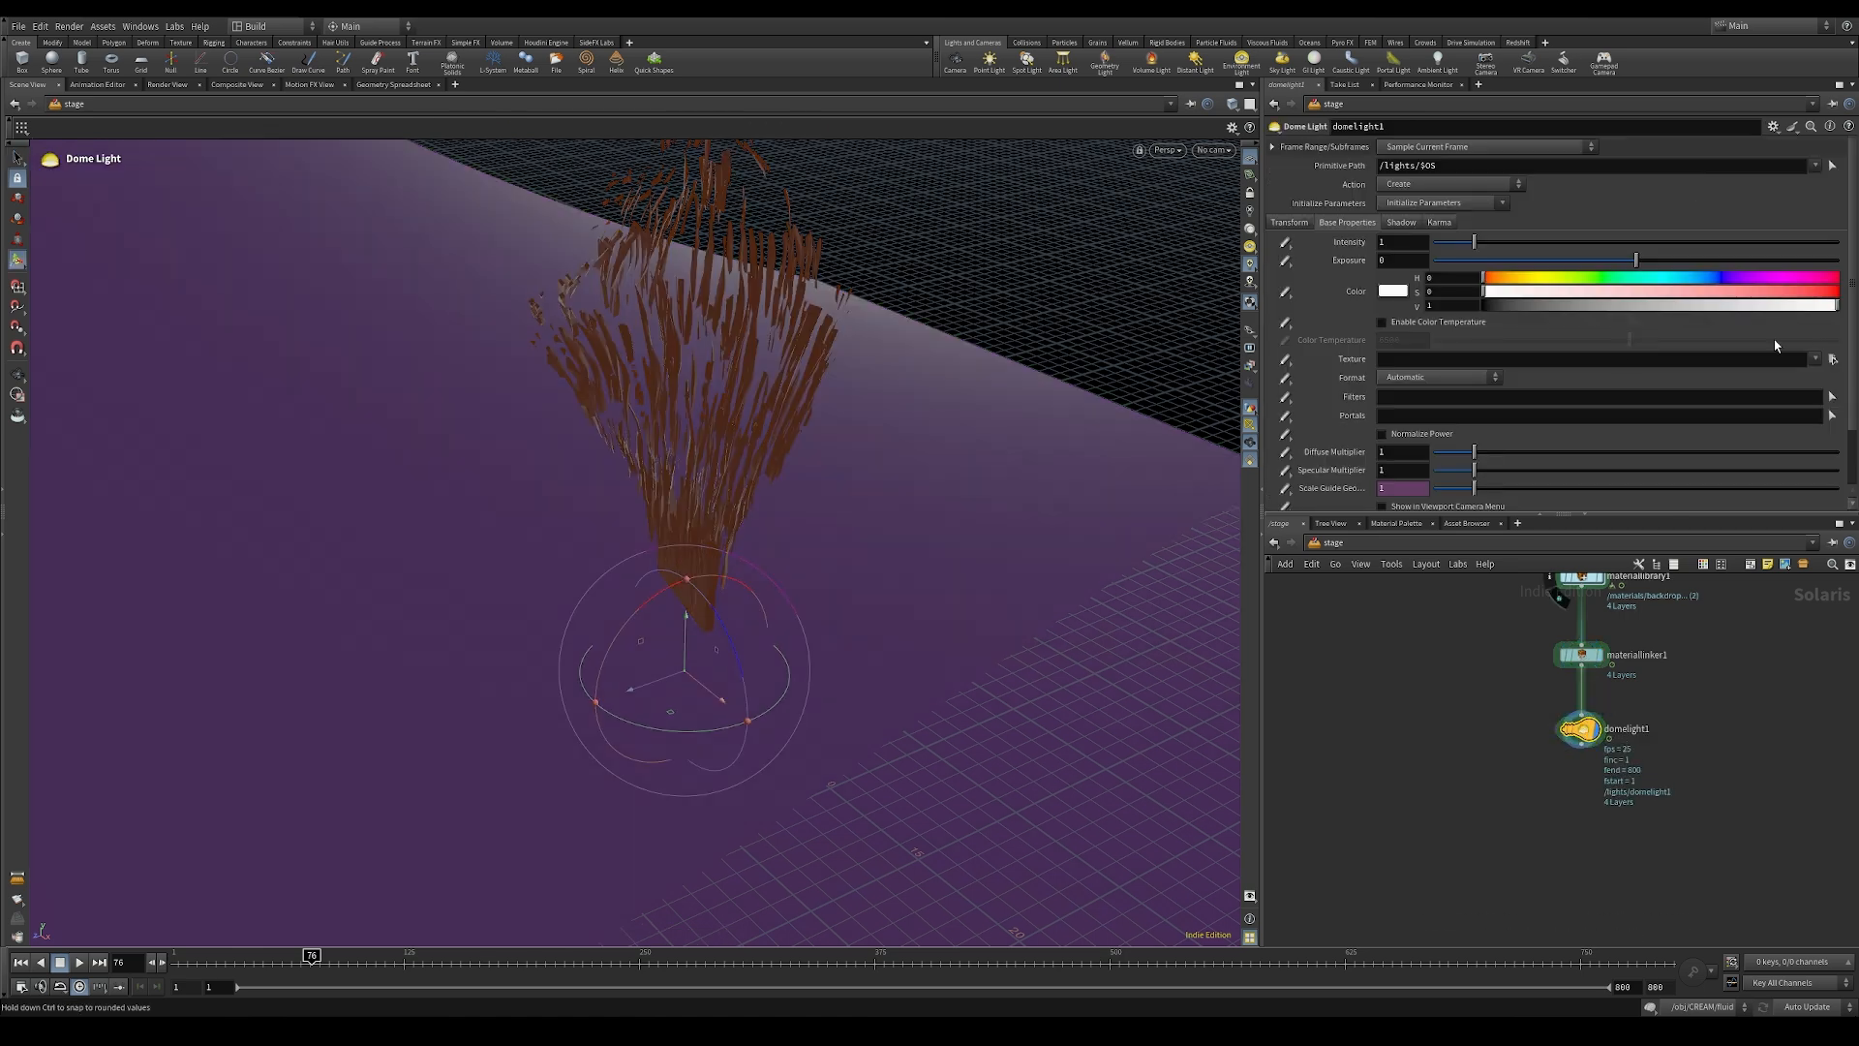
Step: Load E:/HDRI/HdriHaven/veranda_4k.exr as the dome light's texture
{"action": "left_click", "coordinate": [1829, 362]}
{"action": "left_click", "coordinate": [1394, 318]}
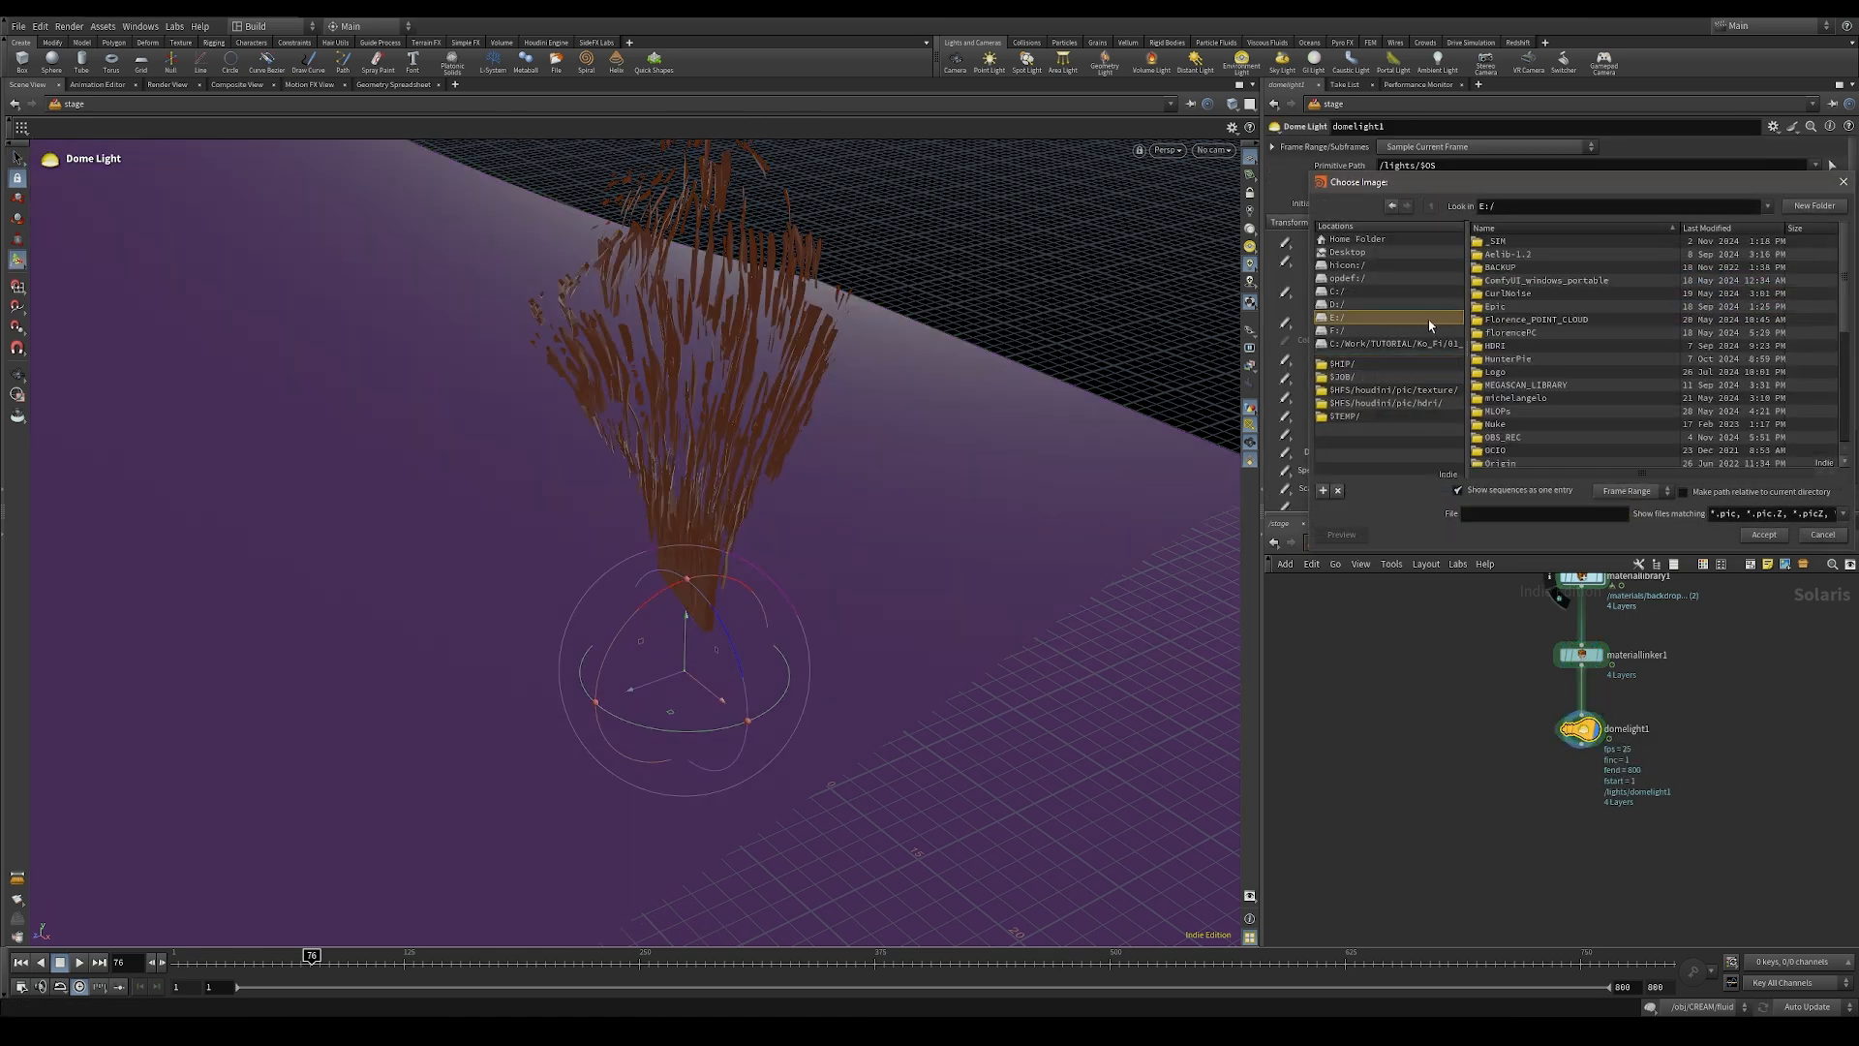
{"action": "double_click", "coordinate": [1511, 344]}
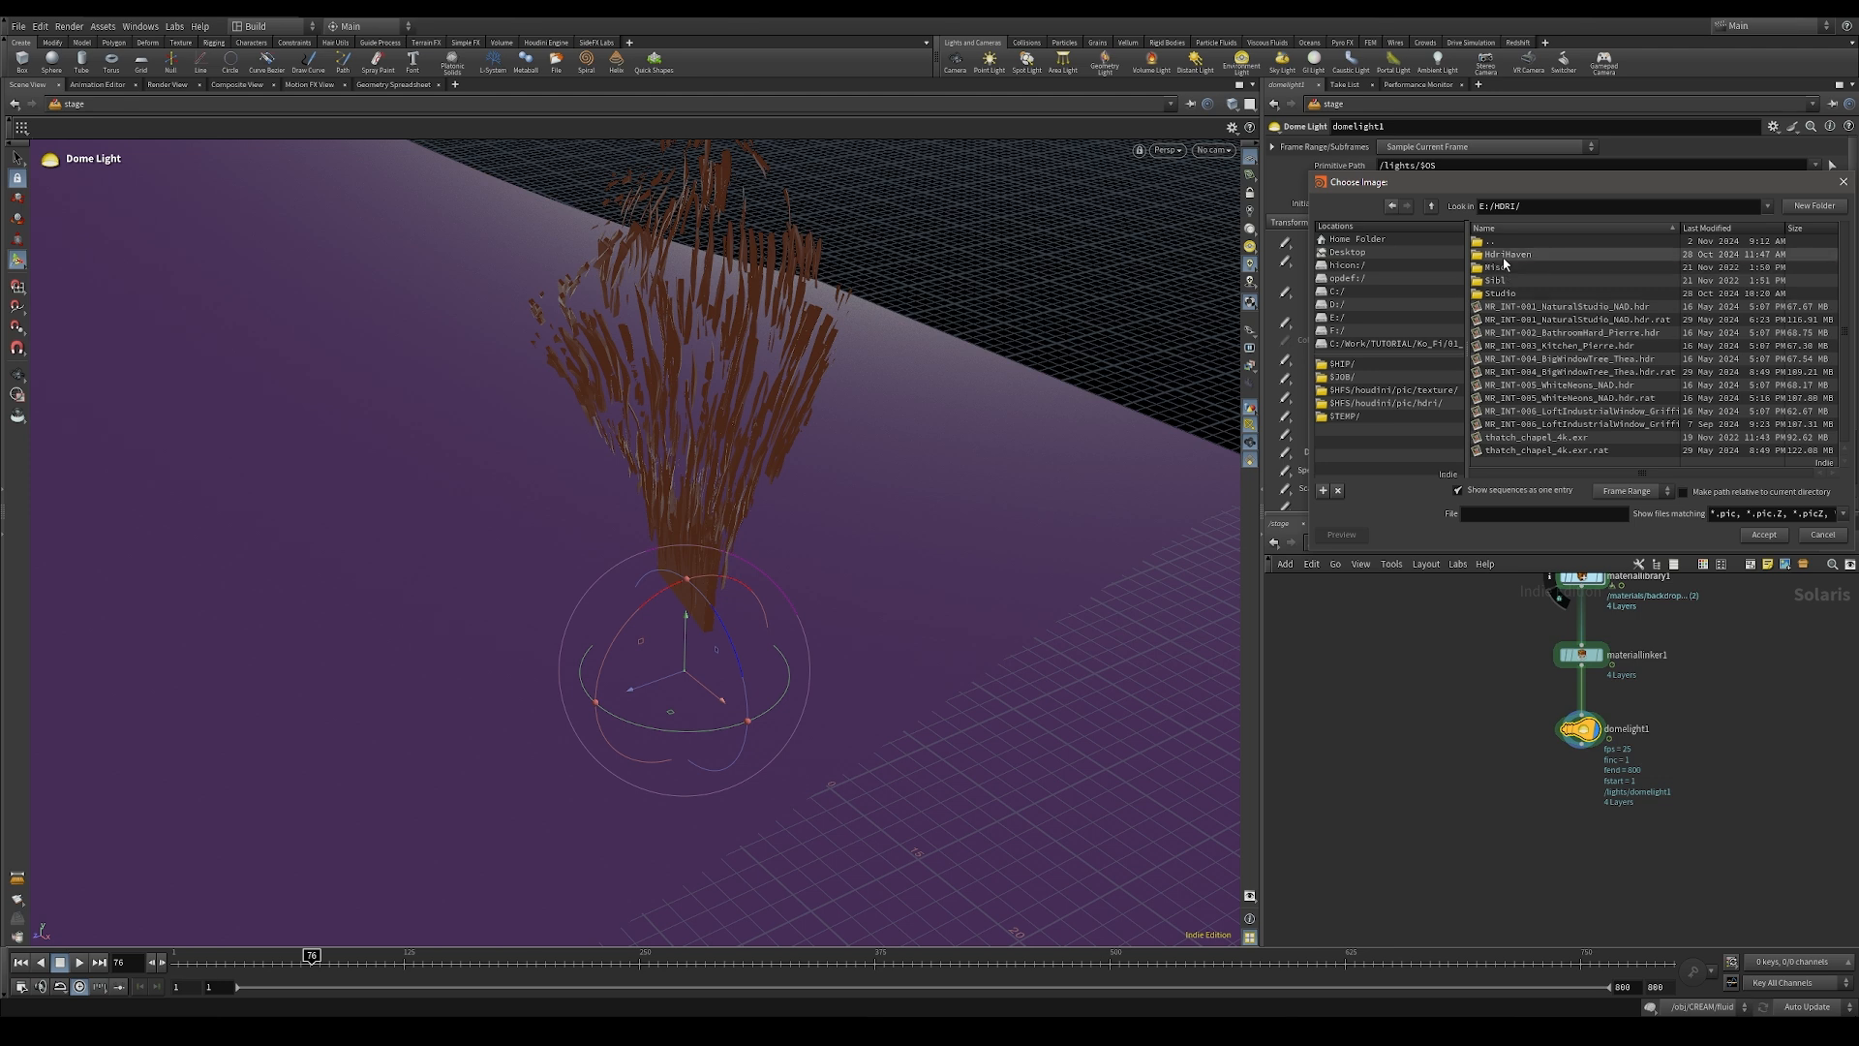
{"action": "double_click", "coordinate": [1757, 267]}
{"action": "left_click_drag", "start_coordinate": [1847, 275], "coordinate": [1847, 426]}
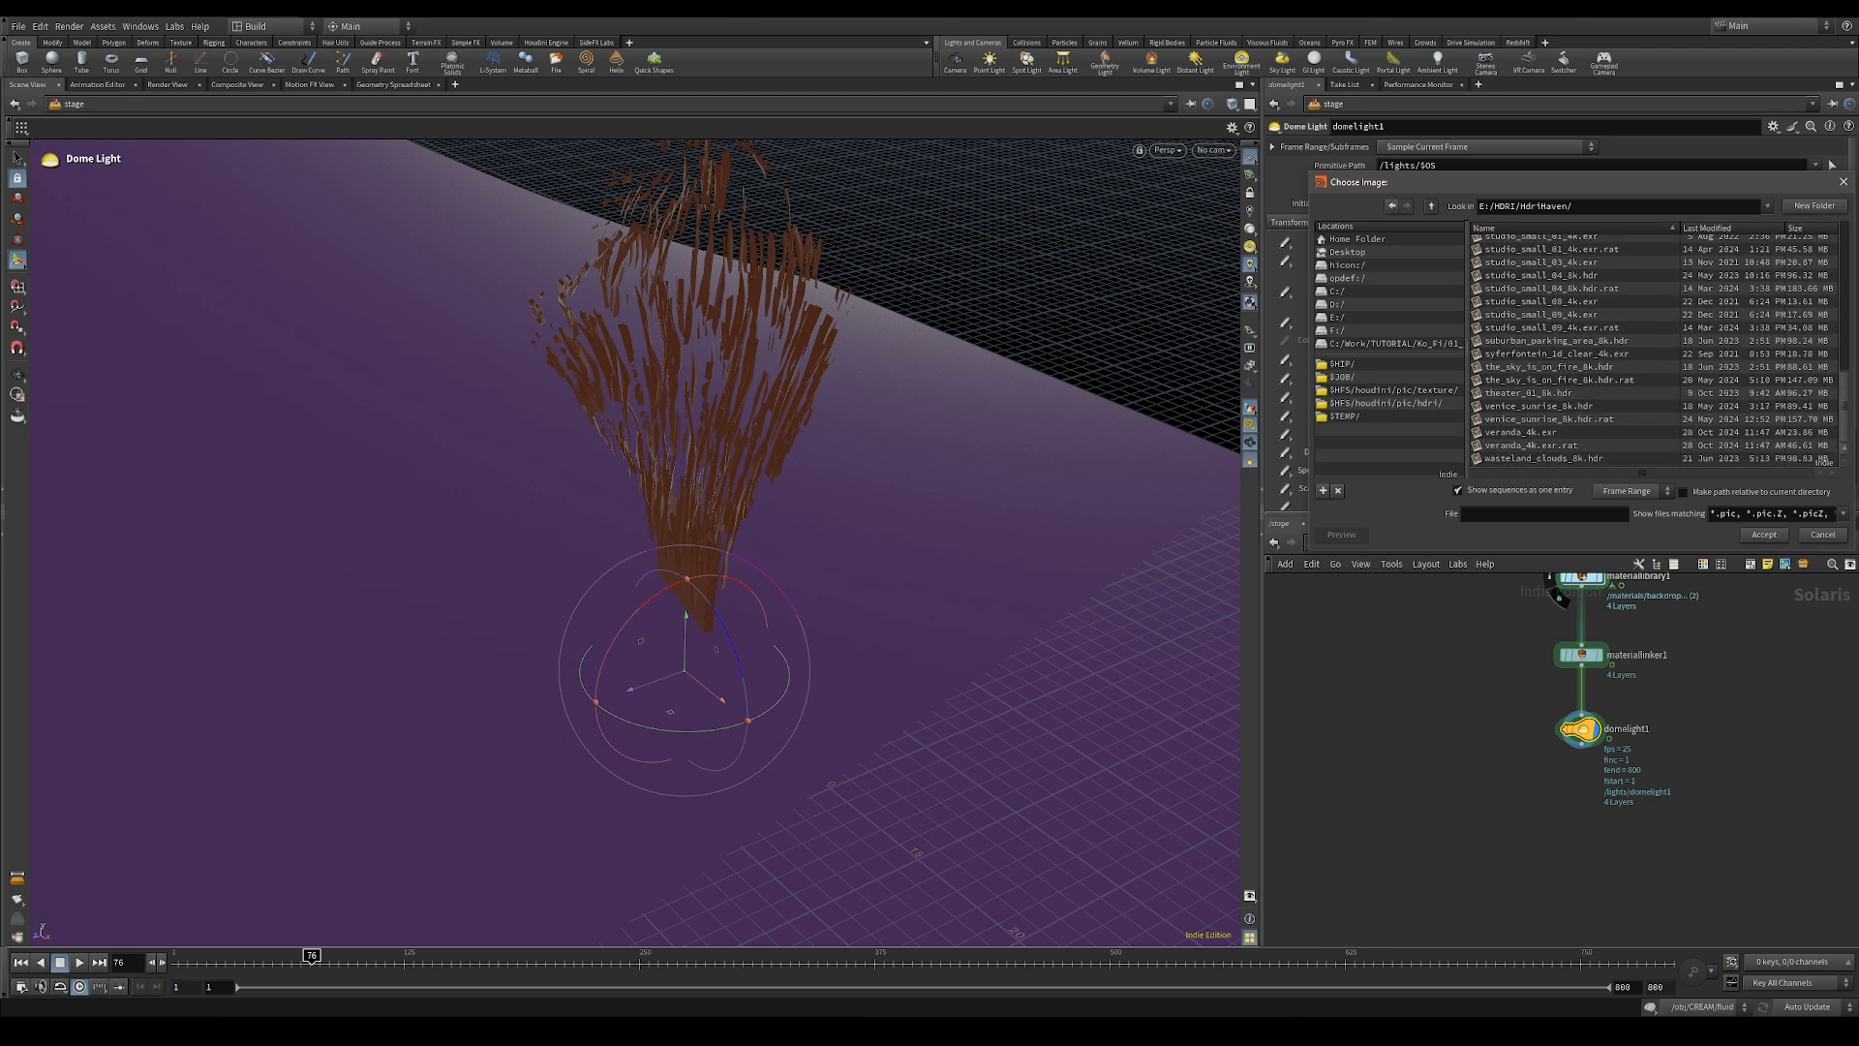
{"action": "double_click", "coordinate": [1560, 434]}
{"action": "left_click_drag", "start_coordinate": [809, 601], "coordinate": [765, 572], "text": "alt"}
{"action": "key", "text": "Return"}
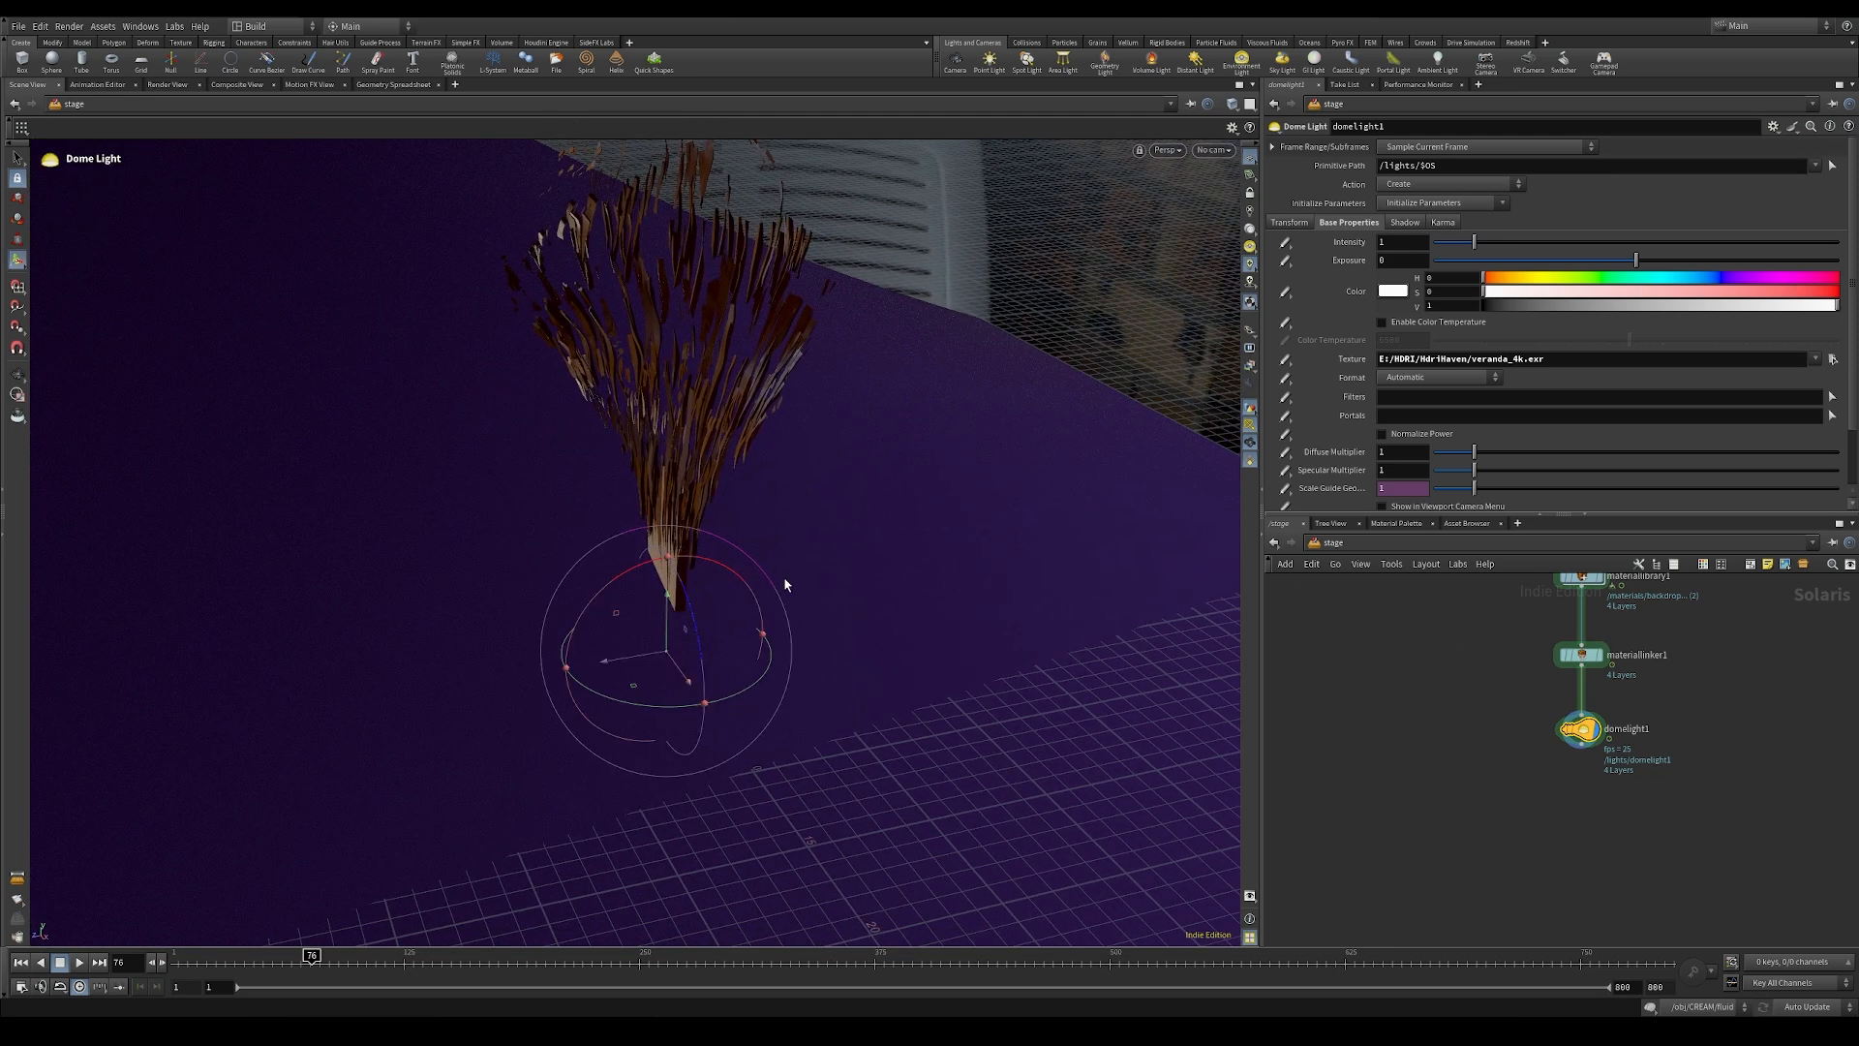
Step: Move the backdrop away from the stick, to about -41 in X and -34 in Y
{"action": "middle_click_drag", "start_coordinate": [1481, 751], "coordinate": [1472, 893]}
{"action": "middle_click_drag", "start_coordinate": [1481, 682], "coordinate": [1484, 821]}
{"action": "mouse_move", "coordinate": [1483, 722]}
{"action": "middle_mouse_down"}
{"action": "mouse_move", "coordinate": [1485, 756]}
{"action": "mouse_move", "coordinate": [1509, 748]}
{"action": "mouse_move", "coordinate": [1499, 787]}
{"action": "middle_mouse_up"}
{"action": "left_click", "coordinate": [1591, 616]}
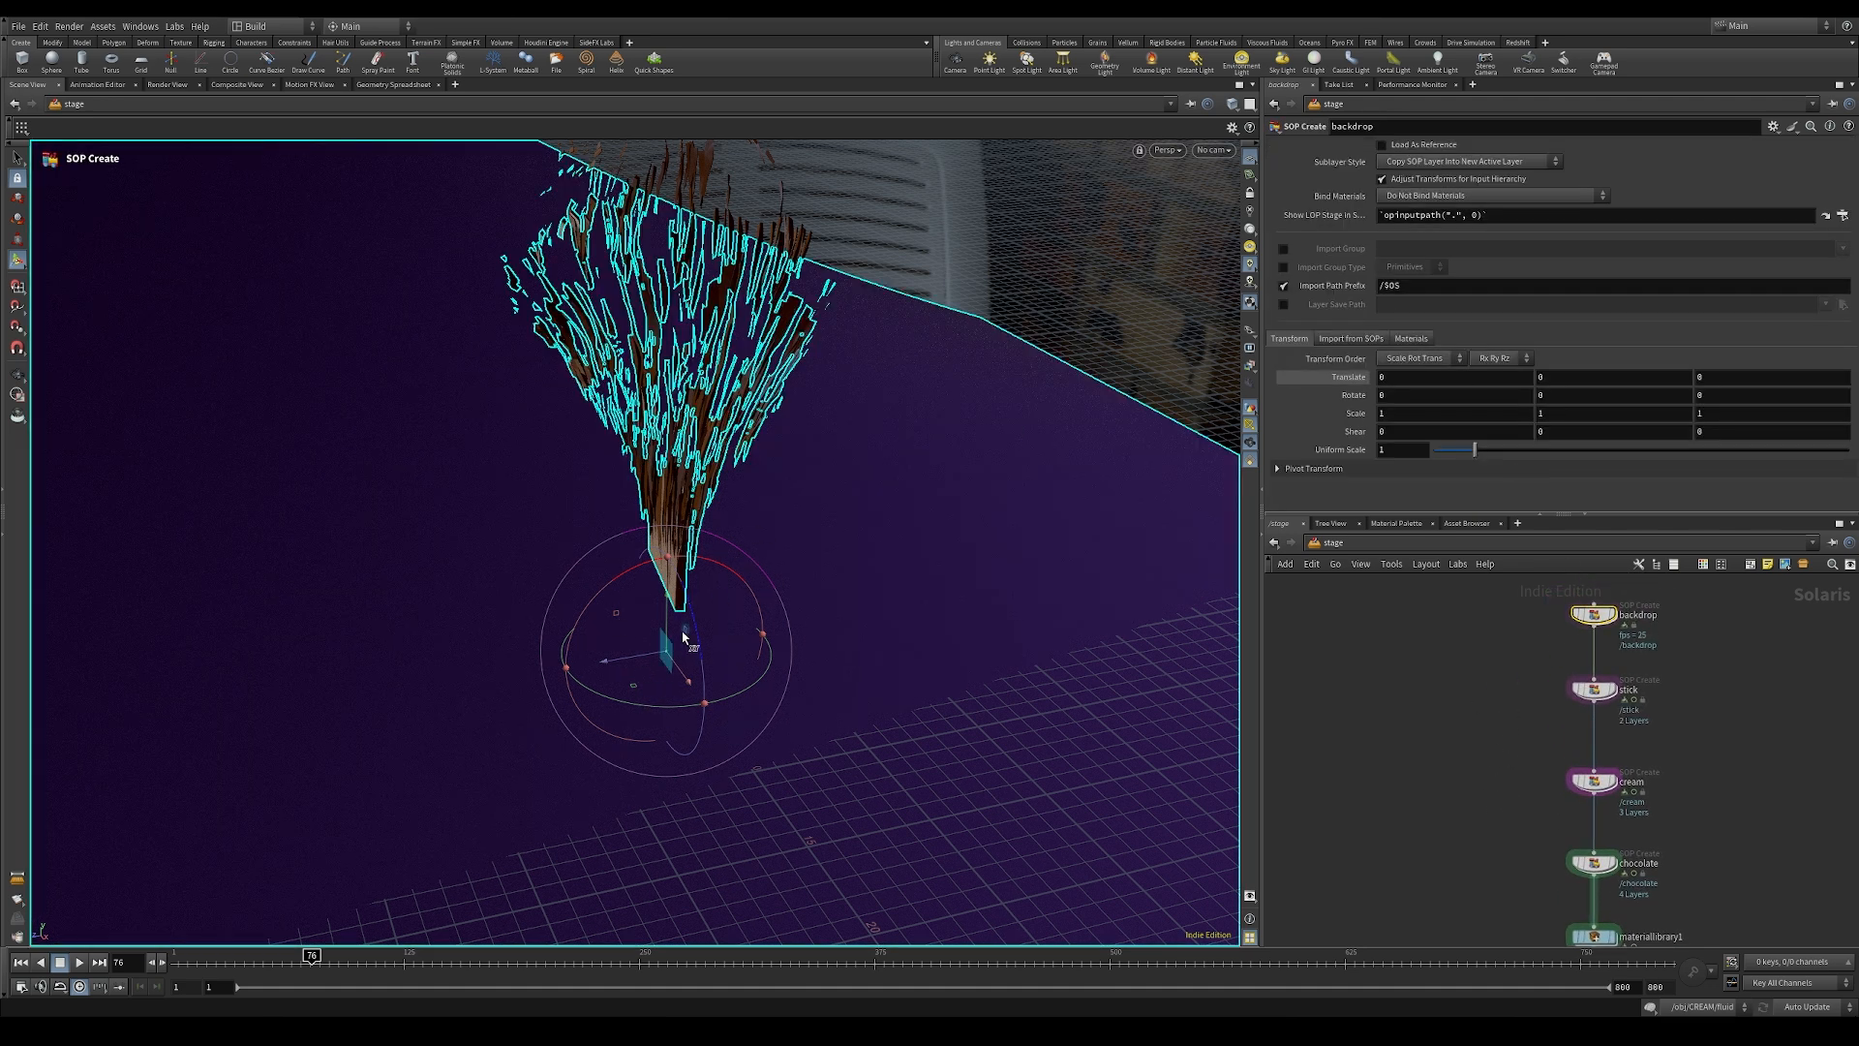
{"action": "left_click_drag", "start_coordinate": [685, 632], "coordinate": [491, 772]}
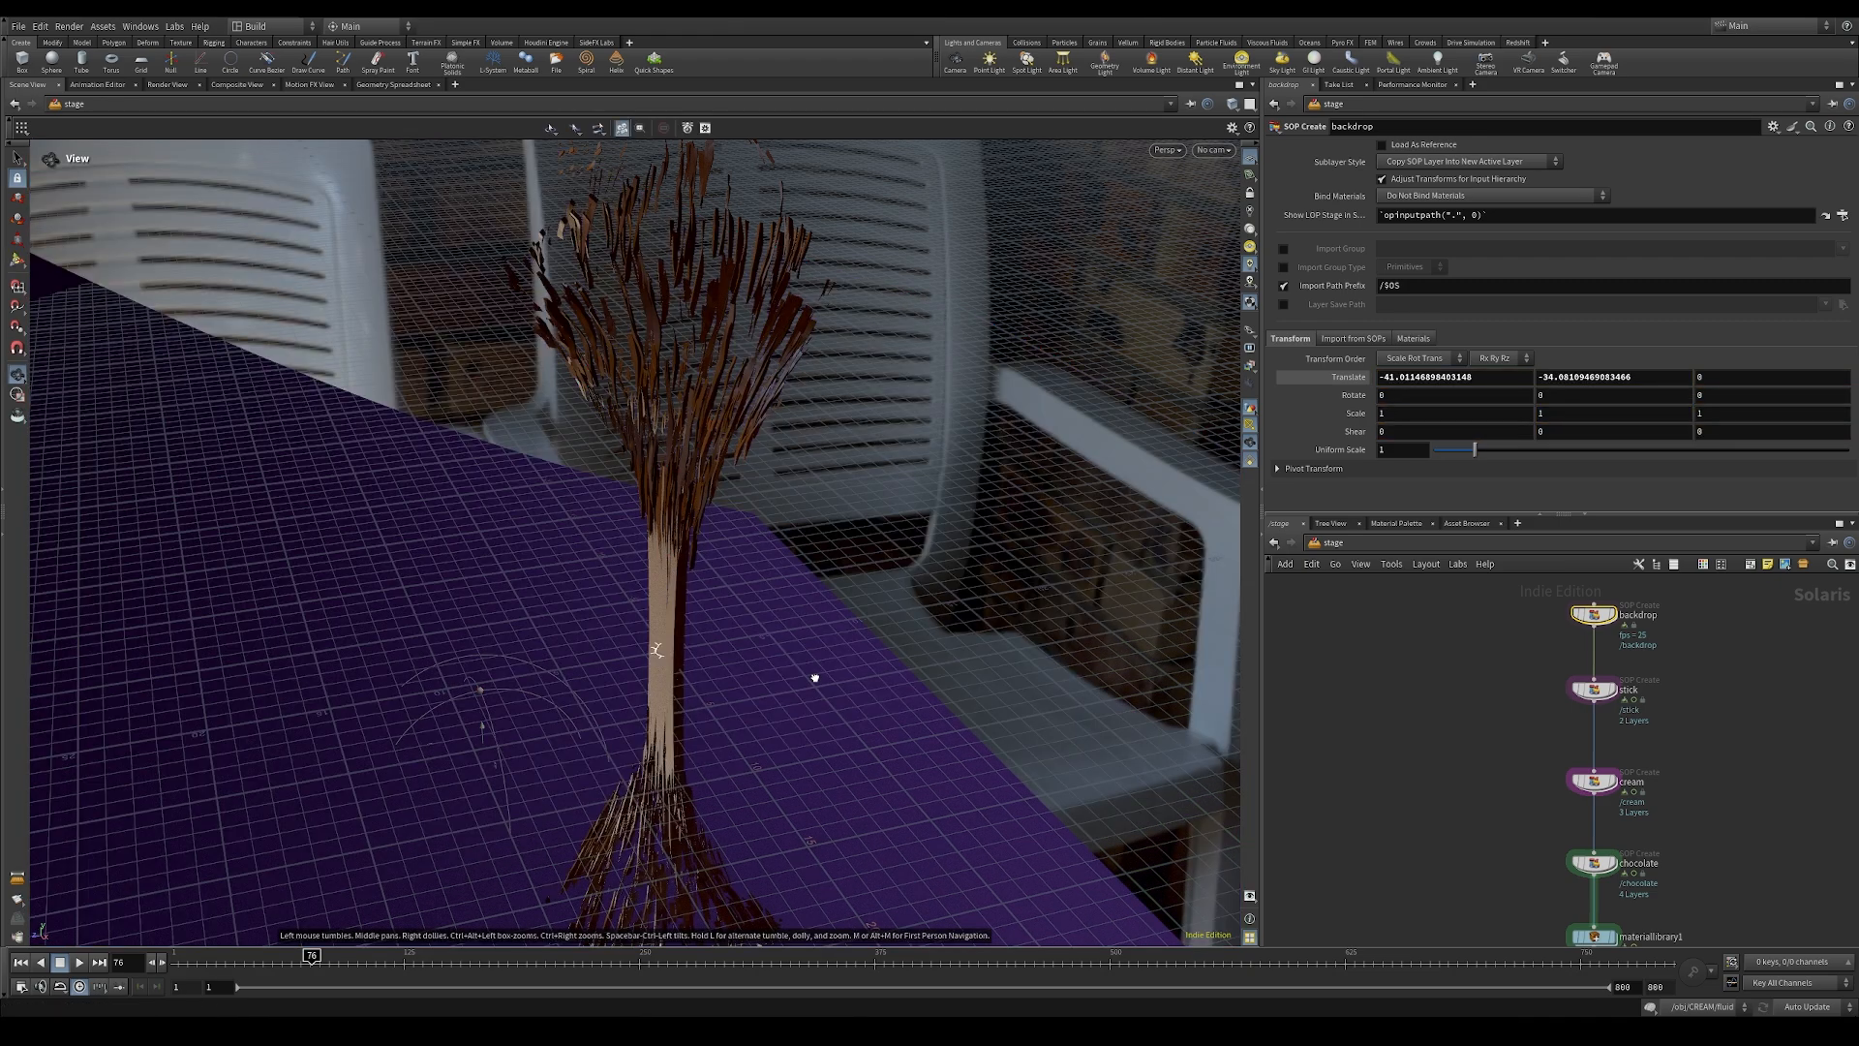
{"action": "left_click_drag", "start_coordinate": [813, 676], "coordinate": [942, 652], "text": "alt"}
{"action": "middle_click_drag", "start_coordinate": [726, 699], "coordinate": [802, 517], "text": "alt"}
{"action": "right_click_drag", "start_coordinate": [802, 517], "coordinate": [1058, 620], "text": "alt"}
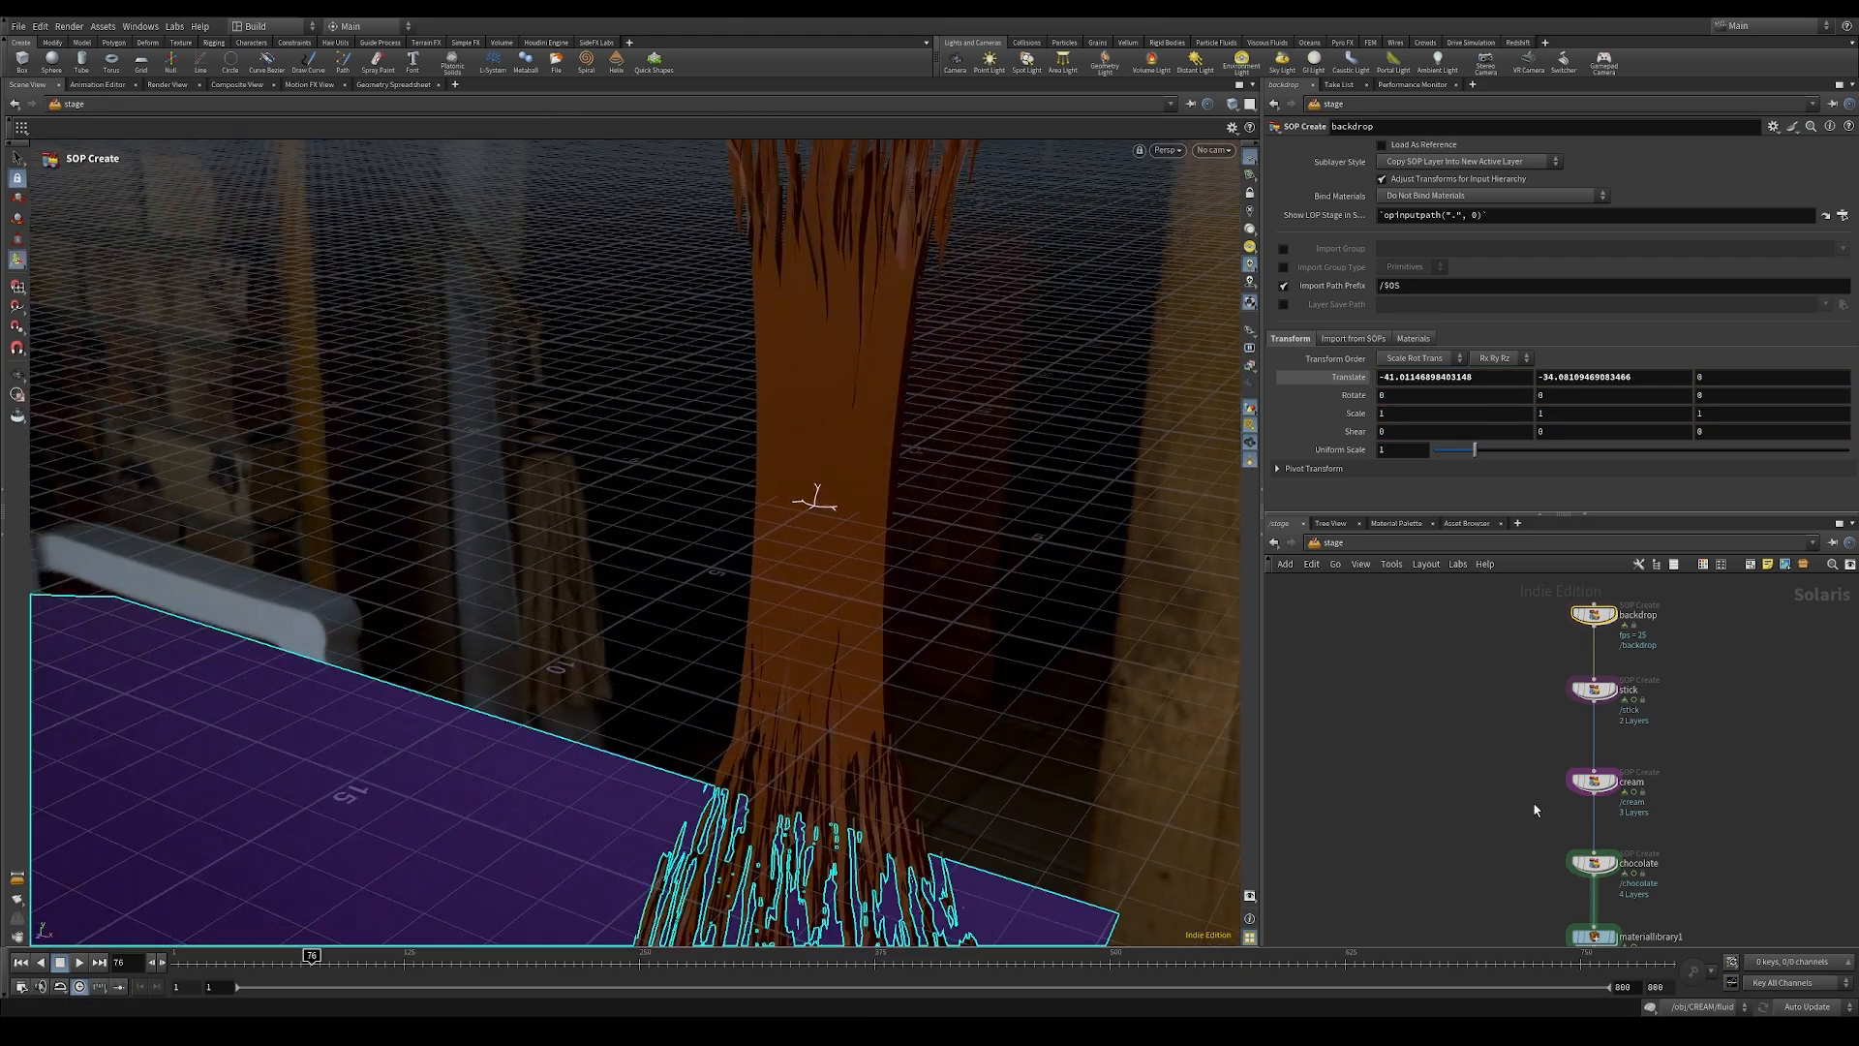
Step: Enter the stick material in the material library and add an MtlX Image node
{"action": "middle_click_drag", "start_coordinate": [1531, 876], "coordinate": [1423, 707]}
{"action": "double_click", "coordinate": [1502, 767]}
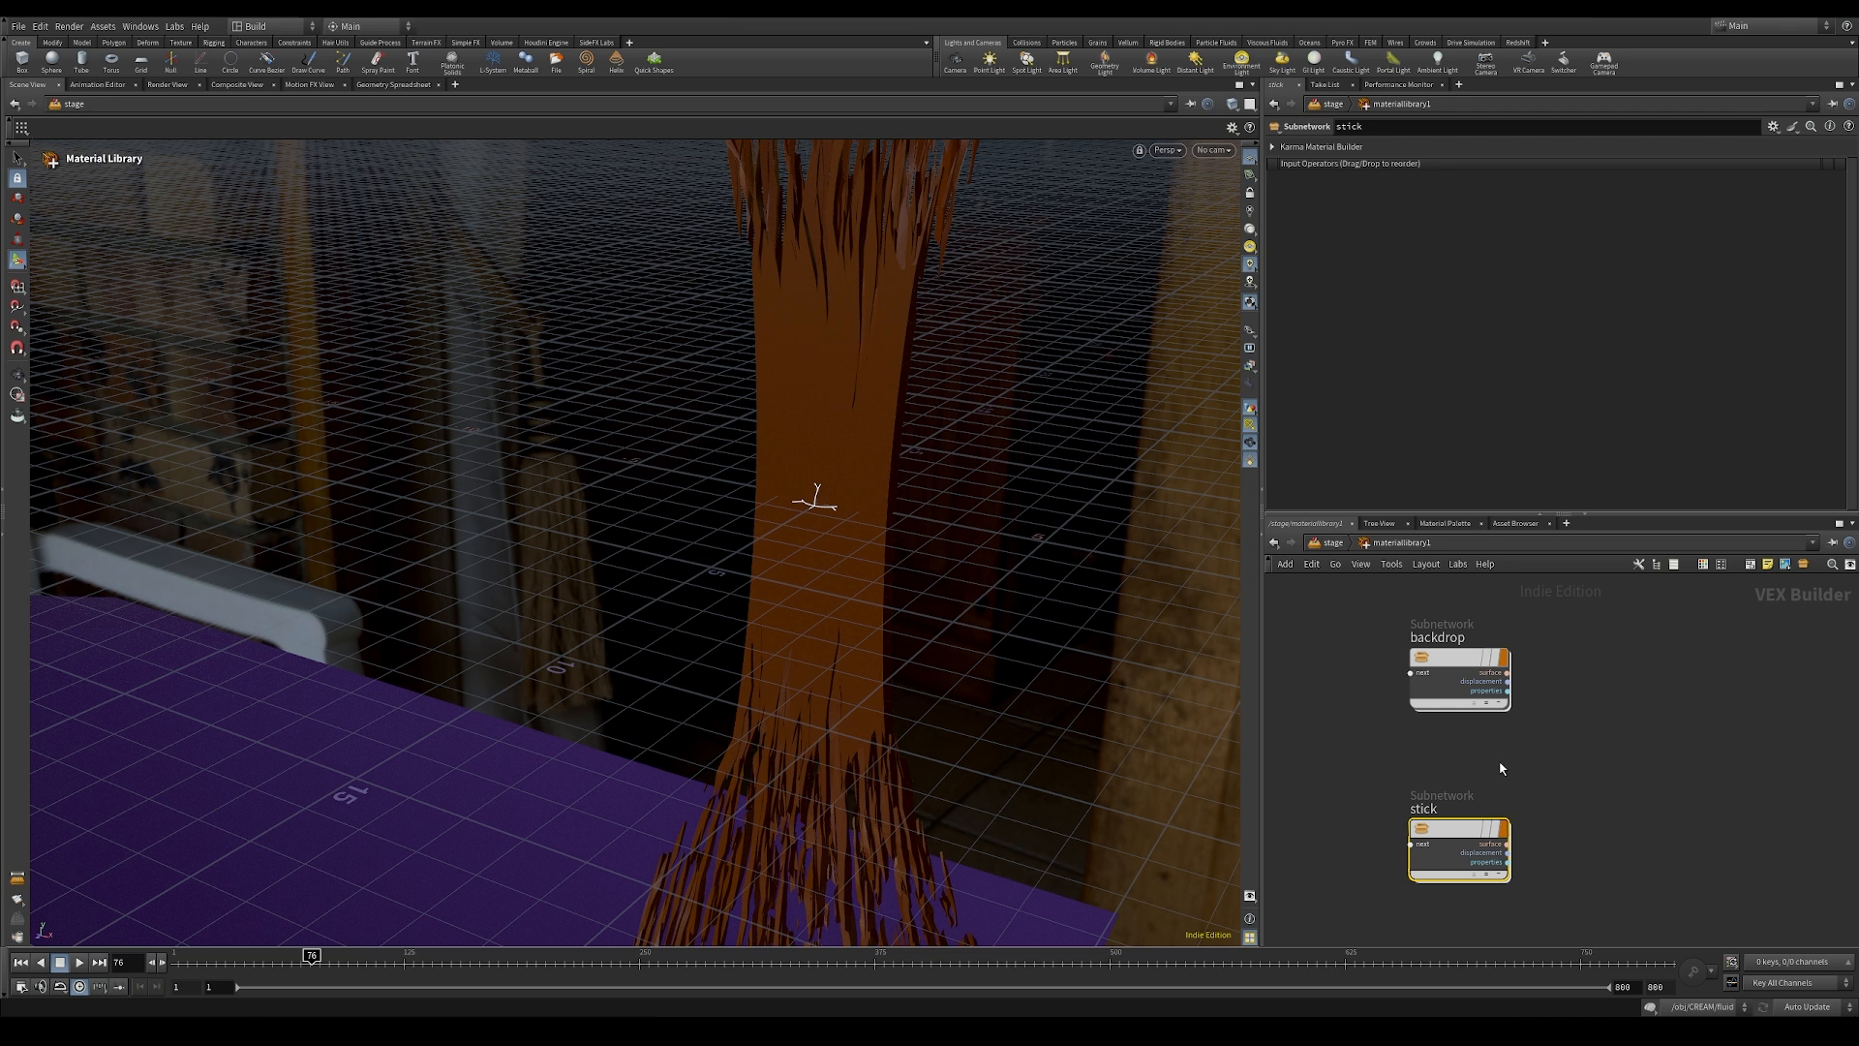
{"action": "double_click", "coordinate": [1450, 852]}
{"action": "key", "text": "Tab"}
{"action": "type", "text": "image"}
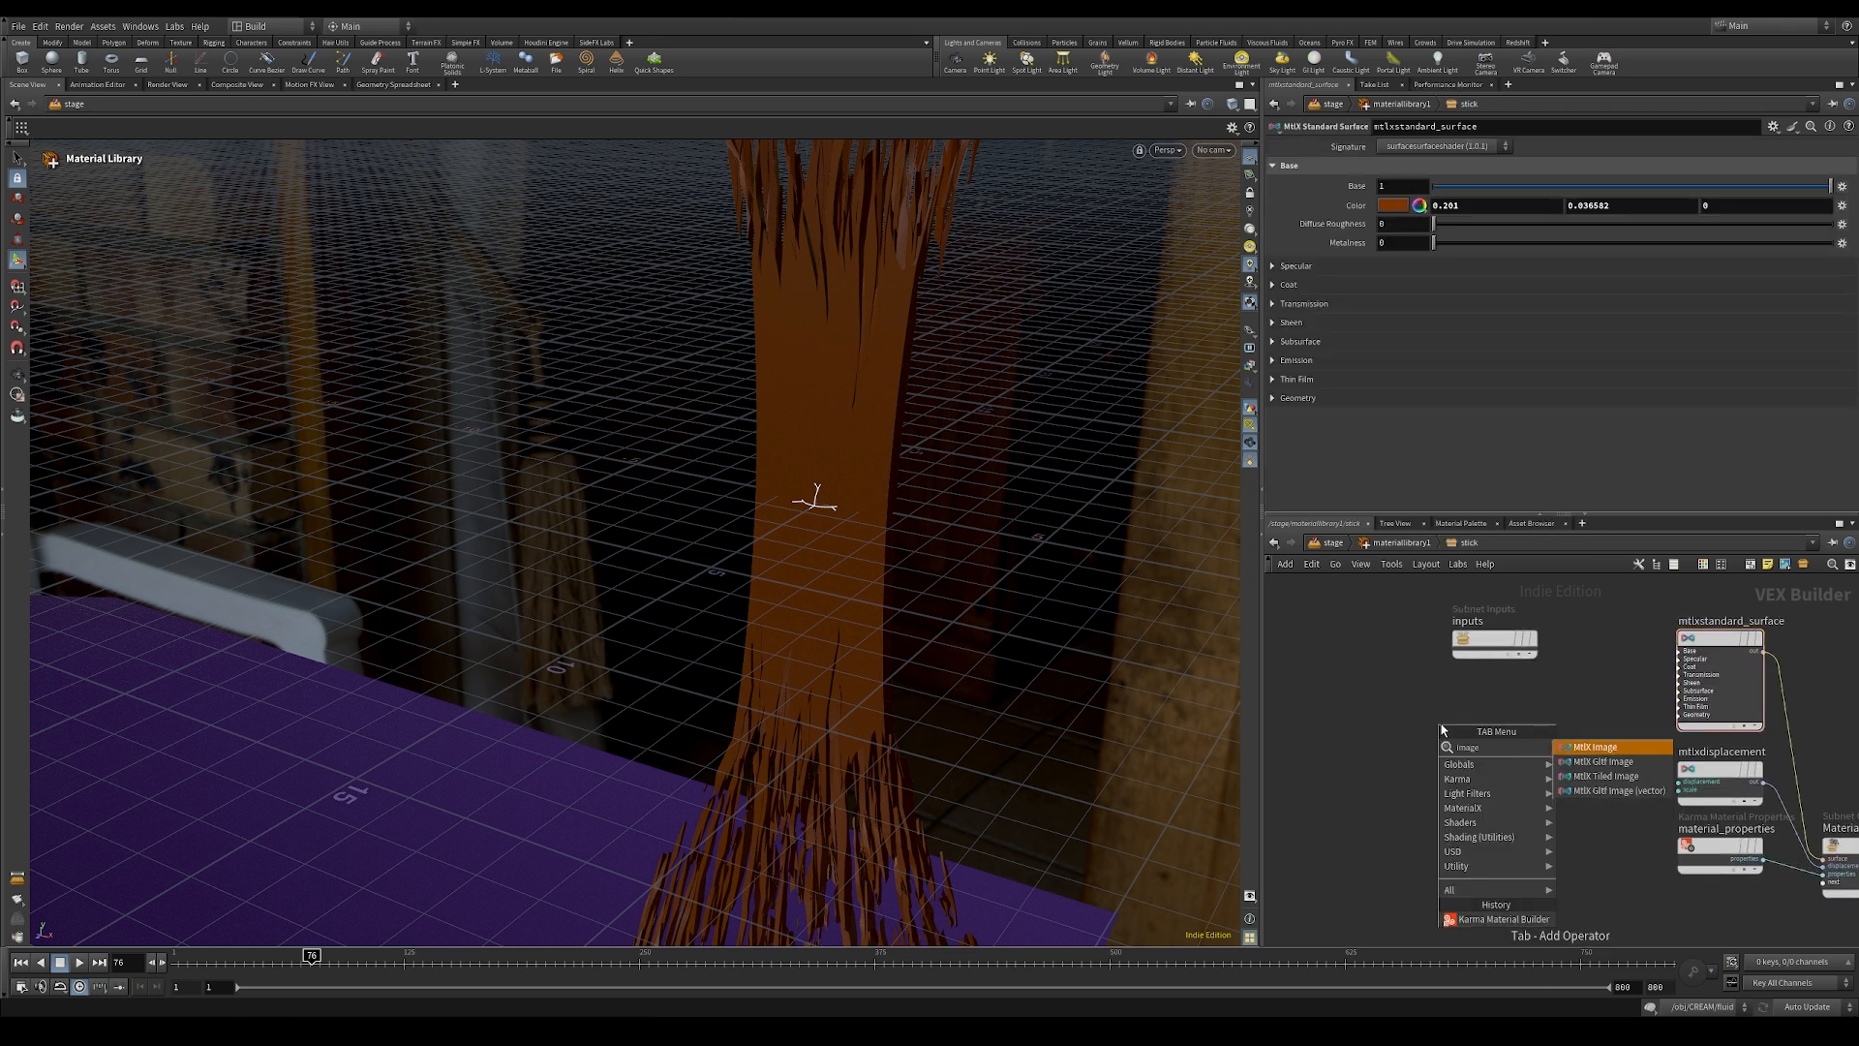
{"action": "left_click", "coordinate": [1625, 750]}
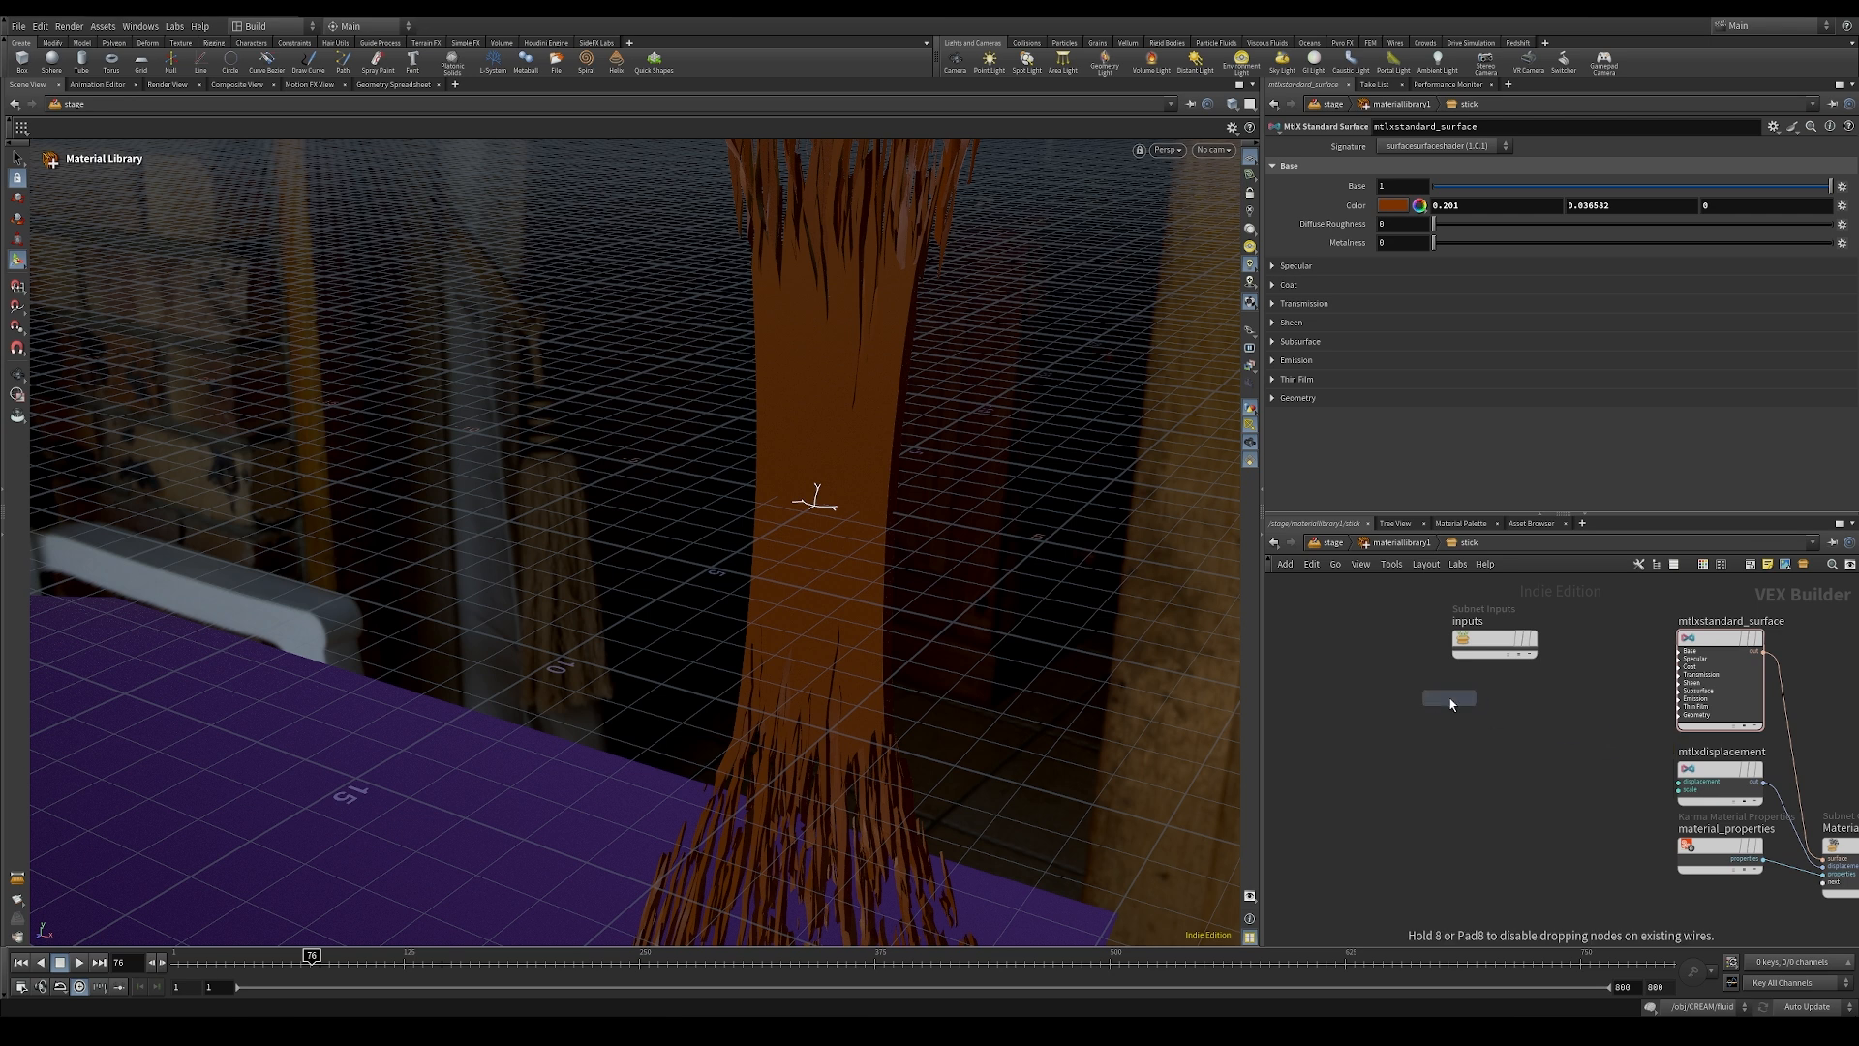
{"action": "left_click", "coordinate": [1451, 704]}
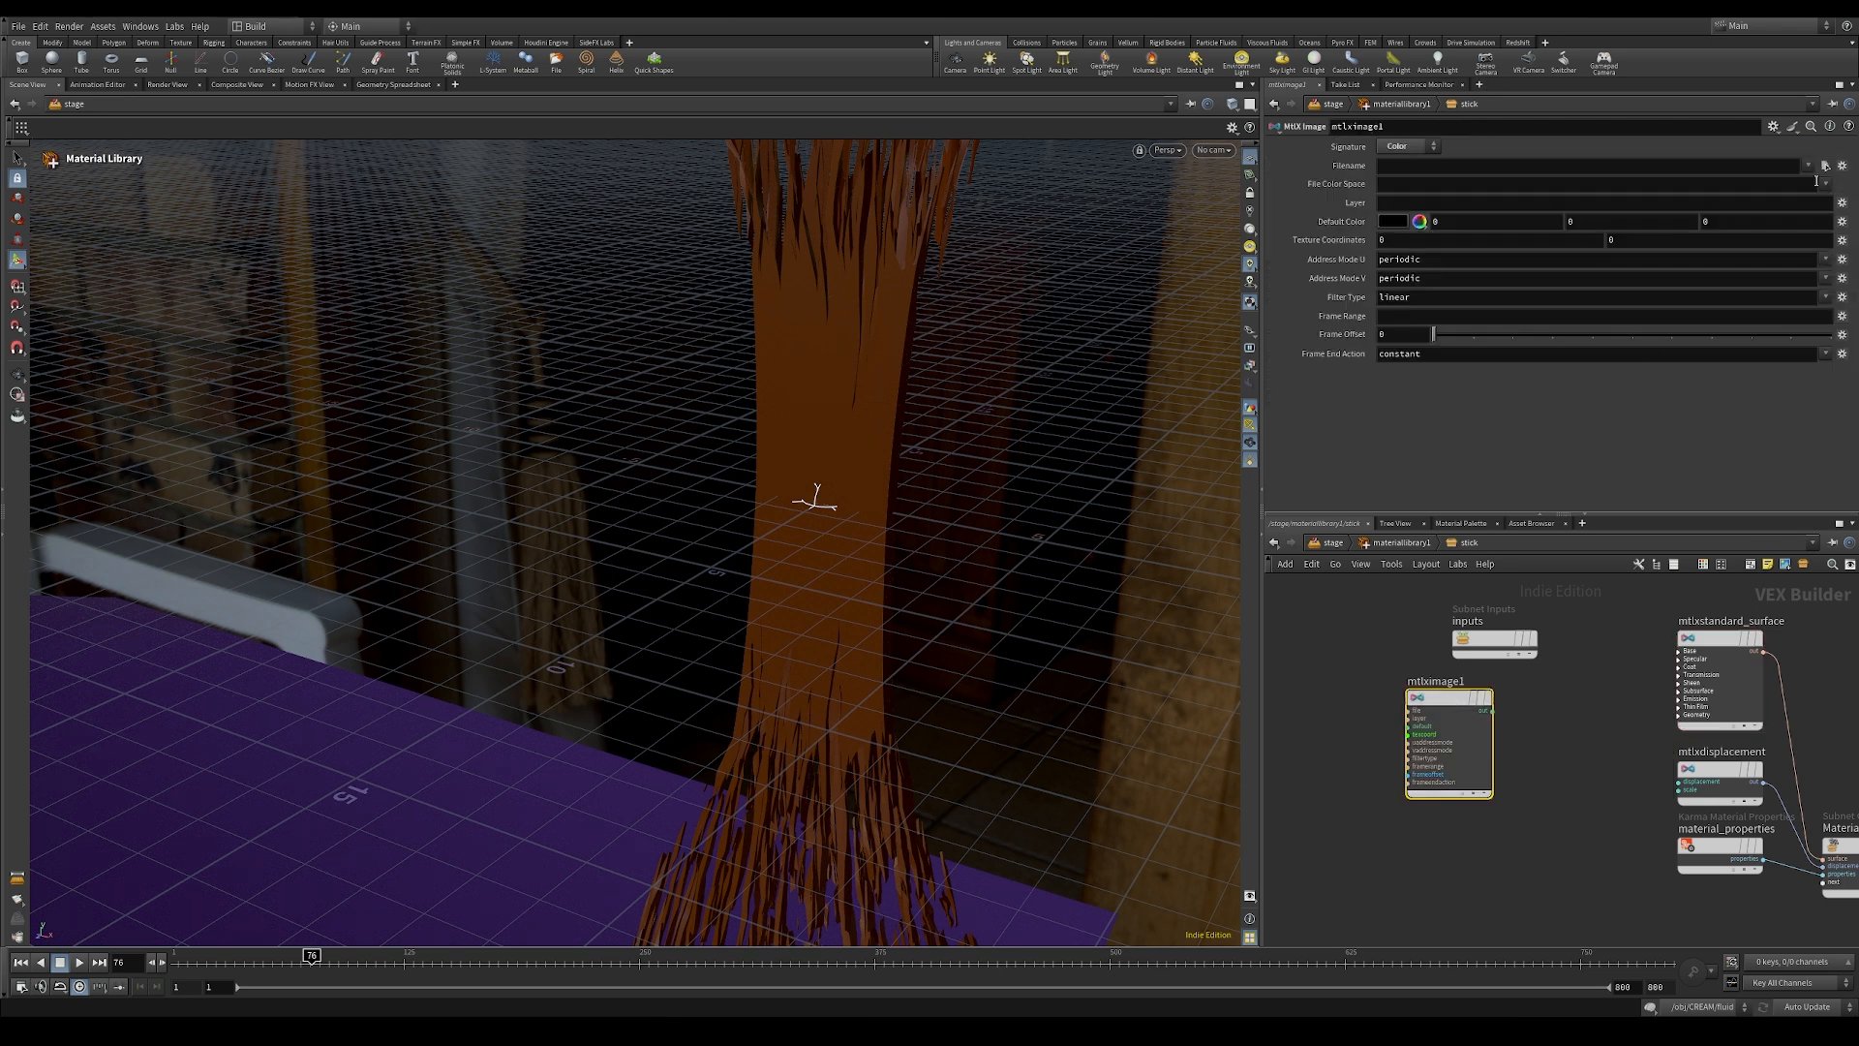
Step: Load stick_geo_Stick_Color_sRGB.png from the project's tex/stick folder into the new image node
{"action": "left_click", "coordinate": [1824, 166]}
{"action": "left_click_drag", "start_coordinate": [1565, 176], "coordinate": [1483, 168]}
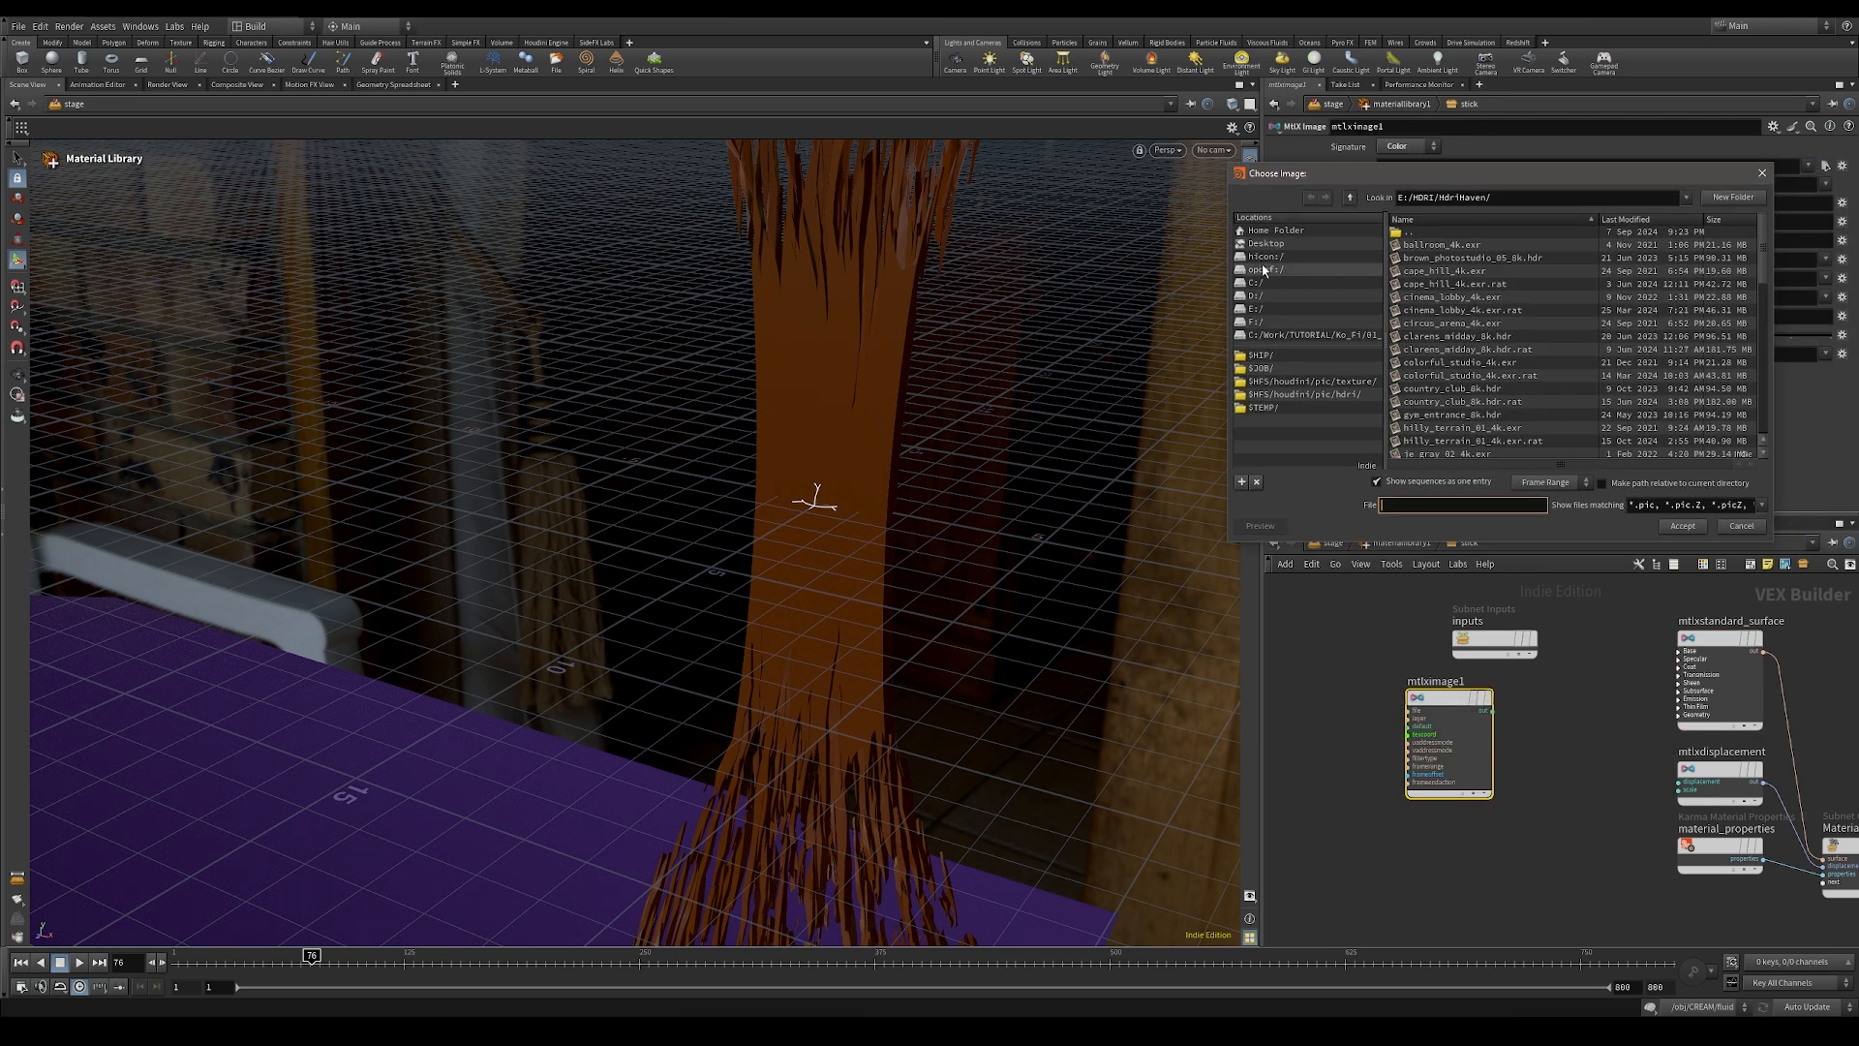
{"action": "left_click", "coordinate": [1267, 369]}
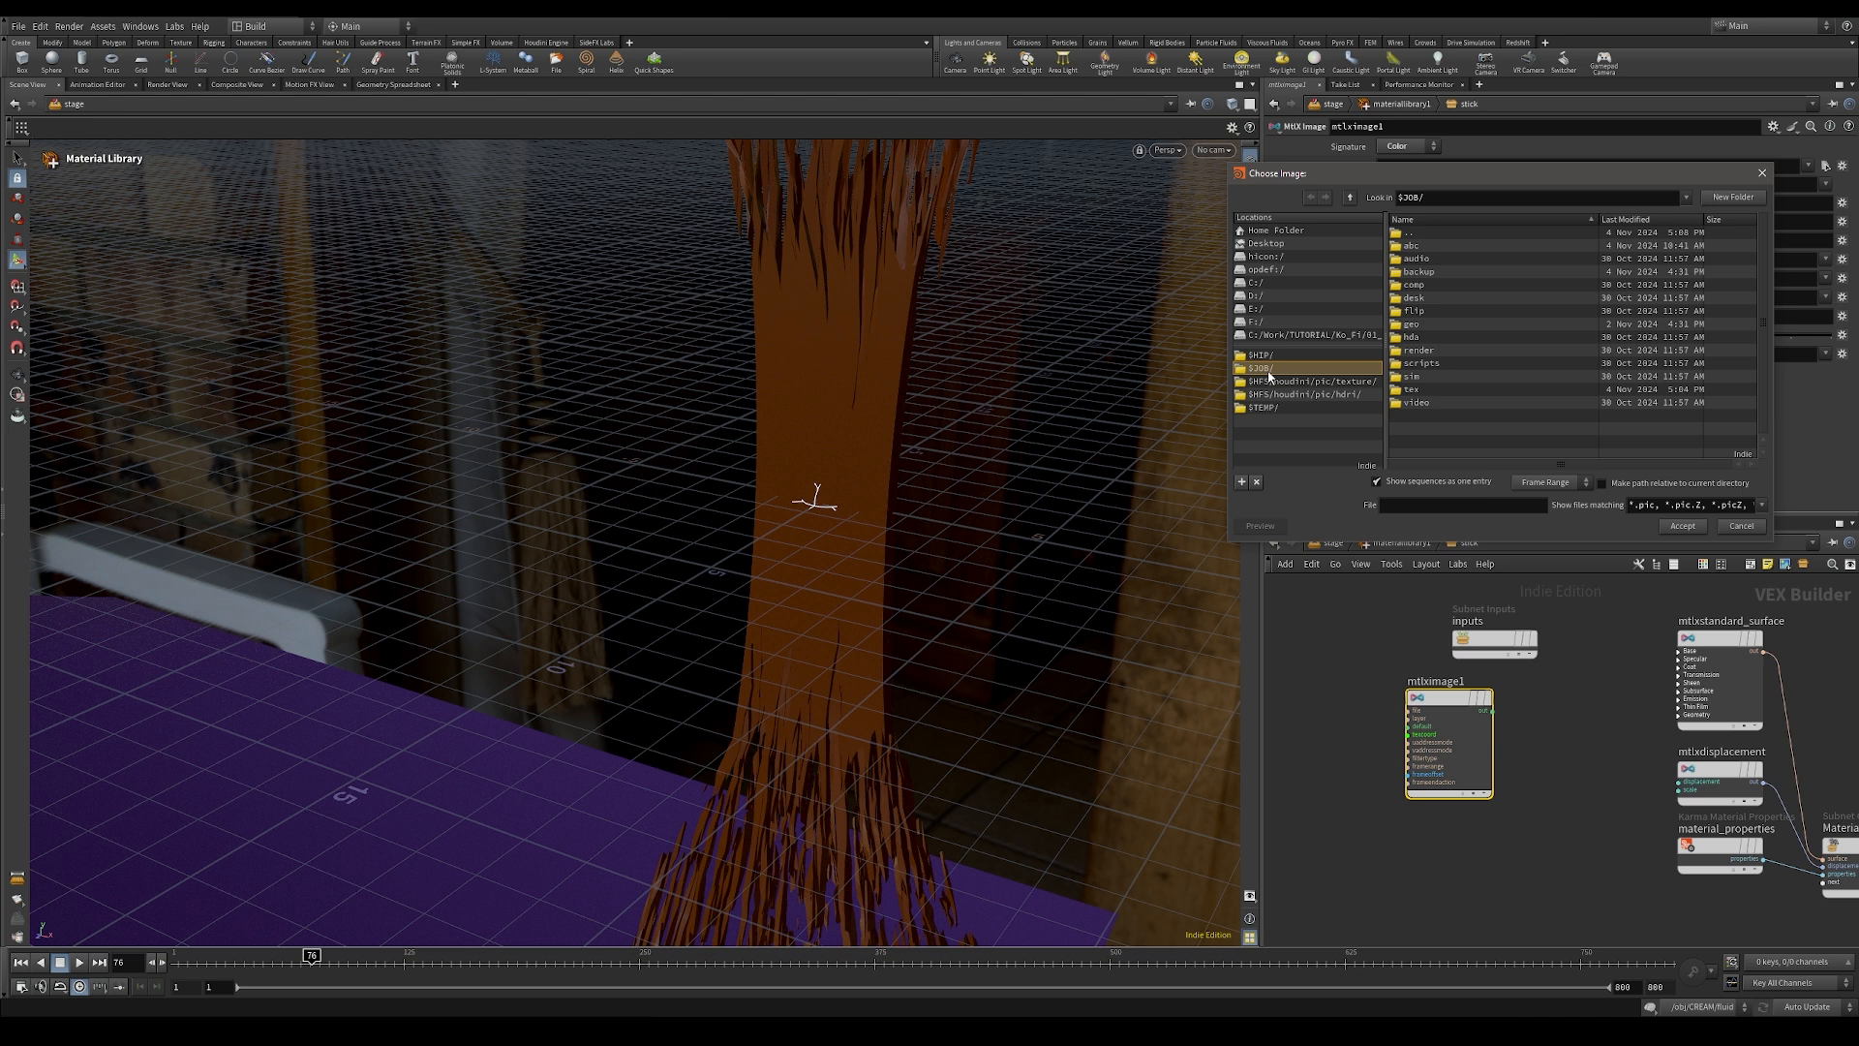
{"action": "double_click", "coordinate": [1418, 389]}
{"action": "double_click", "coordinate": [1437, 259]}
{"action": "double_click", "coordinate": [1497, 244]}
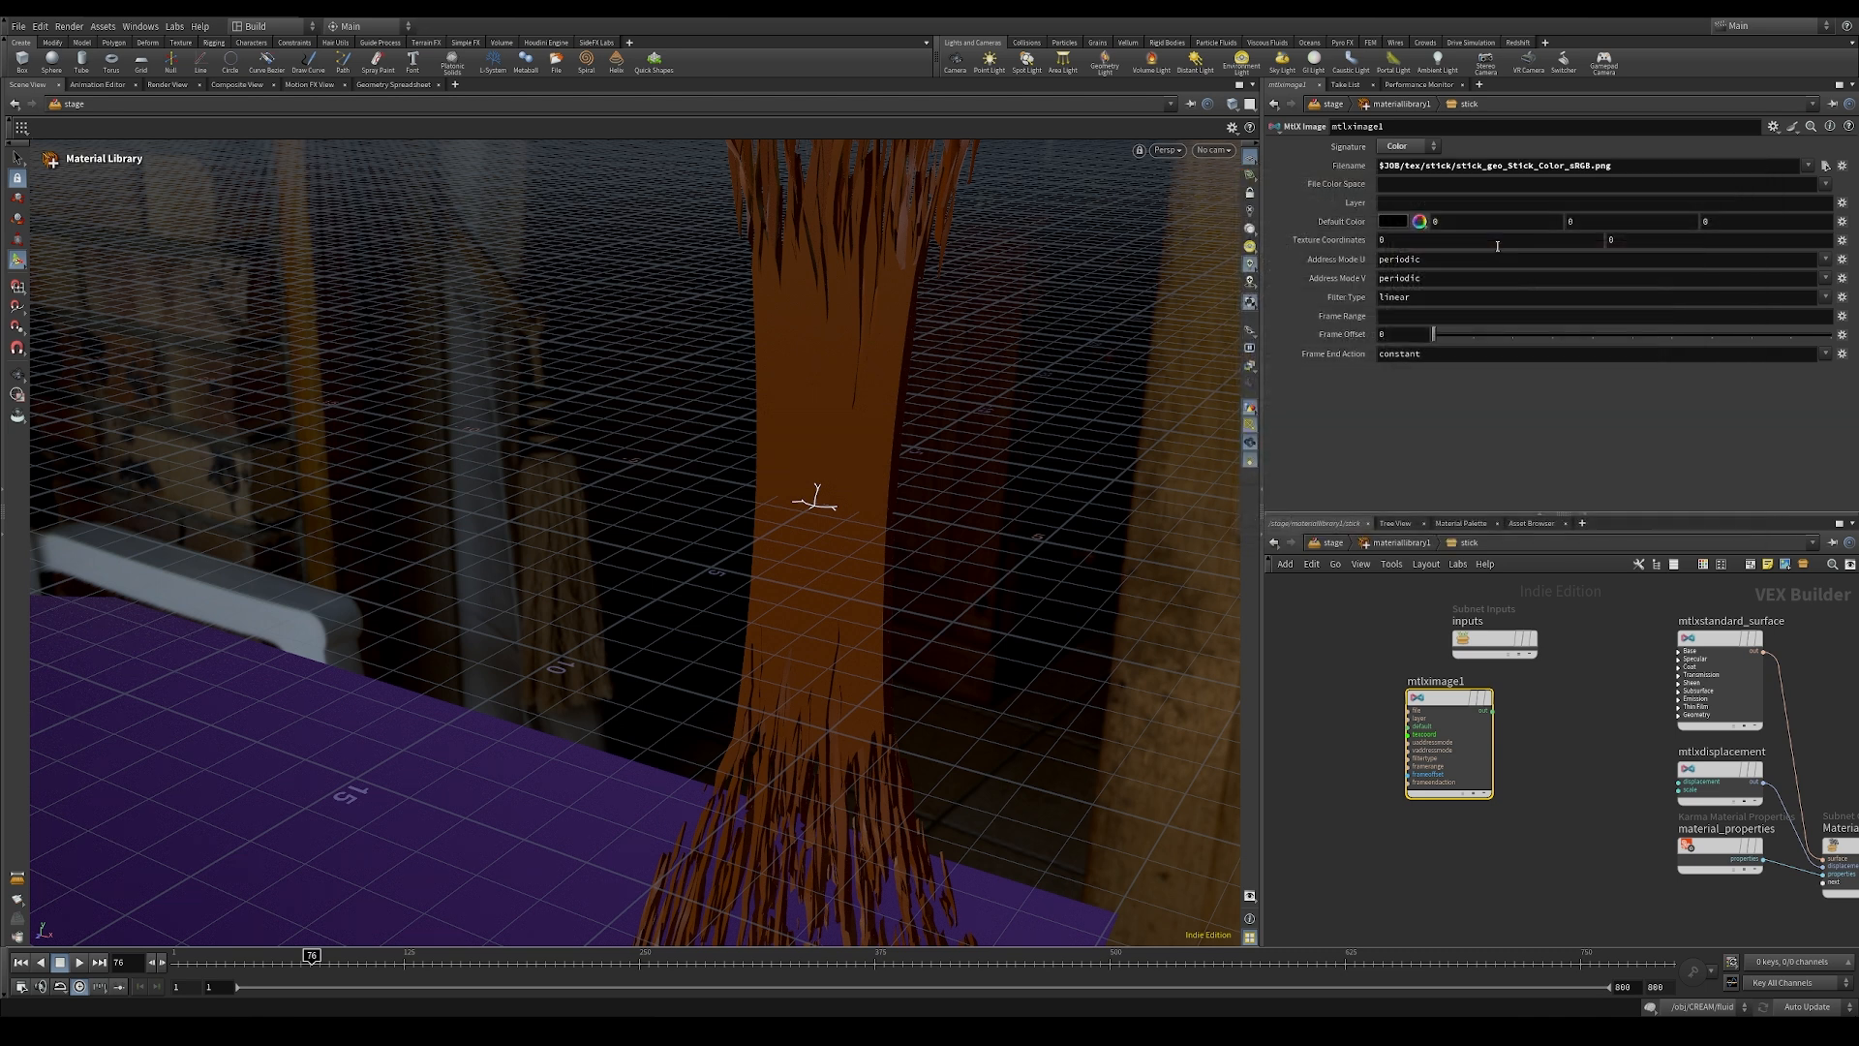
Step: Connect the color image's output to the standard surface's base_color input
{"action": "left_click", "coordinate": [1679, 651]}
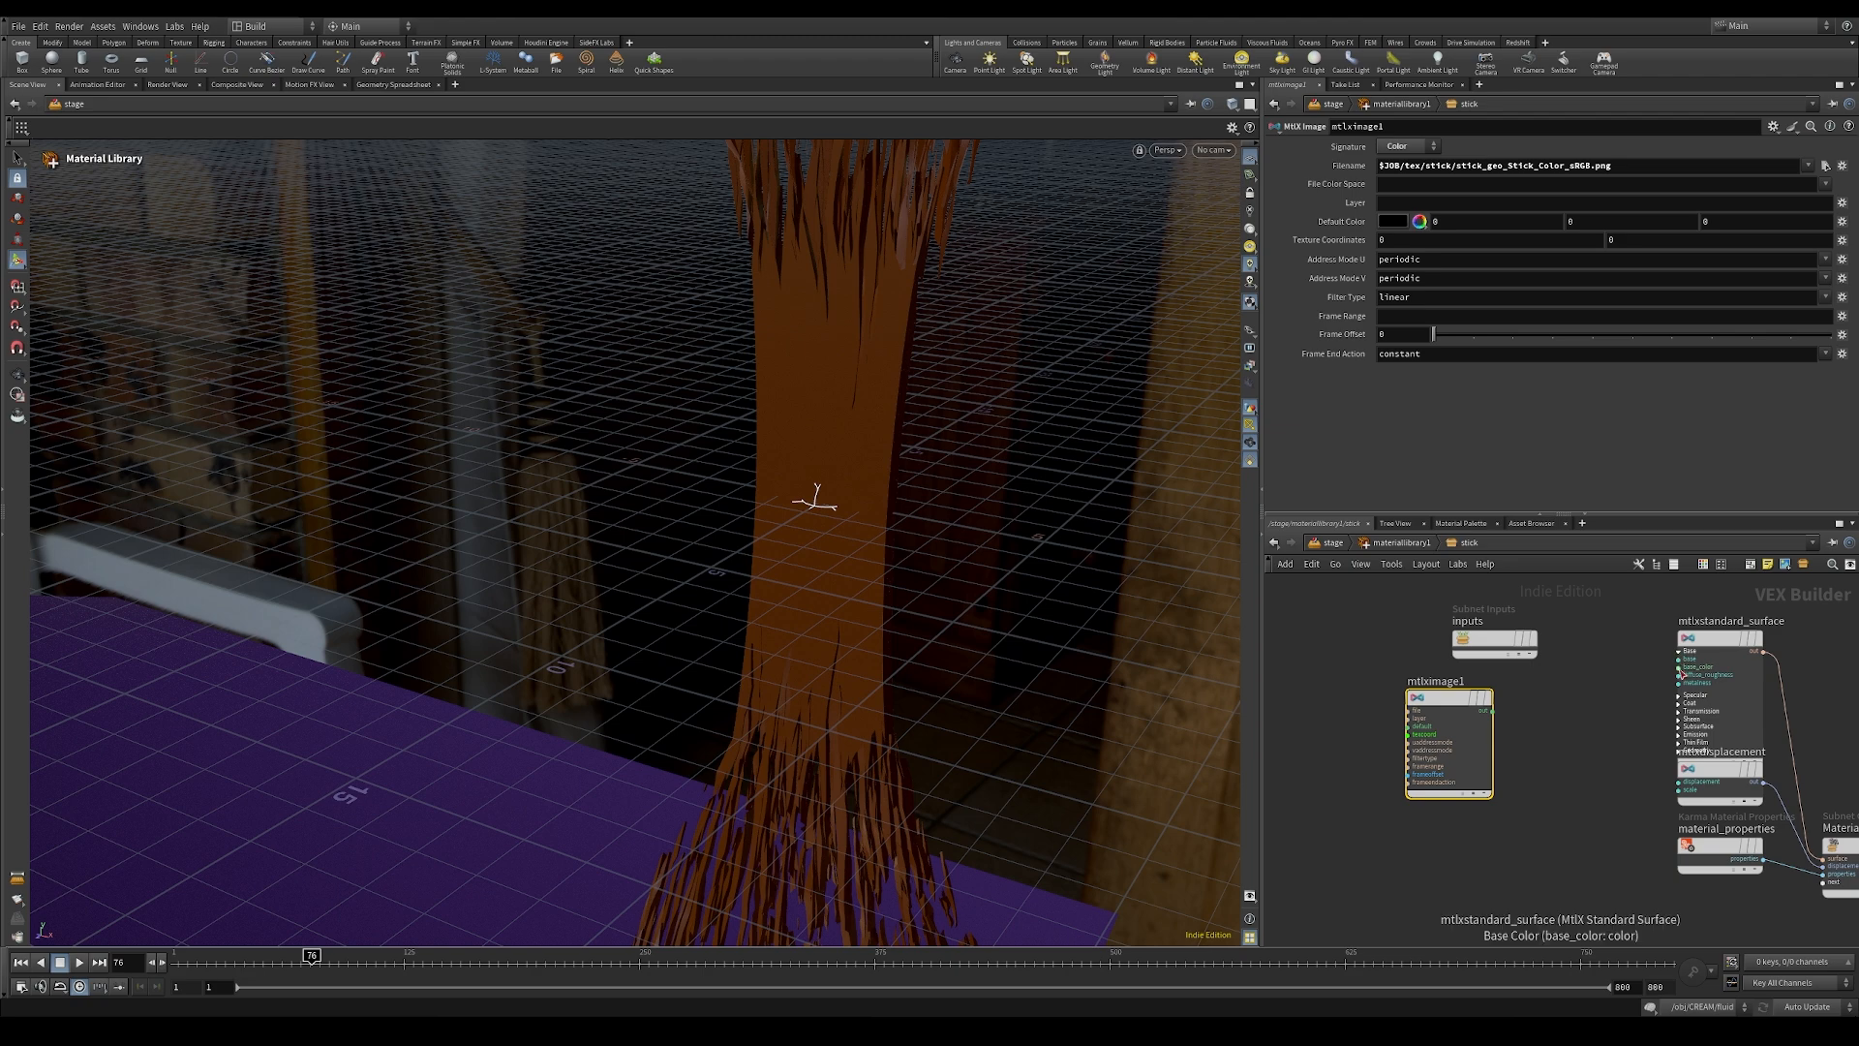
{"action": "left_click_drag", "start_coordinate": [1679, 667], "coordinate": [1492, 711]}
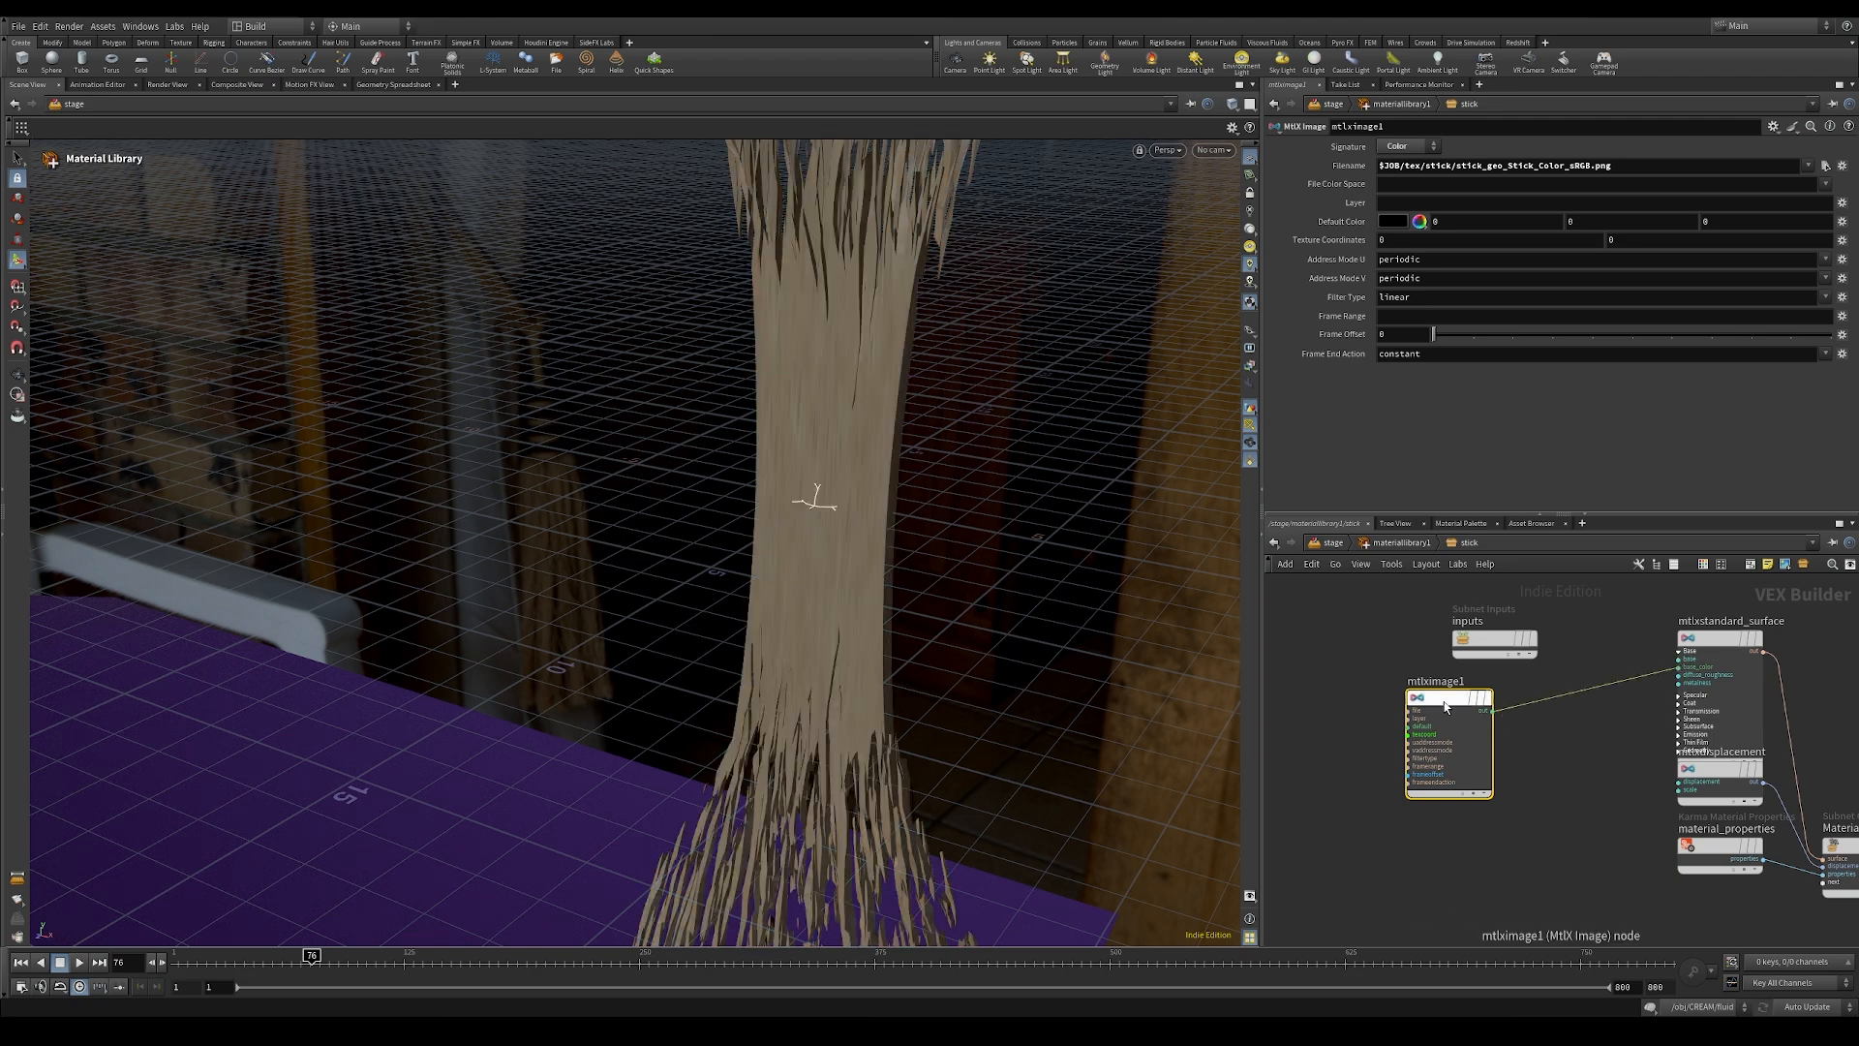
{"action": "key", "text": "Escape"}
{"action": "left_click_drag", "start_coordinate": [994, 644], "coordinate": [1086, 717]}
{"action": "middle_click_drag", "start_coordinate": [1368, 794], "coordinate": [1377, 756]}
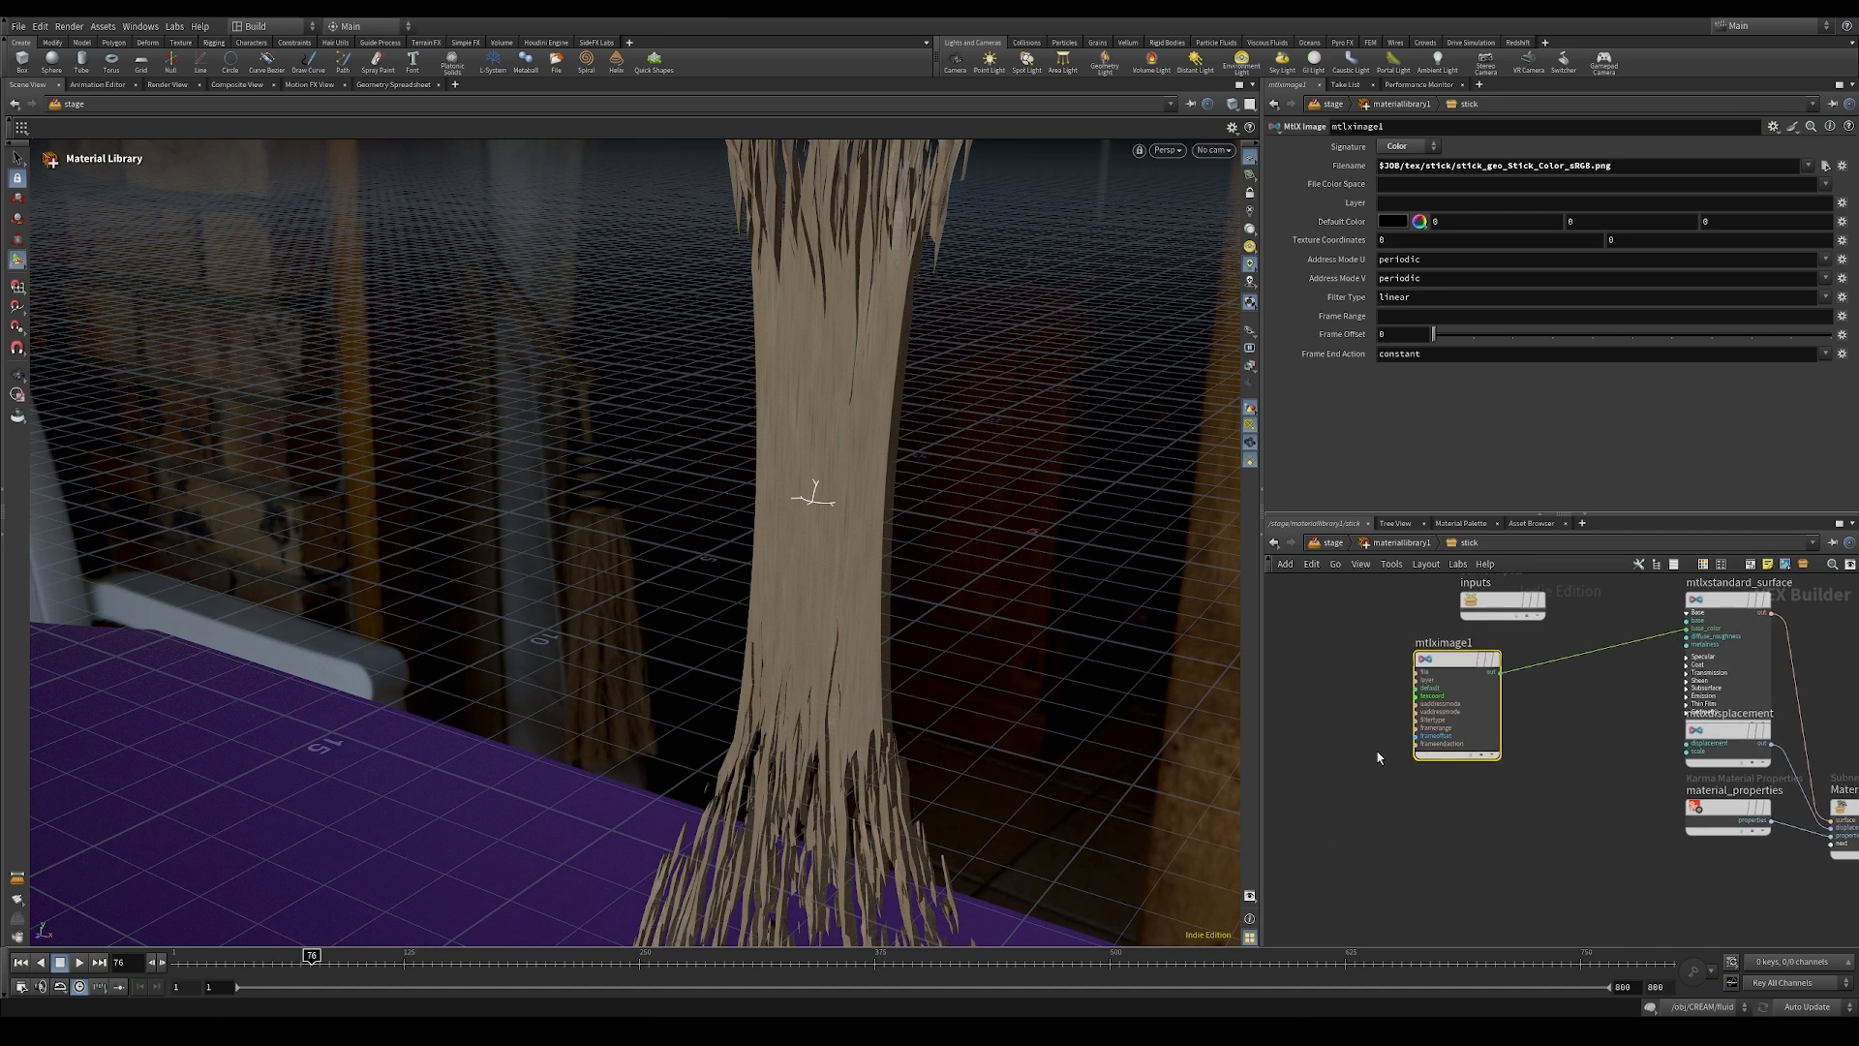
Step: Duplicate the color image node below itself and load stick_geo_Stick_Roughness_Raw.png into the copy
{"action": "left_click_drag", "start_coordinate": [1460, 666], "coordinate": [1416, 789]}
{"action": "left_click", "coordinate": [1826, 166]}
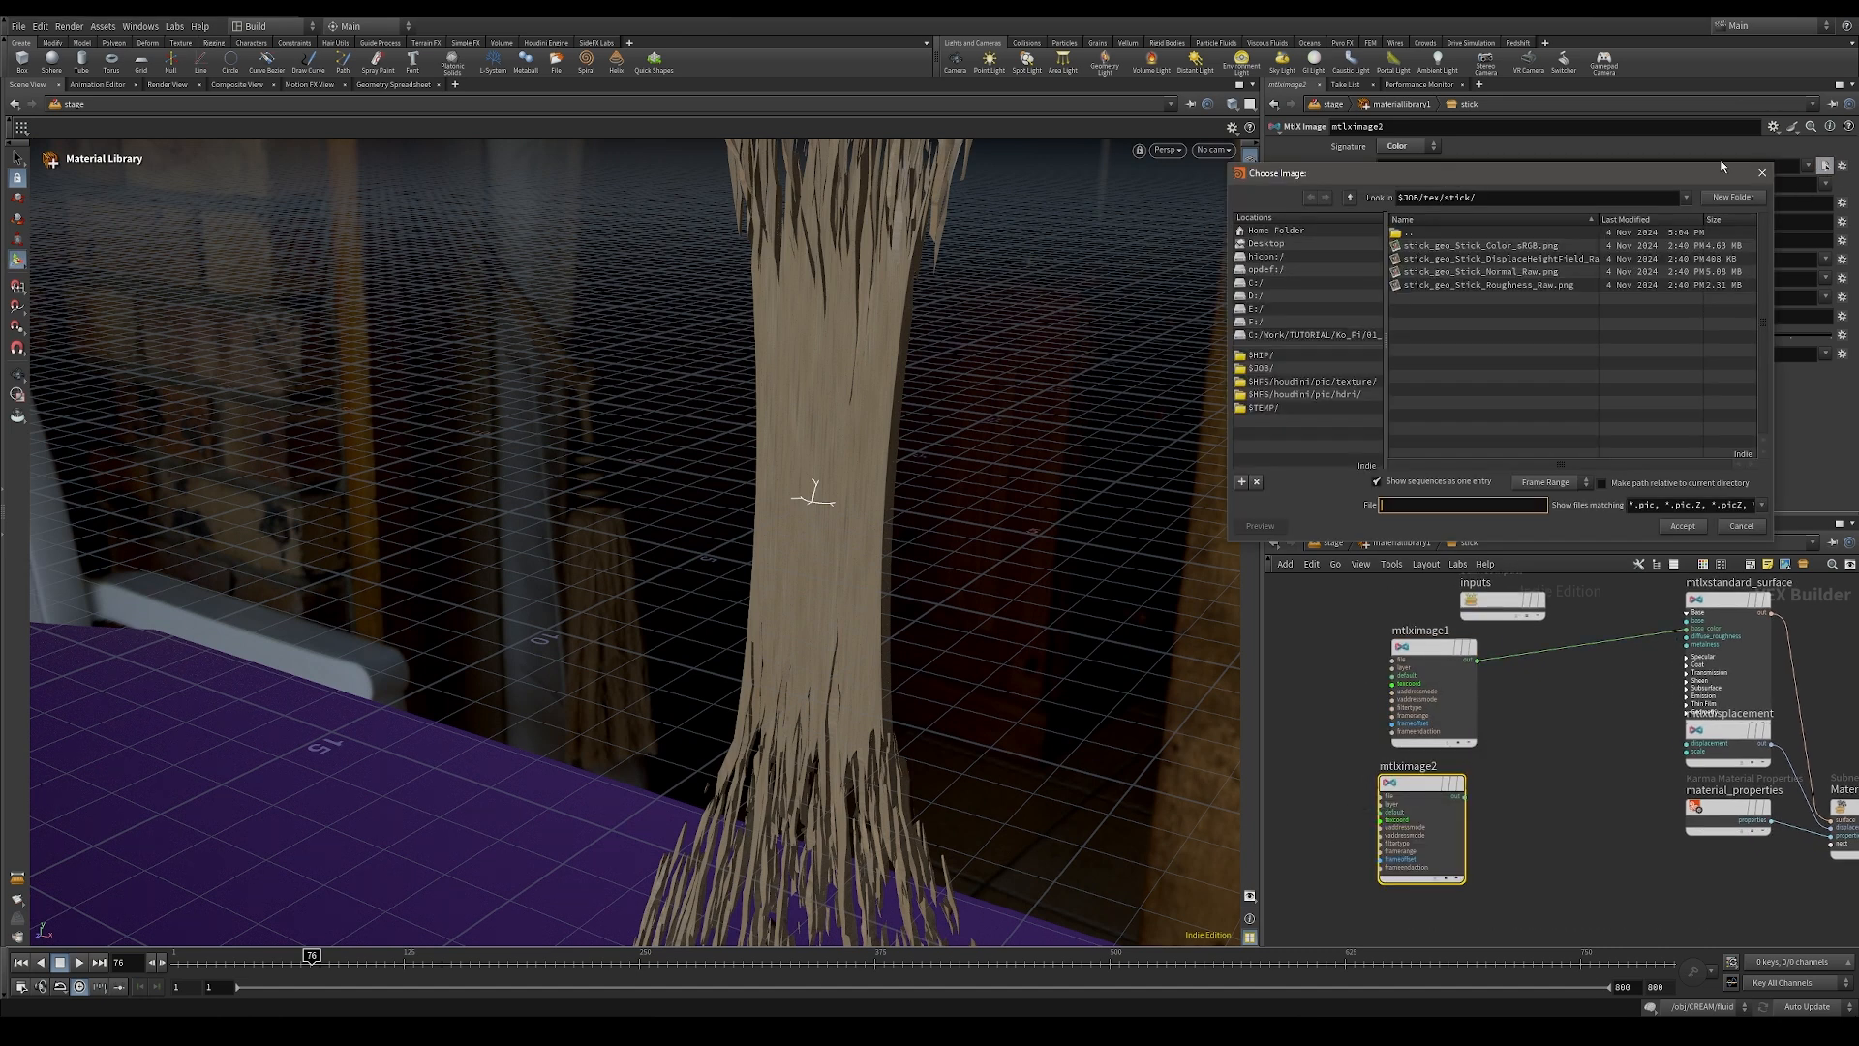
{"action": "double_click", "coordinate": [1503, 286]}
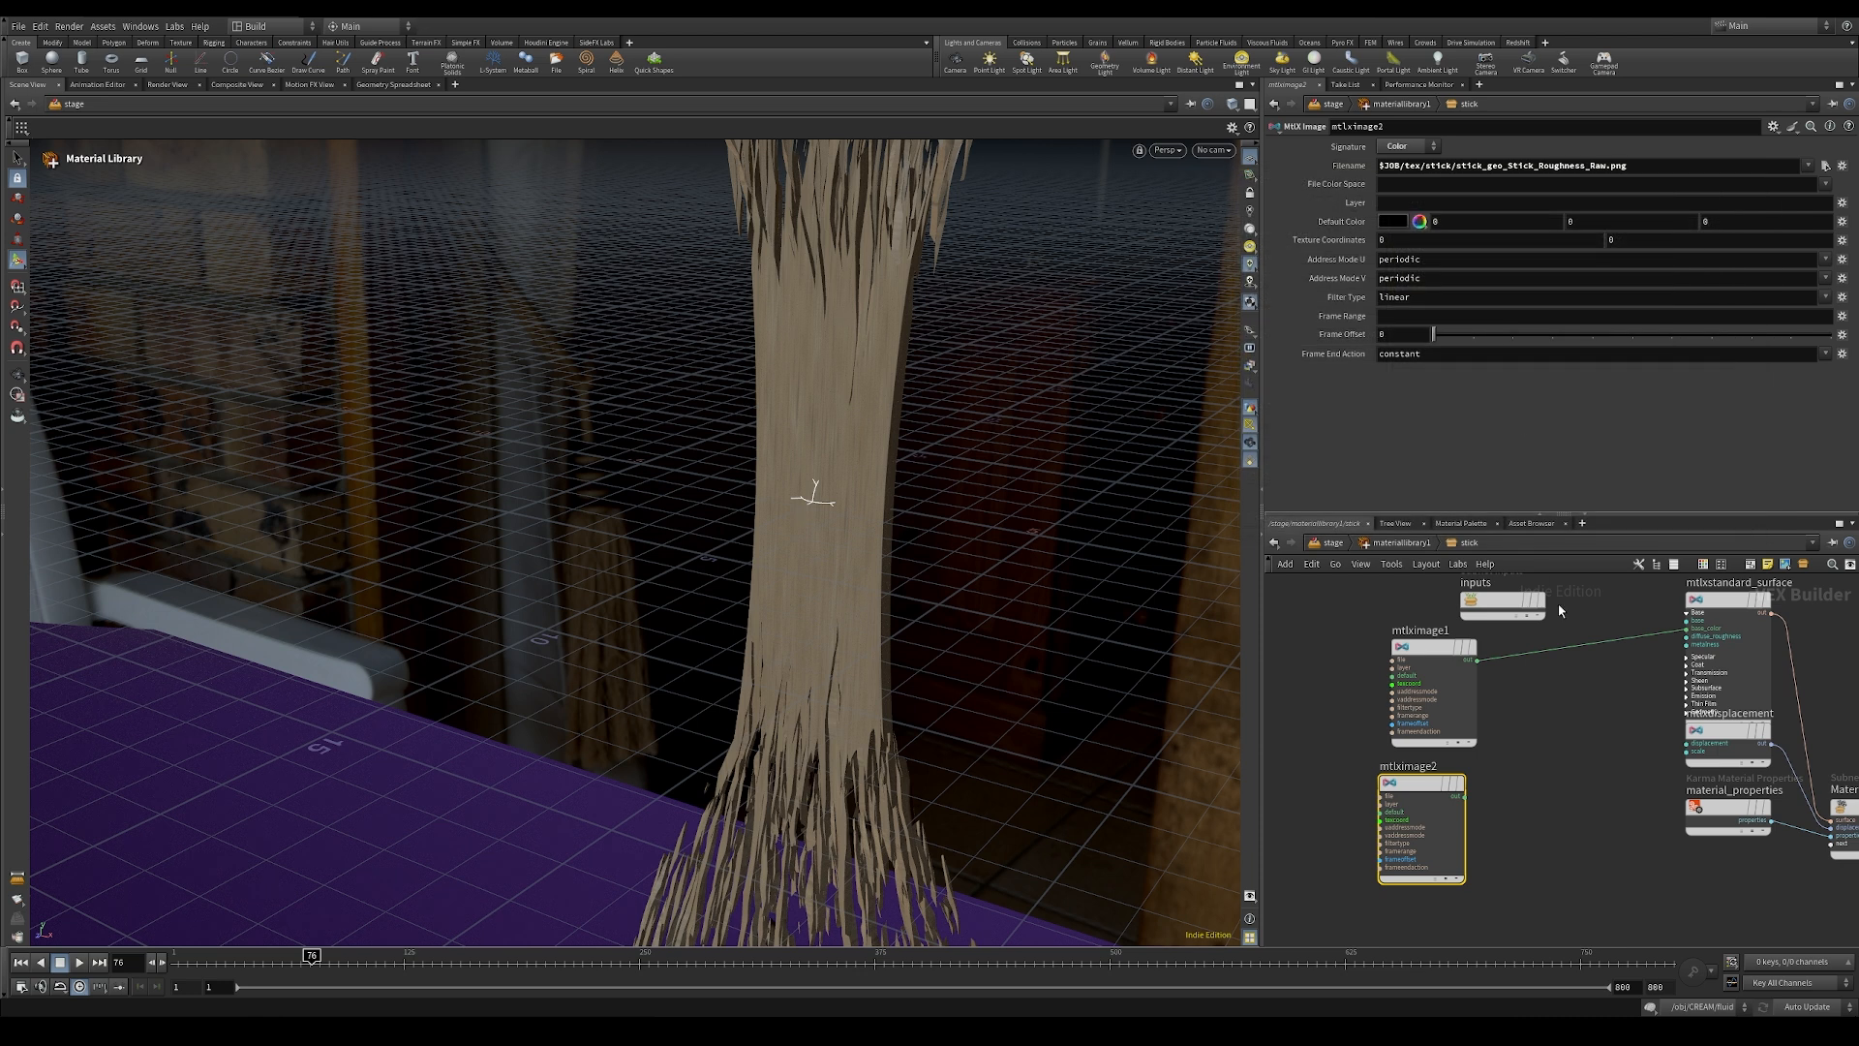
Step: Expand the standard surface's Specular inputs and connect the roughness image to specular_roughness
{"action": "left_click", "coordinate": [1684, 656]}
{"action": "scroll", "coordinate": [1683, 669], "scroll_direction": "up", "scroll_amount": 2}
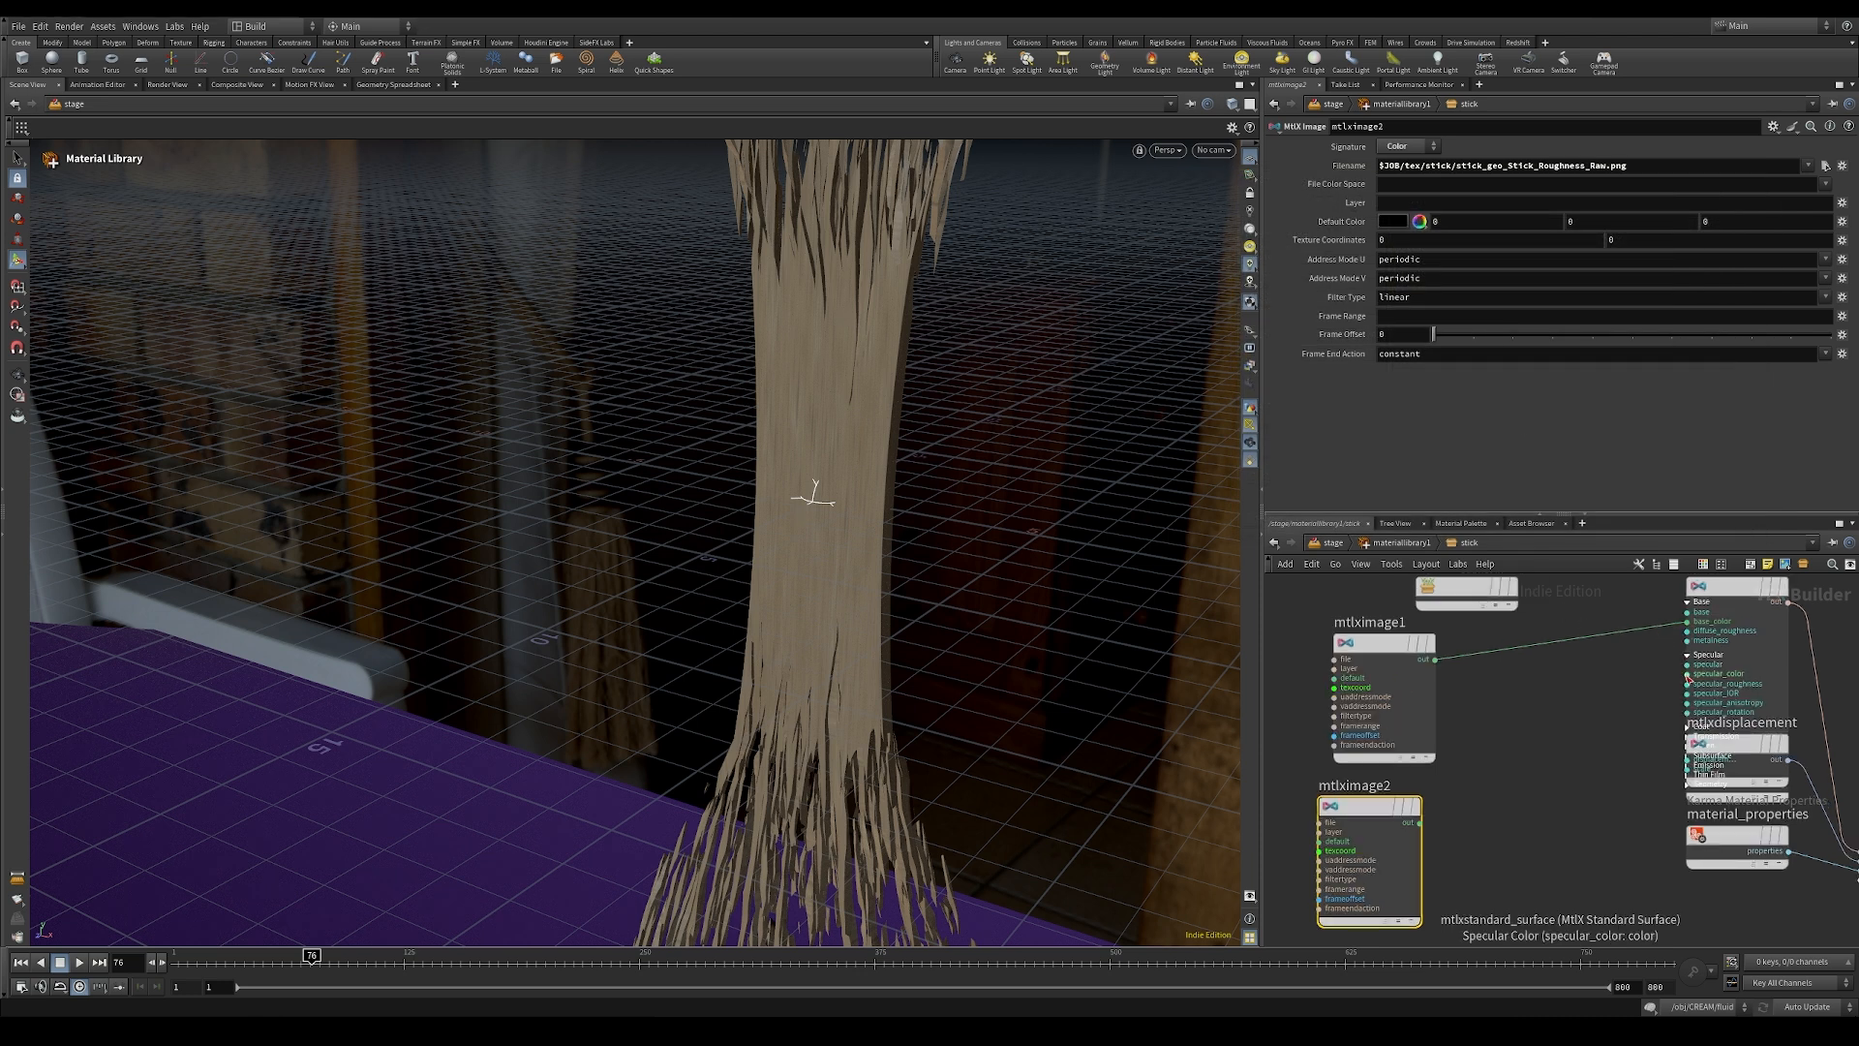
{"action": "left_click_drag", "start_coordinate": [1688, 686], "coordinate": [1457, 845]}
{"action": "left_click", "coordinate": [1415, 831]}
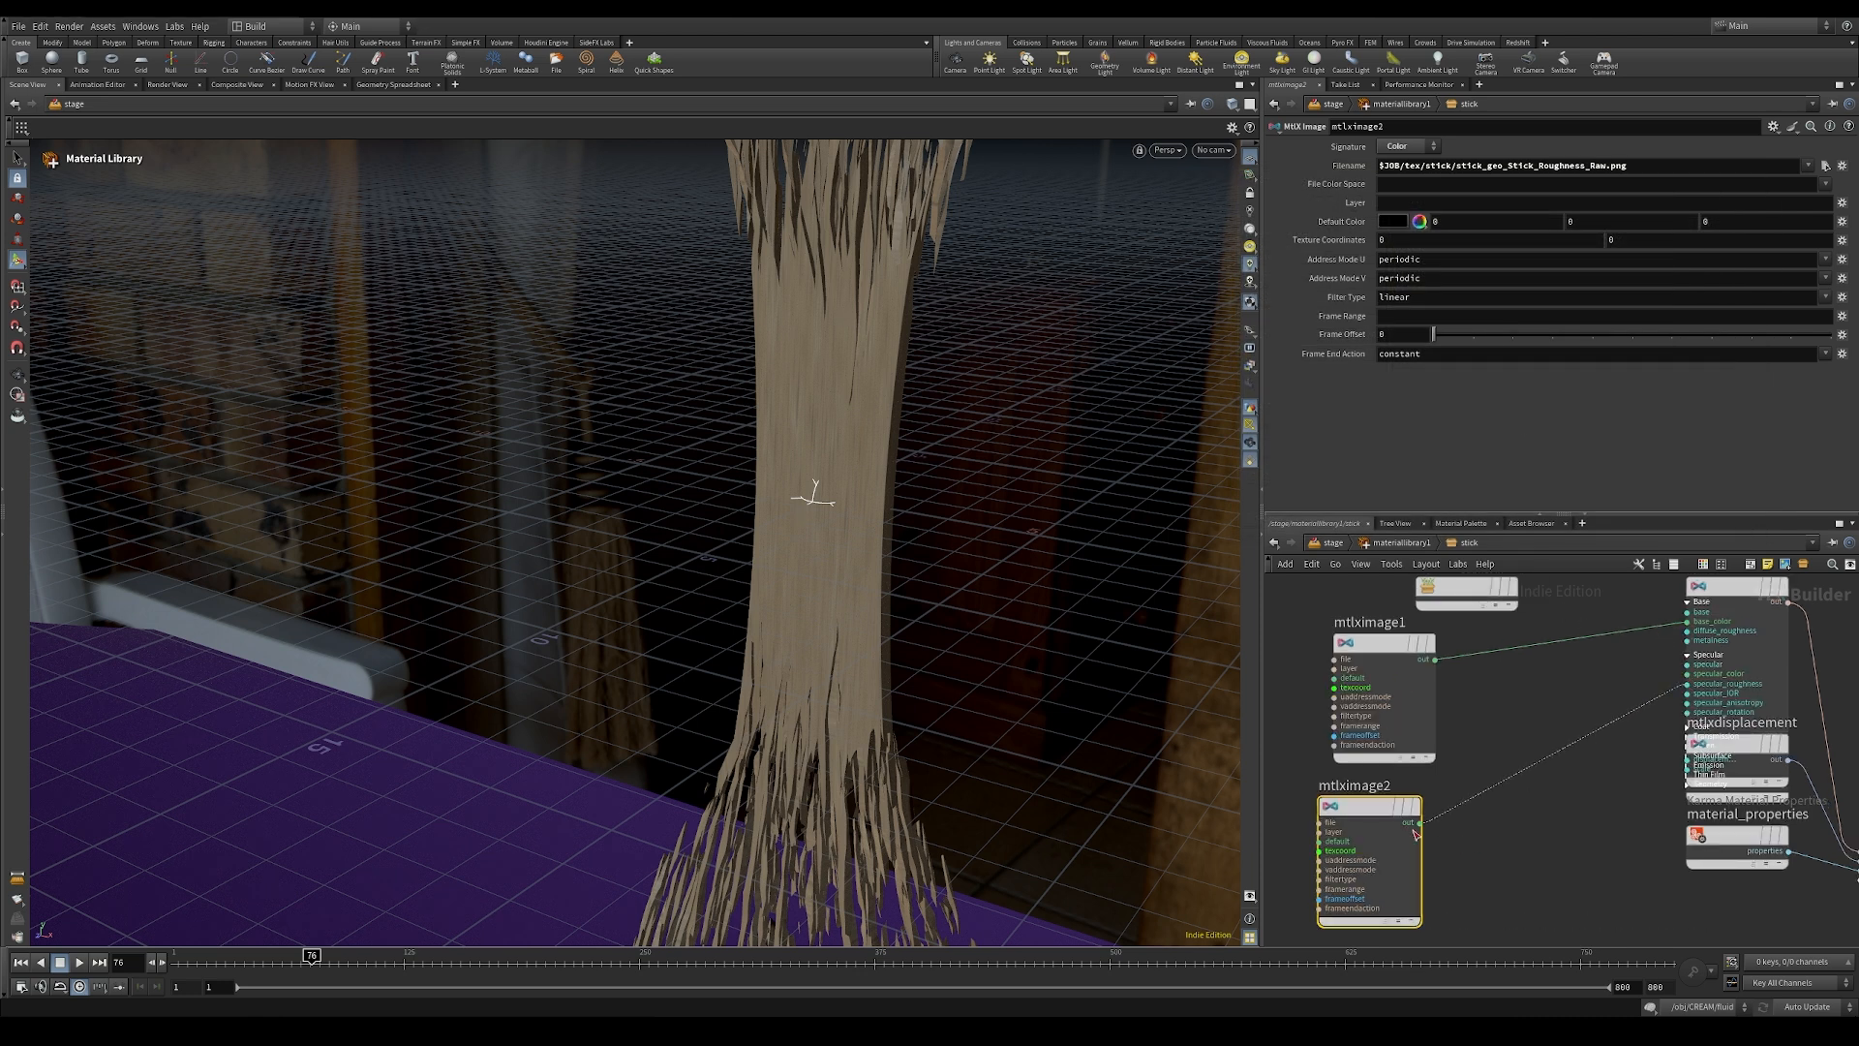
Step: Add an MtlX Normalmap node below the image nodes in the stick material
{"action": "key", "text": "Tab"}
{"action": "type", "text": "normal"}
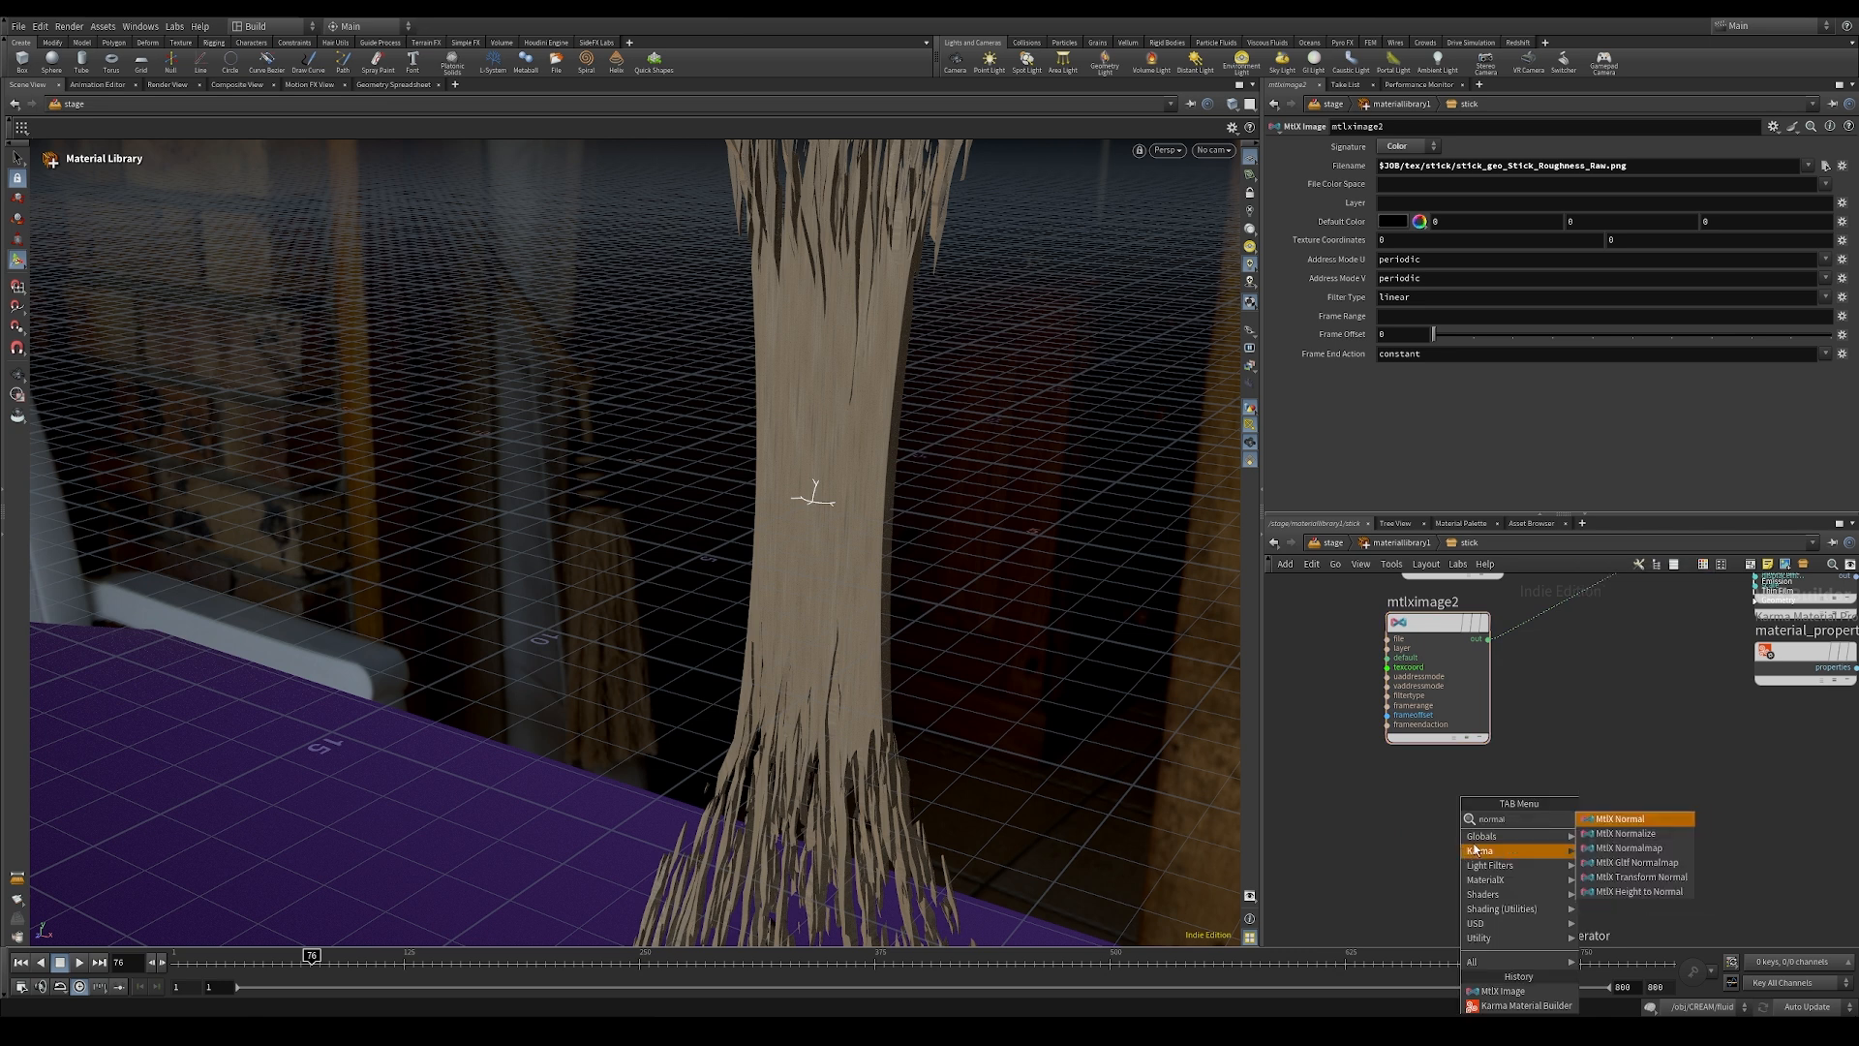
{"action": "left_click", "coordinate": [1640, 854]}
{"action": "left_click", "coordinate": [1630, 742]}
{"action": "middle_click_drag", "start_coordinate": [1747, 747], "coordinate": [1560, 833]}
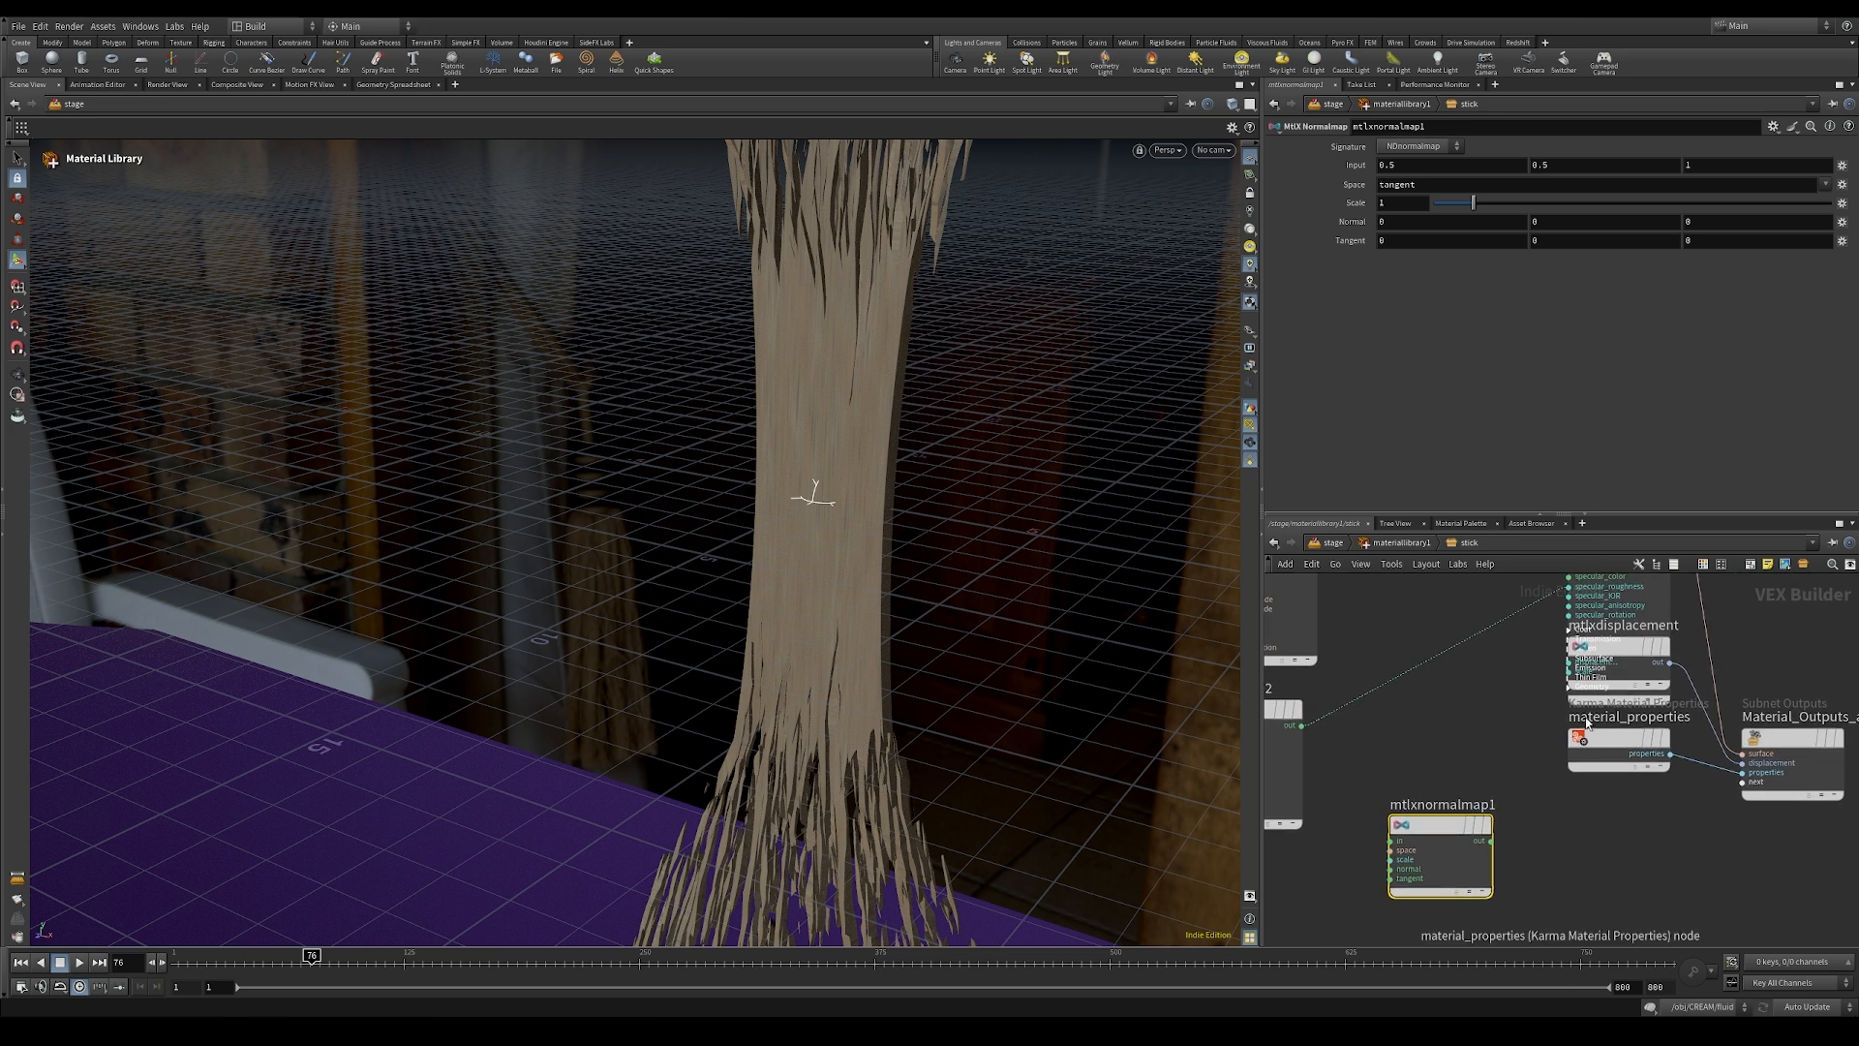
Step: Move the material properties and displacement nodes down, and connect the normal map node to the standard surface's normal input
{"action": "left_click_drag", "start_coordinate": [1597, 736], "coordinate": [1598, 836]}
{"action": "left_click_drag", "start_coordinate": [1624, 648], "coordinate": [1629, 806]}
{"action": "left_click", "coordinate": [1569, 689]}
{"action": "left_click_drag", "start_coordinate": [1569, 714], "coordinate": [1503, 849]}
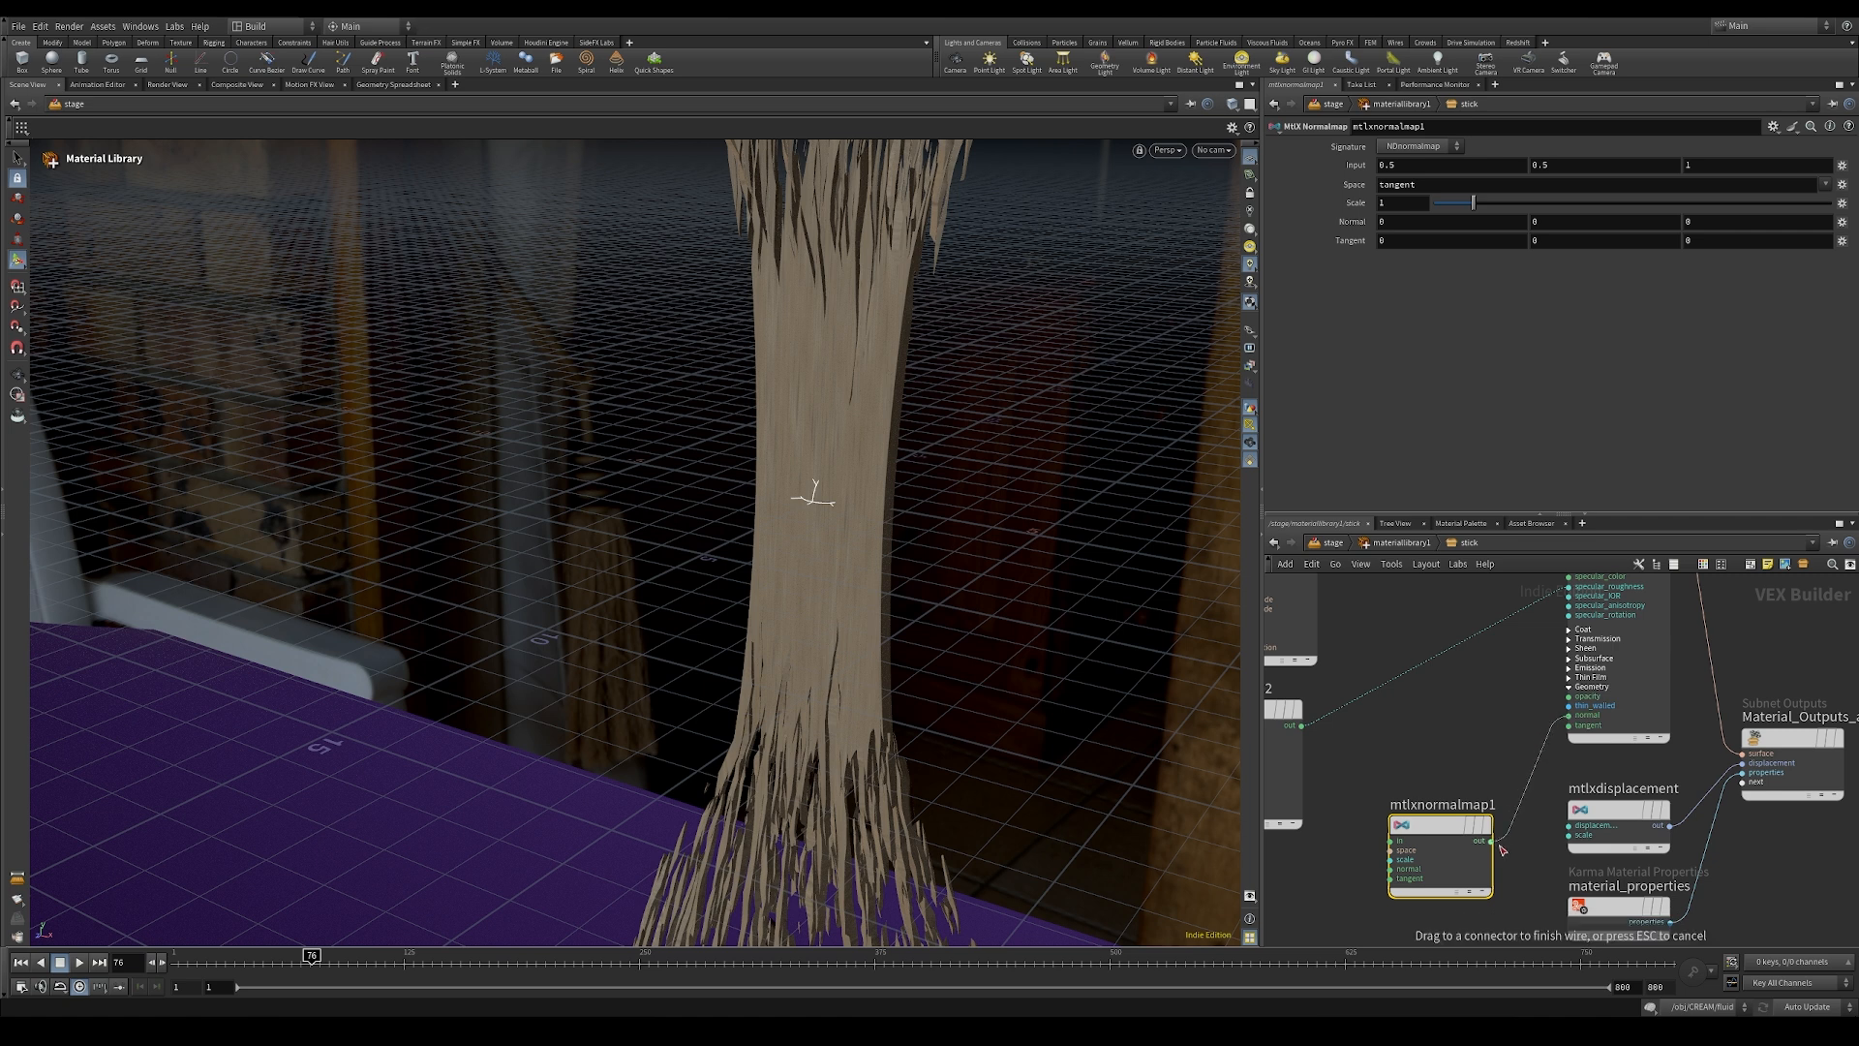
{"action": "left_click_drag", "start_coordinate": [1503, 849], "coordinate": [1497, 844]}
Step: Duplicate the roughness image node and place the copy below the original
{"action": "middle_click_drag", "start_coordinate": [1390, 765], "coordinate": [1517, 707]}
{"action": "left_click", "coordinate": [1370, 654]}
{"action": "key", "text": "ctrl+c"}
{"action": "key", "text": "ctrl+v"}
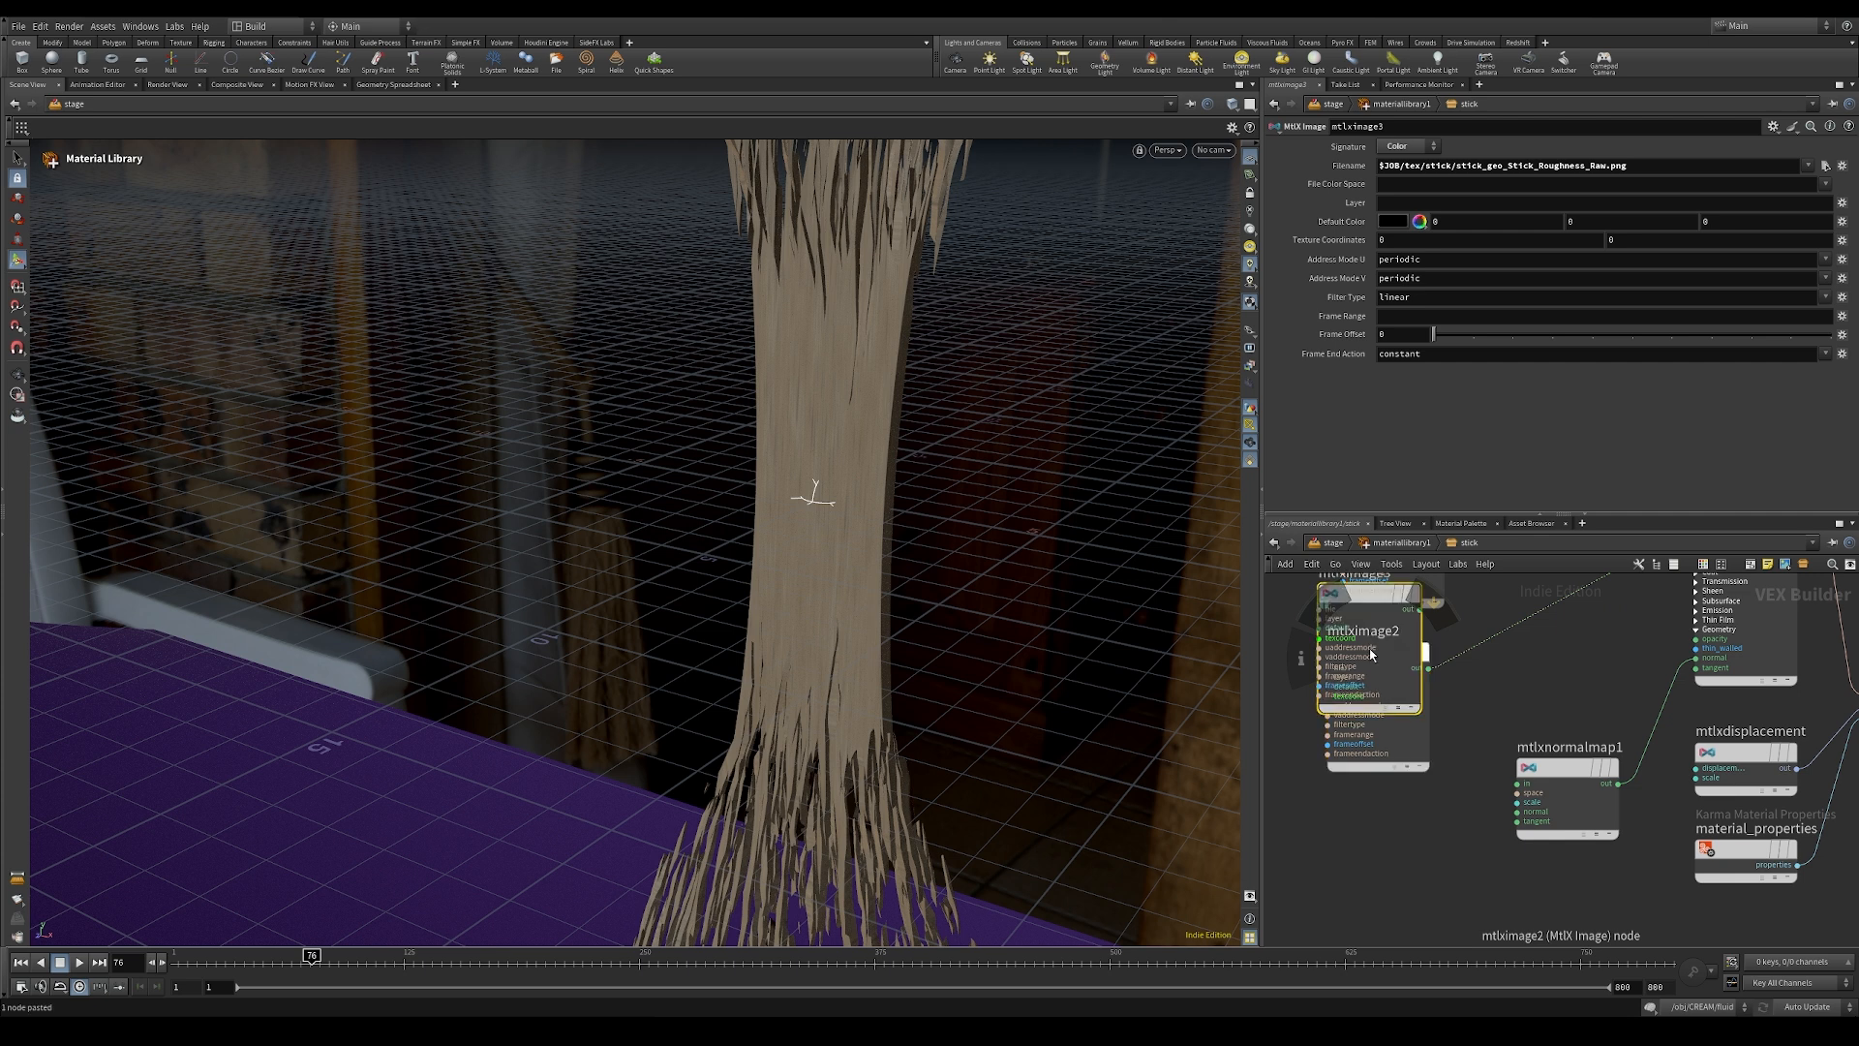
{"action": "left_click_drag", "start_coordinate": [1375, 595], "coordinate": [1385, 838]}
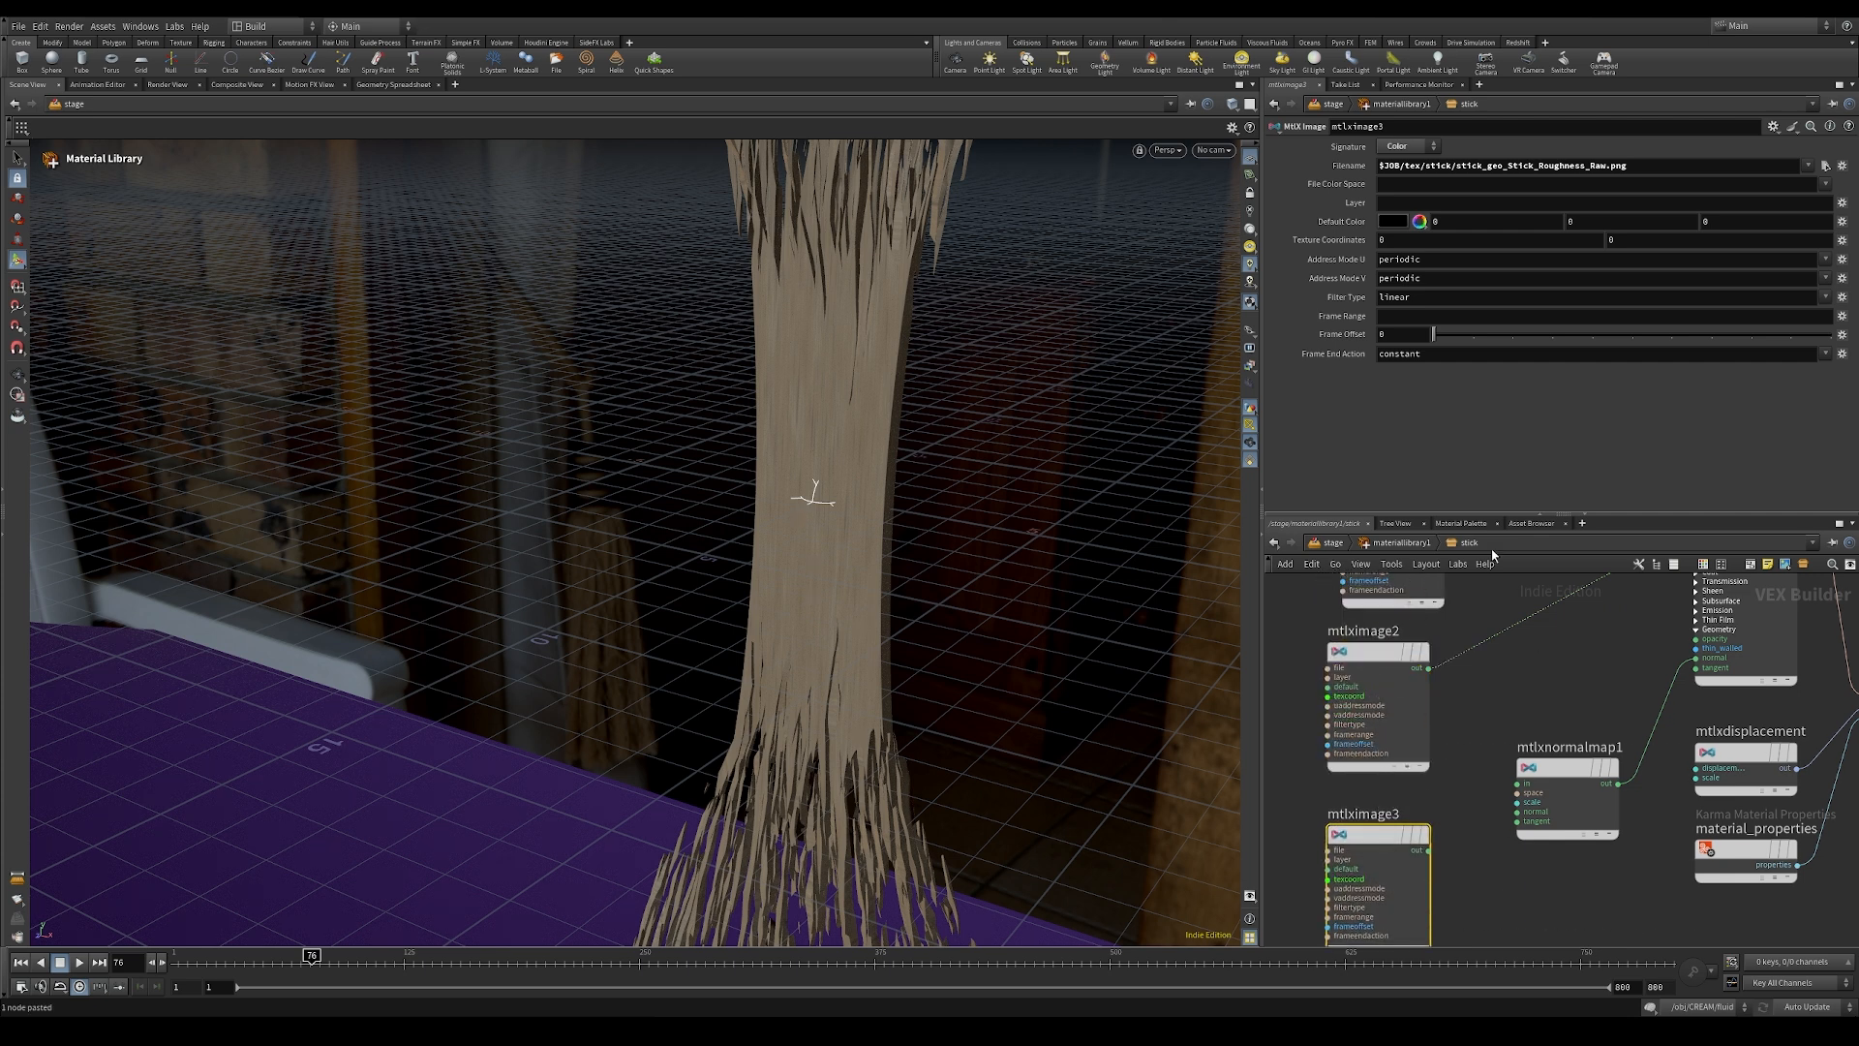
Step: Load stick_geo_Stick_Normal_Raw.png into the copied image node and connect it to the normal map node's input
{"action": "left_click", "coordinate": [1825, 165]}
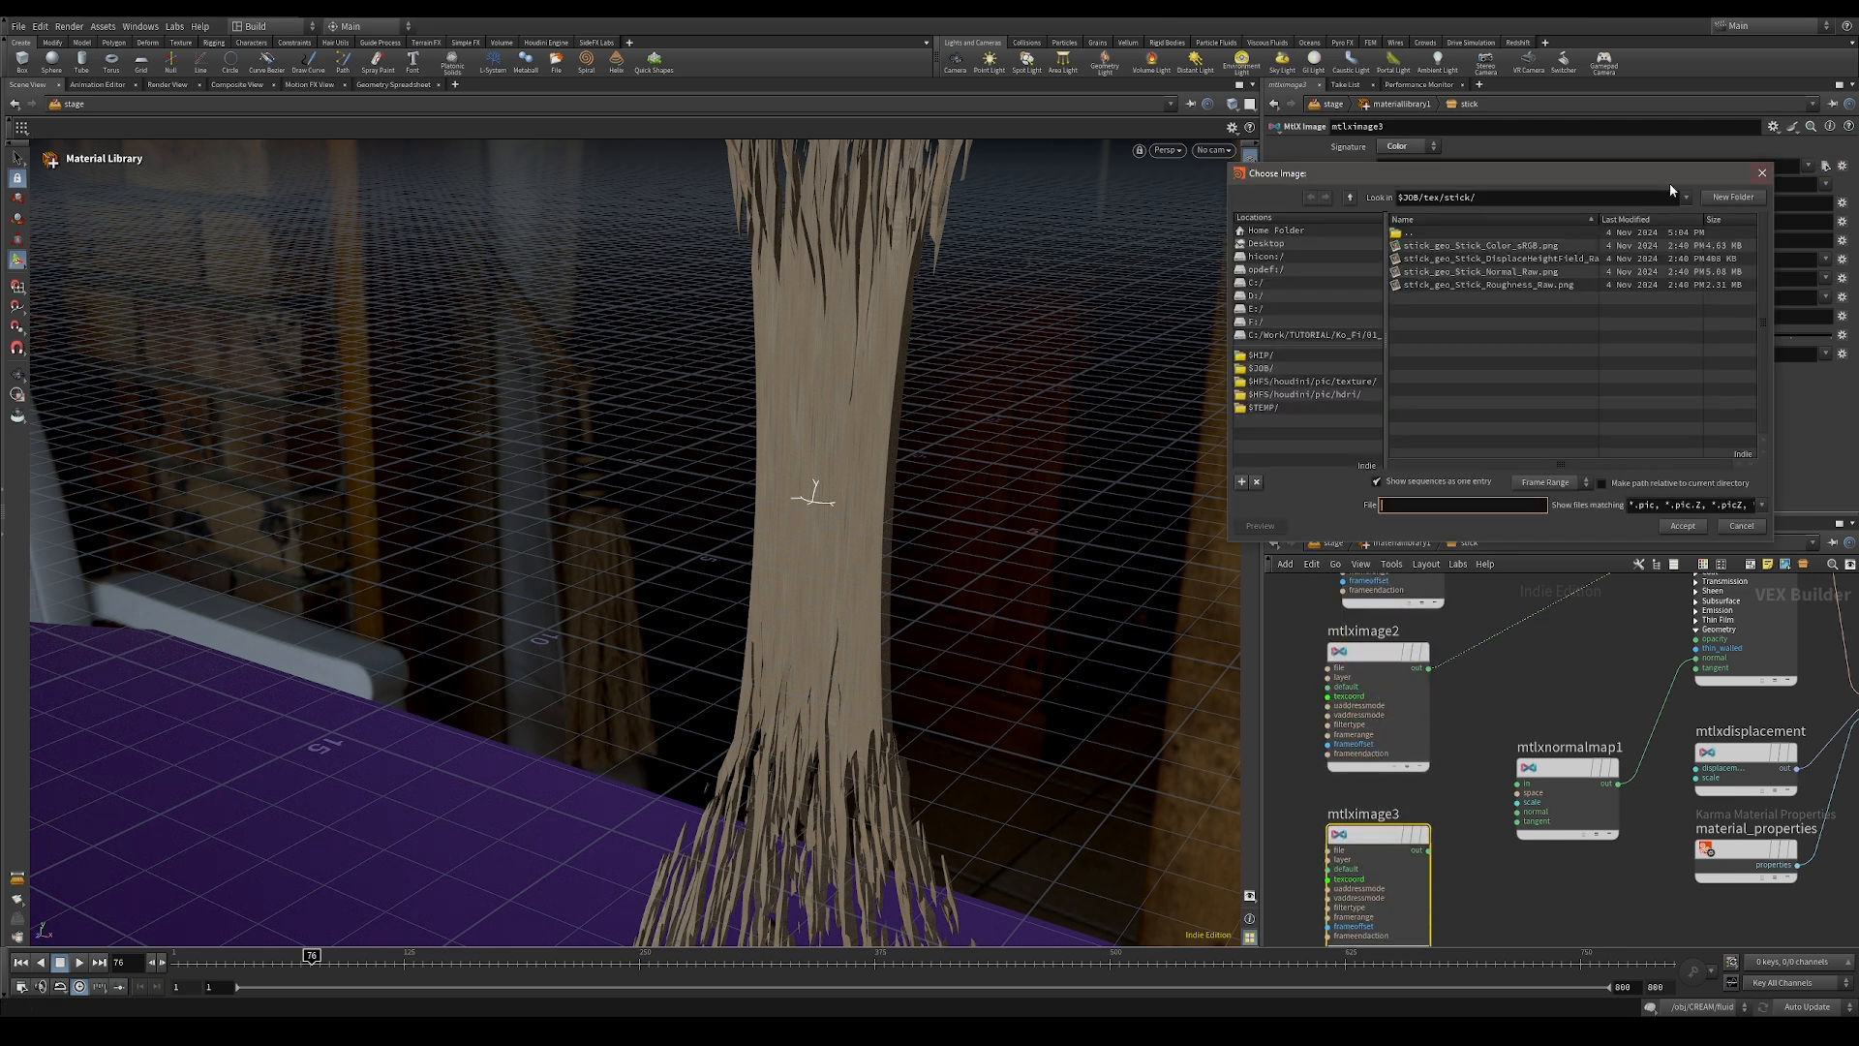
{"action": "double_click", "coordinate": [1542, 283]}
{"action": "left_click_drag", "start_coordinate": [1430, 851], "coordinate": [1517, 792]}
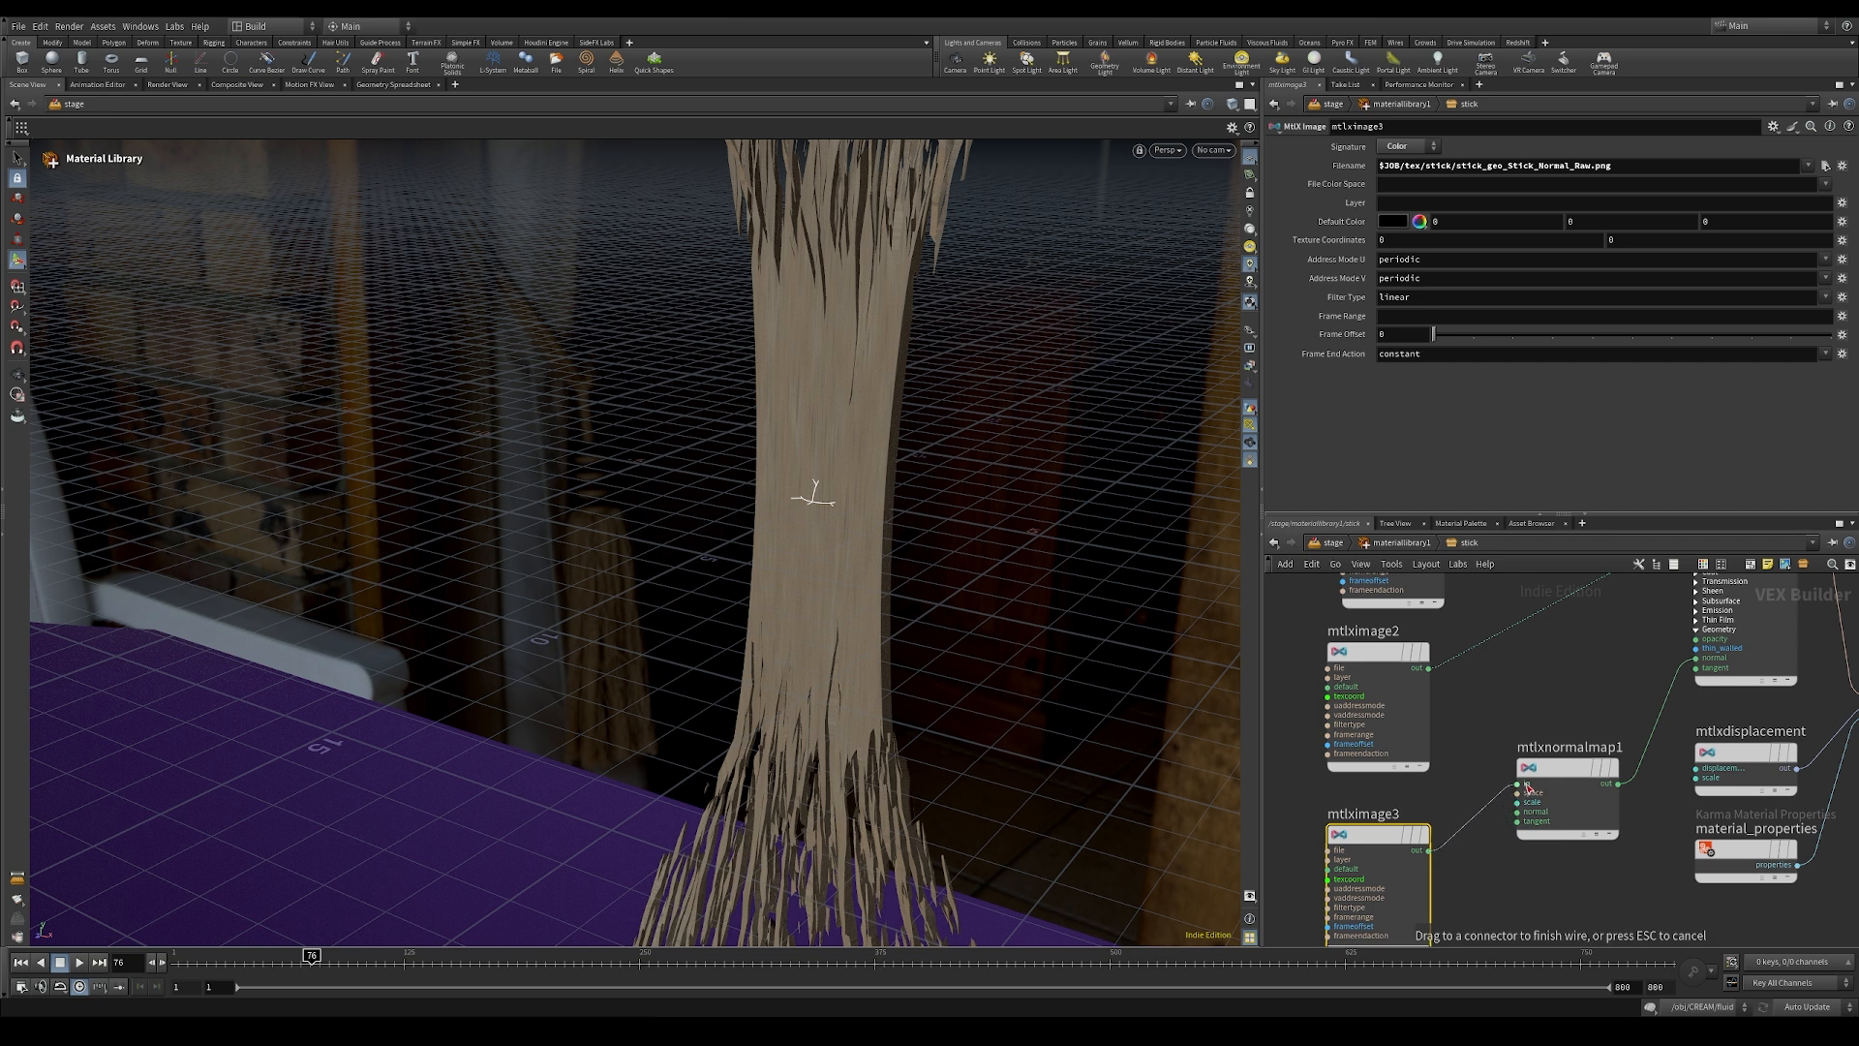
{"action": "left_click", "coordinate": [1525, 785]}
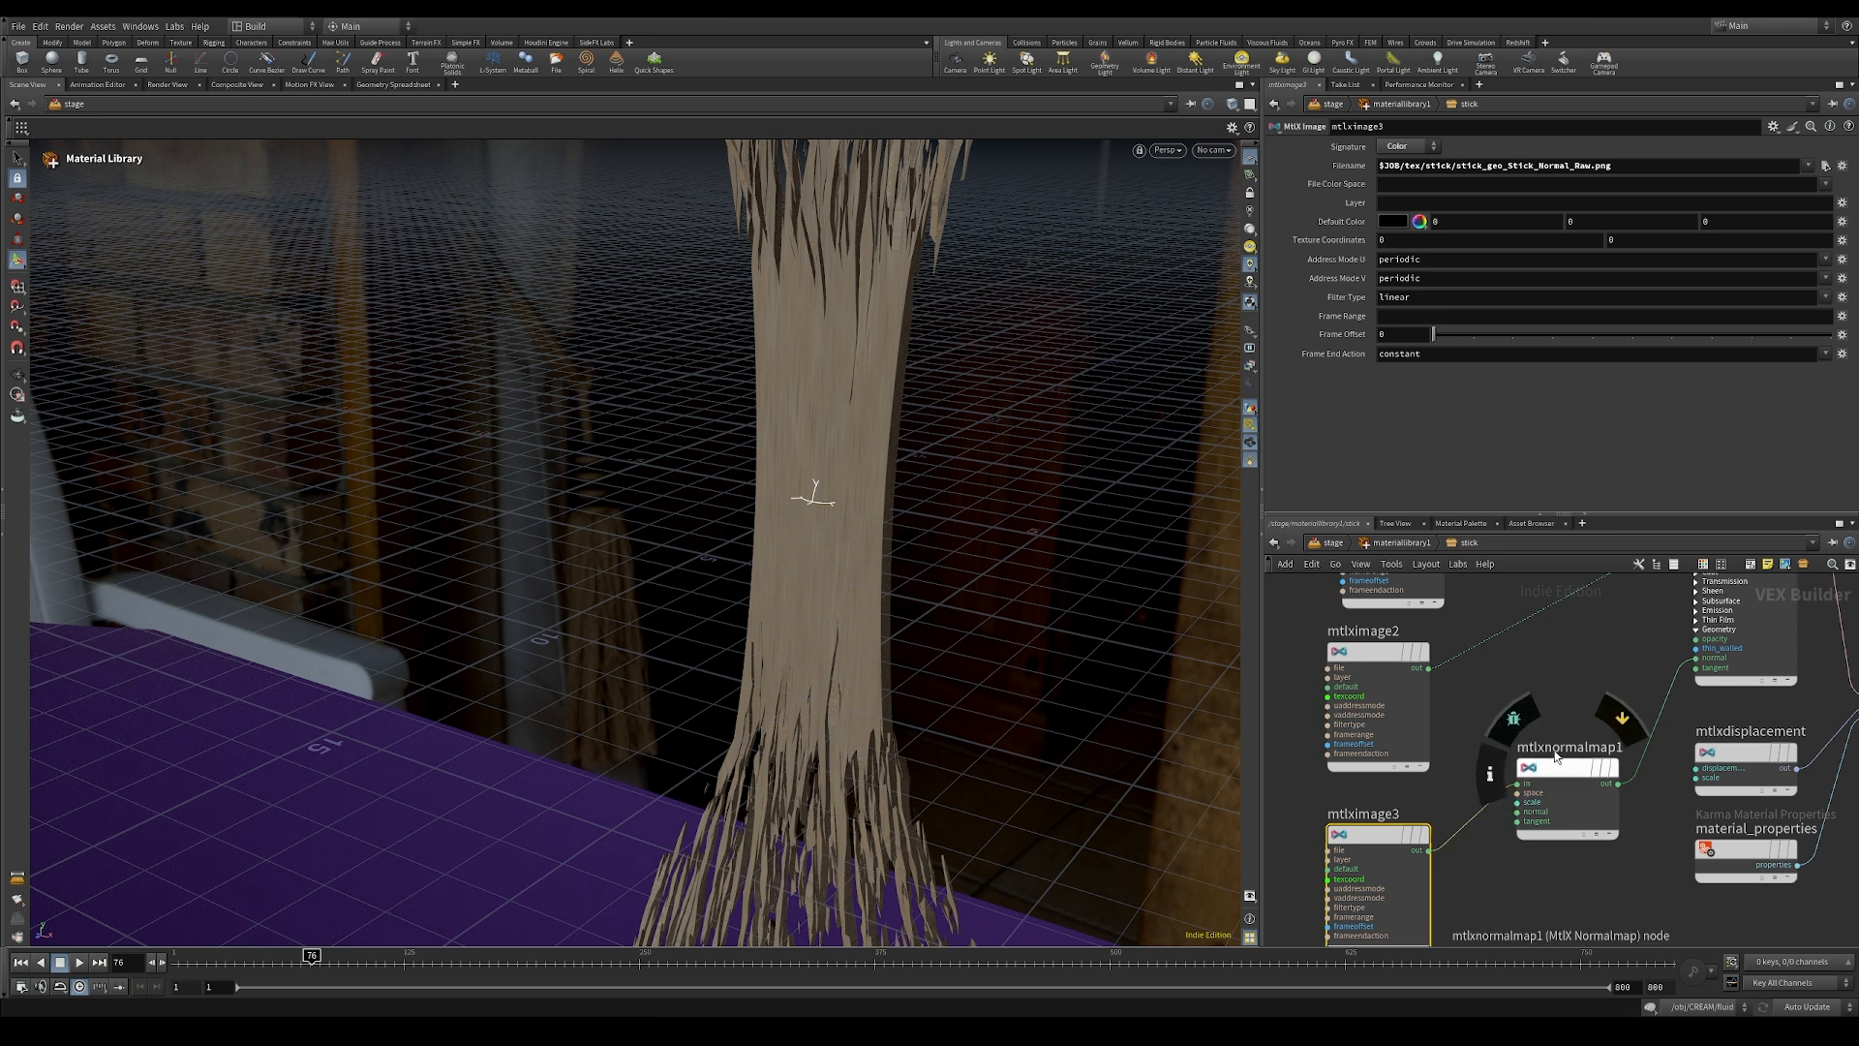
Step: Go to frame 217 and examine the texture on the rounded end of the stick
{"action": "left_click", "coordinate": [577, 958]}
{"action": "key", "text": "Escape"}
{"action": "left_click_drag", "start_coordinate": [938, 734], "coordinate": [373, 591]}
{"action": "middle_click_drag", "start_coordinate": [372, 591], "coordinate": [345, 417]}
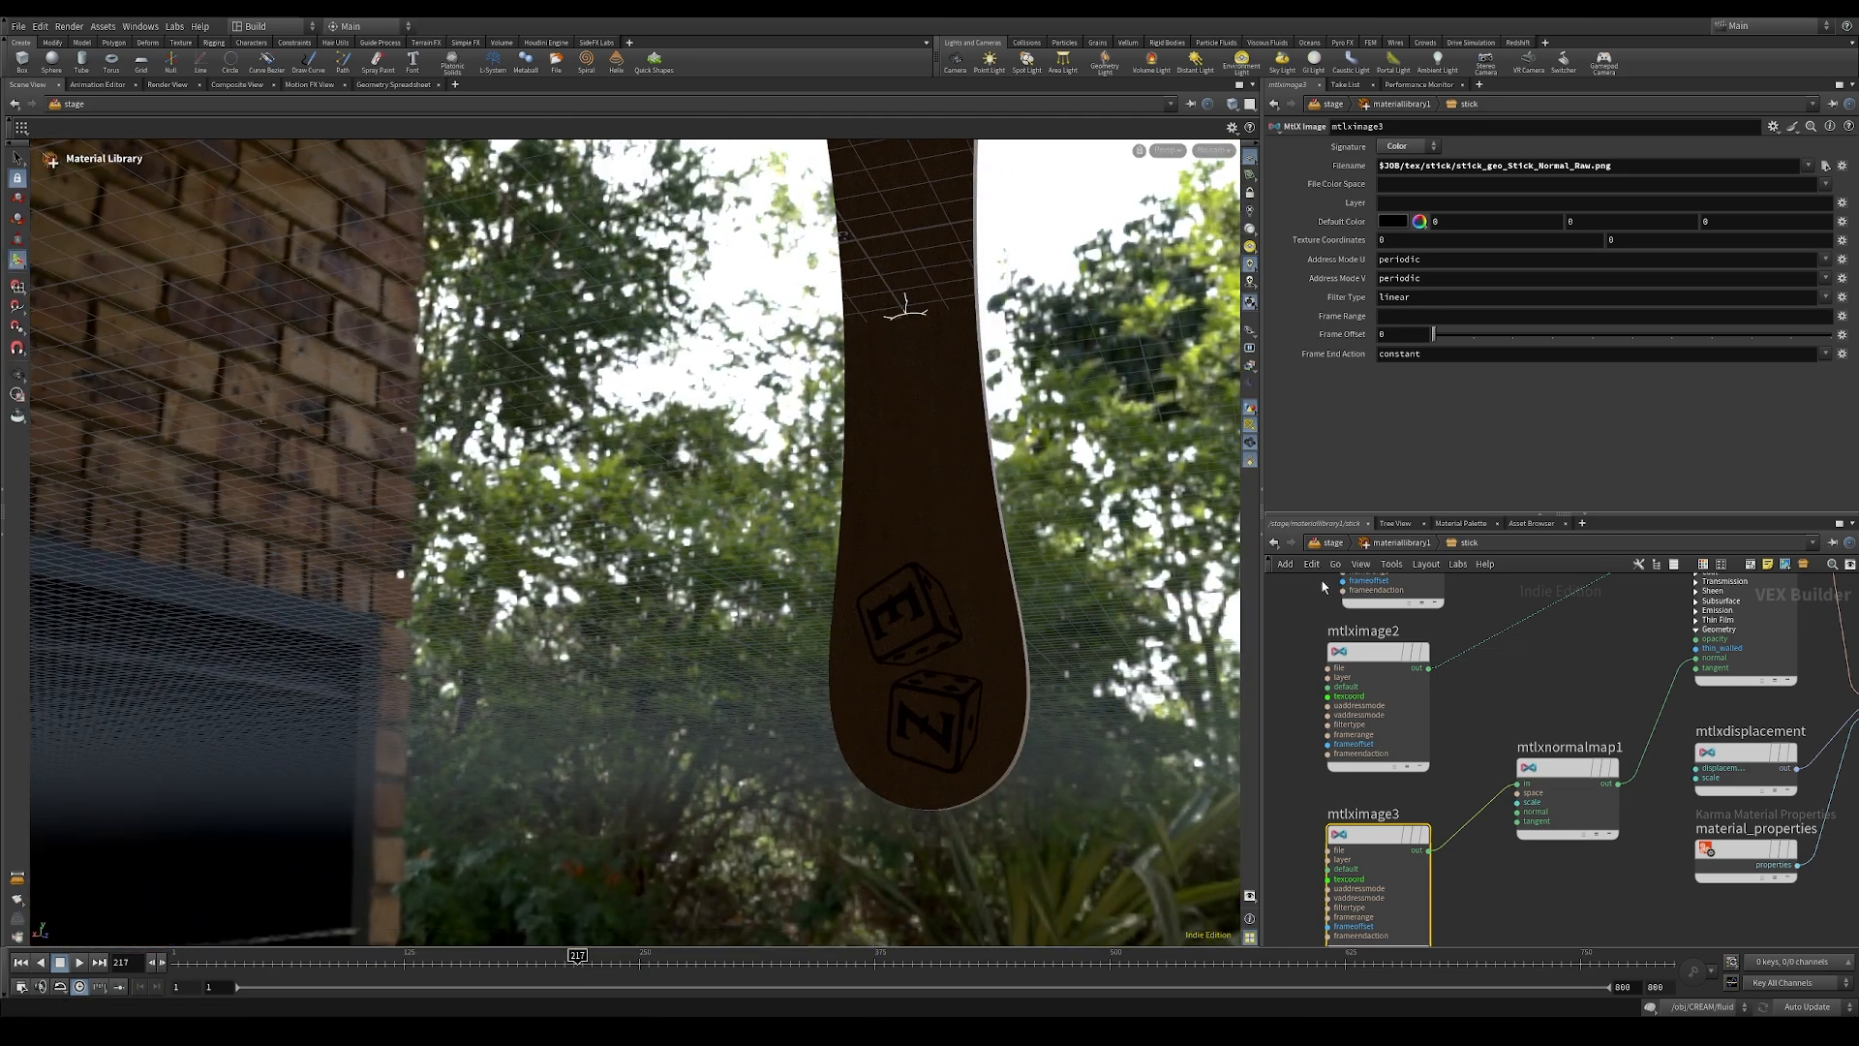
Step: Return to the stage network and set the dome light's Y rotation to 80
{"action": "left_click", "coordinate": [1371, 544]}
{"action": "left_click", "coordinate": [1334, 542]}
{"action": "middle_click_drag", "start_coordinate": [1400, 879], "coordinate": [1403, 799]}
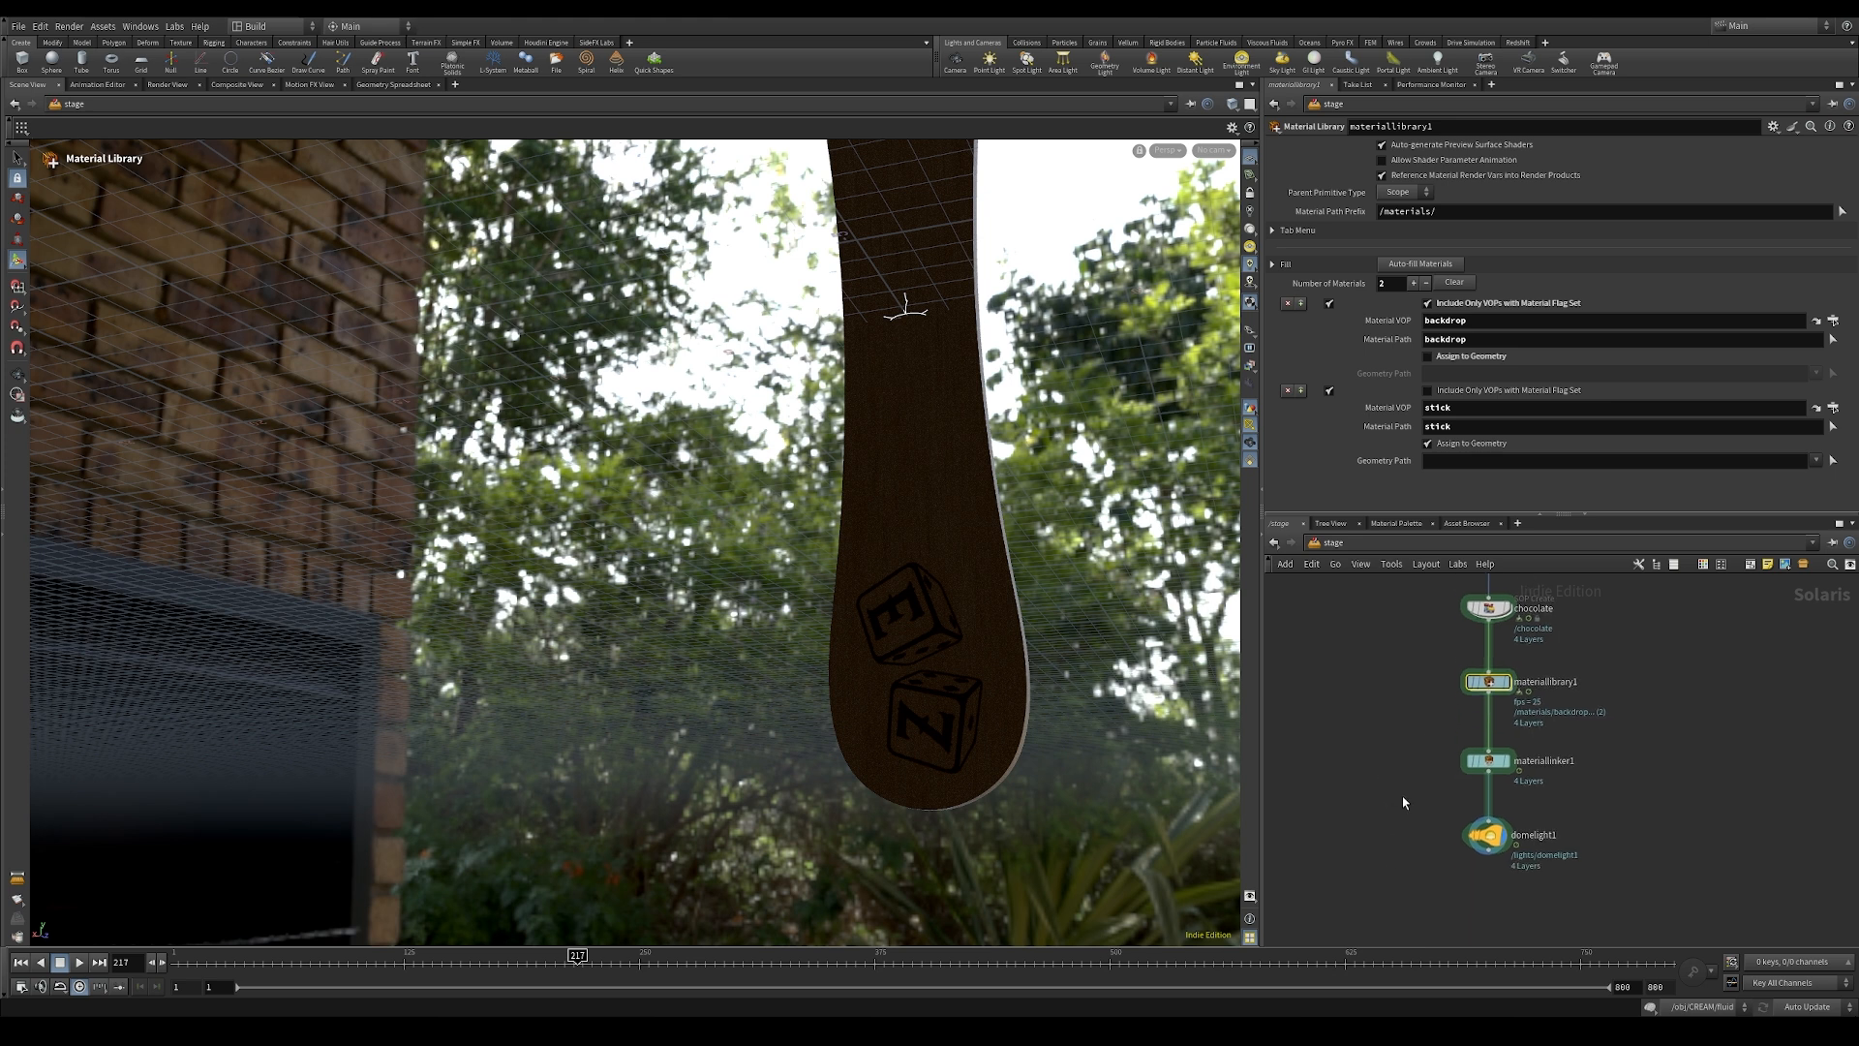
{"action": "left_click_drag", "start_coordinate": [1426, 813], "coordinate": [1617, 873]}
{"action": "left_click", "coordinate": [1290, 221]}
{"action": "middle_click_drag", "start_coordinate": [1588, 297], "coordinate": [1650, 242]}
{"action": "middle_click_drag", "start_coordinate": [1190, 575], "coordinate": [973, 518], "text": "alt"}
{"action": "scroll", "coordinate": [973, 518], "scroll_direction": "up", "scroll_amount": 3}
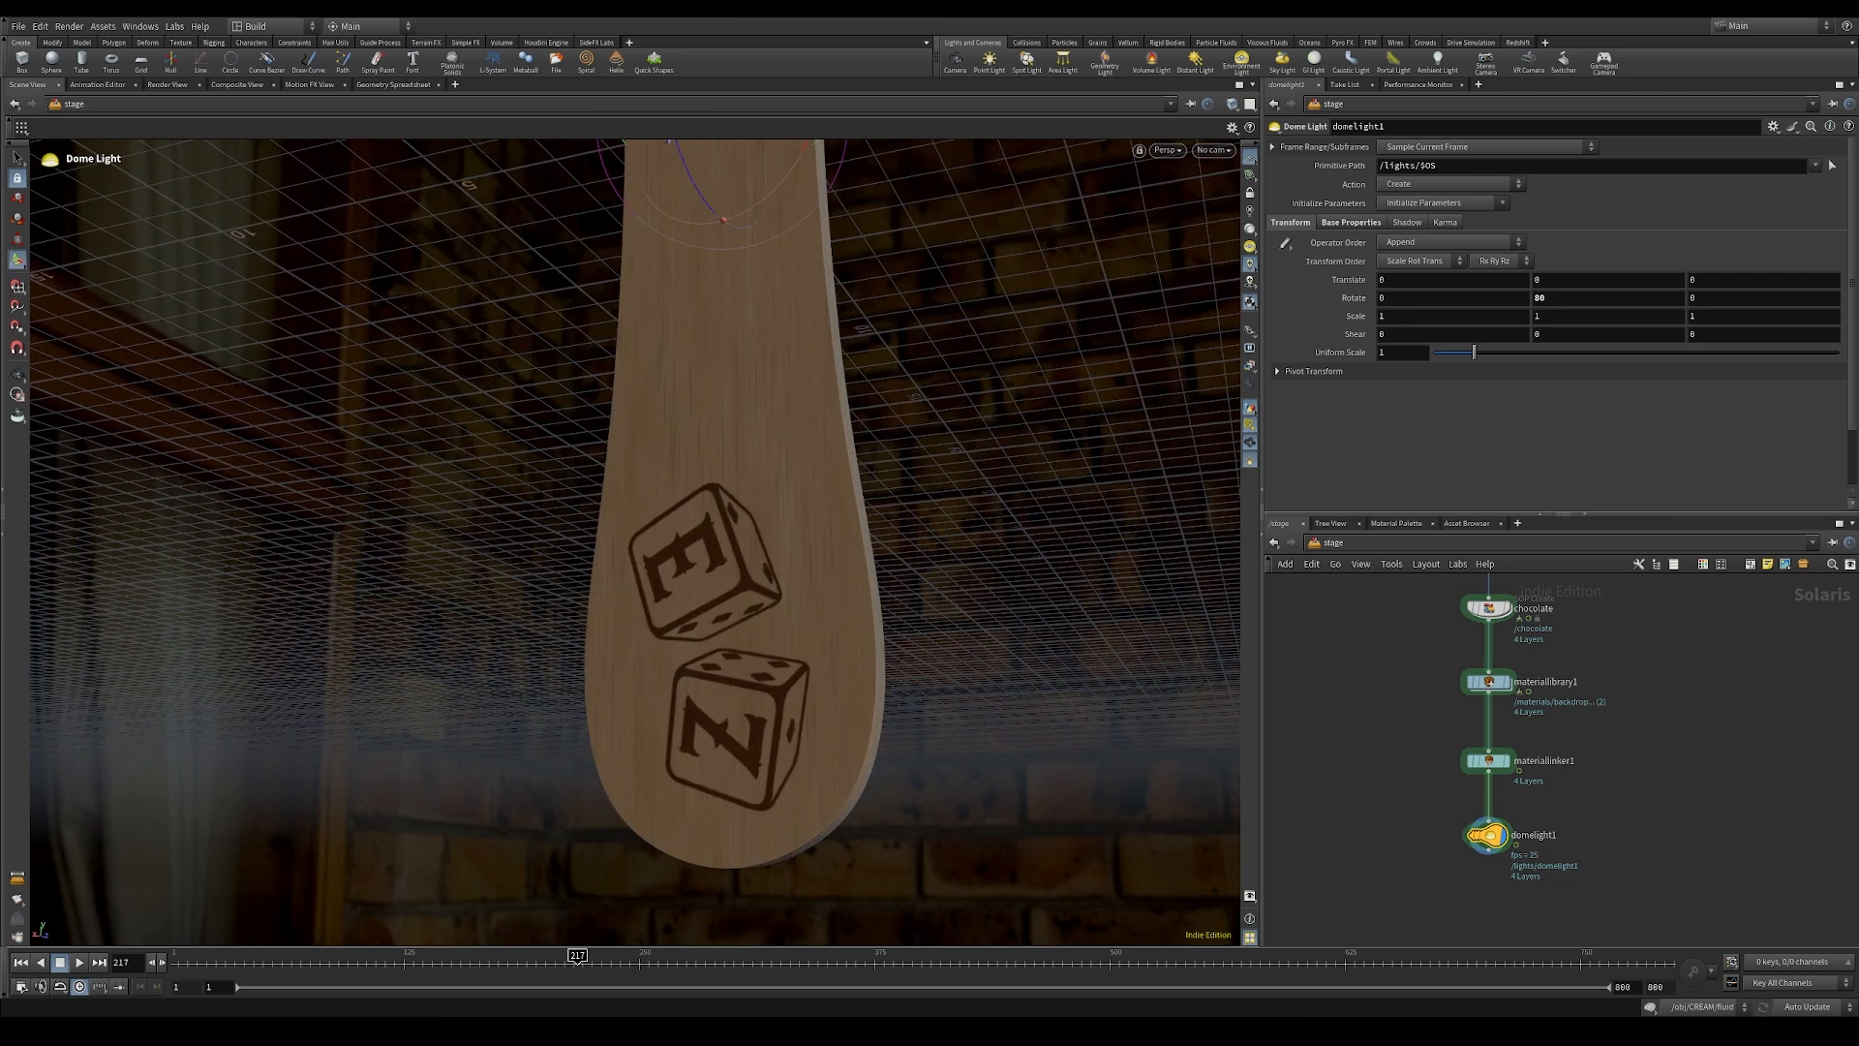
Step: Add a Karma render settings node with its USD render node below the dome light and display it
{"action": "key", "text": "Tab"}
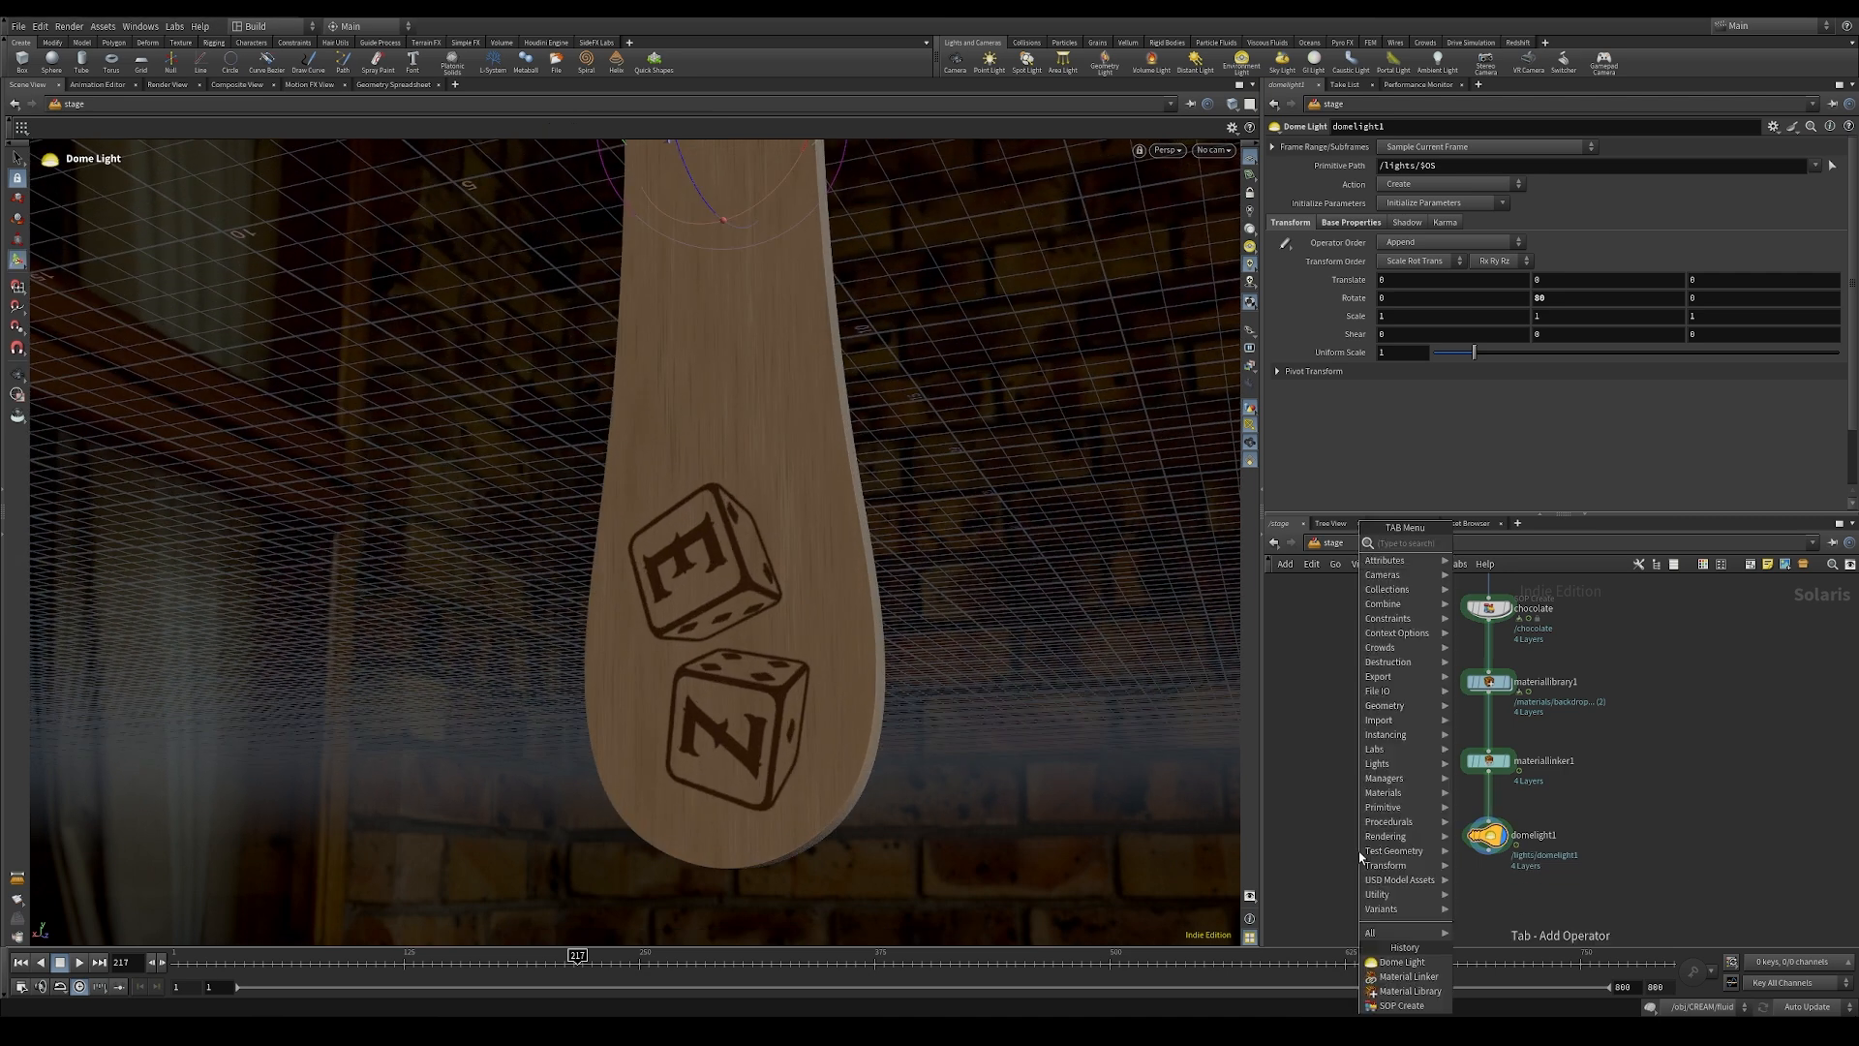
{"action": "type", "text": "kara"}
{"action": "key", "text": "BackSpace"}
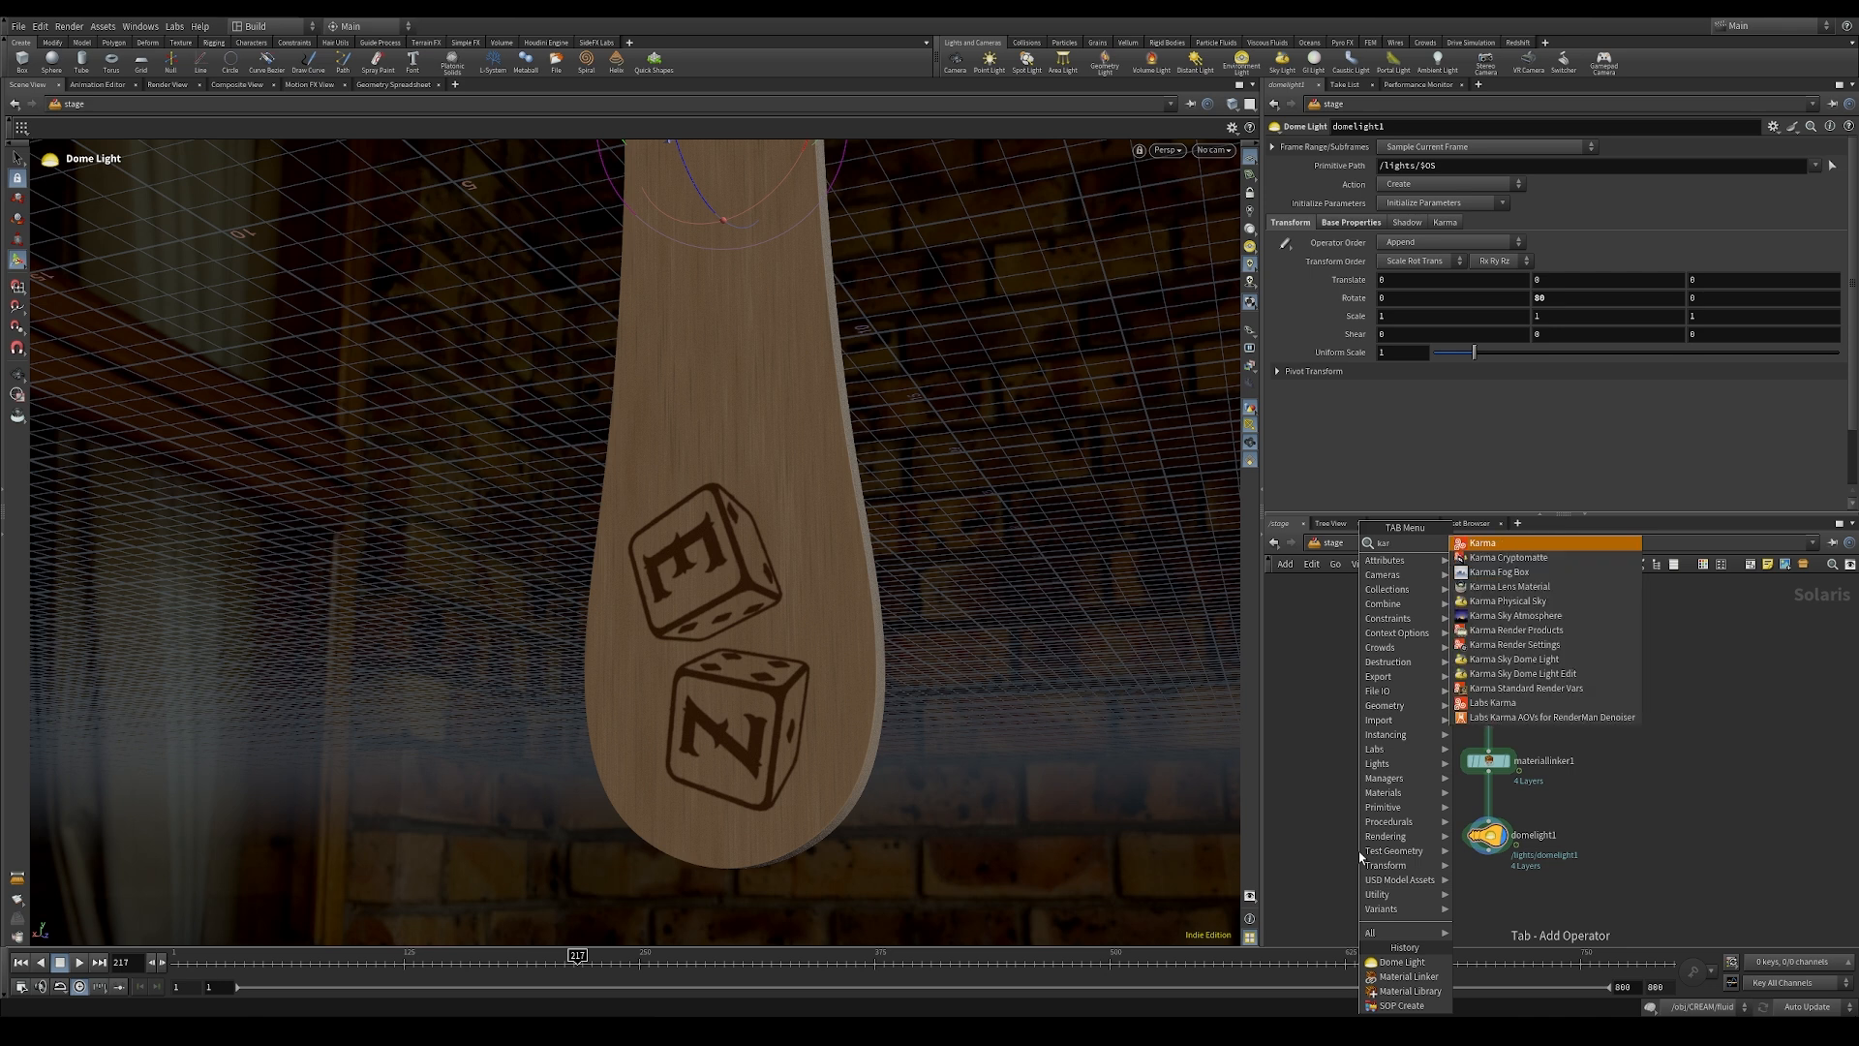
{"action": "key", "text": "Return"}
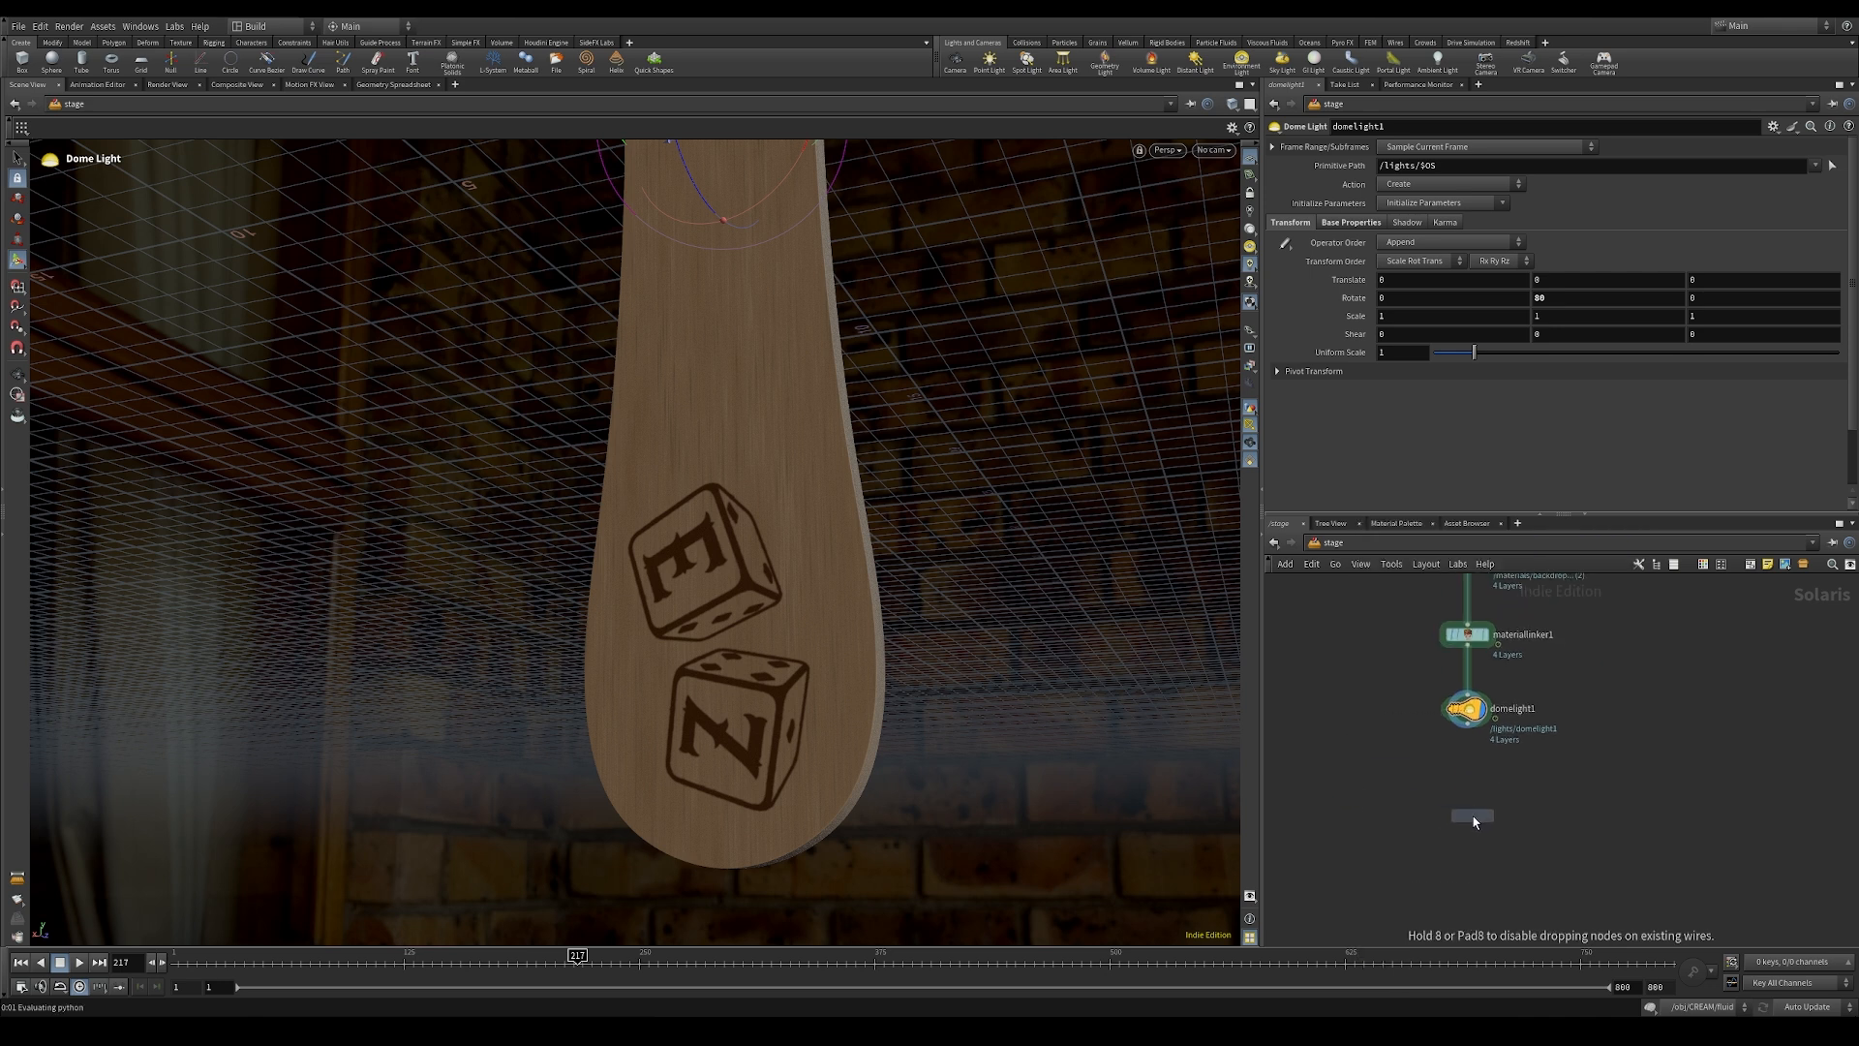
{"action": "left_click", "coordinate": [1469, 824]}
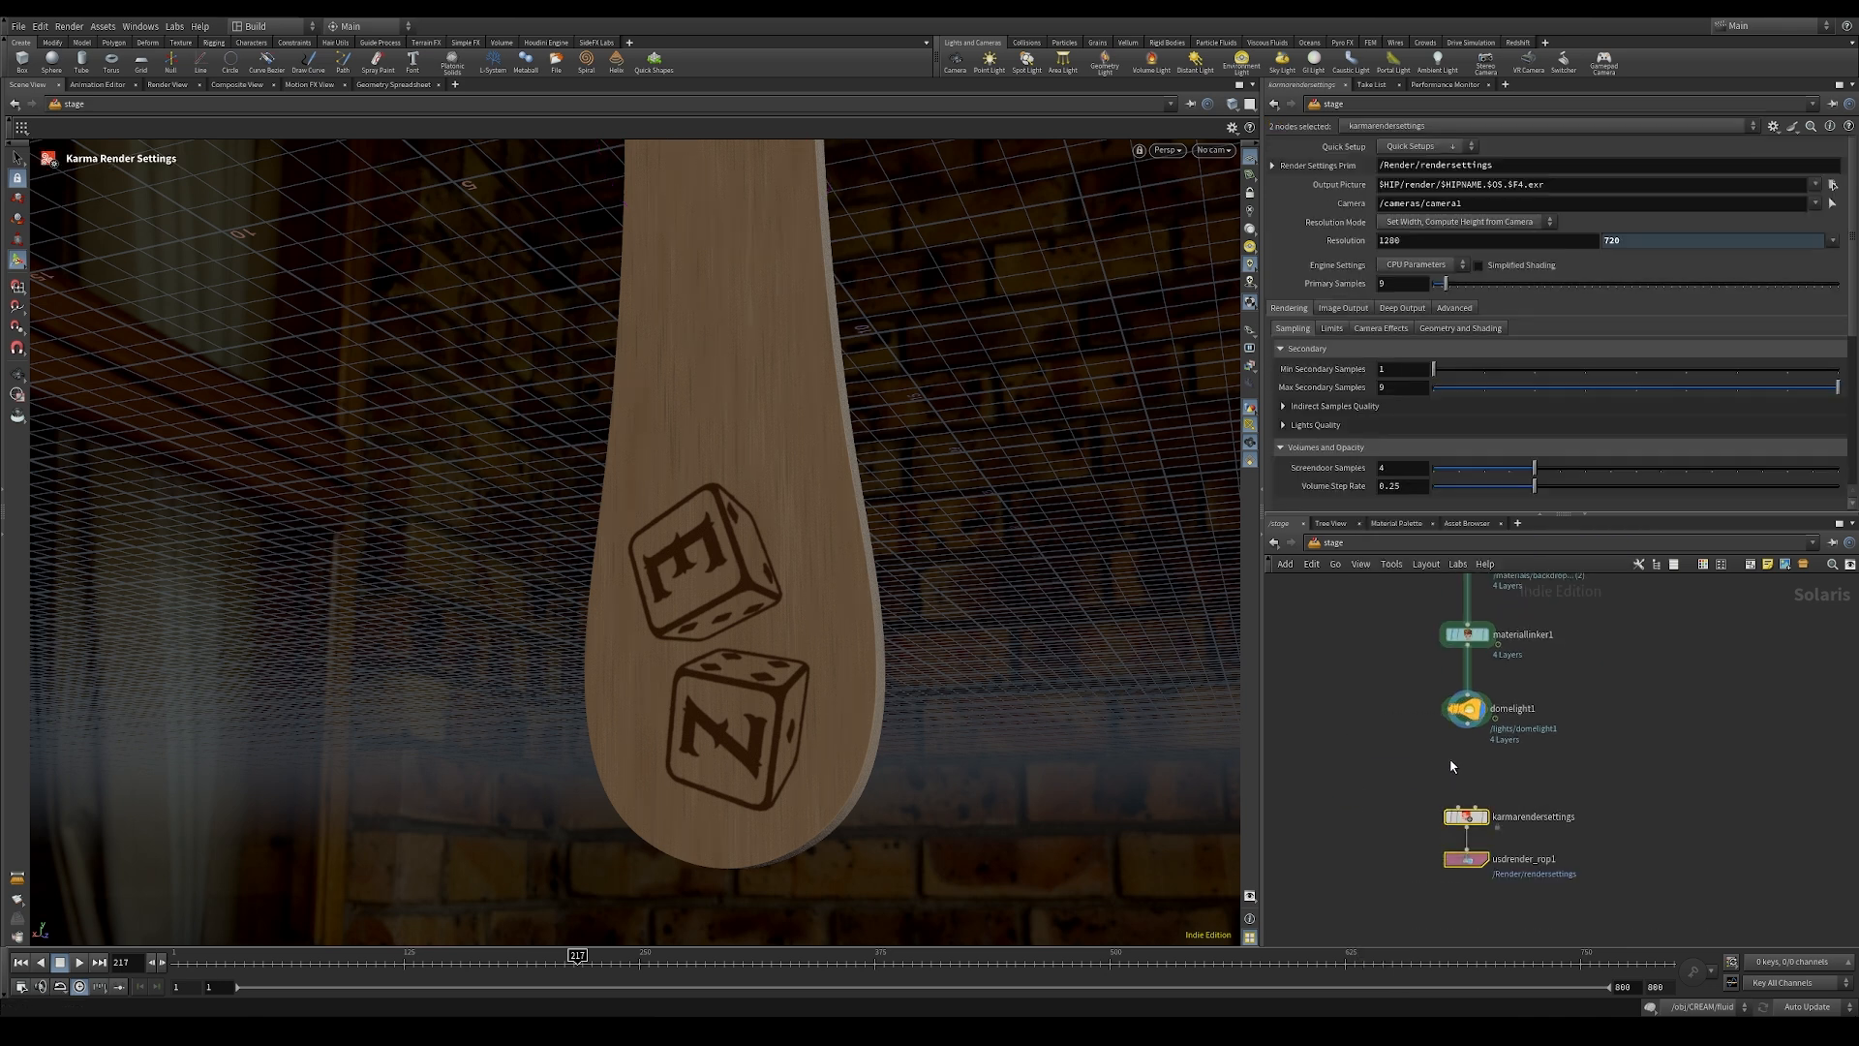
{"action": "left_click", "coordinate": [1493, 819]}
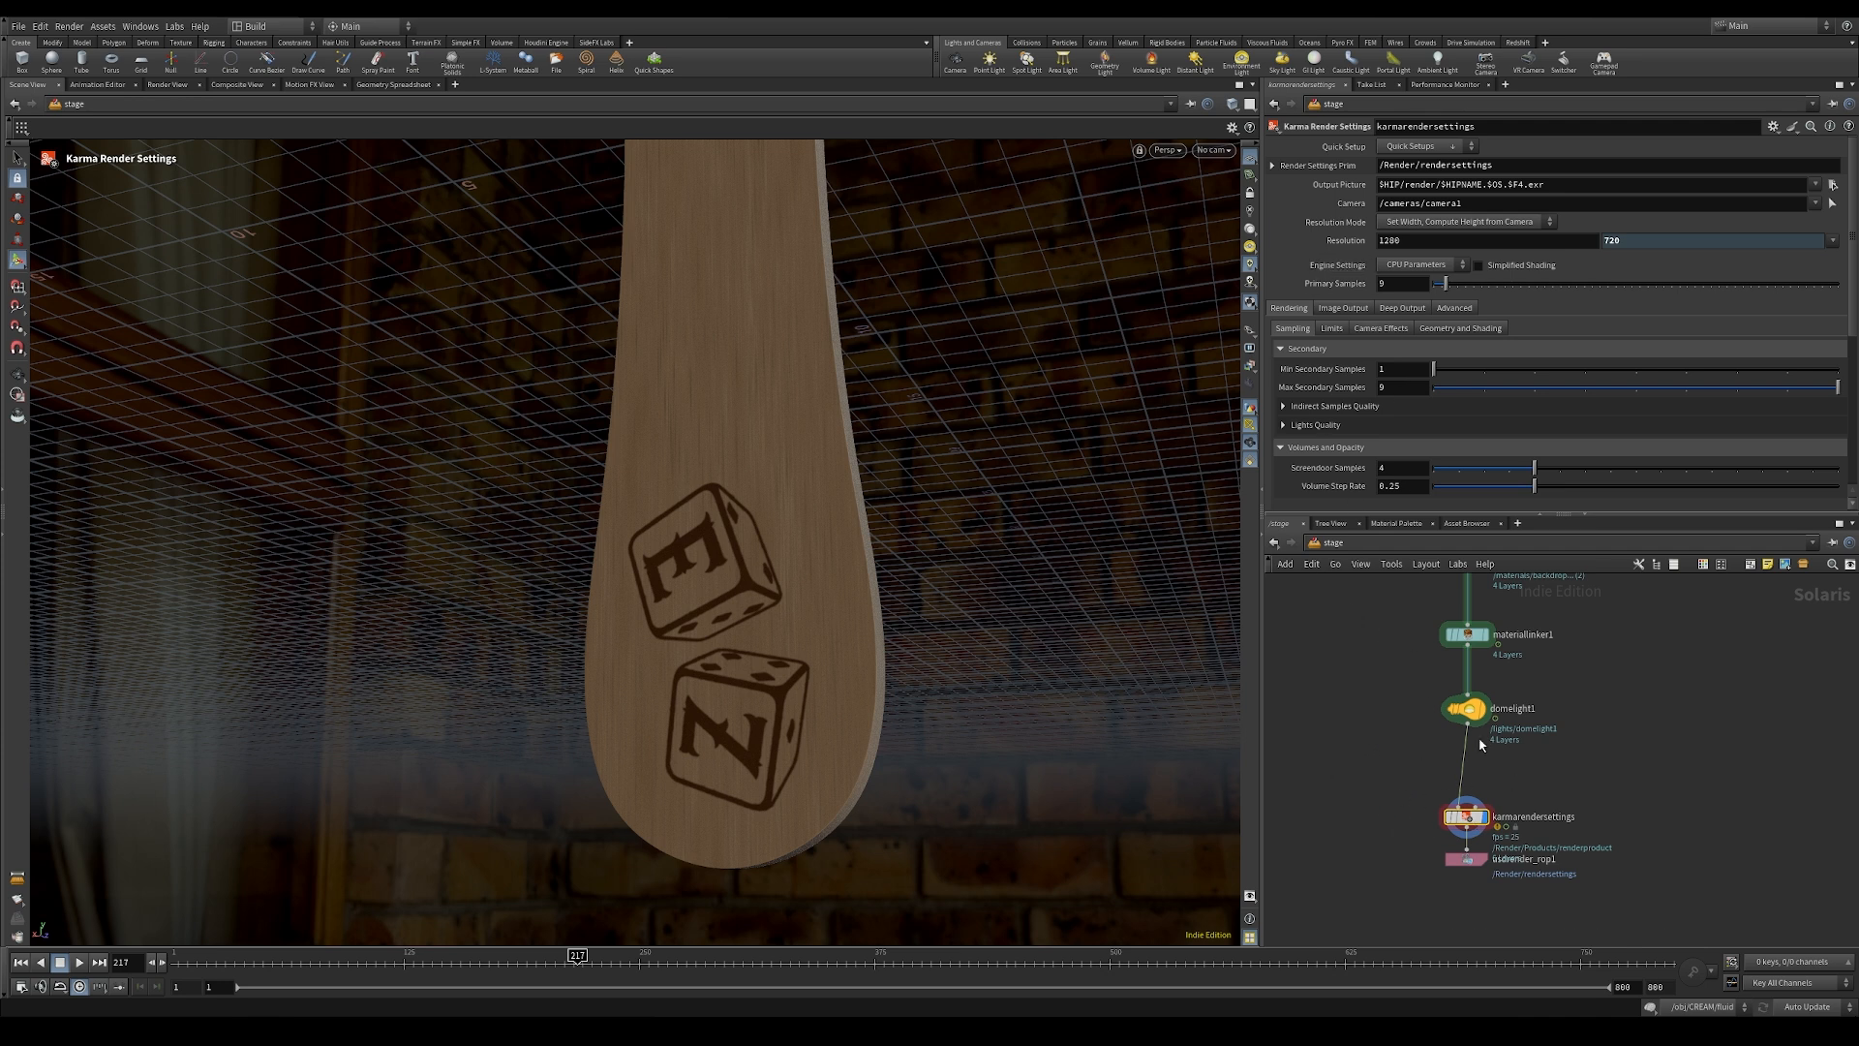
Step: Insert a Camera node between the dome light and the Karma render settings
{"action": "key", "text": "Tab"}
{"action": "type", "text": "camera"}
{"action": "key", "text": "Return"}
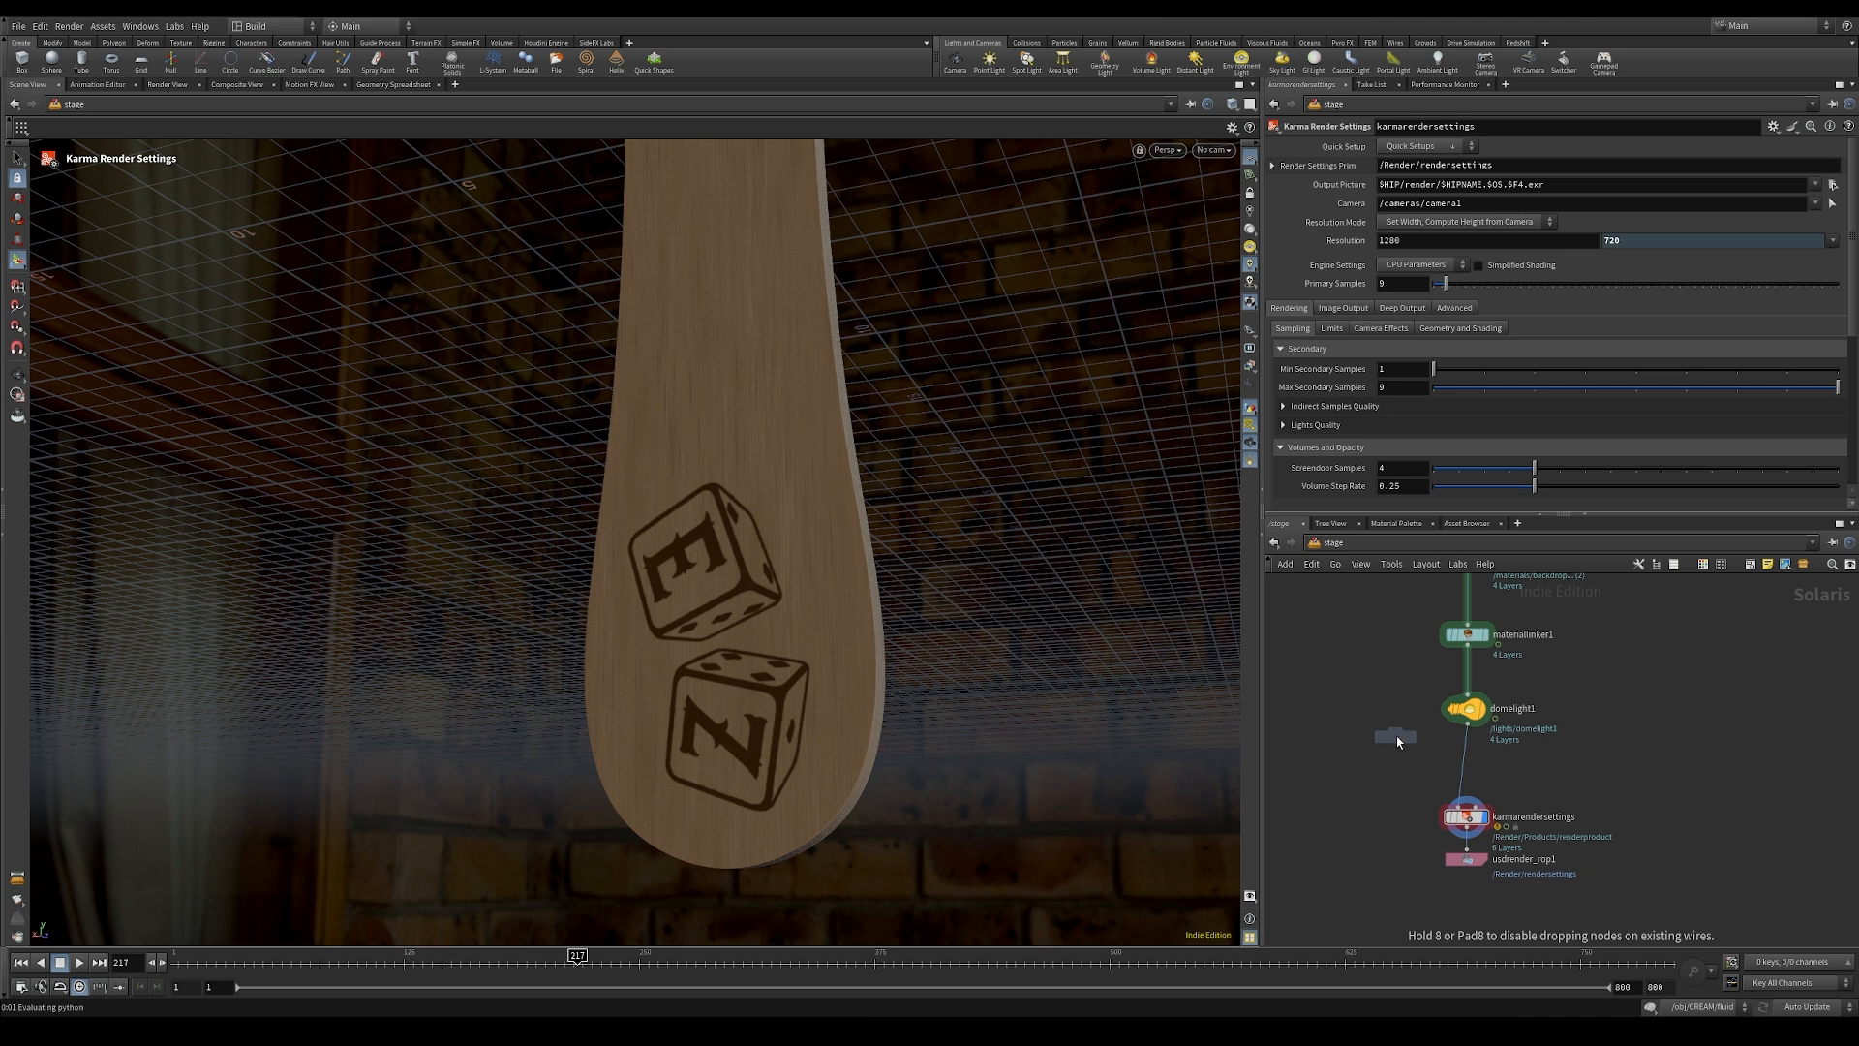
{"action": "left_click", "coordinate": [1467, 763]}
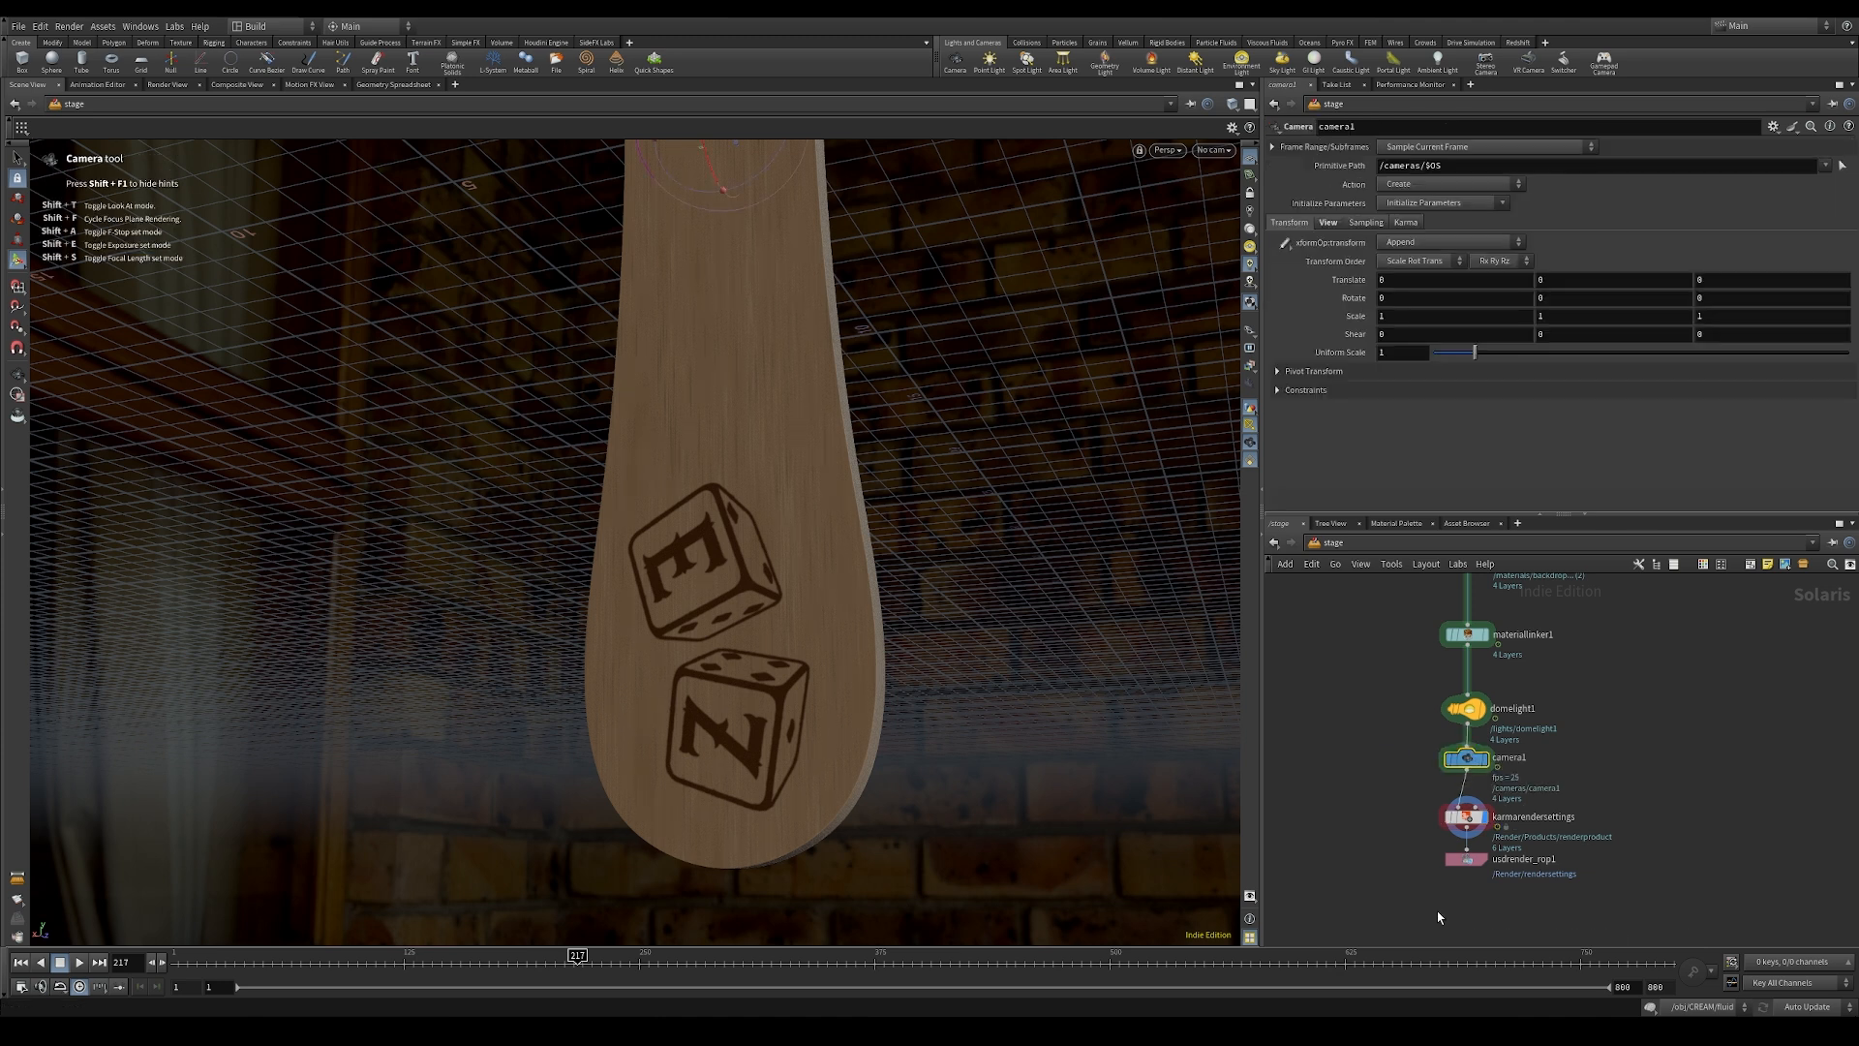
Step: Switch the Karma render settings engine to XPU
{"action": "left_click", "coordinate": [1466, 817]}
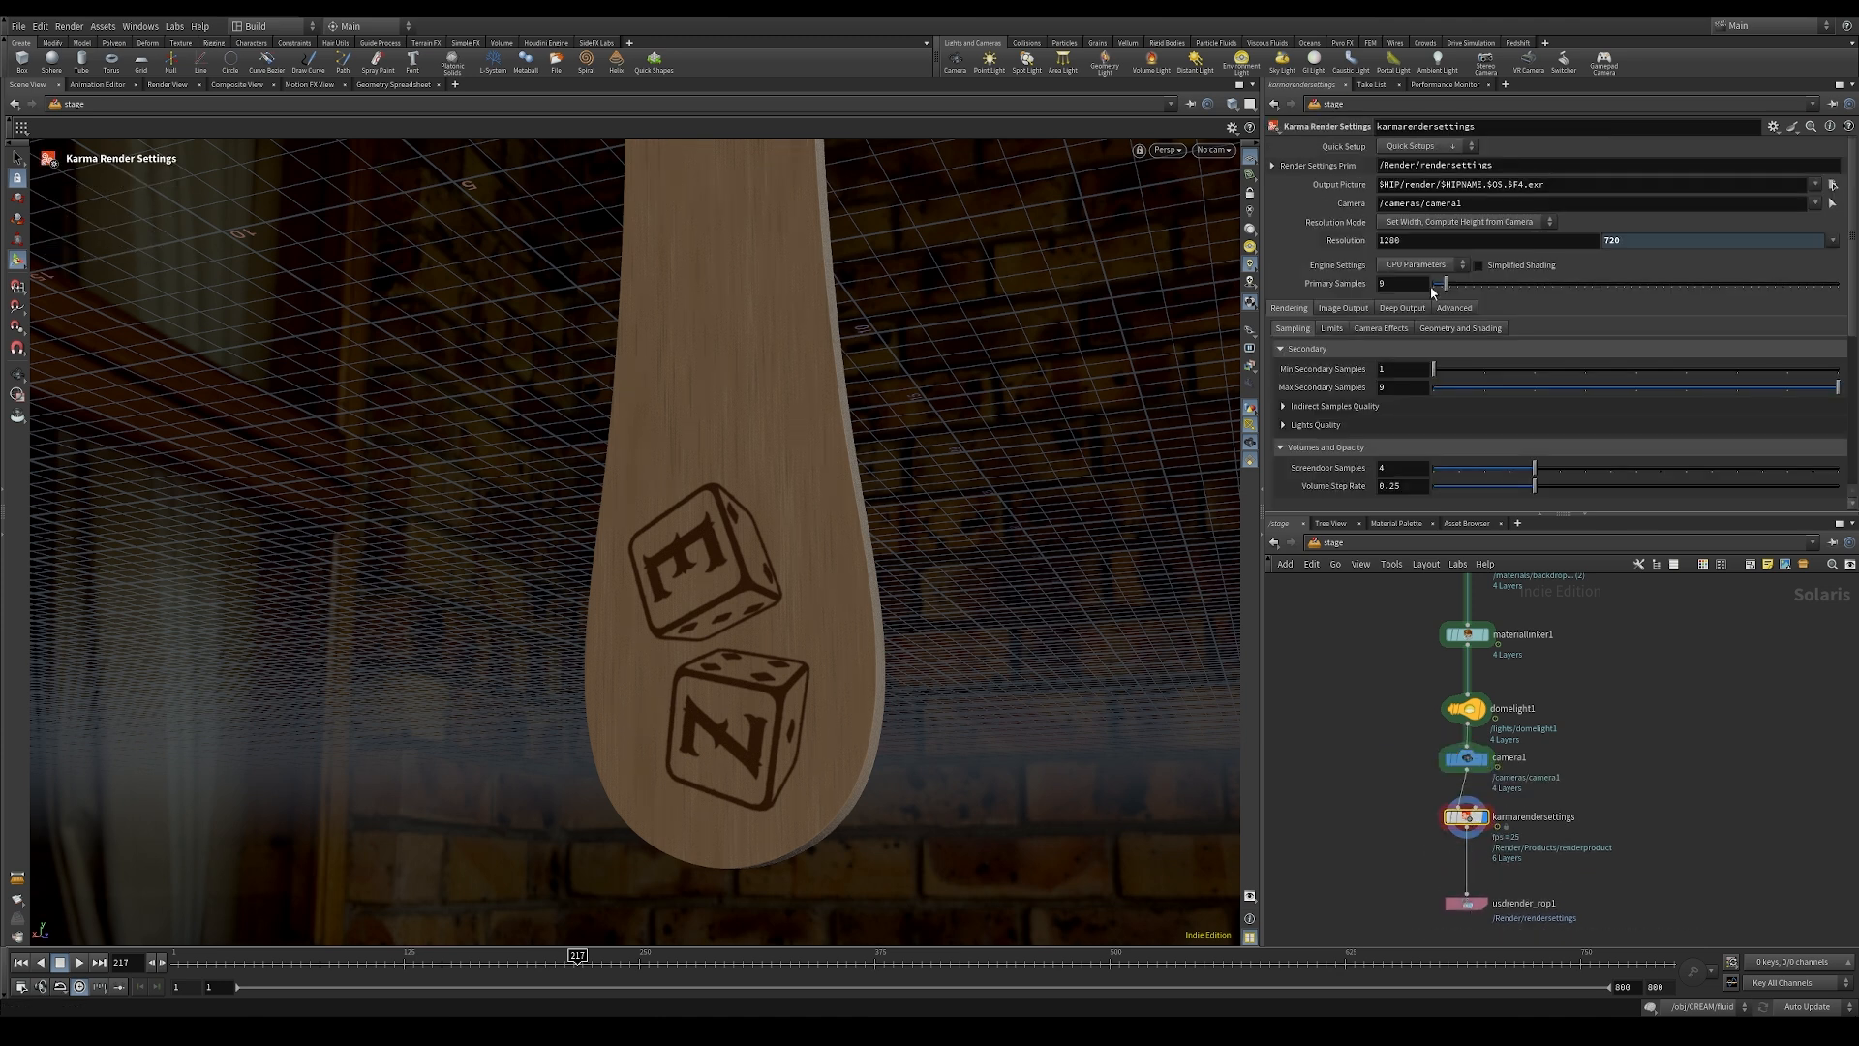
{"action": "left_click", "coordinate": [1411, 267]}
{"action": "left_click", "coordinate": [1414, 294]}
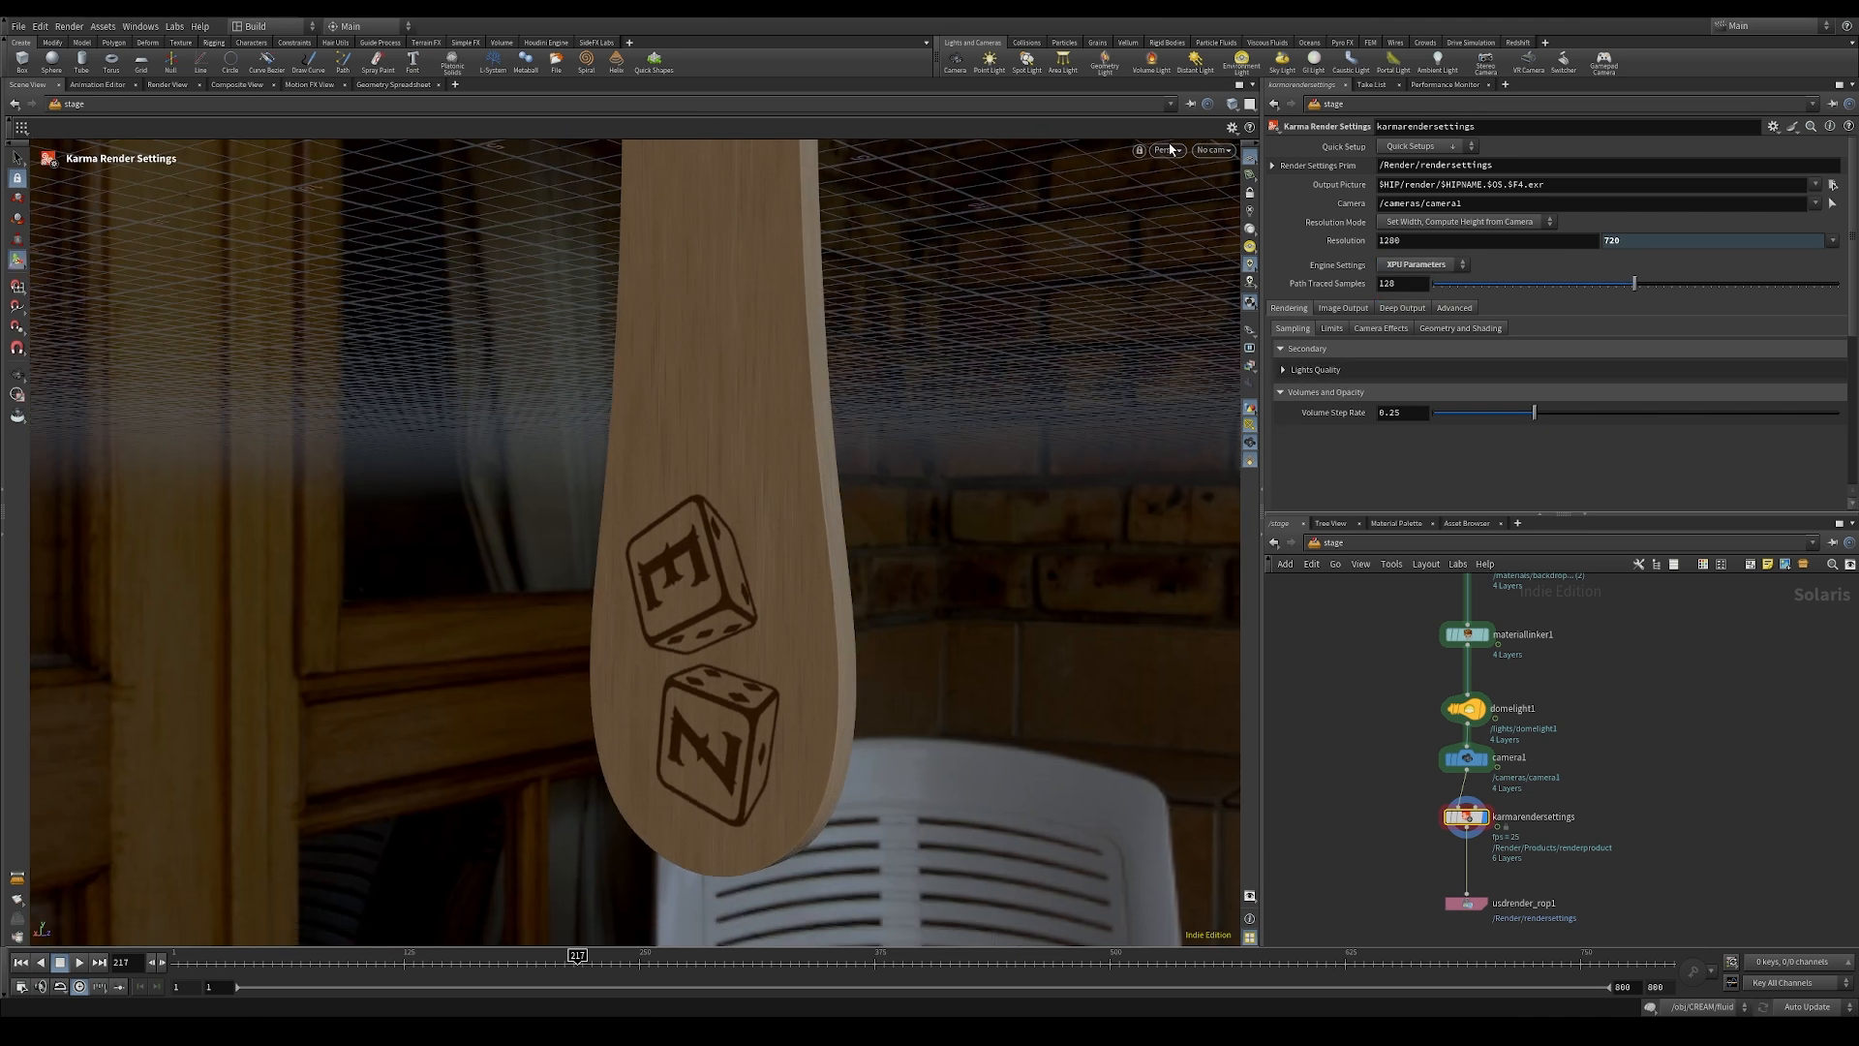
Step: Render the viewport with Karma XPU and view the end of the stick
{"action": "left_click", "coordinate": [1167, 151]}
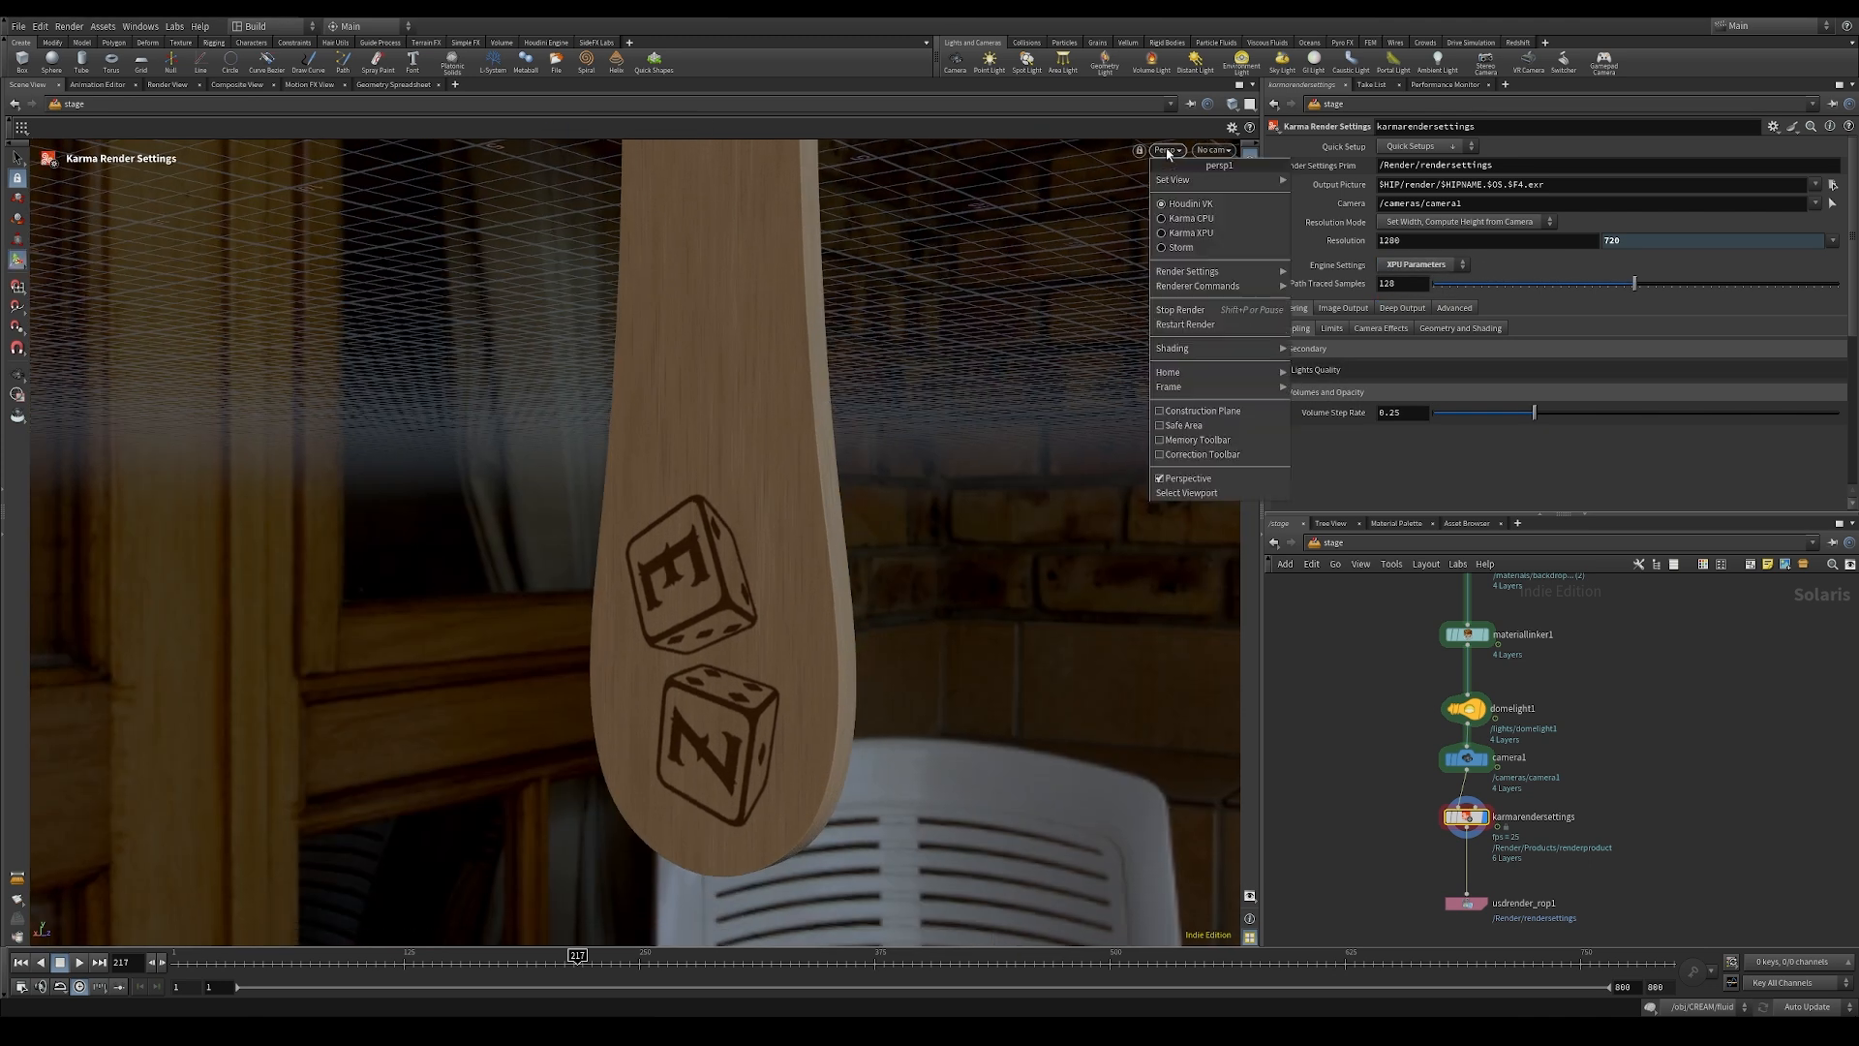
{"action": "left_click", "coordinate": [1178, 238]}
{"action": "left_click_drag", "start_coordinate": [1041, 527], "coordinate": [1153, 520], "text": "alt"}
{"action": "middle_click_drag", "start_coordinate": [1104, 506], "coordinate": [979, 446], "text": "alt"}
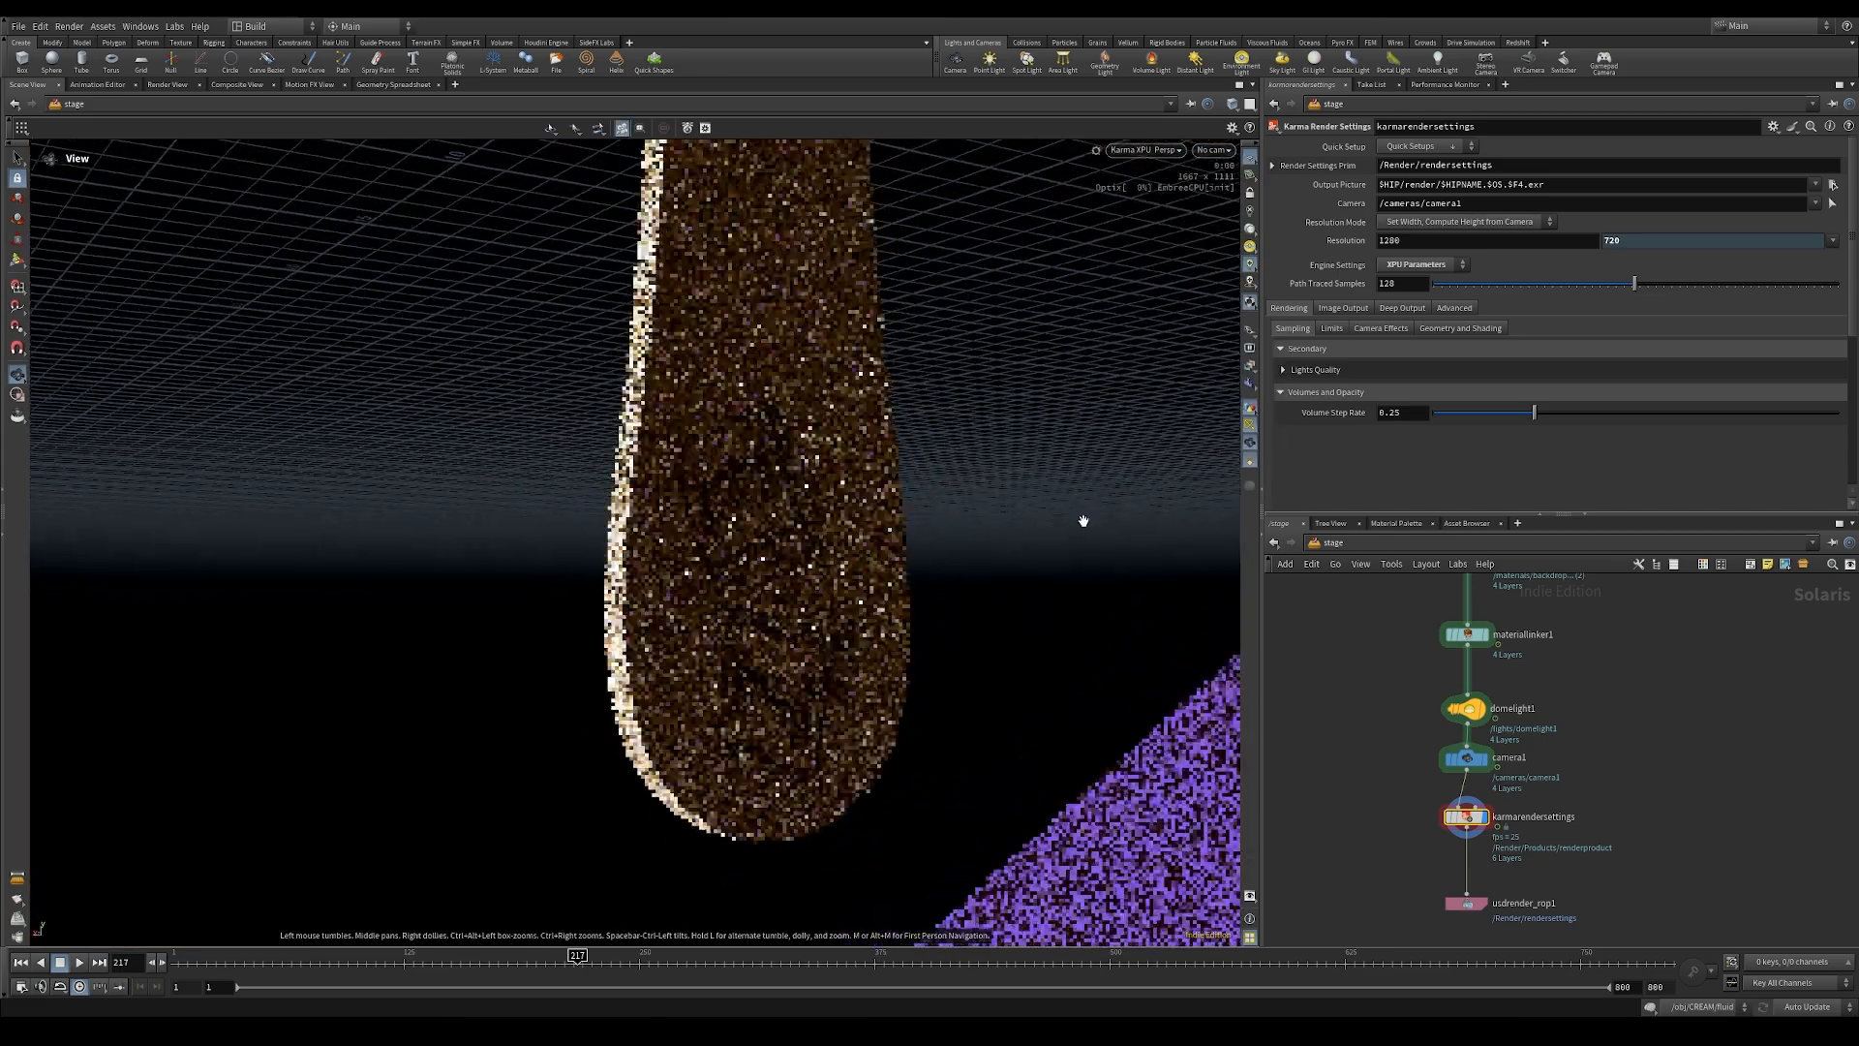
Step: Set the dome light's Y rotation to 300 and check the lighting on the stick
{"action": "left_click", "coordinate": [1466, 708]}
{"action": "middle_click_drag", "start_coordinate": [1560, 297], "coordinate": [1666, 242]}
{"action": "mouse_move", "coordinate": [1447, 849]}
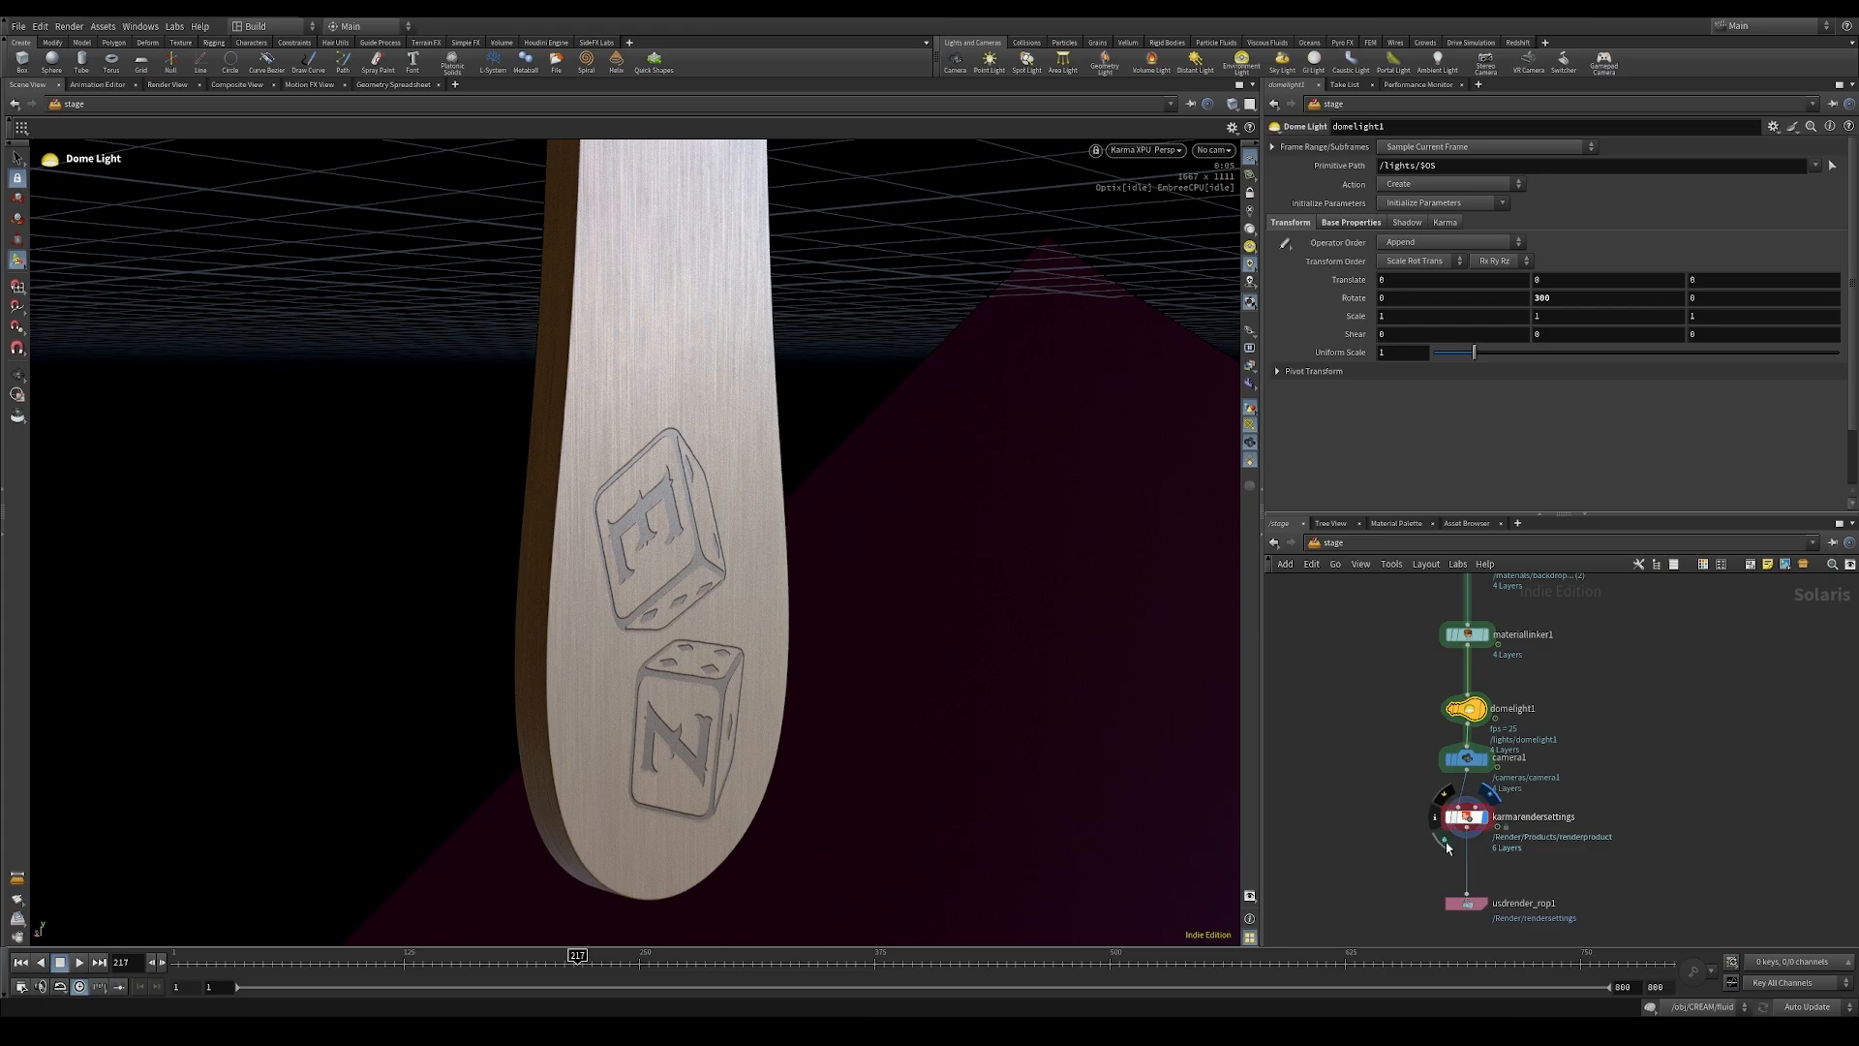
{"action": "left_click_drag", "start_coordinate": [879, 699], "coordinate": [885, 701], "text": "alt"}
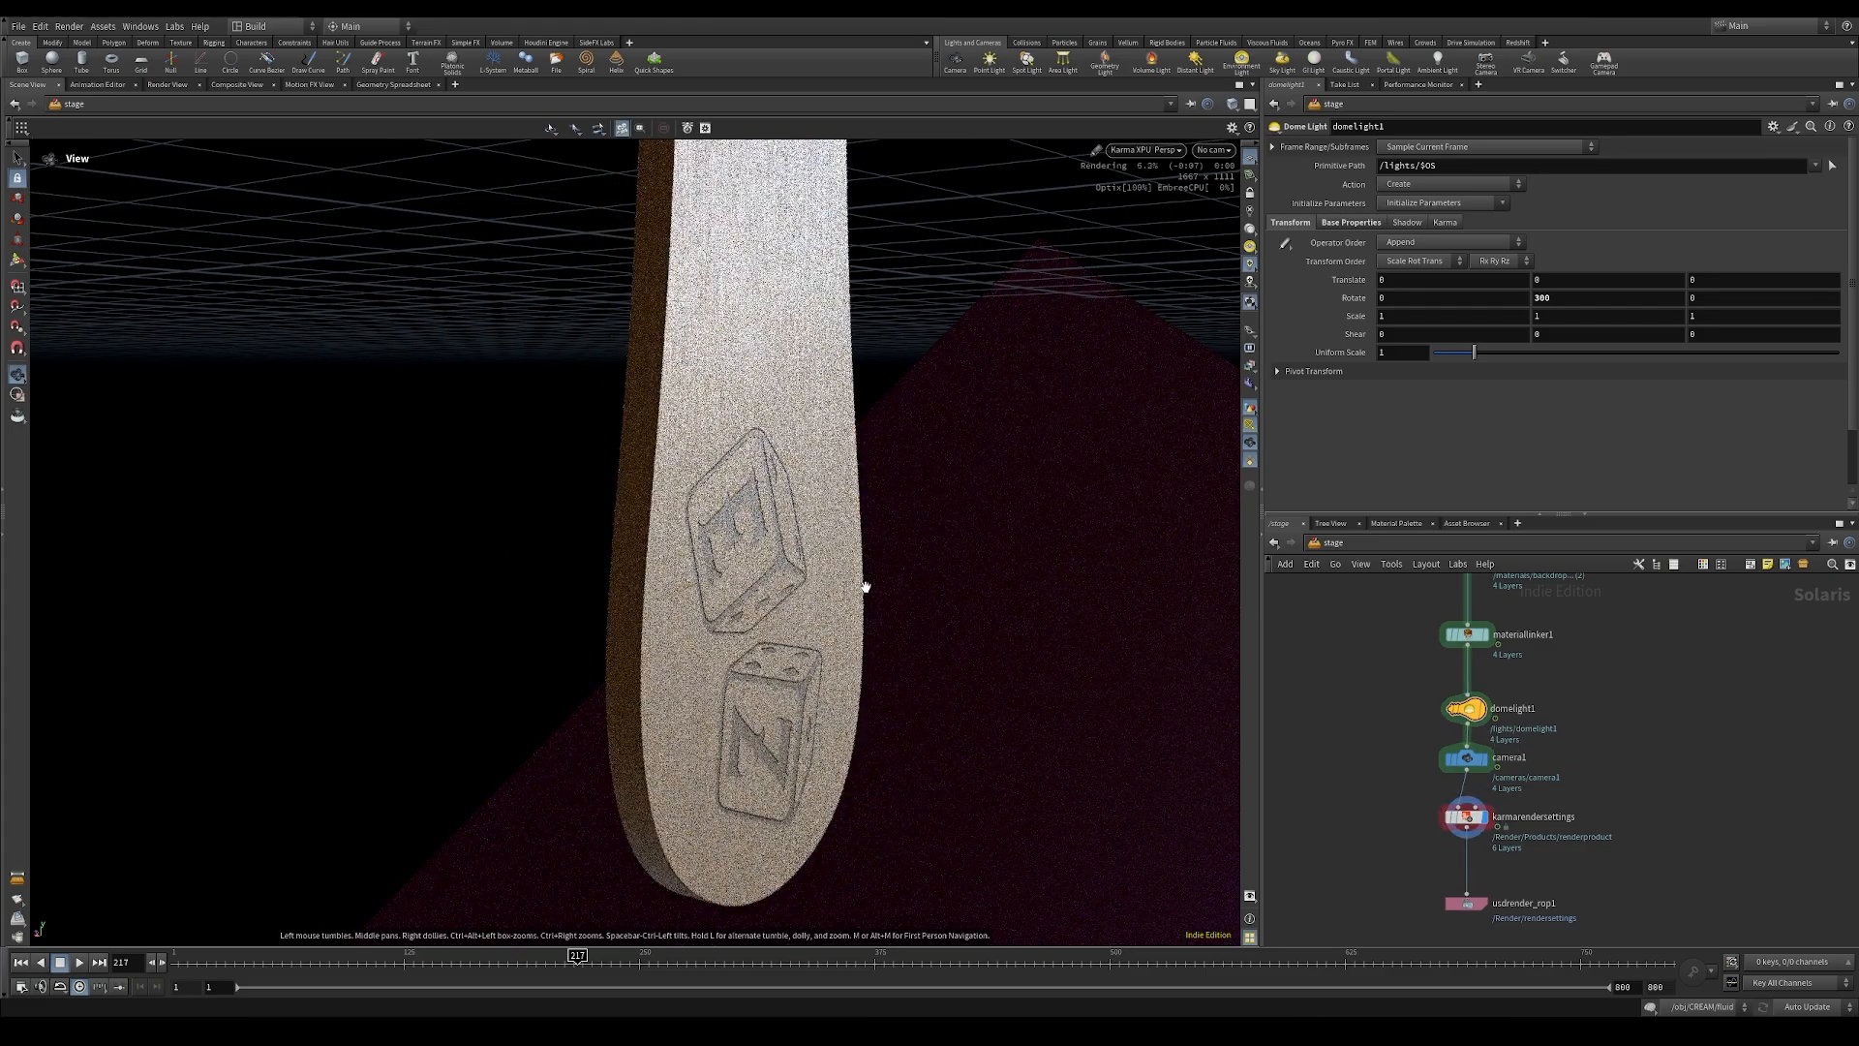
{"action": "left_click_drag", "start_coordinate": [938, 575], "coordinate": [758, 523]}
{"action": "key", "text": "Return"}
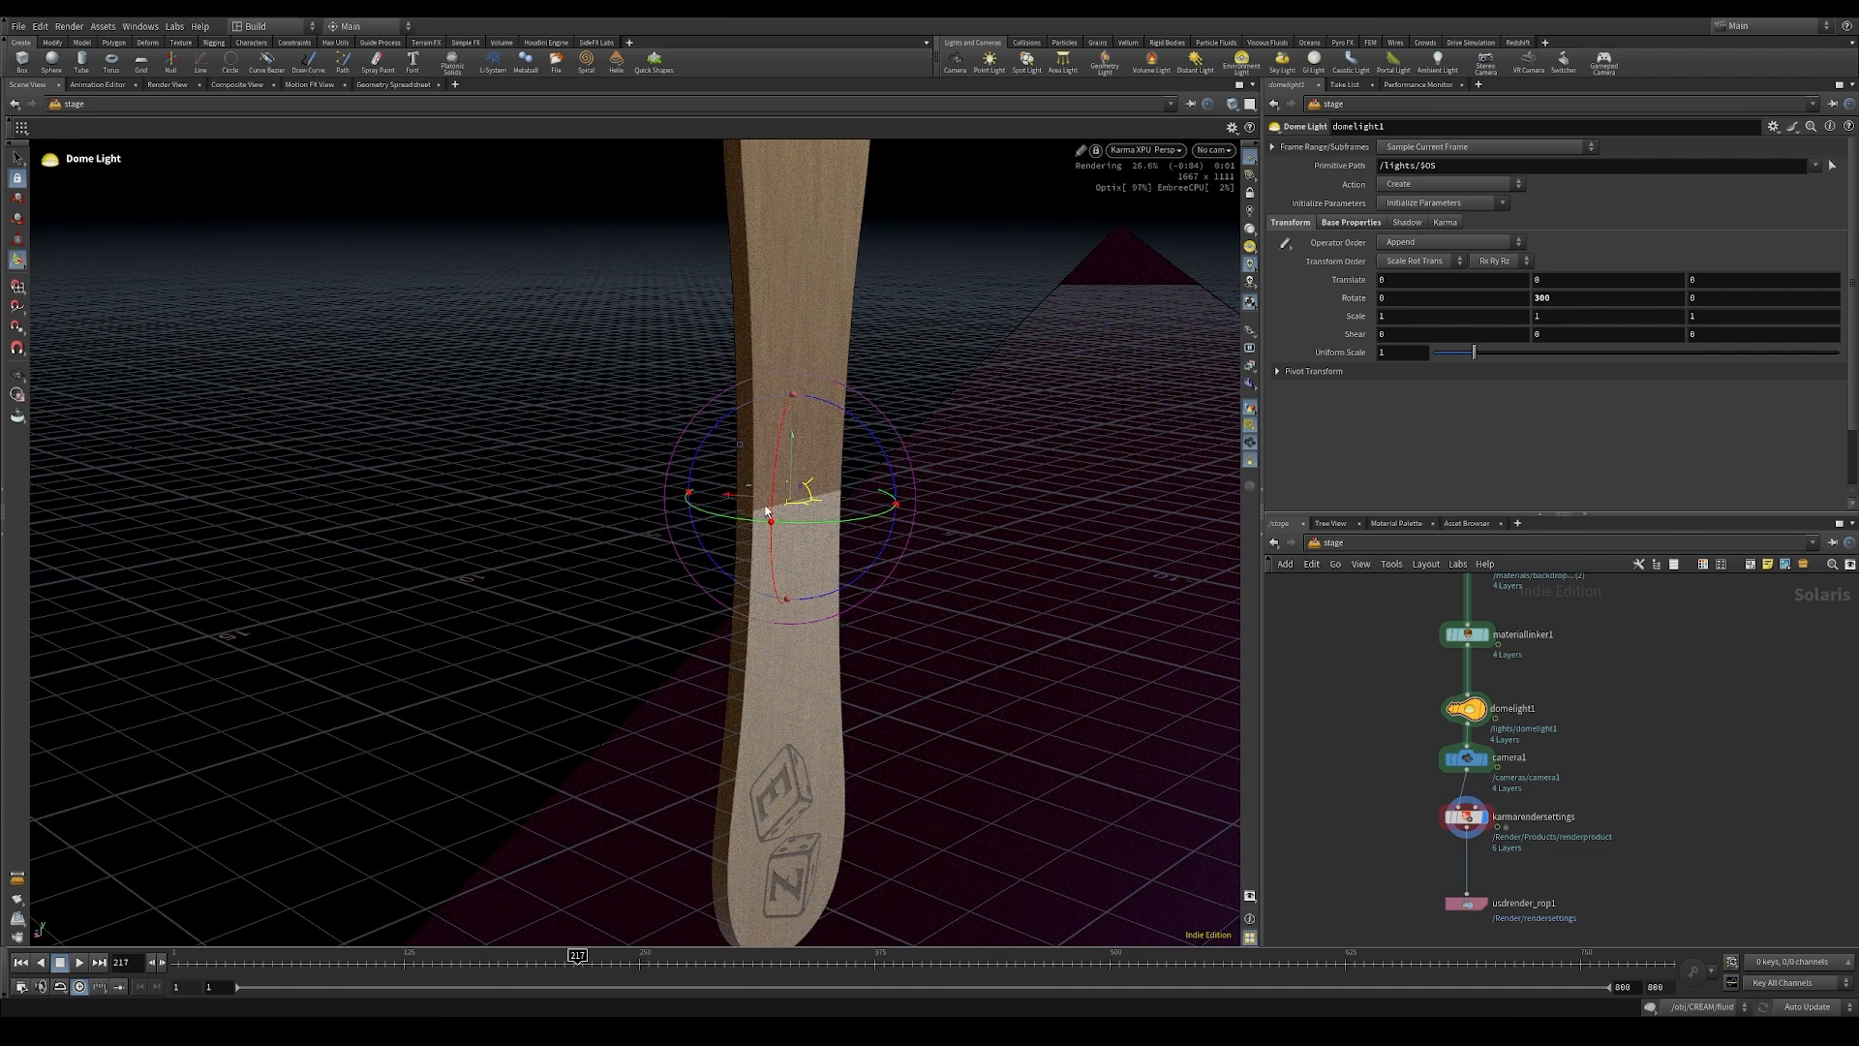
Step: Inside the stick material of the material library, set the roughness image node's signature to Float
{"action": "middle_click_drag", "start_coordinate": [1313, 630], "coordinate": [1278, 695]}
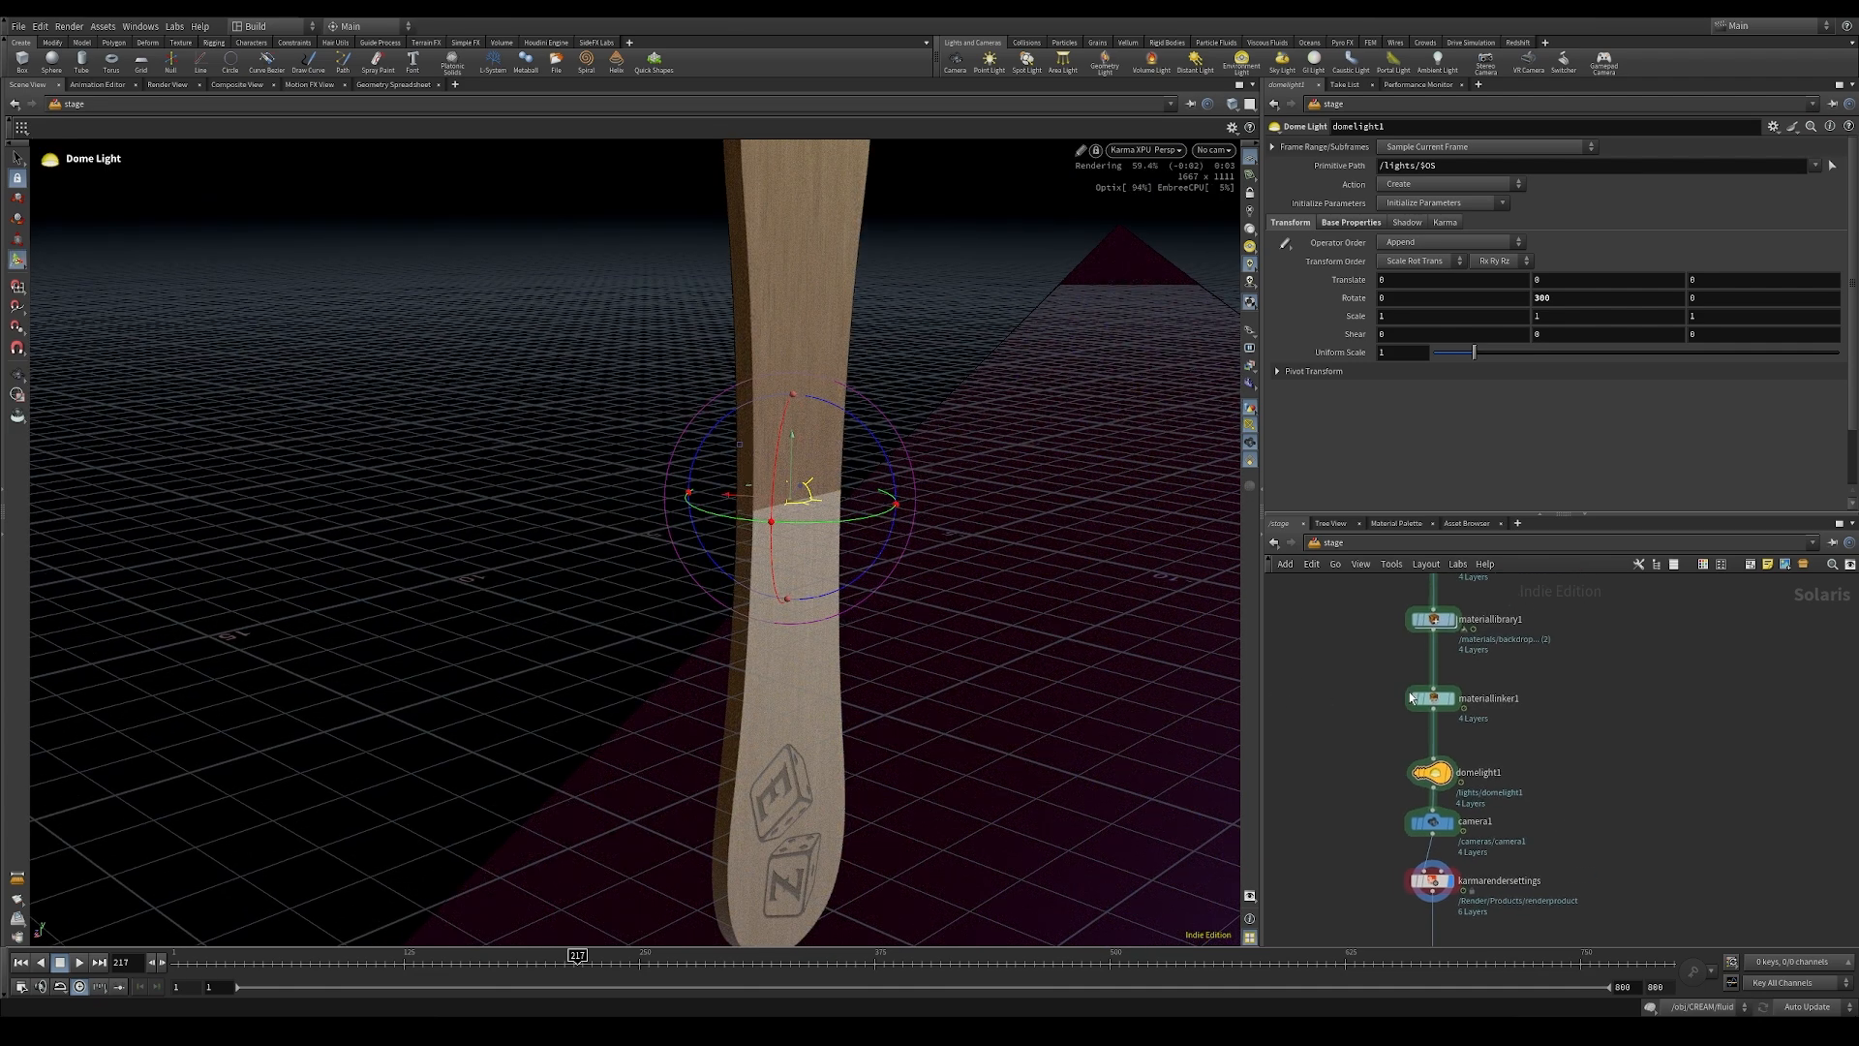
{"action": "left_click", "coordinate": [1433, 620]}
{"action": "double_click", "coordinate": [1433, 621]}
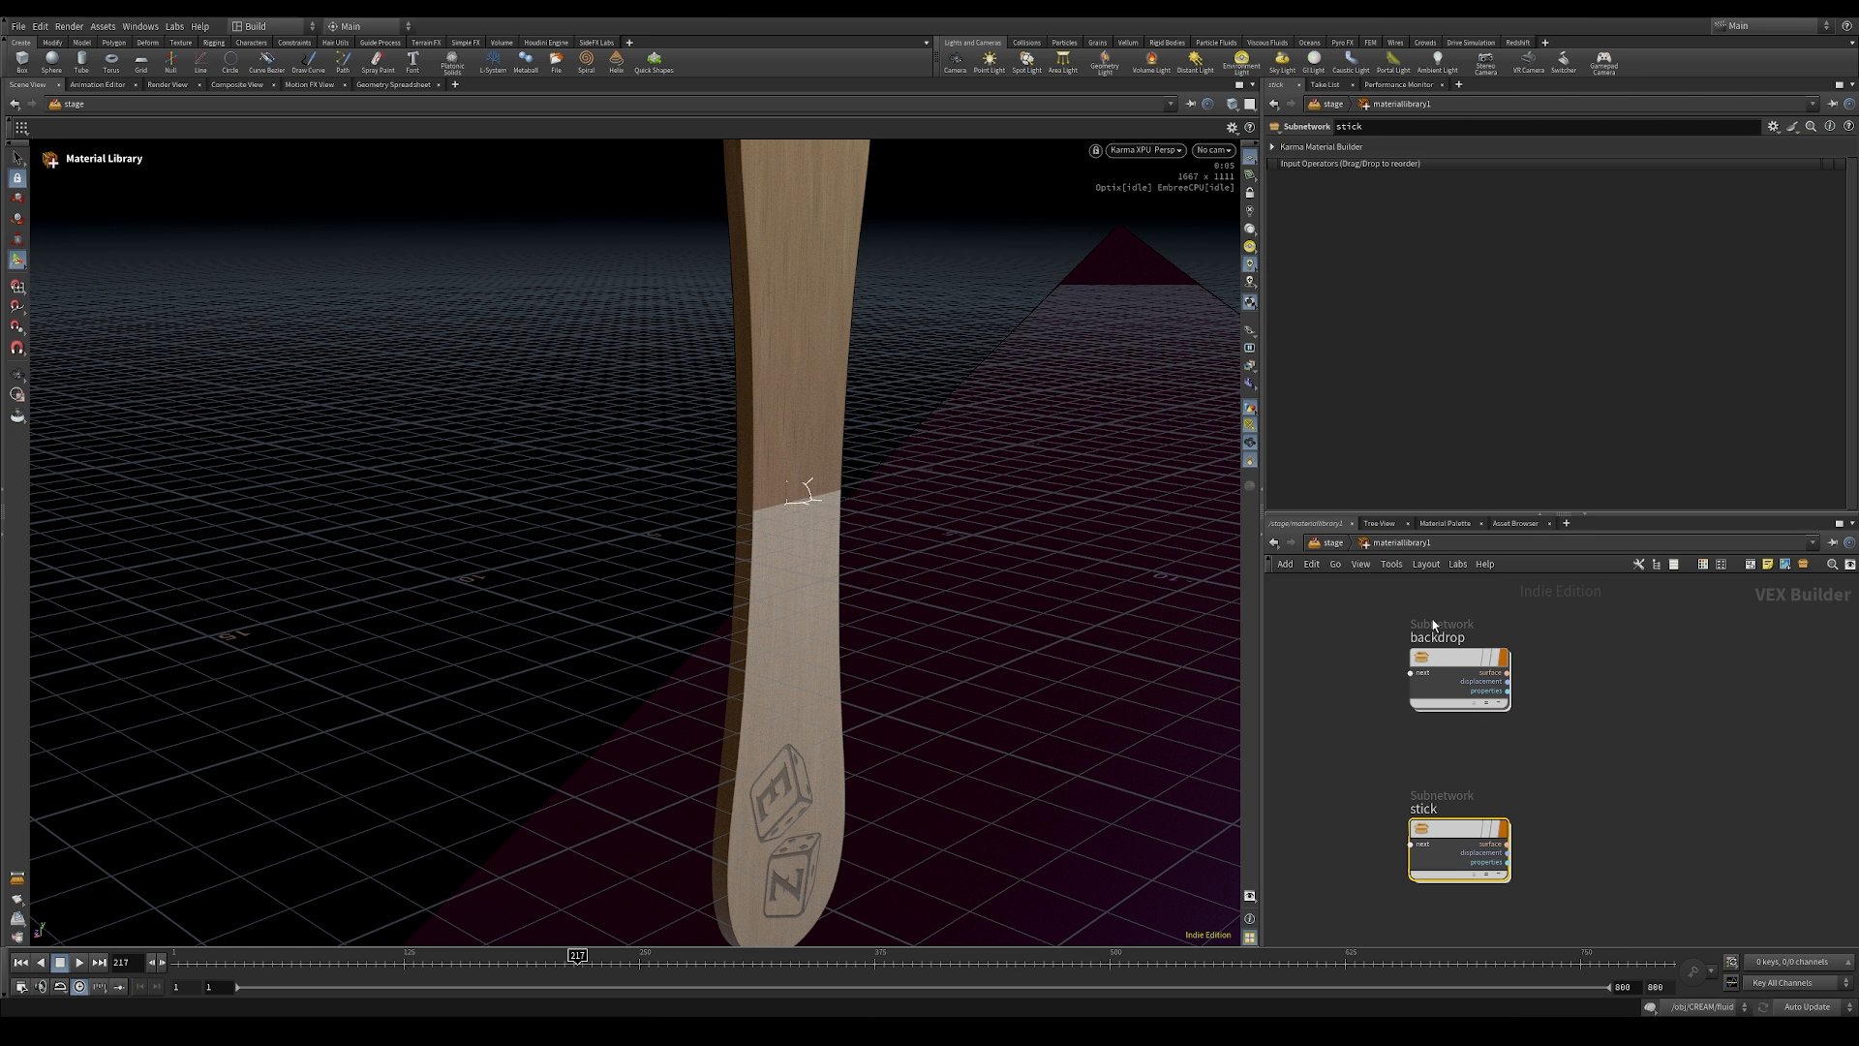
{"action": "double_click", "coordinate": [1455, 833]}
{"action": "middle_click_drag", "start_coordinate": [1507, 721], "coordinate": [1520, 776]}
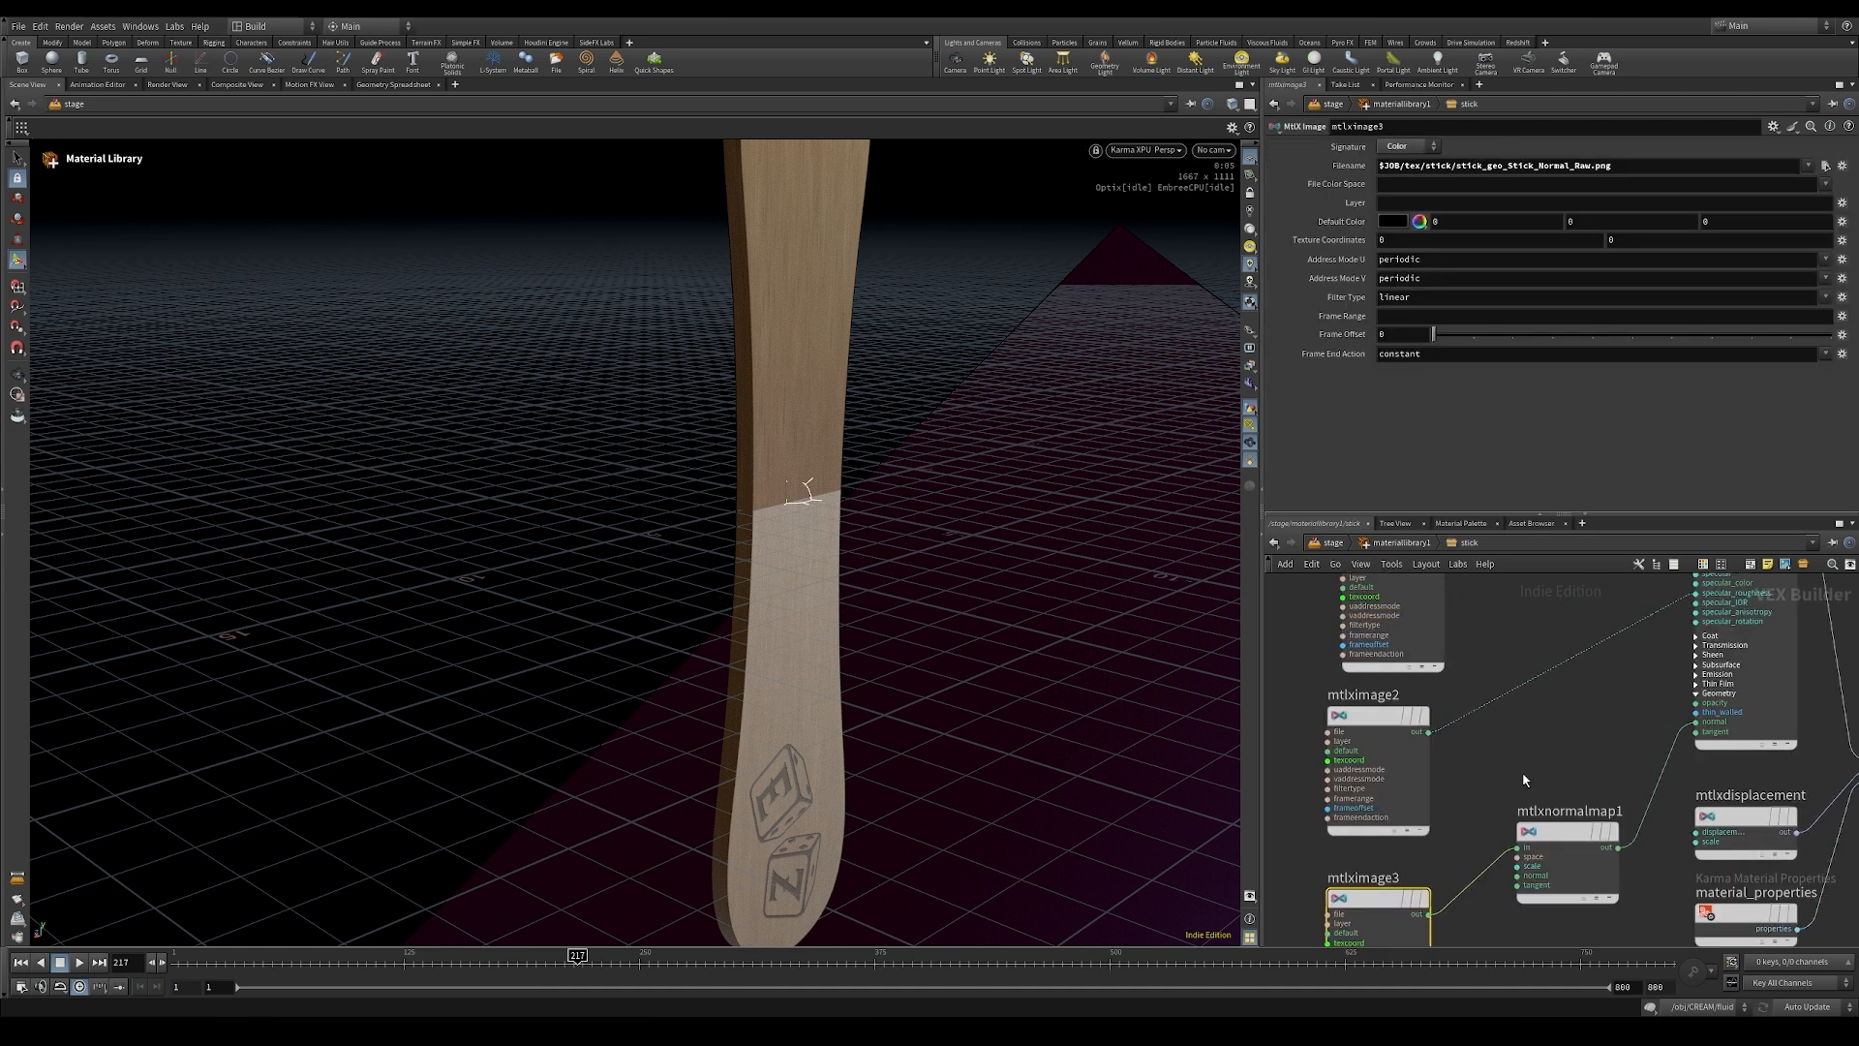
{"action": "scroll", "coordinate": [1521, 775], "scroll_direction": "down", "scroll_amount": 4}
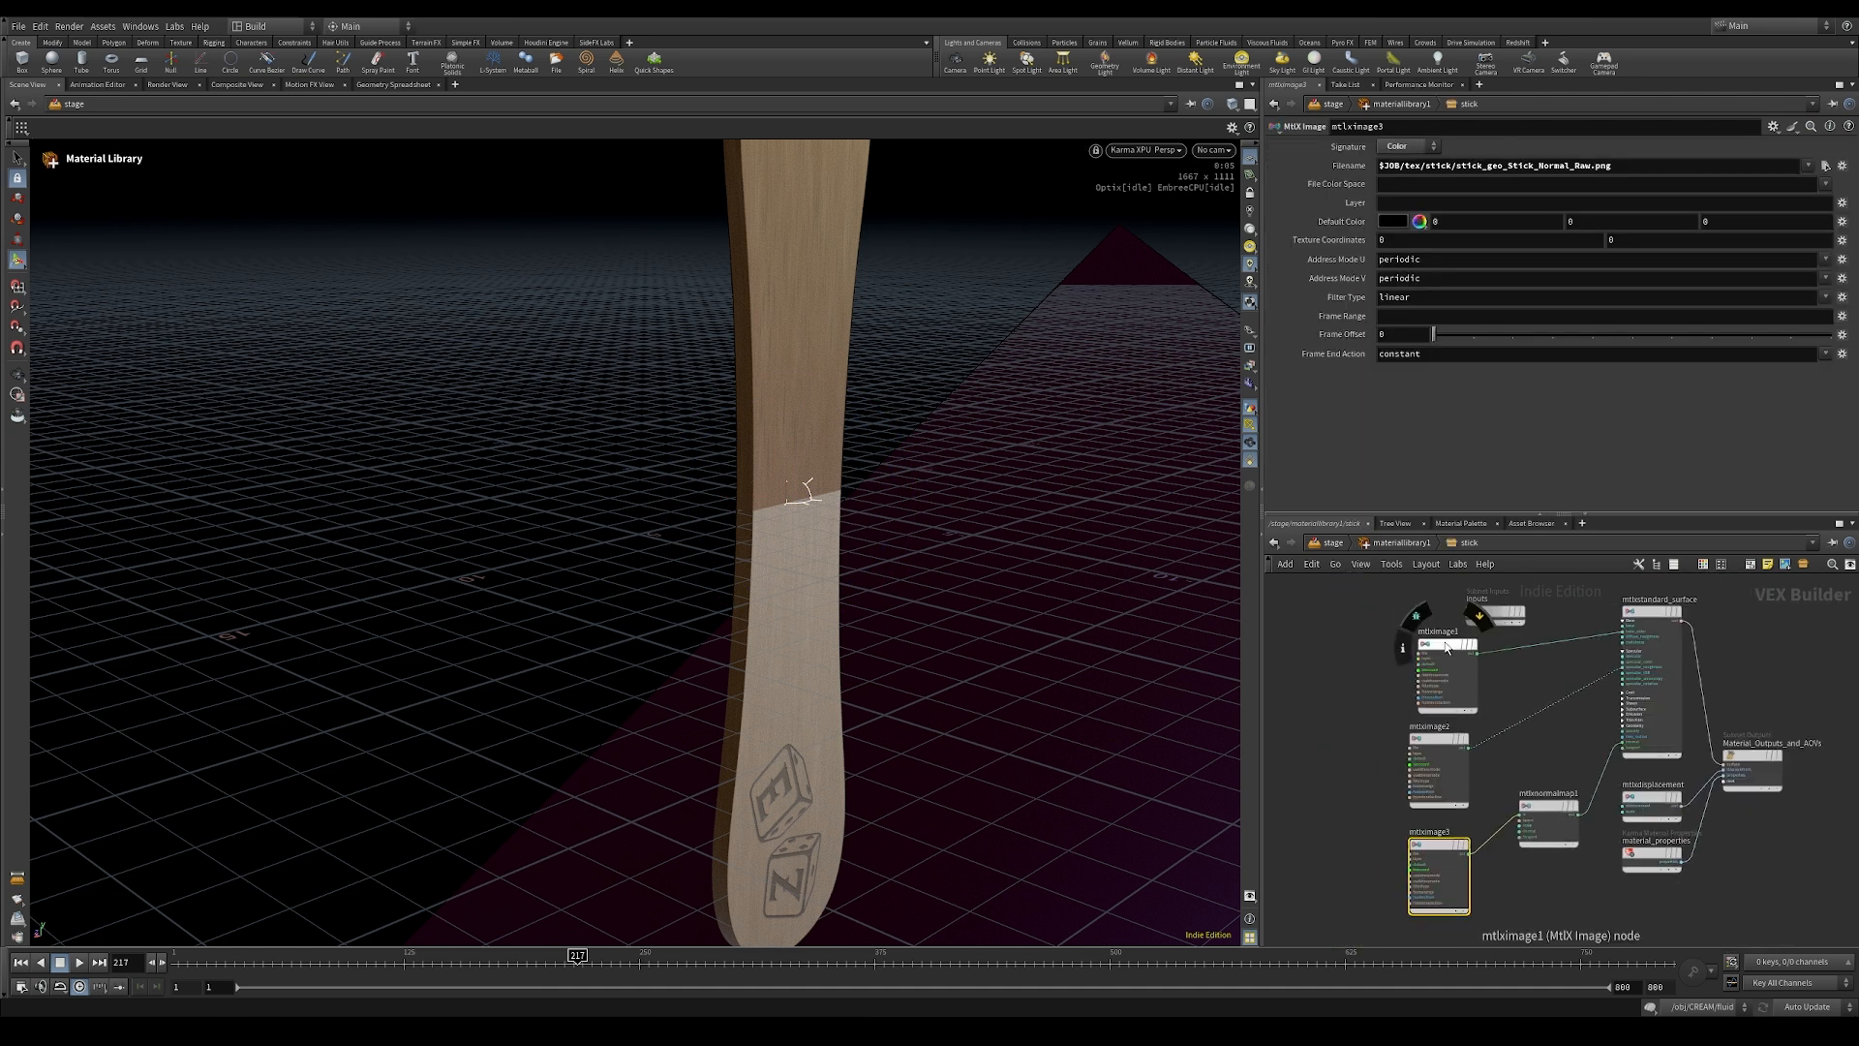
{"action": "left_click", "coordinate": [1446, 646]}
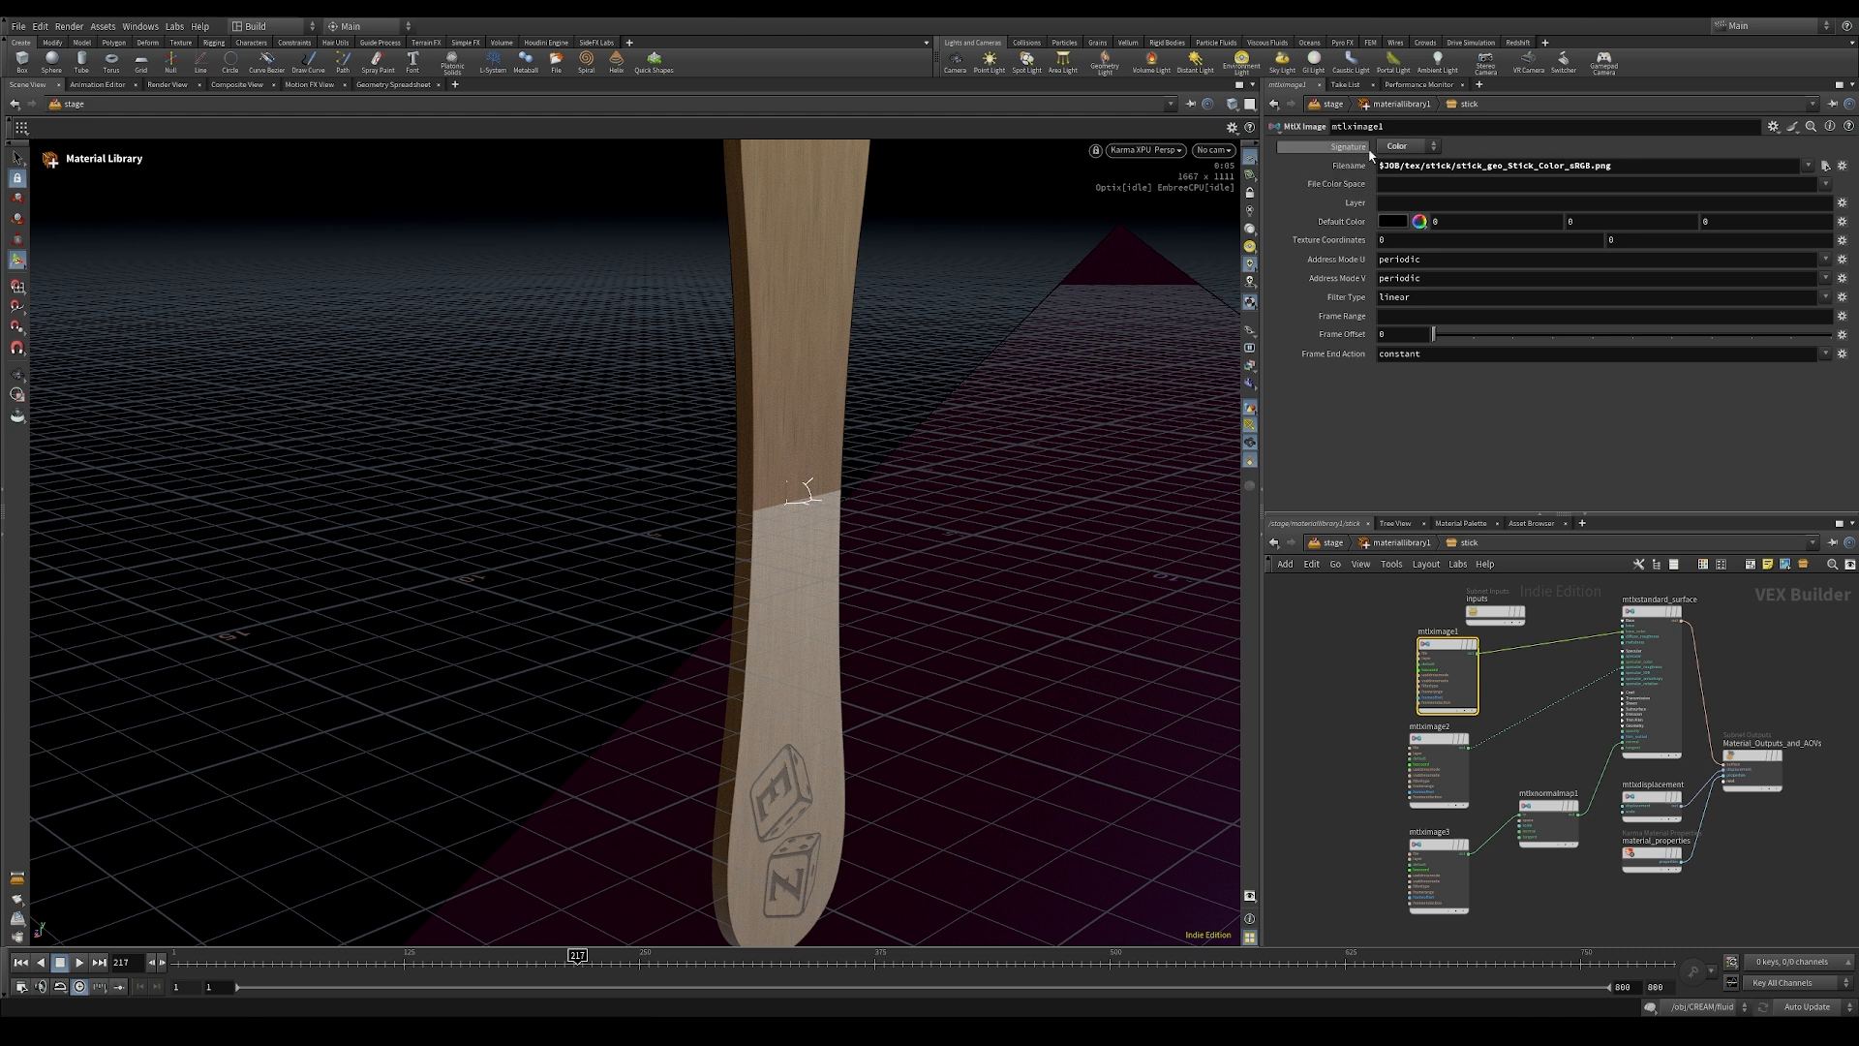
{"action": "left_click", "coordinate": [1436, 744]}
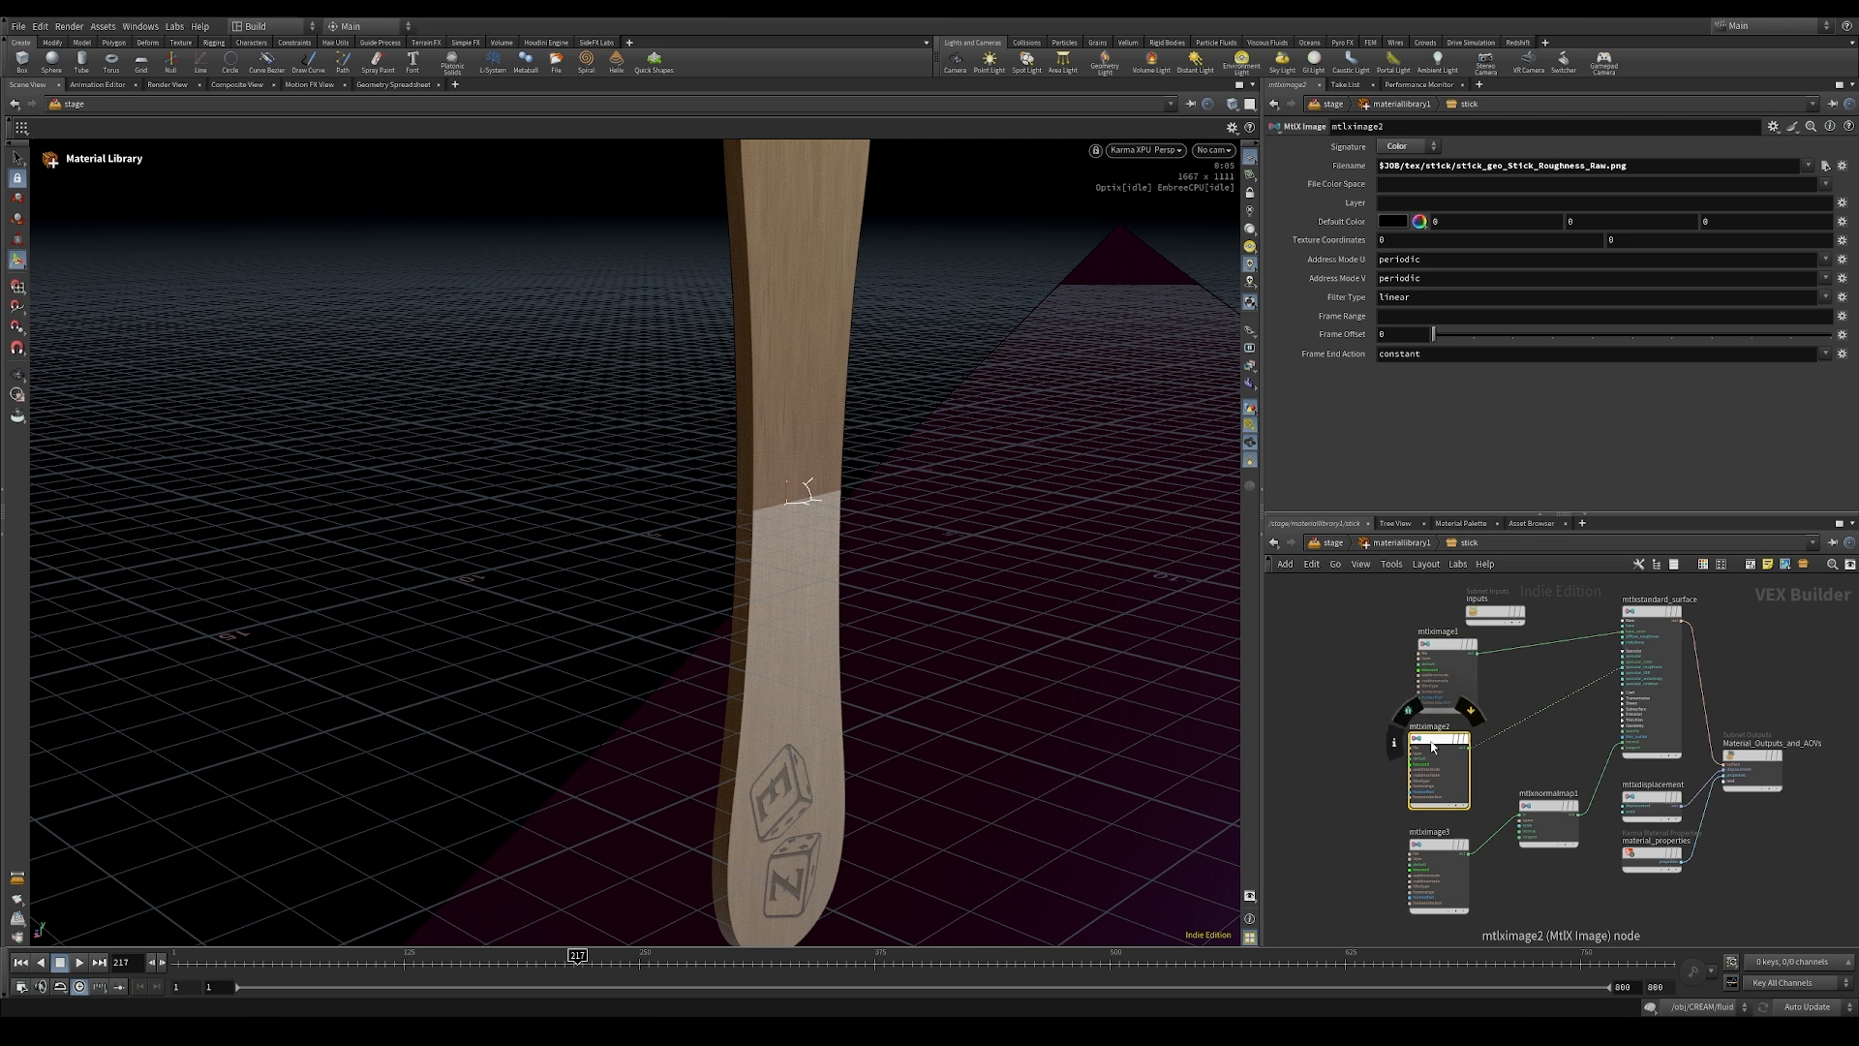
{"action": "left_click", "coordinate": [1418, 152]}
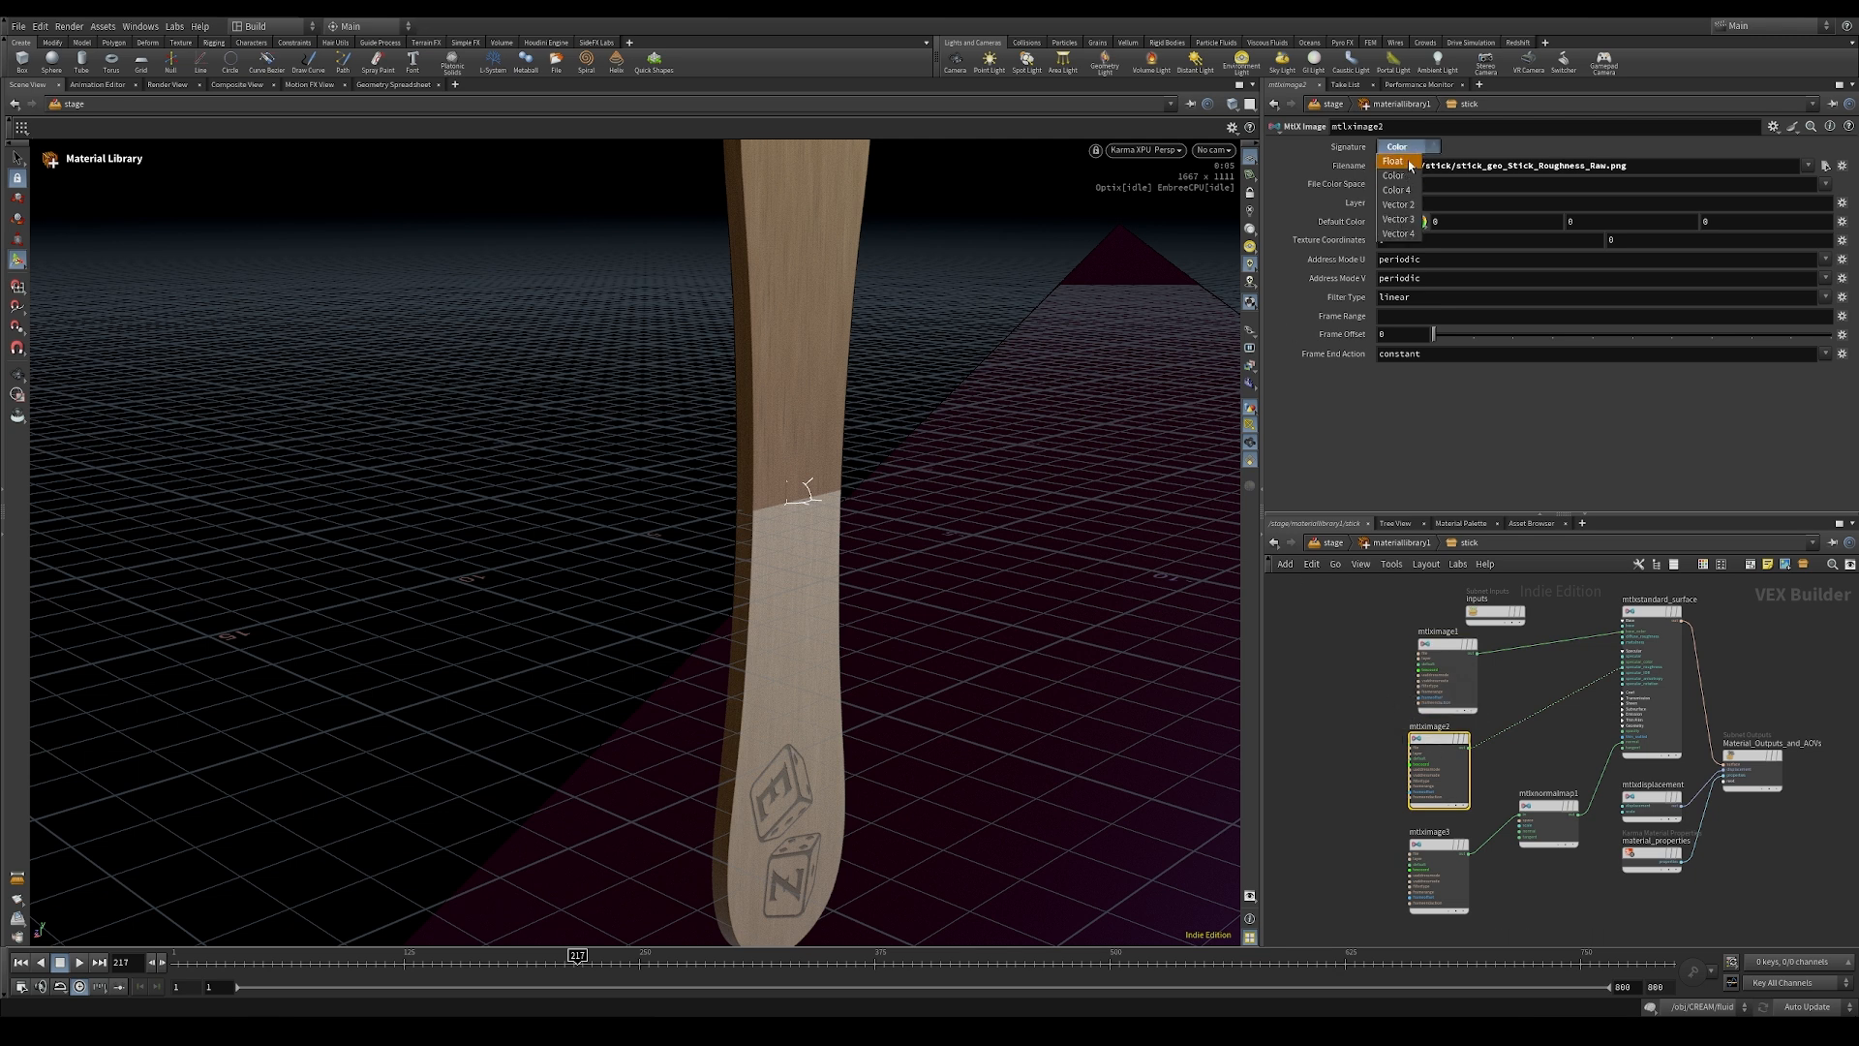
{"action": "left_click", "coordinate": [1409, 163]}
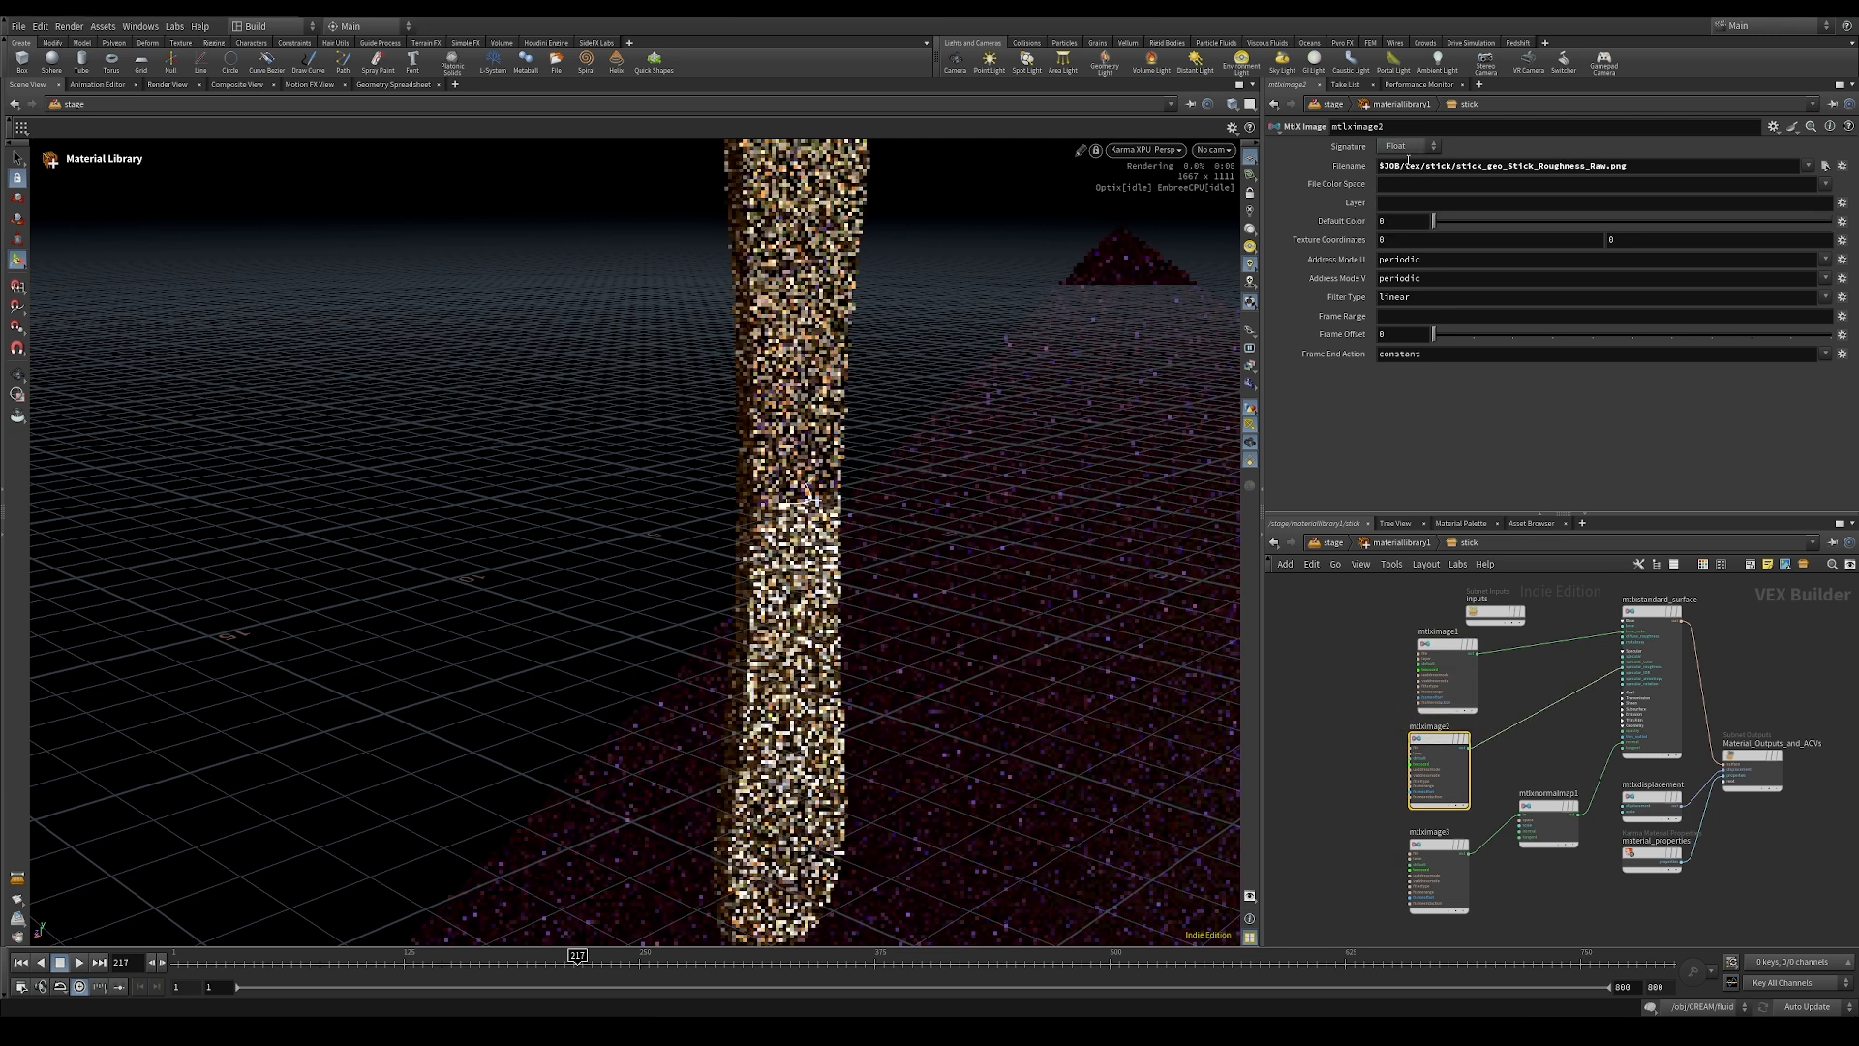
Step: Set the normal image node's signature to Vector 3 and inspect the engraved dice on the rendered stick
{"action": "left_click", "coordinate": [1433, 849]}
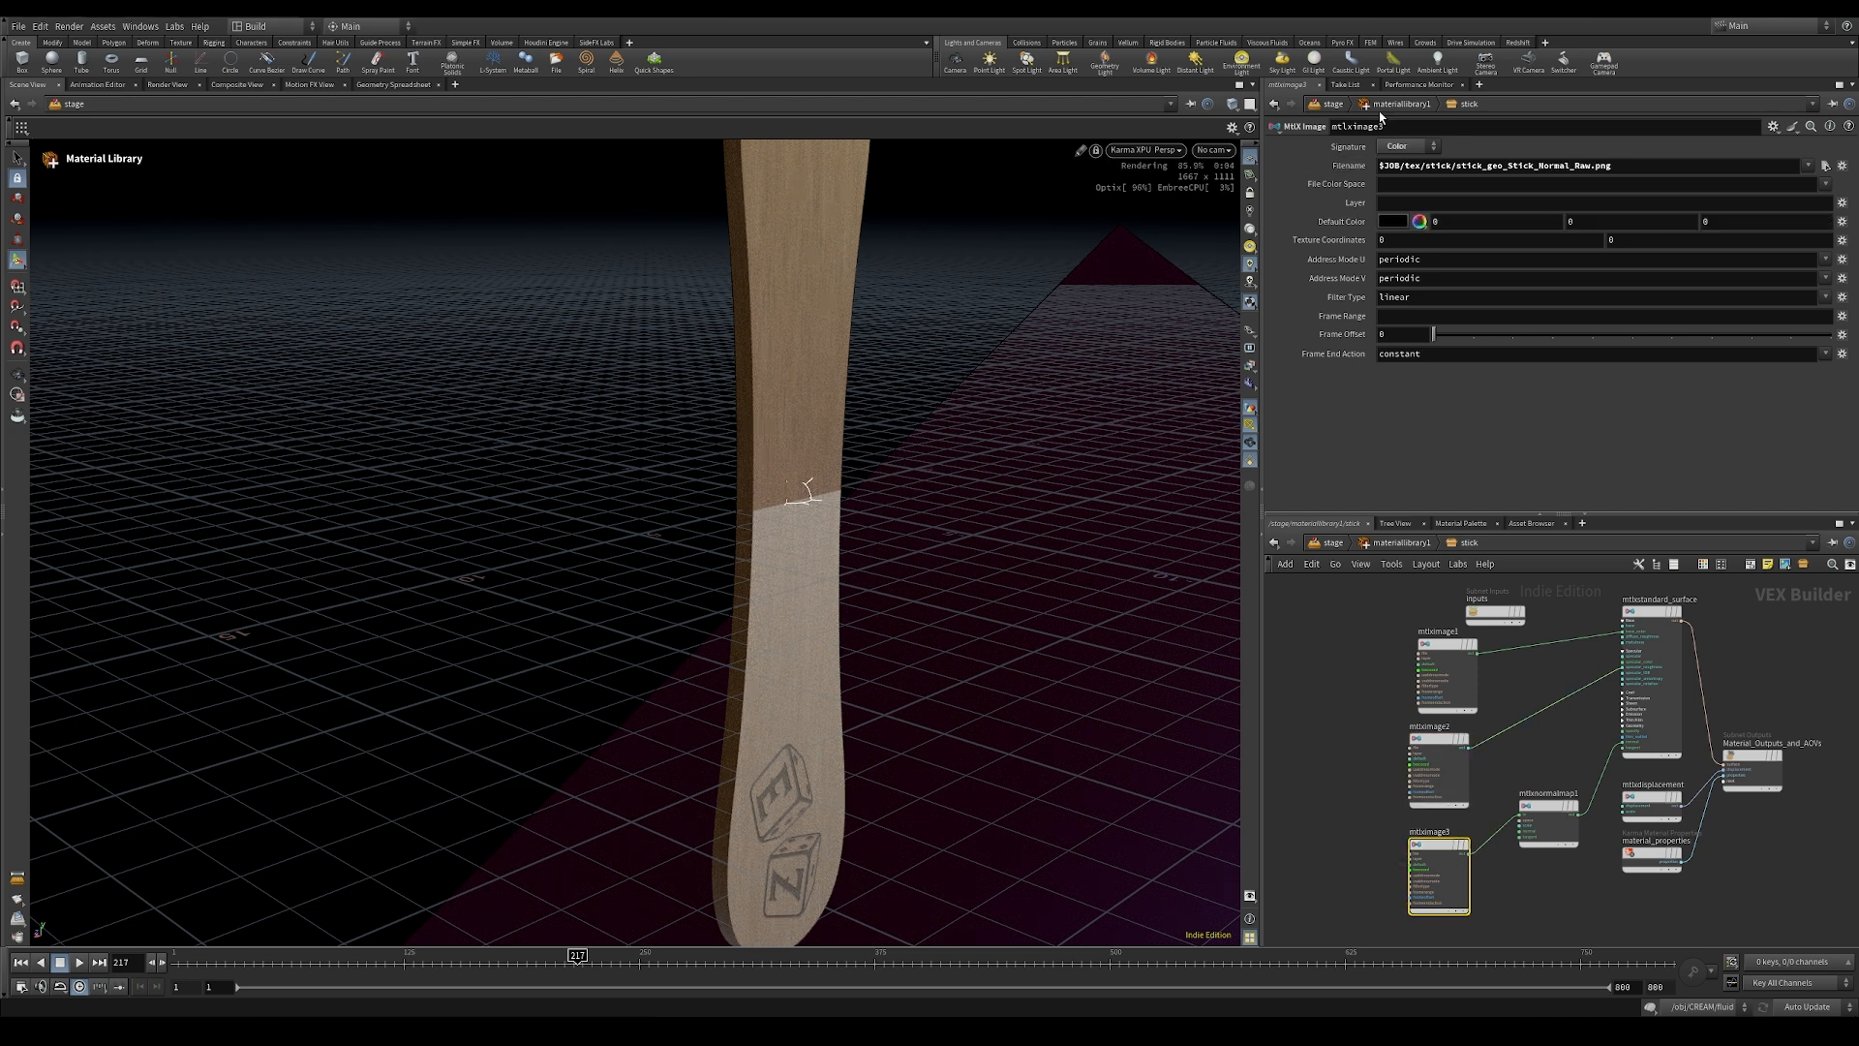
{"action": "left_click", "coordinate": [1415, 152]}
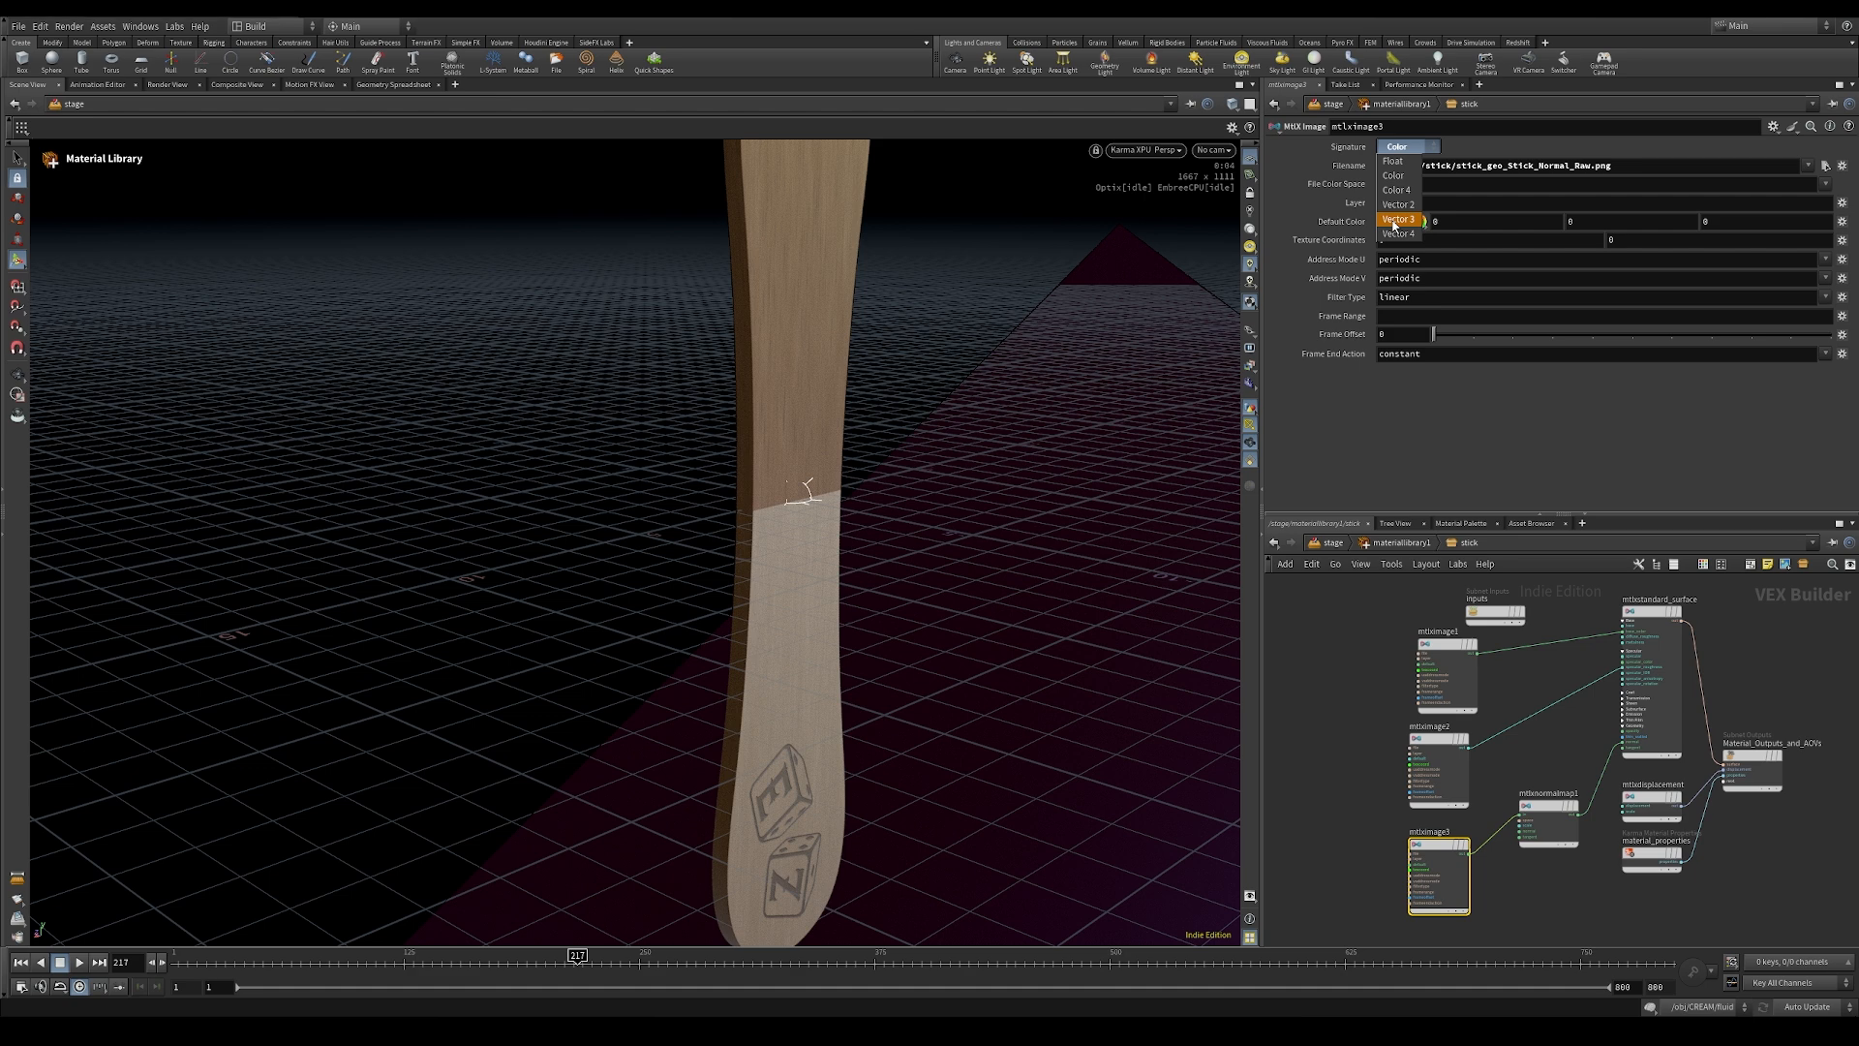
{"action": "left_click", "coordinate": [1394, 224]}
{"action": "left_click_drag", "start_coordinate": [915, 734], "coordinate": [738, 710], "text": "alt"}
{"action": "right_click_drag", "start_coordinate": [739, 709], "coordinate": [710, 713], "text": "alt"}
{"action": "left_click_drag", "start_coordinate": [710, 714], "coordinate": [1113, 542], "text": "alt"}
{"action": "right_click_drag", "start_coordinate": [1114, 543], "coordinate": [1083, 446], "text": "alt"}
{"action": "left_click_drag", "start_coordinate": [946, 519], "coordinate": [929, 464], "text": "alt"}
{"action": "right_click_drag", "start_coordinate": [812, 339], "coordinate": [904, 440], "text": "alt"}
{"action": "left_click_drag", "start_coordinate": [905, 440], "coordinate": [1091, 469], "text": "alt"}
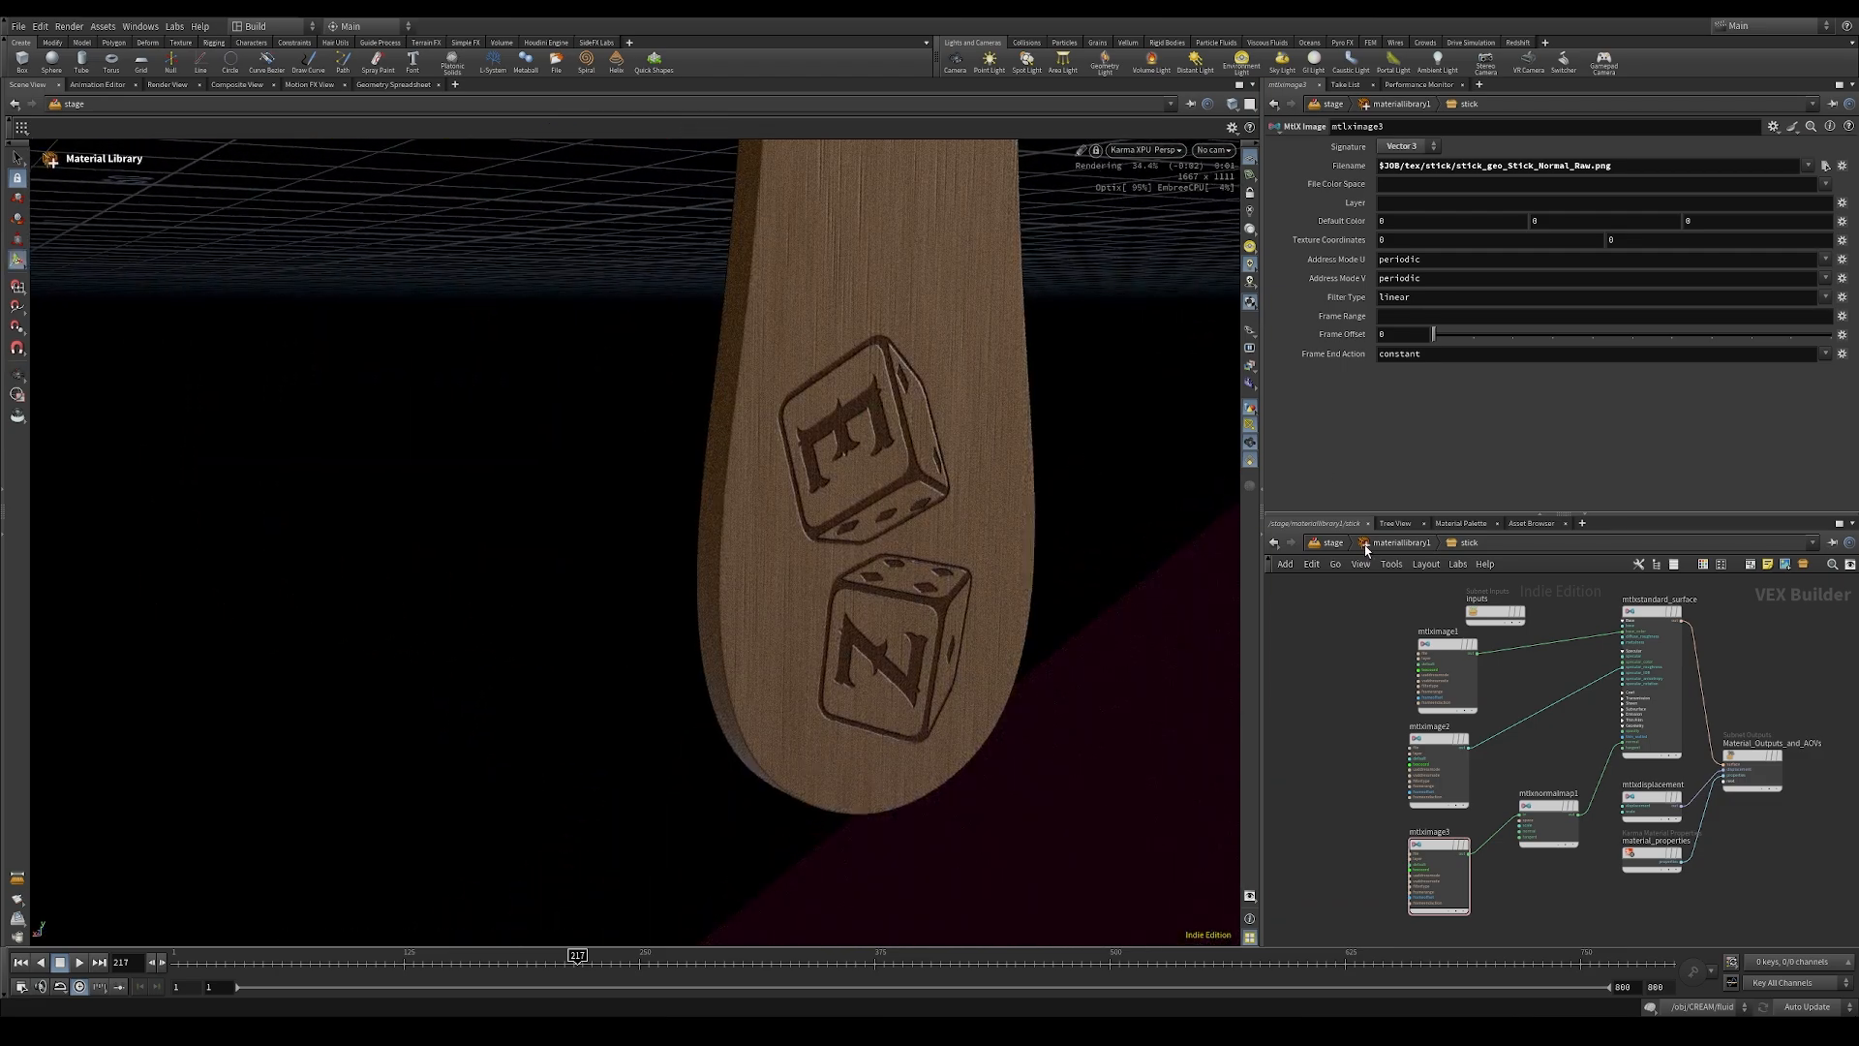
Step: Duplicate the stick material in the material library, place the copy beside it and name it stick_inside
{"action": "left_click", "coordinate": [1366, 547]}
{"action": "middle_click_drag", "start_coordinate": [1577, 811], "coordinate": [1557, 796]}
{"action": "left_click_drag", "start_coordinate": [1428, 777], "coordinate": [1611, 781], "text": "alt"}
{"action": "double_click", "coordinate": [1618, 748]}
{"action": "type", "text": "_inside"}
{"action": "key", "text": "Return"}
Step: Inside stick_inside, load stick_inside_geo_Stick_inside_Color_sRGB.png from the tex/stick_inside folder into the color image node
{"action": "double_click", "coordinate": [1620, 770]}
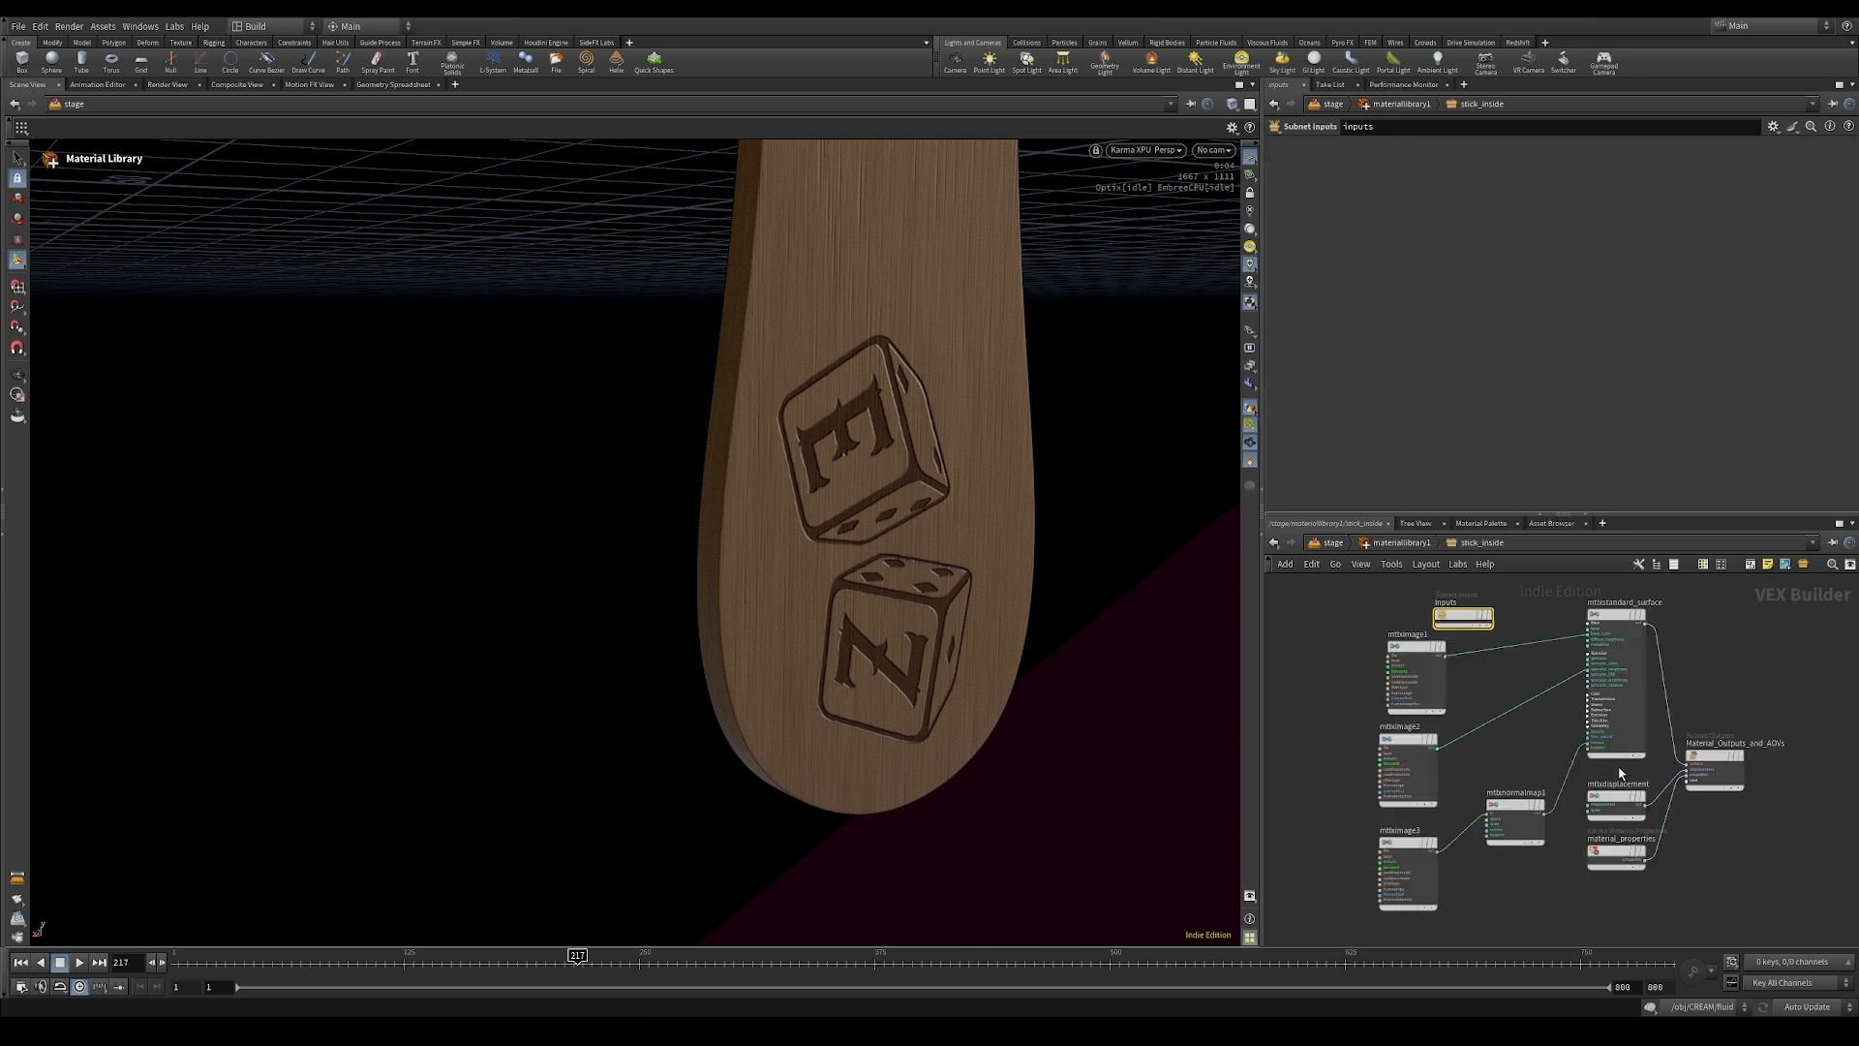
{"action": "left_click_drag", "start_coordinate": [1406, 657], "coordinate": [1398, 658]}
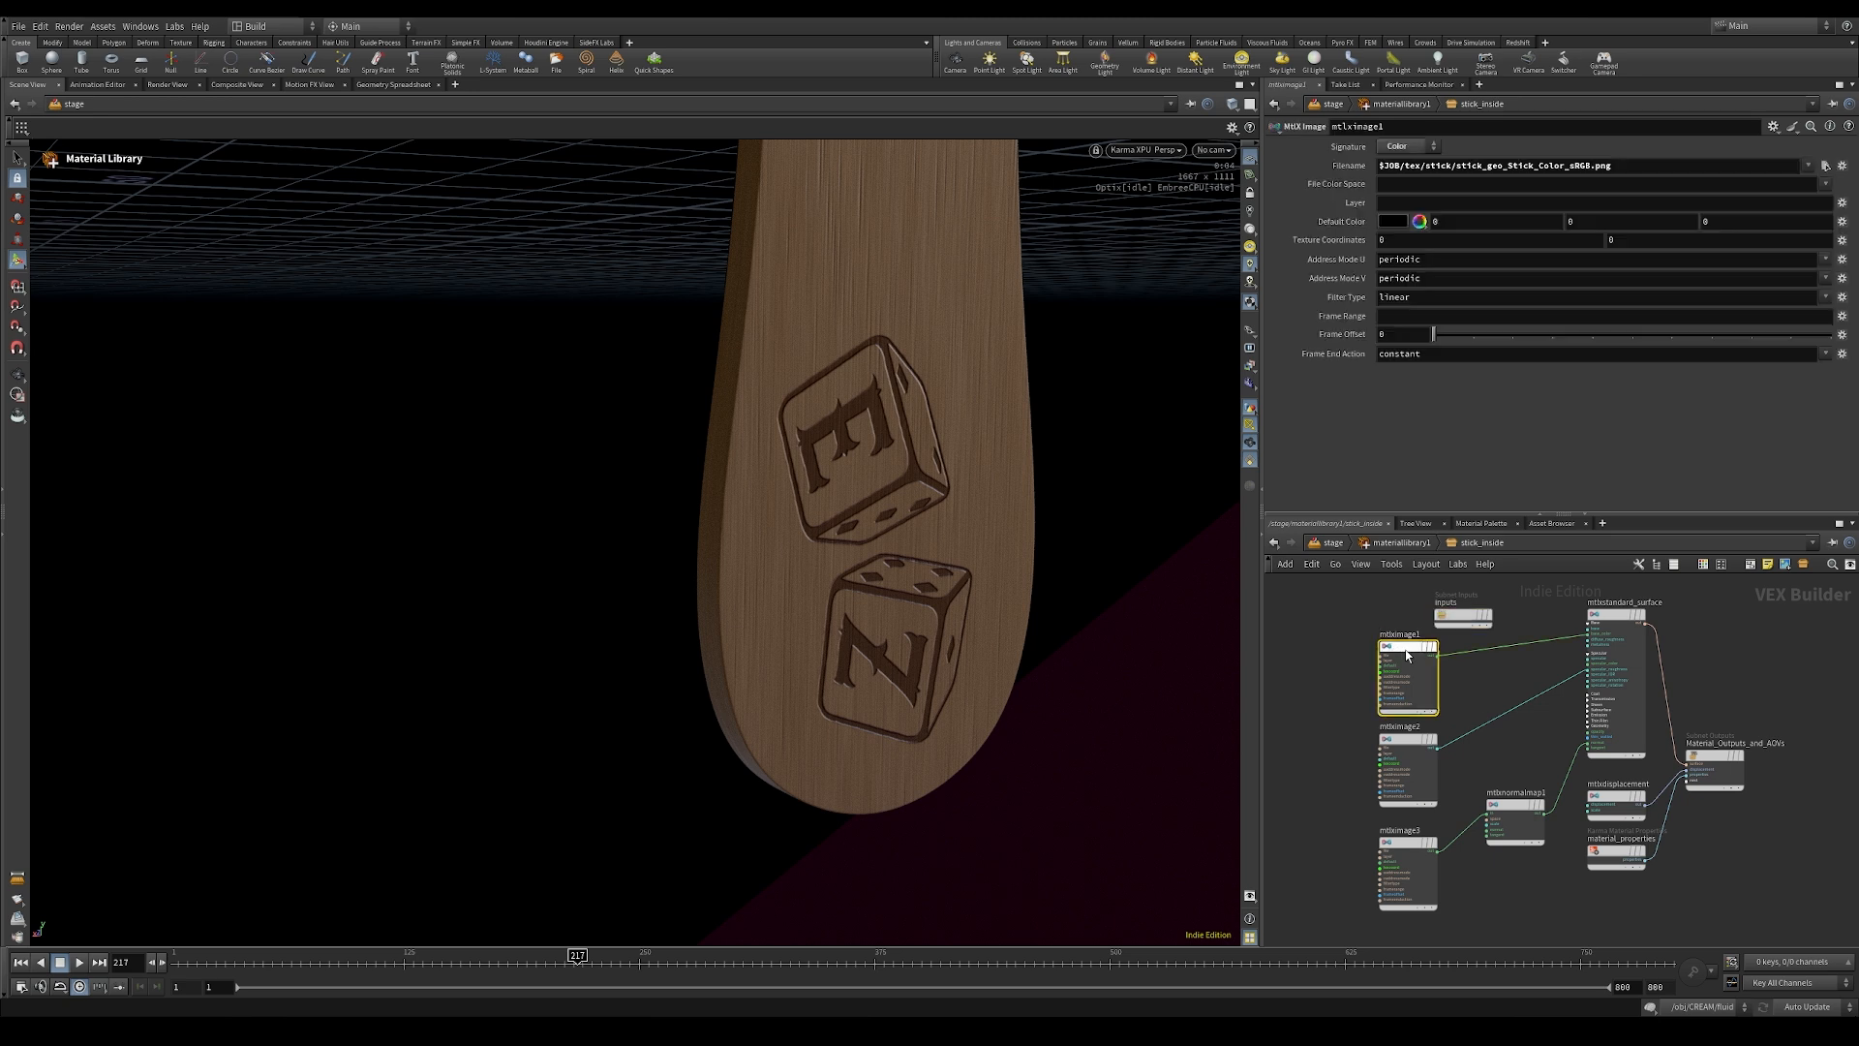
{"action": "left_click", "coordinate": [1827, 165]}
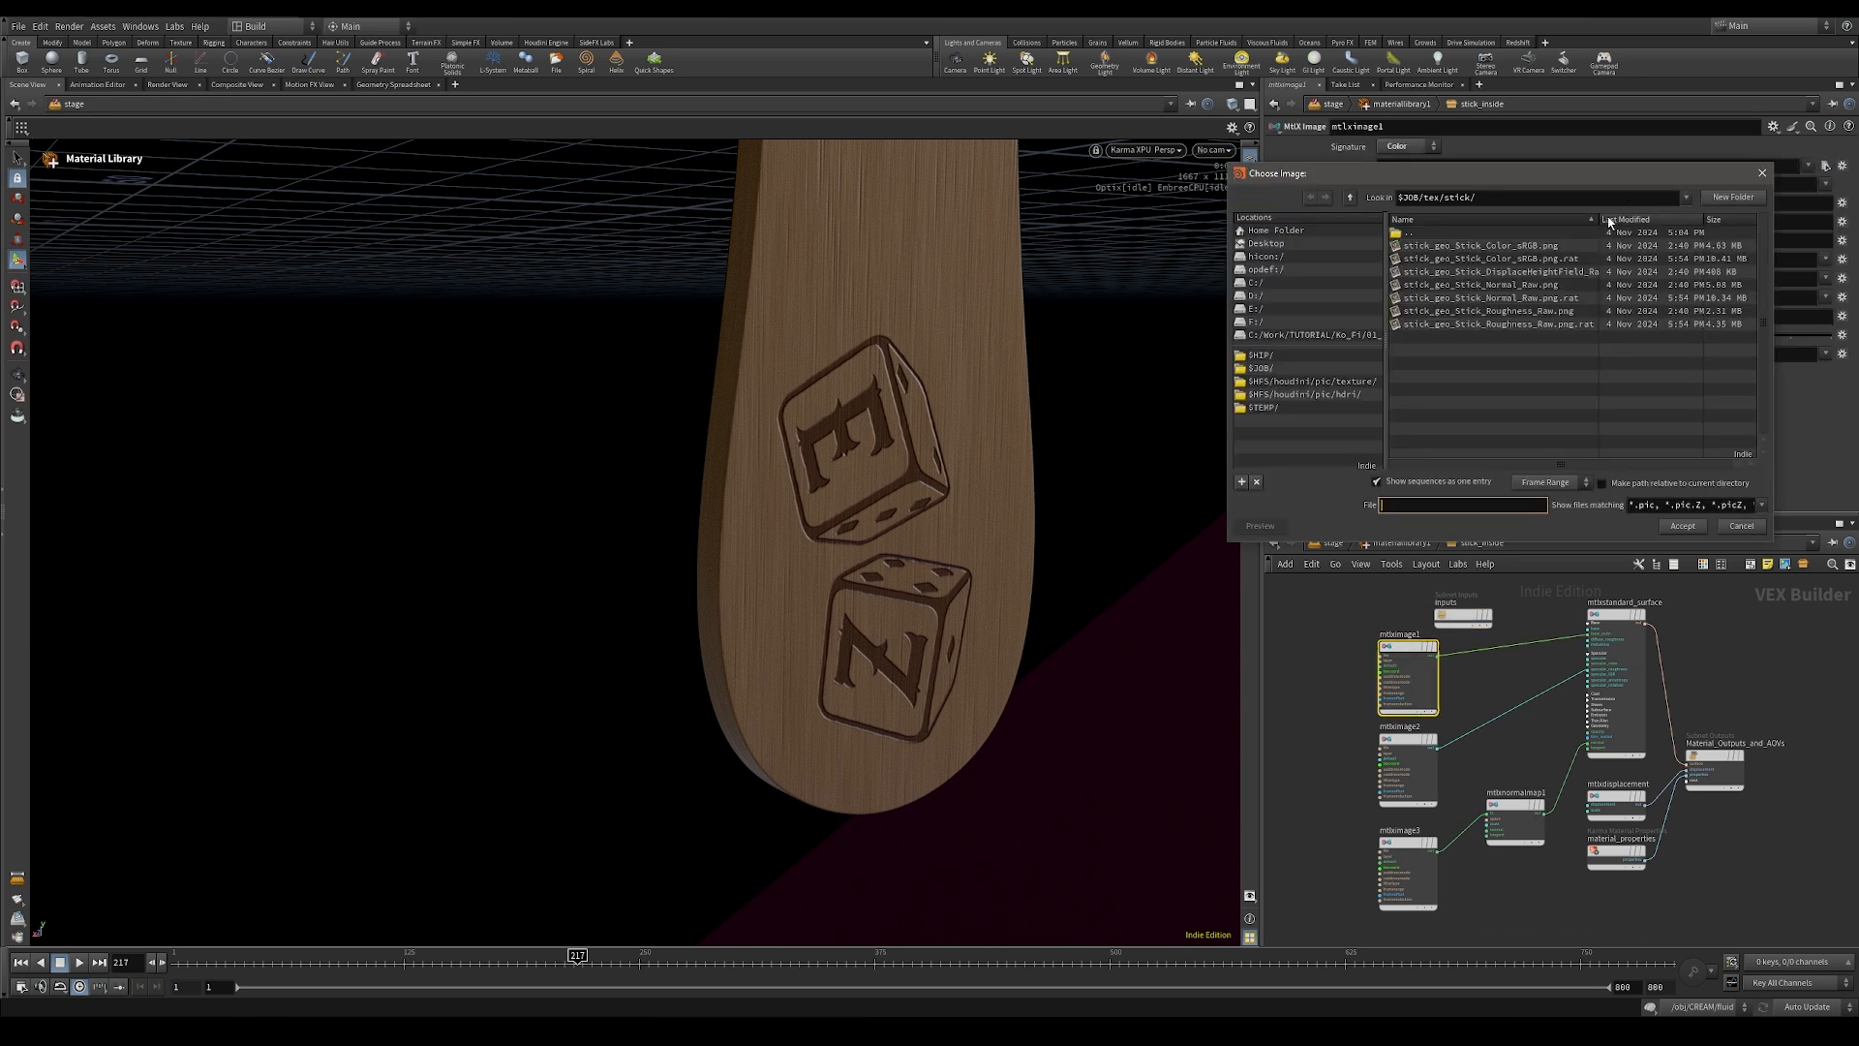
{"action": "double_click", "coordinate": [1440, 233]}
{"action": "double_click", "coordinate": [1511, 271]}
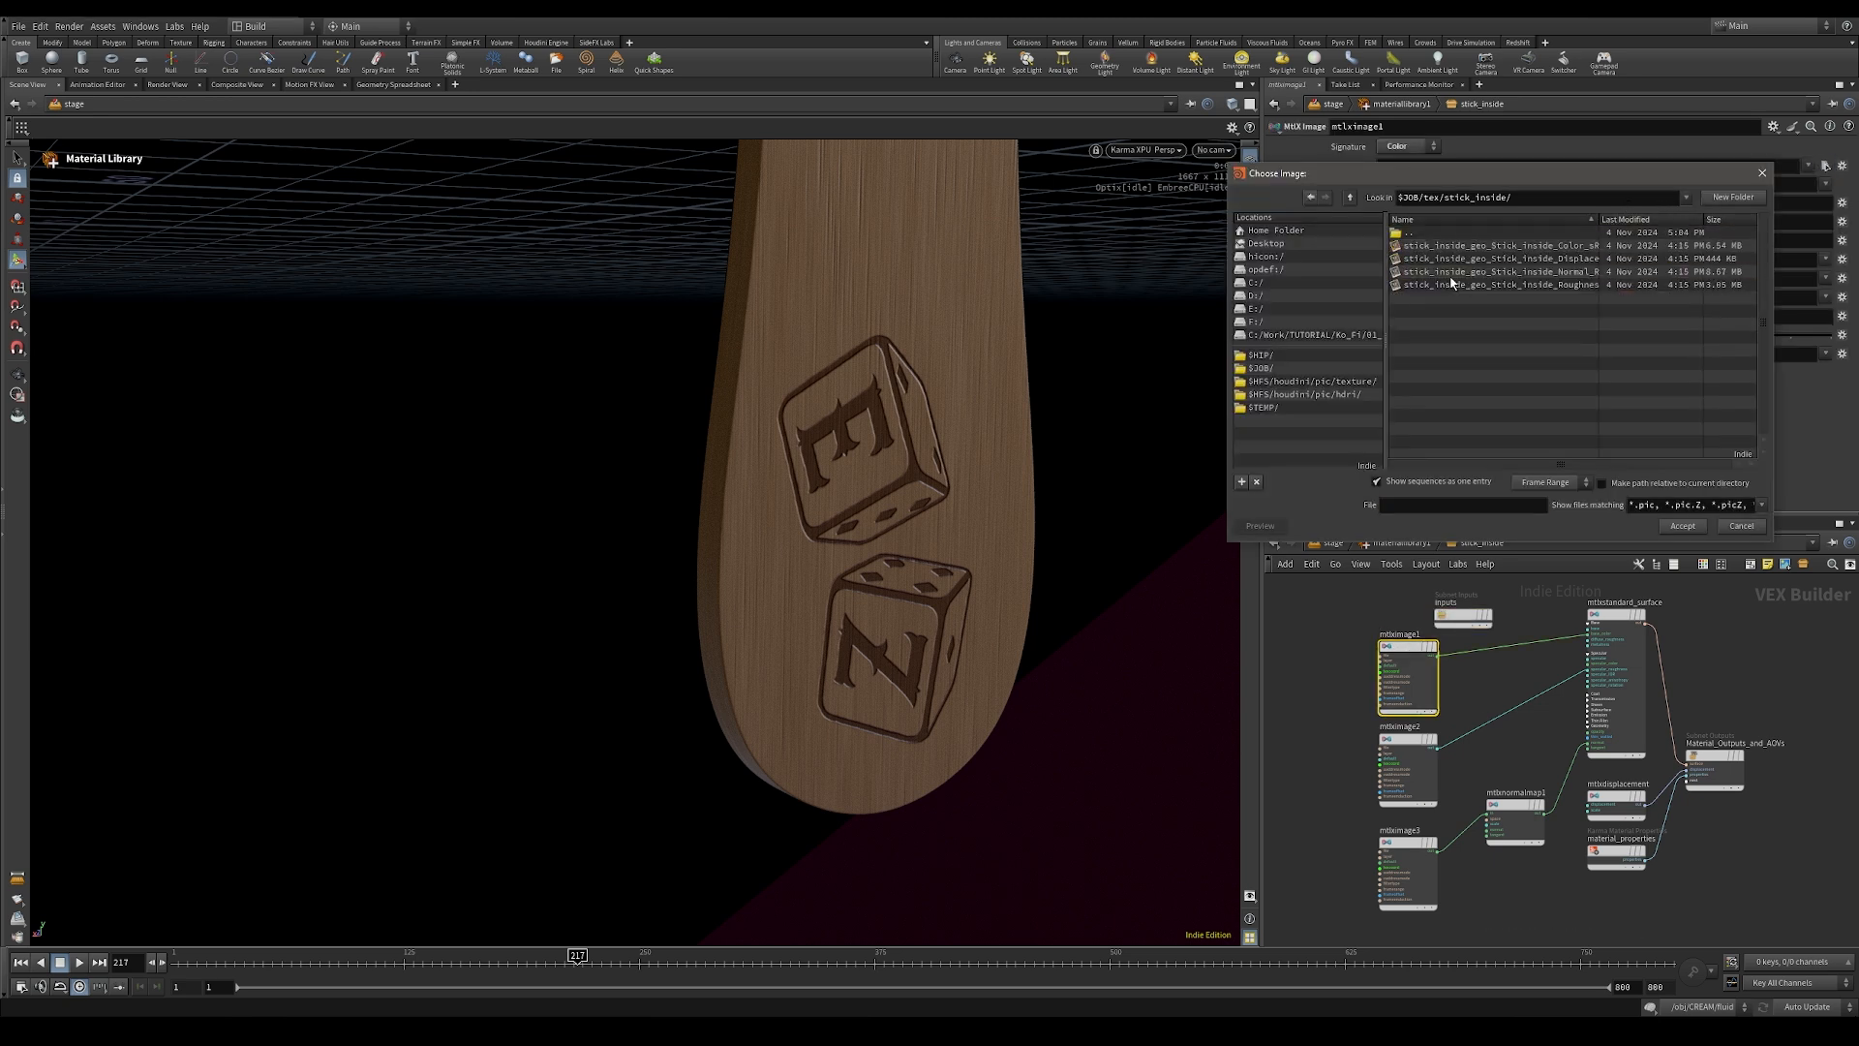
{"action": "double_click", "coordinate": [1557, 249]}
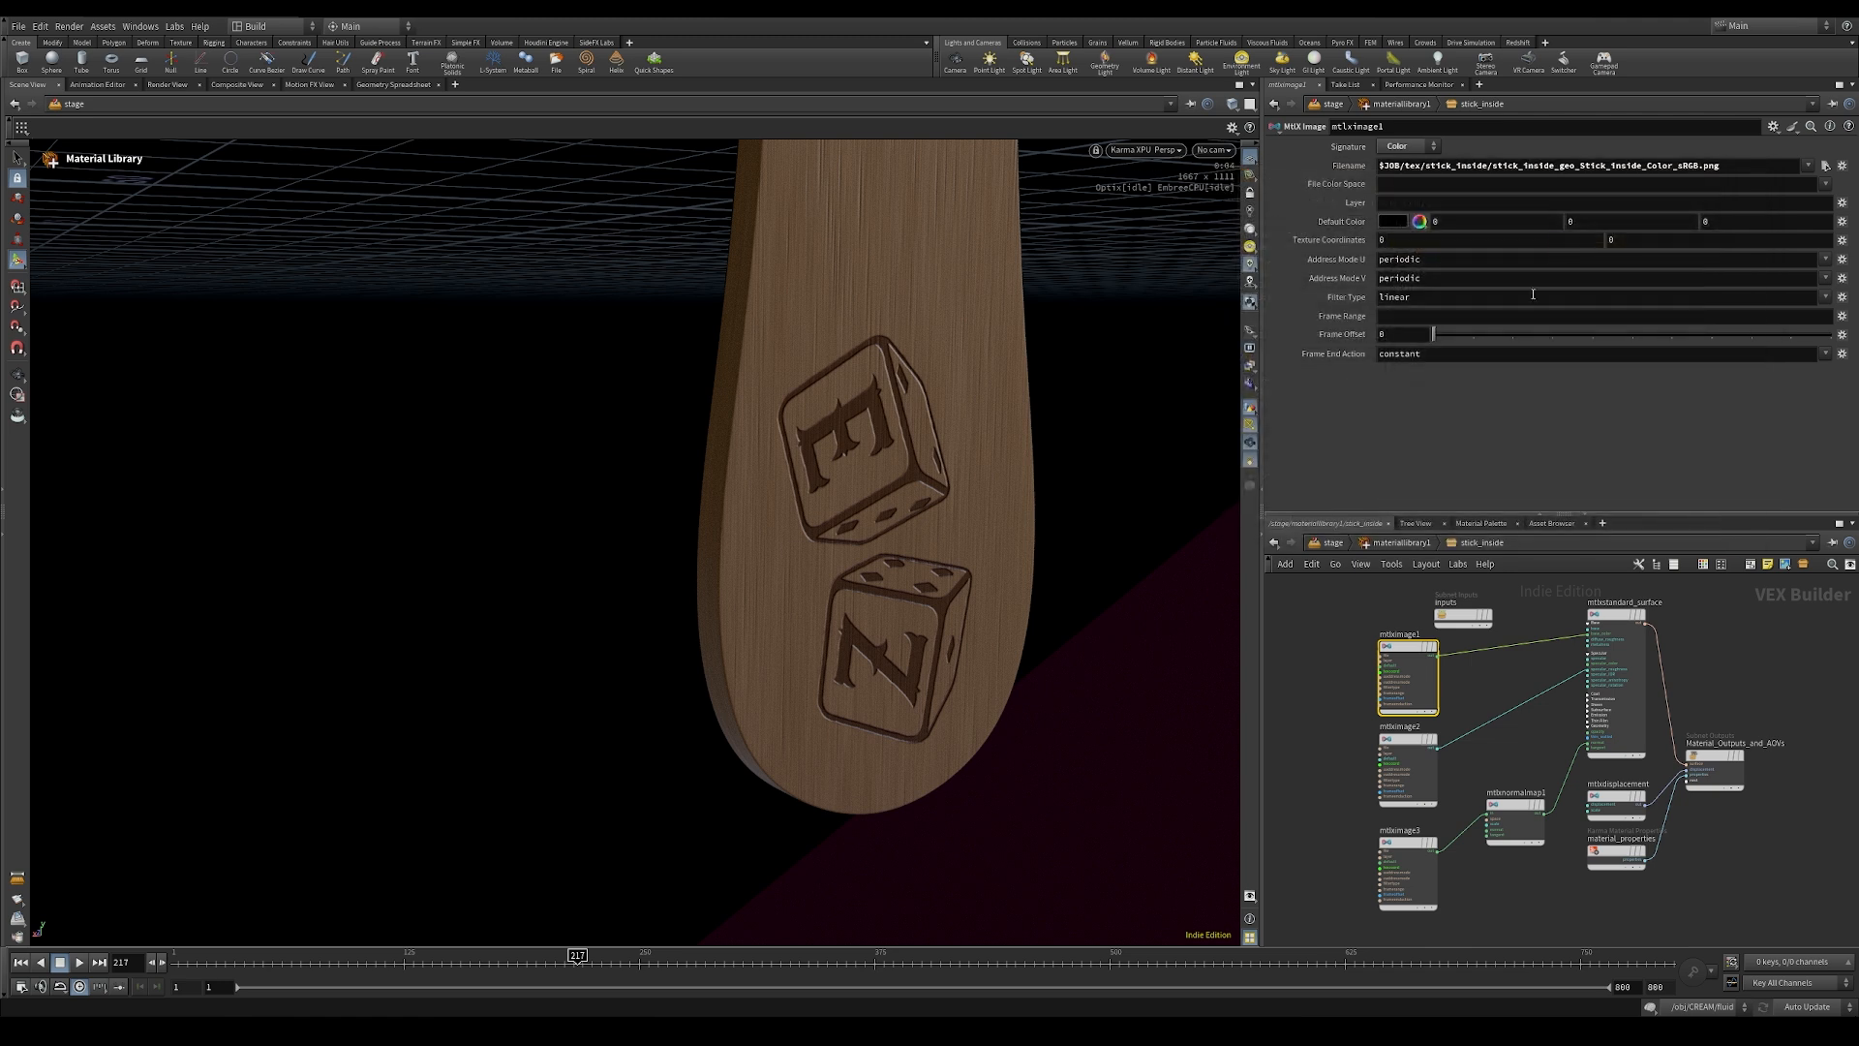
Step: Load stick_inside_geo_Stick_inside_Roughness_Raw.png into the roughness image node
{"action": "left_click", "coordinate": [1416, 755]}
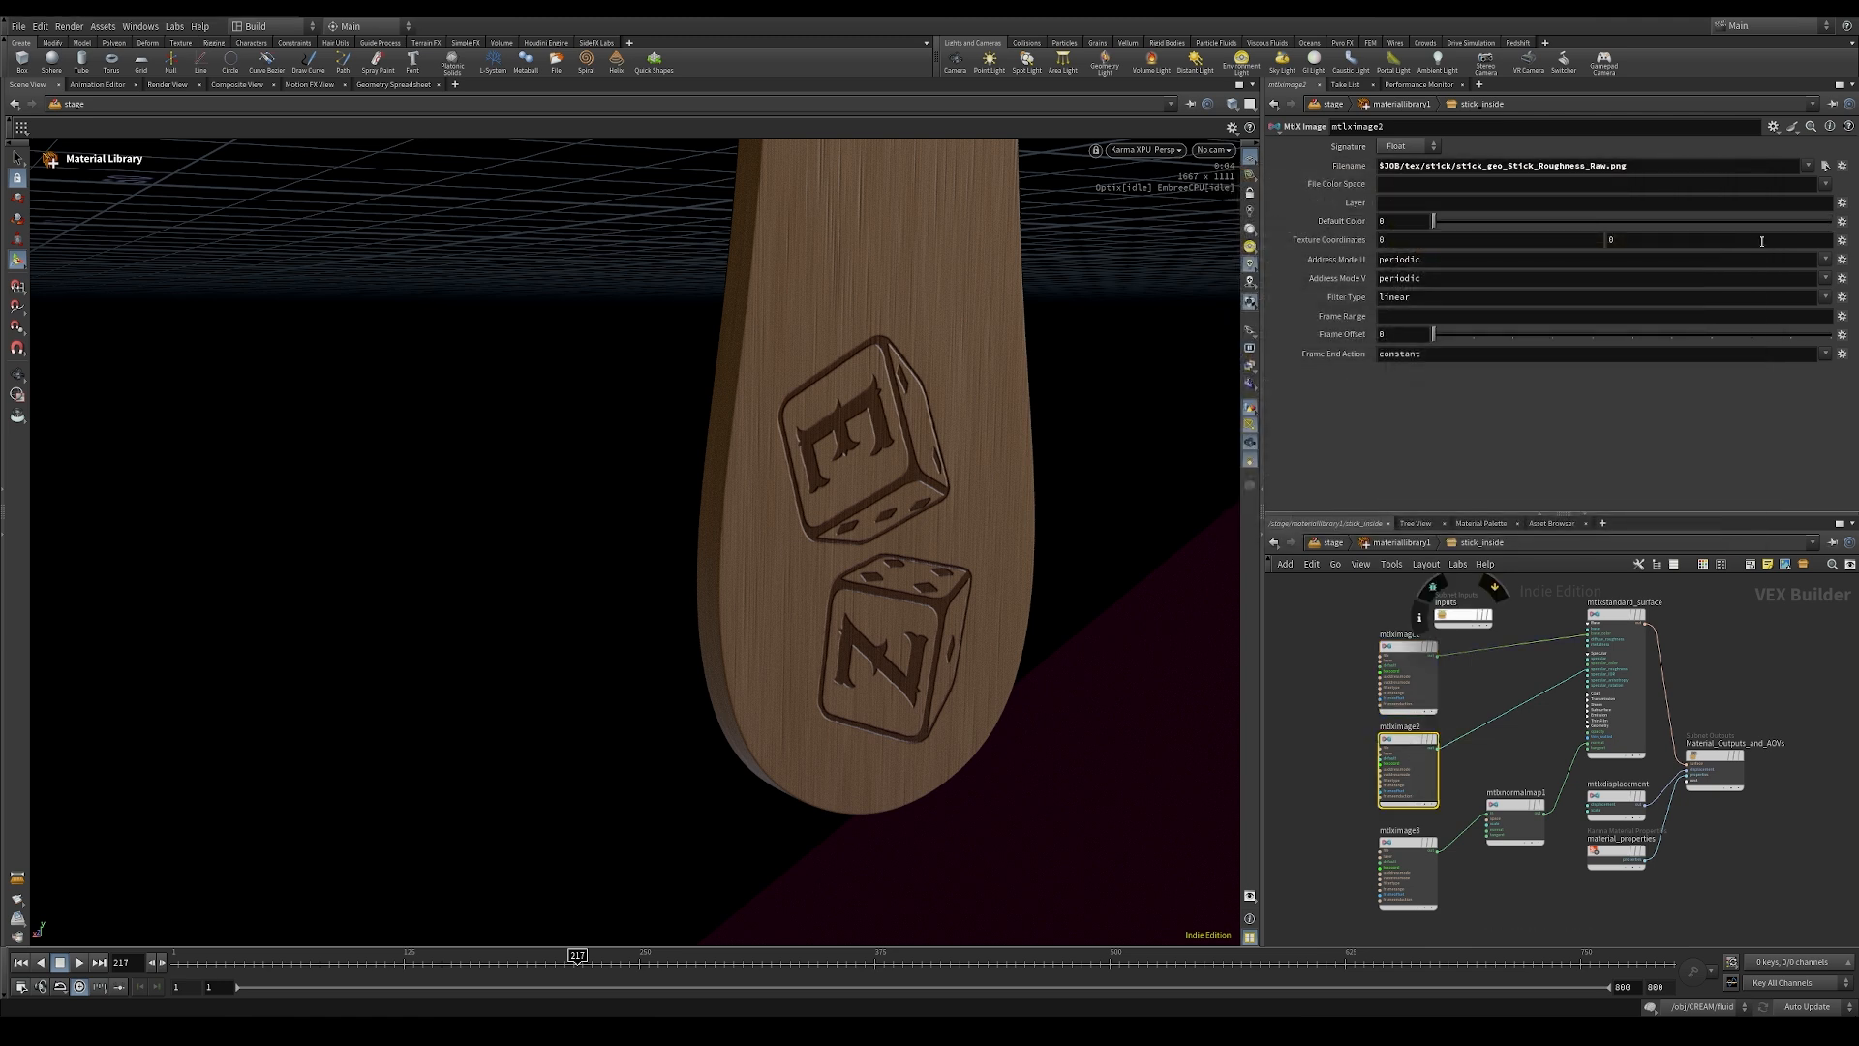
{"action": "left_click", "coordinate": [1827, 165]}
{"action": "double_click", "coordinate": [1435, 272]}
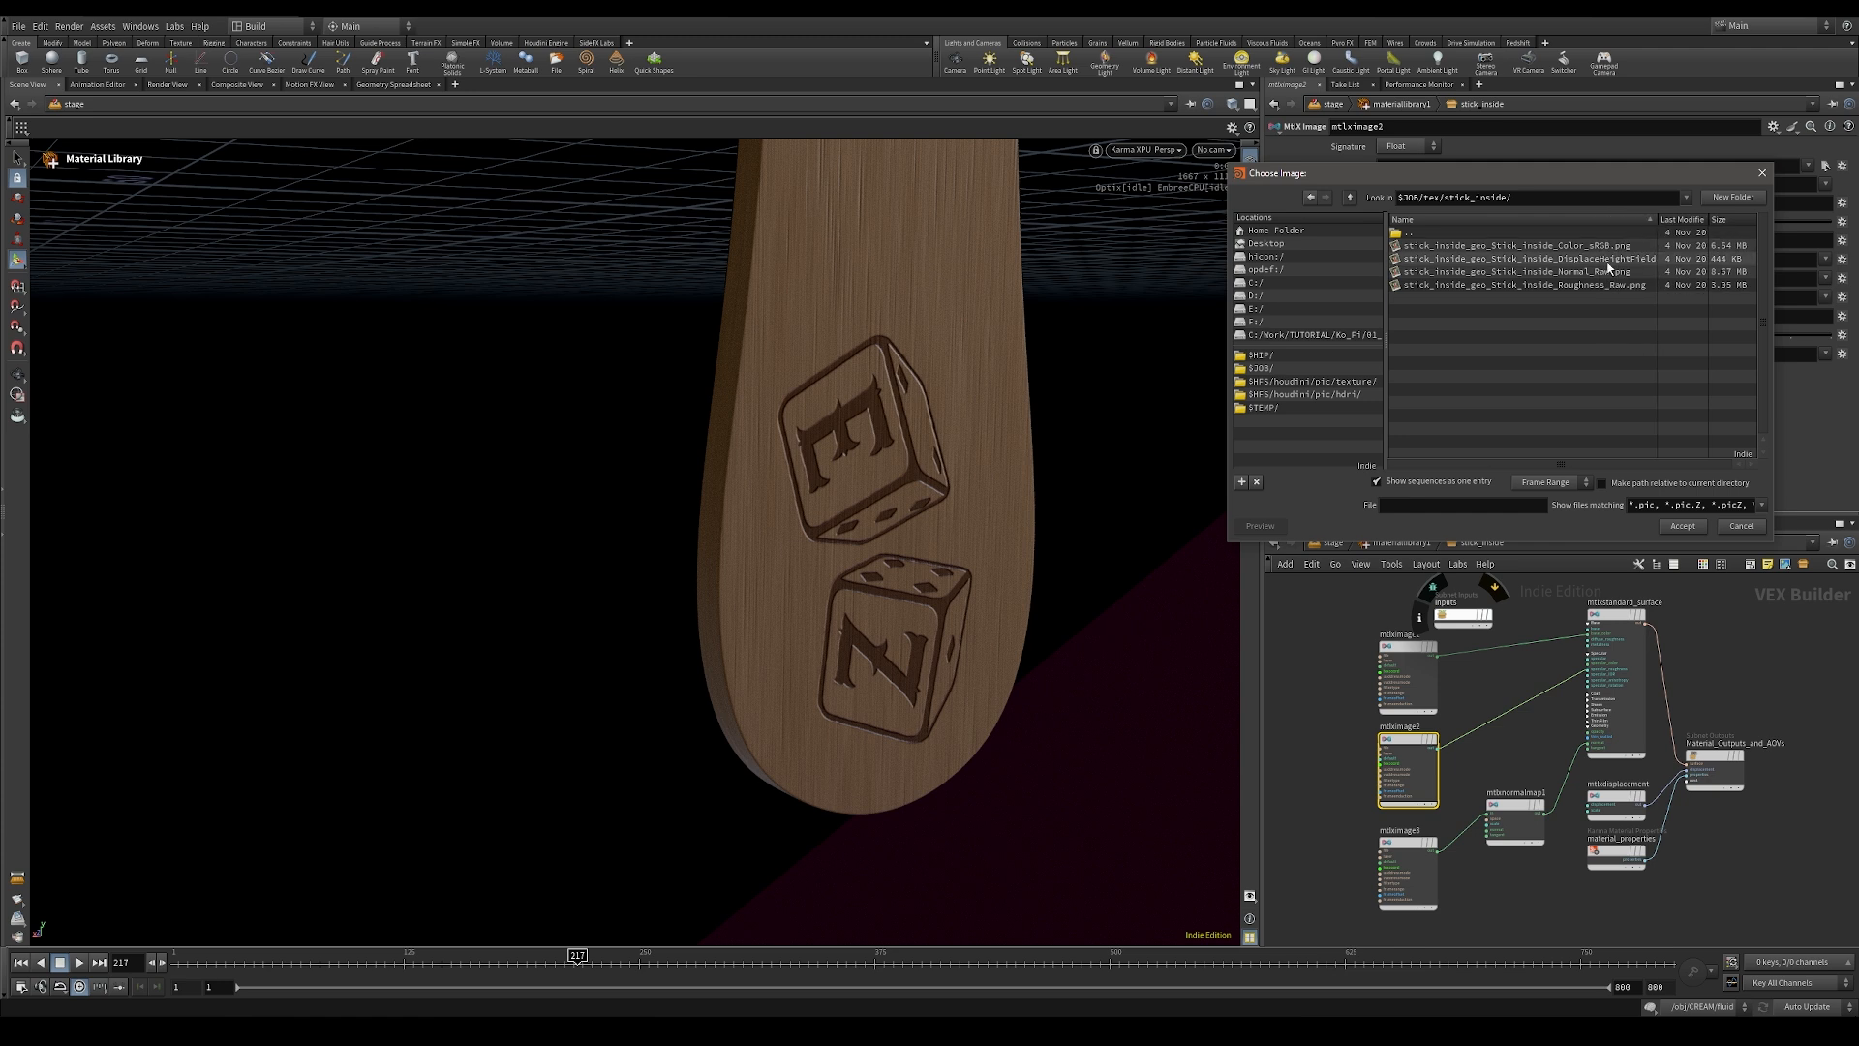
{"action": "double_click", "coordinate": [1562, 285]}
Step: Load stick_inside_geo_Stick_inside_Normal_Raw.png into the normal image node and return to the material library
{"action": "left_click", "coordinate": [1408, 852]}
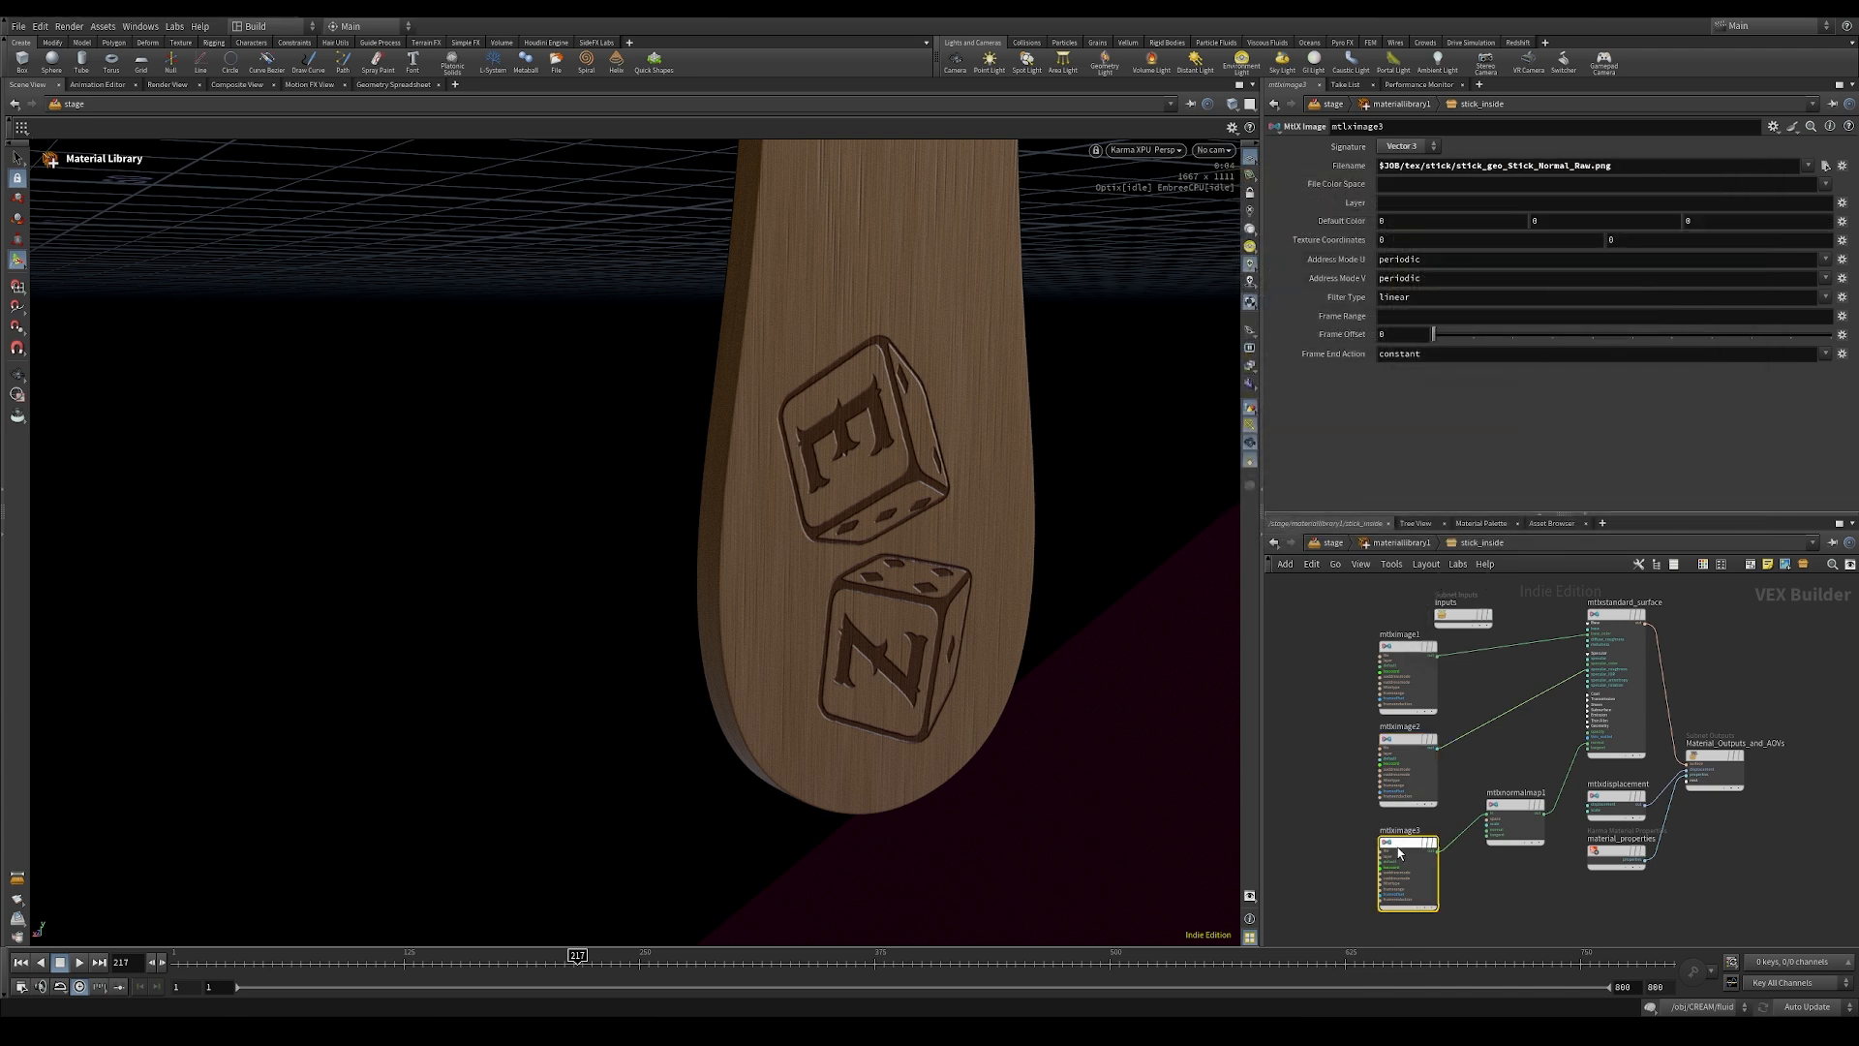
{"action": "left_click", "coordinate": [1827, 167]}
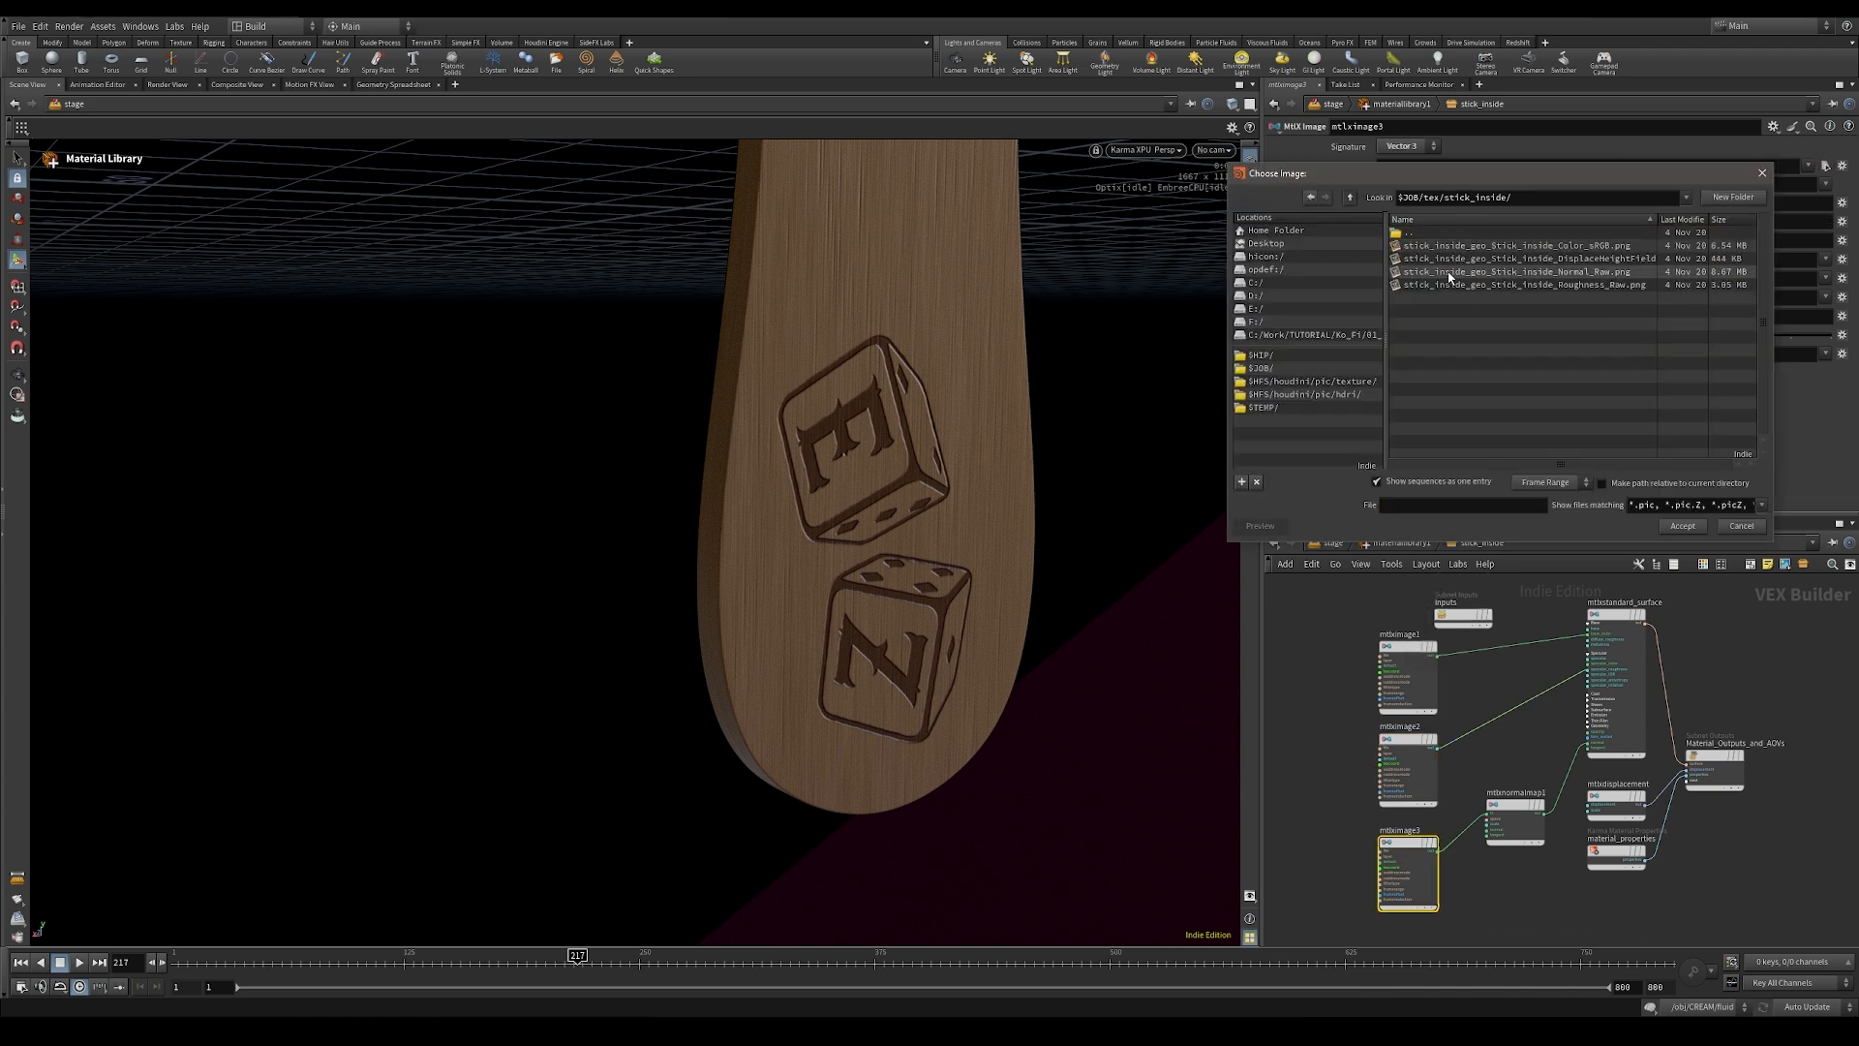
{"action": "double_click", "coordinate": [1535, 272]}
{"action": "left_click", "coordinate": [1383, 543]}
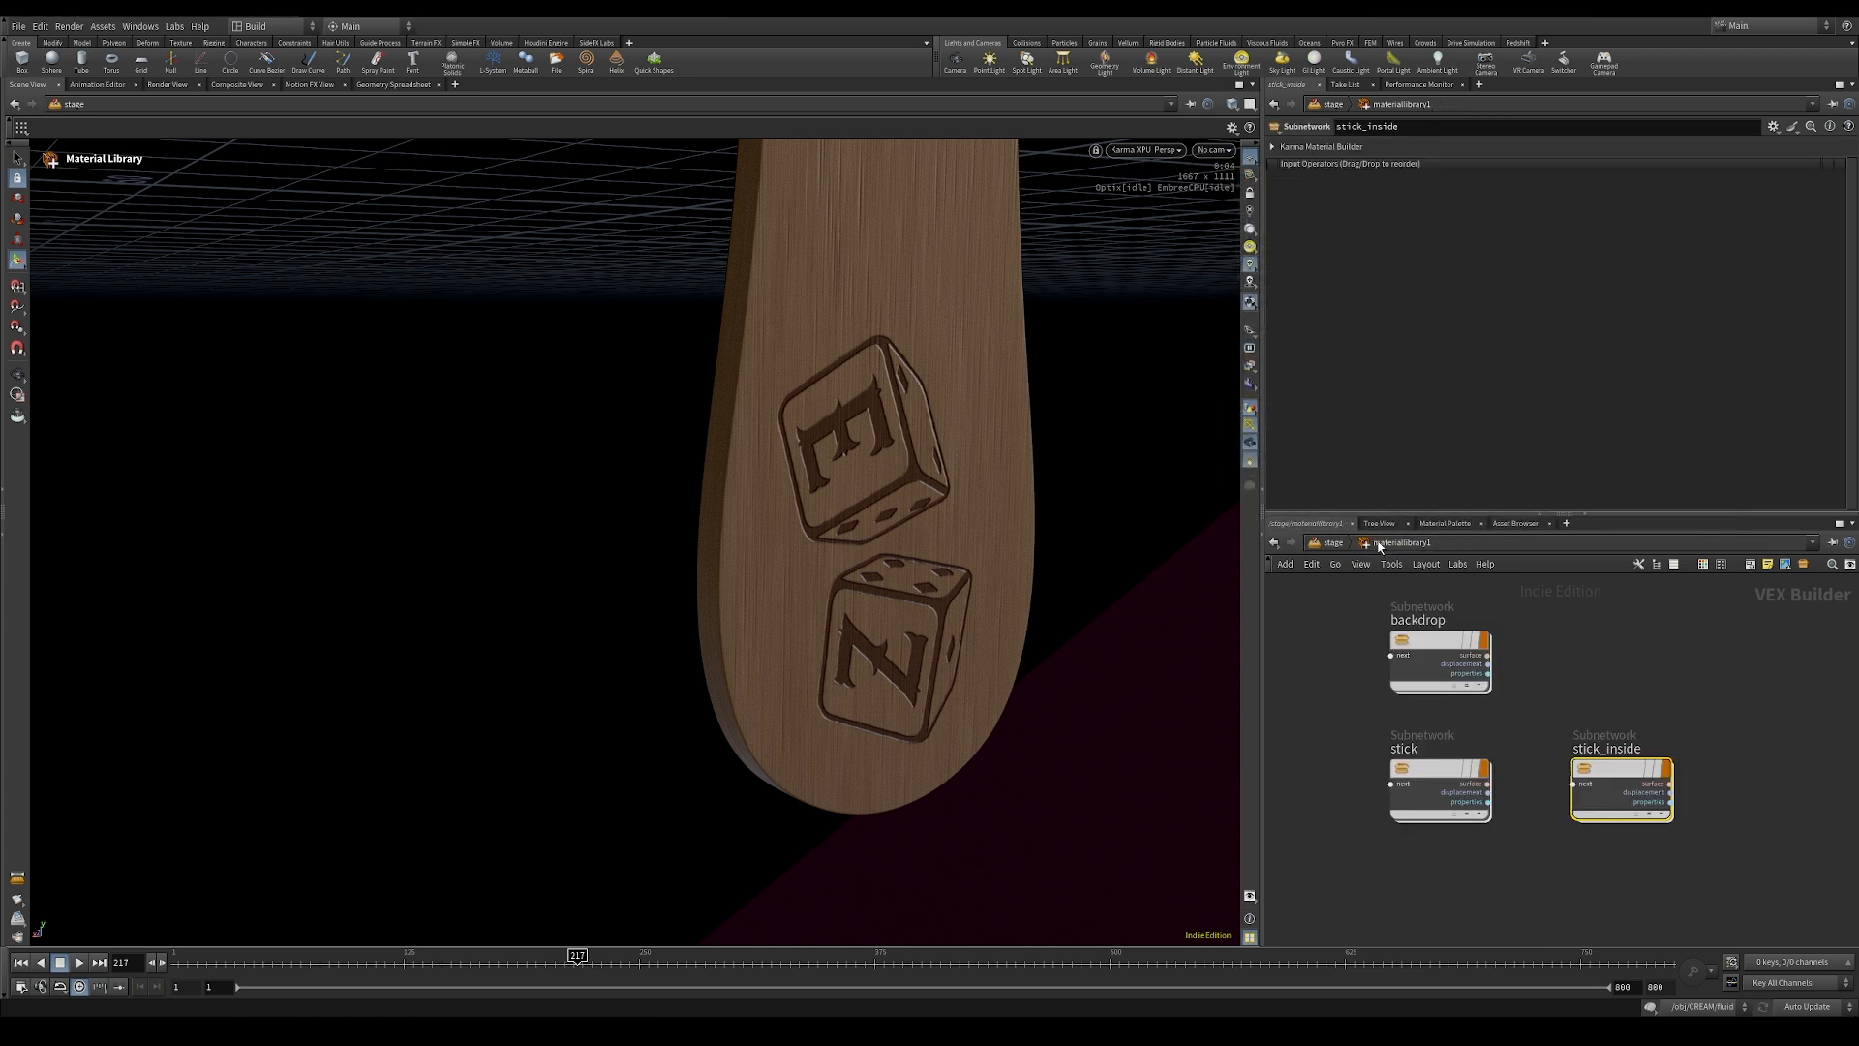
Step: Duplicate the stick material in the material library, place the copy below it and name it chocolate
{"action": "middle_click_drag", "start_coordinate": [1524, 916], "coordinate": [1532, 819]}
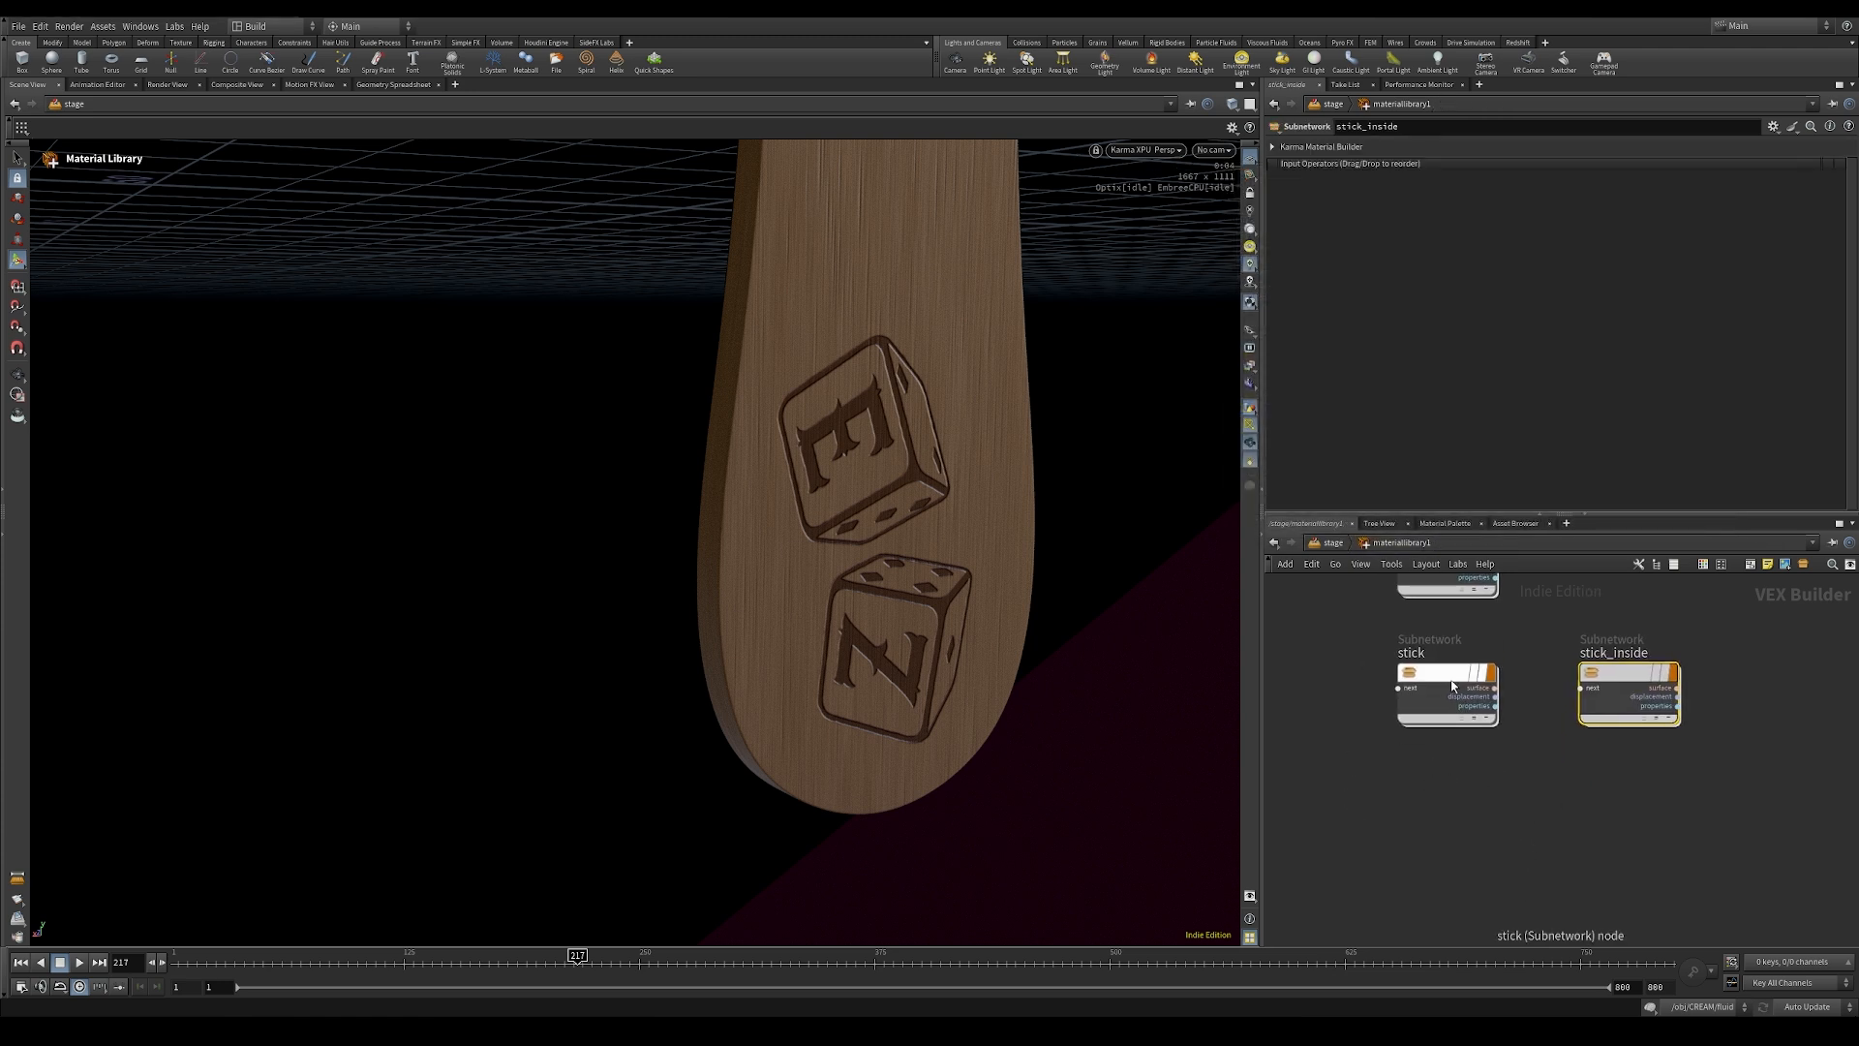
{"action": "left_click_drag", "start_coordinate": [1443, 682], "coordinate": [1442, 824], "text": "alt"}
{"action": "left_click", "coordinate": [1420, 794]}
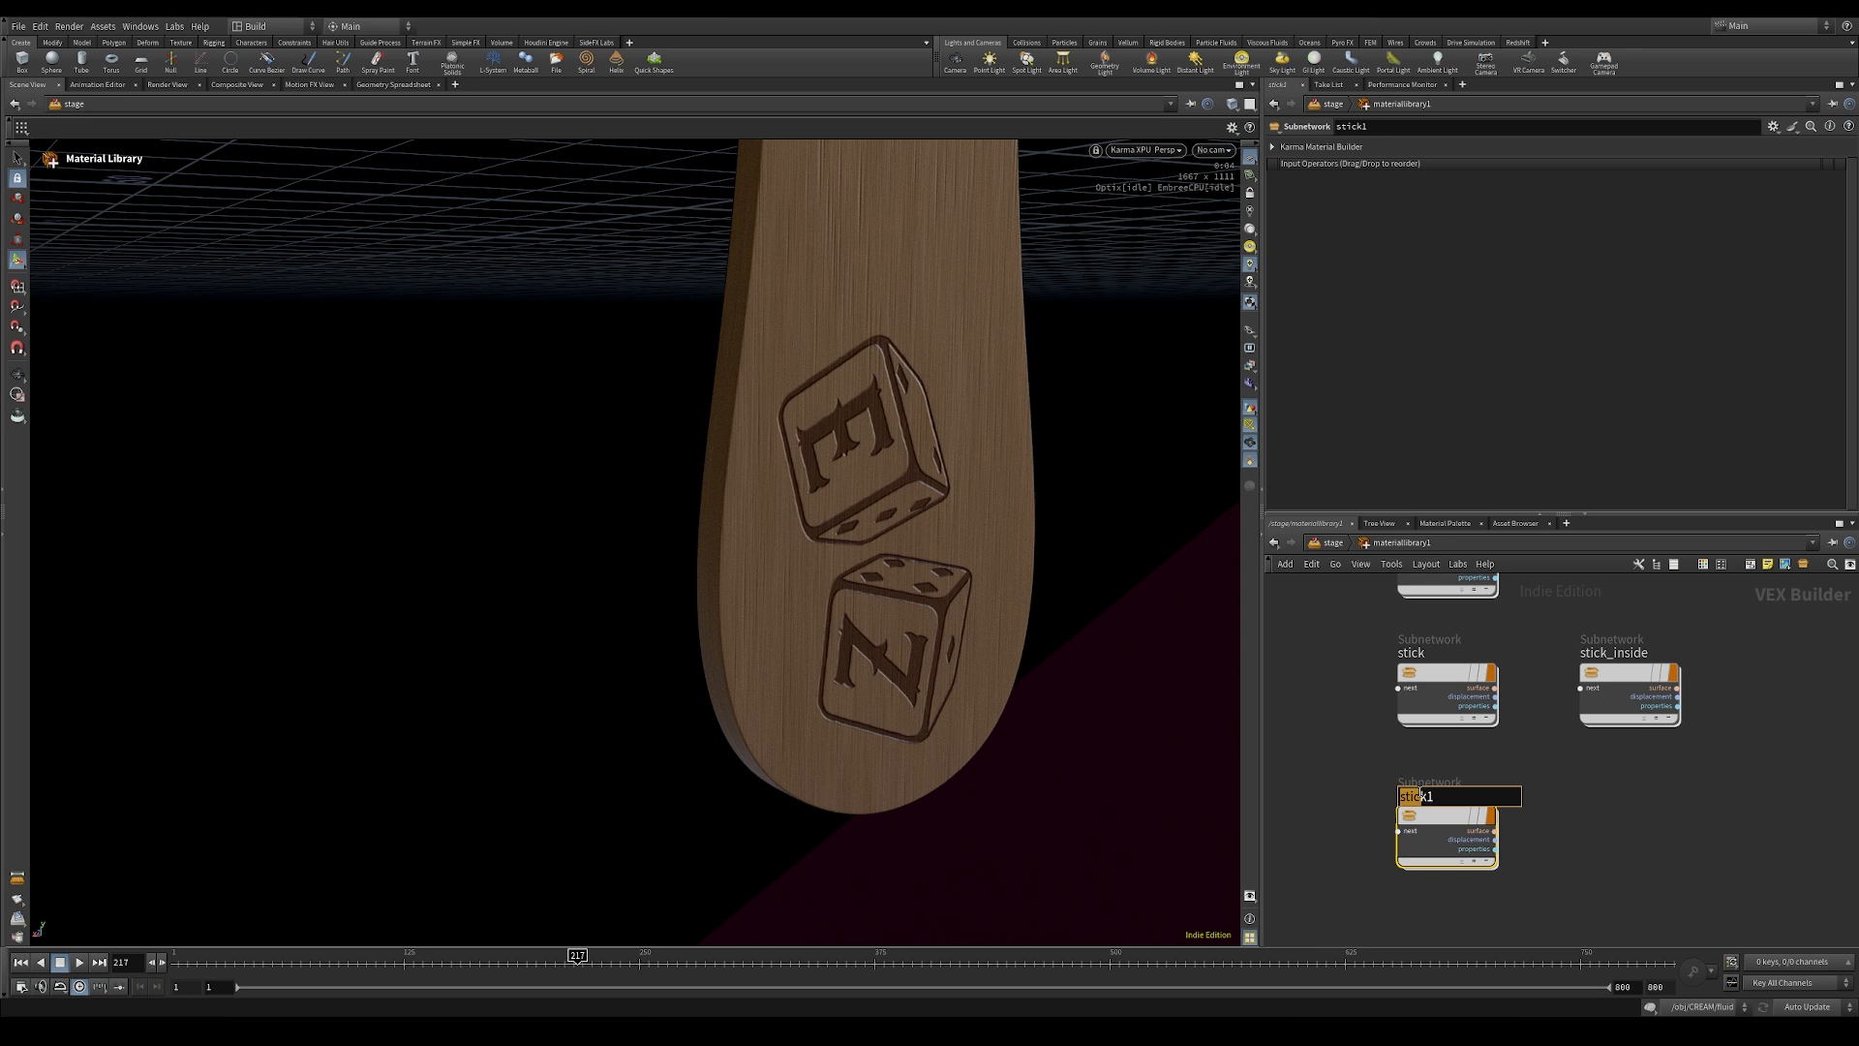
{"action": "type", "text": "chocolate"}
{"action": "key", "text": "Return"}
Step: Inside the chocolate material, load the chocolate color texture into the color image node
{"action": "double_click", "coordinate": [1434, 820]}
{"action": "left_click", "coordinate": [1422, 642]}
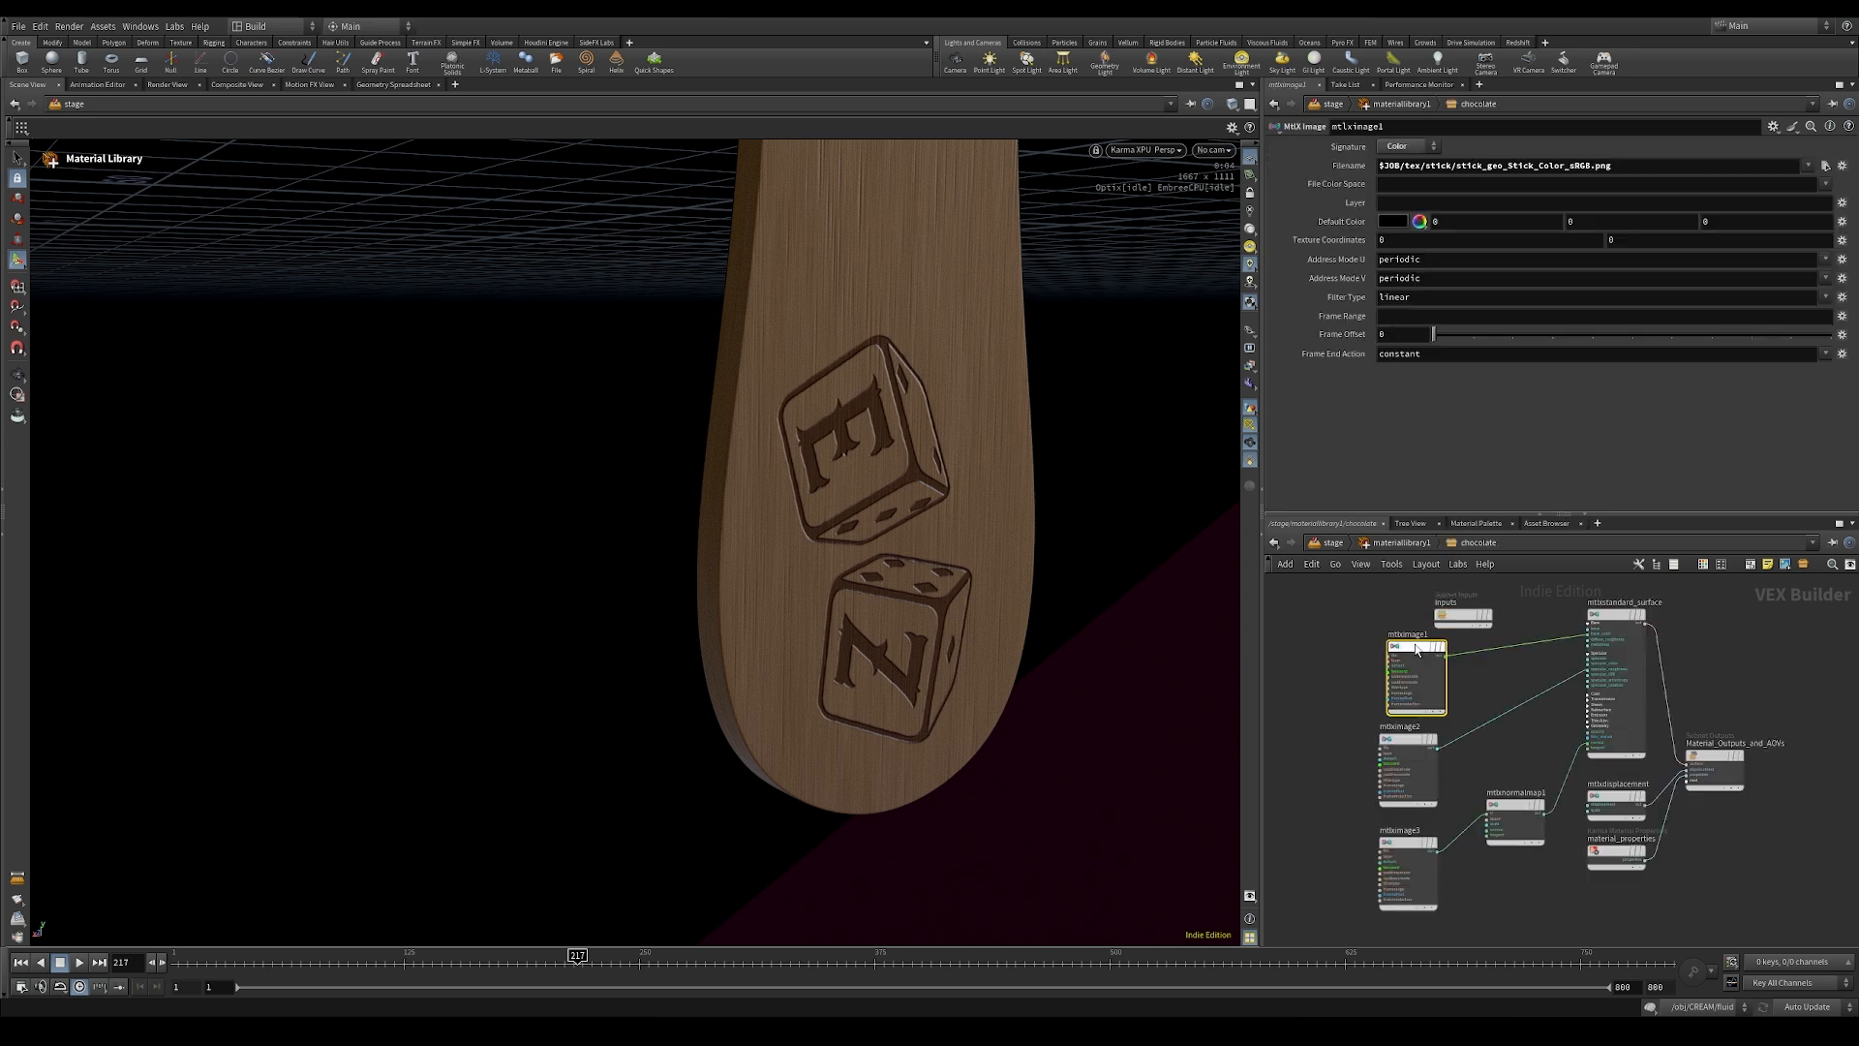
{"action": "left_click", "coordinate": [1826, 166]}
{"action": "double_click", "coordinate": [1410, 234]}
{"action": "double_click", "coordinate": [1416, 246]}
{"action": "double_click", "coordinate": [1467, 248]}
Step: Load the chocolate roughness texture into the roughness image node
{"action": "left_click", "coordinate": [1409, 765]}
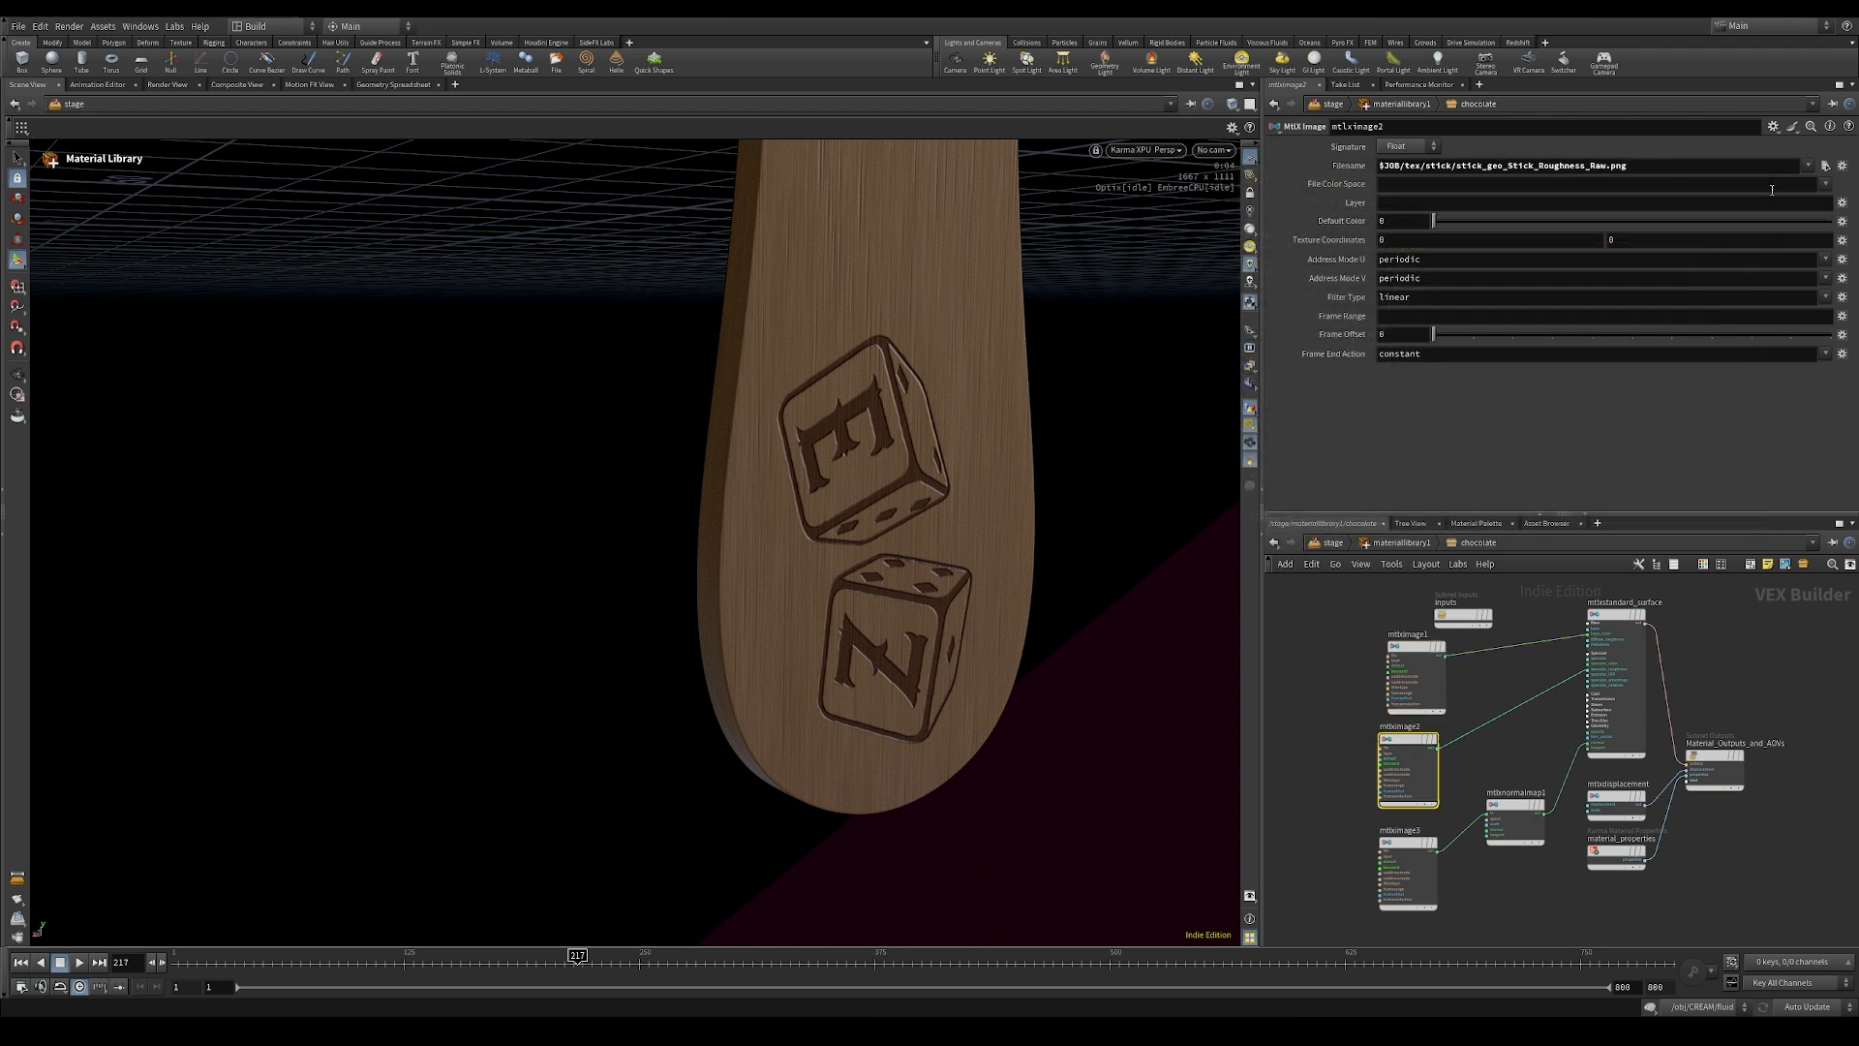
{"action": "left_click", "coordinate": [1825, 167]}
{"action": "double_click", "coordinate": [1467, 287]}
Step: Load the chocolate normal texture into the normal image node and return to the material library
{"action": "left_click", "coordinate": [1406, 846]}
{"action": "left_click", "coordinate": [1826, 167]}
{"action": "double_click", "coordinate": [1410, 235]}
{"action": "double_click", "coordinate": [1416, 247]}
{"action": "double_click", "coordinate": [1446, 275]}
{"action": "left_click", "coordinate": [1387, 544]}
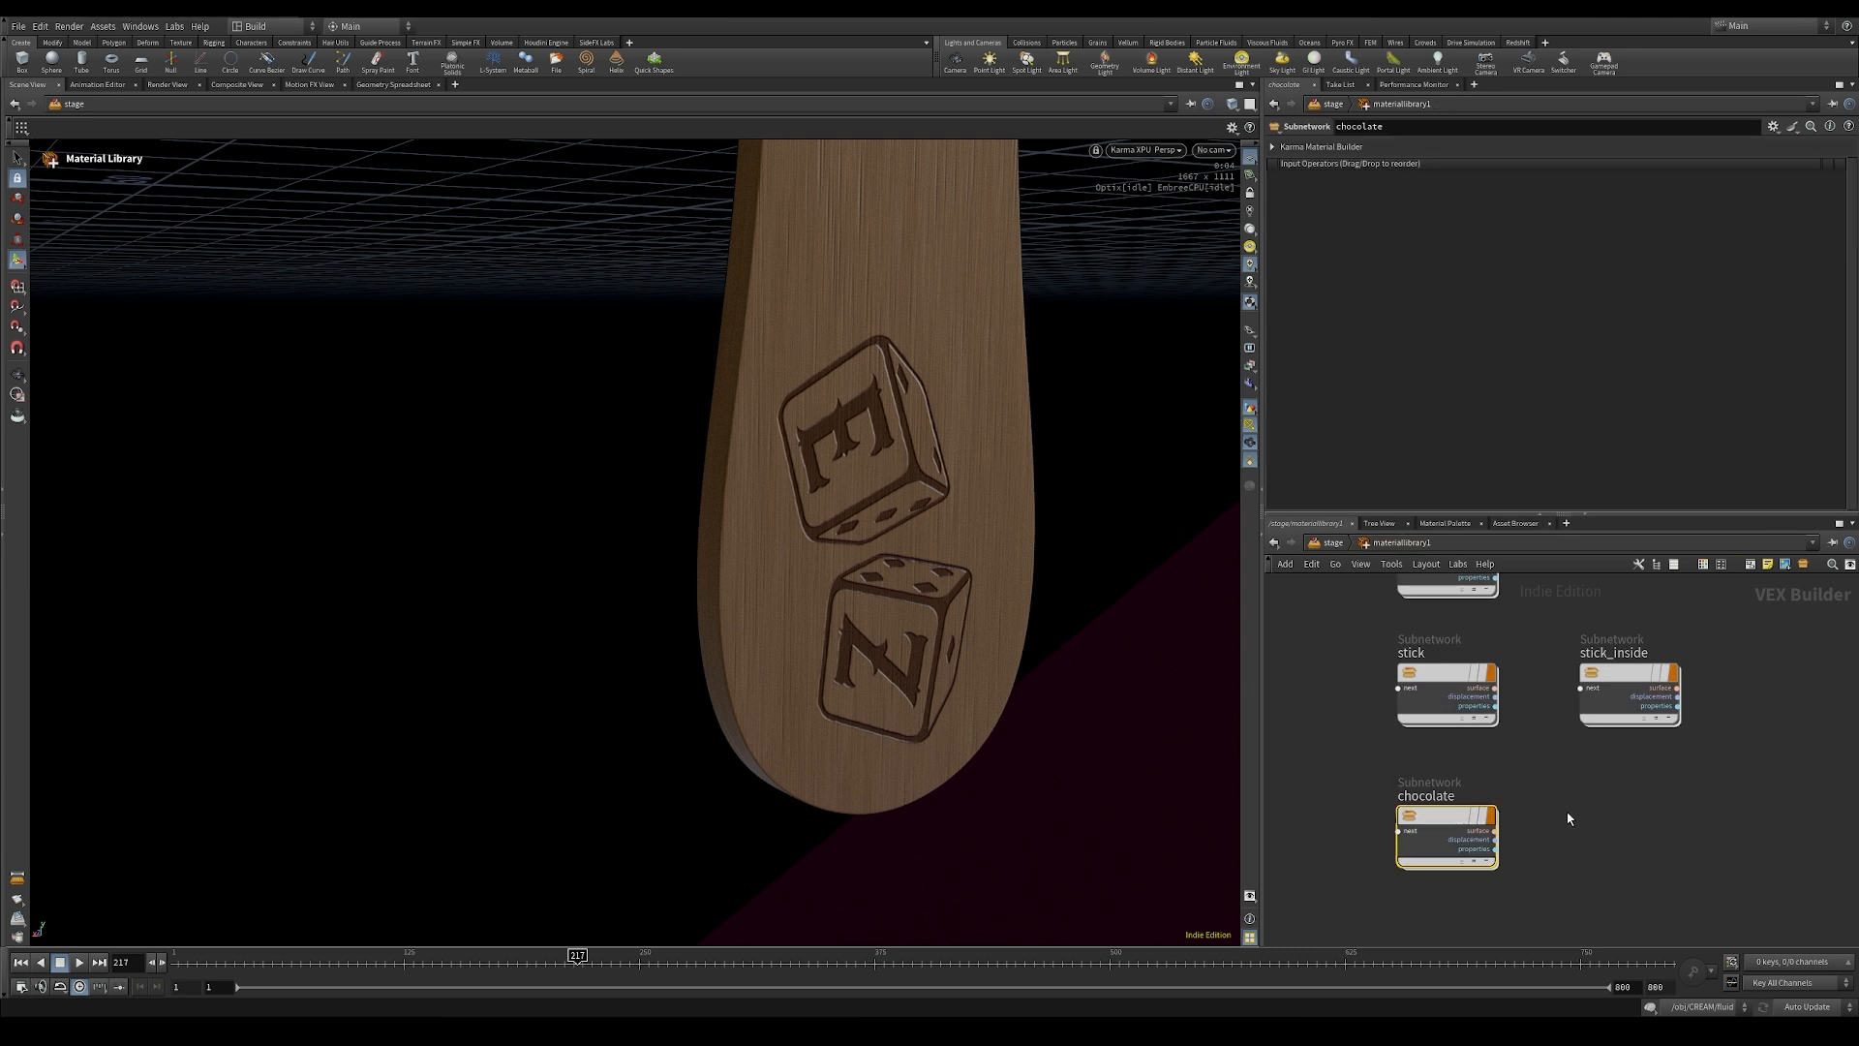
Step: Duplicate the backdrop material, place the copy below chocolate and name it cream
{"action": "scroll", "coordinate": [1569, 802], "scroll_direction": "down", "scroll_amount": 2}
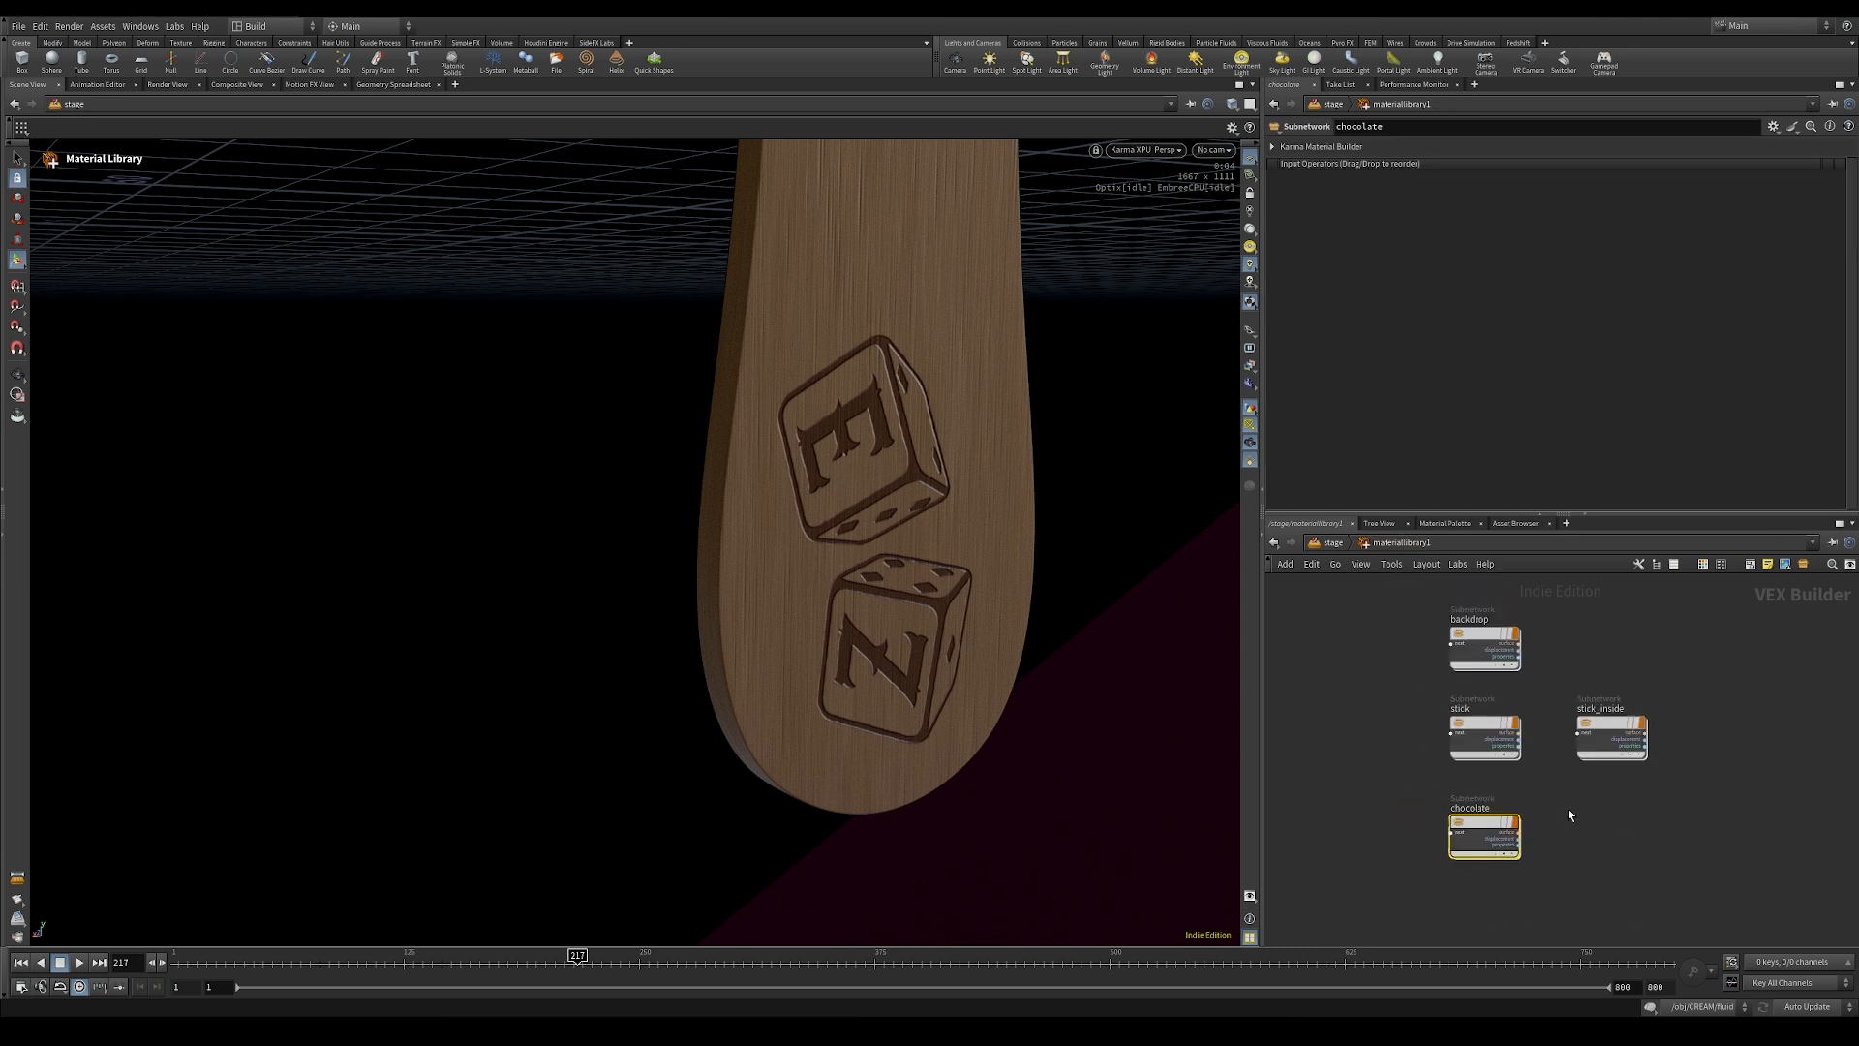
{"action": "middle_click_drag", "start_coordinate": [1571, 821], "coordinate": [1574, 793]}
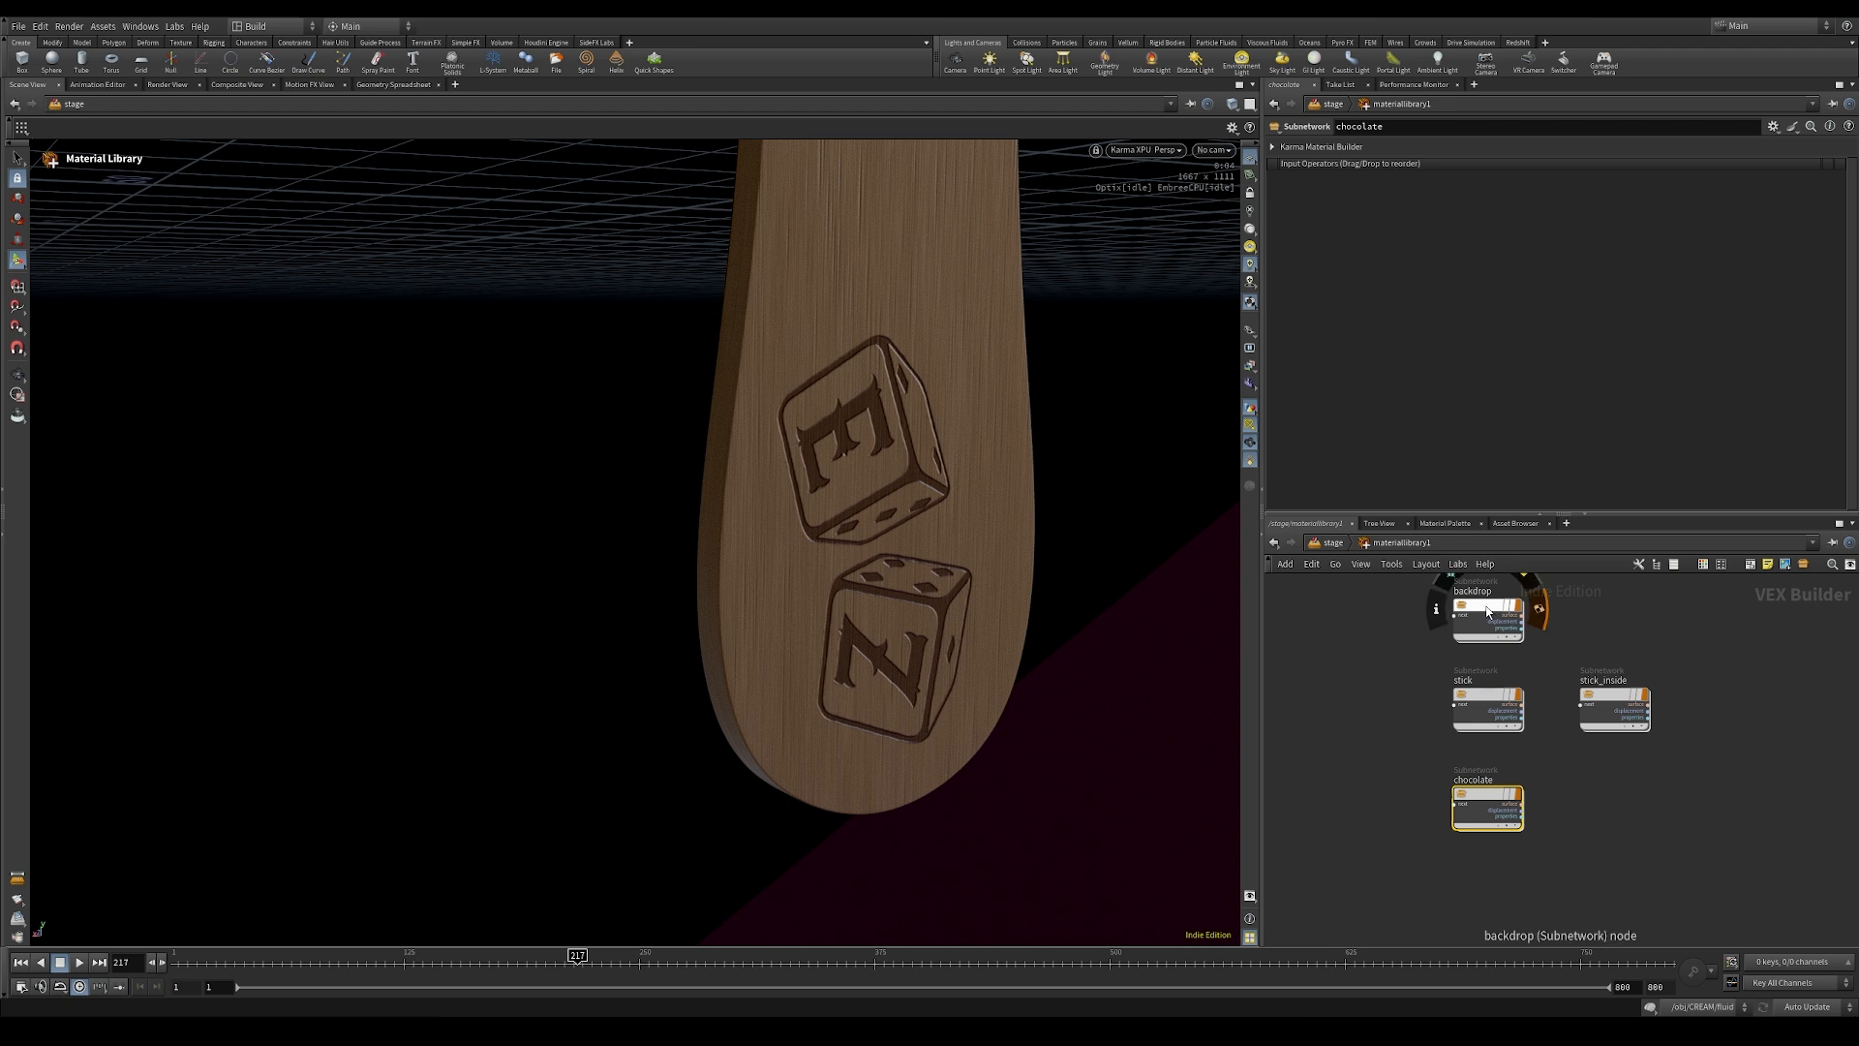
{"action": "left_click_drag", "start_coordinate": [1484, 606], "coordinate": [1489, 897], "text": "alt"}
{"action": "double_click", "coordinate": [1469, 876]}
{"action": "type", "text": "cream"}
{"action": "key", "text": "Return"}
Step: Set the base color of cream's standard surface to green (0.056516, 0.398, 0.056516) and return to the material library
{"action": "double_click", "coordinate": [1481, 886]}
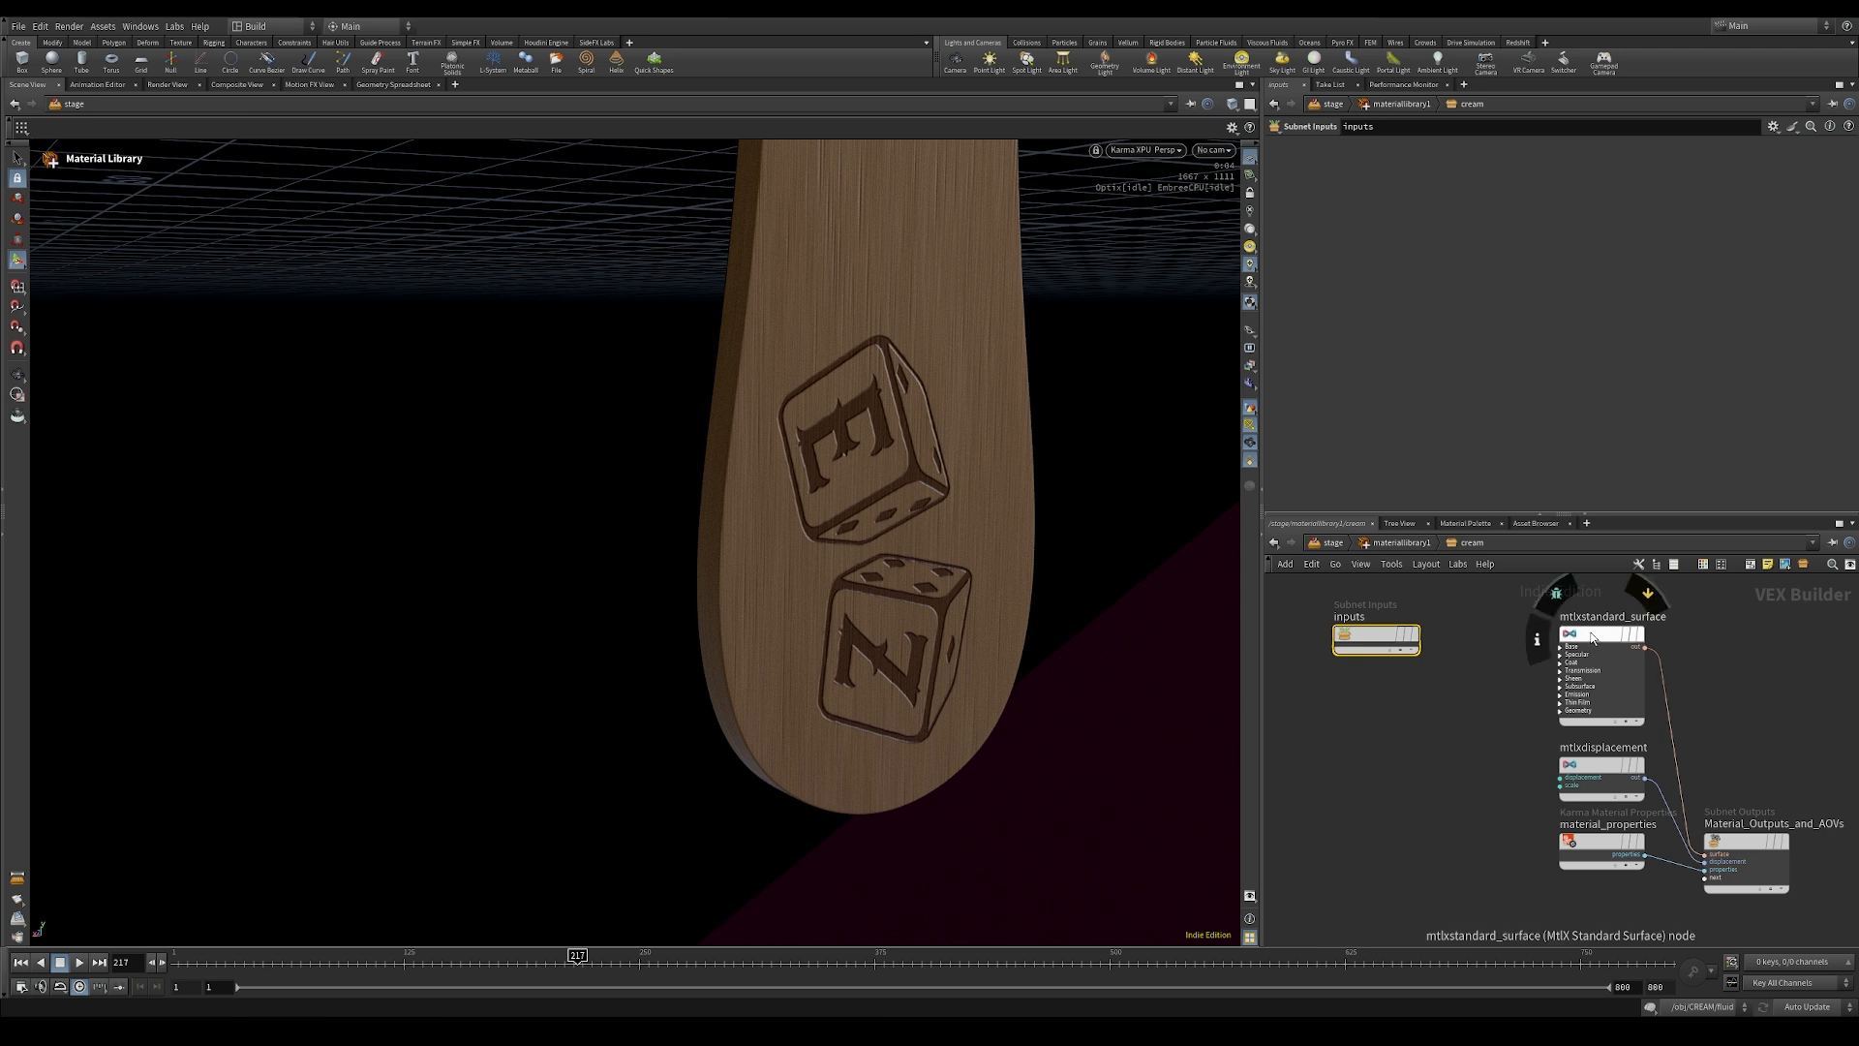
{"action": "left_click", "coordinate": [1388, 207]}
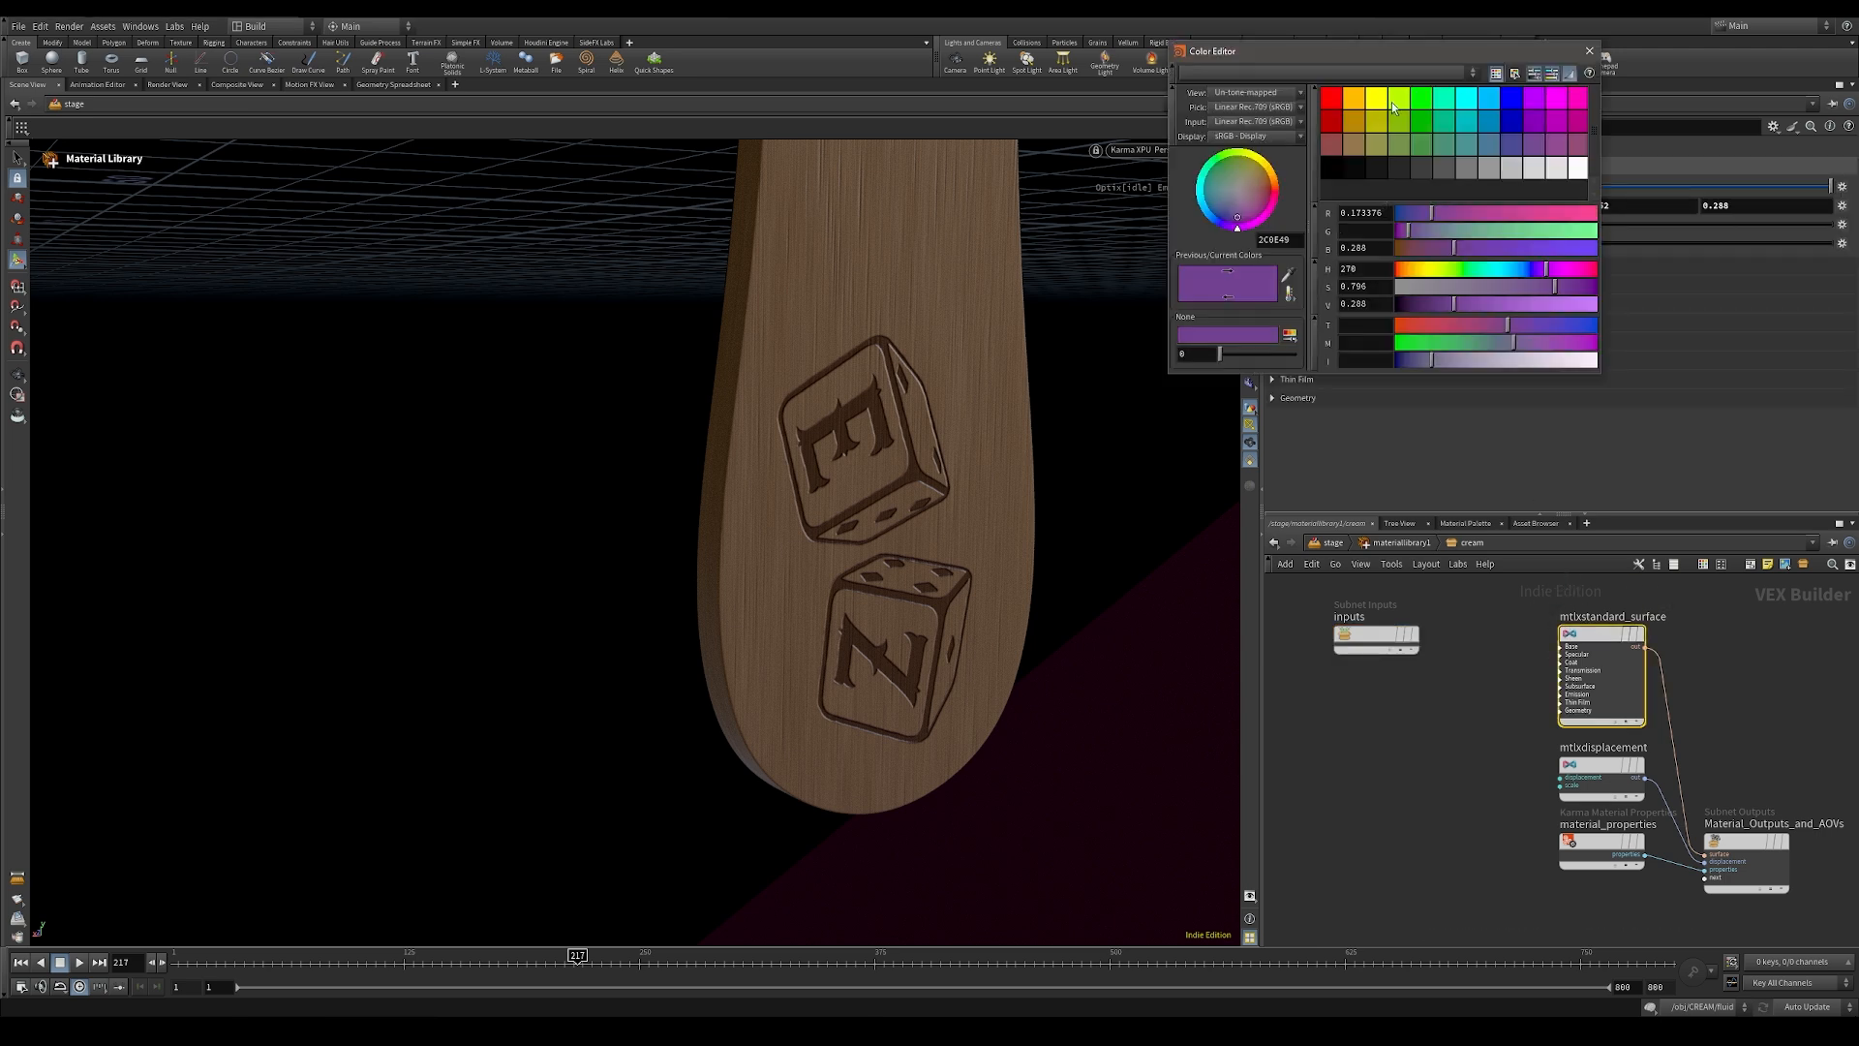
{"action": "left_click", "coordinate": [1424, 116]}
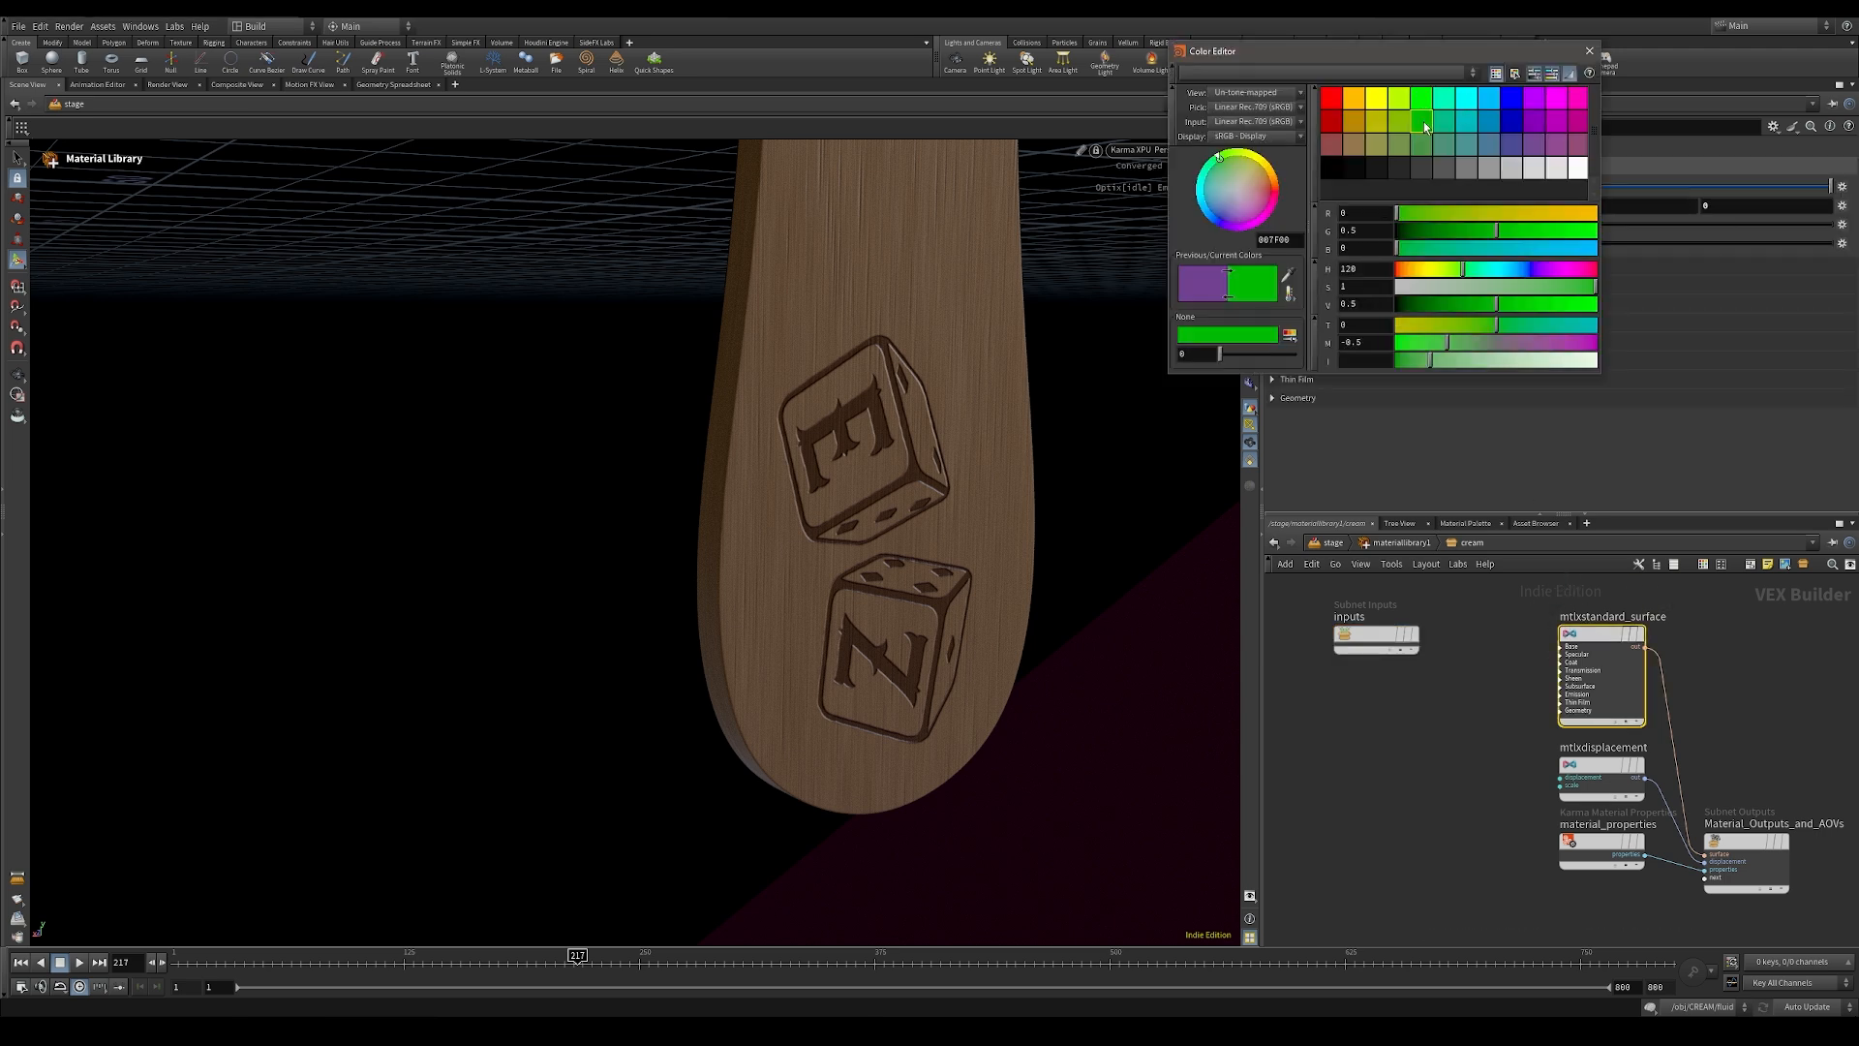
{"action": "left_click", "coordinate": [1589, 51]}
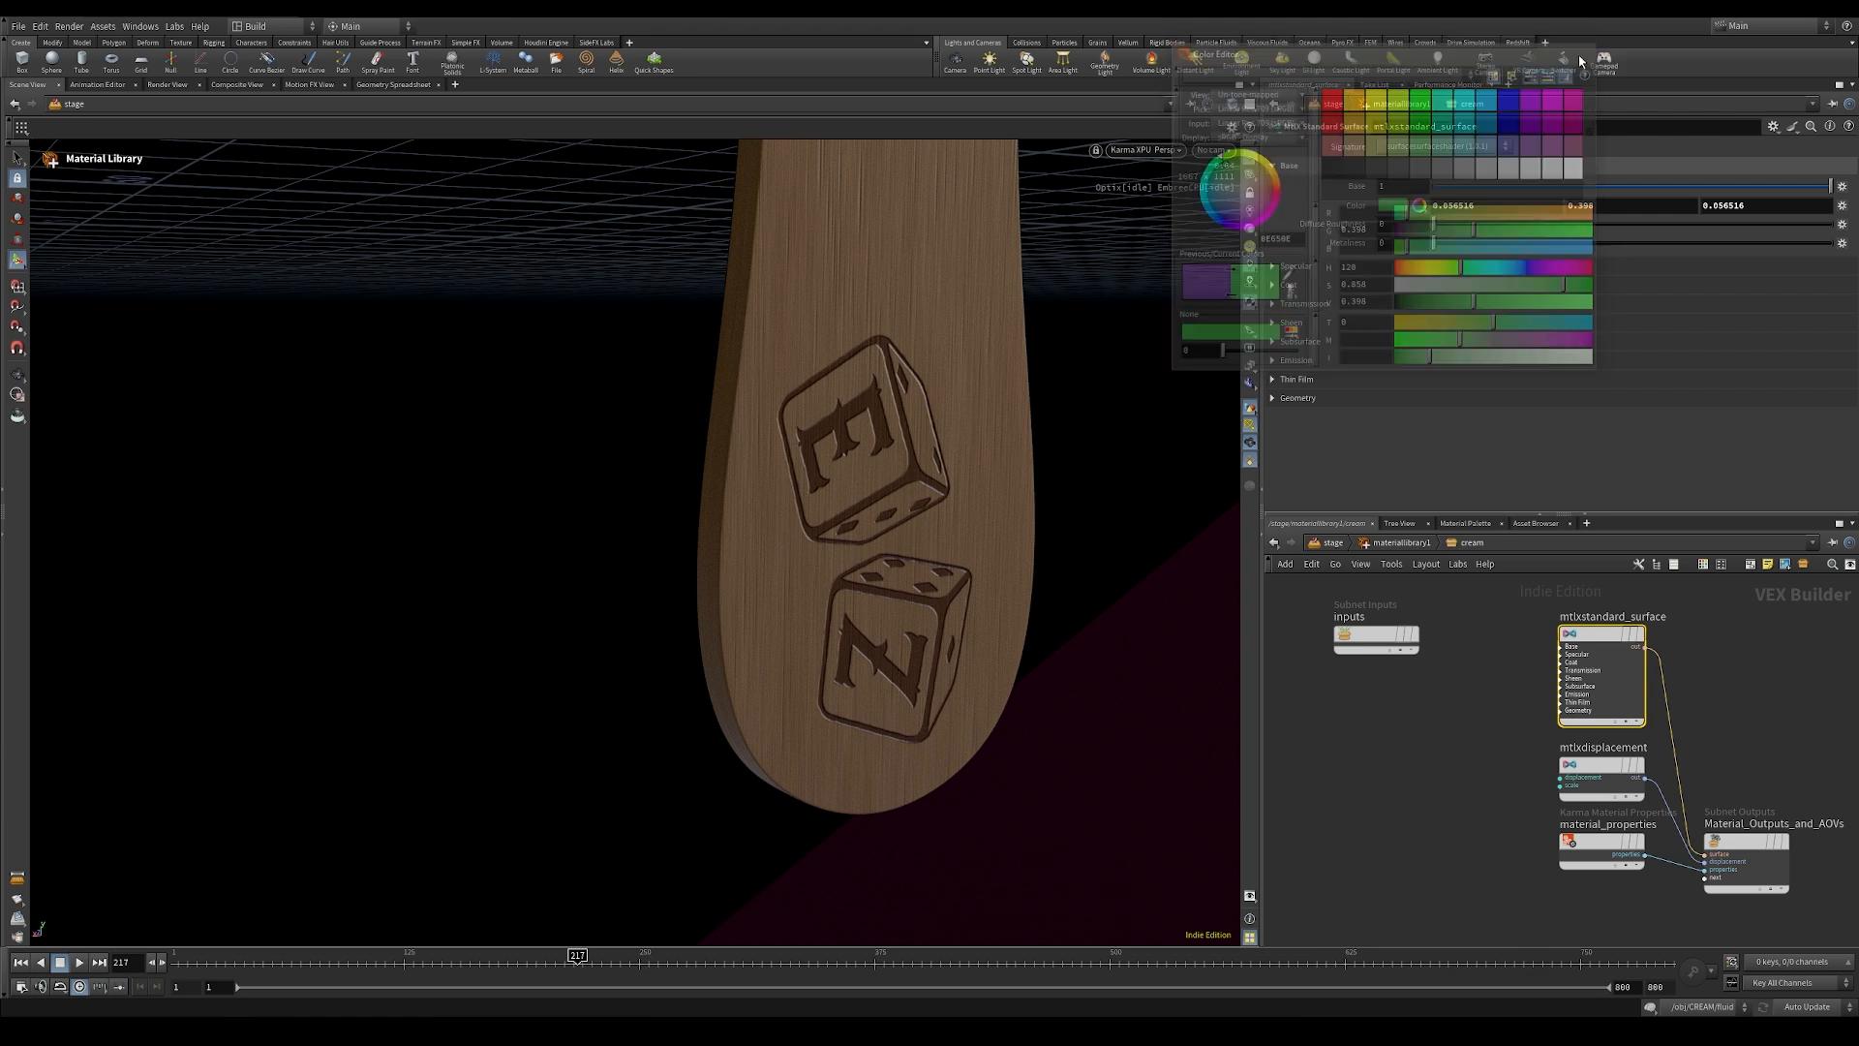
{"action": "left_click", "coordinate": [1381, 548]}
Step: Duplicate the cream material, place the copy beside chocolate and name it chocolate_inside
{"action": "middle_click_drag", "start_coordinate": [1382, 798], "coordinate": [1380, 686]}
{"action": "left_click_drag", "start_coordinate": [1478, 778], "coordinate": [1610, 685], "text": "alt"}
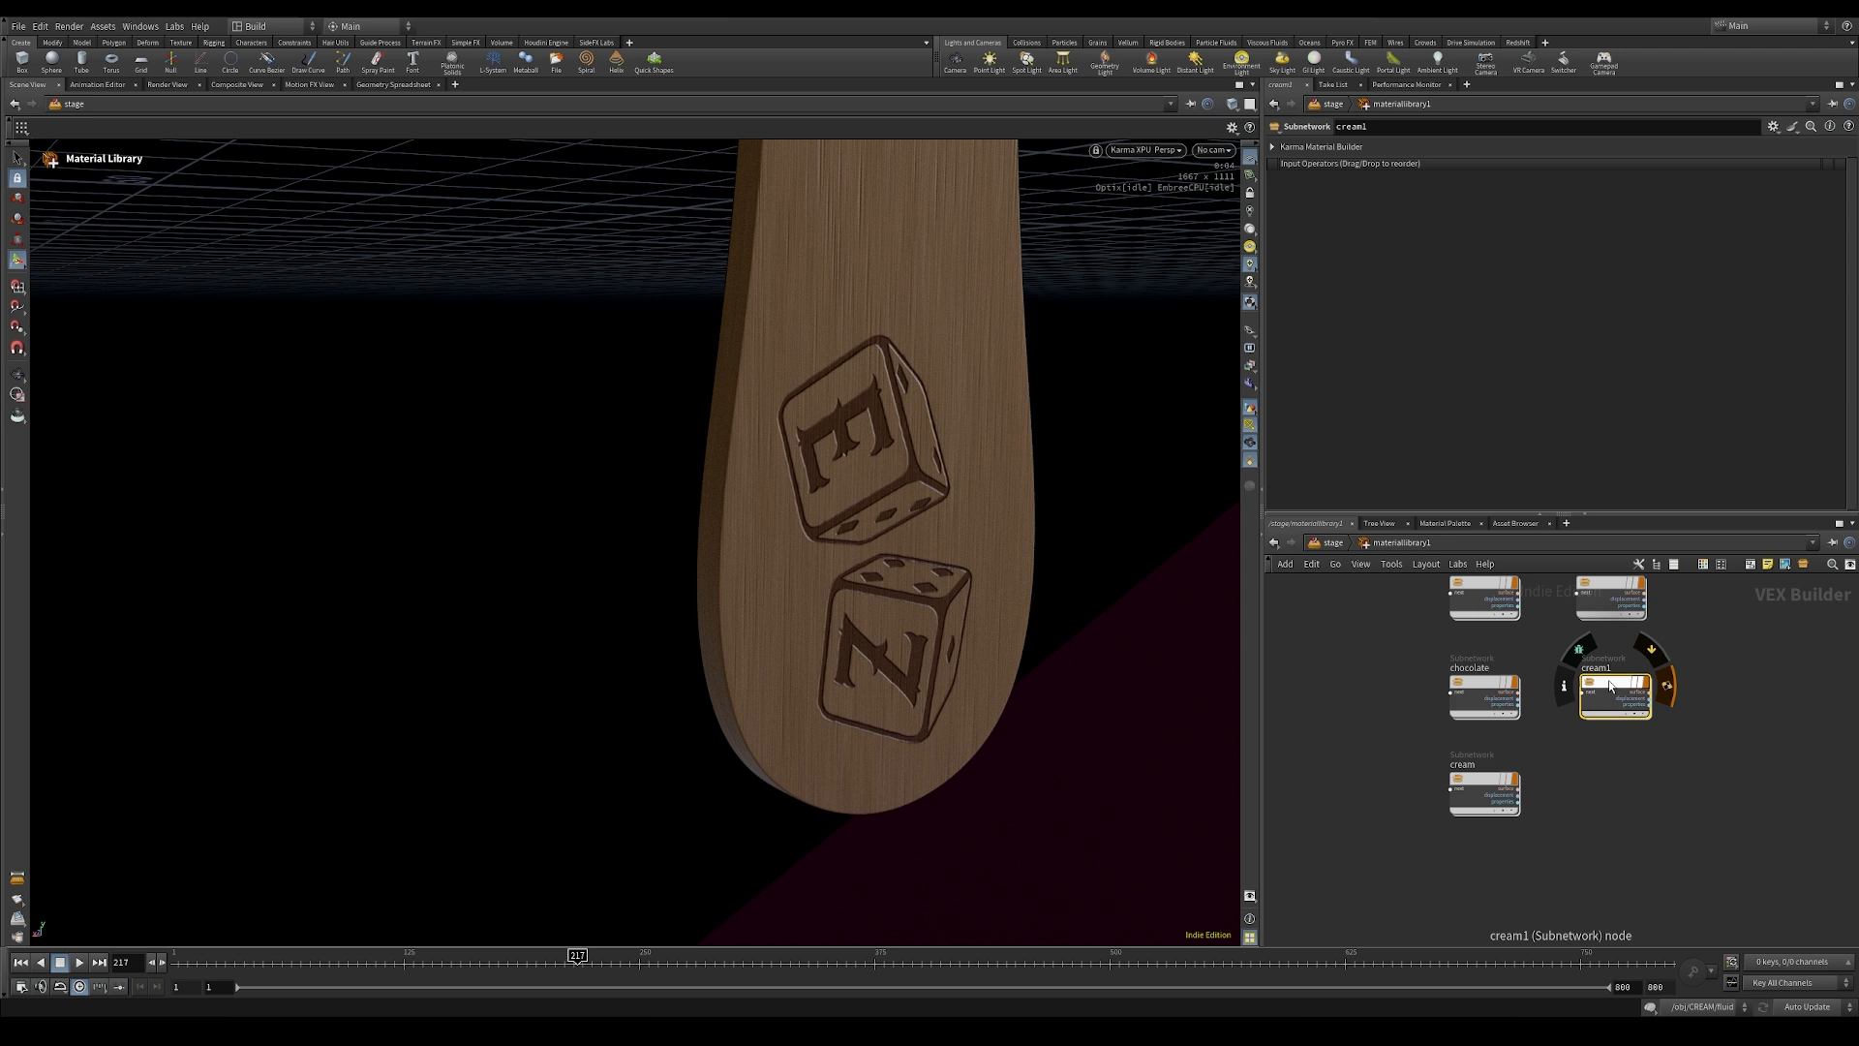
{"action": "double_click", "coordinate": [1603, 667]}
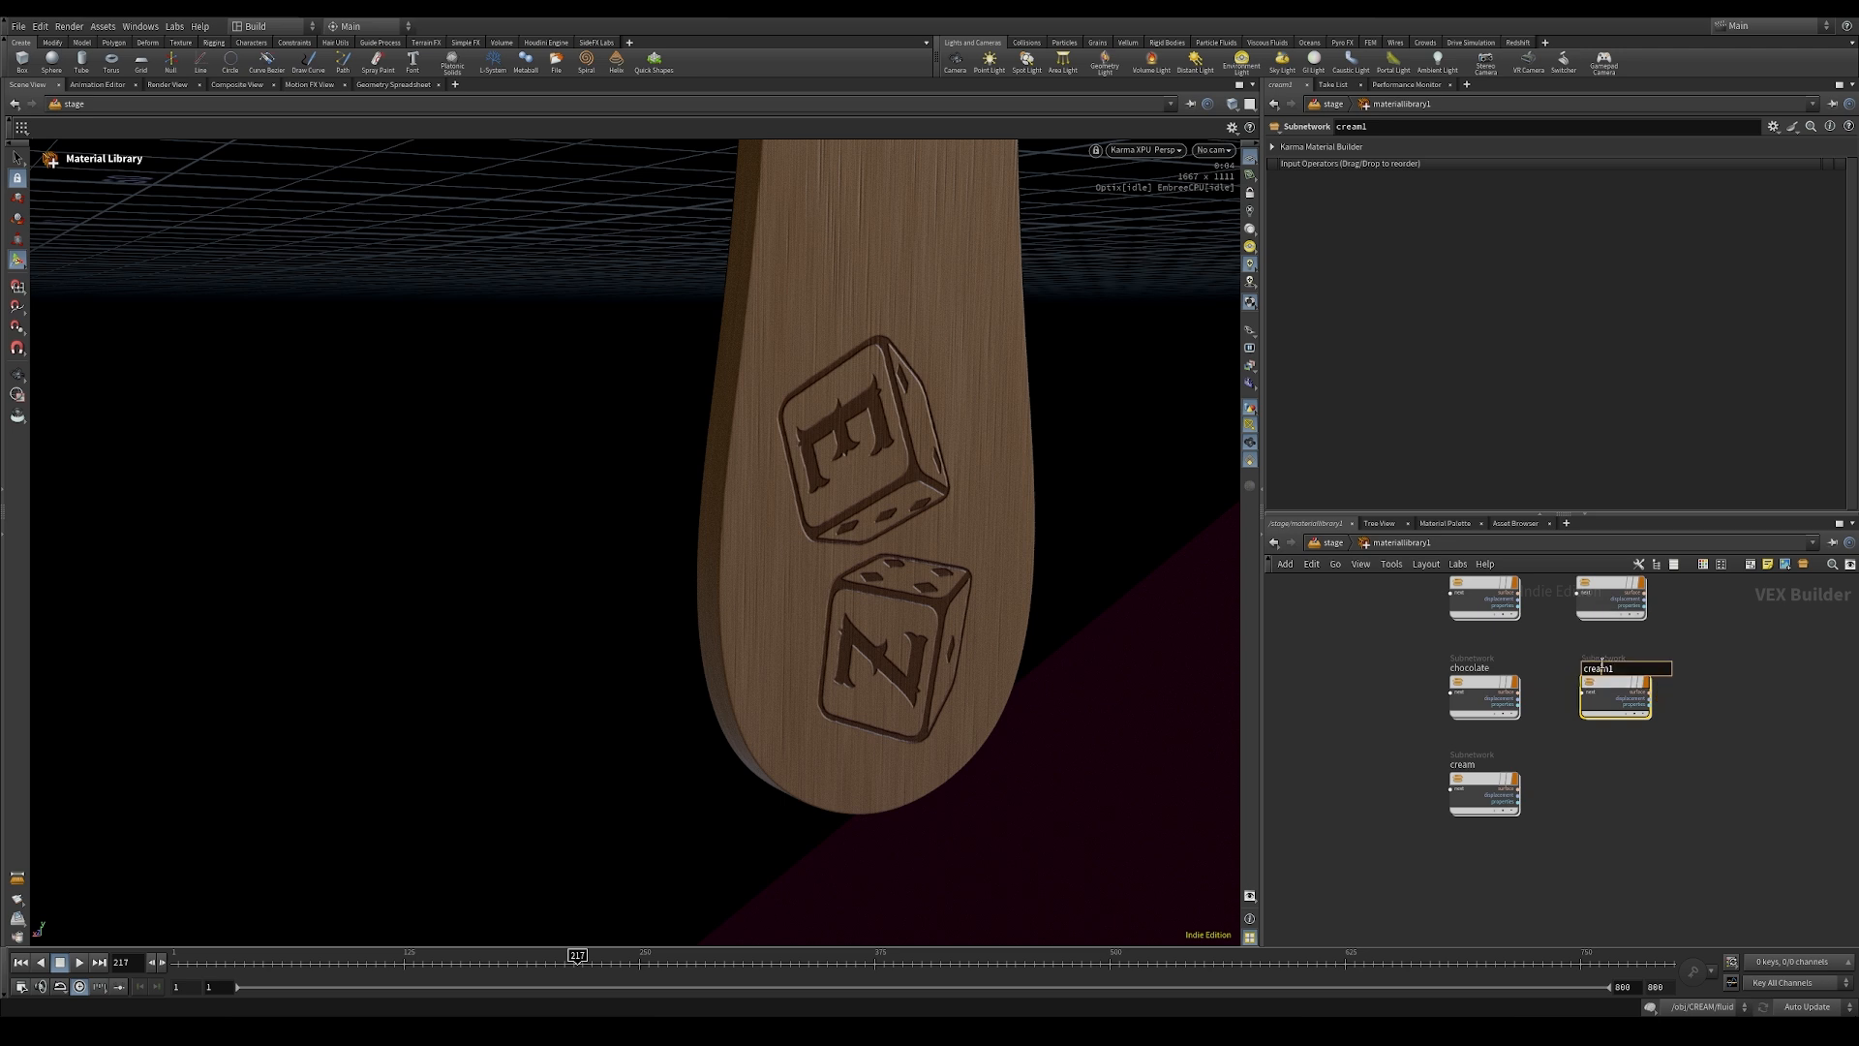
{"action": "type", "text": "choco"}
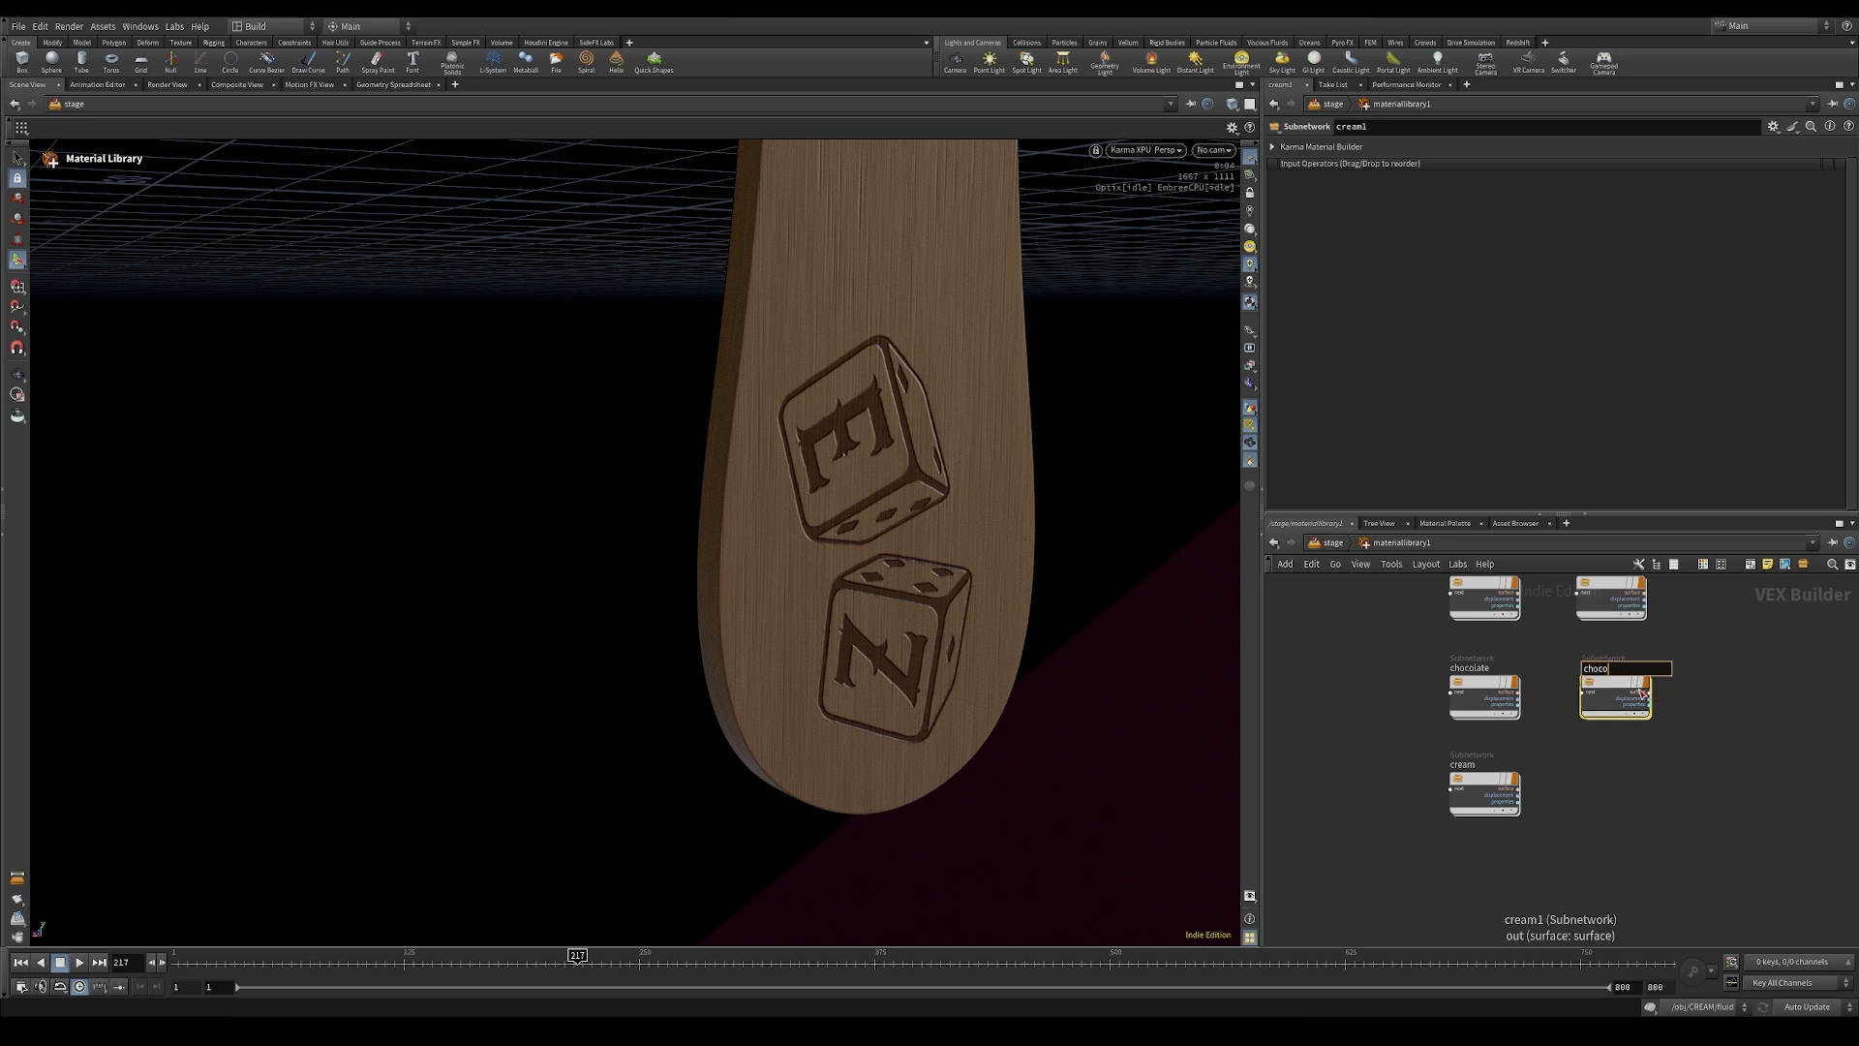
{"action": "type", "text": "late_inside"}
{"action": "key", "text": "Return"}
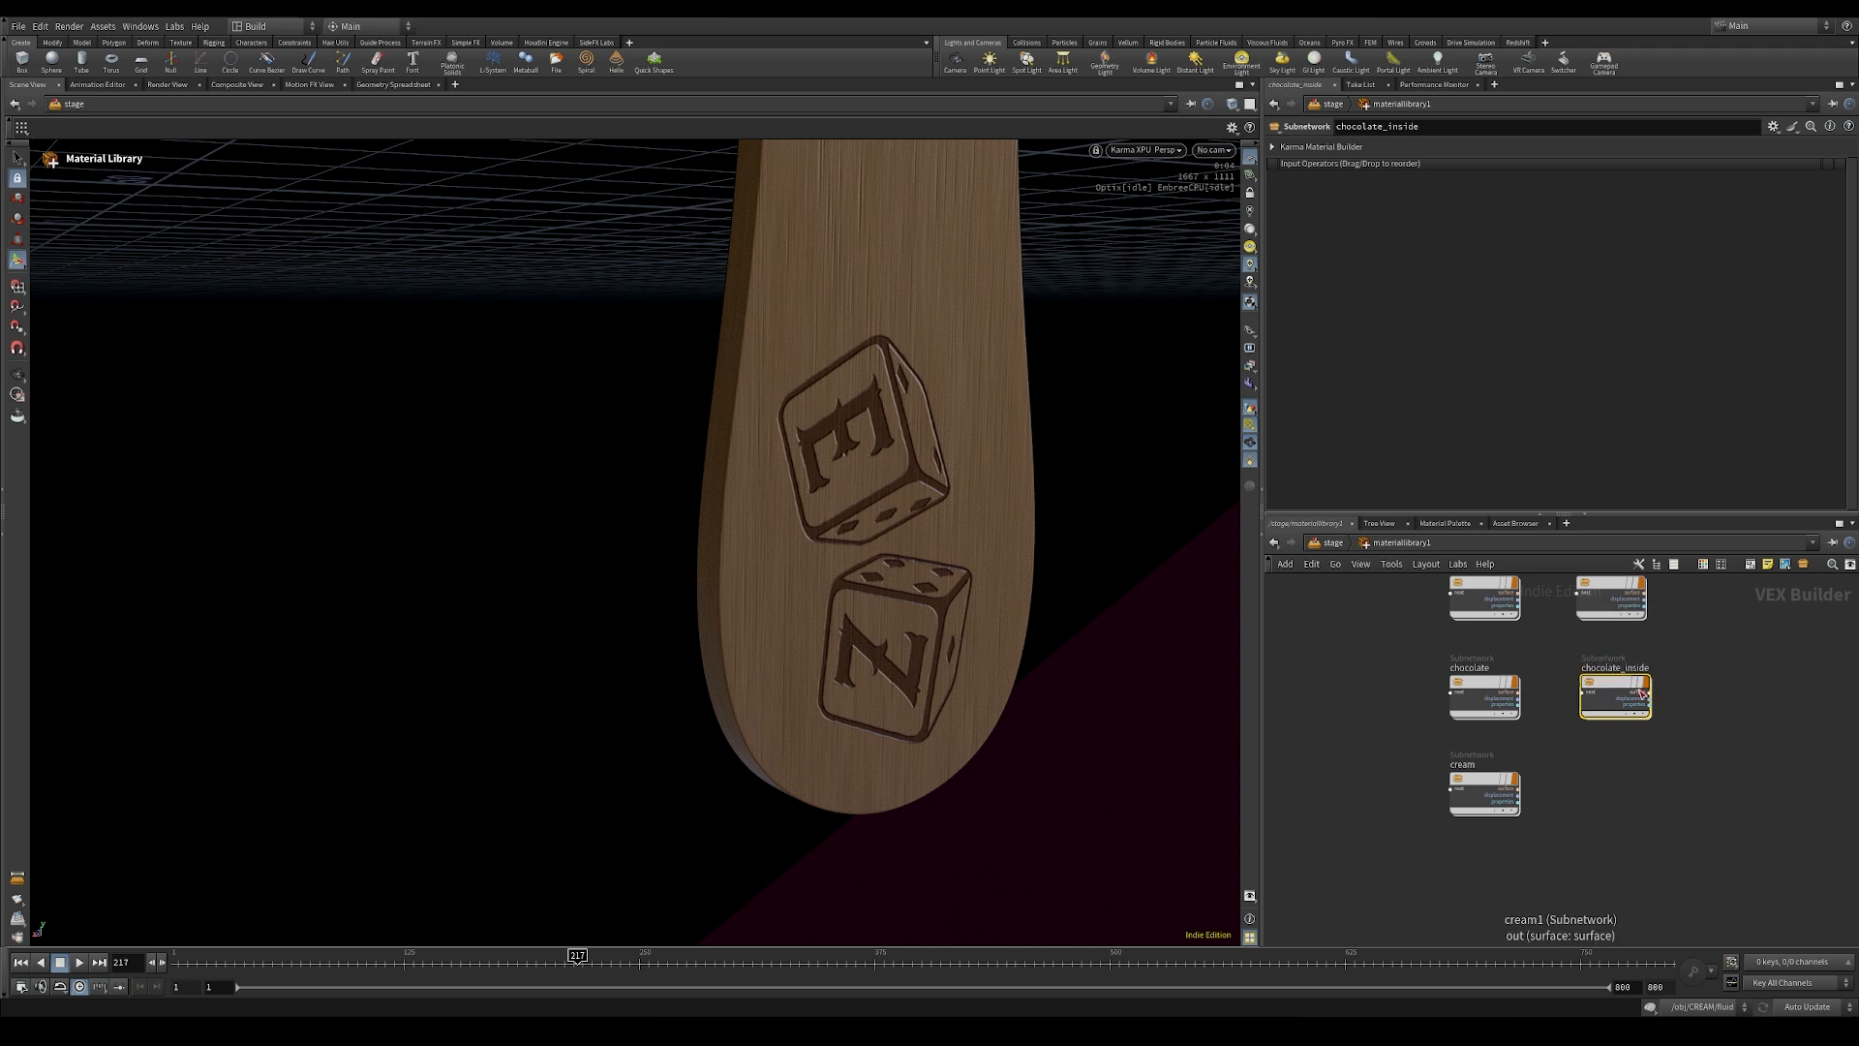
Step: Set the base color of chocolate_inside's standard surface to orange (1, 0.5, 0) and return to the stage
{"action": "double_click", "coordinate": [1613, 689]}
{"action": "left_click", "coordinate": [1569, 681]}
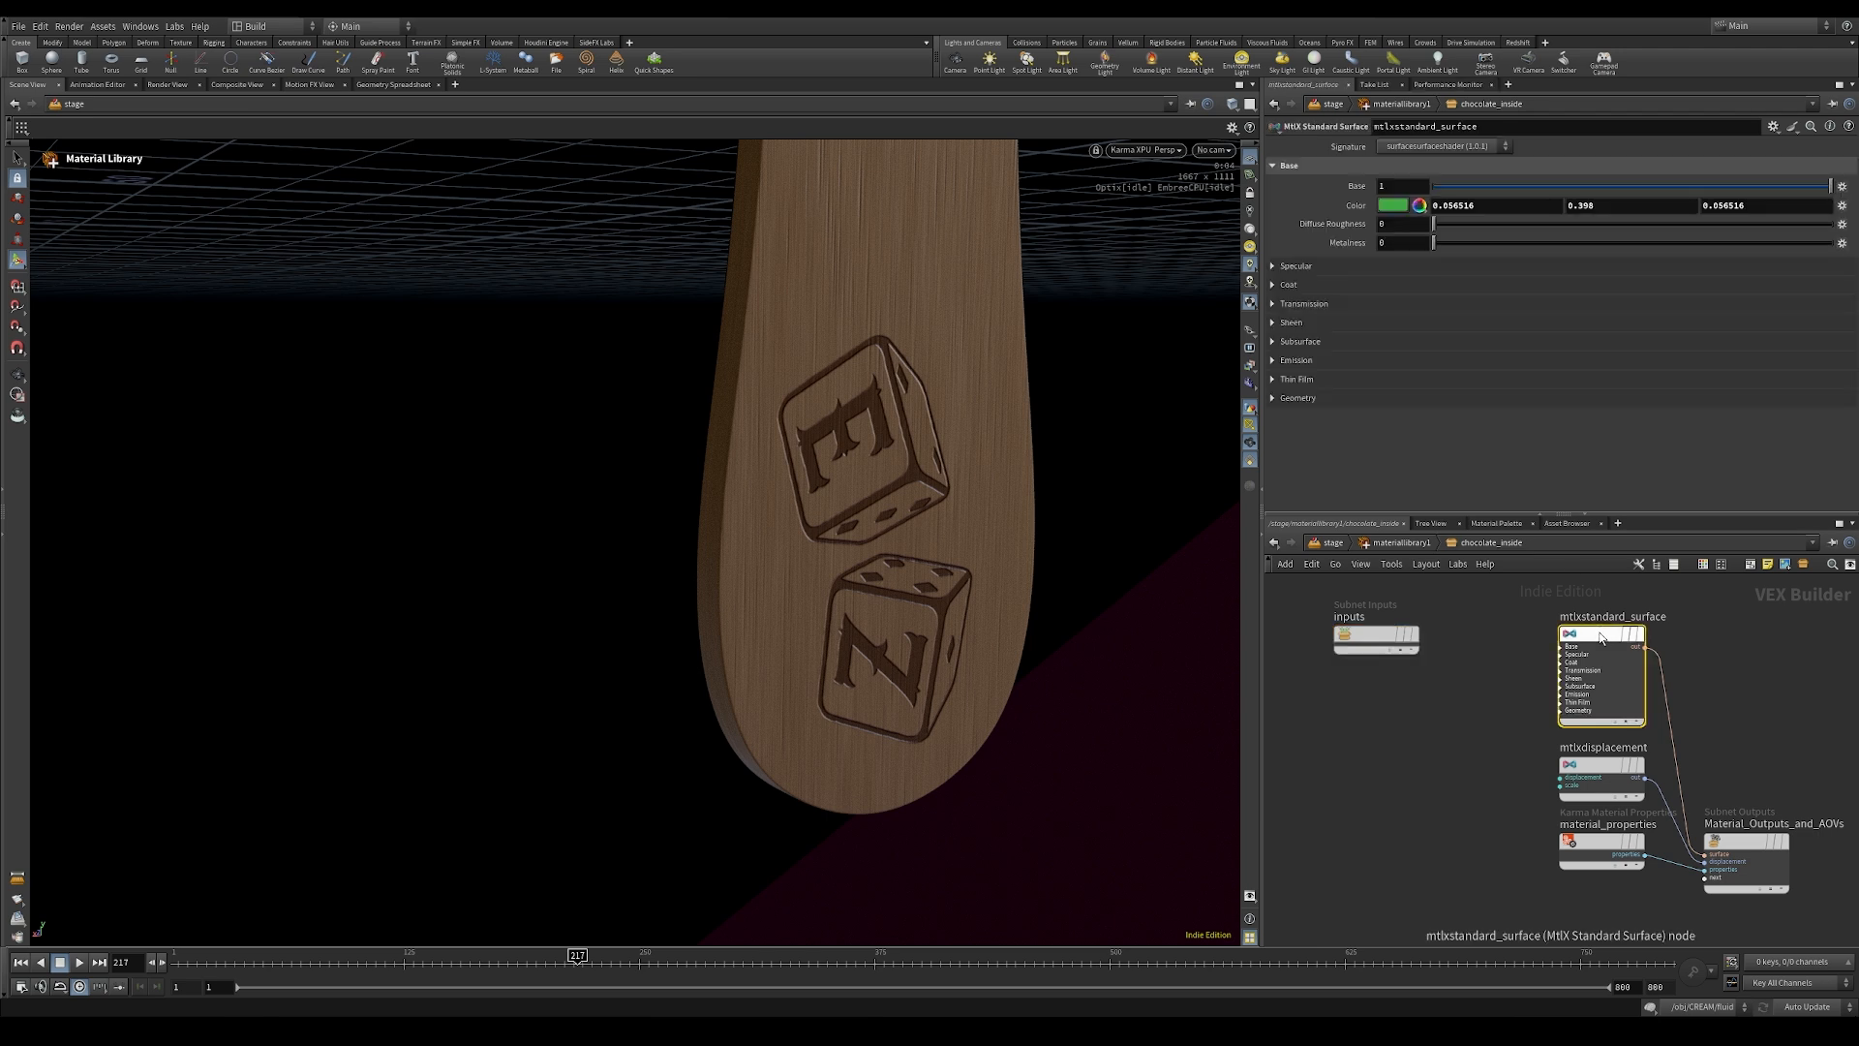
{"action": "left_click", "coordinate": [1392, 210]}
{"action": "left_click", "coordinate": [1353, 99]}
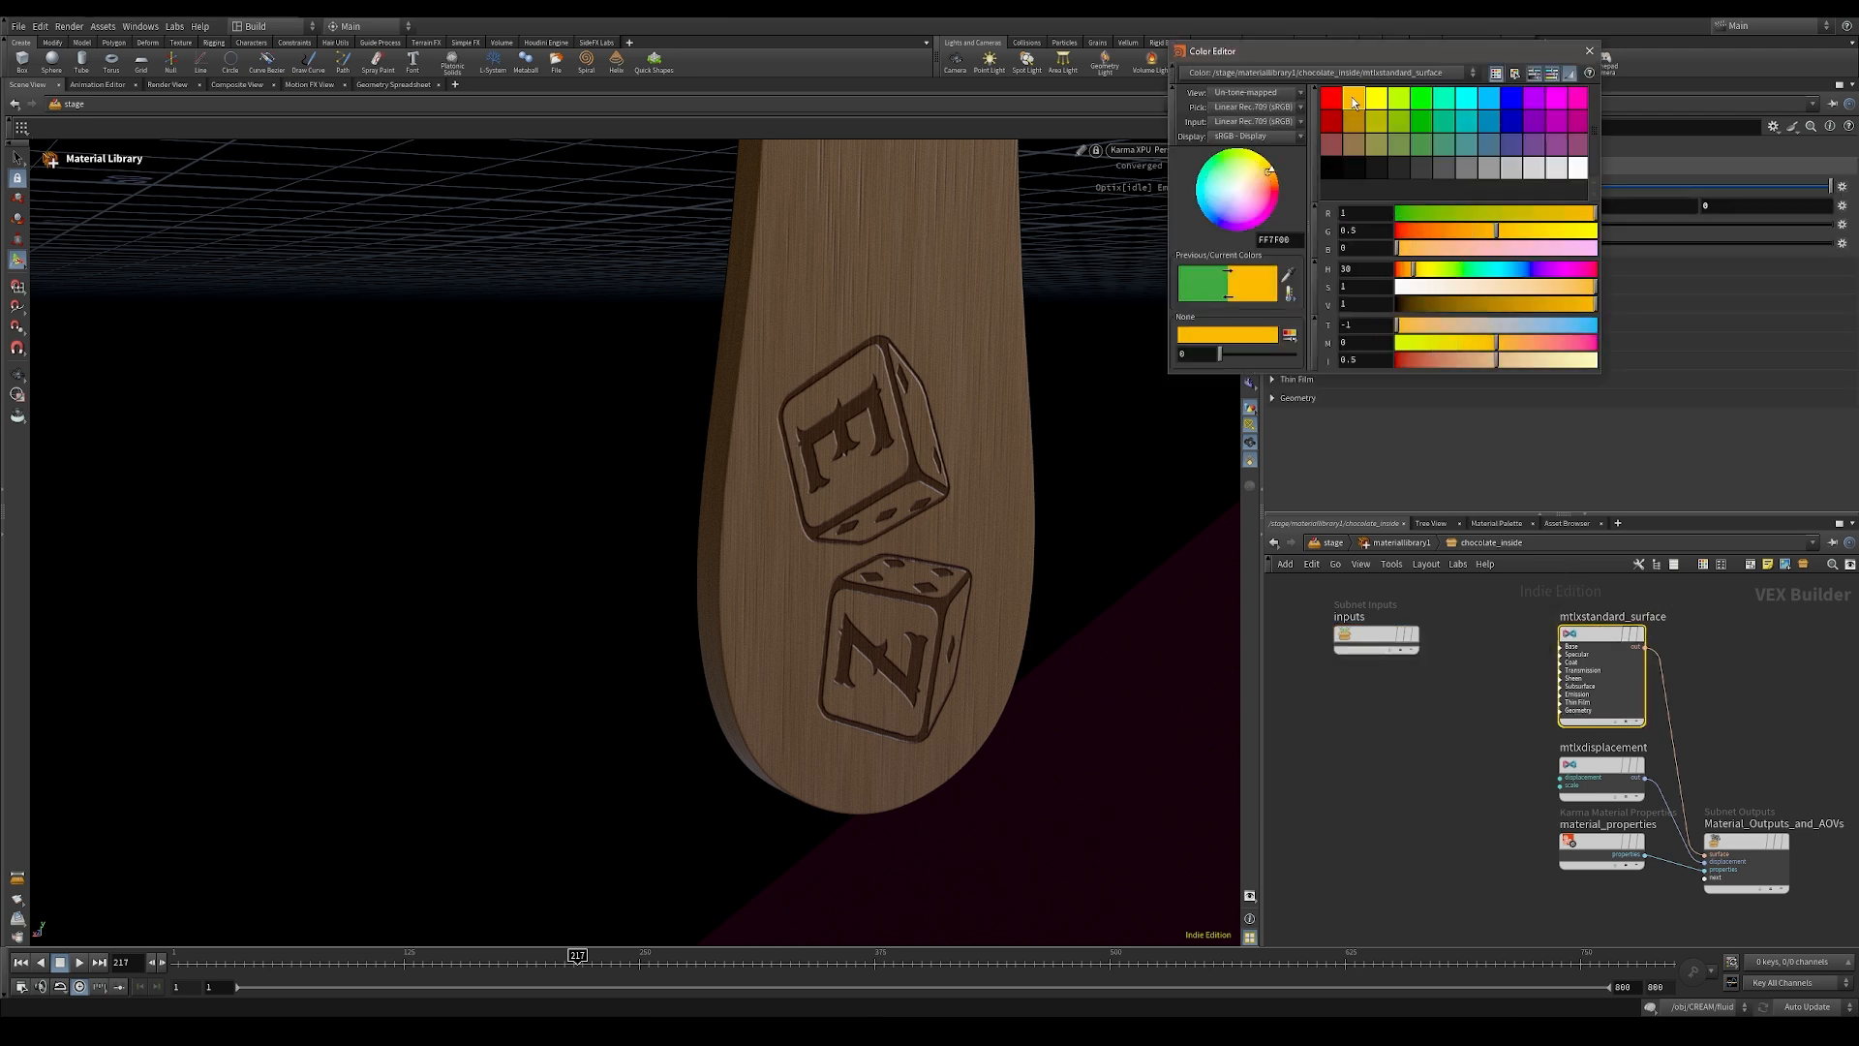
{"action": "left_click", "coordinate": [1588, 53]}
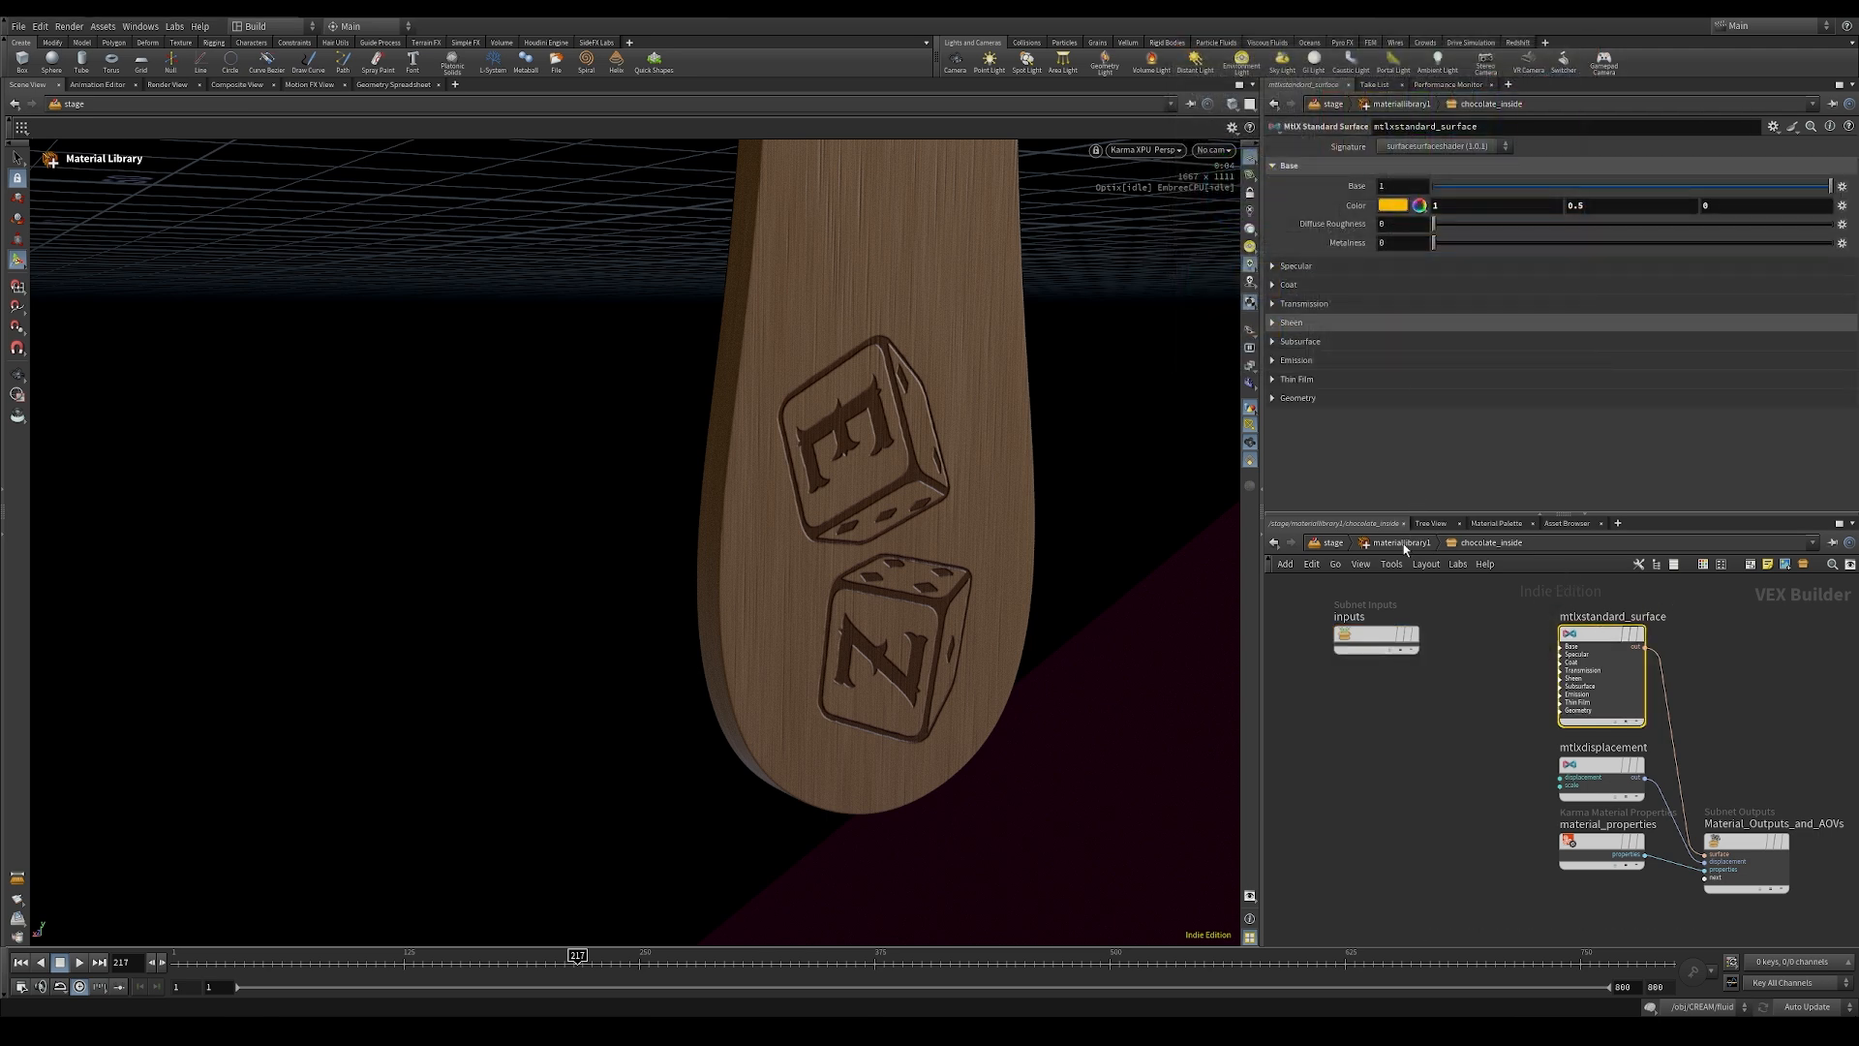
{"action": "left_click", "coordinate": [1402, 543]}
{"action": "left_click", "coordinate": [1333, 543]}
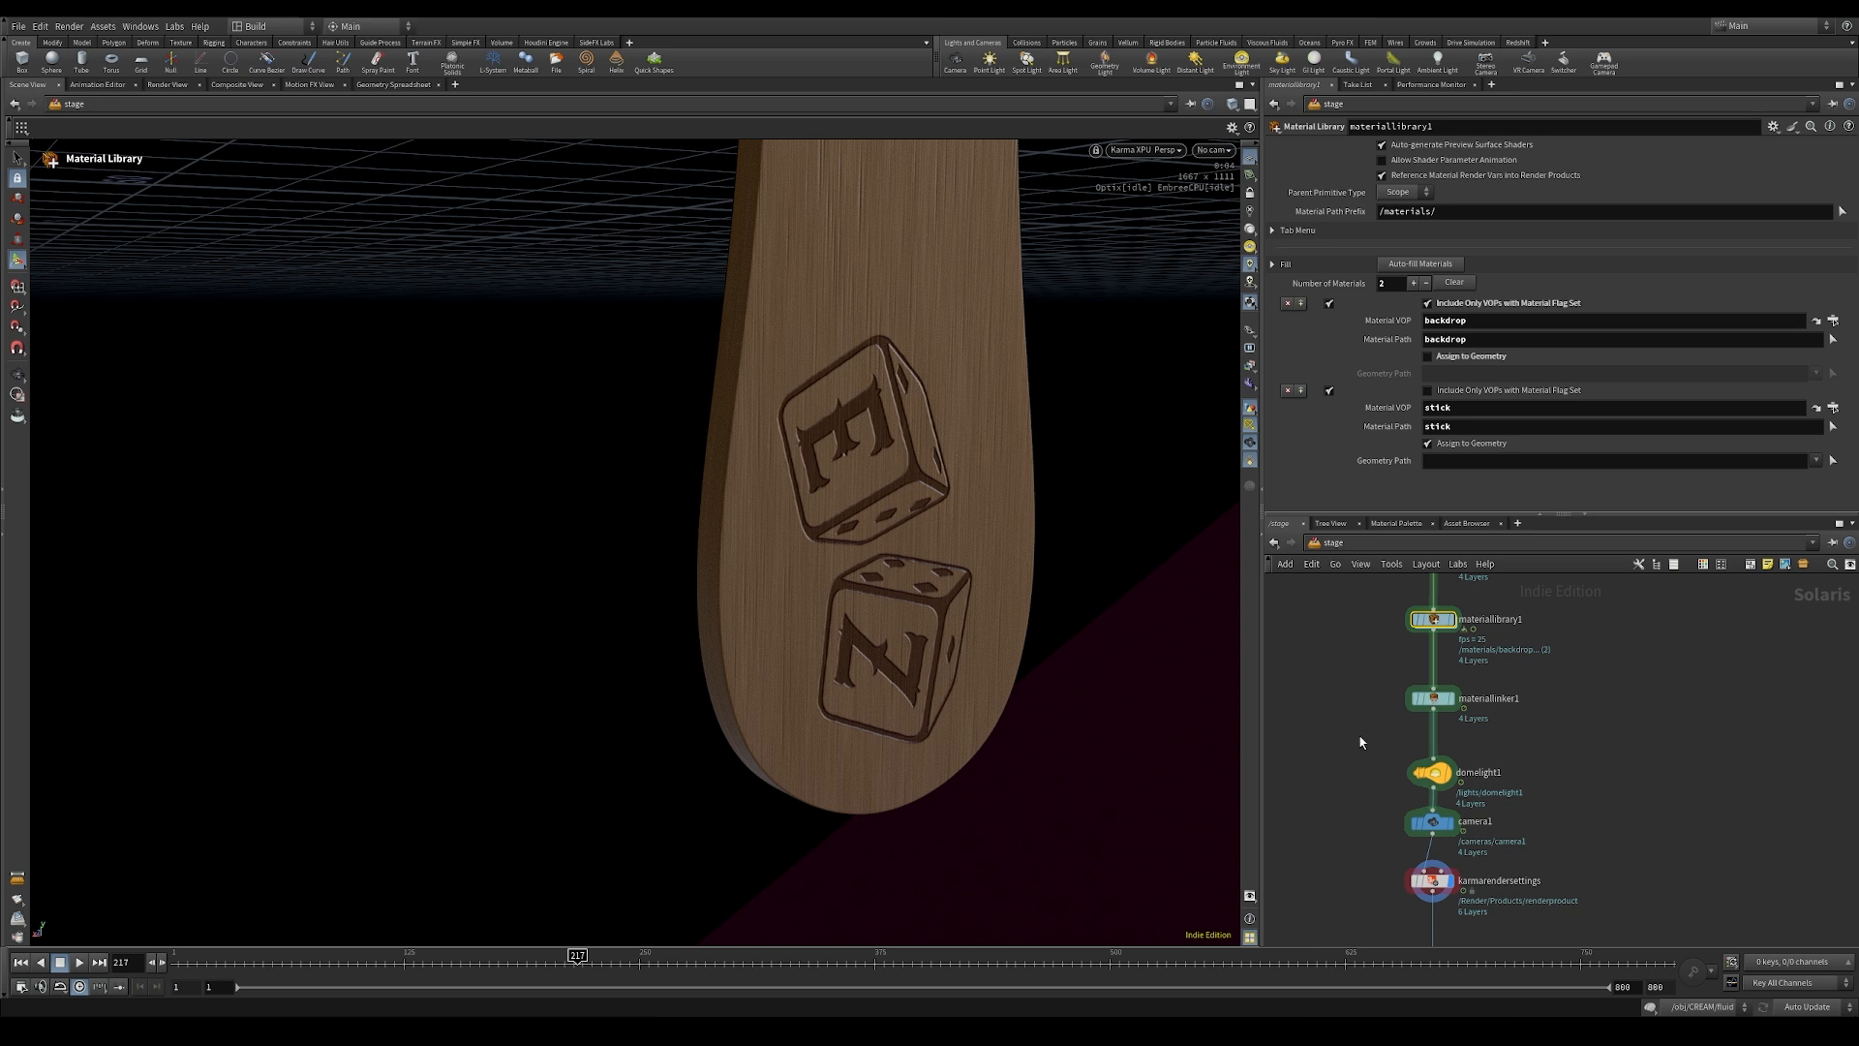
Step: Go to frame 22 and examine the fractured stick's splinters up close in the Karma render
{"action": "middle_click_drag", "start_coordinate": [1307, 811], "coordinate": [1325, 807]}
{"action": "right_click_drag", "start_coordinate": [962, 751], "coordinate": [884, 706]}
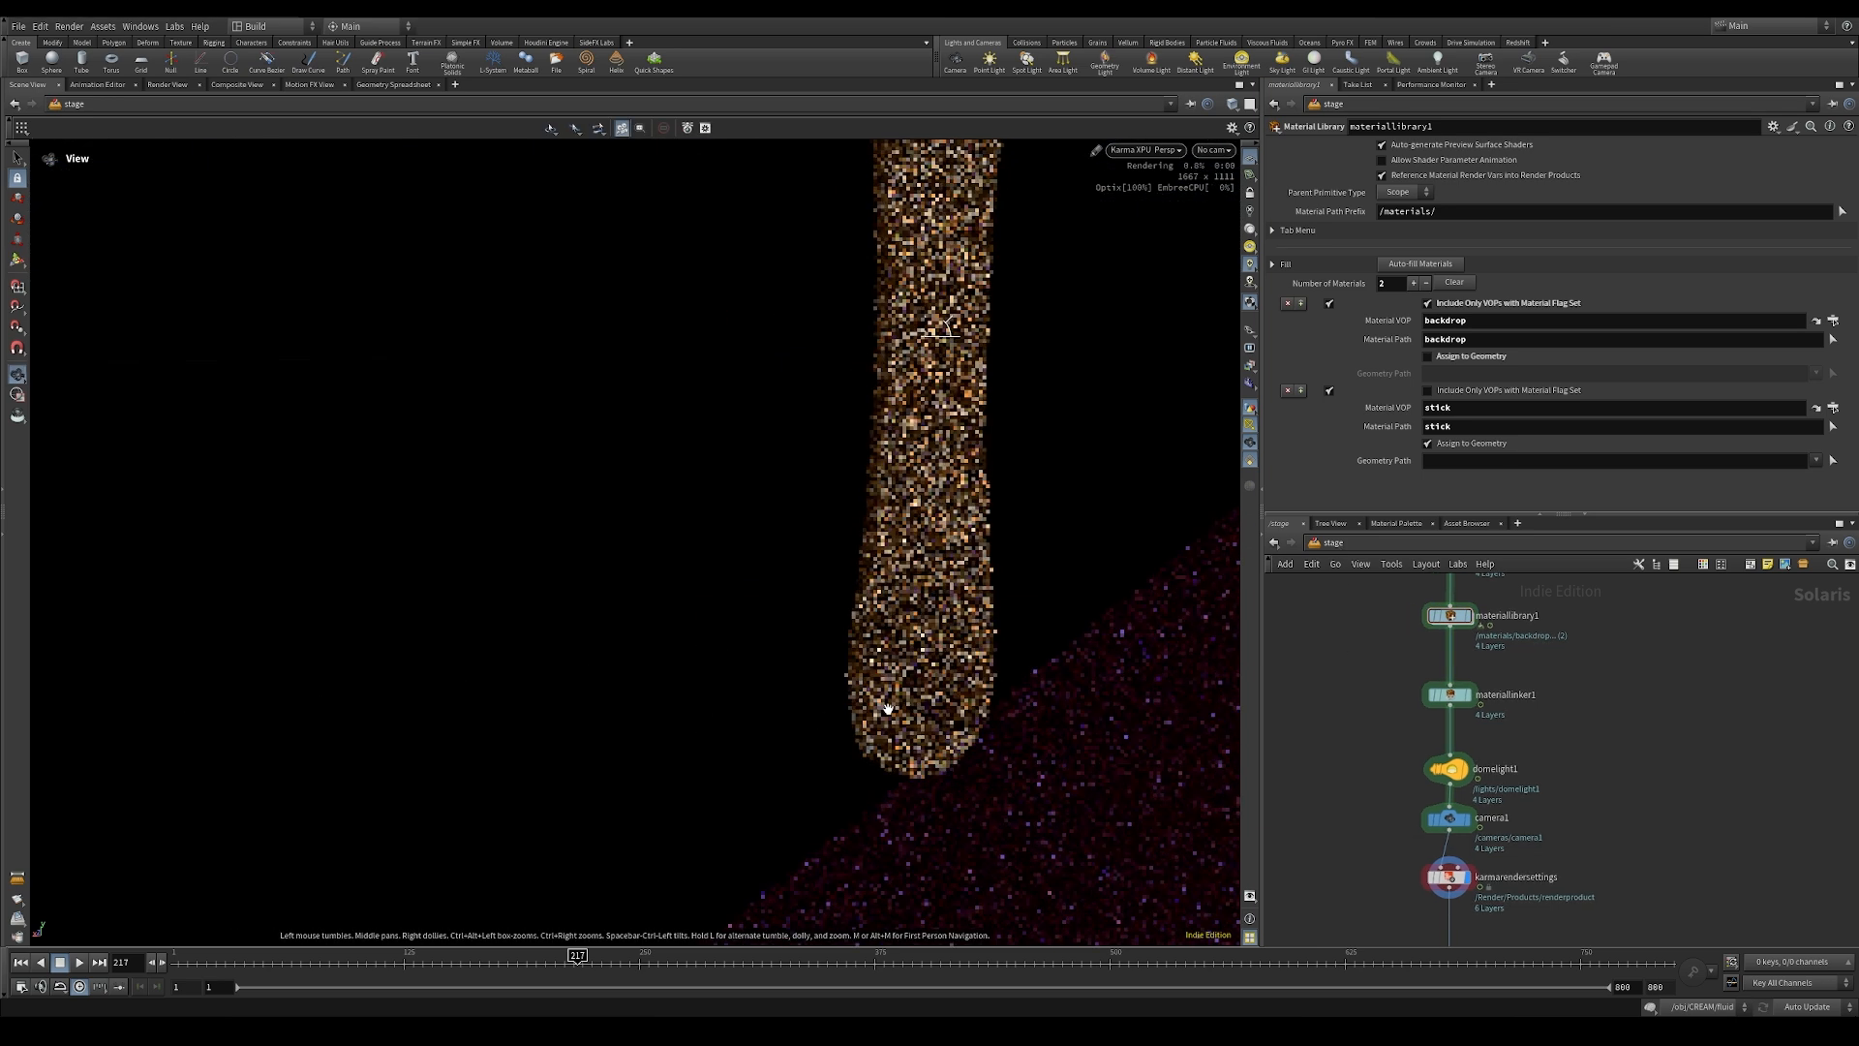
{"action": "middle_click_drag", "start_coordinate": [884, 706], "coordinate": [664, 789]}
{"action": "left_click", "coordinate": [213, 963]}
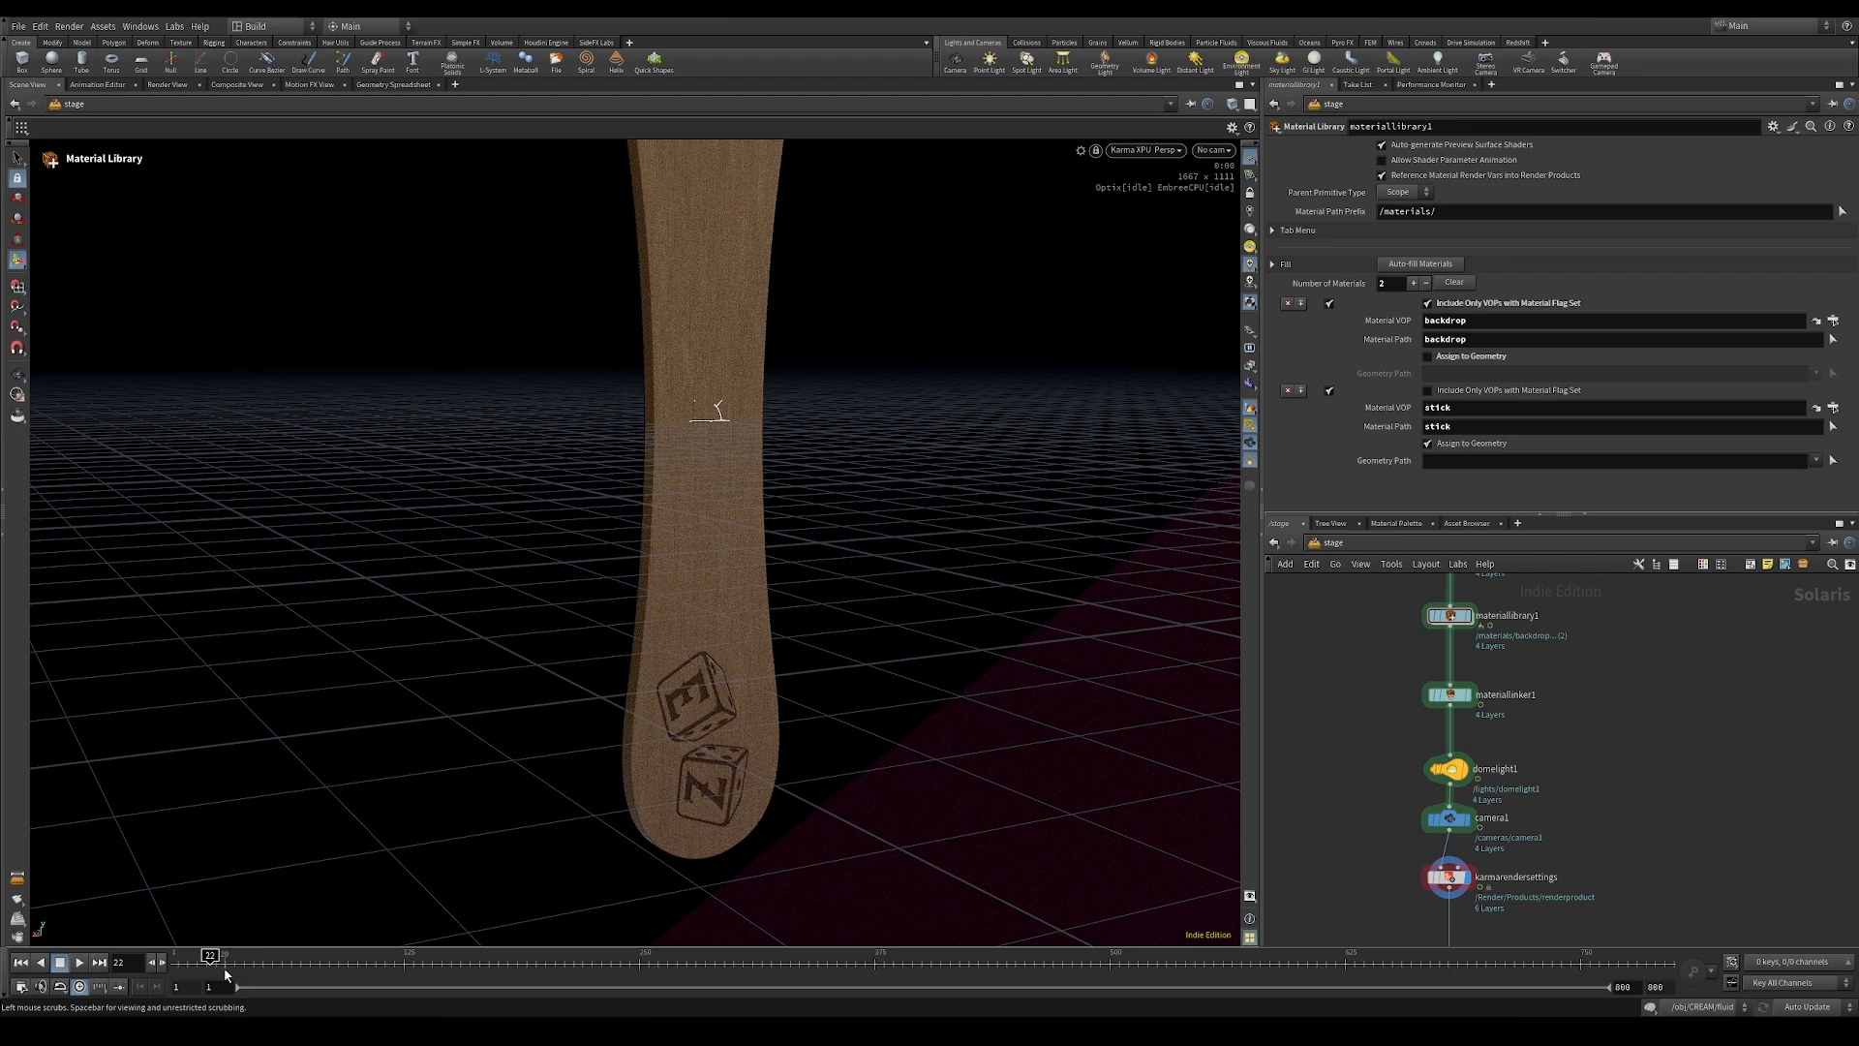
{"action": "left_click", "coordinate": [1252, 161]}
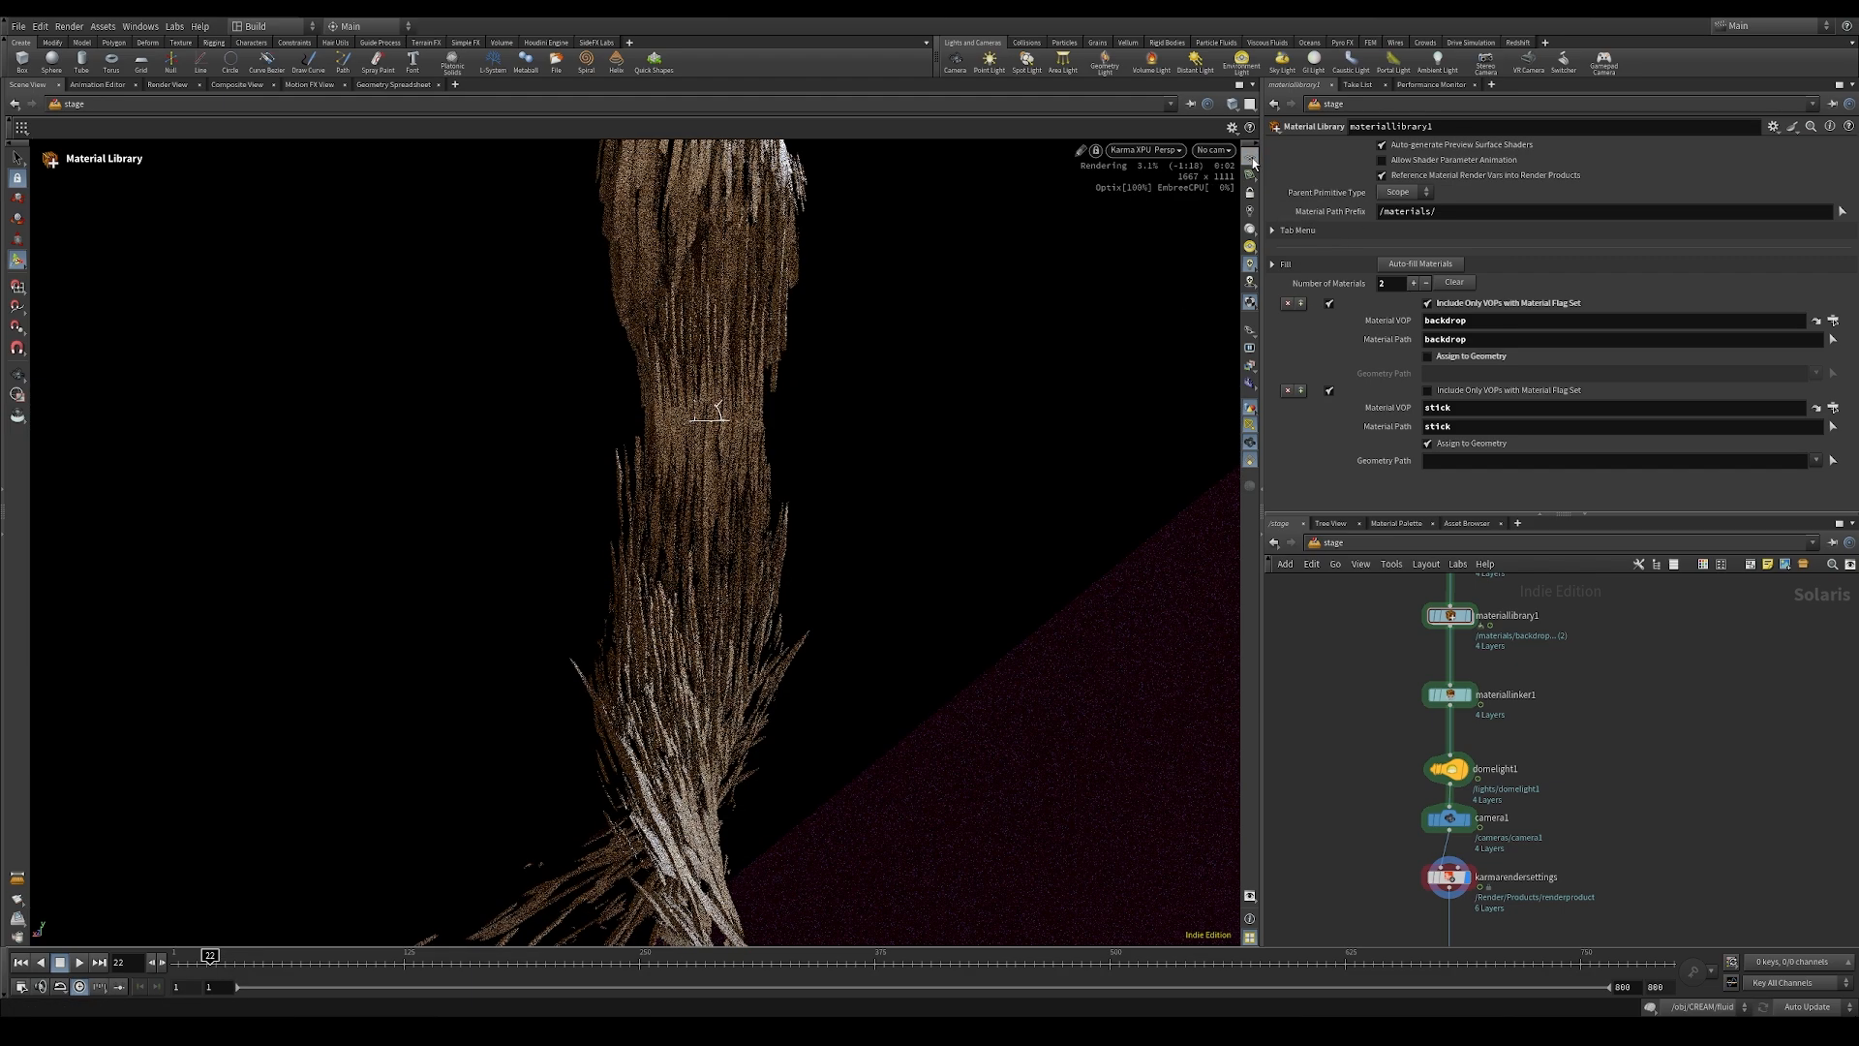
{"action": "left_click_drag", "start_coordinate": [735, 698], "coordinate": [916, 541], "text": "alt"}
{"action": "middle_click_drag", "start_coordinate": [785, 697], "coordinate": [913, 446], "text": "alt"}
{"action": "right_click_drag", "start_coordinate": [913, 447], "coordinate": [929, 691]}
{"action": "key", "text": "Escape"}
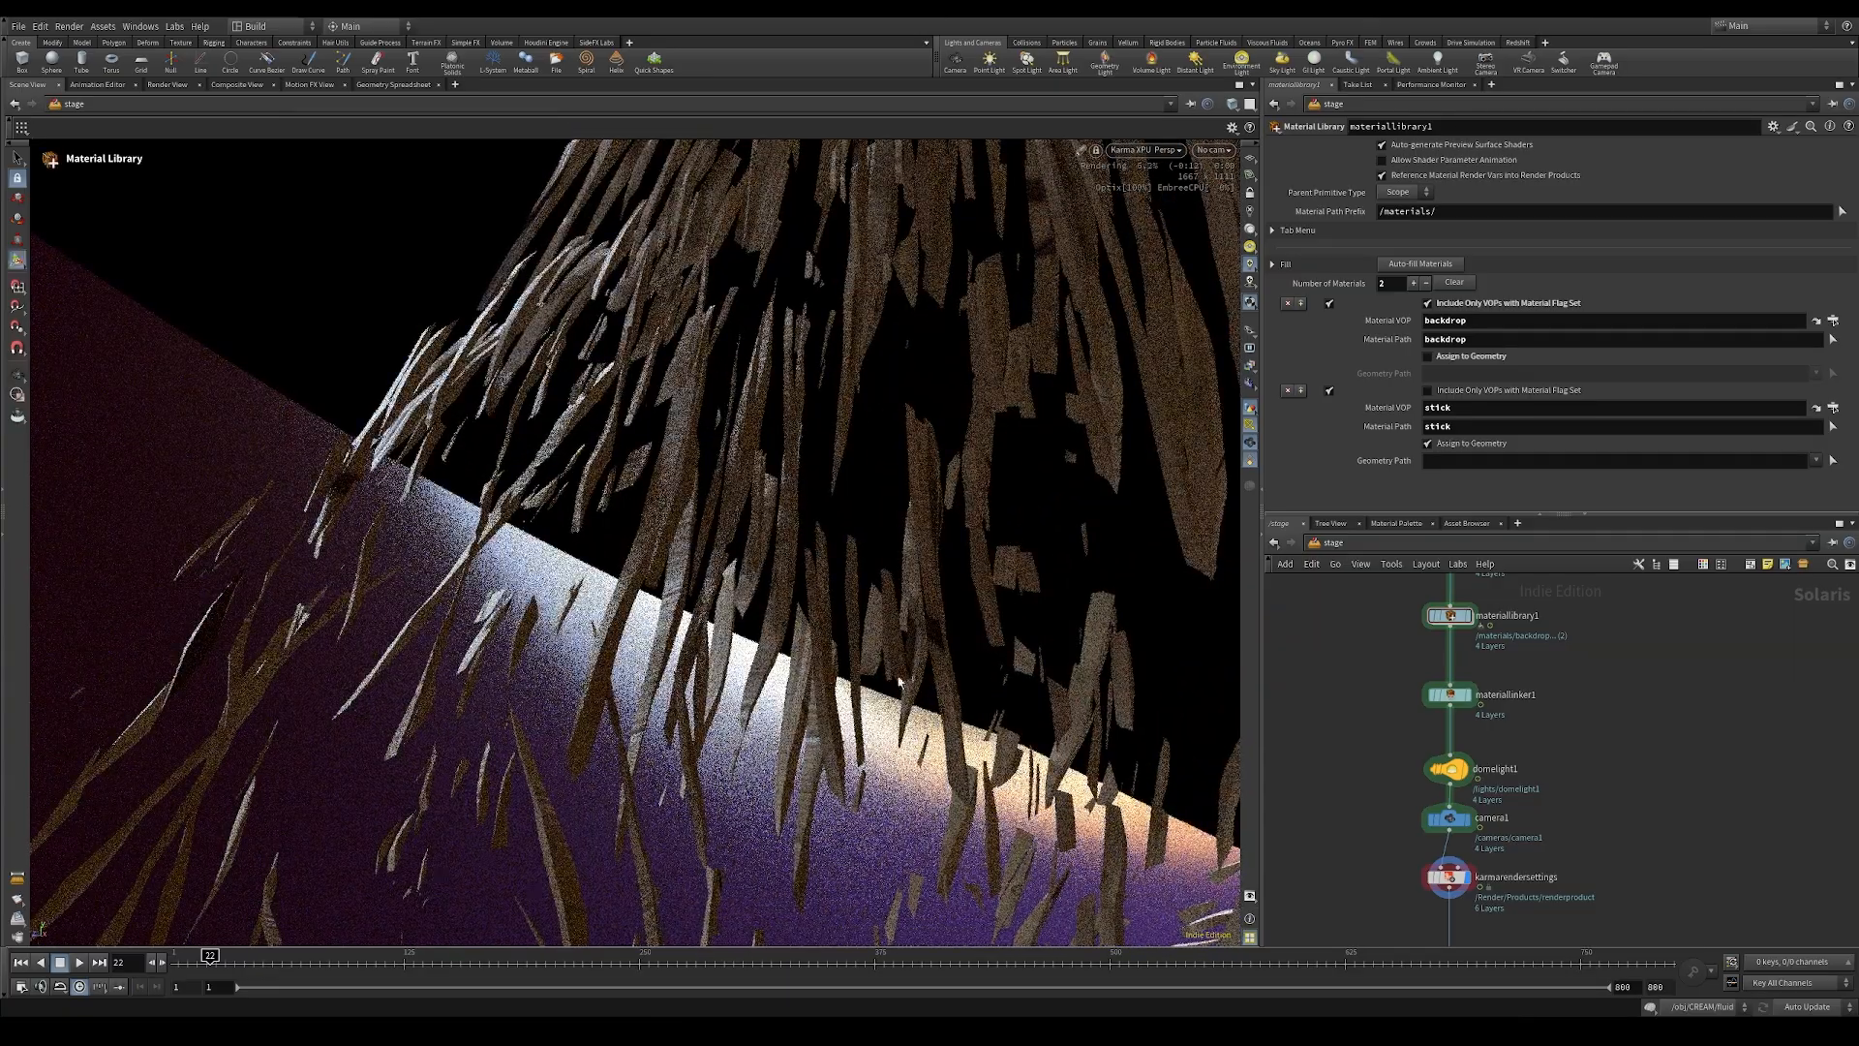
{"action": "key", "text": "space"}
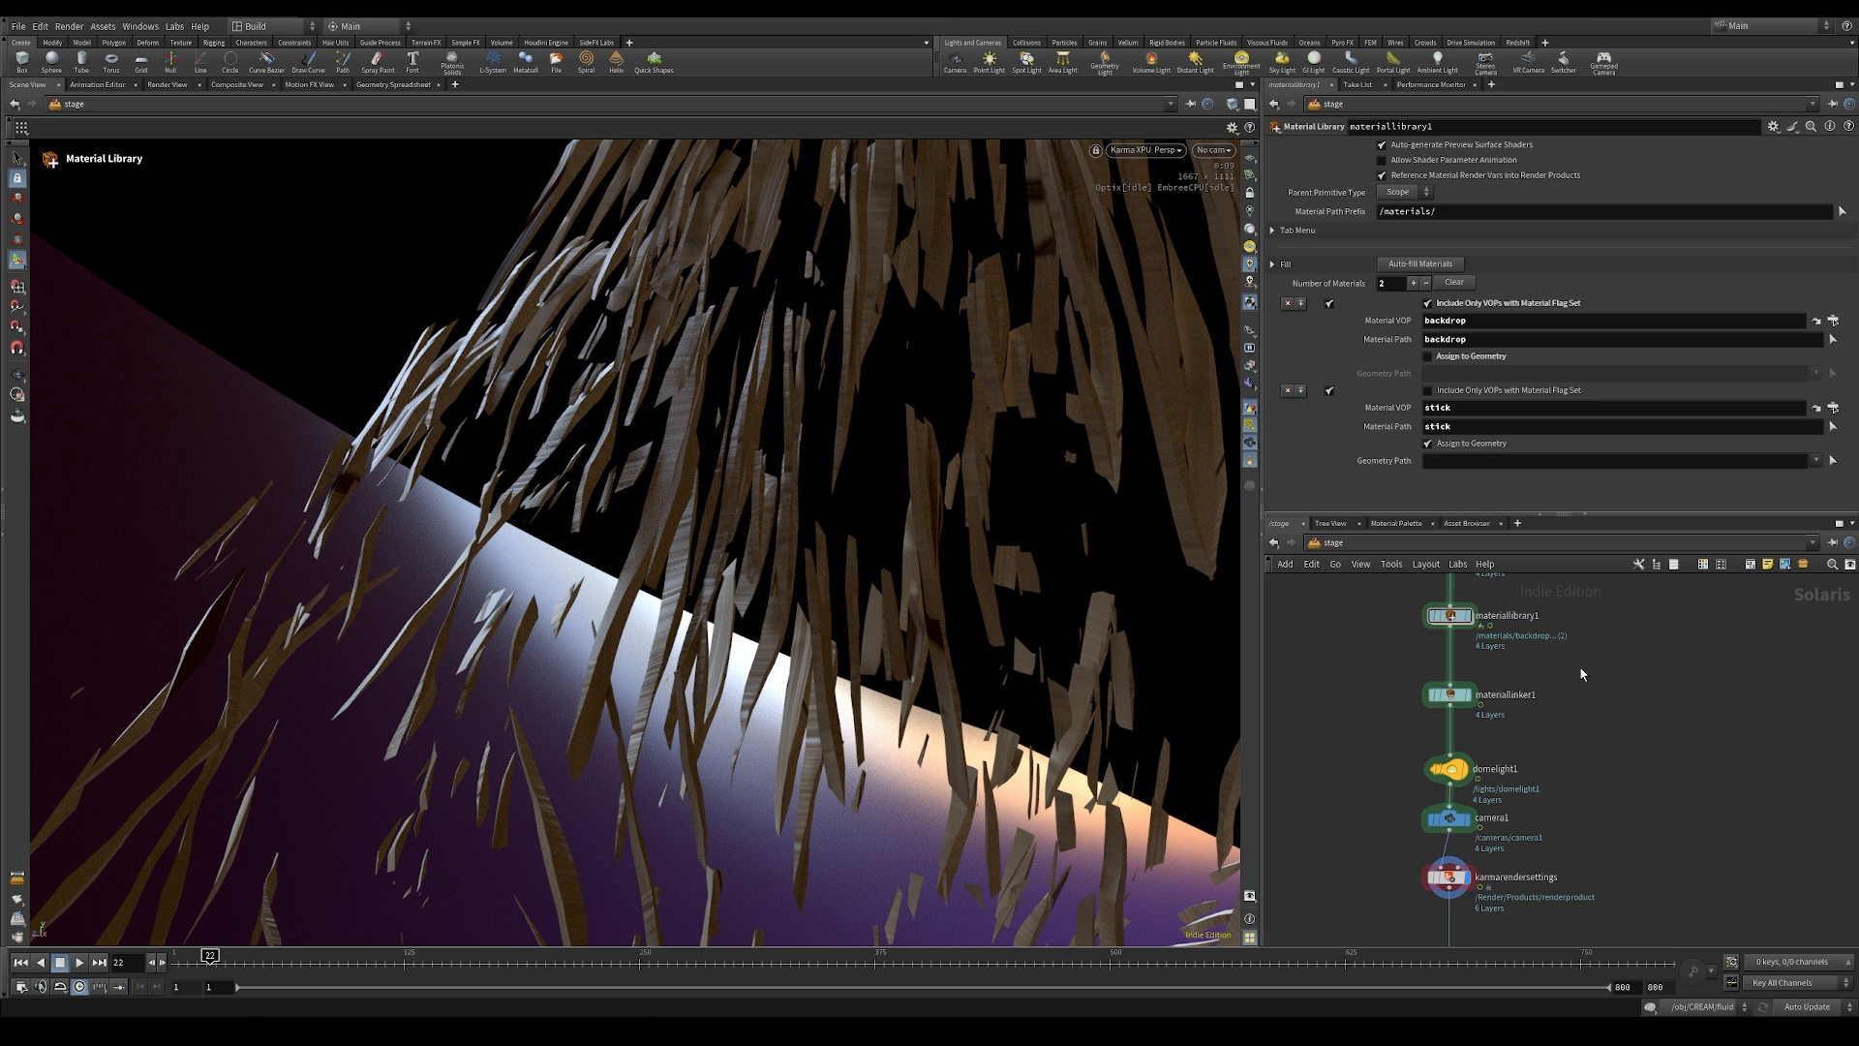
Step: Auto-fill the materials in materiallibrary1 and review the resulting material entries
{"action": "left_click", "coordinate": [1447, 616]}
{"action": "mouse_move", "coordinate": [1451, 621]}
{"action": "left_click", "coordinate": [1438, 267]}
{"action": "left_click_drag", "start_coordinate": [1855, 237], "coordinate": [1846, 421]}
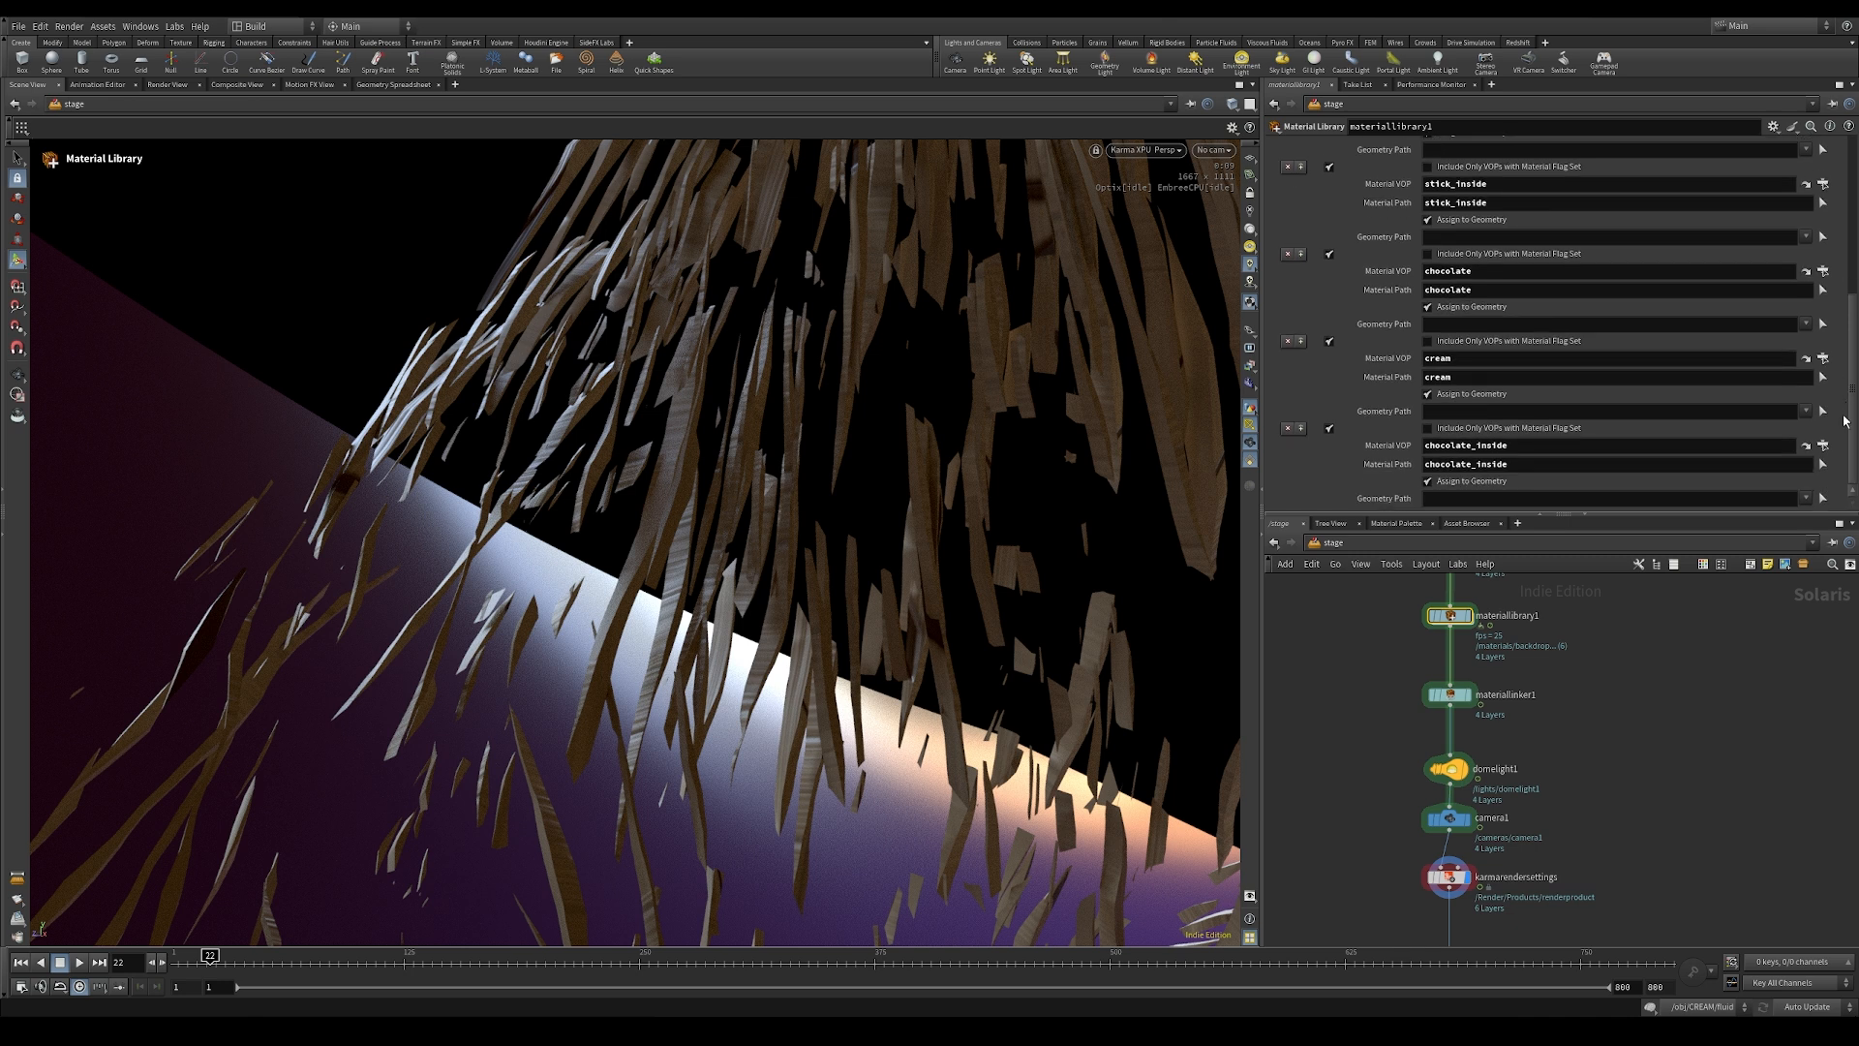
Step: In materiallinker1, add a rule assigning stick_inside to the /stick primitive and open that rule's primitive pattern for editing
{"action": "left_click", "coordinate": [1449, 696]}
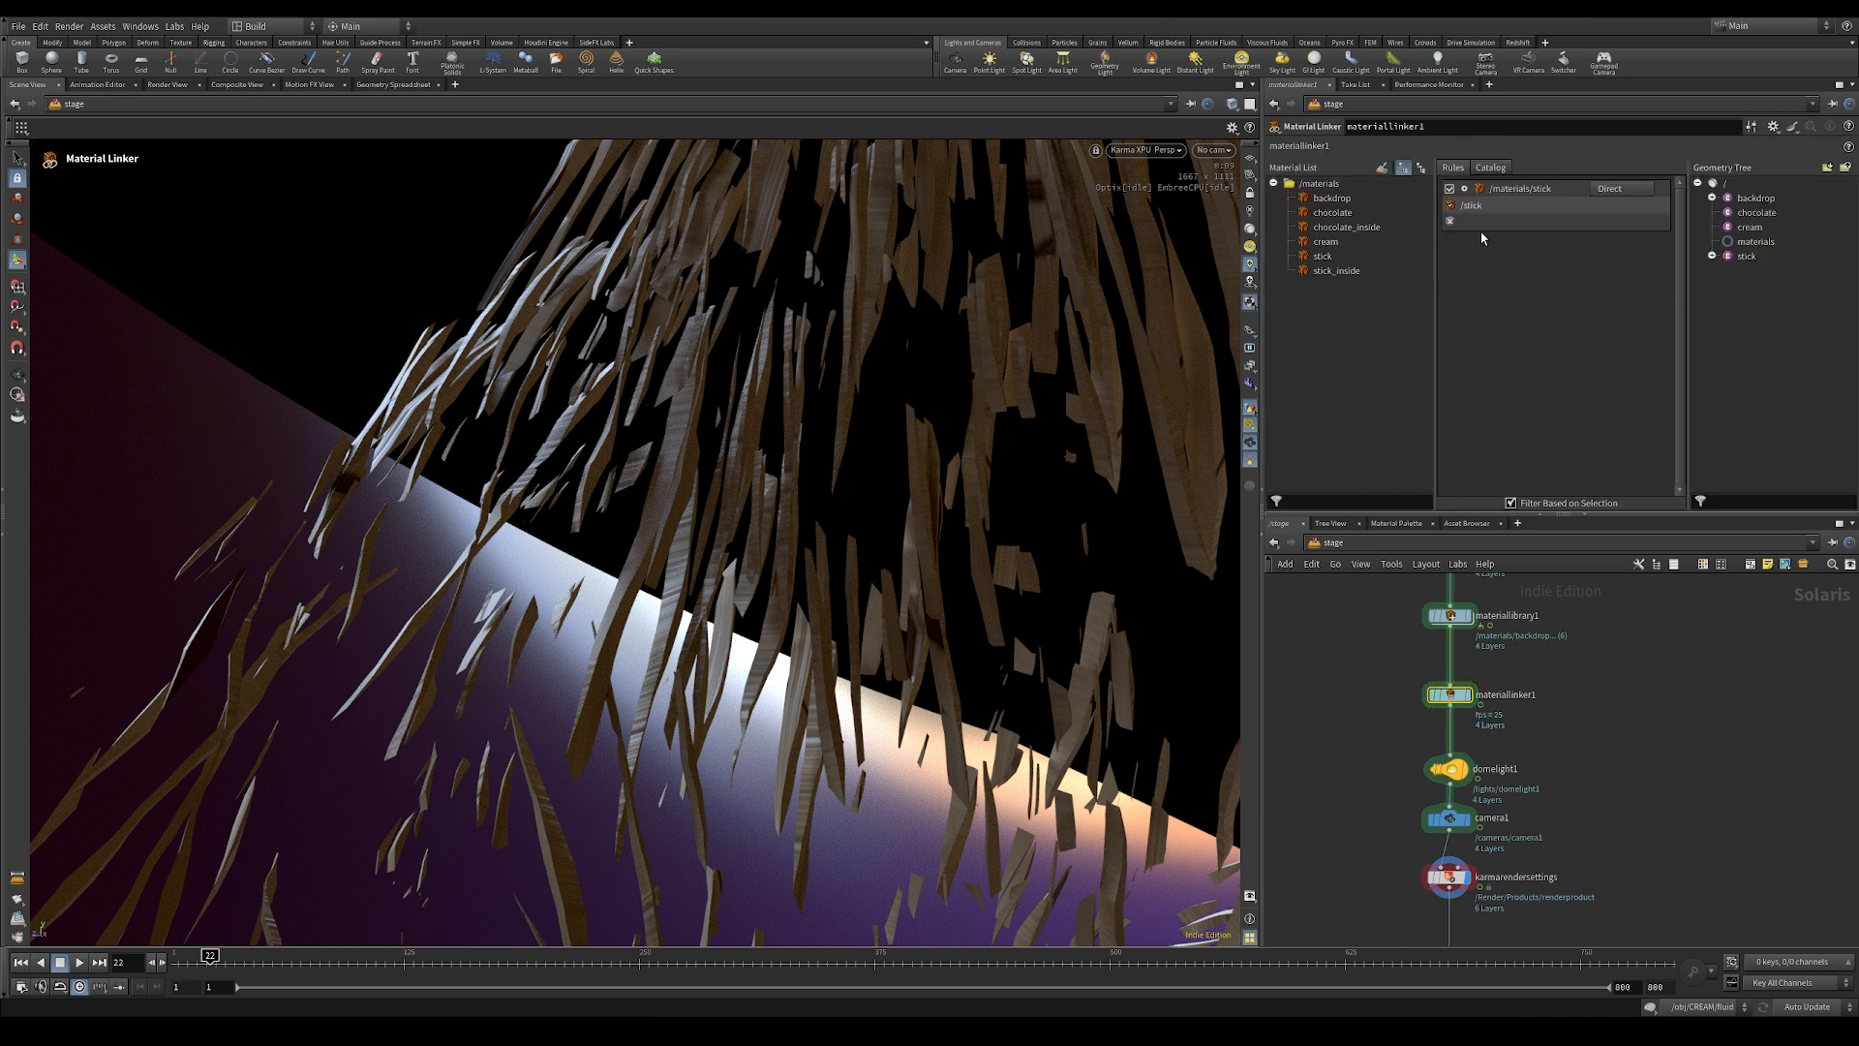
{"action": "left_click_drag", "start_coordinate": [1324, 276], "coordinate": [1506, 290]}
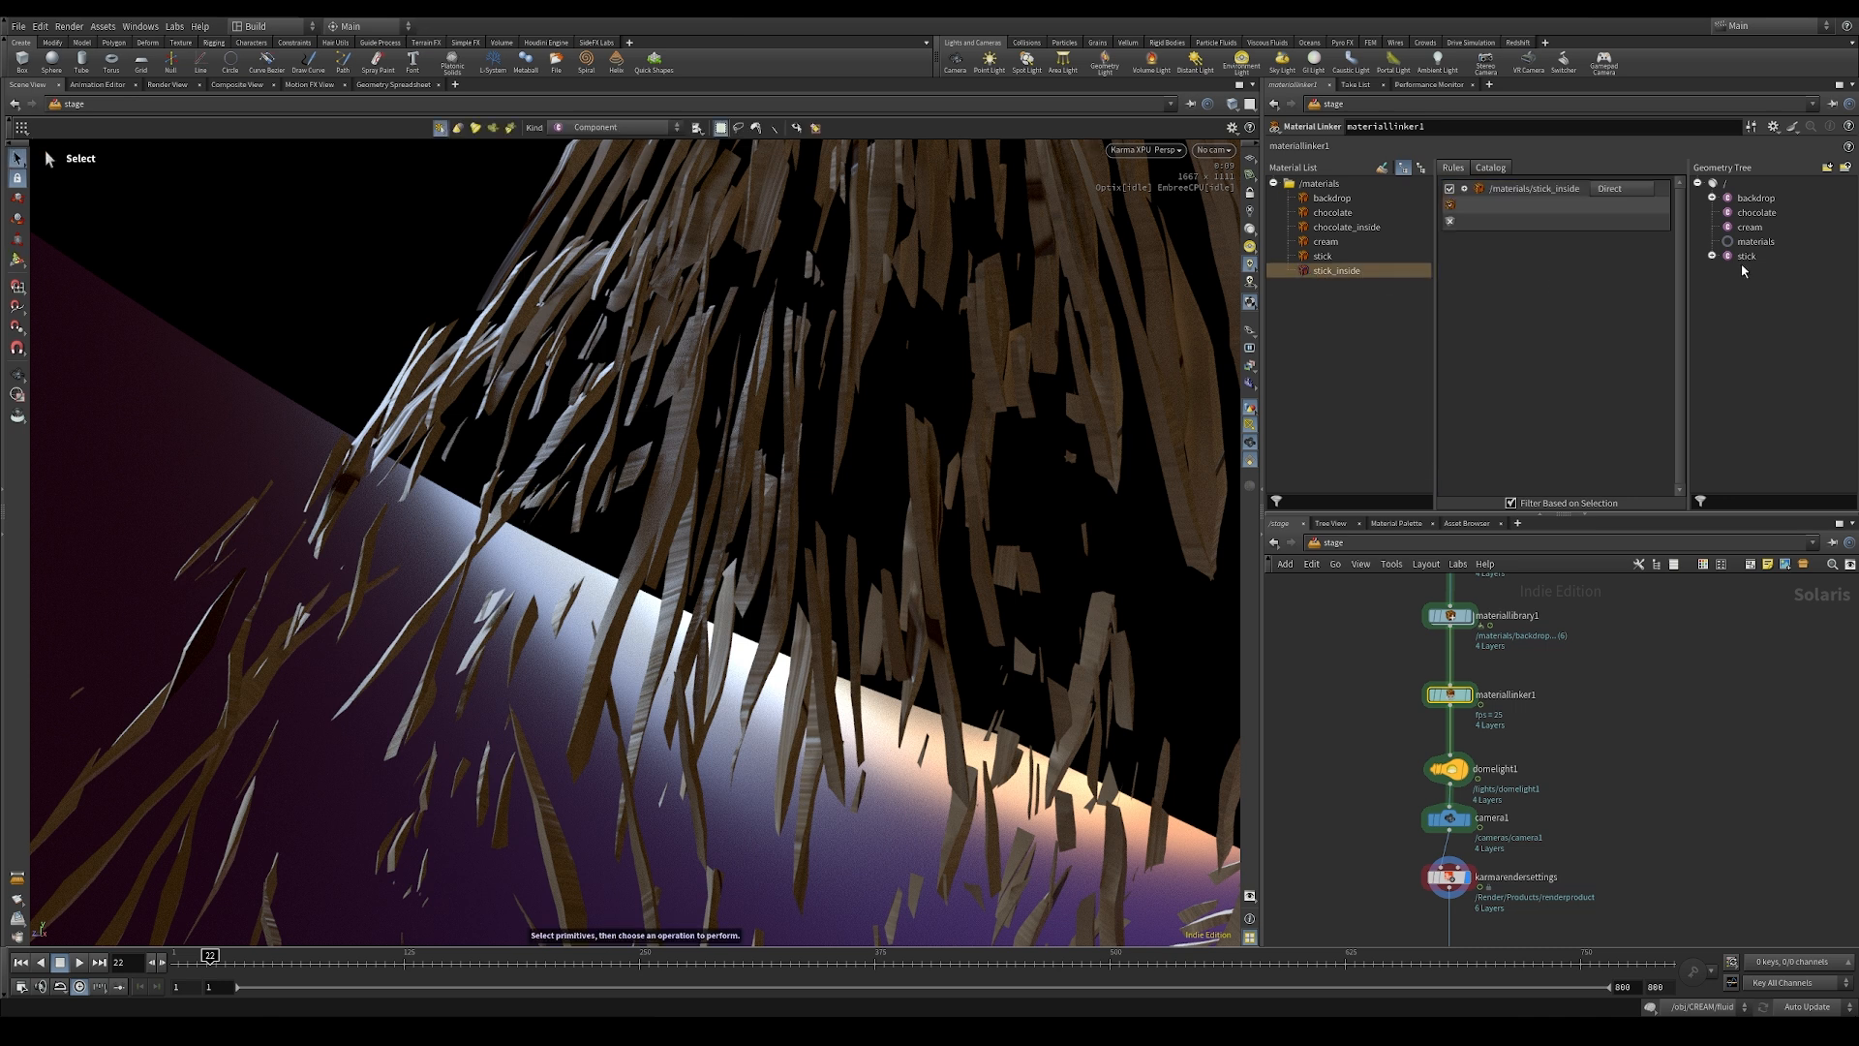
{"action": "left_click", "coordinate": [1711, 257]}
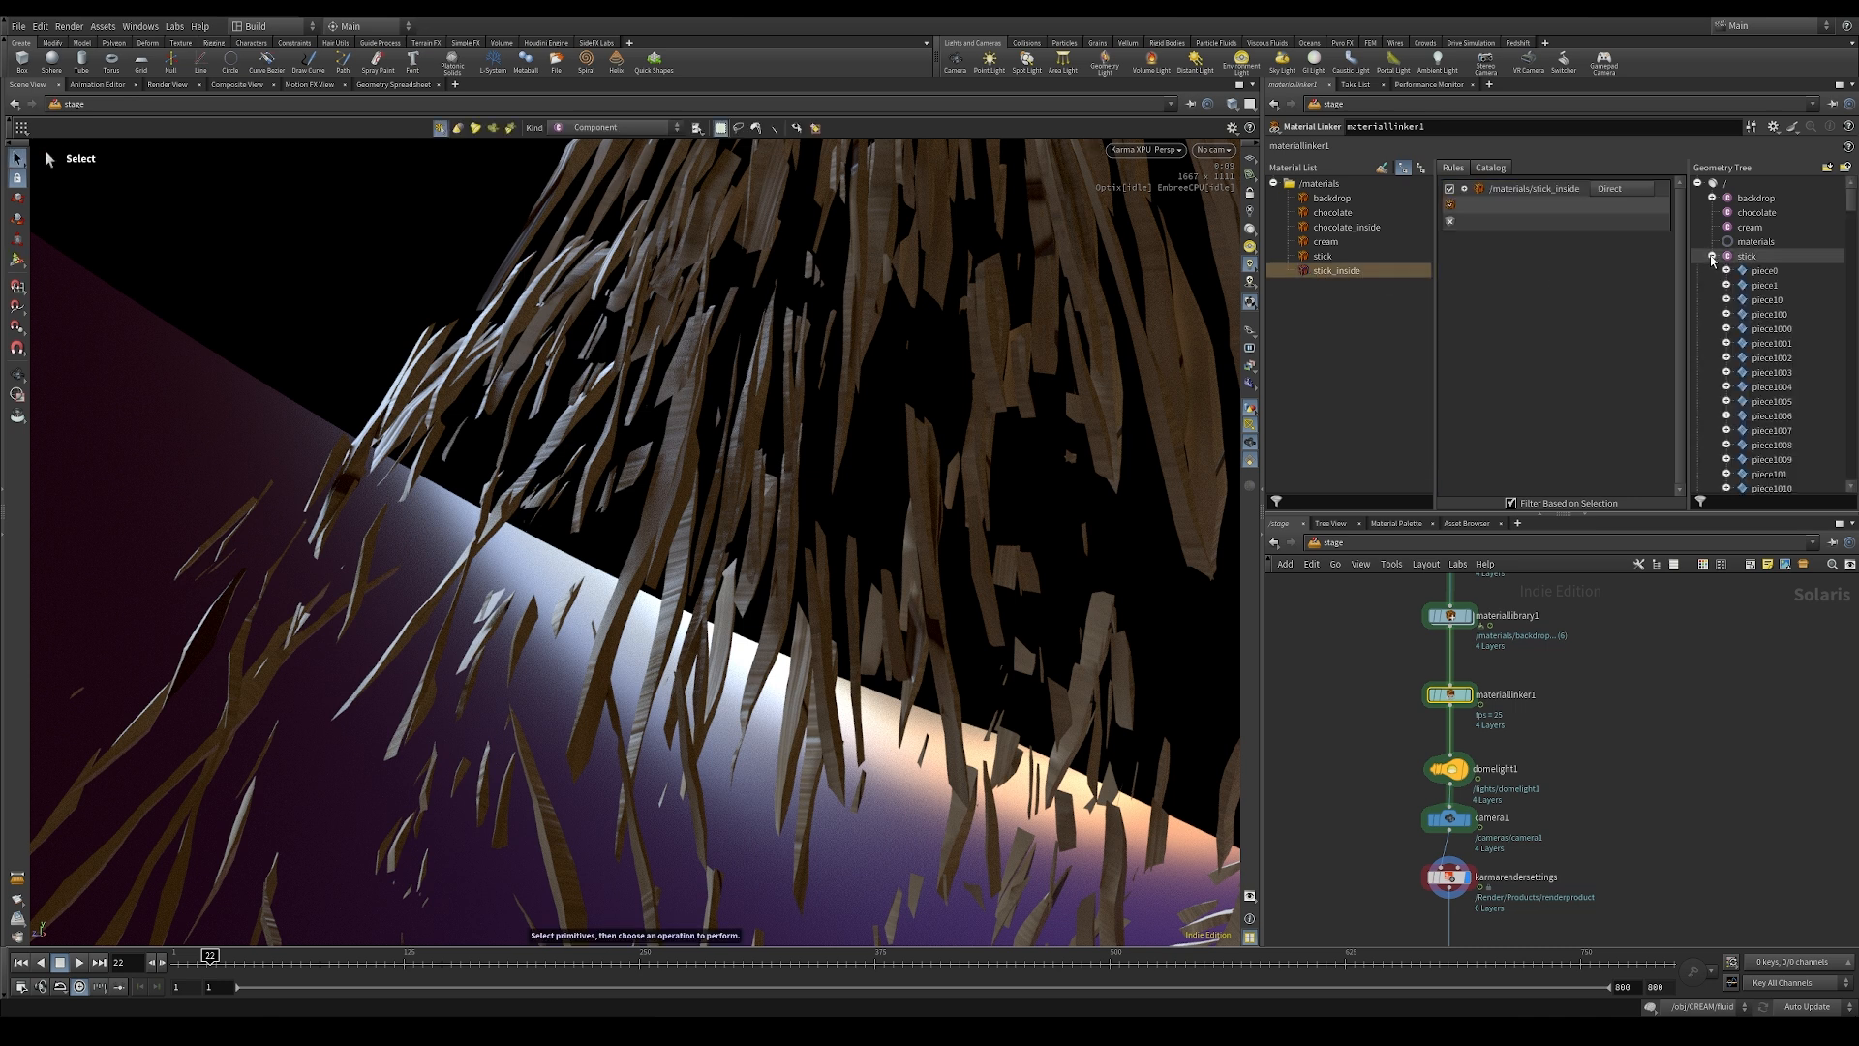
{"action": "left_click", "coordinate": [1726, 270]}
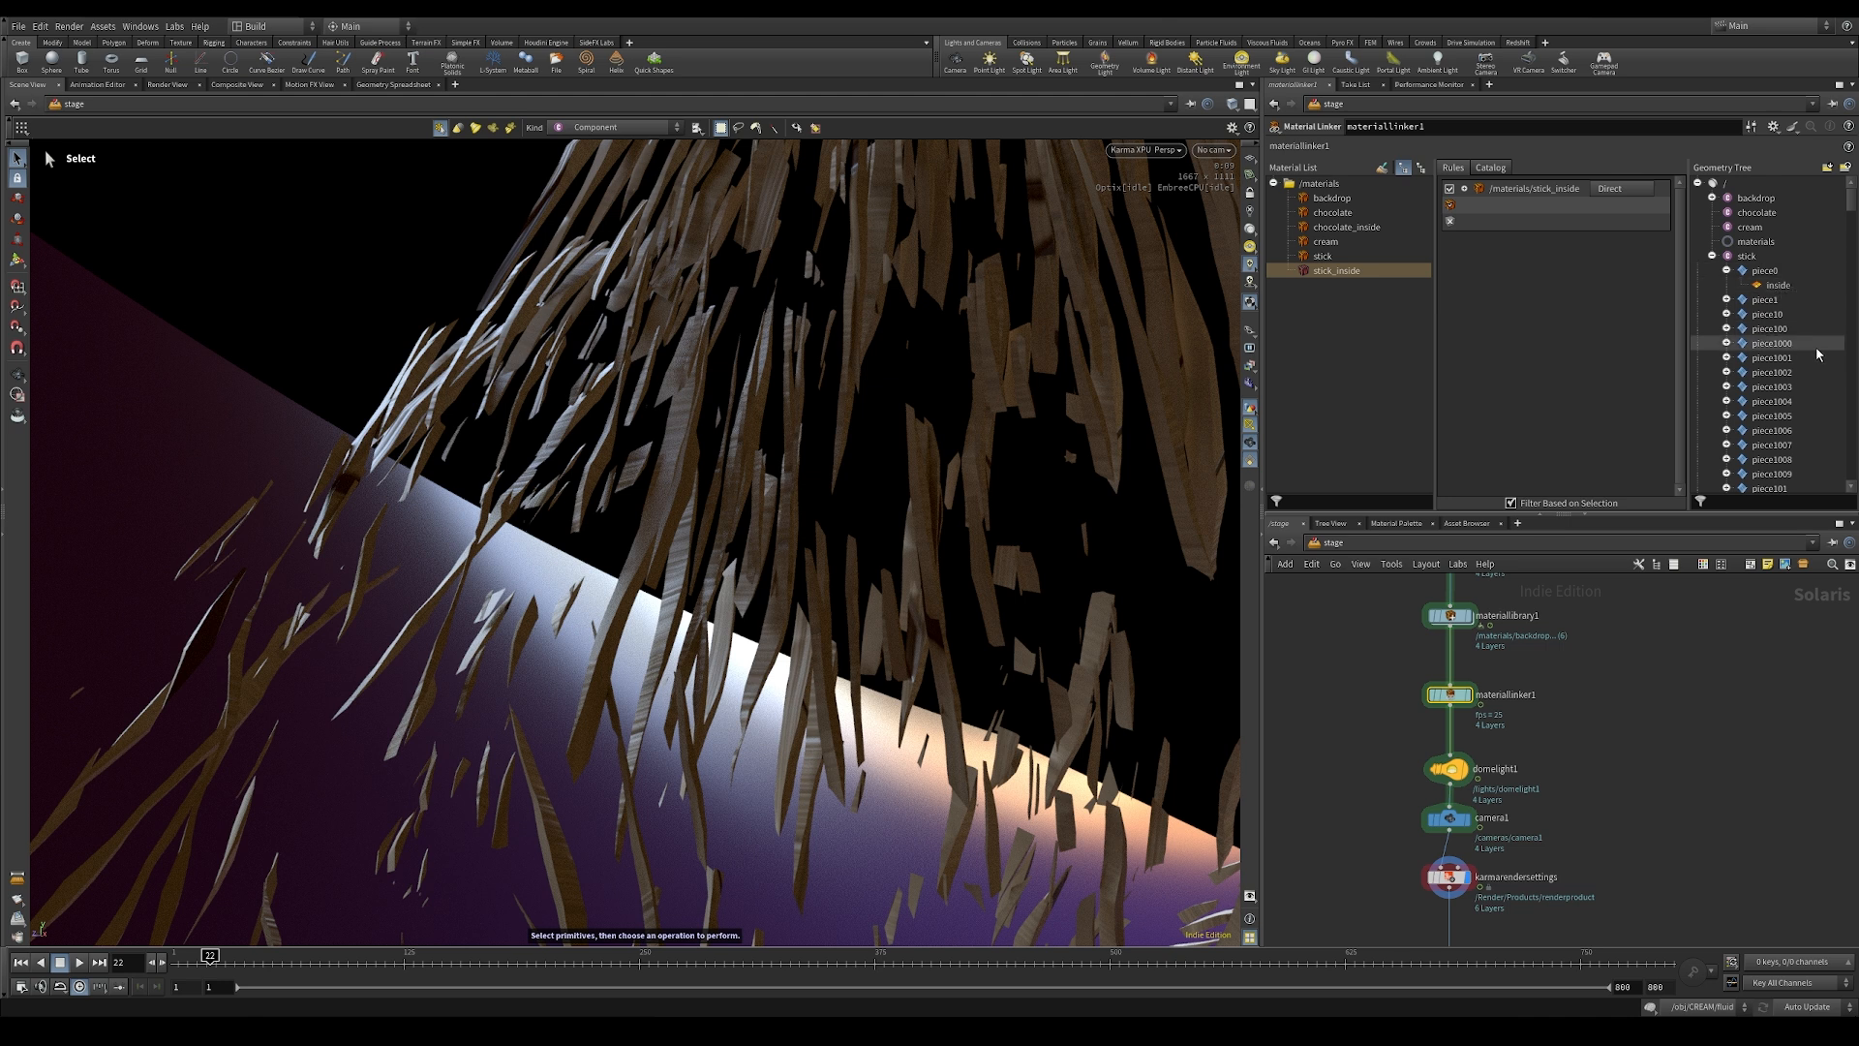
{"action": "left_click_drag", "start_coordinate": [1746, 255], "coordinate": [1513, 264]}
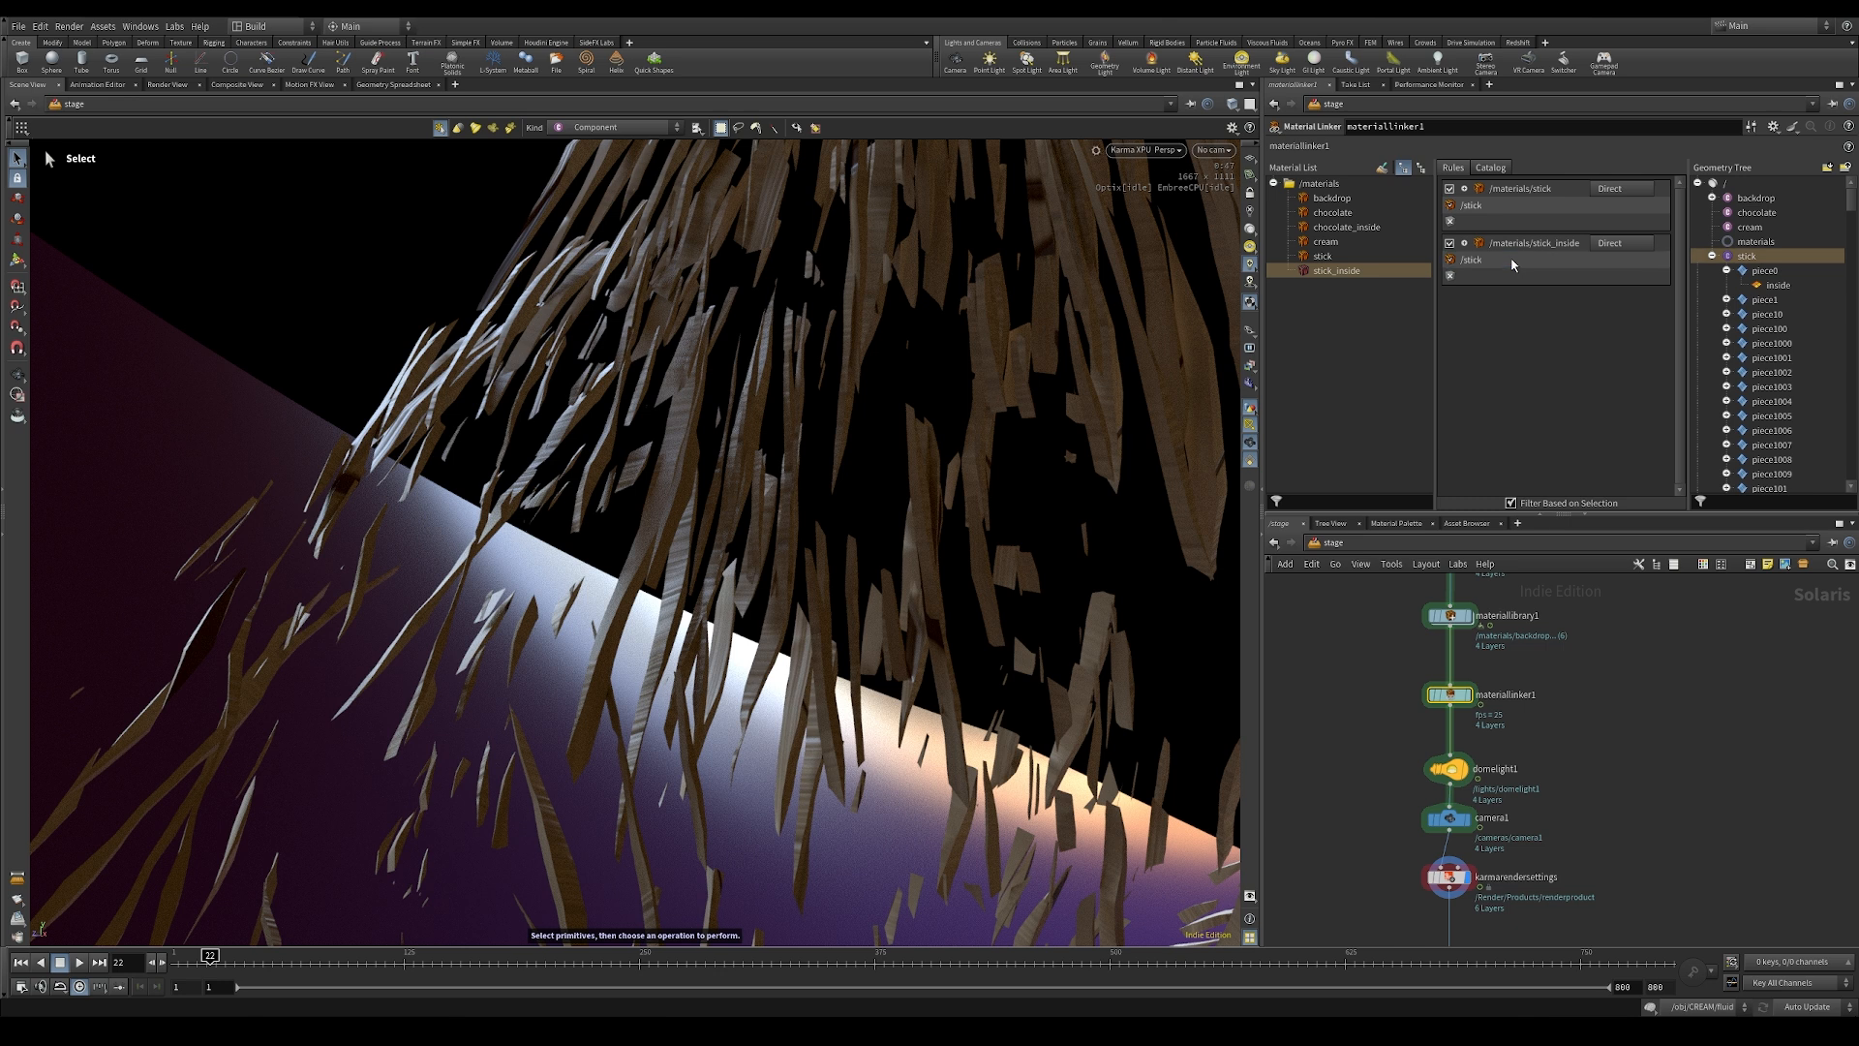
{"action": "double_click", "coordinate": [1491, 262]}
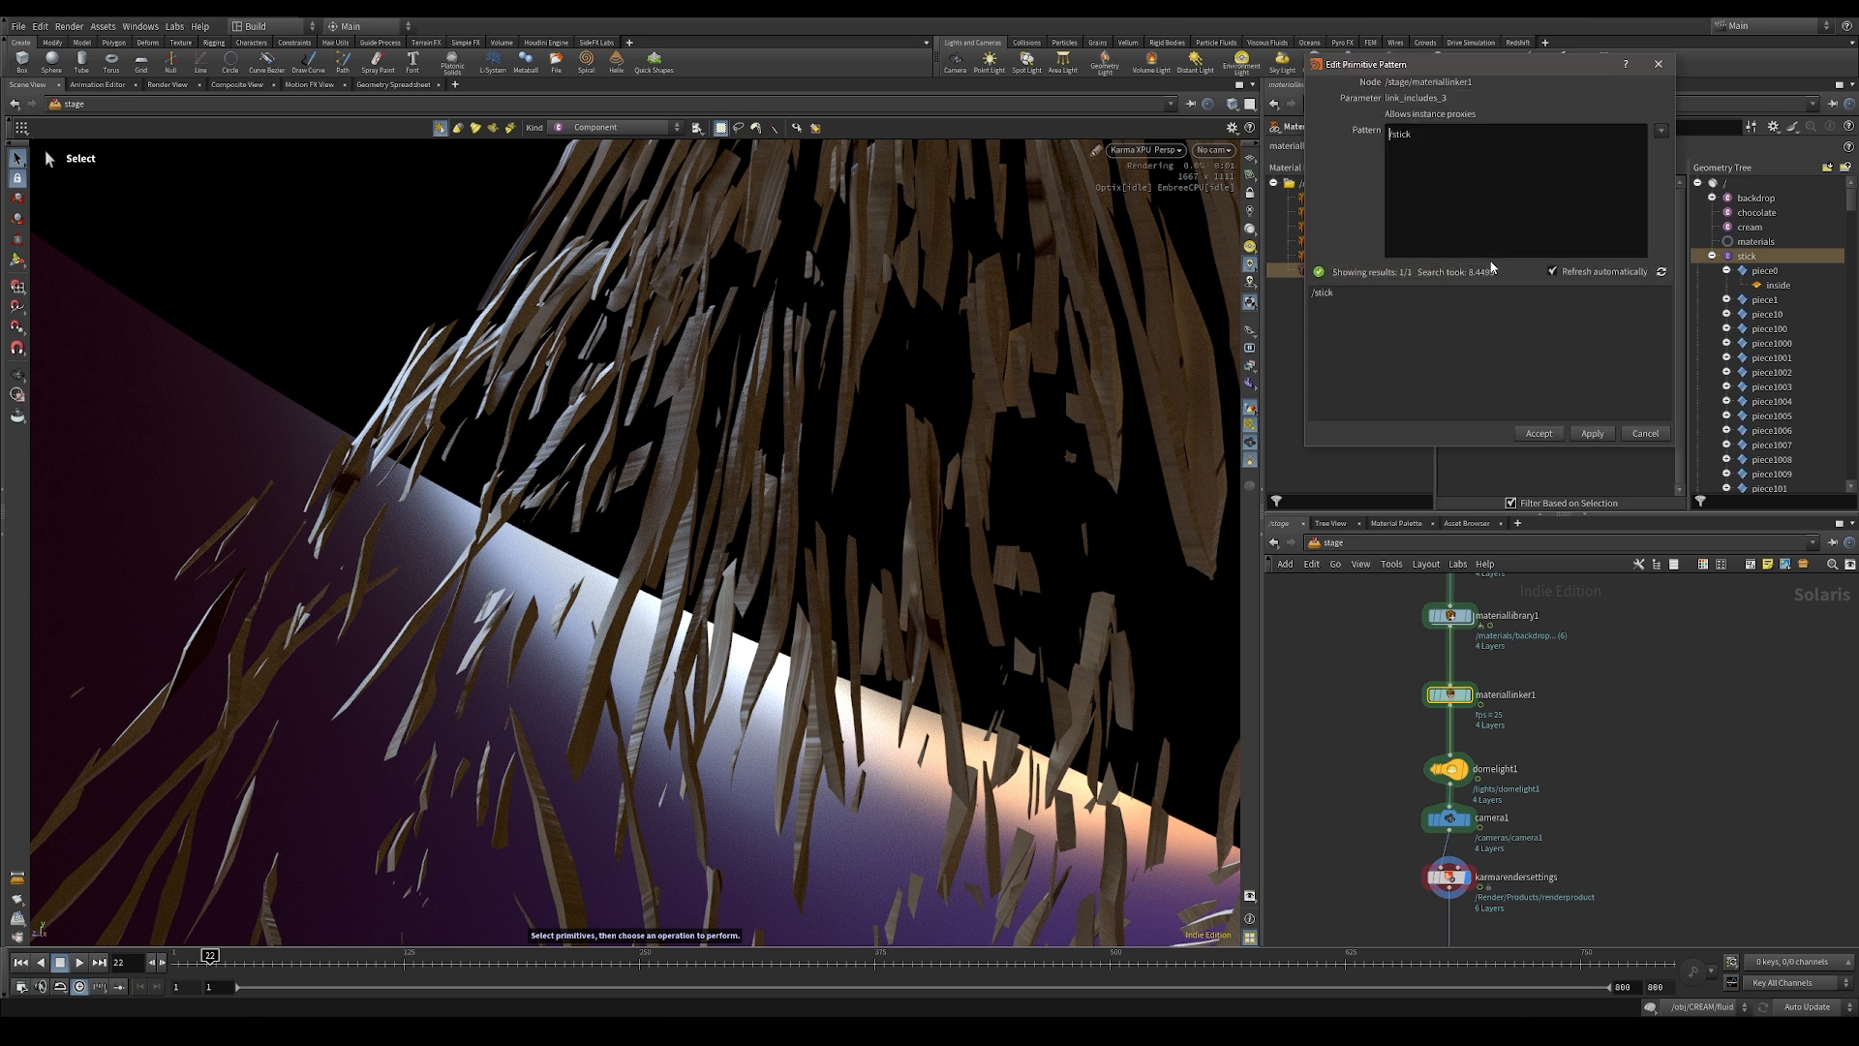
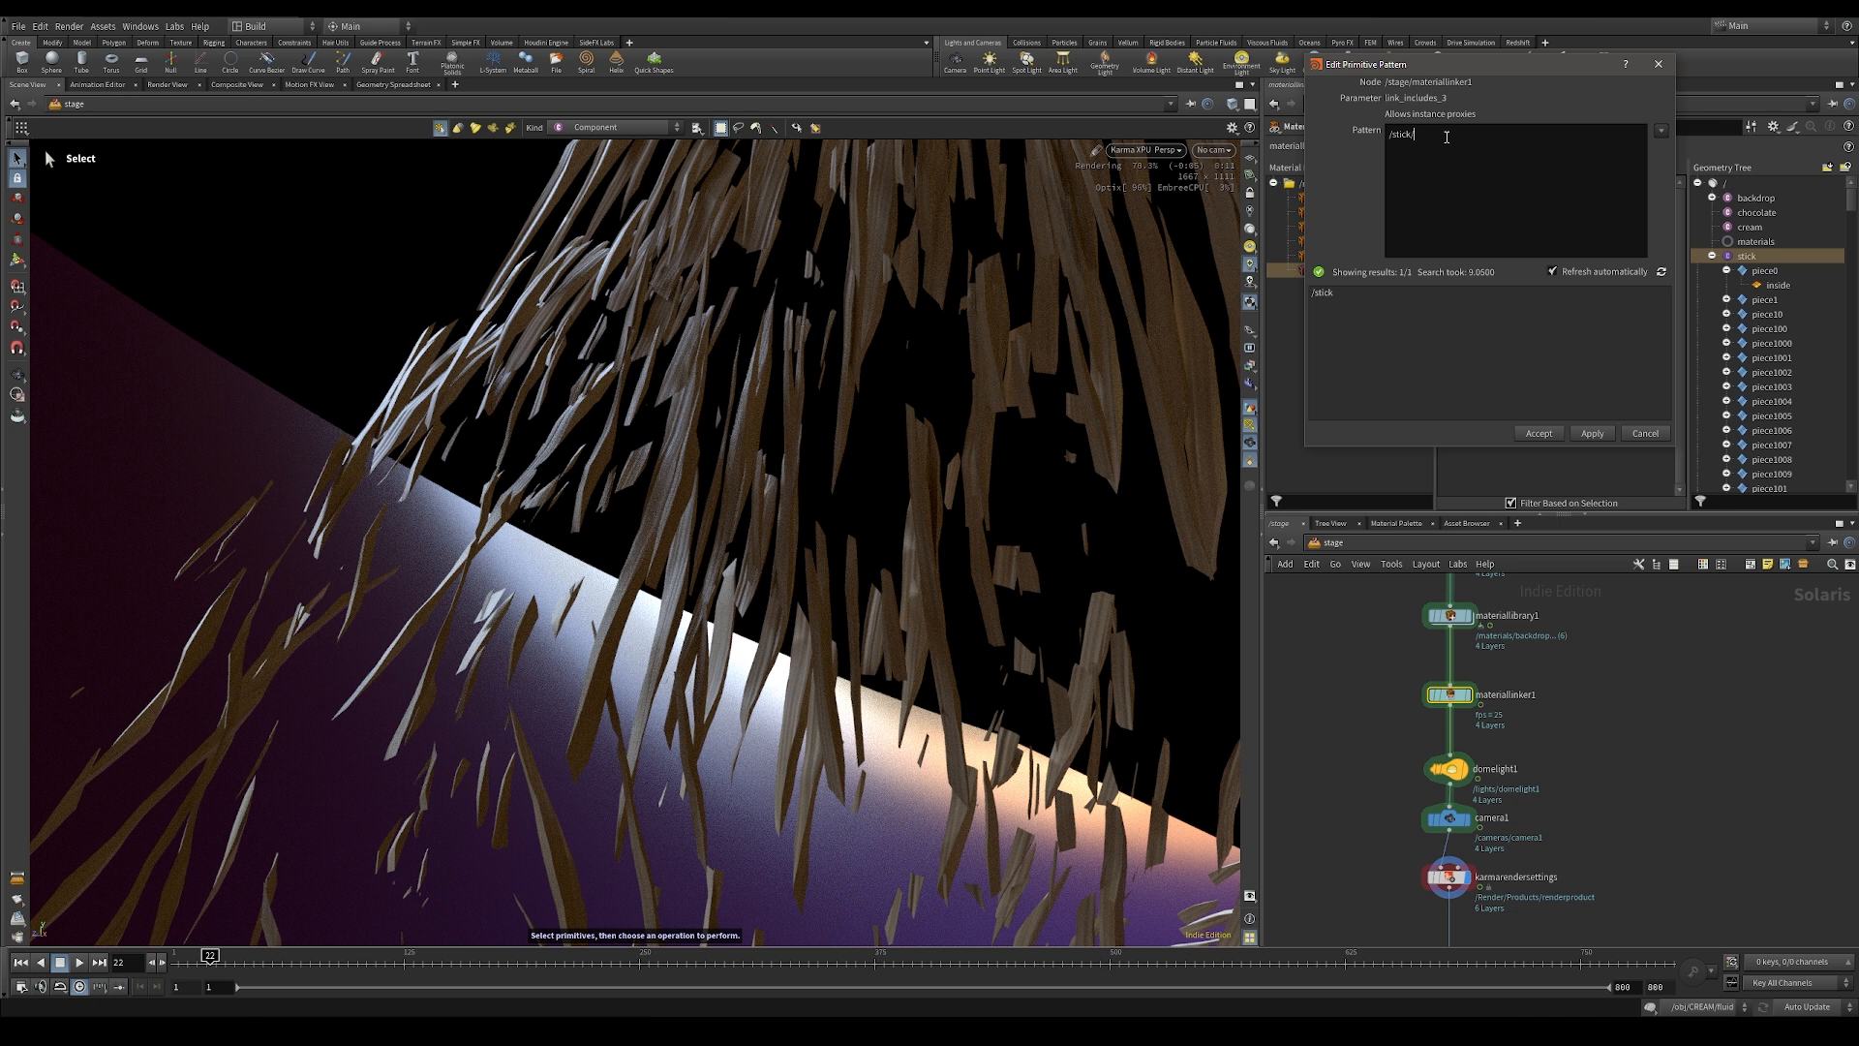
Step: Set the stick_inside rule's primitive pattern to /stick/*/inside and accept it
{"action": "type", "text": "*"}
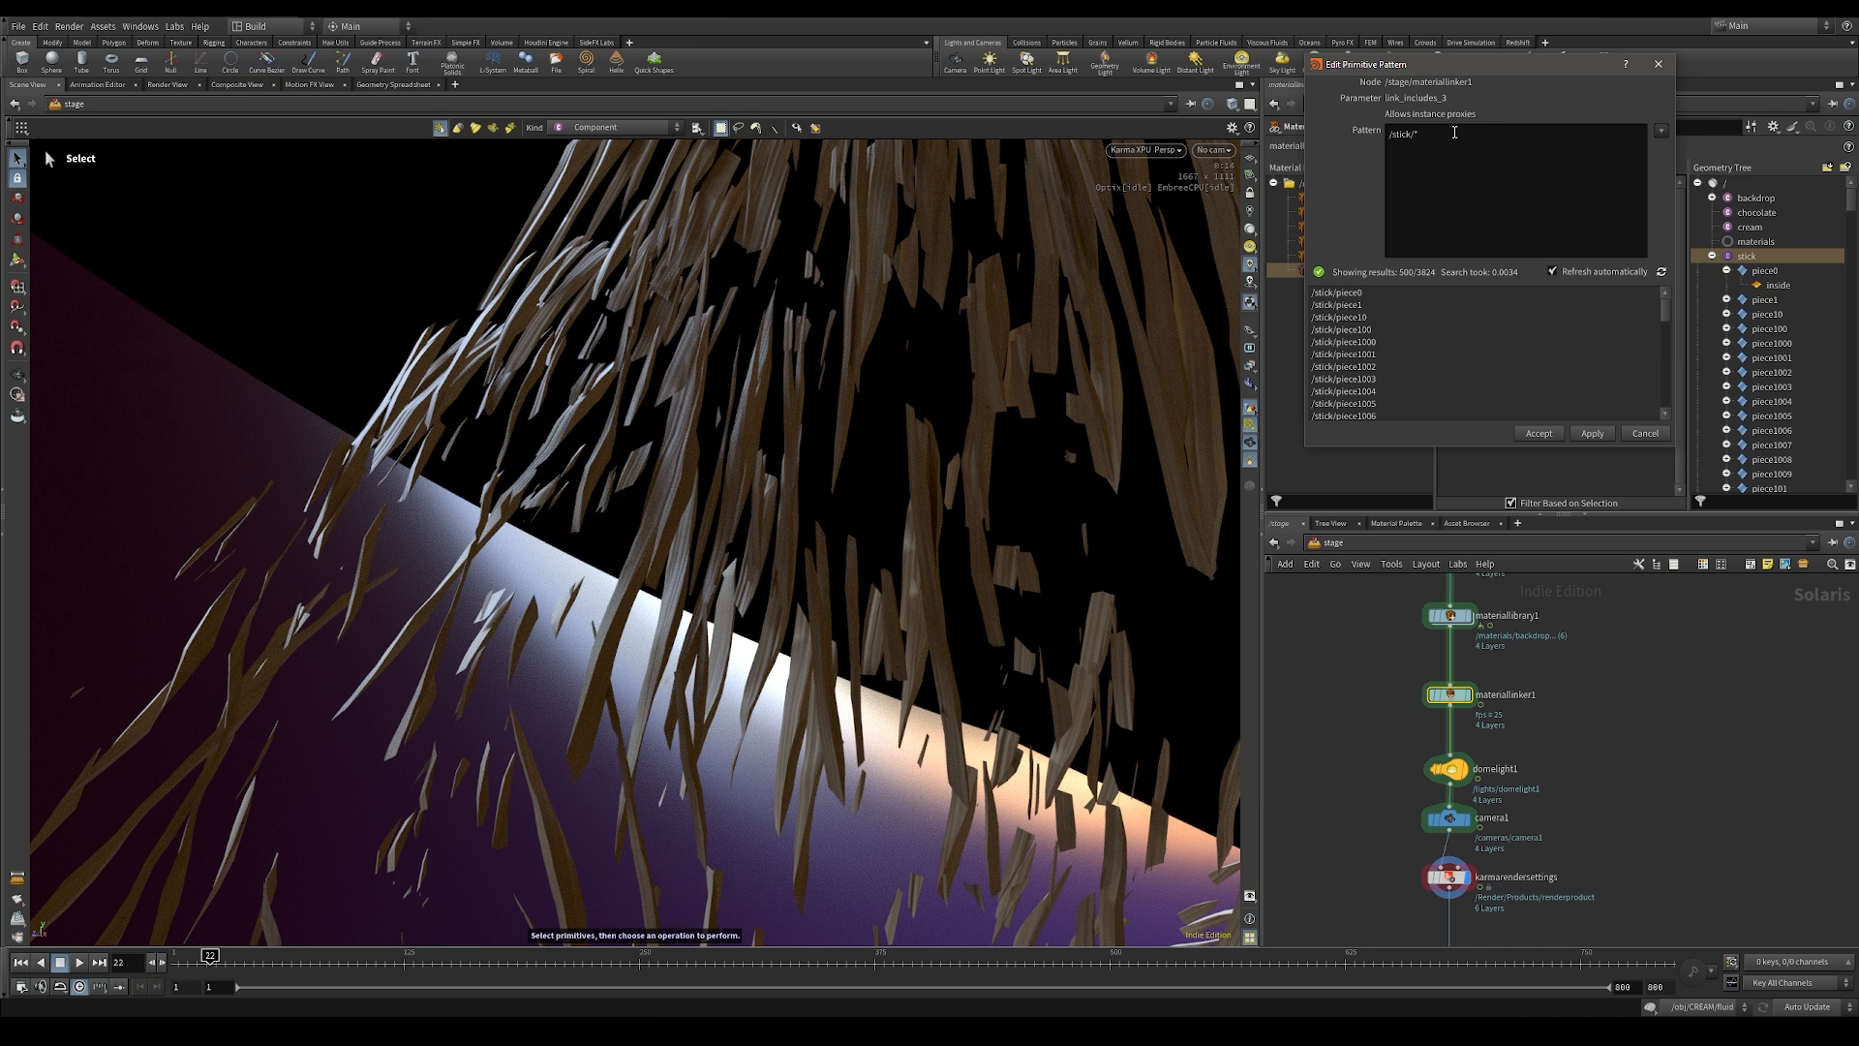
{"action": "type", "text": "/inside"}
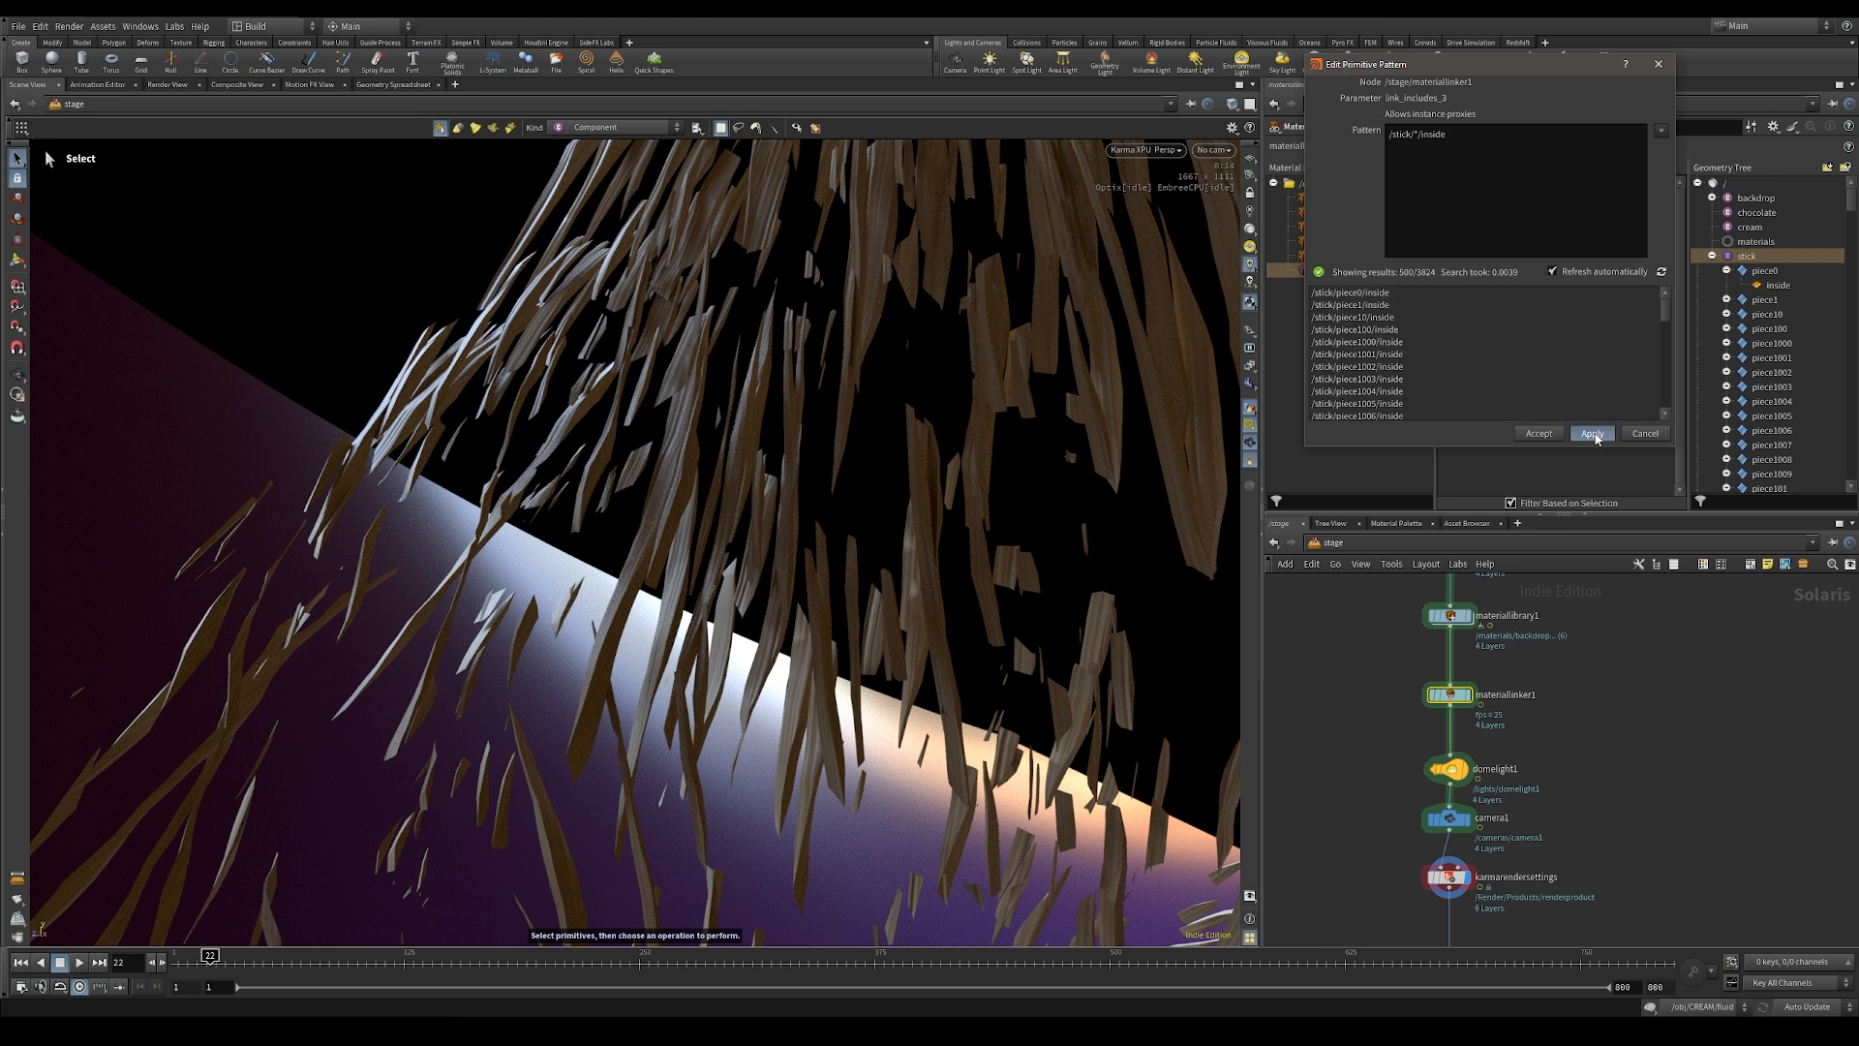
{"action": "left_click", "coordinate": [1538, 433]}
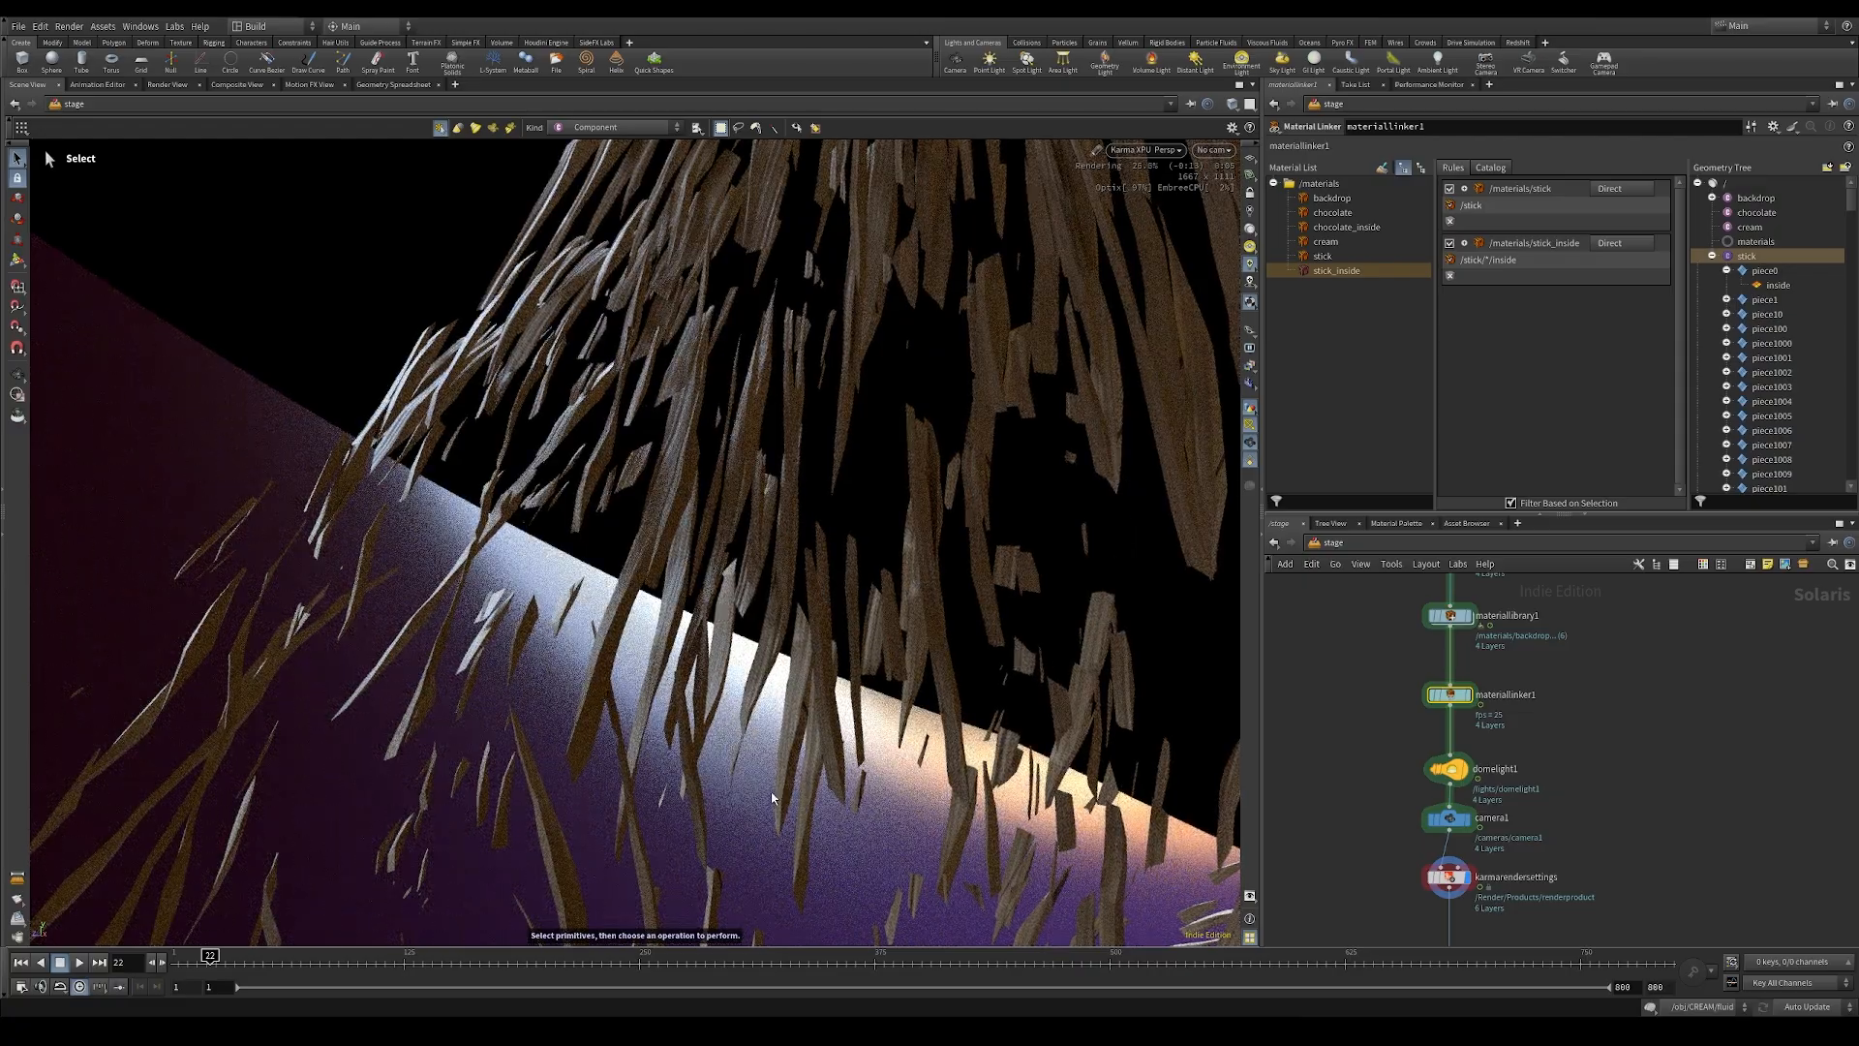
Step: Examine the stick's materials from several angles in the Karma render at frames 62 and 233
{"action": "right_click_drag", "start_coordinate": [935, 354], "coordinate": [444, 332], "text": "alt"}
{"action": "left_click_drag", "start_coordinate": [444, 332], "coordinate": [944, 286], "text": "alt"}
{"action": "middle_click_drag", "start_coordinate": [944, 285], "coordinate": [705, 600], "text": "alt"}
{"action": "left_click", "coordinate": [287, 968]}
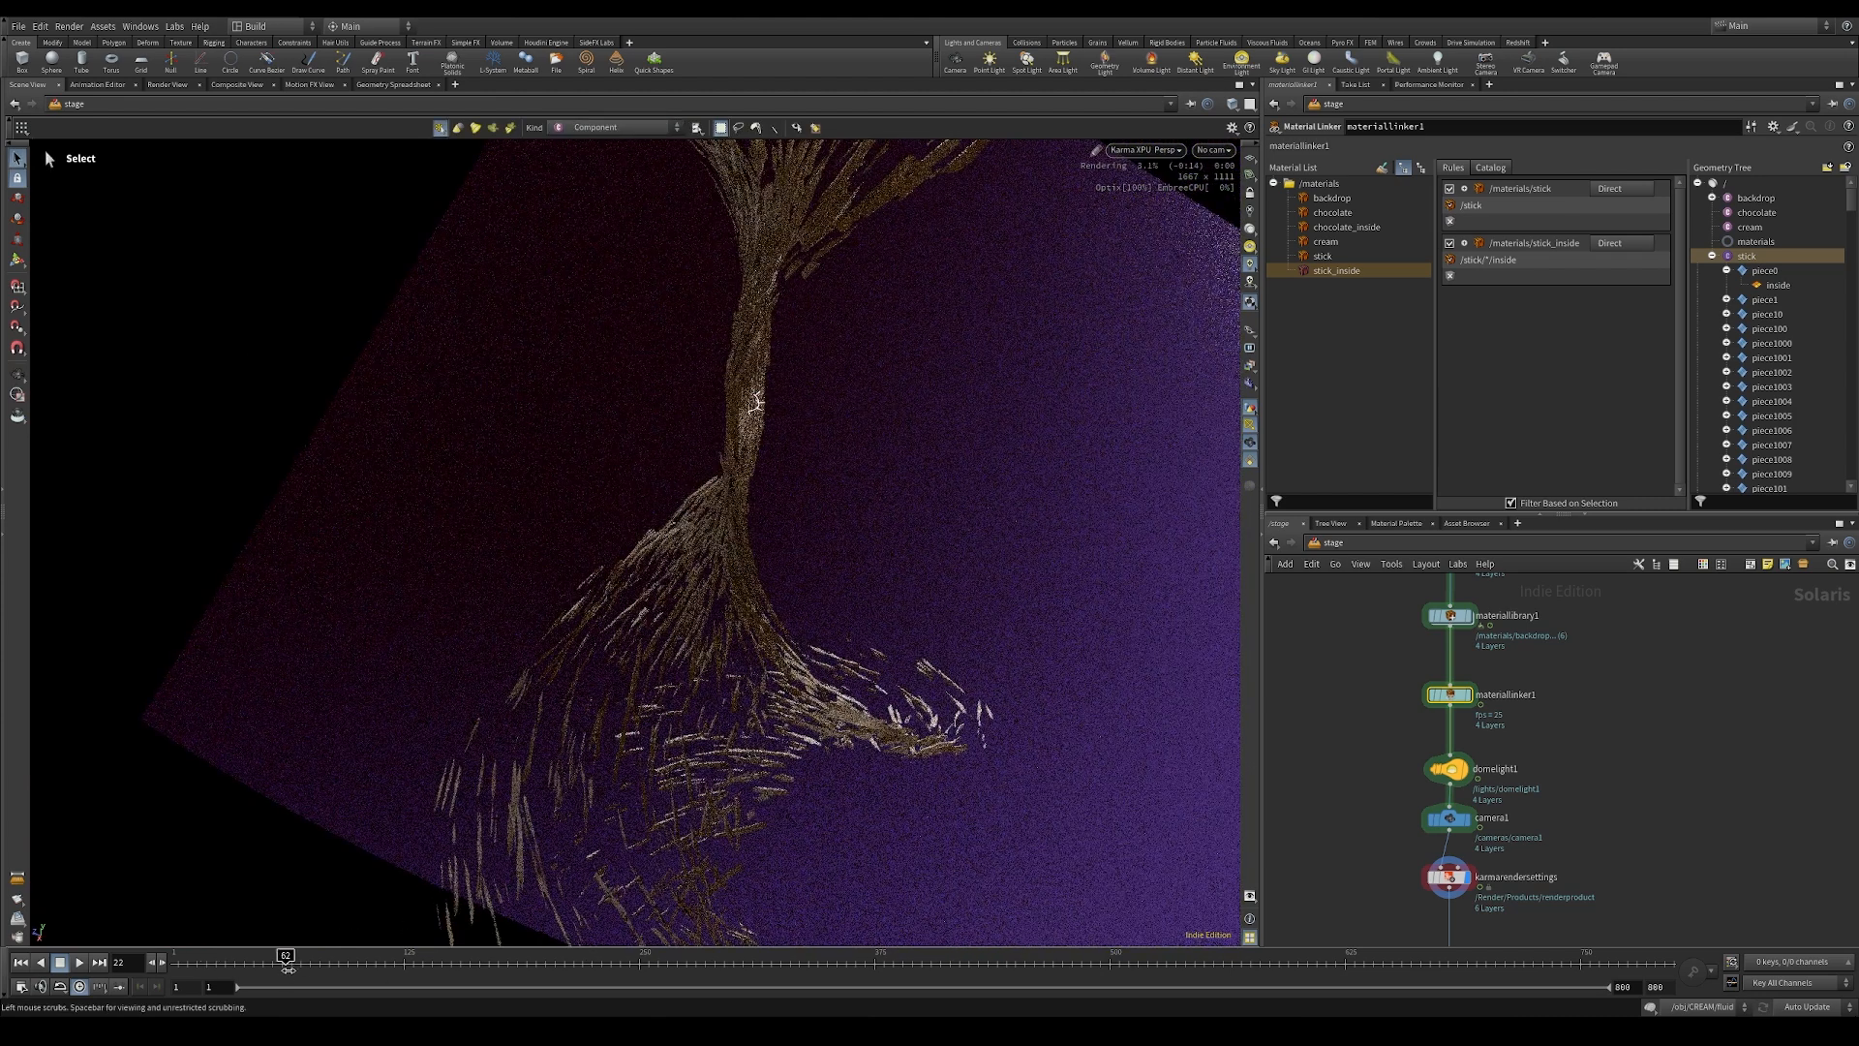
{"action": "left_click", "coordinate": [469, 965]}
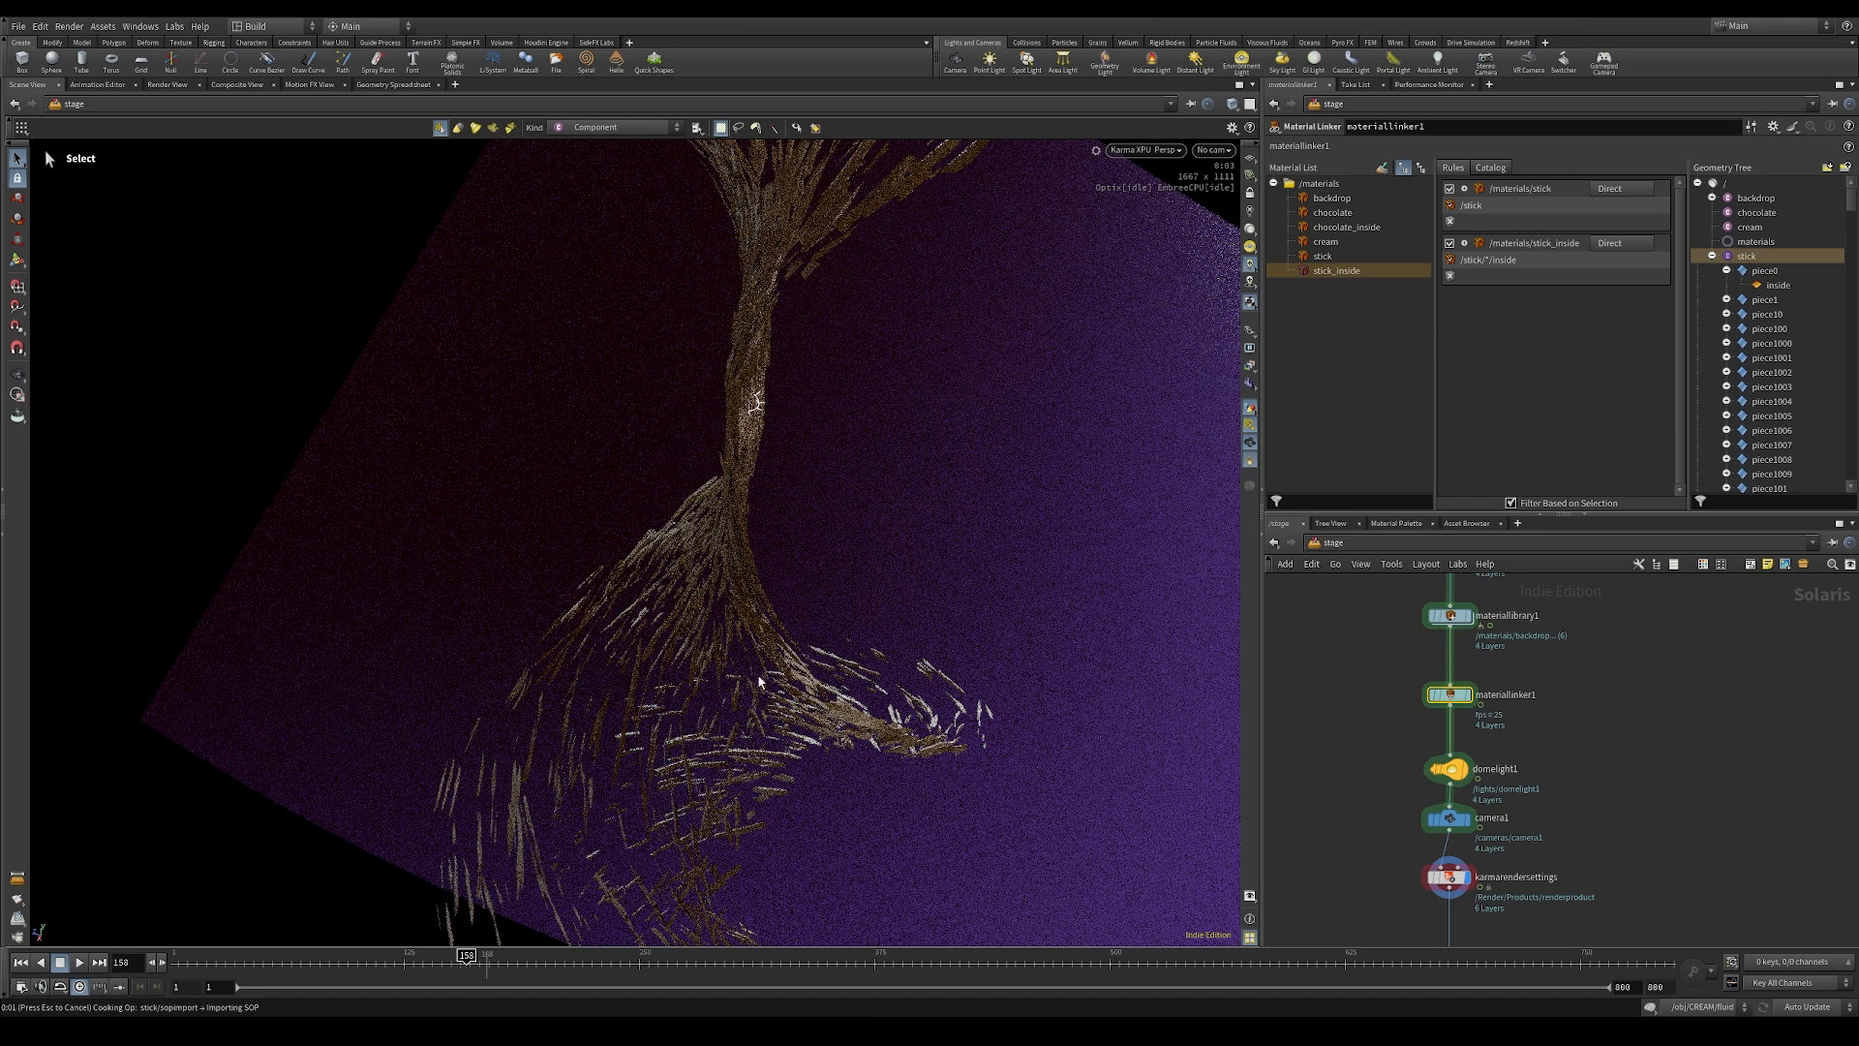
{"action": "left_click", "coordinate": [607, 964]}
{"action": "right_click_drag", "start_coordinate": [796, 530], "coordinate": [1007, 533], "text": "alt"}
{"action": "left_click_drag", "start_coordinate": [1007, 532], "coordinate": [888, 763], "text": "alt"}
{"action": "middle_click_drag", "start_coordinate": [809, 416], "coordinate": [815, 528], "text": "alt"}
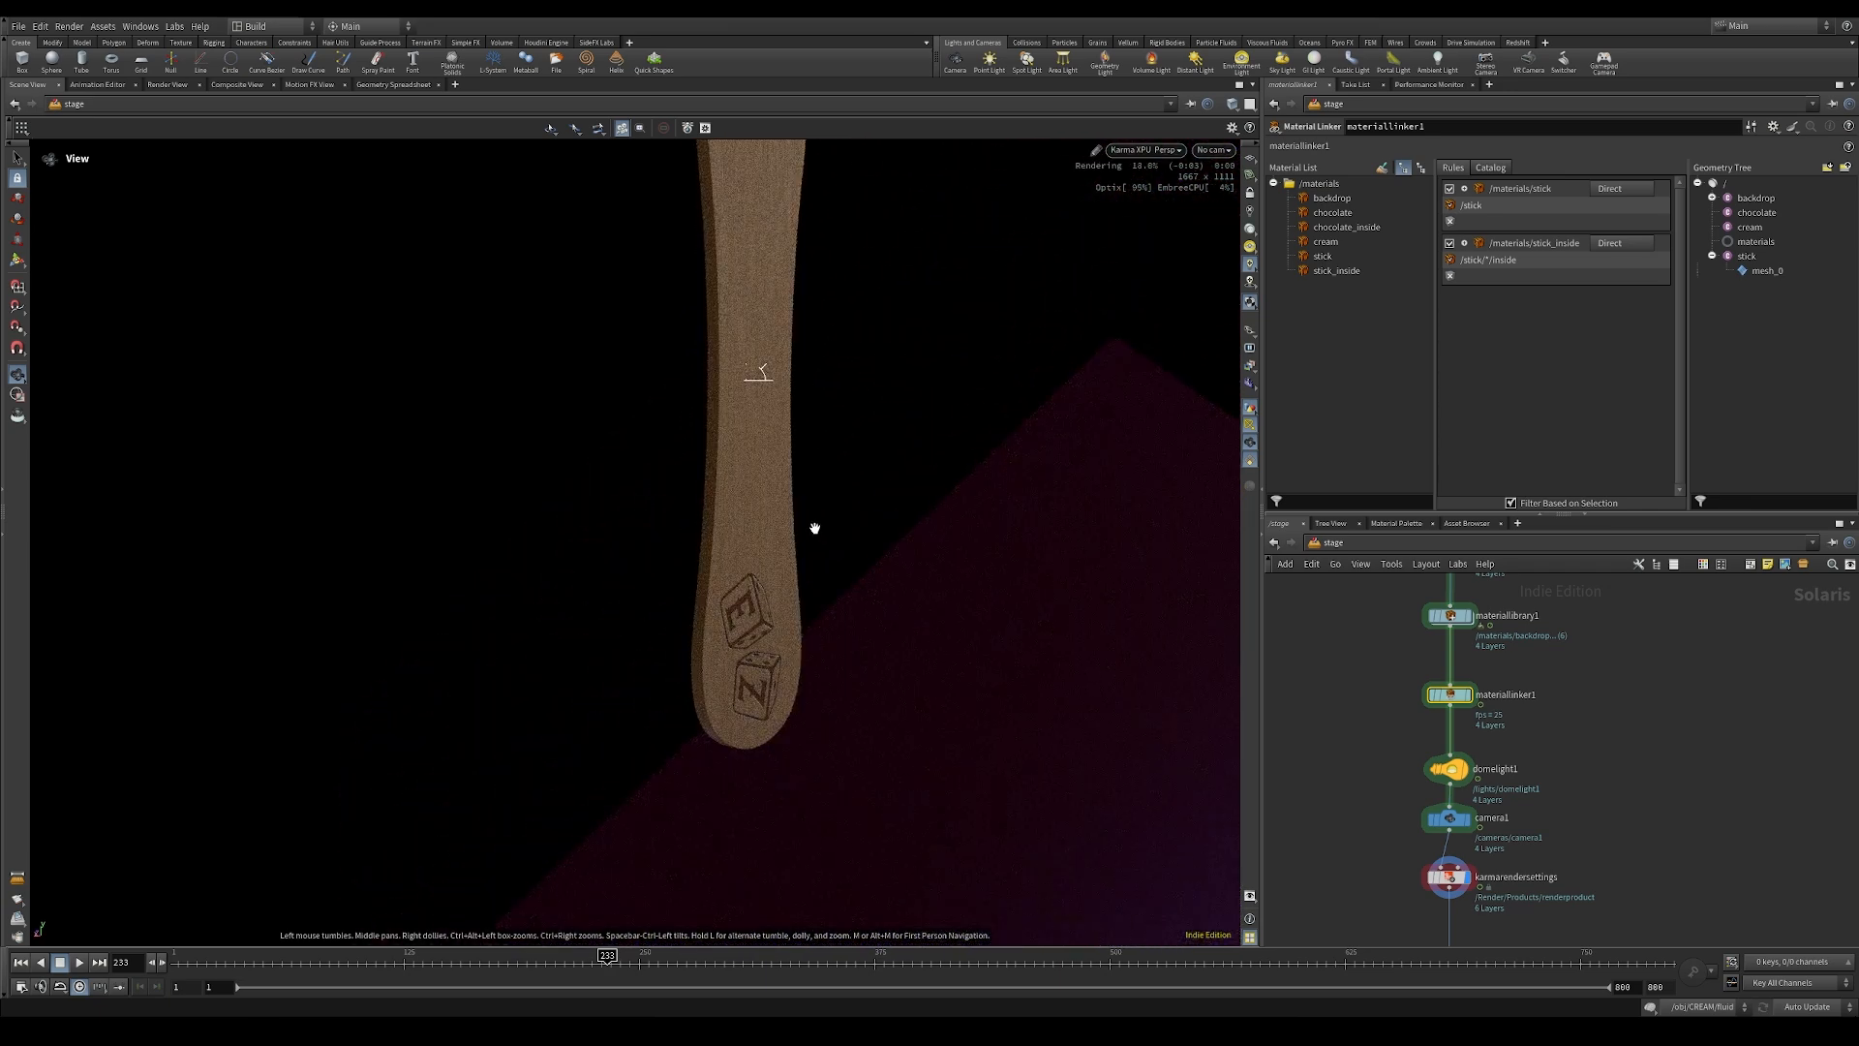
{"action": "key", "text": "s"}
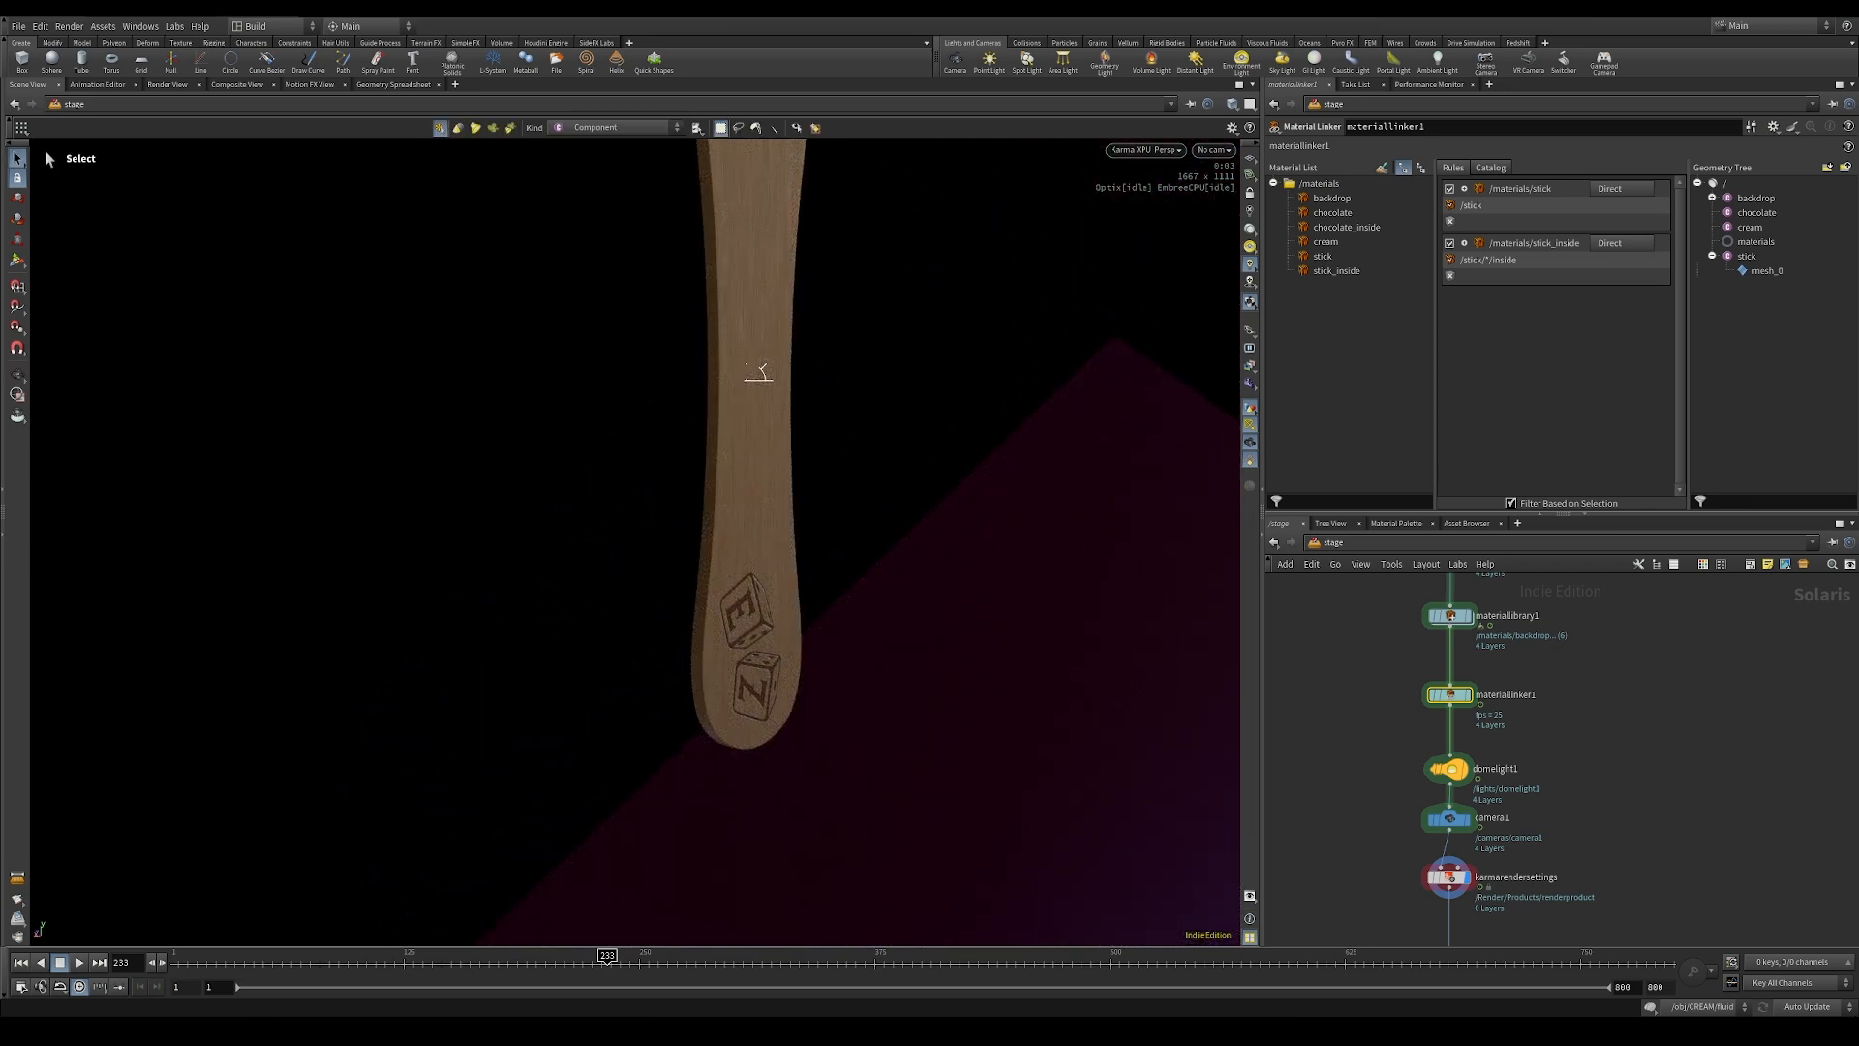
Step: Add material linker rules assigning cream to the /cream primitive and chocolate to the /chocolate primitive
{"action": "left_click_drag", "start_coordinate": [1326, 244], "coordinate": [1527, 327]}
{"action": "left_click_drag", "start_coordinate": [1750, 228], "coordinate": [1511, 205]}
{"action": "left_click_drag", "start_coordinate": [1333, 212], "coordinate": [1527, 288]}
{"action": "left_click_drag", "start_coordinate": [1756, 213], "coordinate": [1484, 208]}
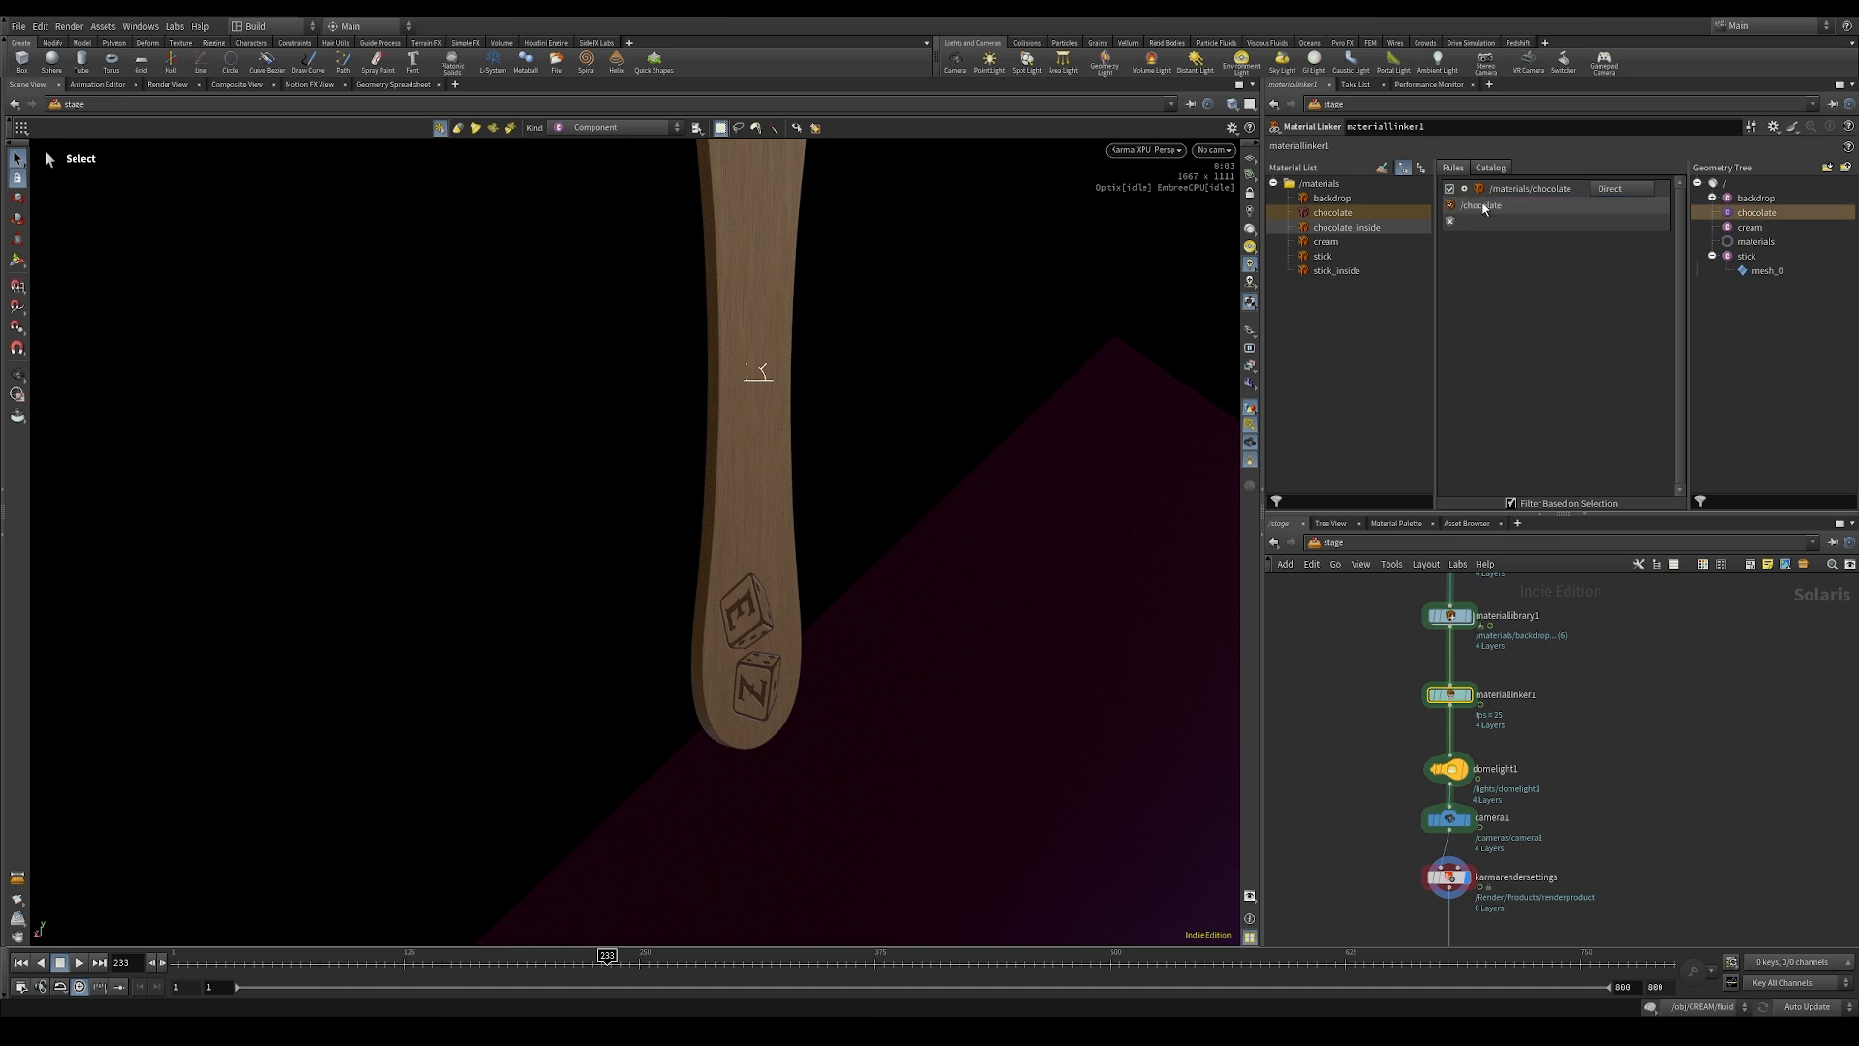
Step: Add a rule assigning chocolate_inside to the /chocolate primitive, previewing the pattern /chocolate/*/inside without accepting it
{"action": "left_click", "coordinate": [1328, 229]}
{"action": "left_click_drag", "start_coordinate": [1319, 232], "coordinate": [1549, 260]}
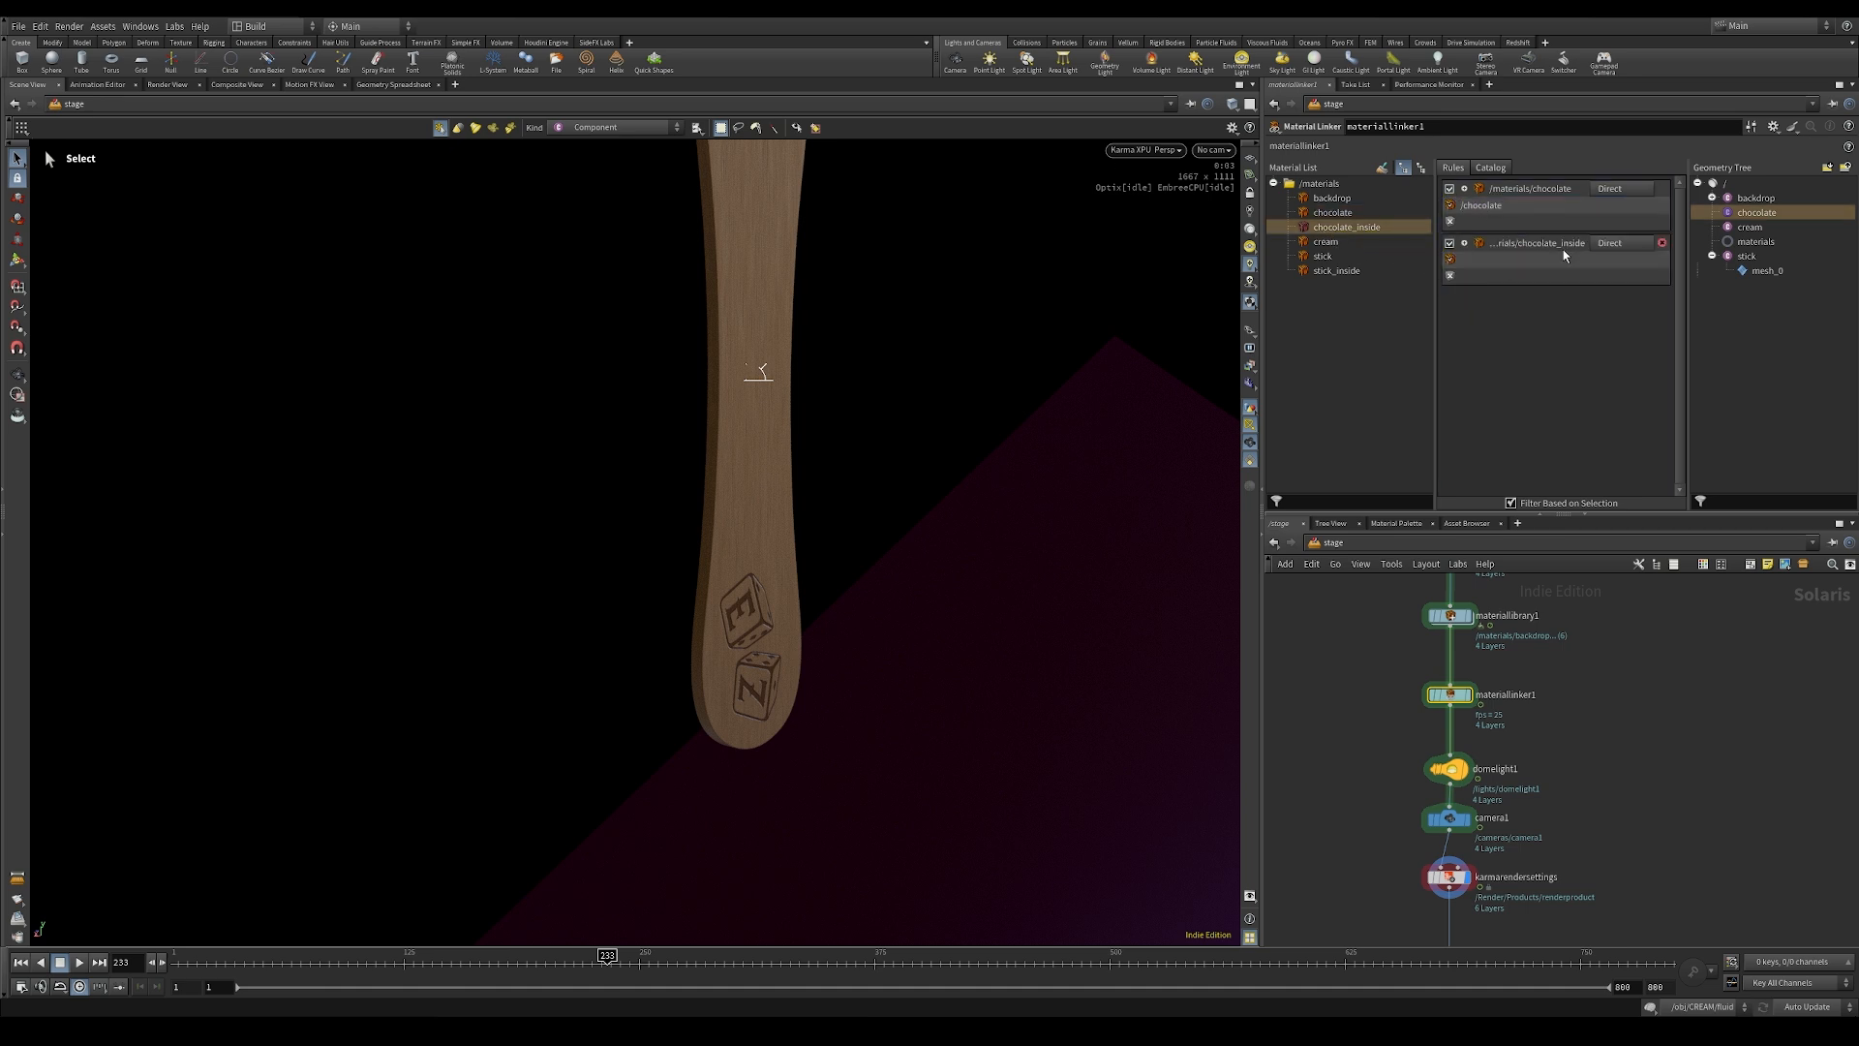
{"action": "left_click_drag", "start_coordinate": [1750, 213], "coordinate": [1499, 261]}
{"action": "double_click", "coordinate": [1499, 260]}
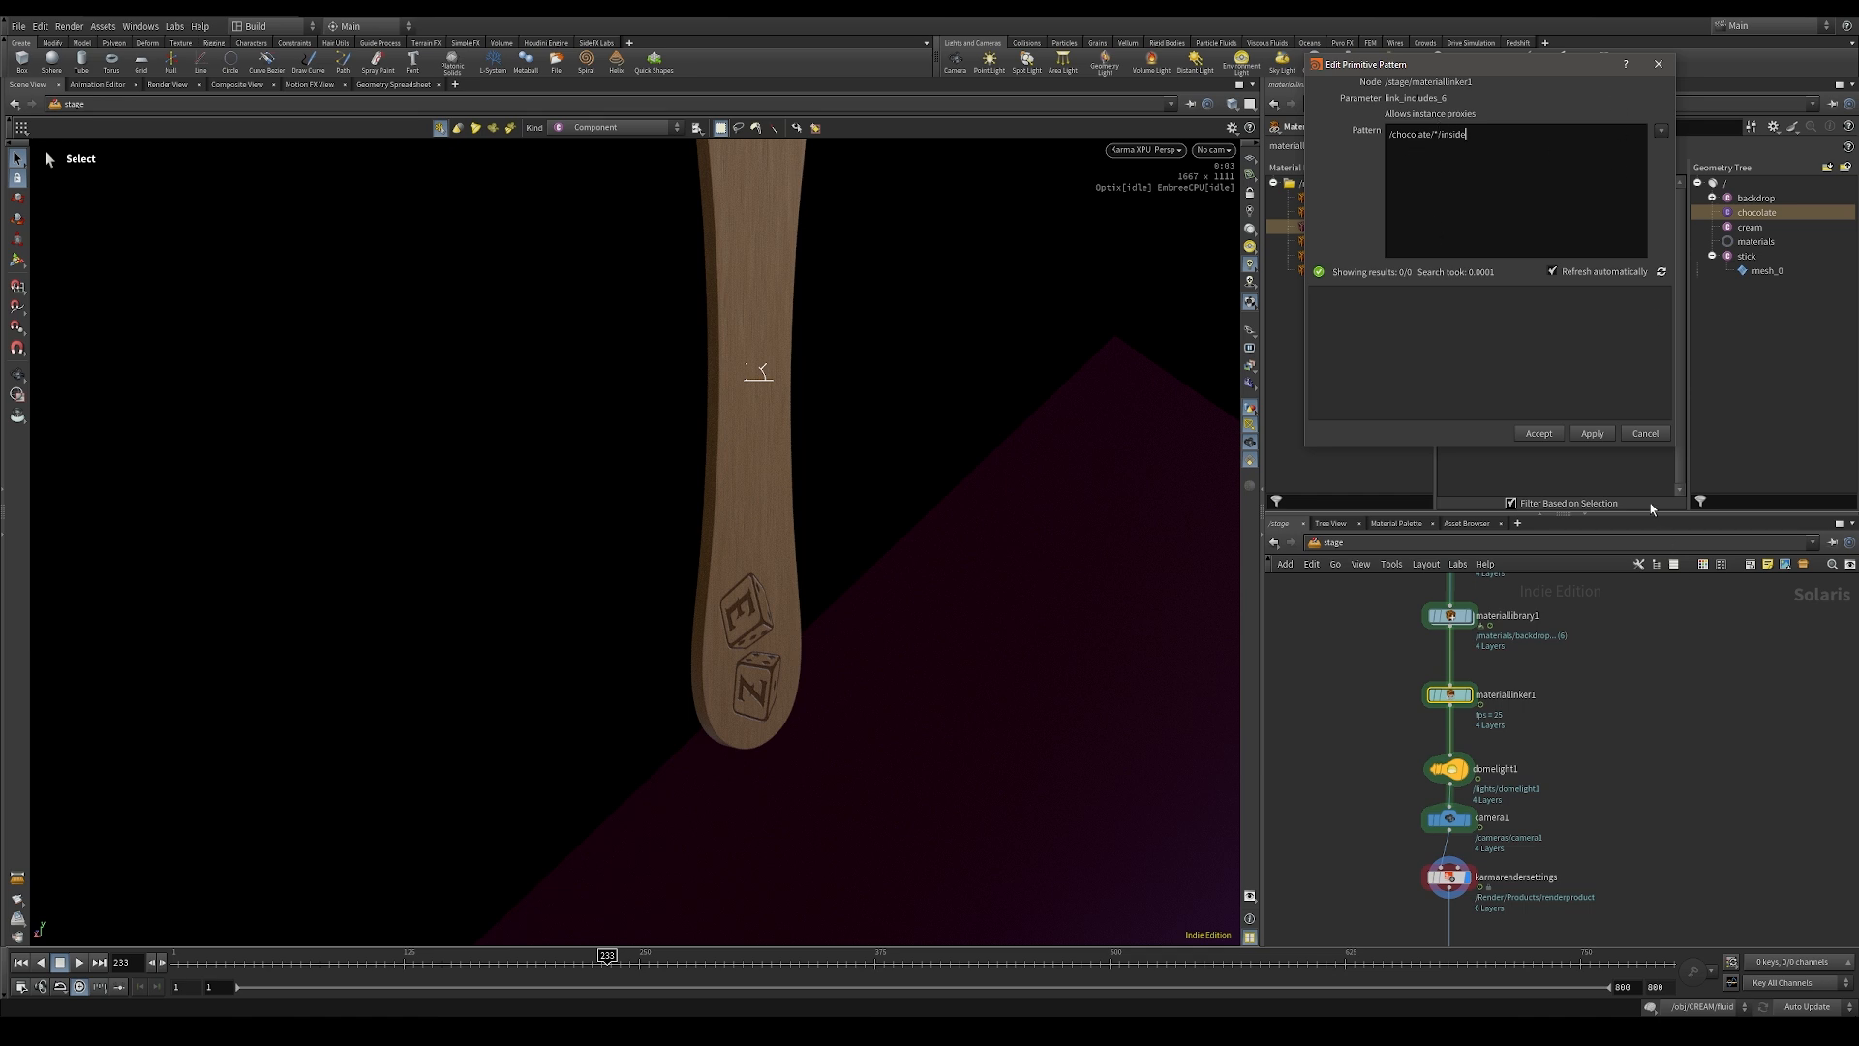
{"action": "left_click", "coordinate": [1645, 433]}
Step: Check the subset groups in the chocolate SOP Create node's import data settings
{"action": "middle_click_drag", "start_coordinate": [1664, 566], "coordinate": [1703, 769]}
{"action": "left_click", "coordinate": [1488, 747]}
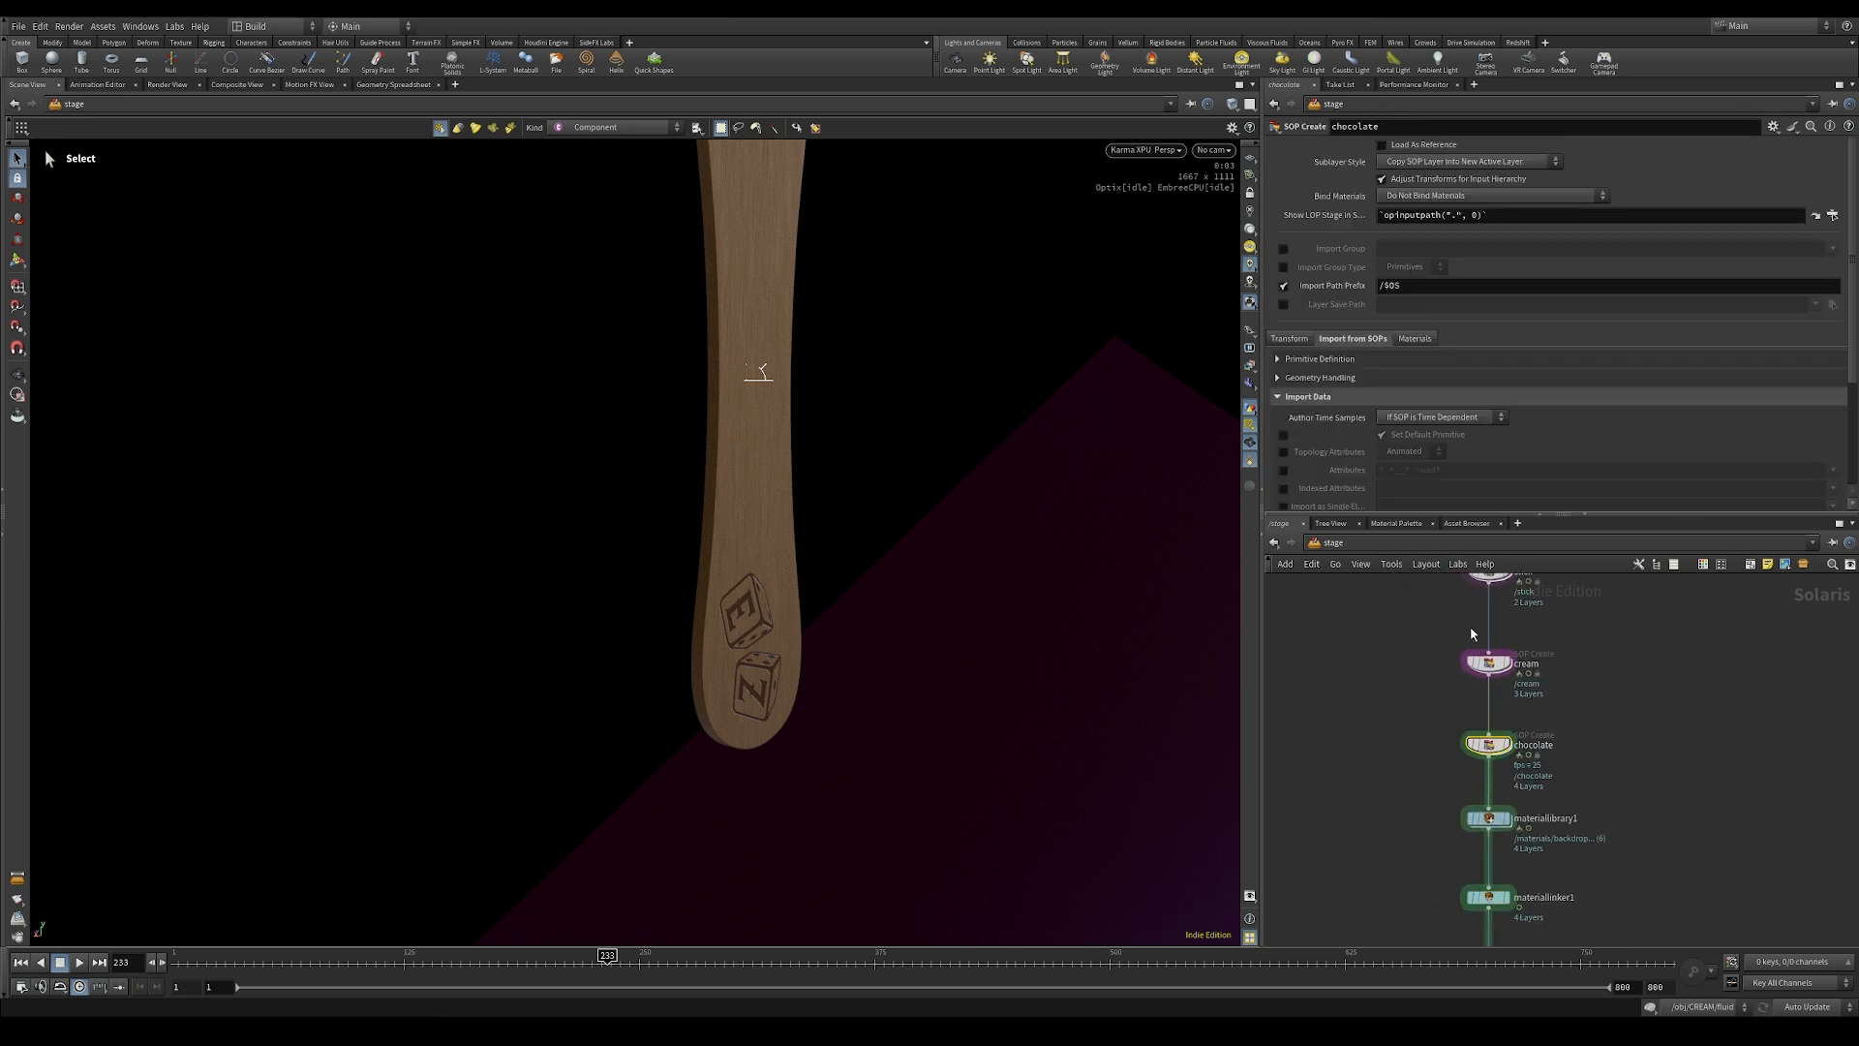
{"action": "scroll", "coordinate": [1840, 457], "scroll_direction": "down", "scroll_amount": 5}
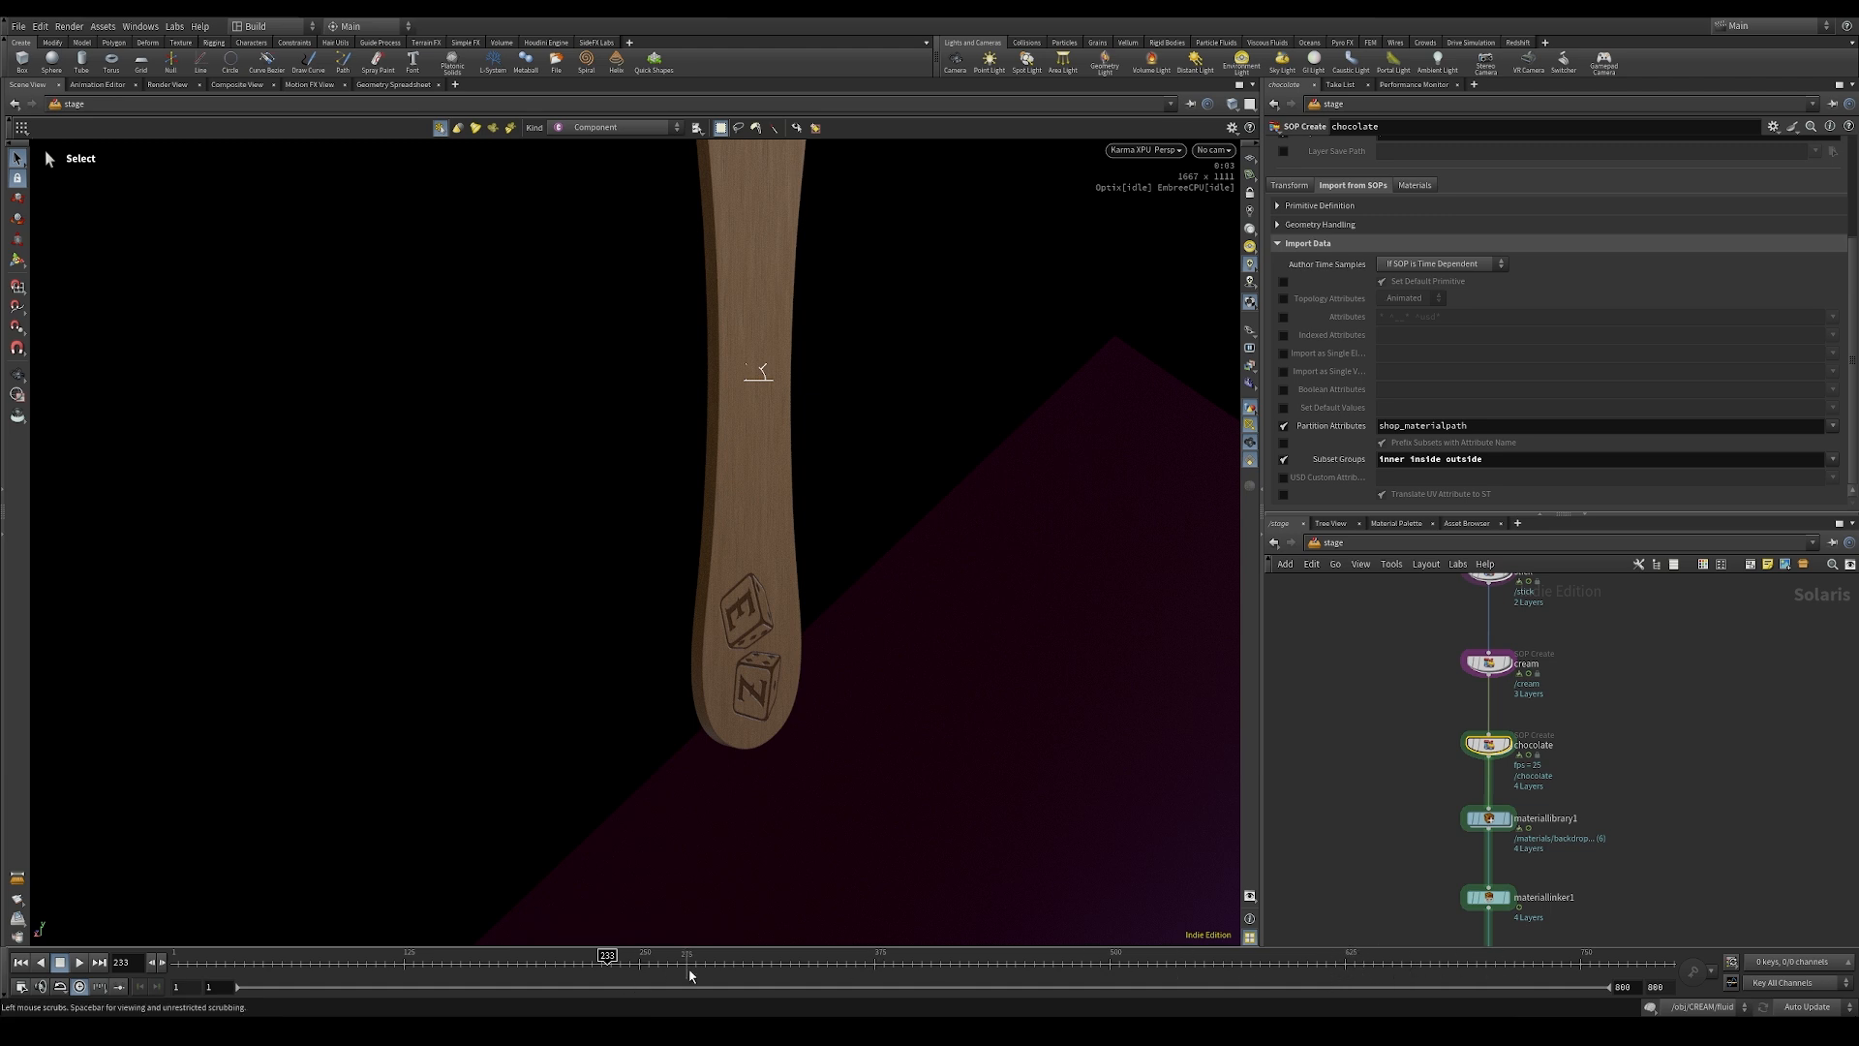
Step: Go to frame 285, examine the cream in the render, and inspect the switch network inside the cream node
{"action": "right_click_drag", "start_coordinate": [978, 528], "coordinate": [909, 416], "text": "alt"}
{"action": "middle_click_drag", "start_coordinate": [910, 416], "coordinate": [866, 537], "text": "alt"}
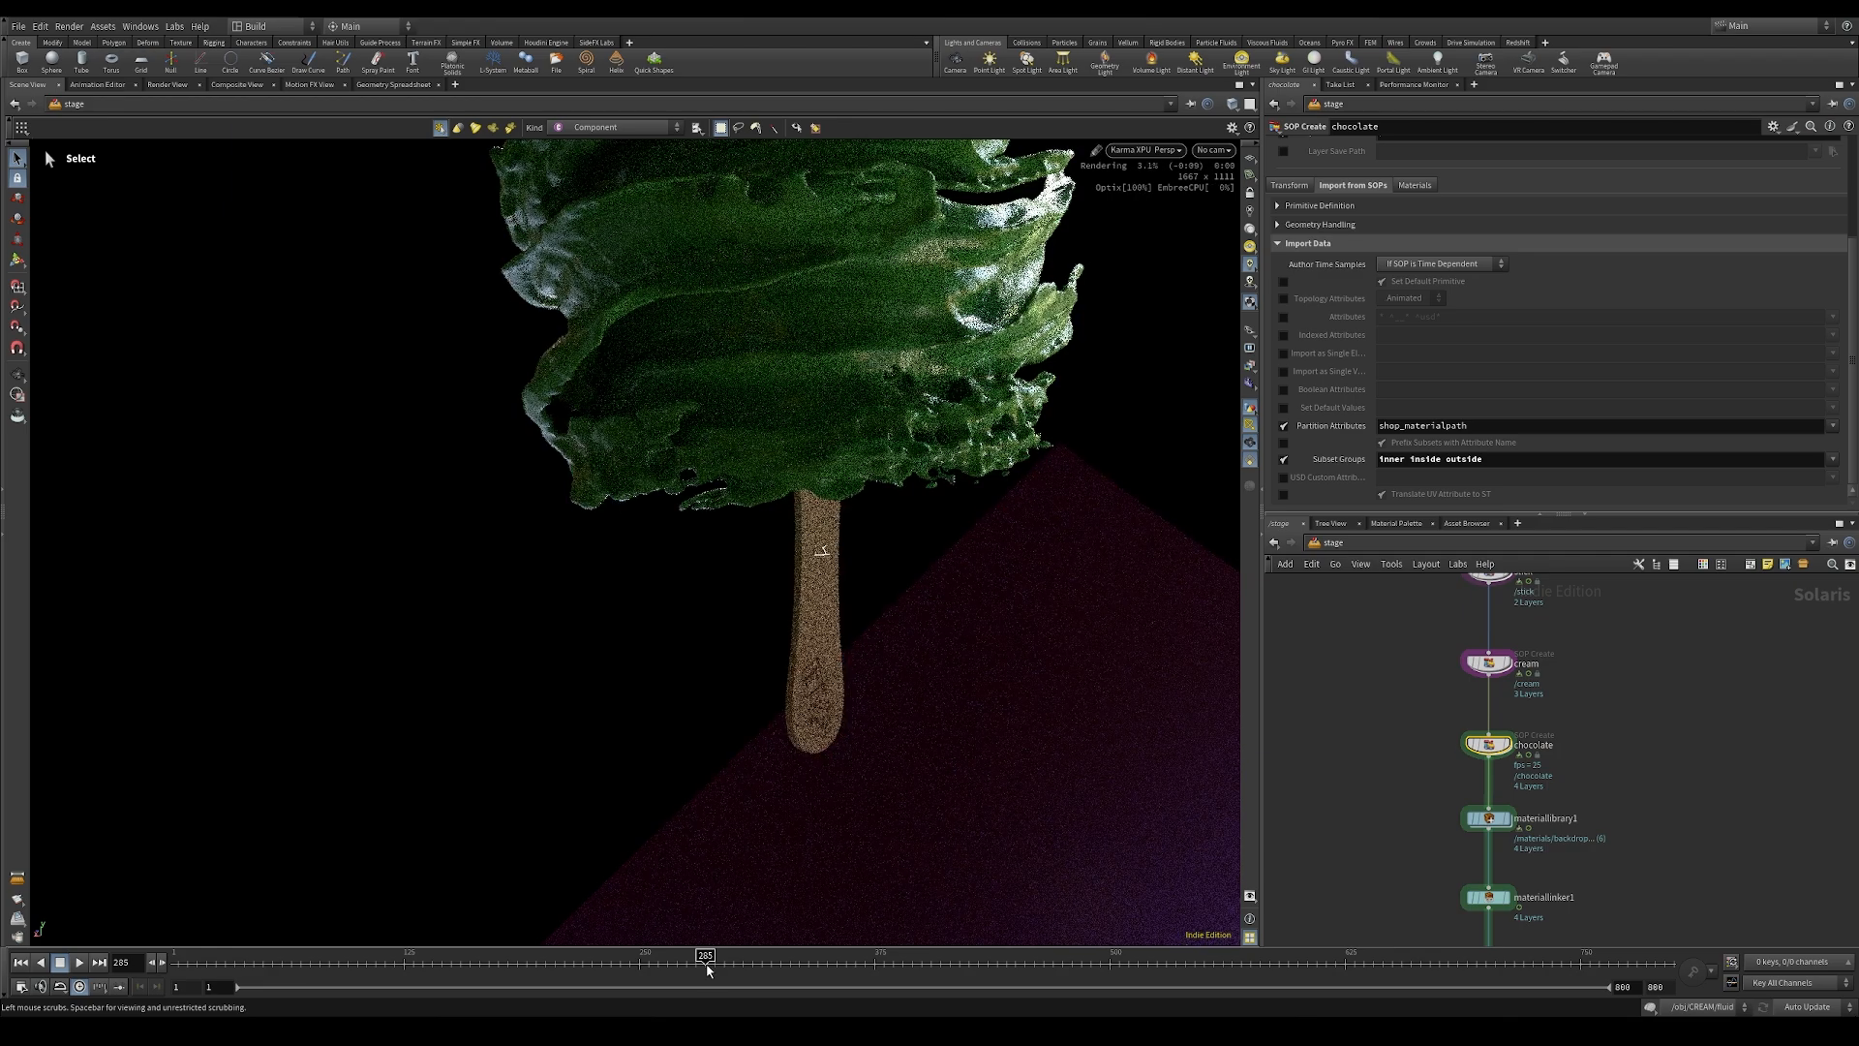
{"action": "middle_click_drag", "start_coordinate": [949, 308], "coordinate": [900, 498], "text": "alt"}
{"action": "left_click_drag", "start_coordinate": [900, 499], "coordinate": [1049, 539], "text": "alt"}
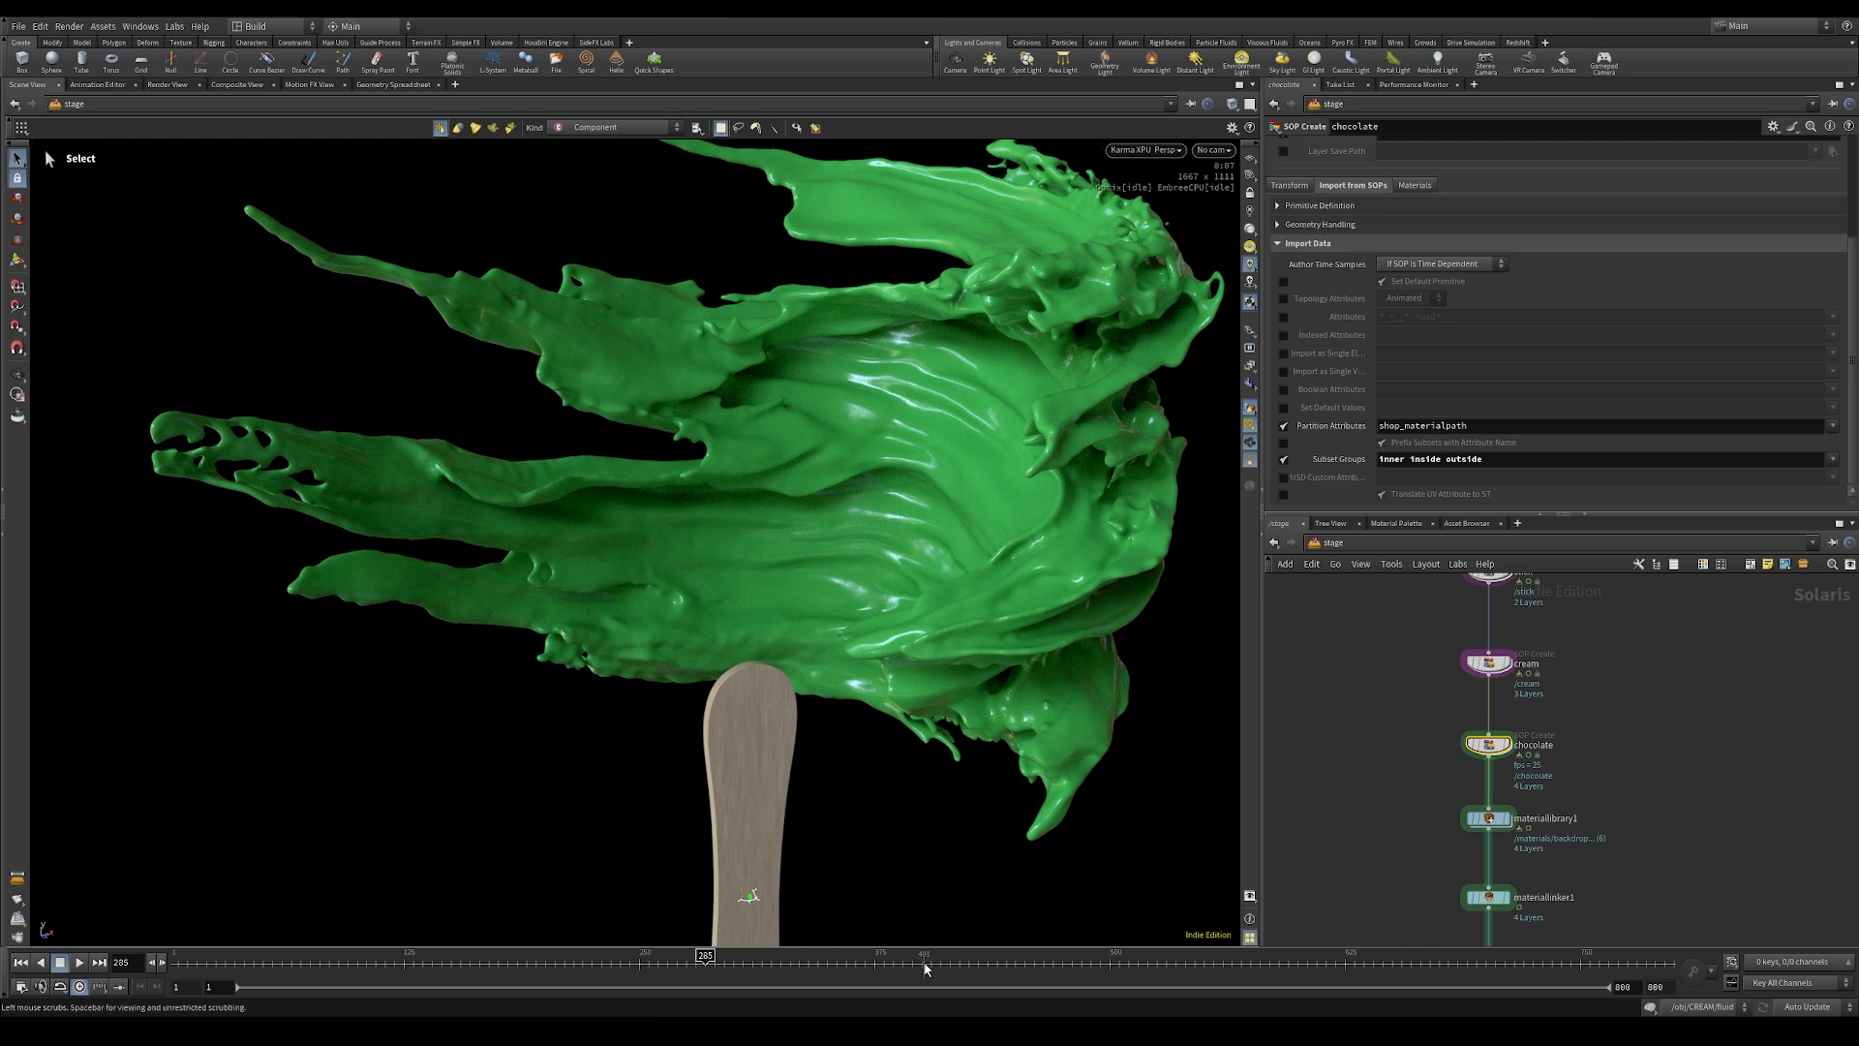
{"action": "double_click", "coordinate": [1488, 663]}
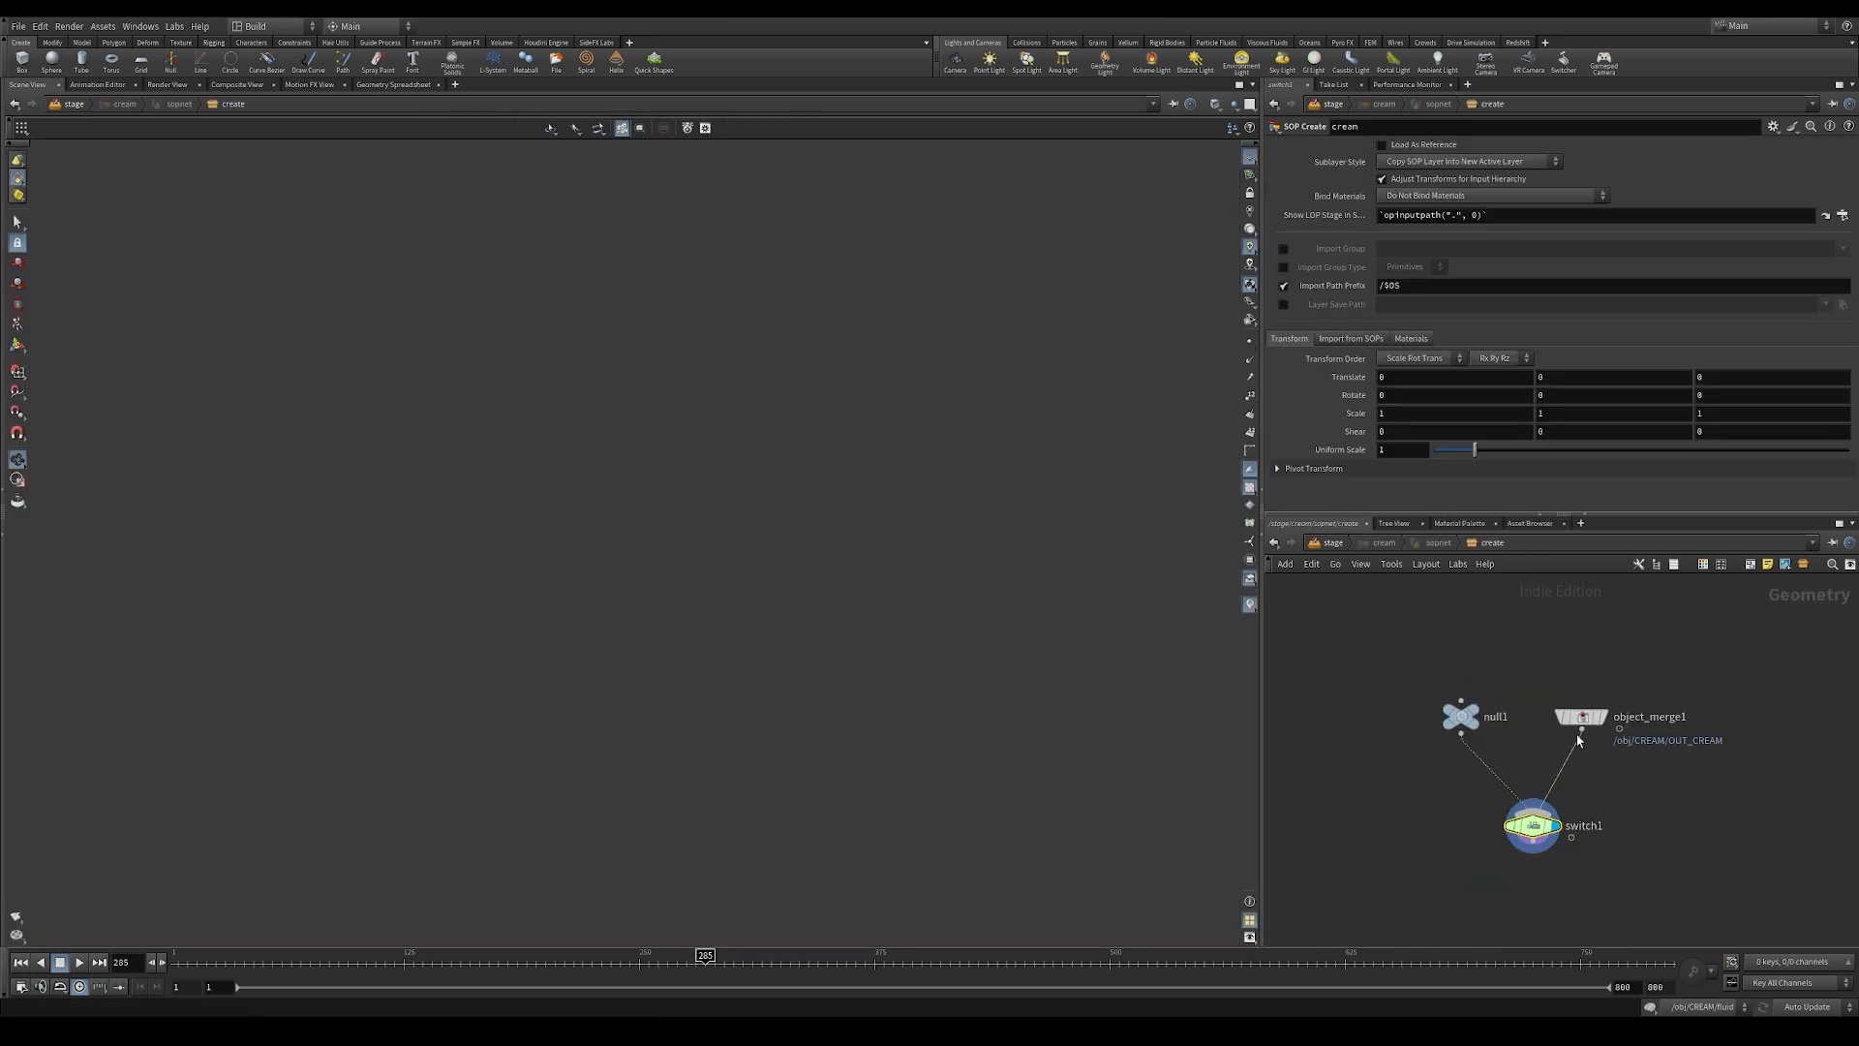
{"action": "left_click", "coordinate": [1530, 826]}
{"action": "key", "text": "u"}
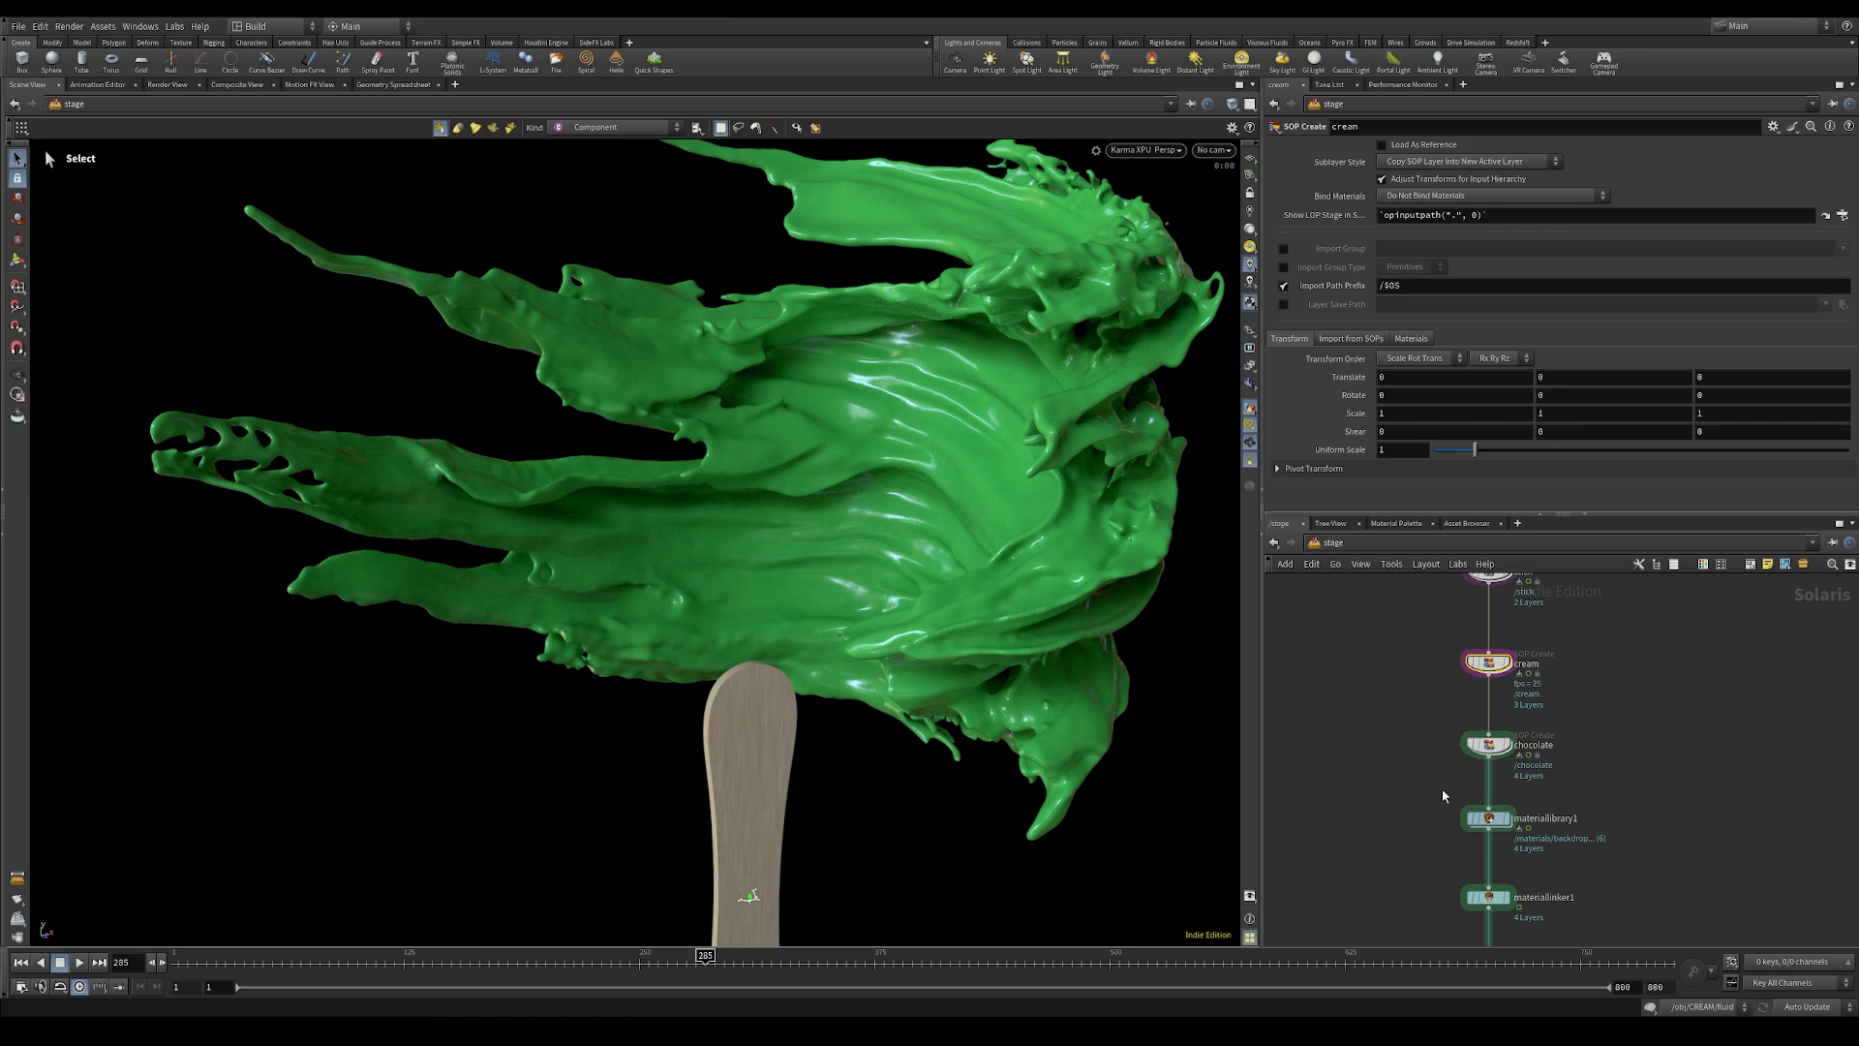
Step: Set the cream material's standard surface base color to pale beige (0.577, 0.564, 0.381) and return to the stage
{"action": "double_click", "coordinate": [1491, 823]}
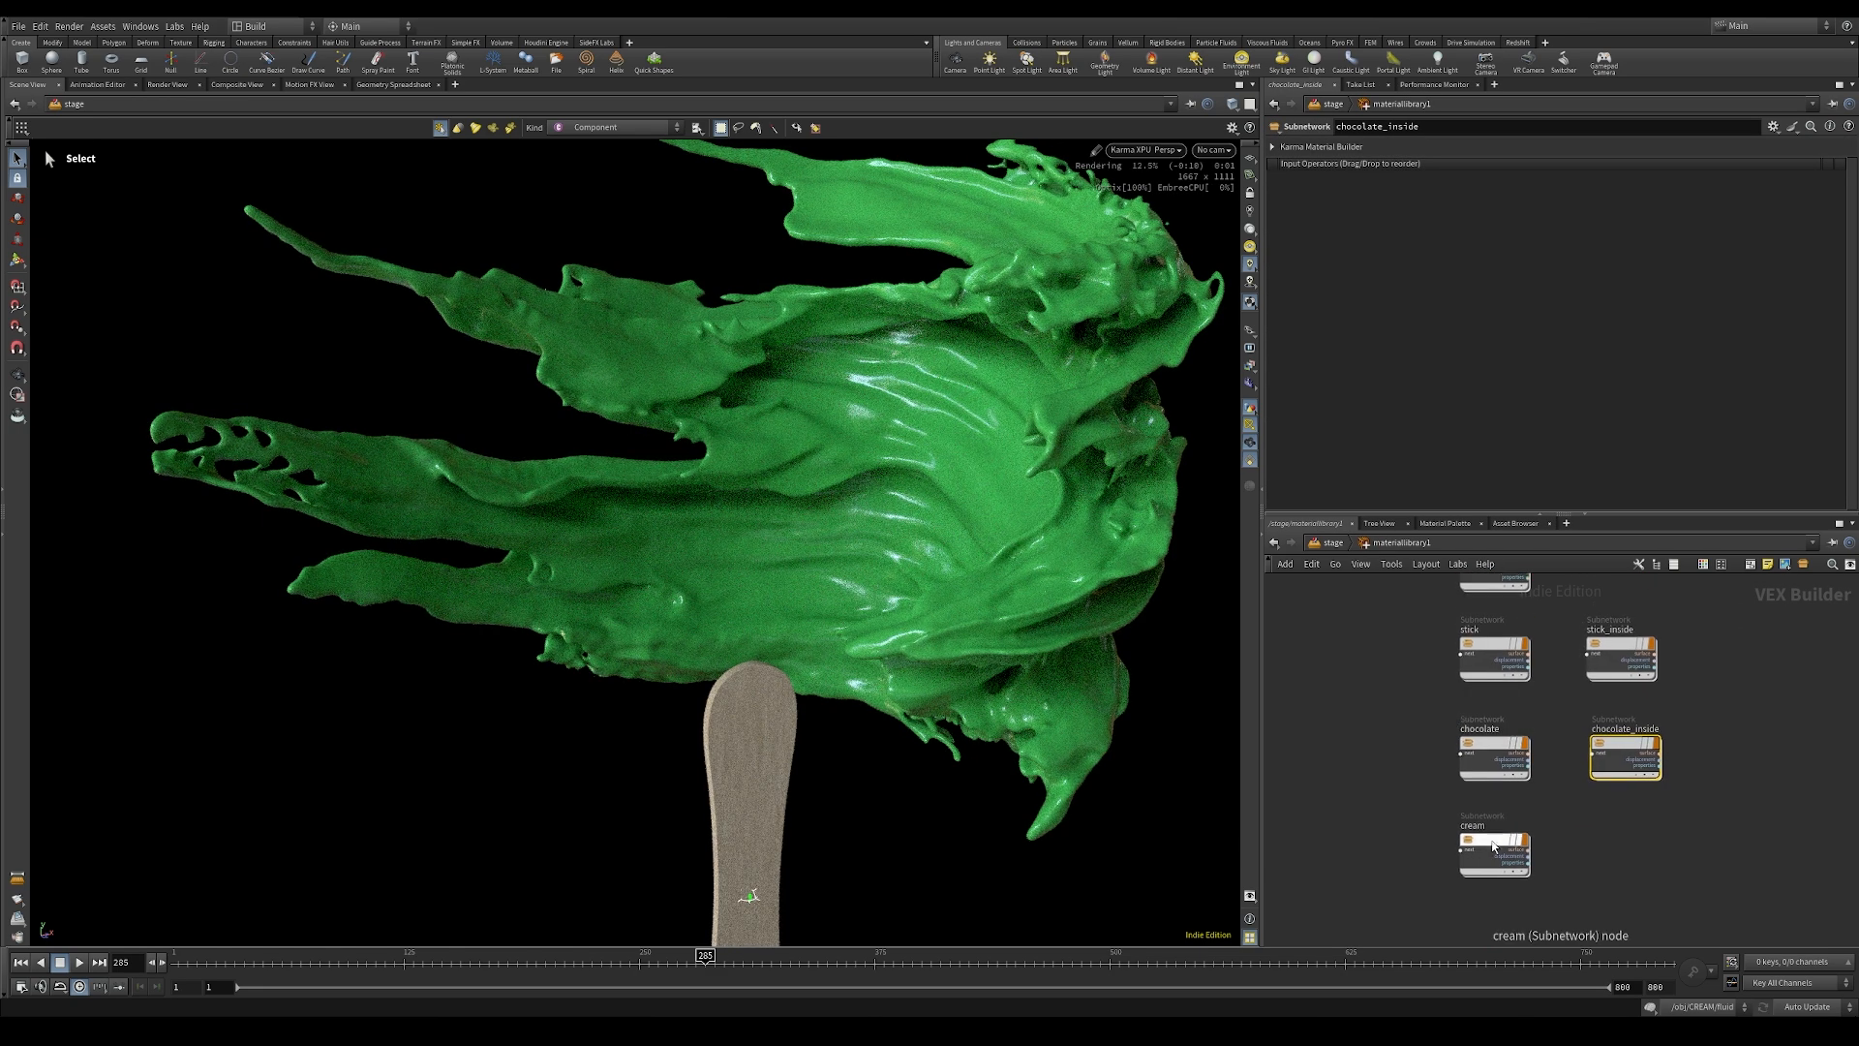
{"action": "double_click", "coordinate": [1494, 846]}
{"action": "left_click", "coordinate": [1395, 209]}
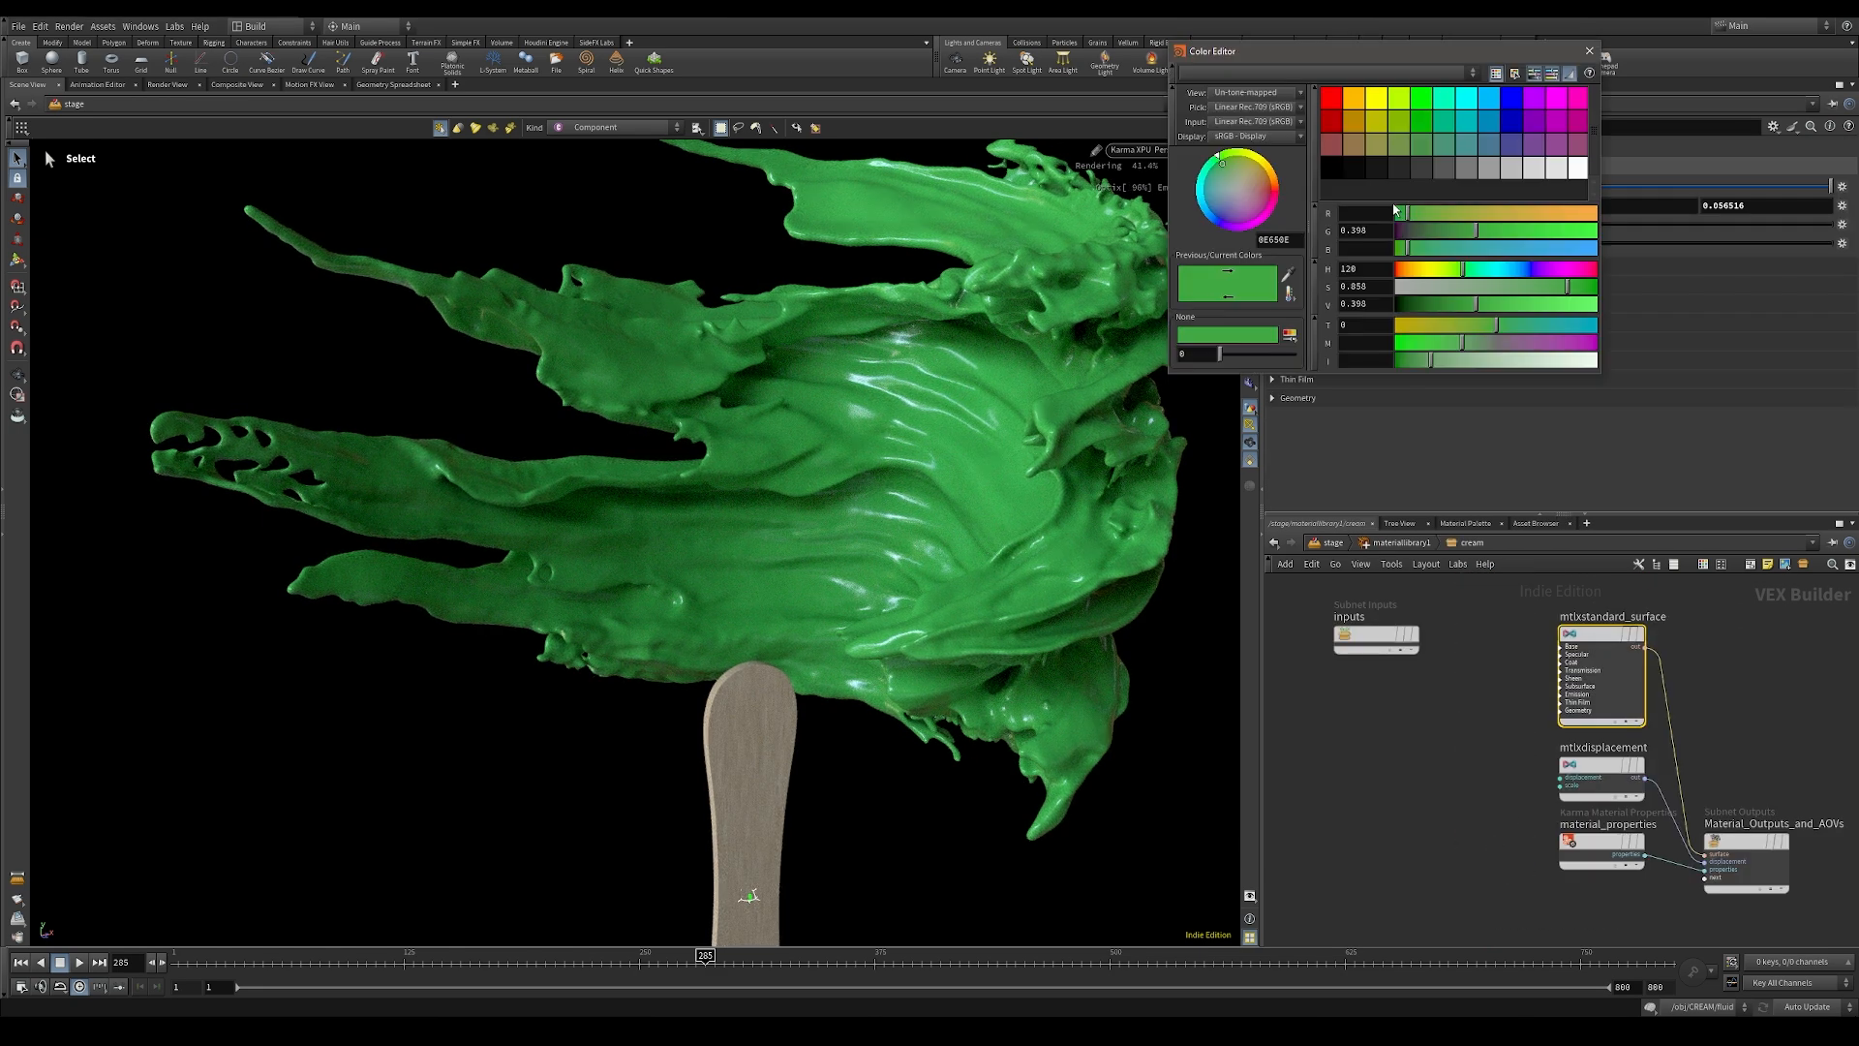
{"action": "left_click_drag", "start_coordinate": [1431, 291], "coordinate": [1512, 306]}
{"action": "left_click", "coordinate": [1431, 270]}
{"action": "key", "text": "Escape"}
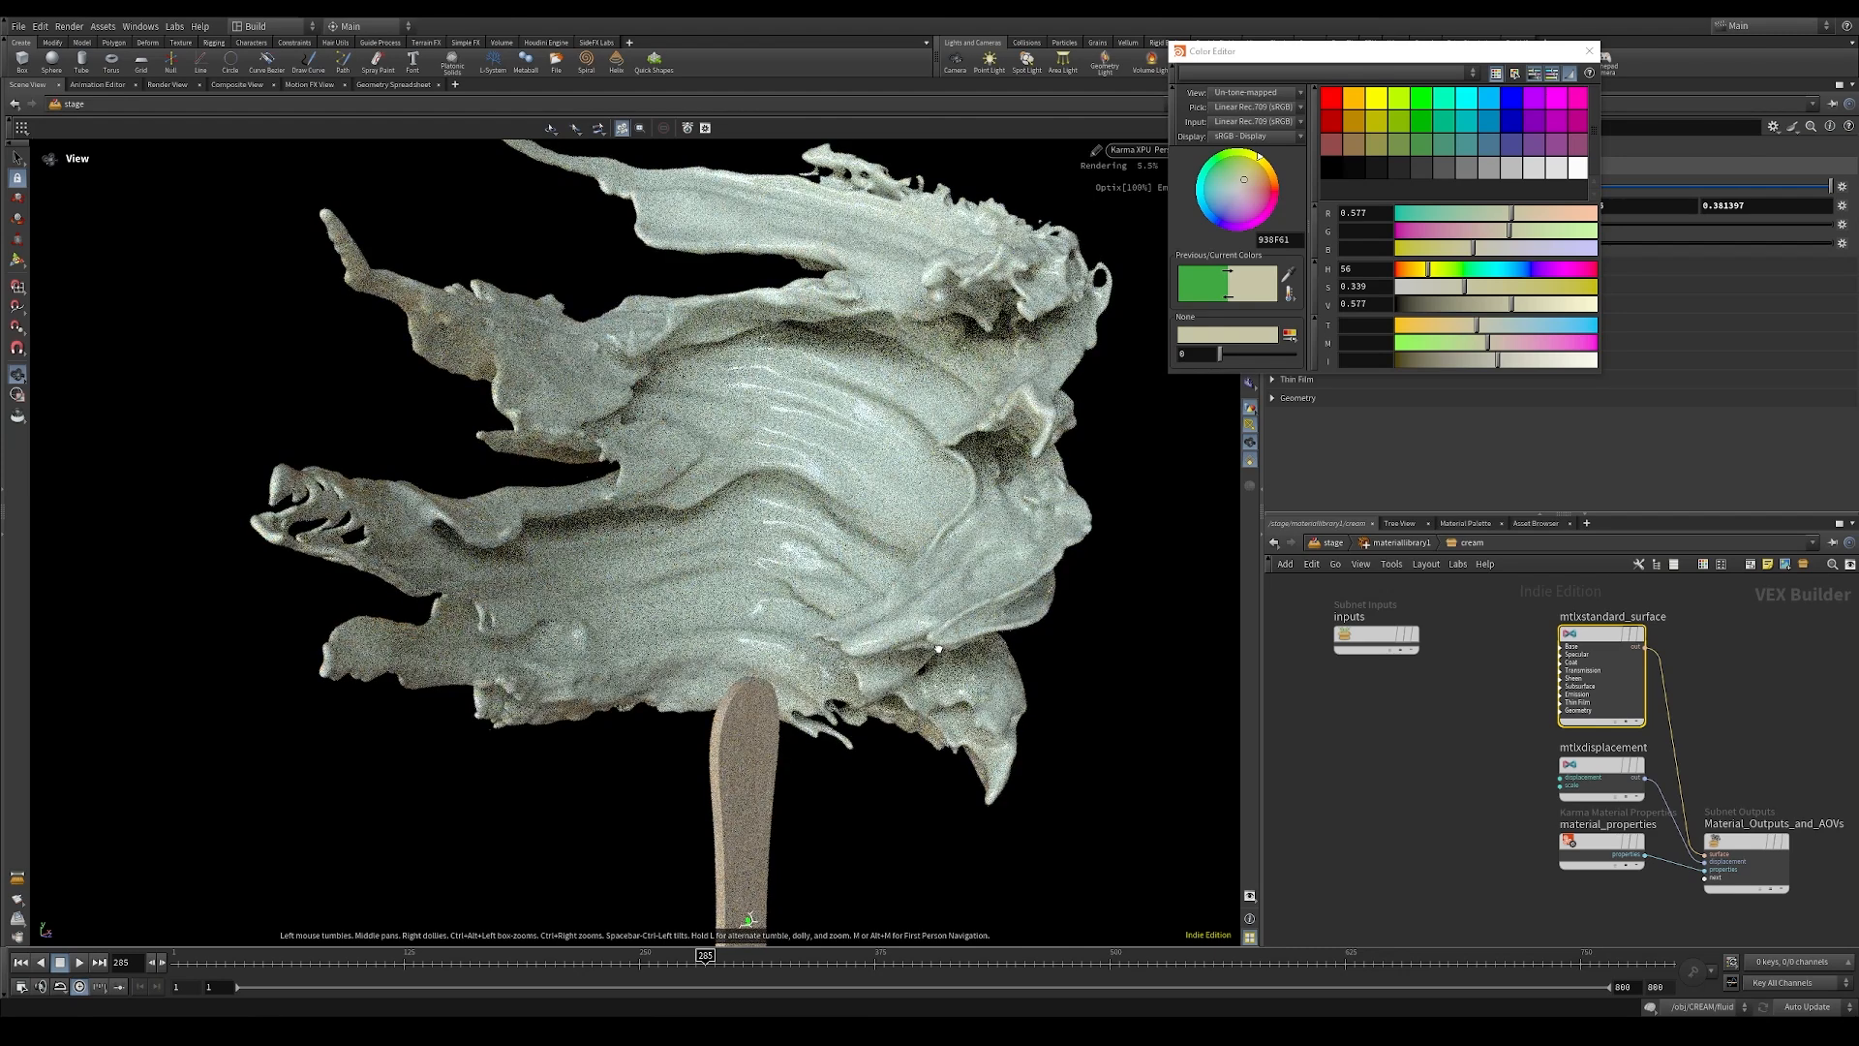
{"action": "left_click", "coordinate": [1590, 51]}
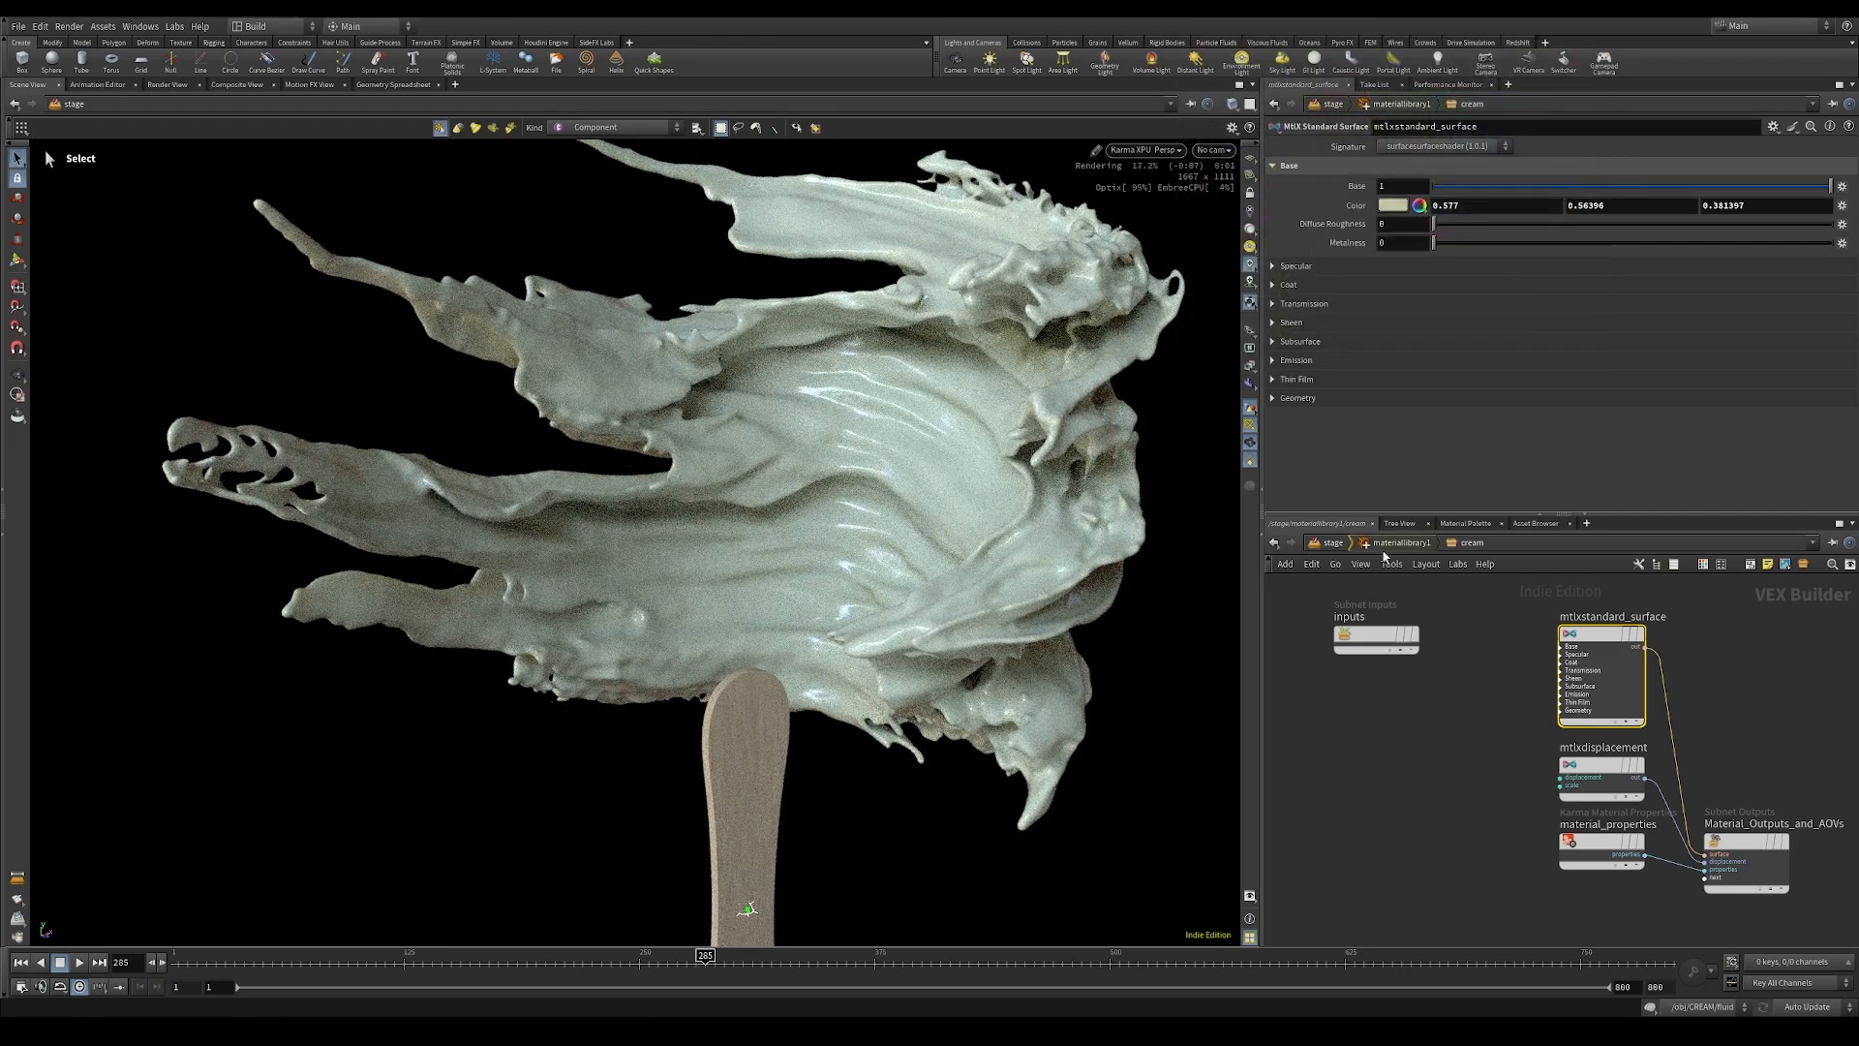
{"action": "key", "text": "u"}
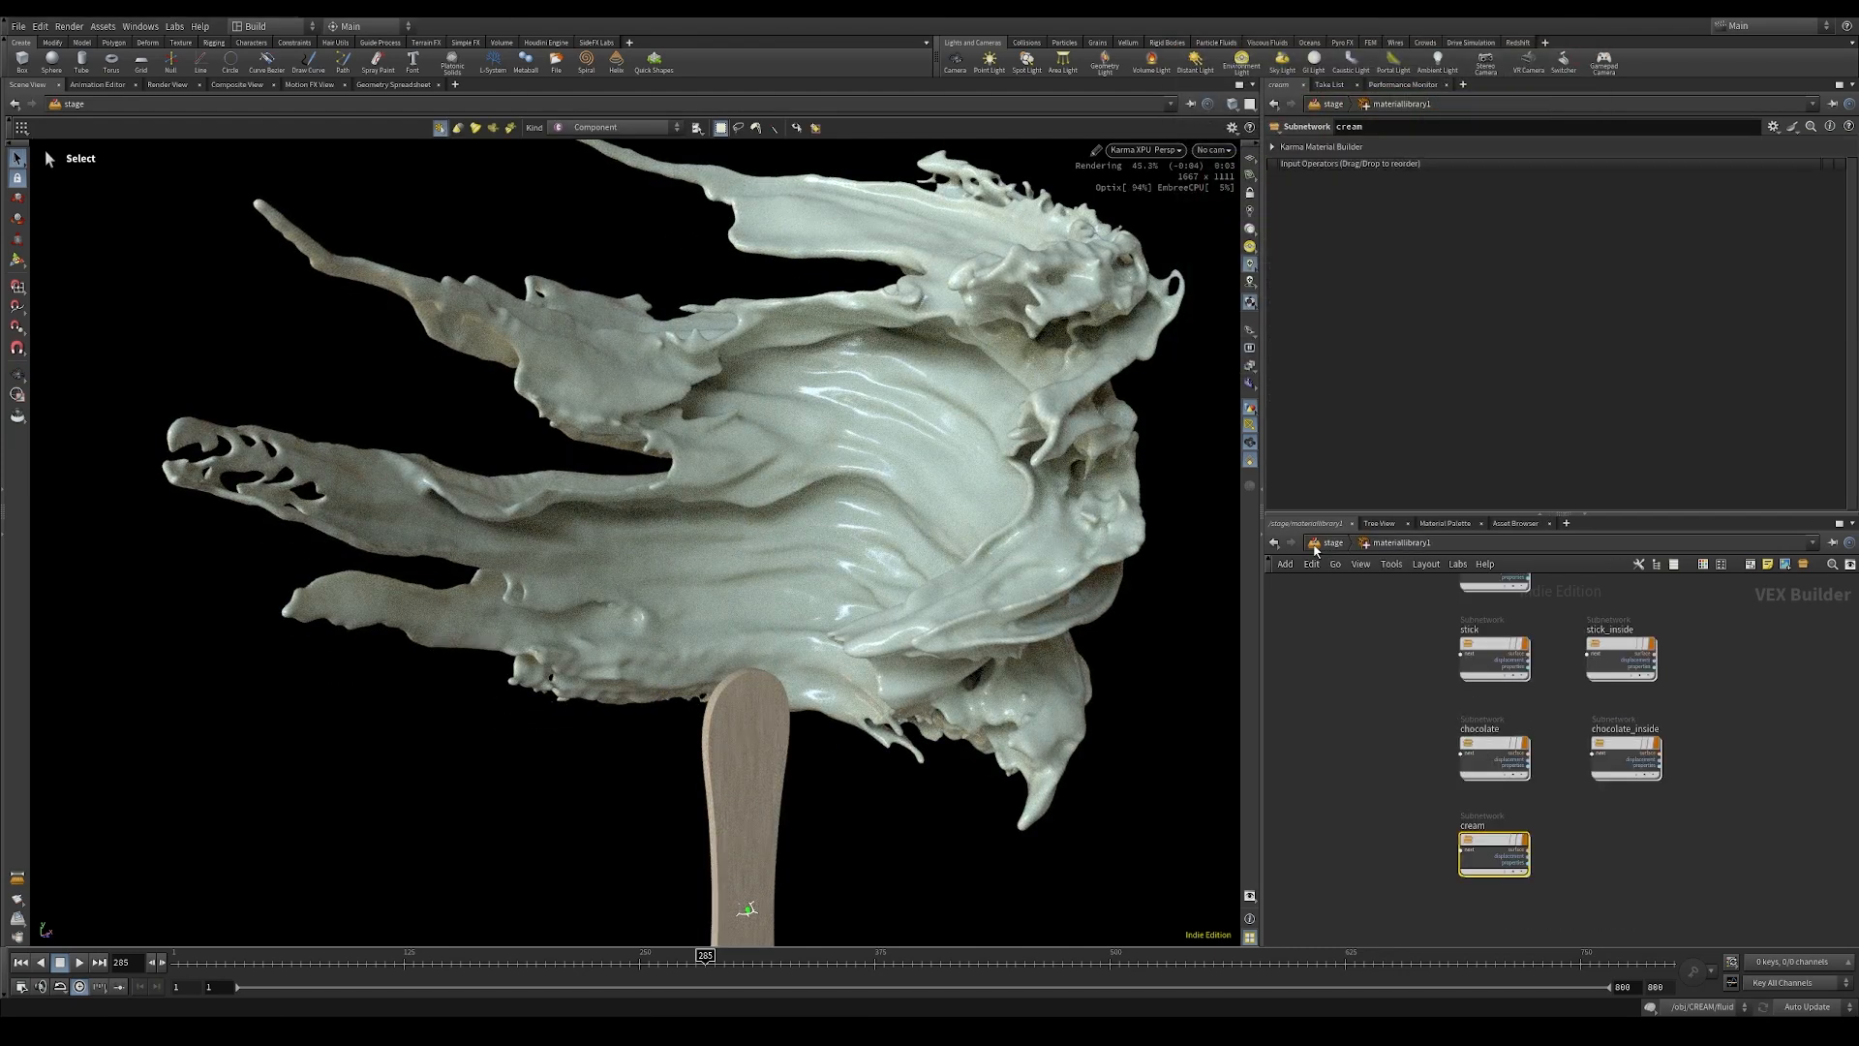
{"action": "left_click", "coordinate": [1315, 547]}
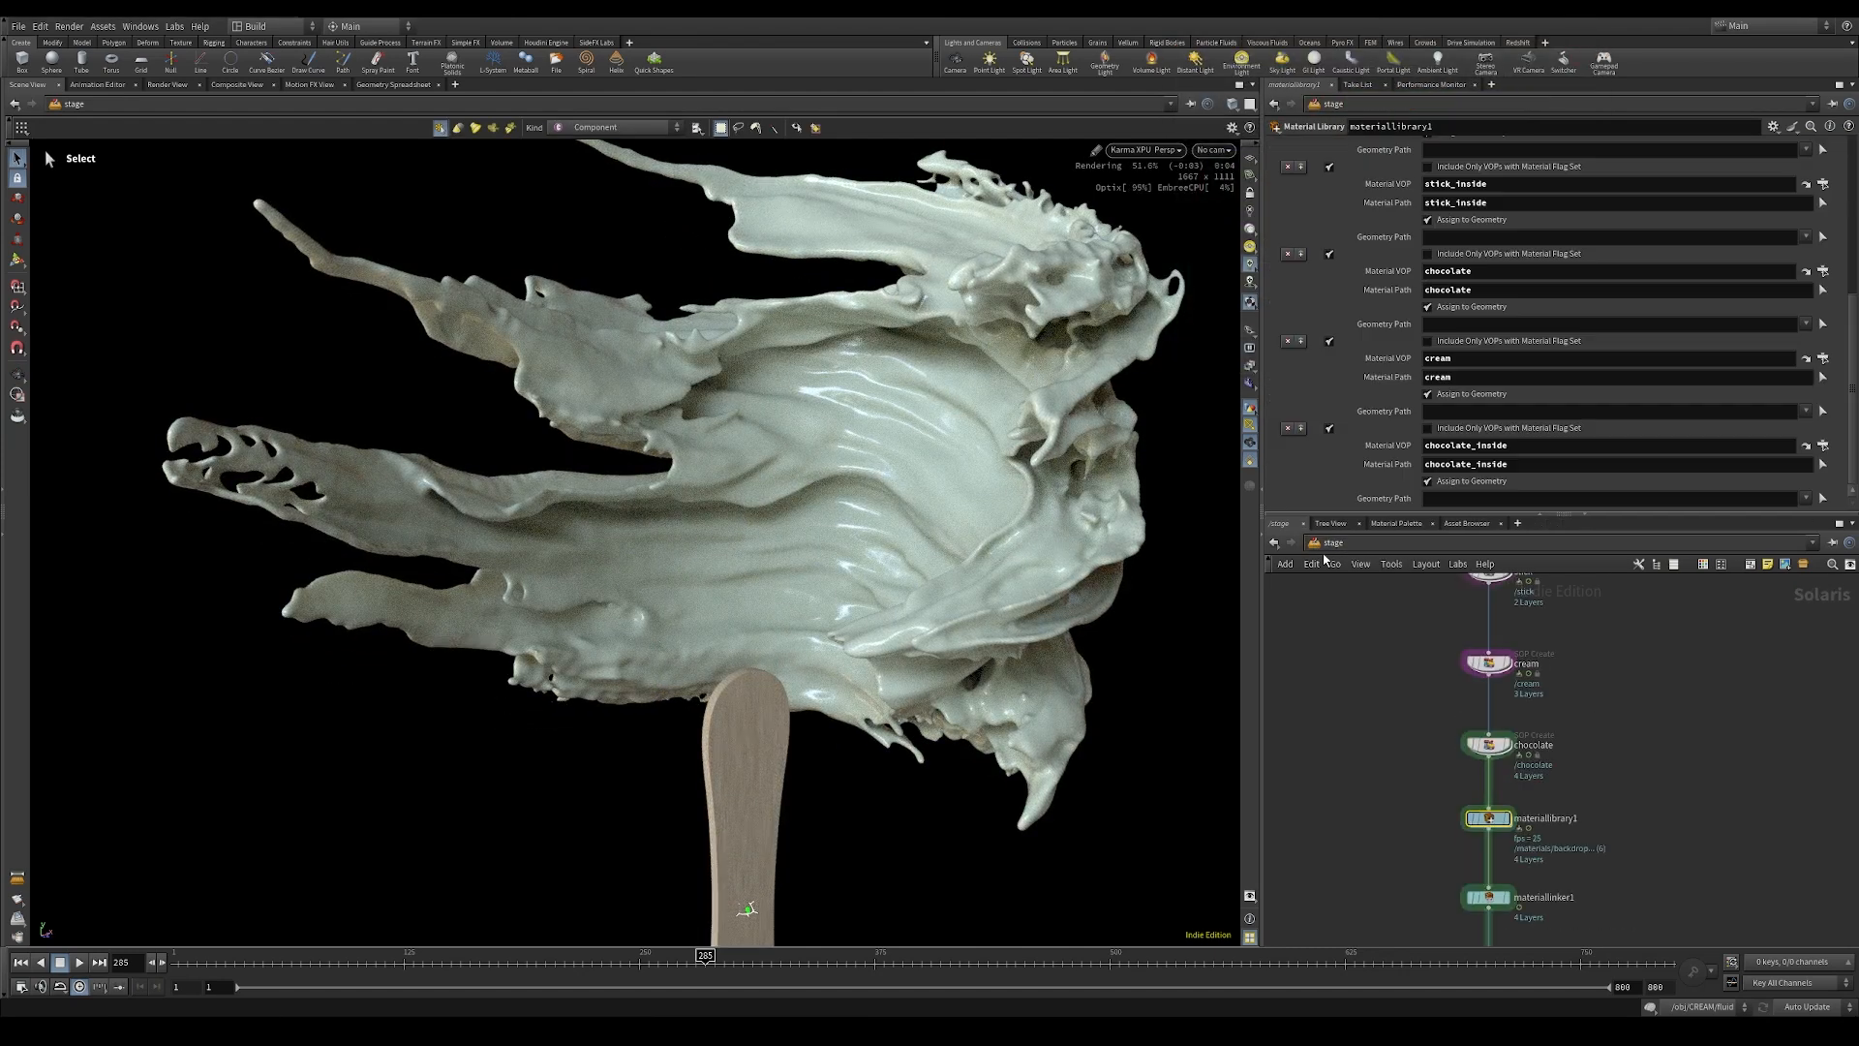
Step: Go to frame 425 and expand the chocolate primitive's pieces in materiallinker1's geometry tree
{"action": "left_click", "coordinate": [969, 965]}
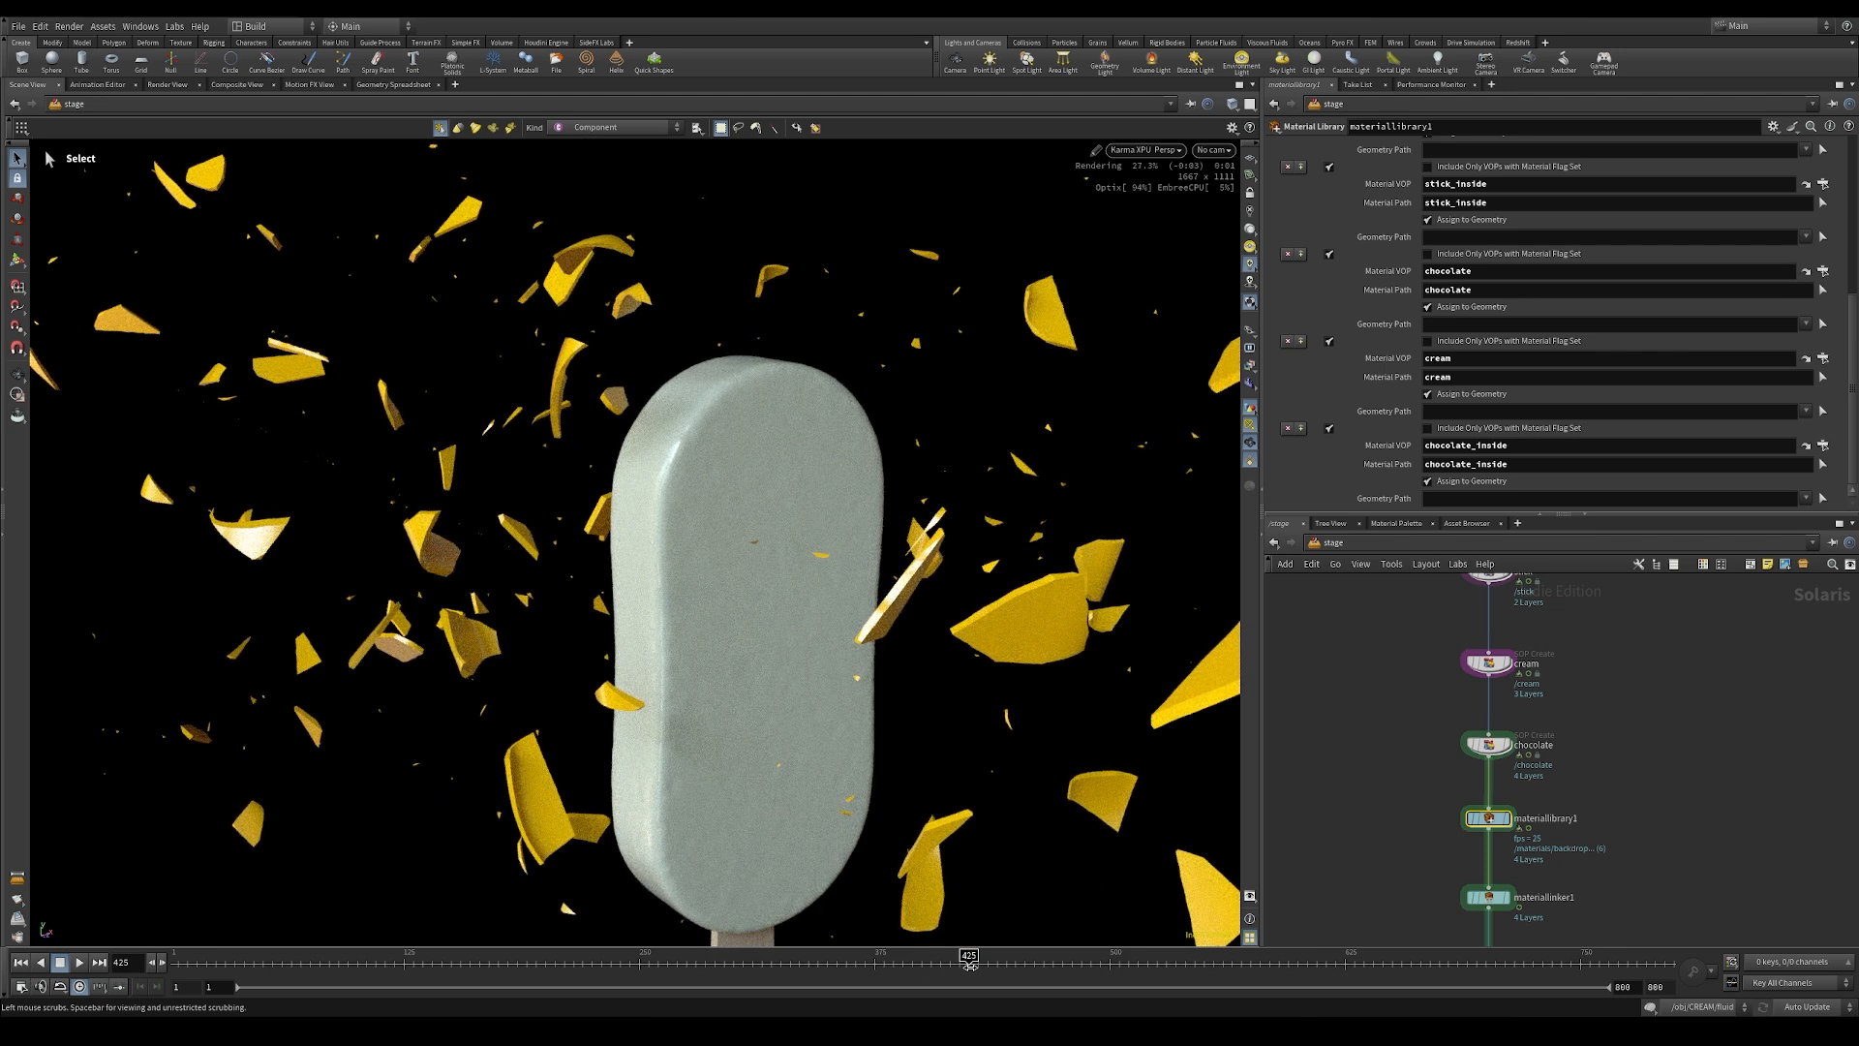
{"action": "middle_click_drag", "start_coordinate": [1615, 836], "coordinate": [1645, 731]}
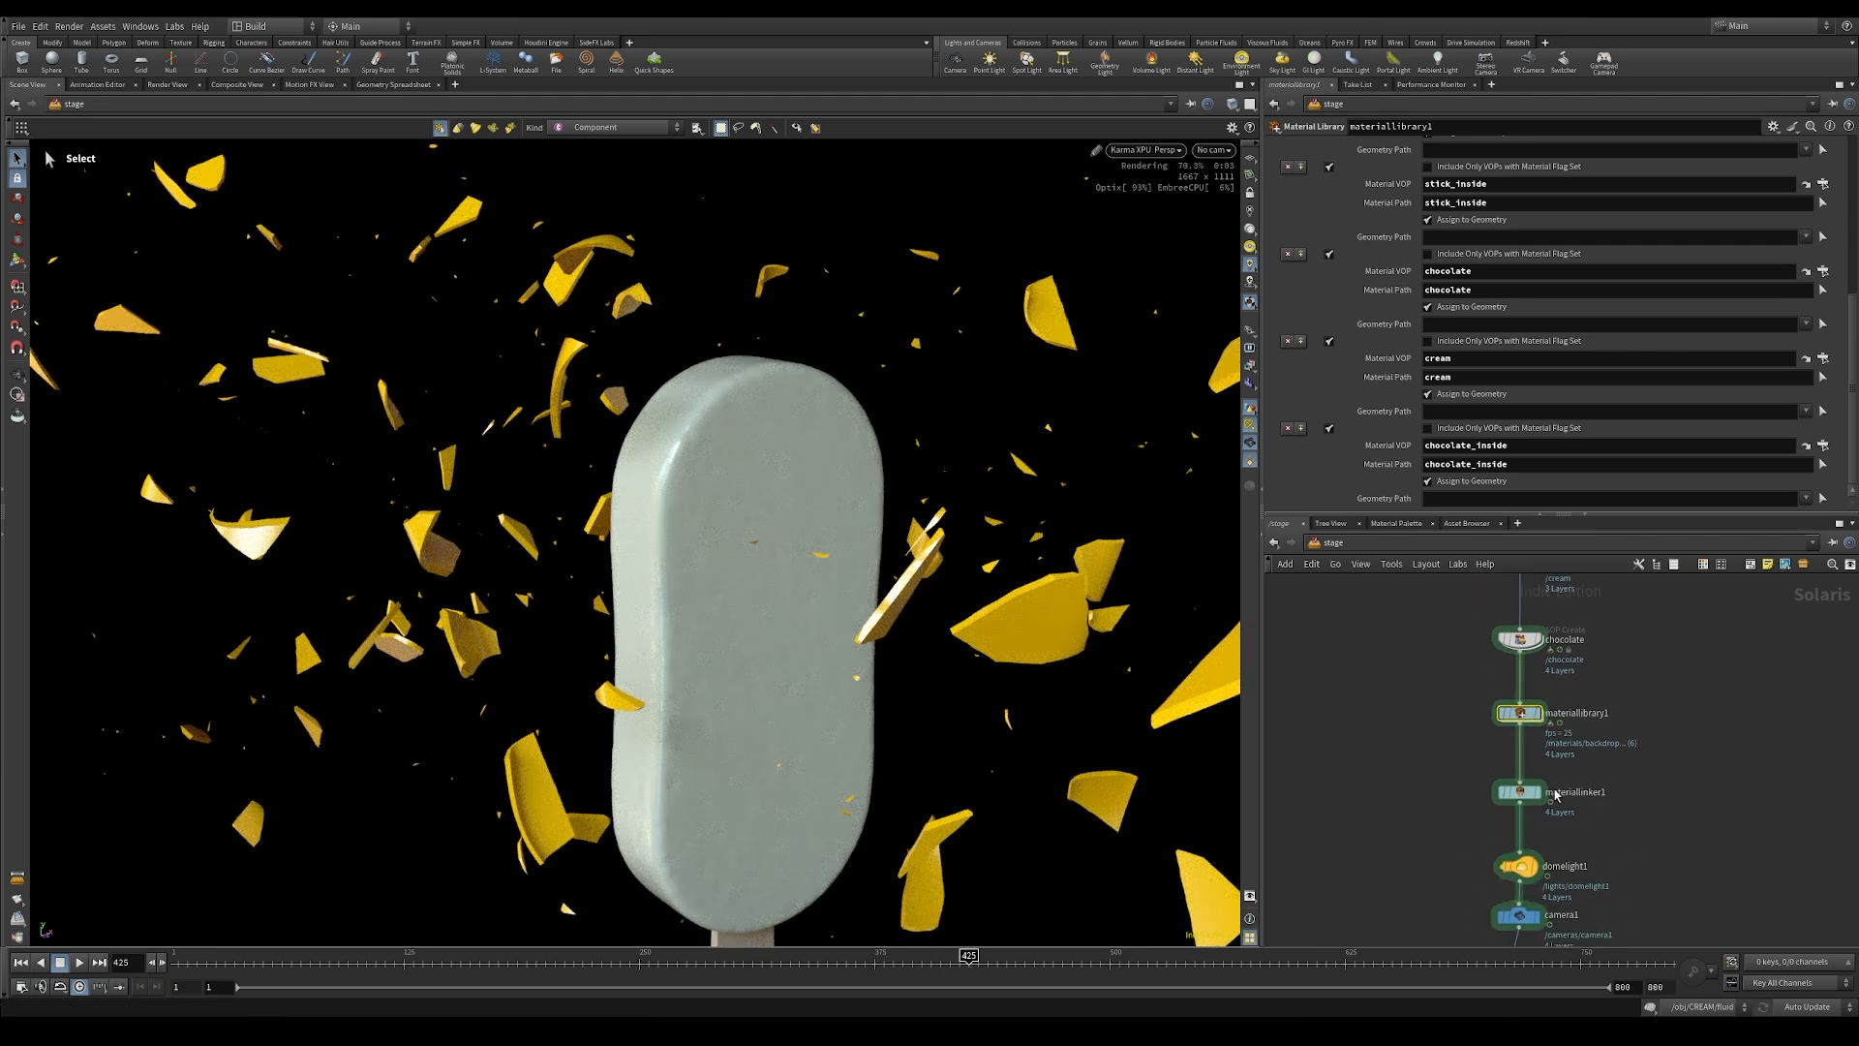
{"action": "left_click", "coordinate": [1519, 792]}
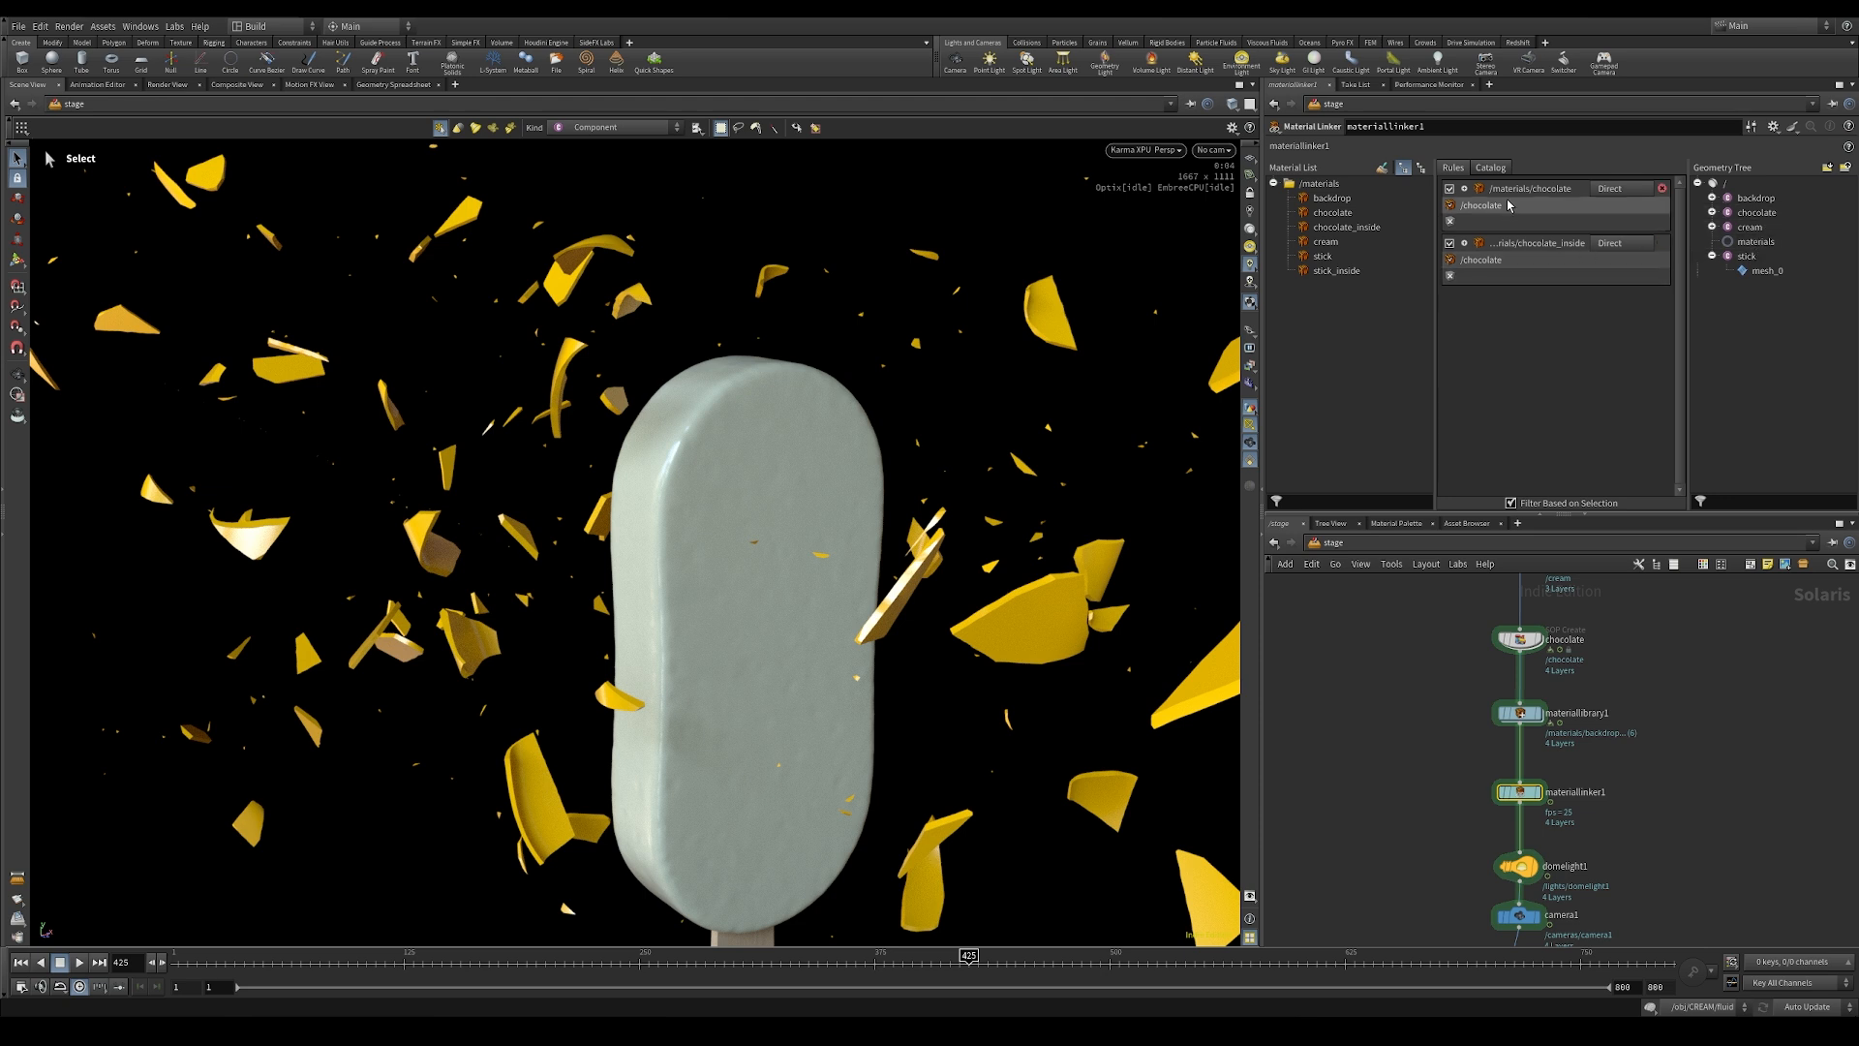
{"action": "left_click", "coordinate": [1712, 212]}
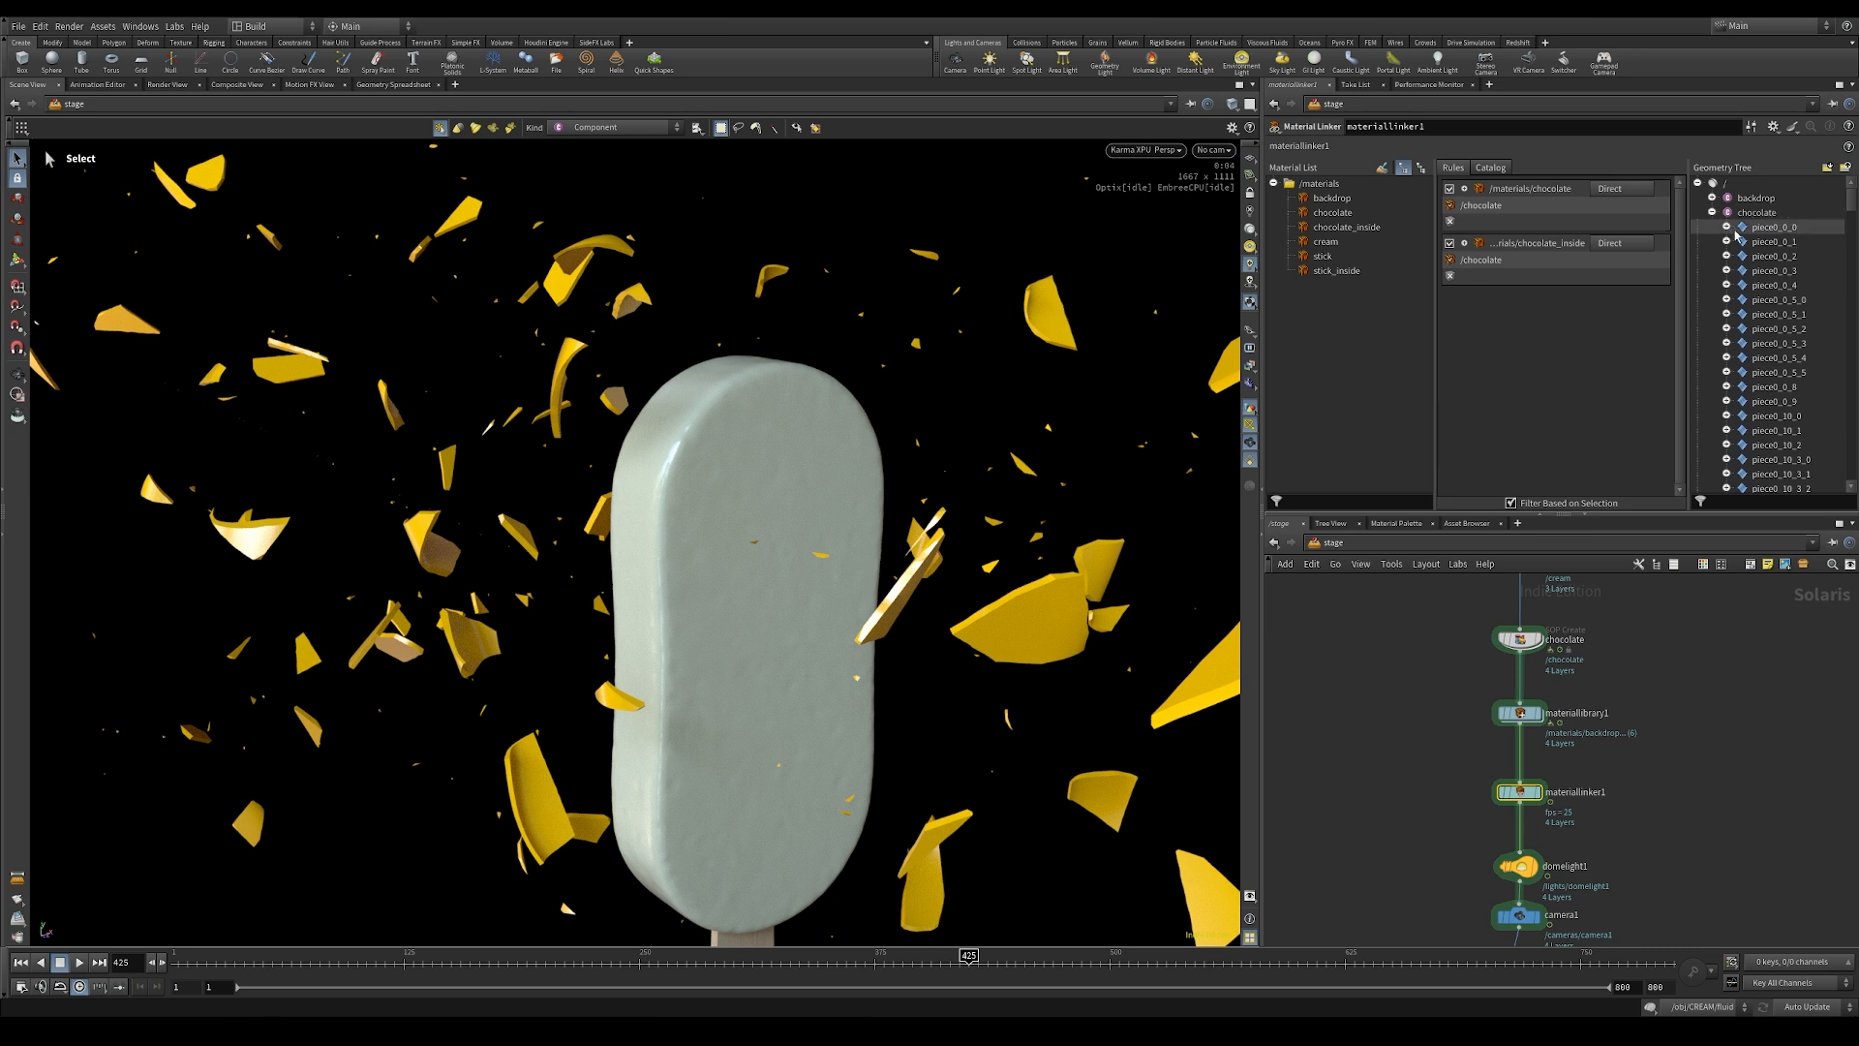
Step: Set the chocolate_inside rule's primitive pattern to /chocolate/*/inside and accept it
{"action": "double_click", "coordinate": [1499, 259]}
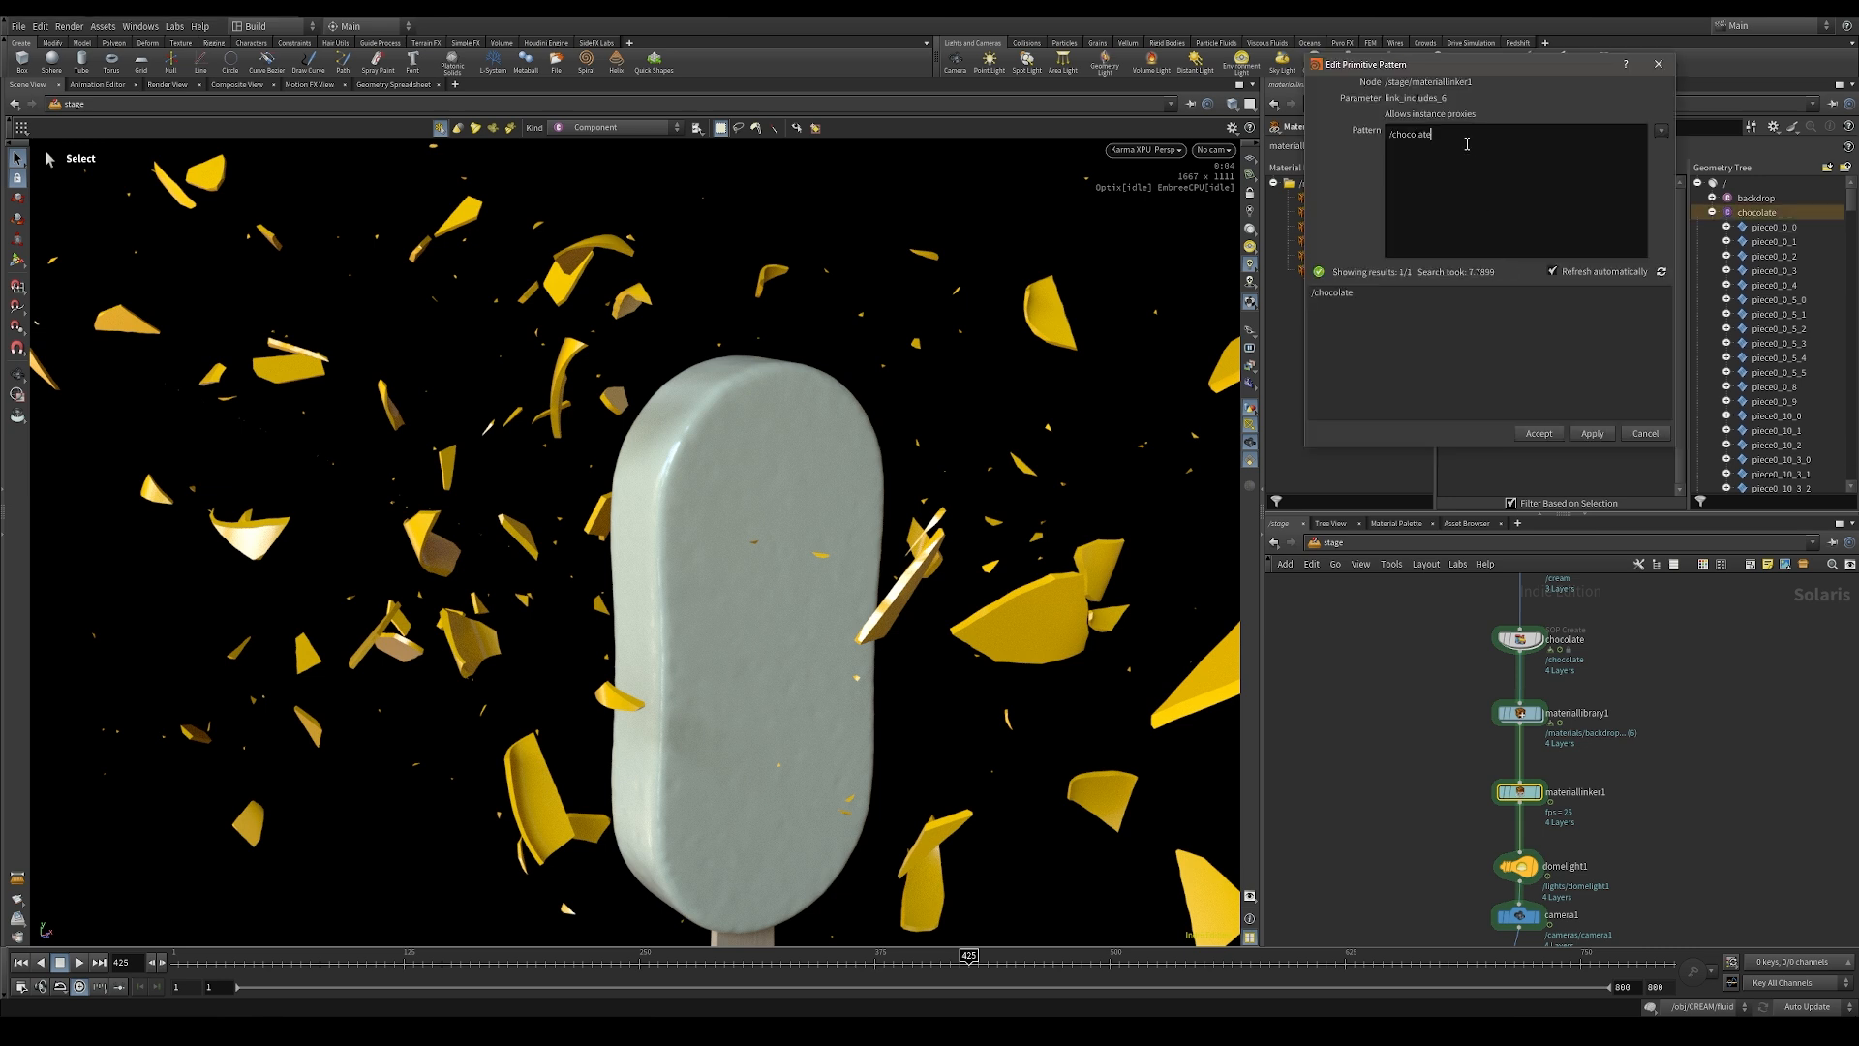
{"action": "type", "text": "/*"}
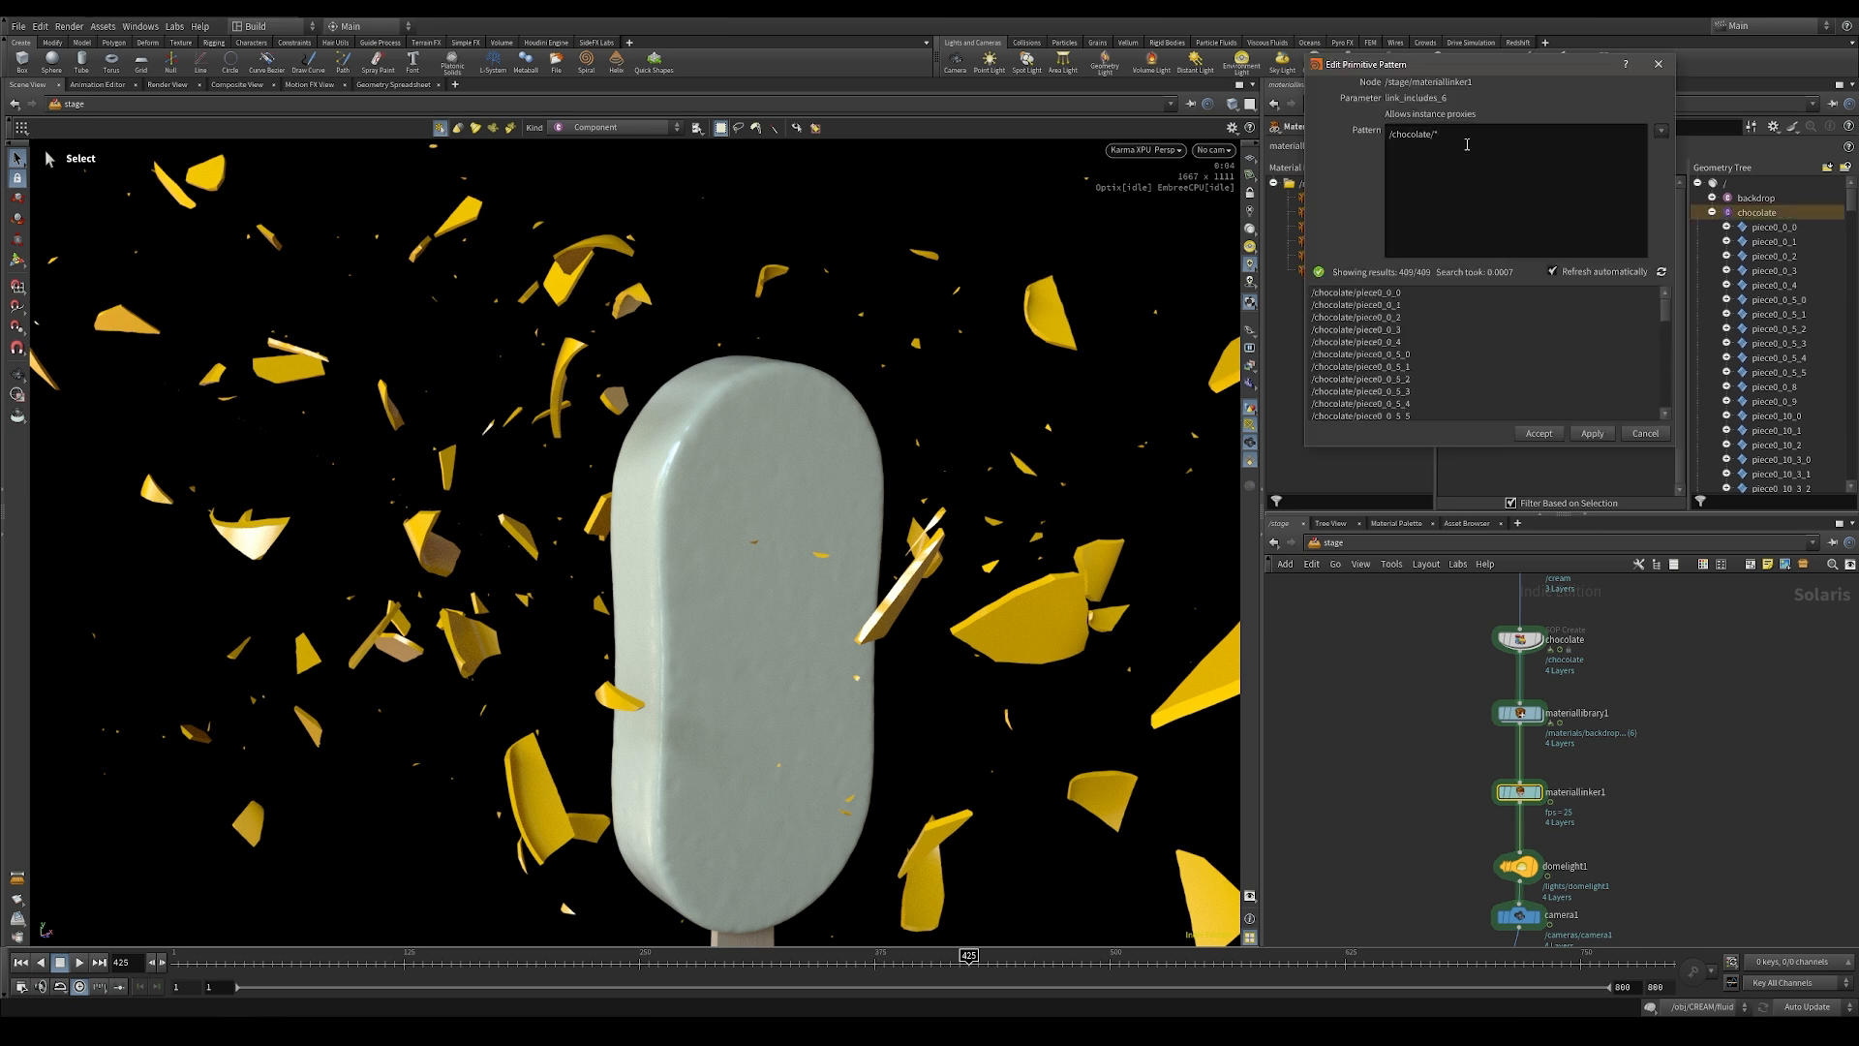
{"action": "type", "text": "/ins"}
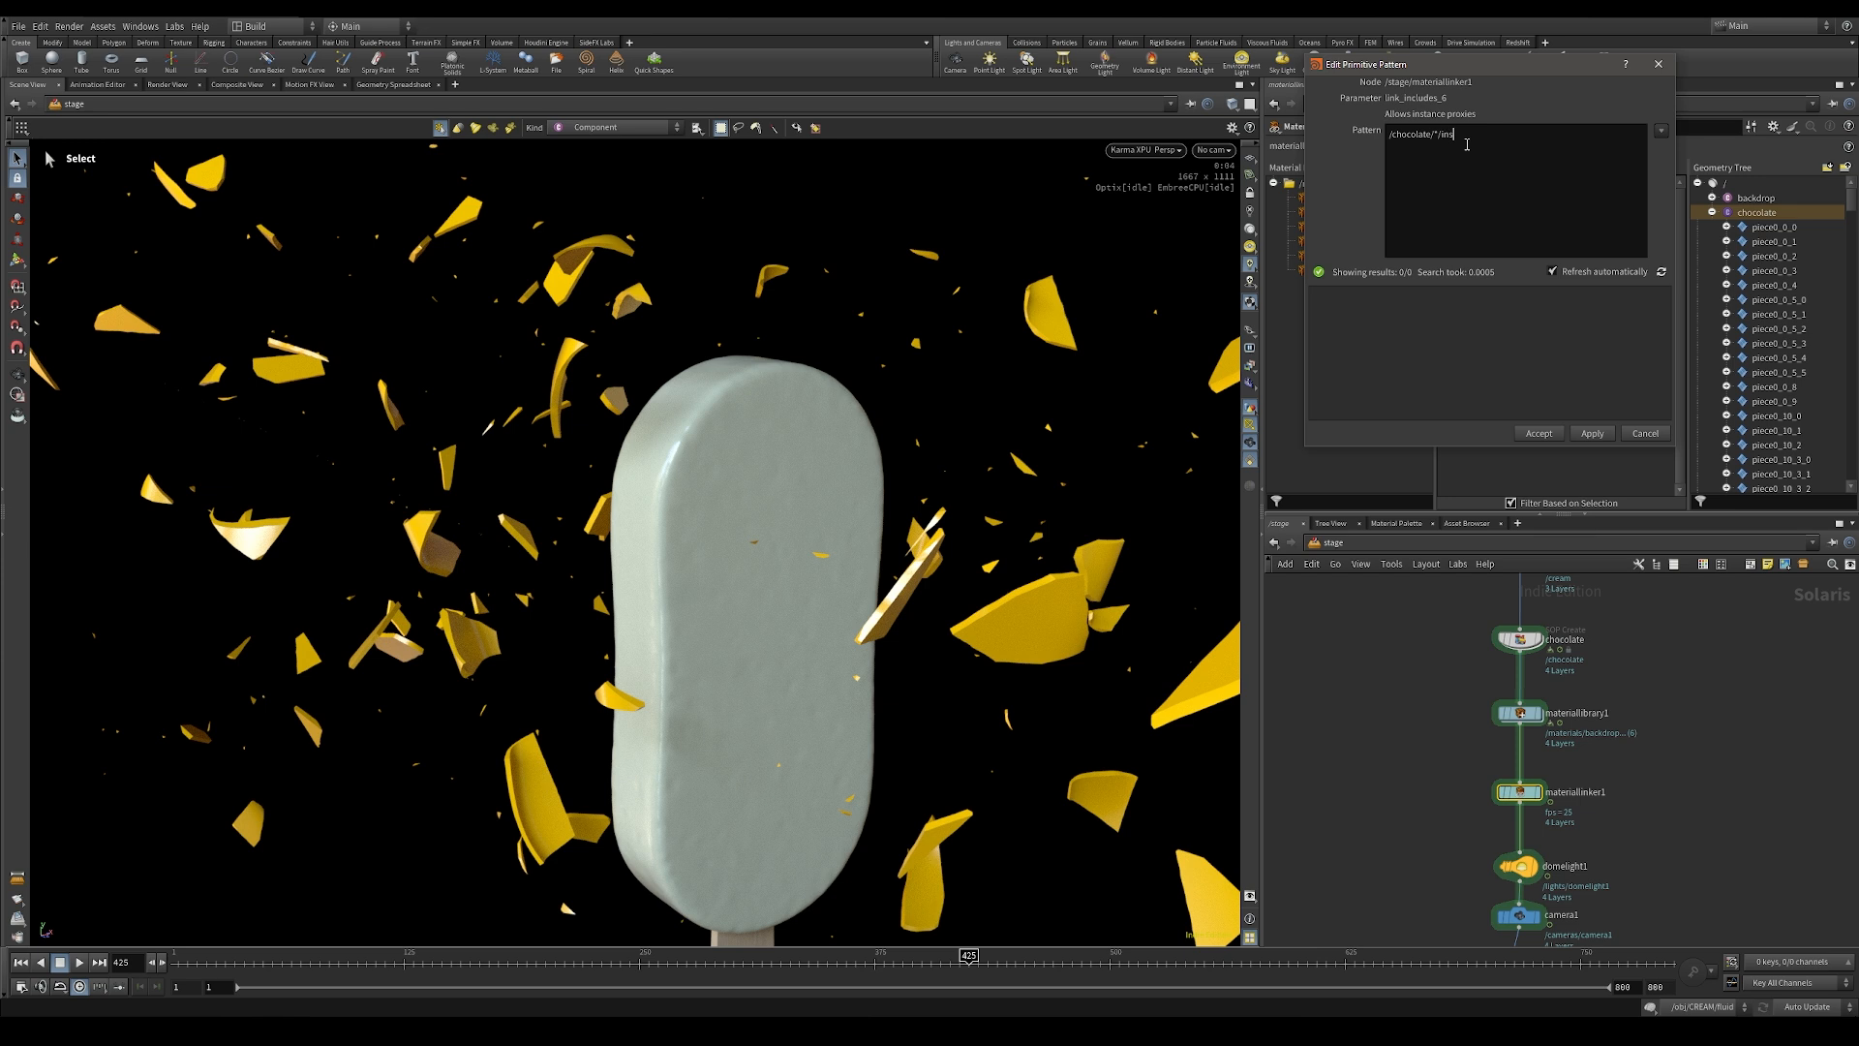
{"action": "type", "text": "ide"}
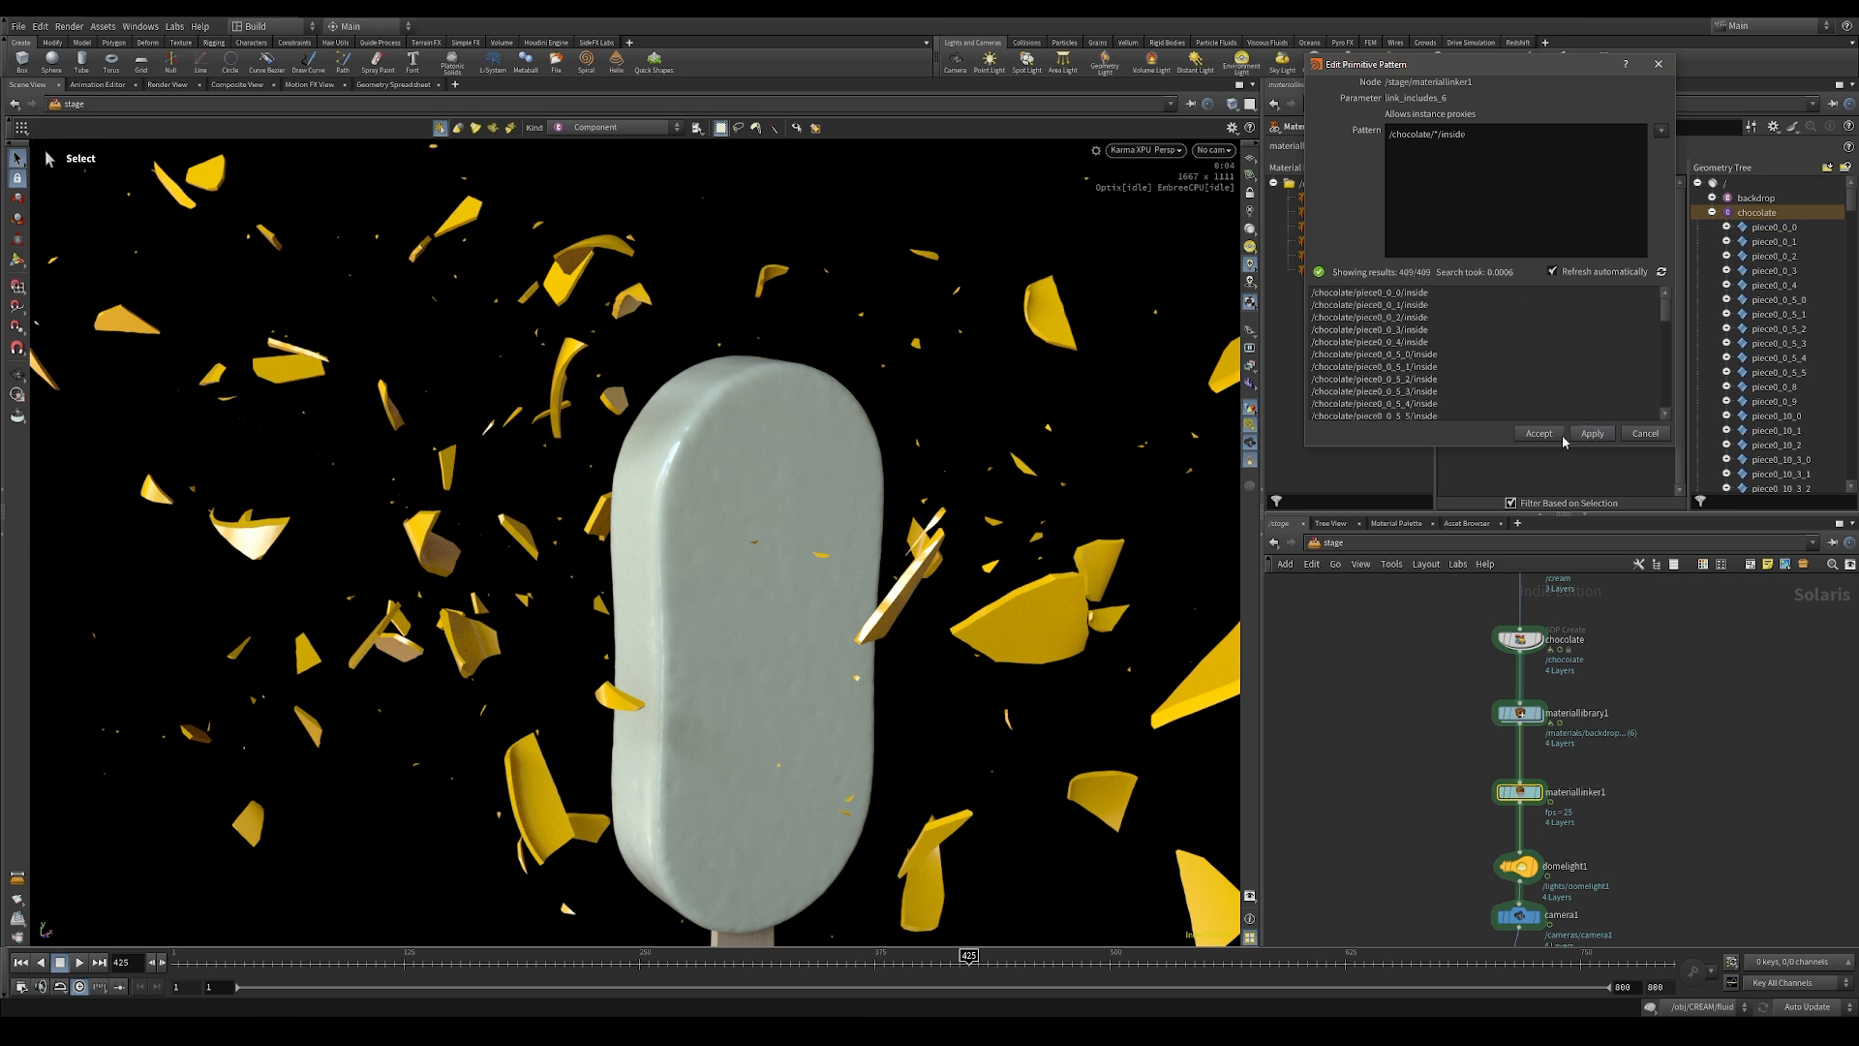
{"action": "left_click", "coordinate": [1537, 433]}
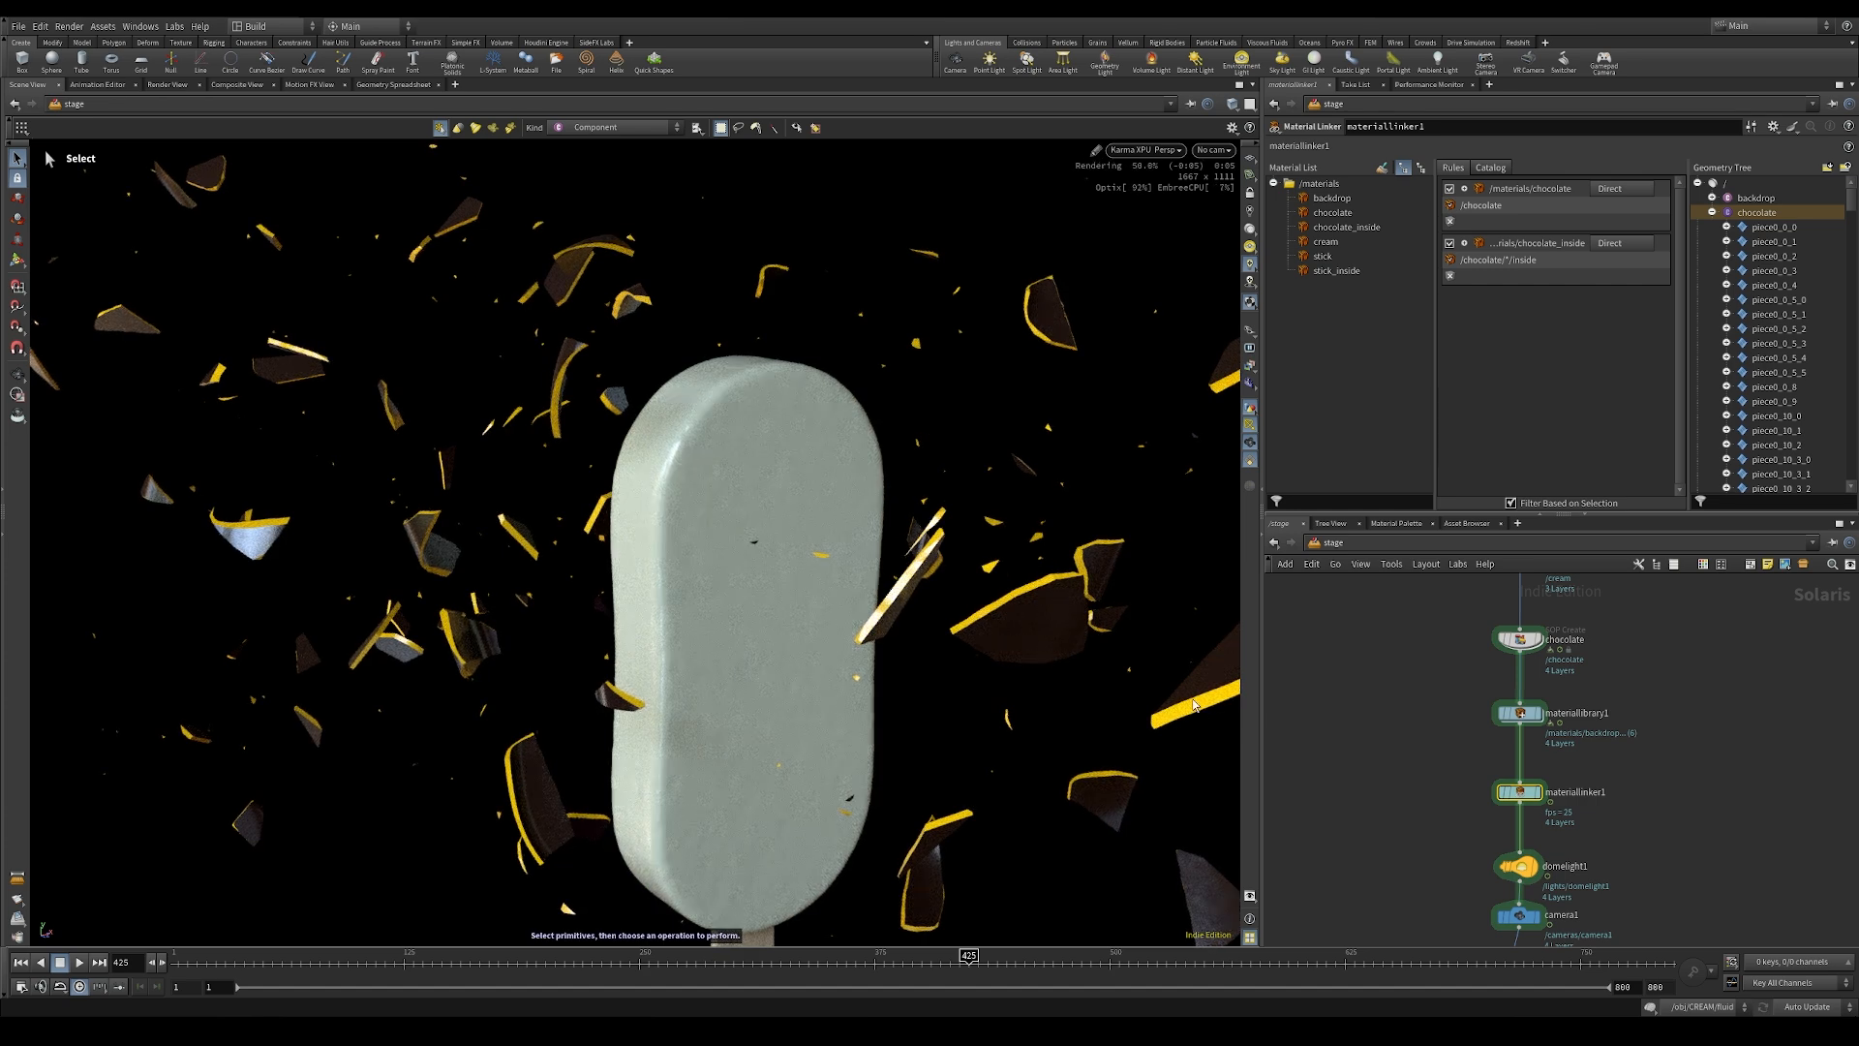
Step: Open the chocolate_inside material inside materiallibrary1 and select its standard surface shader
{"action": "scroll", "coordinate": [977, 595], "scroll_direction": "down", "scroll_amount": 5}
{"action": "left_click_drag", "start_coordinate": [959, 641], "coordinate": [954, 363], "text": "alt"}
{"action": "scroll", "coordinate": [1216, 340], "scroll_direction": "up", "scroll_amount": 2}
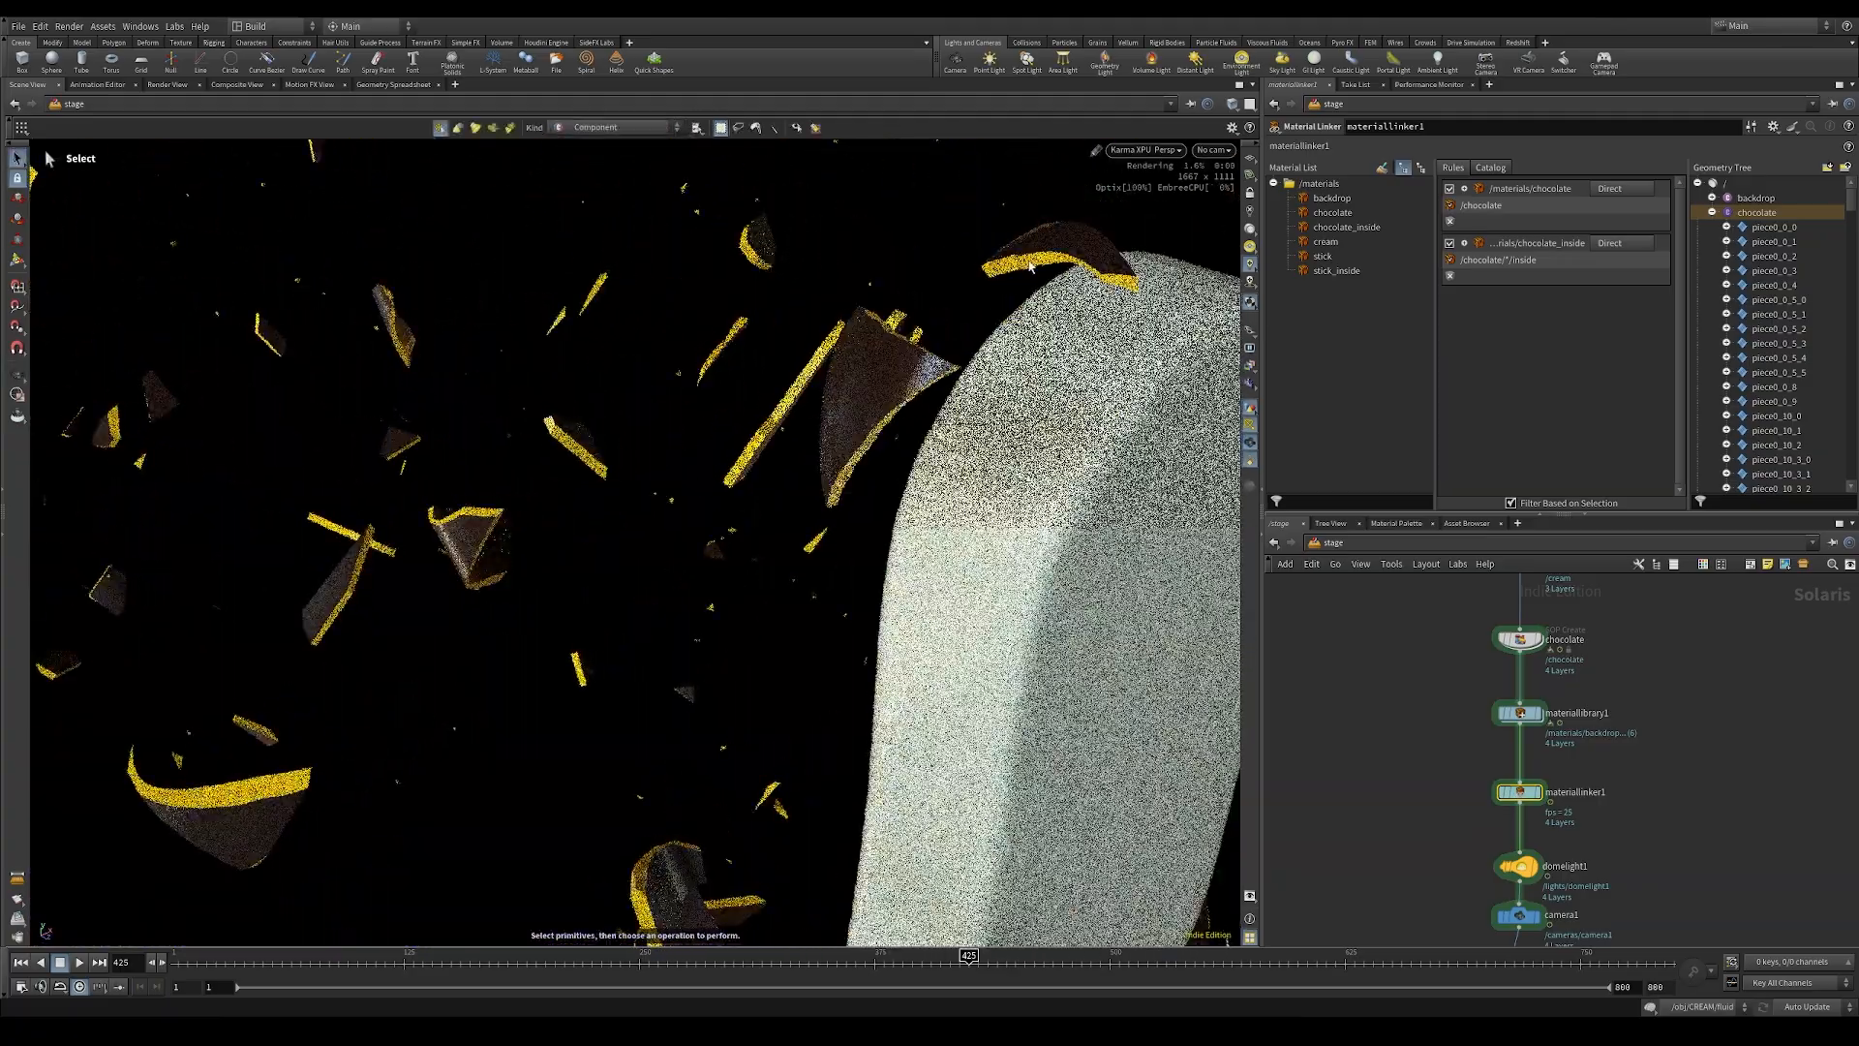
{"action": "double_click", "coordinate": [1522, 722]}
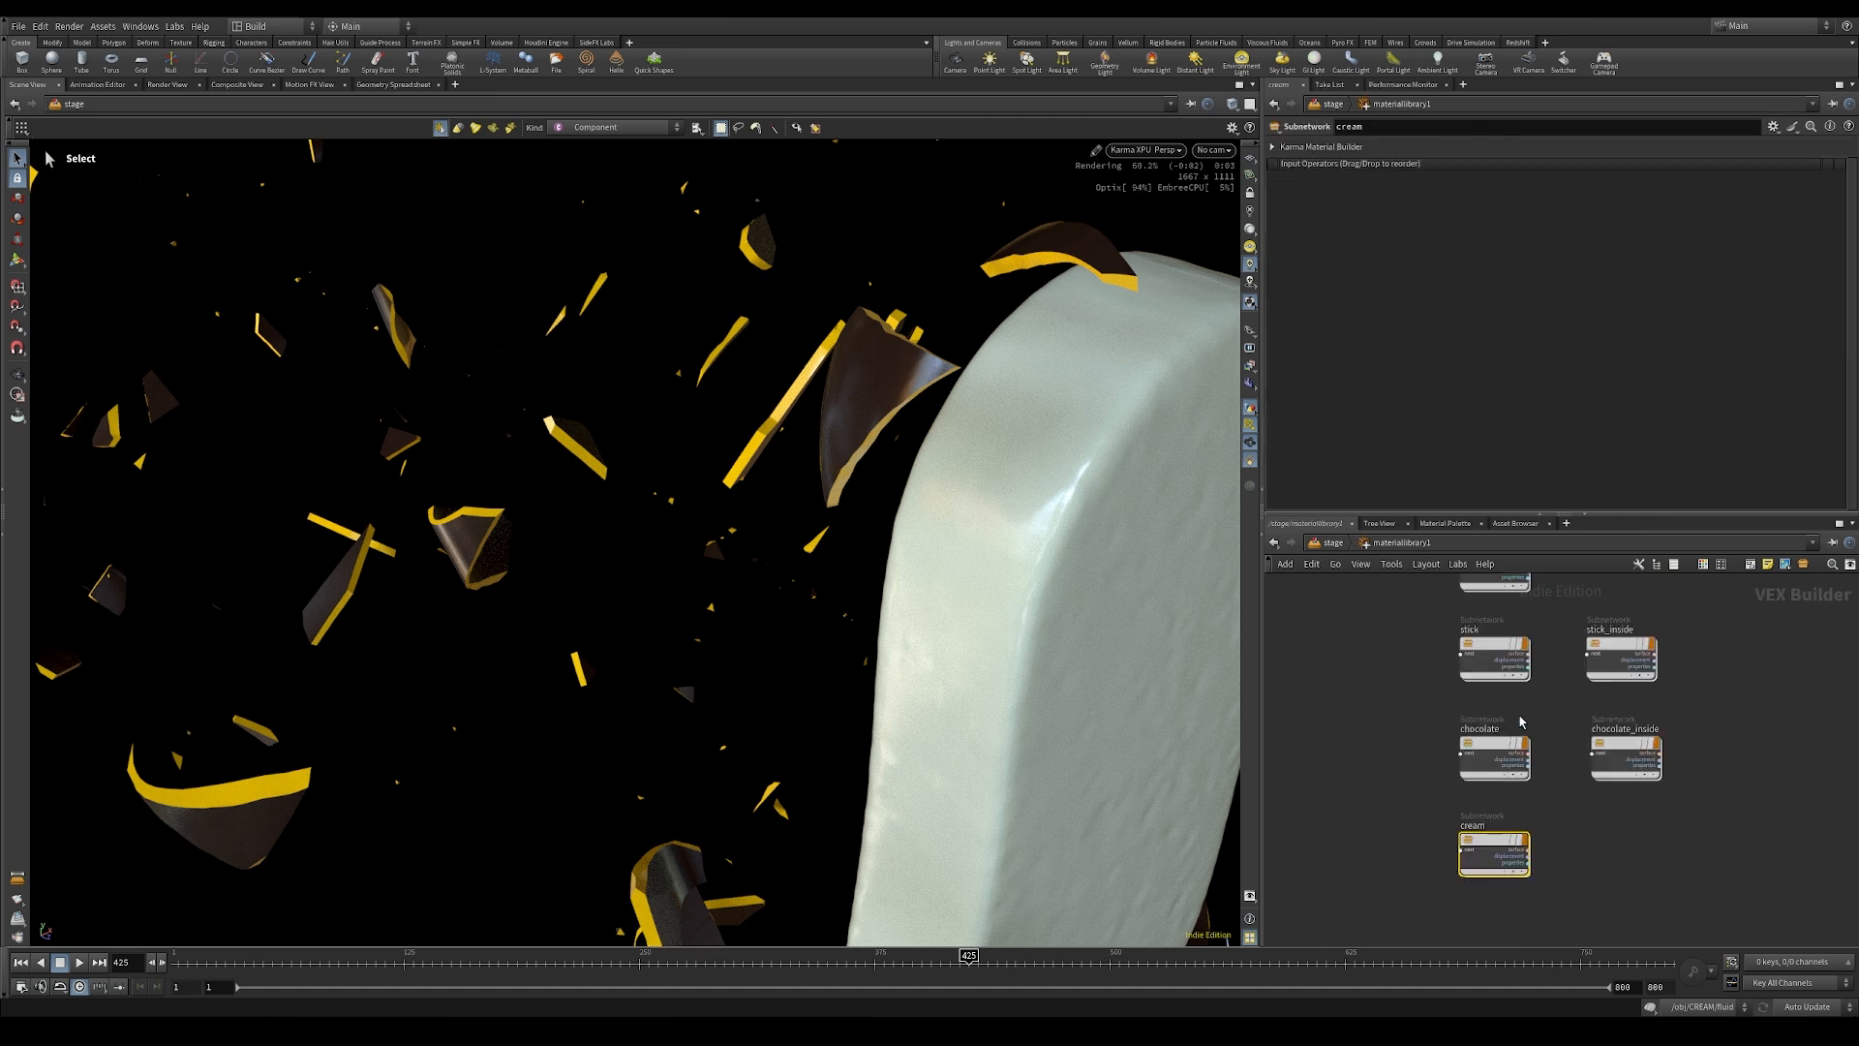
{"action": "double_click", "coordinate": [1626, 758]}
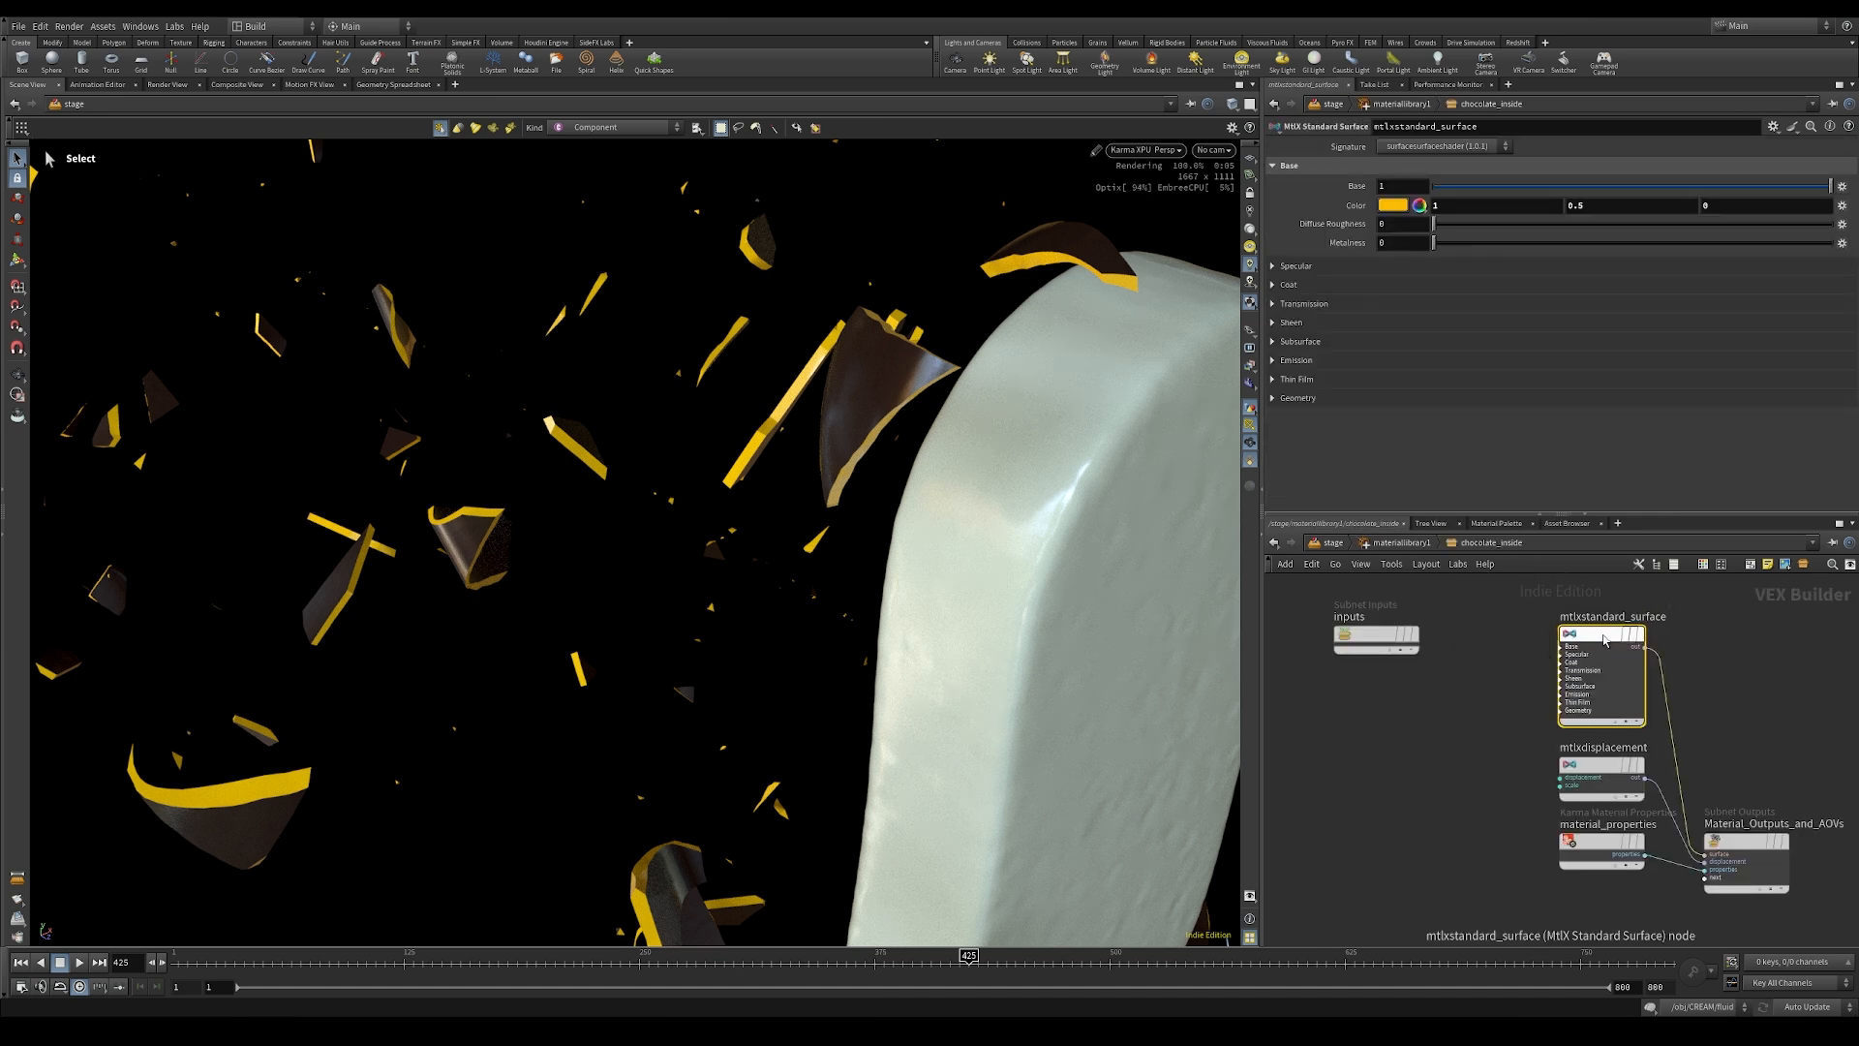
Step: Set the chocolate_inside standard surface base color to dark brown, with red 0.102, saturation 0.657 and blue 0.034986
{"action": "left_click", "coordinate": [1394, 205]}
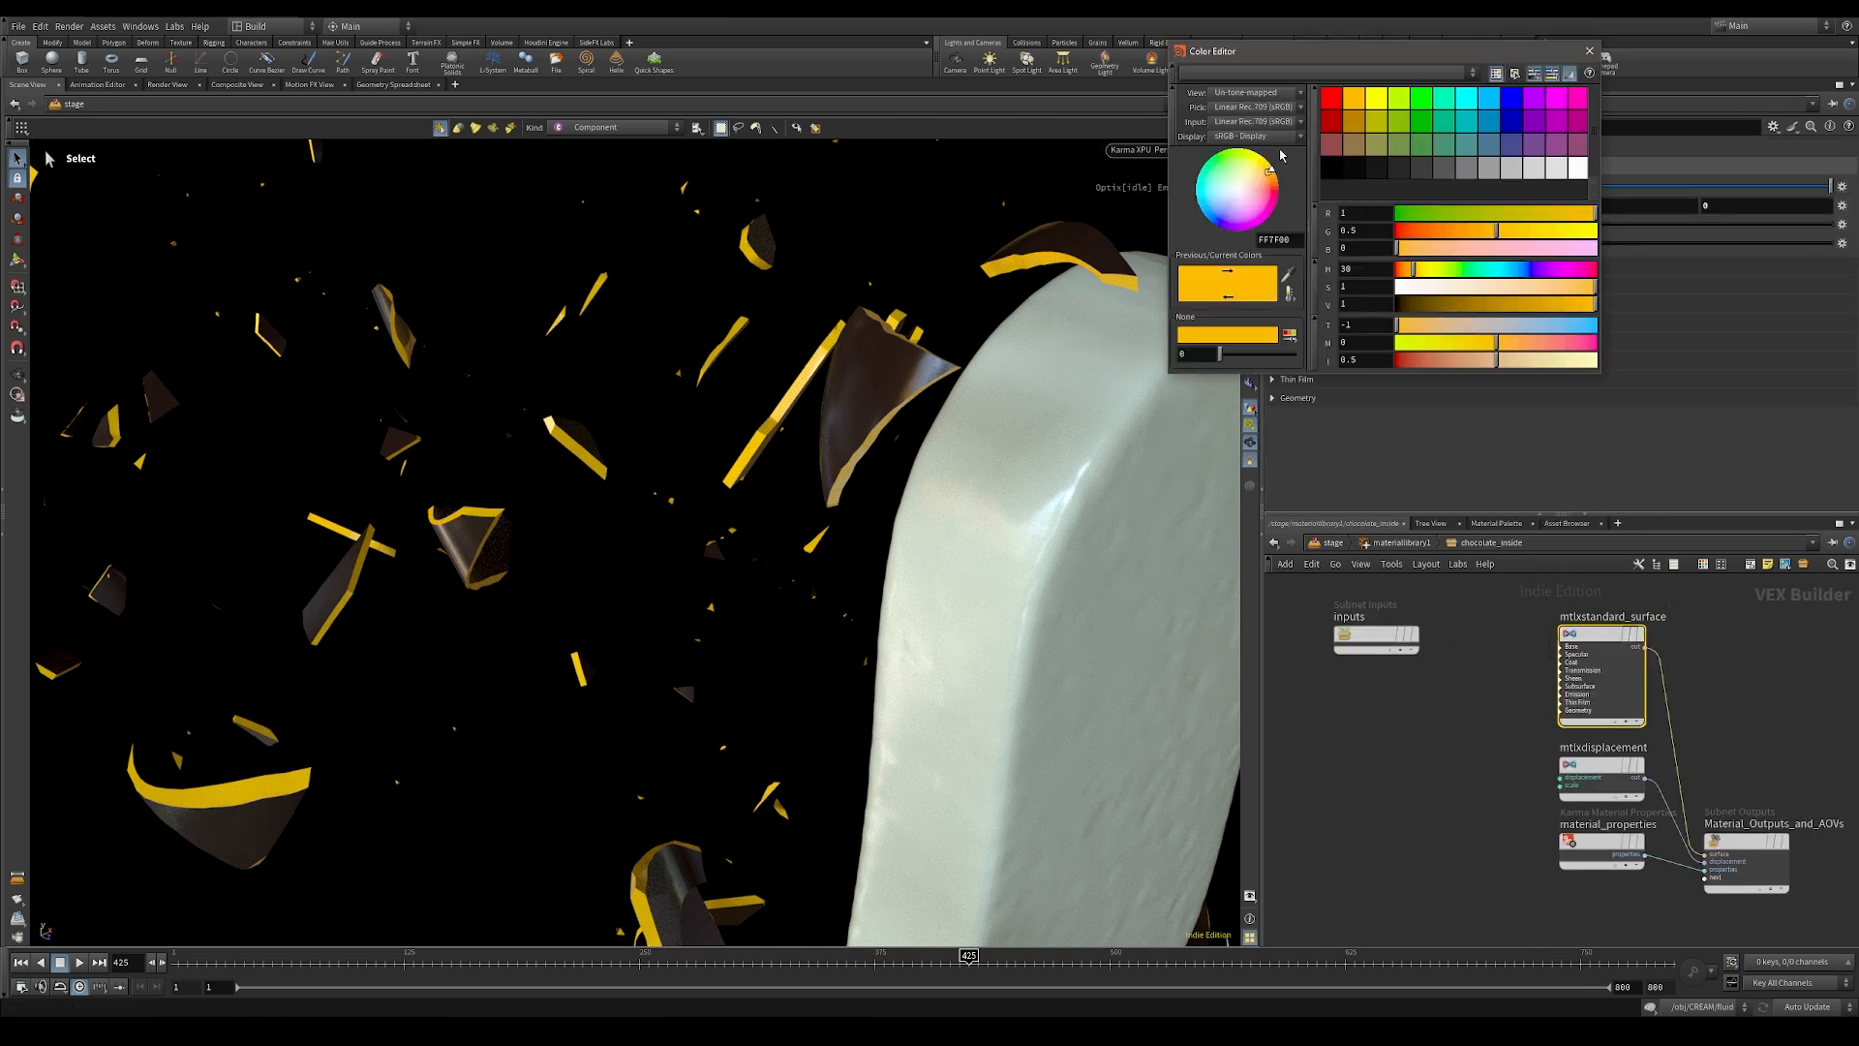
{"action": "left_click", "coordinate": [1289, 276]}
{"action": "left_click", "coordinate": [888, 387]}
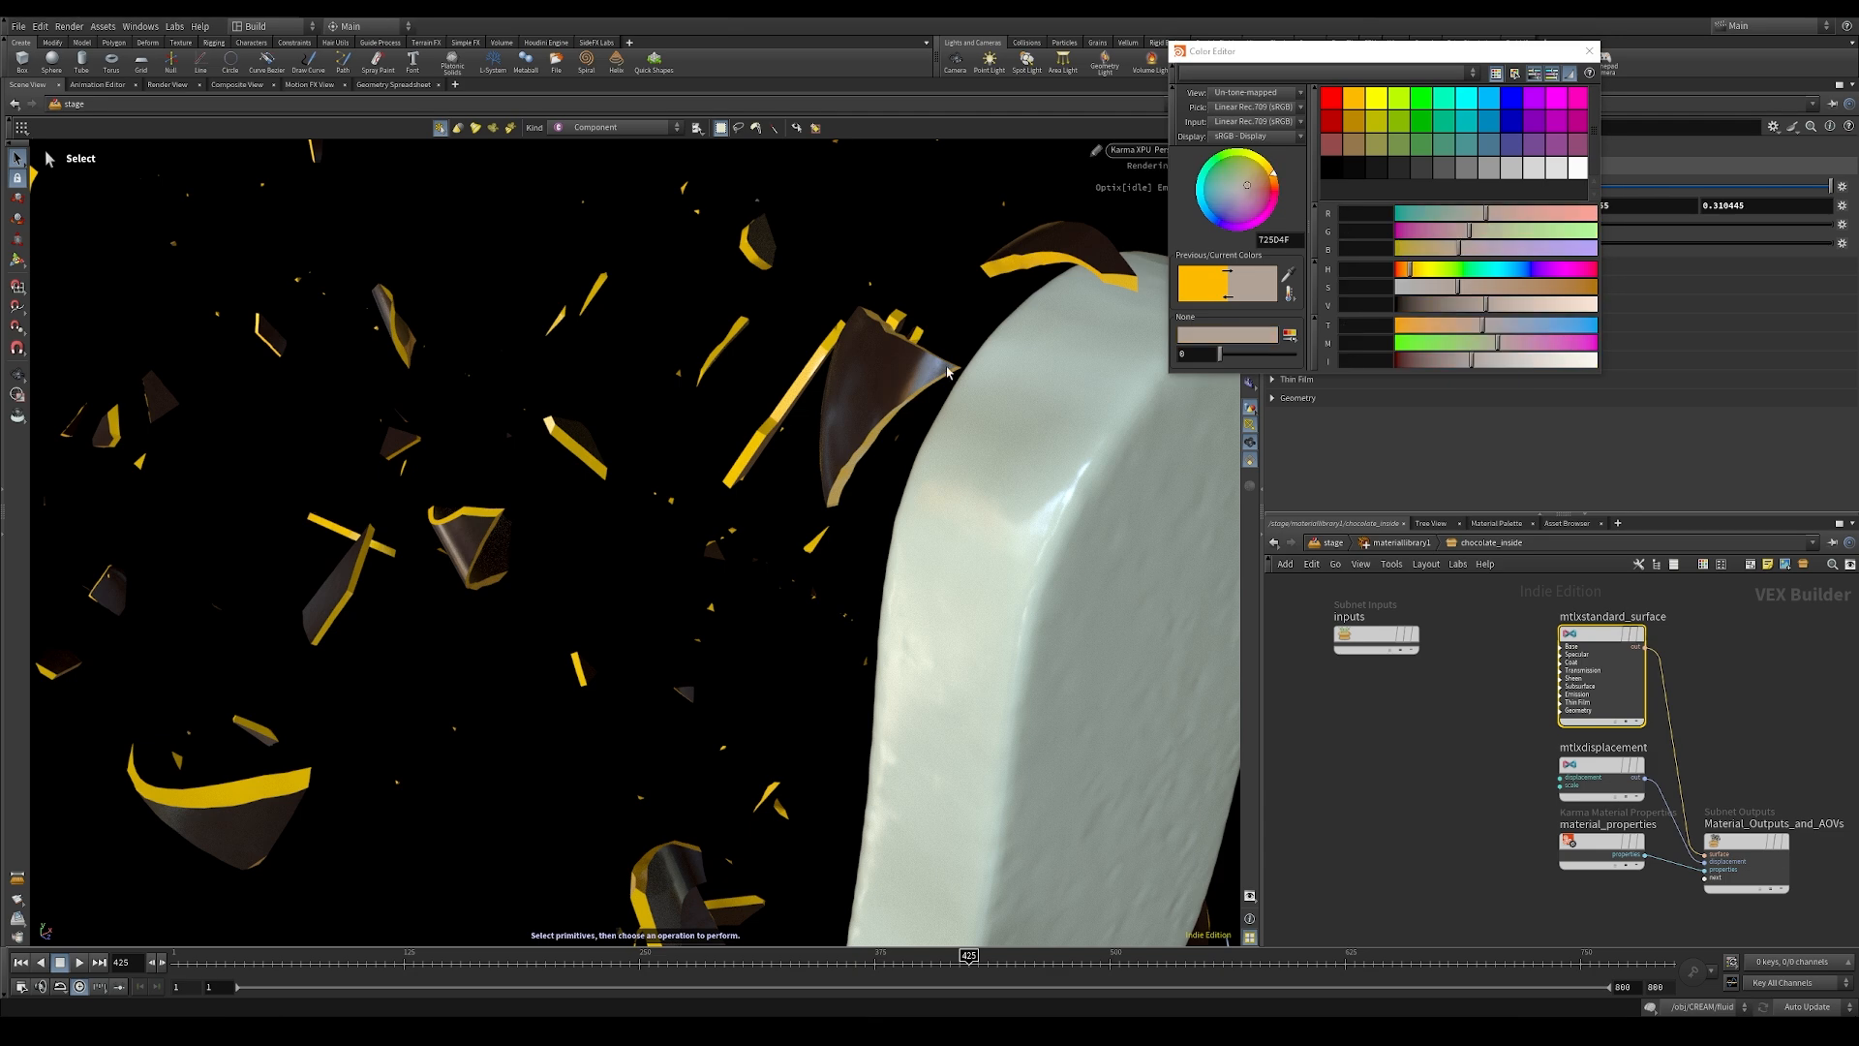
{"action": "left_click_drag", "start_coordinate": [1470, 305], "coordinate": [1558, 289]}
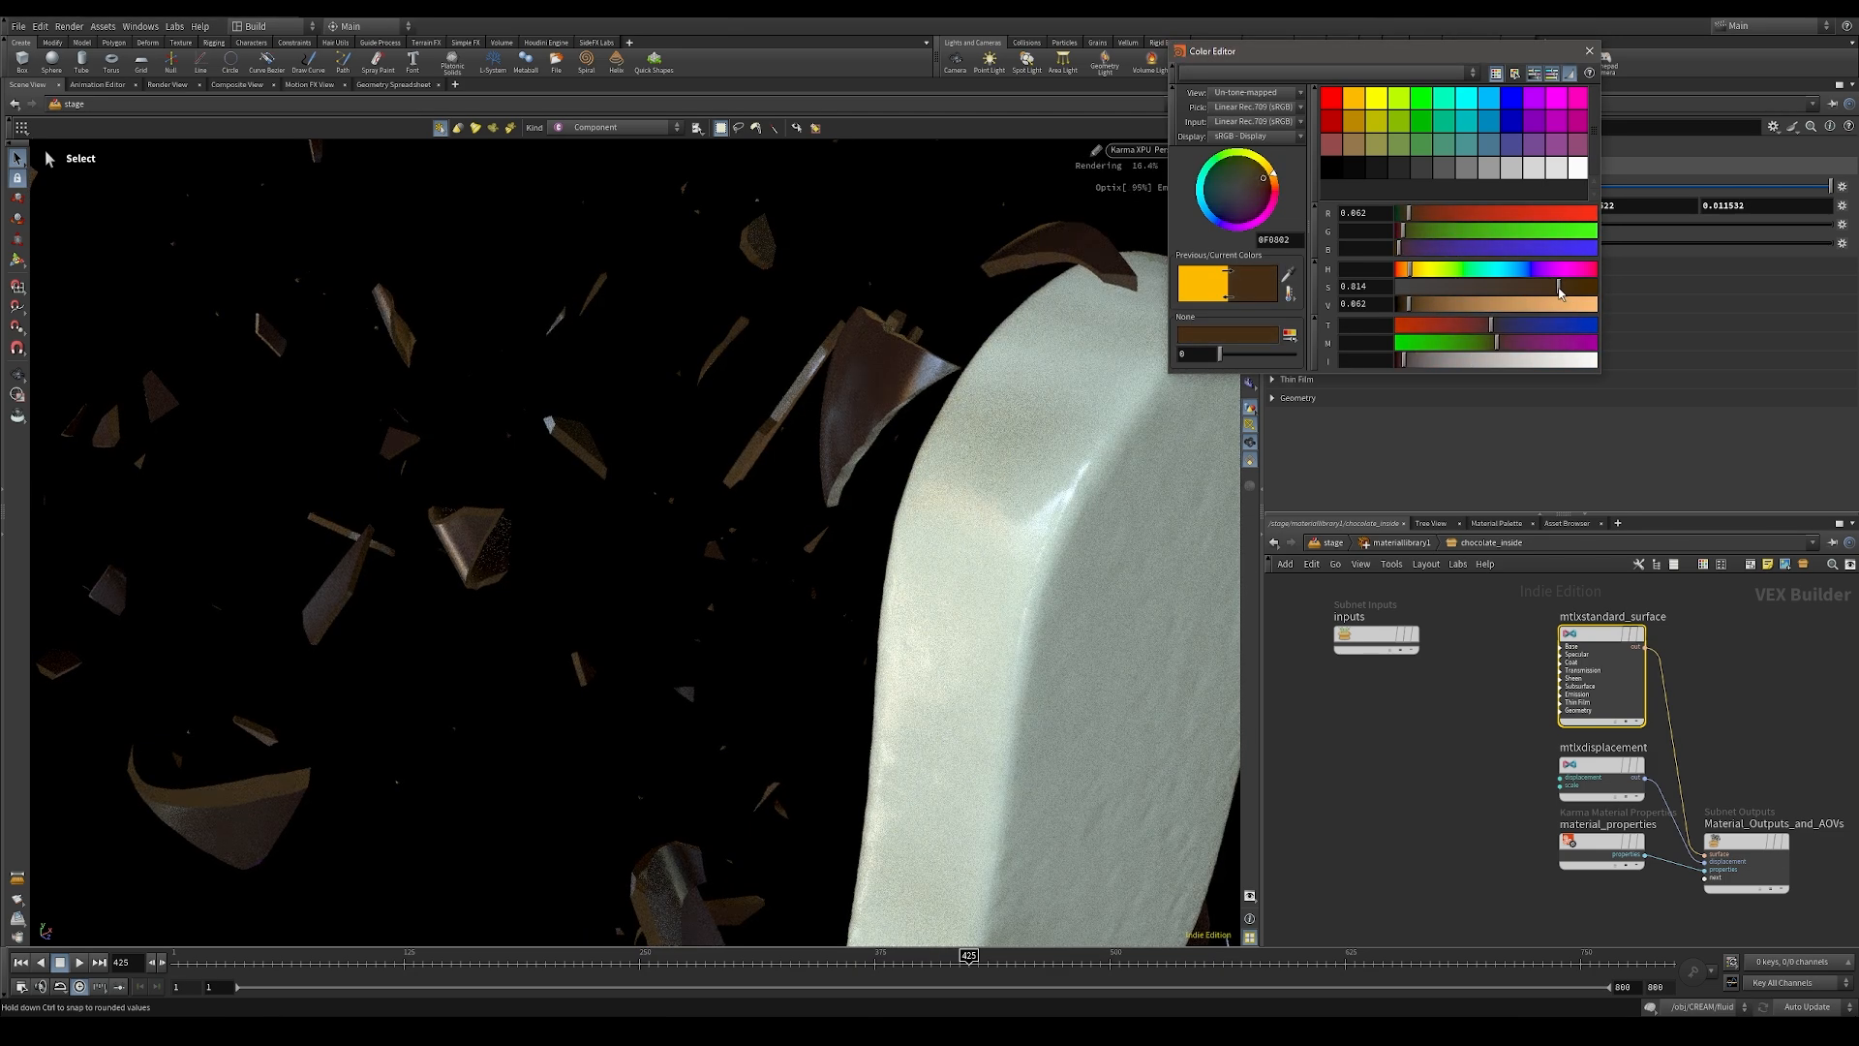
{"action": "mouse_move", "coordinate": [1421, 304]}
{"action": "left_mouse_down"}
{"action": "mouse_move", "coordinate": [1527, 285]}
{"action": "mouse_move", "coordinate": [1418, 306]}
{"action": "left_mouse_up"}
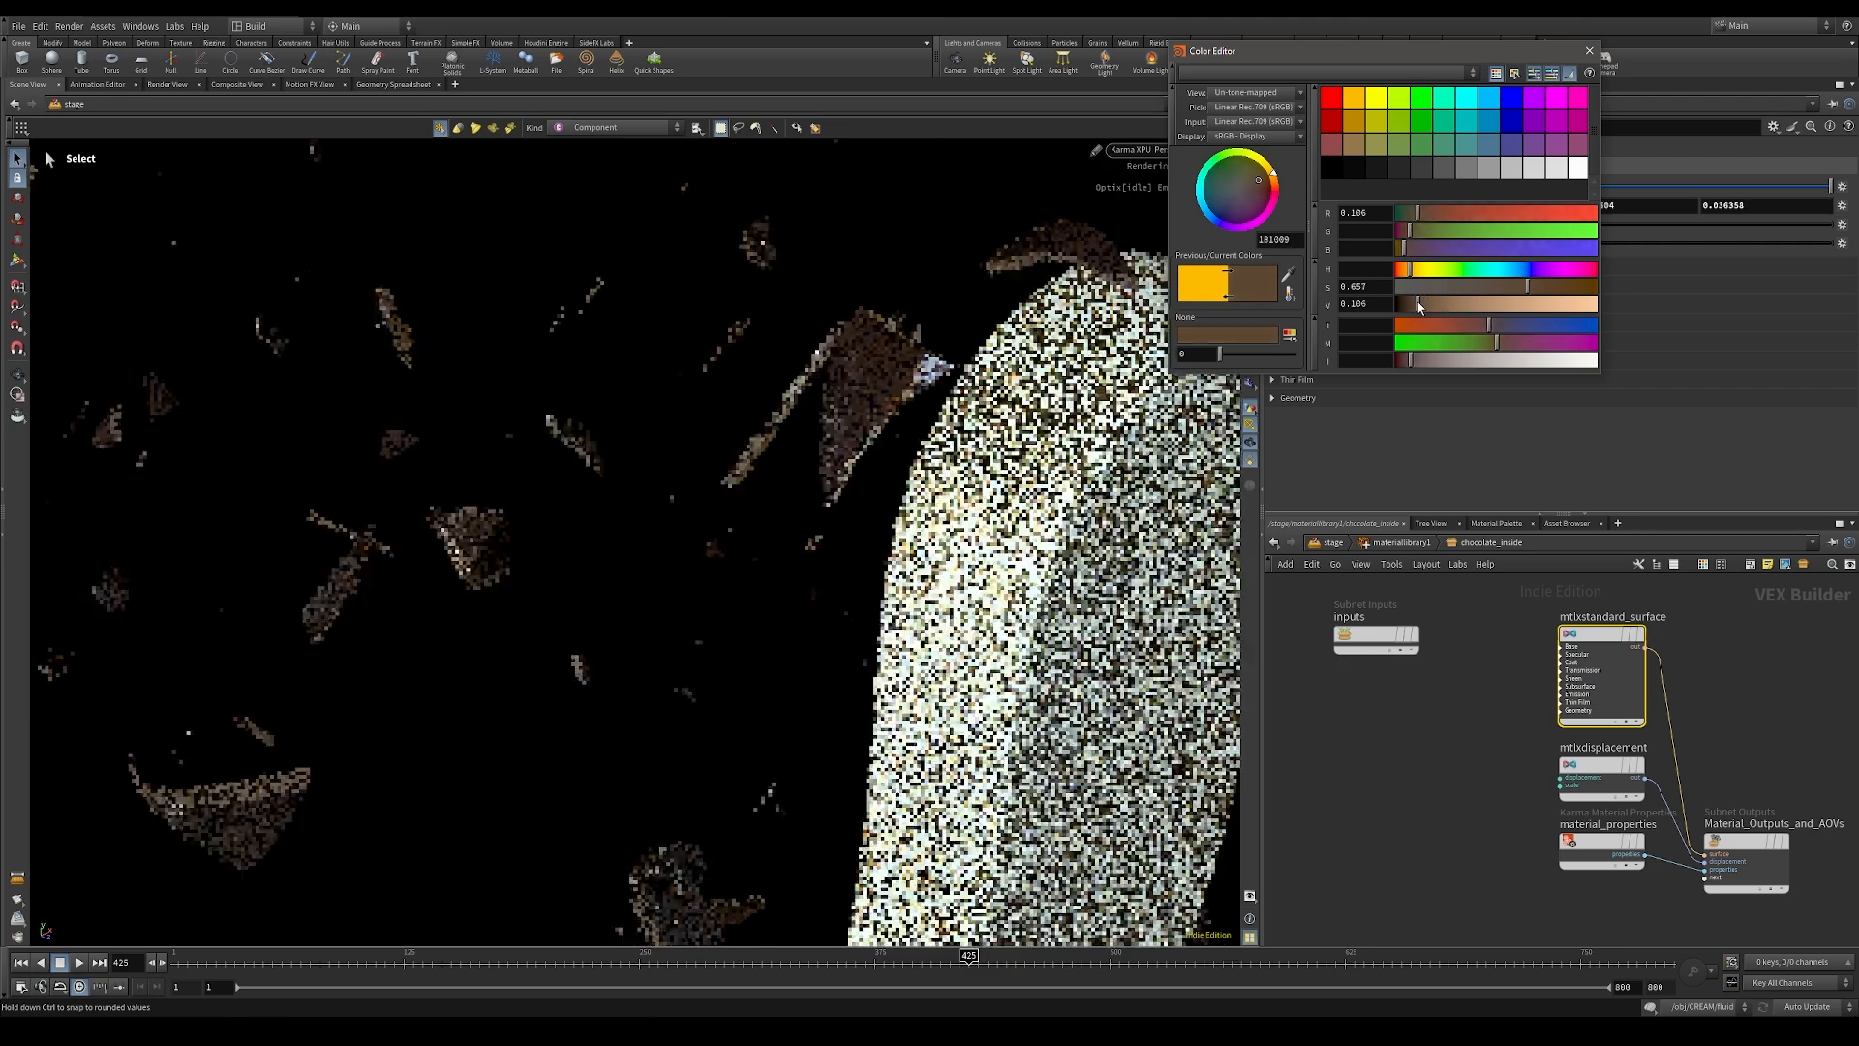
{"action": "left_click", "coordinate": [1596, 55]}
Step: Reset the backdrop SOP Create node's translate values to 0, 0, 0
{"action": "right_click_drag", "start_coordinate": [794, 417], "coordinate": [369, 607], "text": "alt"}
{"action": "left_click_drag", "start_coordinate": [886, 553], "coordinate": [886, 554], "text": "alt"}
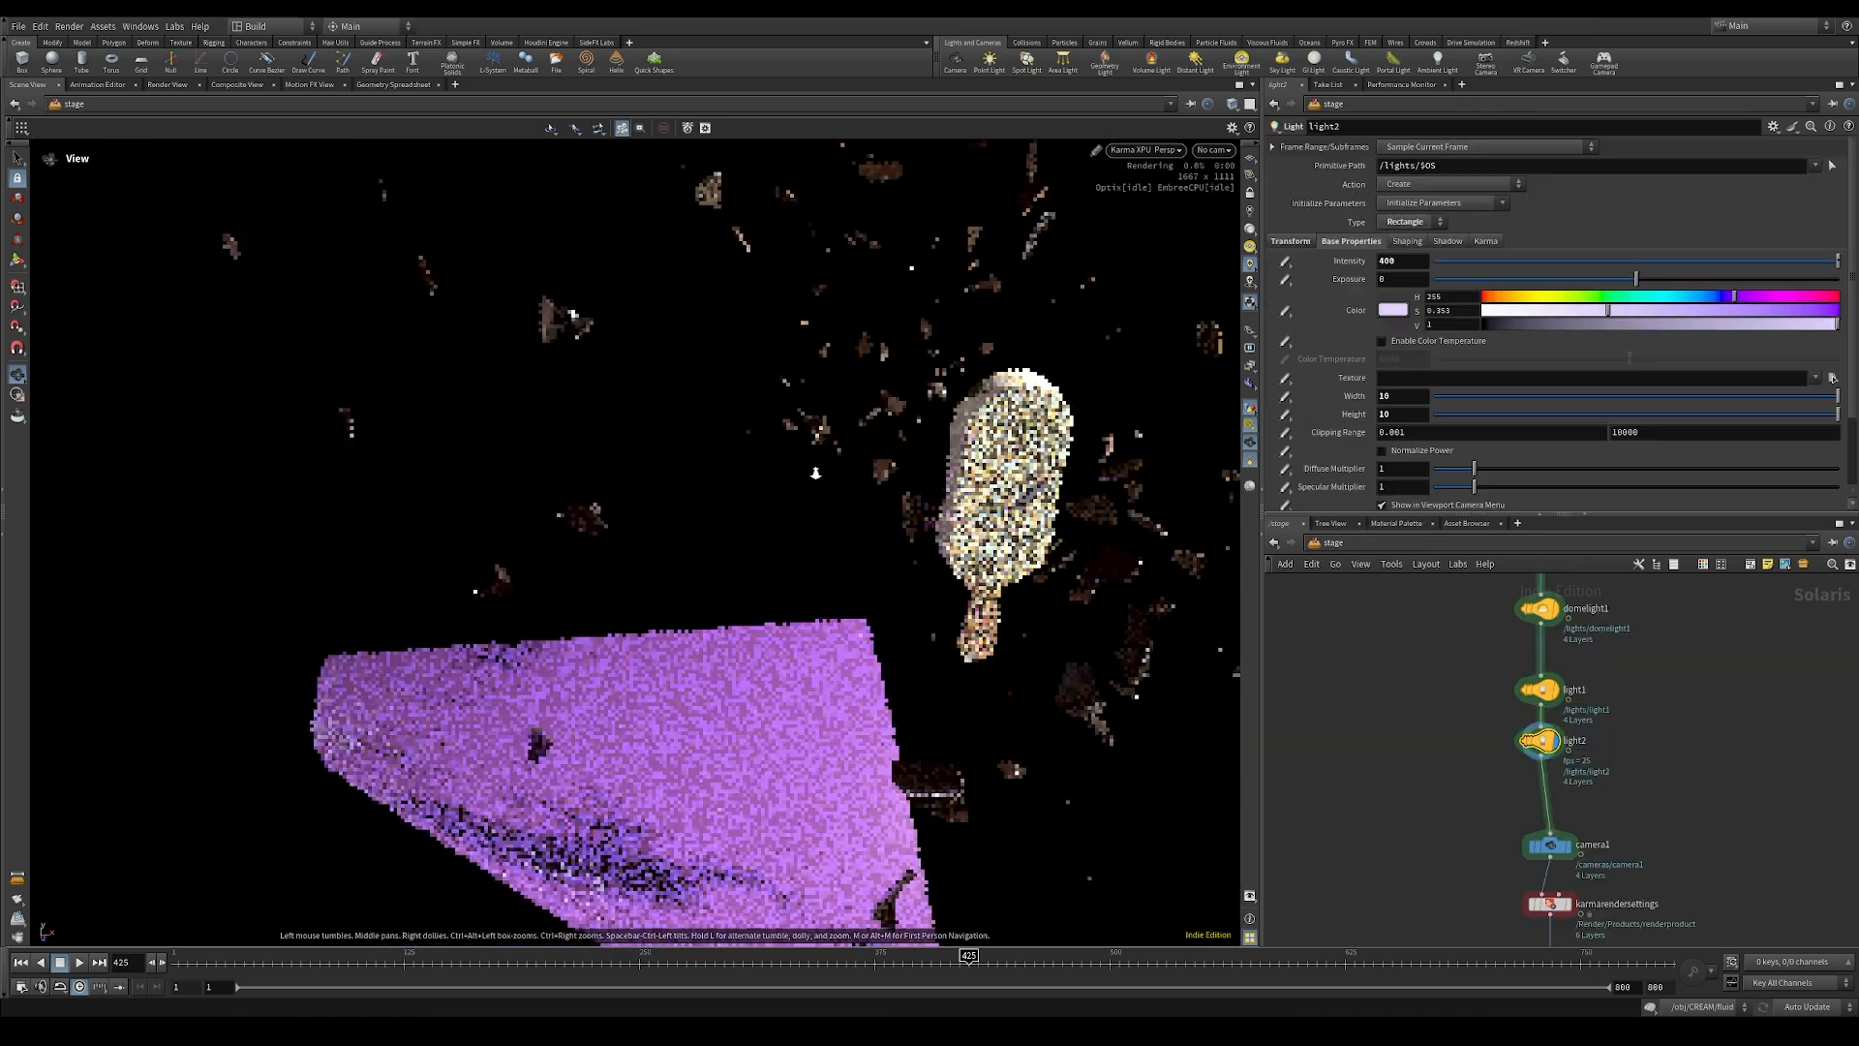
{"action": "left_click_drag", "start_coordinate": [504, 513], "coordinate": [339, 465]}
{"action": "right_click_drag", "start_coordinate": [339, 464], "coordinate": [280, 523], "text": "alt"}
{"action": "left_click_drag", "start_coordinate": [426, 523], "coordinate": [358, 513], "text": "alt"}
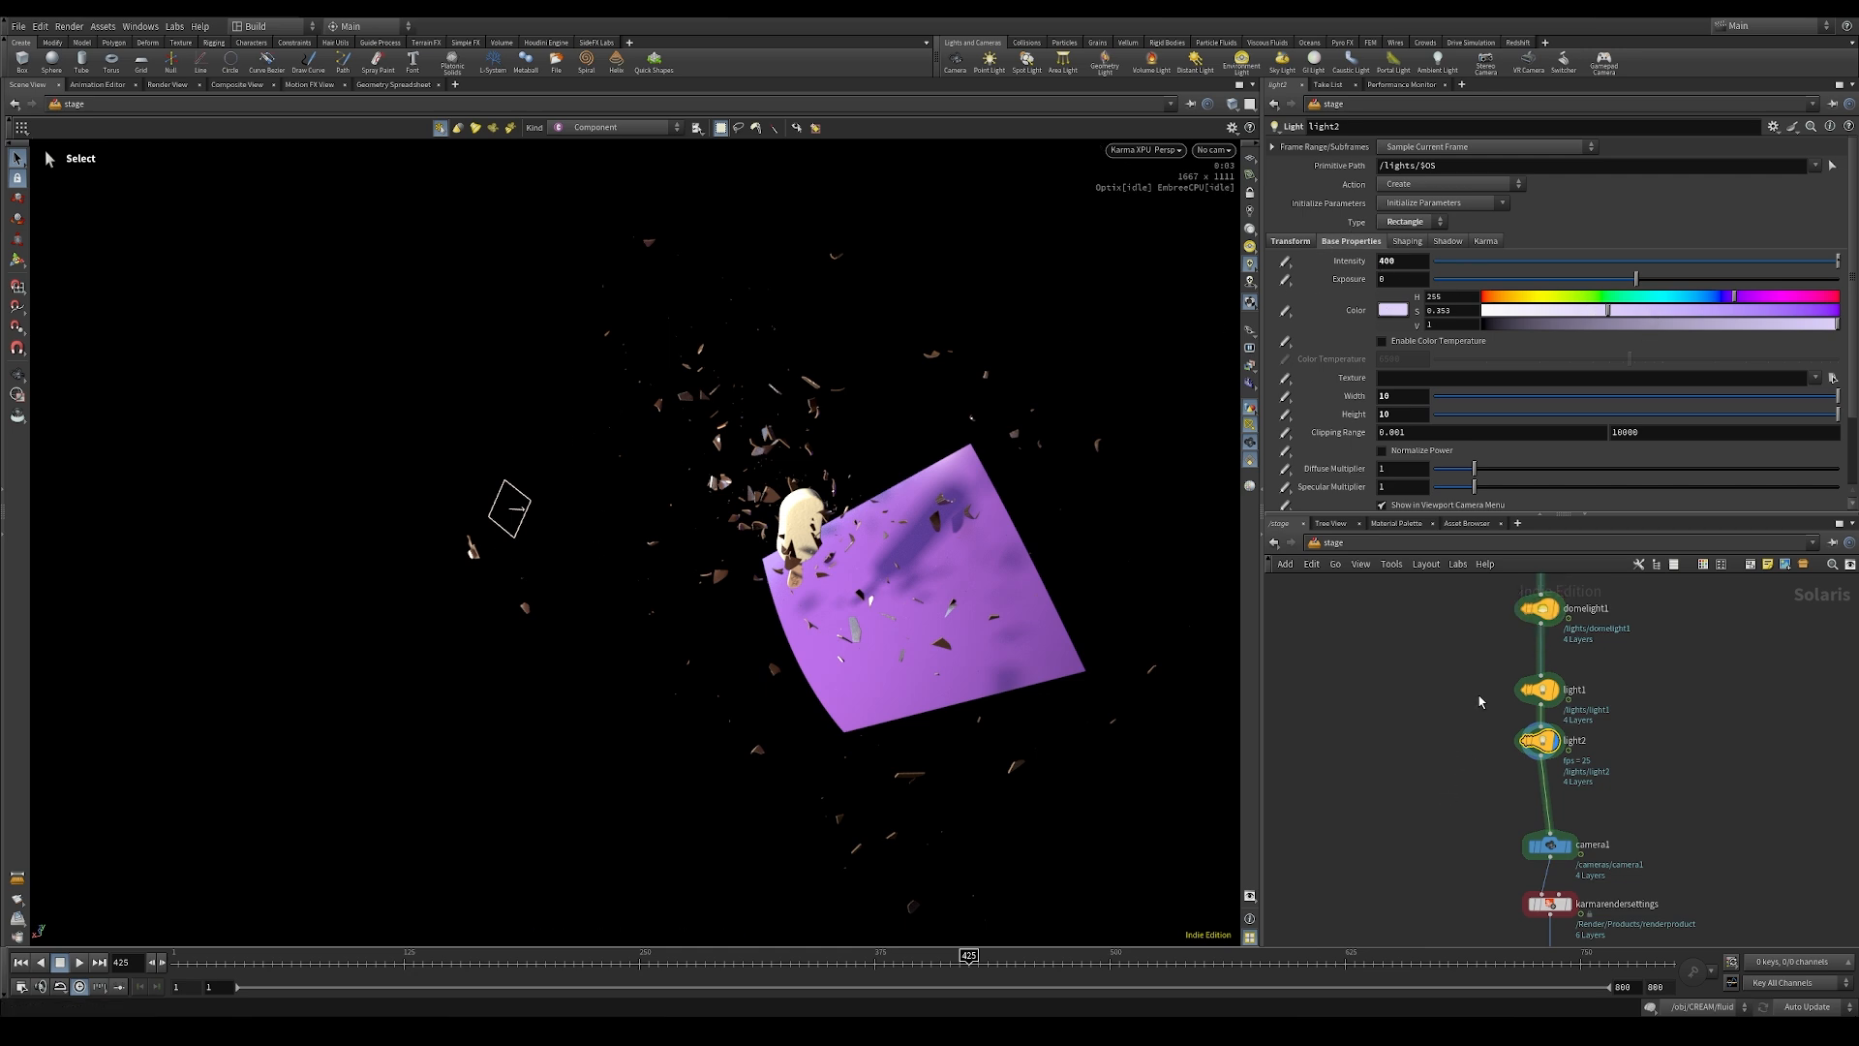
{"action": "middle_click_drag", "start_coordinate": [1478, 695], "coordinate": [1484, 700]}
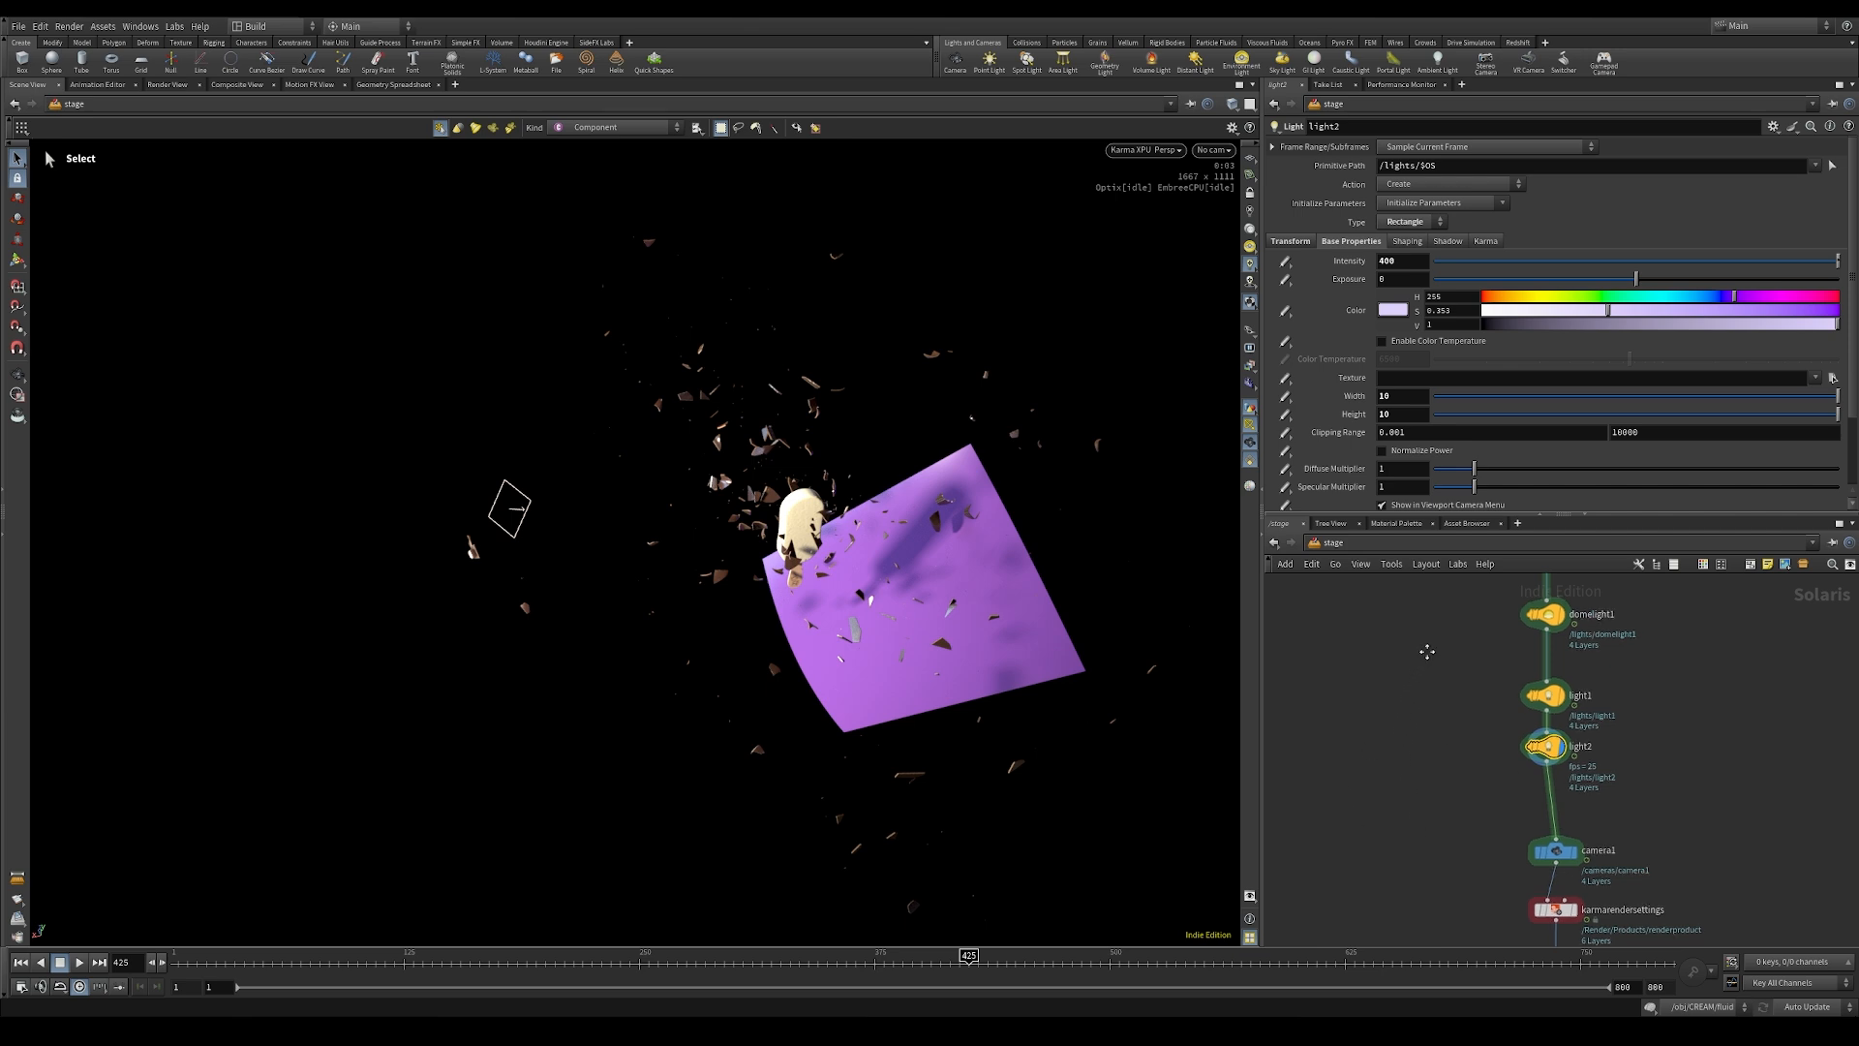
{"action": "mouse_move", "coordinate": [1426, 654]}
{"action": "middle_mouse_down"}
{"action": "mouse_move", "coordinate": [1468, 731]}
{"action": "mouse_move", "coordinate": [1455, 823]}
{"action": "middle_mouse_up"}
{"action": "scroll", "coordinate": [1468, 727], "scroll_direction": "down", "scroll_amount": 3}
{"action": "middle_click_drag", "start_coordinate": [1464, 729], "coordinate": [1450, 886]}
{"action": "scroll", "coordinate": [1483, 702], "scroll_direction": "up", "scroll_amount": 3}
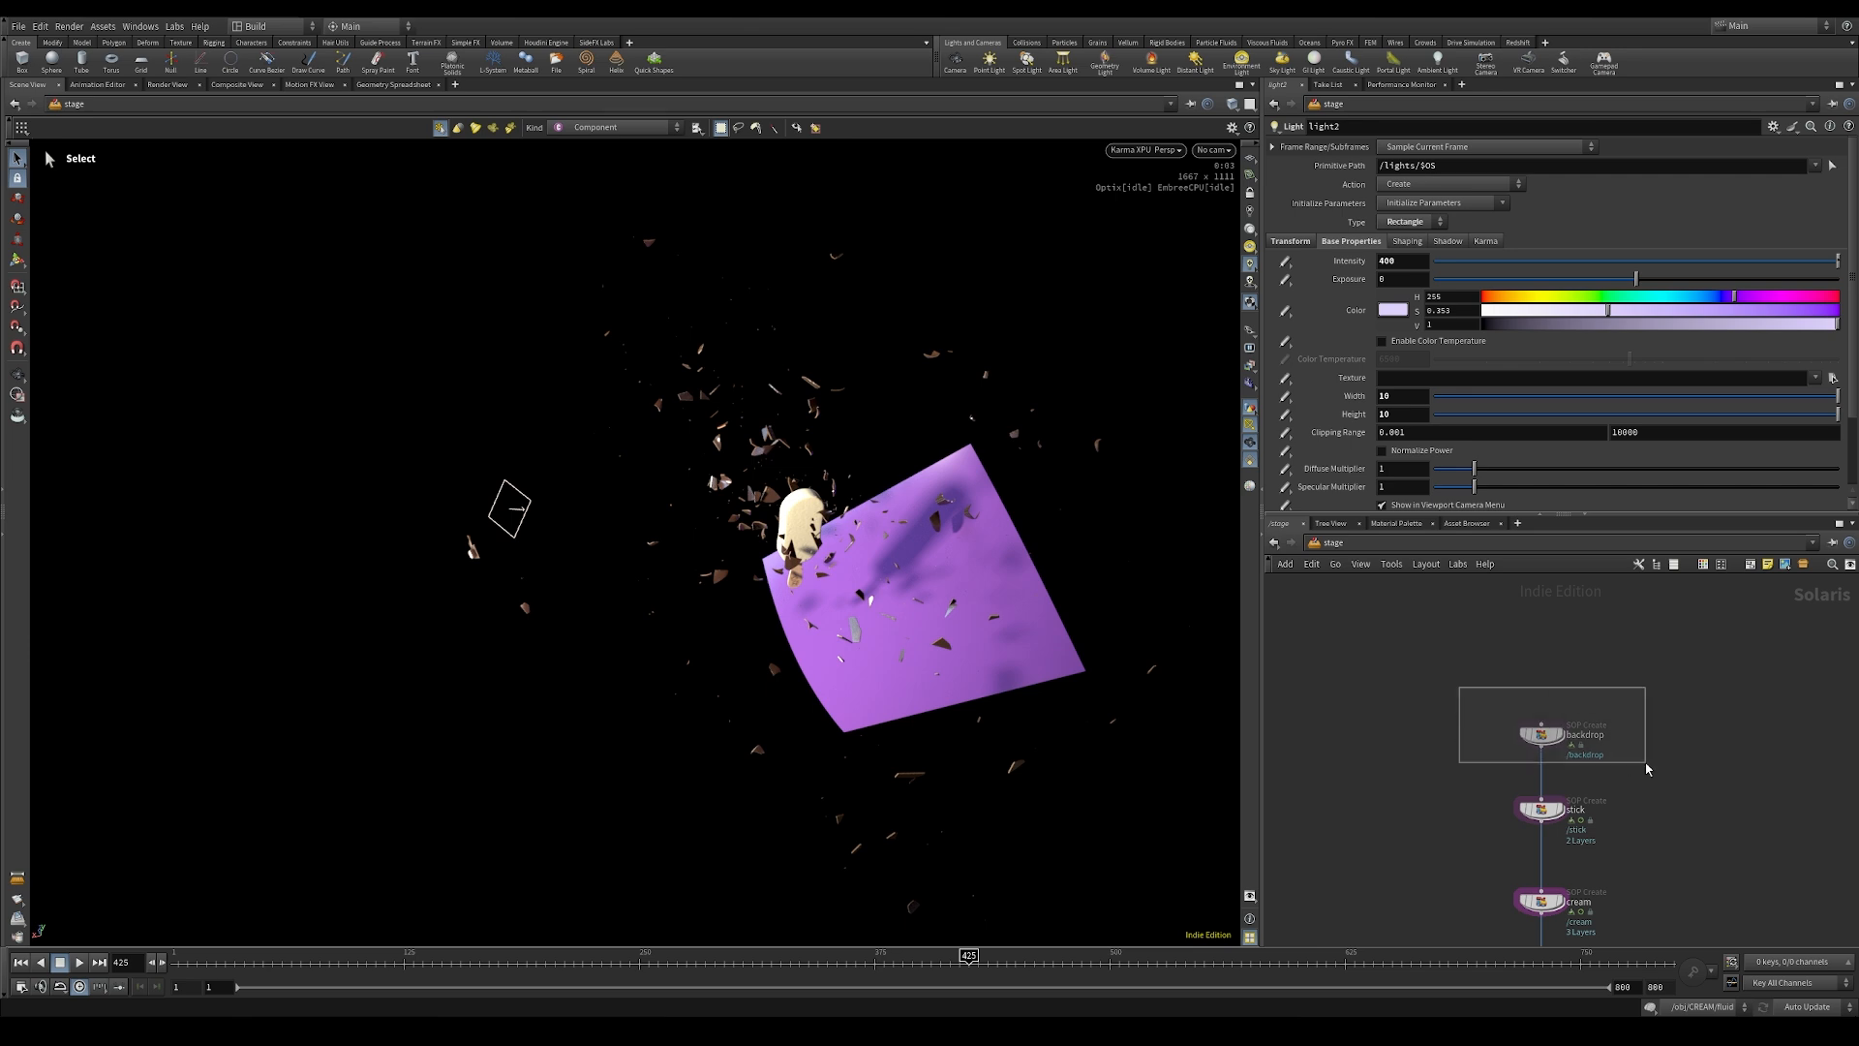
{"action": "left_click", "coordinate": [1557, 734]}
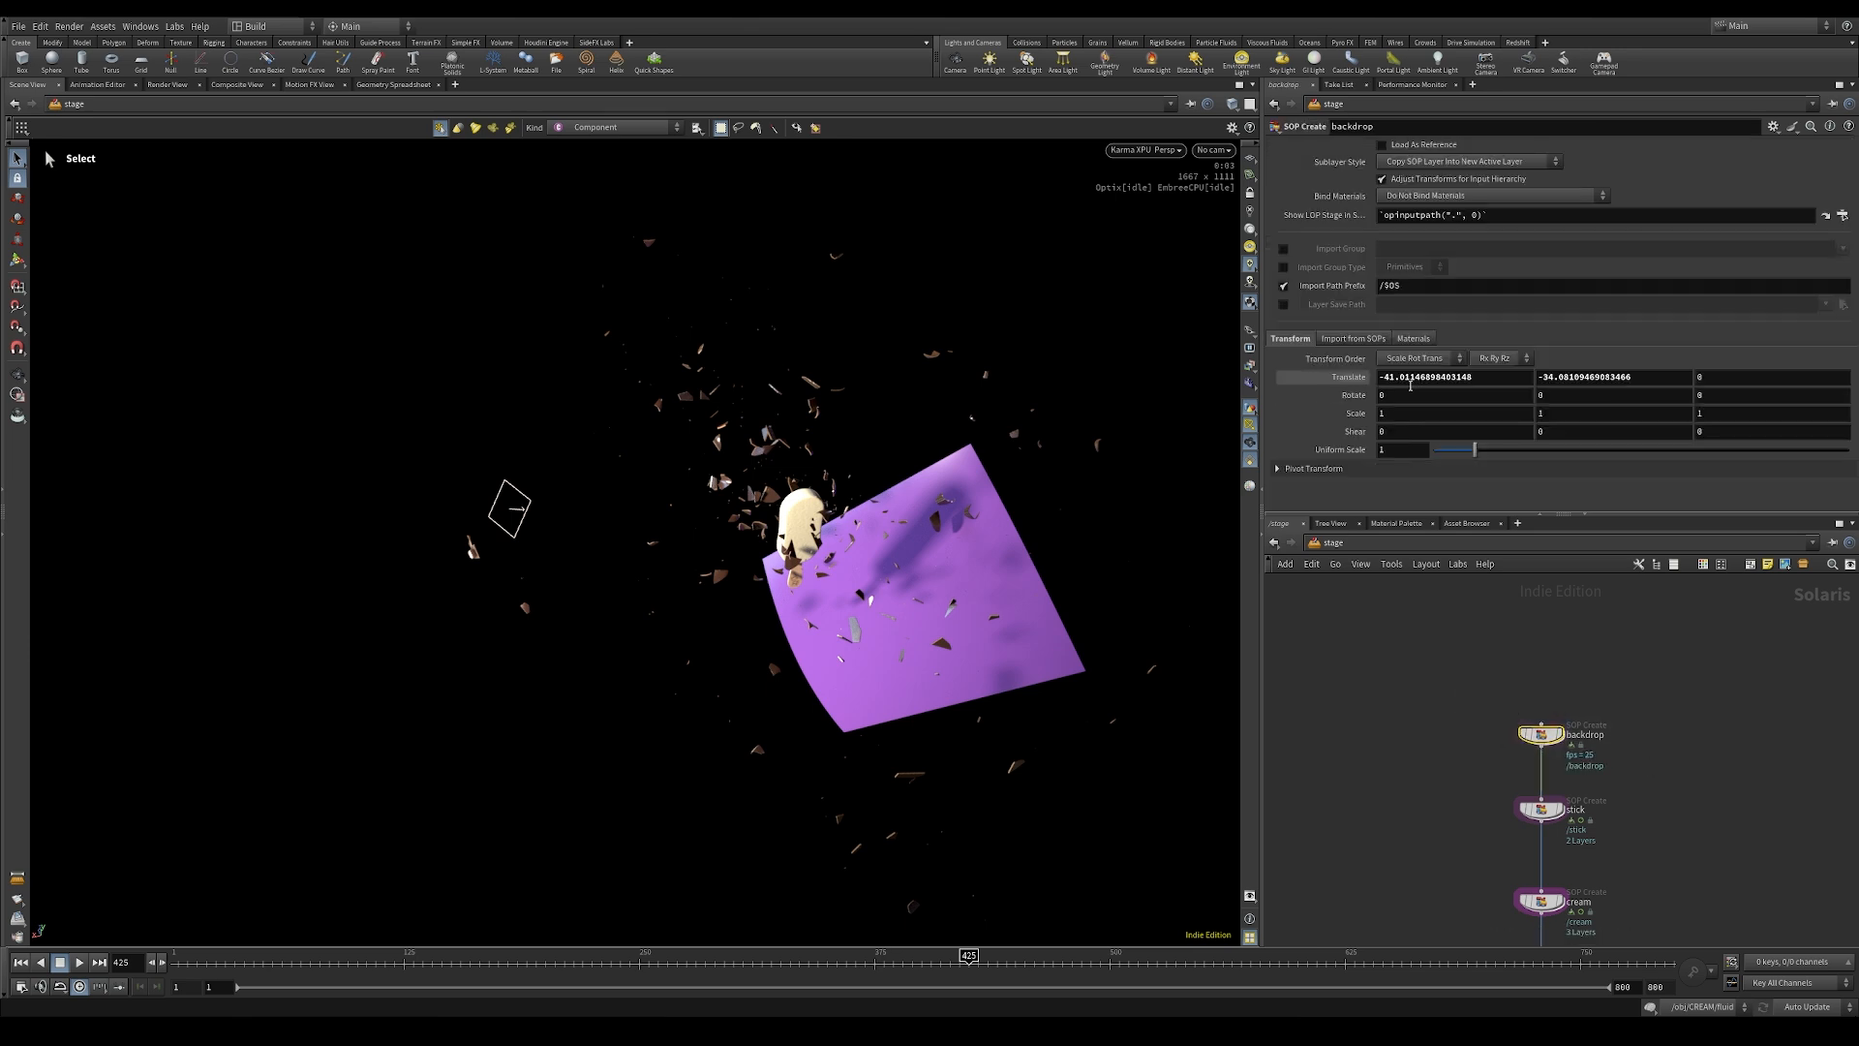
{"action": "middle_click", "coordinate": [1346, 380], "text": "ctrl"}
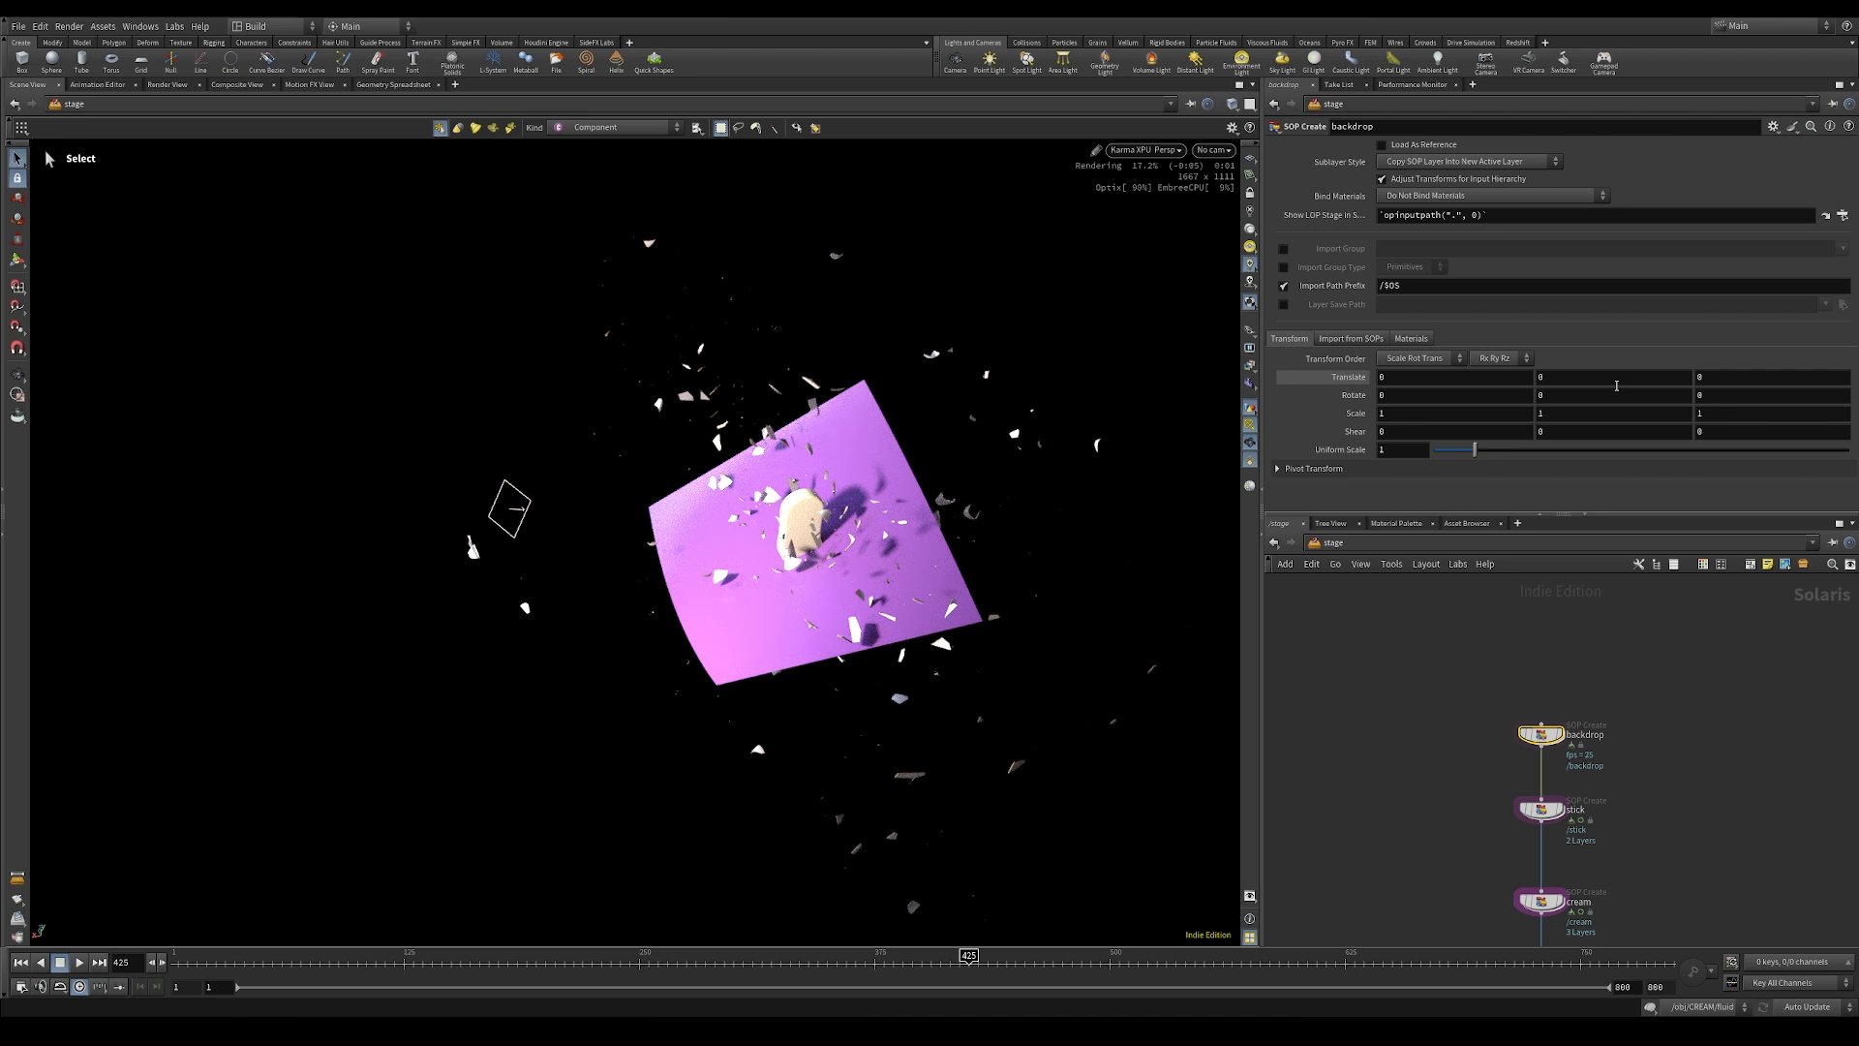
Step: Move the camera1, karmarendersettings and usdrender_rop1 nodes further down to make room below light2
{"action": "middle_click_drag", "start_coordinate": [1413, 882], "coordinate": [1485, 581]}
{"action": "middle_click_drag", "start_coordinate": [1475, 939], "coordinate": [1452, 533]}
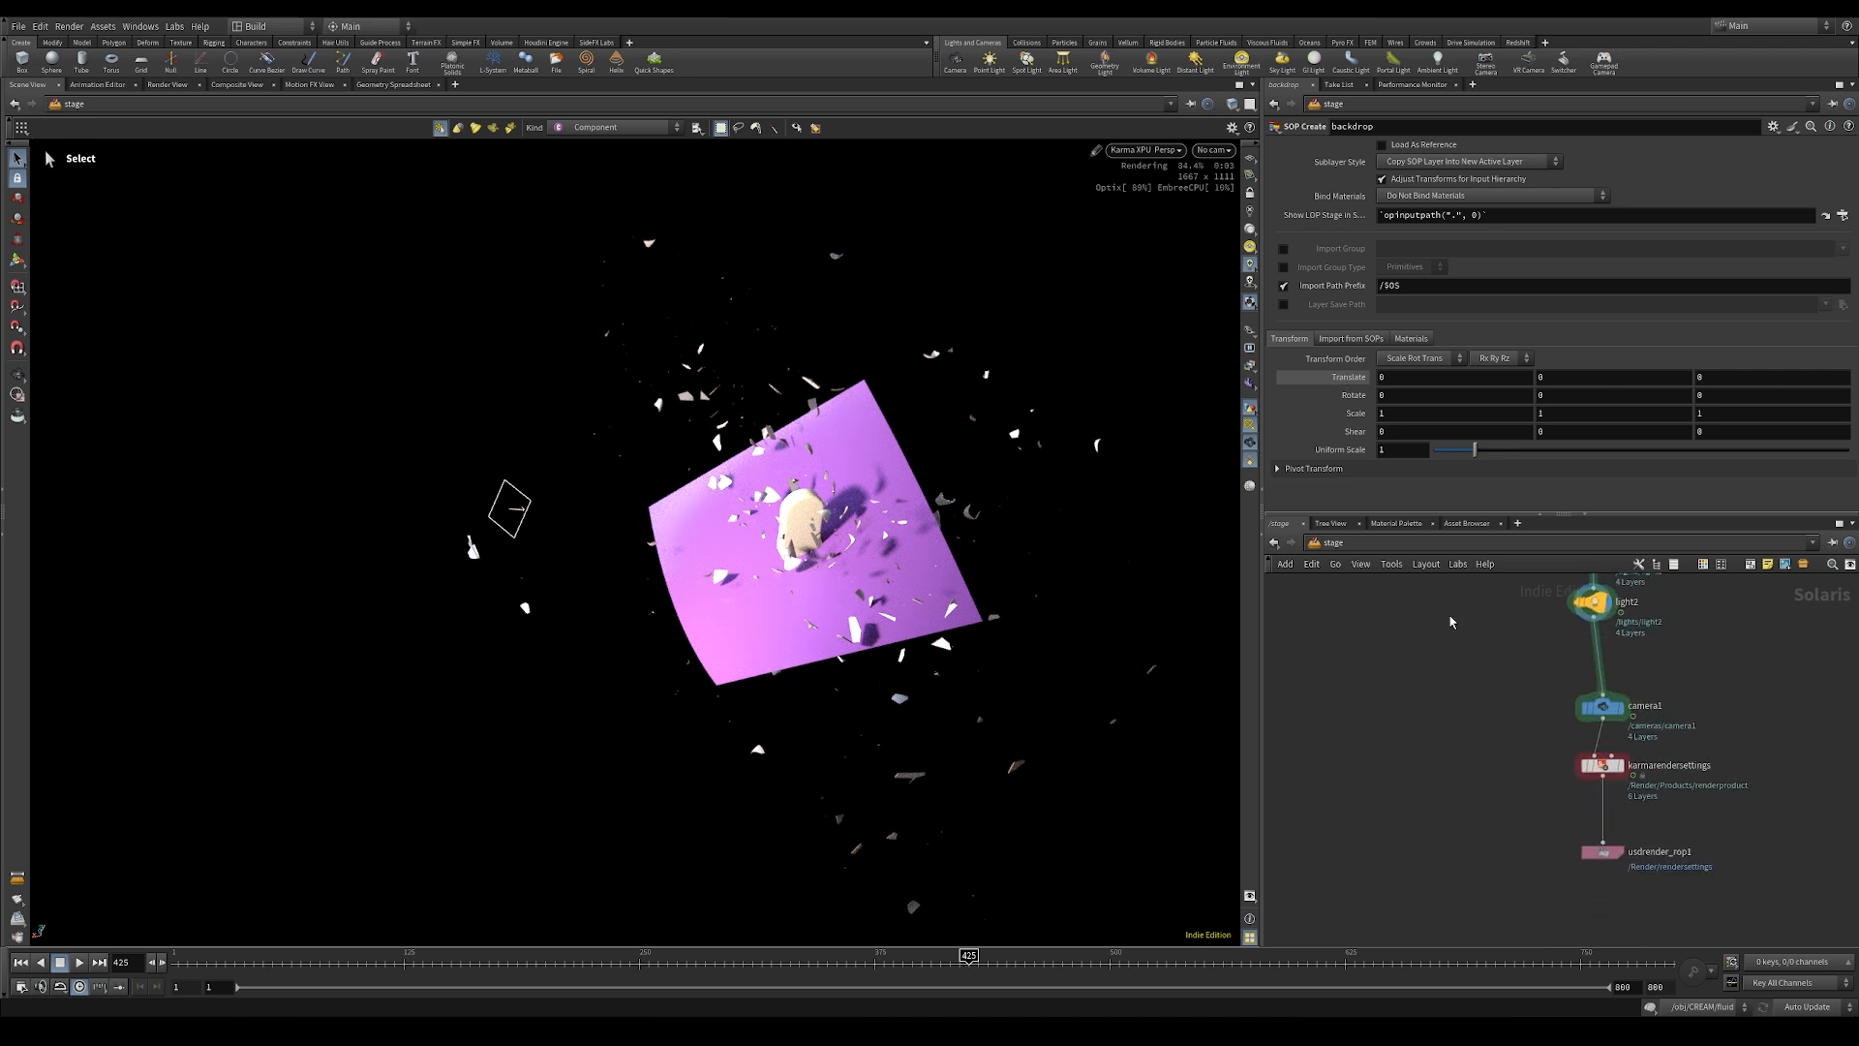
{"action": "scroll", "coordinate": [1479, 697], "scroll_direction": "down", "scroll_amount": 2}
{"action": "left_click_drag", "start_coordinate": [1477, 688], "coordinate": [1611, 899]}
{"action": "left_click_drag", "start_coordinate": [1568, 719], "coordinate": [1566, 836]}
{"action": "left_click", "coordinate": [1491, 753]}
{"action": "scroll", "coordinate": [1482, 760], "scroll_direction": "up", "scroll_amount": 2}
Step: Add a Scene Import (Cameras) node beside the main chain, wire light2 into it and display its output
{"action": "key", "text": "Tab"}
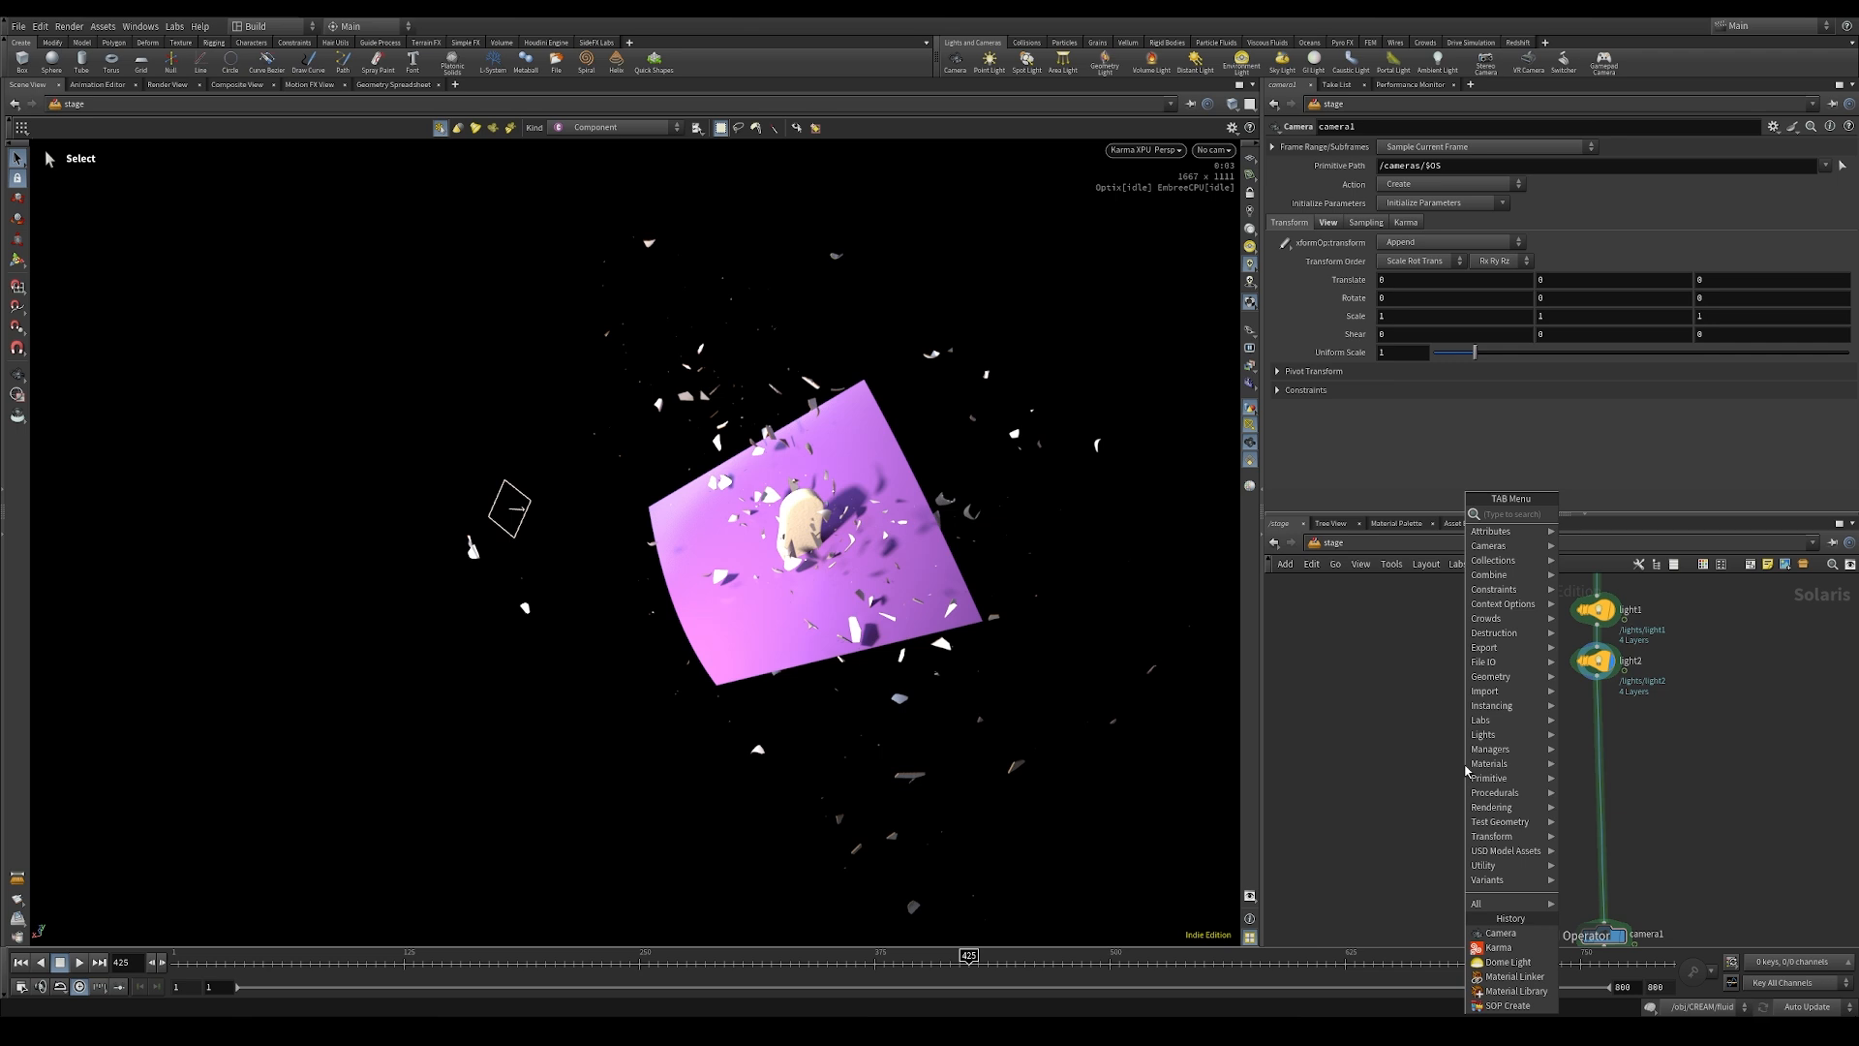
{"action": "type", "text": "scene"}
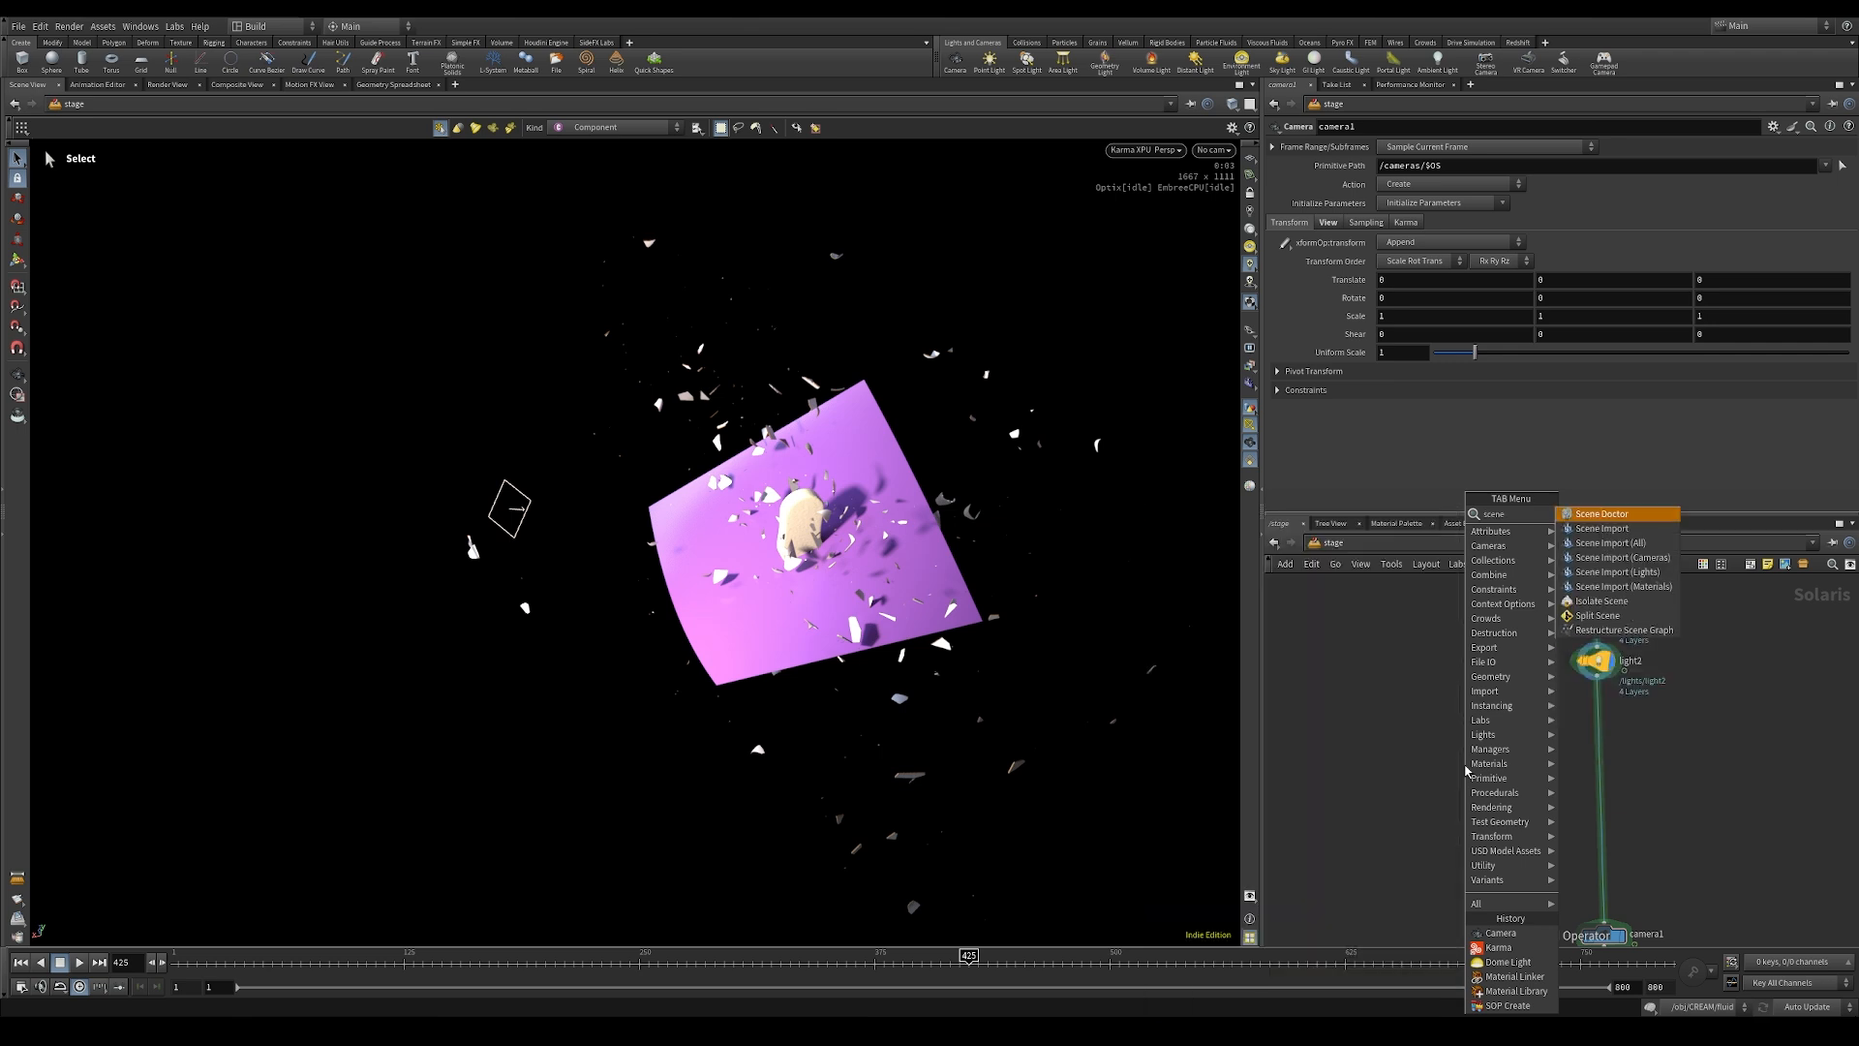
{"action": "left_click", "coordinate": [1617, 557]}
{"action": "left_click", "coordinate": [1465, 765]}
{"action": "left_click_drag", "start_coordinate": [1597, 676], "coordinate": [1454, 754]}
{"action": "left_click", "coordinate": [1466, 785]}
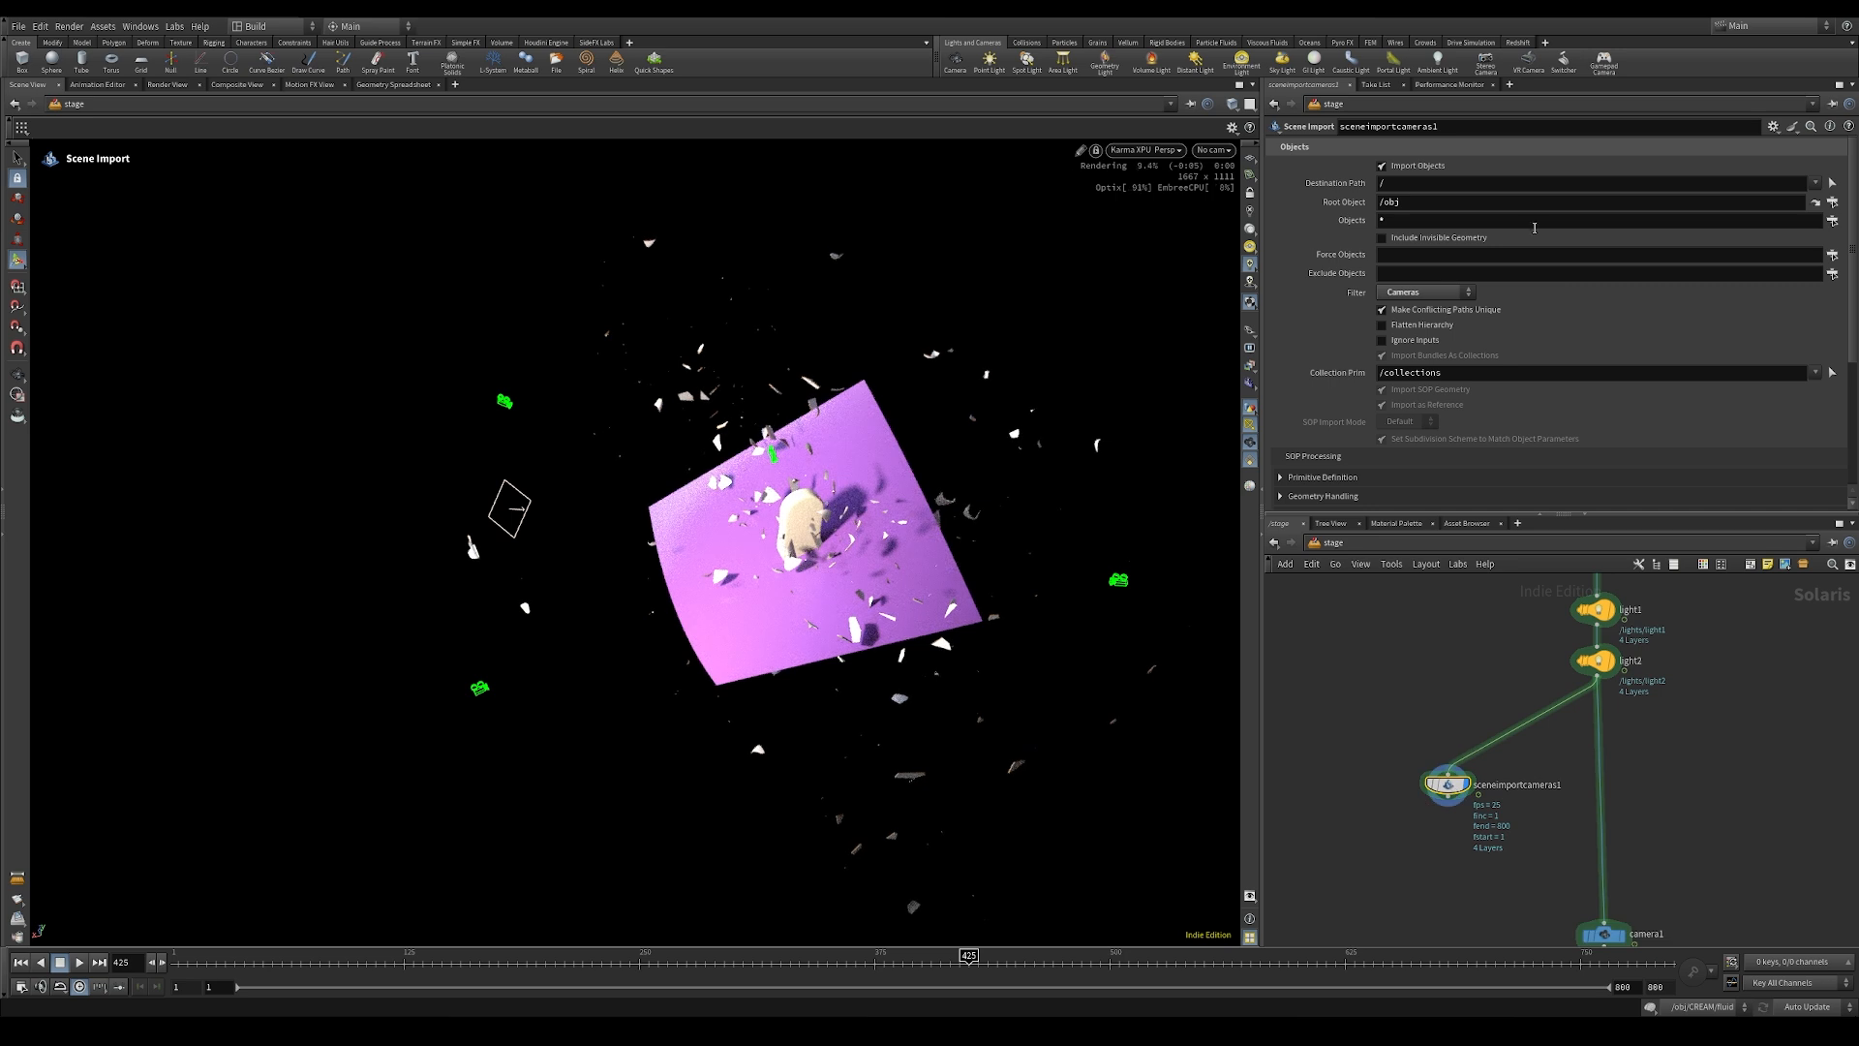
Step: Restrict the scene import node's objects to /obj/cam_01__0_100
{"action": "left_click", "coordinate": [1833, 222]}
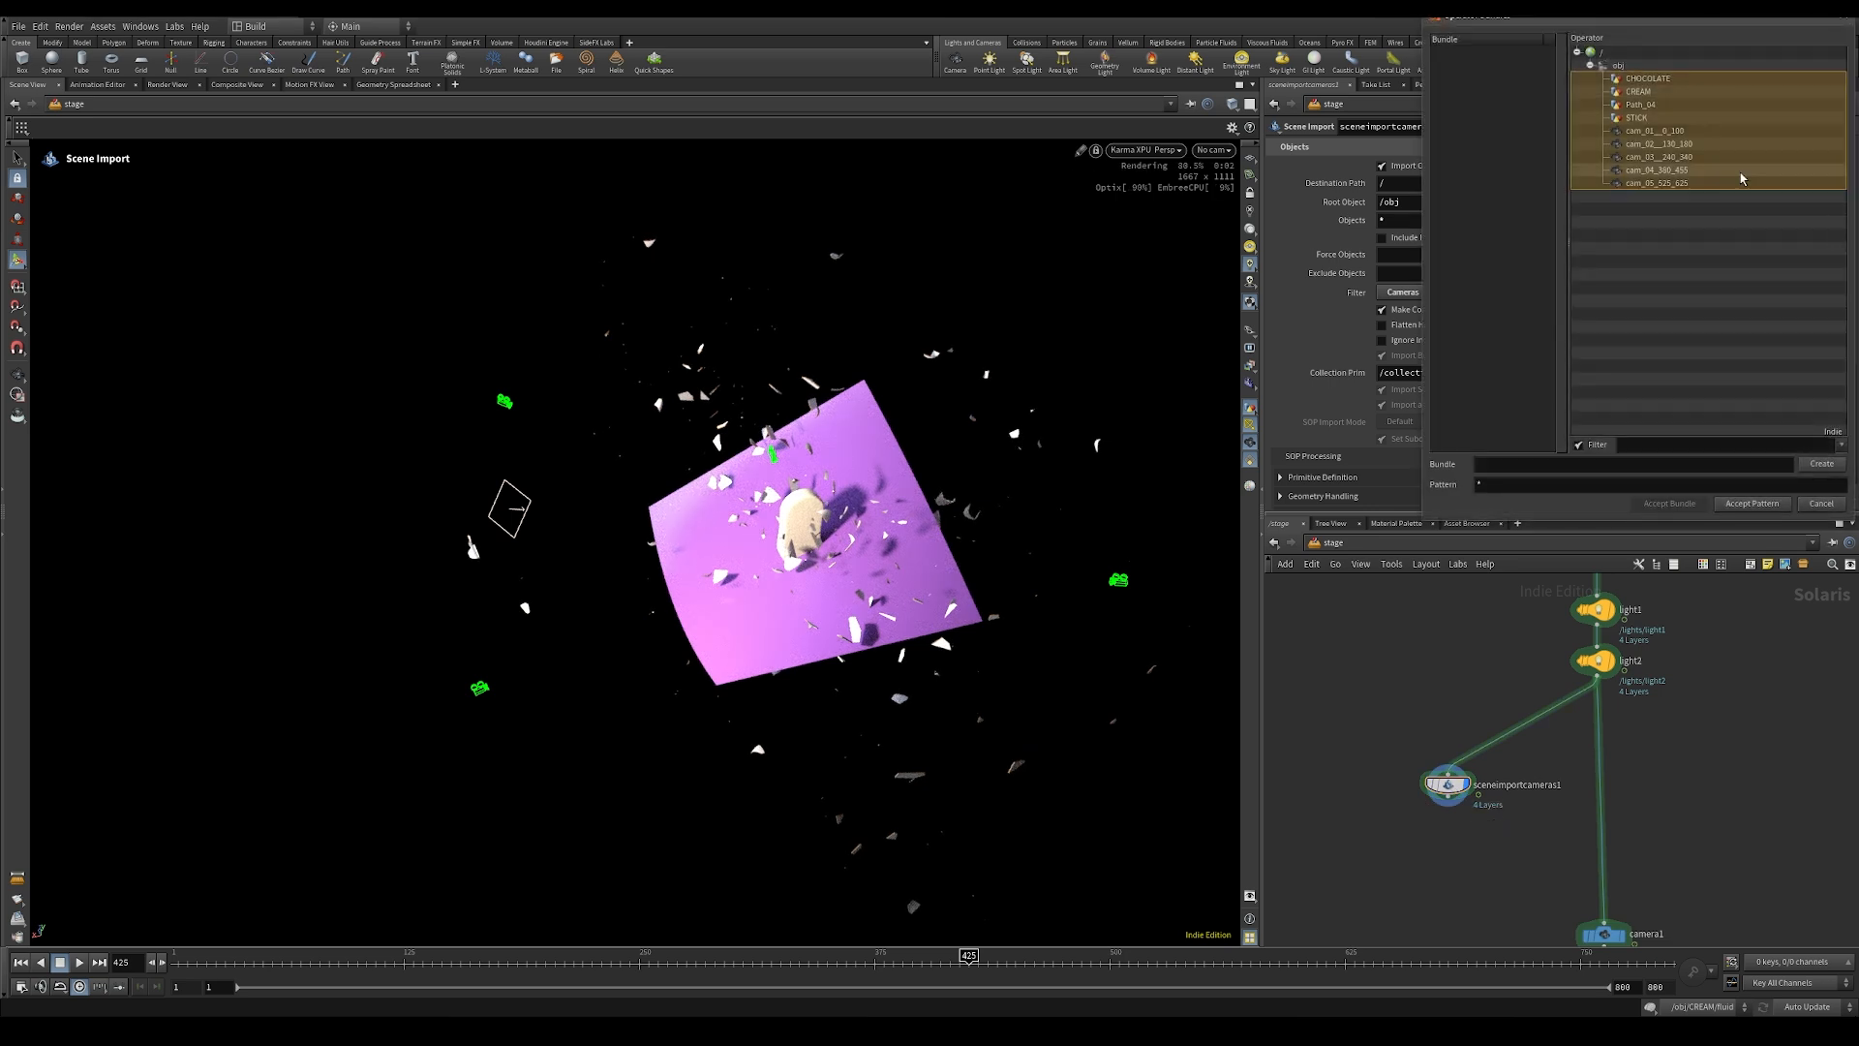
{"action": "left_click", "coordinate": [1646, 130]}
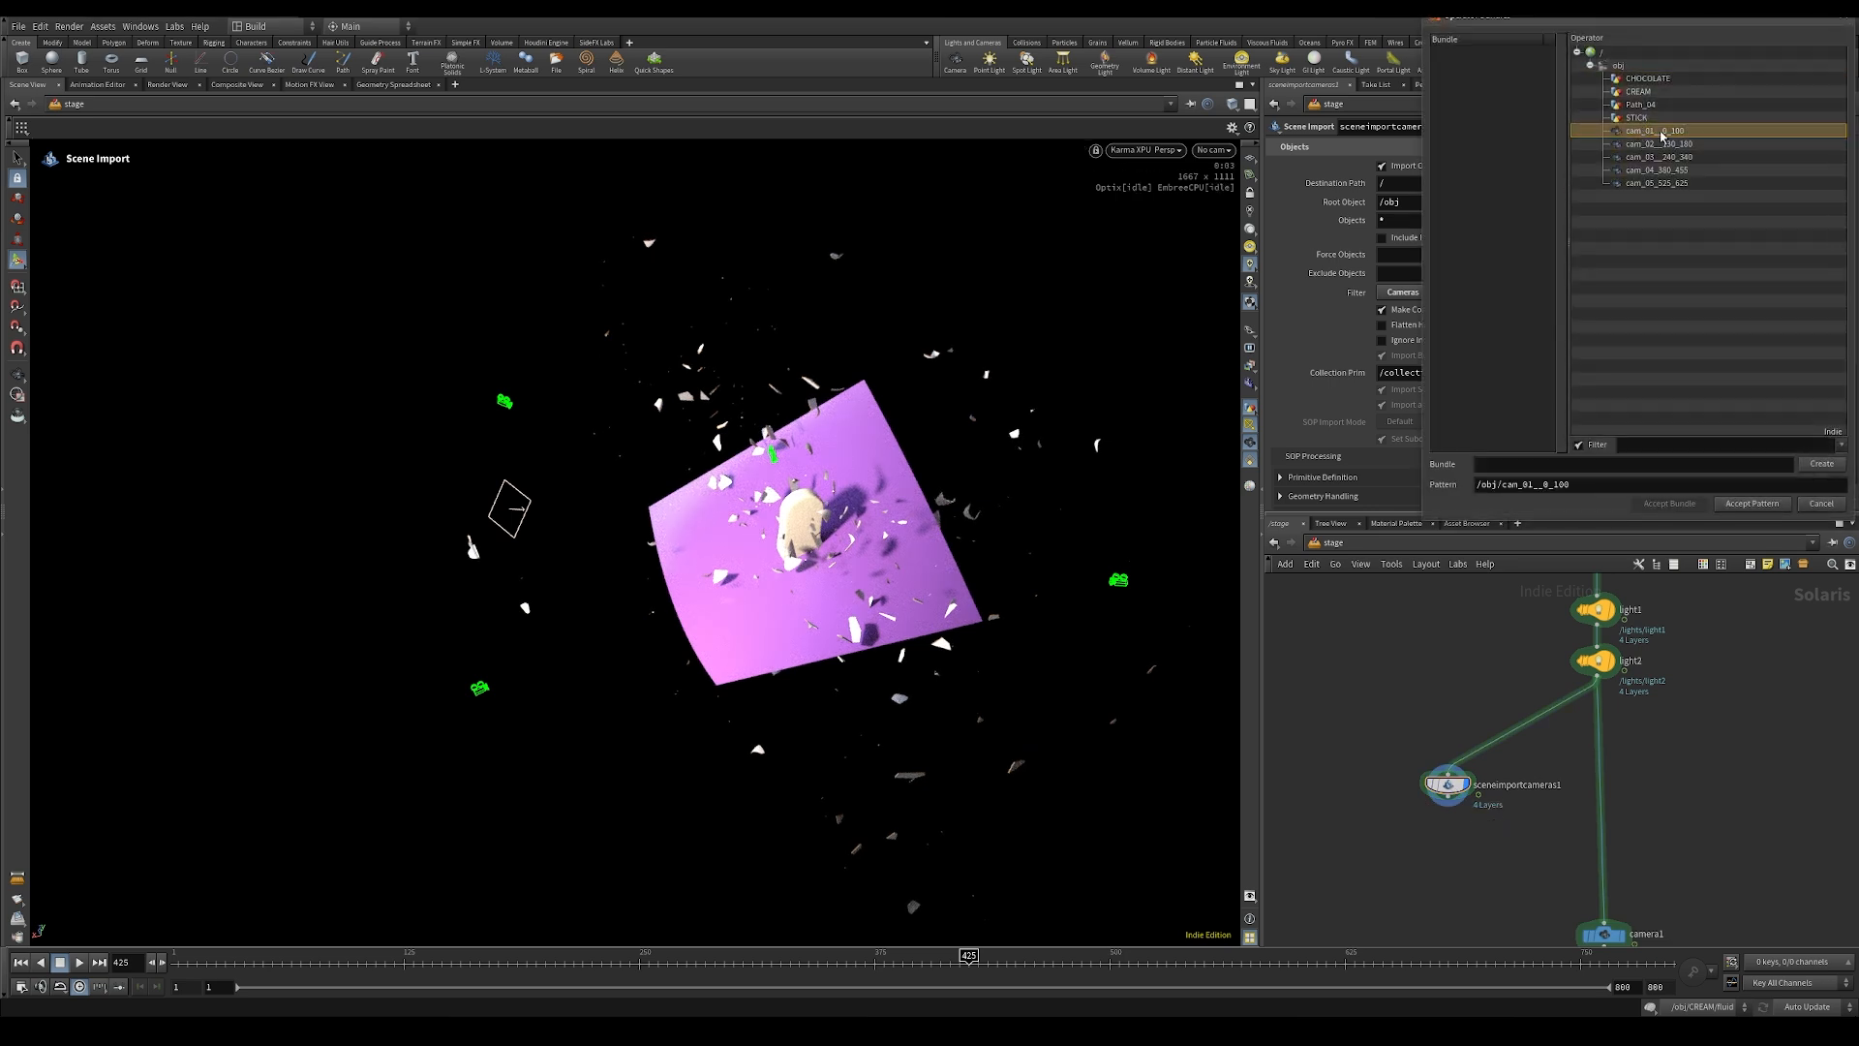
{"action": "left_click", "coordinate": [1749, 503]}
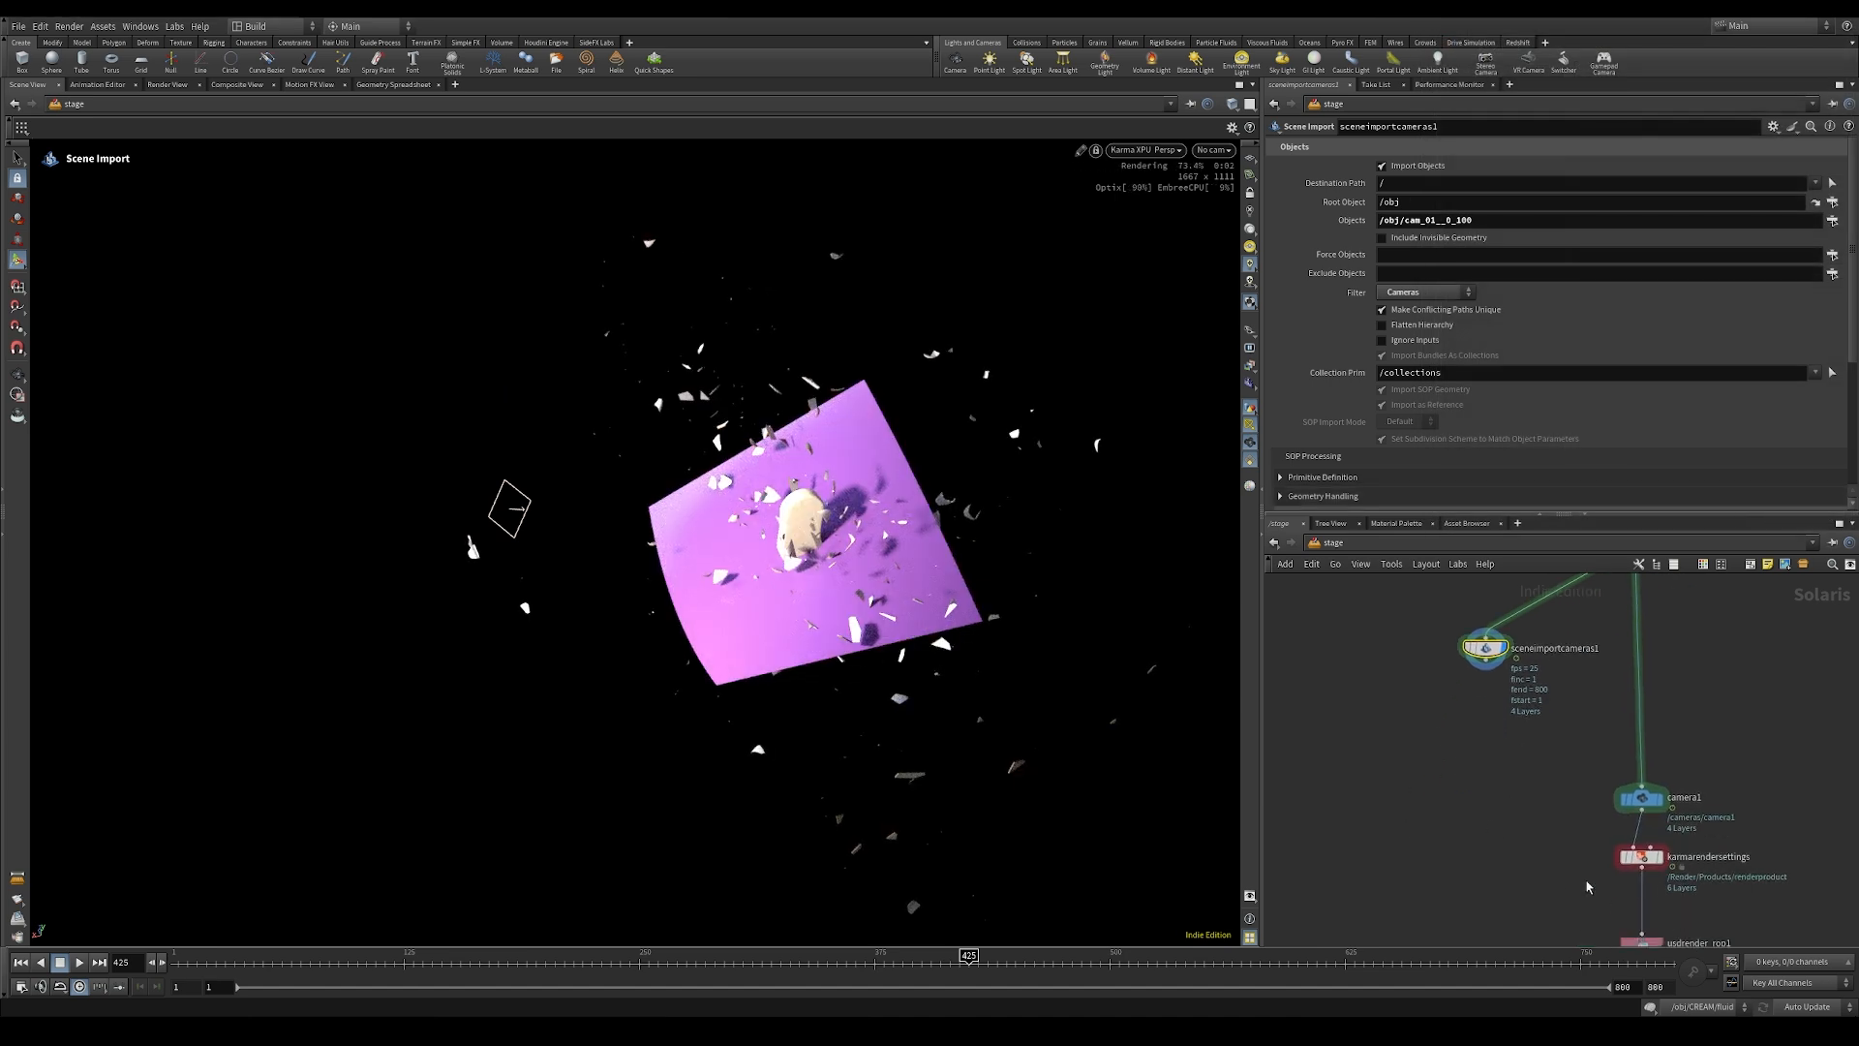
Step: Duplicate the Karma render settings and USD render nodes, connect the copies below sceneimportcameras1 and lay them out neatly
{"action": "scroll", "coordinate": [1619, 867], "scroll_direction": "down", "scroll_amount": 3}
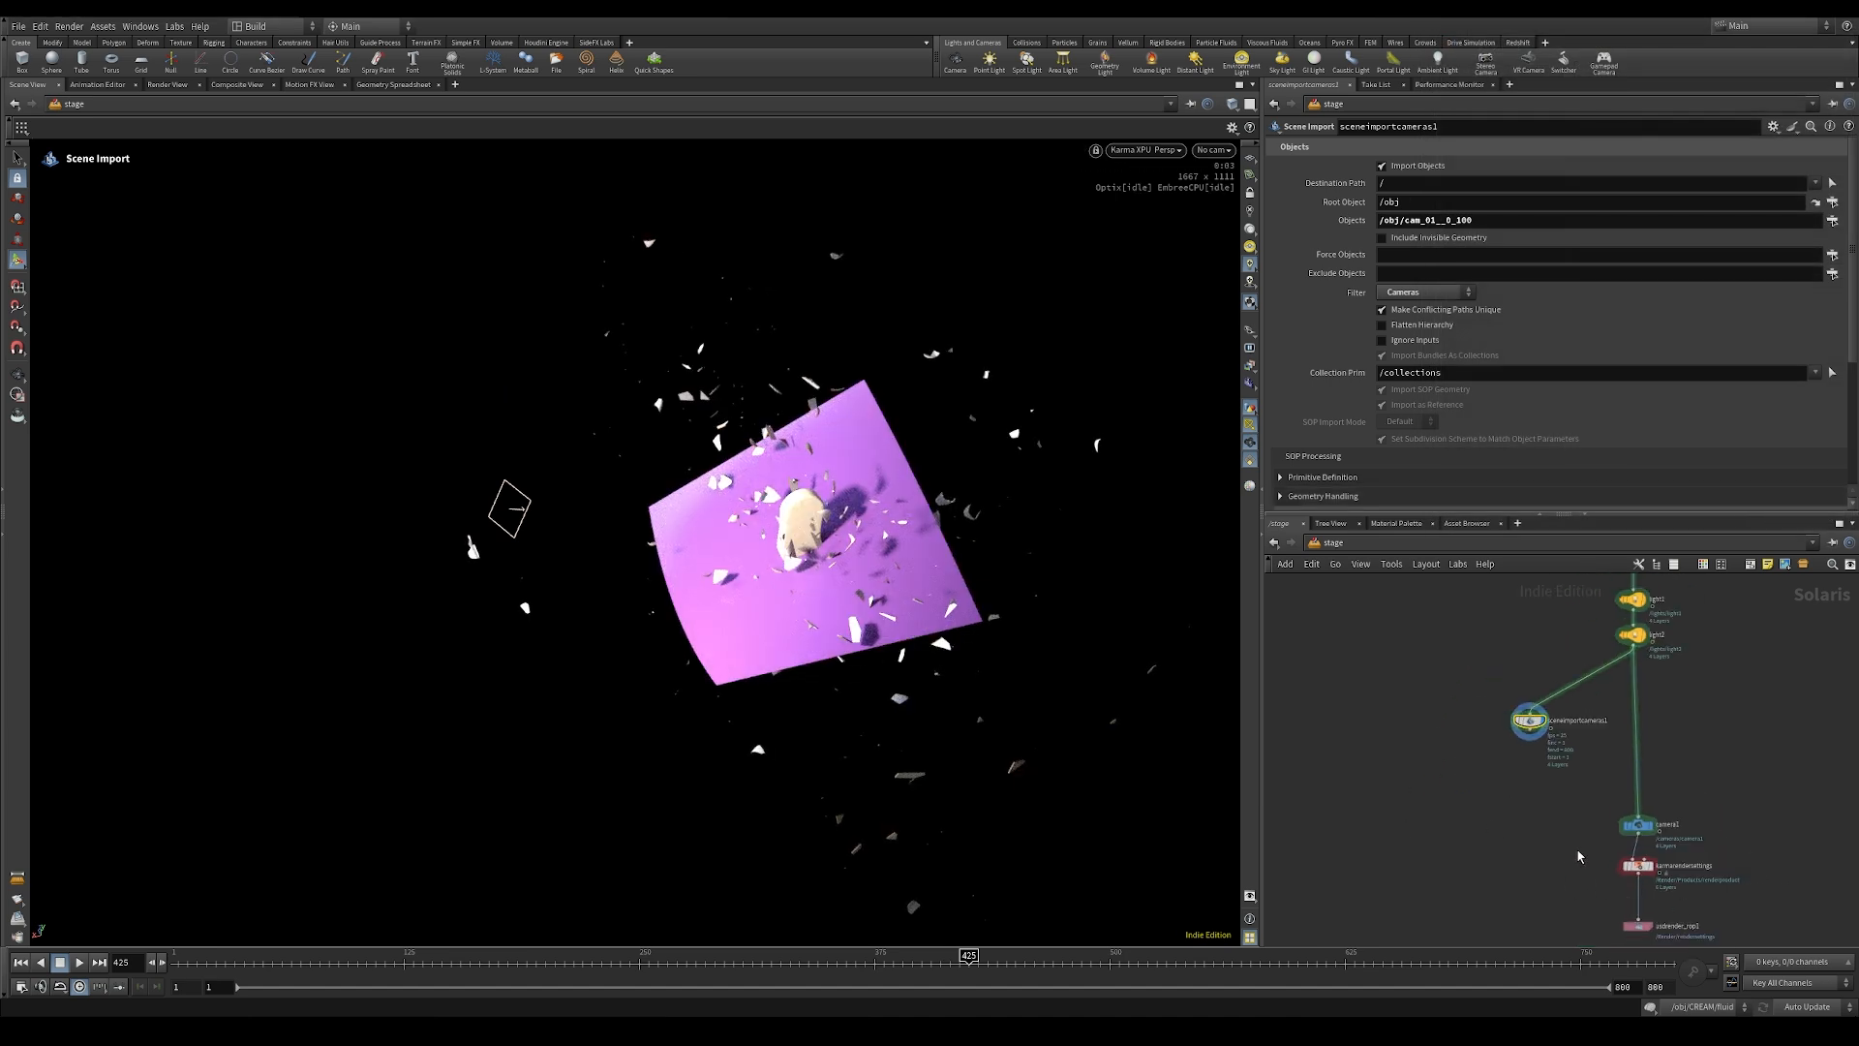
{"action": "left_click_drag", "start_coordinate": [1584, 852], "coordinate": [1685, 941]}
{"action": "key", "text": "ctrl+c"}
{"action": "key", "text": "ctrl+v"}
{"action": "scroll", "coordinate": [1549, 710], "scroll_direction": "up", "scroll_amount": 3}
{"action": "left_click_drag", "start_coordinate": [1551, 688], "coordinate": [1542, 754]}
{"action": "left_click", "coordinate": [1573, 766]}
{"action": "left_click_drag", "start_coordinate": [1460, 642], "coordinate": [1603, 896]}
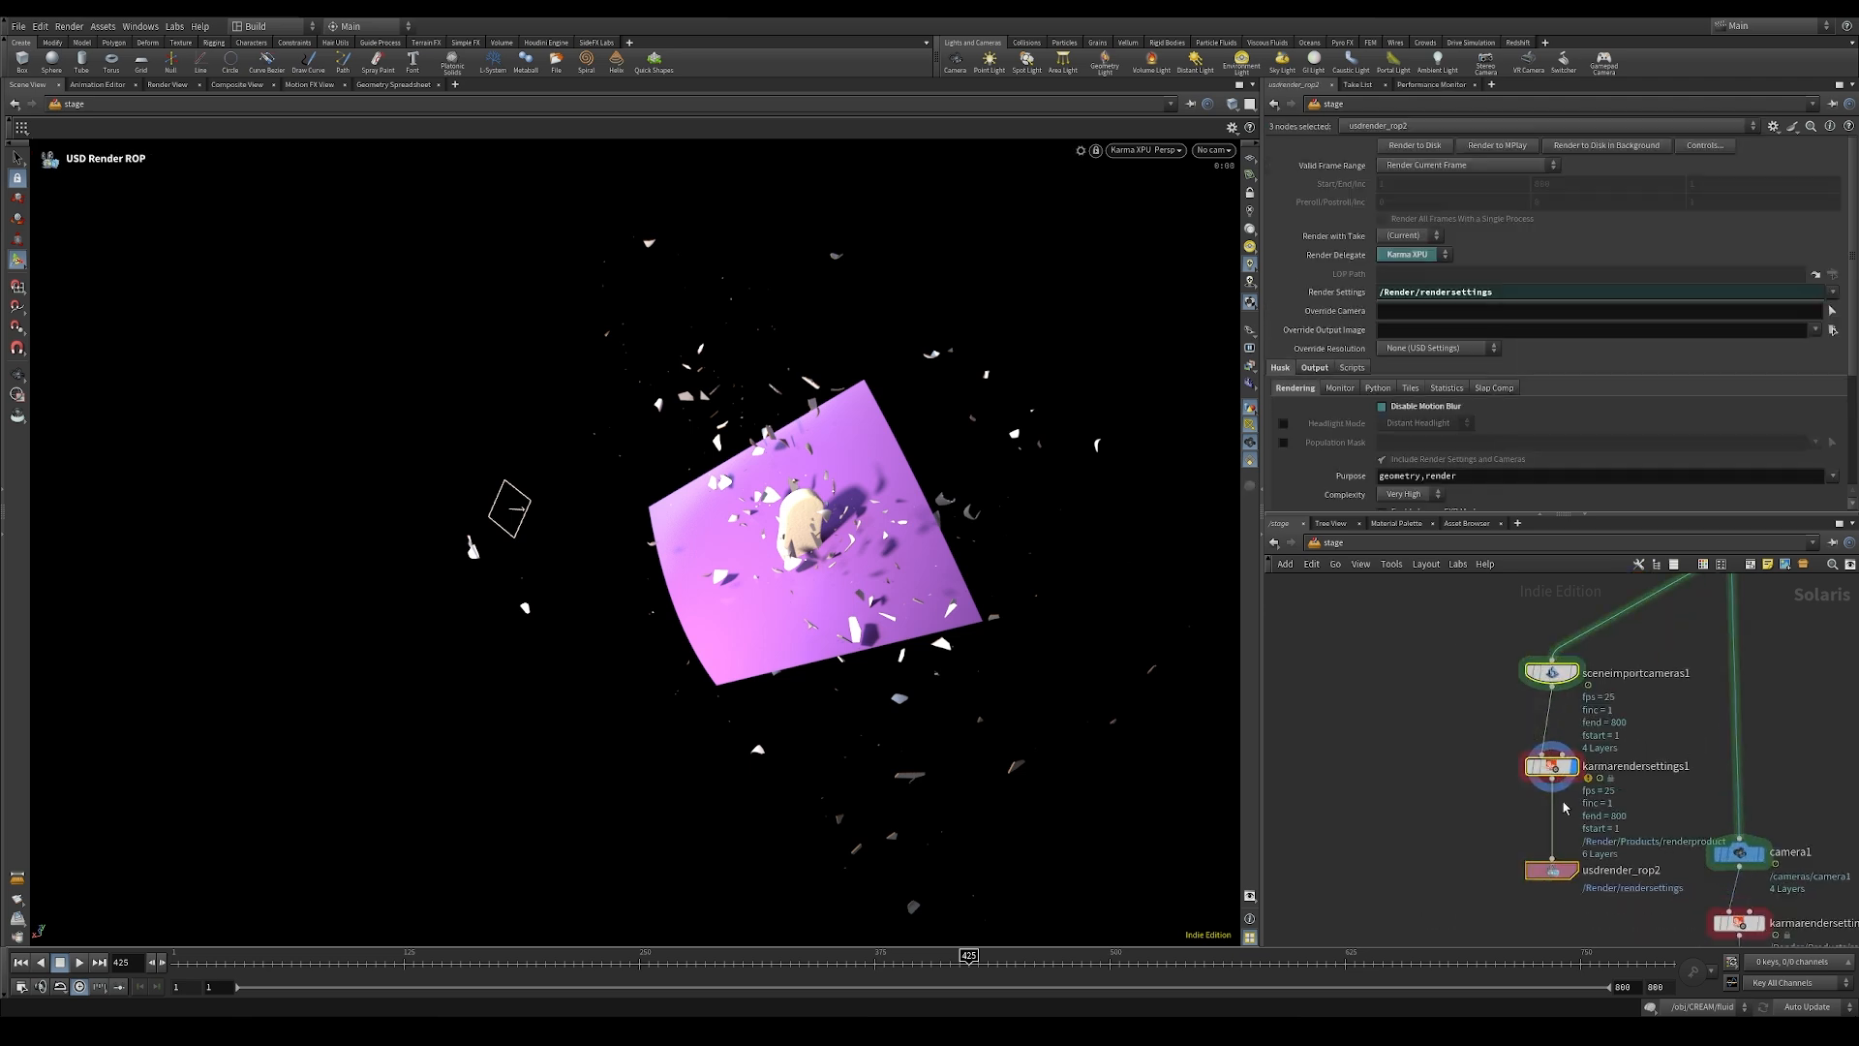
{"action": "key", "text": "l"}
{"action": "left_click", "coordinate": [1464, 818]}
Step: Set karmarendersettings1's camera to /cam_01__0_100 and look through that camera in the viewport
{"action": "left_click", "coordinate": [1558, 733]}
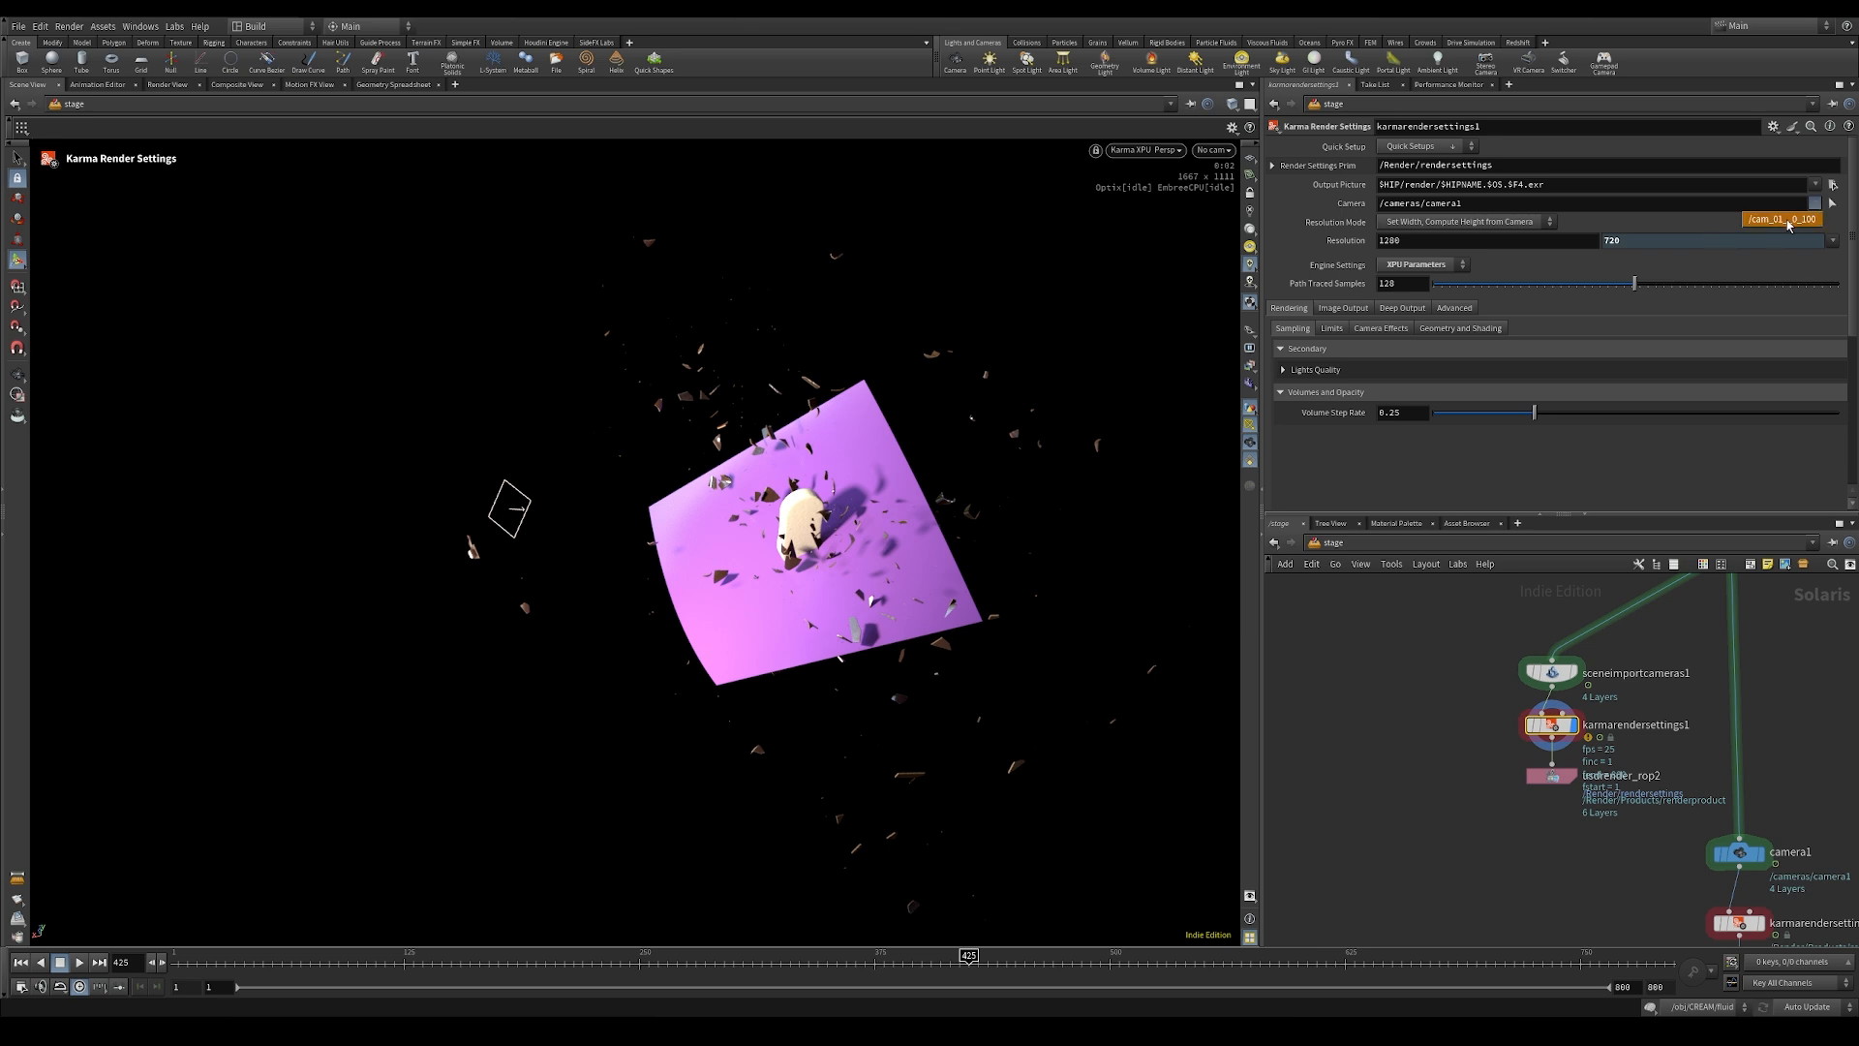
{"action": "left_click", "coordinate": [1786, 220]}
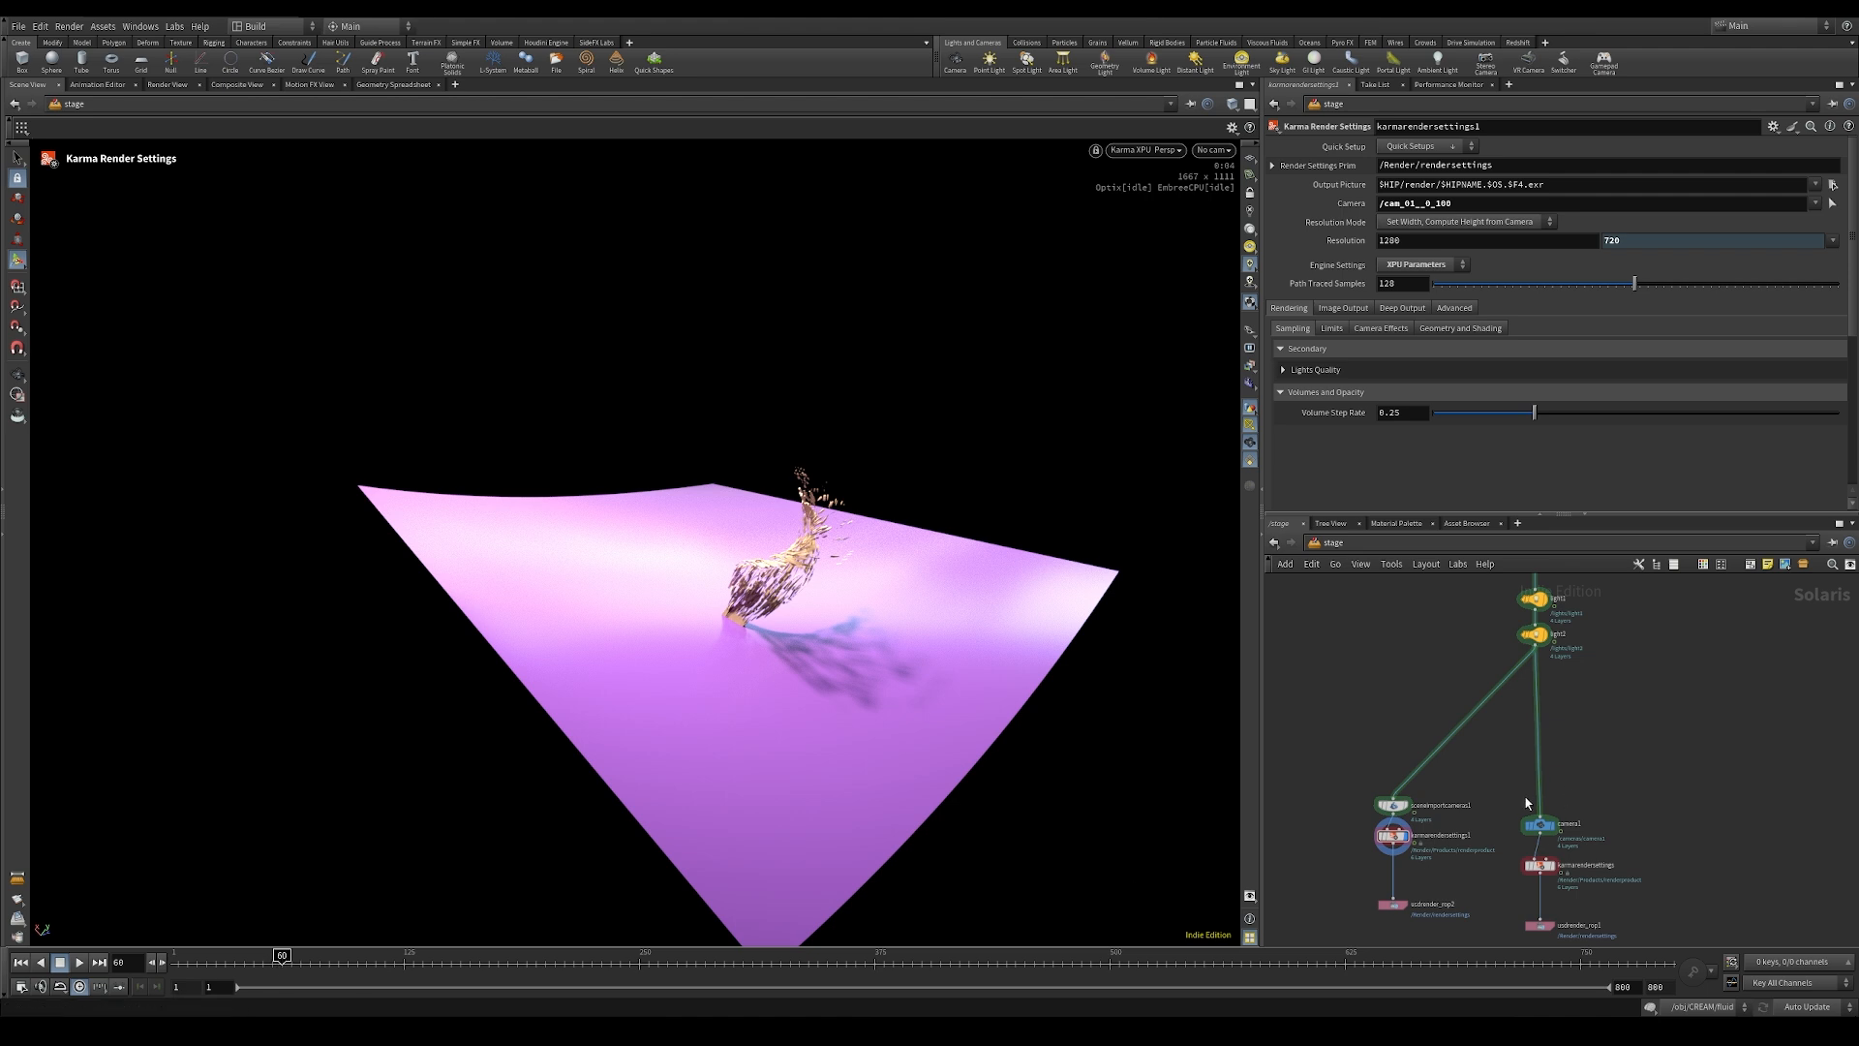
{"action": "left_click", "coordinate": [1404, 809]}
{"action": "left_click", "coordinate": [1213, 150]}
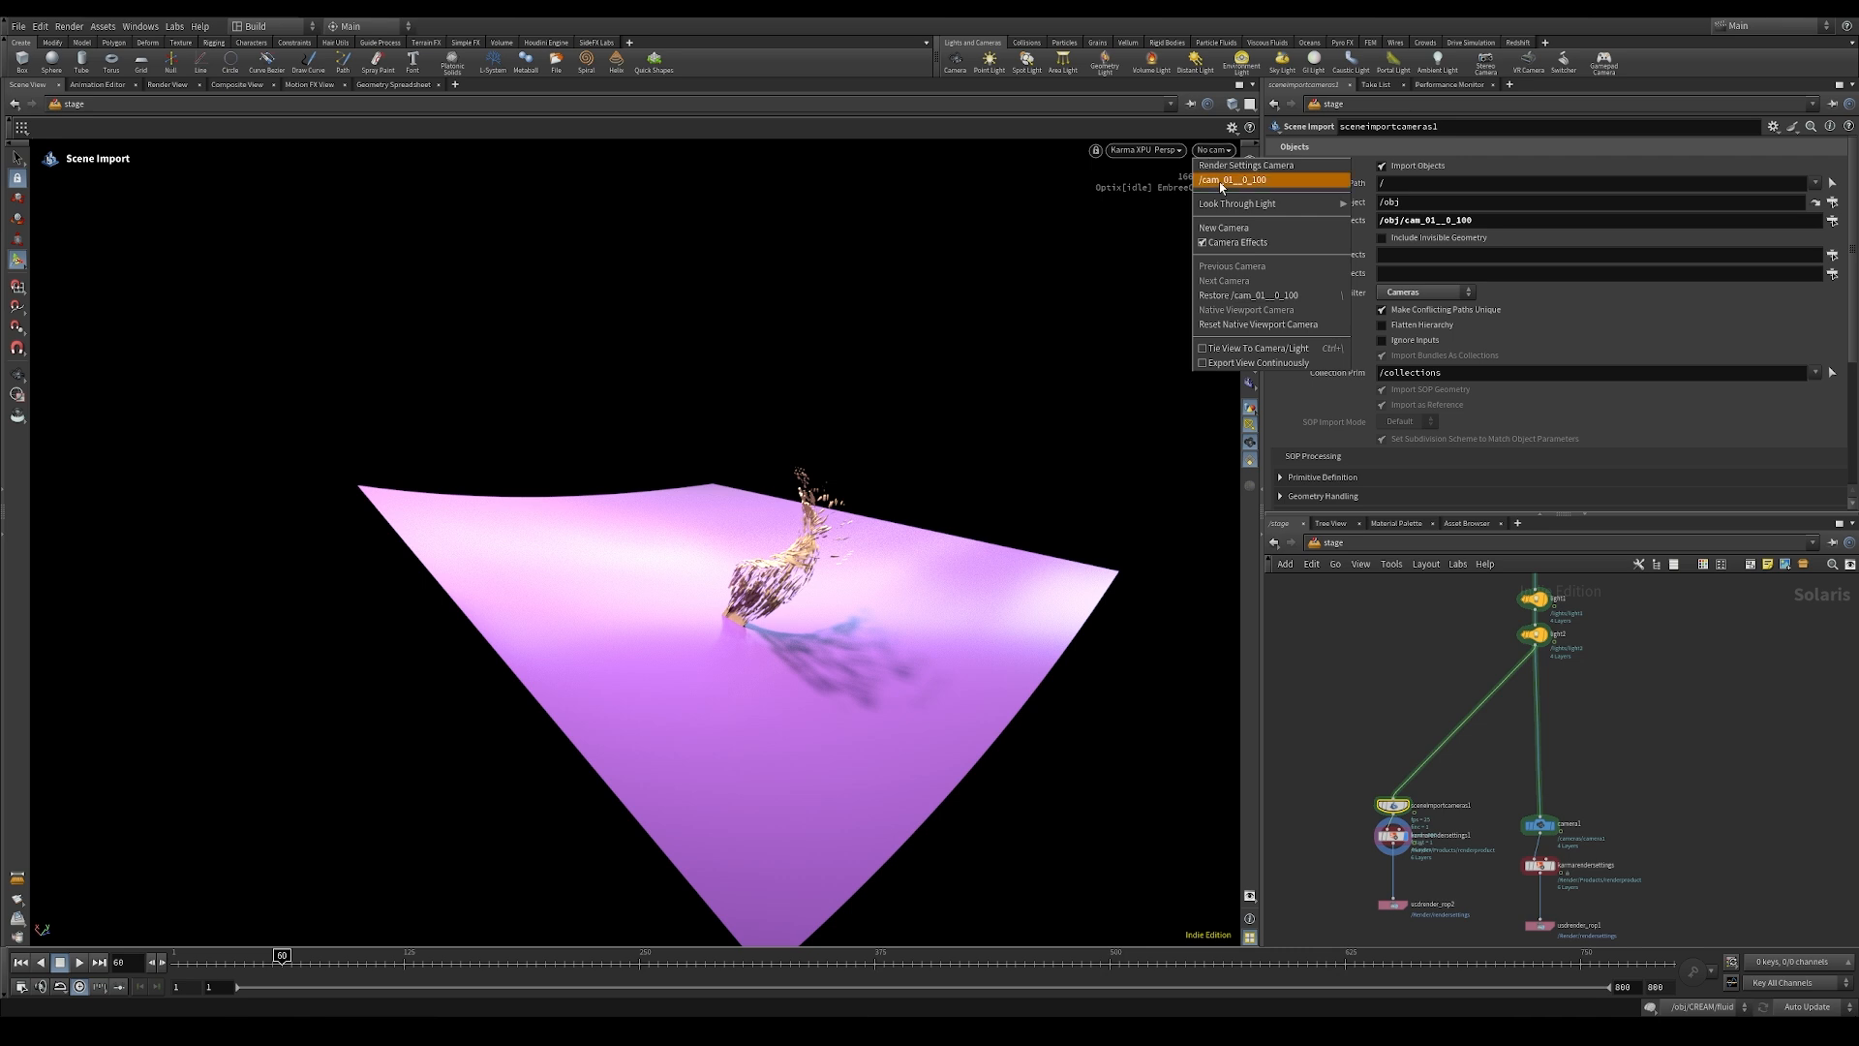
{"action": "left_click", "coordinate": [1222, 181]}
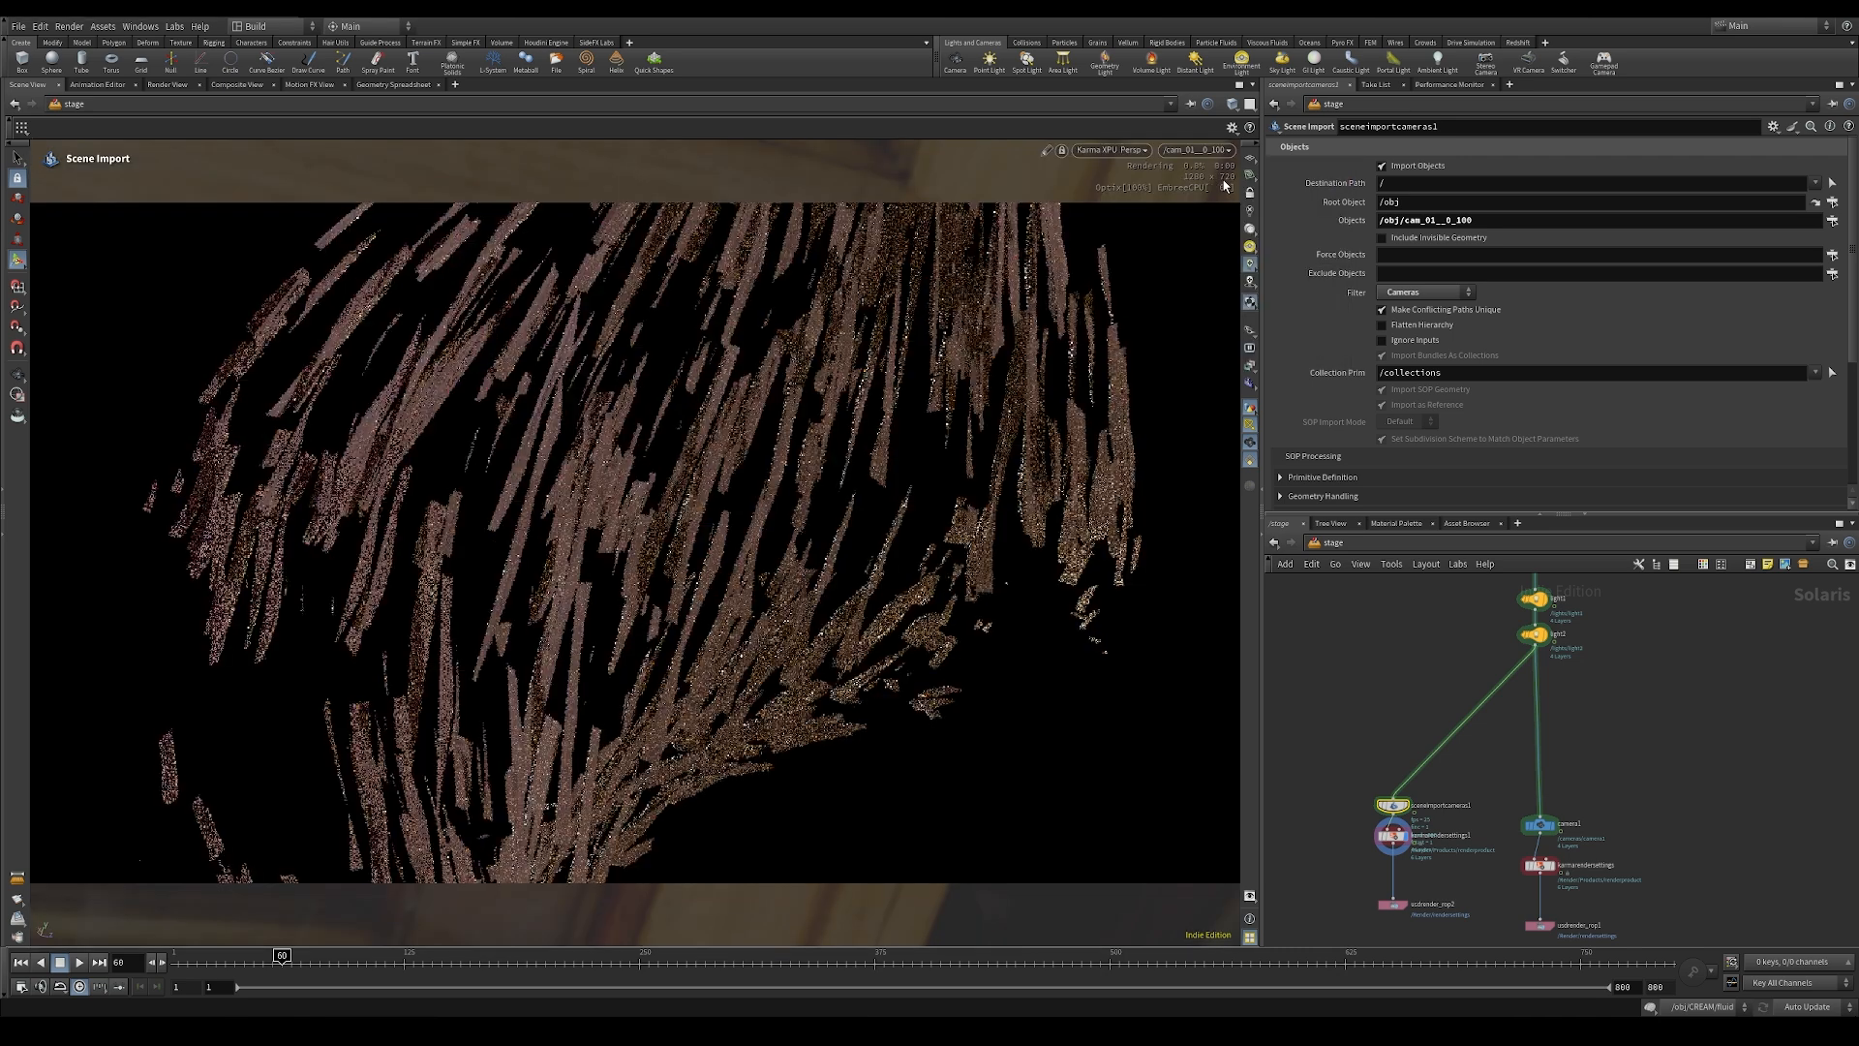
Step: Insert a Transform node between light2 and sceneimportcameras1, placed above the camera import branch
{"action": "middle_click_drag", "start_coordinate": [1457, 673], "coordinate": [1461, 775]}
{"action": "middle_click_drag", "start_coordinate": [1423, 616], "coordinate": [1417, 802]}
{"action": "middle_click_drag", "start_coordinate": [1463, 676], "coordinate": [1452, 732]}
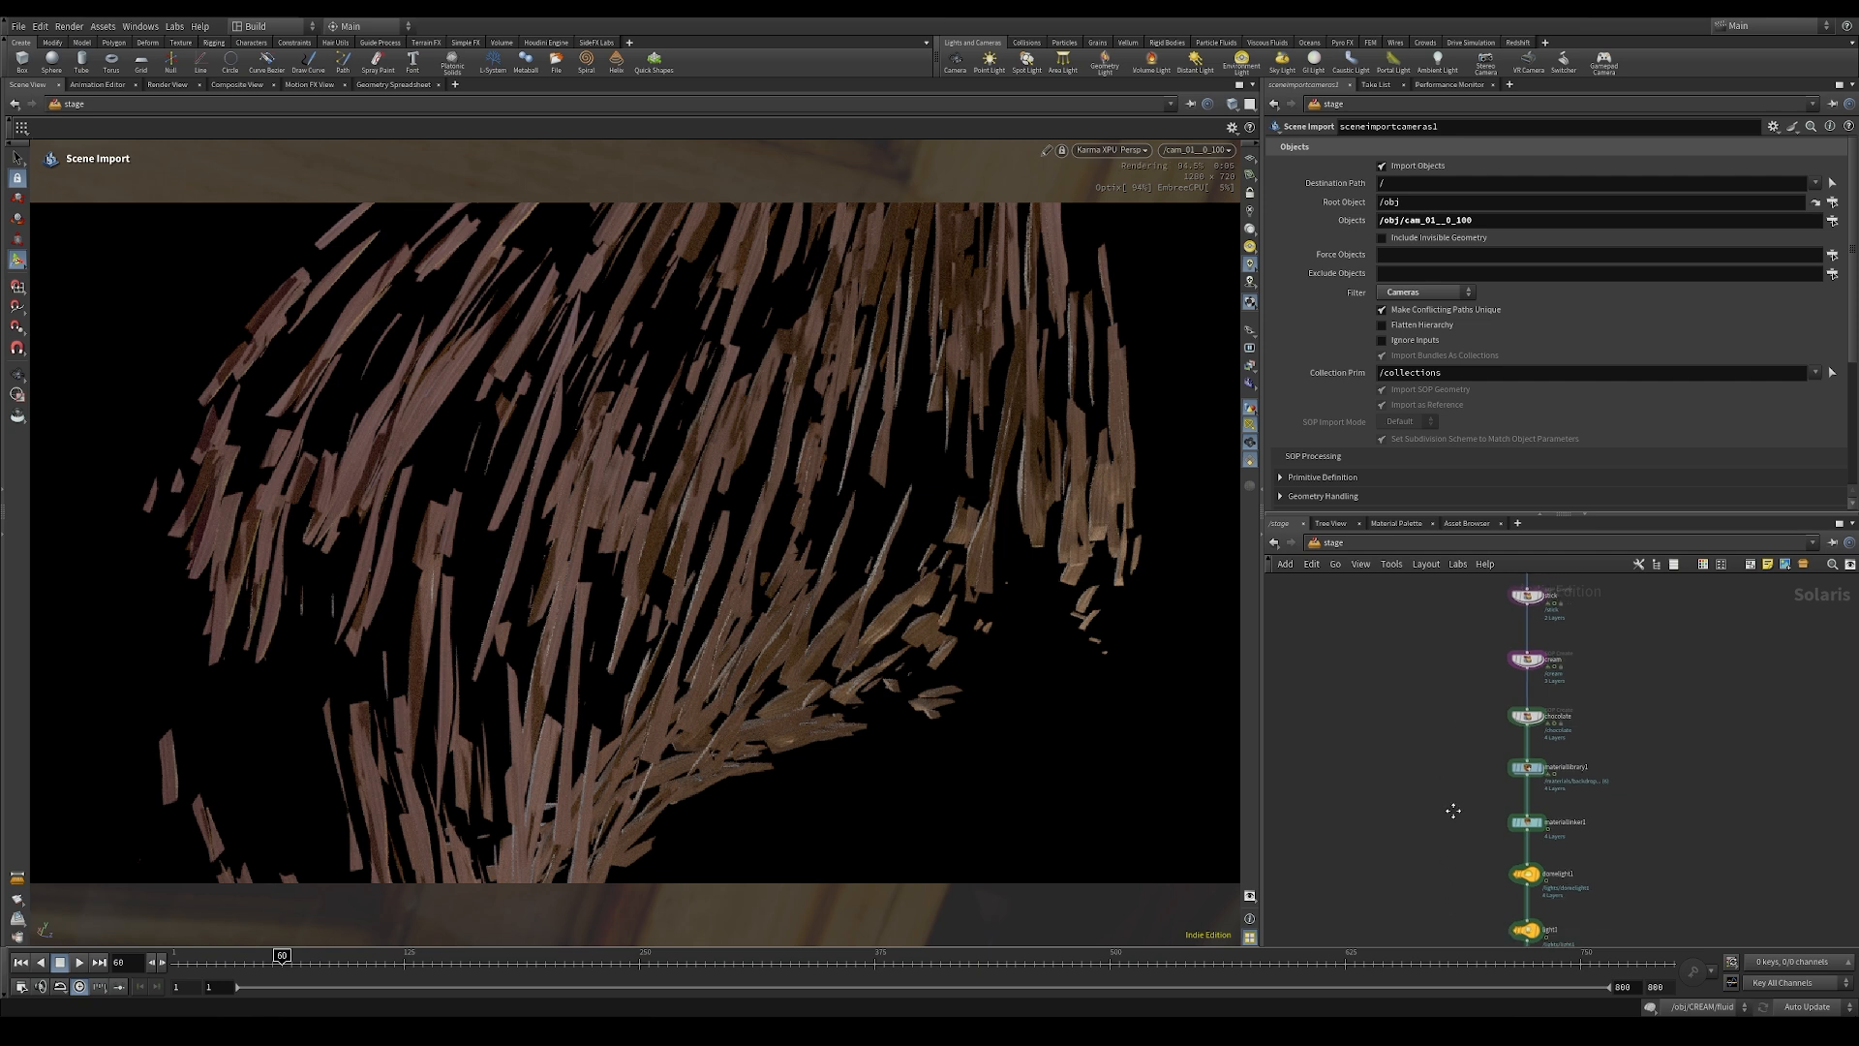
{"action": "middle_click_drag", "start_coordinate": [1454, 804], "coordinate": [1443, 523]}
{"action": "key", "text": "Tab"}
{"action": "type", "text": "tra"}
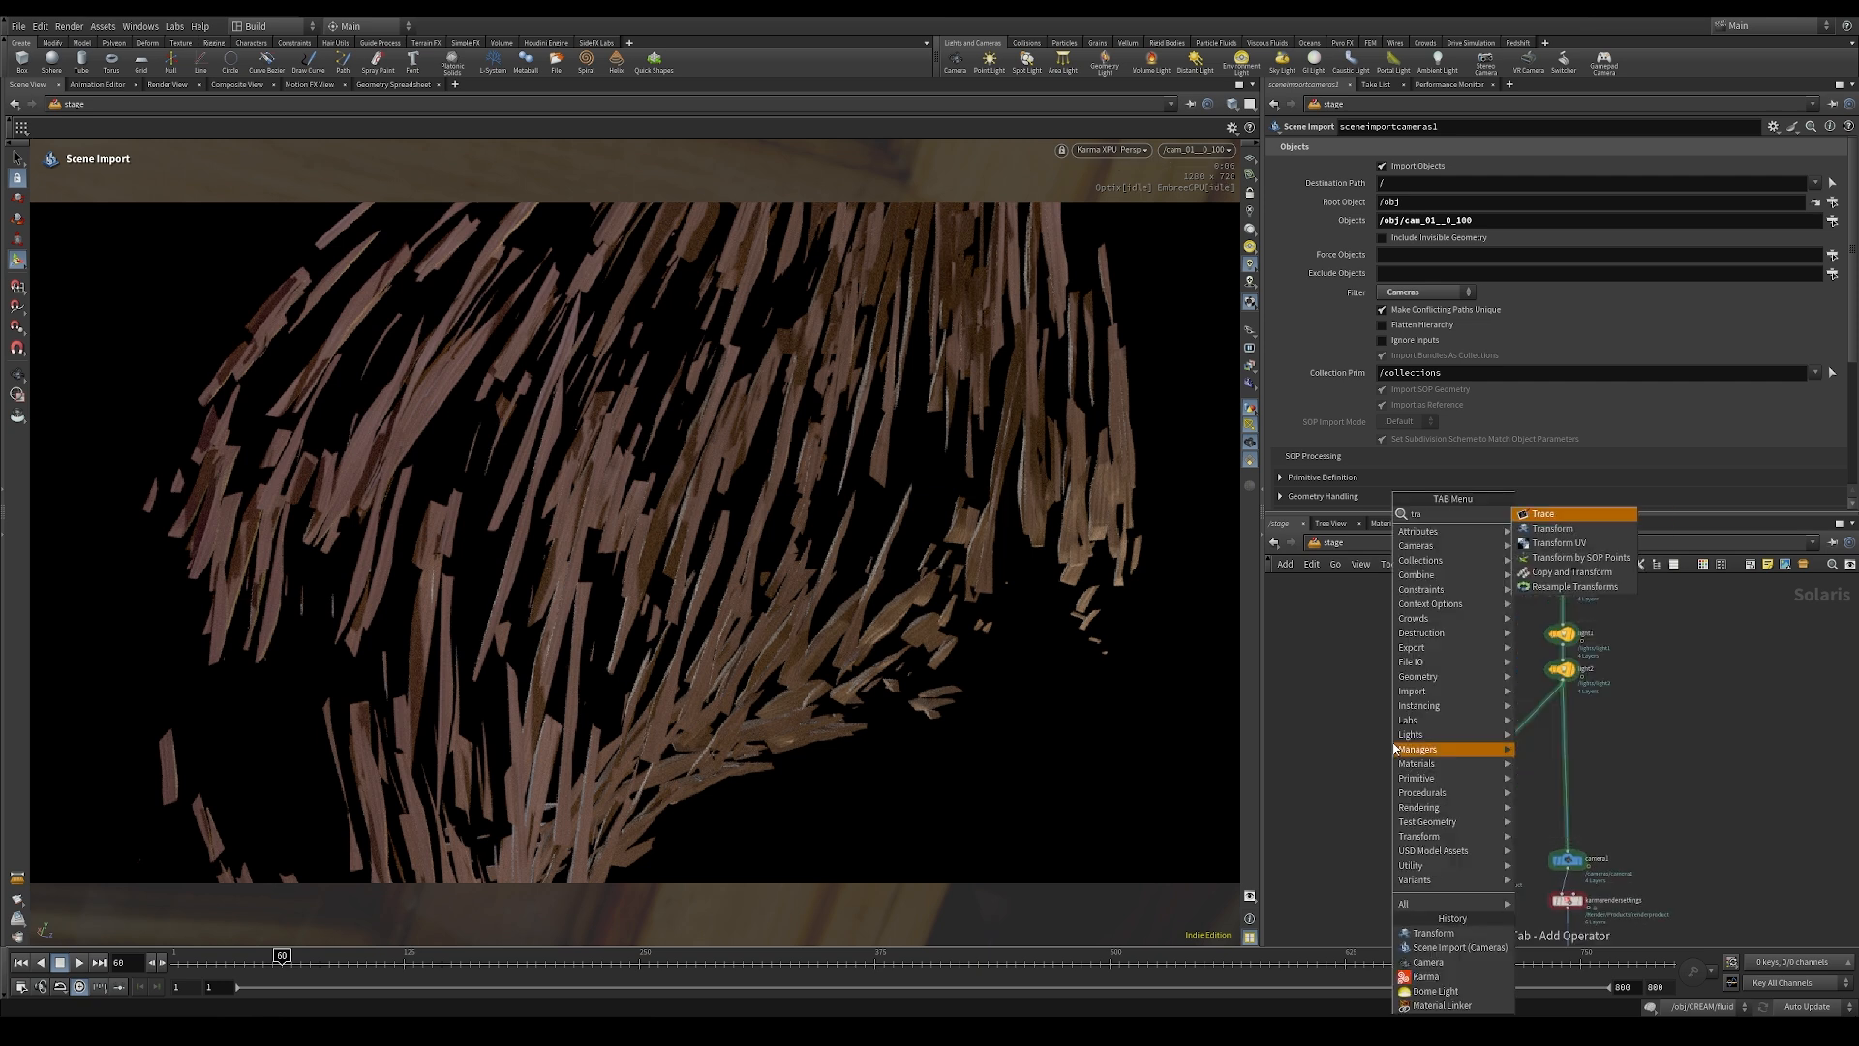
{"action": "left_click", "coordinate": [1552, 527]}
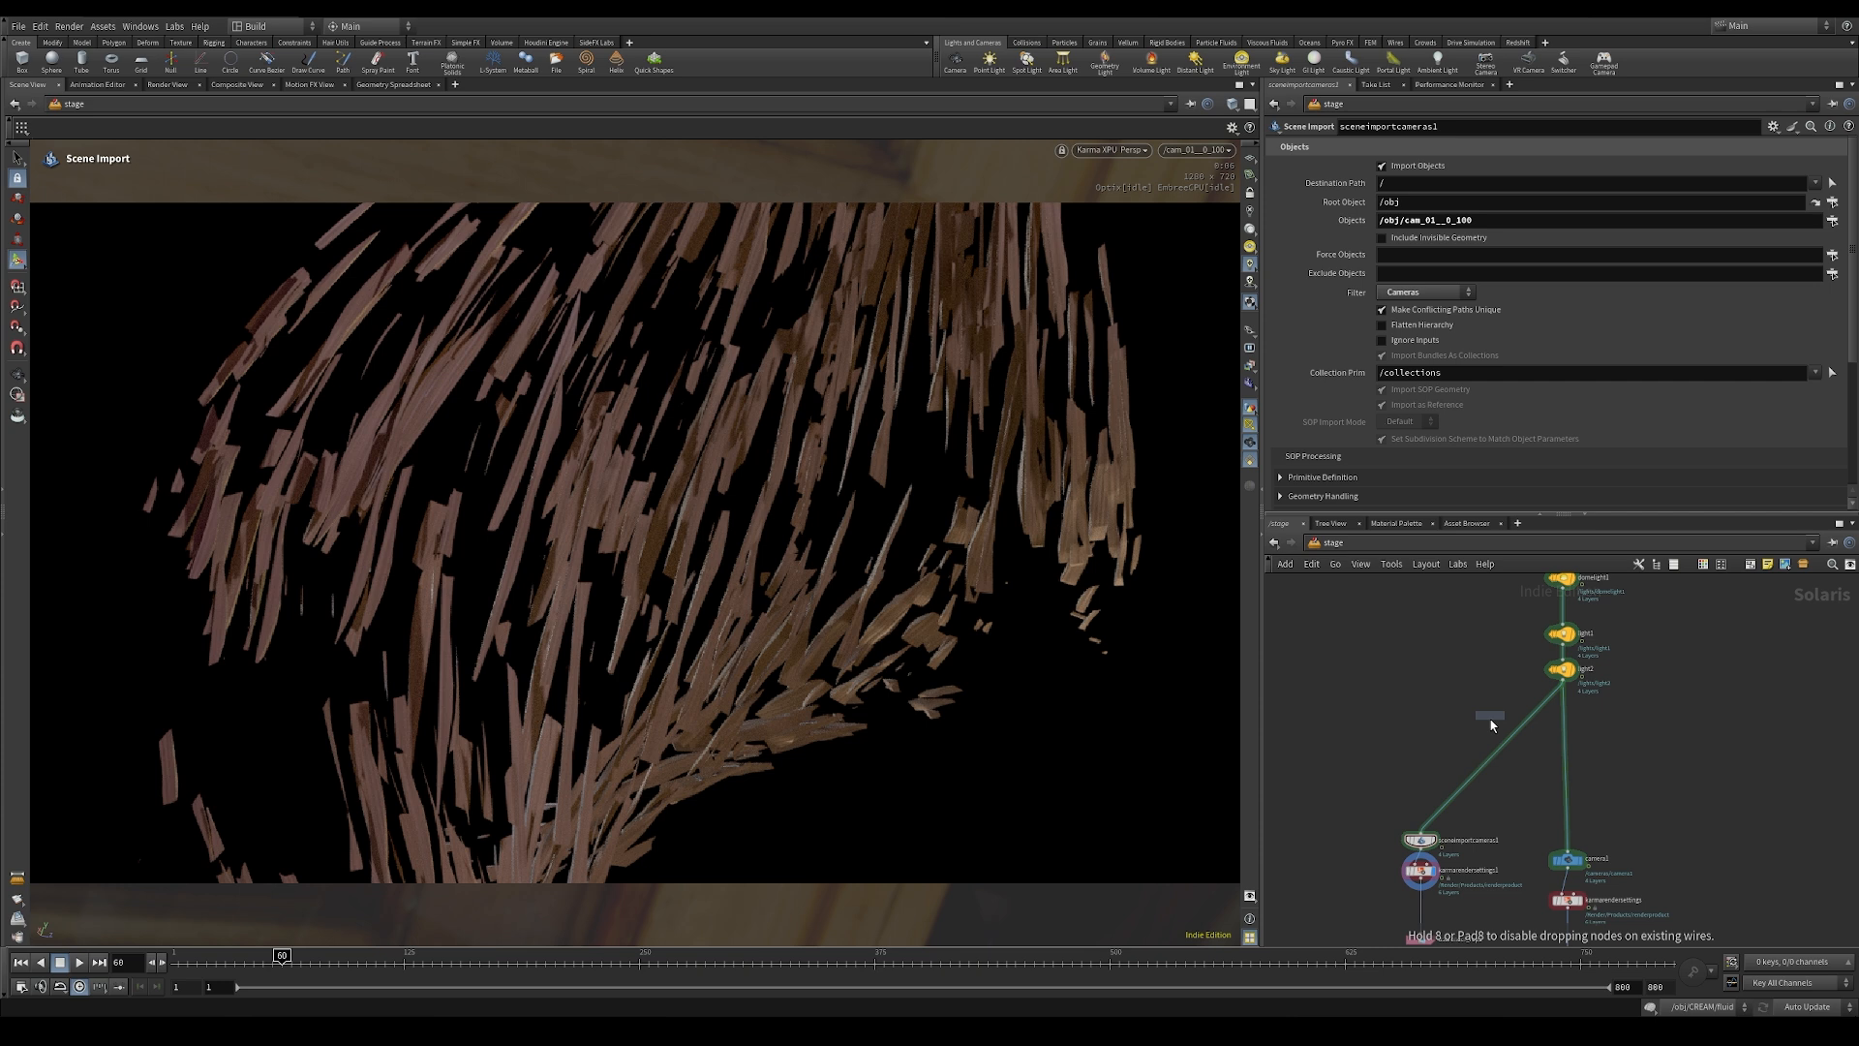
{"action": "left_click", "coordinate": [1476, 771]}
{"action": "left_click_drag", "start_coordinate": [1478, 779], "coordinate": [1430, 780]}
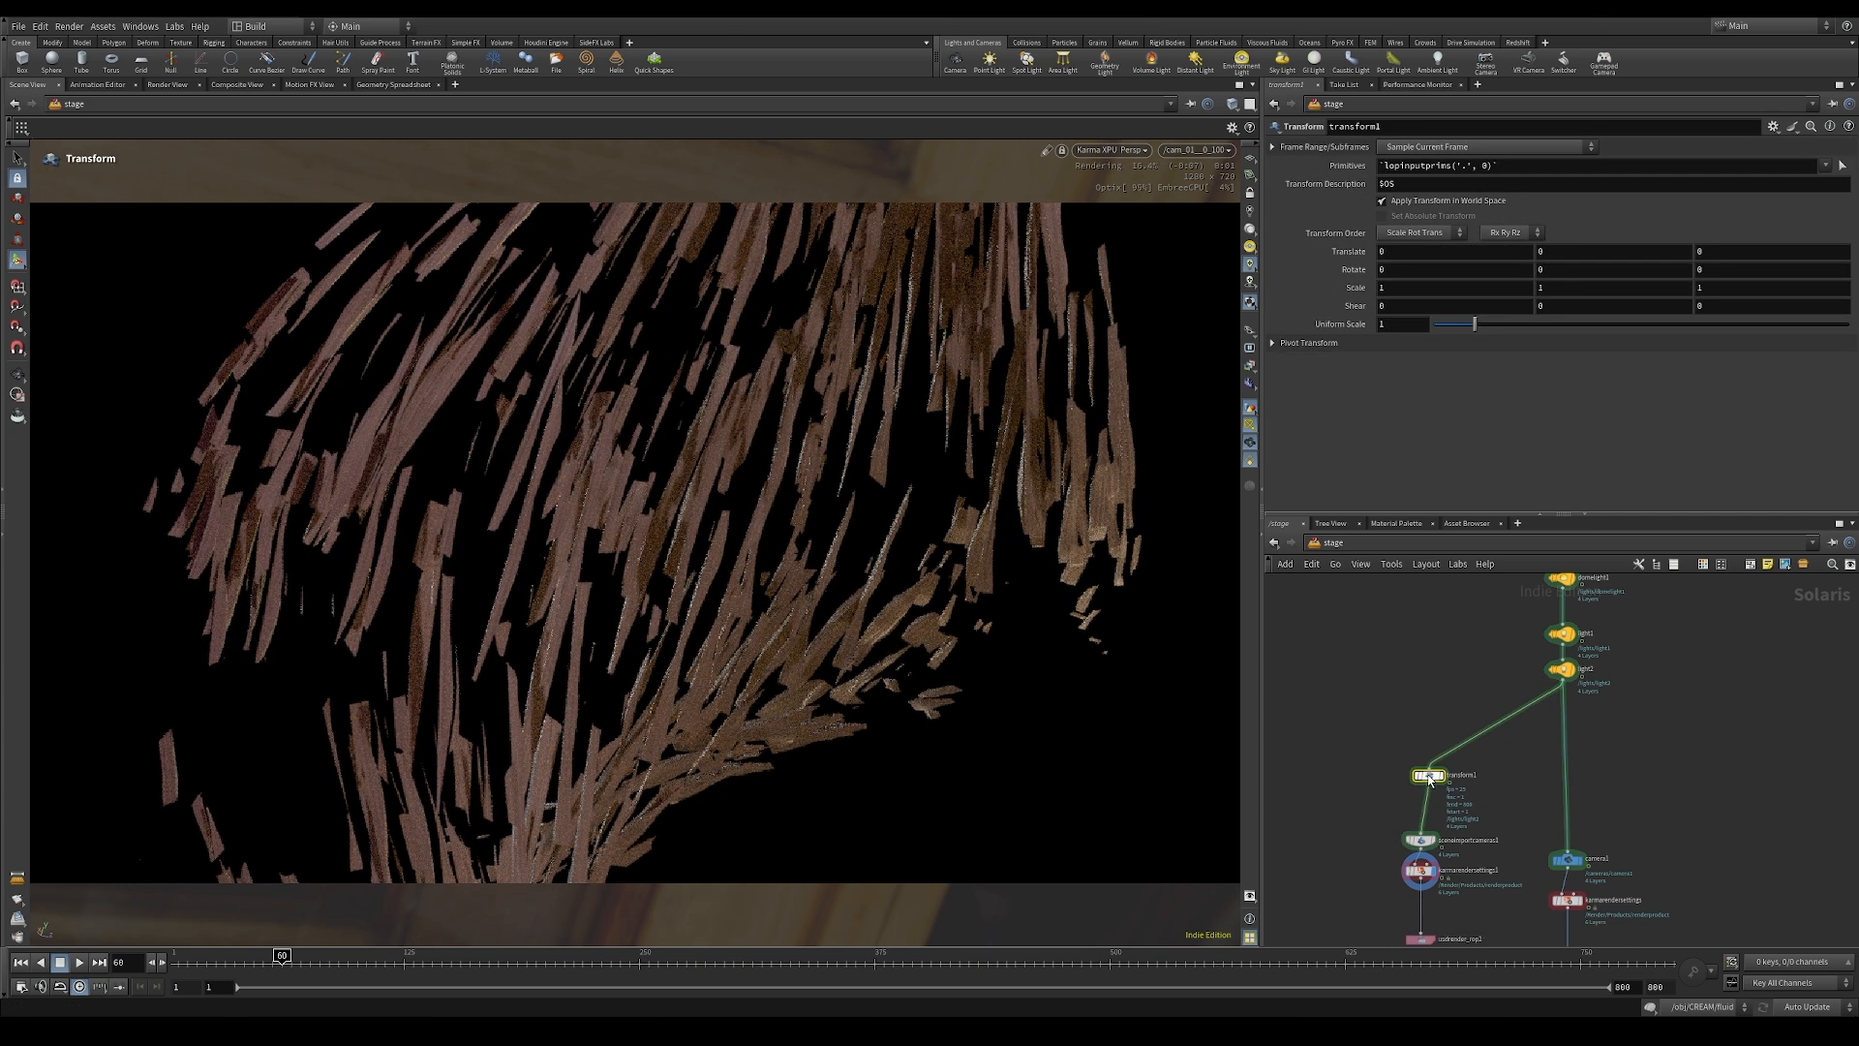
Step: Set transform1's primitives to /backdrop/mesh_0
{"action": "triple_click", "coordinate": [1520, 167]}
{"action": "key", "text": "BackSpace"}
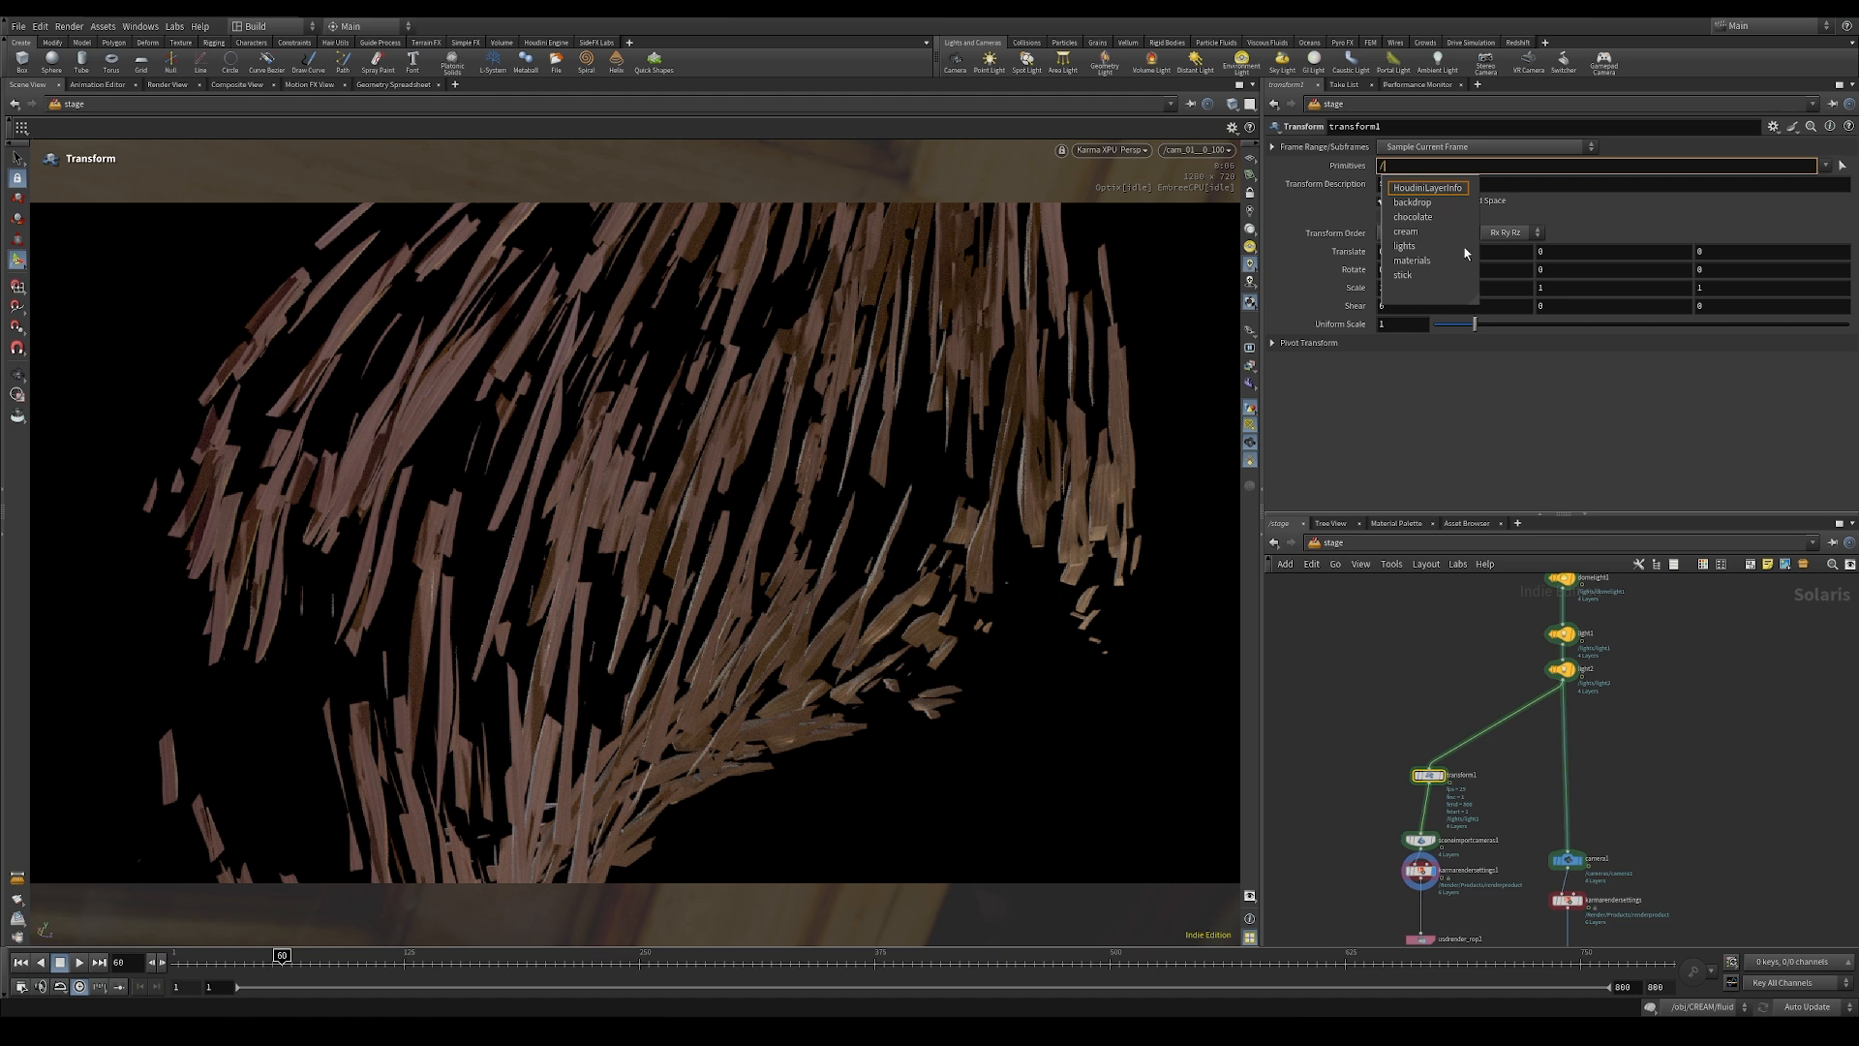
{"action": "left_click", "coordinate": [1427, 203]}
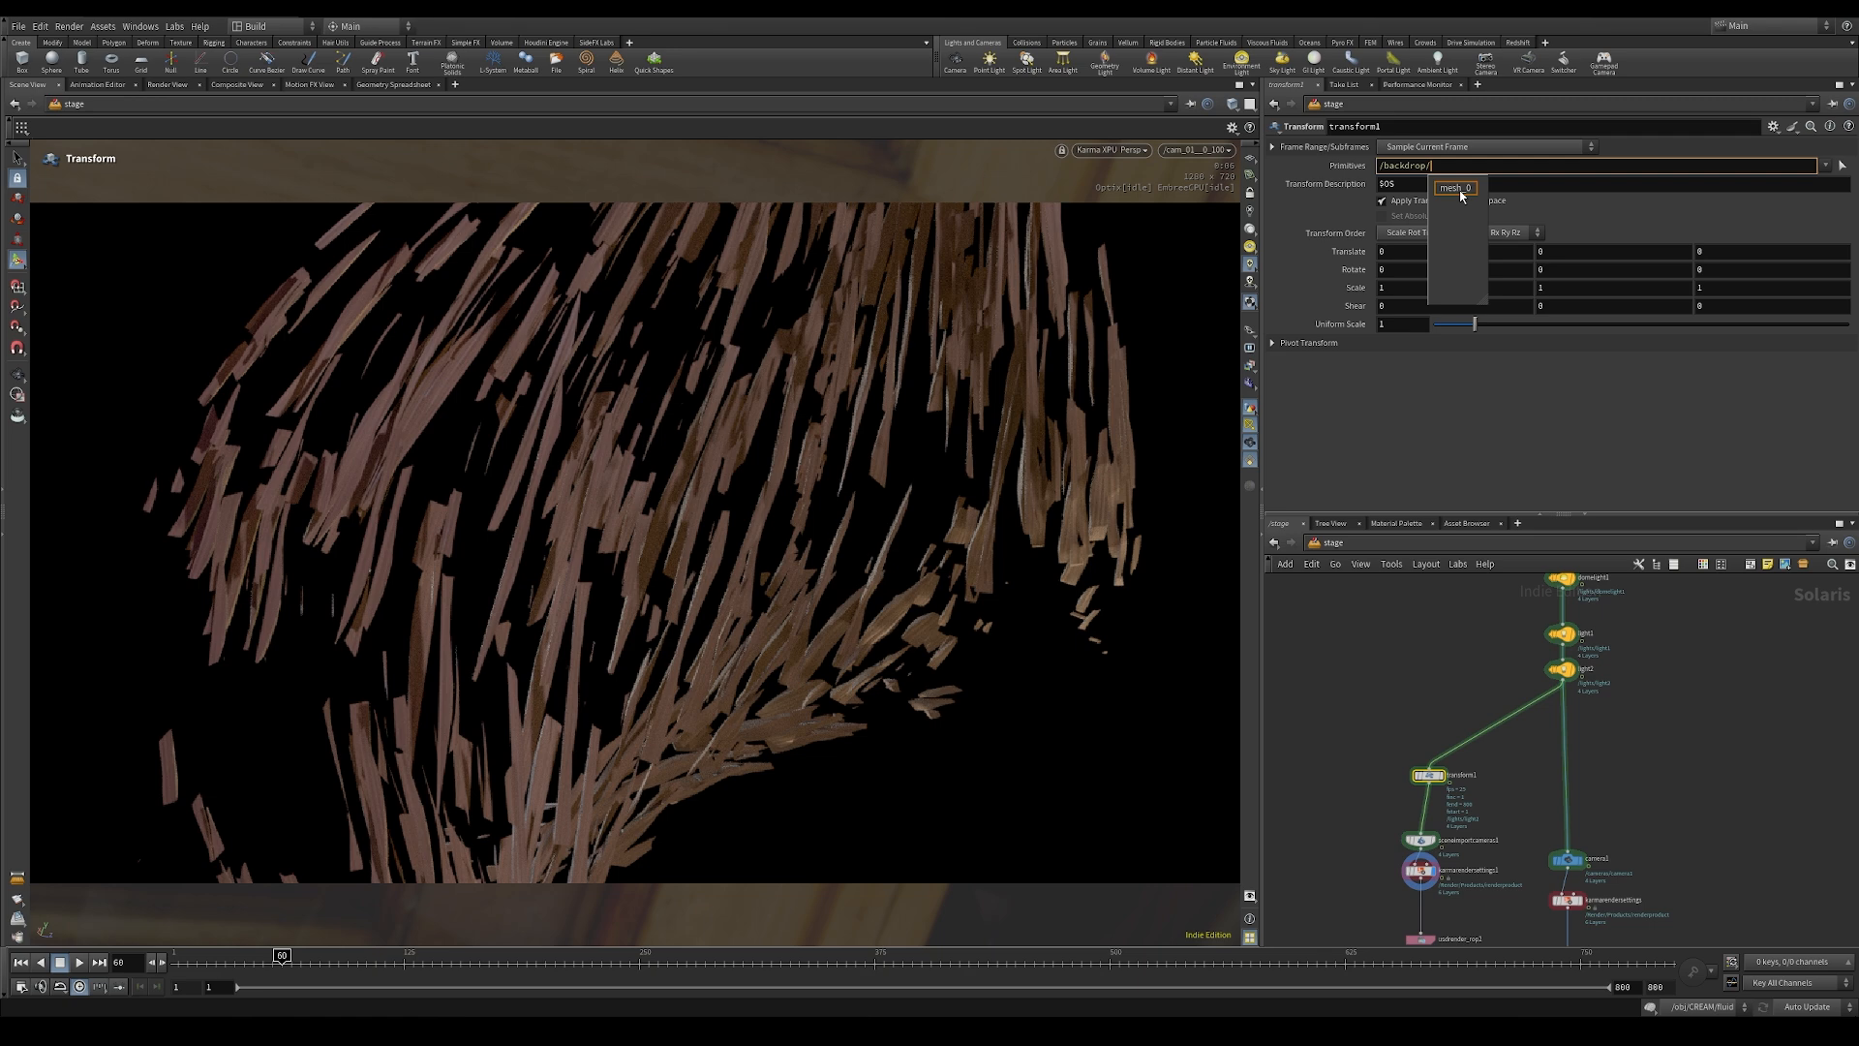
{"action": "left_click", "coordinate": [1457, 190]}
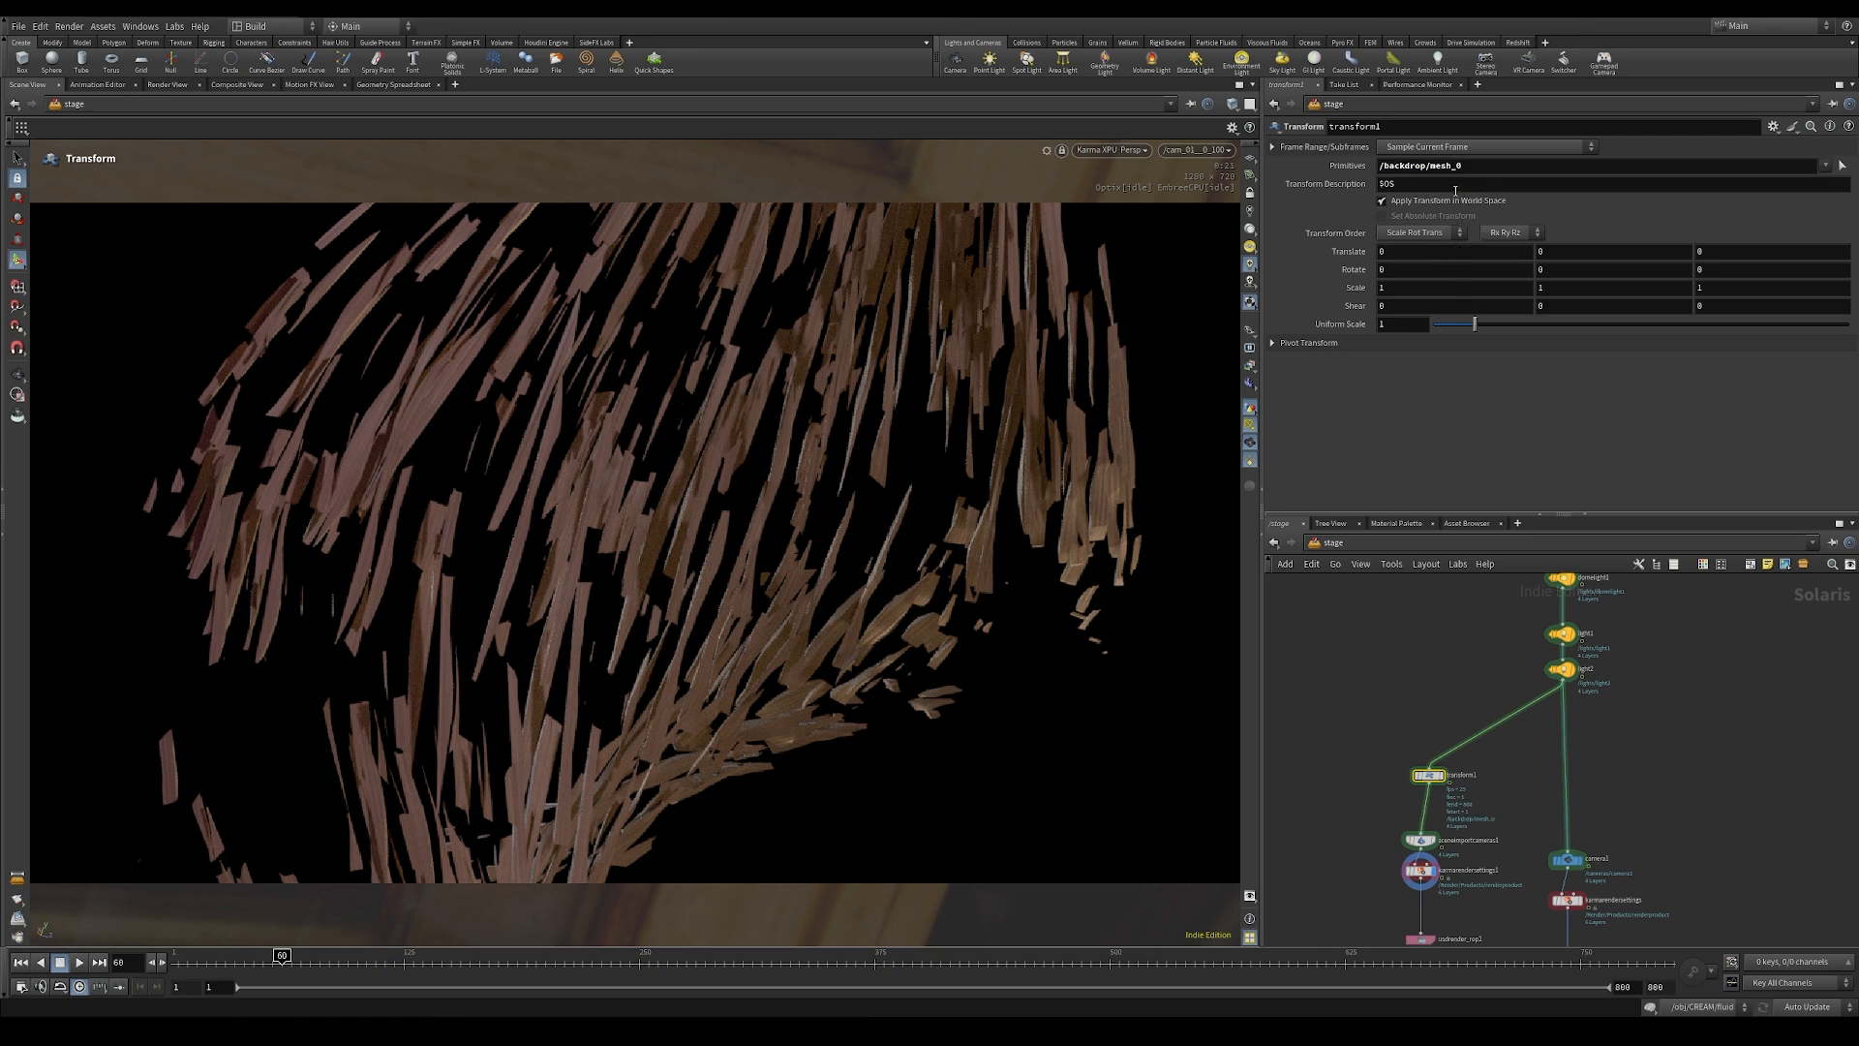
Step: Try a Y translate of -100 on transform1 and undo it
{"action": "right_click_drag", "start_coordinate": [852, 571], "coordinate": [334, 528], "text": "alt"}
{"action": "left_click_drag", "start_coordinate": [334, 528], "coordinate": [378, 557], "text": "alt"}
{"action": "left_click", "coordinate": [1580, 252]}
{"action": "key", "text": "BackSpace"}
{"action": "type", "text": "-100"}
{"action": "key", "text": "Return"}
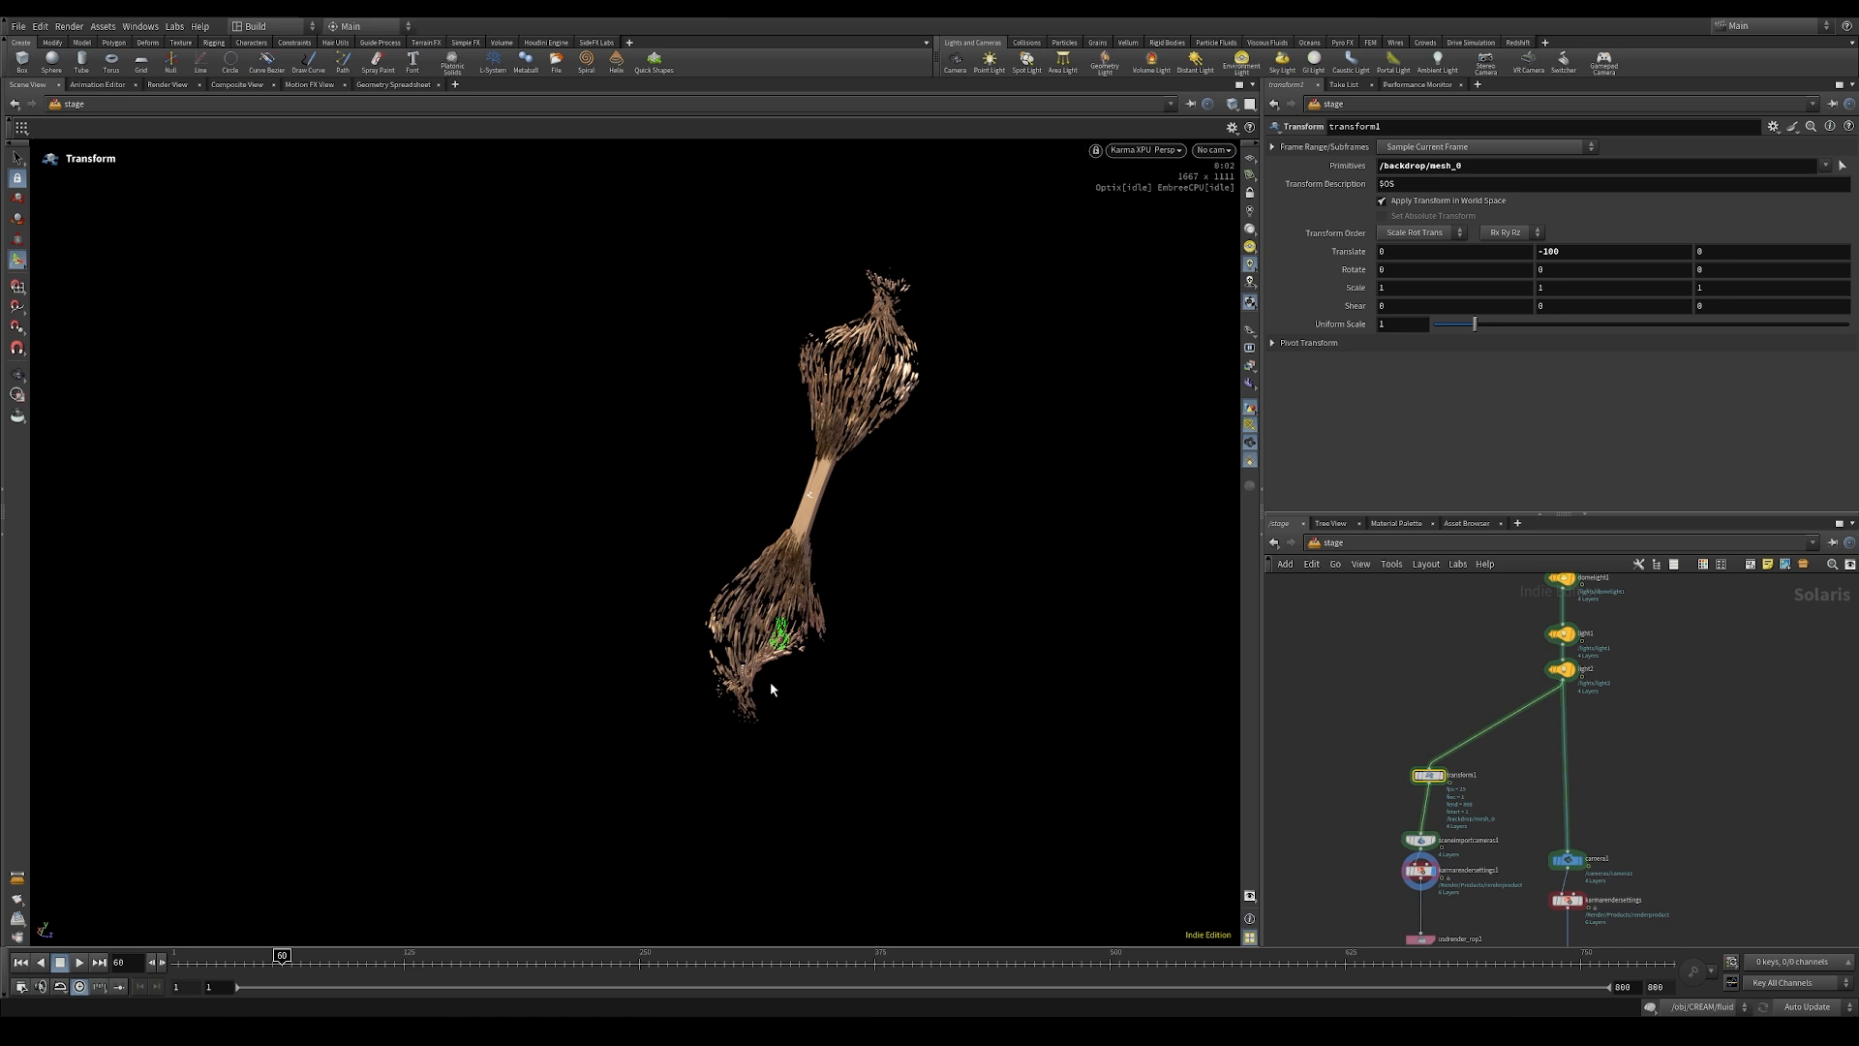
{"action": "key", "text": "ctrl+z"}
Step: Place the backdrop behind the chocolate pieces with transform1, translating about (30.8, -5.19, 7.19) and rotating about 86.44 degrees in Z
{"action": "left_click_drag", "start_coordinate": [876, 451], "coordinate": [893, 335]}
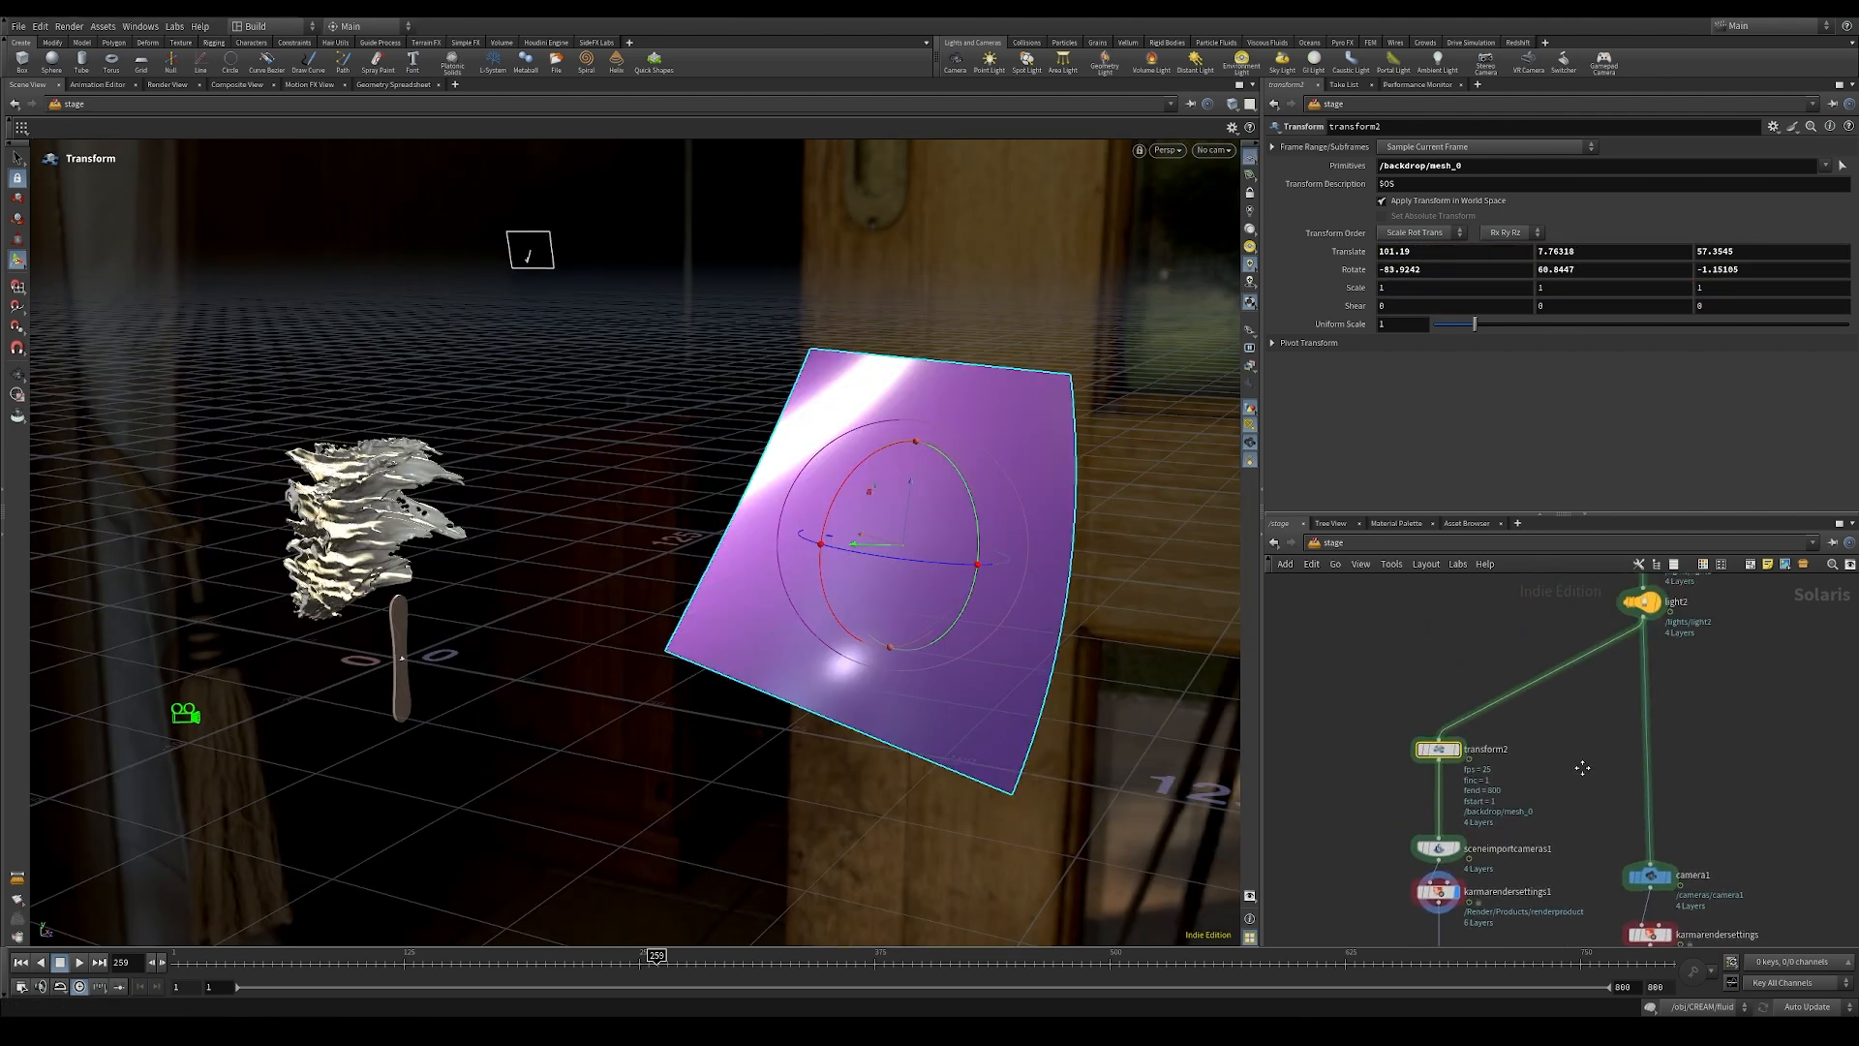
Step: Set the backdrop SOP Create node's uniform scale to 4
{"action": "middle_click_drag", "start_coordinate": [1527, 636], "coordinate": [1439, 1038]}
{"action": "middle_click_drag", "start_coordinate": [1453, 678], "coordinate": [1448, 779]}
{"action": "left_click_drag", "start_coordinate": [1424, 675], "coordinate": [1636, 765]}
{"action": "left_click", "coordinate": [1417, 451]}
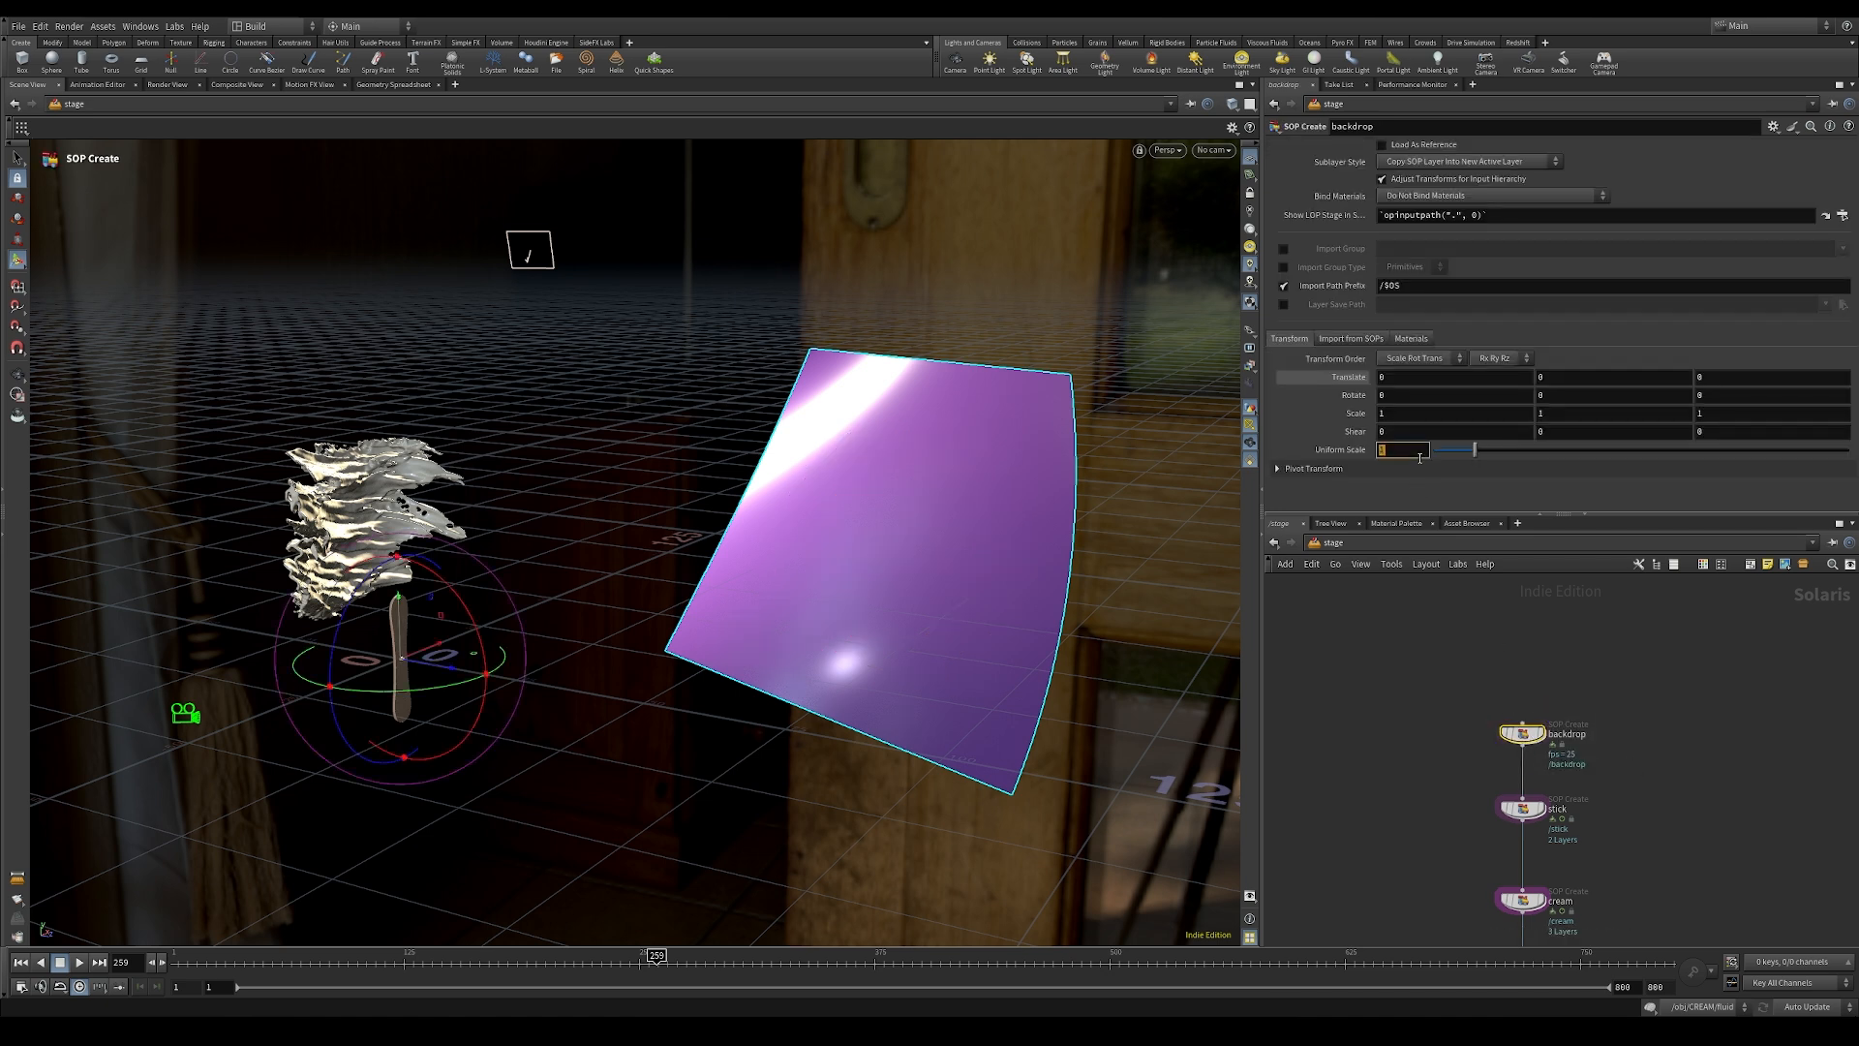
{"action": "key", "text": "Return"}
{"action": "middle_click_drag", "start_coordinate": [1437, 860], "coordinate": [1468, 416]}
{"action": "middle_click_drag", "start_coordinate": [1449, 792], "coordinate": [1475, 509]}
{"action": "middle_click_drag", "start_coordinate": [1327, 764], "coordinate": [1380, 694]}
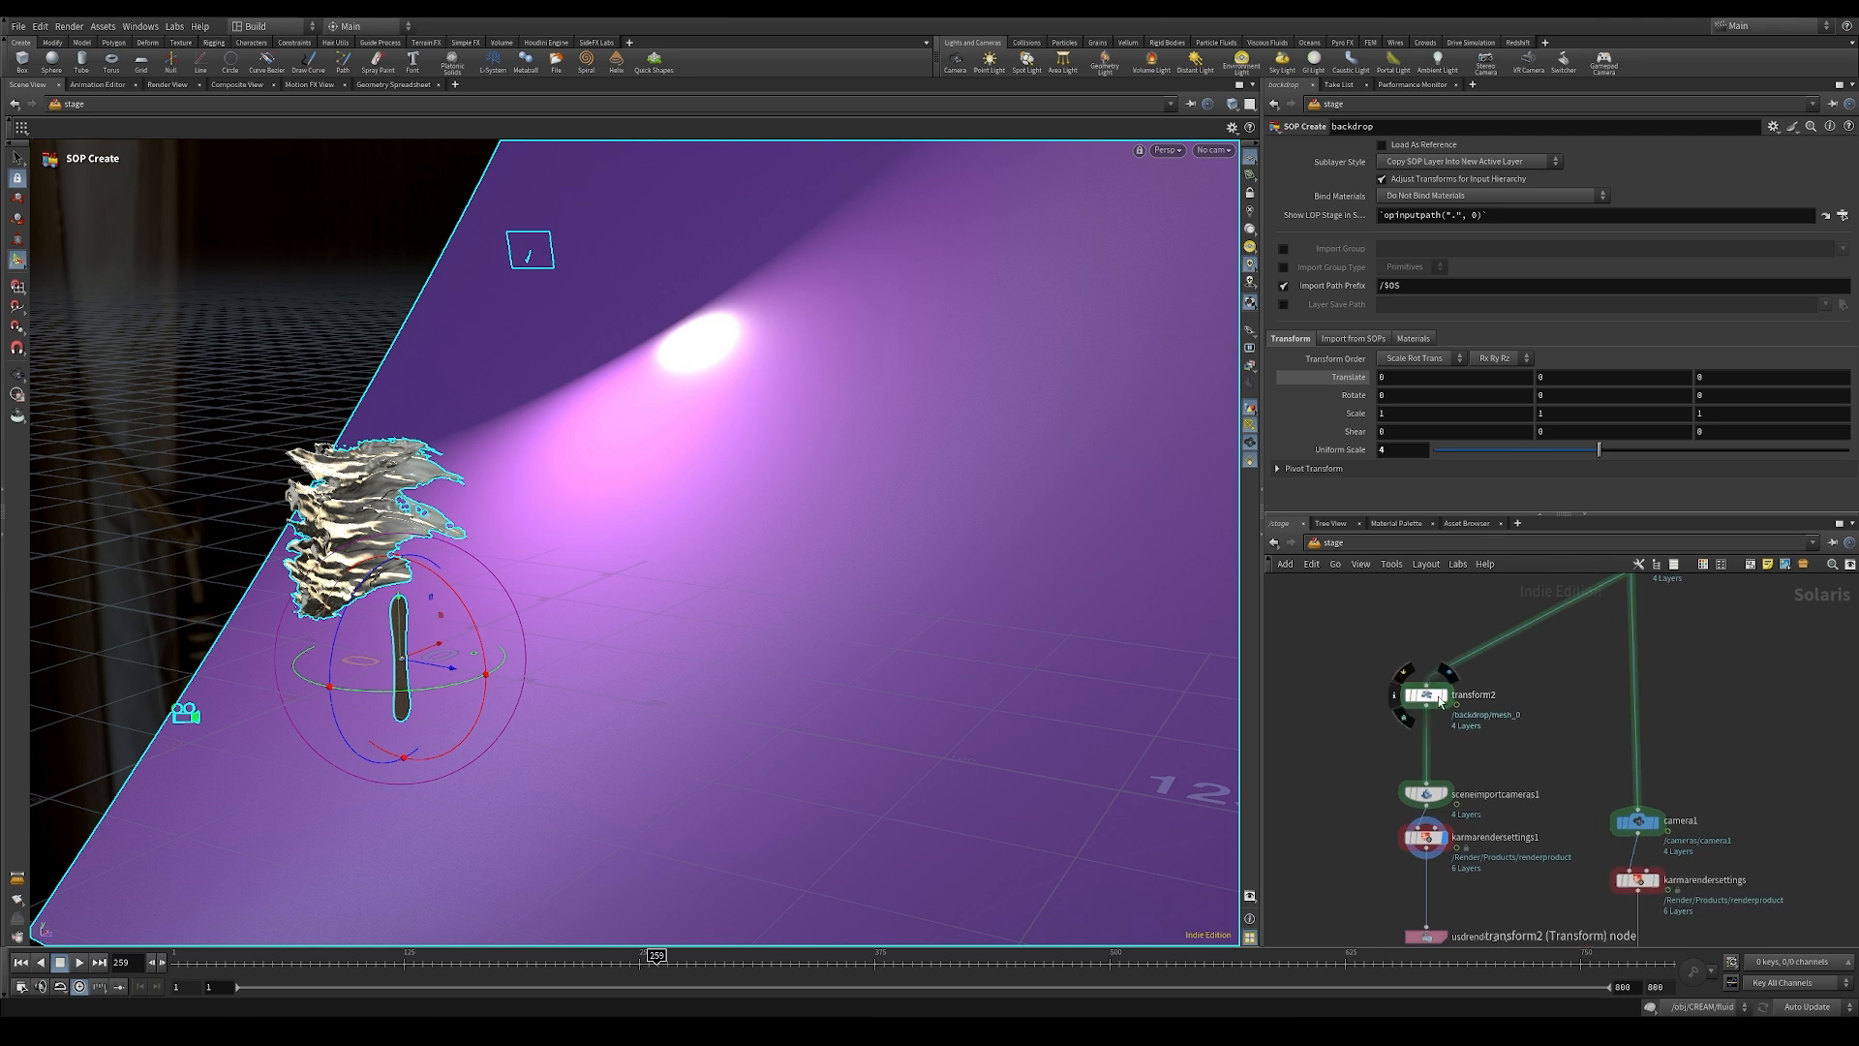
Step: Check the transform2 backdrop placement through /cam_01__0_100 at frame 21, rendering the viewport with Karma XPU
{"action": "left_click", "coordinate": [1426, 695]}
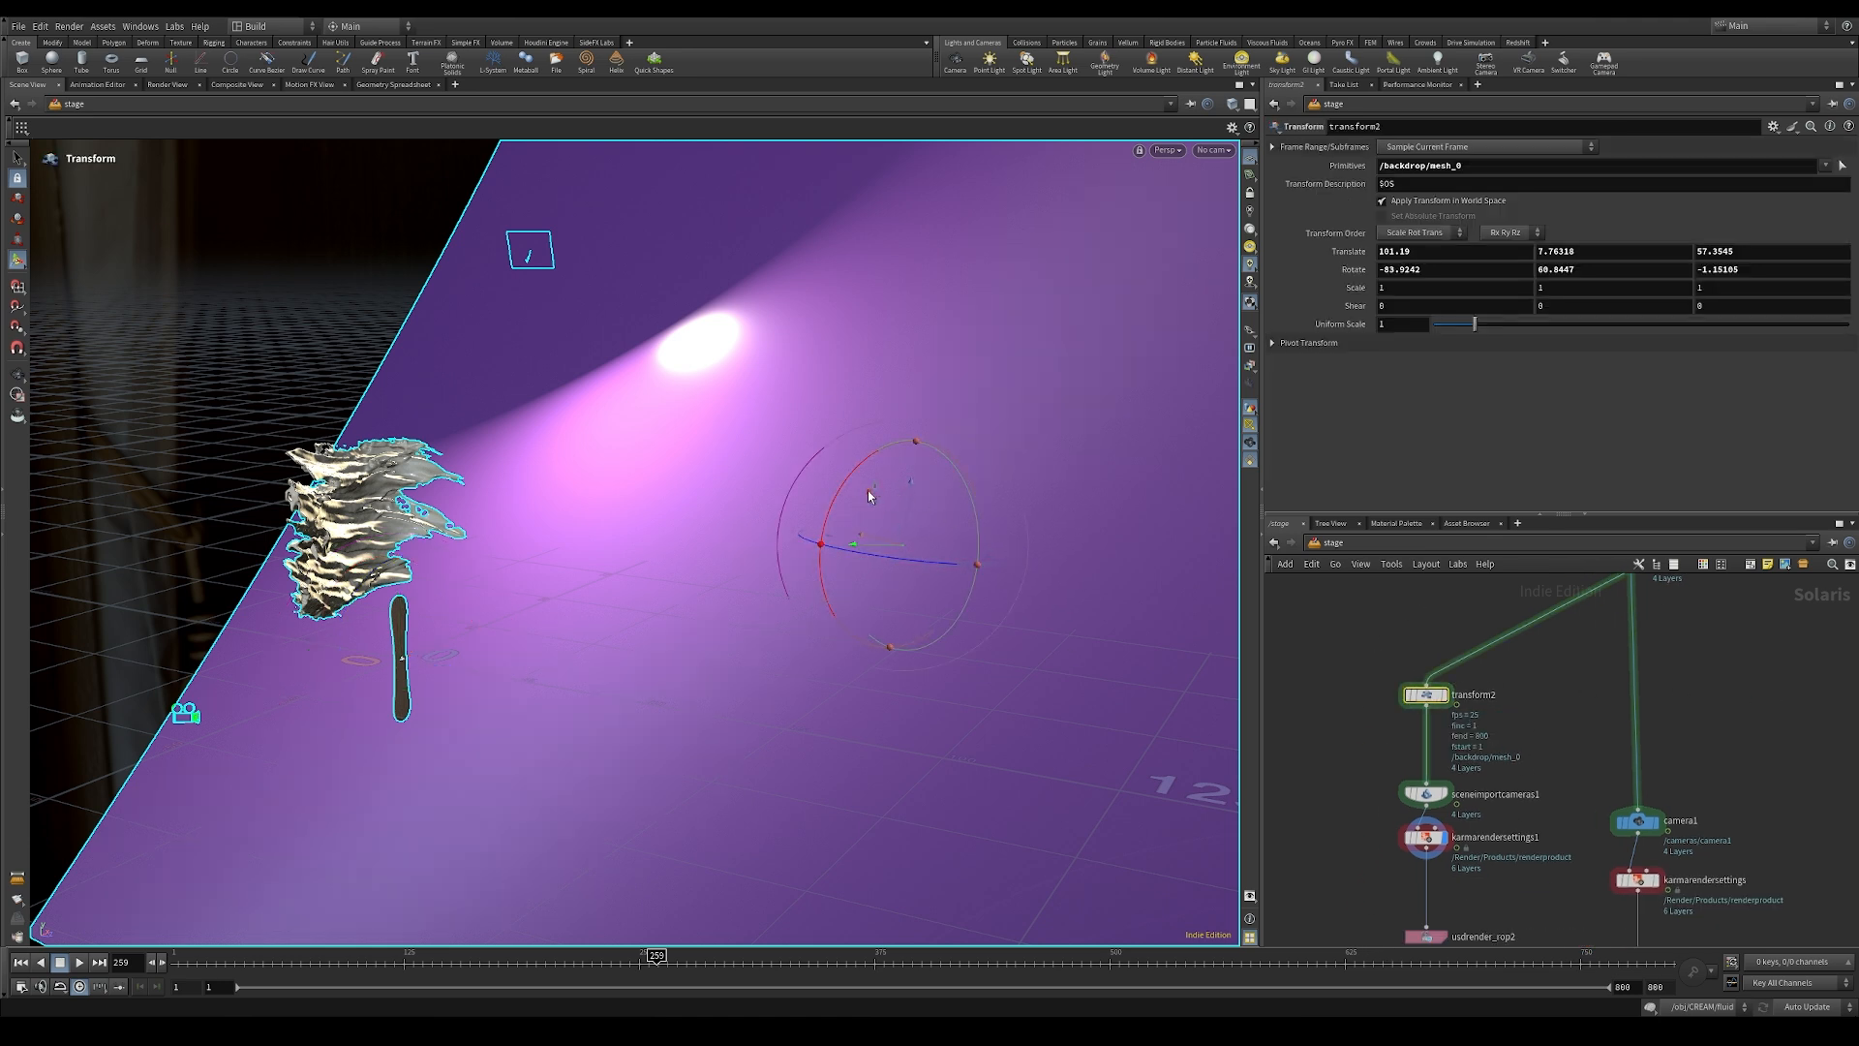
{"action": "left_click", "coordinate": [1214, 150]}
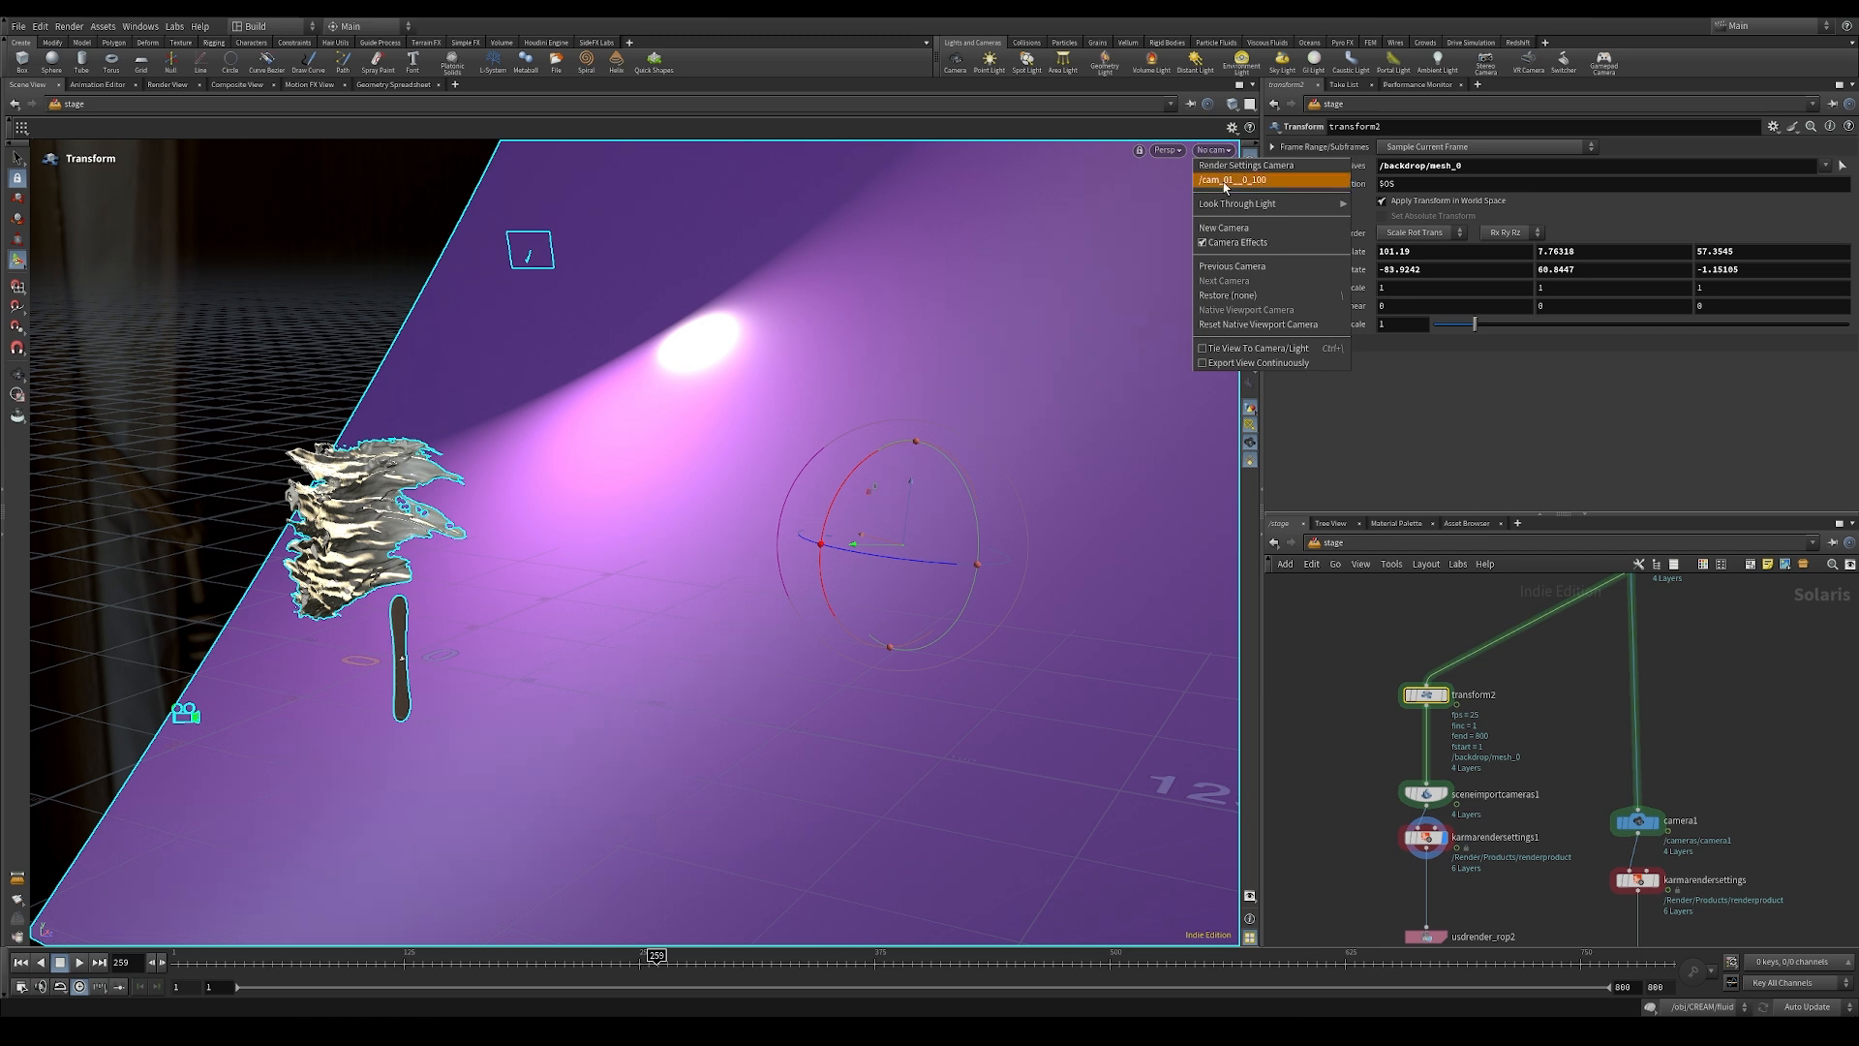
{"action": "left_click", "coordinate": [1223, 182]}
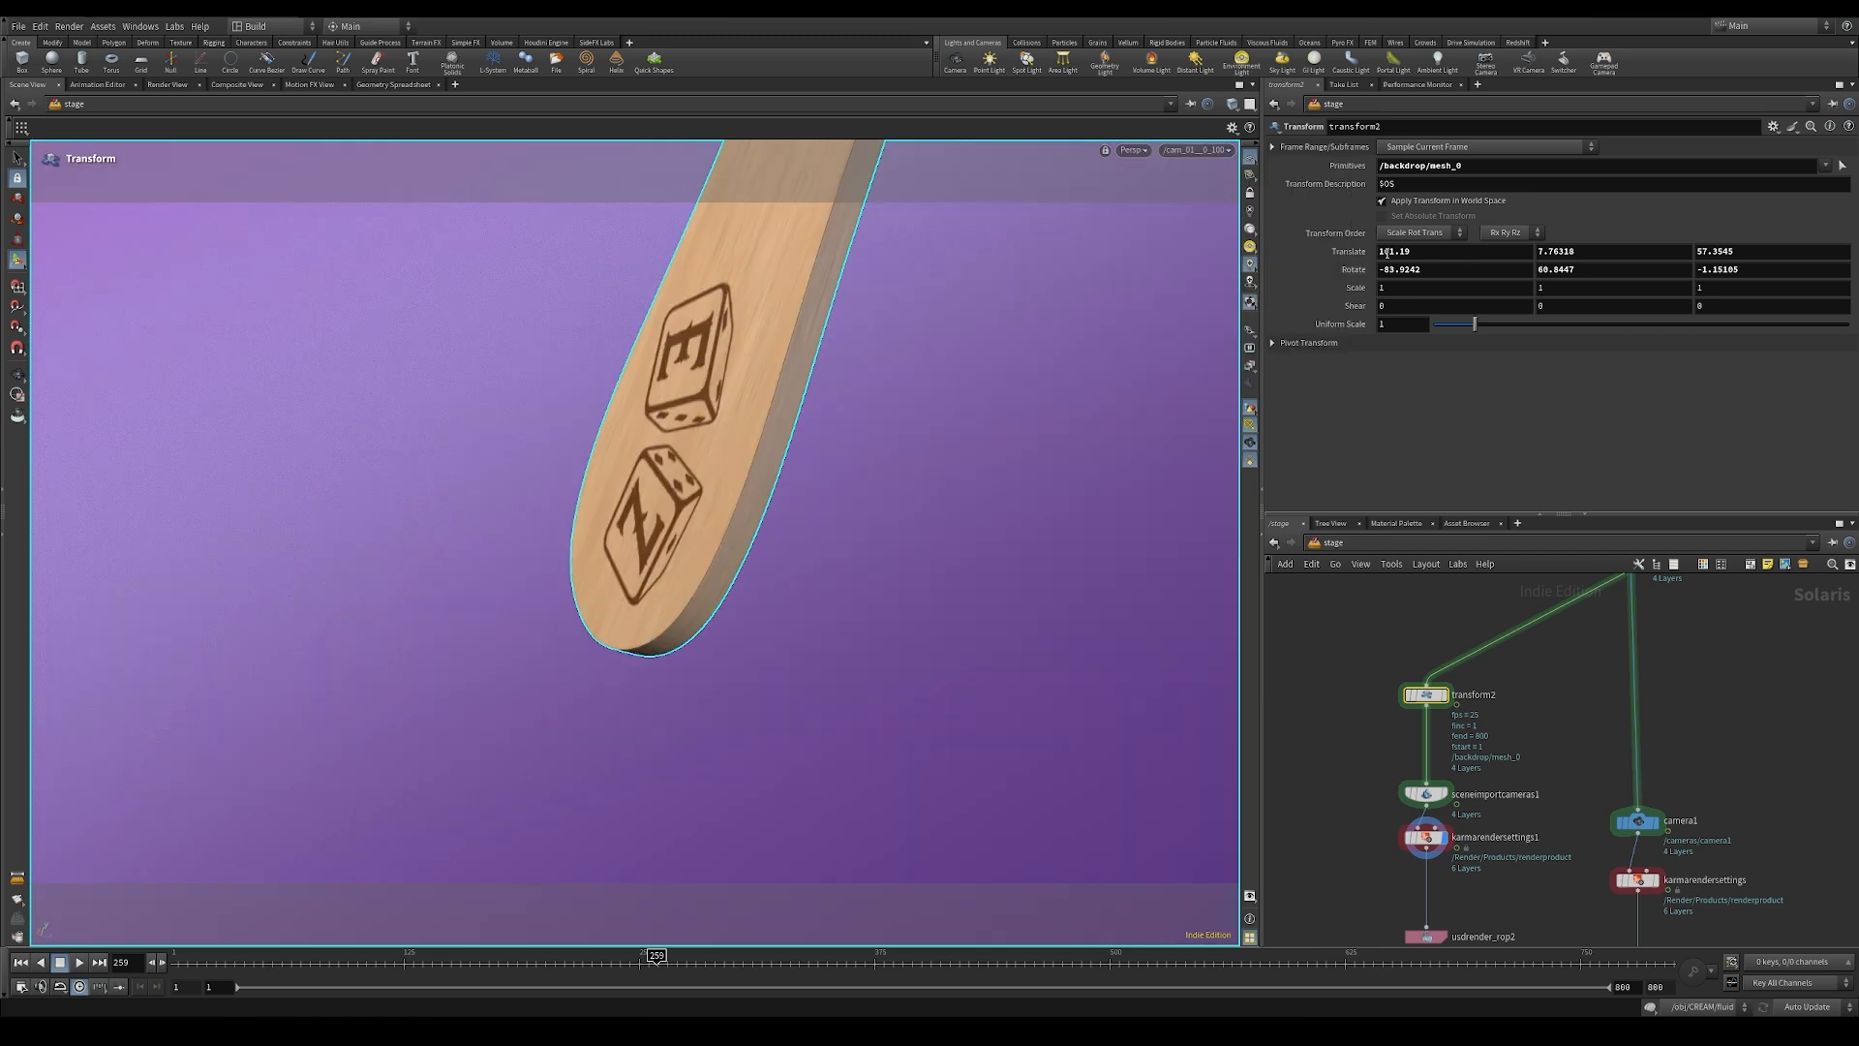
{"action": "left_click", "coordinate": [193, 961]}
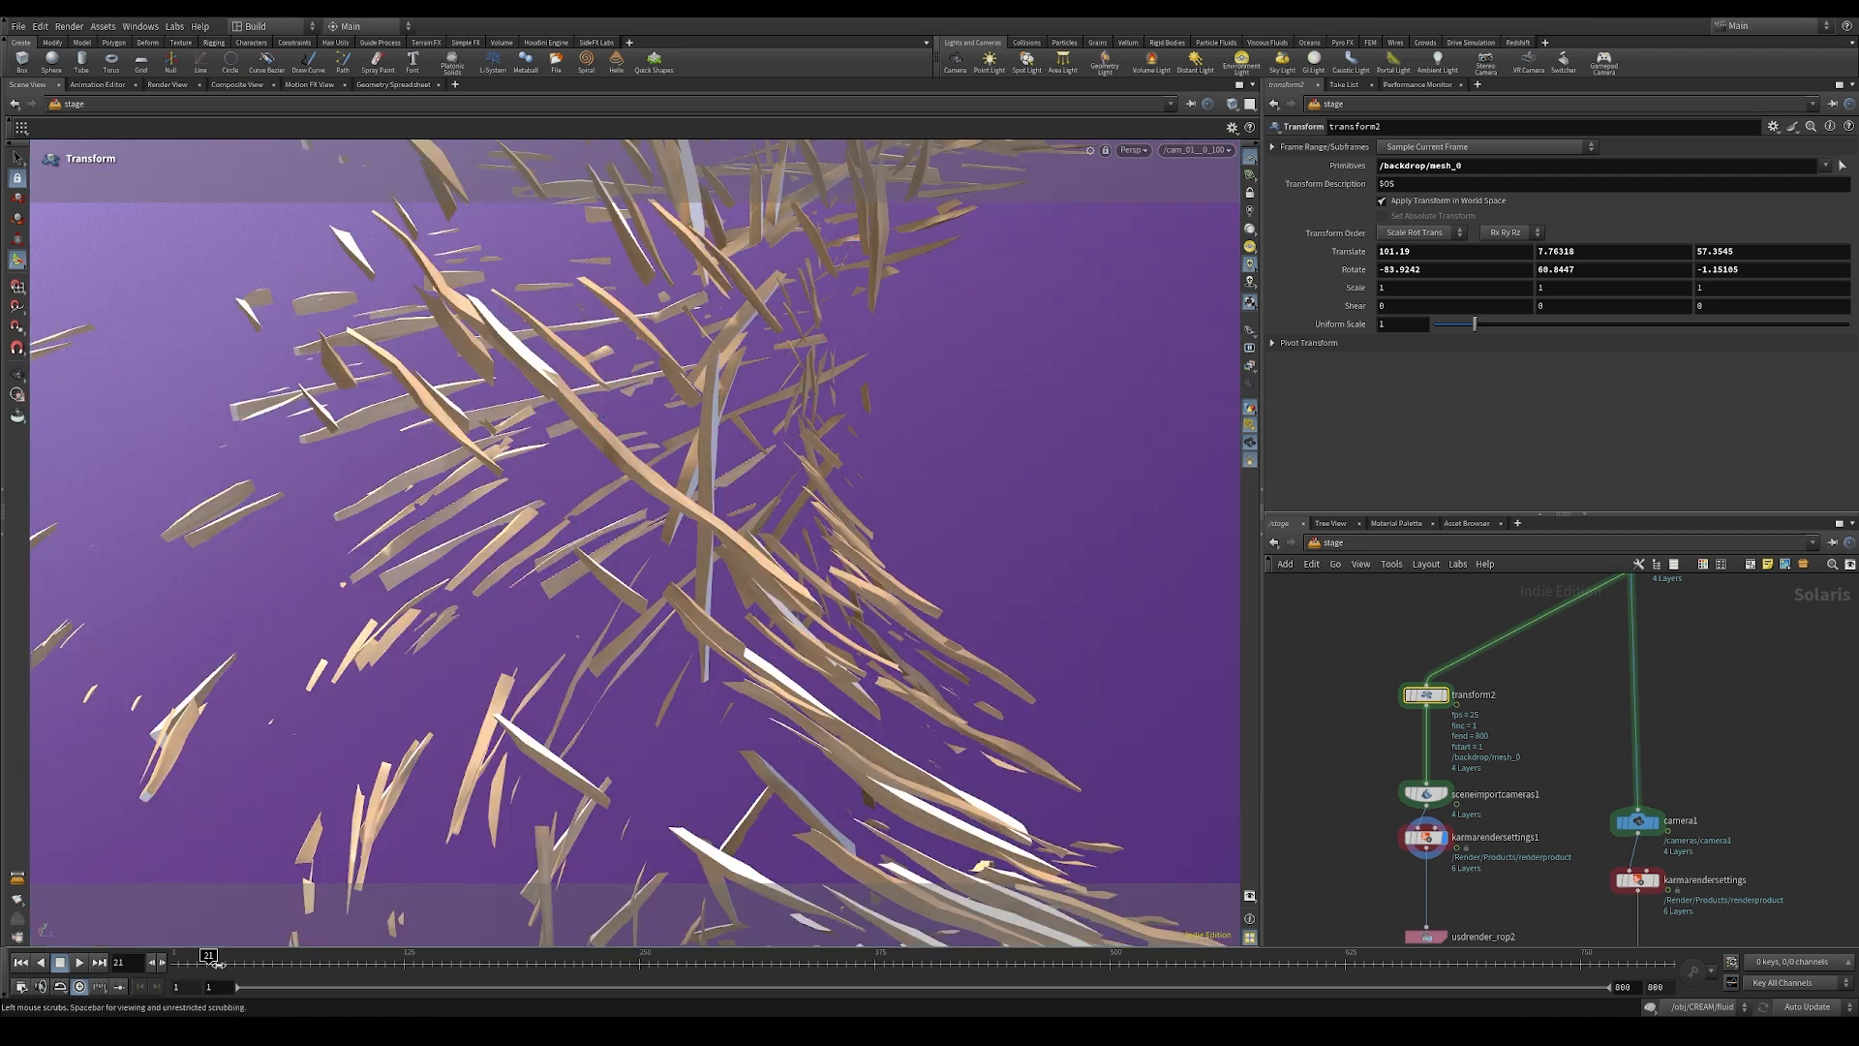
{"action": "left_click", "coordinate": [1131, 150]}
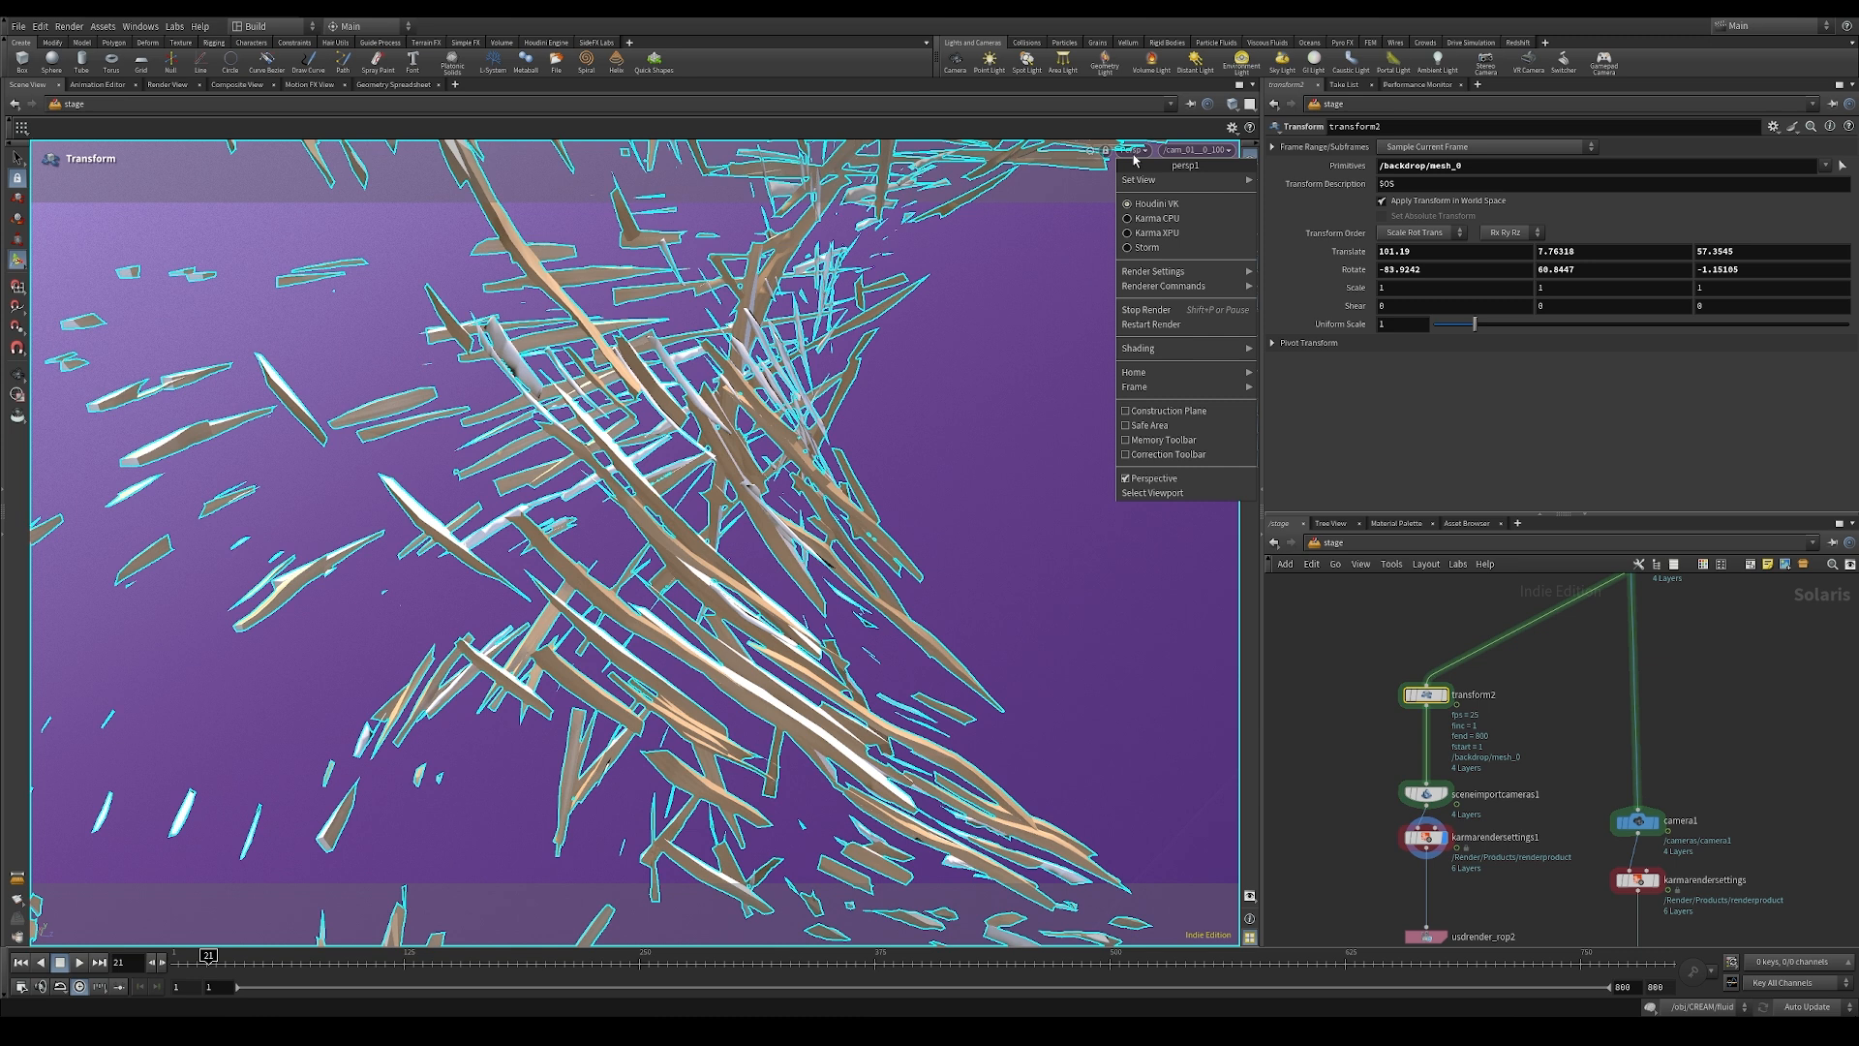
{"action": "left_click", "coordinate": [1148, 233]}
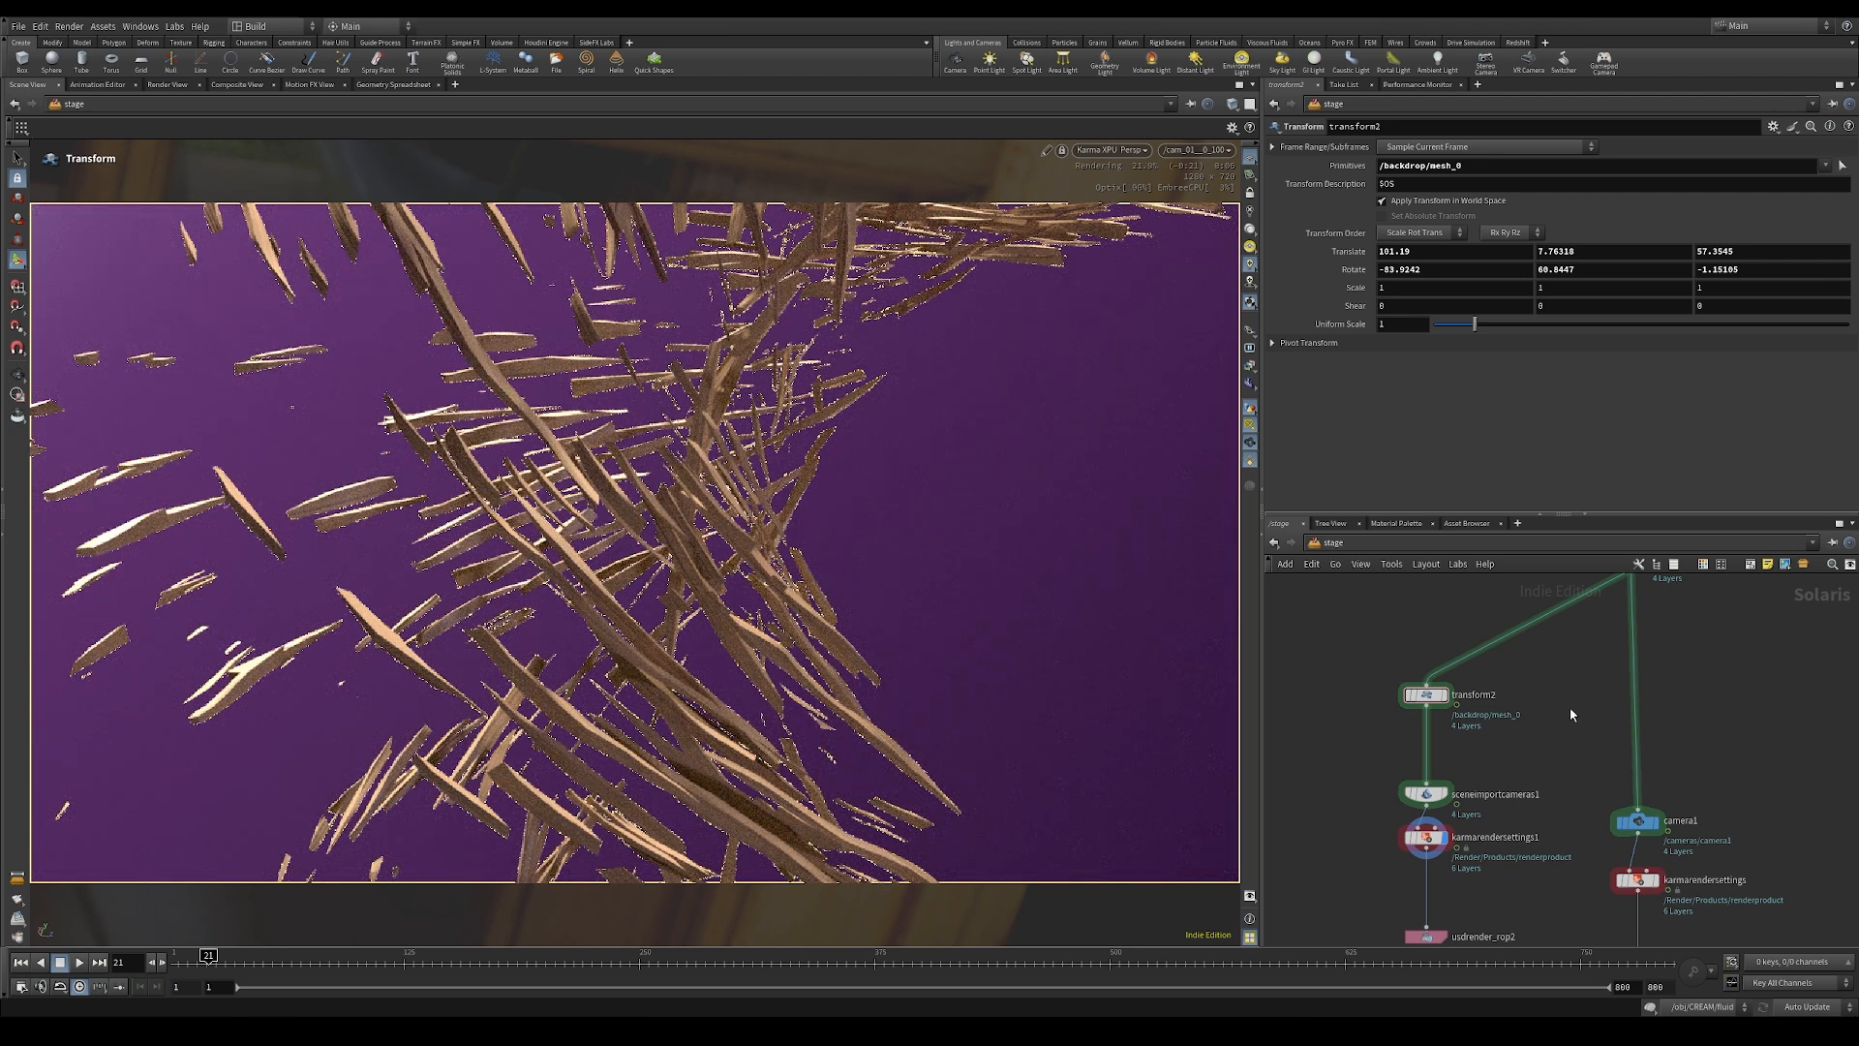
Step: Rearrange the scene import, Karma render settings and usdrender_rop2 nodes closer together, lower beneath transform2
{"action": "middle_click_drag", "start_coordinate": [1548, 714], "coordinate": [1542, 768]}
{"action": "scroll", "coordinate": [1546, 768], "scroll_direction": "down", "scroll_amount": 3}
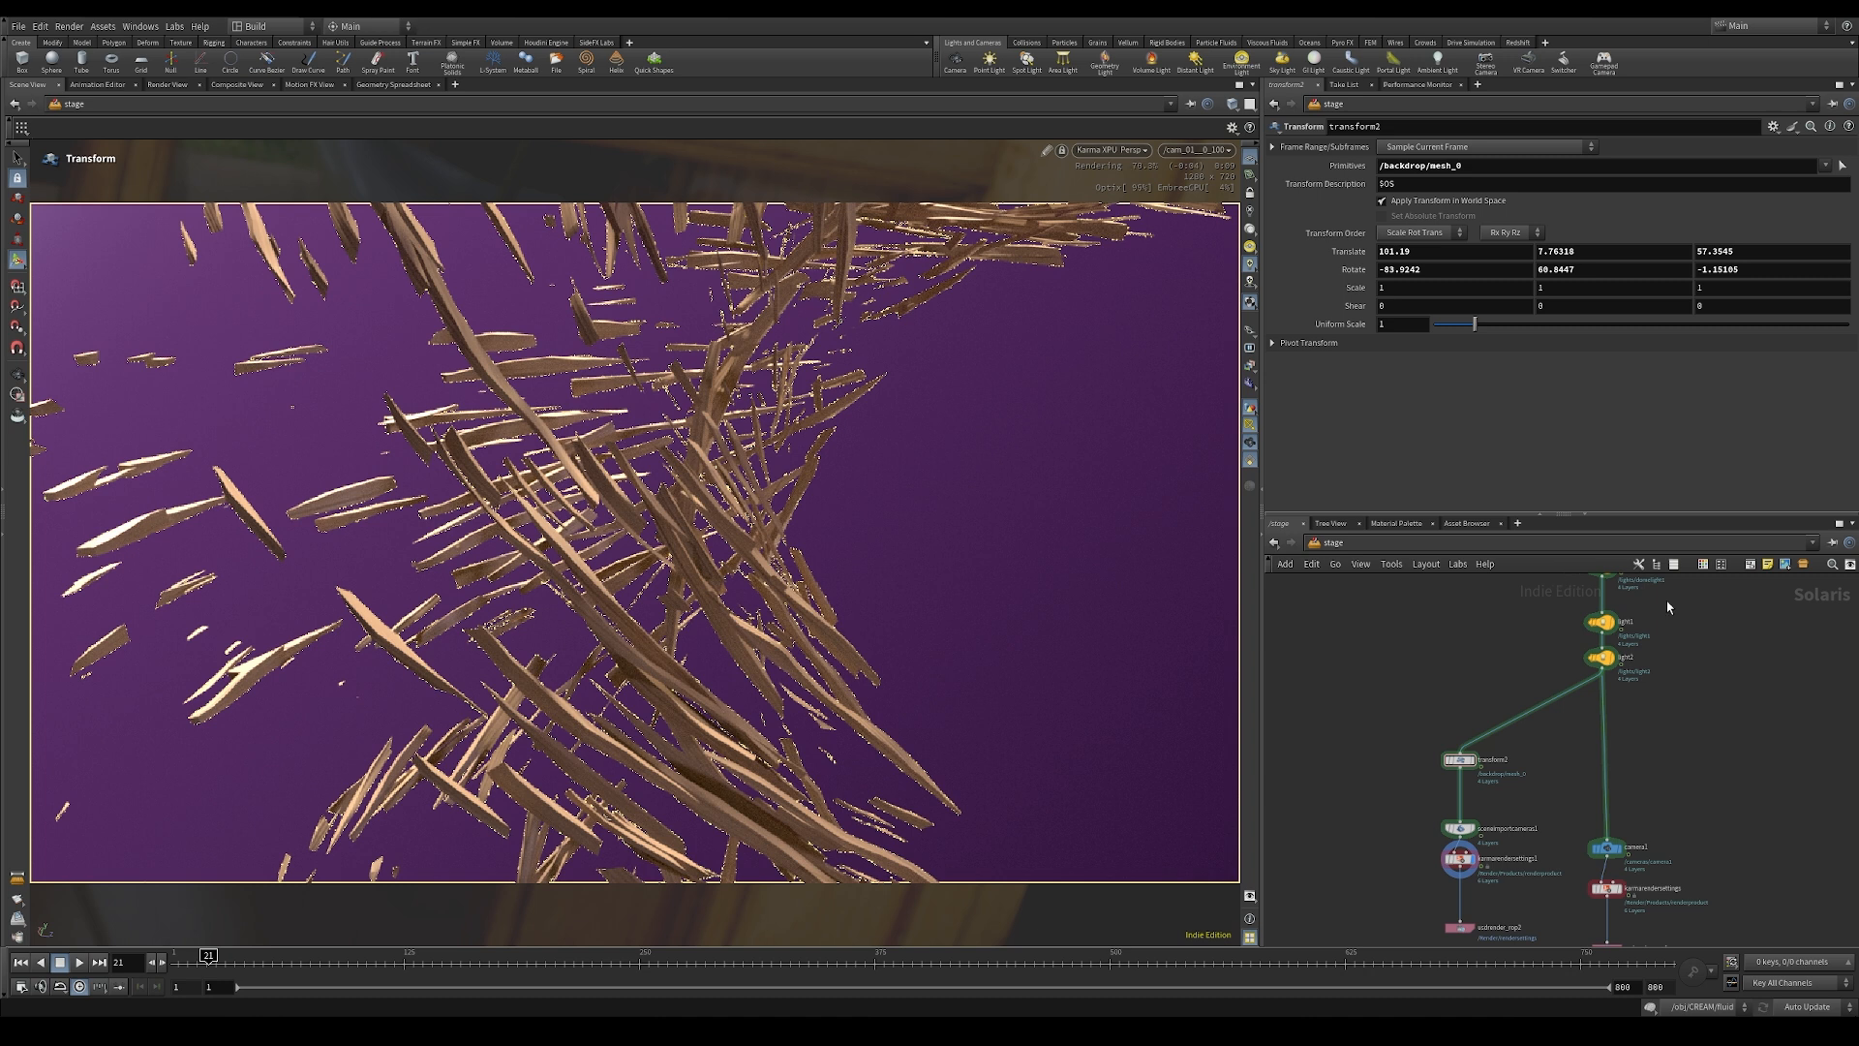
{"action": "middle_click_drag", "start_coordinate": [1539, 810], "coordinate": [1589, 677]}
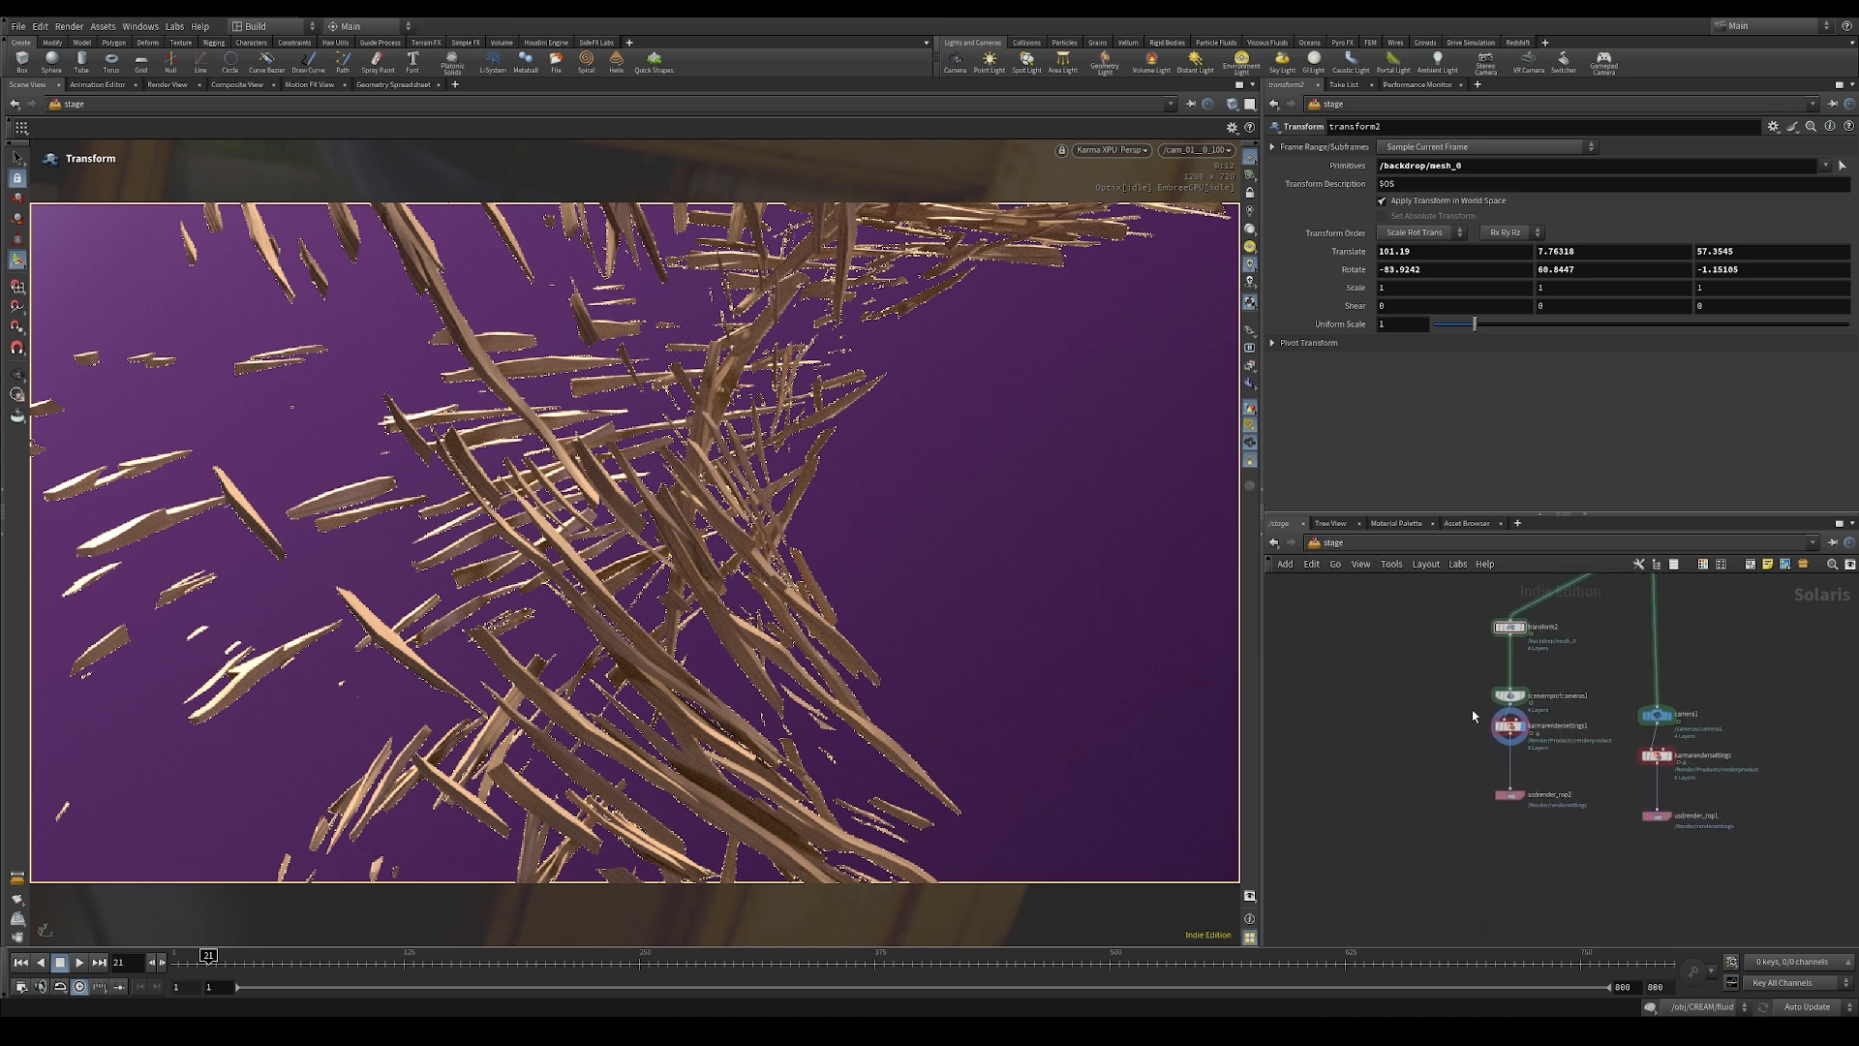
{"action": "scroll", "coordinate": [1474, 715], "scroll_direction": "up", "scroll_amount": 2}
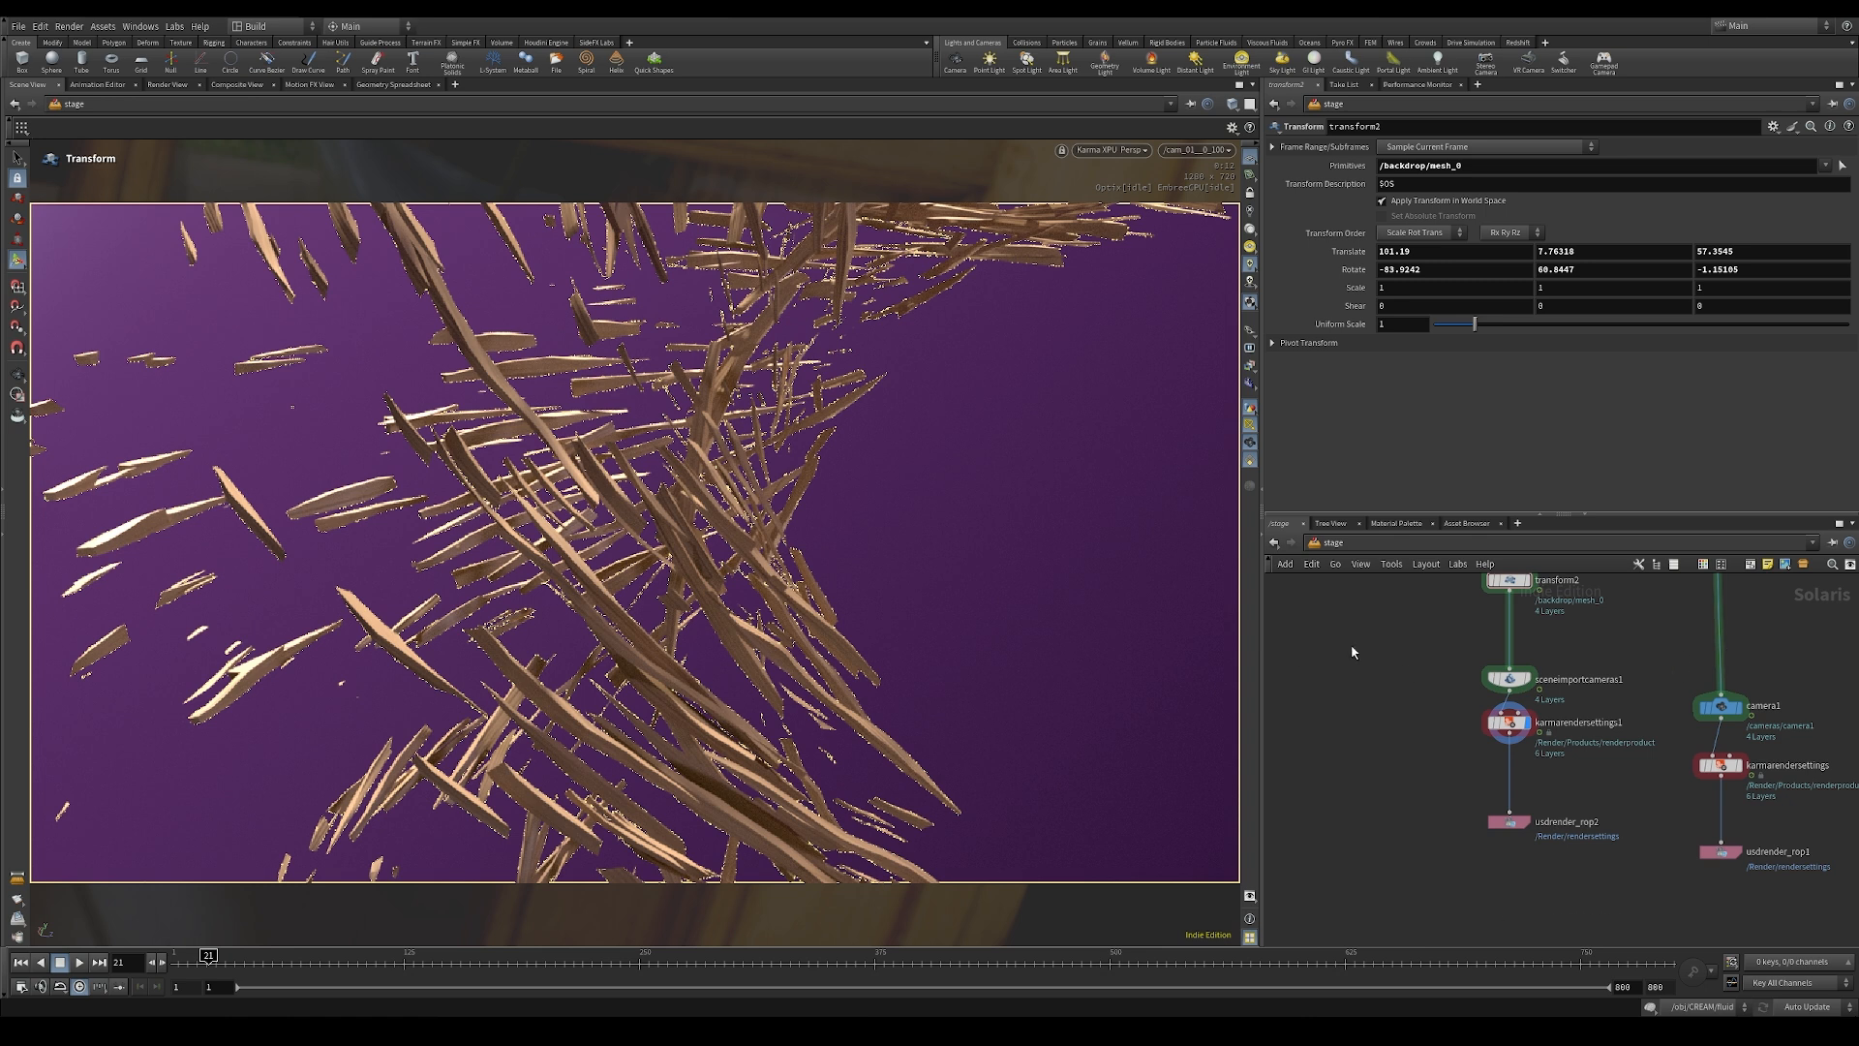
{"action": "left_click_drag", "start_coordinate": [1410, 679], "coordinate": [1555, 920]}
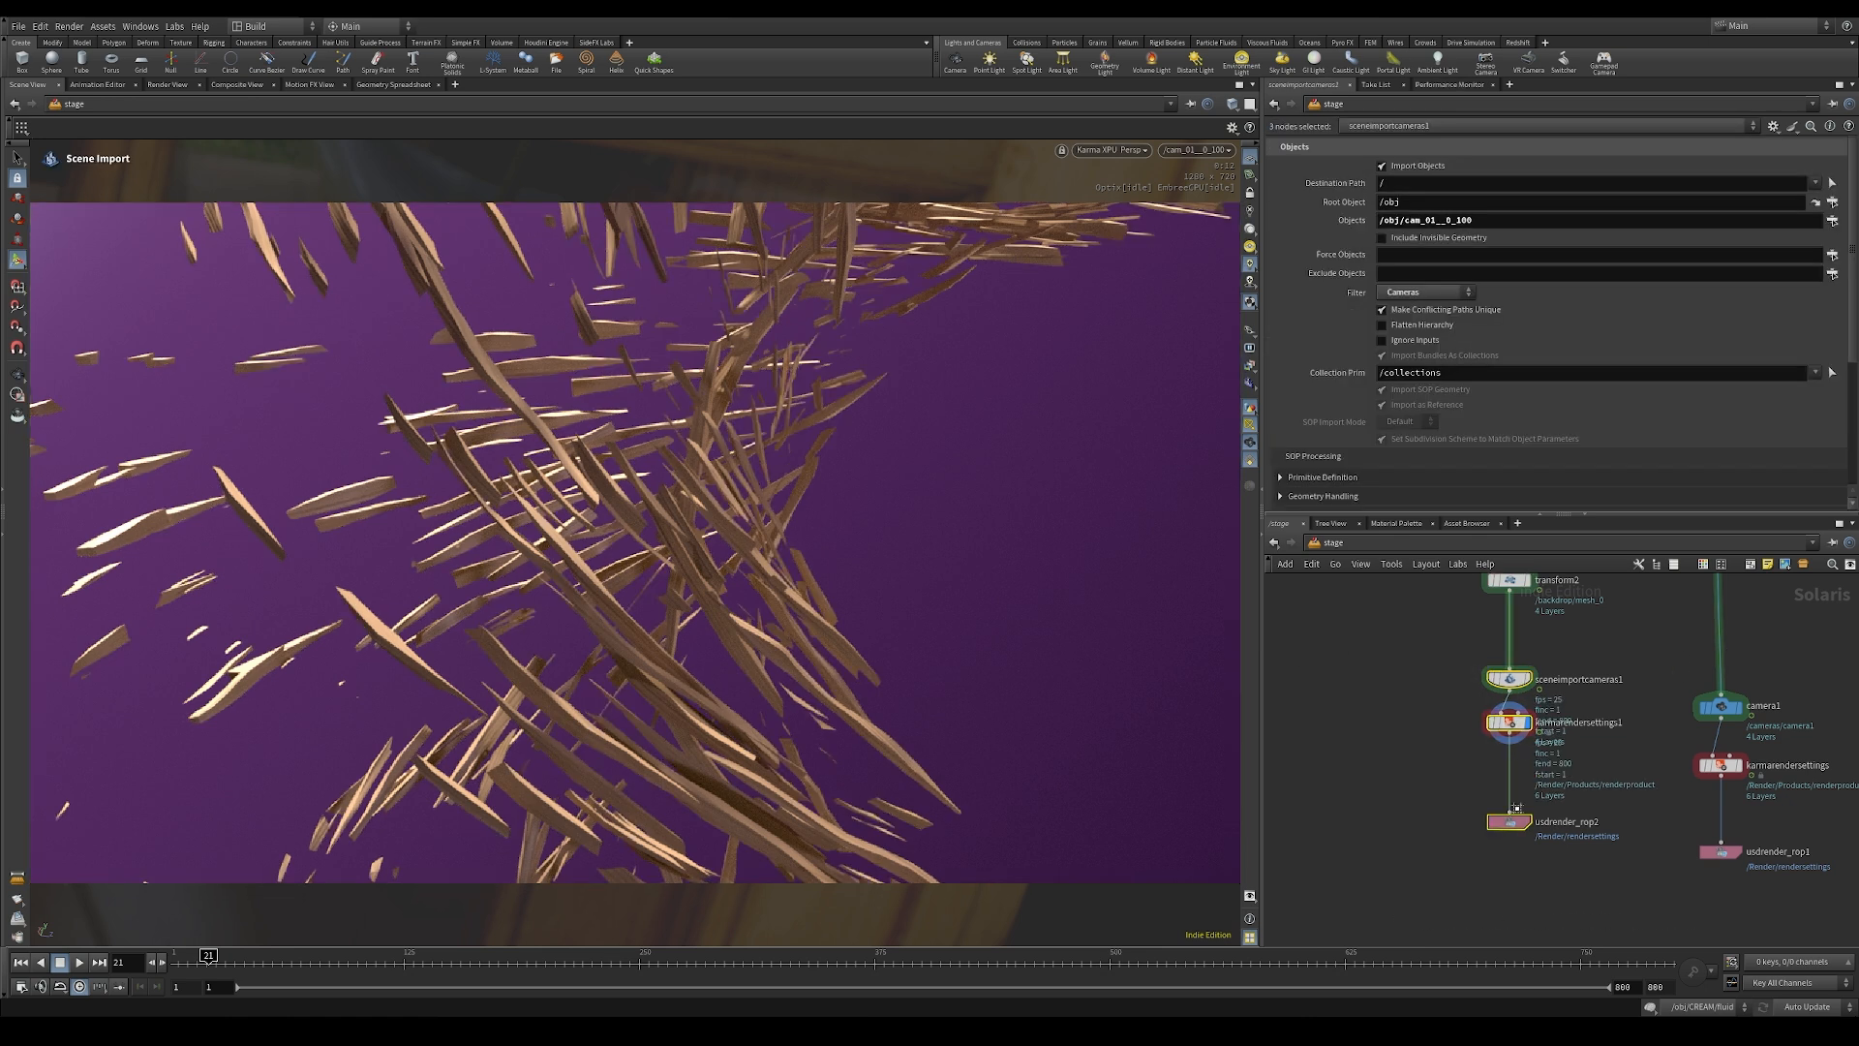
{"action": "mouse_move", "coordinate": [1509, 823]}
{"action": "left_mouse_down"}
{"action": "mouse_move", "coordinate": [1507, 886]}
{"action": "mouse_move", "coordinate": [1501, 826]}
{"action": "left_mouse_up"}
Step: Rename the sceneimportcameras1 node to camera_01_1_100
{"action": "left_click", "coordinate": [1573, 734]}
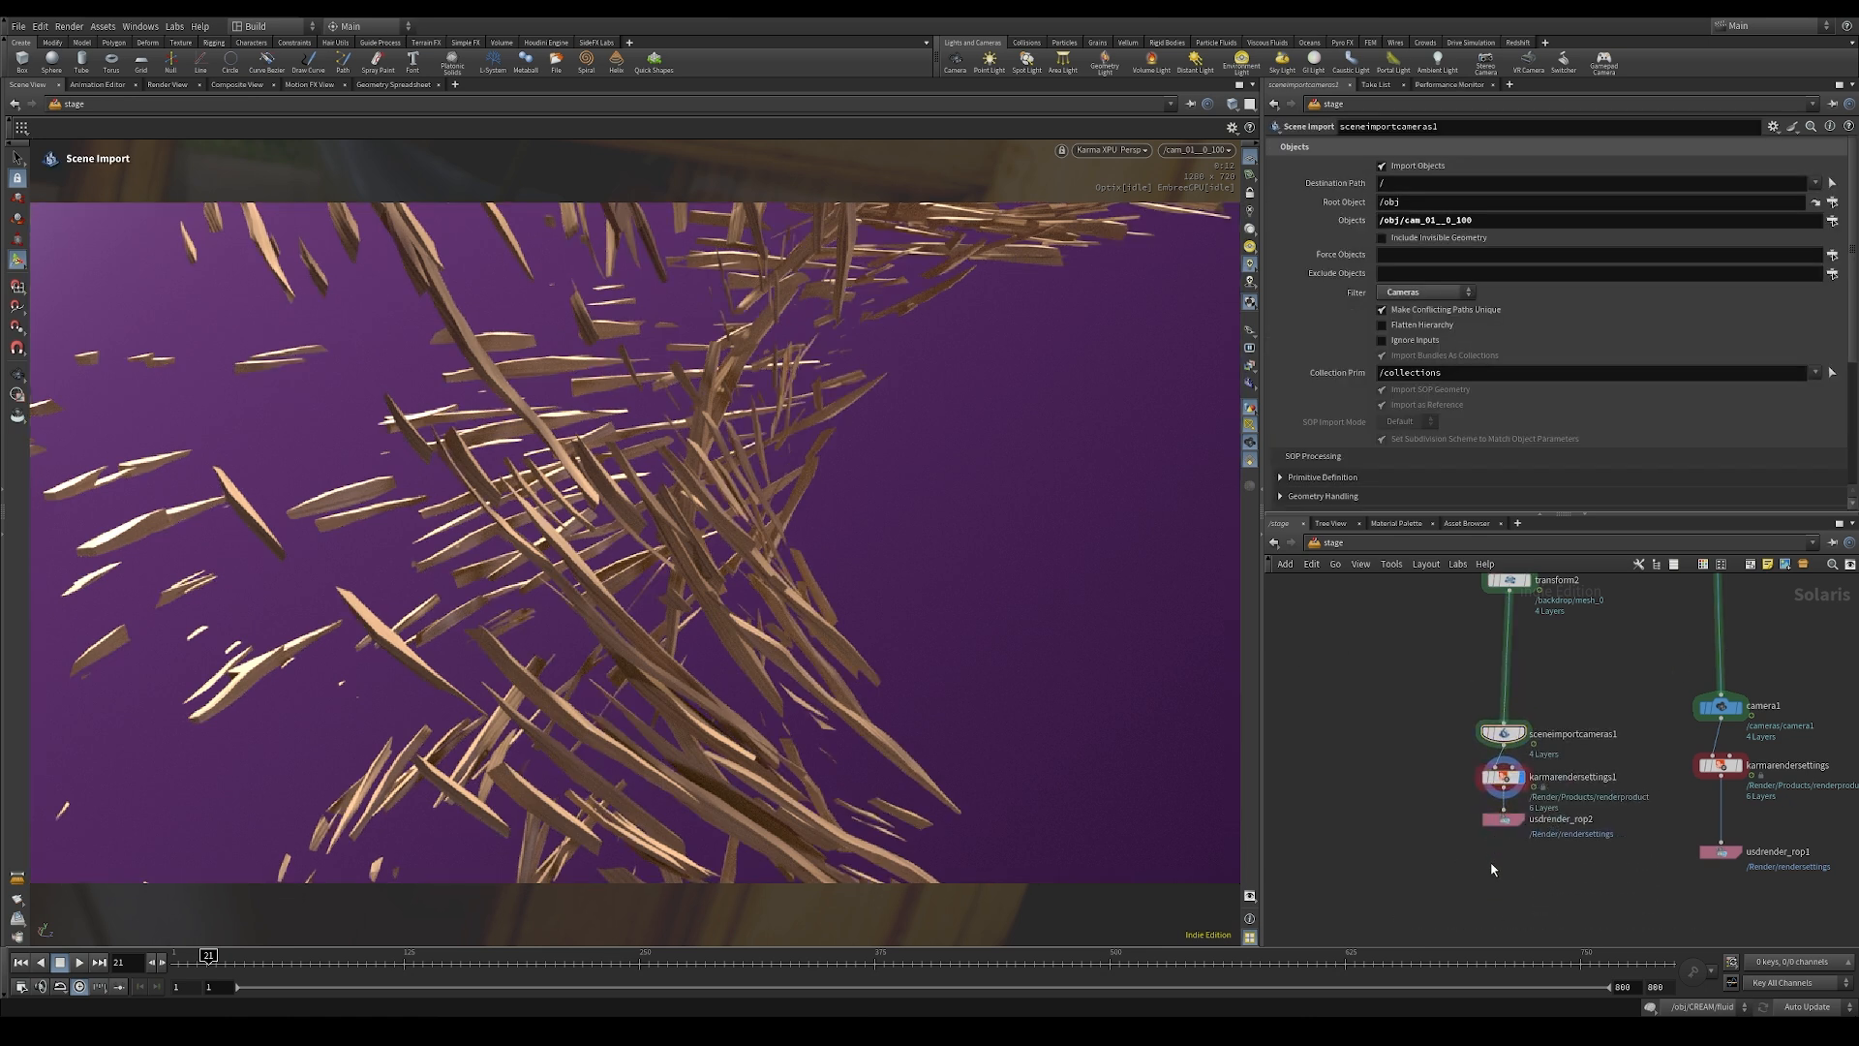
{"action": "double_click", "coordinate": [1574, 734]}
{"action": "type", "text": "camera_01"}
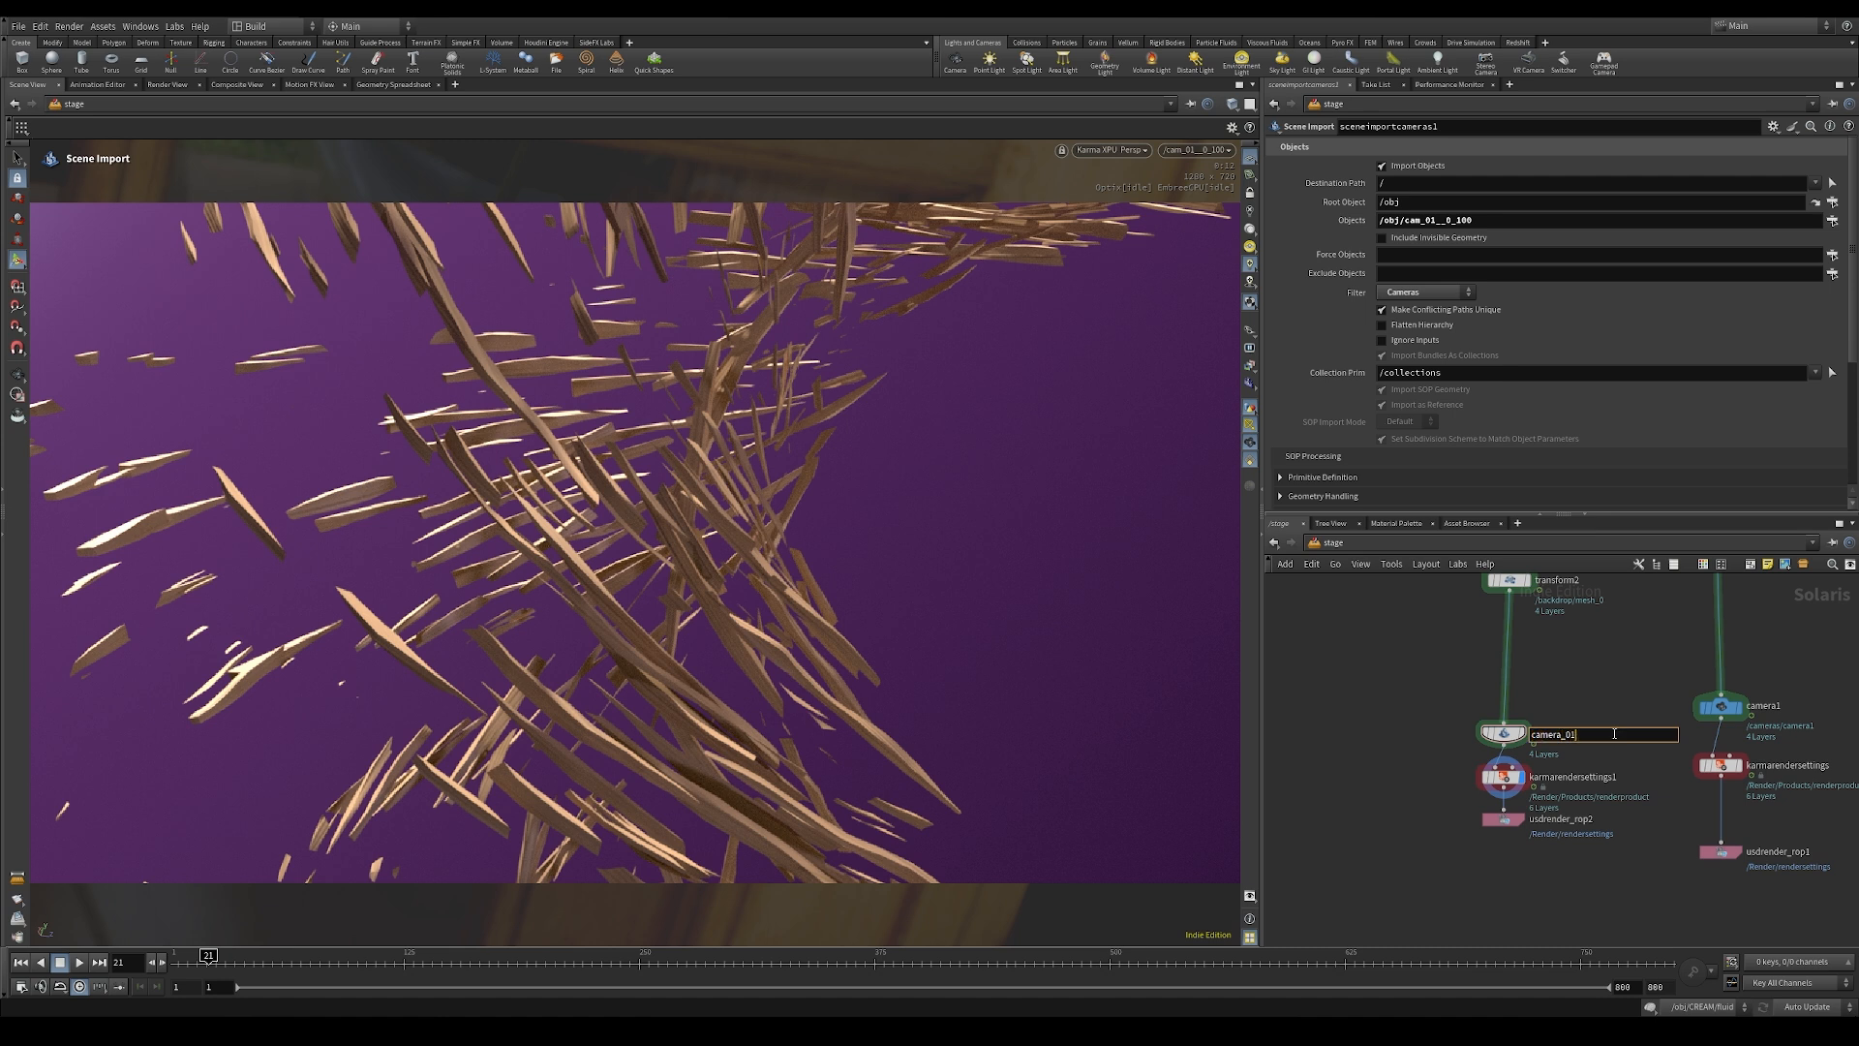
{"action": "type", "text": "_1_100"}
{"action": "key", "text": "Return"}
Step: Rename the karmarendersettings1 node to cut_01 and space usdrender_rop2 further below it
{"action": "scroll", "coordinate": [1607, 755], "scroll_direction": "up", "scroll_amount": 1}
{"action": "double_click", "coordinate": [1586, 782]}
{"action": "type", "text": "cut_01"}
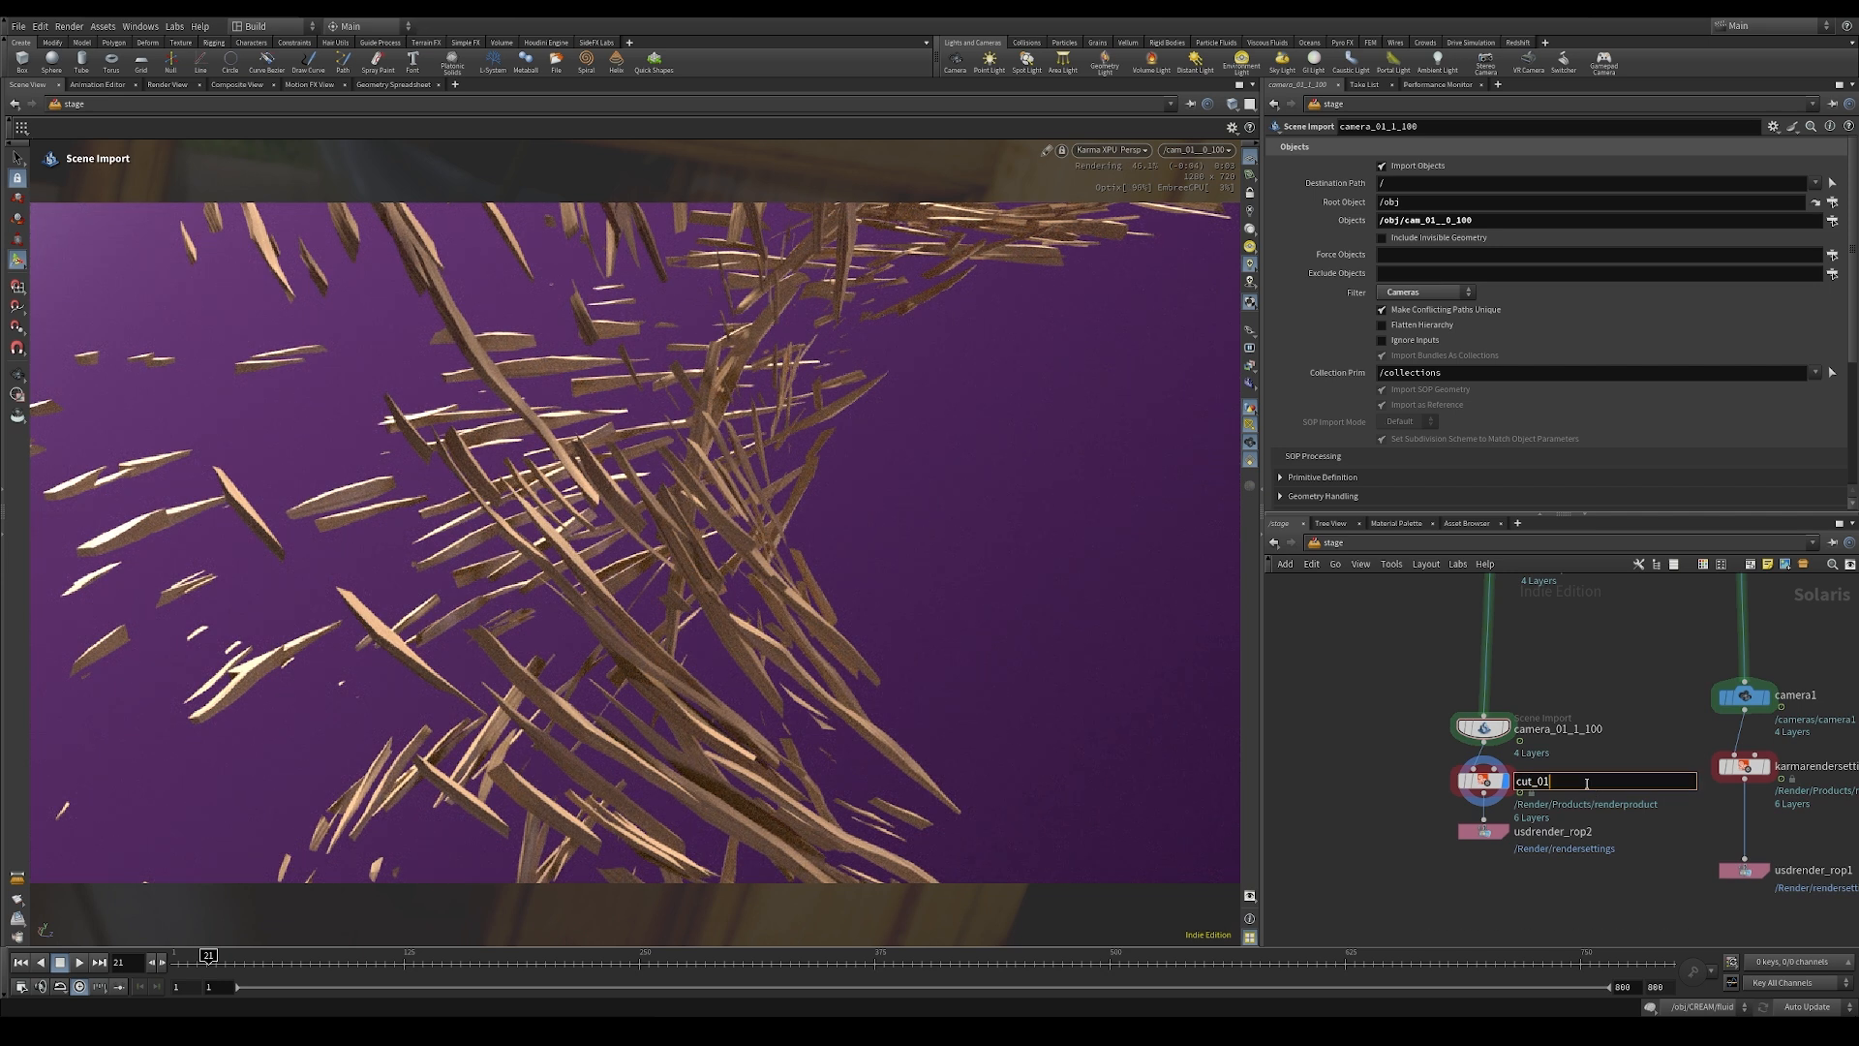
{"action": "key", "text": "Return"}
{"action": "left_click_drag", "start_coordinate": [1483, 828], "coordinate": [1485, 862]}
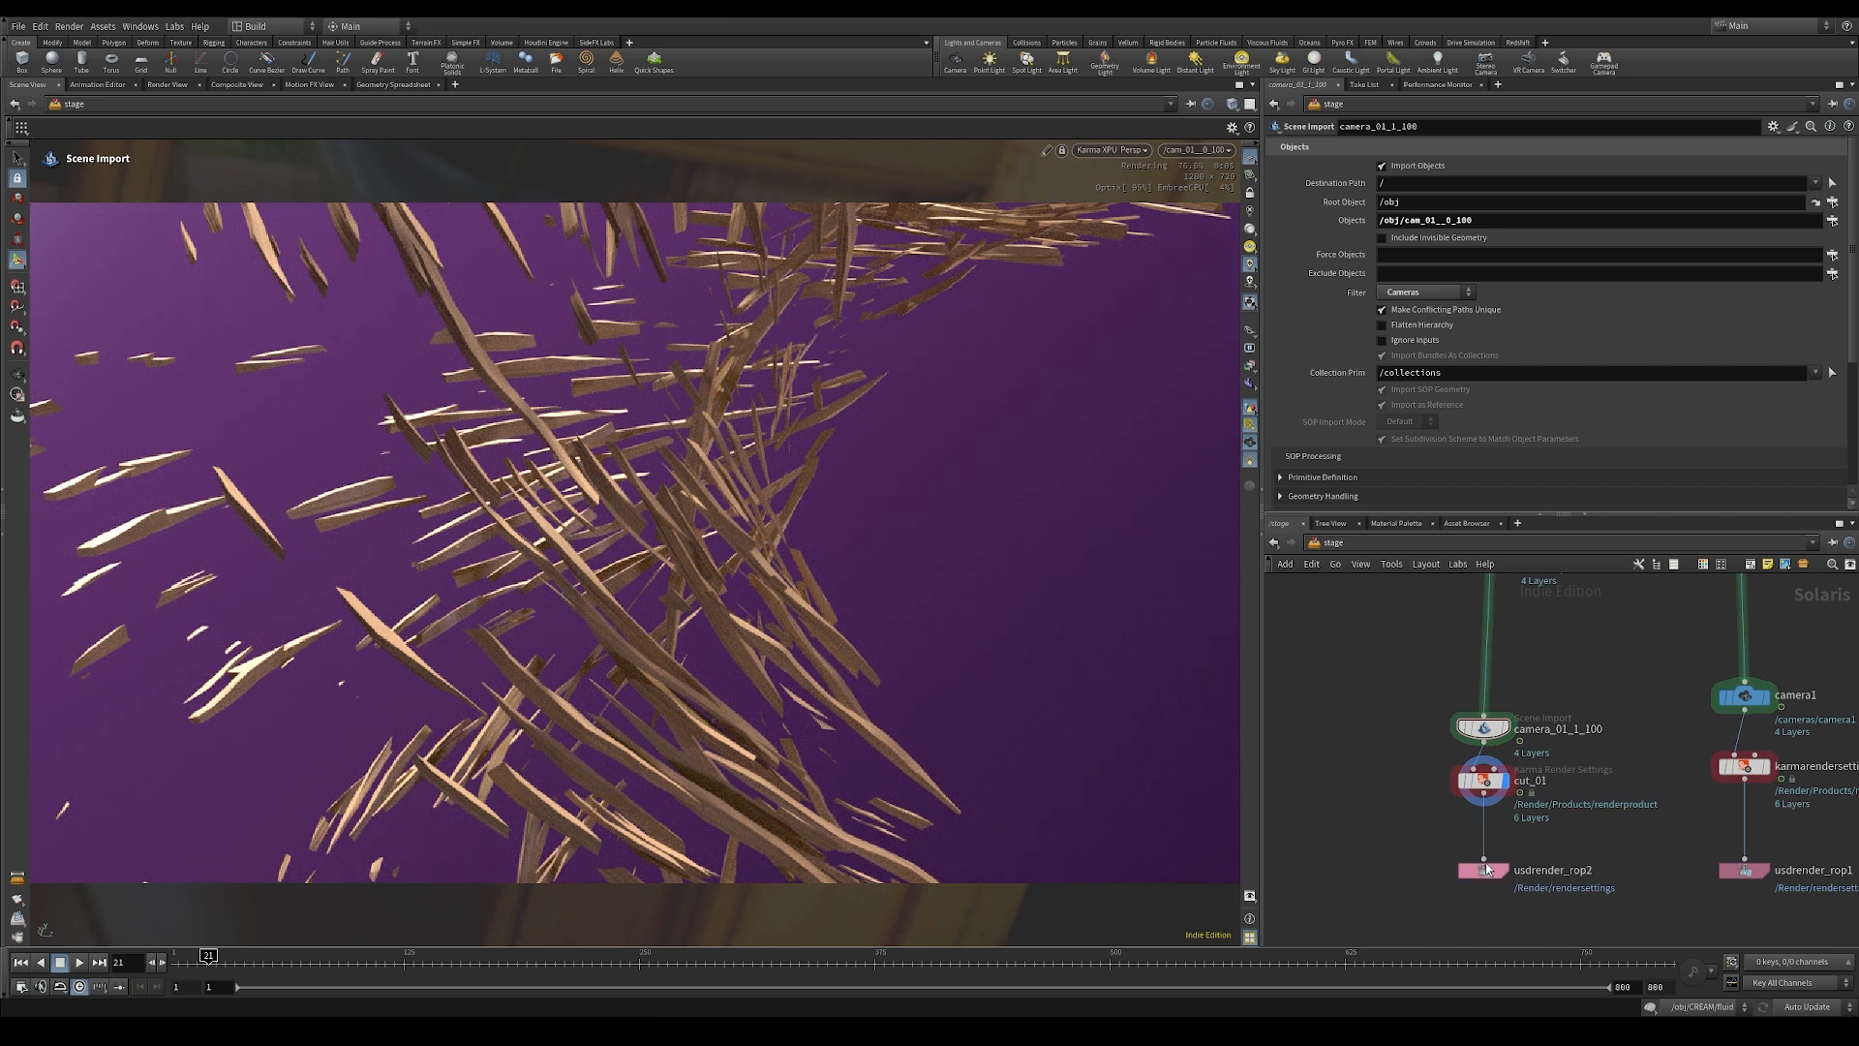
Step: Set the render resolution width of cut_01 to 1920
{"action": "left_click", "coordinate": [1485, 782]}
{"action": "left_click", "coordinate": [1489, 733]}
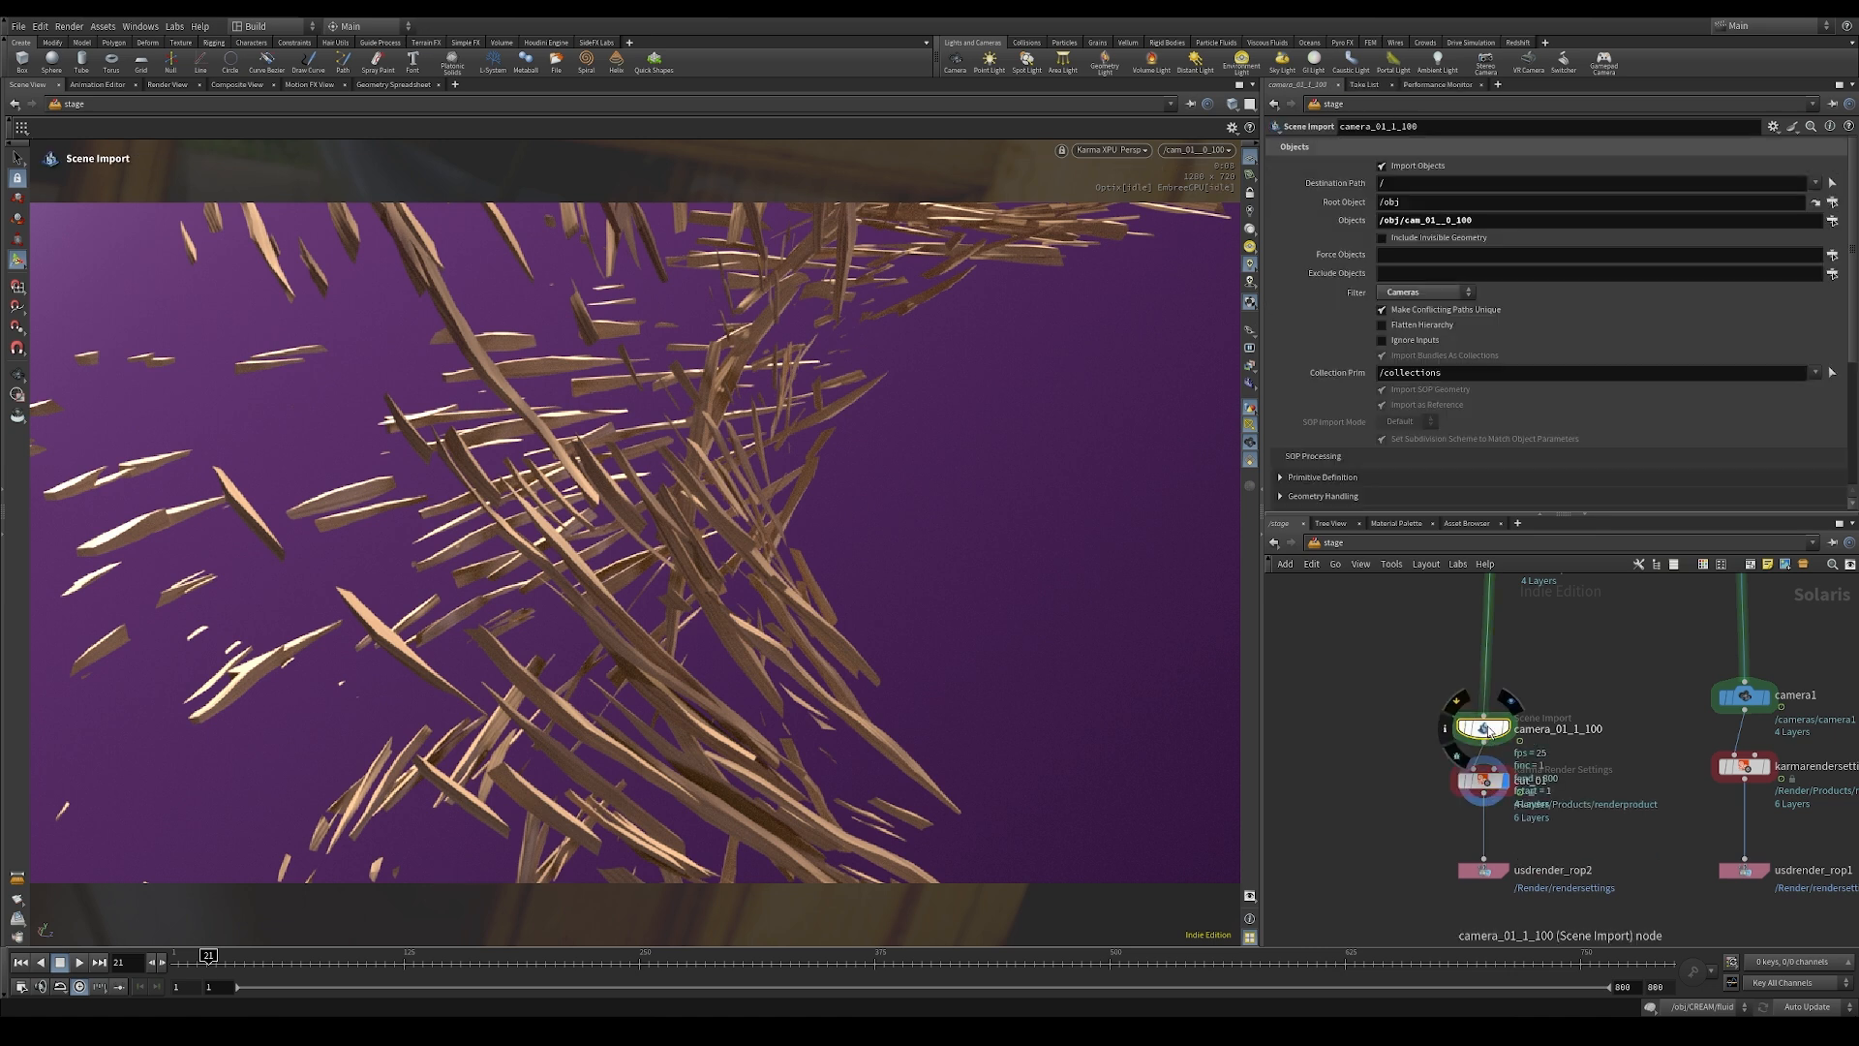
{"action": "left_click", "coordinate": [1484, 781]}
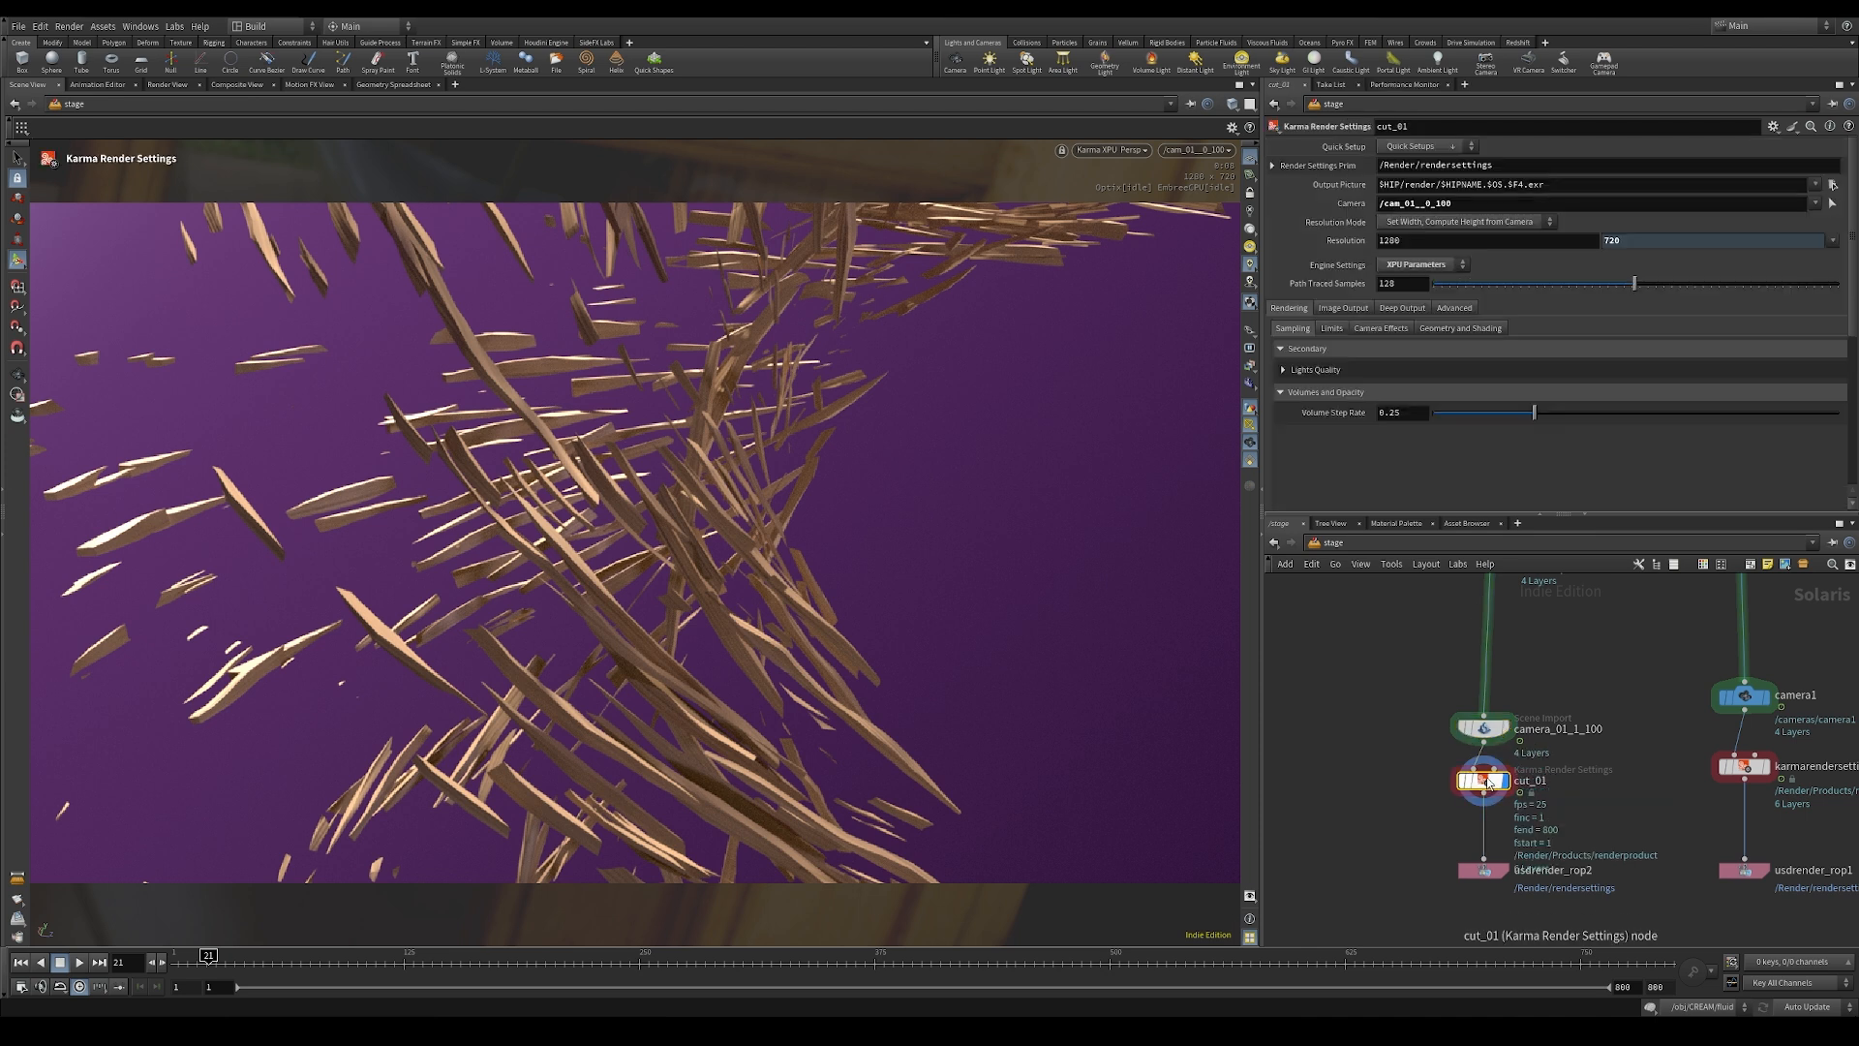
{"action": "double_click", "coordinate": [1435, 245]}
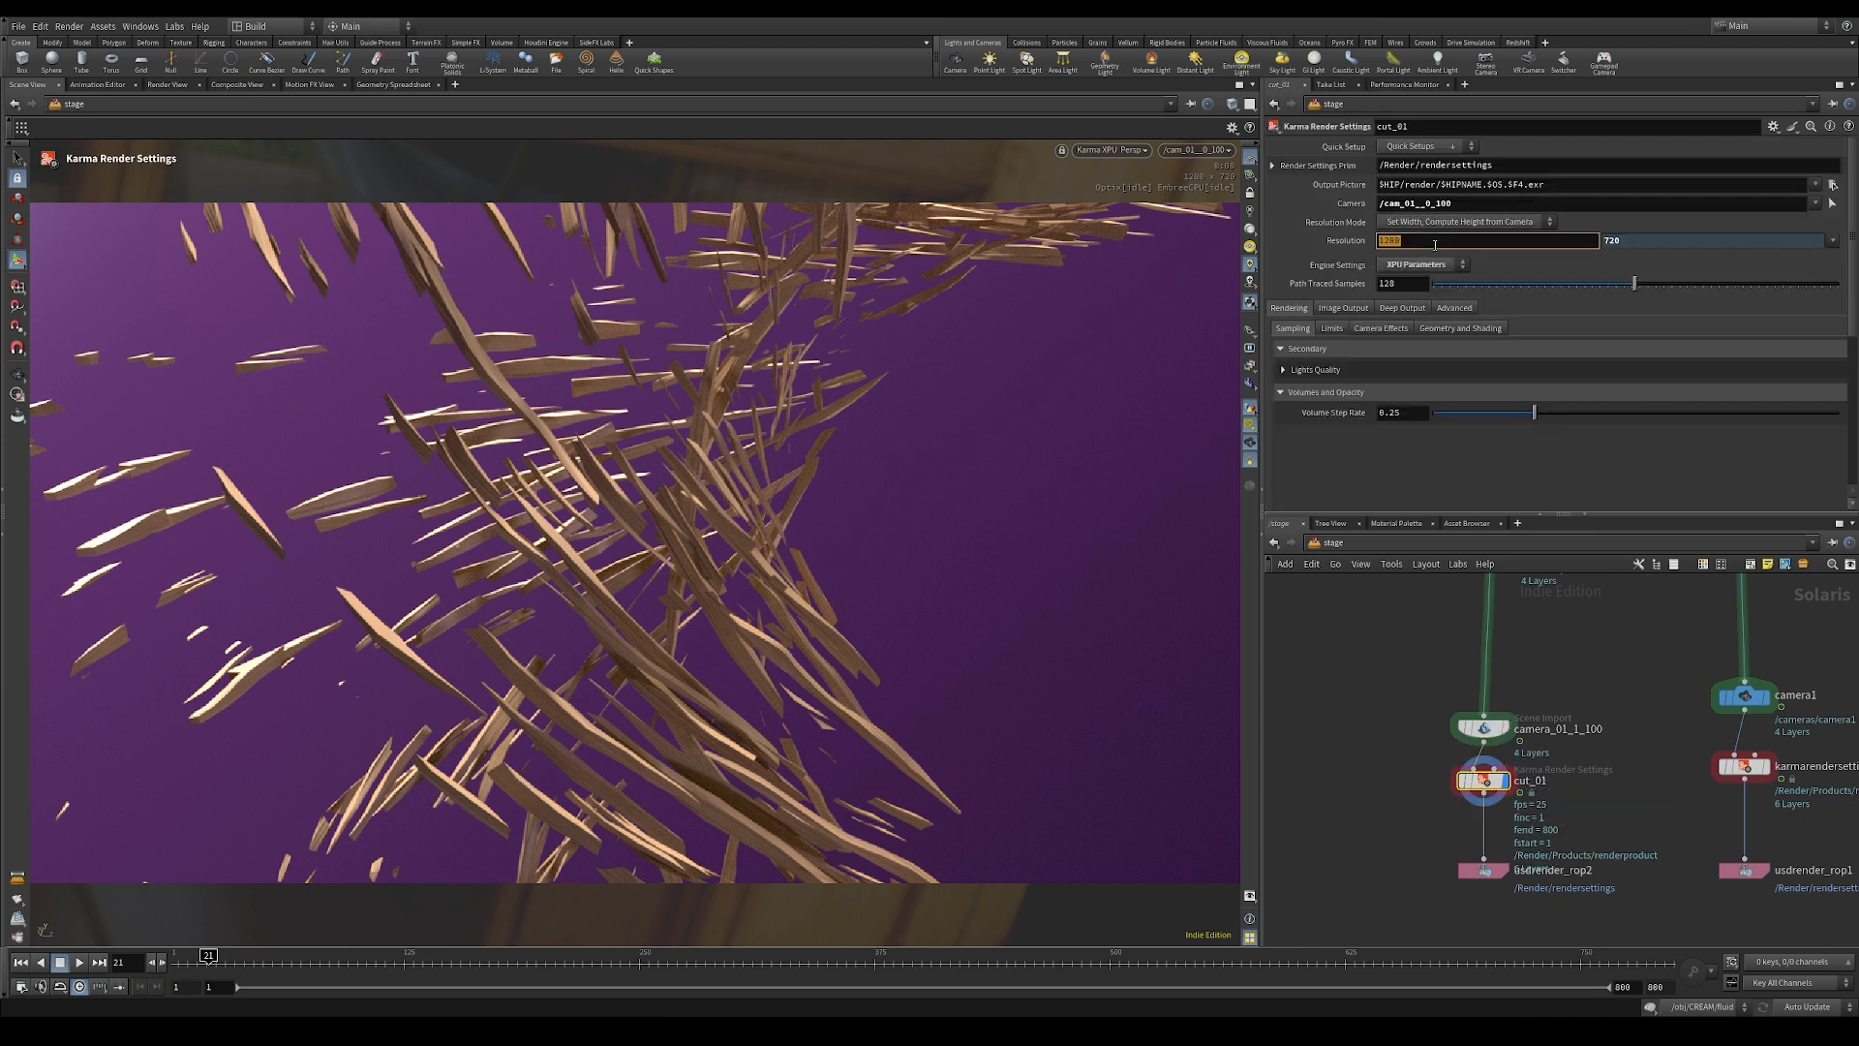
{"action": "type", "text": "1920"}
{"action": "key", "text": "Return"}
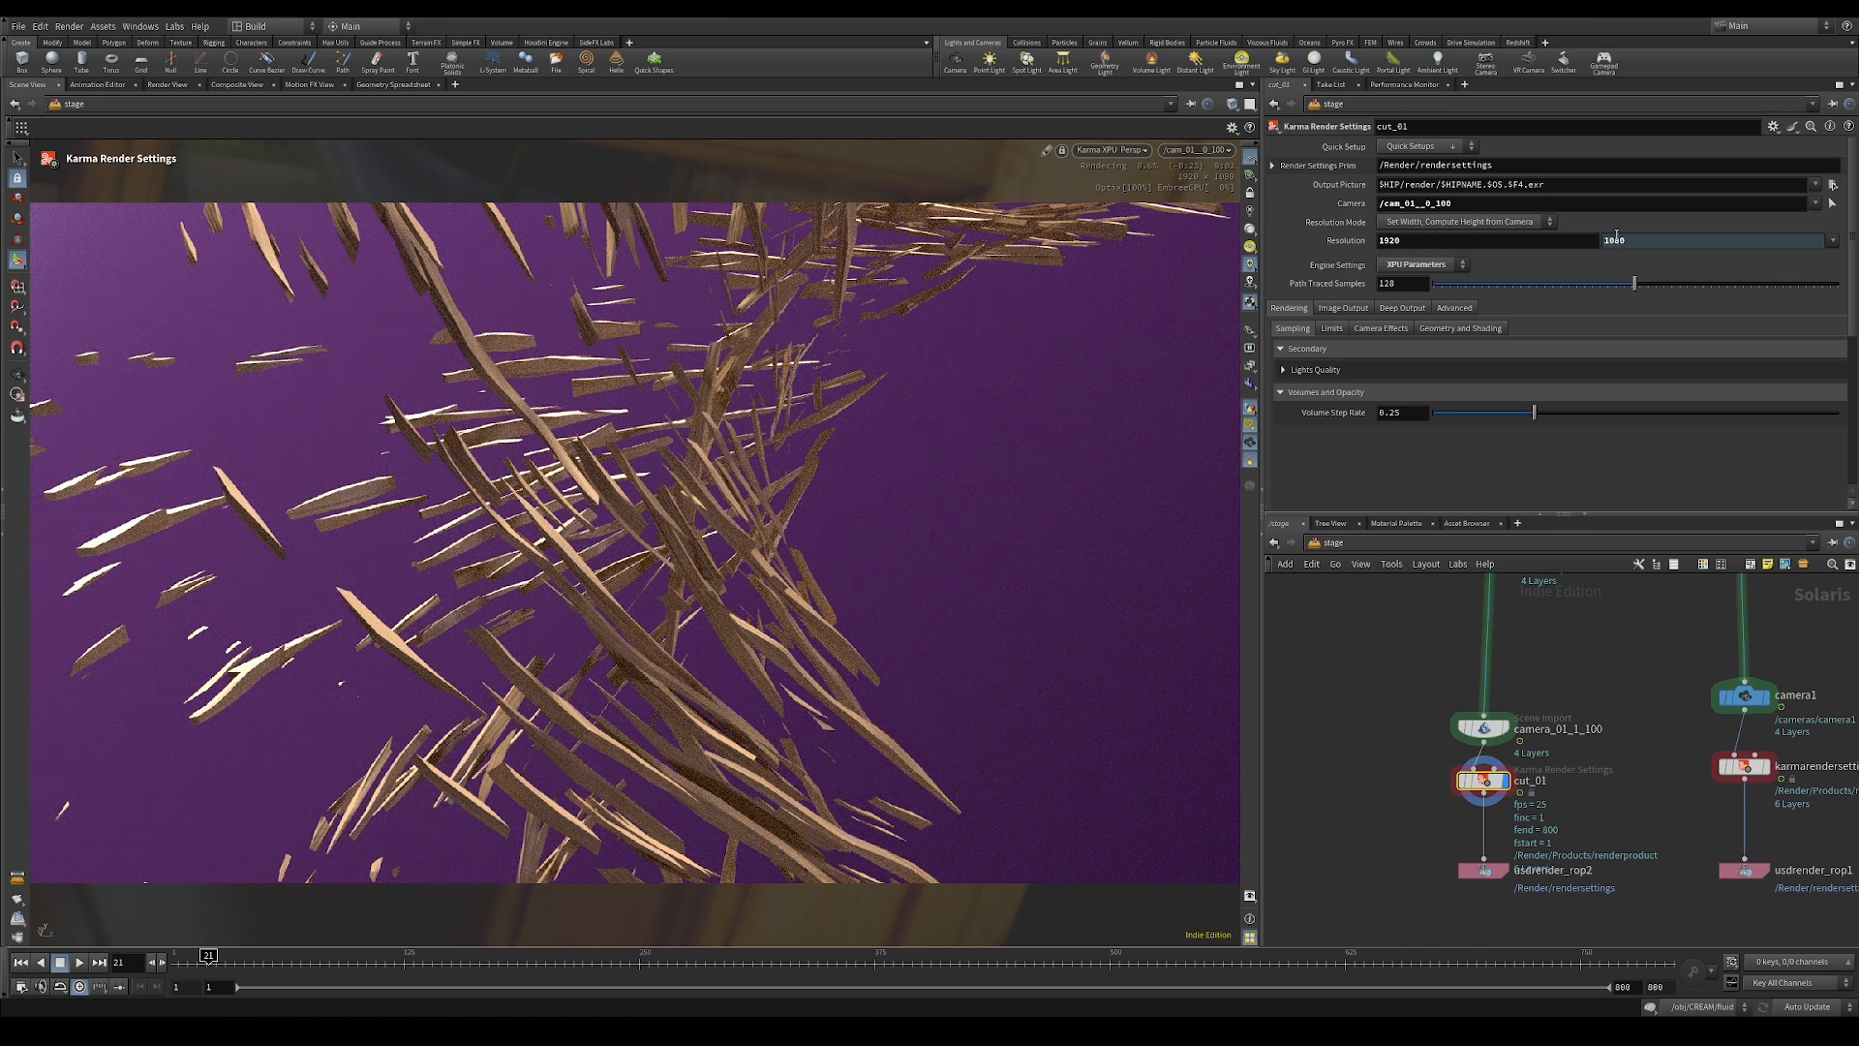
Step: Set the path traced samples of cut_01 to 512
{"action": "double_click", "coordinate": [1418, 290]}
{"action": "type", "text": "512"}
{"action": "key", "text": "Return"}
Step: Set the image output denoiser of cut_01 to nVidia Optix Denoiser
{"action": "left_click", "coordinate": [1353, 310]}
{"action": "left_click", "coordinate": [1367, 328]}
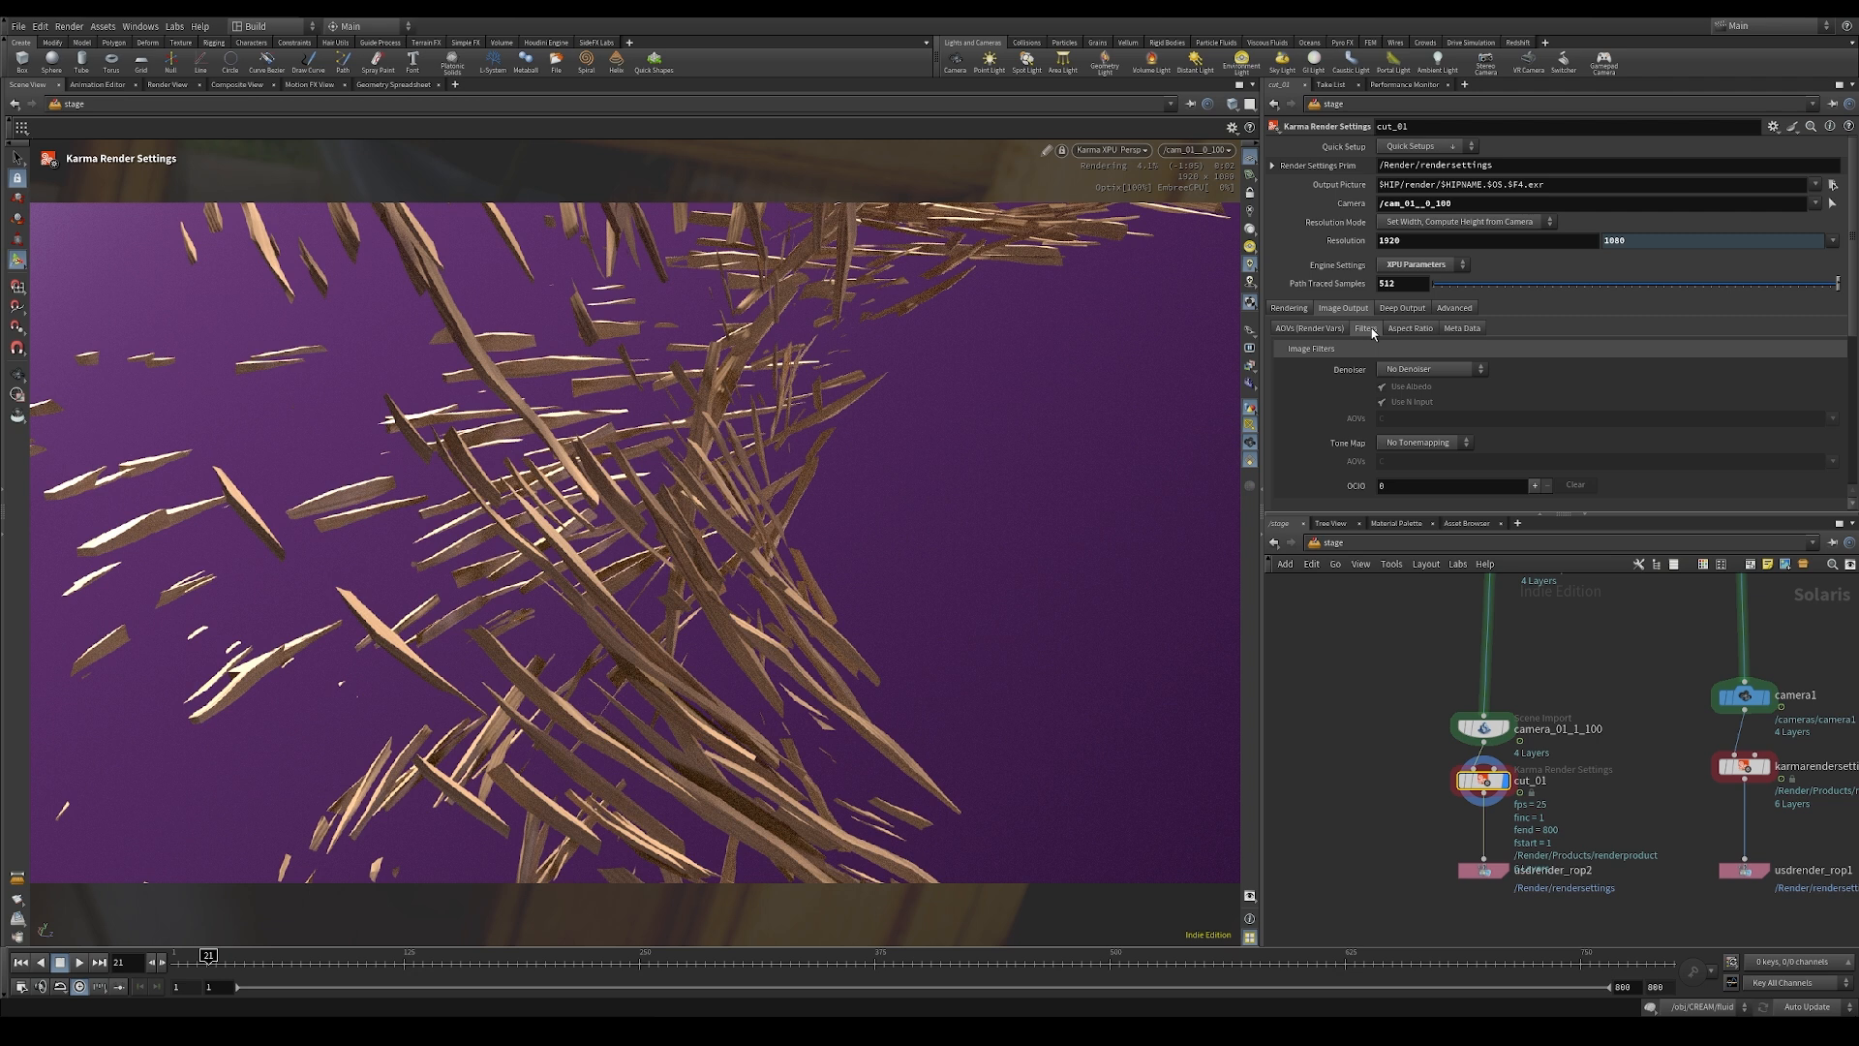
{"action": "left_click", "coordinate": [1404, 372]}
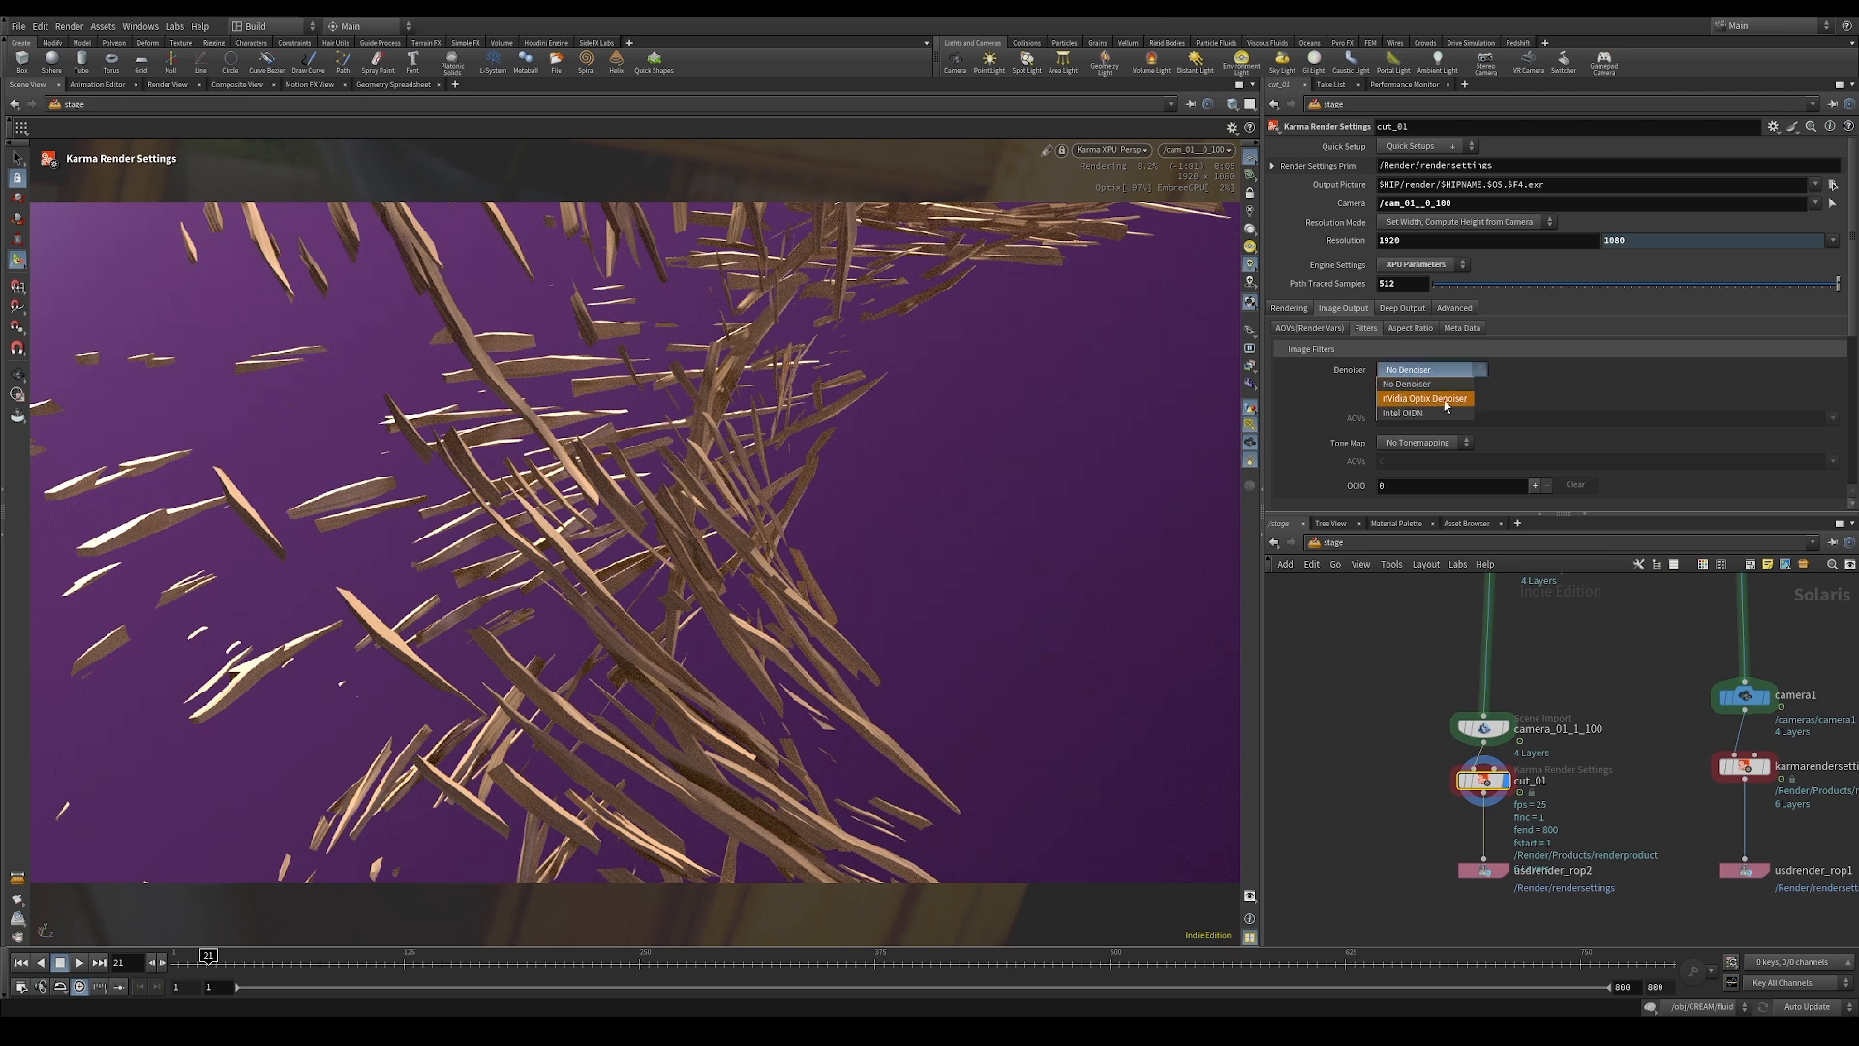
{"action": "left_click", "coordinate": [1446, 399]}
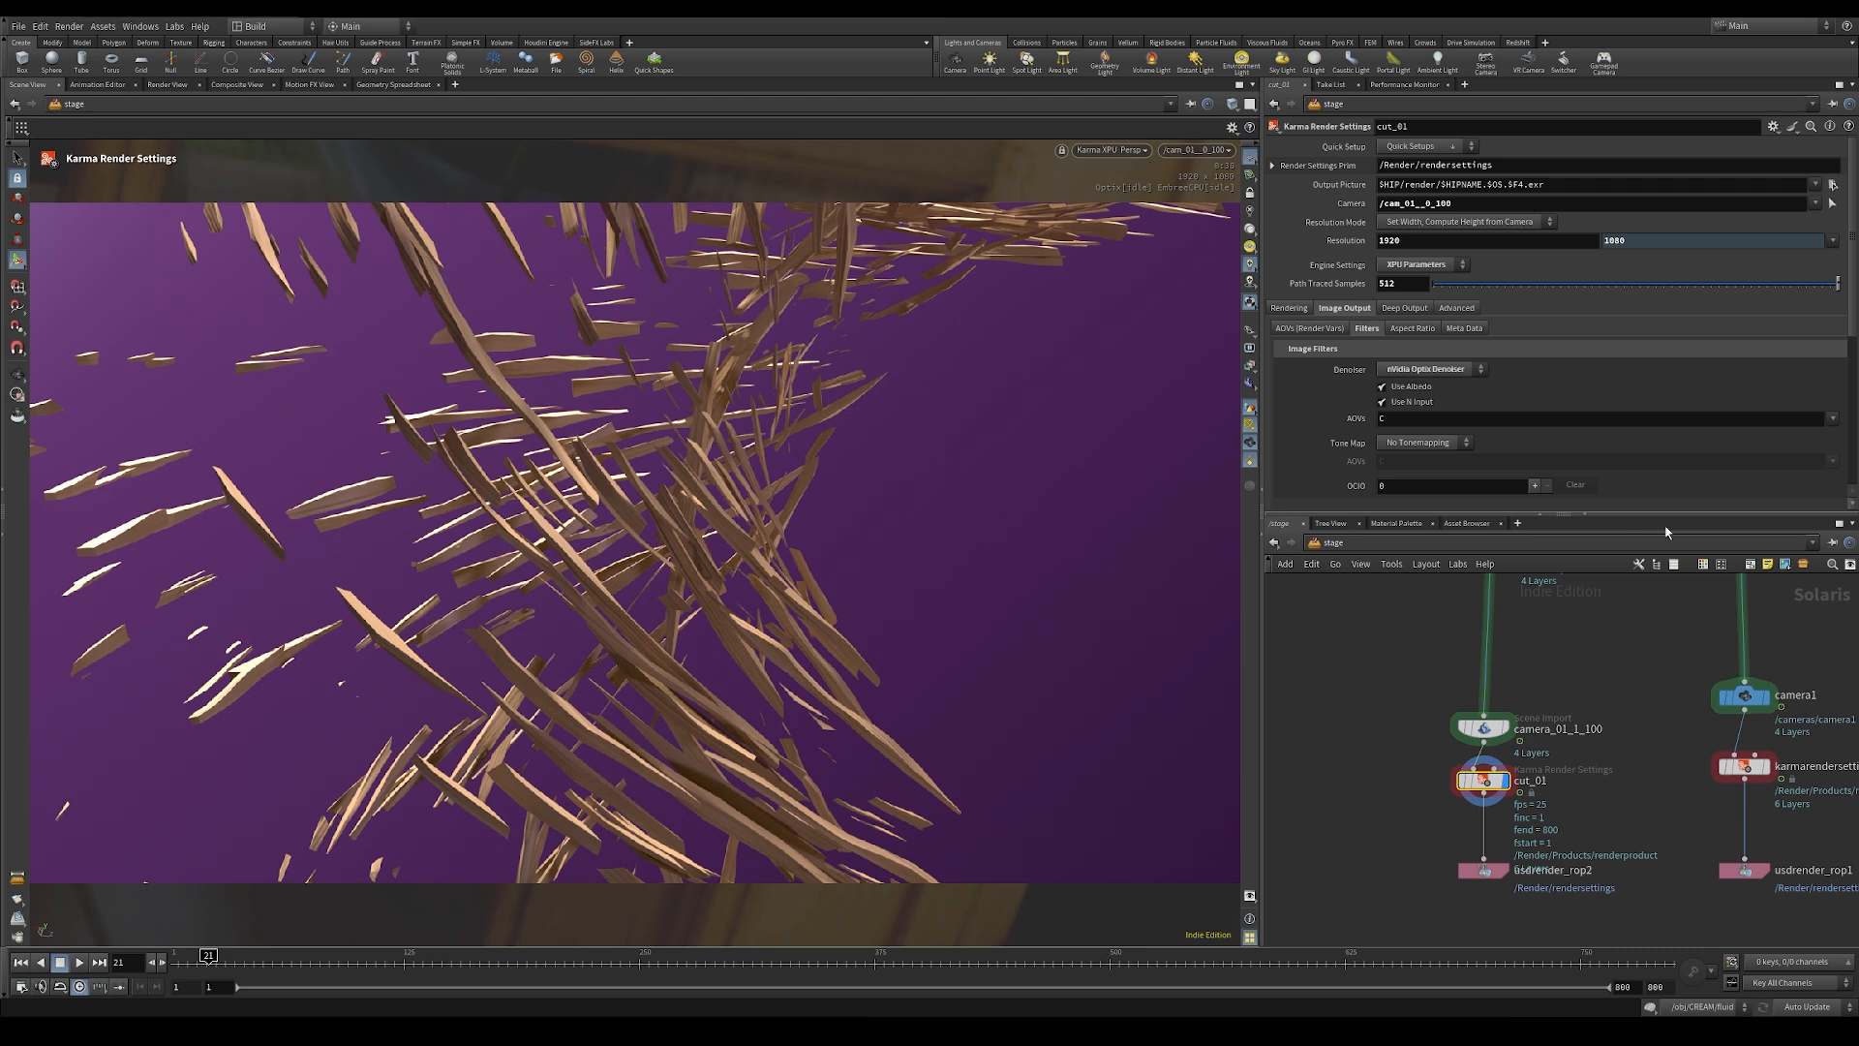
Step: Enable the Direct Diffuse and Indirect Diffuse AOVs on cut_01
{"action": "left_click", "coordinate": [1297, 329]}
{"action": "scroll", "coordinate": [1380, 354], "scroll_direction": "down", "scroll_amount": 5}
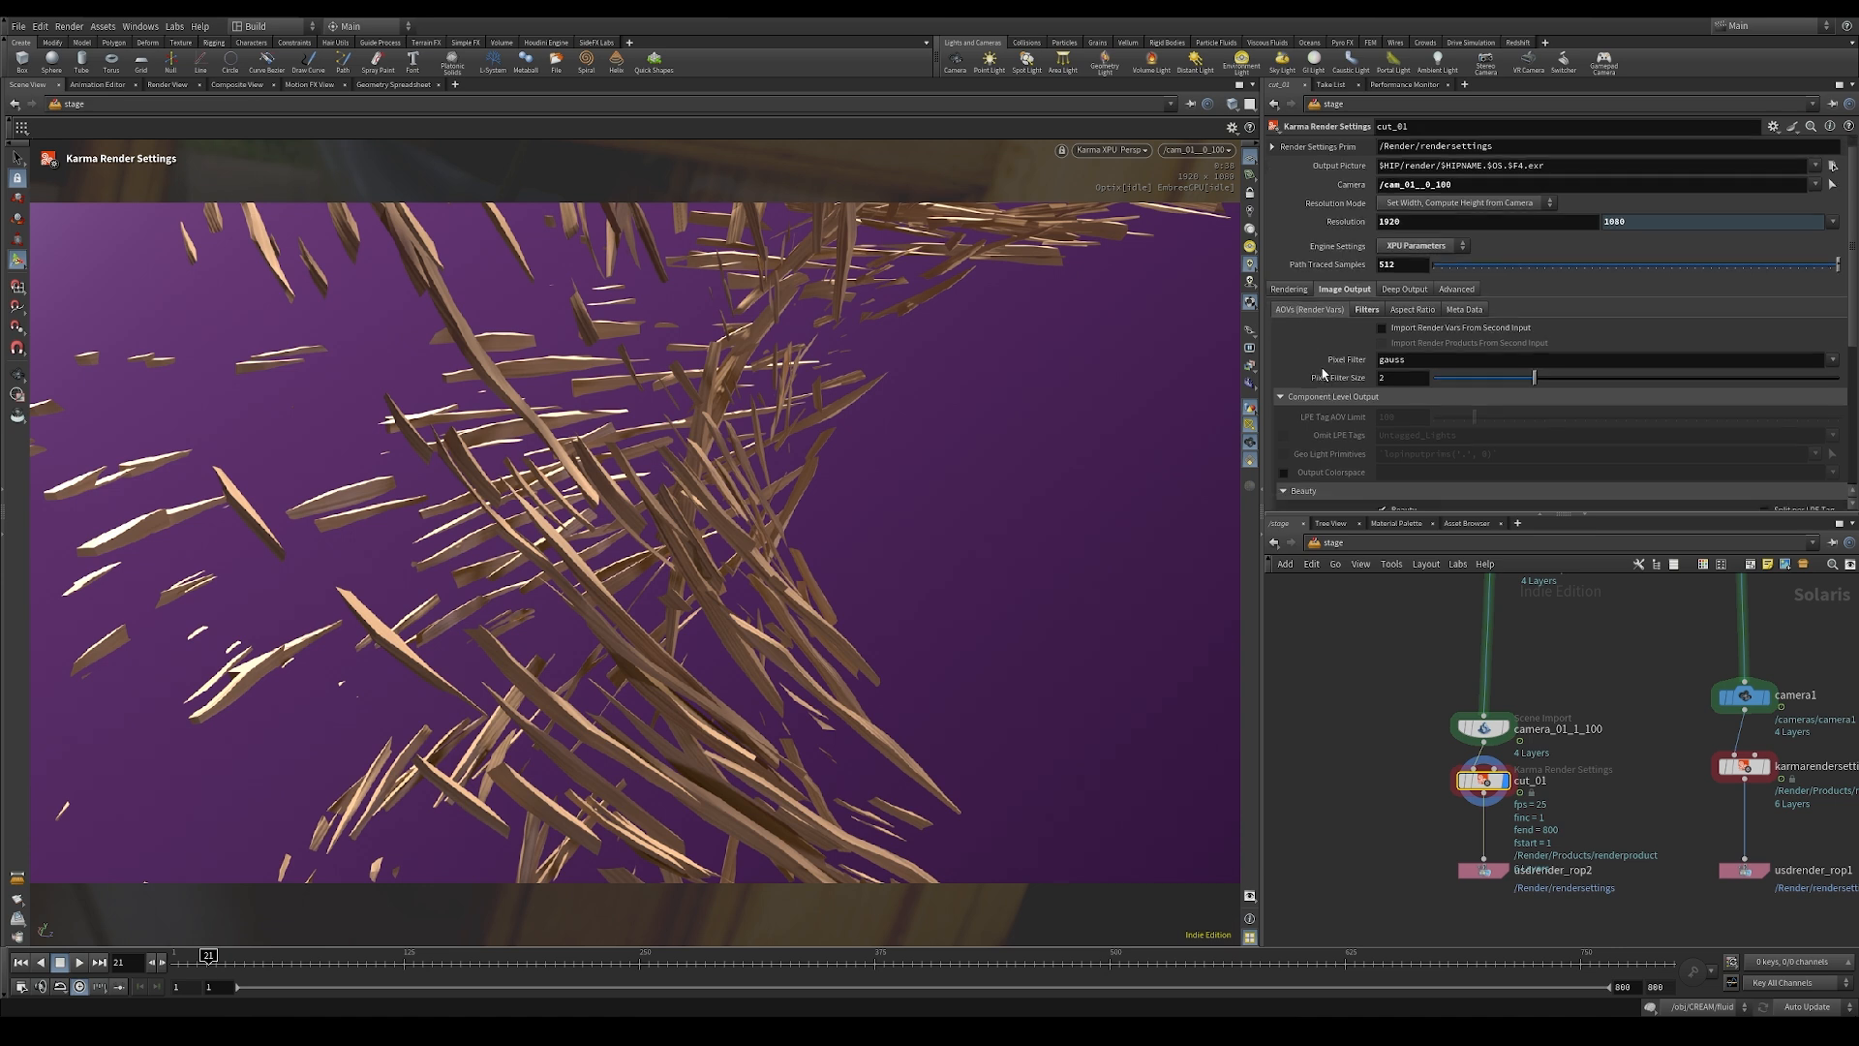
{"action": "left_click", "coordinate": [1382, 348]}
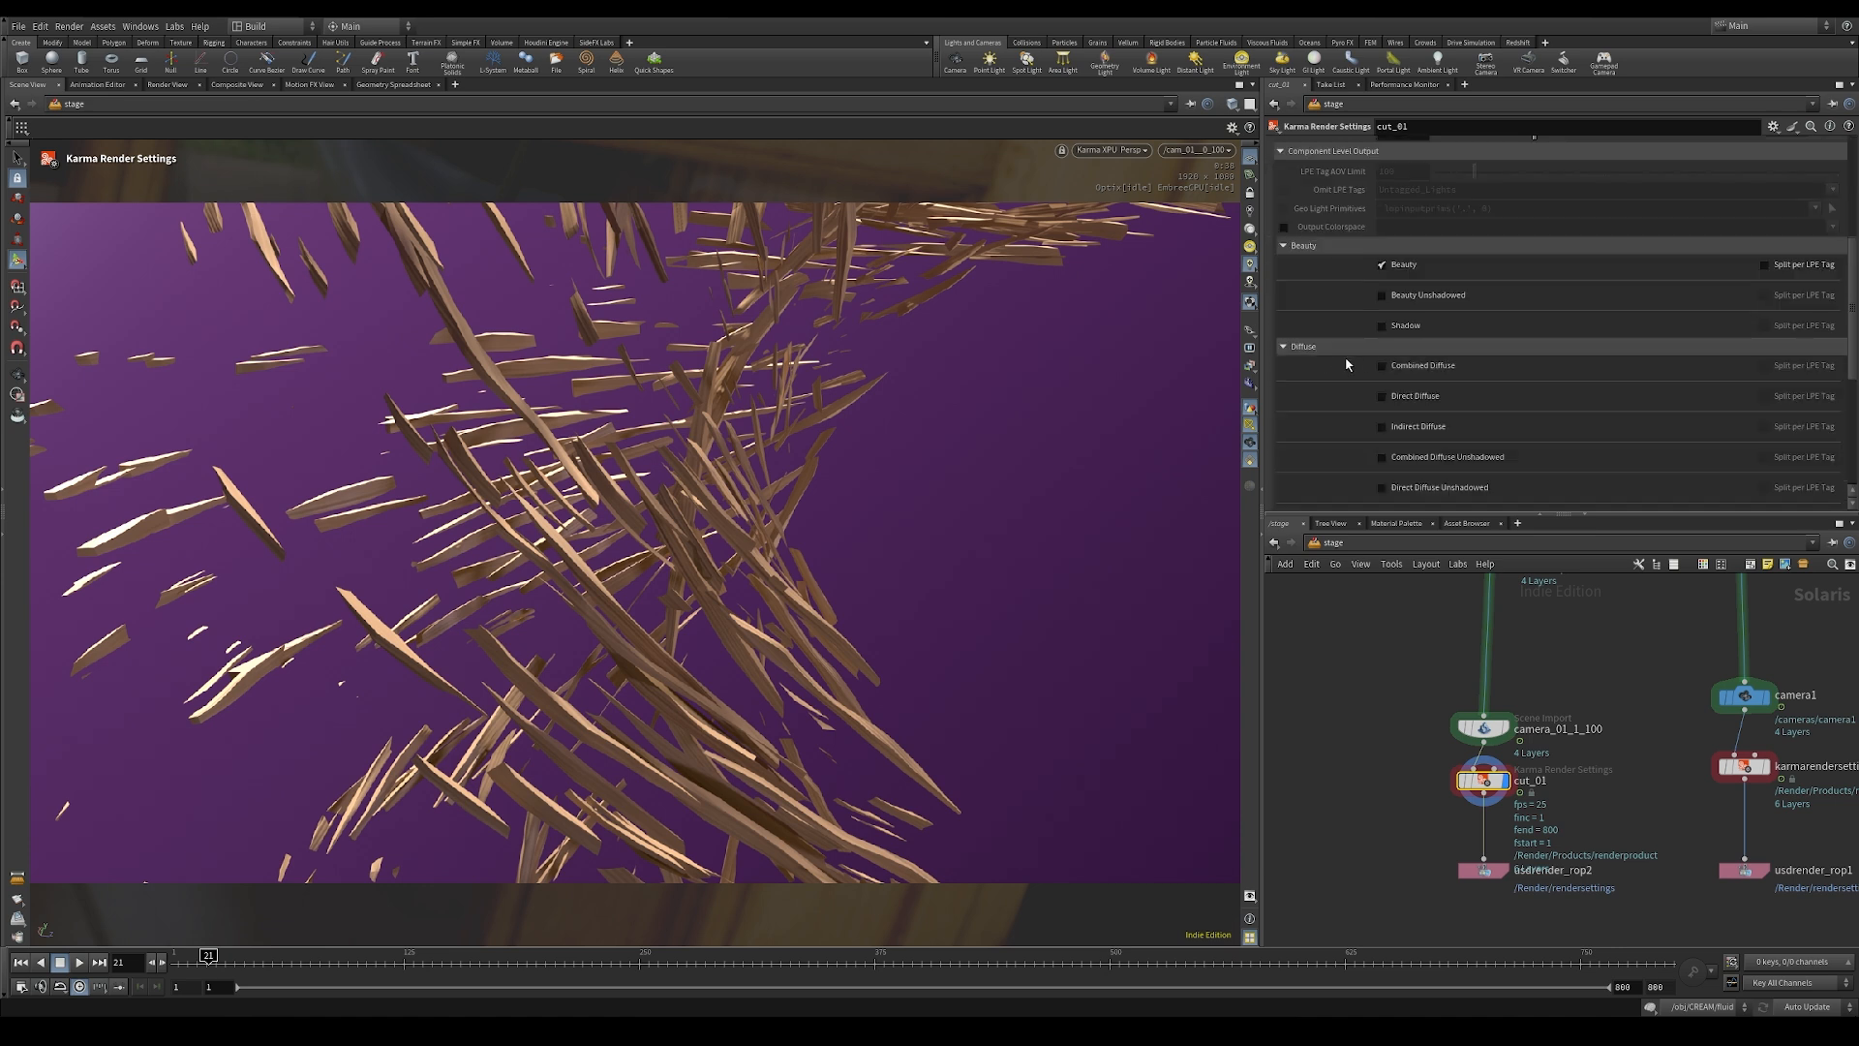
{"action": "left_click", "coordinate": [1380, 396]}
{"action": "left_click", "coordinate": [1381, 427]}
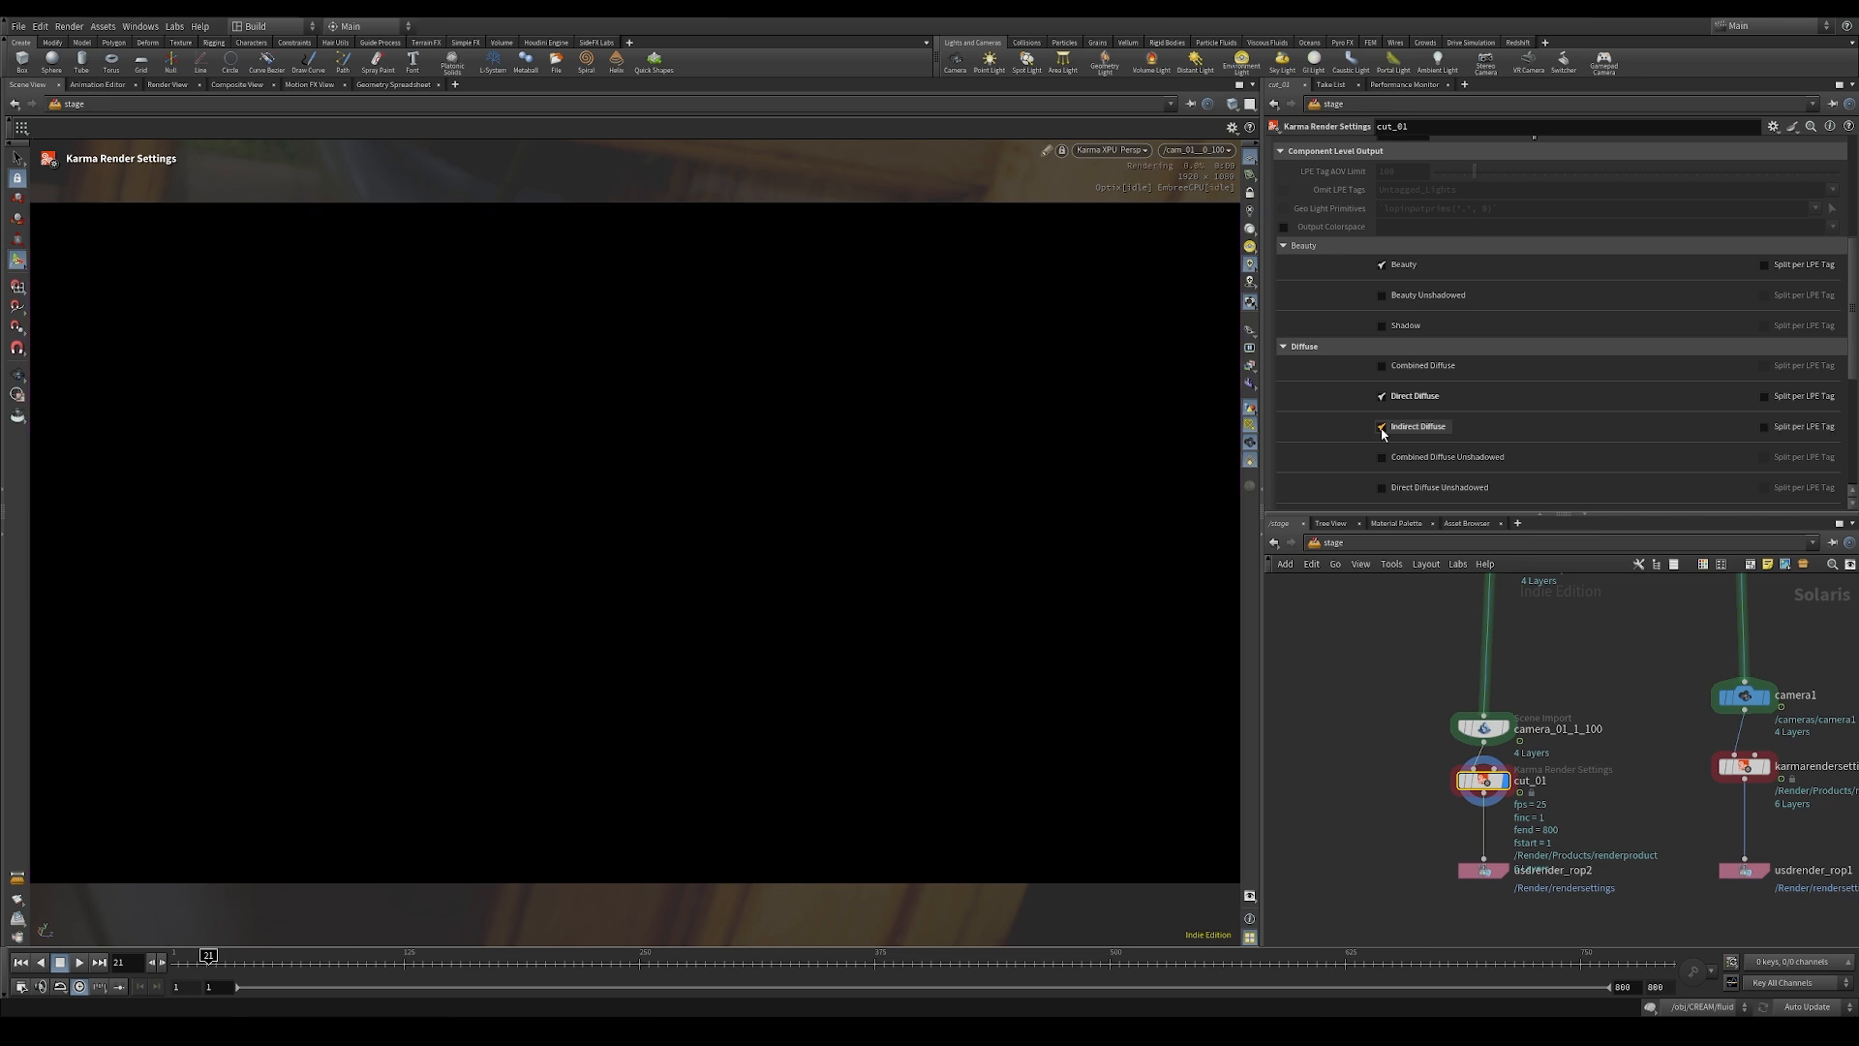
Step: Enable the Direct Glossy Reflection and Indirect Glossy Reflection AOVs on cut_01
{"action": "scroll", "coordinate": [1379, 433], "scroll_direction": "down", "scroll_amount": 2}
{"action": "scroll", "coordinate": [1376, 435], "scroll_direction": "down", "scroll_amount": 5}
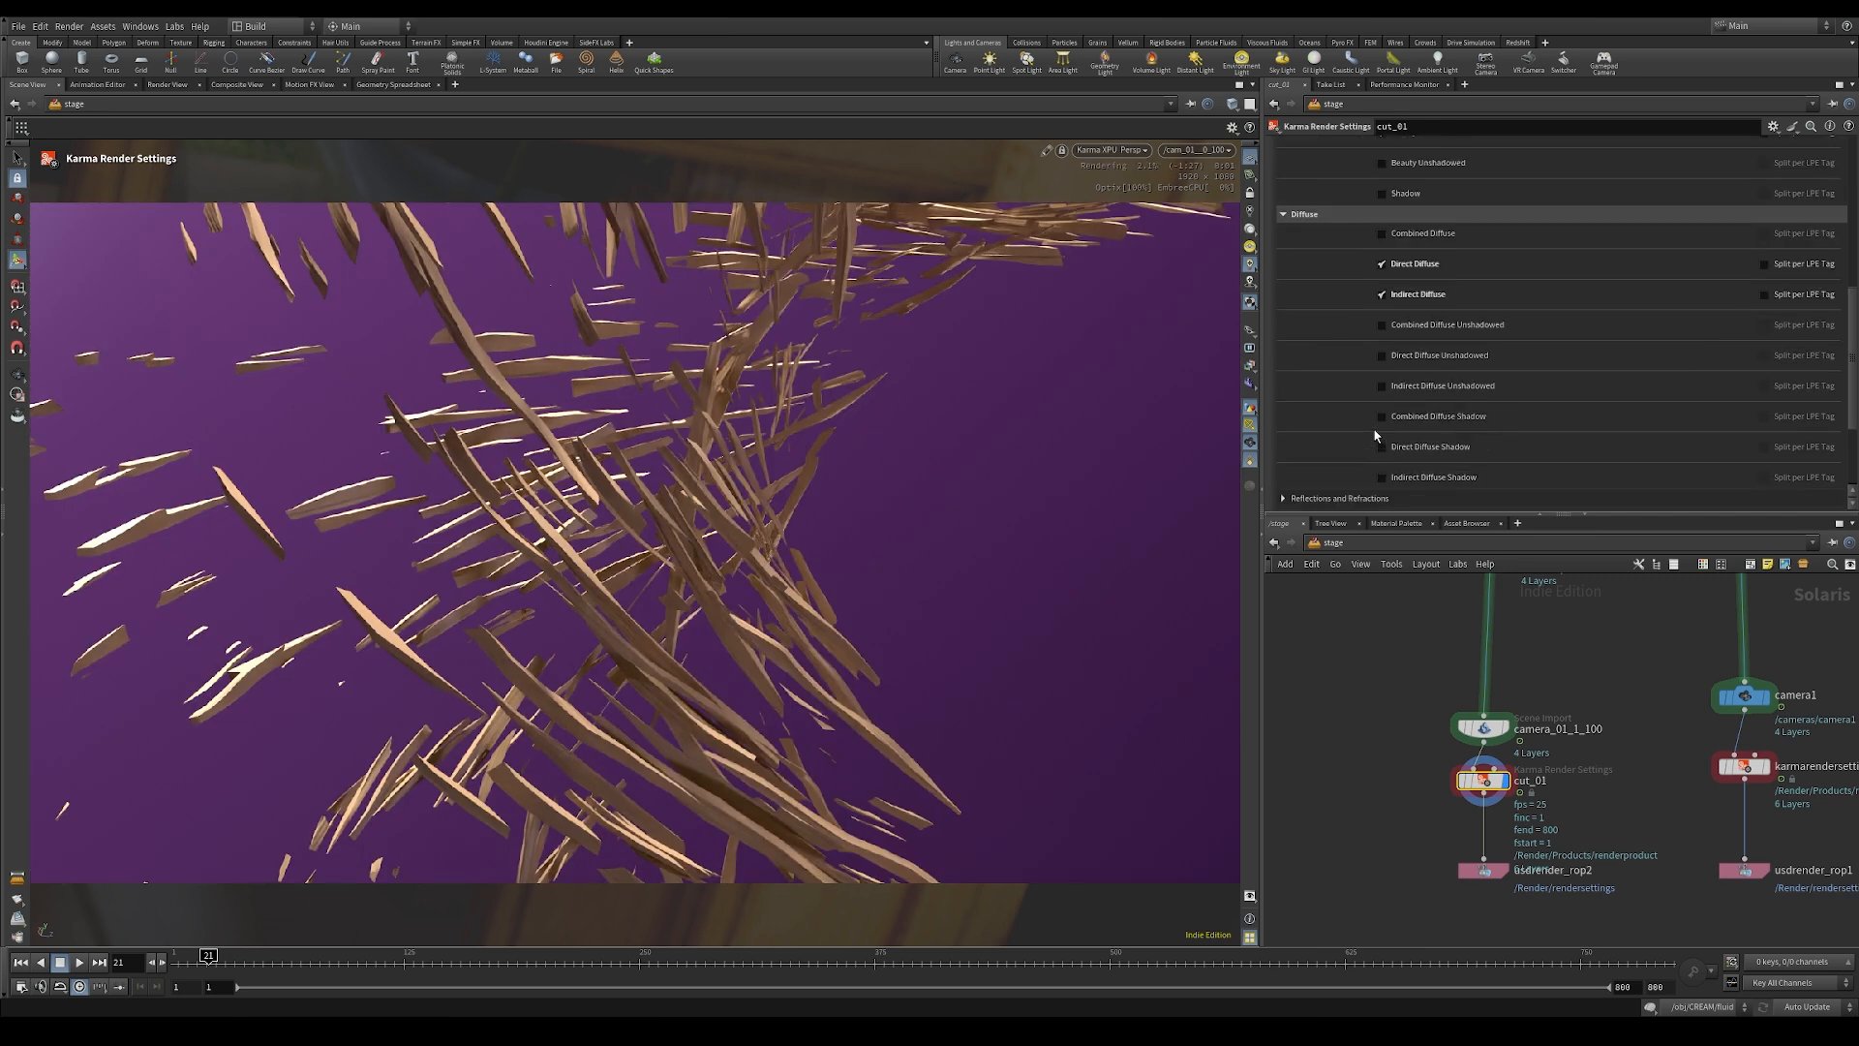
{"action": "left_click", "coordinate": [1320, 425]}
{"action": "left_click_drag", "start_coordinate": [1846, 381], "coordinate": [1853, 434]}
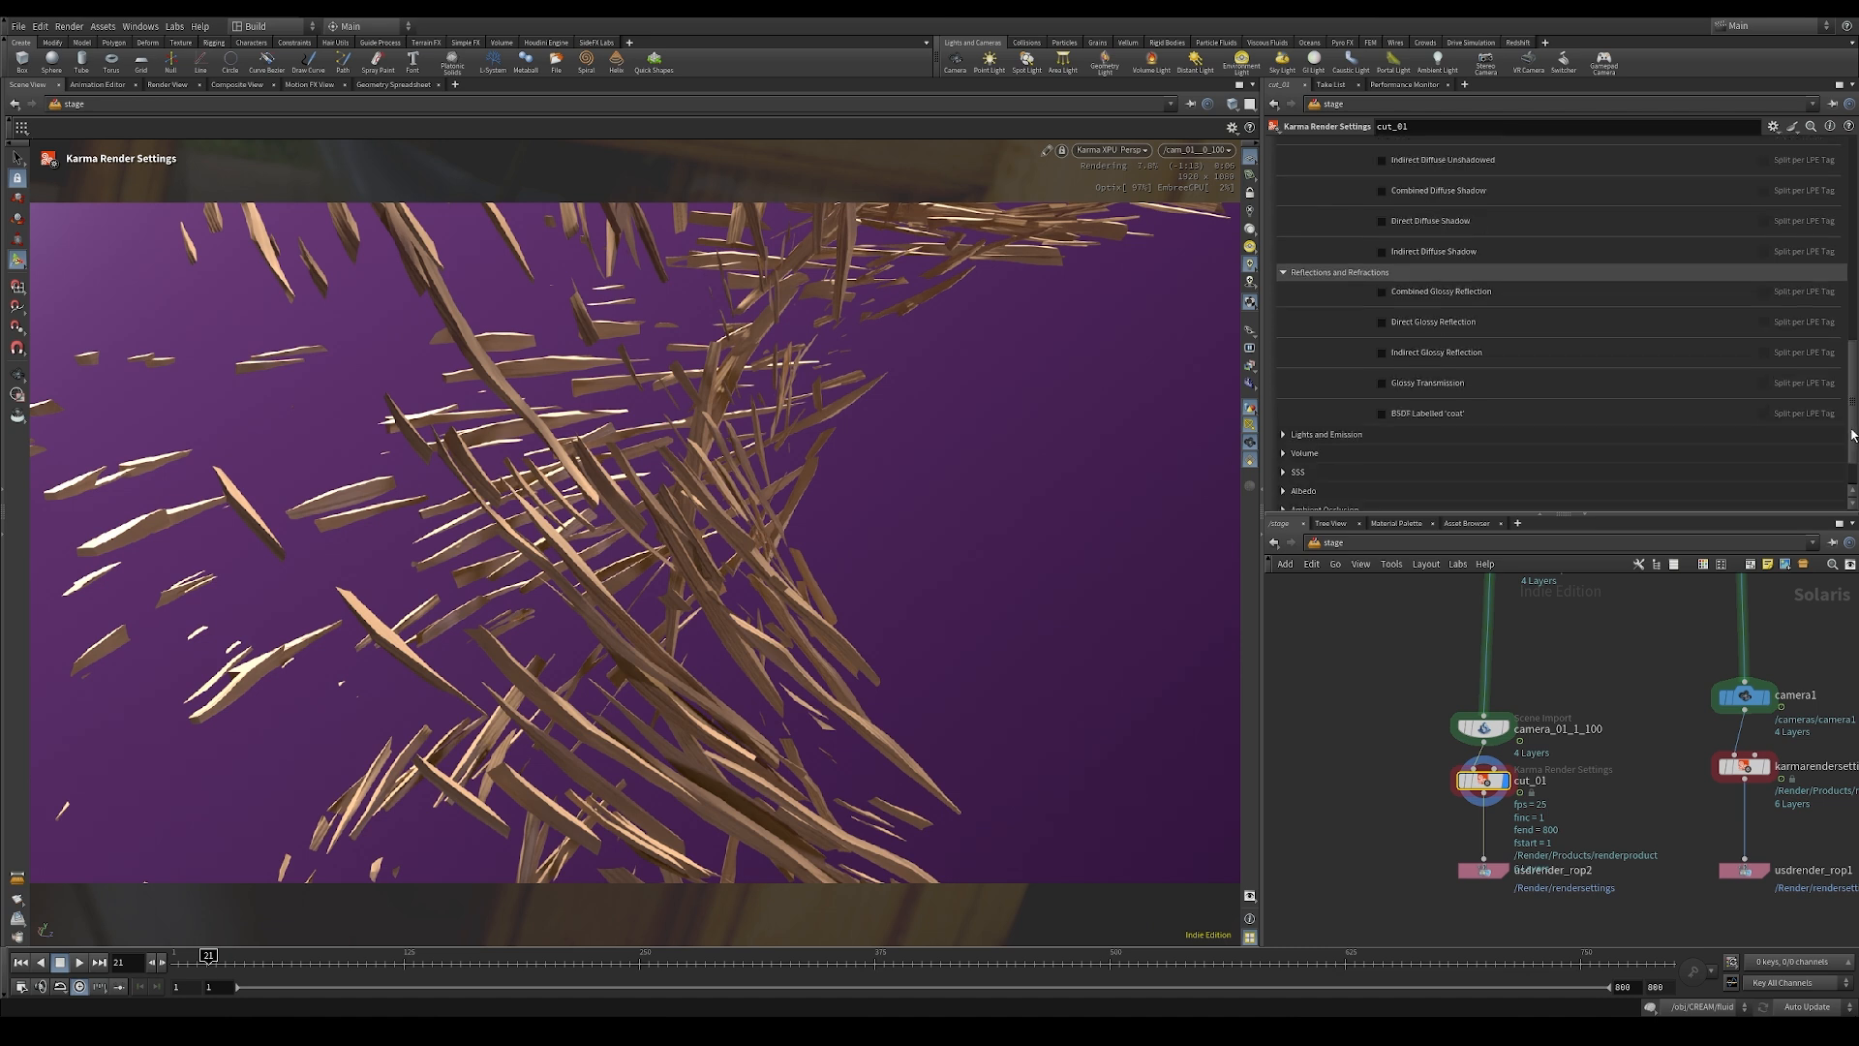
{"action": "left_click", "coordinate": [1381, 322]}
{"action": "left_click", "coordinate": [1381, 352]}
Step: Add one extra render var to cut_01 using the Cryptomatte Material Name preset
{"action": "left_click_drag", "start_coordinate": [1851, 408], "coordinate": [1851, 429]}
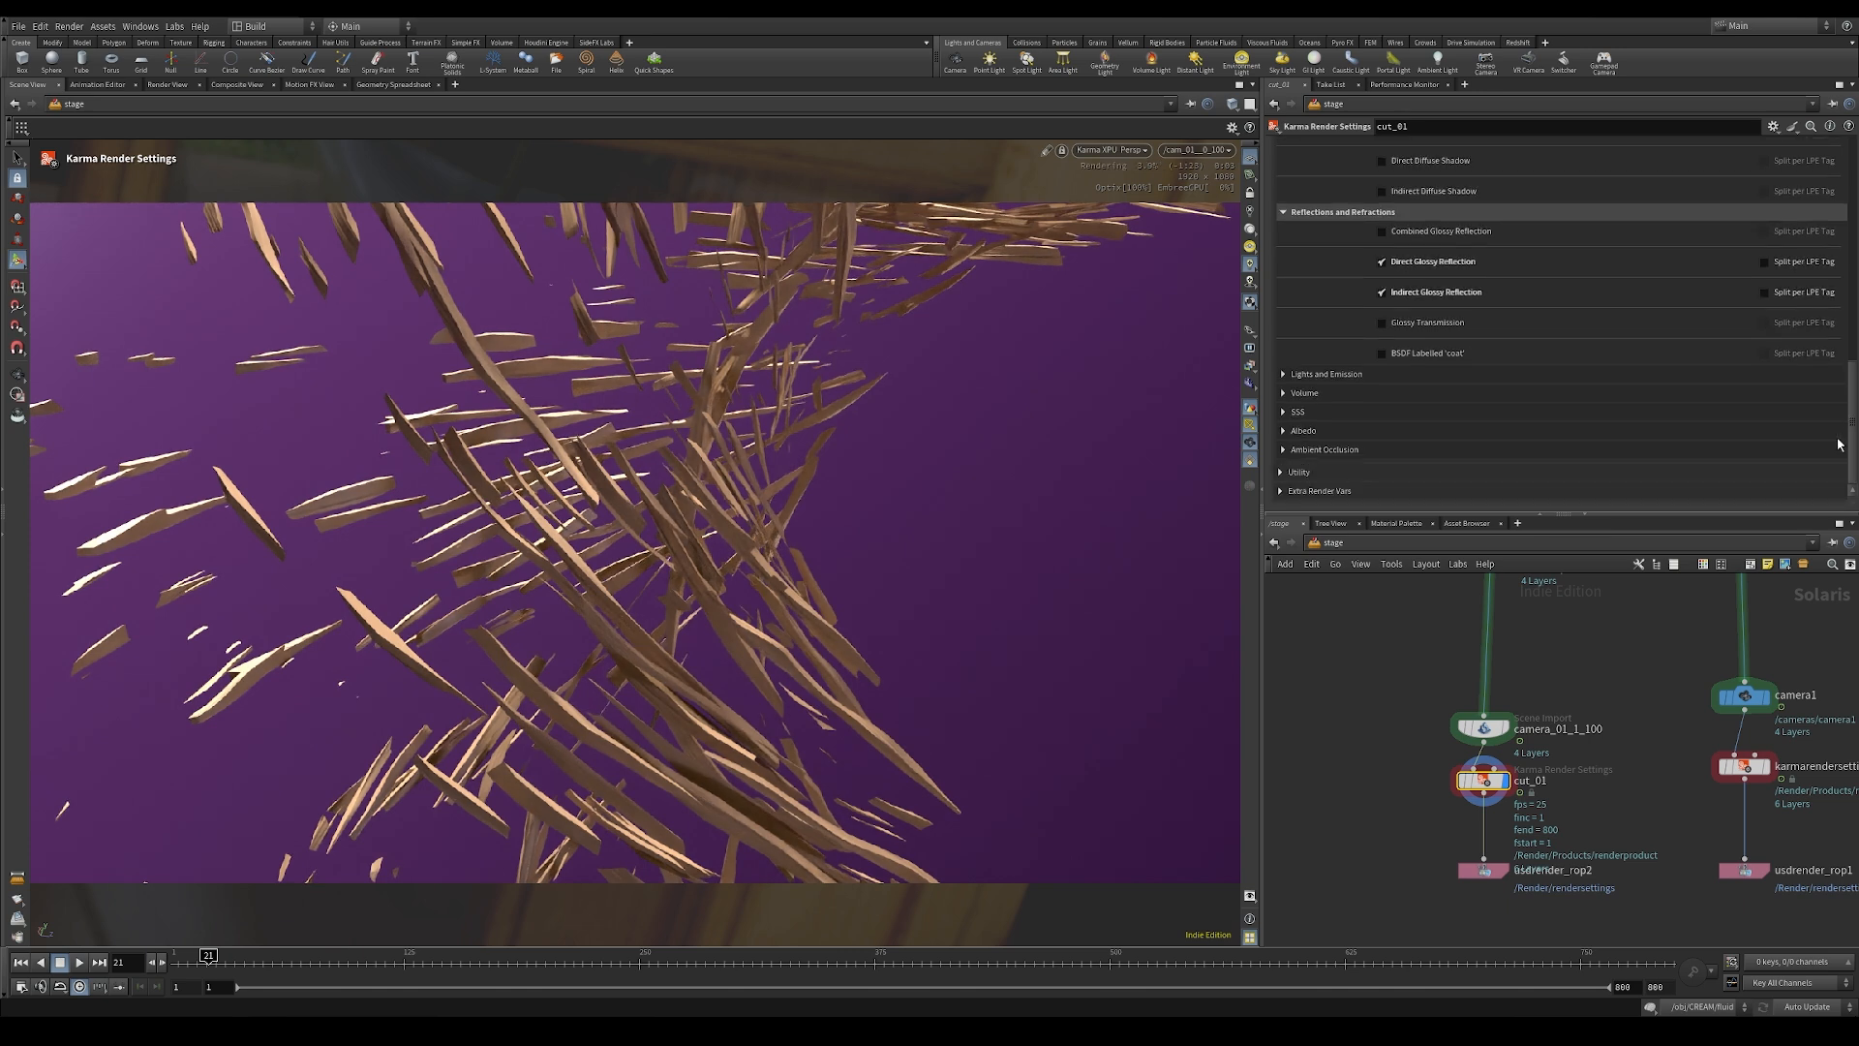
{"action": "left_click", "coordinate": [1282, 472]}
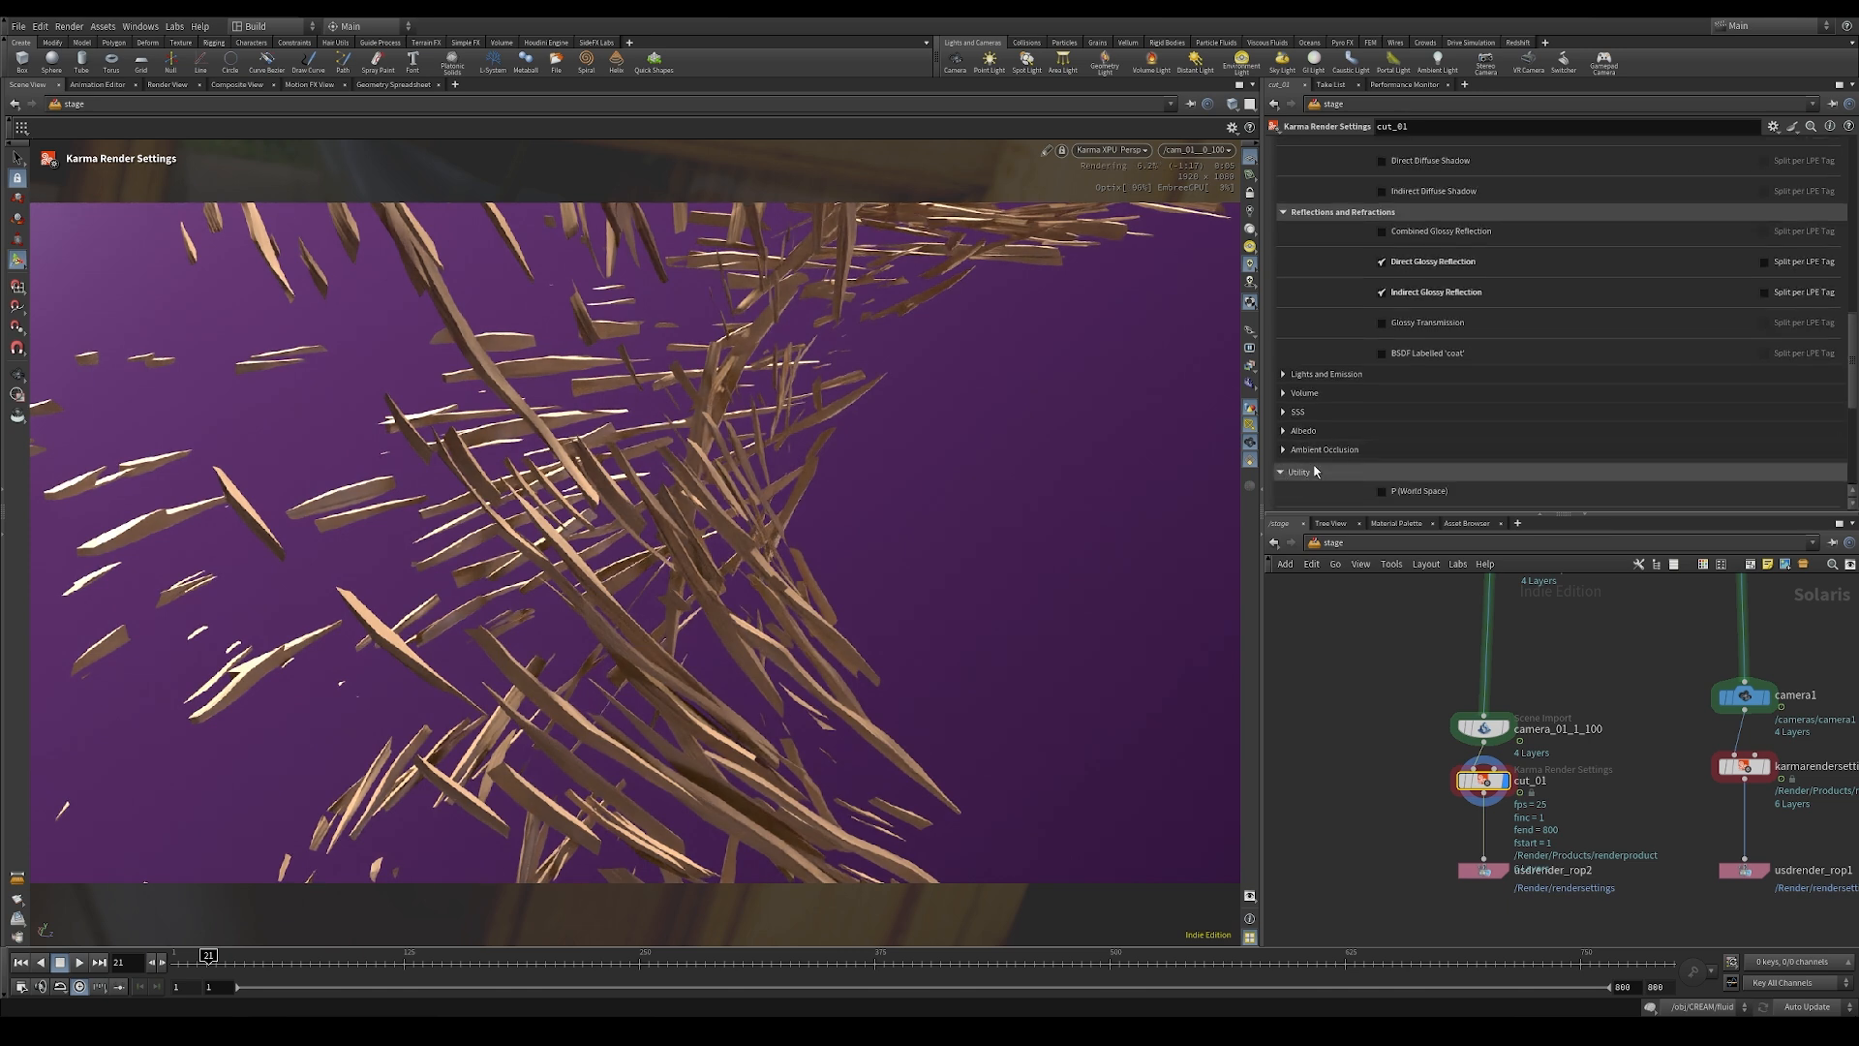
{"action": "scroll", "coordinate": [1335, 461], "scroll_direction": "down", "scroll_amount": 3}
{"action": "left_click", "coordinate": [1280, 358]}
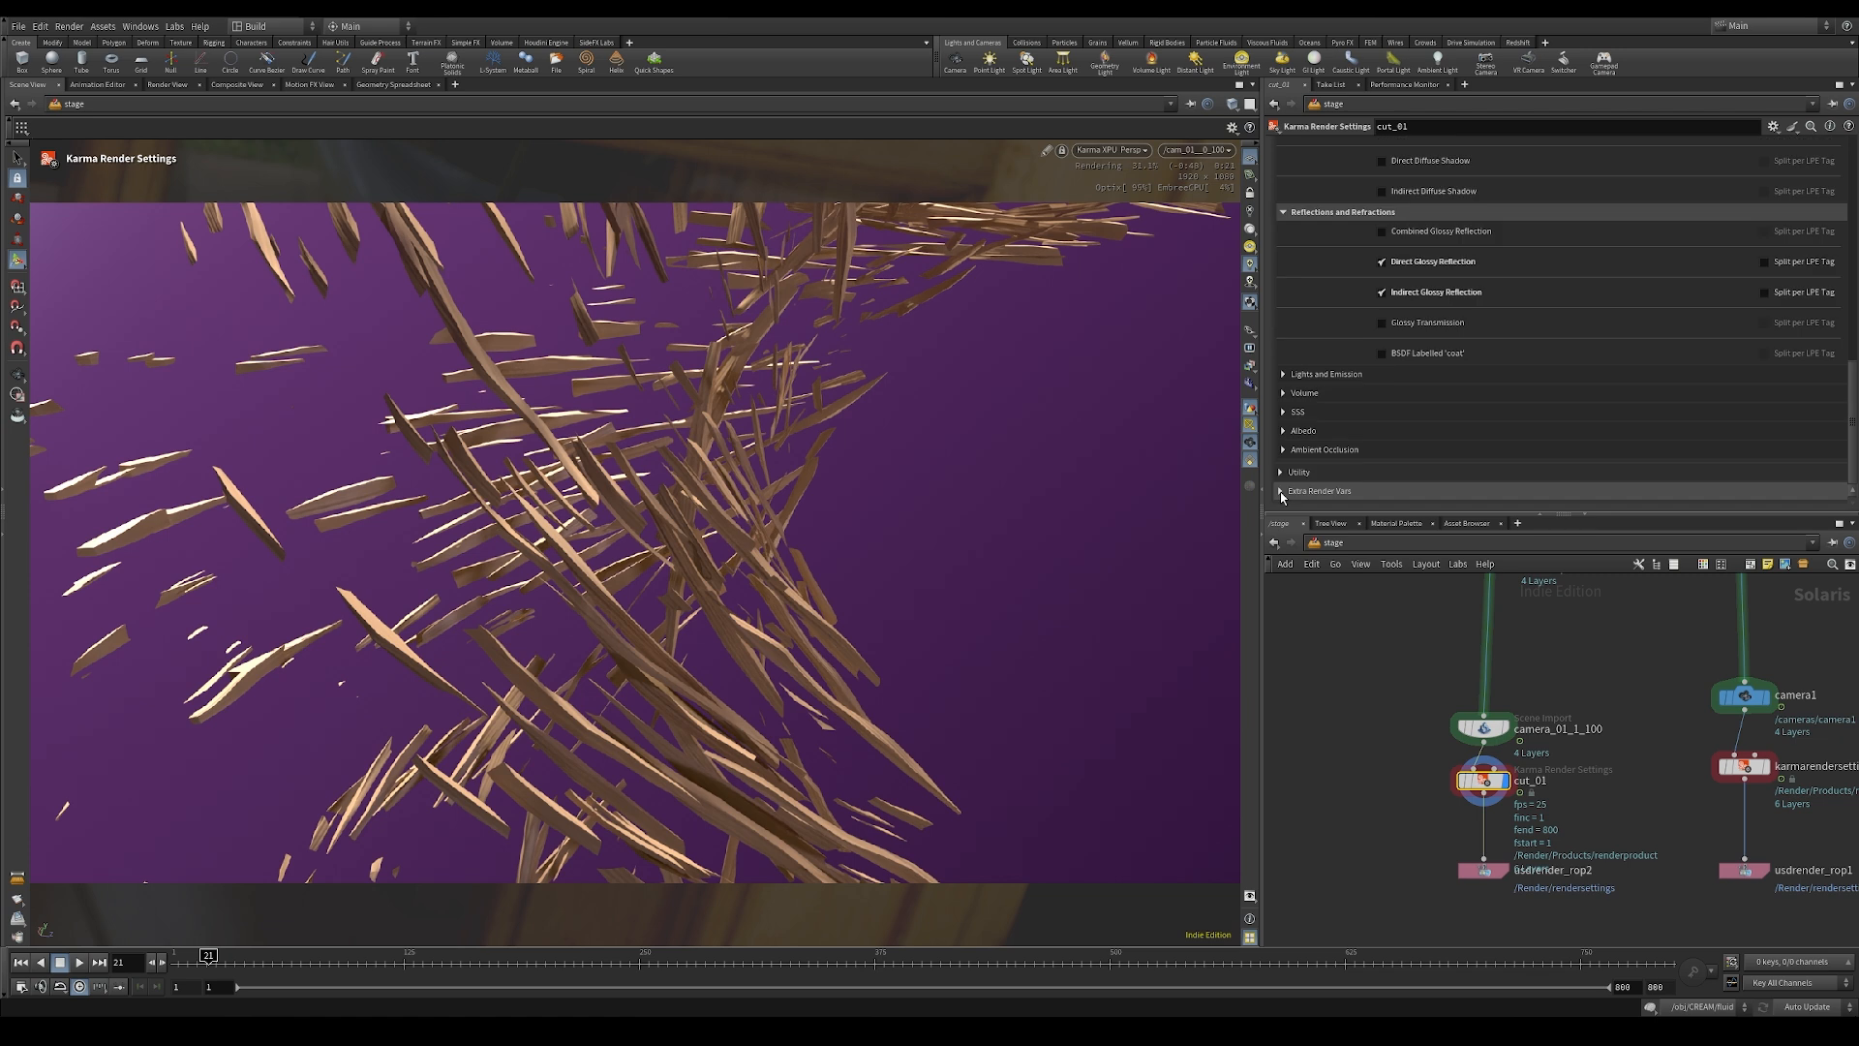
{"action": "left_click", "coordinate": [1281, 492]}
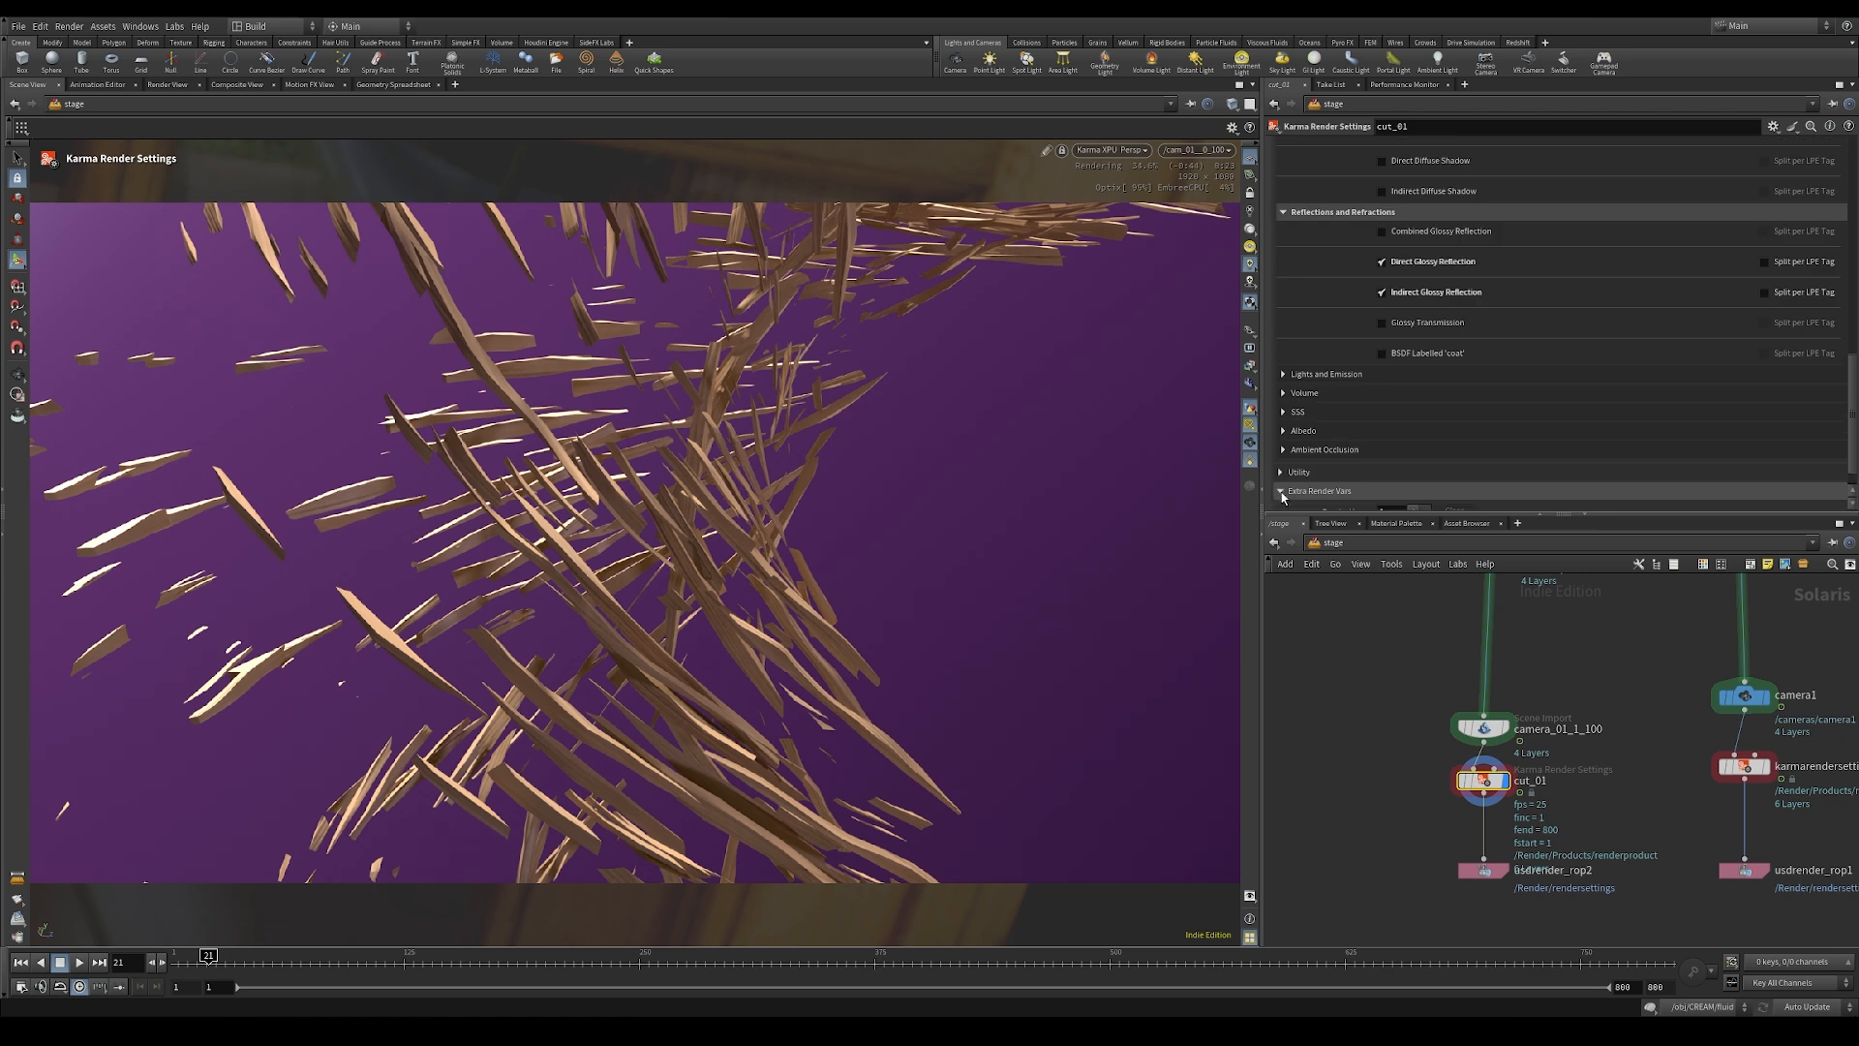
{"action": "scroll", "coordinate": [1392, 481], "scroll_direction": "down", "scroll_amount": 1}
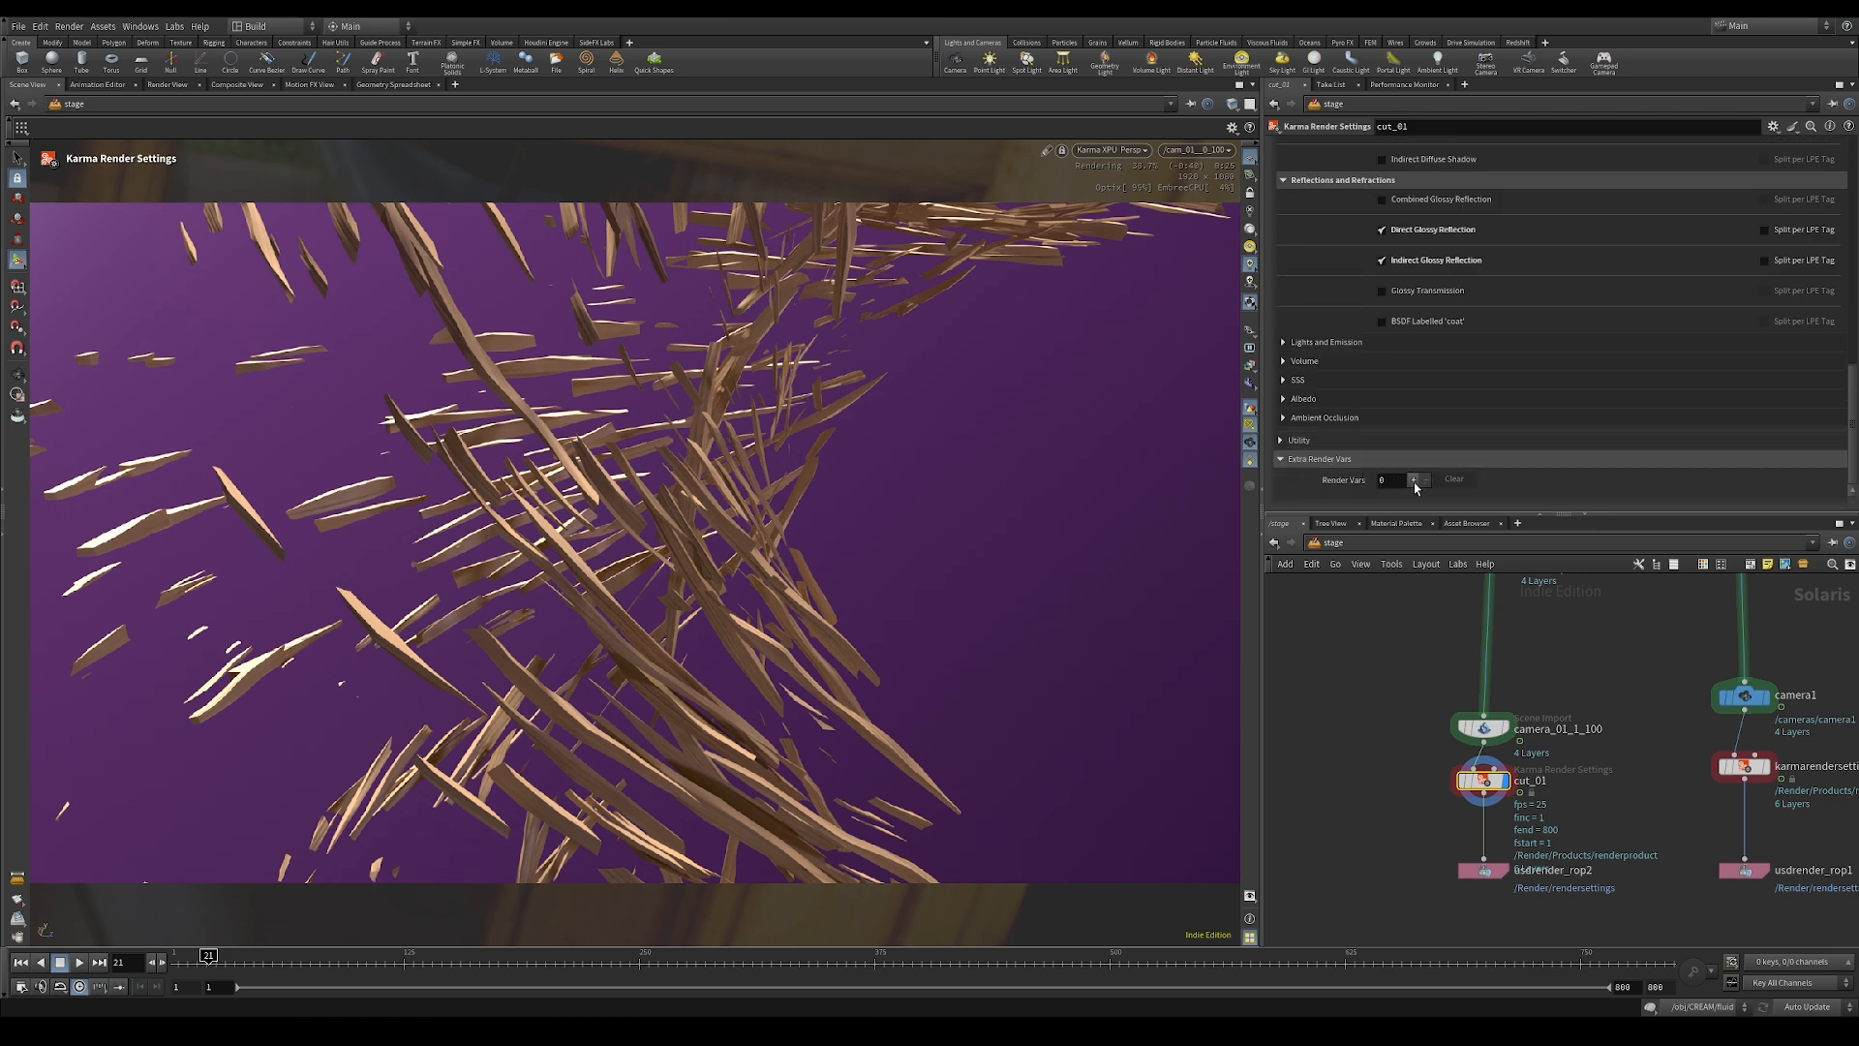
{"action": "left_click", "coordinate": [1413, 480]}
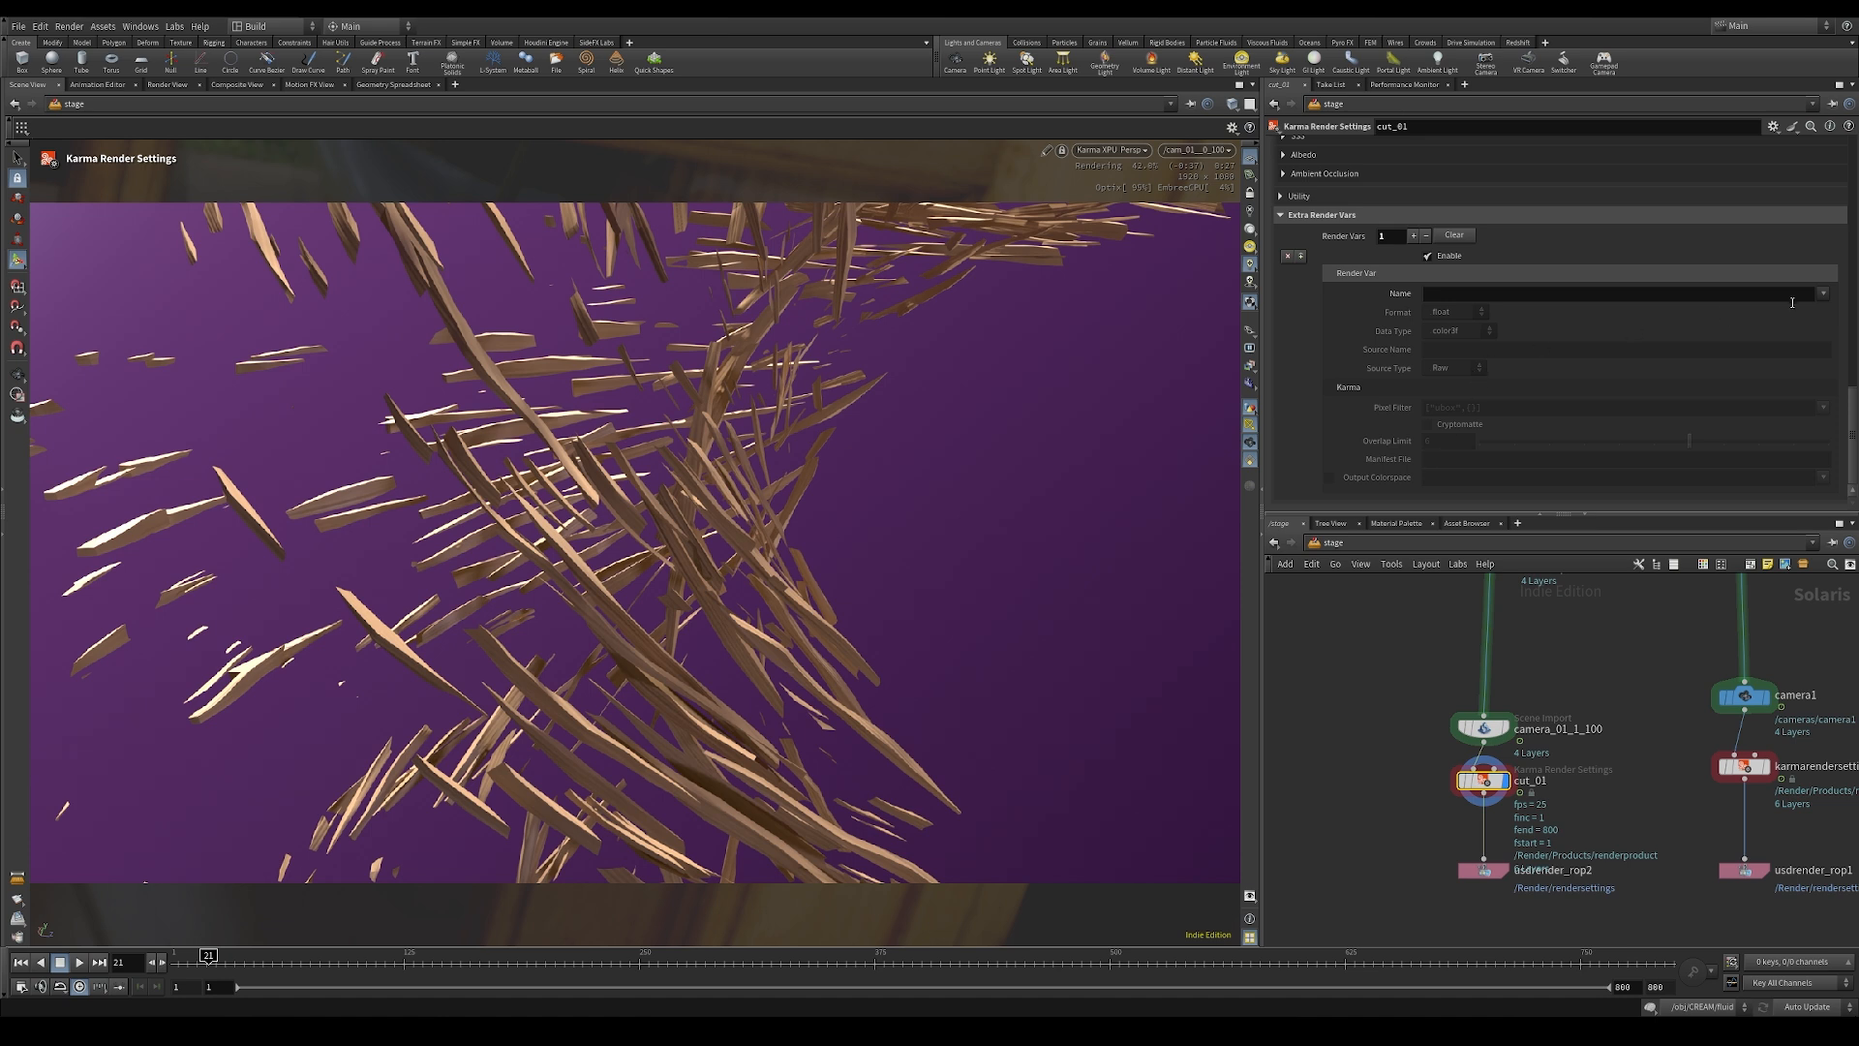
{"action": "left_click", "coordinate": [1823, 293]}
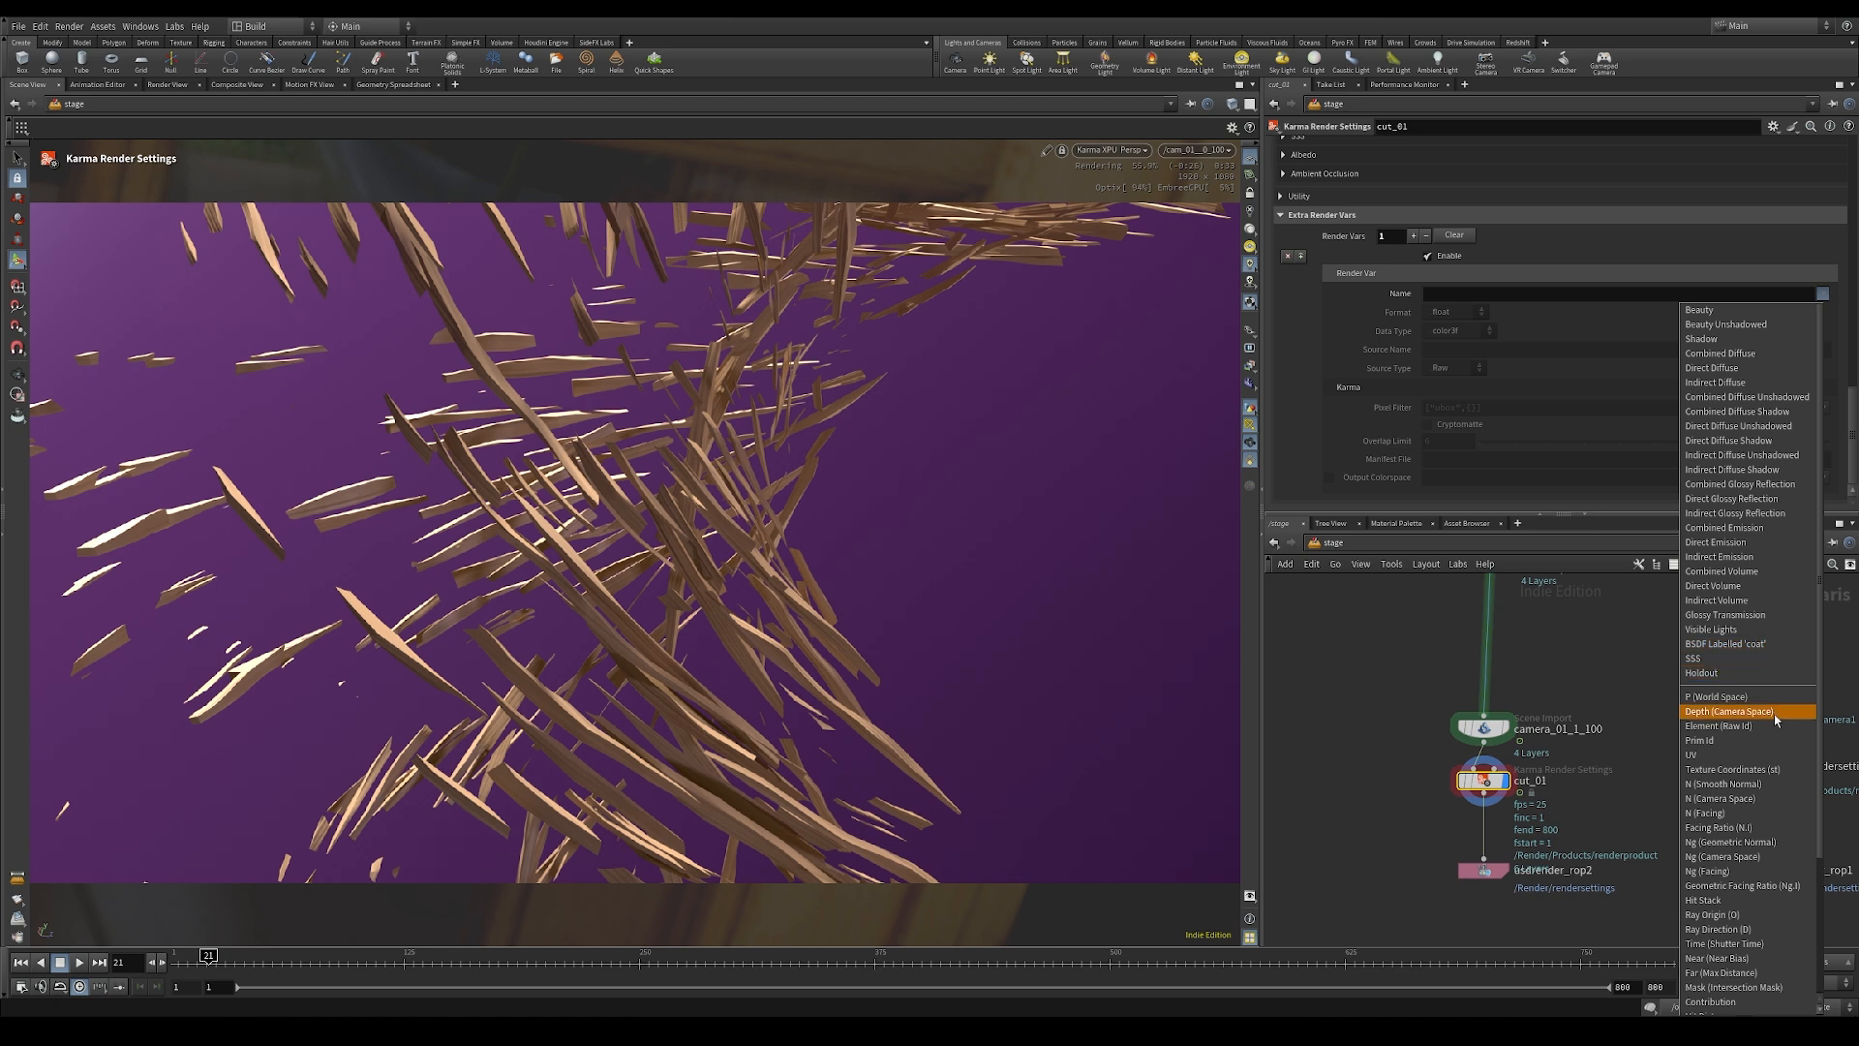
{"action": "left_click_drag", "start_coordinate": [1820, 708], "coordinate": [1819, 876]}
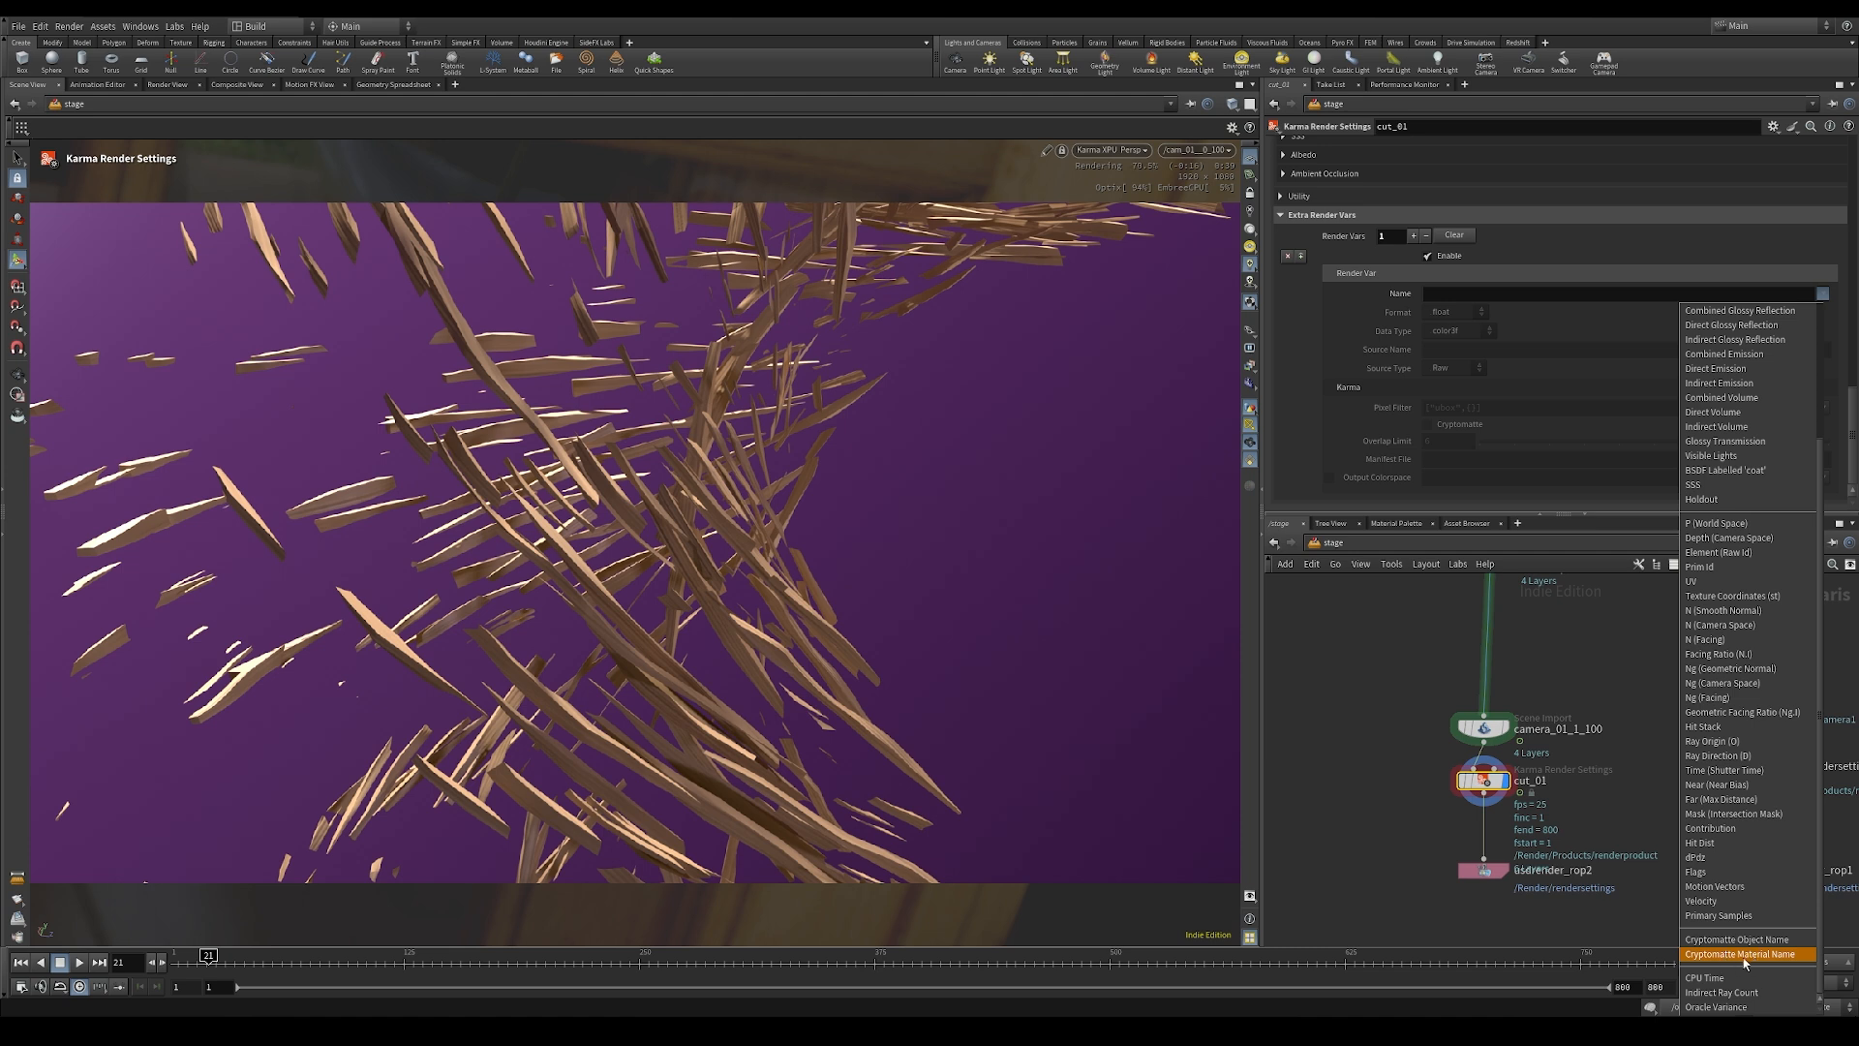
{"action": "left_click", "coordinate": [1773, 957]}
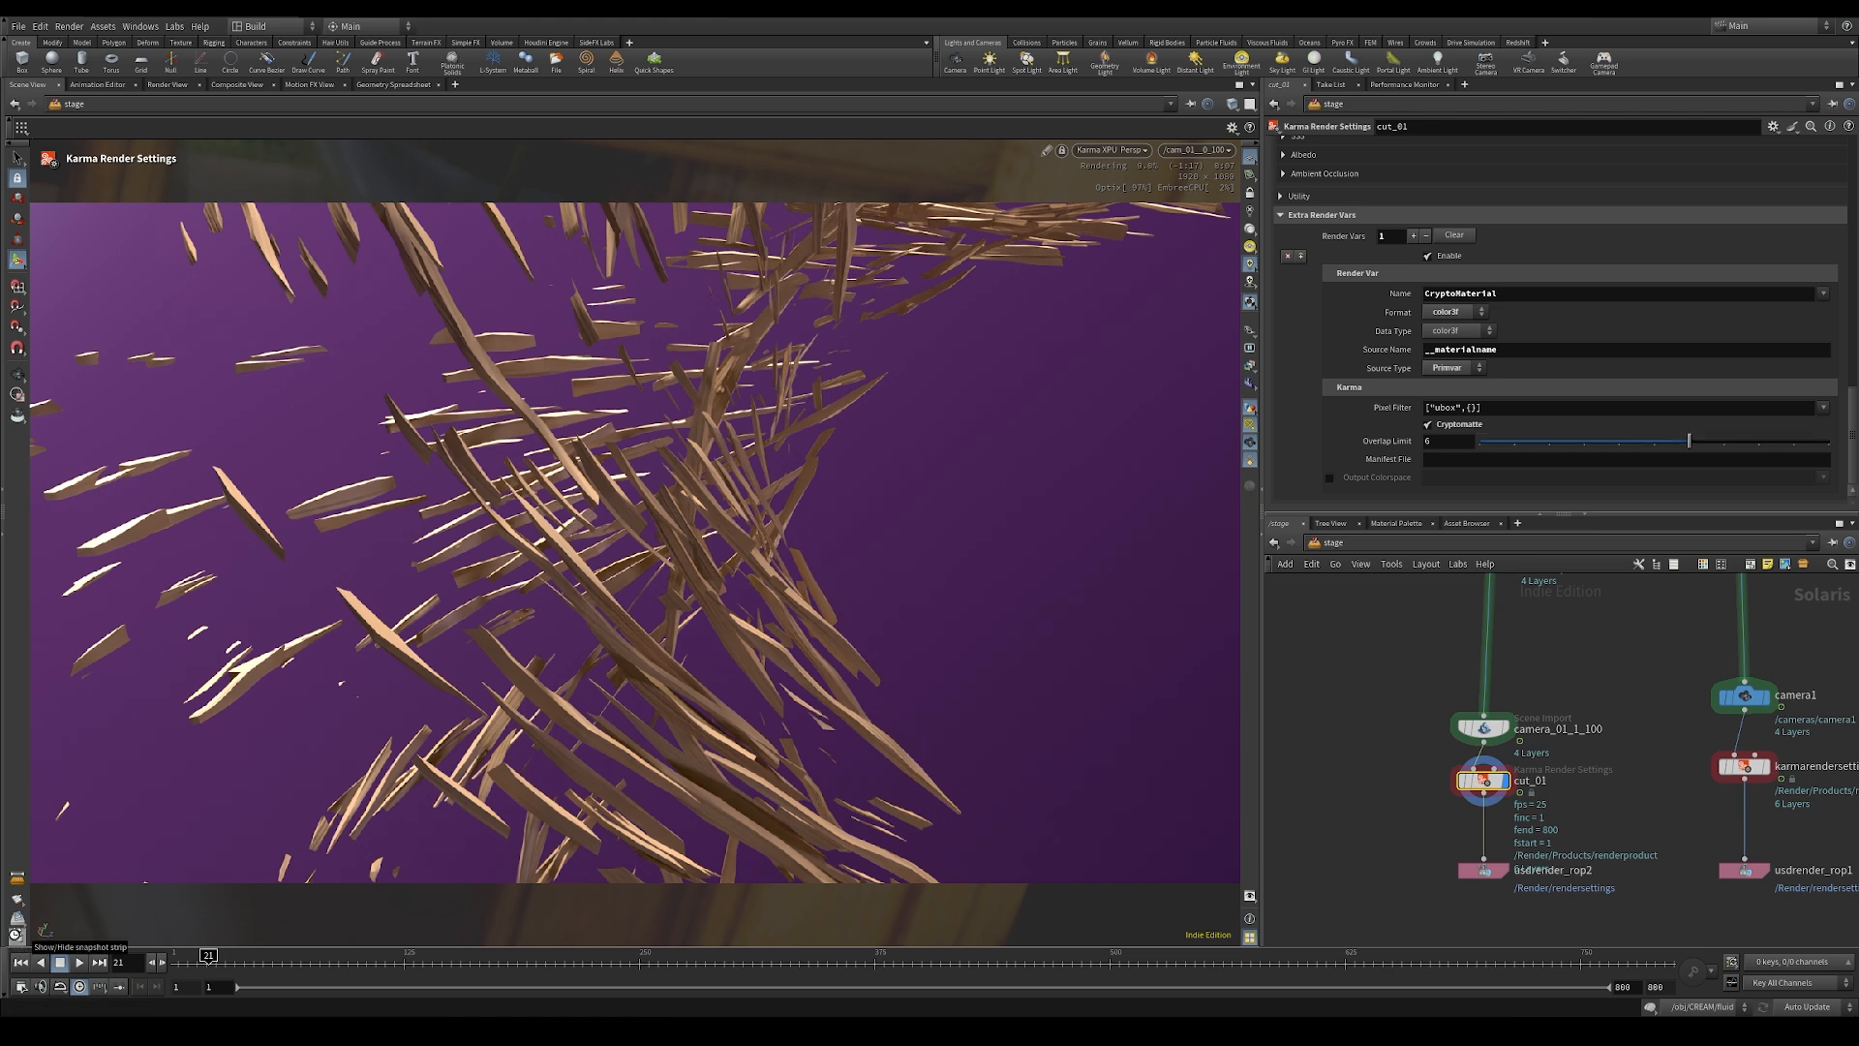
Step: Take a snapshot of the current render in the snapshot strip and pause the viewport render
{"action": "left_click", "coordinate": [16, 936]}
{"action": "left_click", "coordinate": [45, 752]}
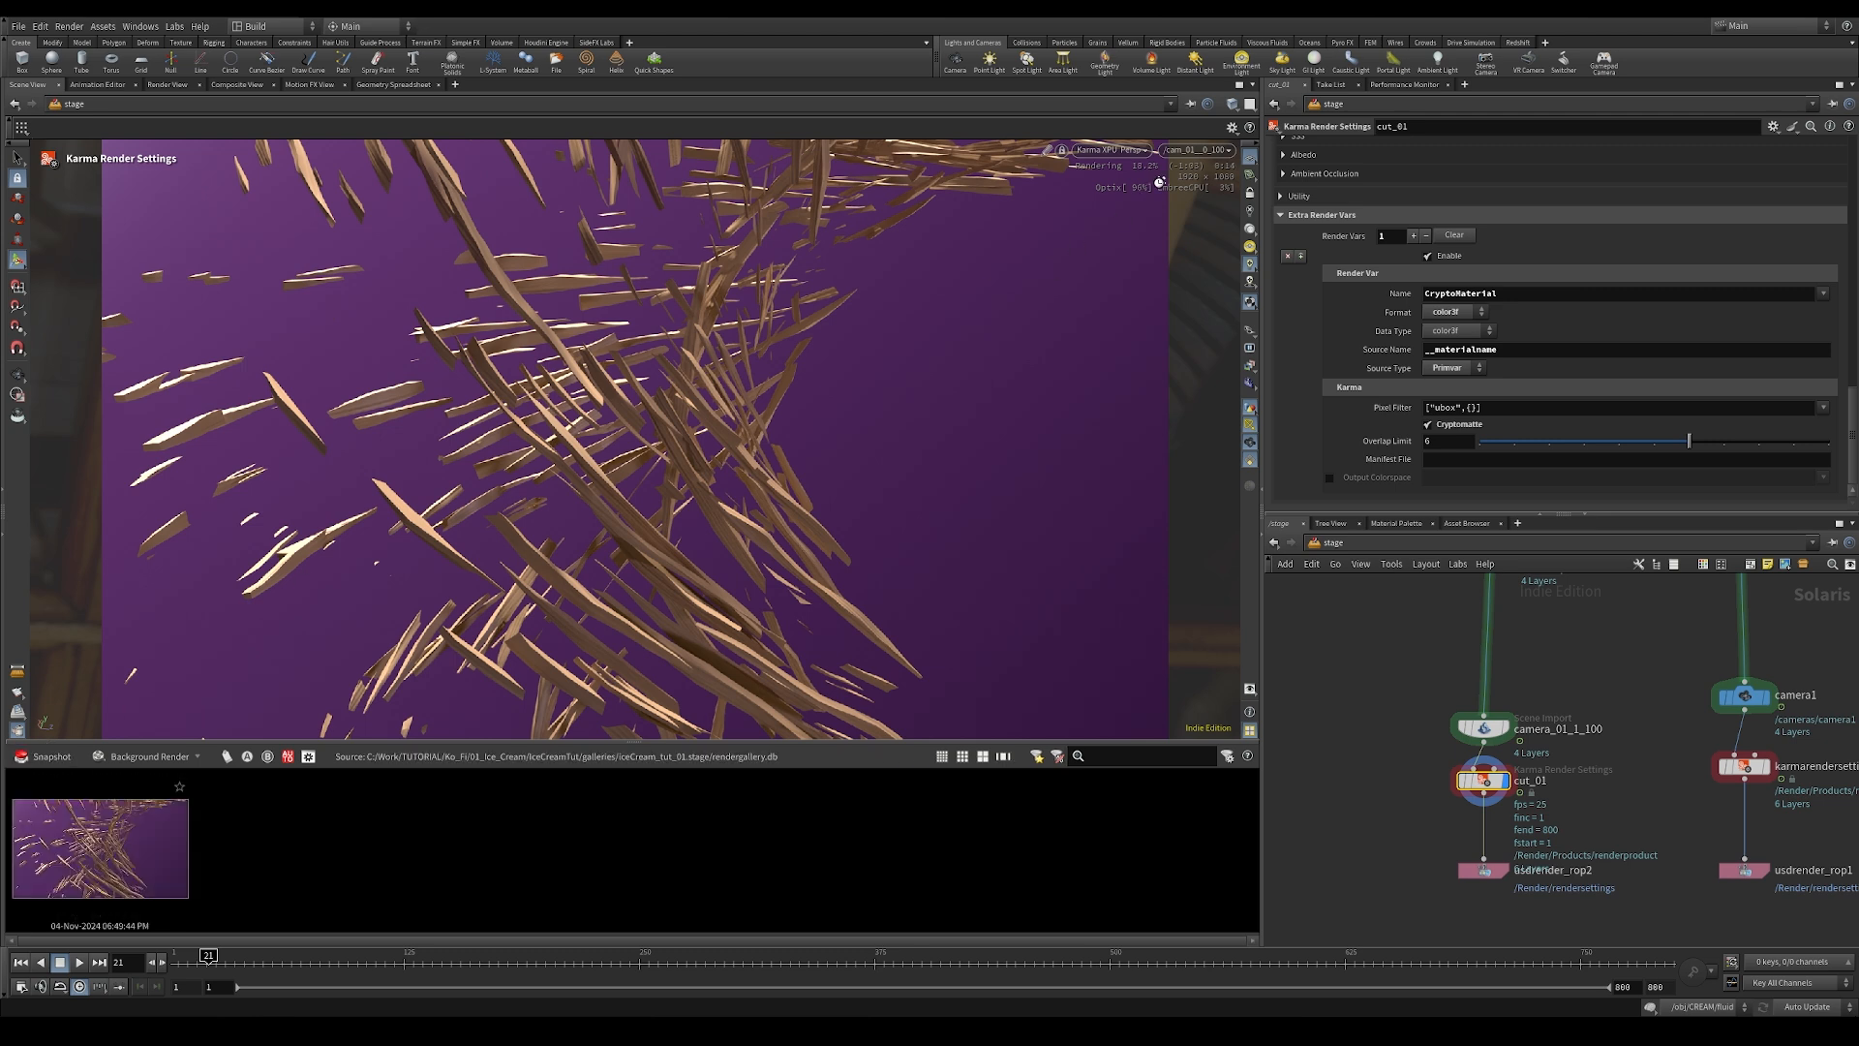
{"action": "left_click", "coordinate": [1129, 150]}
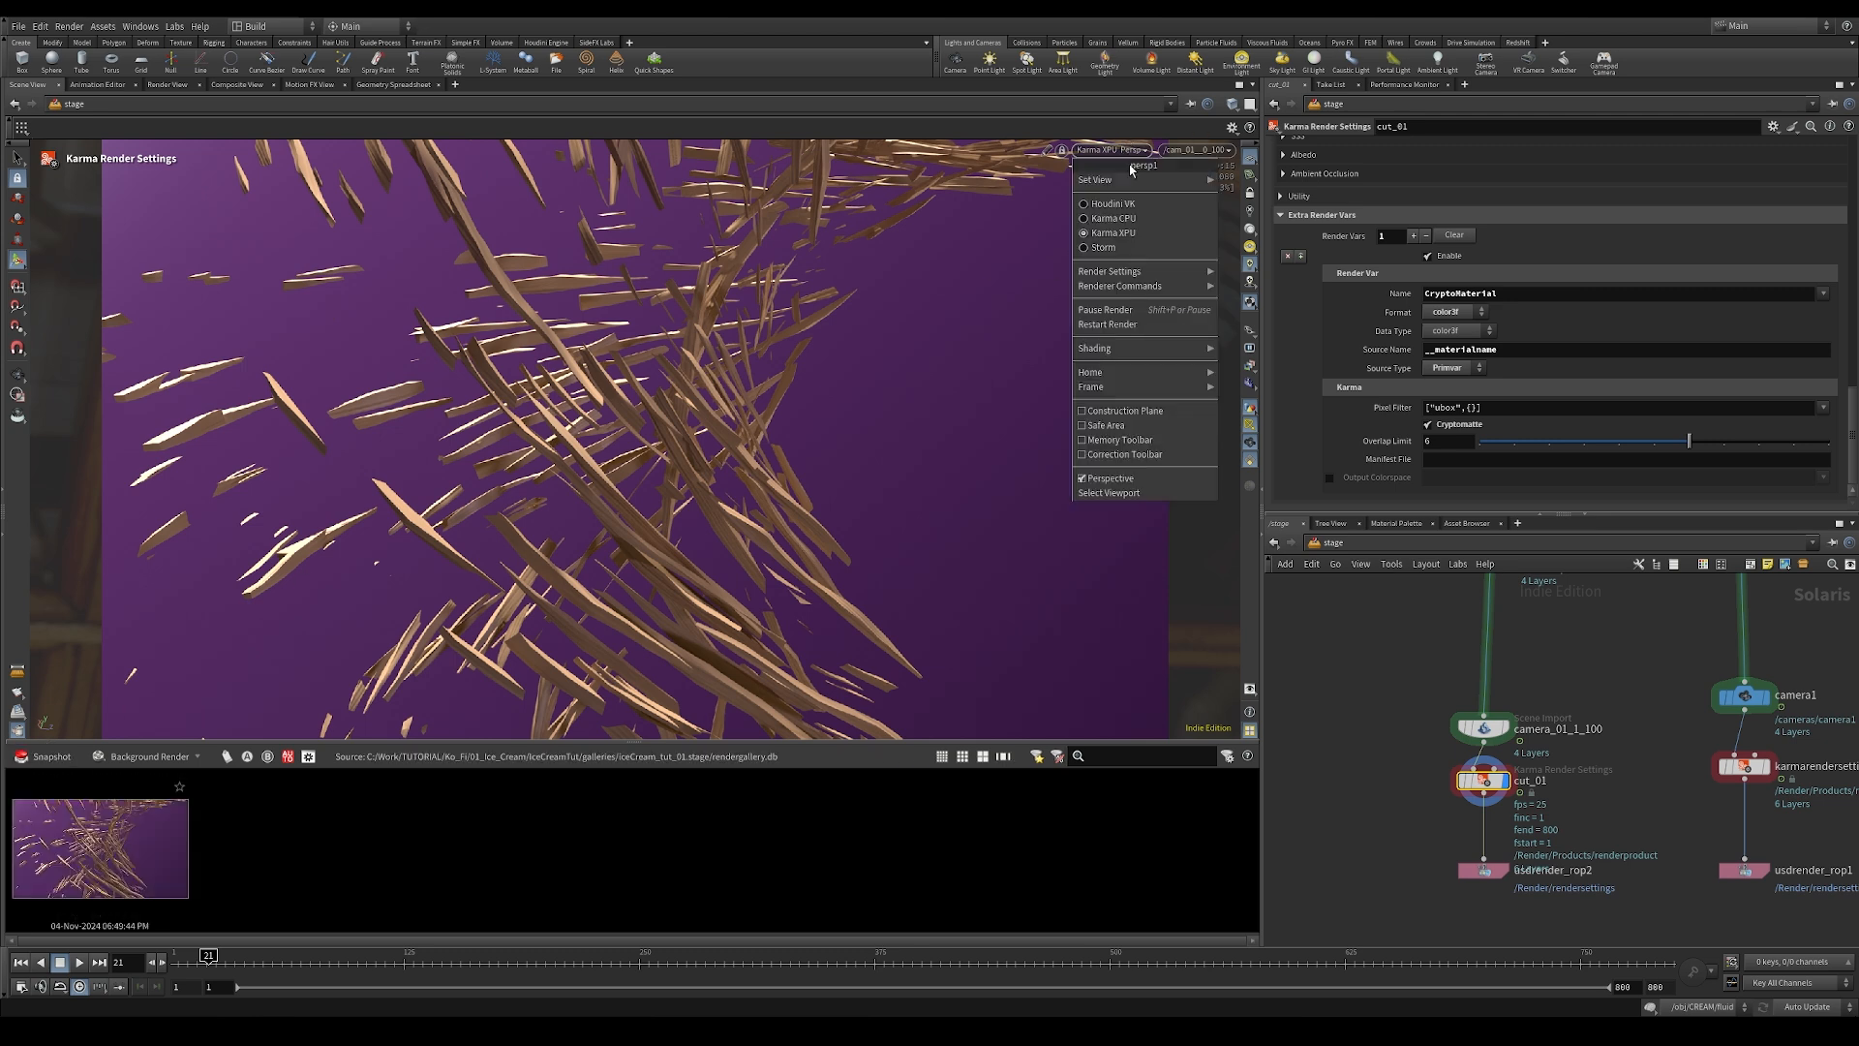
{"action": "left_click", "coordinate": [1105, 311]}
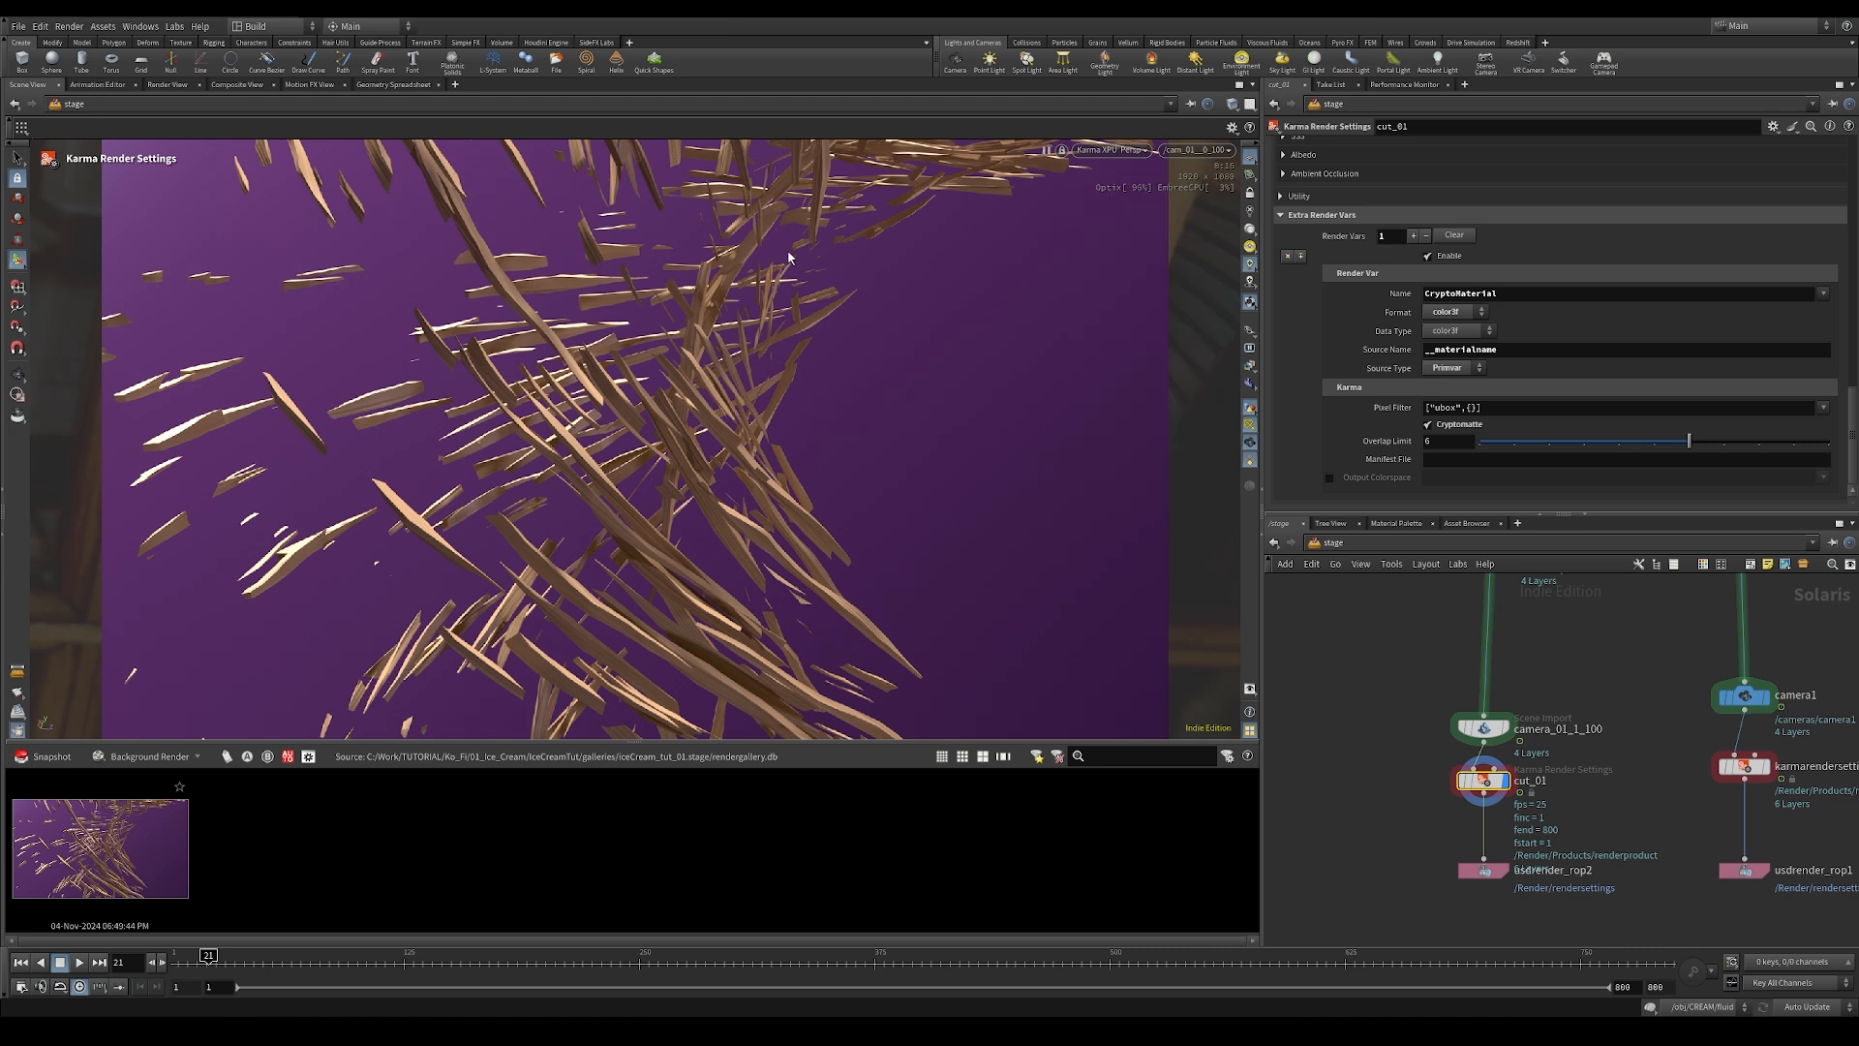
{"action": "left_click", "coordinate": [247, 86]}
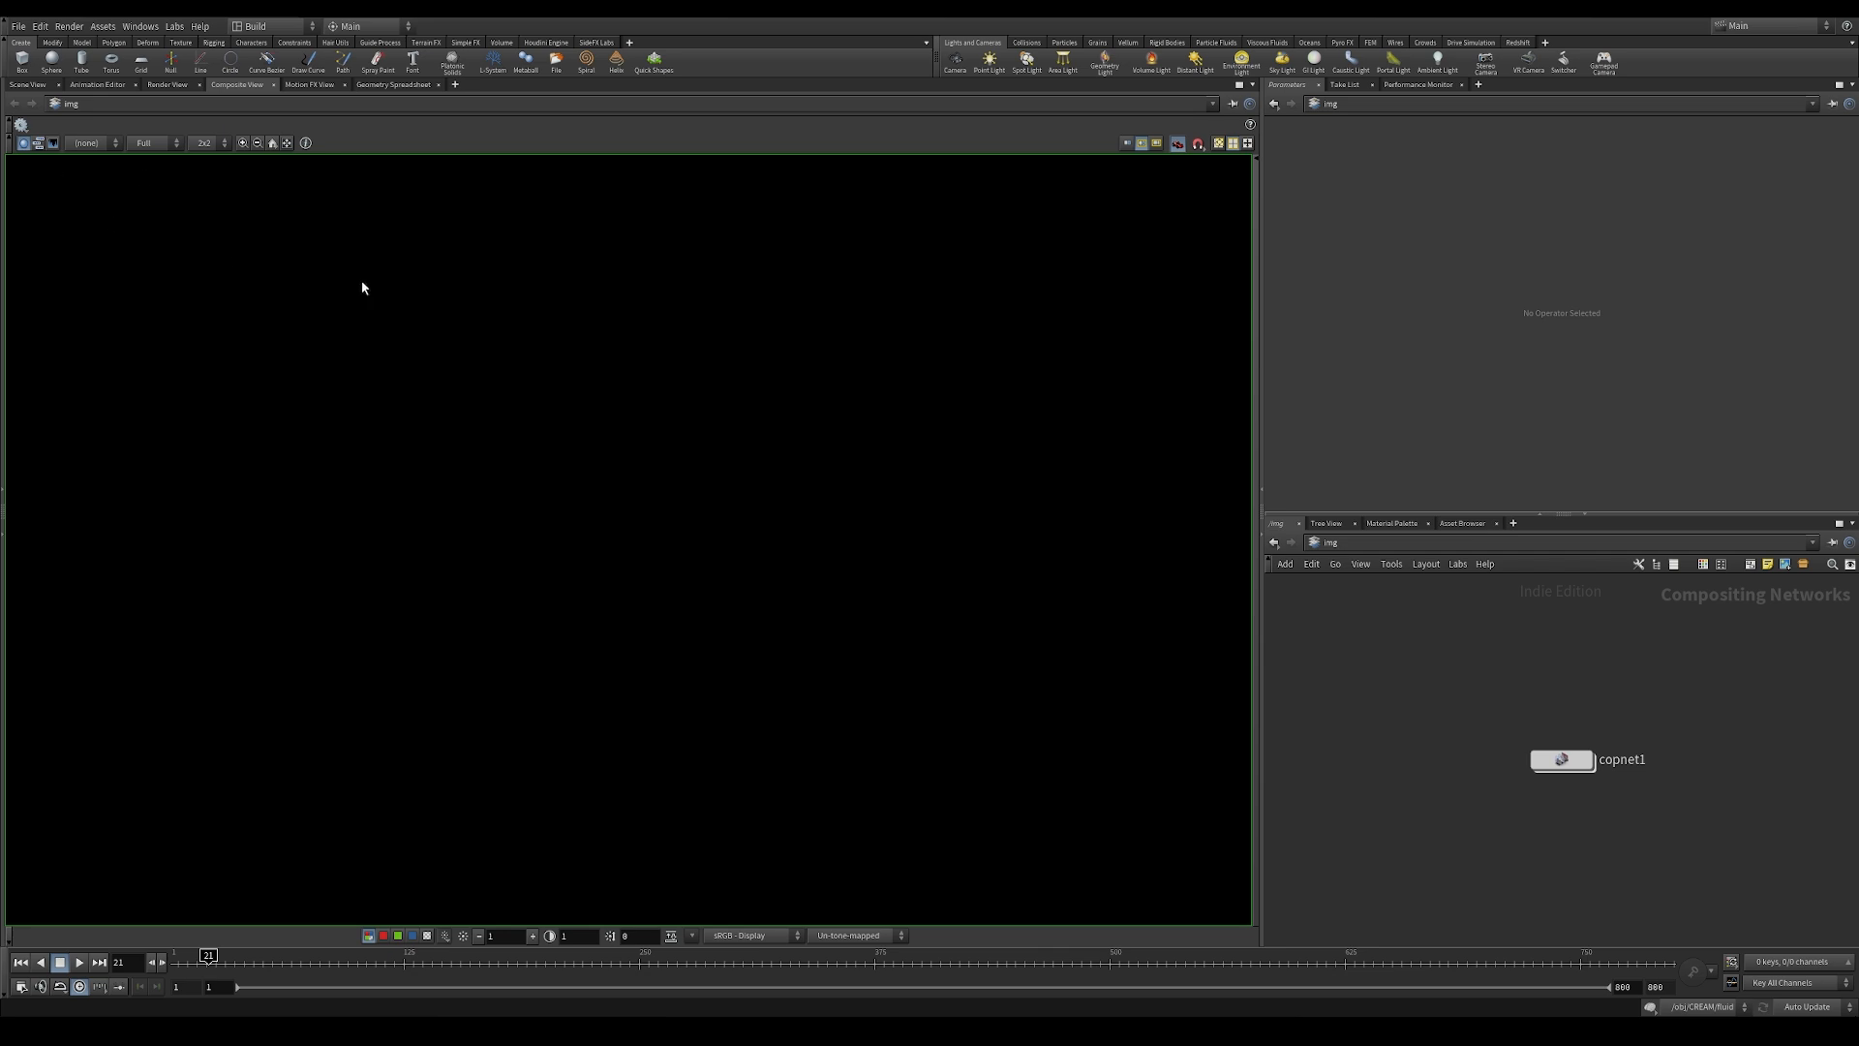
{"action": "left_click", "coordinate": [299, 87]}
{"action": "left_click", "coordinate": [230, 87]}
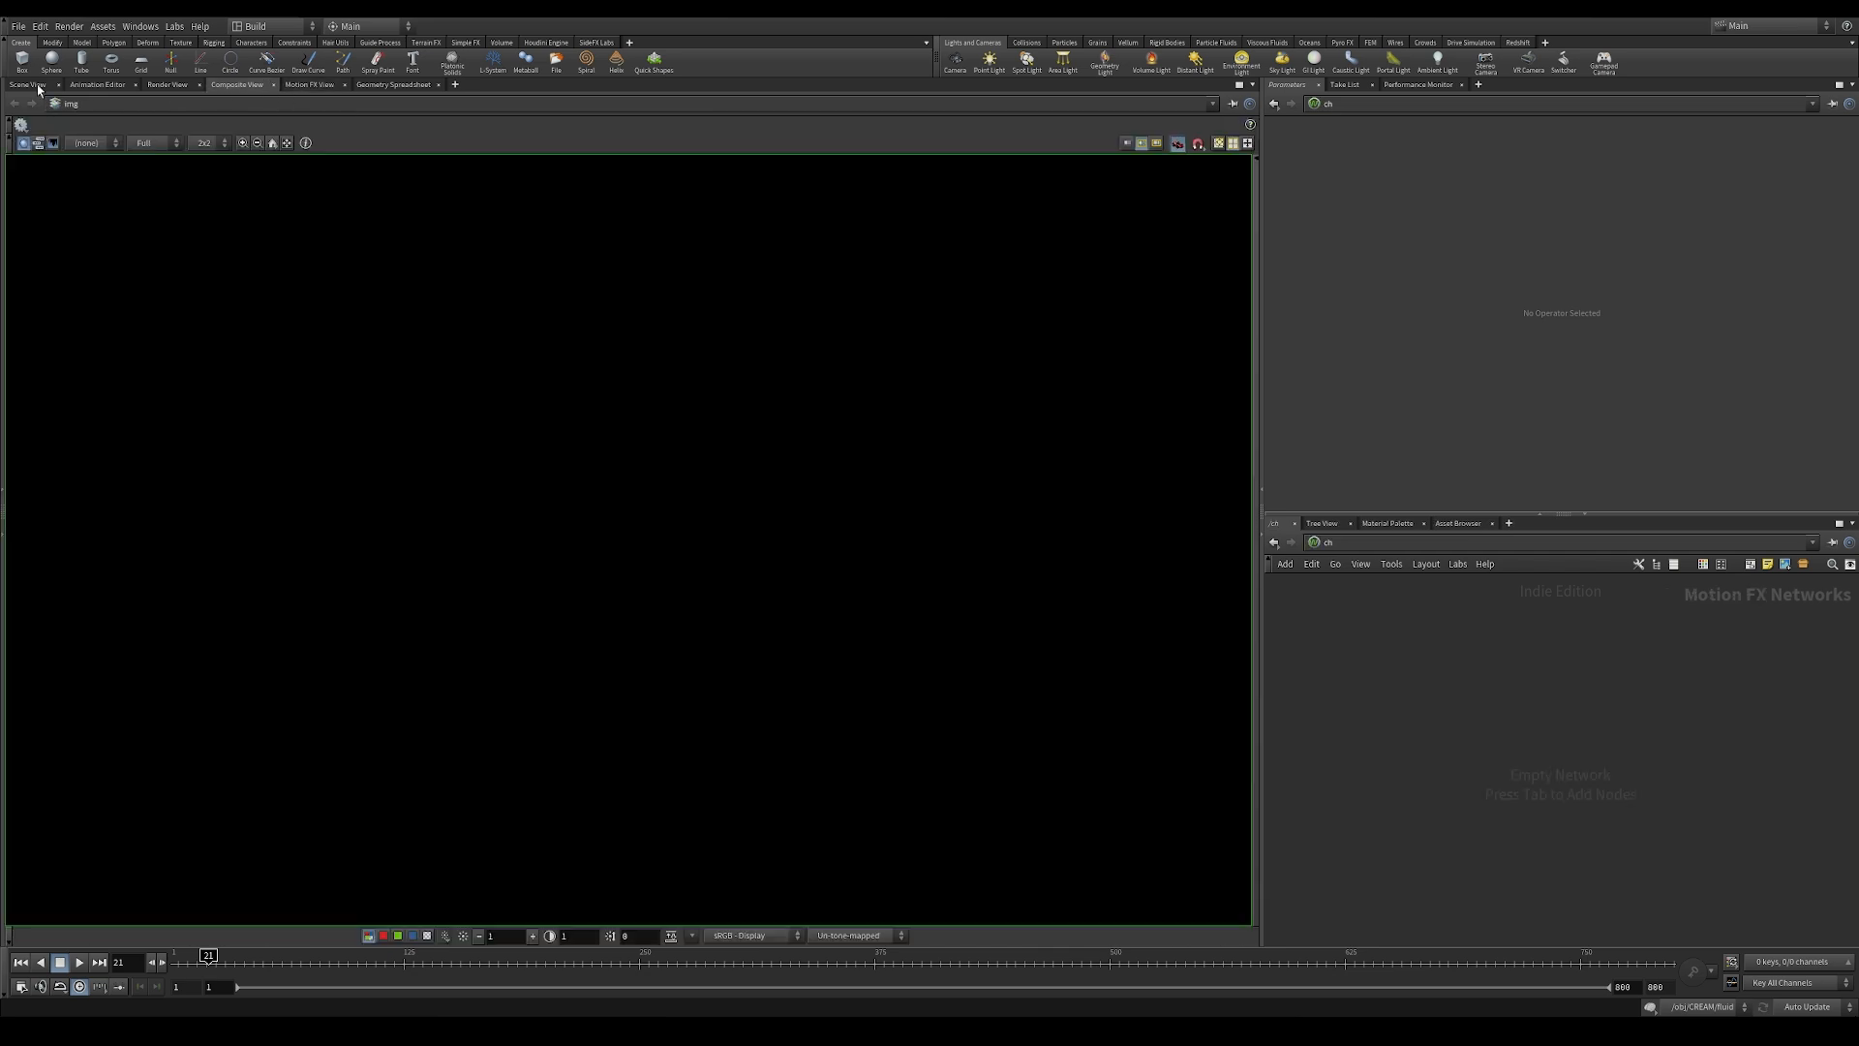
{"action": "left_click", "coordinate": [37, 87]}
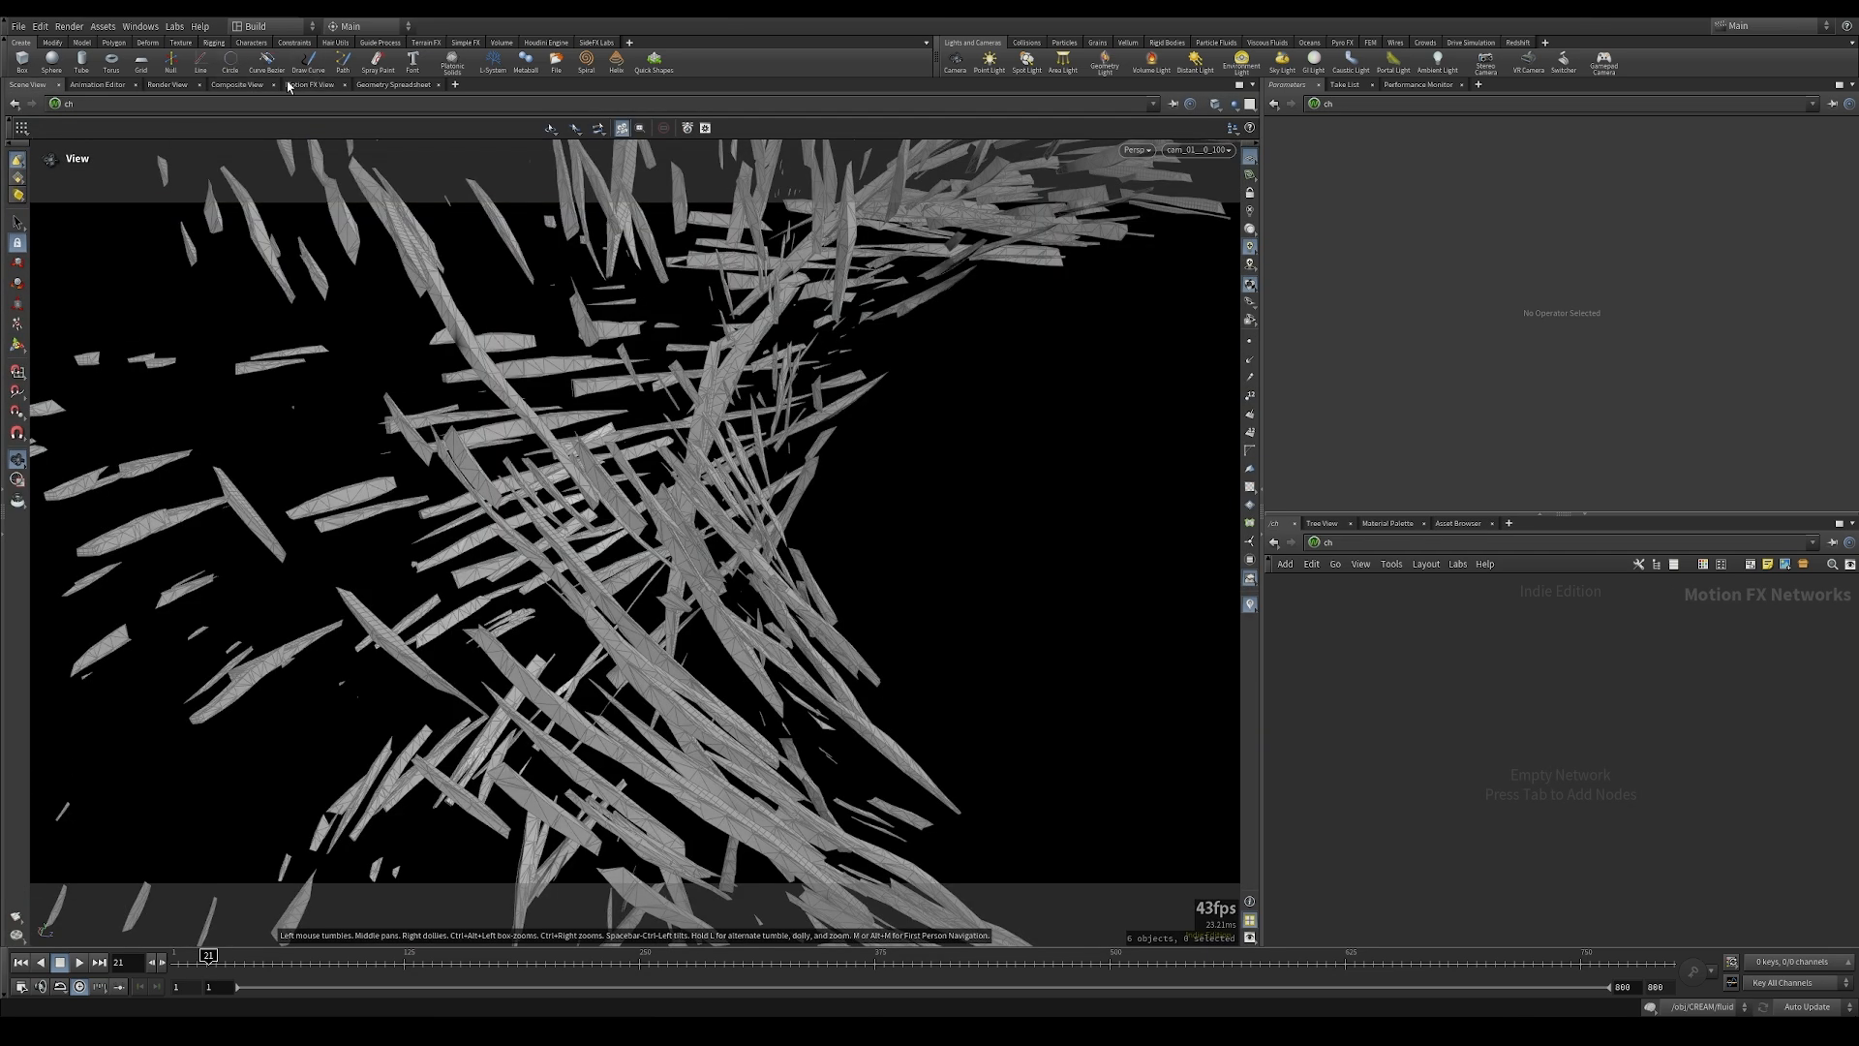
{"action": "left_click", "coordinate": [1420, 545]}
{"action": "left_click", "coordinate": [1451, 648]}
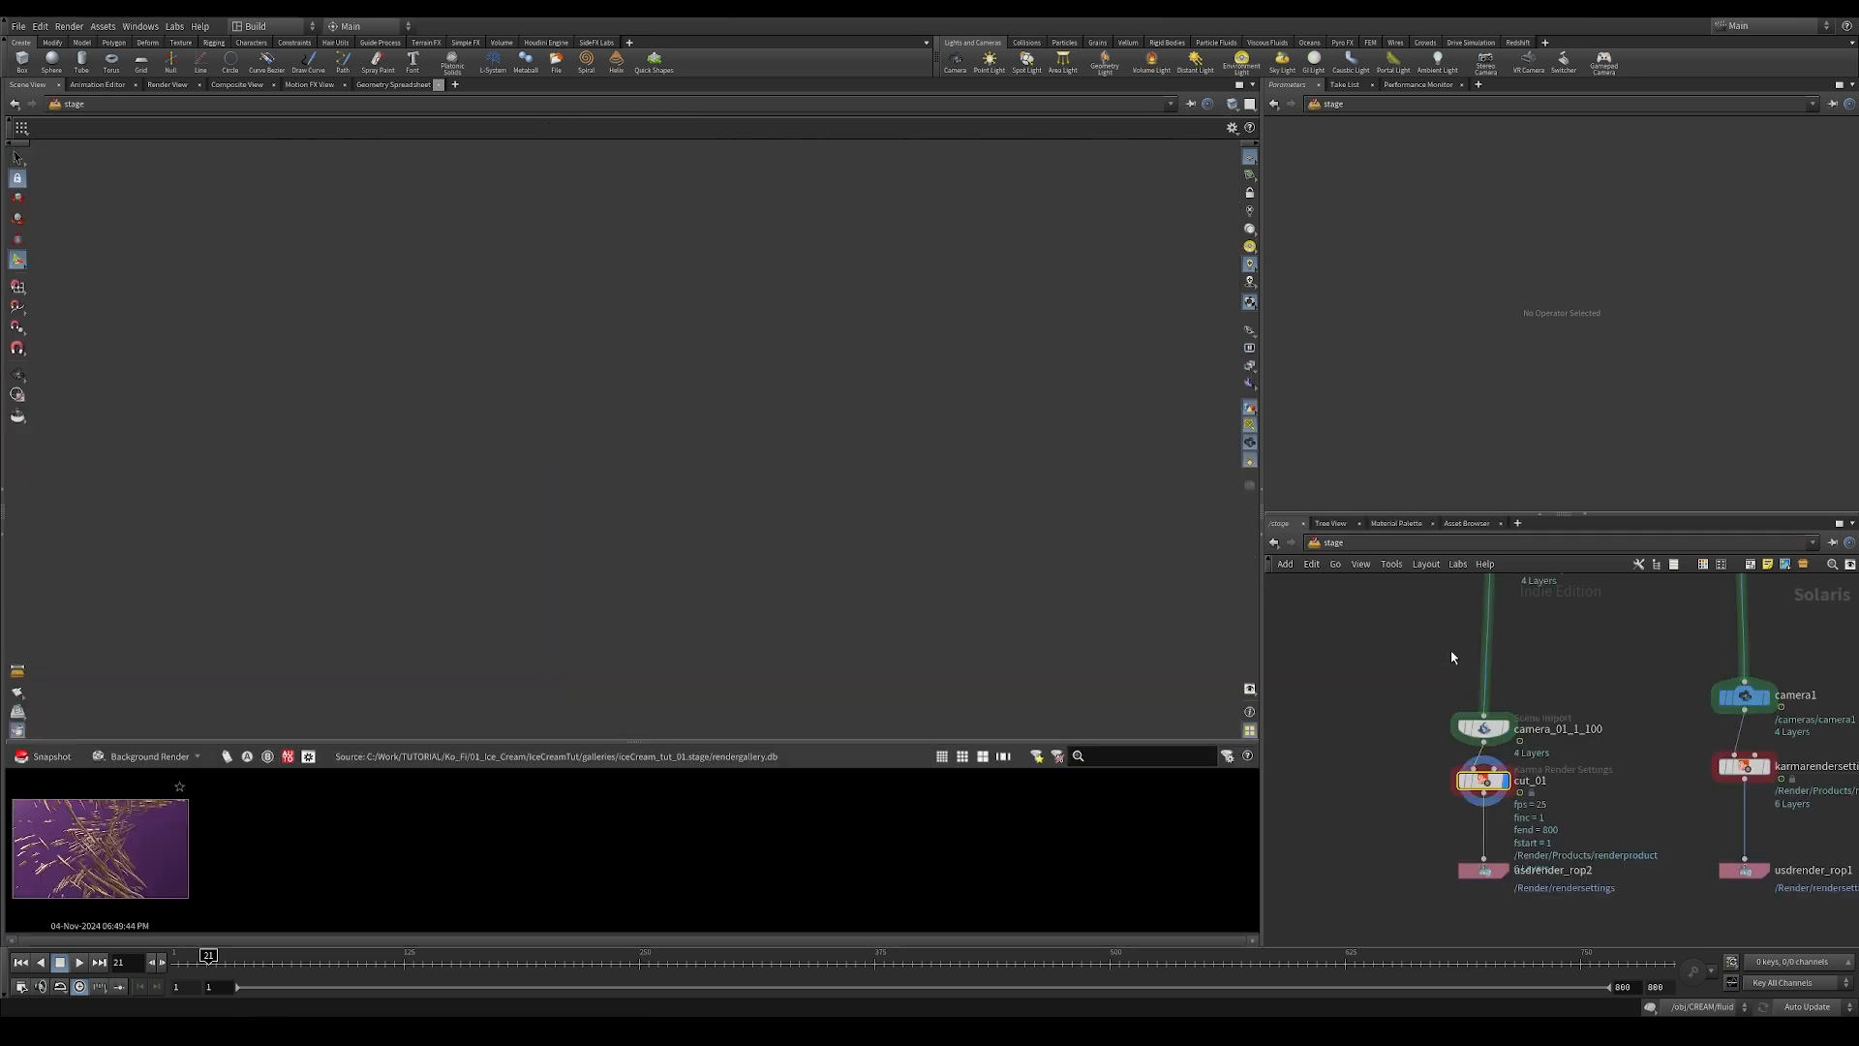
Step: Open the render snapshot in a separate gallery window, then reposition and shrink that window
{"action": "double_click", "coordinate": [58, 851]}
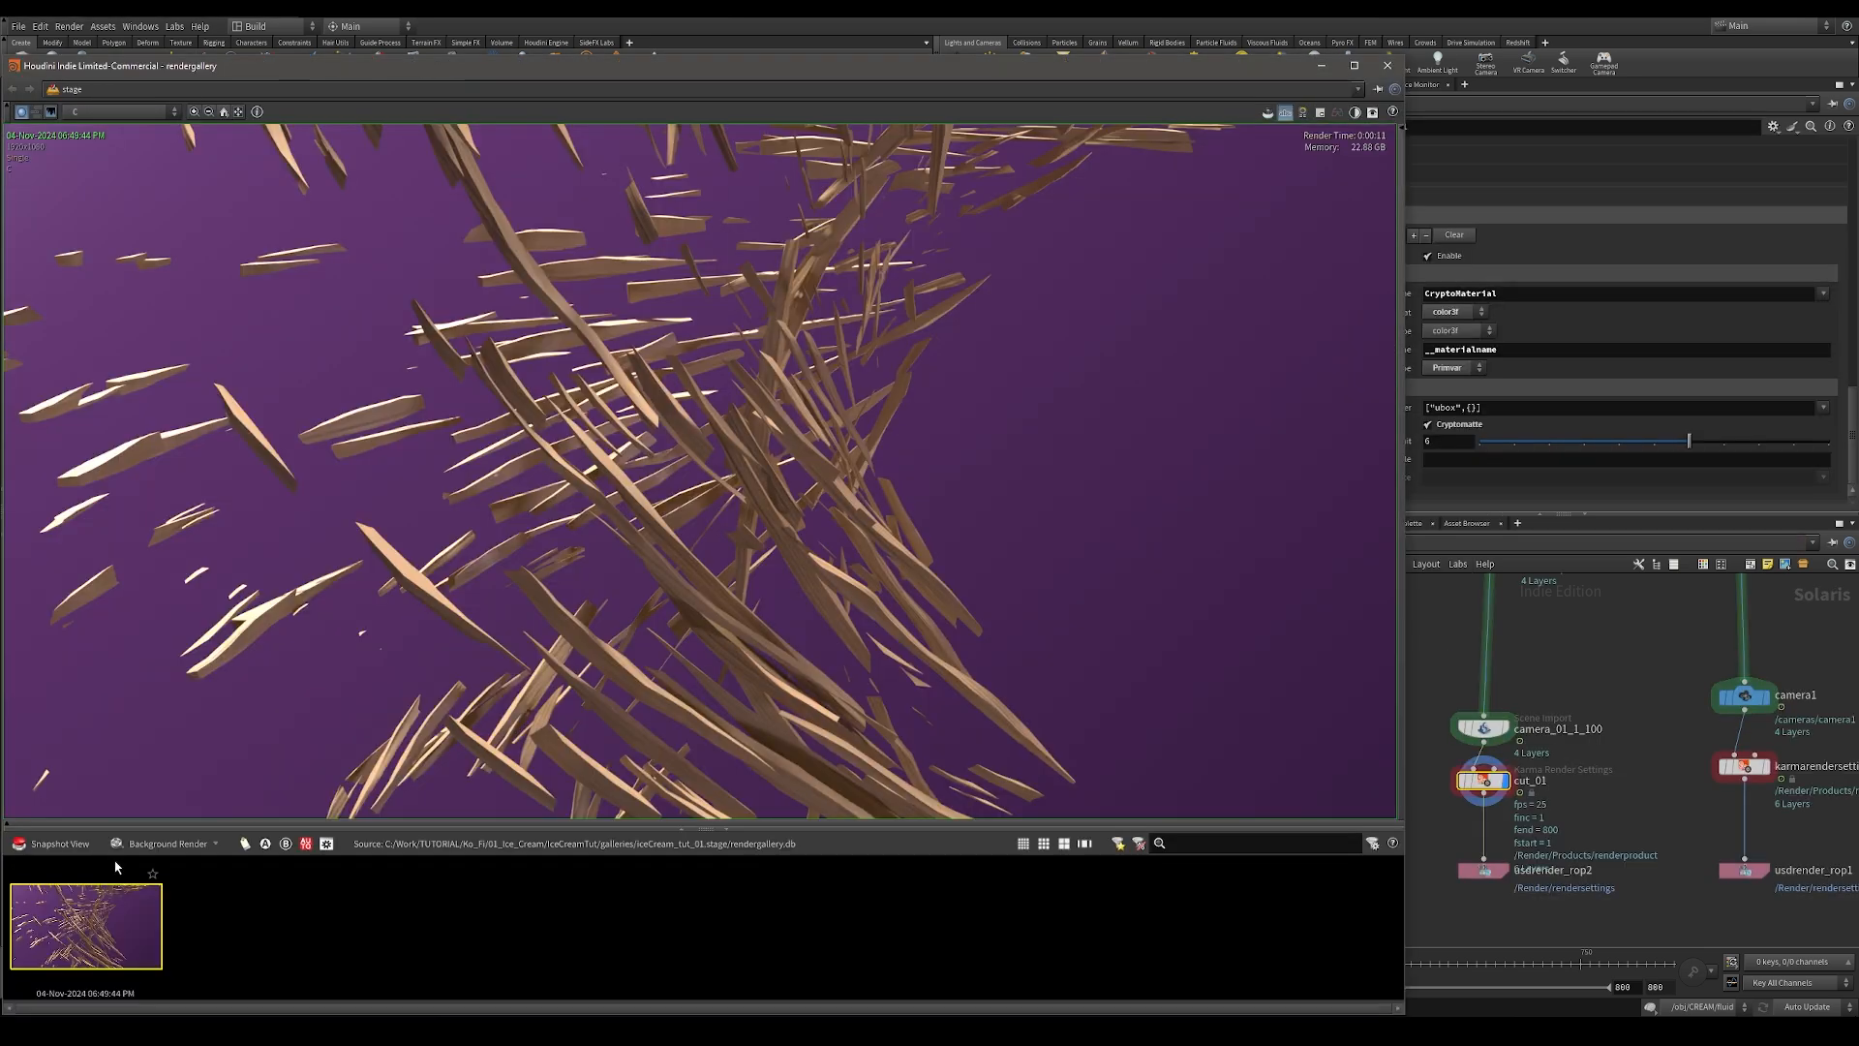
{"action": "left_click_drag", "start_coordinate": [174, 66], "coordinate": [386, 30]}
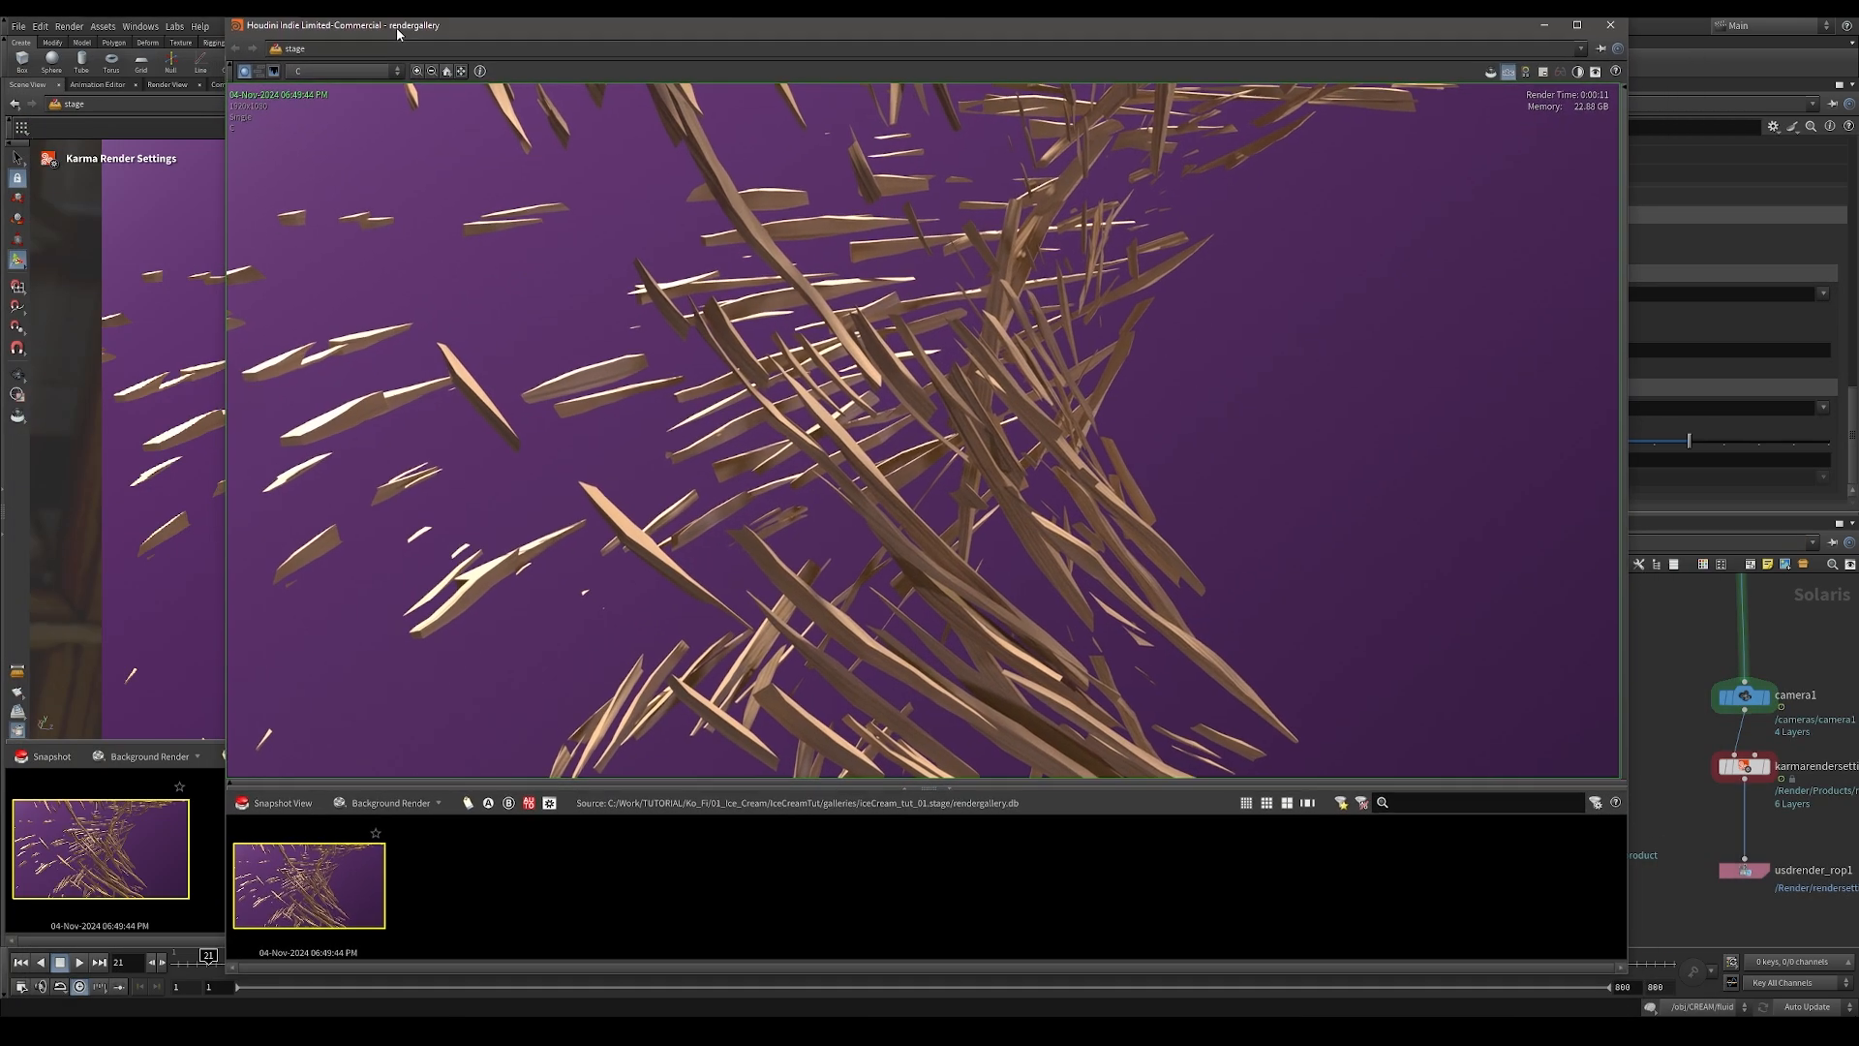
{"action": "left_click_drag", "start_coordinate": [219, 22], "coordinate": [309, 126]}
{"action": "left_click_drag", "start_coordinate": [422, 138], "coordinate": [352, 79]}
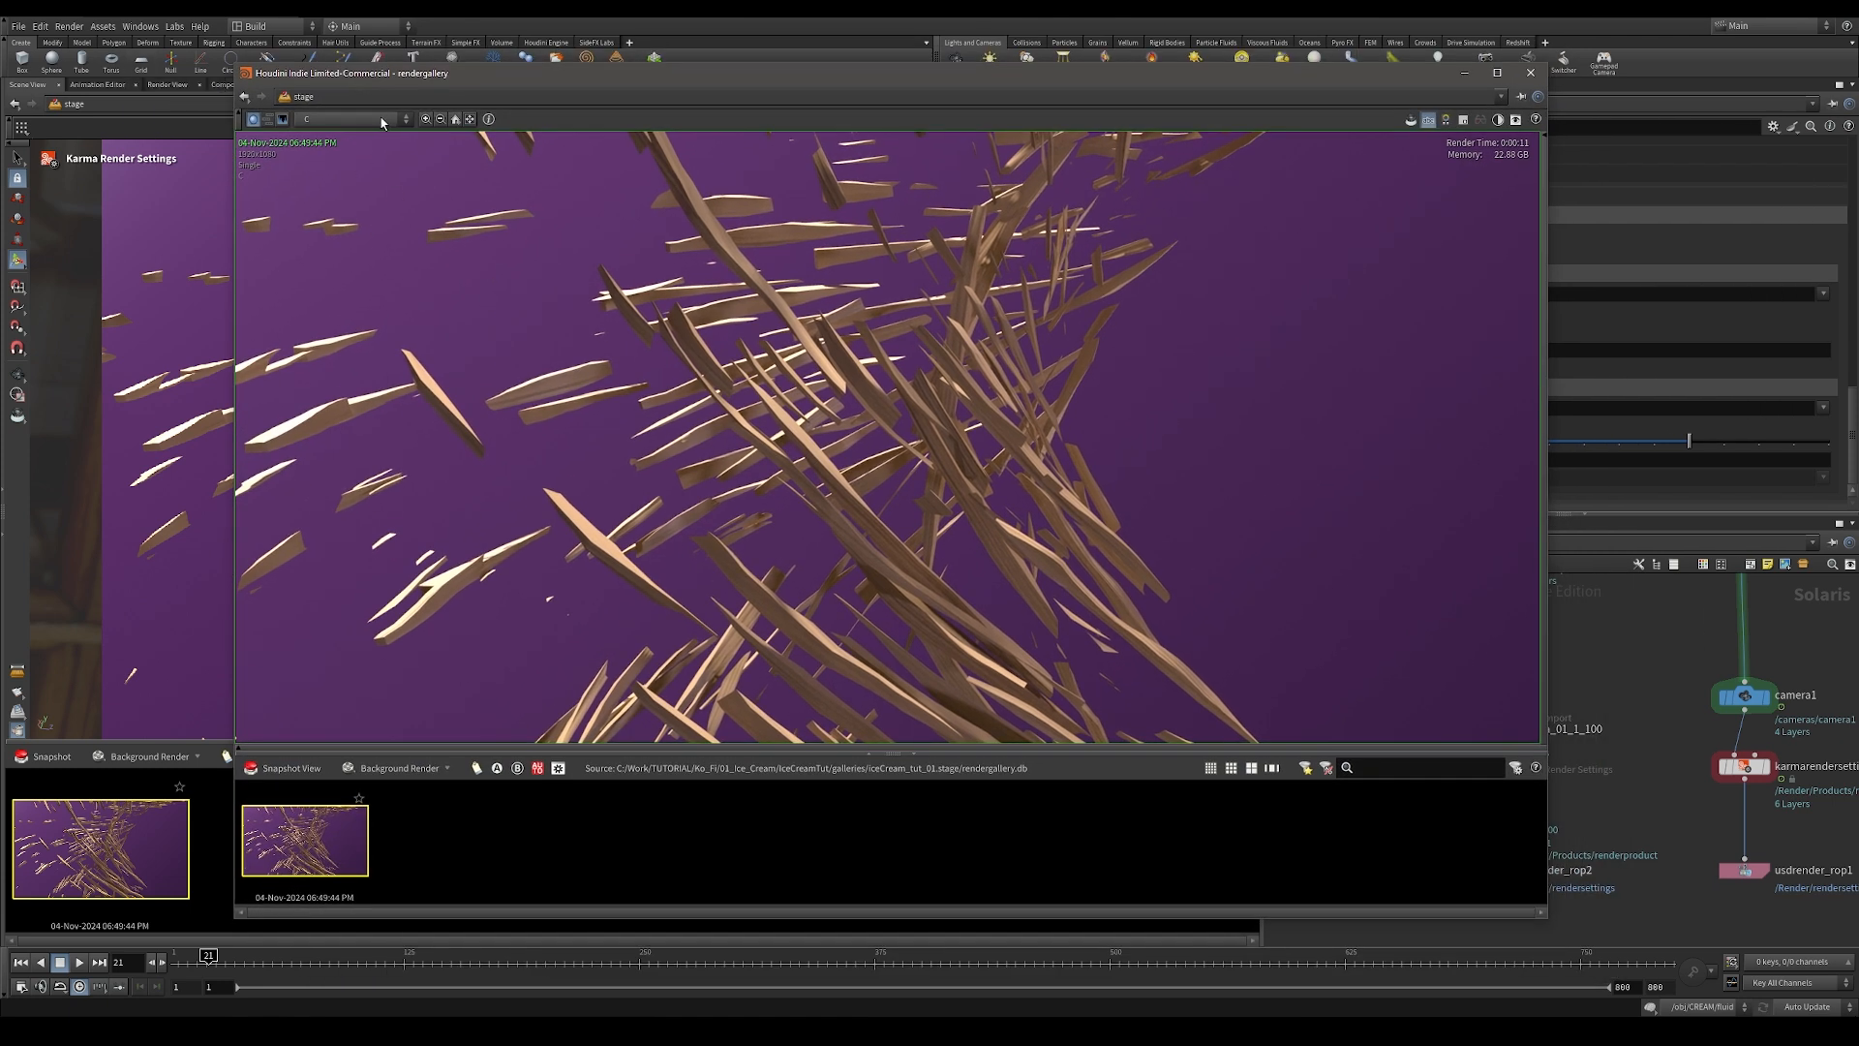
Step: Inspect the snapshot's CryptoMaterial, directdiffuse, directglossyreflection and indirectdiffuse planes, and close the gallery window
{"action": "left_click", "coordinate": [383, 120]}
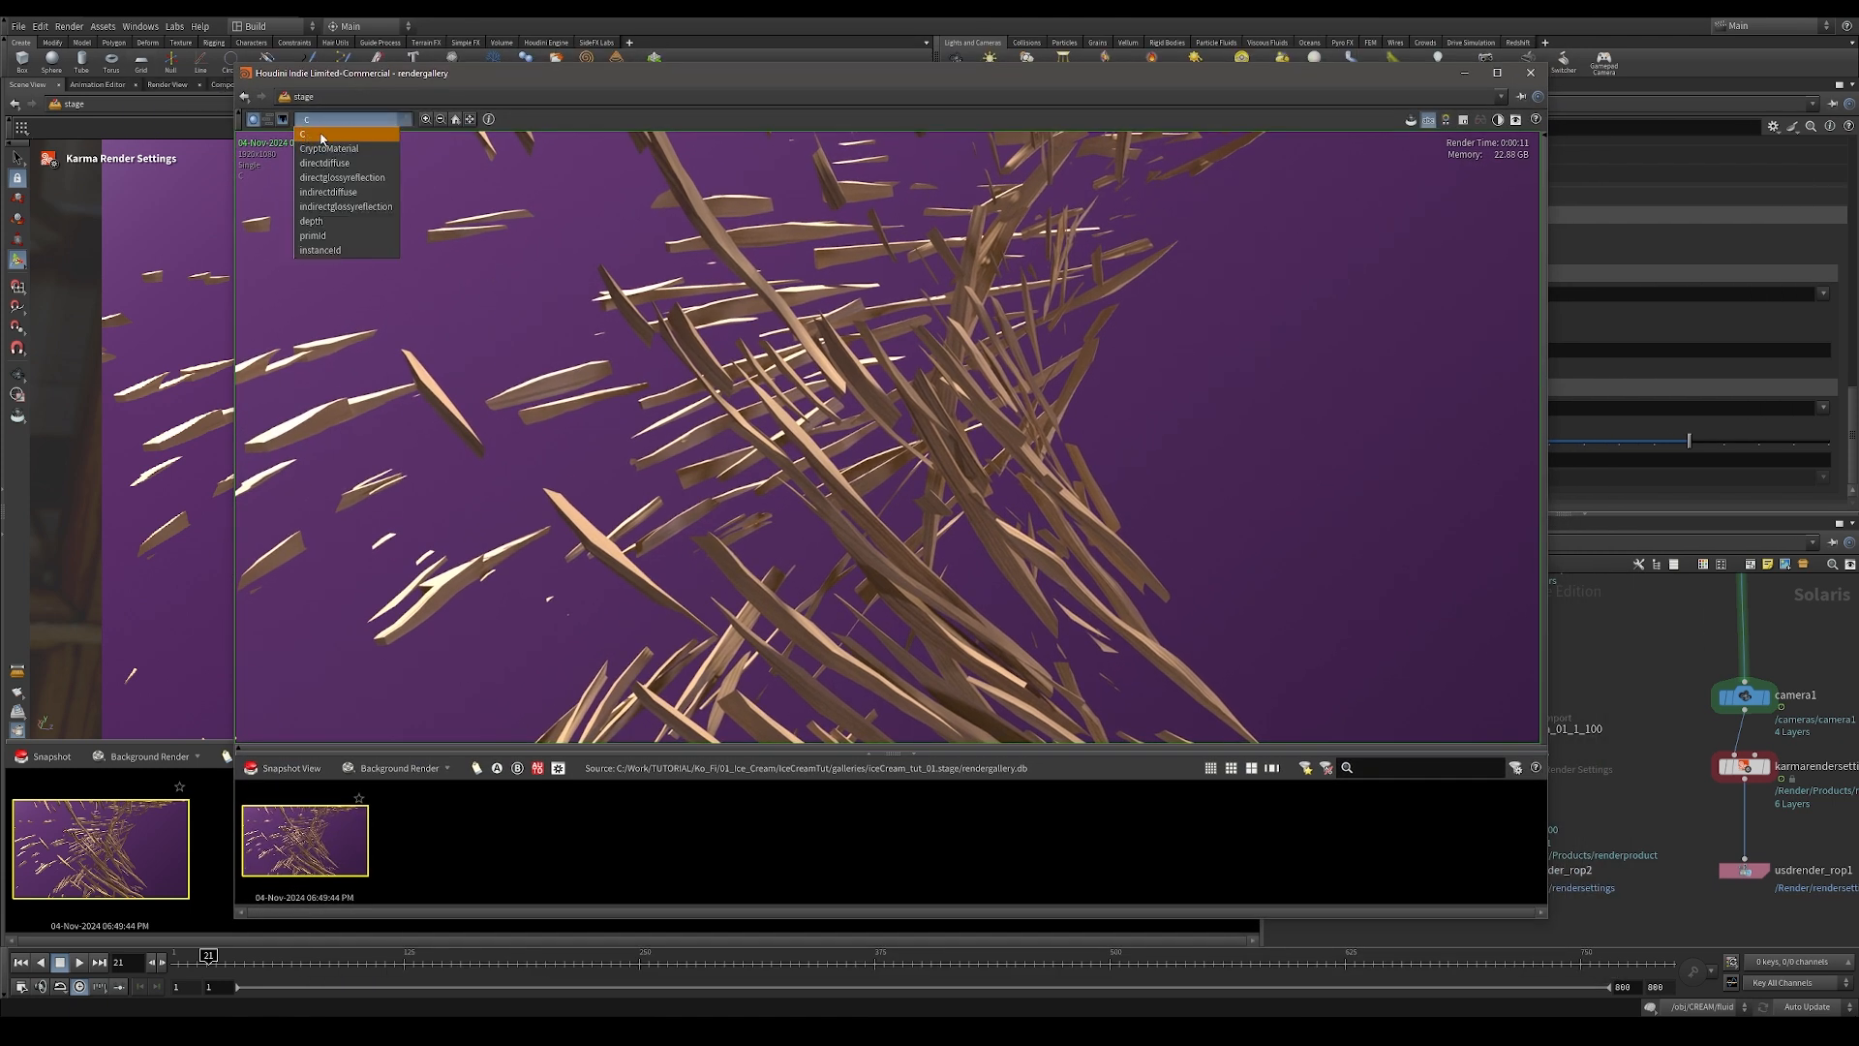
{"action": "left_click", "coordinate": [354, 148]}
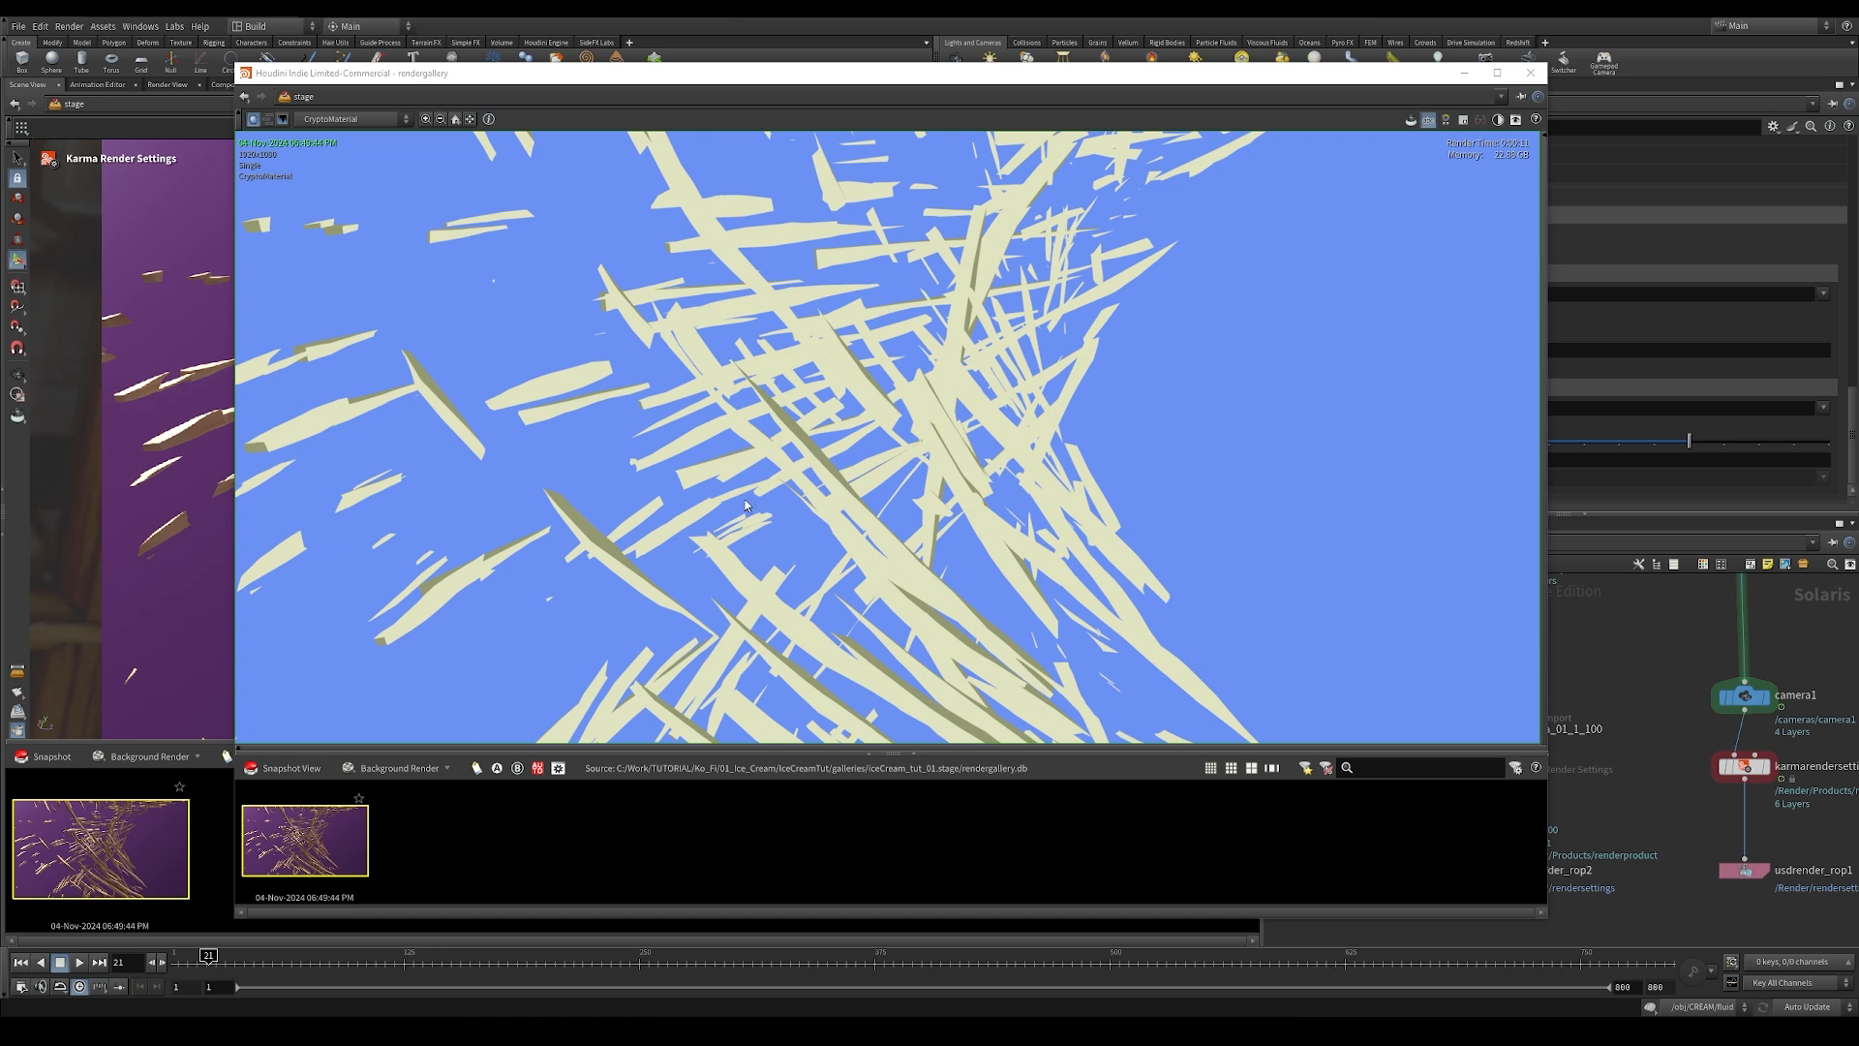
{"action": "left_click", "coordinate": [346, 119]}
{"action": "left_click", "coordinate": [340, 163]}
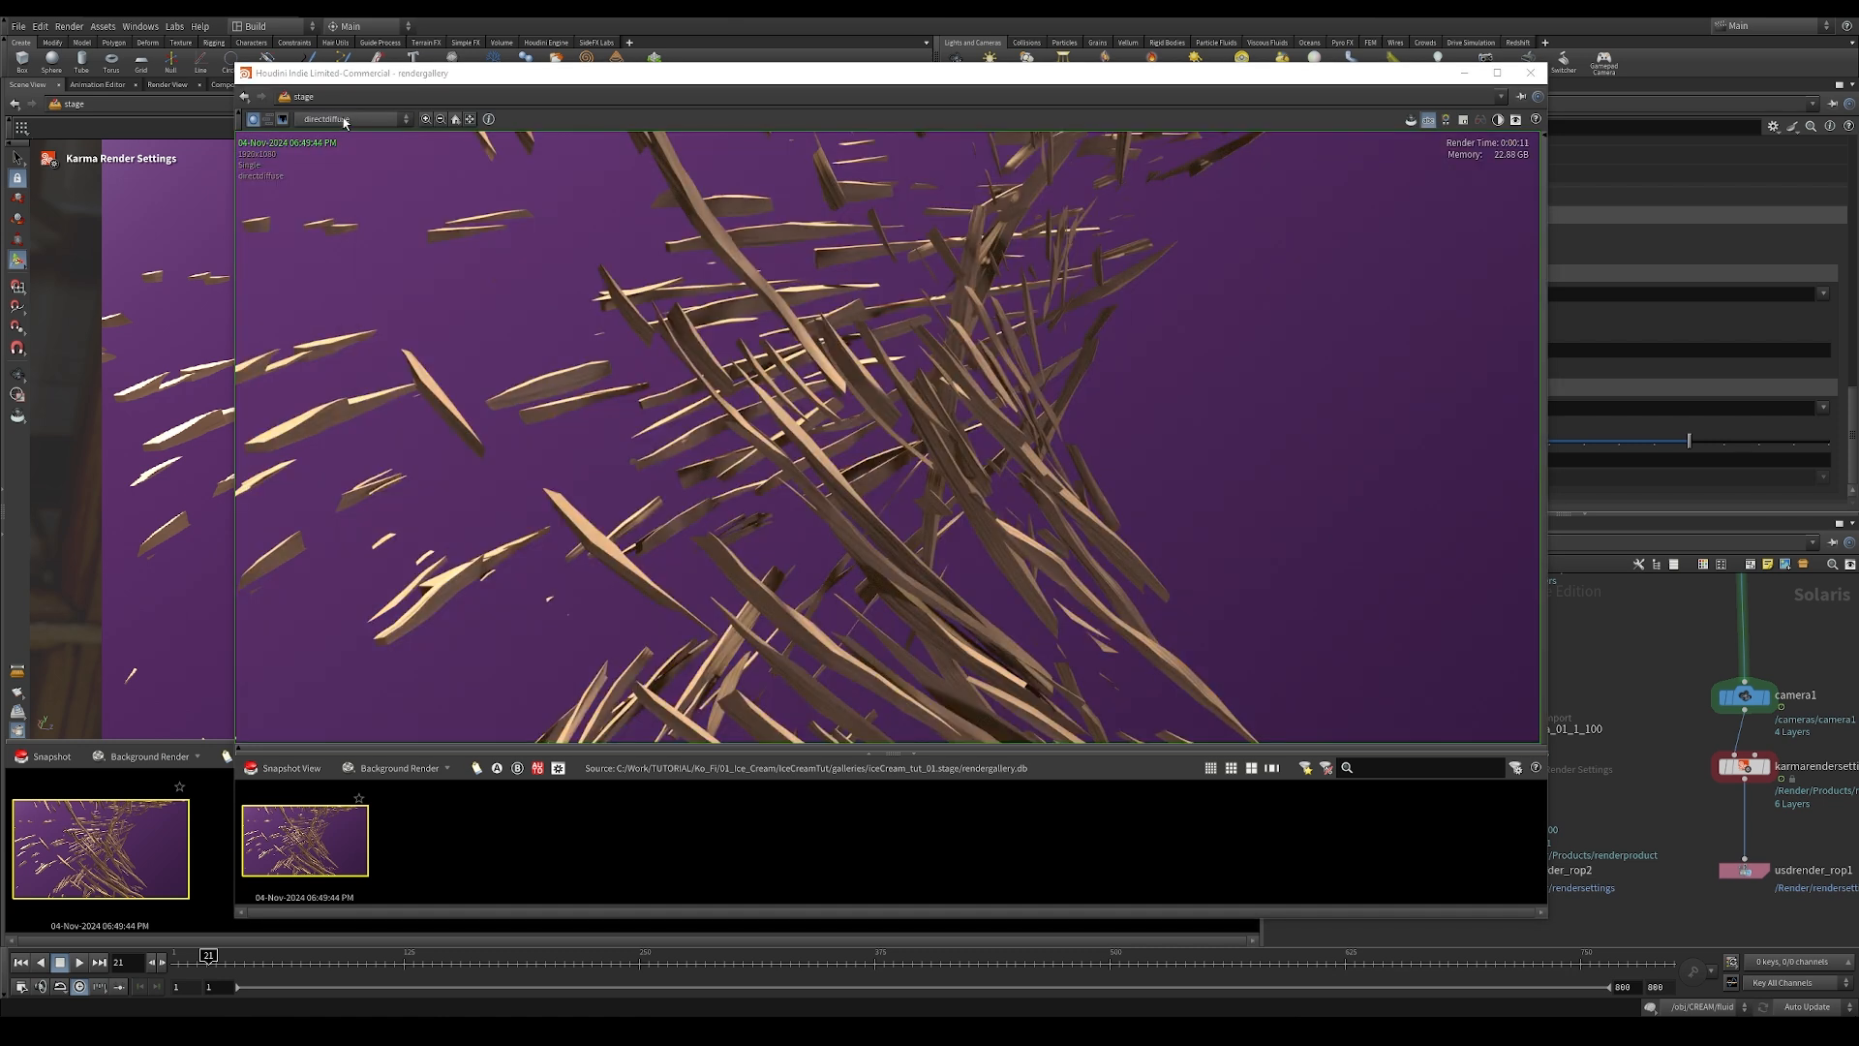
{"action": "left_click", "coordinate": [345, 119]}
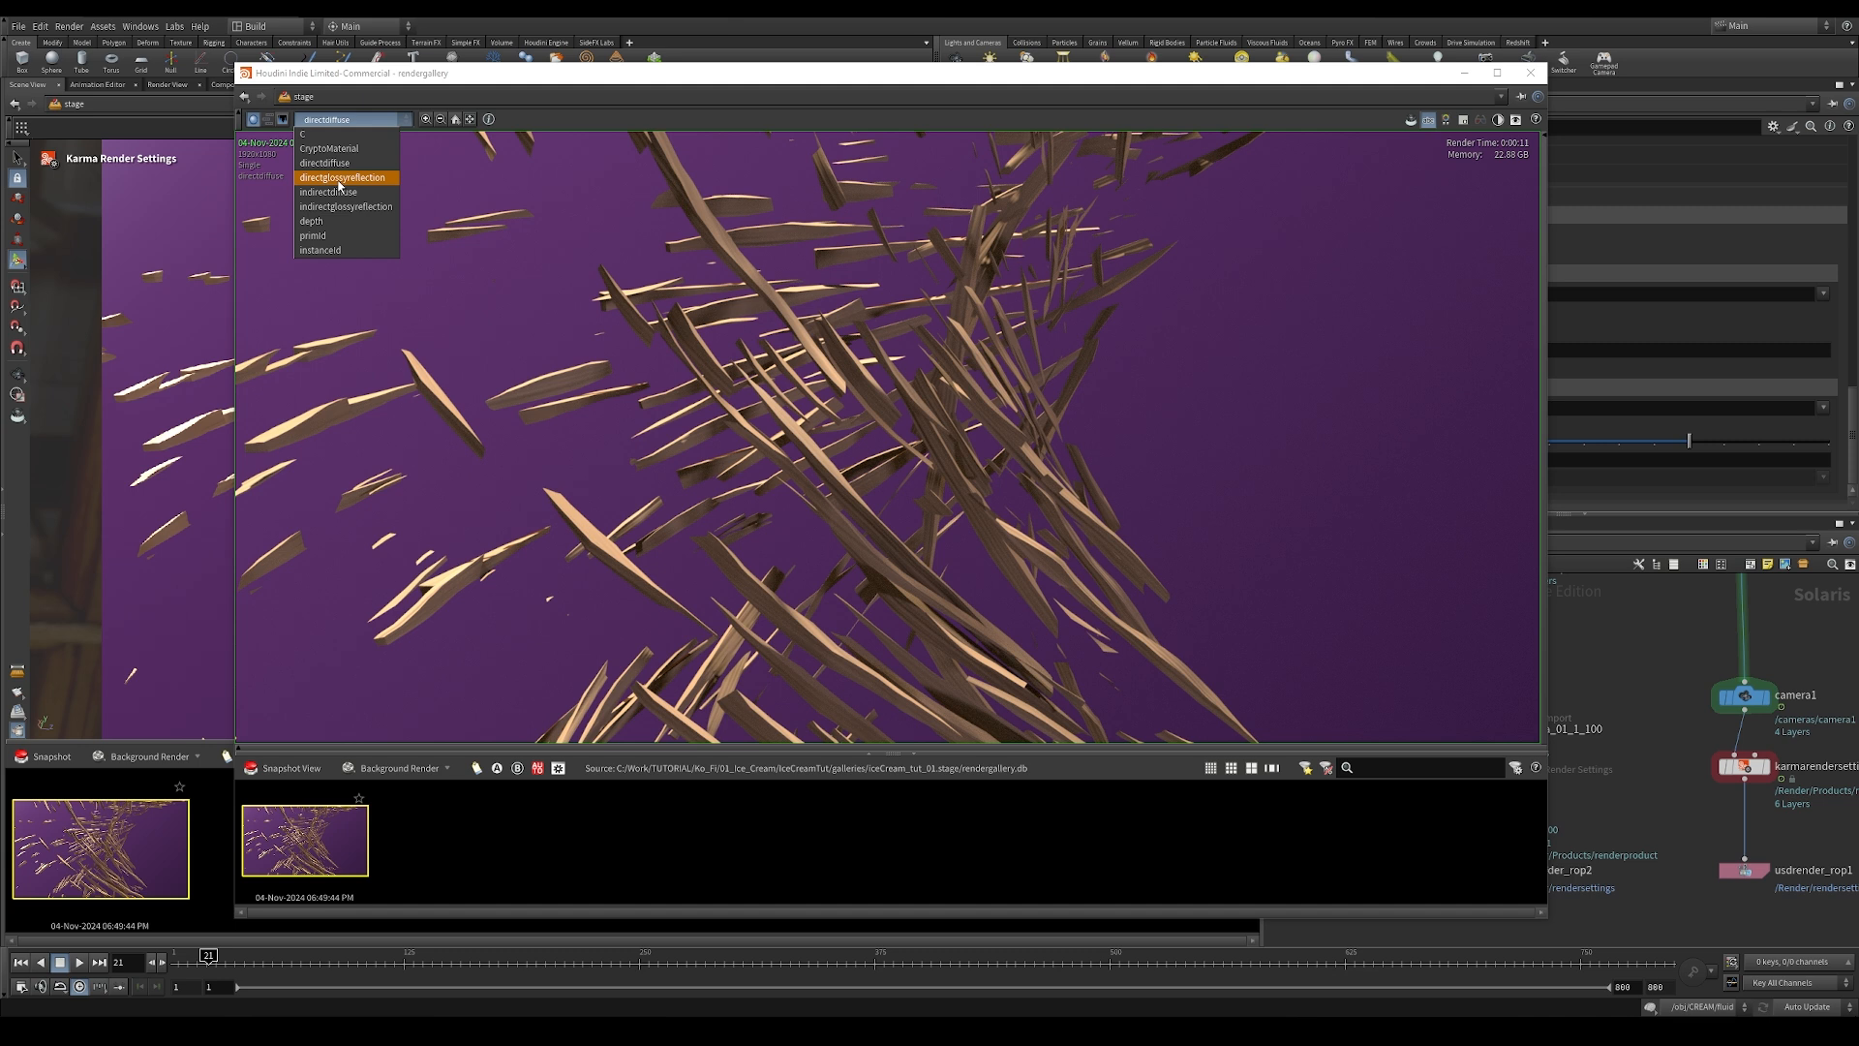
{"action": "left_click", "coordinate": [338, 179]}
{"action": "left_click", "coordinate": [346, 119]}
{"action": "left_click", "coordinate": [328, 192]}
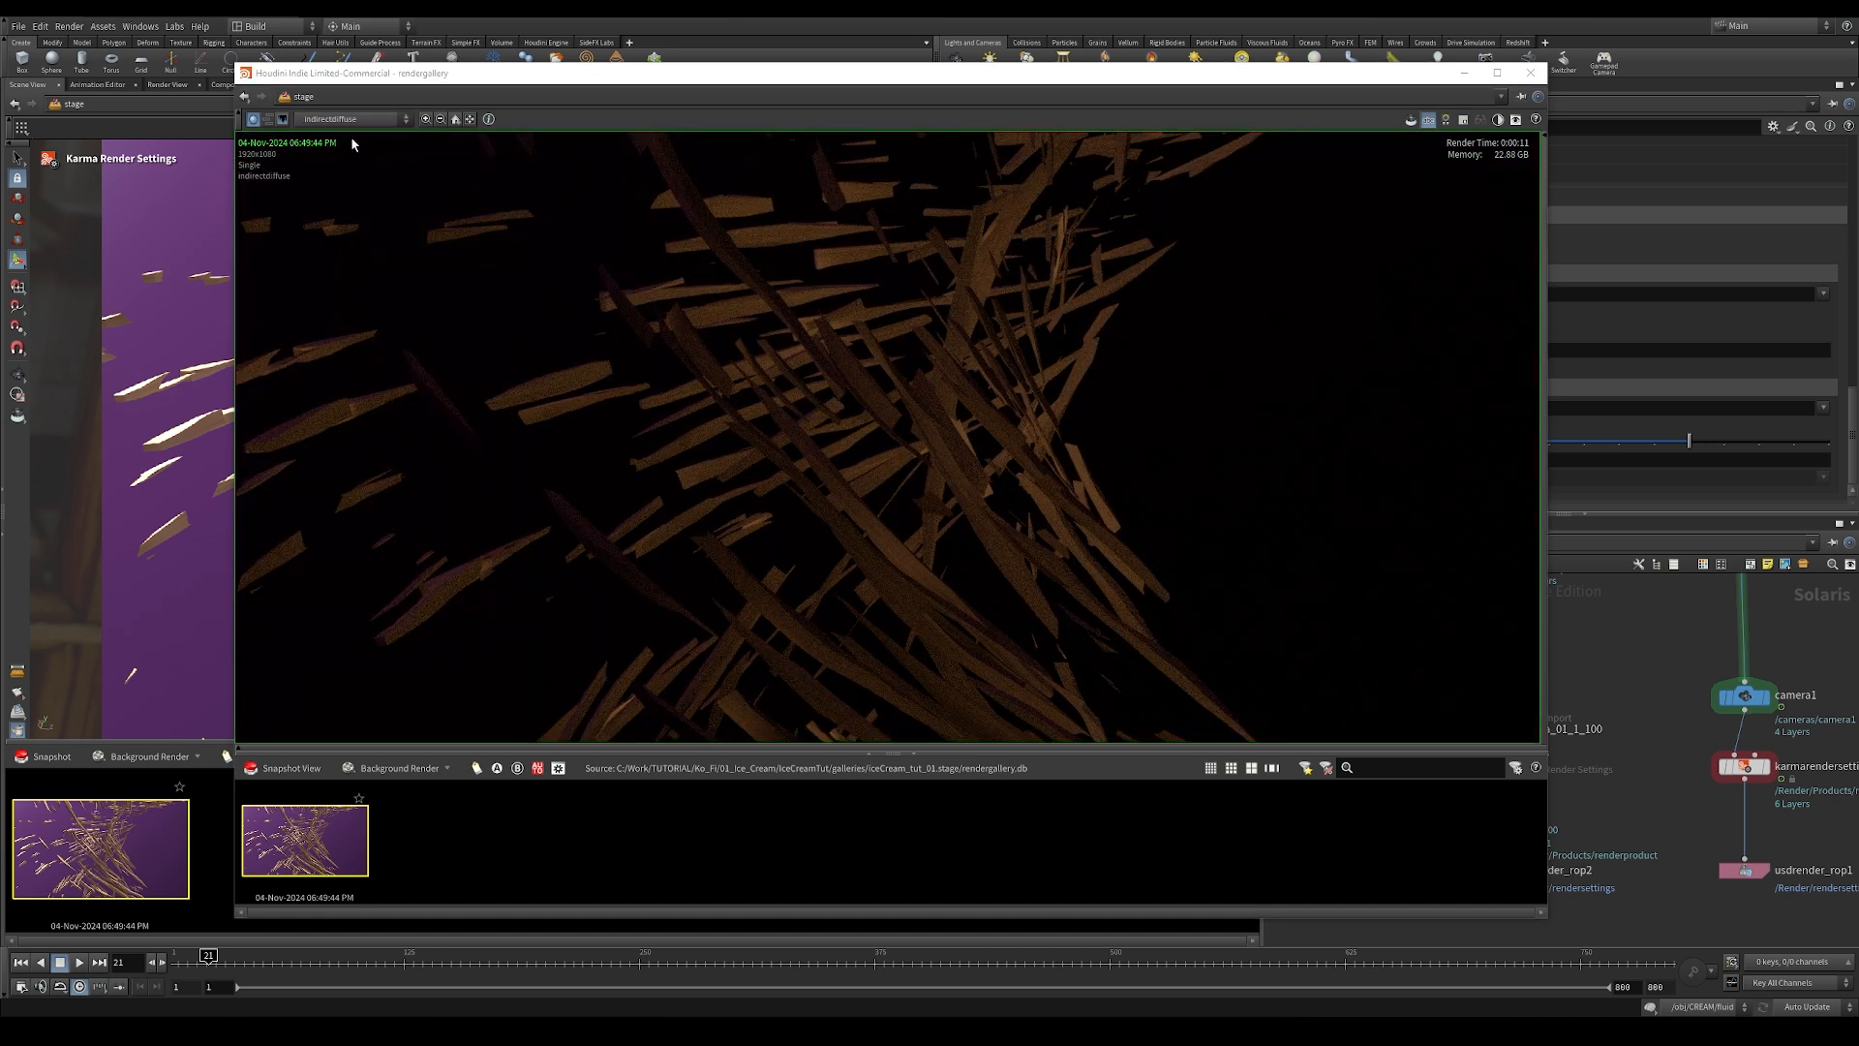
{"action": "left_click", "coordinate": [350, 120]}
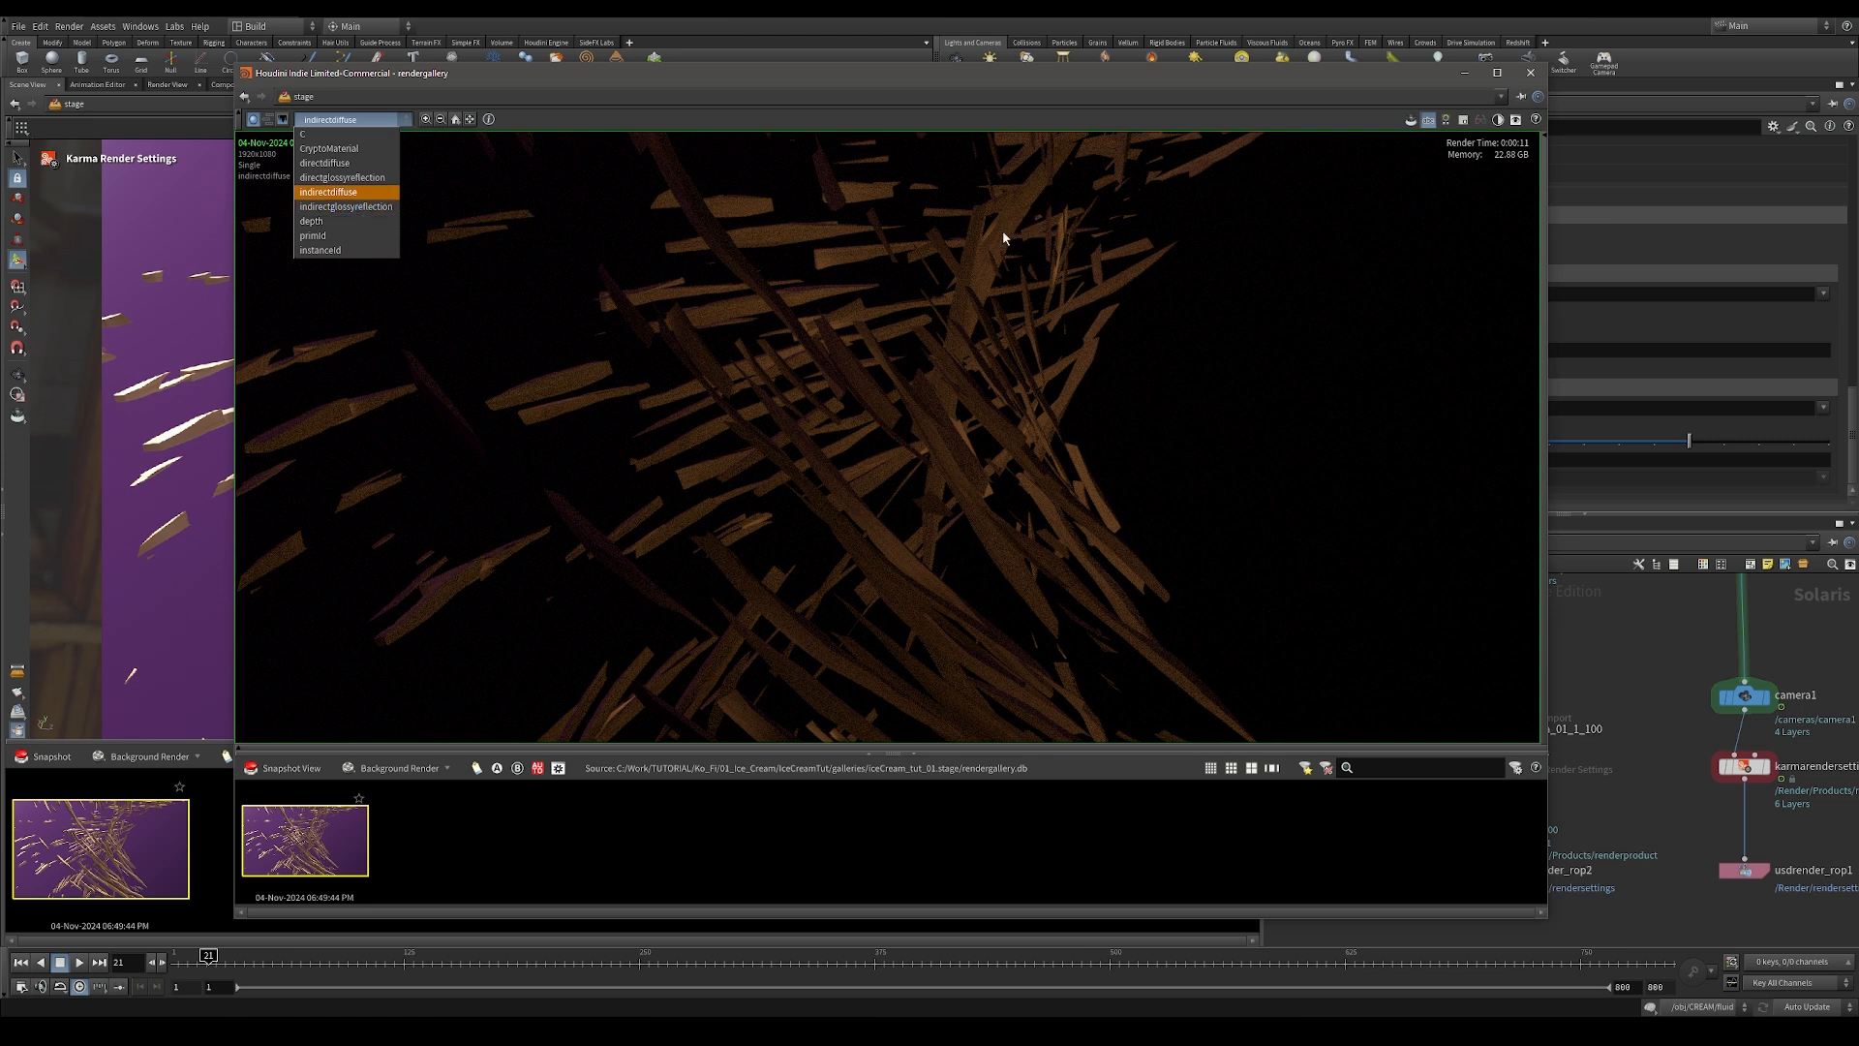
{"action": "left_click", "coordinate": [1534, 75]}
{"action": "left_click", "coordinate": [1534, 75]}
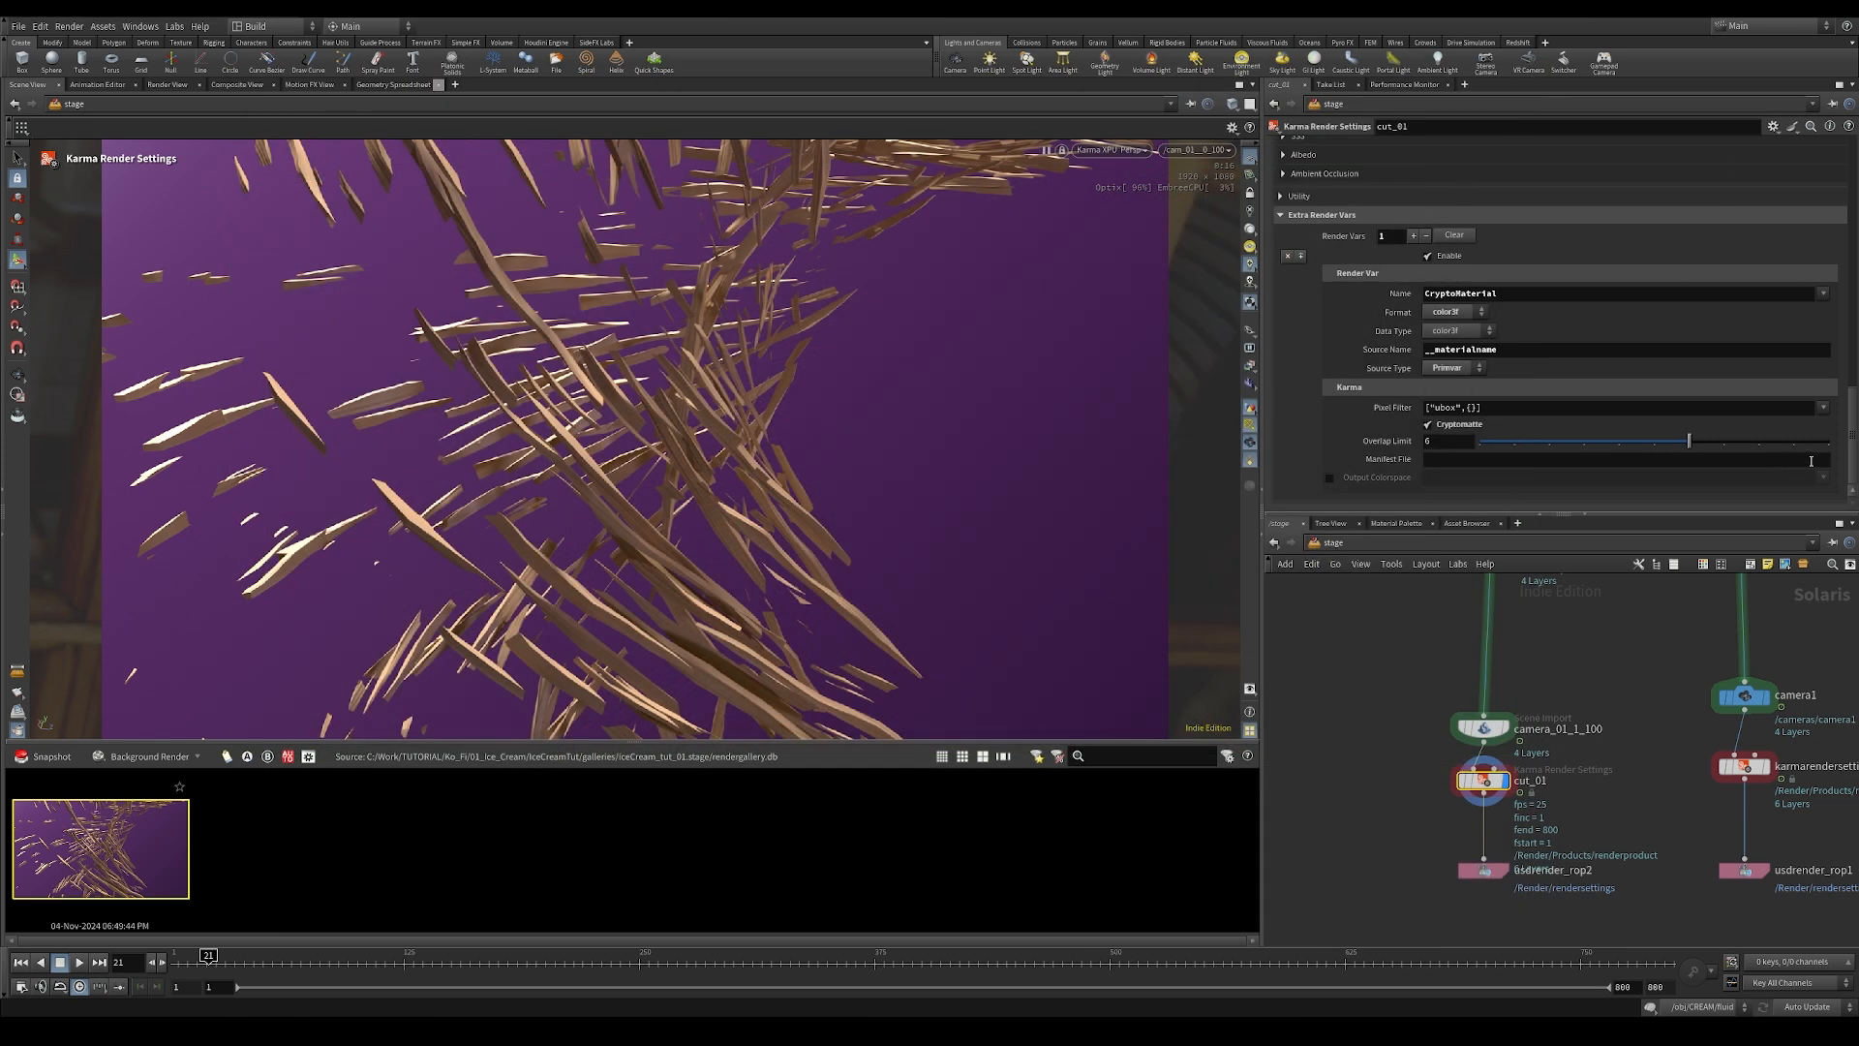
Step: Add directdiffuse, directglossyreflection, indirectdiffuse and indirectglossyreflection to the denoiser's AOVs on cut_01
{"action": "left_click_drag", "start_coordinate": [1850, 459], "coordinate": [1853, 199]}
{"action": "left_click", "coordinate": [1371, 309]}
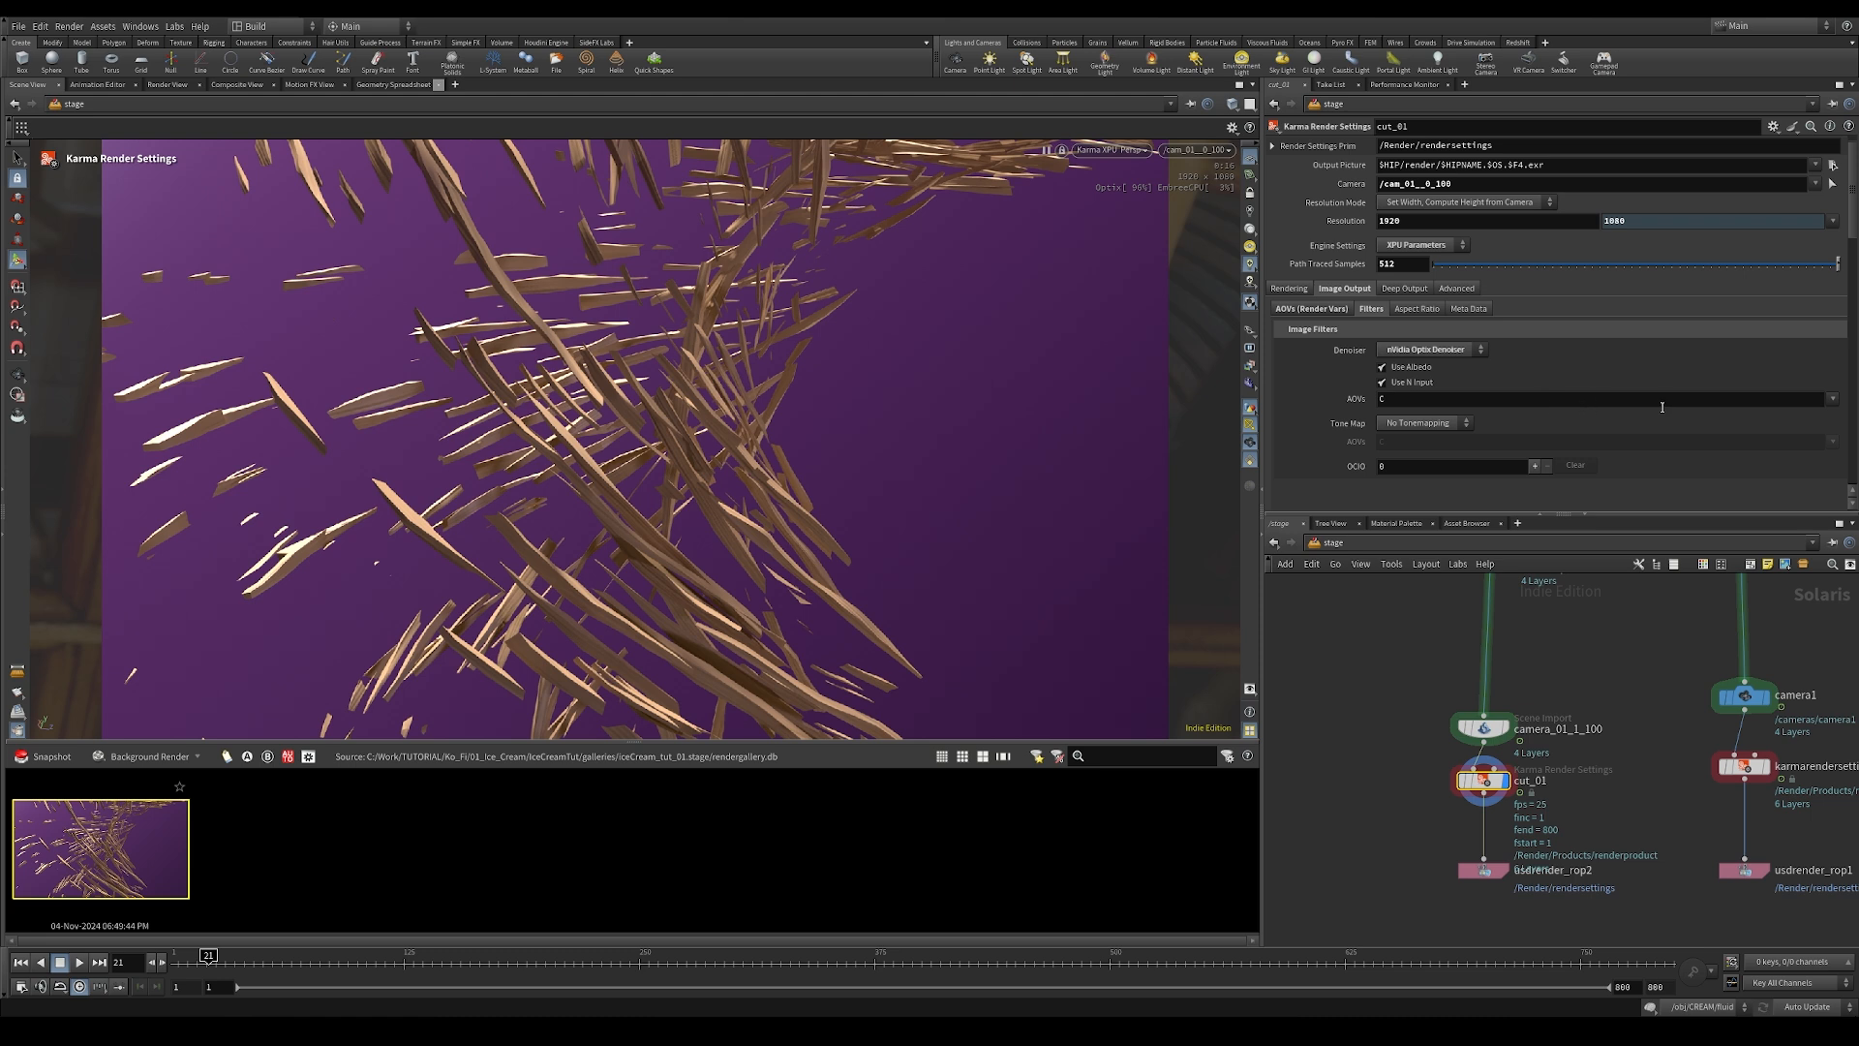
{"action": "key", "text": "ctrl+z"}
{"action": "left_click", "coordinate": [1839, 401]}
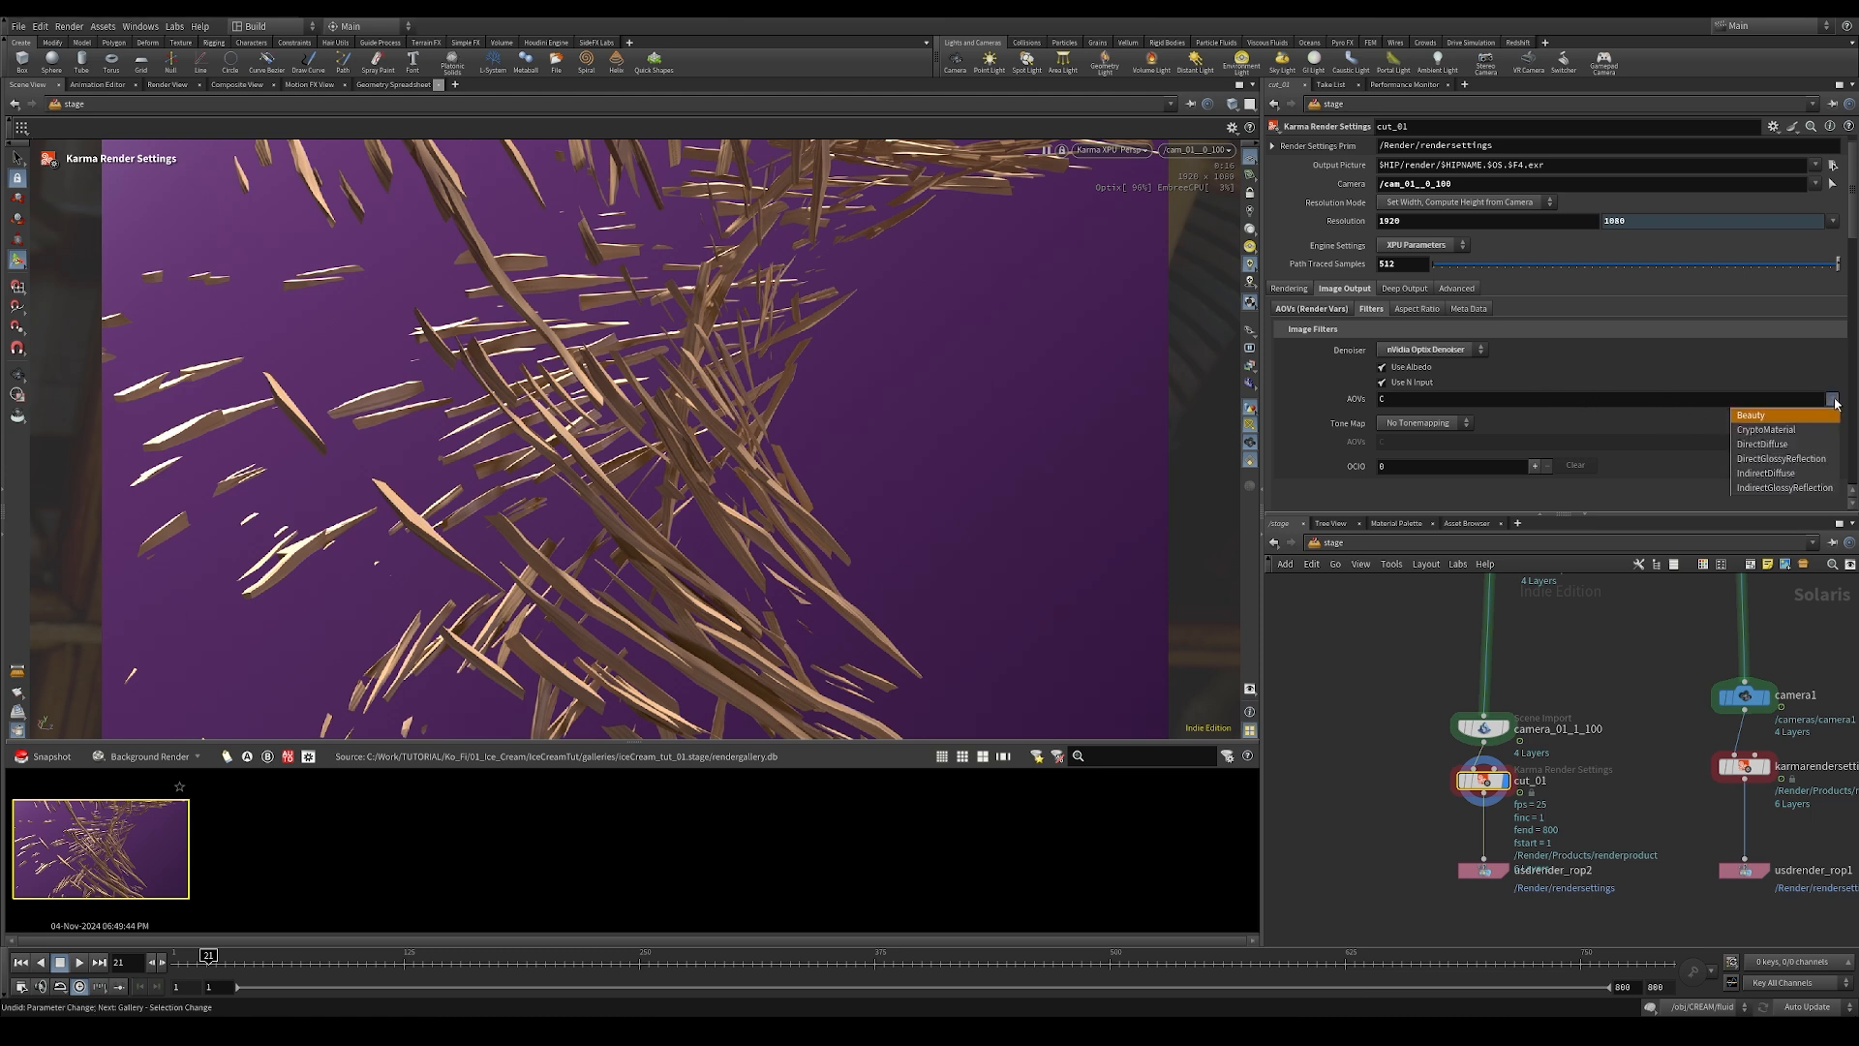
{"action": "left_click", "coordinate": [1838, 433]}
{"action": "left_click", "coordinate": [1836, 401]}
{"action": "left_click", "coordinate": [1785, 458]}
{"action": "left_click", "coordinate": [1831, 399]}
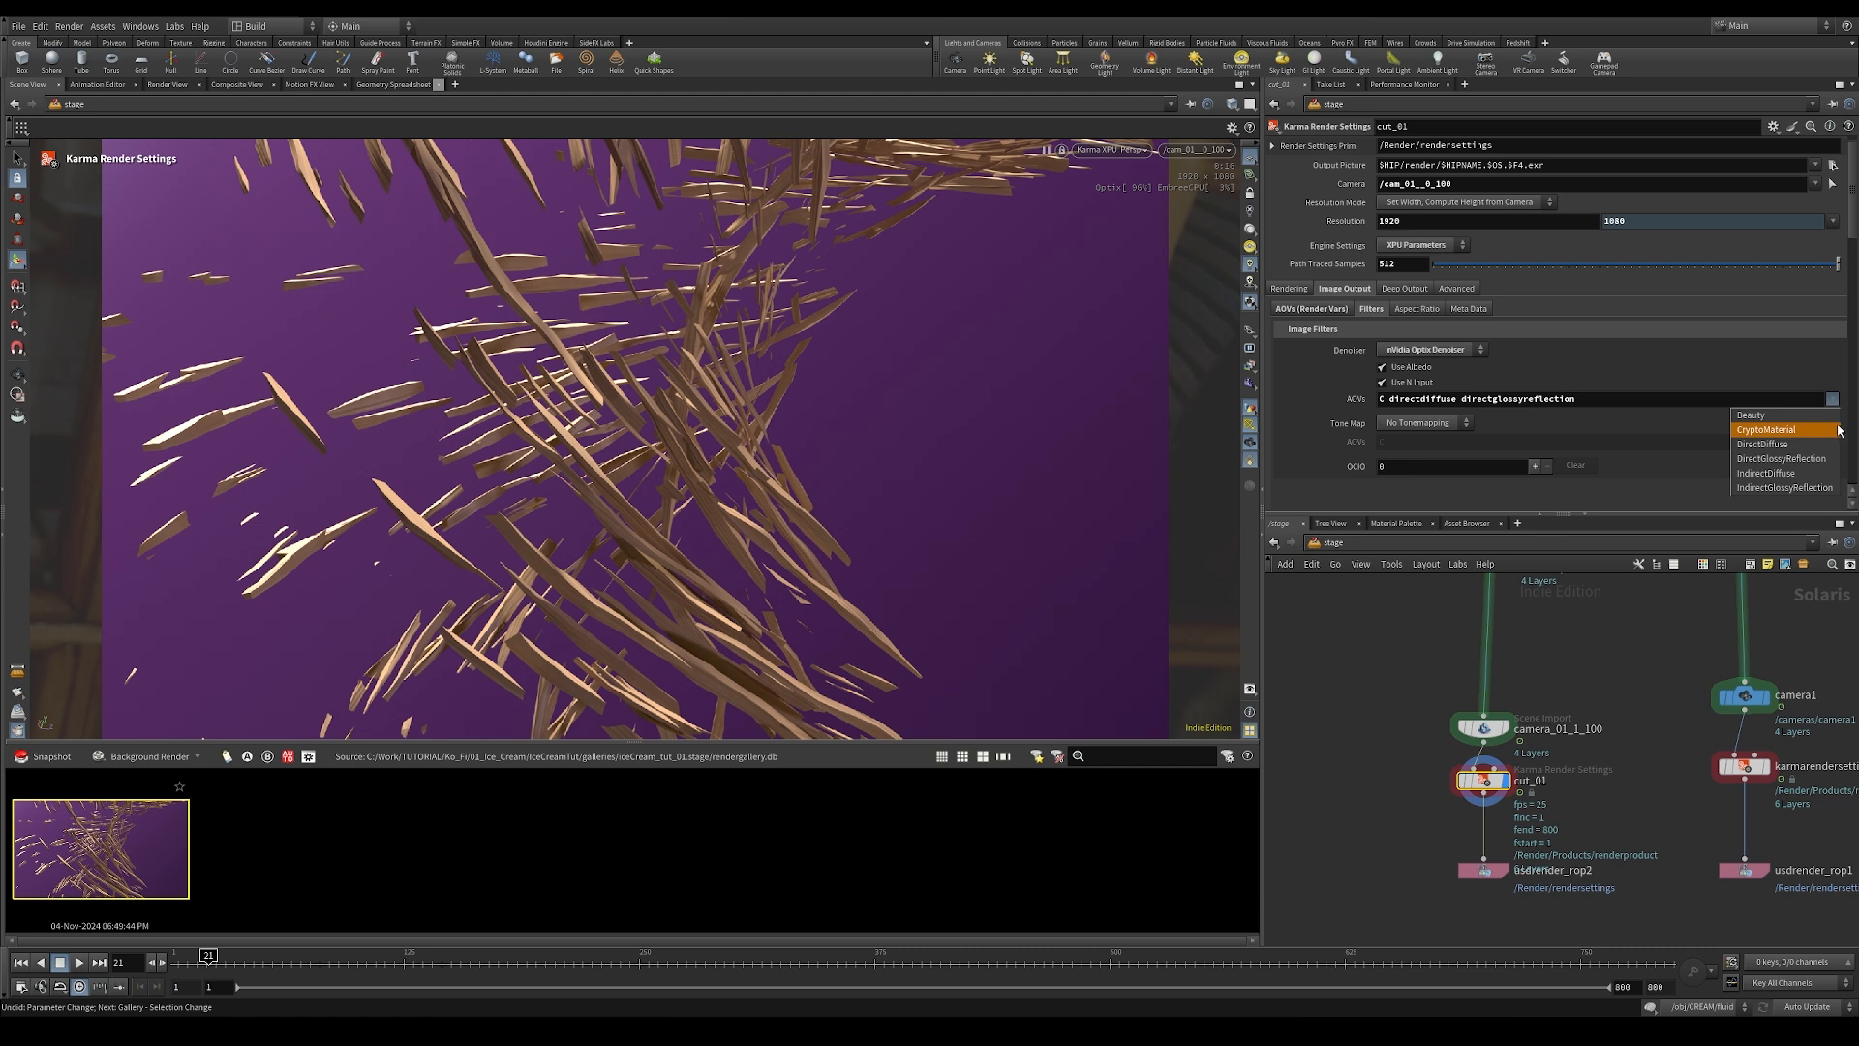
{"action": "left_click", "coordinate": [1825, 474]}
{"action": "left_click", "coordinate": [1832, 399]}
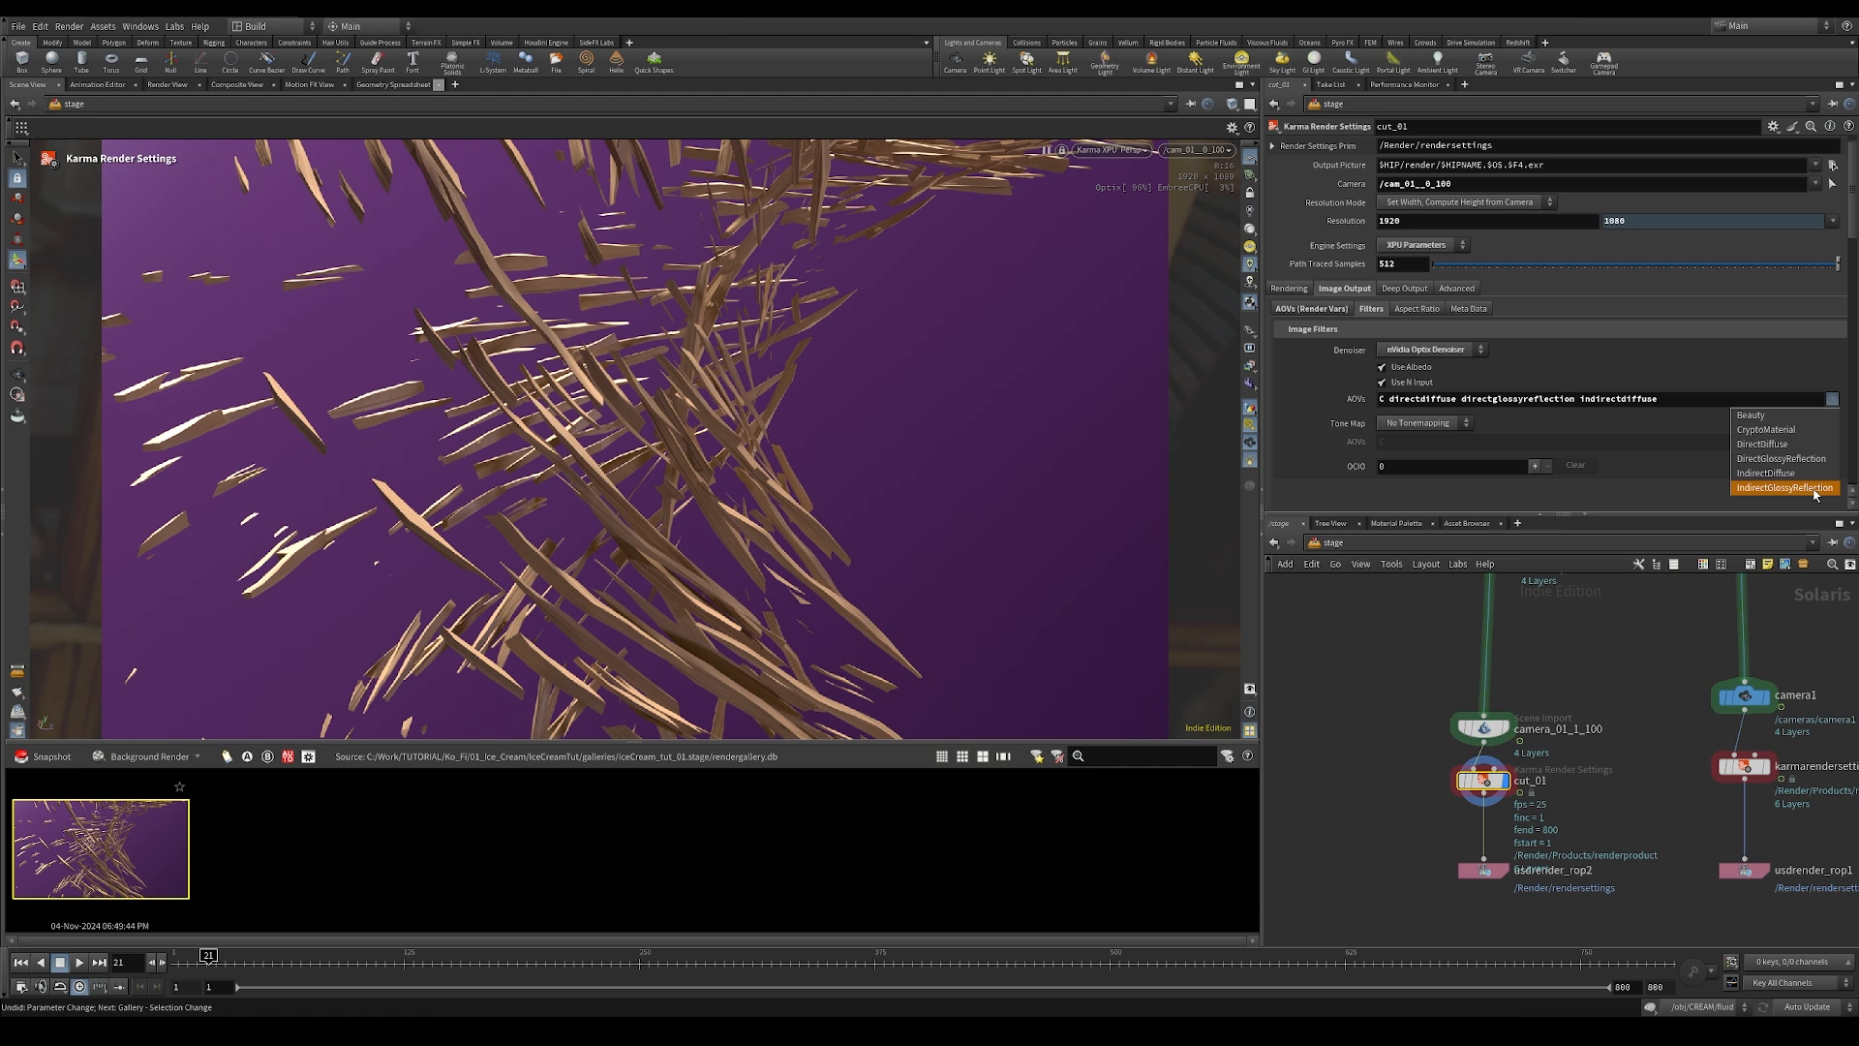
{"action": "left_click", "coordinate": [1815, 489]}
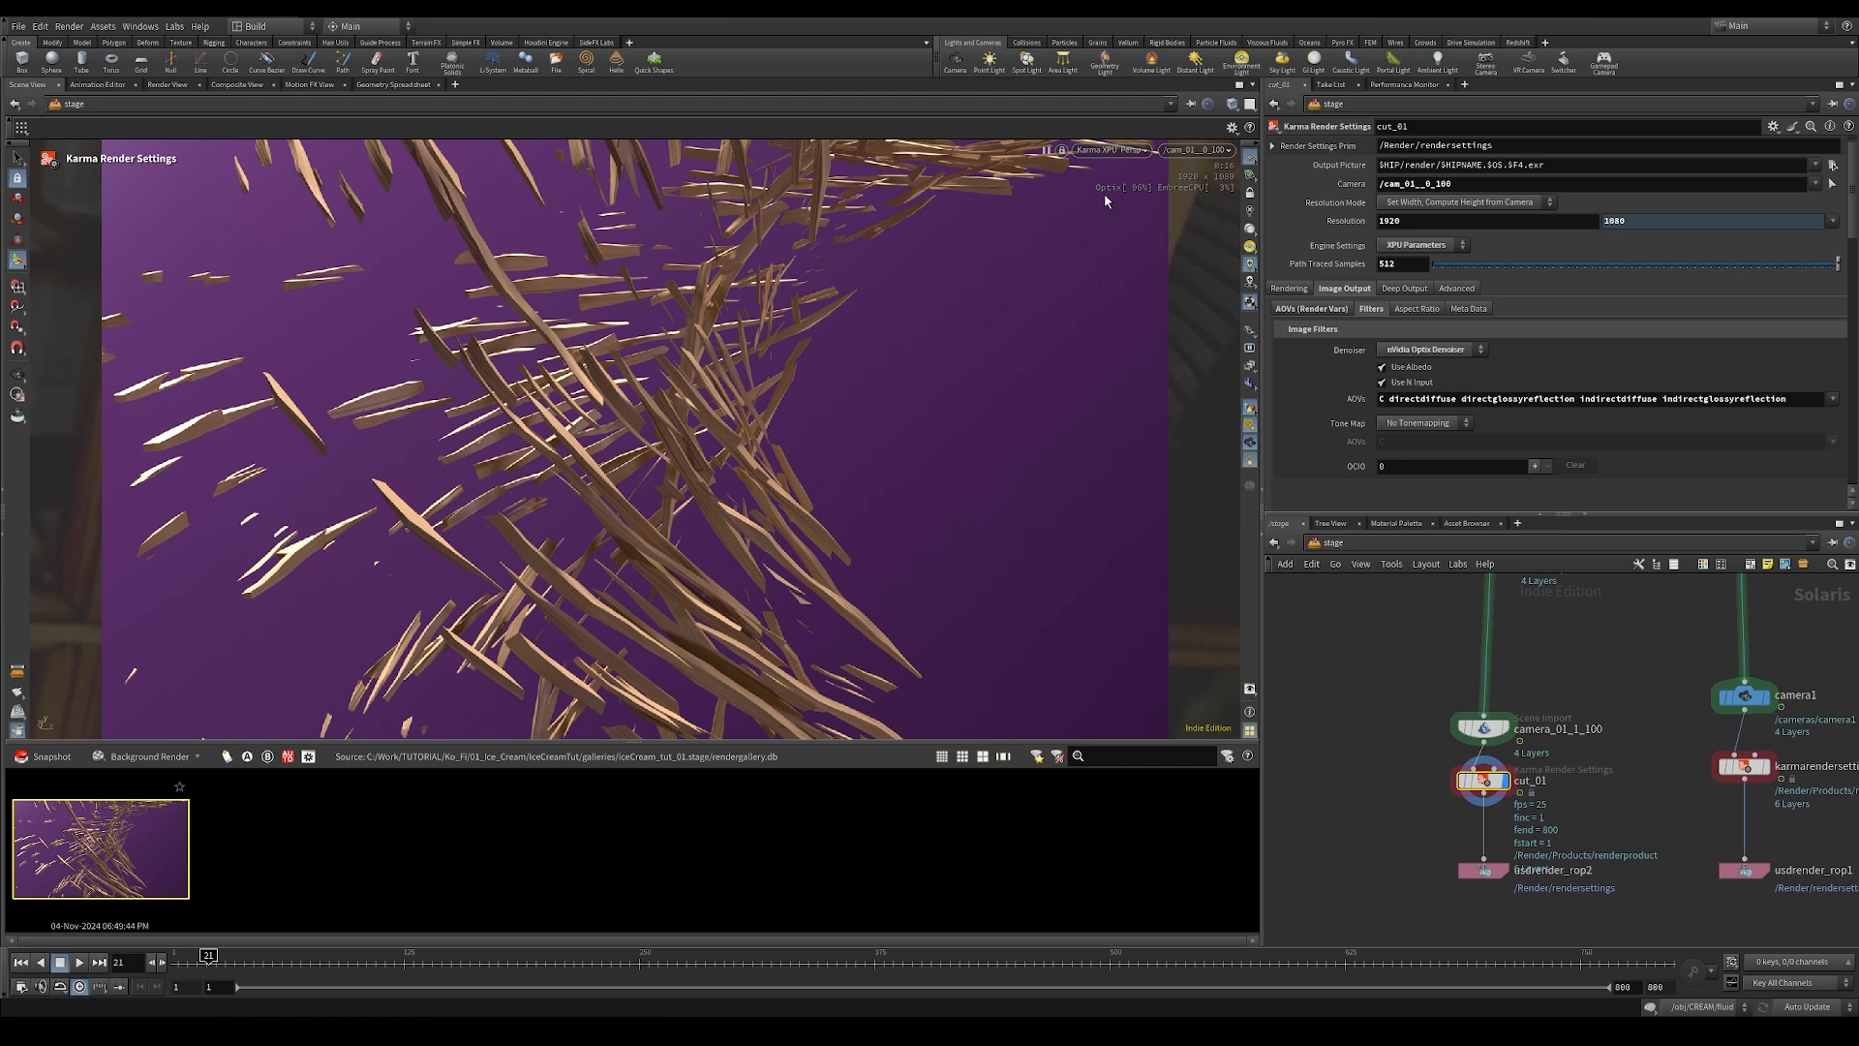
Step: Restart the viewport render and replace the old gallery snapshot with a new one
{"action": "left_click", "coordinate": [1114, 150]}
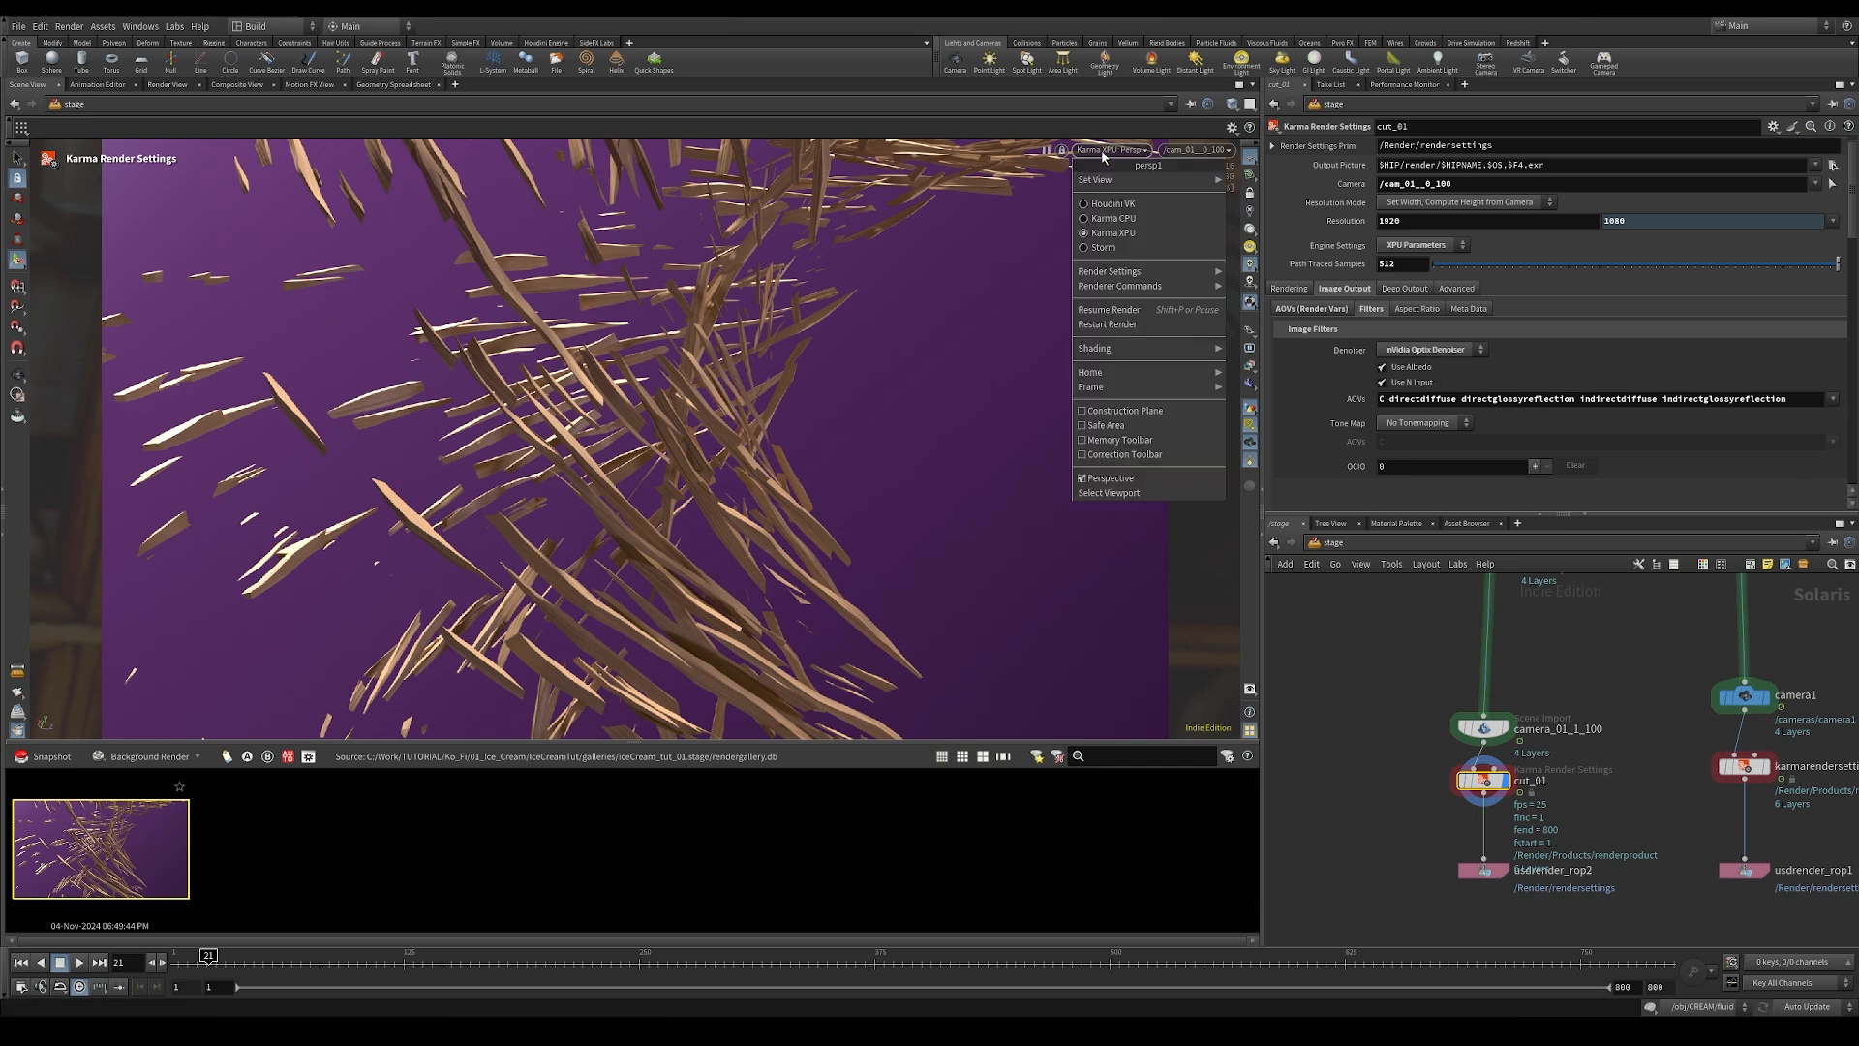
{"action": "left_click", "coordinate": [1128, 326]}
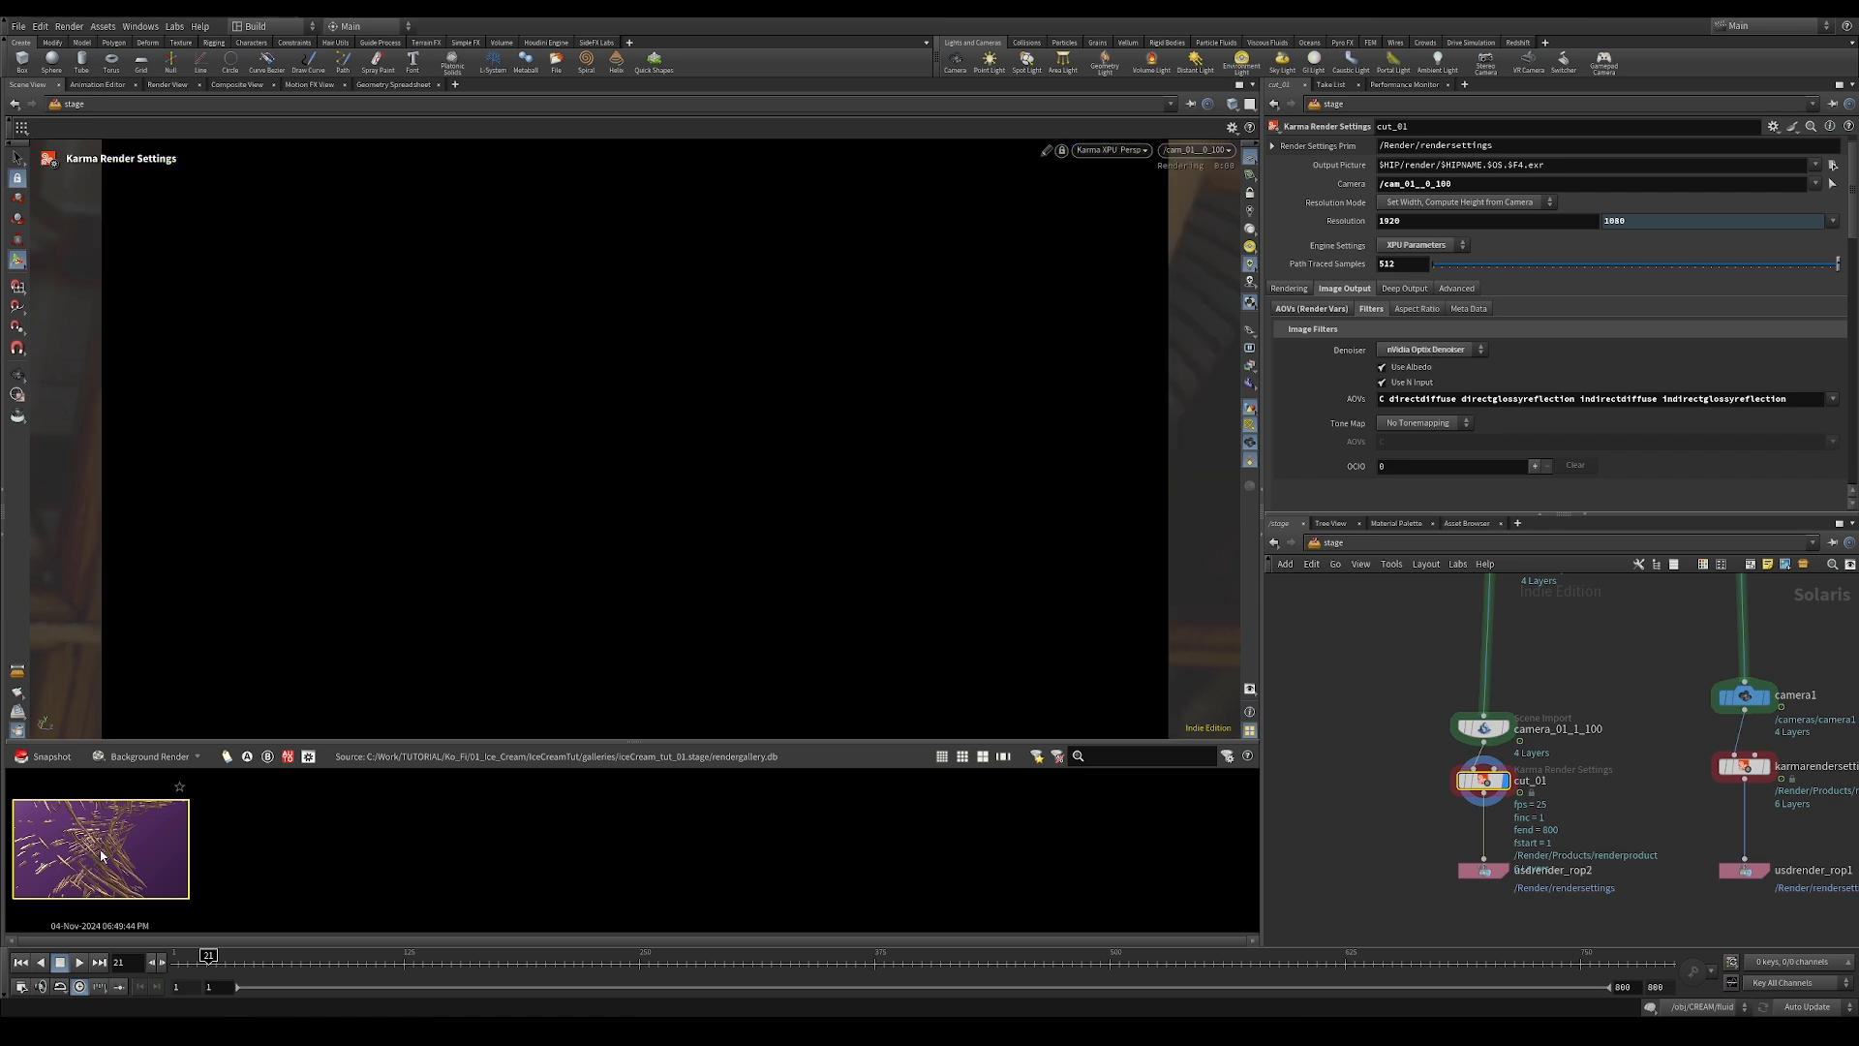
{"action": "right_click", "coordinate": [102, 856]}
{"action": "left_click", "coordinate": [132, 803]}
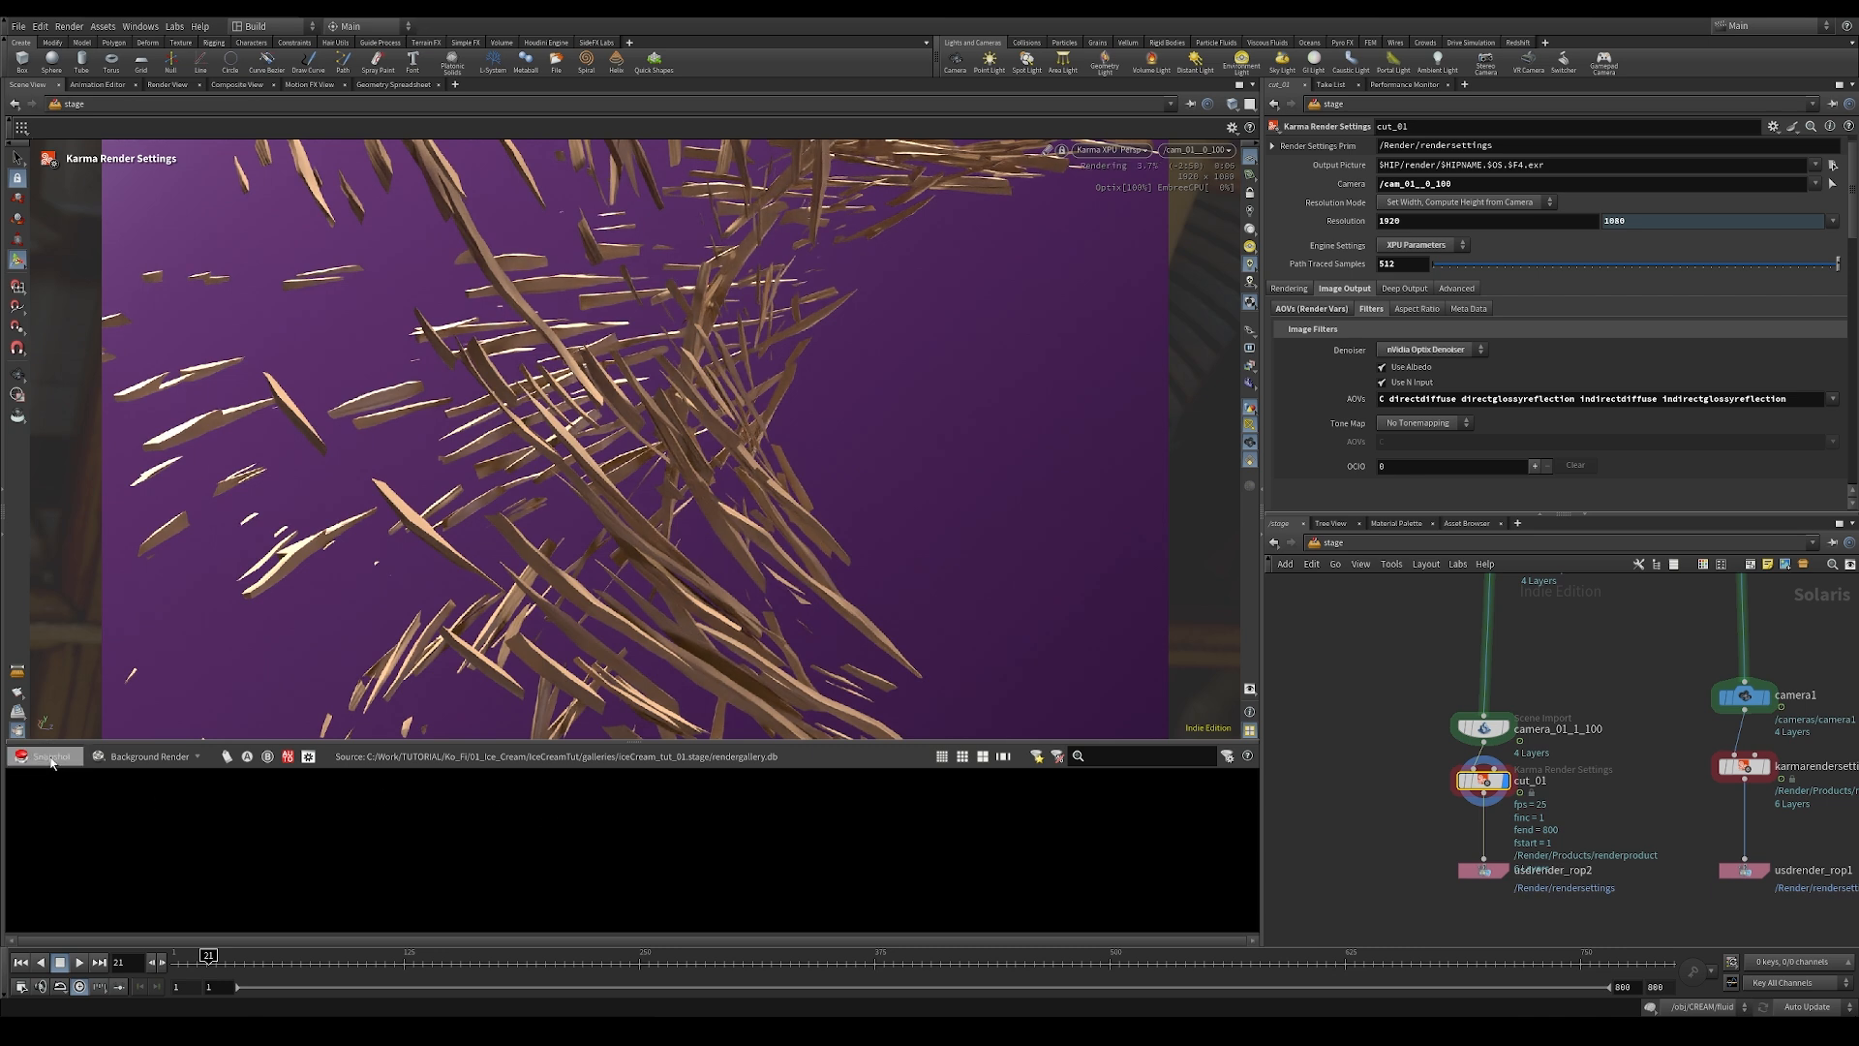
{"action": "left_click", "coordinate": [51, 763]}
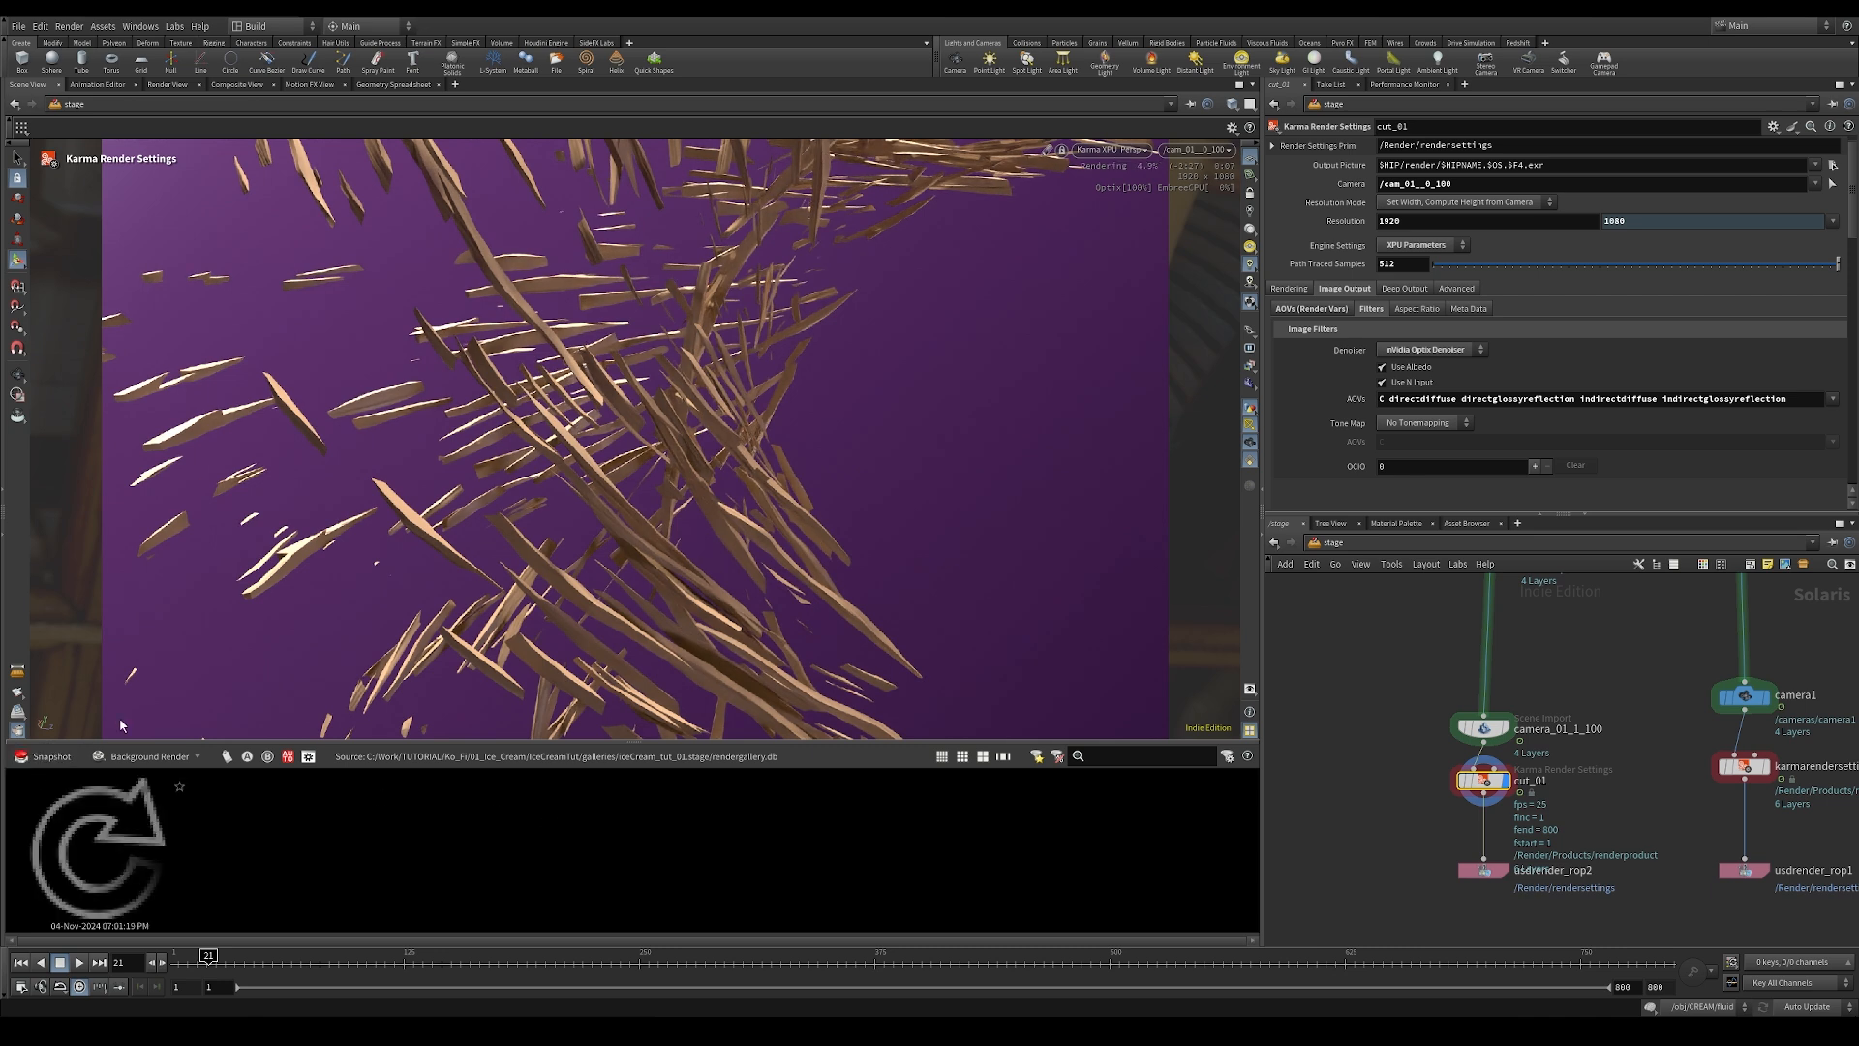
Step: Pause the viewport render, inspect the snapshot's indirectdiffuse plane in the gallery window, and restart the render
{"action": "left_click", "coordinate": [1114, 150]}
{"action": "left_click", "coordinate": [1109, 311]}
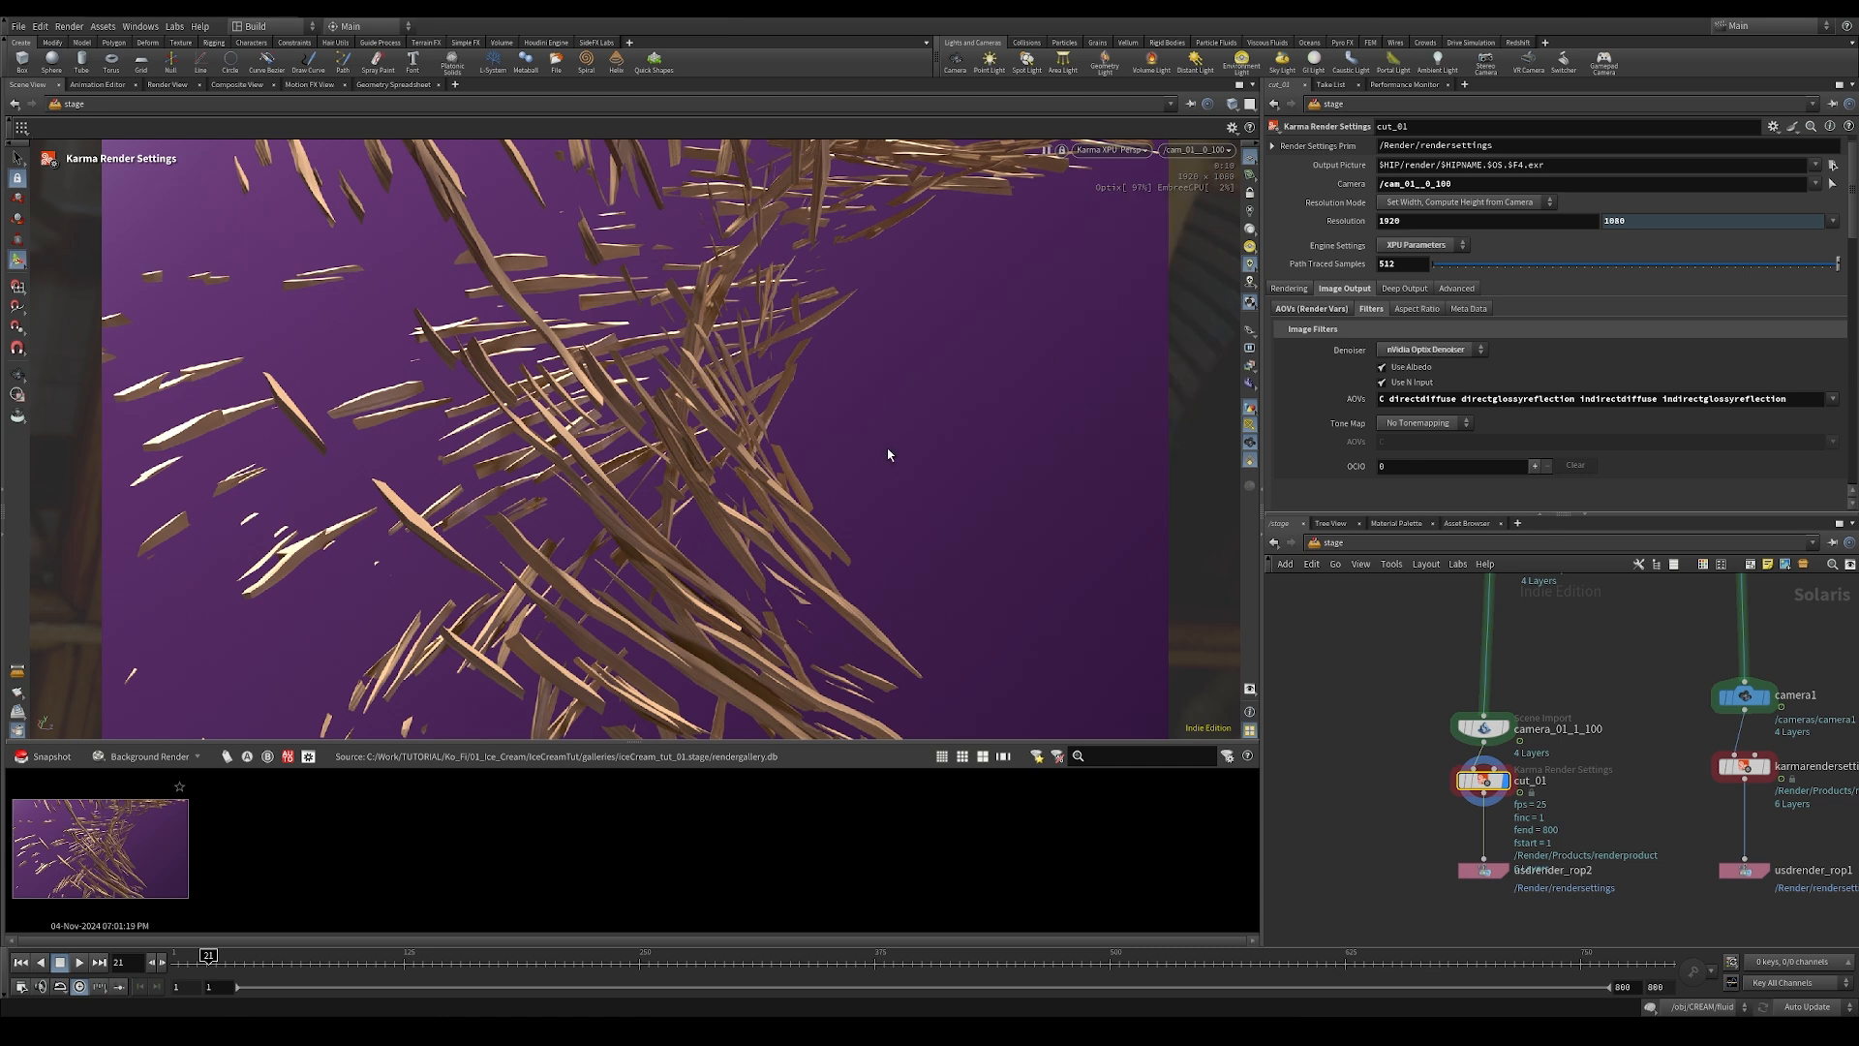
{"action": "double_click", "coordinate": [132, 841]}
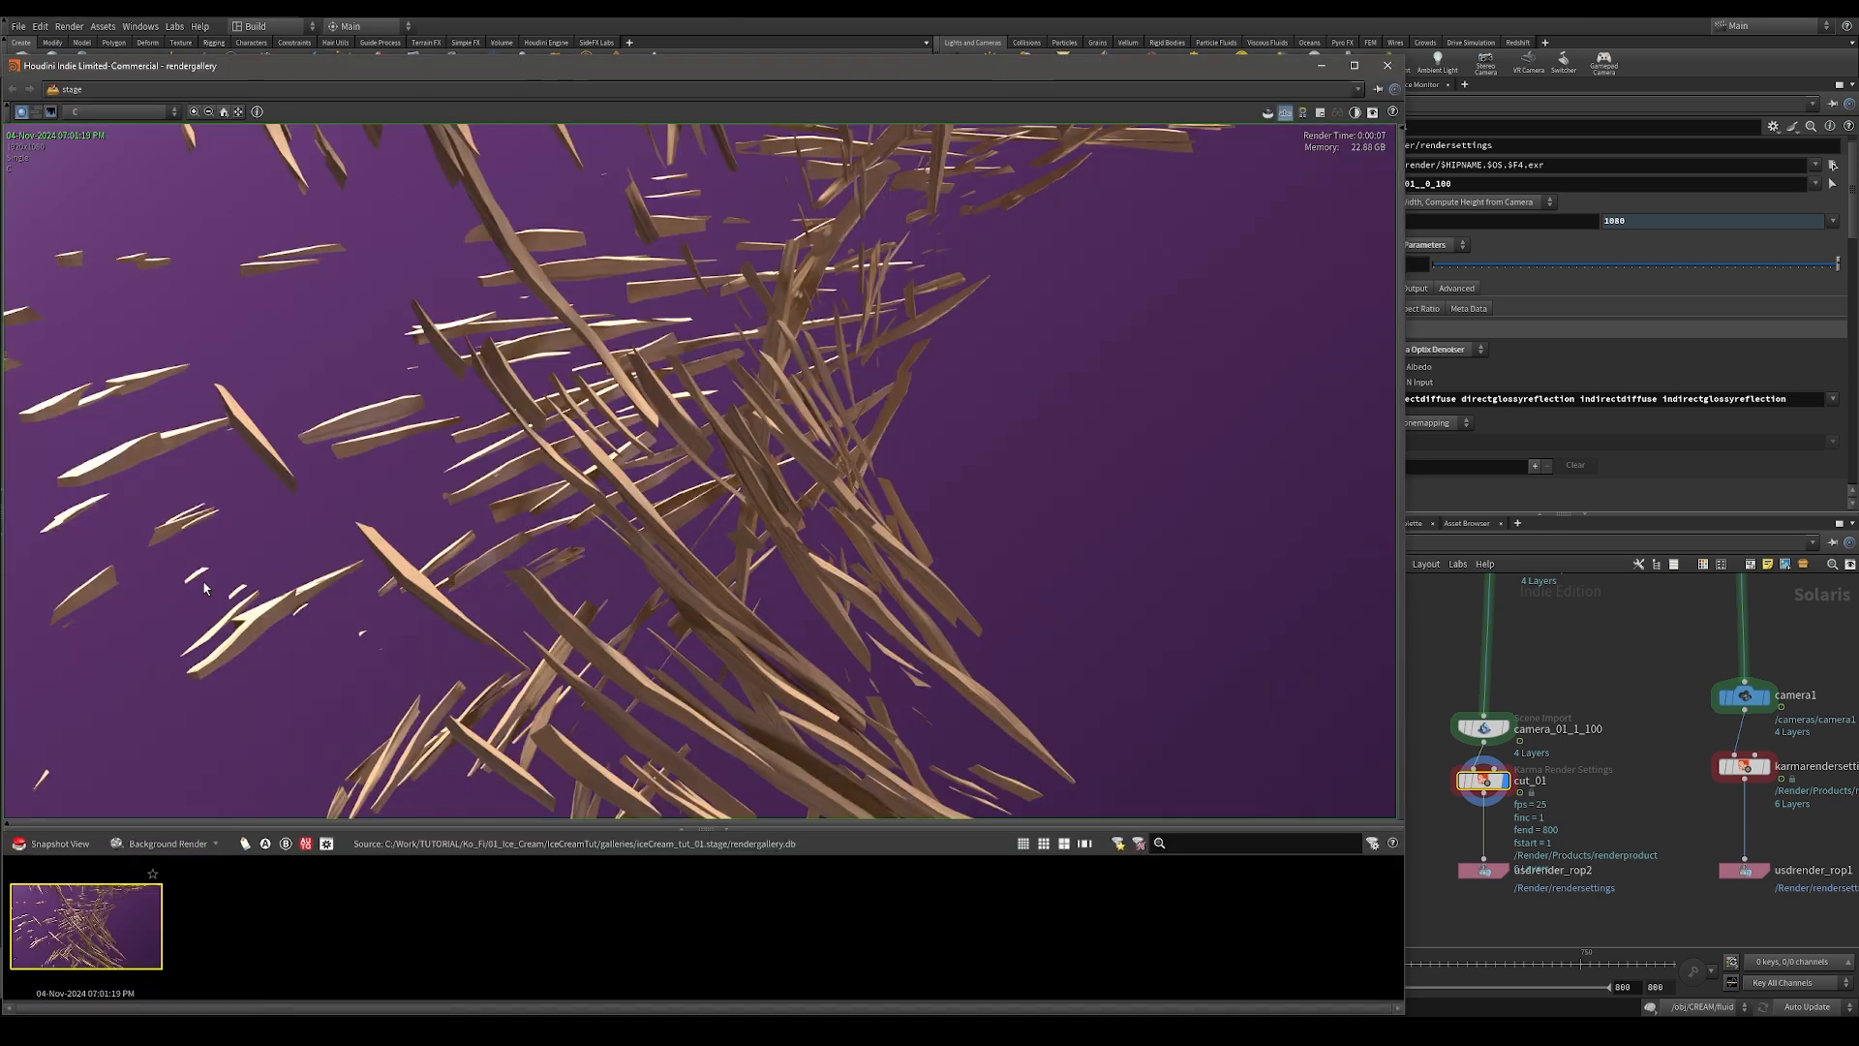
{"action": "left_click", "coordinate": [115, 110]}
{"action": "left_click", "coordinate": [113, 184]}
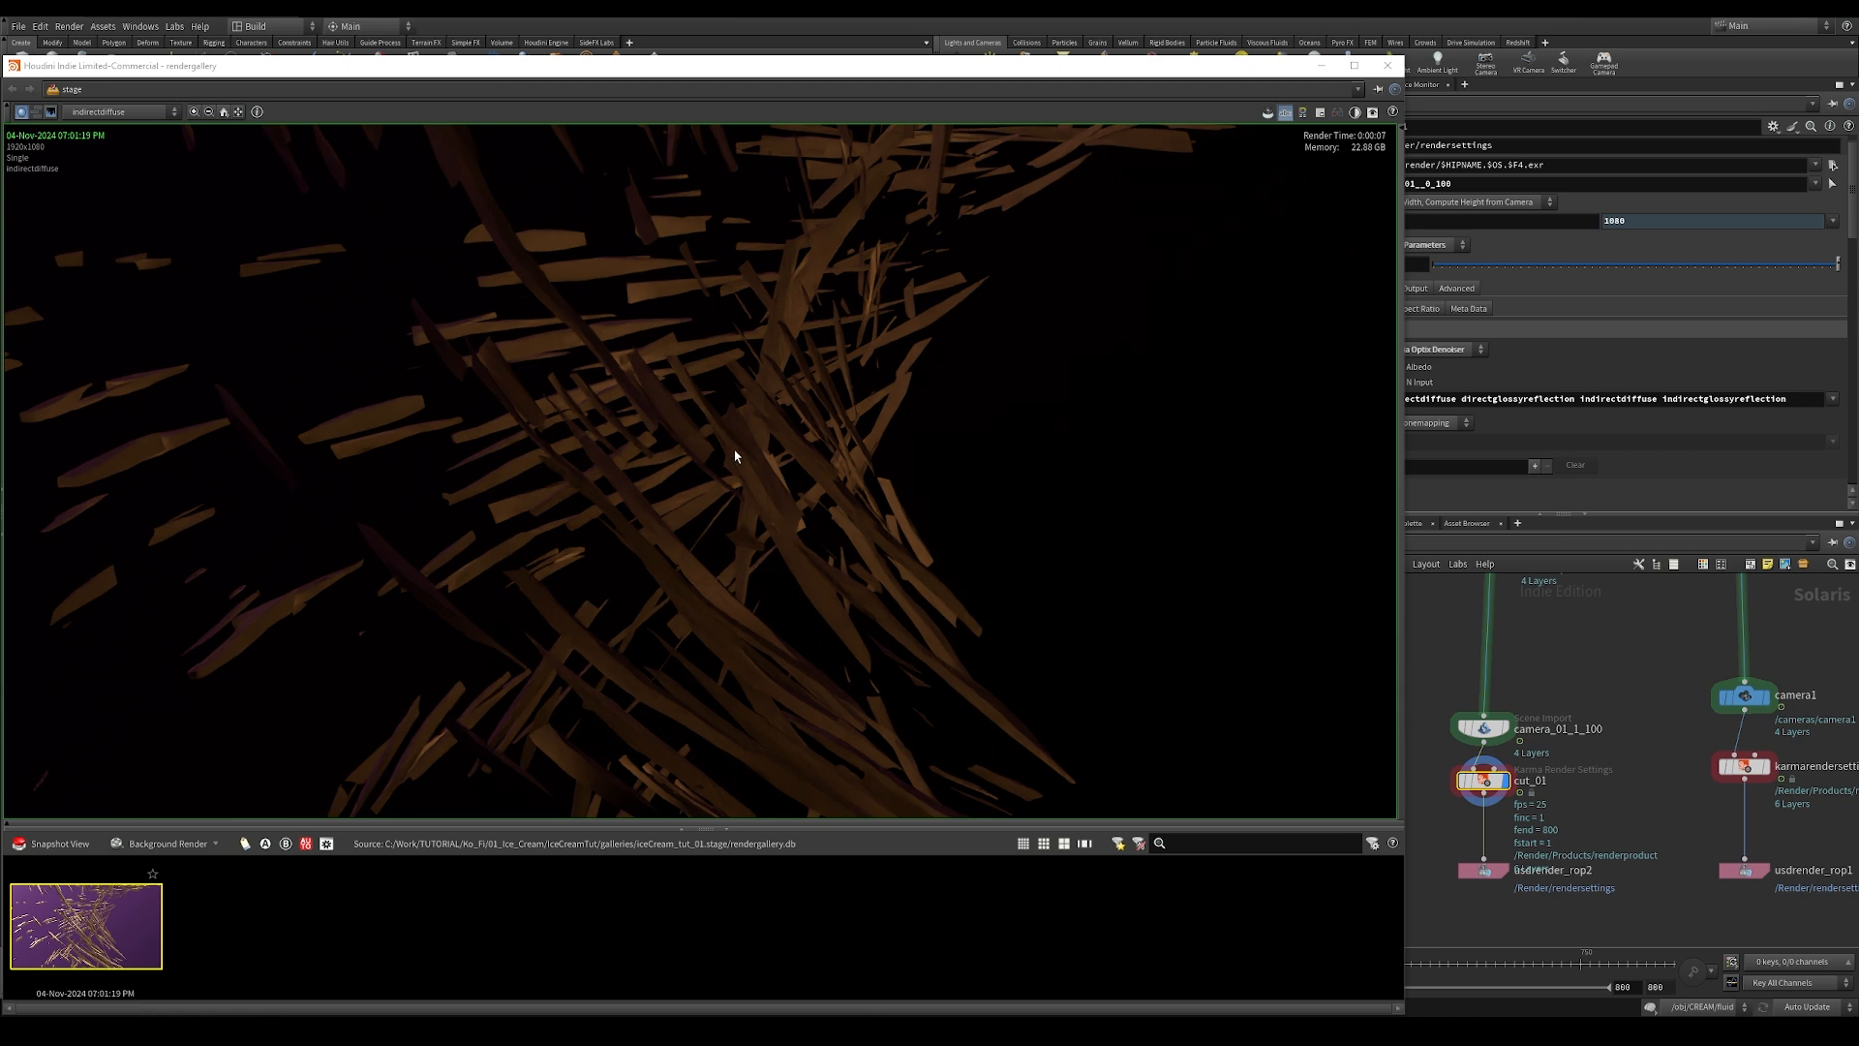
{"action": "left_click", "coordinate": [1387, 65]}
{"action": "left_click", "coordinate": [1106, 151]}
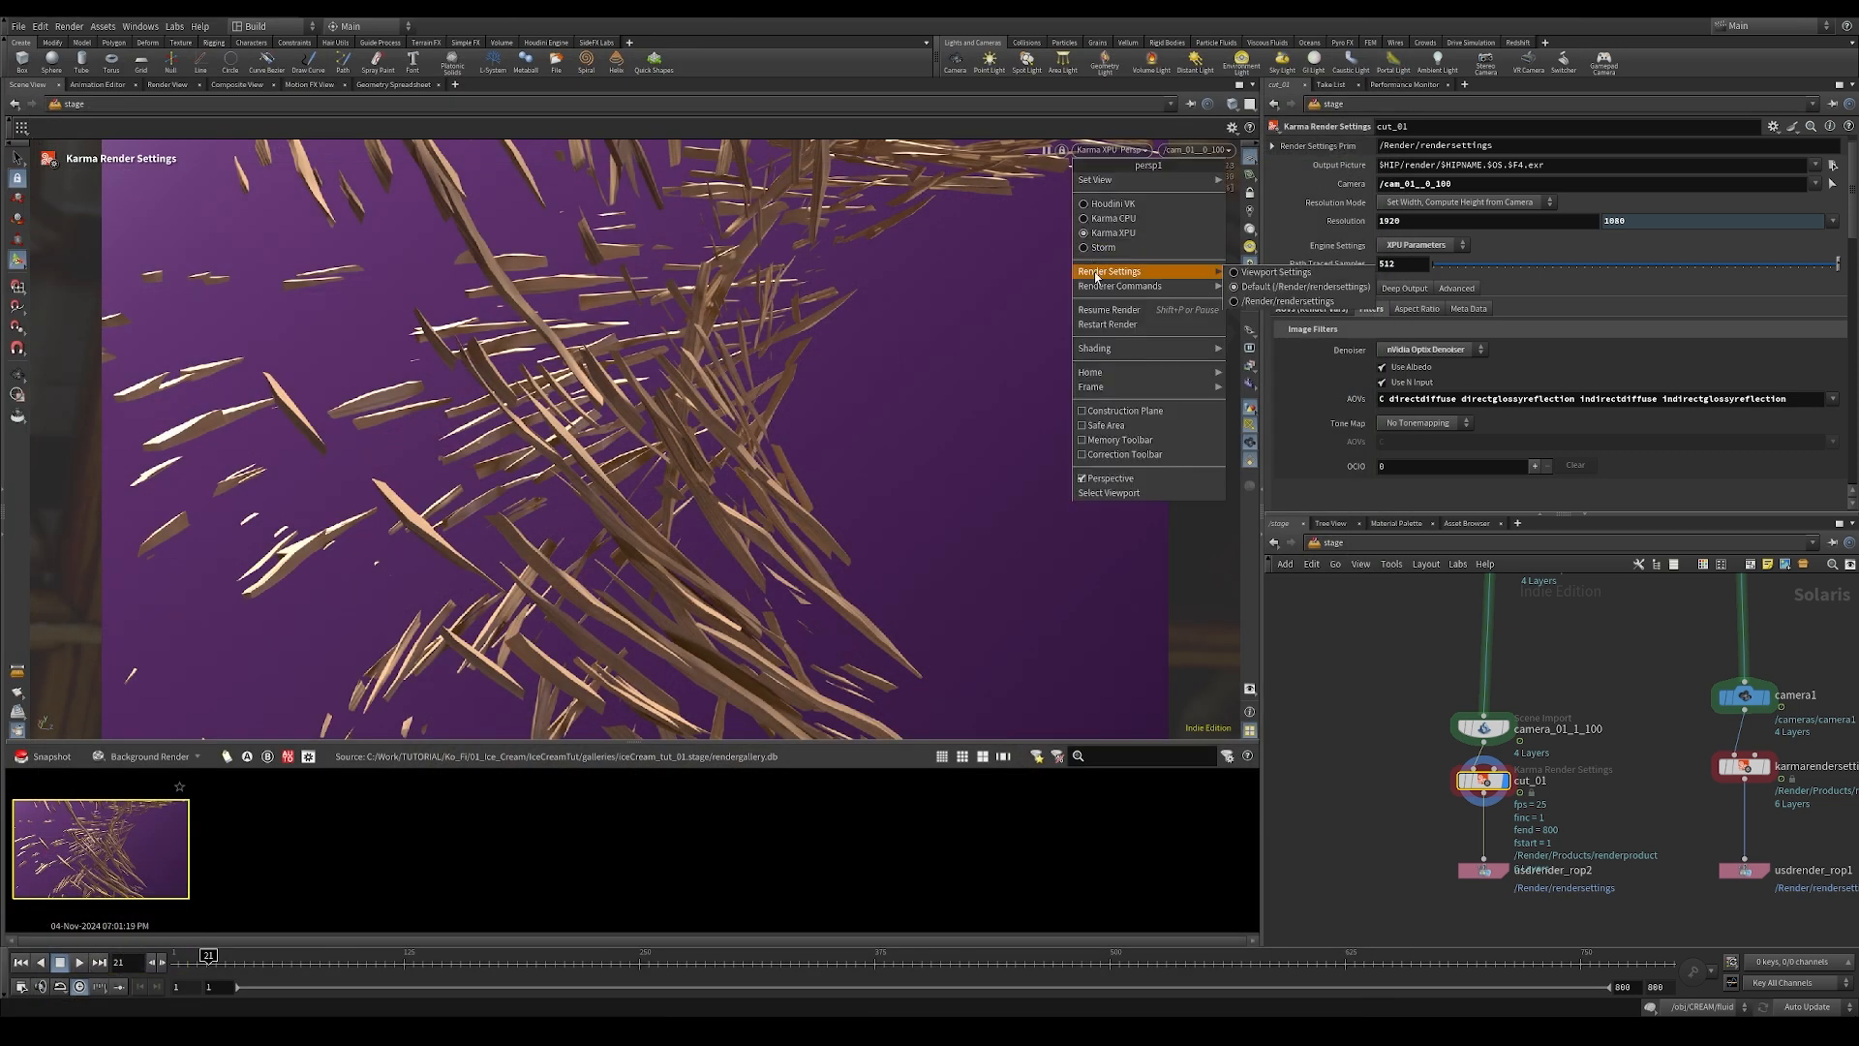
{"action": "left_click", "coordinate": [1102, 326]}
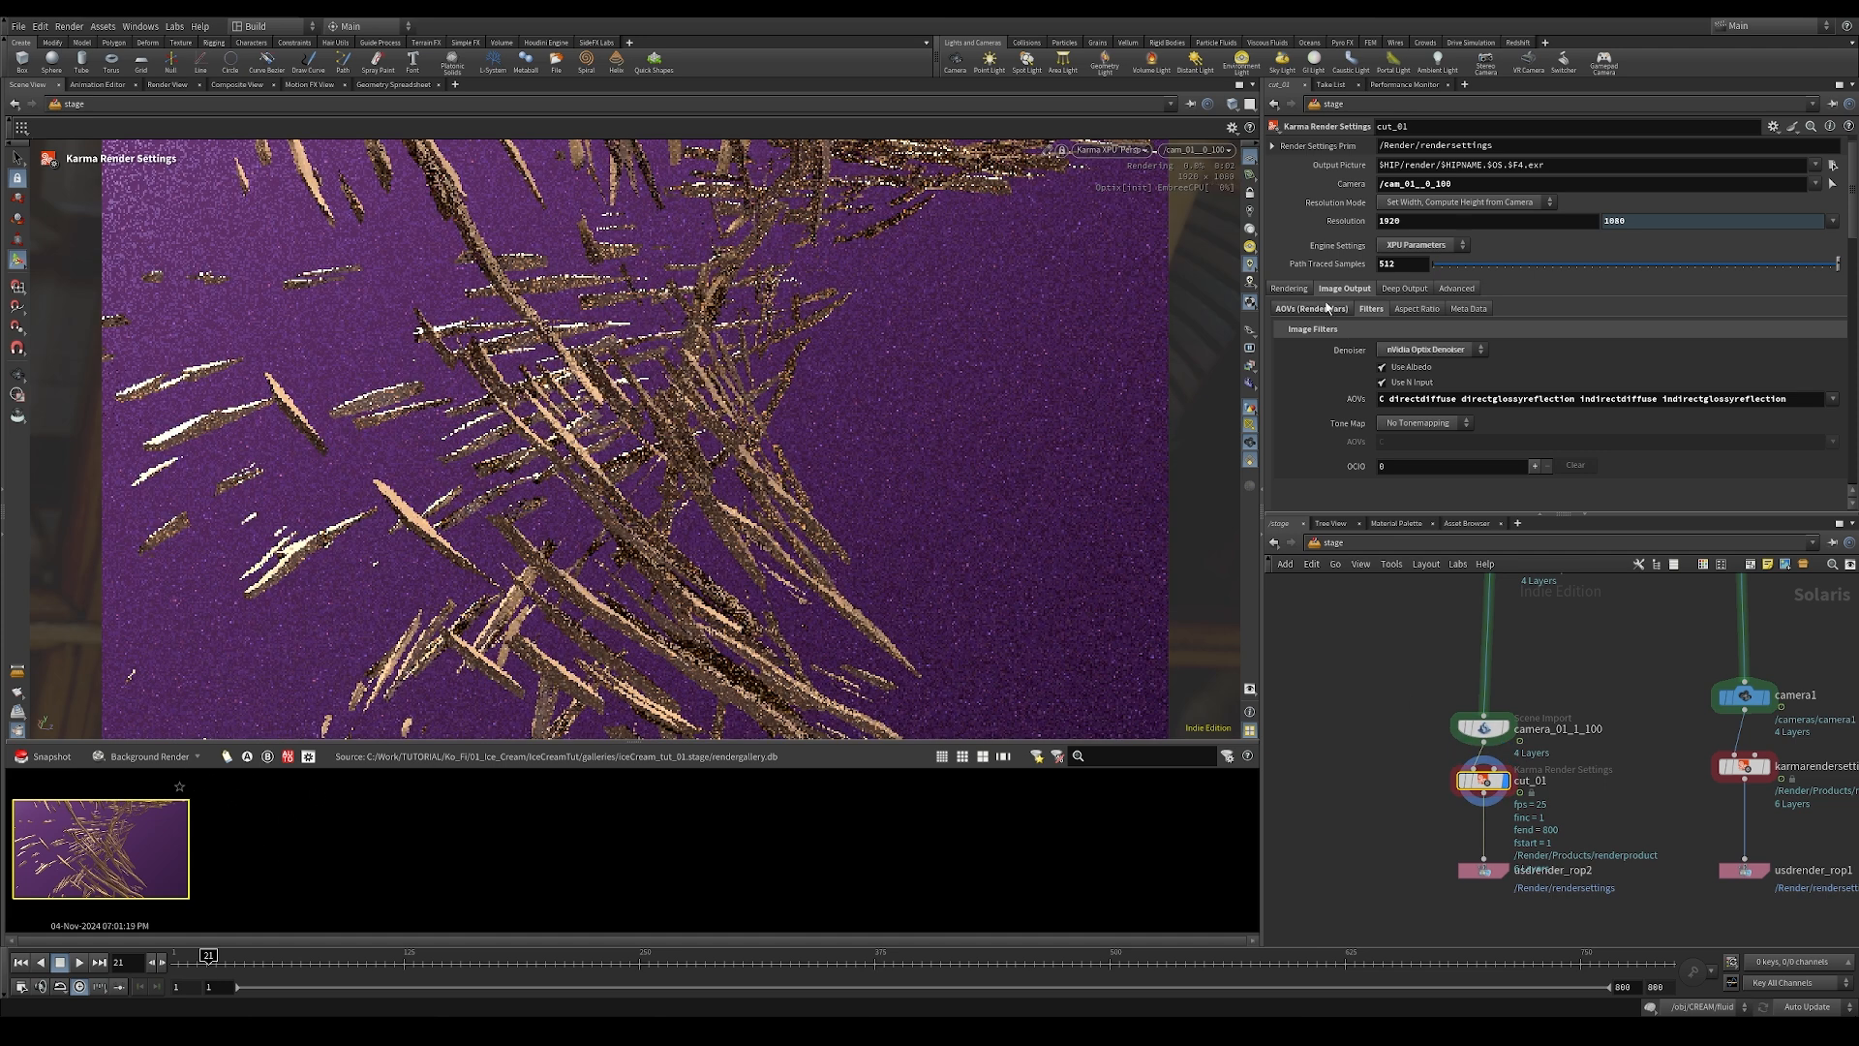
Step: In cut_01's camera effects, turn off depth of field and set Velocity Blur to the Velocity Blur option, keeping motion blur enabled
{"action": "left_click", "coordinate": [1290, 289]}
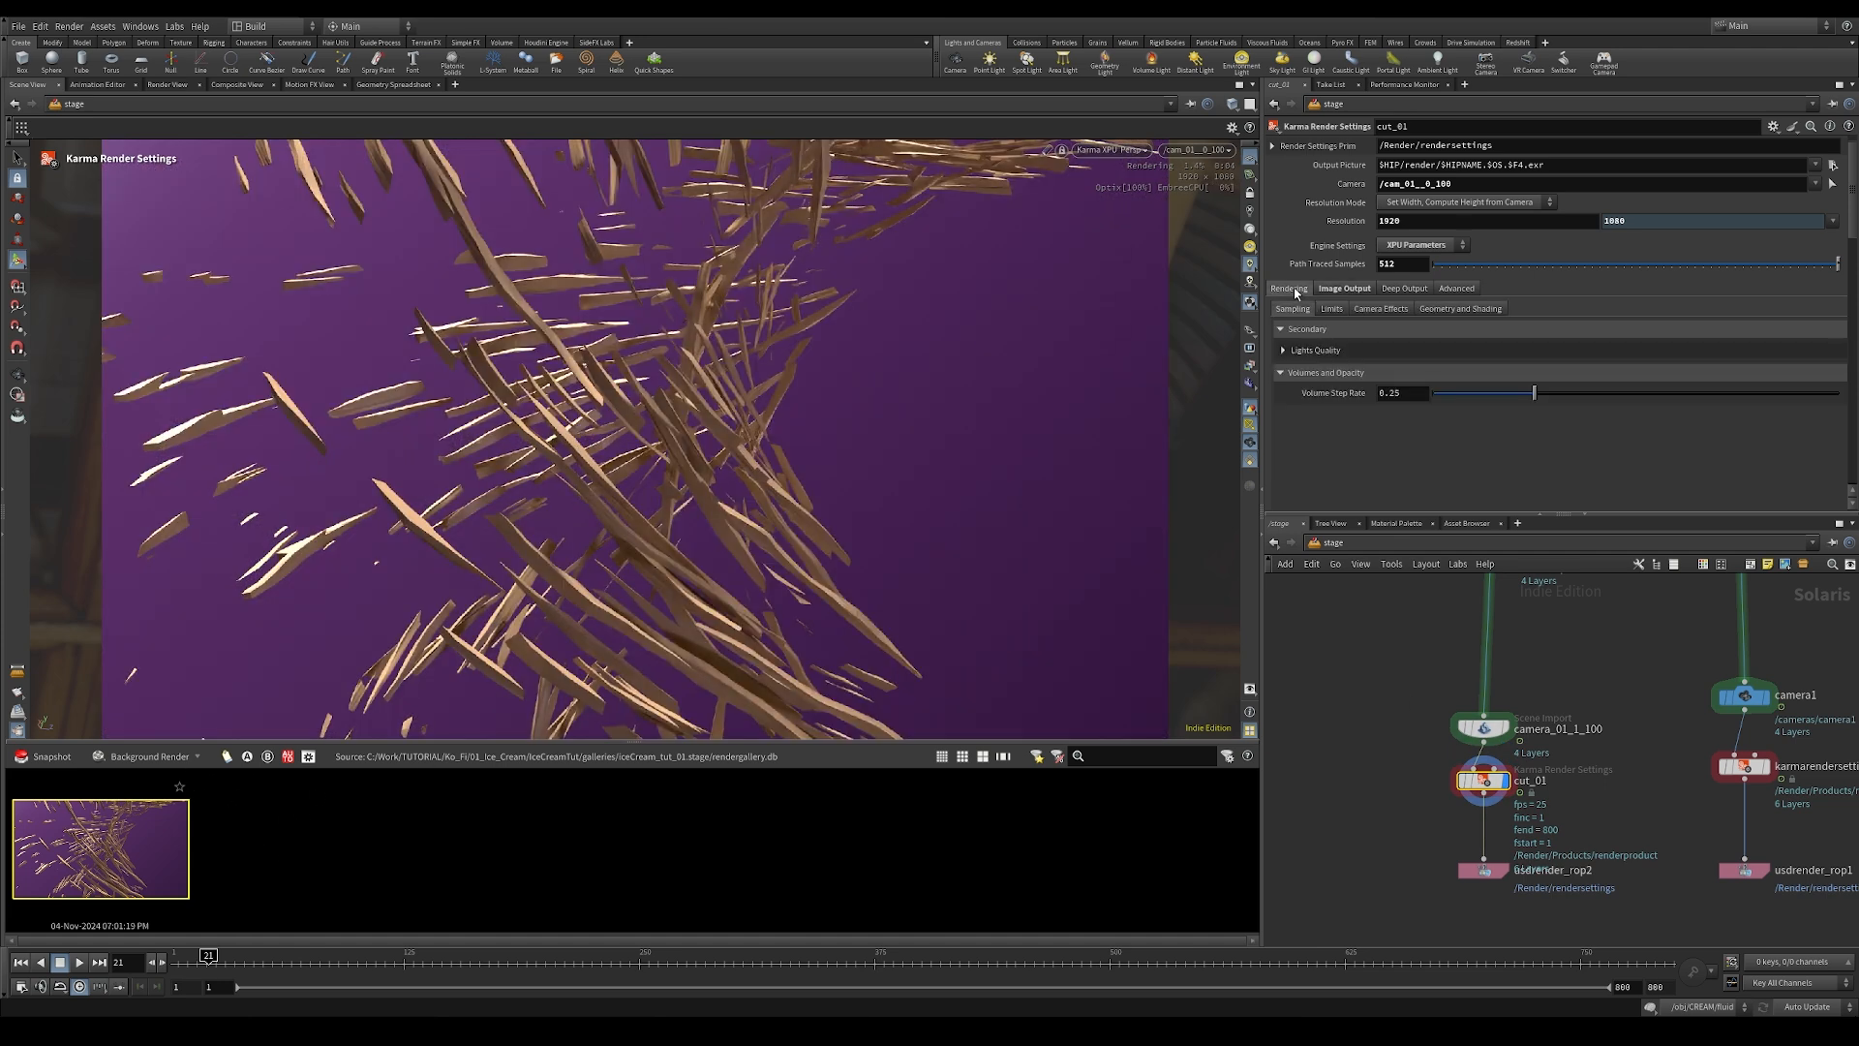
{"action": "left_click", "coordinate": [1375, 310]}
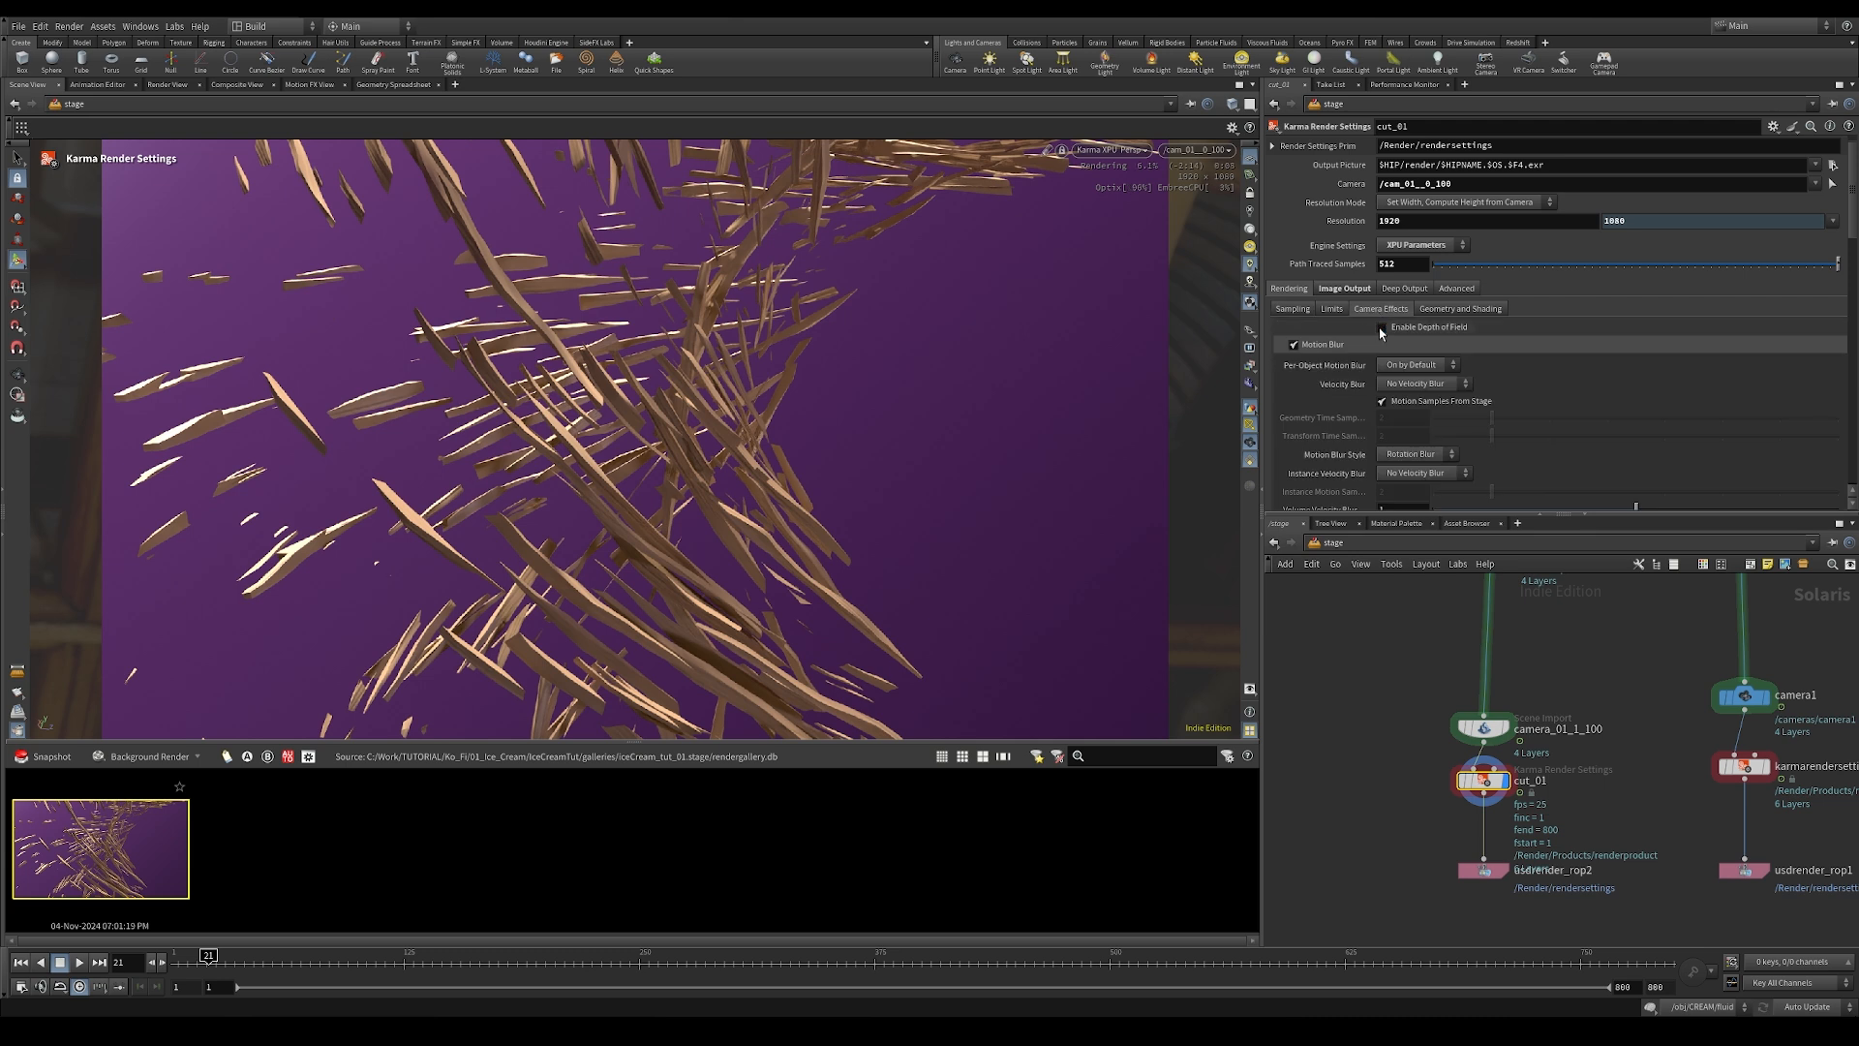
{"action": "left_click", "coordinate": [1380, 330]}
{"action": "left_click", "coordinate": [1294, 345]}
{"action": "left_click", "coordinate": [1409, 385]}
{"action": "left_click", "coordinate": [1412, 398]}
{"action": "left_click", "coordinate": [1436, 387]}
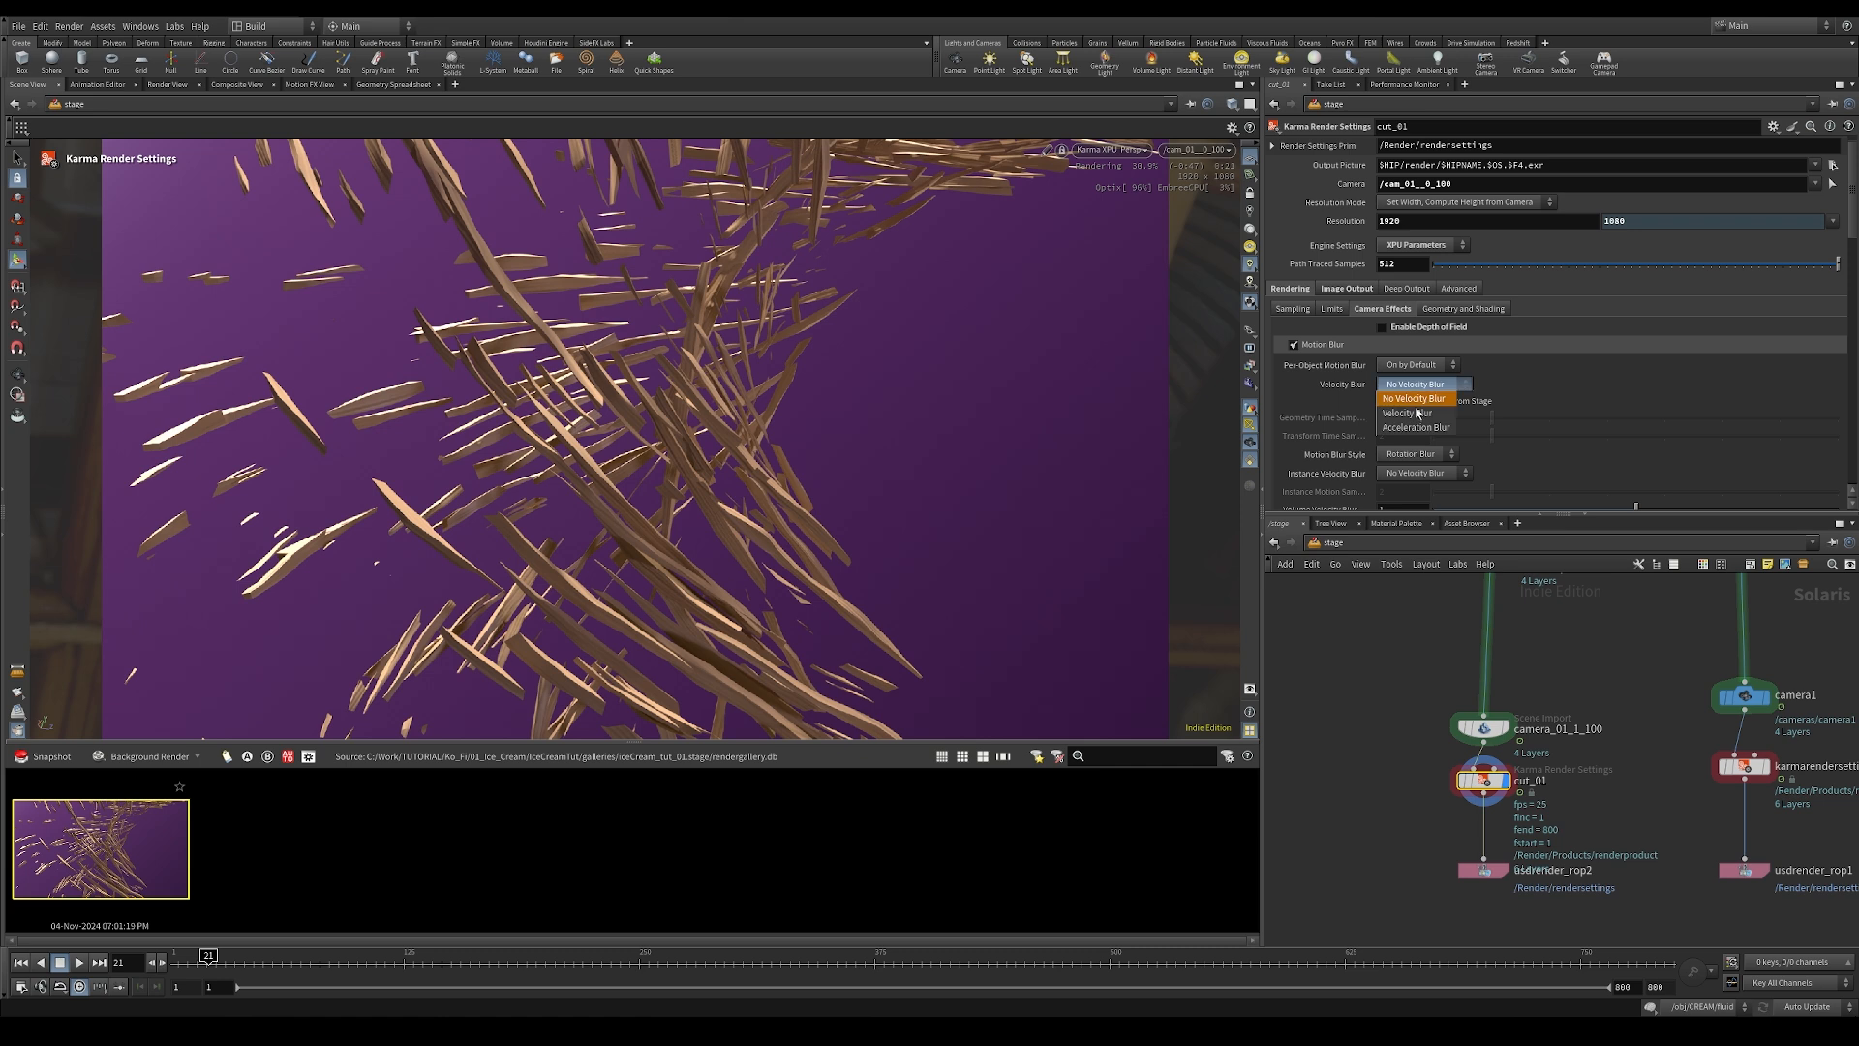
{"action": "left_click", "coordinate": [1408, 413]}
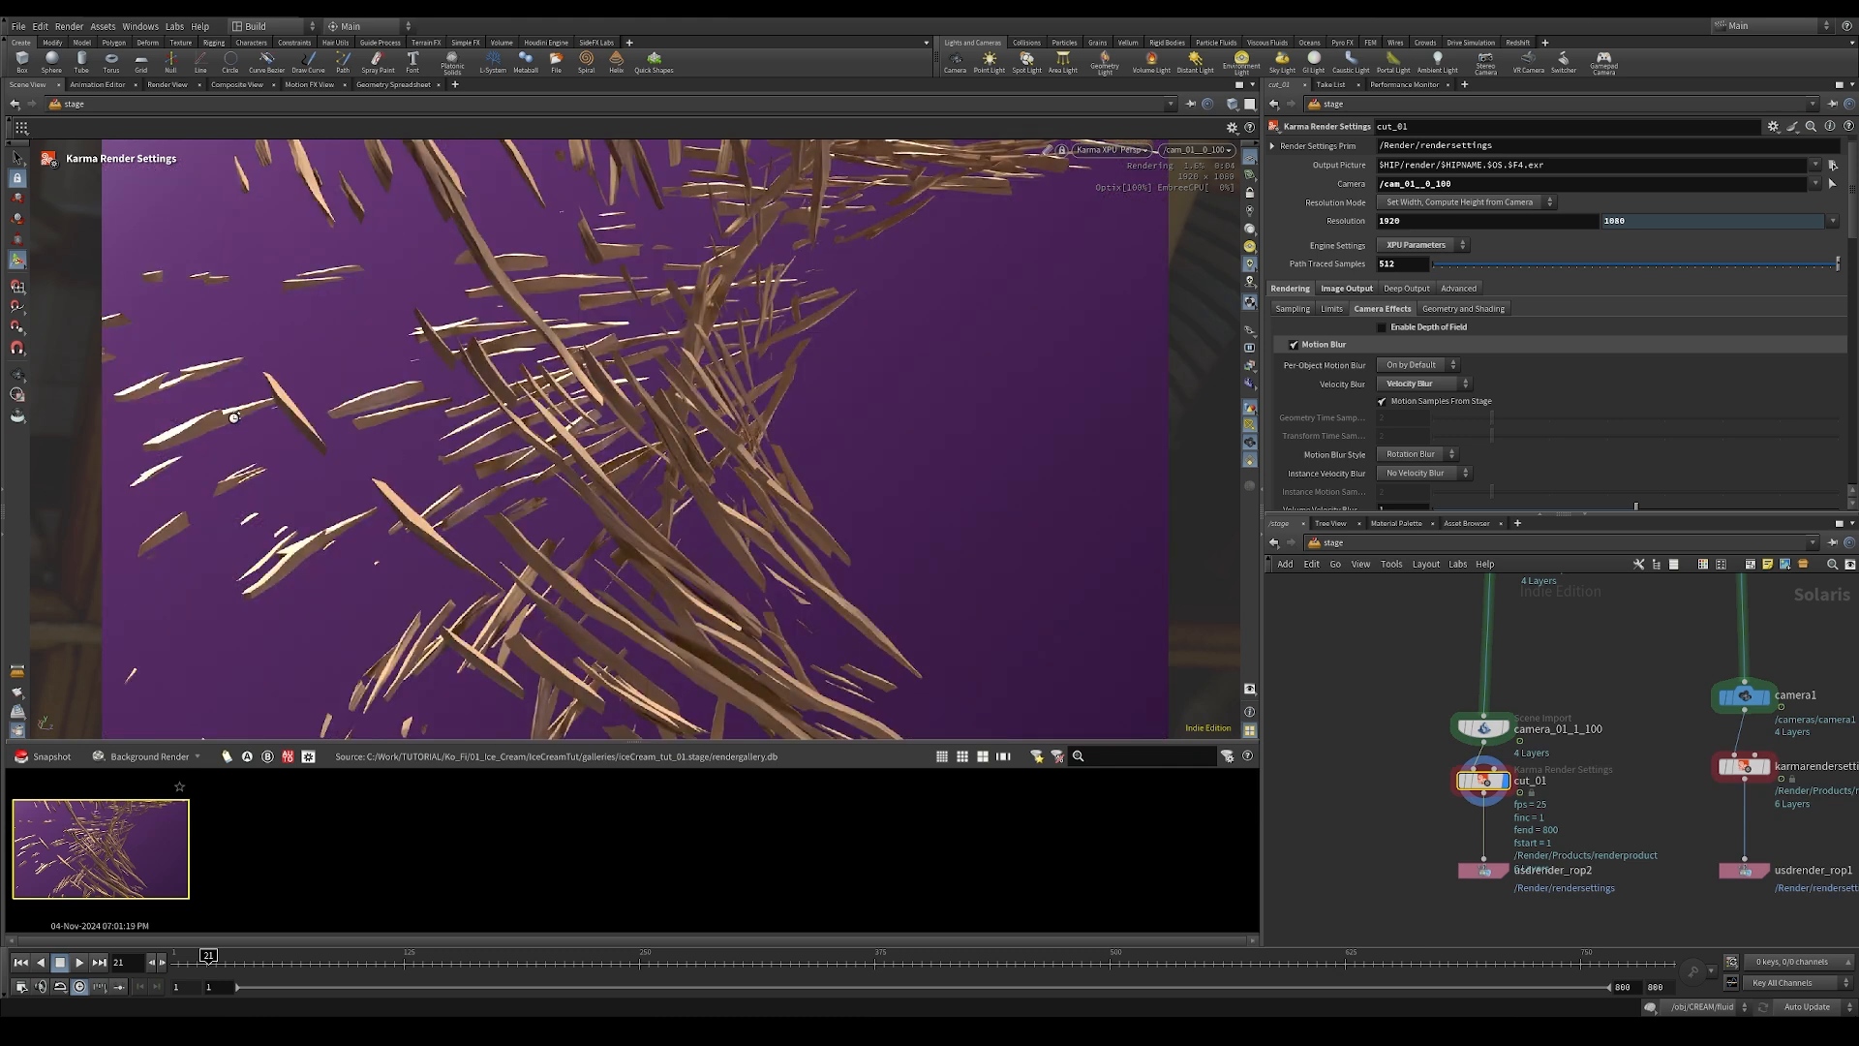
Step: Open the stick SOP Create's internal network, move to frame 38, and check object_merge1's point attributes in the geometry spreadsheet
{"action": "middle_click_drag", "start_coordinate": [1384, 676], "coordinate": [1384, 833]}
{"action": "mouse_move", "coordinate": [1388, 691]}
{"action": "middle_mouse_down"}
{"action": "mouse_move", "coordinate": [1398, 764]}
{"action": "mouse_move", "coordinate": [1364, 901]}
{"action": "middle_mouse_up"}
{"action": "middle_click_drag", "start_coordinate": [1503, 713], "coordinate": [1414, 920]}
{"action": "middle_click_drag", "start_coordinate": [1521, 587], "coordinate": [1391, 909]}
{"action": "middle_click_drag", "start_coordinate": [1481, 736], "coordinate": [1486, 853]}
{"action": "left_click", "coordinate": [1492, 849]}
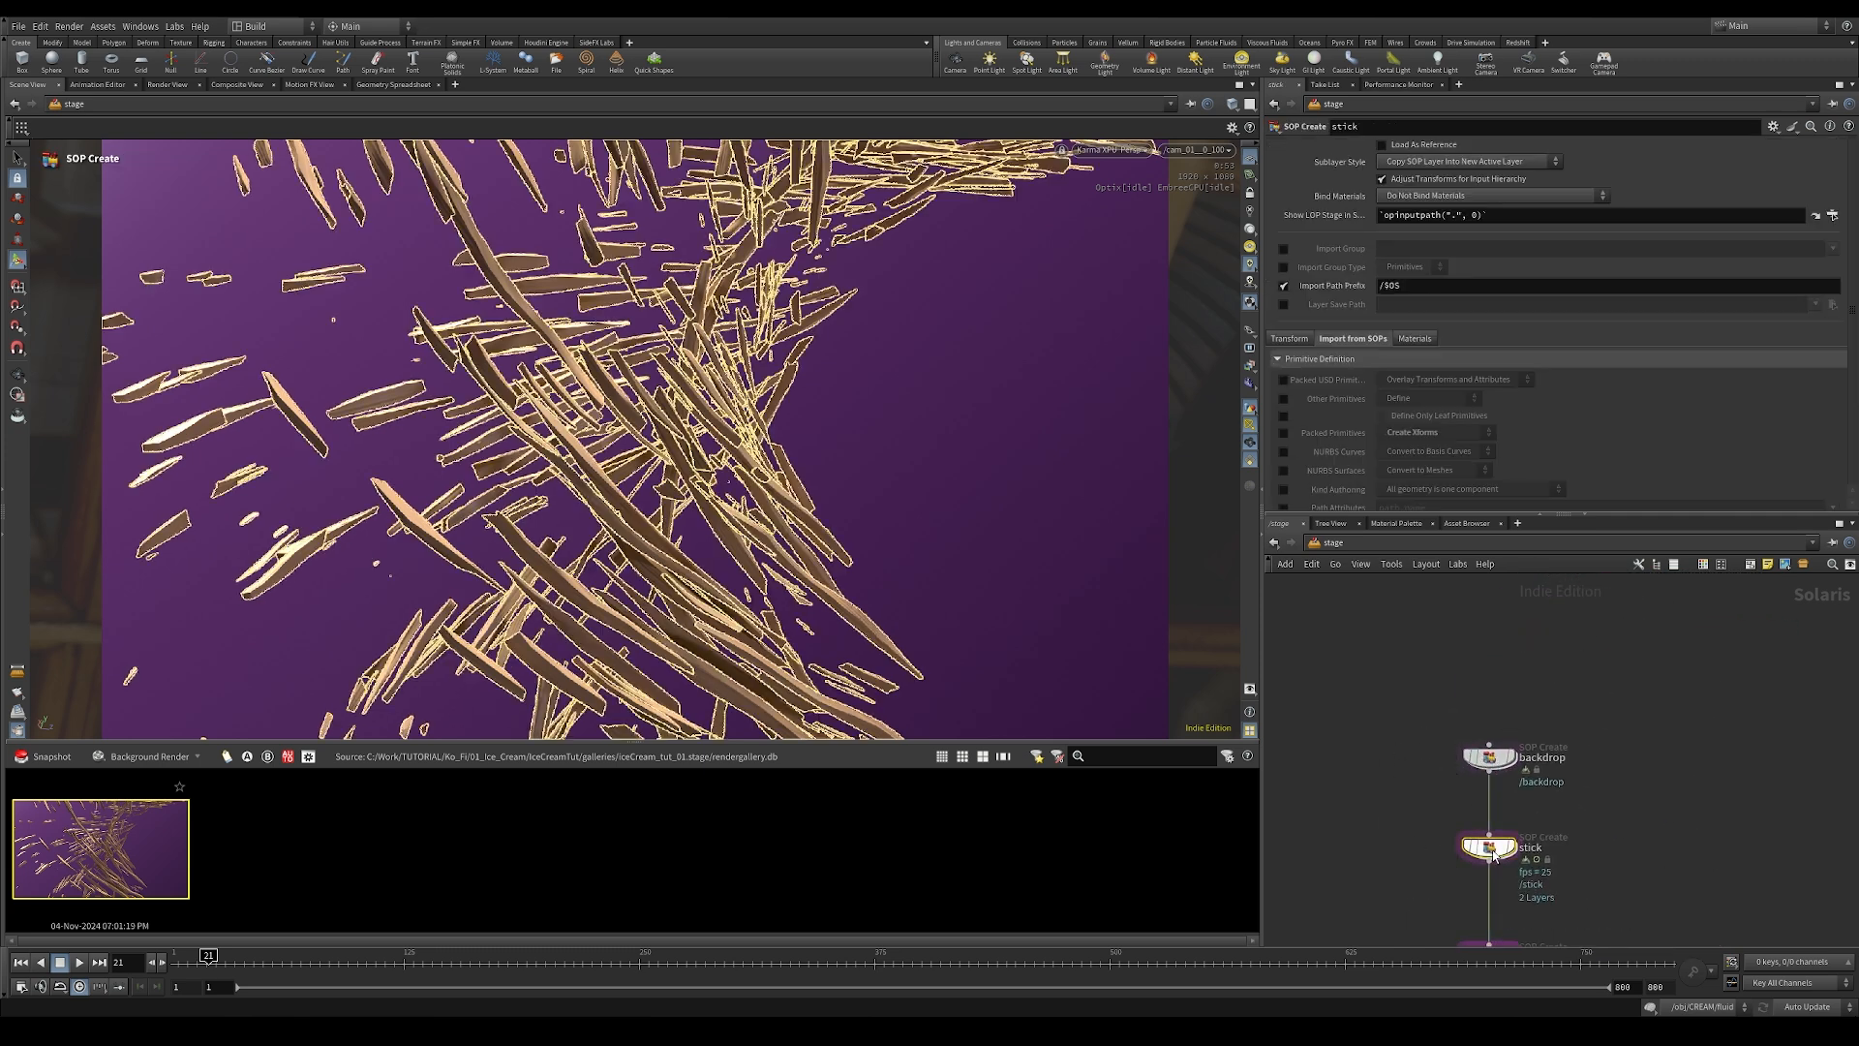
{"action": "double_click", "coordinate": [1492, 849]}
{"action": "left_click_drag", "start_coordinate": [233, 966], "coordinate": [241, 963]}
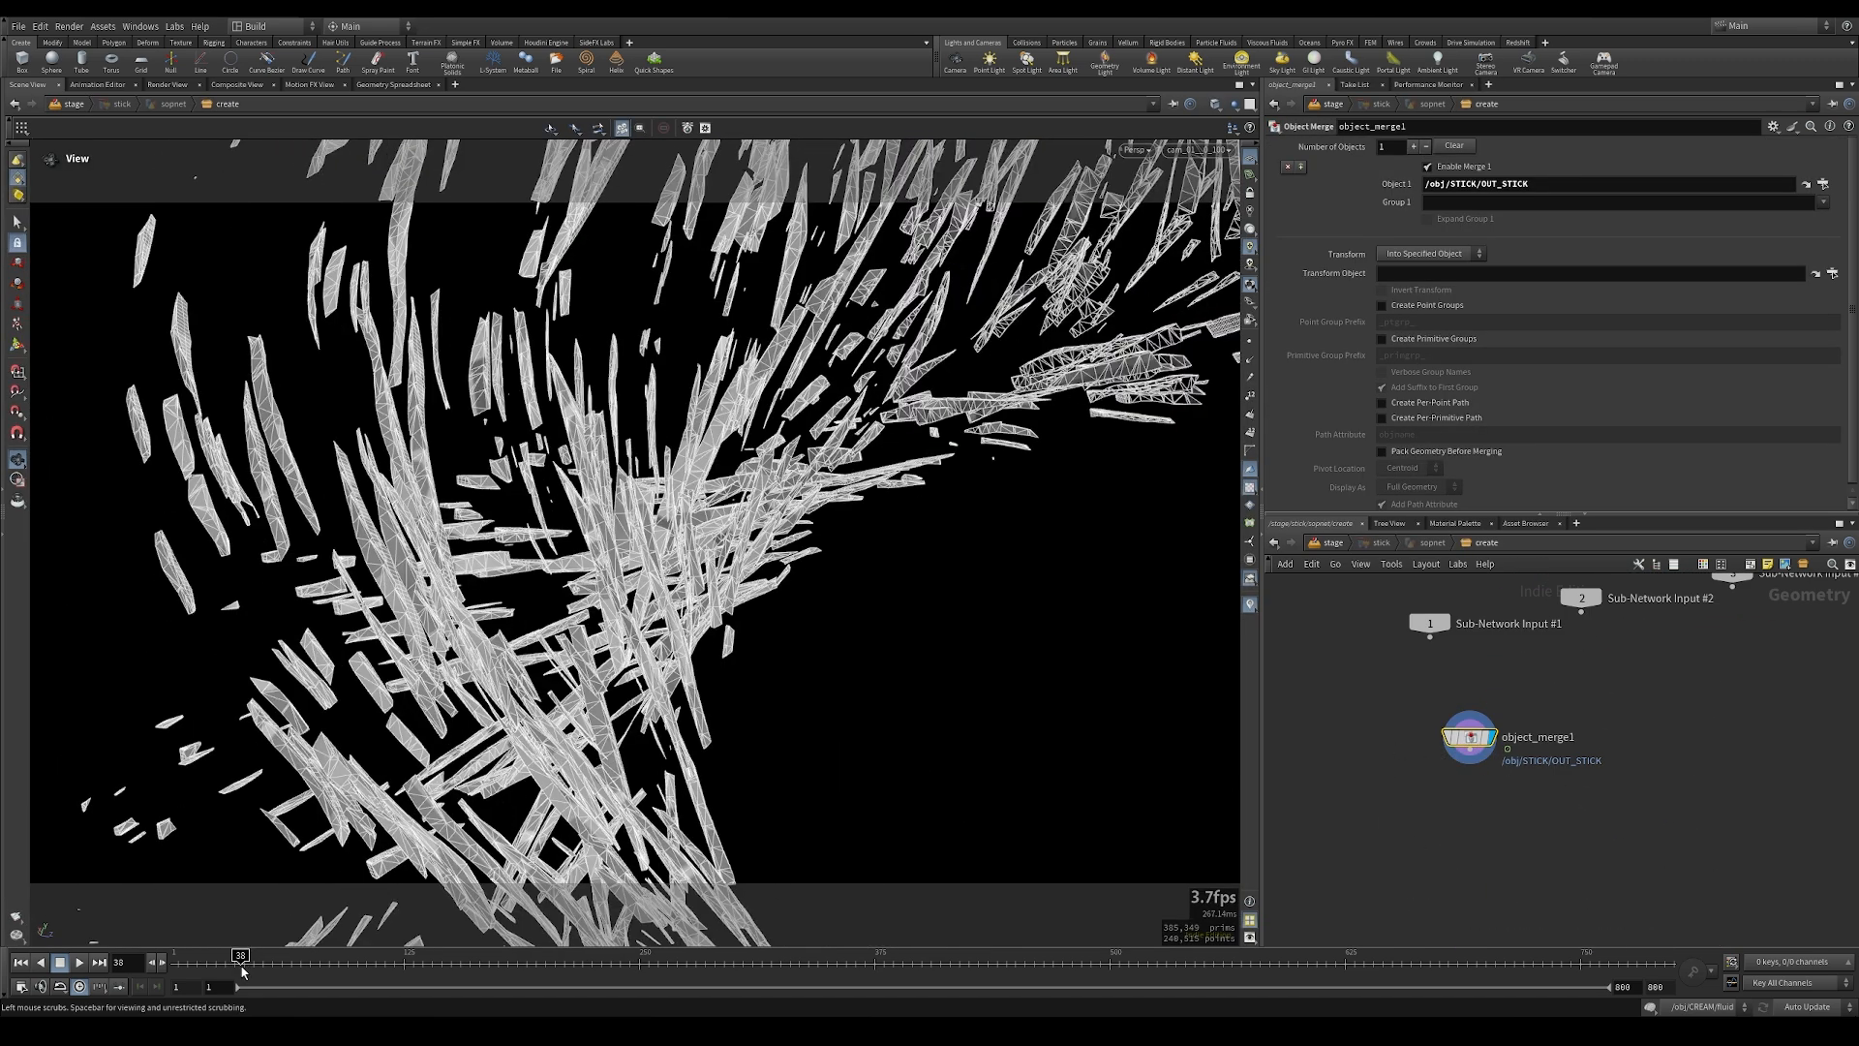
{"action": "left_click", "coordinate": [394, 85]}
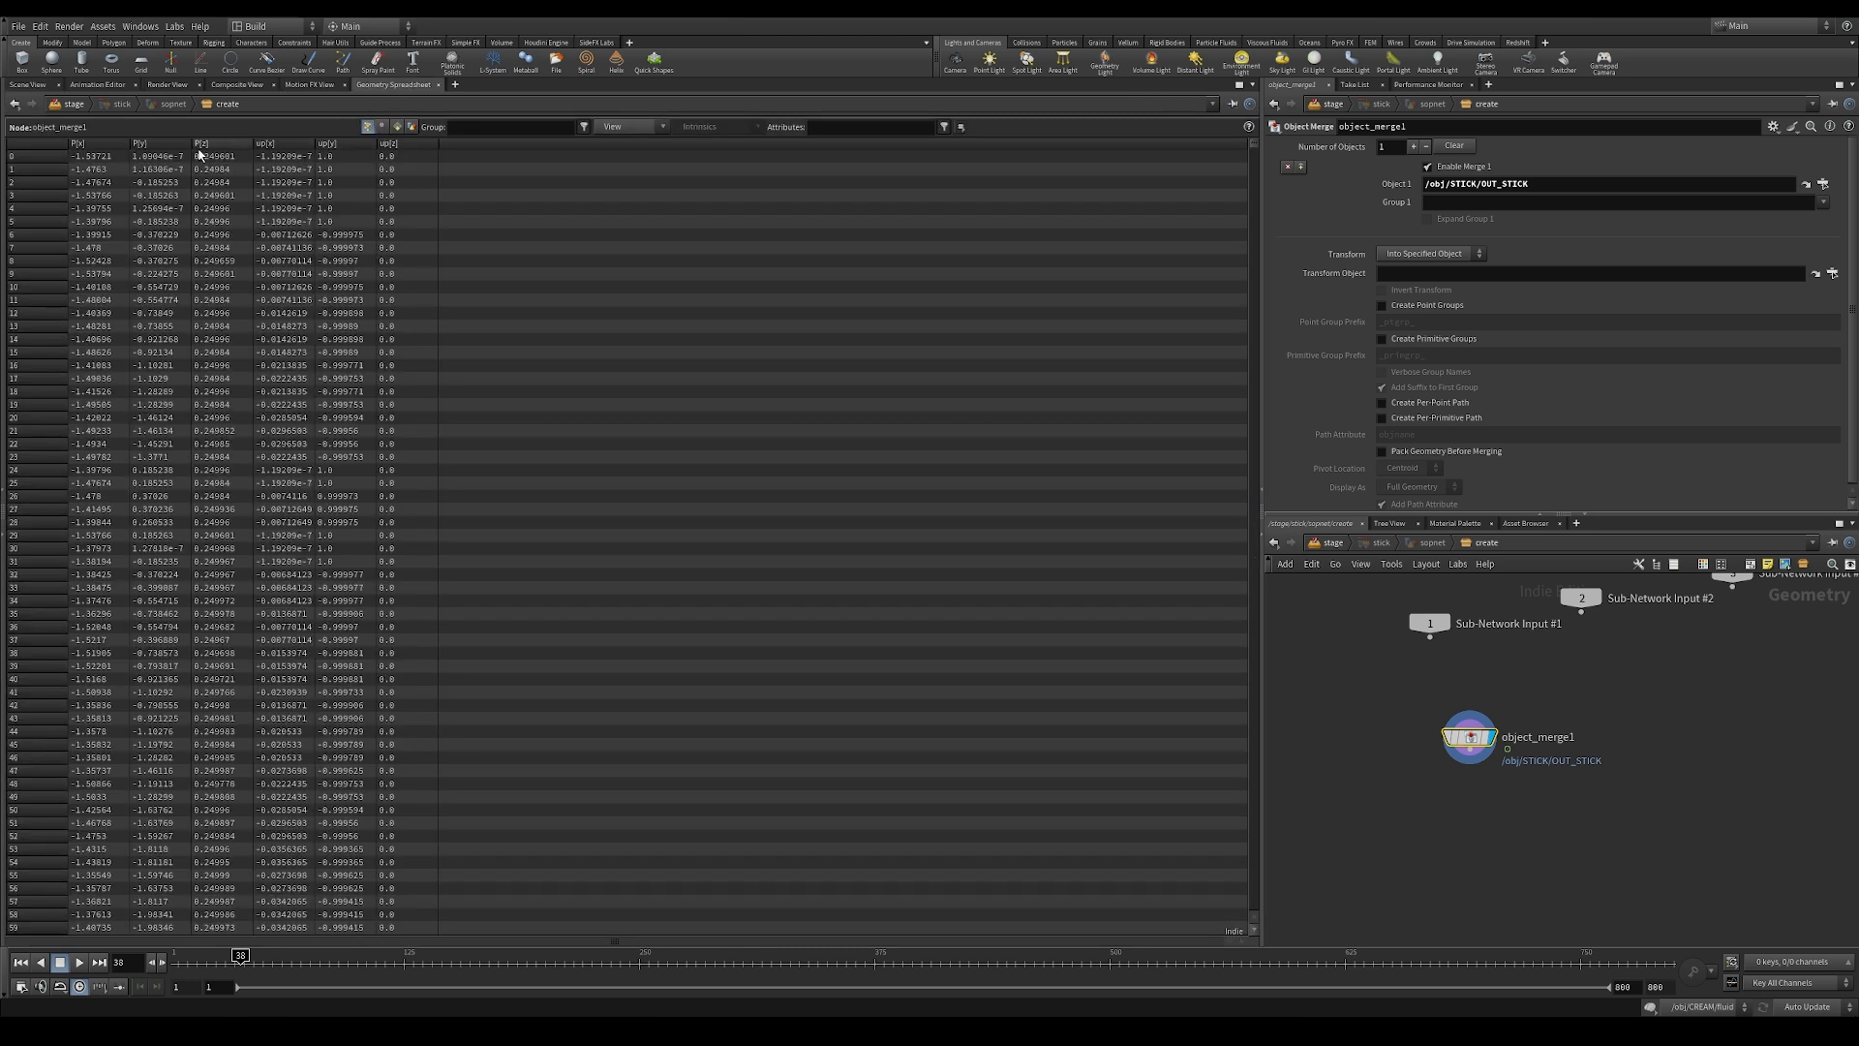
{"action": "left_click", "coordinate": [1429, 737]}
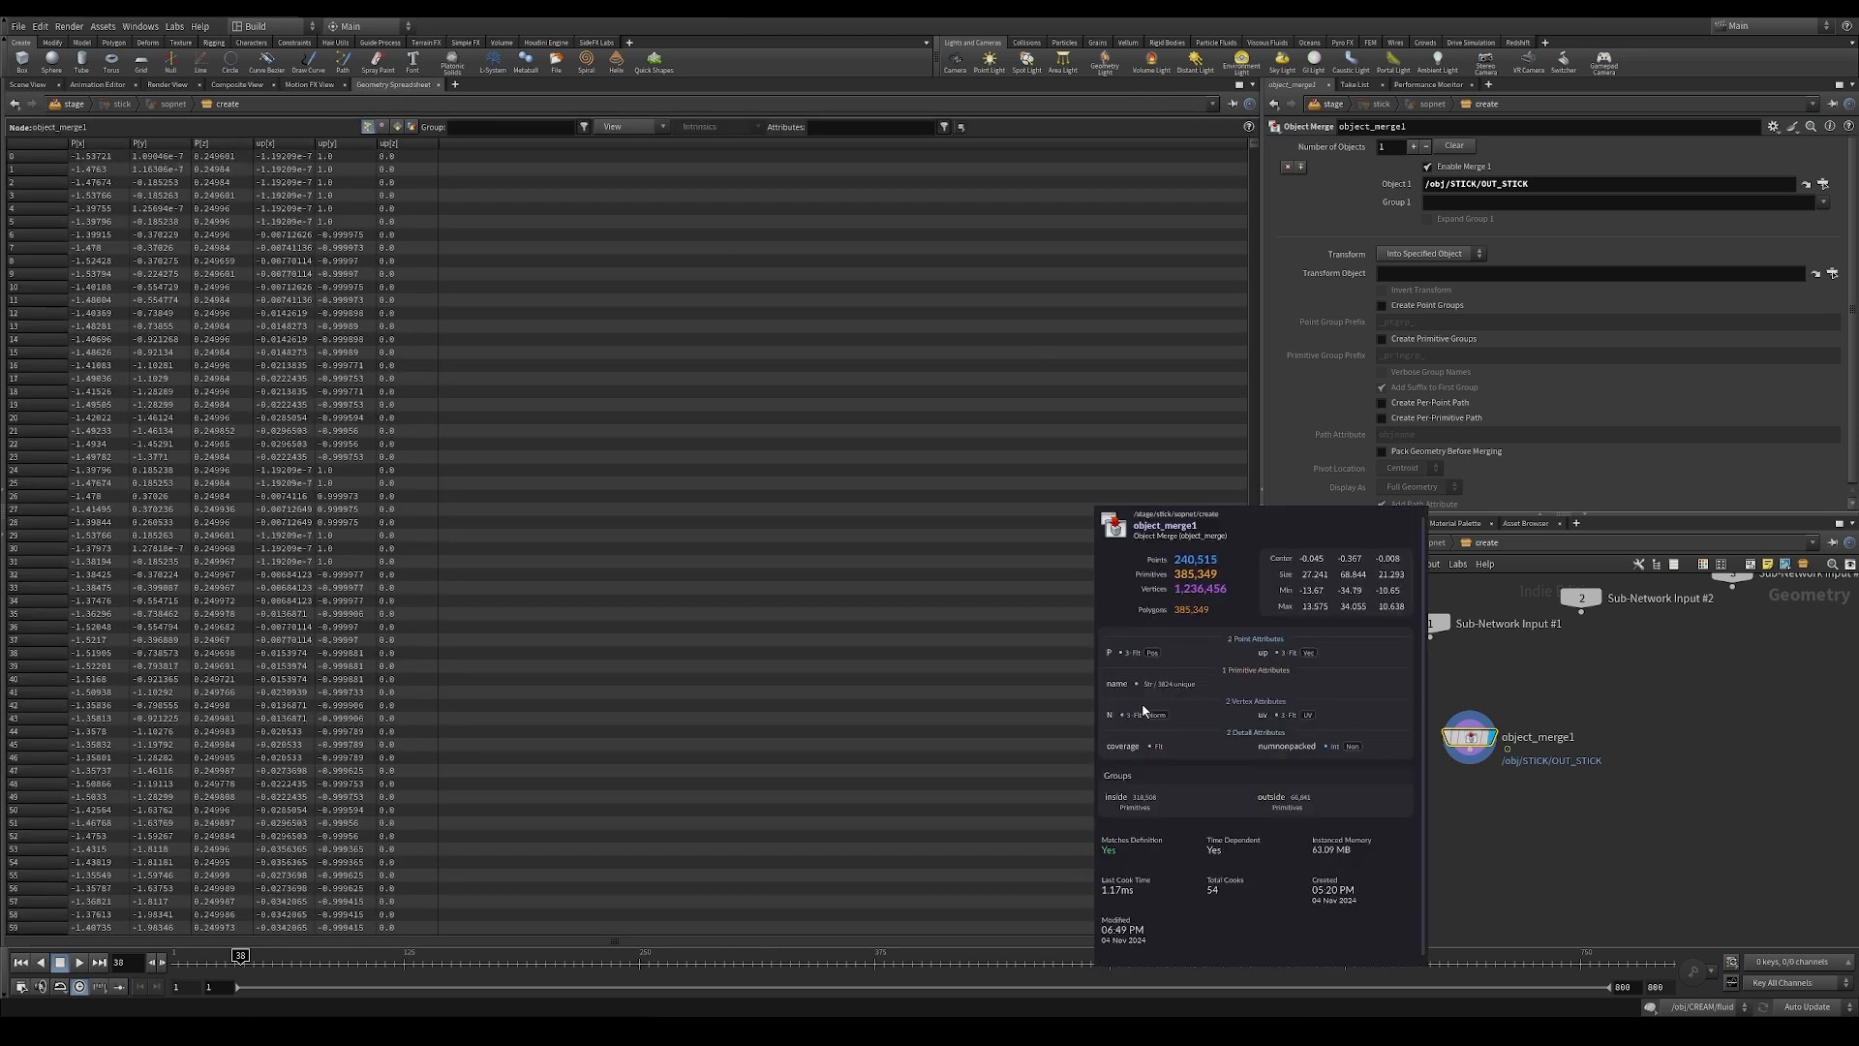
Step: Go from the stage to the object level, save the scene, and open the STICK geometry network
{"action": "left_click", "coordinate": [1314, 545]}
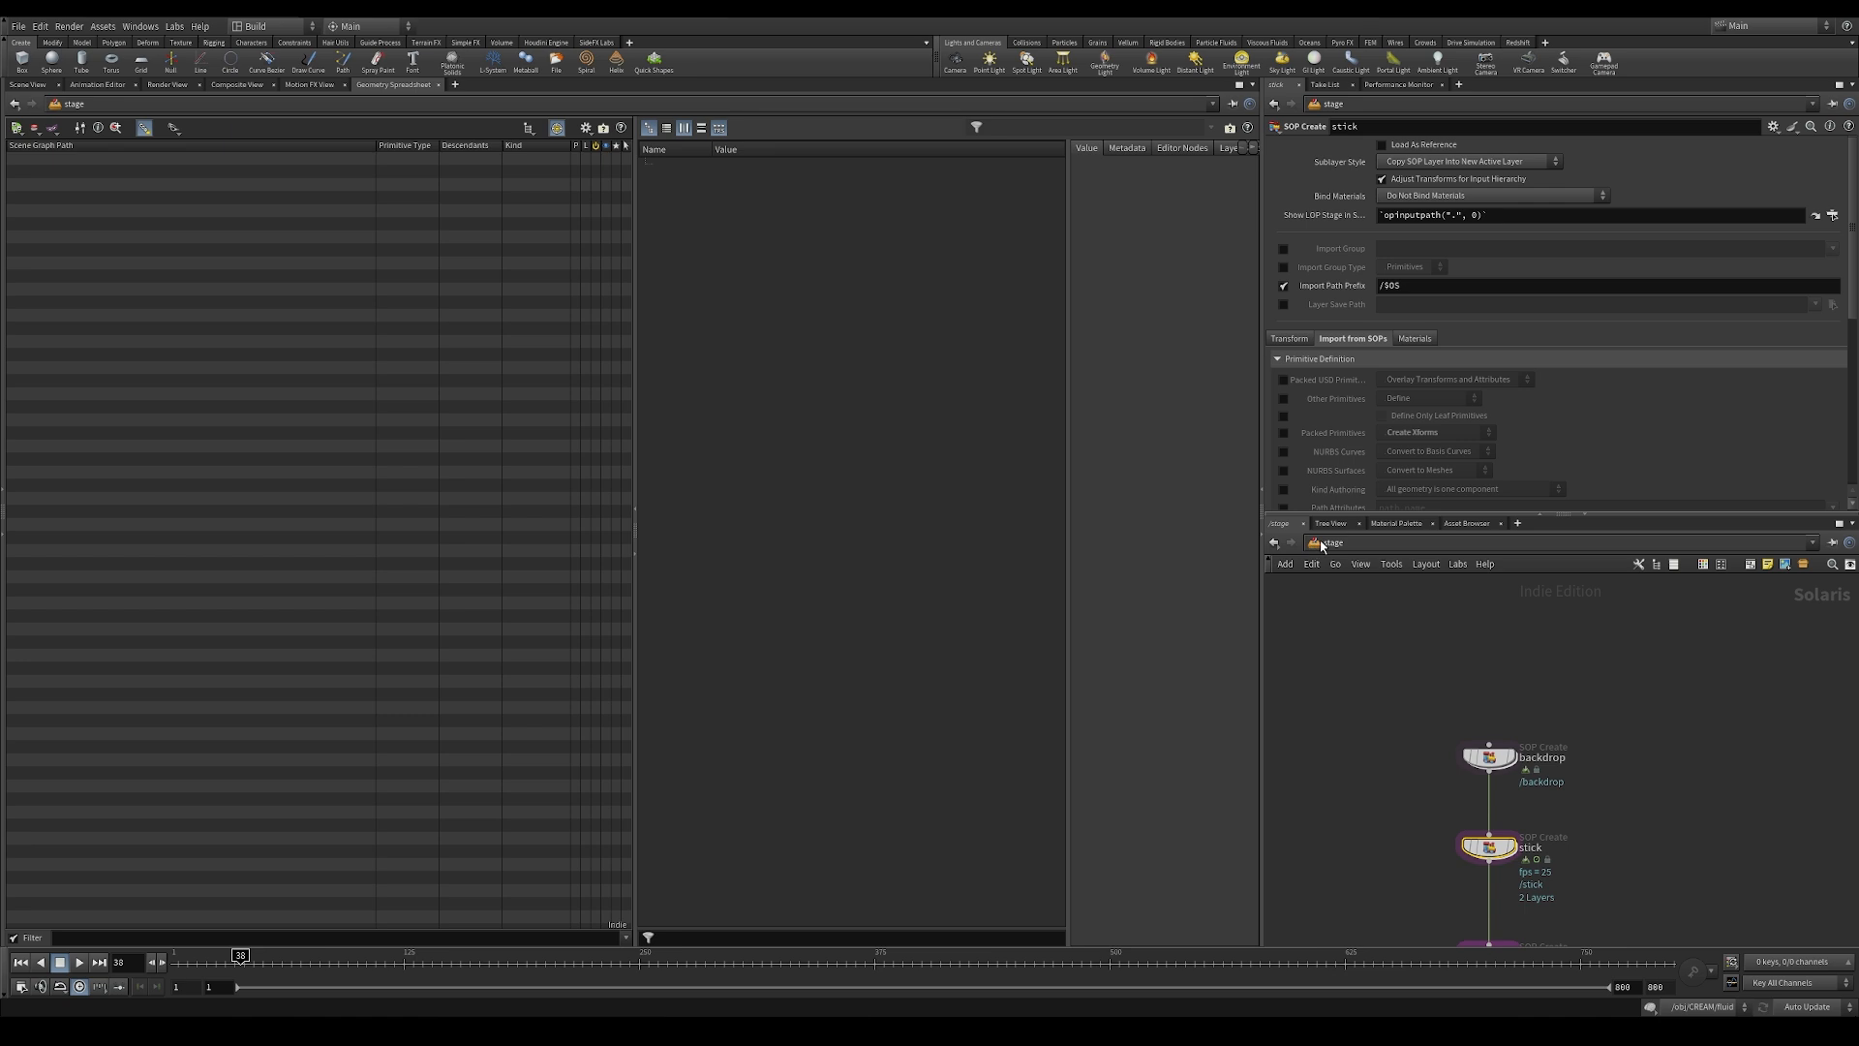
{"action": "left_click", "coordinate": [1323, 545]}
{"action": "left_click", "coordinate": [1339, 609]}
{"action": "key", "text": "ctrl+s"}
{"action": "double_click", "coordinate": [1599, 645]}
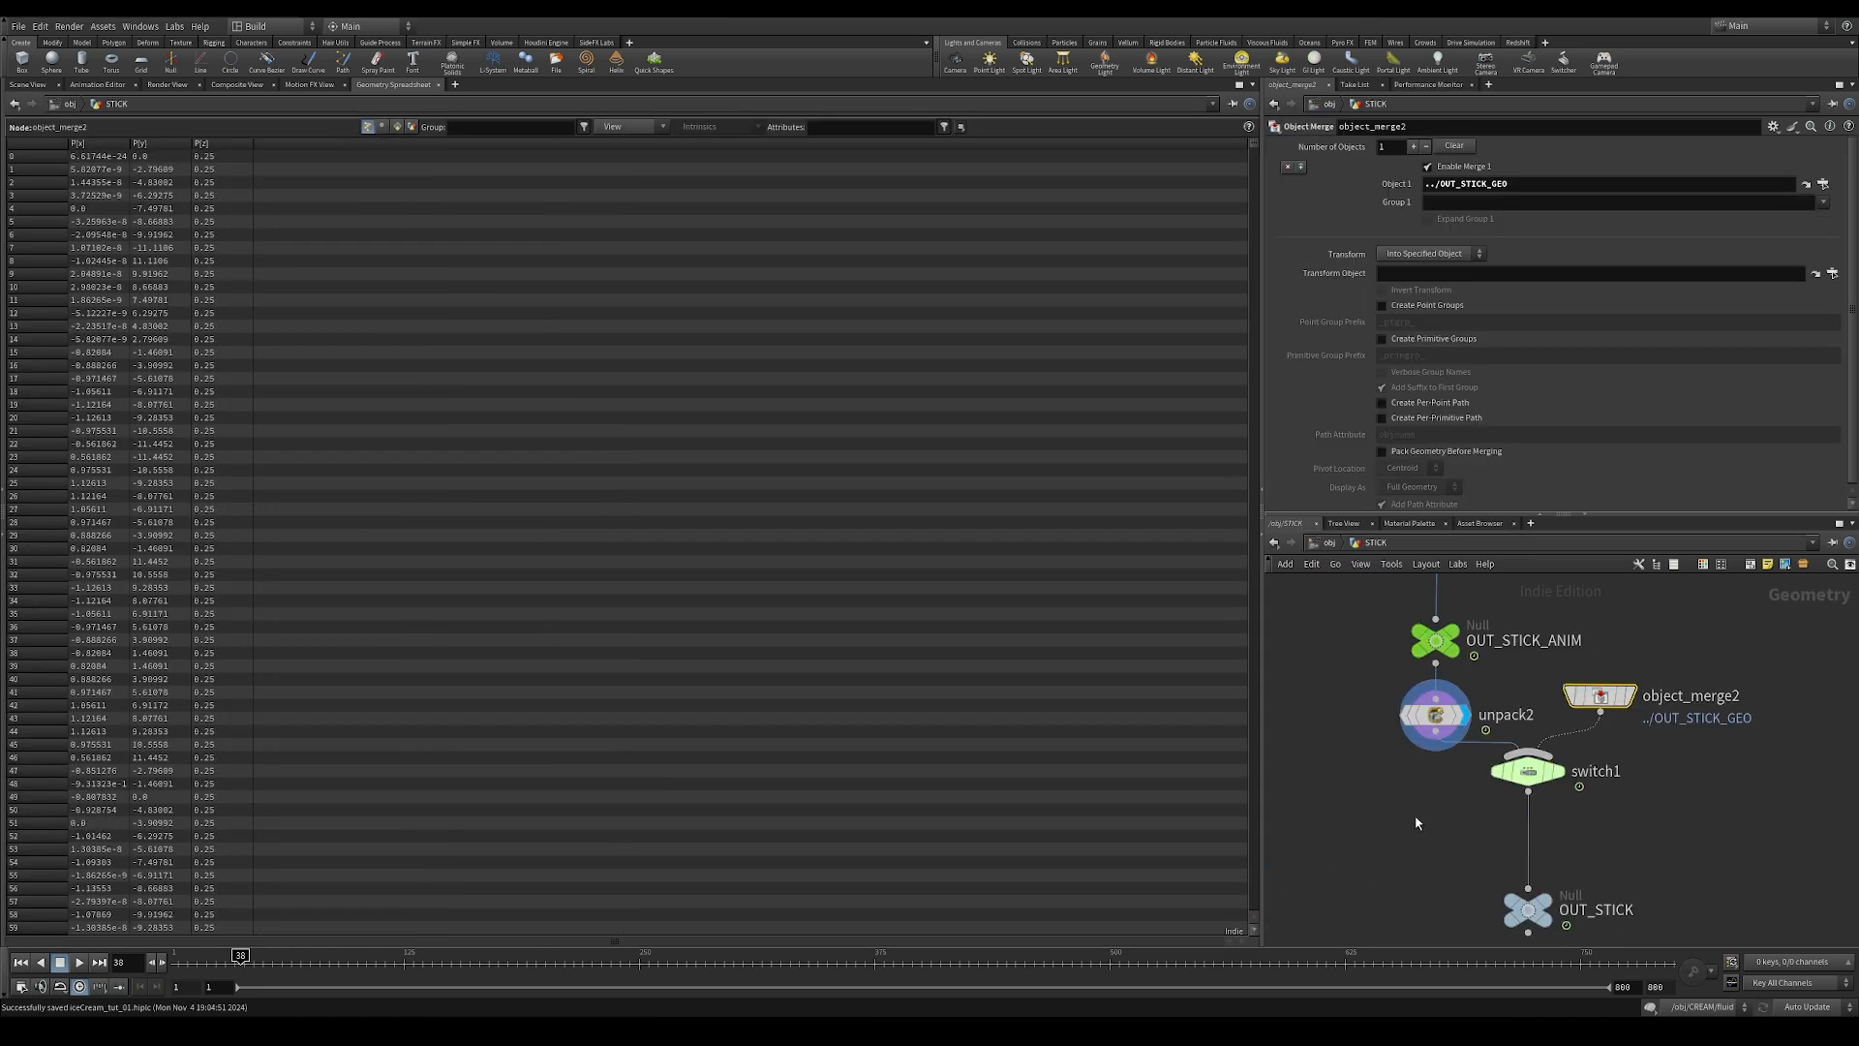
Step: Compare the attributes of OUT_STICK_ANIM and unpack2, and set unpack2 to transfer the v attribute
{"action": "middle_click_drag", "start_coordinate": [1416, 816], "coordinate": [1455, 912]}
{"action": "middle_click", "coordinate": [1482, 734]}
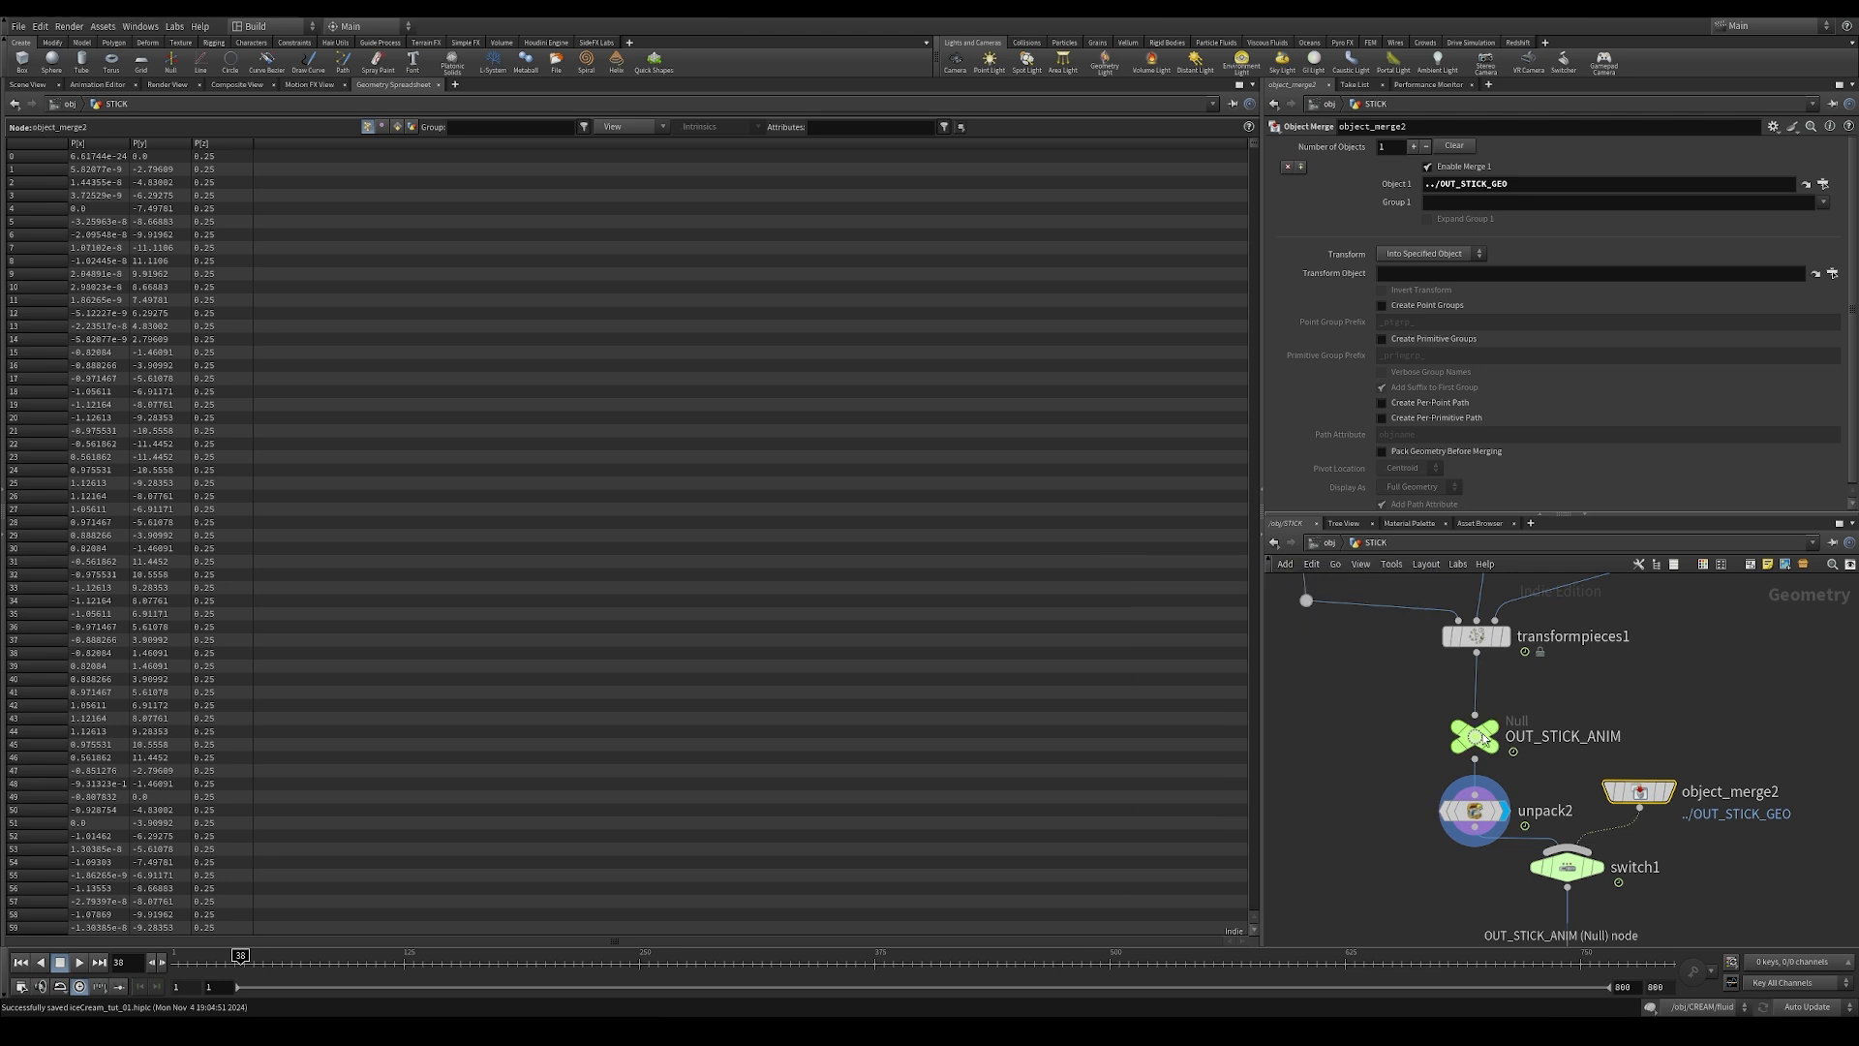
{"action": "left_click", "coordinate": [1482, 736]}
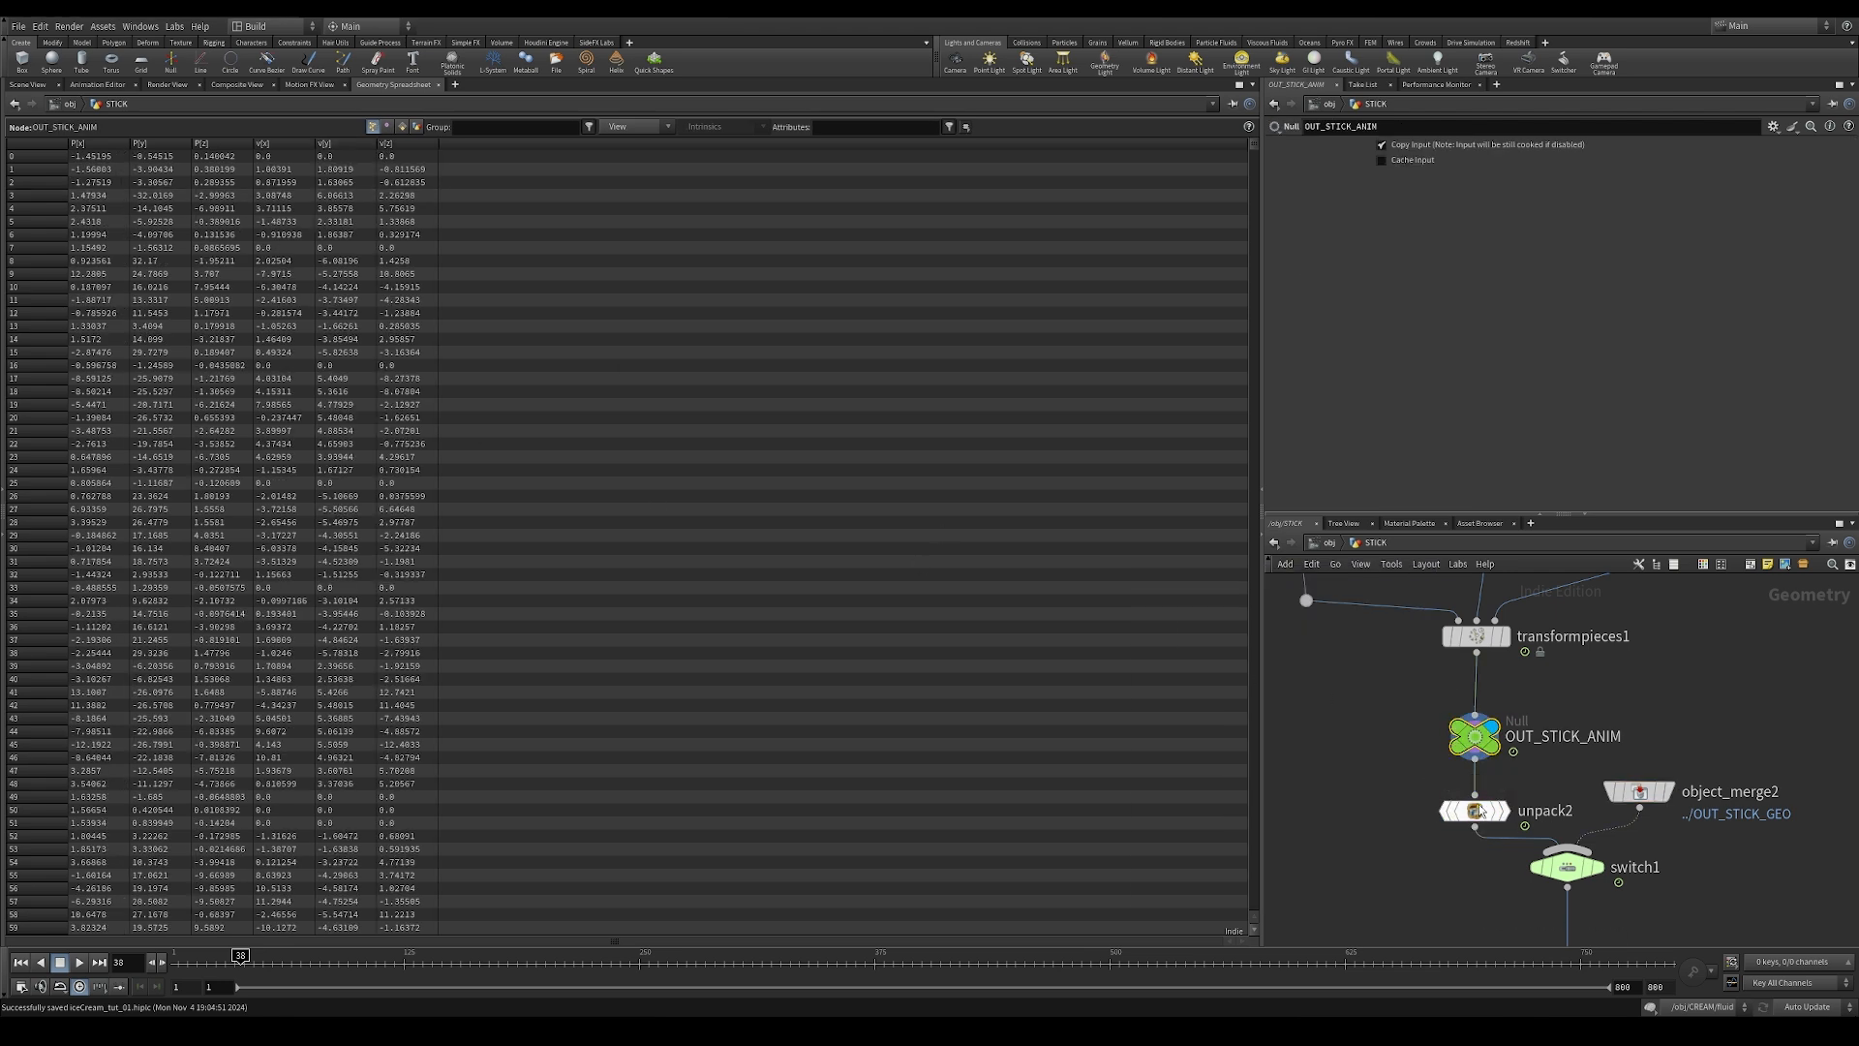
{"action": "left_click", "coordinate": [1478, 812]}
{"action": "middle_click", "coordinate": [1472, 815]}
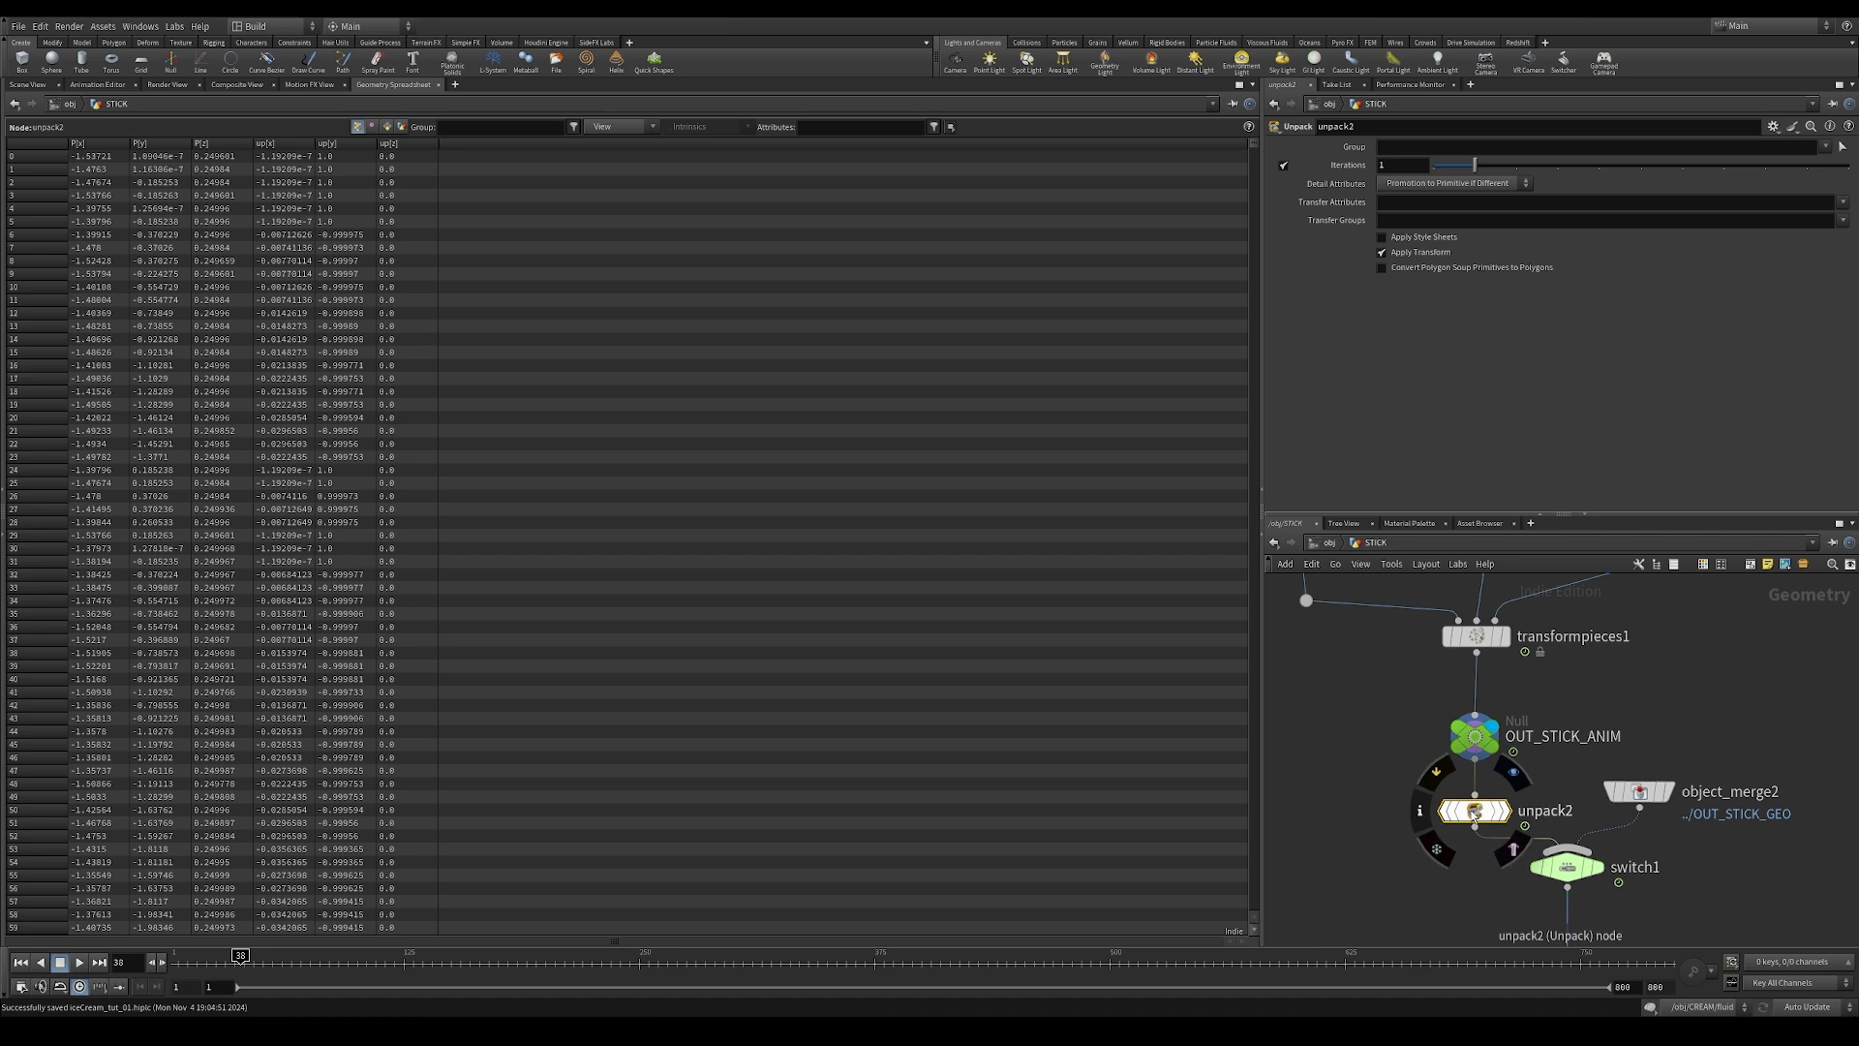
{"action": "left_click", "coordinate": [1845, 206]}
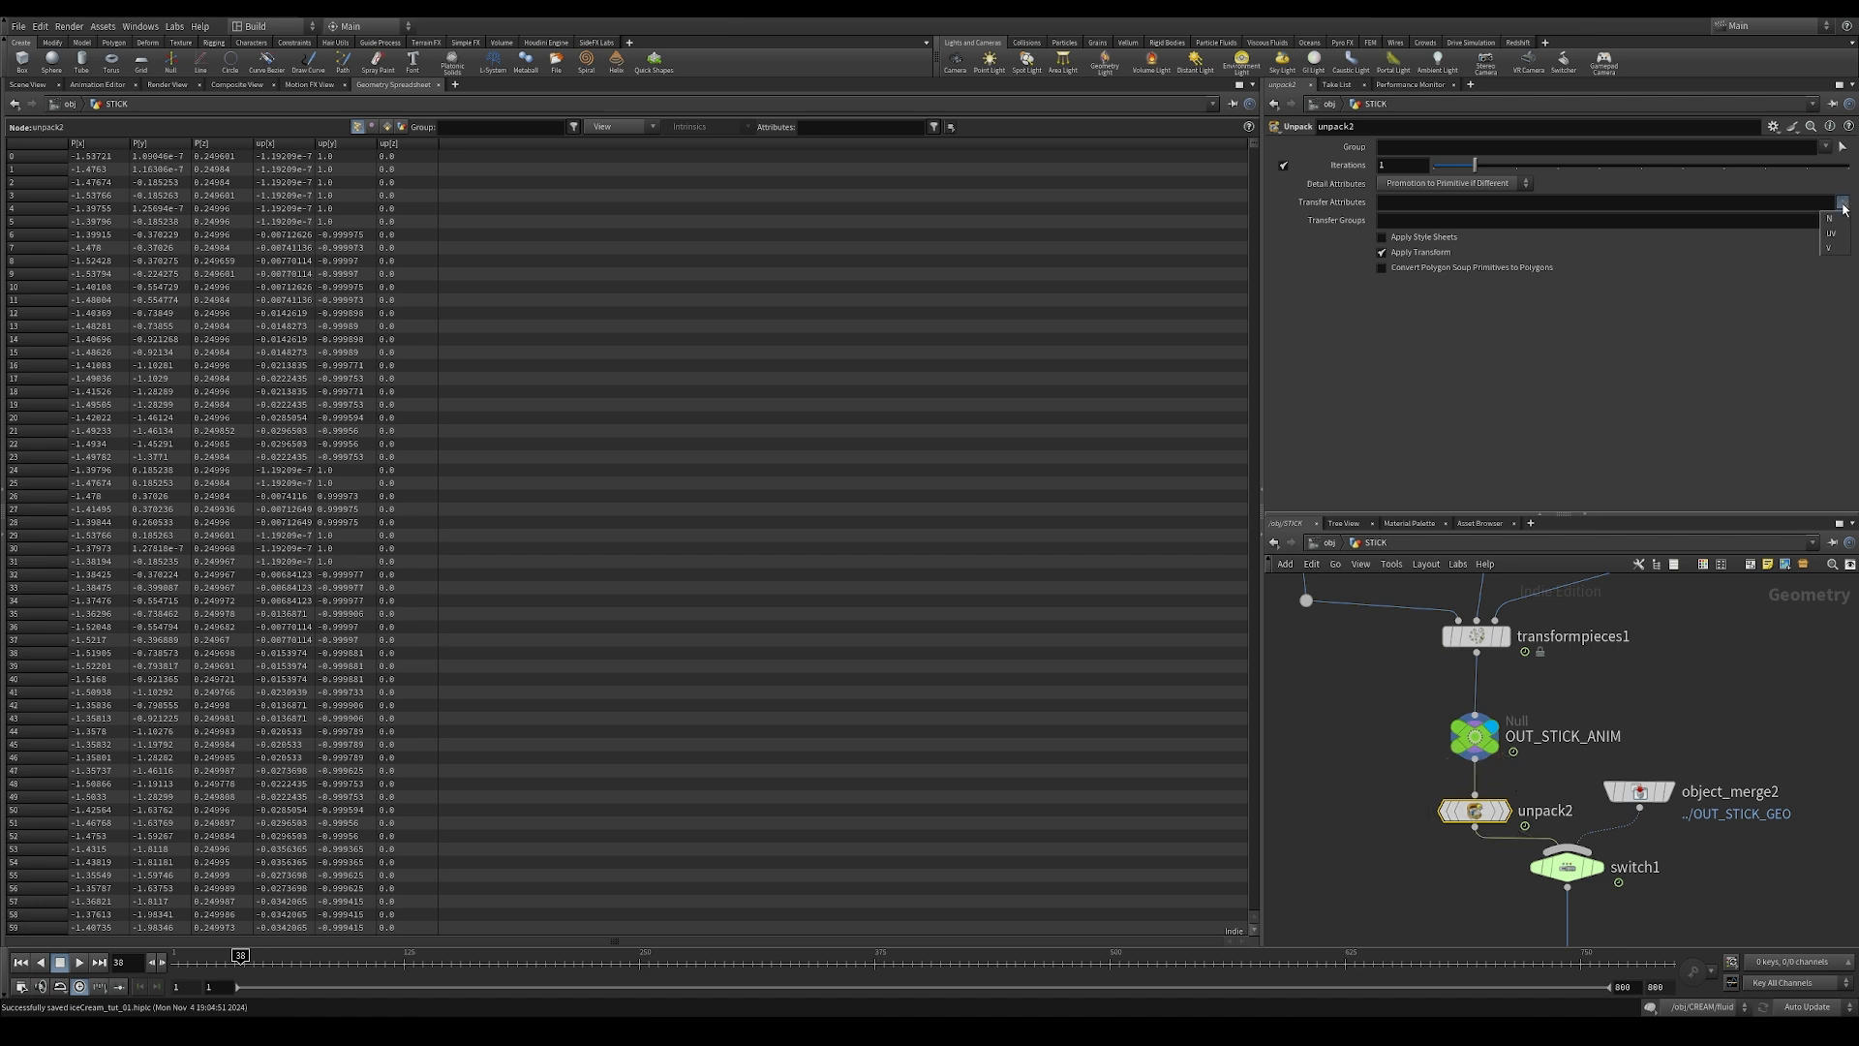
{"action": "left_click", "coordinate": [1834, 252]}
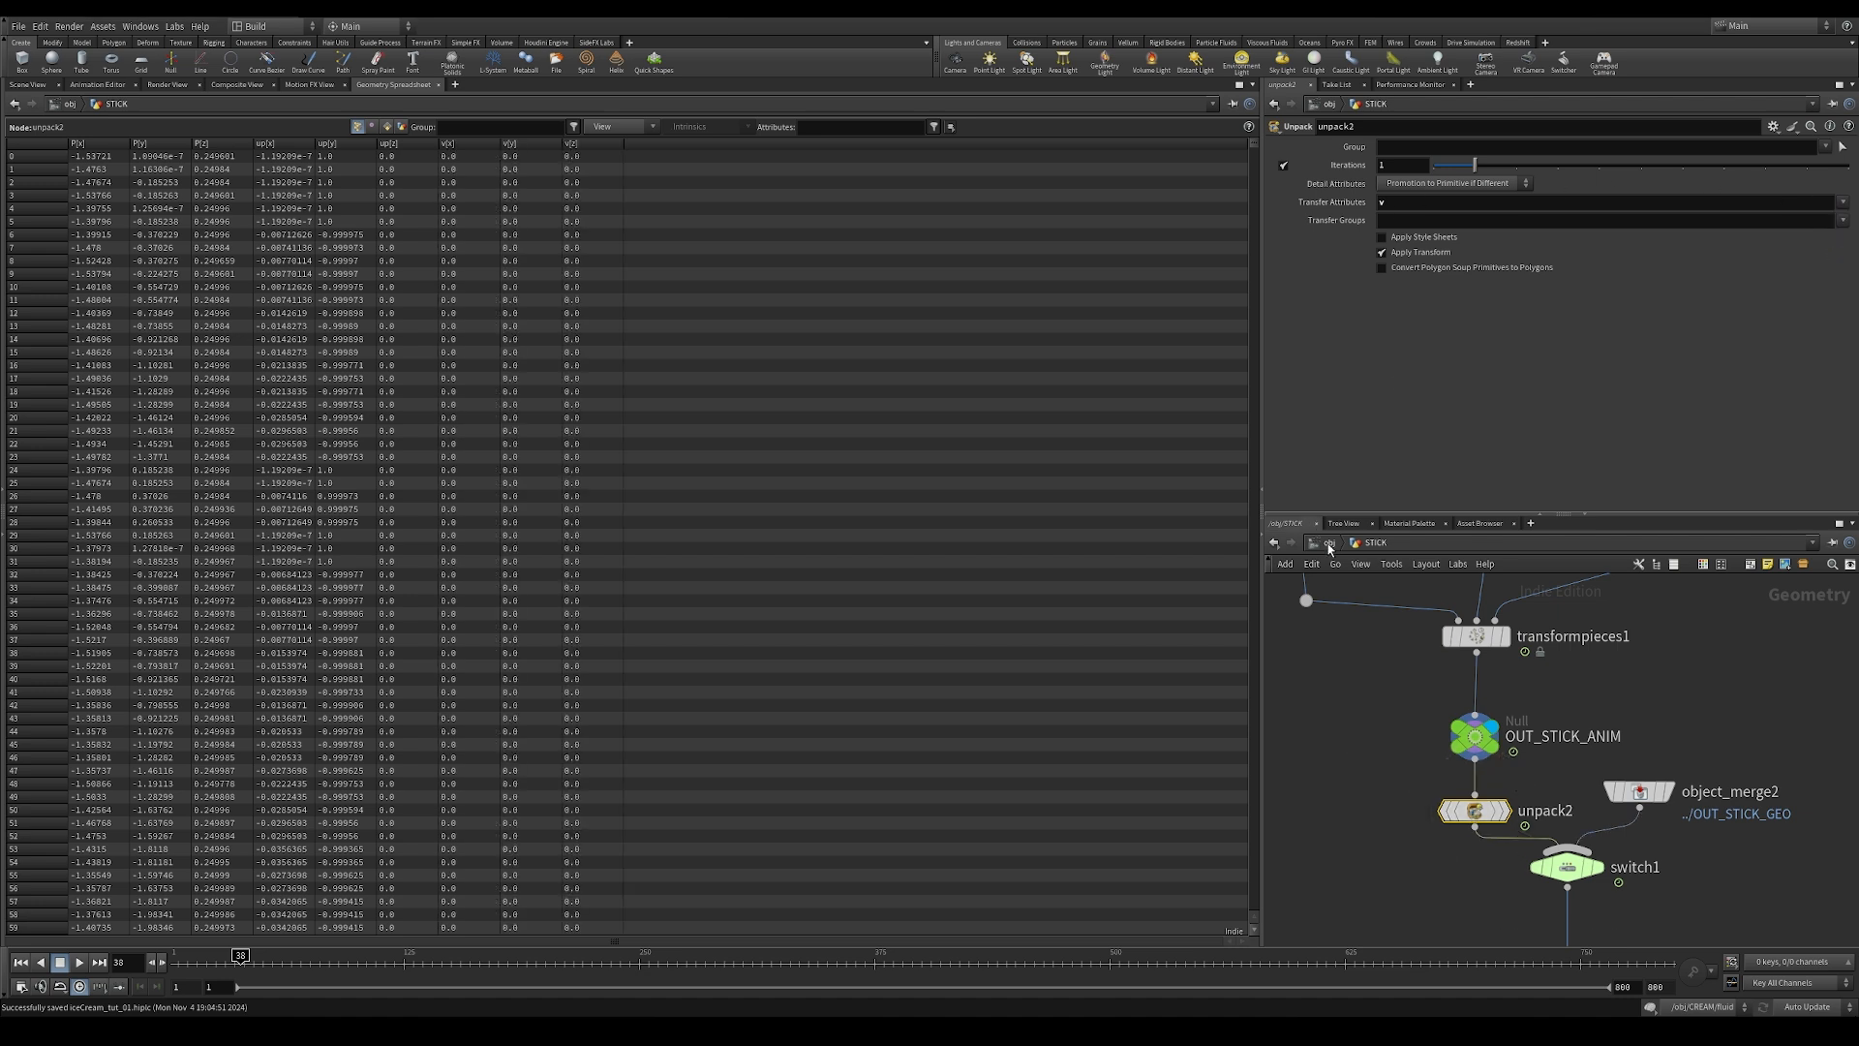
{"action": "left_click", "coordinate": [1842, 206]}
{"action": "left_click", "coordinate": [1837, 222]}
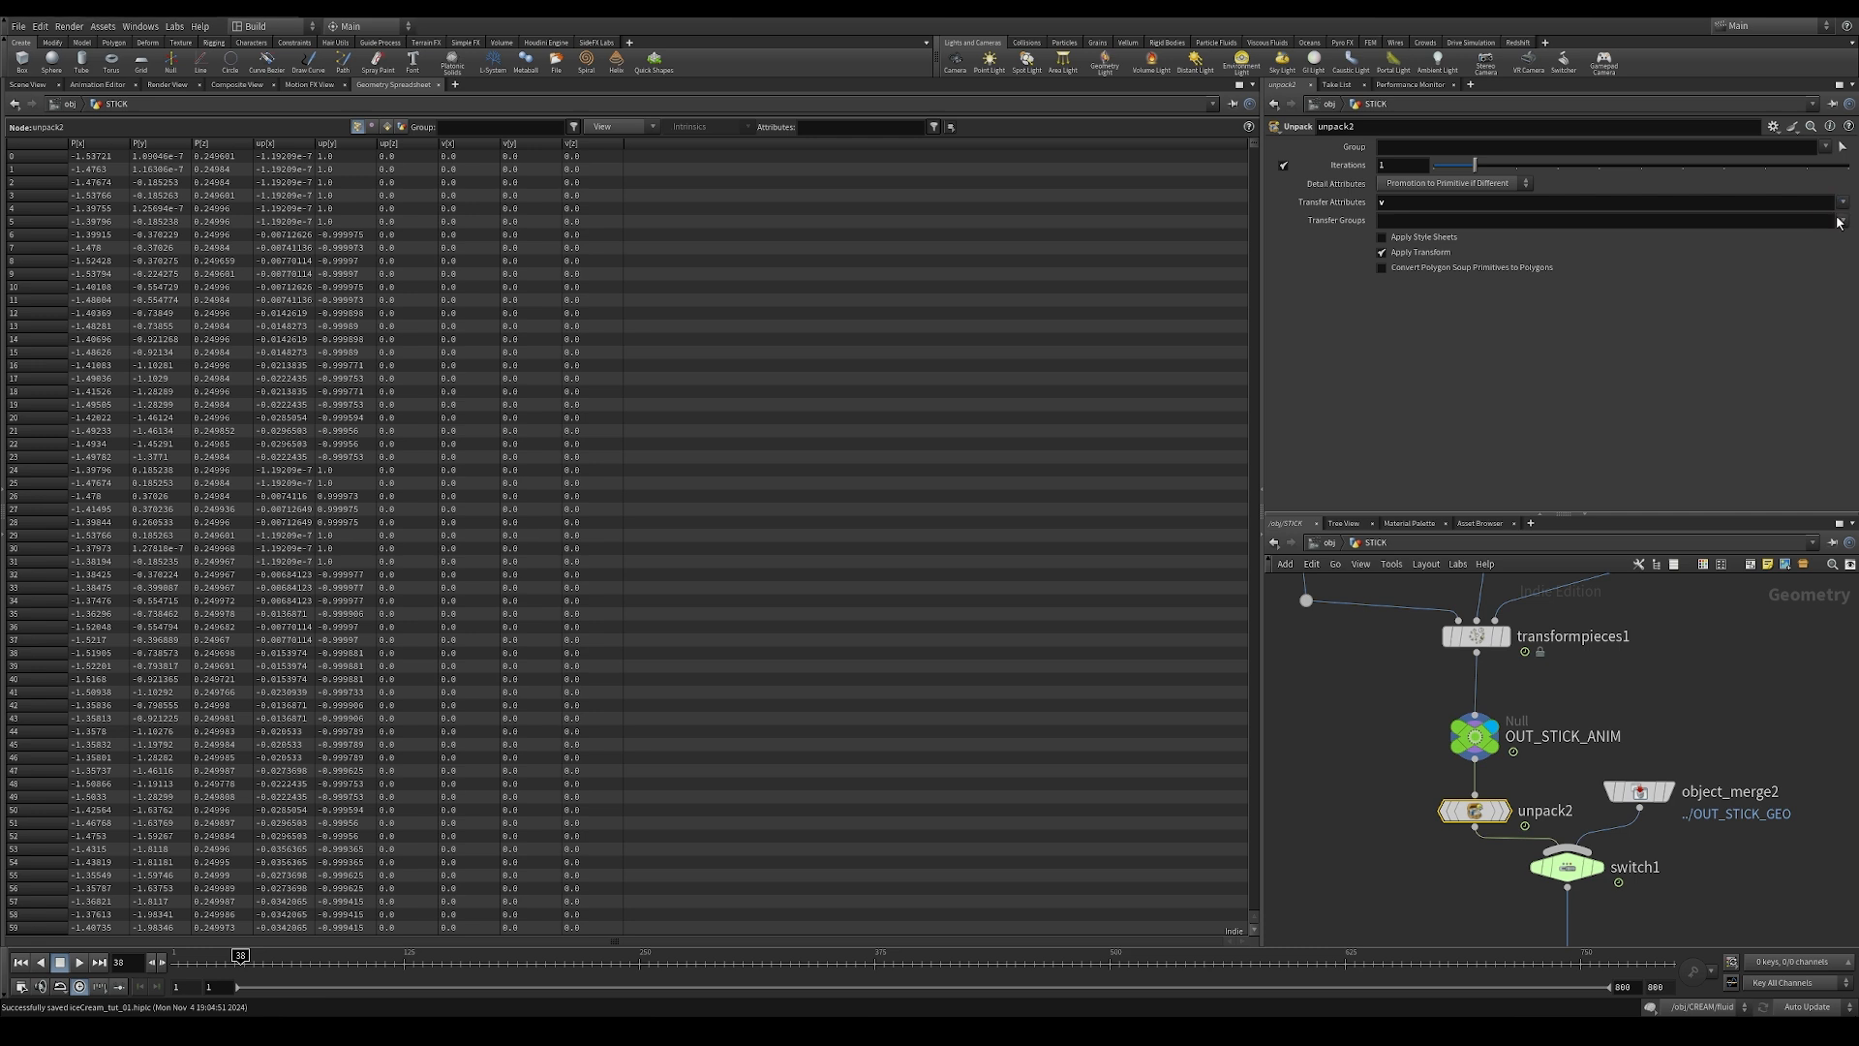
Step: Return to the stage's rendered view and turn off the selection outline to check the sticks' motion blur
{"action": "left_click", "coordinate": [1326, 543]}
{"action": "left_click", "coordinate": [1361, 659]}
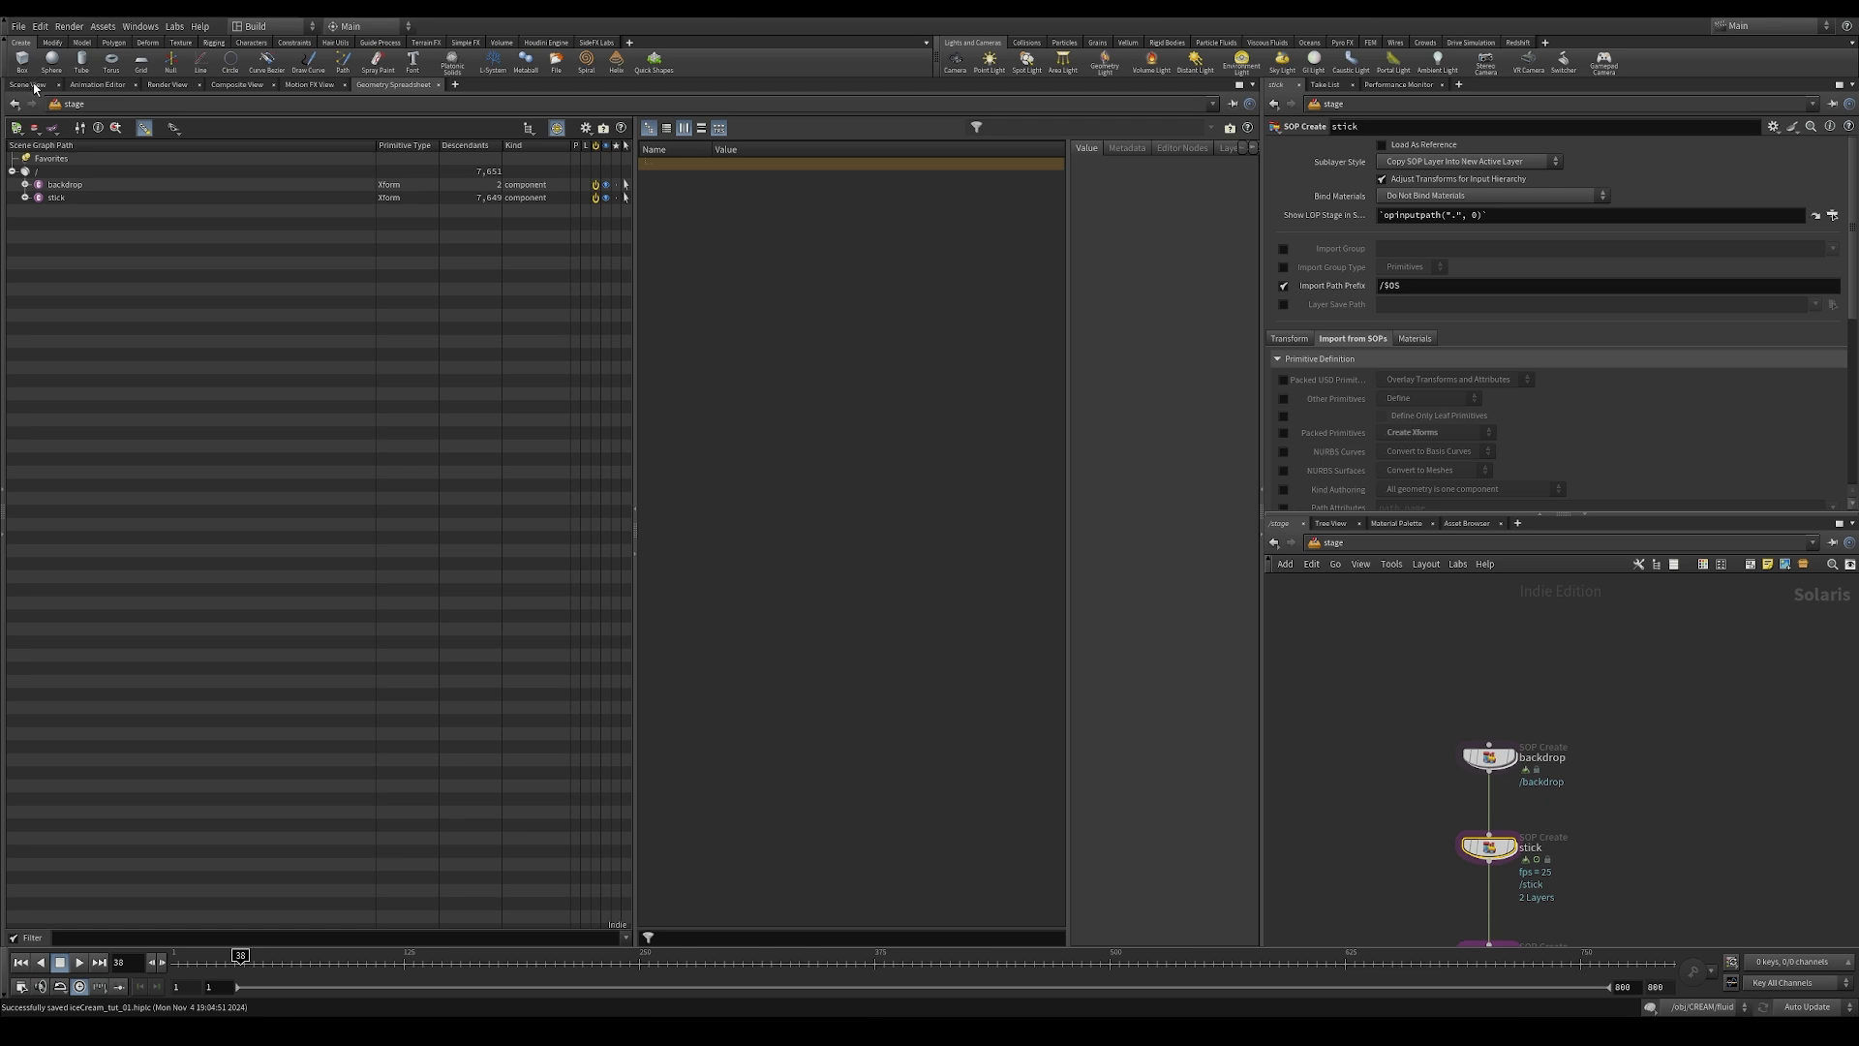
{"action": "left_click", "coordinate": [34, 85]}
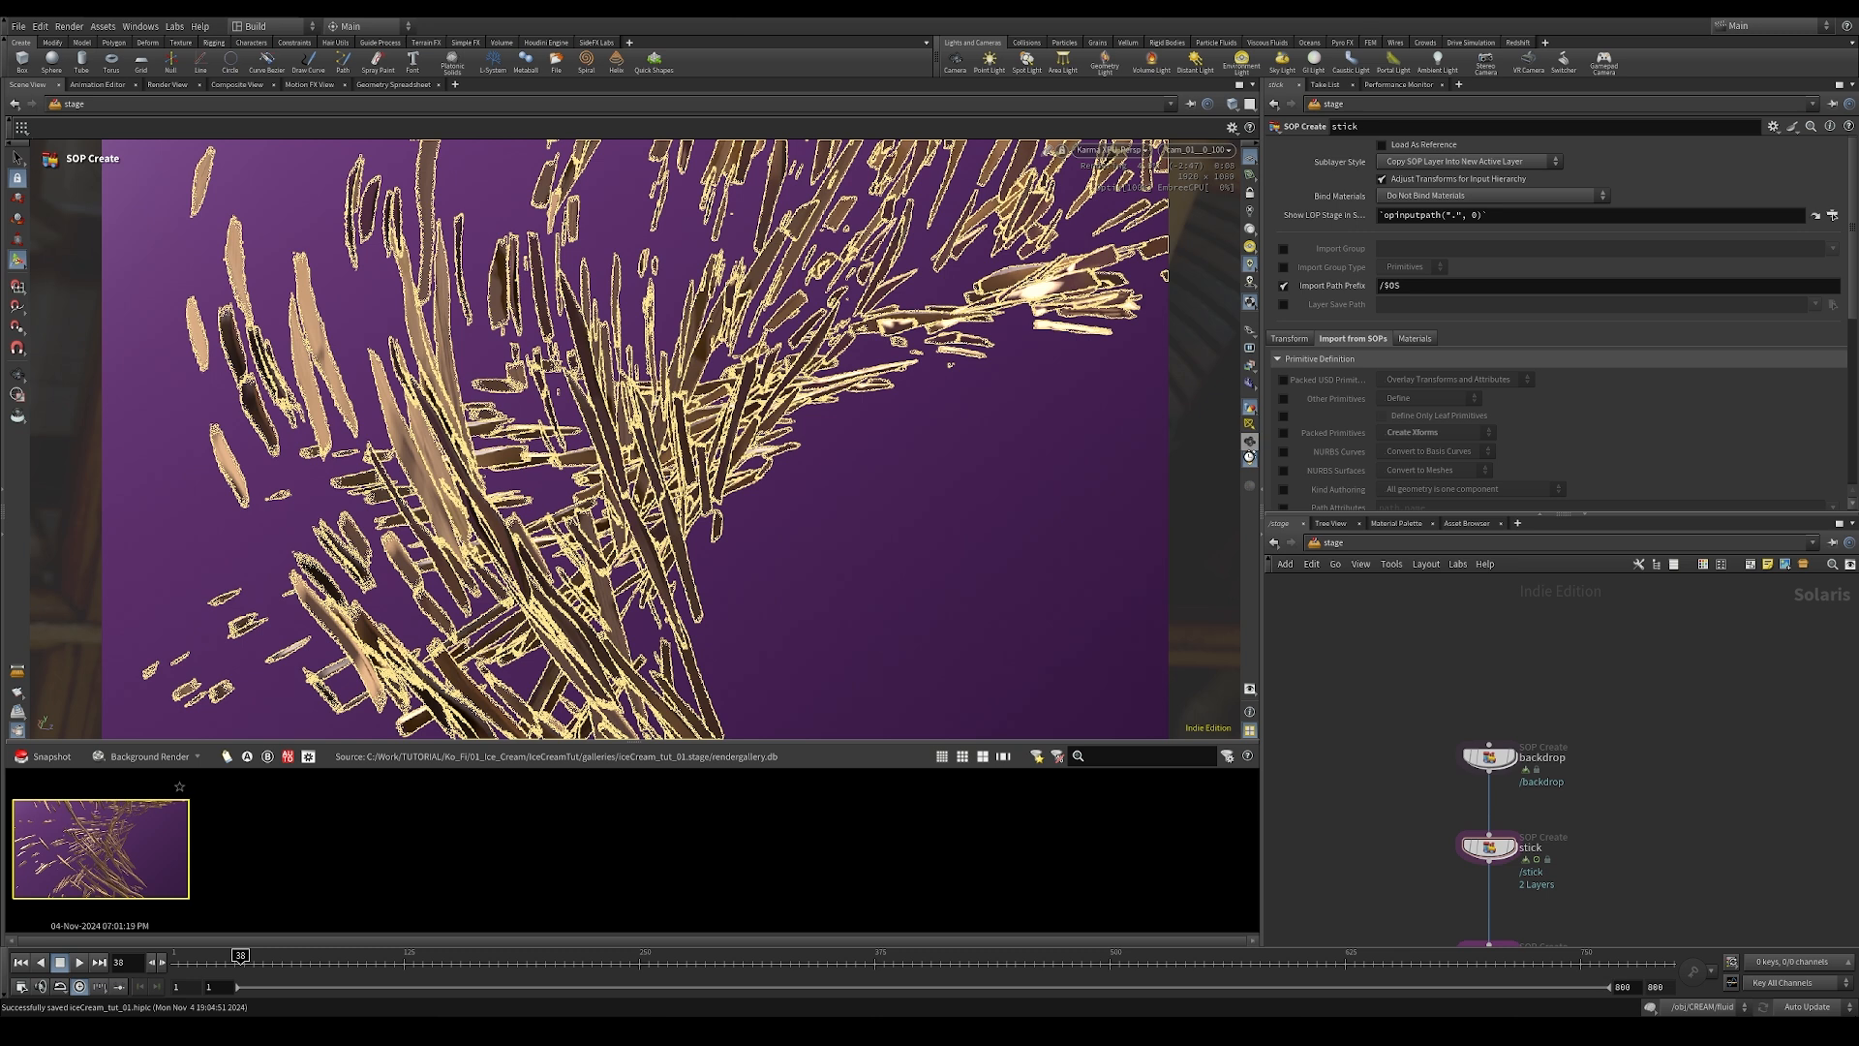
{"action": "left_click", "coordinate": [1250, 461]}
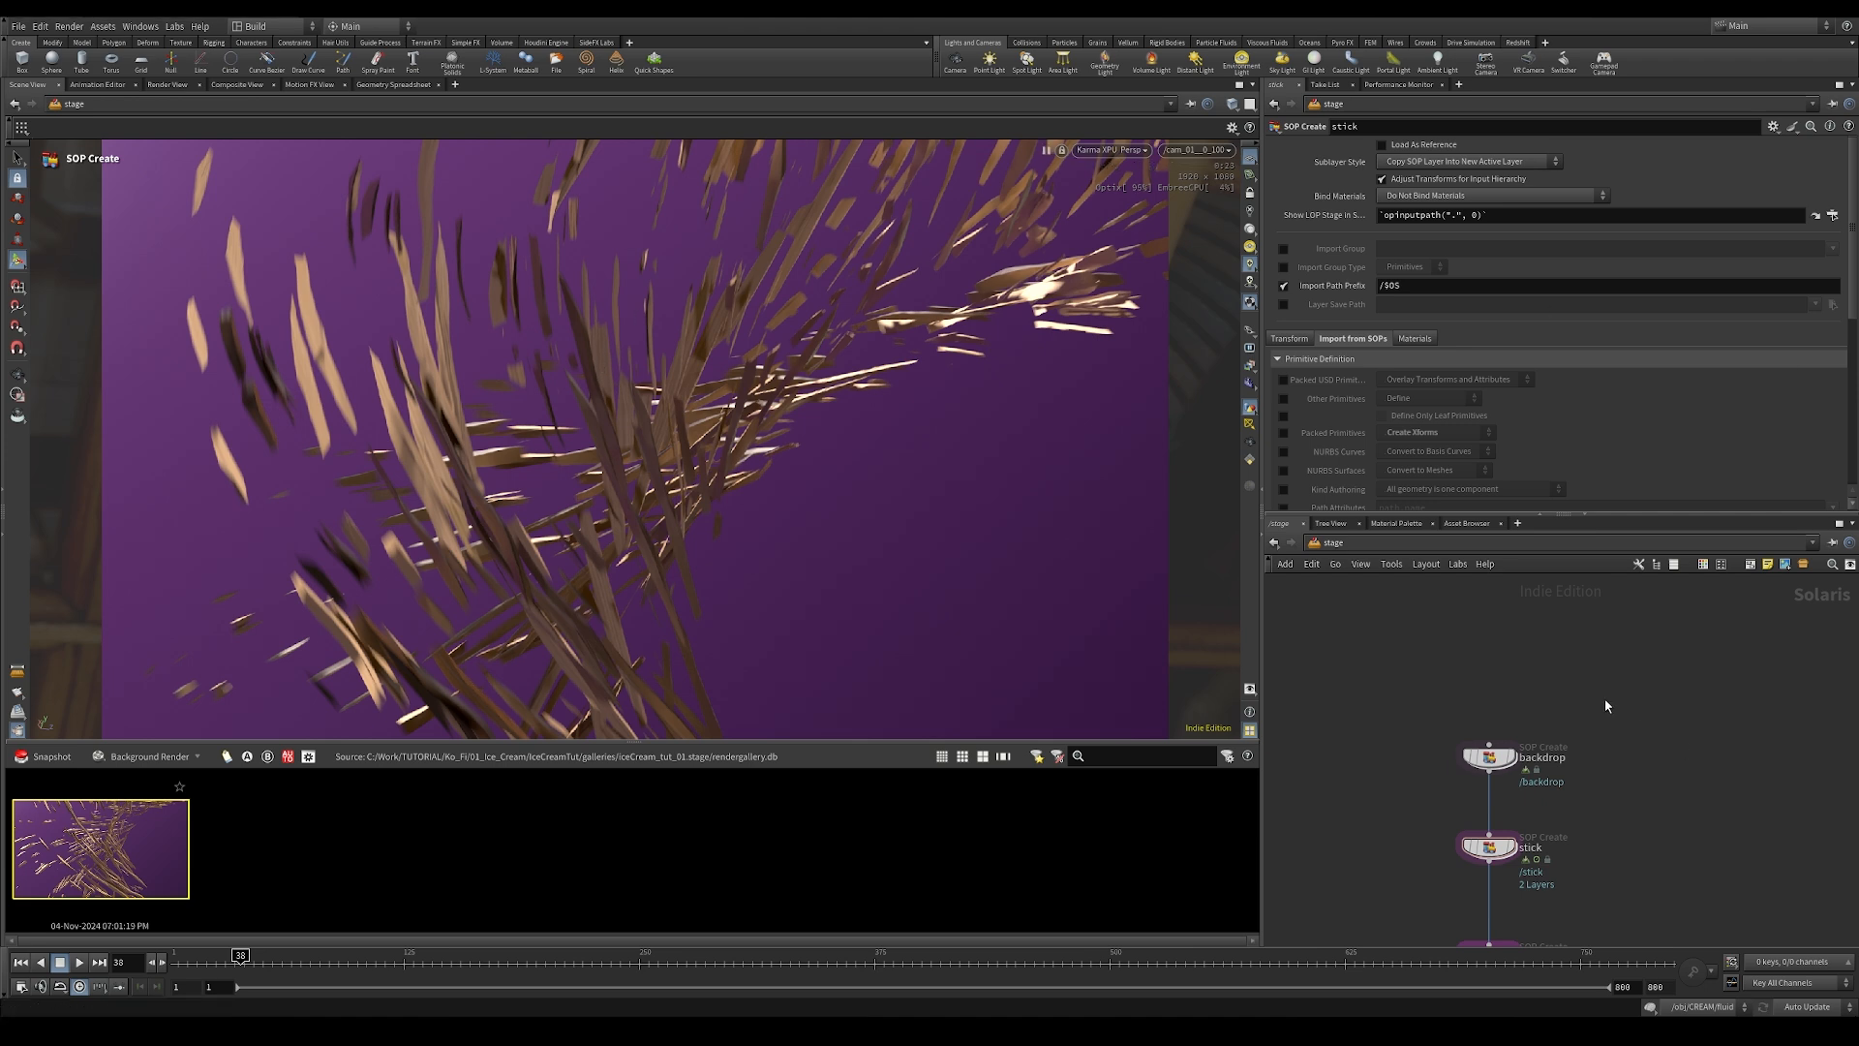
Step: Open the cream node's internal network, display object_merge1 at frame 279, and examine its point attributes for velocity
{"action": "middle_click_drag", "start_coordinate": [1609, 889], "coordinate": [1659, 628]}
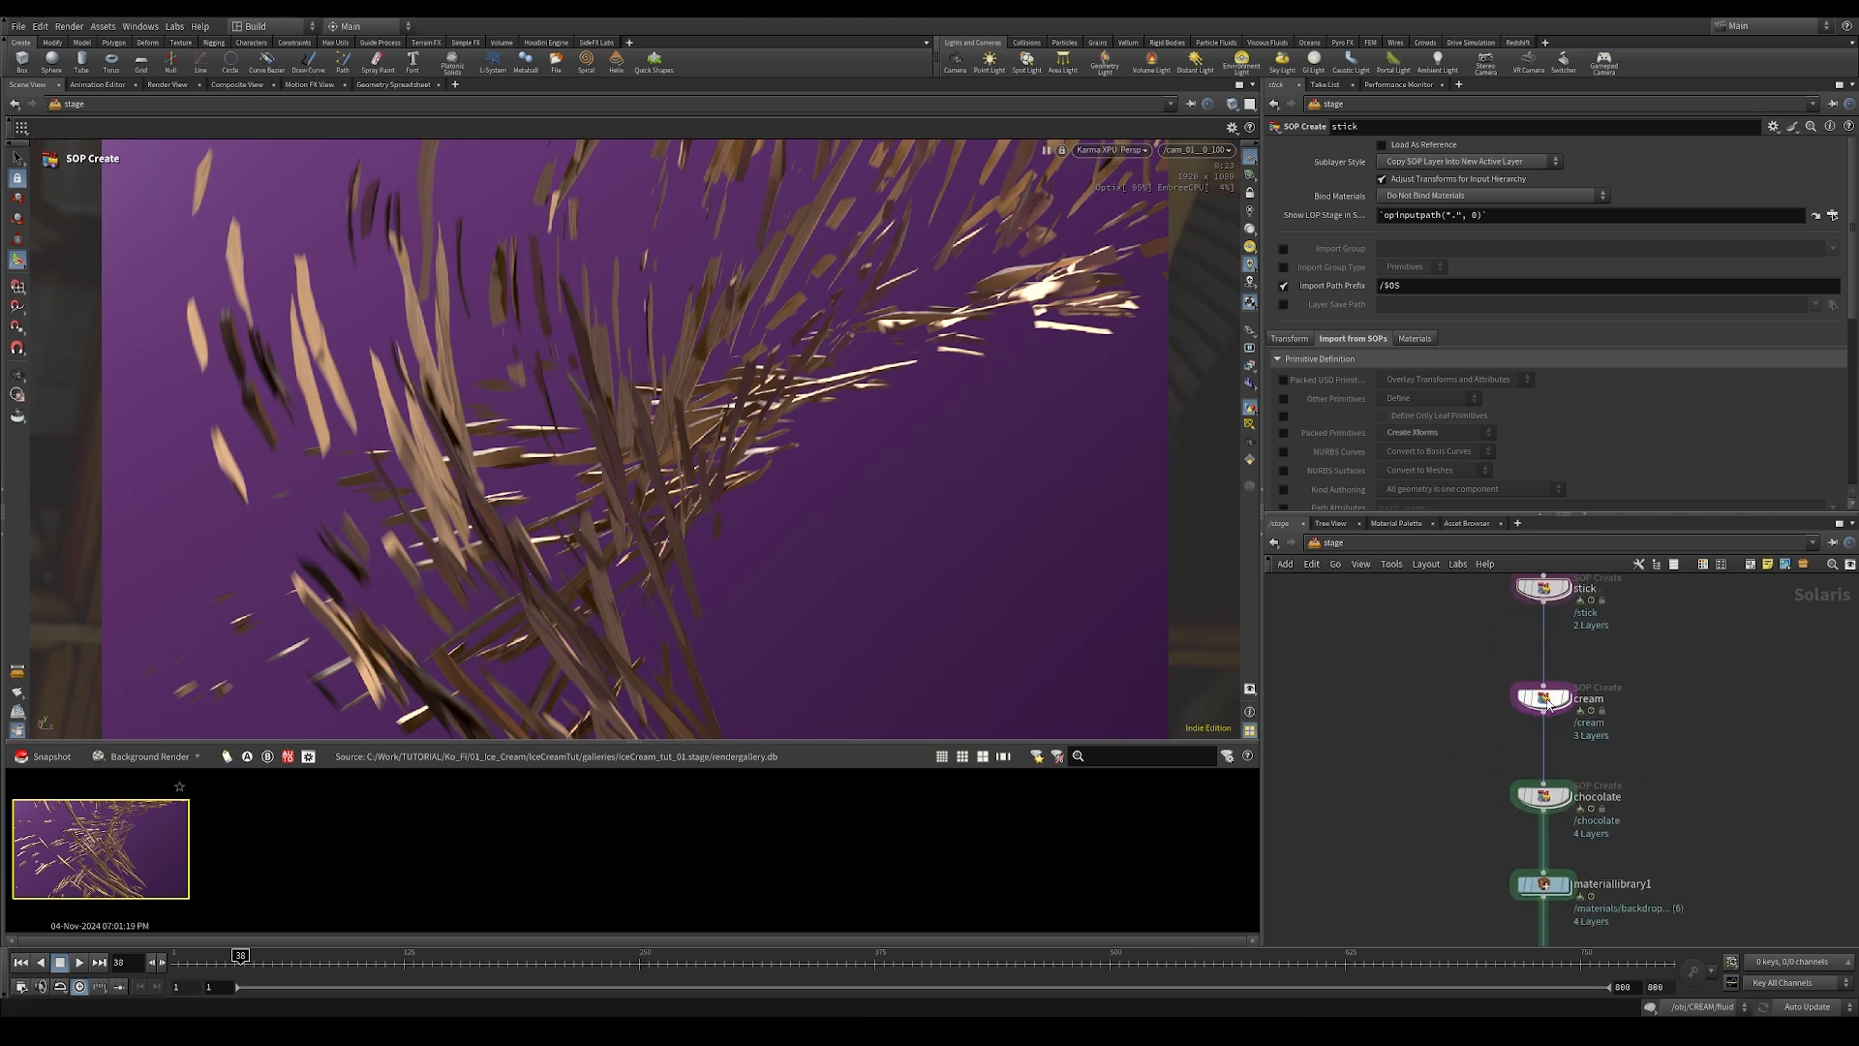
{"action": "double_click", "coordinate": [1546, 701]}
{"action": "left_click", "coordinate": [1576, 719]}
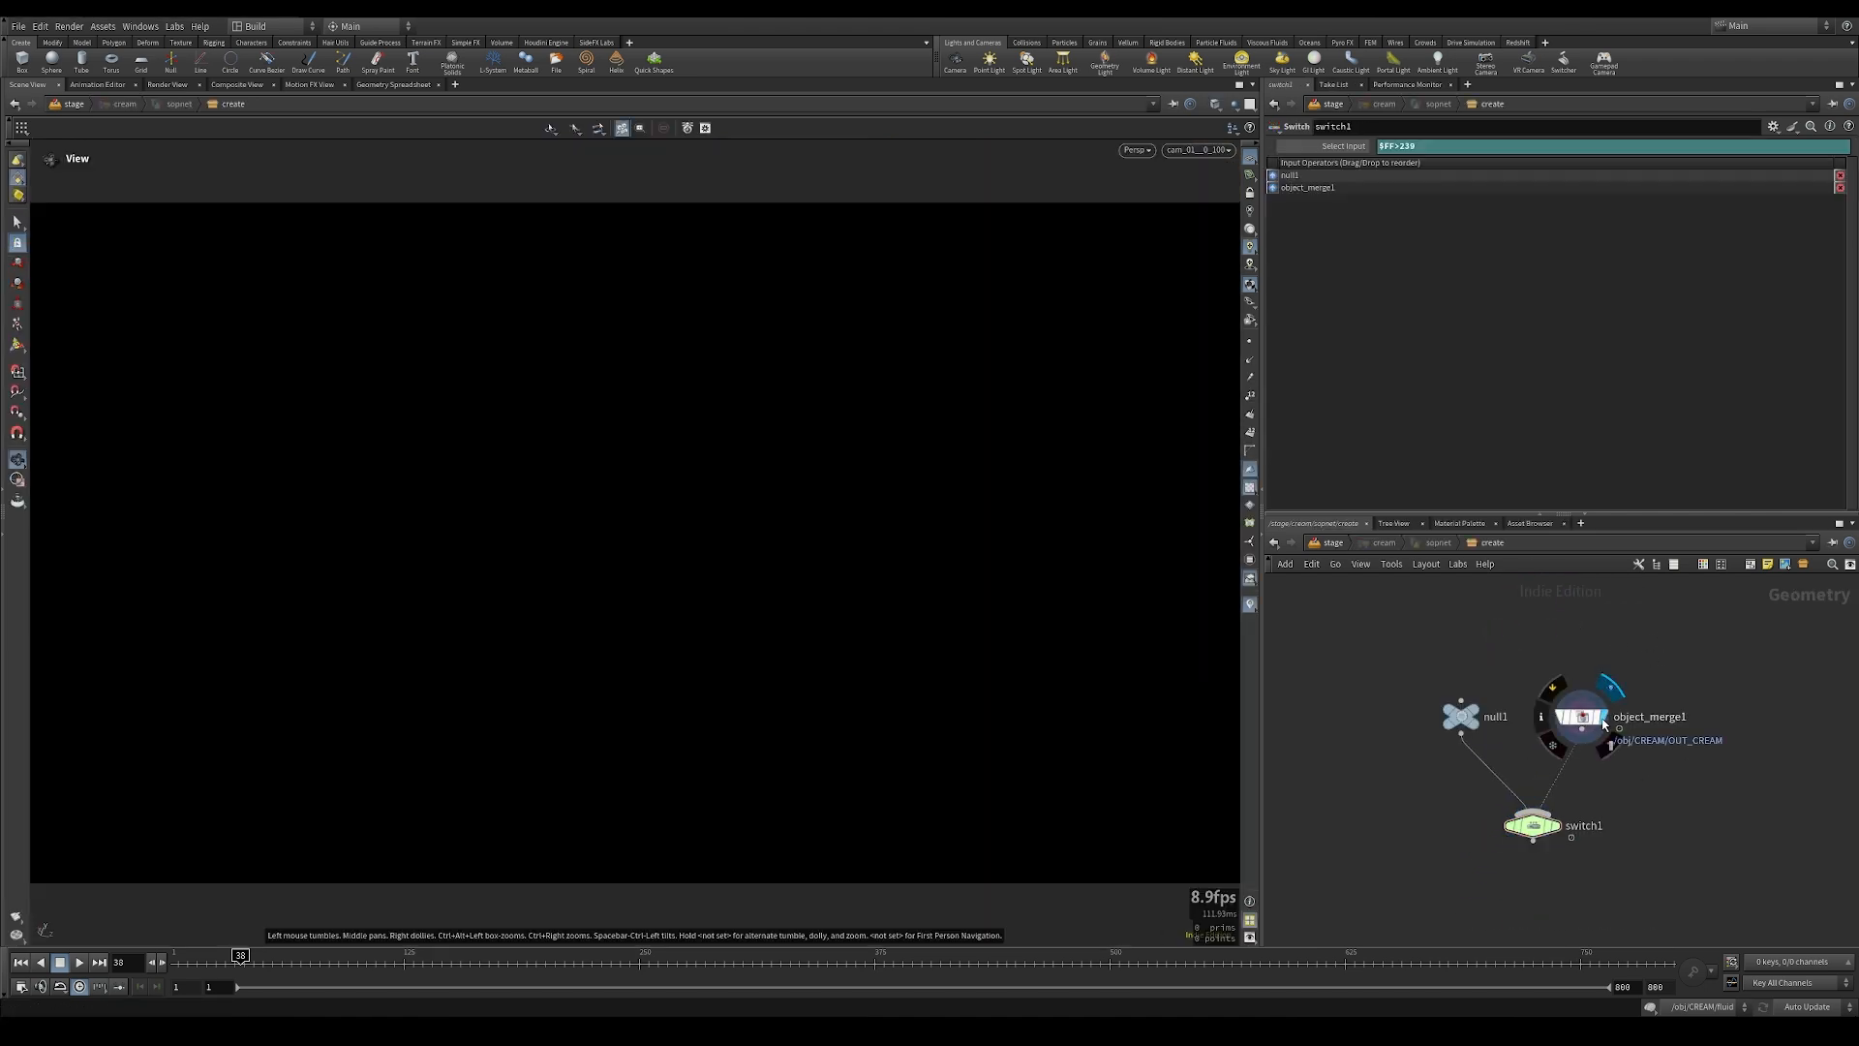
{"action": "key", "text": "space+f"}
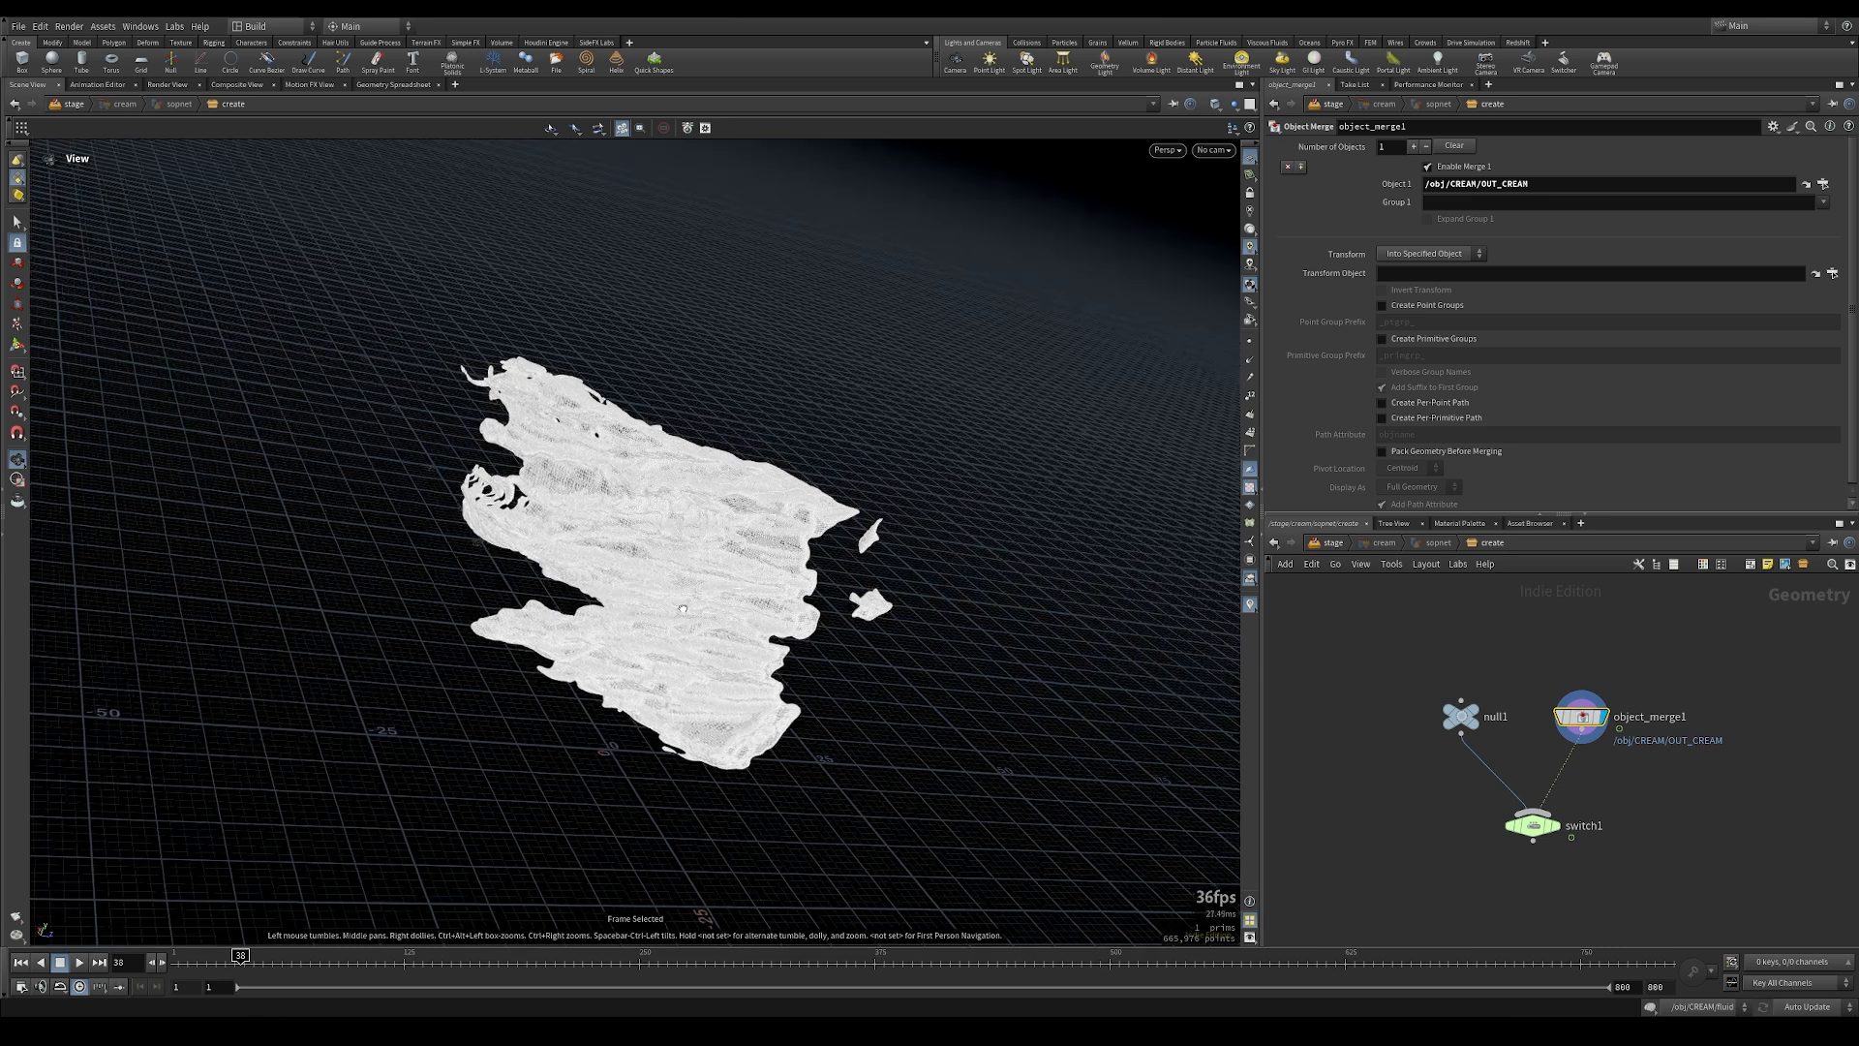
{"action": "left_click_drag", "start_coordinate": [297, 968], "coordinate": [693, 977]}
{"action": "middle_click", "coordinate": [1582, 718]}
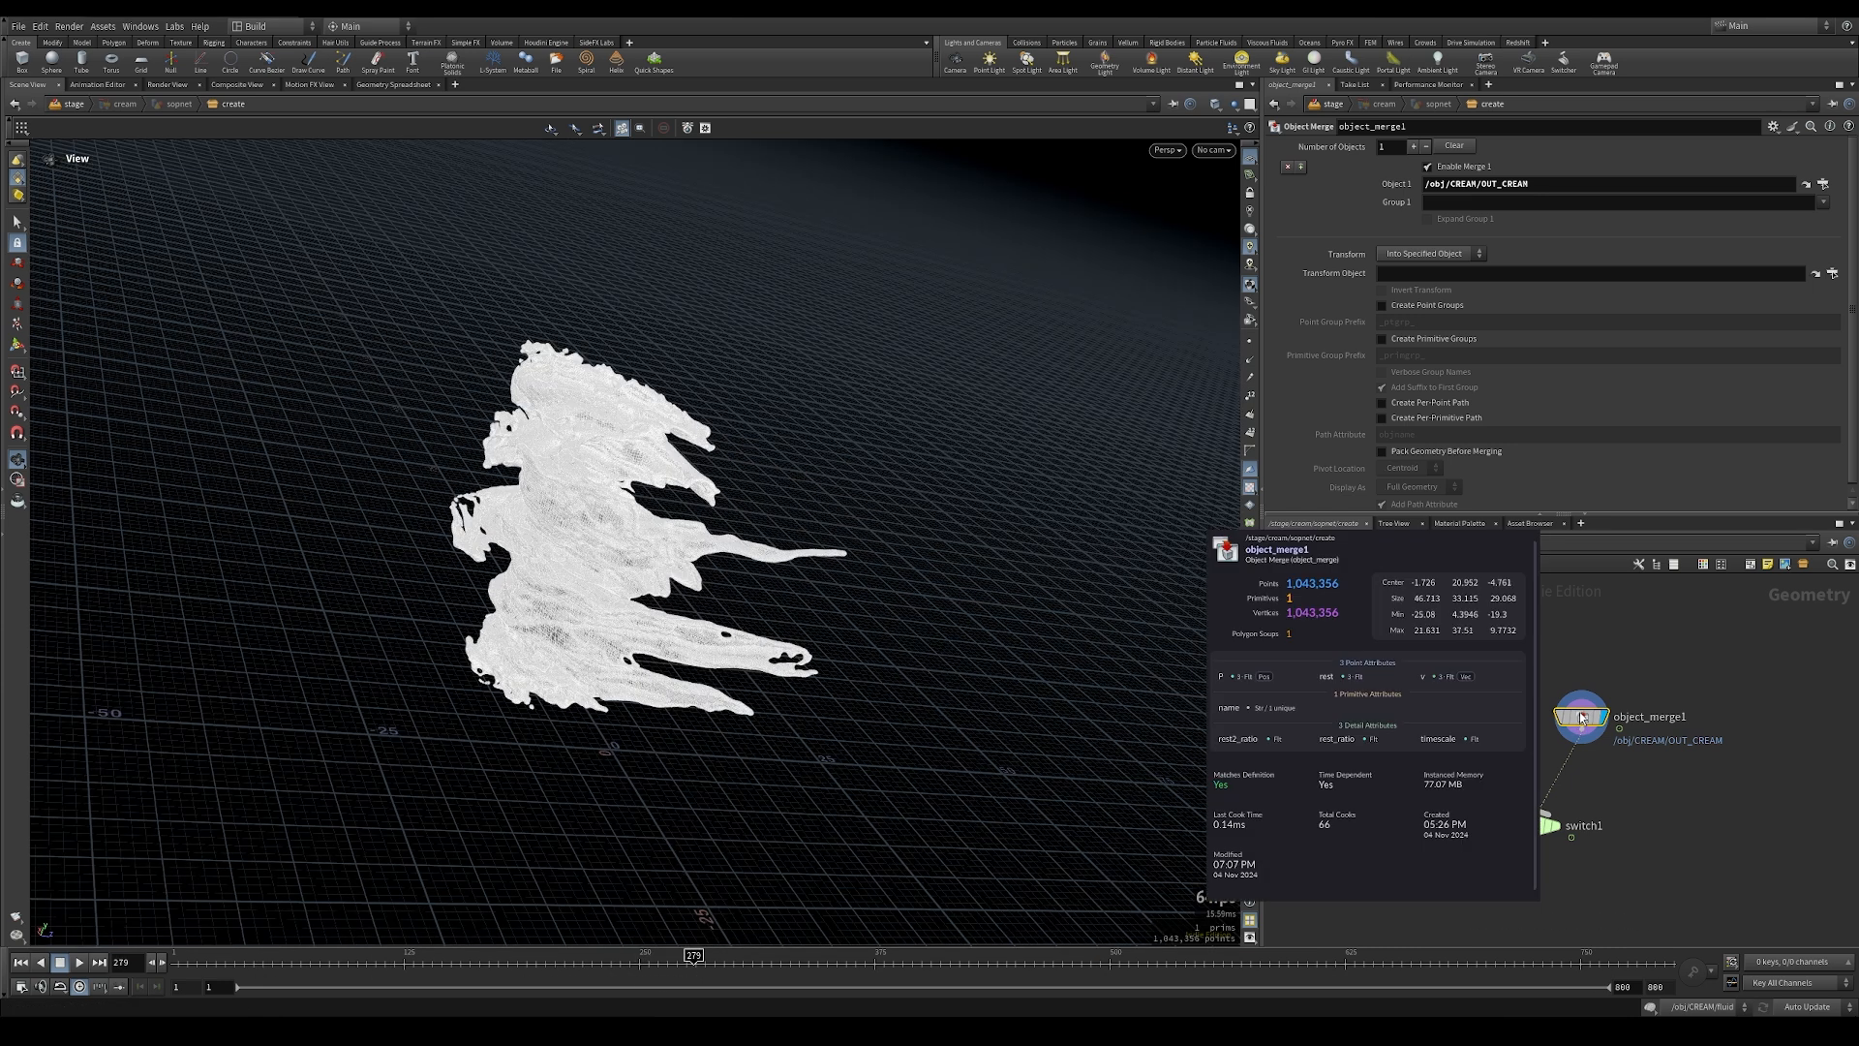
{"action": "left_click", "coordinate": [393, 84]}
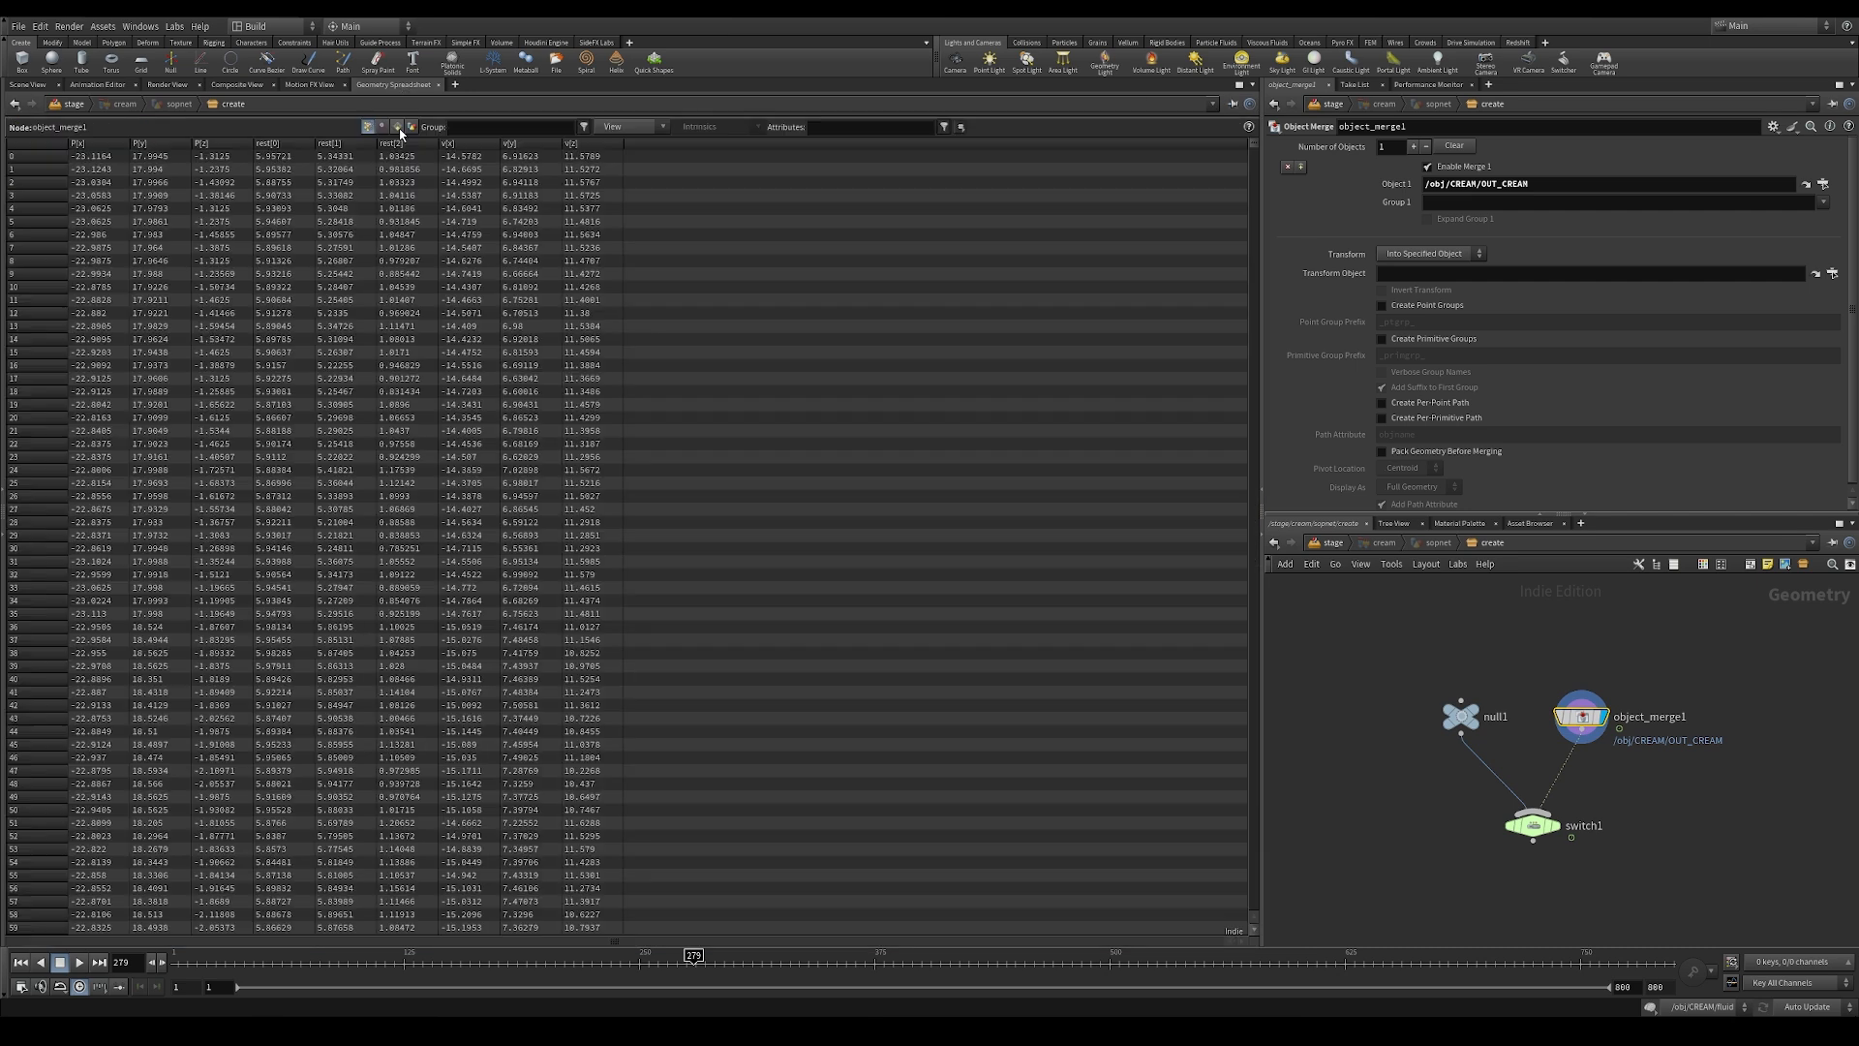
Step: Open the chocolate node's internal network, move to frame 457, and examine object_merge1's velocity values in the geometry spreadsheet
{"action": "left_click", "coordinate": [1334, 542]}
{"action": "double_click", "coordinate": [1540, 790]}
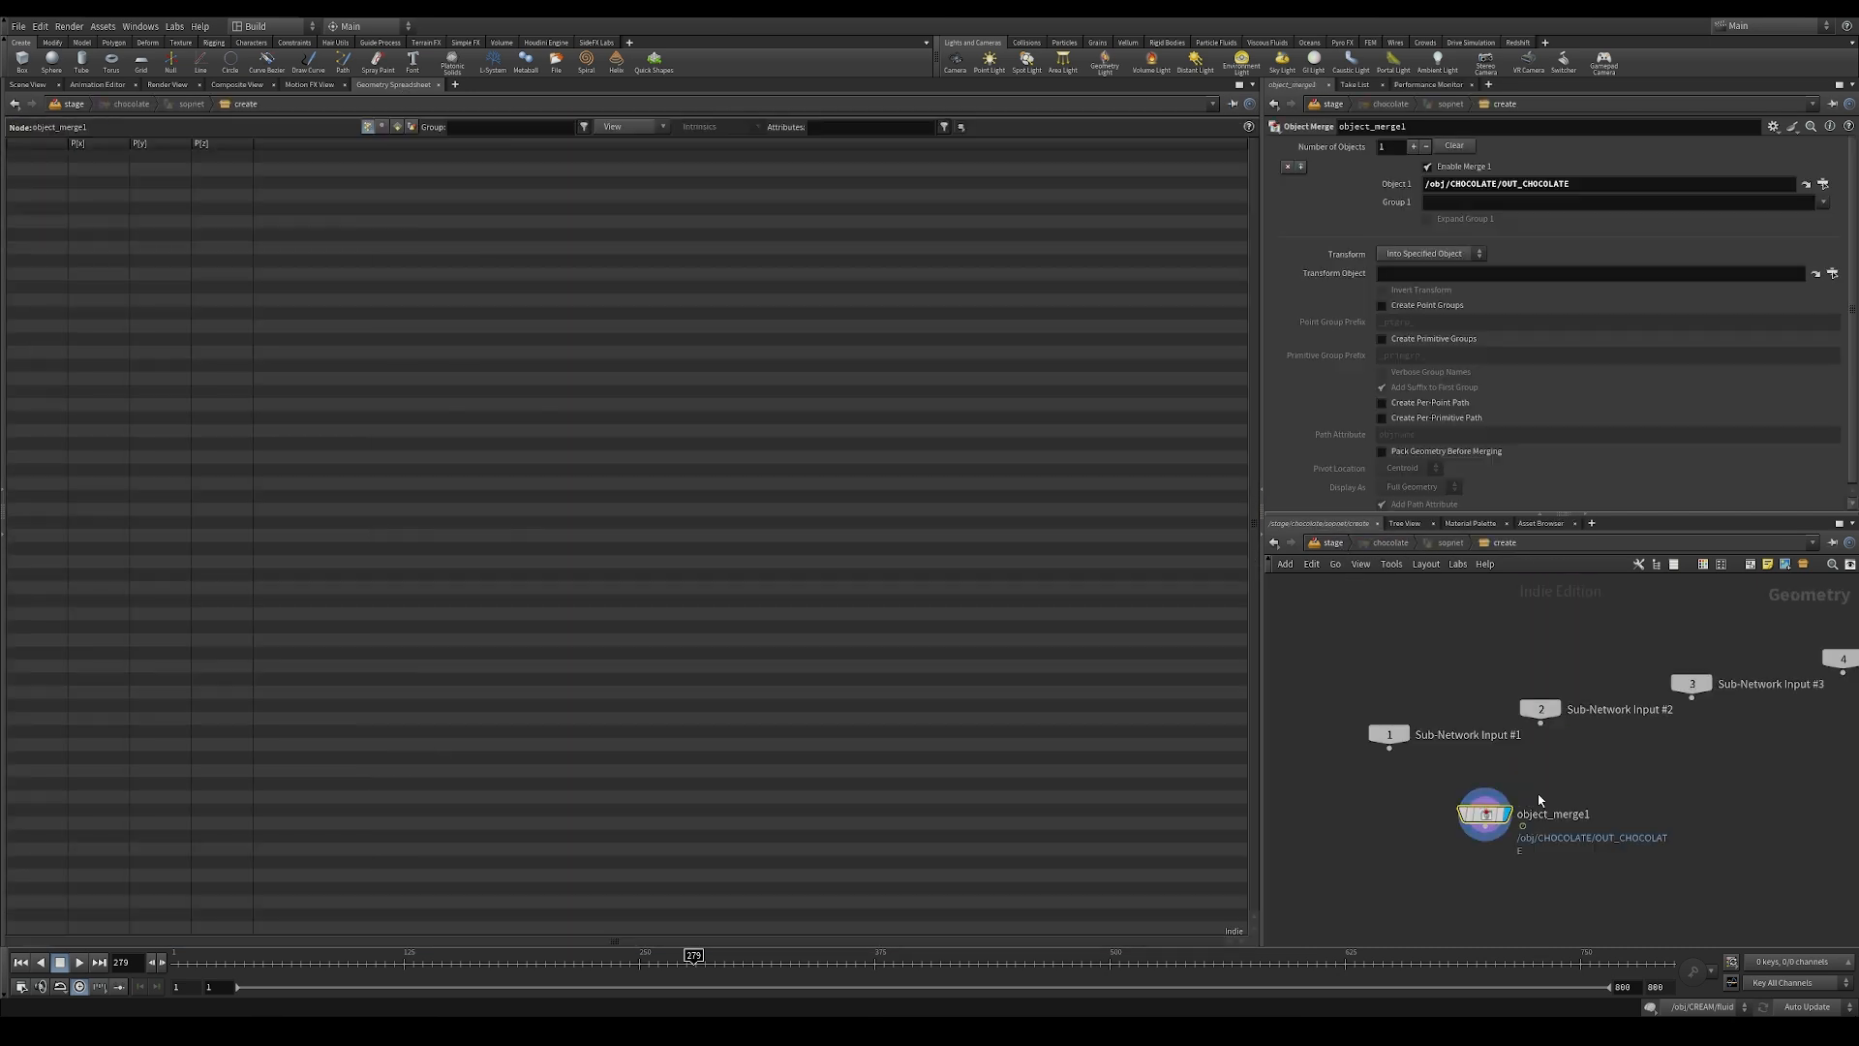
{"action": "left_click", "coordinate": [27, 84]}
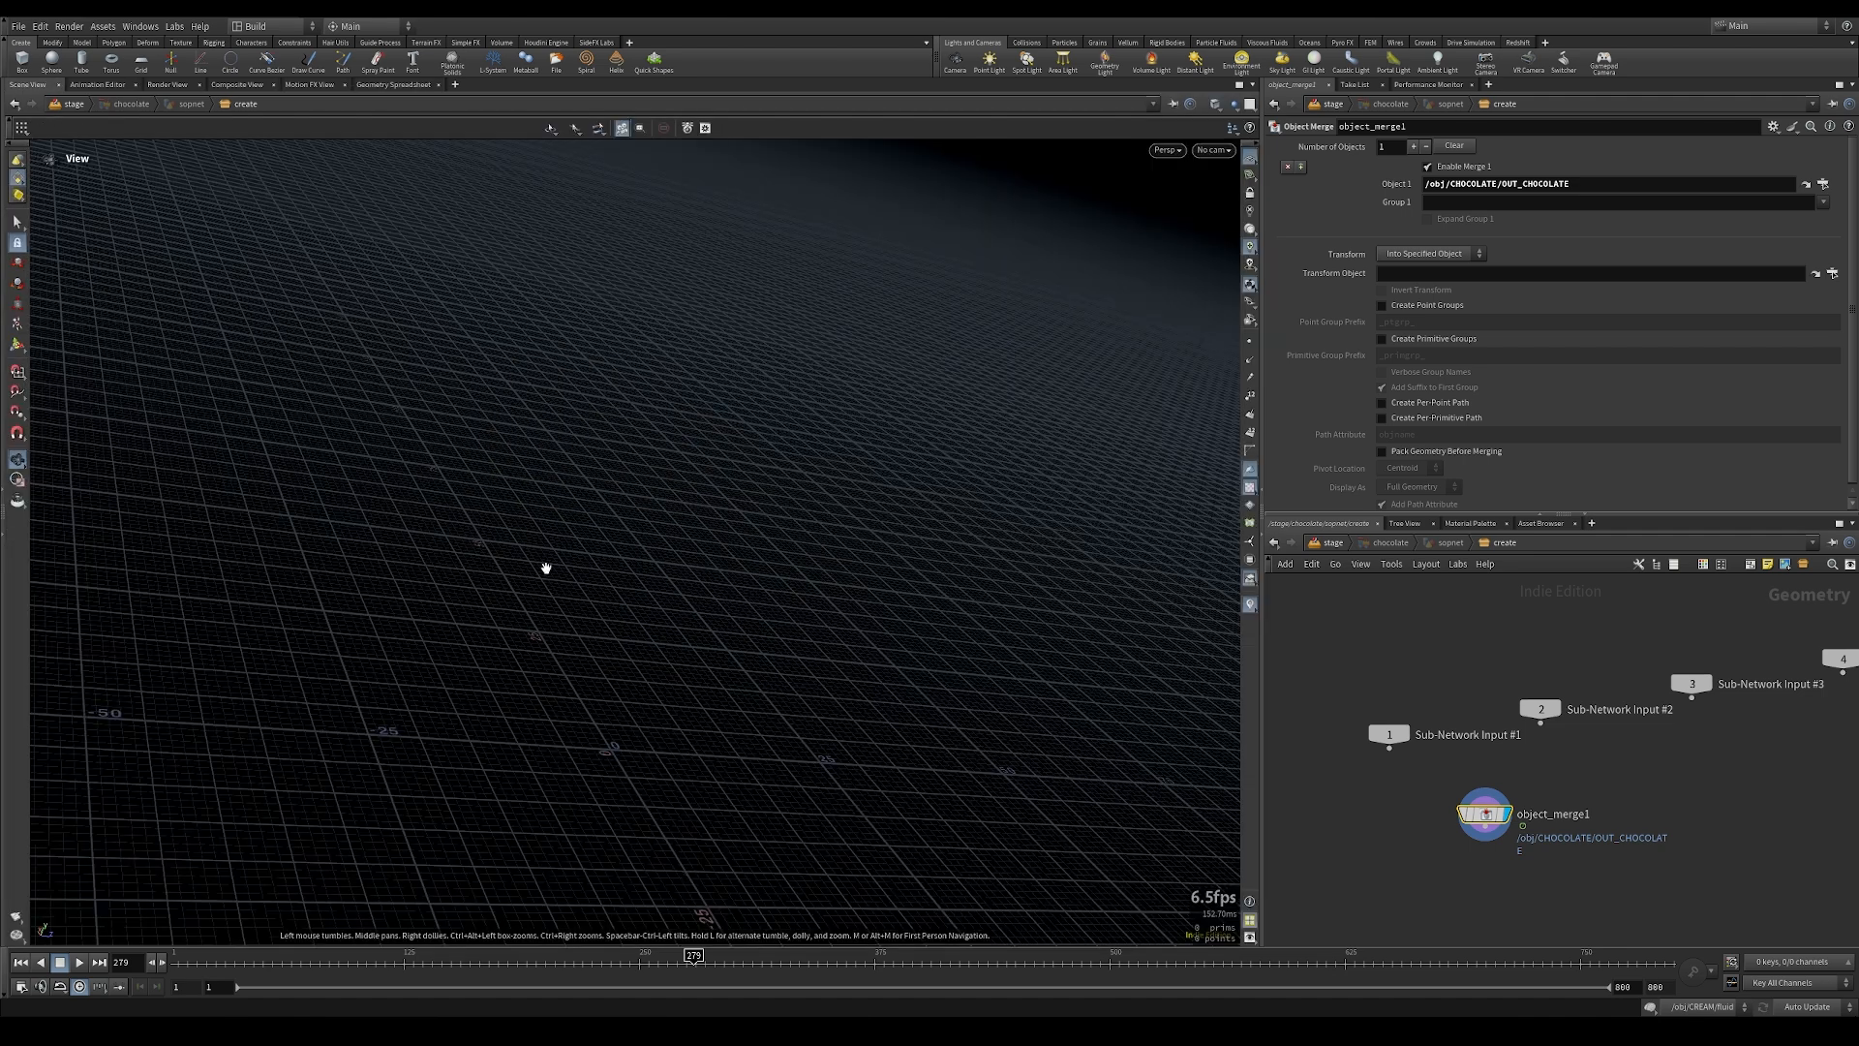
{"action": "left_click_drag", "start_coordinate": [918, 957], "coordinate": [1030, 973]}
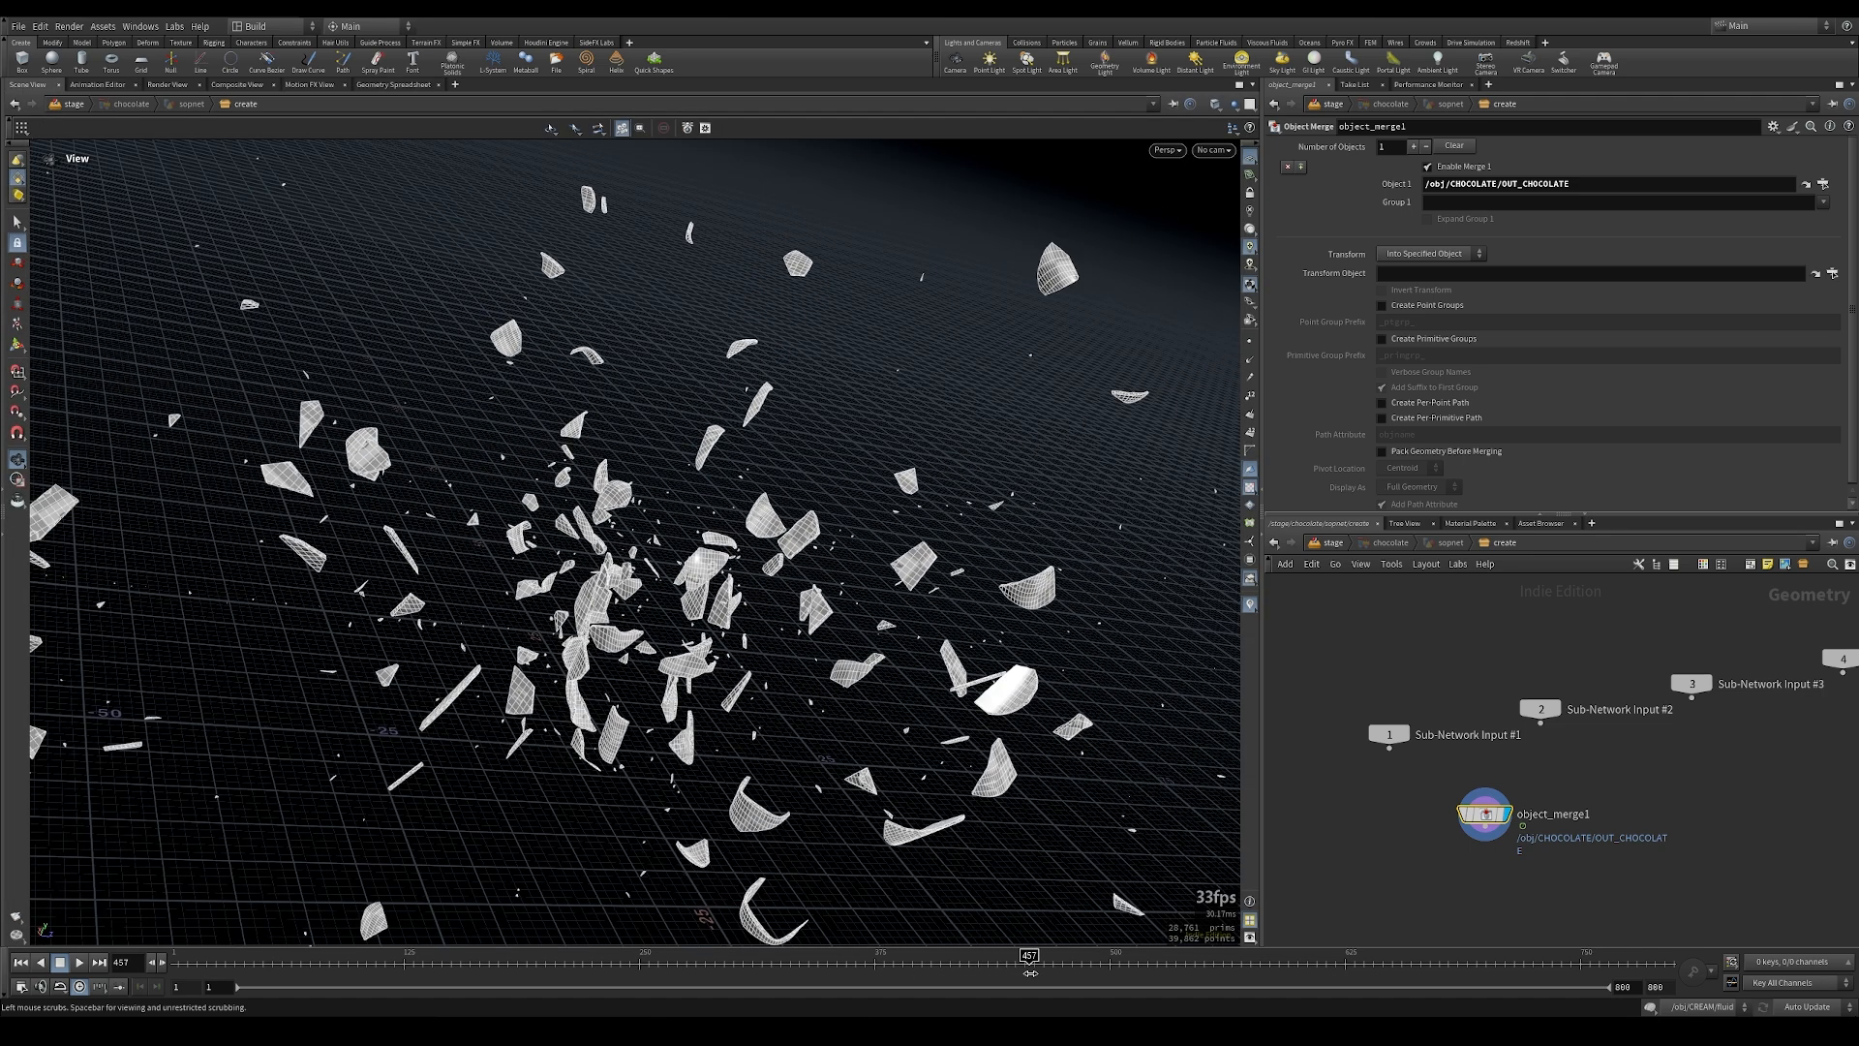
{"action": "left_click", "coordinate": [394, 85]}
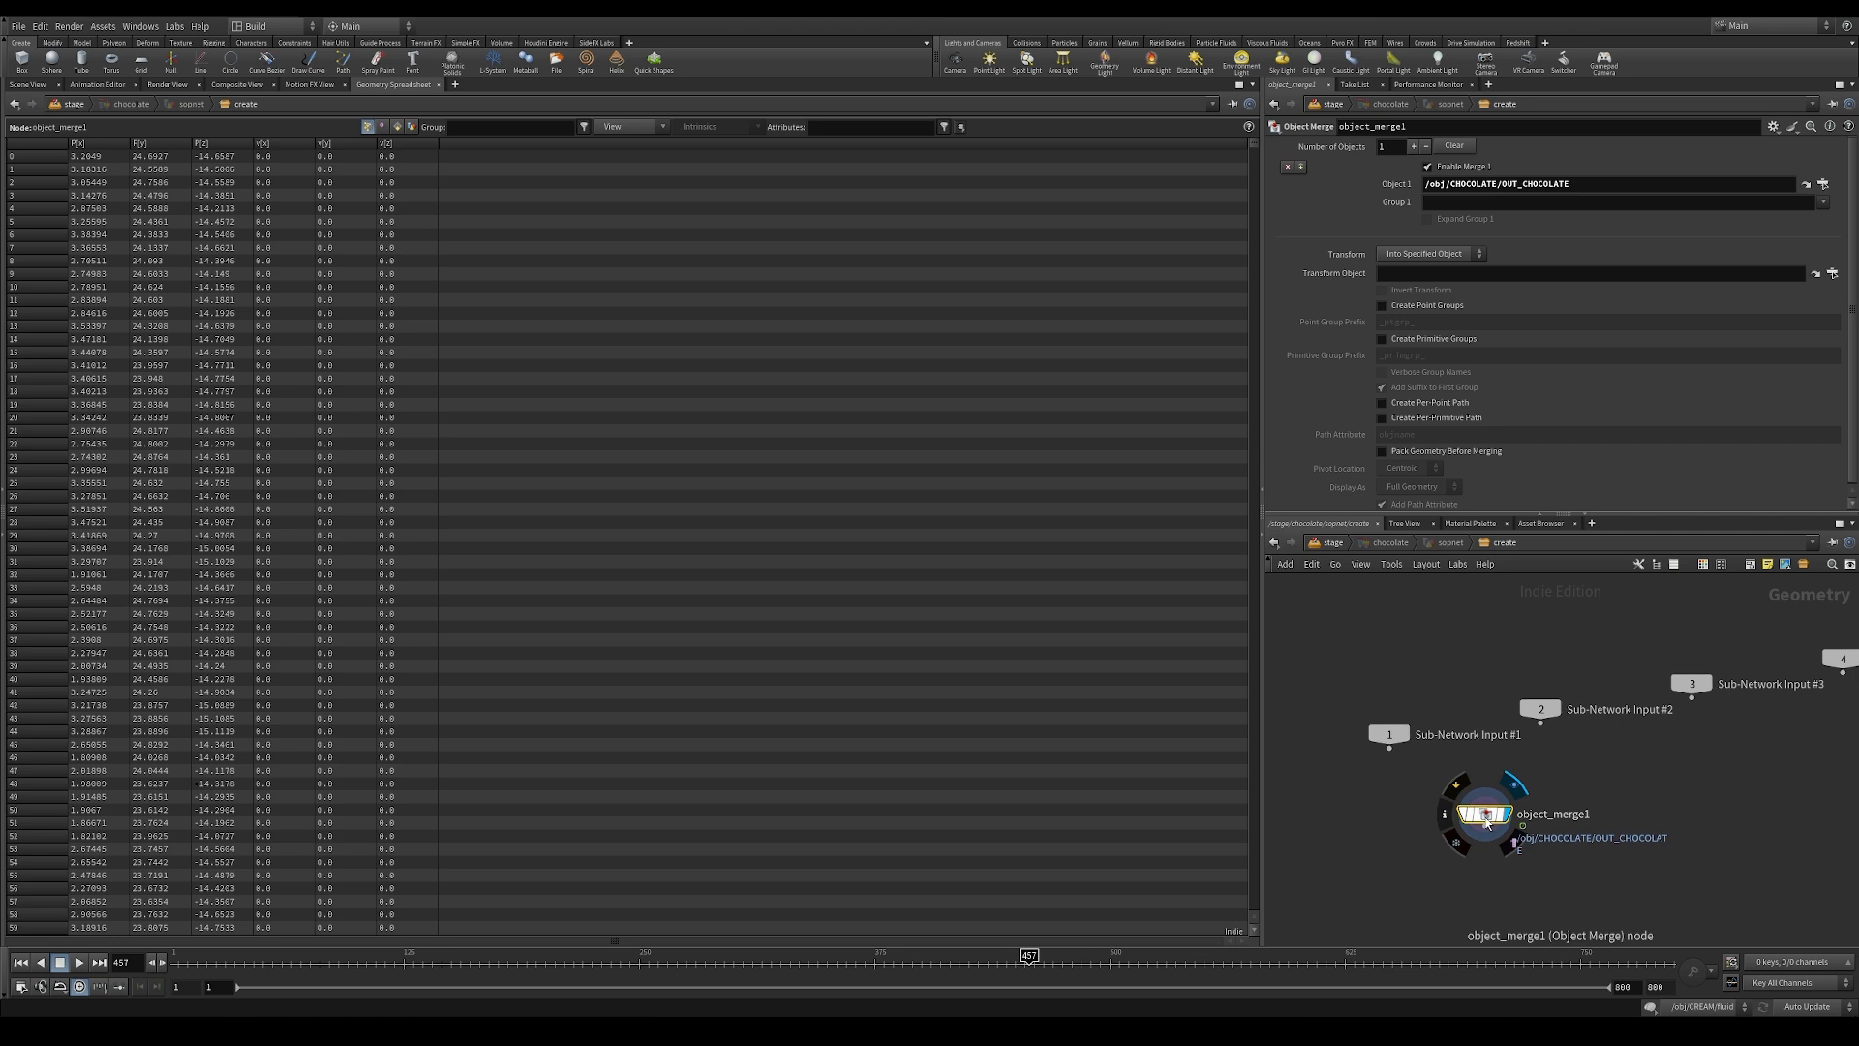
{"action": "left_click_drag", "start_coordinate": [1254, 145], "coordinate": [1255, 659]}
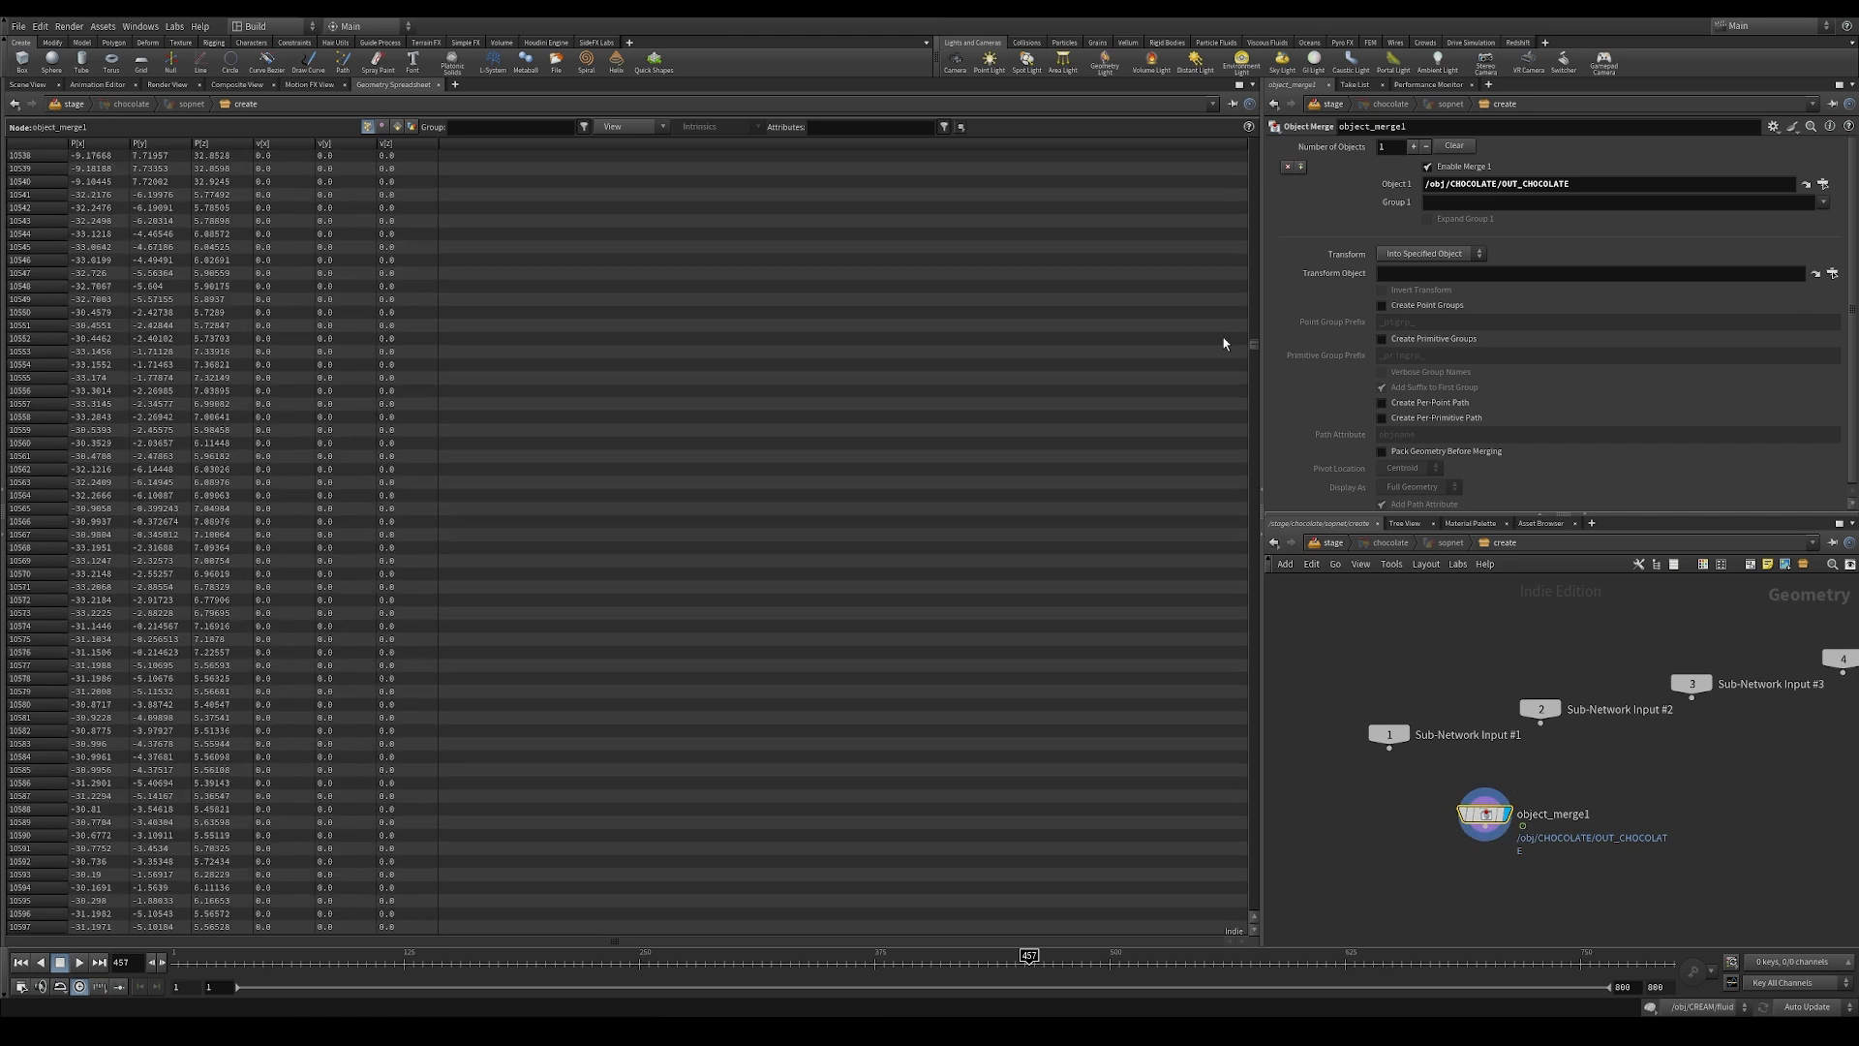
Step: Open the CHOCOLATE geometry network and move transformpieces1 with the nodes below it down to make room beneath the lerp wrangle
{"action": "left_click", "coordinate": [1334, 543]}
{"action": "left_click", "coordinate": [1368, 544]}
{"action": "left_click", "coordinate": [1394, 614]}
{"action": "double_click", "coordinate": [1588, 812]}
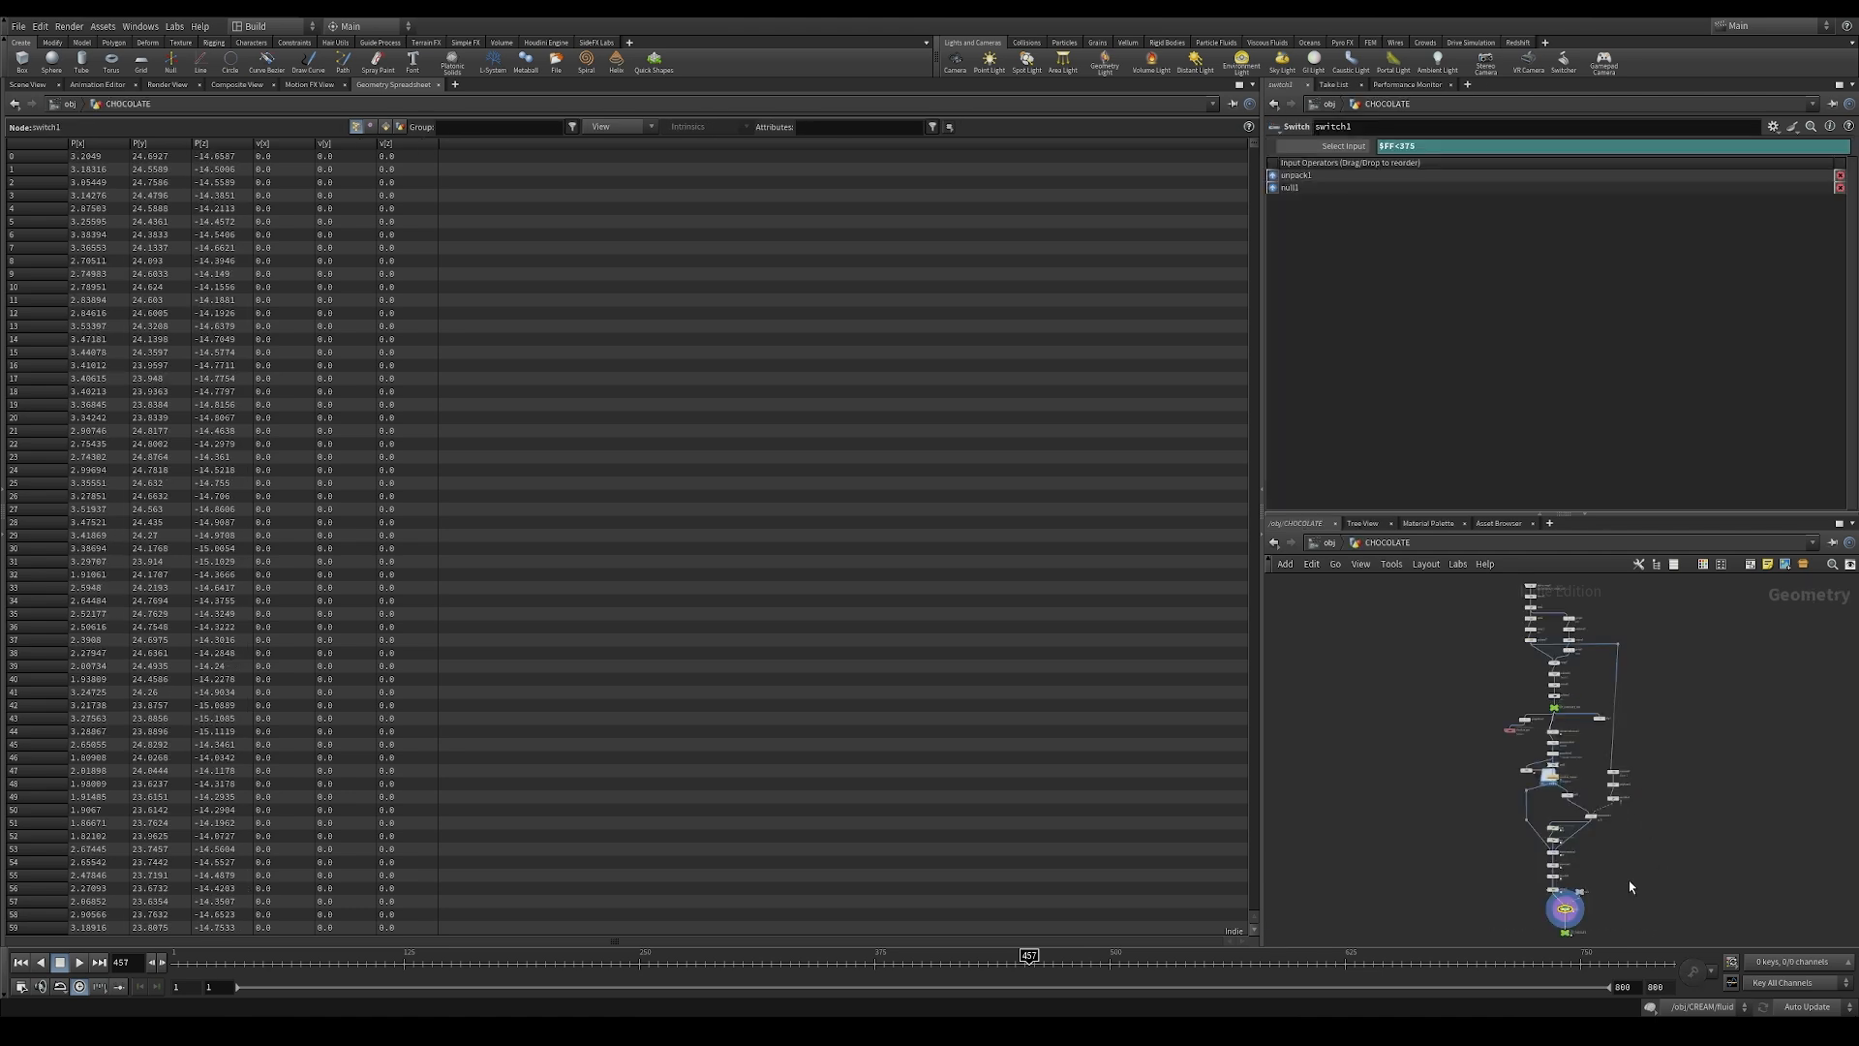
{"action": "scroll", "coordinate": [1598, 872], "scroll_direction": "up", "scroll_amount": 3}
{"action": "scroll", "coordinate": [1627, 760], "scroll_direction": "up", "scroll_amount": 3}
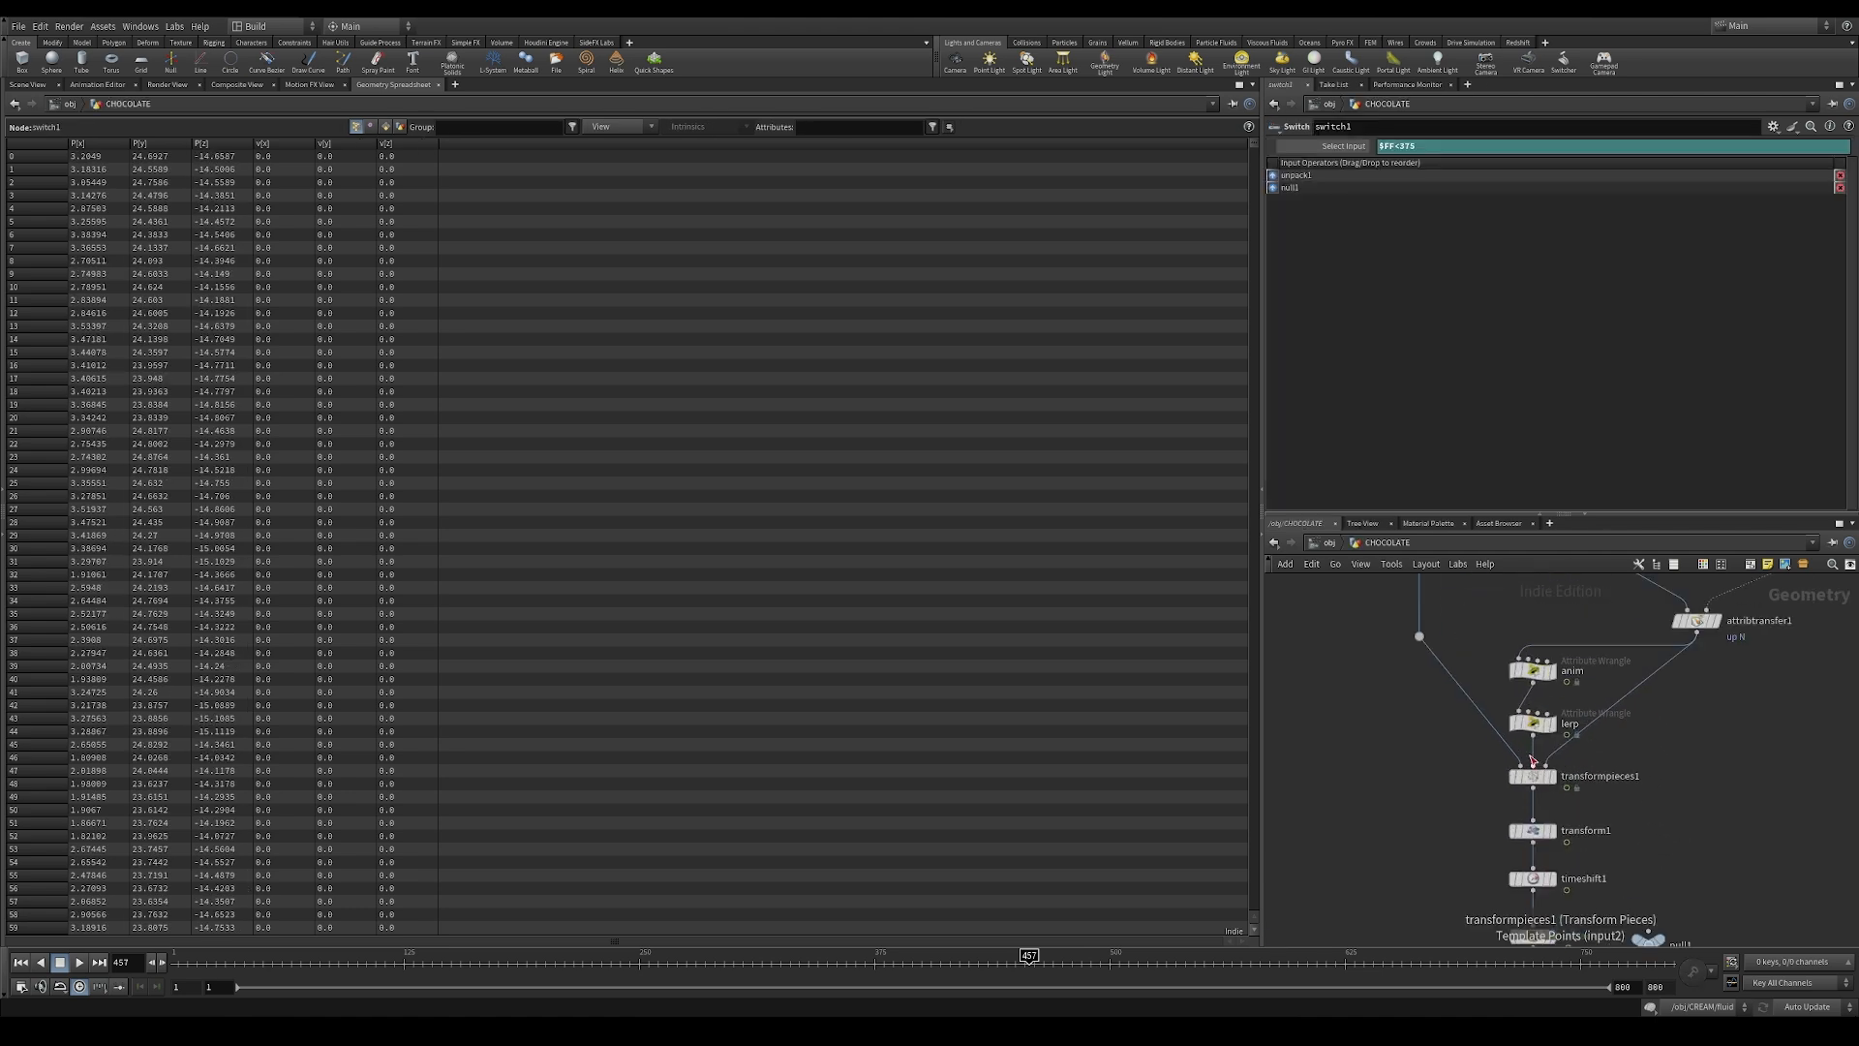
{"action": "scroll", "coordinate": [1434, 752], "scroll_direction": "down", "scroll_amount": 2}
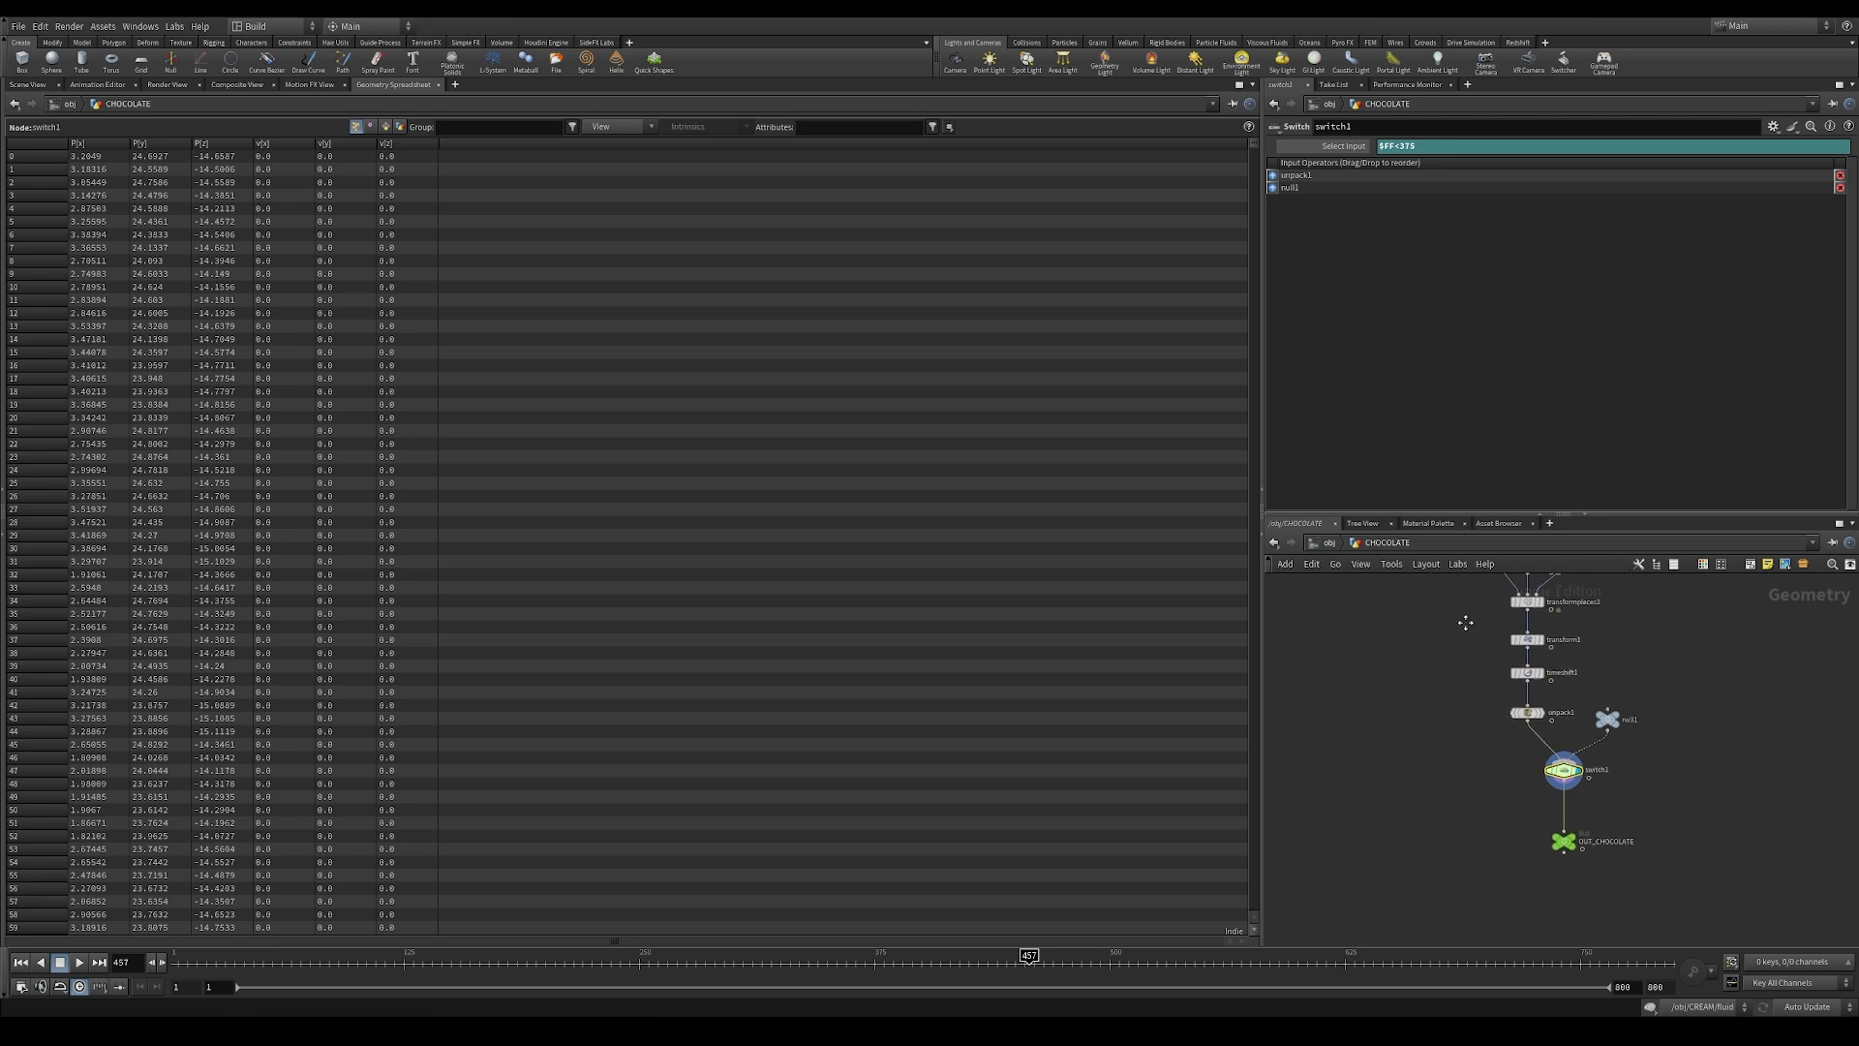
{"action": "left_click_drag", "start_coordinate": [1445, 655], "coordinate": [1613, 865]}
{"action": "left_click_drag", "start_coordinate": [1504, 657], "coordinate": [1506, 717]}
{"action": "middle_click_drag", "start_coordinate": [1598, 688], "coordinate": [1604, 828]}
{"action": "scroll", "coordinate": [1539, 786], "scroll_direction": "up", "scroll_amount": 5}
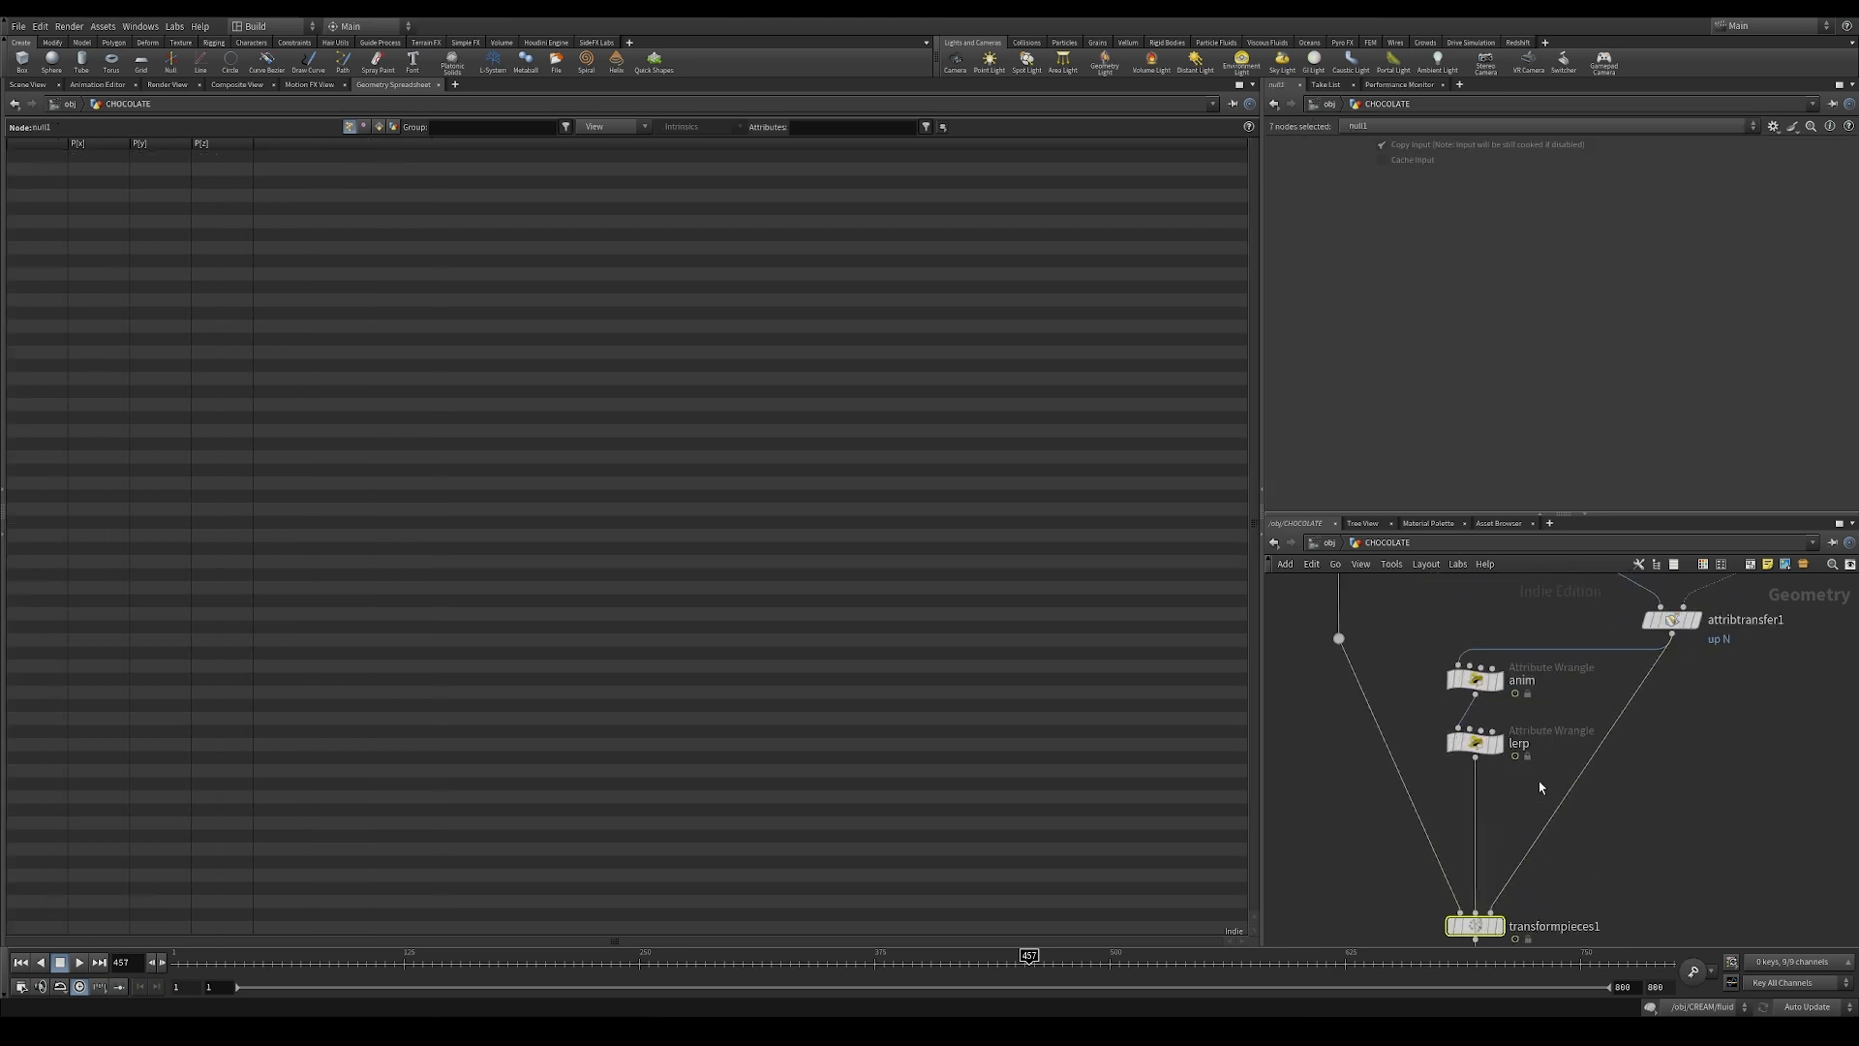
{"action": "left_click", "coordinate": [1539, 788]}
Step: Display the lerp wrangle in the scene view and move to frame 277 to check its points
{"action": "key", "text": "r"}
{"action": "left_click", "coordinate": [1476, 750]}
{"action": "left_click", "coordinate": [1475, 743]}
{"action": "left_click", "coordinate": [27, 84]}
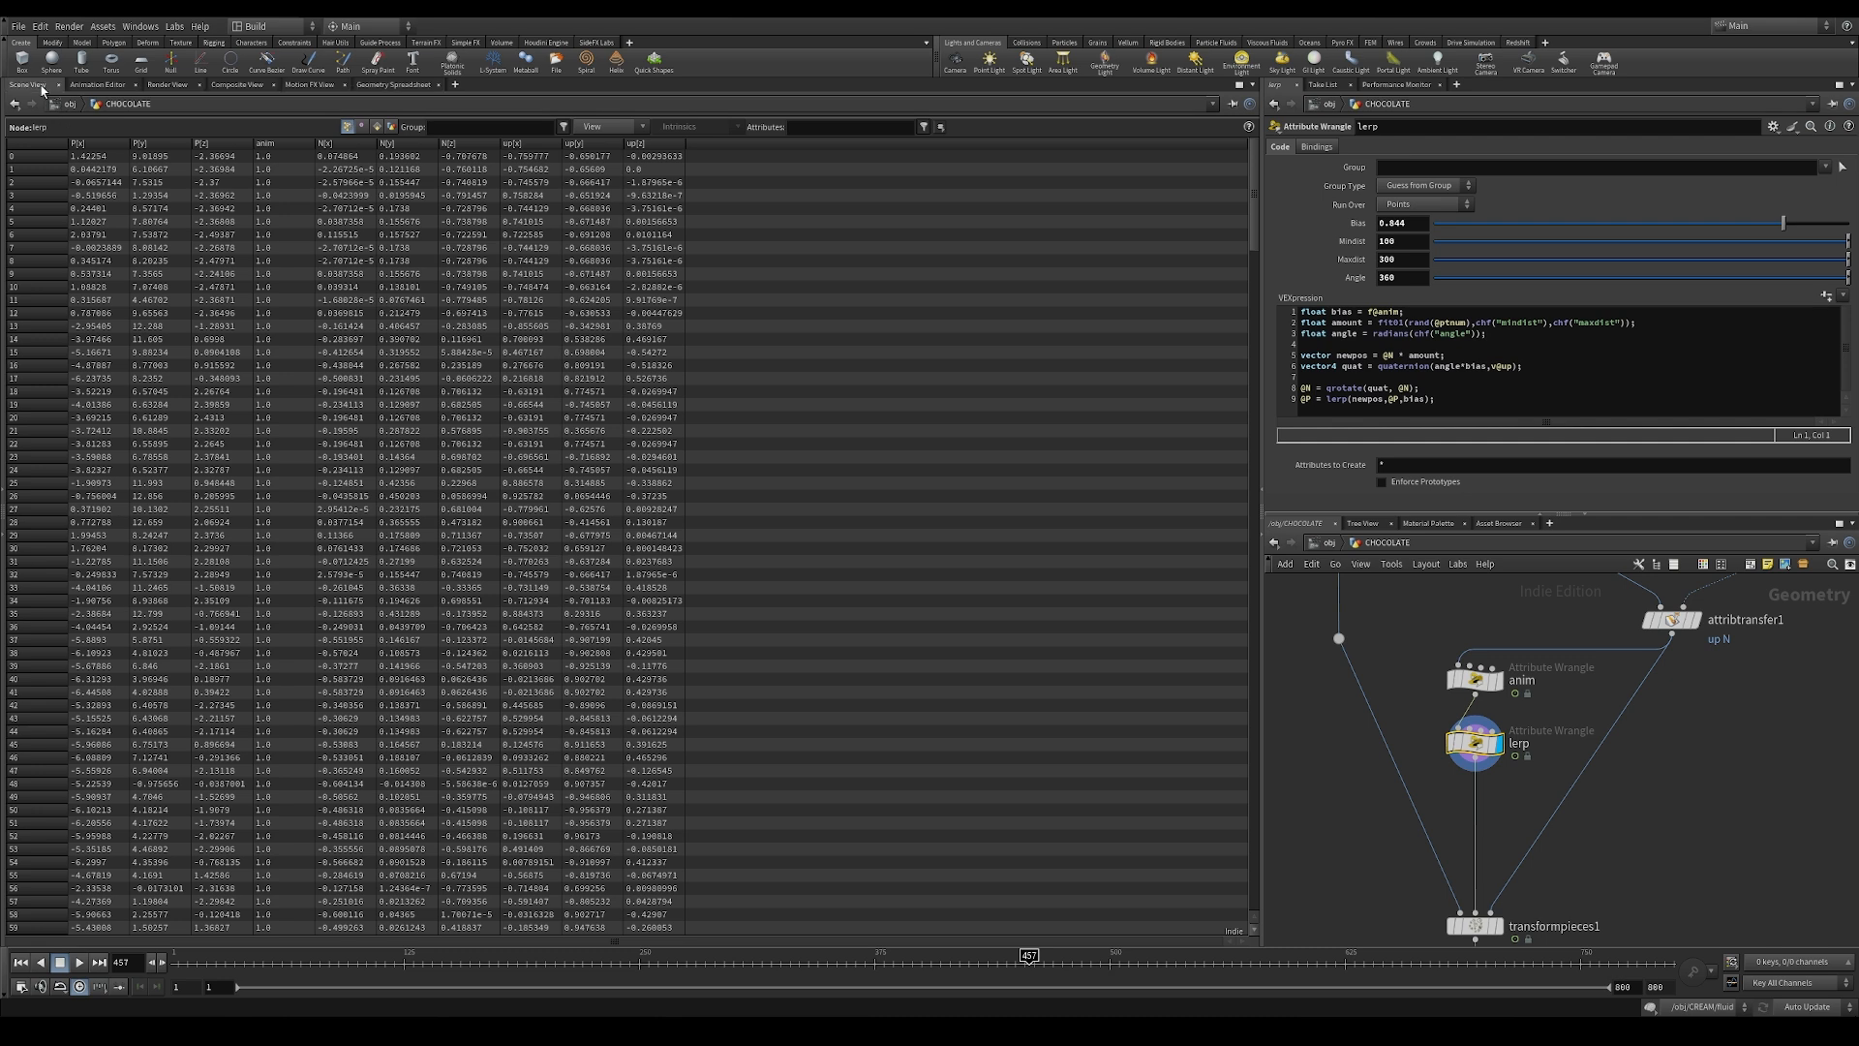
{"action": "middle_click_drag", "start_coordinate": [593, 733], "coordinate": [629, 607]}
{"action": "left_click_drag", "start_coordinate": [456, 961], "coordinate": [690, 965]}
Step: Insert a Point Velocity node between lerp and transformpieces1 and display it
{"action": "key", "text": "Tab"}
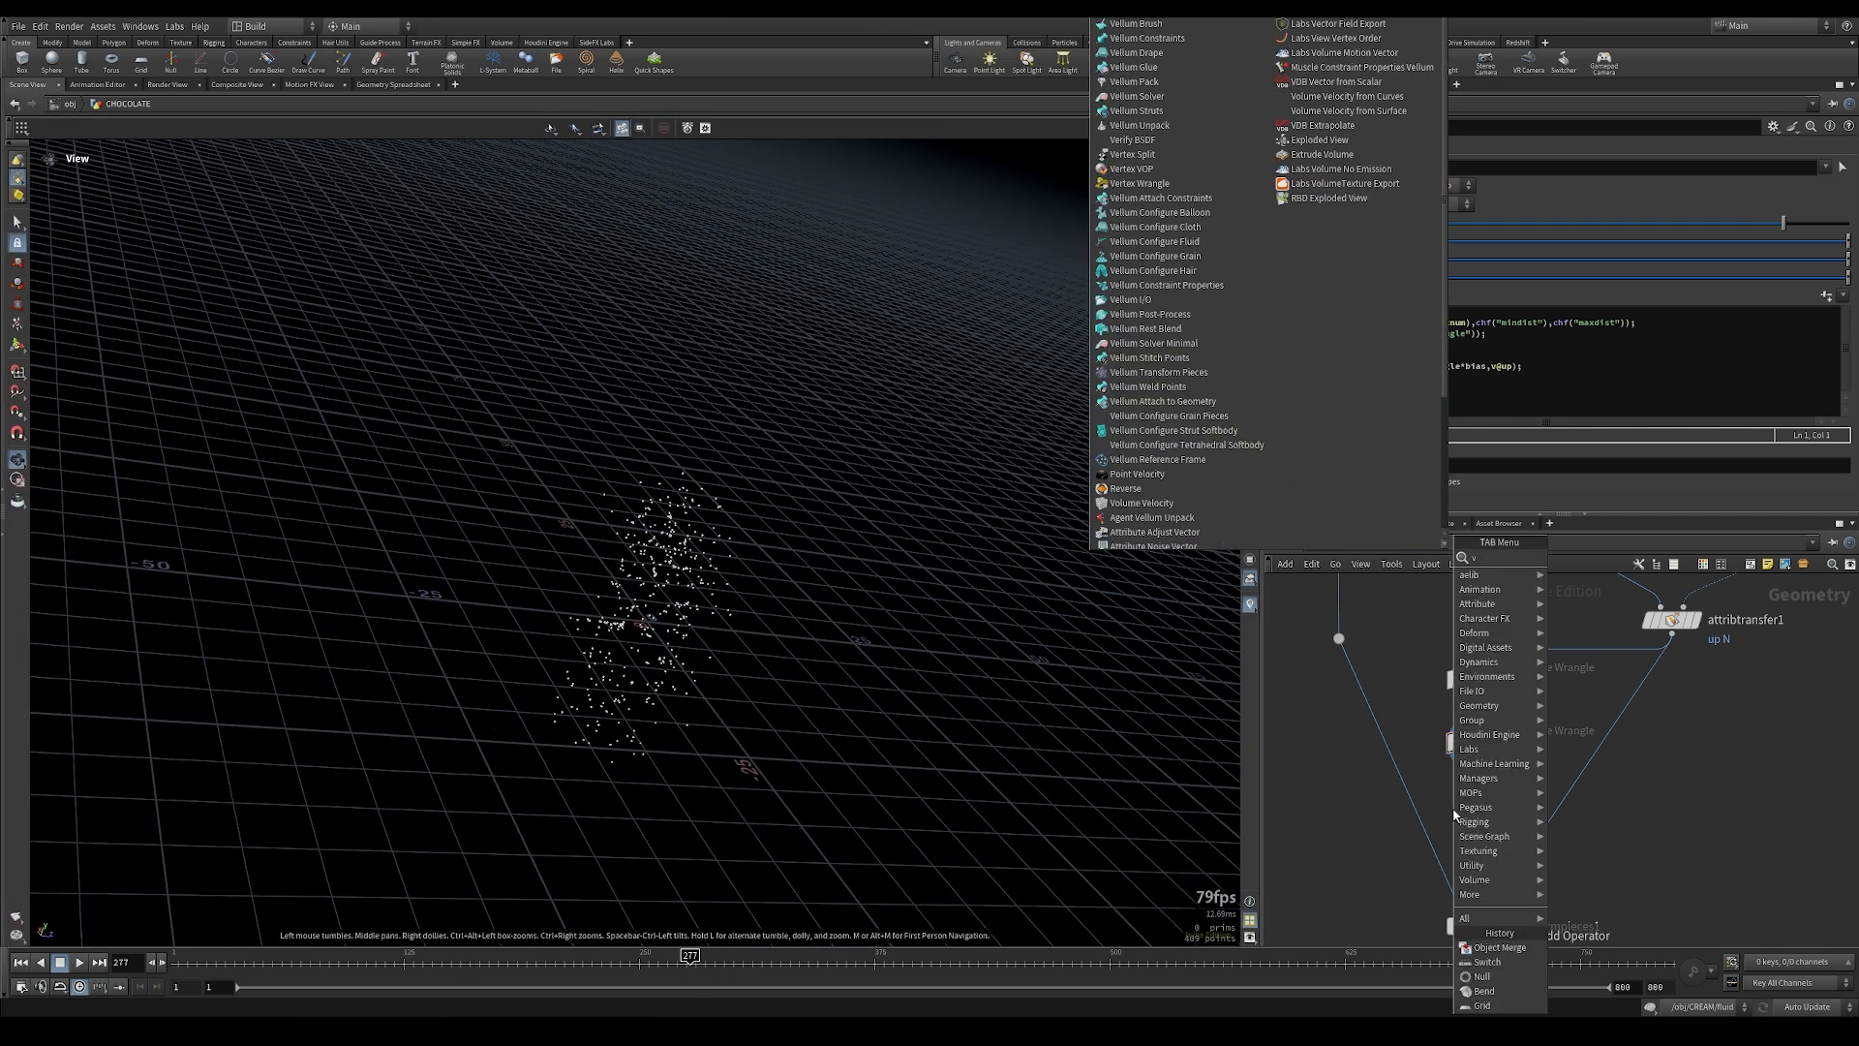
{"action": "type", "text": "vec"}
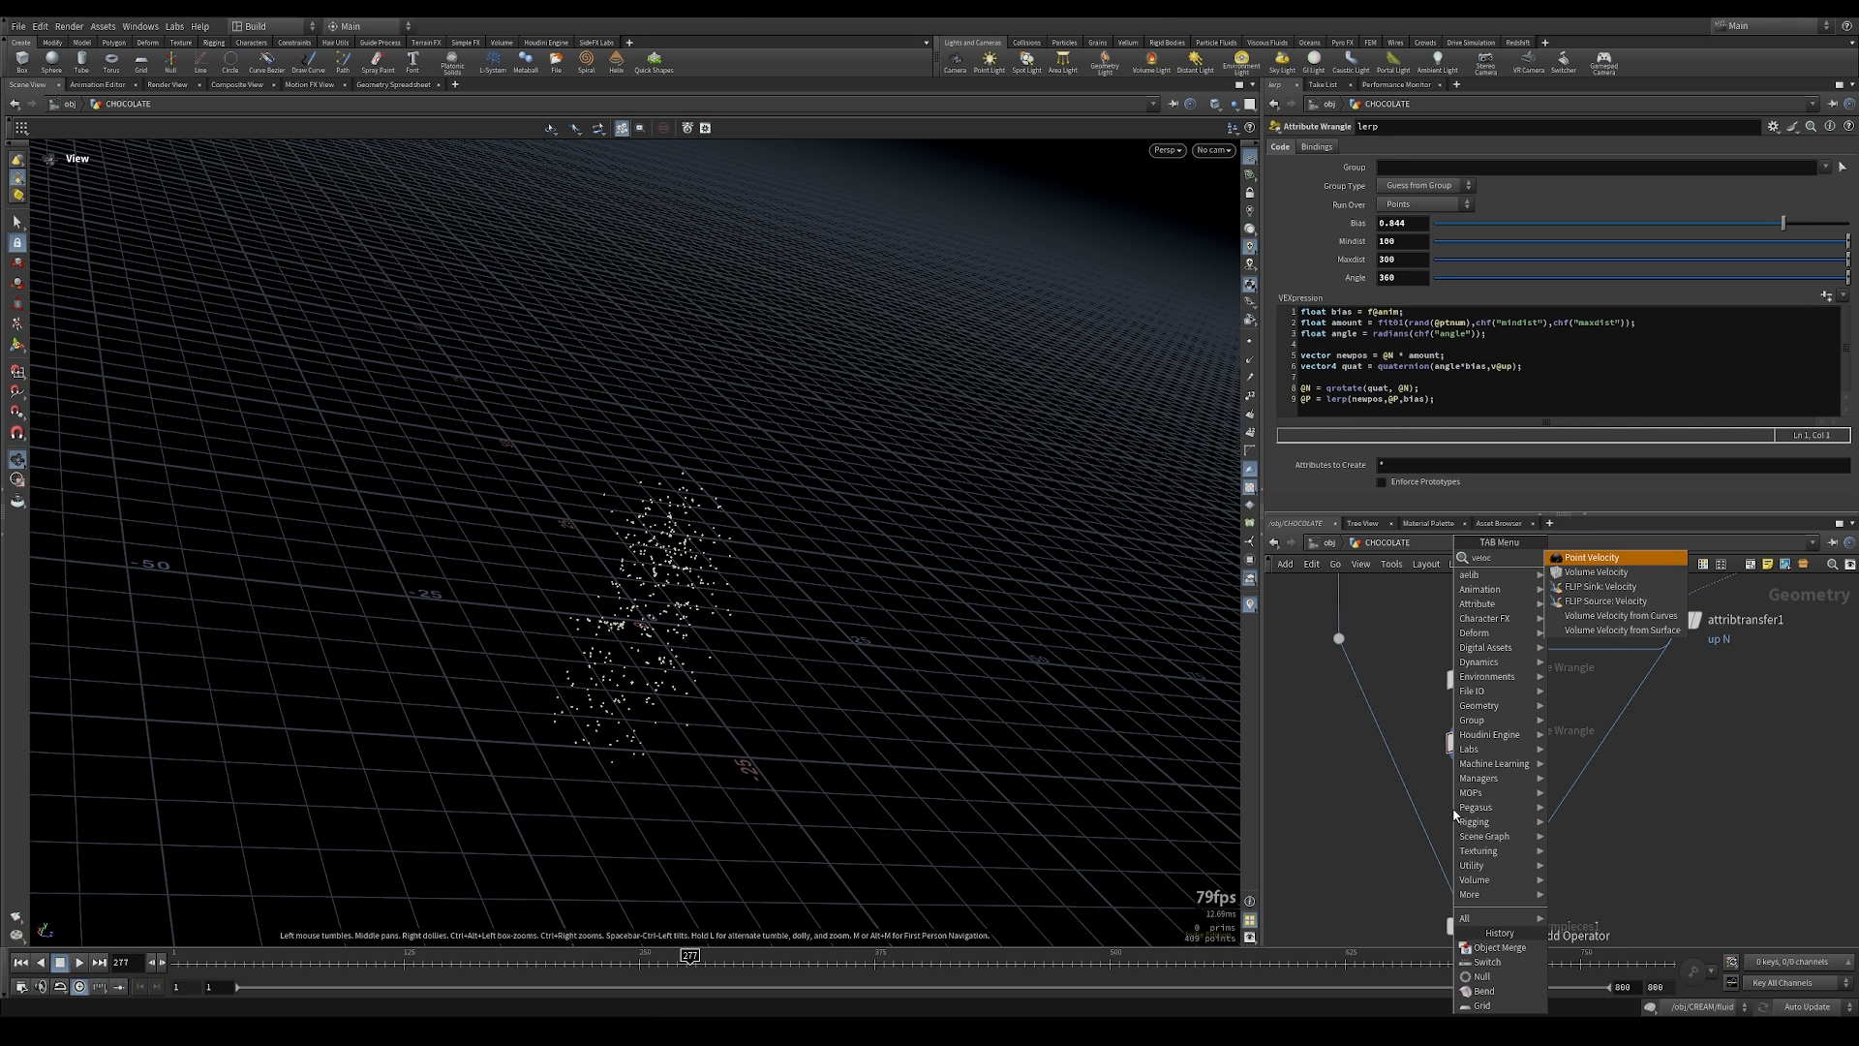
{"action": "key", "text": "Return"}
{"action": "left_click", "coordinate": [1473, 826]}
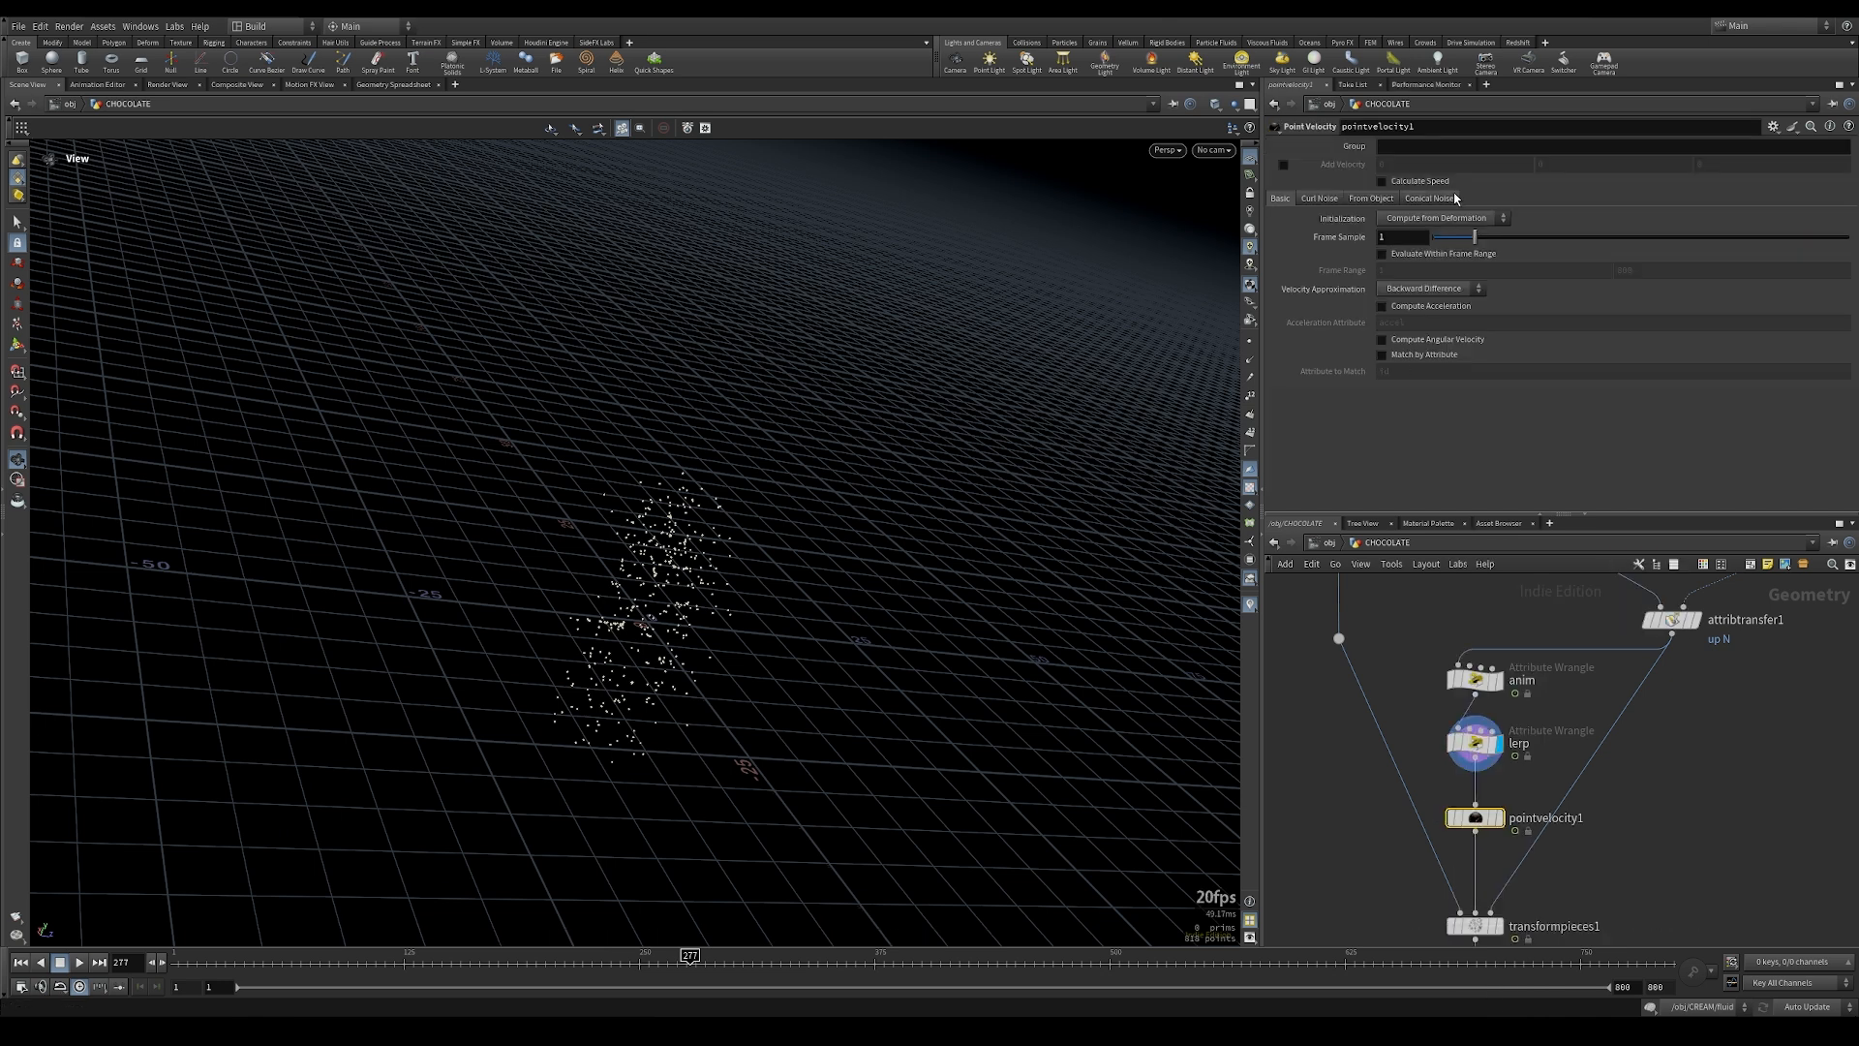
{"action": "left_click", "coordinate": [1497, 817]}
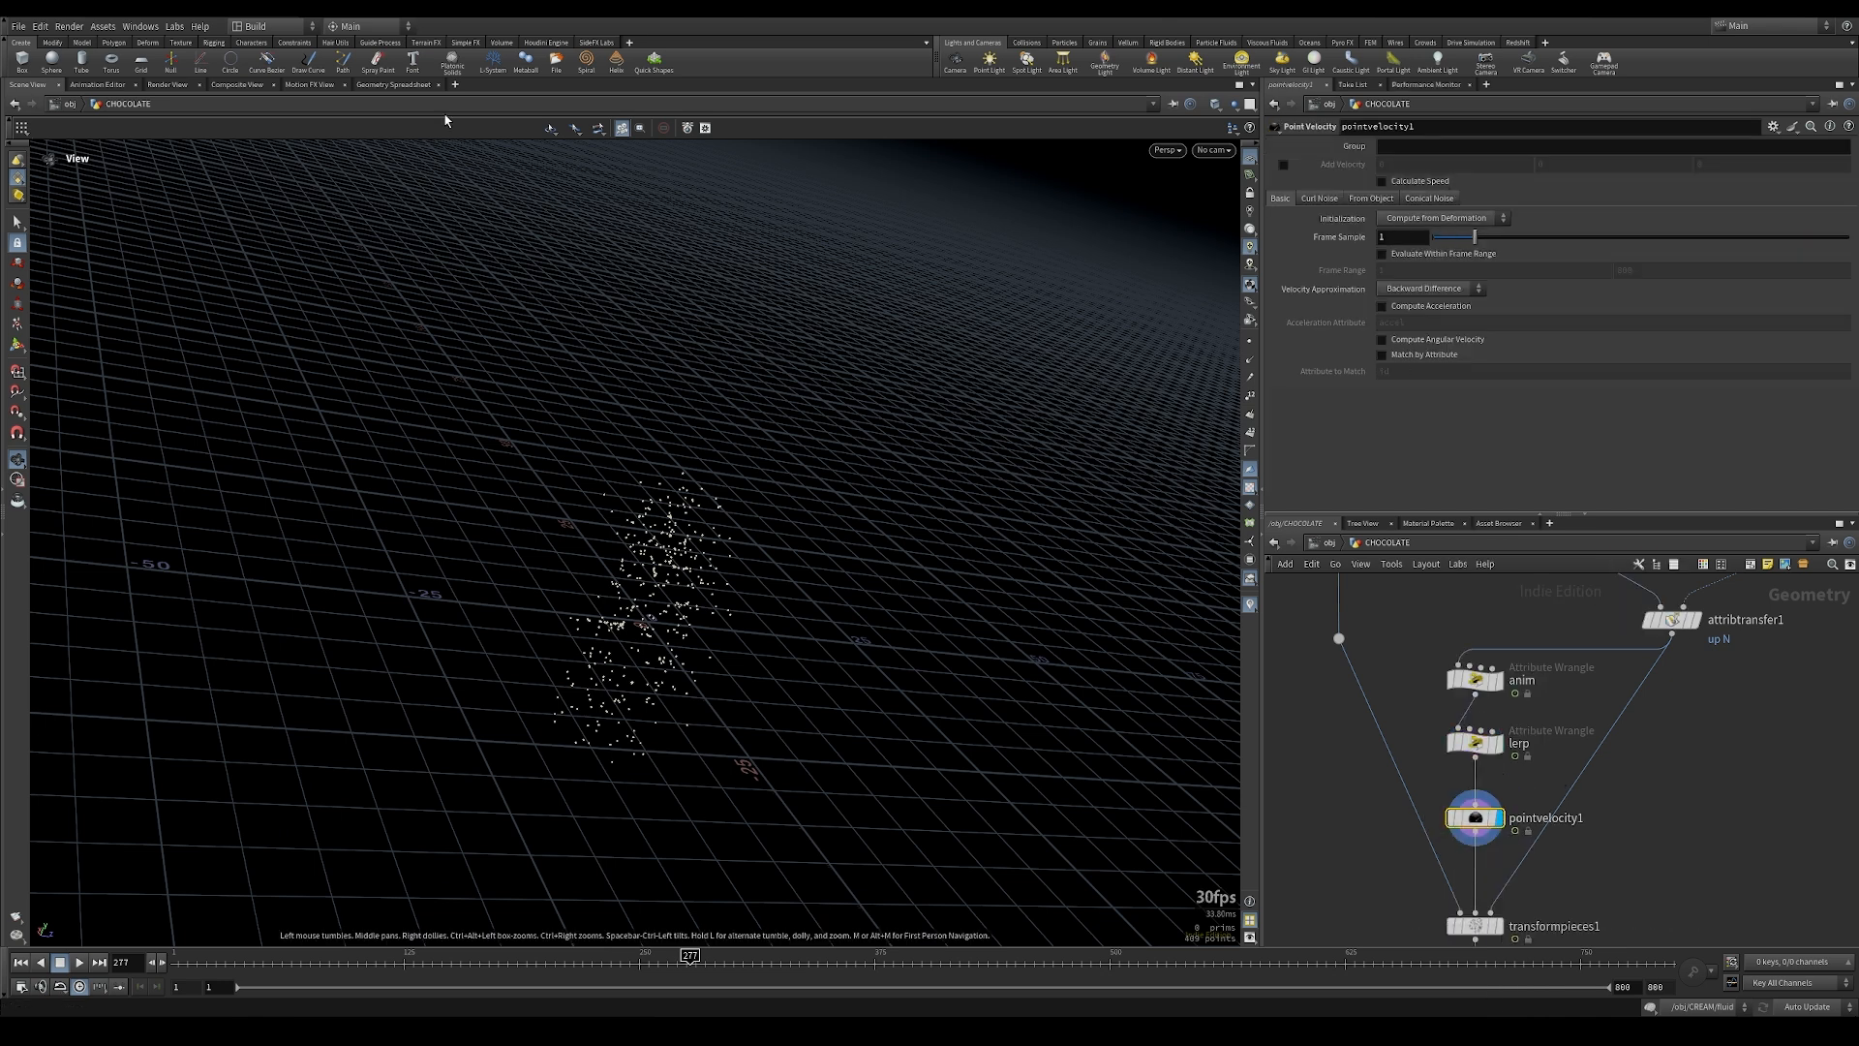
Step: Examine the v attribute of pointvelocity1 and of unpack1 in the geometry spreadsheet
{"action": "left_click", "coordinate": [394, 85]}
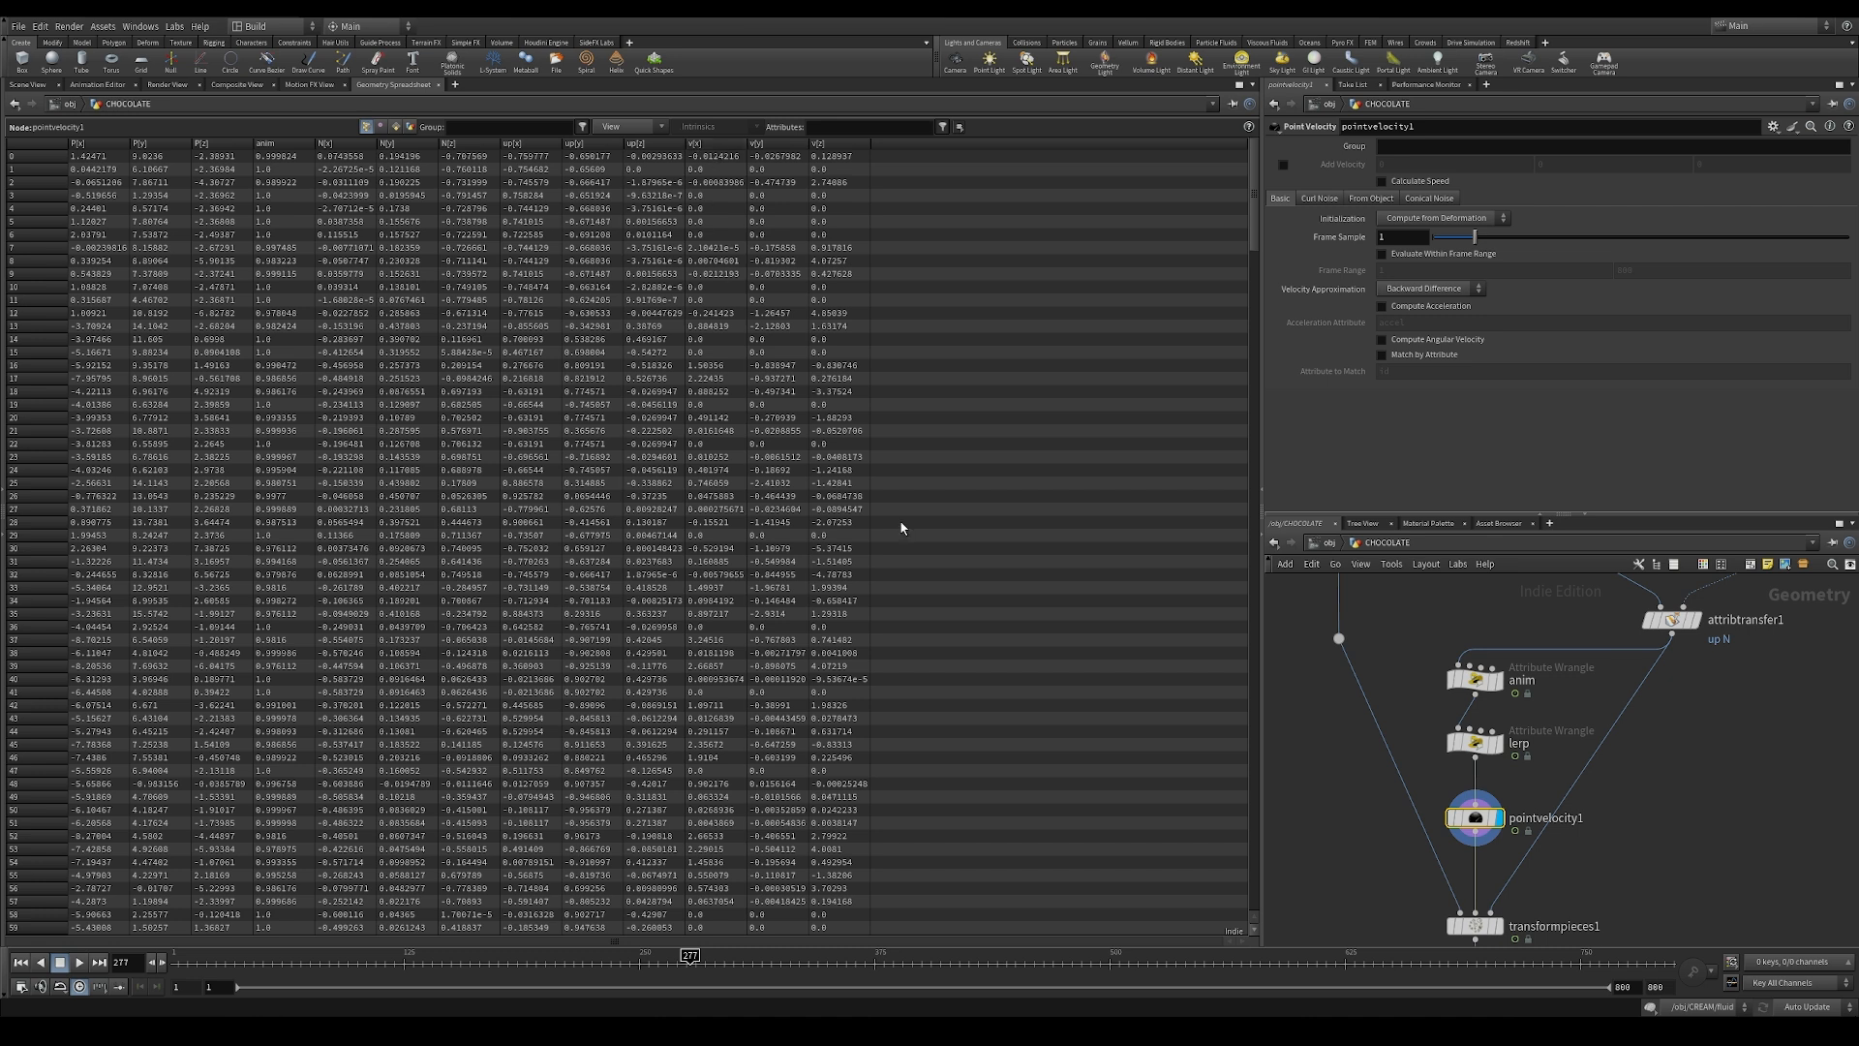
{"action": "middle_click_drag", "start_coordinate": [1375, 881], "coordinate": [1375, 543]}
{"action": "middle_click_drag", "start_coordinate": [1402, 831], "coordinate": [1384, 677]}
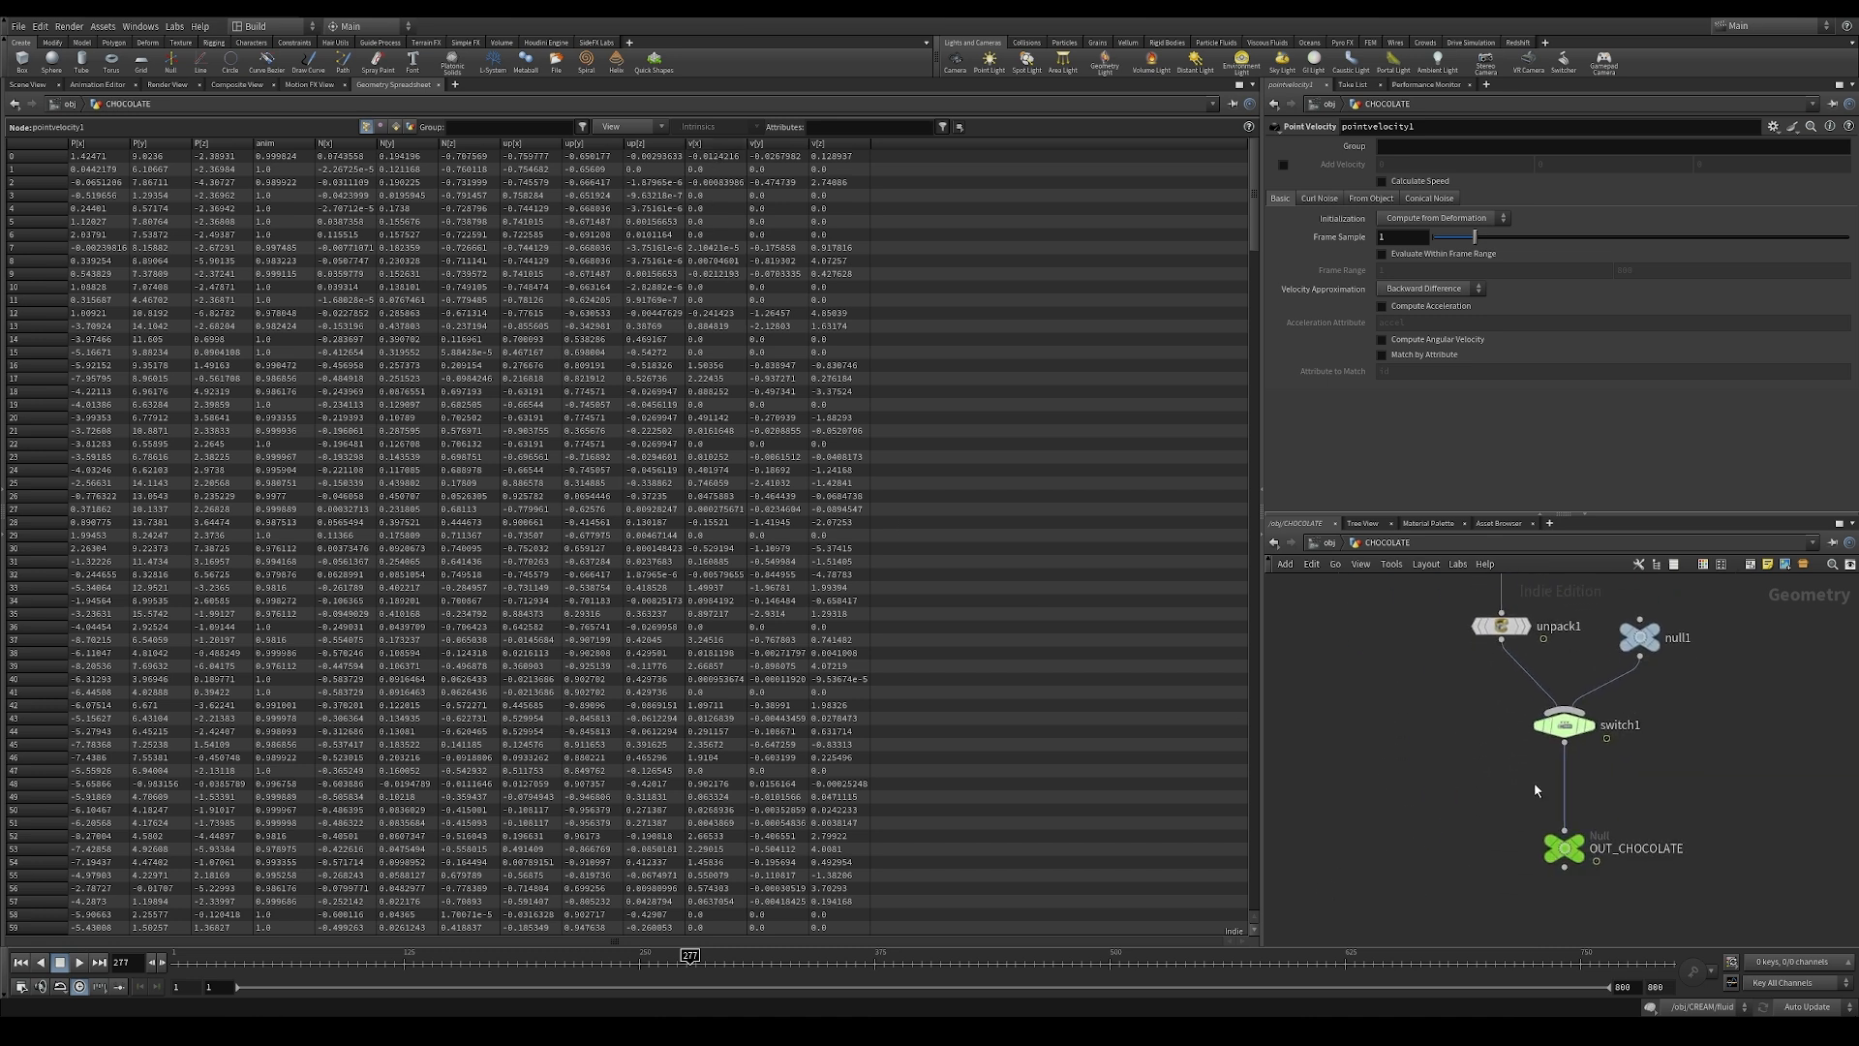
{"action": "mouse_move", "coordinate": [1577, 678]}
{"action": "middle_mouse_down"}
{"action": "mouse_move", "coordinate": [1568, 783]}
{"action": "mouse_move", "coordinate": [1569, 700]}
{"action": "middle_mouse_up"}
{"action": "left_click", "coordinate": [1493, 730]}
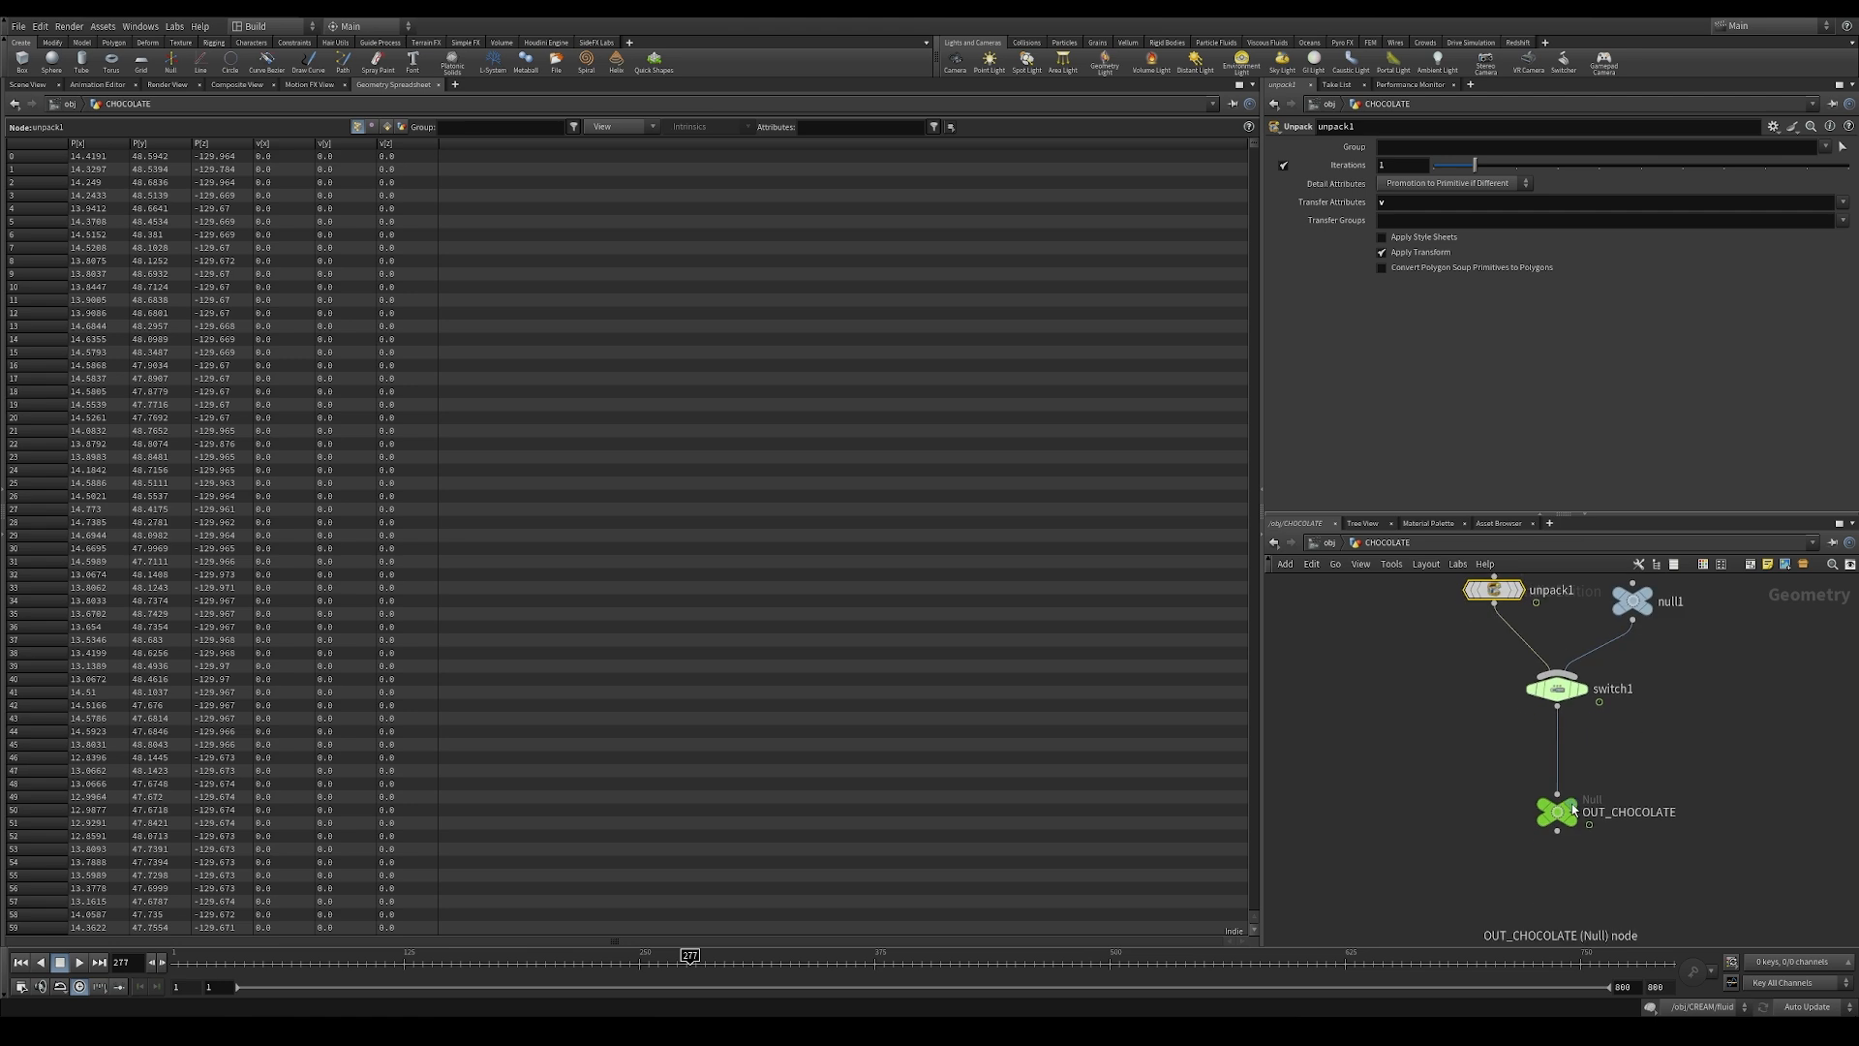
Step: Display OUT_CHOCOLATE at frame 474 and check its velocity values and the shattered chocolate geometry
{"action": "left_click", "coordinate": [1557, 811]}
{"action": "left_click", "coordinate": [28, 84]}
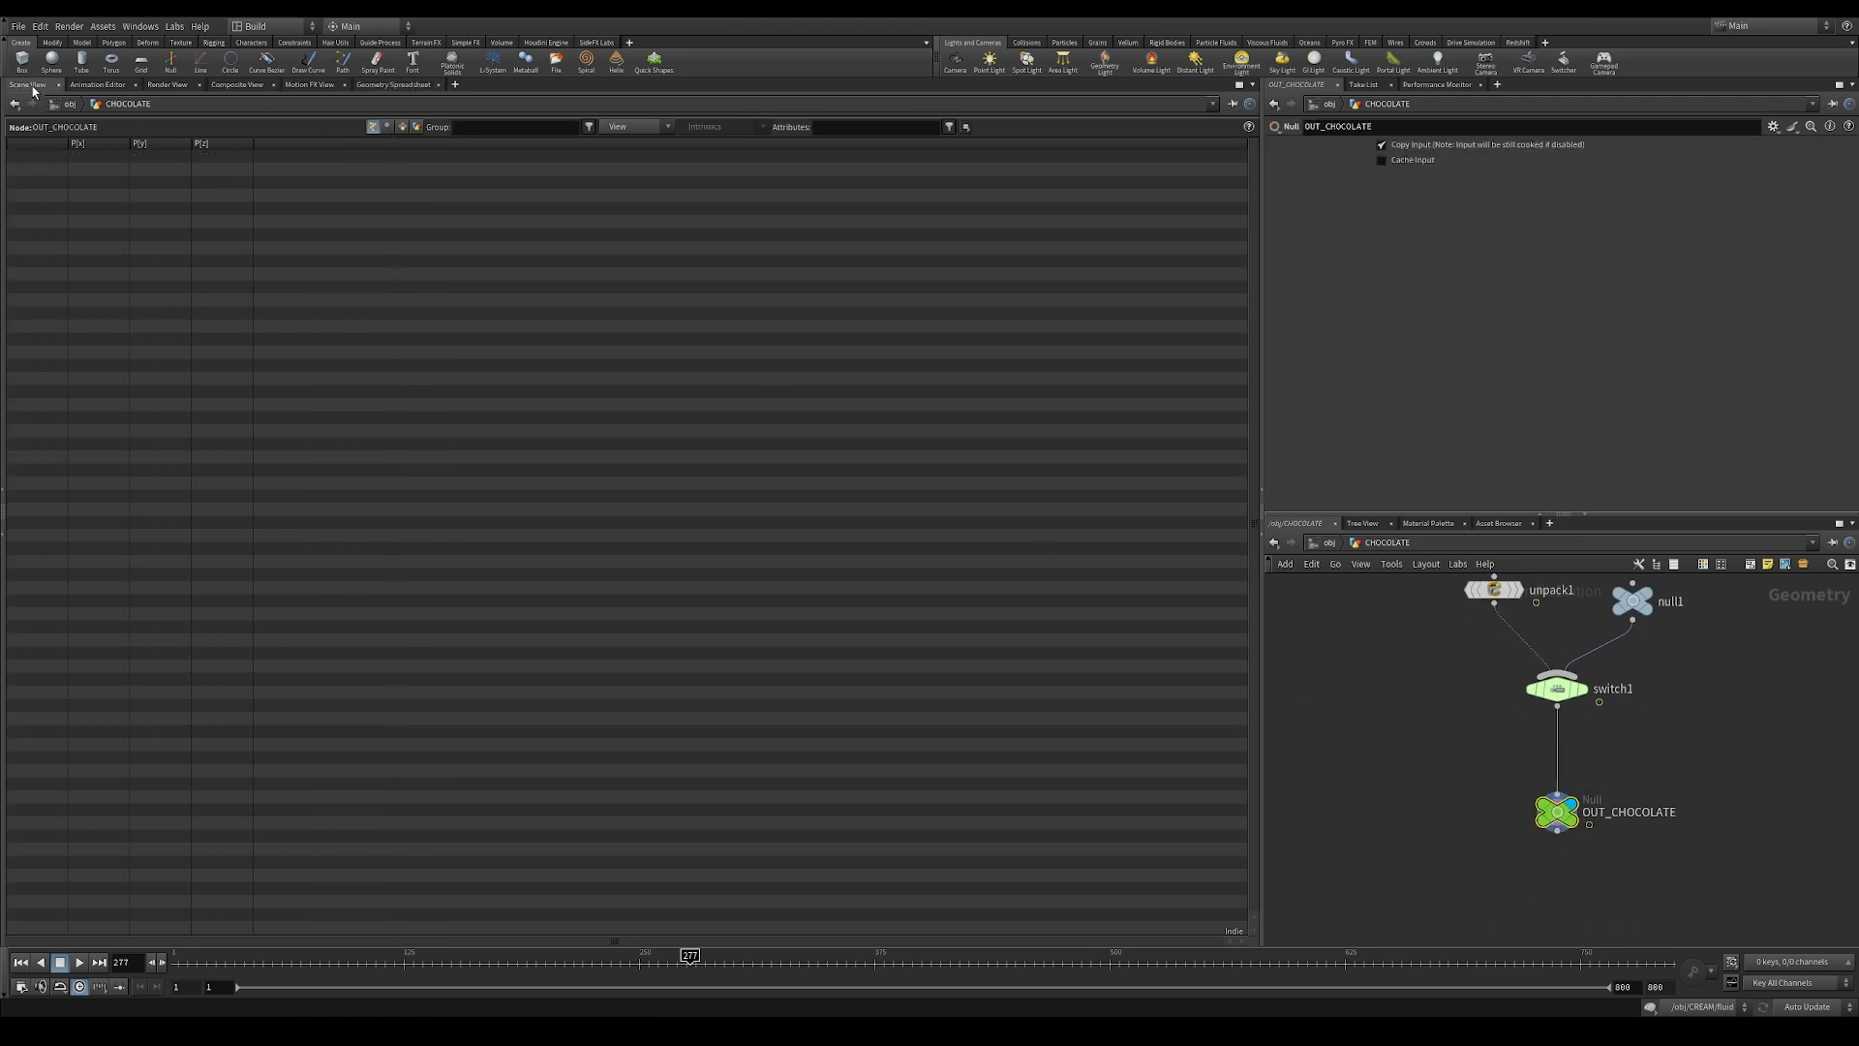
{"action": "left_click_drag", "start_coordinate": [974, 958], "coordinate": [1062, 959]}
{"action": "left_click", "coordinate": [388, 85]}
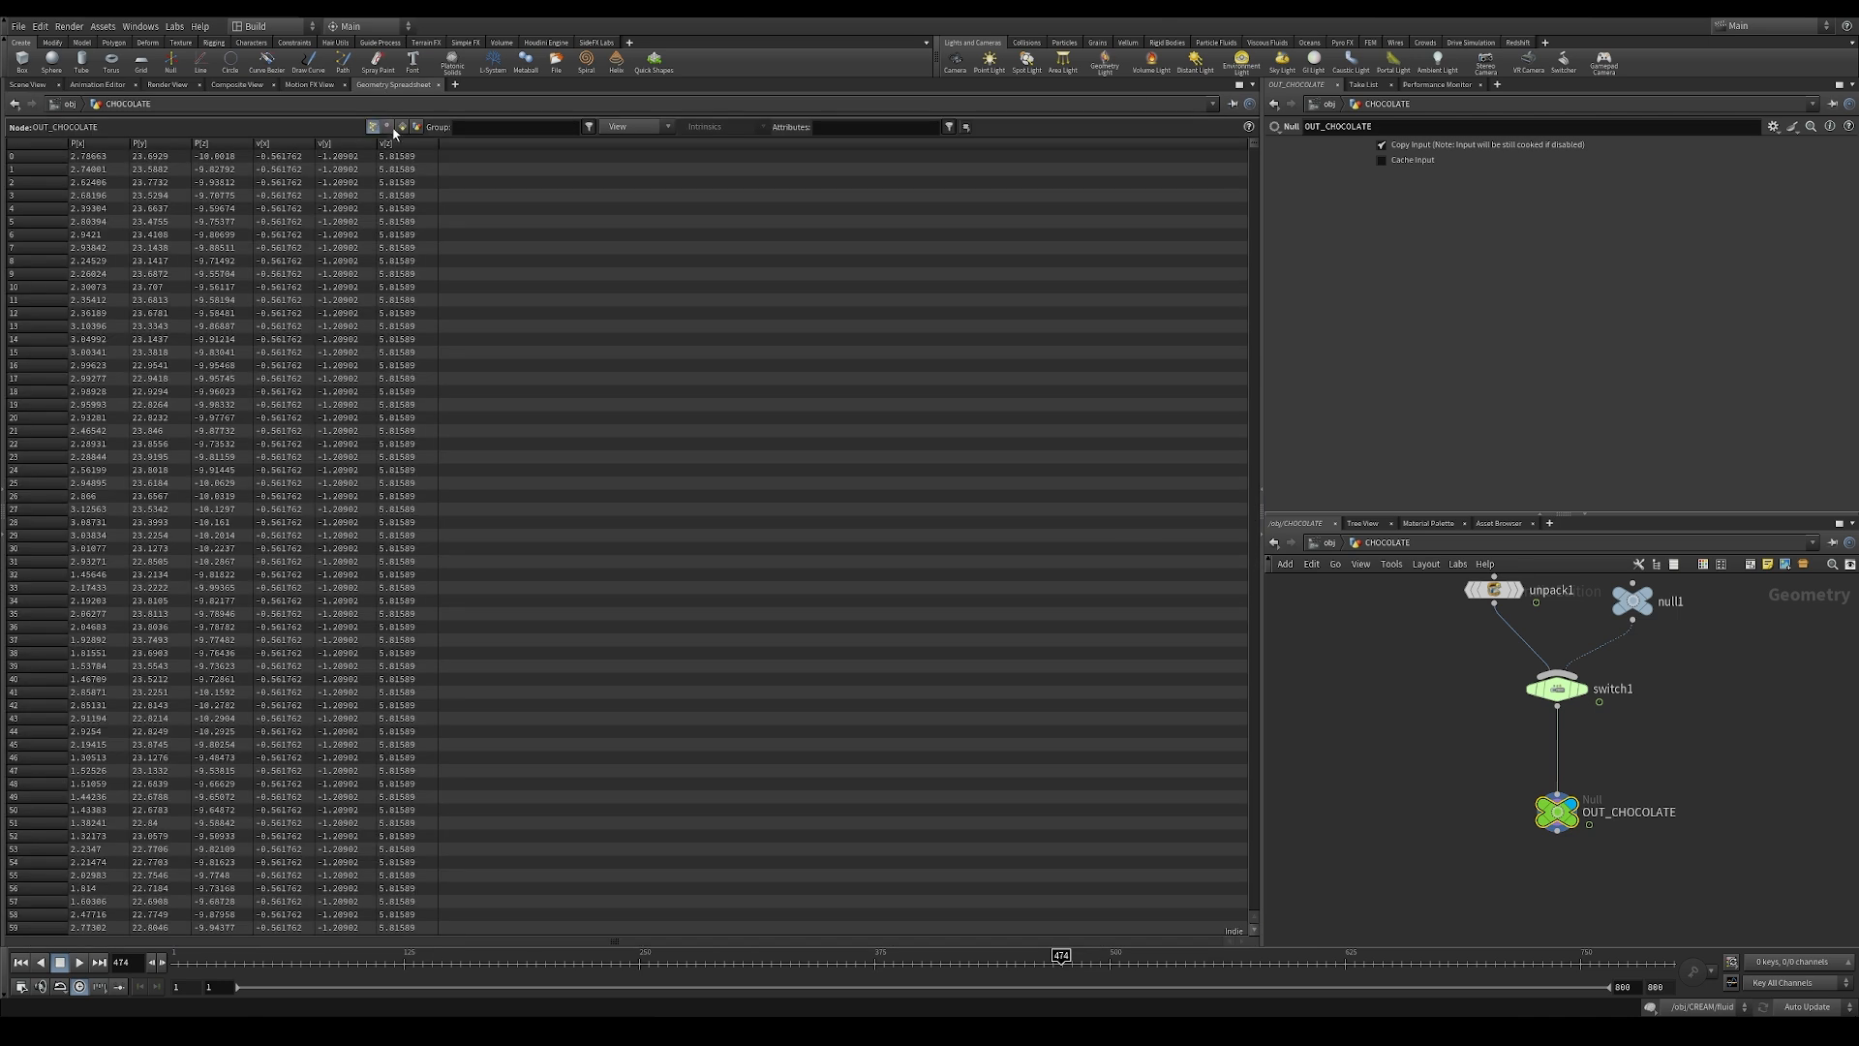
{"action": "left_click", "coordinate": [27, 85]}
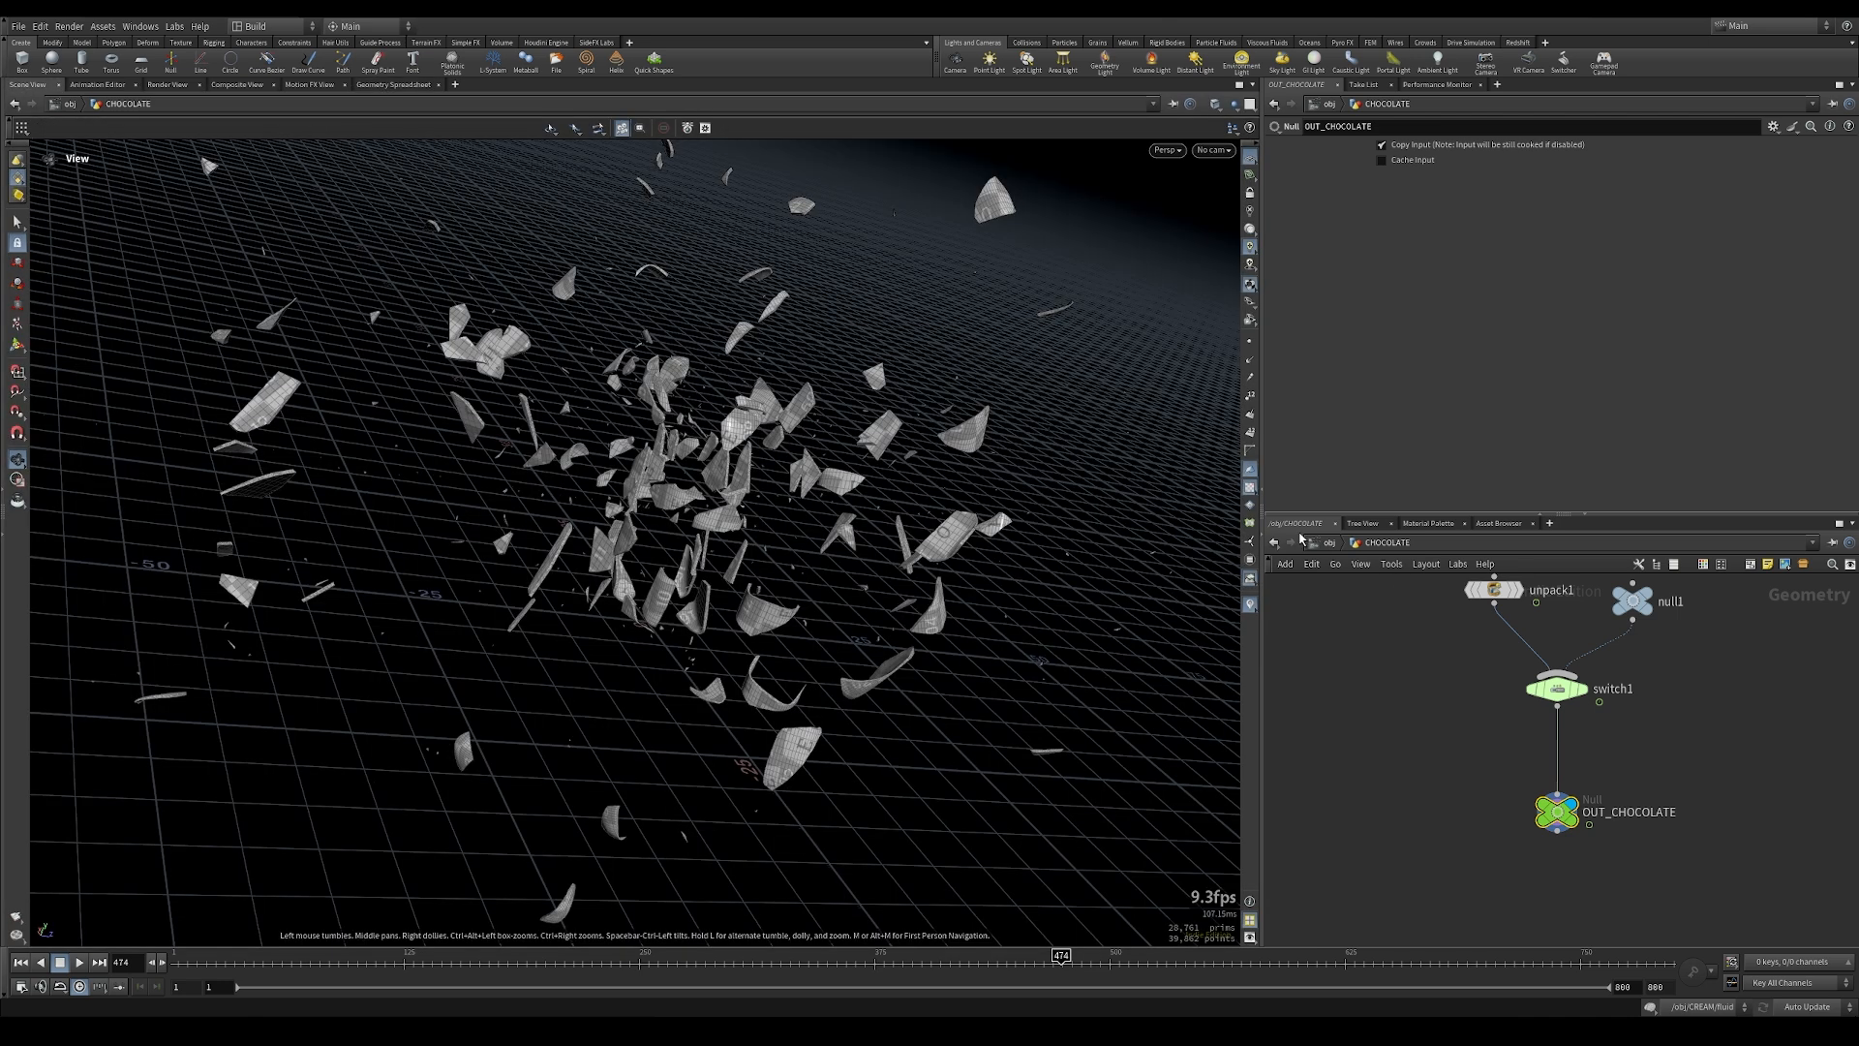
Step: Return to the stage network and check the chocolate's motion blur in the render at frame 474
{"action": "left_click", "coordinate": [1333, 544]}
{"action": "left_click", "coordinate": [1352, 544]}
{"action": "left_click", "coordinate": [1384, 655]}
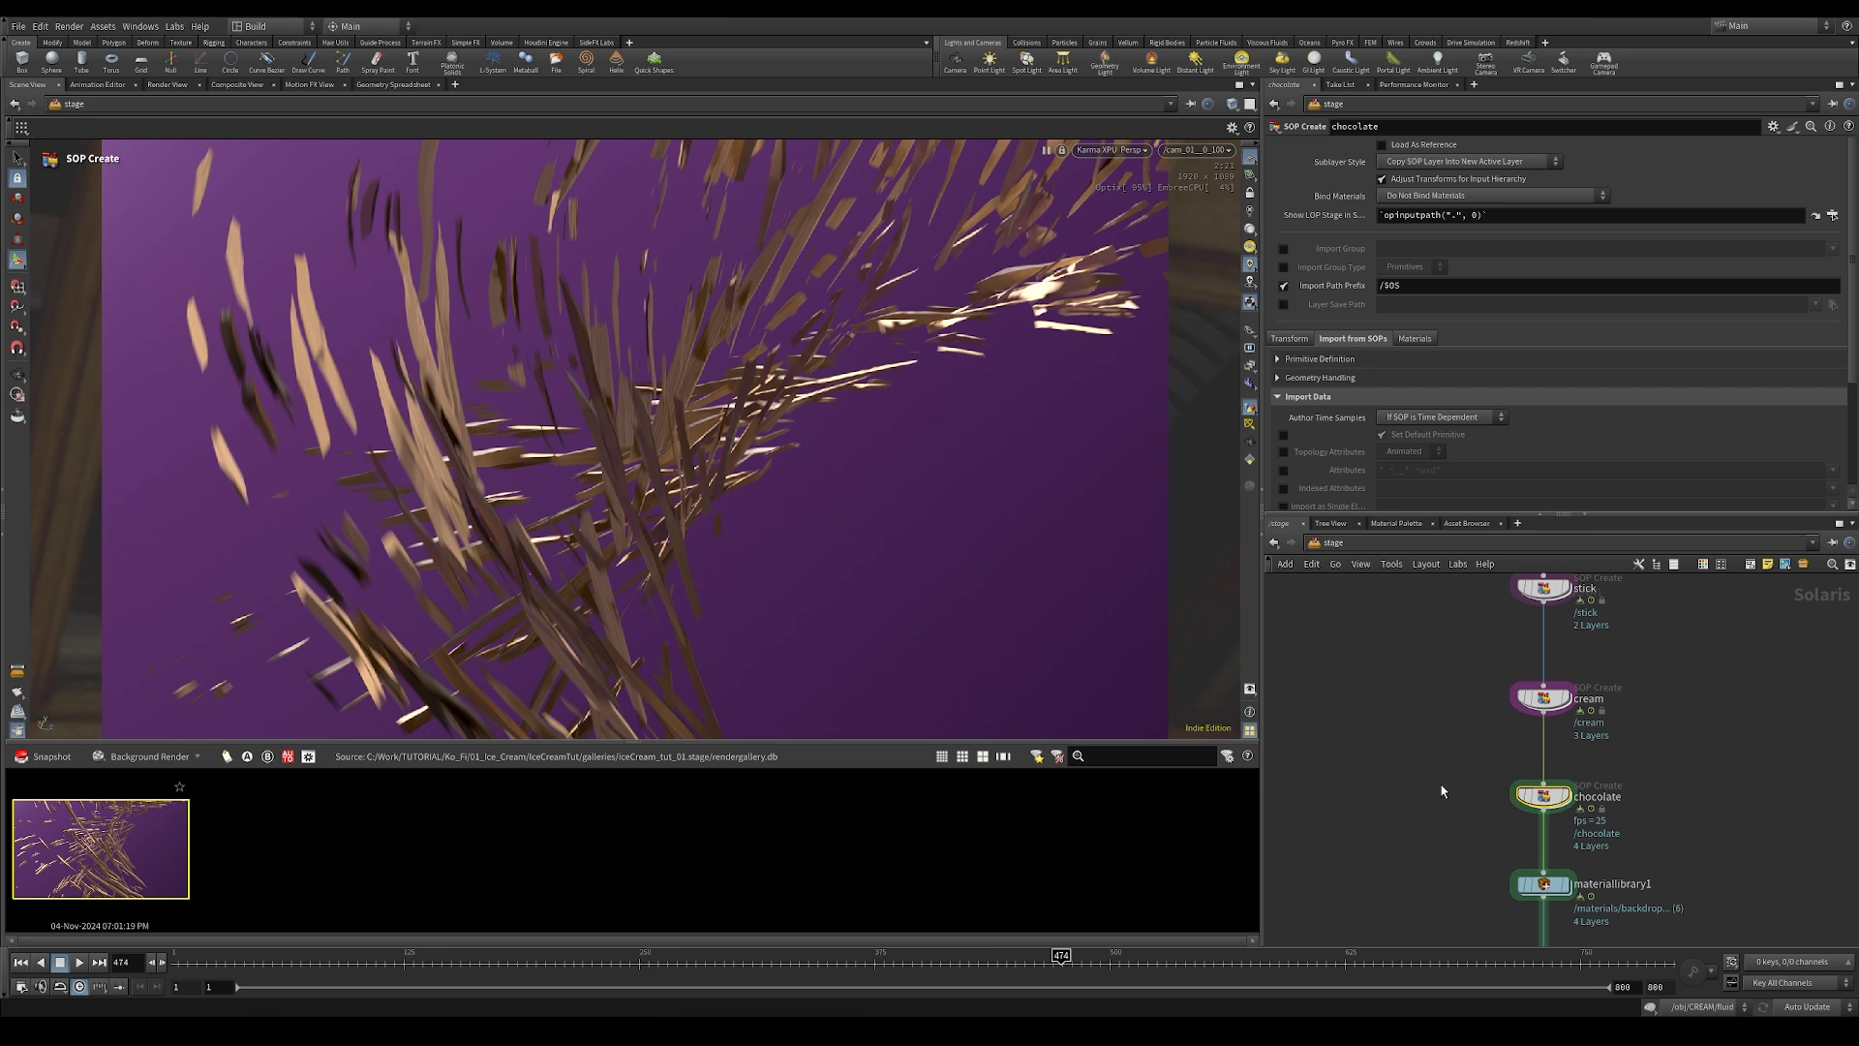
Step: Set the output picture of the cut_01 Karma render settings to $JOB/render/$OS/$OS.$F4.exr and check the evaluated path
{"action": "middle_click_drag", "start_coordinate": [1783, 822], "coordinate": [1706, 554]}
{"action": "middle_click_drag", "start_coordinate": [1568, 920], "coordinate": [1673, 593]}
{"action": "middle_click_drag", "start_coordinate": [1515, 771], "coordinate": [1528, 727]}
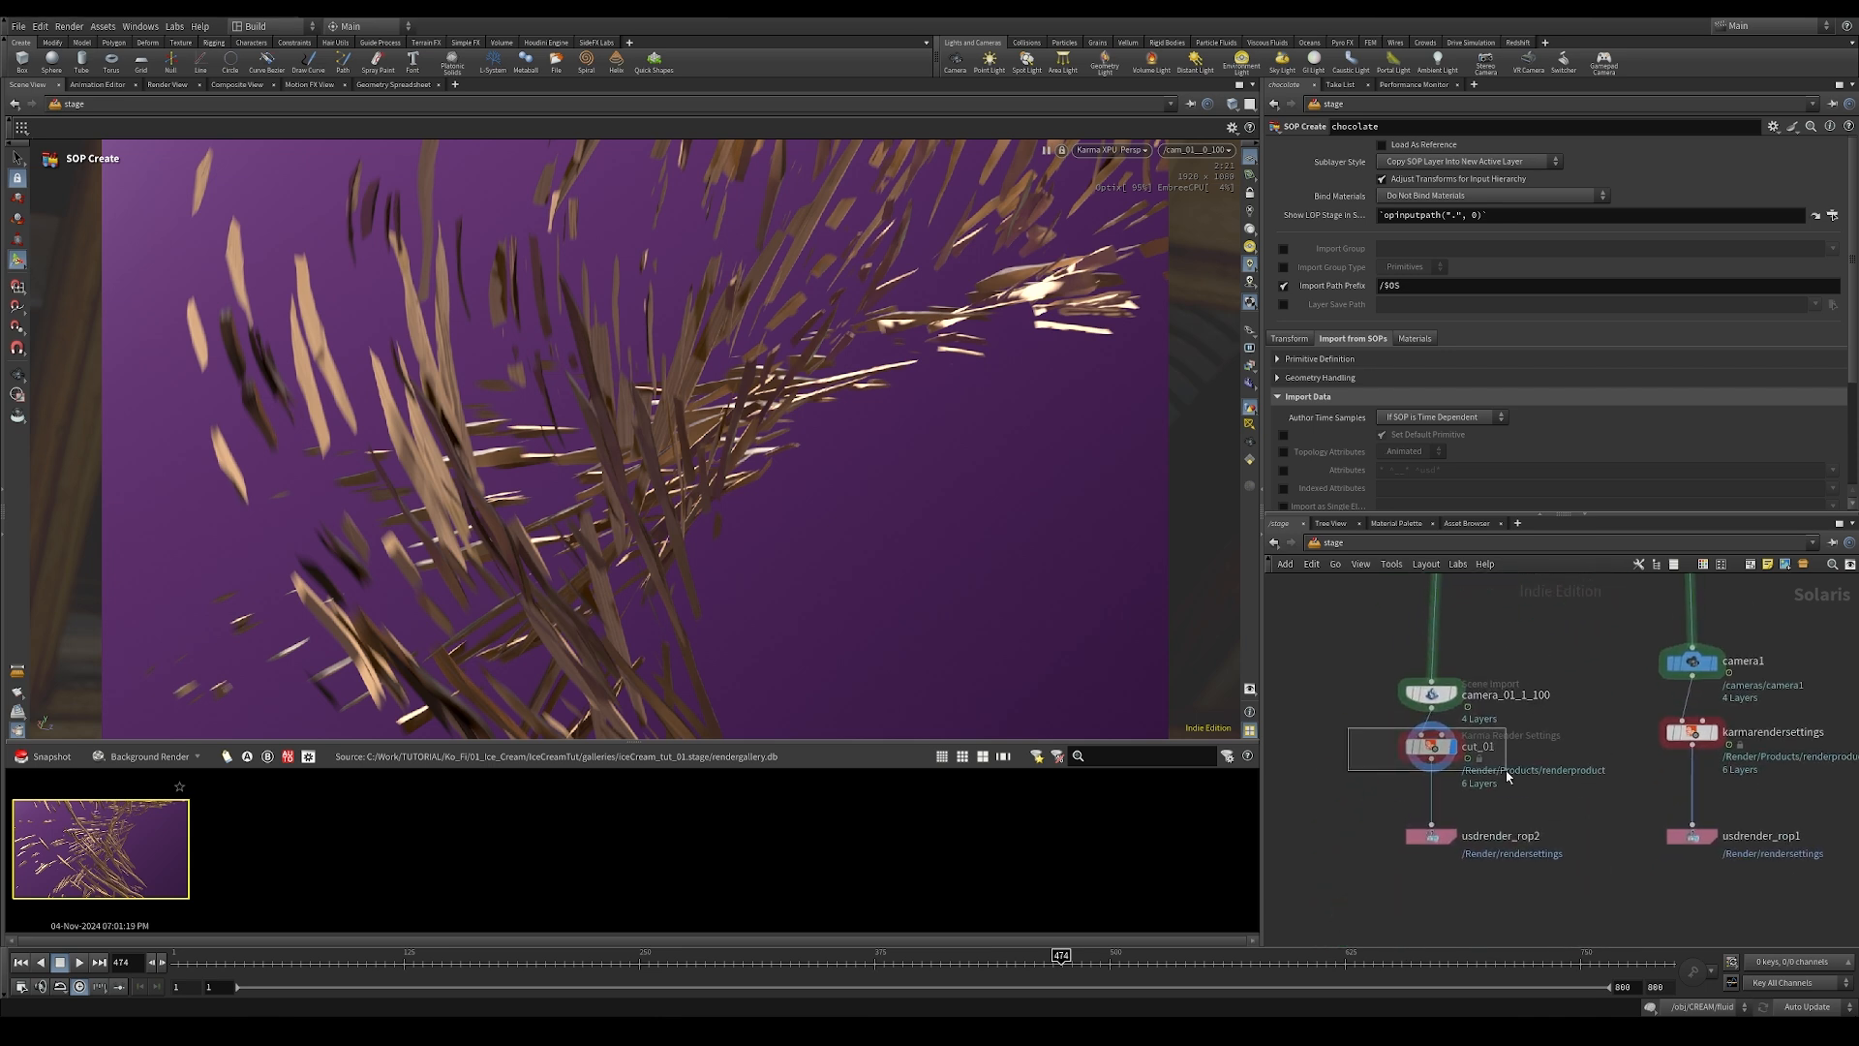
{"action": "left_click", "coordinate": [1431, 746]}
{"action": "left_click_drag", "start_coordinate": [1376, 167], "coordinate": [1612, 171]}
{"action": "key", "text": "BackSpace"}
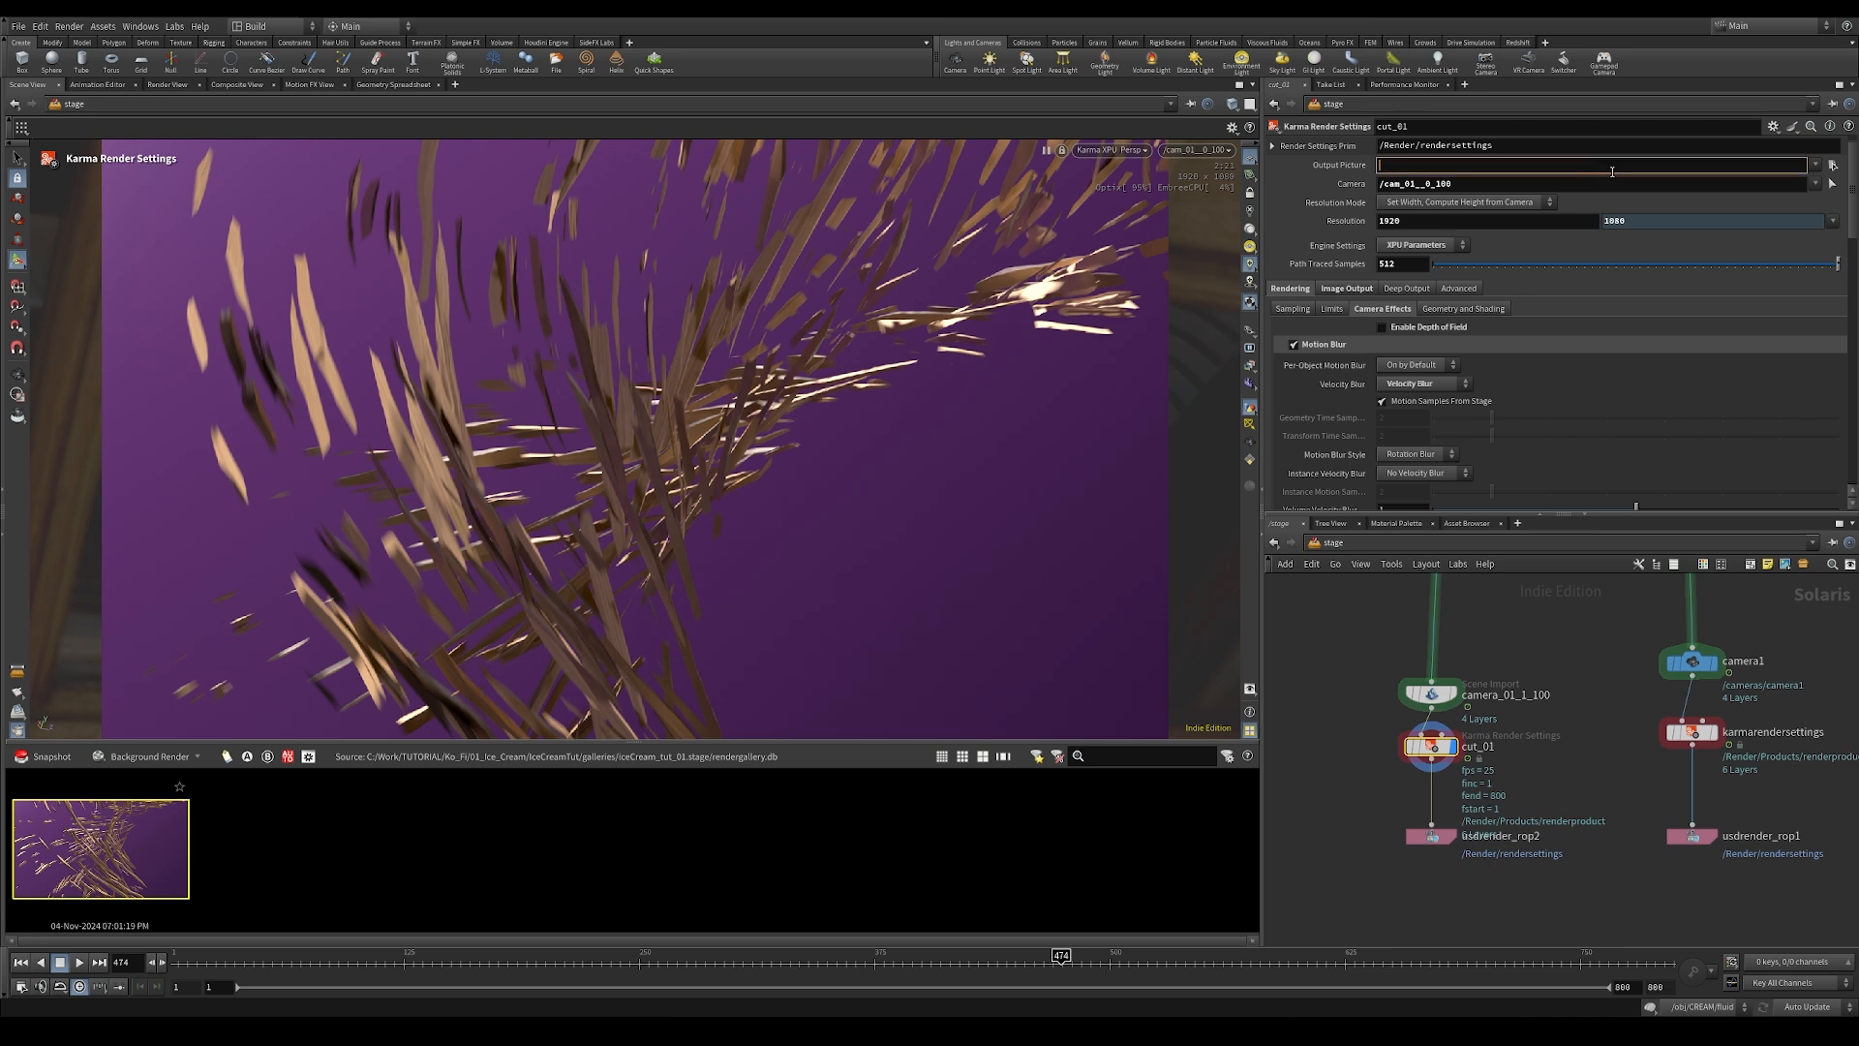
{"action": "type", "text": "$JOB"}
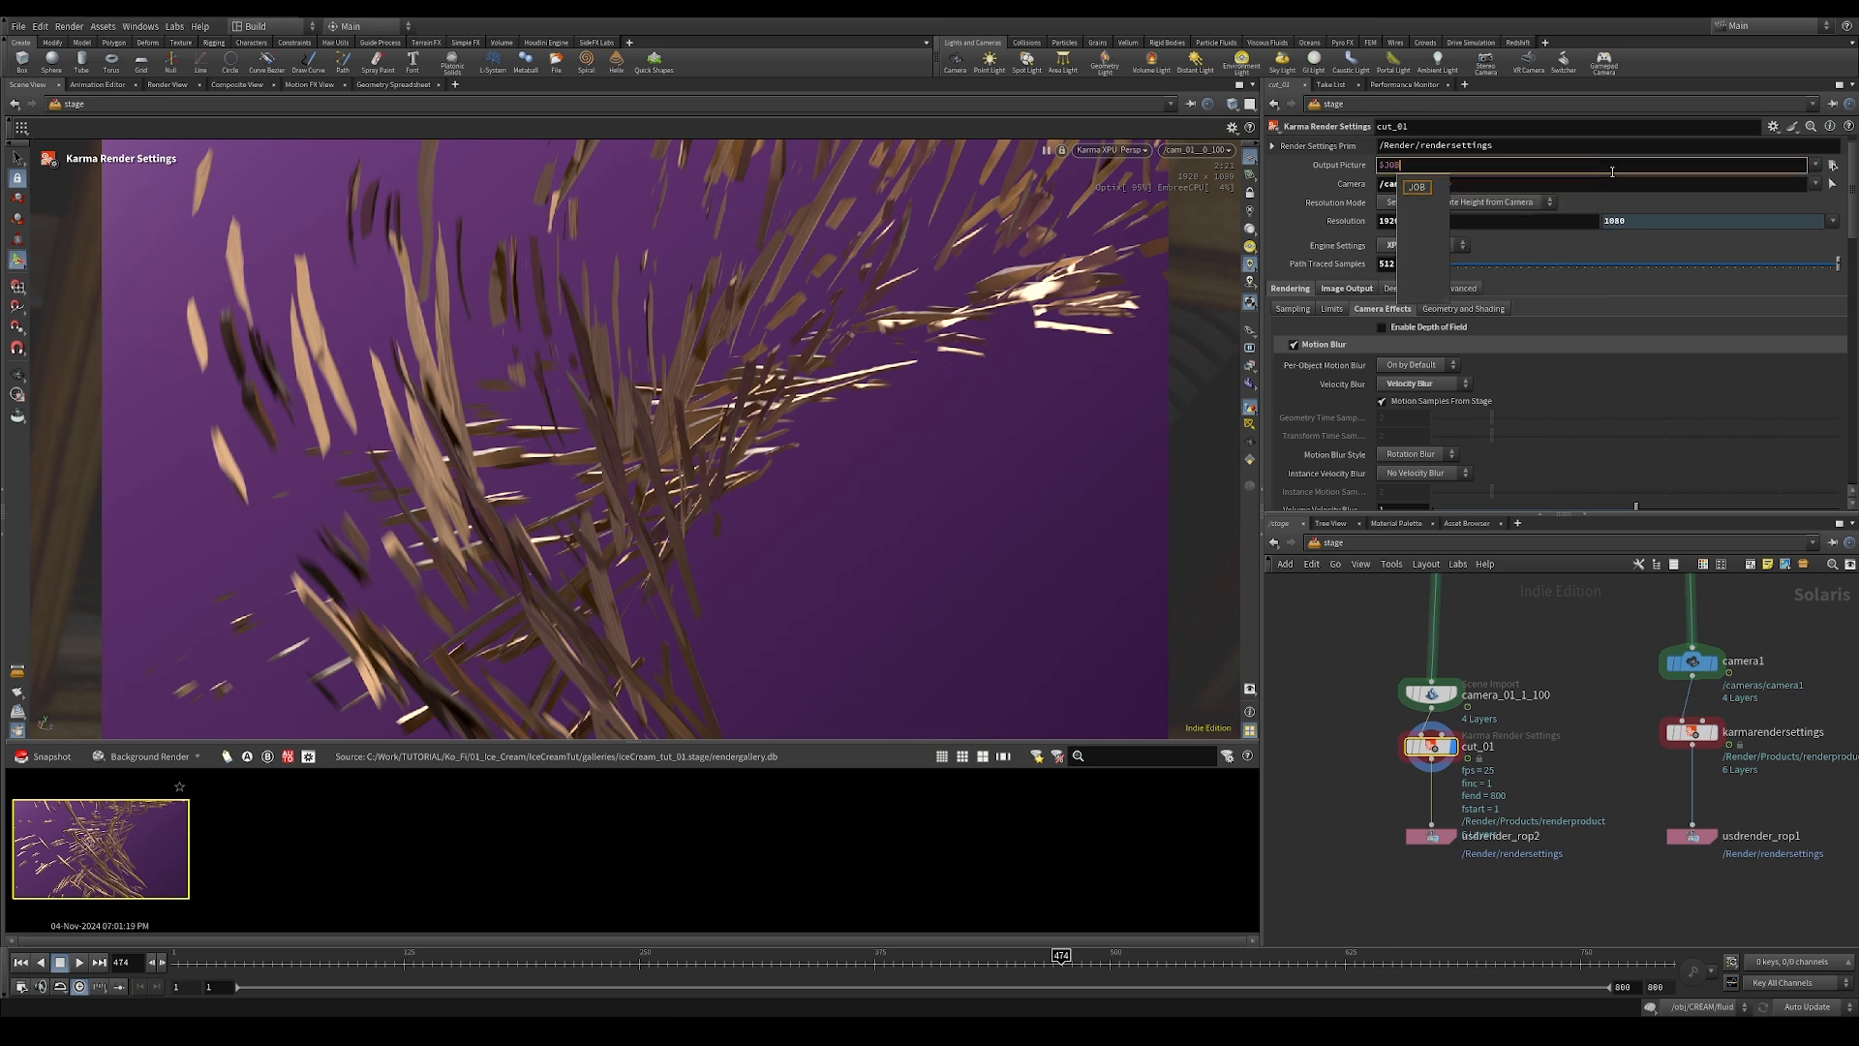
{"action": "type", "text": "/render"}
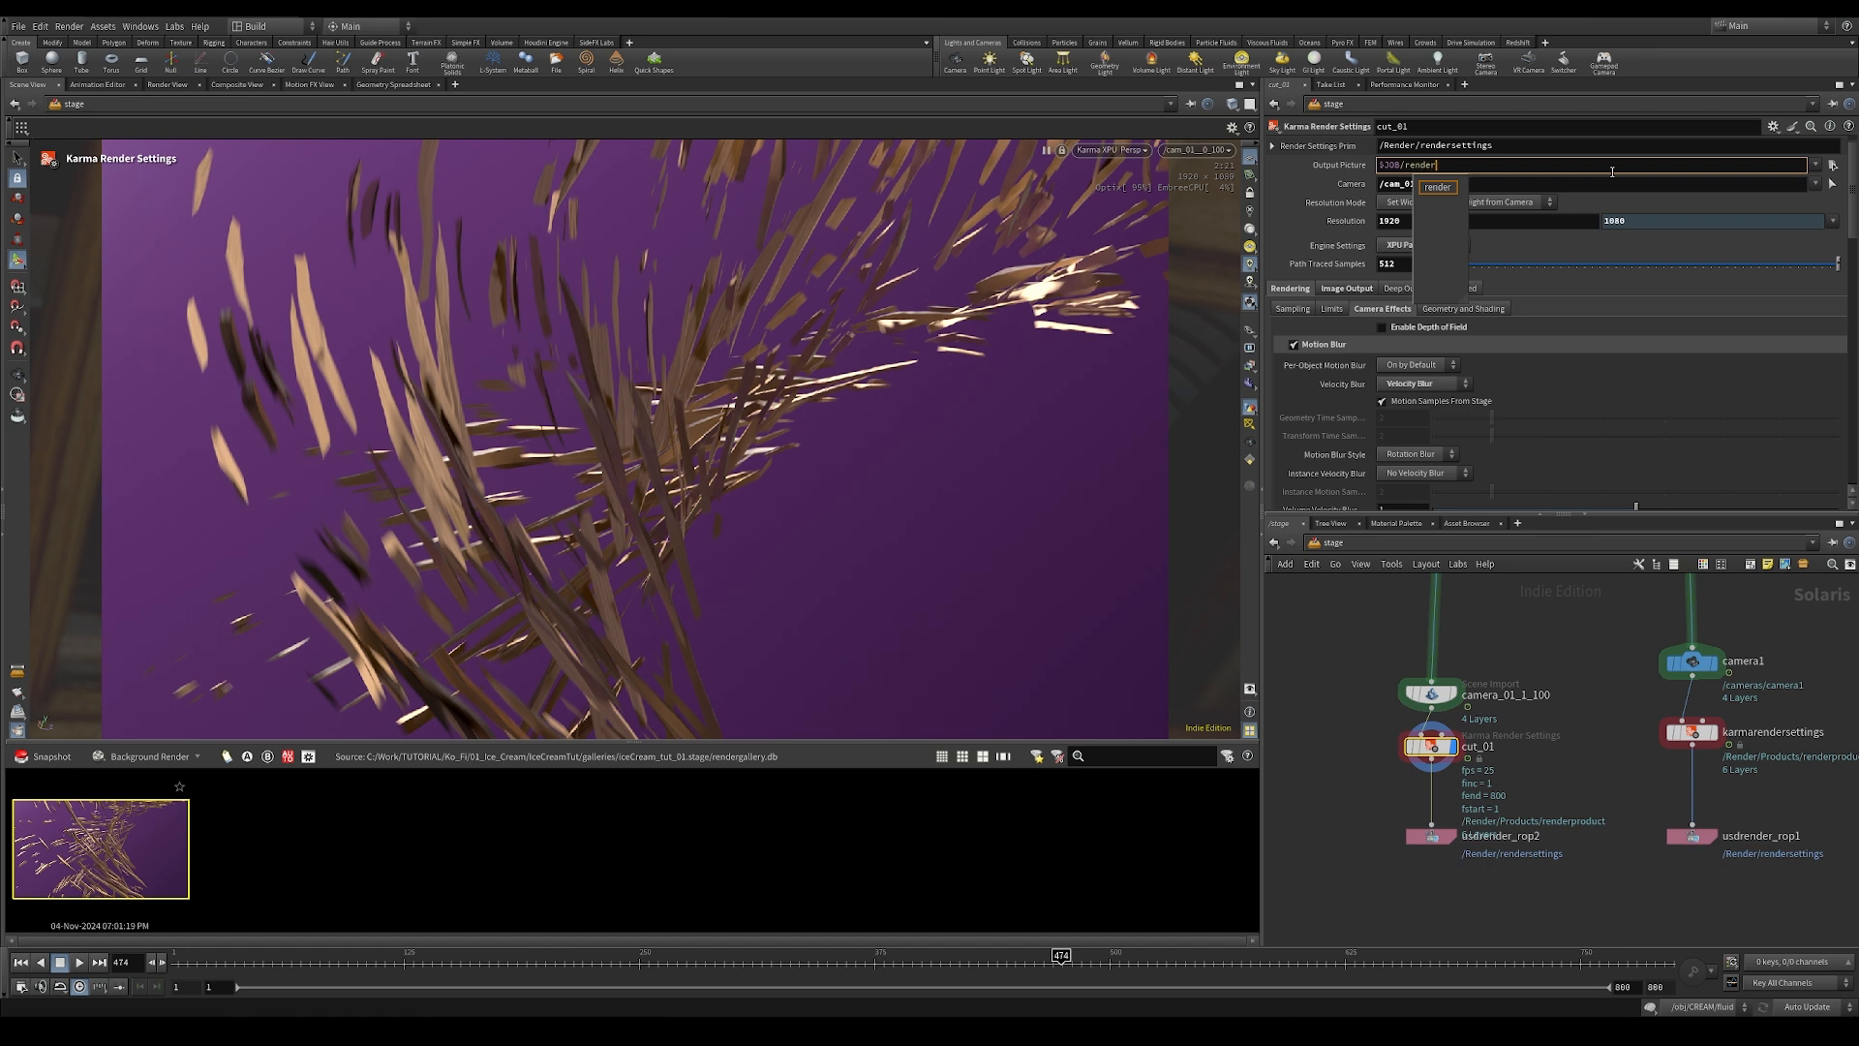
{"action": "type", "text": "/"}
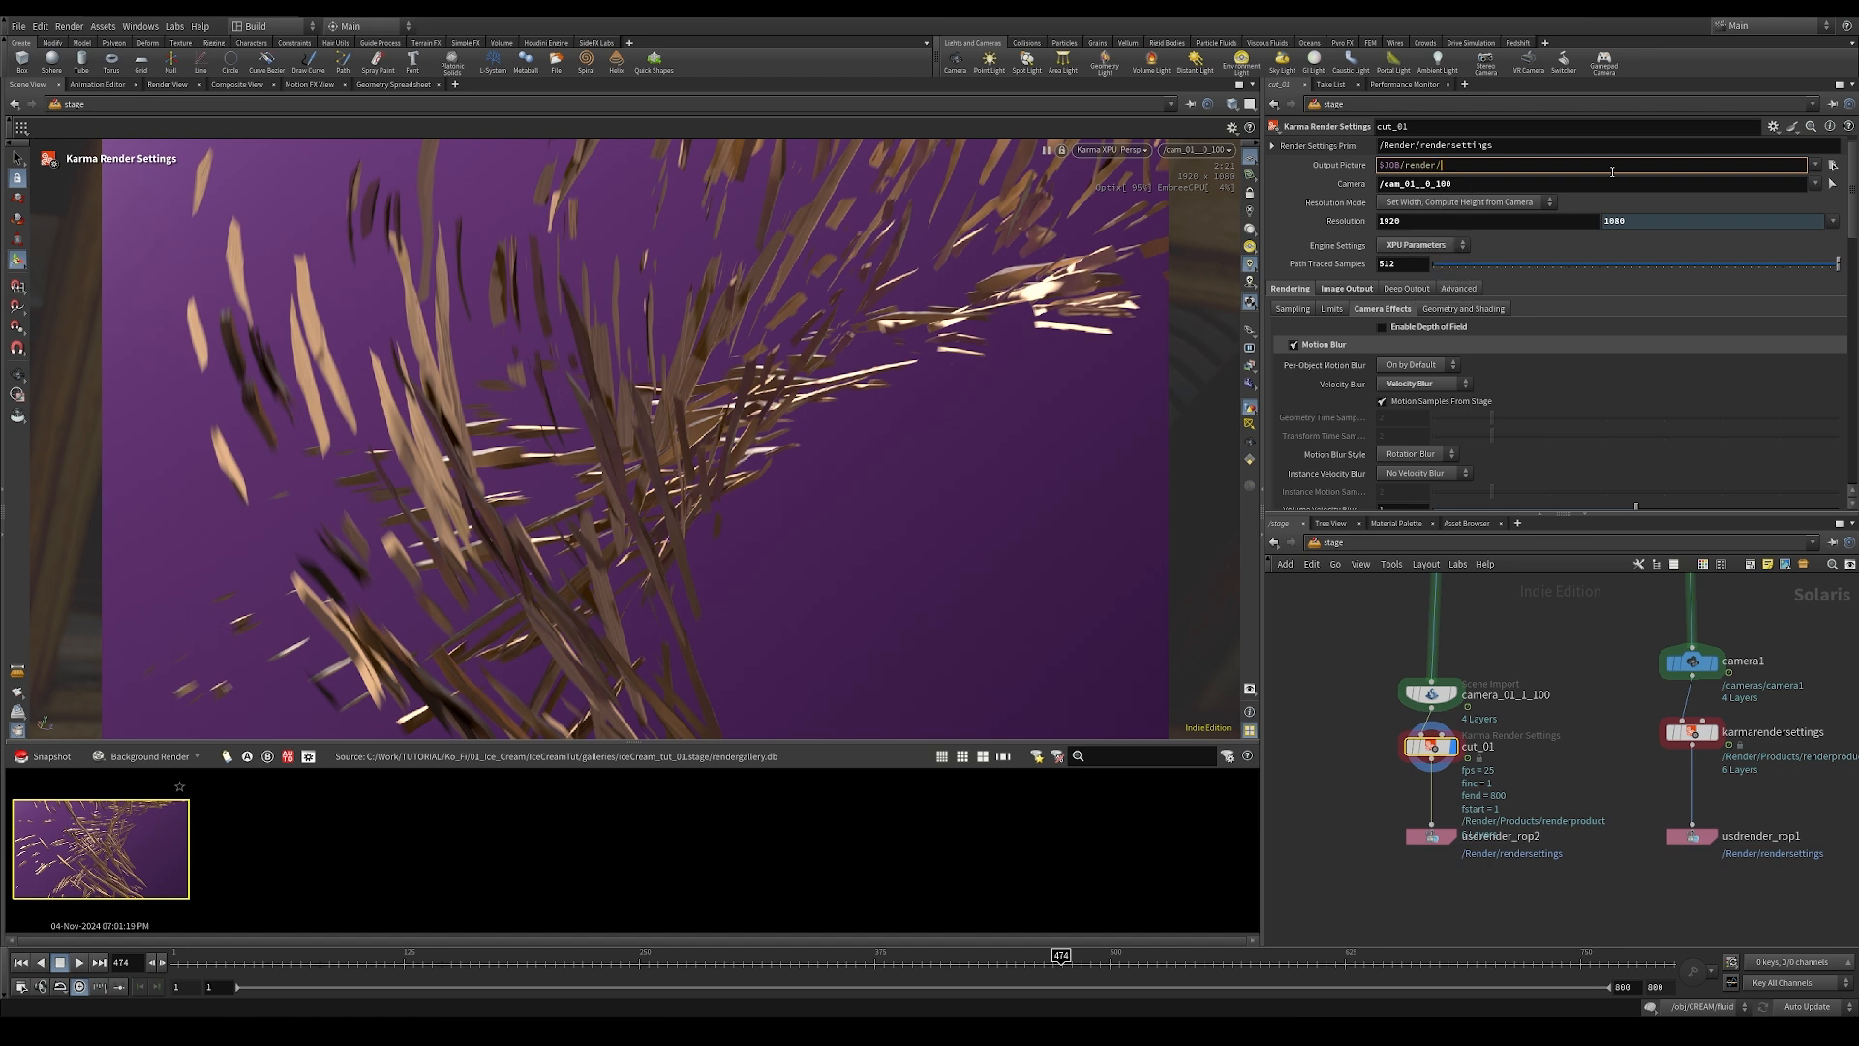
{"action": "type", "text": "$"}
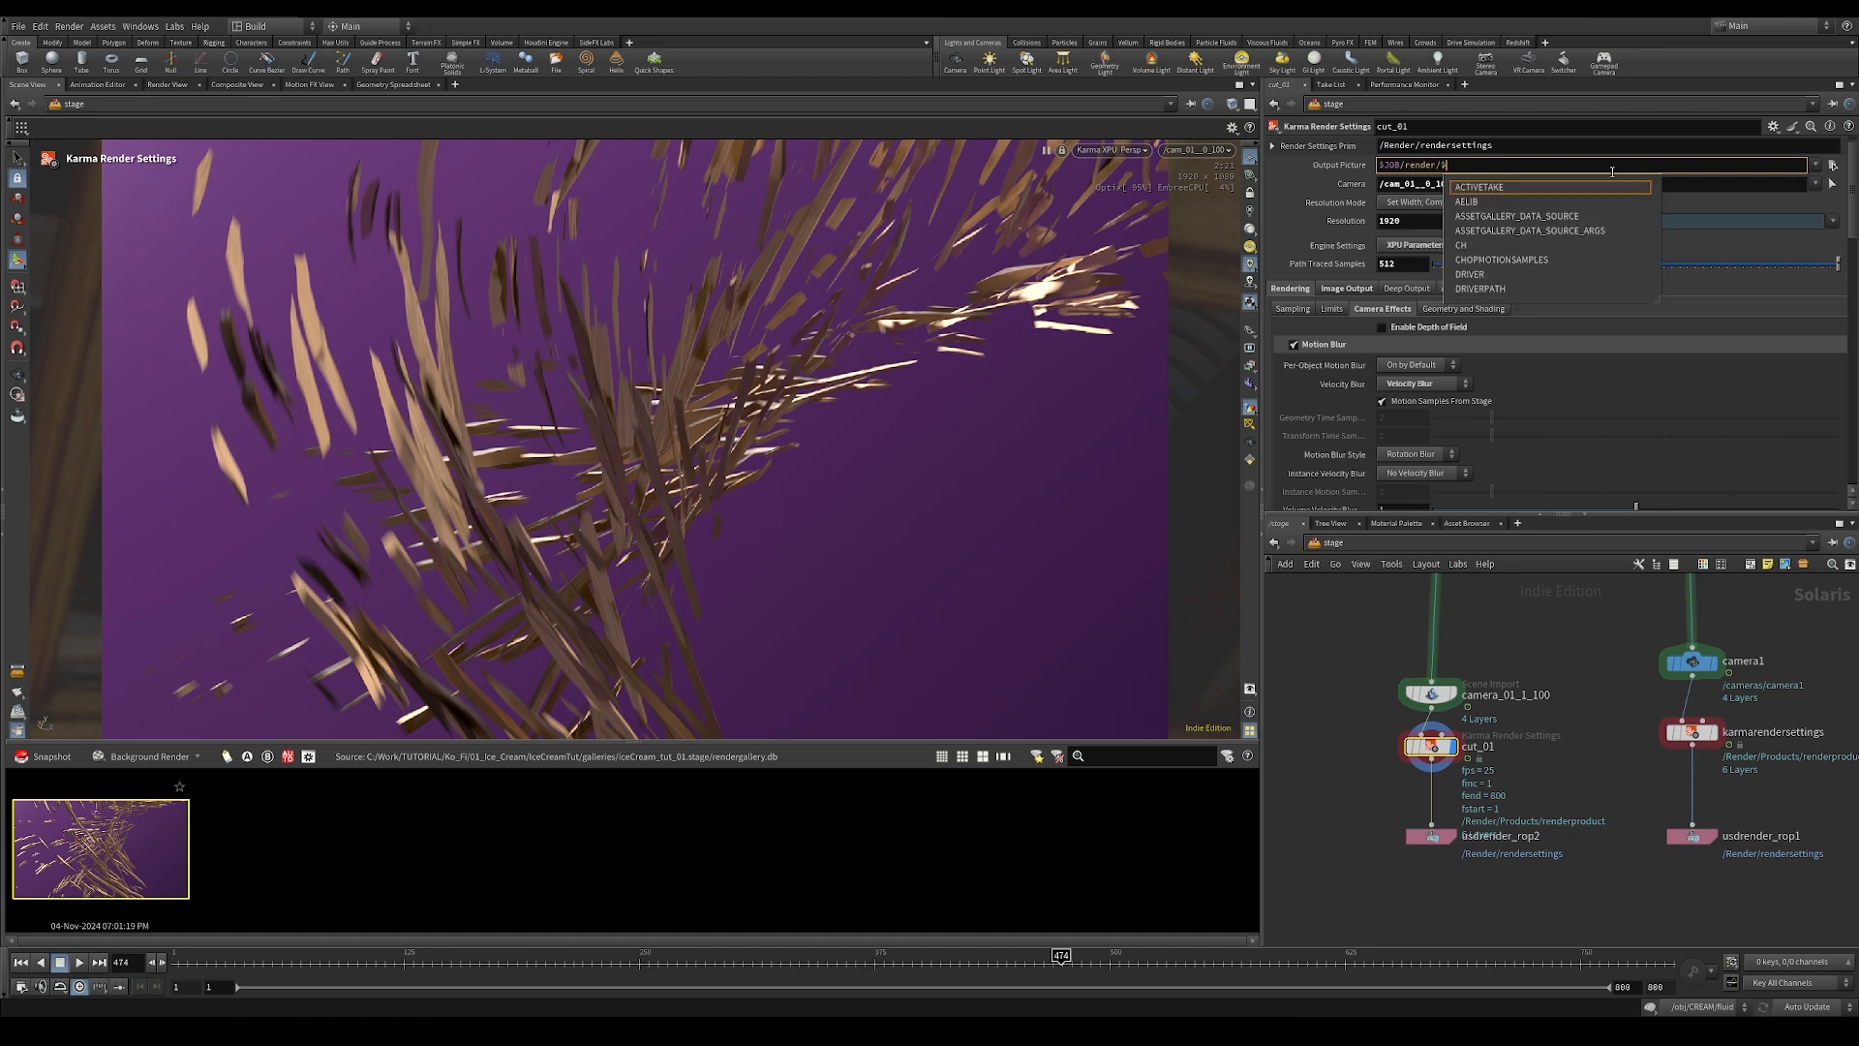
{"action": "type", "text": "OS"}
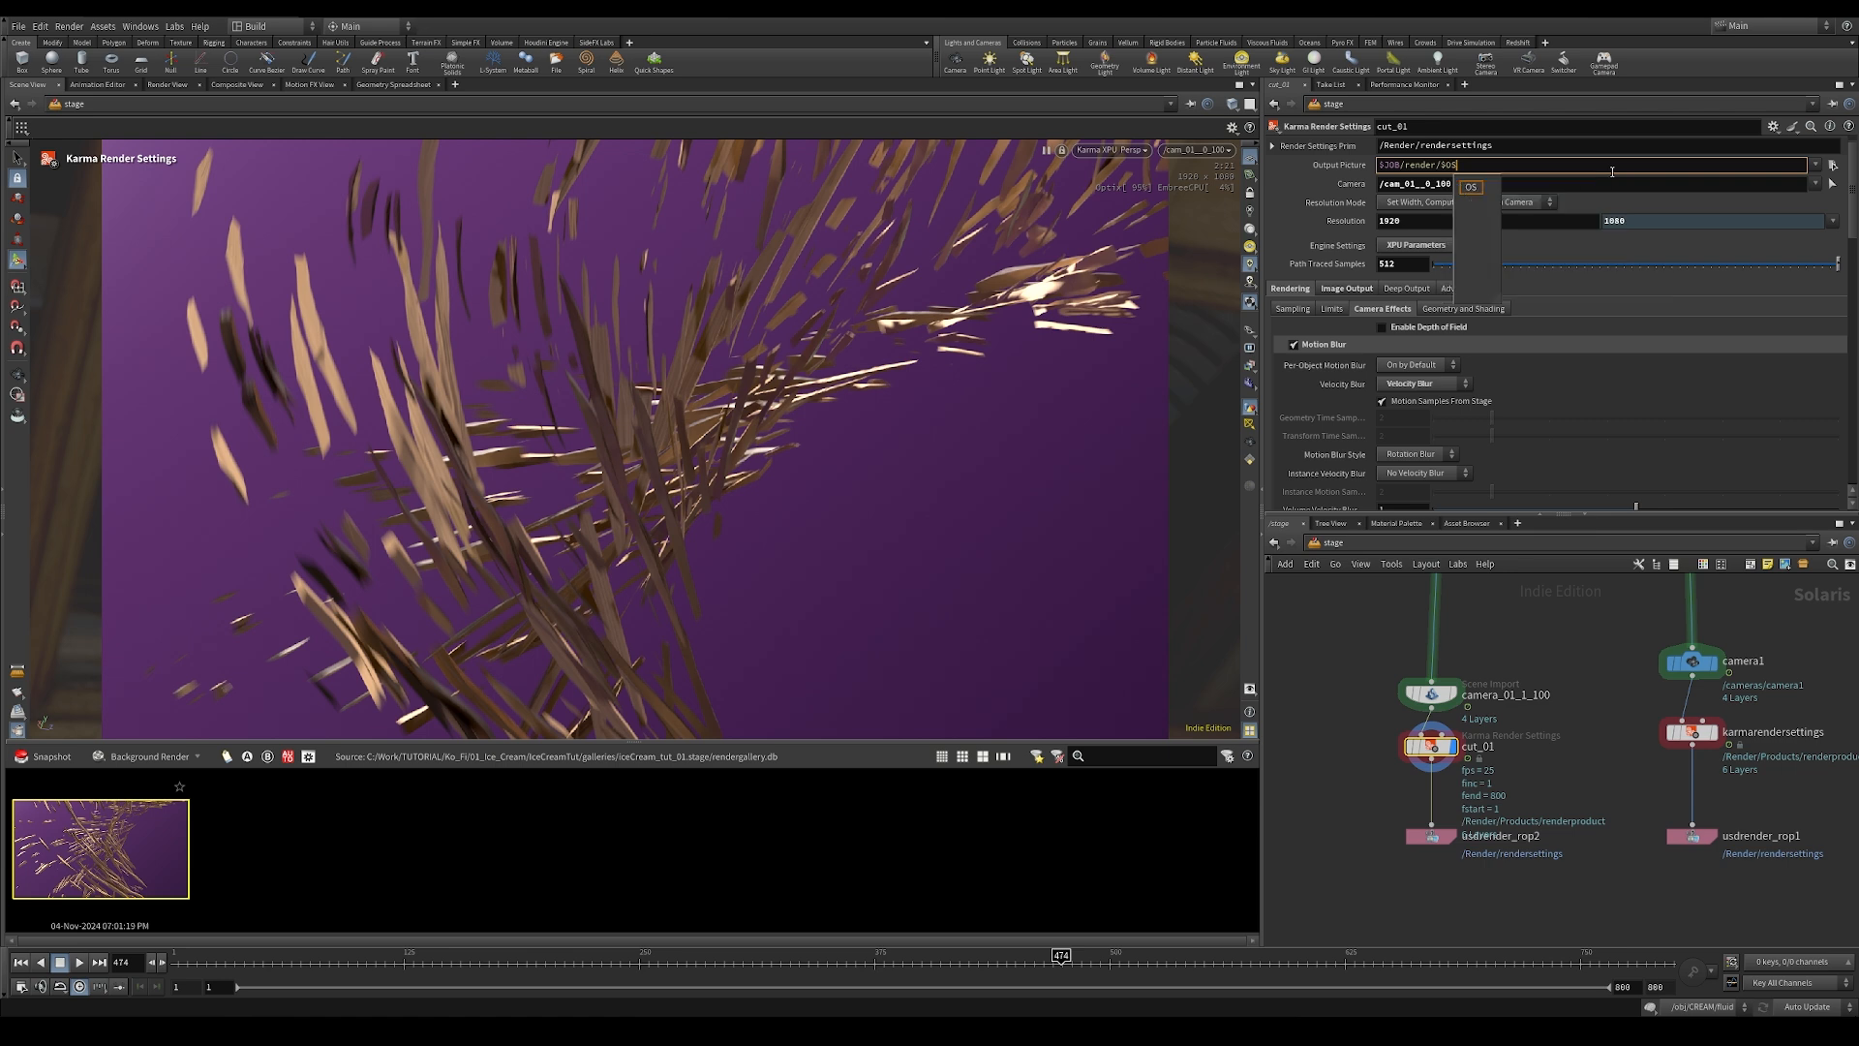
{"action": "type", "text": "/"}
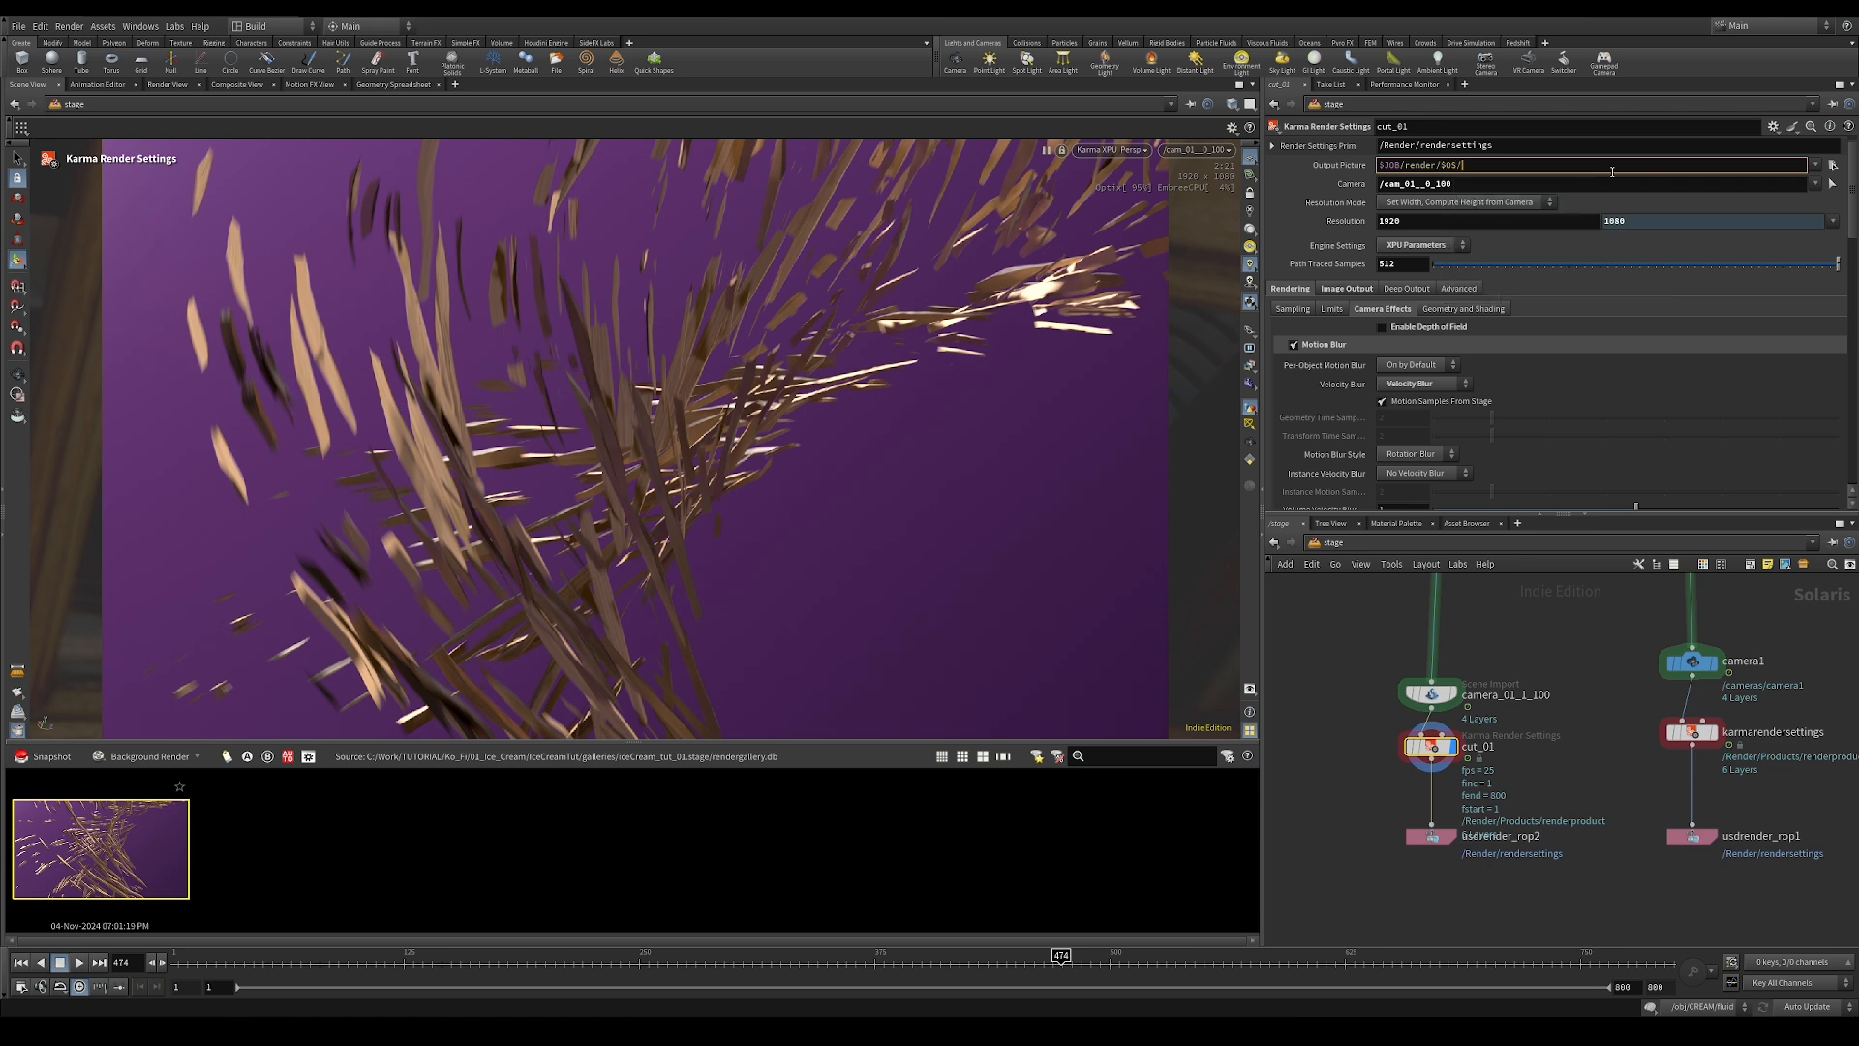
{"action": "type", "text": "$OS"}
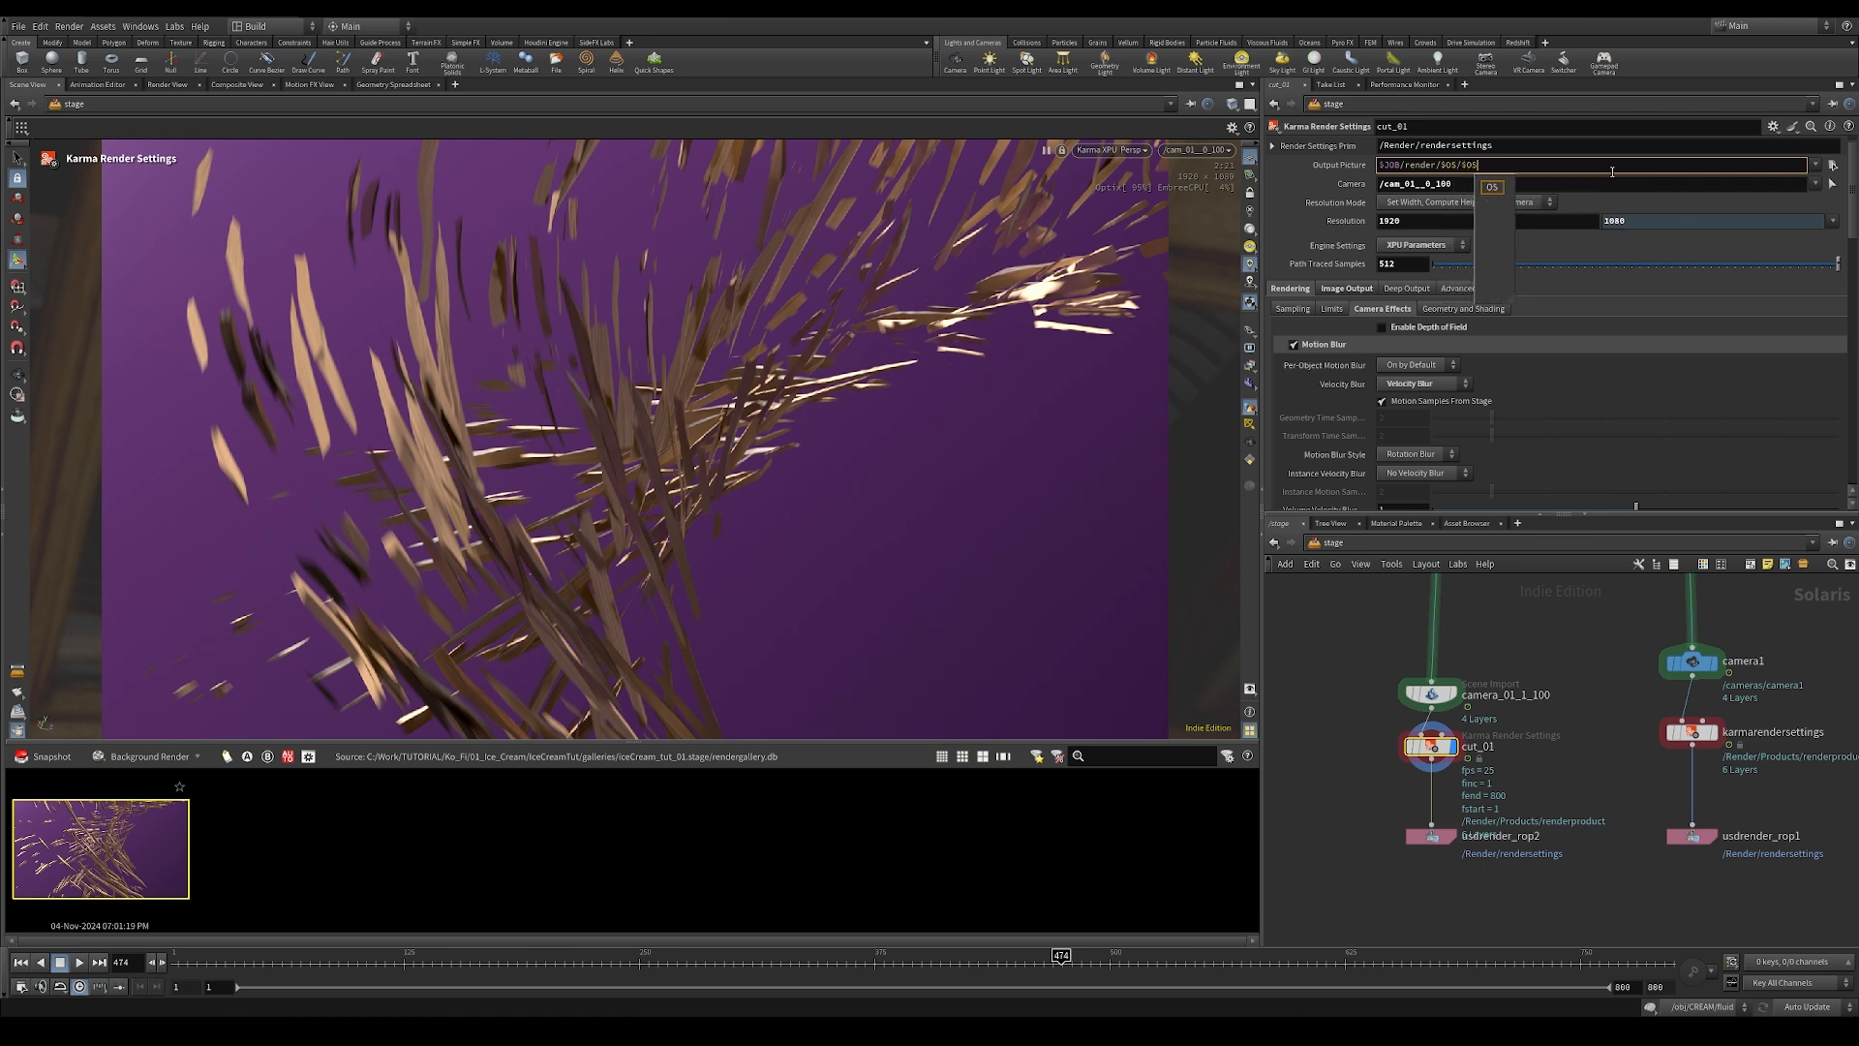
{"action": "type", "text": ".$F4."}
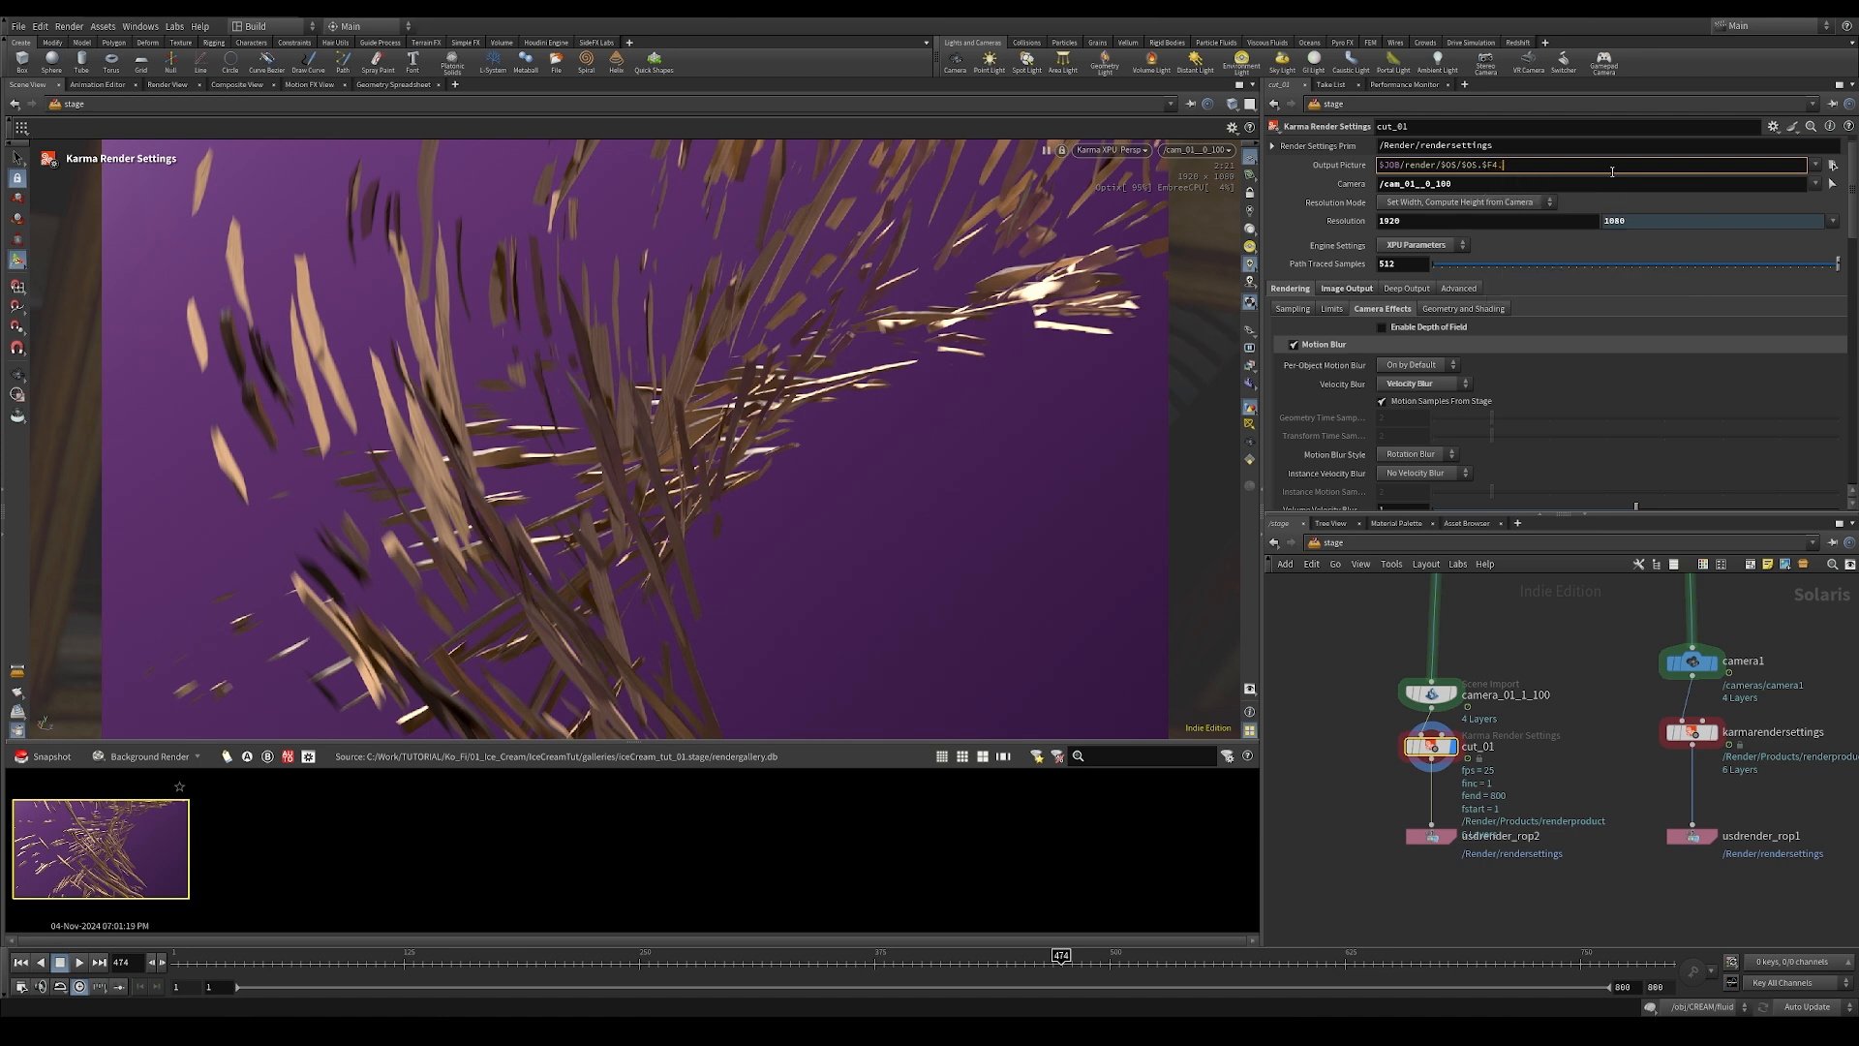
{"action": "type", "text": "exr"}
{"action": "key", "text": "Return"}
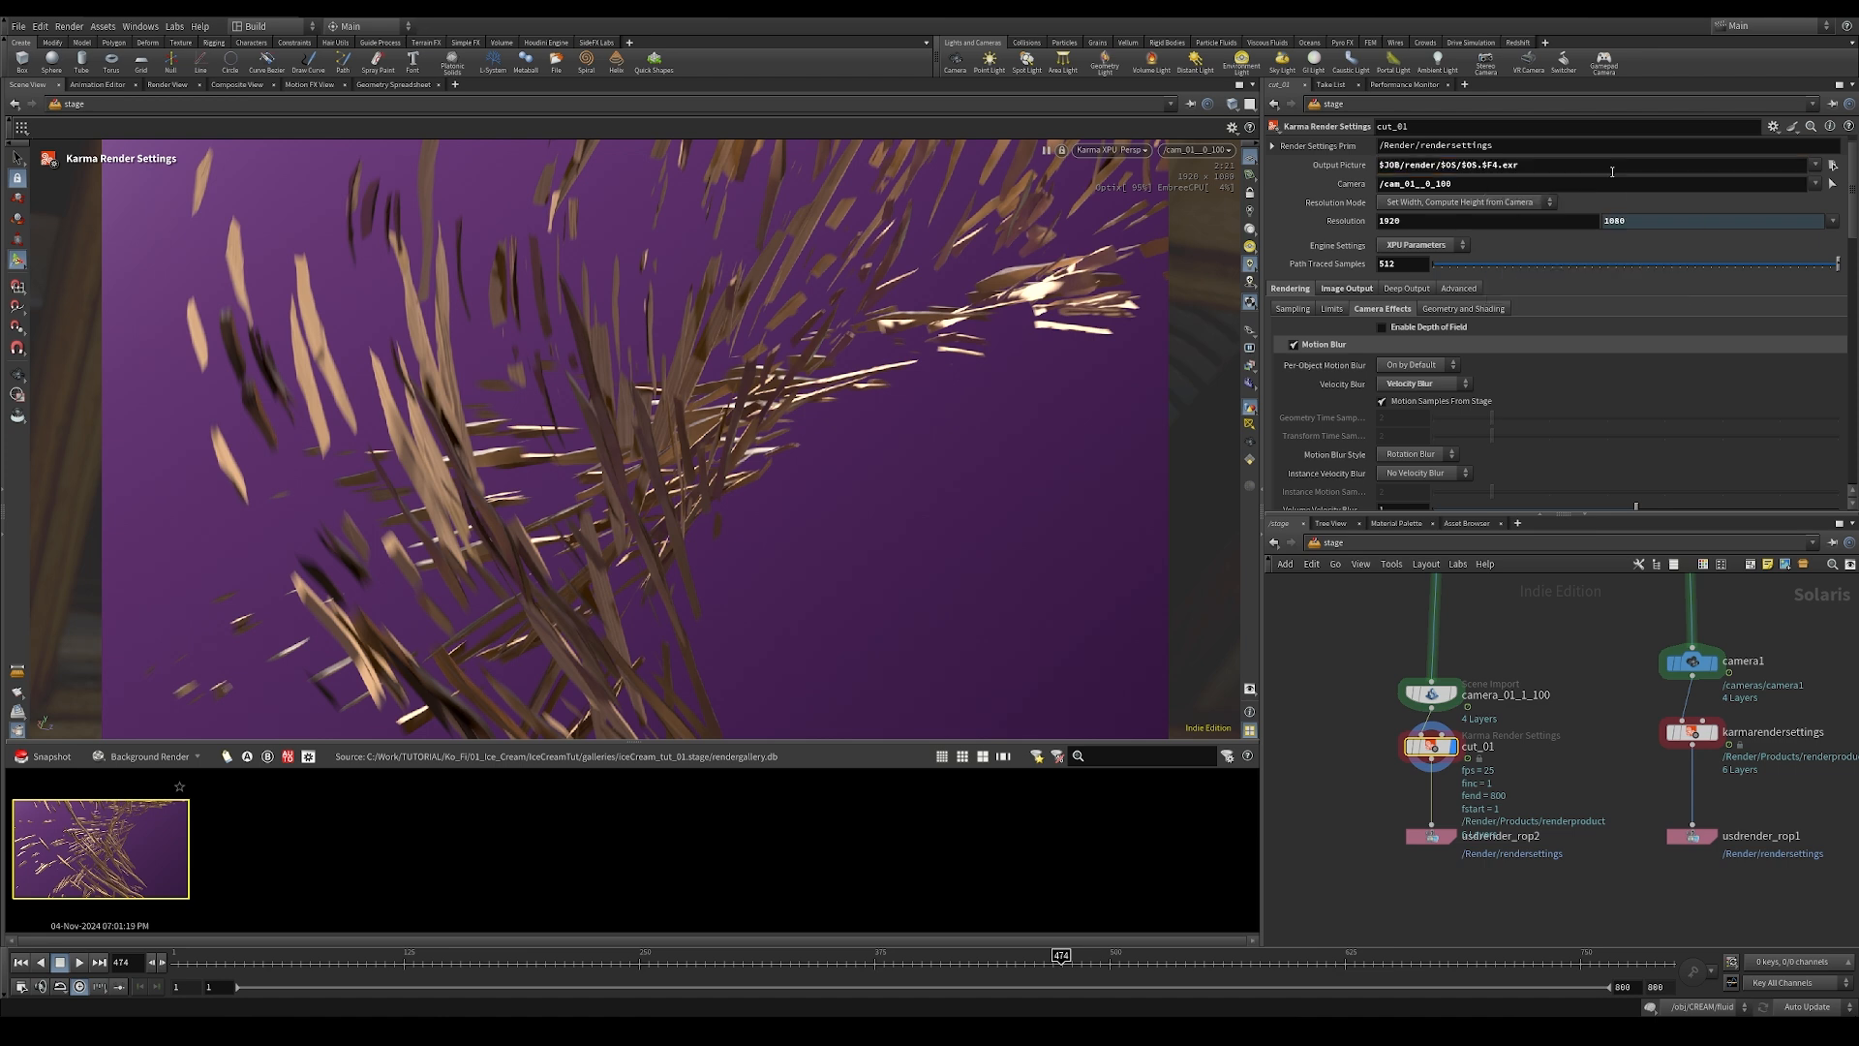
{"action": "left_click", "coordinate": [1336, 165]}
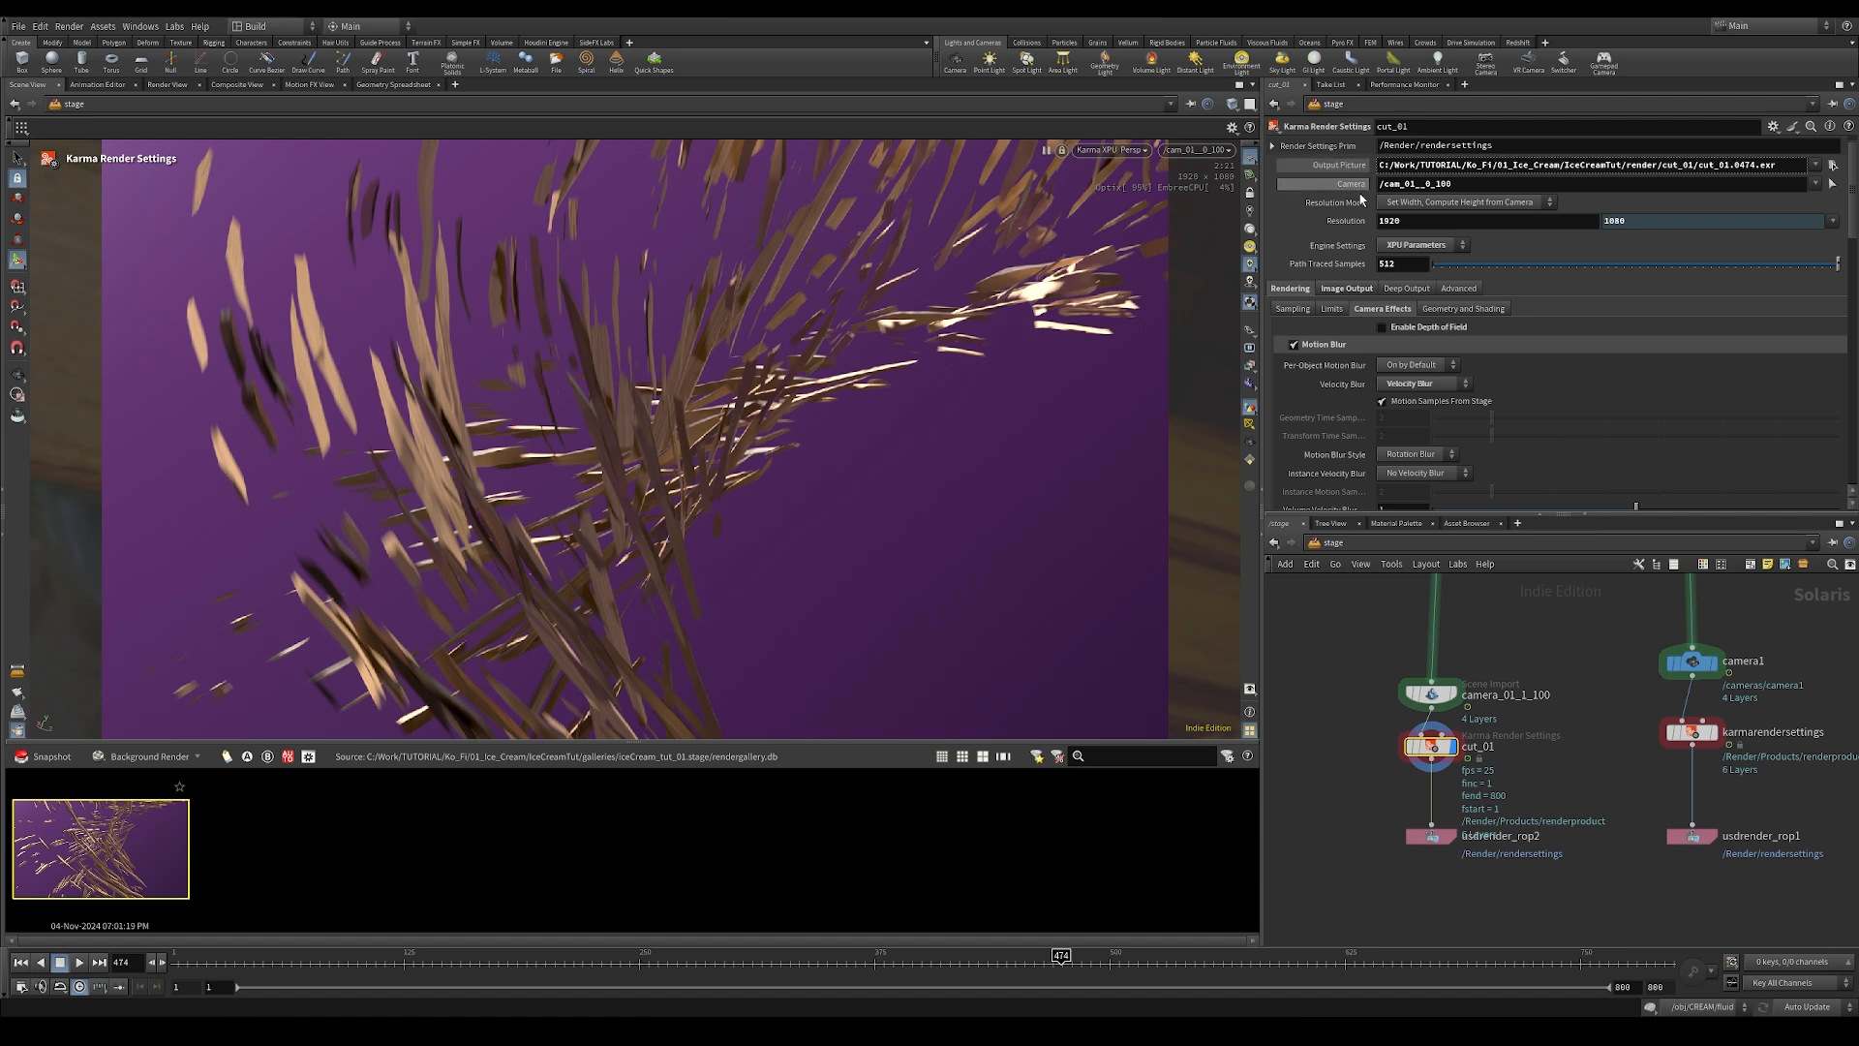
Step: Set usdrender_rop2 to Render Specific Frame Range and delete the channels on its start and end frames so they can be edited
{"action": "left_click_drag", "start_coordinate": [1432, 838], "coordinate": [1432, 863]}
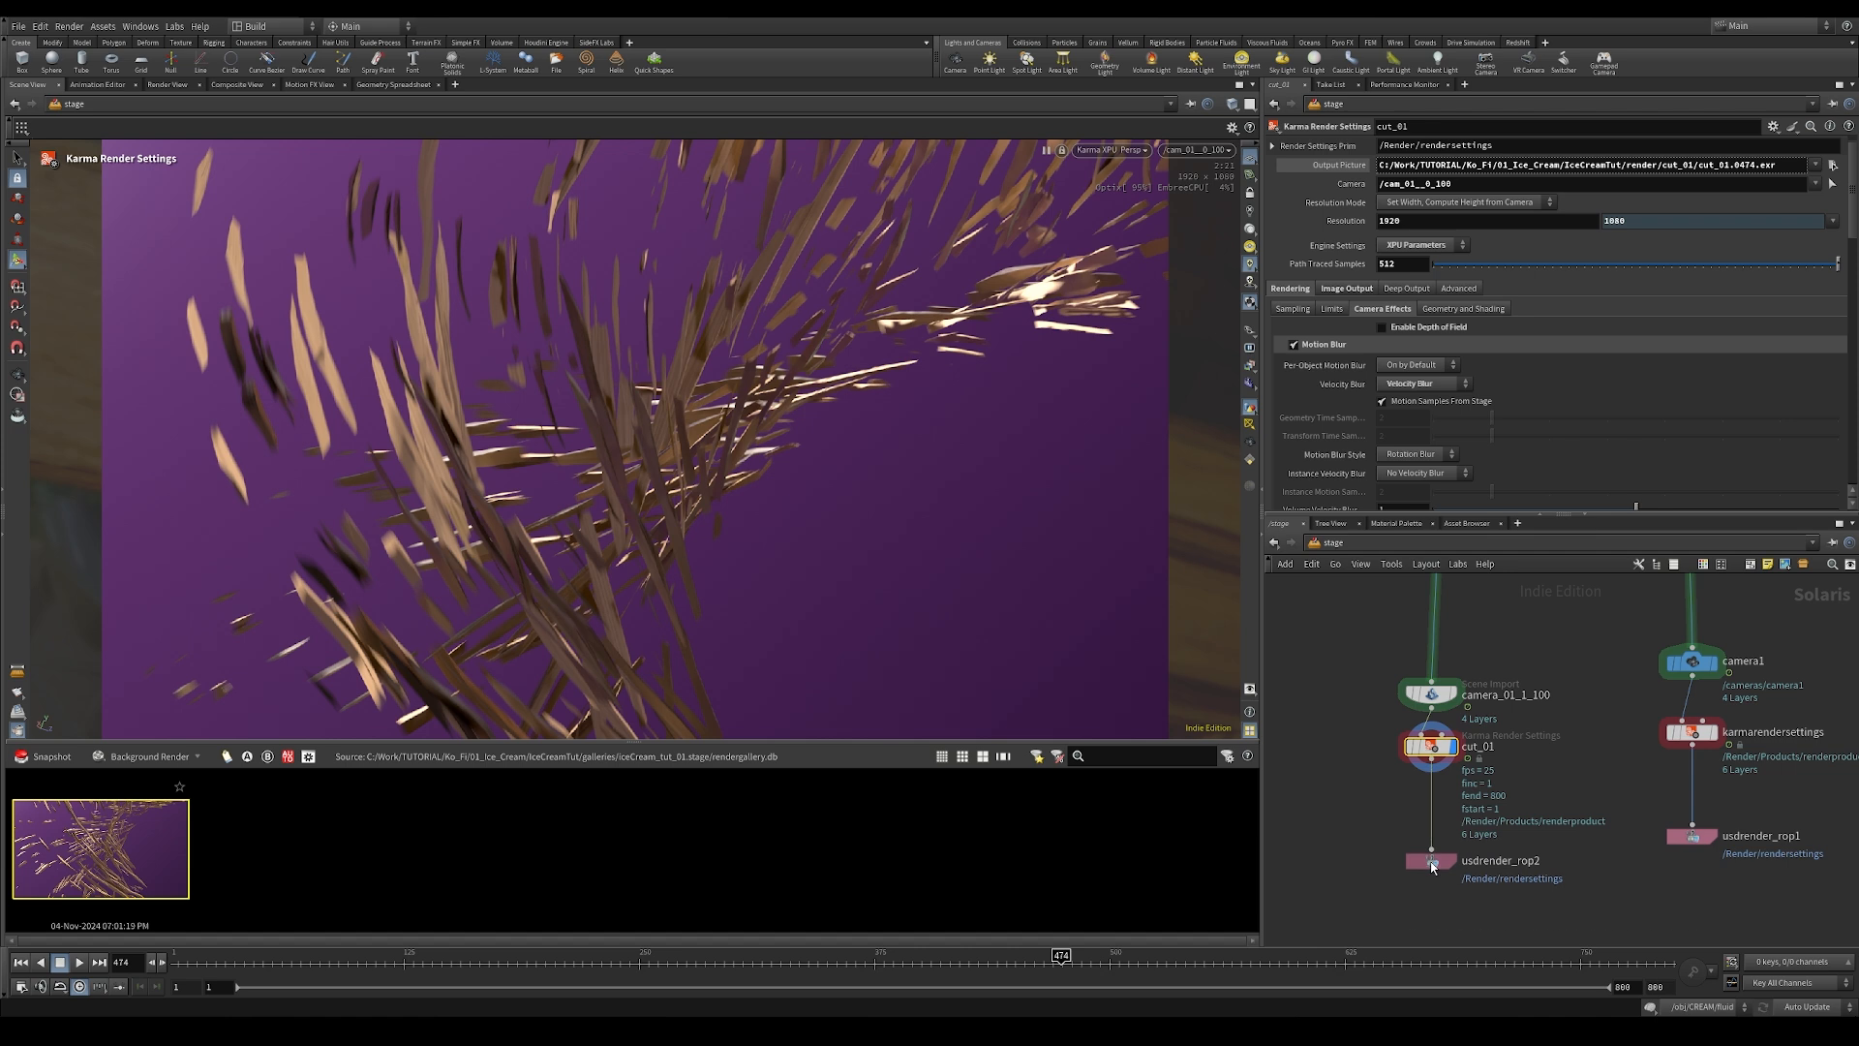
{"action": "left_click", "coordinate": [1449, 167]}
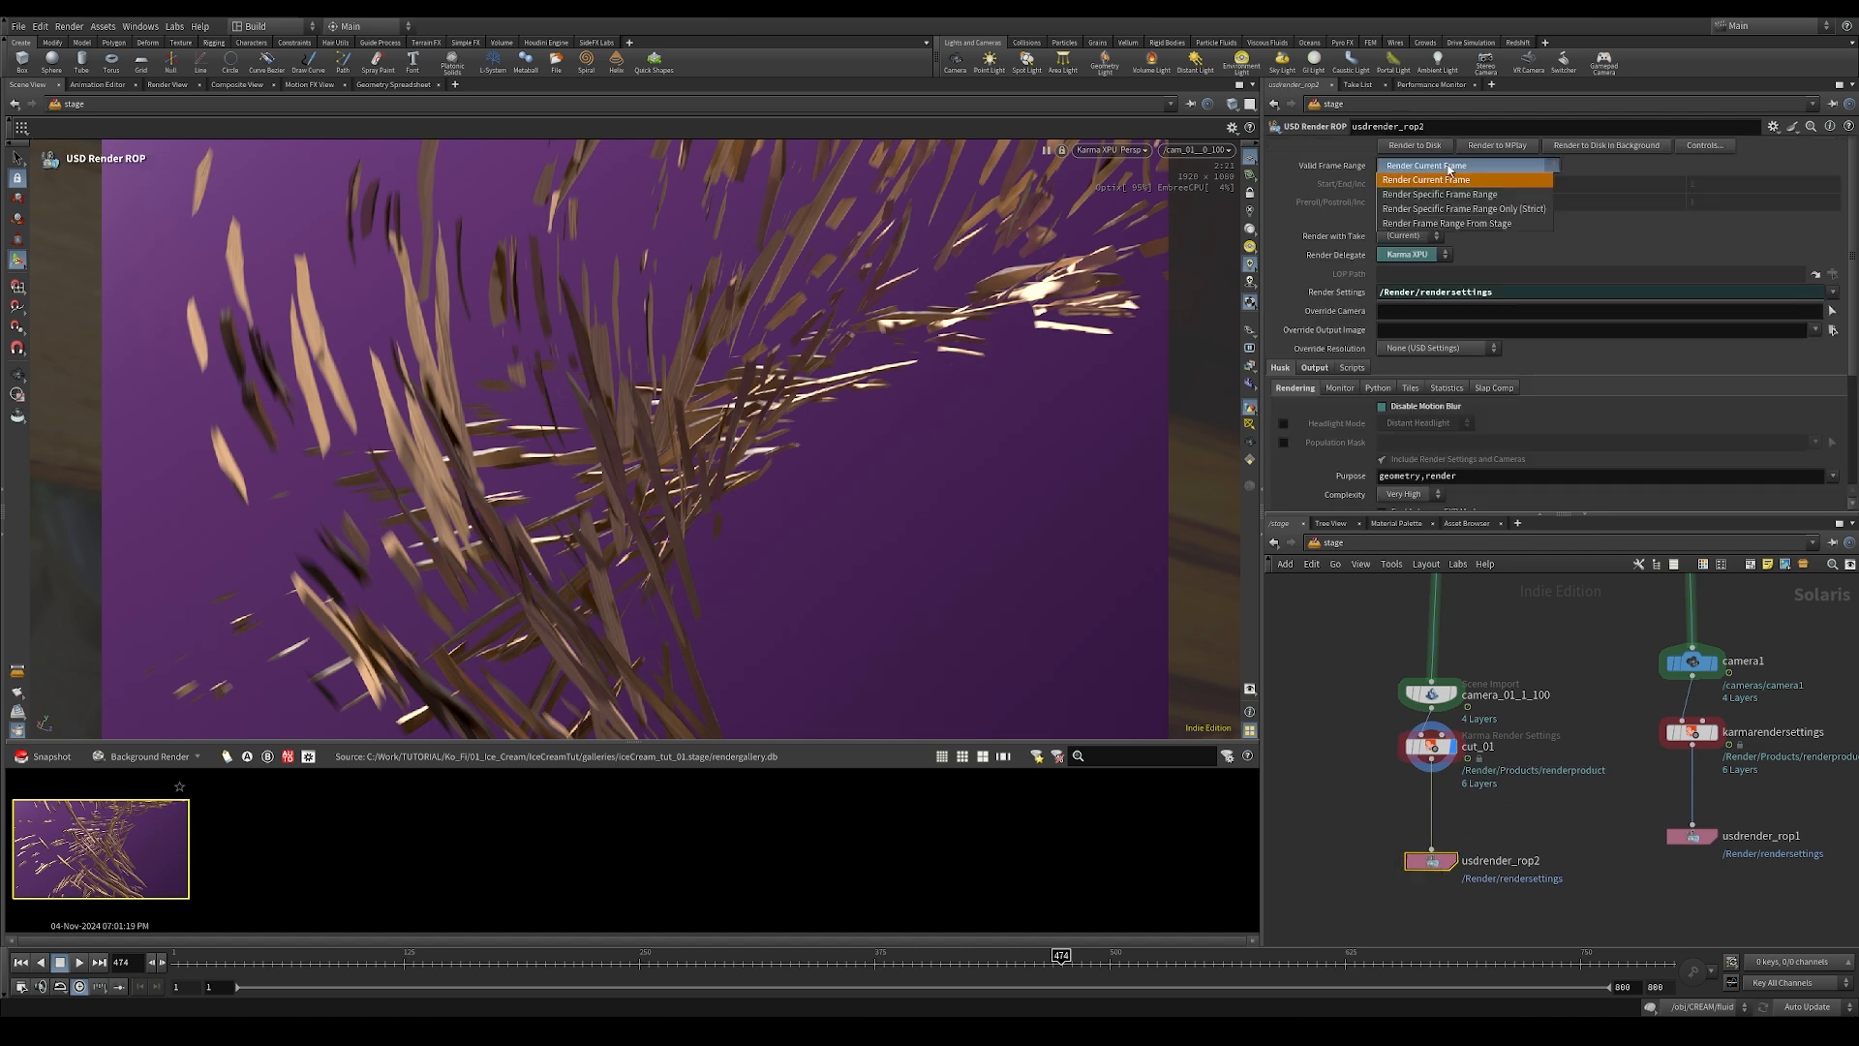
{"action": "left_click", "coordinate": [1482, 196]}
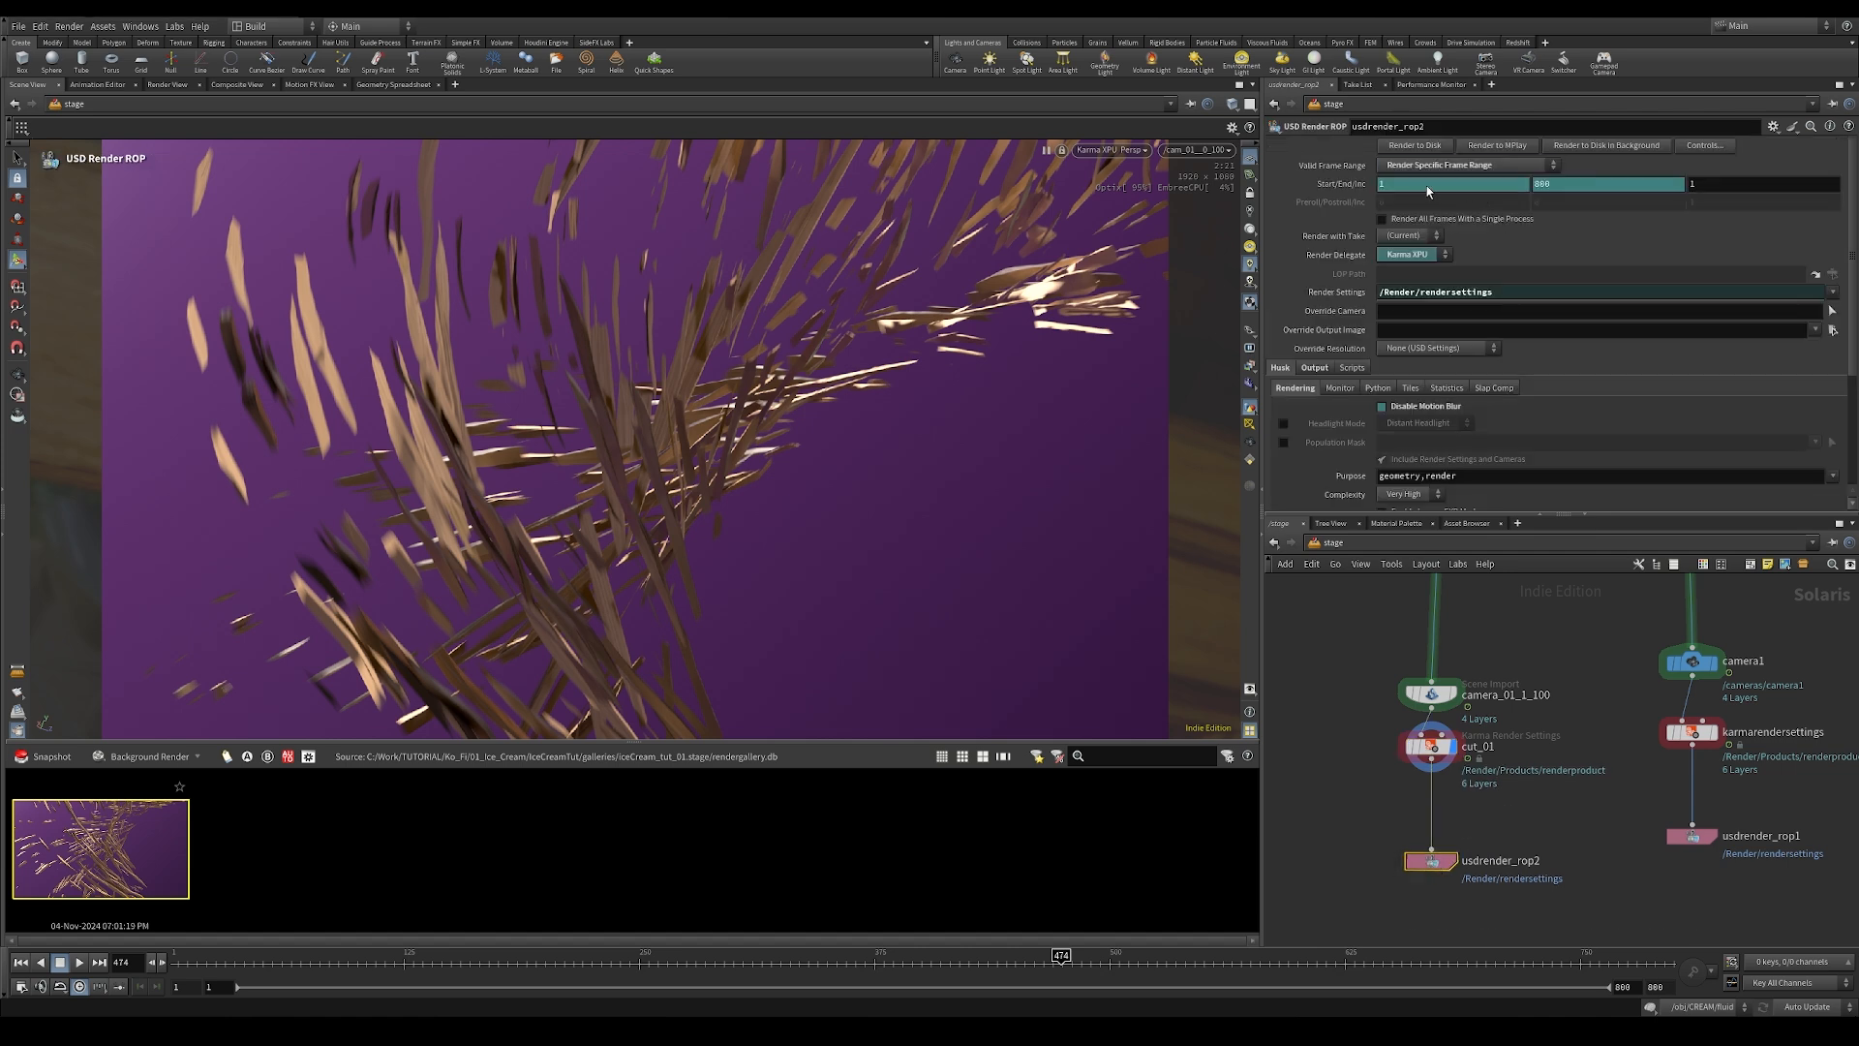
{"action": "right_click", "coordinate": [1390, 189]}
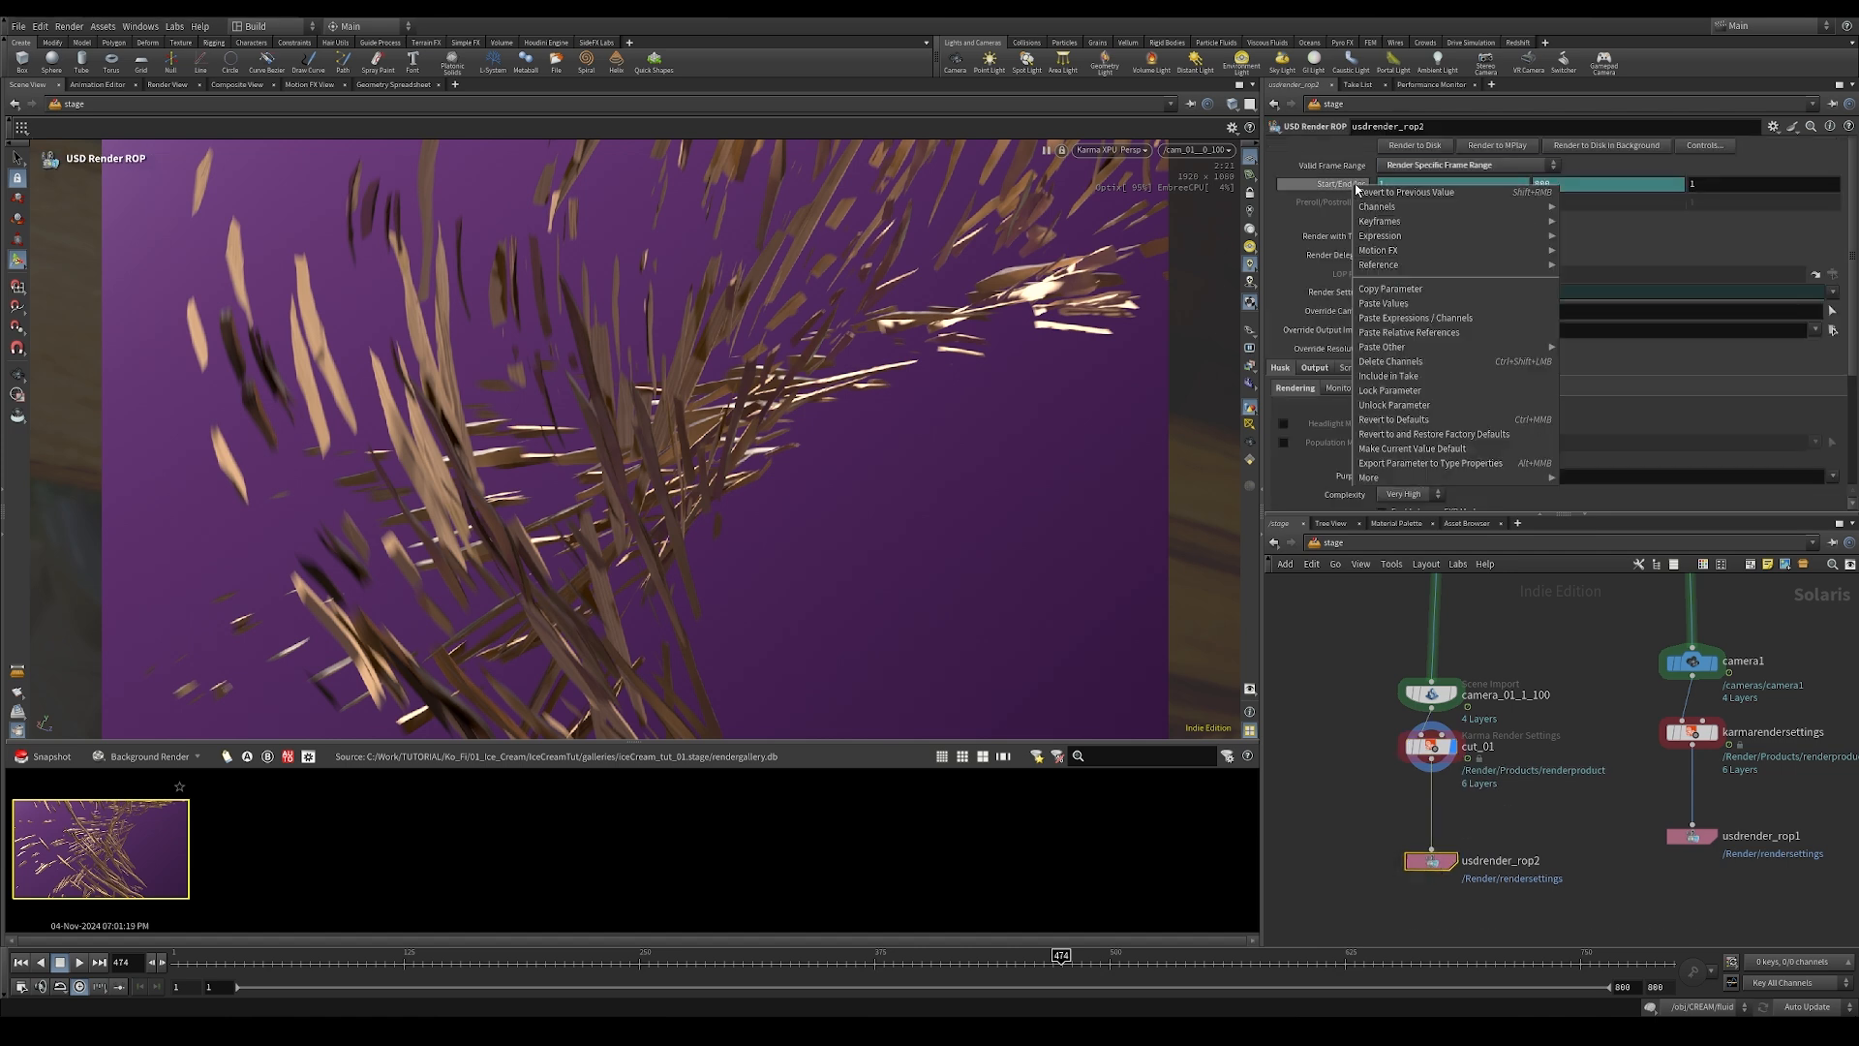
{"action": "left_click", "coordinate": [1383, 364]}
{"action": "left_click", "coordinate": [1579, 185]}
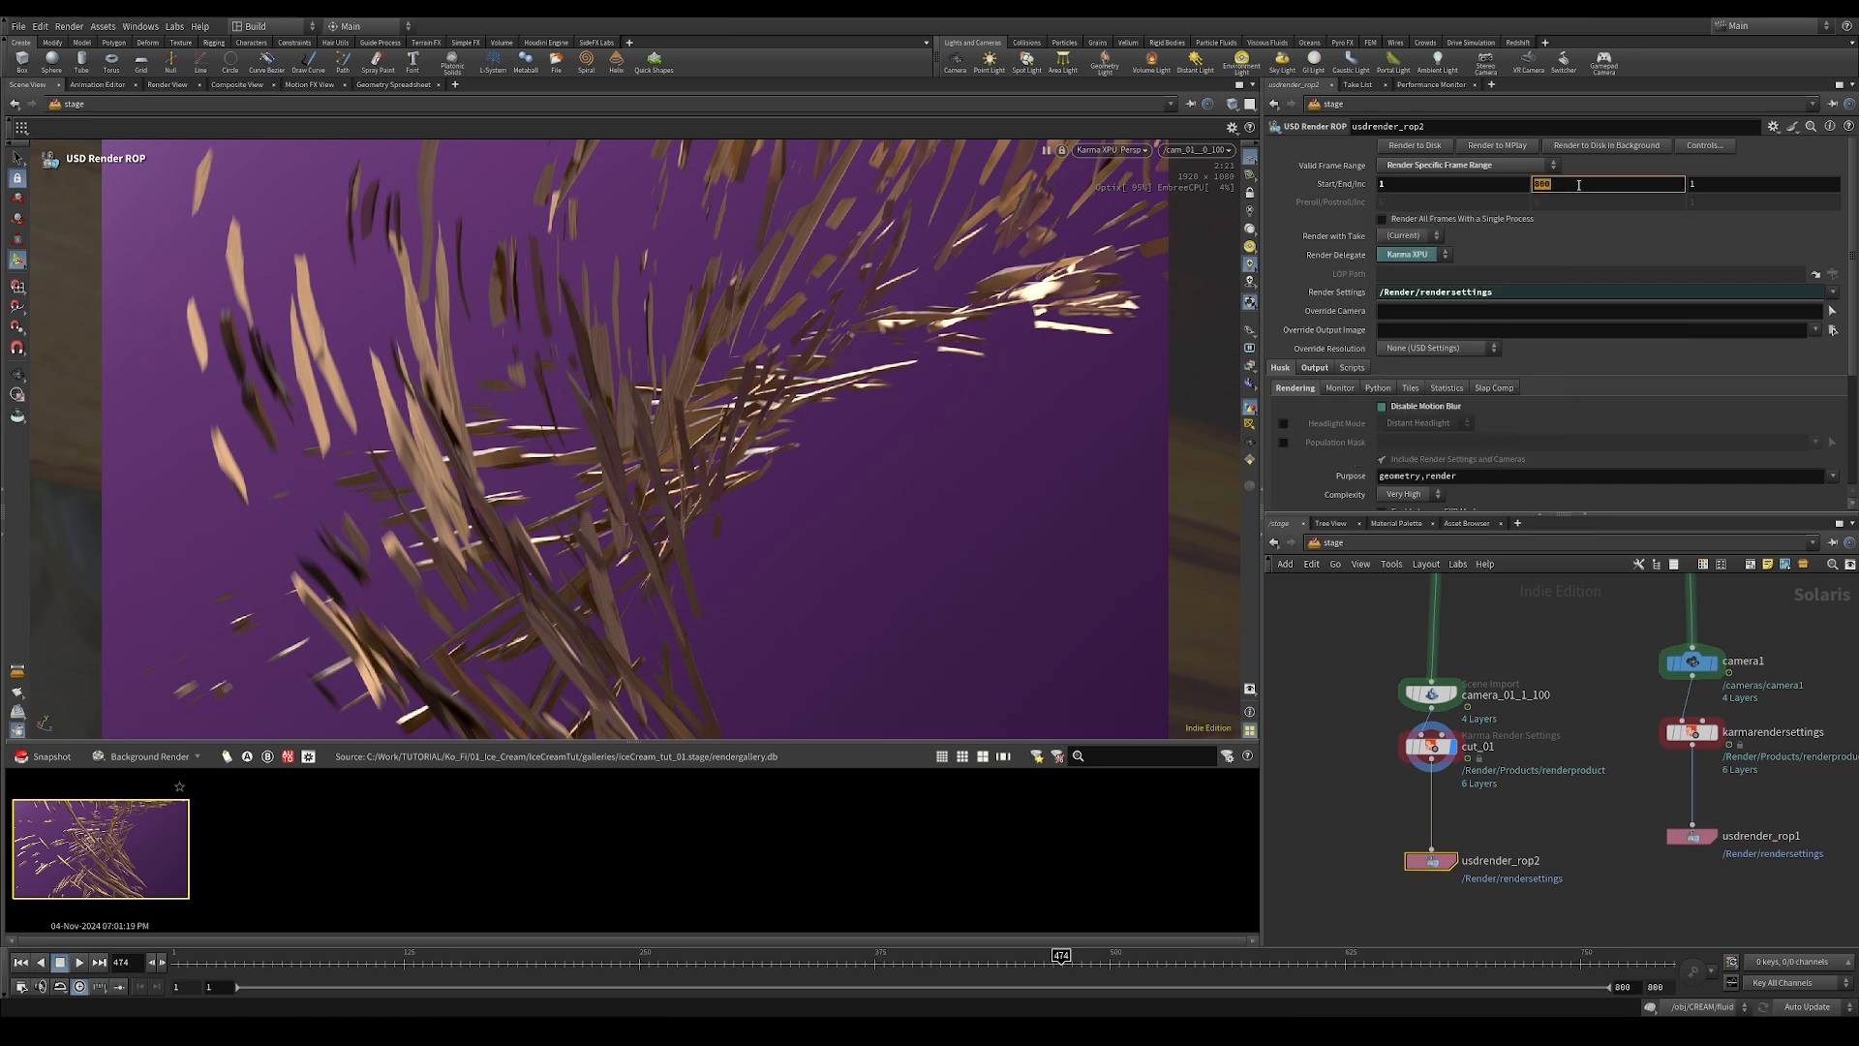
{"action": "key", "text": "Return"}
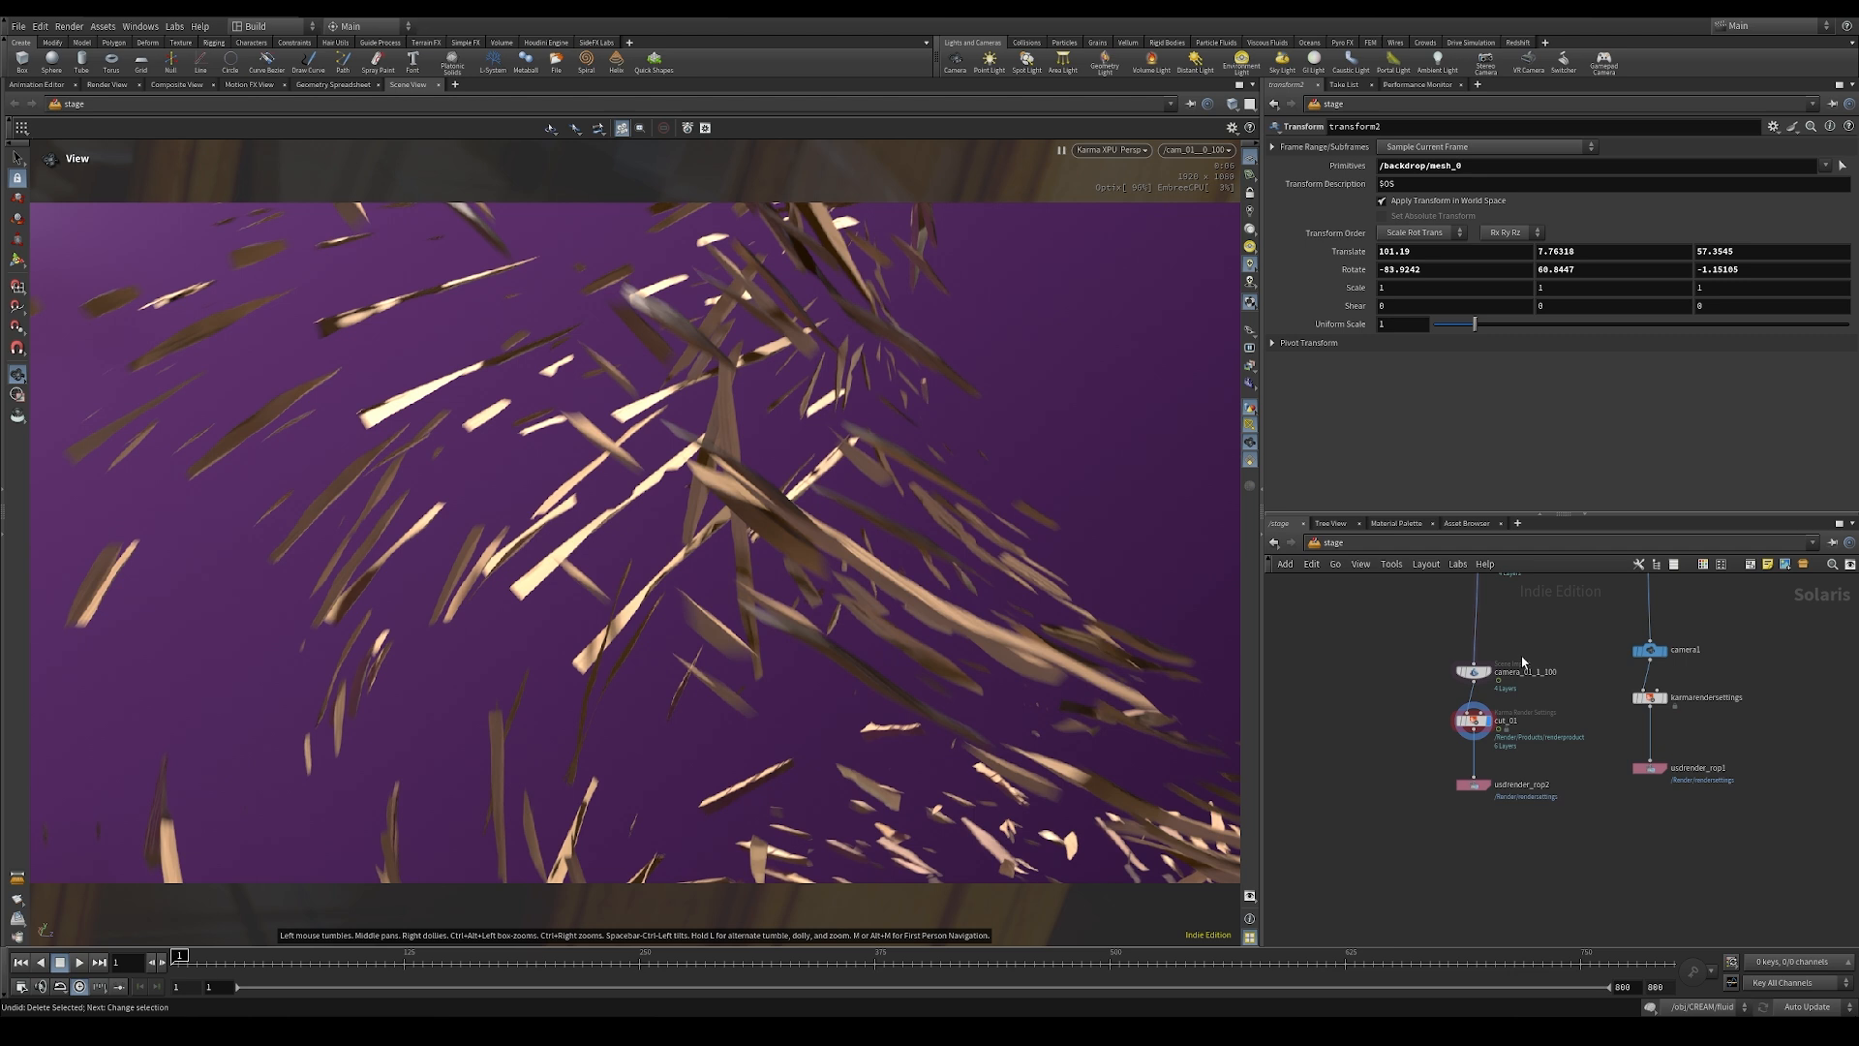
Step: Delete the unused branch with camera1, karmarendersettings and usdrender_rop1
{"action": "middle_click_drag", "start_coordinate": [1554, 609], "coordinate": [1511, 717]}
{"action": "scroll", "coordinate": [1511, 718], "scroll_direction": "down", "scroll_amount": 2}
{"action": "left_click_drag", "start_coordinate": [1530, 697], "coordinate": [1666, 881]}
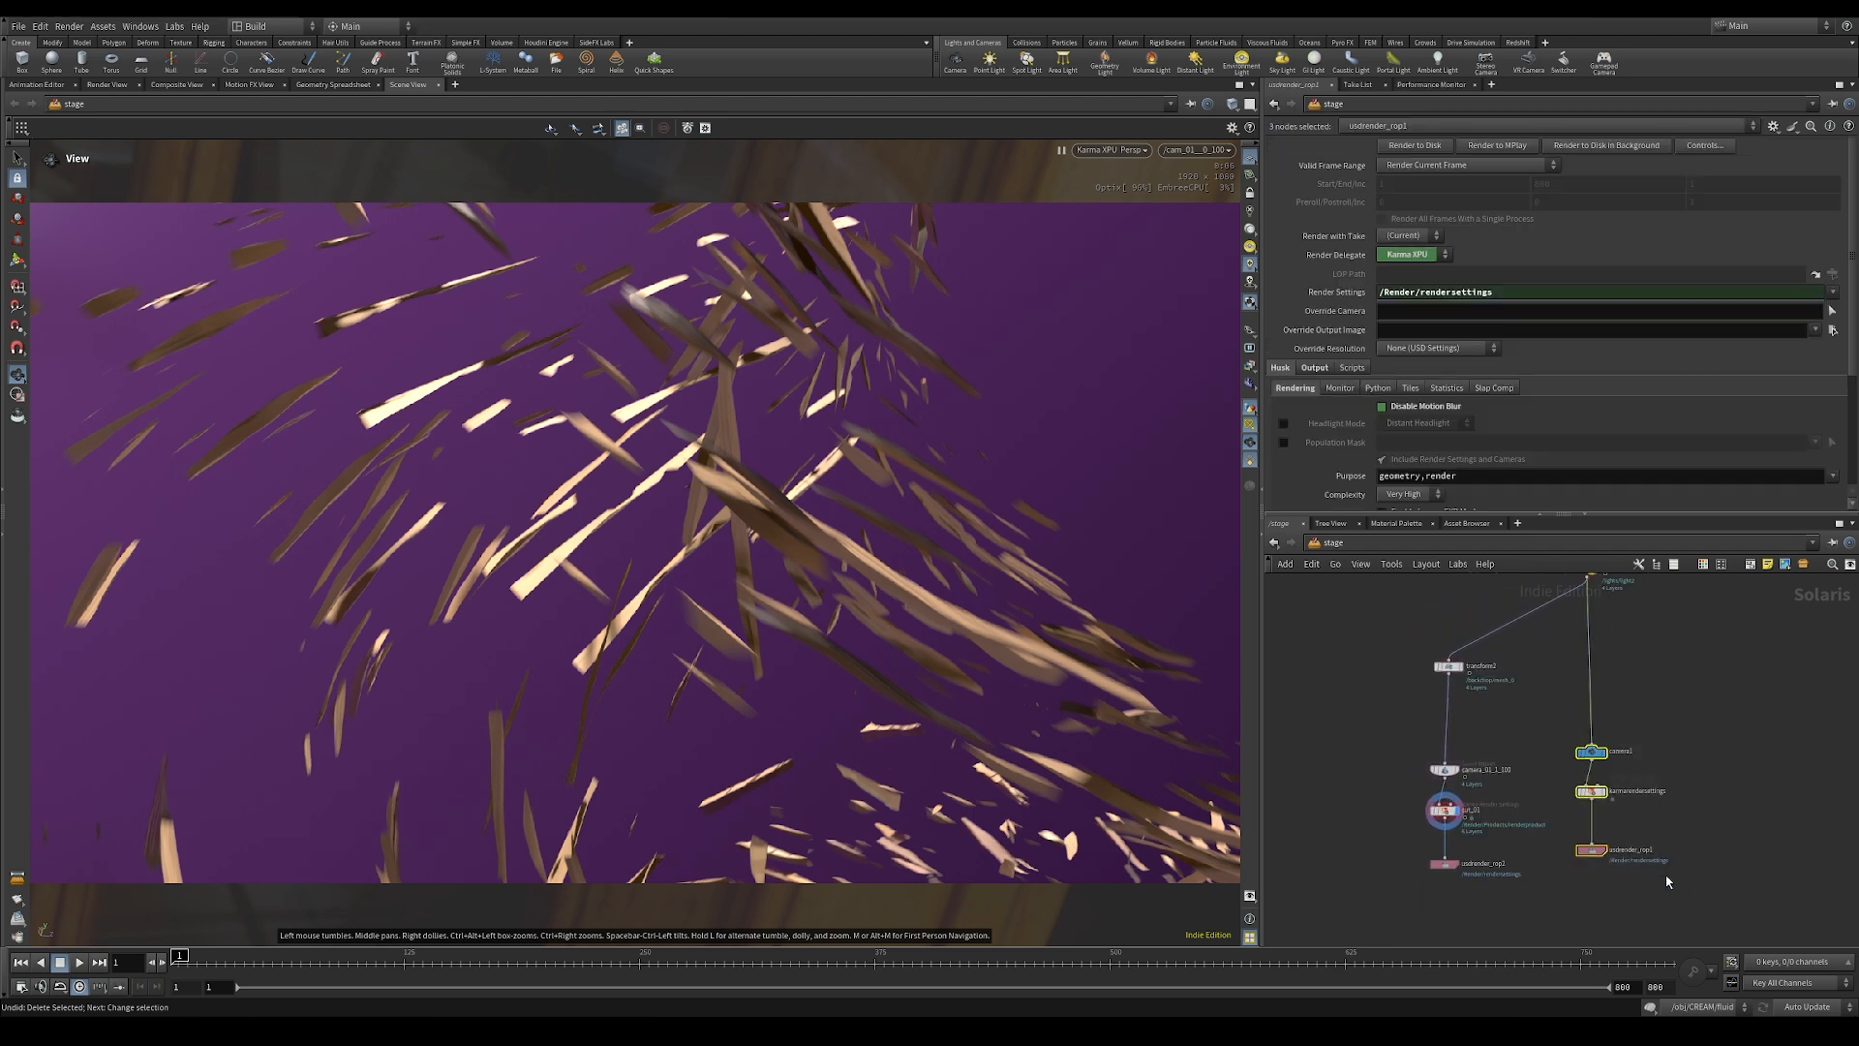
{"action": "key", "text": "Delete"}
Step: Duplicate the cut_01 branch, from its transform node through camera import, render settings and USD Render ROP, and place the copy beside it
{"action": "left_click_drag", "start_coordinate": [1391, 665], "coordinate": [1488, 899]}
{"action": "left_click_drag", "start_coordinate": [1452, 671], "coordinate": [1599, 669], "text": "alt"}
{"action": "left_click", "coordinate": [1701, 817]}
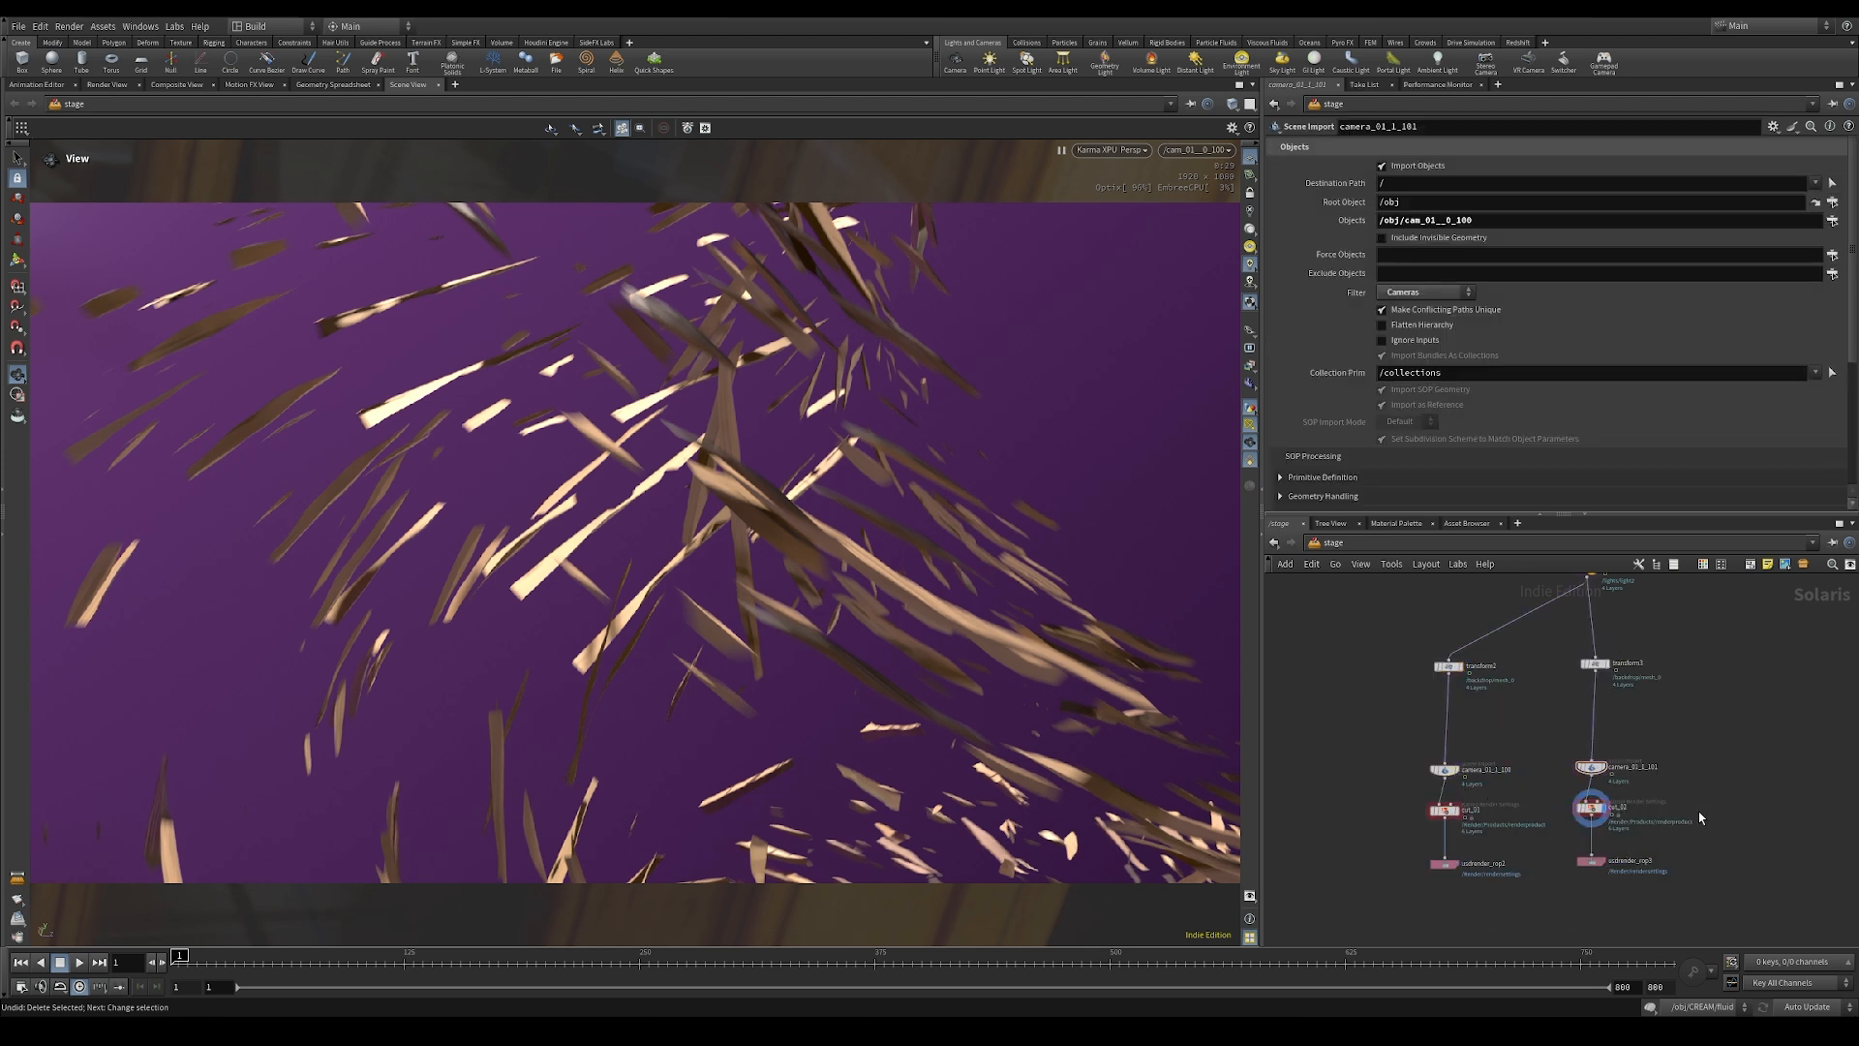
Step: Set the Objects of the duplicated branch's camera Scene Import to /obj/cam_02__130_180
{"action": "scroll", "coordinate": [1657, 779], "scroll_direction": "up", "scroll_amount": 4}
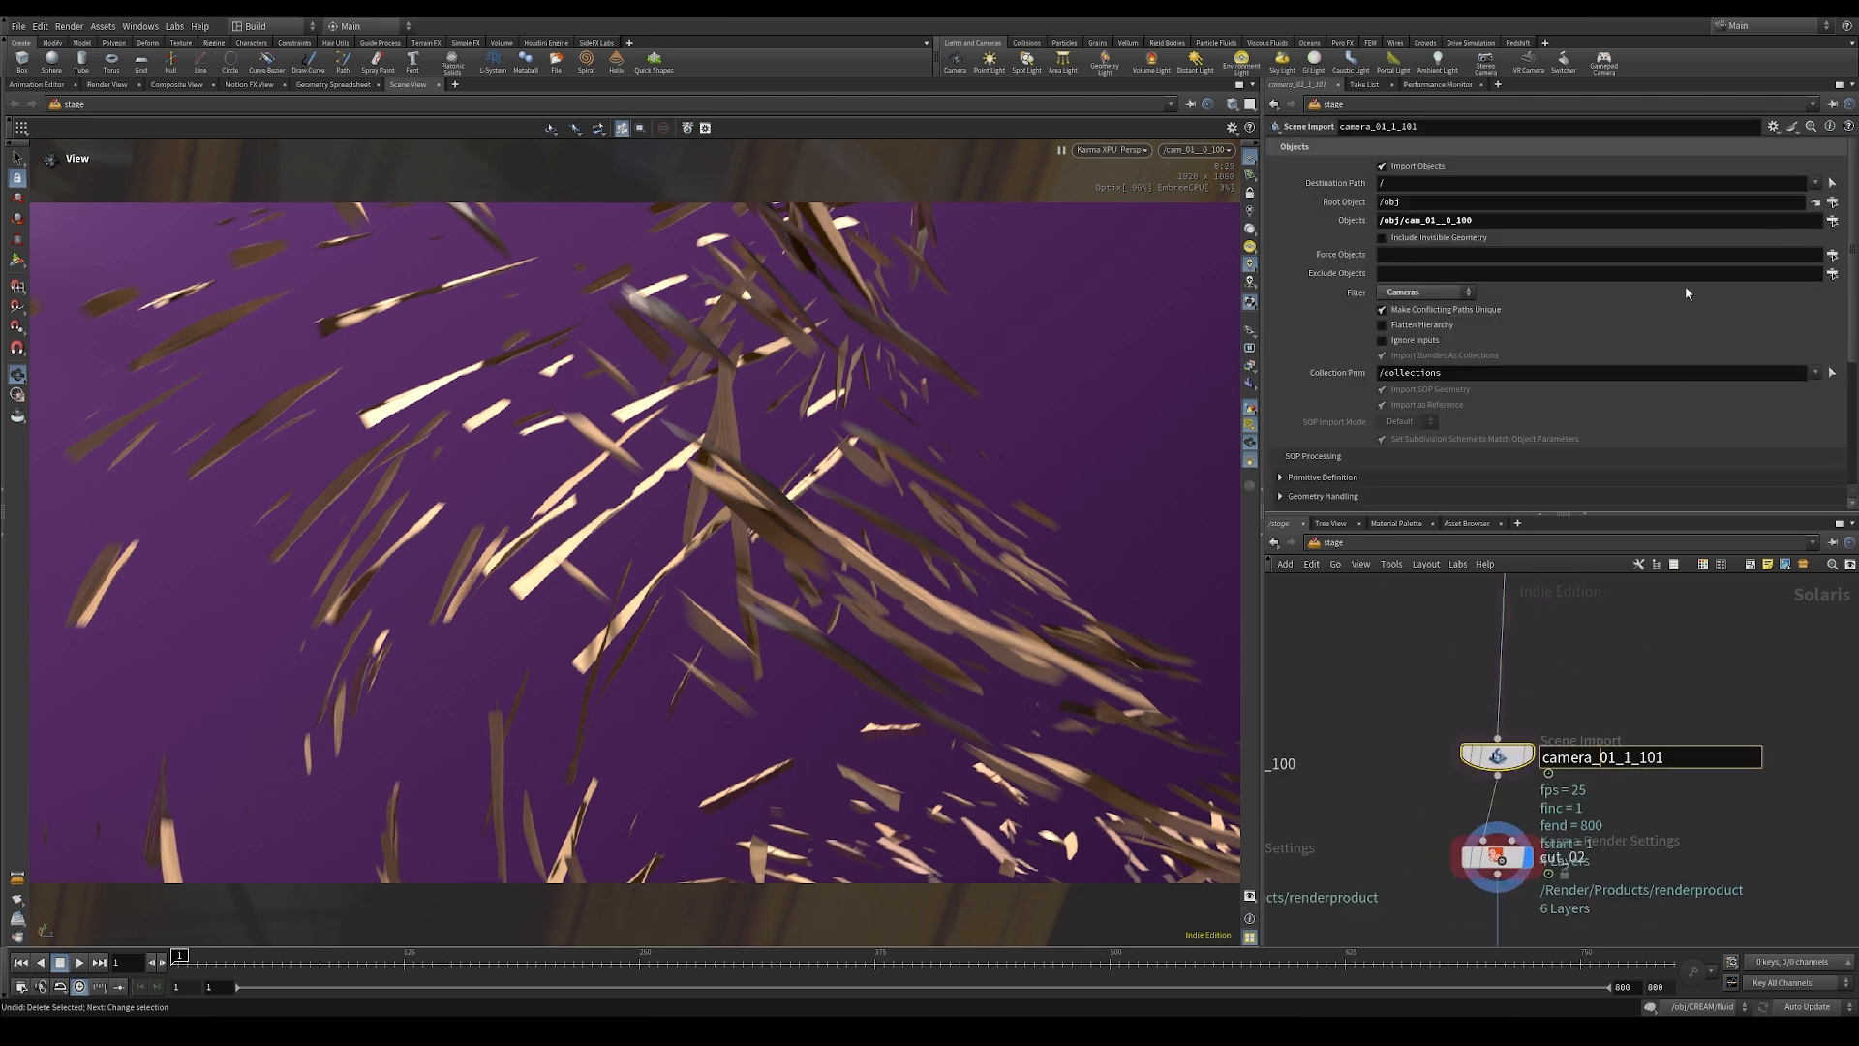
{"action": "left_click", "coordinate": [1832, 221]}
{"action": "left_click", "coordinate": [1647, 144]}
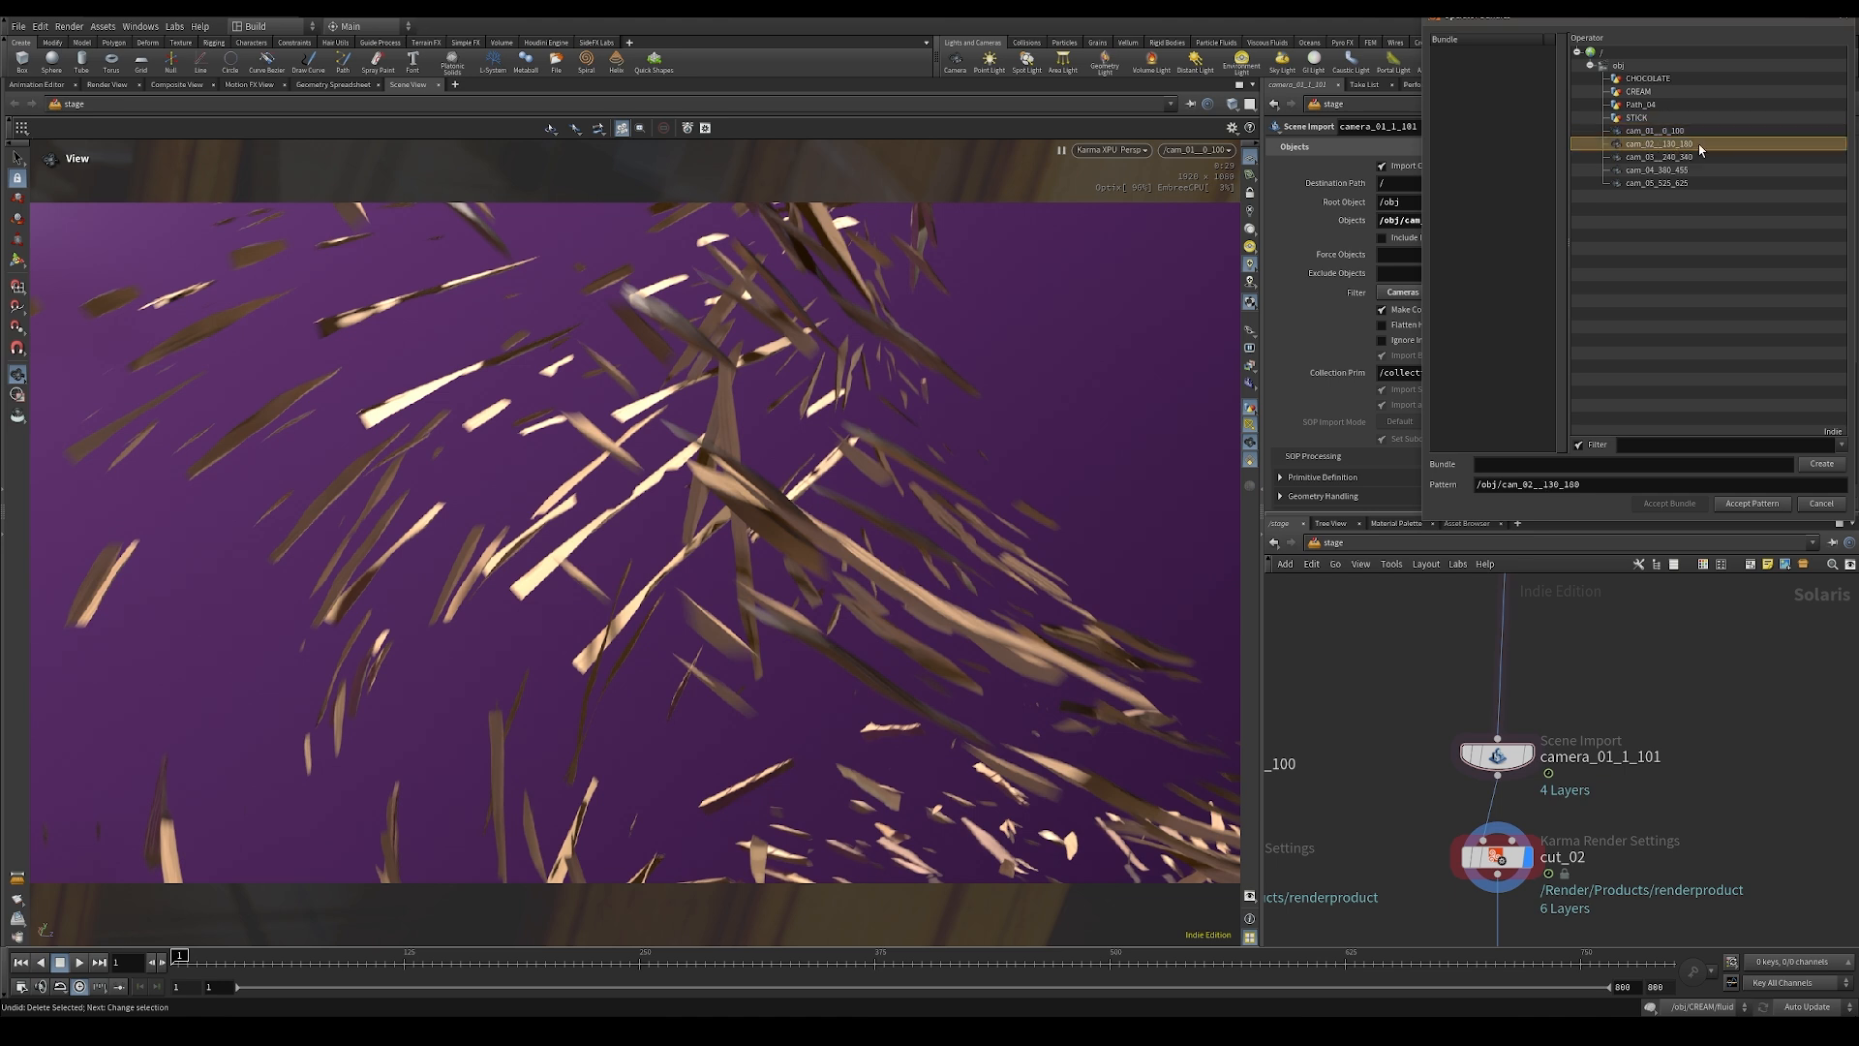
{"action": "left_click", "coordinate": [1752, 503]}
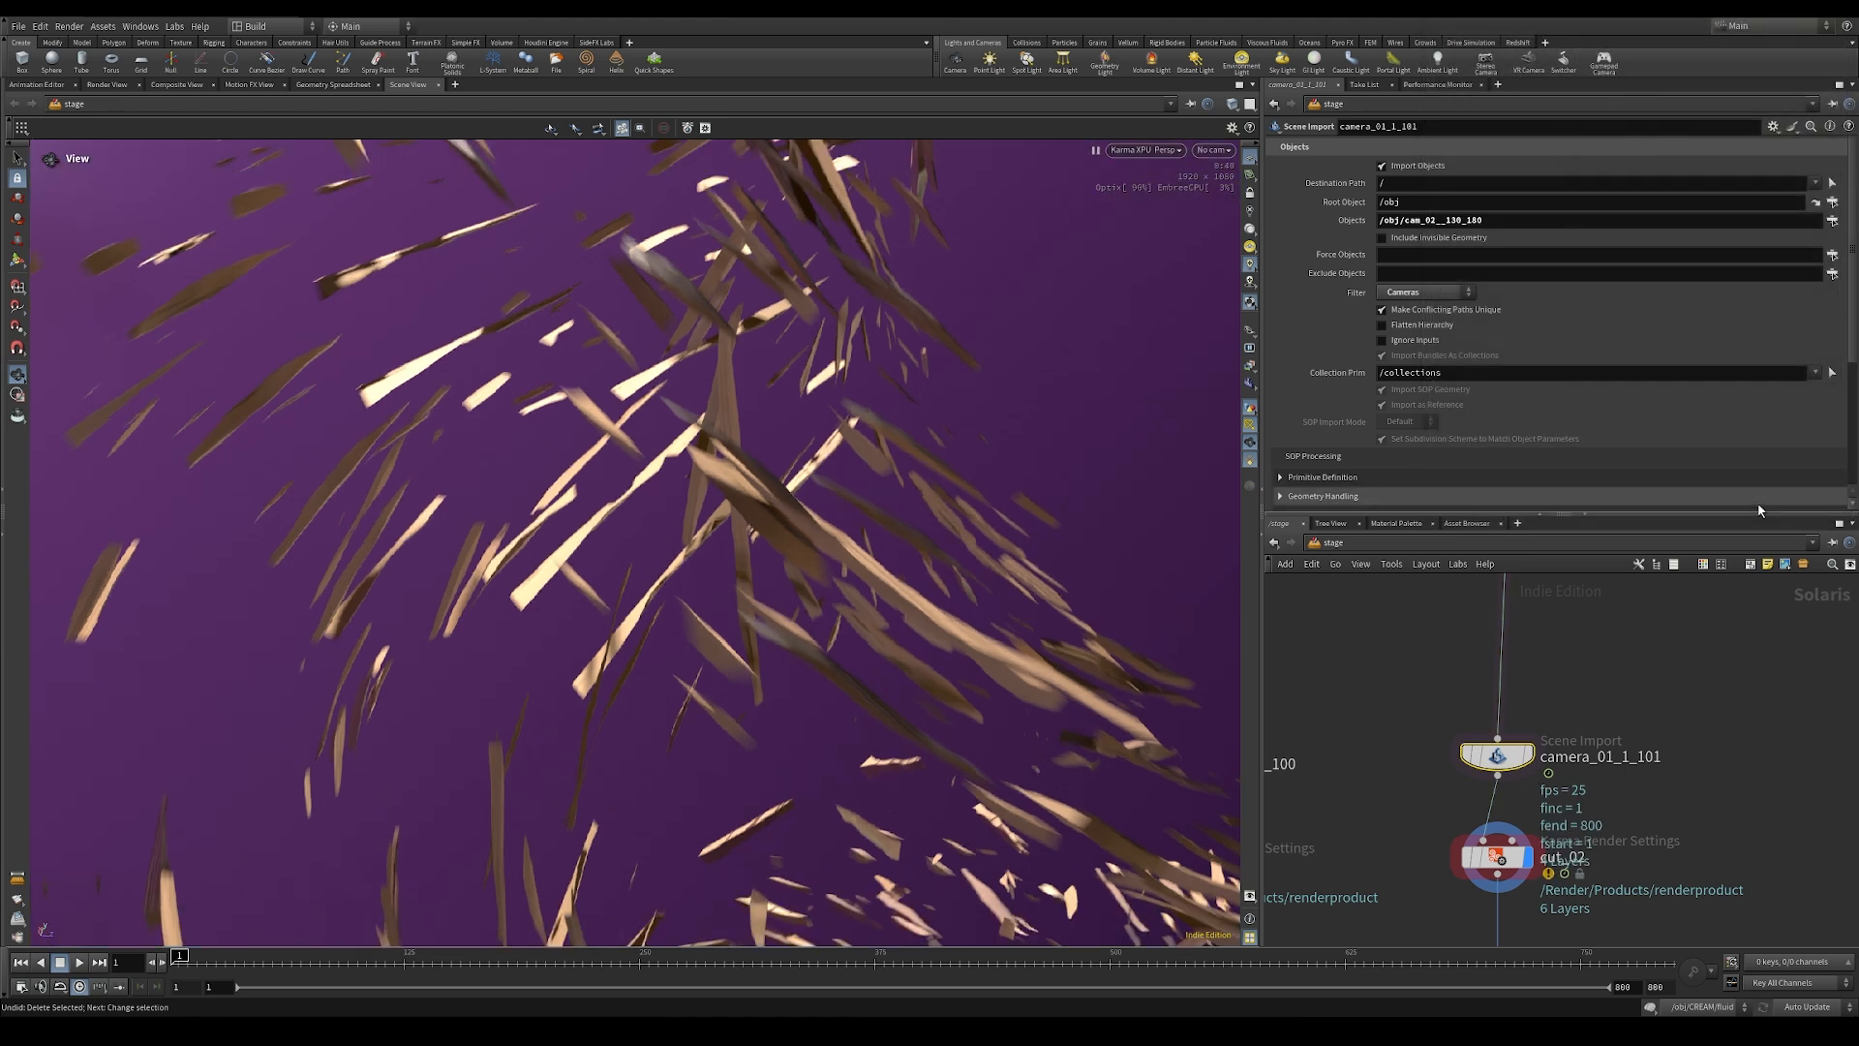
Step: Rename the duplicated camera import node camera_02__130_180 and recheck its object selection, keeping cam_02__130_180
{"action": "double_click", "coordinate": [1605, 758]}
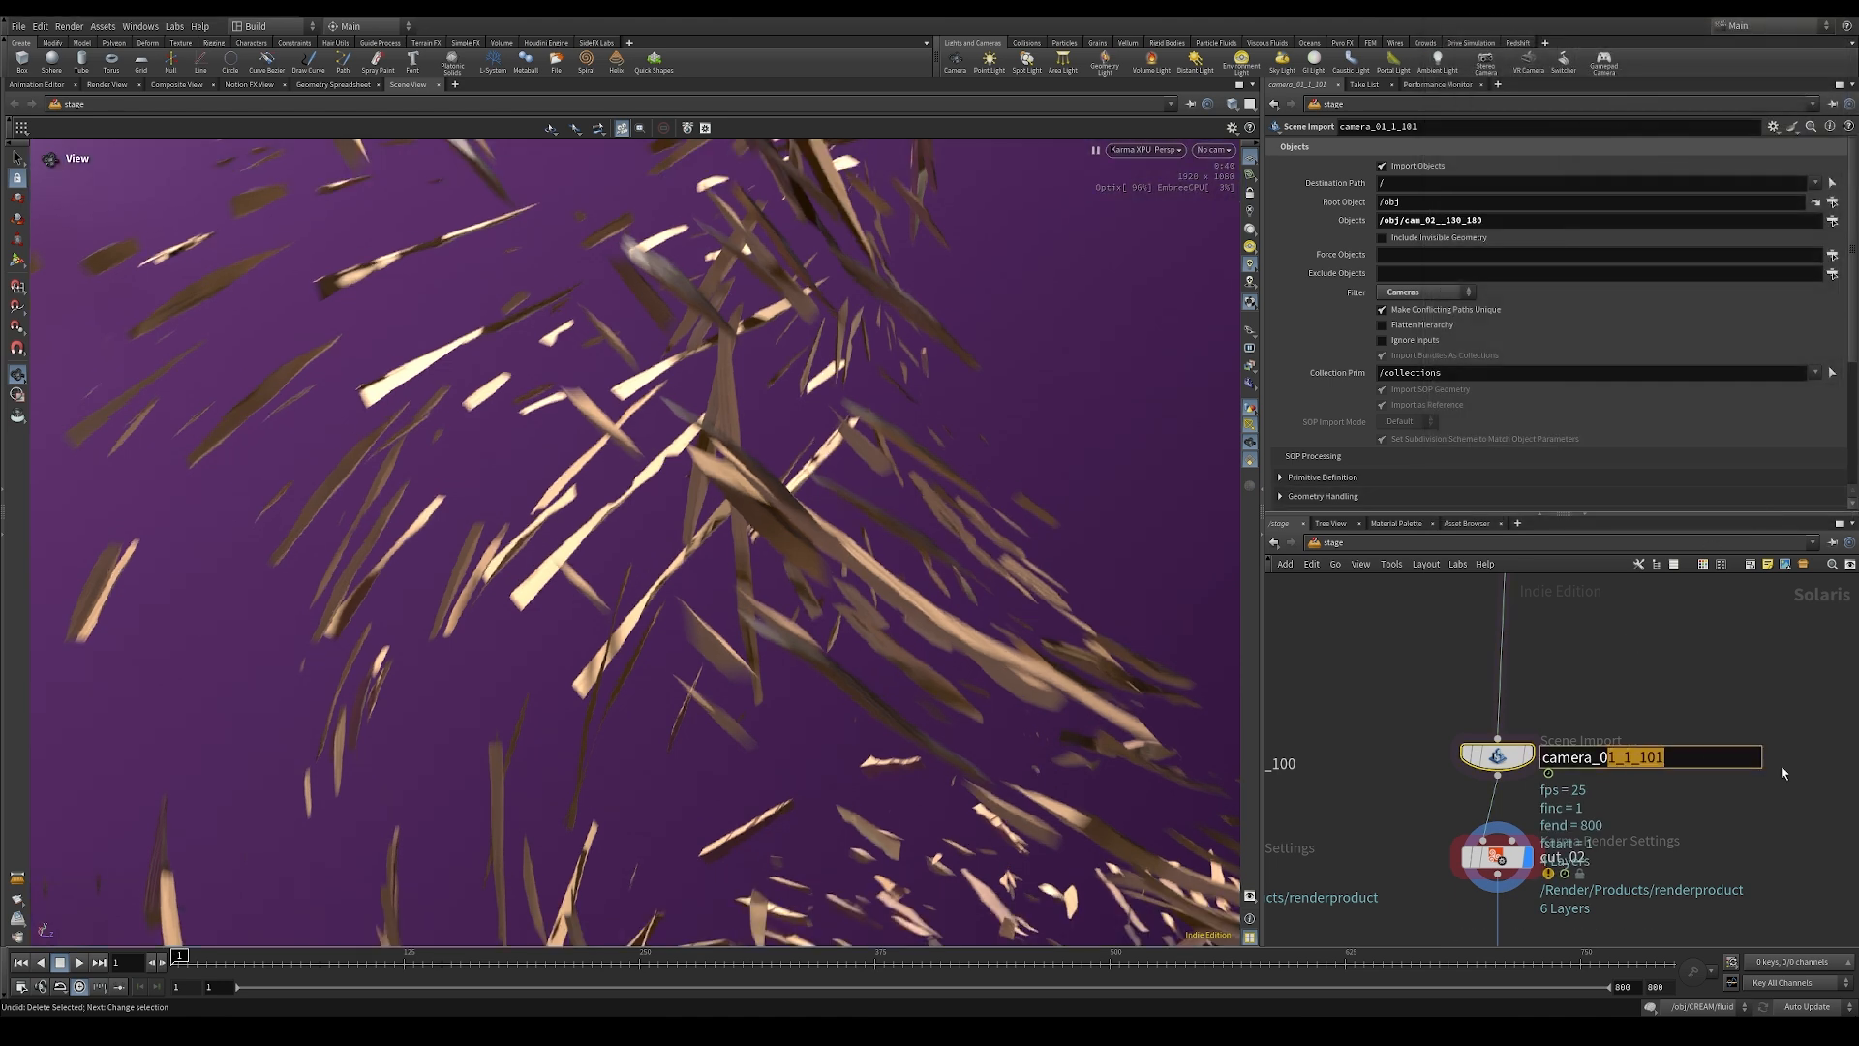
{"action": "type", "text": "2__130_180"}
{"action": "key", "text": "Return"}
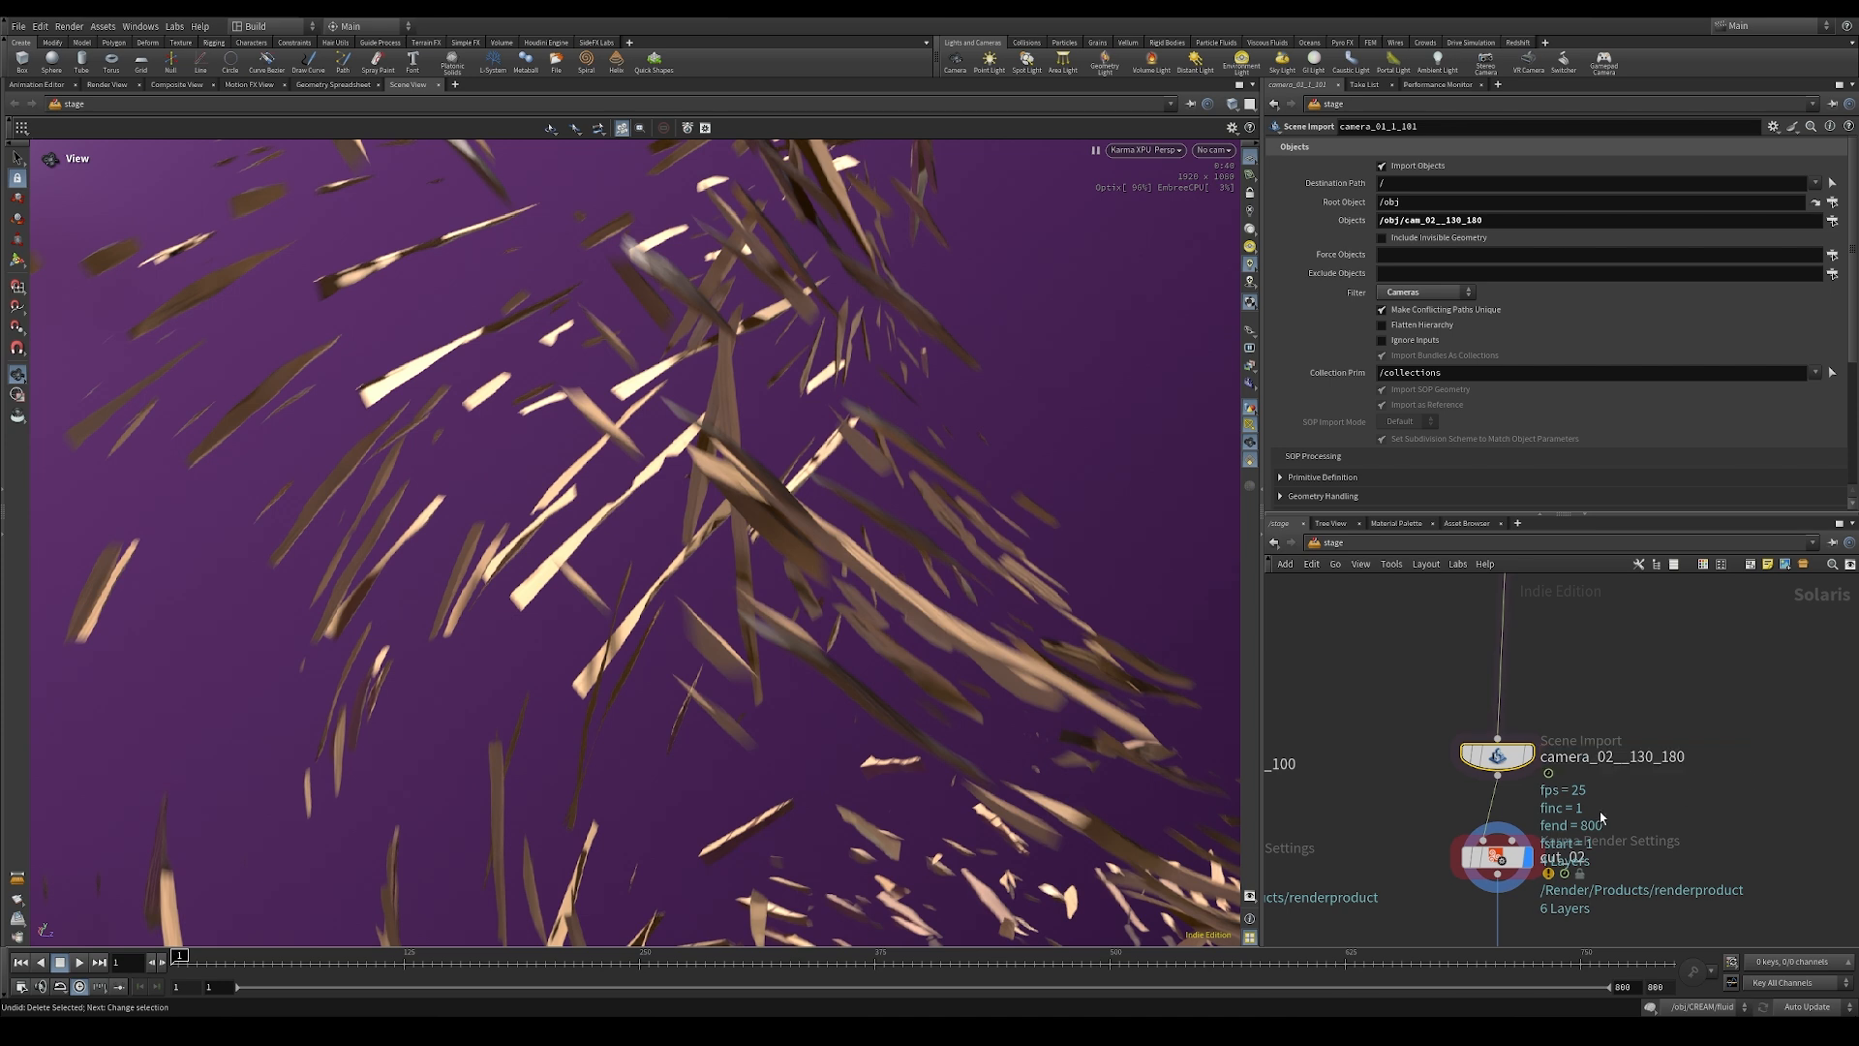
{"action": "middle_click_drag", "start_coordinate": [1669, 833], "coordinate": [1678, 756]}
{"action": "left_click", "coordinate": [1833, 221]}
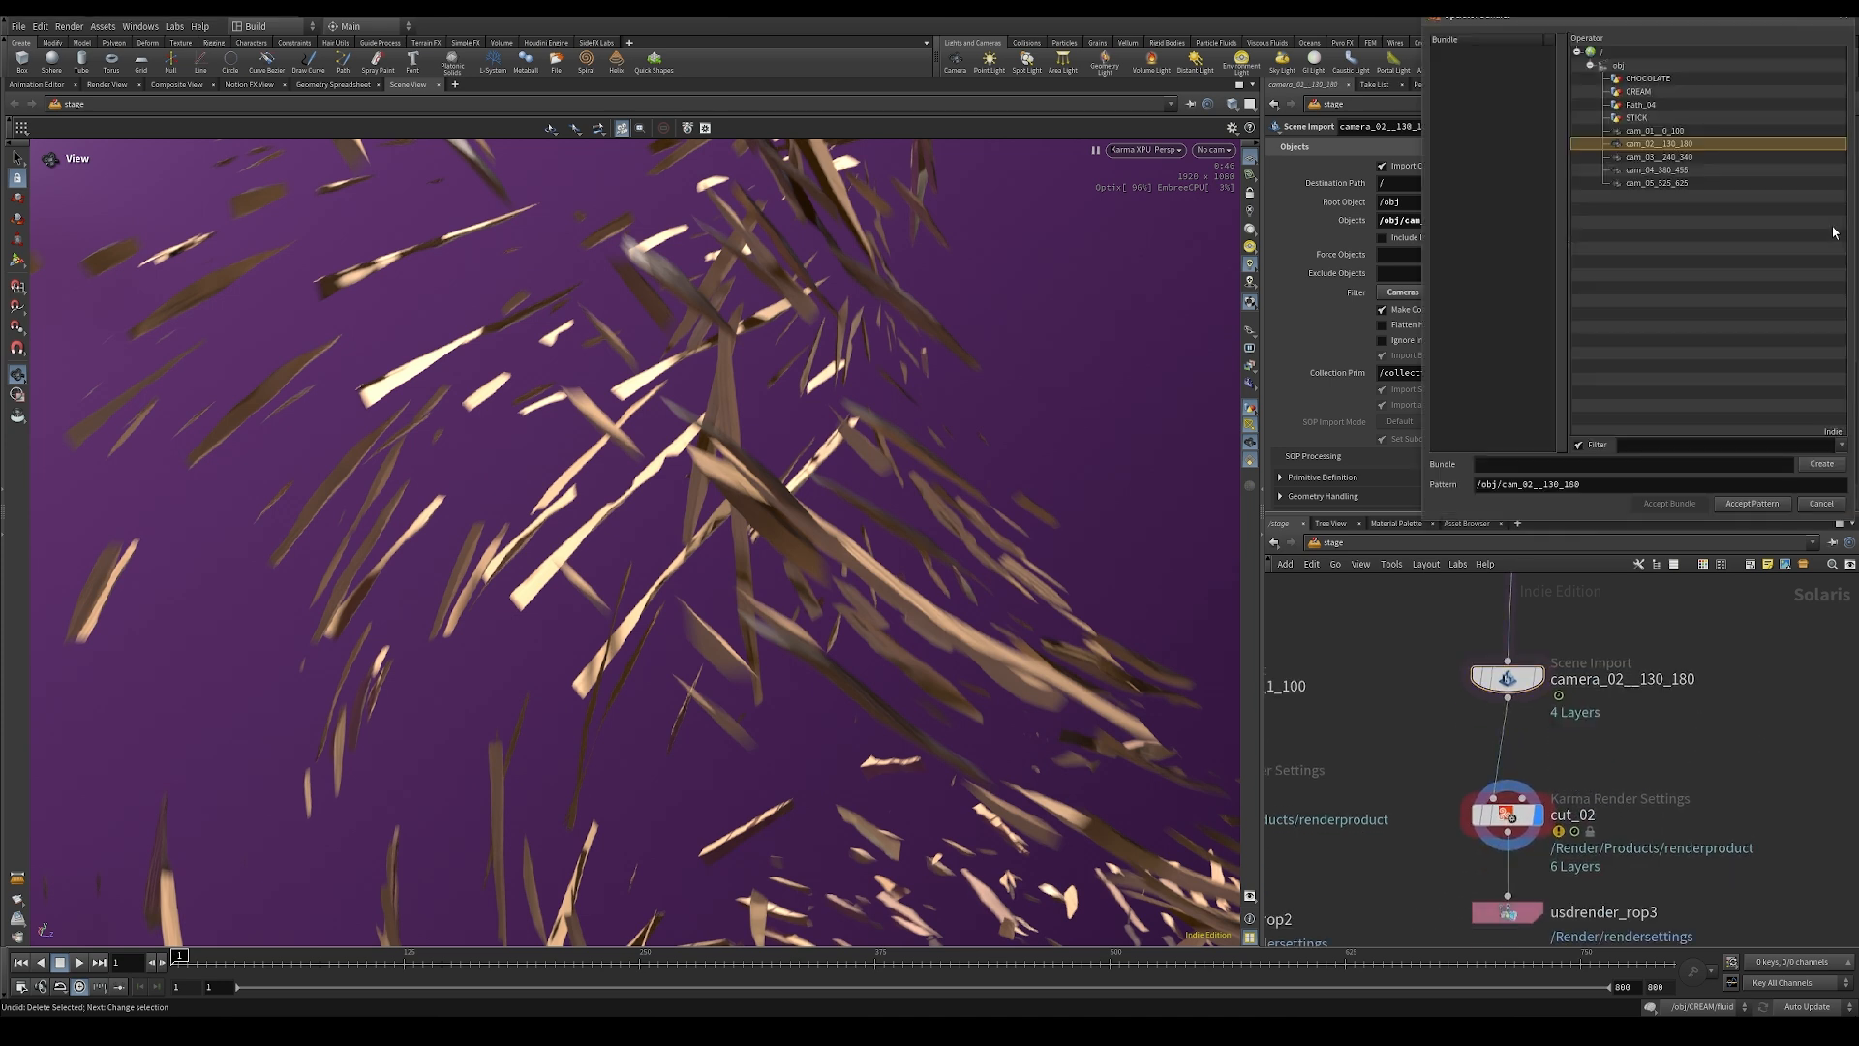
{"action": "left_click", "coordinate": [1753, 504]}
Step: Set the camera of the cut_02 Karma render settings to /cam_02__130_180
{"action": "middle_click_drag", "start_coordinate": [1502, 810], "coordinate": [1522, 765]}
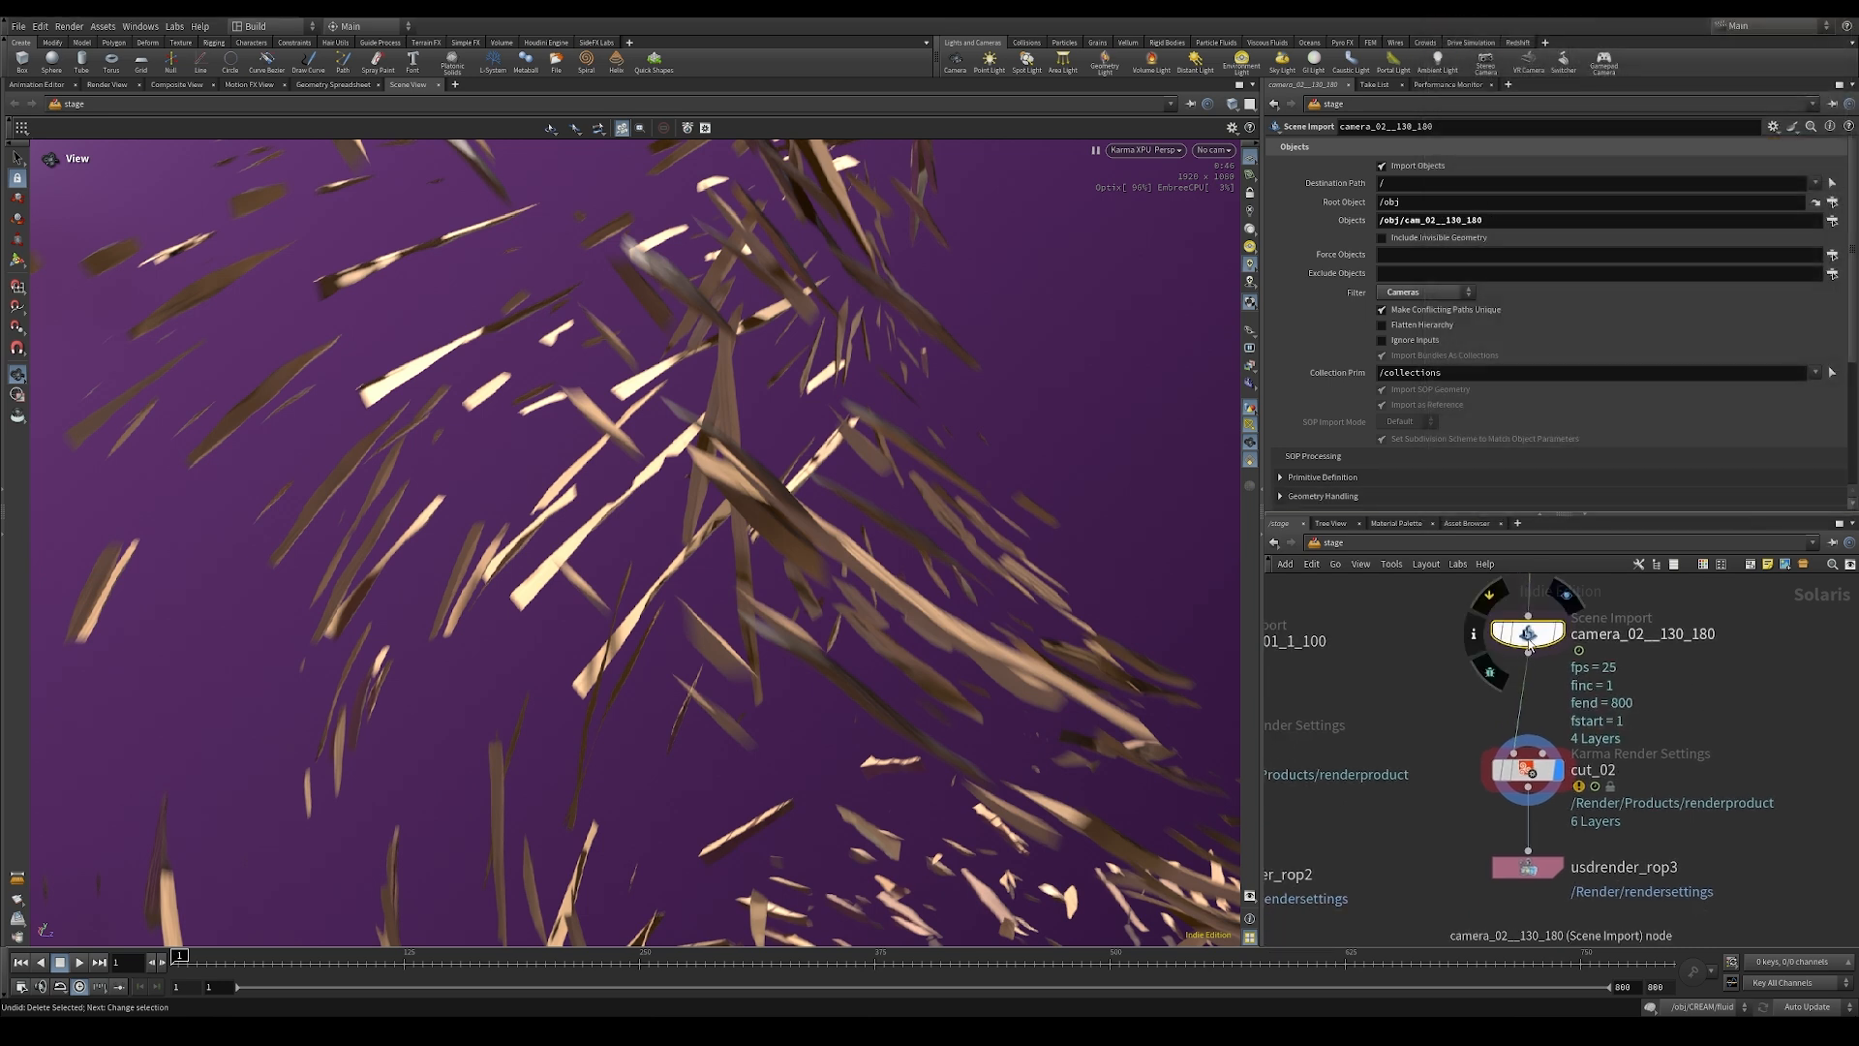
{"action": "left_click", "coordinate": [1523, 765]}
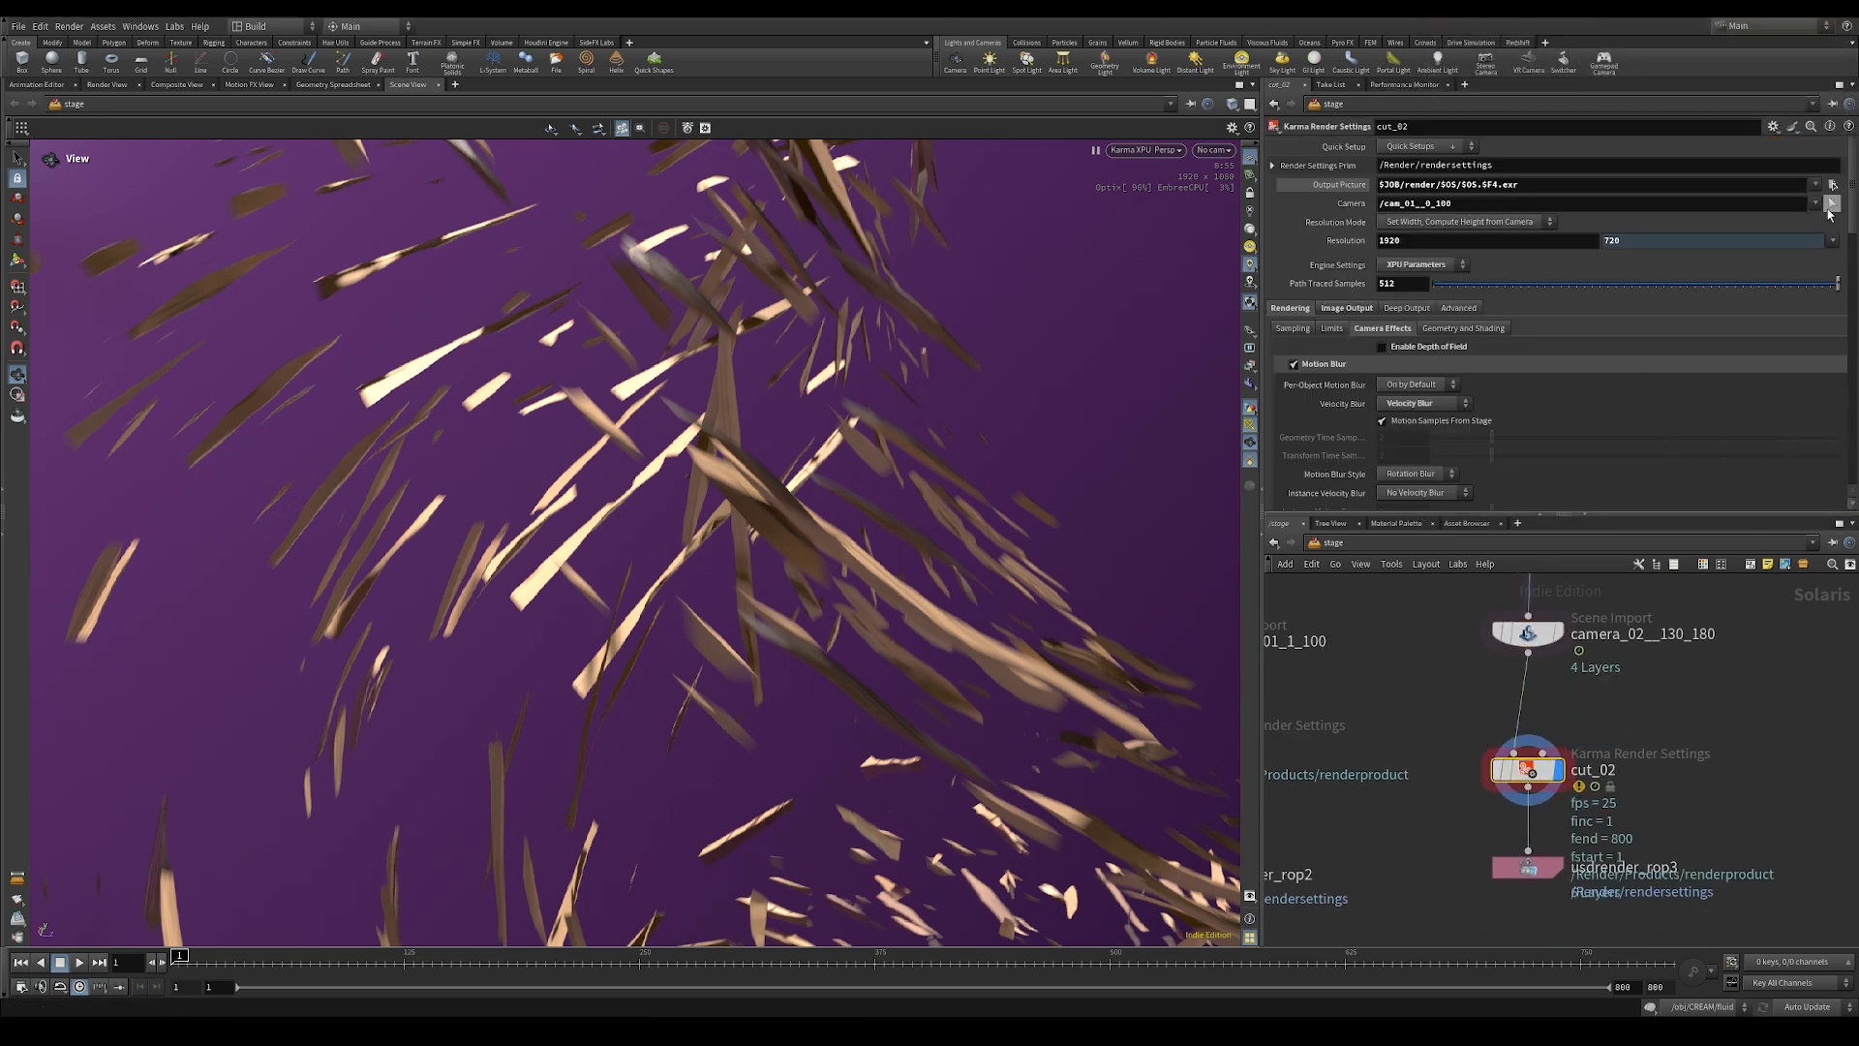
{"action": "left_click", "coordinate": [1814, 203]}
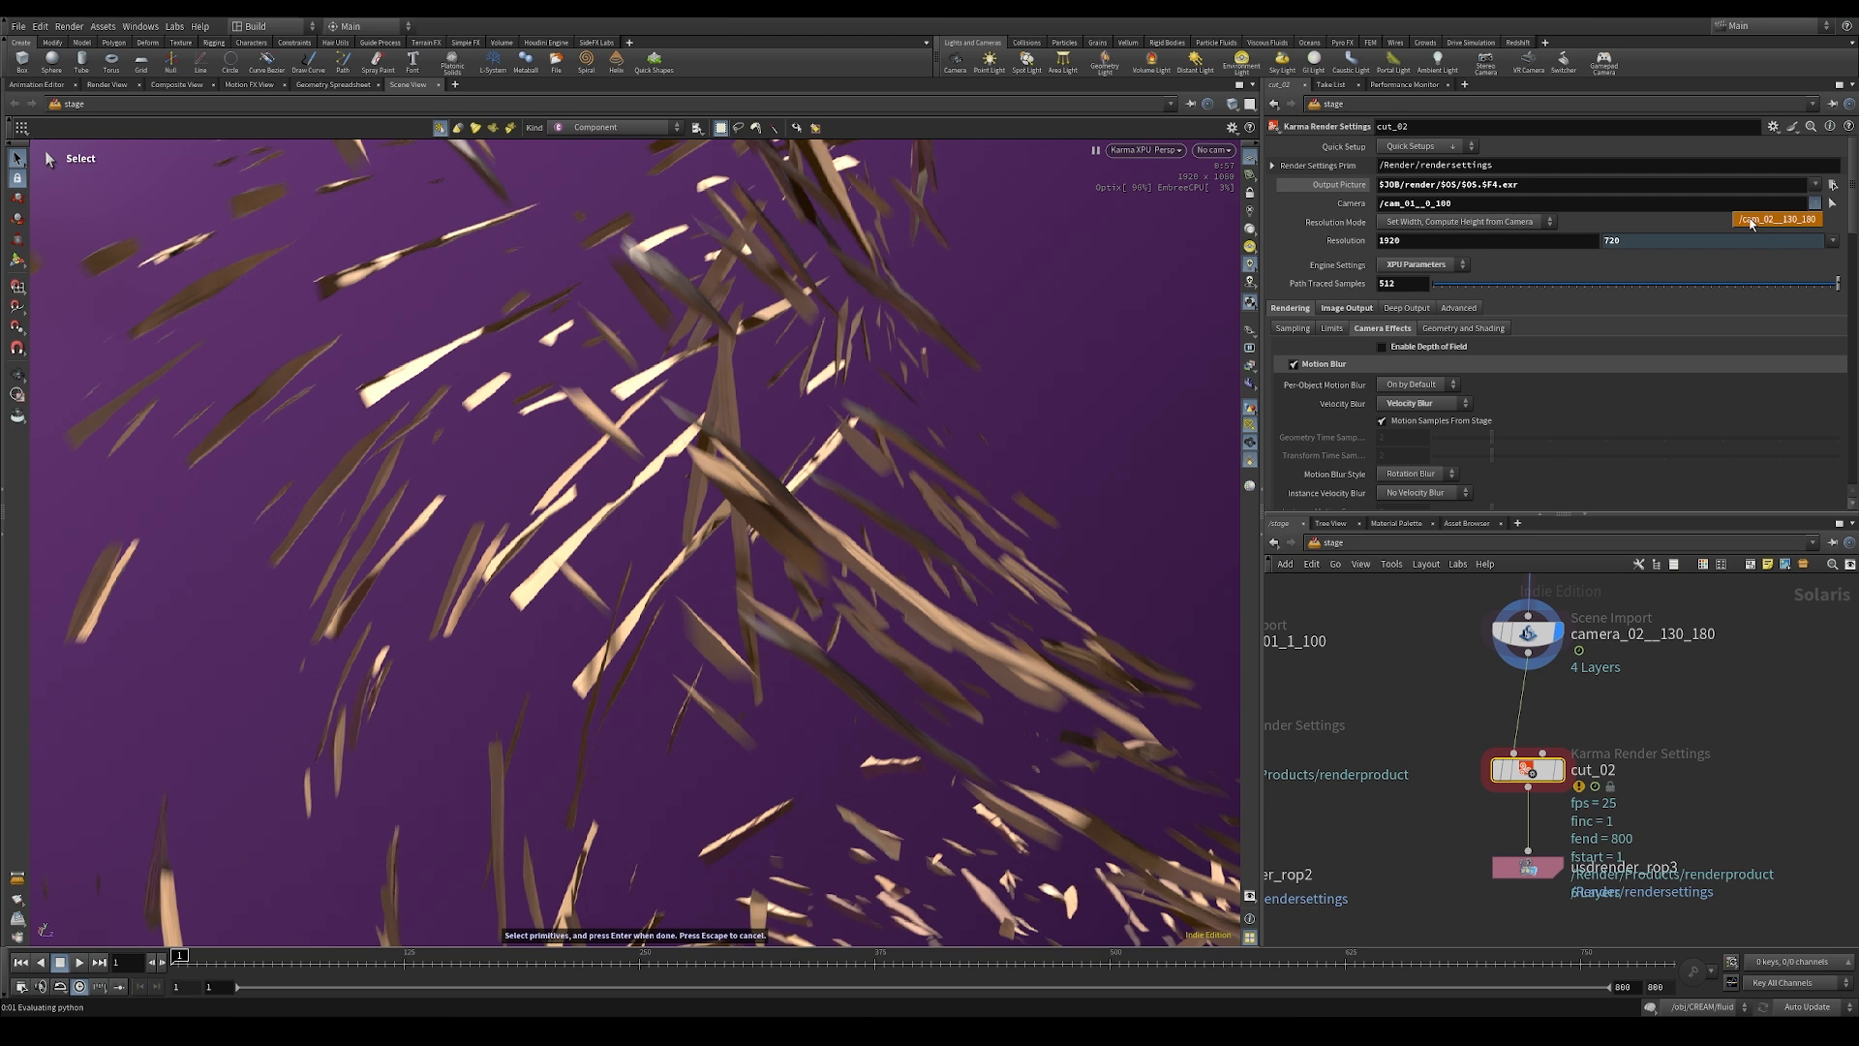
{"action": "left_click", "coordinate": [1758, 219]}
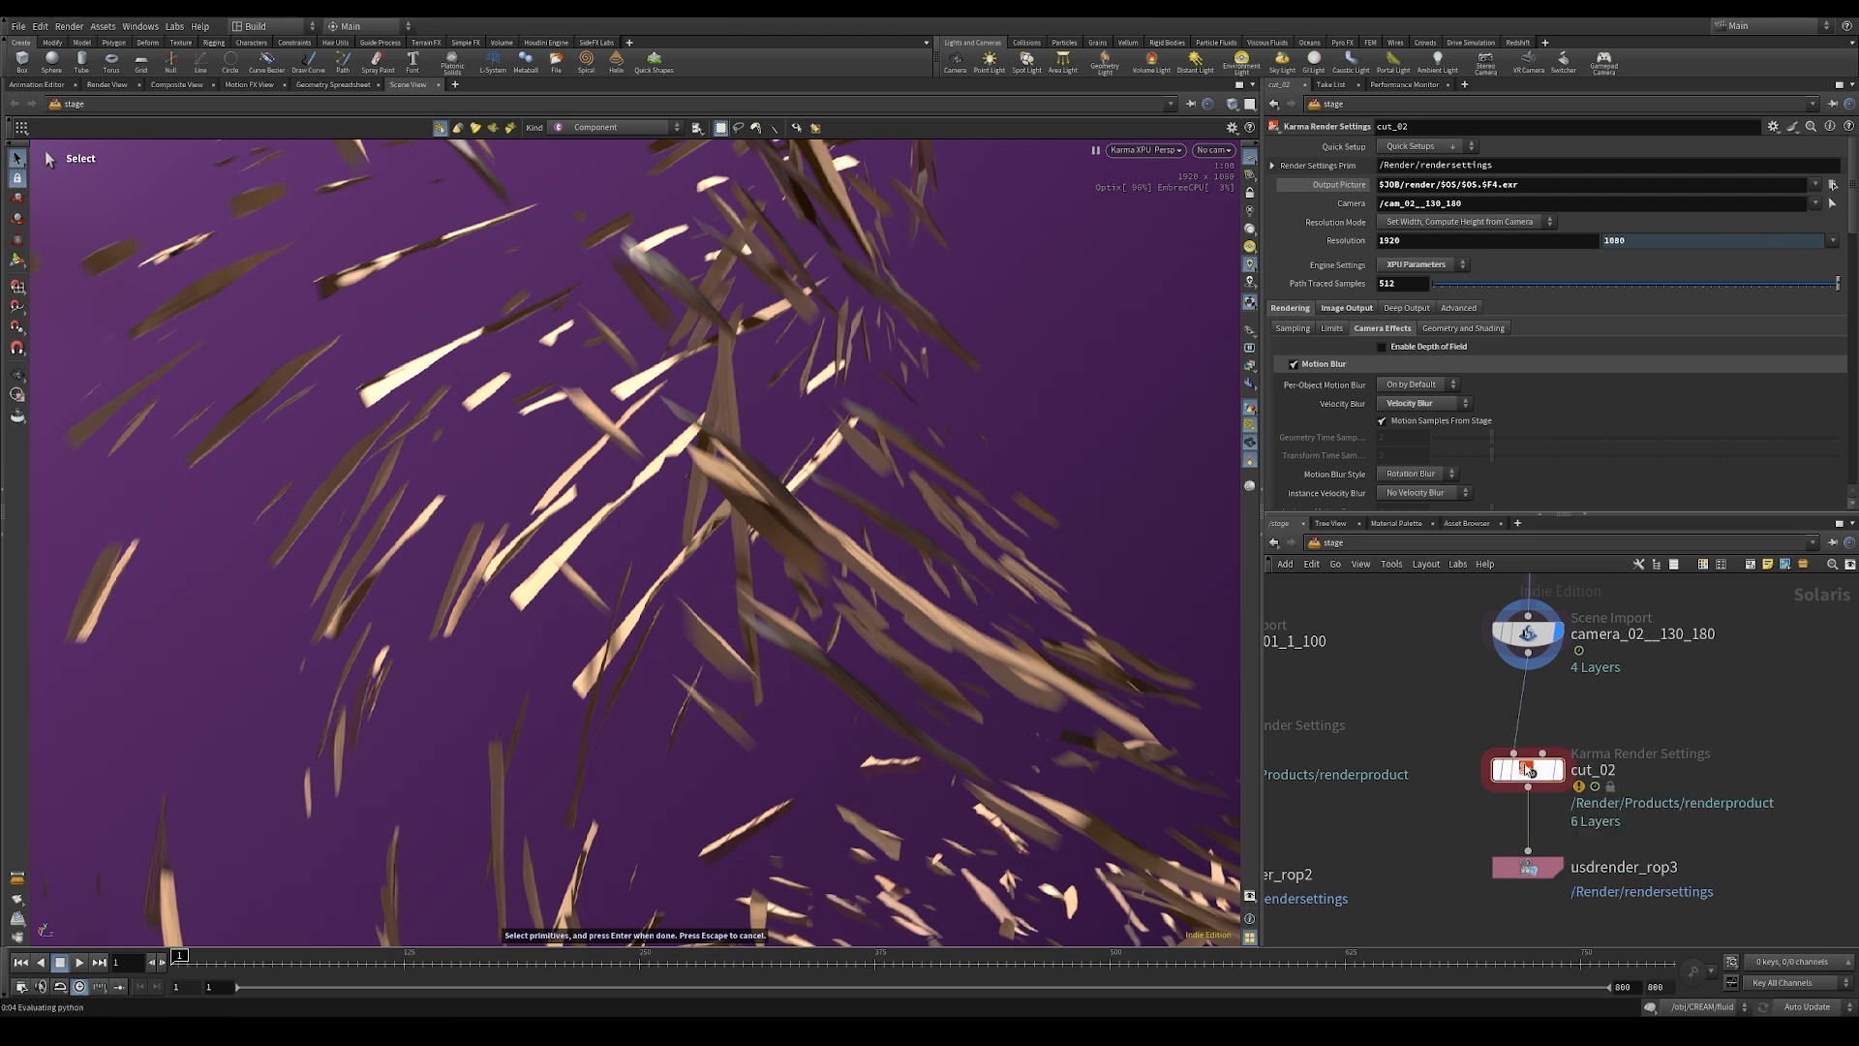
{"action": "scroll", "coordinate": [1532, 776], "scroll_direction": "down", "scroll_amount": 5}
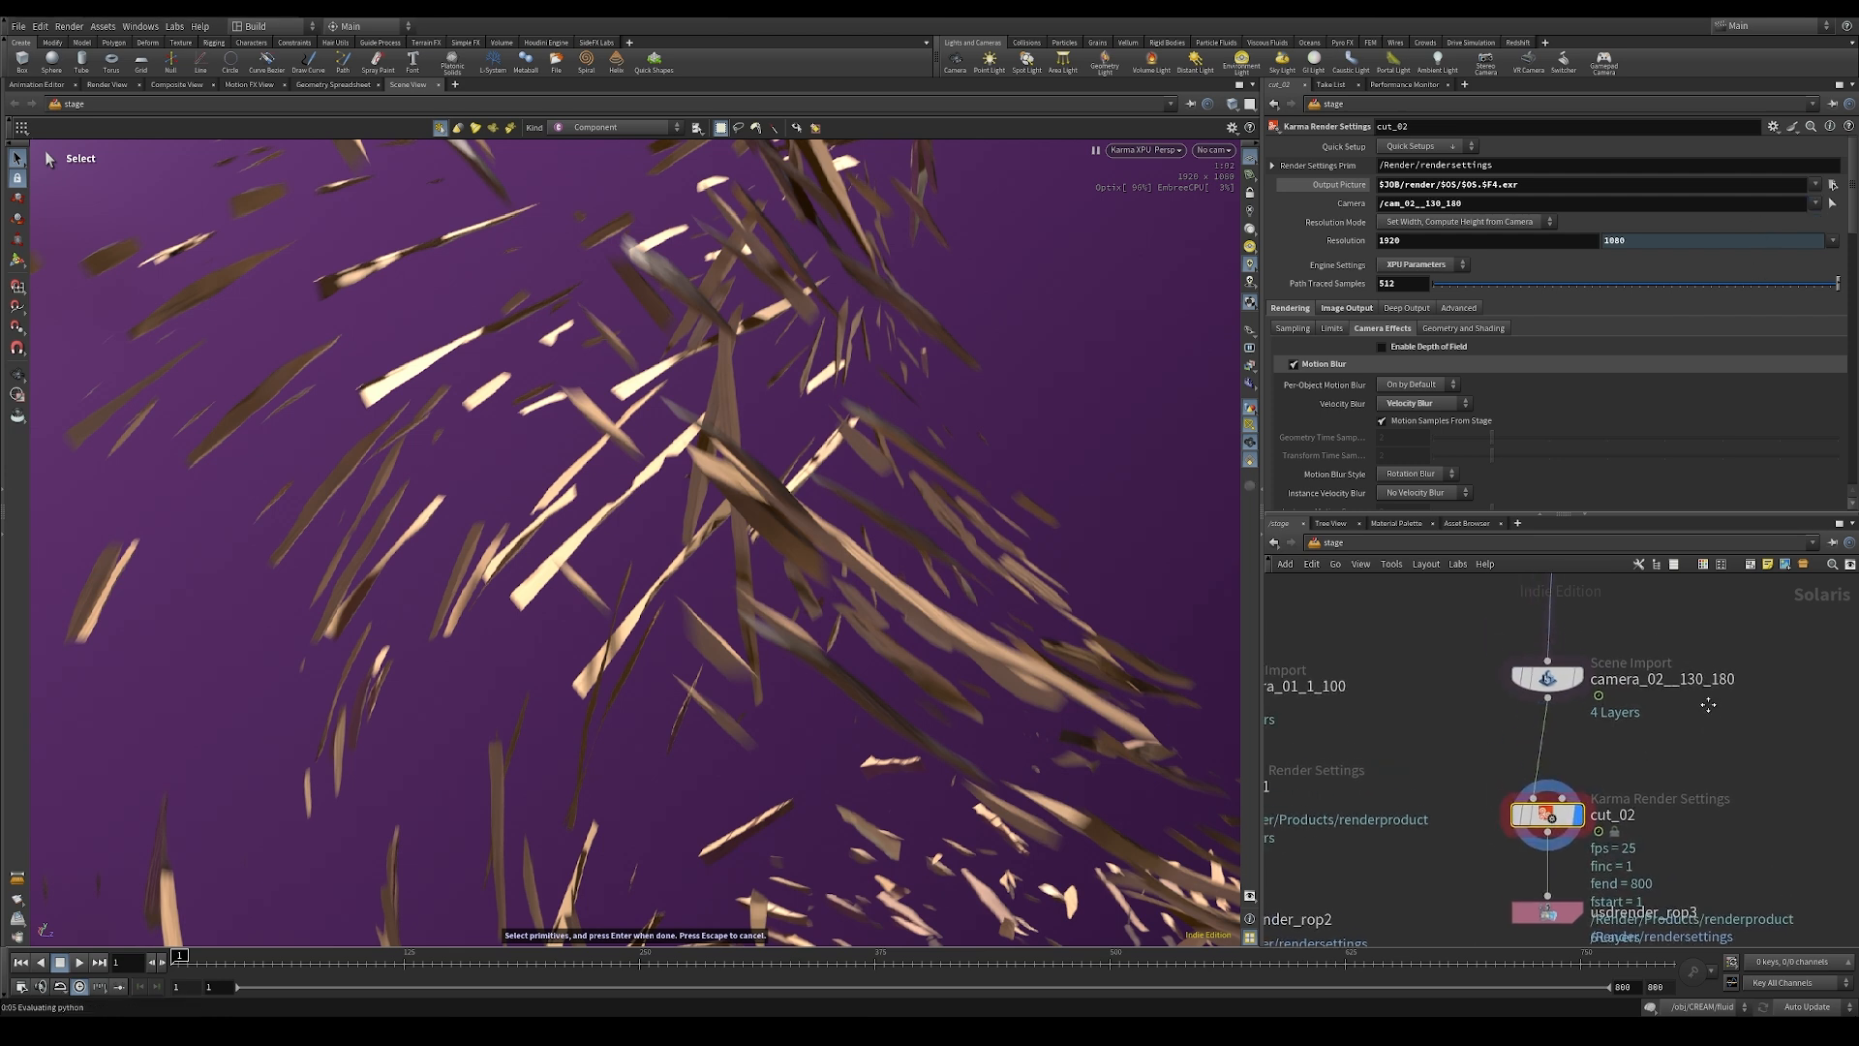
Step: Check the transform3 backdrop settings, look through cam_02__130_180 in the viewport and restart the Karma XPU render
{"action": "middle_click_drag", "start_coordinate": [1665, 699], "coordinate": [1608, 825]}
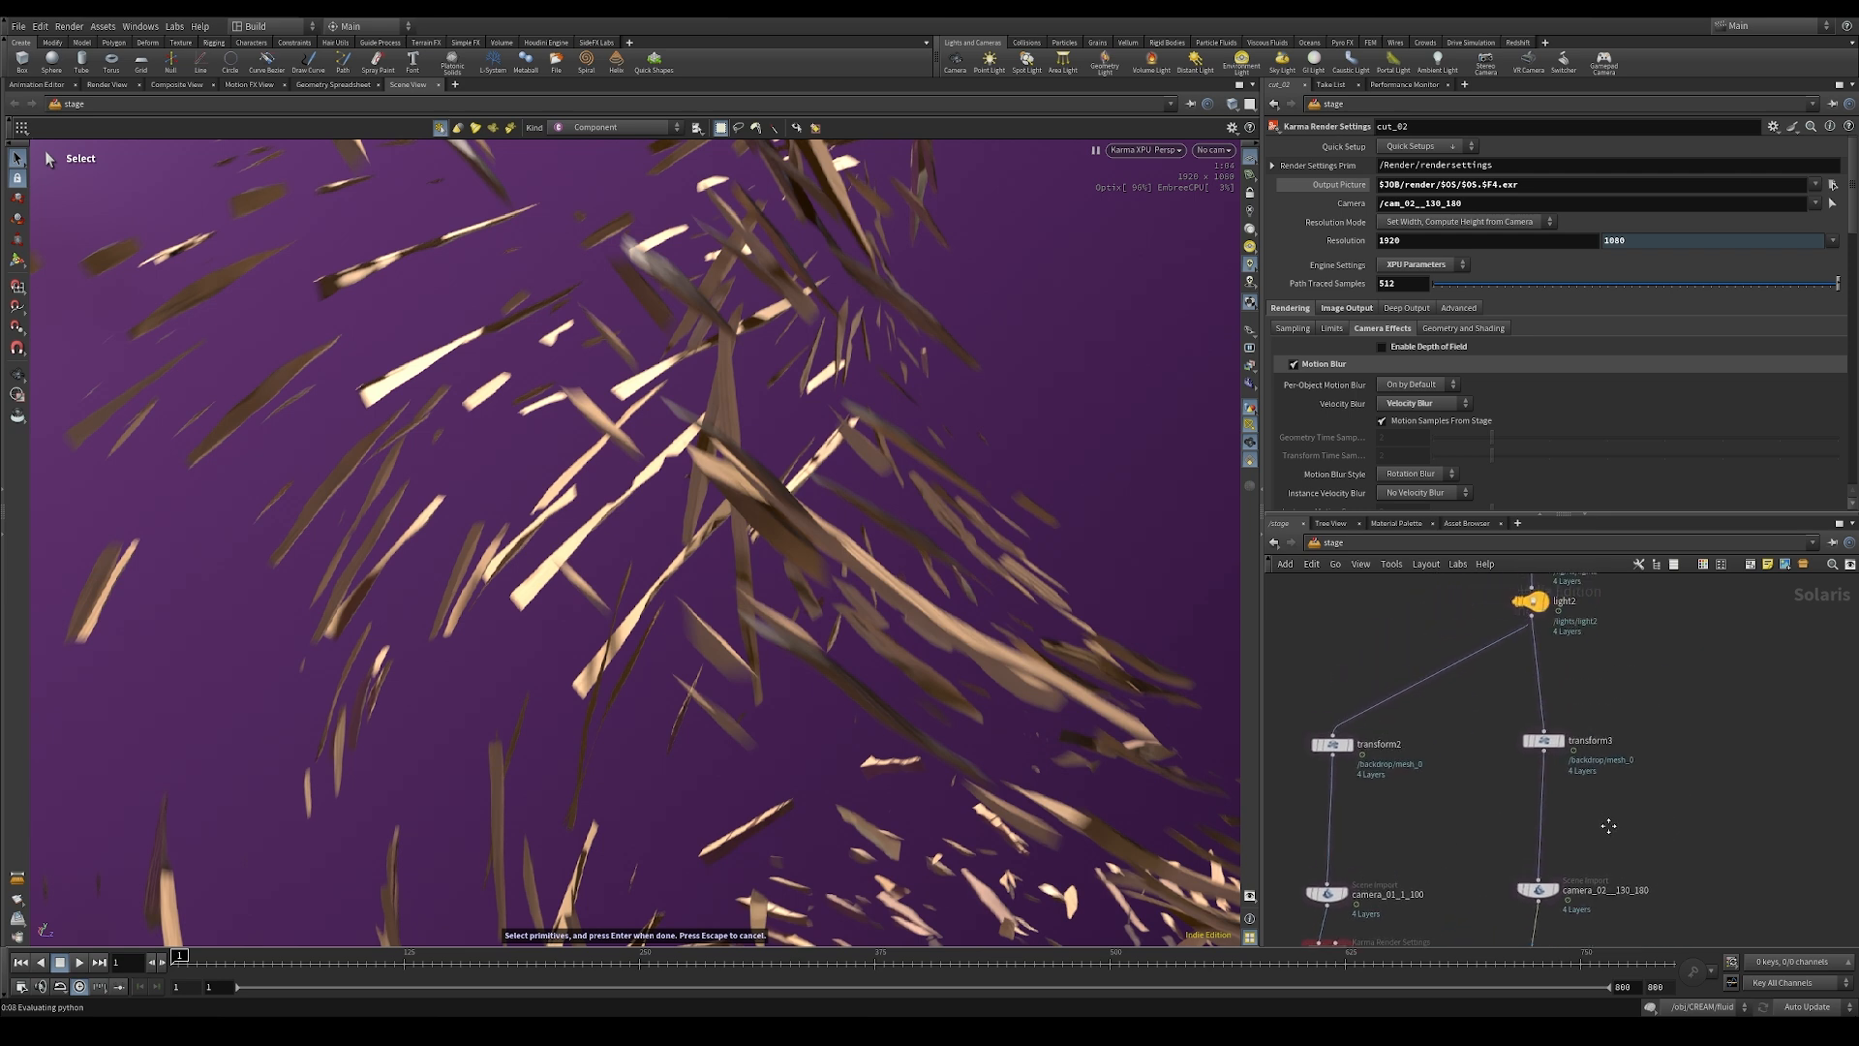
{"action": "left_click", "coordinate": [1544, 743]}
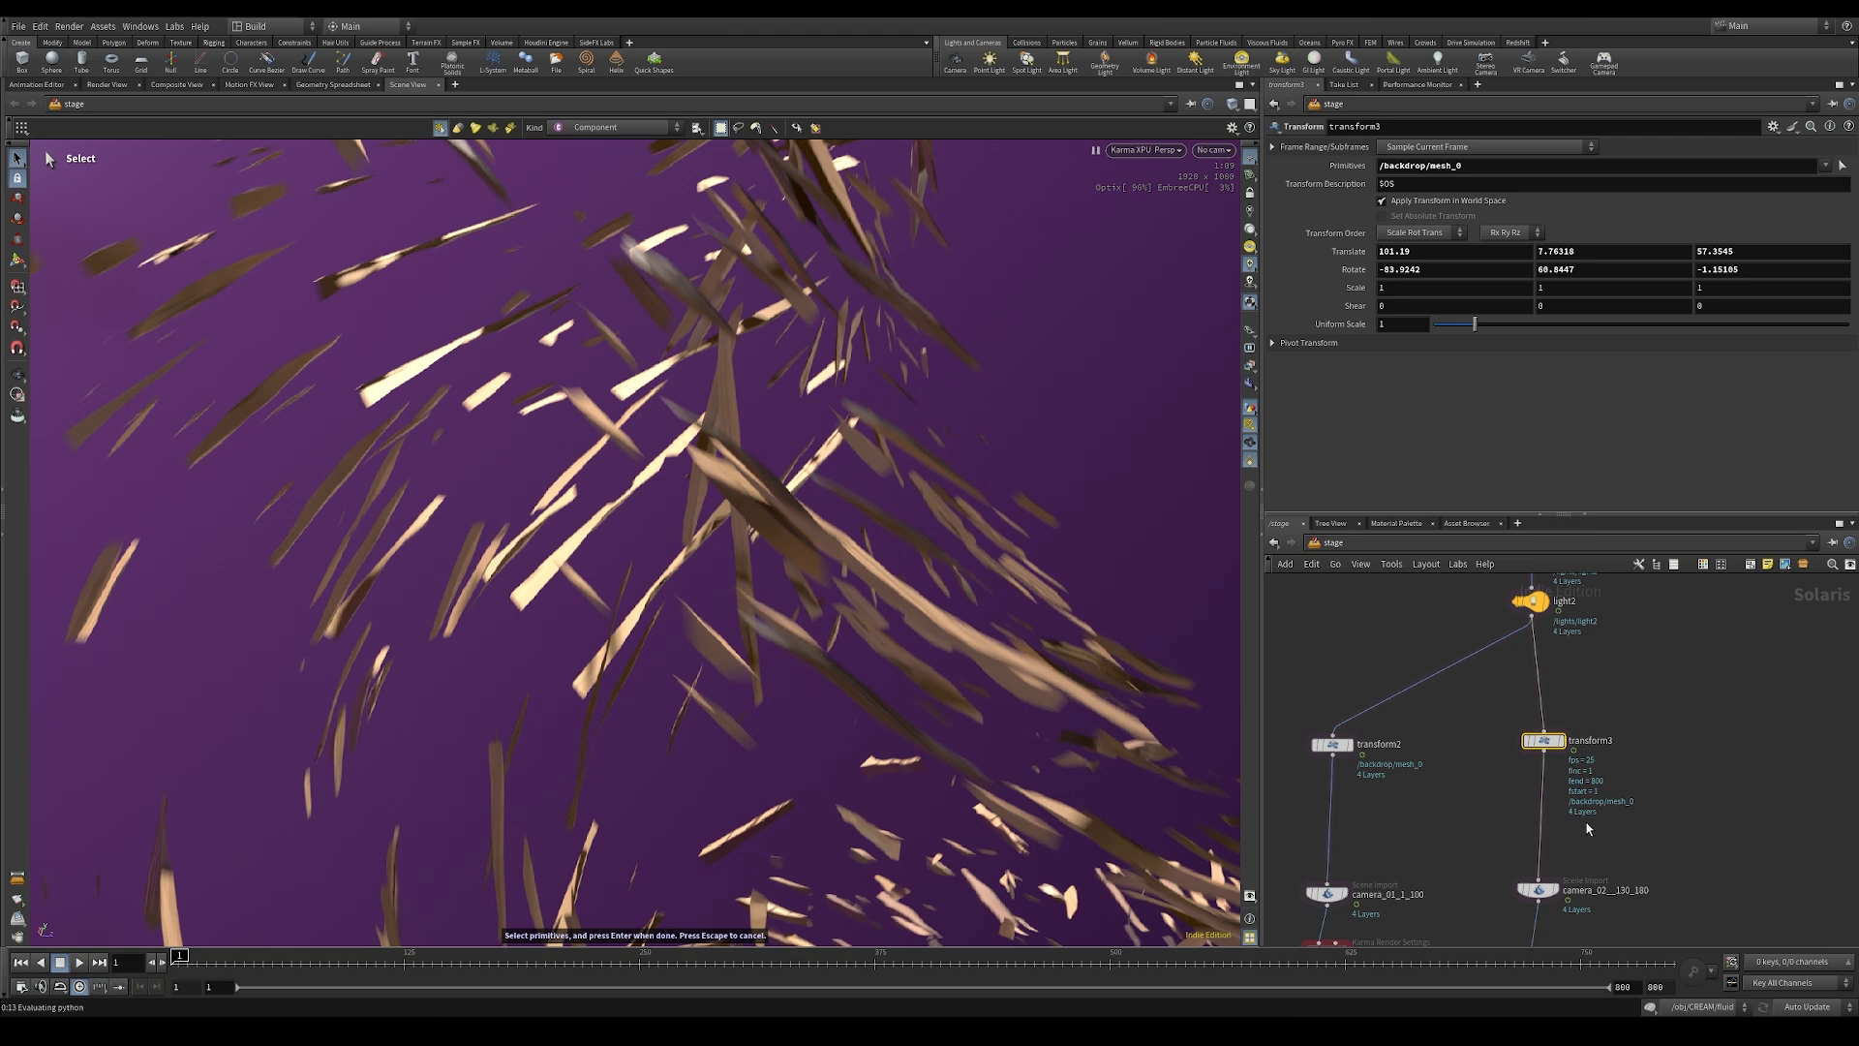
{"action": "scroll", "coordinate": [1571, 782], "scroll_direction": "down", "scroll_amount": 3}
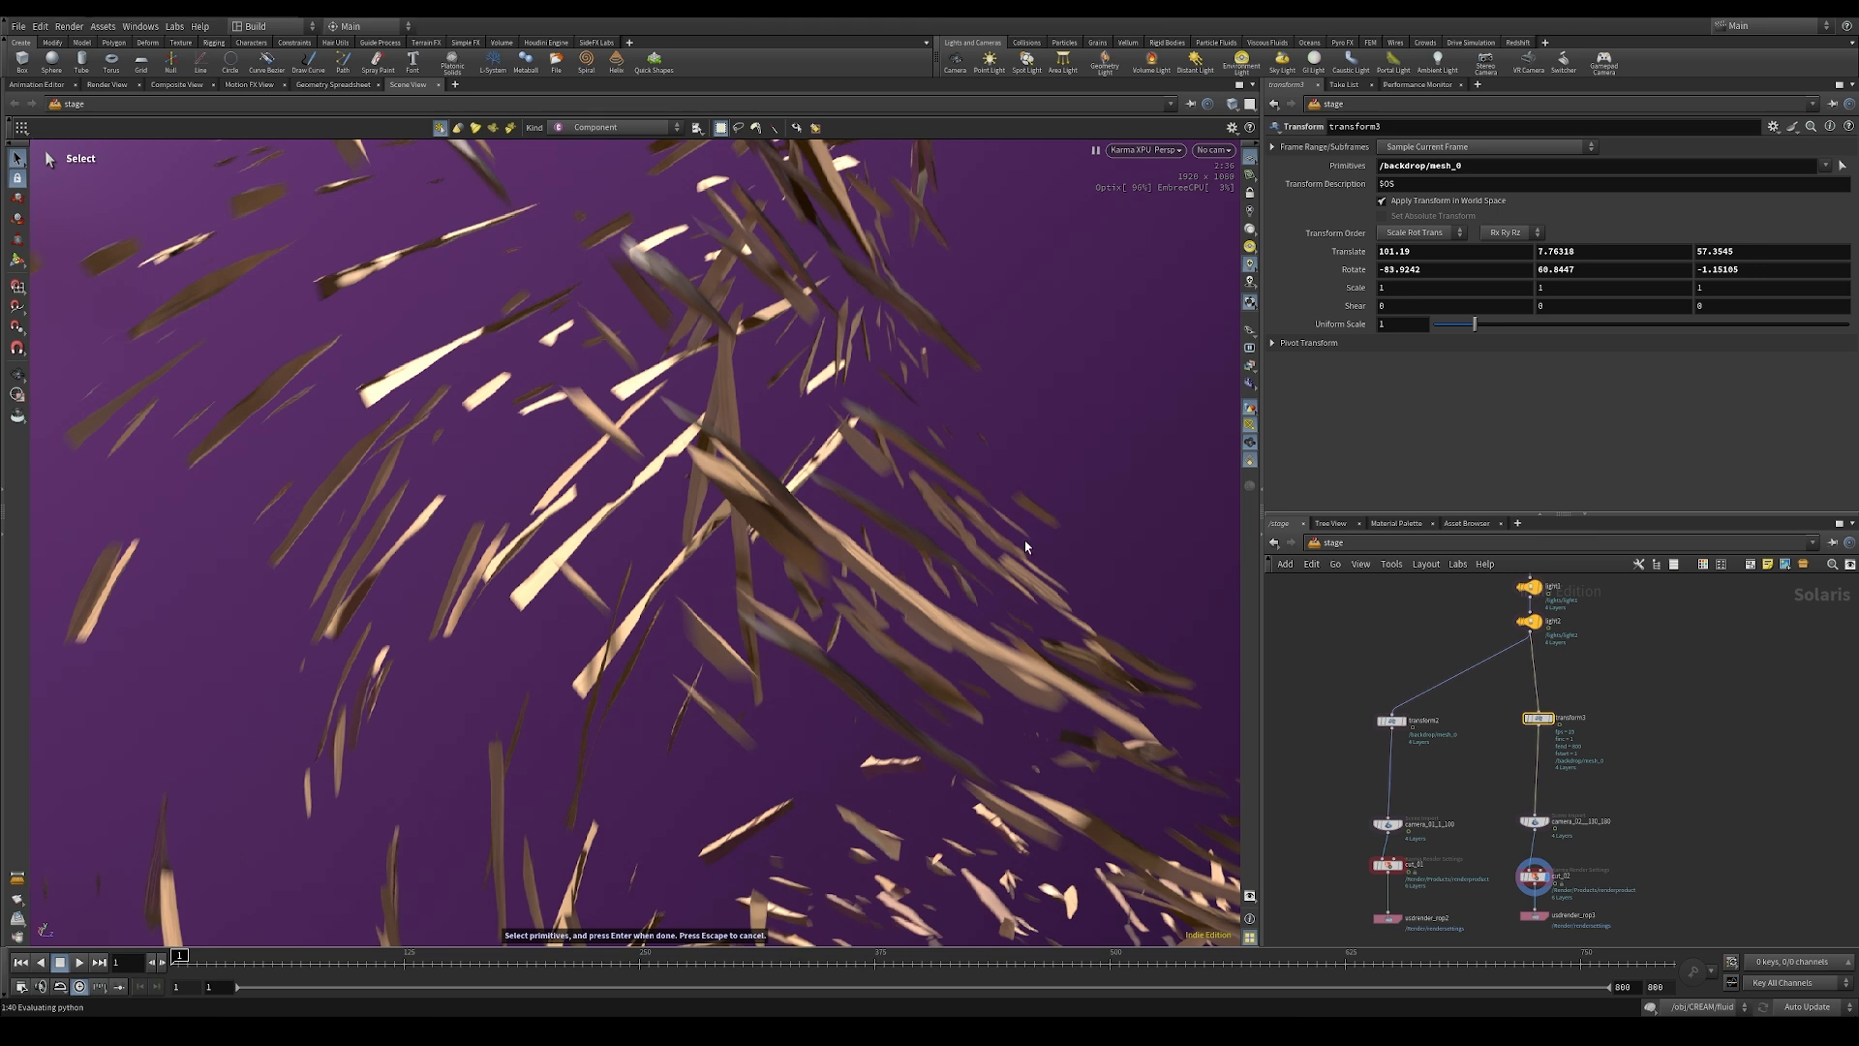
{"action": "left_click", "coordinate": [1208, 150]}
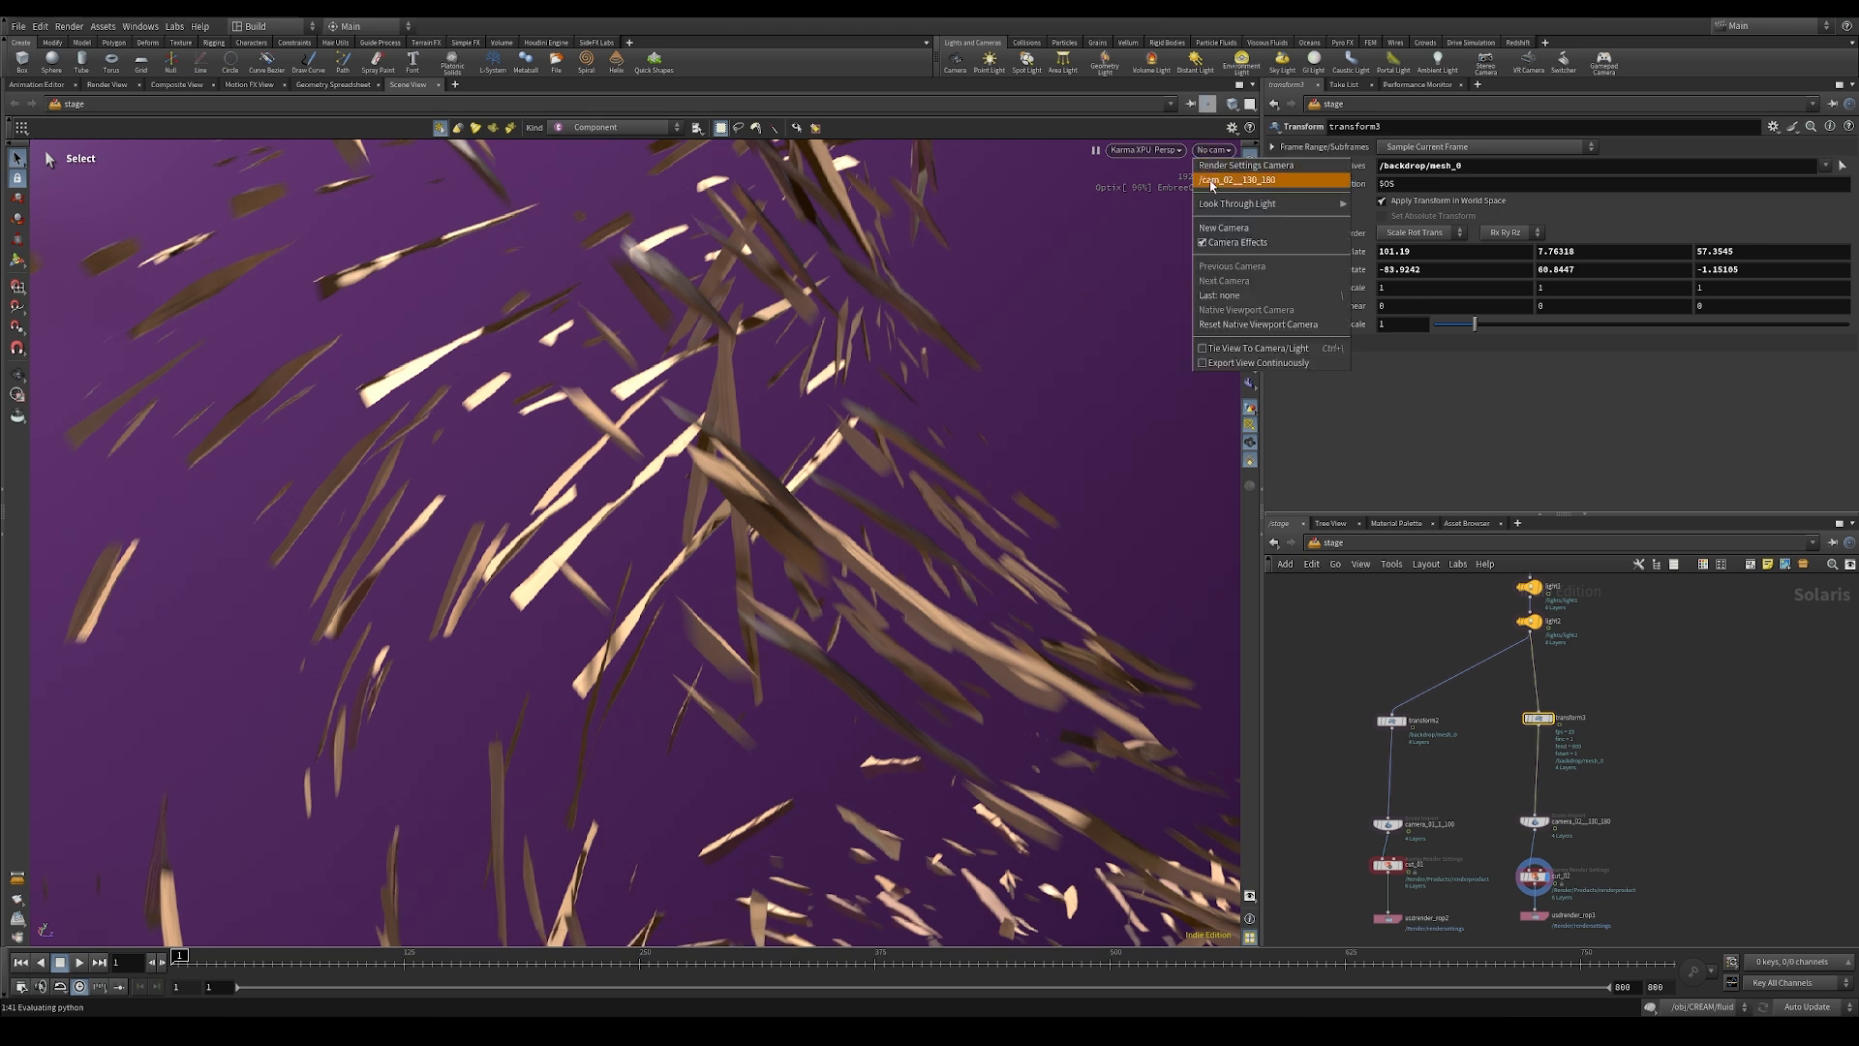
{"action": "left_click", "coordinate": [1210, 180]}
{"action": "left_click", "coordinate": [1110, 151]}
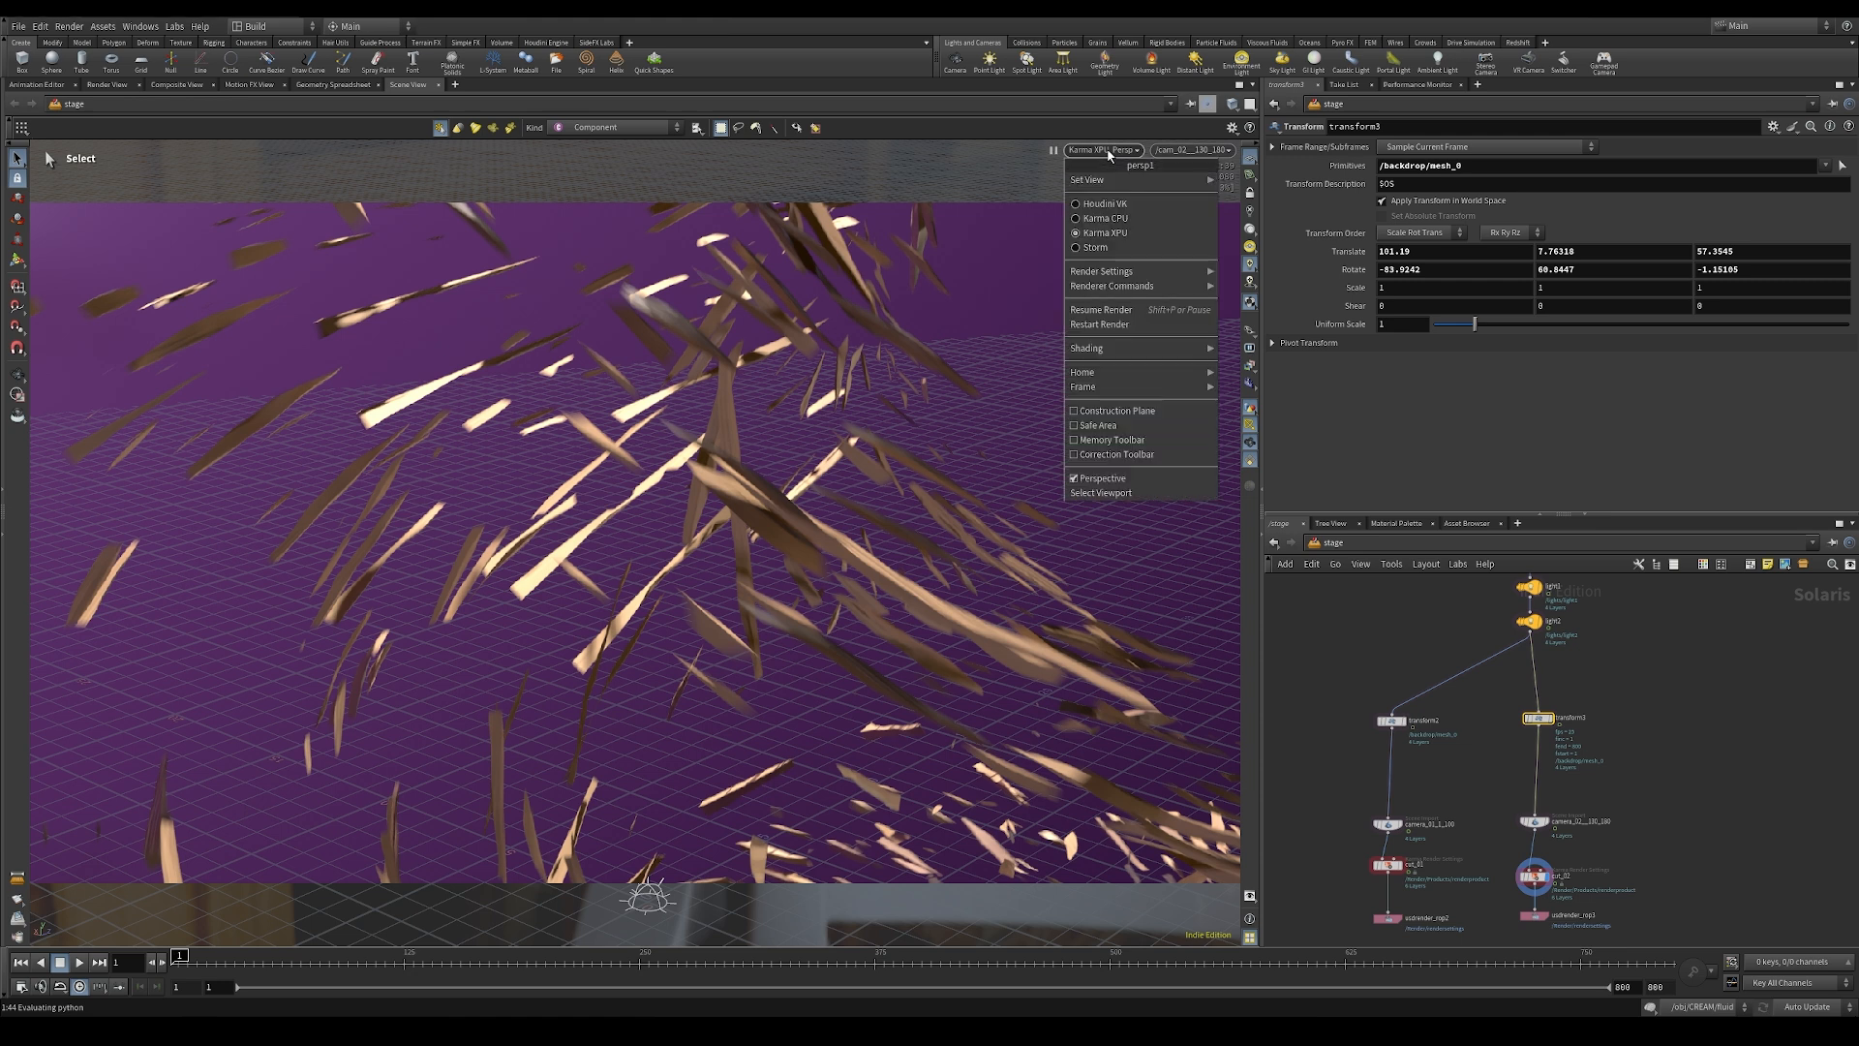
{"action": "left_click", "coordinate": [1104, 325]}
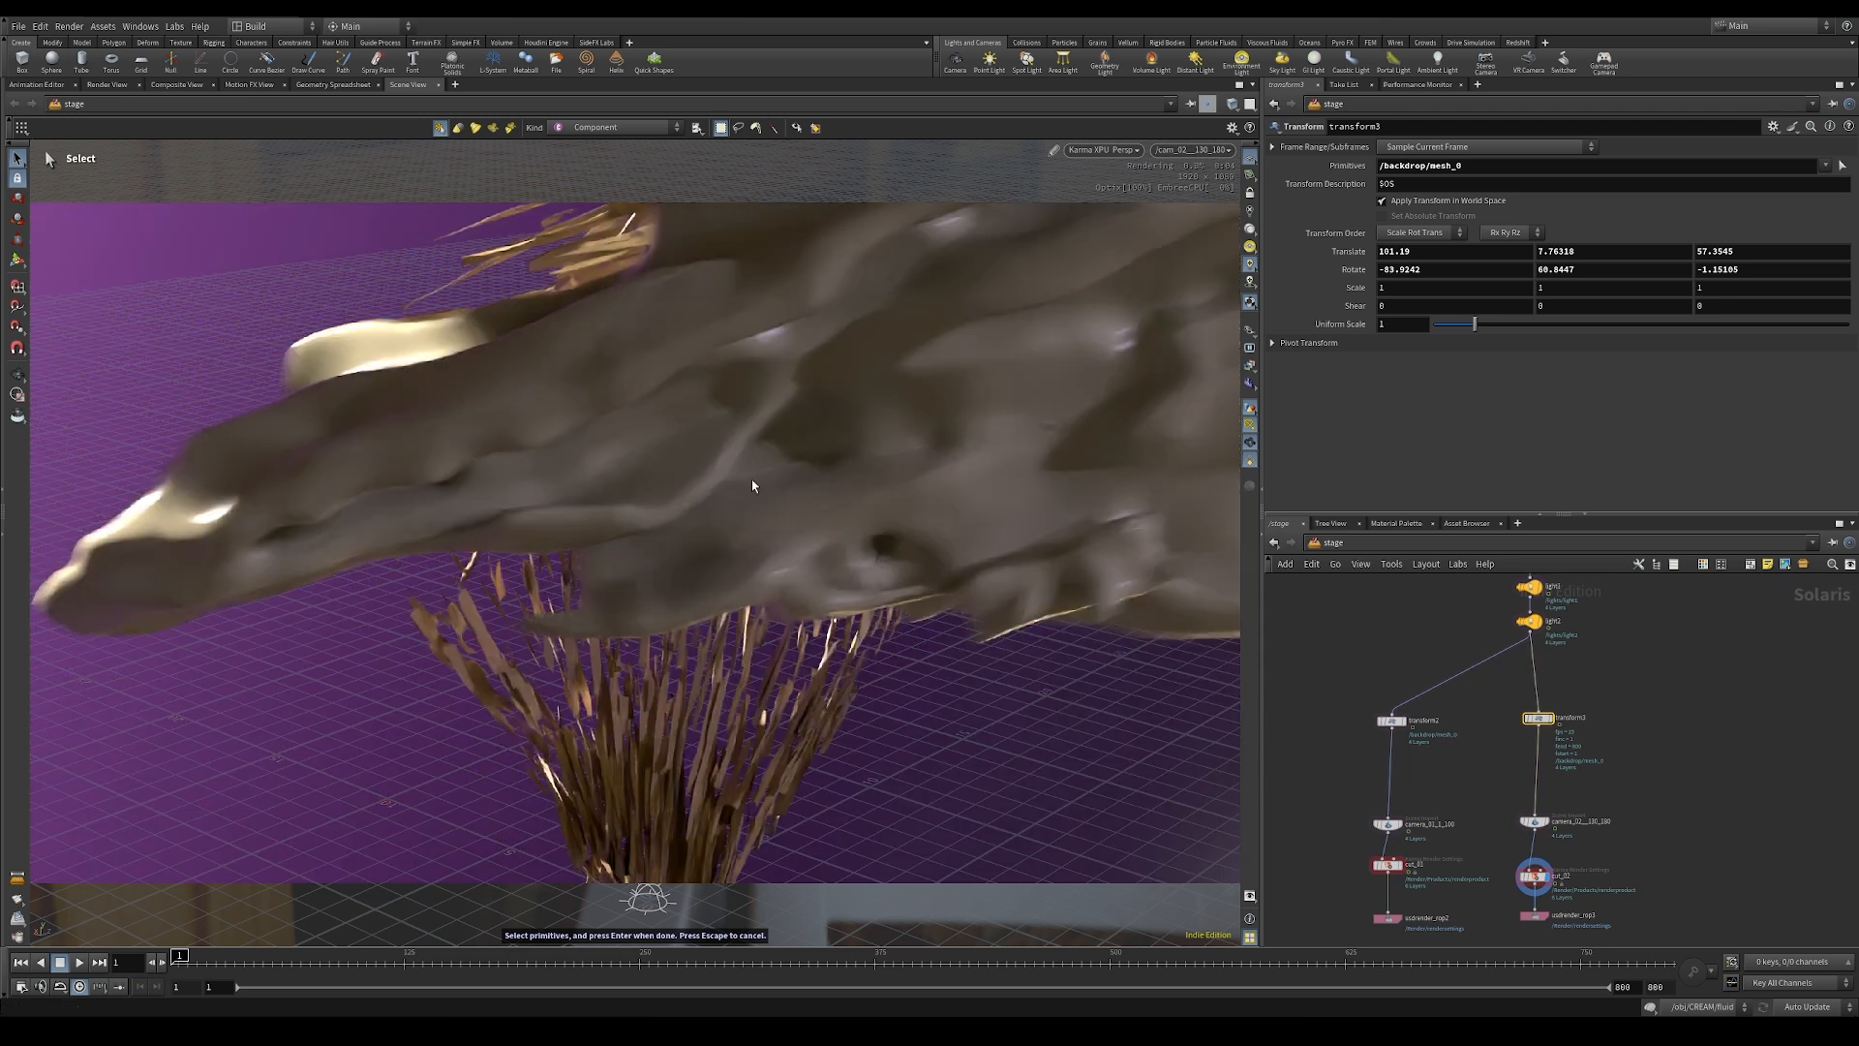
Step: Inside the cream SOP Create network, add a null connected below switch1
{"action": "middle_click_drag", "start_coordinate": [1435, 596], "coordinate": [1423, 902]}
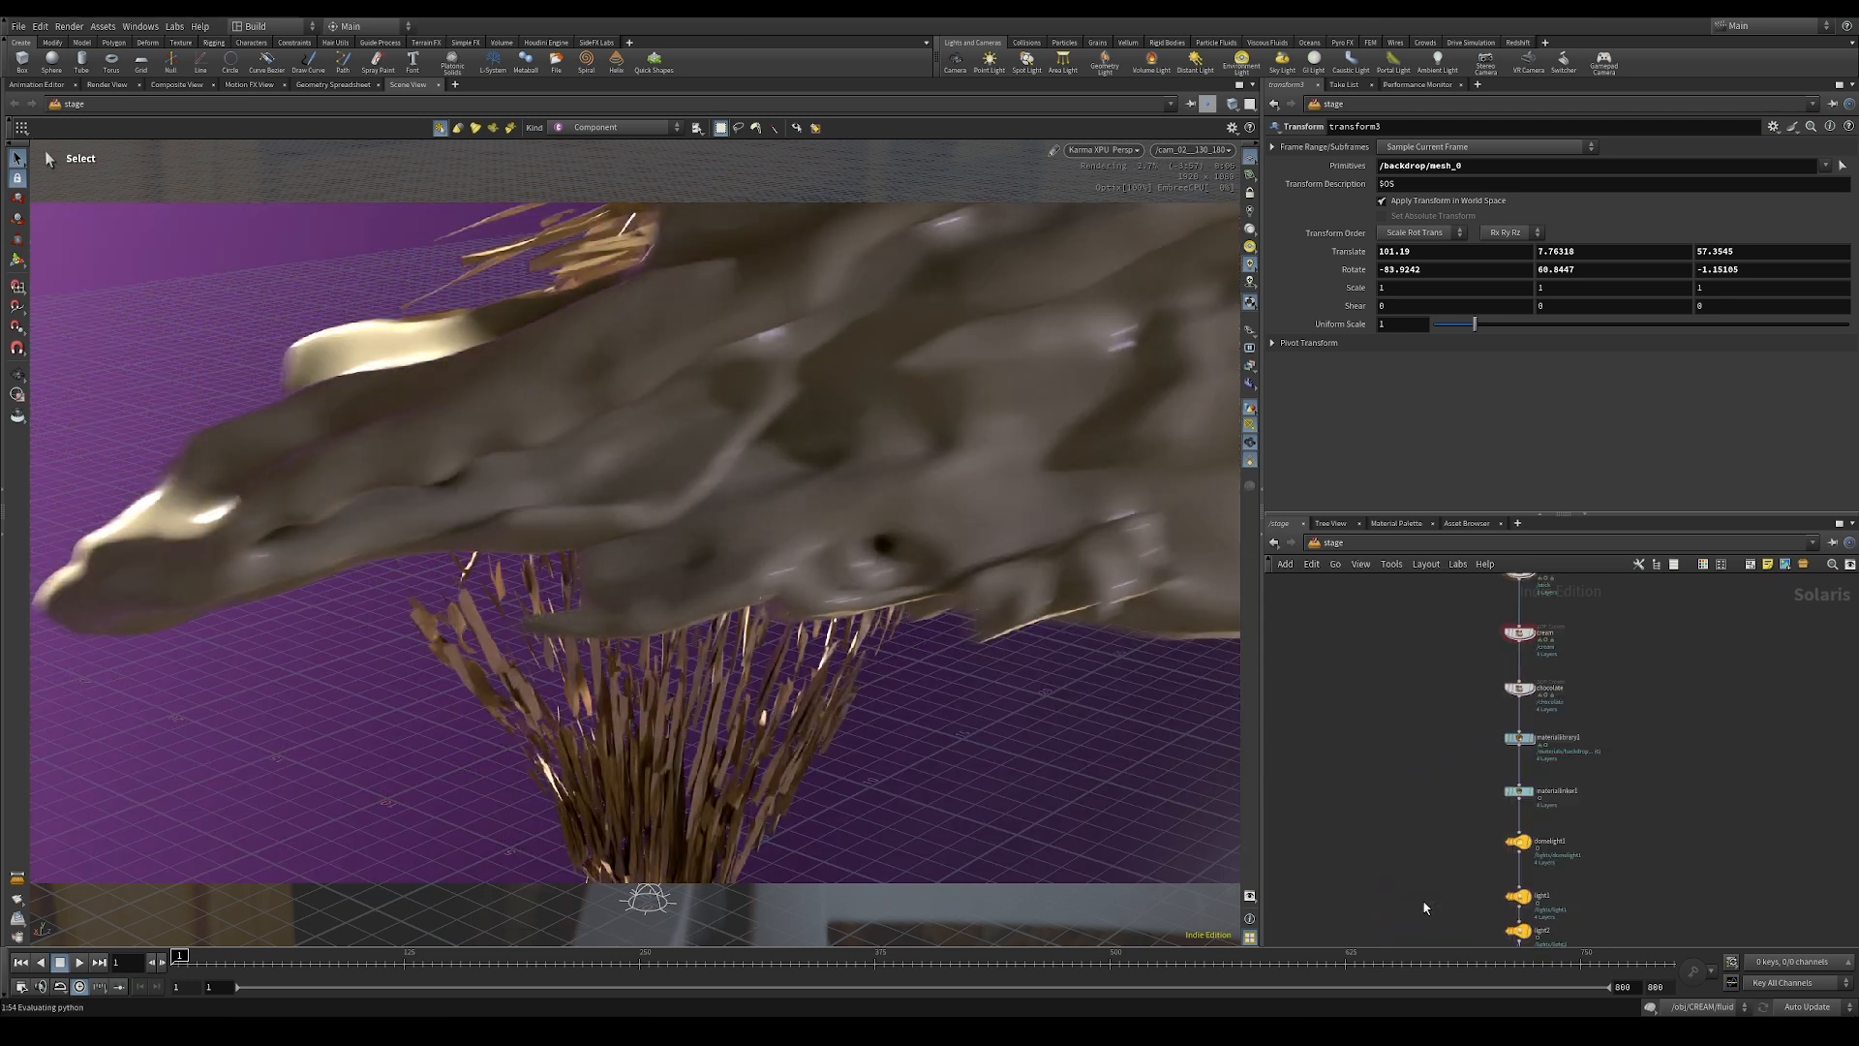
{"action": "middle_click_drag", "start_coordinate": [1437, 838], "coordinate": [1437, 838]}
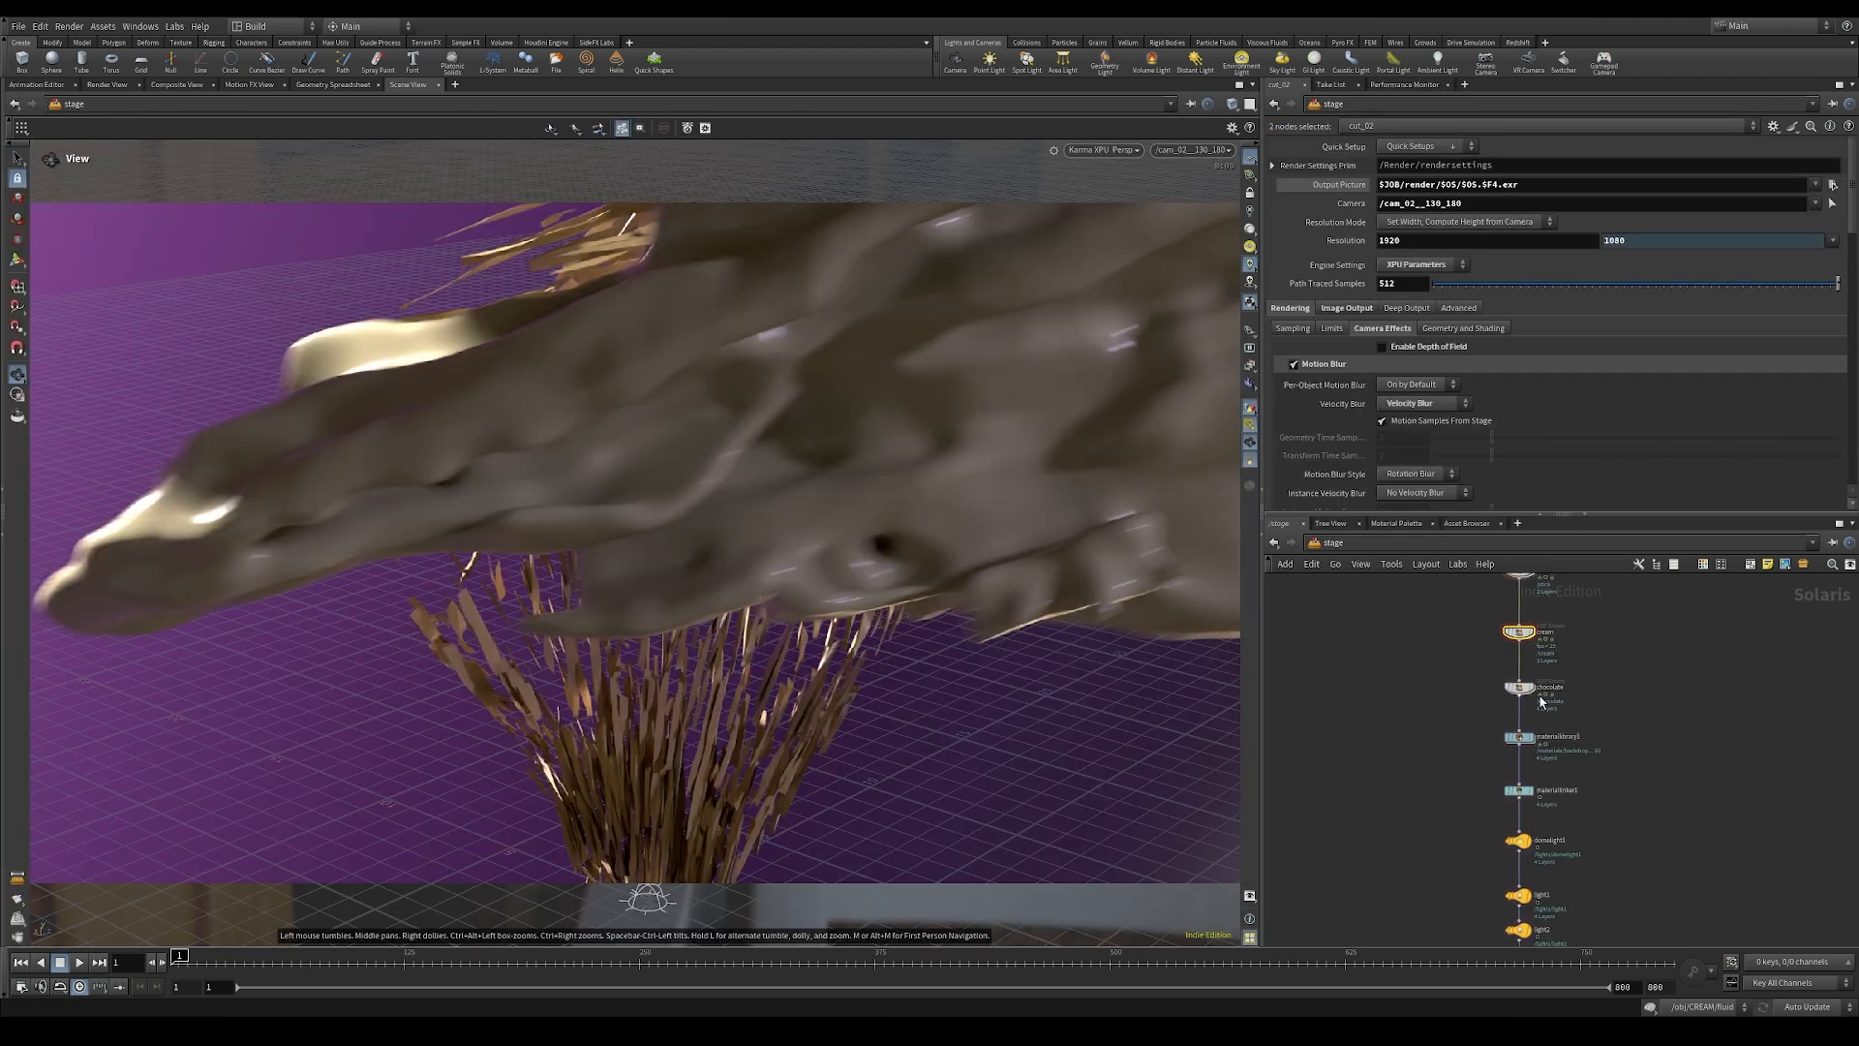
{"action": "double_click", "coordinate": [1519, 631]}
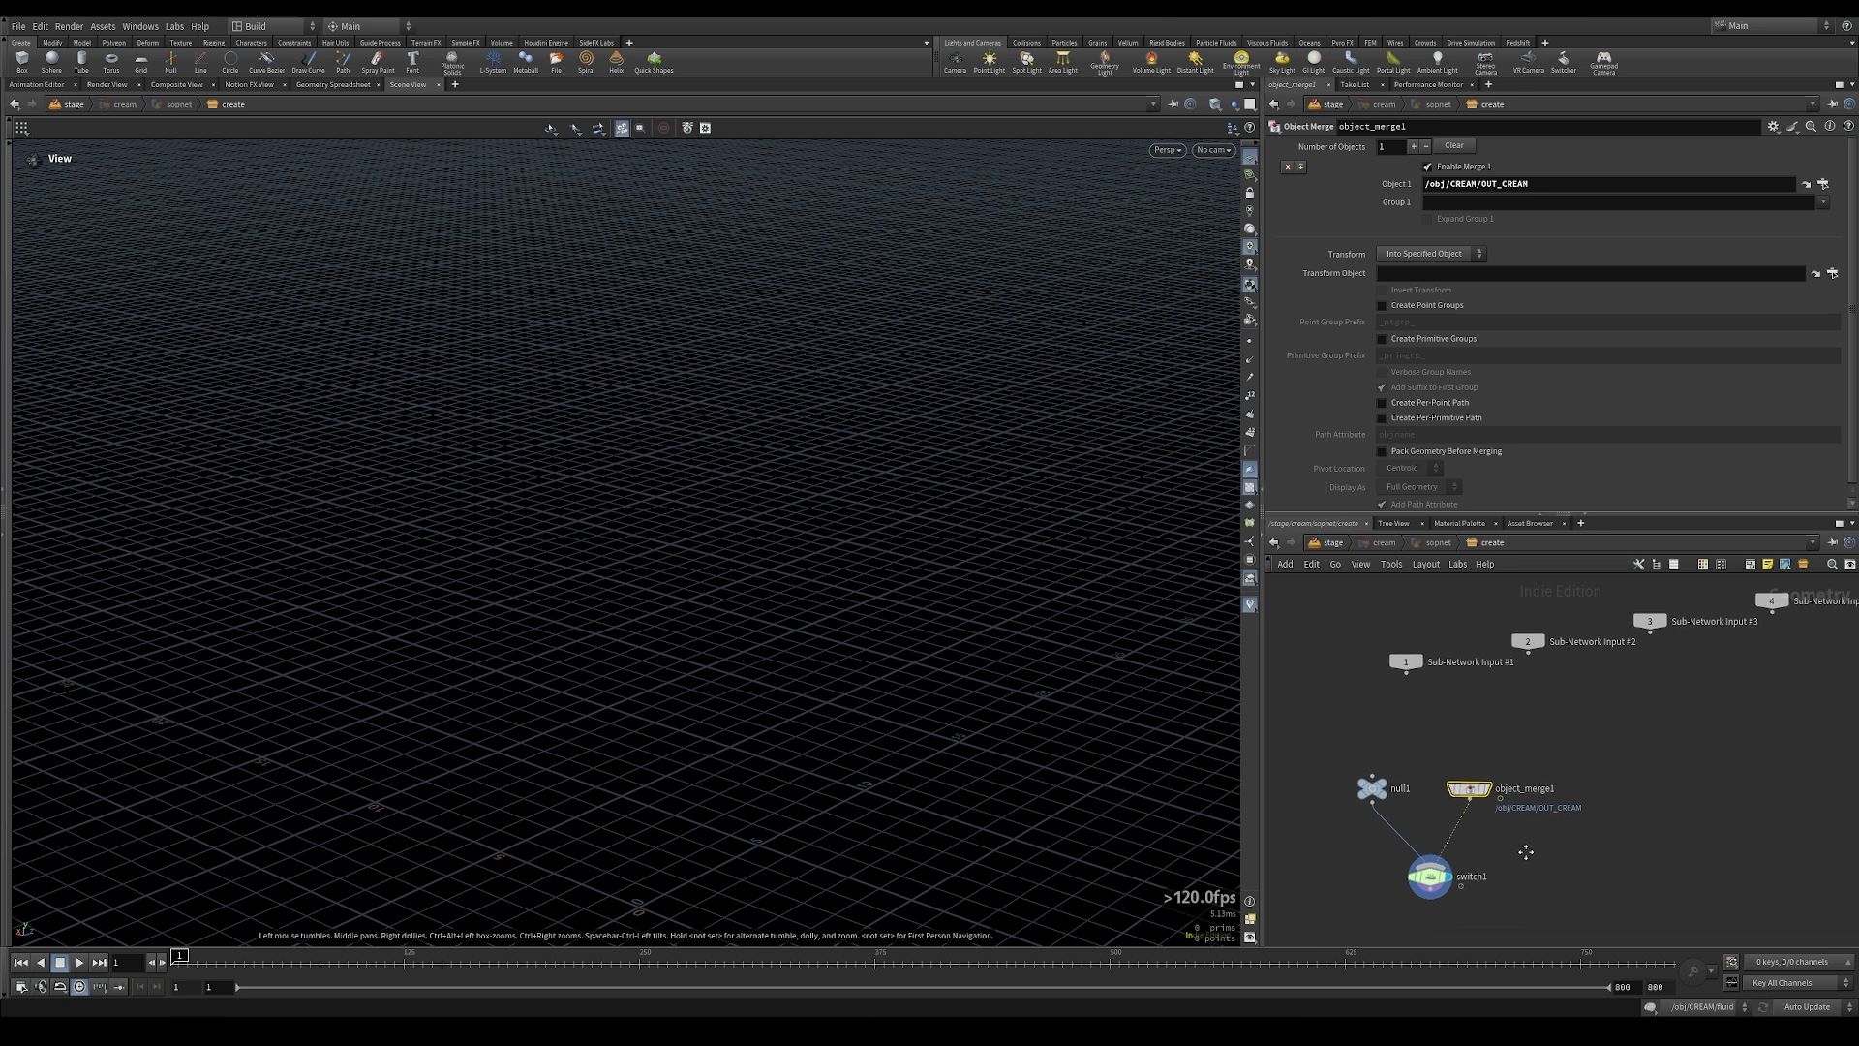
{"action": "key", "text": "Tab"}
{"action": "type", "text": "null"}
{"action": "key", "text": "Return"}
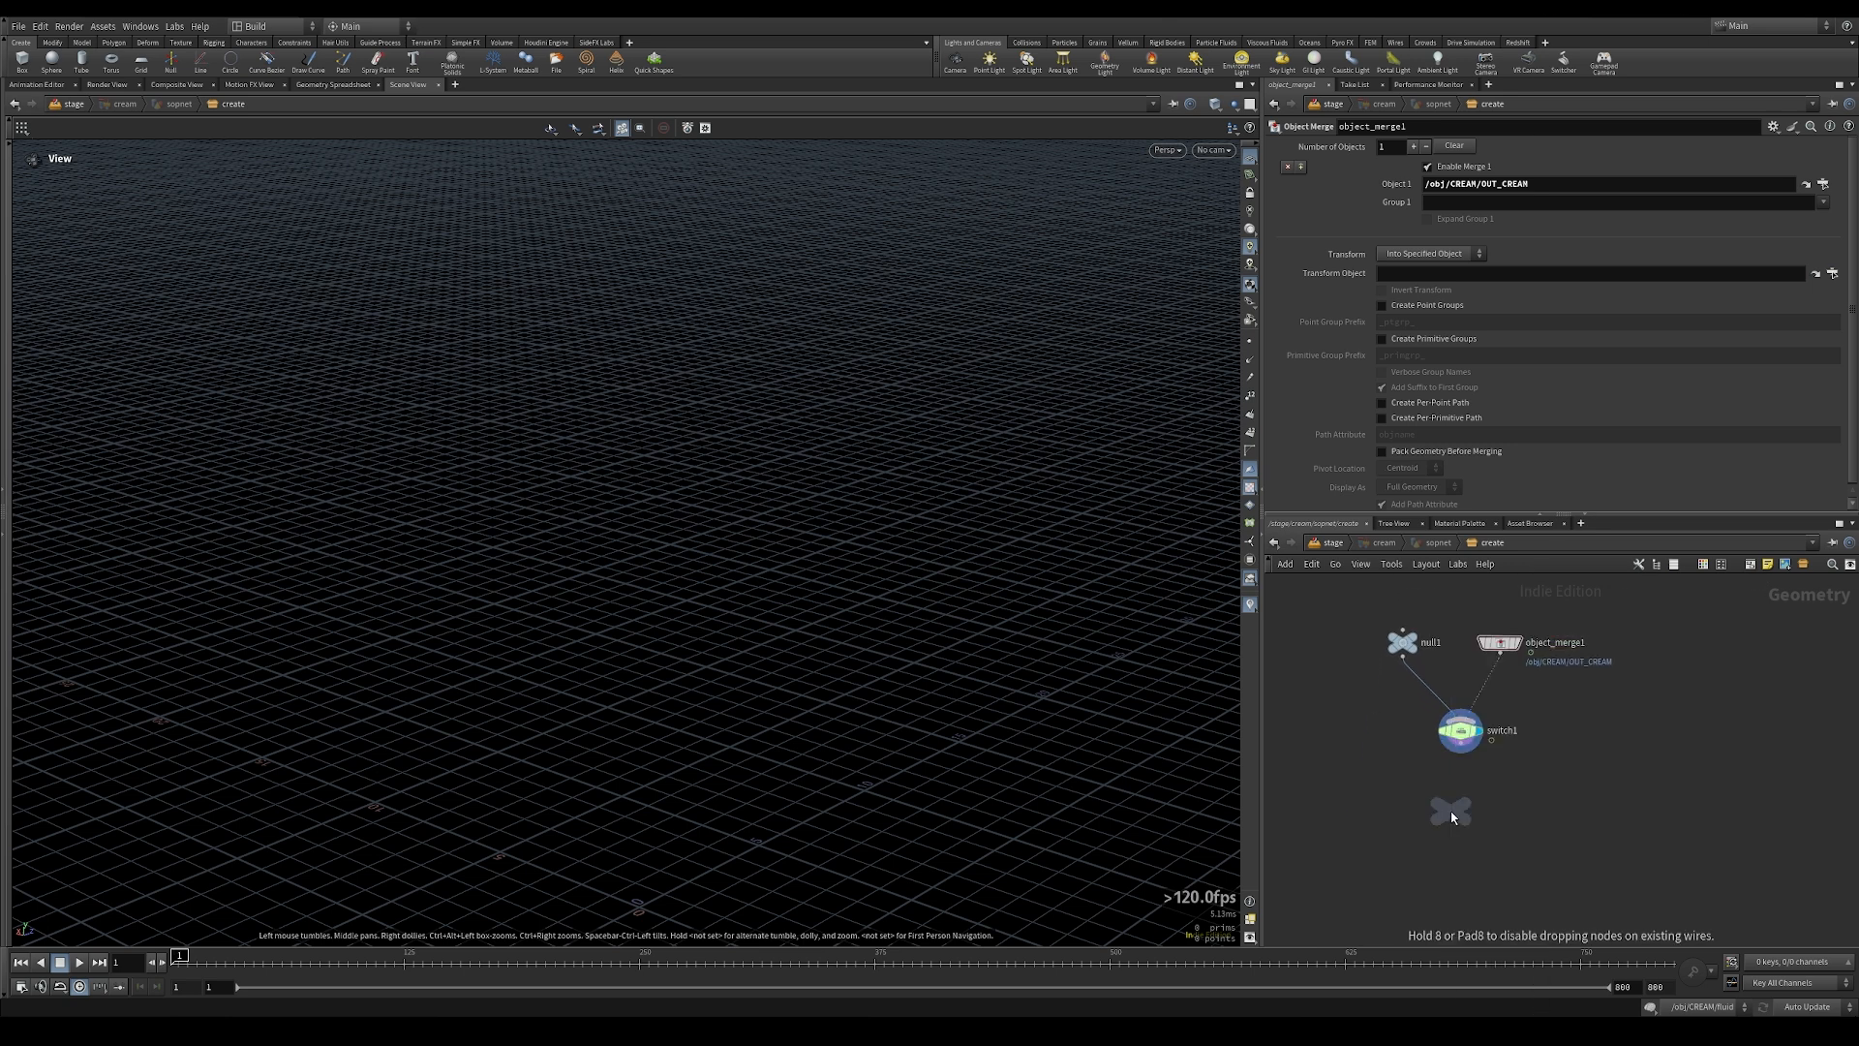
{"action": "left_click", "coordinate": [1462, 818]}
{"action": "left_click_drag", "start_coordinate": [1468, 755], "coordinate": [1460, 809]}
Step: Rename the new null OUT_CREAM, make it the displayed output and return to the stage network
{"action": "double_click", "coordinate": [1488, 818]}
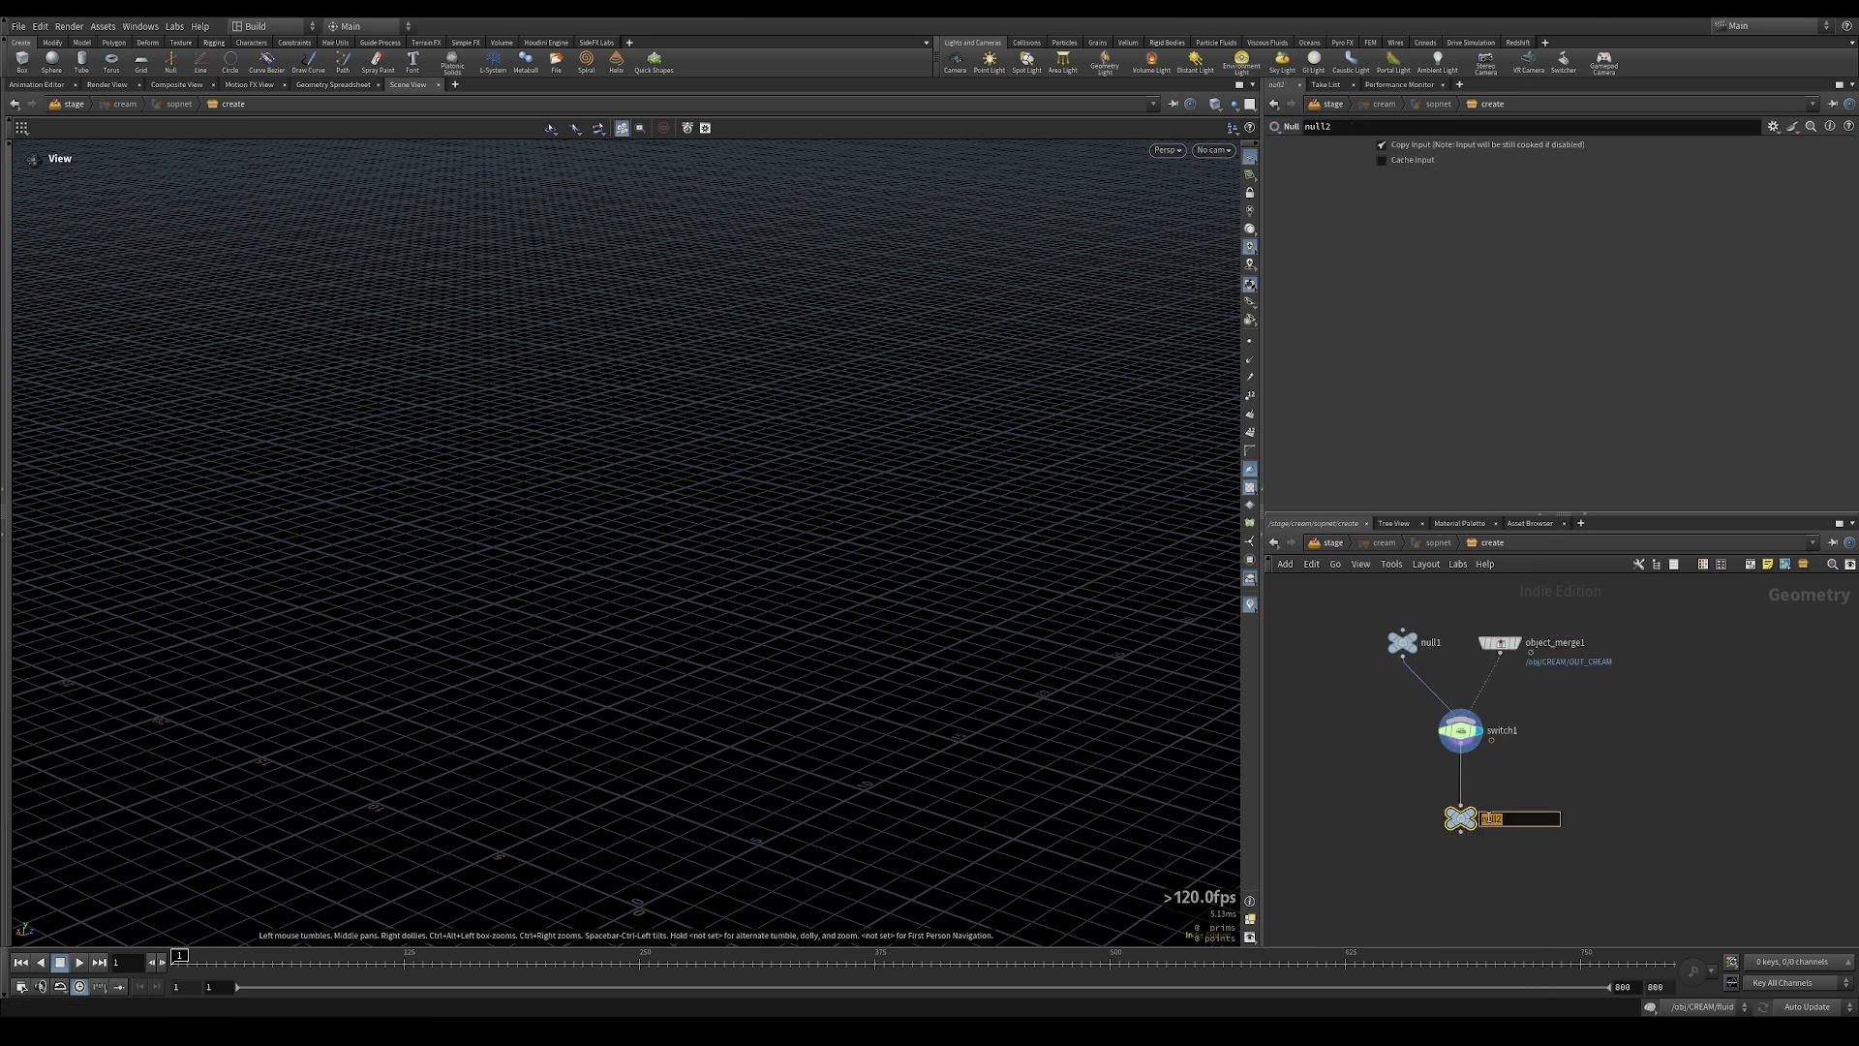
{"action": "type", "text": "OUT_CREAM"}
{"action": "key", "text": "Return"}
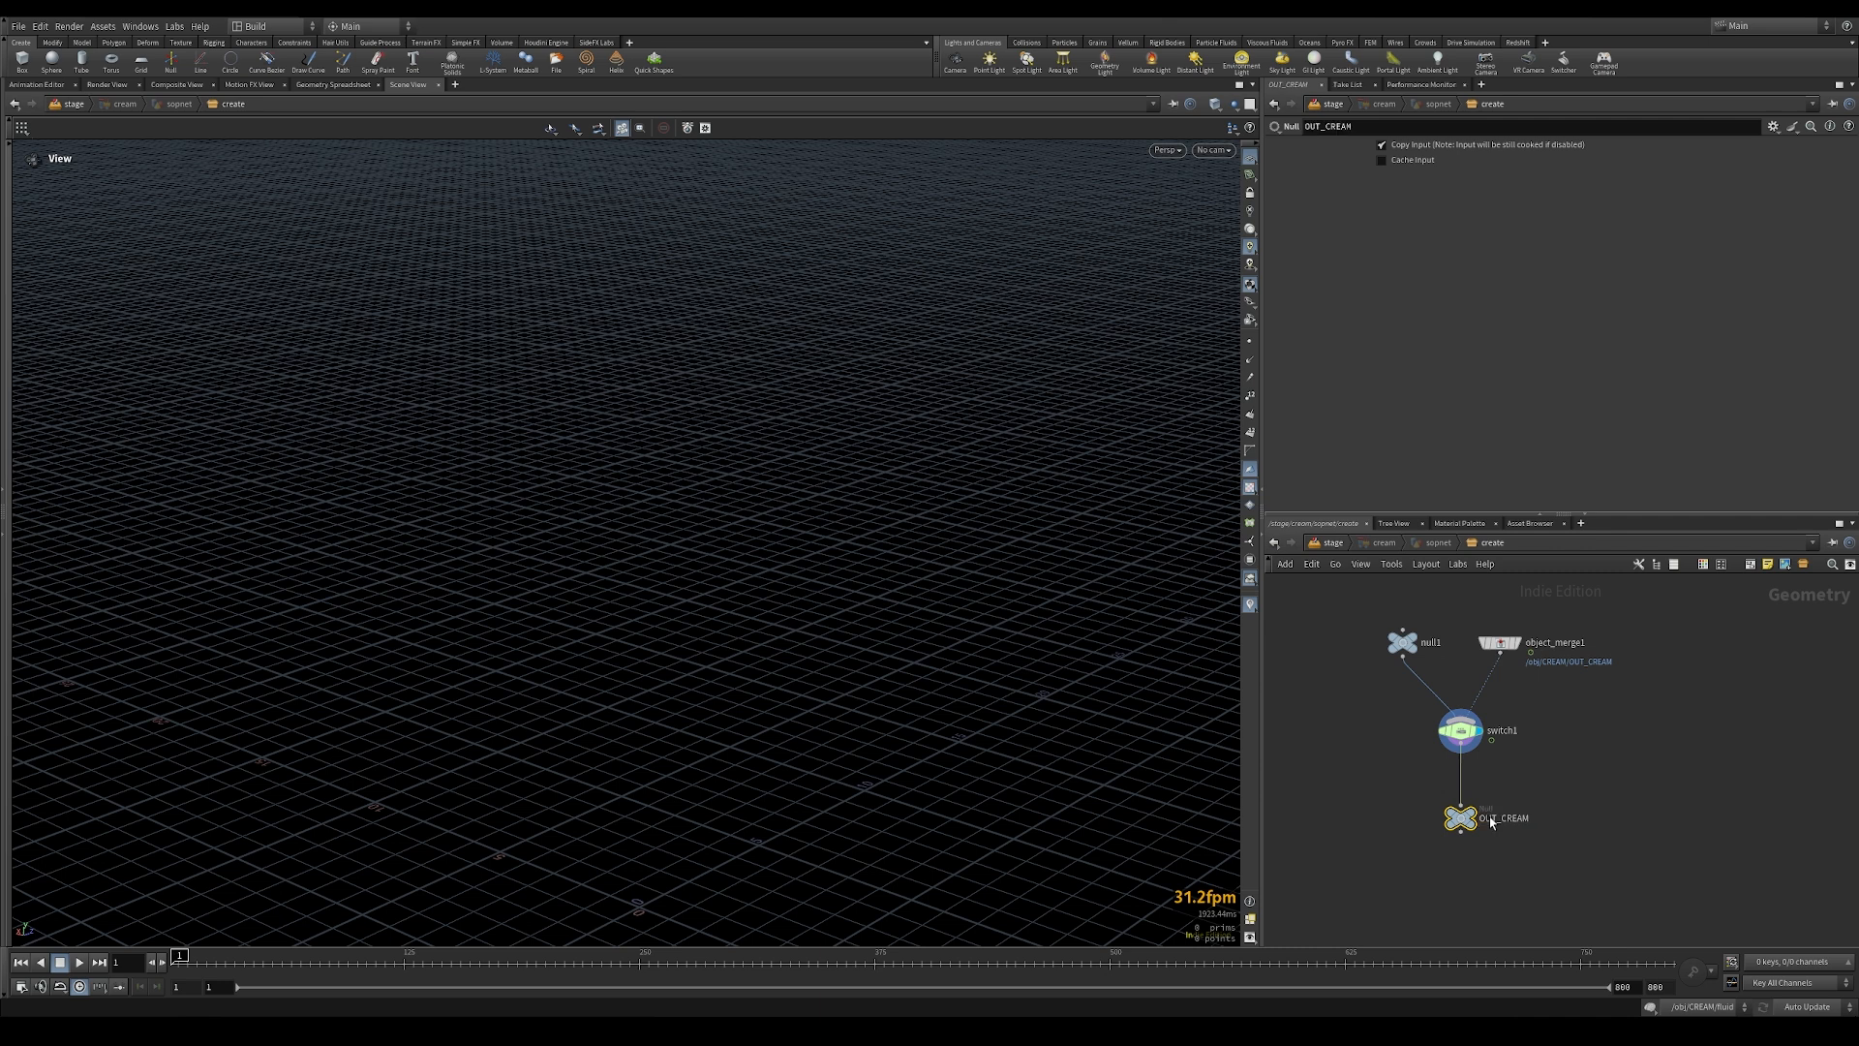
{"action": "left_click", "coordinate": [1482, 818]}
{"action": "left_click", "coordinate": [1330, 543]}
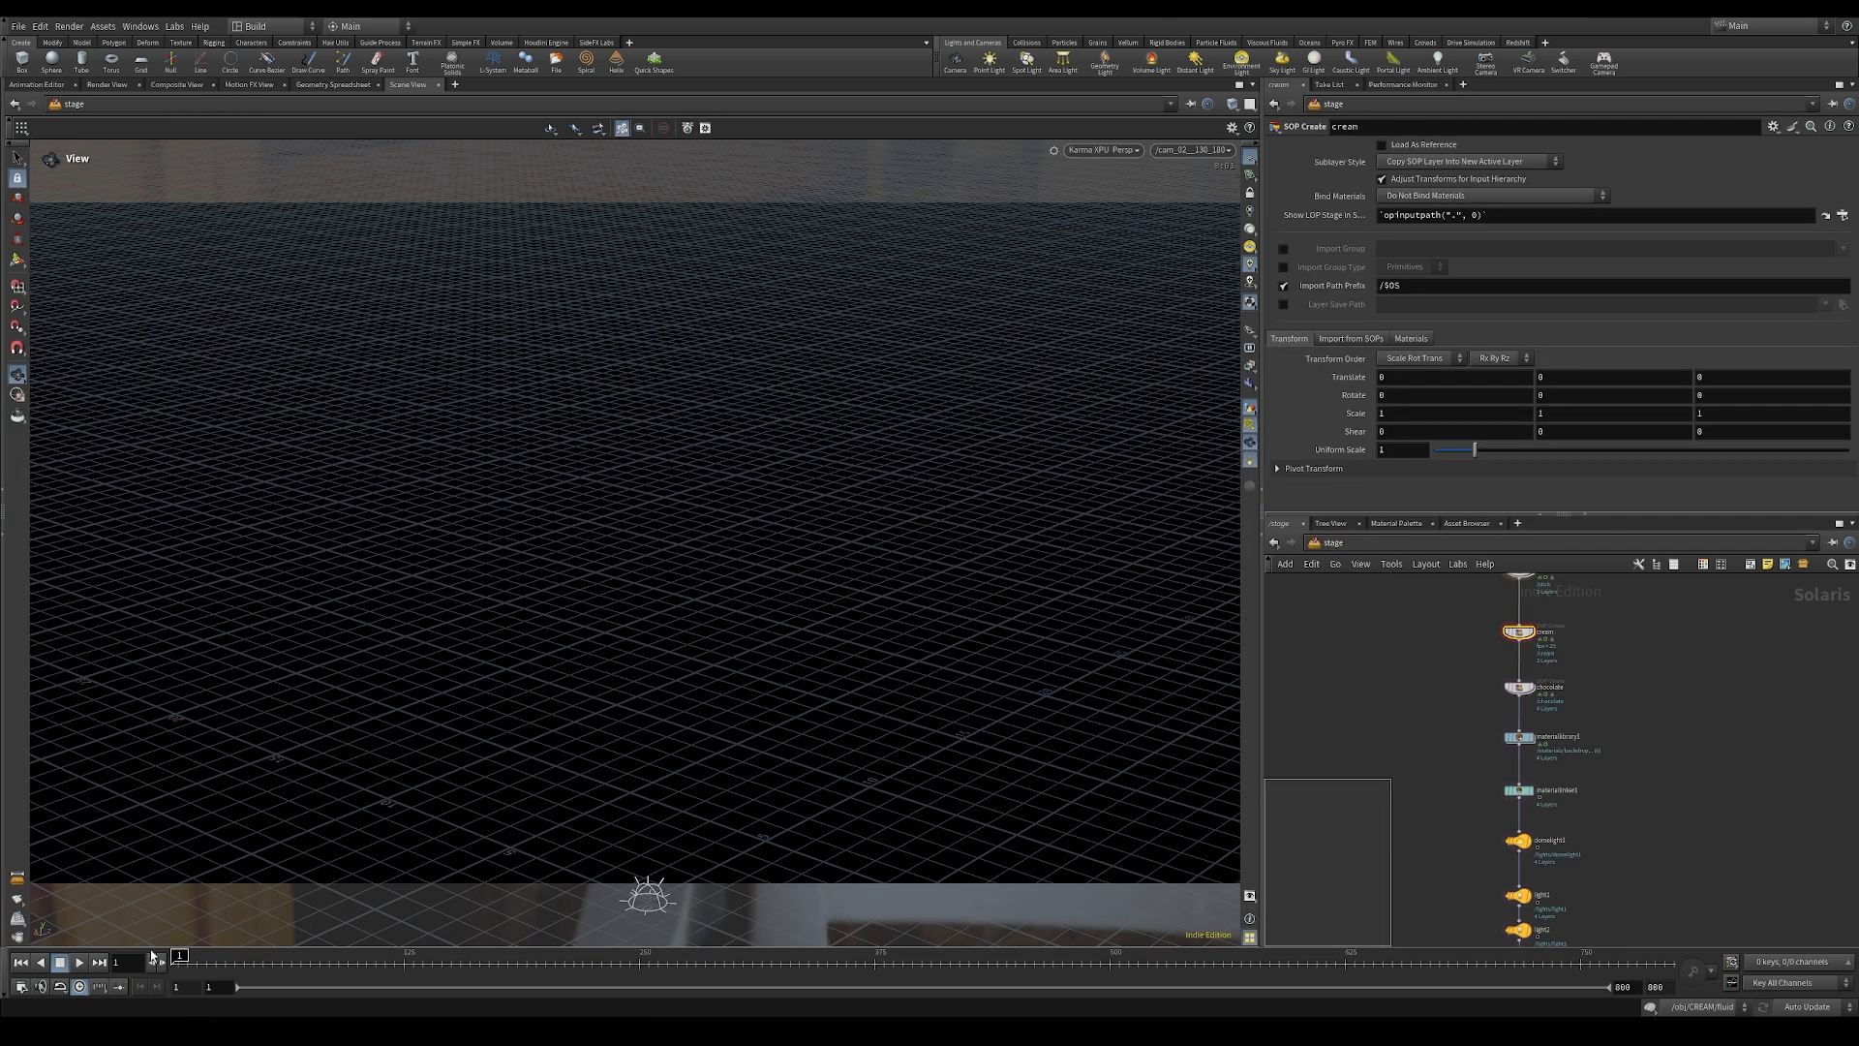
Step: Set the current frame to 130
{"action": "left_click", "coordinate": [128, 966]}
{"action": "type", "text": "30"}
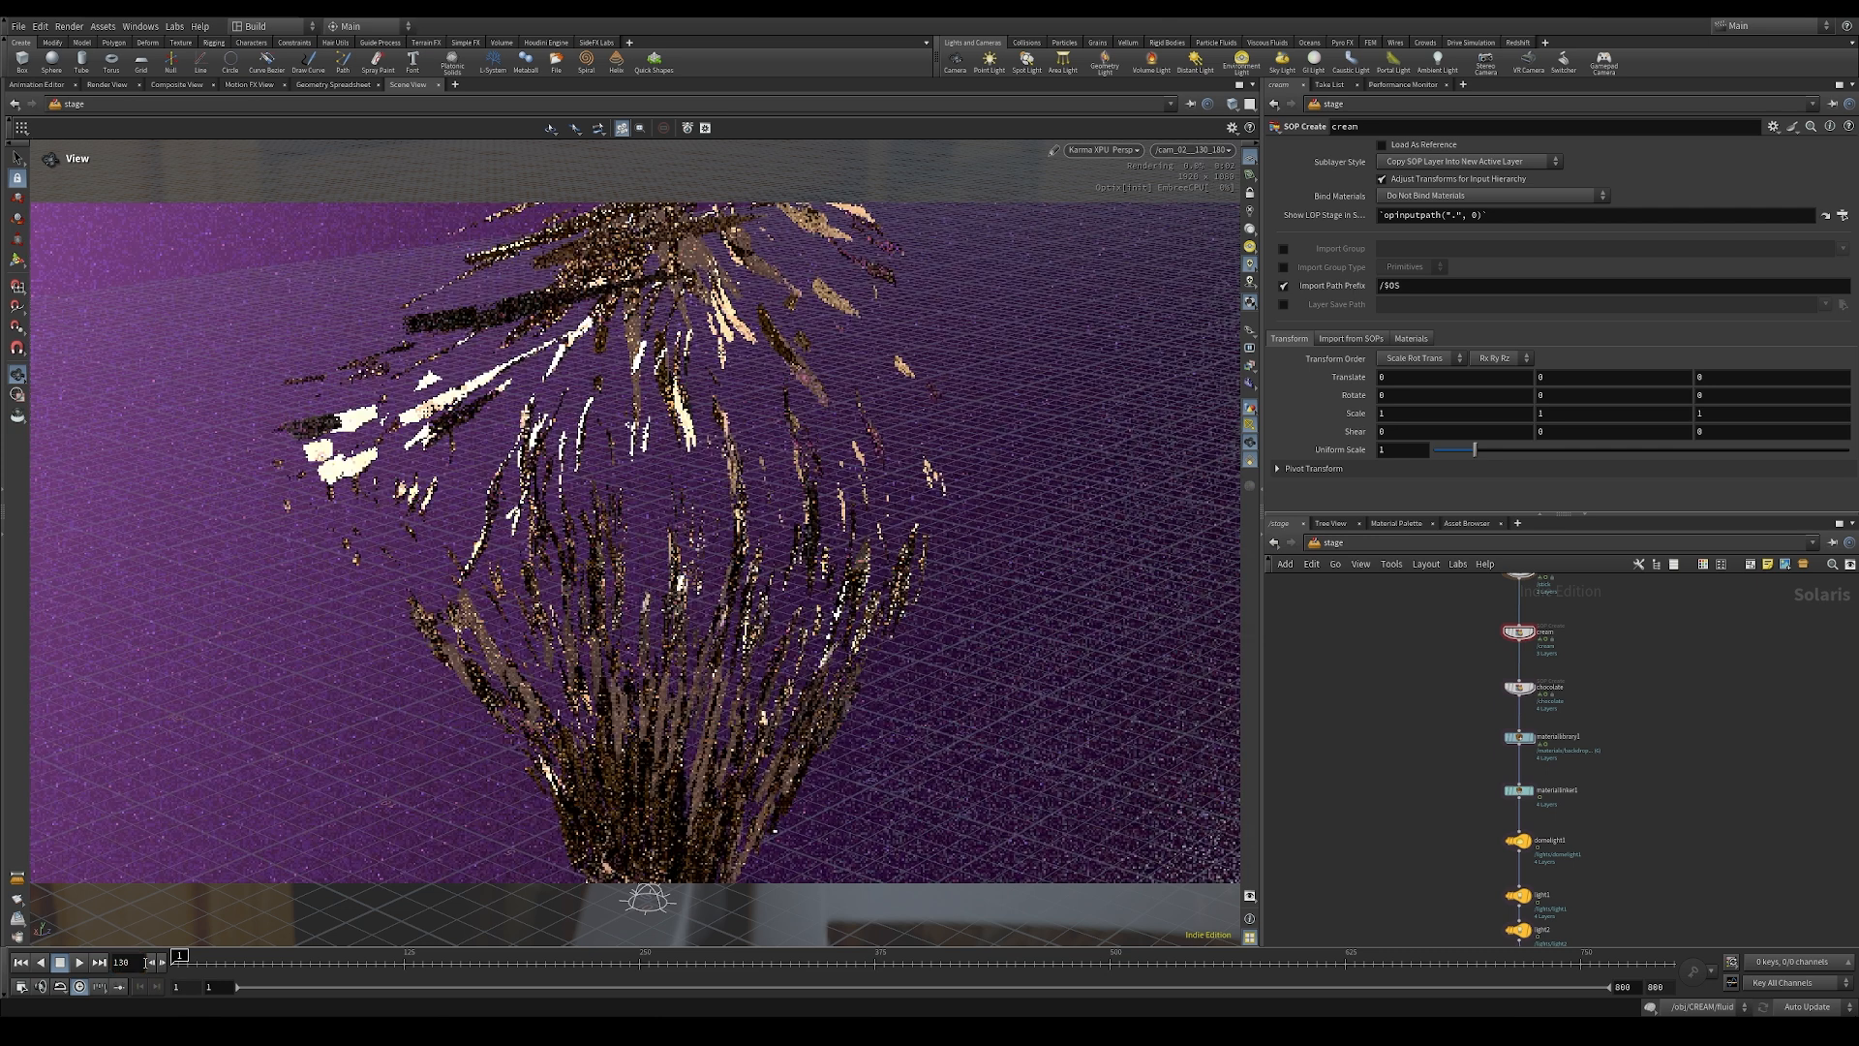
{"action": "key", "text": "Return"}
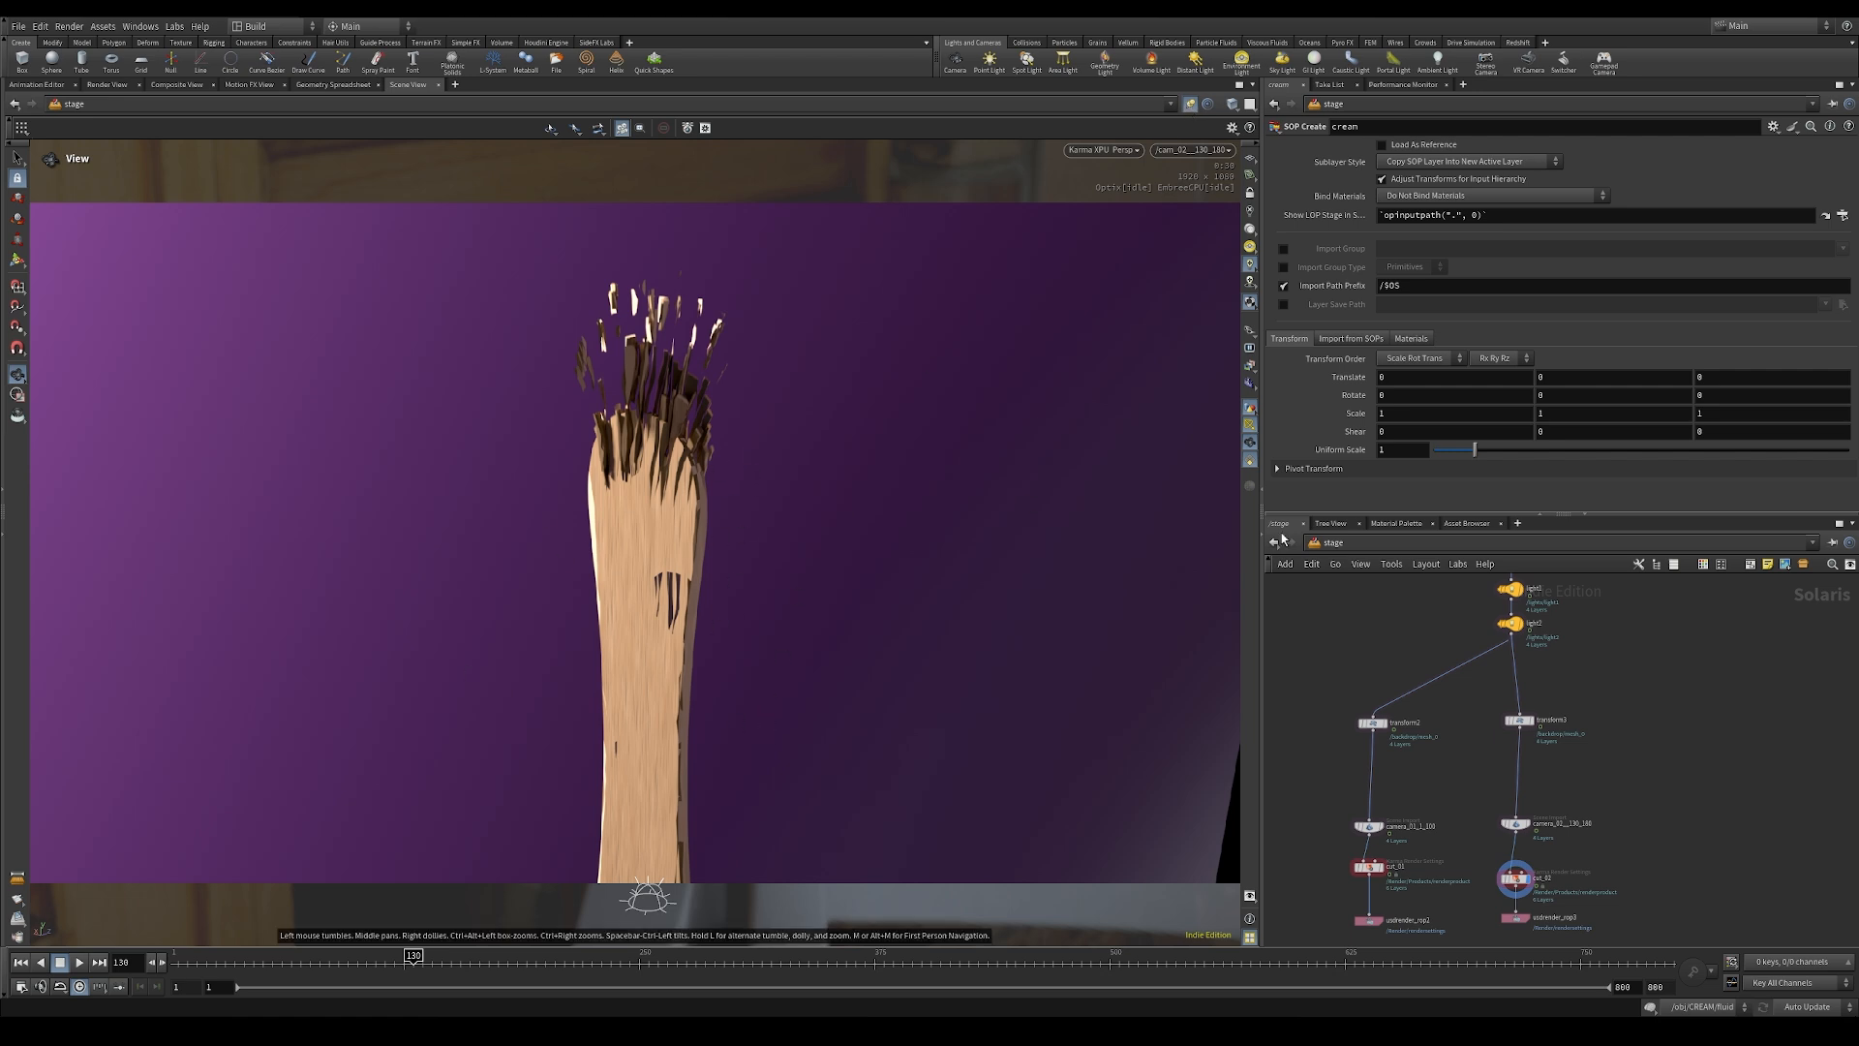
Step: In the STICK object's geometry network, remove N from unpack2's transfer attributes so only v remains, and return to the stage network
{"action": "left_click", "coordinate": [1449, 539]}
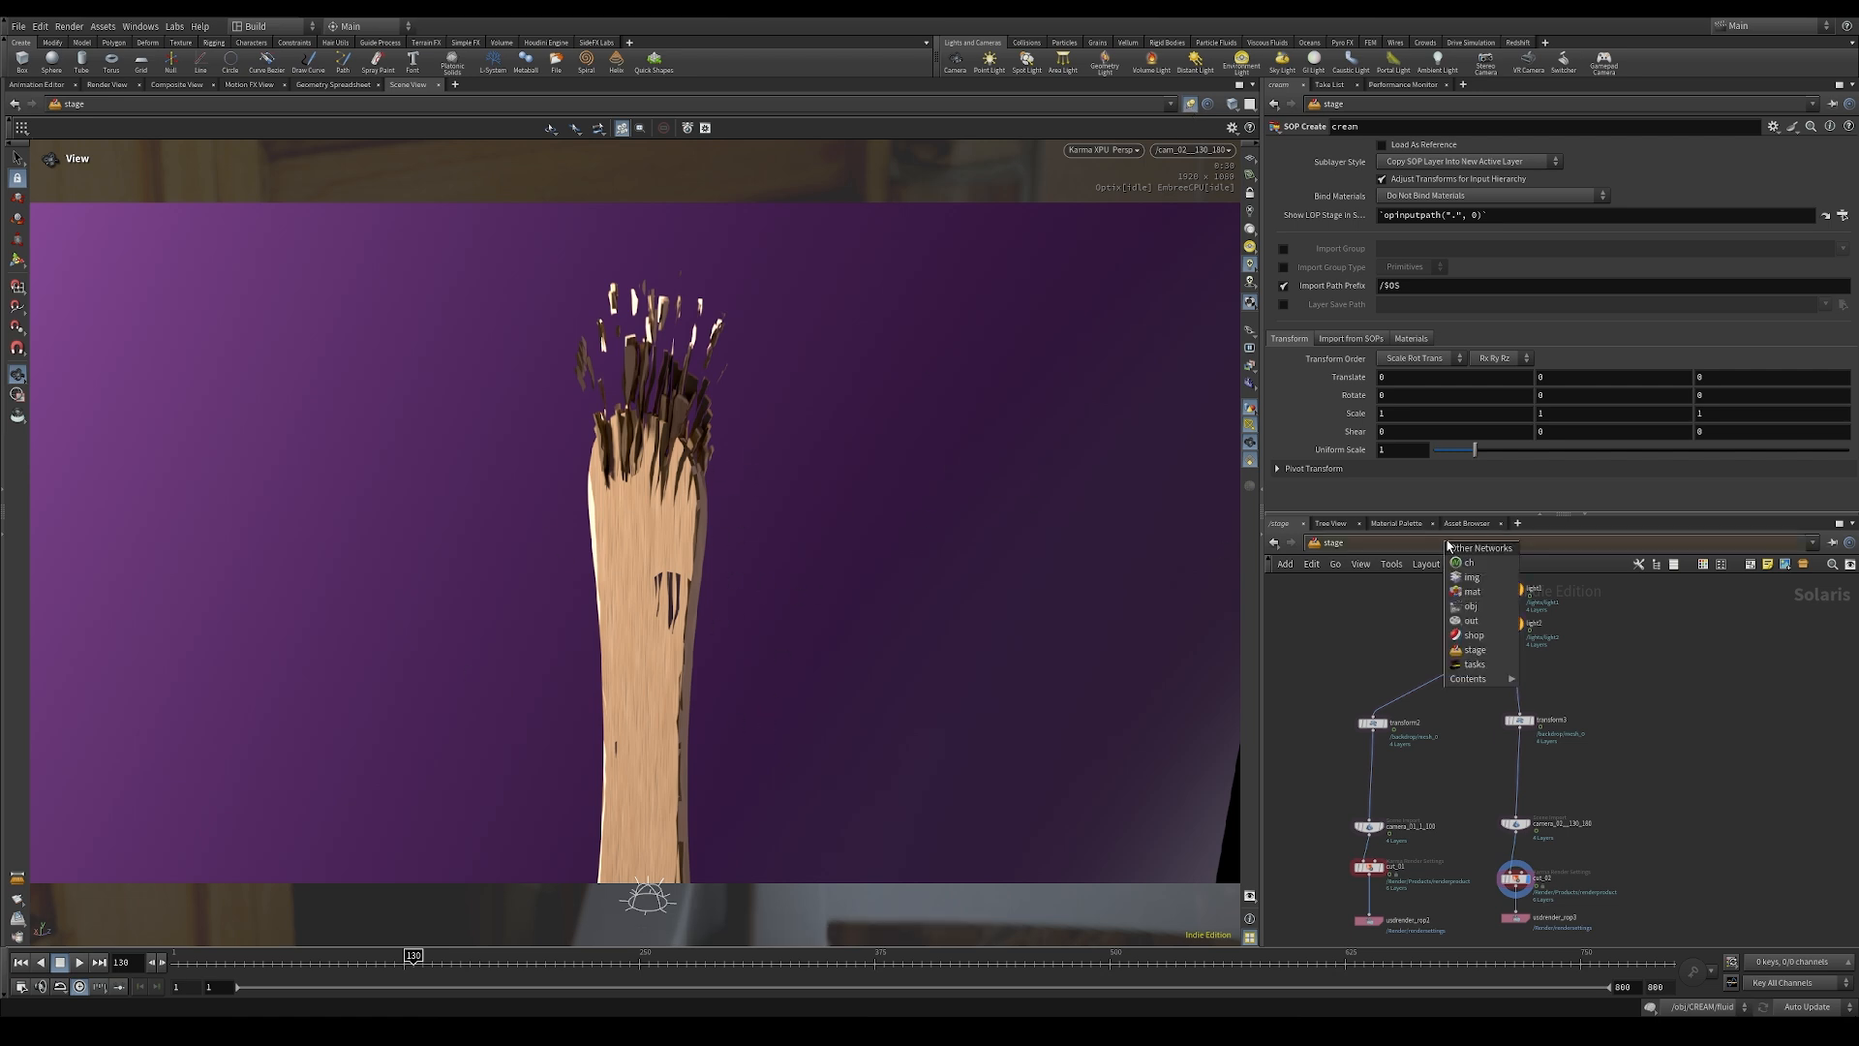
{"action": "left_click", "coordinate": [1472, 606]}
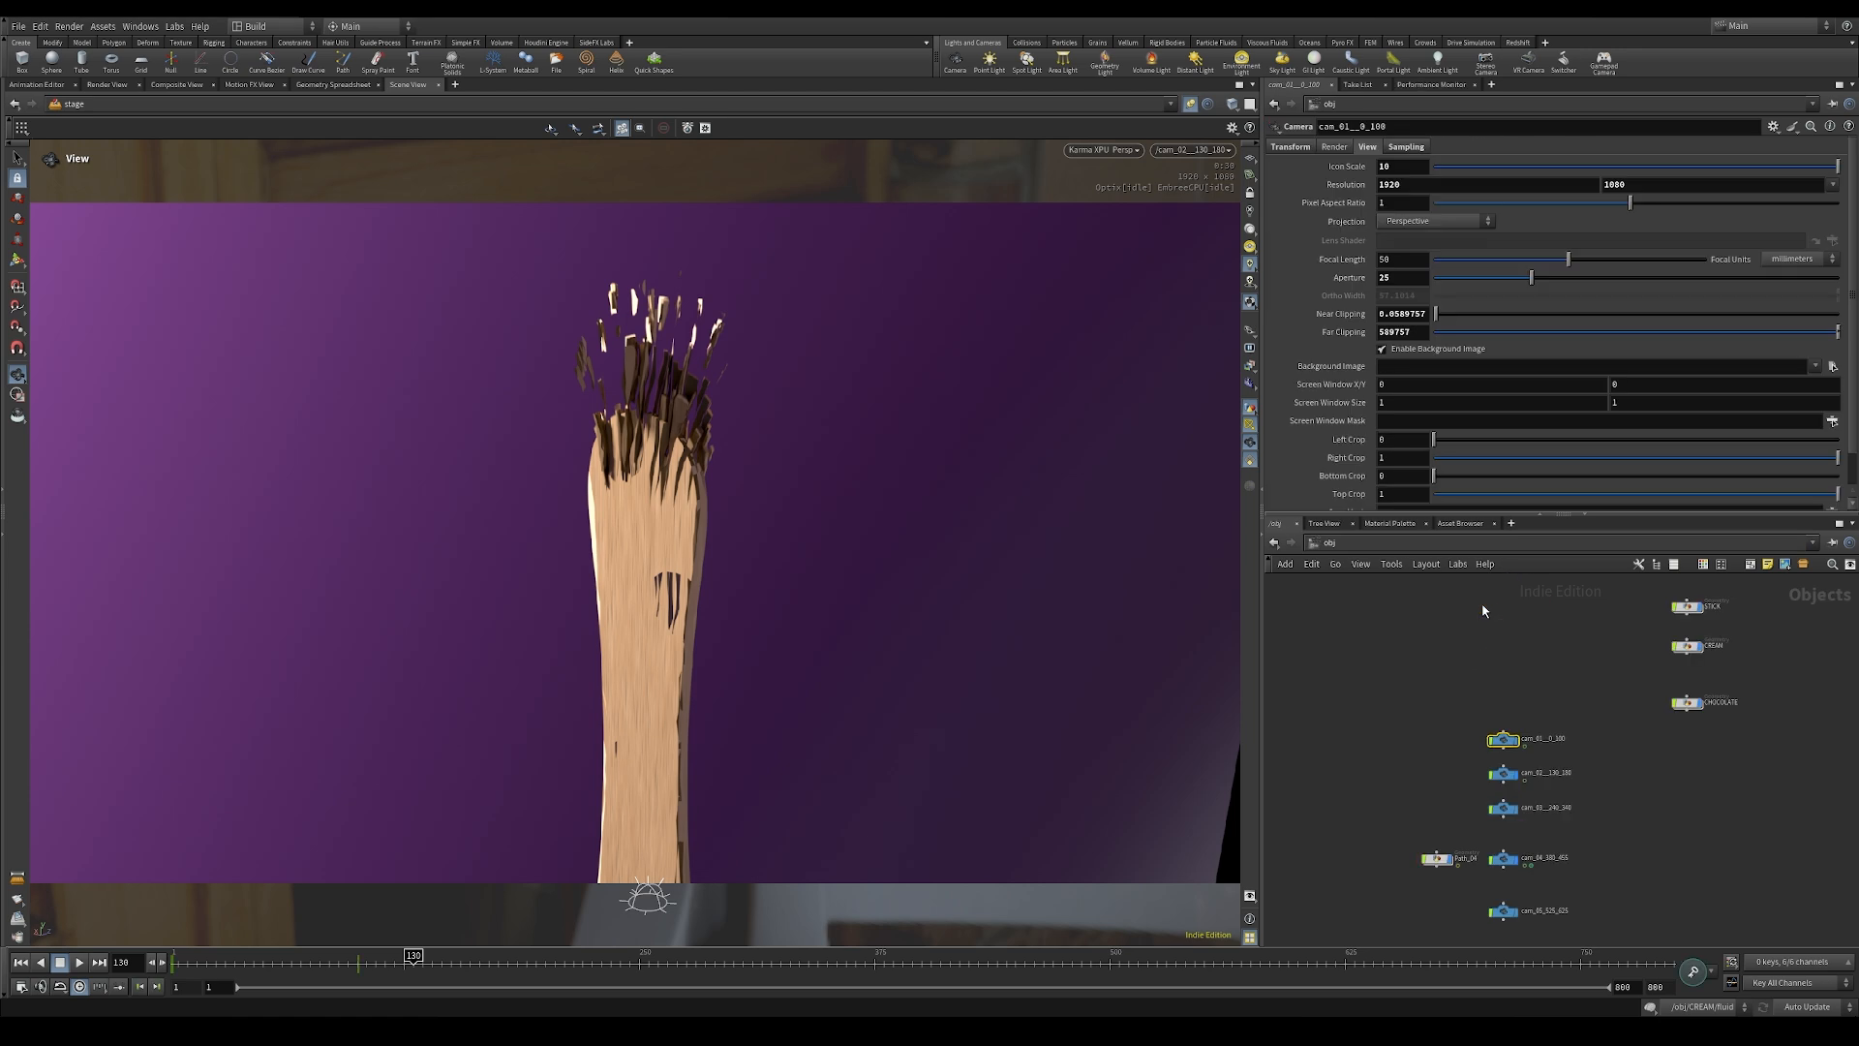
{"action": "double_click", "coordinate": [1497, 694]}
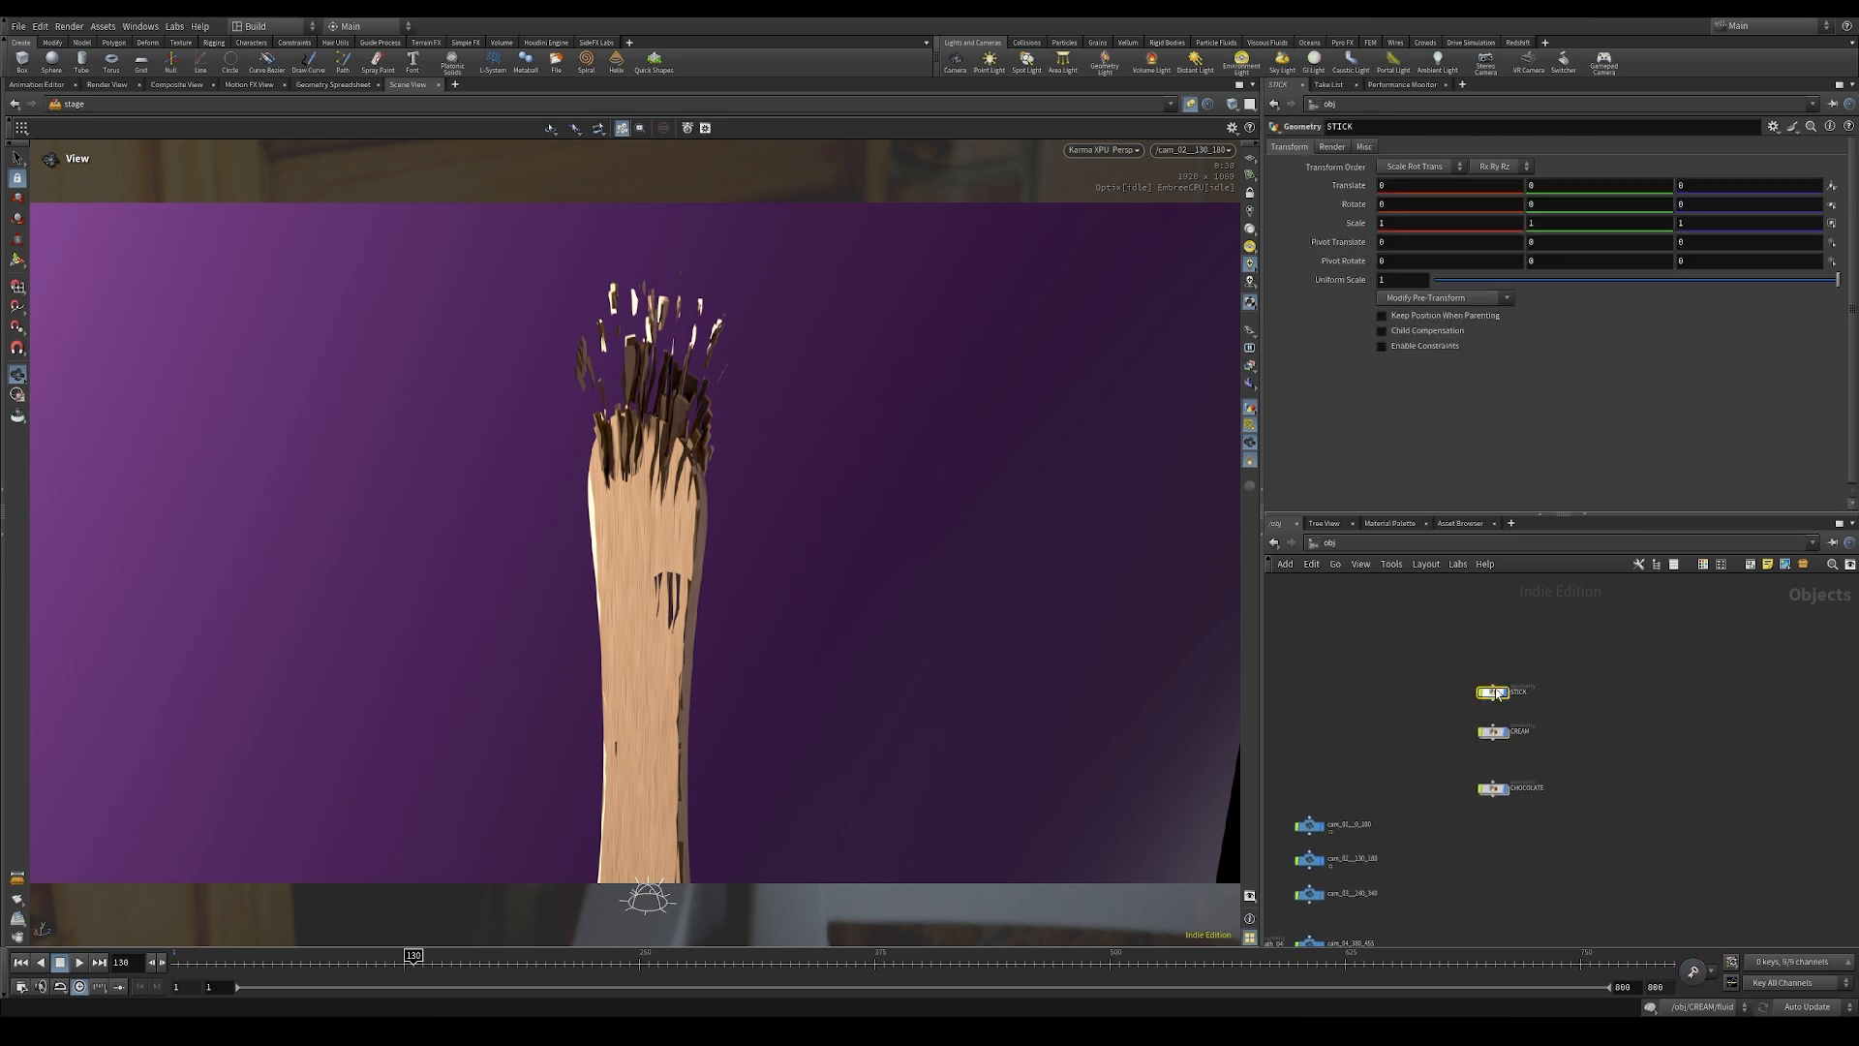
{"action": "scroll", "coordinate": [1535, 786], "scroll_direction": "up", "scroll_amount": 5}
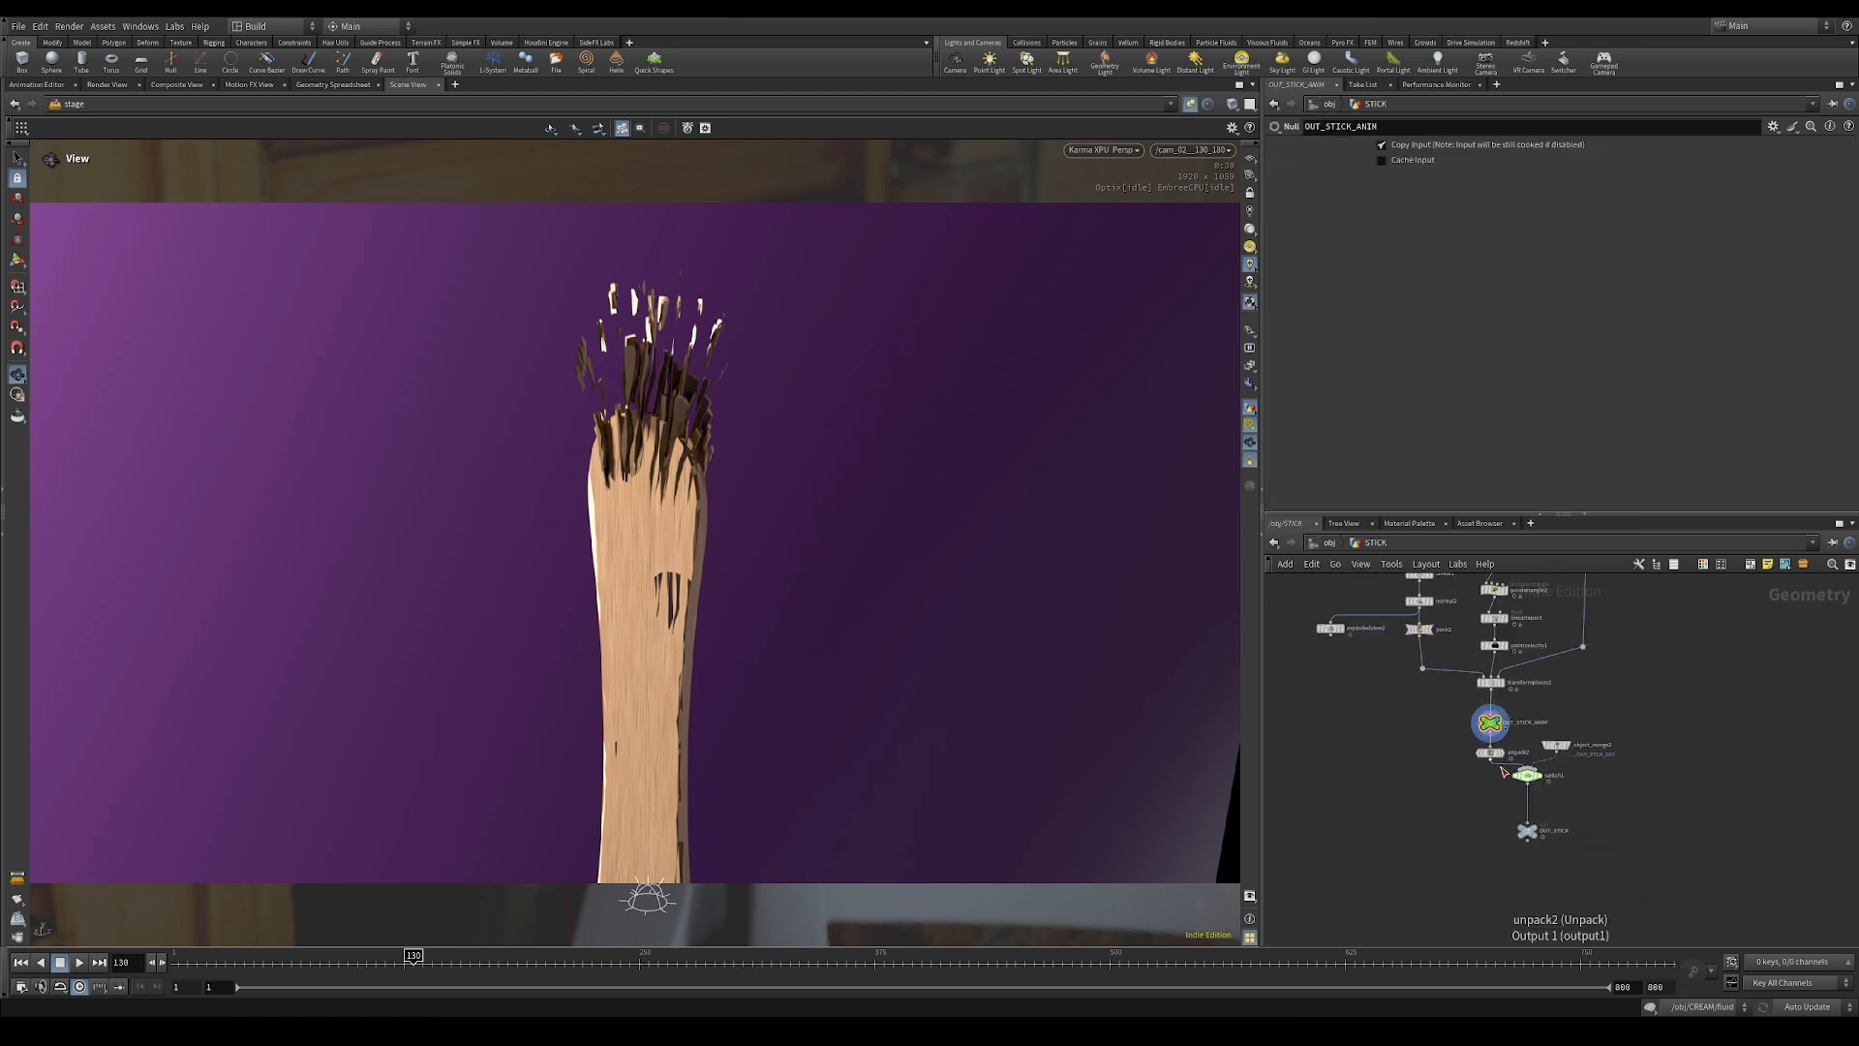
{"action": "left_click", "coordinate": [1479, 738]}
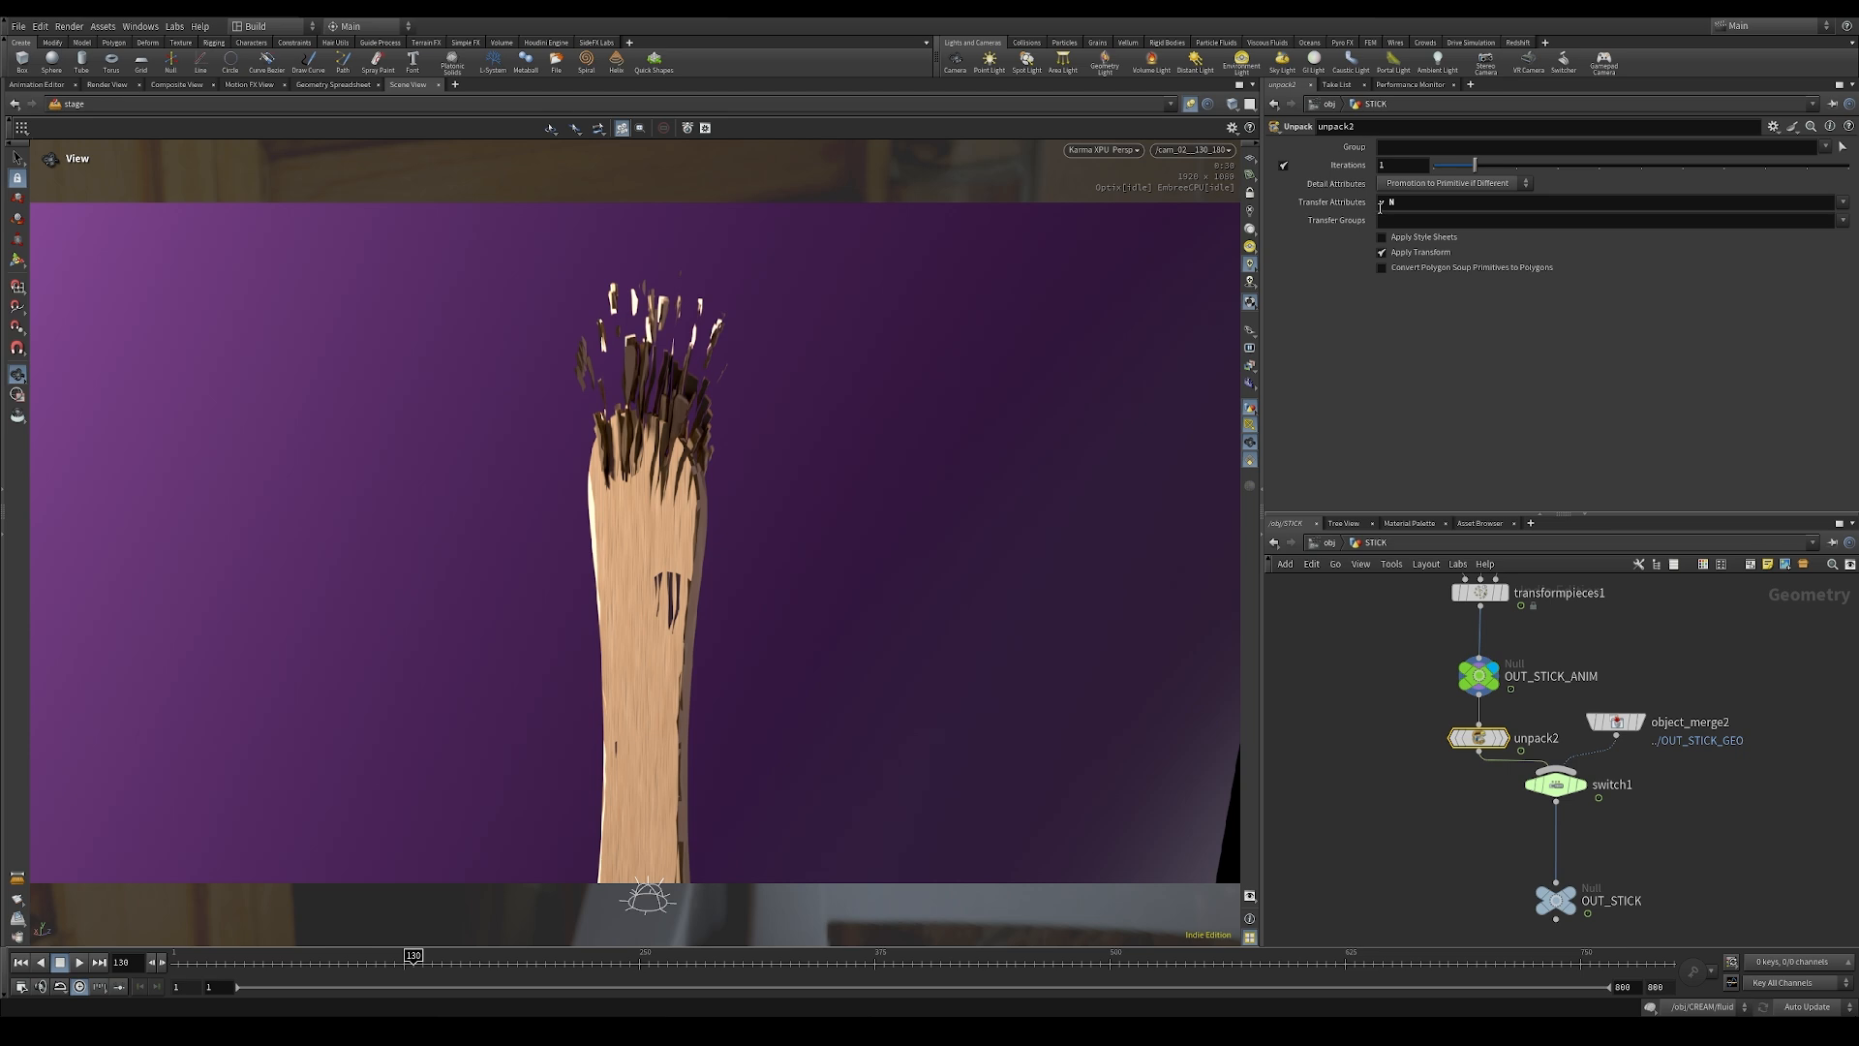
{"action": "left_click", "coordinate": [1459, 208]}
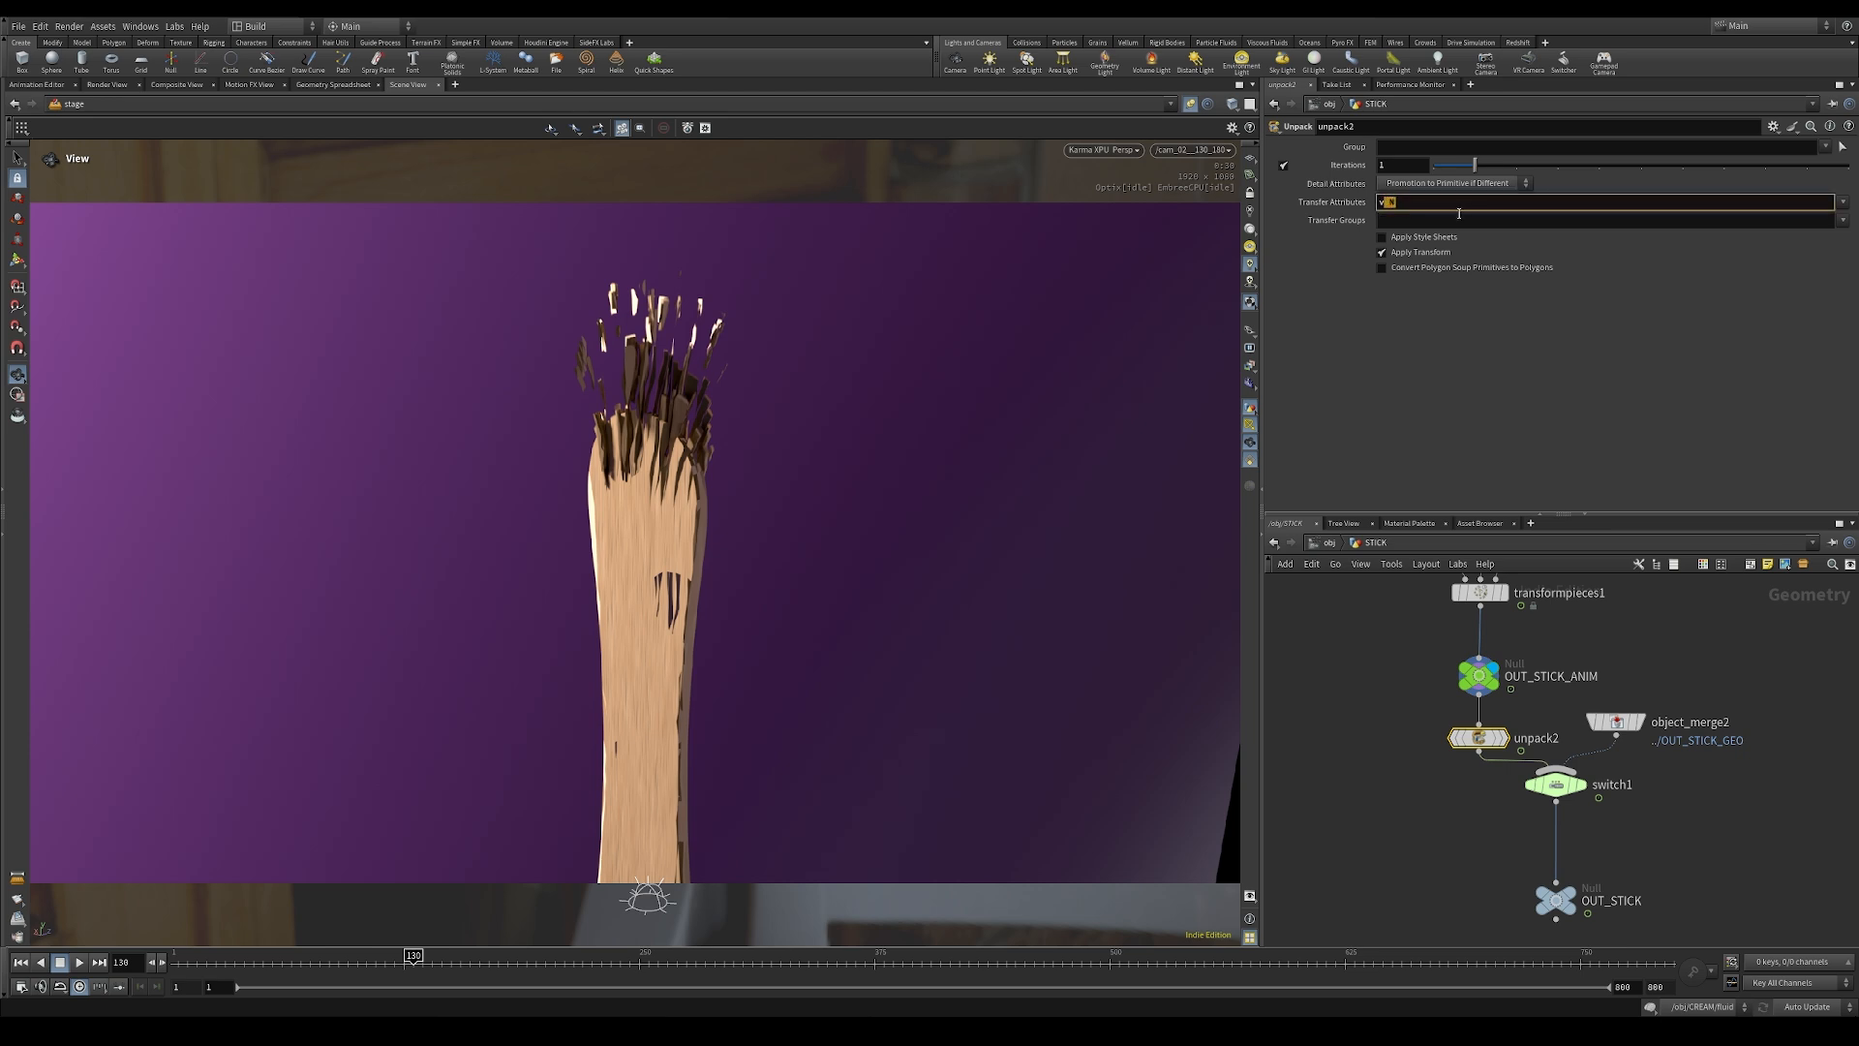
{"action": "key", "text": "Return"}
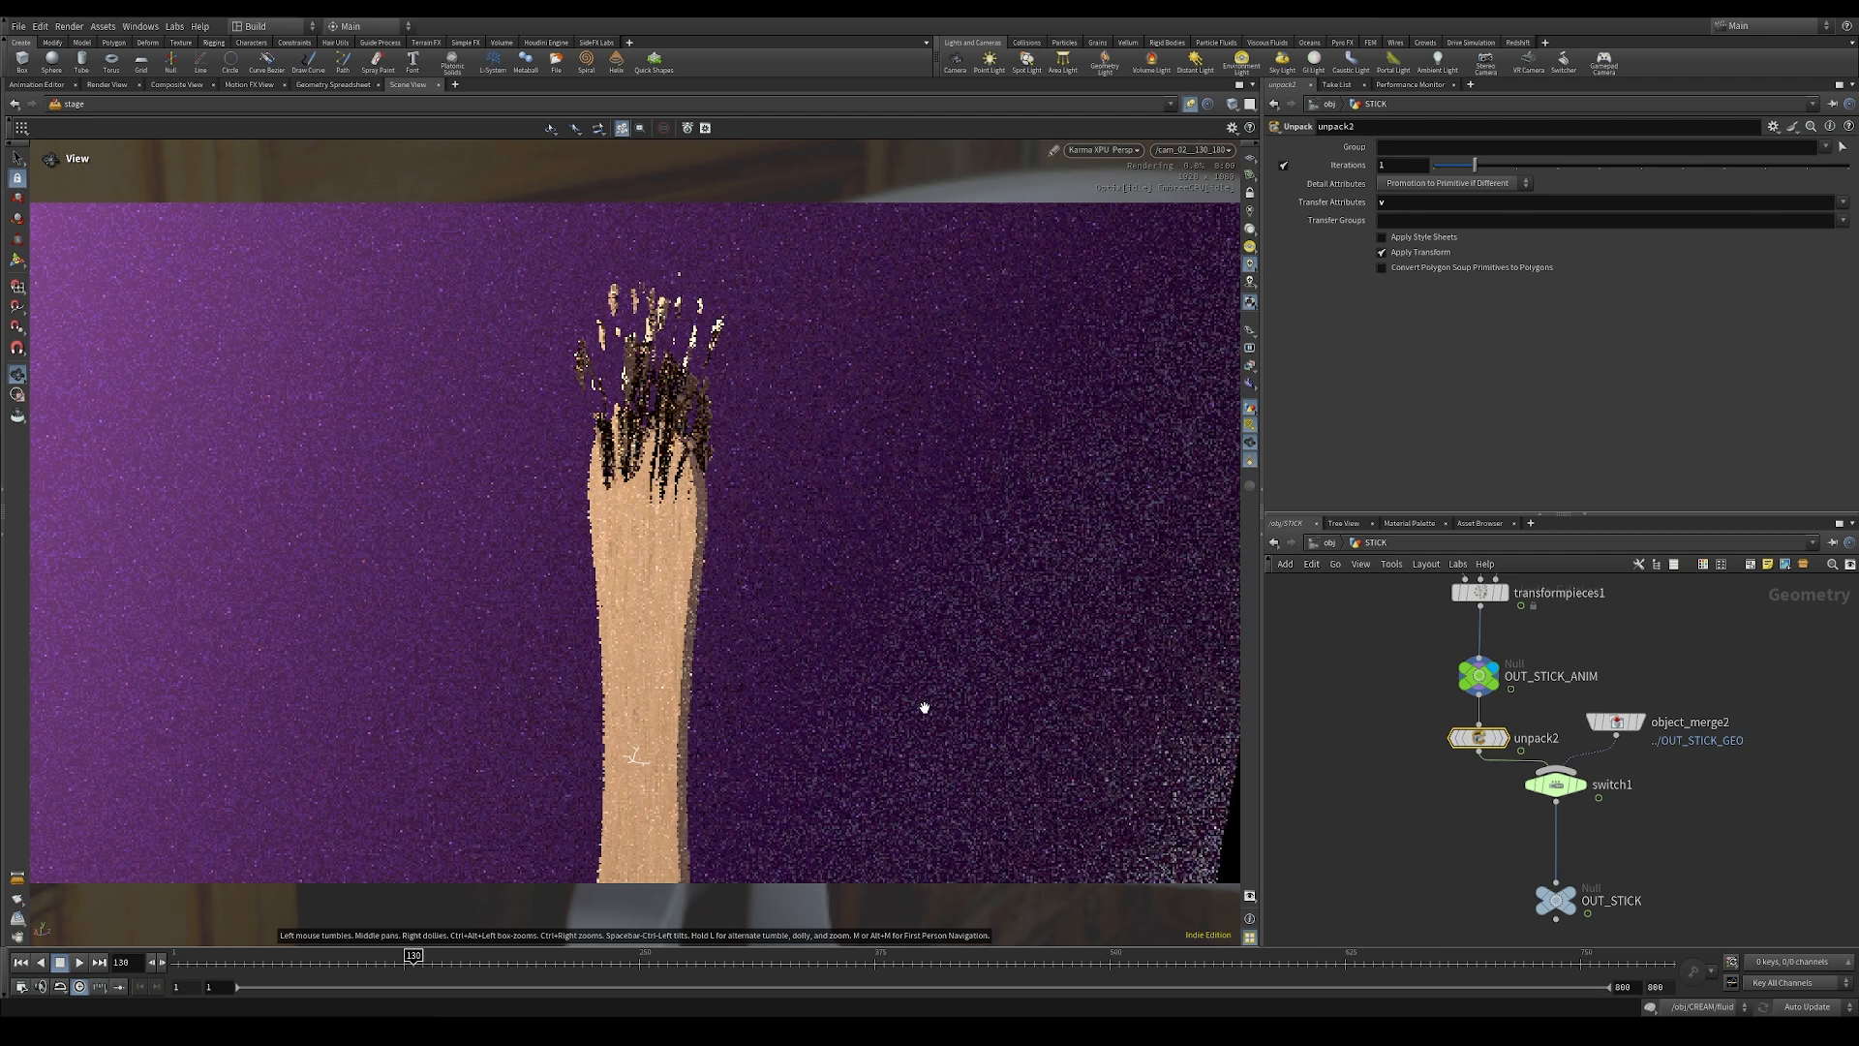
{"action": "left_click", "coordinate": [1325, 541]}
{"action": "left_click", "coordinate": [1325, 543]}
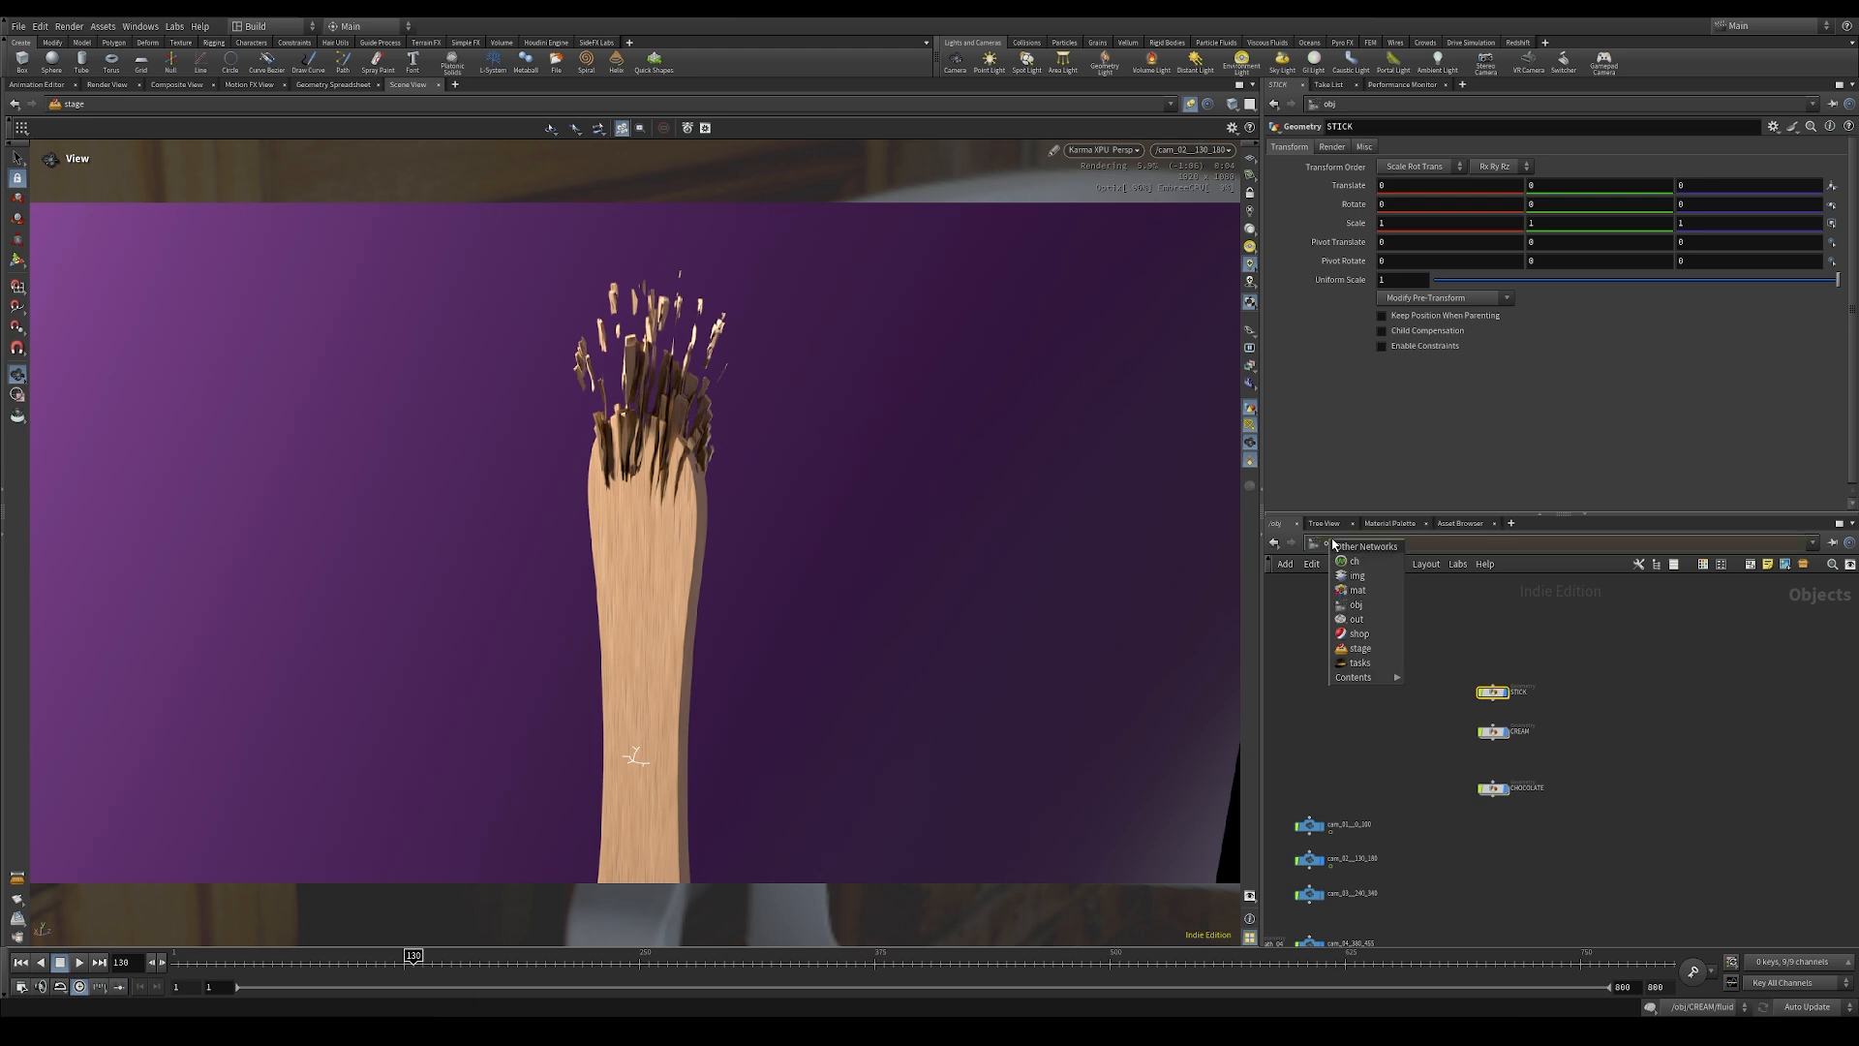
{"action": "left_click", "coordinate": [1360, 647]}
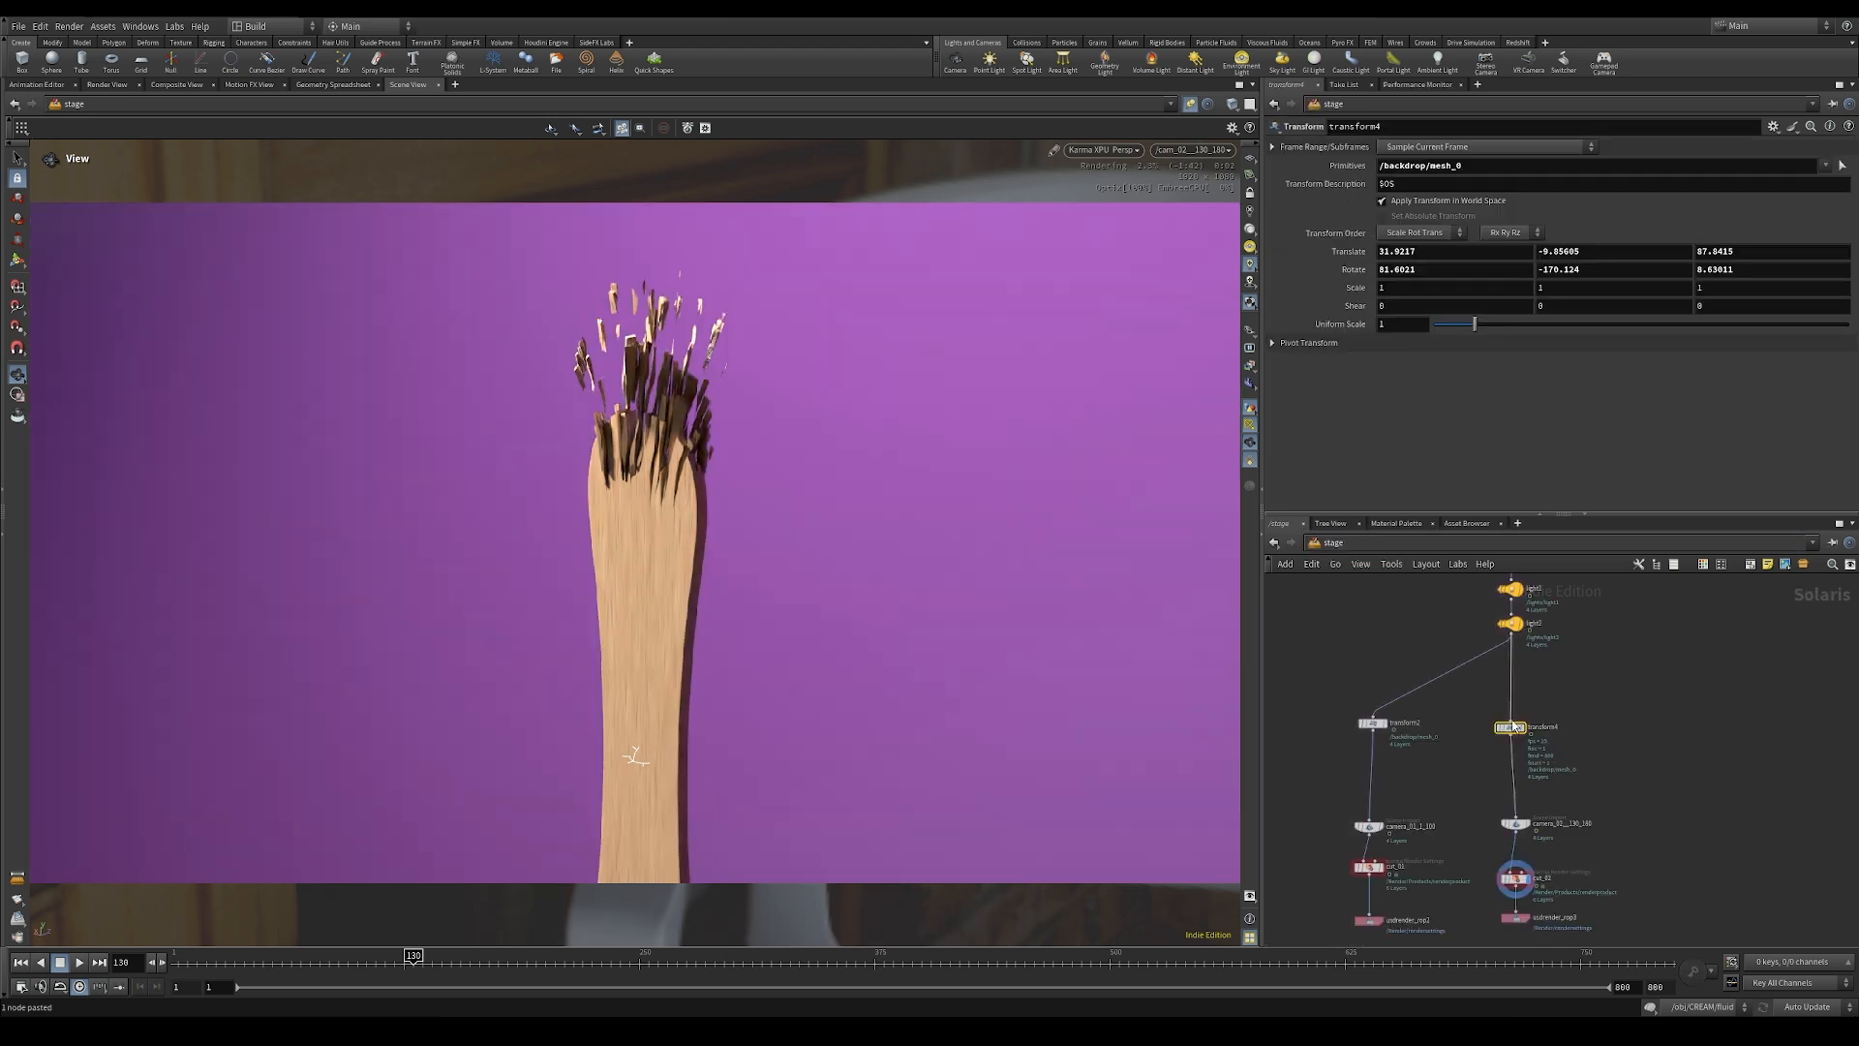
Step: Check the stick against the backdrop from outside the shot and return the viewport to the 130_180 camera
{"action": "left_click_drag", "start_coordinate": [817, 410], "coordinate": [966, 499]}
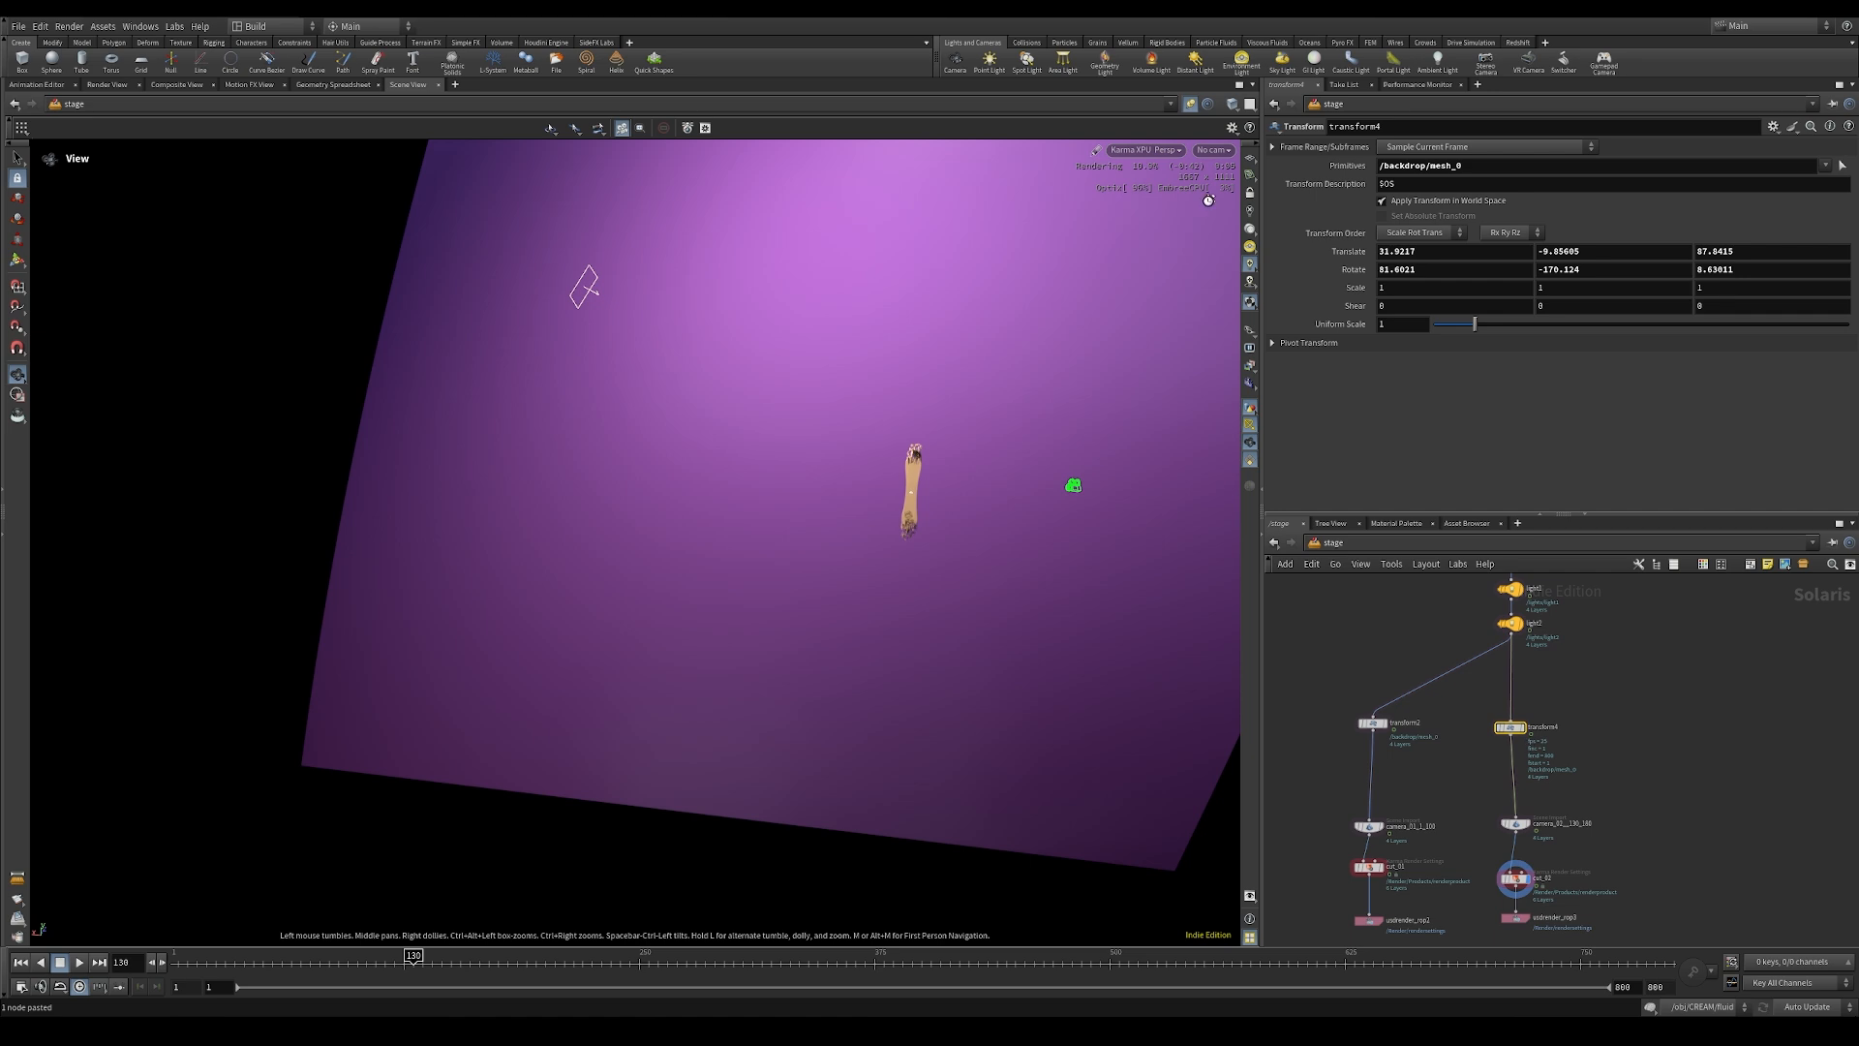
{"action": "left_click", "coordinate": [1215, 152]}
{"action": "left_click", "coordinate": [1259, 190]}
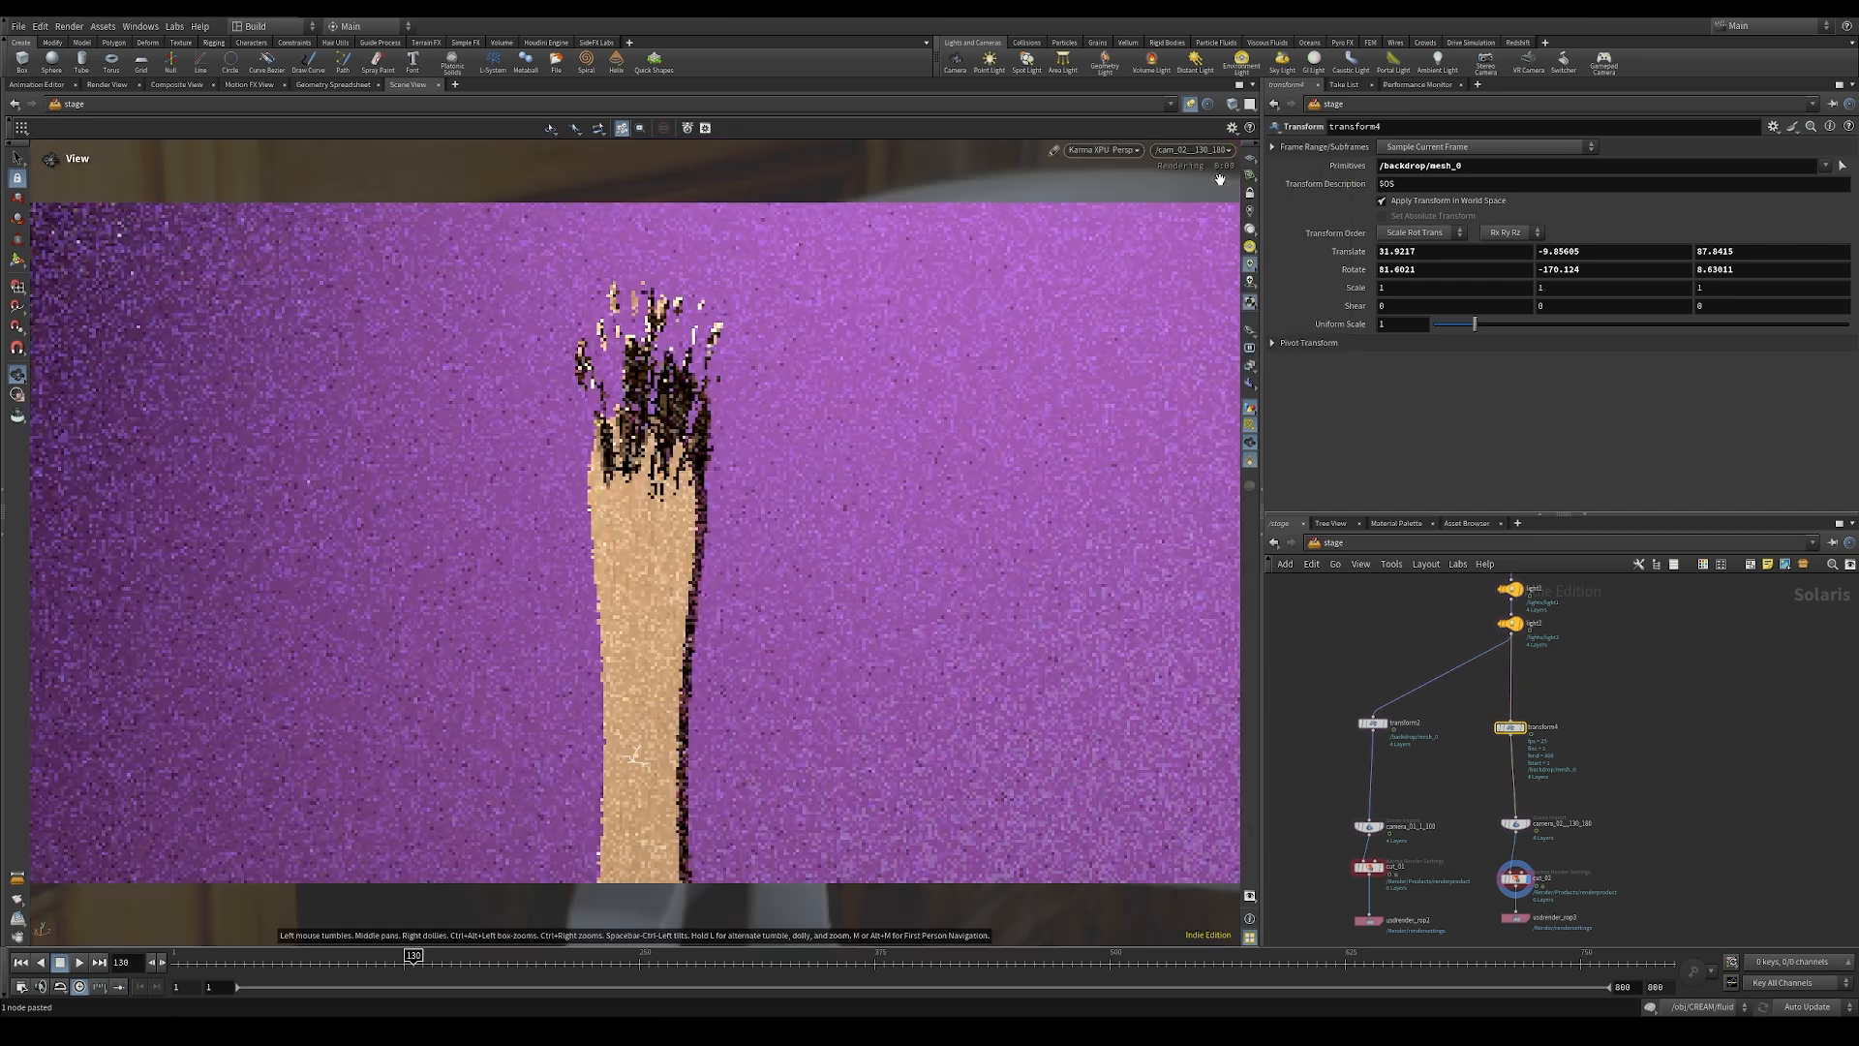
{"action": "mouse_move", "coordinate": [1619, 732]}
{"action": "middle_mouse_down"}
{"action": "mouse_move", "coordinate": [1569, 664]}
{"action": "mouse_move", "coordinate": [1594, 746]}
{"action": "middle_mouse_up"}
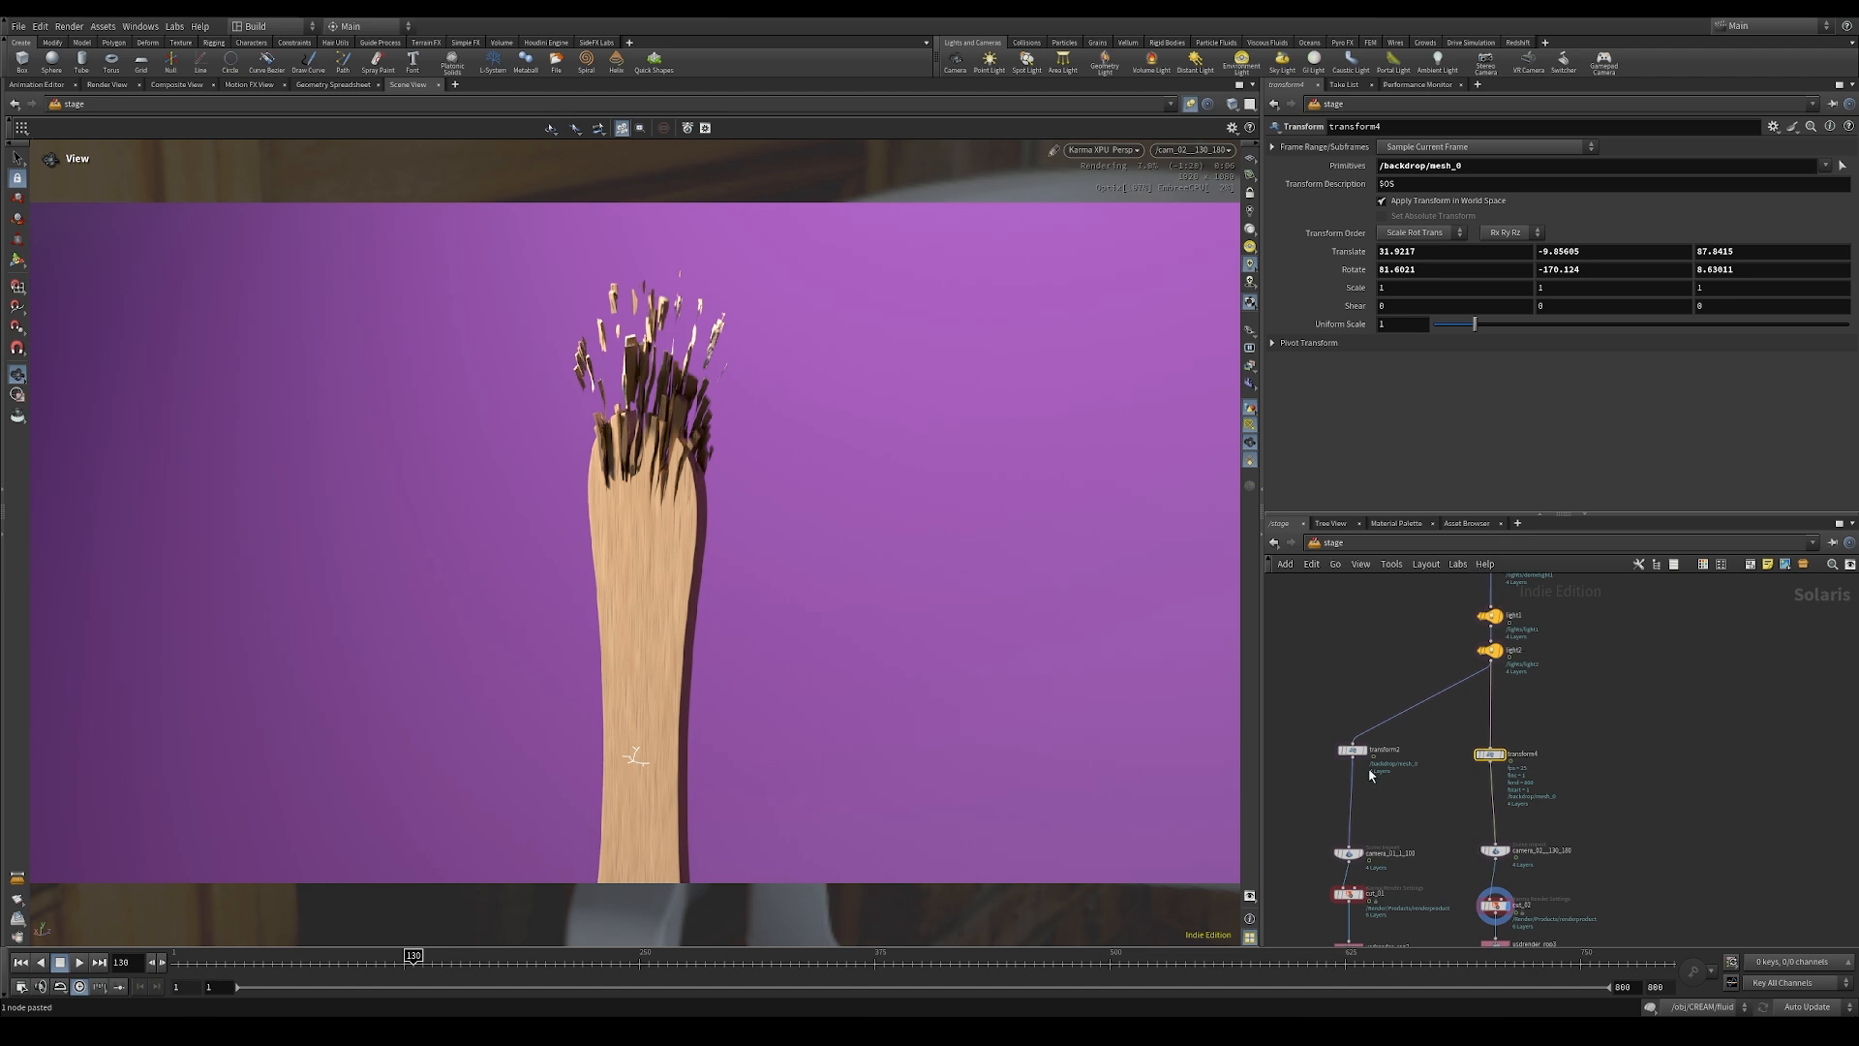
{"action": "scroll", "coordinate": [1540, 818], "scroll_direction": "up", "scroll_amount": 2}
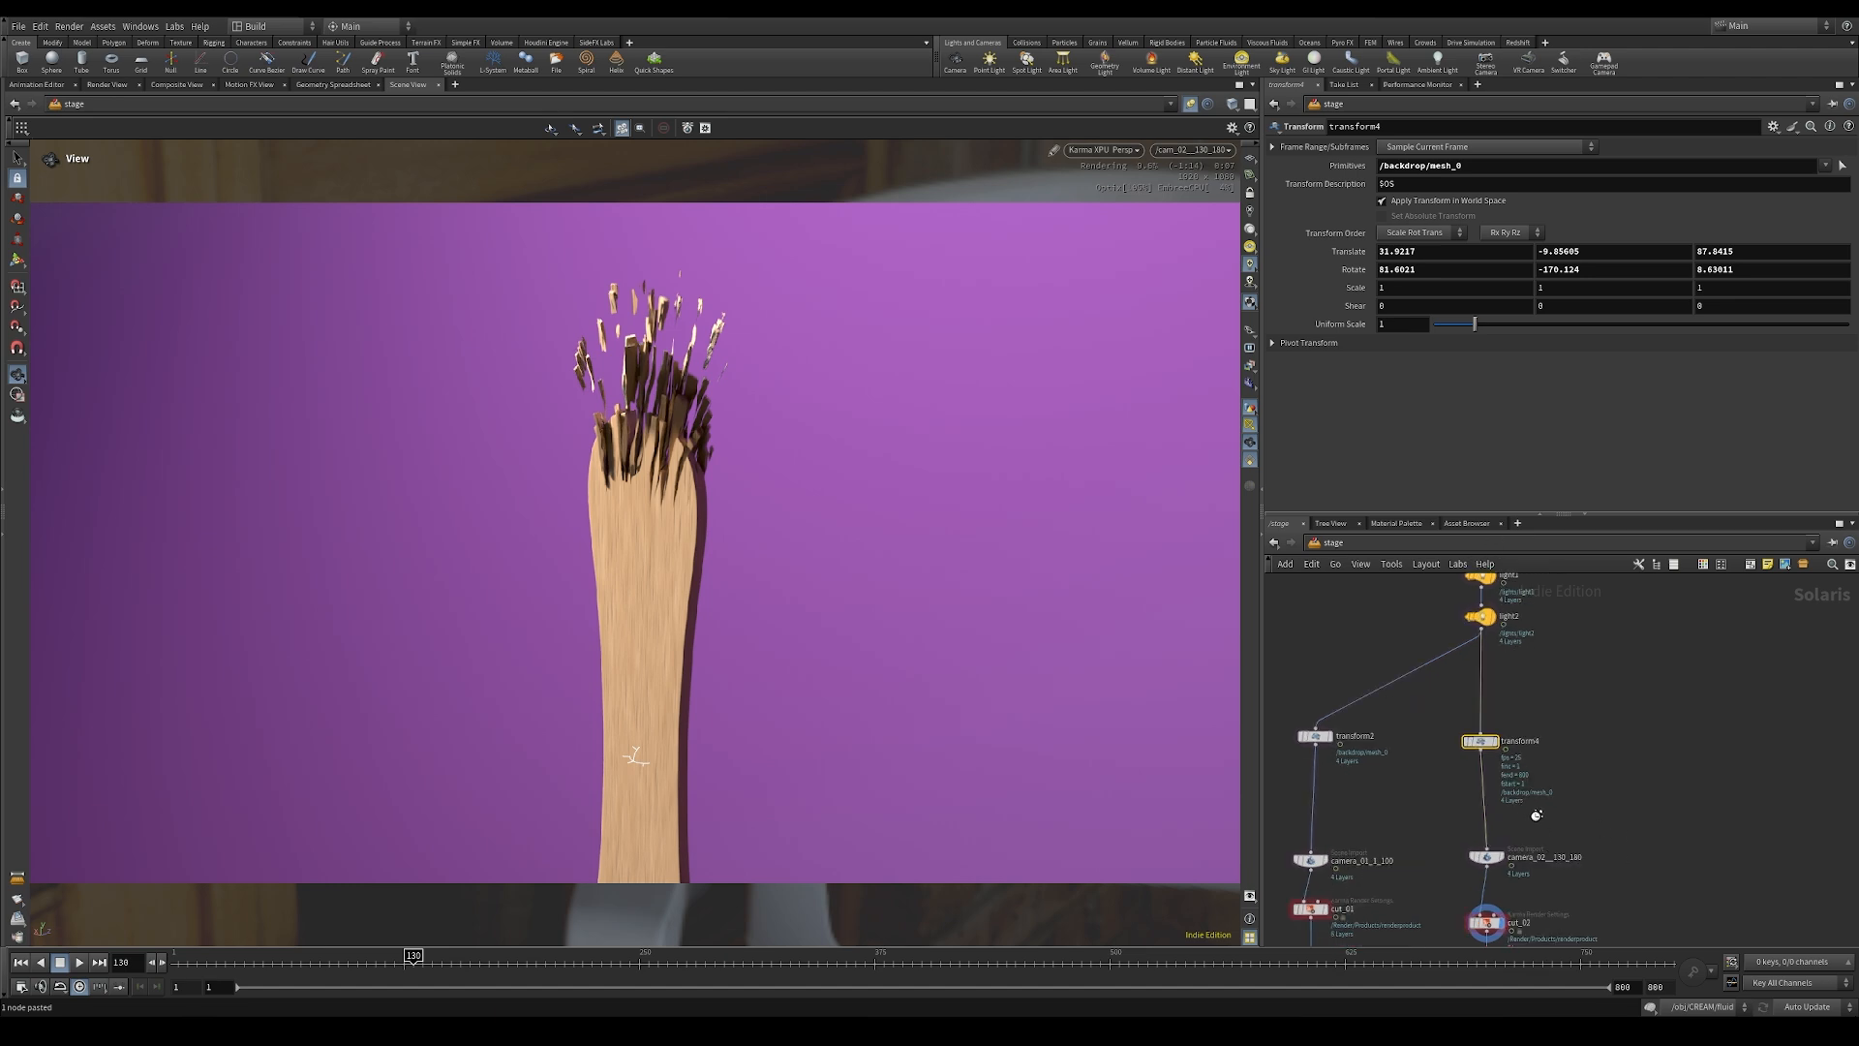
{"action": "scroll", "coordinate": [1537, 814], "scroll_direction": "down", "scroll_amount": 3}
{"action": "key", "text": "Tab"}
{"action": "type", "text": "i"}
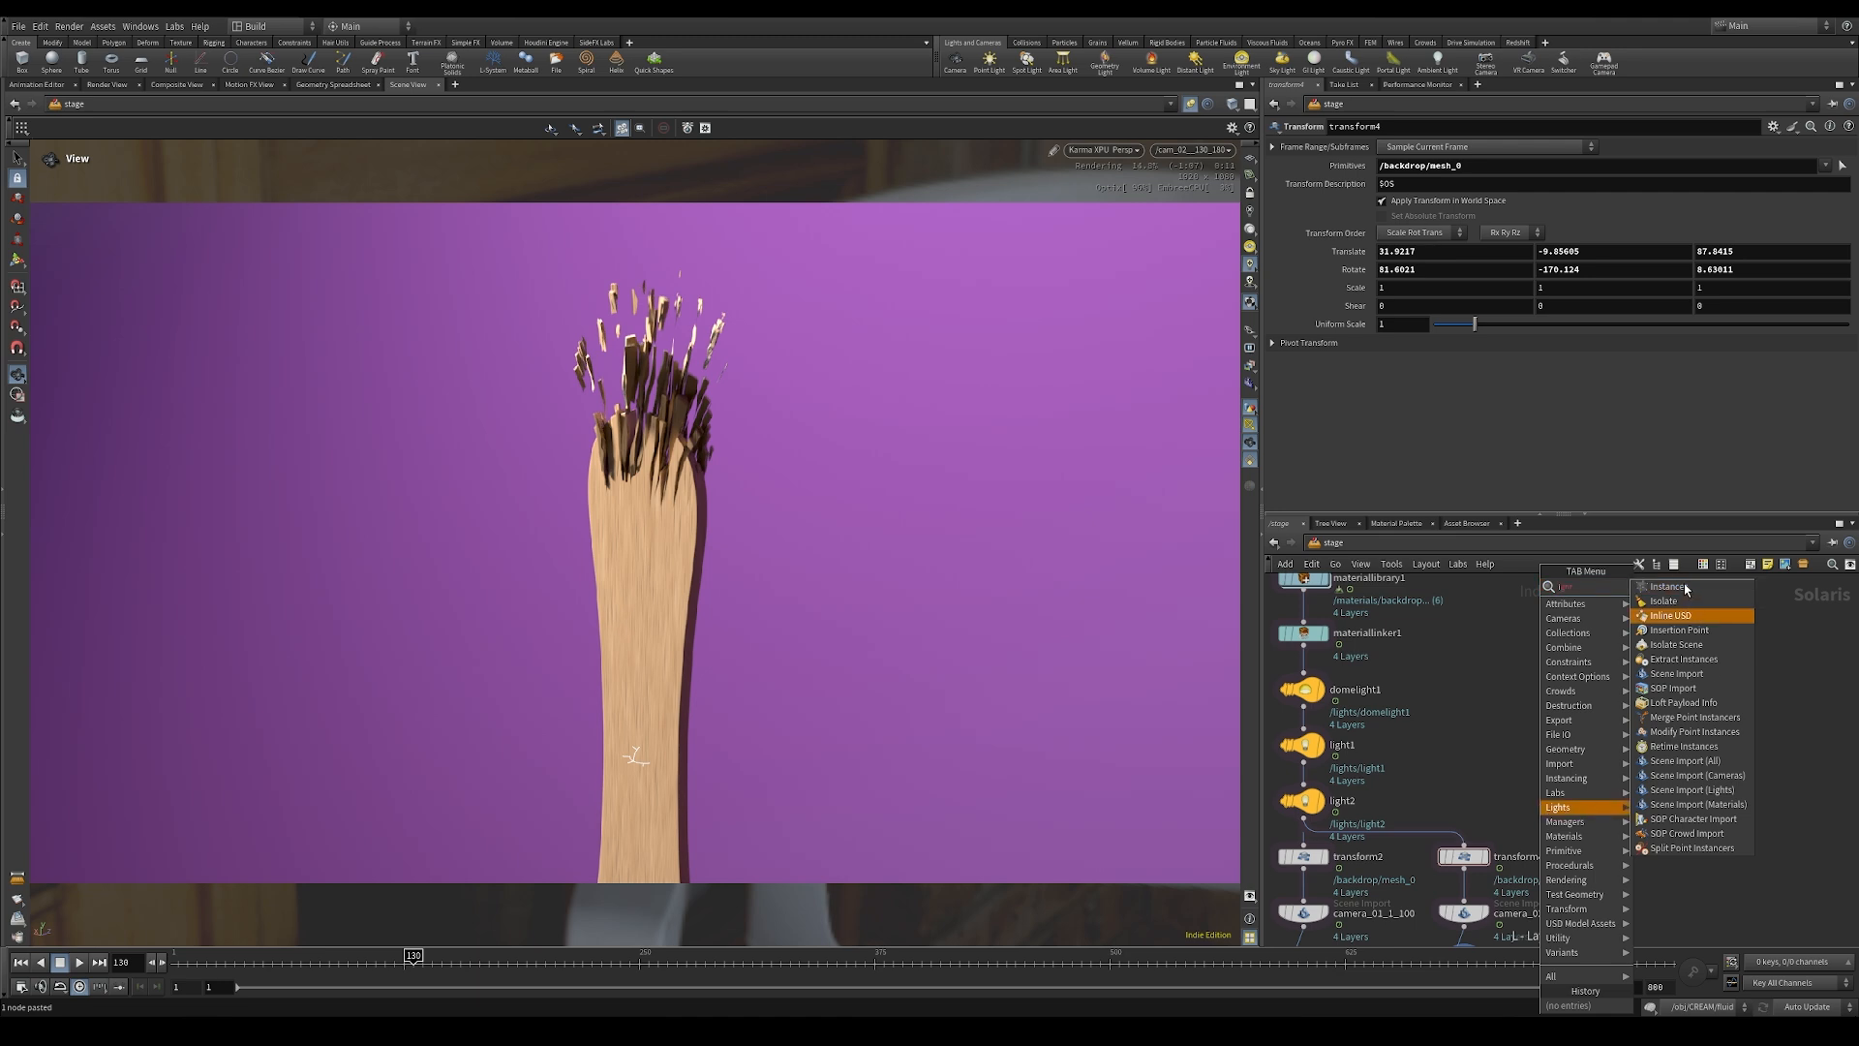
{"action": "key", "text": "Escape"}
Step: Insert a Light Mixer node between transform4 and camera_02__130_180
{"action": "key", "text": "Tab"}
{"action": "type", "text": "m"}
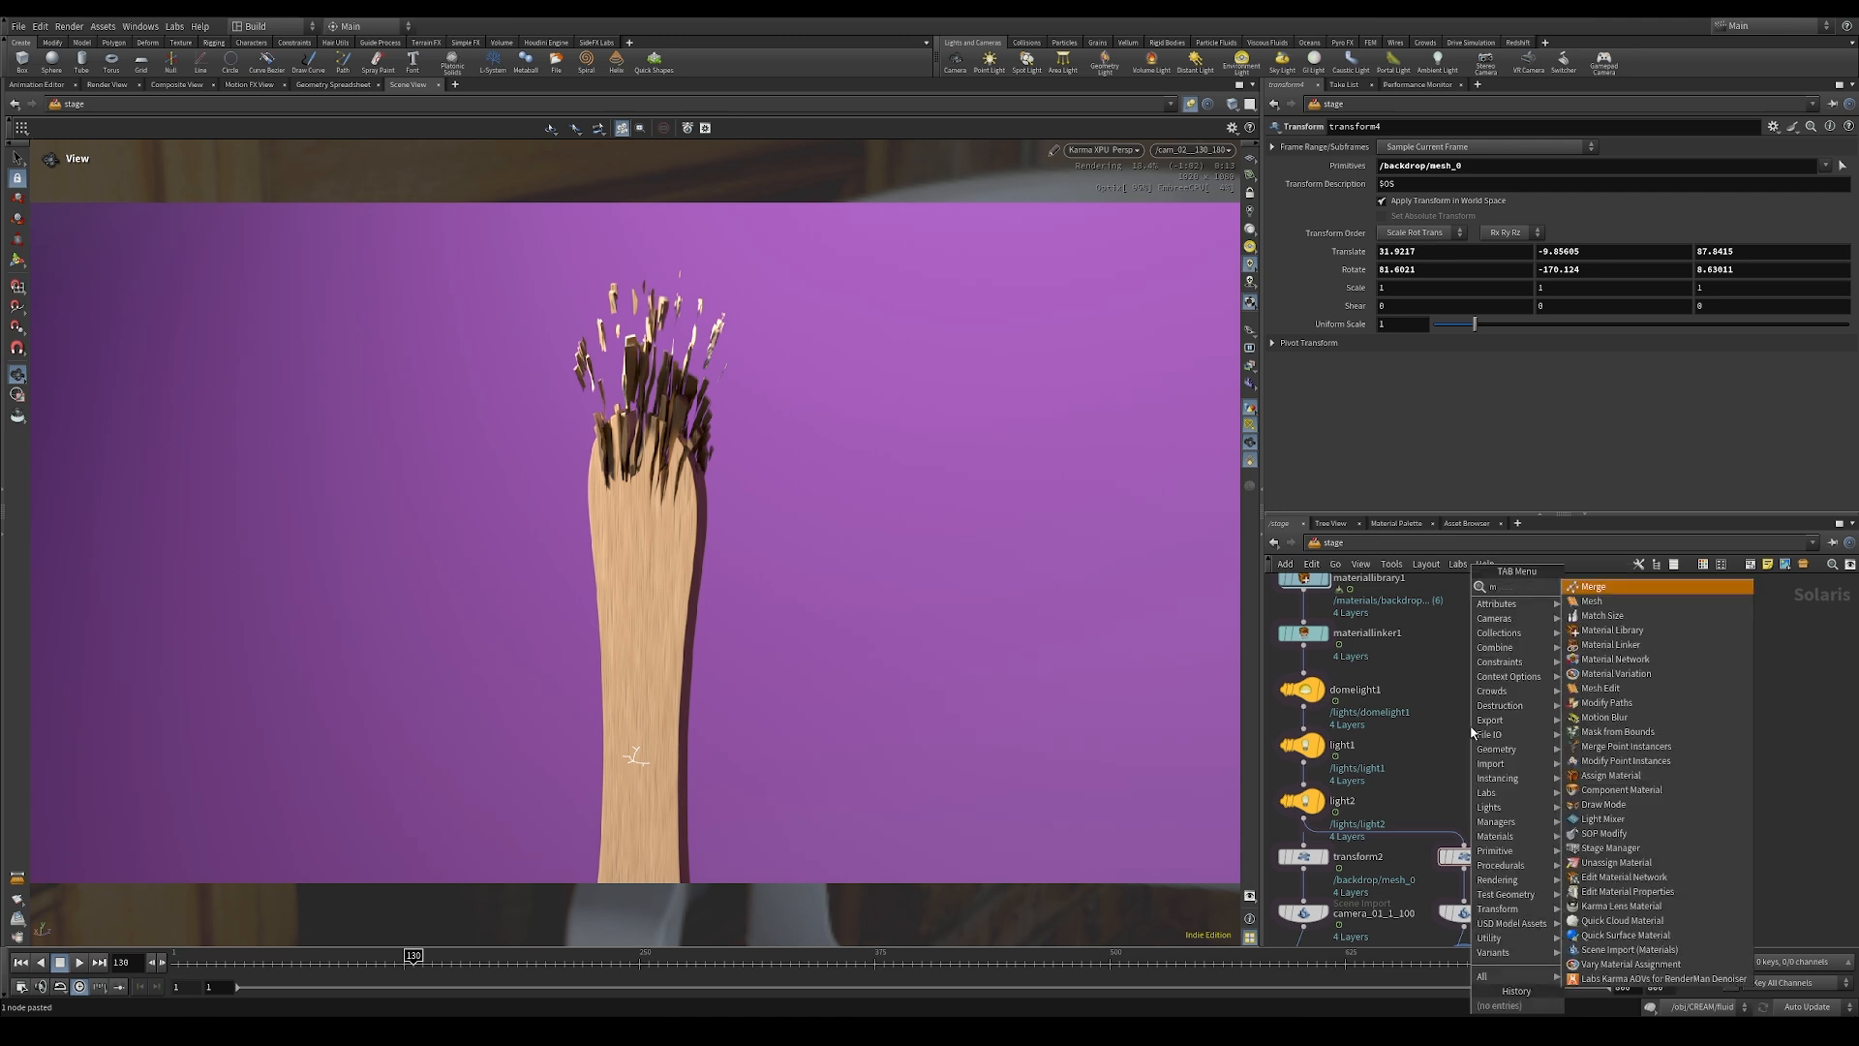
{"action": "type", "text": "ixer"}
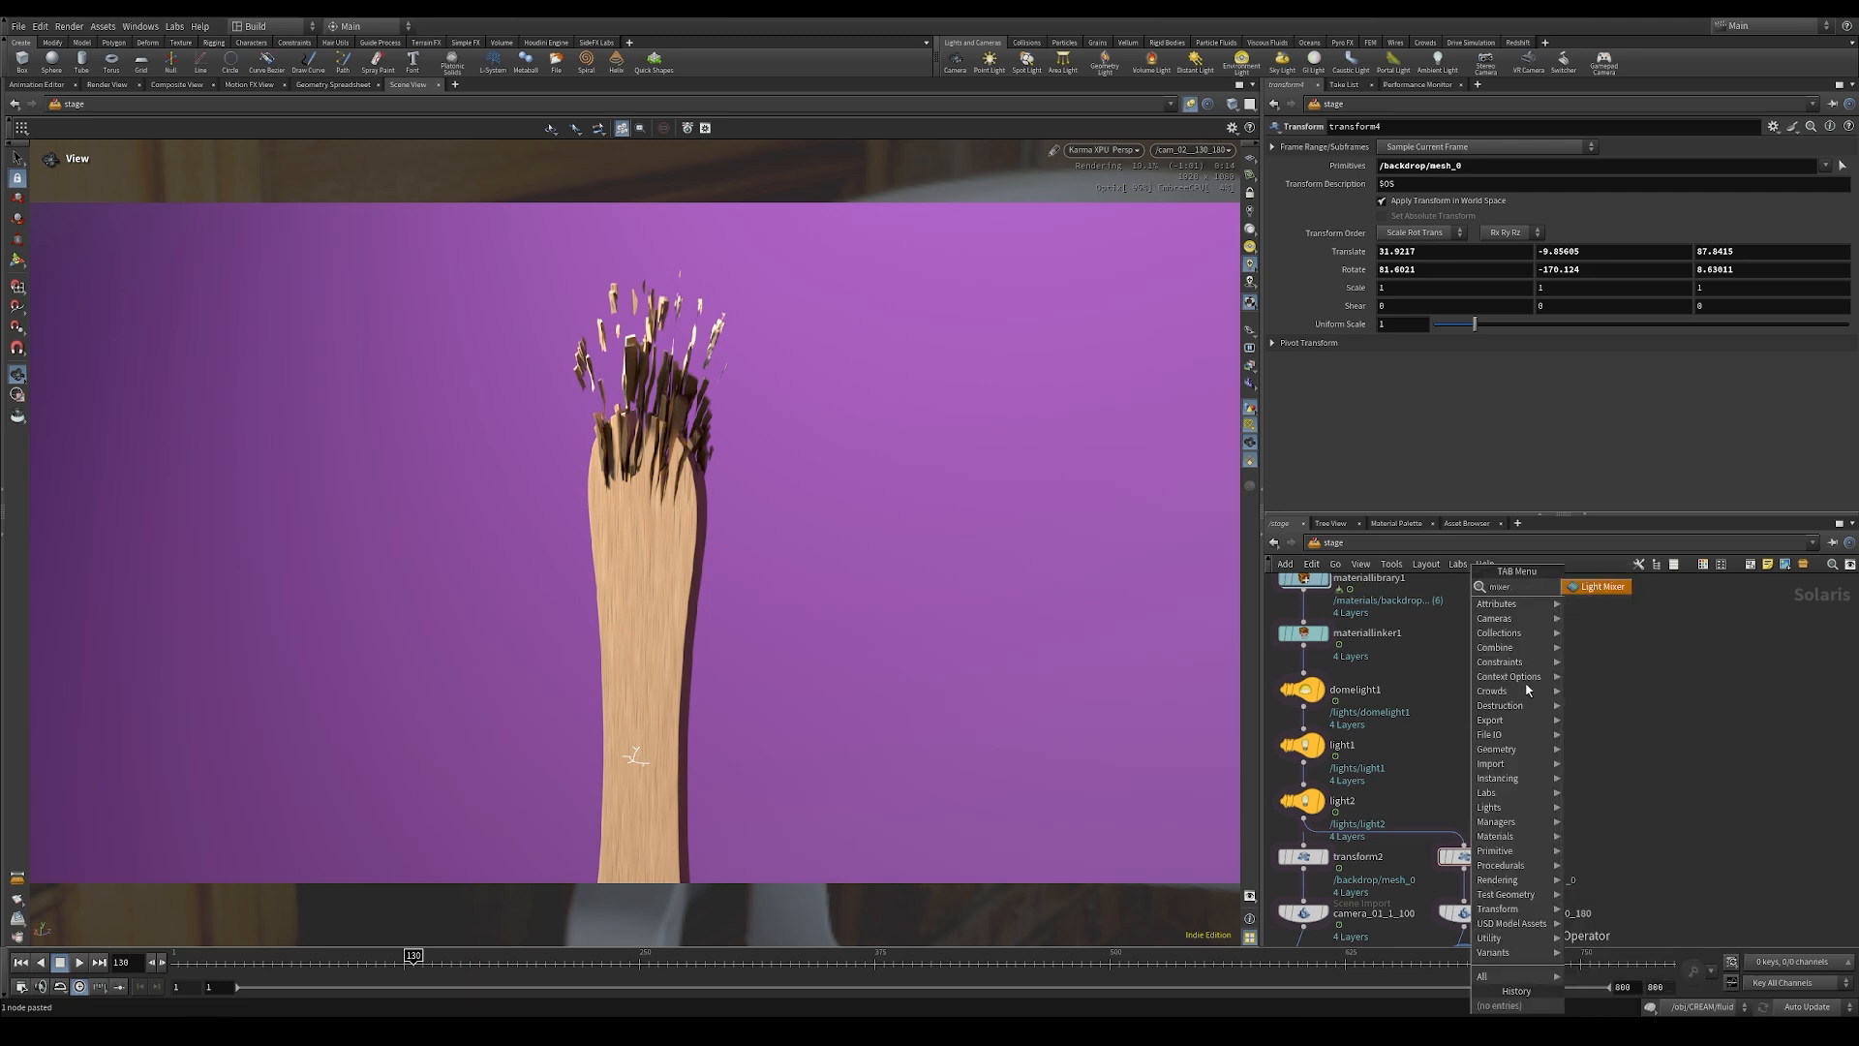
{"action": "left_click", "coordinate": [1603, 587]}
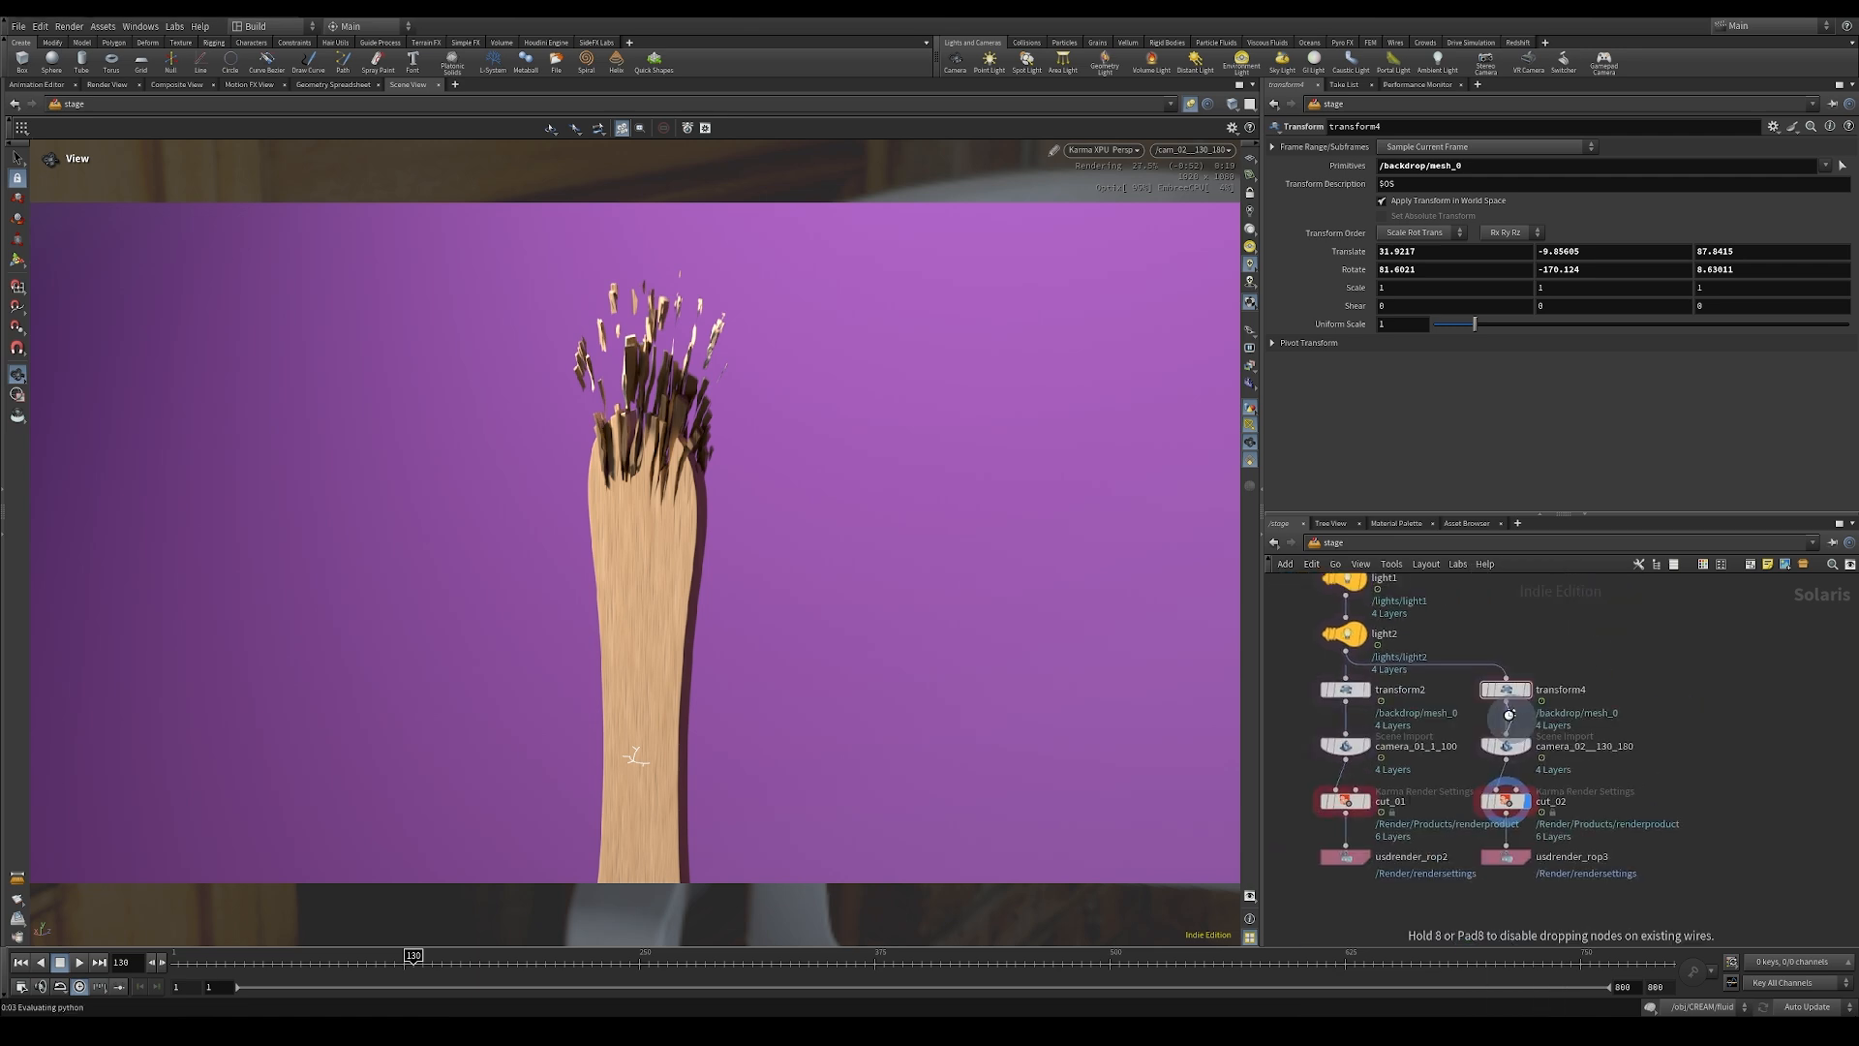
{"action": "left_click", "coordinate": [1509, 714]}
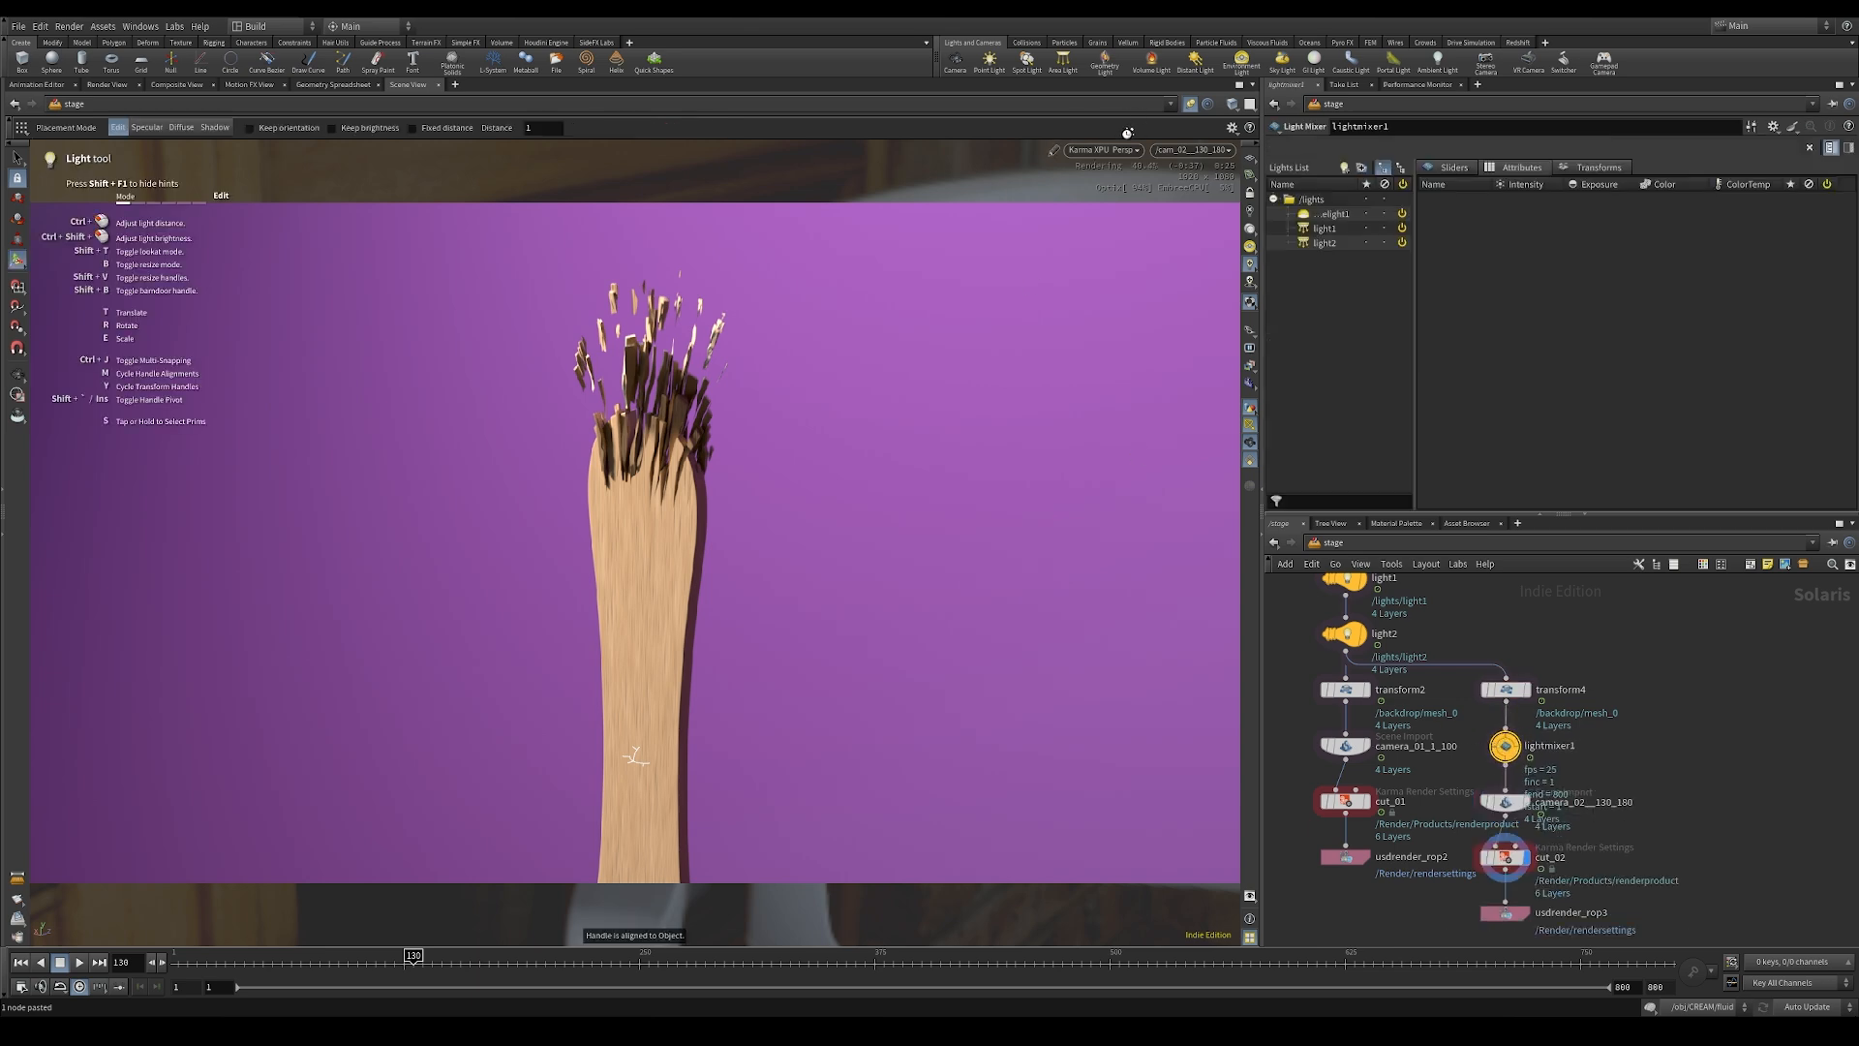
Step: Pause the Karma XPU viewport render and switch the viewport renderer to Houdini VK
{"action": "left_click", "coordinate": [1102, 149]}
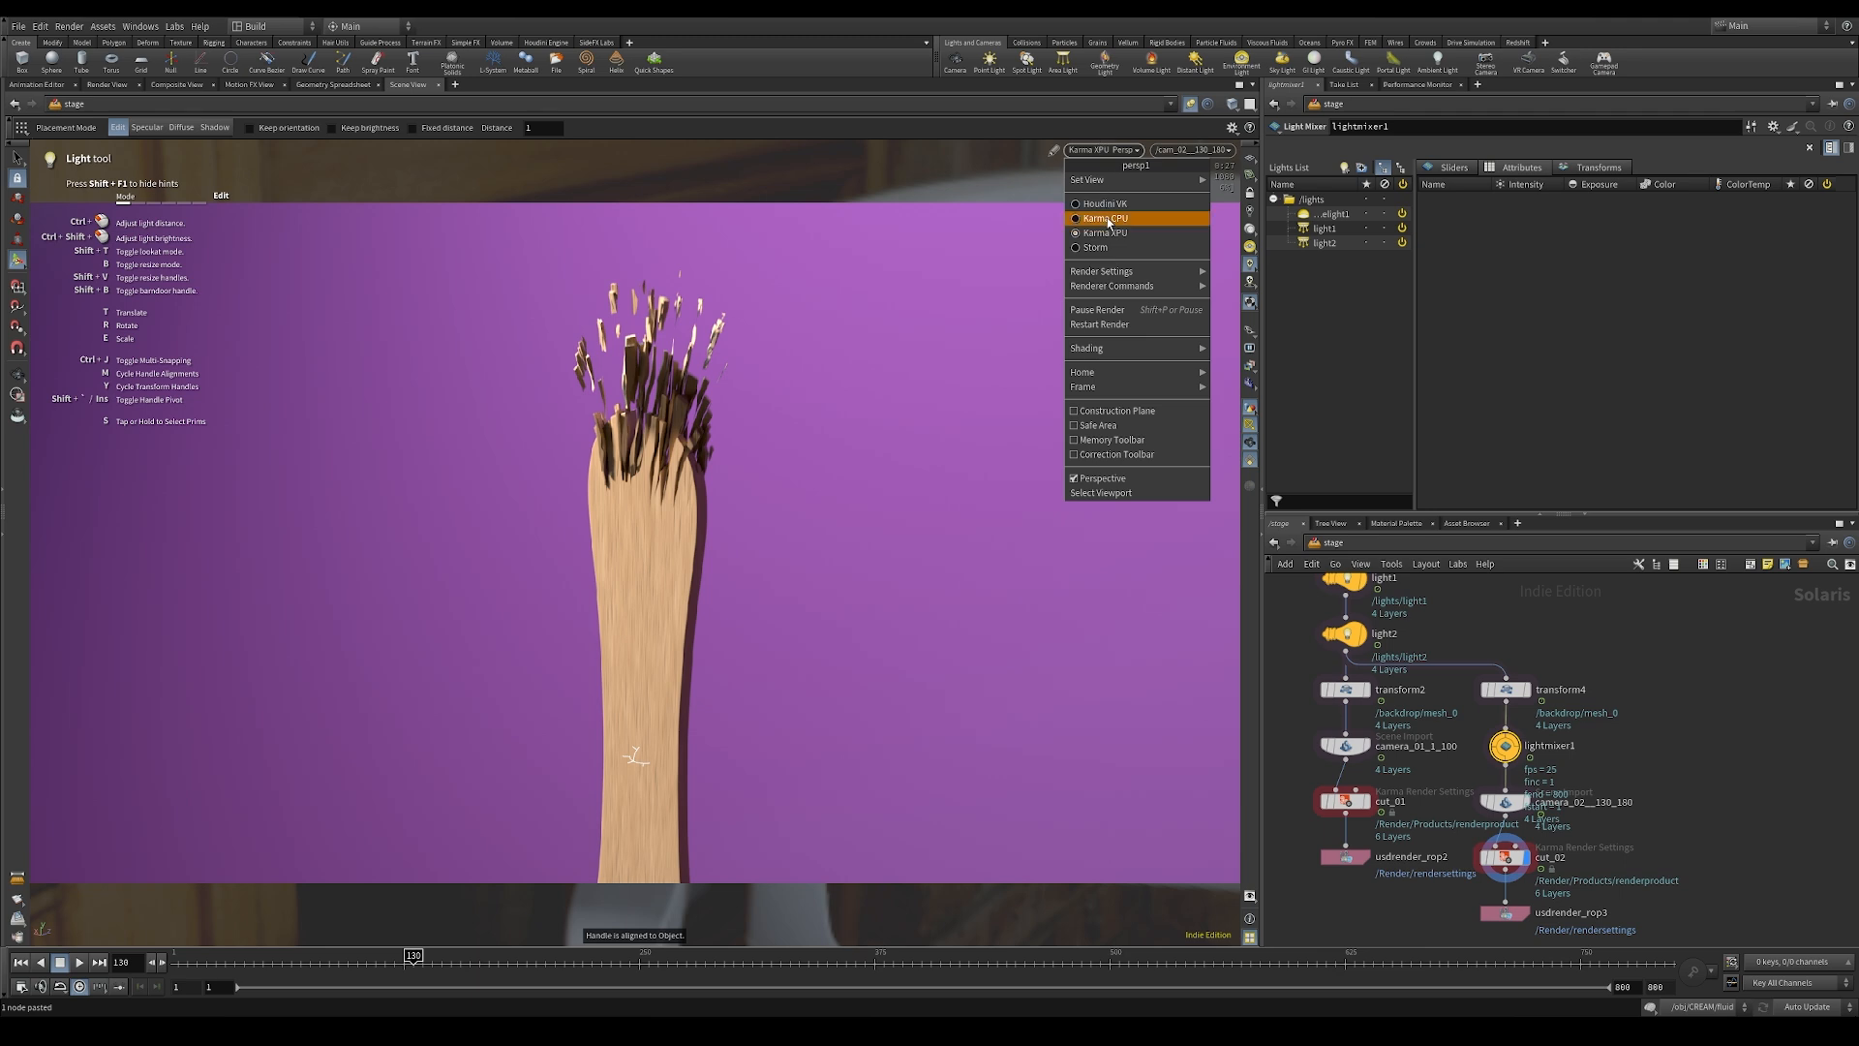
{"action": "left_click", "coordinate": [1098, 311]}
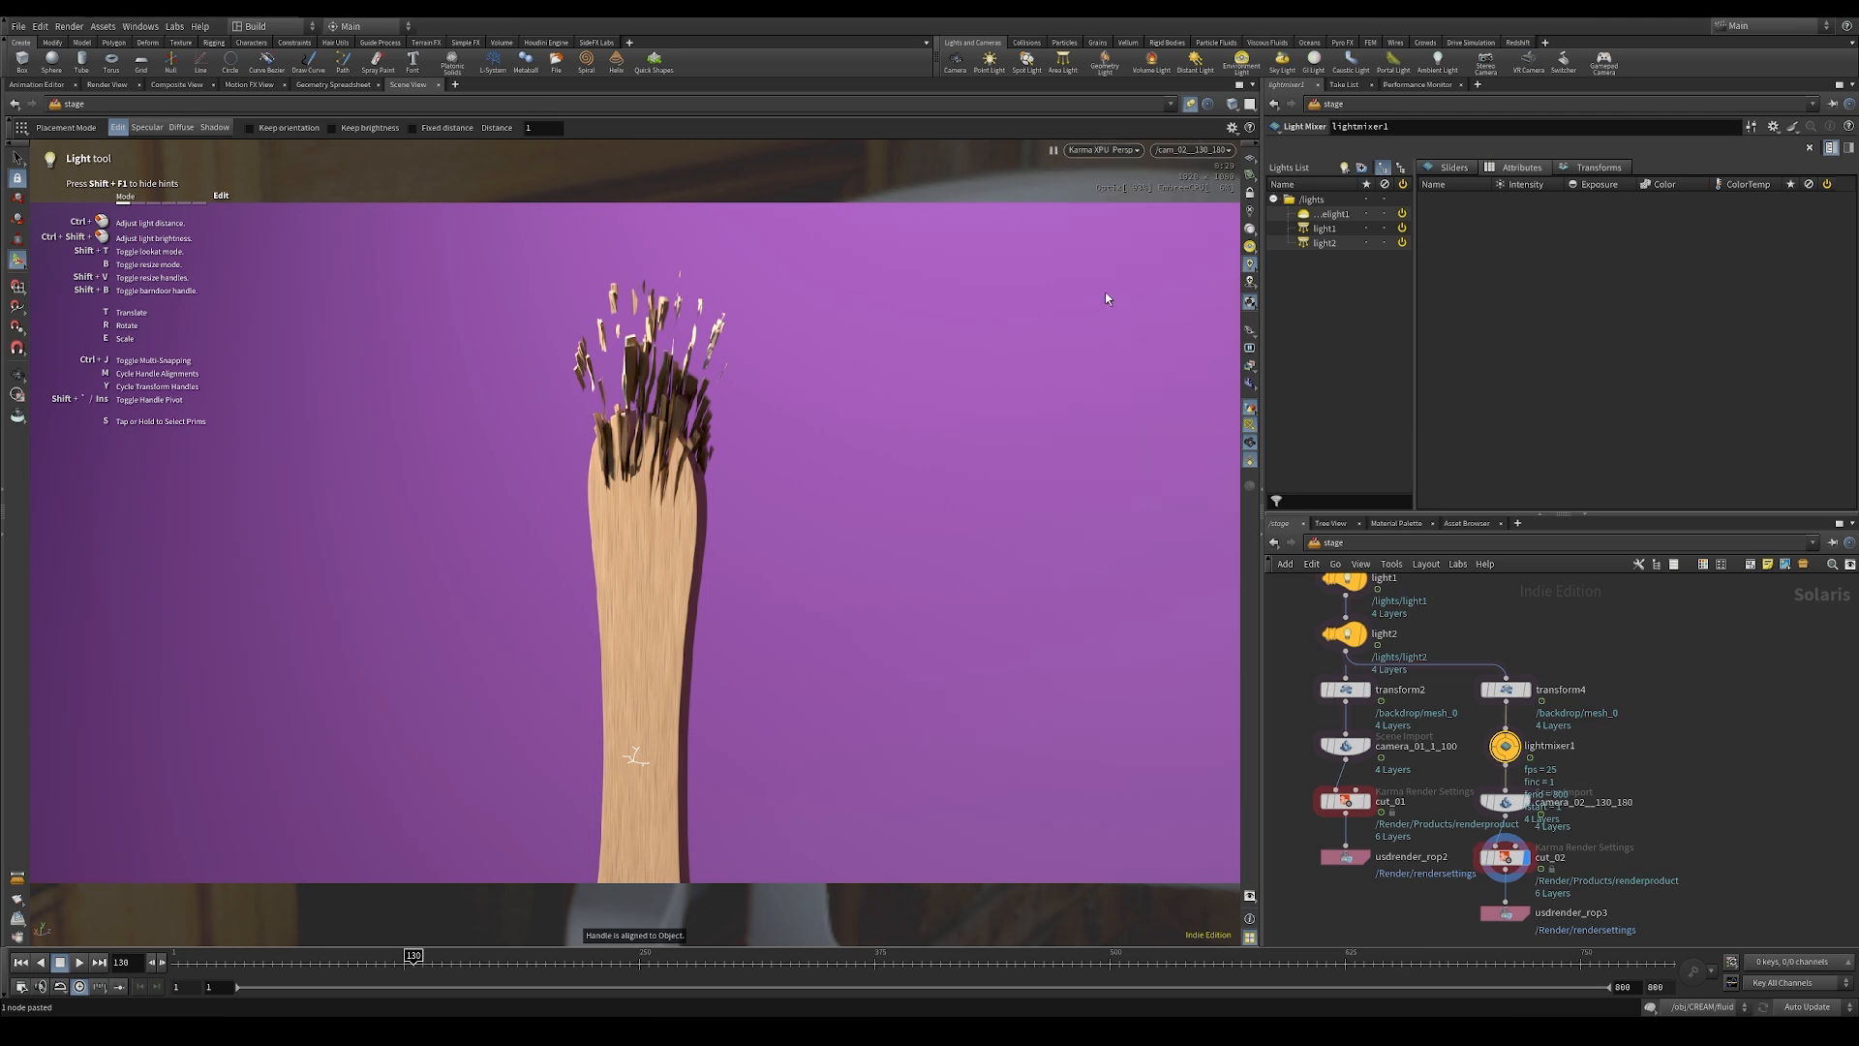
{"action": "left_click", "coordinate": [1104, 151]}
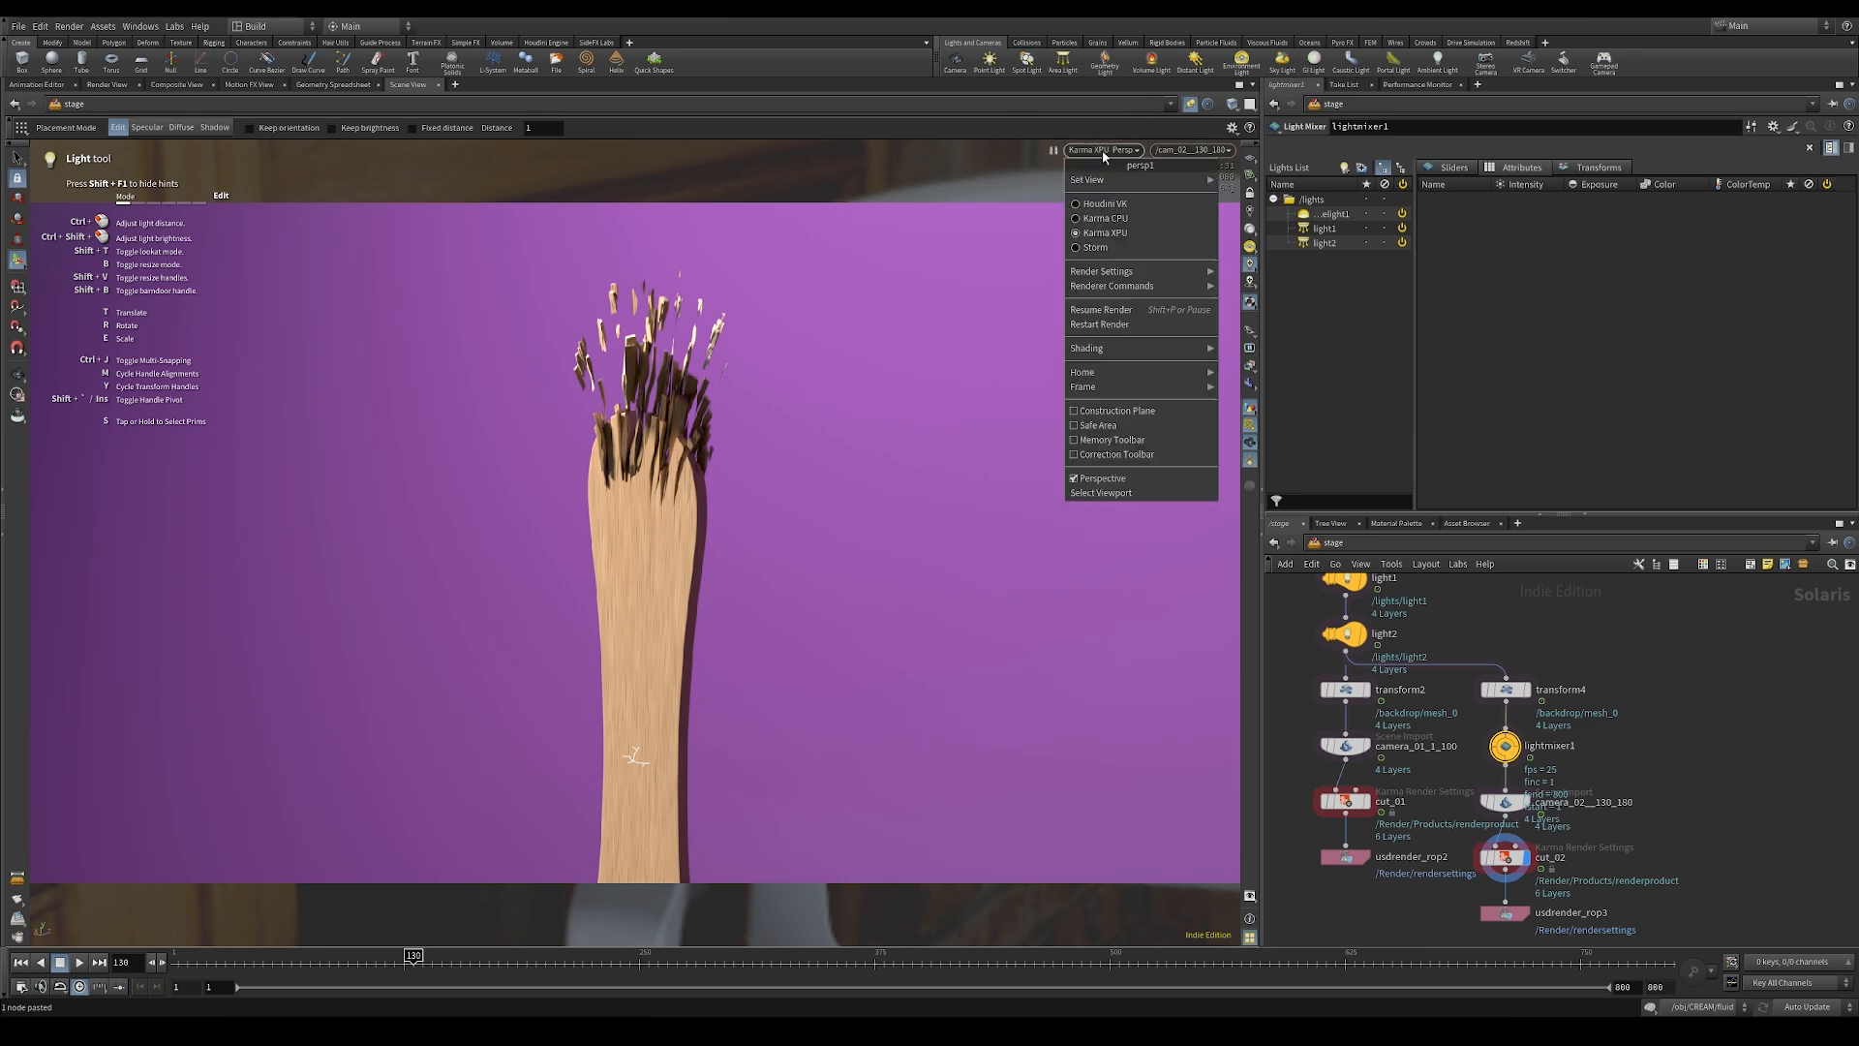
{"action": "left_click", "coordinate": [1104, 205]}
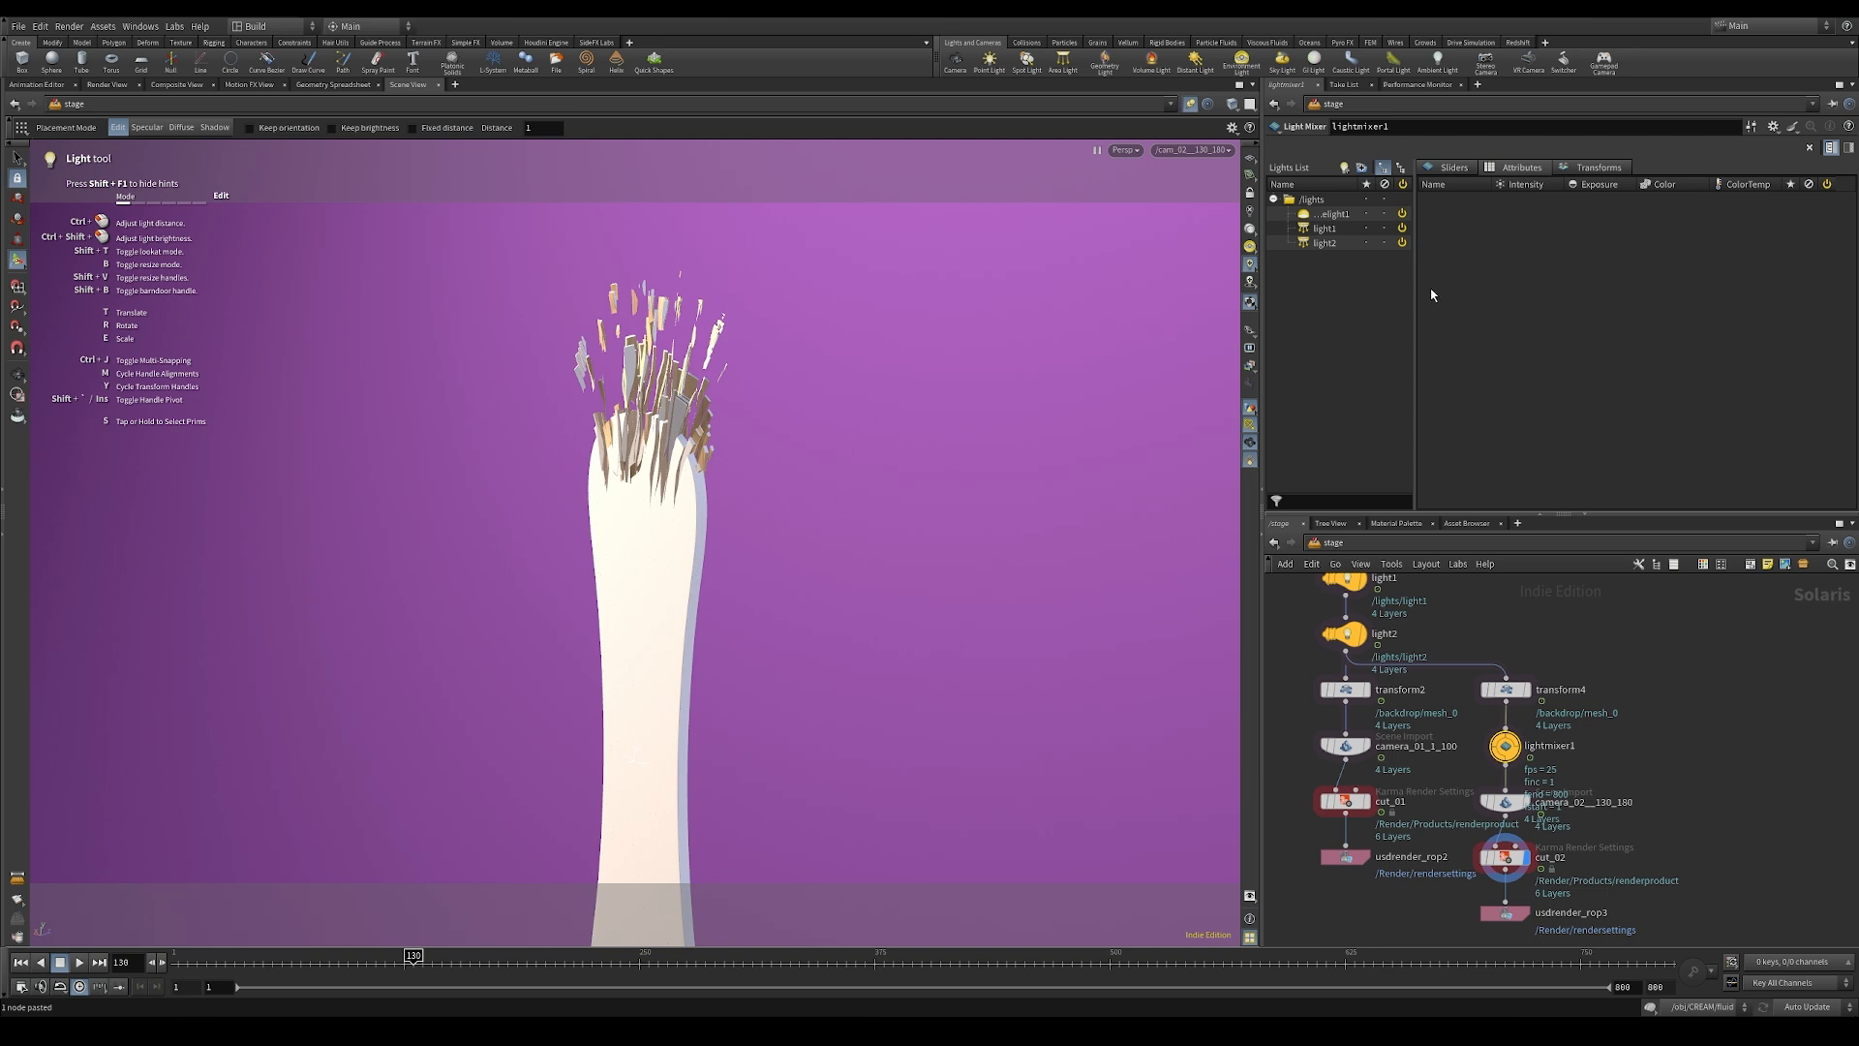
Step: Add domelight1, light1 and light2 to the light mixer's controls and display them as sliders
{"action": "left_click", "coordinate": [1332, 214]}
{"action": "left_click", "coordinate": [1326, 243], "text": "shift"}
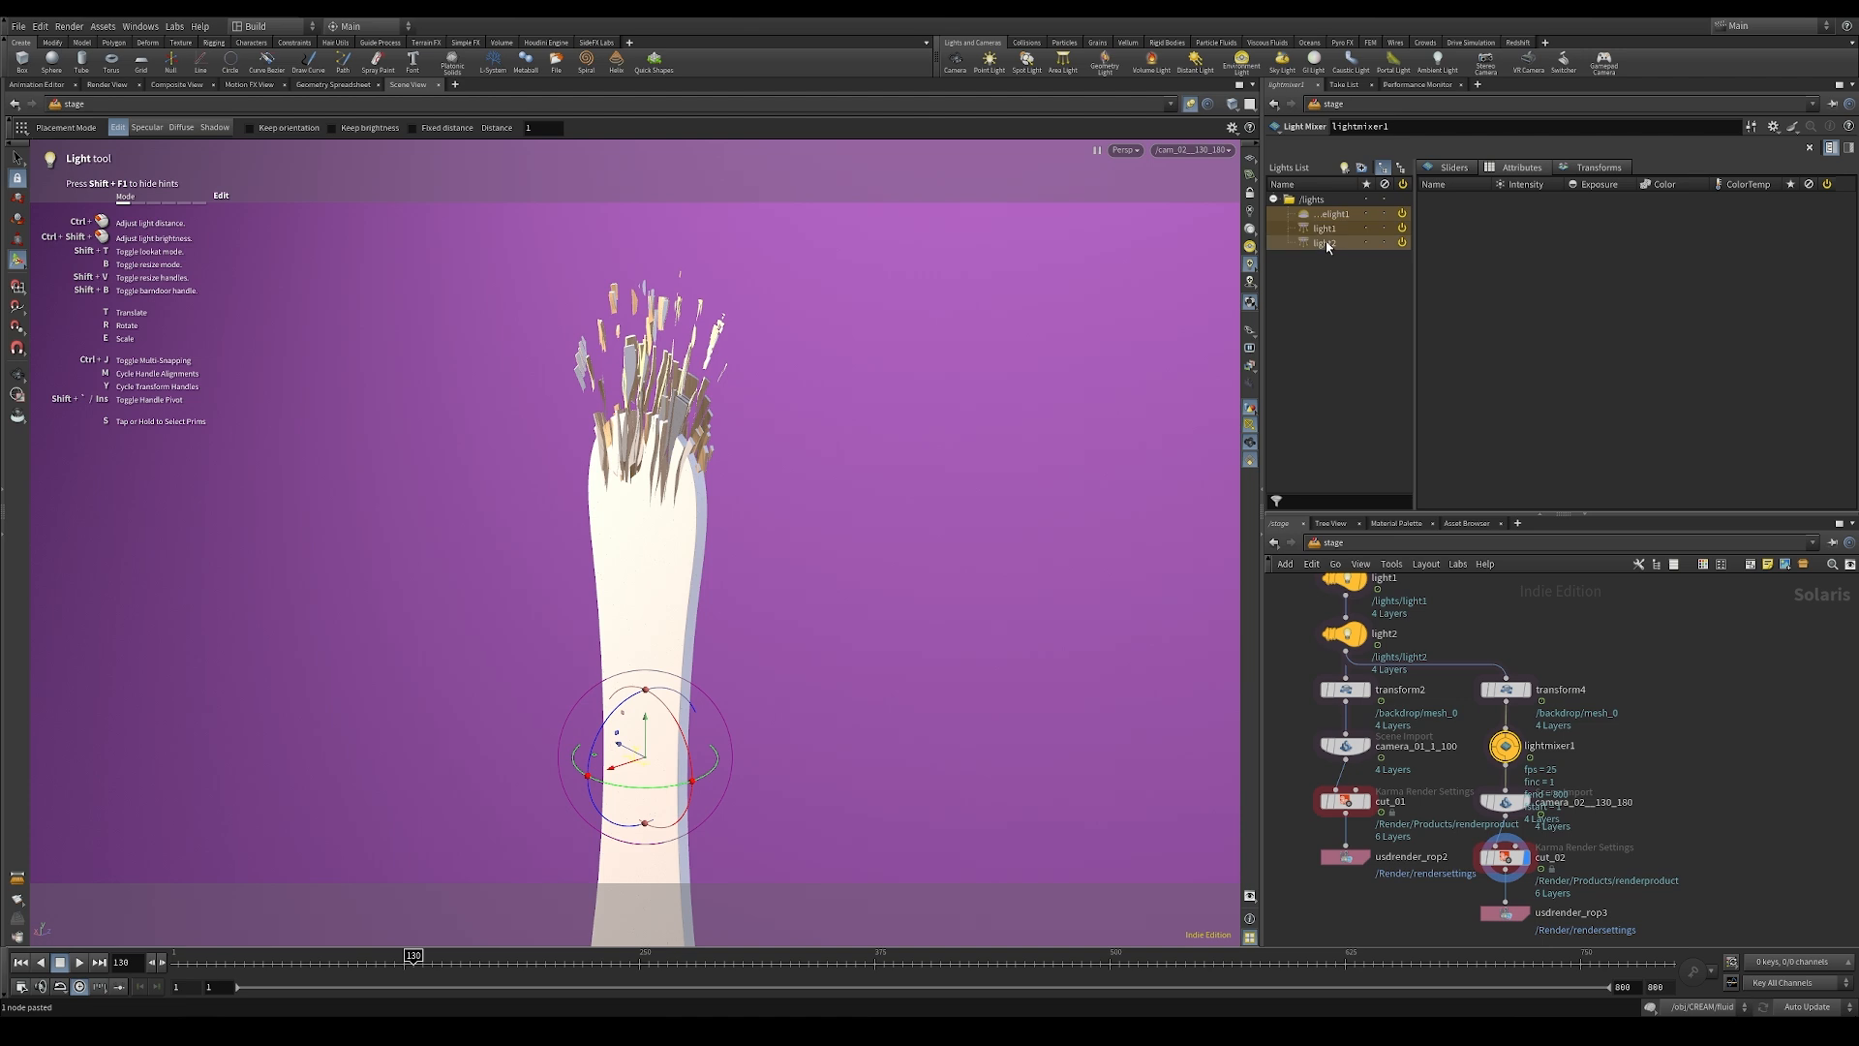
{"action": "left_click_drag", "start_coordinate": [1326, 249], "coordinate": [1536, 298]}
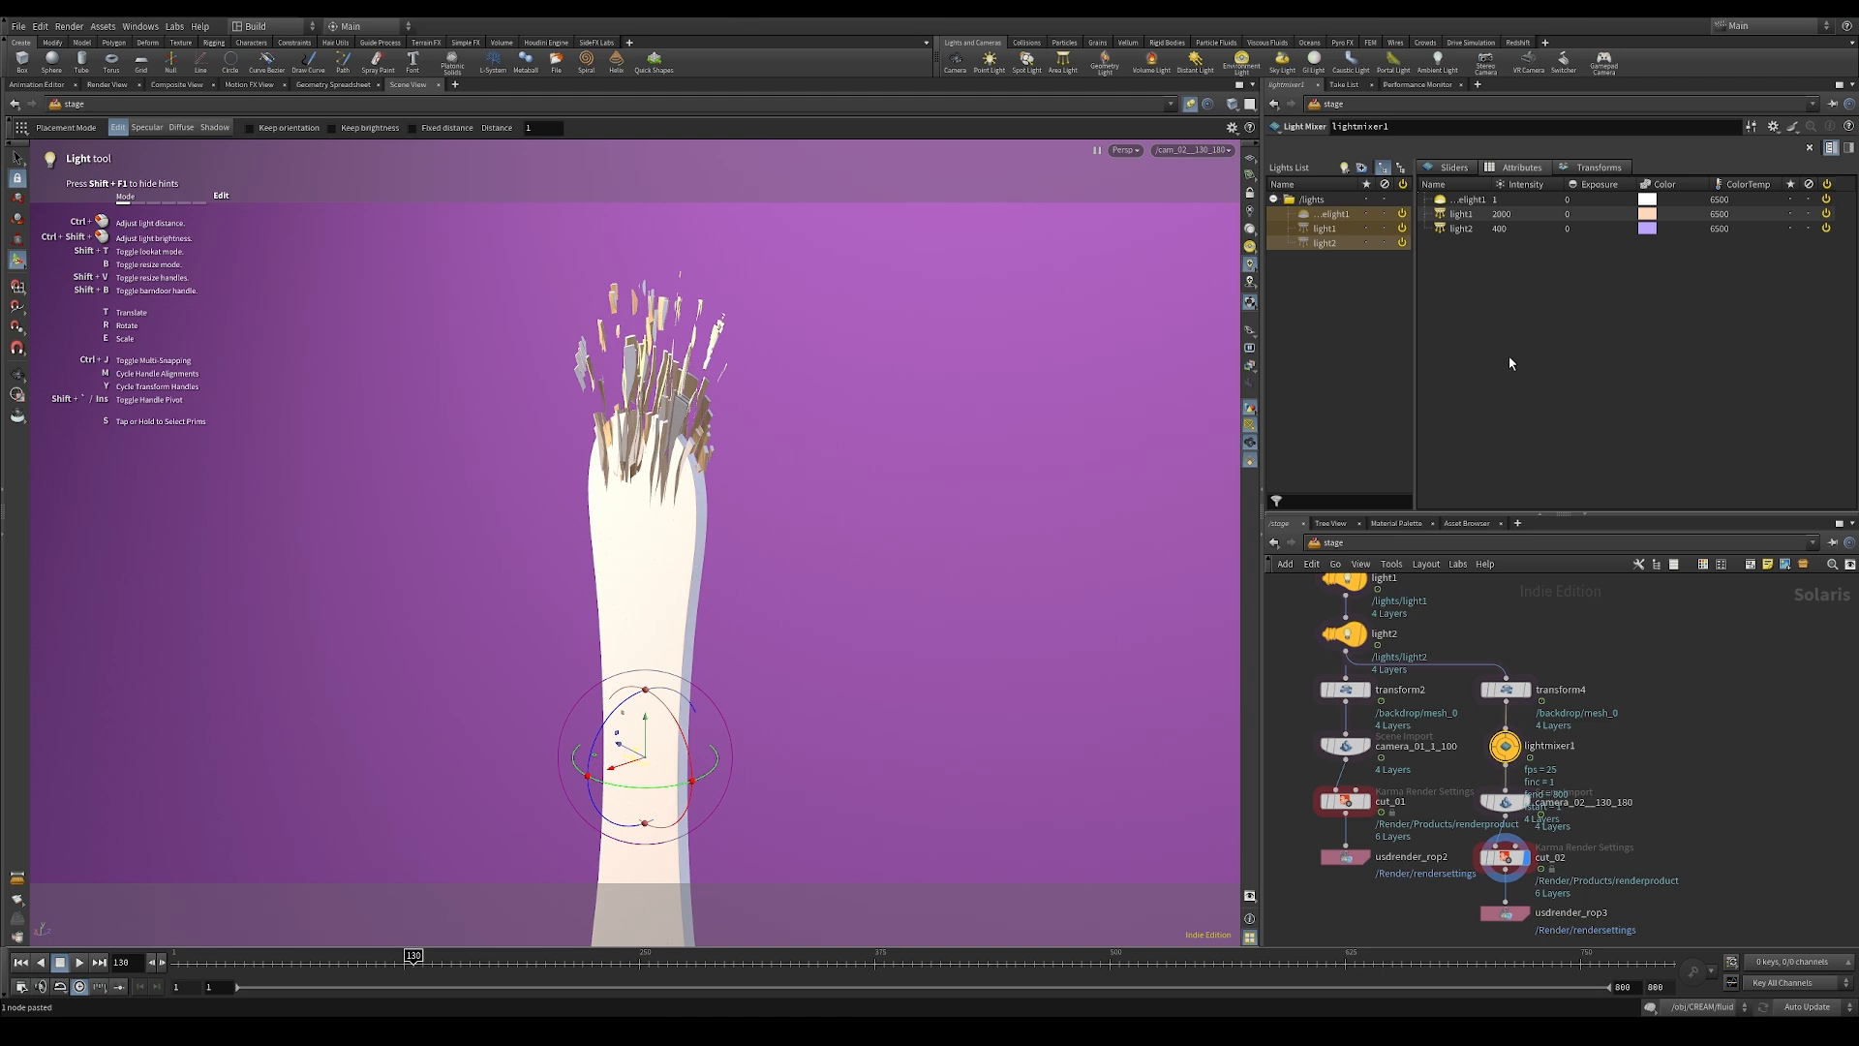
{"action": "left_click", "coordinate": [1462, 173]}
{"action": "left_click", "coordinate": [1522, 172]}
{"action": "left_click", "coordinate": [1570, 171]}
{"action": "left_click", "coordinate": [1506, 171]}
{"action": "left_click", "coordinate": [1452, 167]}
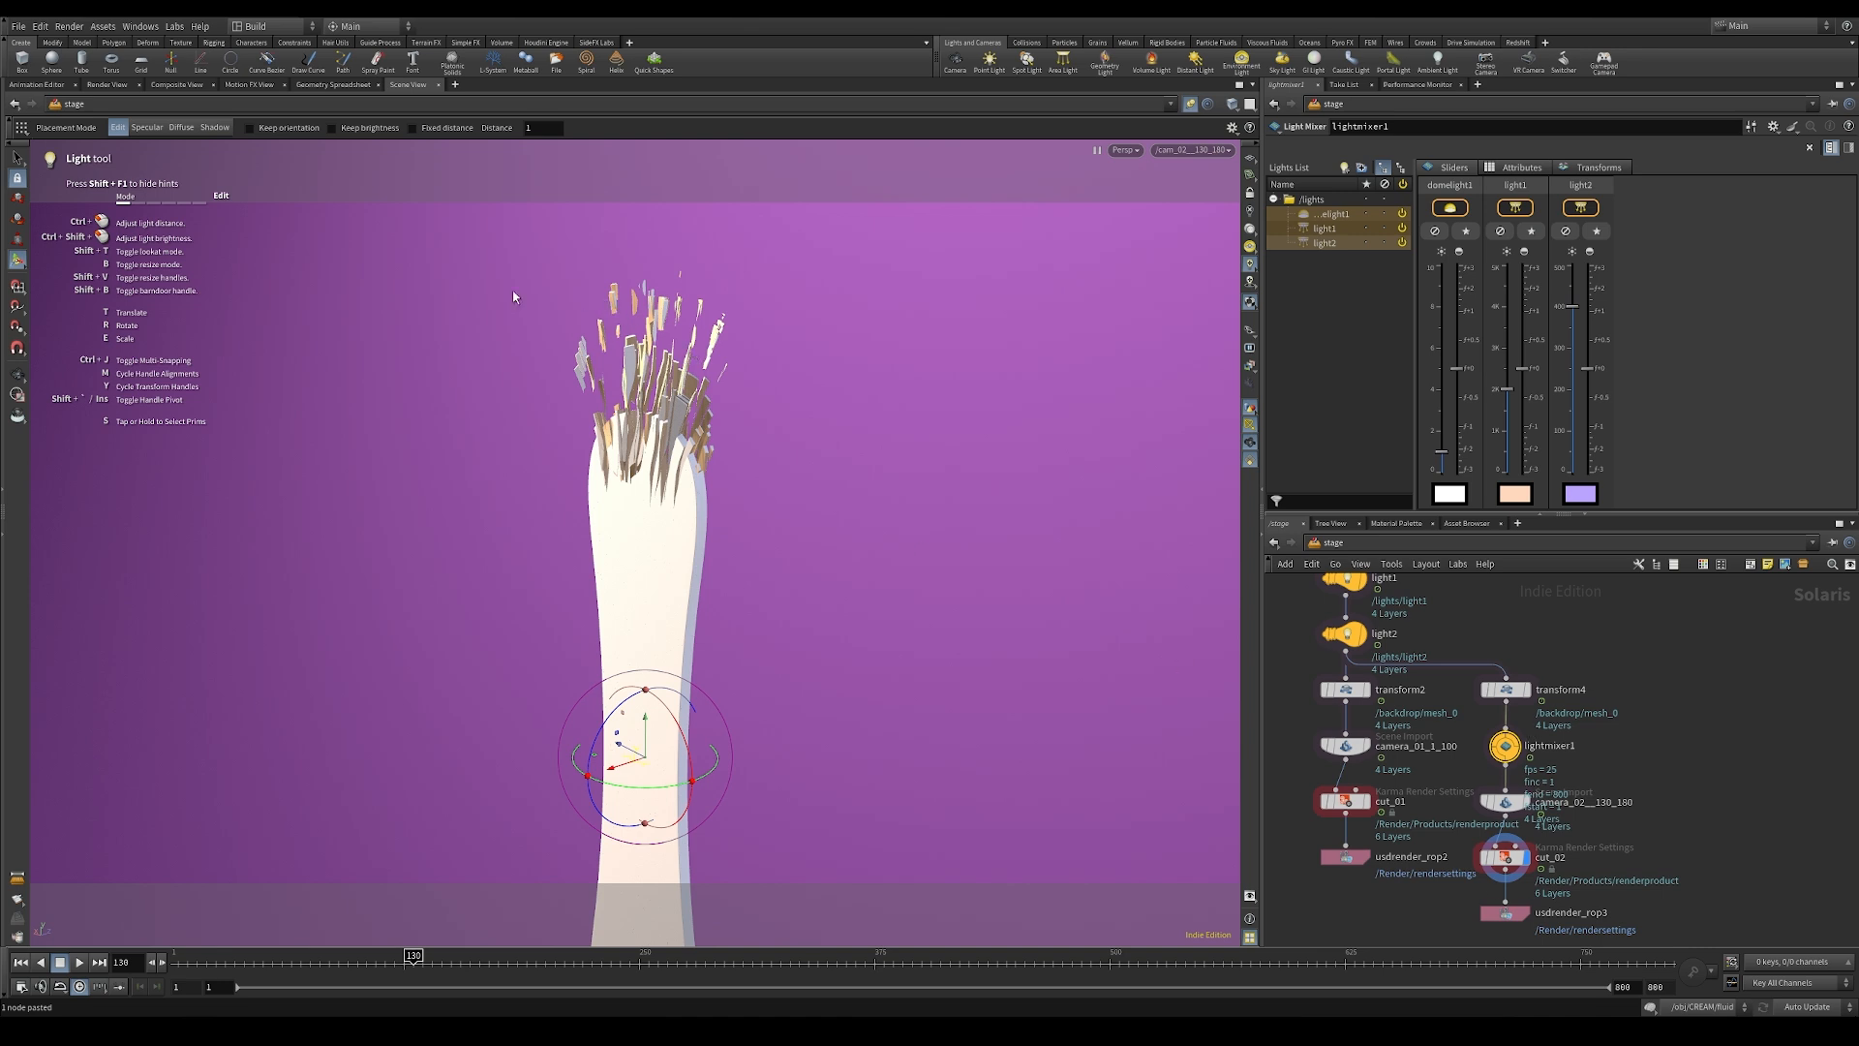
Step: Set the light placement mode to Specular and place light1's highlight on the stick's right edge just below the splintered tip
{"action": "left_click", "coordinate": [150, 130]}
{"action": "left_click", "coordinate": [178, 127]}
{"action": "left_click", "coordinate": [145, 127]}
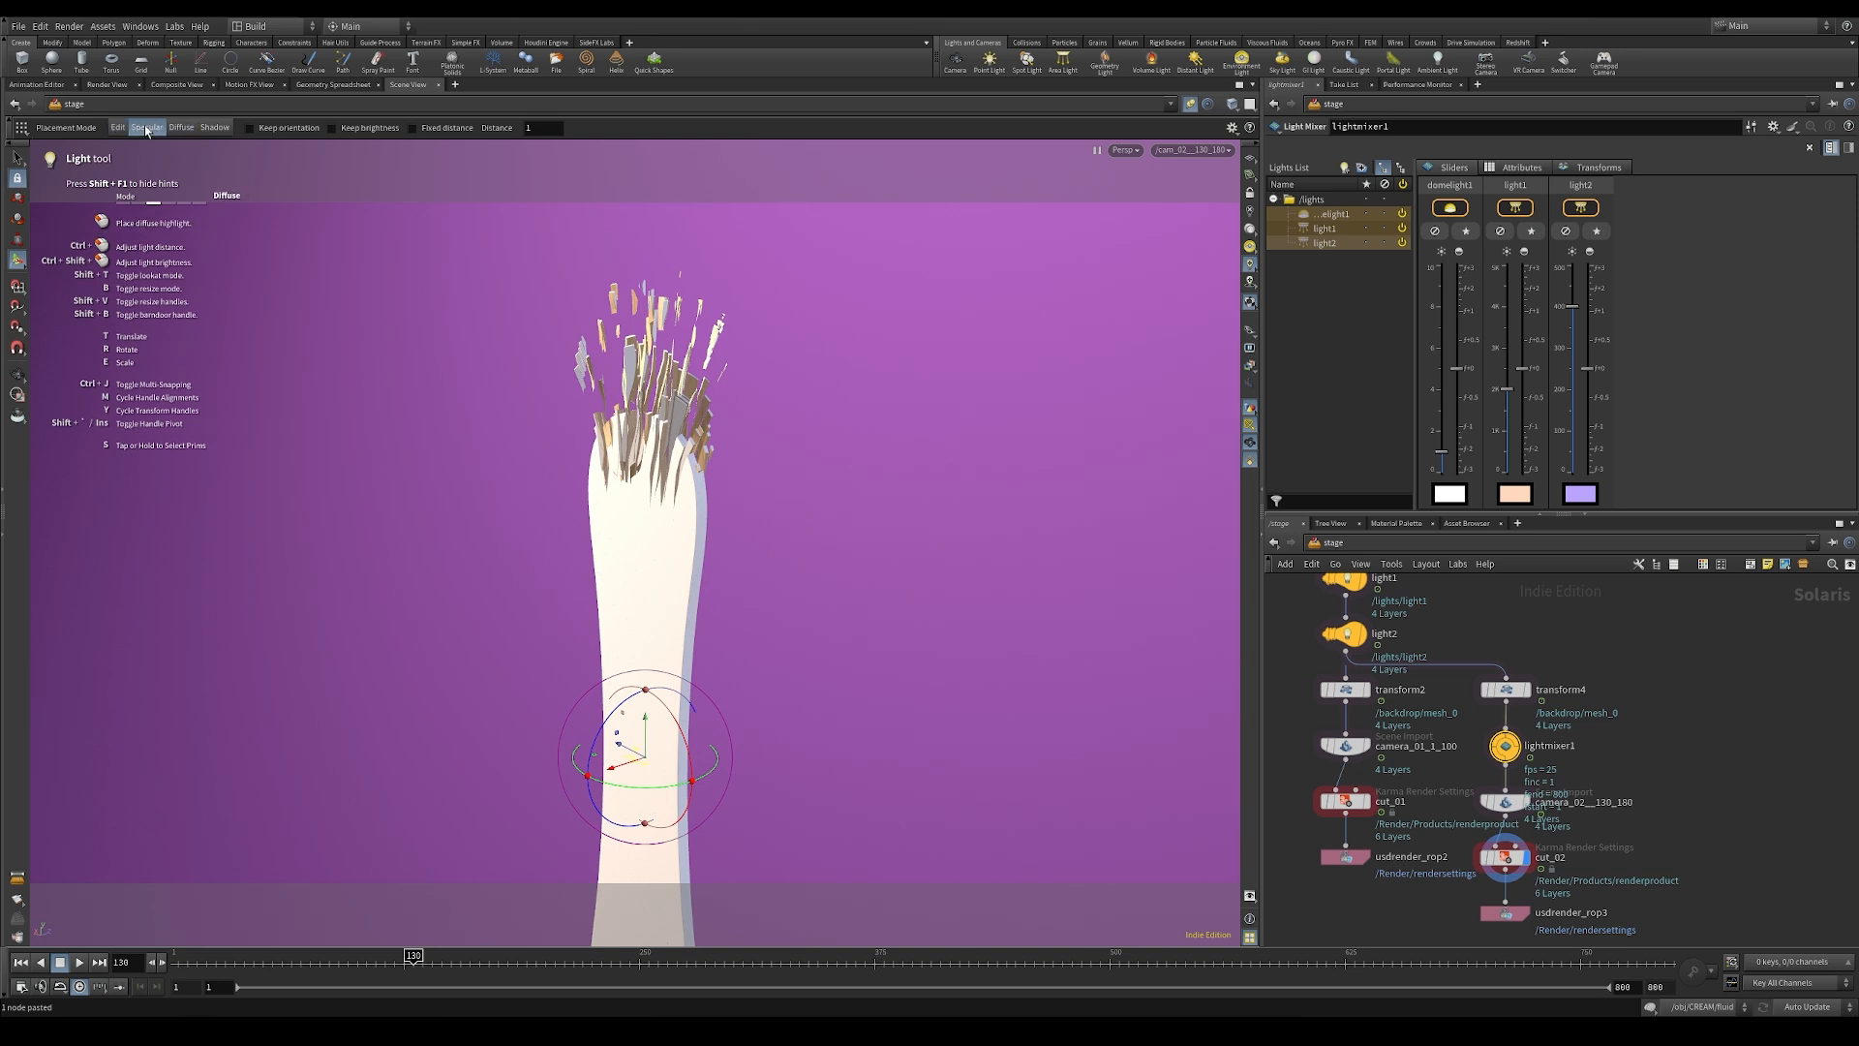
{"action": "left_click", "coordinate": [1328, 231]}
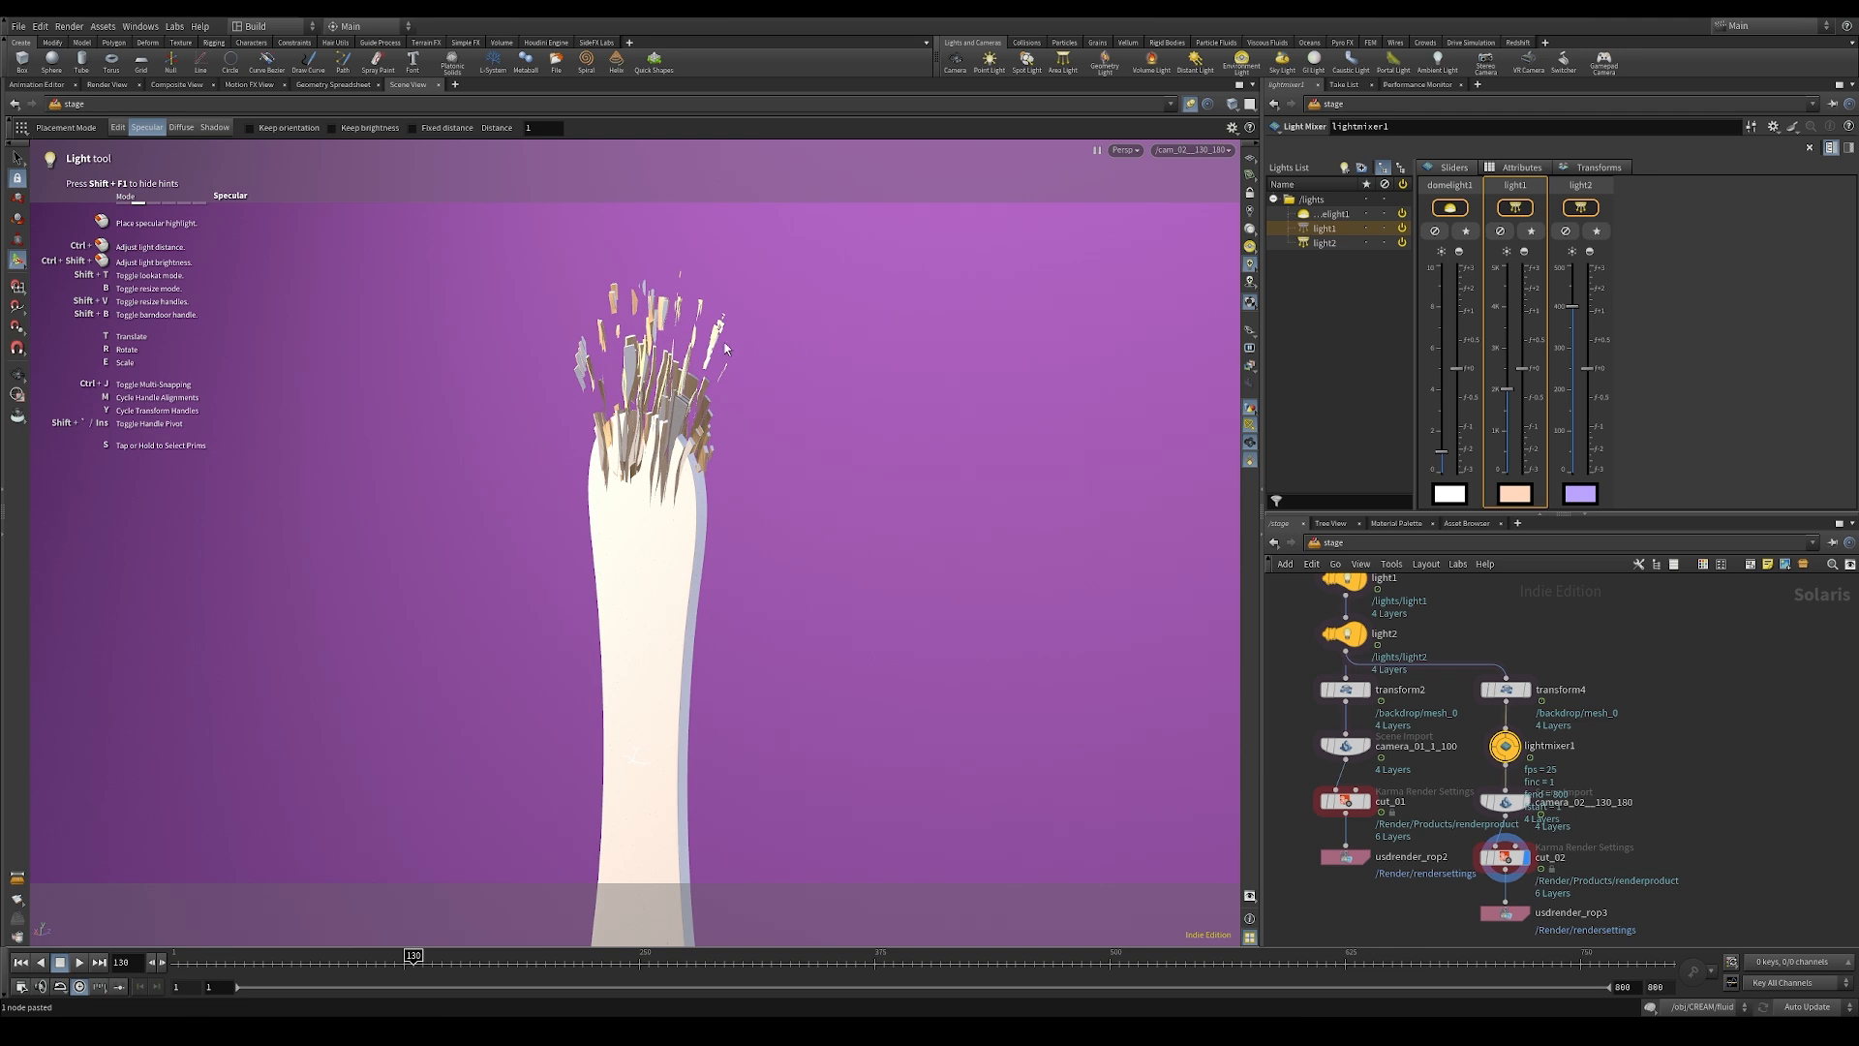
{"action": "left_click", "coordinate": [693, 465]}
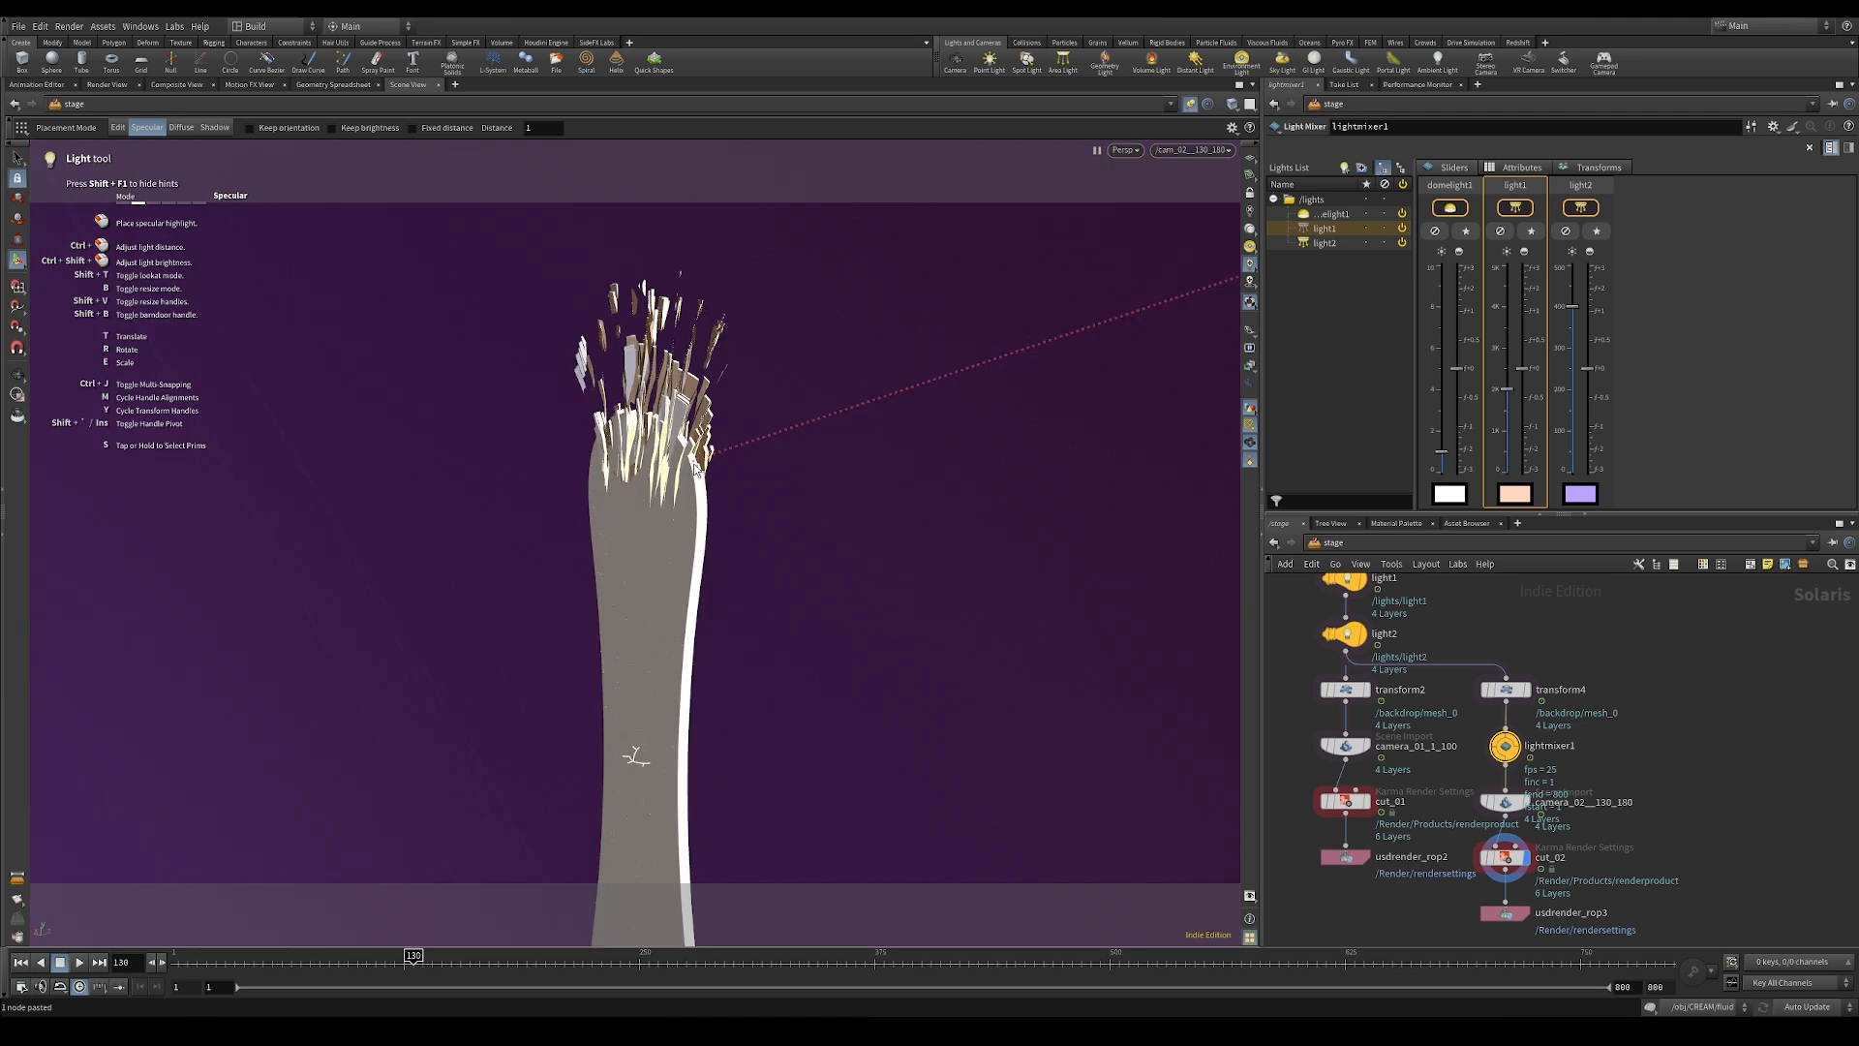
{"action": "left_click_drag", "start_coordinate": [696, 467], "coordinate": [694, 461]}
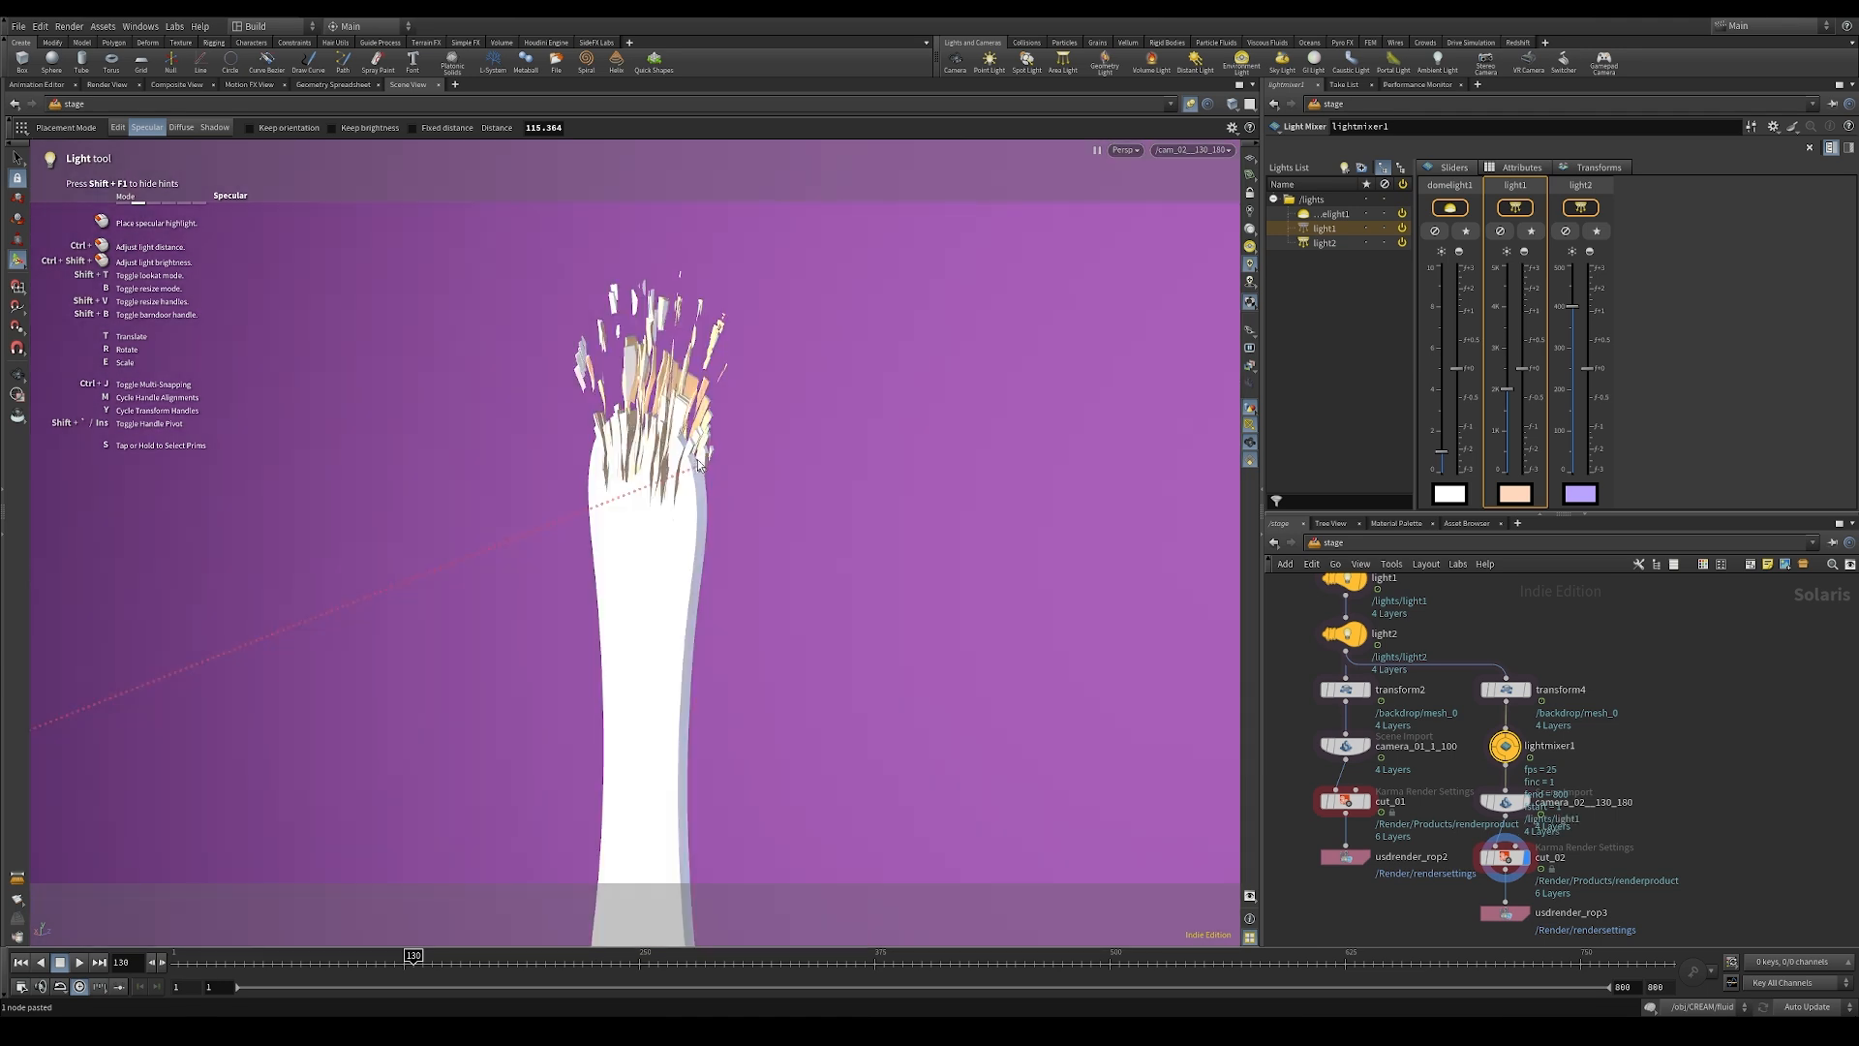
{"action": "left_click", "coordinate": [697, 464]}
{"action": "left_click", "coordinate": [697, 461]}
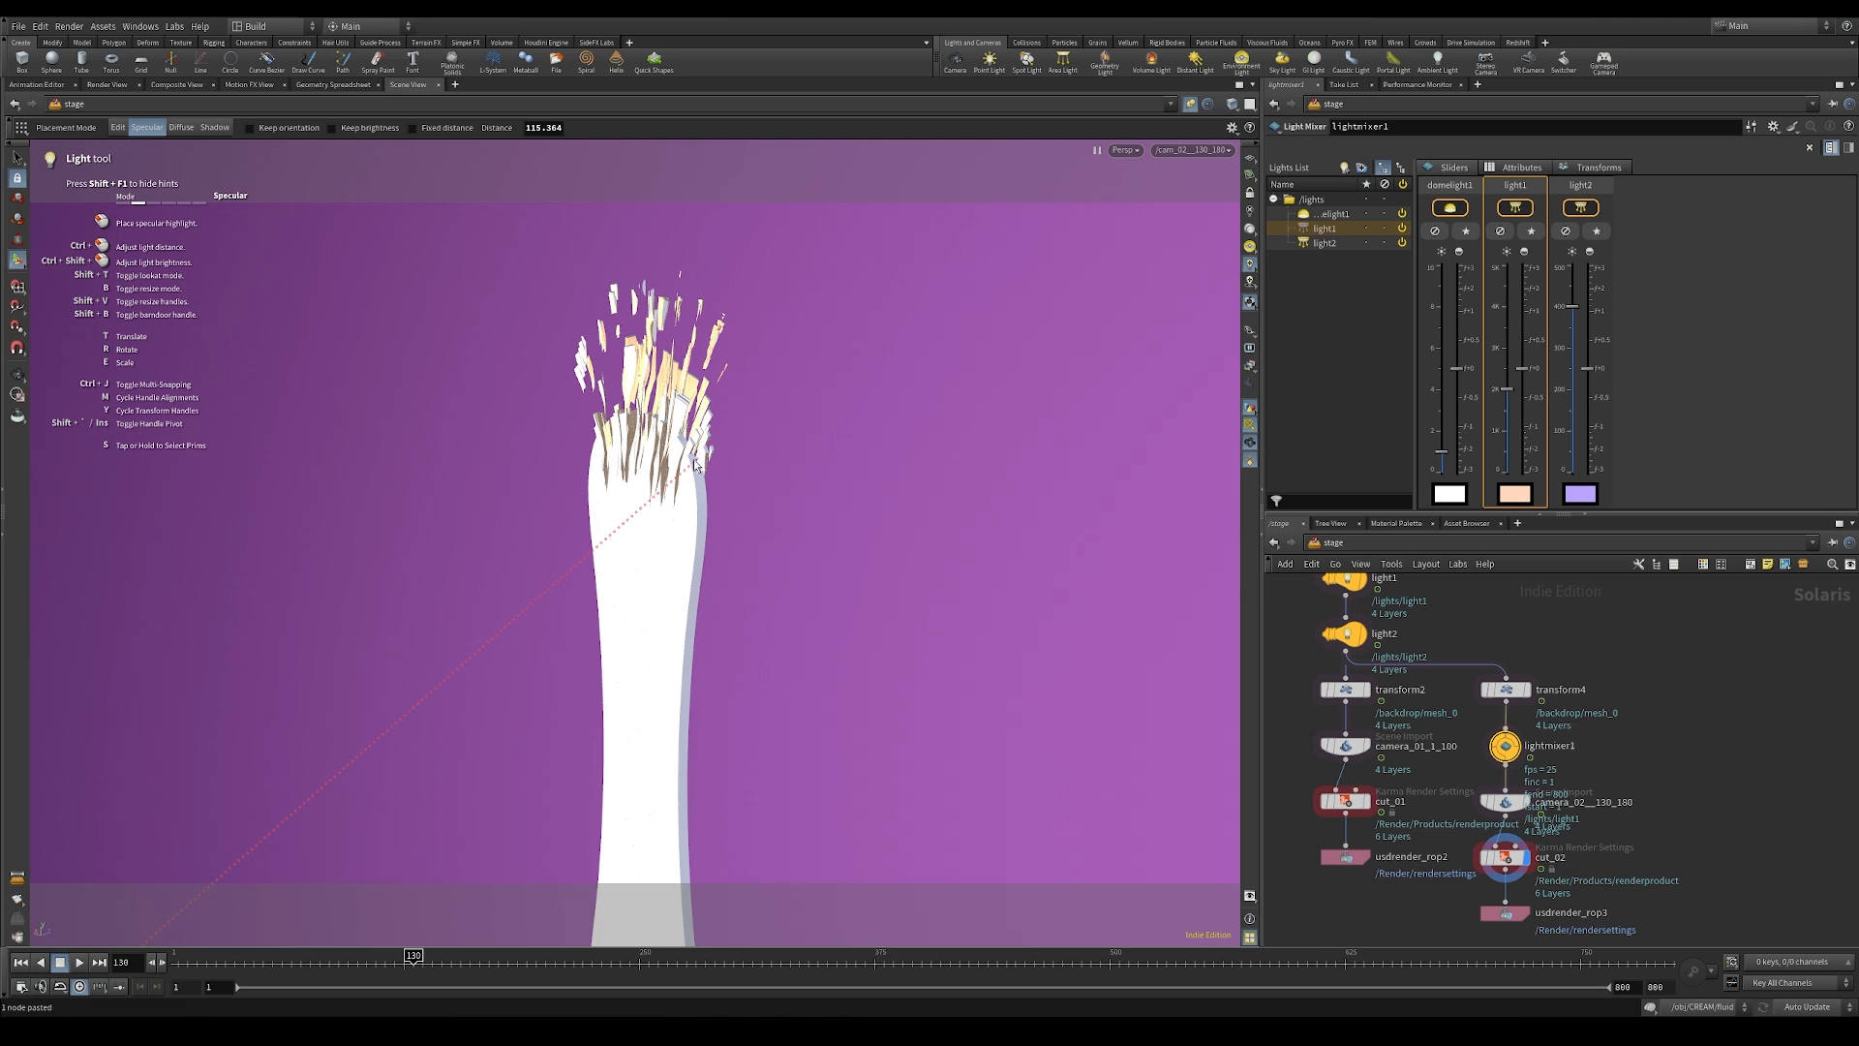
{"action": "left_click", "coordinate": [694, 461]}
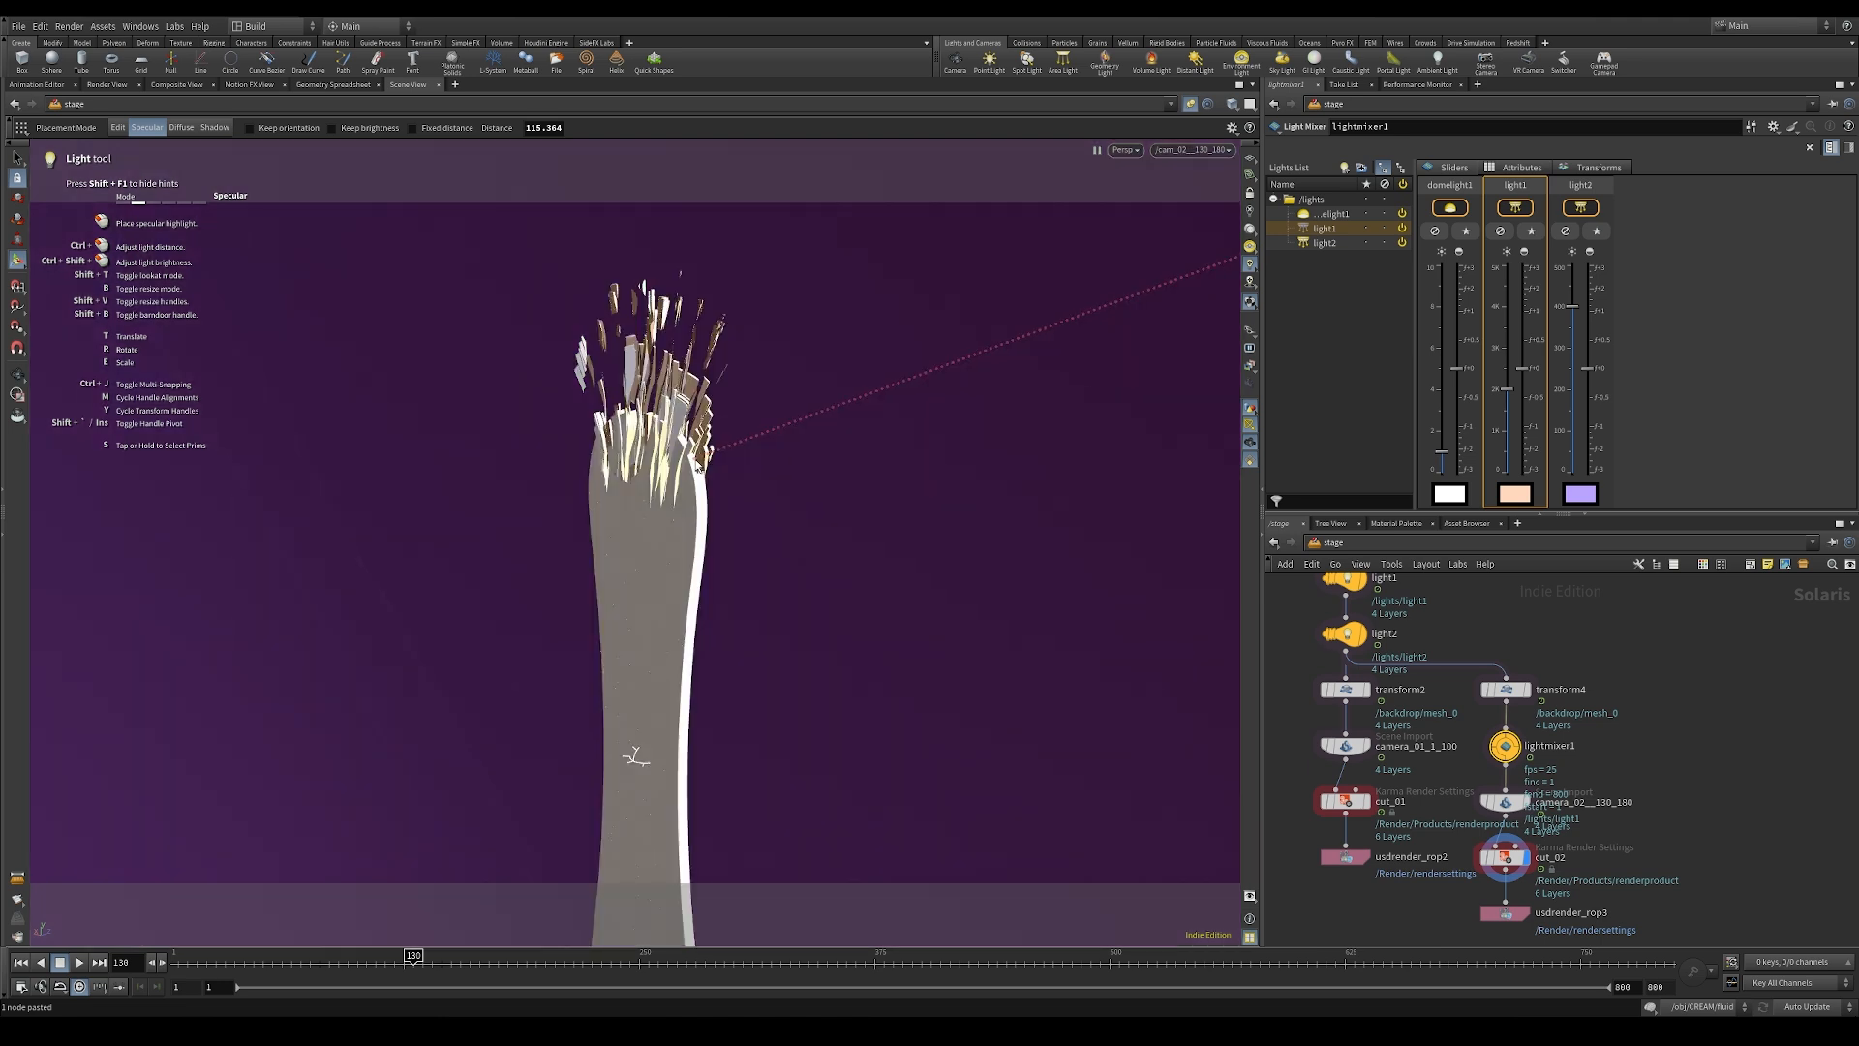
Step: Resume rendering the viewport with Karma XPU and place light1's specular highlight again on the stick's upper right edge
{"action": "left_click", "coordinate": [1125, 150]}
{"action": "left_click", "coordinate": [1131, 233]}
{"action": "left_click", "coordinate": [1111, 152]}
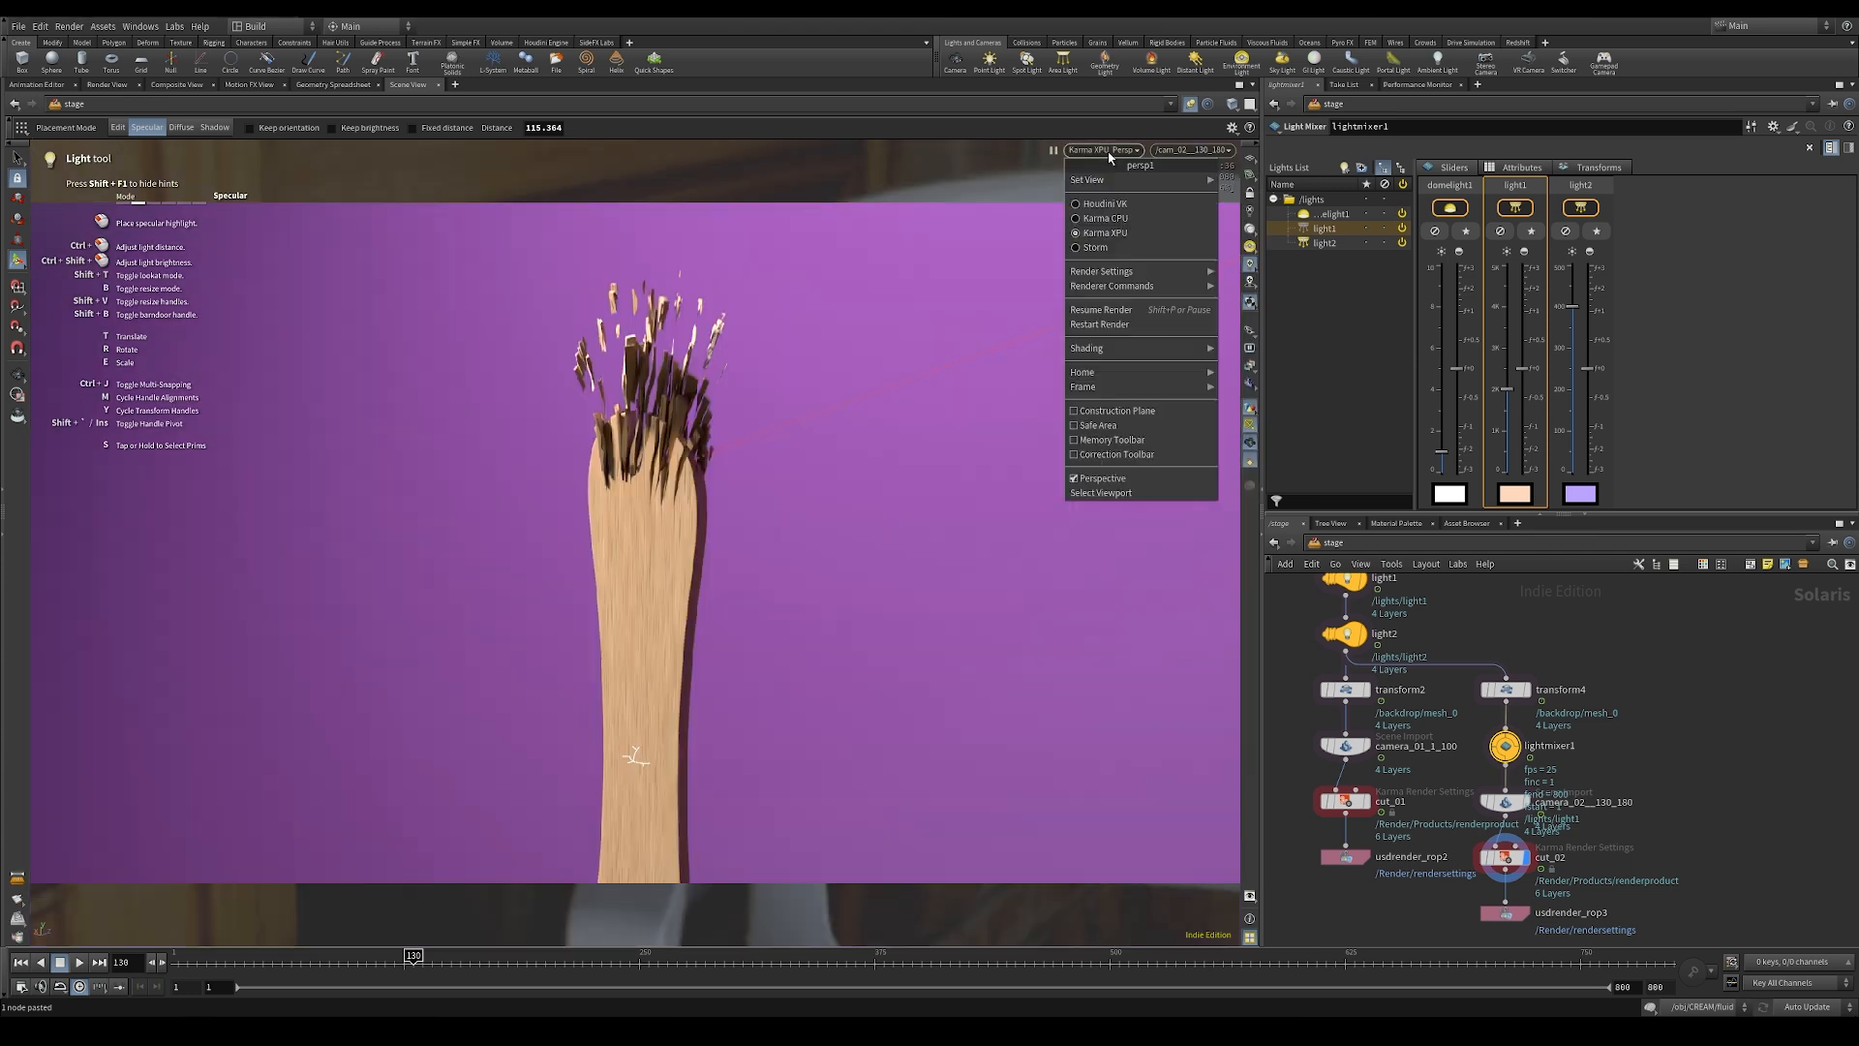
{"action": "left_click", "coordinate": [1101, 310]}
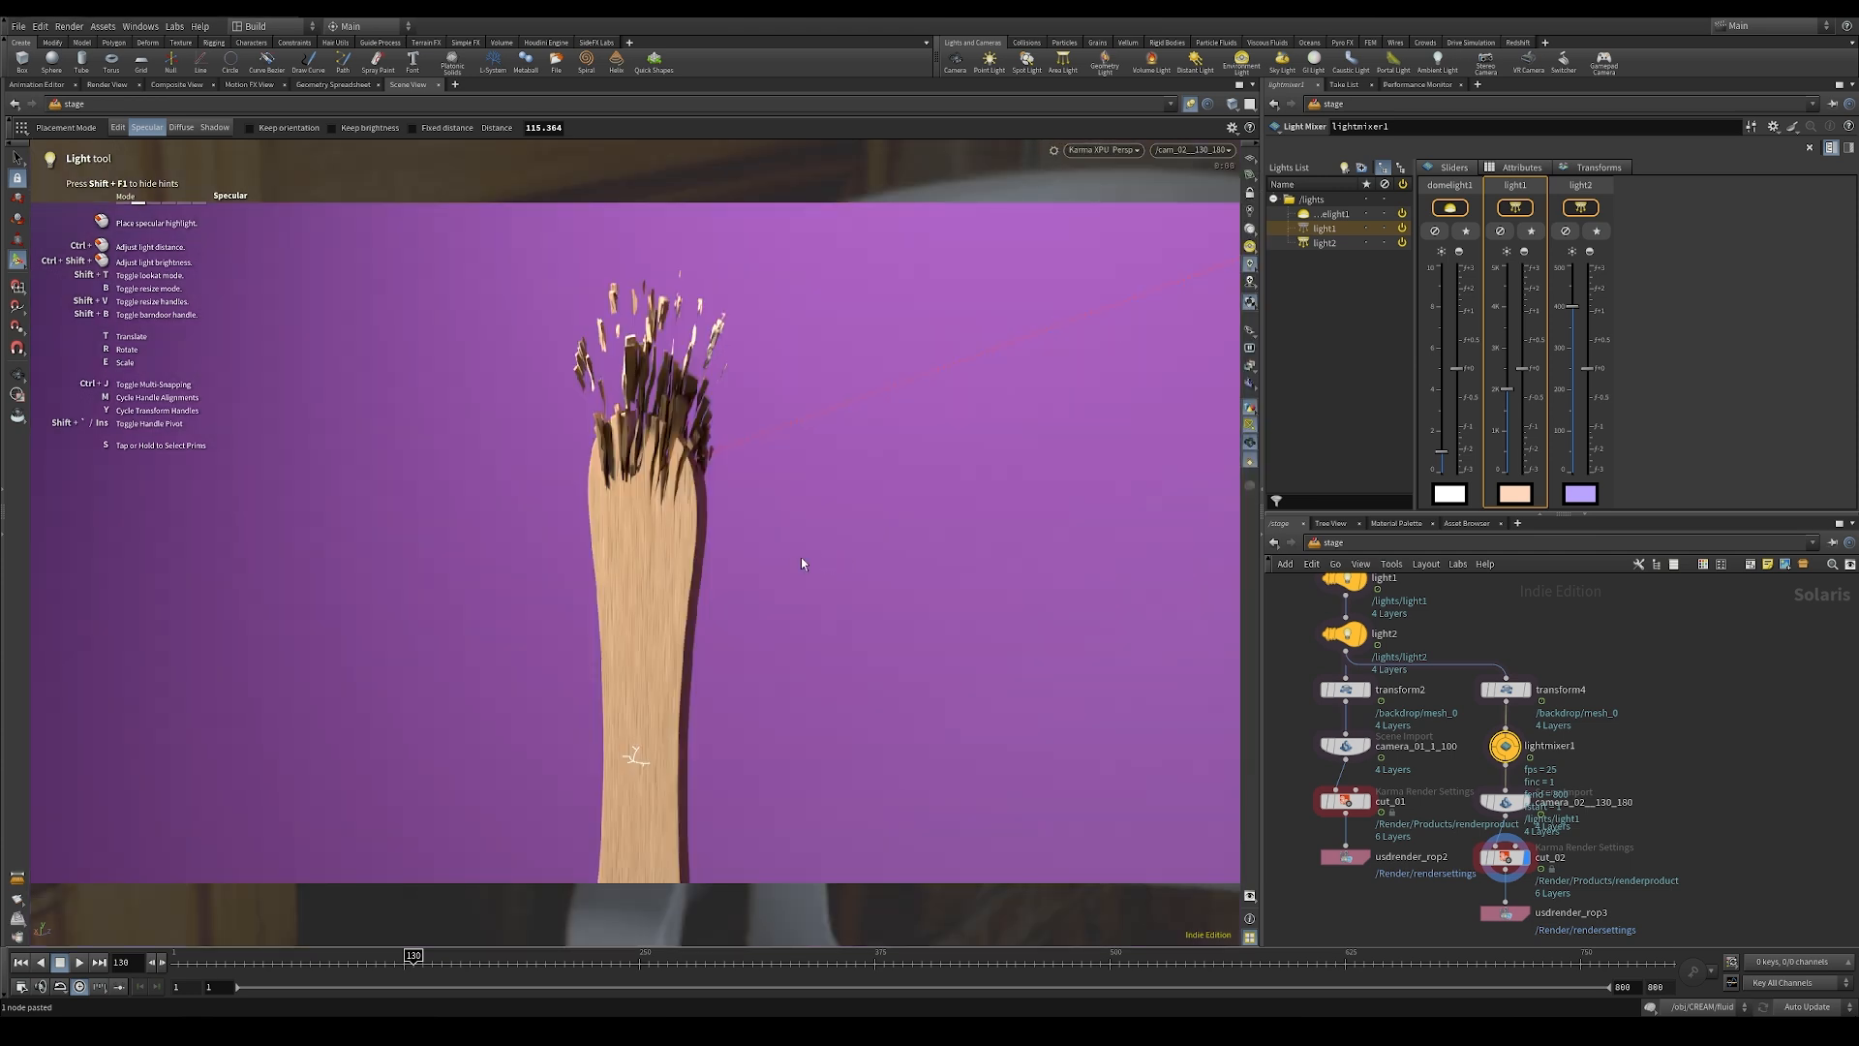
{"action": "left_click", "coordinate": [697, 460]}
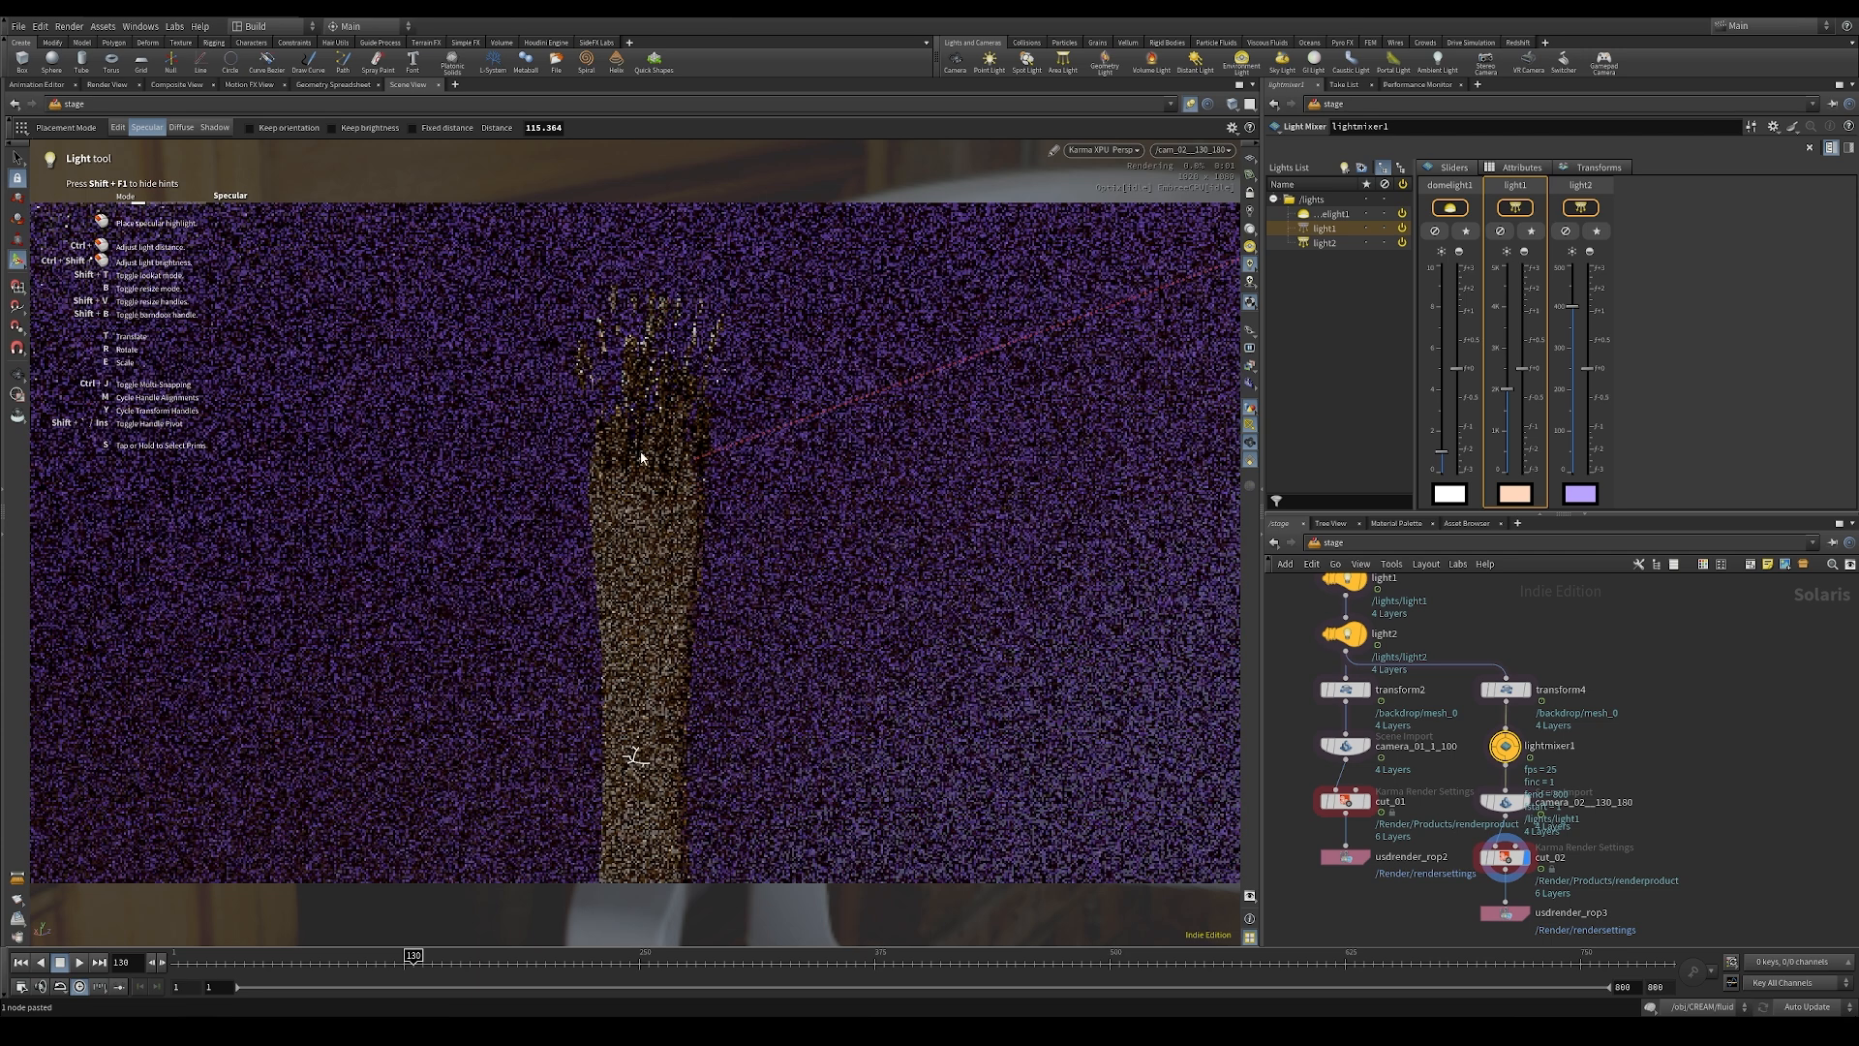
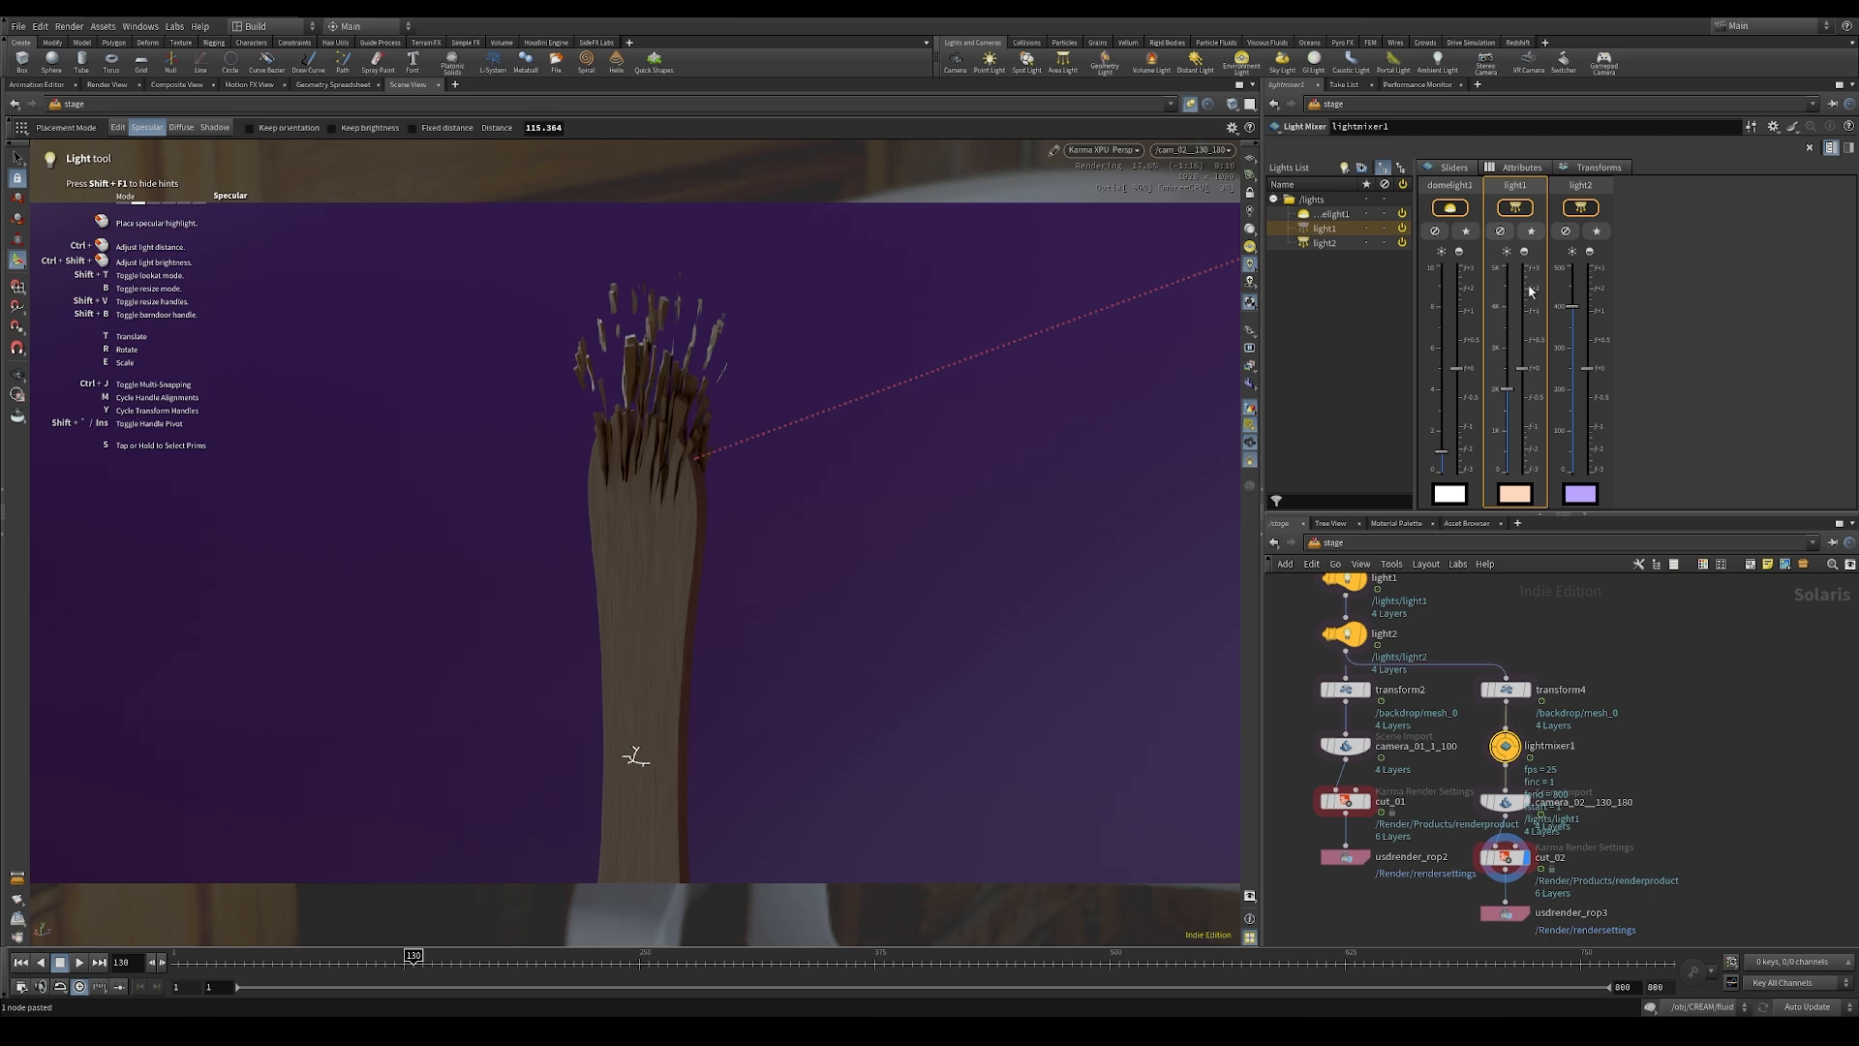
Step: Try adding a distant light through the cut_02 branch's light mixer and undo the insertion
{"action": "left_click", "coordinate": [1345, 169]}
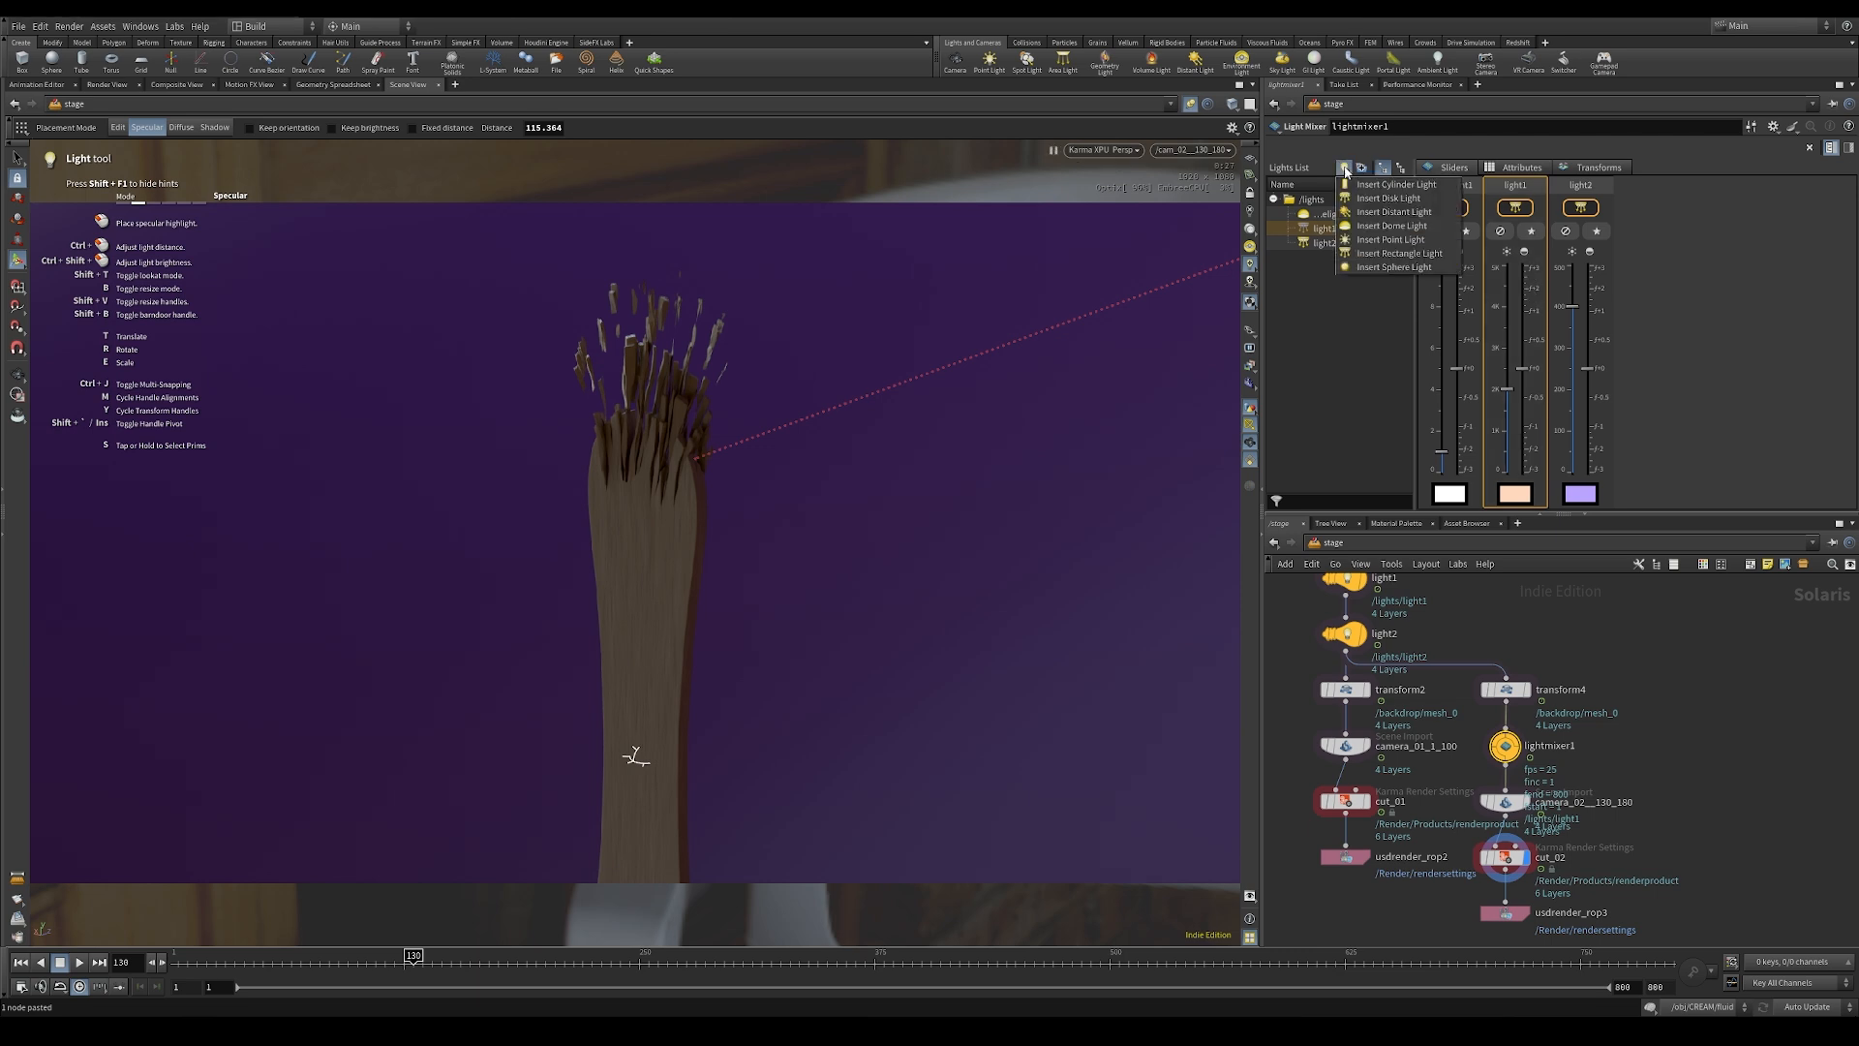
{"action": "left_click", "coordinate": [1407, 213]}
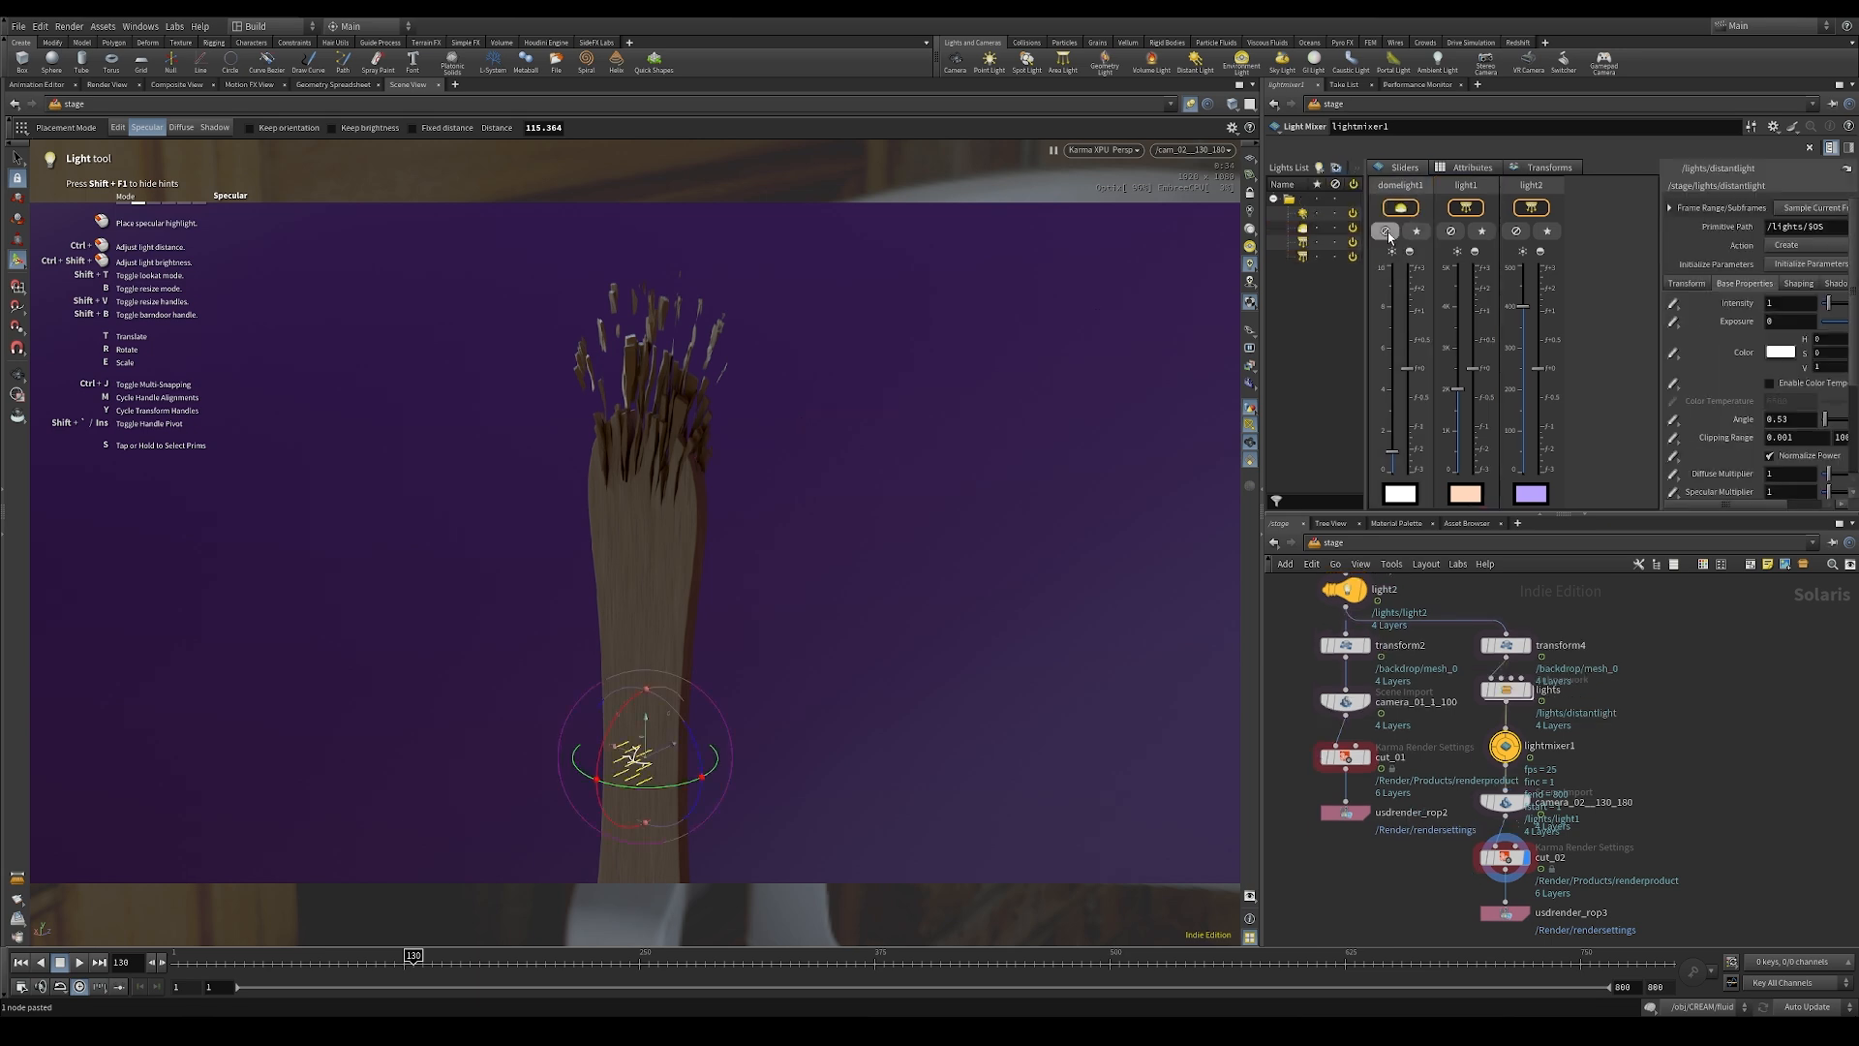
{"action": "mouse_move", "coordinate": [1516, 703]}
{"action": "key", "text": "ctrl+z"}
{"action": "key", "text": "ctrl+z"}
{"action": "key", "text": "ctrl+z"}
{"action": "key", "text": "ctrl+z"}
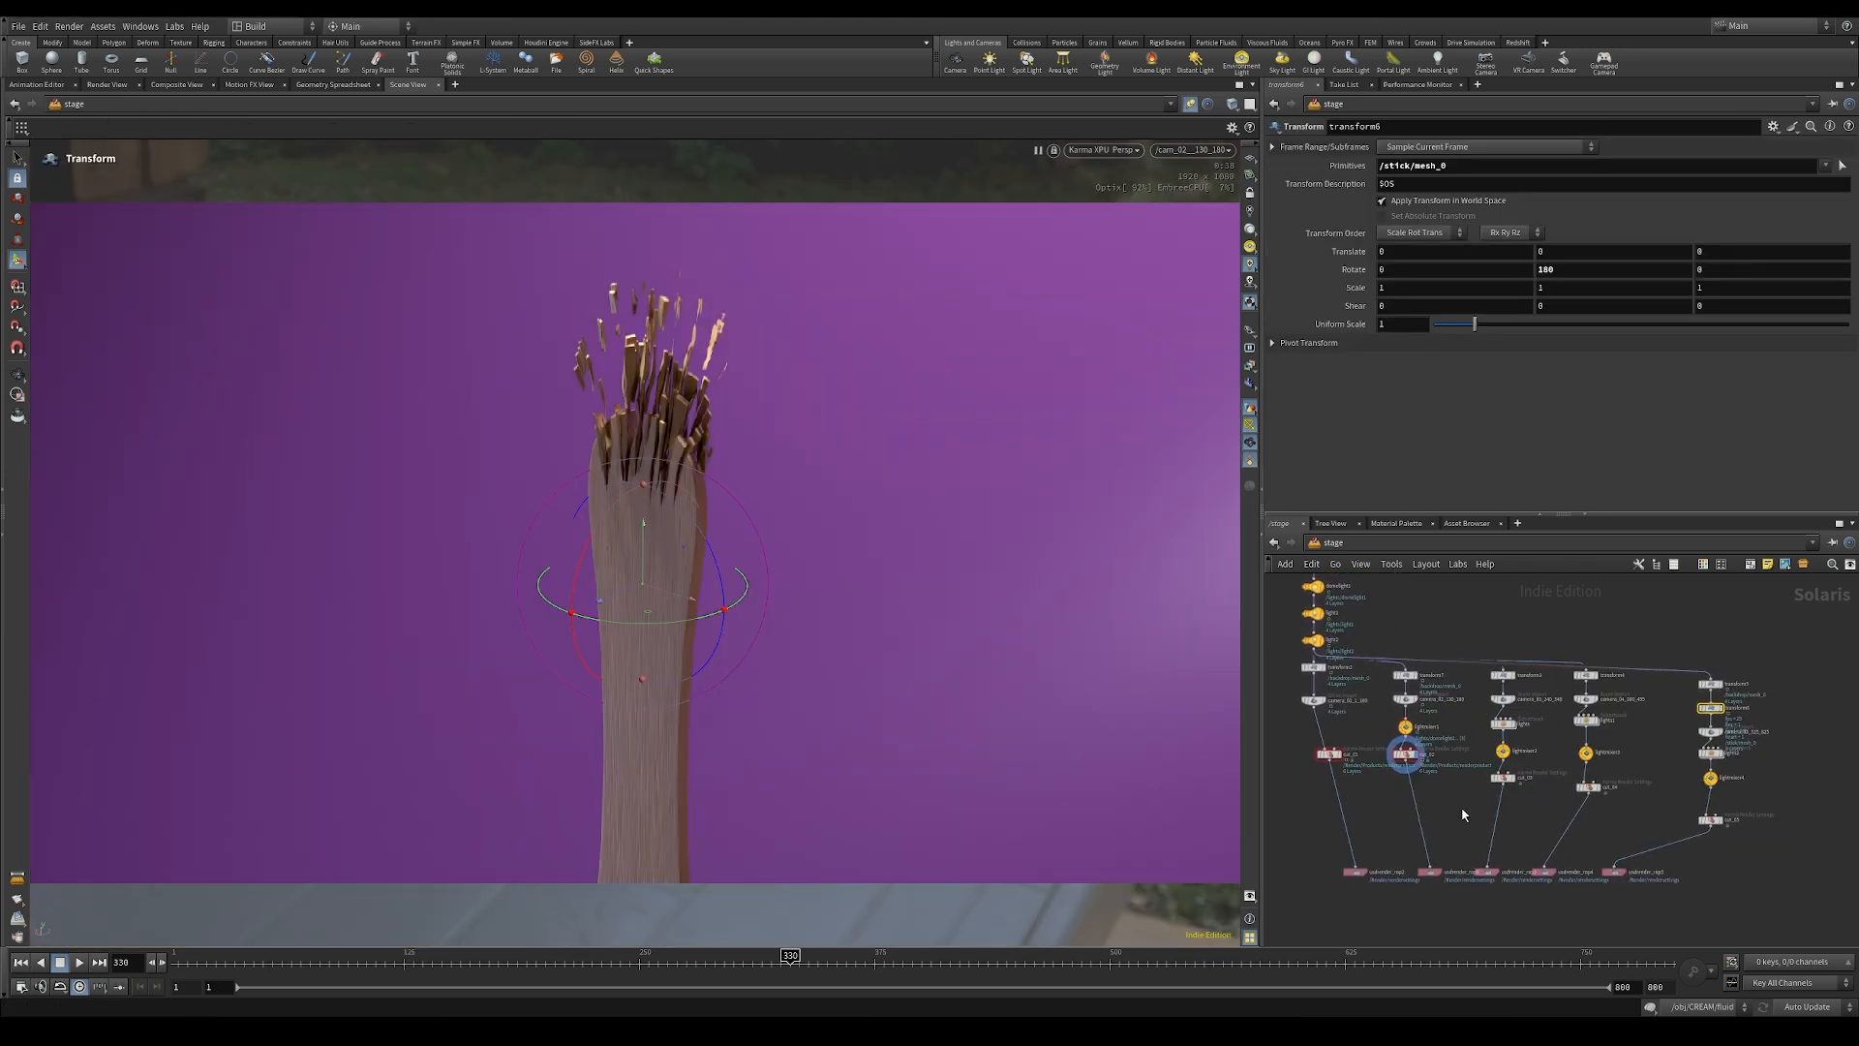
Step: Examine the shot branches of the stage network, checking the backdrop settings in transform3 and transform5
{"action": "scroll", "coordinate": [1463, 809], "scroll_direction": "up", "scroll_amount": 1}
{"action": "middle_click_drag", "start_coordinate": [1463, 808], "coordinate": [1494, 803]}
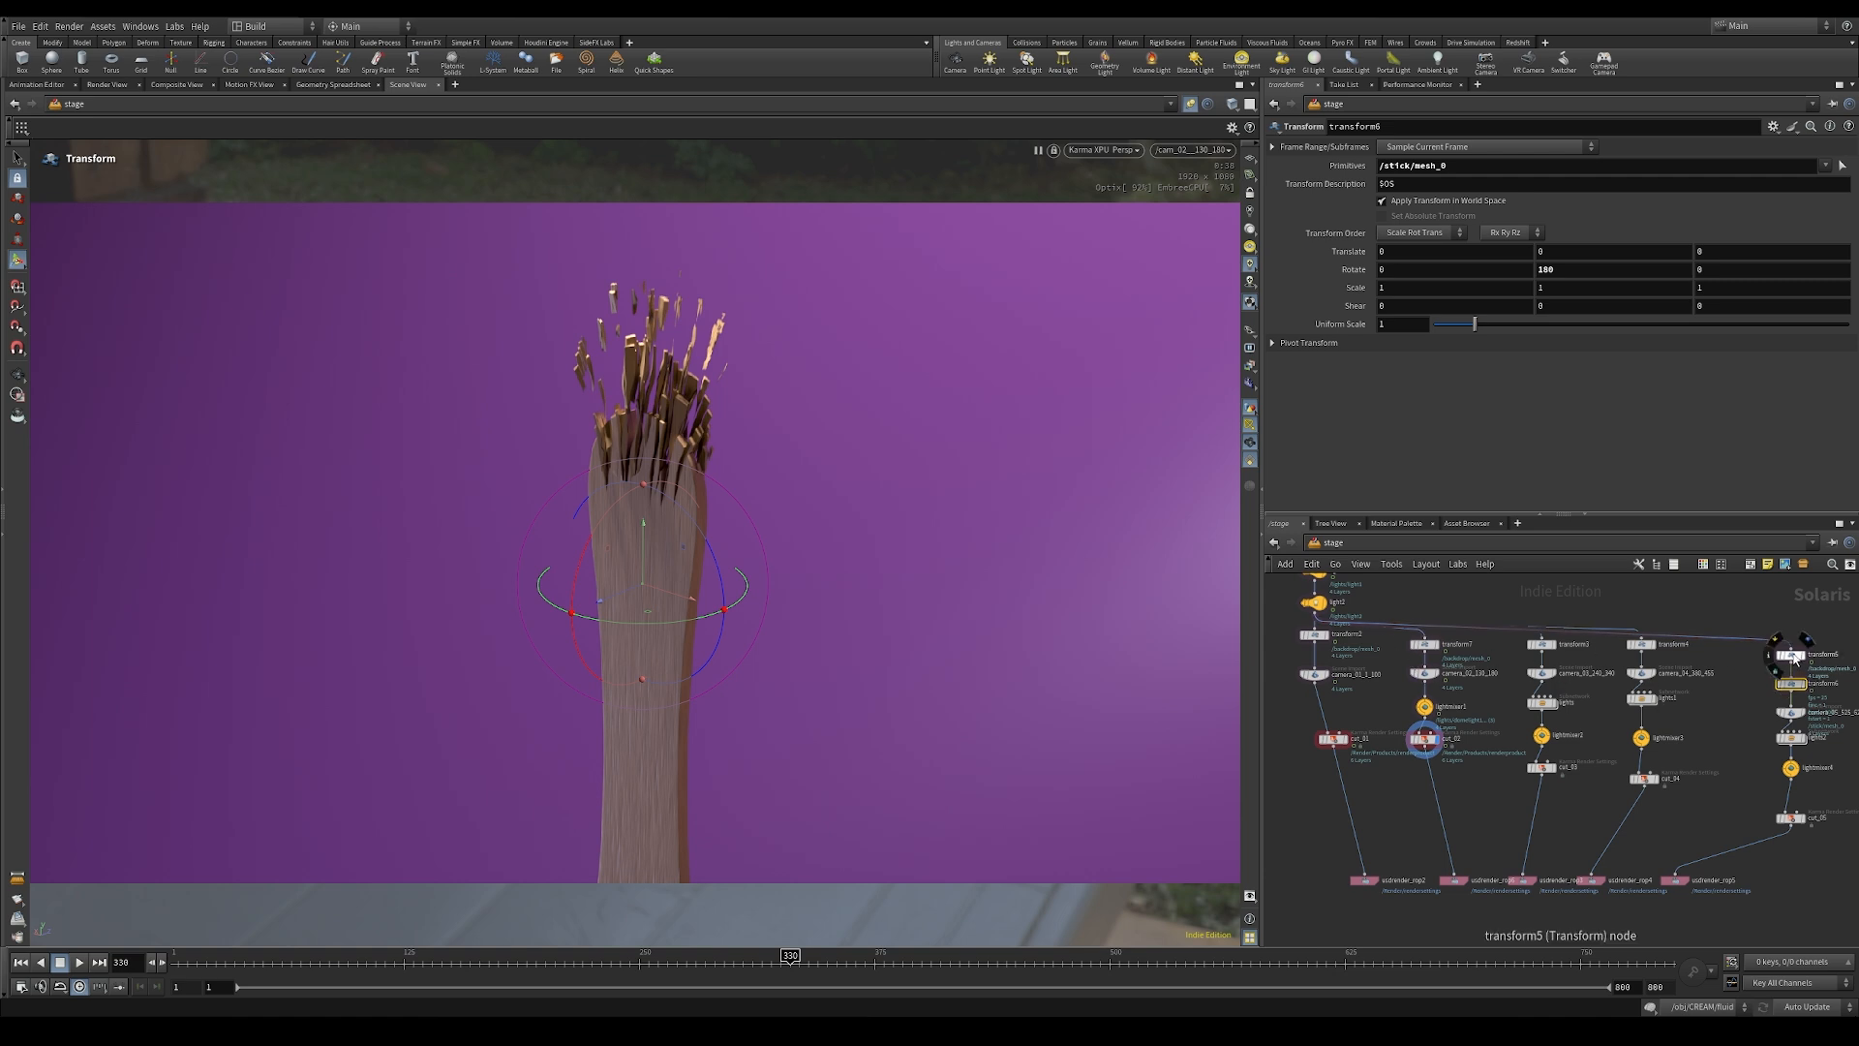
{"action": "scroll", "coordinate": [1522, 768], "scroll_direction": "up", "scroll_amount": 3}
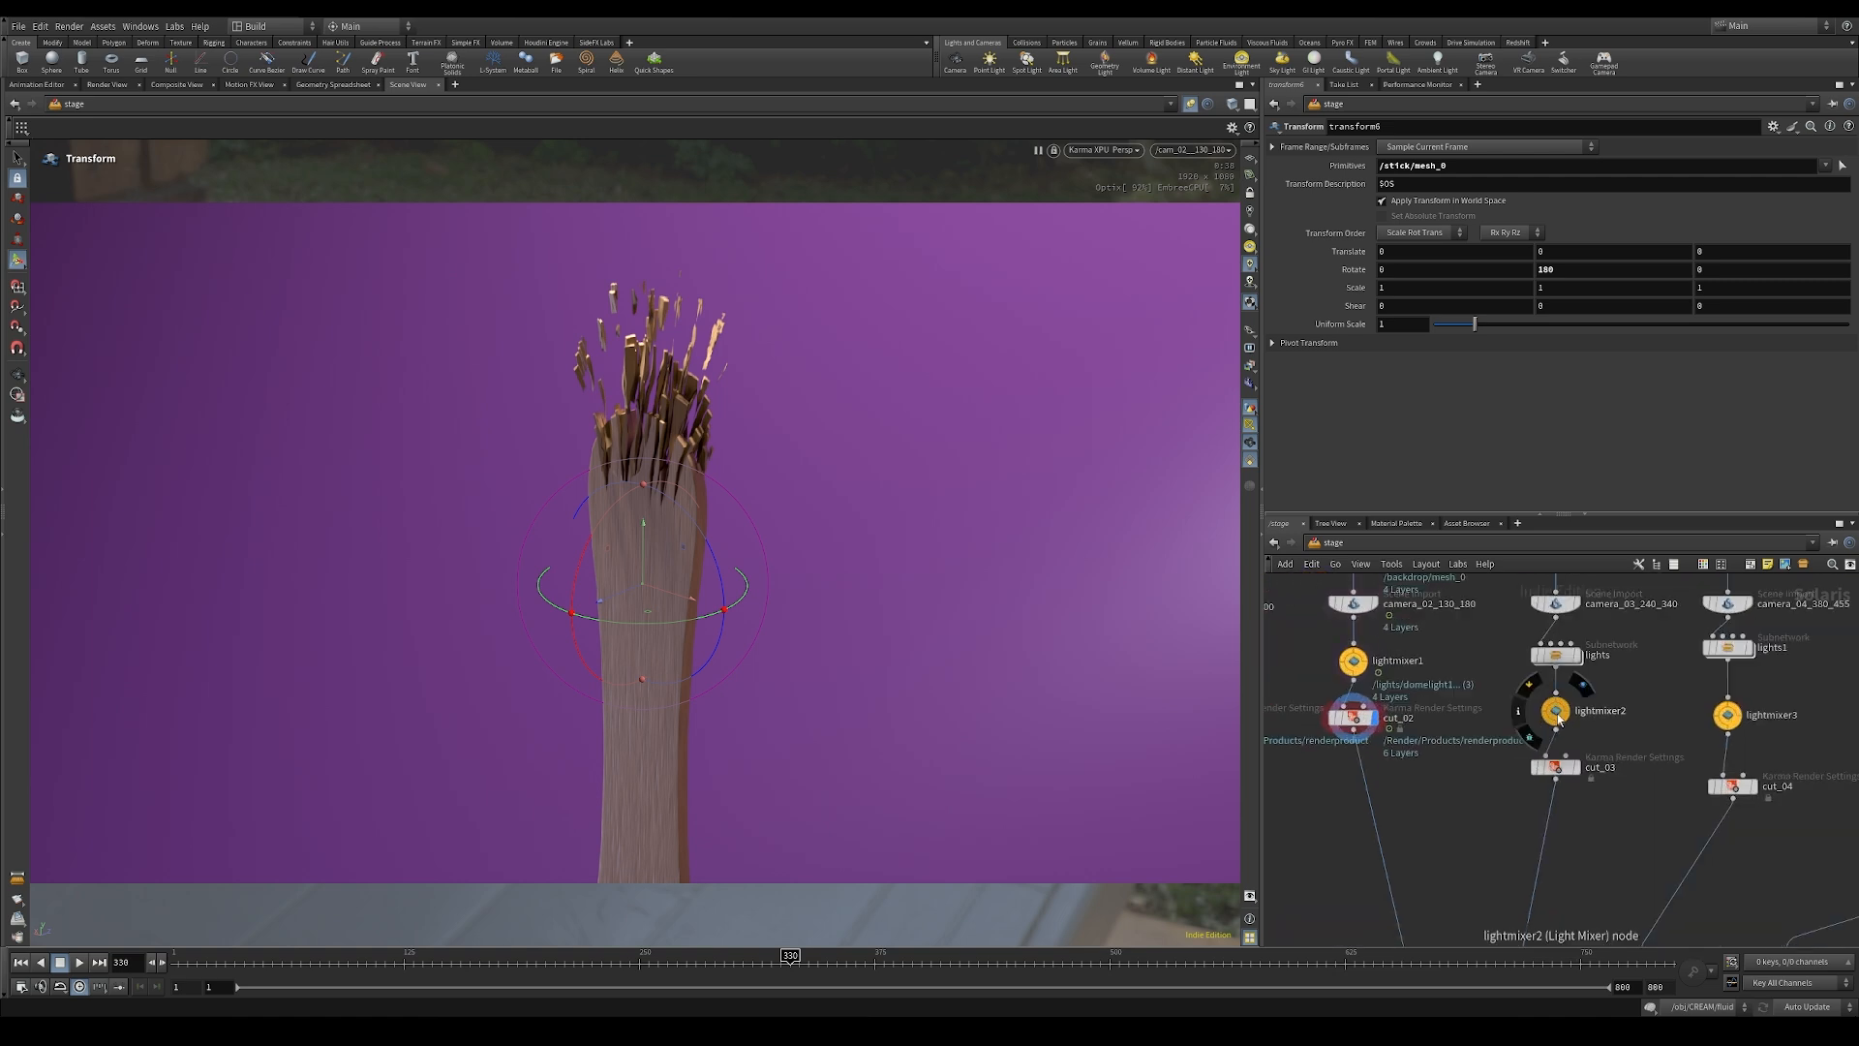
{"action": "middle_click_drag", "start_coordinate": [1527, 671], "coordinate": [1492, 704]}
{"action": "left_click", "coordinate": [1566, 675]}
{"action": "scroll", "coordinate": [1492, 701], "scroll_direction": "down", "scroll_amount": 3}
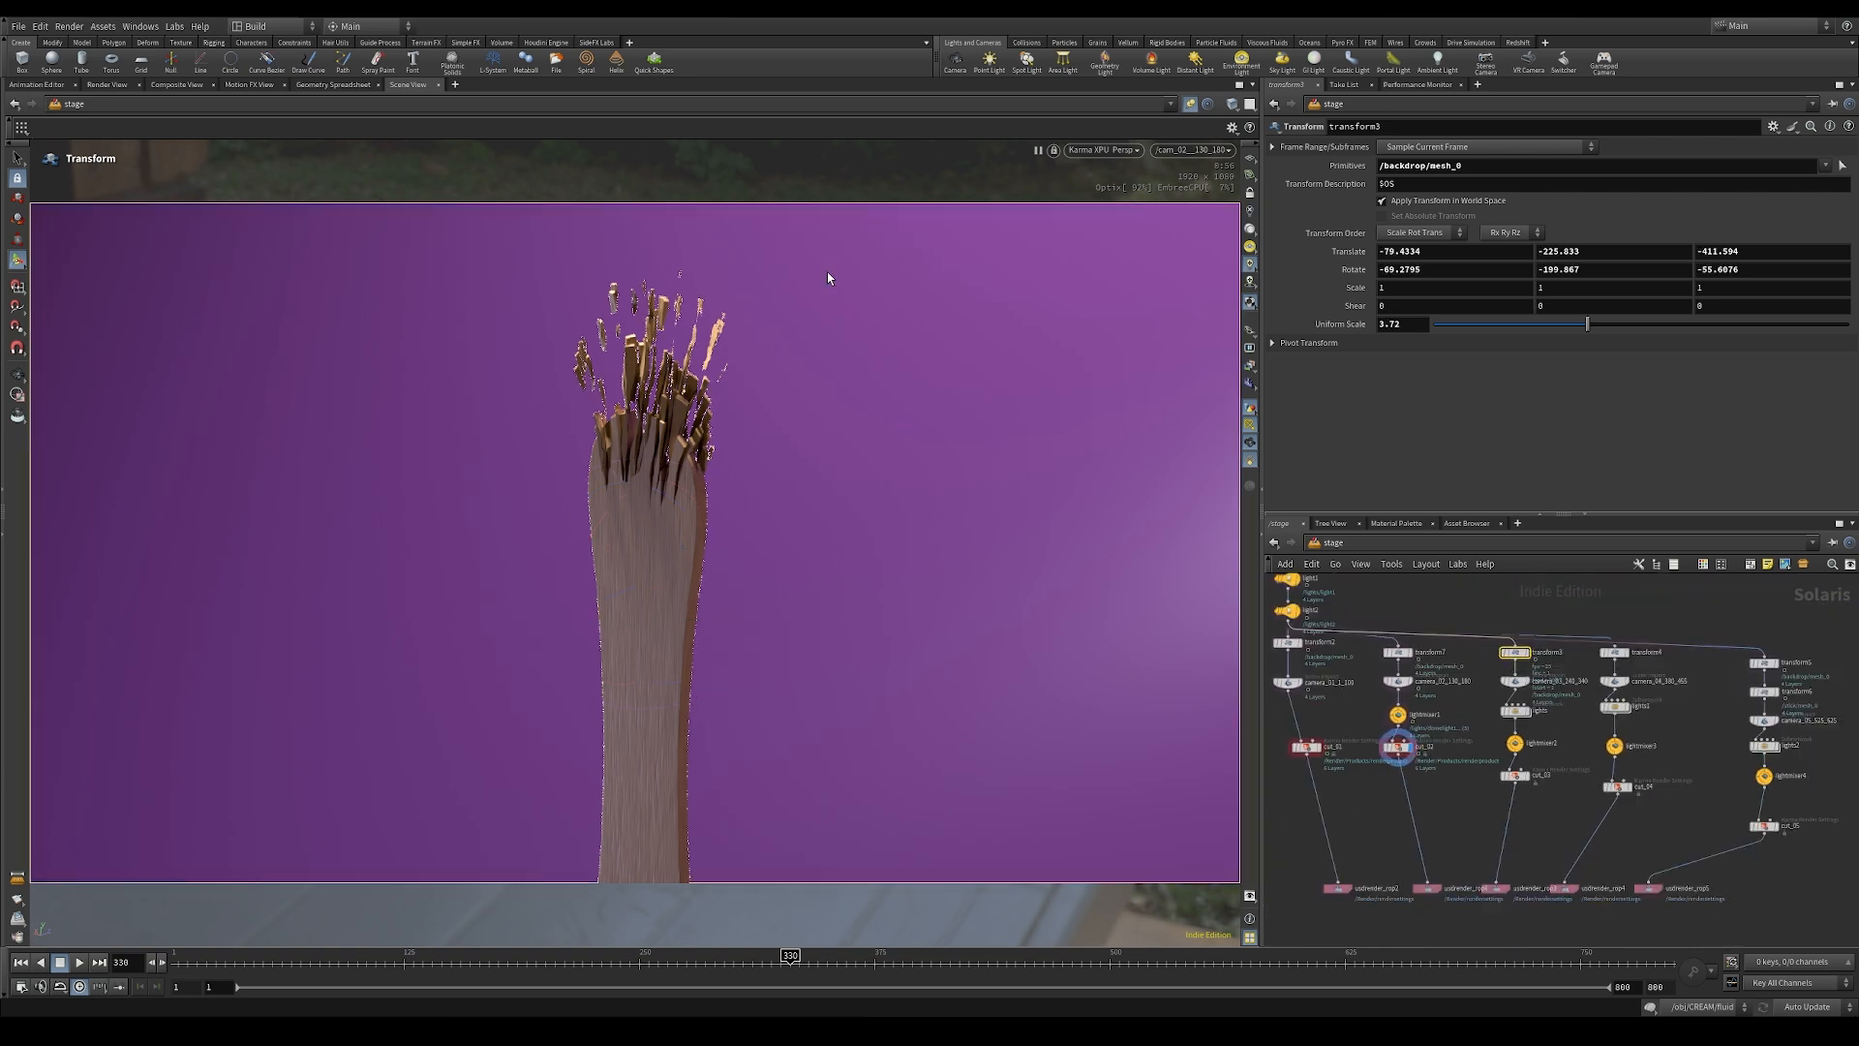
{"action": "middle_click_drag", "start_coordinate": [1694, 715], "coordinate": [1667, 781]}
{"action": "left_click", "coordinate": [1737, 757]}
{"action": "left_click", "coordinate": [1737, 729]}
Step: Display the cut_05 render settings node and look through the camera /cam_05_525_625
{"action": "left_click", "coordinate": [1179, 157]}
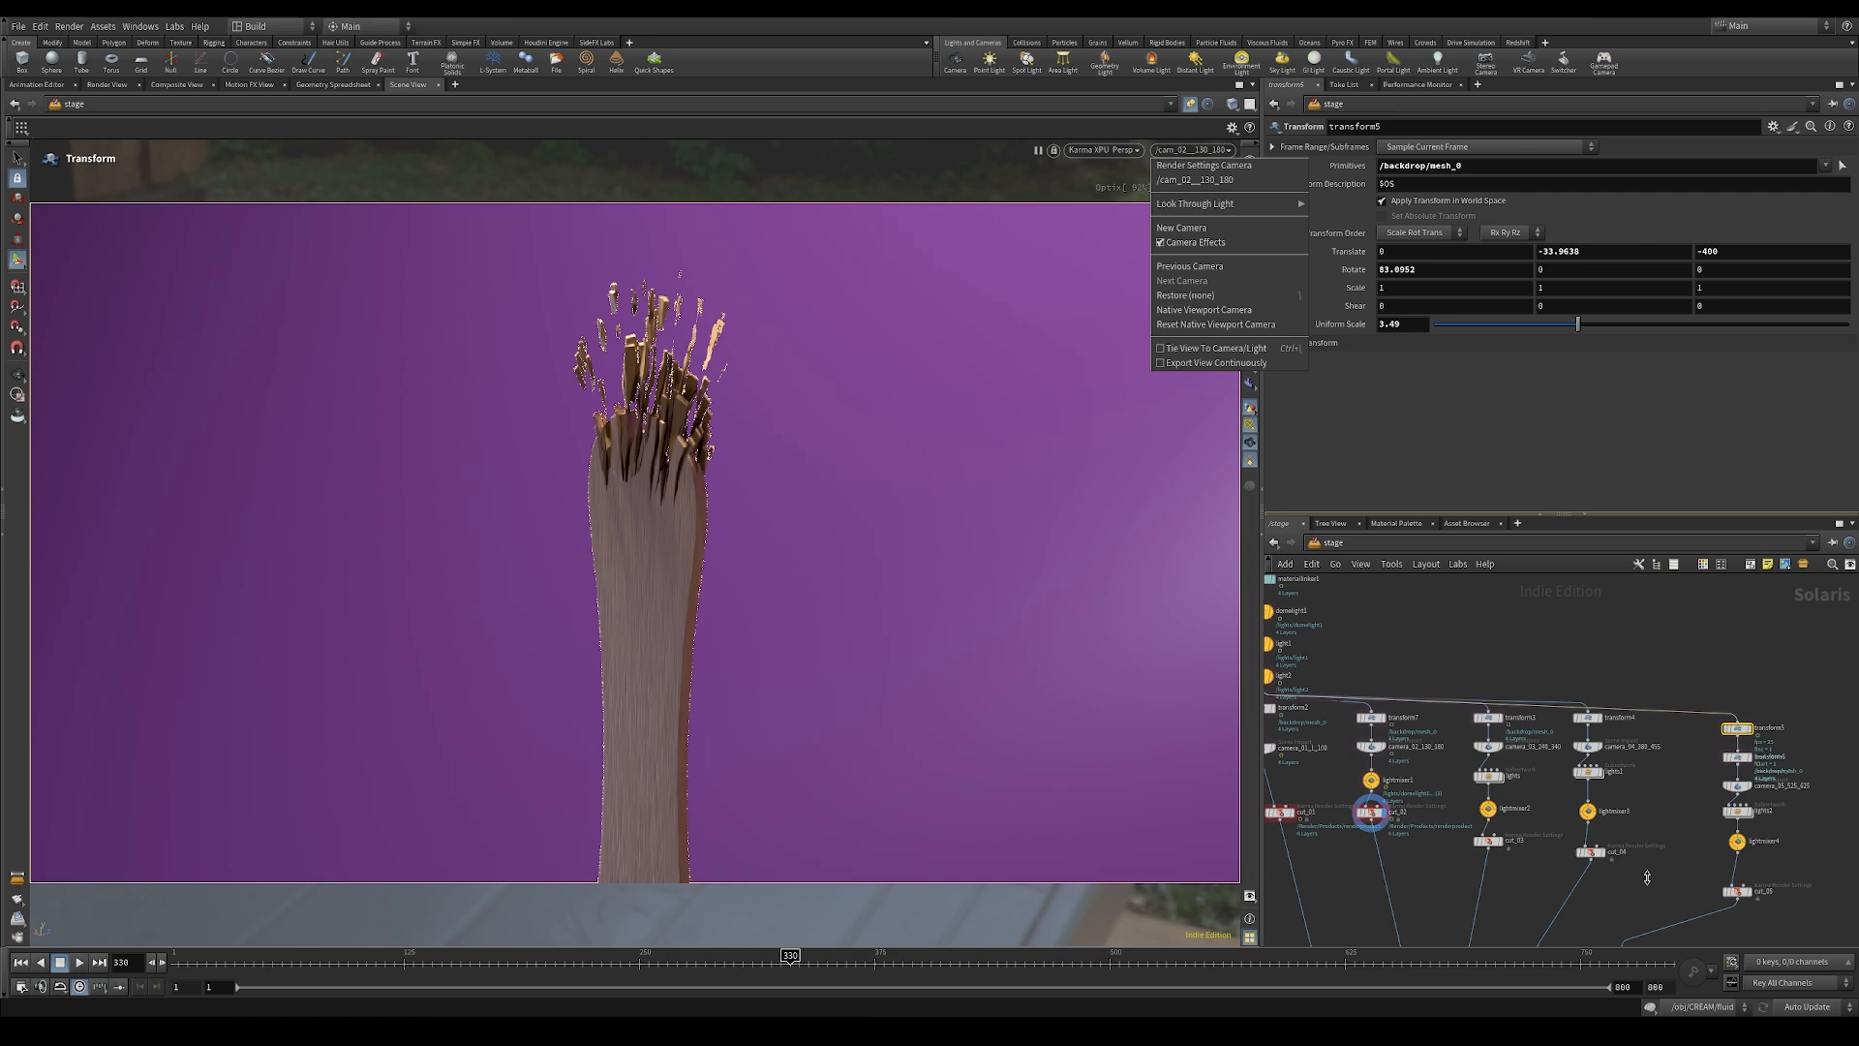
{"action": "left_click", "coordinate": [1636, 804]}
{"action": "scroll", "coordinate": [1772, 905], "scroll_direction": "up", "scroll_amount": 2}
{"action": "left_click", "coordinate": [1740, 886]}
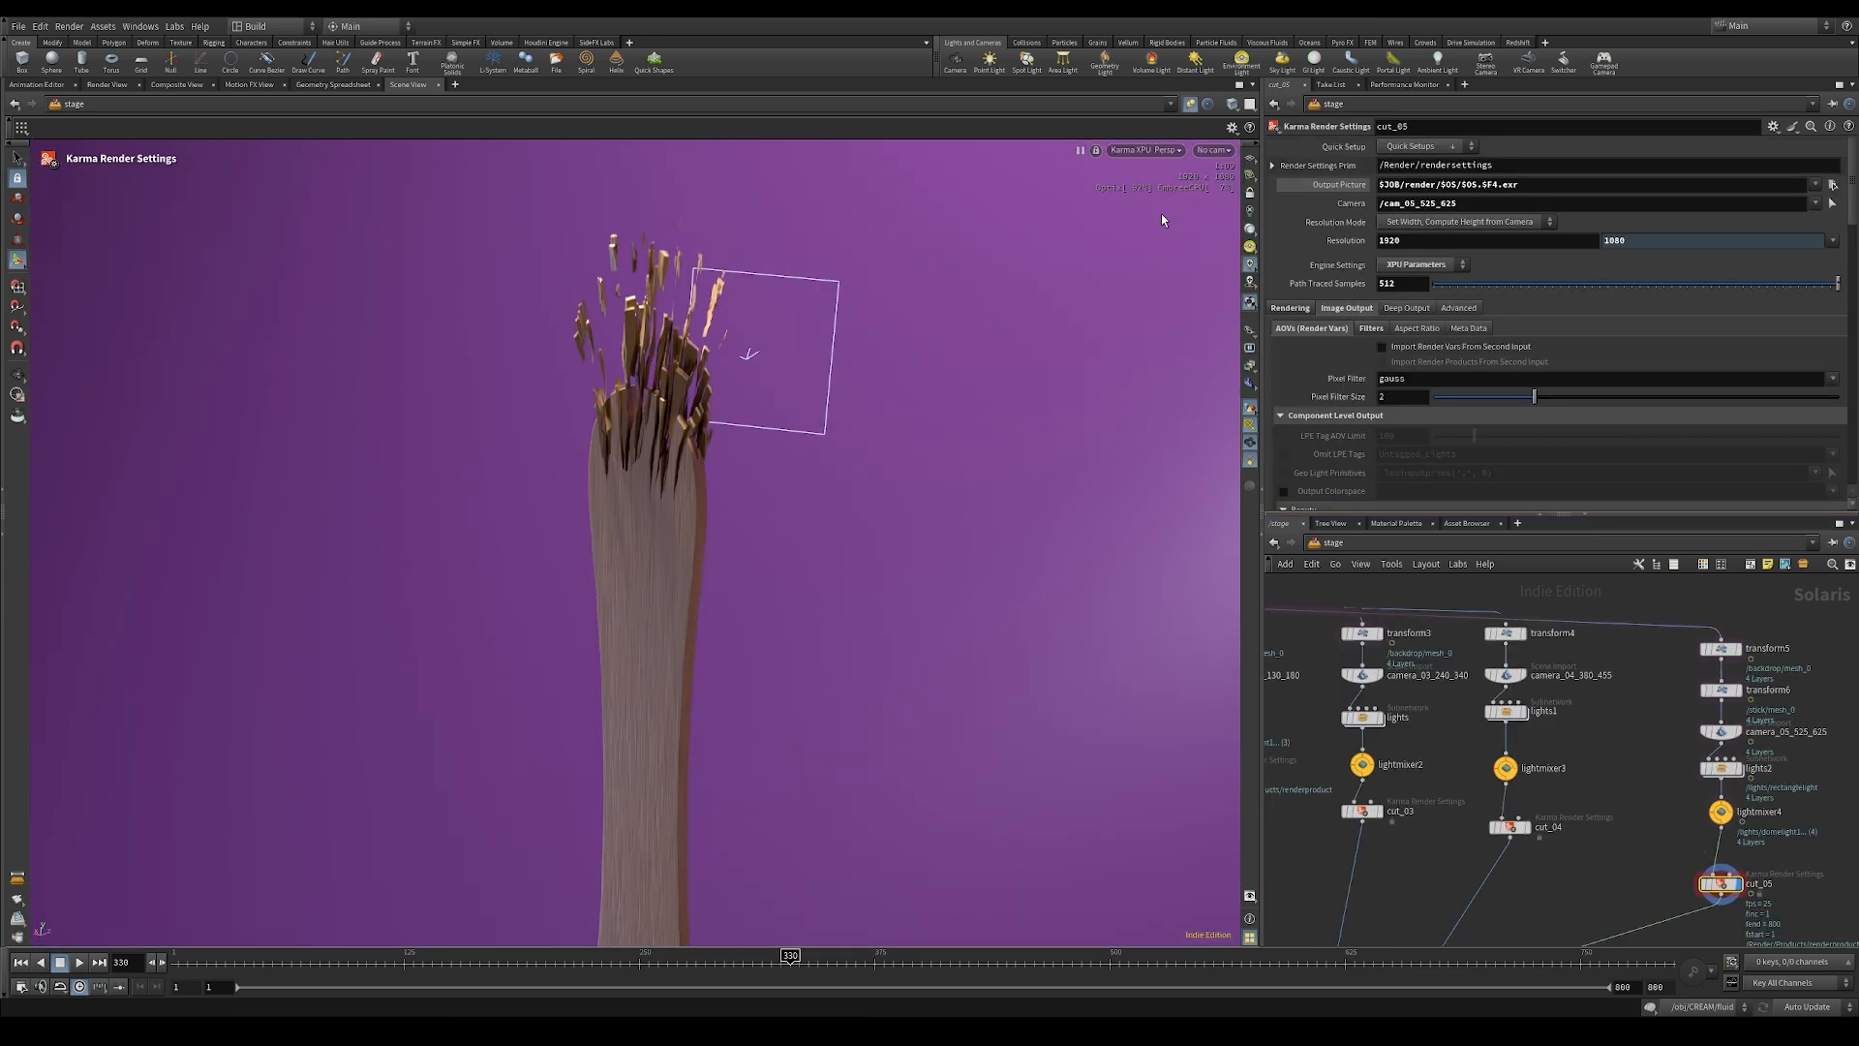
{"action": "left_click", "coordinate": [1213, 151]}
{"action": "left_click", "coordinate": [1216, 168]}
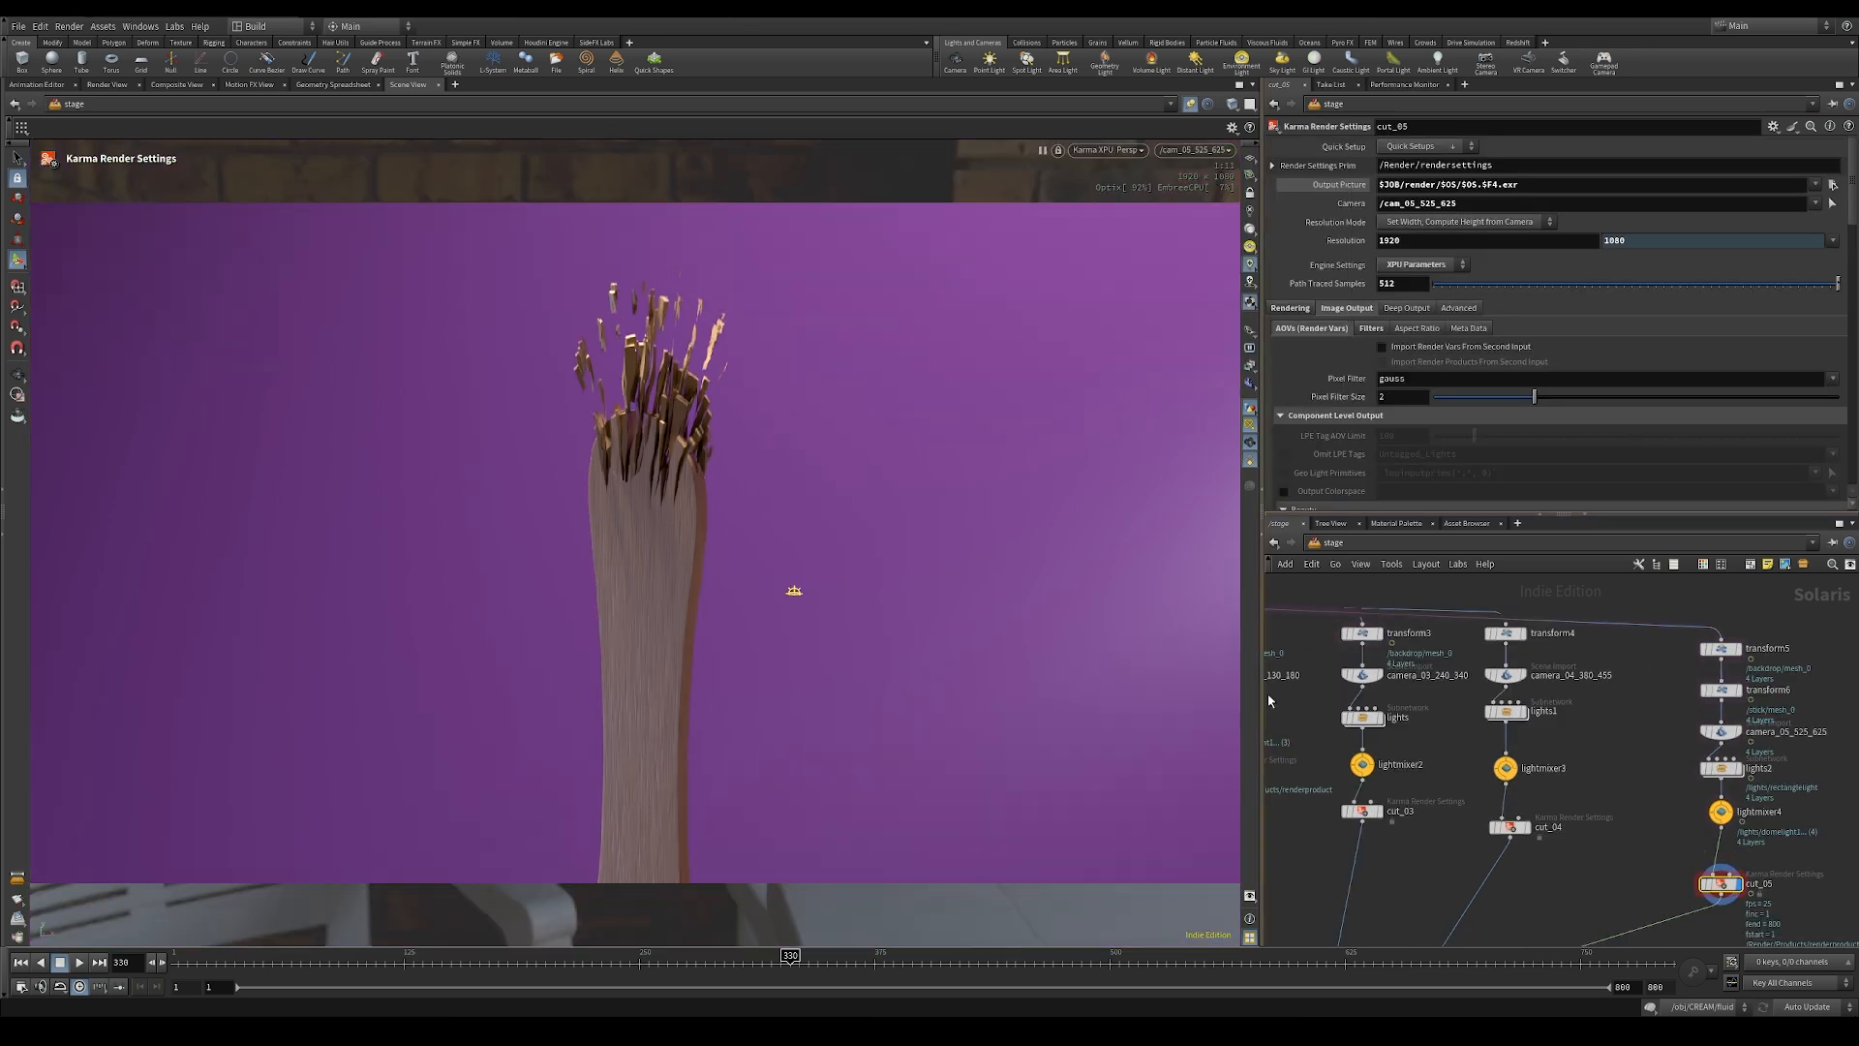
Step: Go to frame 619 and refresh the Karma XPU viewport render
{"action": "left_click", "coordinate": [1462, 962]}
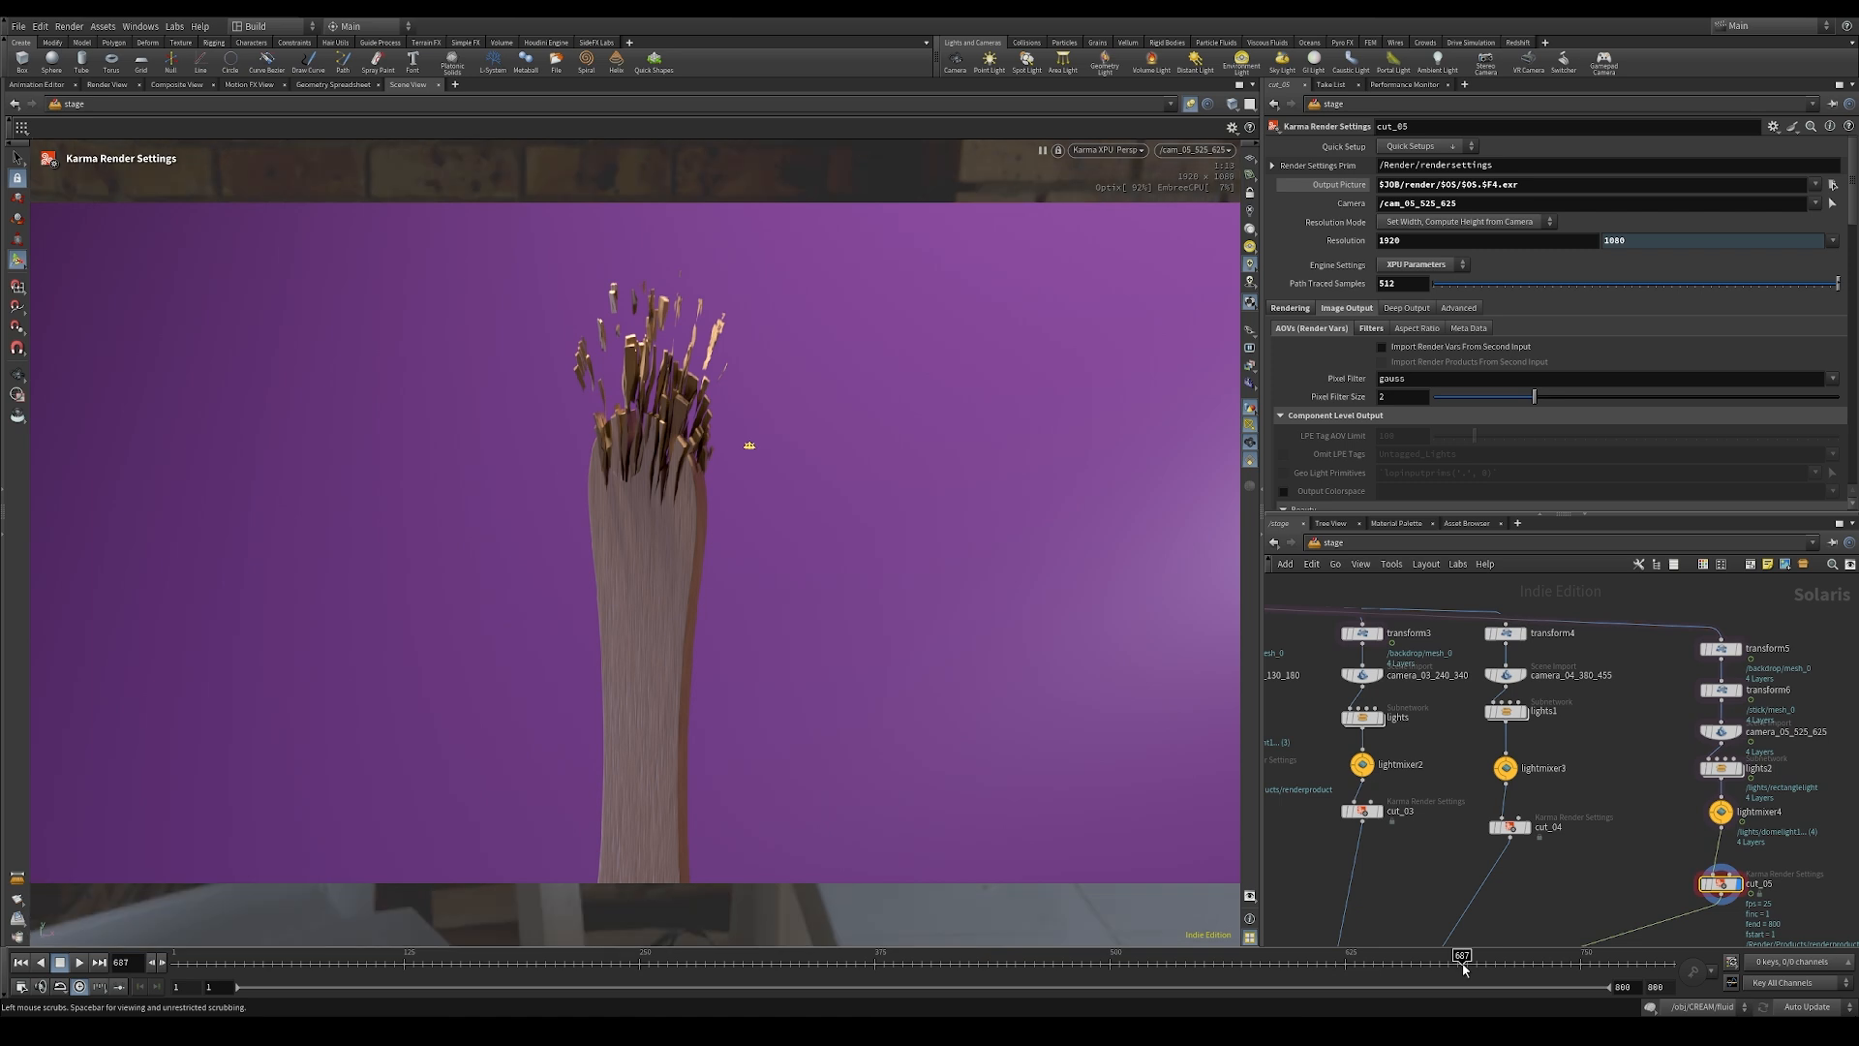
{"action": "left_click", "coordinate": [1334, 962]}
{"action": "left_click", "coordinate": [1107, 150]}
{"action": "left_click", "coordinate": [1106, 325]}
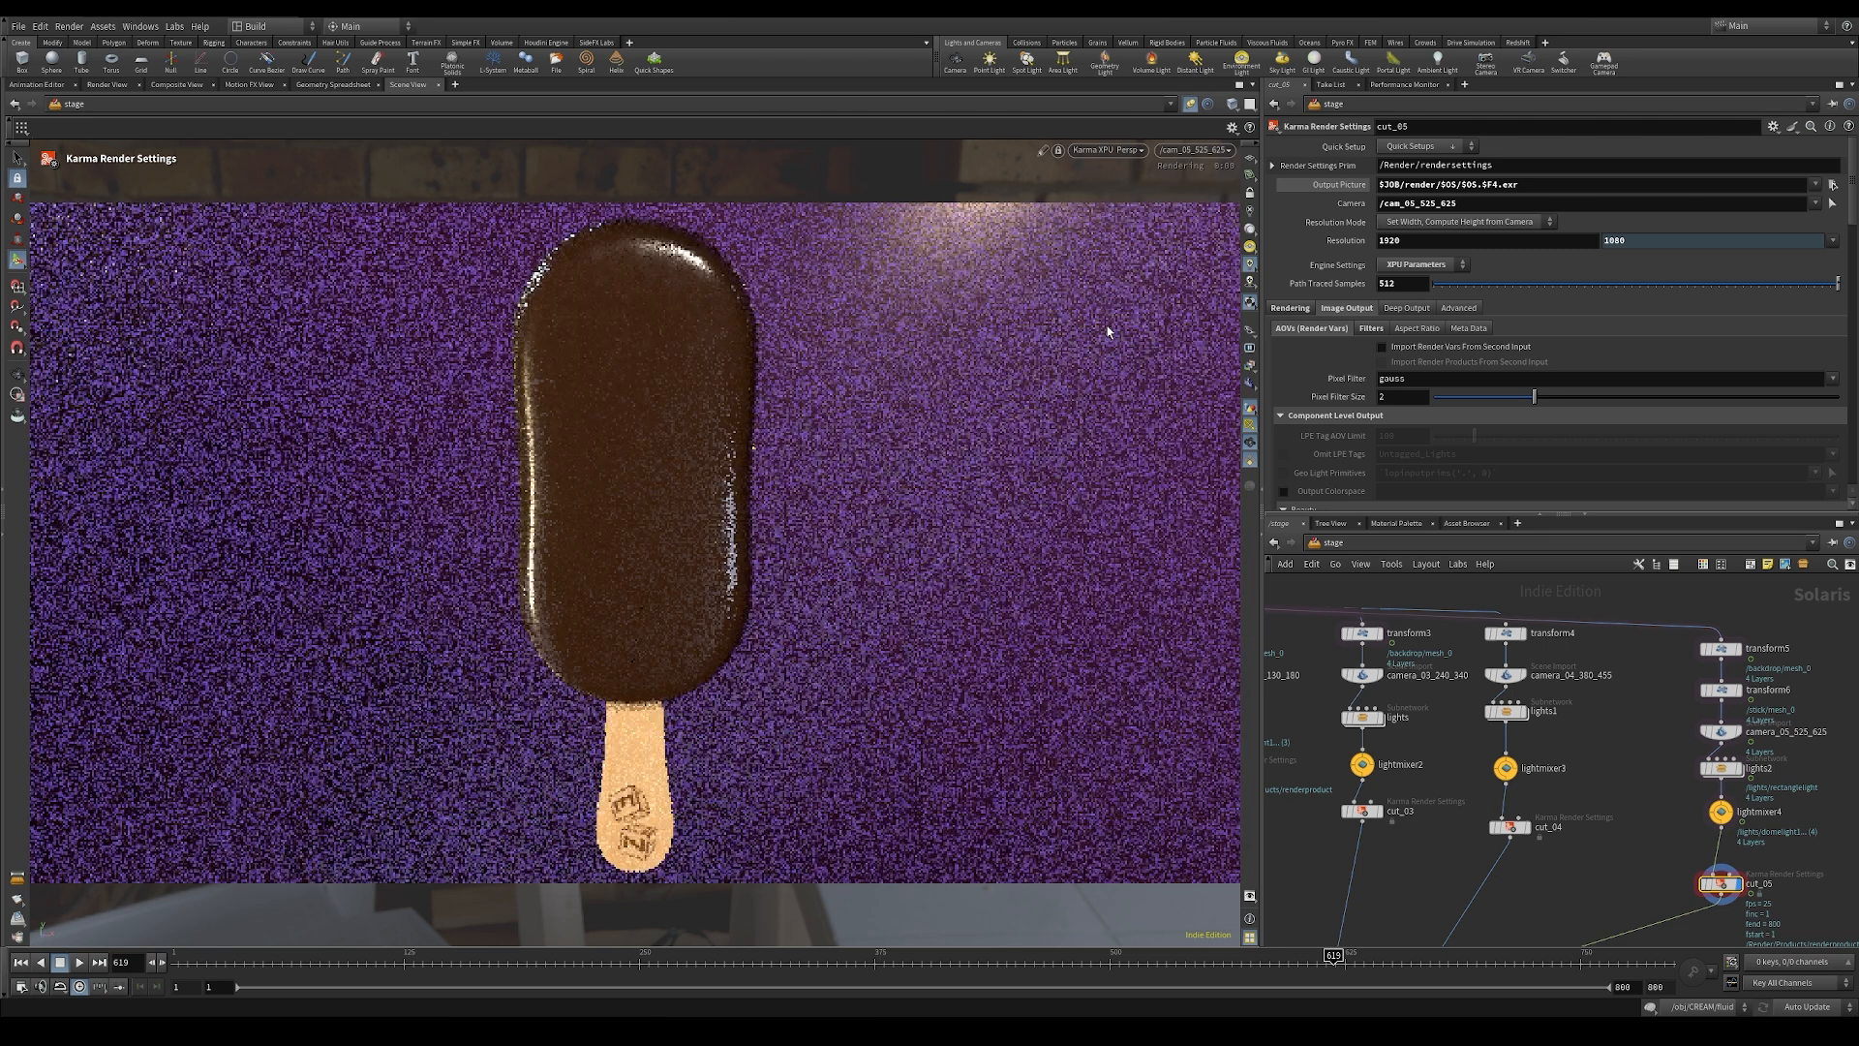
Step: Examine transform5 and transform6 in the cut_05 branch, briefly bypassing and re-enabling the stick's transform6
{"action": "middle_click_drag", "start_coordinate": [1649, 717], "coordinate": [1545, 727]}
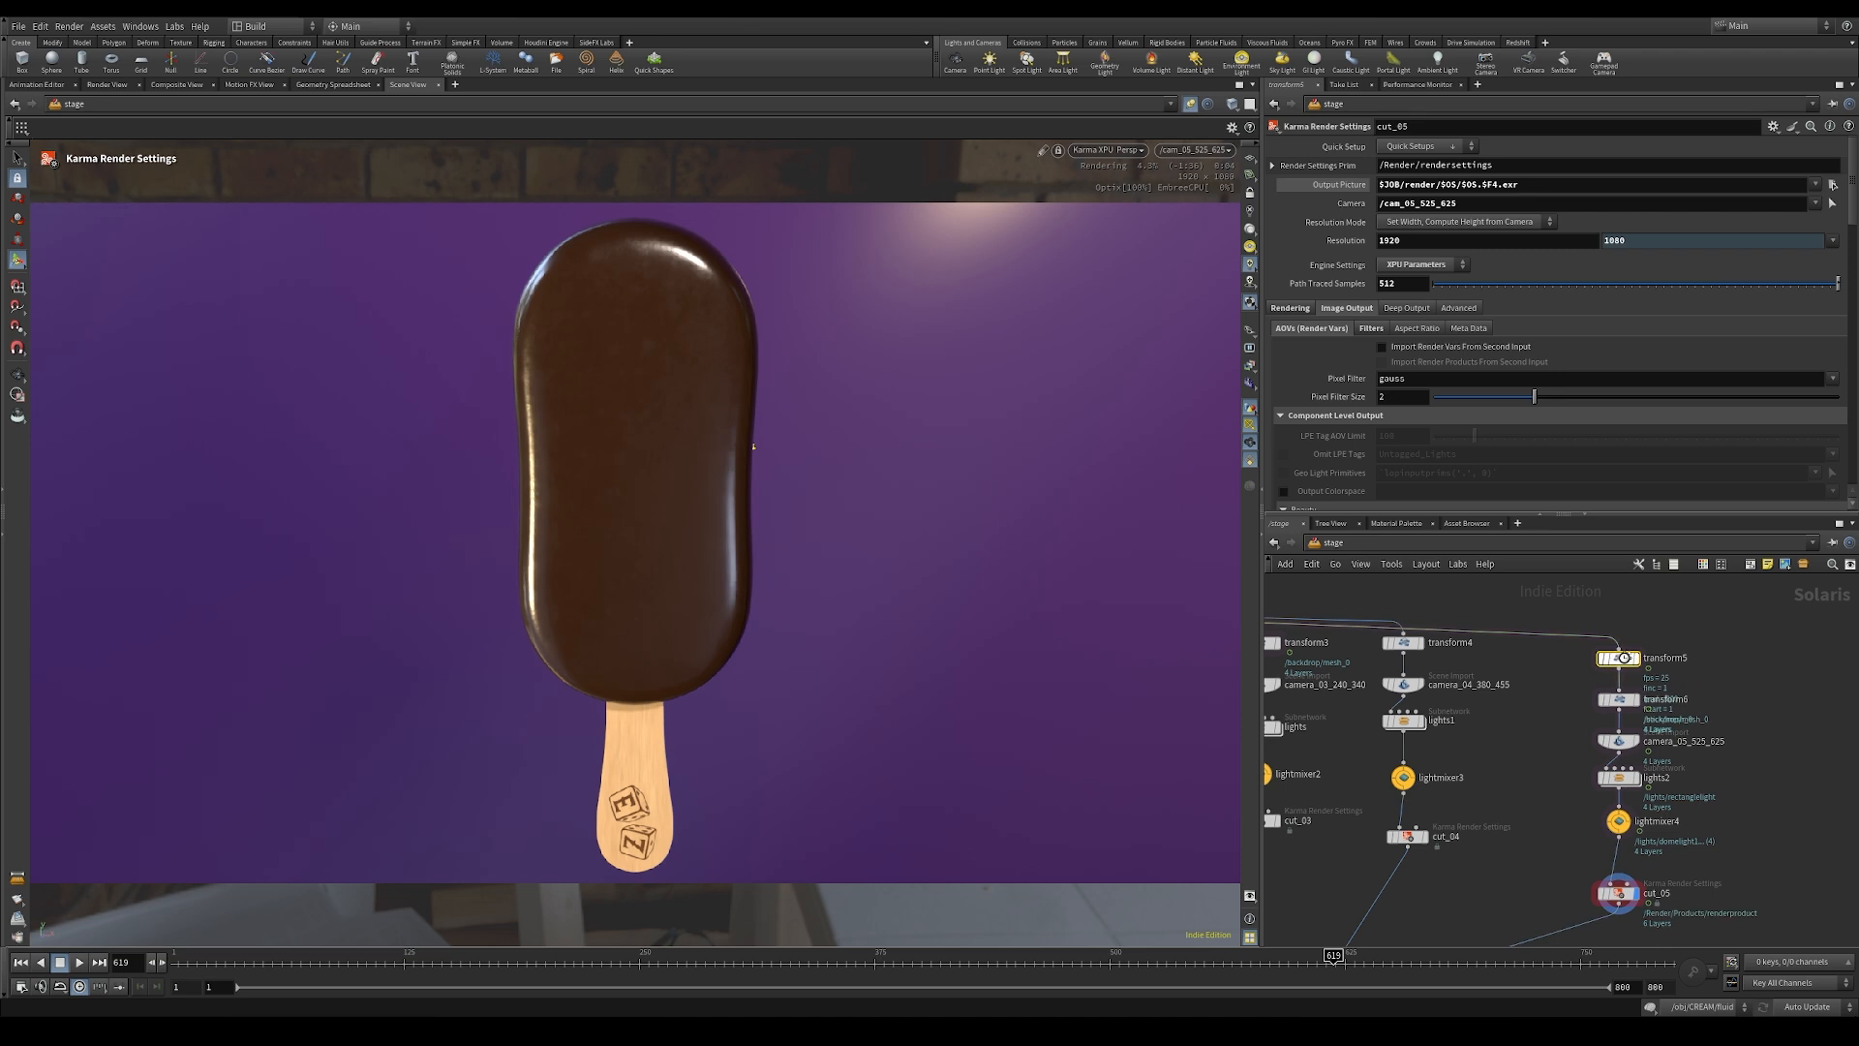
{"action": "left_click", "coordinate": [1618, 659]}
{"action": "left_click", "coordinate": [1622, 697]}
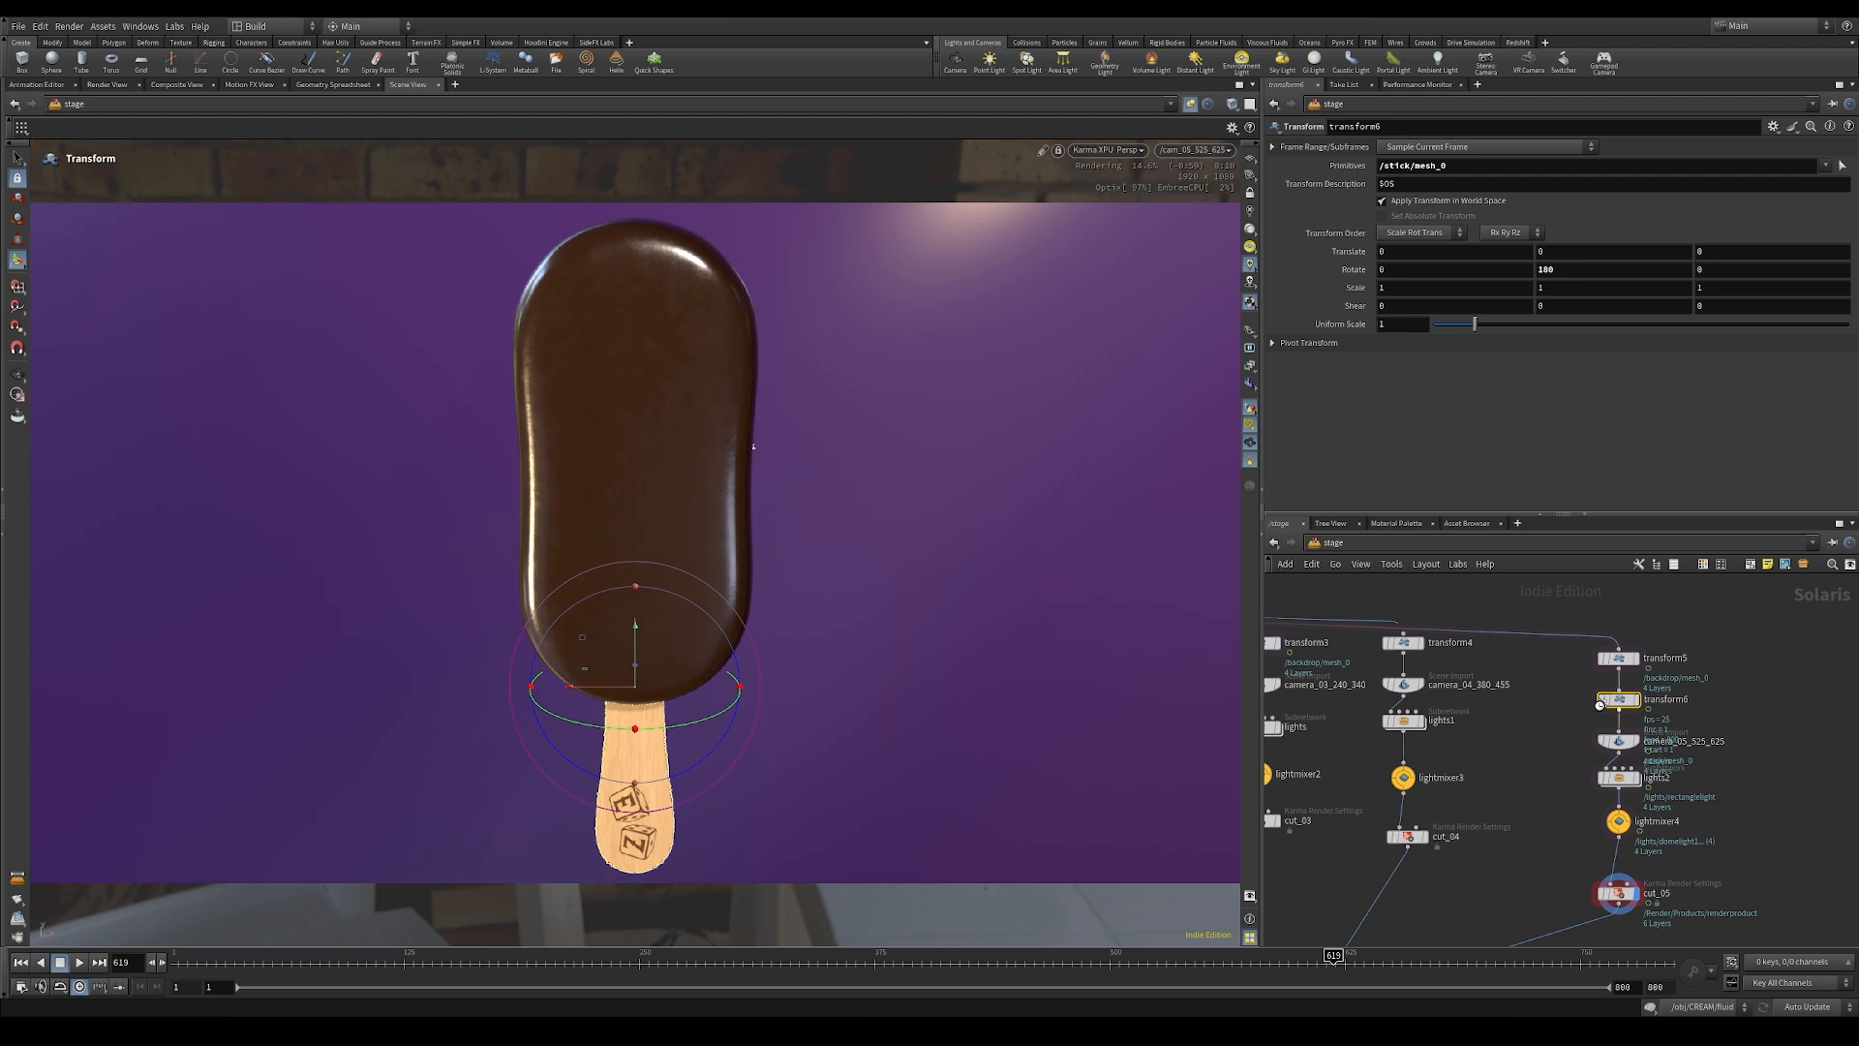
{"action": "left_click", "coordinate": [1603, 702]}
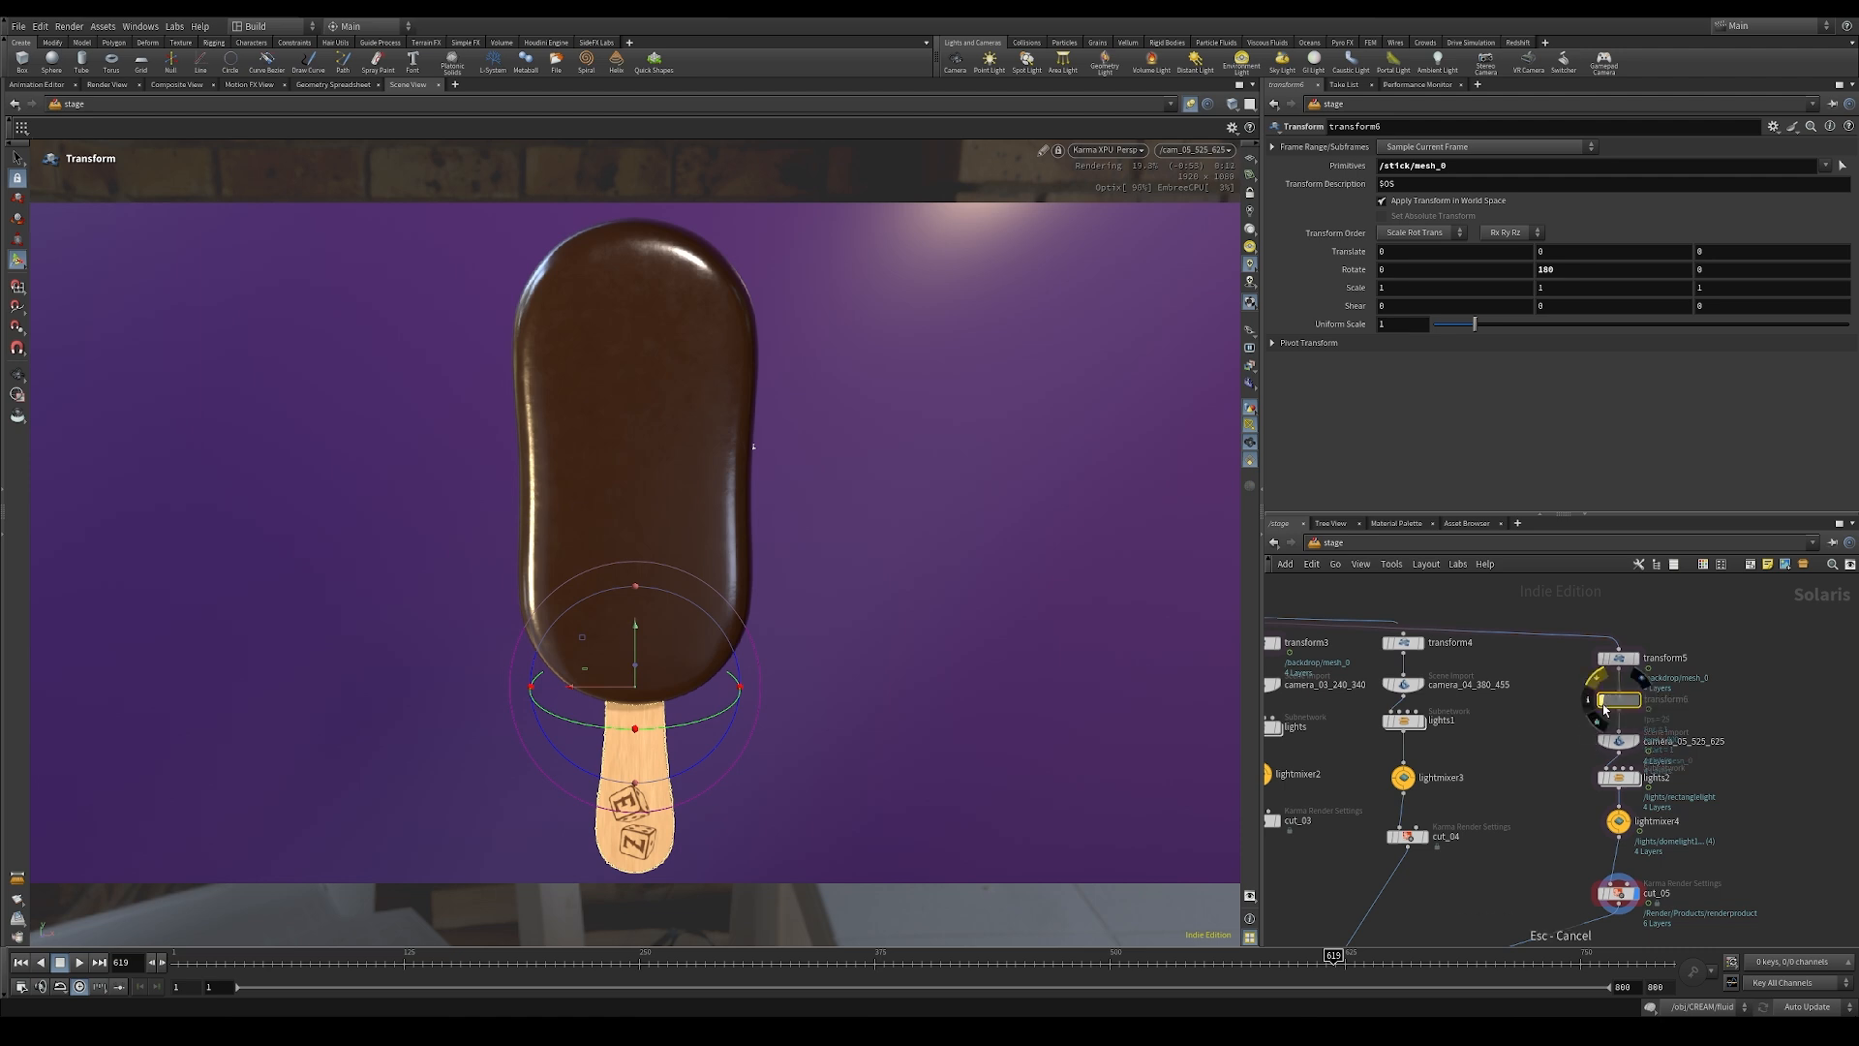
{"action": "left_click", "coordinate": [1605, 708]}
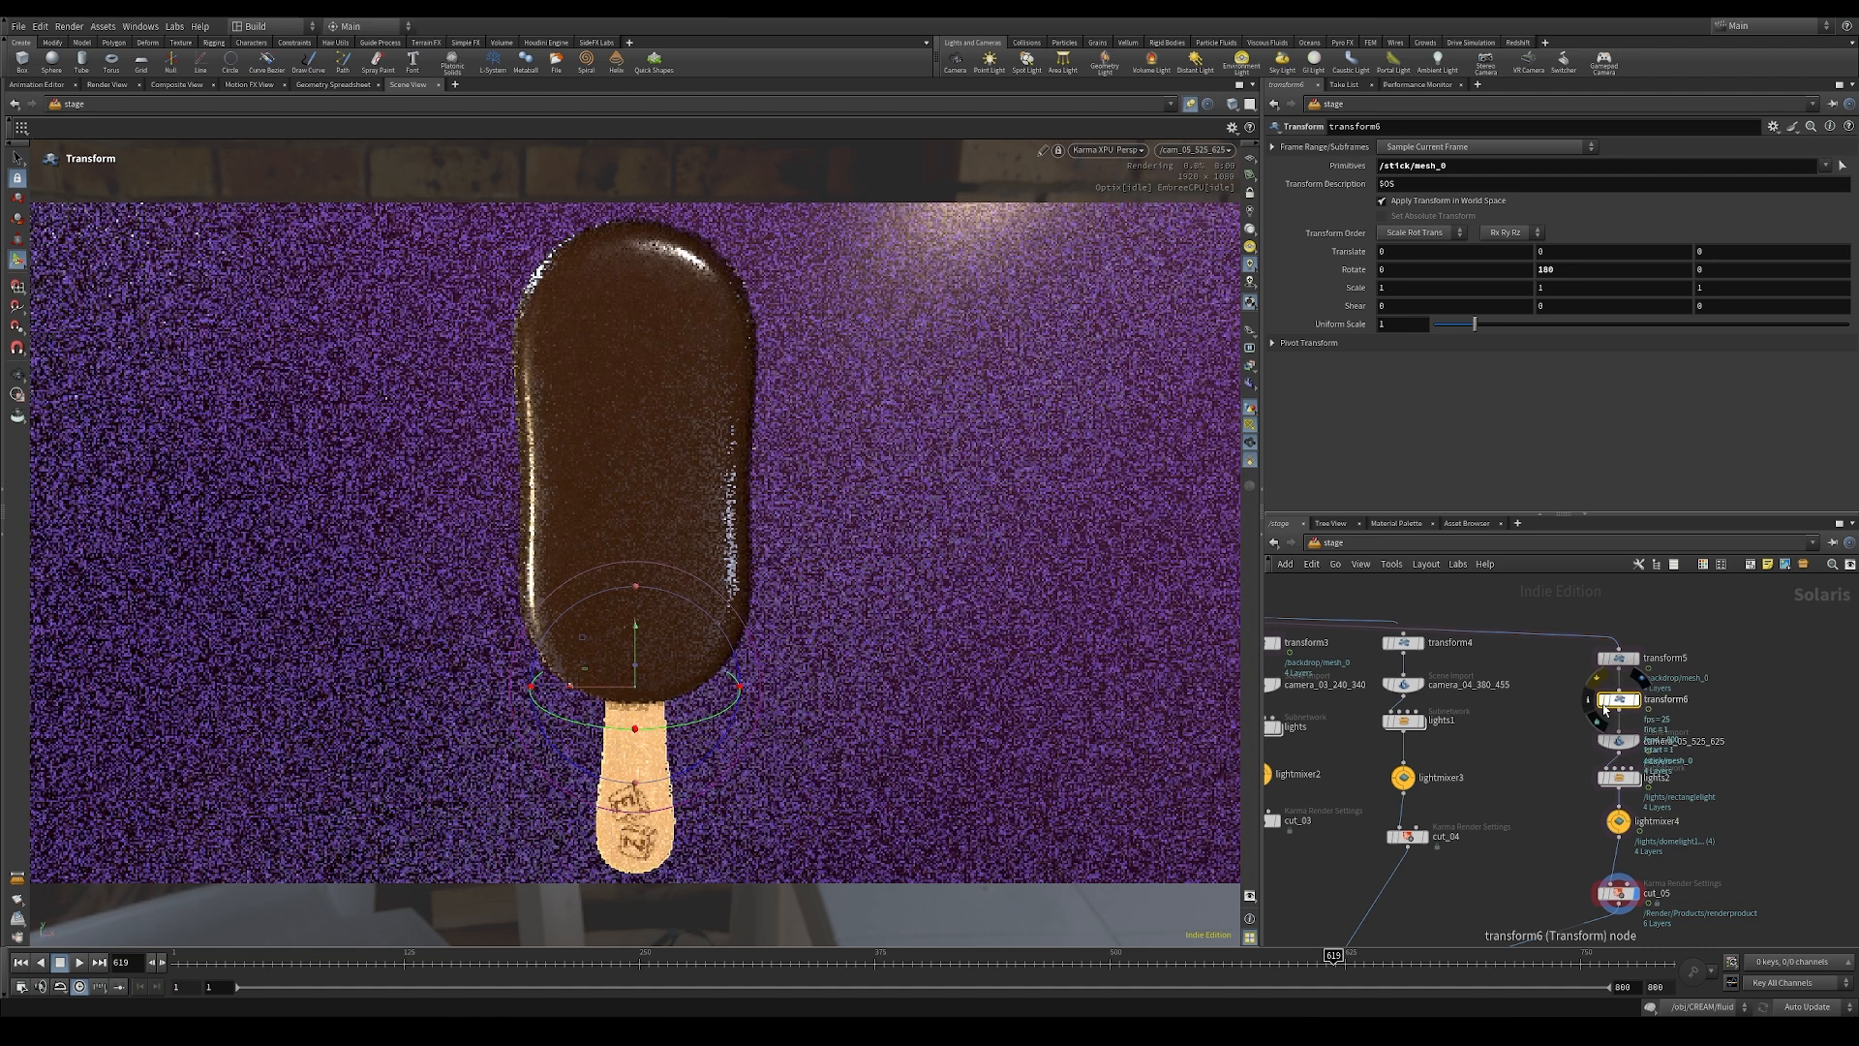
Step: Review the frame ranges and Husk rendering settings of the five USD Render ROP nodes
{"action": "middle_click_drag", "start_coordinate": [1499, 841], "coordinate": [1627, 787]}
{"action": "scroll", "coordinate": [1625, 788], "scroll_direction": "down", "scroll_amount": 2}
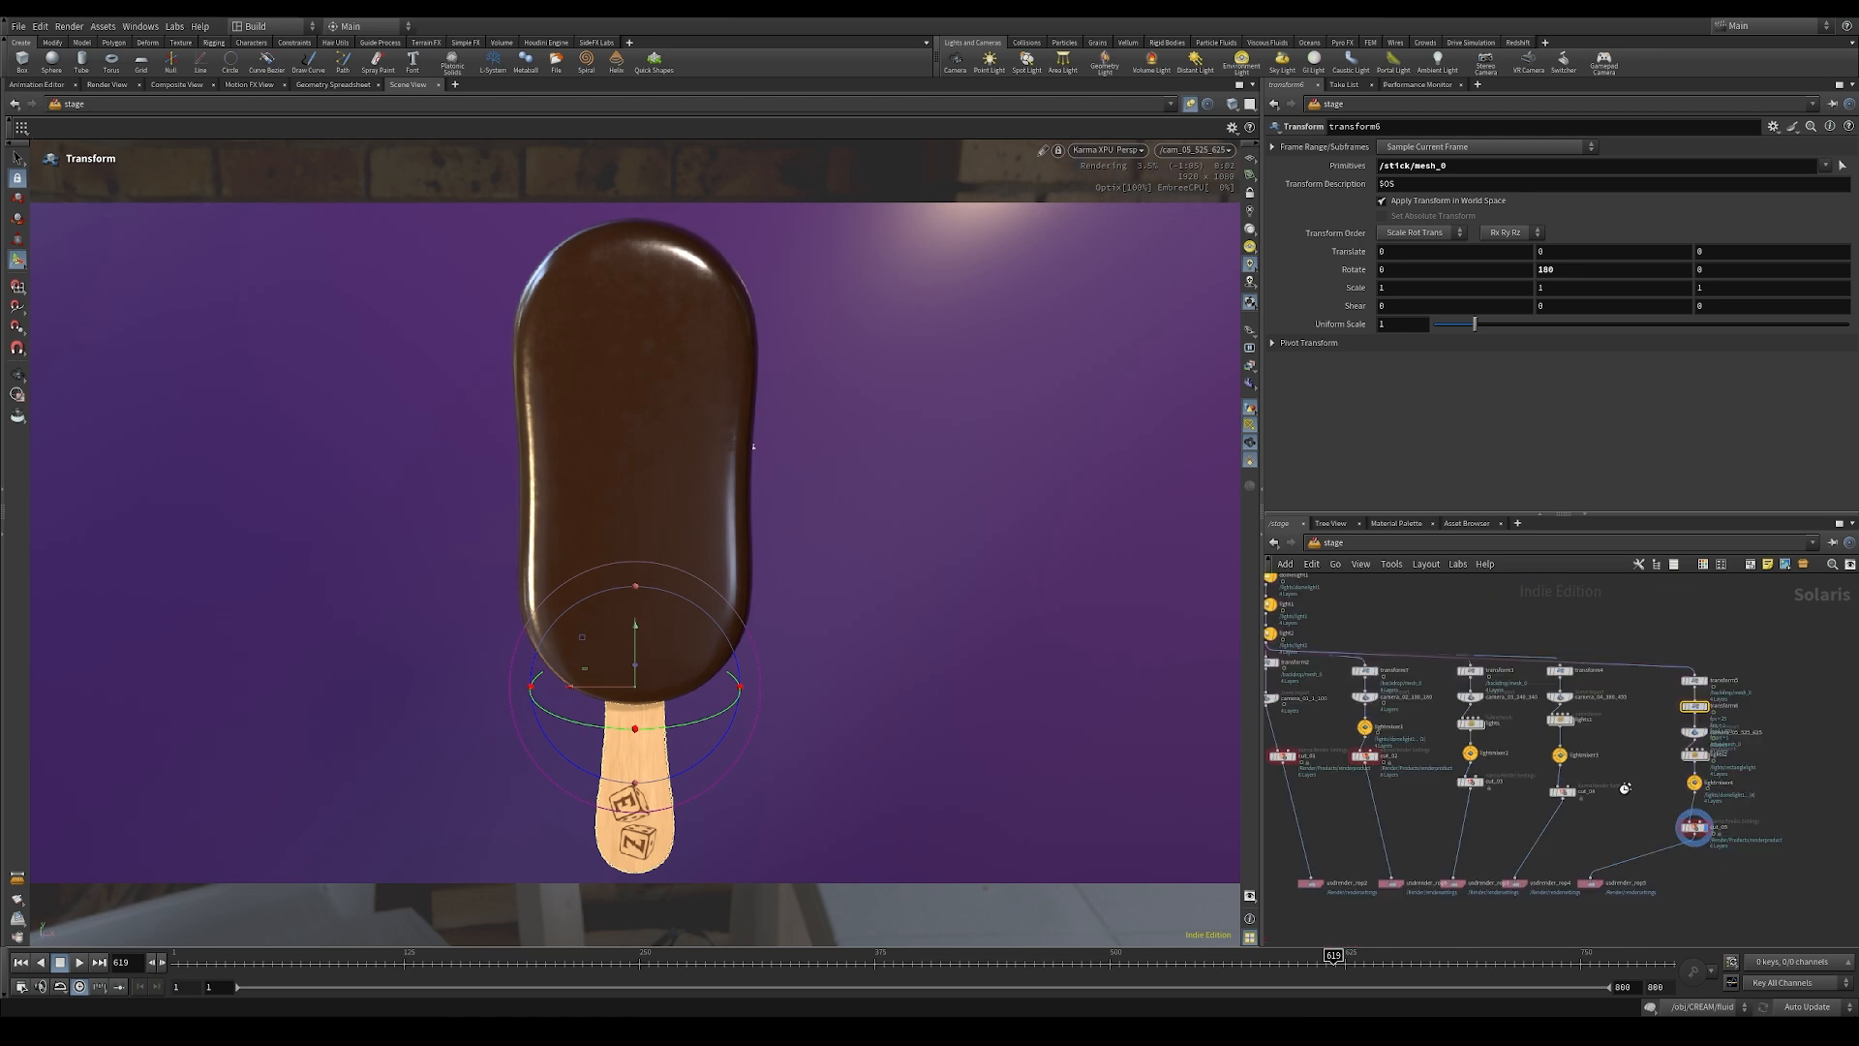
{"action": "middle_click_drag", "start_coordinate": [1624, 788], "coordinate": [1676, 758]}
{"action": "left_click", "coordinate": [1642, 854]}
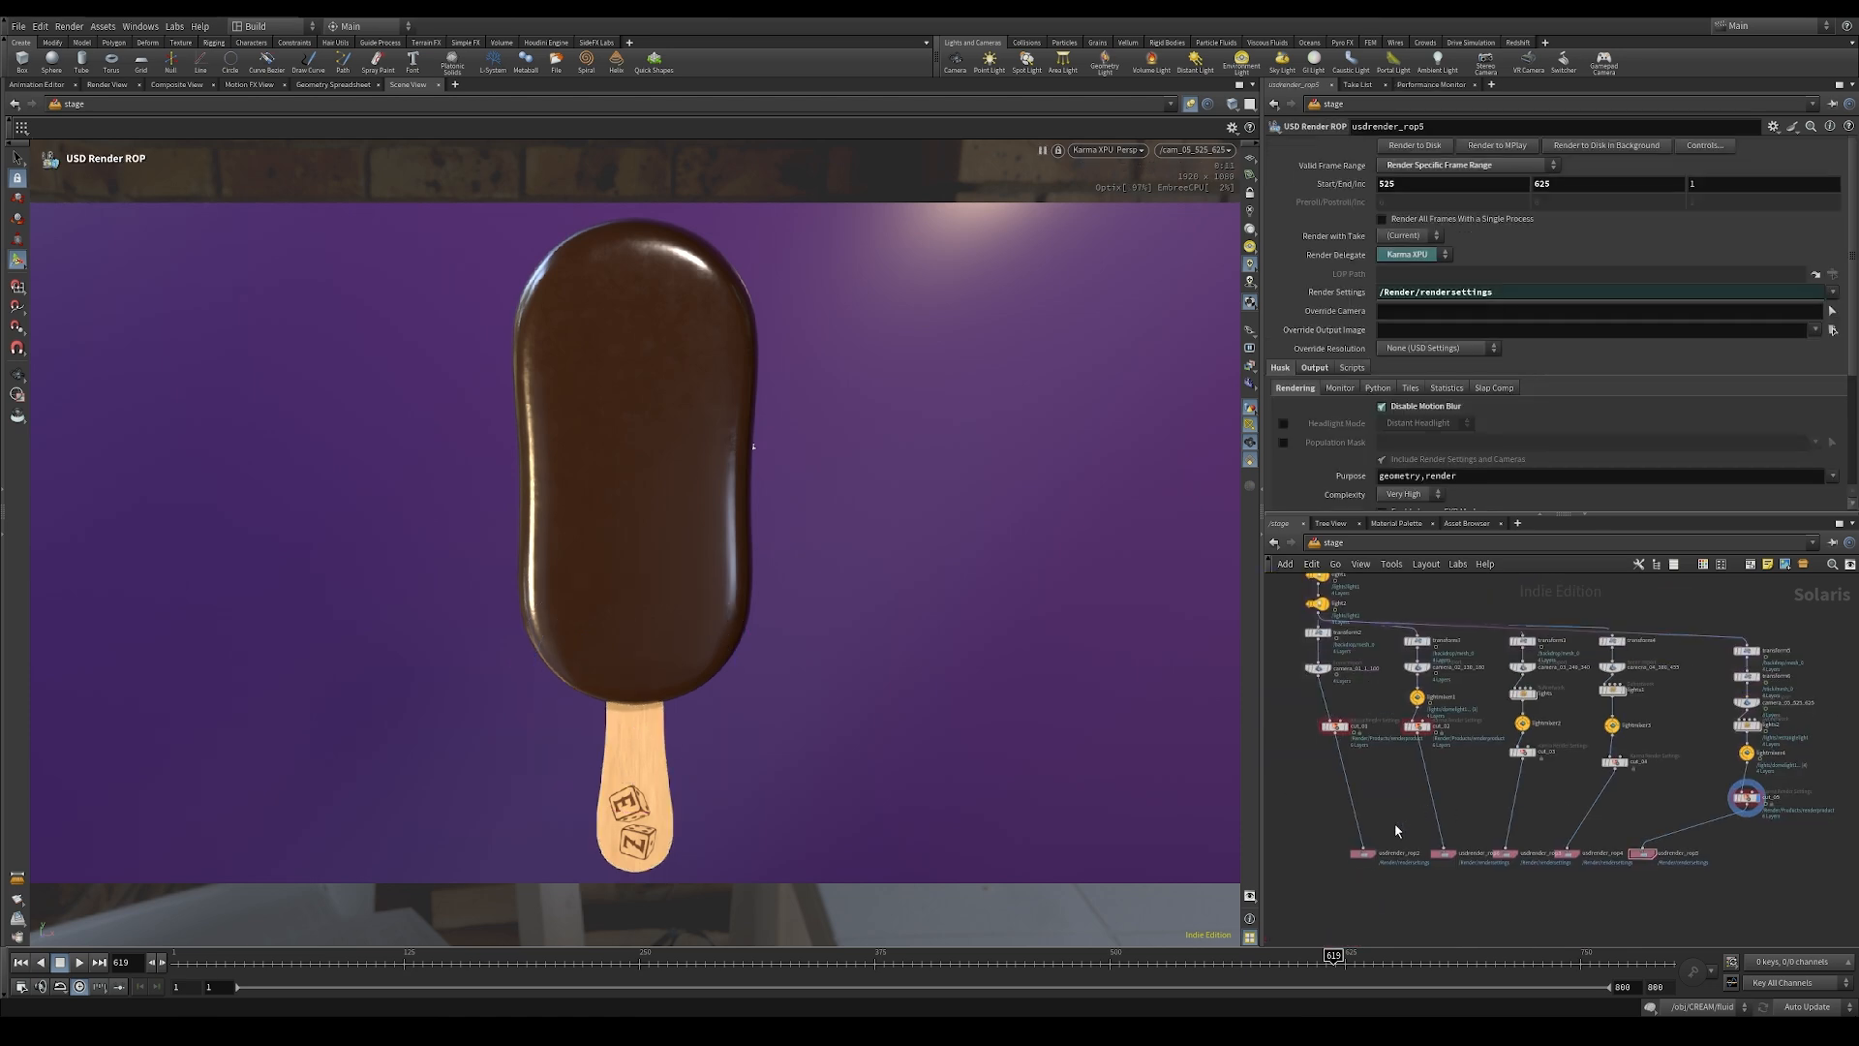
{"action": "left_click", "coordinate": [1366, 857]}
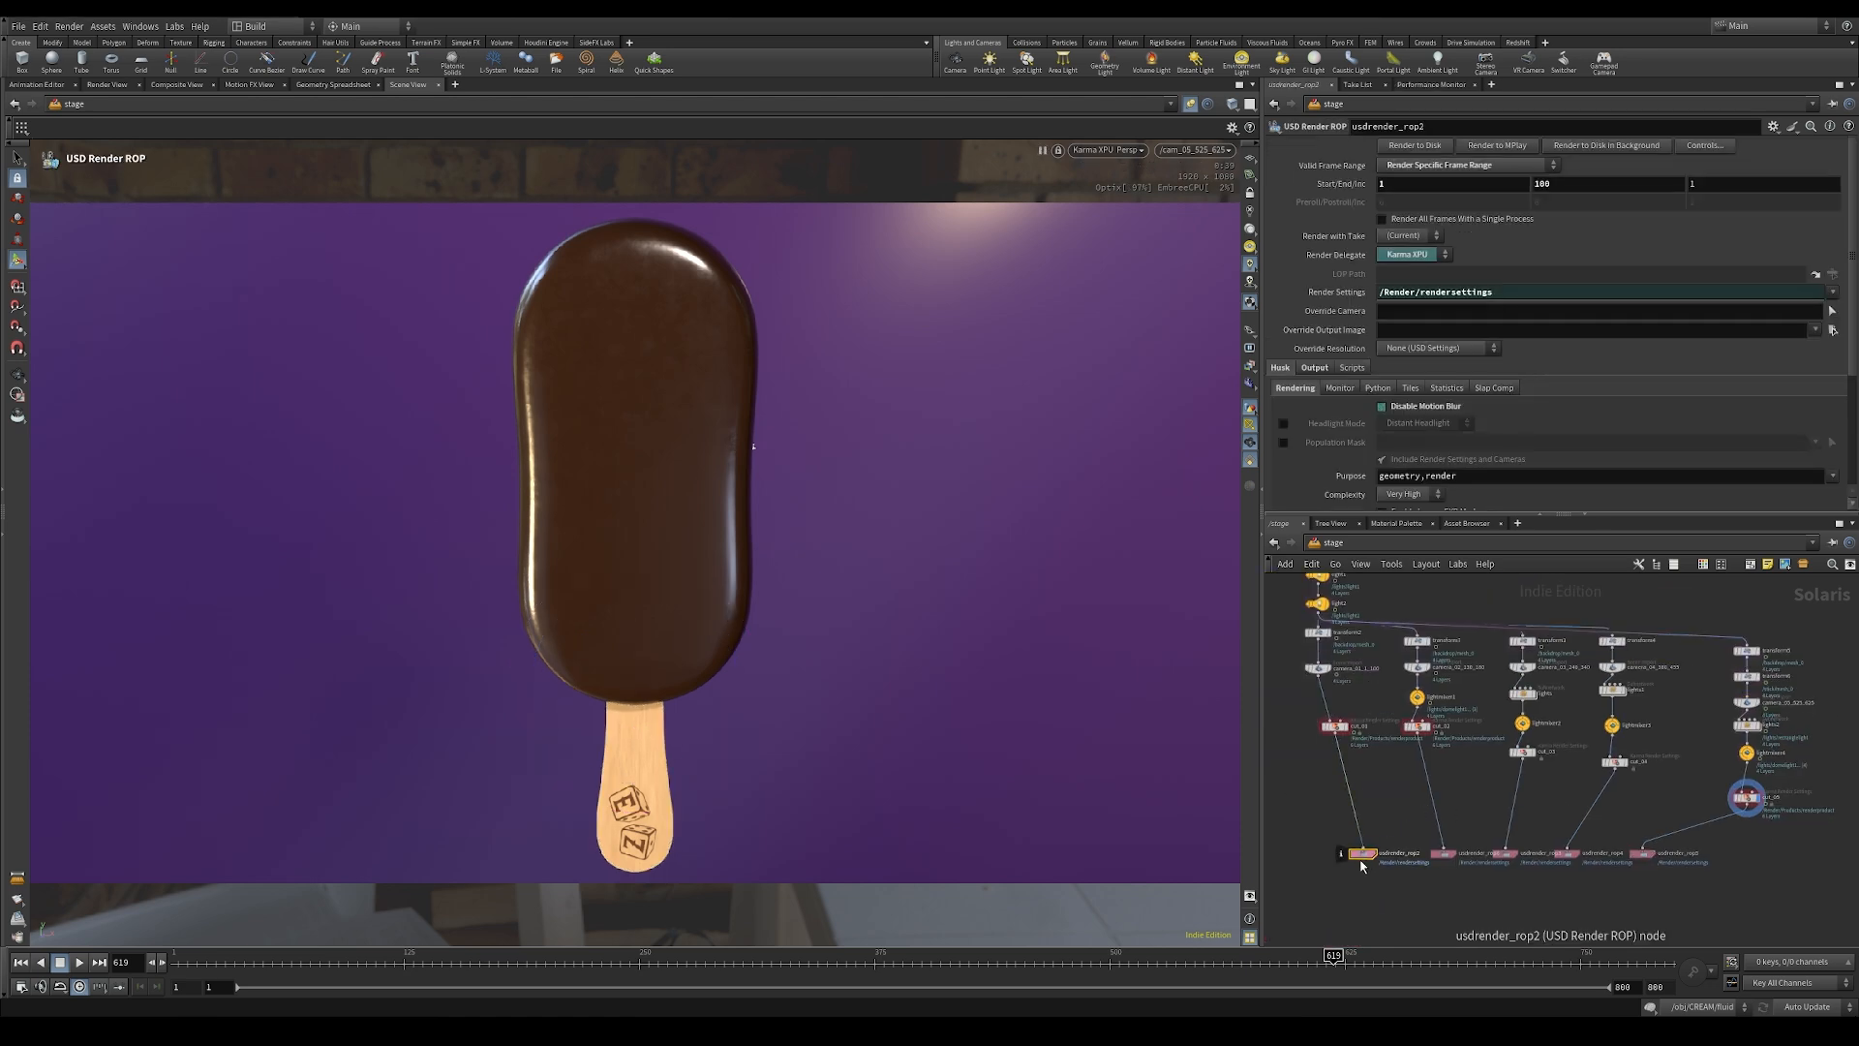
{"action": "left_click_drag", "start_coordinate": [1731, 920], "coordinate": [1344, 837]}
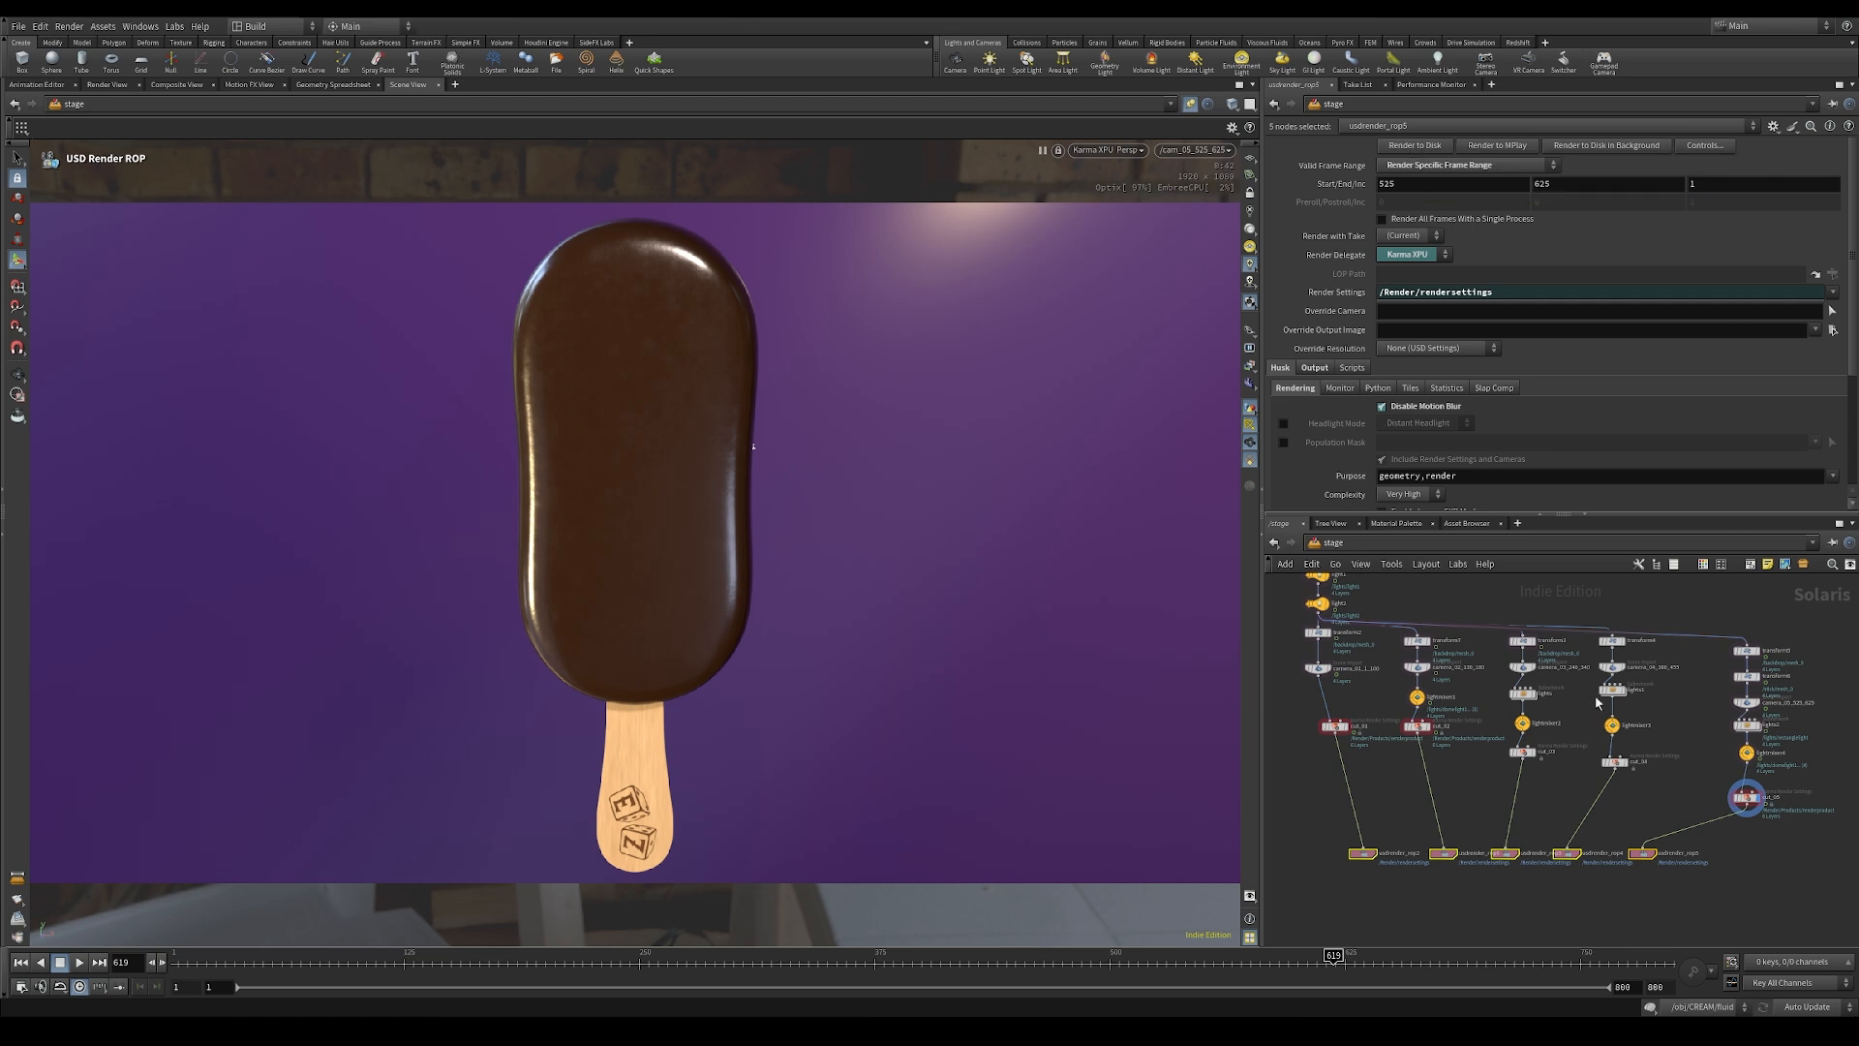
{"action": "left_click", "coordinate": [1643, 853]}
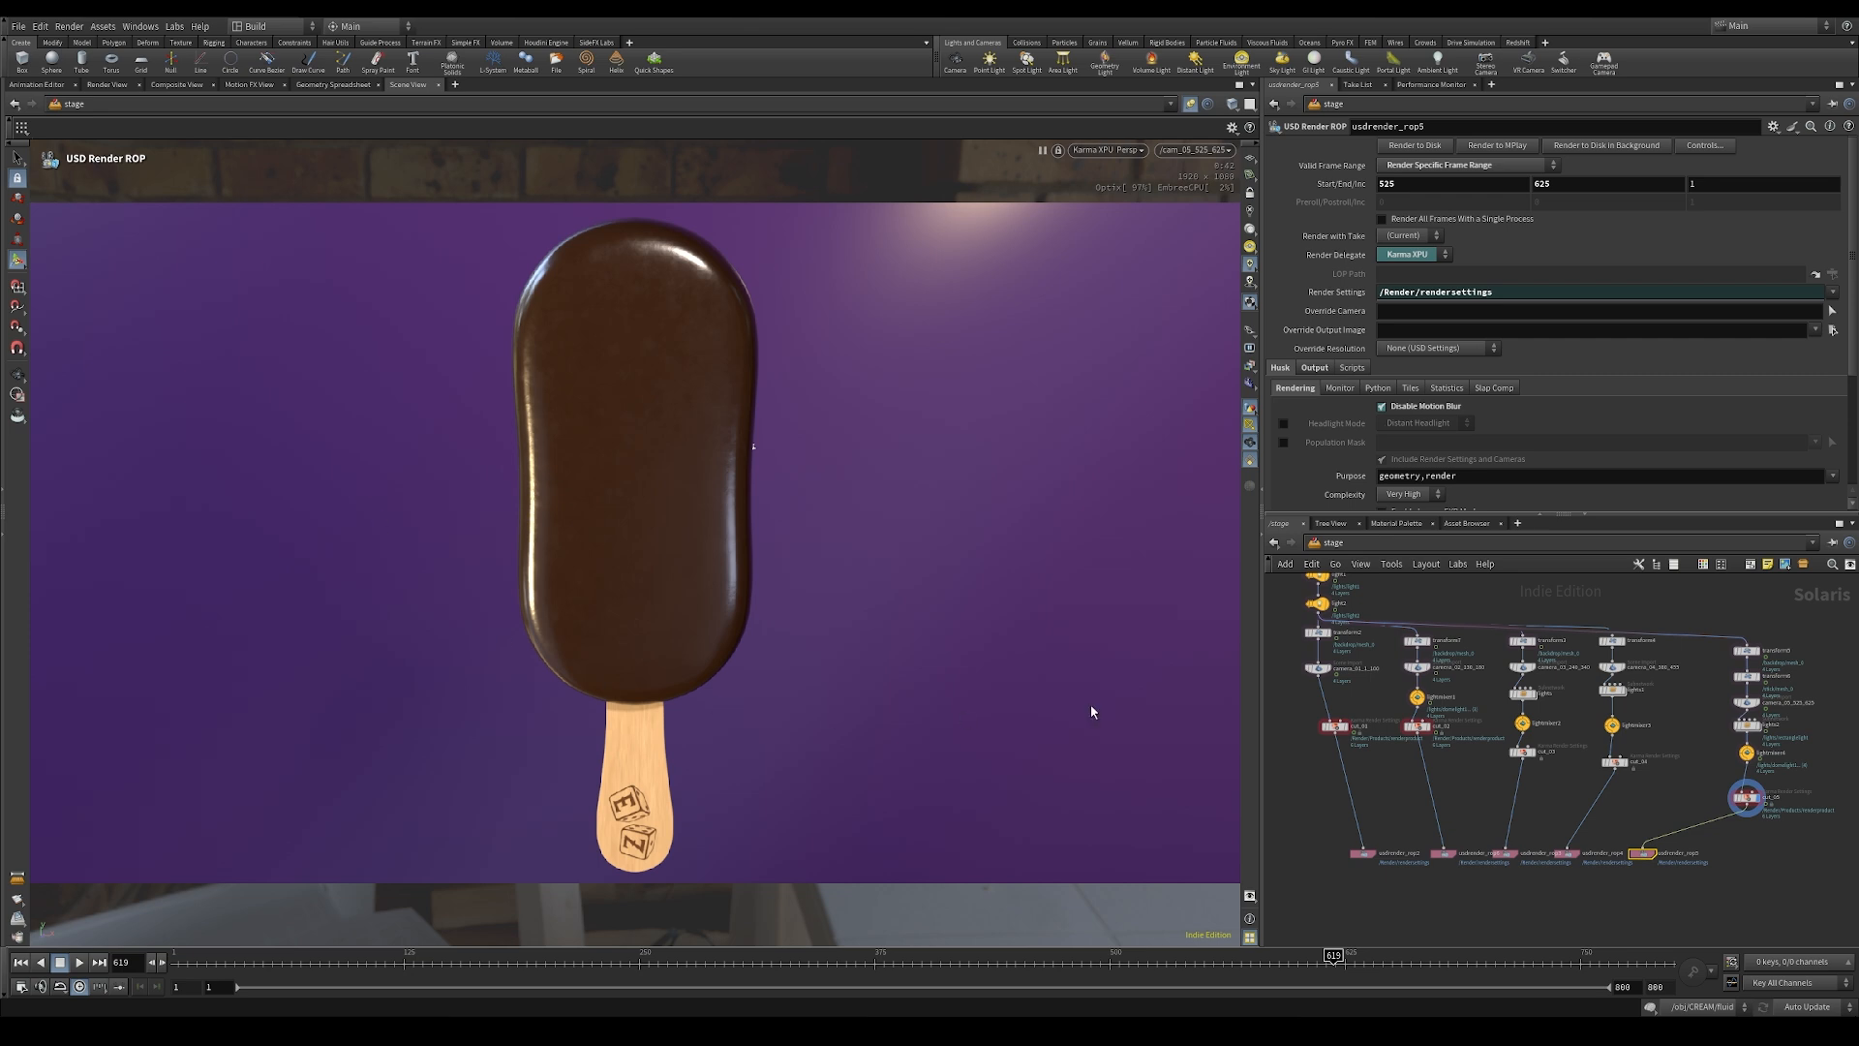
{"action": "left_click_drag", "start_coordinate": [1674, 911], "coordinate": [1499, 823]}
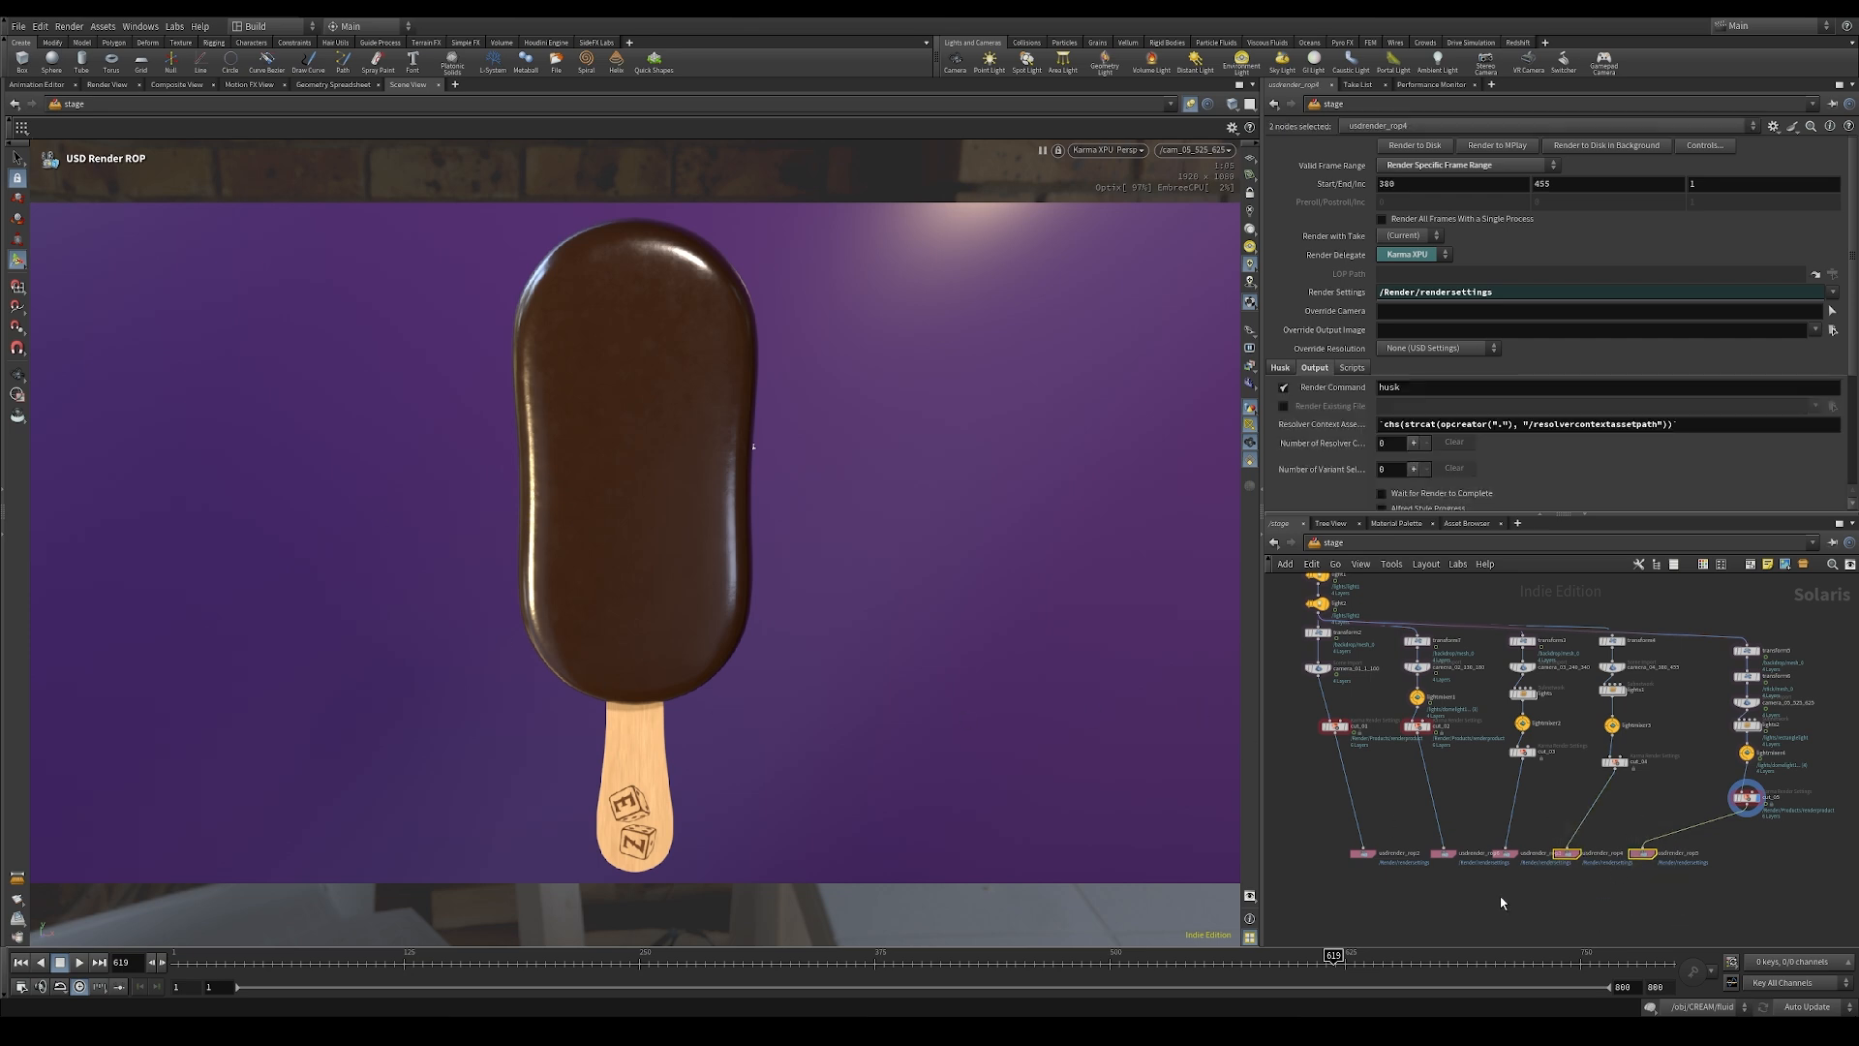
{"action": "left_click_drag", "start_coordinate": [1457, 917], "coordinate": [1327, 824]}
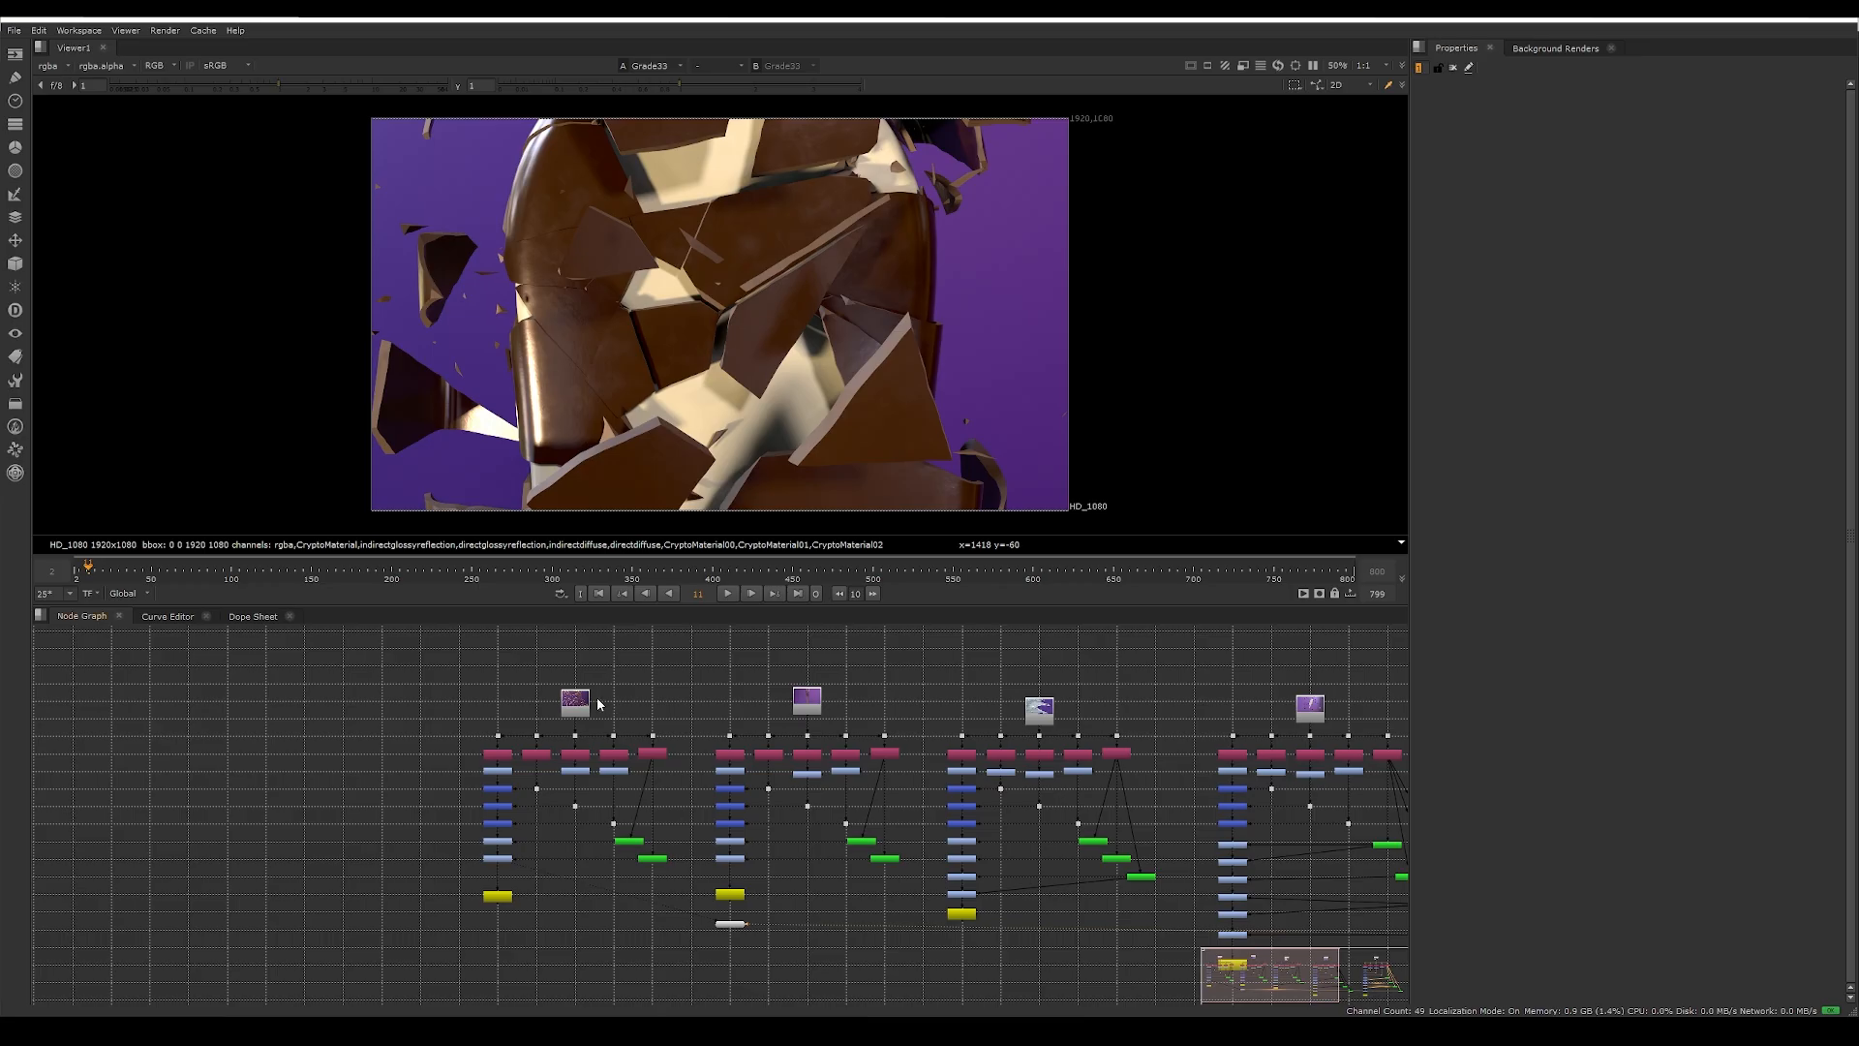
Step: Switch to Nuke, show the Read1 render in the viewer and open the node's properties
{"action": "left_click", "coordinate": [572, 699]}
{"action": "key", "text": "1"}
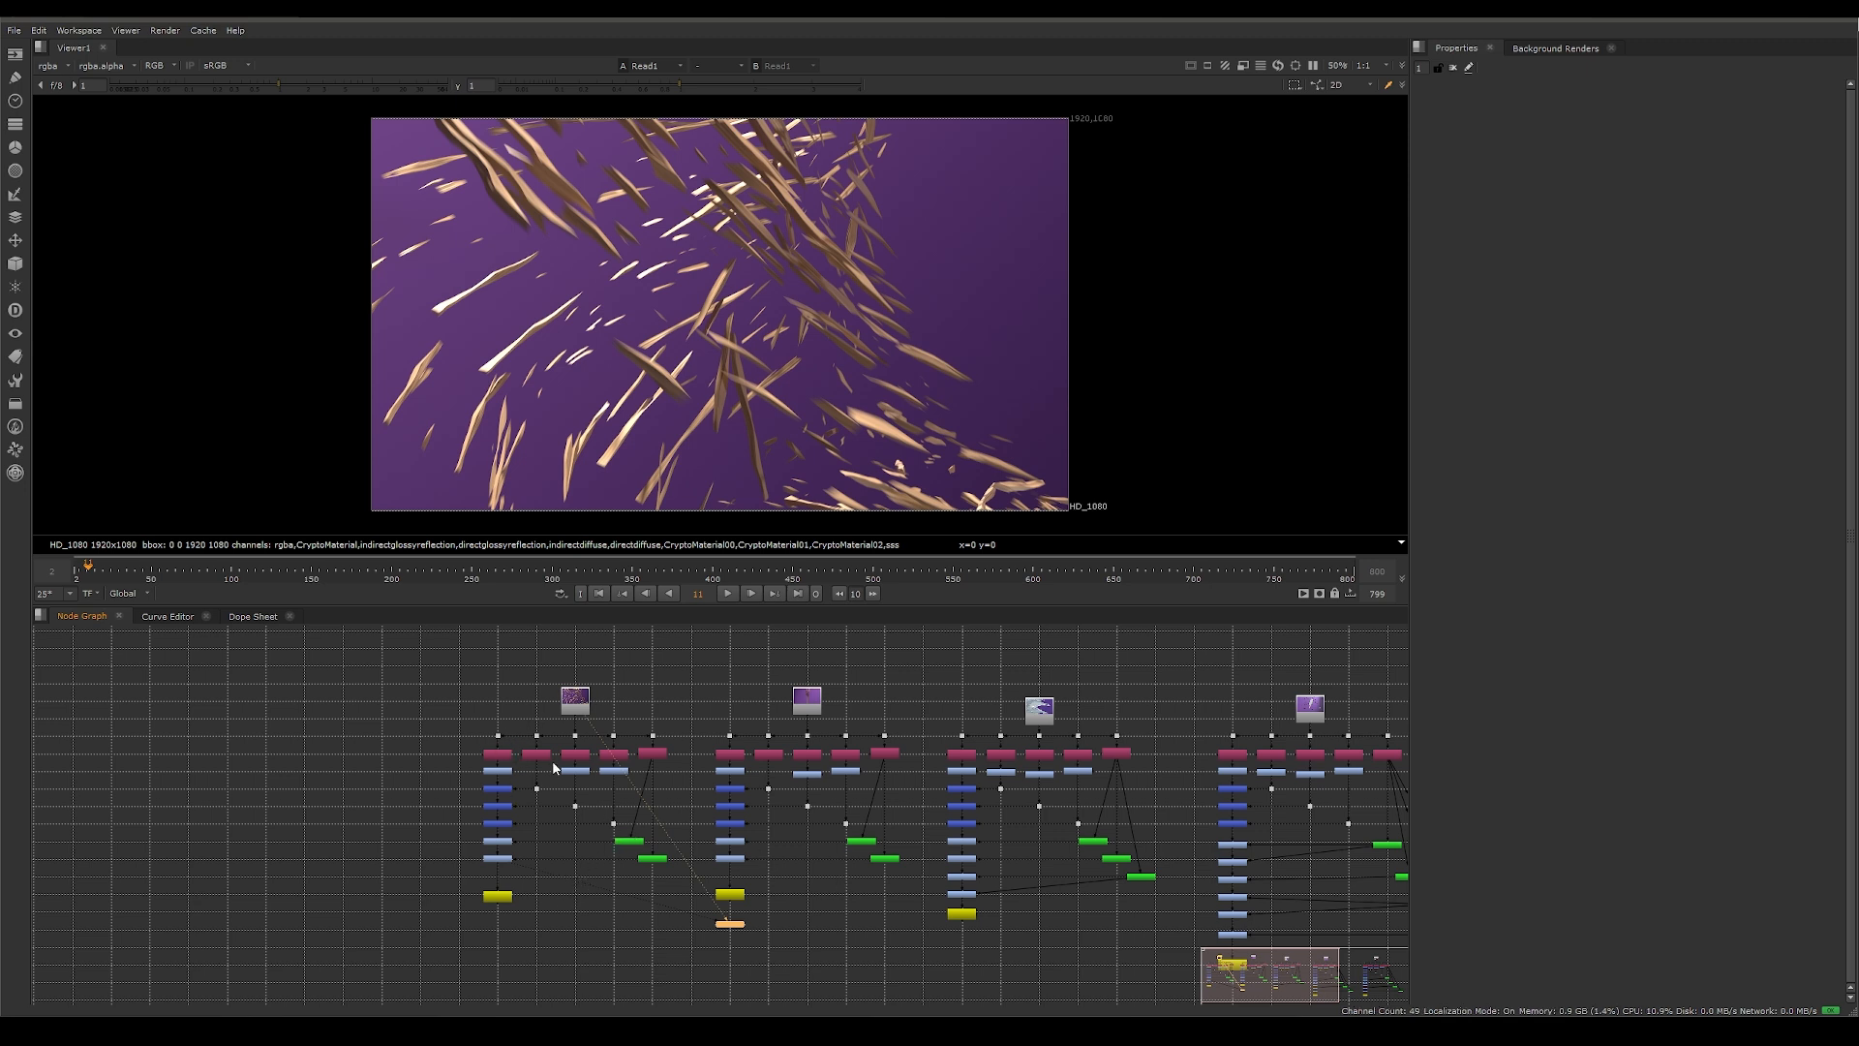
{"action": "scroll", "coordinate": [542, 770], "scroll_direction": "up", "scroll_amount": 2}
{"action": "middle_click_drag", "start_coordinate": [601, 822], "coordinate": [726, 868]}
{"action": "scroll", "coordinate": [720, 771], "scroll_direction": "up", "scroll_amount": 3}
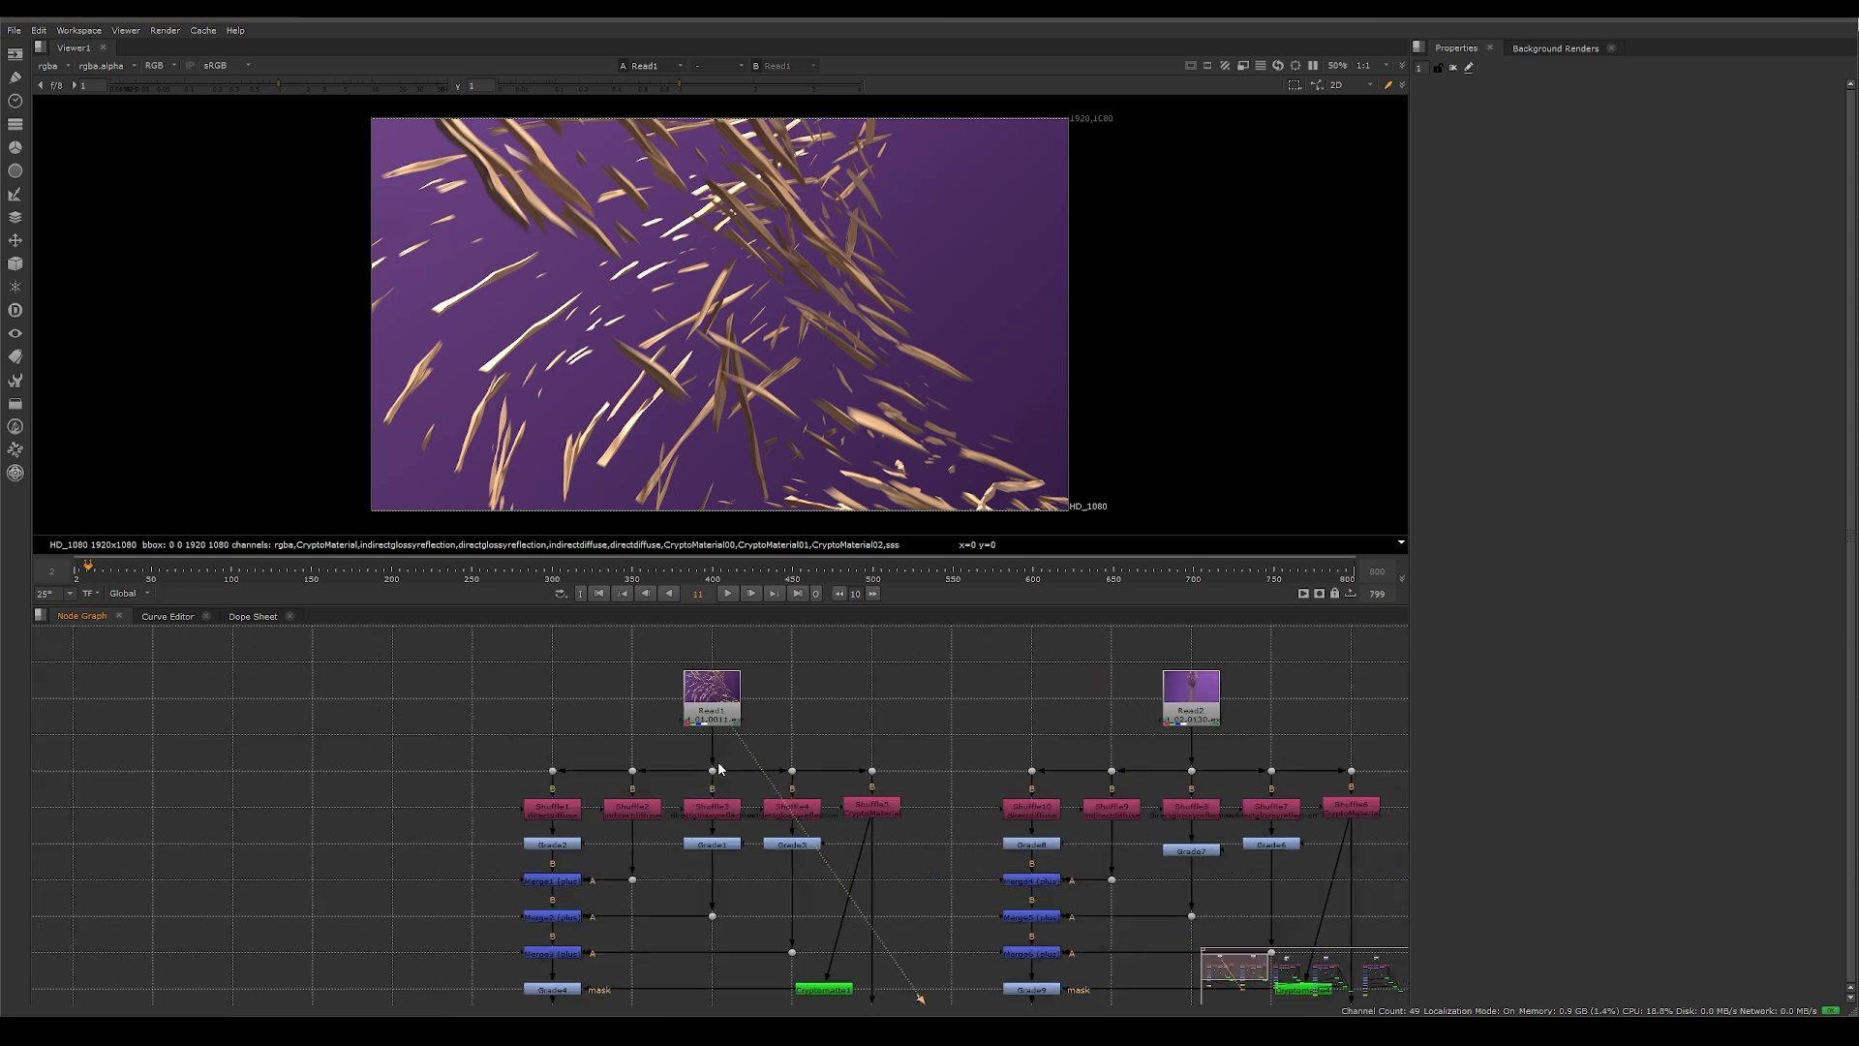
{"action": "middle_click_drag", "start_coordinate": [622, 737], "coordinate": [660, 739]}
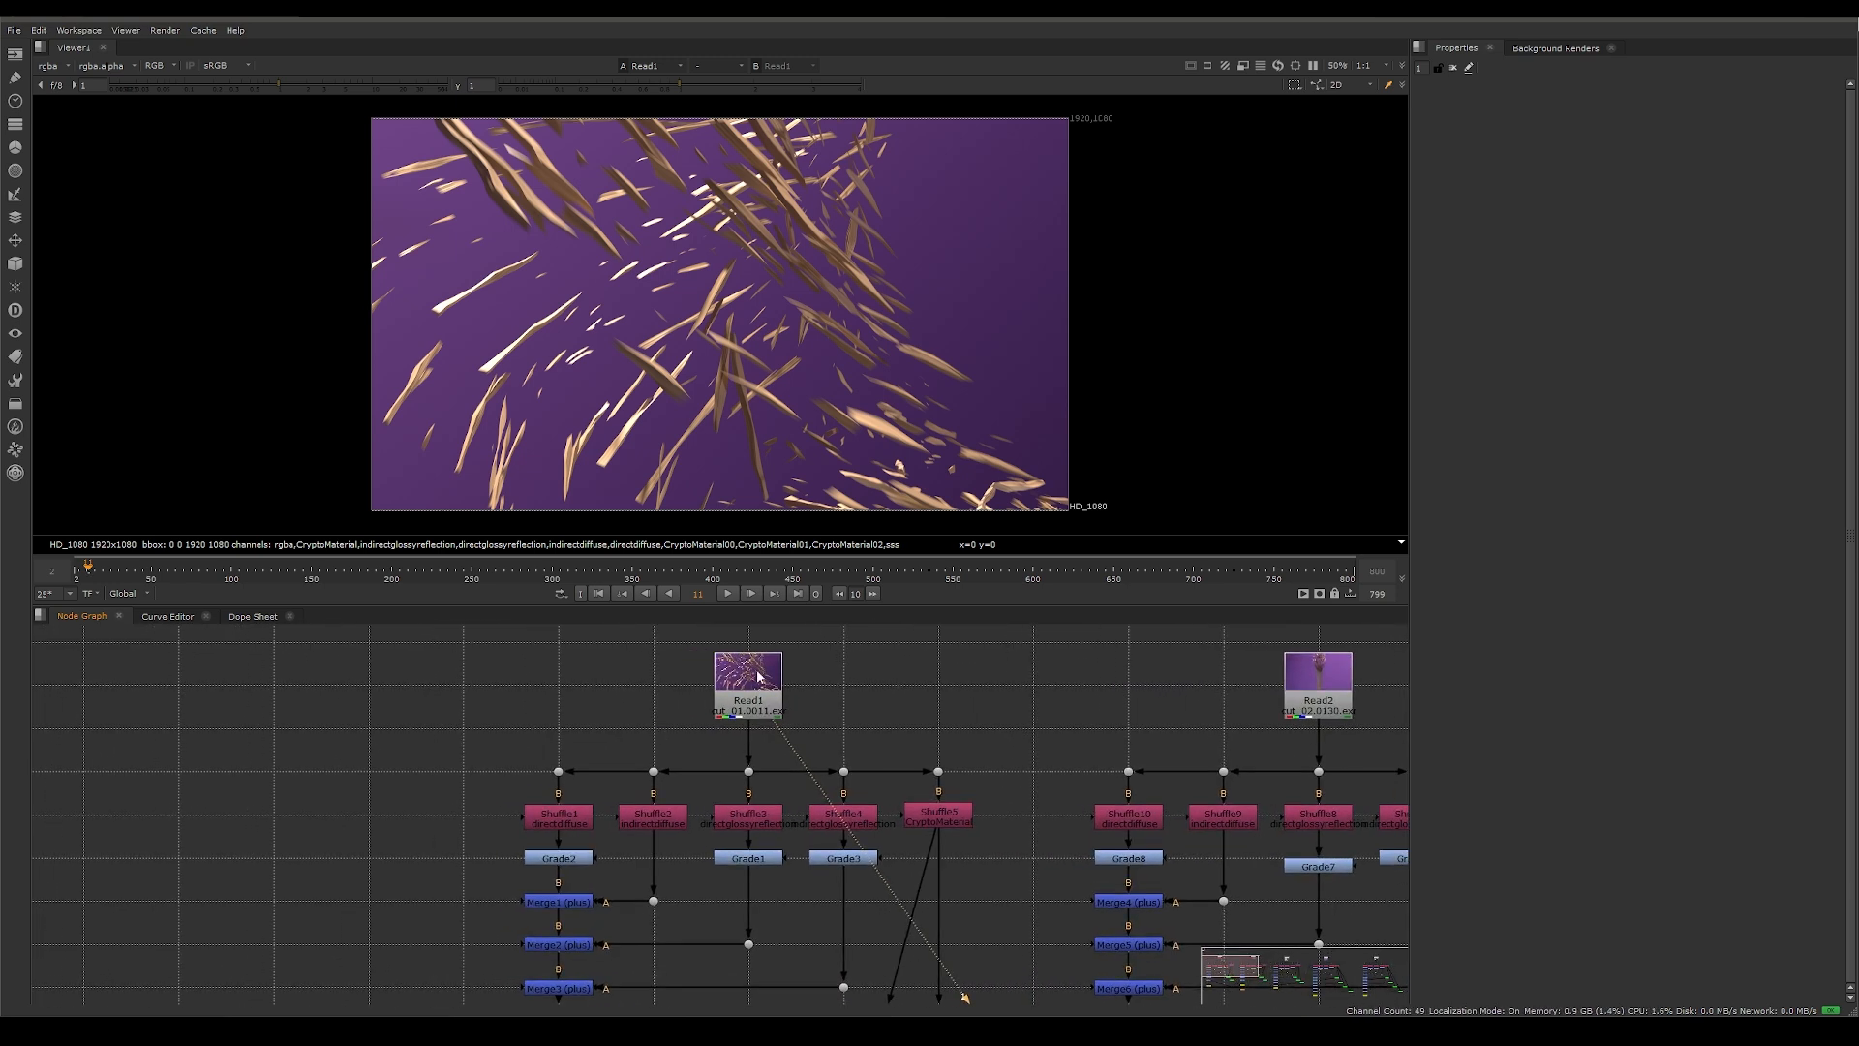
{"action": "double_click", "coordinate": [748, 689]}
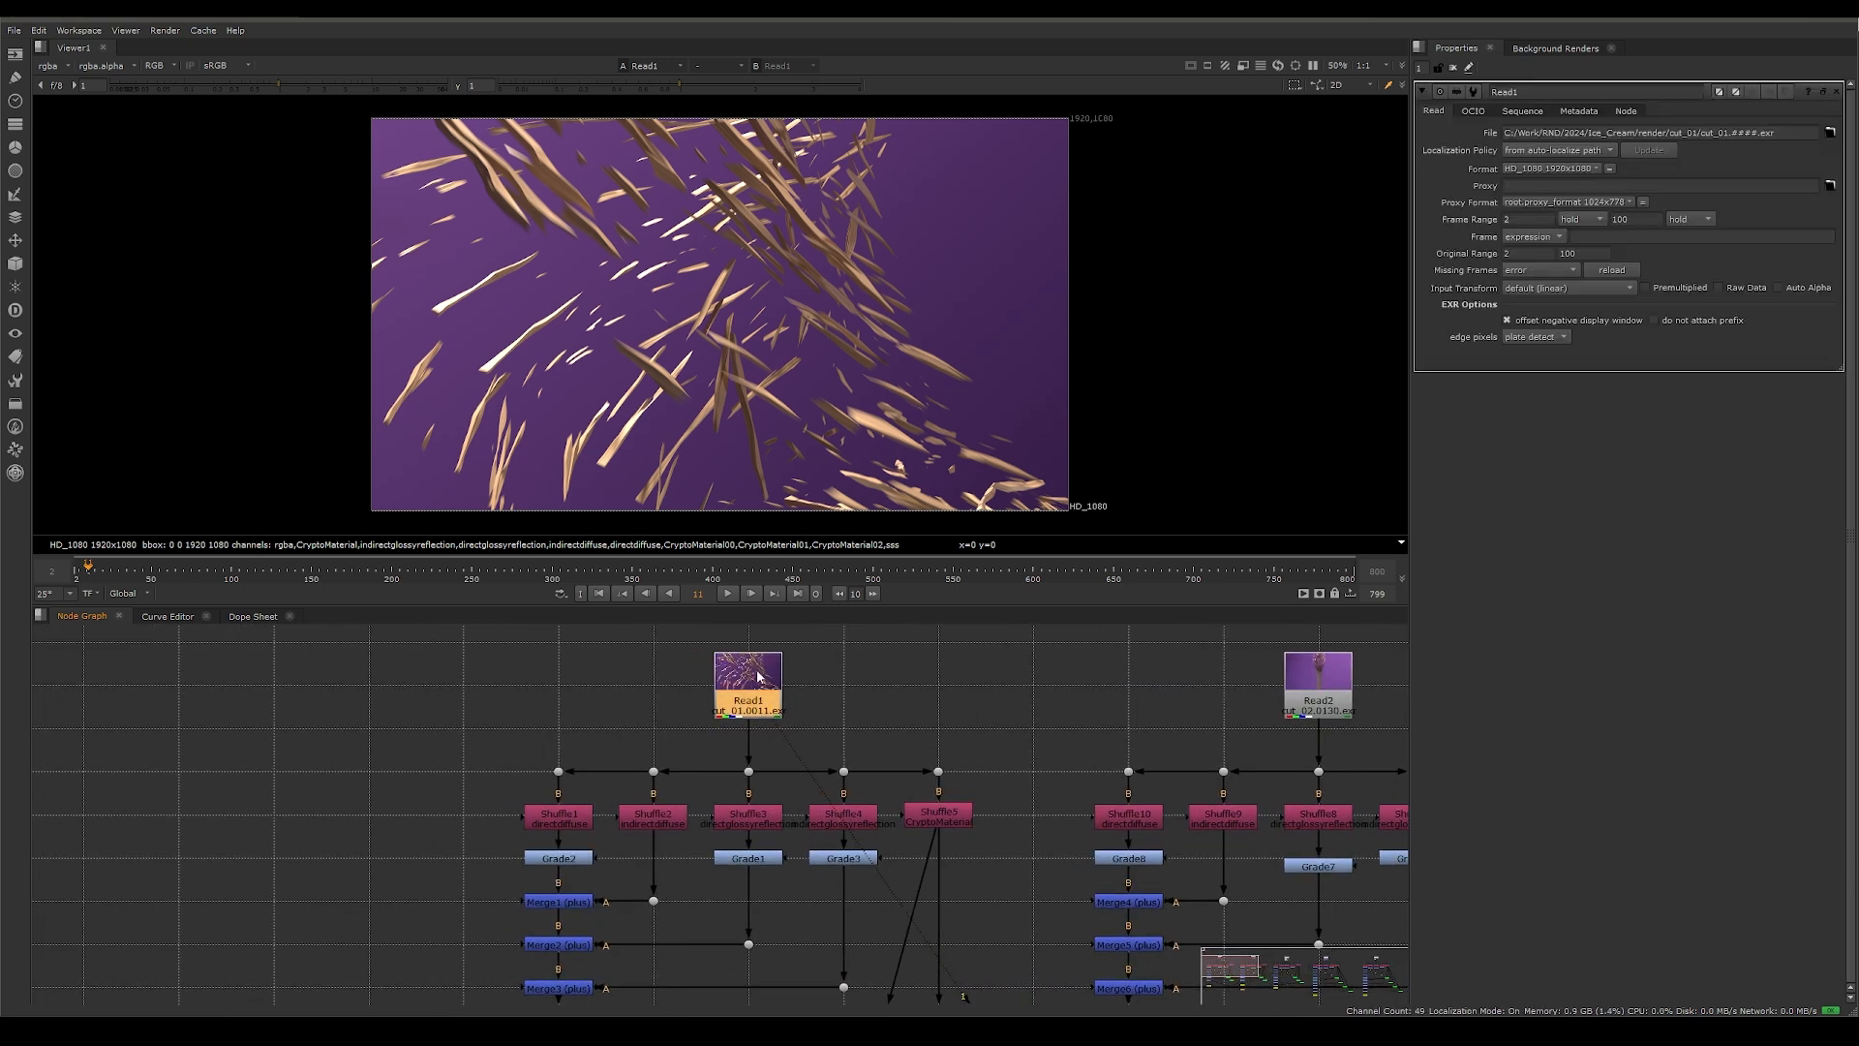
Step: View the direct diffuse pass from Shuffle1 and open that node's properties
{"action": "left_click", "coordinate": [554, 818]}
{"action": "key", "text": "1"}
{"action": "double_click", "coordinate": [556, 819]}
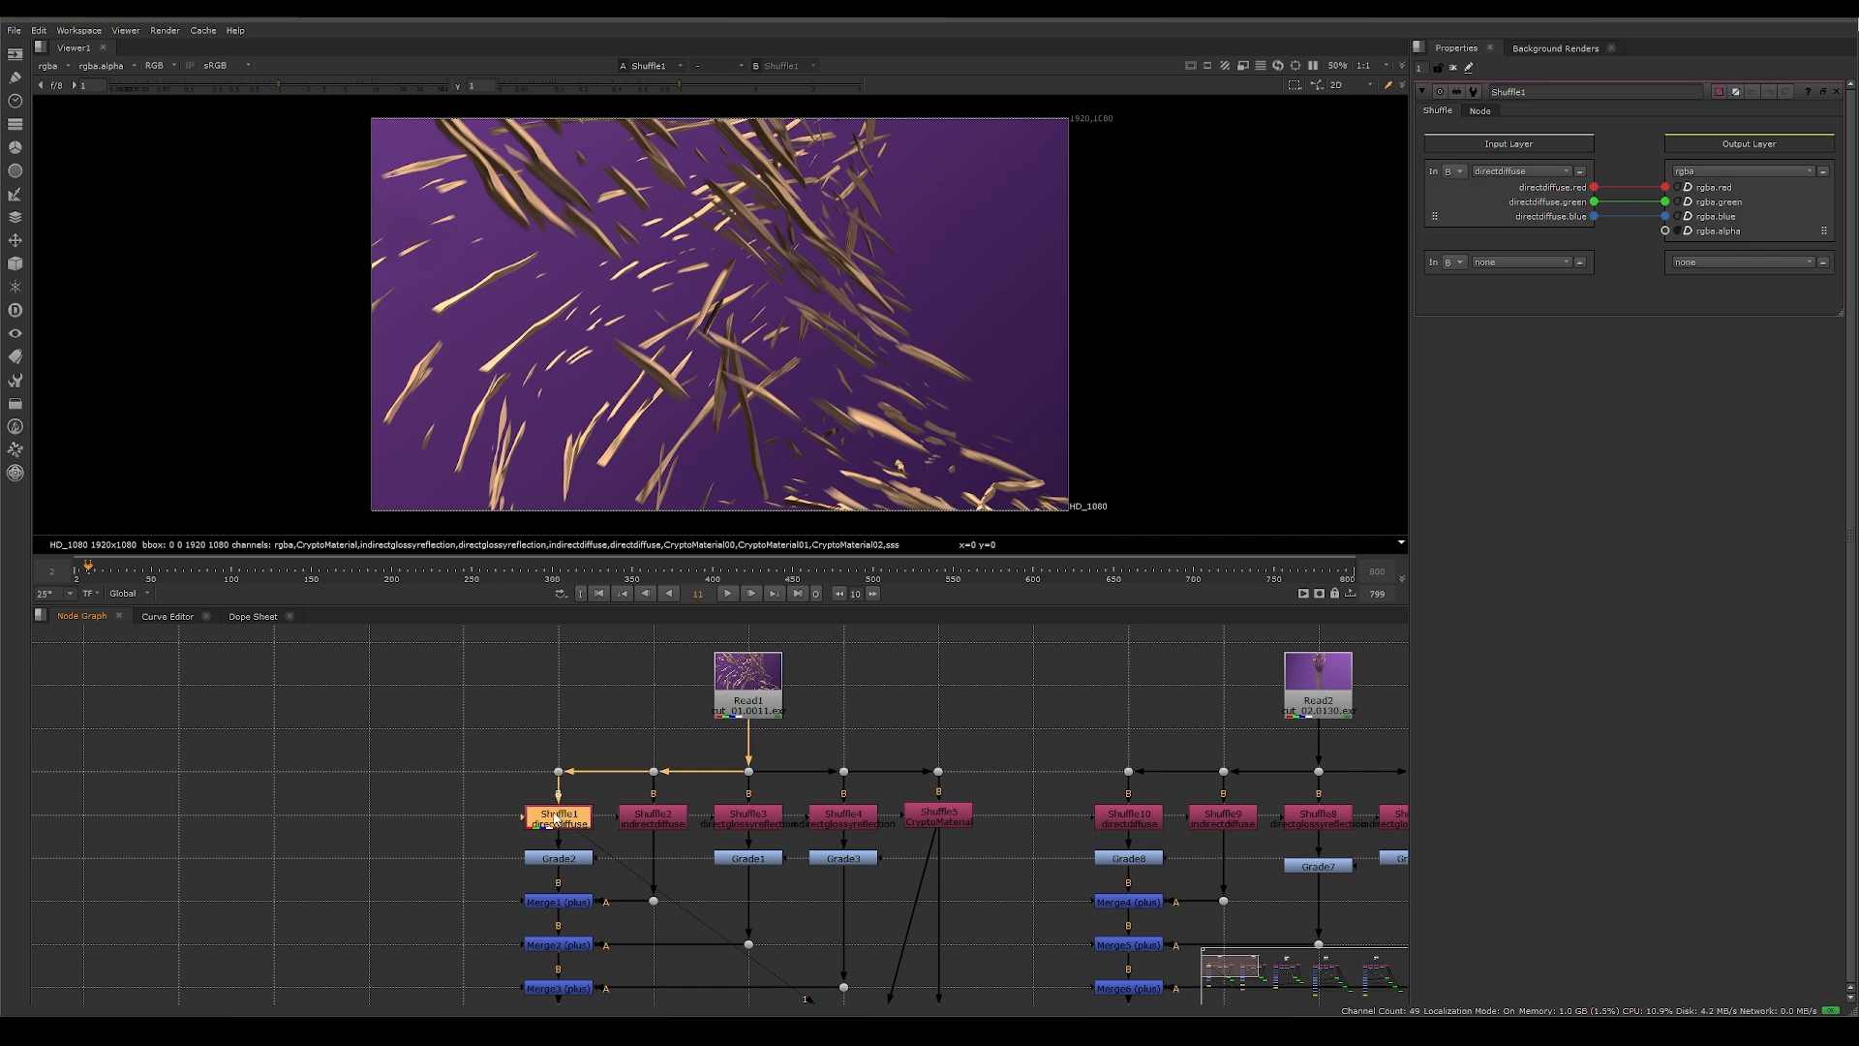
Step: View the passes from Shuffle2 through Shuffle5 one after another and open Shuffle5's properties
{"action": "left_click", "coordinate": [640, 821]}
{"action": "key", "text": "1"}
{"action": "left_click", "coordinate": [746, 819]}
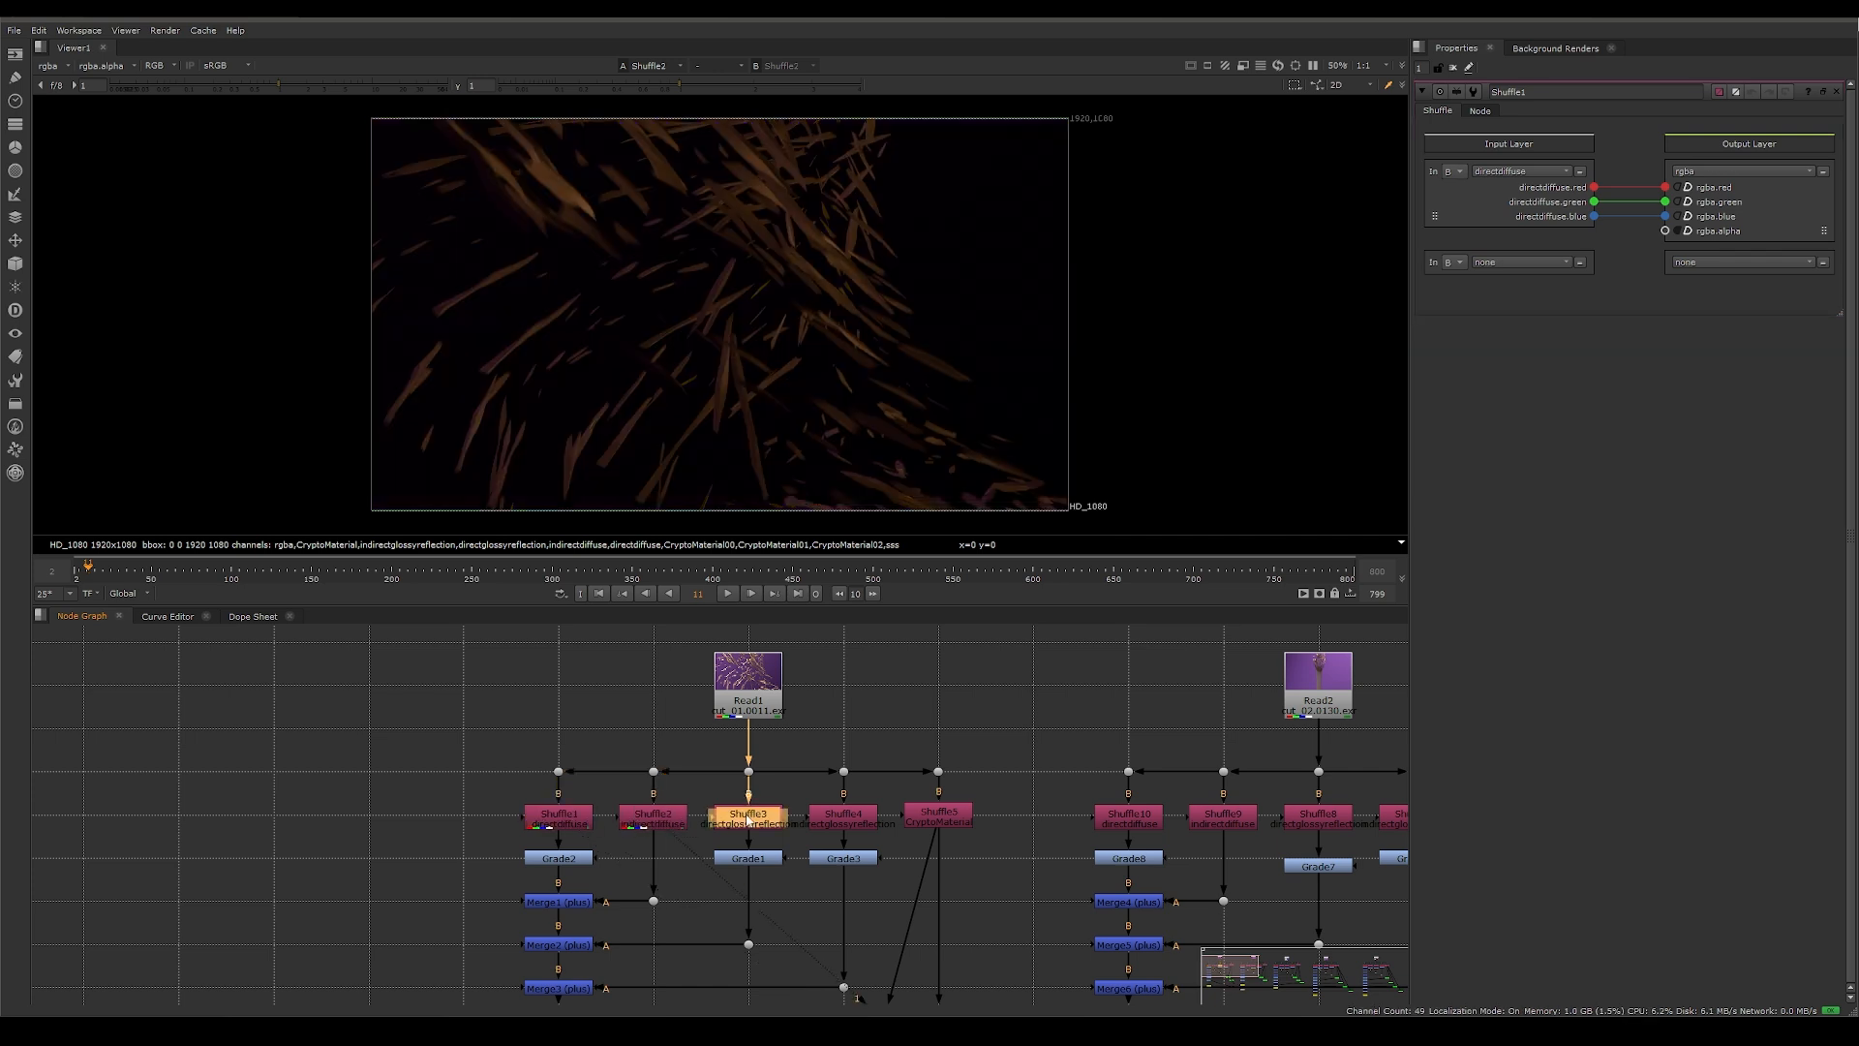
{"action": "key", "text": "1"}
{"action": "left_click", "coordinate": [847, 822]}
{"action": "key", "text": "1"}
{"action": "left_click", "coordinate": [938, 816]}
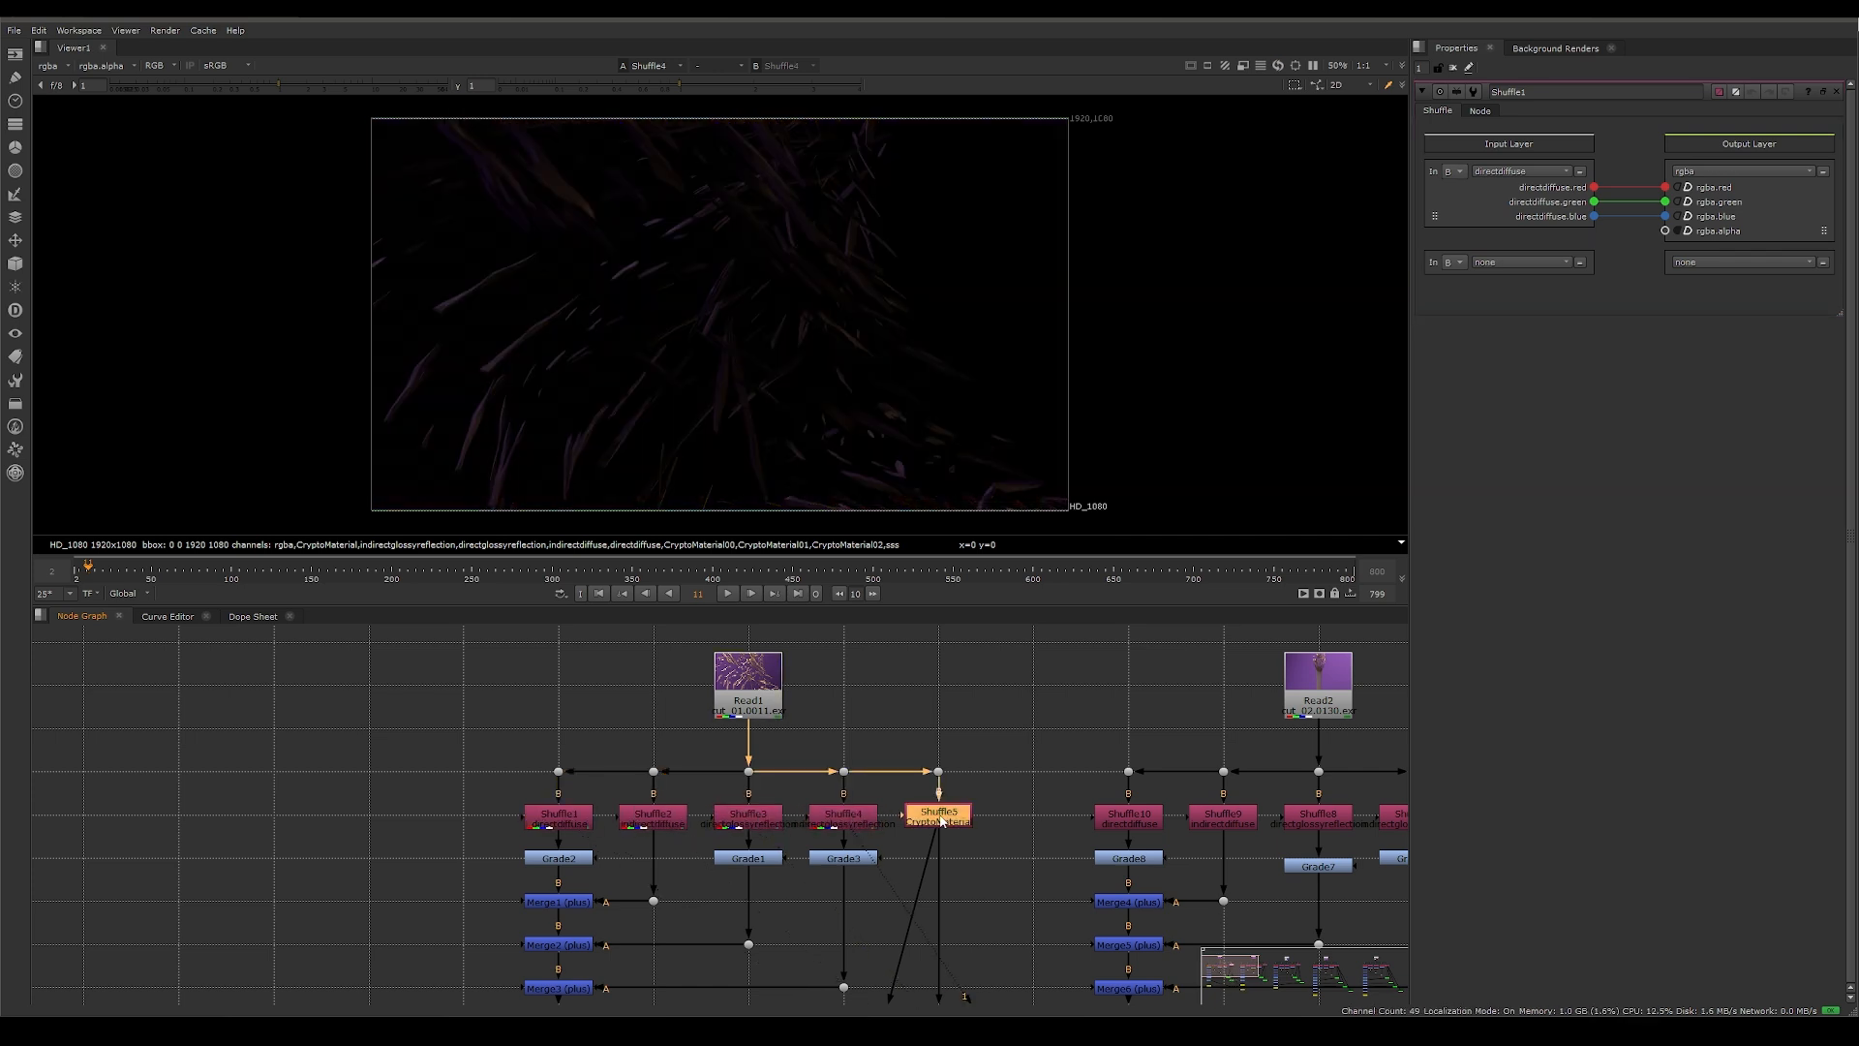
{"action": "key", "text": "1"}
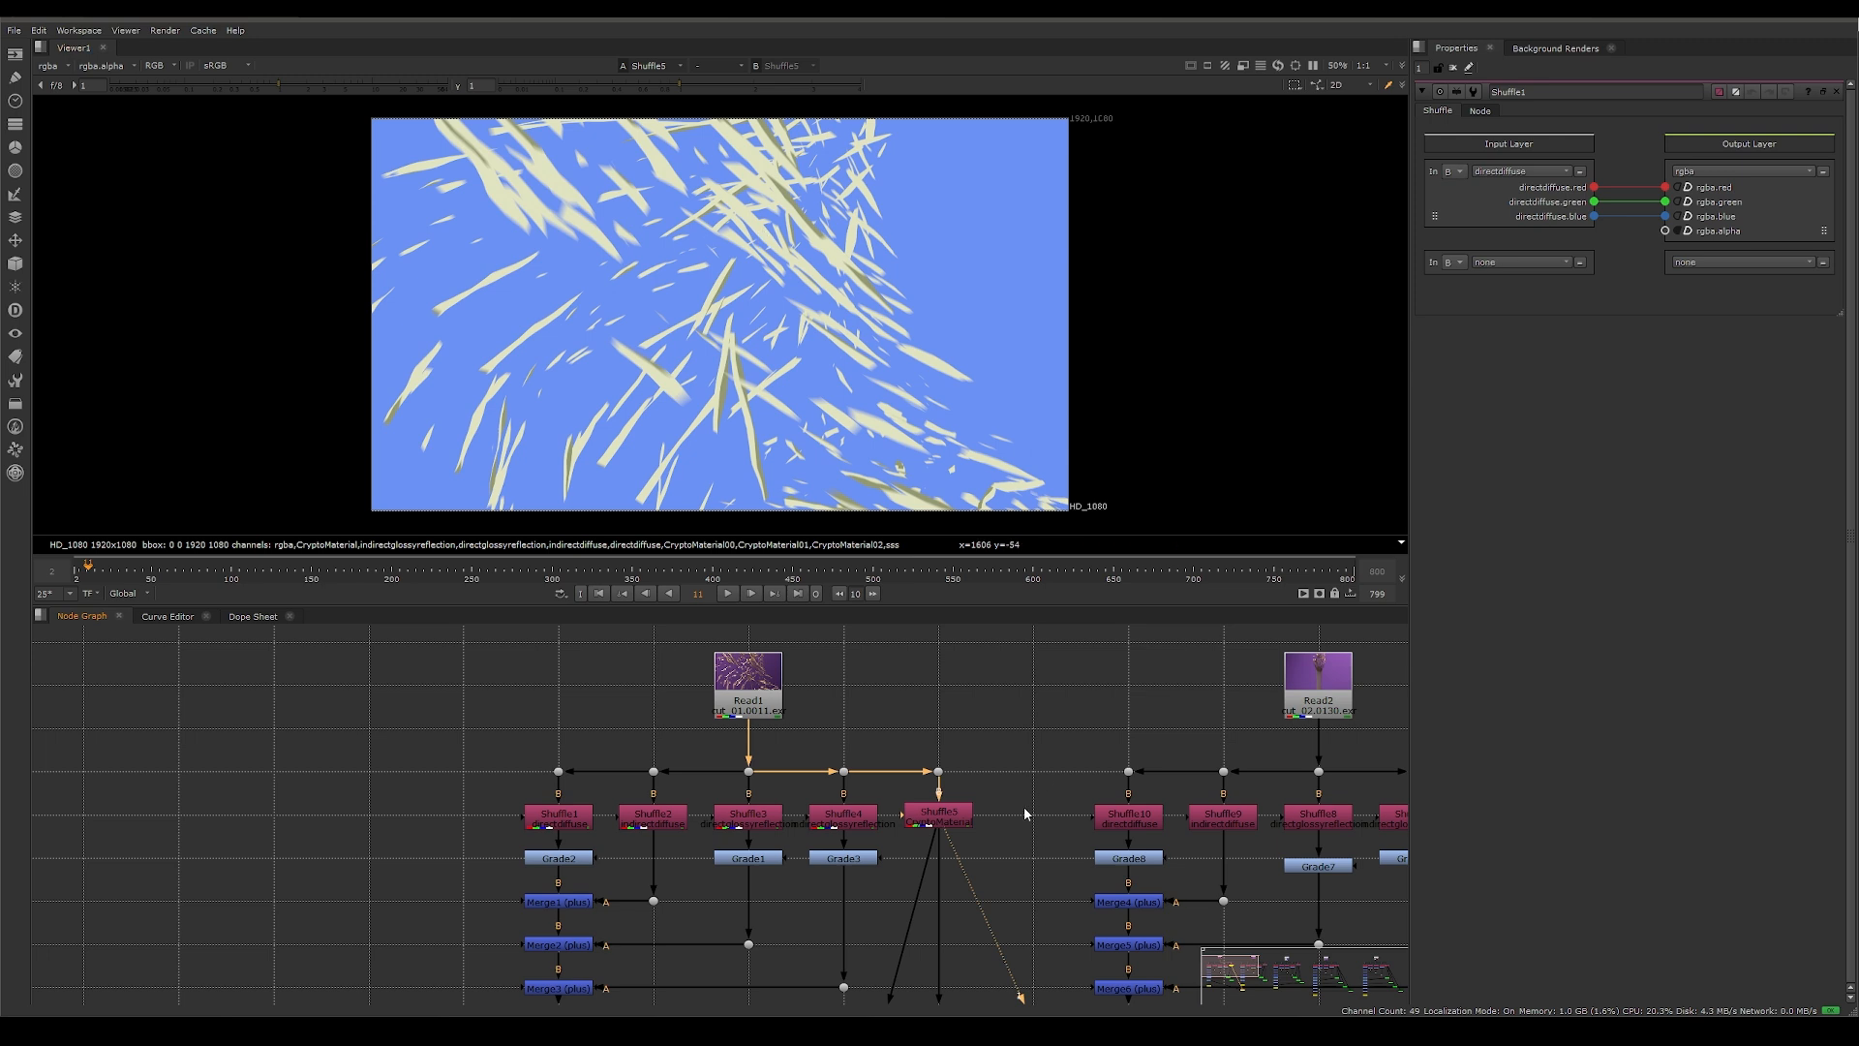
{"action": "left_click", "coordinate": [949, 820]}
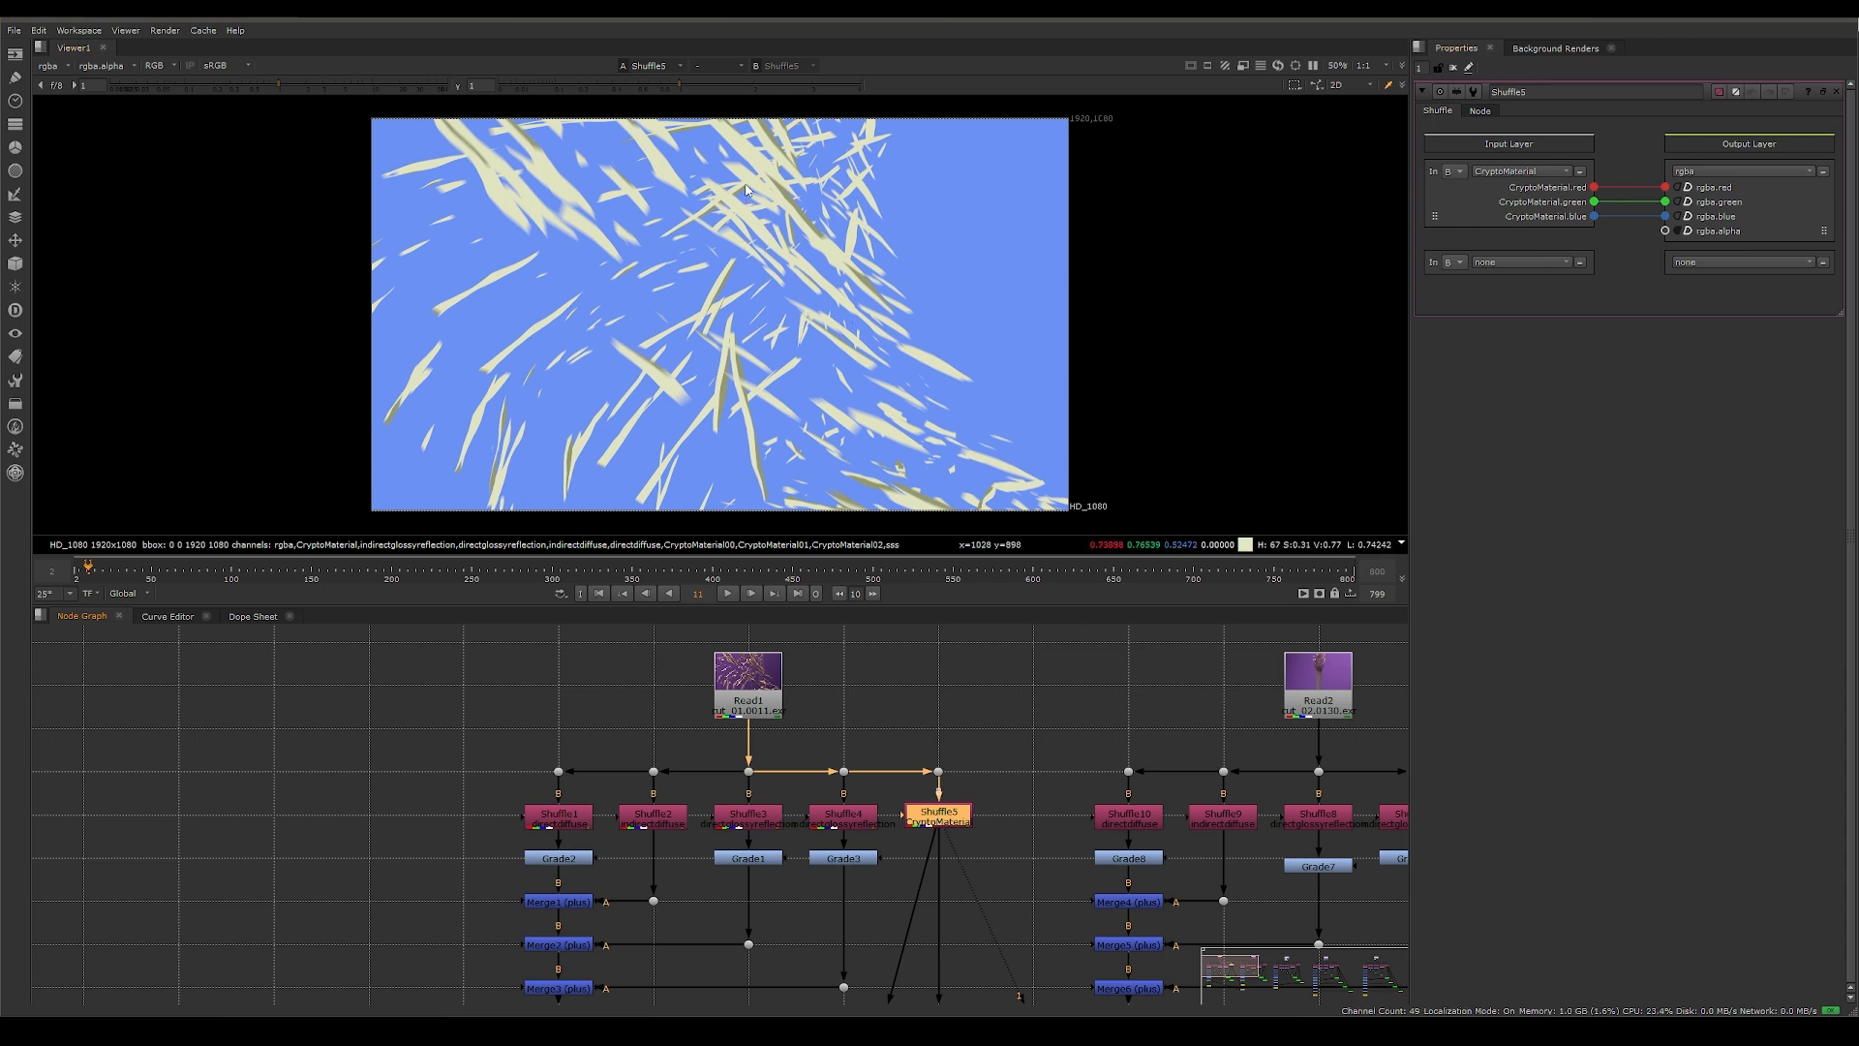
Step: Add an unconnected Cryptomatte node in the empty area beside the Read1 shuffle branch
{"action": "left_click", "coordinate": [1077, 831]}
{"action": "middle_click_drag", "start_coordinate": [1076, 830], "coordinate": [1240, 733]}
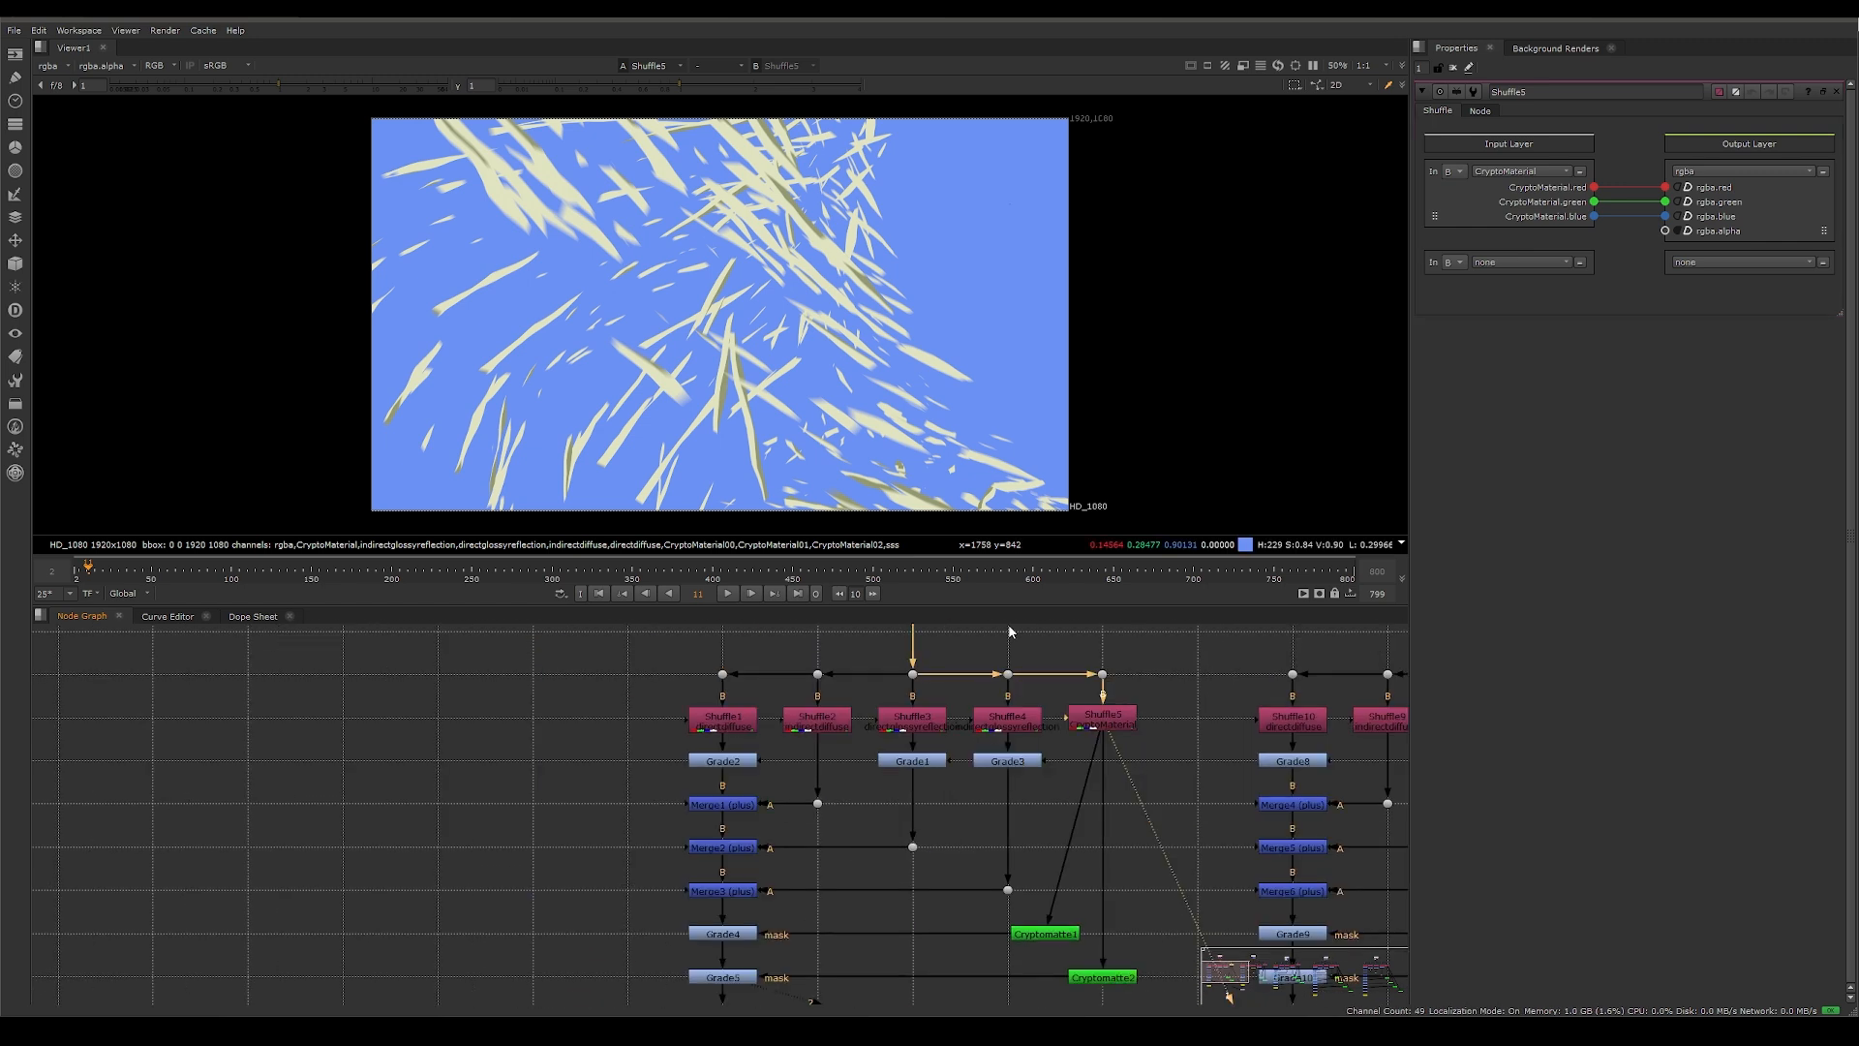
{"action": "key", "text": "Tab"}
{"action": "type", "text": "cry"}
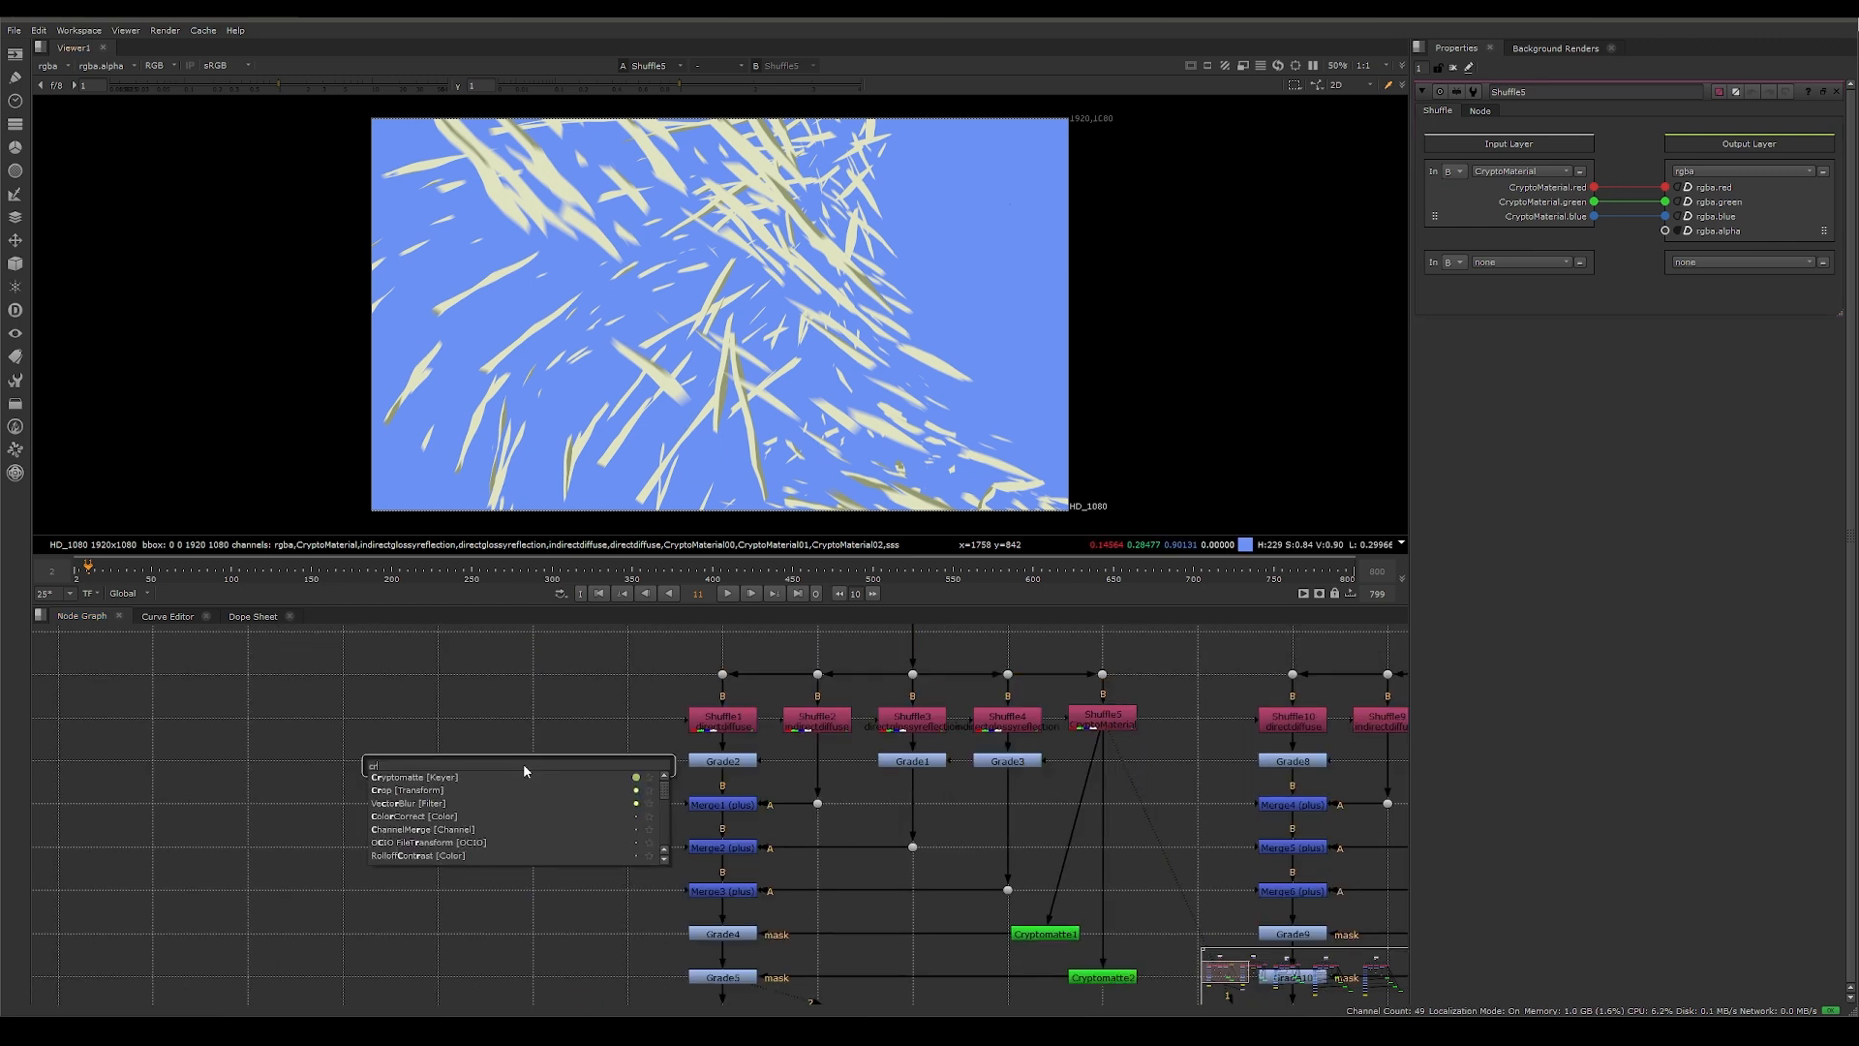
{"action": "left_click", "coordinate": [526, 776]}
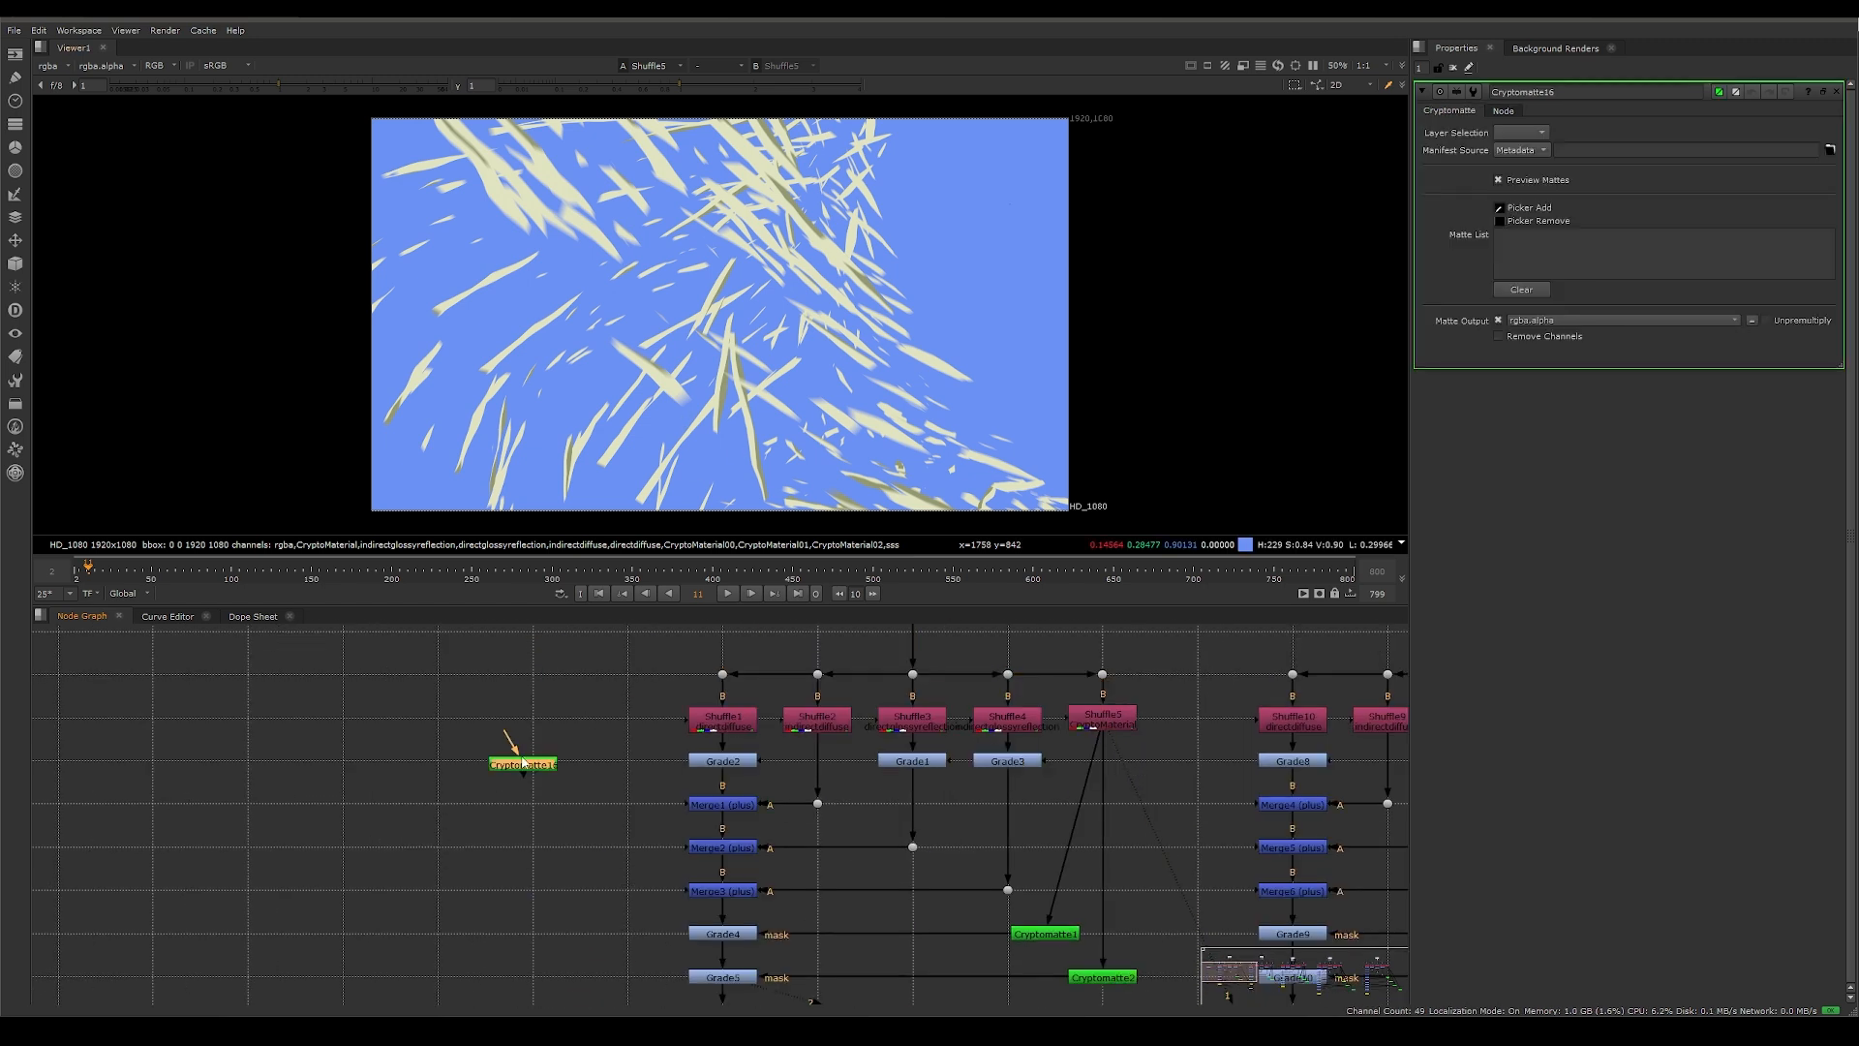
Step: Connect the new Cryptomatte node to Shuffle5, show it in the viewer and pick the backdrop material as its matte
{"action": "left_click_drag", "start_coordinate": [509, 744], "coordinate": [1097, 726]}
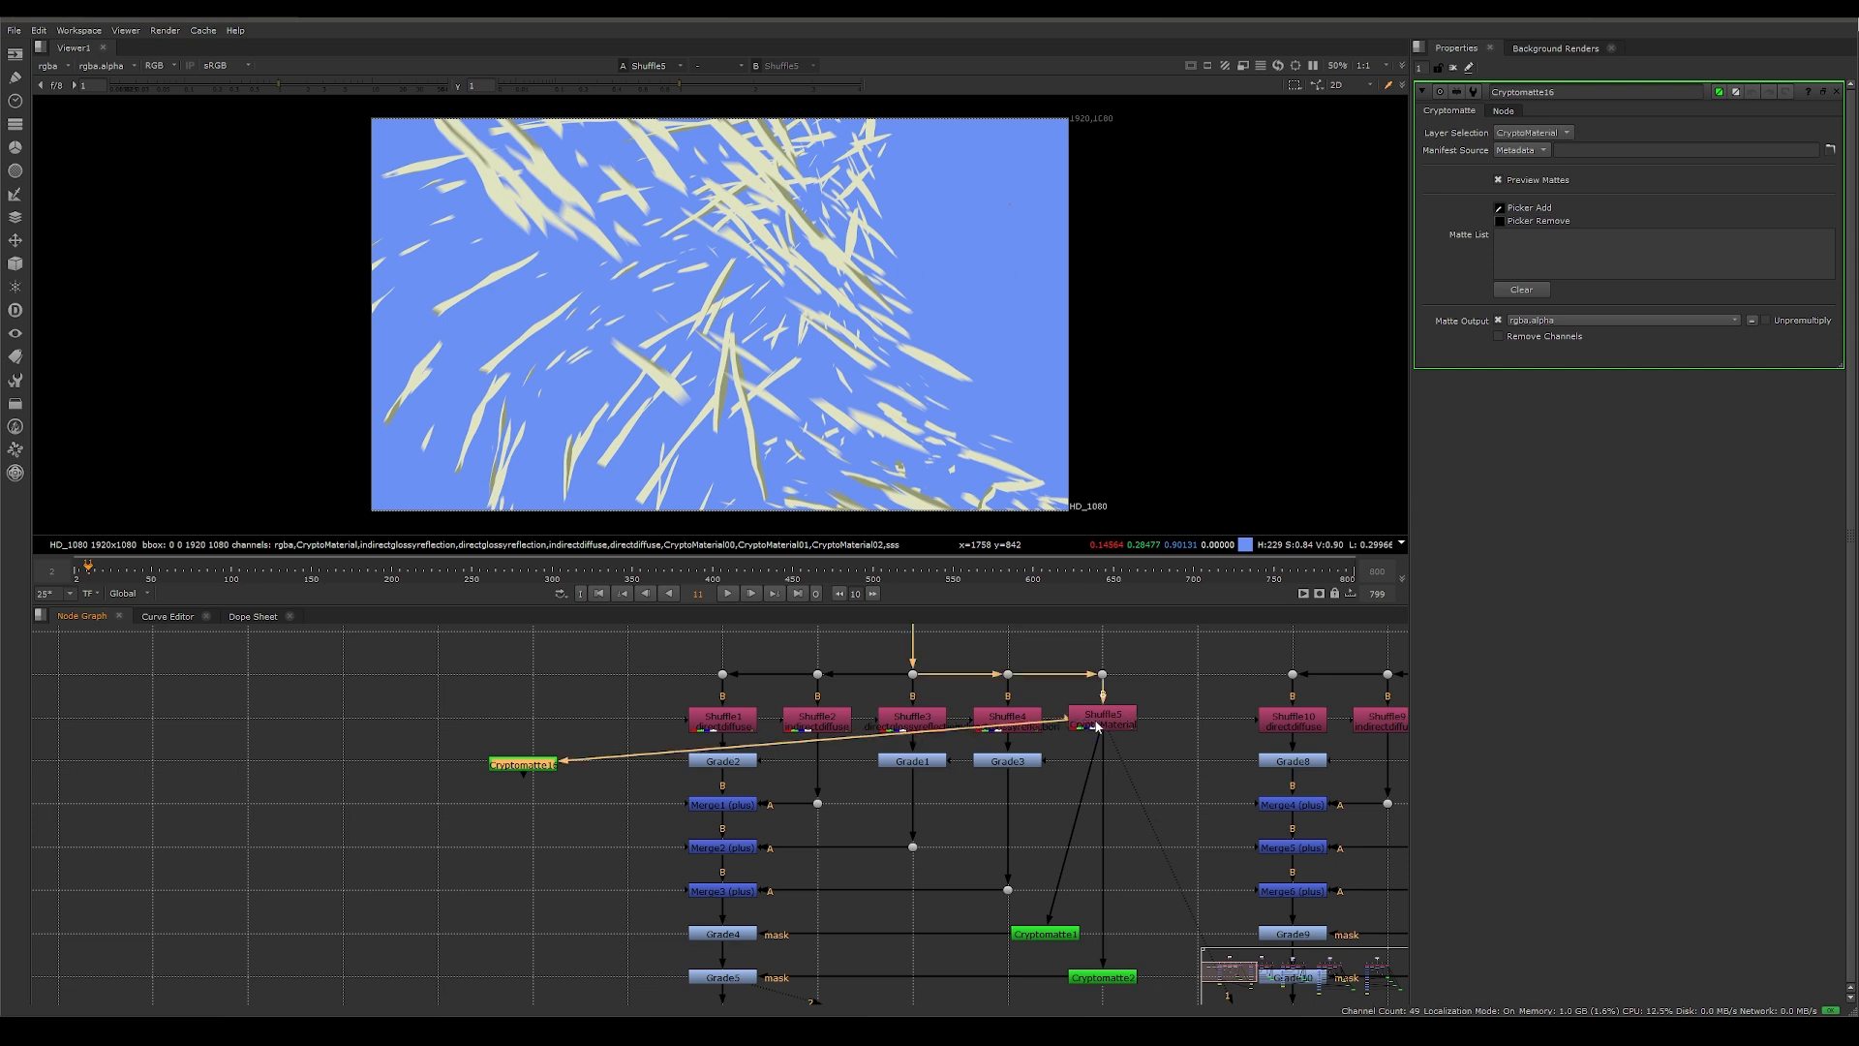
{"action": "key", "text": "1"}
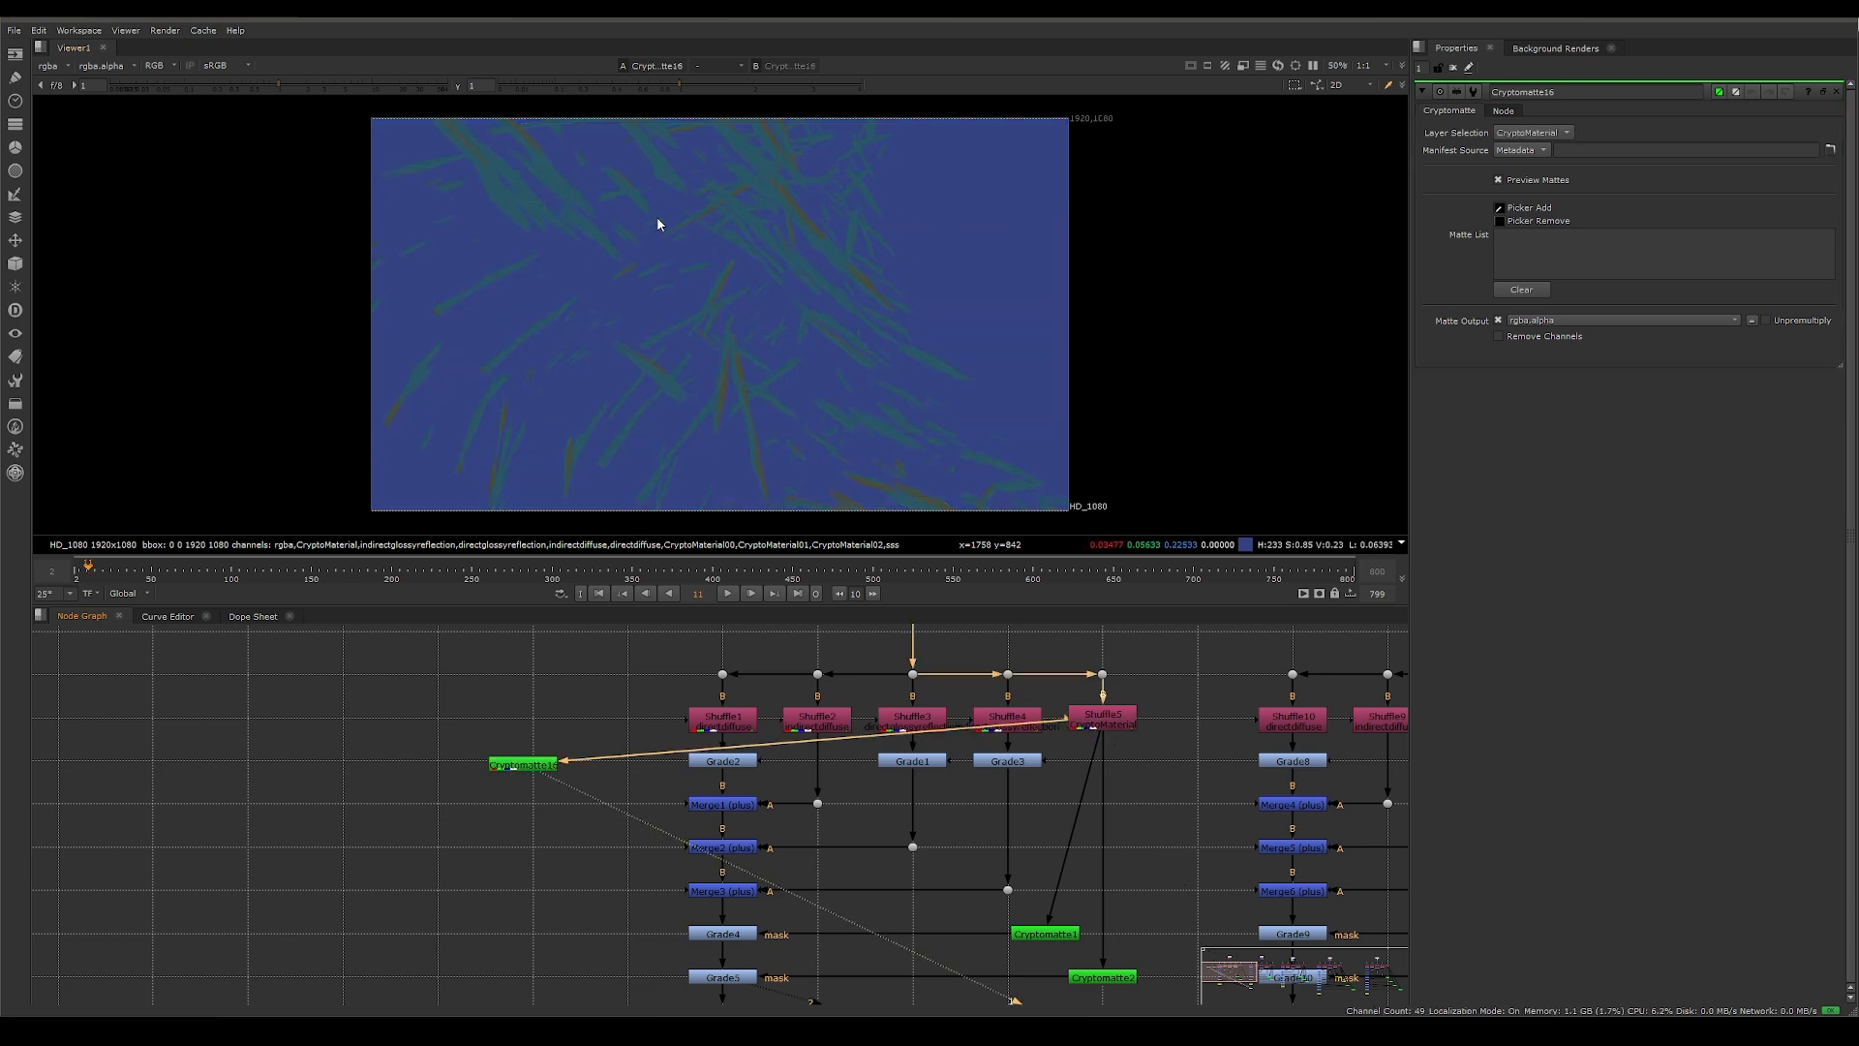
{"action": "left_click", "coordinate": [982, 213], "text": "ctrl"}
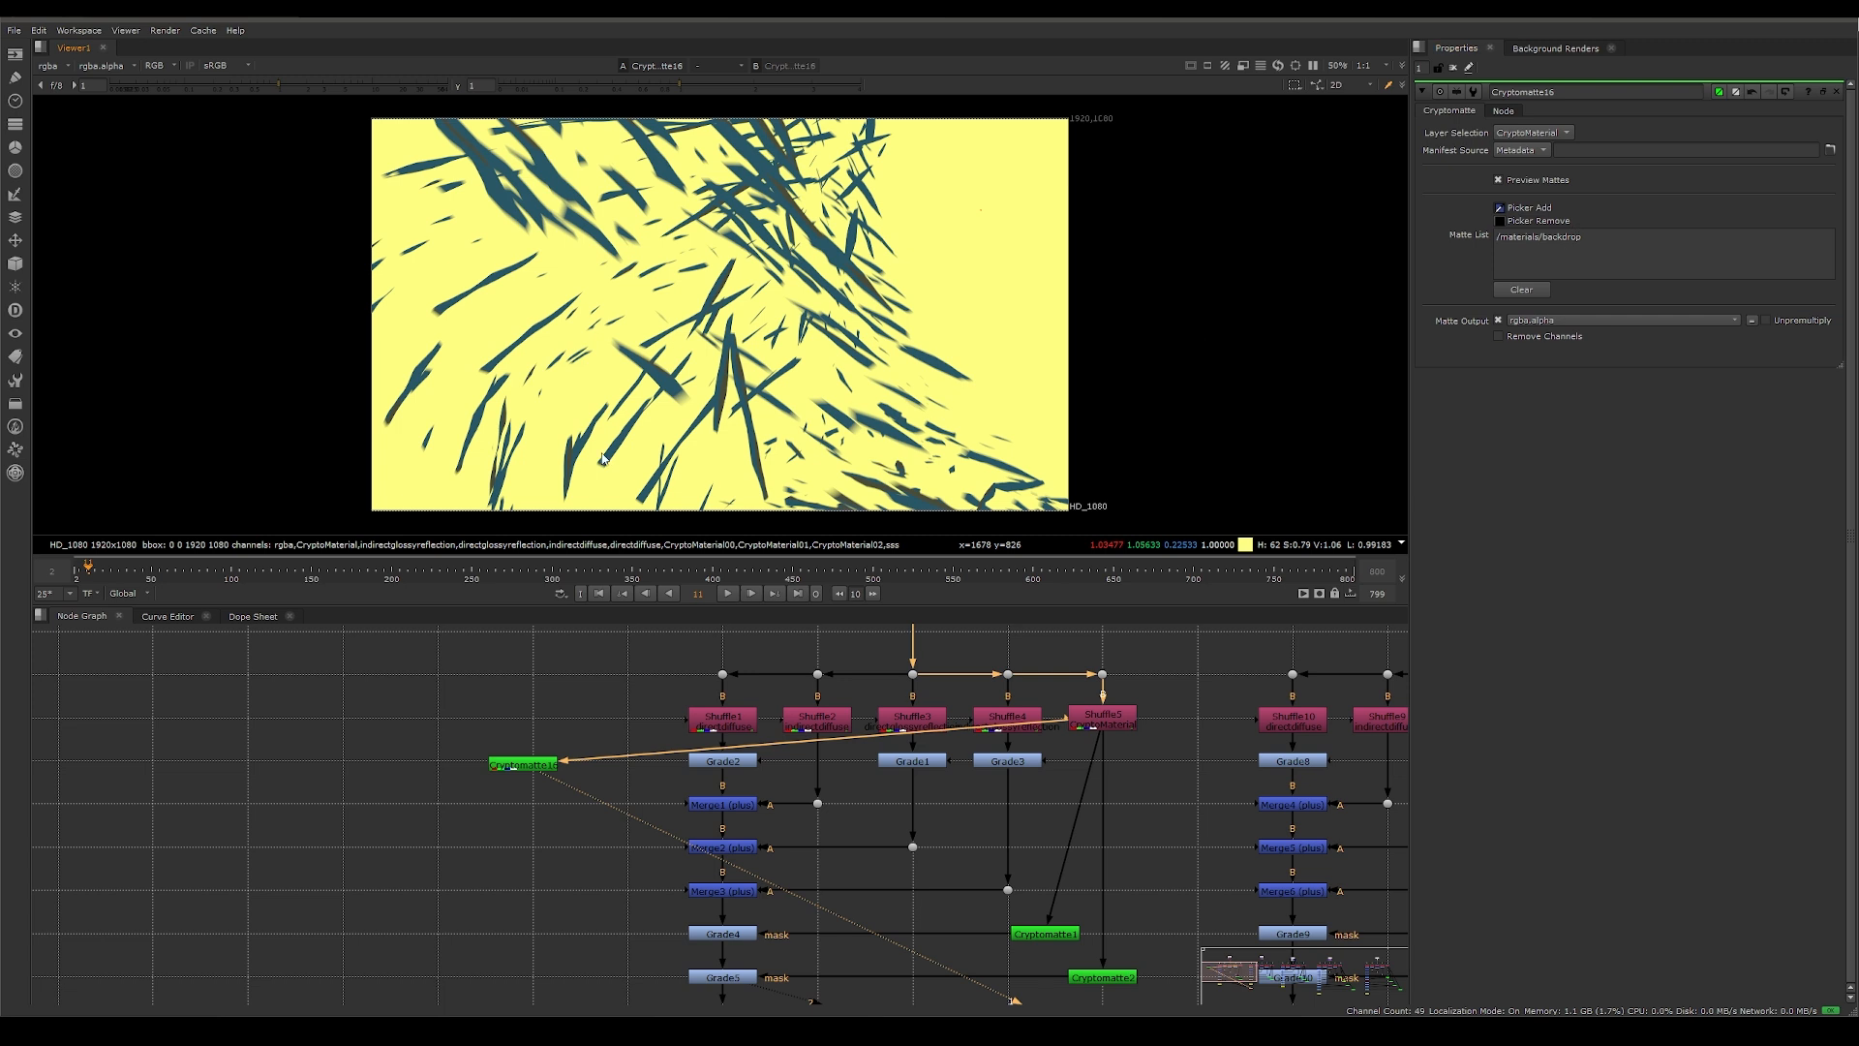
Step: View Grade4's result and toggle the Cryptomatte node feeding its mask off and on several times to compare the masked grade
{"action": "middle_click_drag", "start_coordinate": [996, 911], "coordinate": [1087, 746]}
{"action": "left_click", "coordinate": [800, 774]}
{"action": "key", "text": "1"}
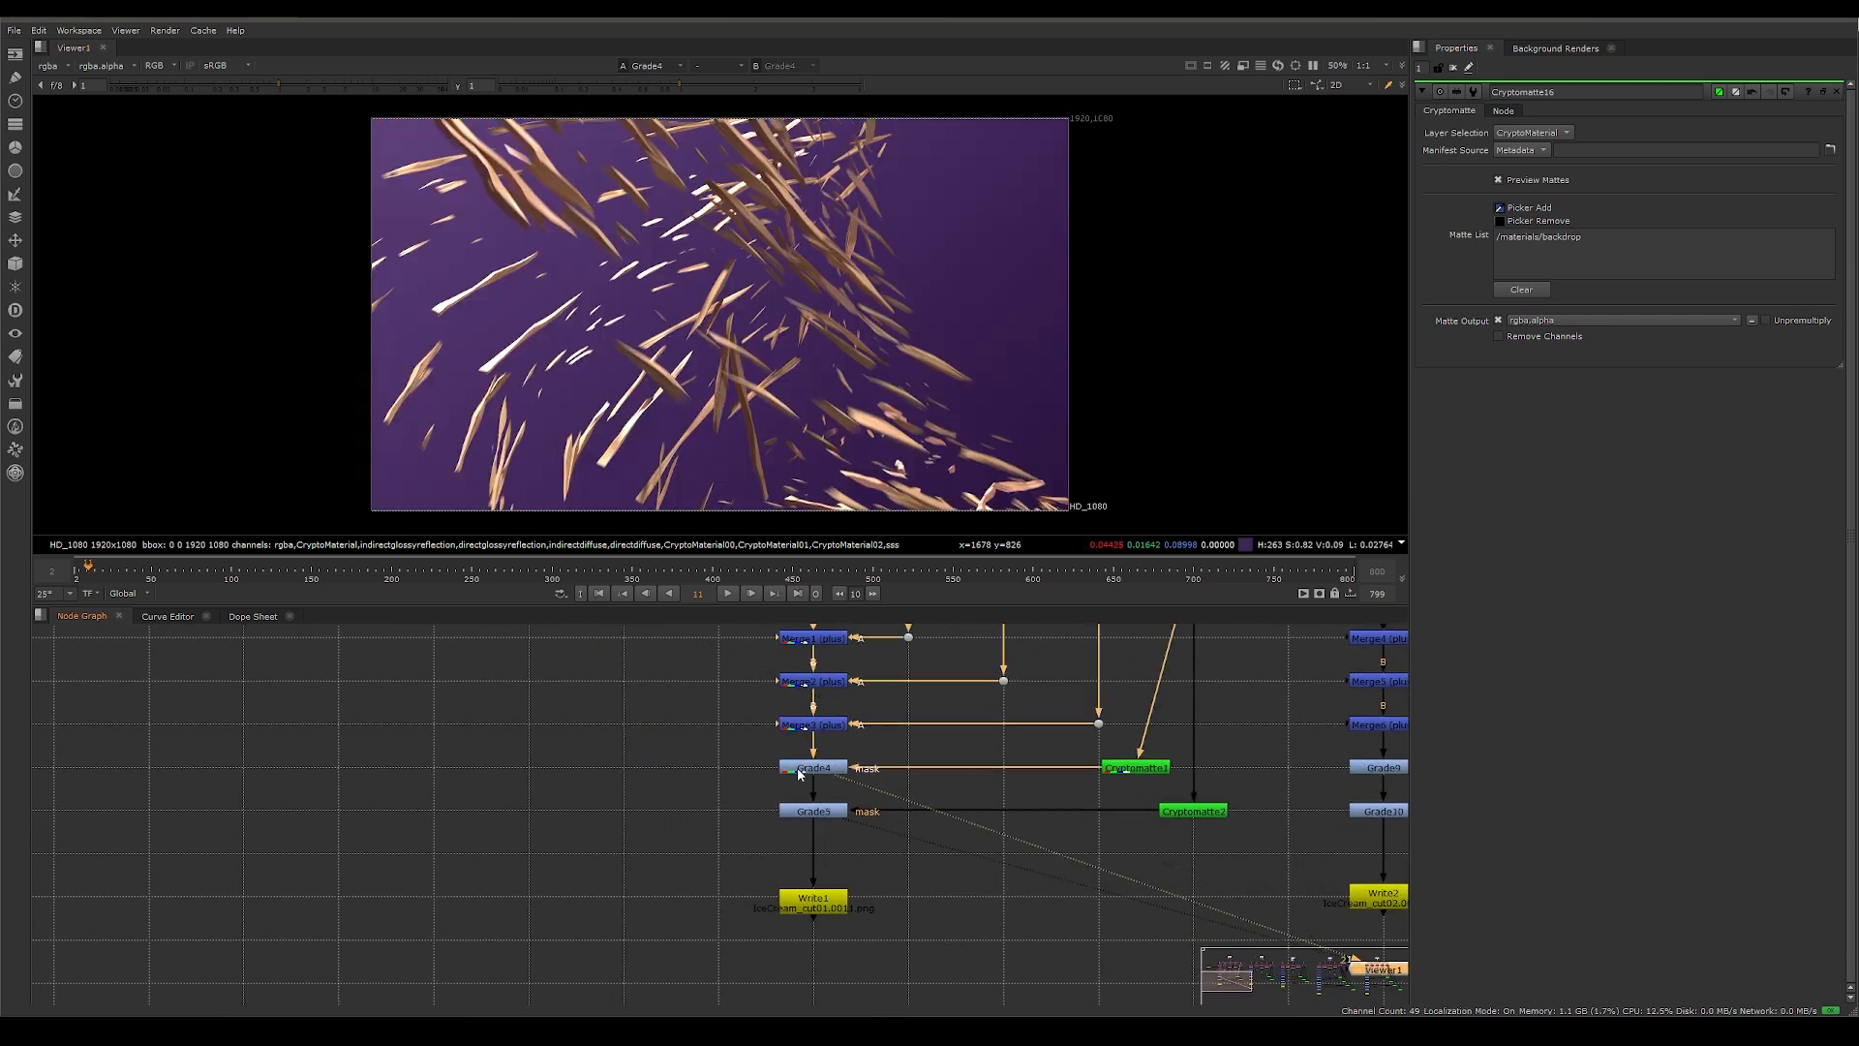
{"action": "left_click", "coordinate": [1144, 770]}
{"action": "key", "text": "d"}
{"action": "key", "text": "d"}
{"action": "key", "text": "d"}
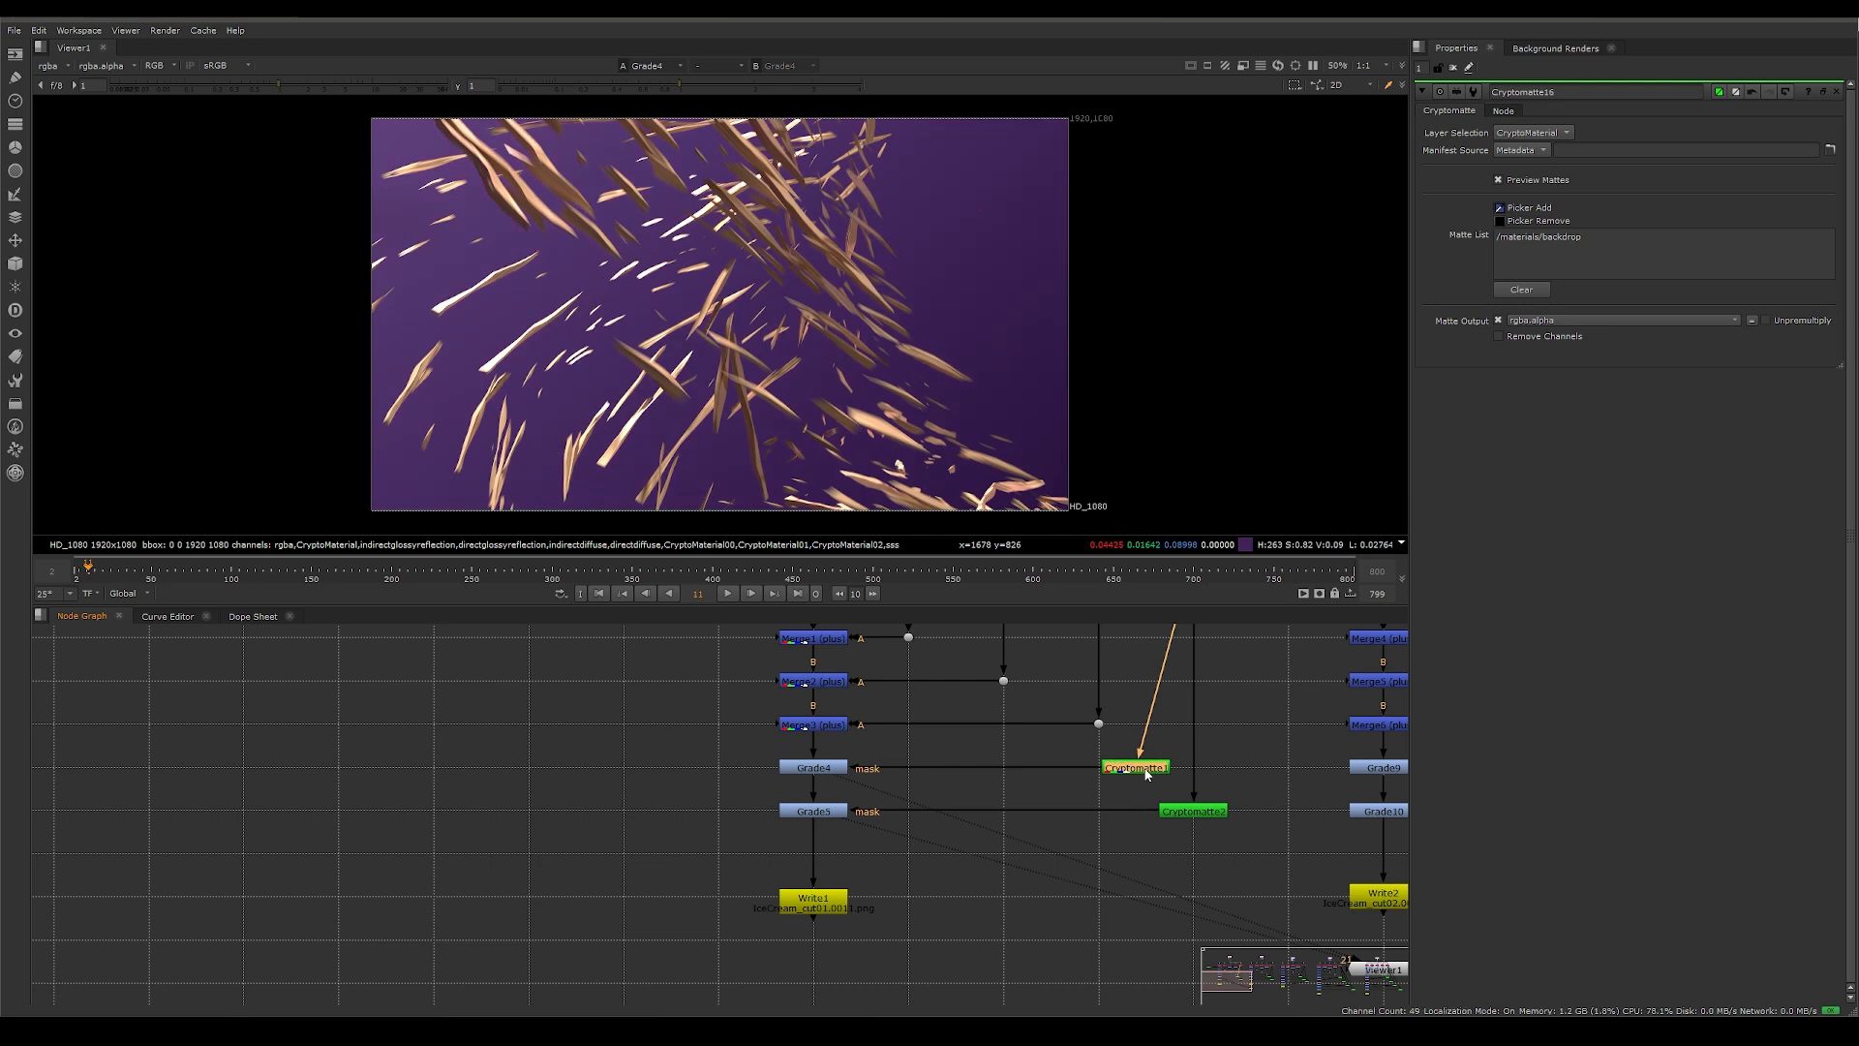
{"action": "key", "text": "d"}
{"action": "key", "text": "d"}
{"action": "key", "text": "d"}
Step: Show an overview of the compositing node branches for the other shots in the node graph
{"action": "scroll", "coordinate": [886, 803], "scroll_direction": "down", "scroll_amount": 3}
{"action": "scroll", "coordinate": [887, 799], "scroll_direction": "down", "scroll_amount": 3}
{"action": "middle_click_drag", "start_coordinate": [1263, 709], "coordinate": [819, 711]}
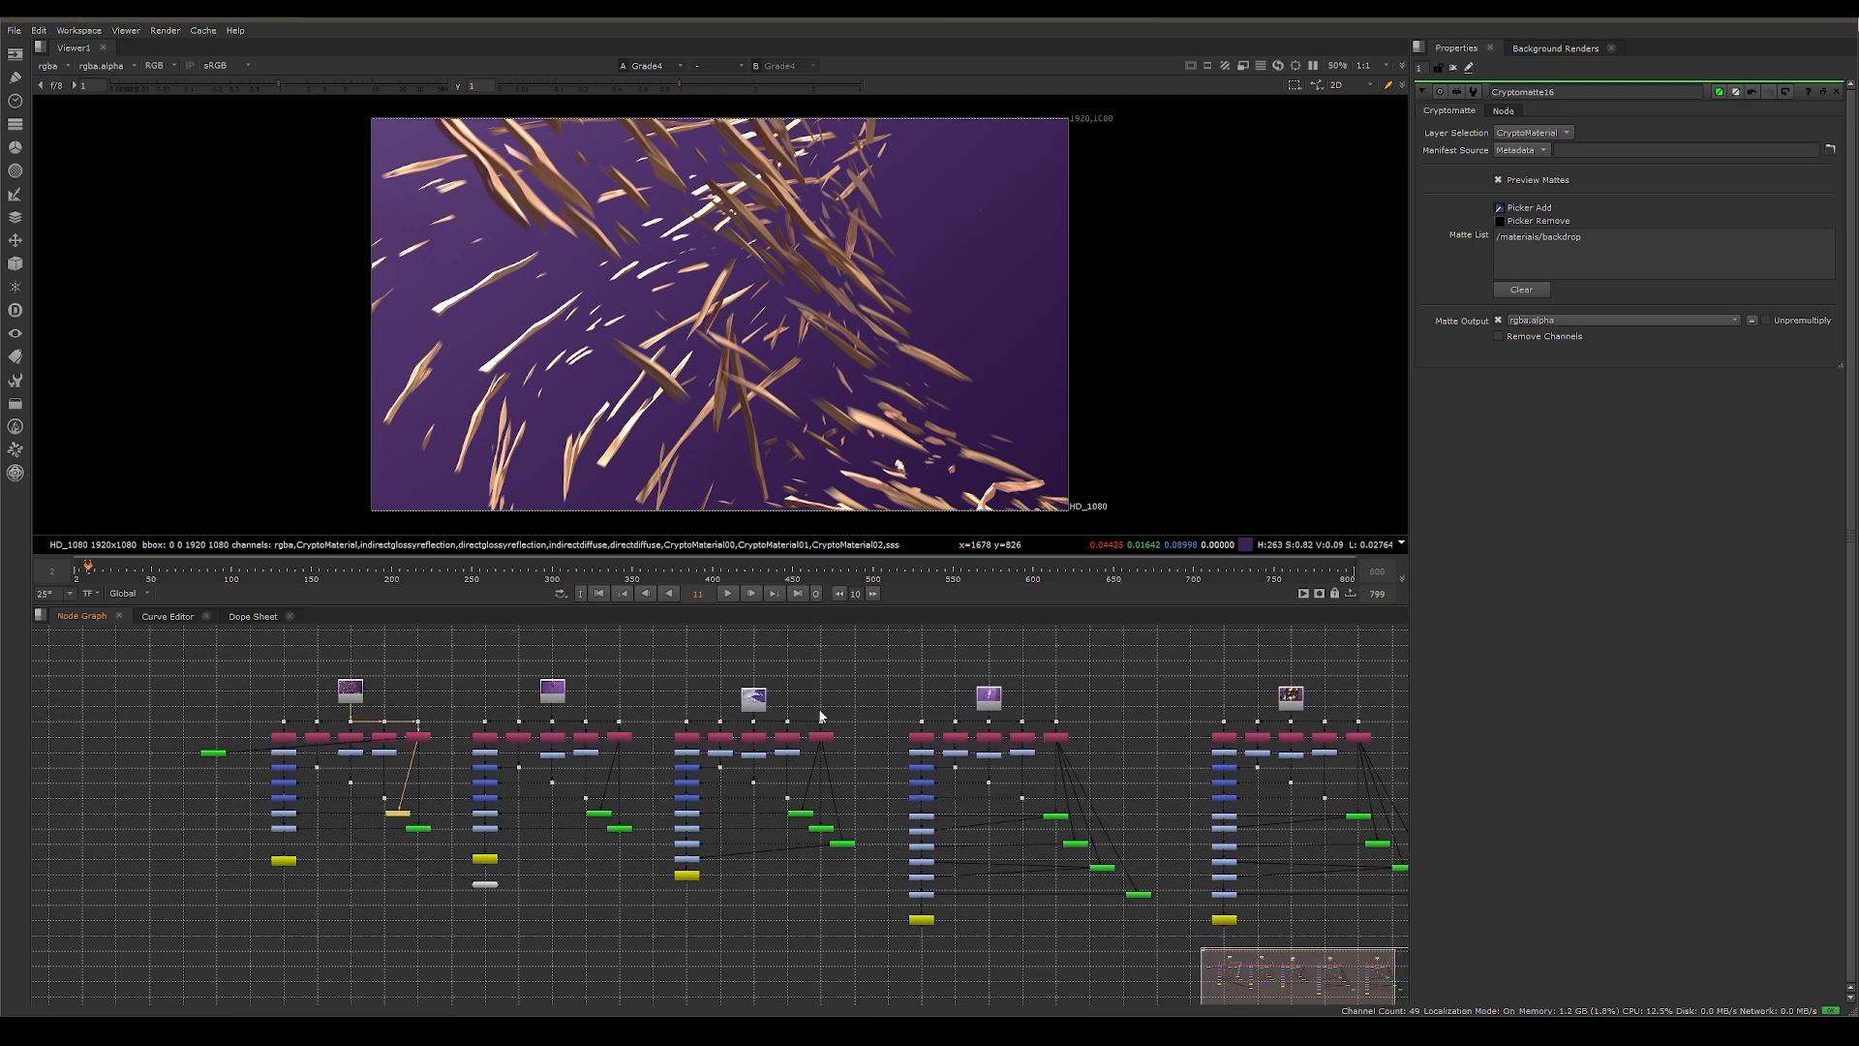